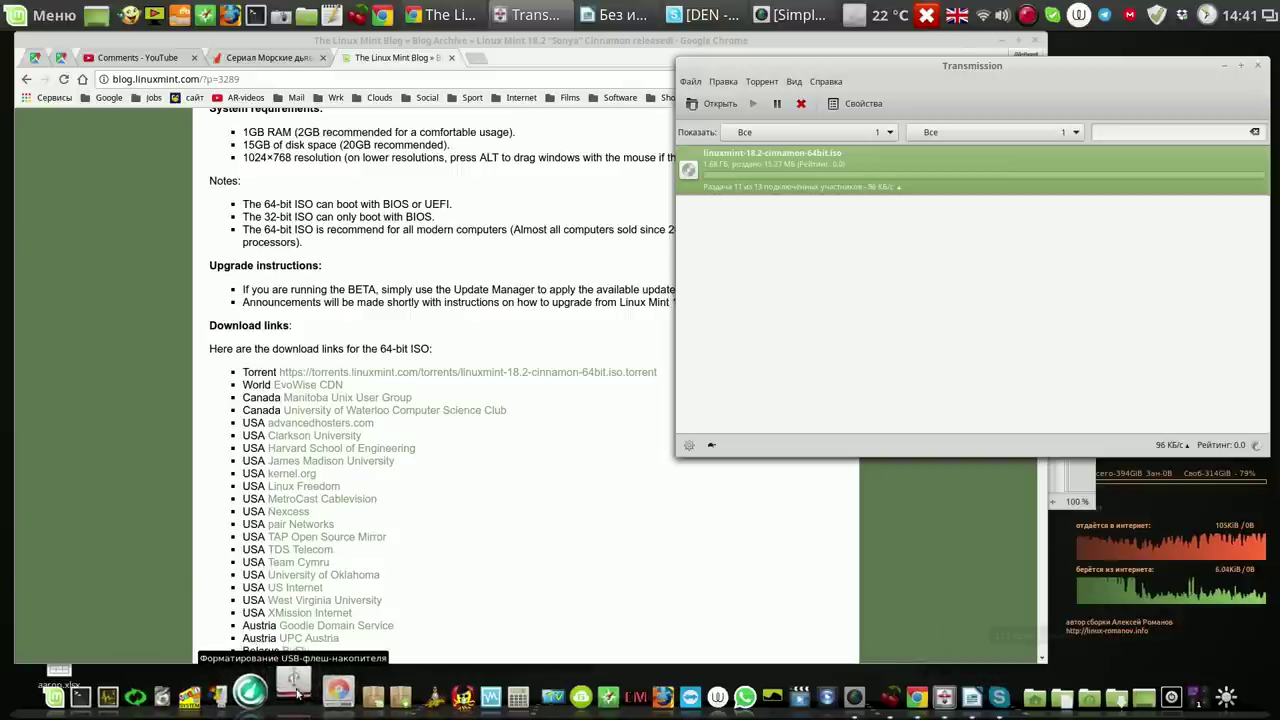
Open USB Stick Formatter for the TDKMedia drive and change the volume label to lmc
left_click(296, 690)
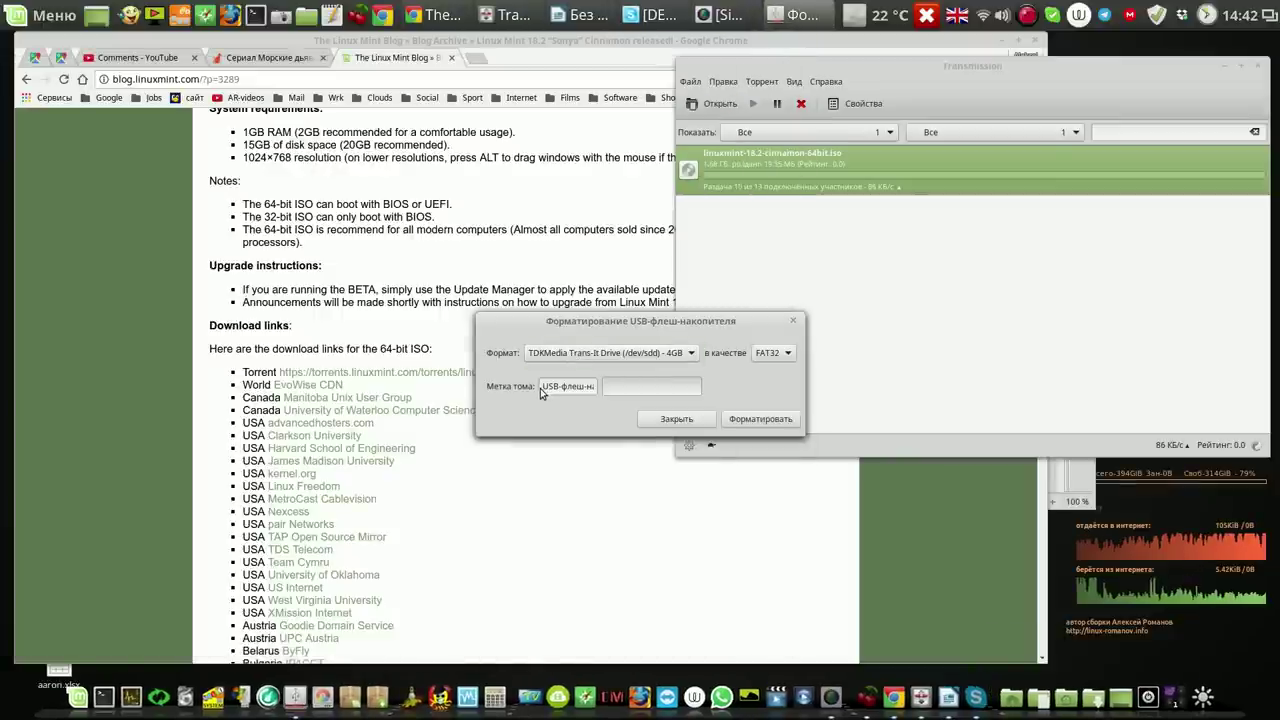
left_click_drag(541, 385, 607, 396)
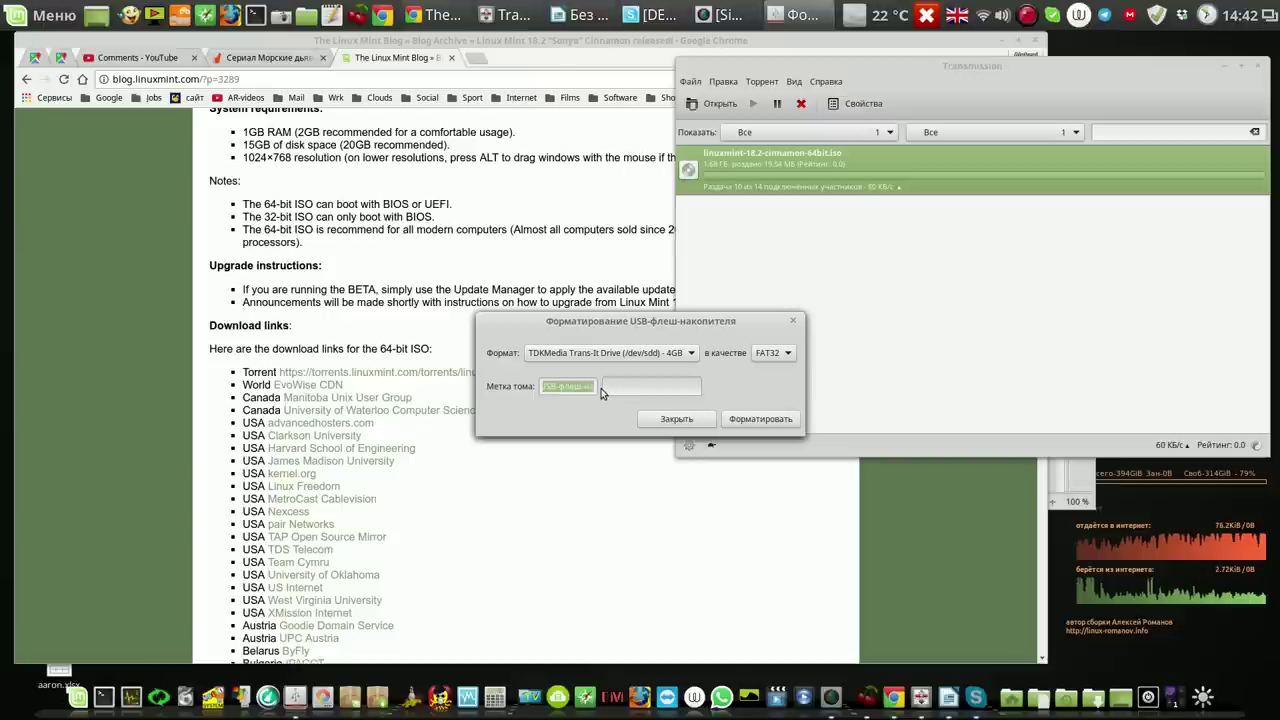
key("BackSpace")
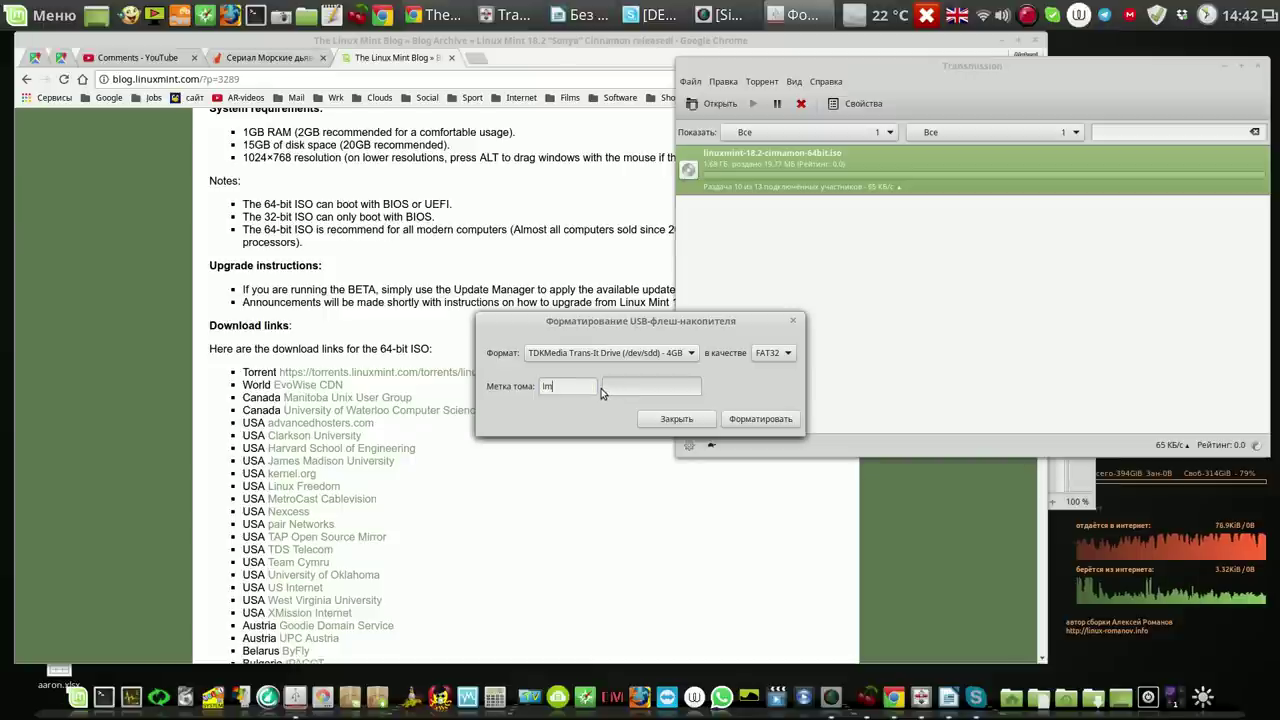
type("lmc")
Format the 4GB stick as FAT32 with authentication, then close the formatter
left_click(743, 421)
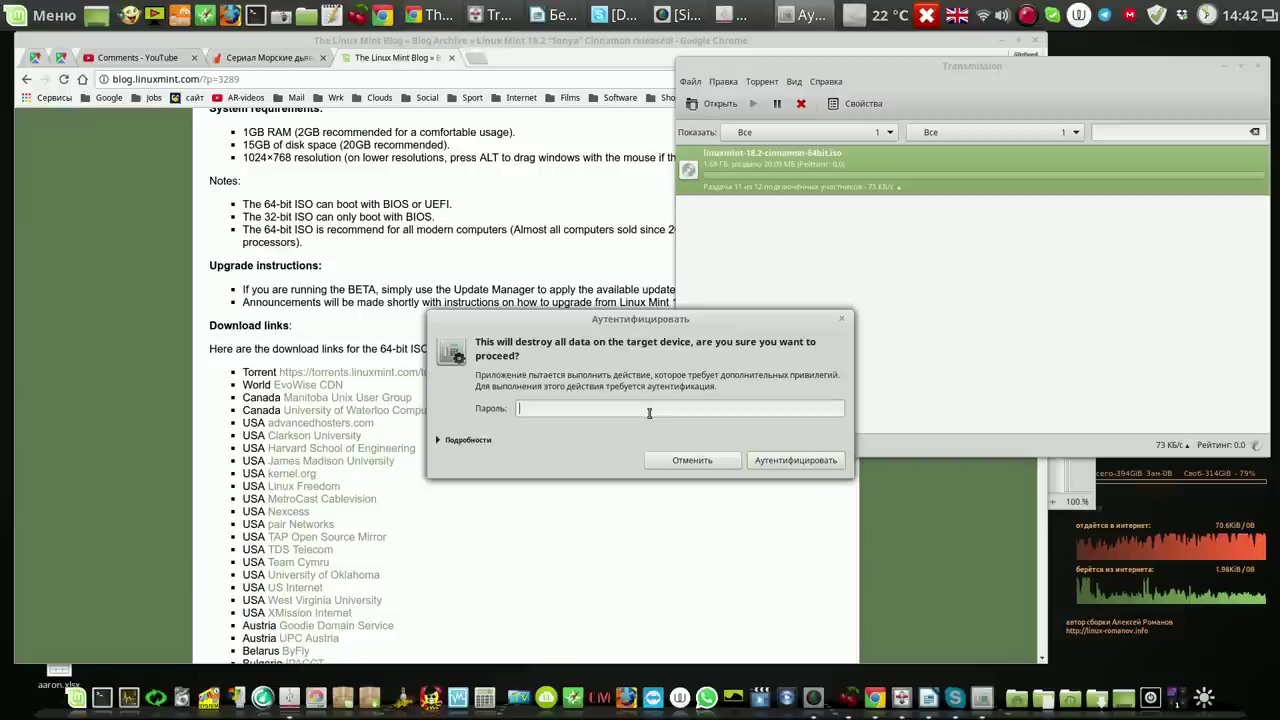
left_click(800, 460)
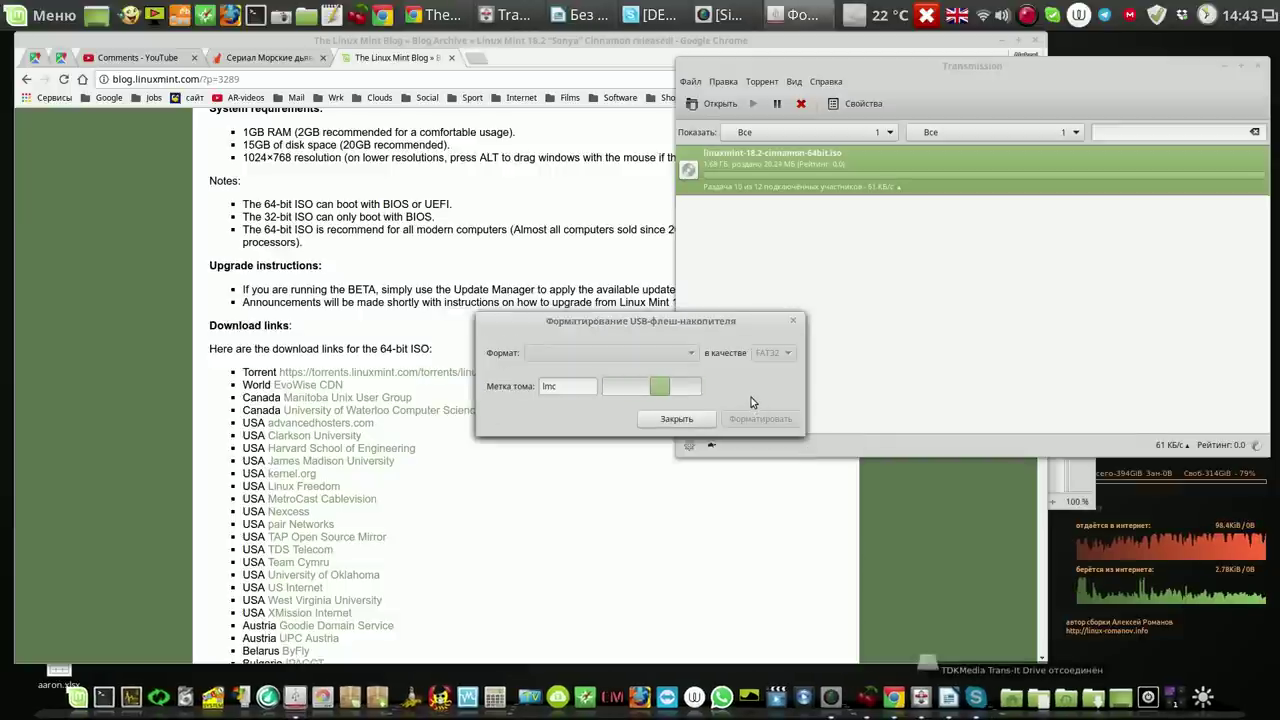
left_click(714, 379)
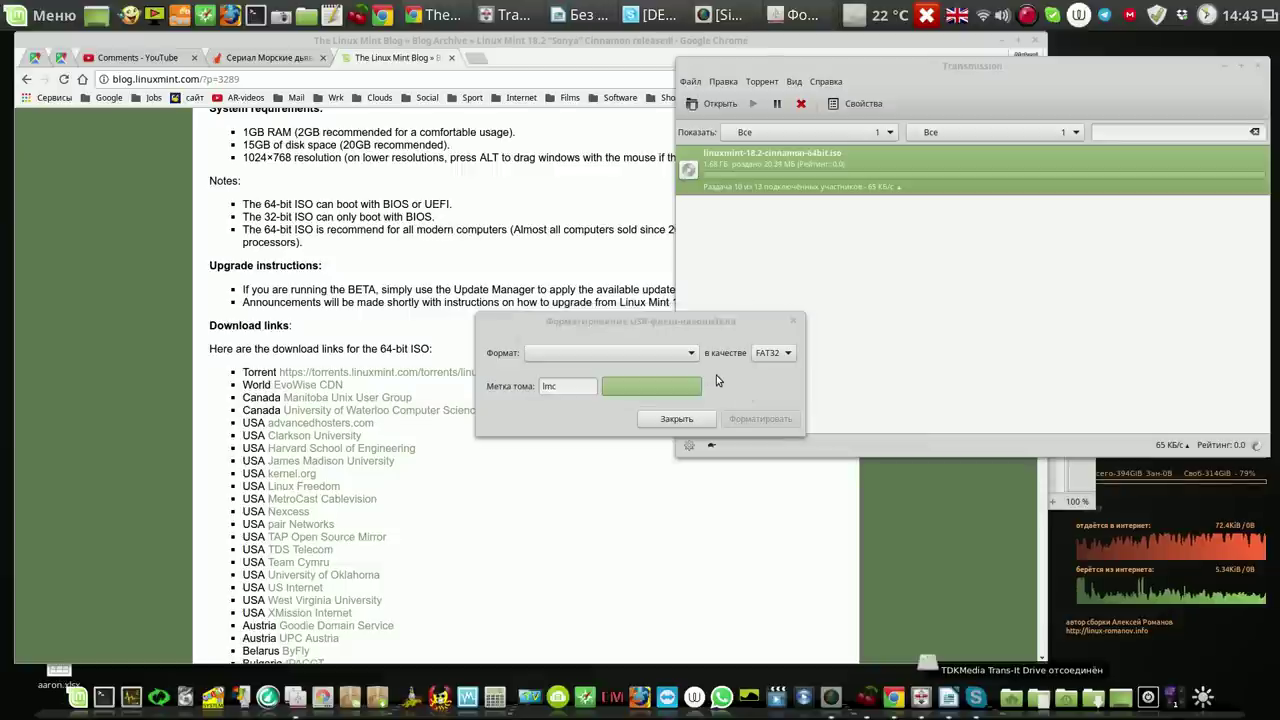
left_click(682, 418)
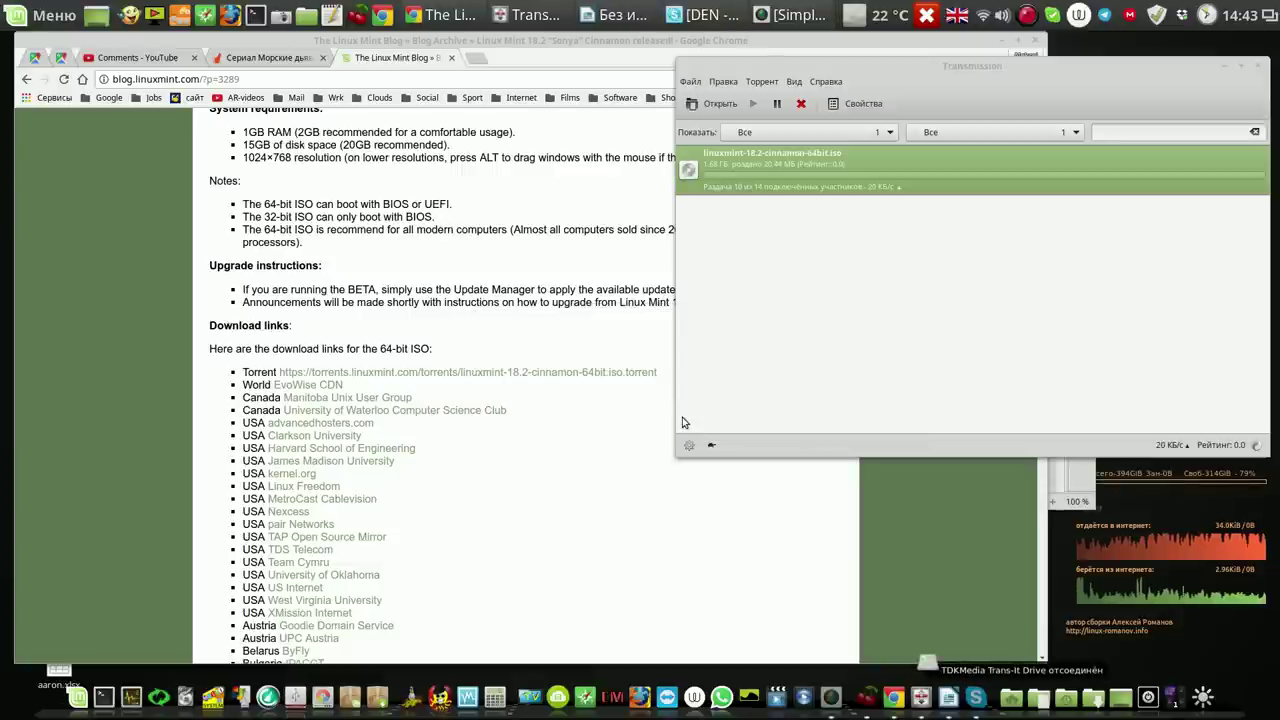
Move Transmission aside and quit it via Файл > Завершить
left_click(888, 160)
left_click_drag(908, 75, 808, 97)
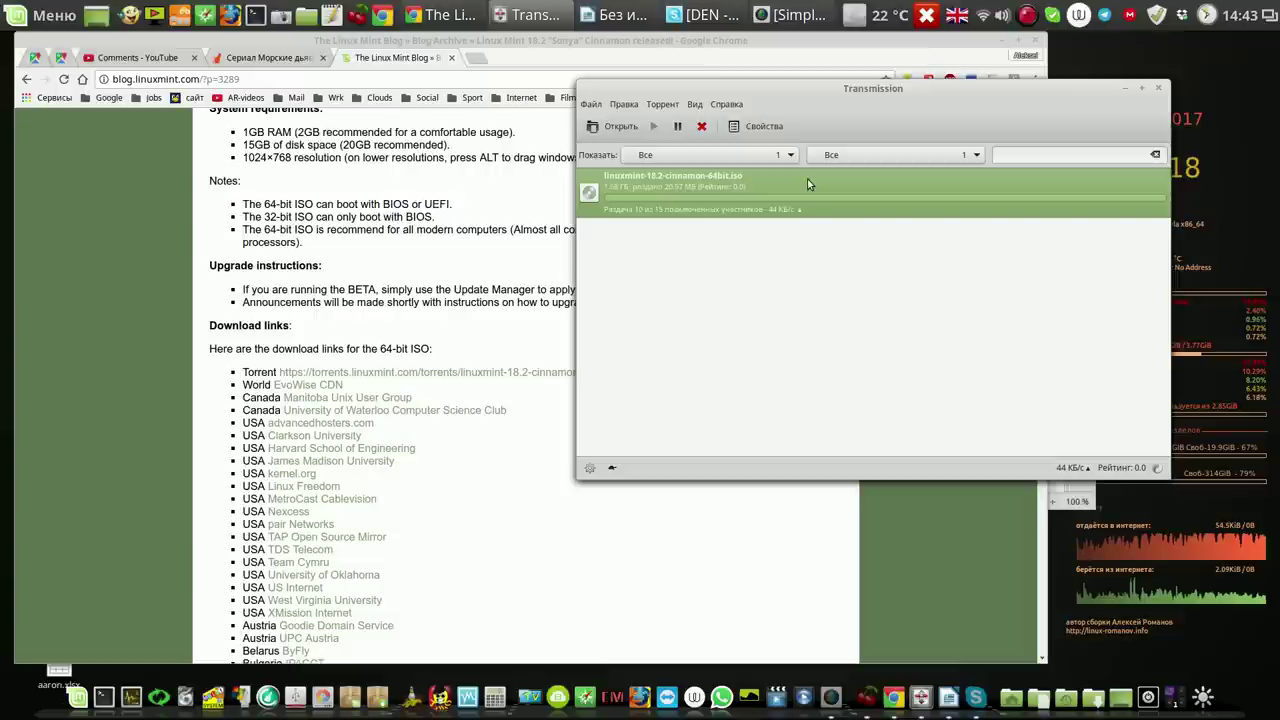
left_click(594, 106)
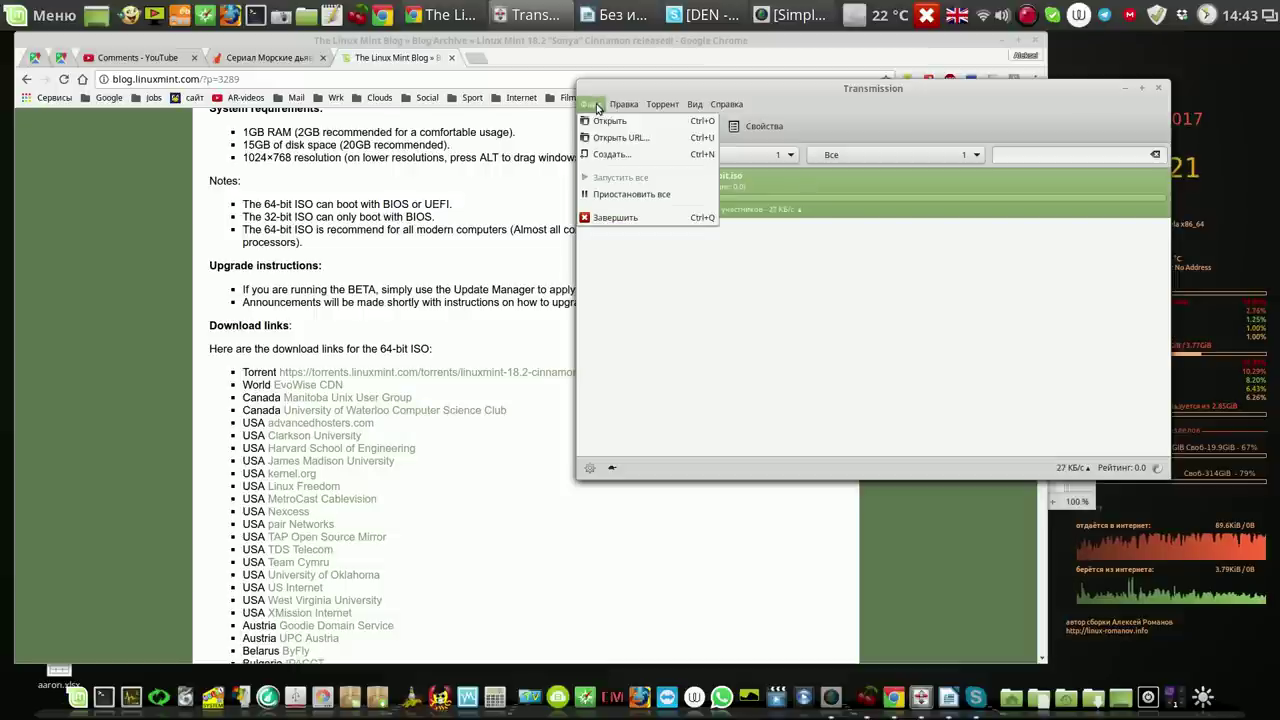
left_click(614, 219)
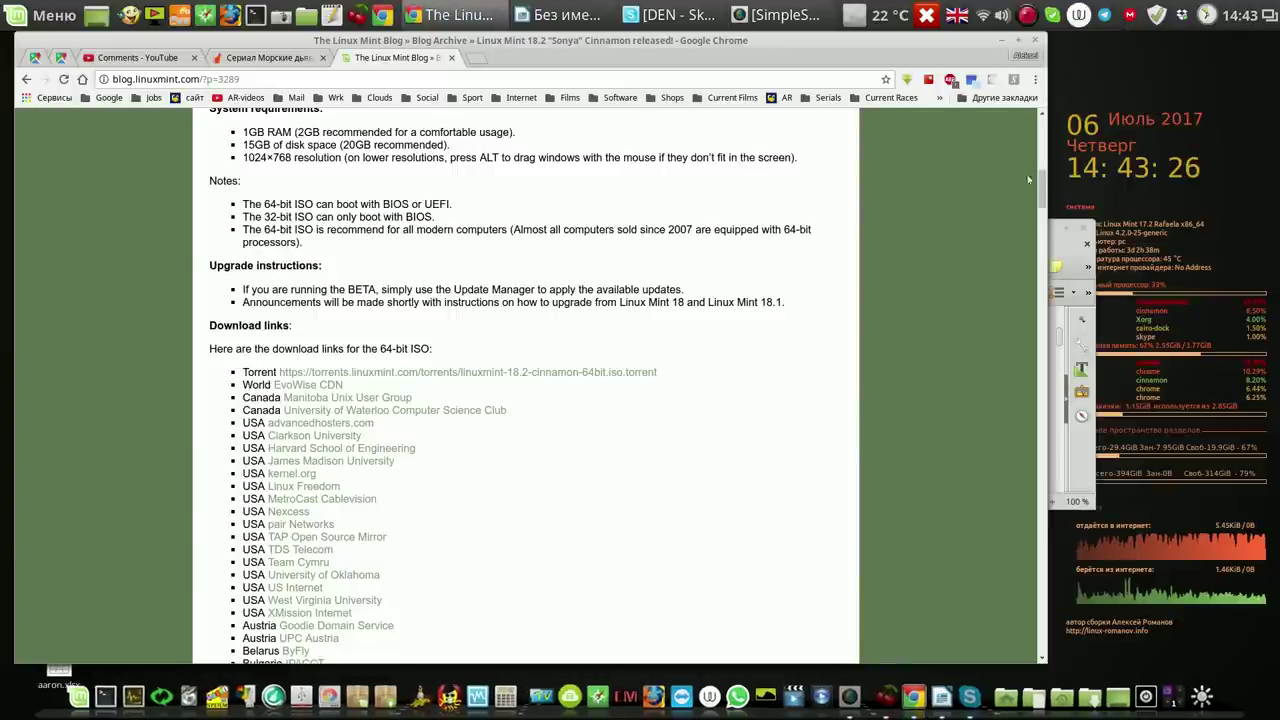
Minimize Chrome and close the untitled Writer document without saving
left_click(1001, 40)
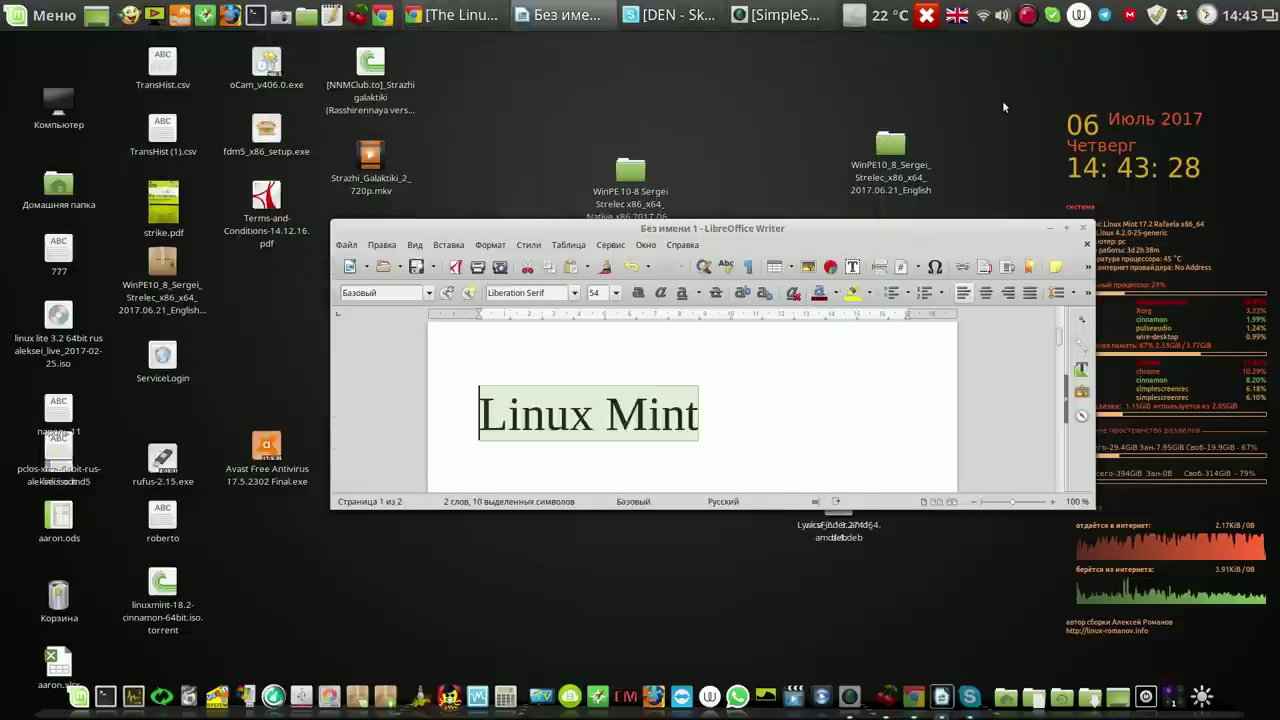
left_click(1085, 232)
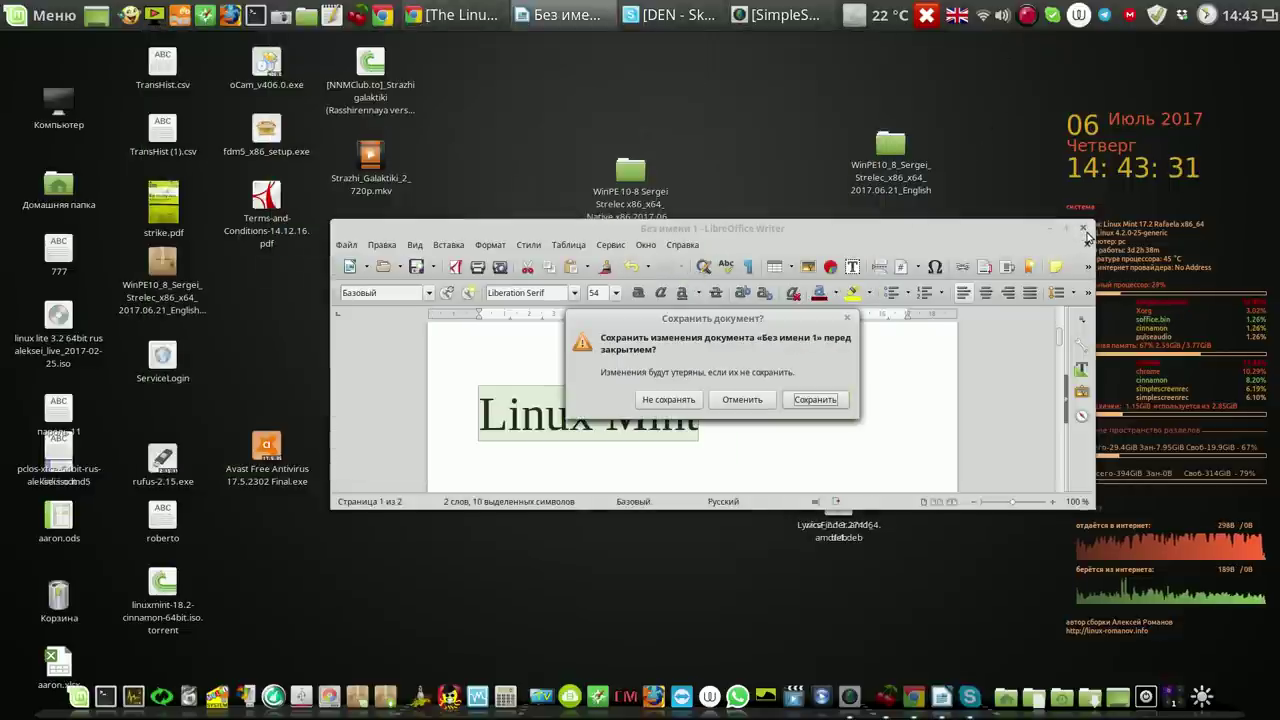
left_click(687, 402)
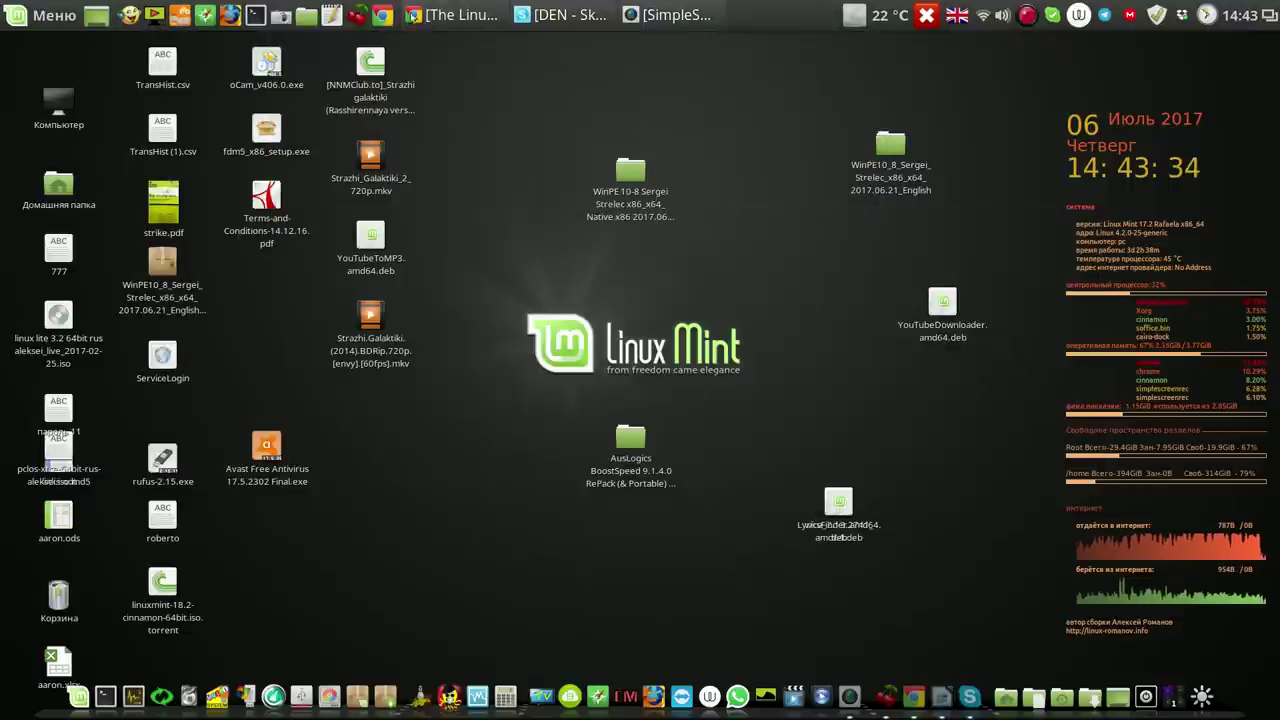
Select linuxmint-18.2-cinnamon-64bit.iso in Загрузки, minimize that window and close the home folder window
left_click(314, 20)
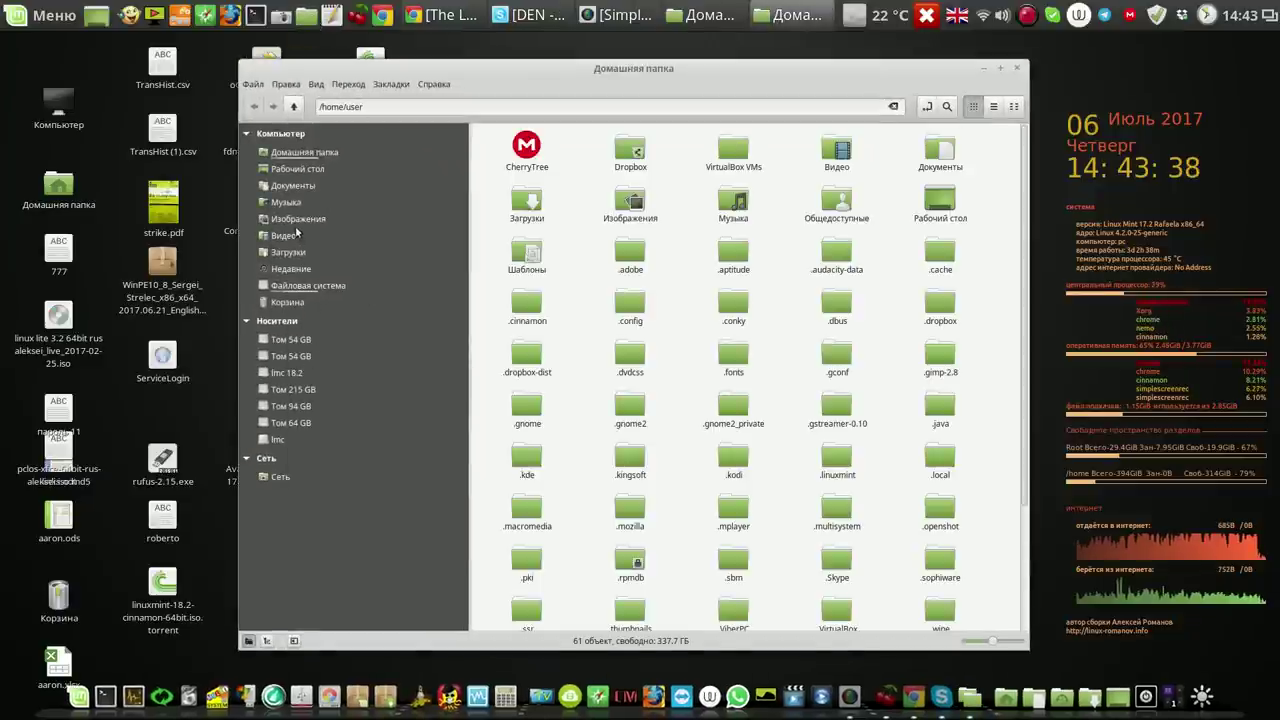
left_click(296, 254)
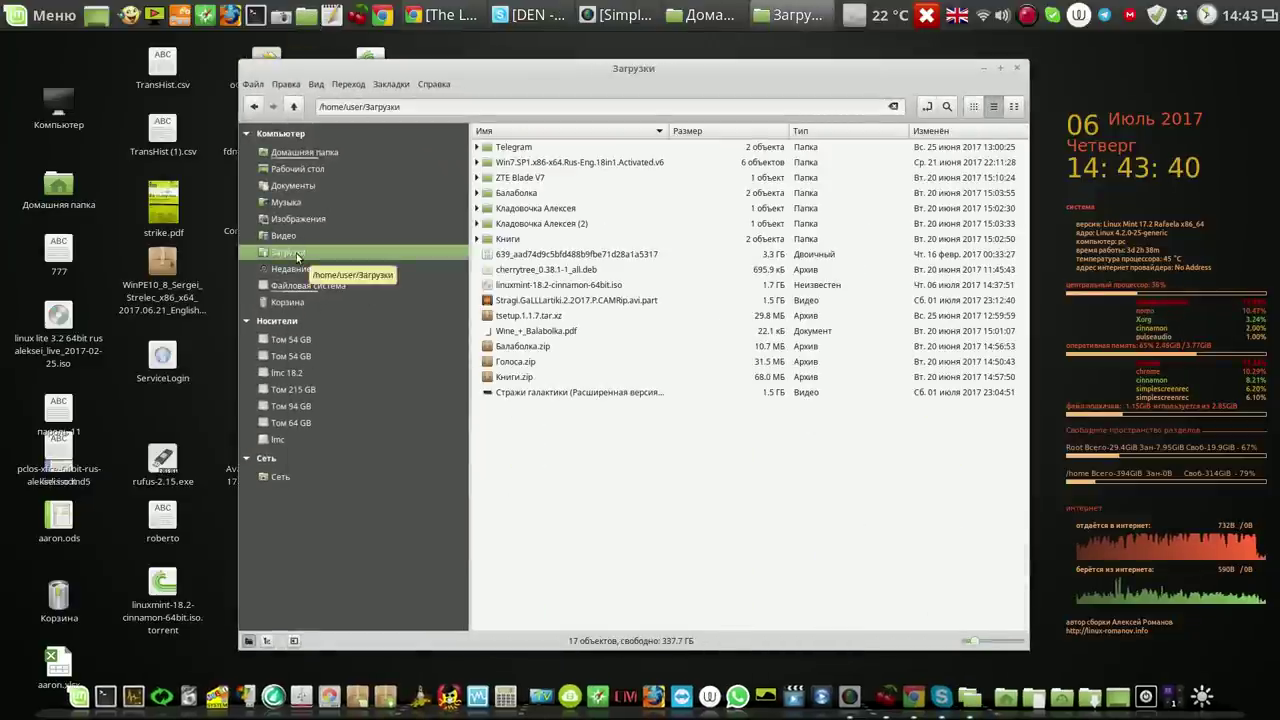
left_click(577, 288)
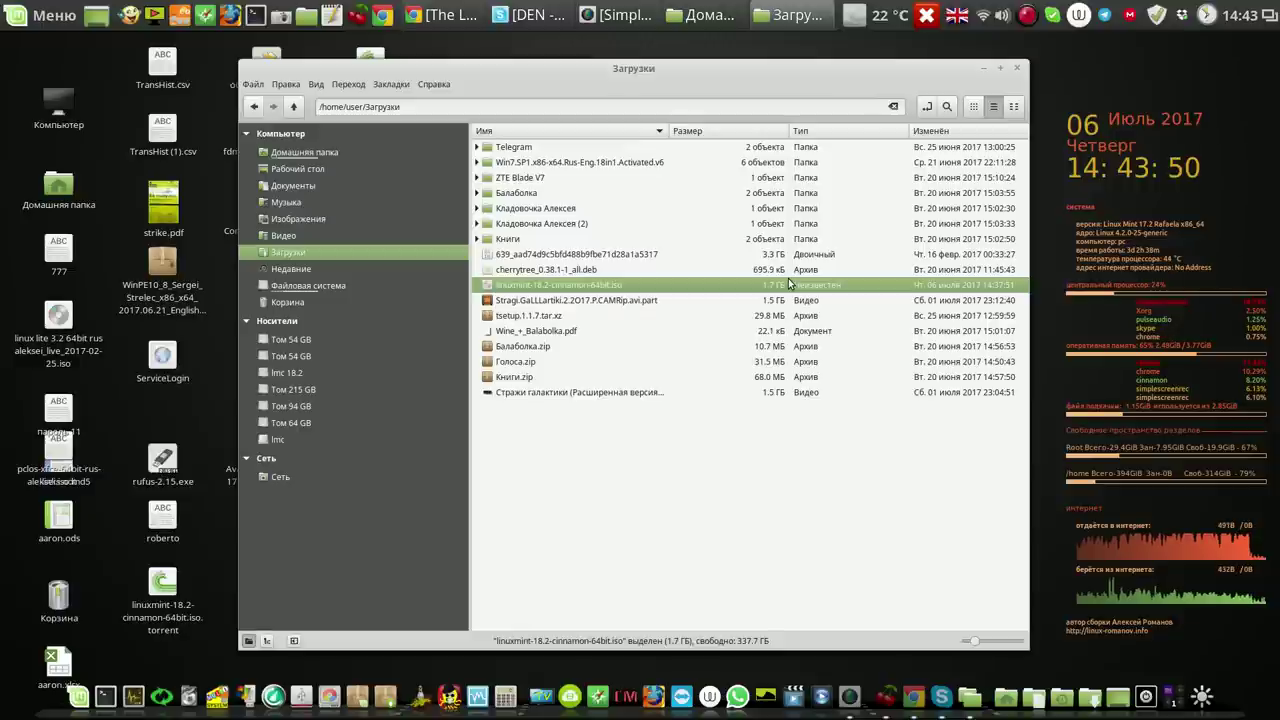
left_click(984, 68)
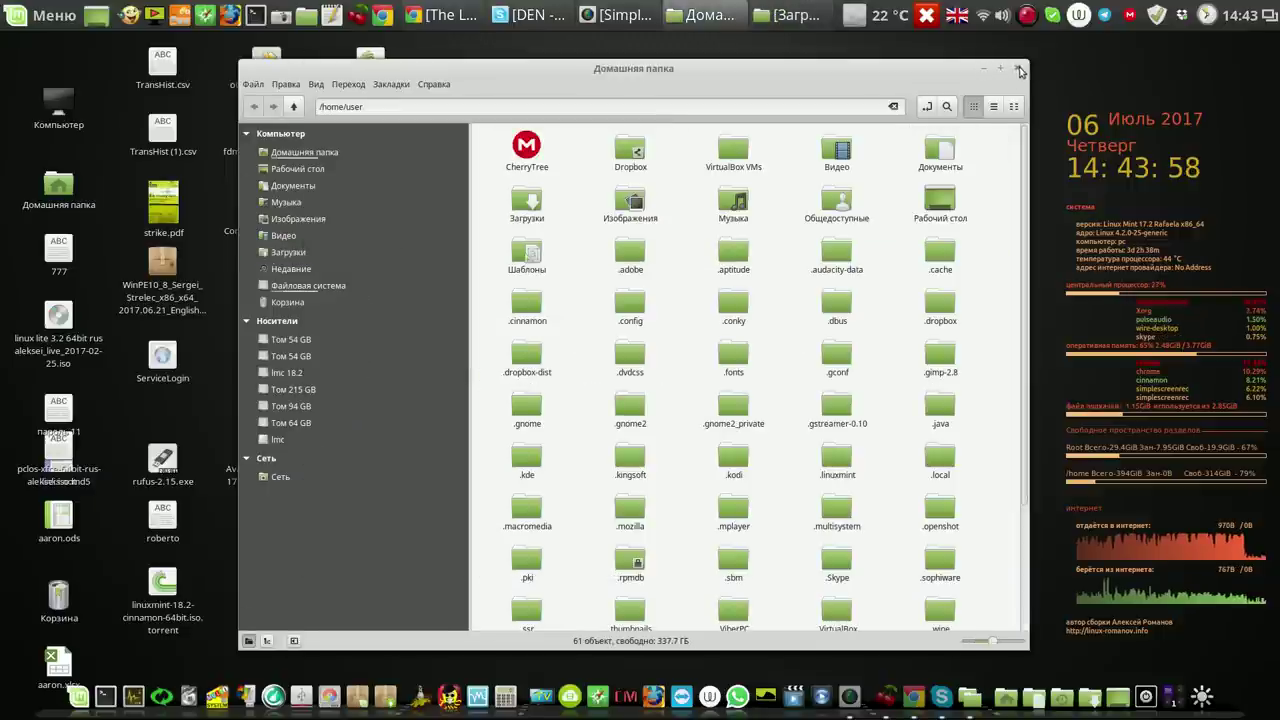
left_click(1016, 67)
In the test VM's Носители settings, replace the optical drive's Linux Lite disc with a disc image file
left_click(474, 690)
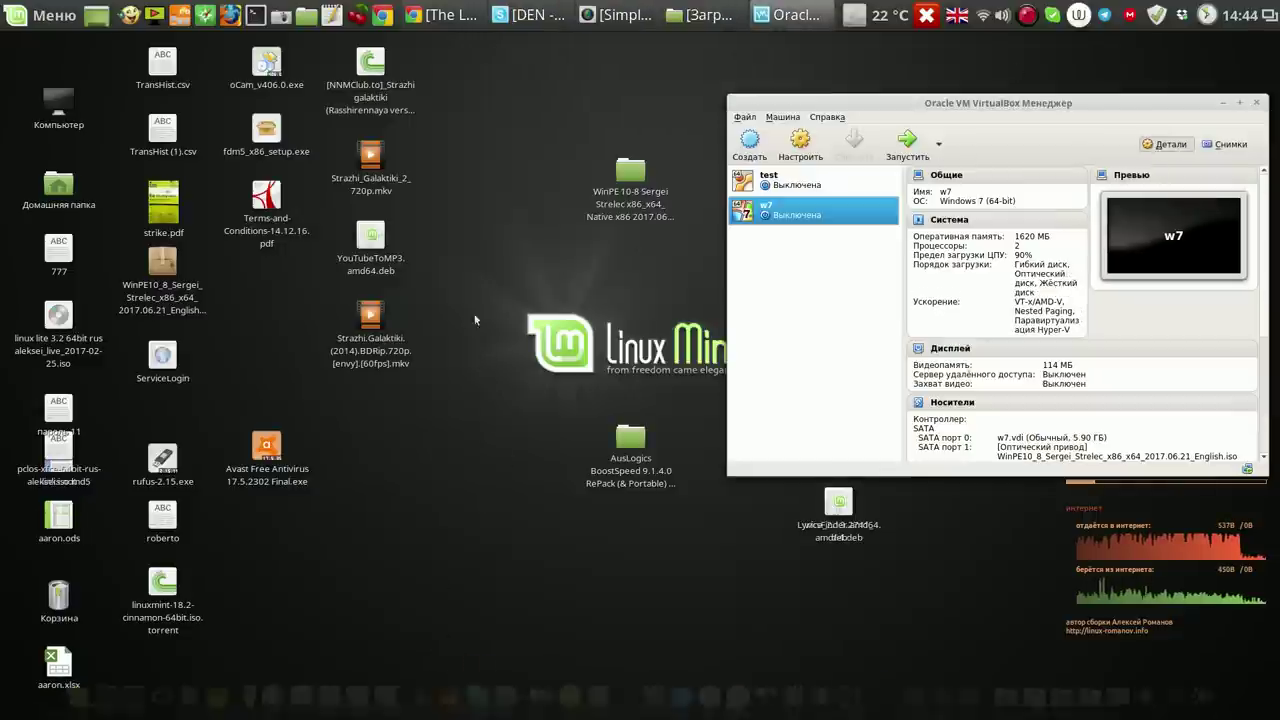
left_click(813, 182)
left_click(803, 145)
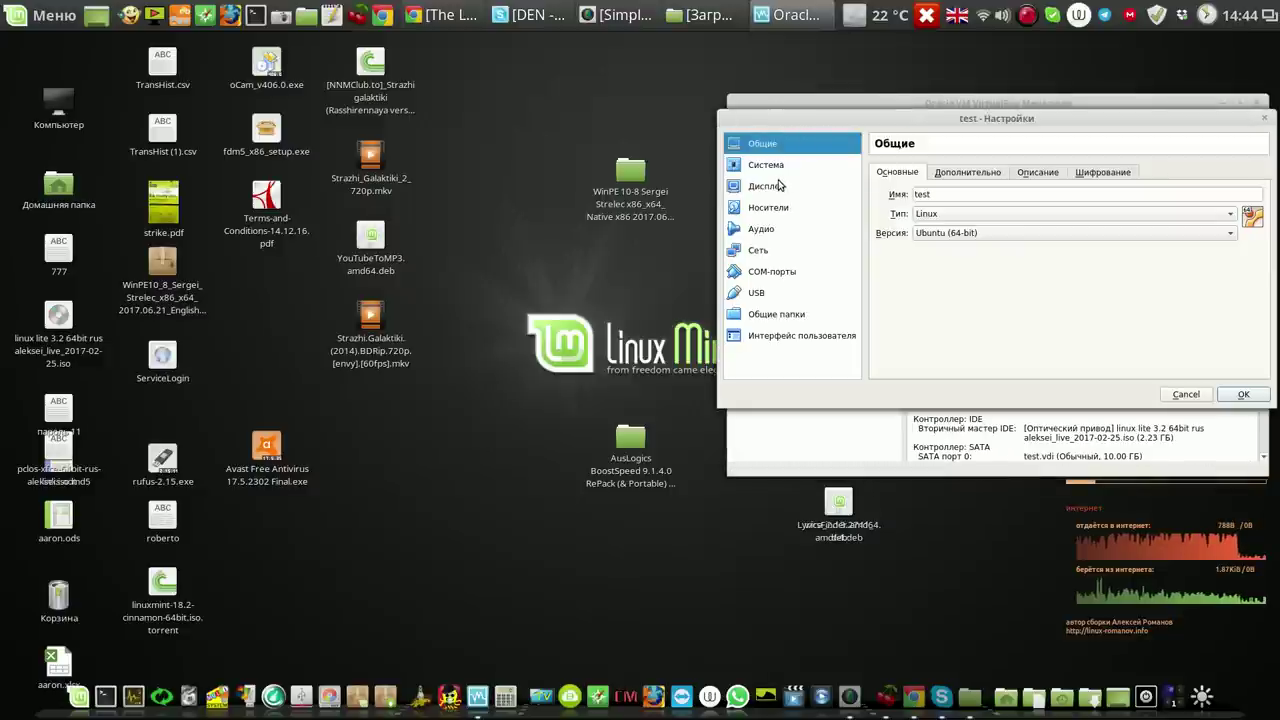
left_click(767, 209)
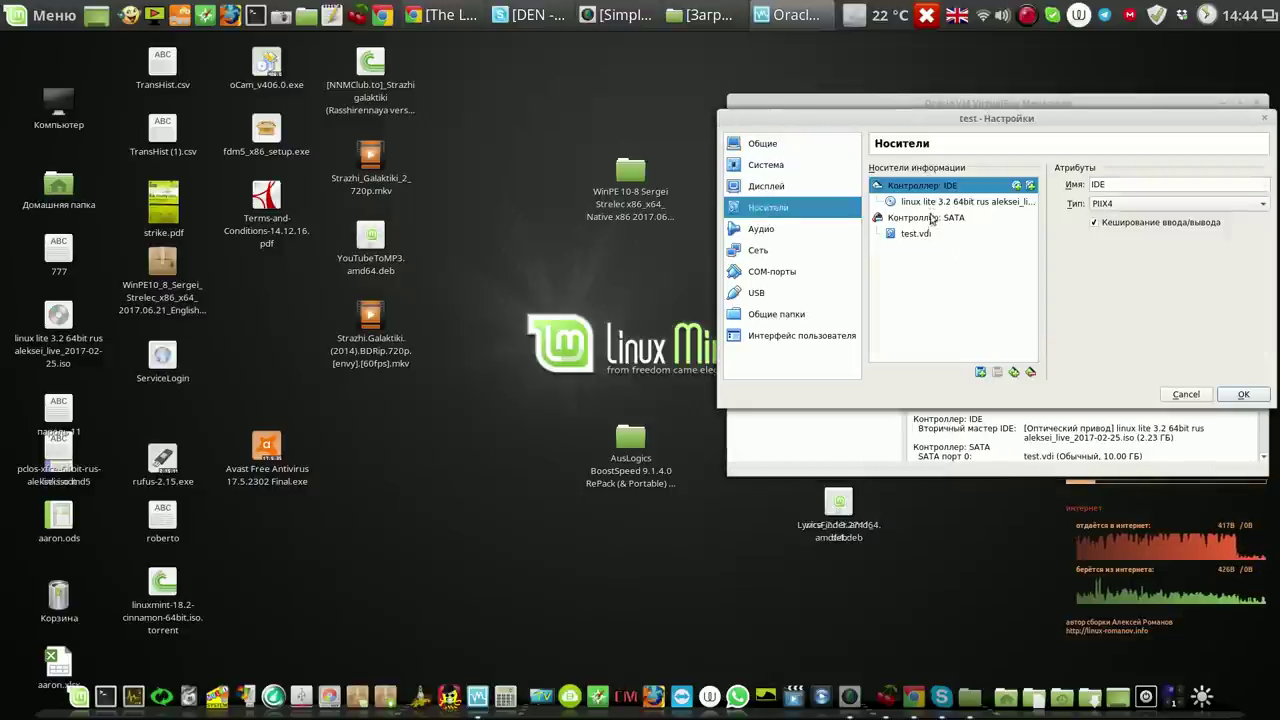
left_click(933, 204)
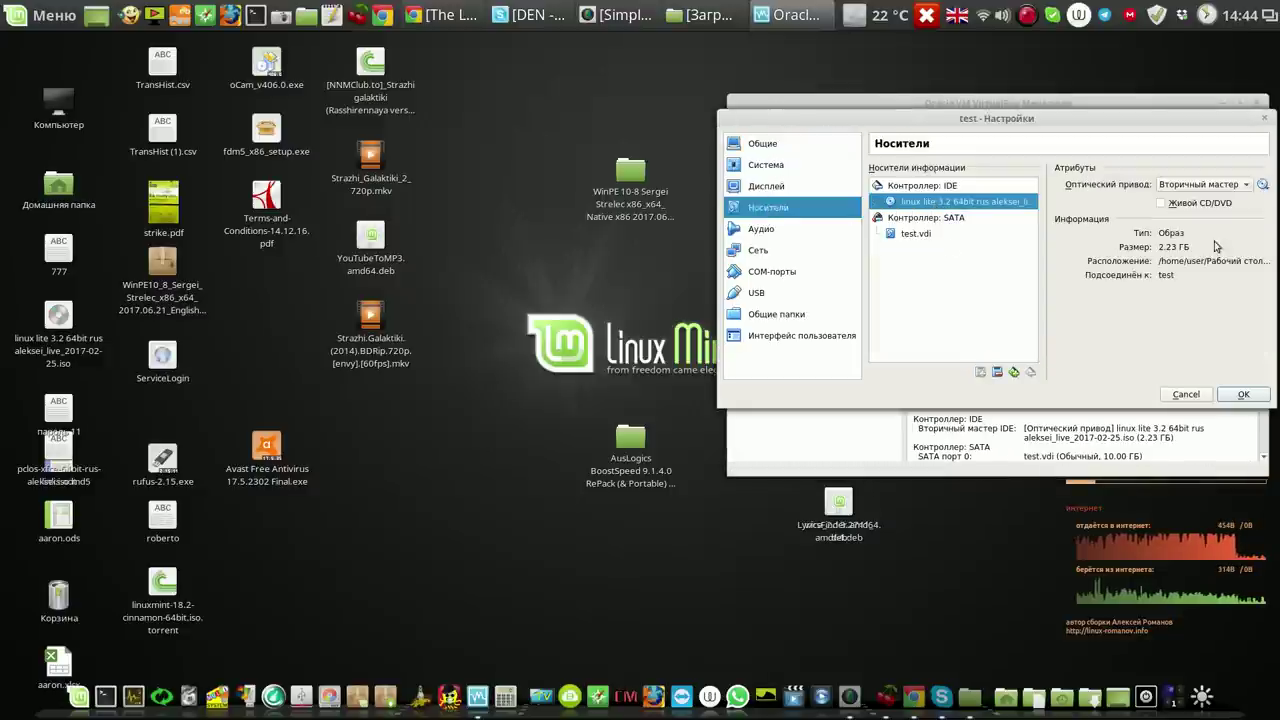
left_click(1263, 186)
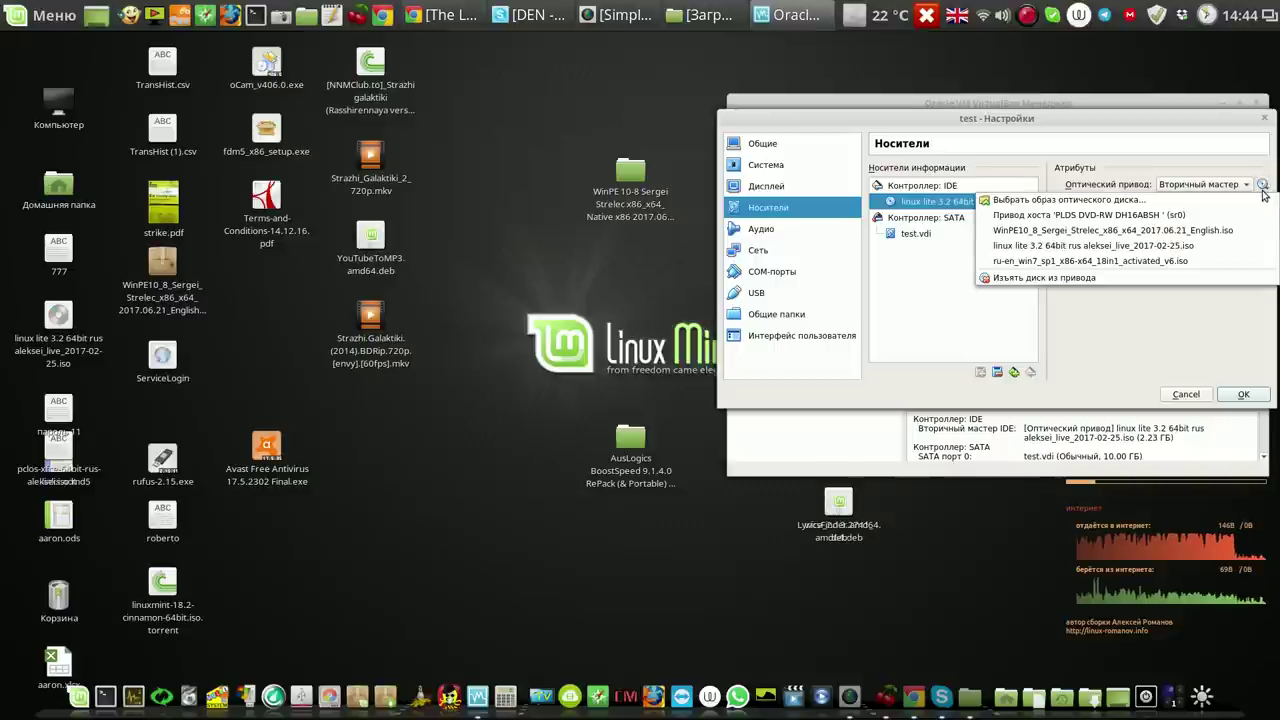
left_click(1162, 205)
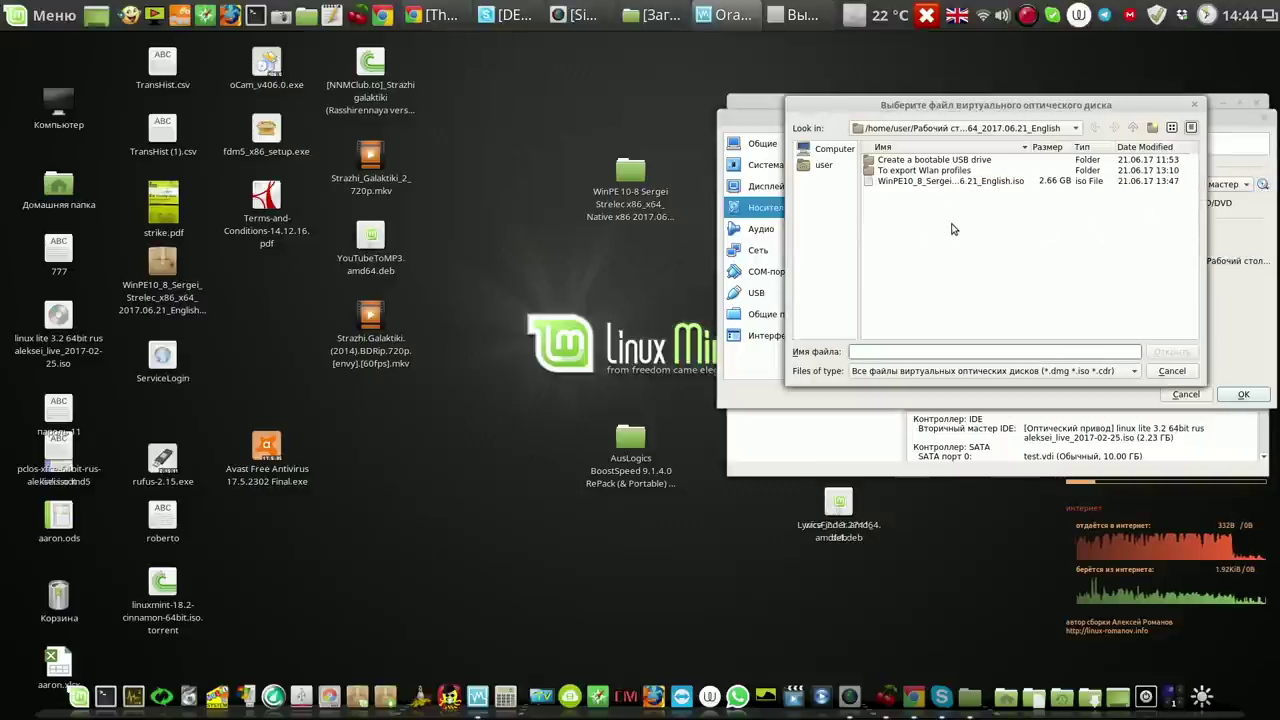
Attach linuxmint-18.2-cinnamon-64bit.iso from Загрузки, save the settings and start the test VM
left_click(1133, 128)
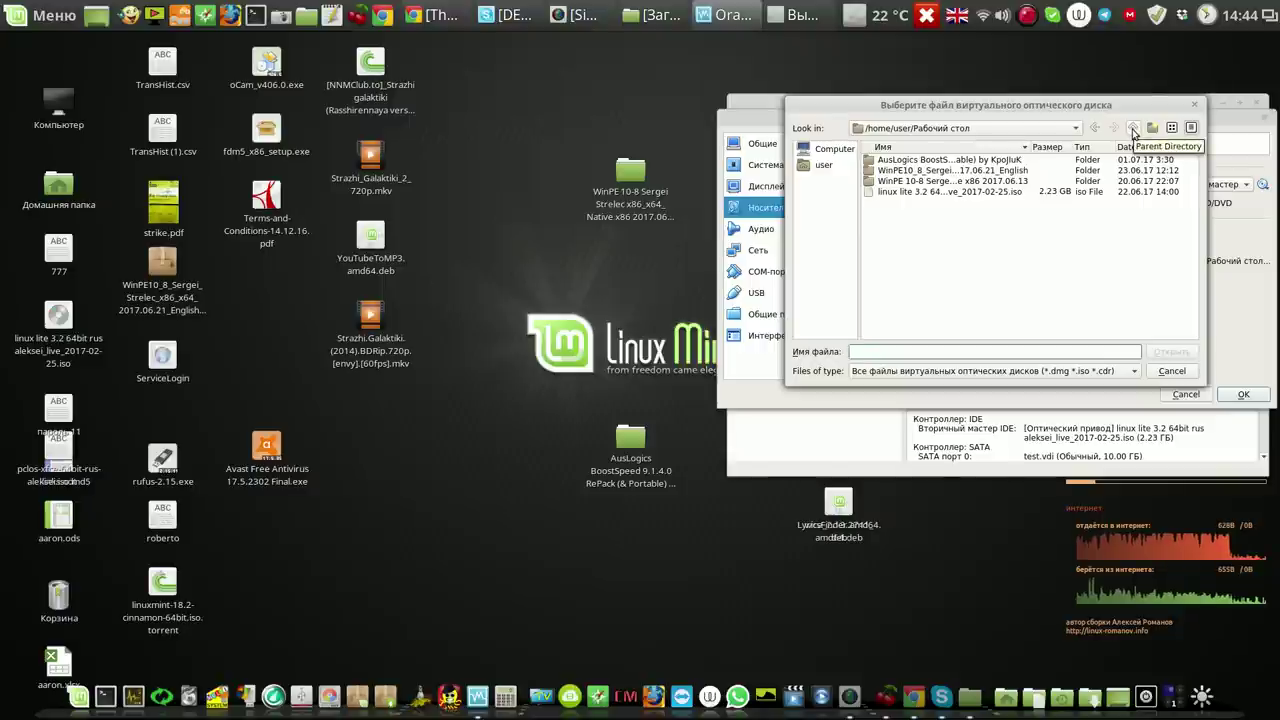
left_click(1133, 128)
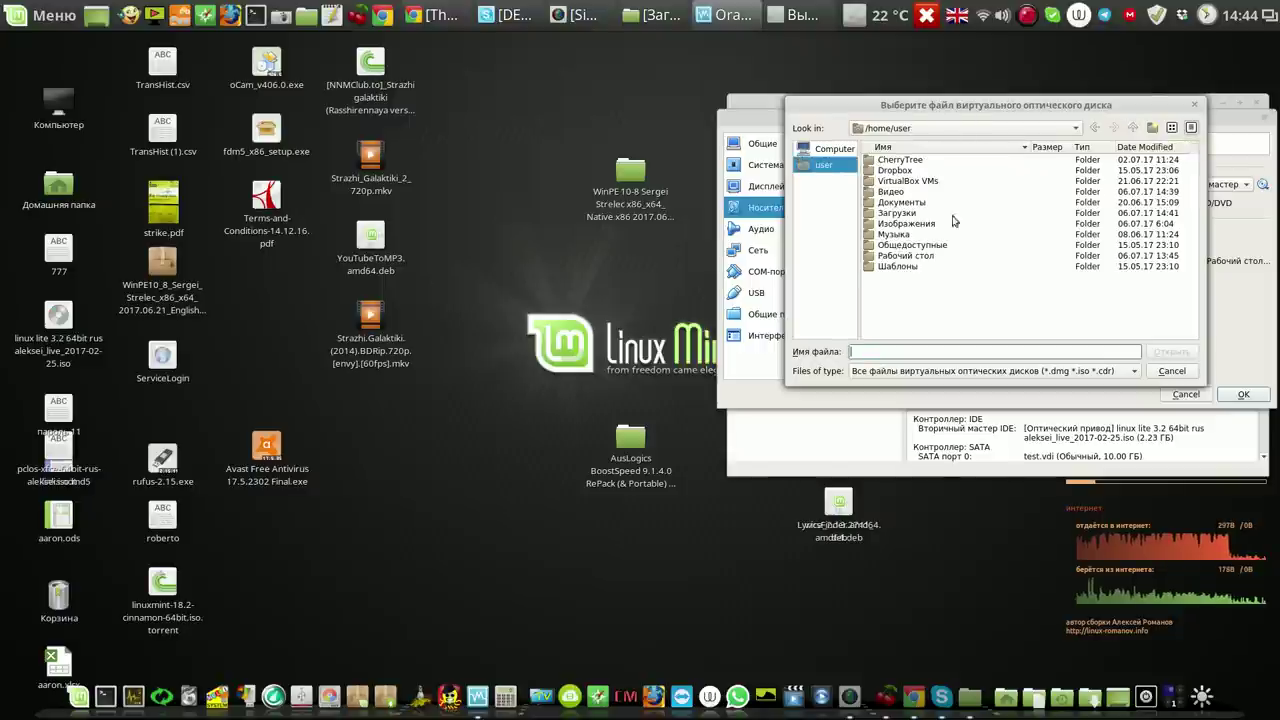
double_click(887, 214)
left_click(887, 213)
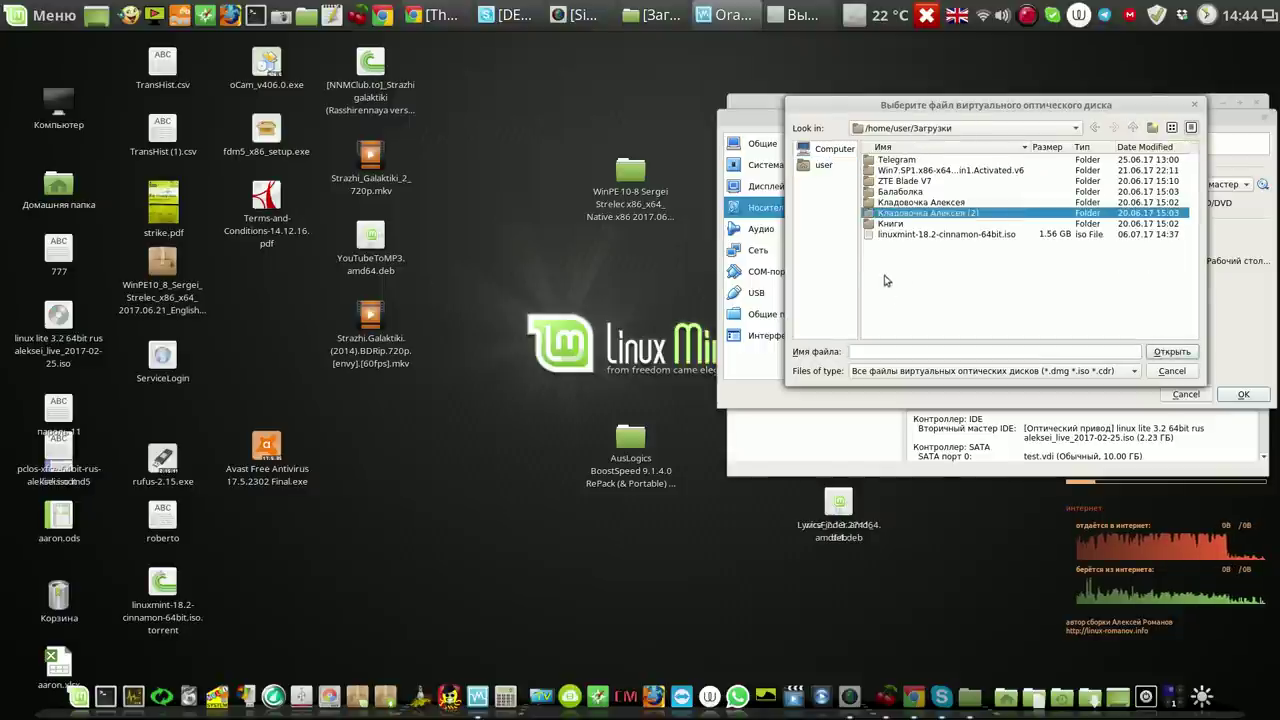
left_click(905, 236)
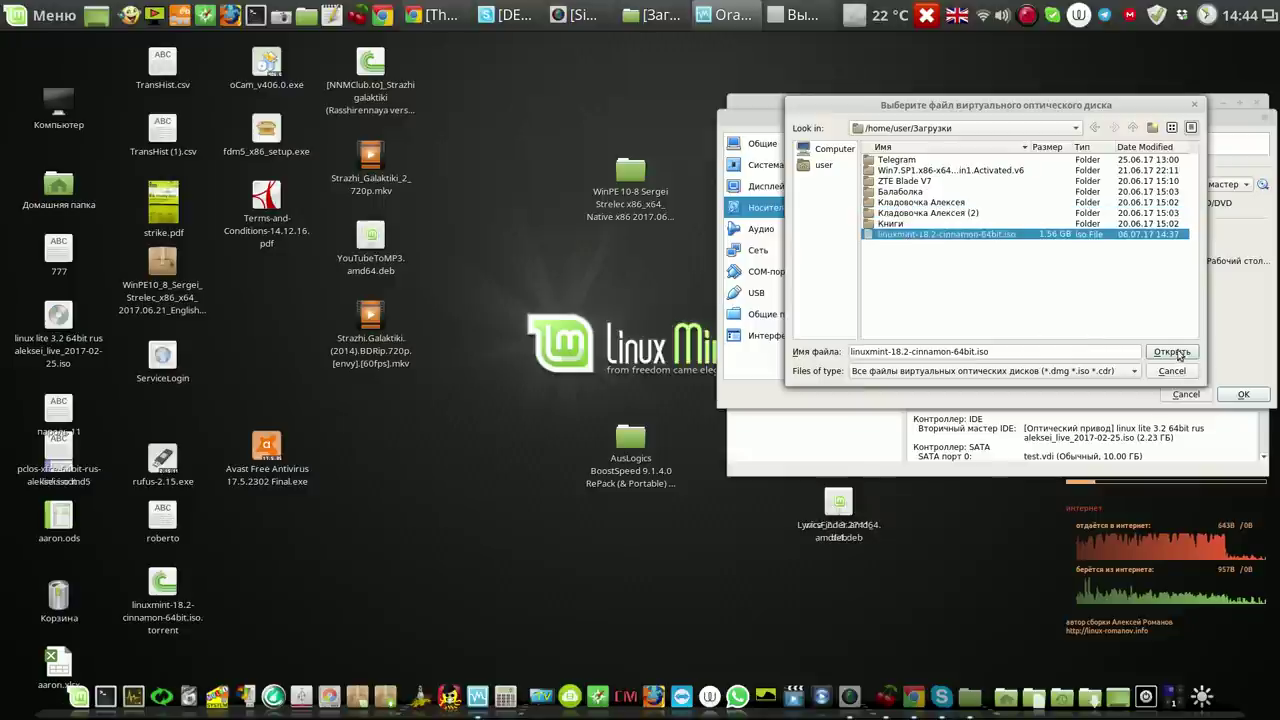
left_click(1175, 352)
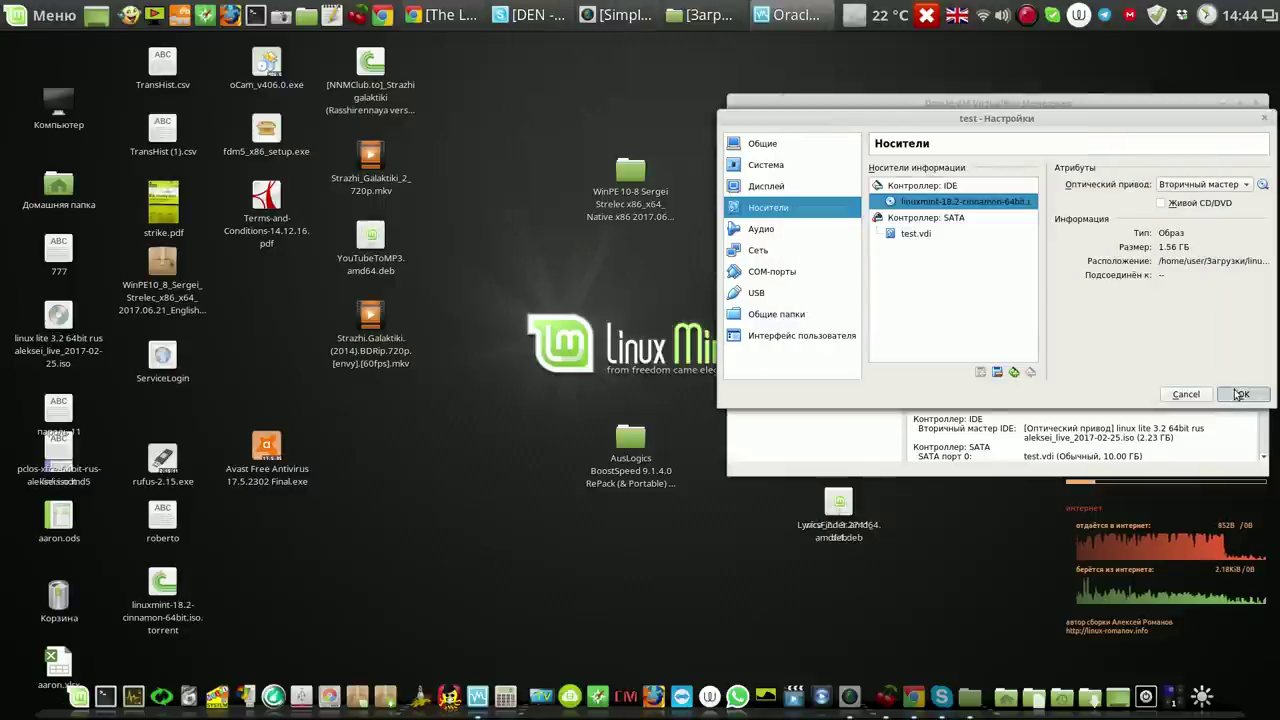
left_click(1233, 395)
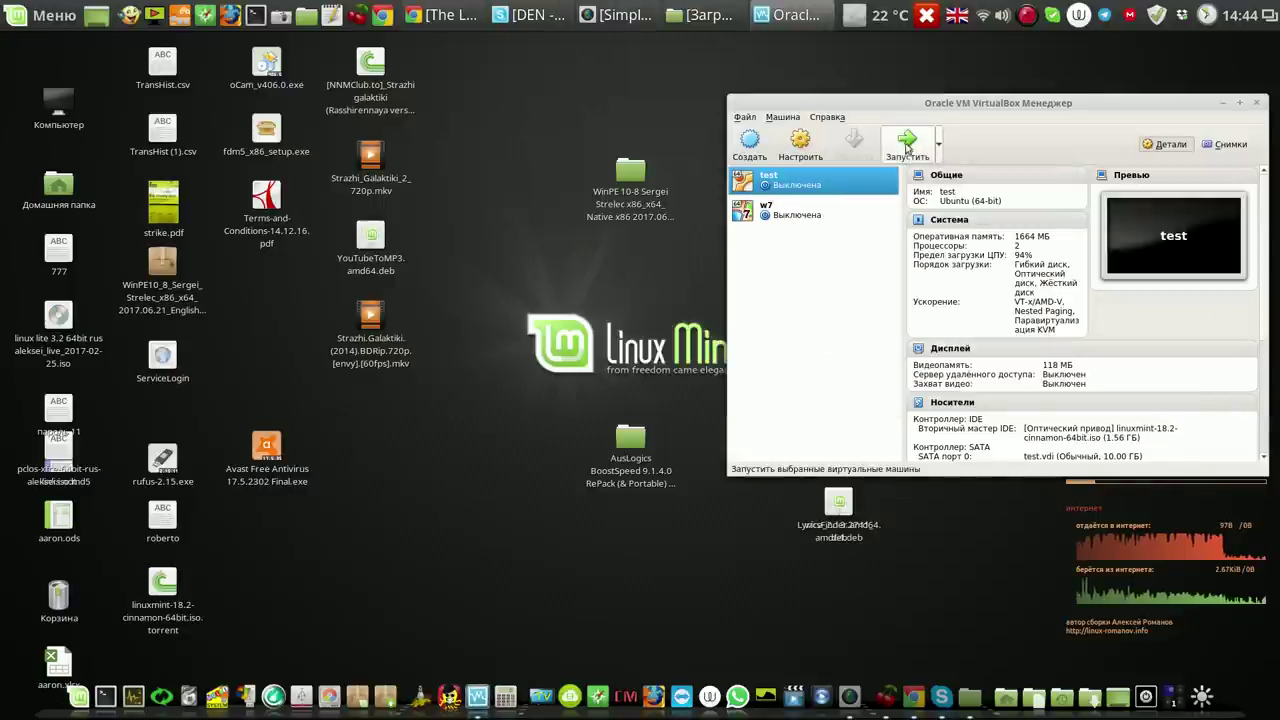
left_click(907, 146)
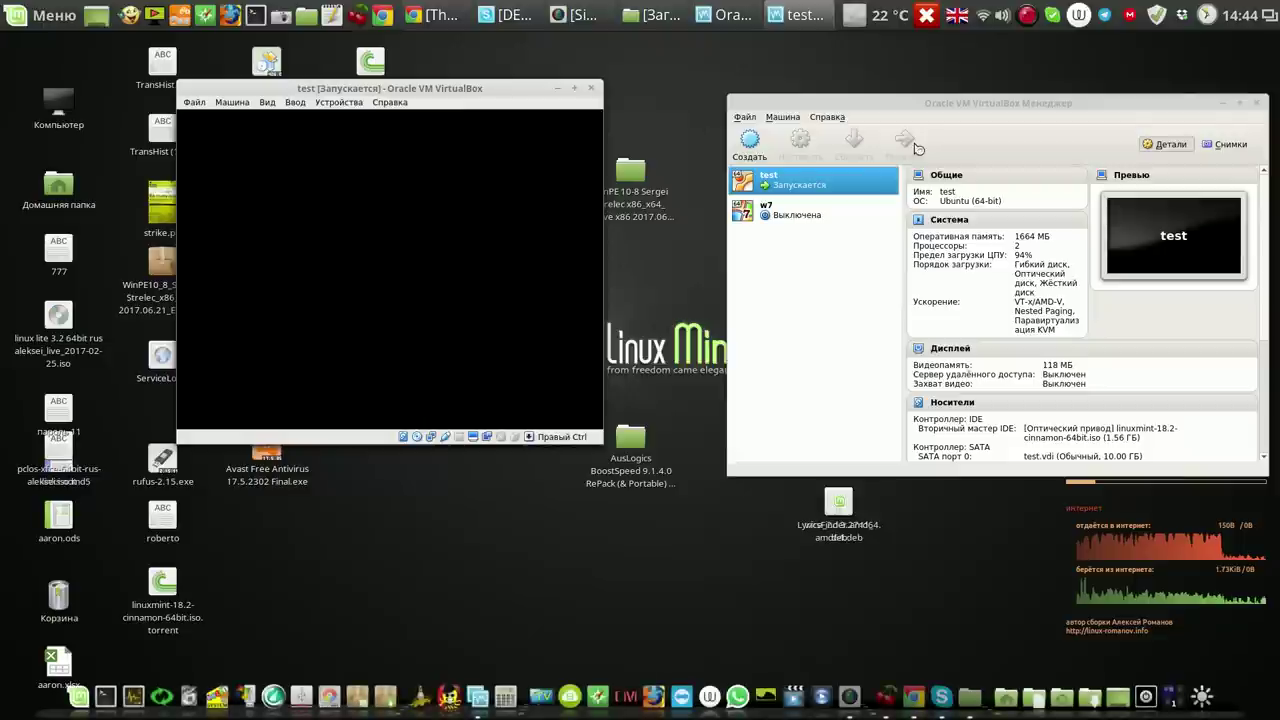
Power off the test VM from the Mint live desktop, then close the VirtualBox Manager
left_click(1222, 103)
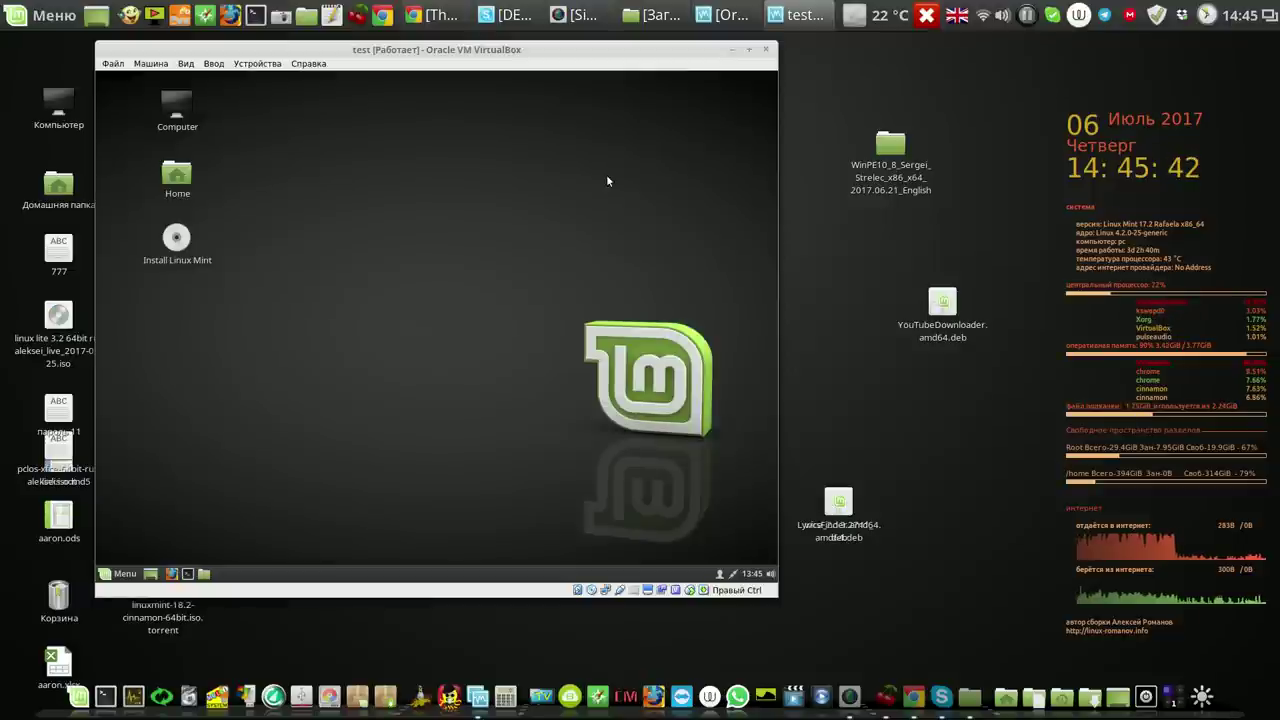
left_click_drag(648, 57, 615, 31)
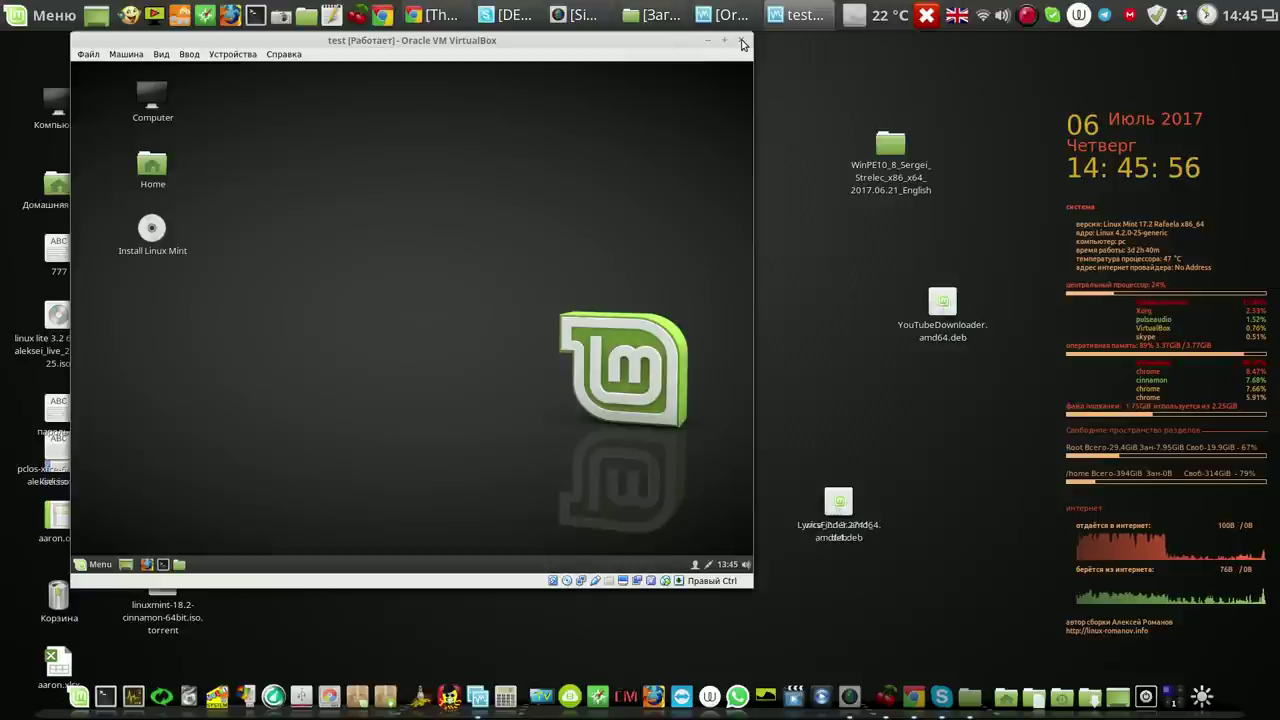
left_click(741, 41)
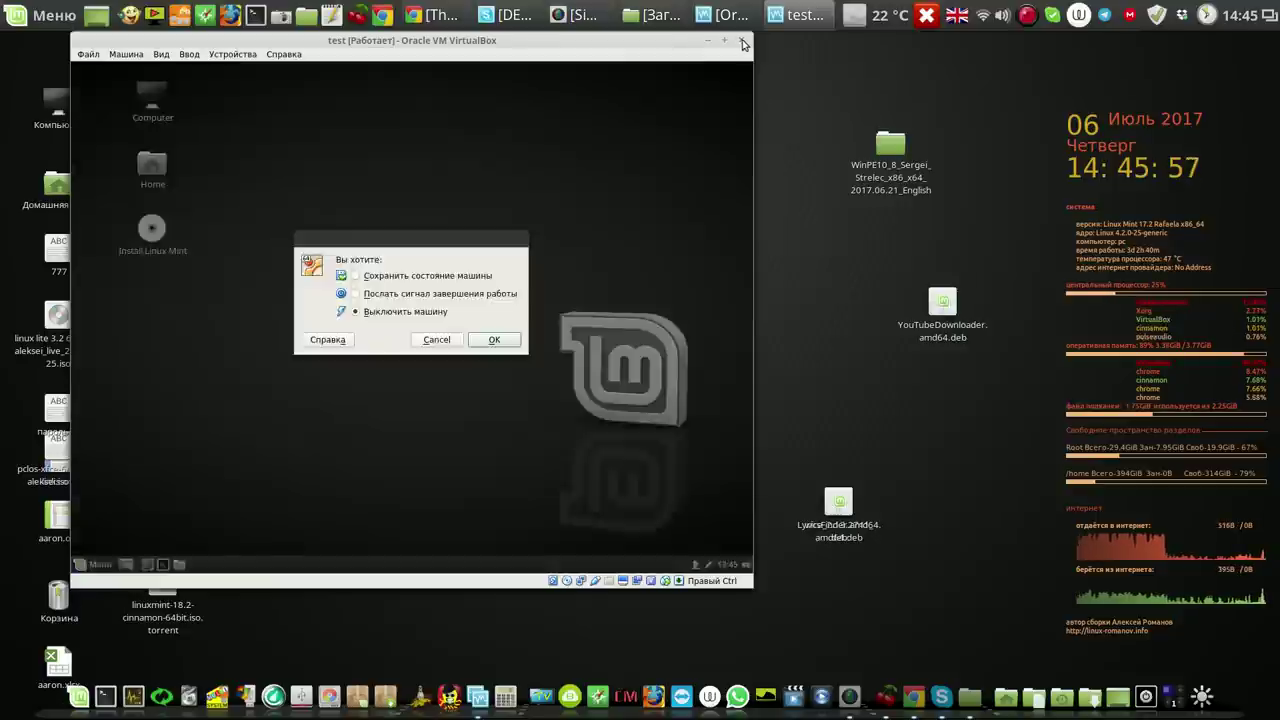
left_click(497, 340)
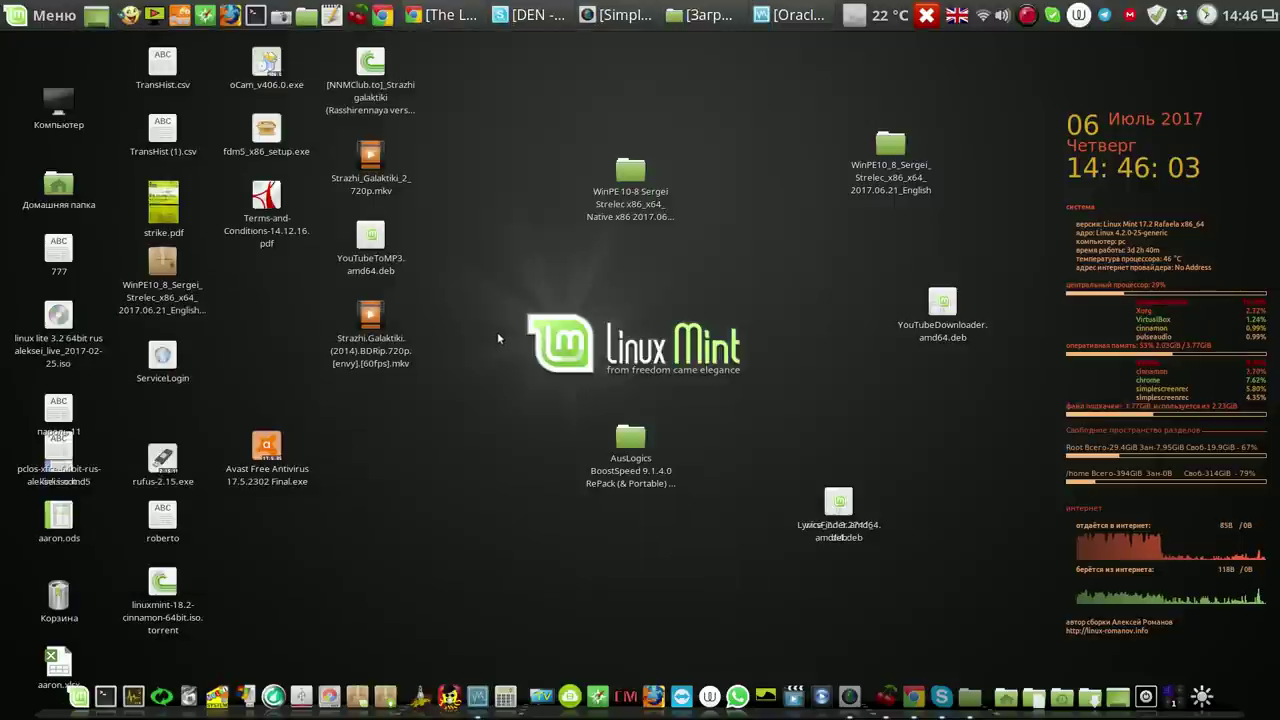
left_click(778, 20)
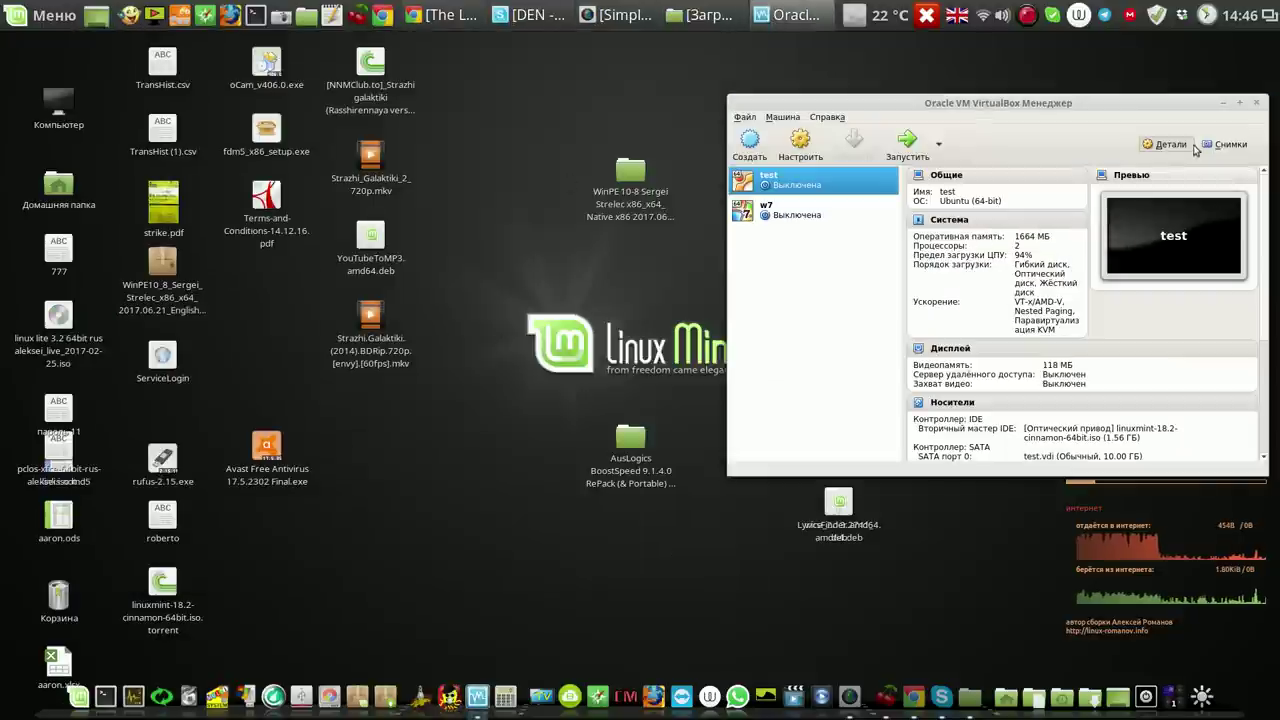
key("alt+F4")
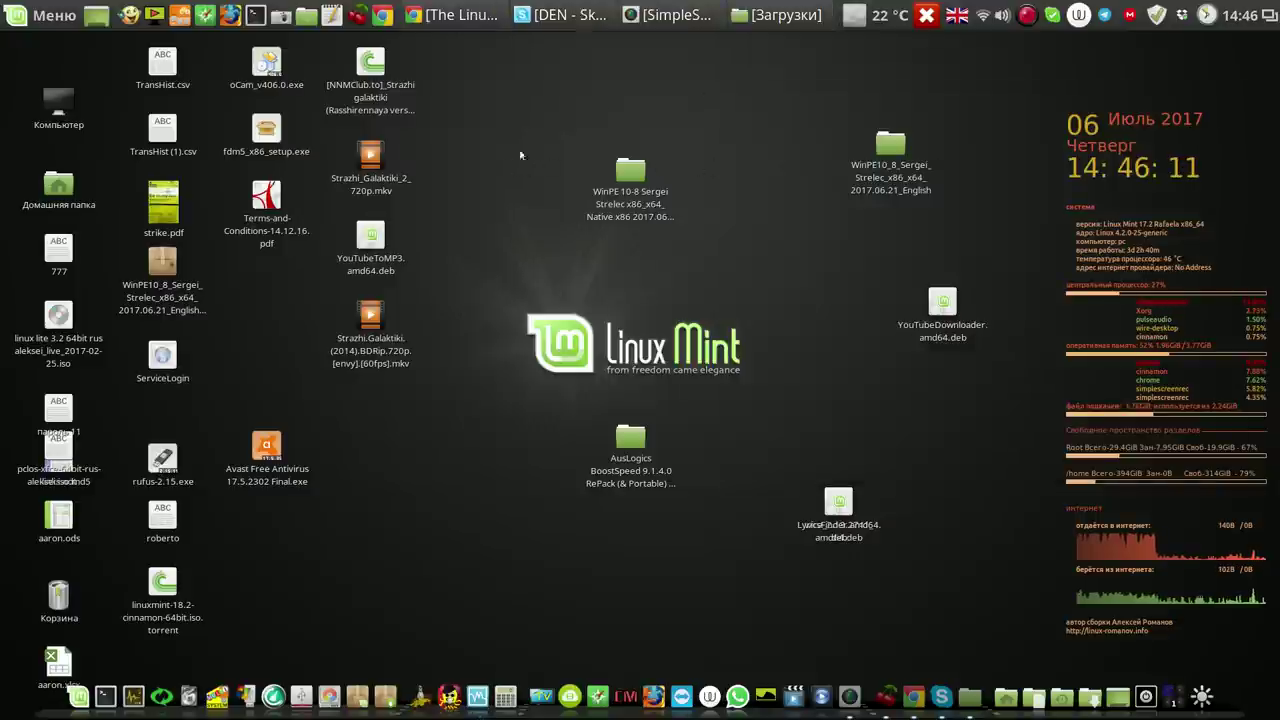
Show Загрузки as icons and choose Создание загрузочного USB-накопителя for the Mint ISO
left_click(779, 16)
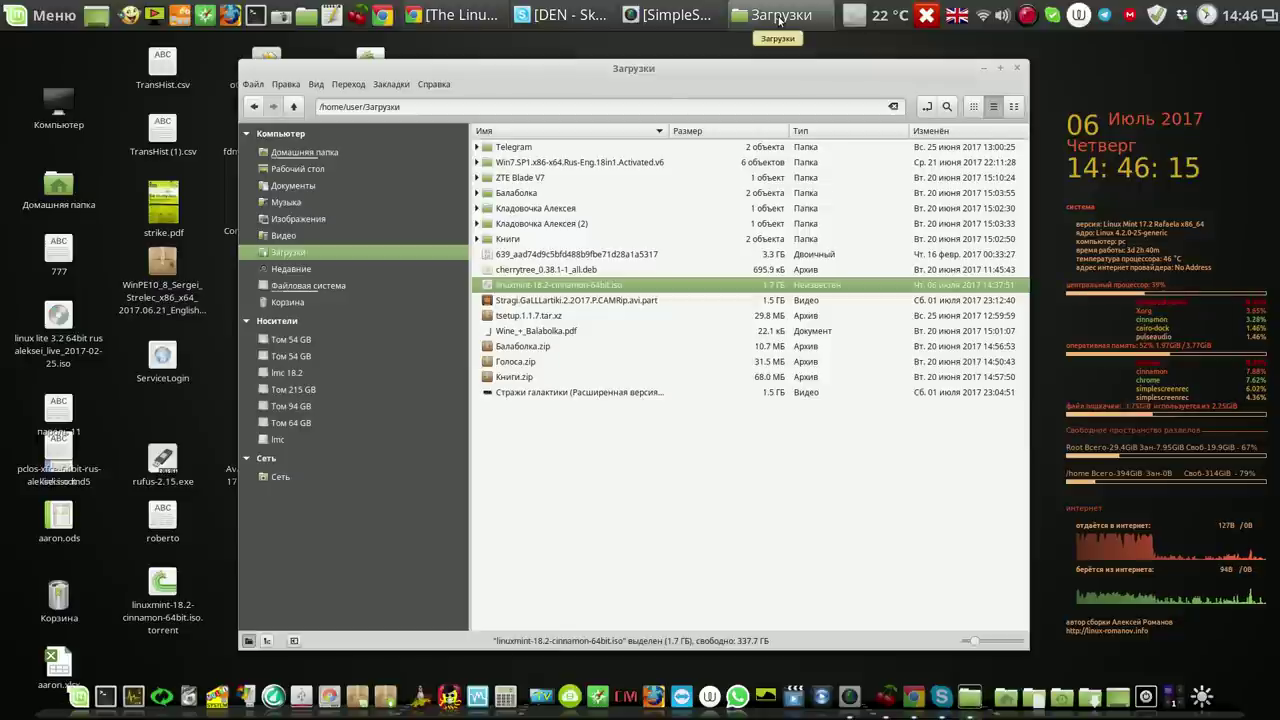
left_click(973, 110)
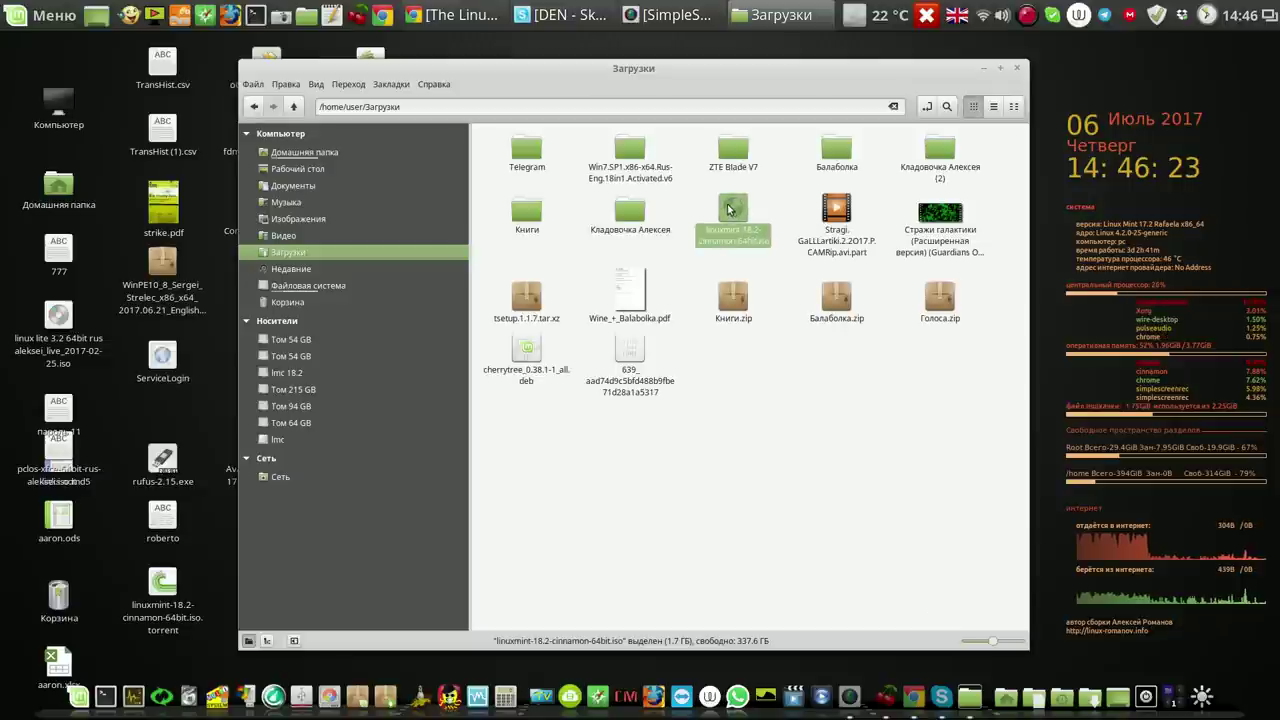
right_click(732, 211)
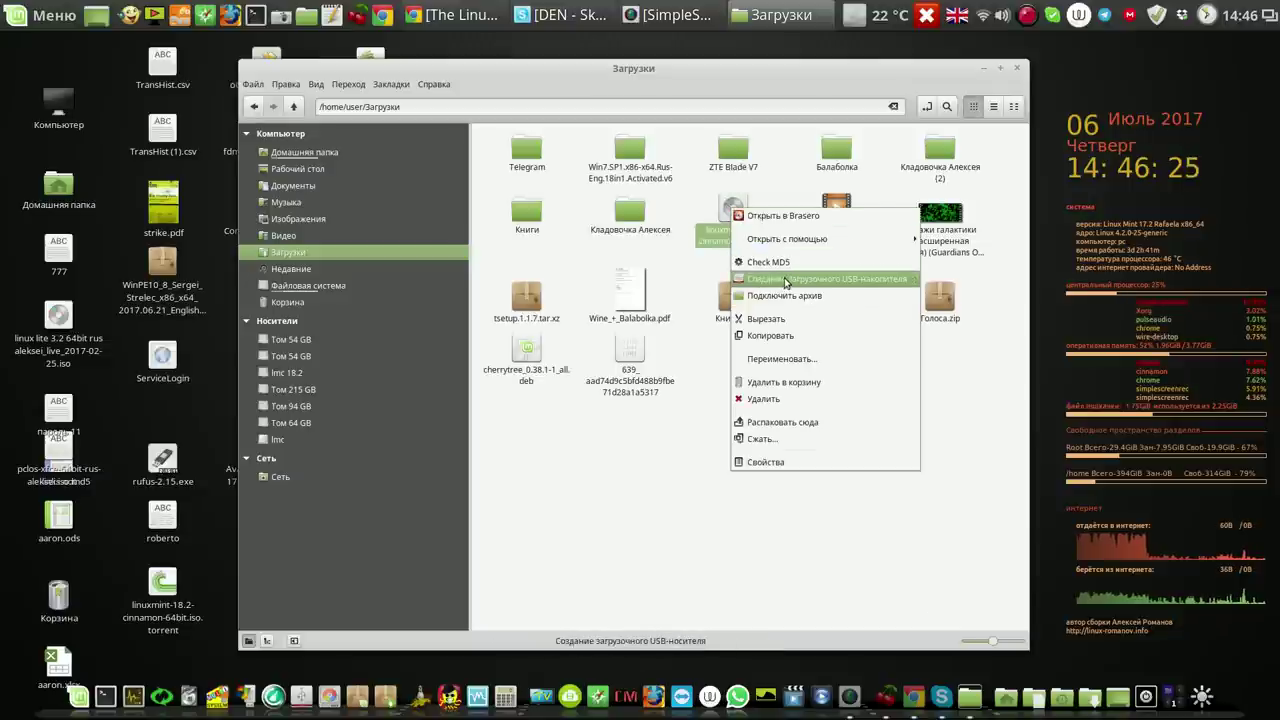
left_click(785, 281)
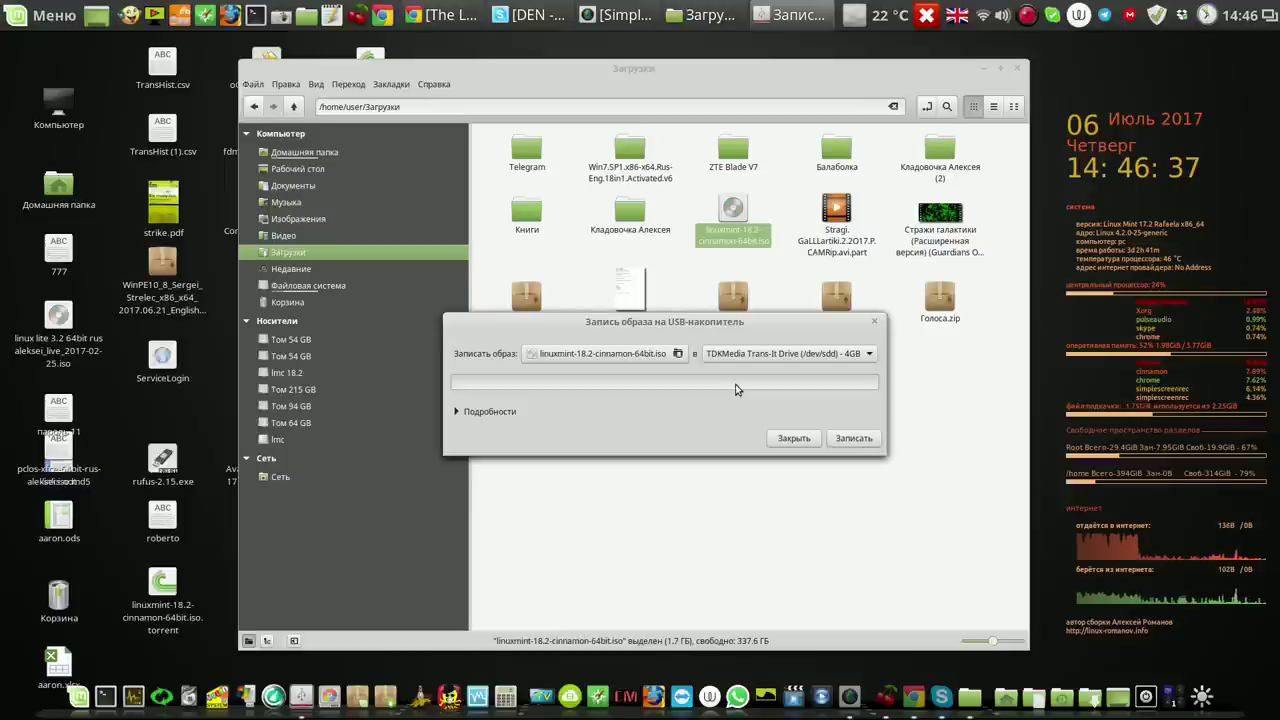
Start writing the ISO to the TDKMedia drive with the admin password, then minimize Nemo
left_click(862, 440)
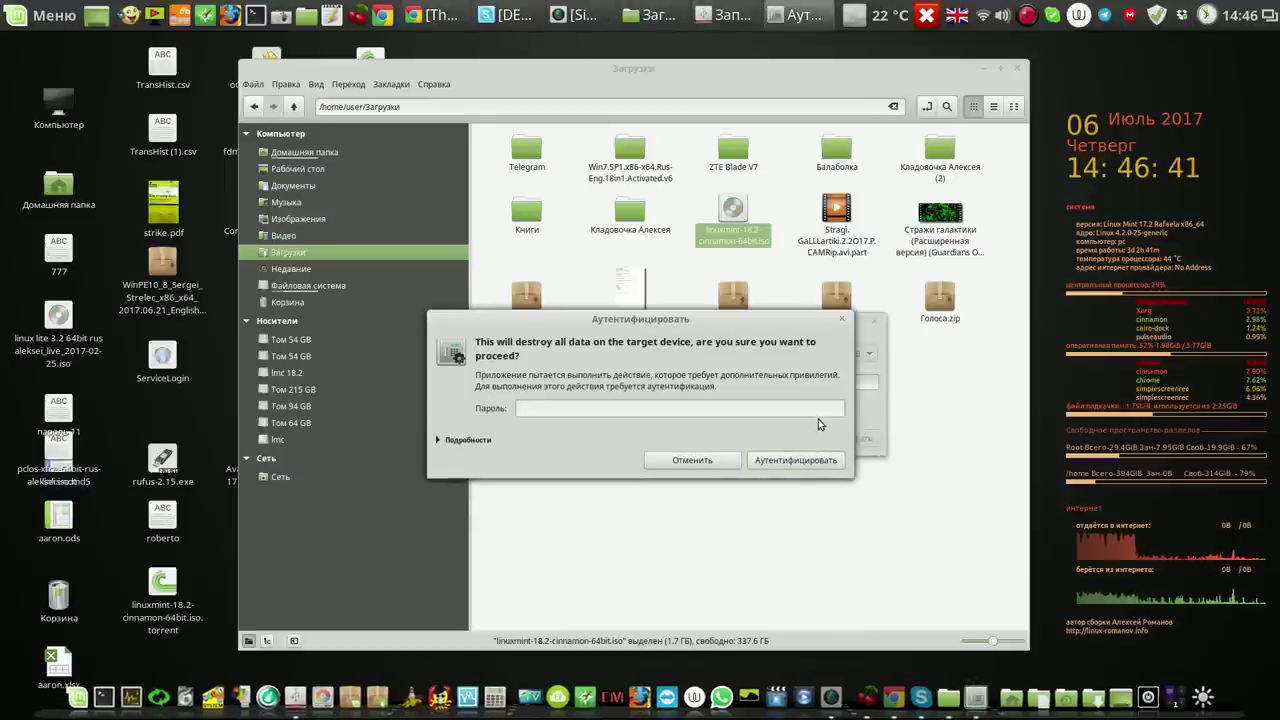
type("1")
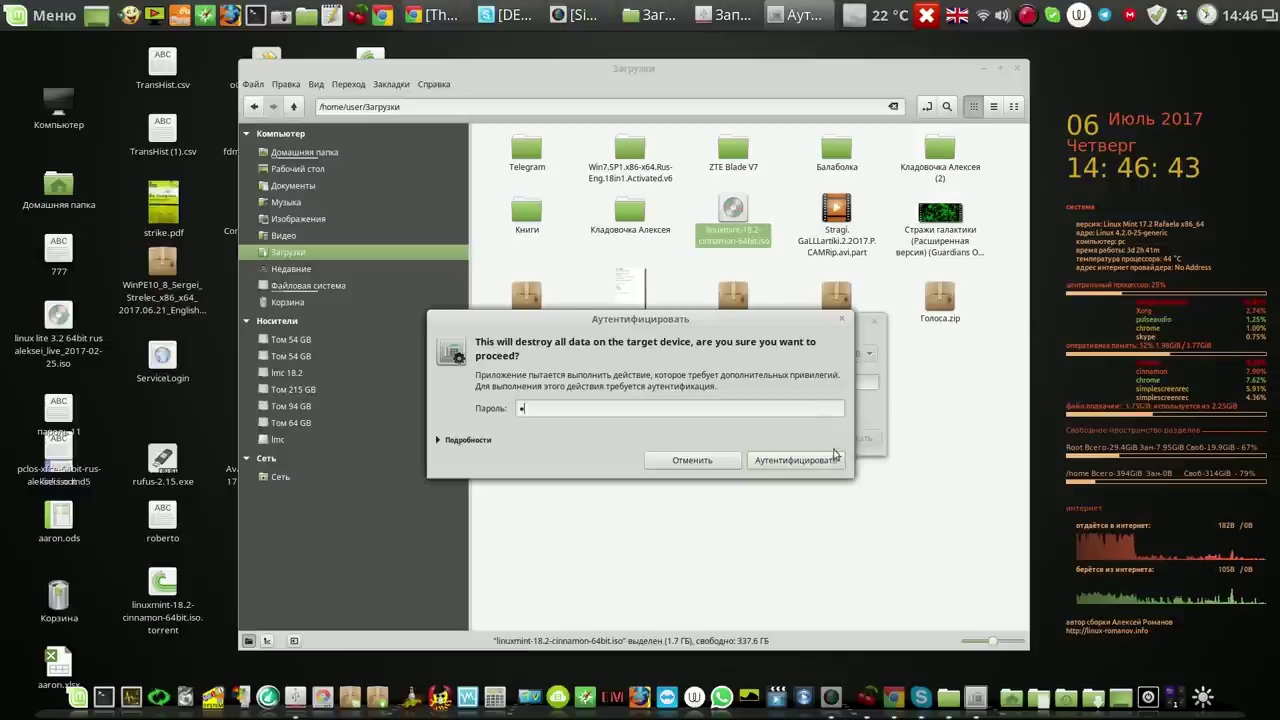
left_click(821, 462)
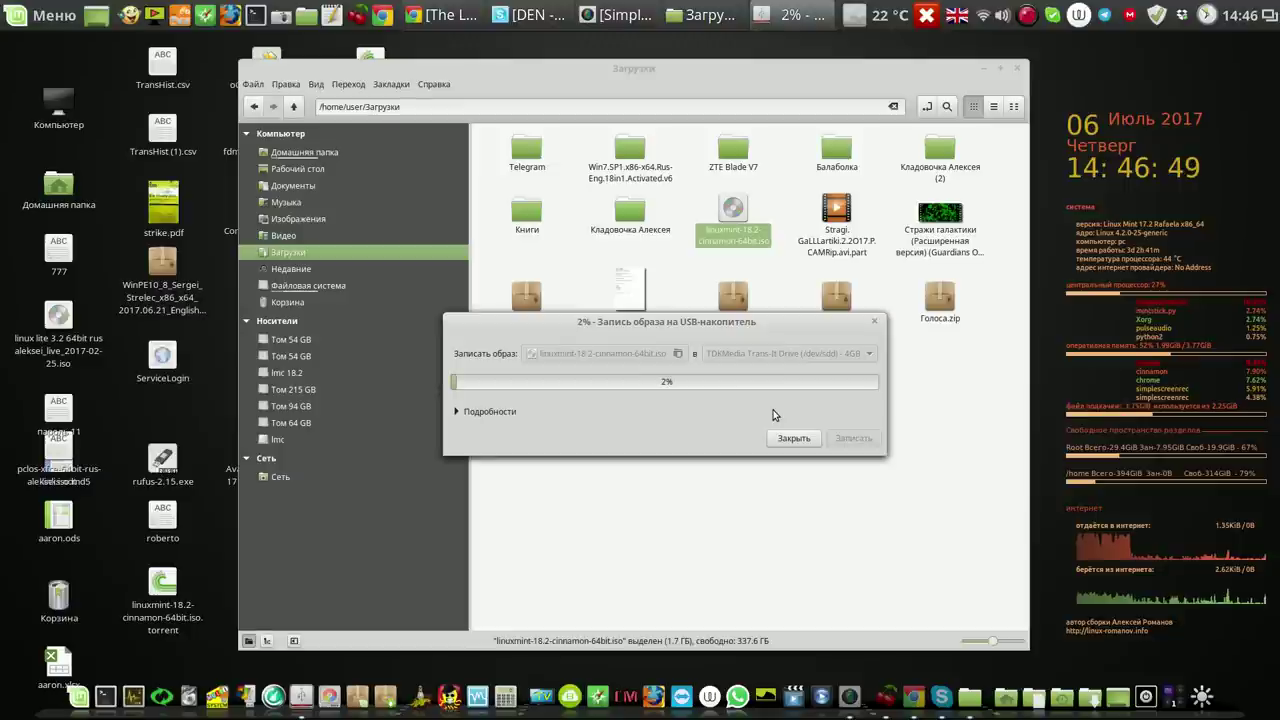
left_click_drag(802, 317, 982, 152)
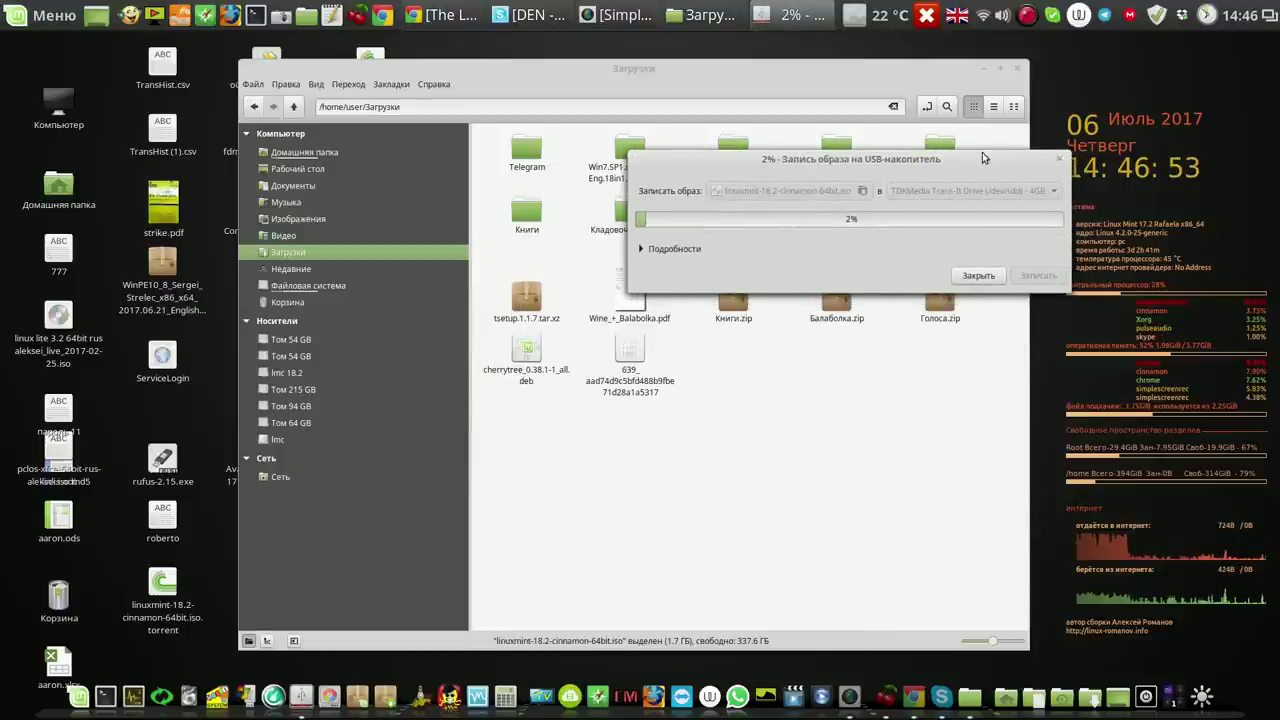
left_click(983, 70)
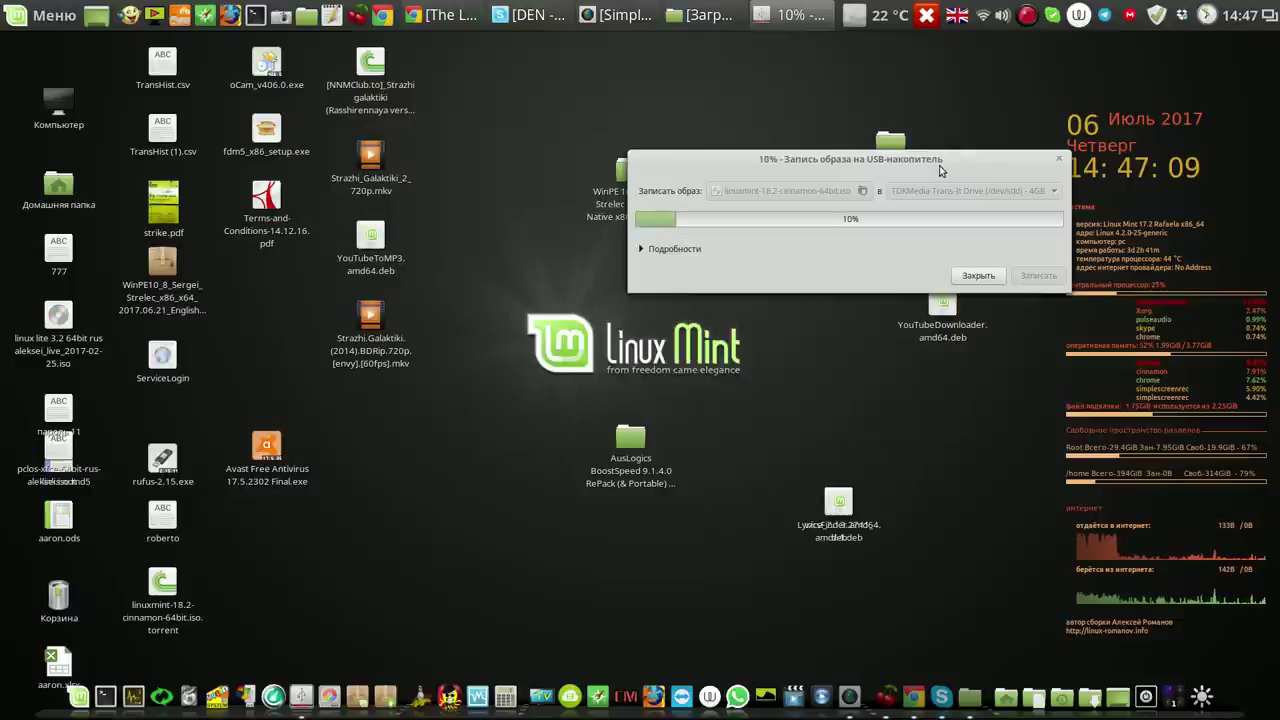
Launch GParted with the administrator password while the ISO write keeps running
left_click_drag(938, 167, 905, 112)
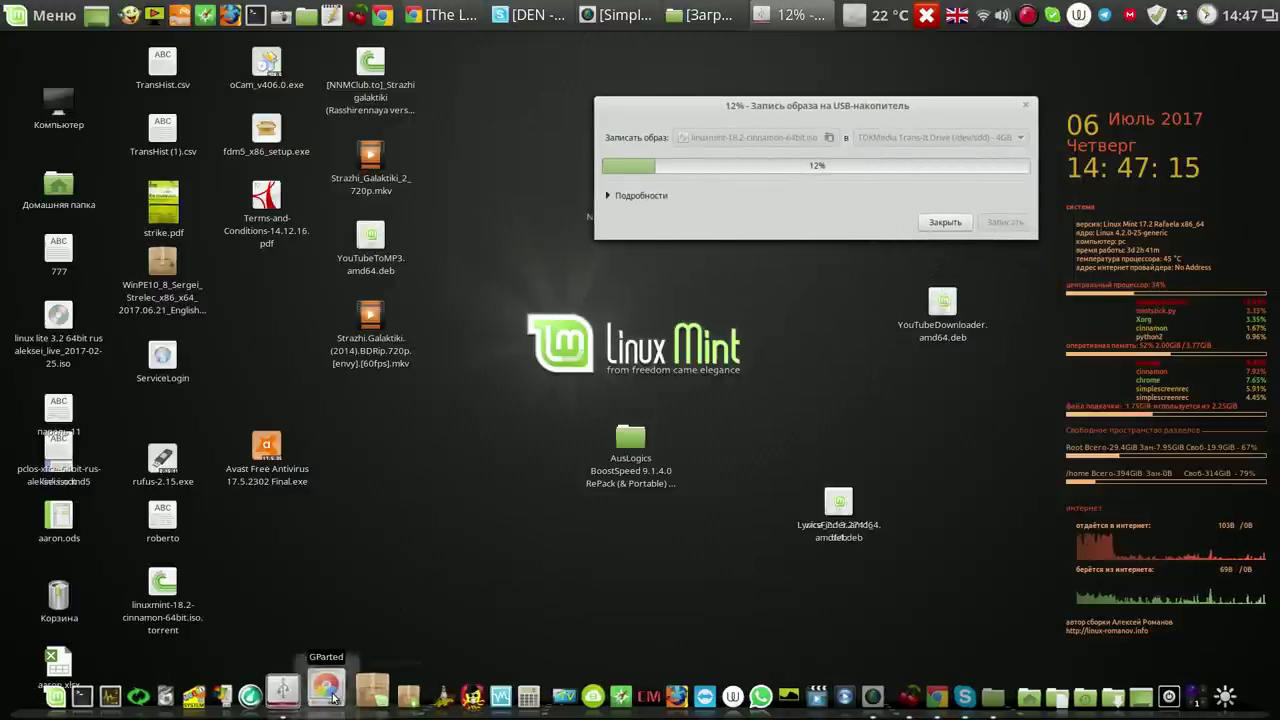
left_click(332, 695)
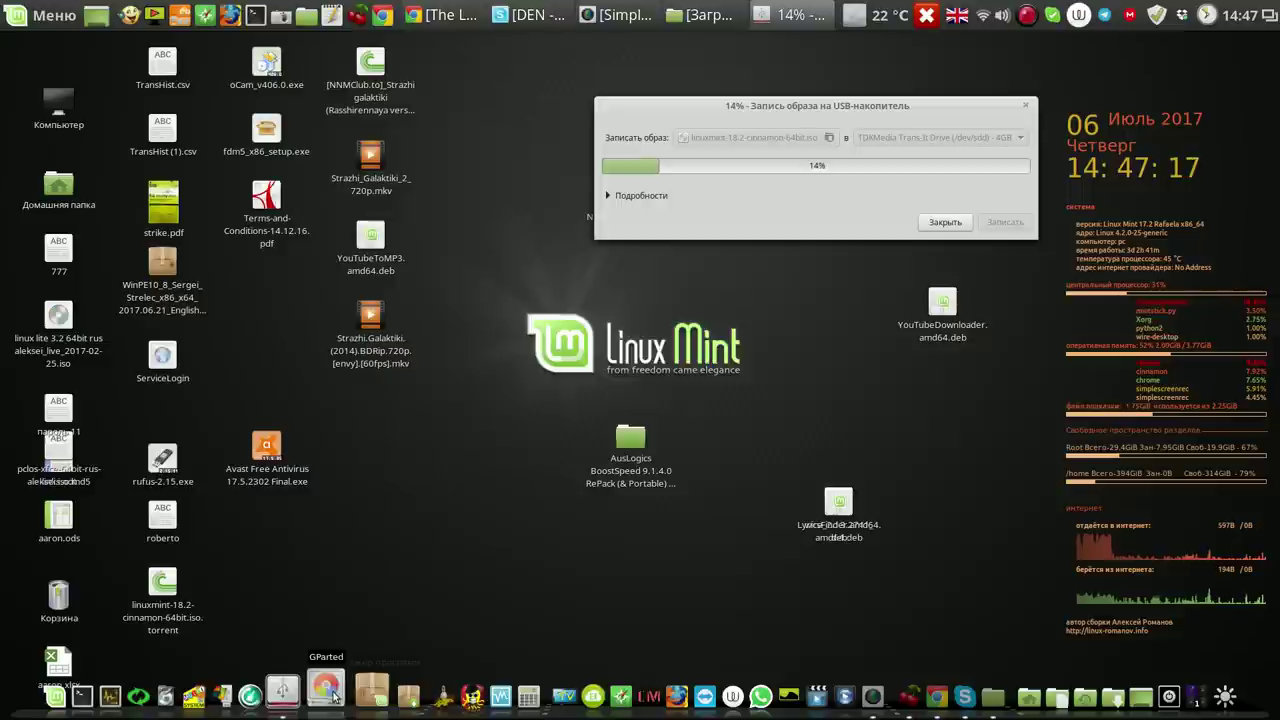
type("1")
left_click(790, 462)
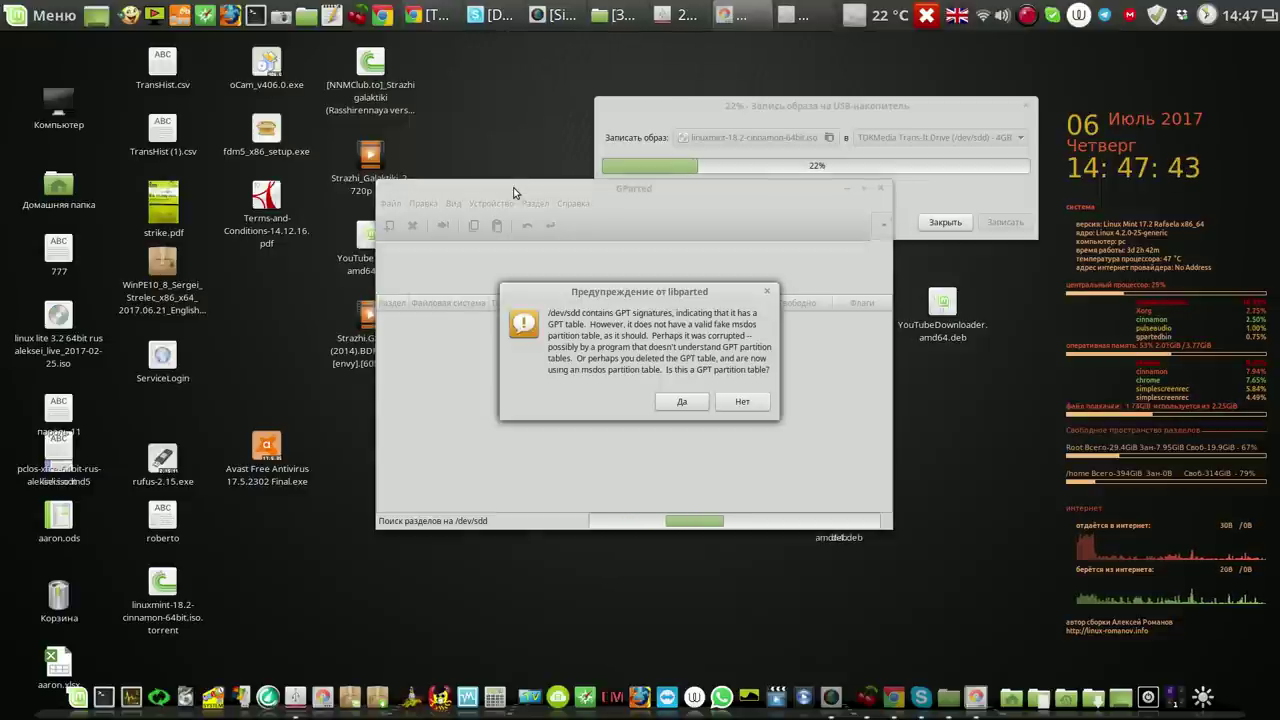
Decline the /dev/sdd GPT warning, inspect partitions sda7, sda2, sda3 and sda5, then close GParted
left_click(755, 404)
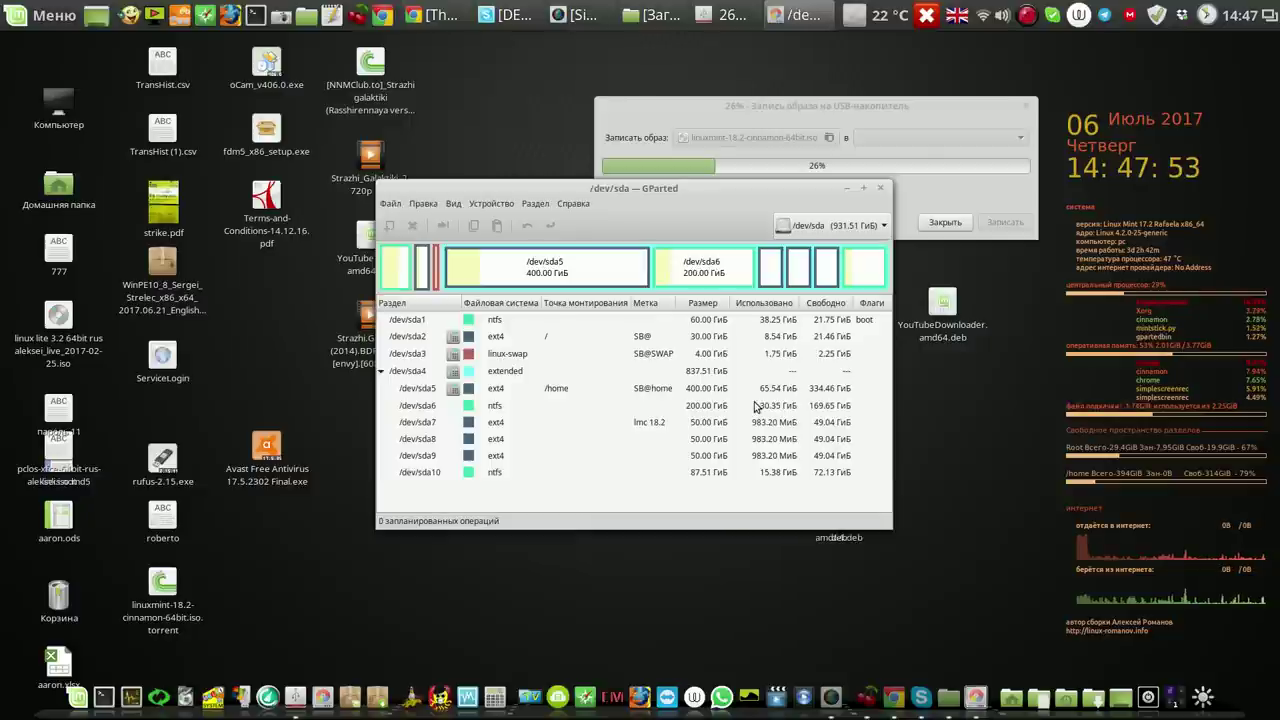
left_click(459, 425)
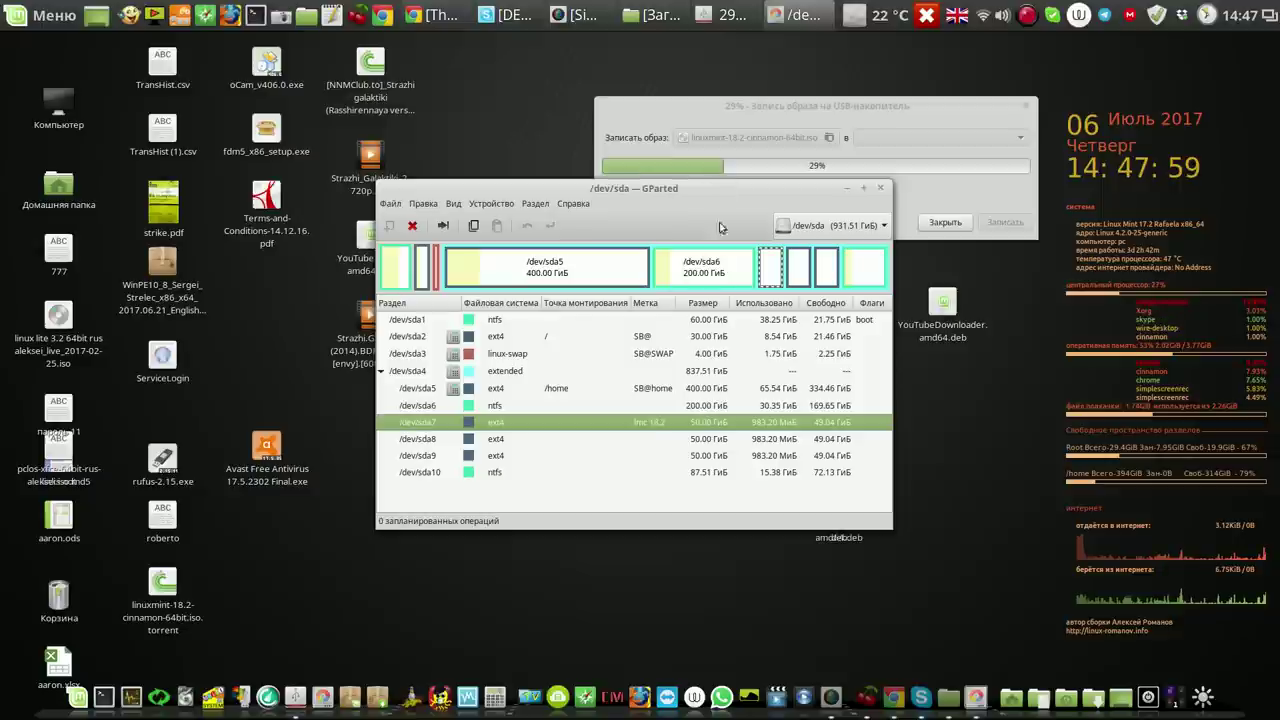
left_click_drag(724, 189, 410, 101)
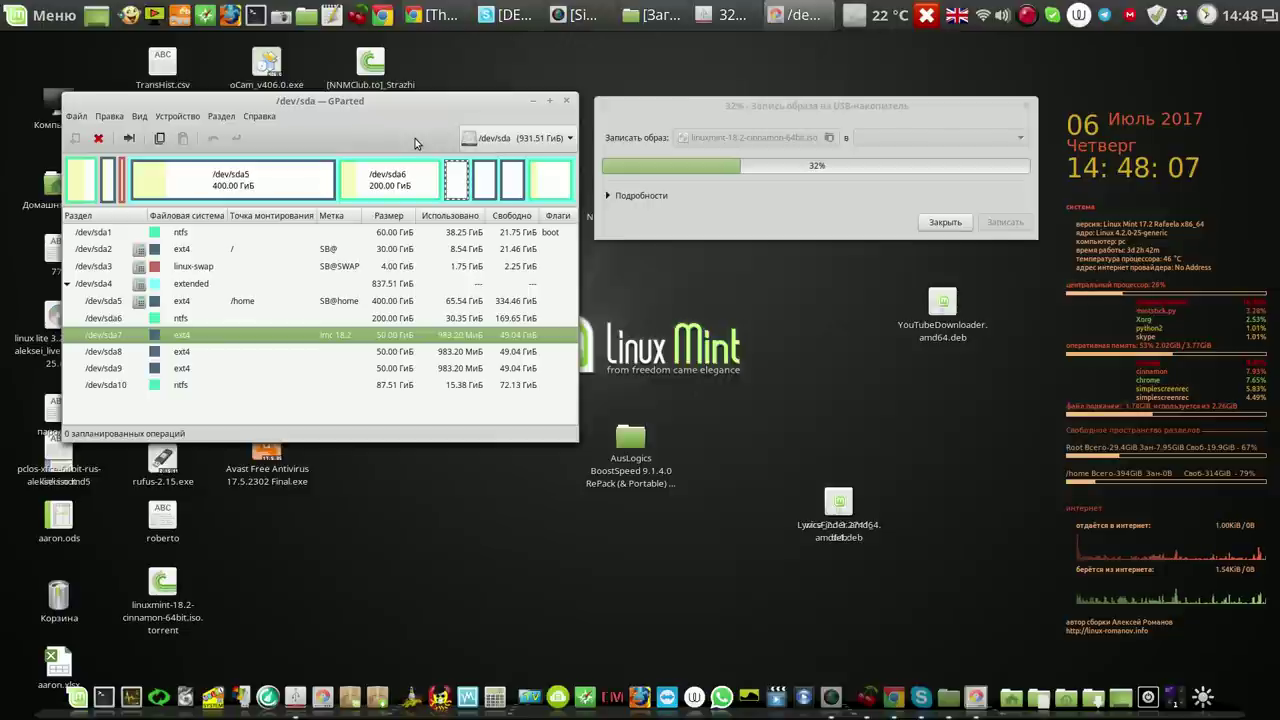
left_click(327, 250)
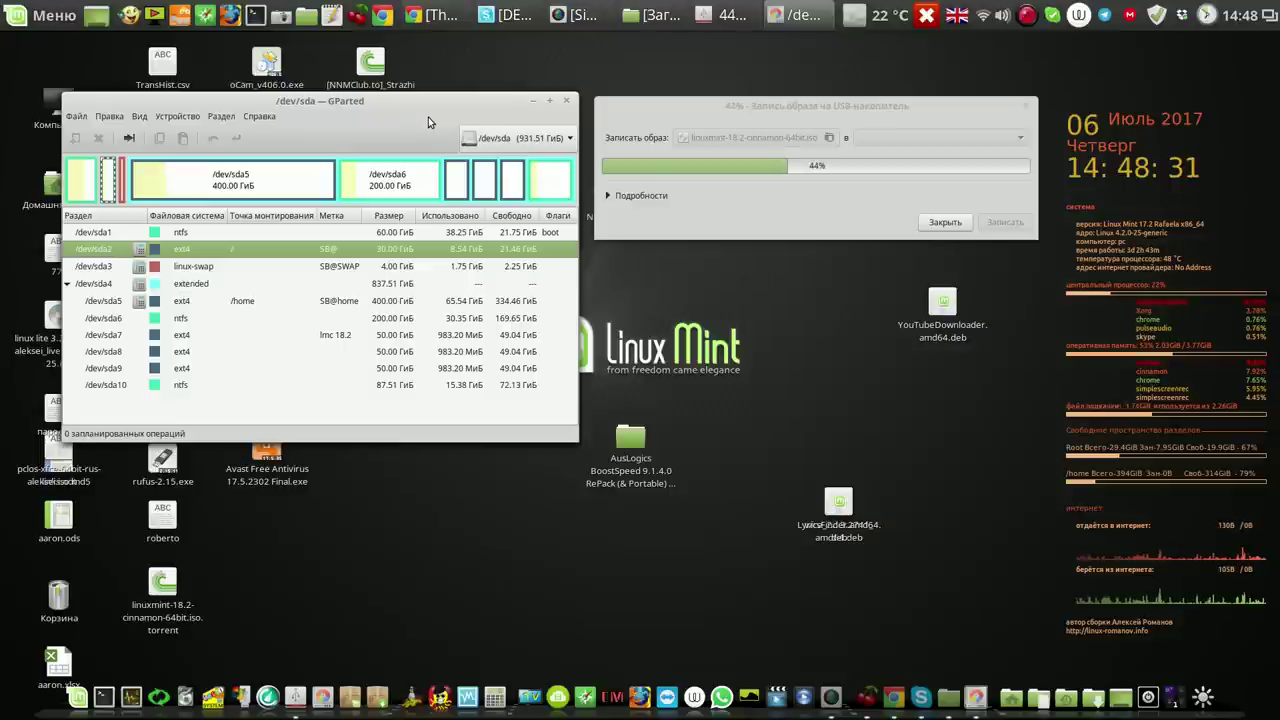
left_click(352, 268)
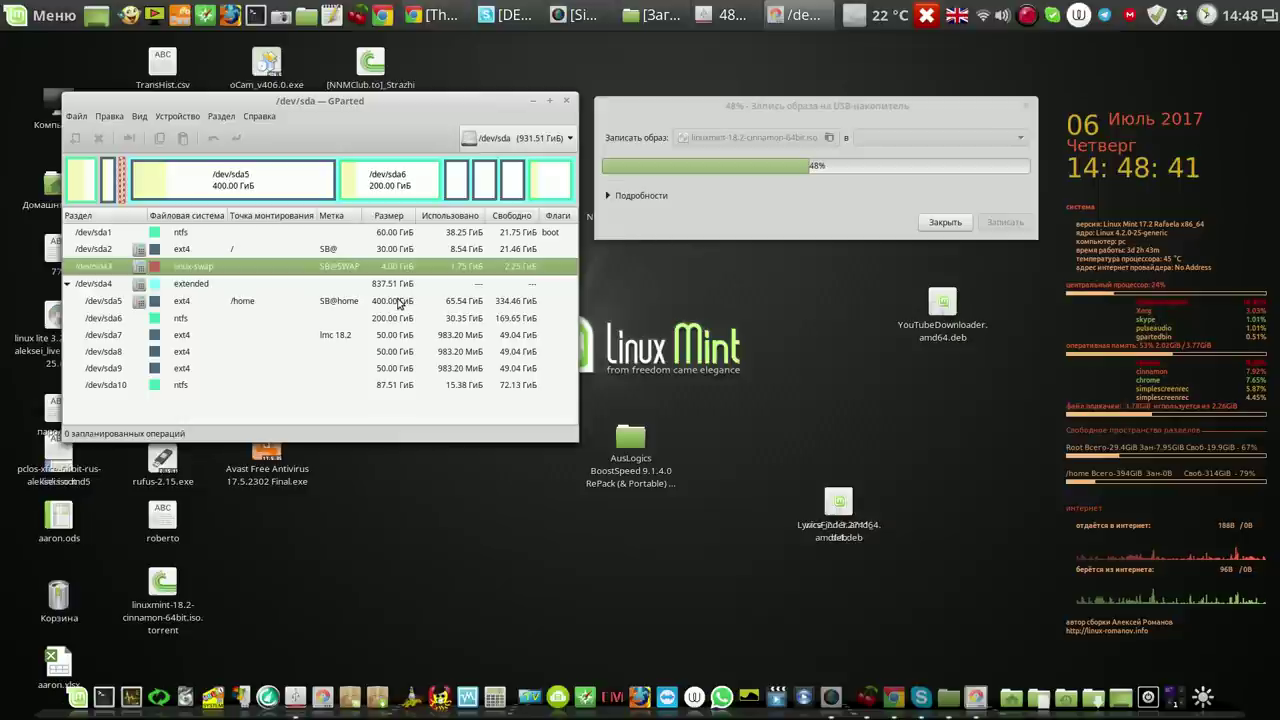
left_click(398, 301)
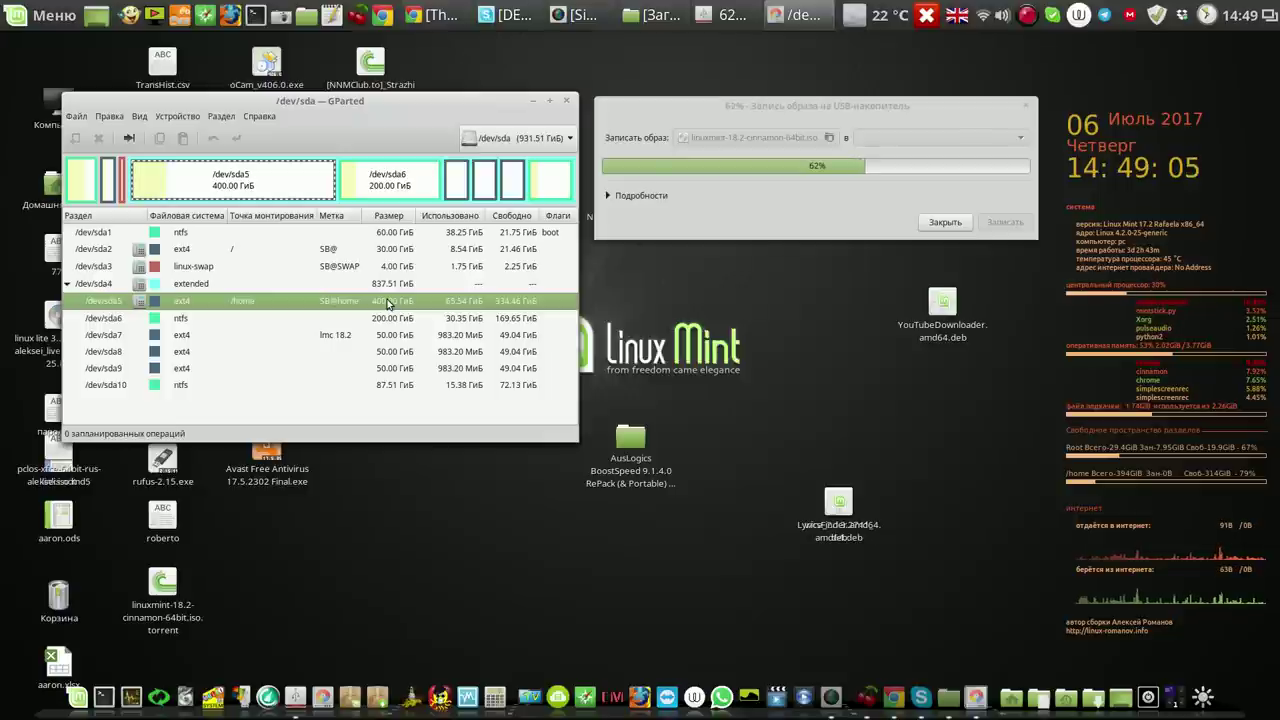
left_click(339, 337)
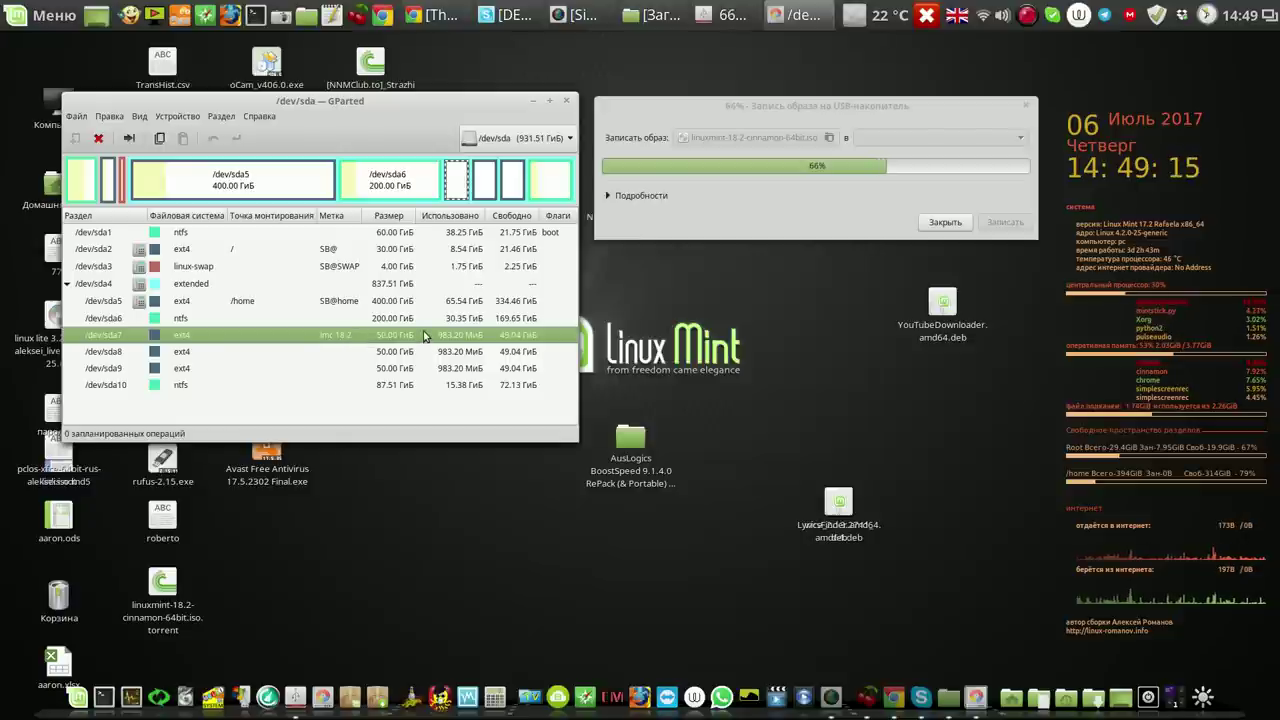
left_click(567, 104)
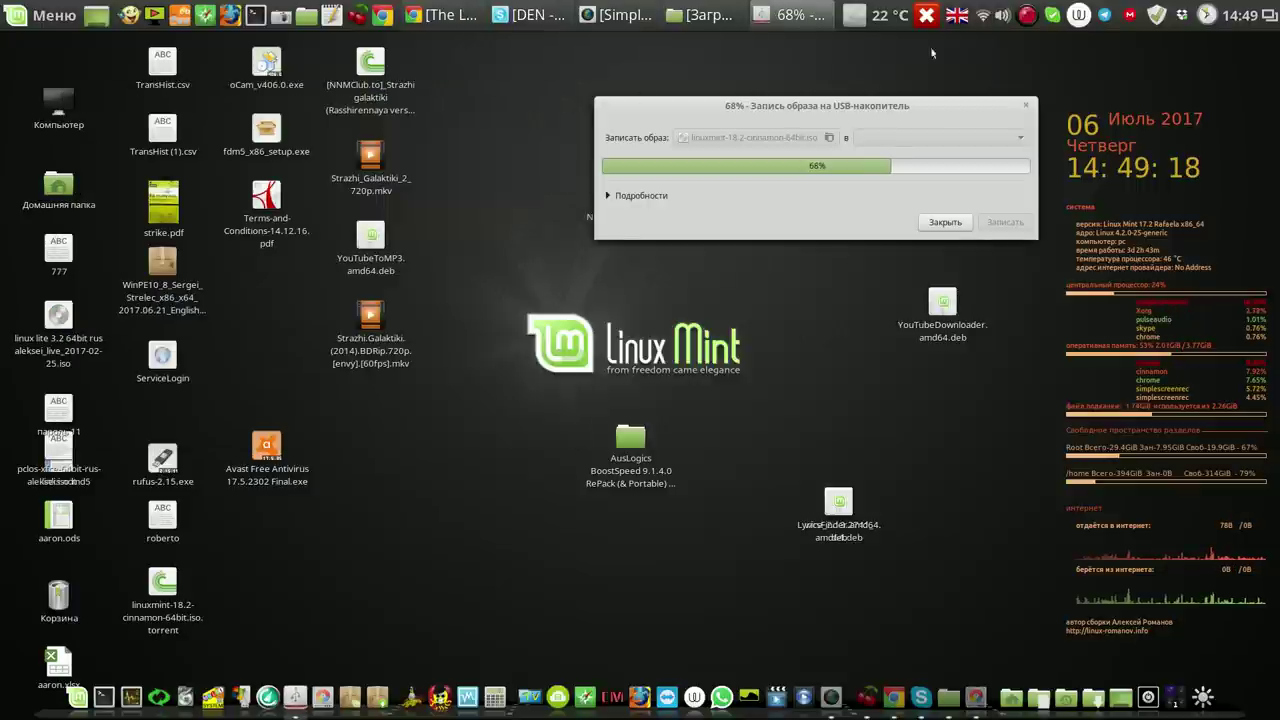
Let the USB write progress to around 90%, then bring the Загрузки window forward
right_click(1027, 15)
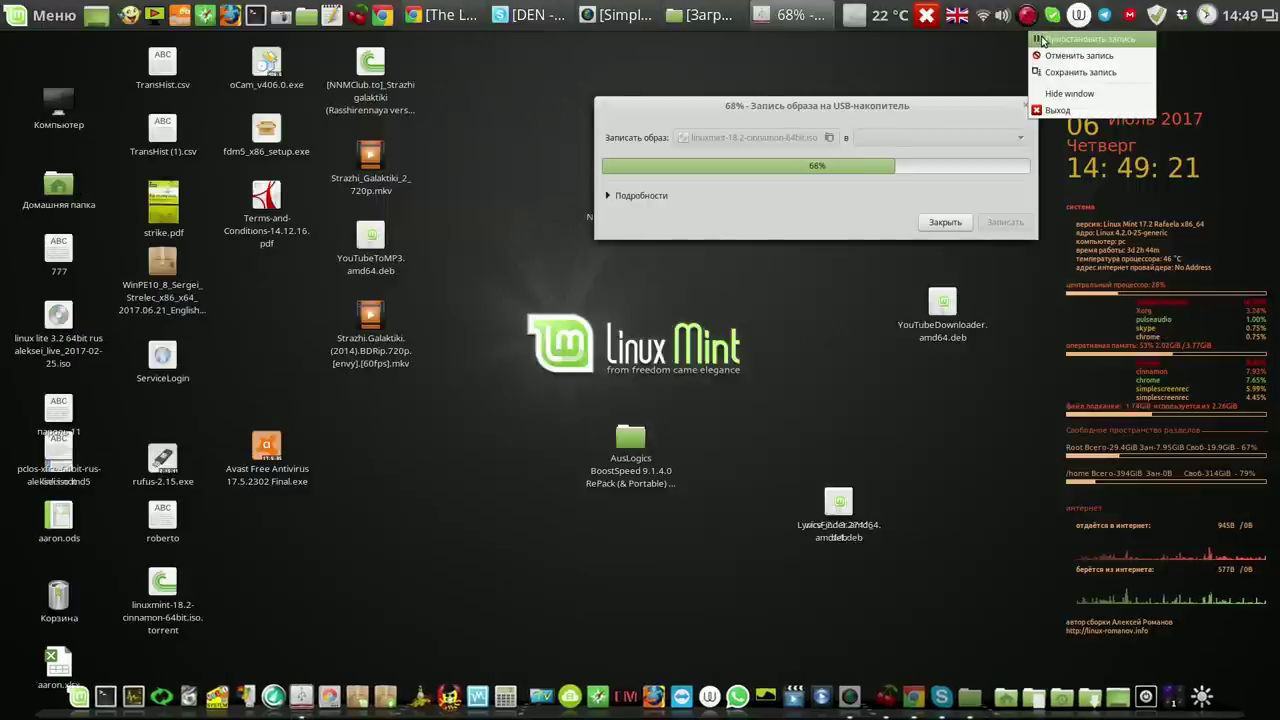
left_click(1041, 40)
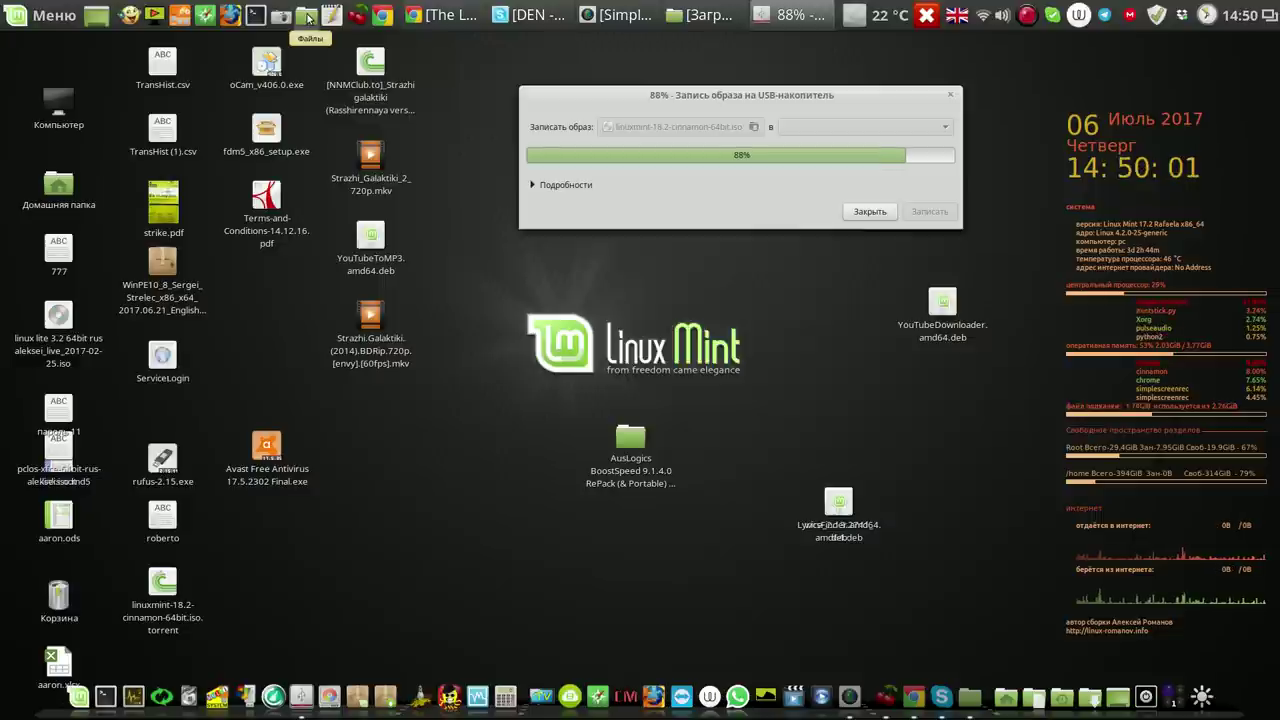
left_click(702, 22)
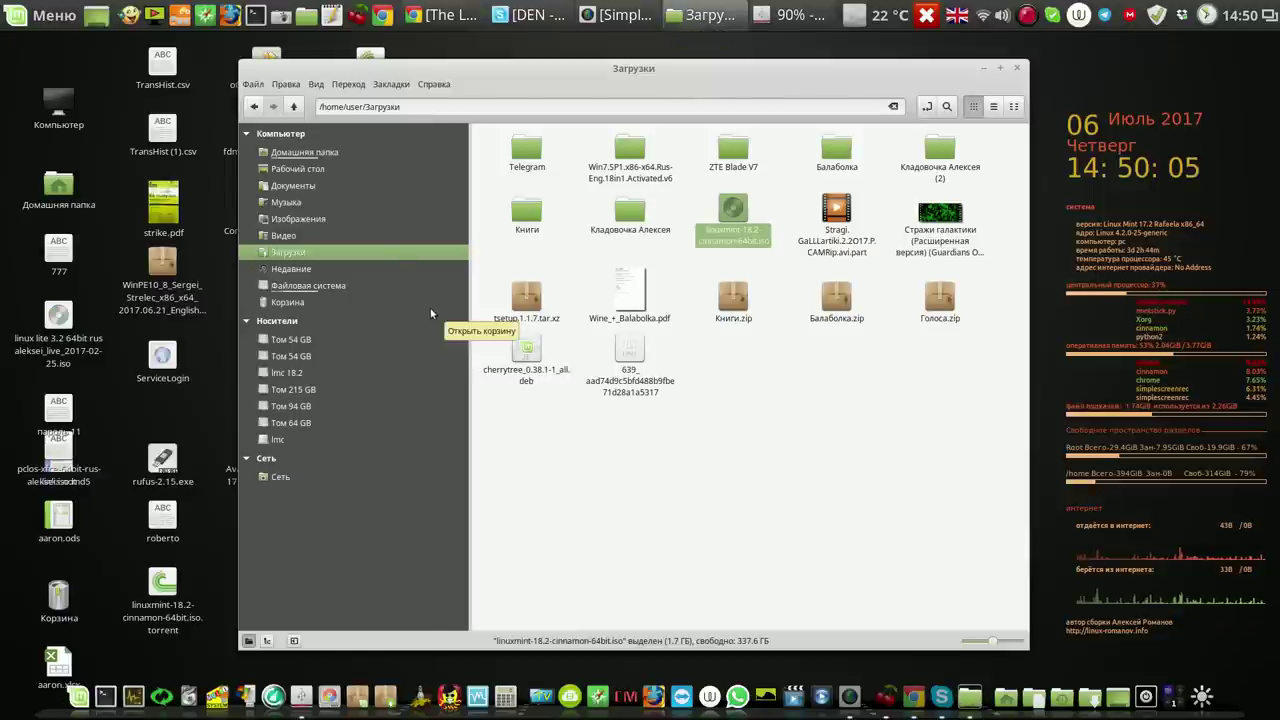
Go from the home folder into CherryTree/В других форматах and open команды.txt
left_click(294, 106)
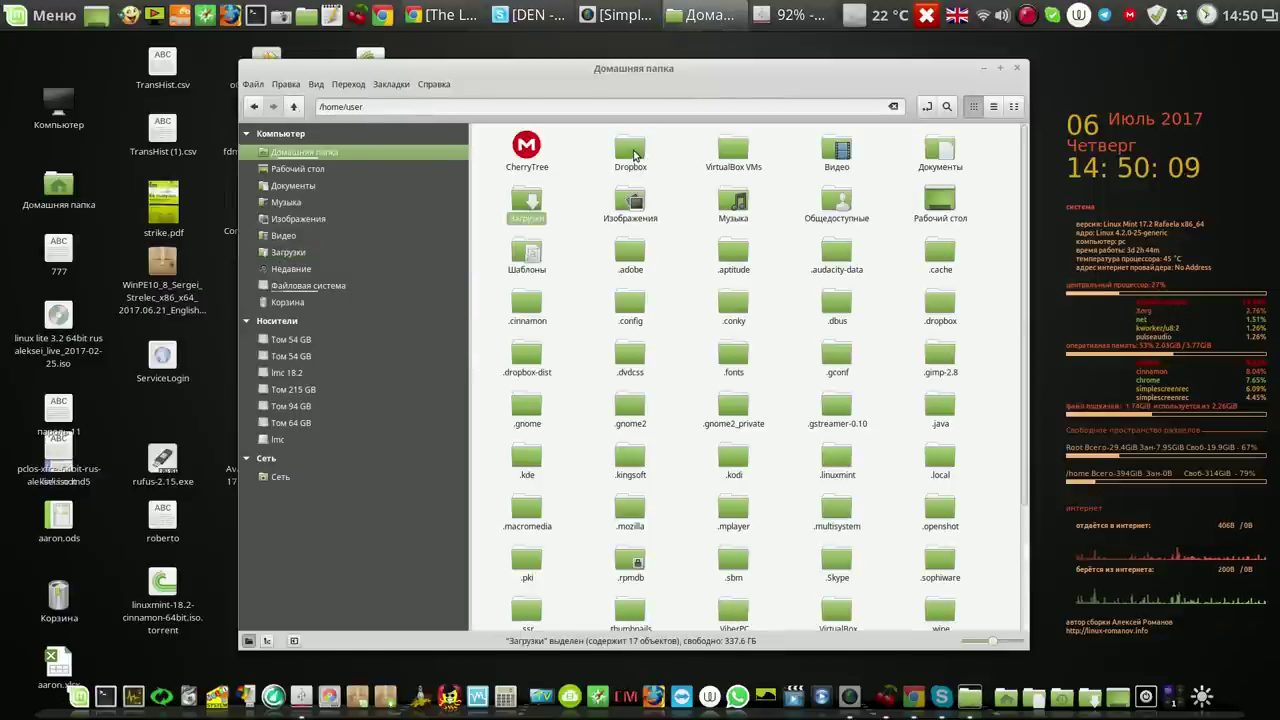
double_click(528, 145)
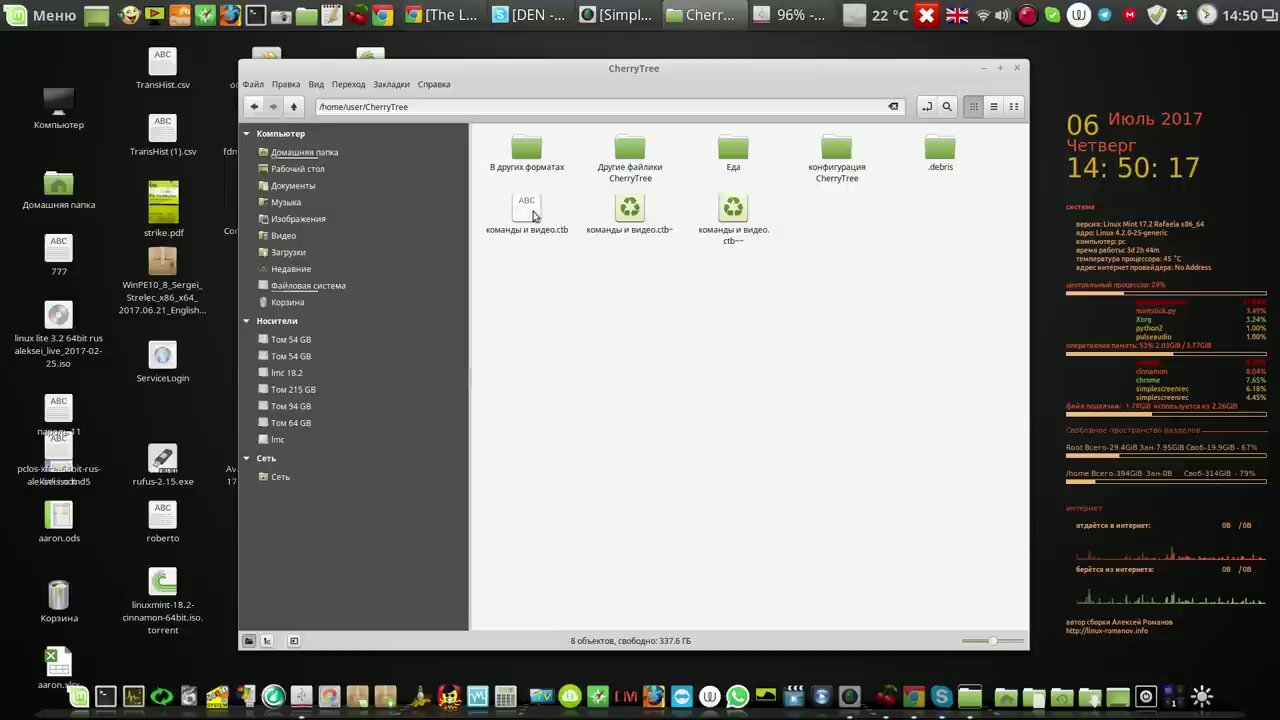
double_click(529, 153)
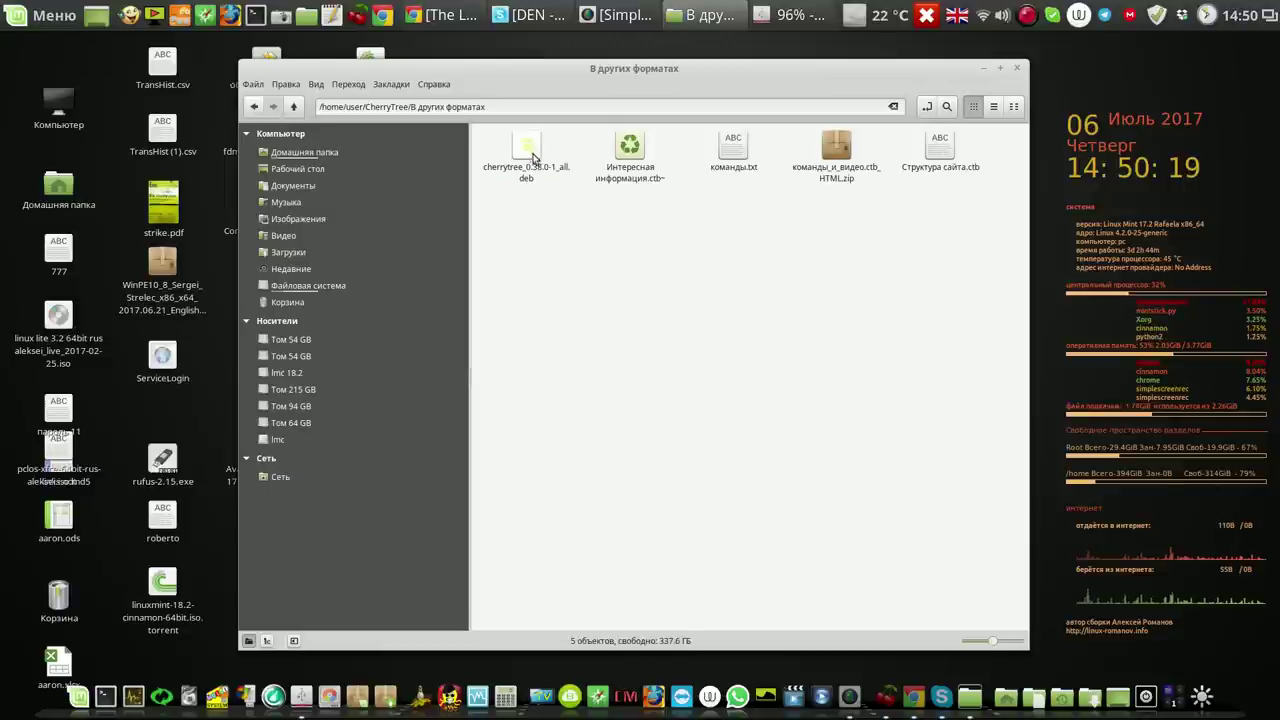
left_click(733, 151)
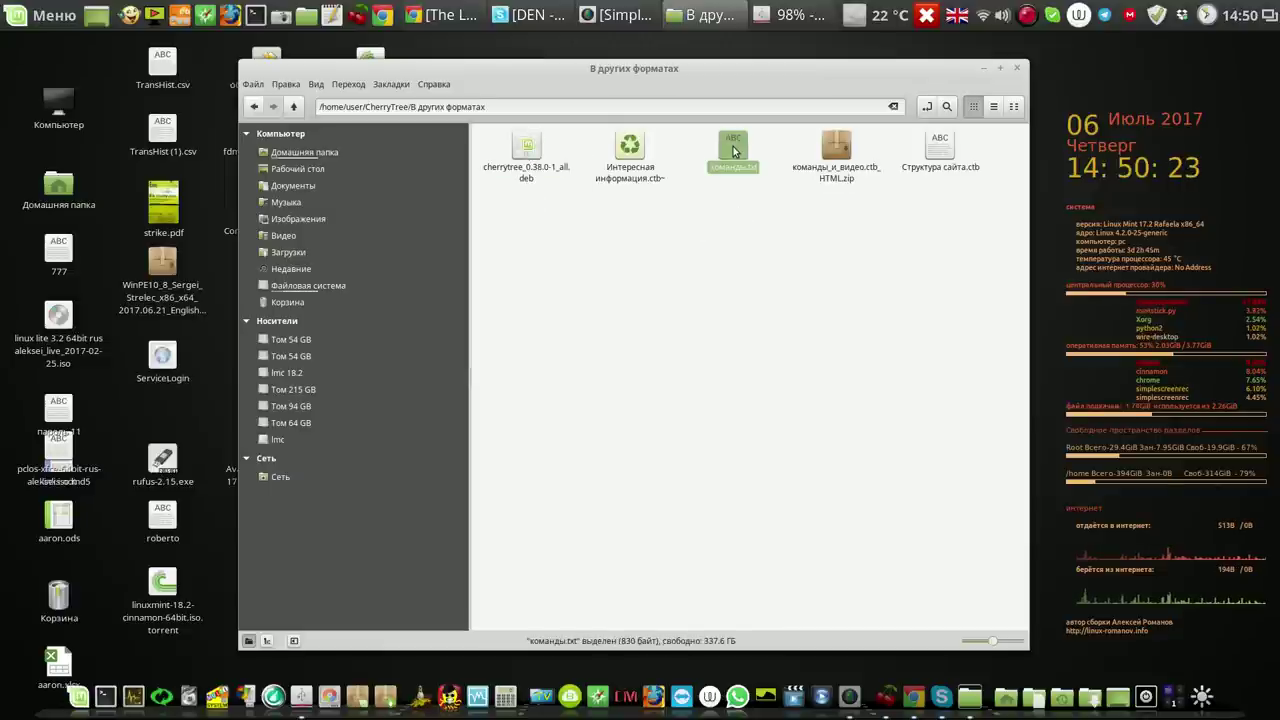
double_click(733, 151)
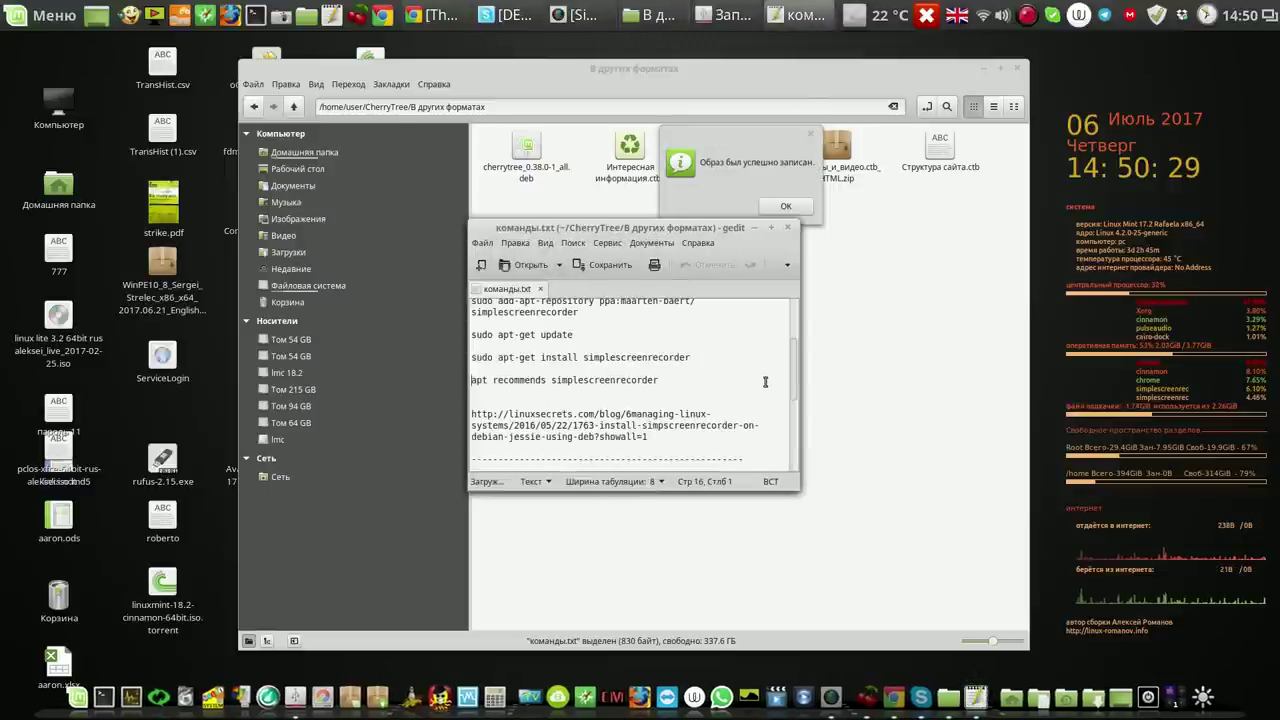
Review the commands in команды.txt, close gedit, and acknowledge the 'Образ был успешно записан' message
scroll(789, 366, "up", 2)
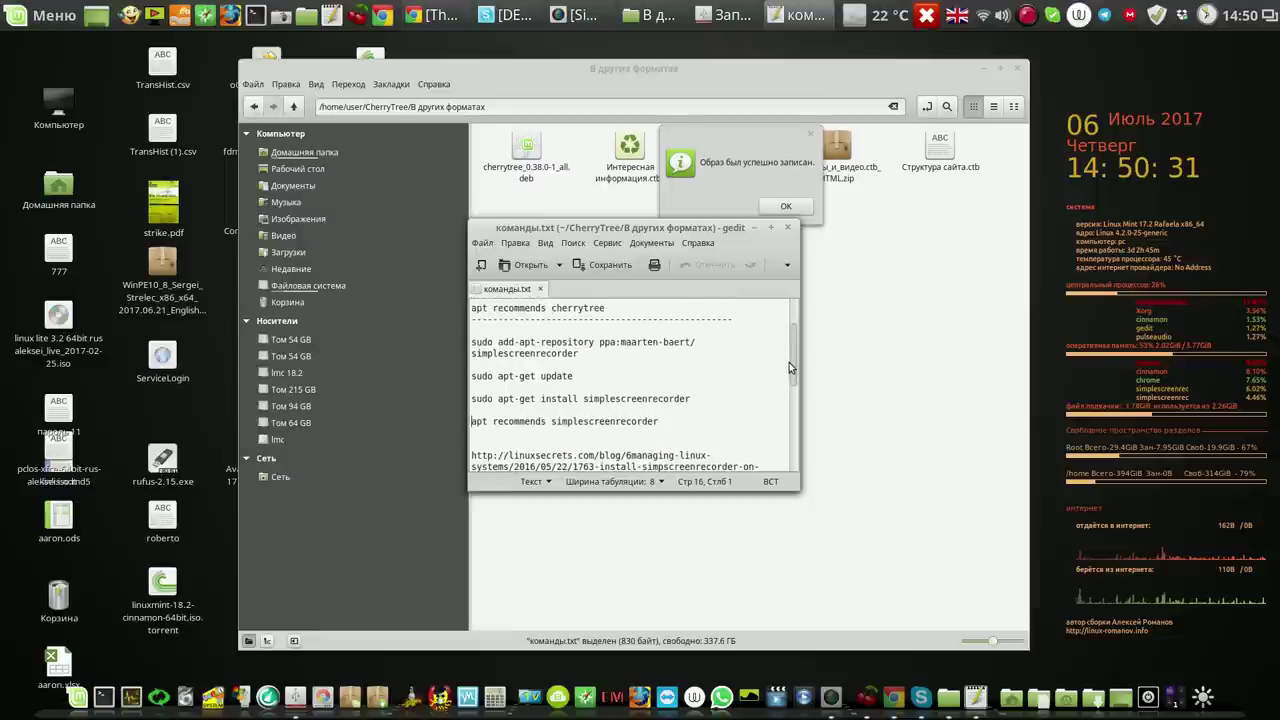
scroll(789, 362, "up", 1)
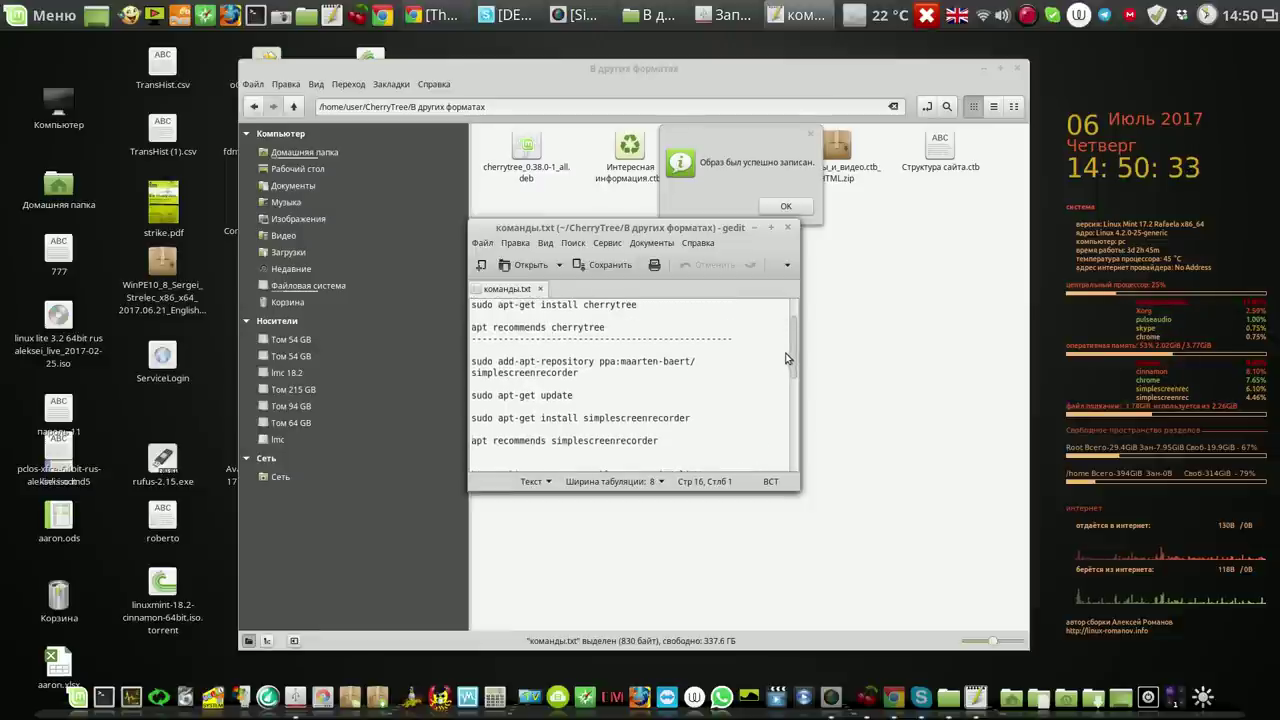
scroll(783, 339, "up", 2)
scroll(785, 345, "down", 1)
scroll(796, 365, "down", 2)
scroll(797, 369, "down", 2)
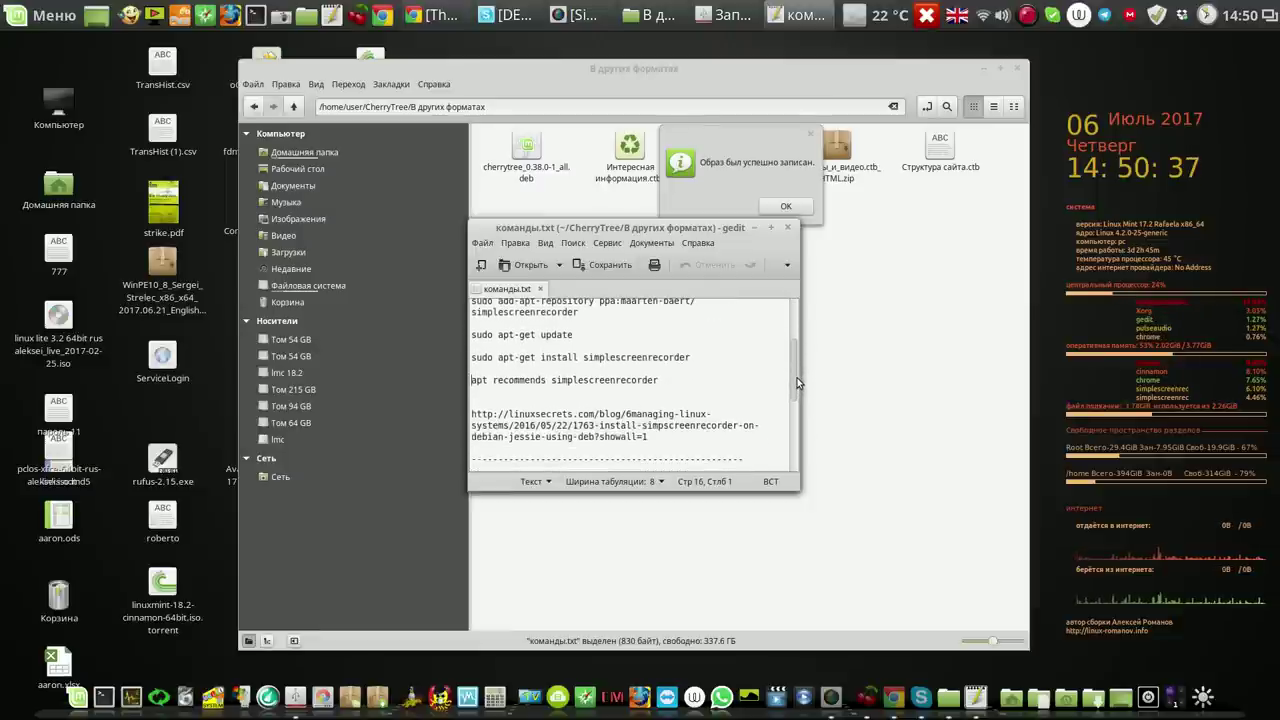
scroll(796, 407, "down", 2)
scroll(788, 360, "up", 5)
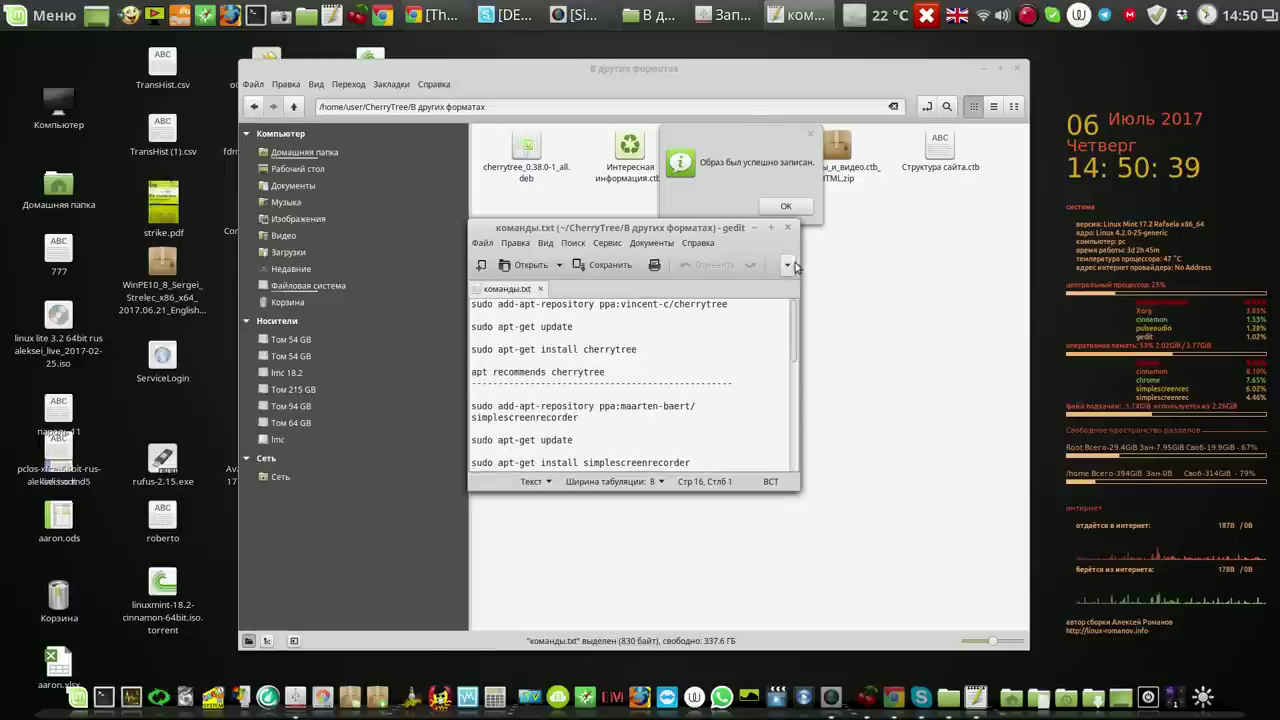
left_click(789, 230)
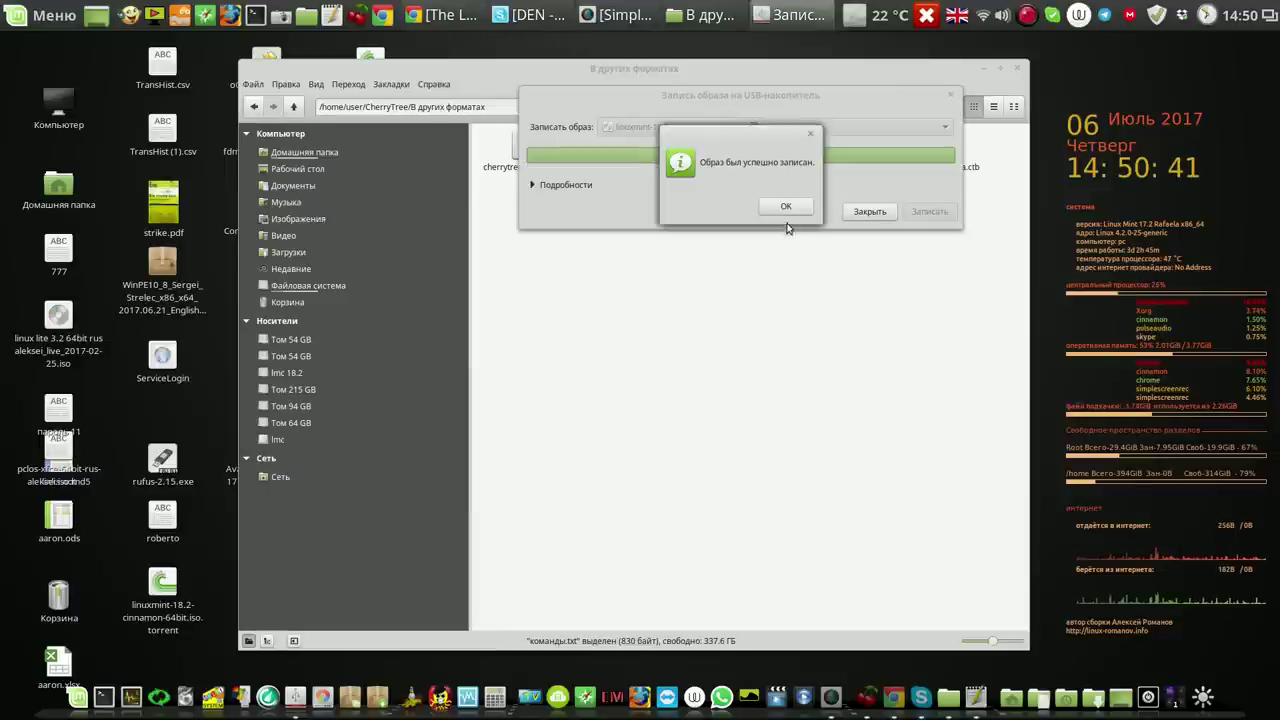
left_click(790, 206)
Close the image writer and copy команды.txt onto the Том 64 GB drive
left_click(867, 212)
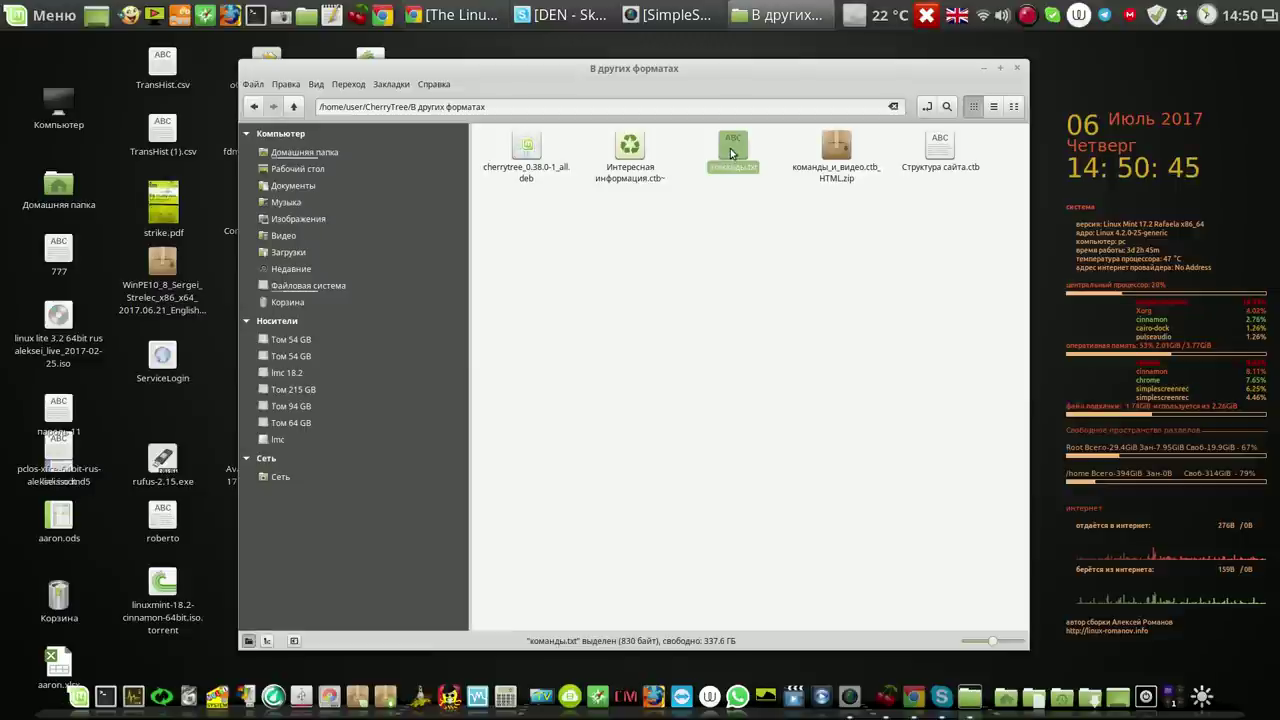
right_click(731, 151)
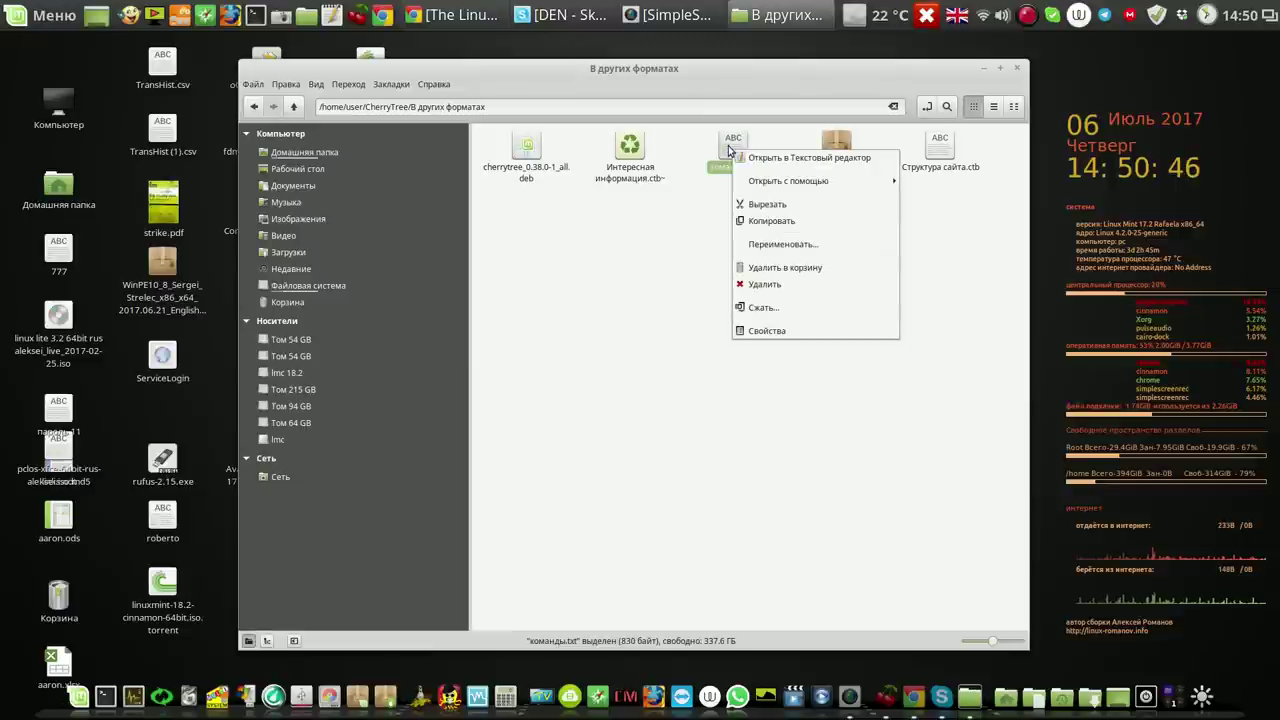
left_click(771, 222)
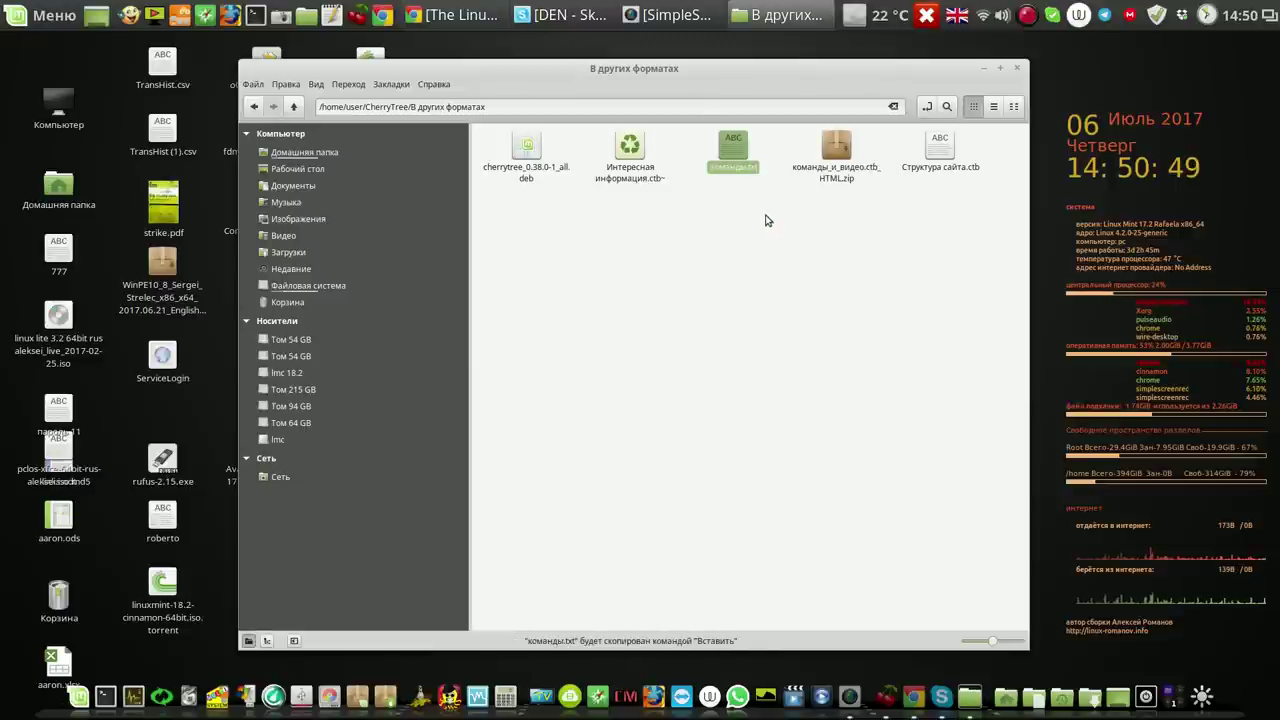
left_click(305, 422)
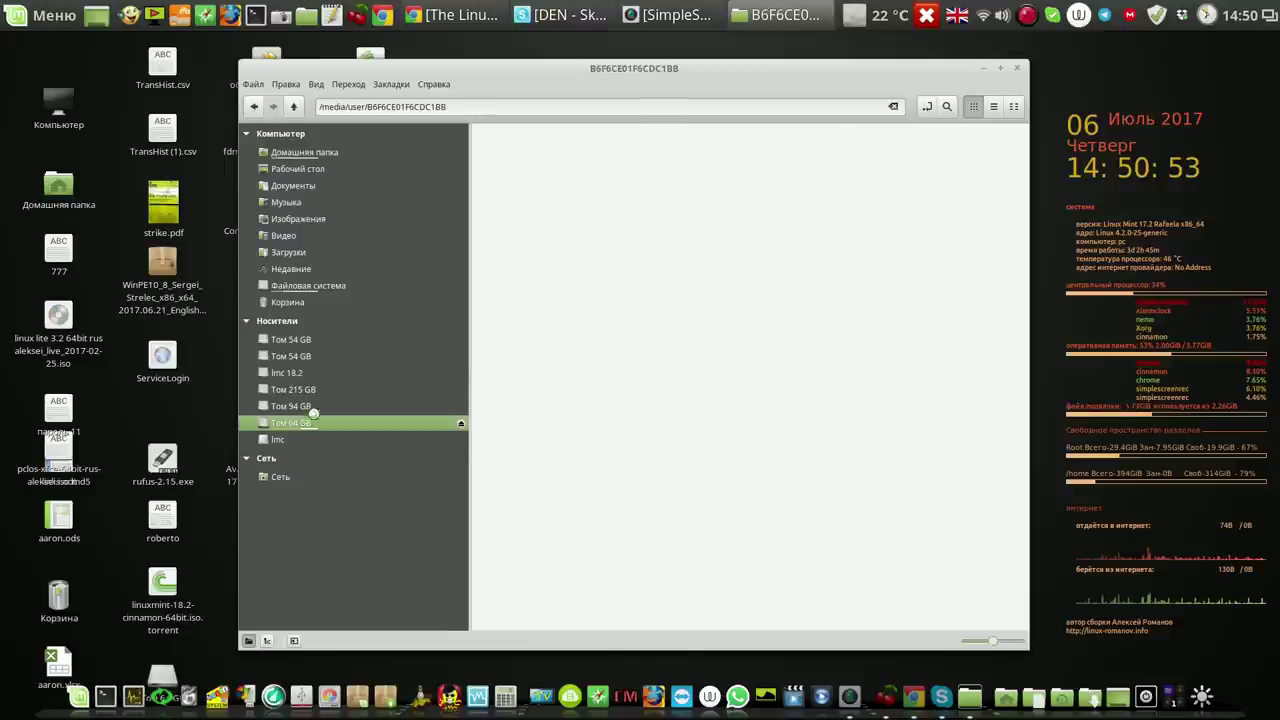
right_click(667, 431)
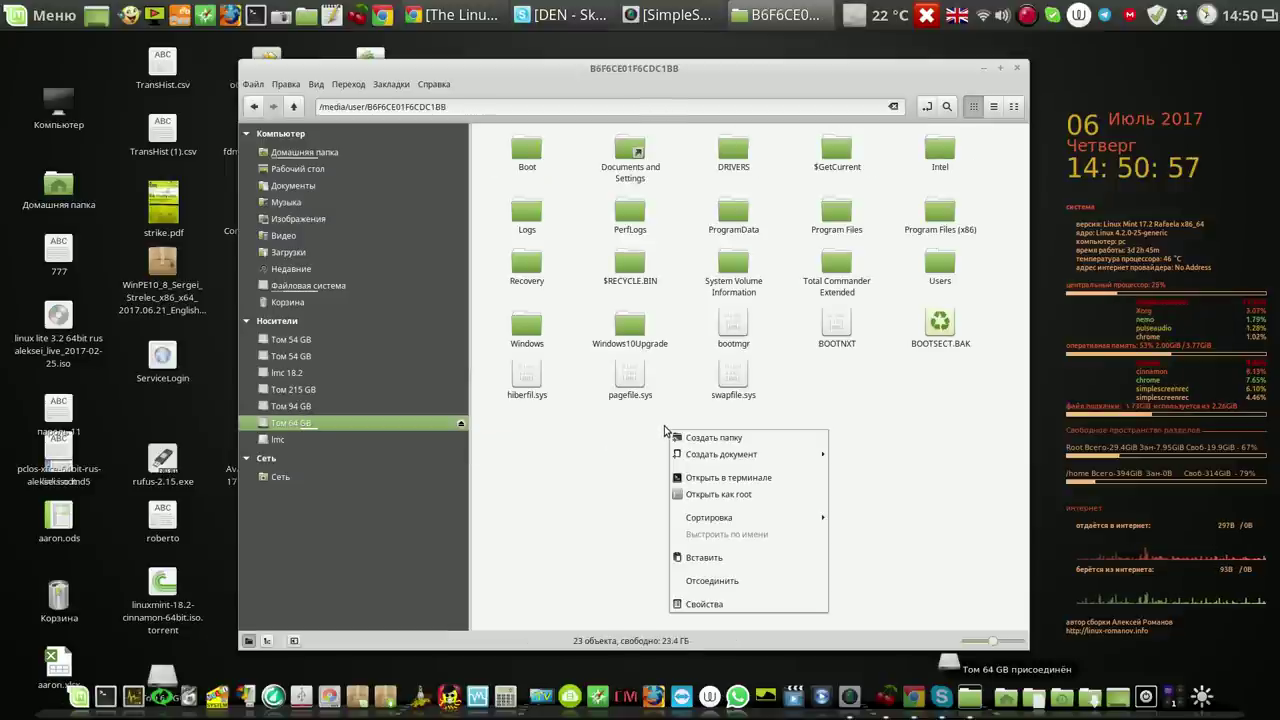
left_click(690, 558)
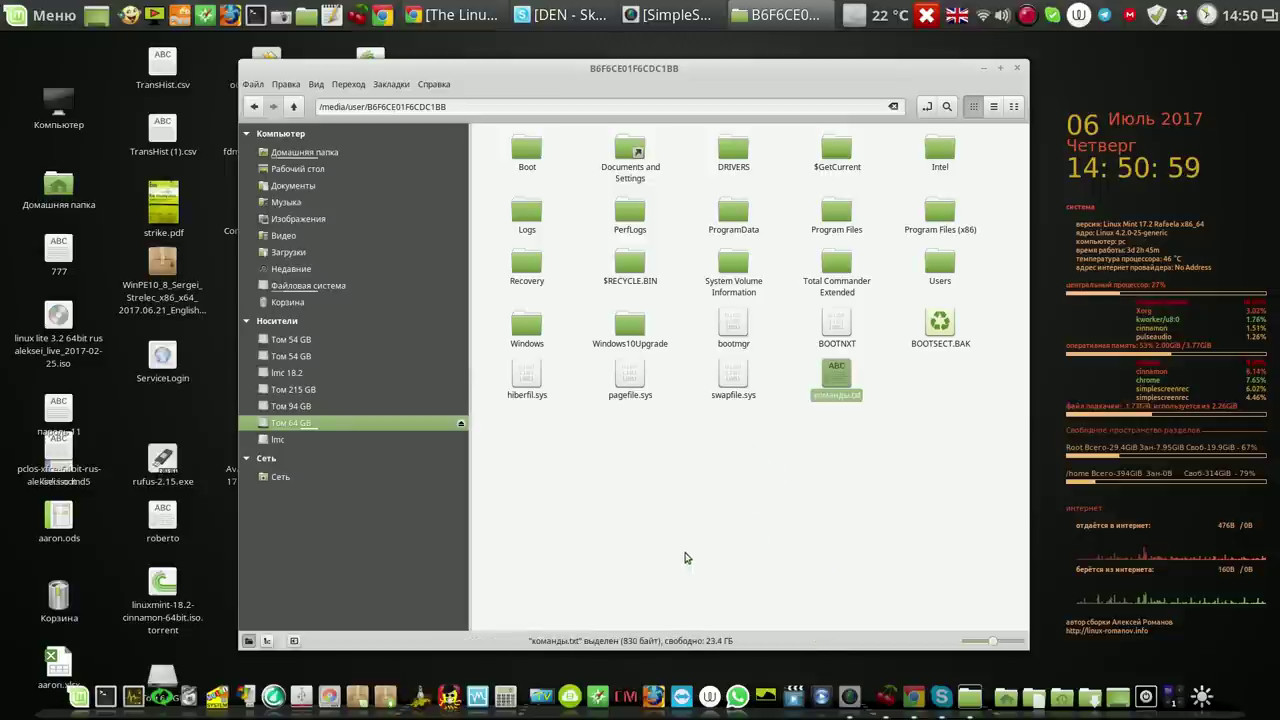
Paste команды.txt onto the Том 215 GB drive and close Nemo
left_click(294, 389)
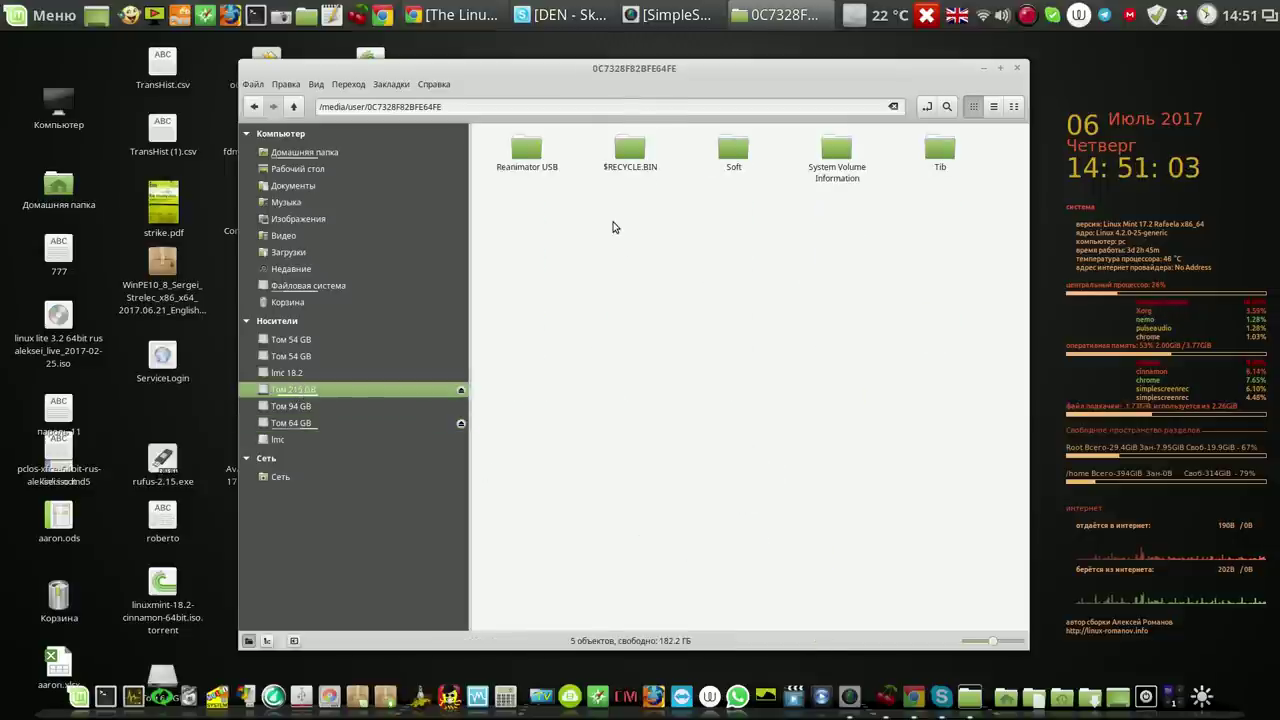
right_click(614, 227)
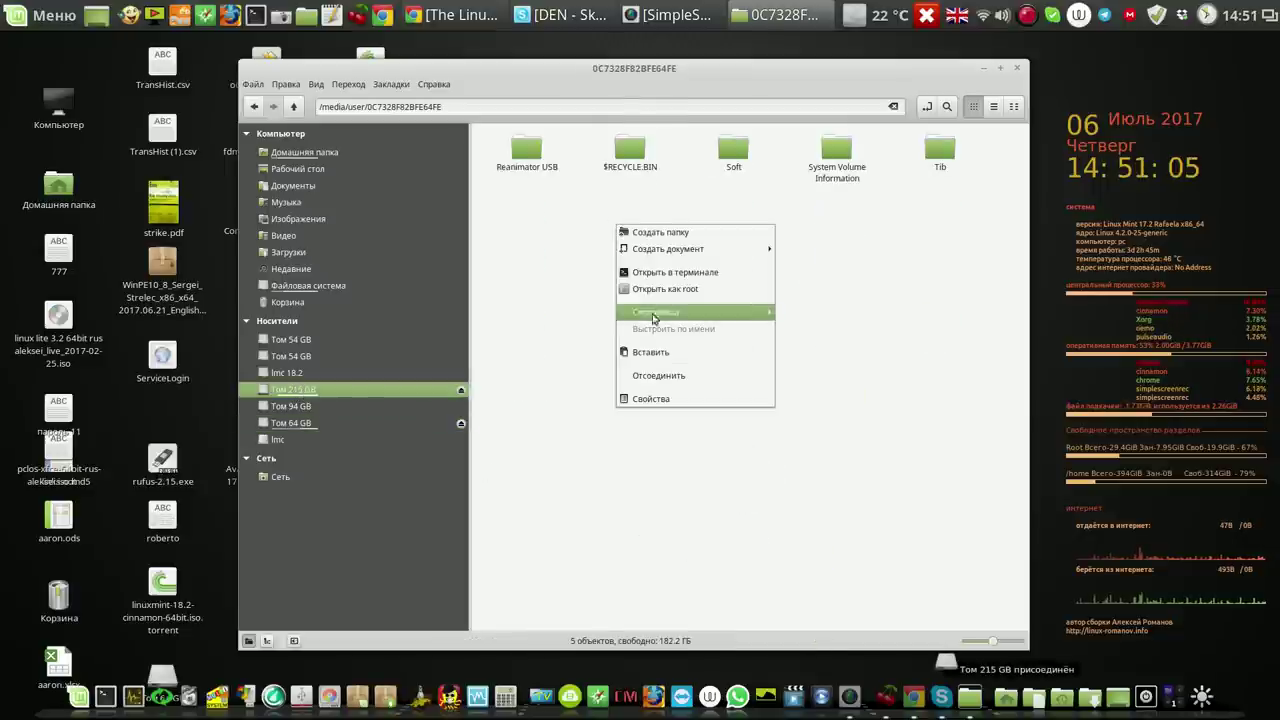
left_click(650, 352)
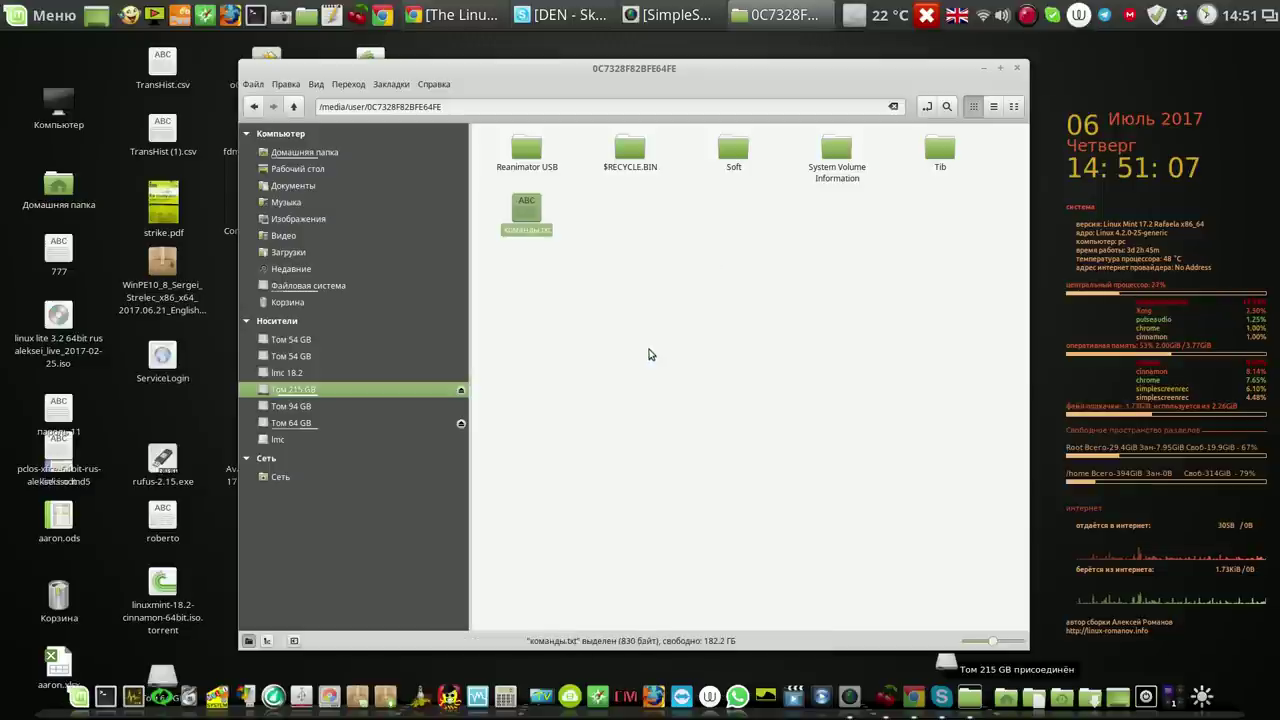
left_click(588, 410)
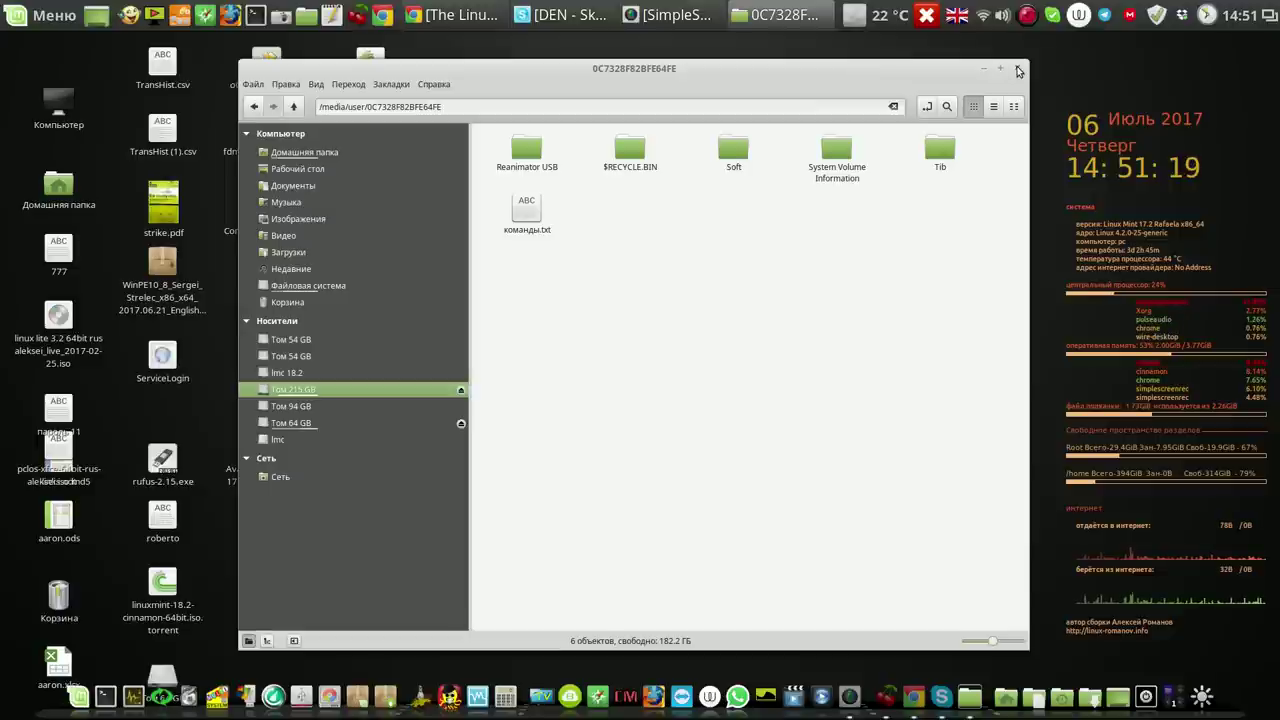
left_click(1017, 70)
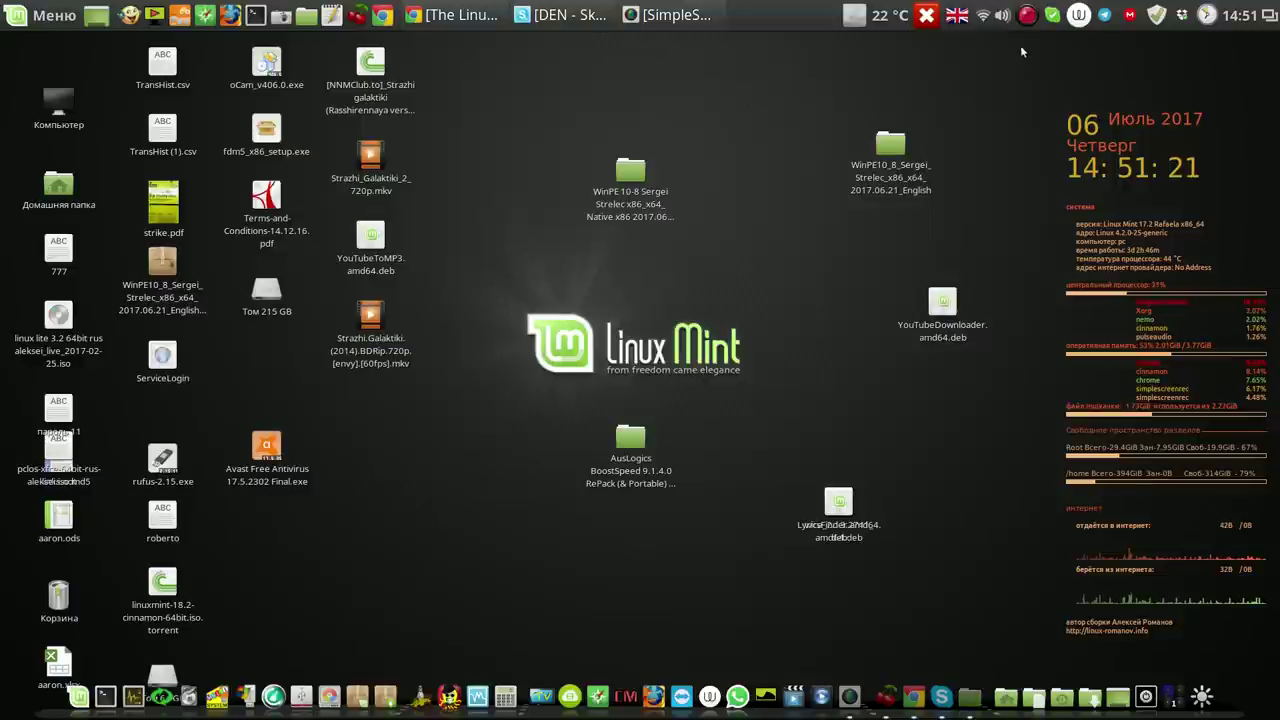
right_click(1027, 17)
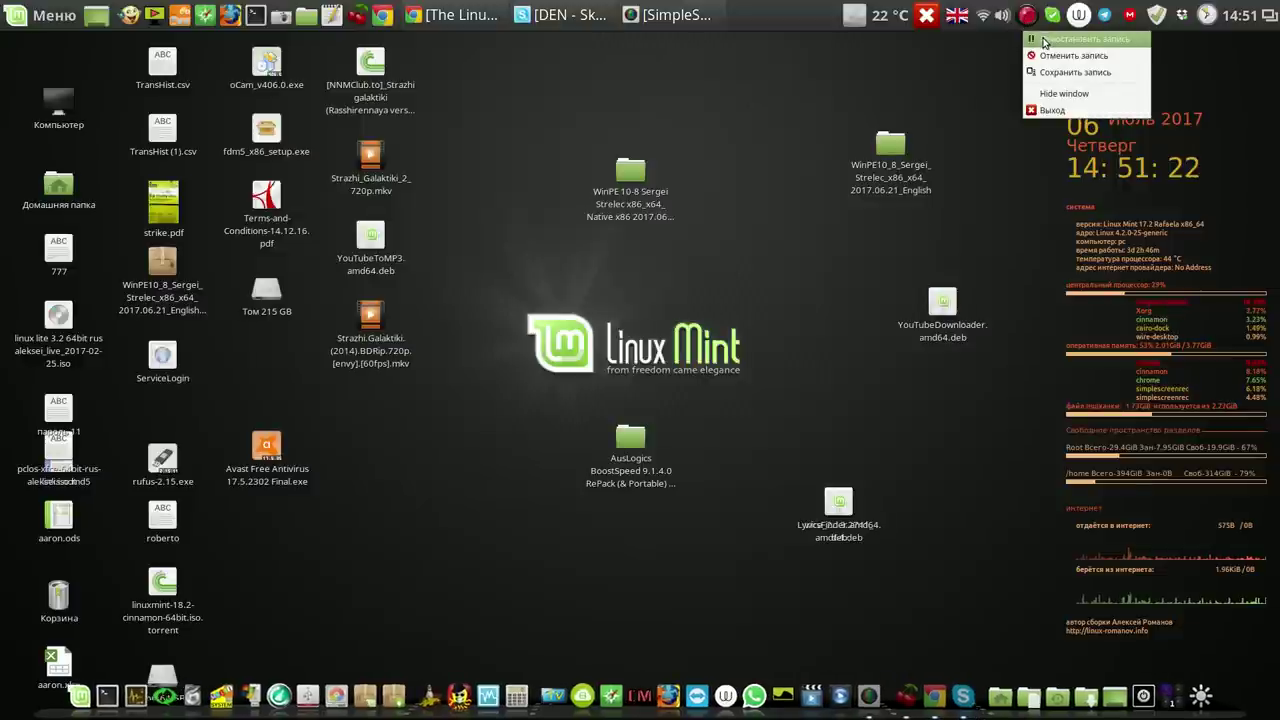
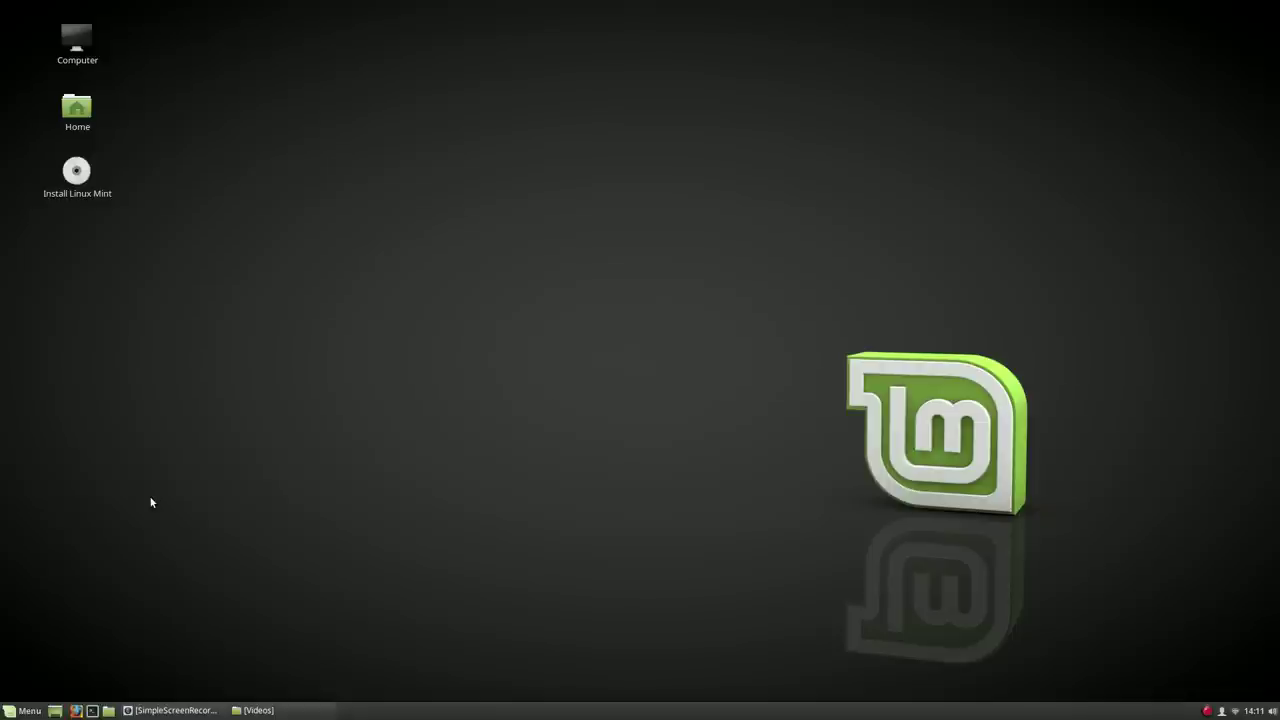
Launch GParted from the Cinnamon menu by searching for 'gp'
left_click(29, 712)
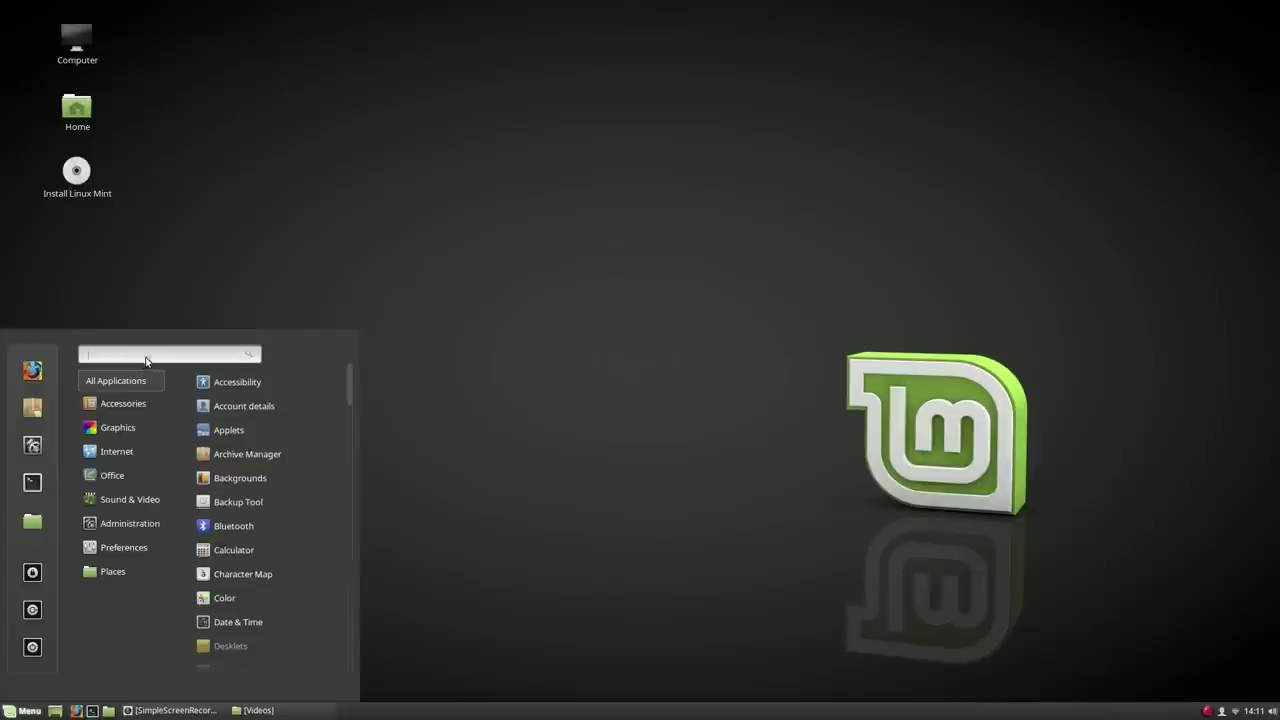
type("gp")
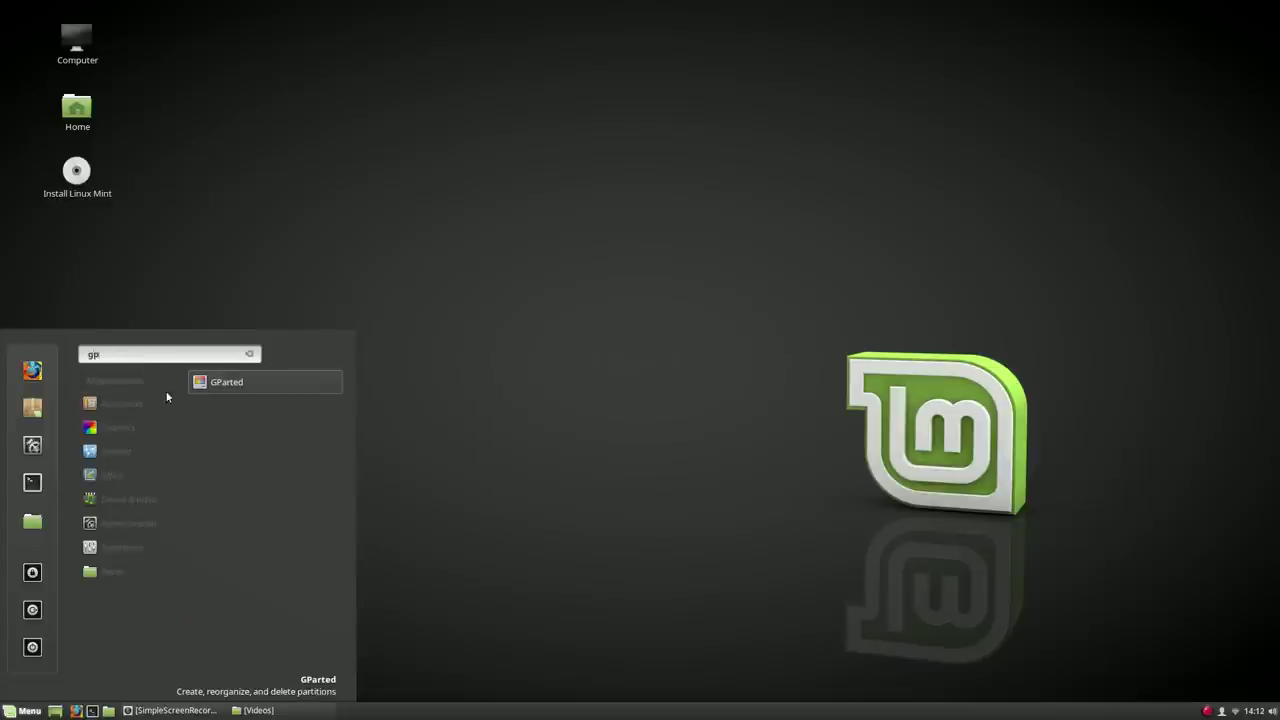
left_click(263, 385)
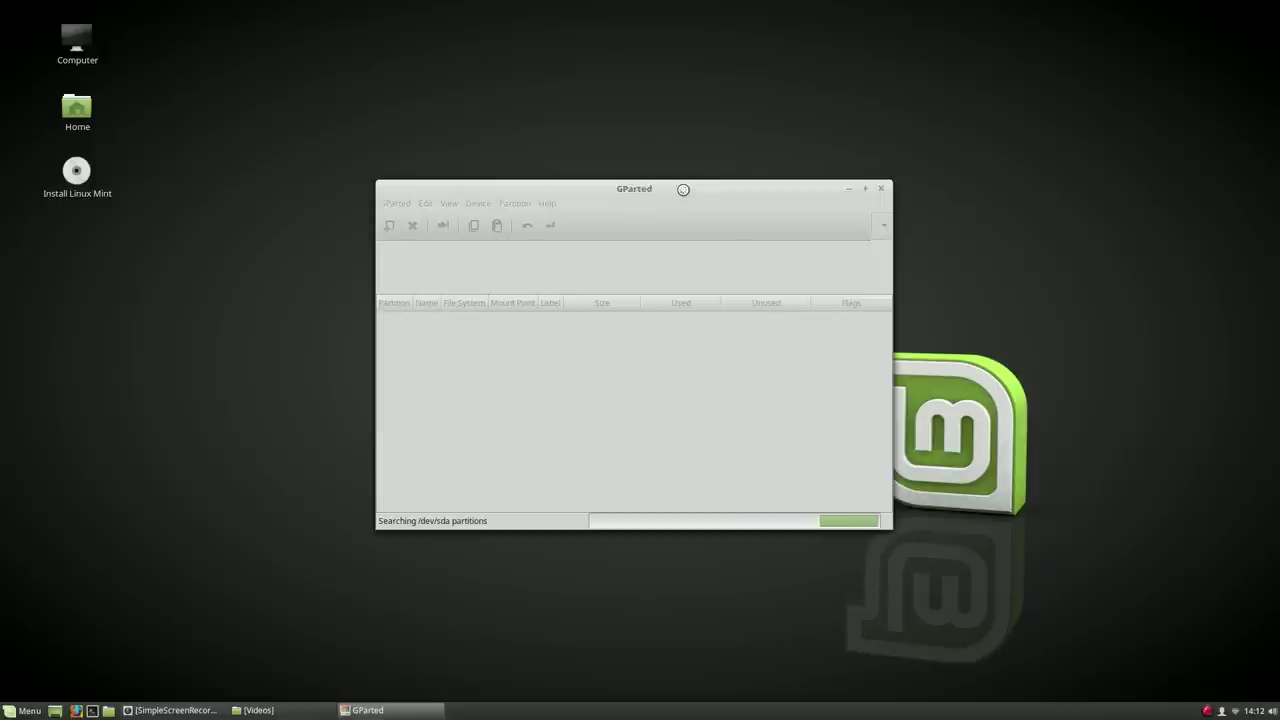
Skip the Libparted warning, inspect the 50 GiB ext4 /dev/sda7 partition, then close GParted
left_click_drag(683, 189, 531, 86)
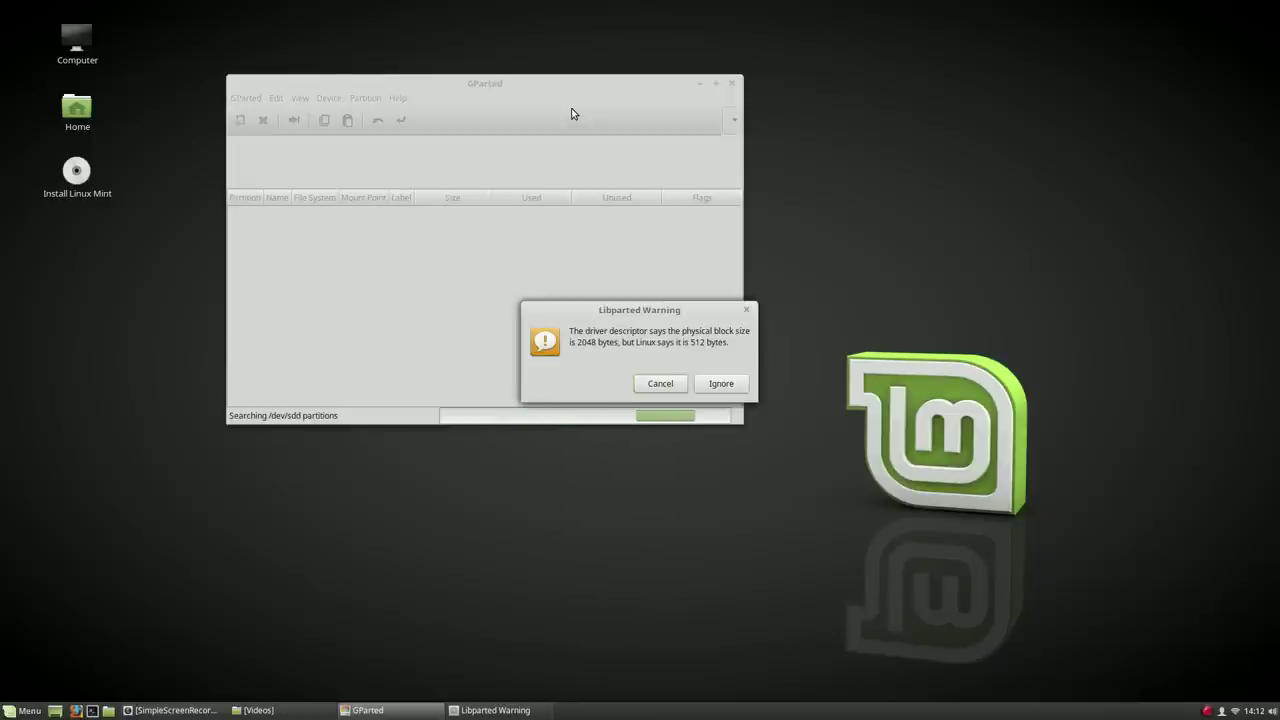
left_click(726, 386)
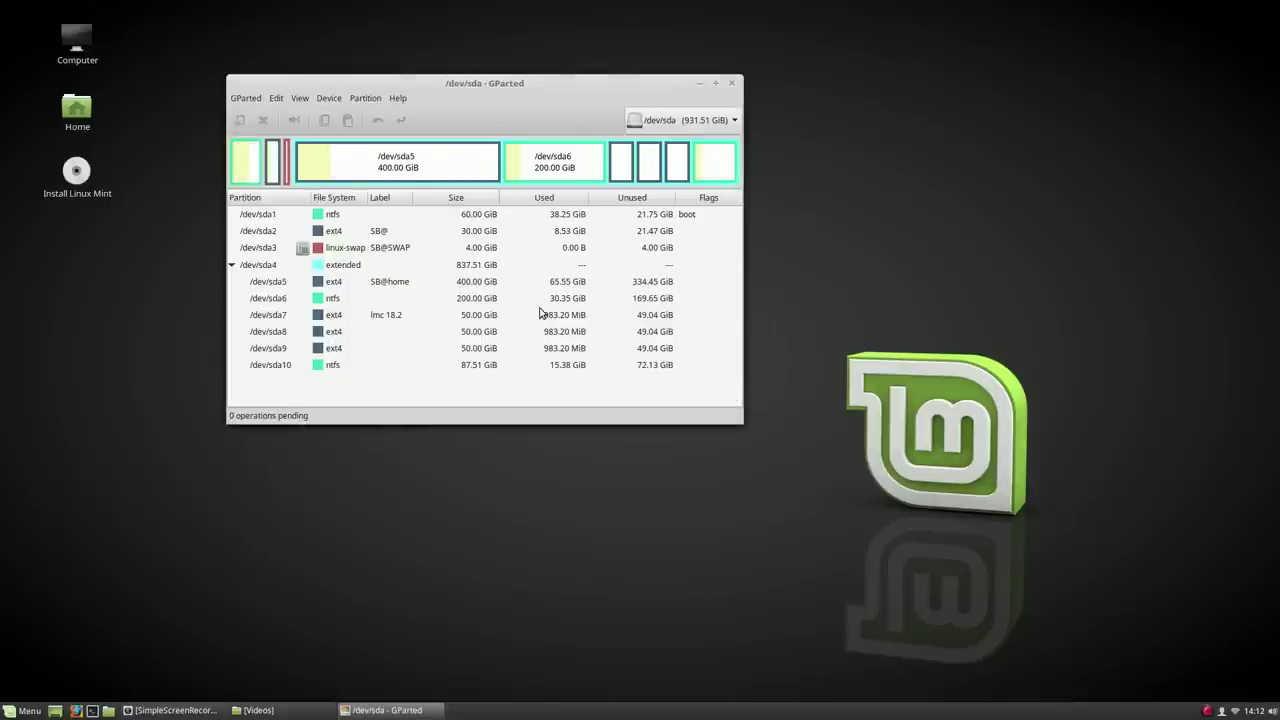
left_click(310, 314)
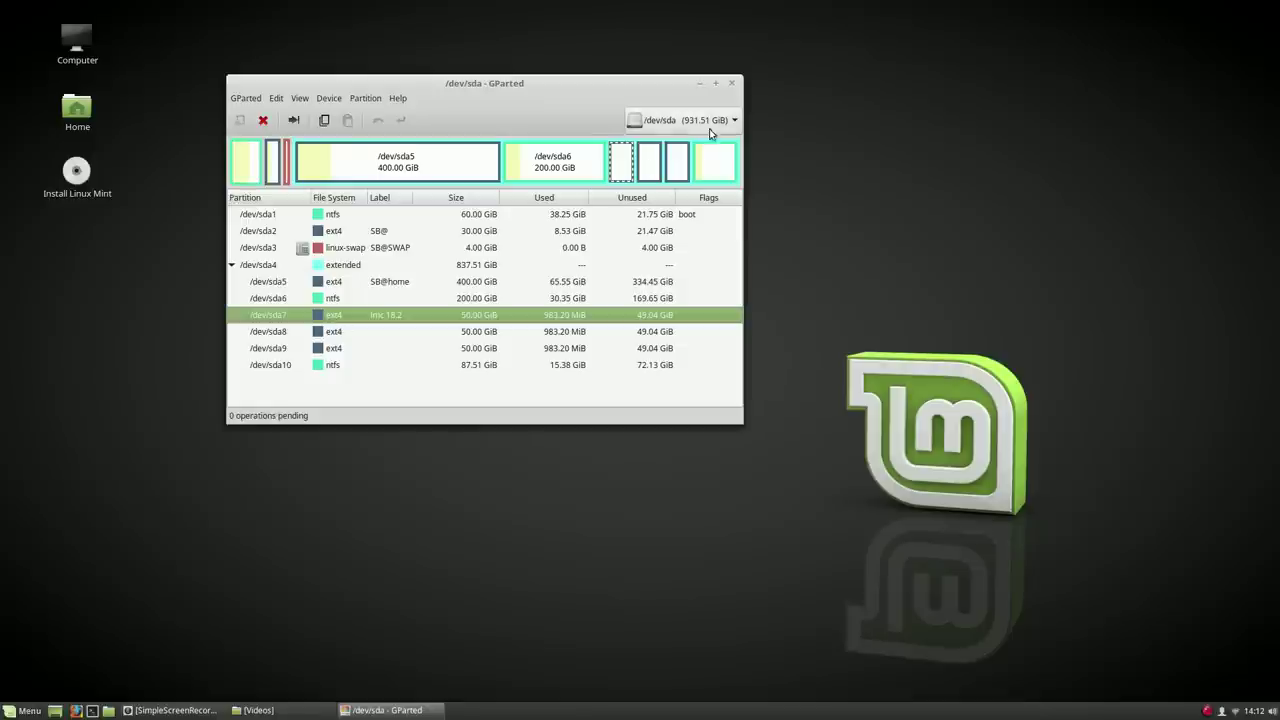
left_click(734, 85)
Launch the Linux Mint installer, choose Русский as the language and continue
left_click(86, 178)
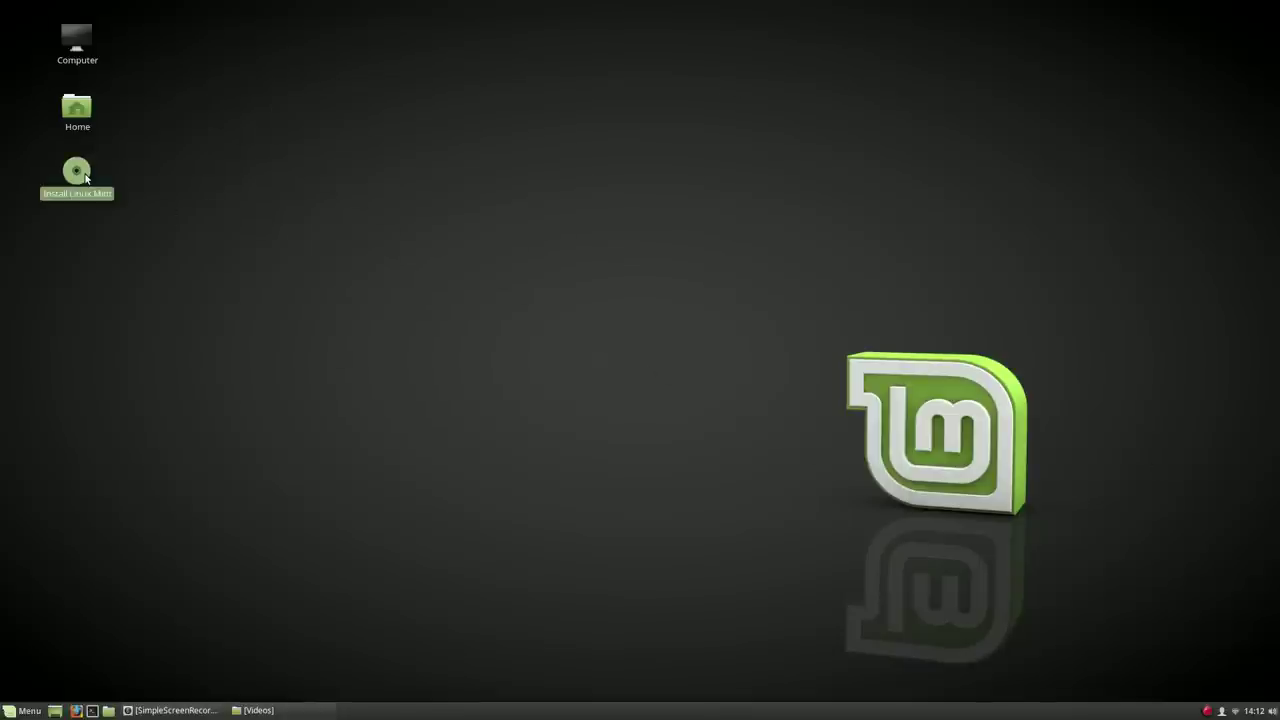
double_click(86, 178)
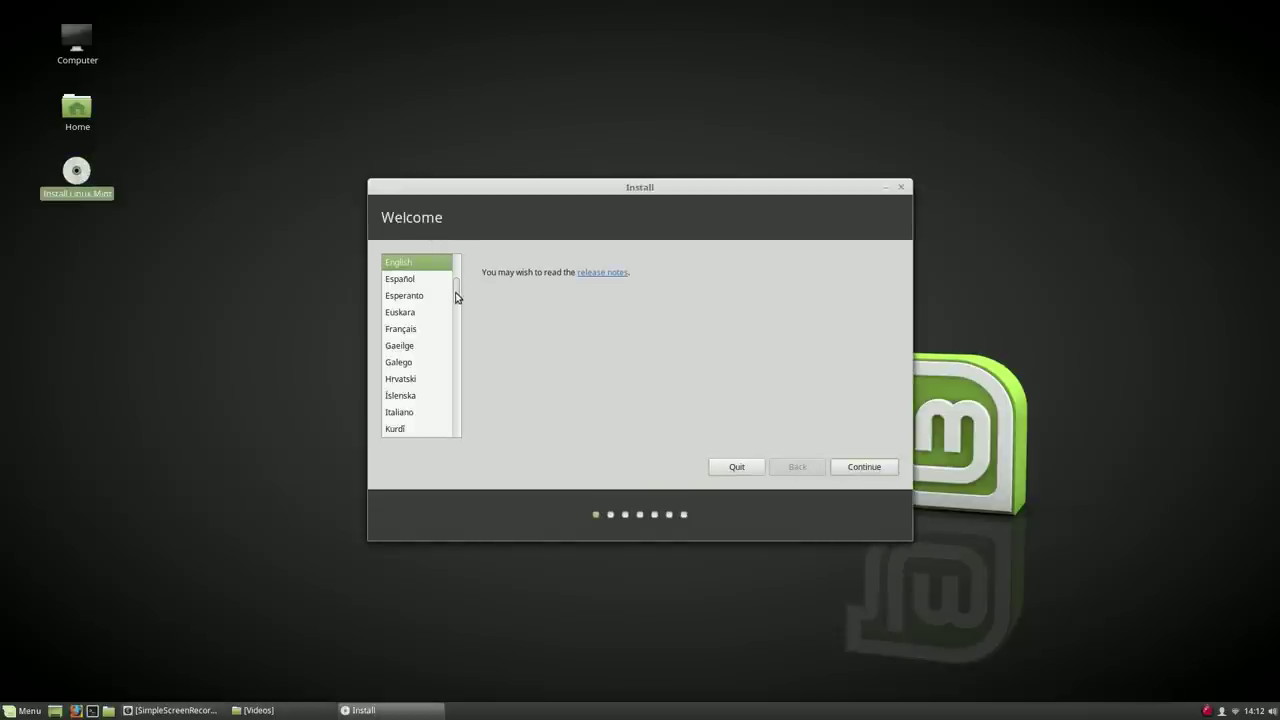
left_click_drag(456, 293, 446, 374)
left_click(408, 304)
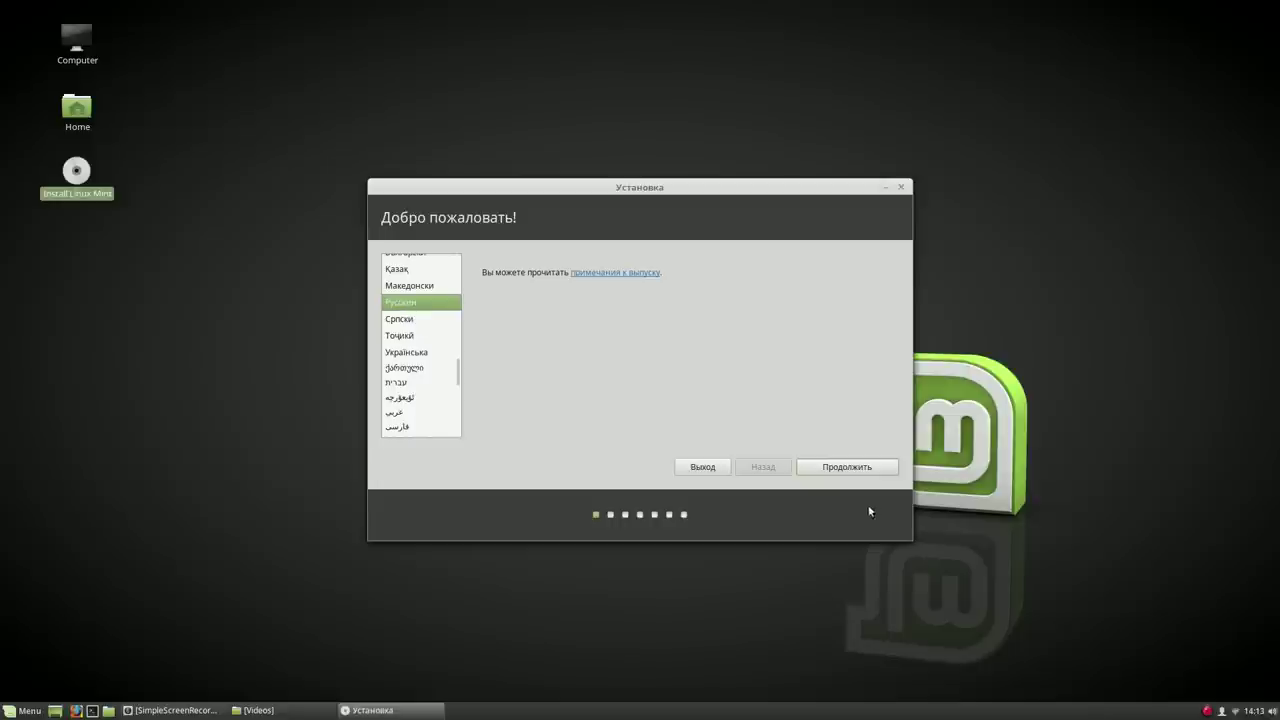
left_click(857, 471)
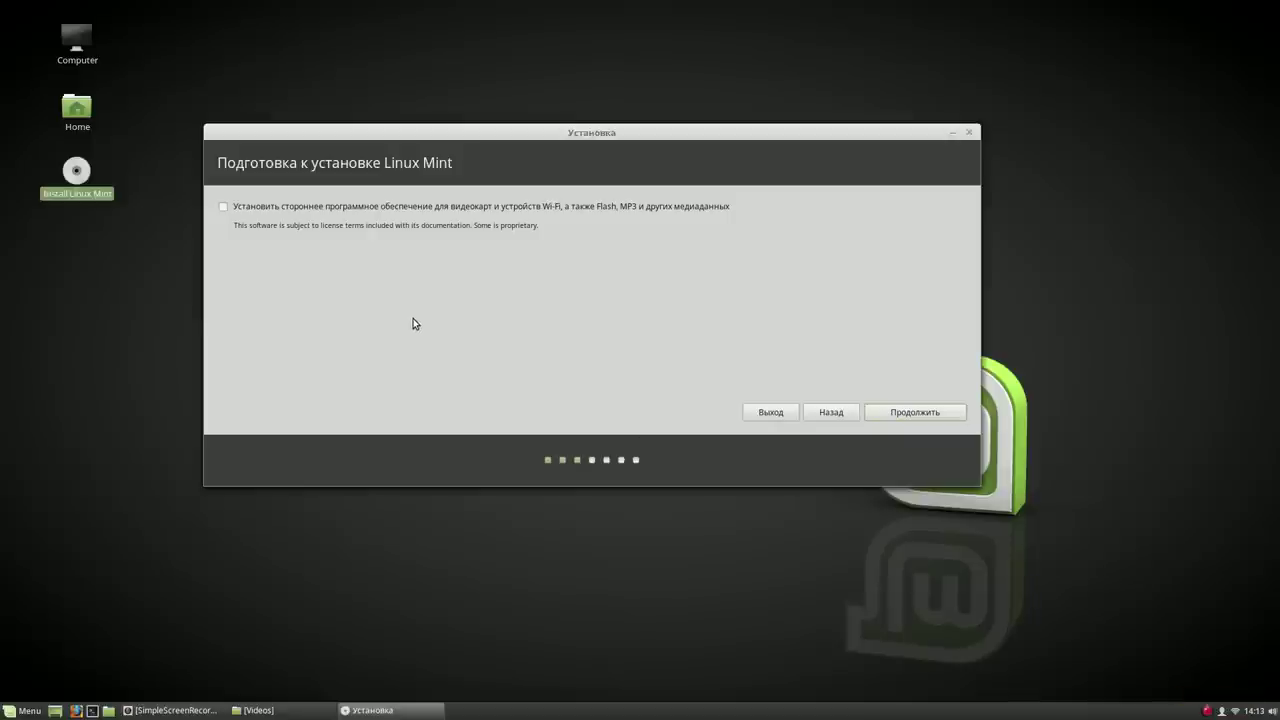
Enable third-party software for graphics, Wi-Fi, Flash and MP3, and continue
left_click(226, 208)
left_click(917, 413)
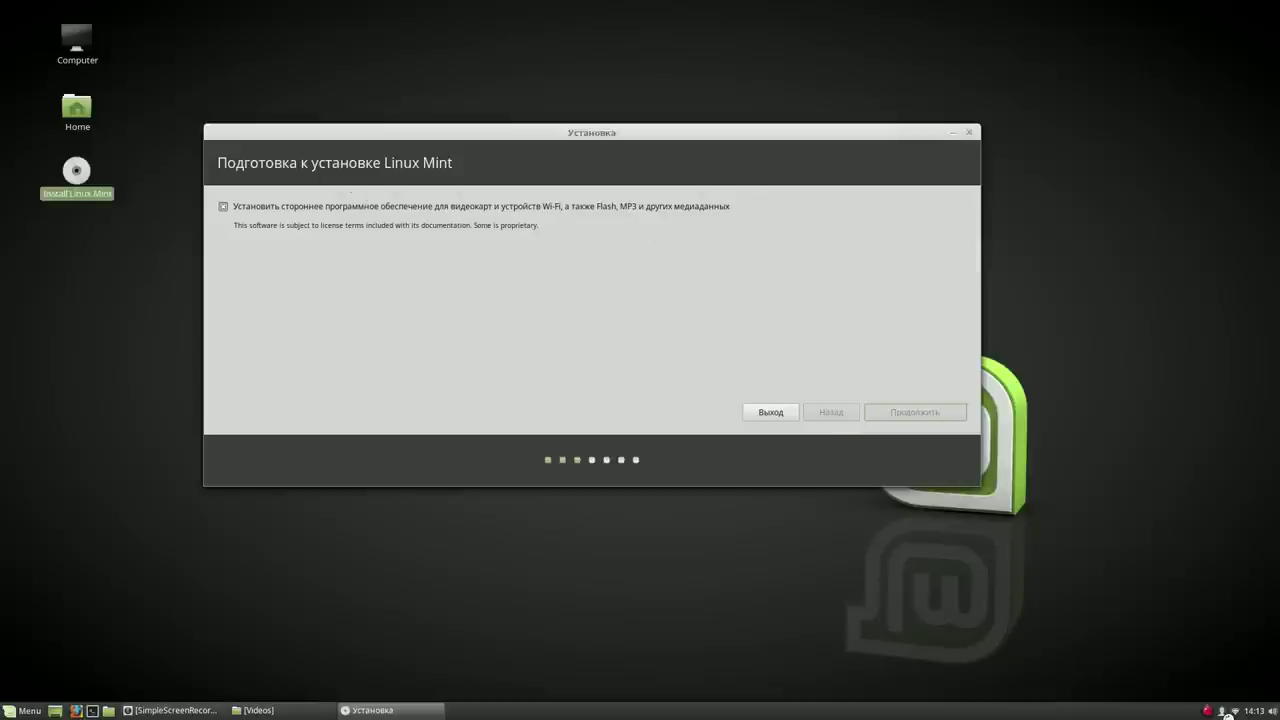
left_click(1207, 713)
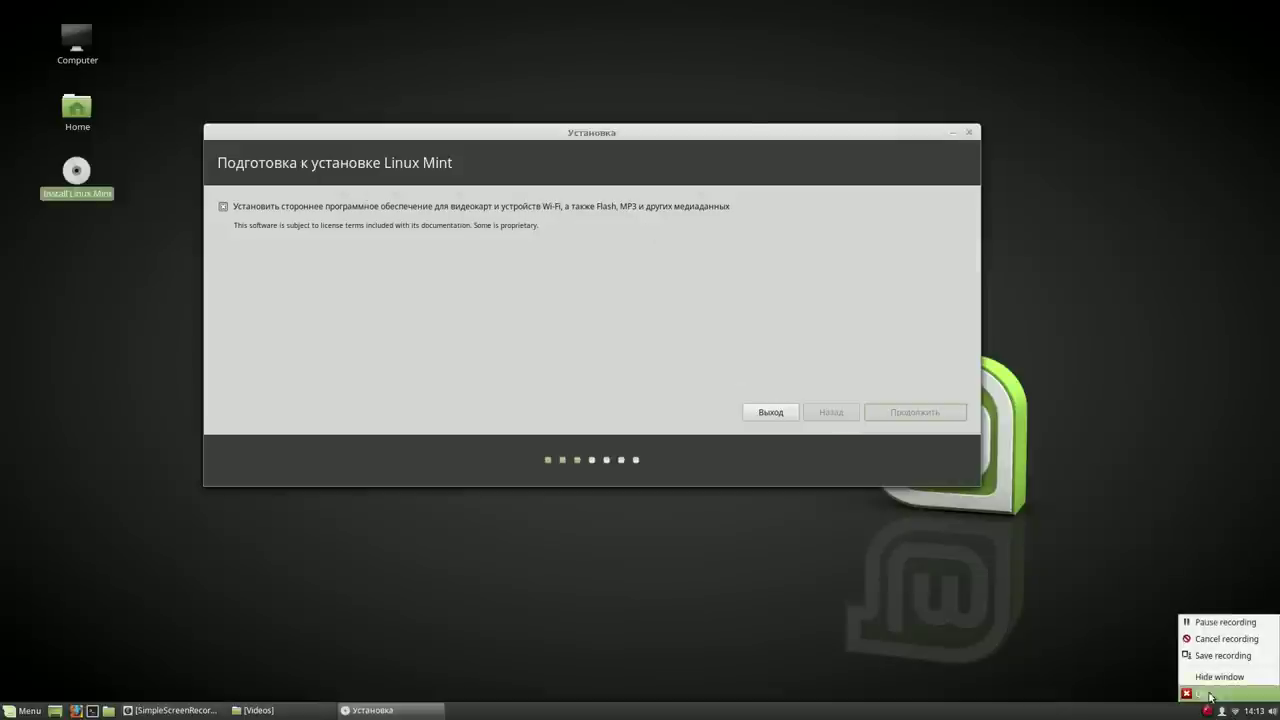
Choose the «Другой вариант» manual partitioning installation type and continue
left_click(1216, 622)
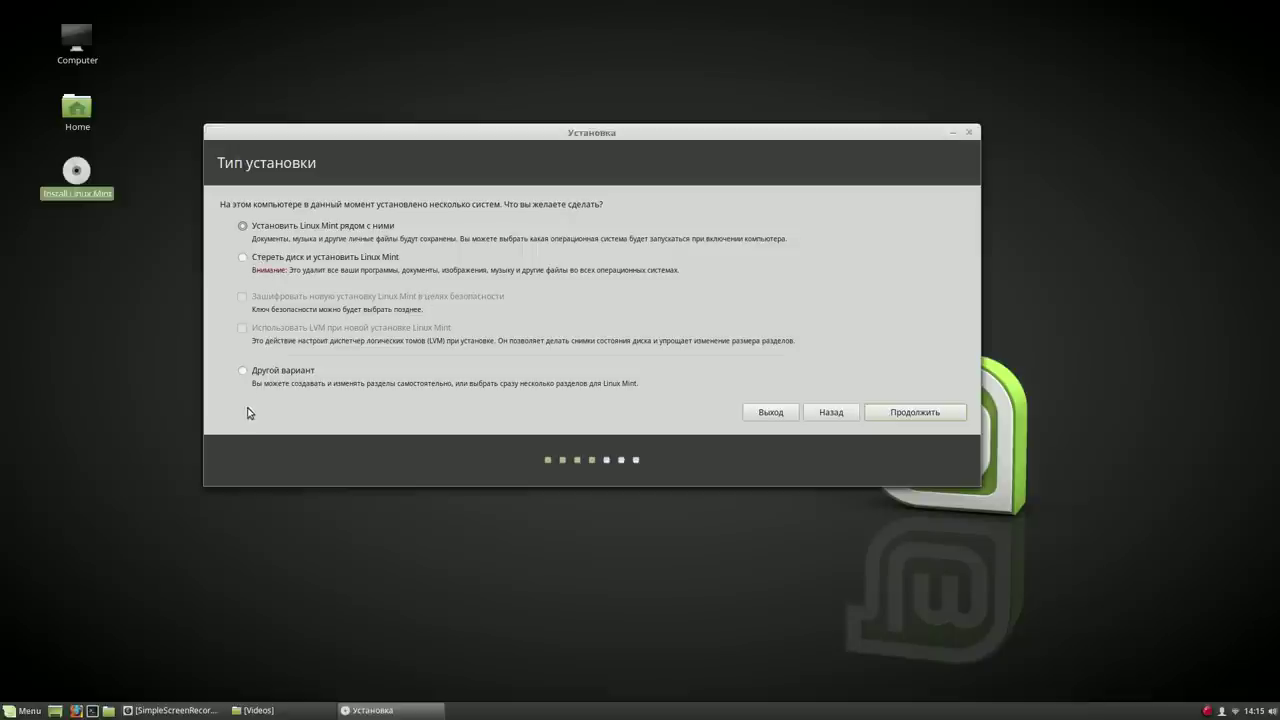
left_click(242, 372)
left_click(913, 412)
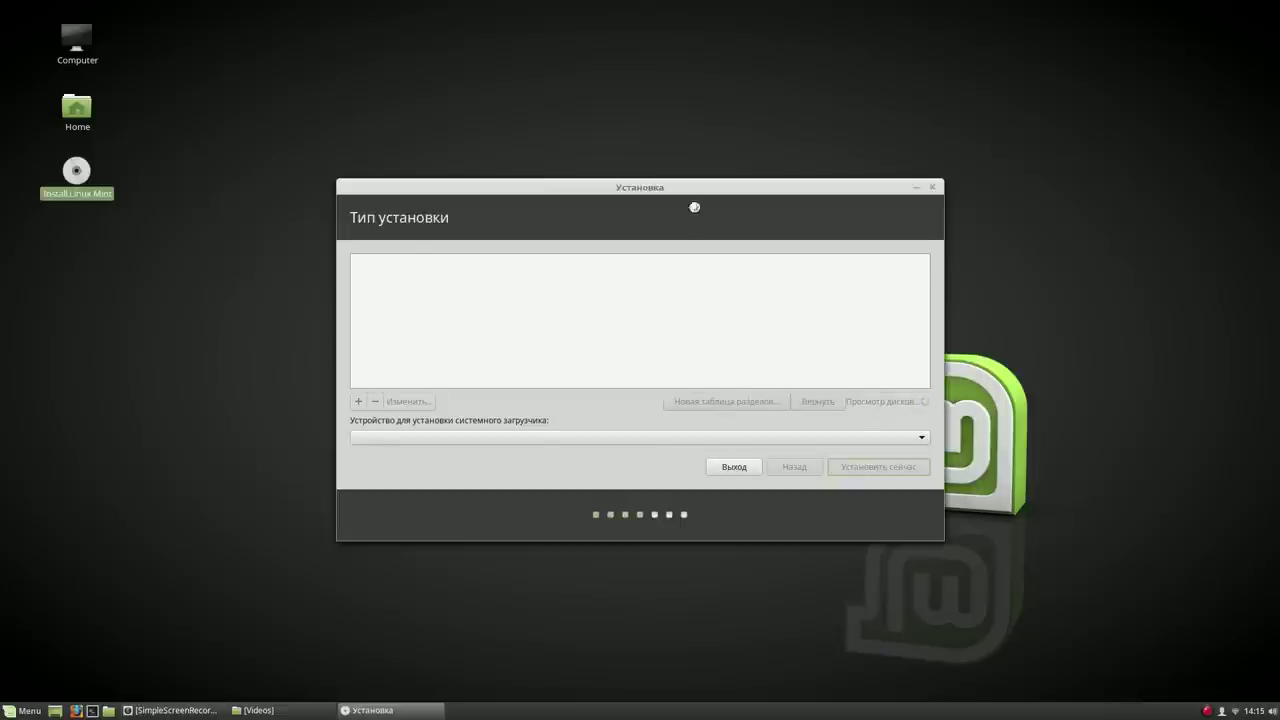
Set /dev/sda7 as formatted Ext4 mounted at root /, and write earlier changes to disk
scroll(527, 351, "down", 1)
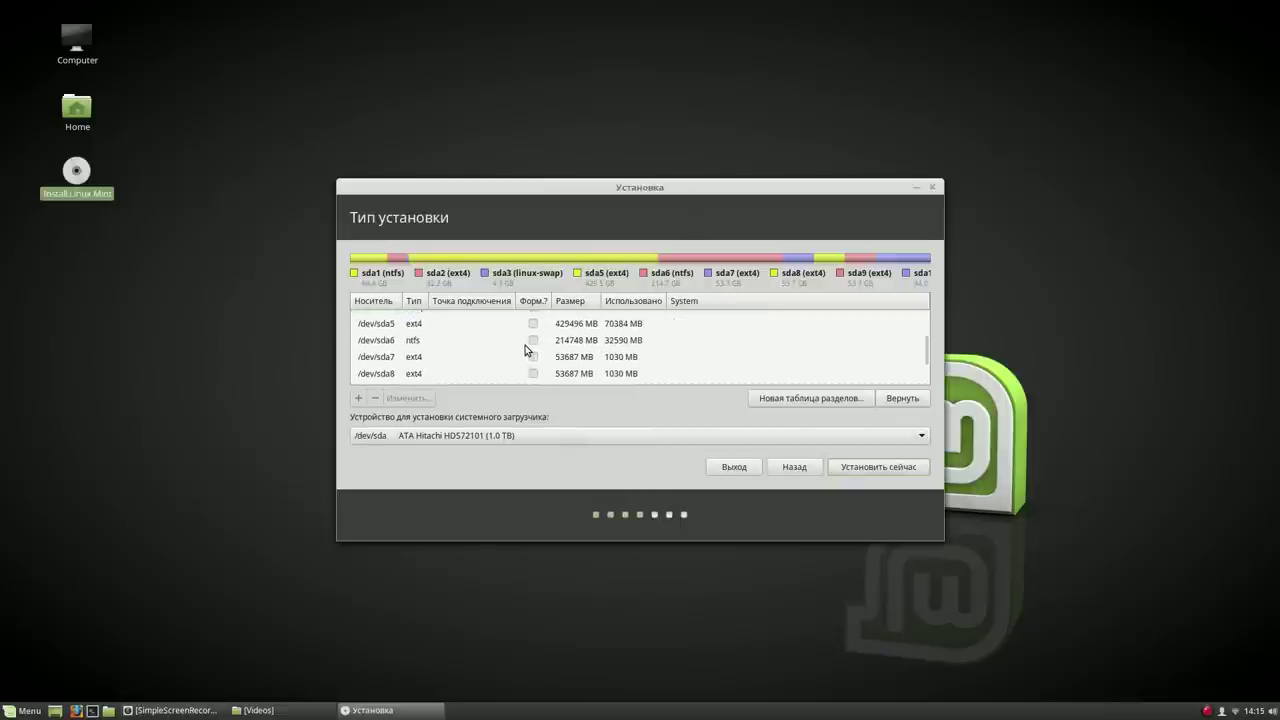
left_click(541, 360)
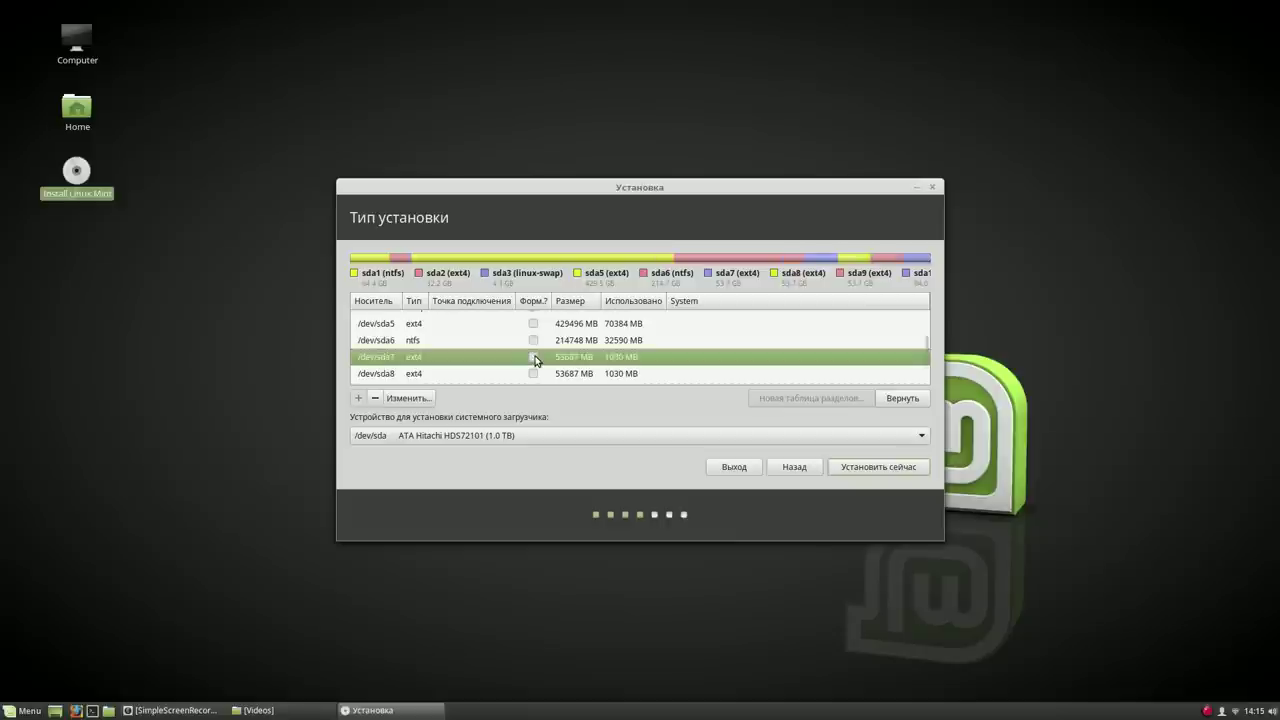
left_click(420, 398)
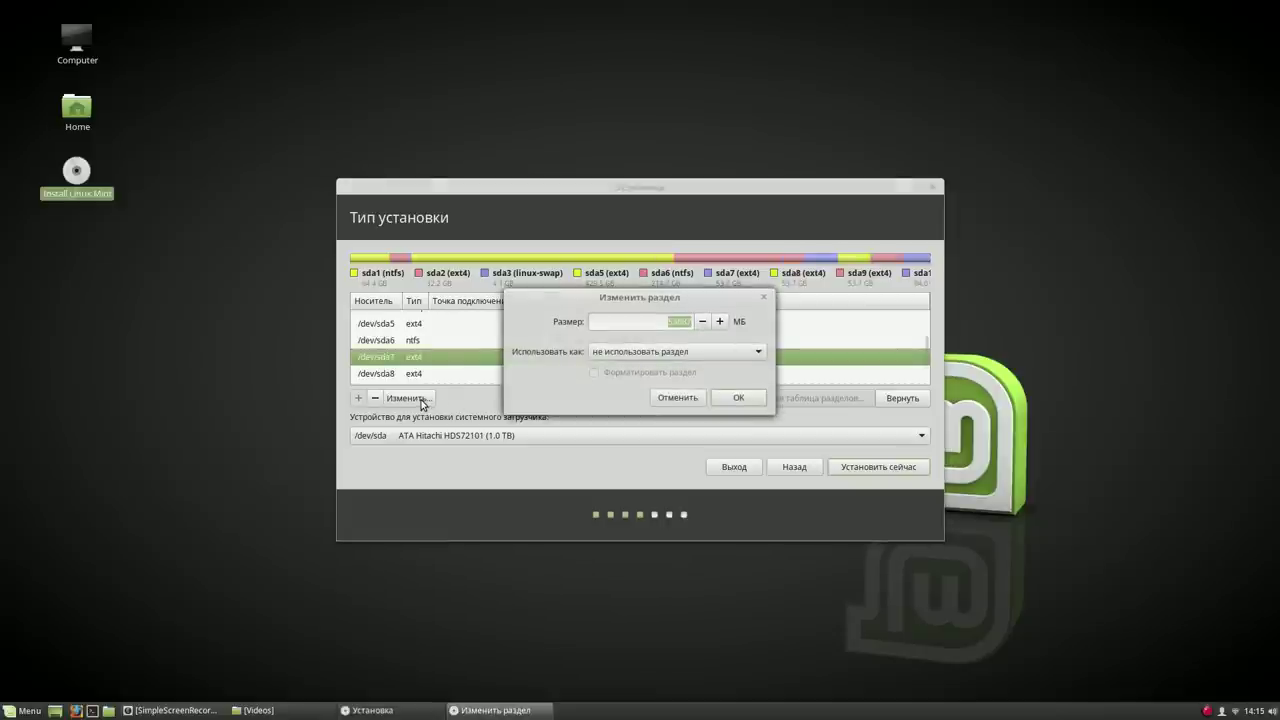
left_click(751, 352)
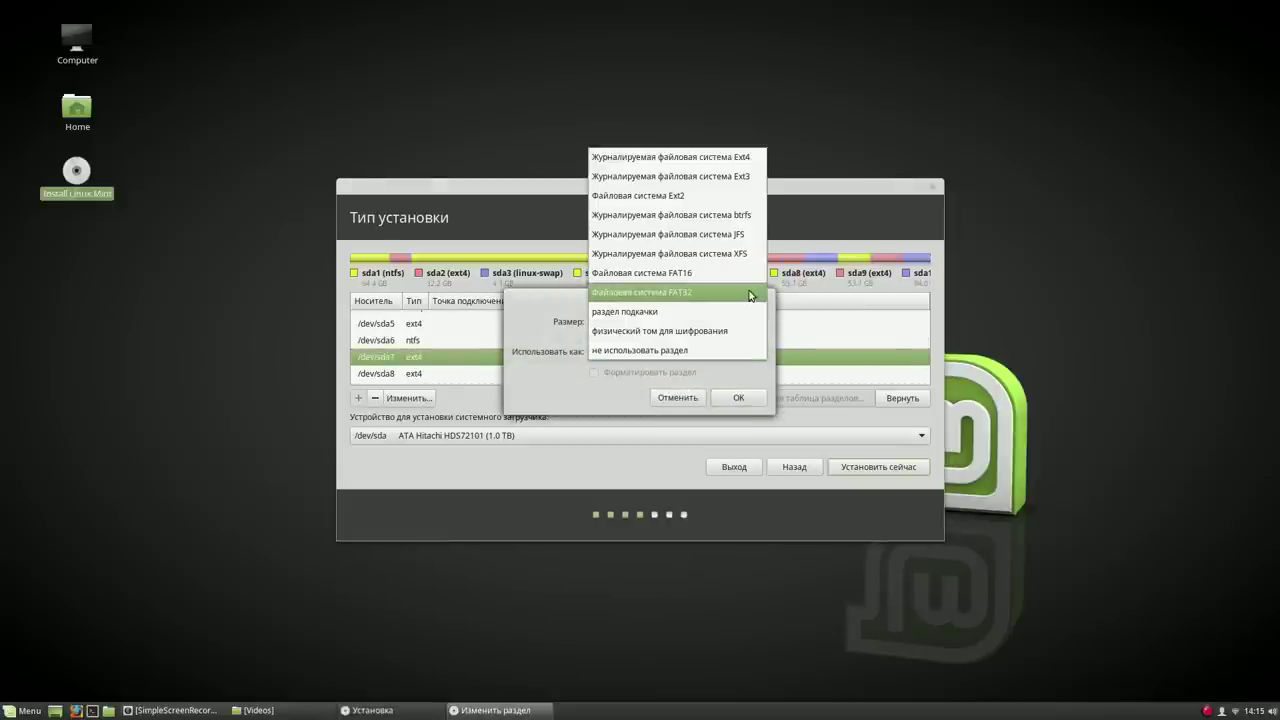
left_click(735, 158)
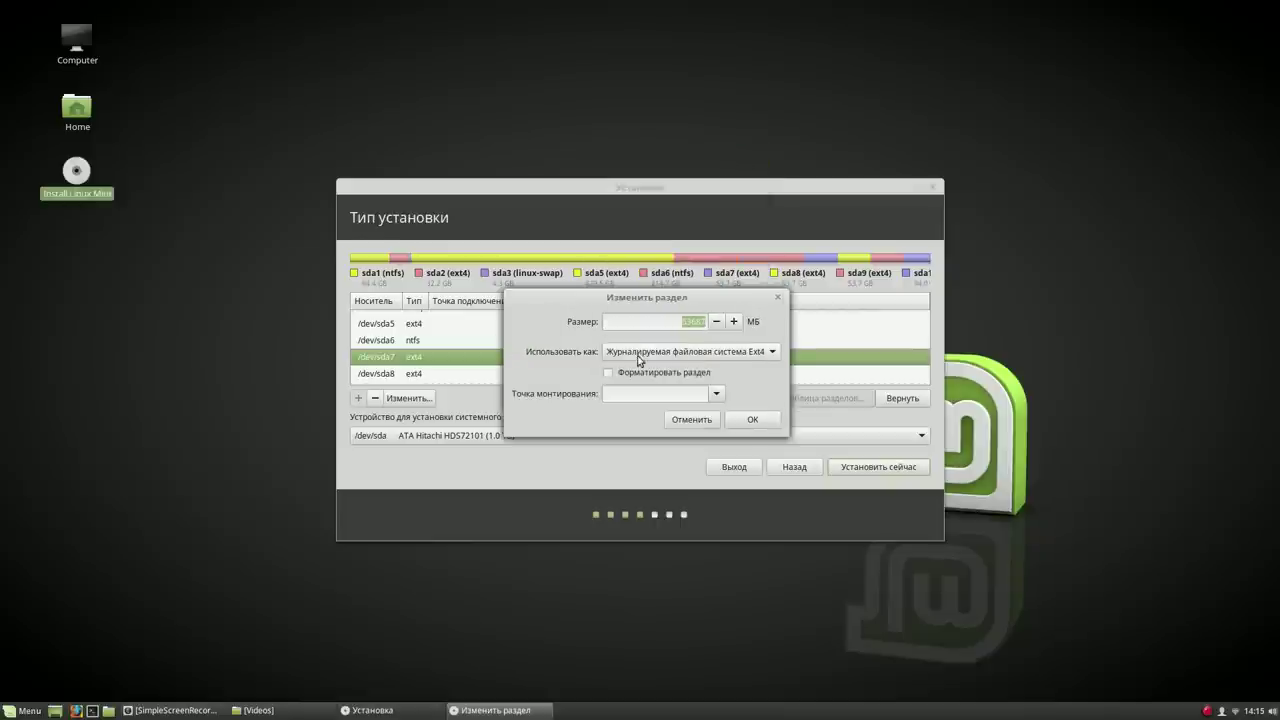
left_click(609, 373)
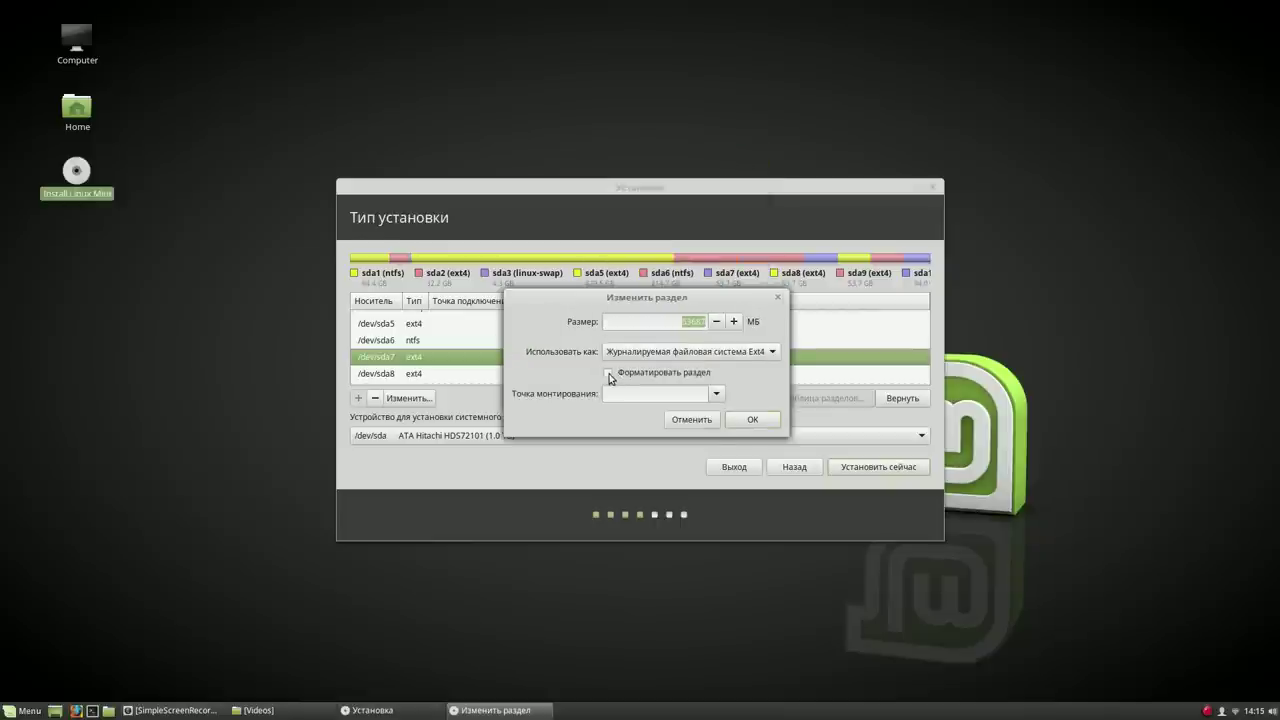
left_click(716, 394)
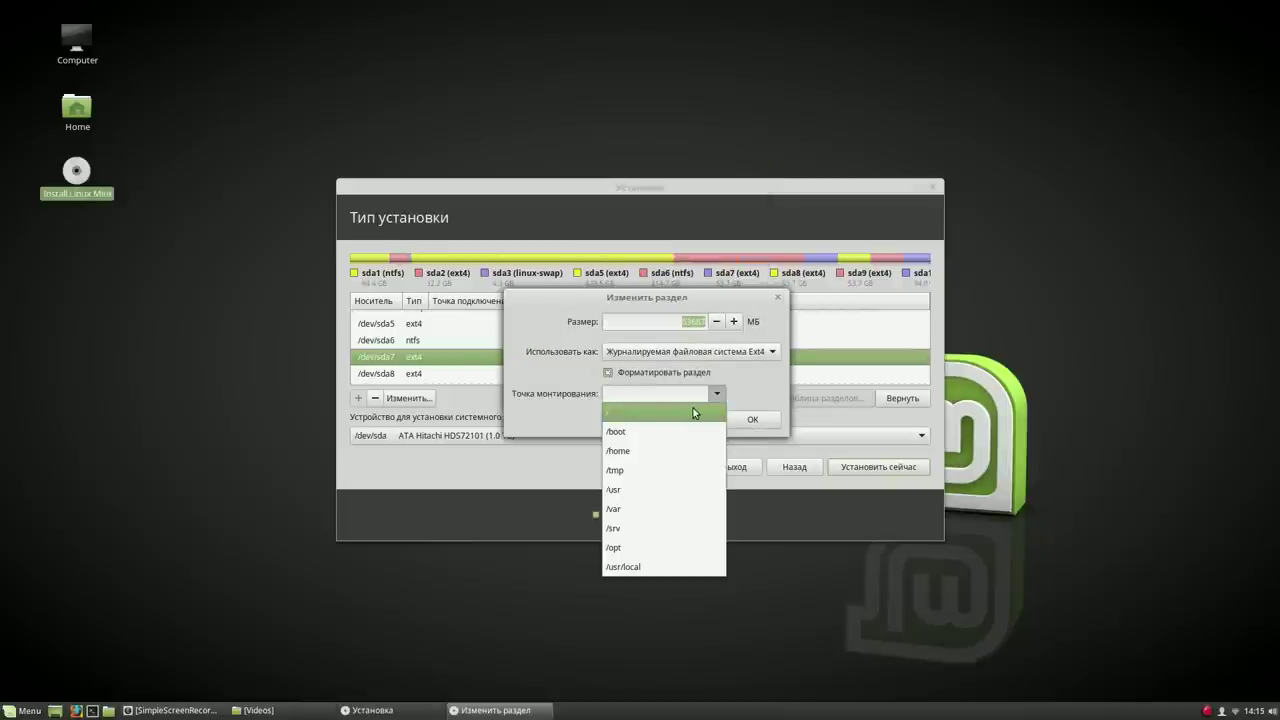
left_click(695, 413)
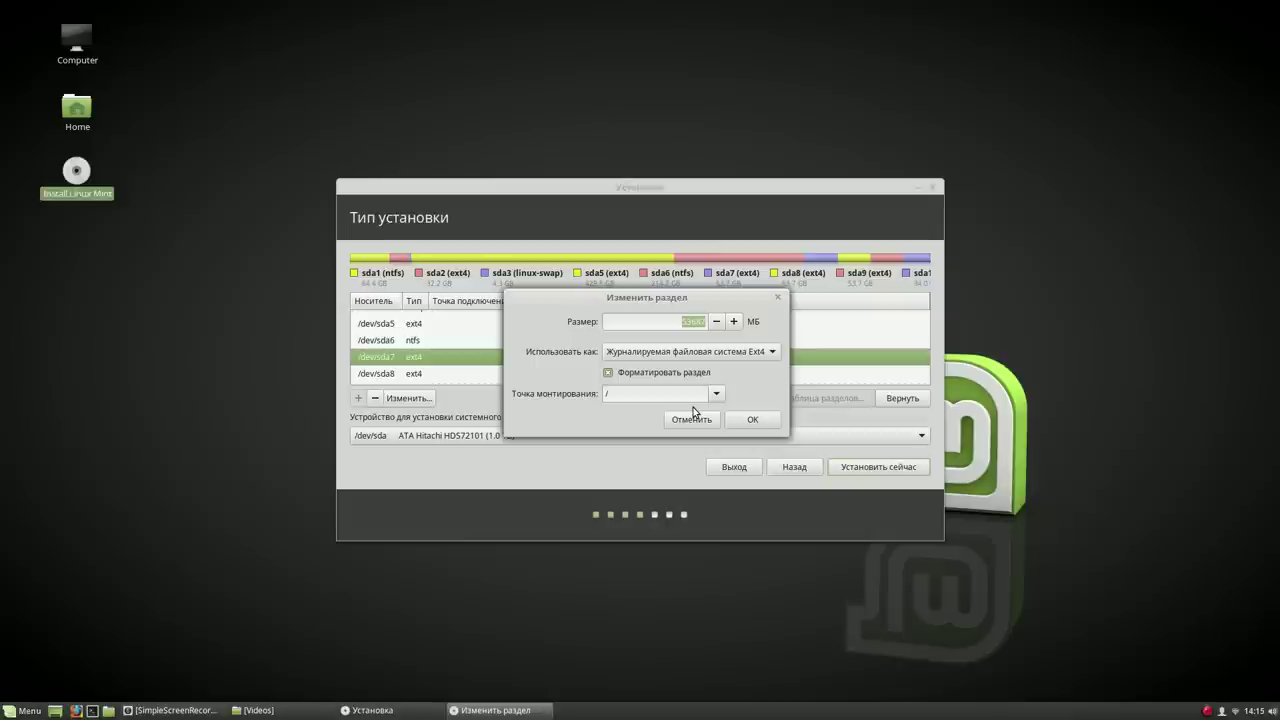
left_click(755, 425)
left_click(753, 421)
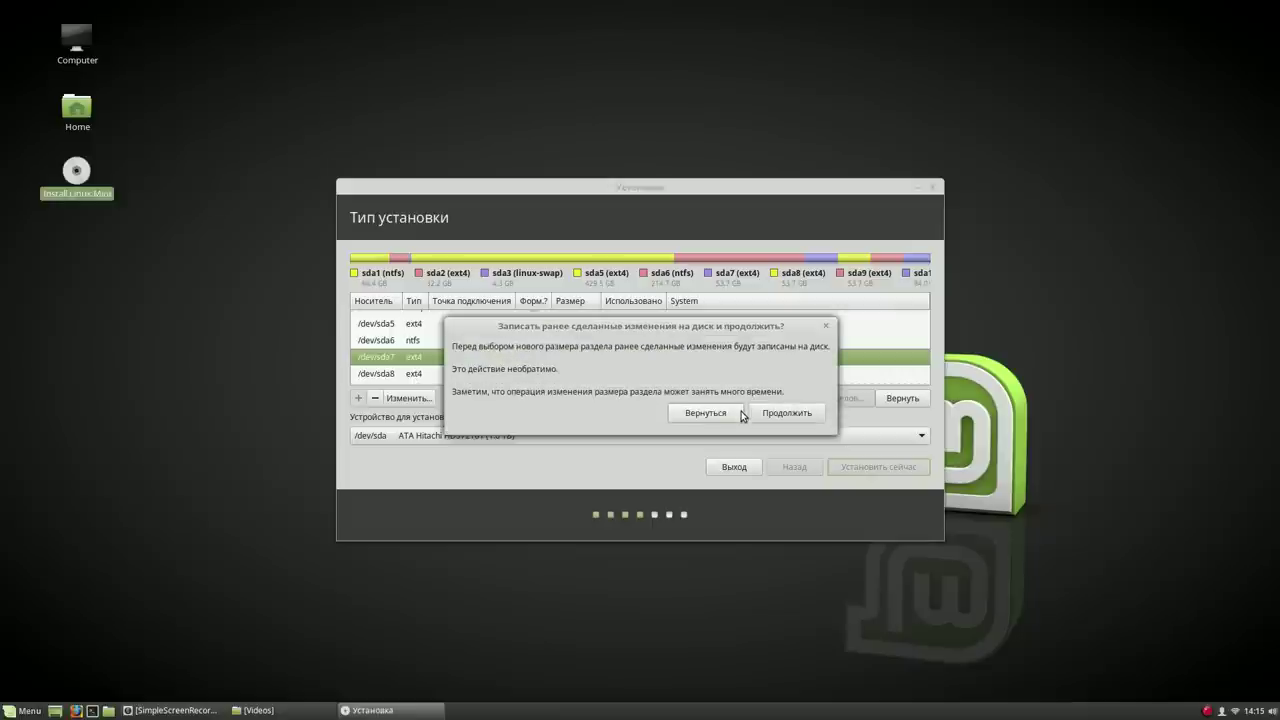
left_click(772, 417)
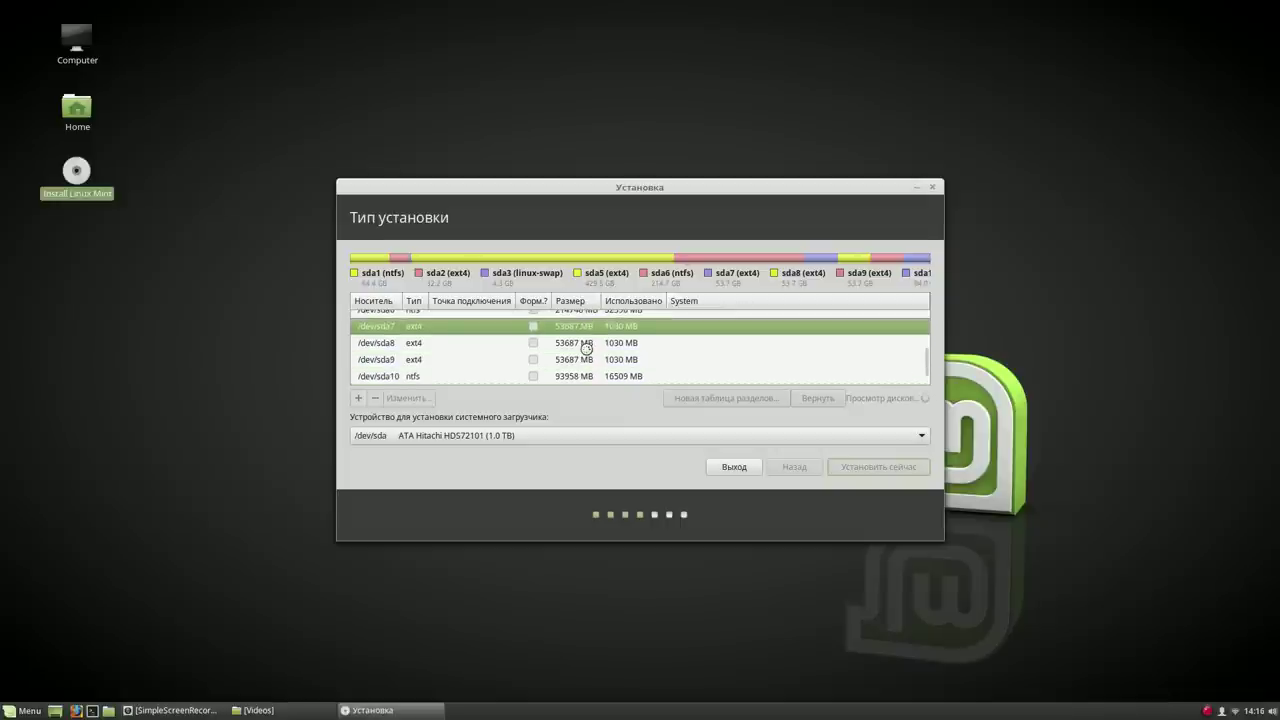
scroll(586, 347, "up", 1)
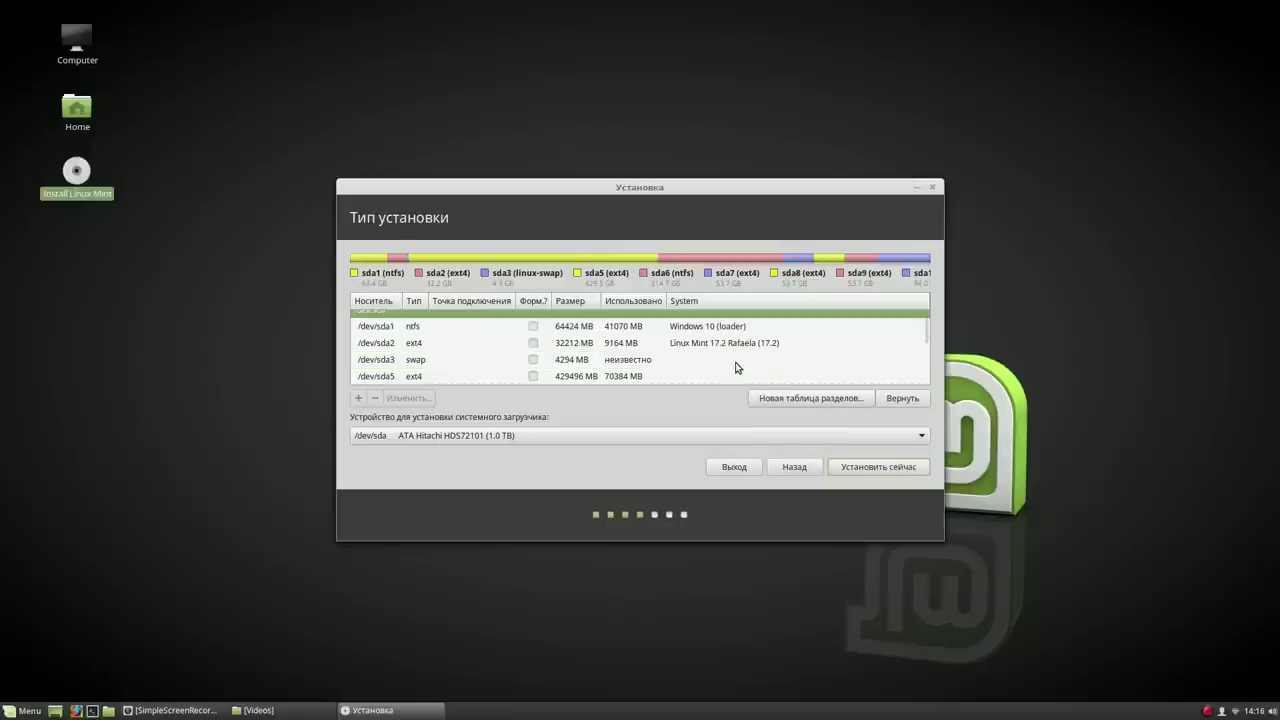
scroll(736, 368, "down", 3)
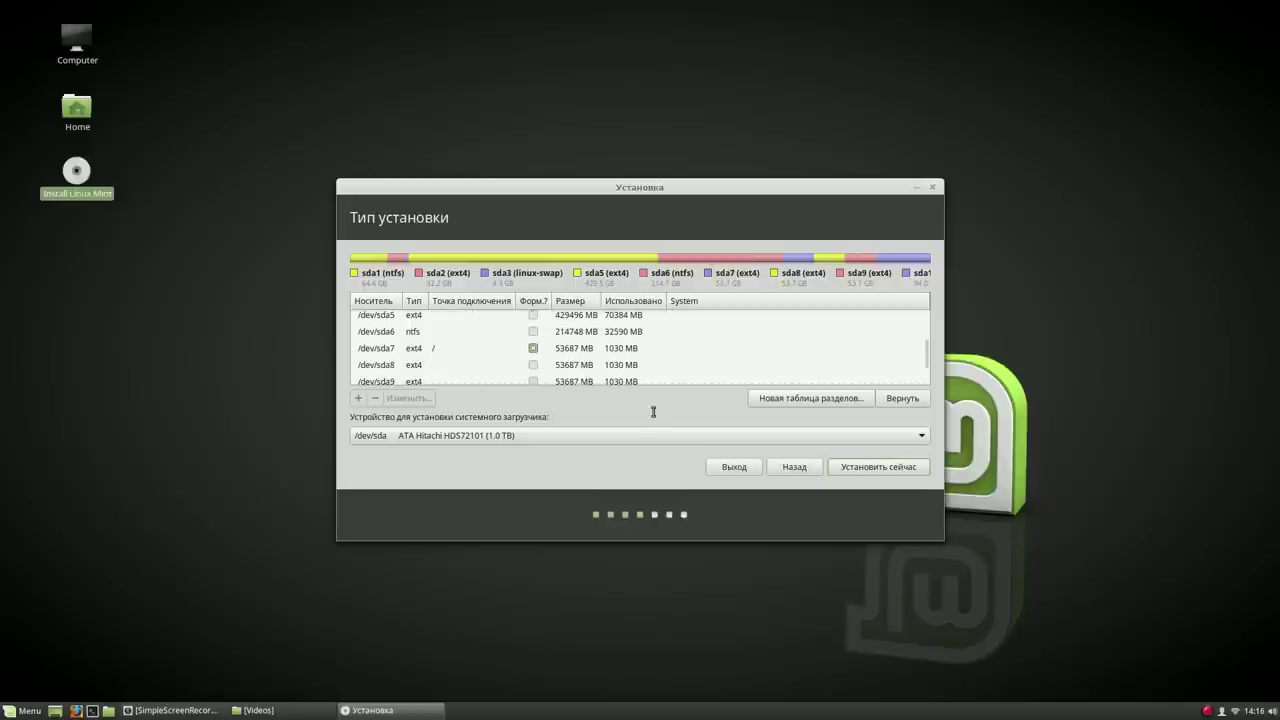
scroll(658, 366, "up", 2)
scroll(658, 366, "up", 1)
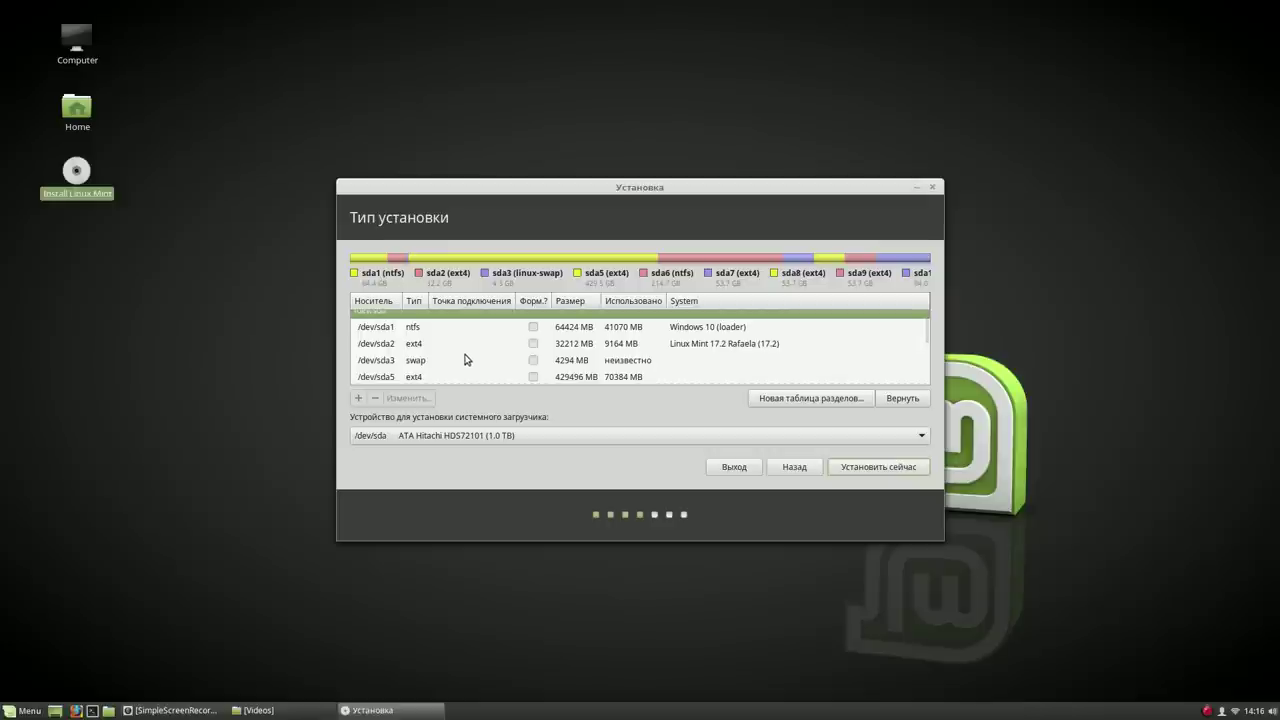
Keep /dev/sda3 set as «раздел подкачки» (swap) in its edit dialog
left_click(427, 362)
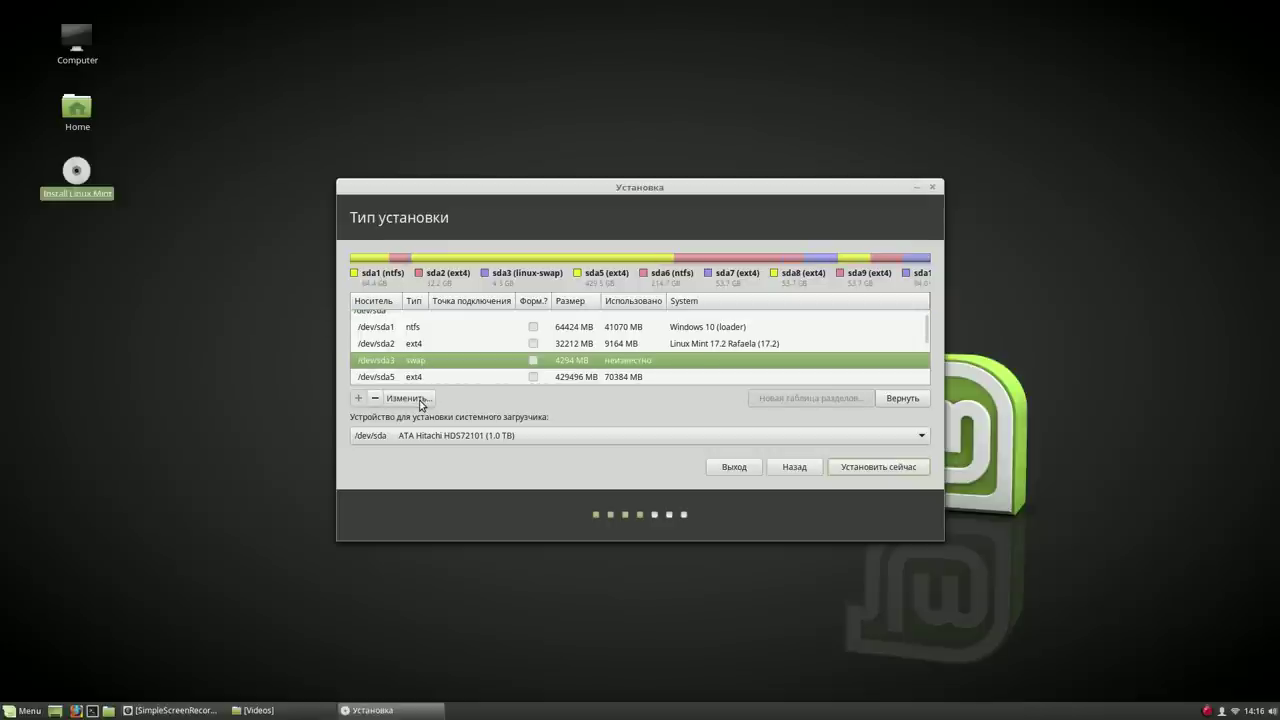
left_click(421, 400)
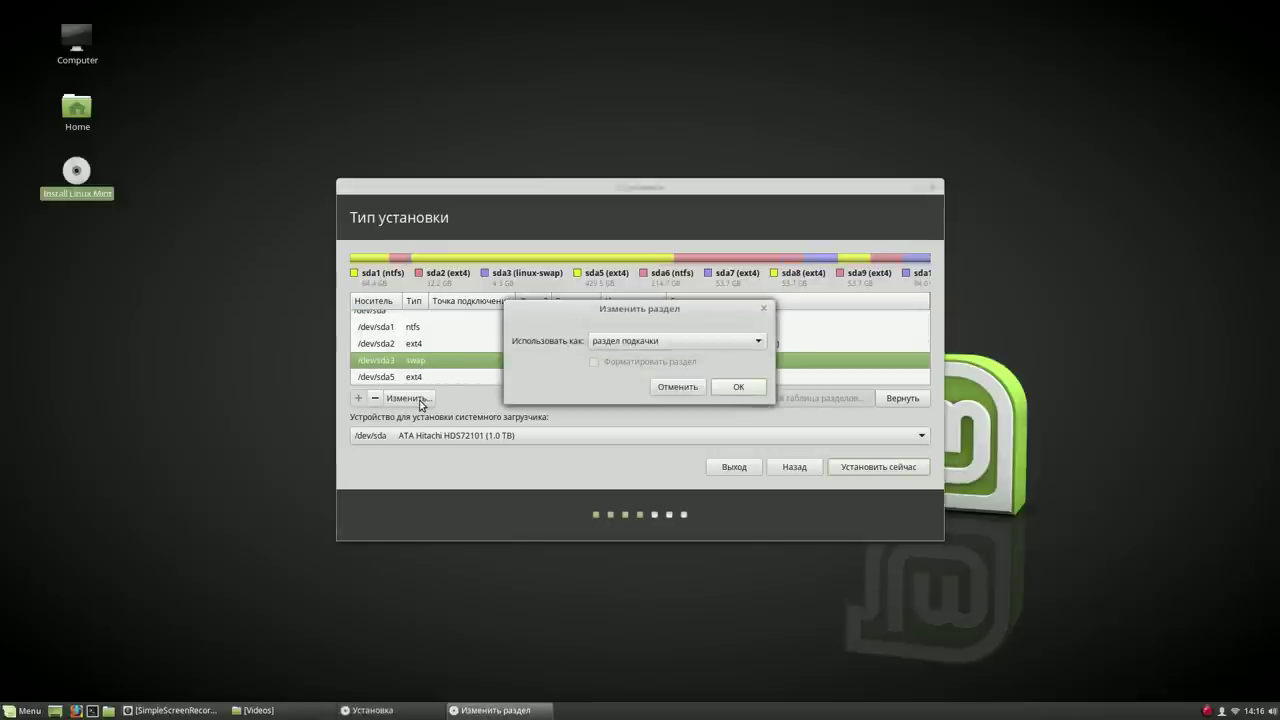
left_click(737, 387)
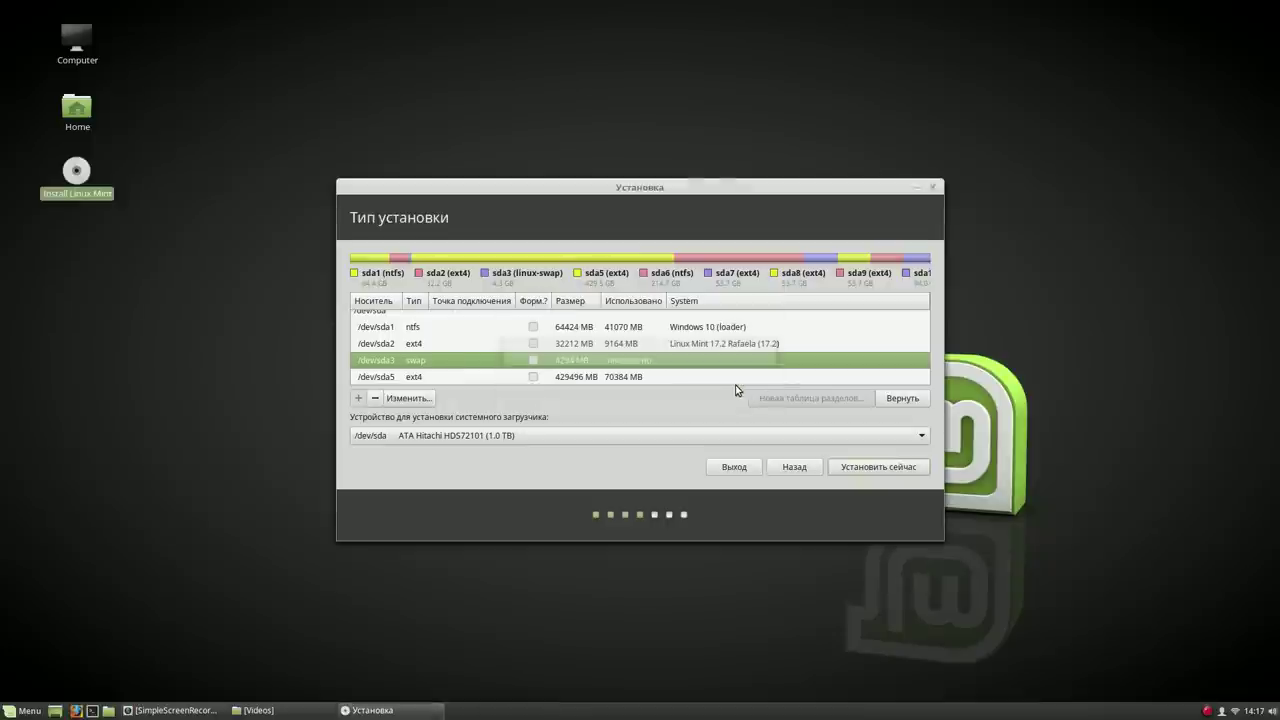
Begin installing with Установить сейчас, confirm, and accept Moscow as the time zone
left_click(861, 469)
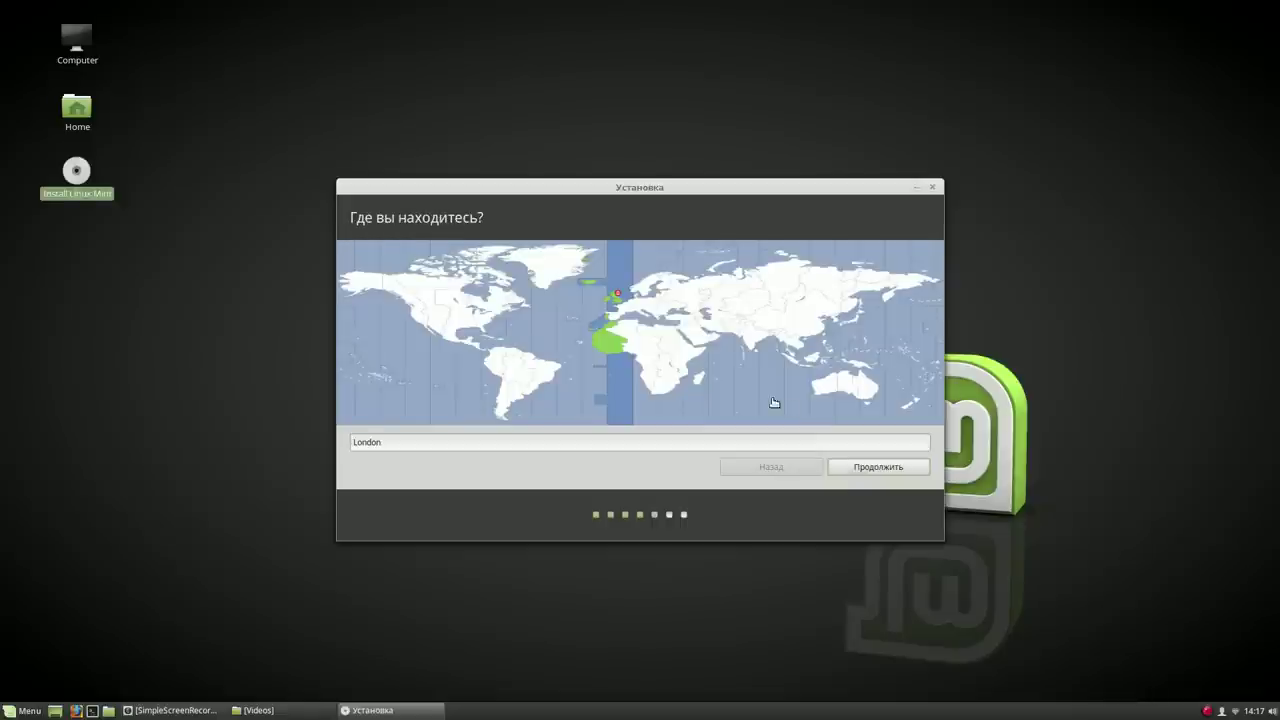
left_click(870, 470)
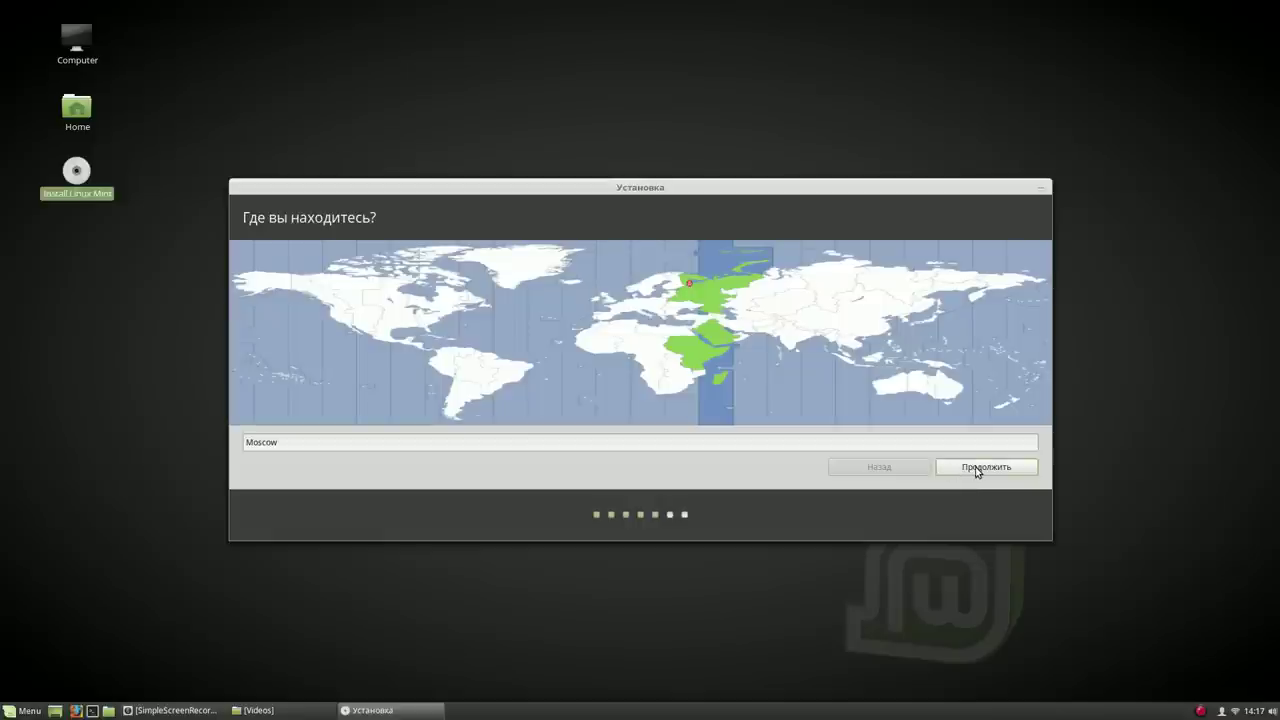
left_click(977, 470)
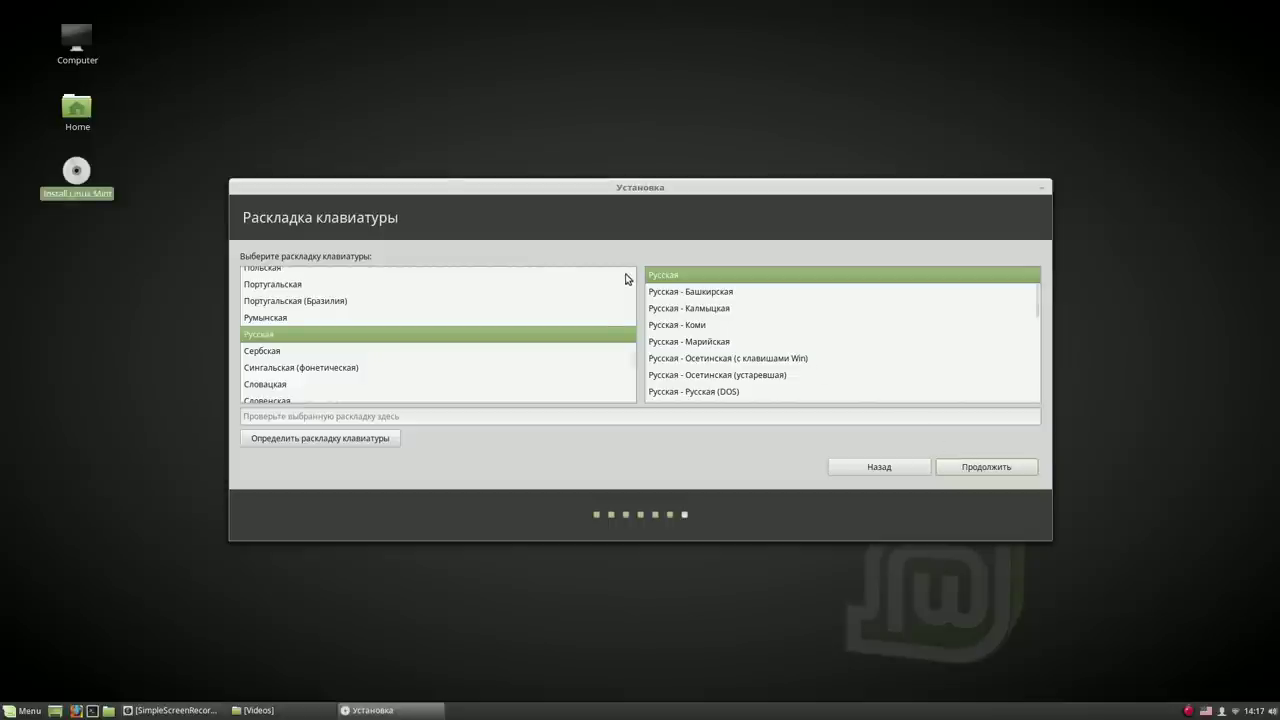
Accept the Русская keyboard layout and continue to the account page
left_click(992, 472)
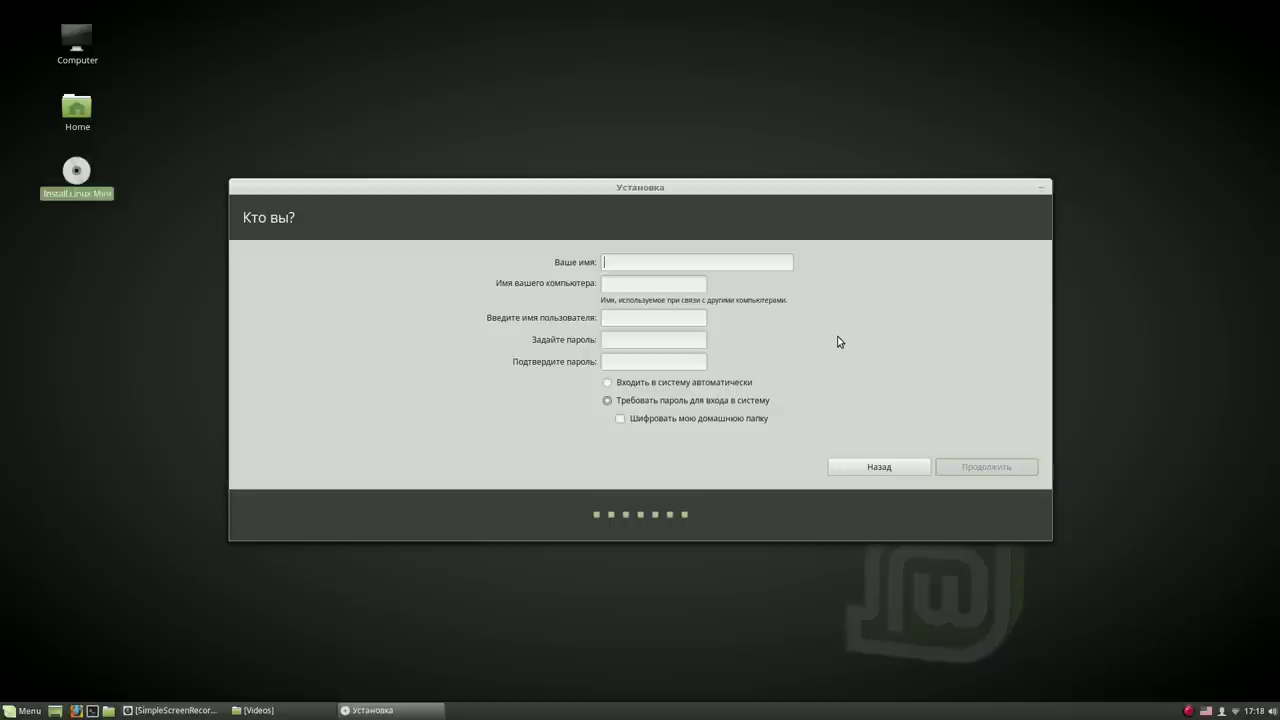
Enter name 'user', computer name 'pc', a confirmed password, enable automatic login, and continue
type("user")
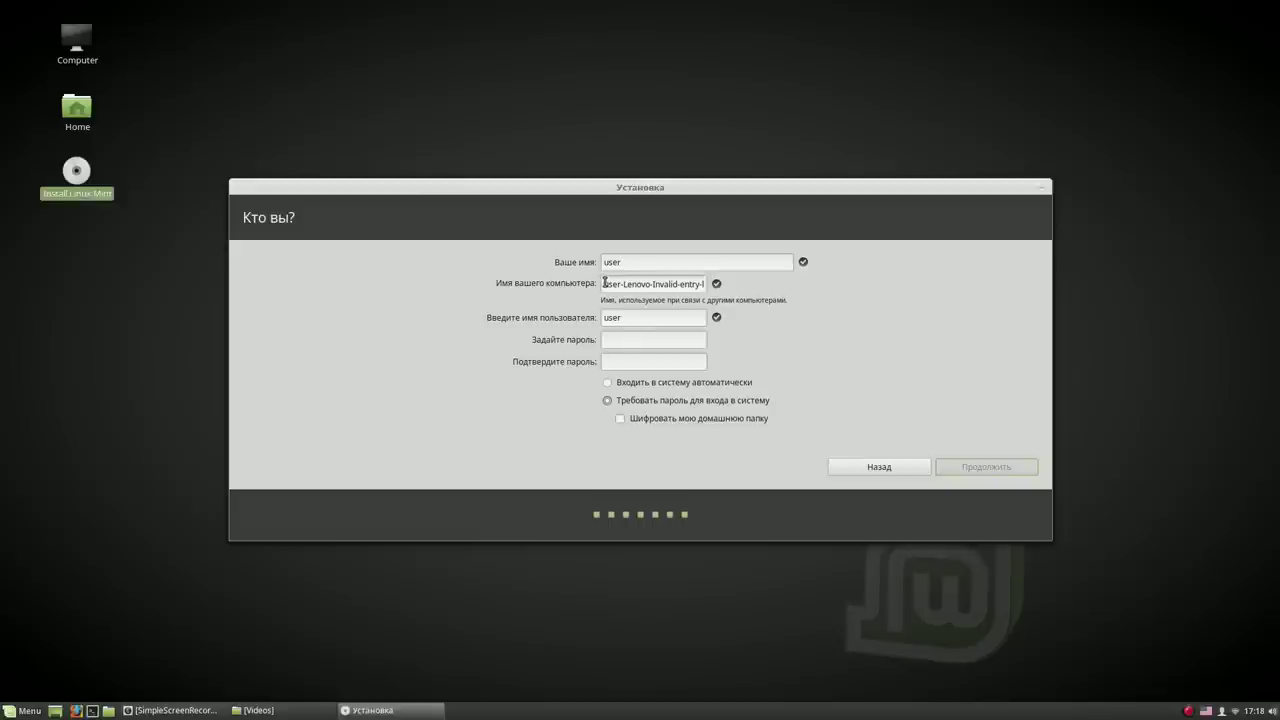
left_click_drag(605, 284, 793, 298)
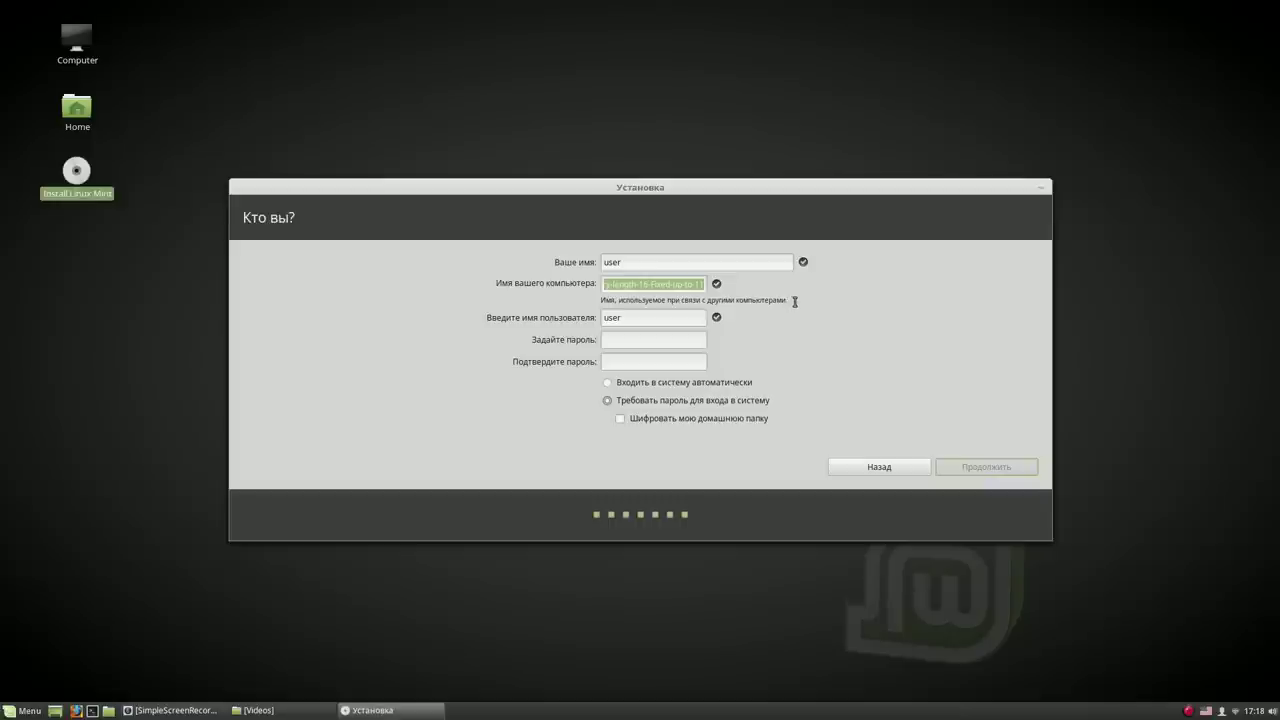
type("pc")
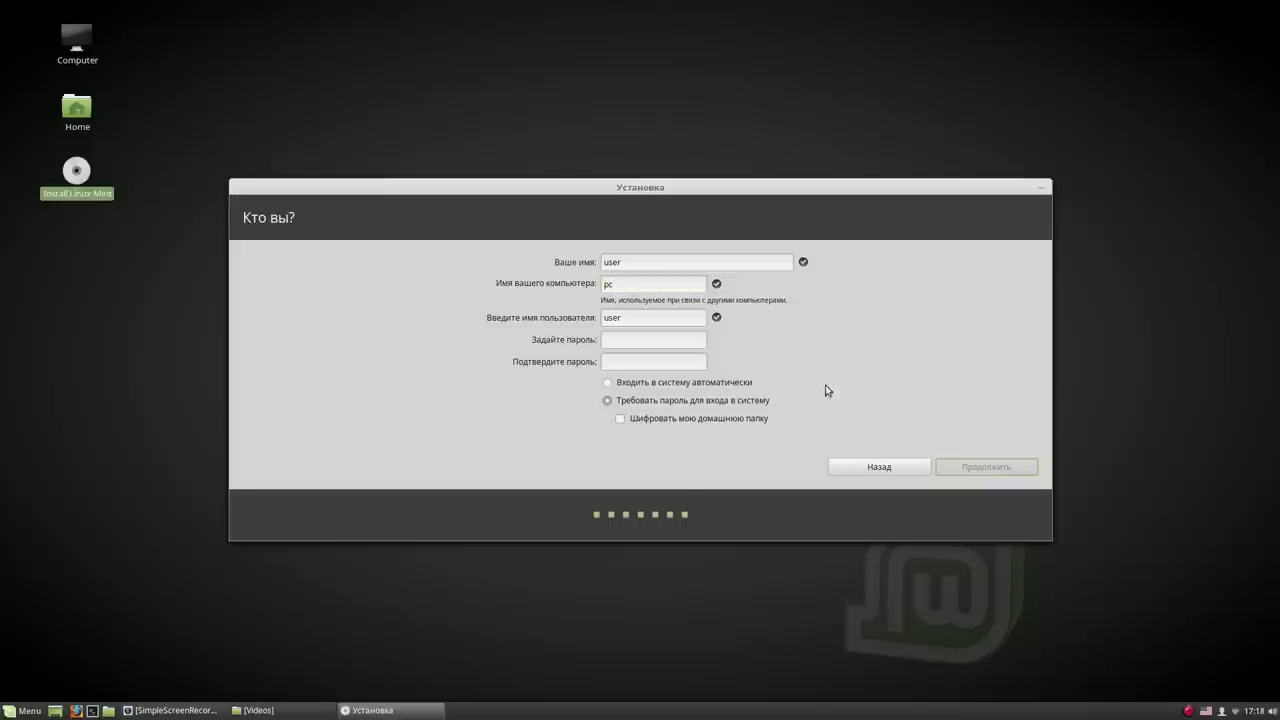
type("1")
left_click(652, 362)
type("1")
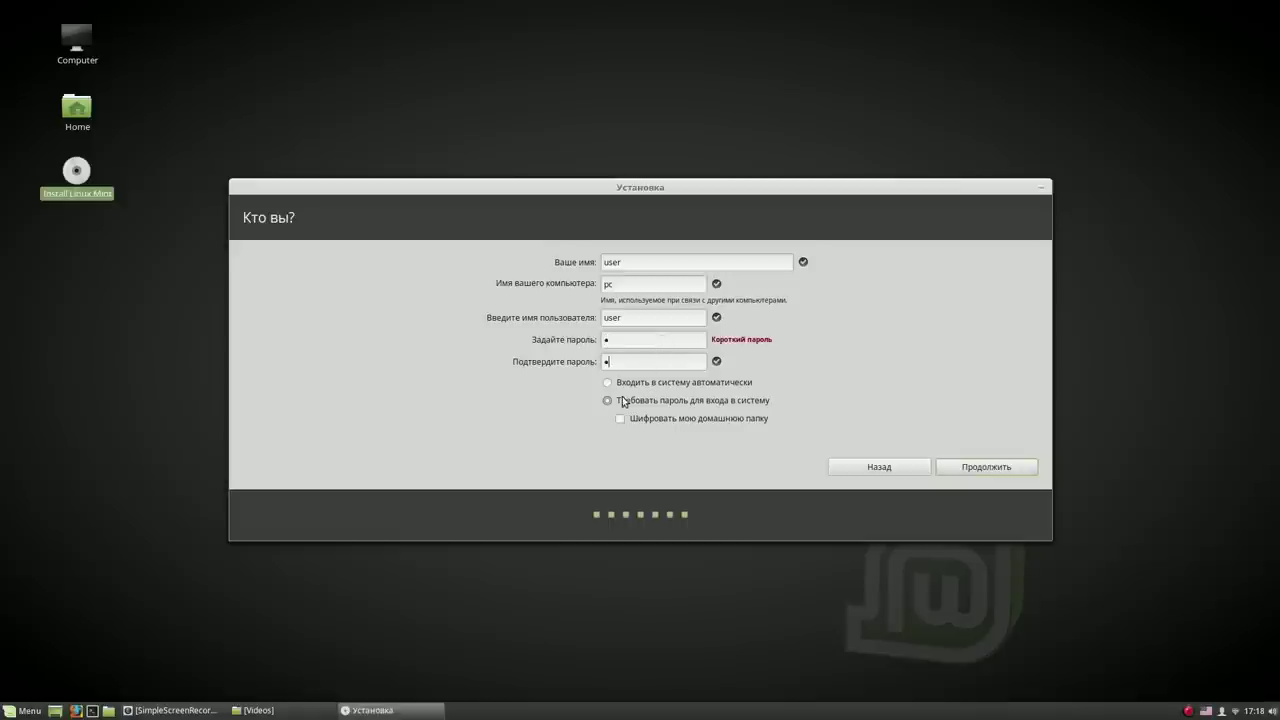
left_click(607, 382)
left_click(995, 468)
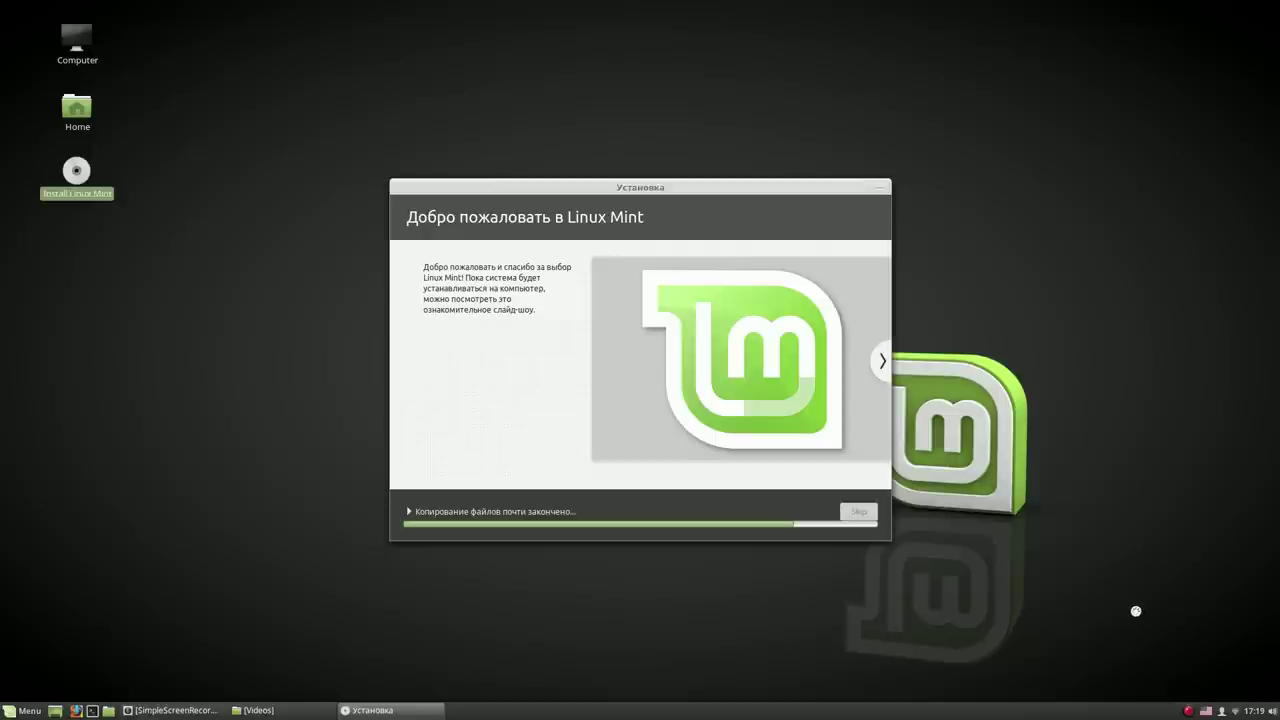
Wait for the slideshow to reach «Копирование файлов почти закончено», then open the Mint menu
left_click(1188, 711)
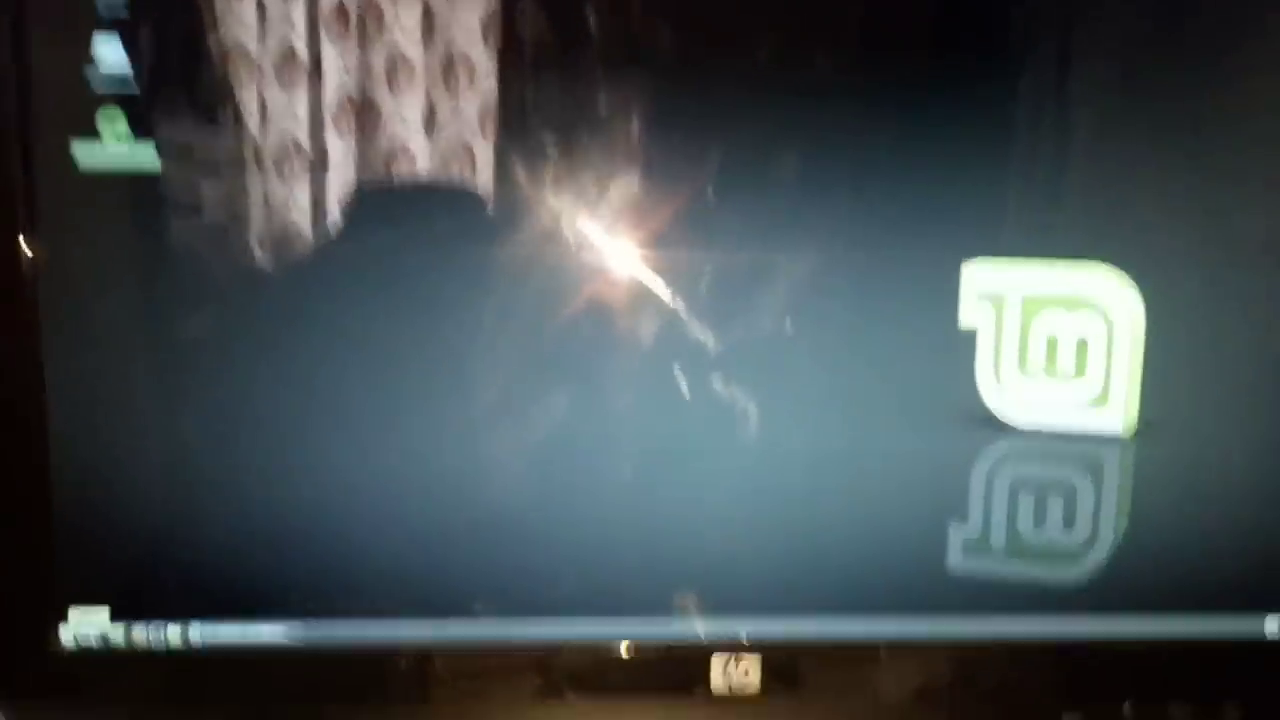
left_click(100, 614)
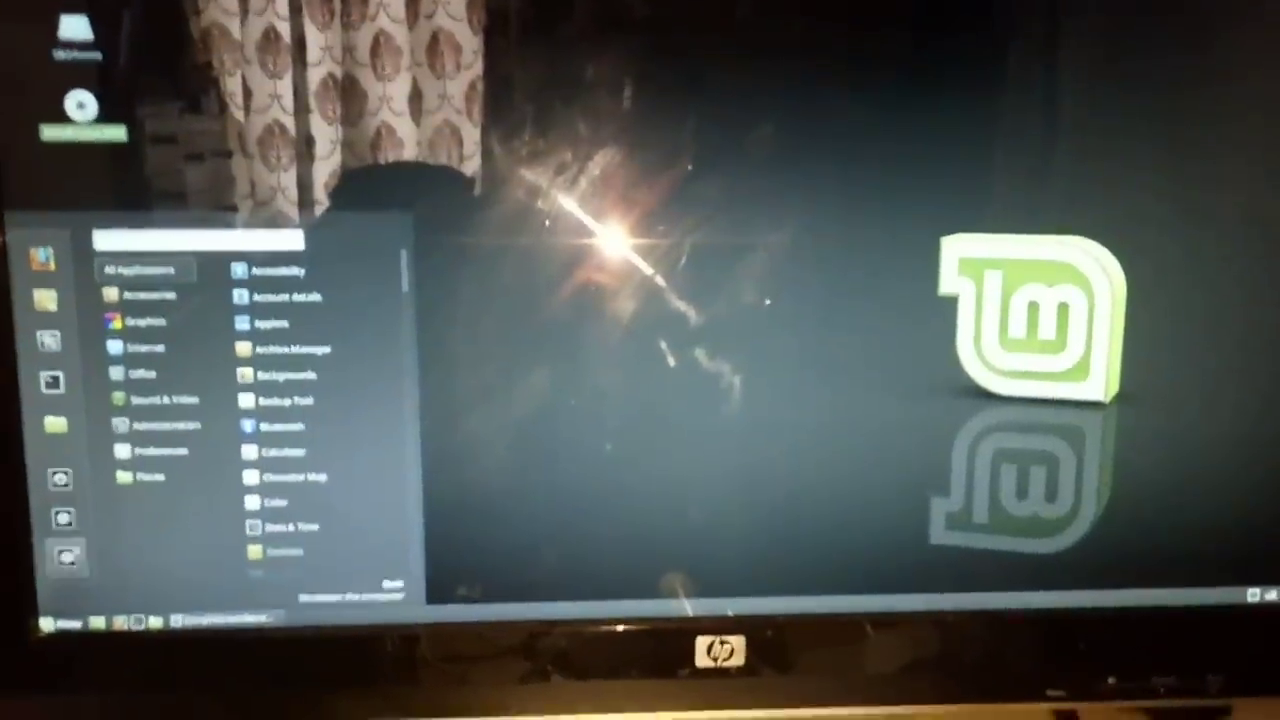
left_click(67, 524)
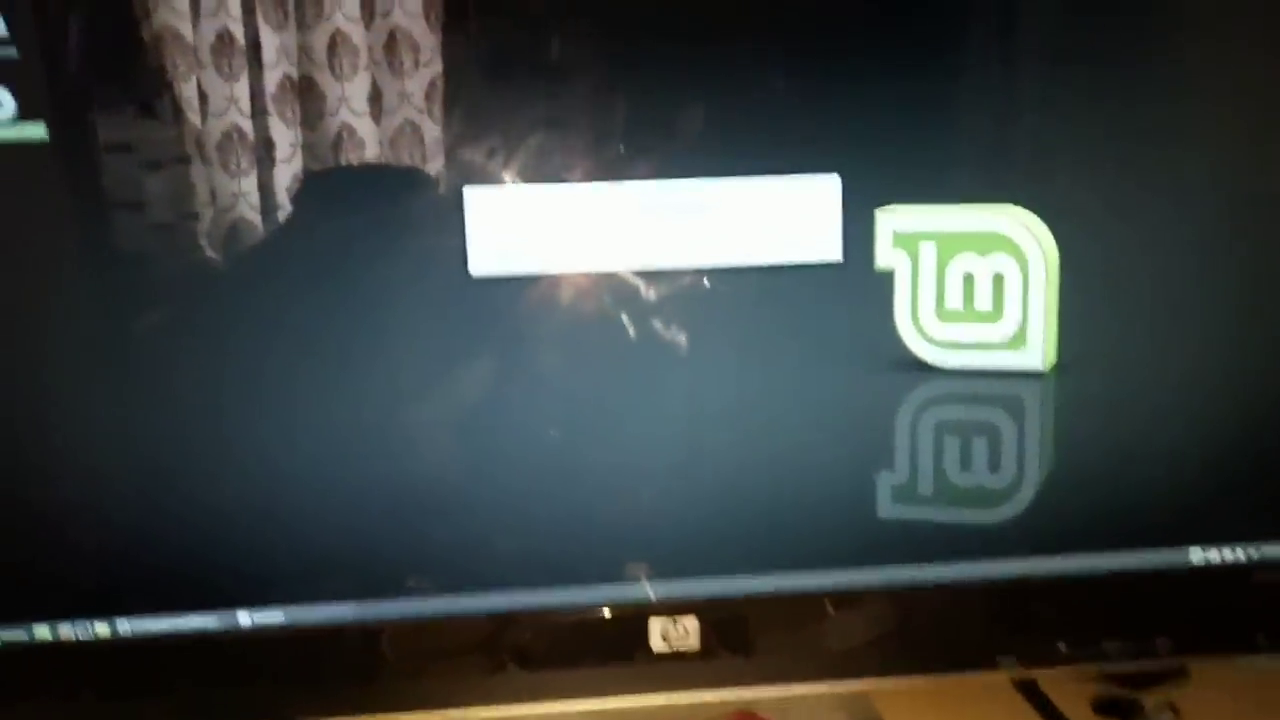
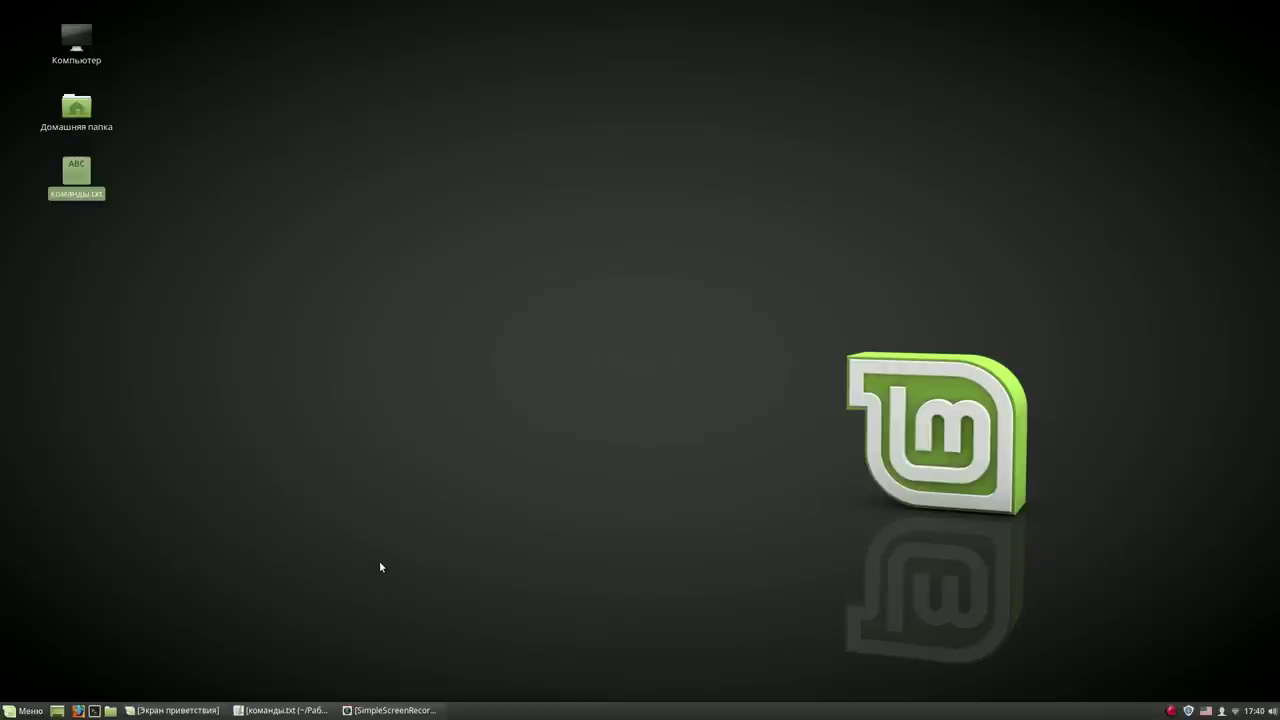
Open Firefox and search DuckDuckGo for linux-romanov.info
left_click(78, 712)
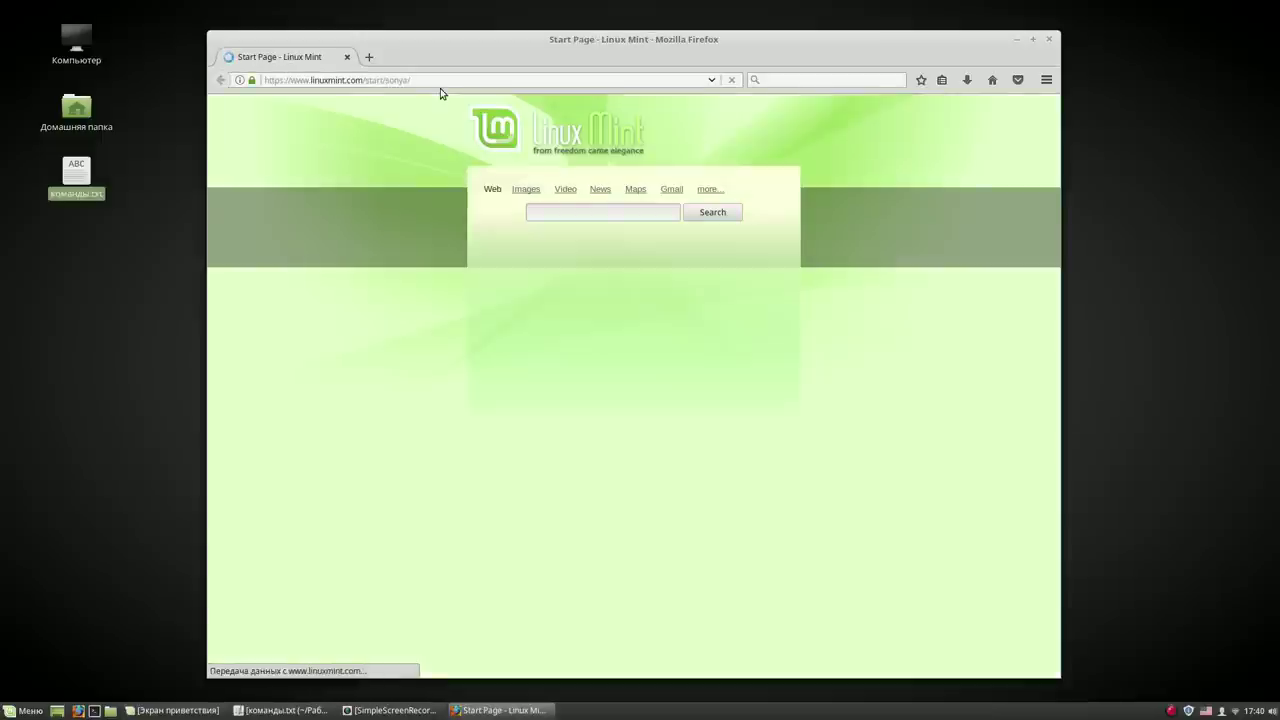
left_click(793, 82)
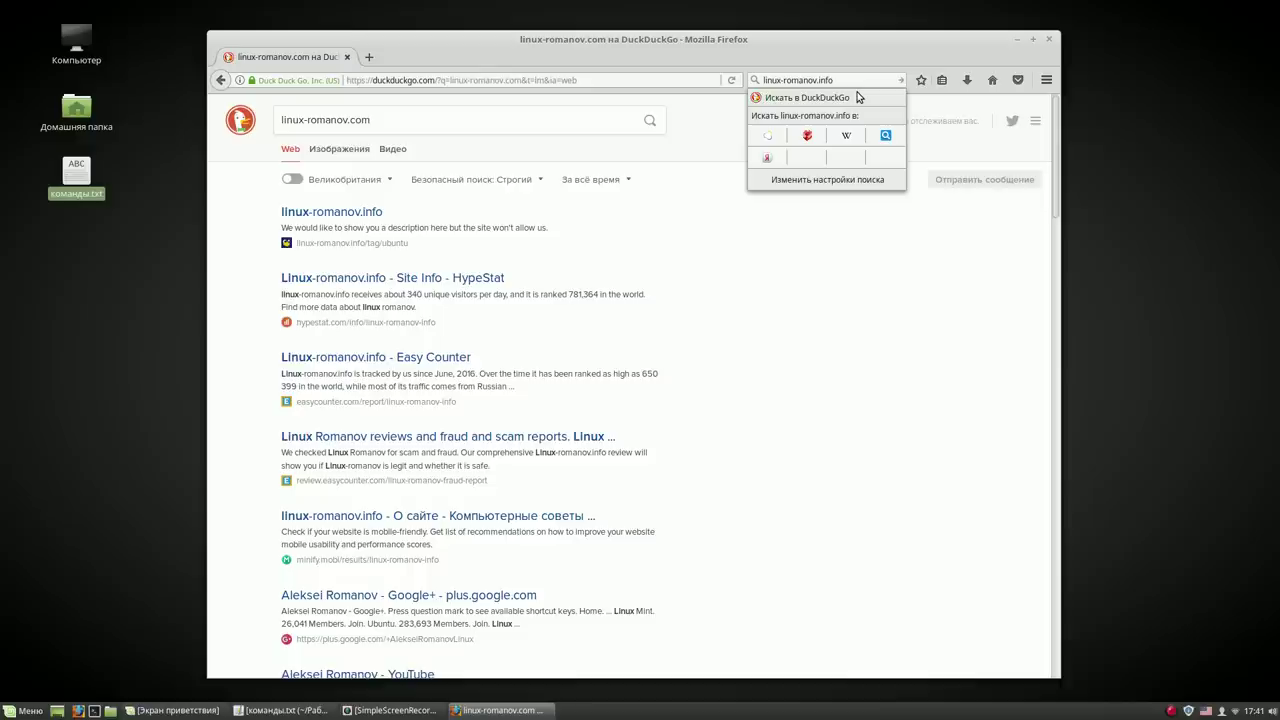
left_click(857, 95)
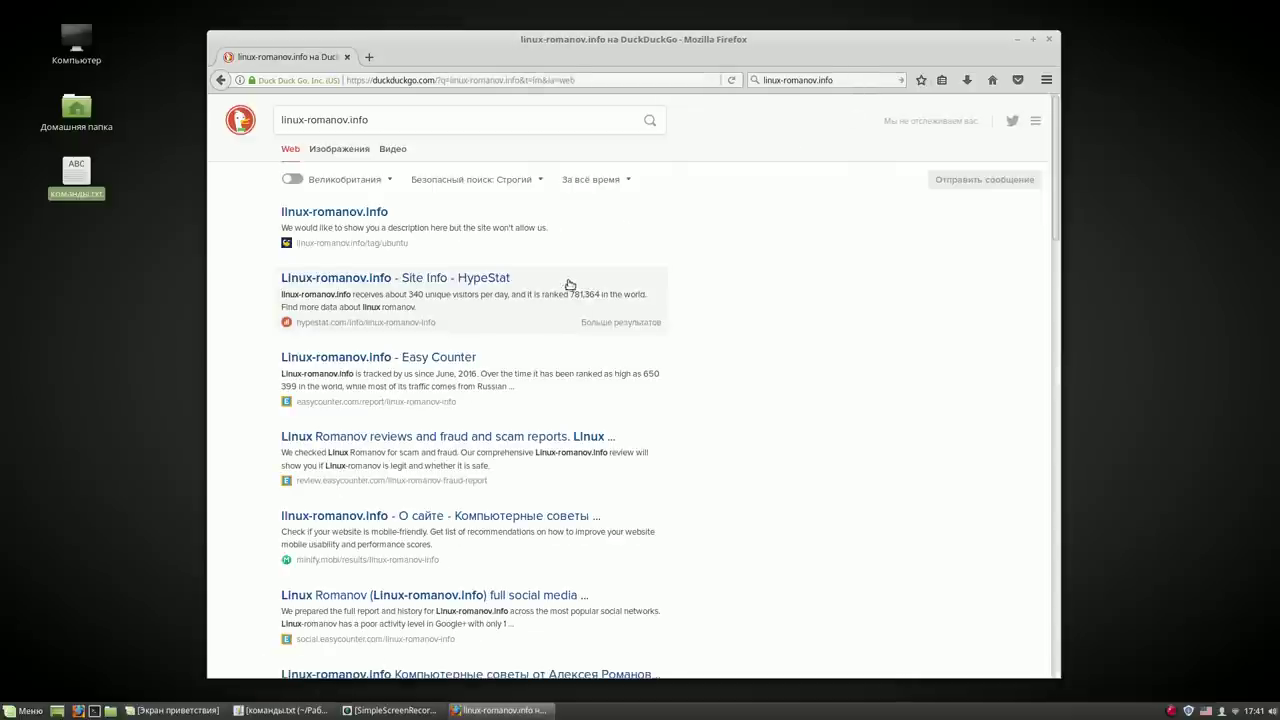
Copy the site name linux-romanov.info and paste it over the current page address
left_click_drag(837, 80, 764, 80)
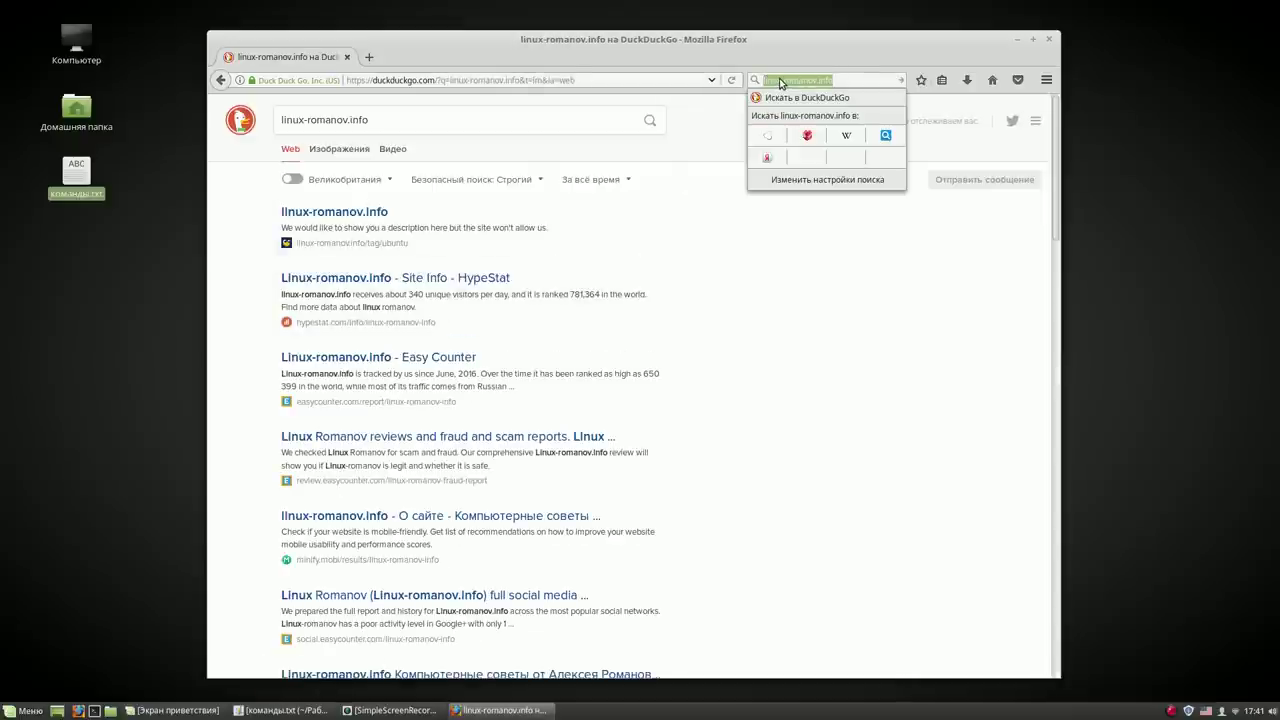
right_click(780, 81)
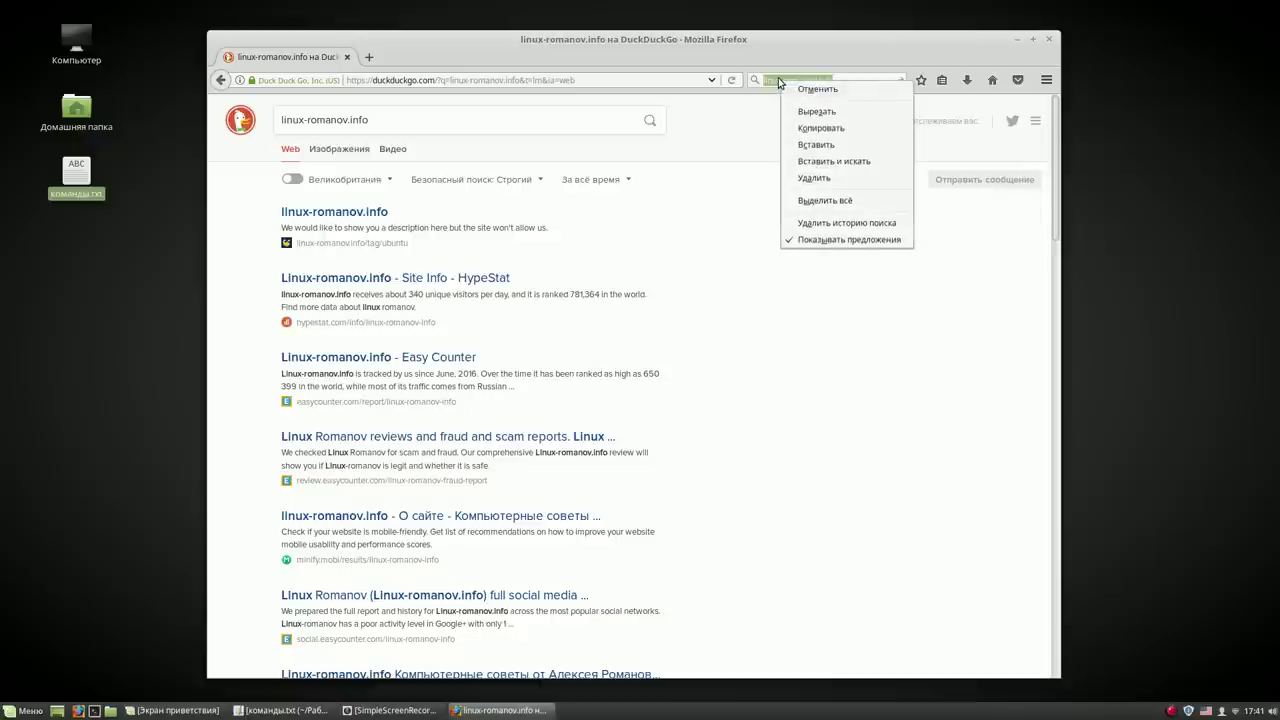
left_click(822, 129)
left_click(600, 81)
left_click_drag(600, 81, 345, 82)
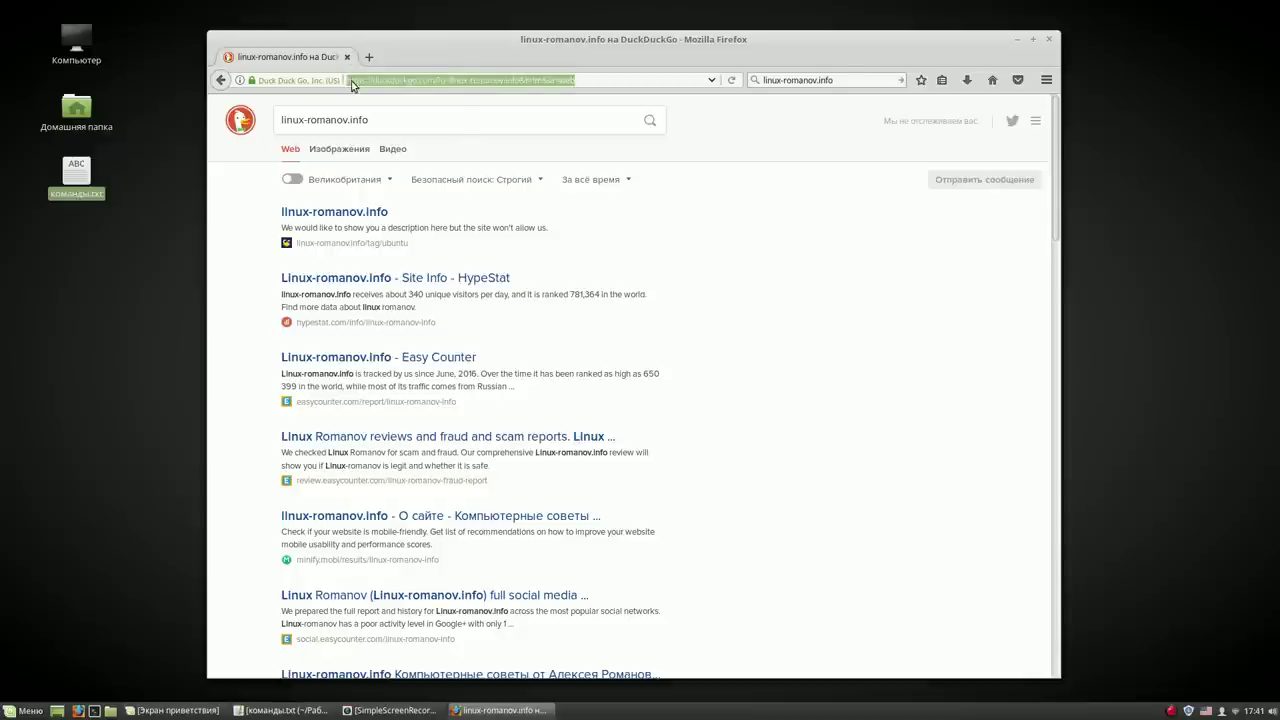
right_click(351, 85)
left_click(386, 163)
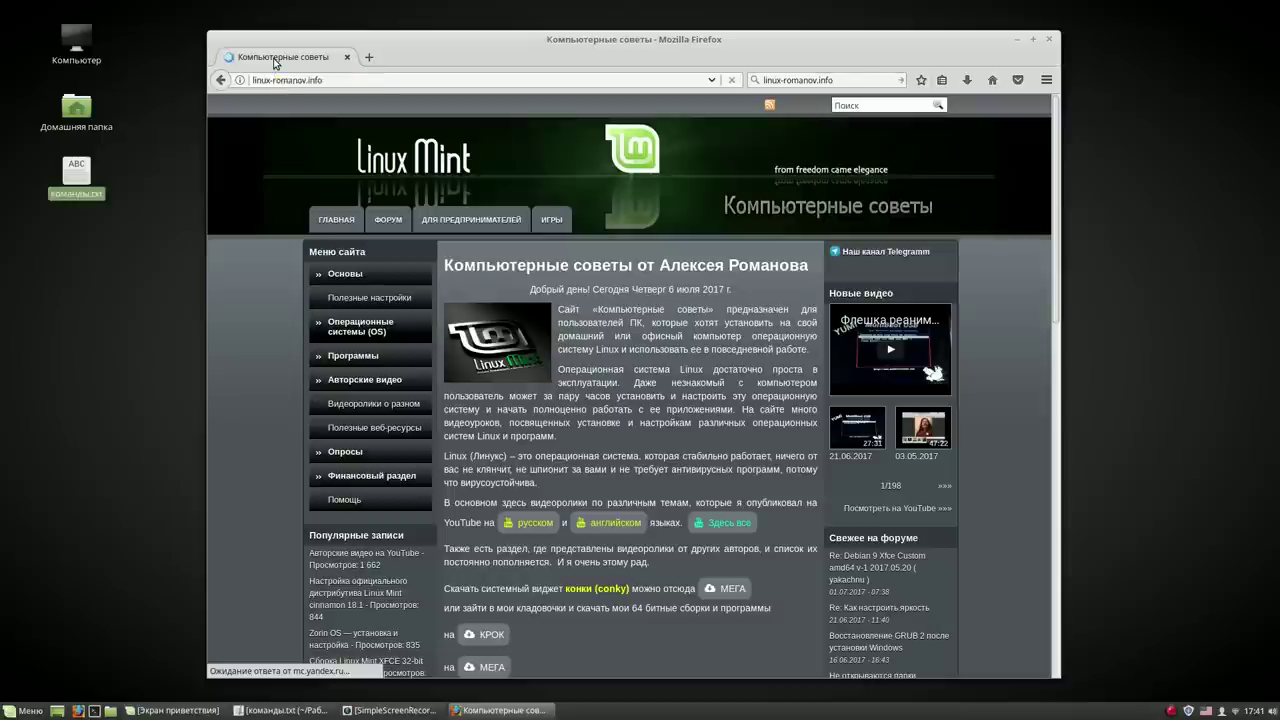
Pin the linux-romanov.info tab and follow the 'команды и видео.ctb' link
right_click(275, 64)
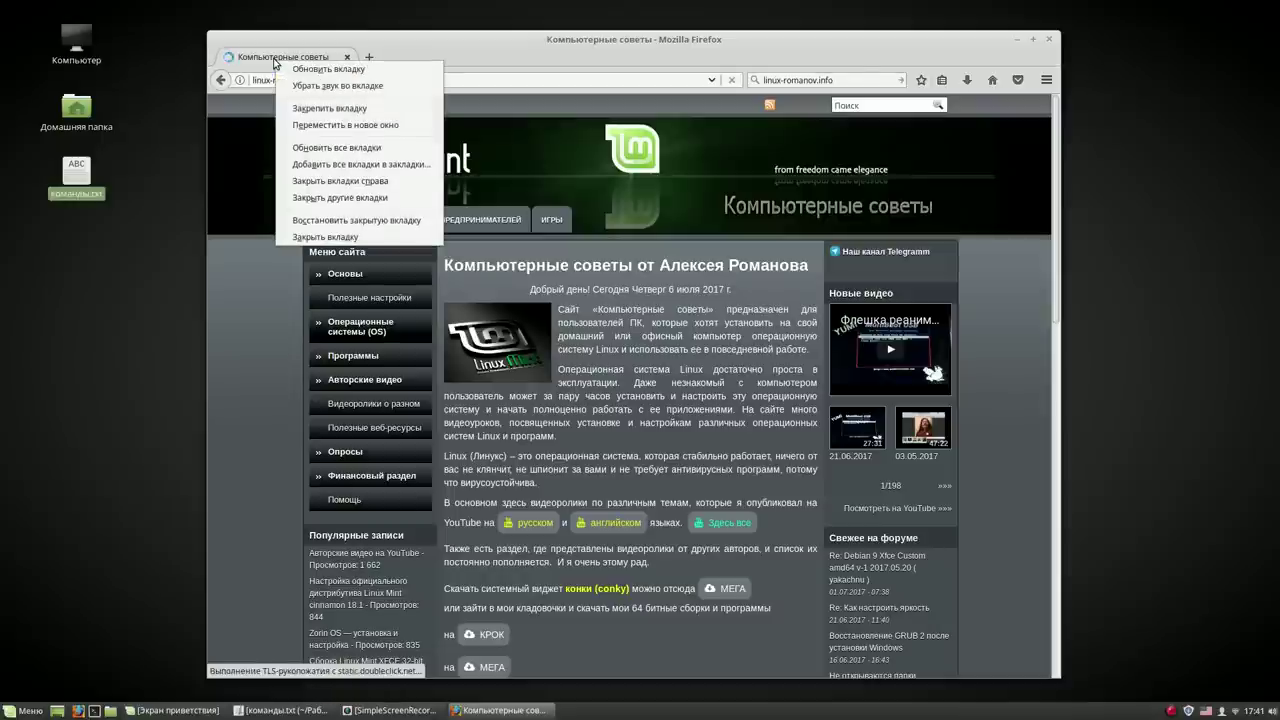
left_click(312, 109)
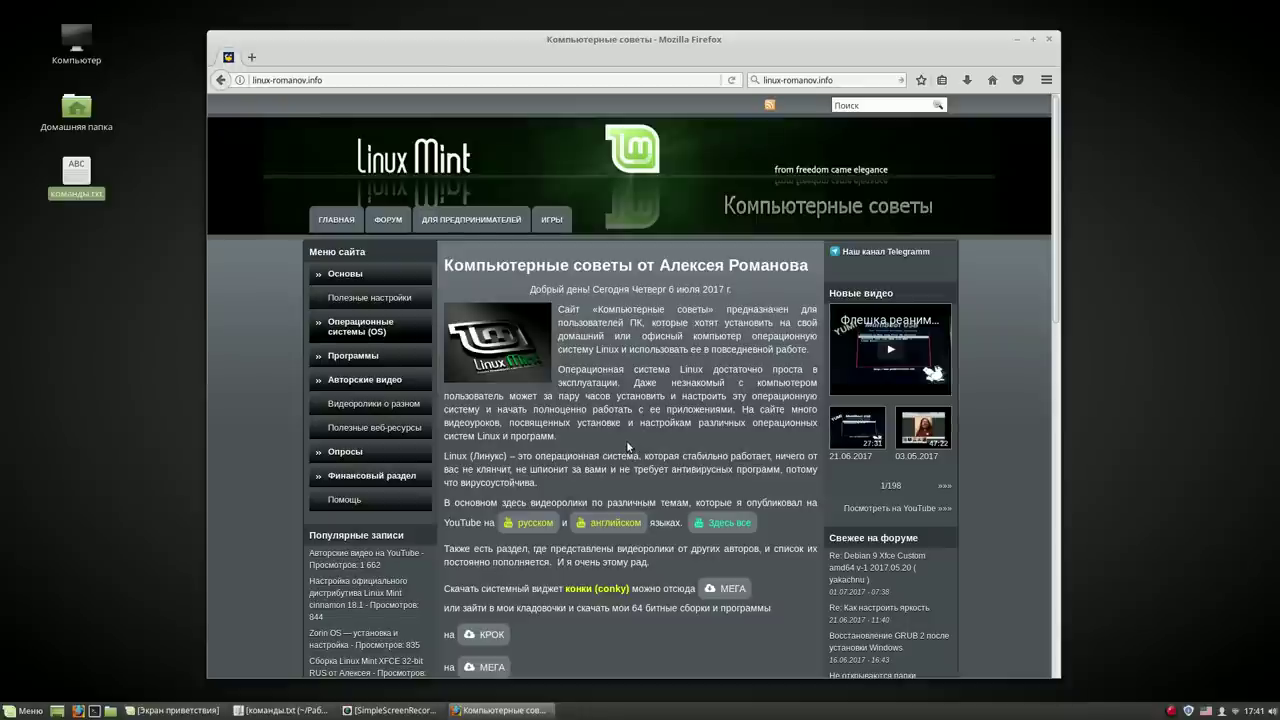
scroll(628, 444, "down", 7)
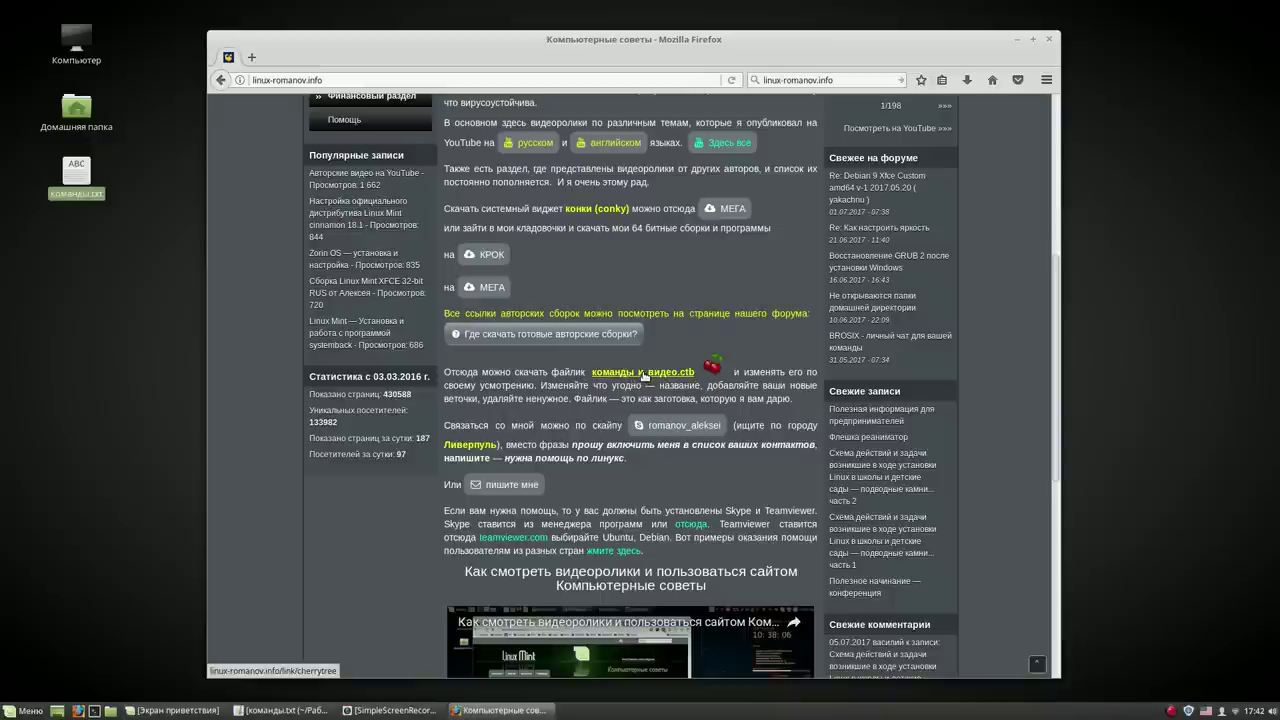
left_click(644, 373)
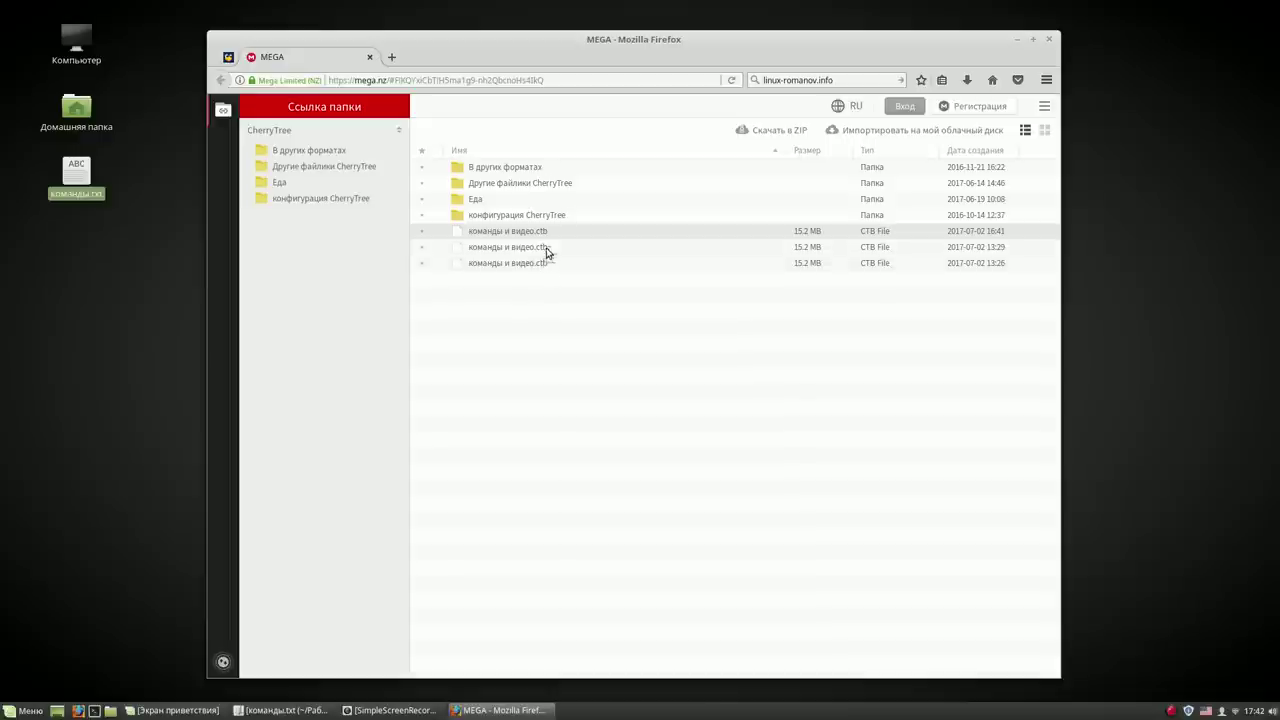
Download the first 15.2 MB команды и видео.ctb with a normal download, save it, and open its folder
right_click(548, 233)
mouse_move(612, 280)
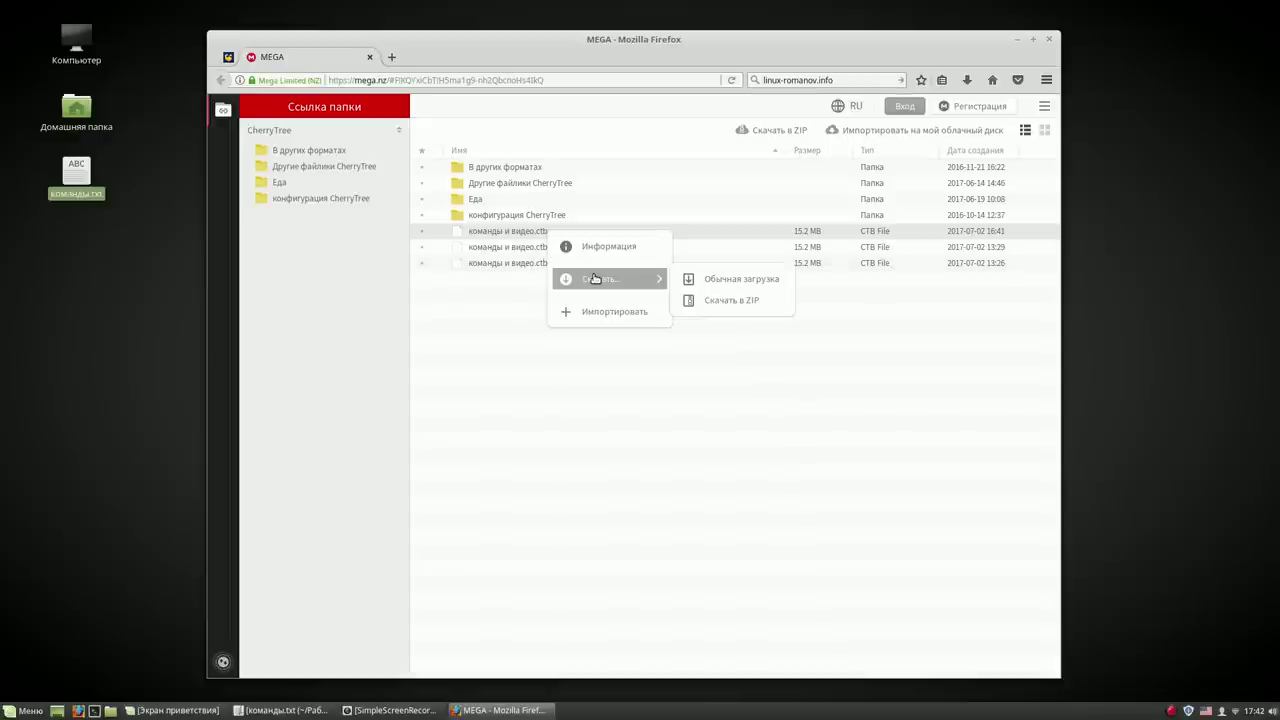
left_click(753, 281)
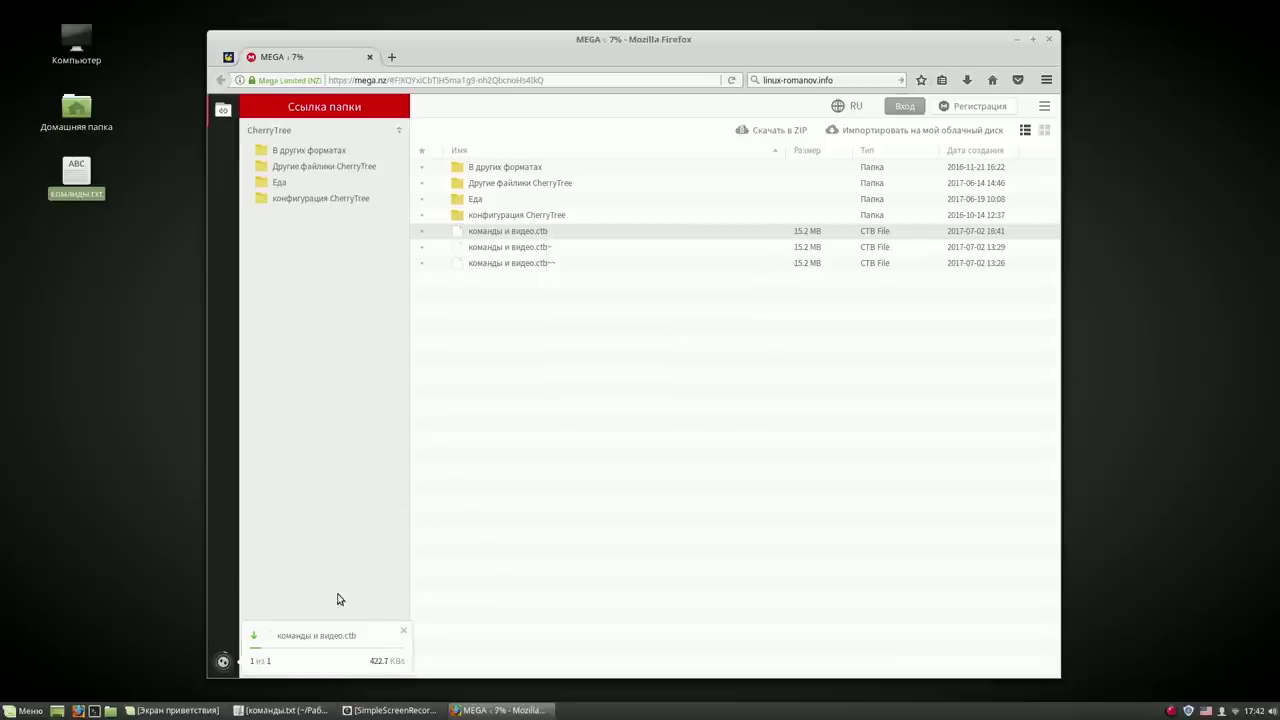
left_click(224, 661)
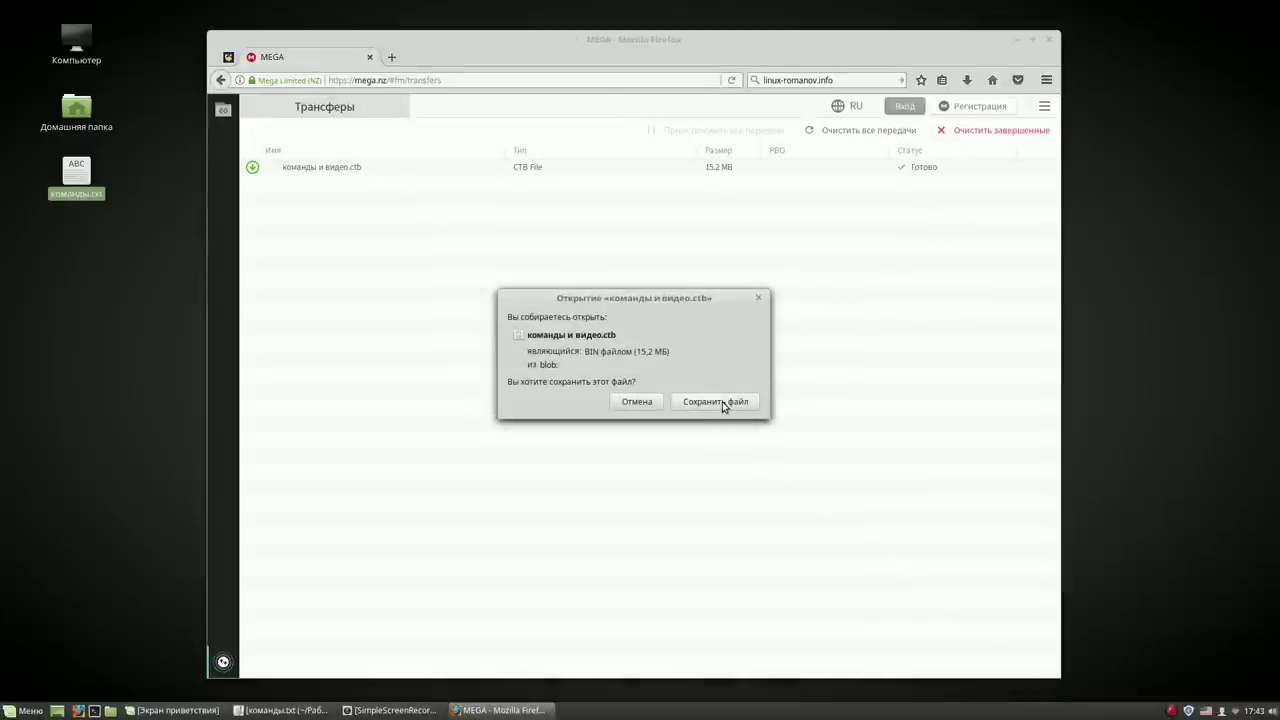
left_click(716, 401)
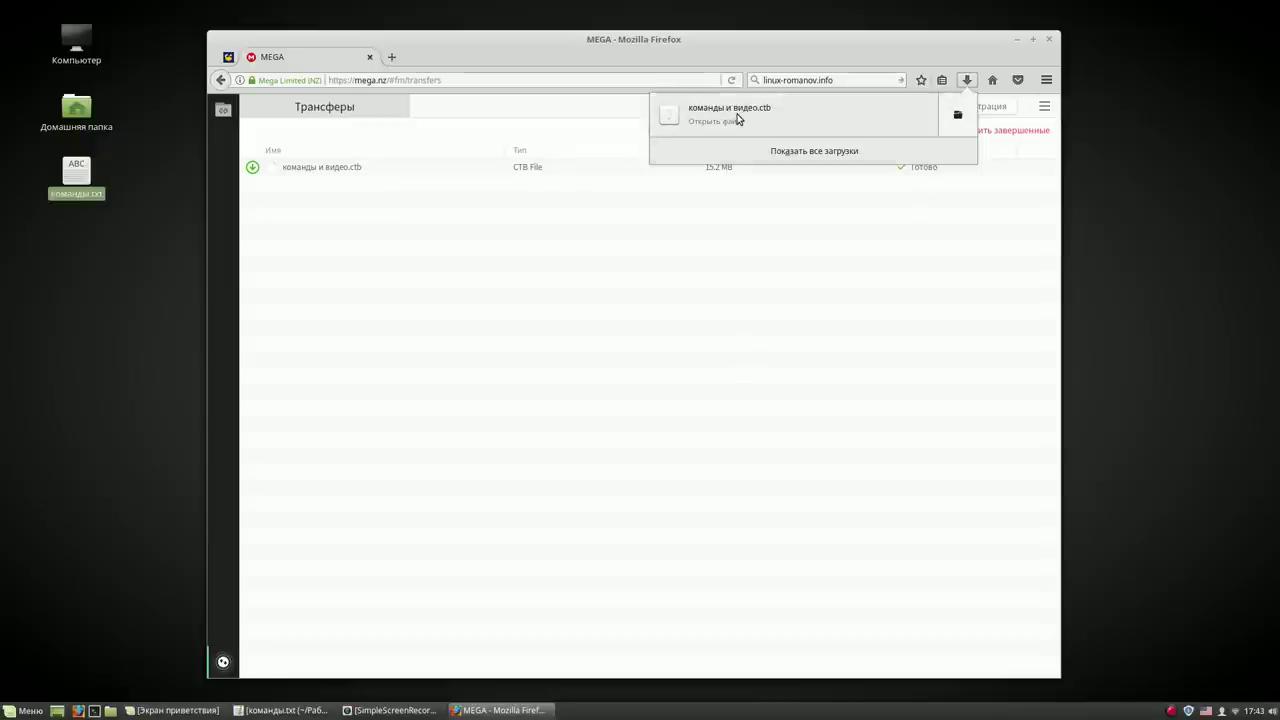
left_click(957, 118)
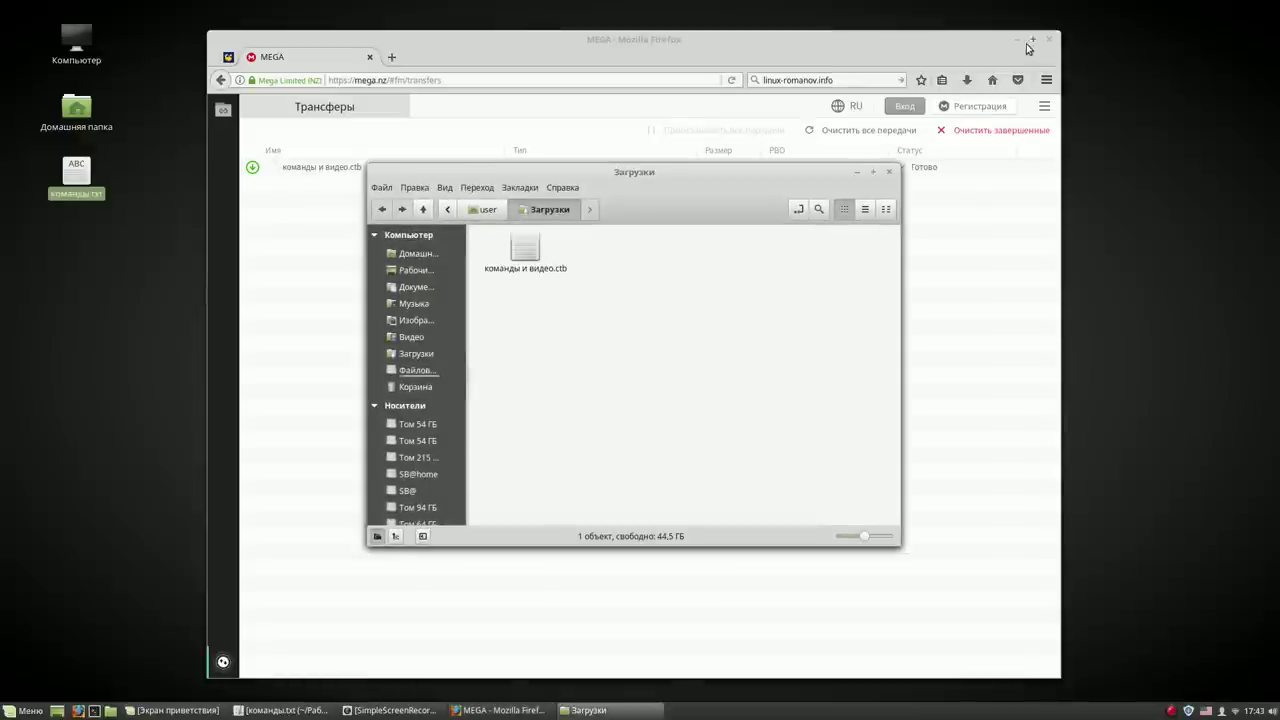
Minimize Firefox and copy the downloaded команды и видео.ctb file
left_click(1019, 44)
left_click_drag(806, 171, 1087, 68)
right_click(802, 152)
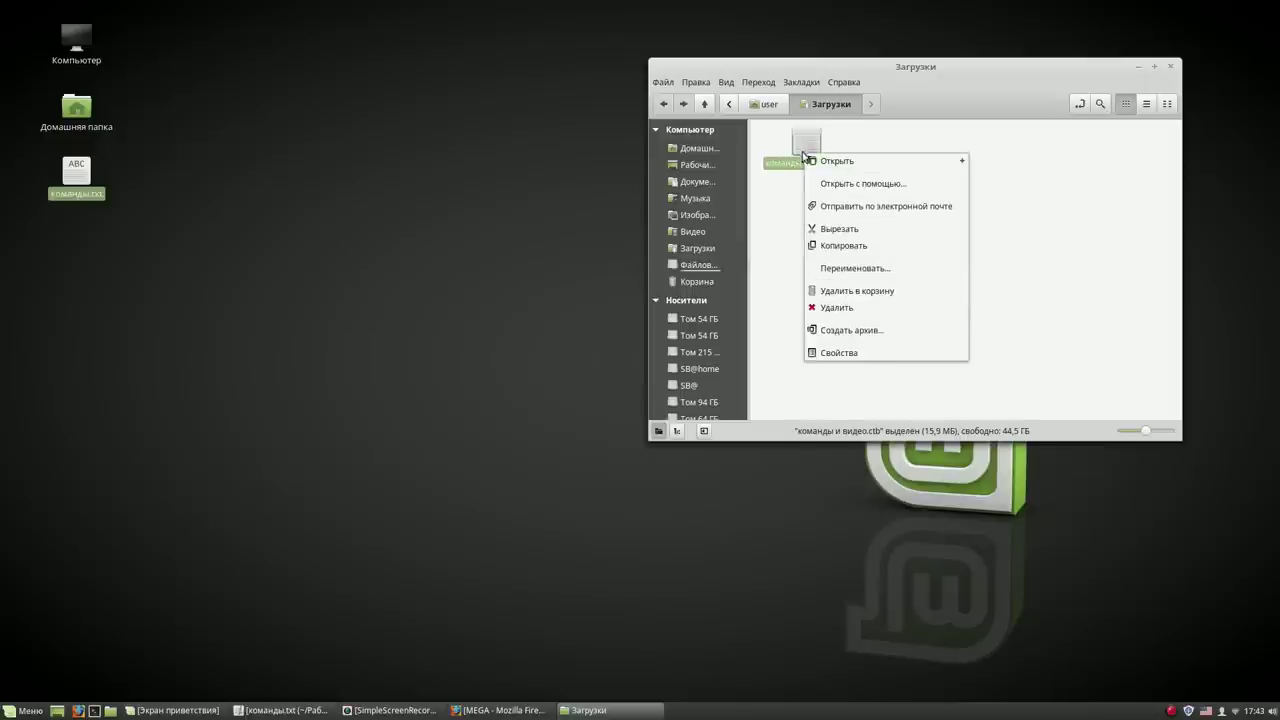
left_click(828, 248)
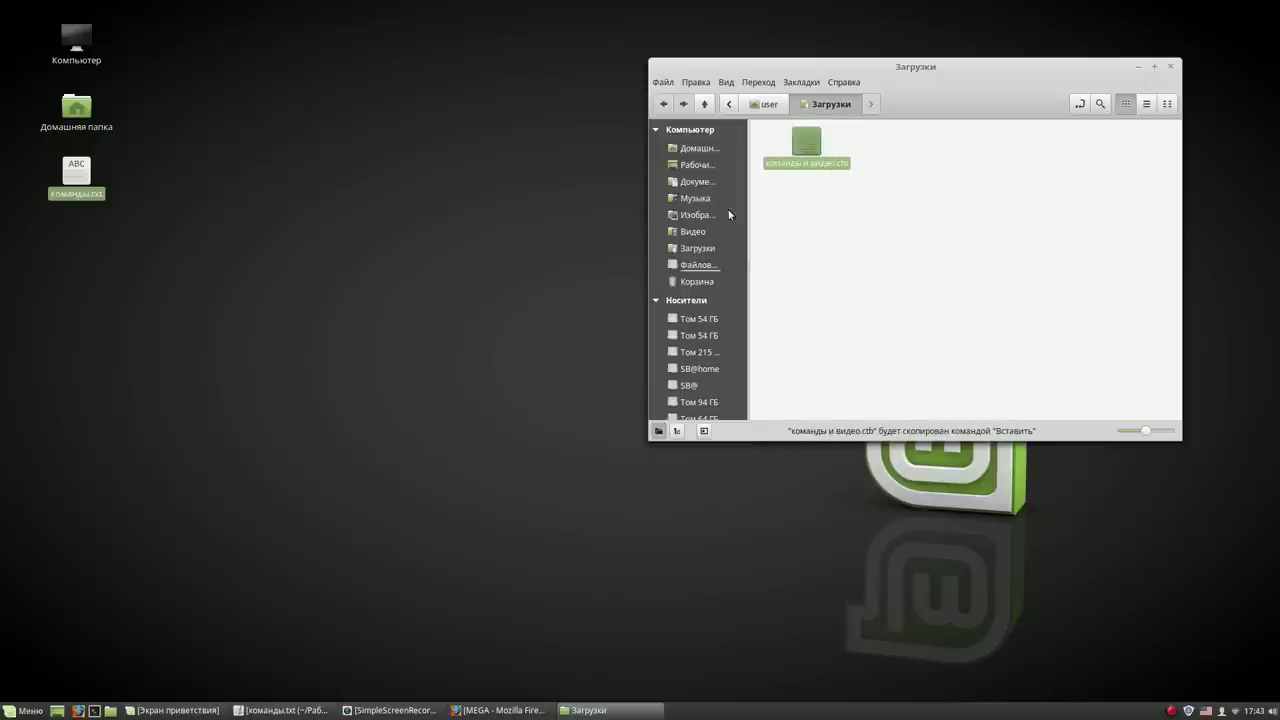
Create a new folder named CherryTree in Документы
left_click(697, 182)
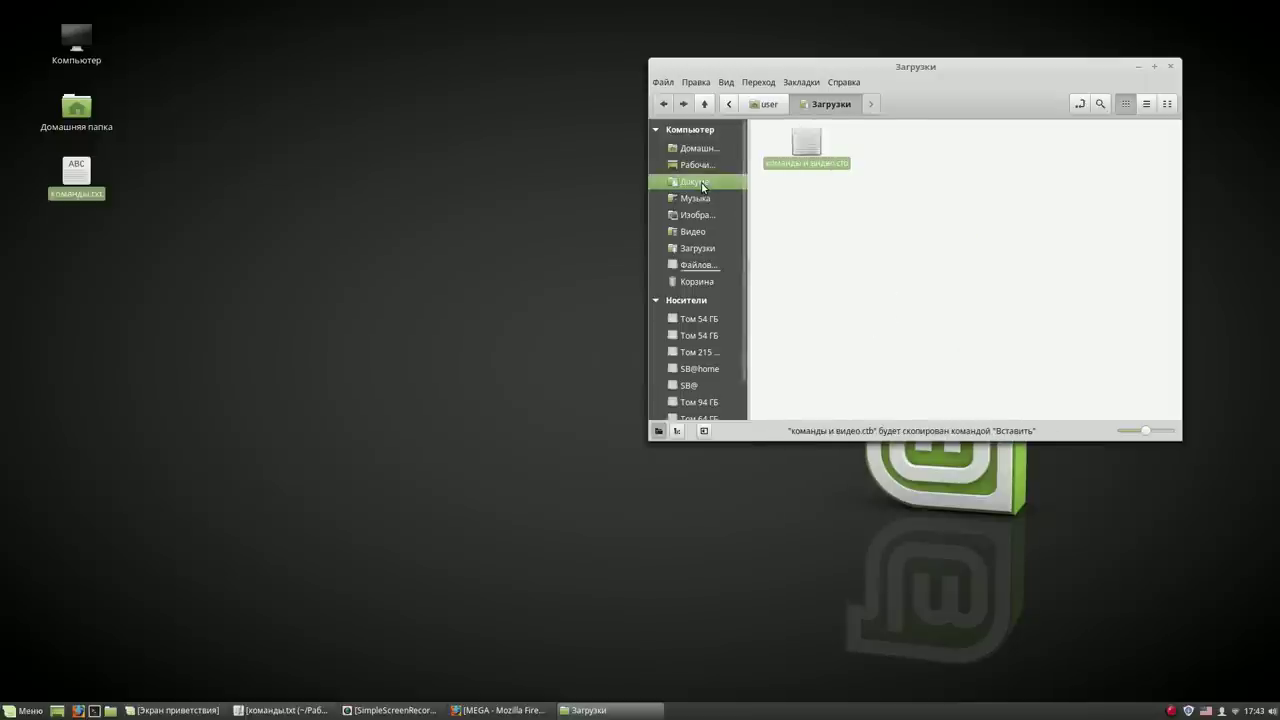
right_click(824, 189)
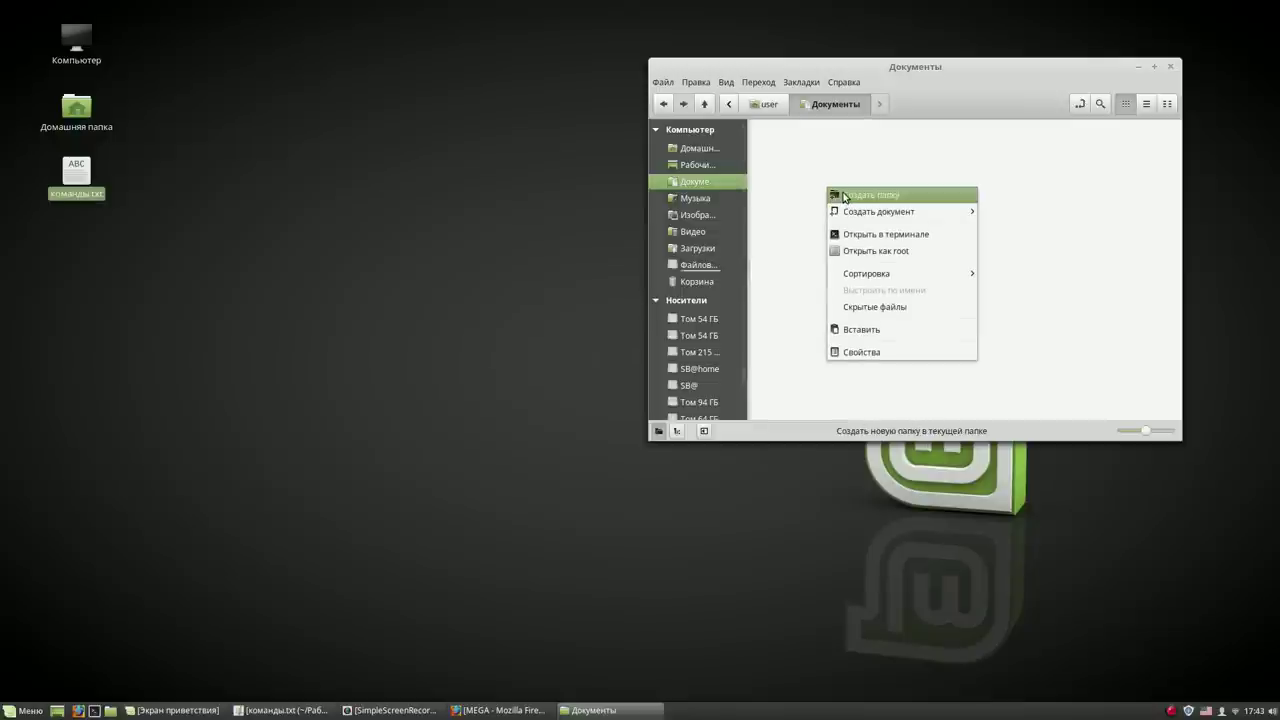
left_click(838, 195)
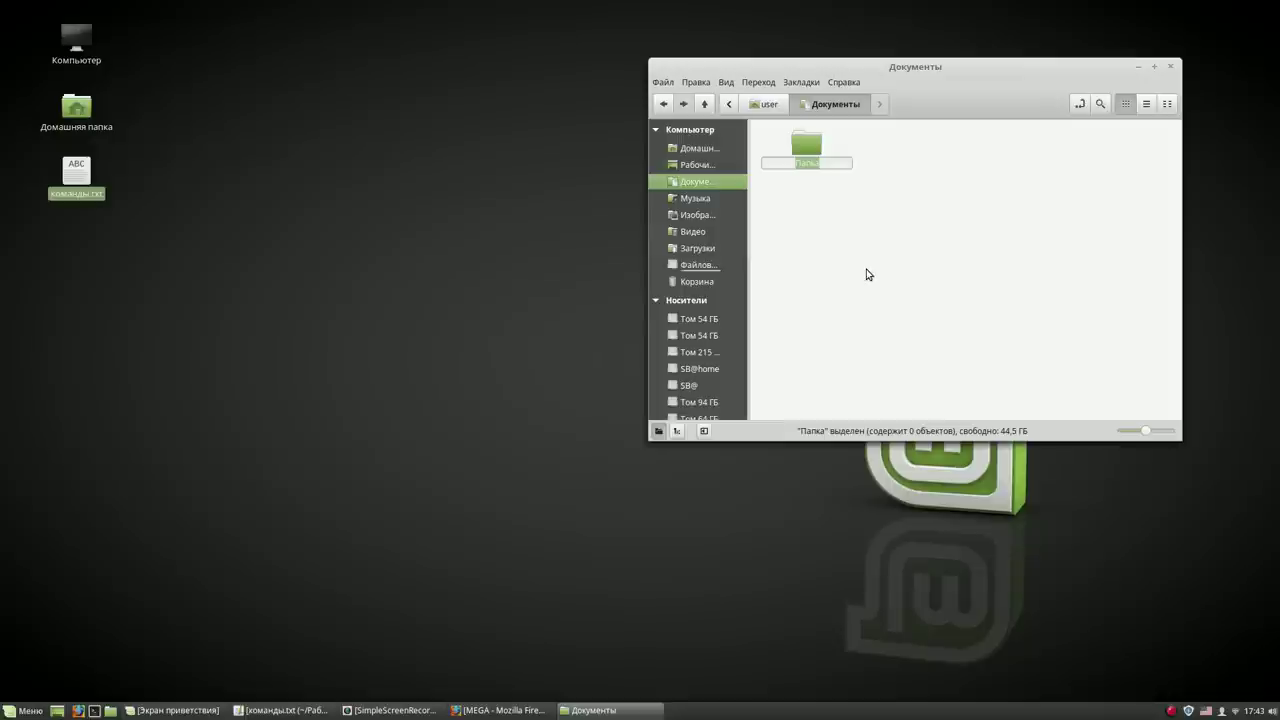
type("CherryTree")
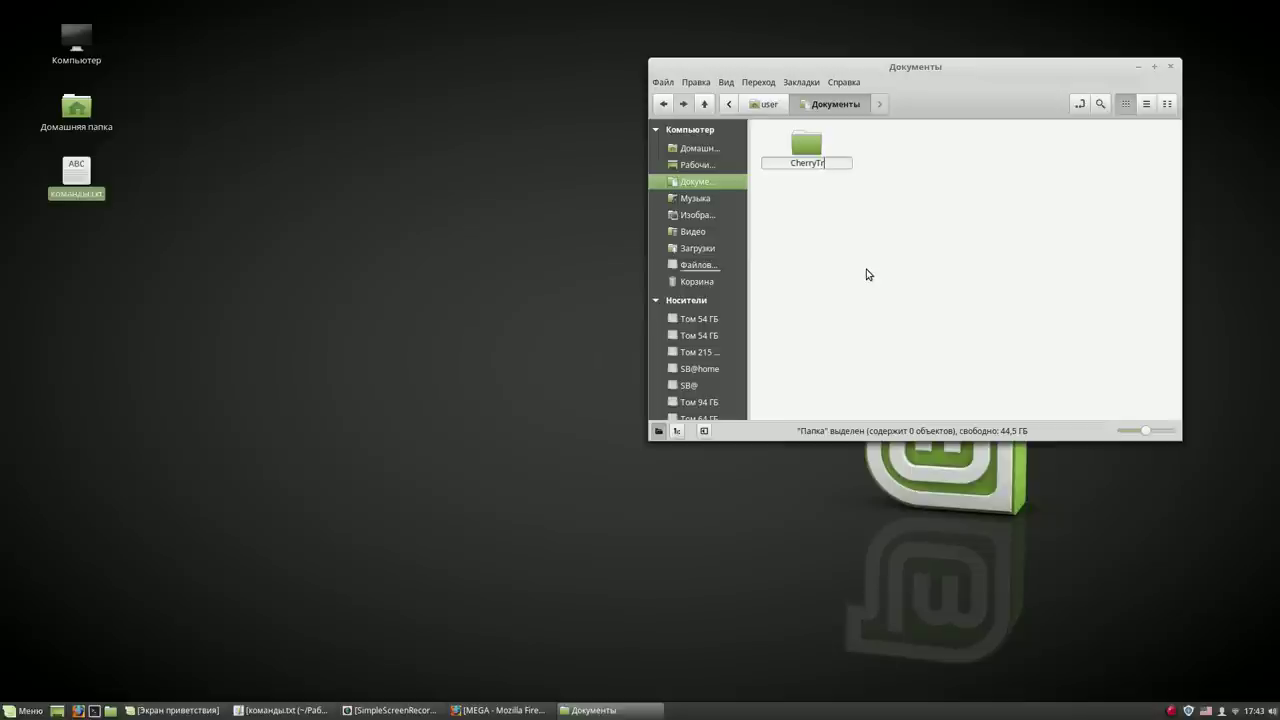
key("Return")
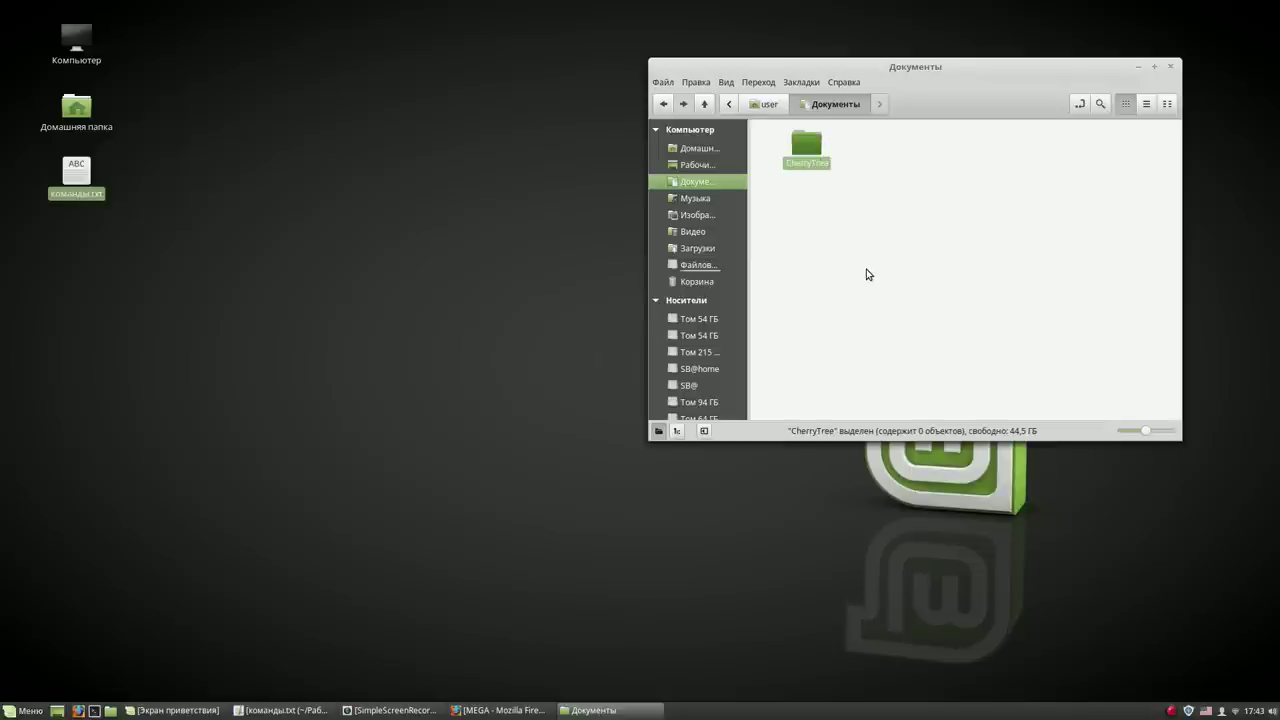
Paste команды и видео.ctb into the CherryTree folder
double_click(808, 147)
right_click(815, 182)
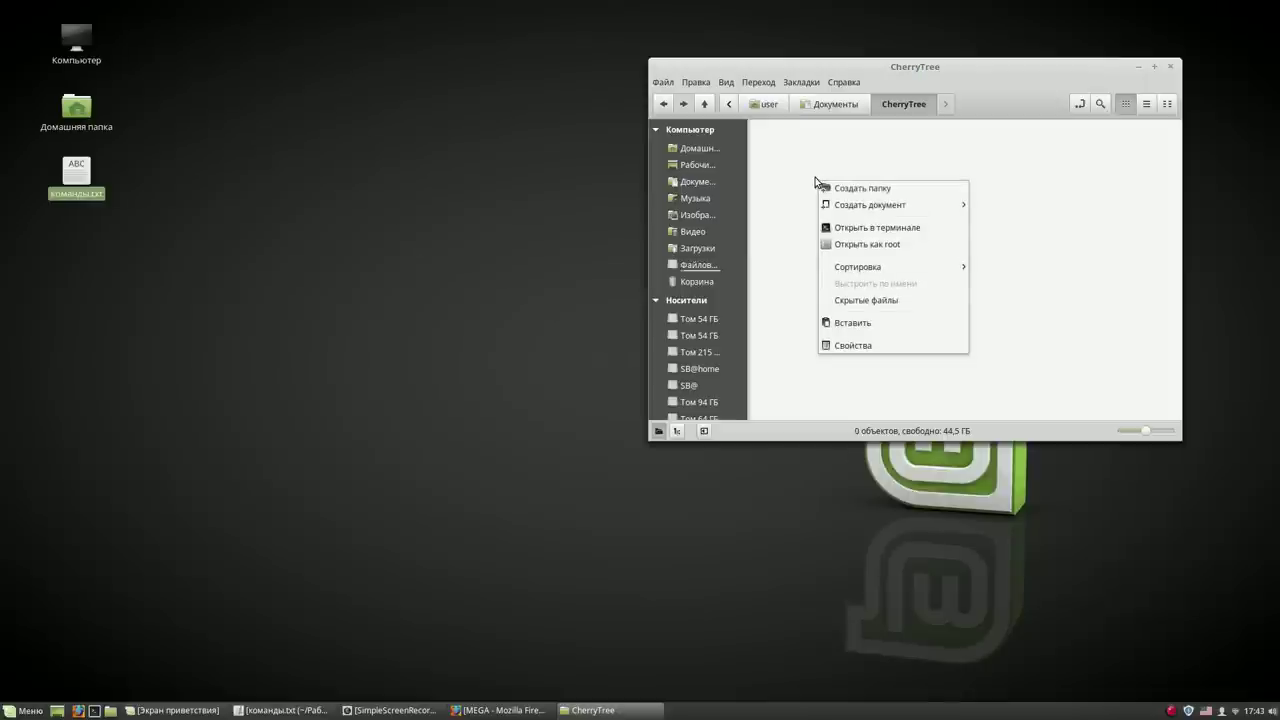
left_click(864, 321)
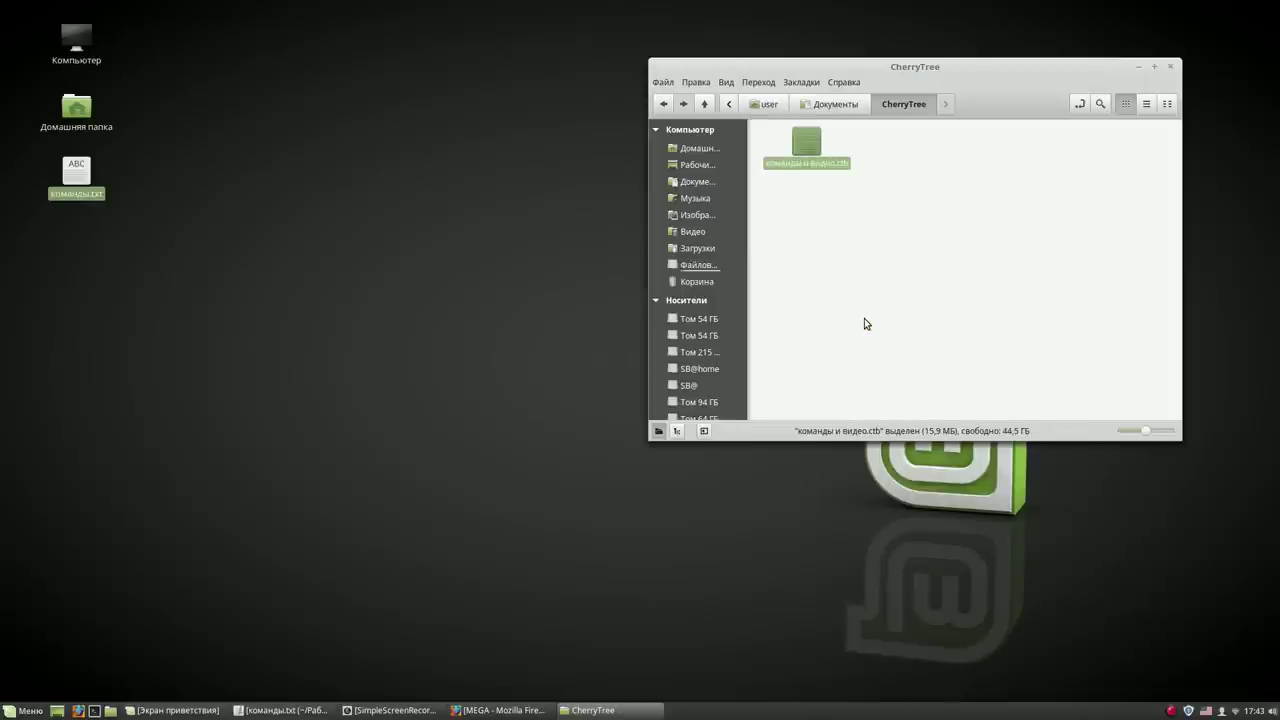
left_click(889, 244)
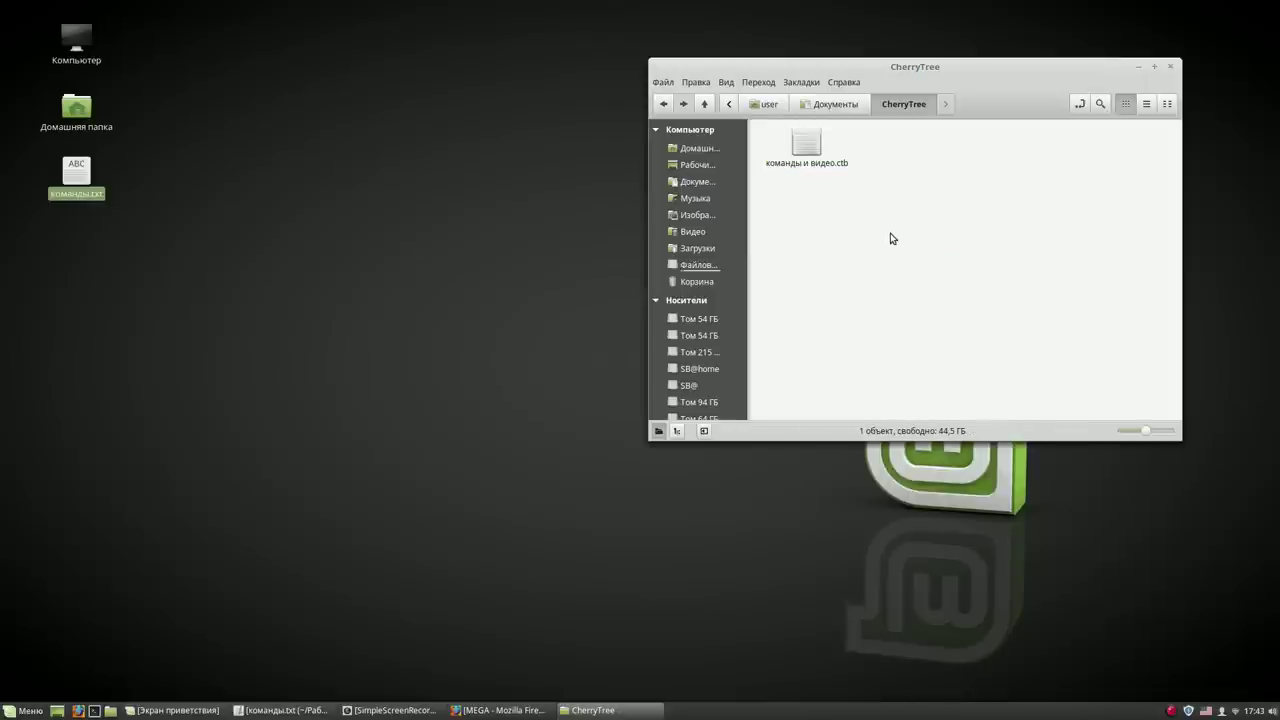
Return MEGA to the shared CherryTree folder listing and open a new blank Firefox tab
left_click(518, 710)
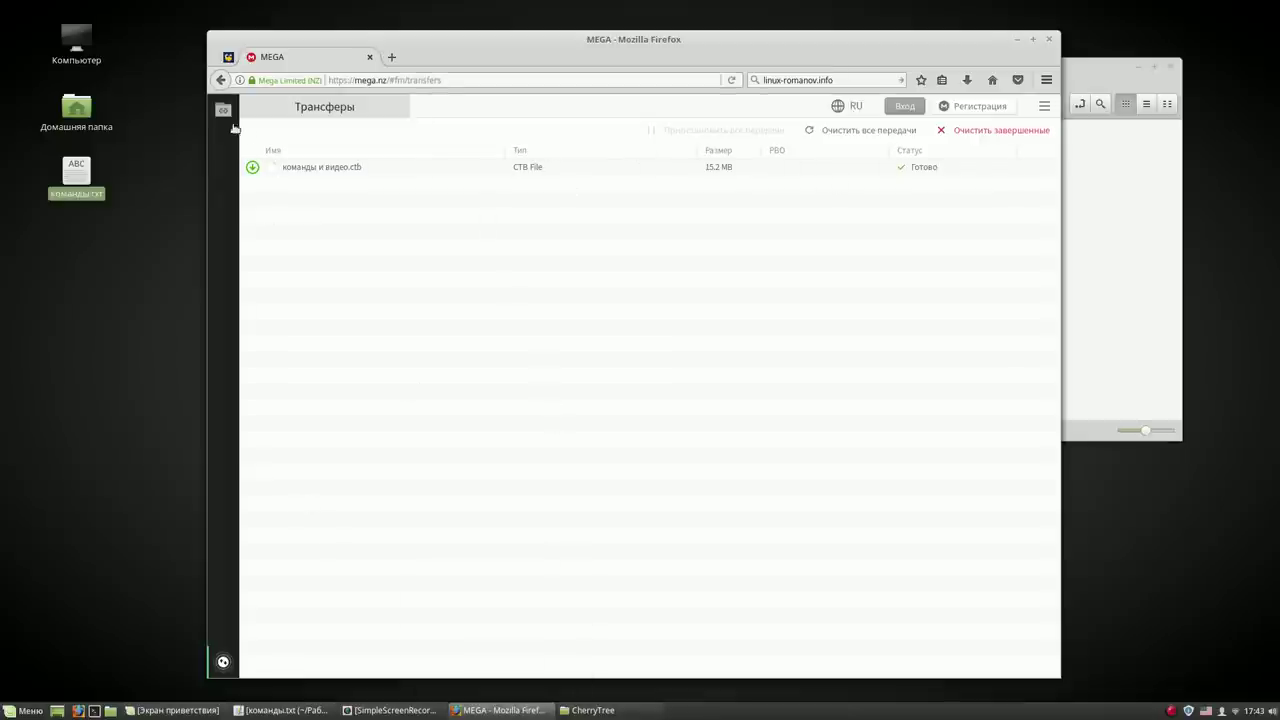
left_click(224, 114)
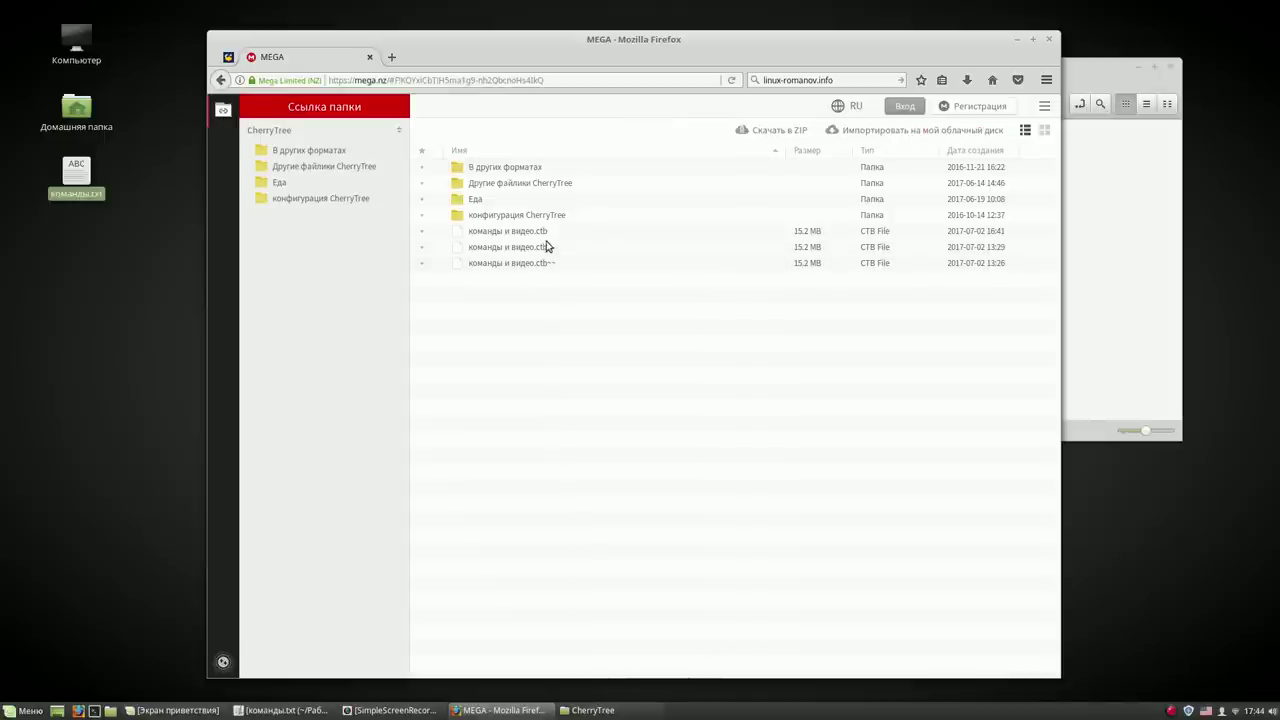
left_click(1089, 75)
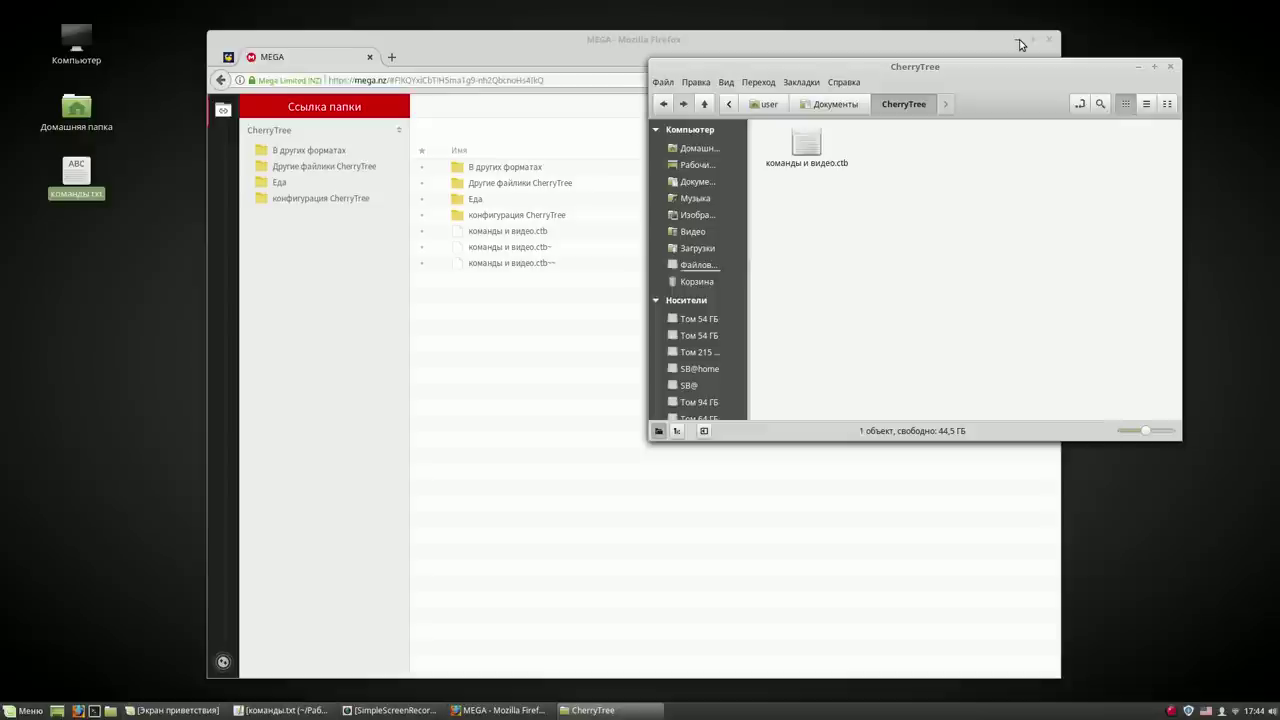
left_click(24, 710)
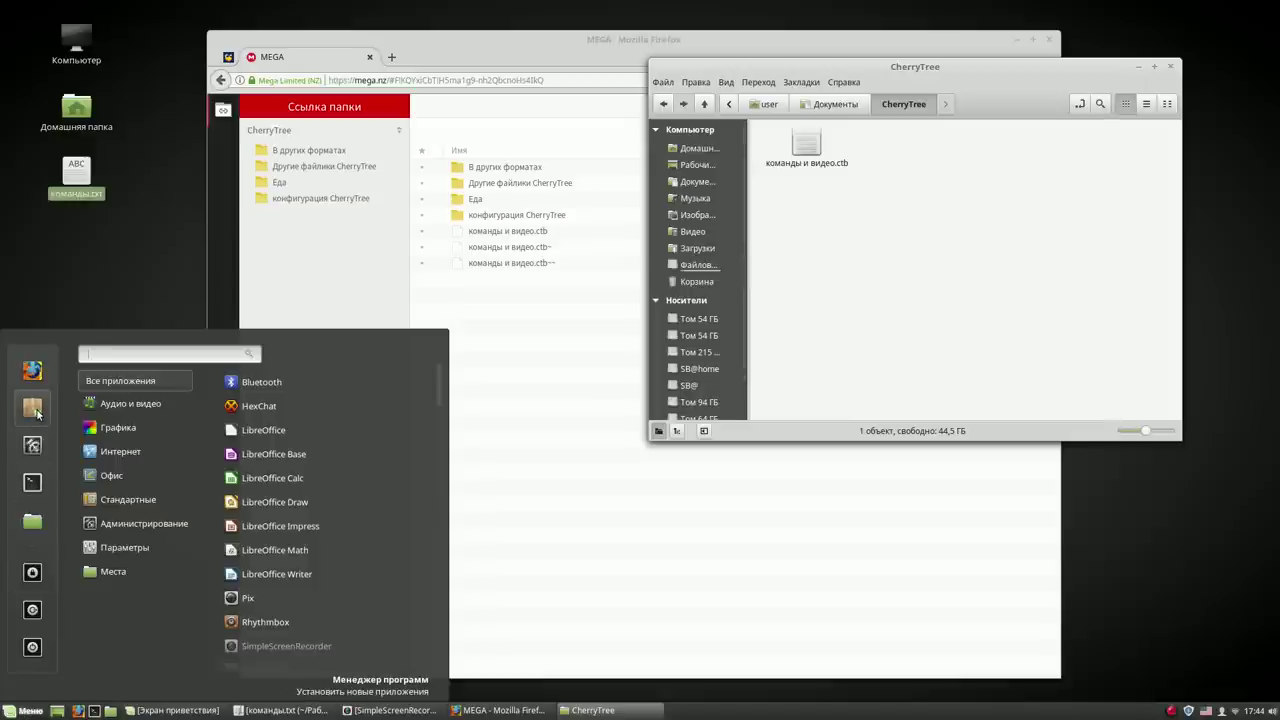
left_click(500, 55)
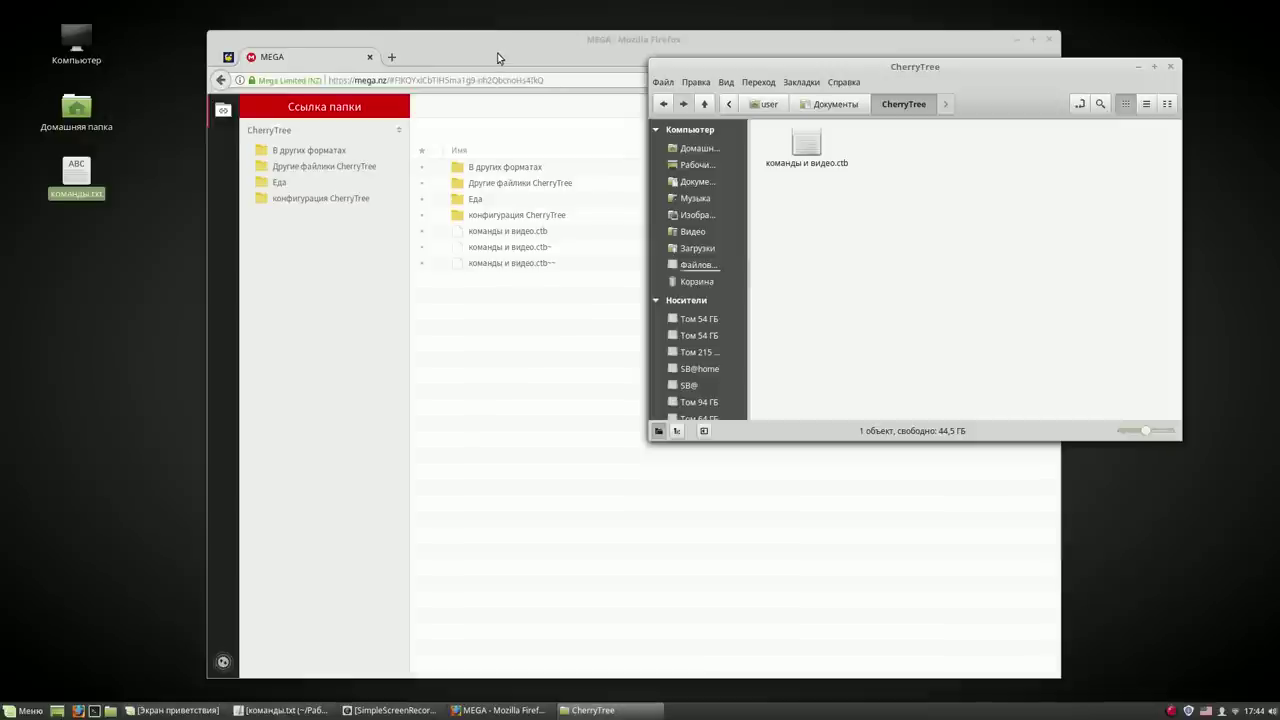
left_click(394, 61)
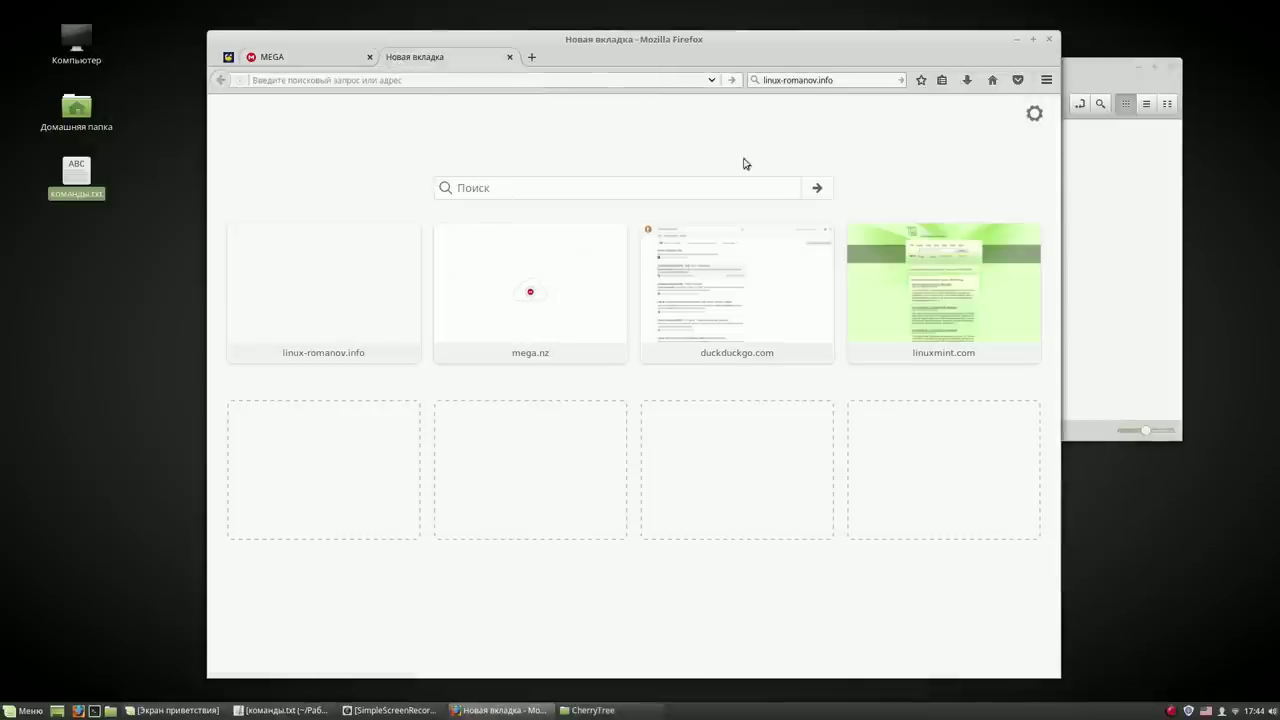
Search DuckDuckGo for 'cherrytree' and open the giuspen.com cherrytree project page
left_click(710, 185)
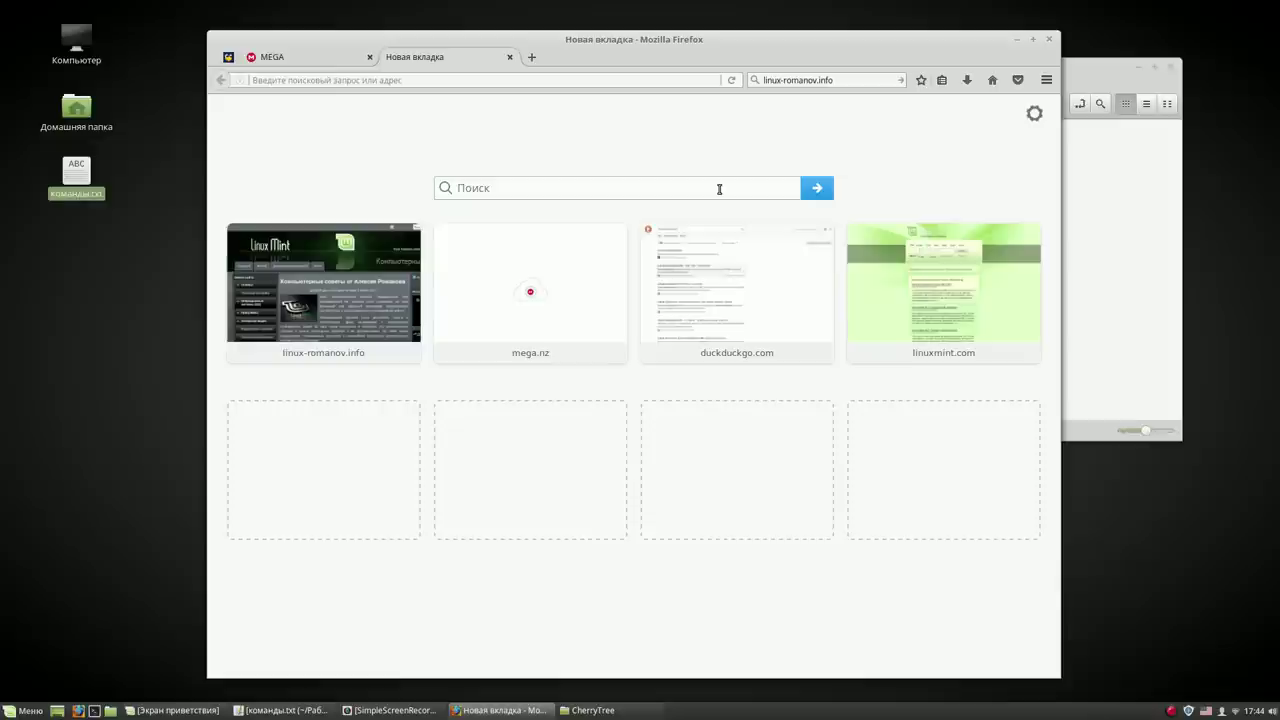
type("cherrytree")
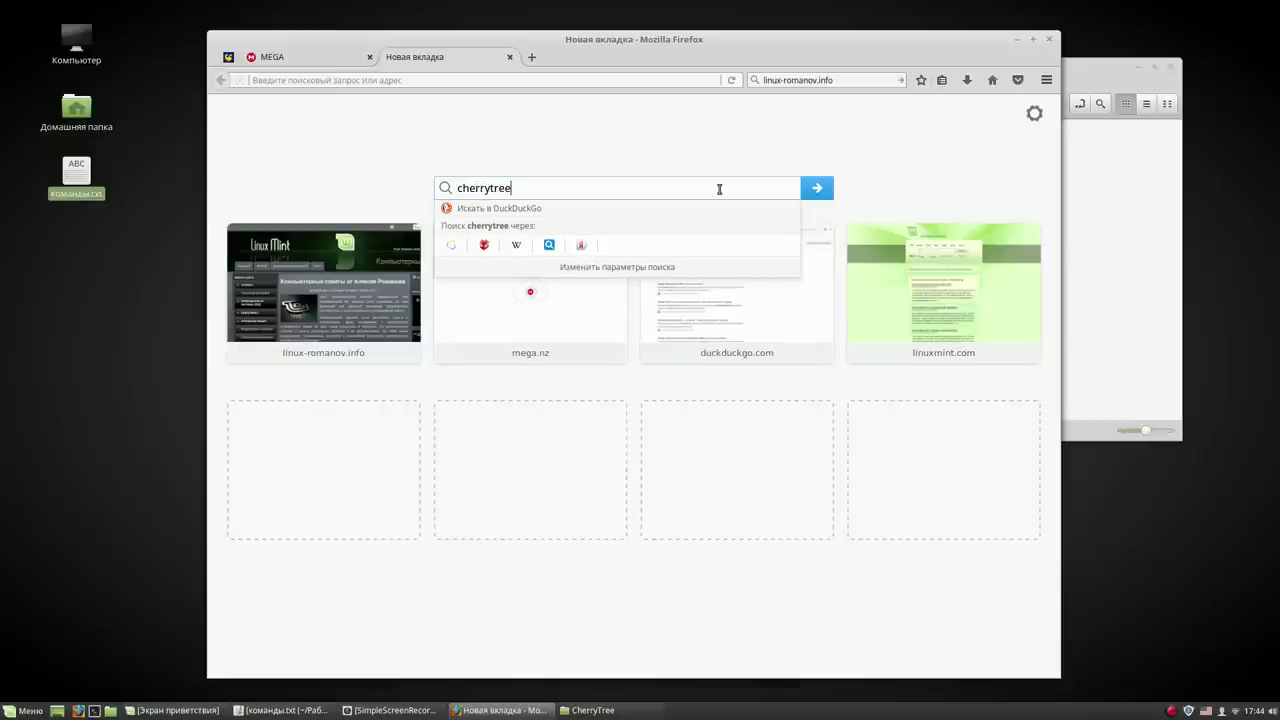
key("Return")
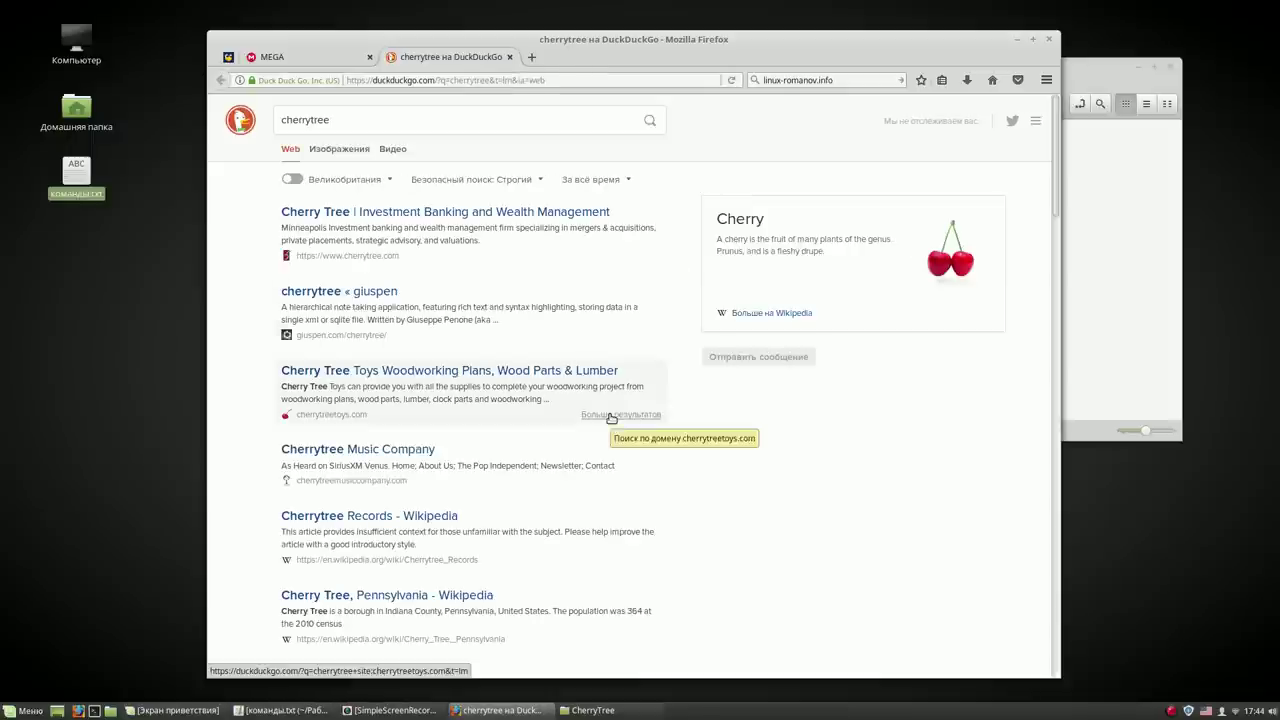
left_click(381, 292)
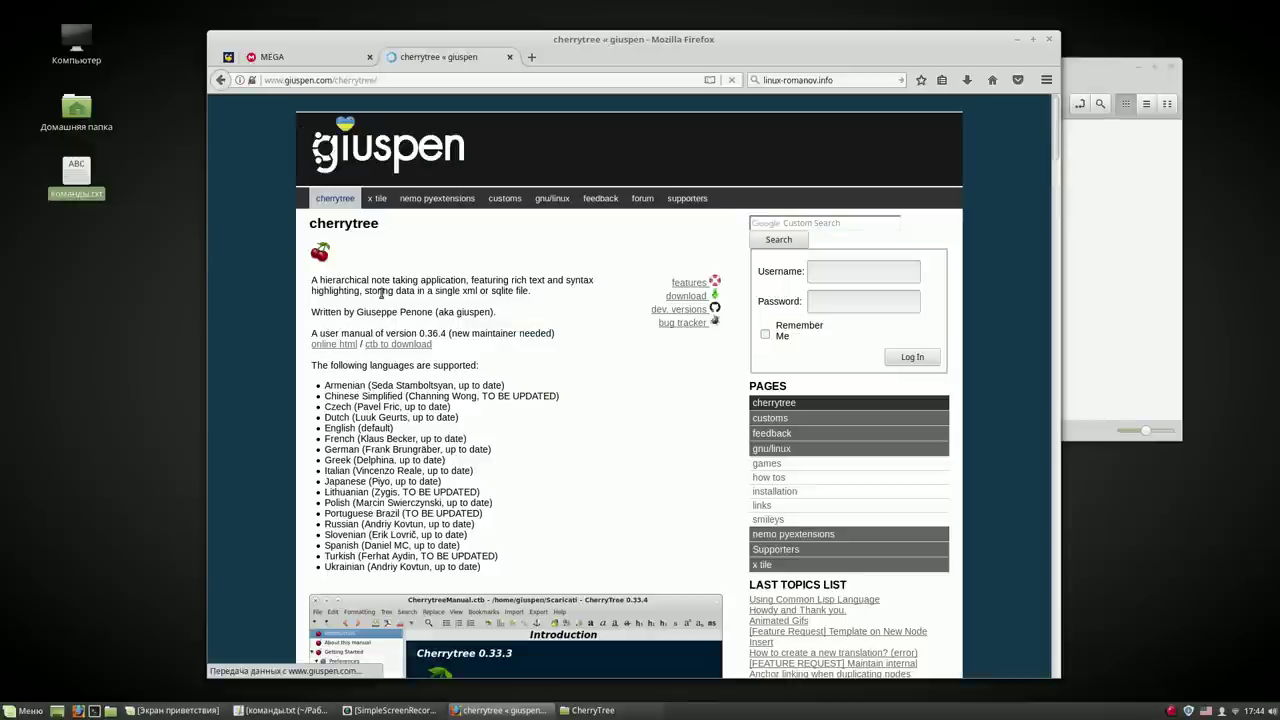
Save the cherrytree_0.38.1-1_all.deb link from the giuspen downloads section into Загрузки
scroll(527, 418, "down", 10)
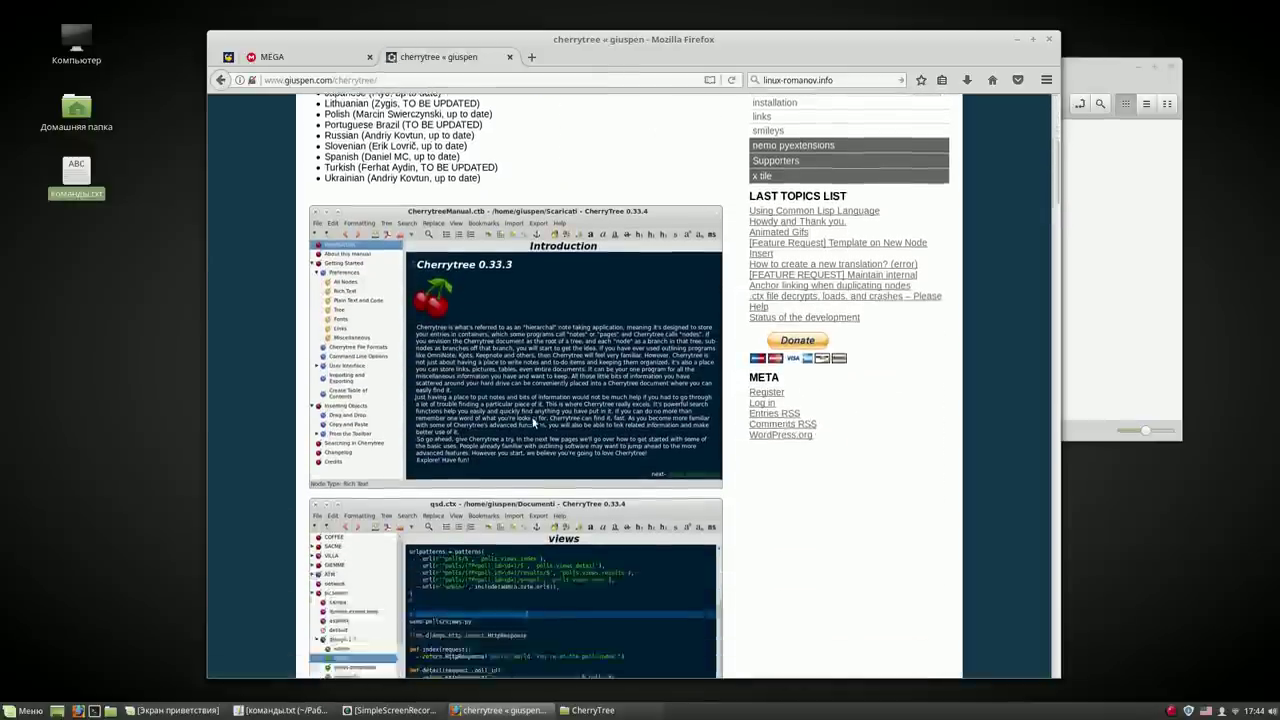
scroll(531, 416, "down", 12)
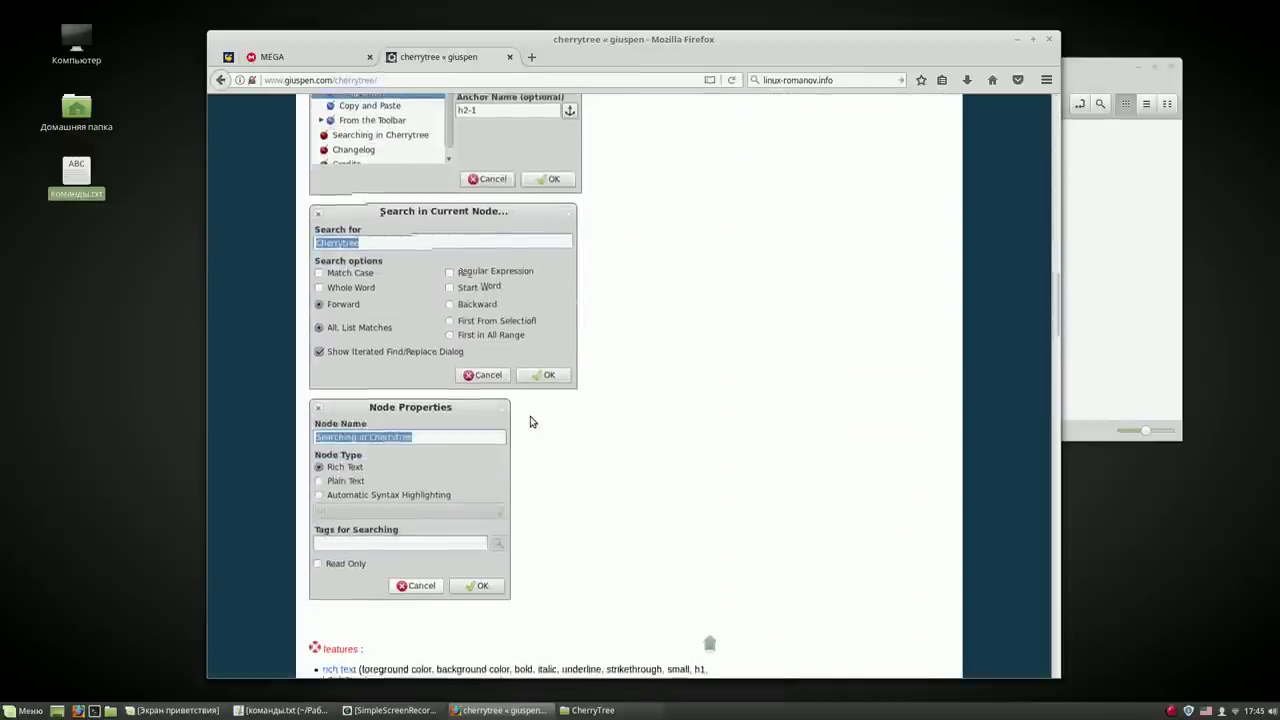
scroll(531, 421, "down", 15)
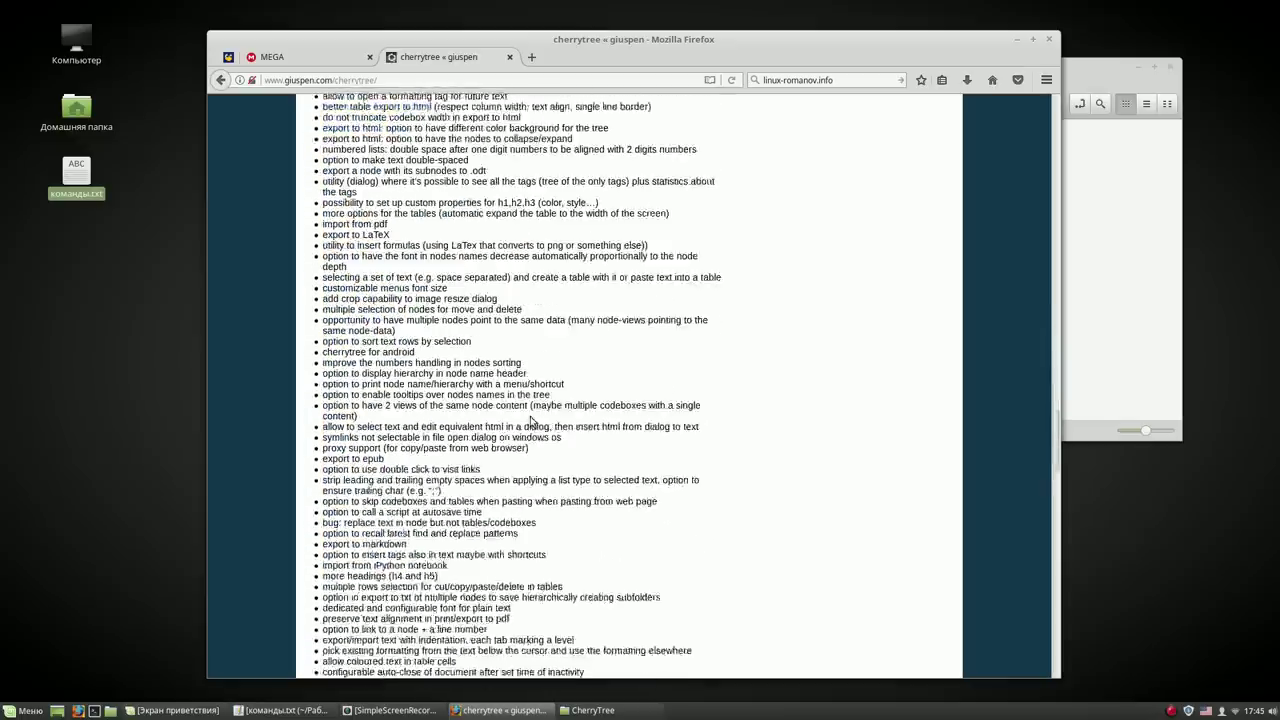
scroll(531, 421, "down", 8)
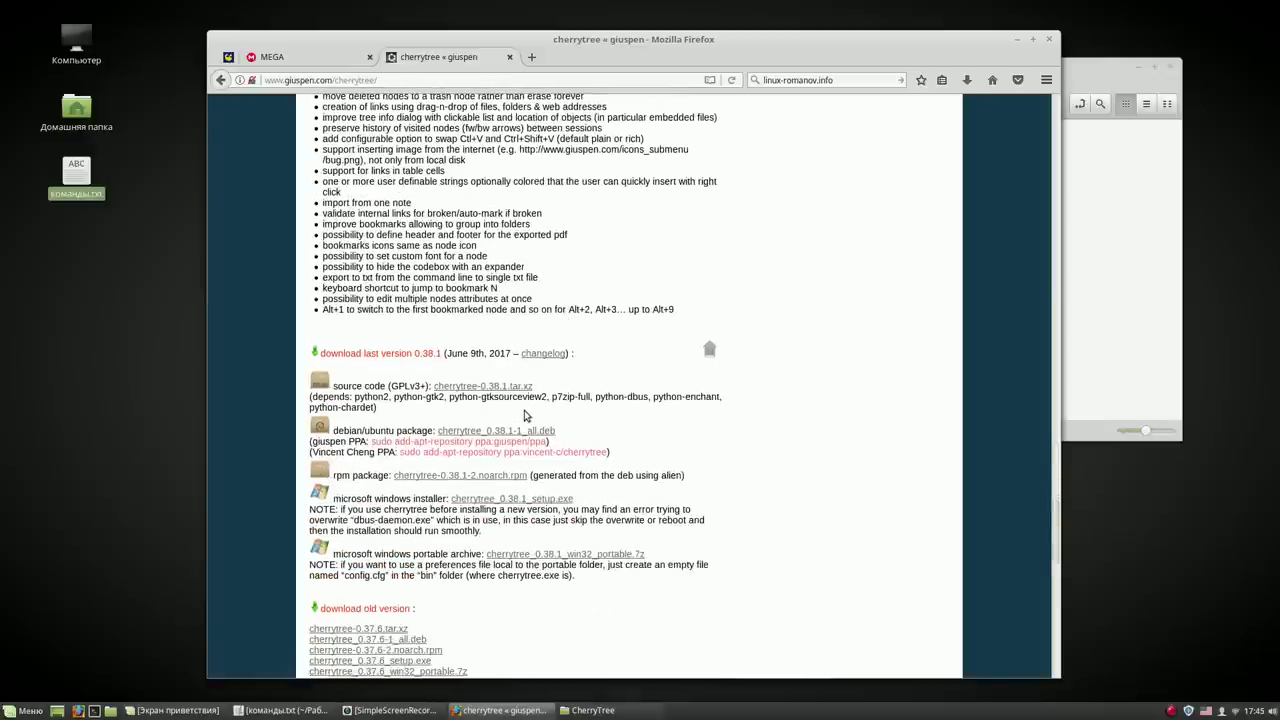
right_click(499, 433)
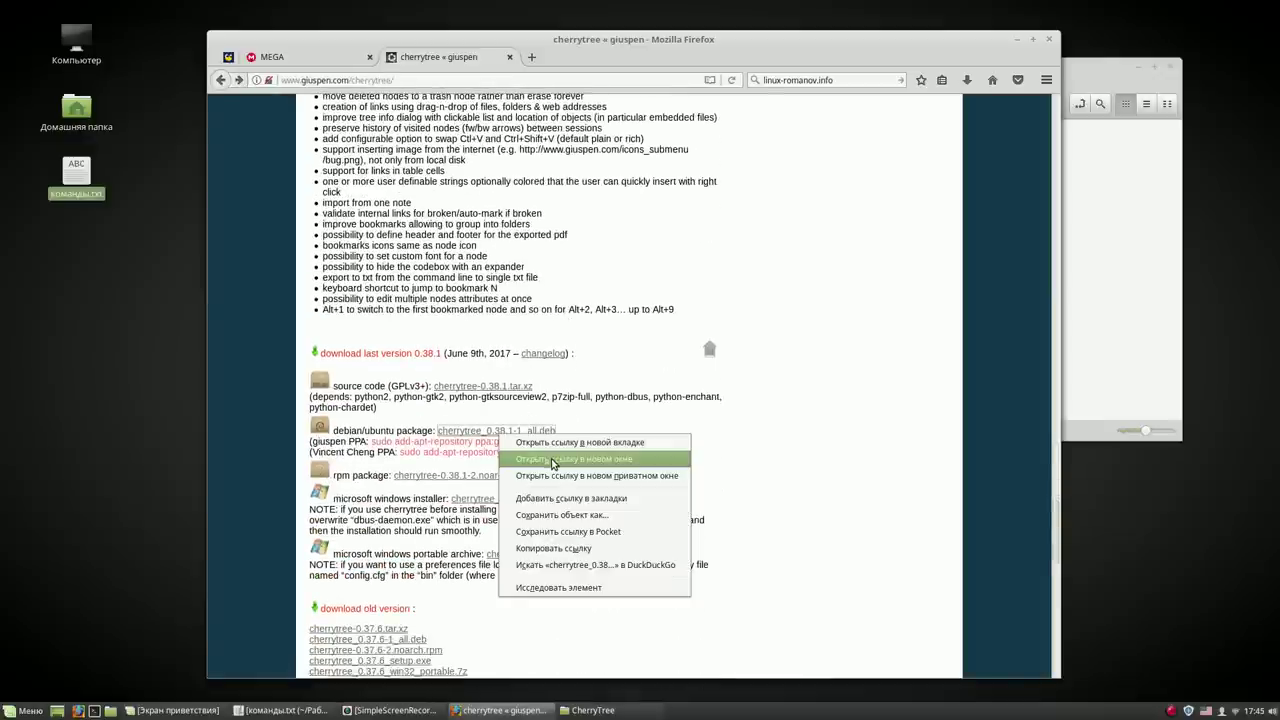
left_click(574, 517)
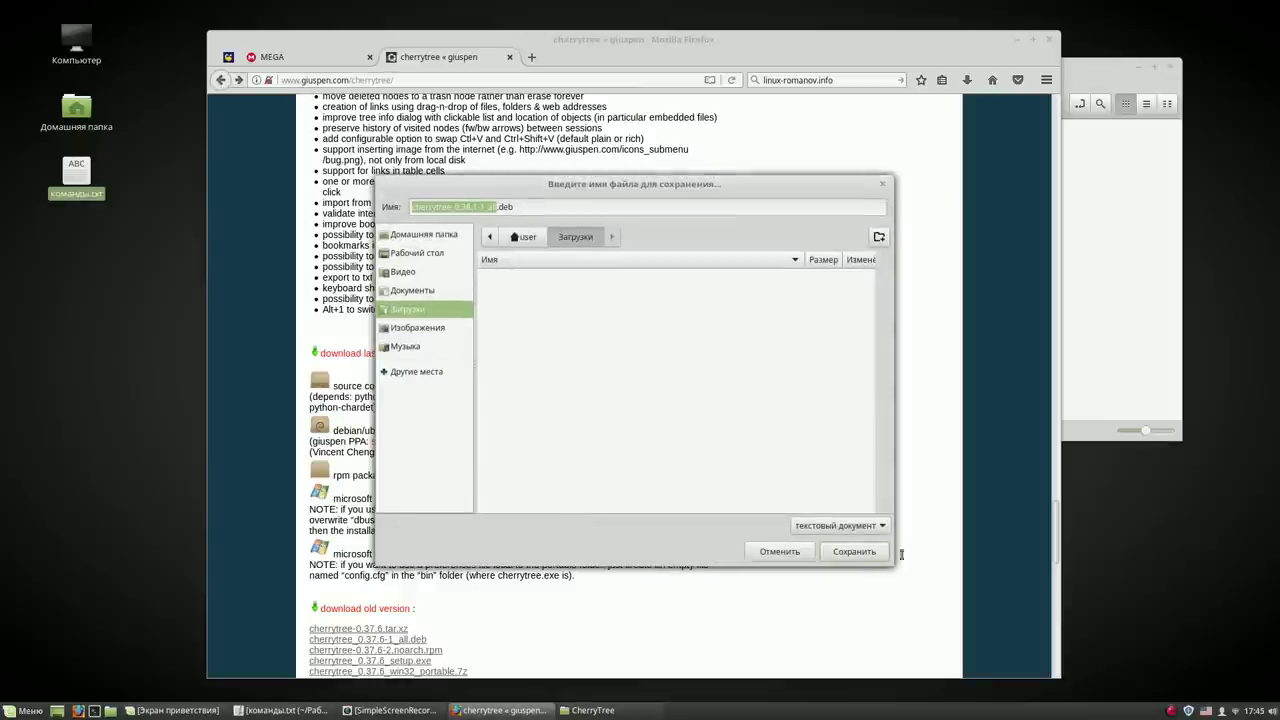
left_click(856, 552)
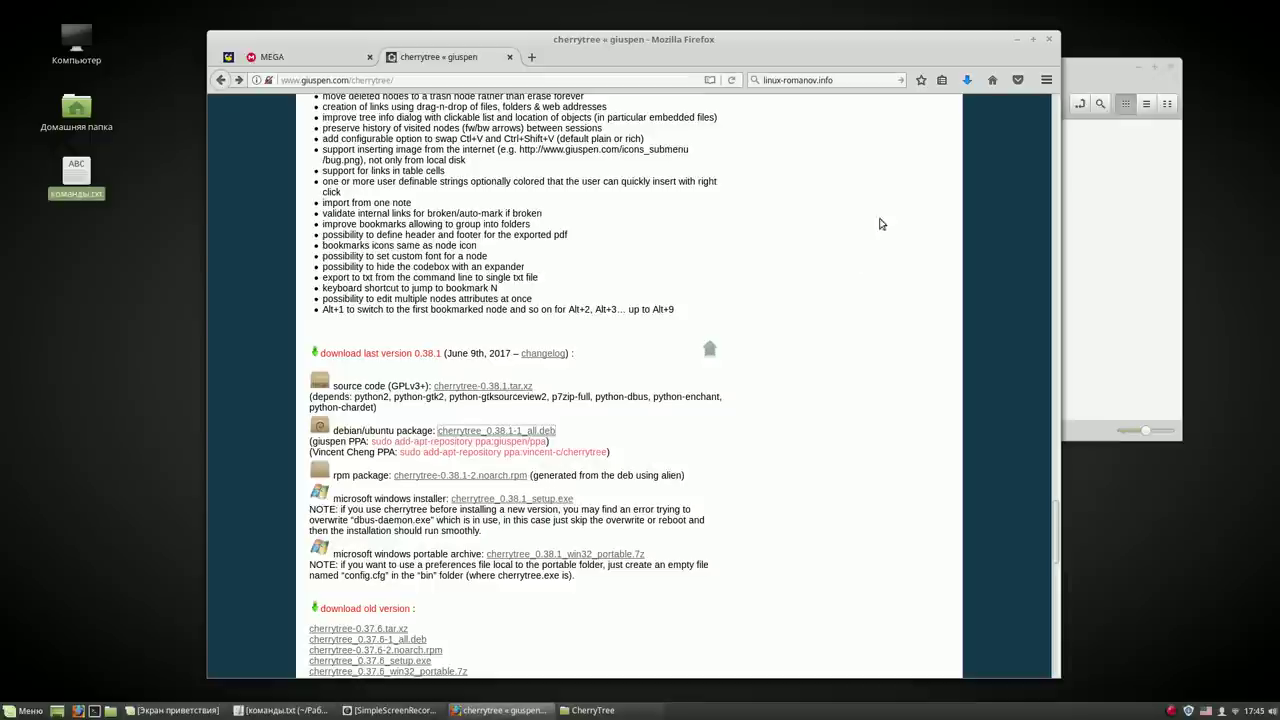
Open the Загрузки folder holding the cherrytree .deb, minimize Firefox, and close the other Nemo window
left_click(966, 84)
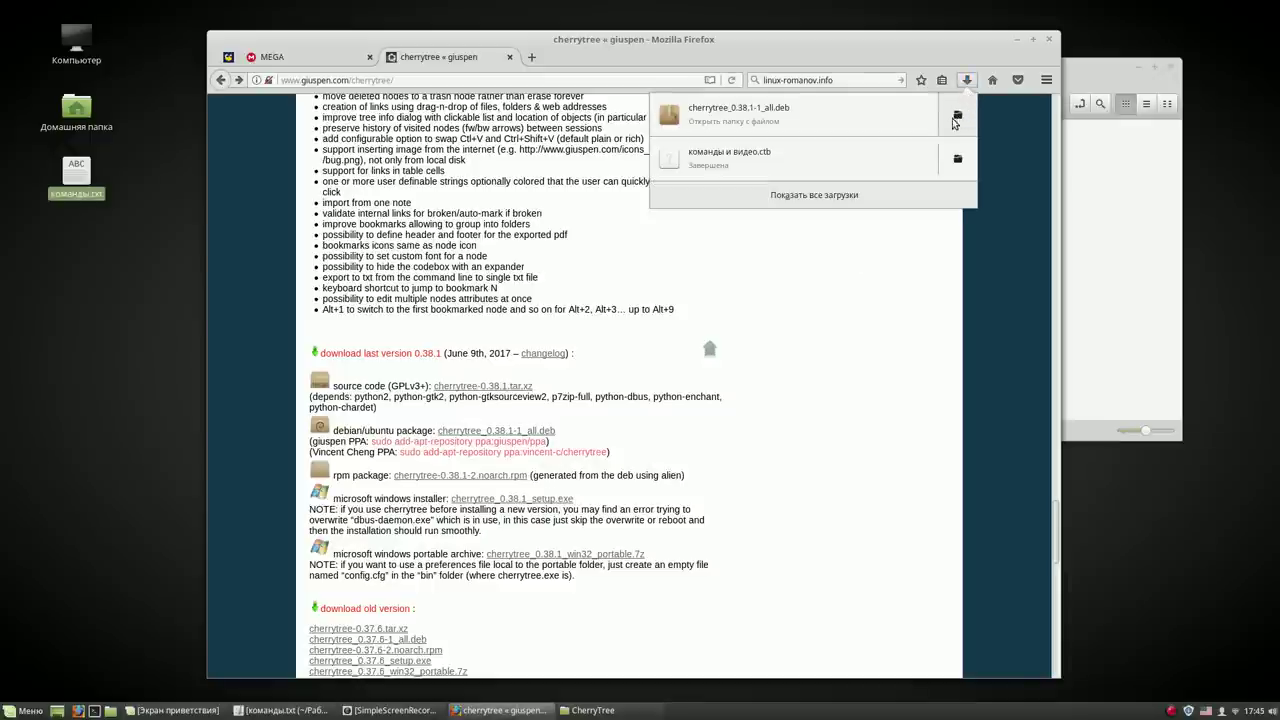
left_click(957, 118)
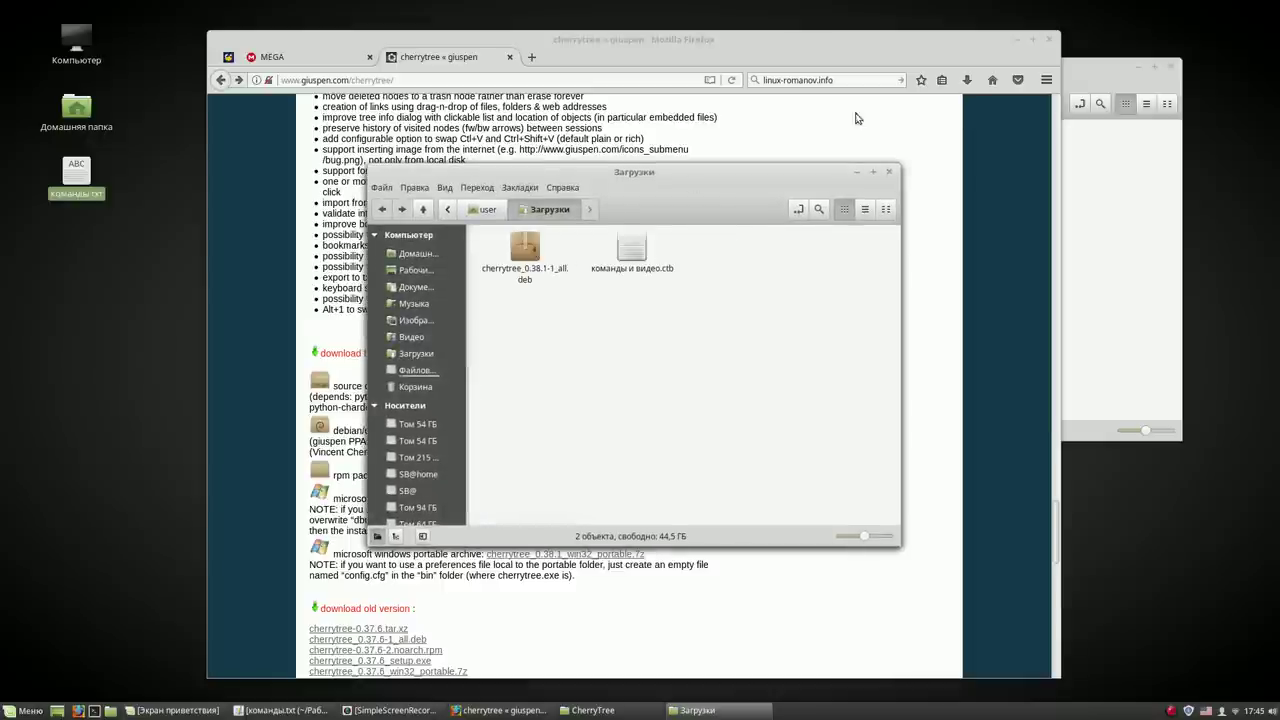
left_click(1015, 40)
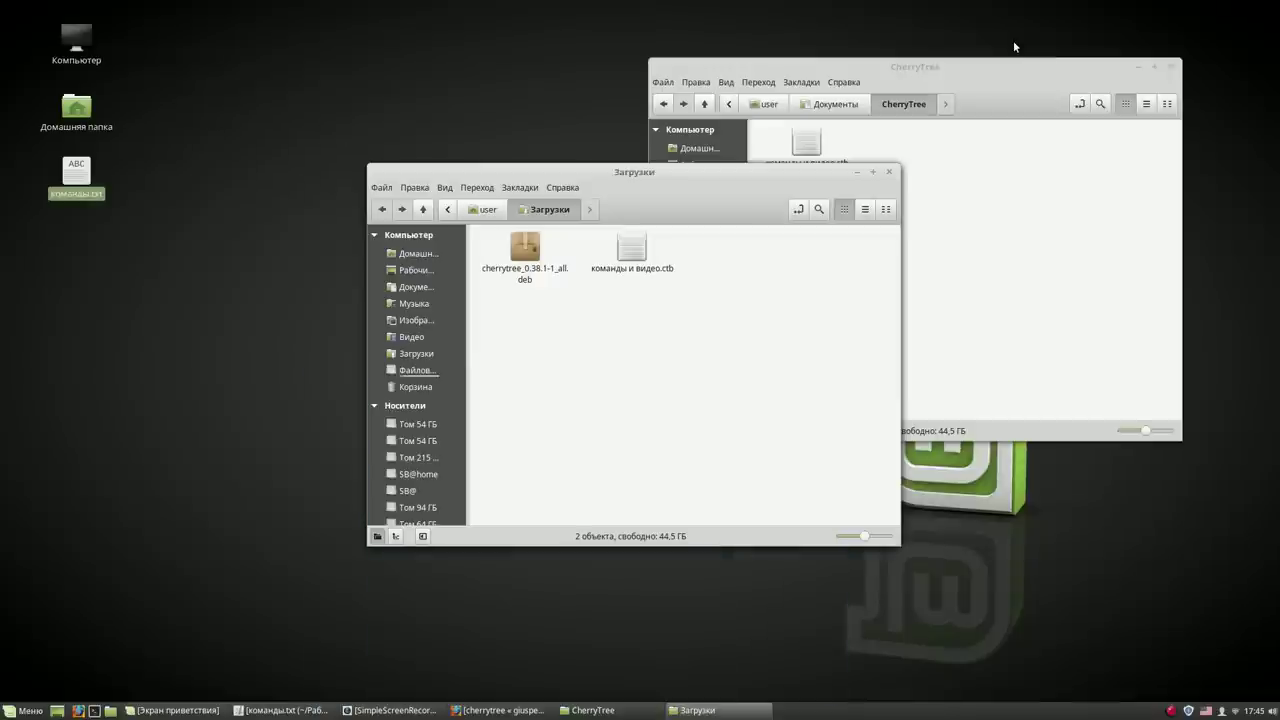
left_click(1170, 70)
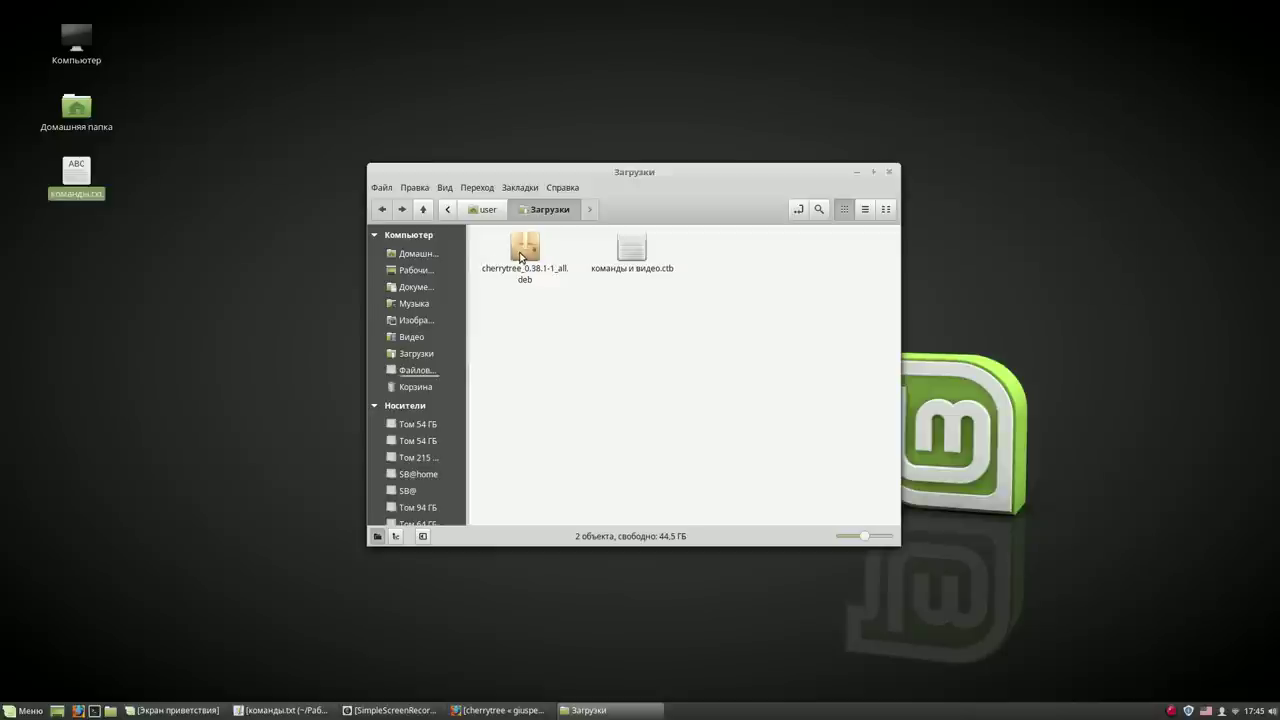
Install the cherrytree 0.38.1 .deb in GDebi, authenticating with the administrator password
double_click(521, 258)
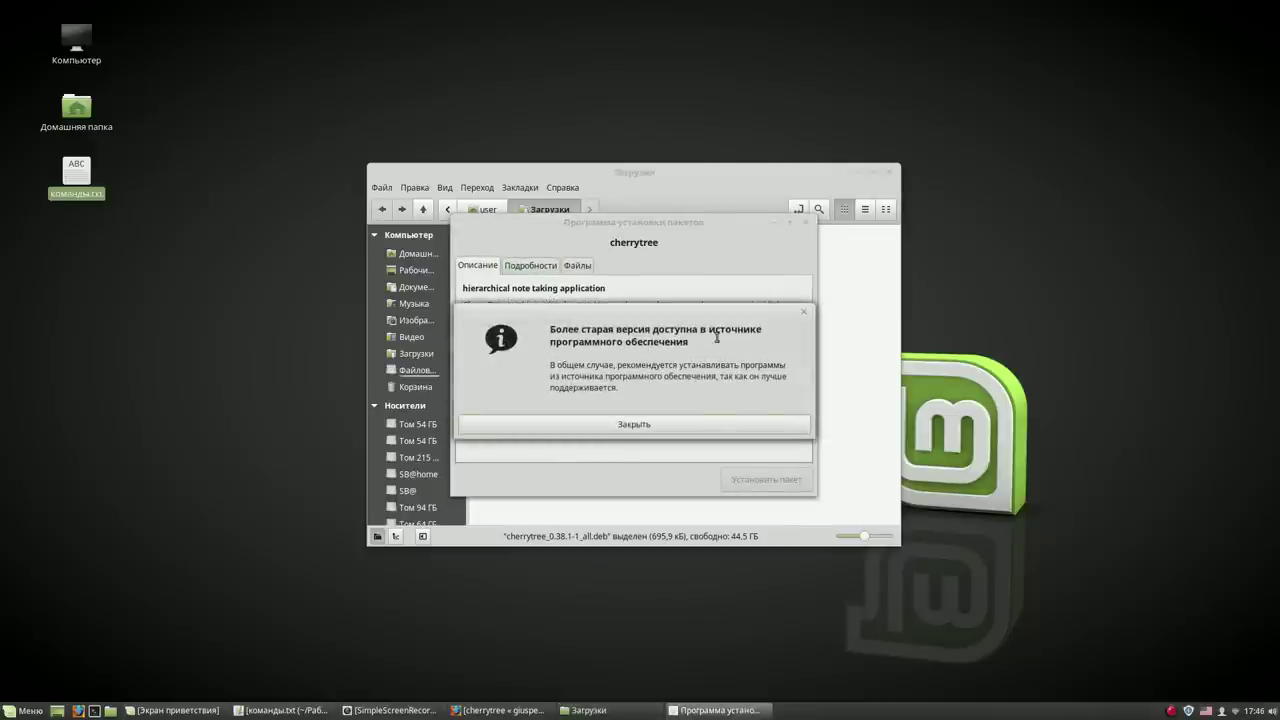
left_click(652, 427)
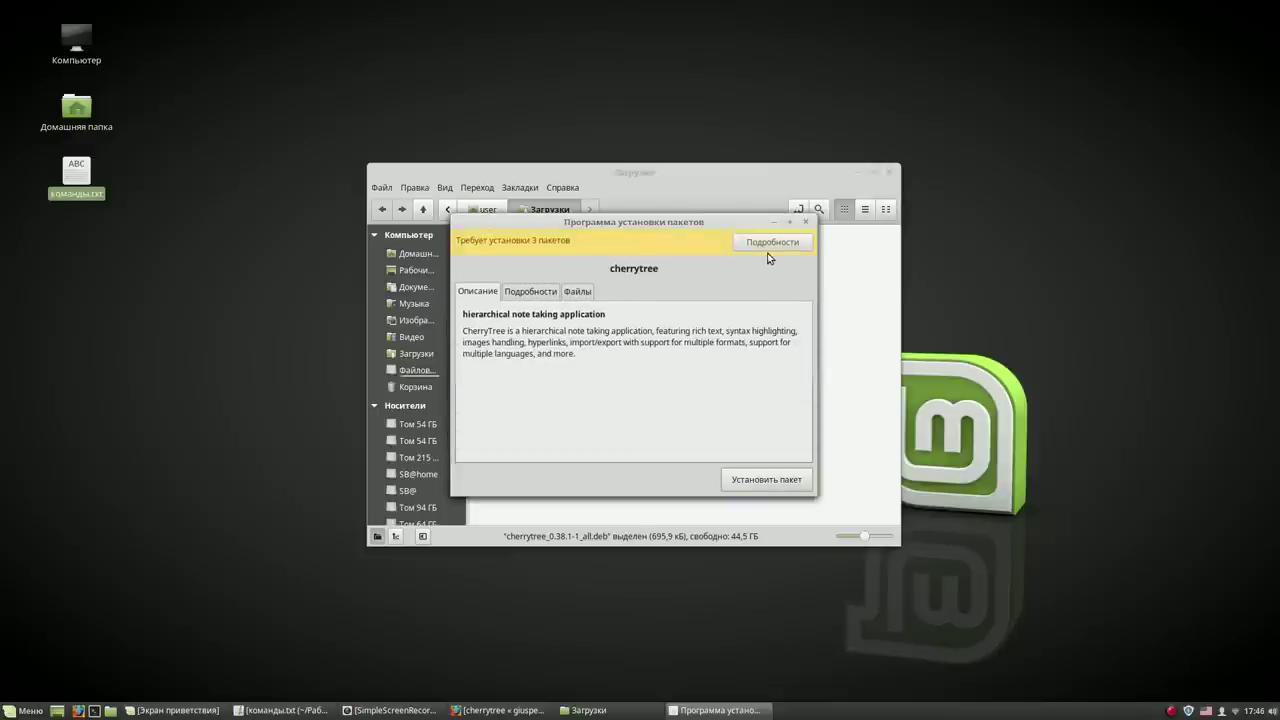
left_click(765, 481)
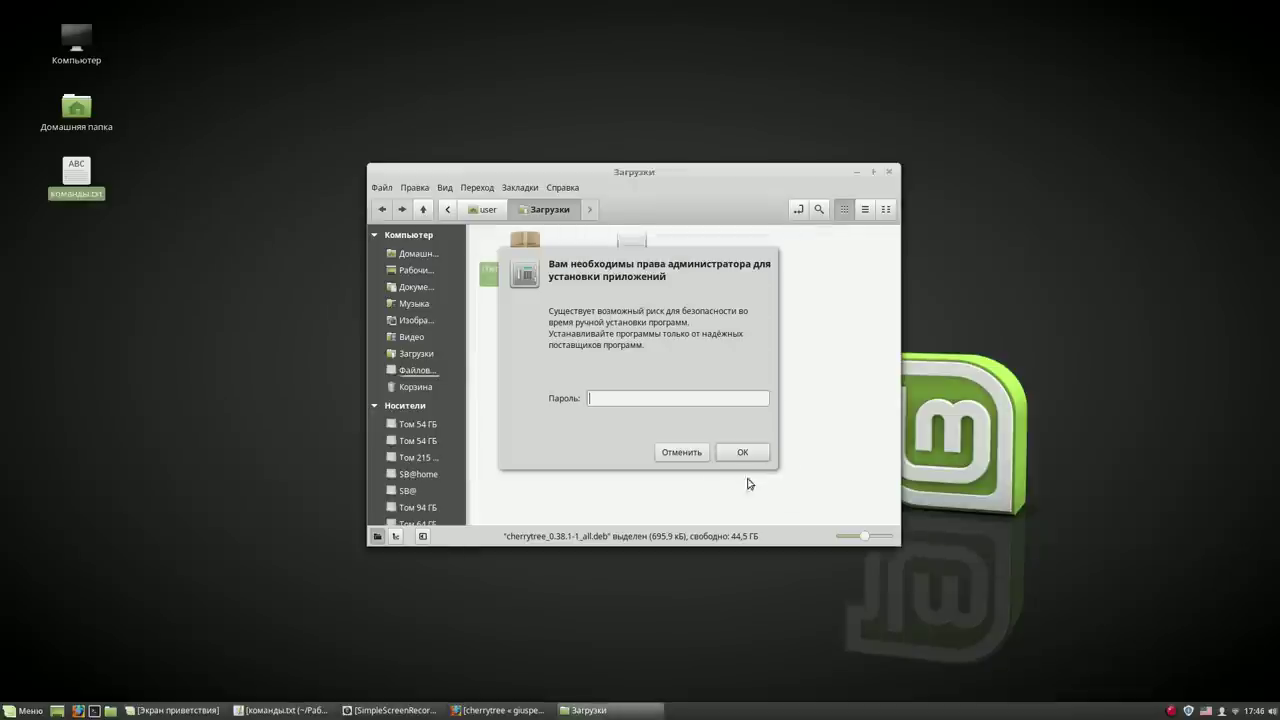
type("1")
left_click(741, 452)
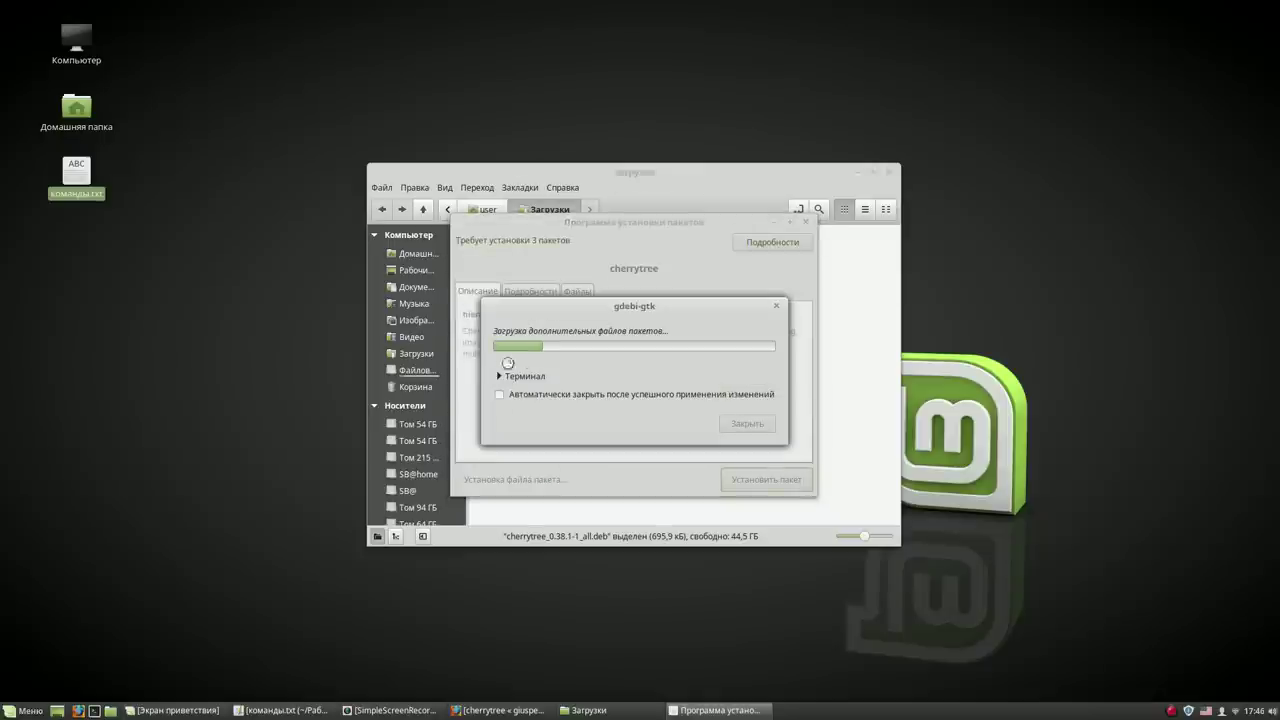
left_click(496, 396)
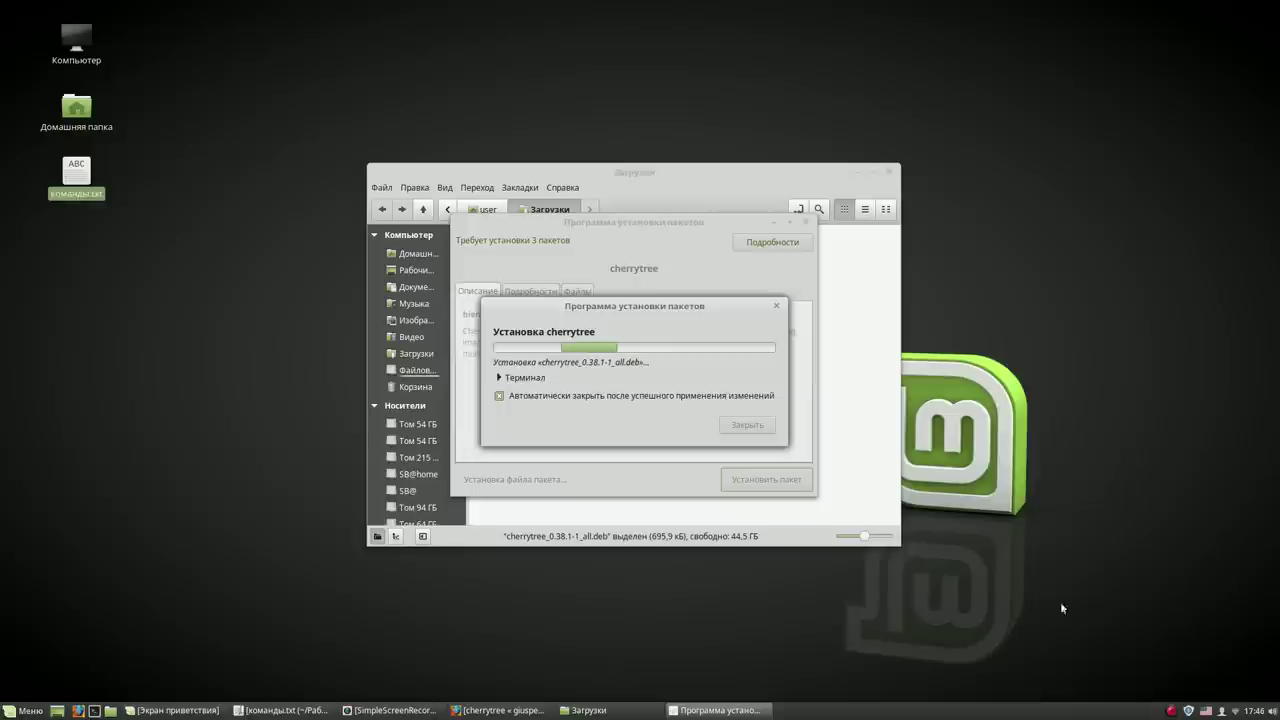
Pause the screen recording, then close GDebi and the Загрузки folder
right_click(1170, 712)
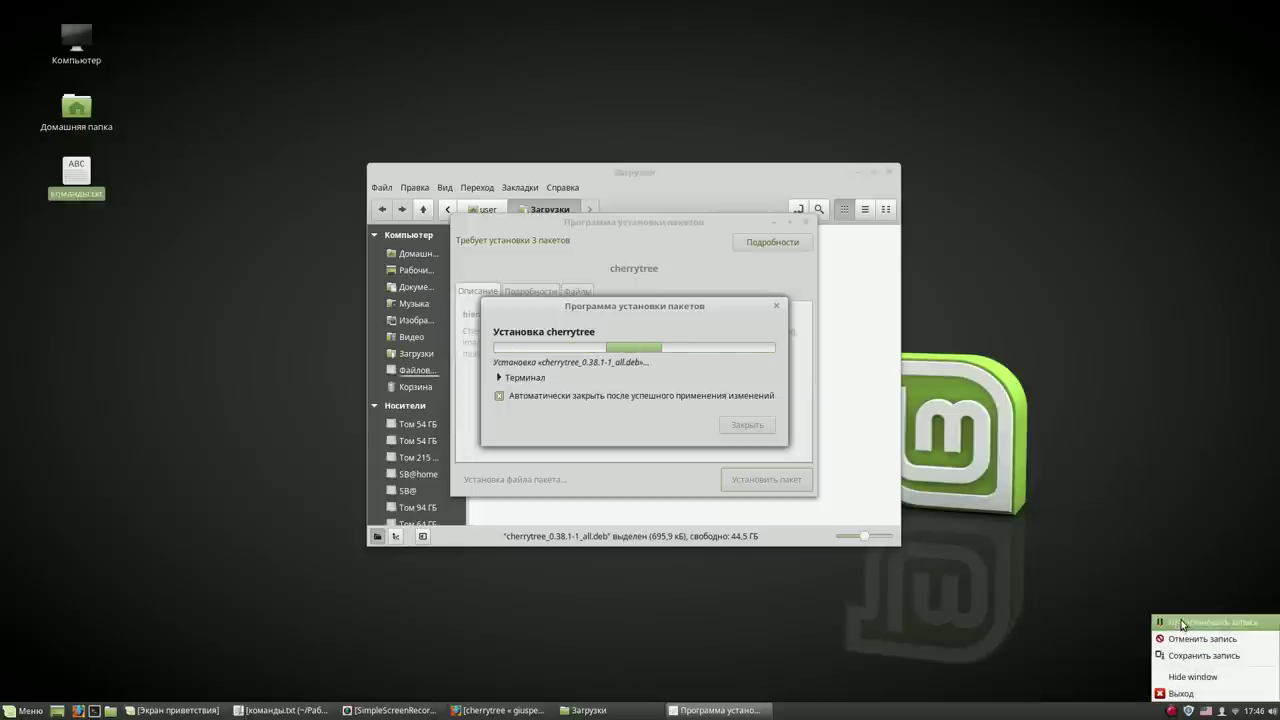
left_click(1182, 624)
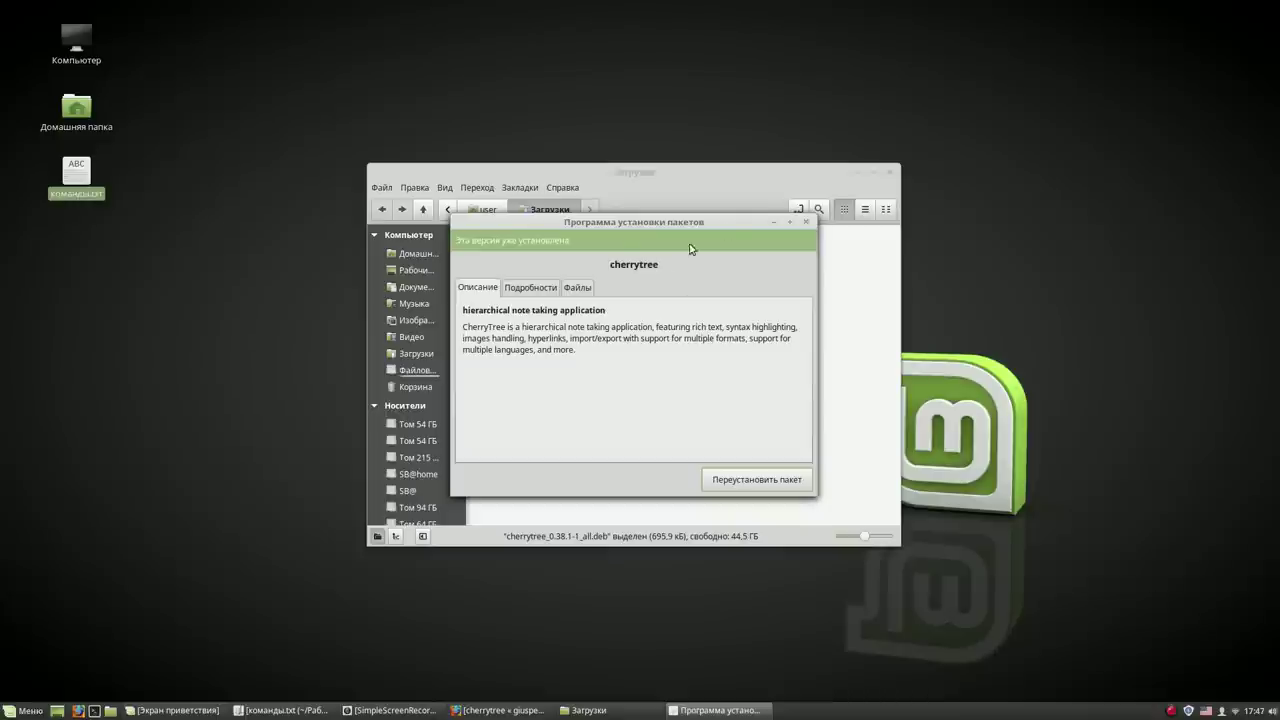
left_click(805, 223)
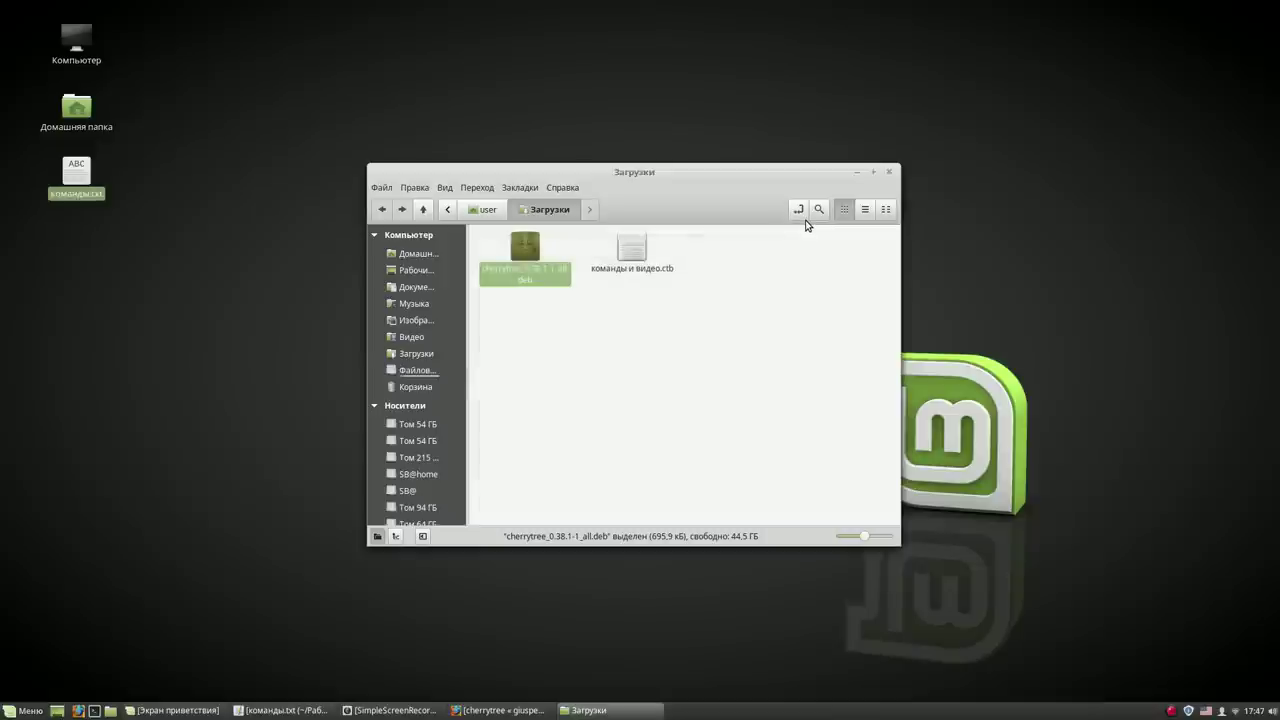
left_click(890, 175)
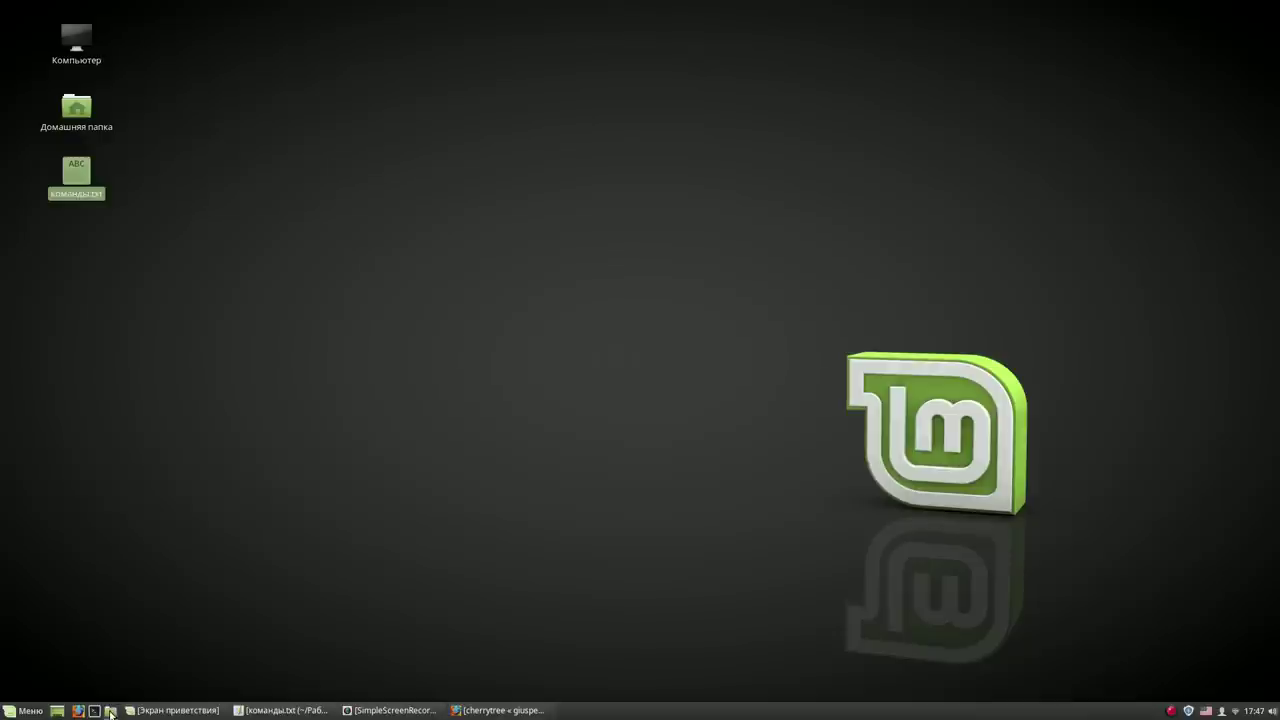
Add a CherryTree launcher to the panel from All Applications and launch CherryTree 0.38.1
left_click(33, 710)
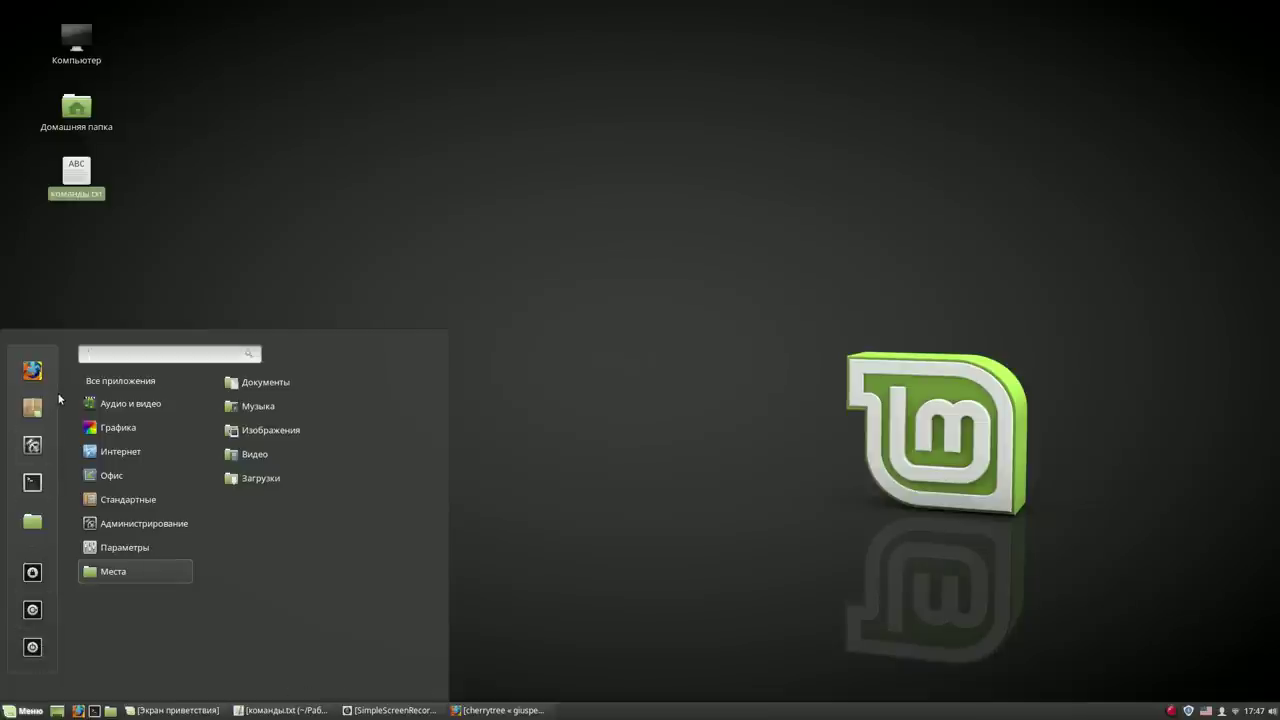
mouse_move(120, 381)
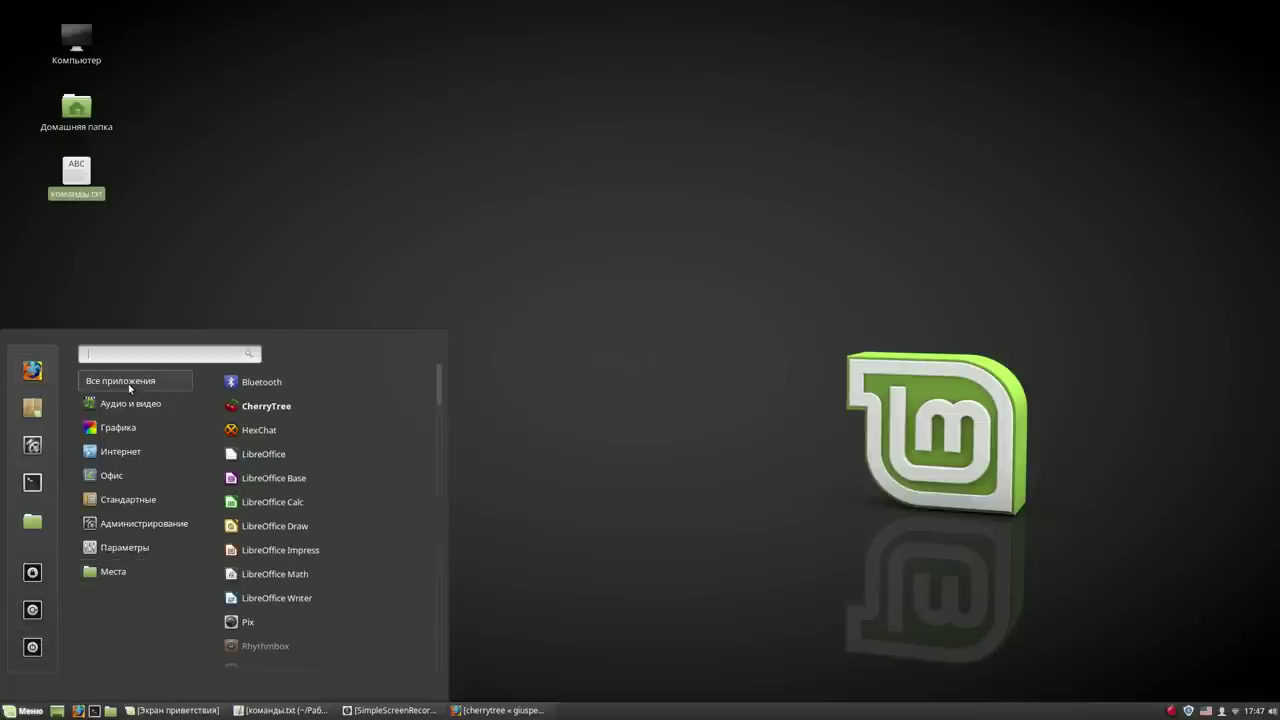
right_click(274, 409)
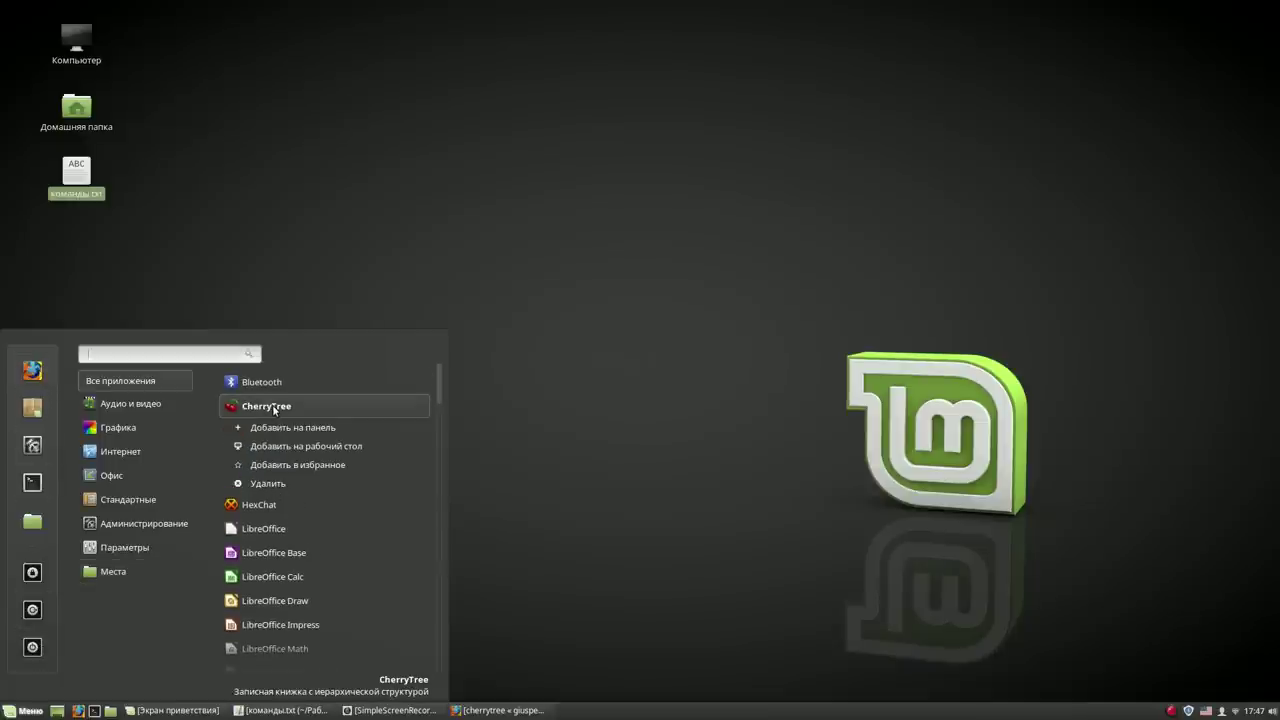
left_click(291, 428)
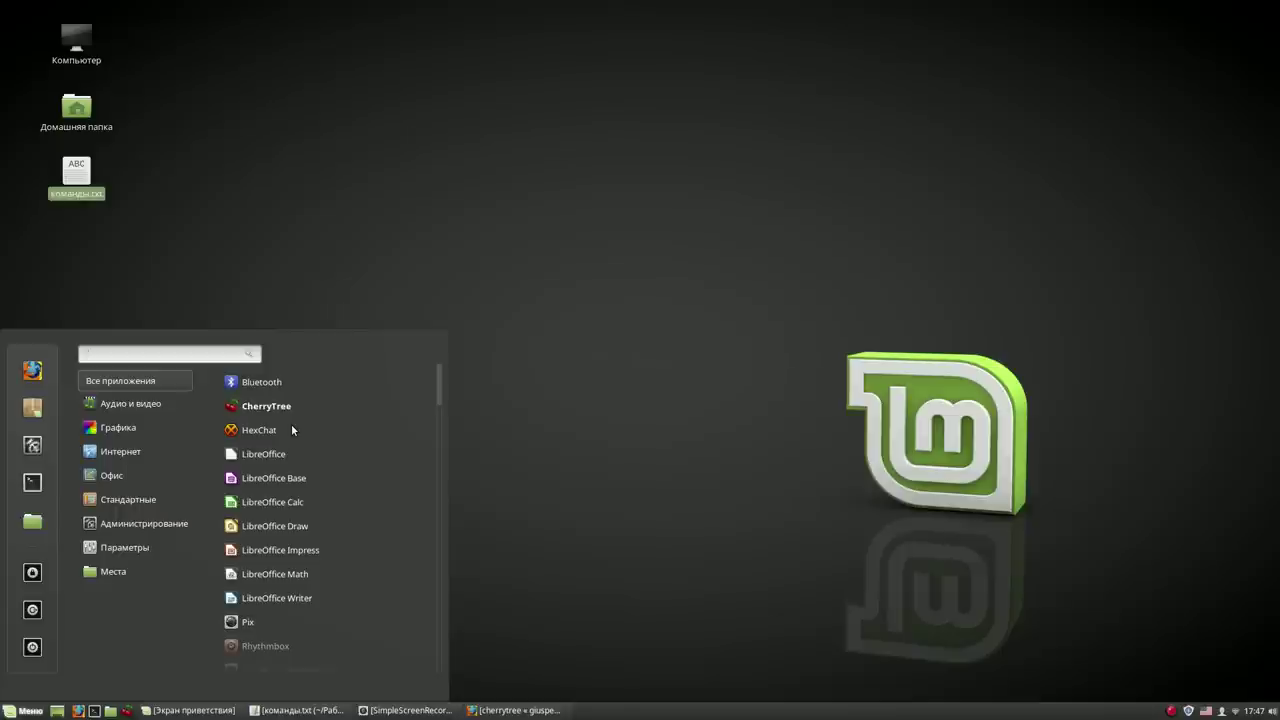
left_click(272, 410)
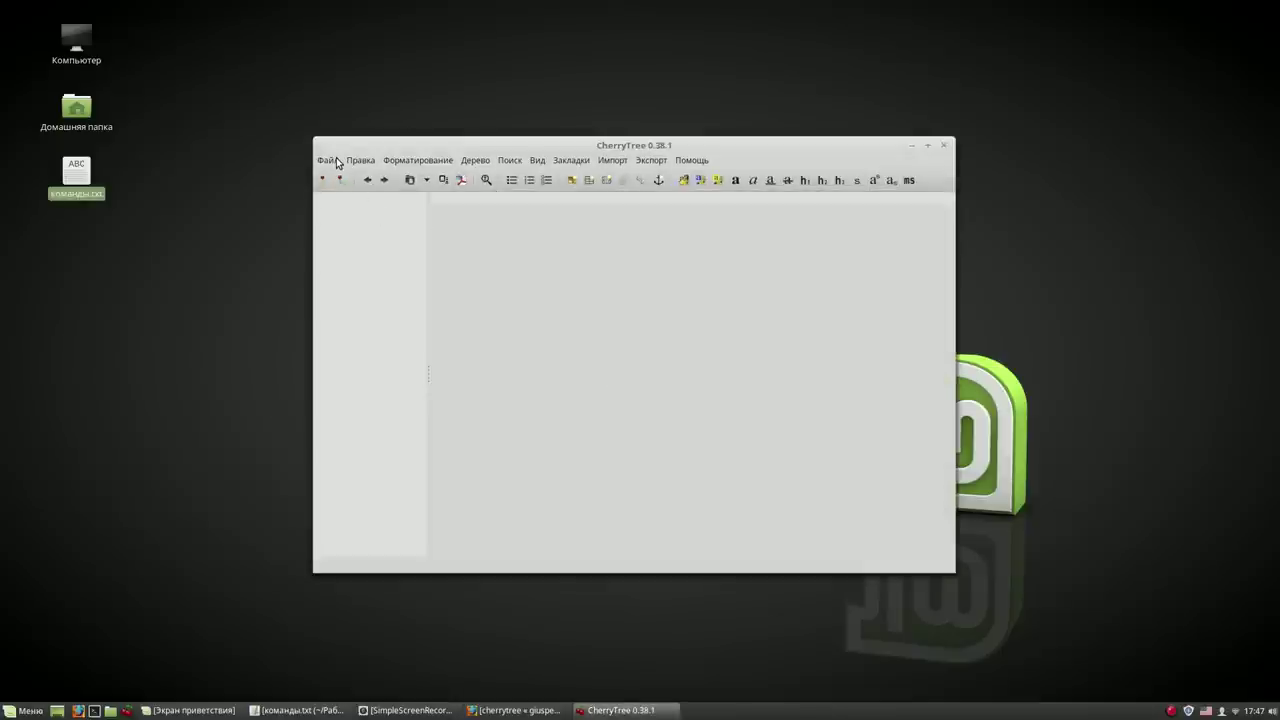
Open команды и видео.ctb from Документы/CherryTree and move its window to the top-right
left_click(330, 161)
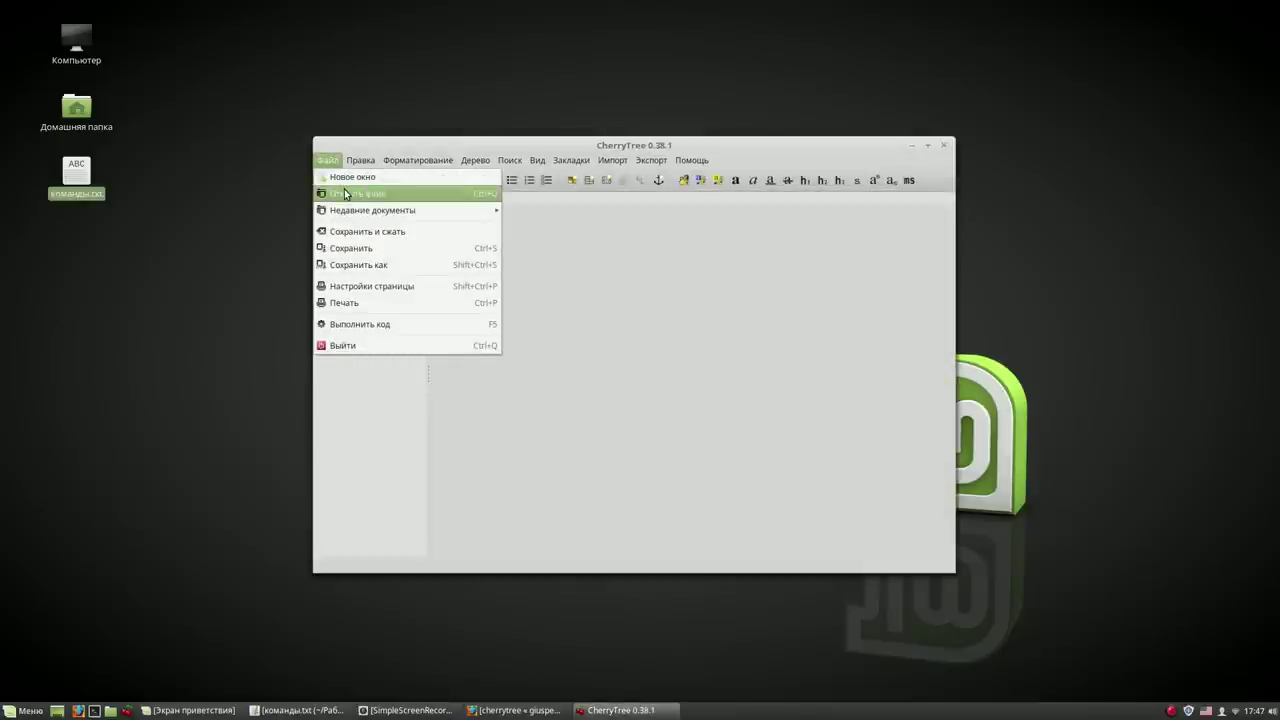
left_click(345, 193)
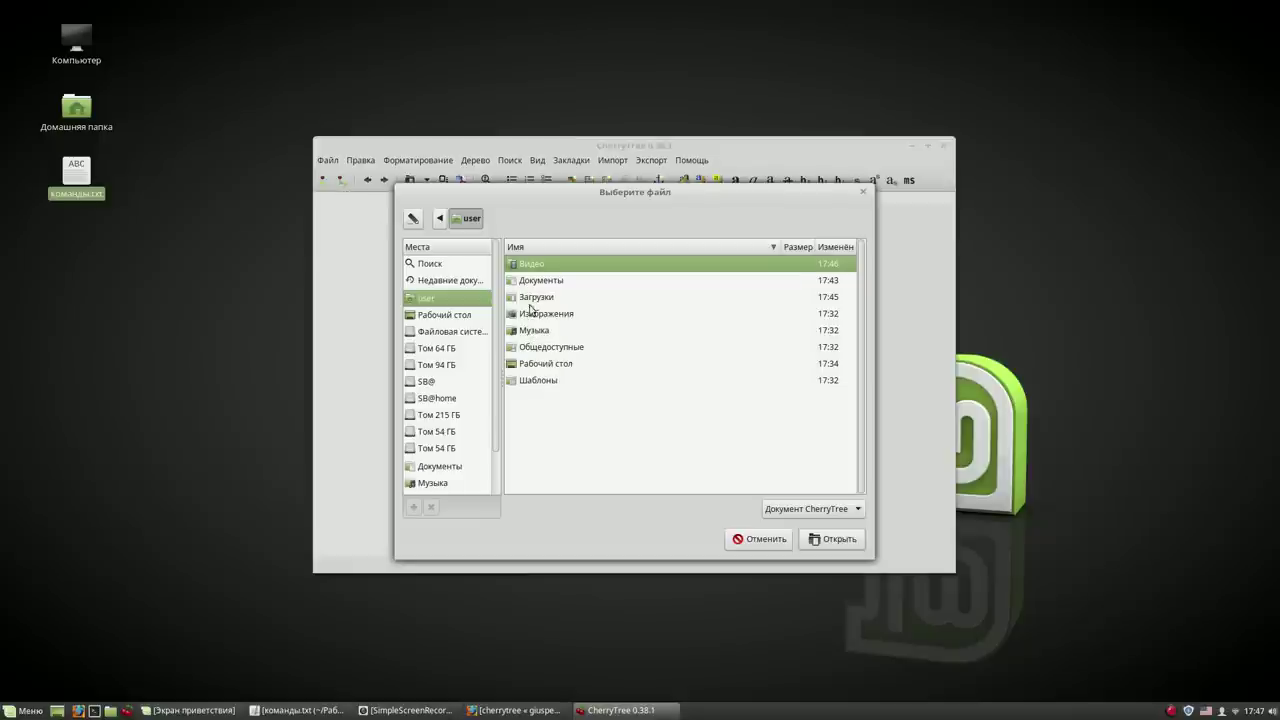
double_click(537, 281)
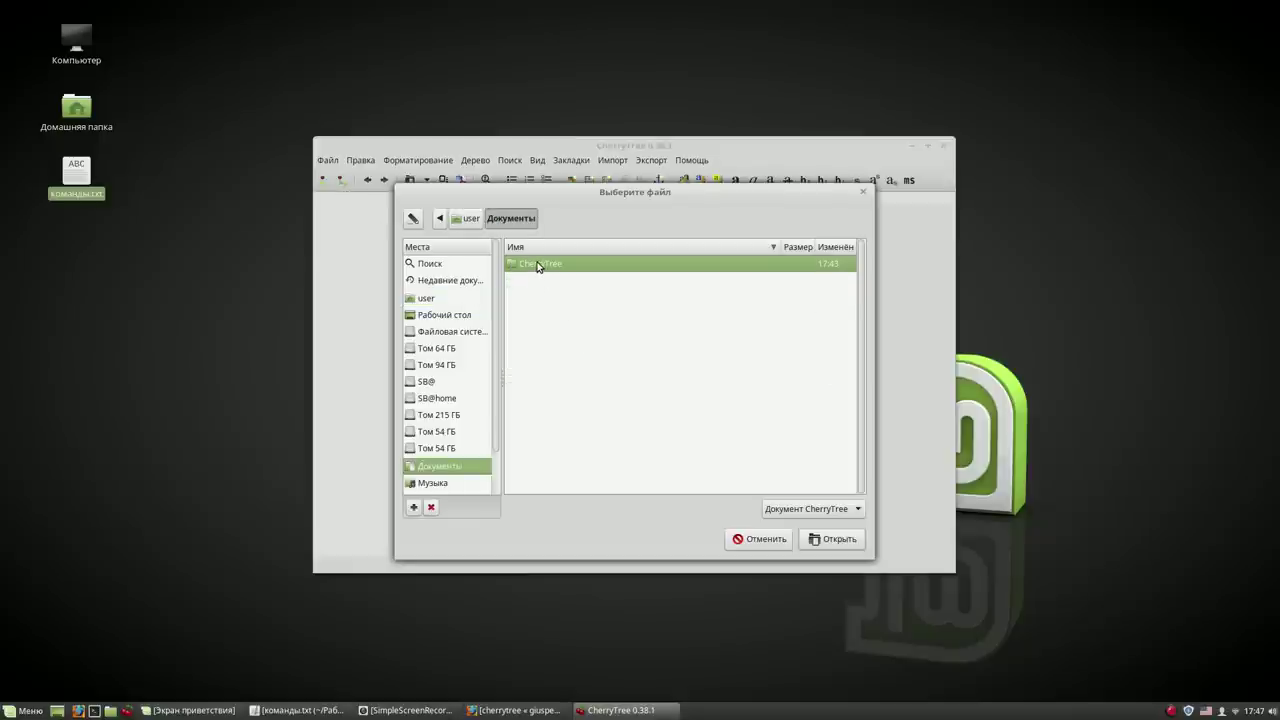
double_click(537, 264)
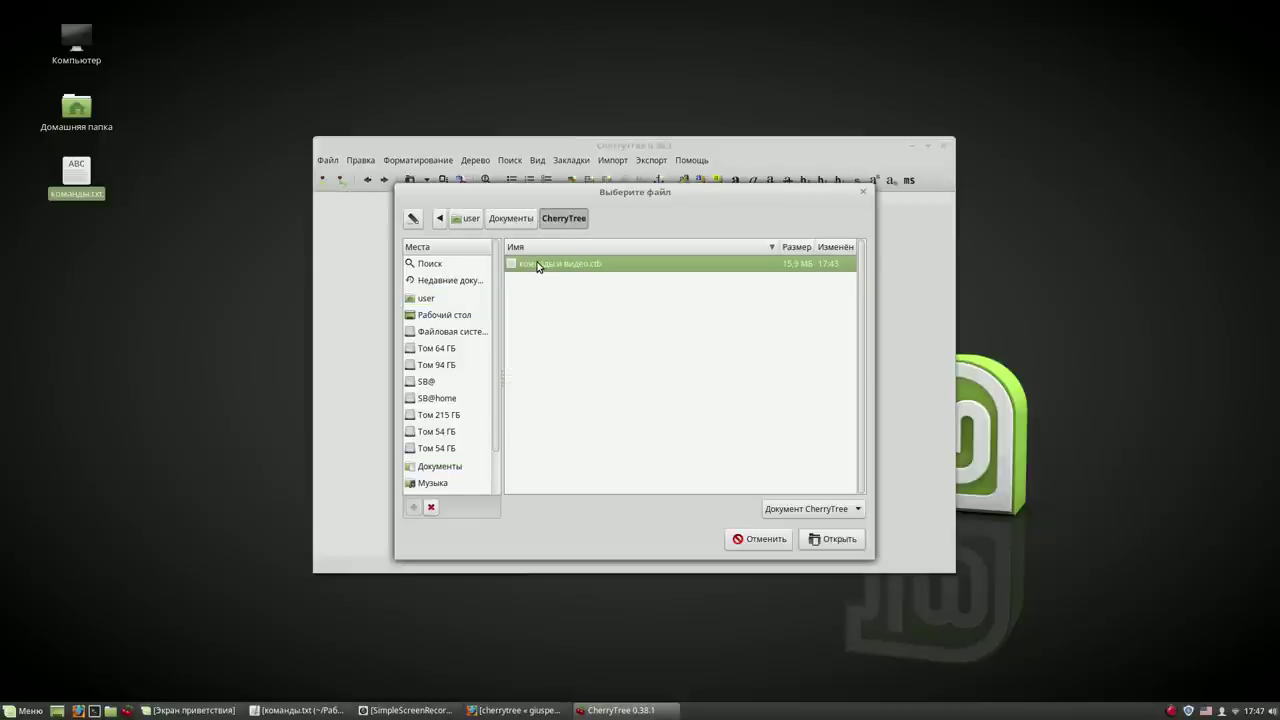
left_click(832, 536)
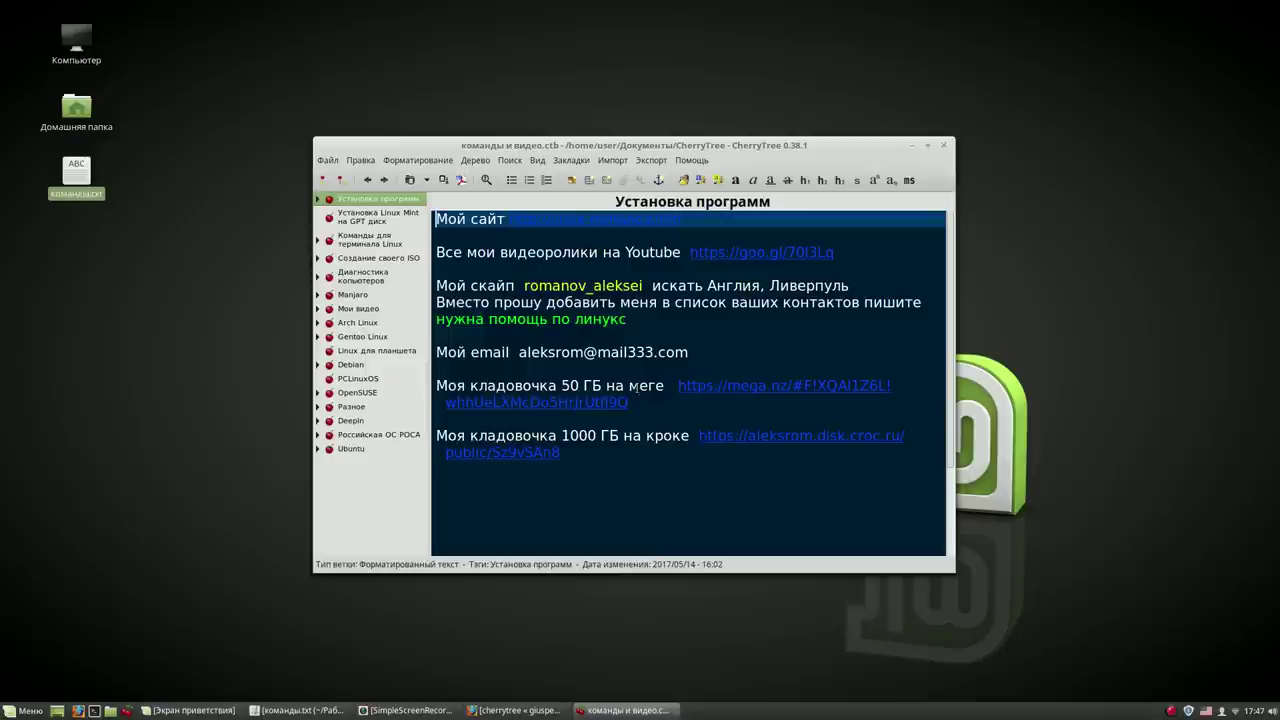
left_click_drag(770, 146, 1046, 36)
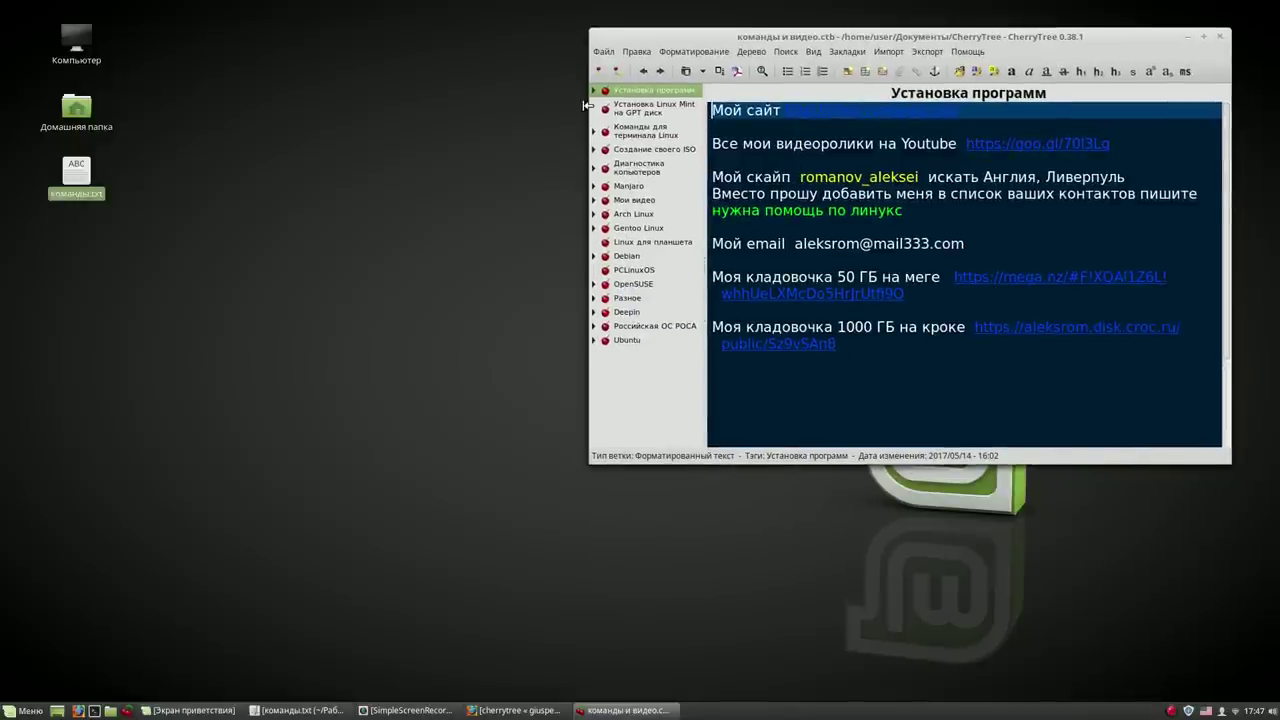
In Параметры > Ссылки, set the Вебсайт link colour to yellow #FFF000 and close preferences
left_click(637, 51)
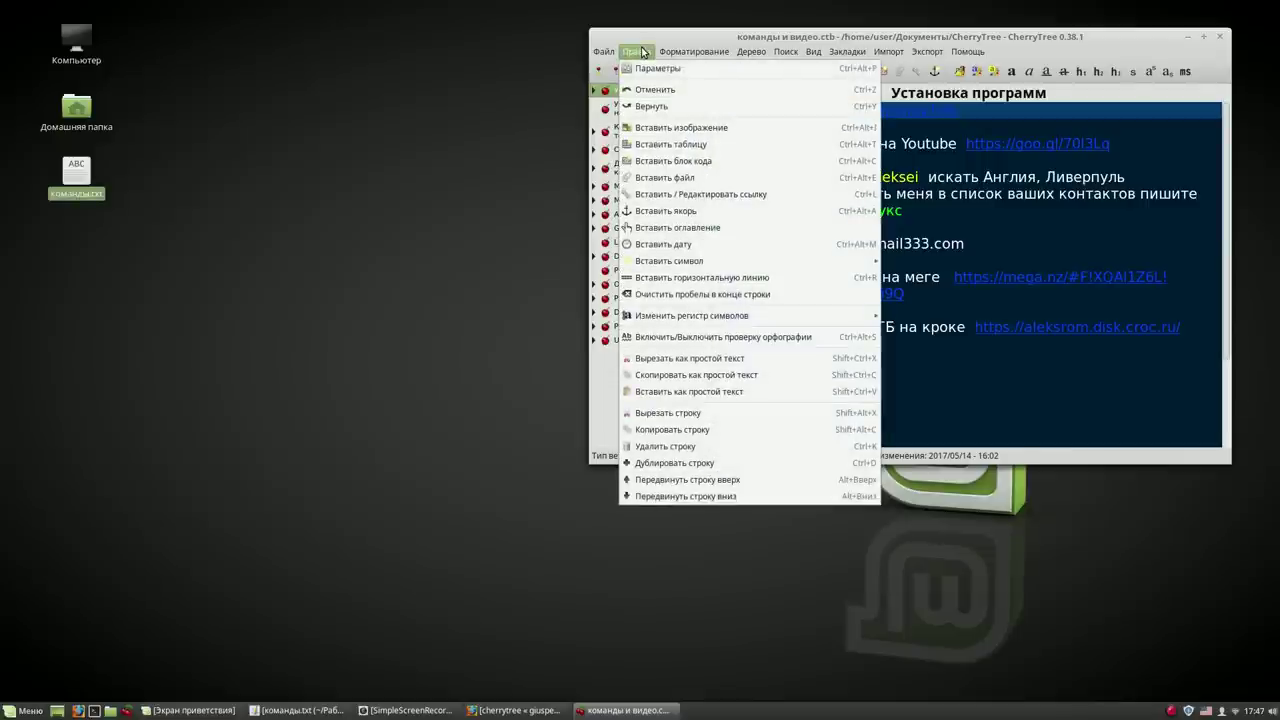
left_click(650, 68)
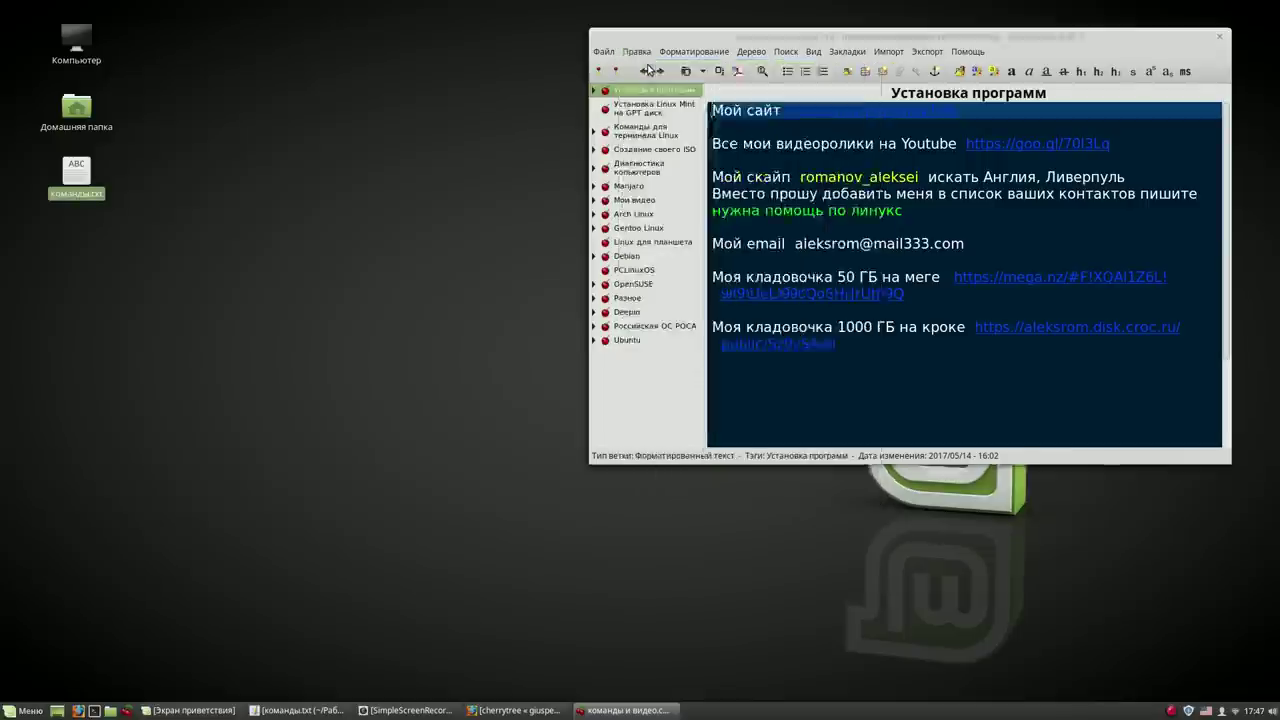
left_click(760, 264)
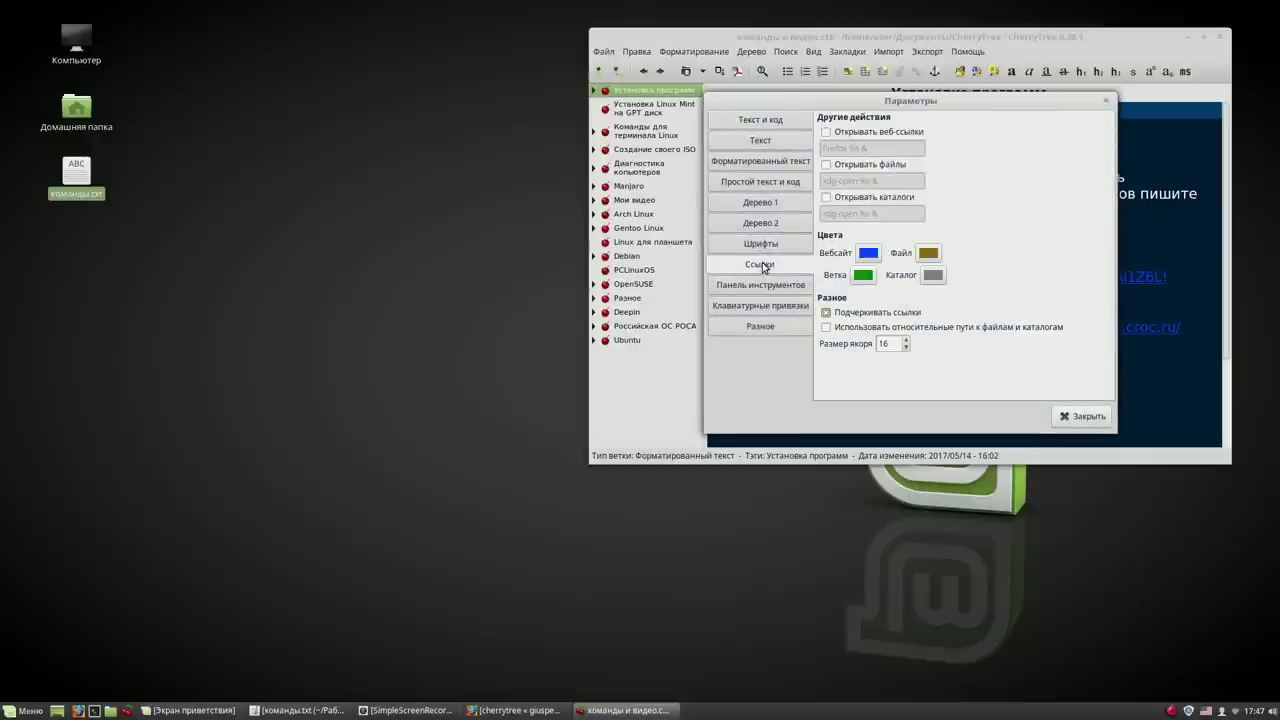
left_click(867, 255)
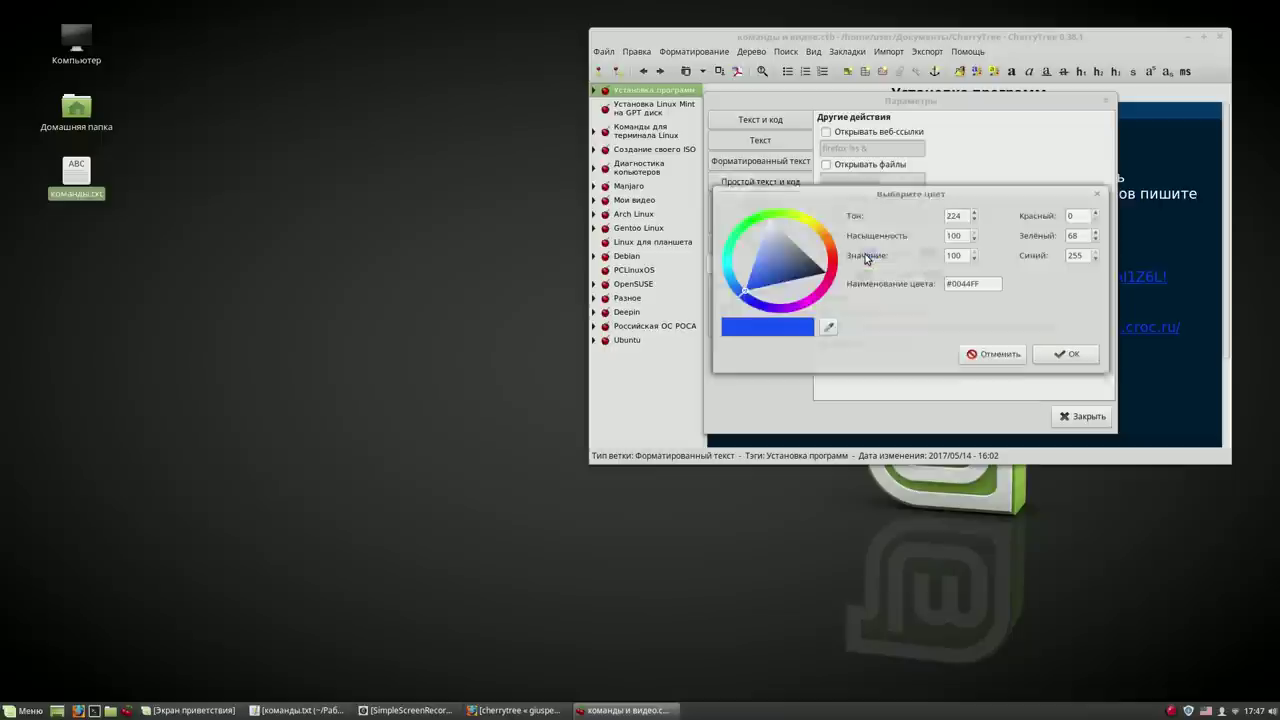
left_click(808, 220)
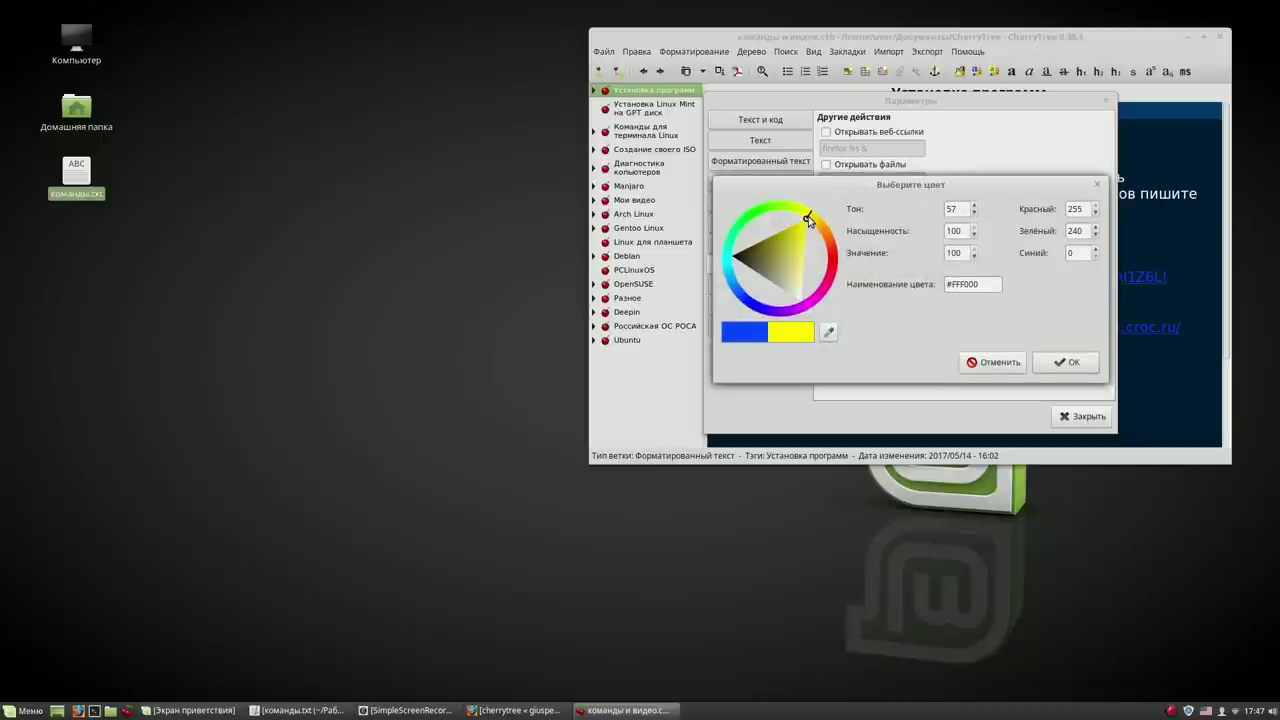
left_click(1068, 363)
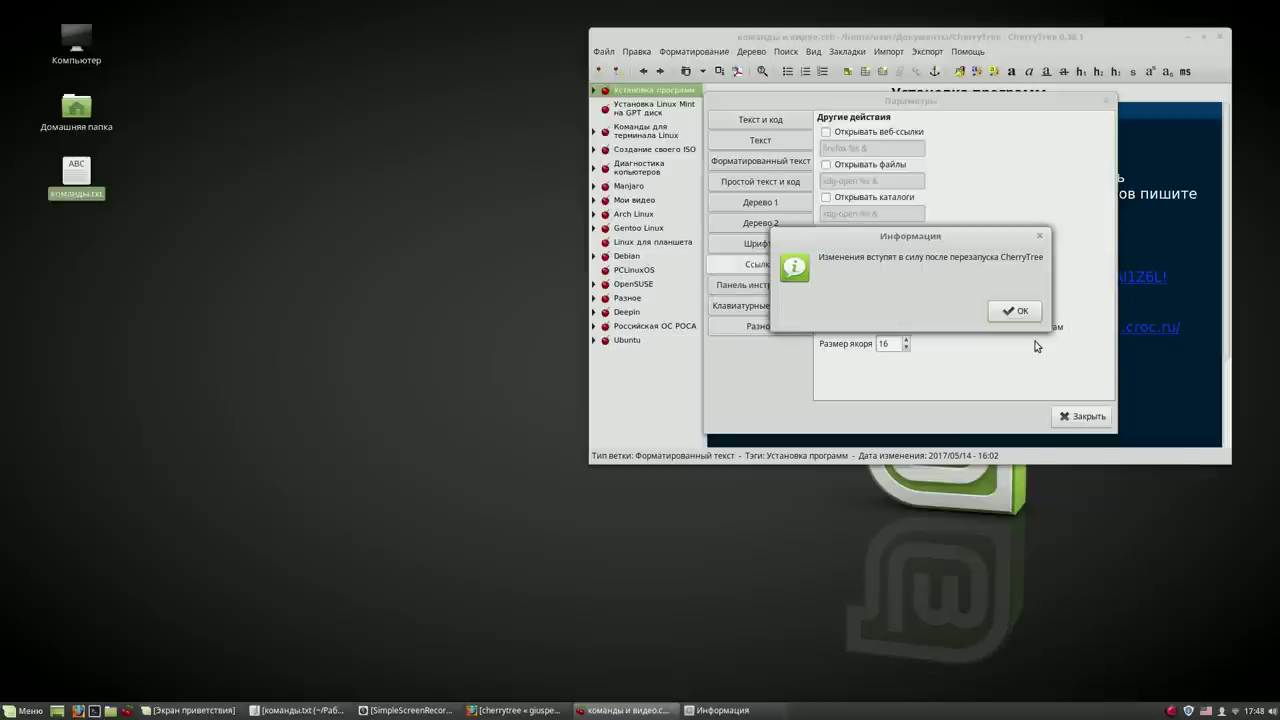
left_click(1022, 309)
left_click(1078, 416)
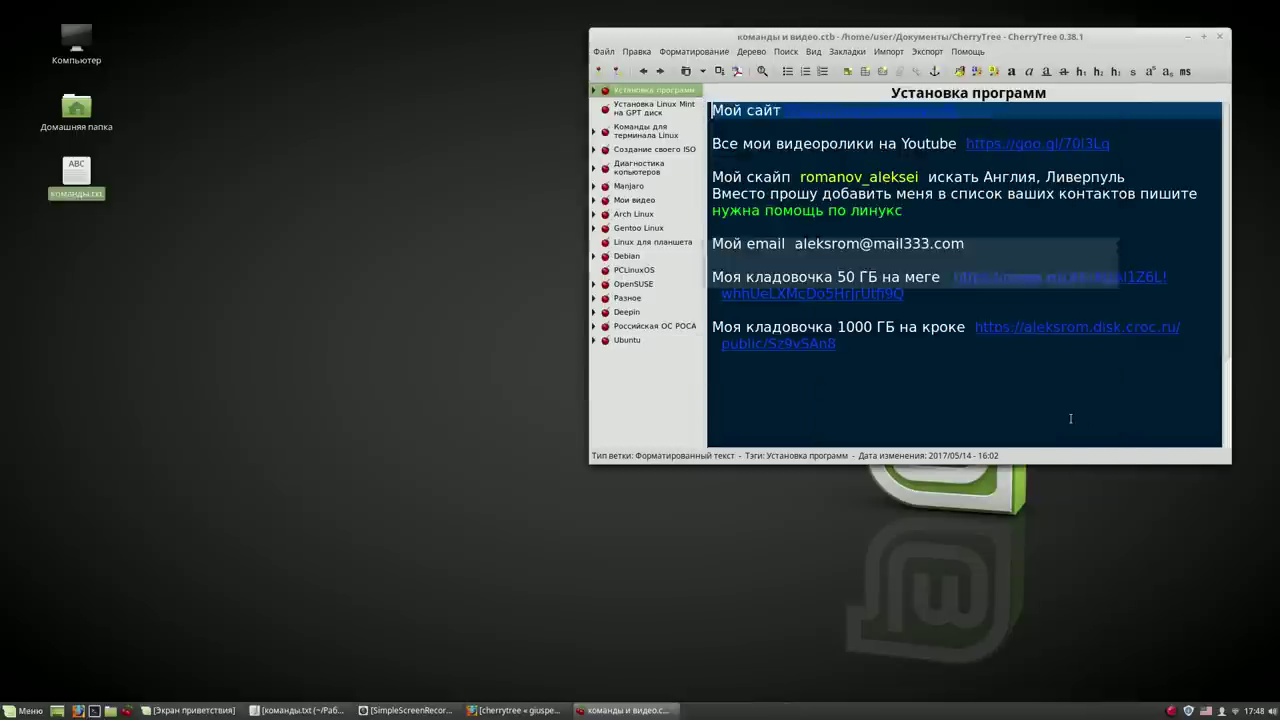
Close and relaunch CherryTree so the yellow link colour takes effect
left_click(1220, 37)
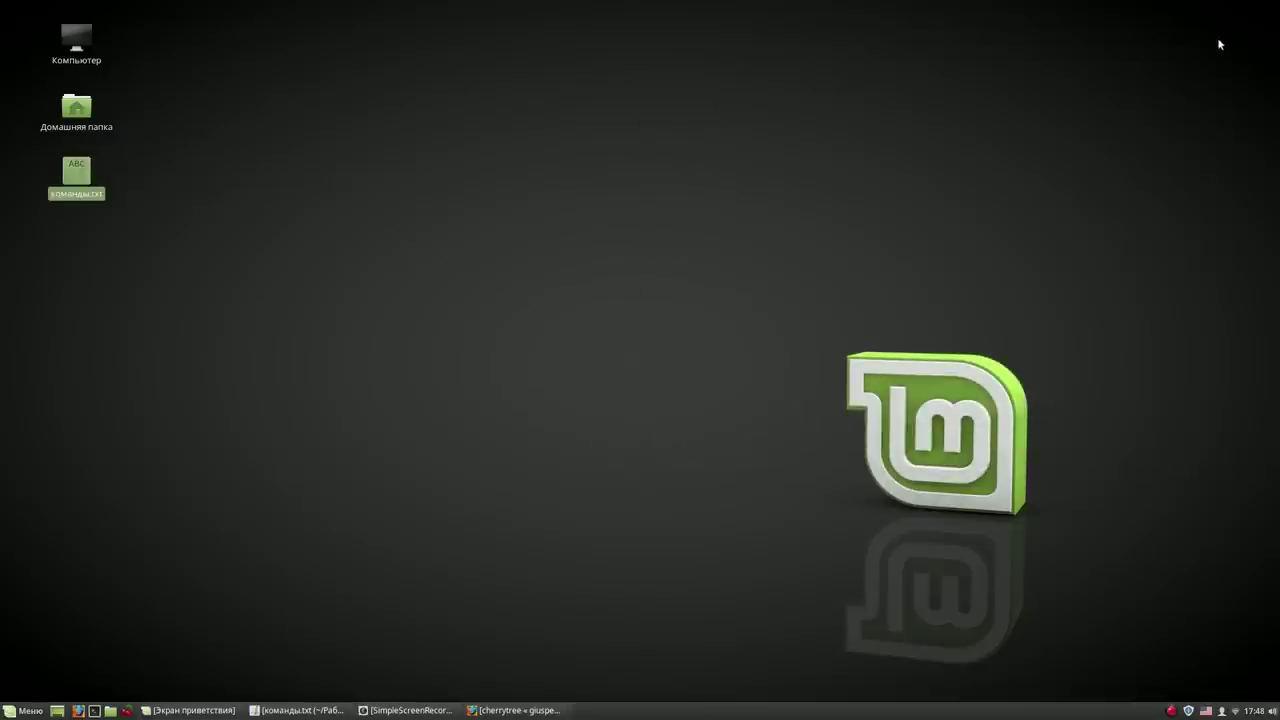
left_click(130, 711)
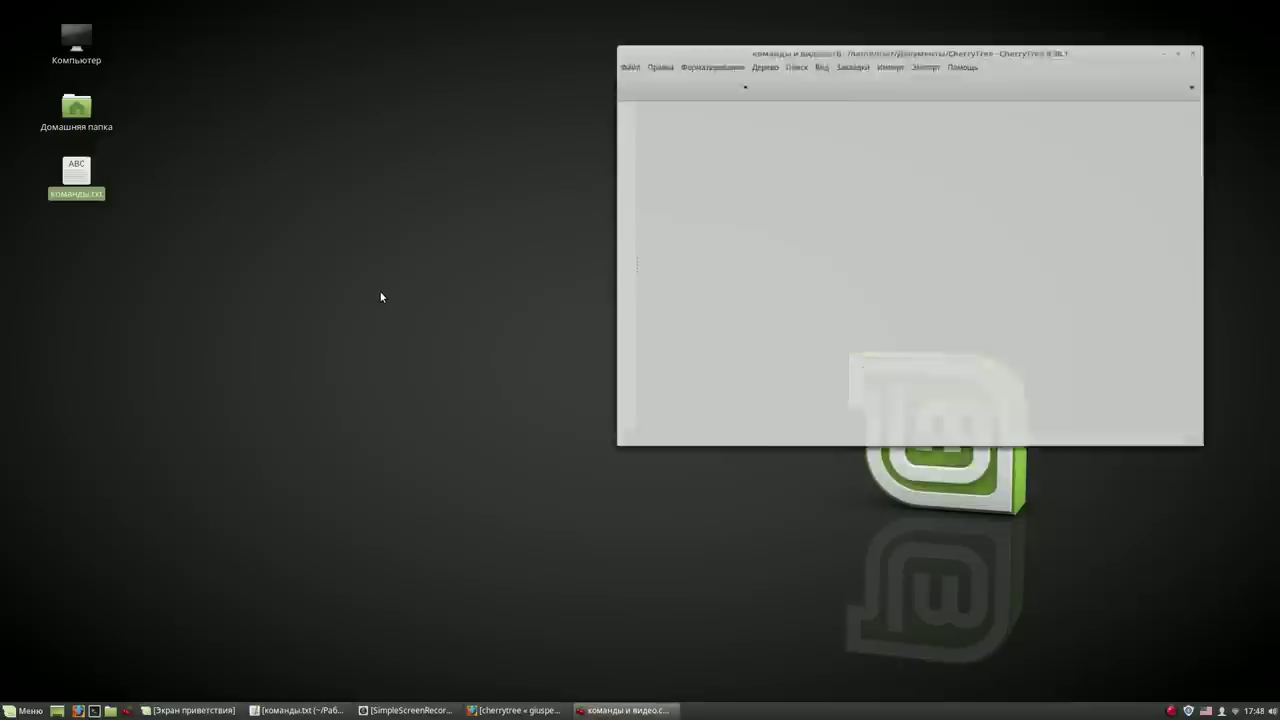
left_click_drag(707, 38, 352, 40)
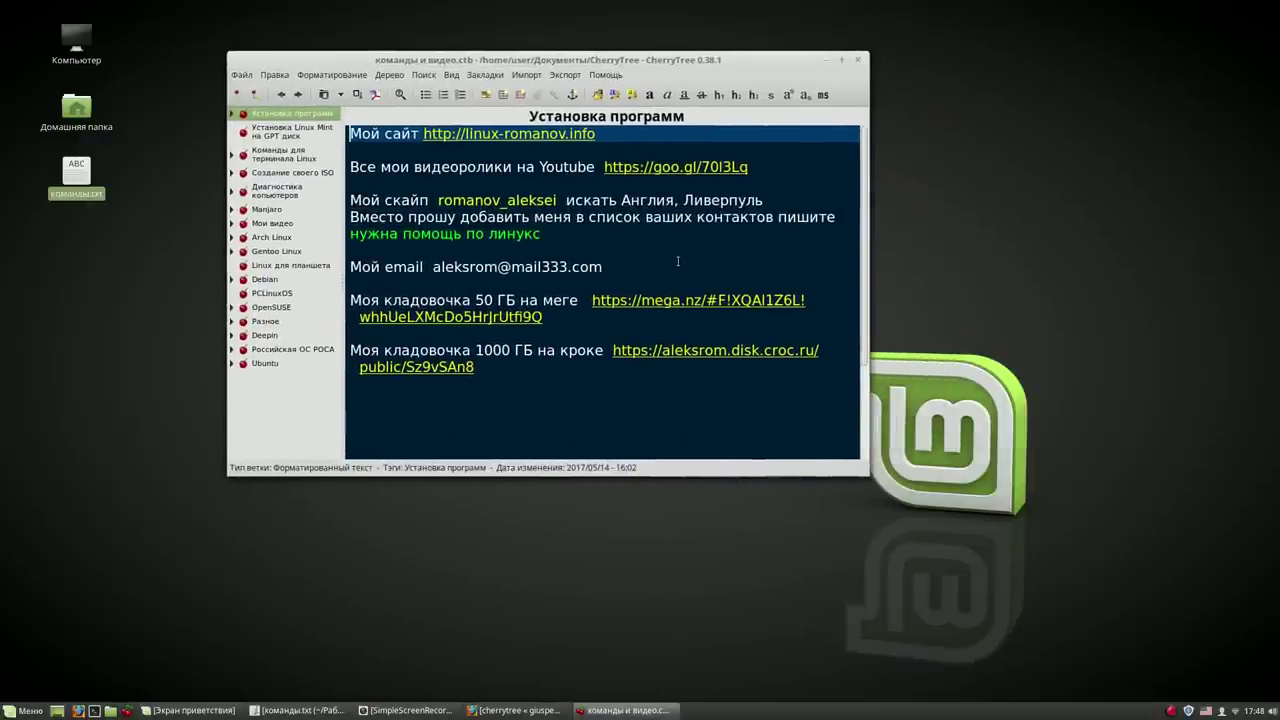
Expand Установка программ, widen the tree pane, and open Настройка панели и обновлений
left_click(231, 116)
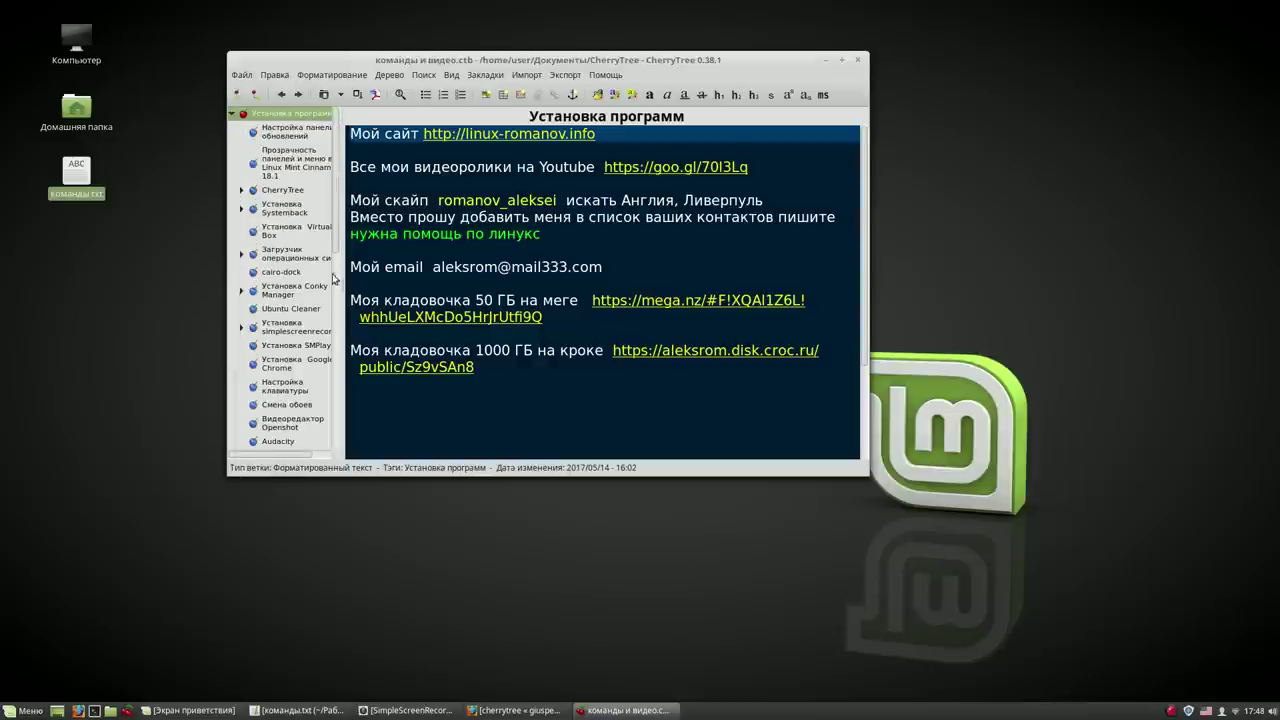
left_click_drag(338, 282, 411, 310)
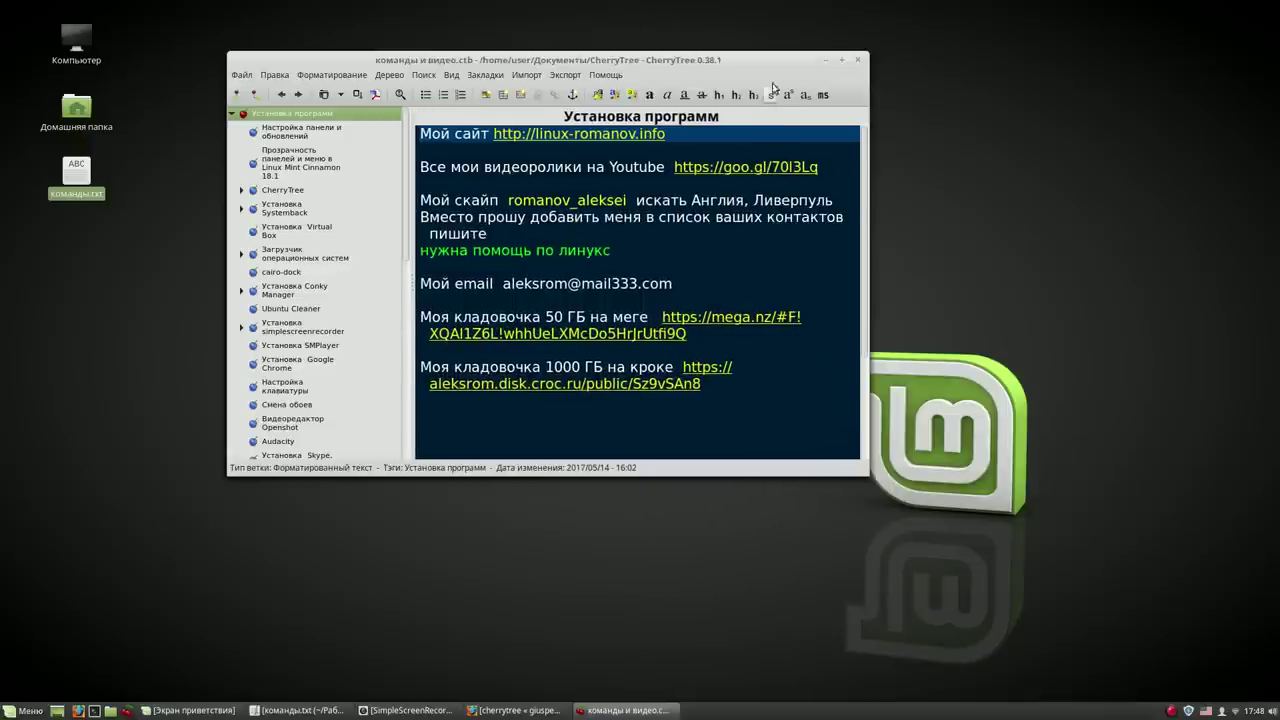
left_click_drag(765, 60, 1136, 35)
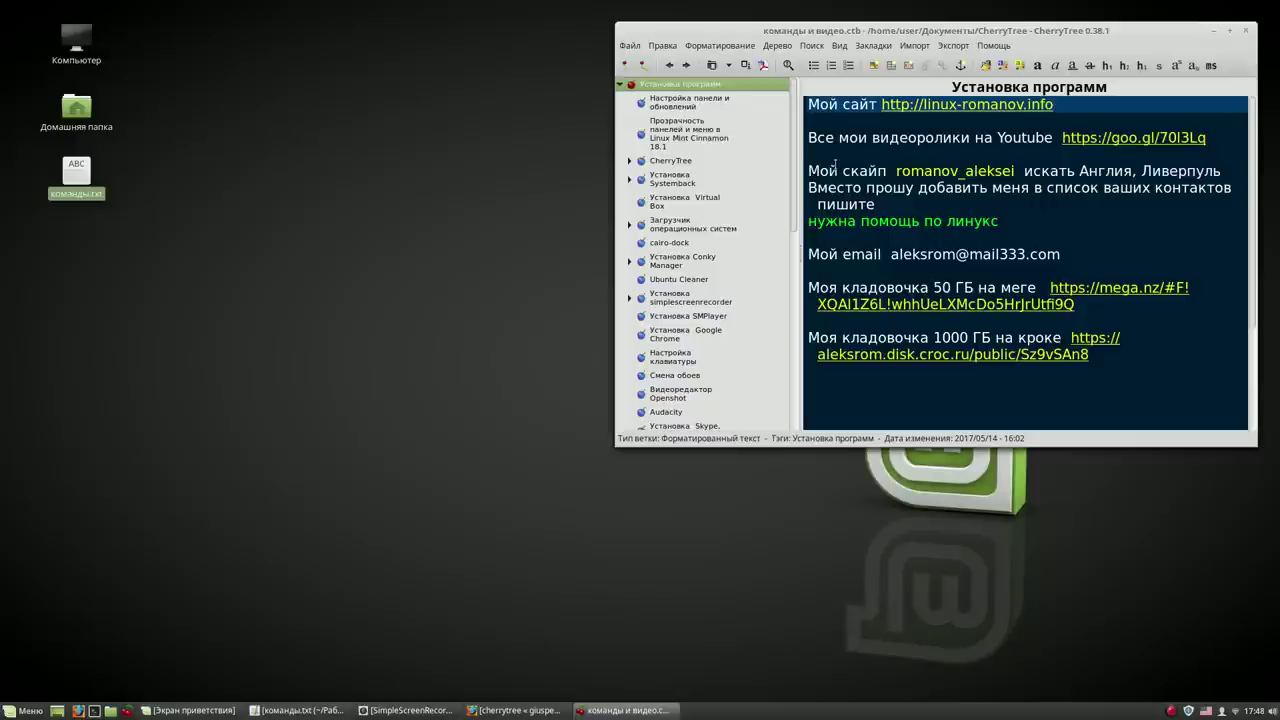
left_click(668, 103)
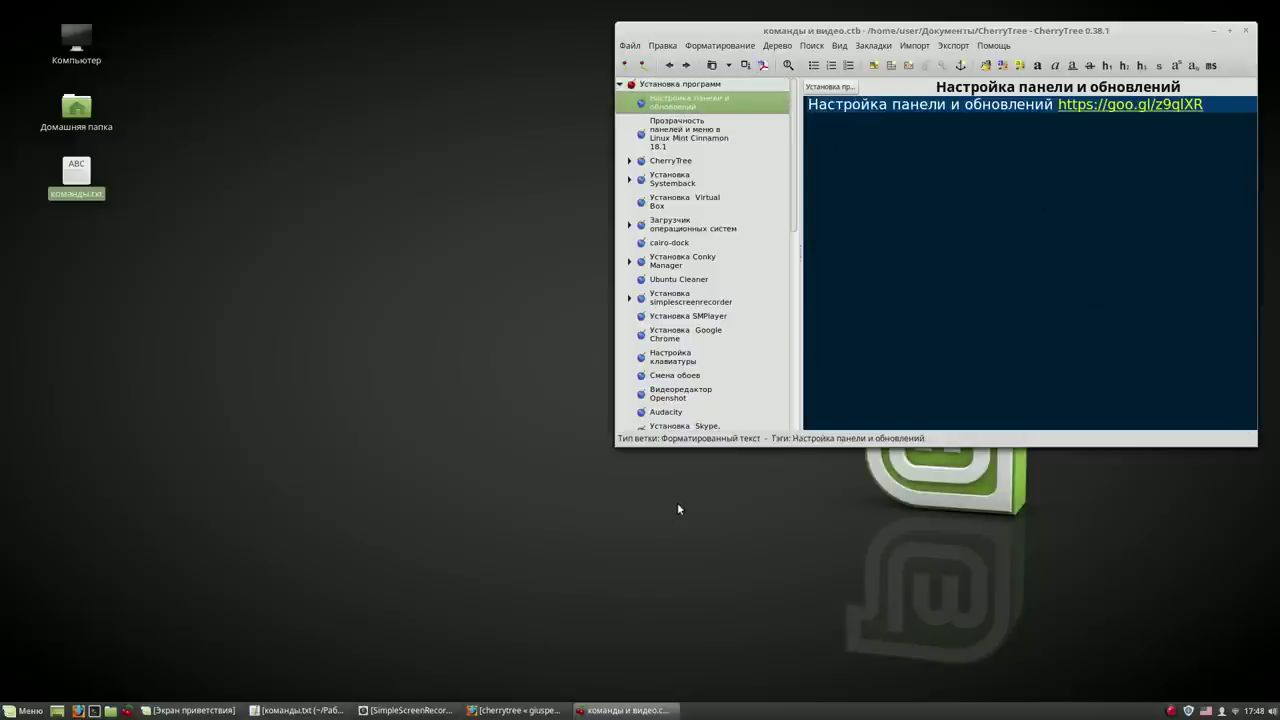
Move the Cinnamon panel to the top screen edge, then minimize Firefox and lower CherryTree
right_click(729, 715)
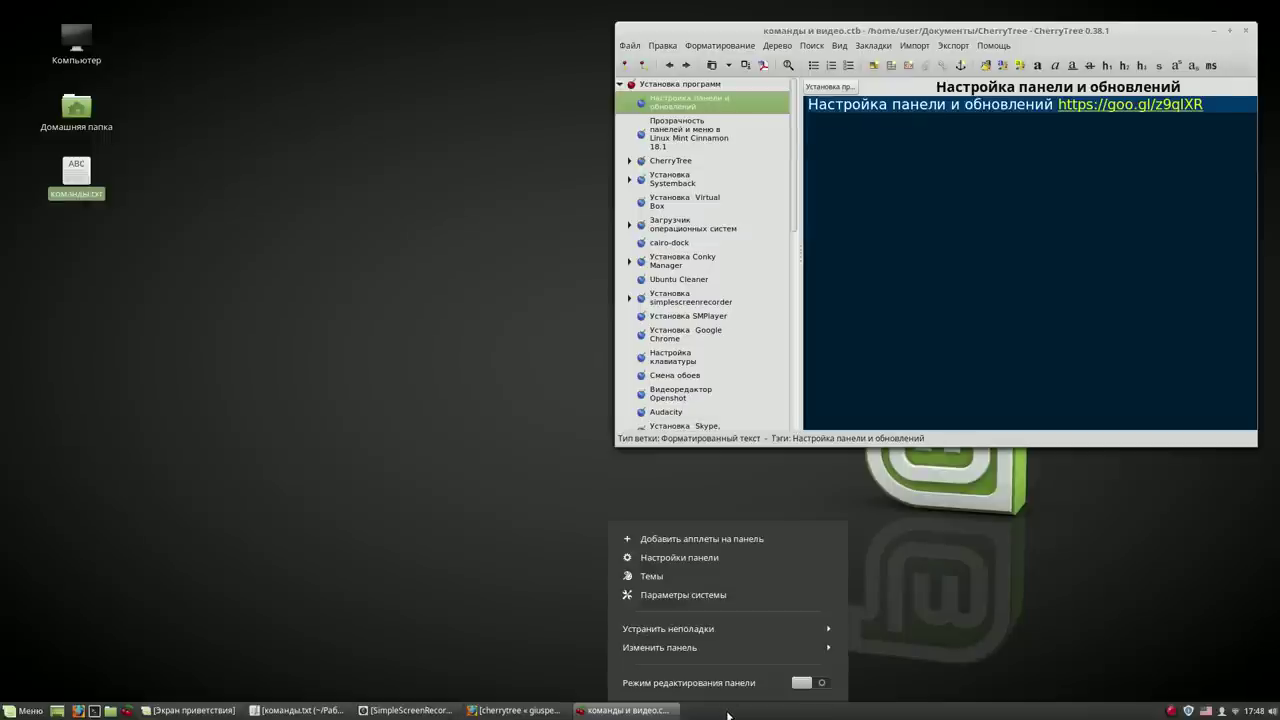
left_click(692, 647)
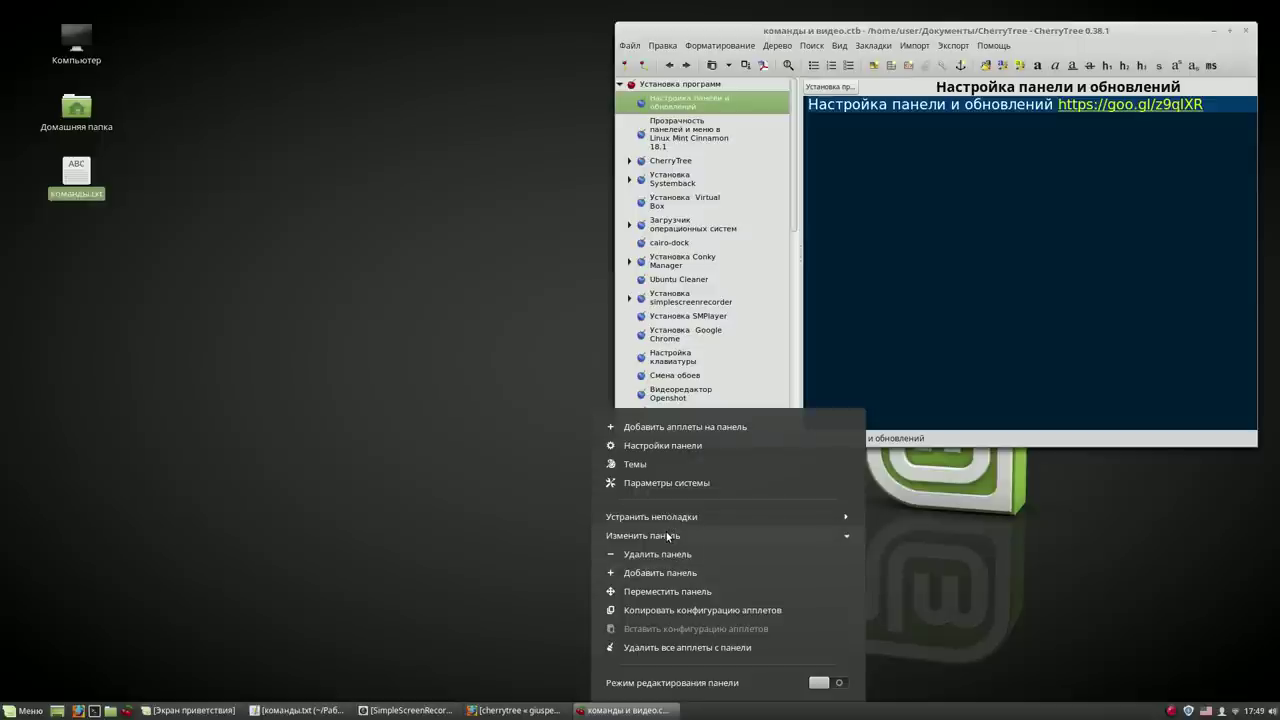
left_click(664, 592)
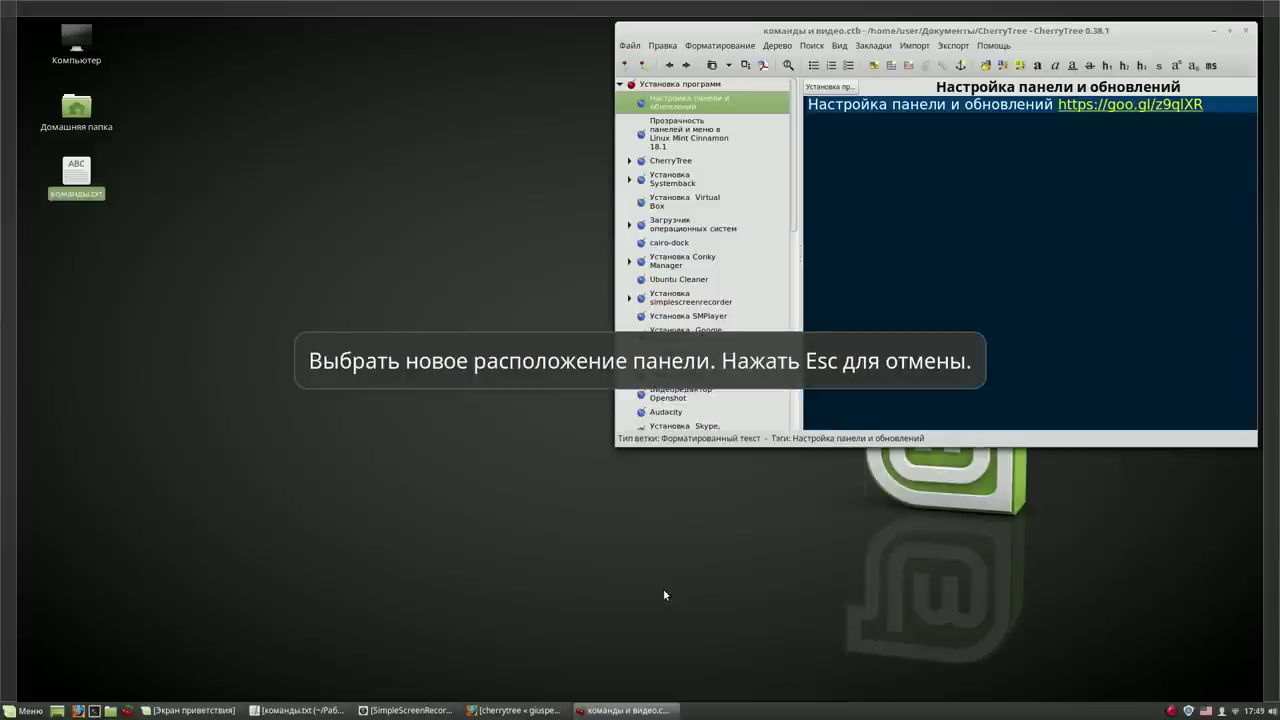
left_click(518, 7)
left_click(518, 8)
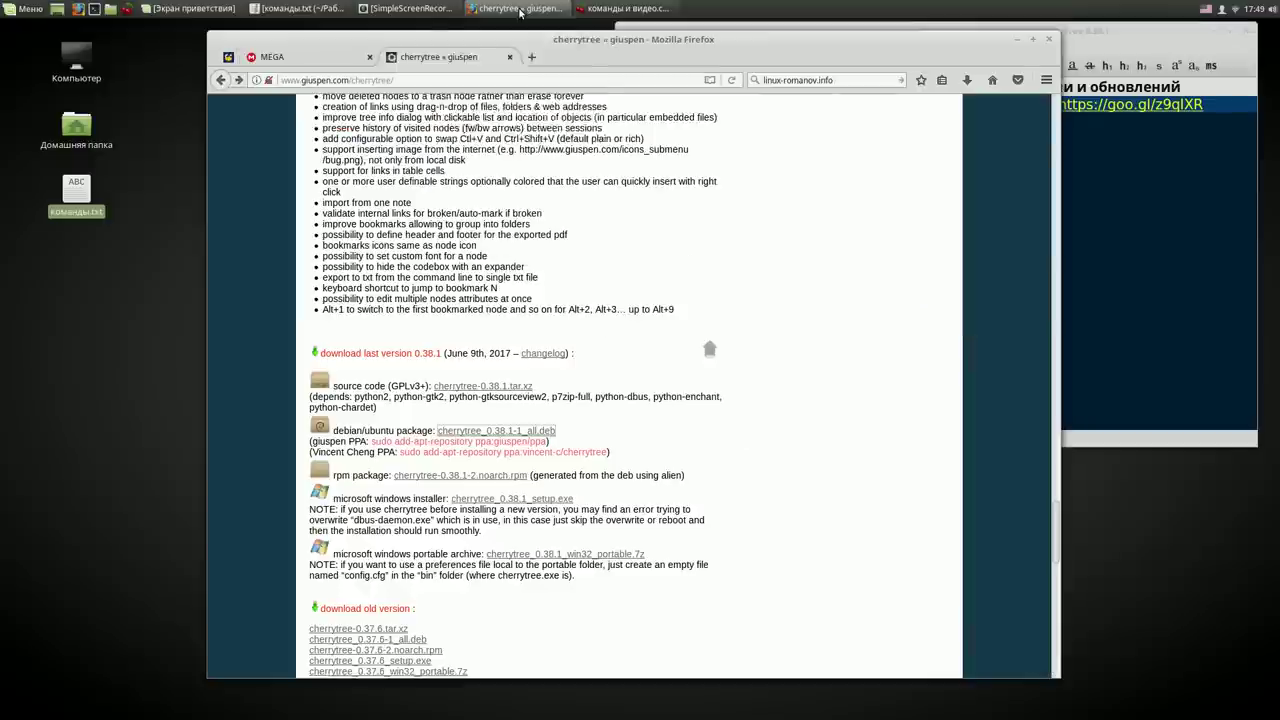
left_click(136, 403)
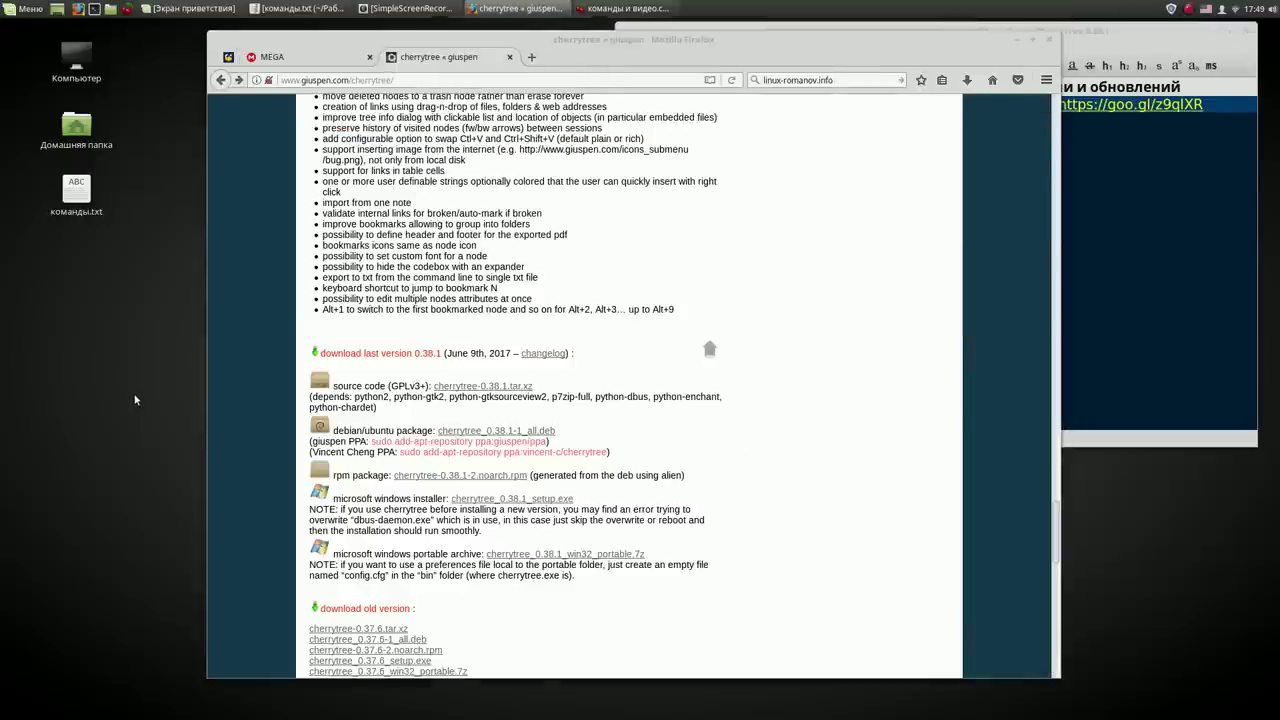
left_click(1019, 41)
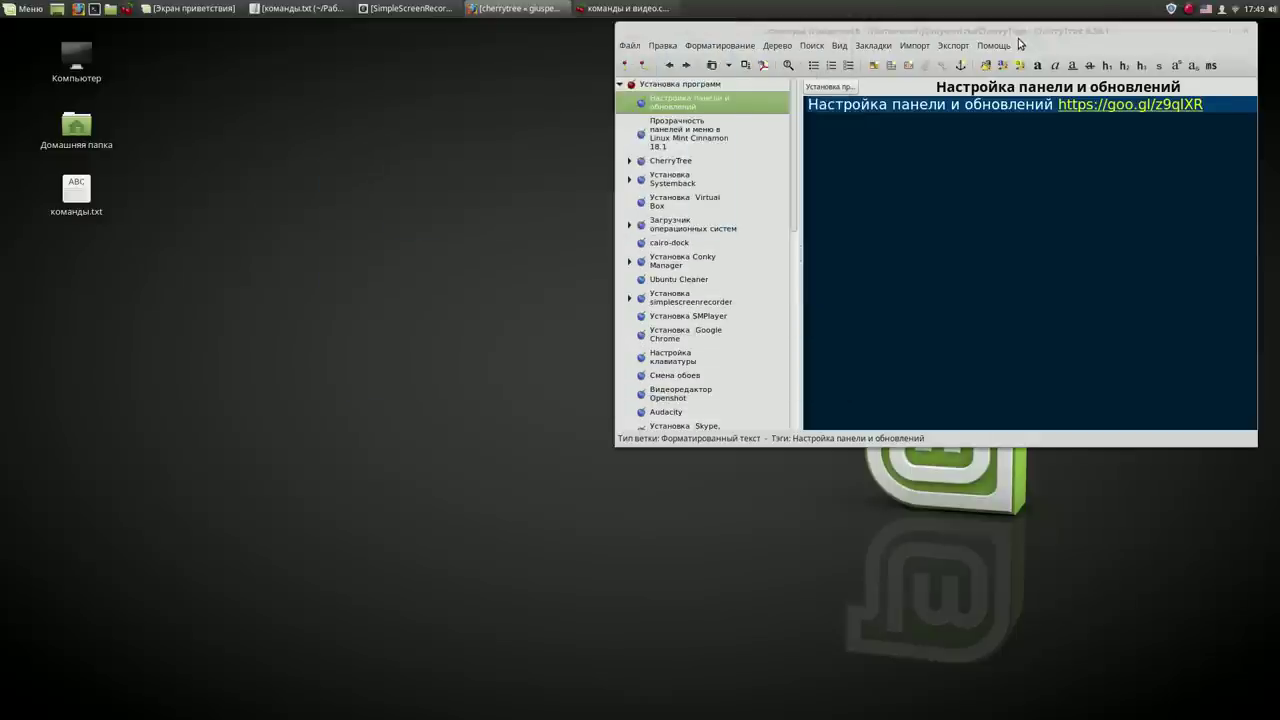
left_click_drag(763, 35, 758, 105)
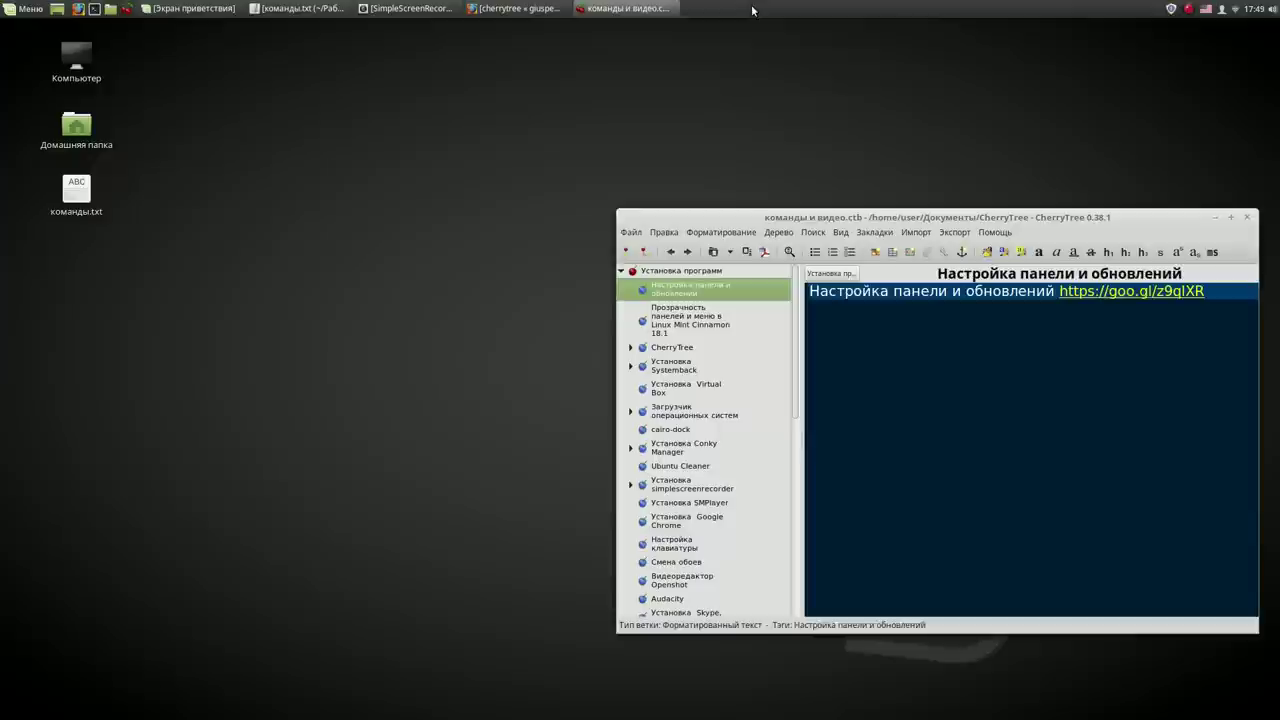
In Настройки панели, enable custom panel size and raise the panel height slider
right_click(754, 11)
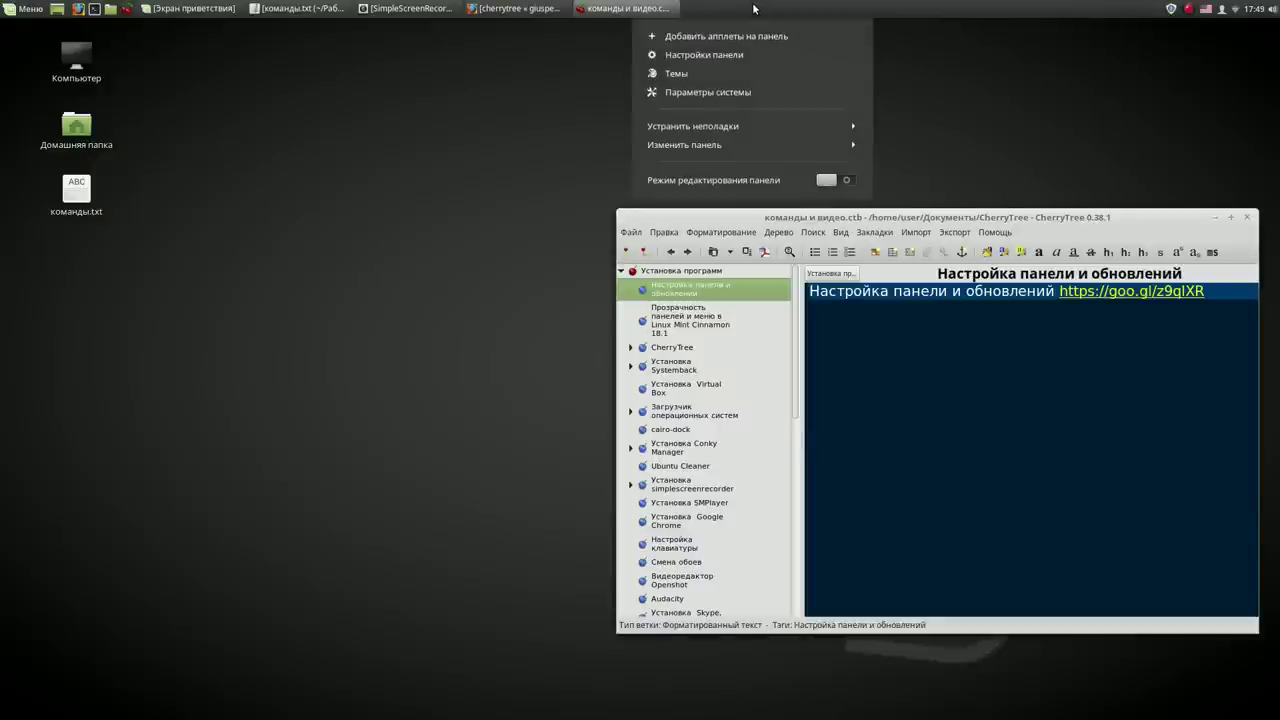
left_click(727, 56)
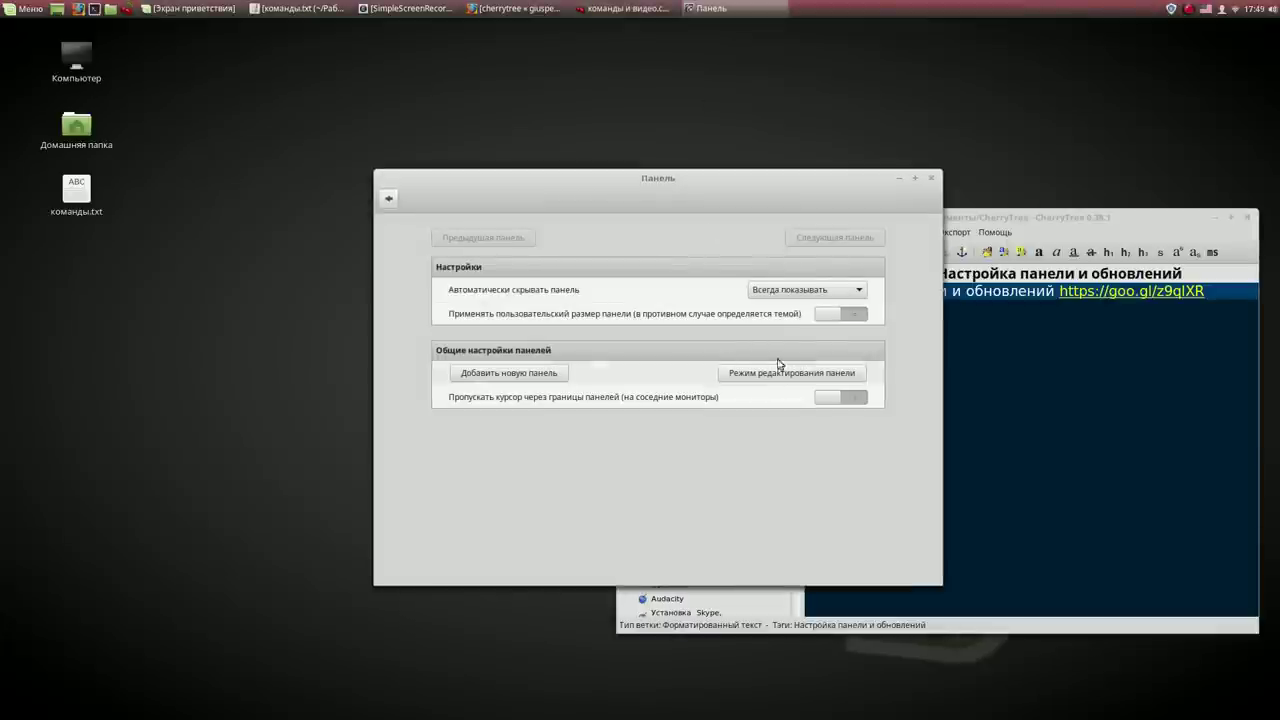
left_click(858, 315)
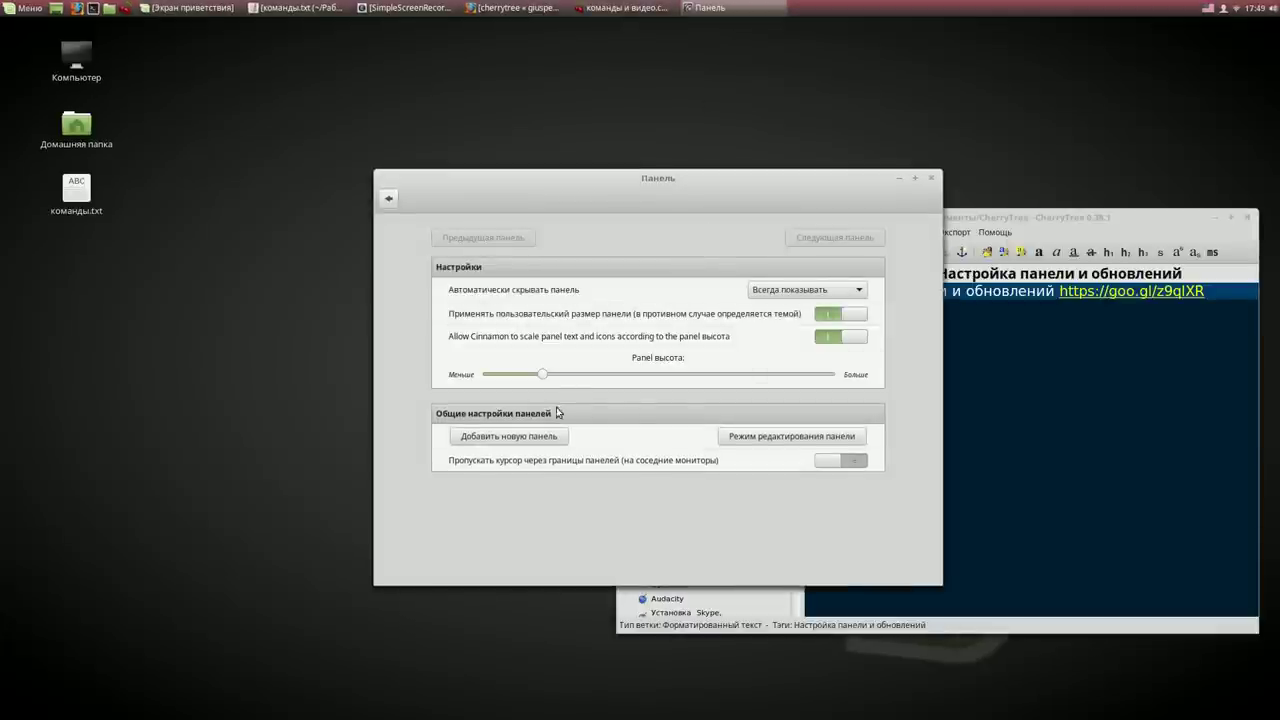
left_click_drag(543, 378, 716, 391)
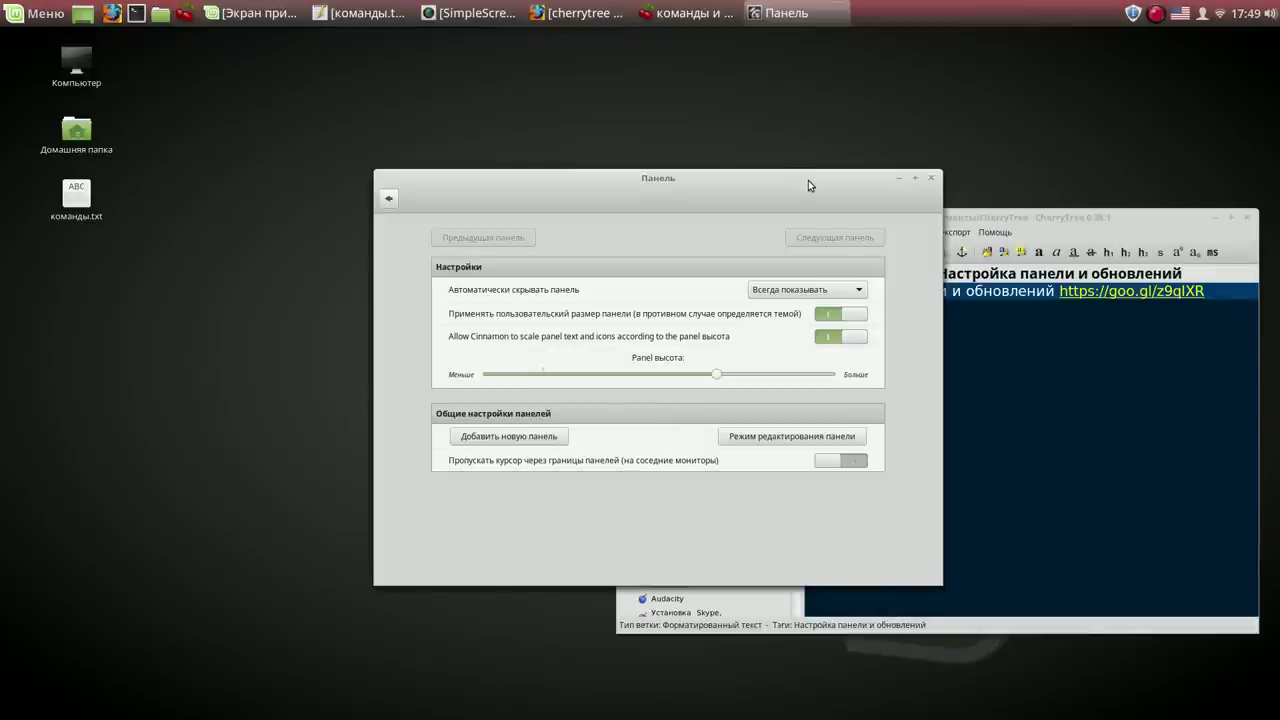
left_click(930, 181)
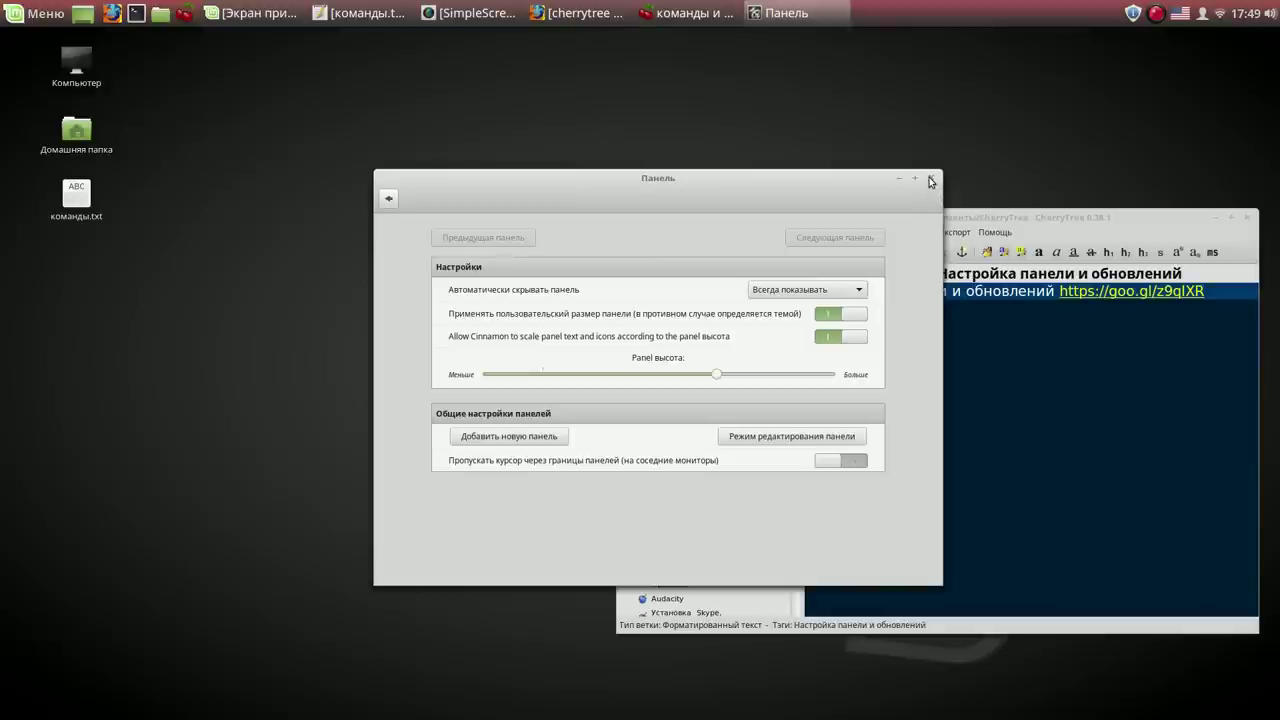
left_click(930, 181)
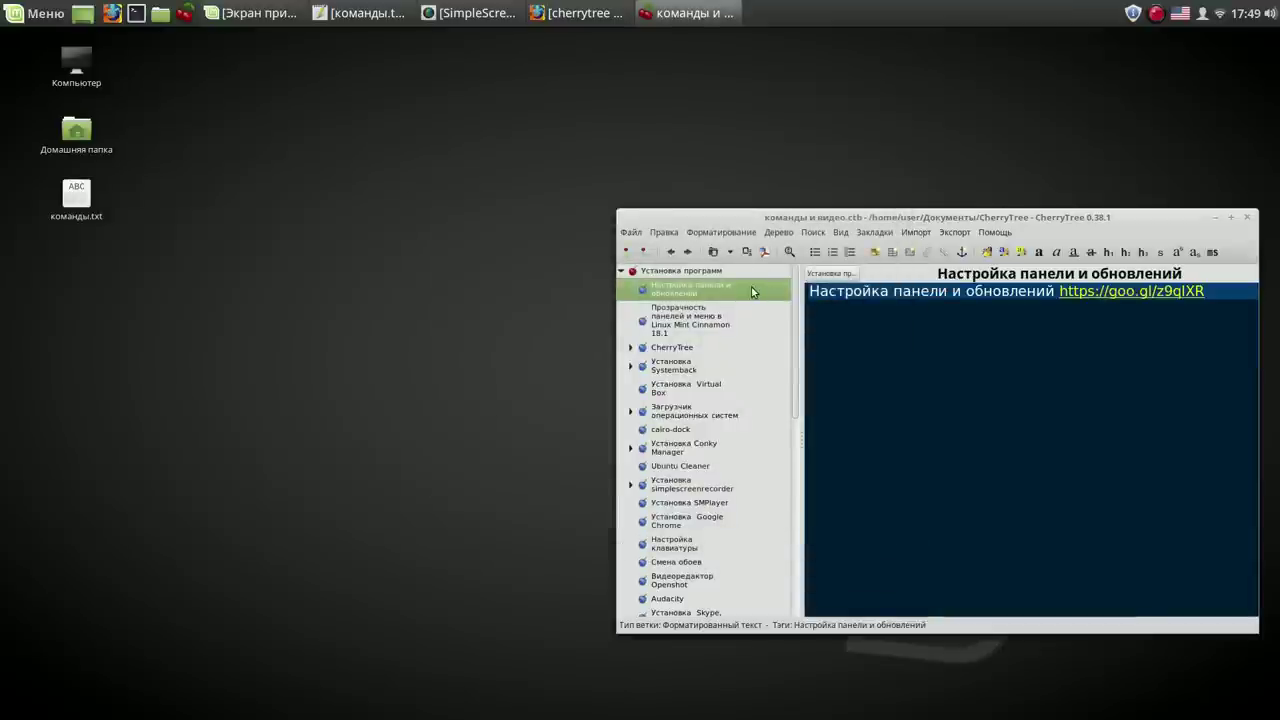
Open the Установка Systemback note, scroll to its apt-get commands, and launch a terminal
left_click_drag(729, 211, 682, 168)
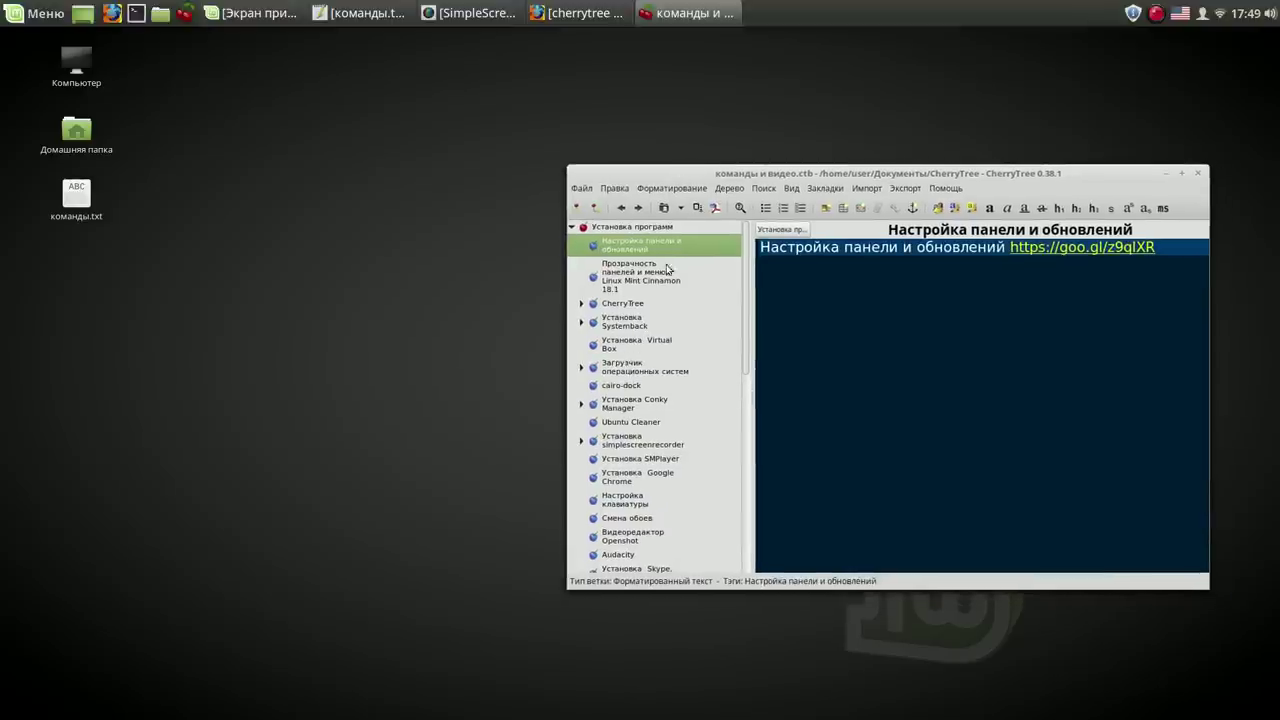
left_click_drag(706, 176, 321, 104)
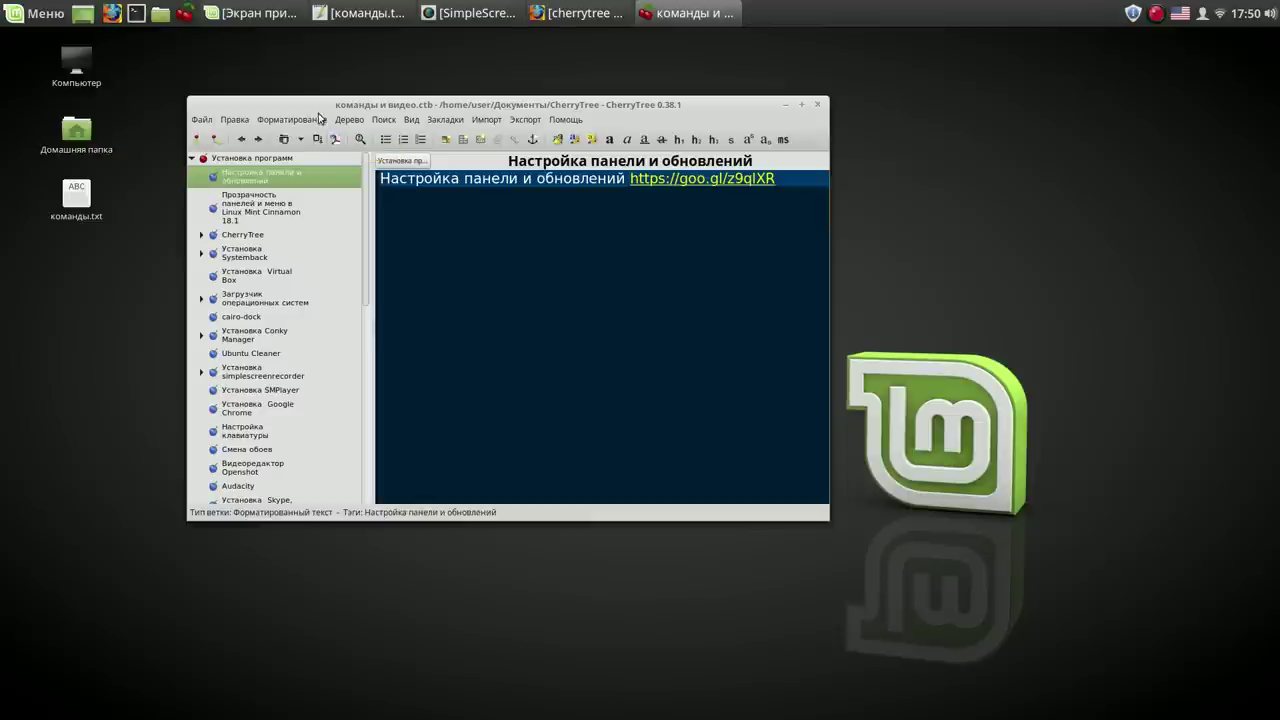
left_click_drag(311, 108, 725, 81)
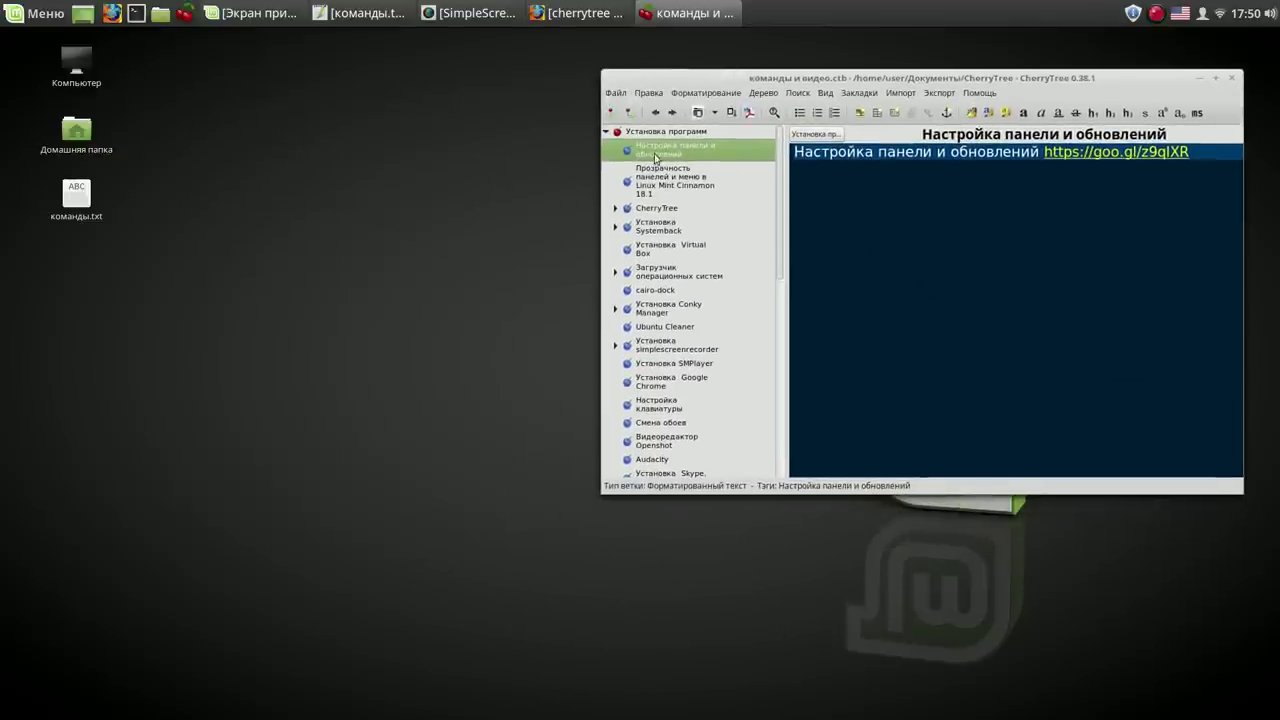
left_click(661, 229)
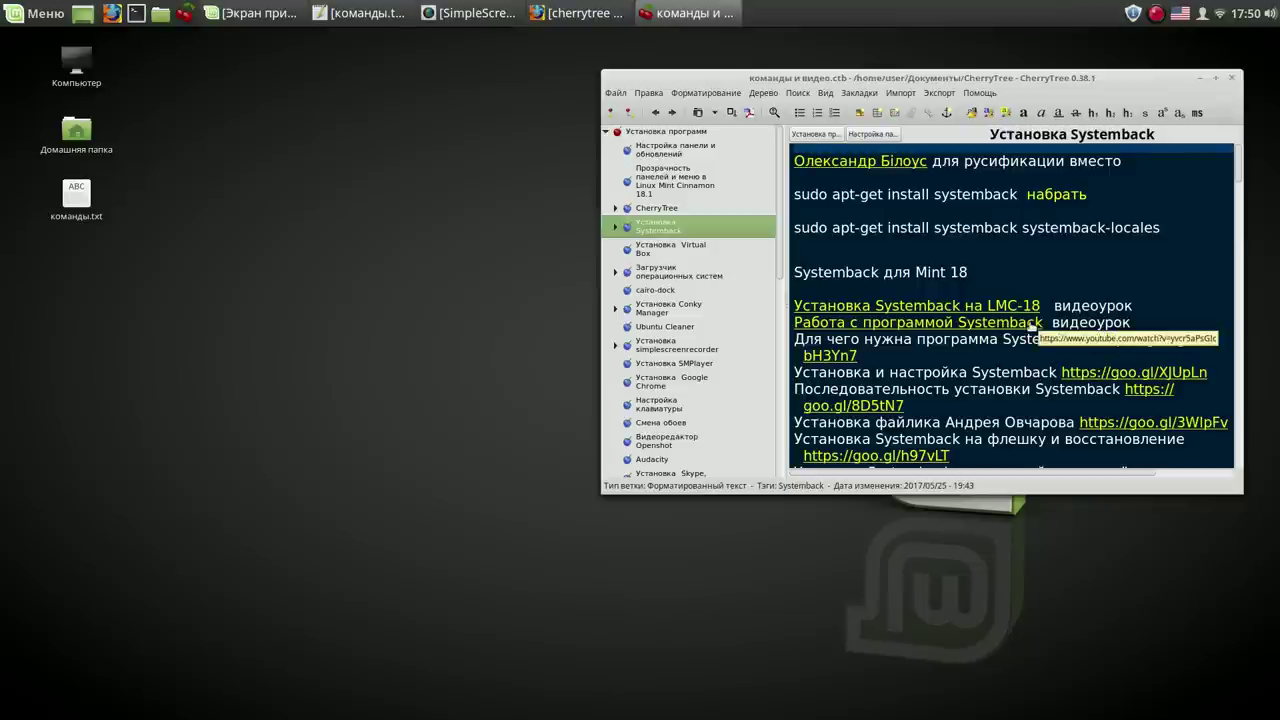
scroll(1031, 327, "down", 2)
scroll(1030, 330, "down", 4)
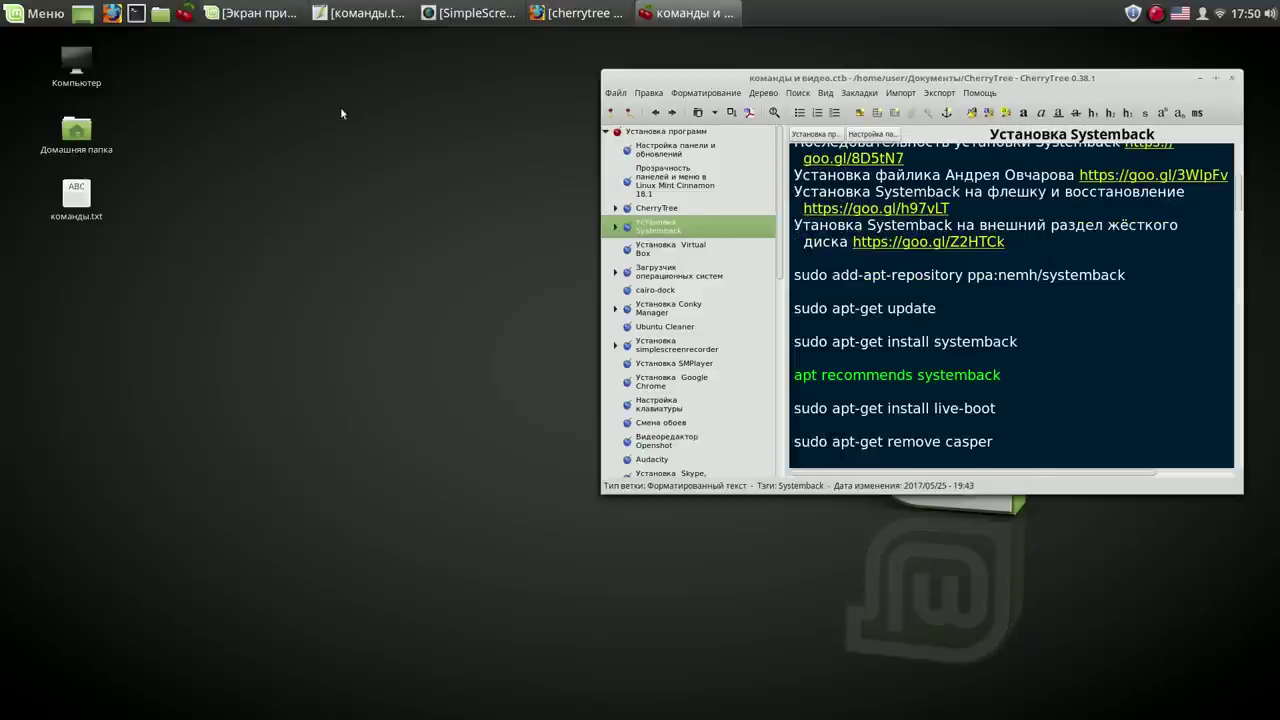
left_click(137, 14)
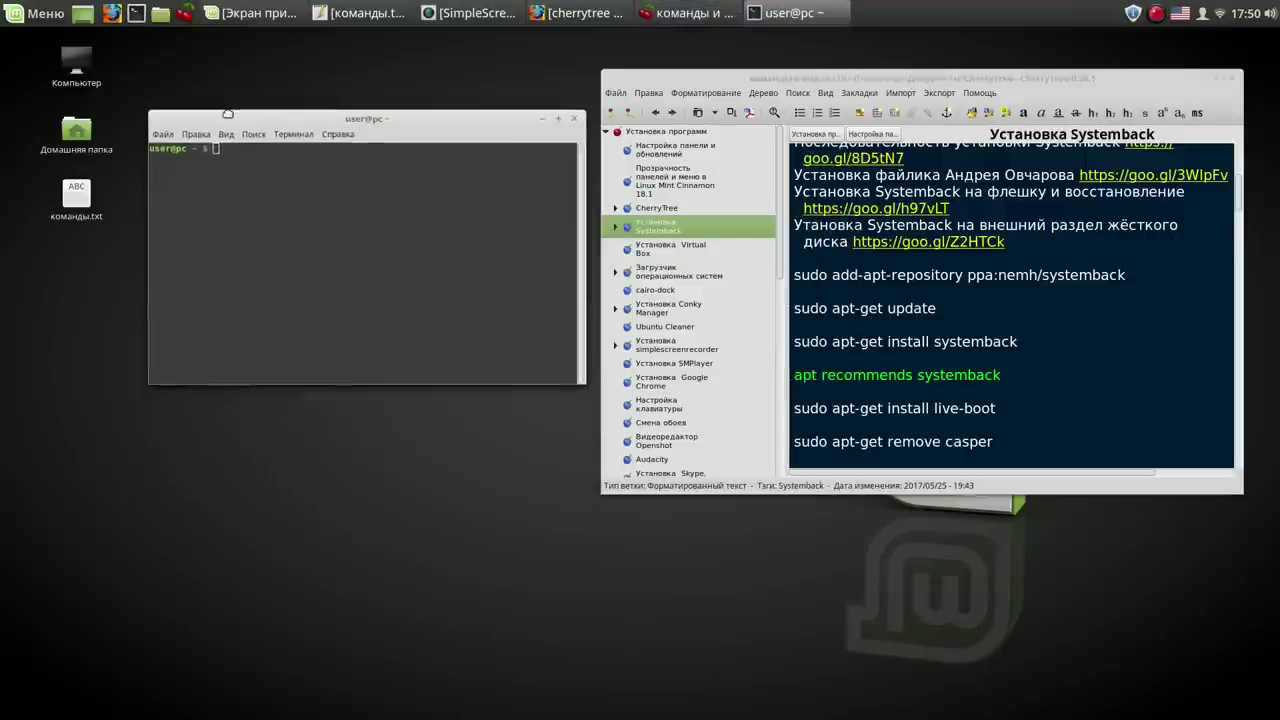
Paste and run add-apt-repository ppa:nemh/systemback, confirm it, then run sudo apt-get update
left_click_drag(1127, 277, 792, 281)
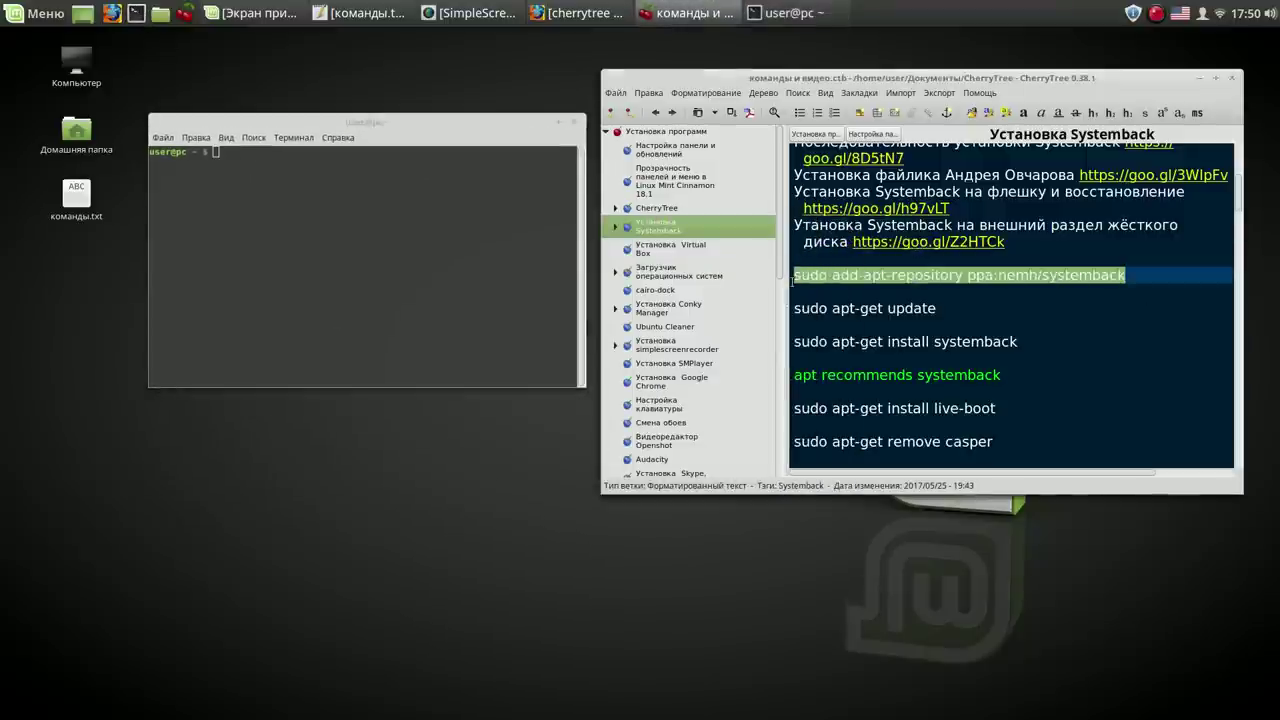
middle_click(366, 197)
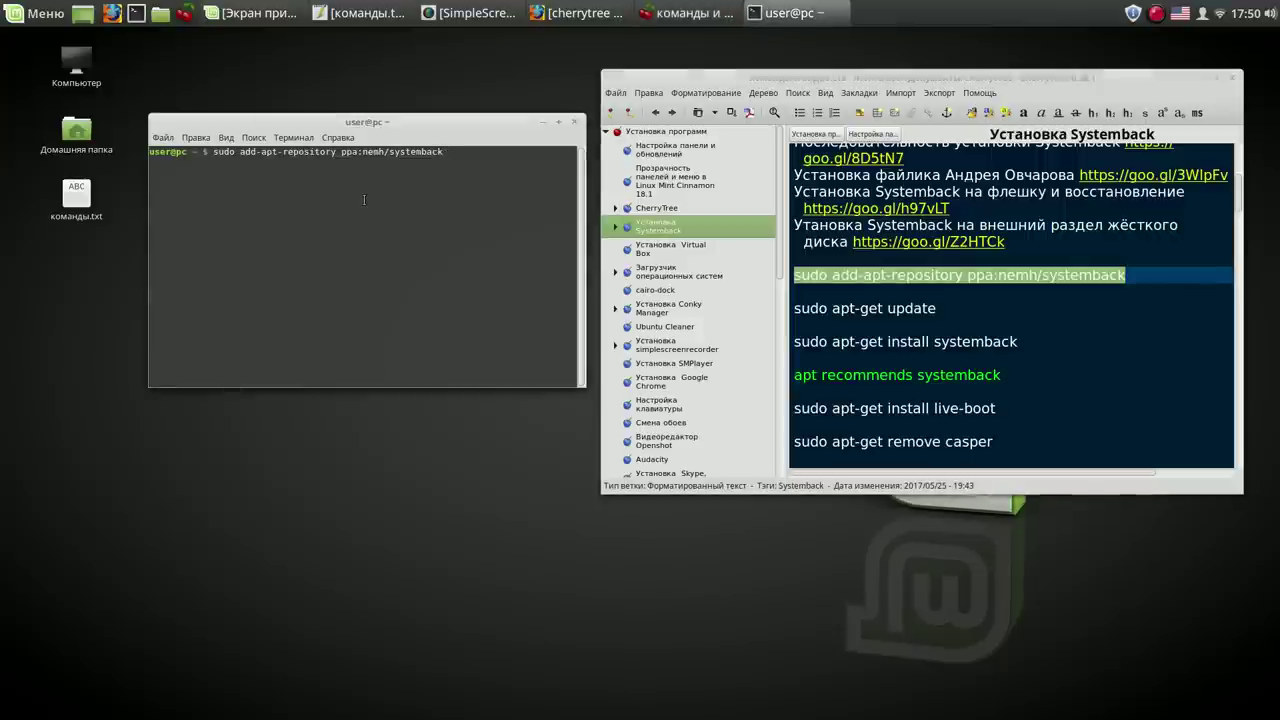
key("Return")
key("Return")
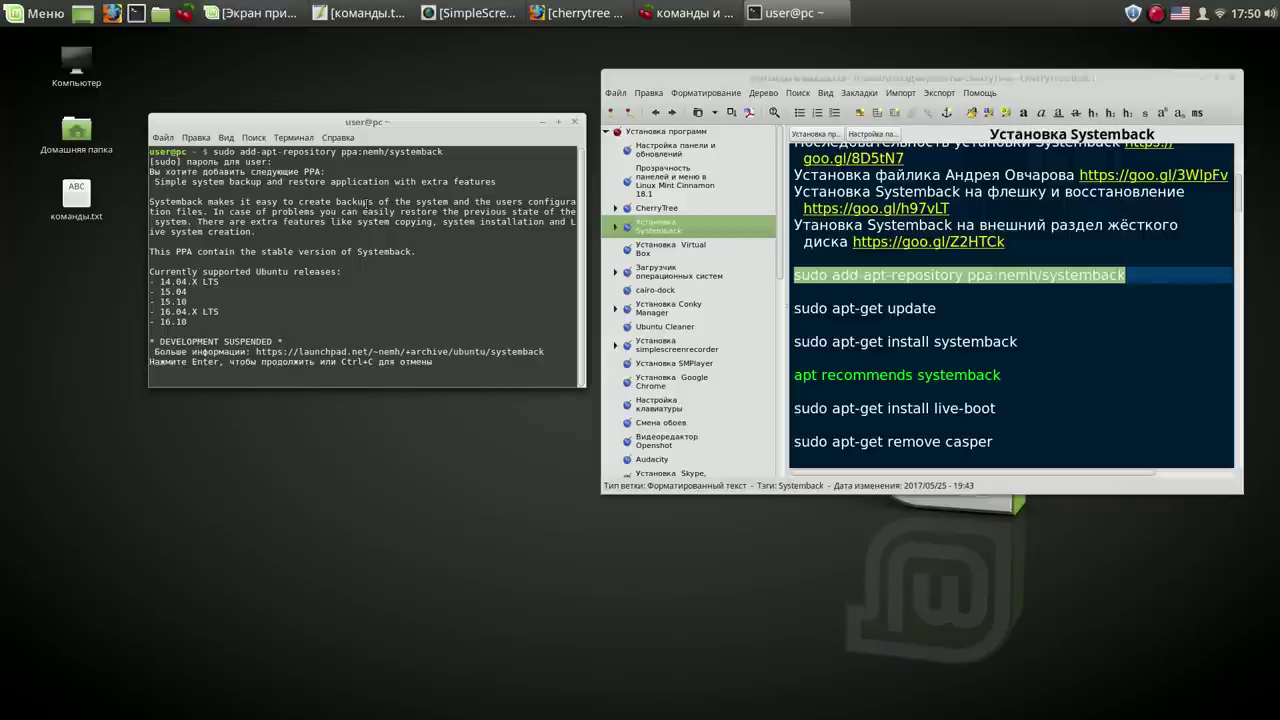
key("Return")
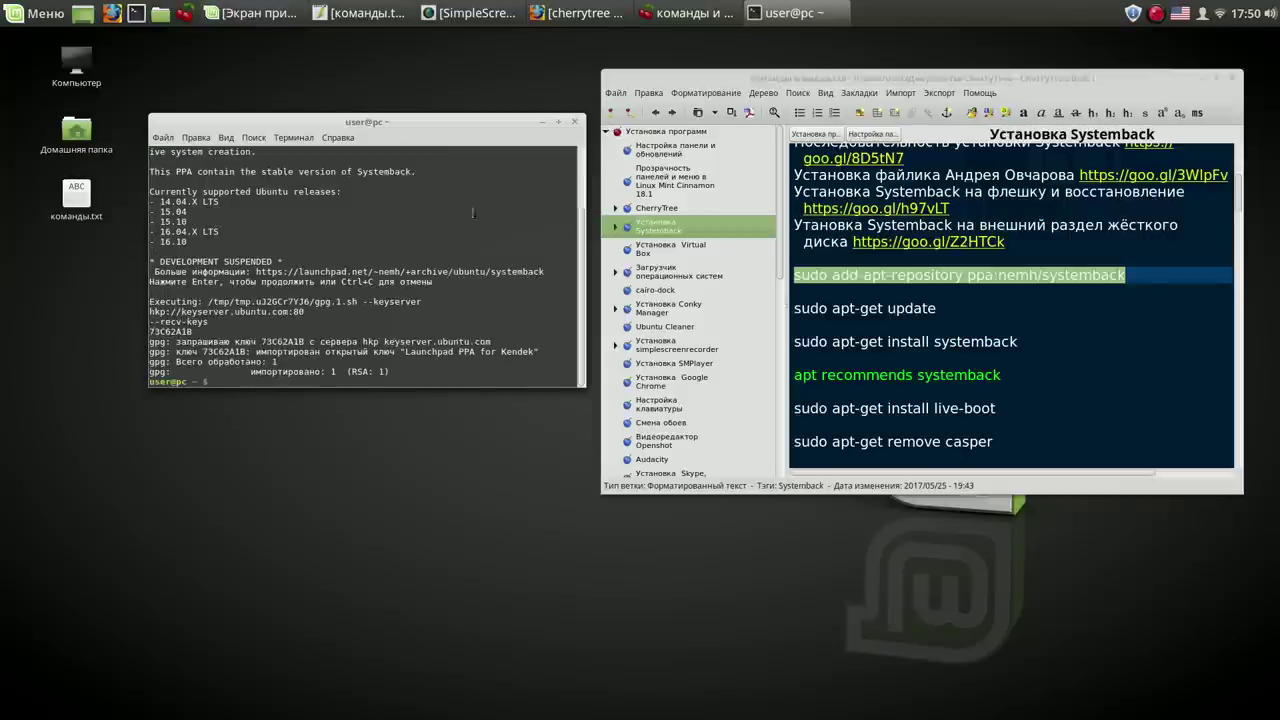
left_click_drag(936, 308, 786, 308)
middle_click(514, 364)
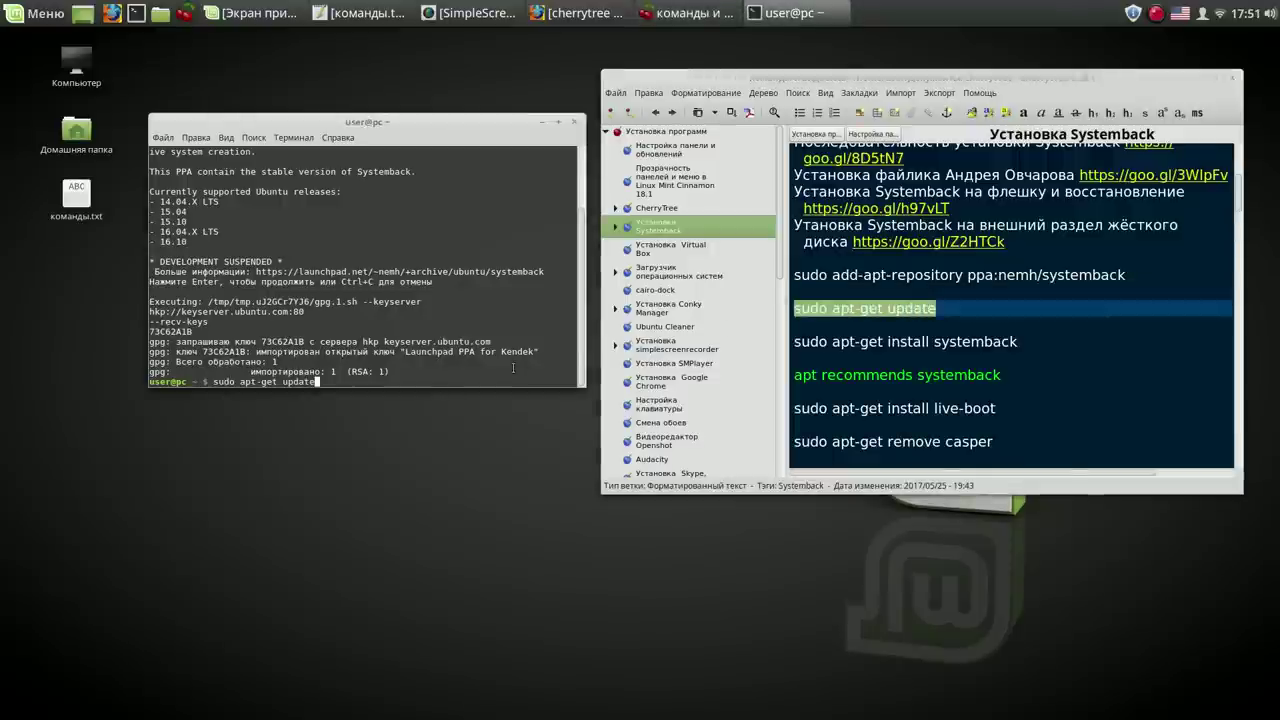
key("Return")
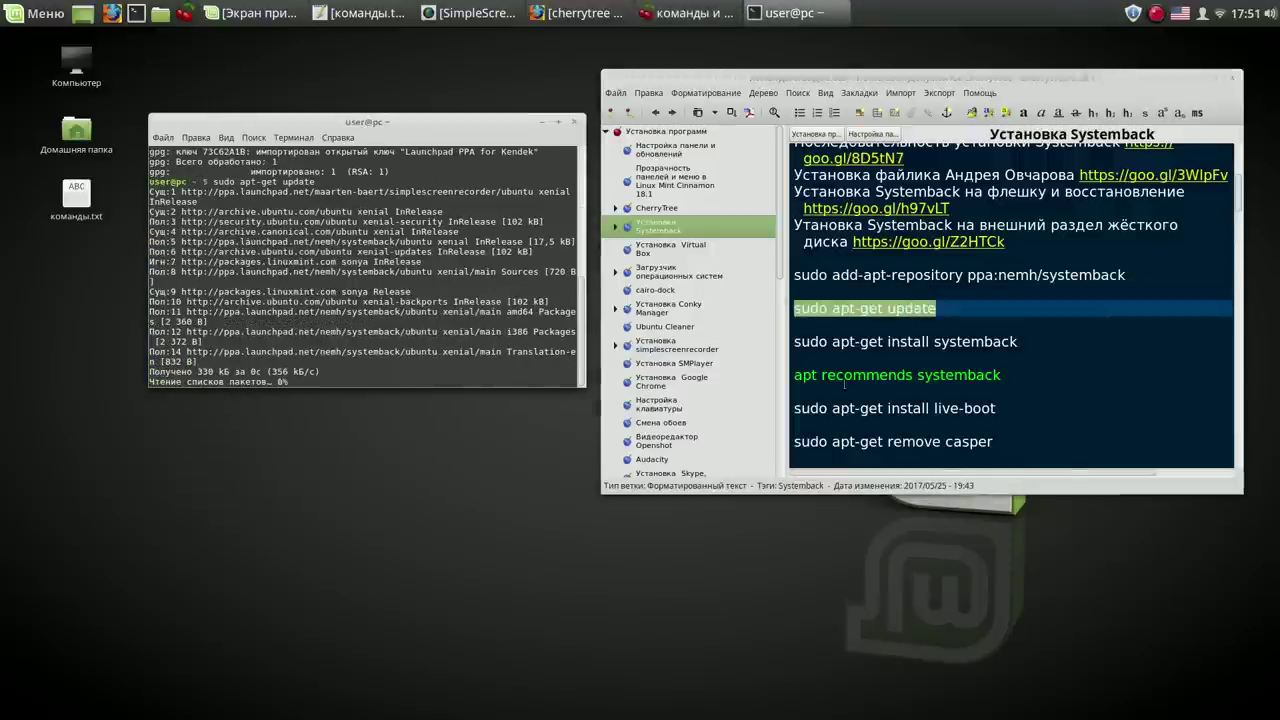
Paste and run sudo apt-get install systemback, accepting the installation
left_click_drag(1018, 343, 794, 342)
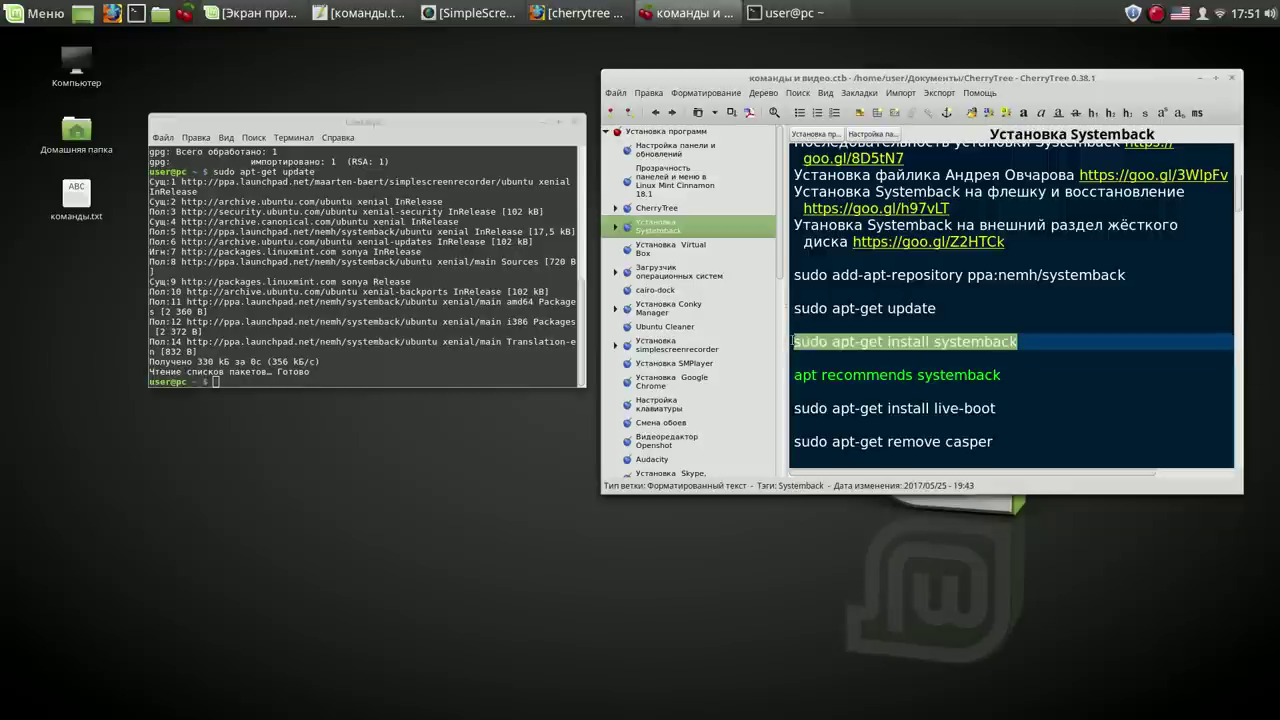
middle_click(363, 375)
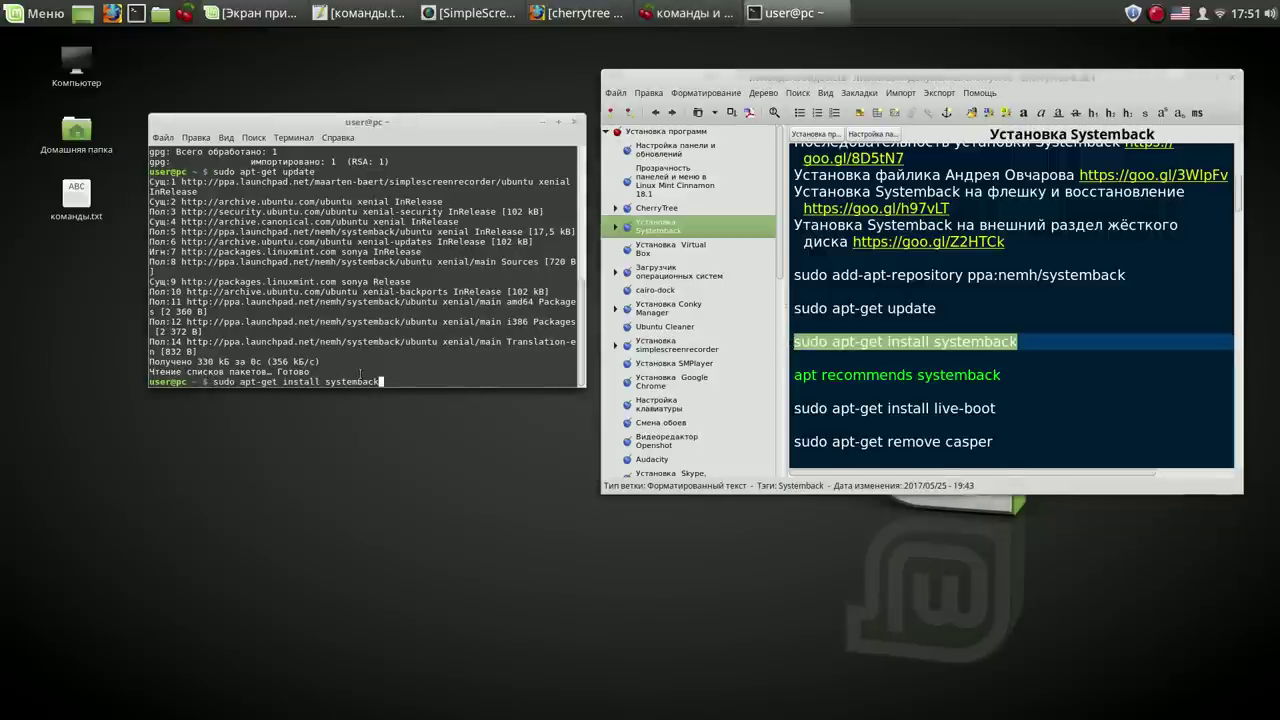
key("Return")
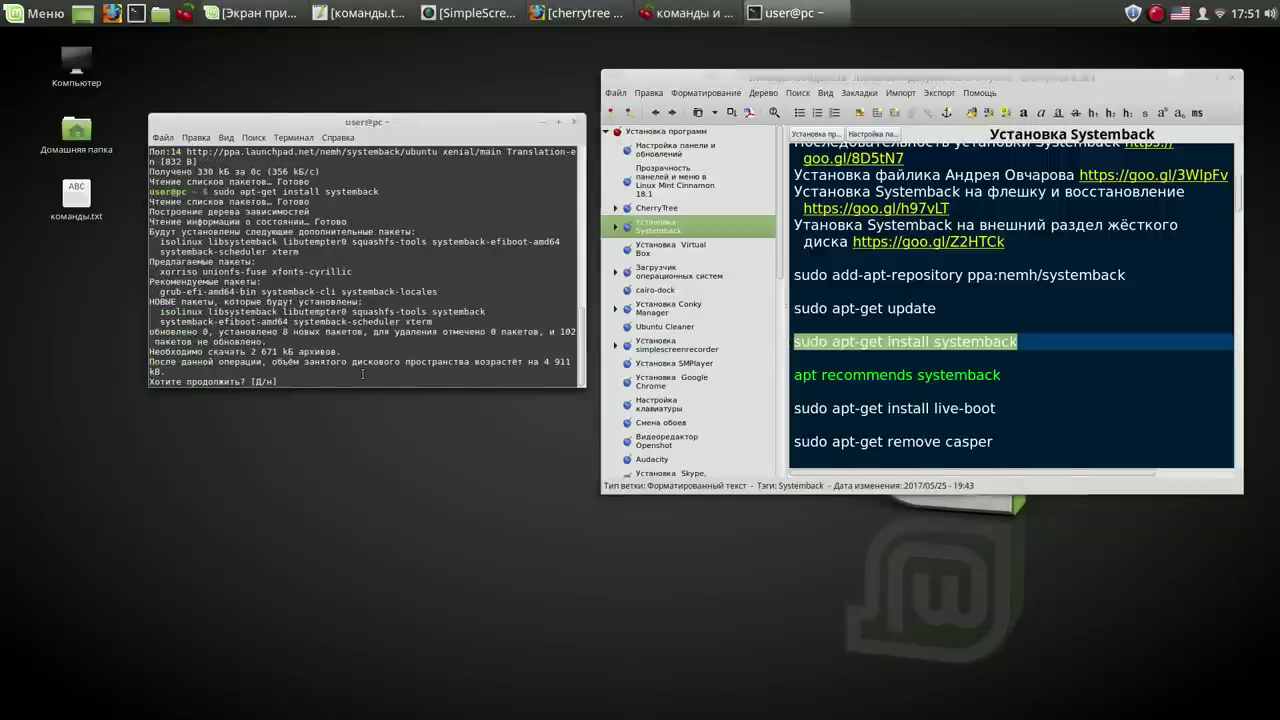
key("Return")
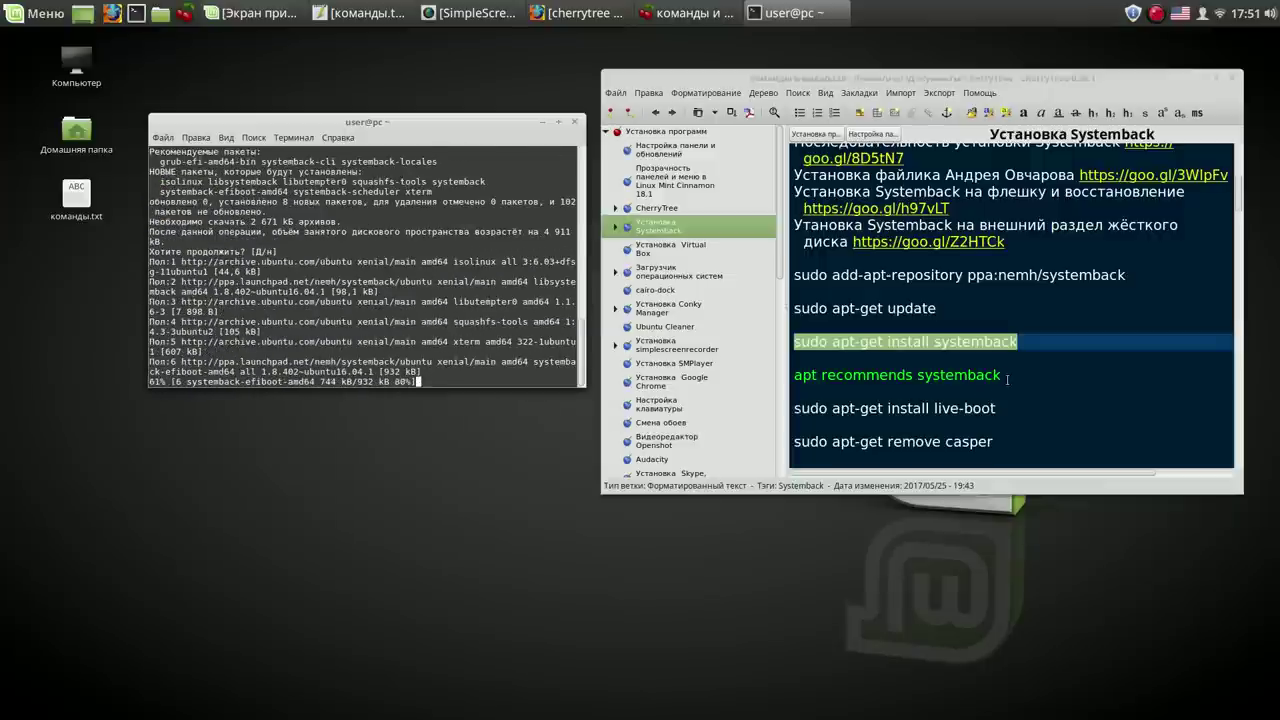
Run apt recommends systemback and select the suggested apt install line
left_click_drag(1001, 375, 790, 386)
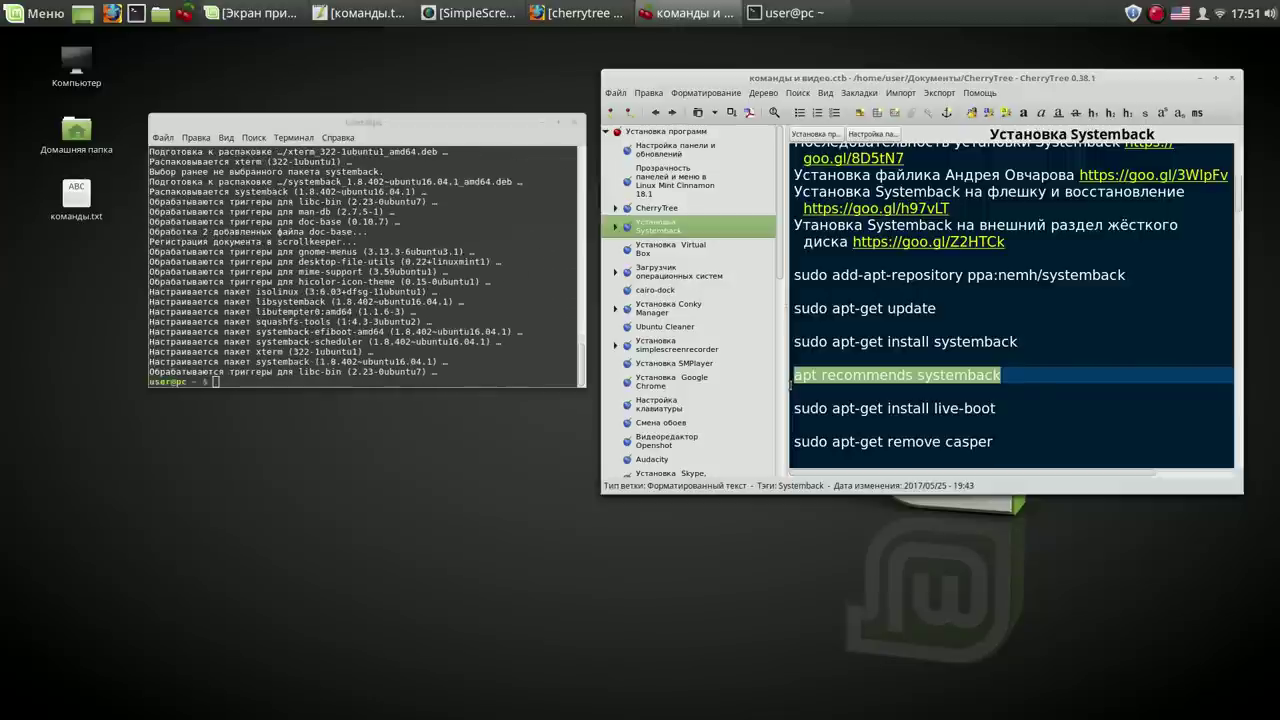
middle_click(416, 360)
key("Return")
triple_click(416, 352)
right_click(416, 352)
Copy, paste and run the suggested apt install line for recommended packages, accepting the download
left_click(452, 403)
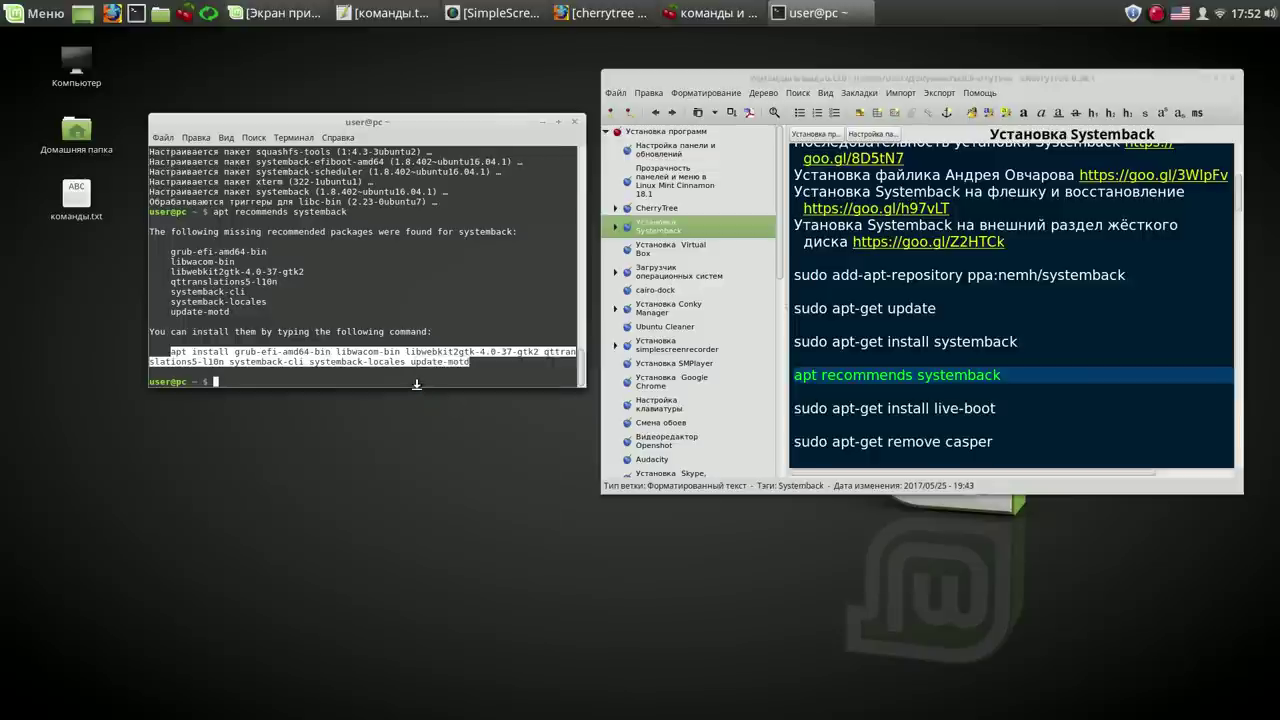
left_click(414, 378)
middle_click(414, 378)
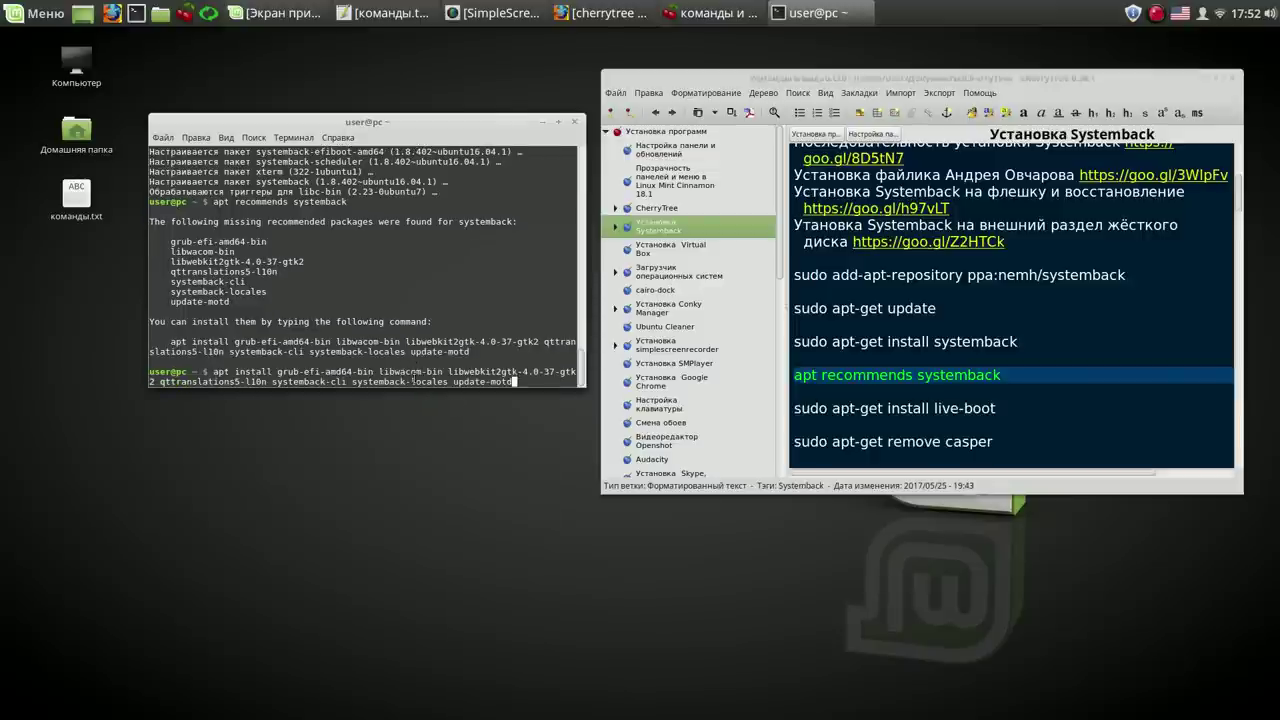
key("Return")
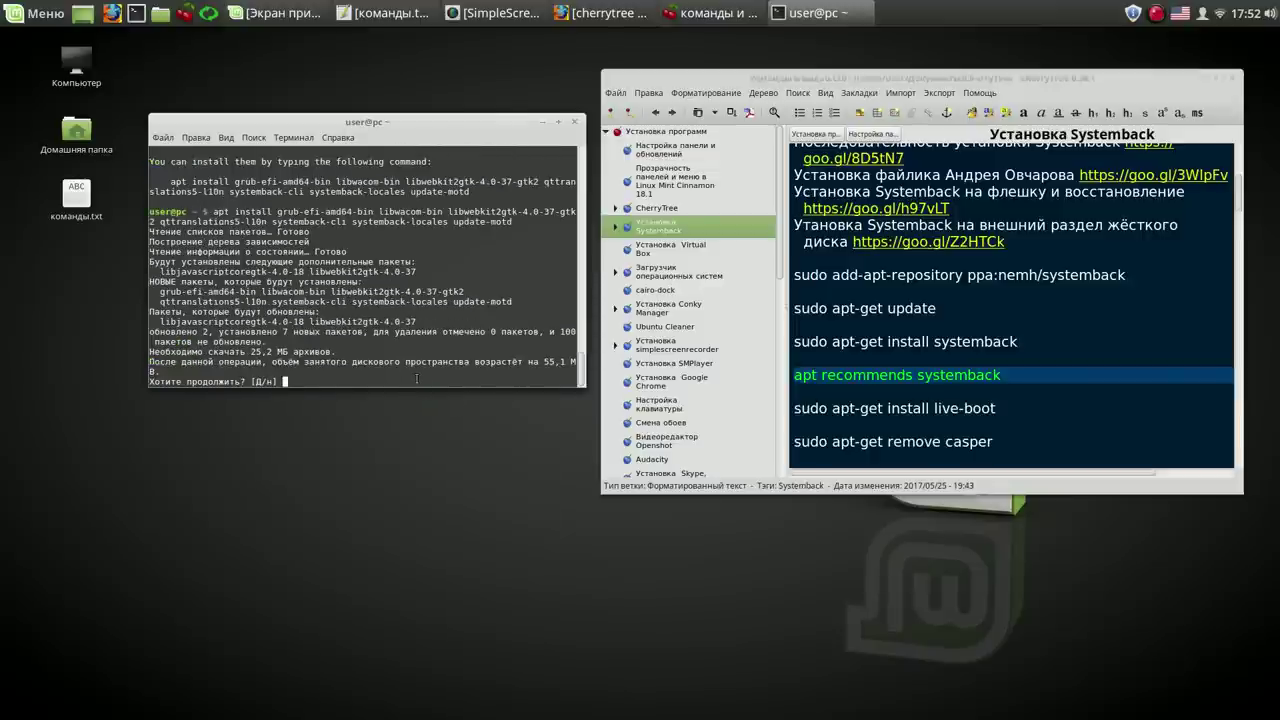
key("Return")
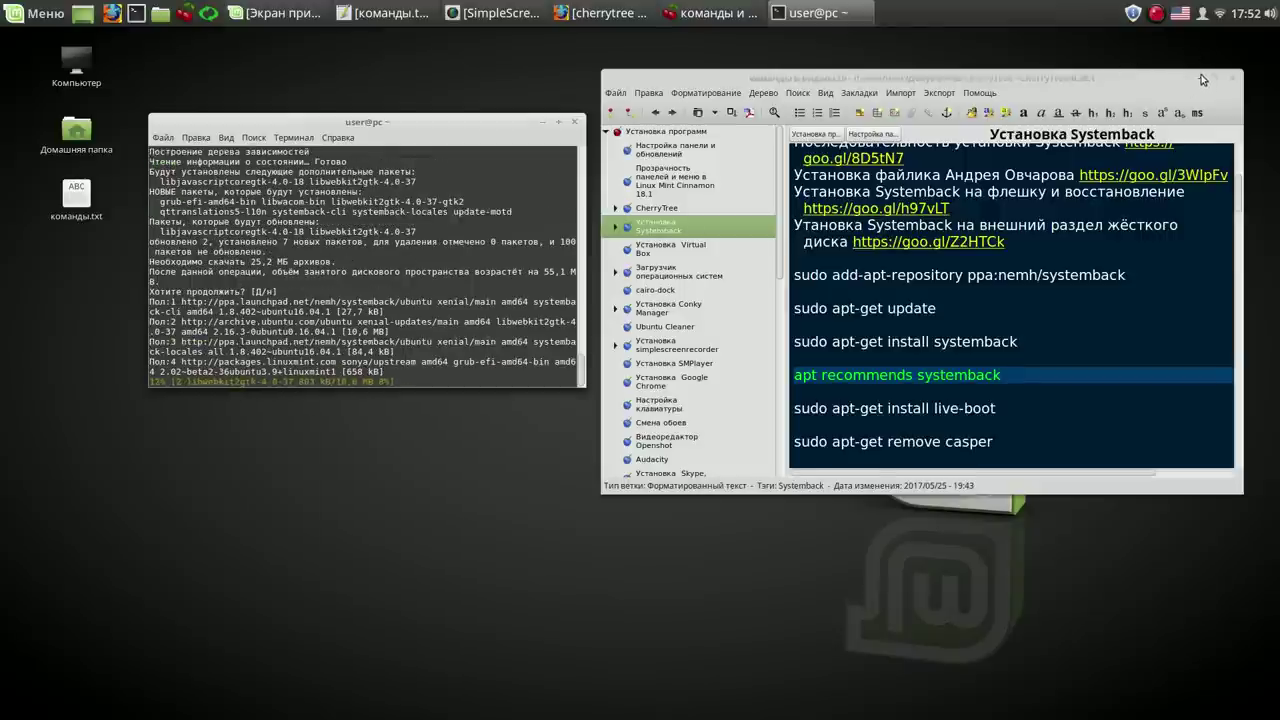
Bring CherryTree back and open the Установка Virtual Box note
left_click(1202, 79)
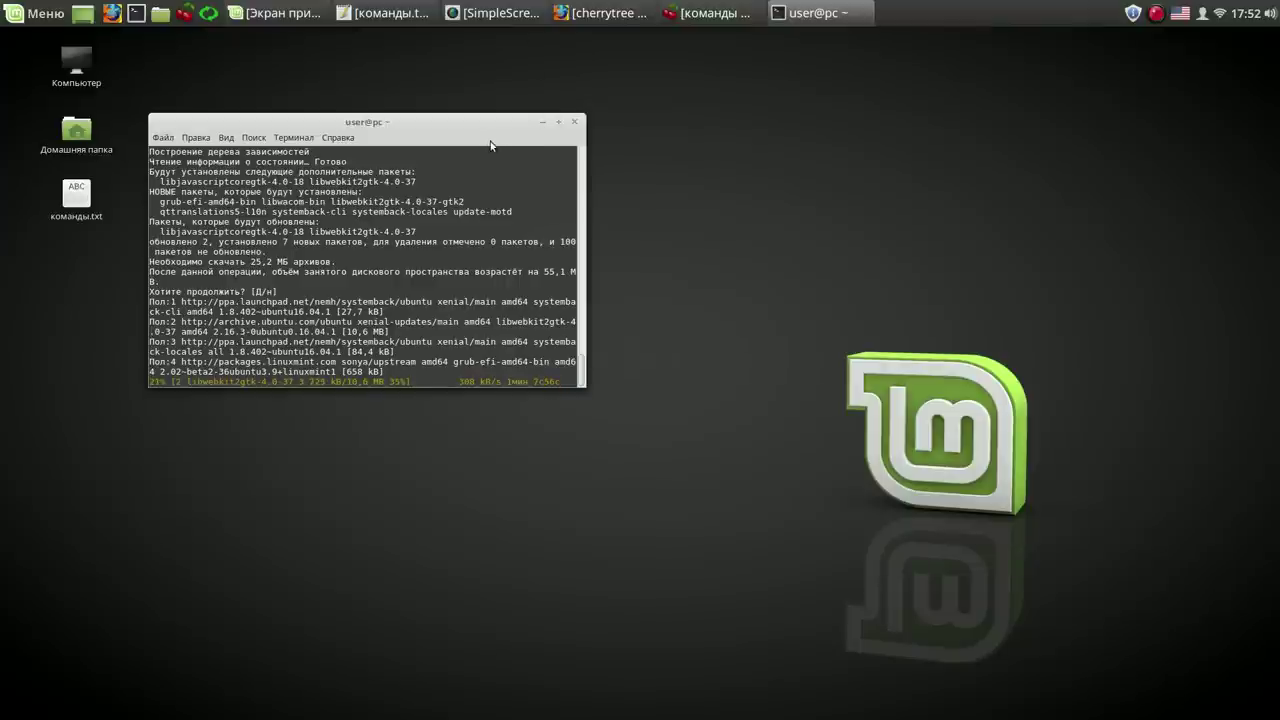
left_click(720, 15)
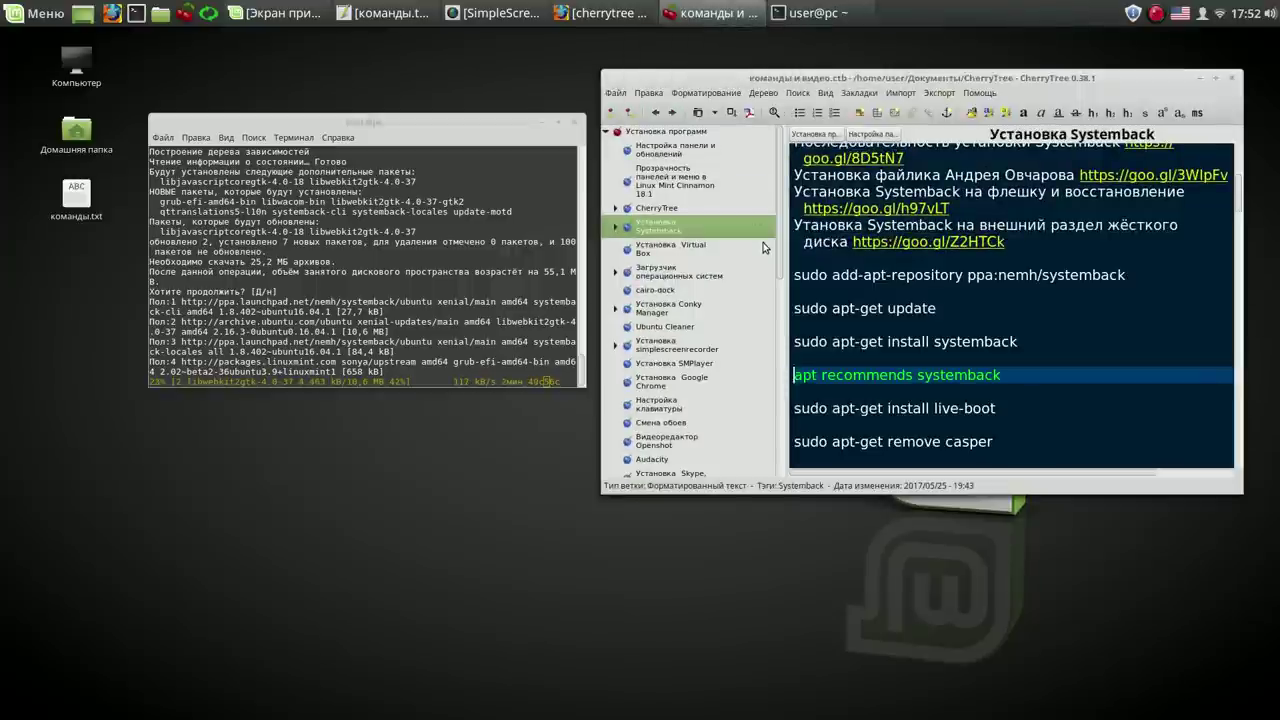
left_click(692, 250)
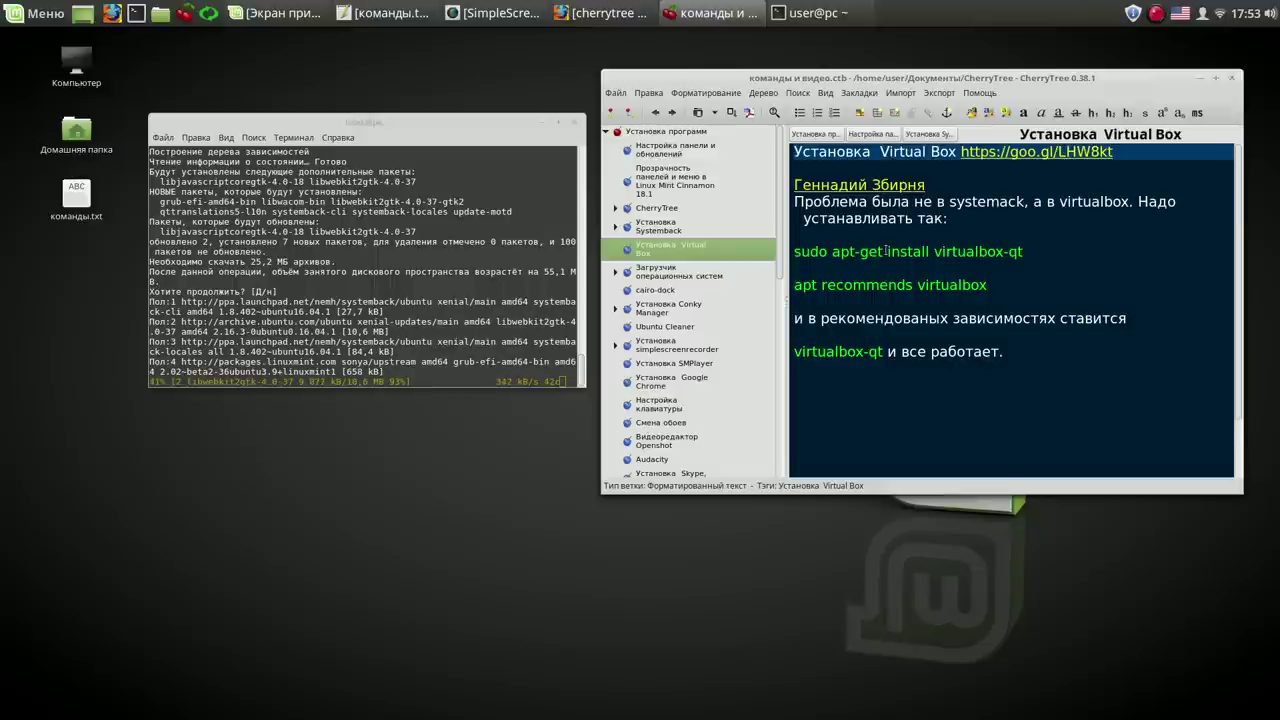
Rearrange the terminal and notes windows and select the sudo apt-get install virtualbox-qt line
left_click_drag(476, 121, 446, 61)
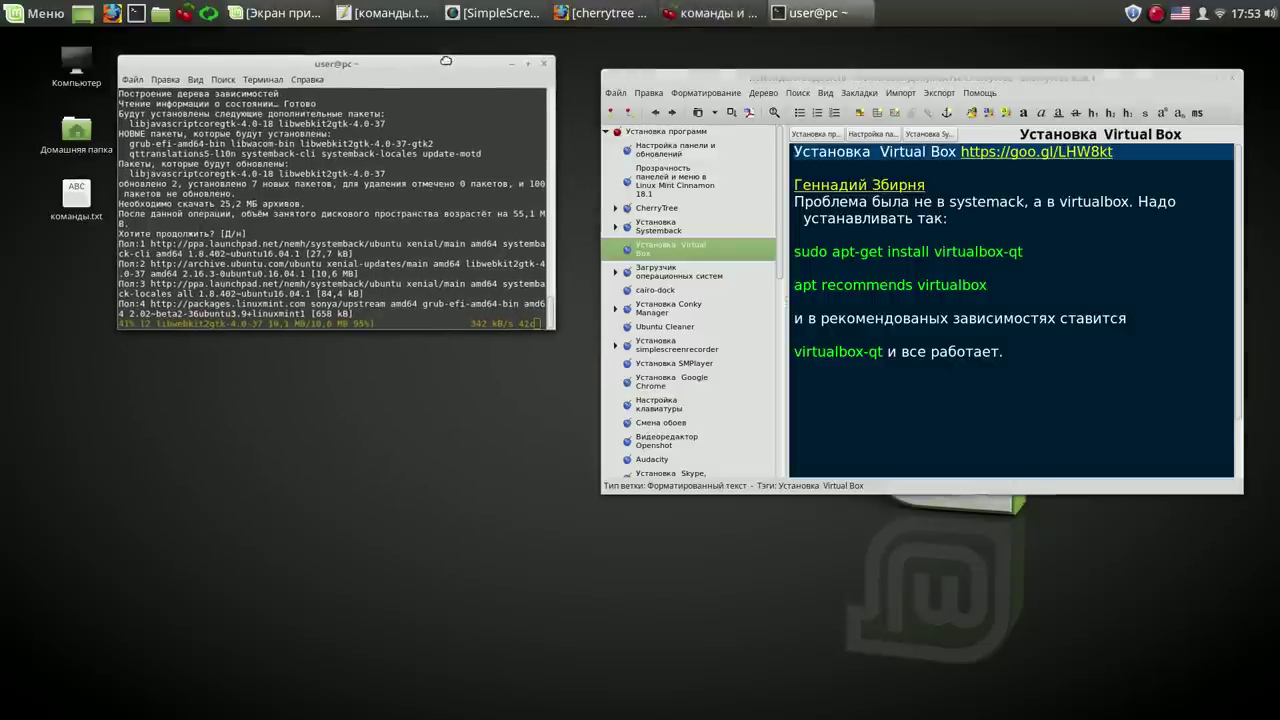
left_click_drag(753, 81, 735, 68)
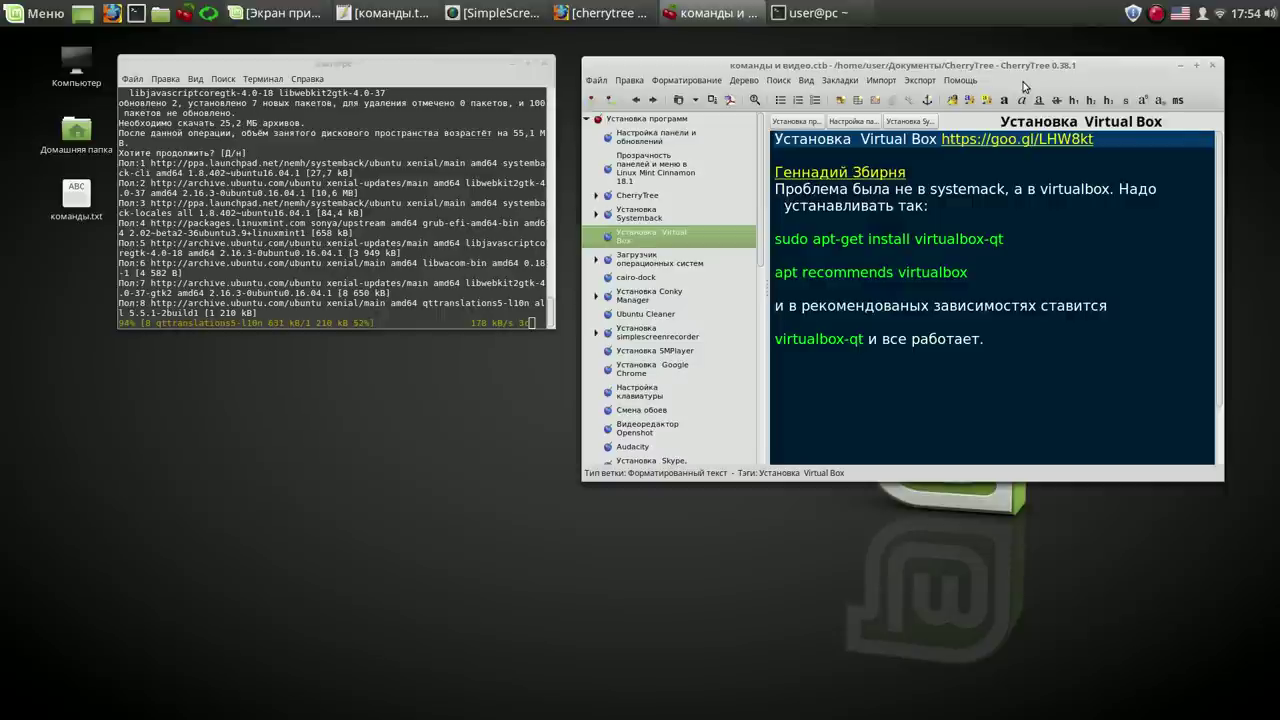
left_click_drag(1030, 77, 1022, 71)
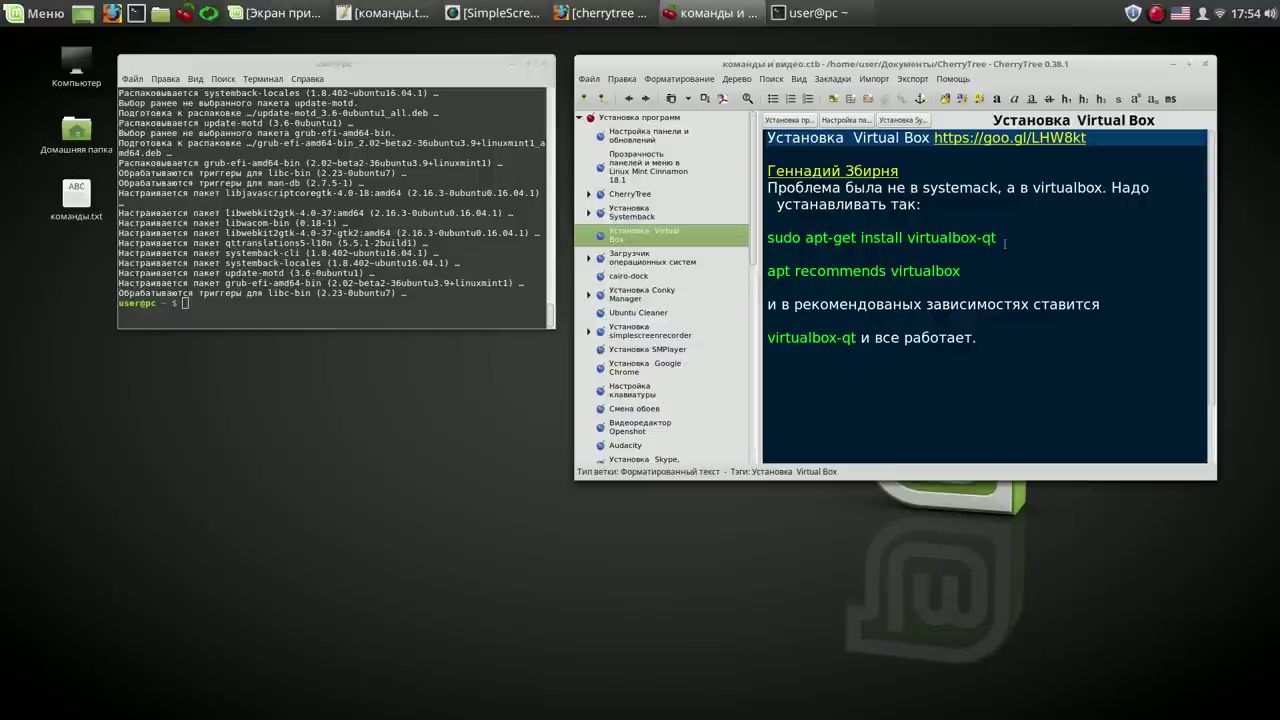
left_click_drag(998, 240, 762, 240)
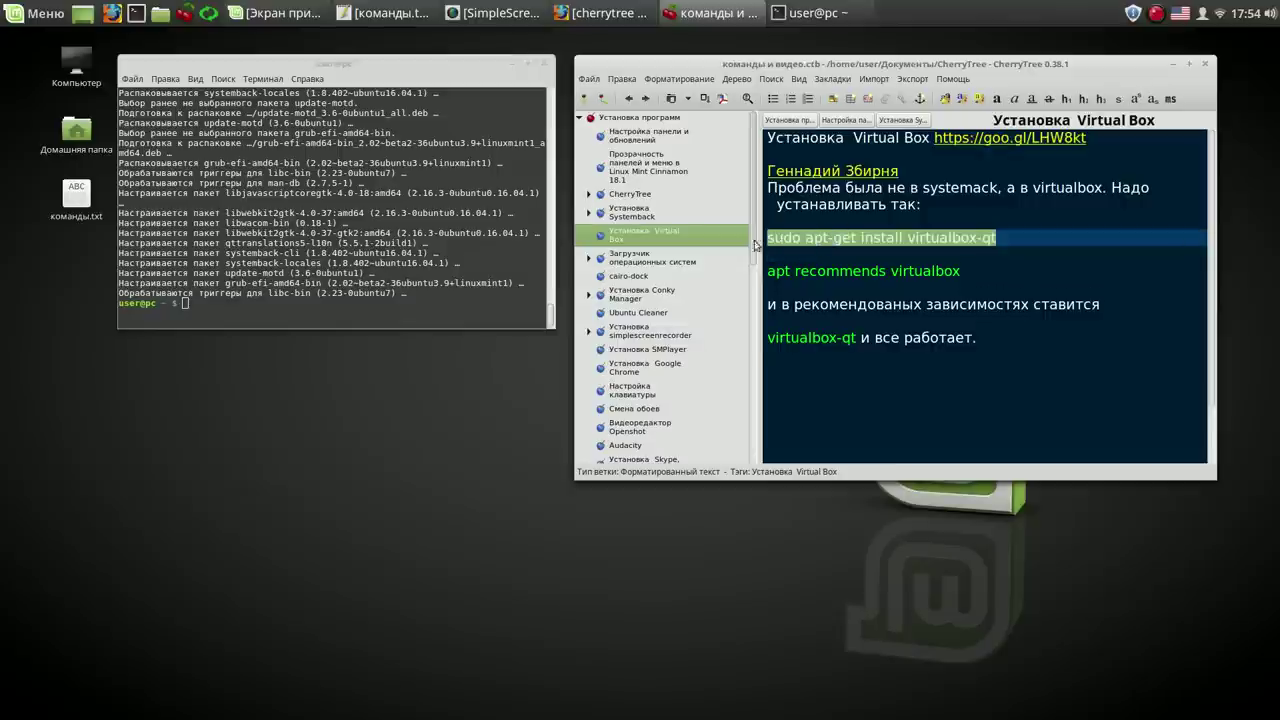
Paste and run sudo apt-get install virtualbox-qt in the terminal, confirming the package list
middle_click(420, 318)
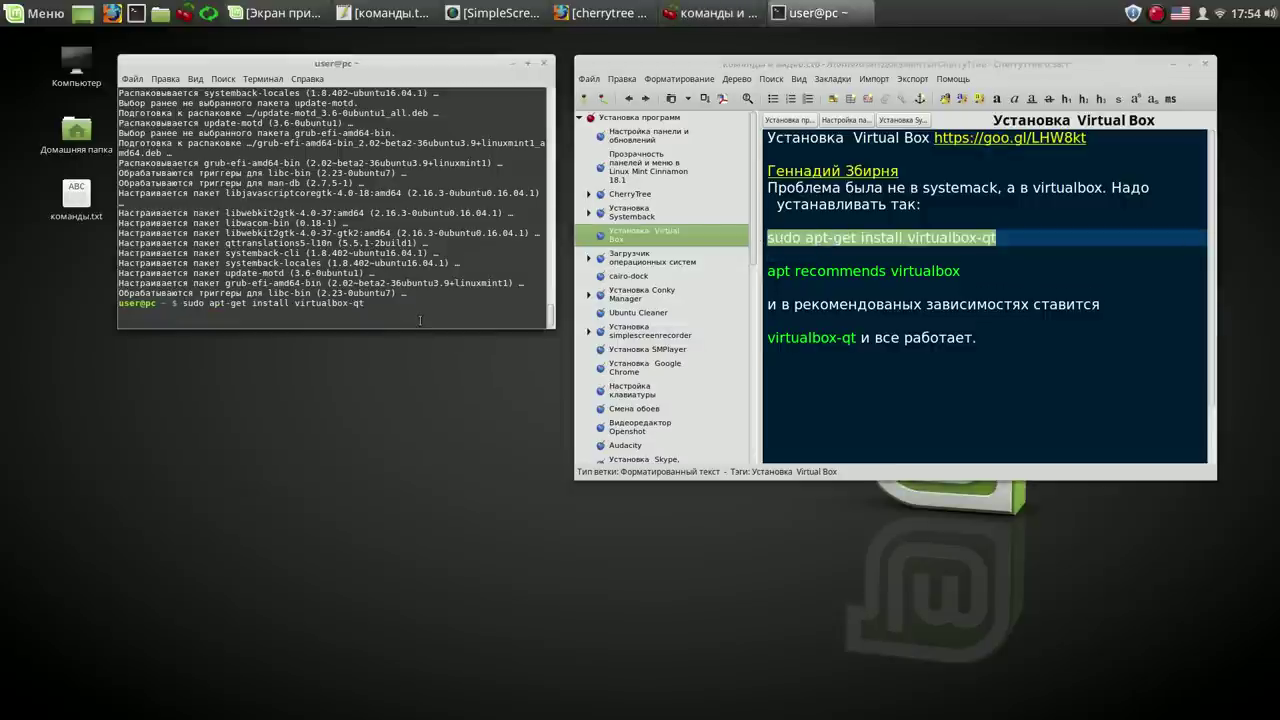
left_click(32, 14)
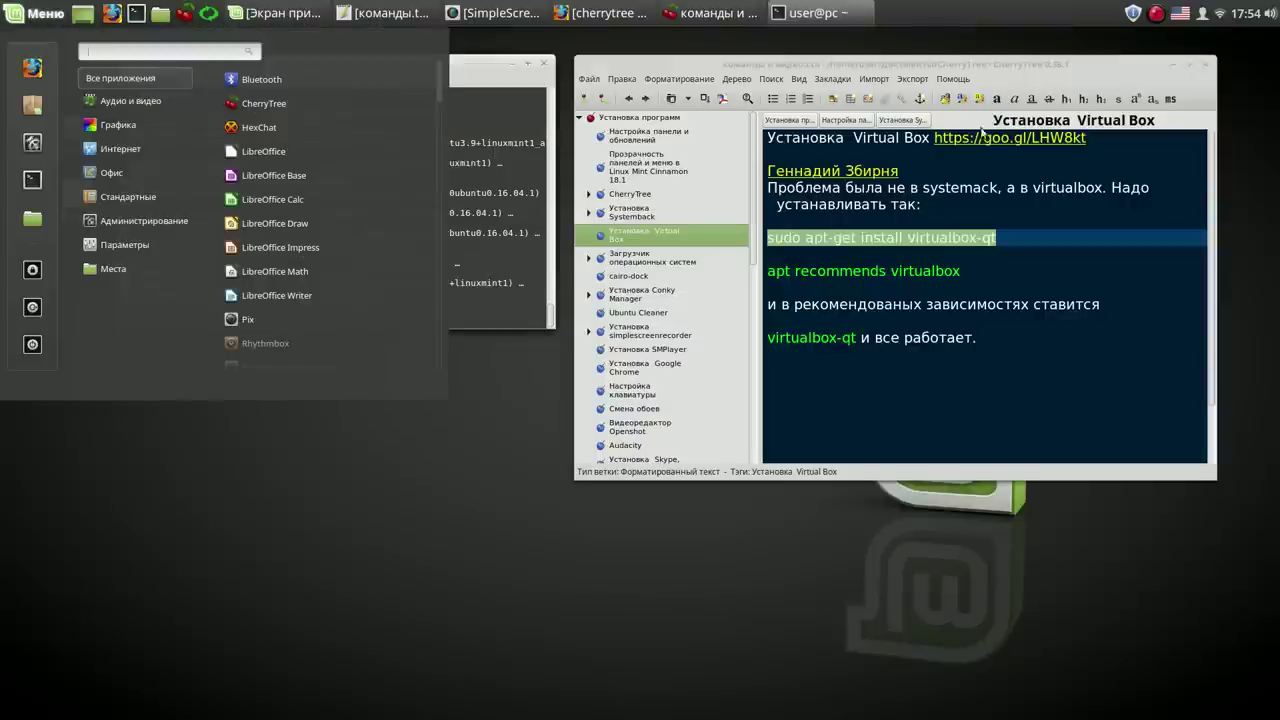
left_click(1050, 268)
left_click_drag(980, 242, 1003, 286)
left_click_drag(977, 238, 909, 237)
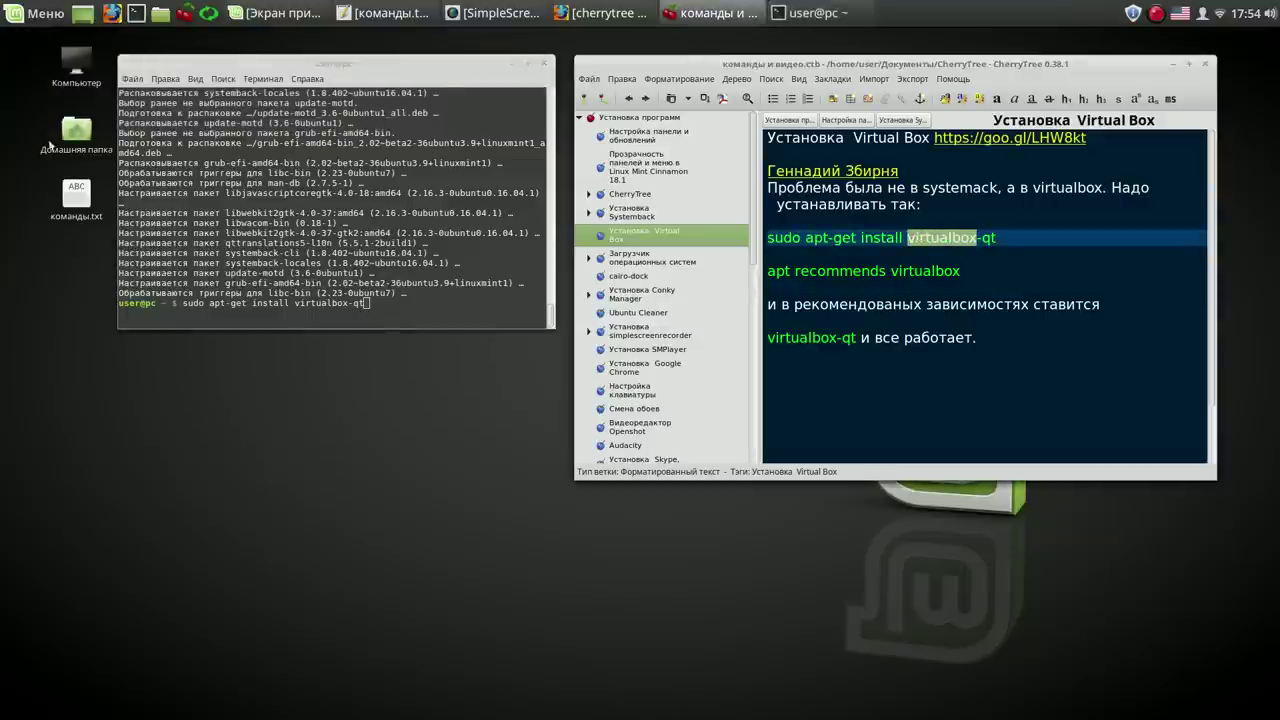
left_click(48, 14)
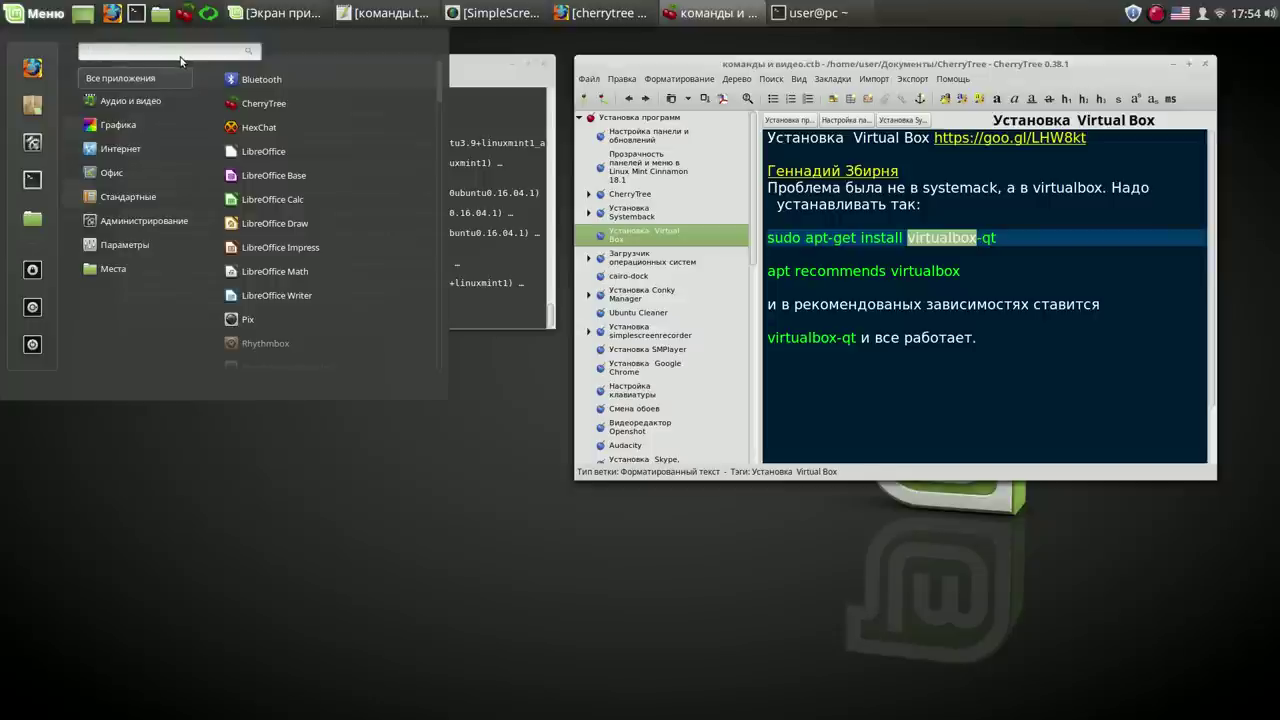
type("vi")
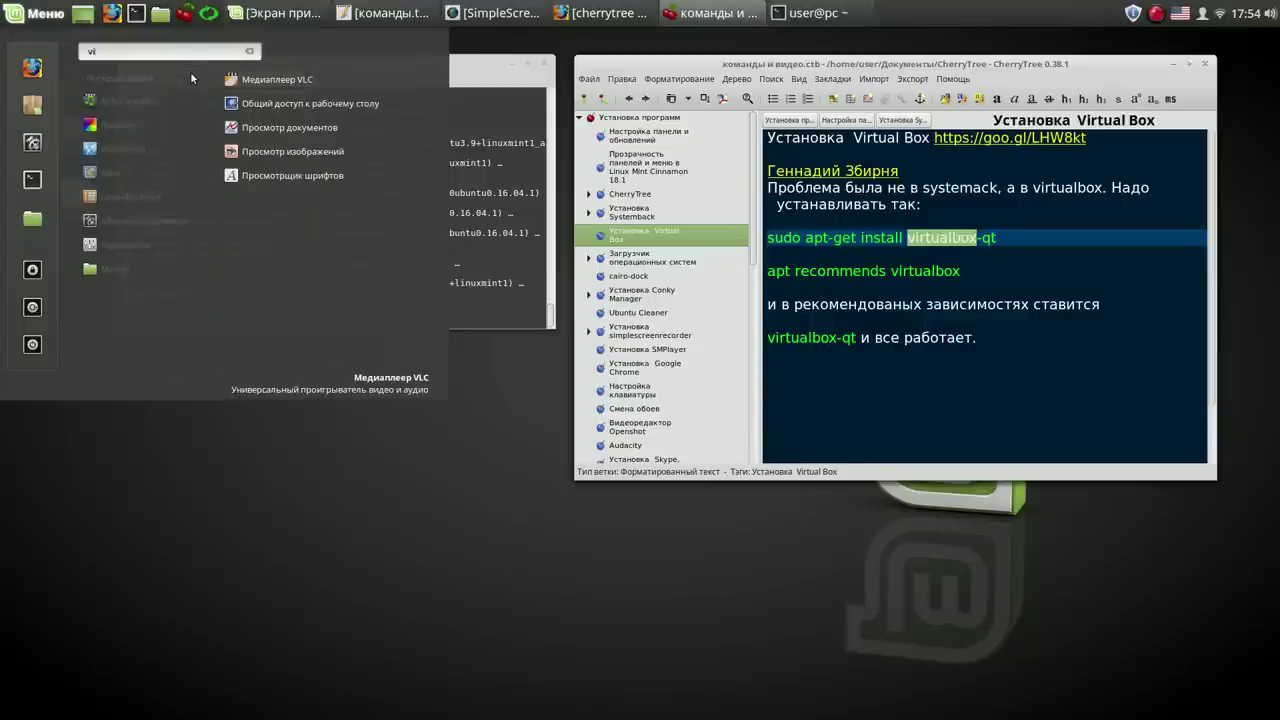
type("r")
key("BackSpace")
key("BackSpace")
key("BackSpace")
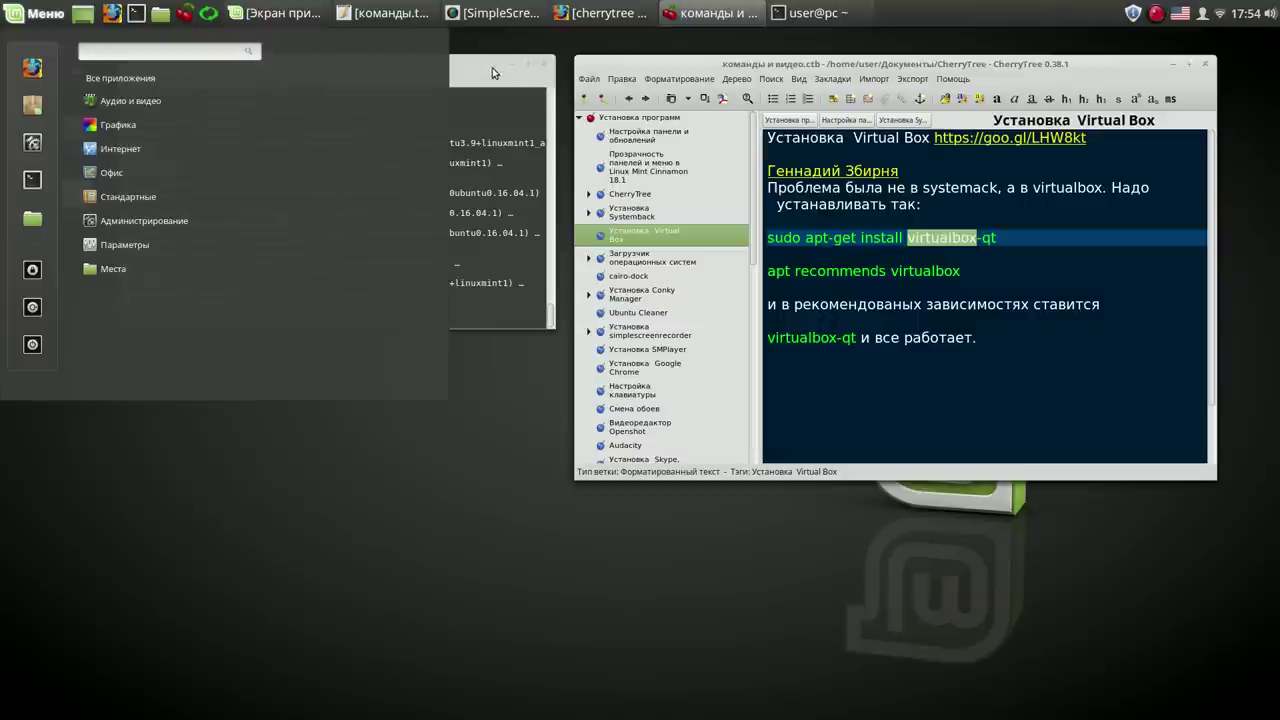
key("Escape")
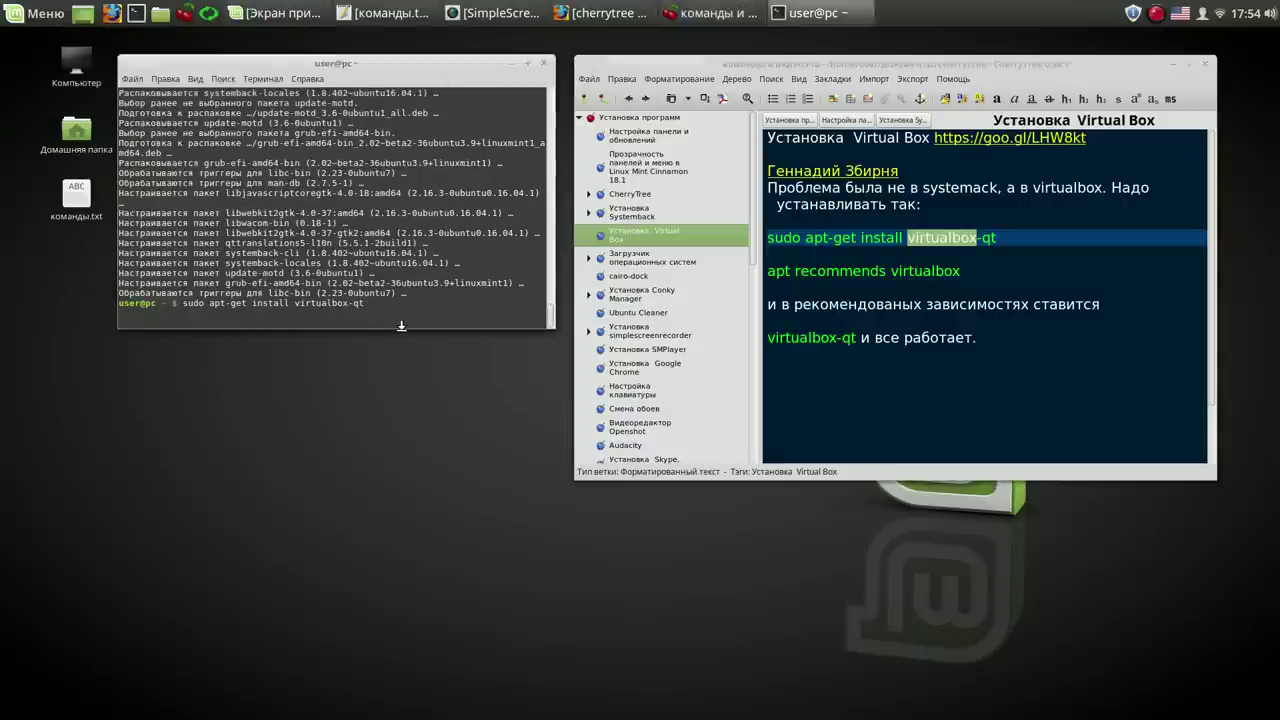
key("Return")
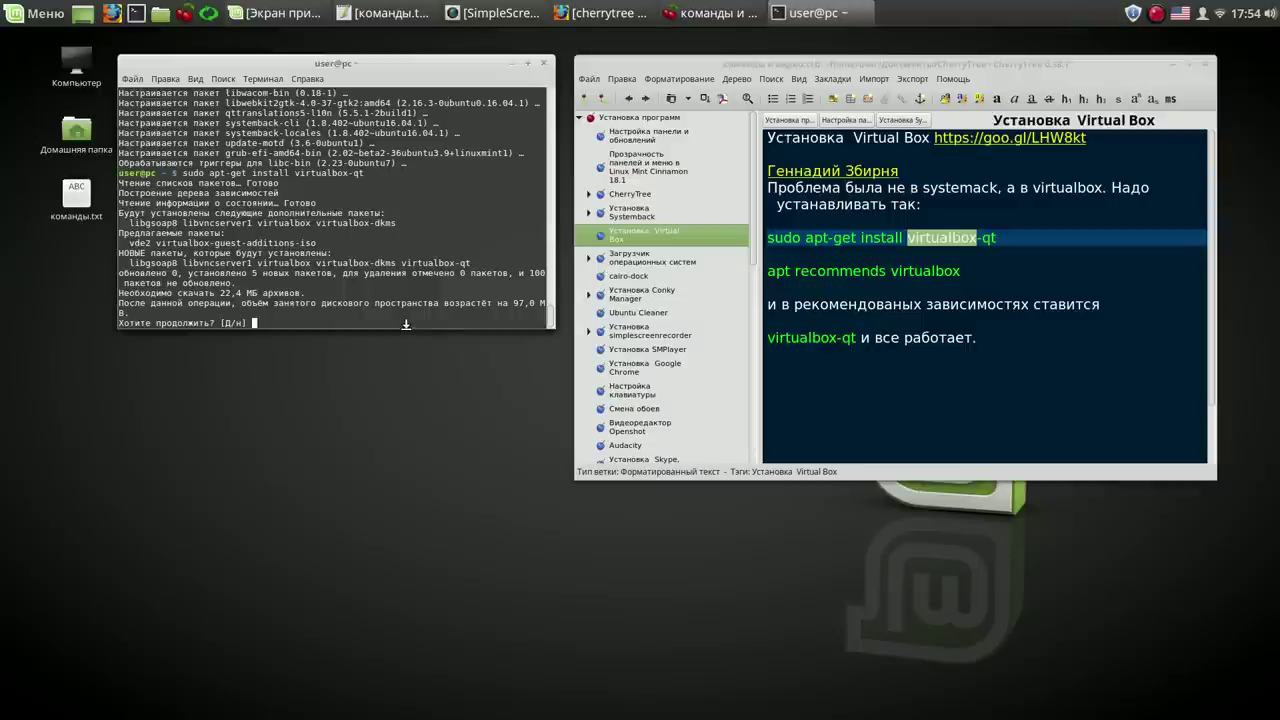
key("Return")
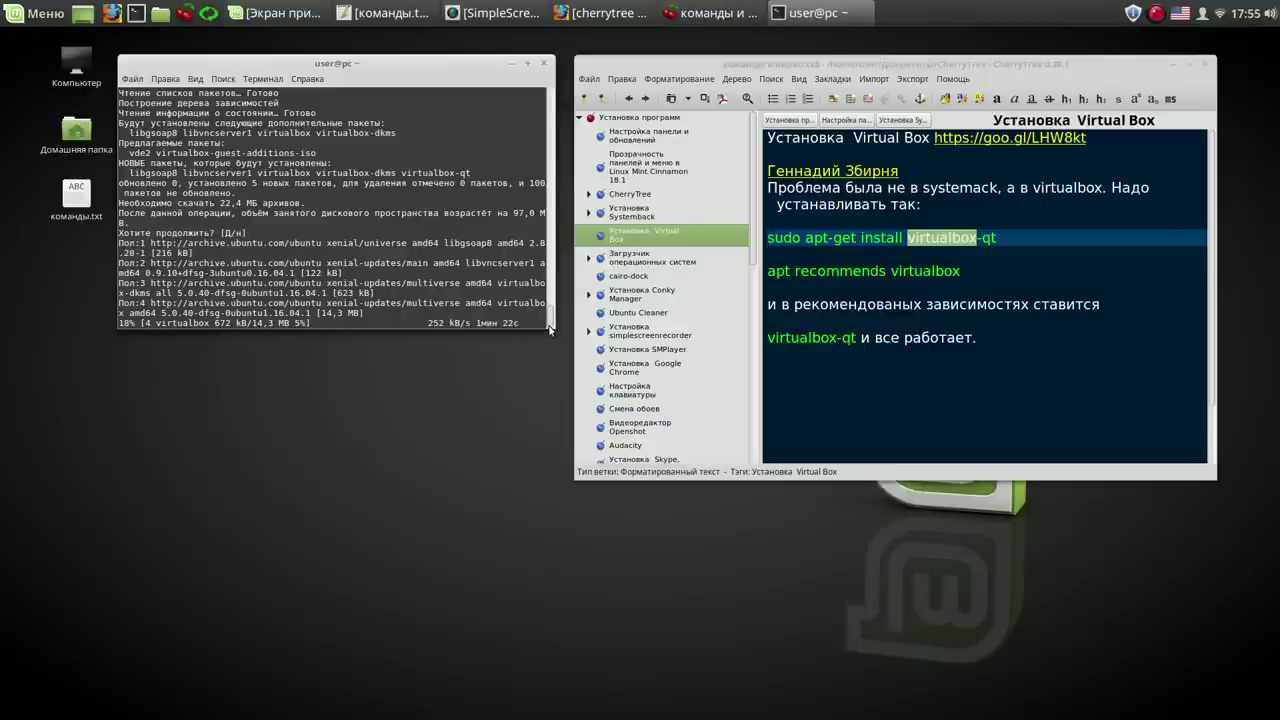
Check the download progress and select the apt recommends virtualbox command in CherryTree
left_click_drag(548, 325, 576, 229)
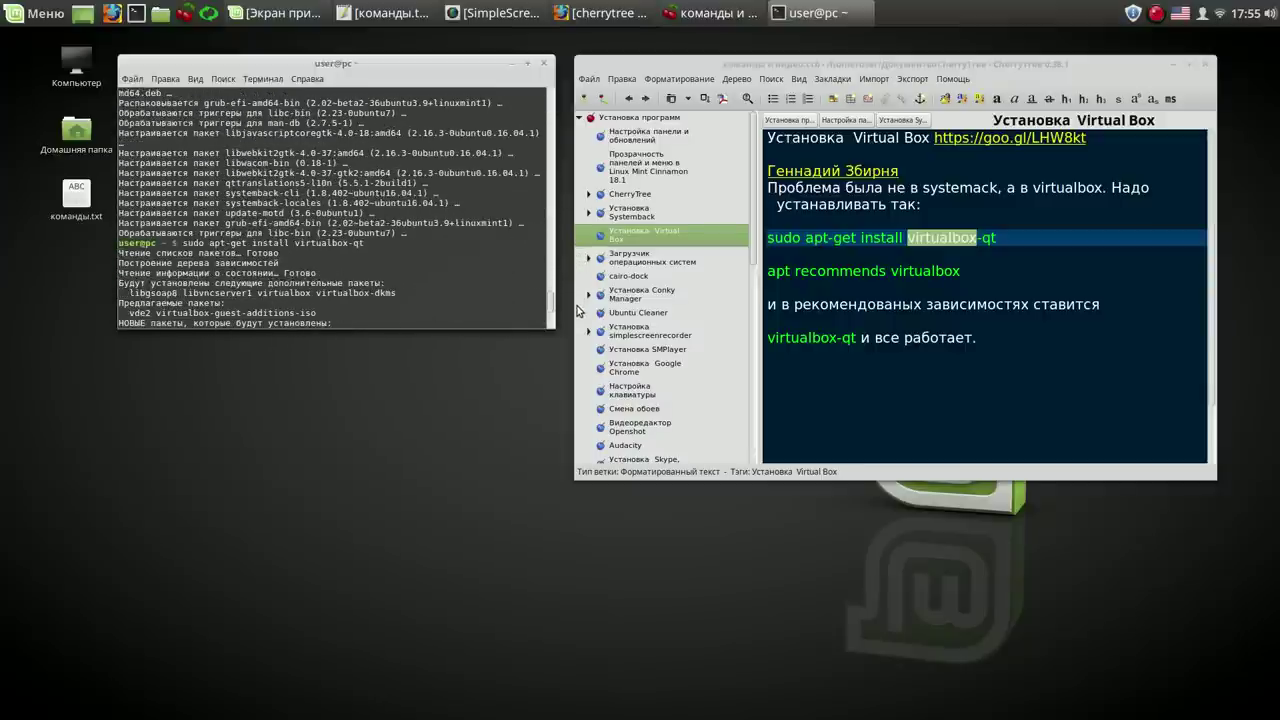
key("Return")
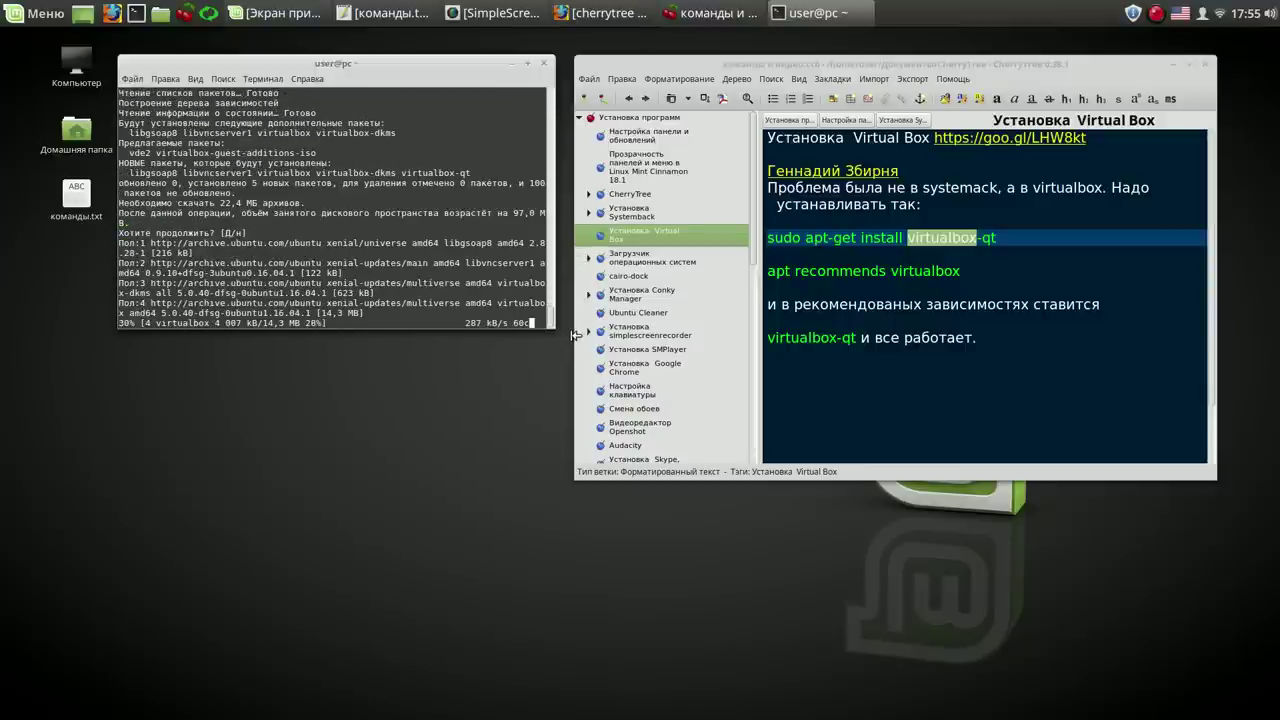
left_click(962, 274)
left_click_drag(962, 274, 760, 271)
key("ctrl+c")
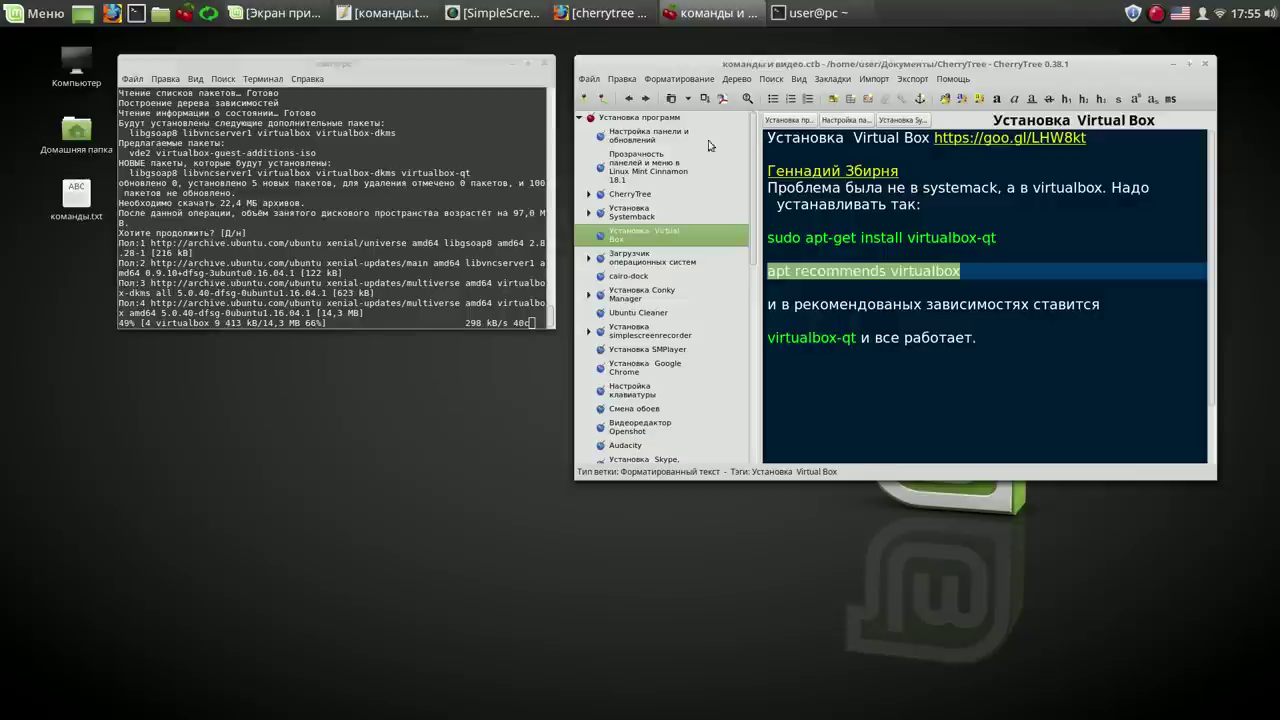
left_click(209, 15)
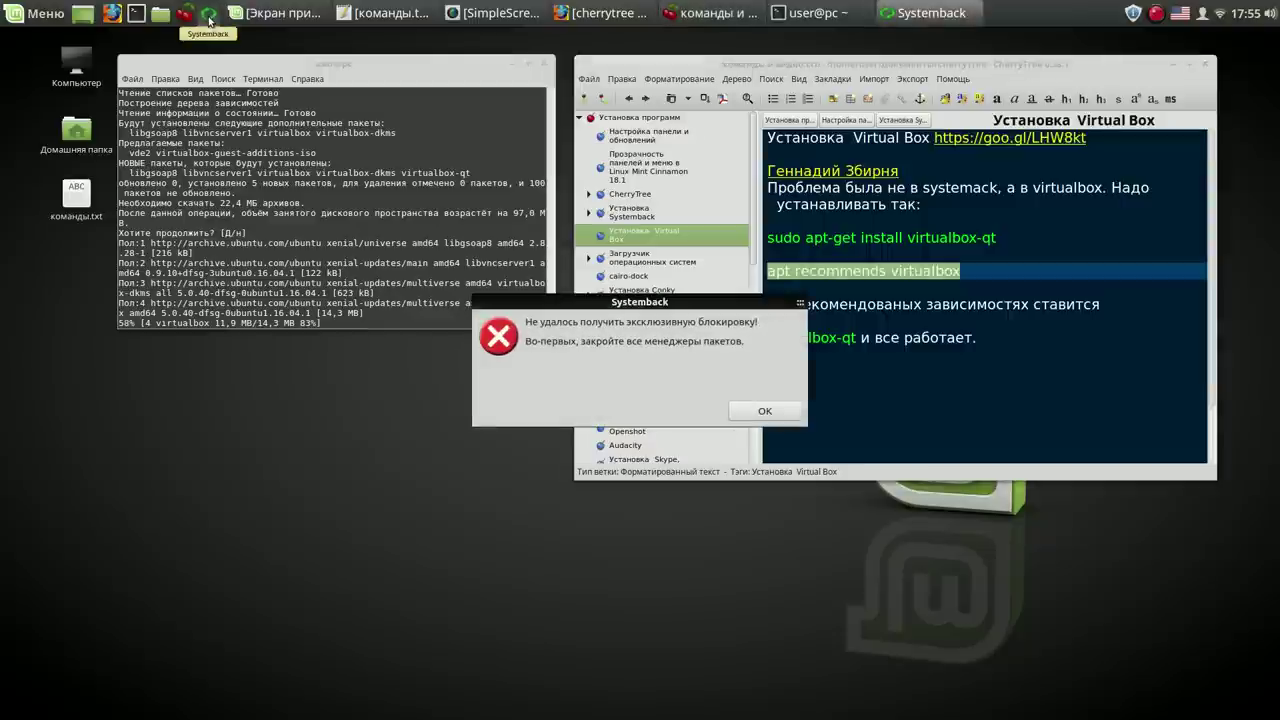
left_click(768, 412)
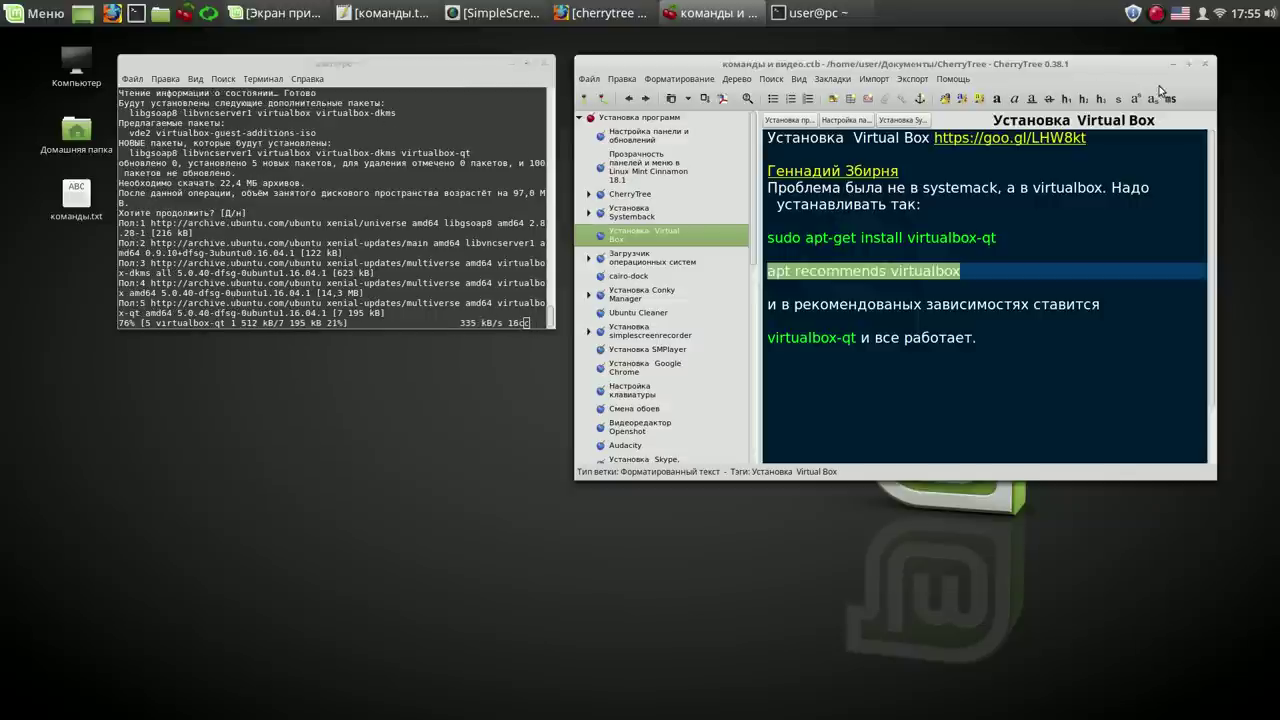
left_click(1157, 18)
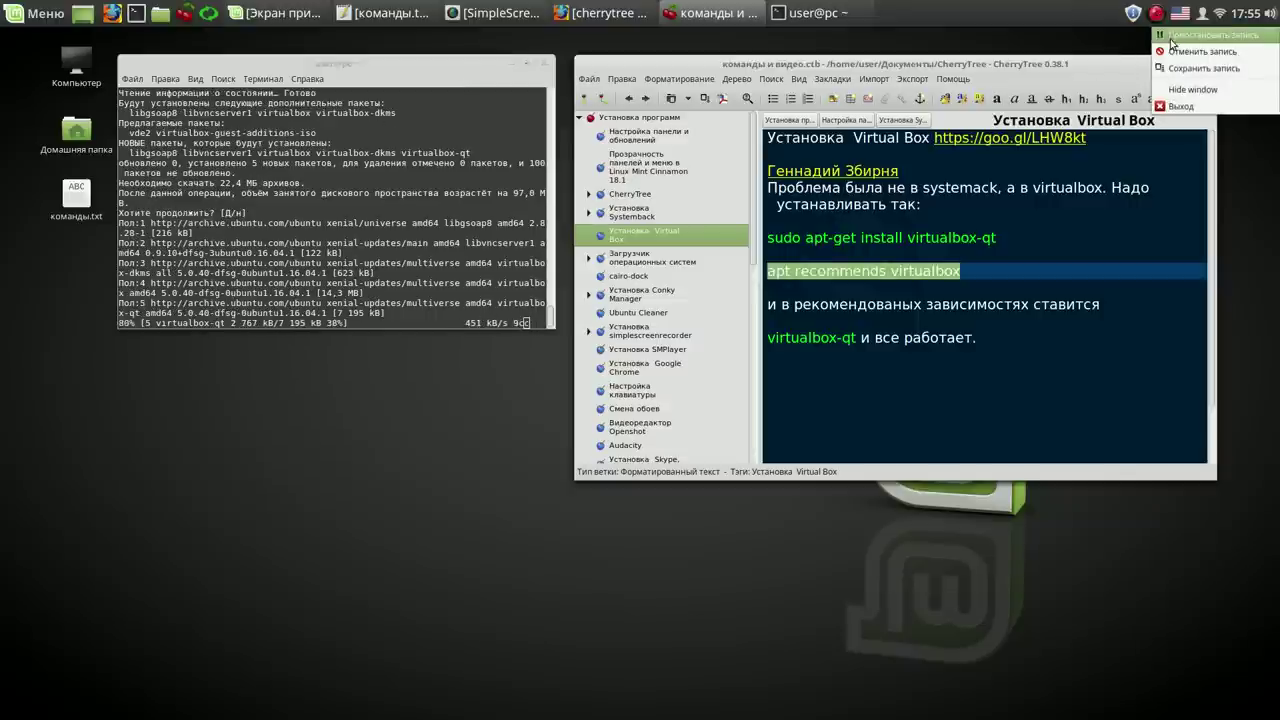
left_click(1170, 40)
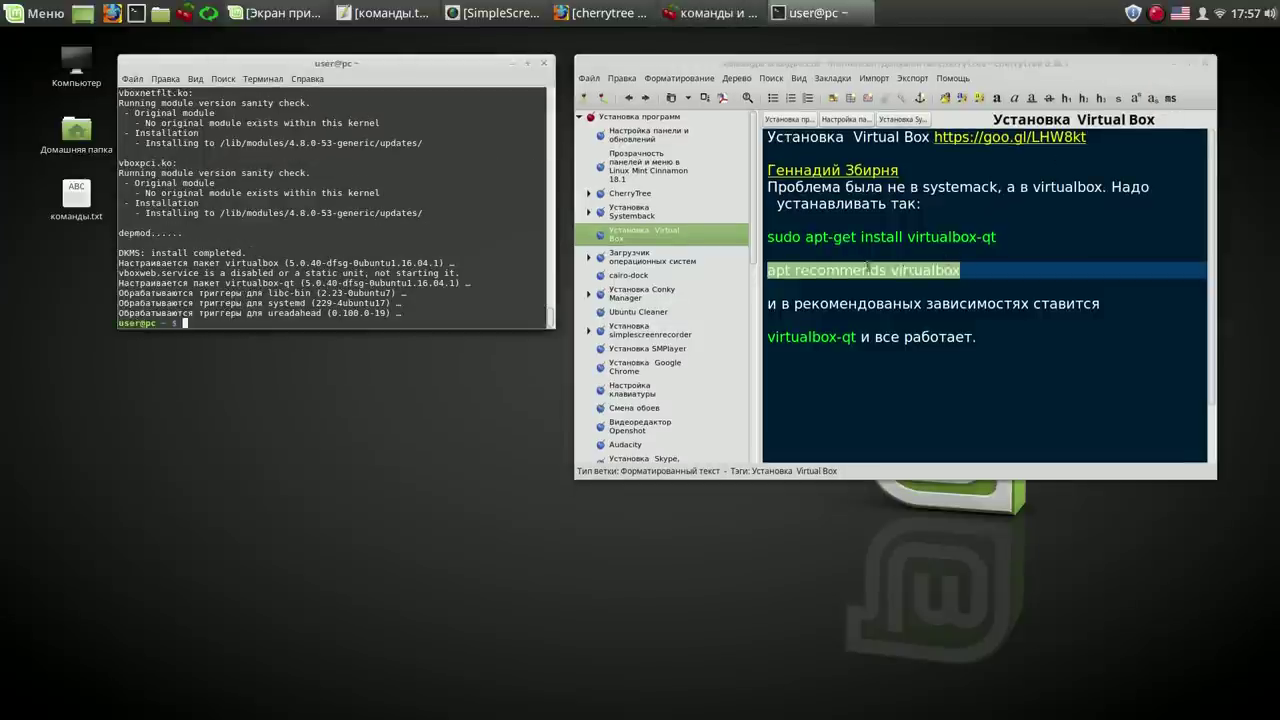
Run 'apt recommends virtualbox' and copy its suggested apt install line
middle_click(375, 313)
key("Return")
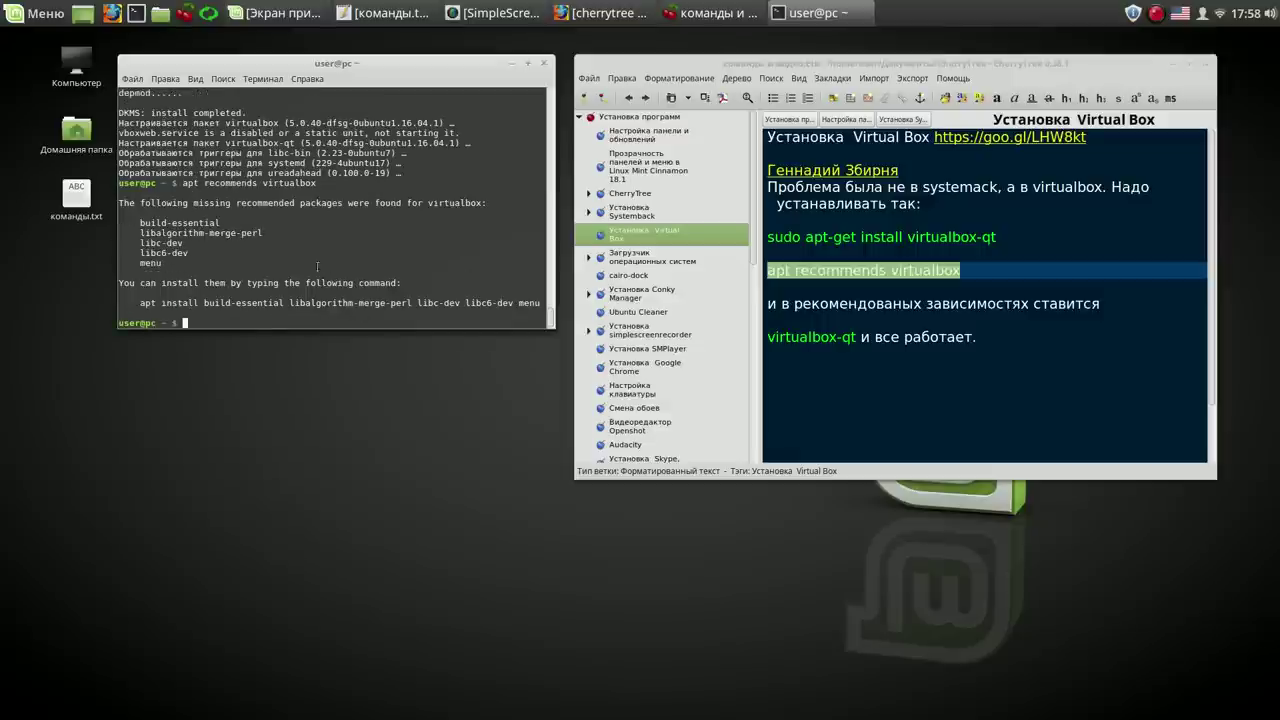
triple_click(138, 300)
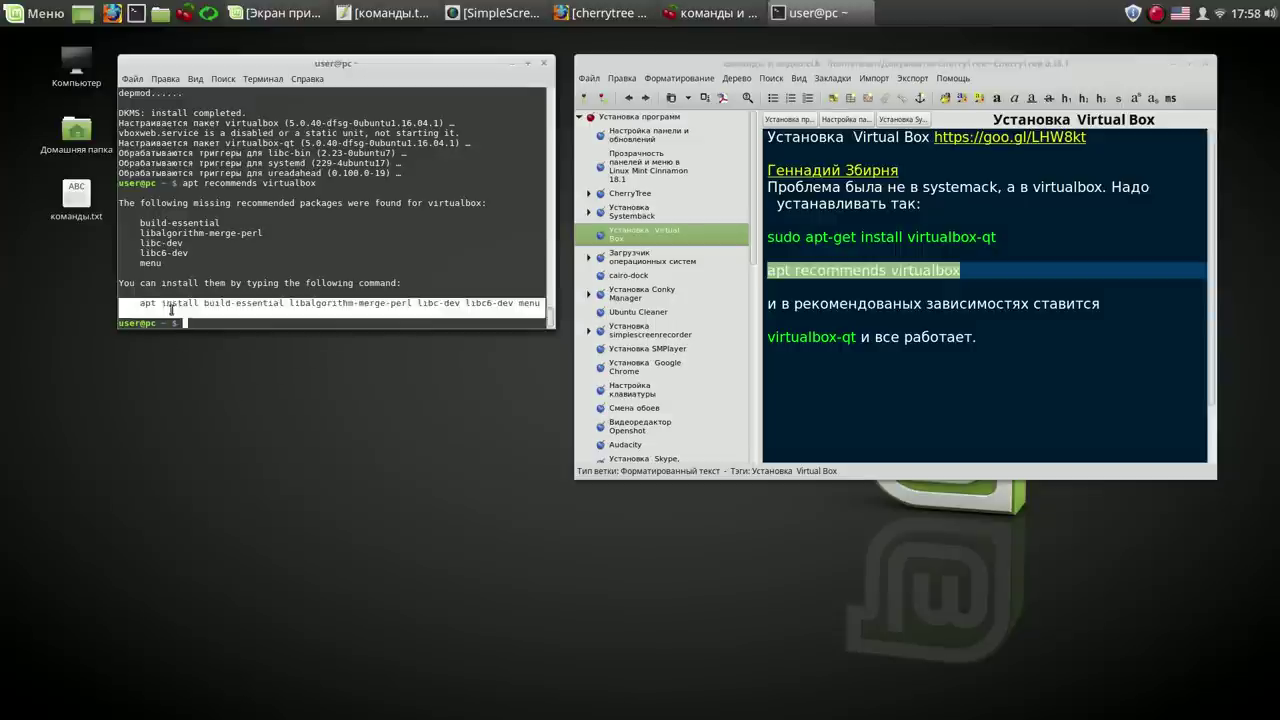
right_click(516, 304)
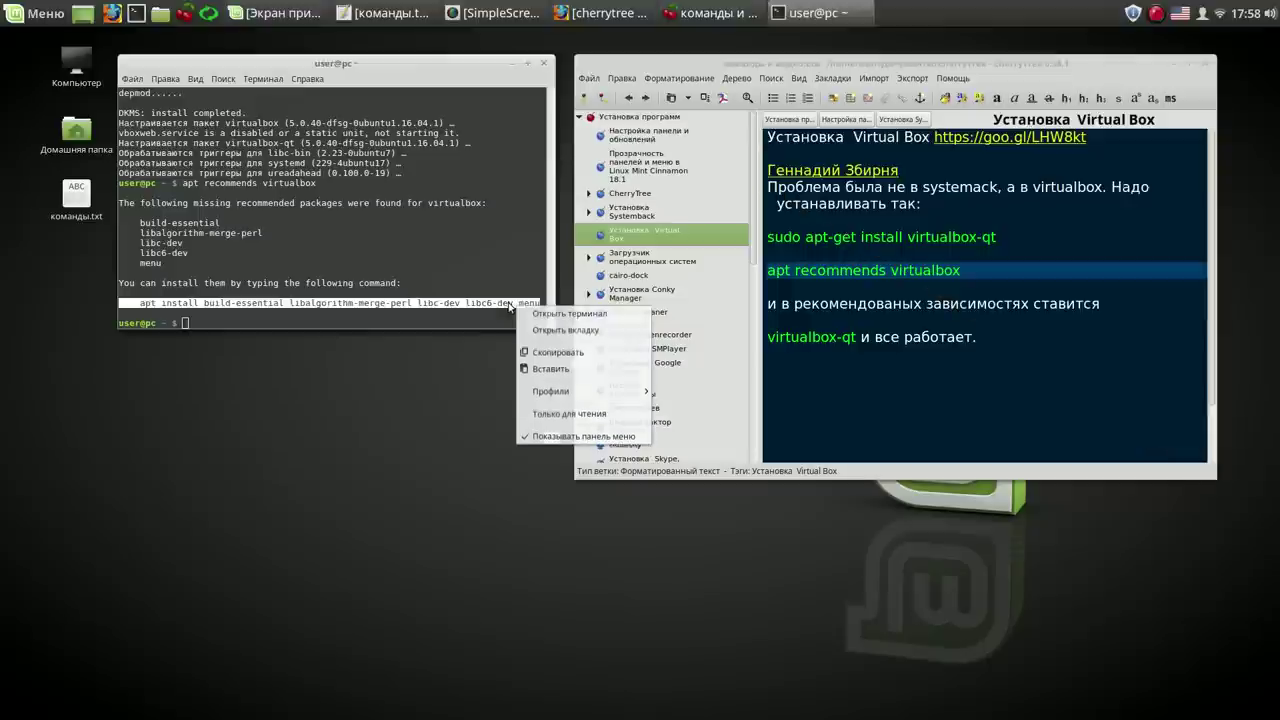
left_click(541, 353)
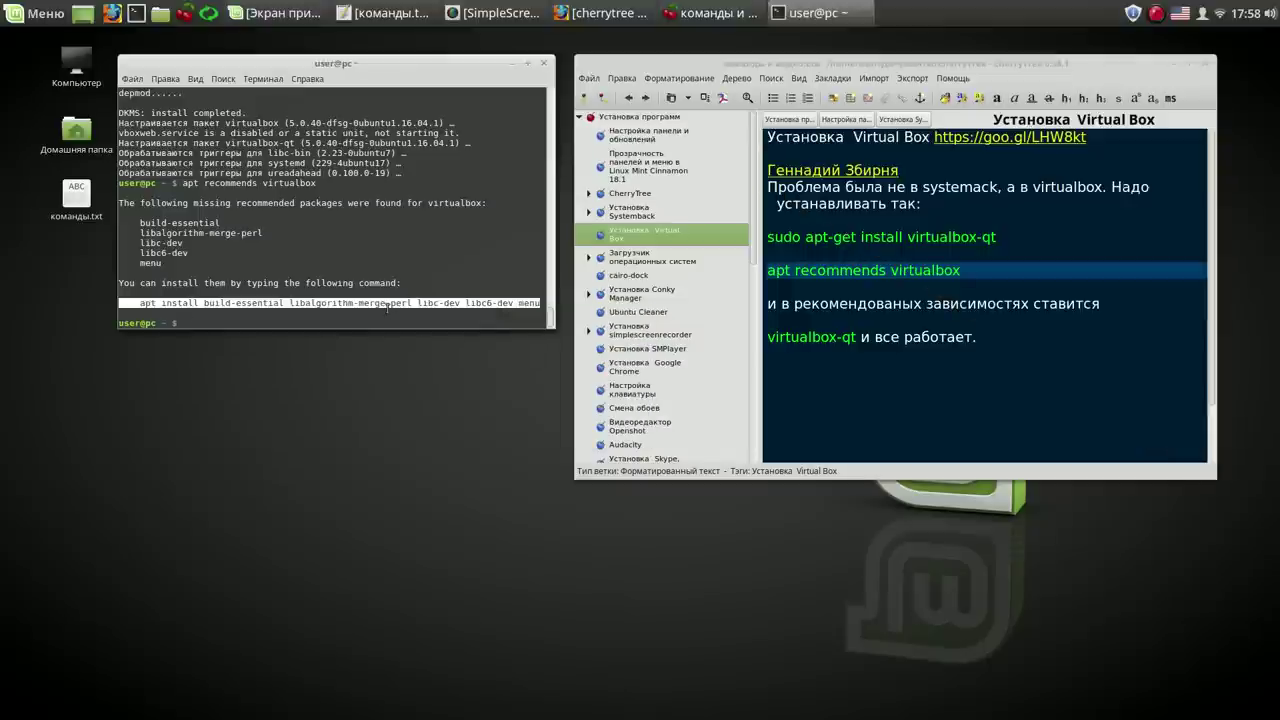
Run the copied install line to fetch 18,6 MB of recommended virtualbox packages
middle_click(385, 307)
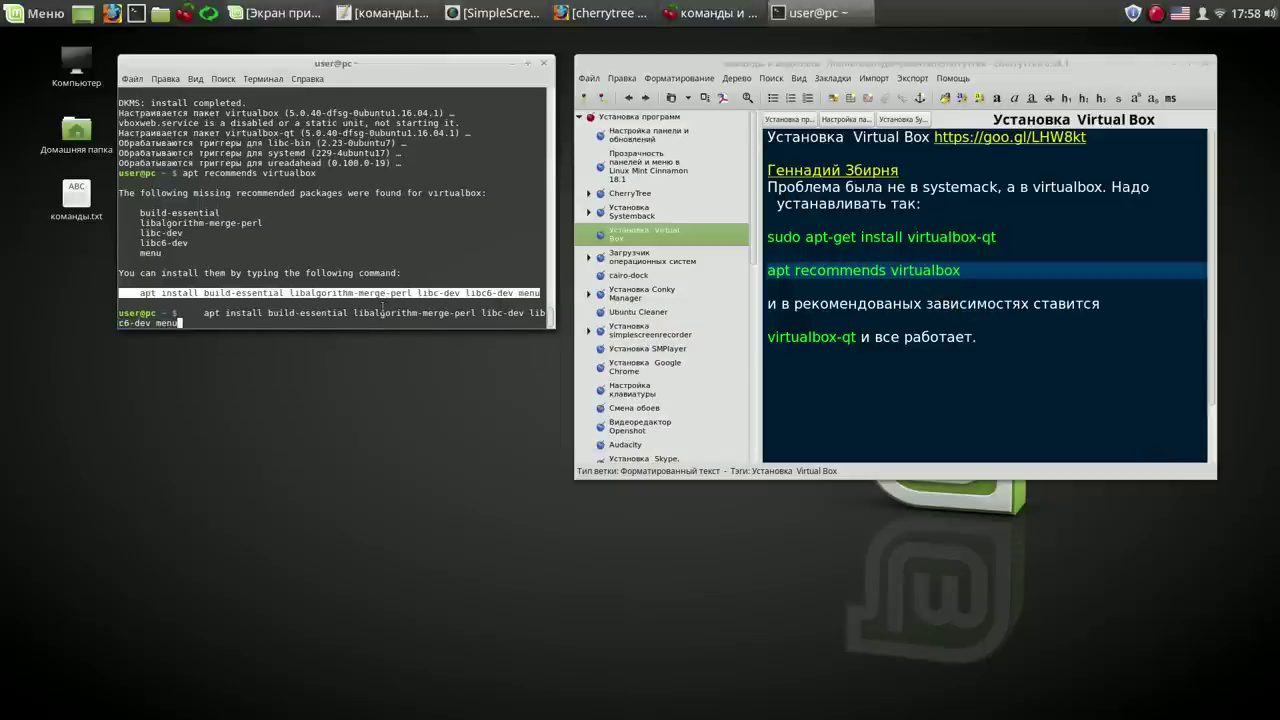
key("Return")
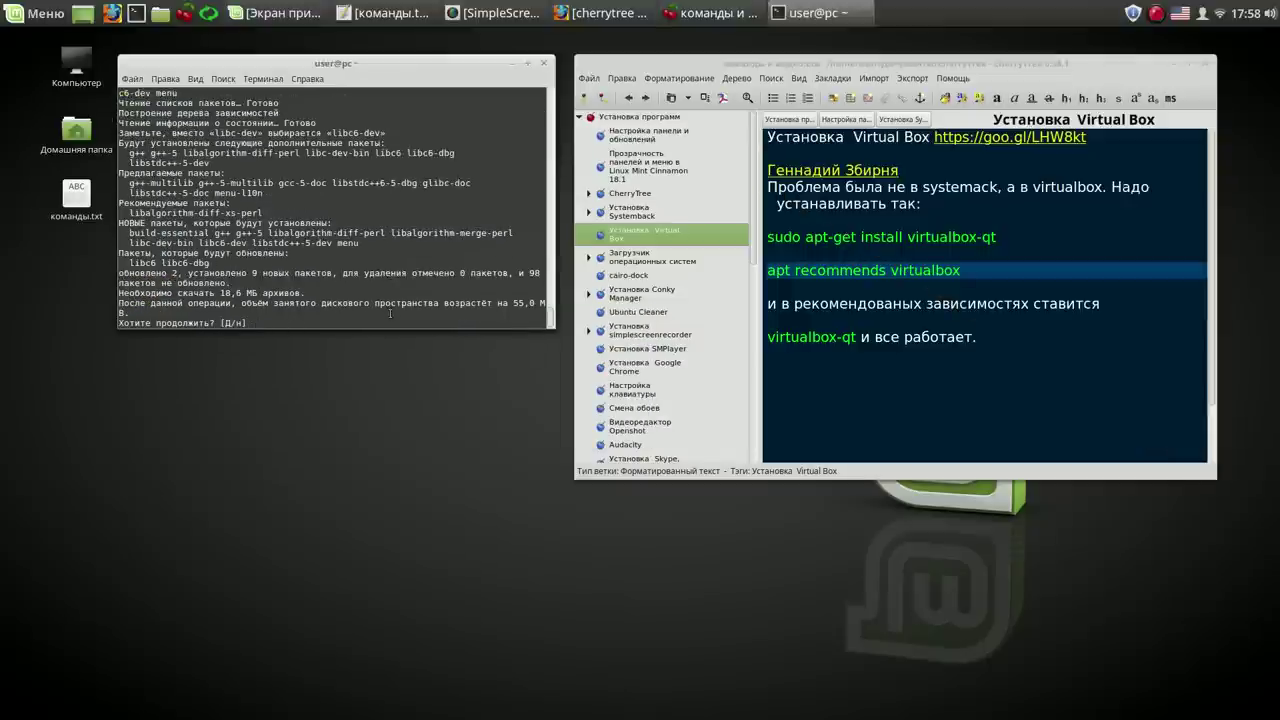
key("Return")
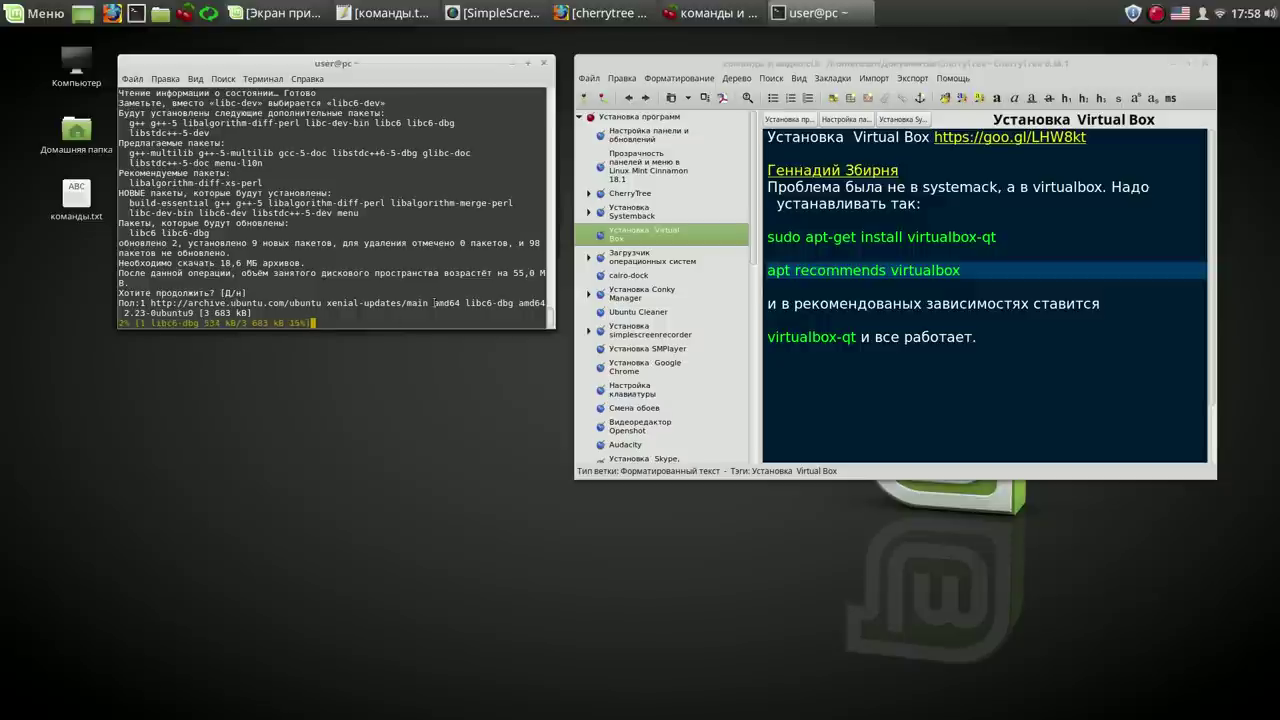
left_click(1175, 63)
left_click_drag(453, 63, 462, 93)
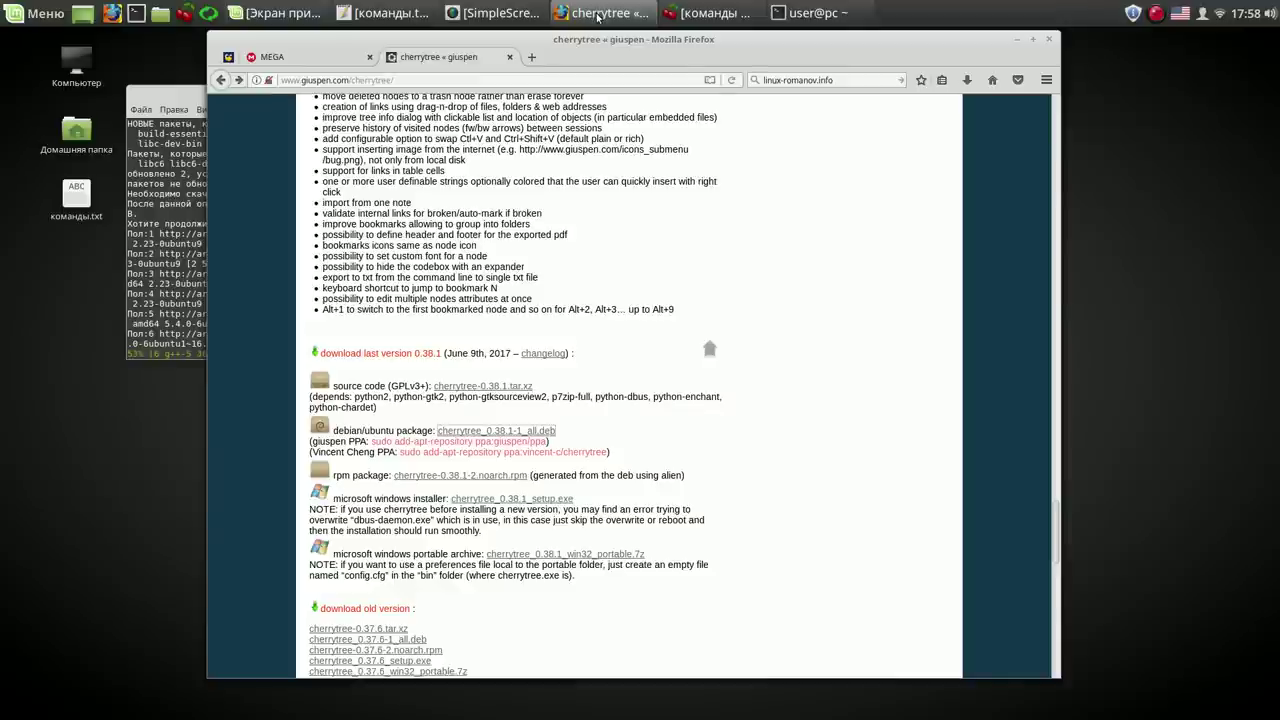
Open the КРОК storage link and close the MEGA and cherrytree browser tabs
left_click(318, 61)
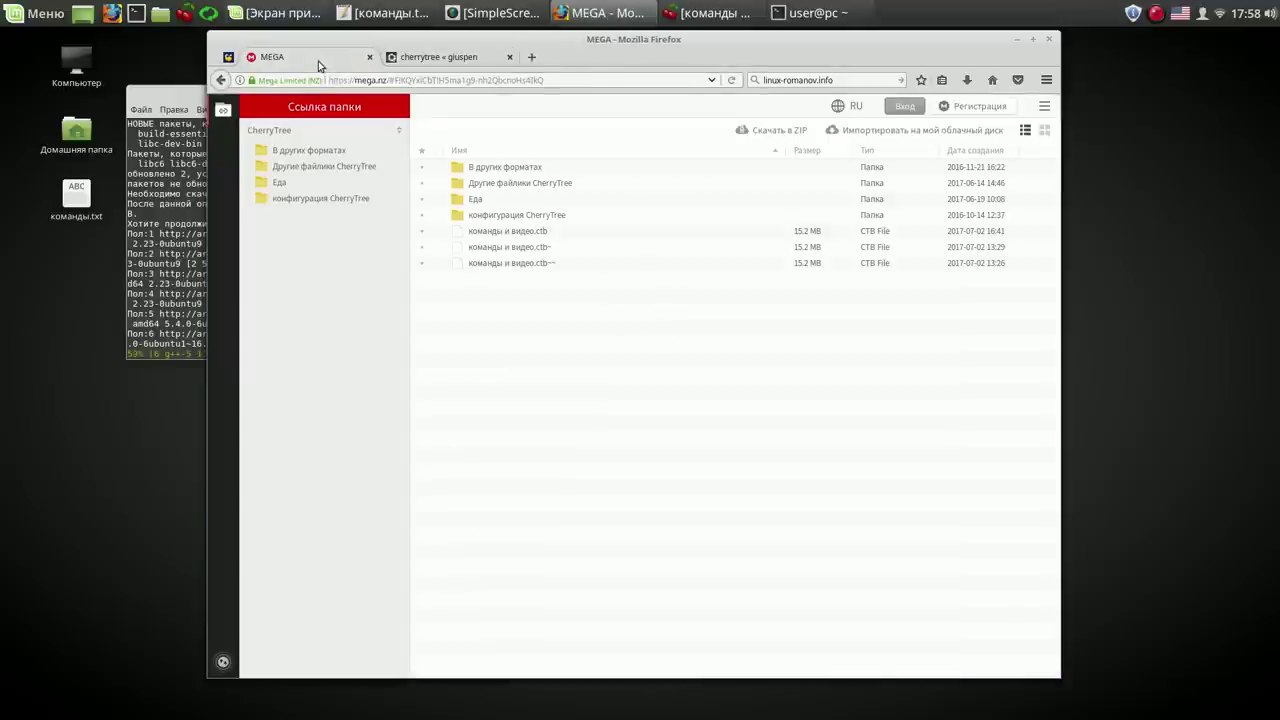
left_click(229, 59)
right_click(229, 61)
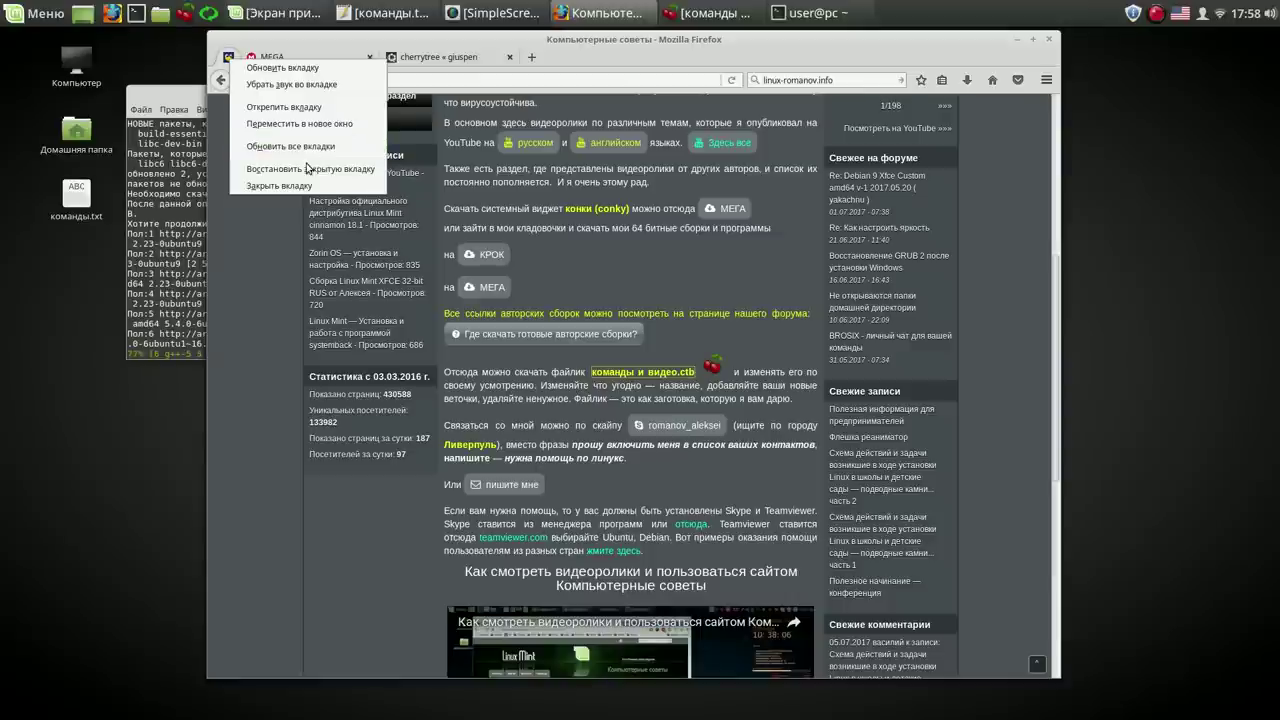
left_click(476, 59)
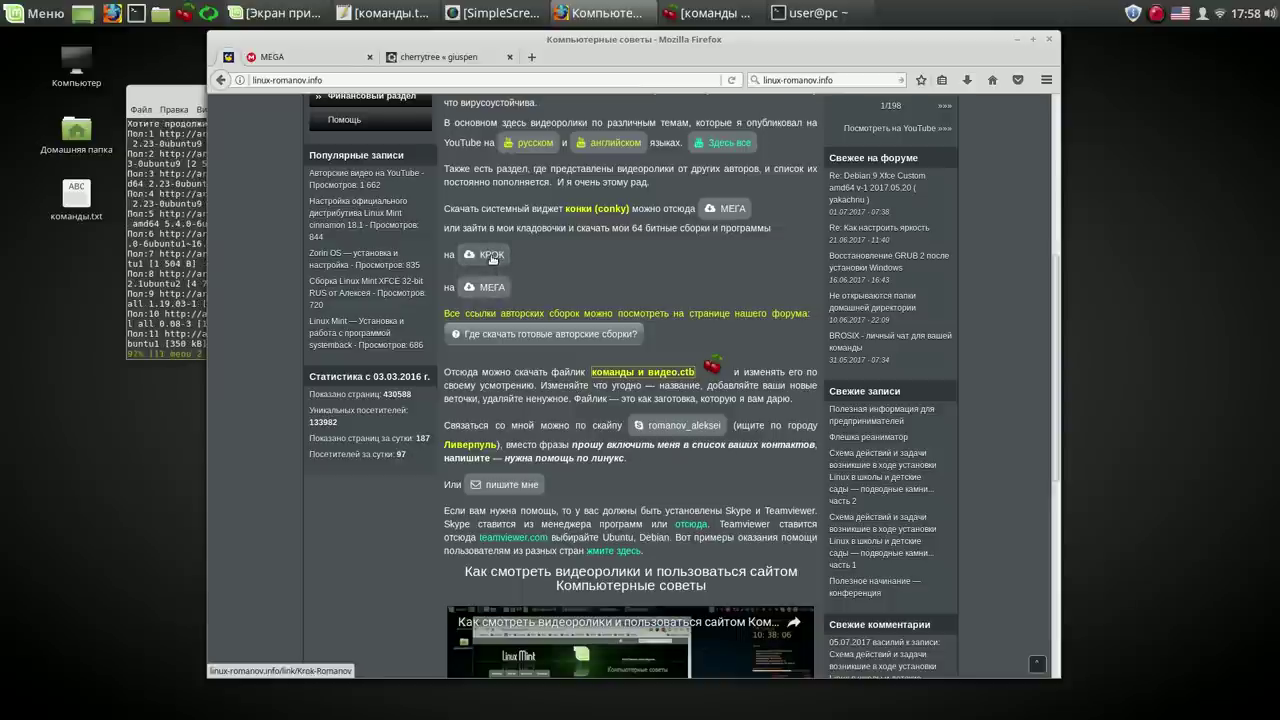
left_click(496, 254)
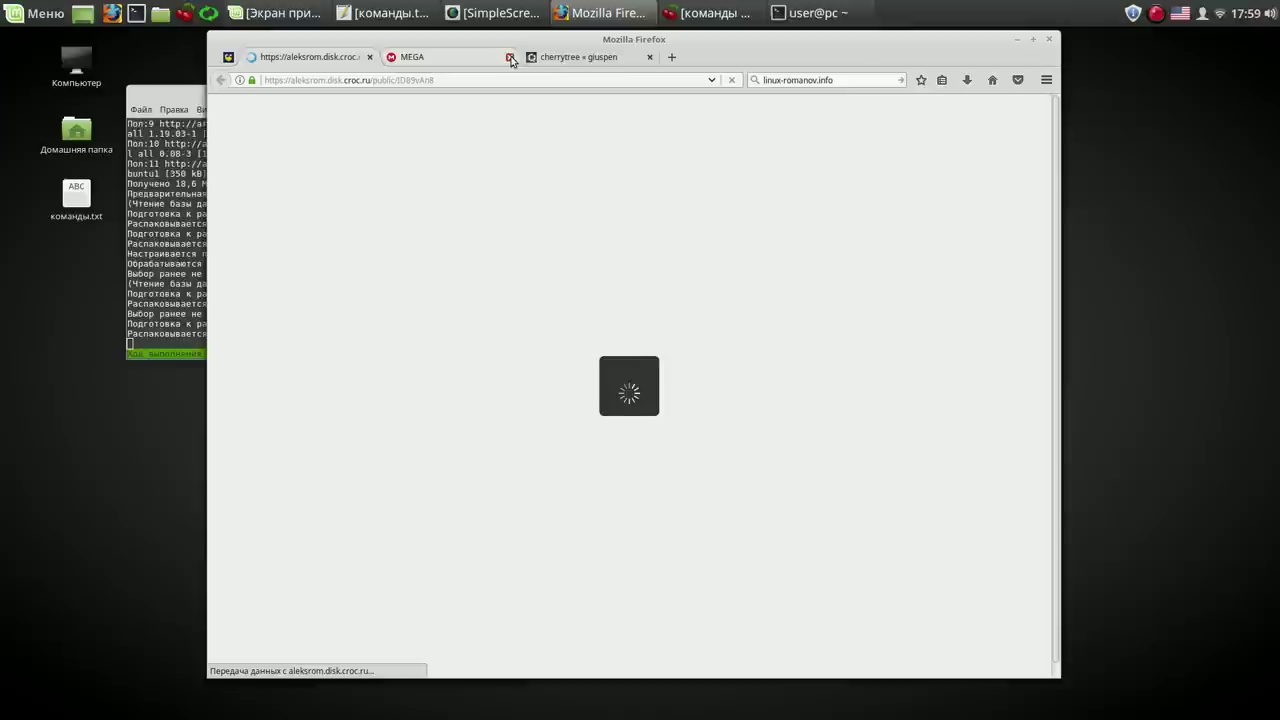
left_click(509, 57)
left_click(511, 58)
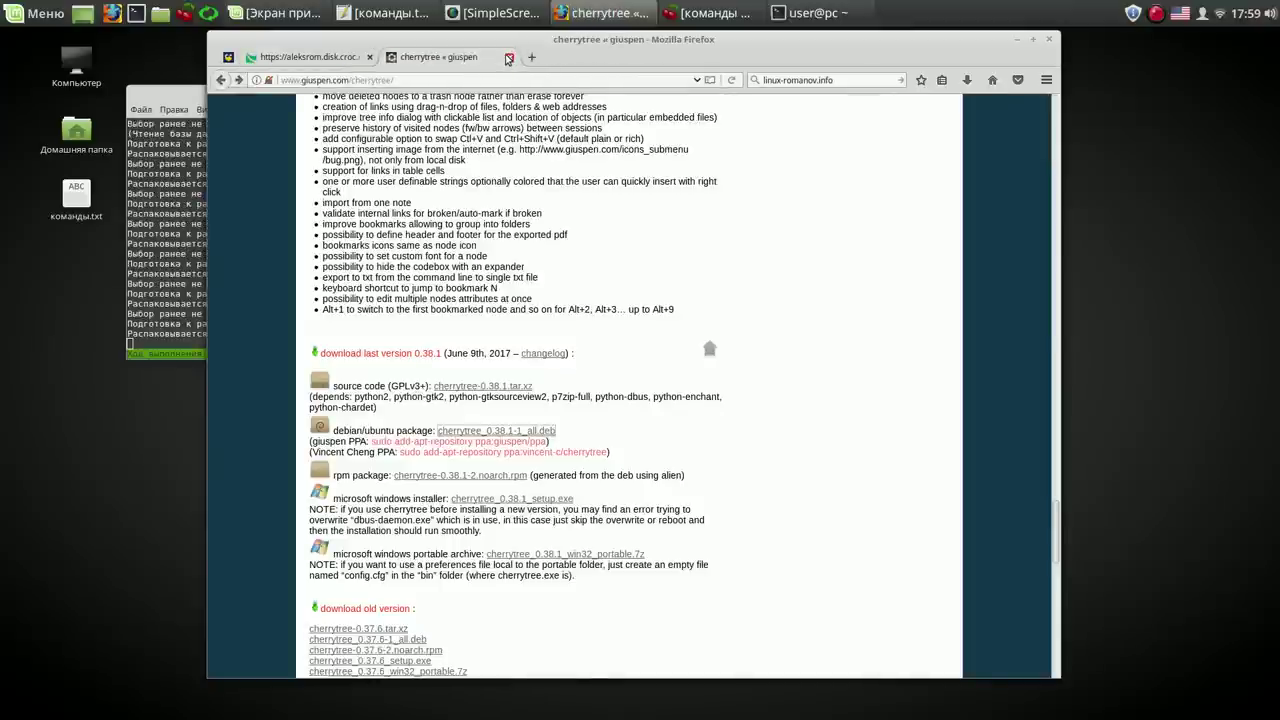
left_click(511, 58)
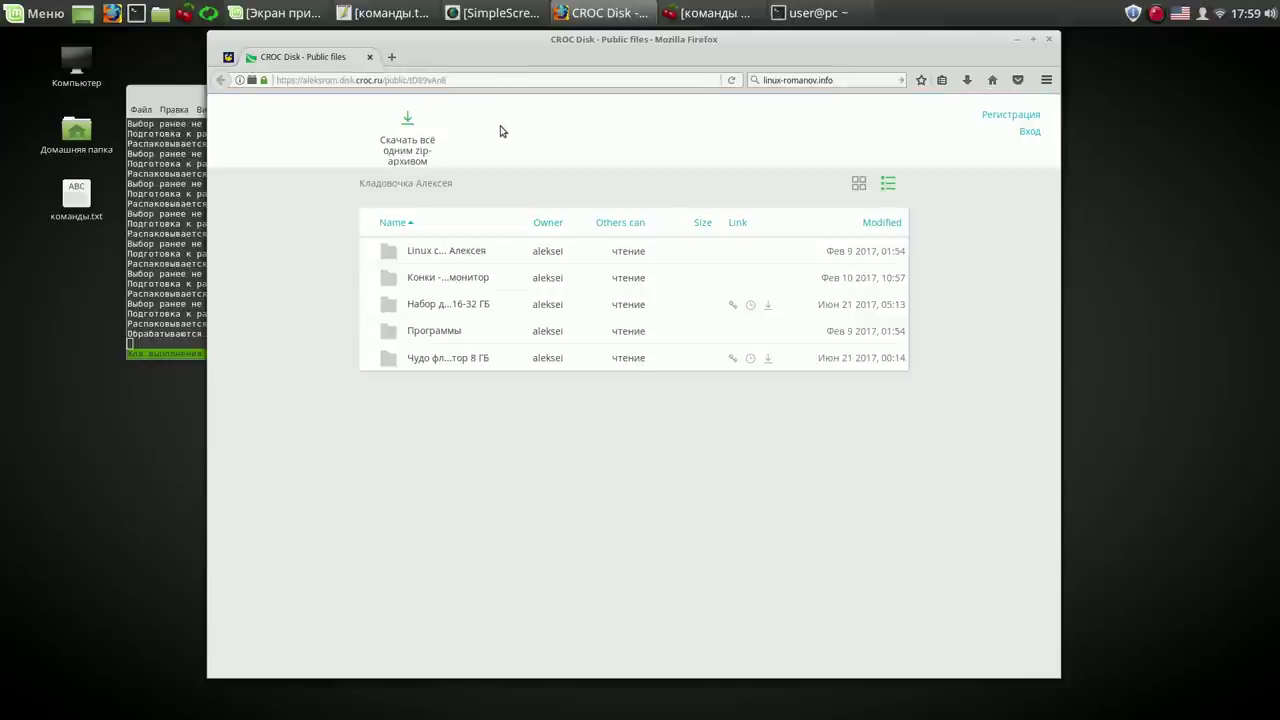
Download the conky lmc-18-rus file from the Конки folder and minimise Firefox
left_click(464, 280)
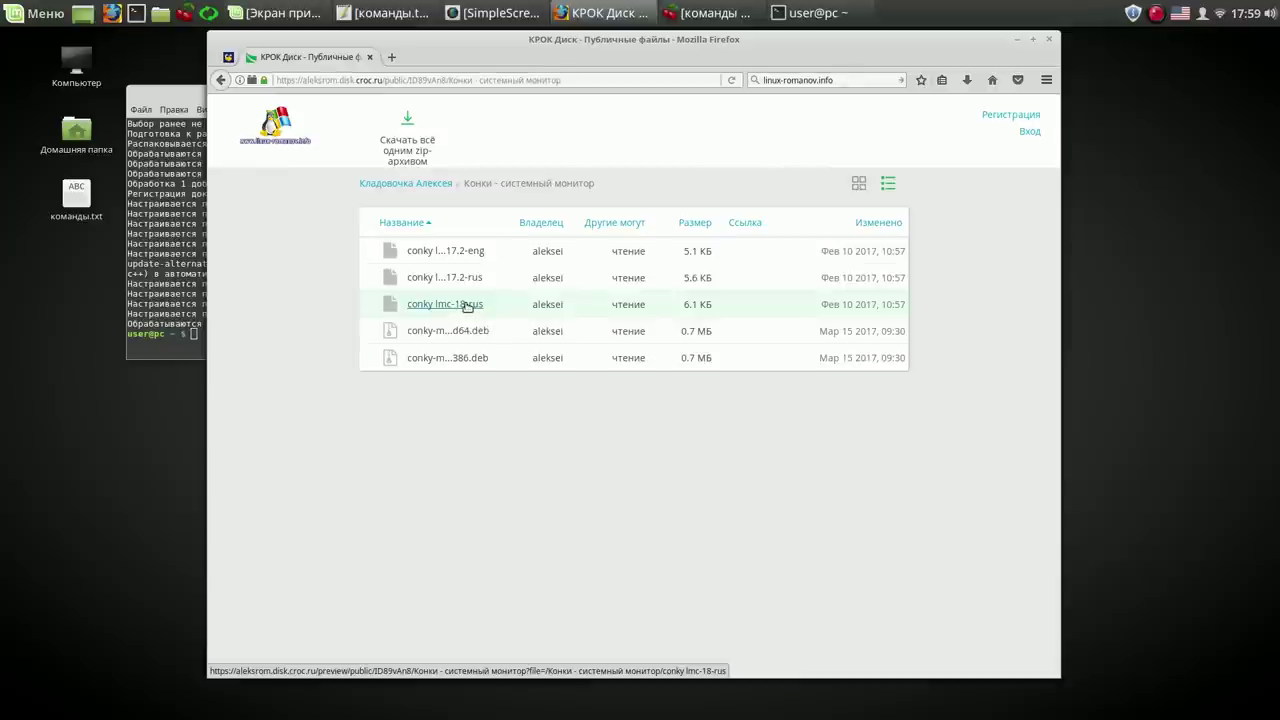
left_click(466, 303)
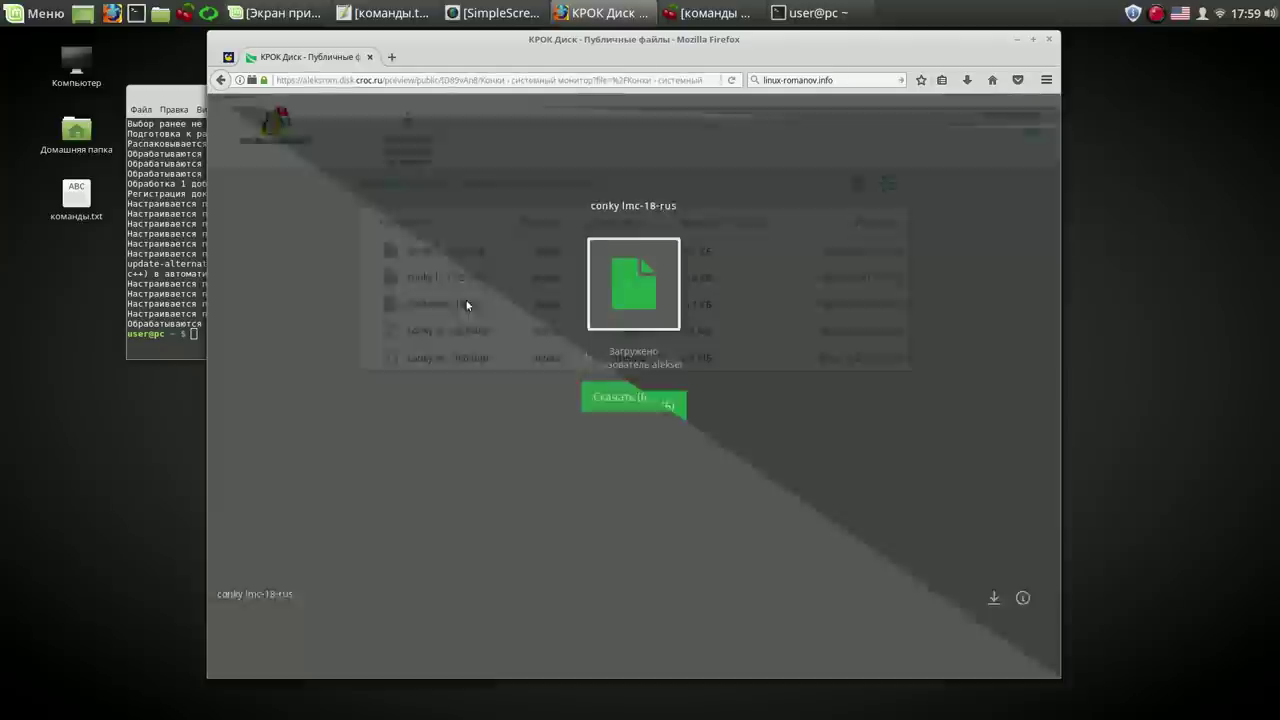
left_click(627, 462)
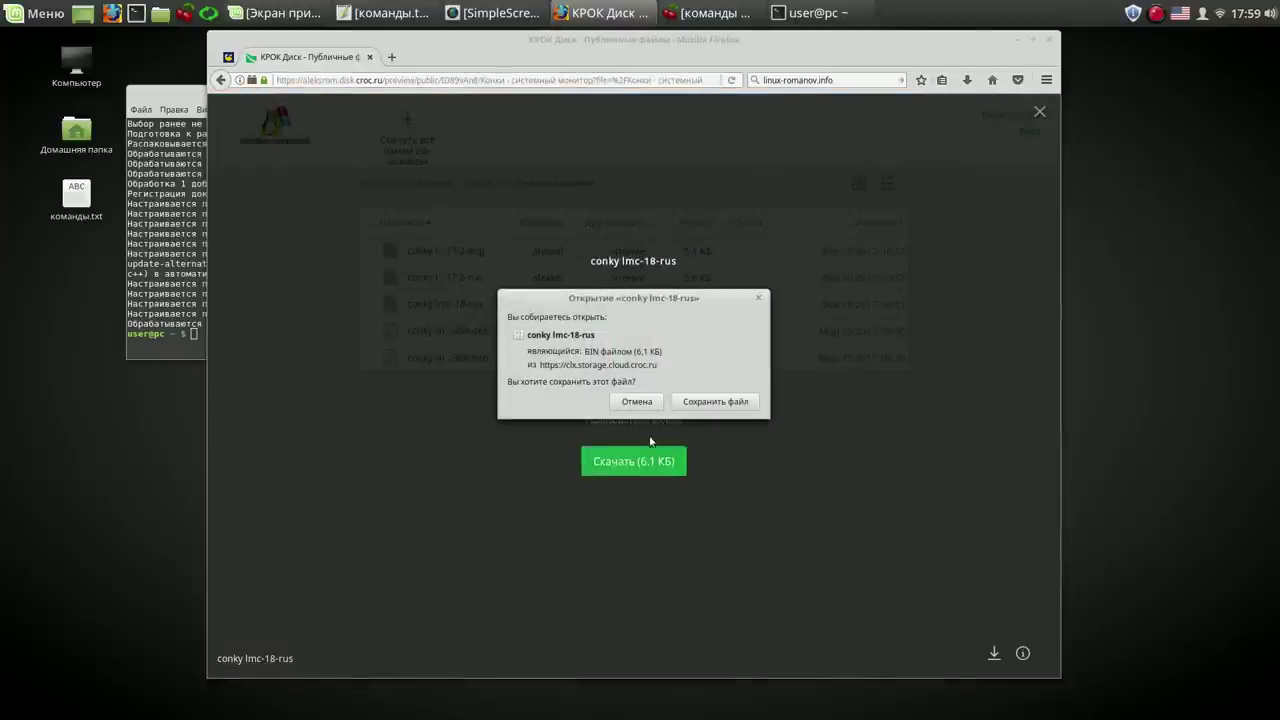
left_click(712, 401)
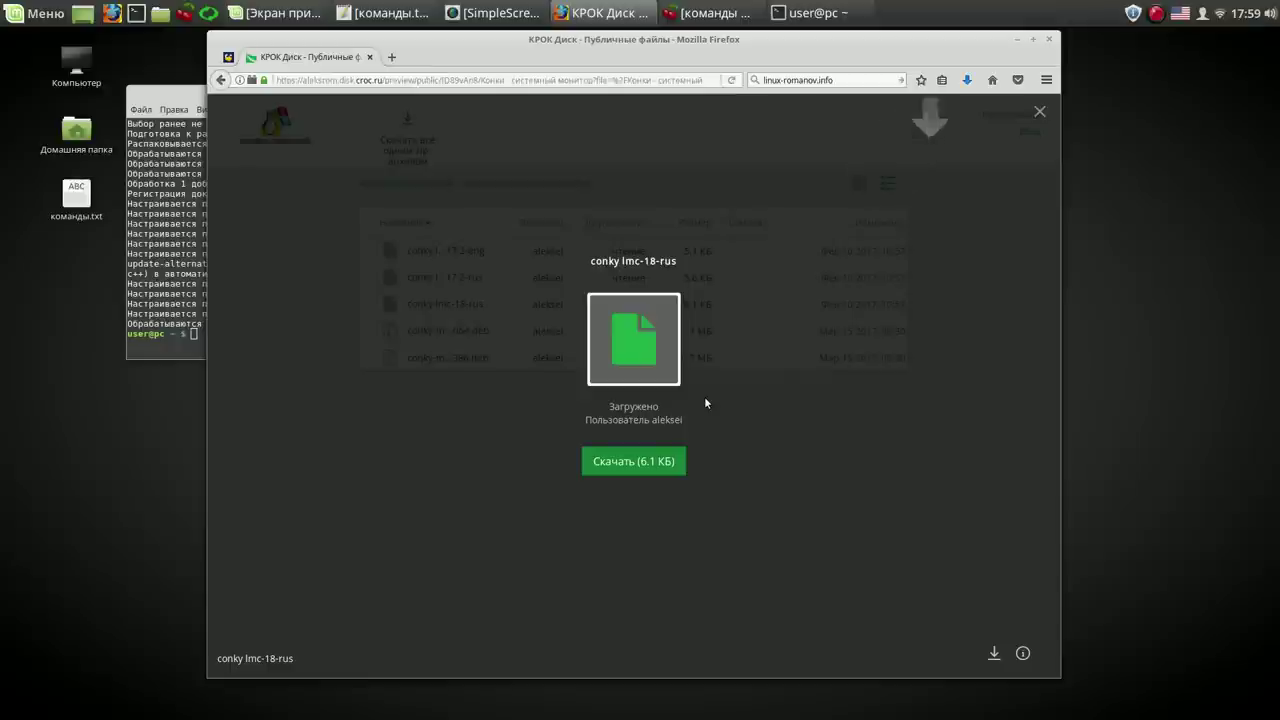
left_click(1039, 110)
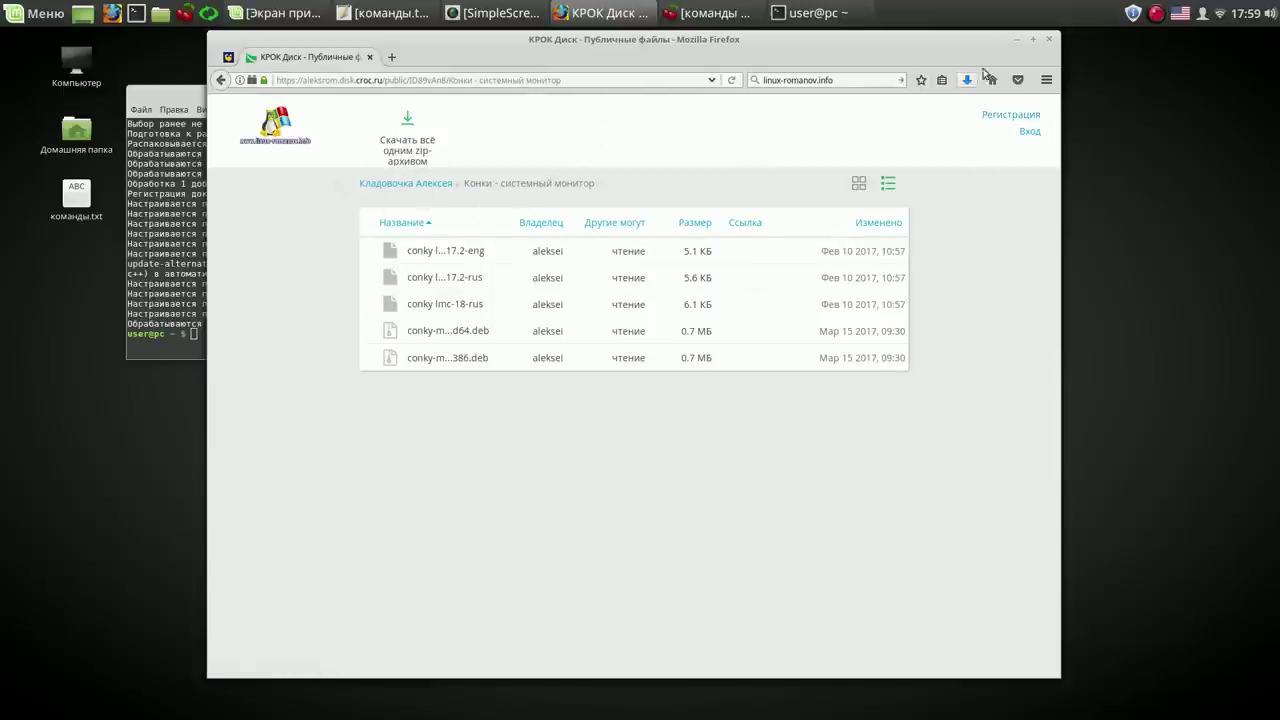
left_click(1017, 41)
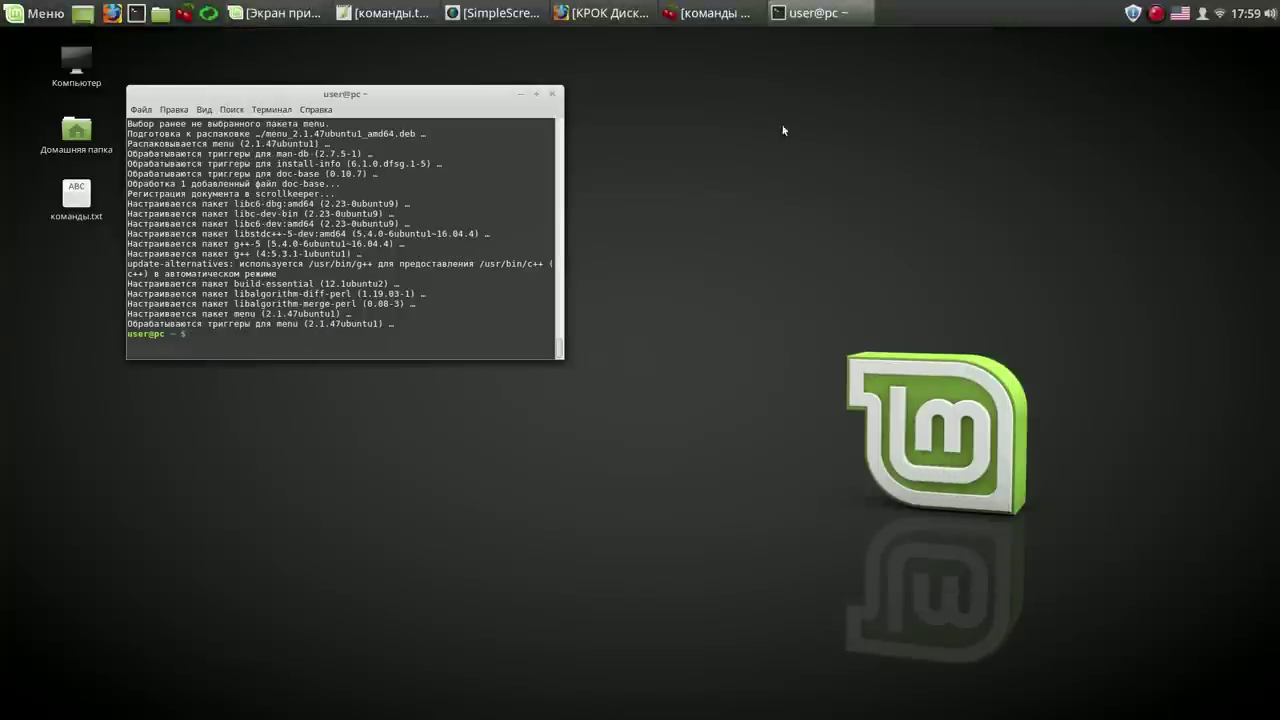
Close the terminal and add the VirtualBox menu entry to the Cinnamon panel
left_click(552, 94)
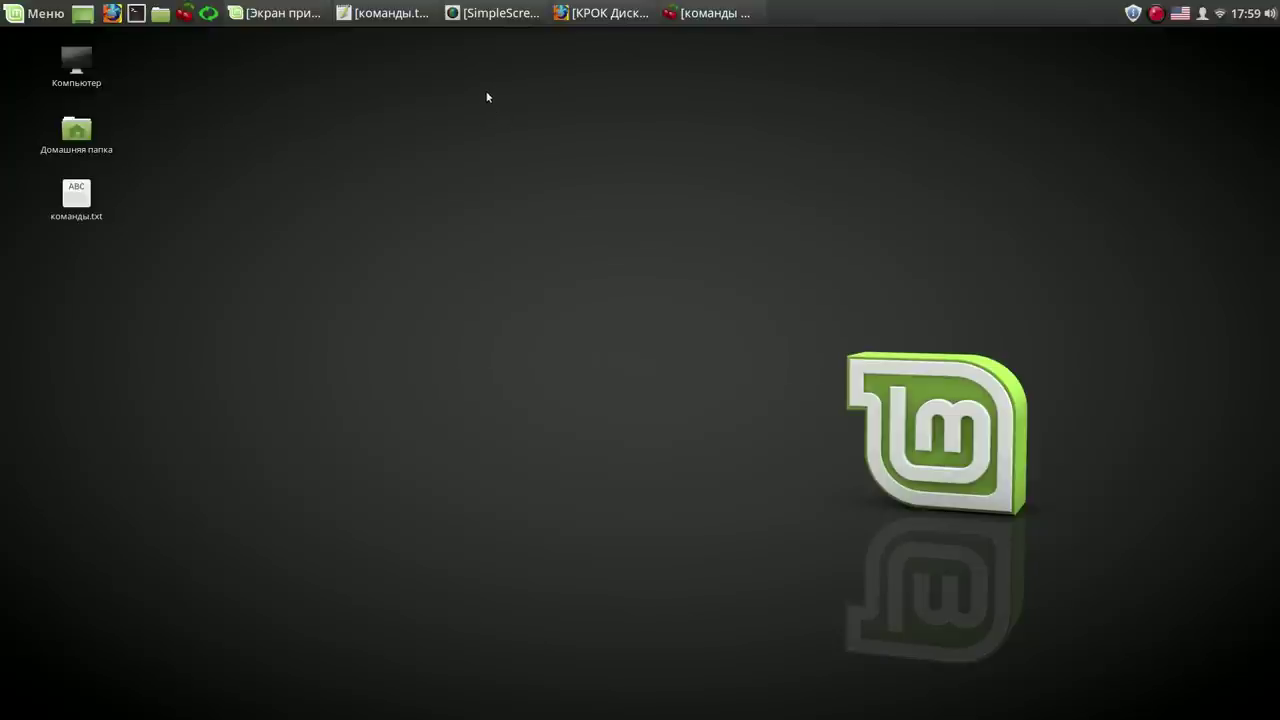
left_click(43, 15)
mouse_move(130, 197)
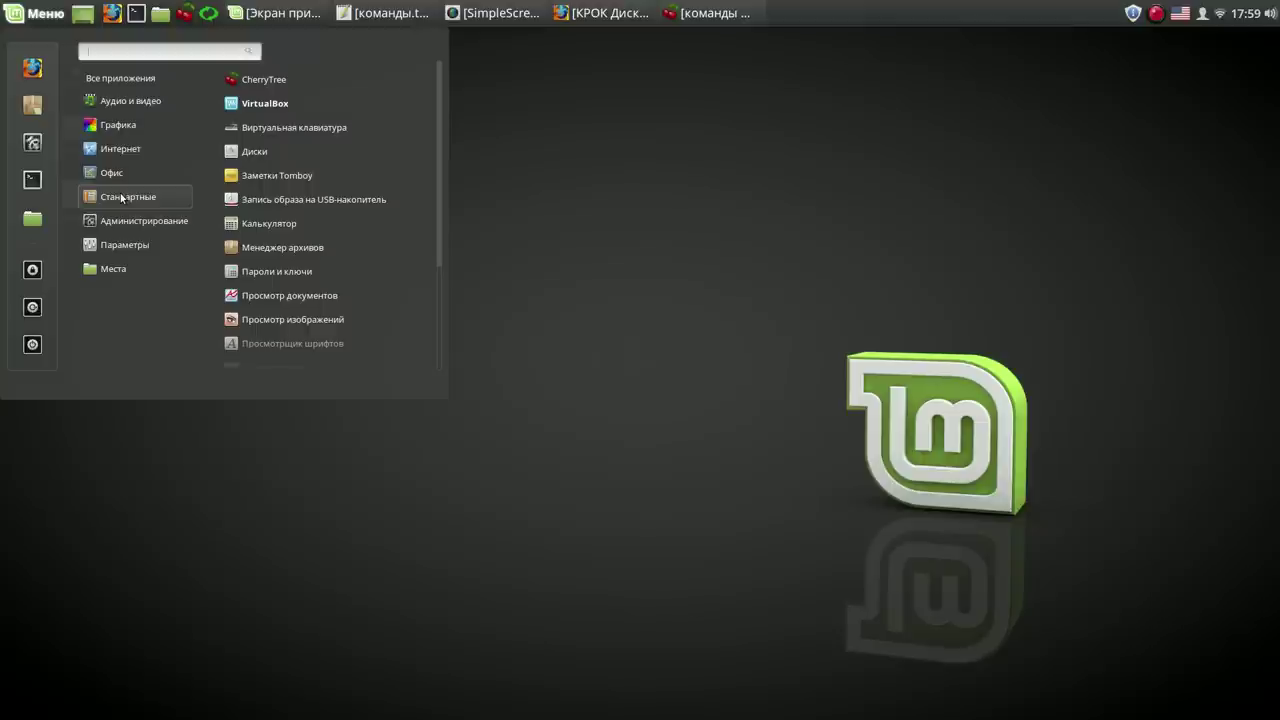
right_click(292, 105)
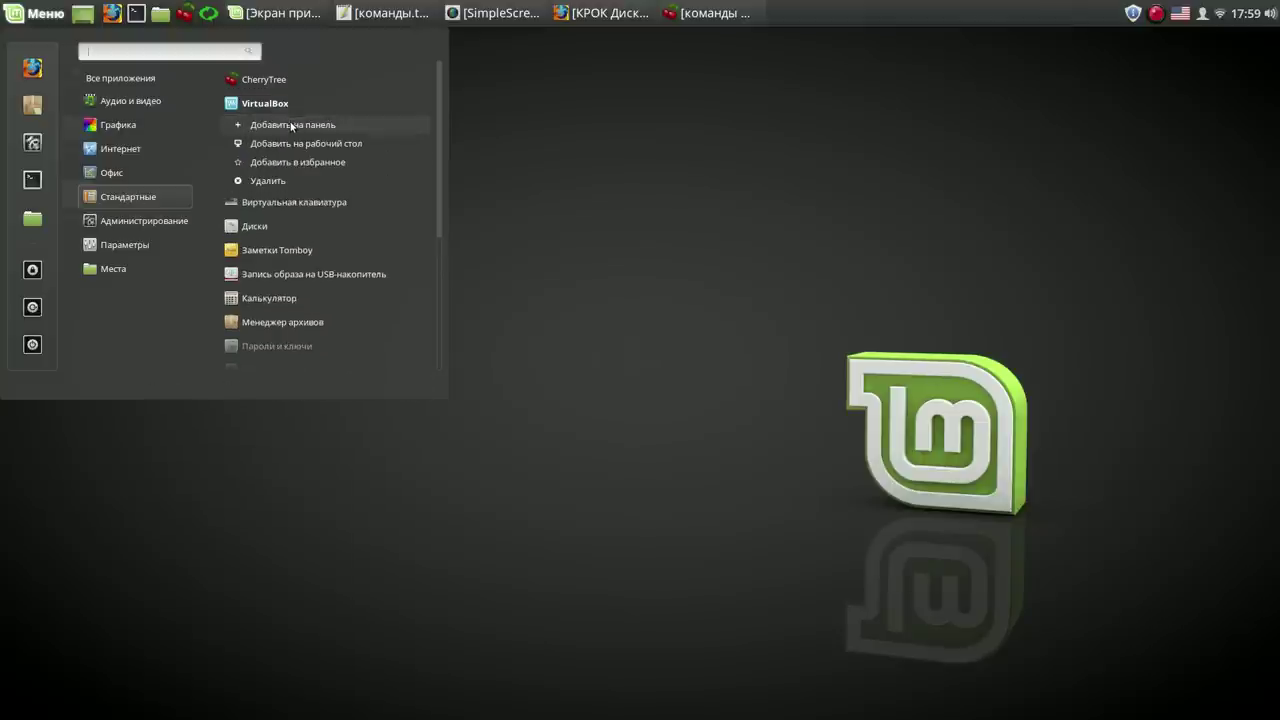
left_click(290, 124)
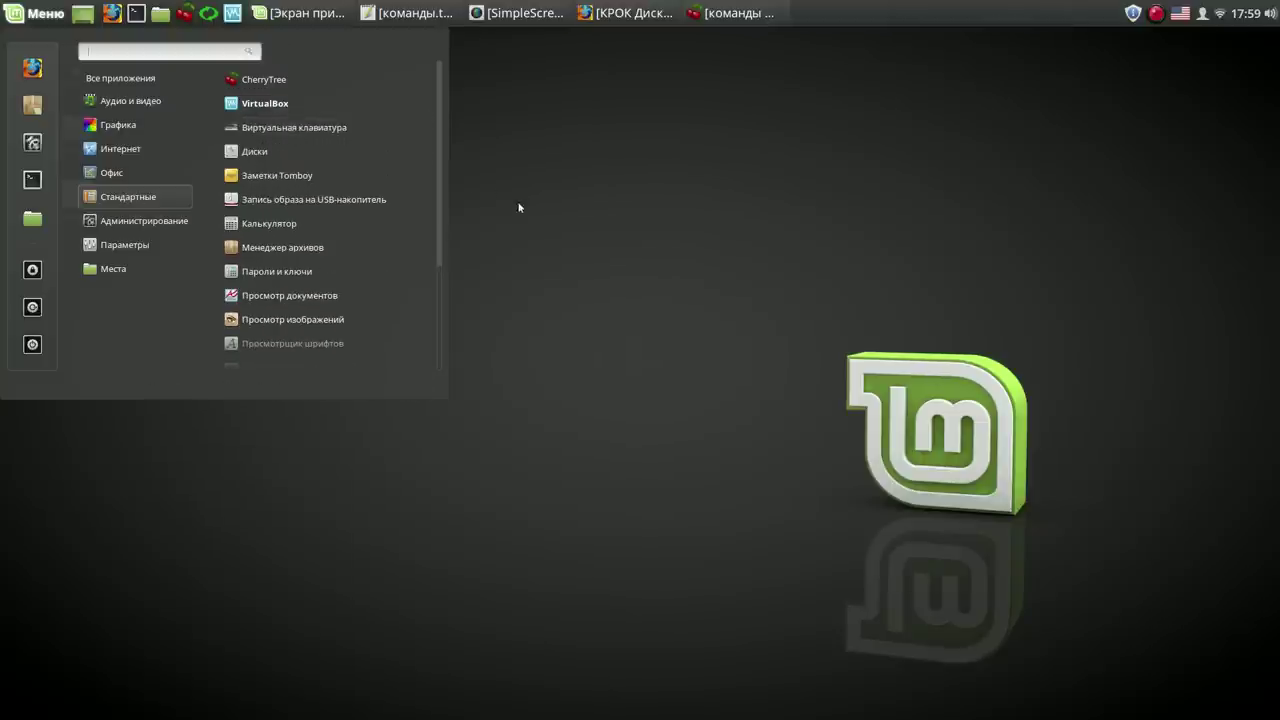
left_click(522, 195)
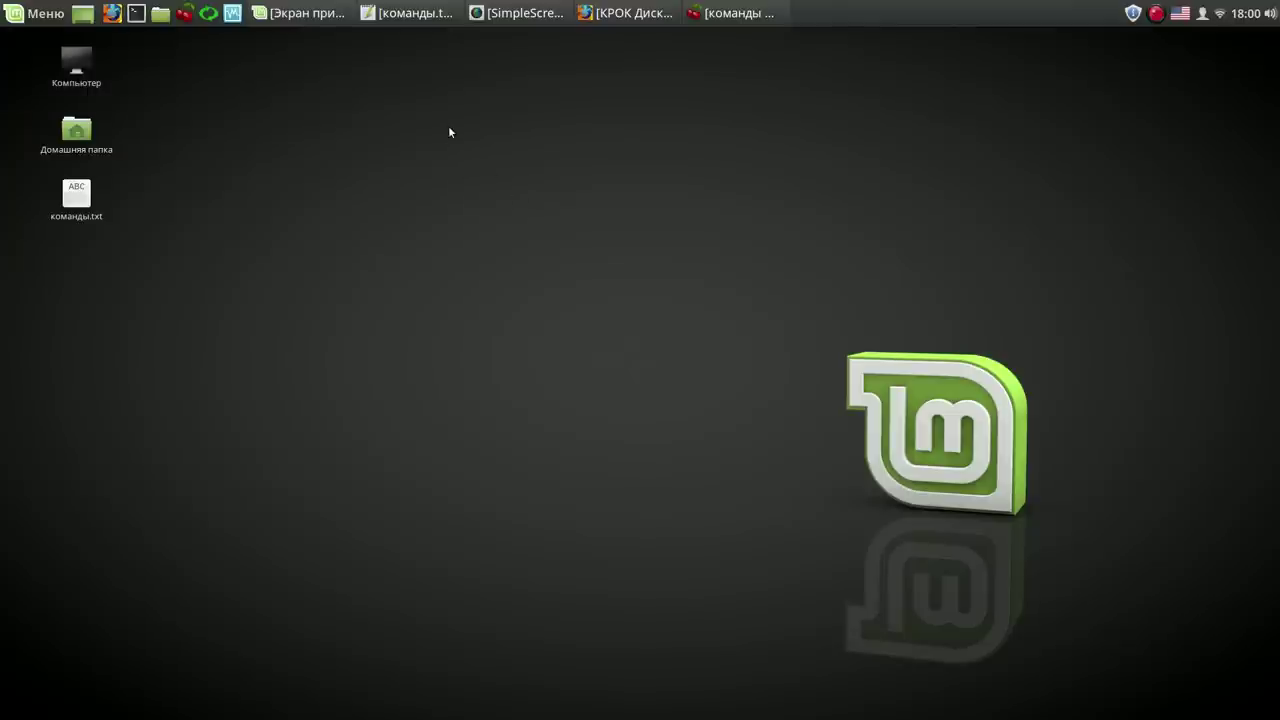
Launch Systemback and authenticate with the administrator password
left_click(210, 13)
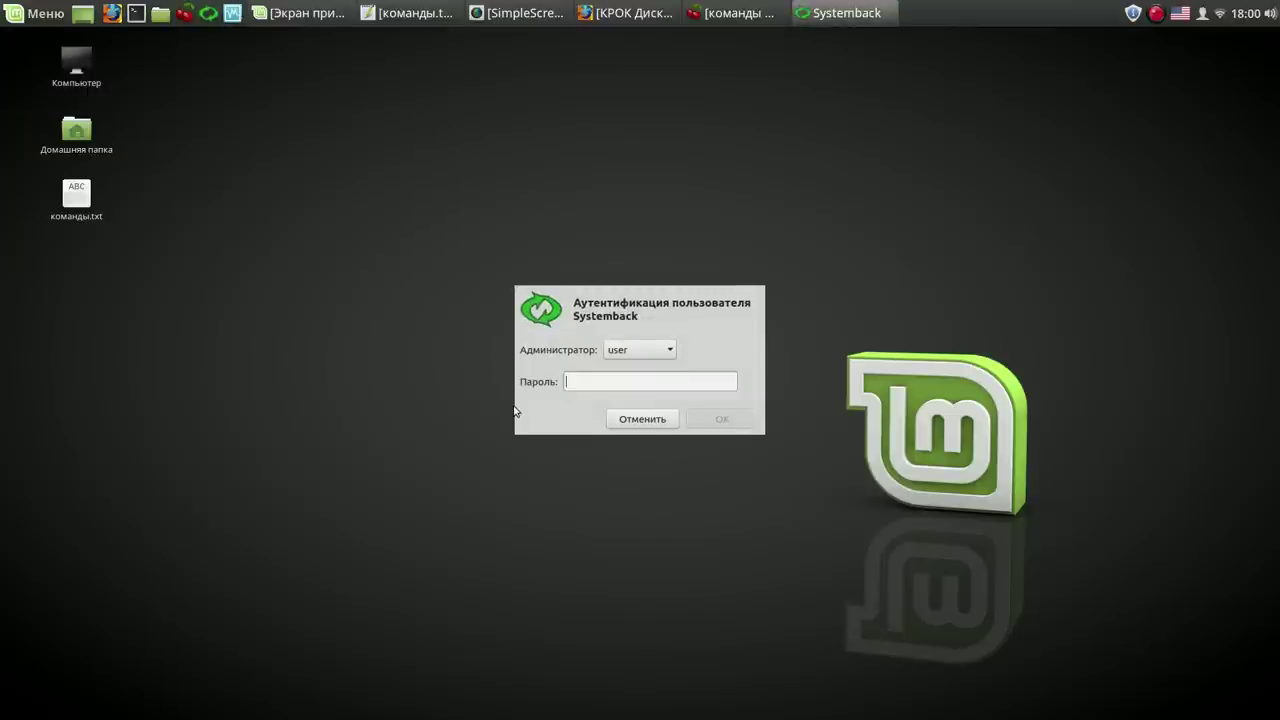
left_click(720, 418)
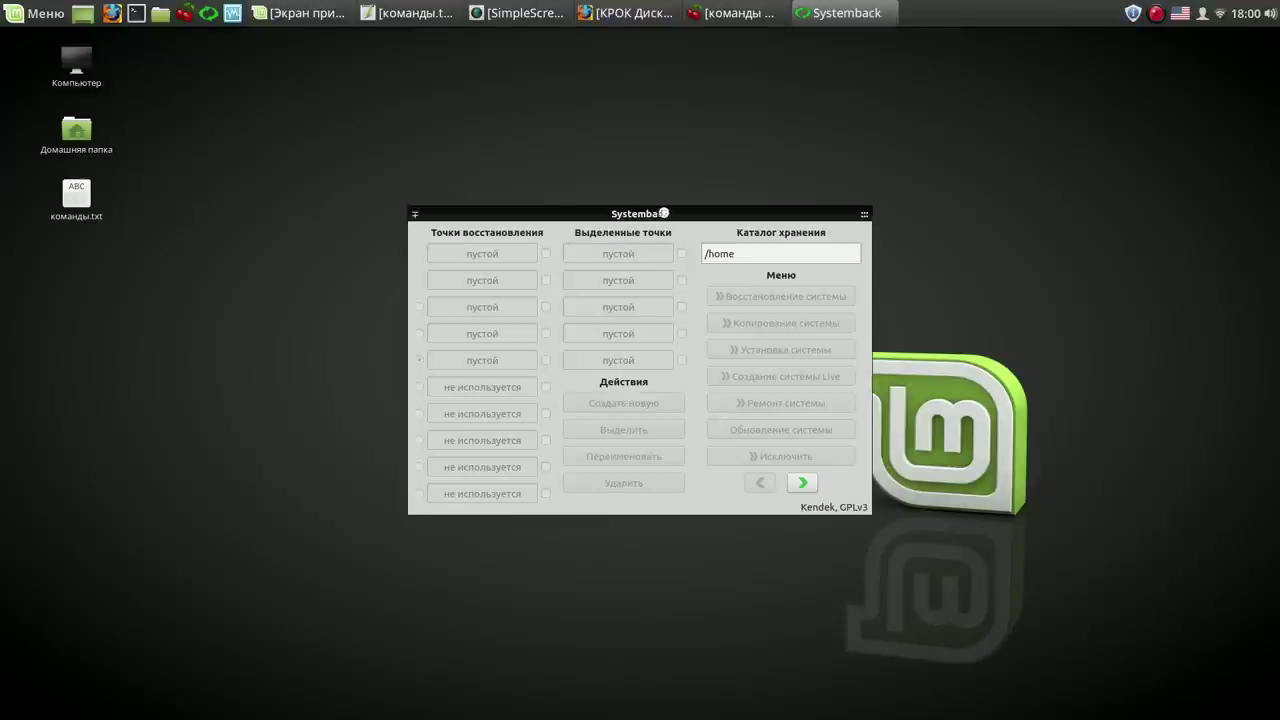
left_click_drag(664, 210, 485, 140)
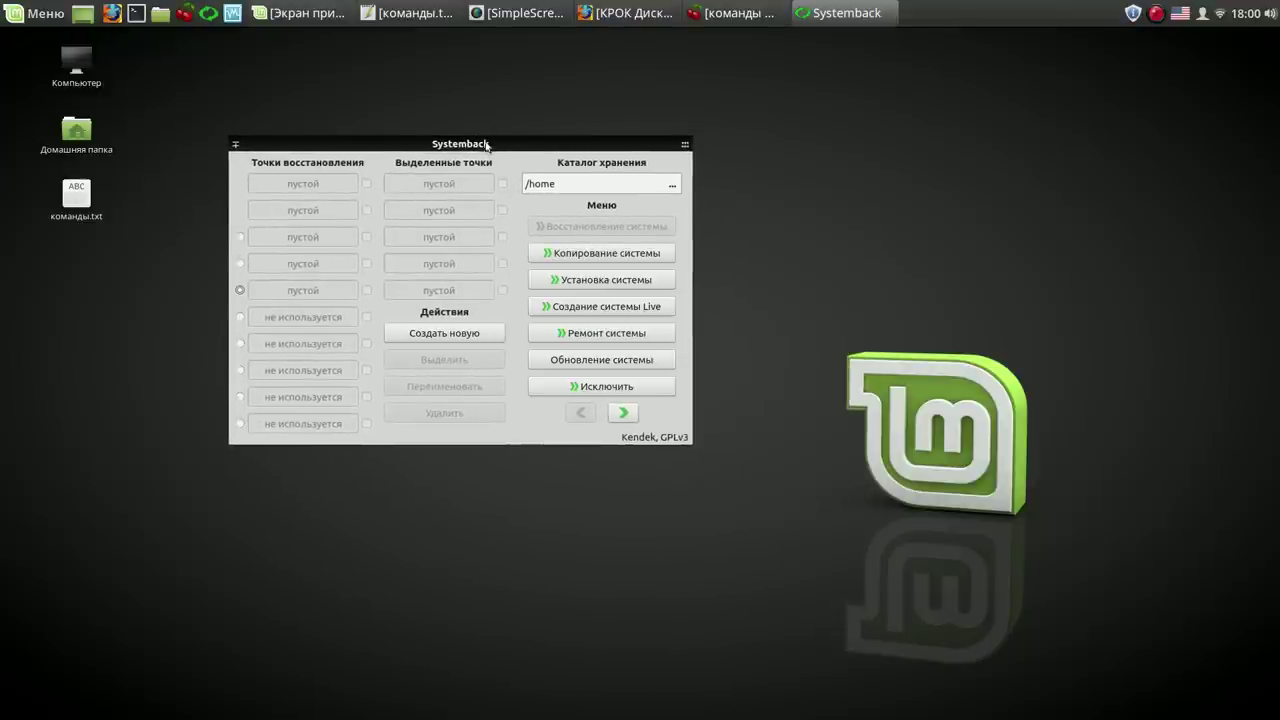
Enable Создать образ iso Live автоматически in Systemback settings, then return to the main view
left_click(622, 413)
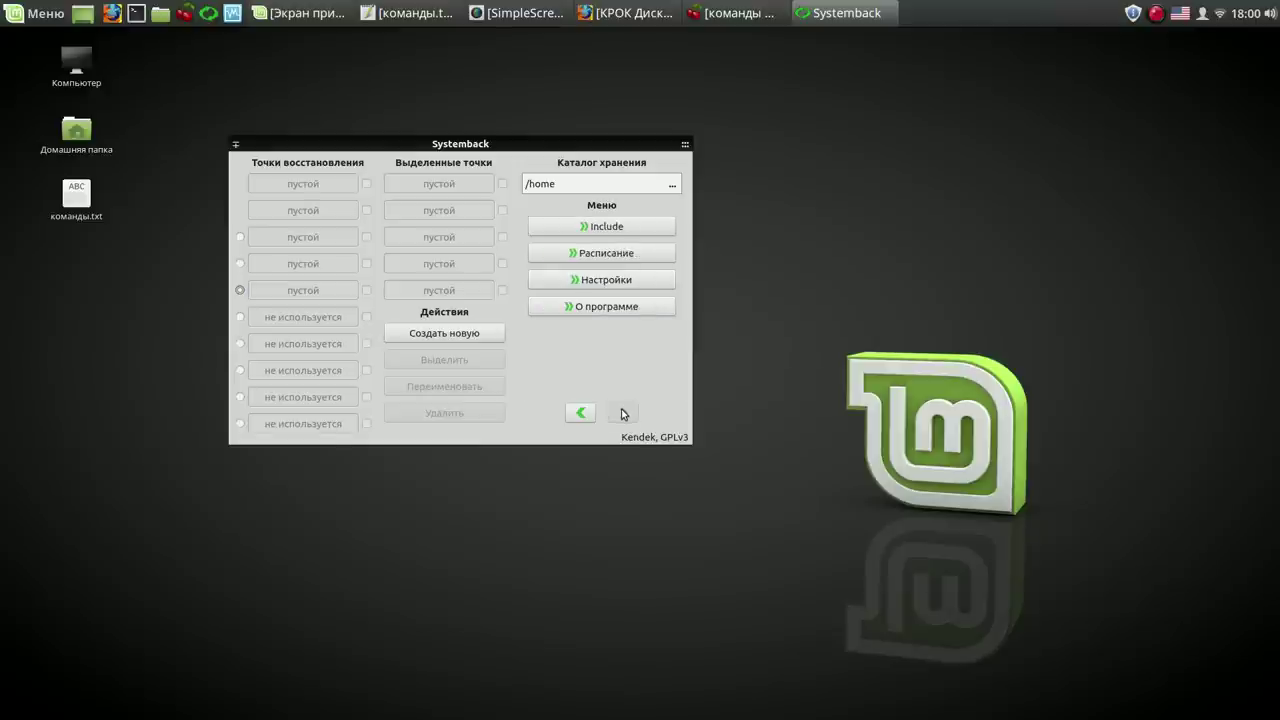
left_click(609, 280)
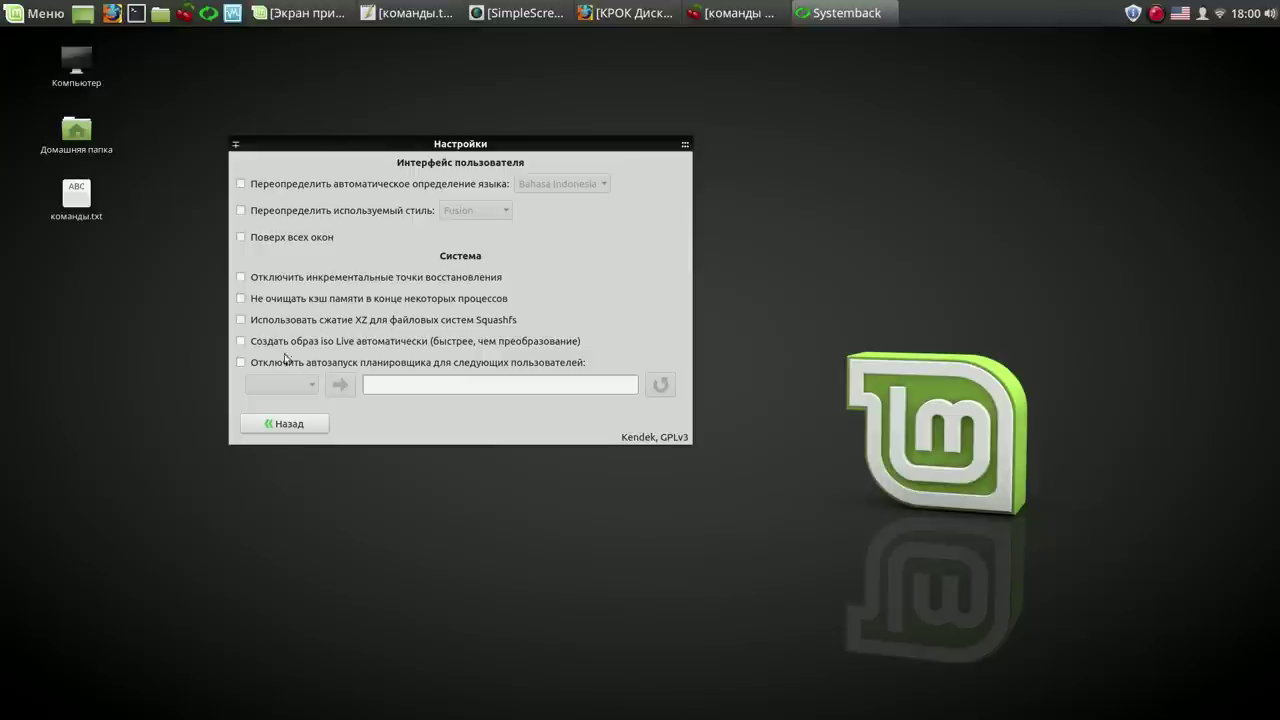
left_click(241, 342)
left_click(289, 424)
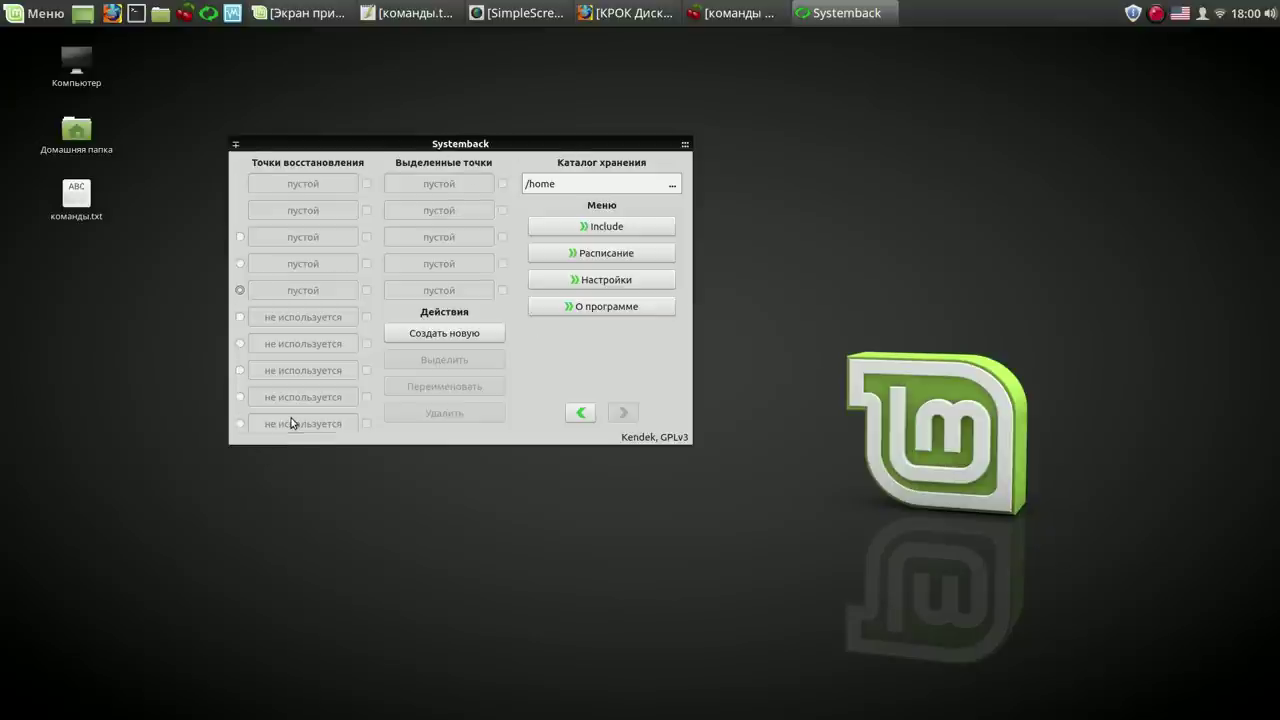
left_click(581, 413)
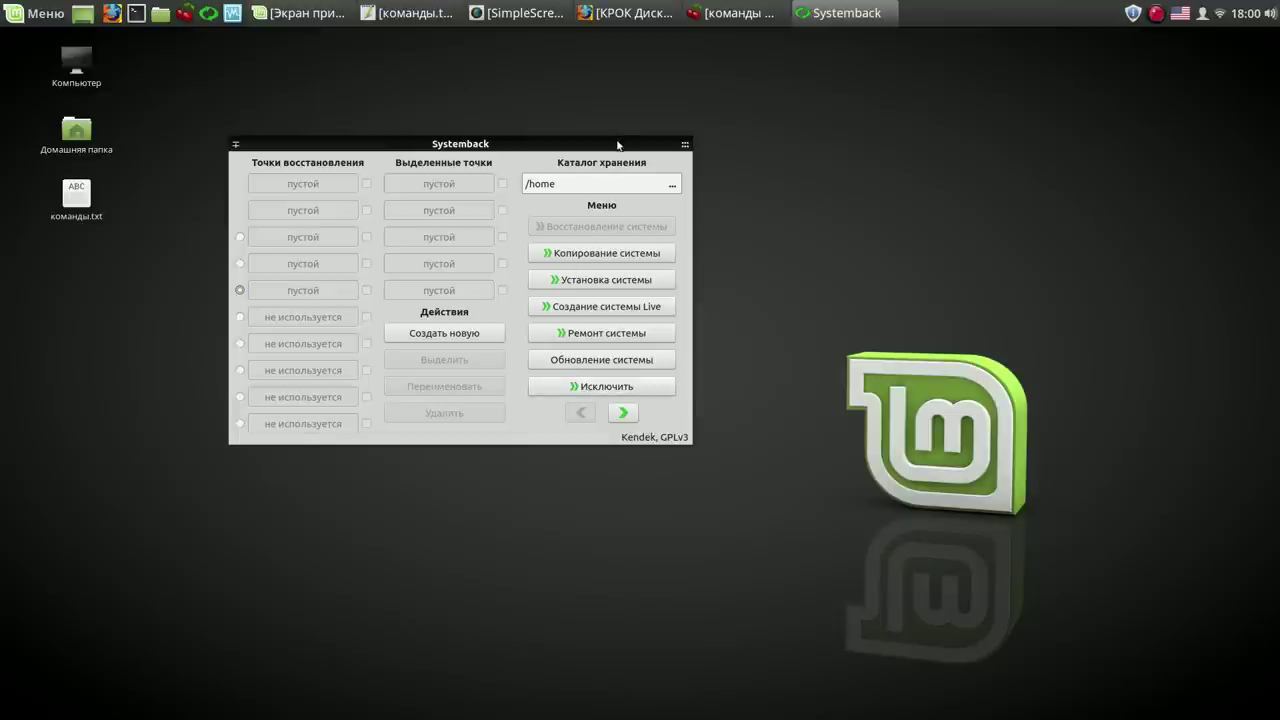
Start a new Live system image from Создание системы Live, moving its progress dialog aside
left_click_drag(617, 142, 761, 115)
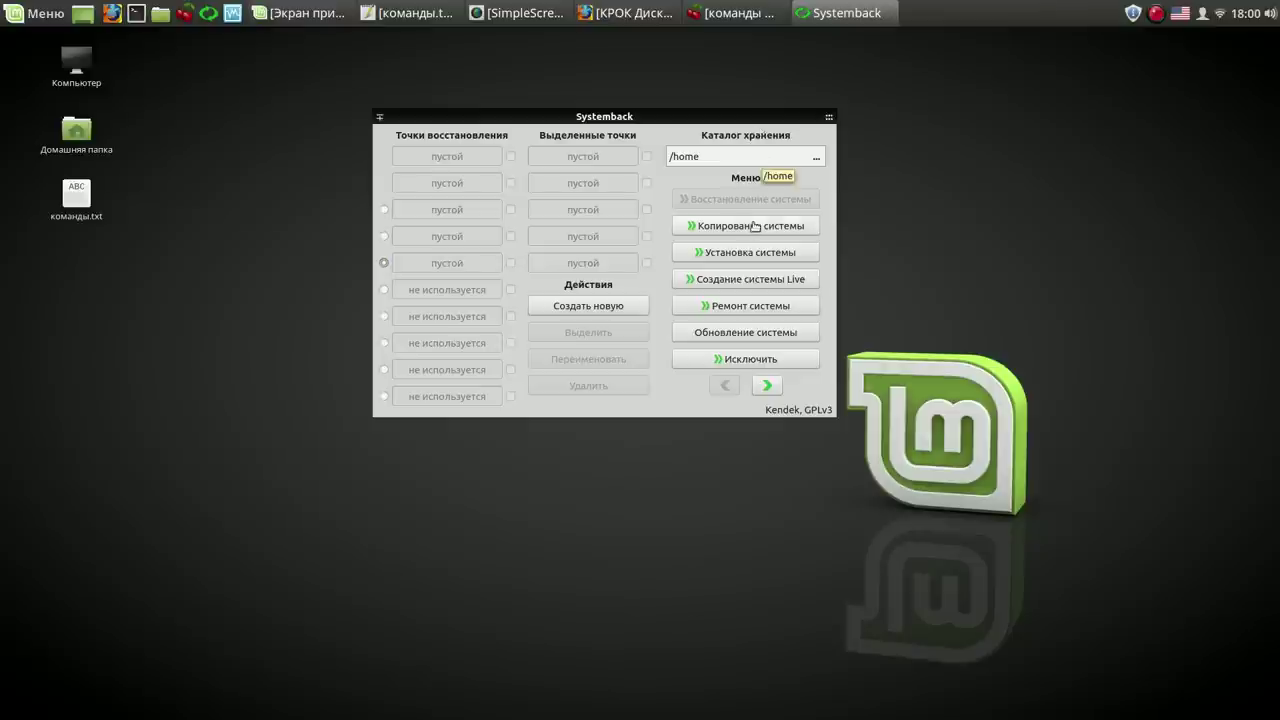
left_click(745, 279)
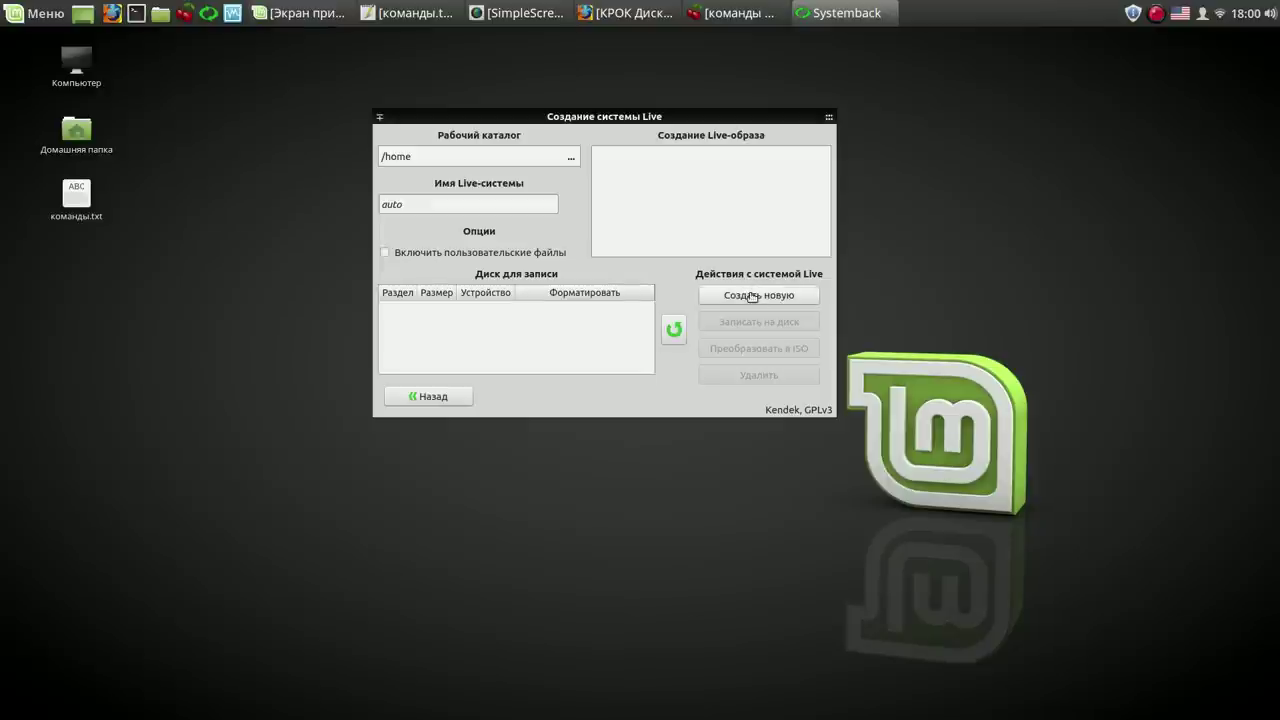
left_click(752, 296)
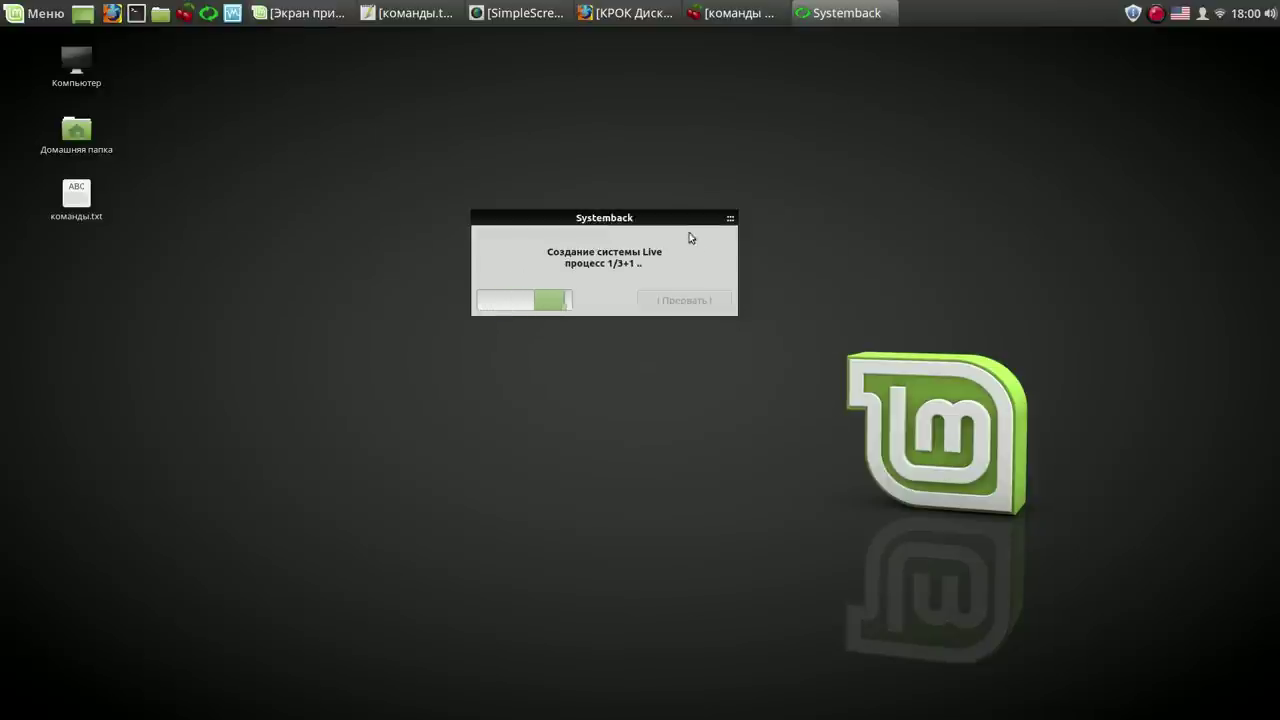
left_click_drag(693, 220, 1071, 100)
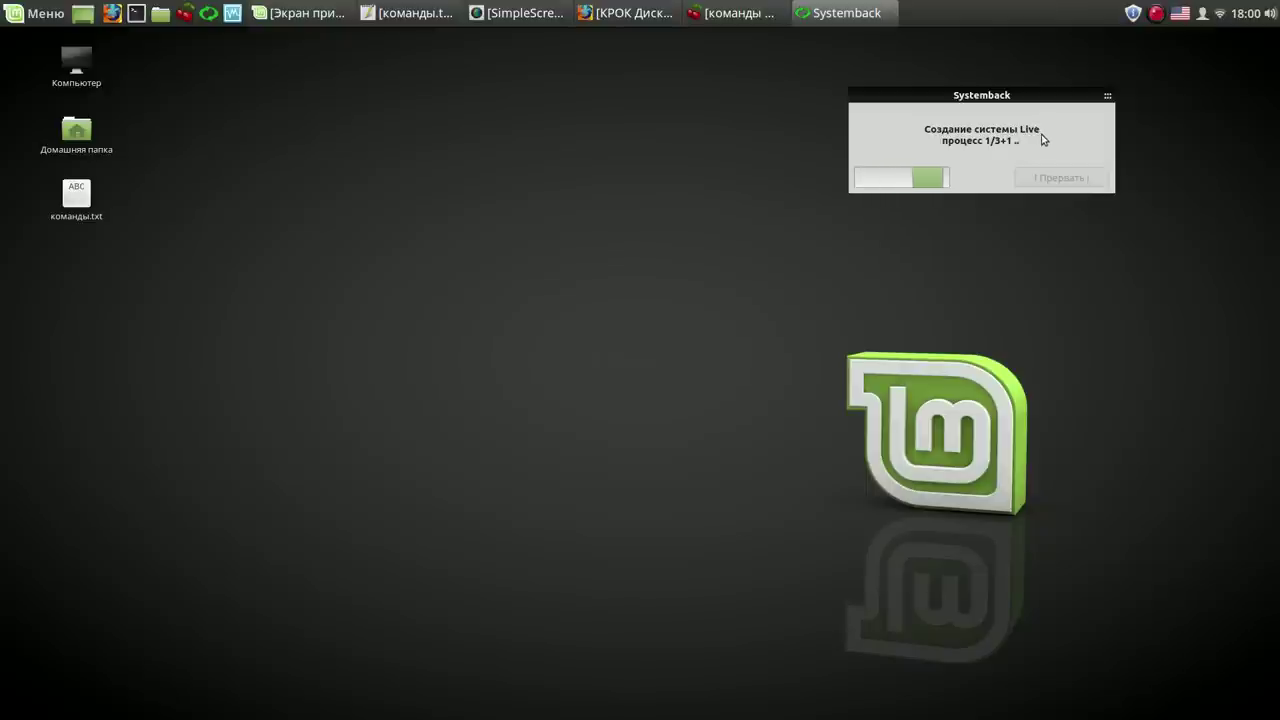
Pause the screen recording and open the keyboard layout indicator menu
left_click(1156, 15)
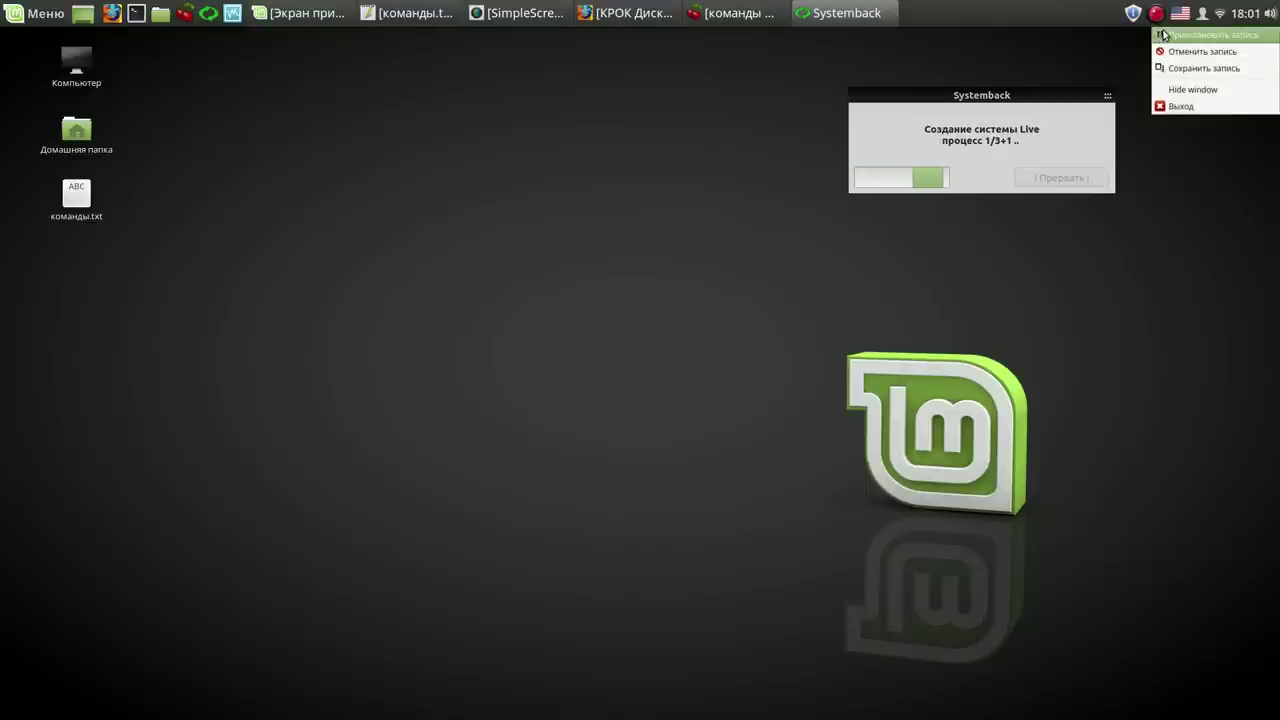
left_click(1165, 35)
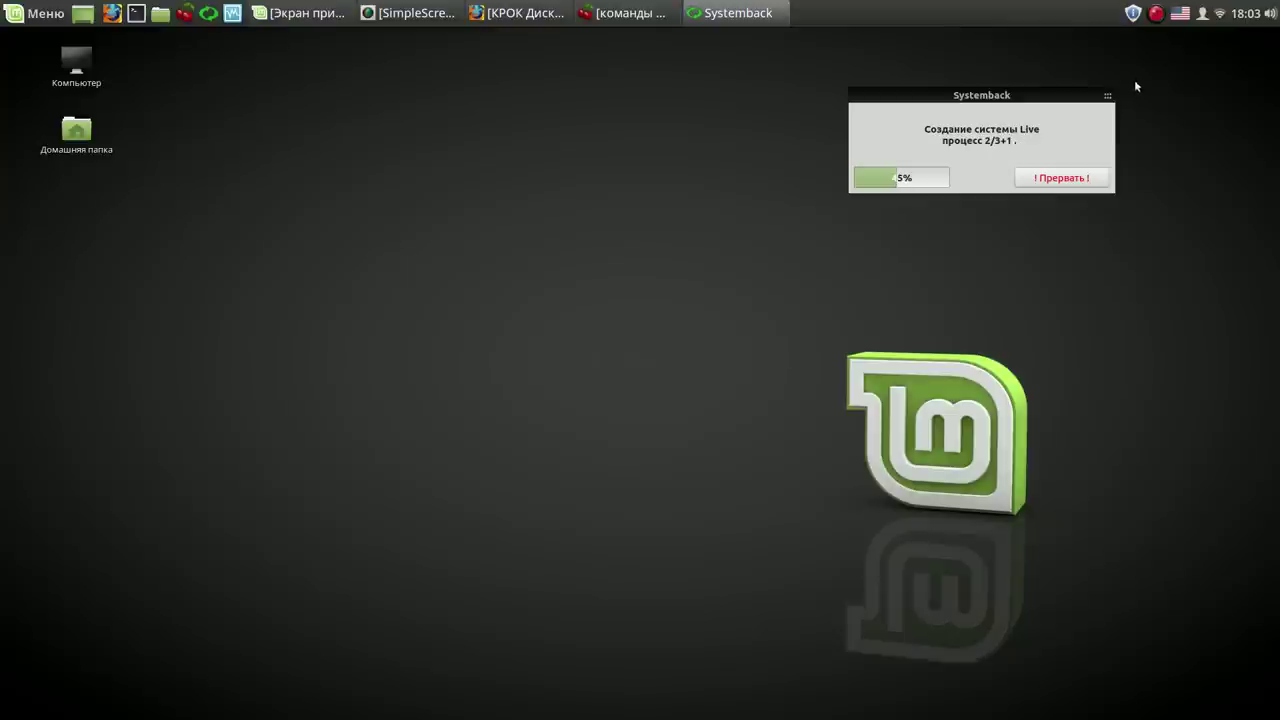
right_click(1180, 15)
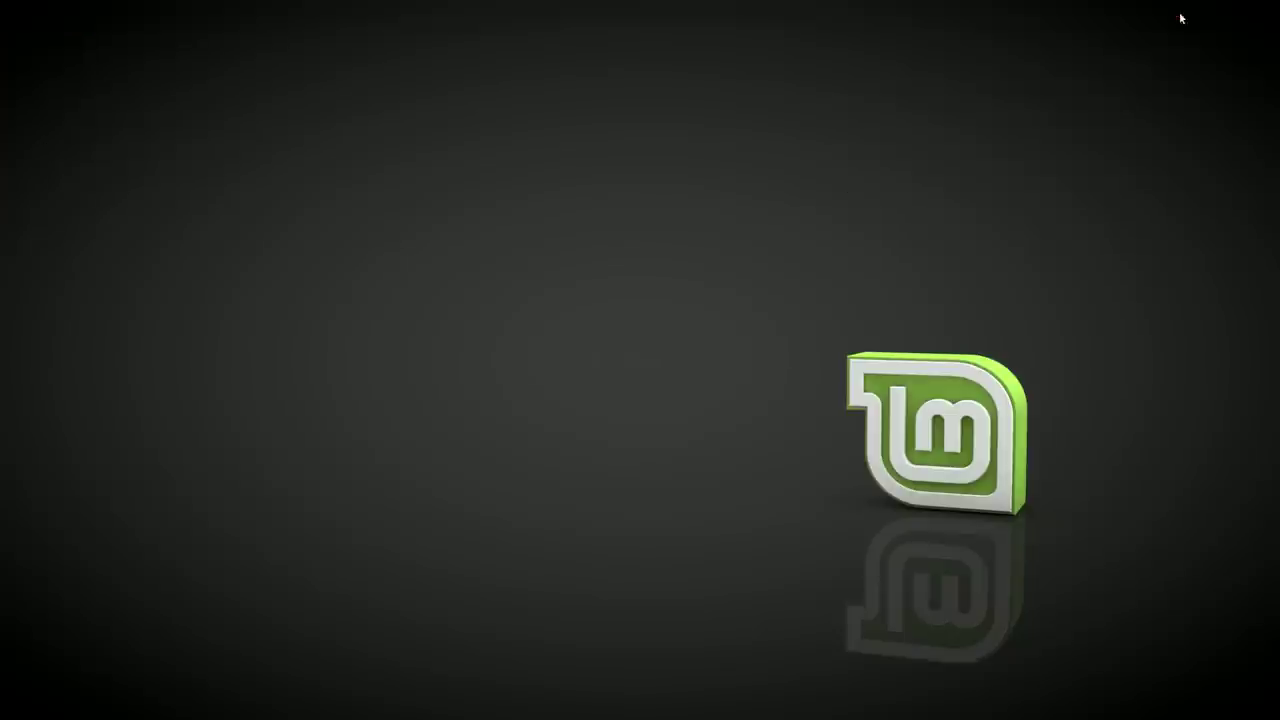
left_click(1180, 15)
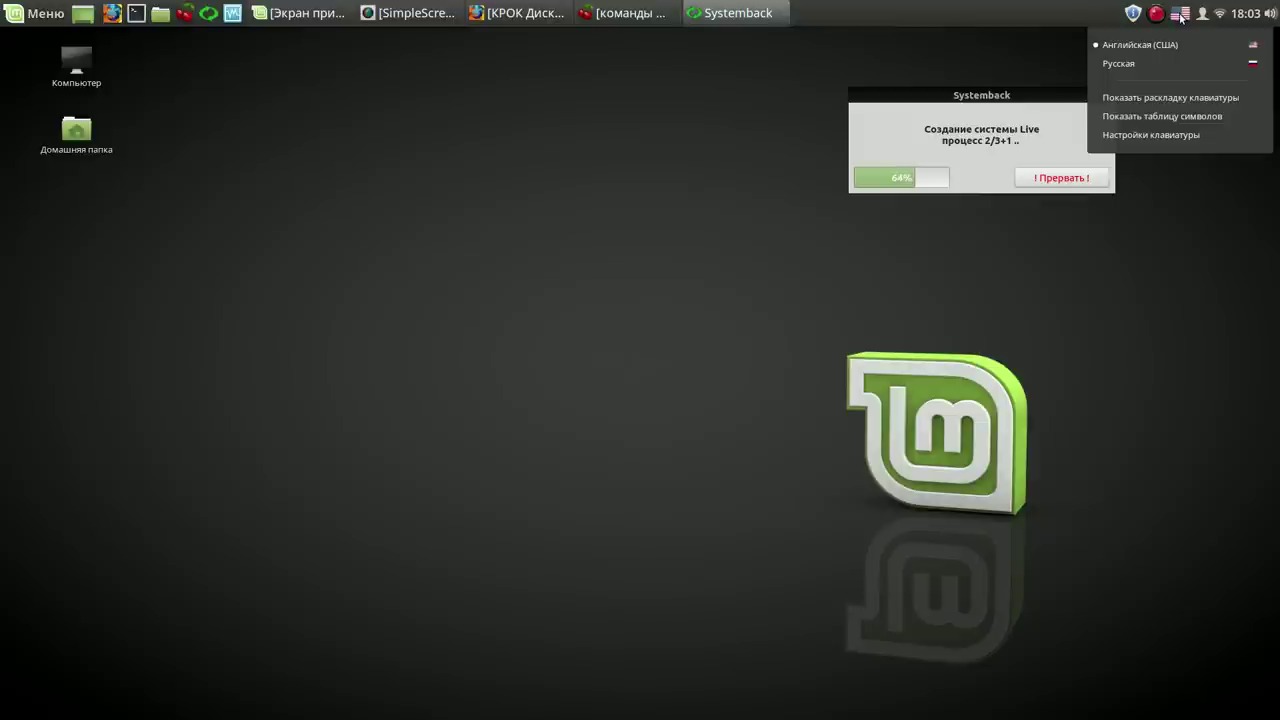
Add the English (UK) layout and order layouts as English (UK), Russian, English (US)
left_click(1177, 136)
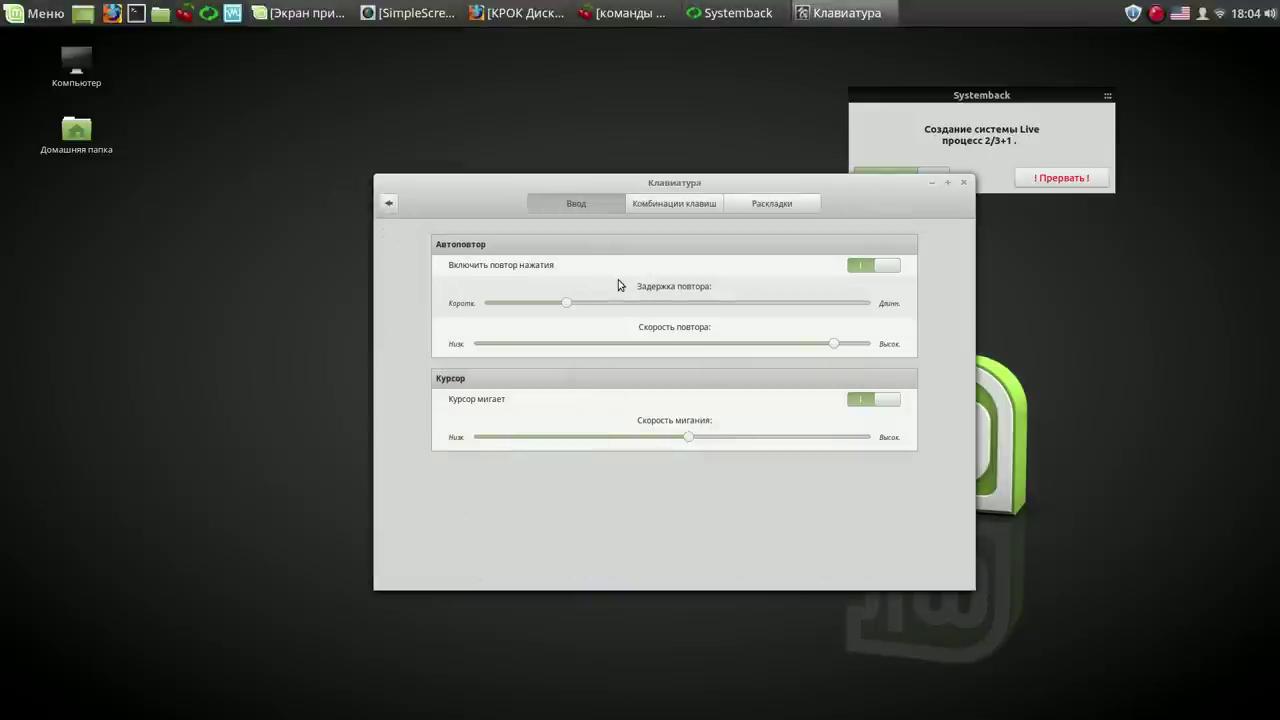
left_click(788, 204)
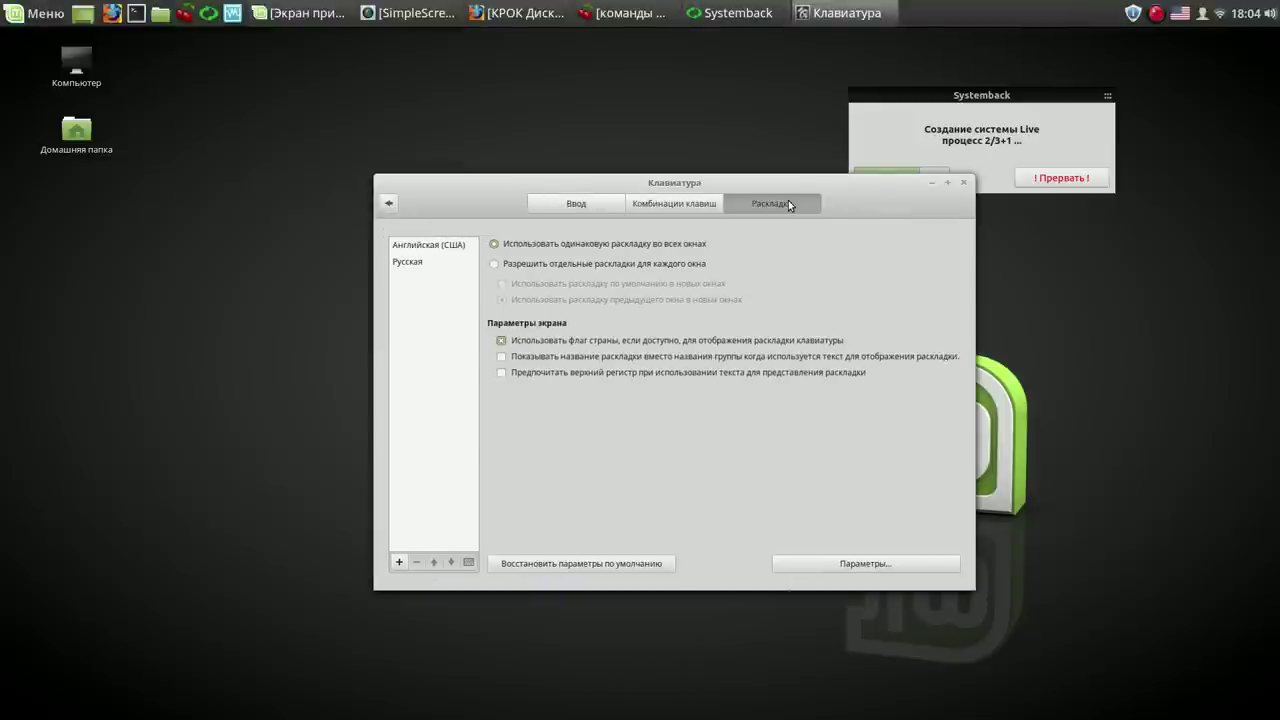
left_click(439, 249)
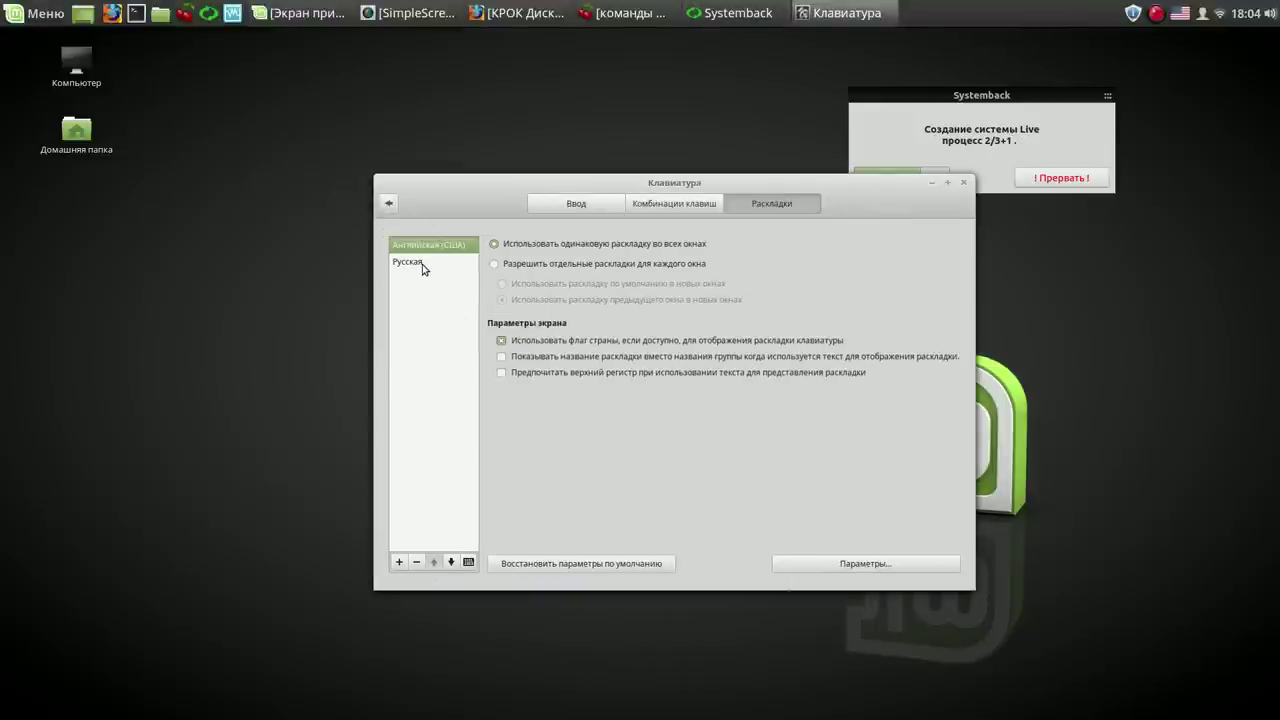
left_click(399, 563)
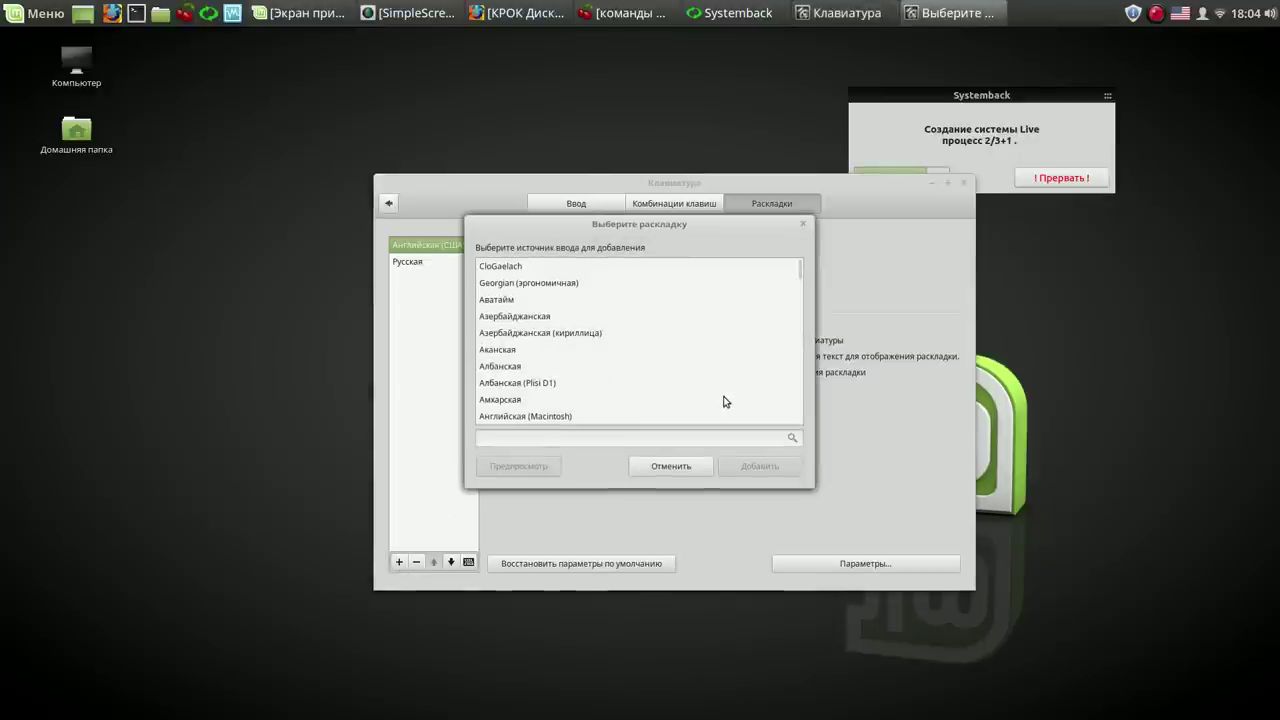
scroll(710, 392, "down", 1)
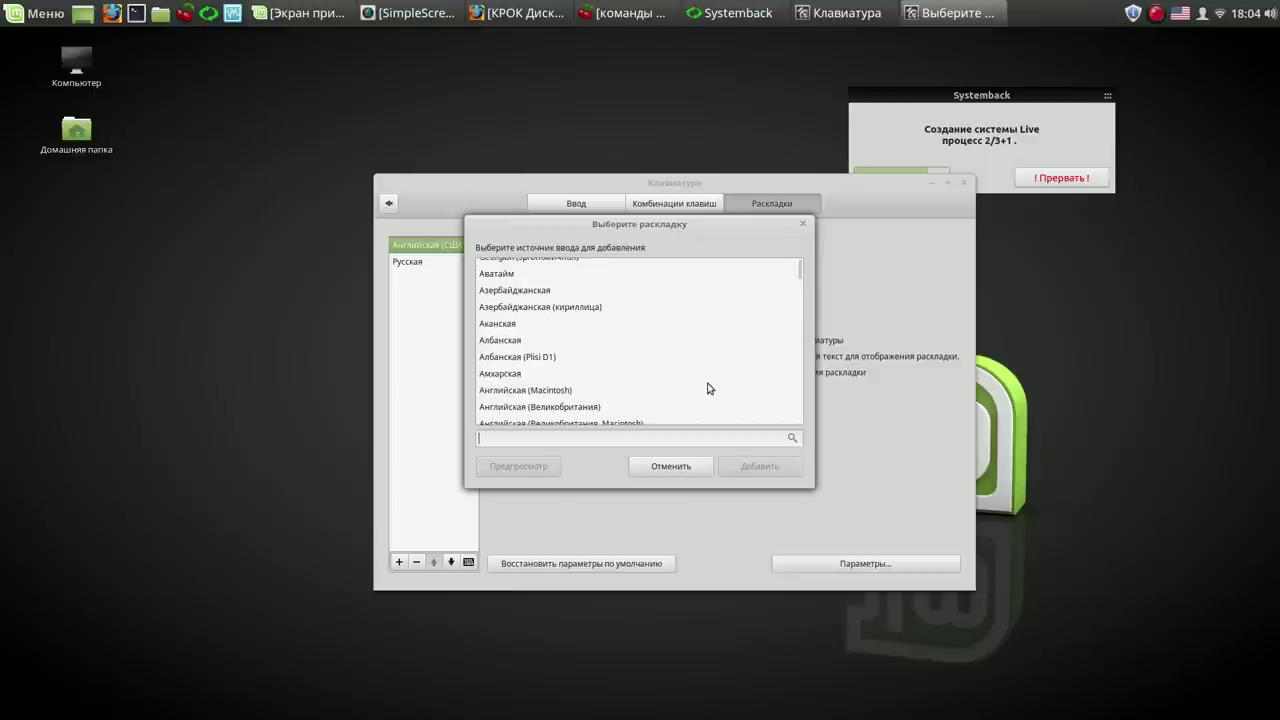
left_click(517, 407)
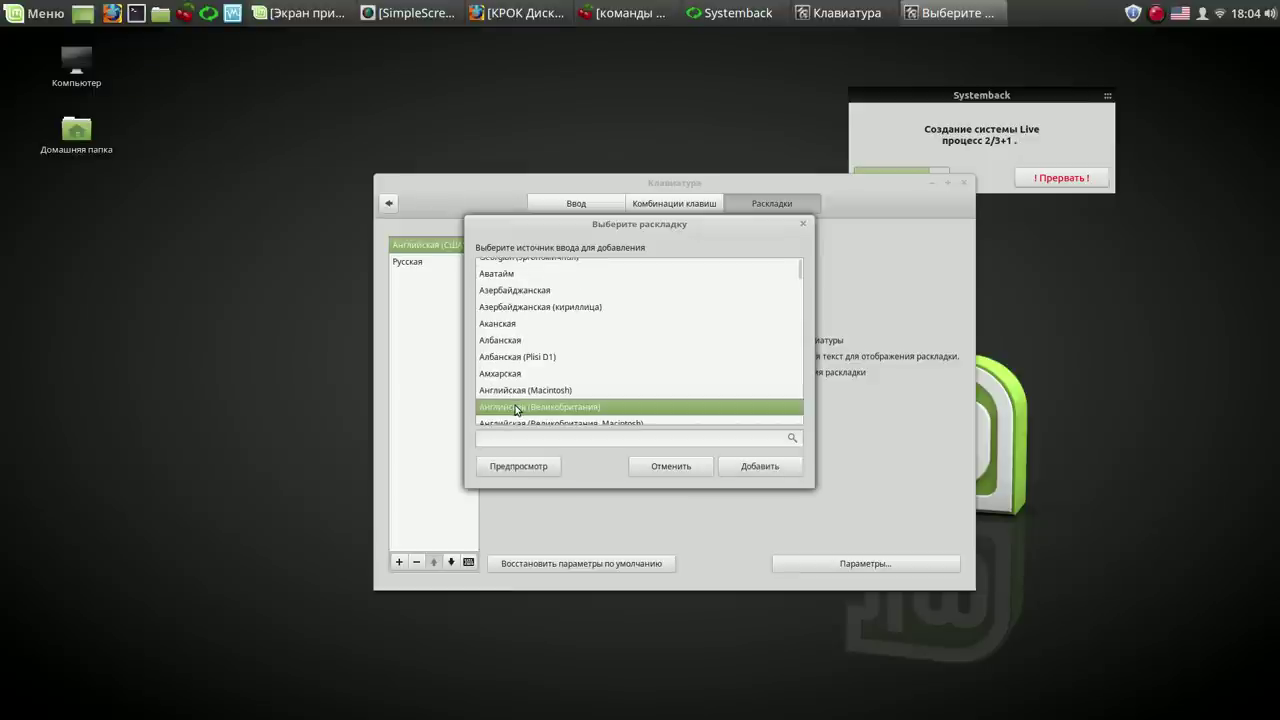
left_click(758, 466)
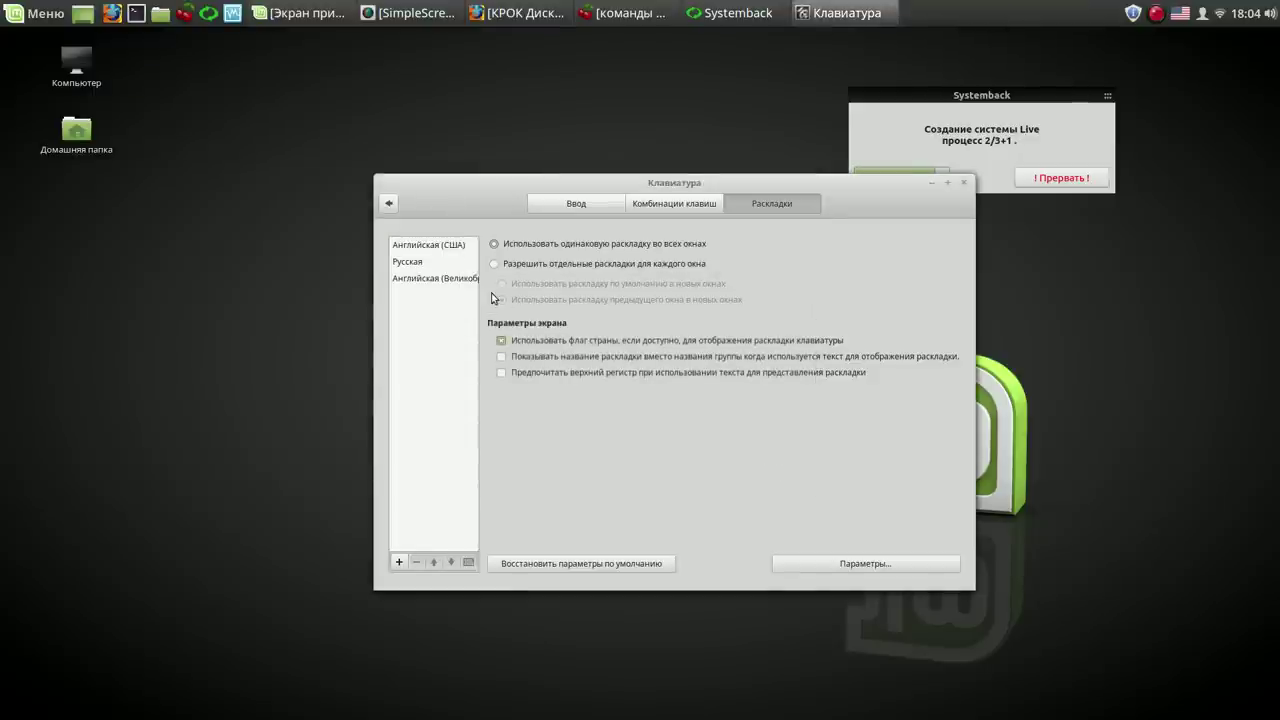
left_click(437, 281)
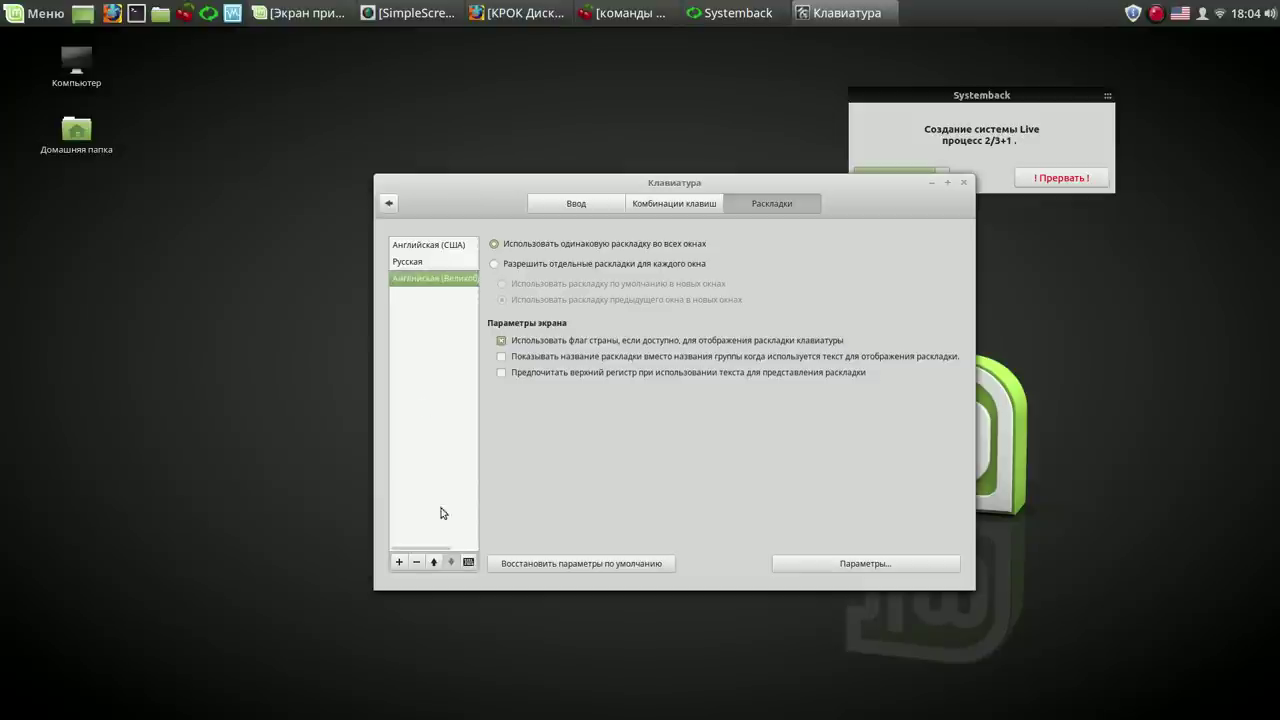
left_click(433, 562)
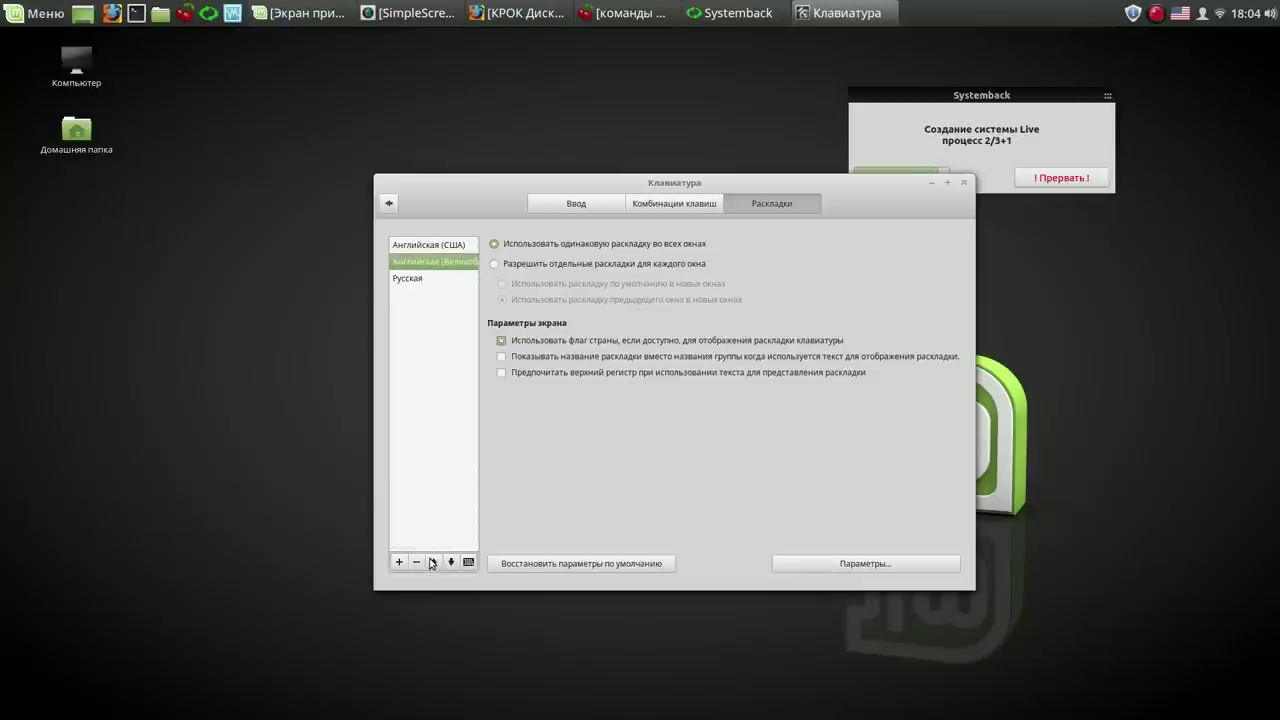
left_click(432, 562)
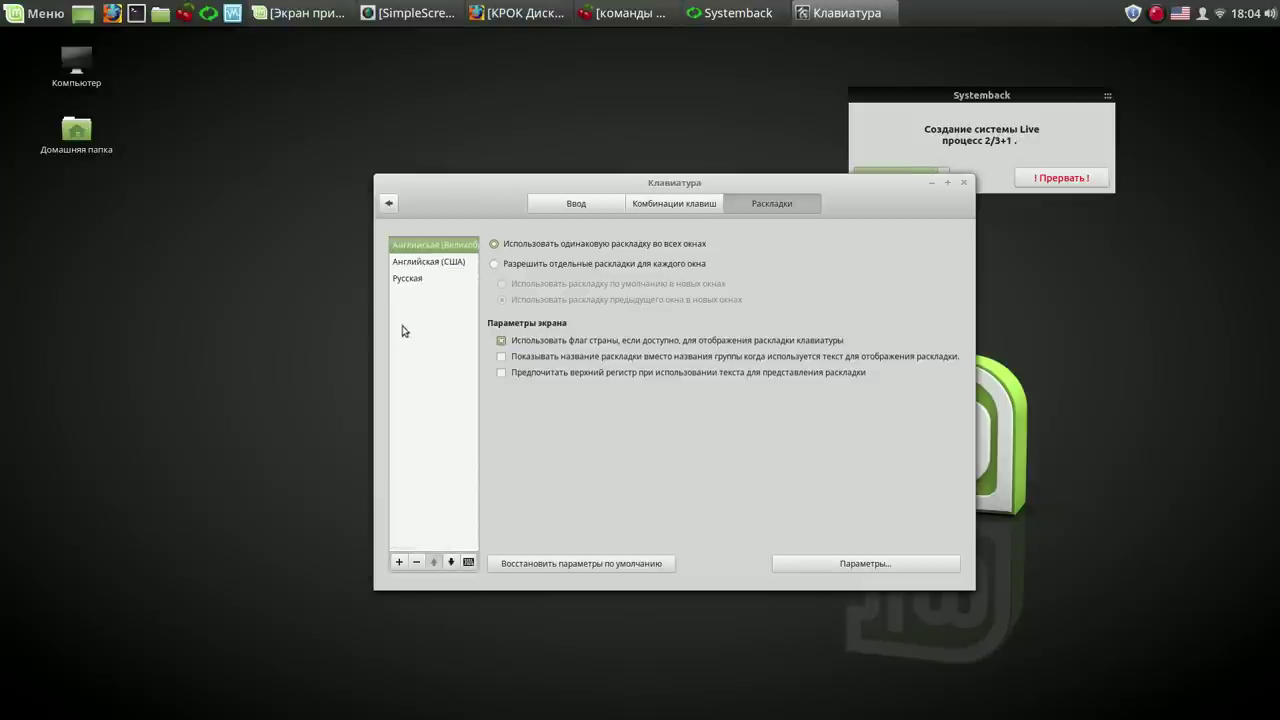
left_click(451, 562)
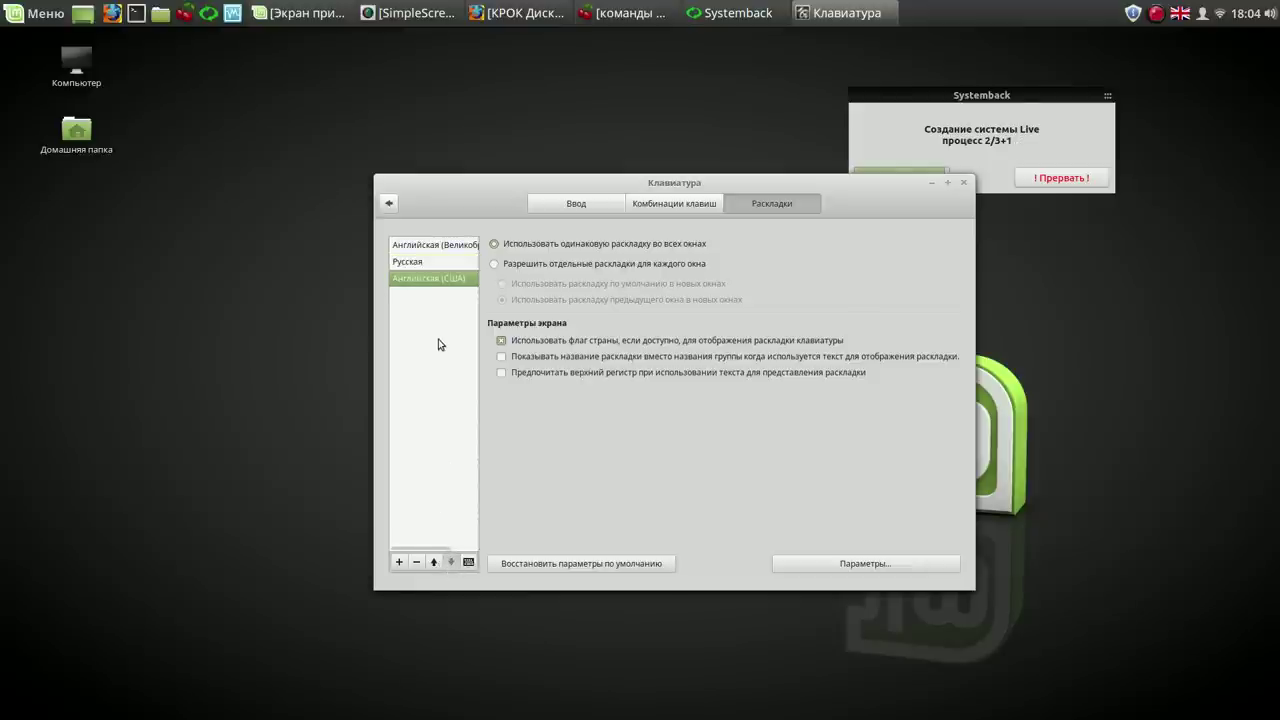
left_click(455, 253)
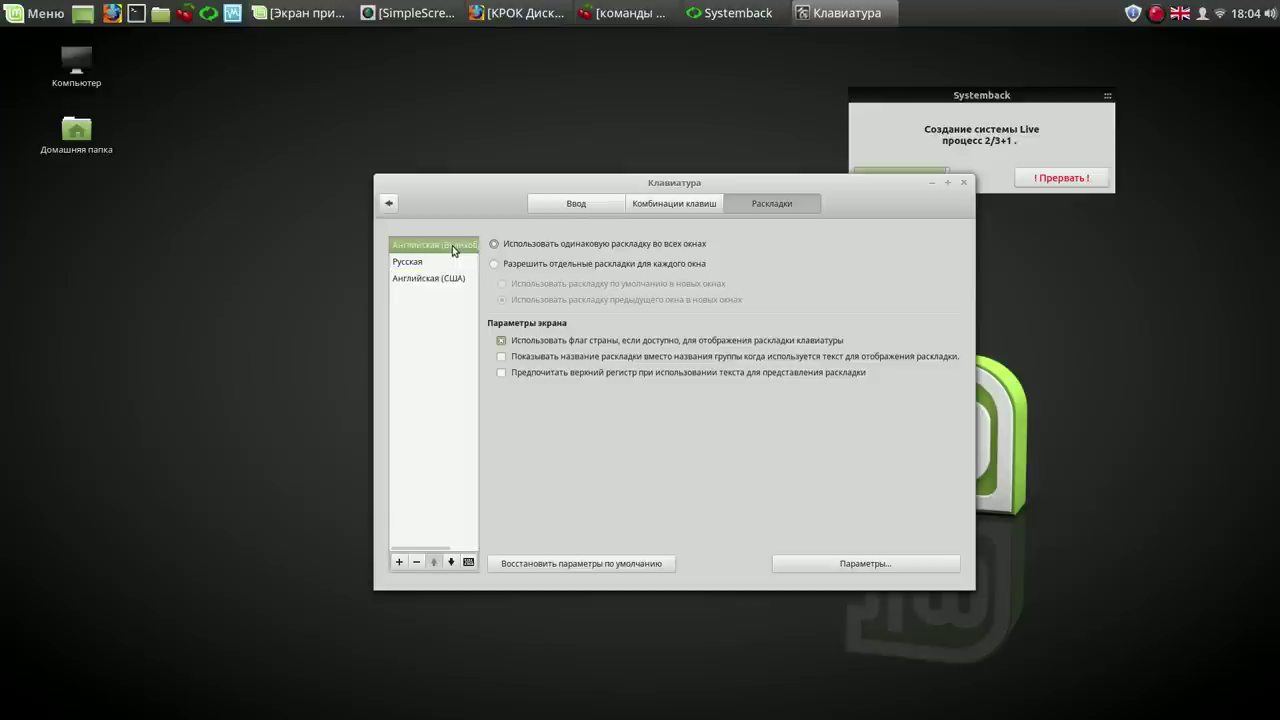
Enable Alt+Shift for switching layouts and close Keyboard Settings
left_click(693, 207)
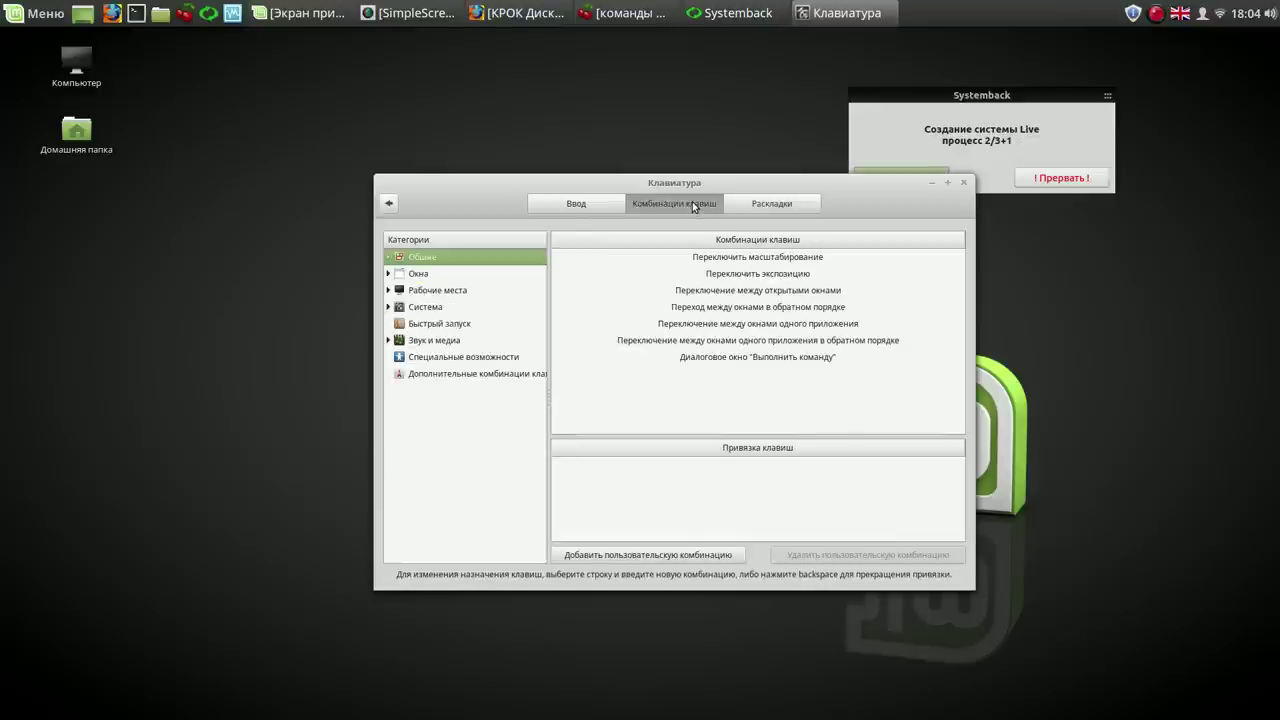
left_click(752, 204)
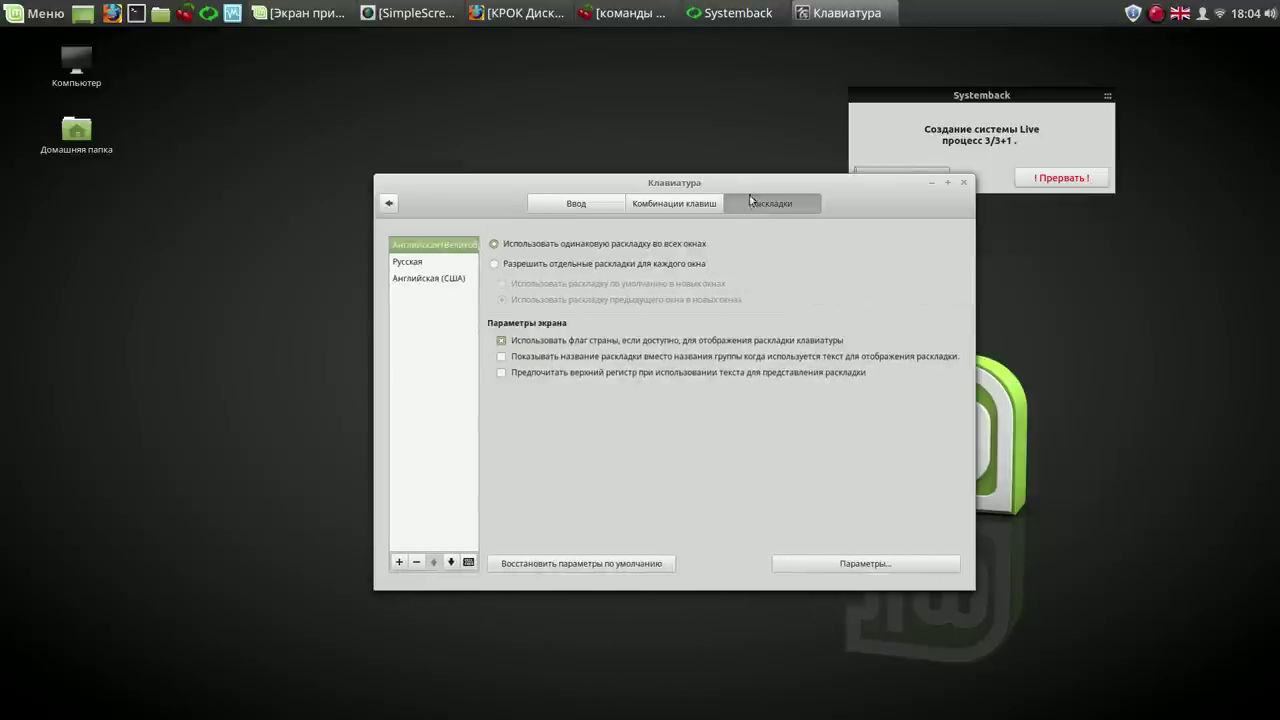
left_click(834, 563)
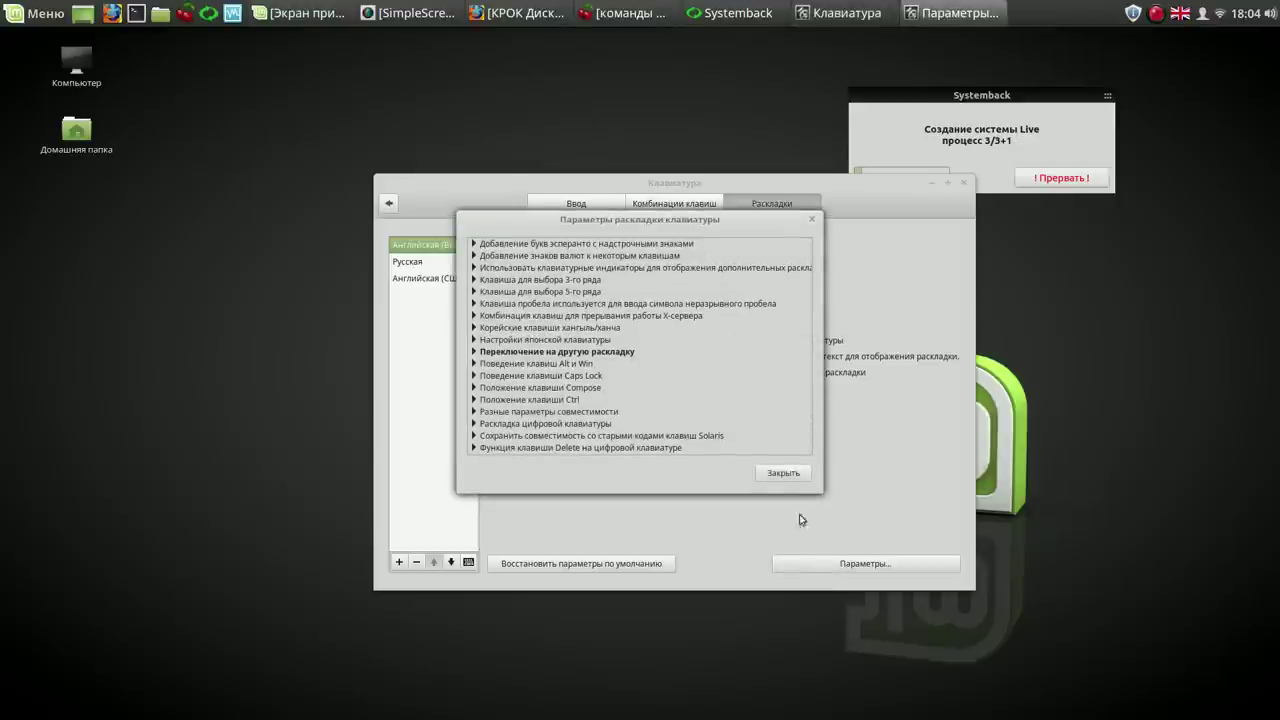
left_click(475, 352)
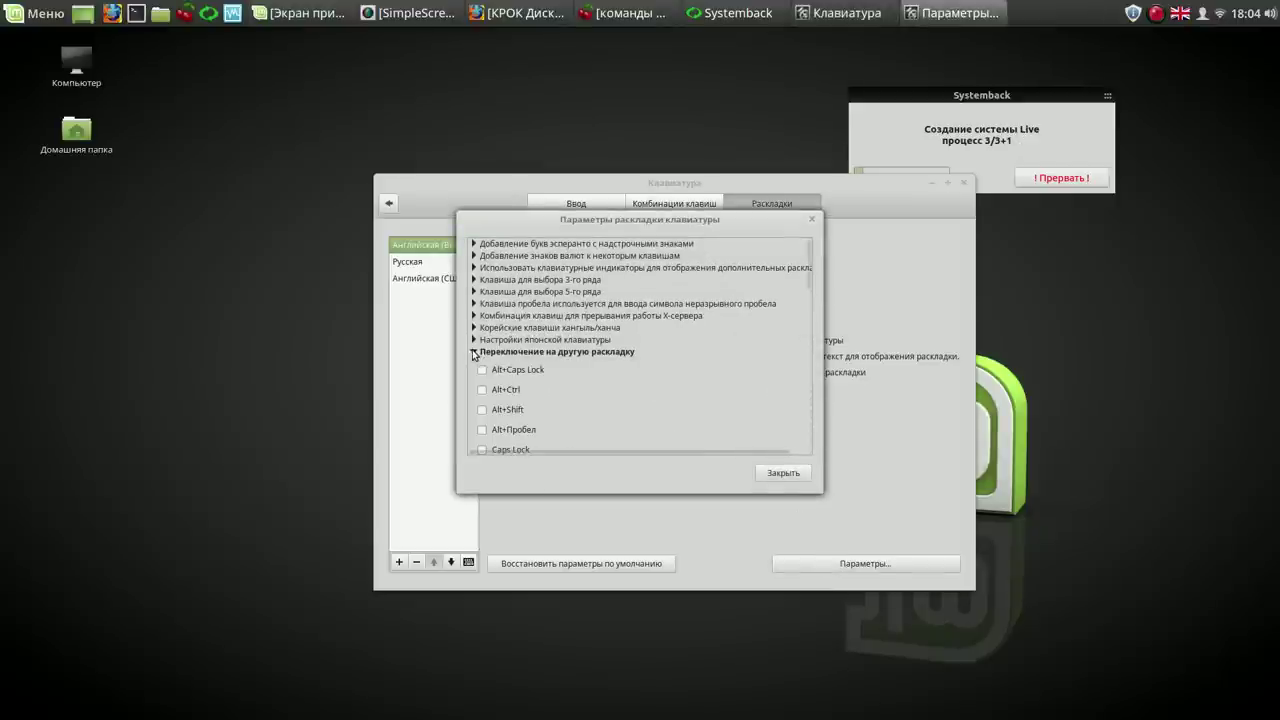
left_click(482, 410)
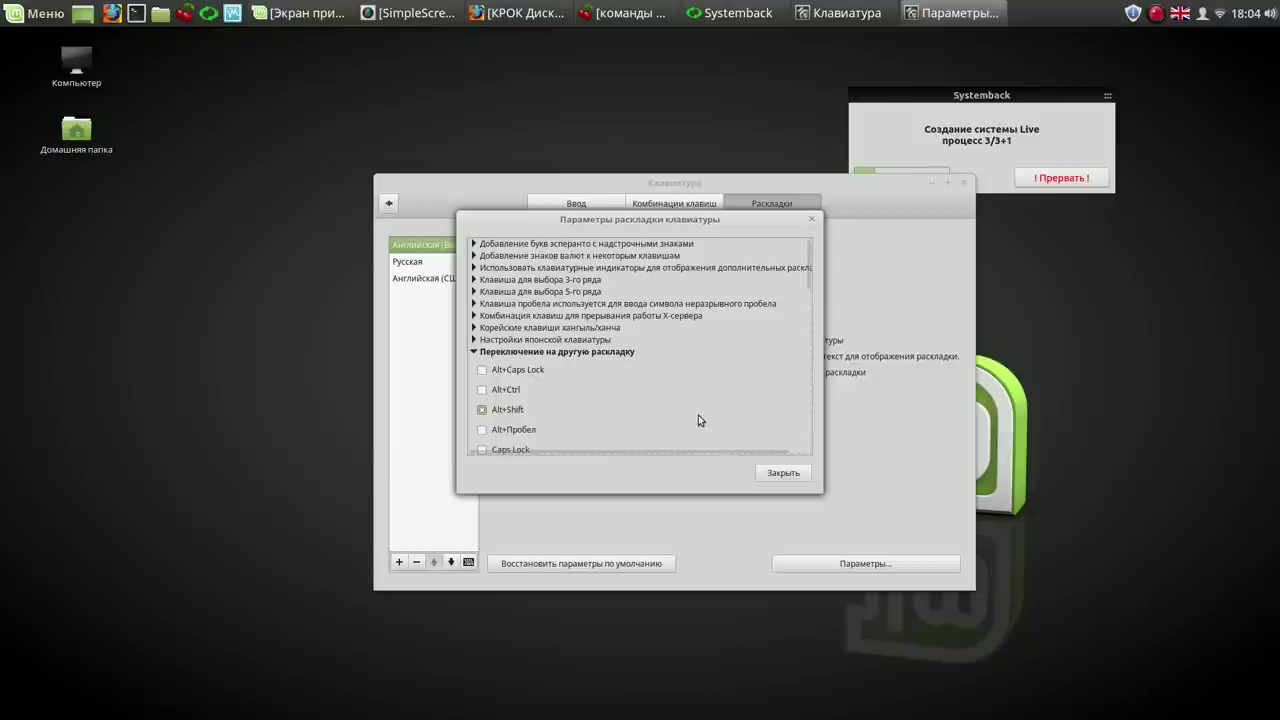
left_click(785, 474)
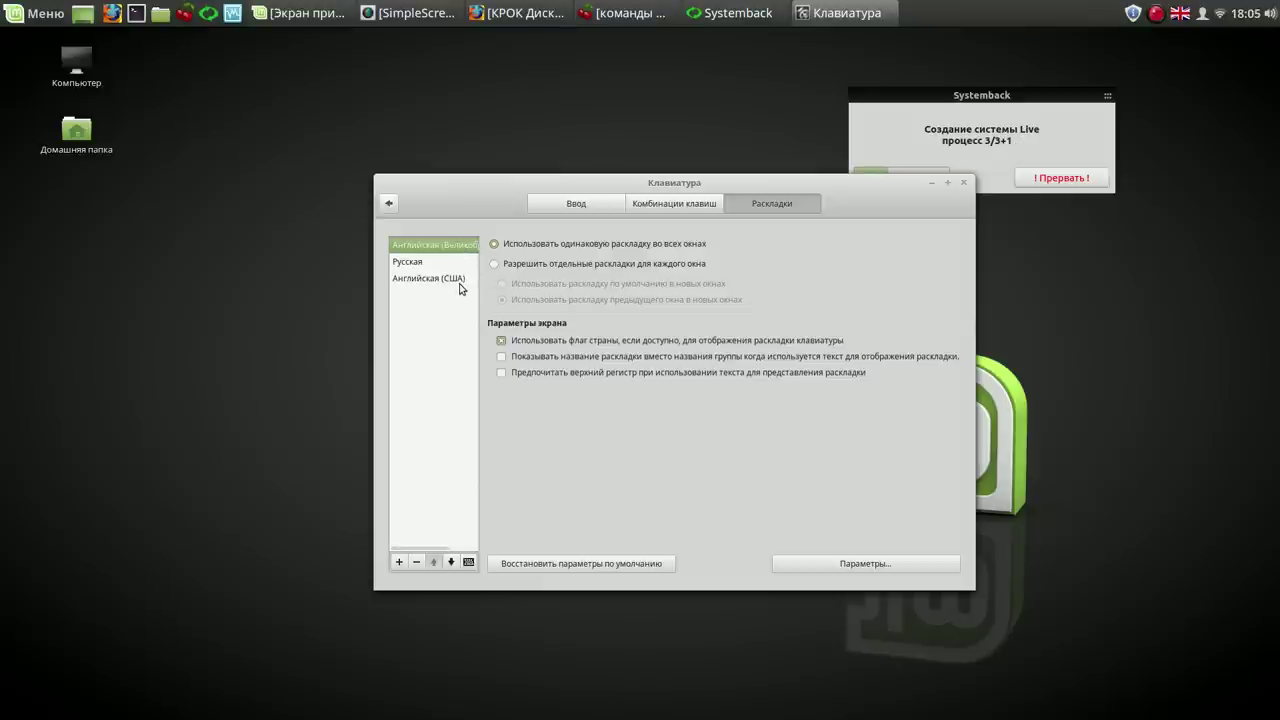
left_click(964, 184)
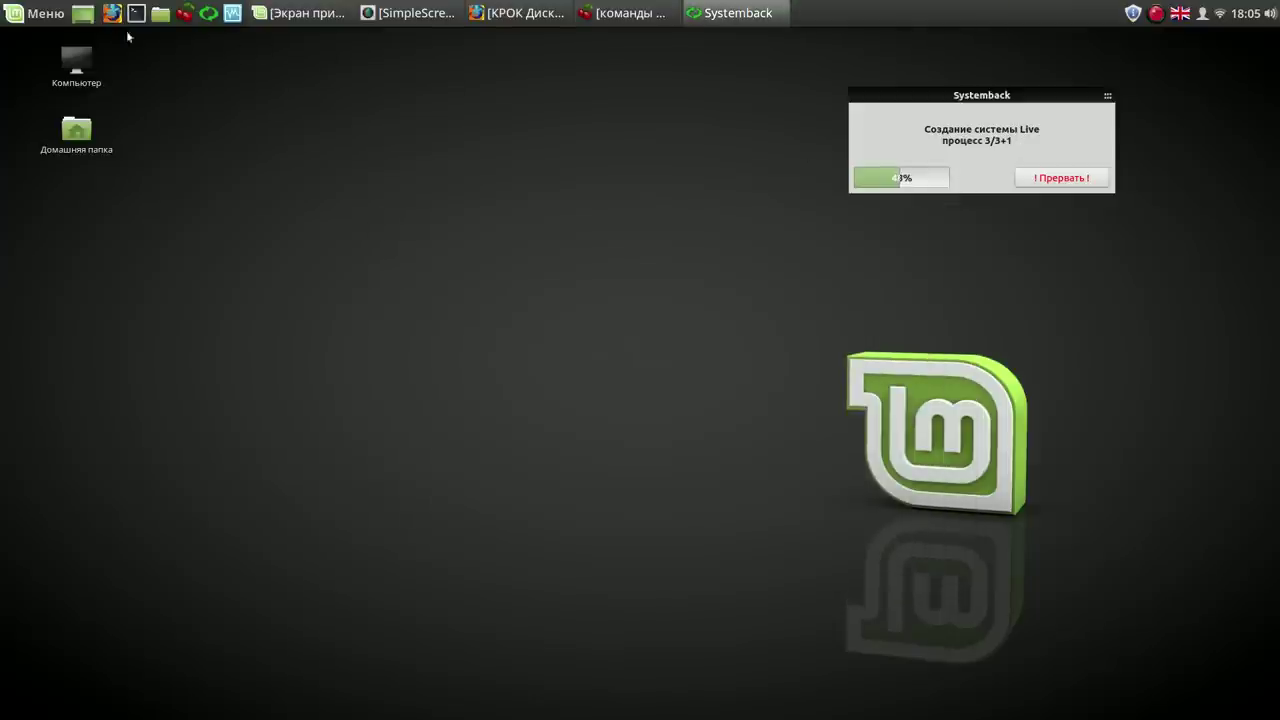
Add the Текстовый редактор entry from the menu to the panel
left_click(57, 18)
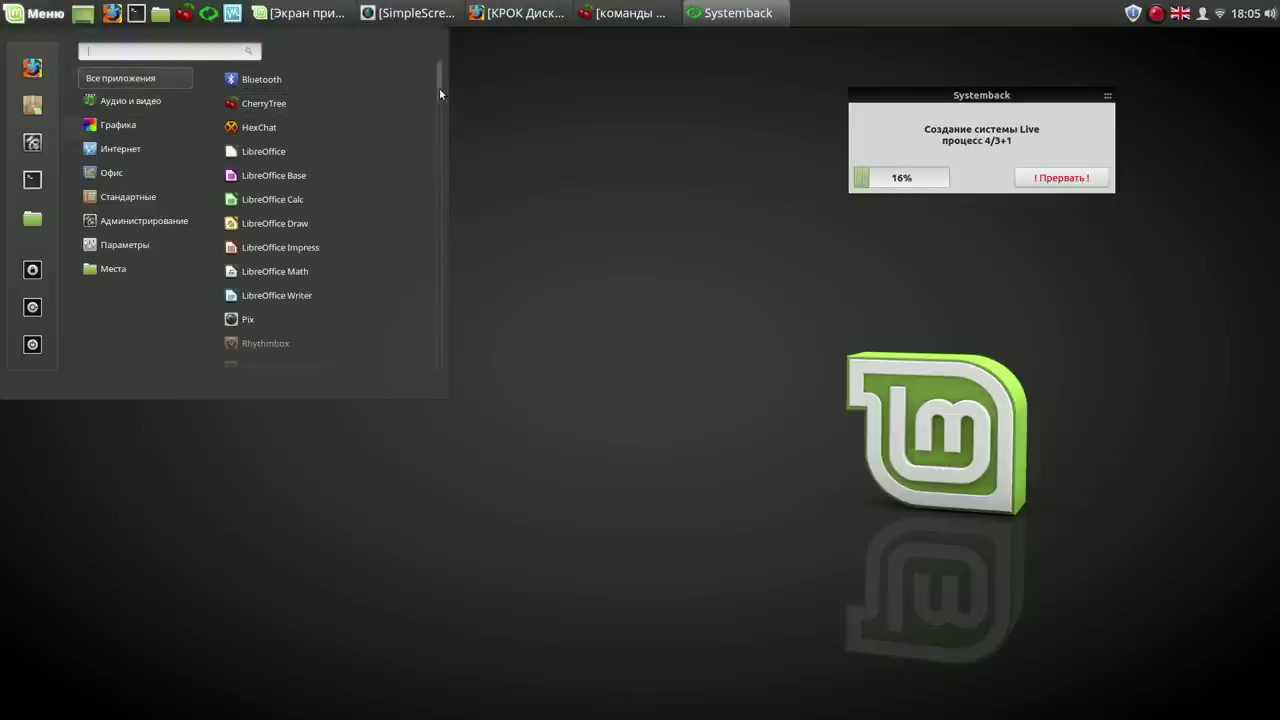
left_click_drag(439, 82, 429, 319)
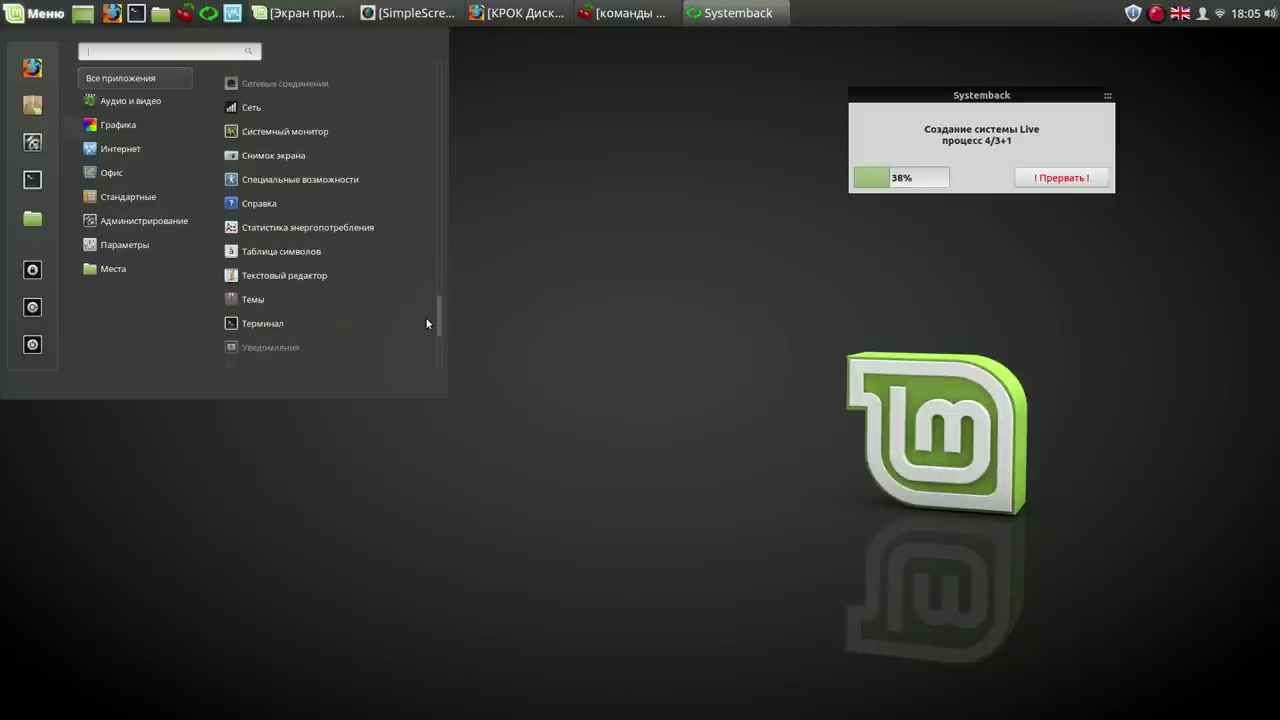
right_click(268, 270)
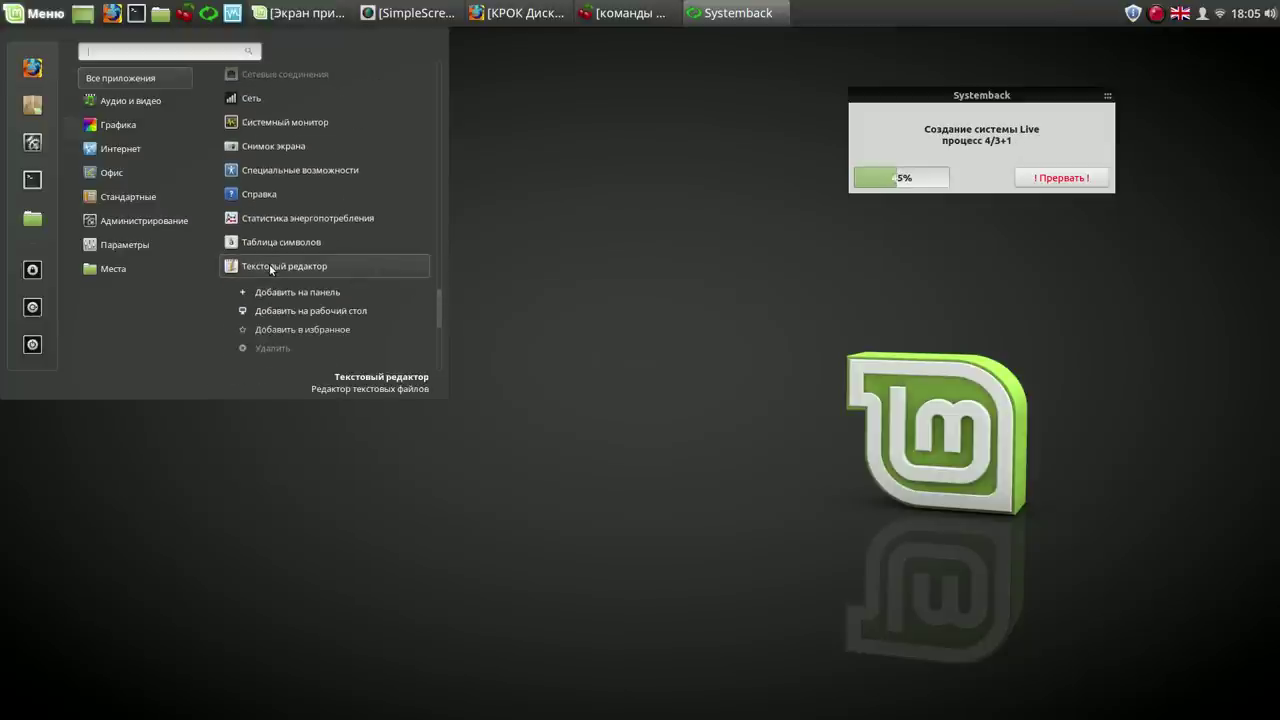
left_click(317, 291)
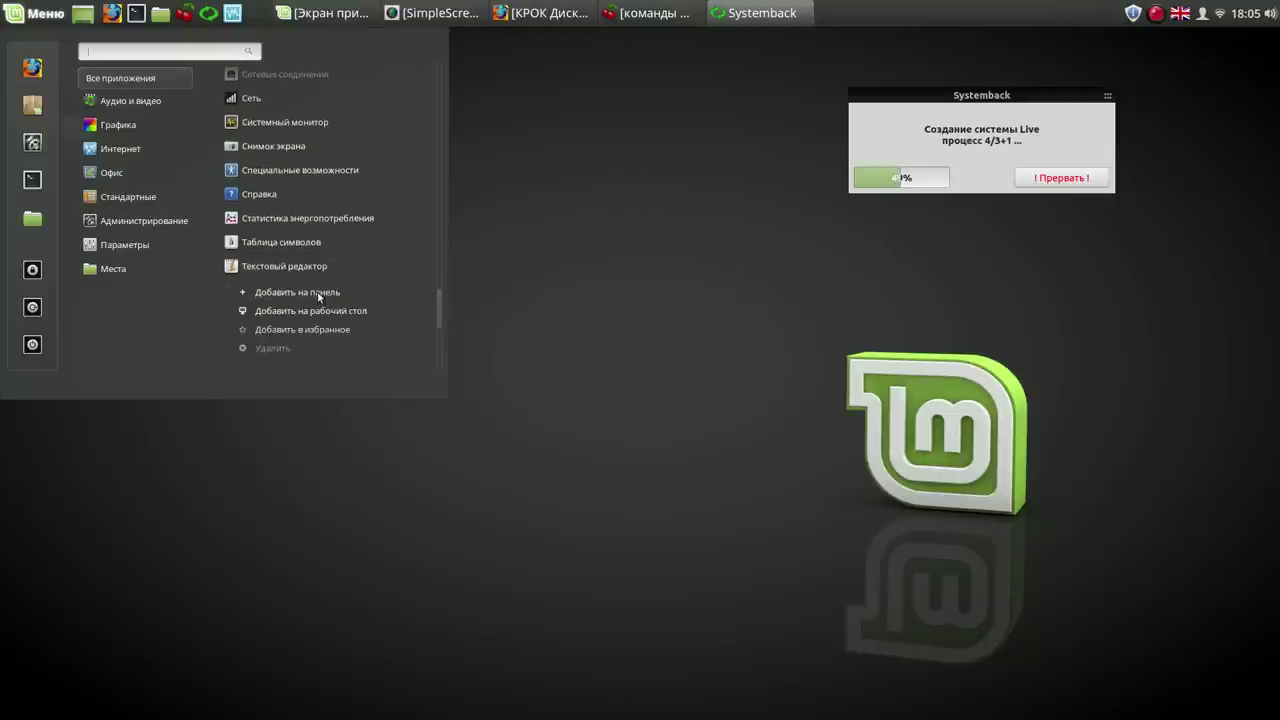
left_click(536, 221)
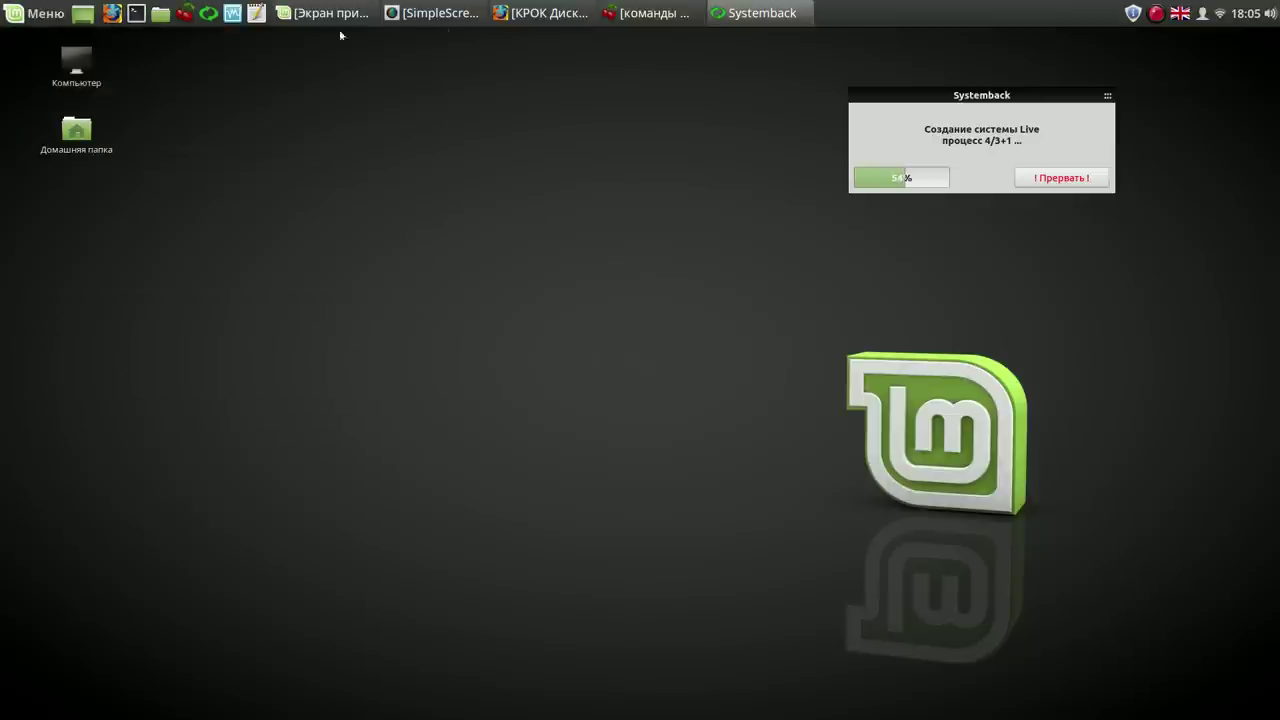
In the text editor, type 'eeeee' and '@@@@@@' under English (UK) and English (US) layouts
left_click(256, 13)
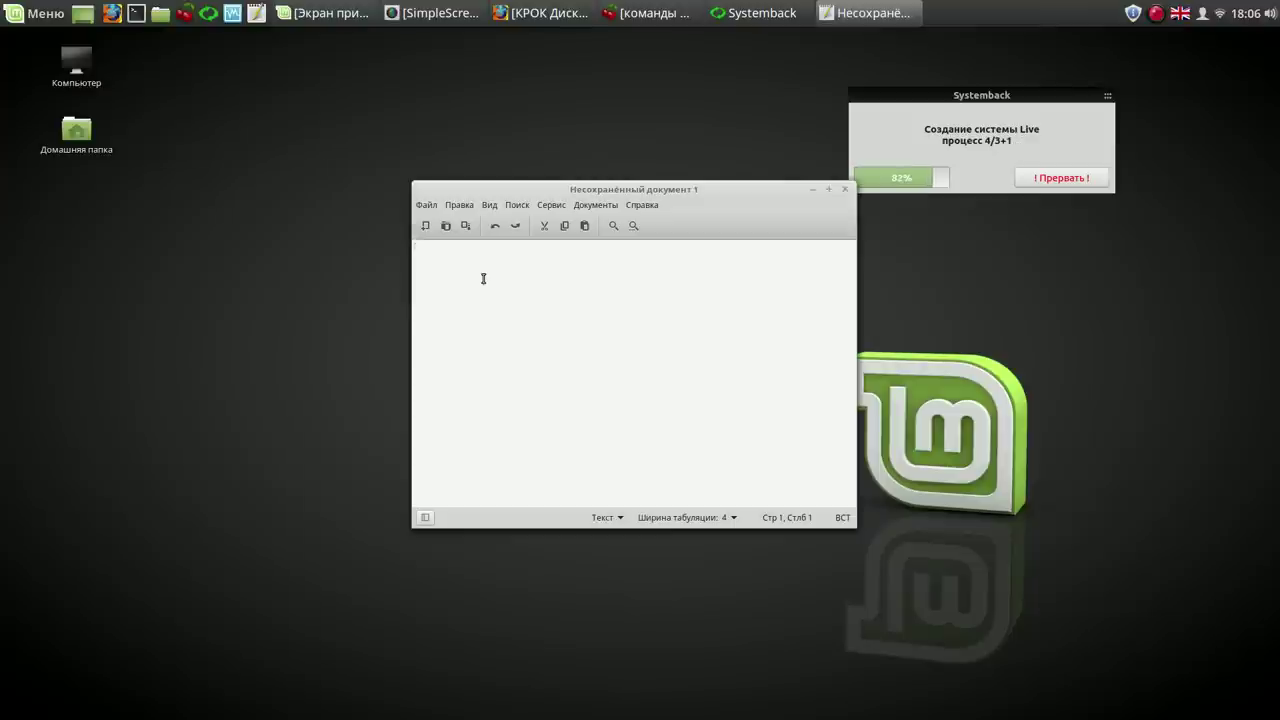
type("eeeeee")
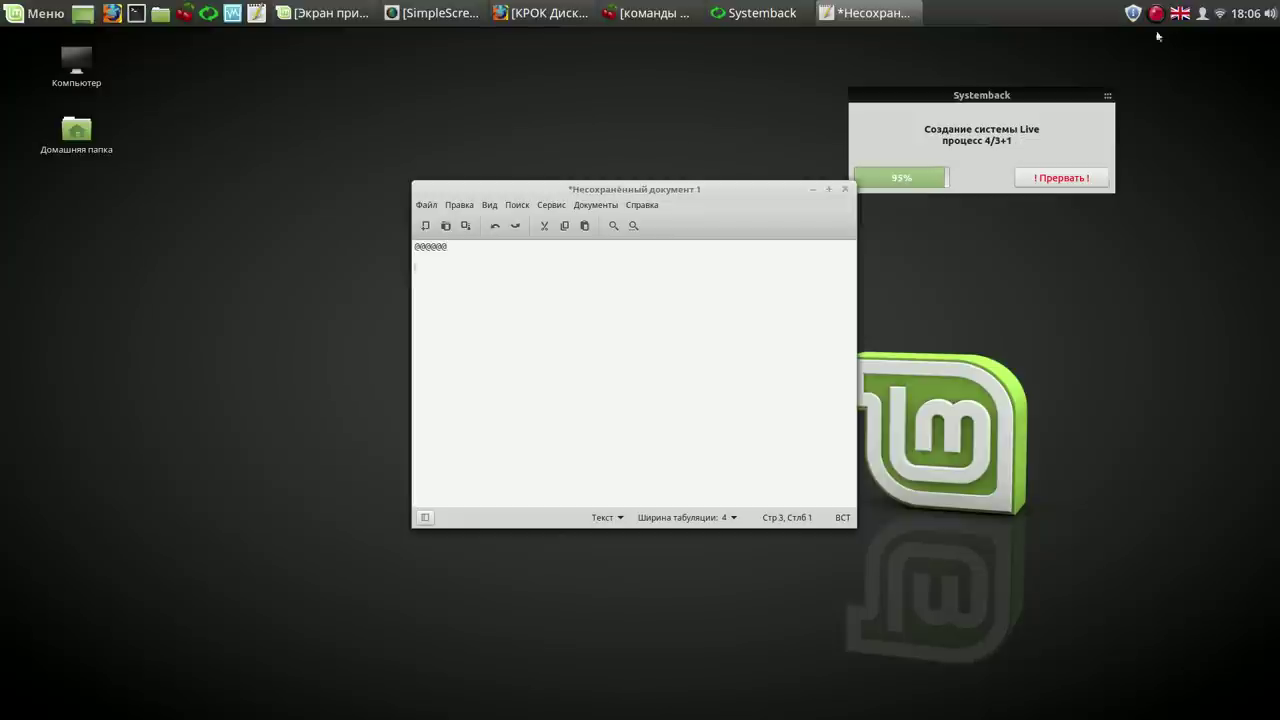
left_click(1184, 10)
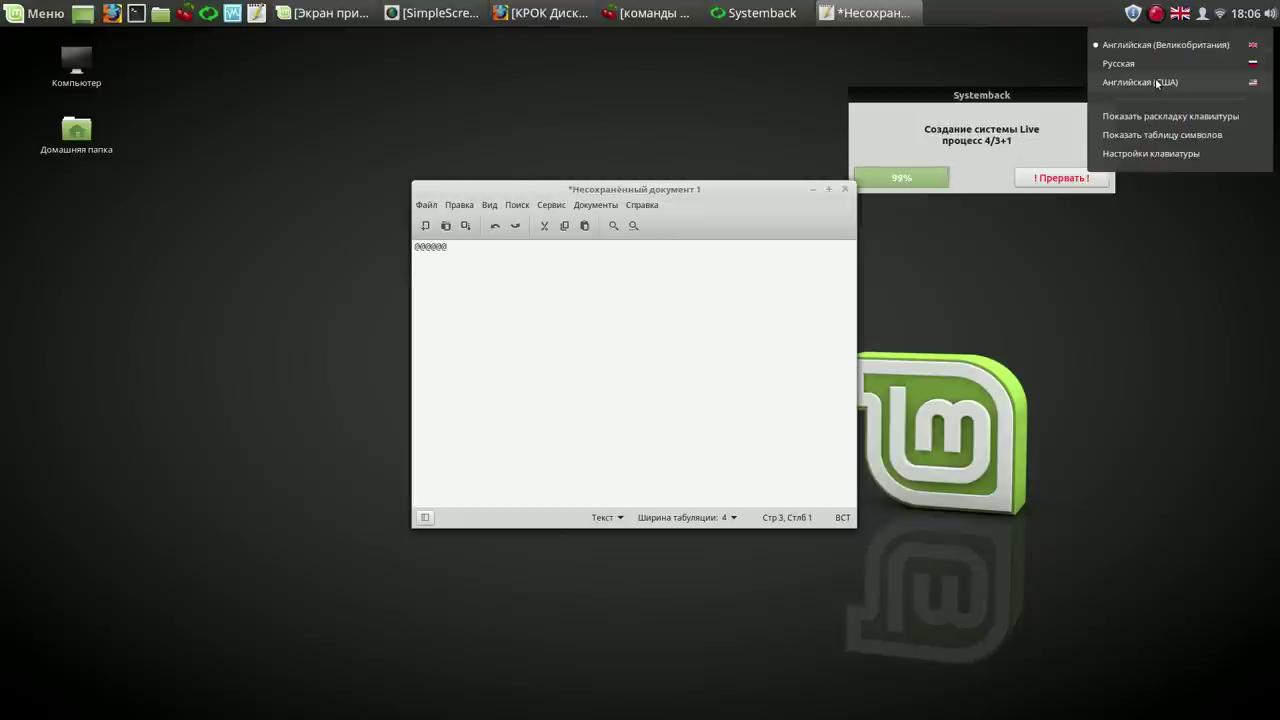
left_click(1158, 84)
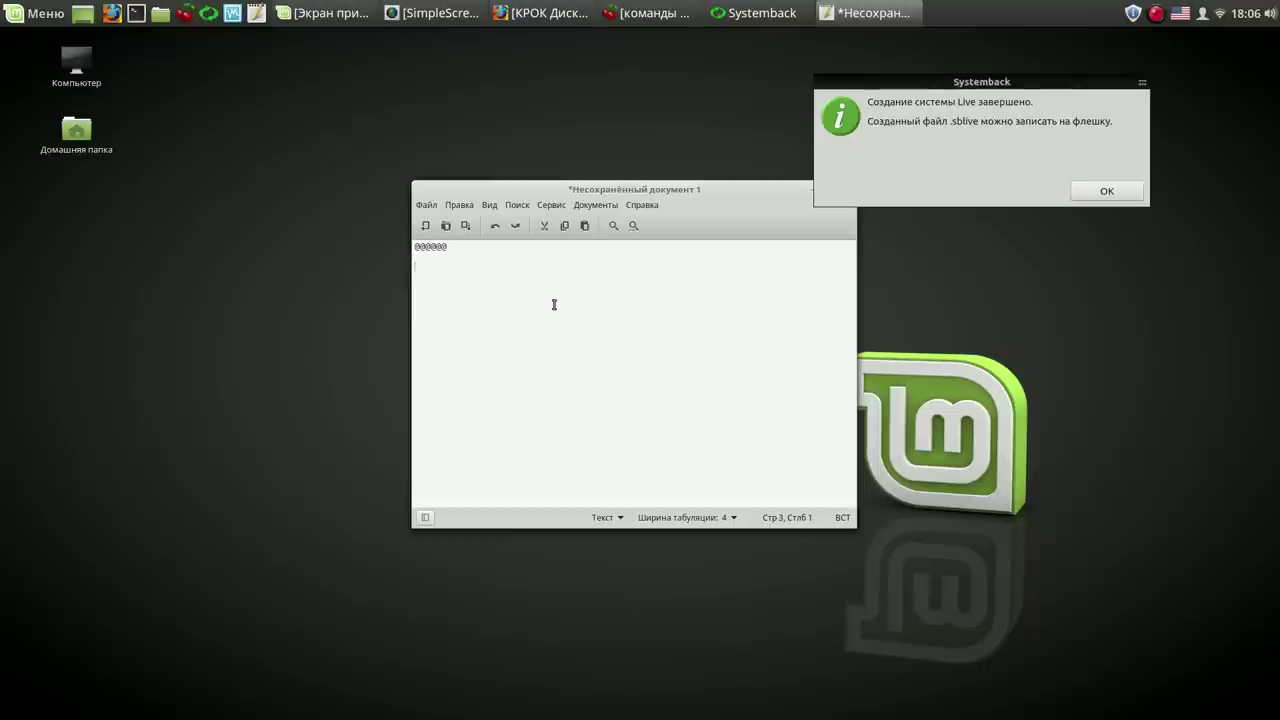
type("@@@@@@@")
left_click_drag(721, 190, 500, 145)
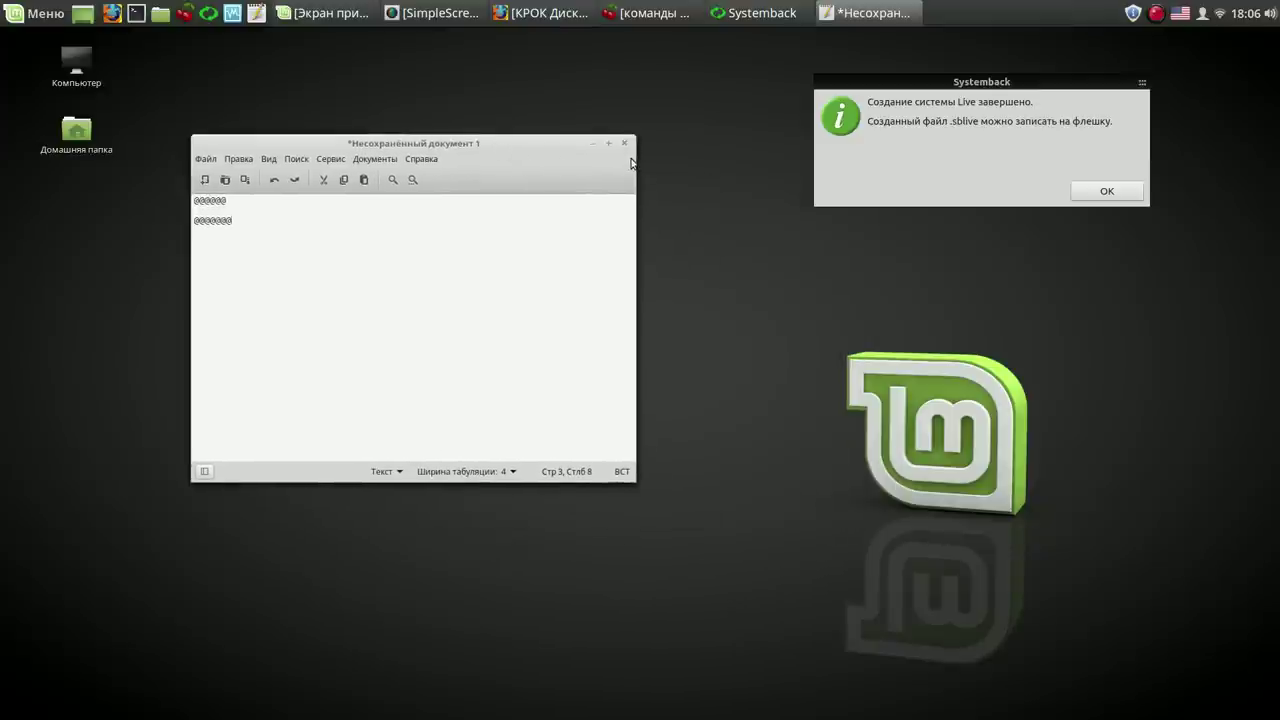
key("alt+shift")
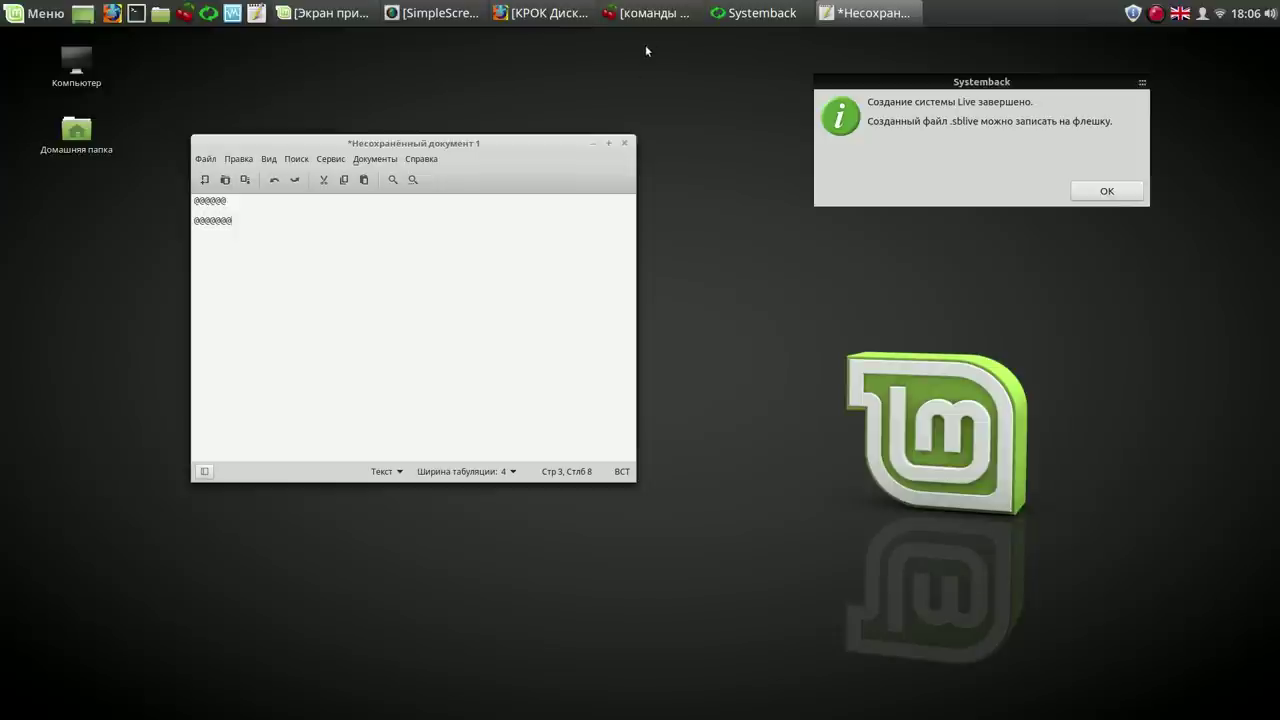
Close the document without saving and dismiss Systemback's Live-finished message
left_click(624, 144)
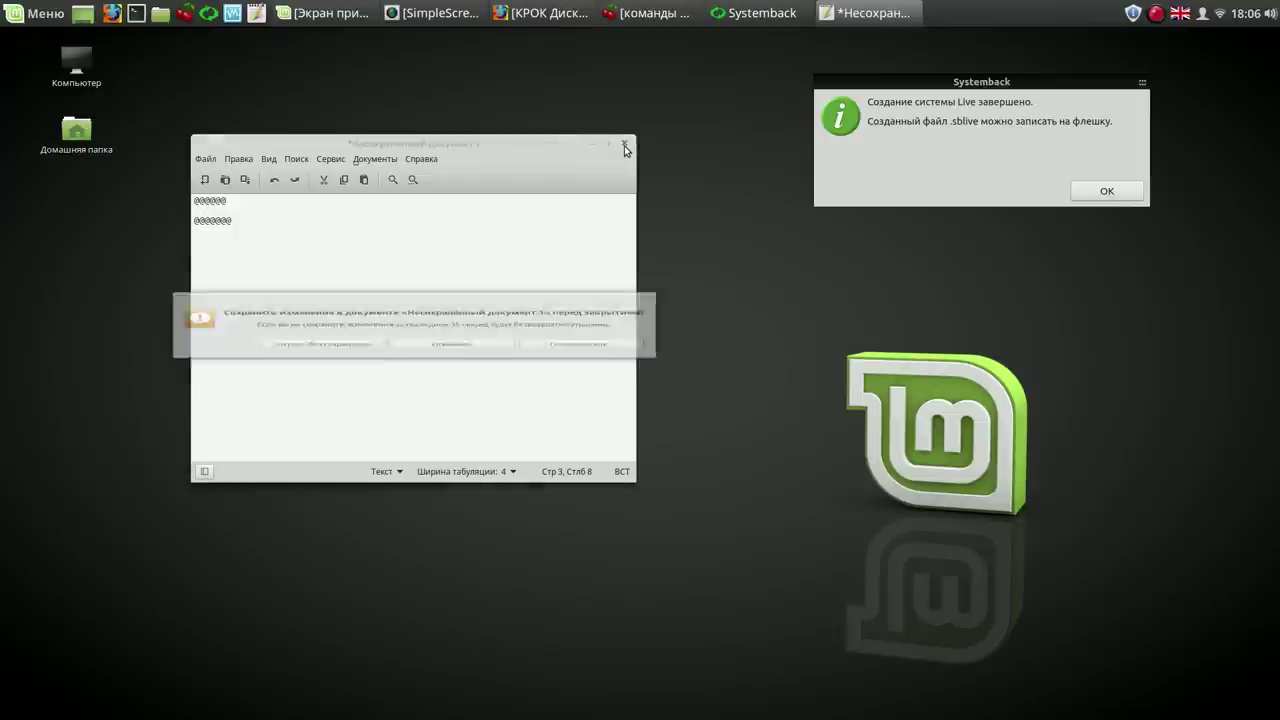
left_click(373, 357)
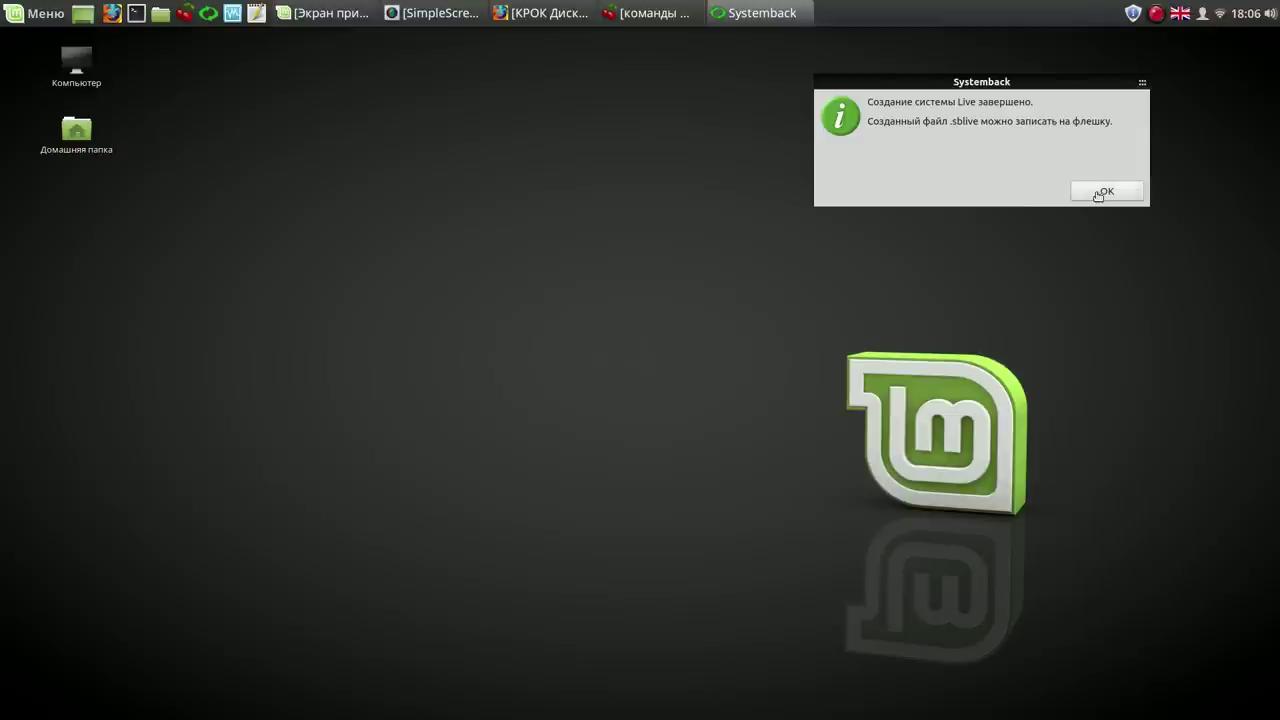
left_click(1100, 192)
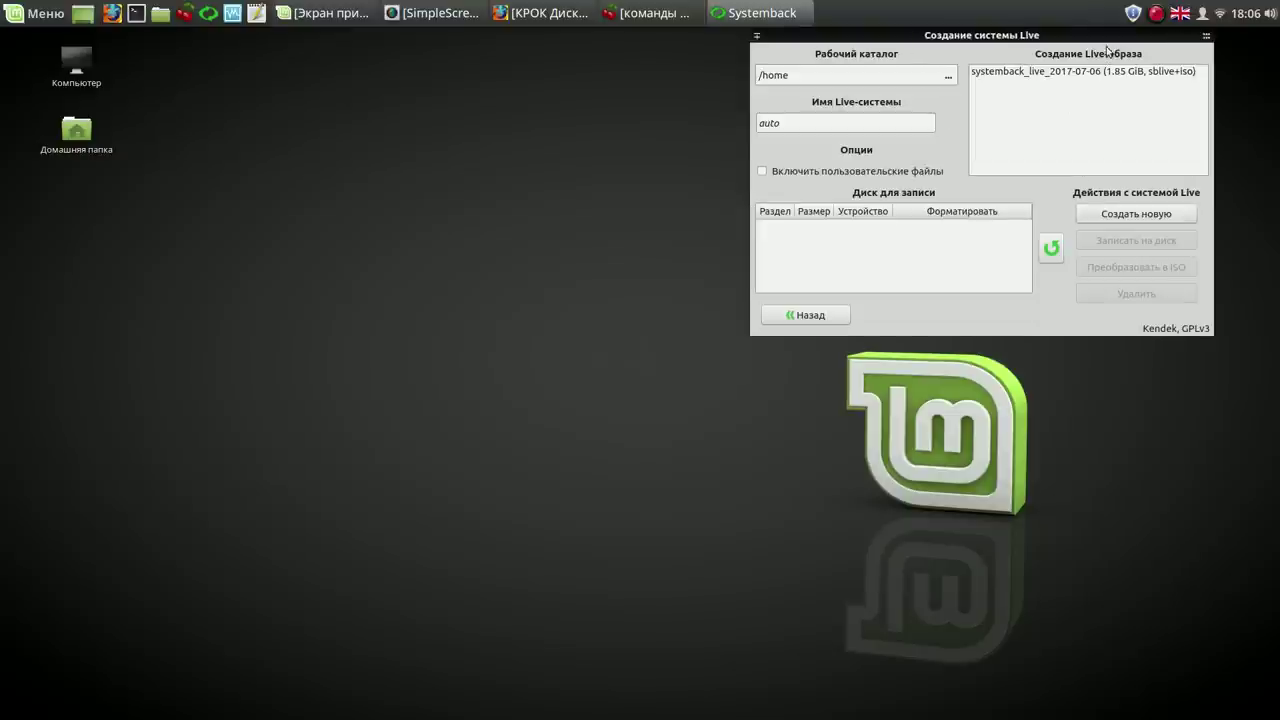
left_click_drag(1075, 40, 797, 58)
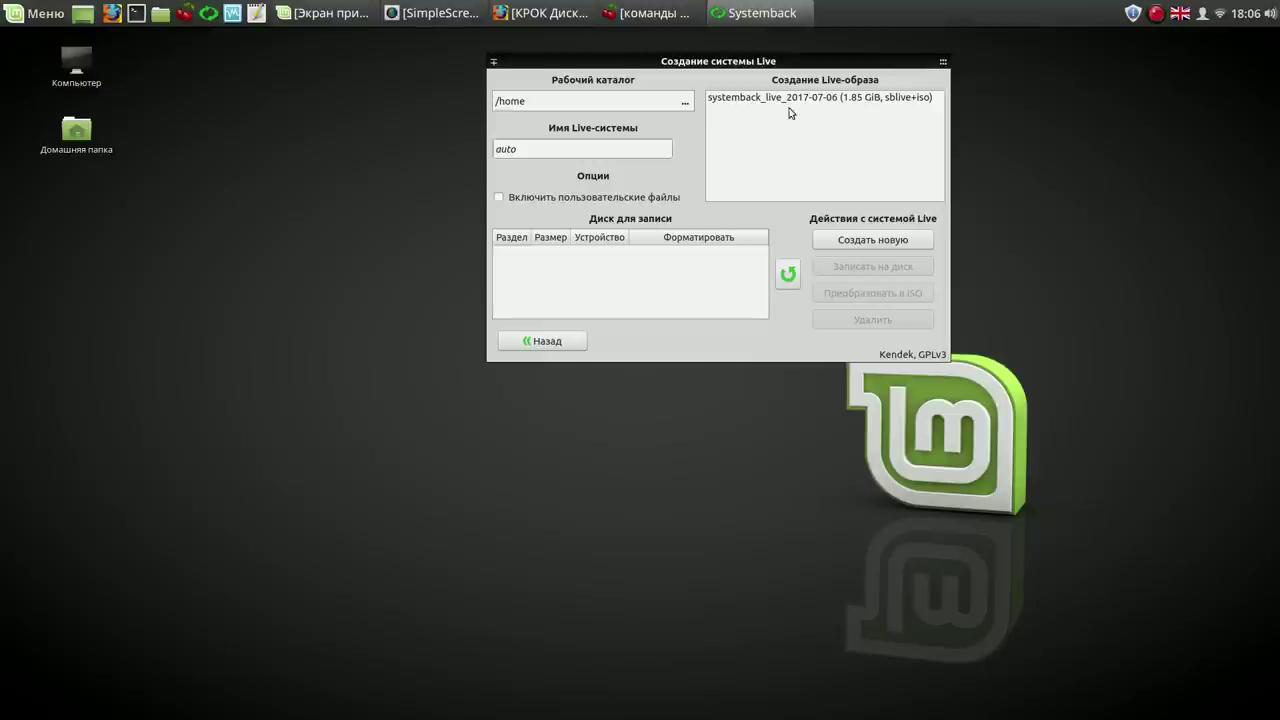
Select the systemback_live_2017-07-06 image (1.85 GiB, sblive+iso) in the Live list
left_click(838, 100)
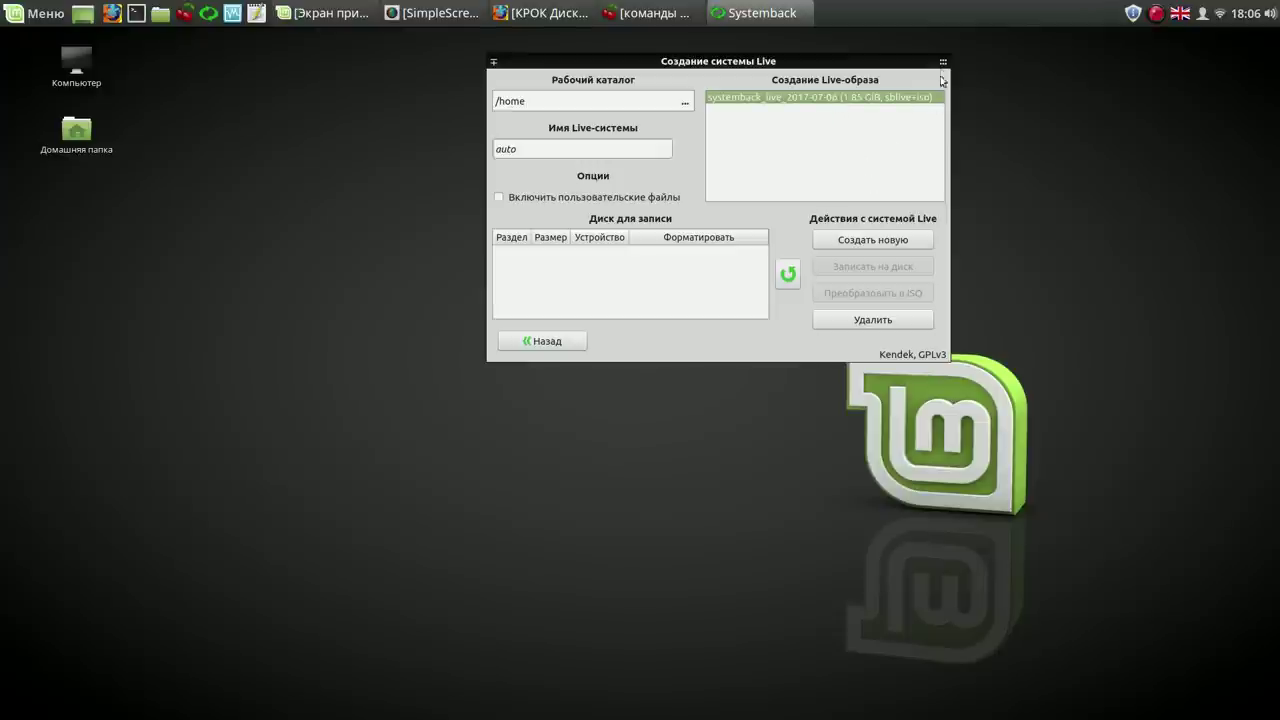
mouse_move(942, 70)
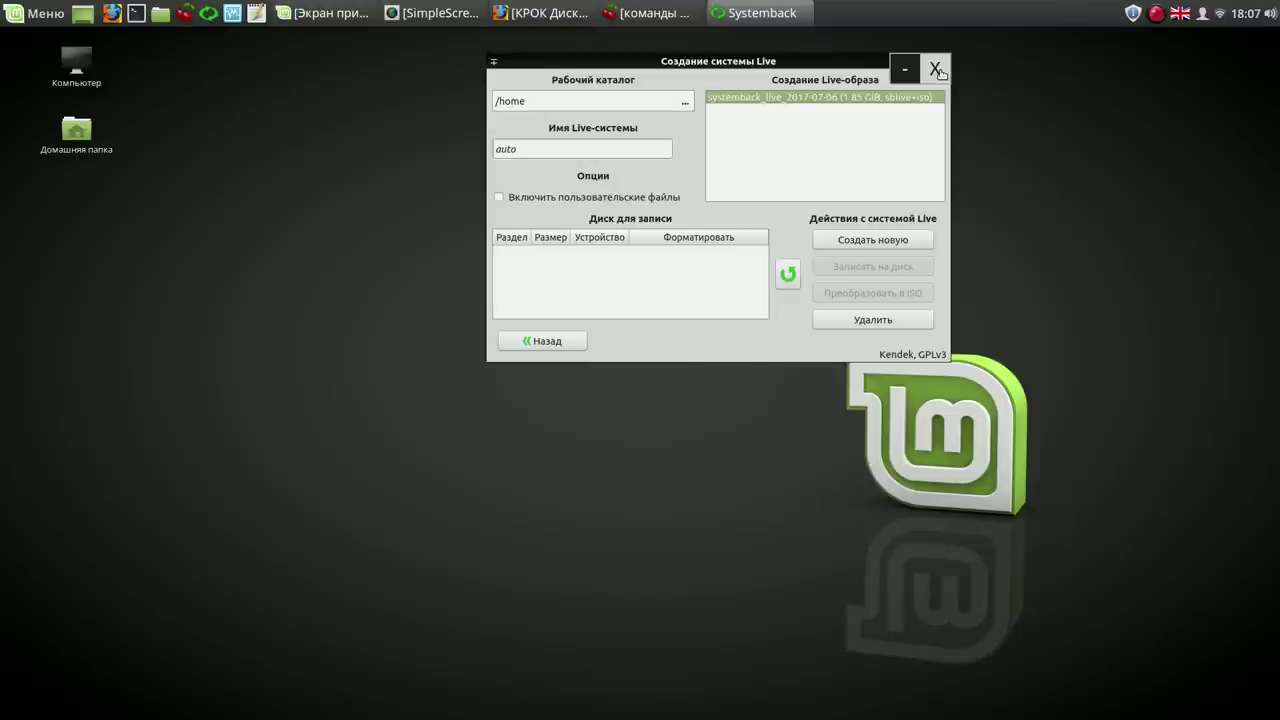
Go back to Systemback's main menu and close the program
left_click(547, 342)
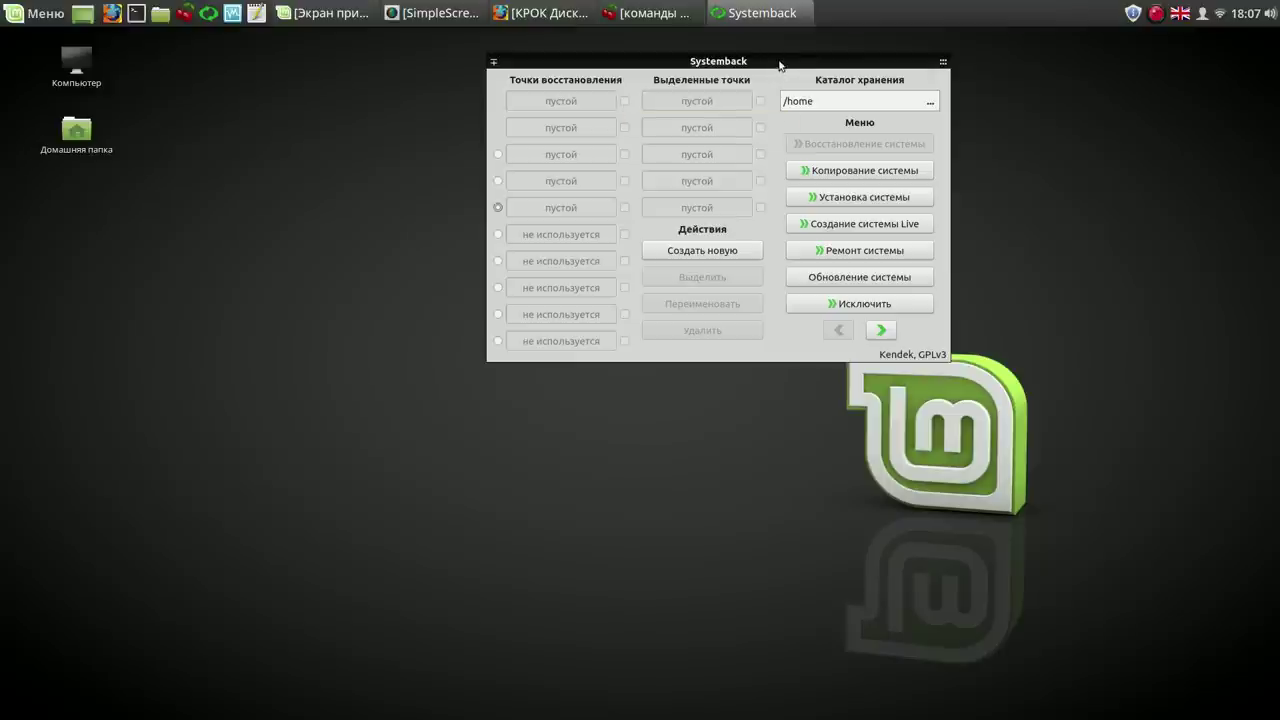
left_click_drag(776, 60, 1049, 66)
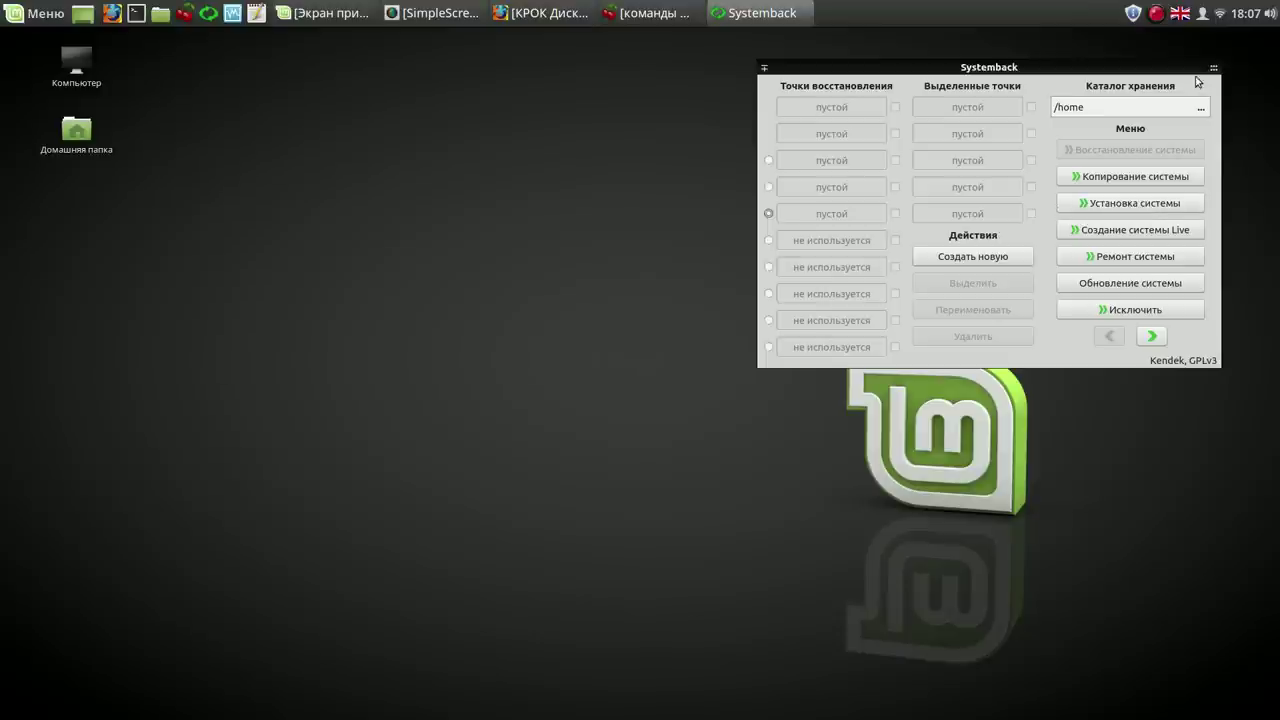
mouse_move(1206, 78)
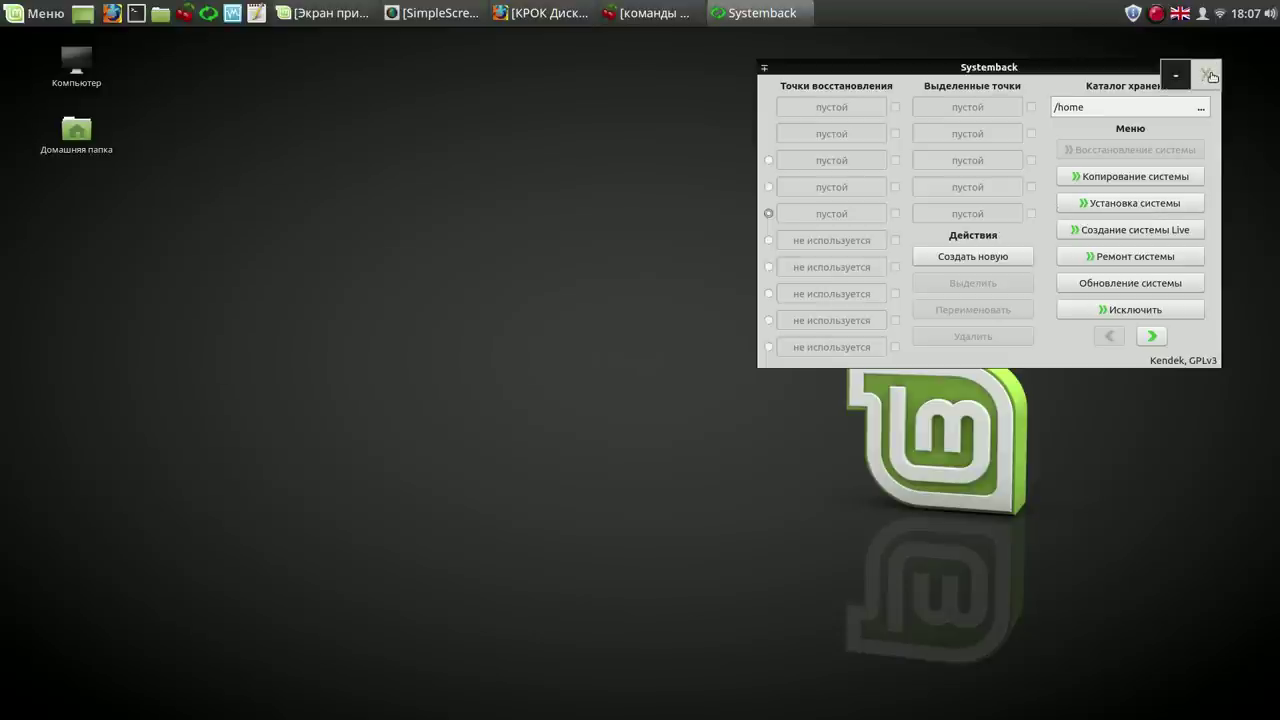
left_click(1209, 76)
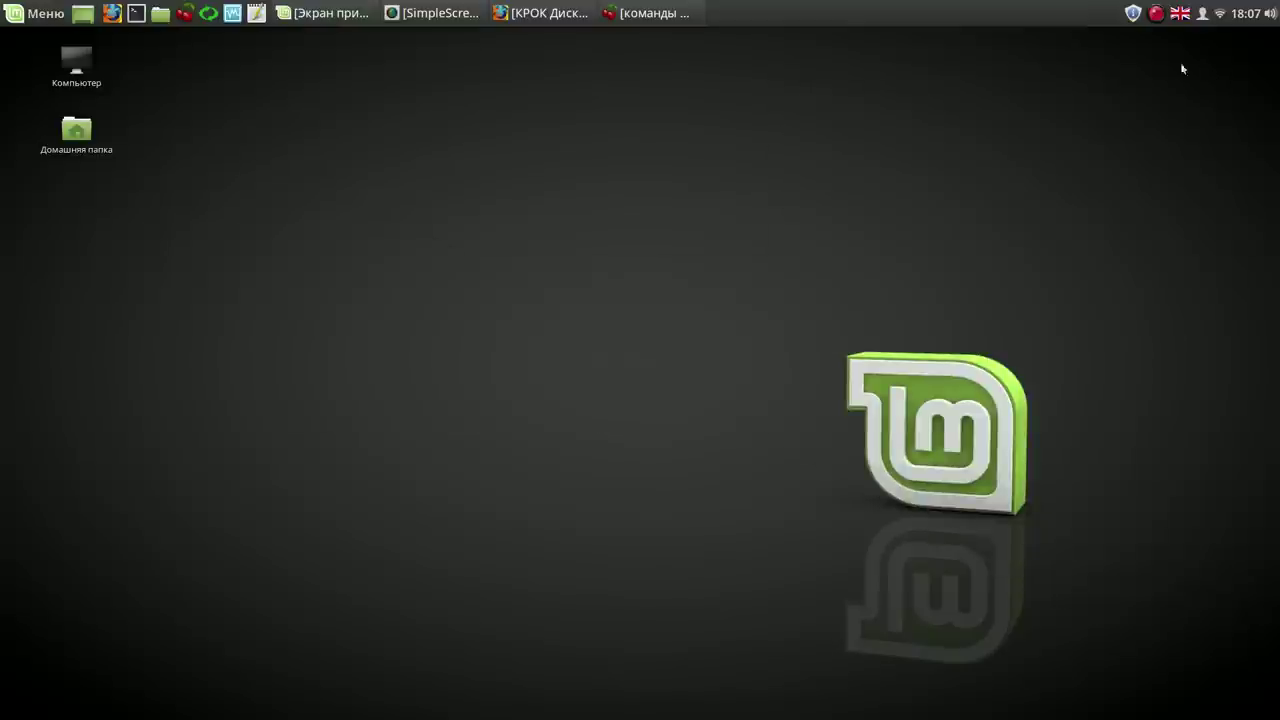
Launch VirtualBox and start a new machine named 18 of type Linux, Ubuntu (64-bit)
left_click(232, 13)
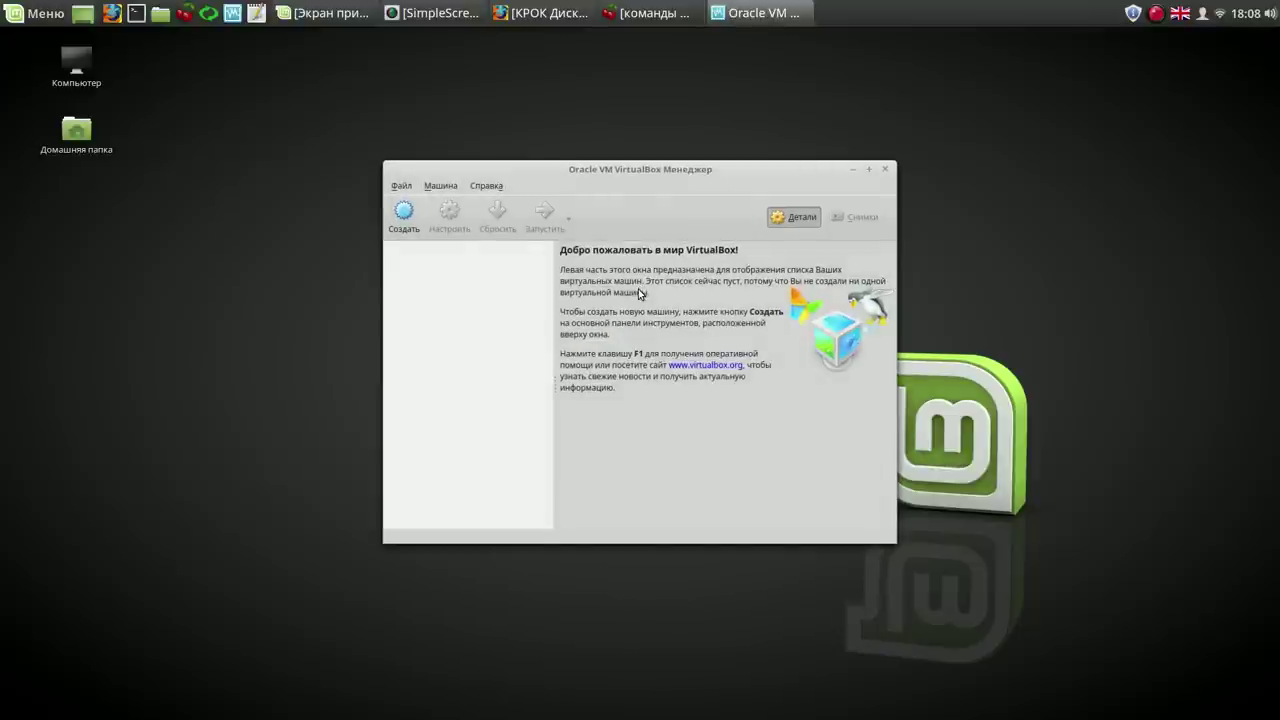
left_click(404, 213)
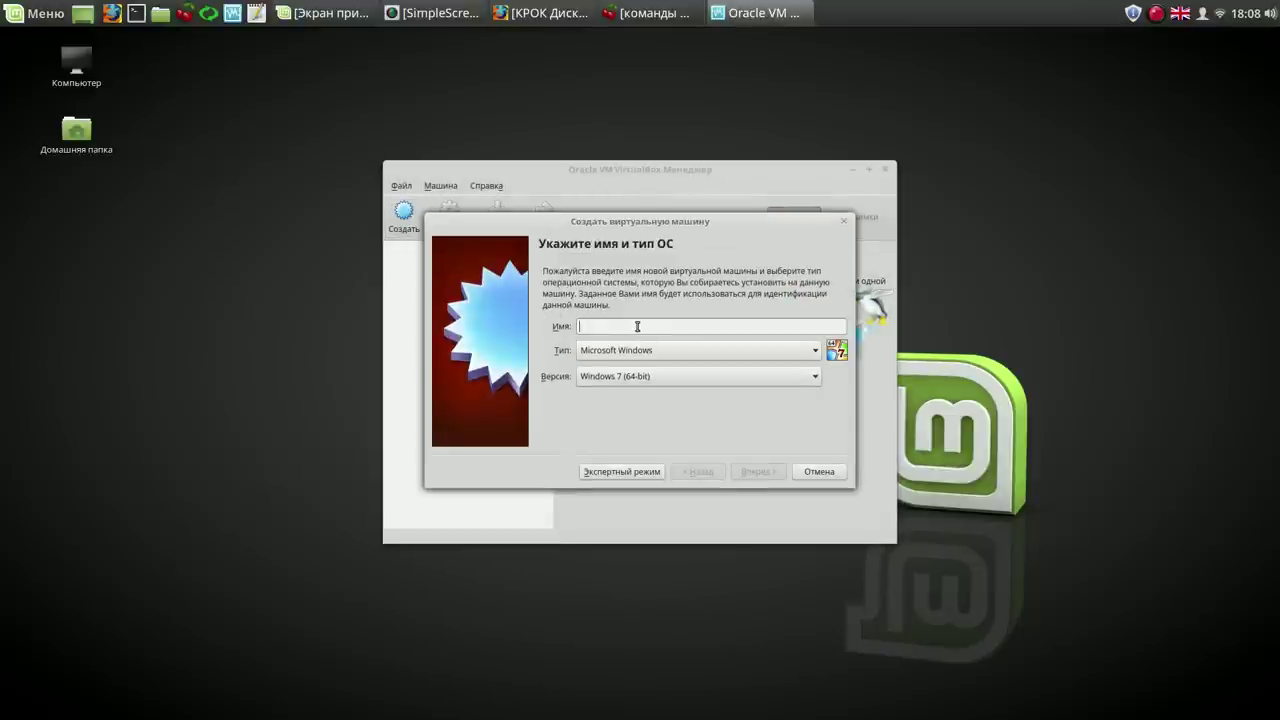
type("18")
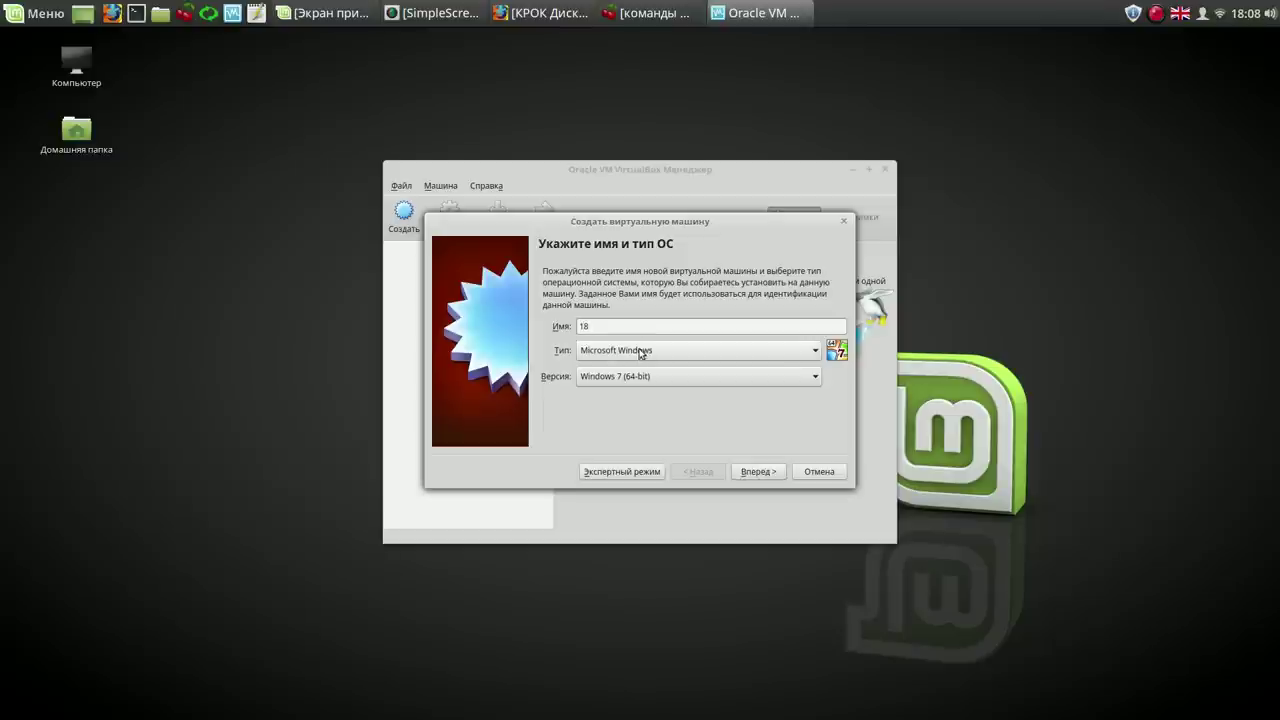
left_click(640, 352)
left_click(622, 364)
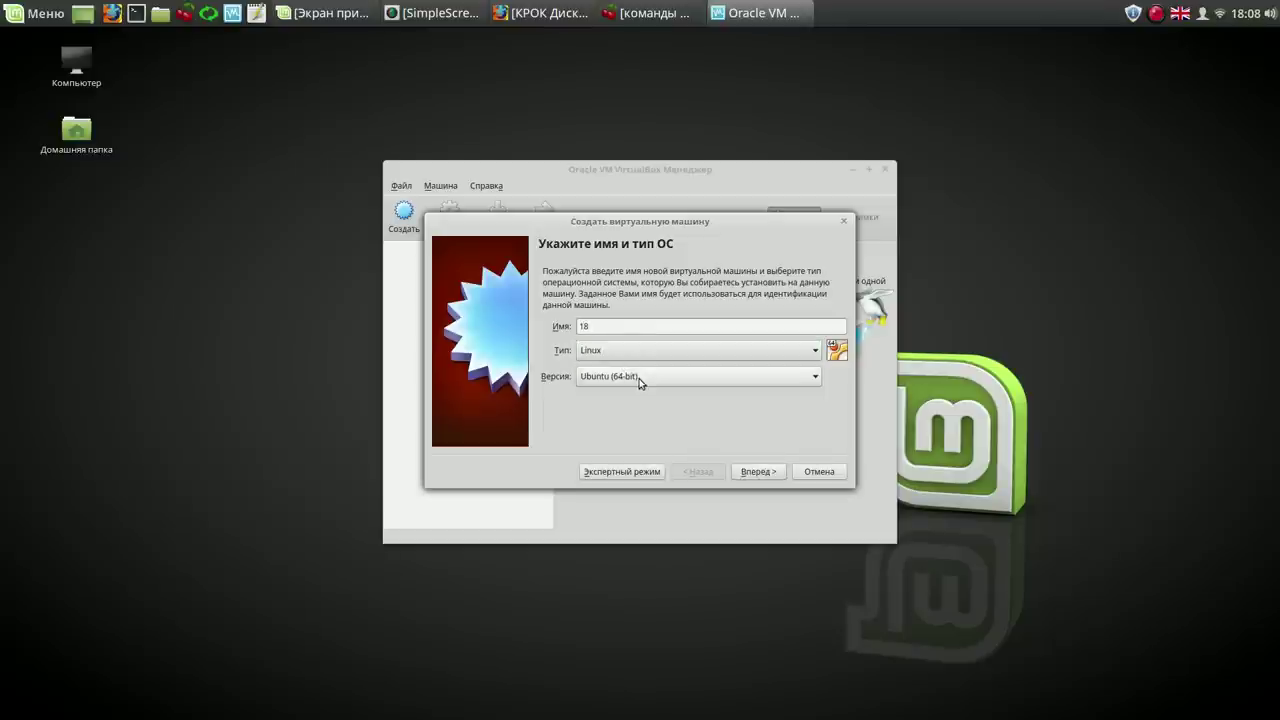
Raise the memory to 1670 MB and create a new 8 GB VDI virtual disk
left_click(760, 472)
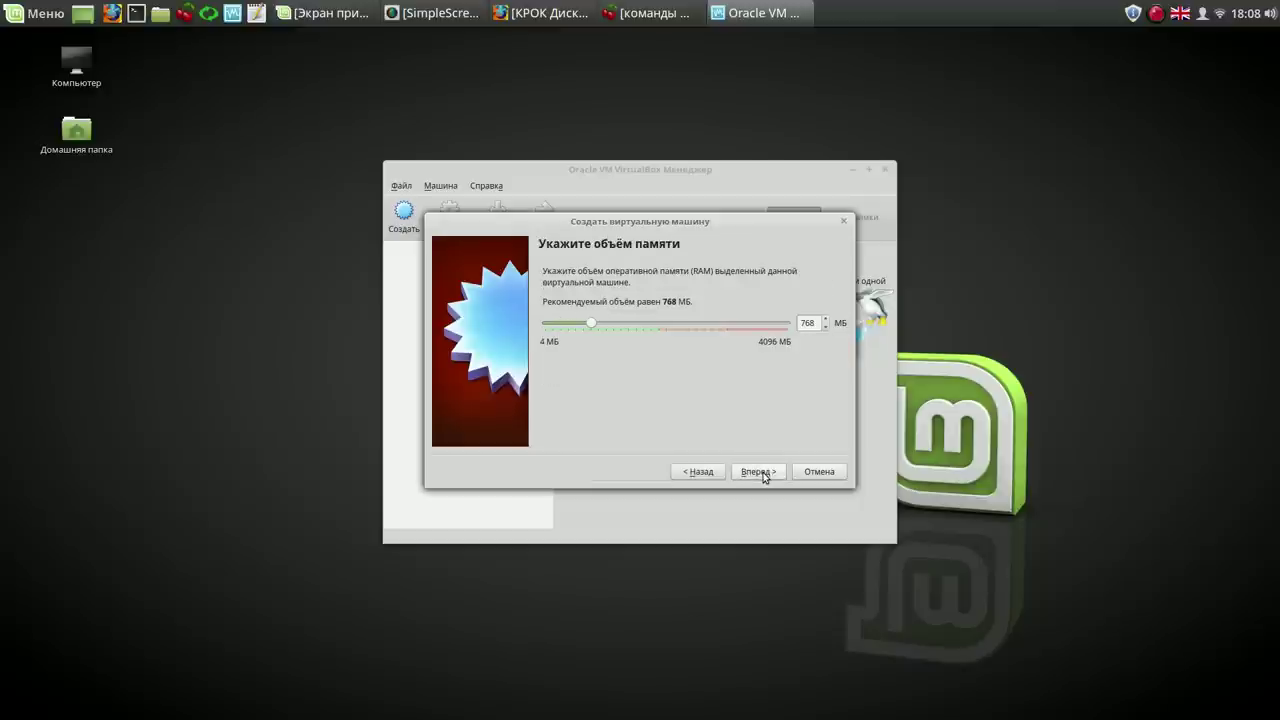
left_click_drag(592, 322, 648, 332)
left_click(758, 473)
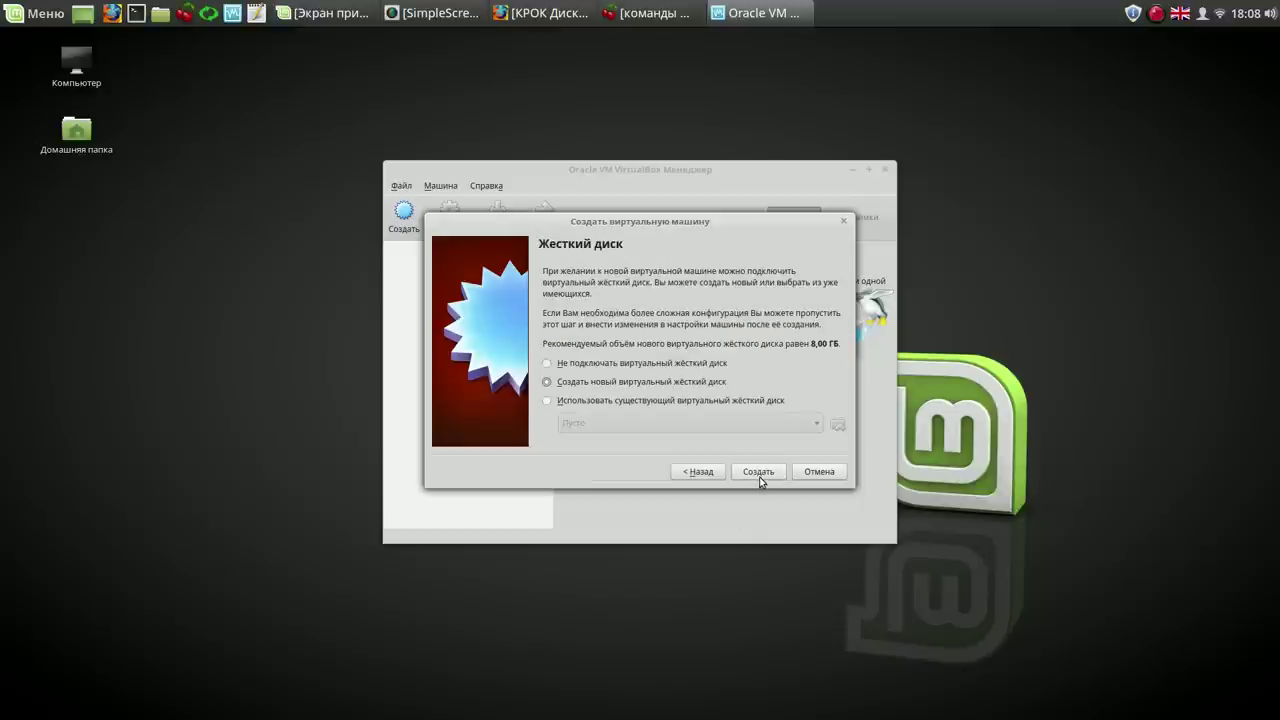
left_click(759, 476)
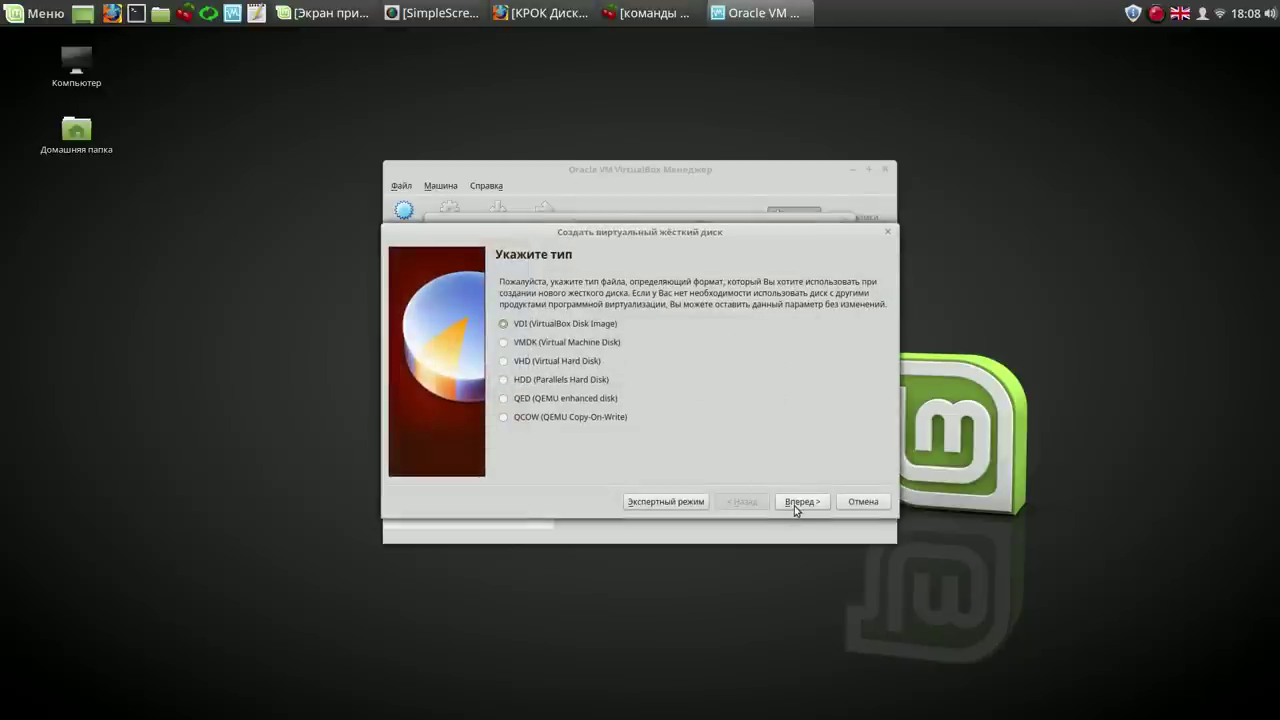
left_click(796, 505)
left_click(795, 505)
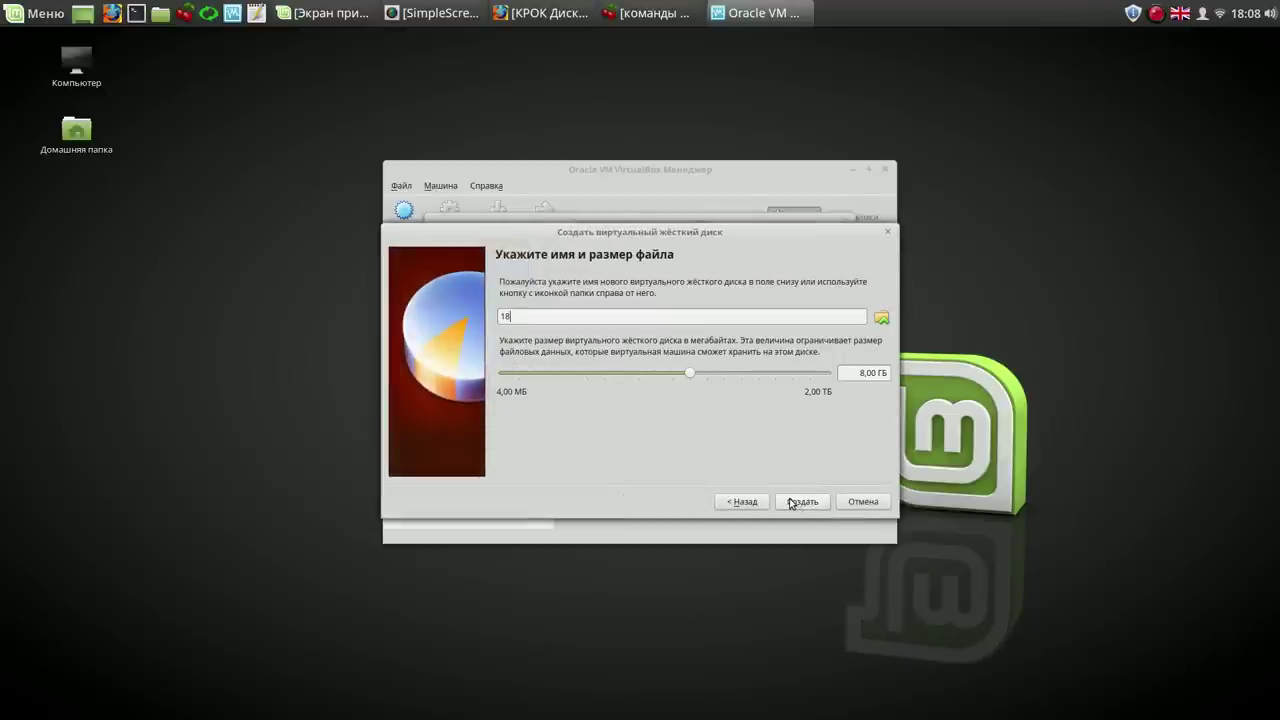
left_click(797, 504)
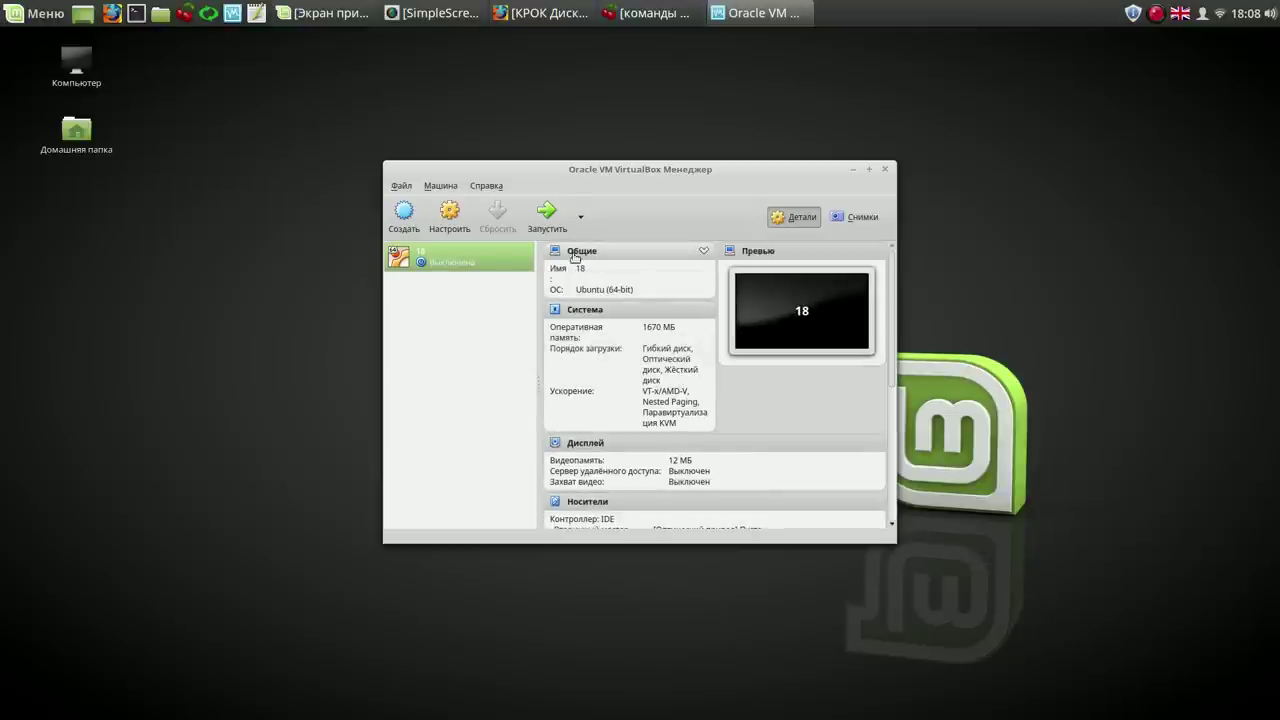
In machine 18's processor settings, set 2 CPUs and lower the execution cap to 90%
left_click(452, 221)
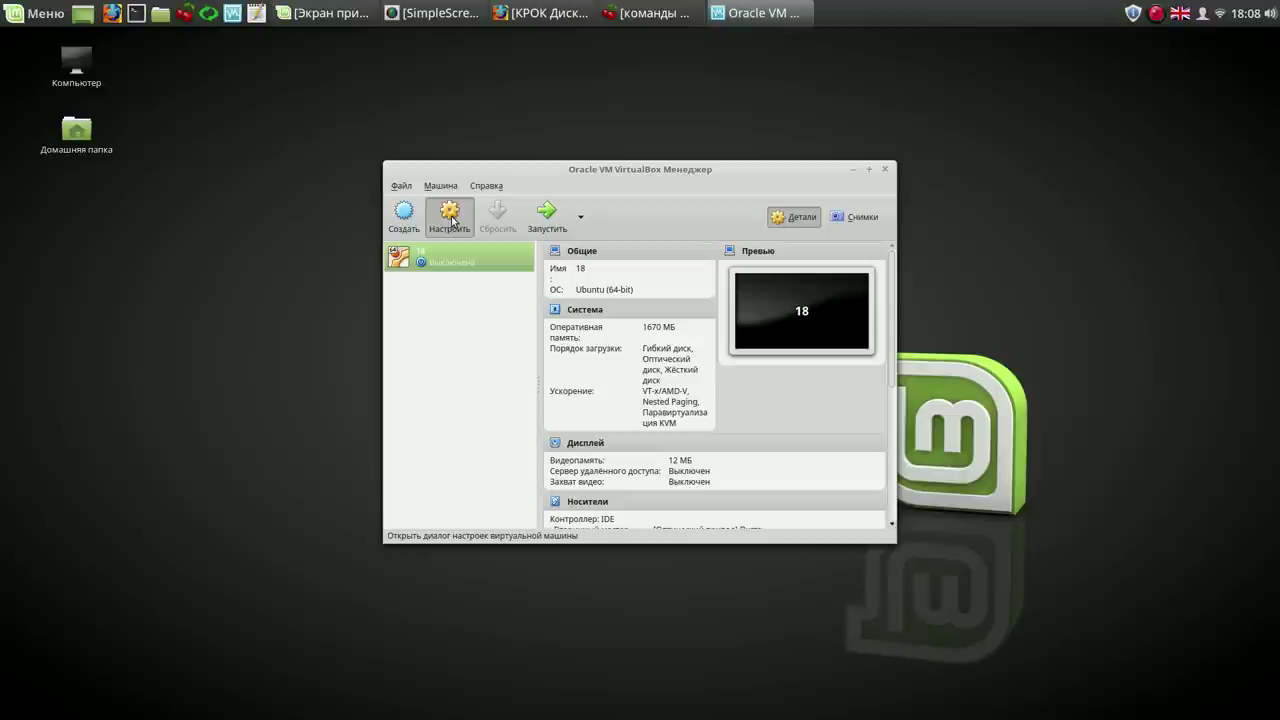
left_click(400, 238)
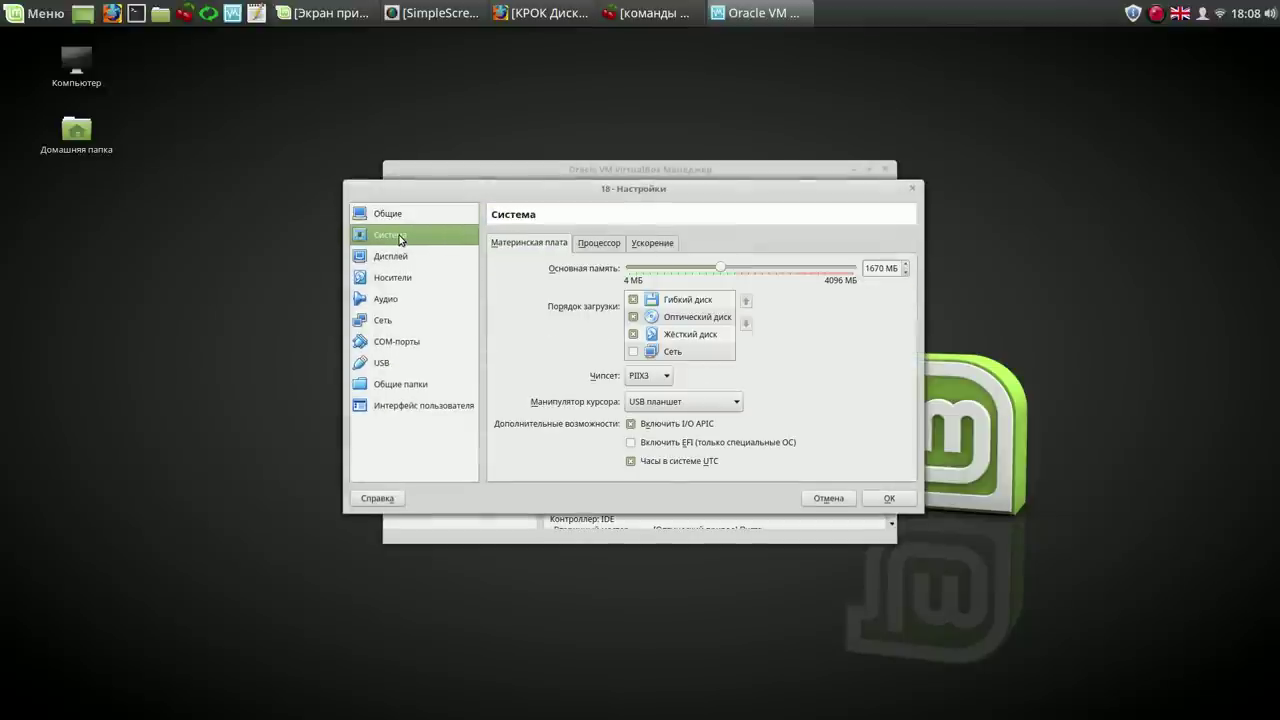
left_click(596, 250)
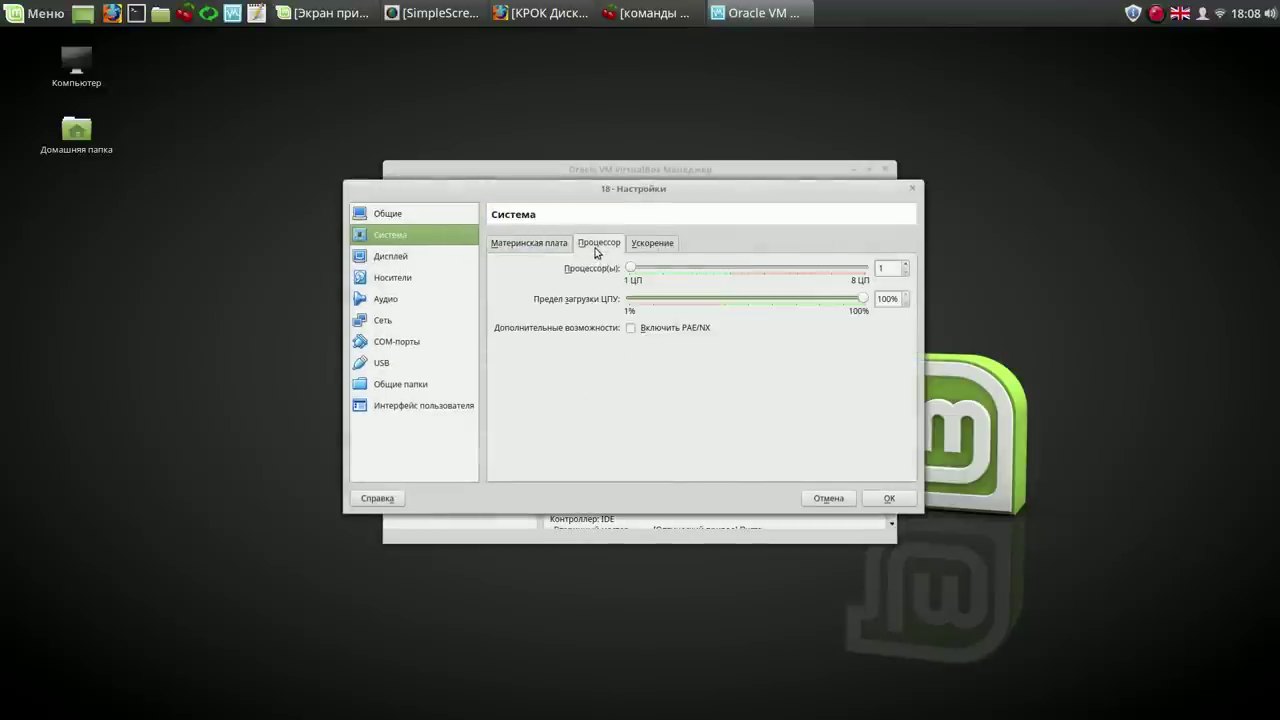
left_click(907, 265)
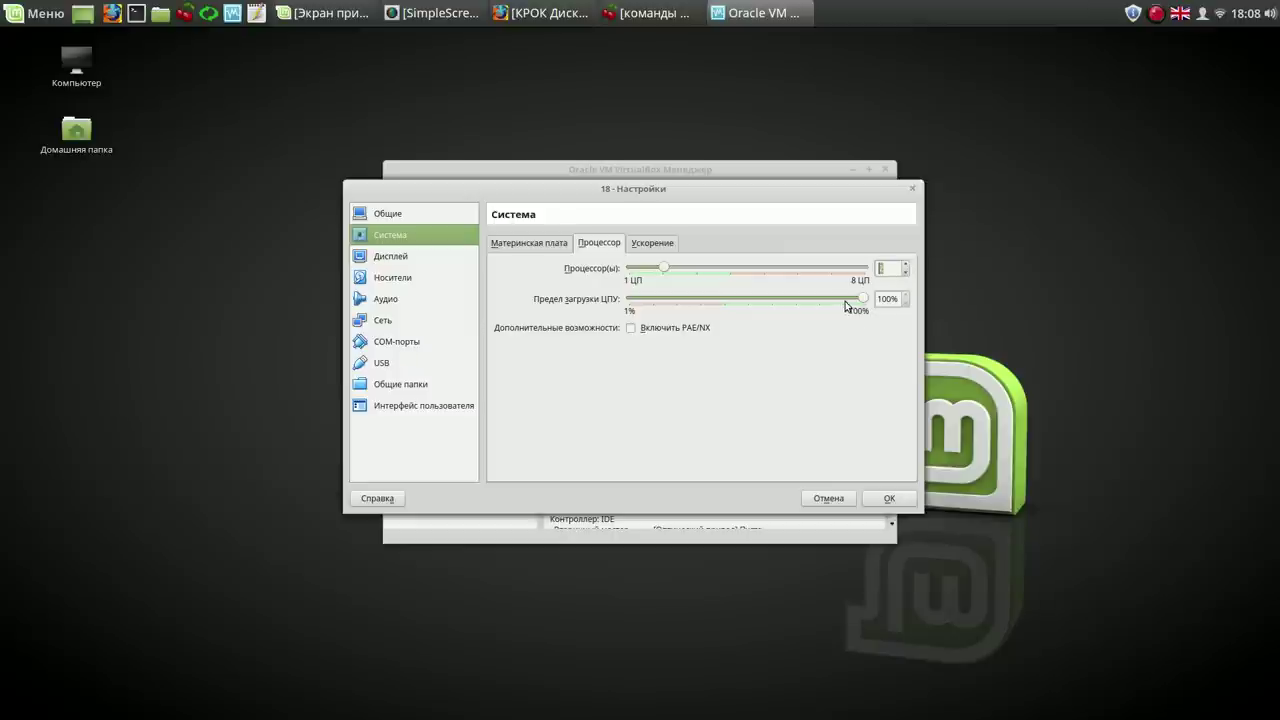
left_click_drag(862, 300, 840, 300)
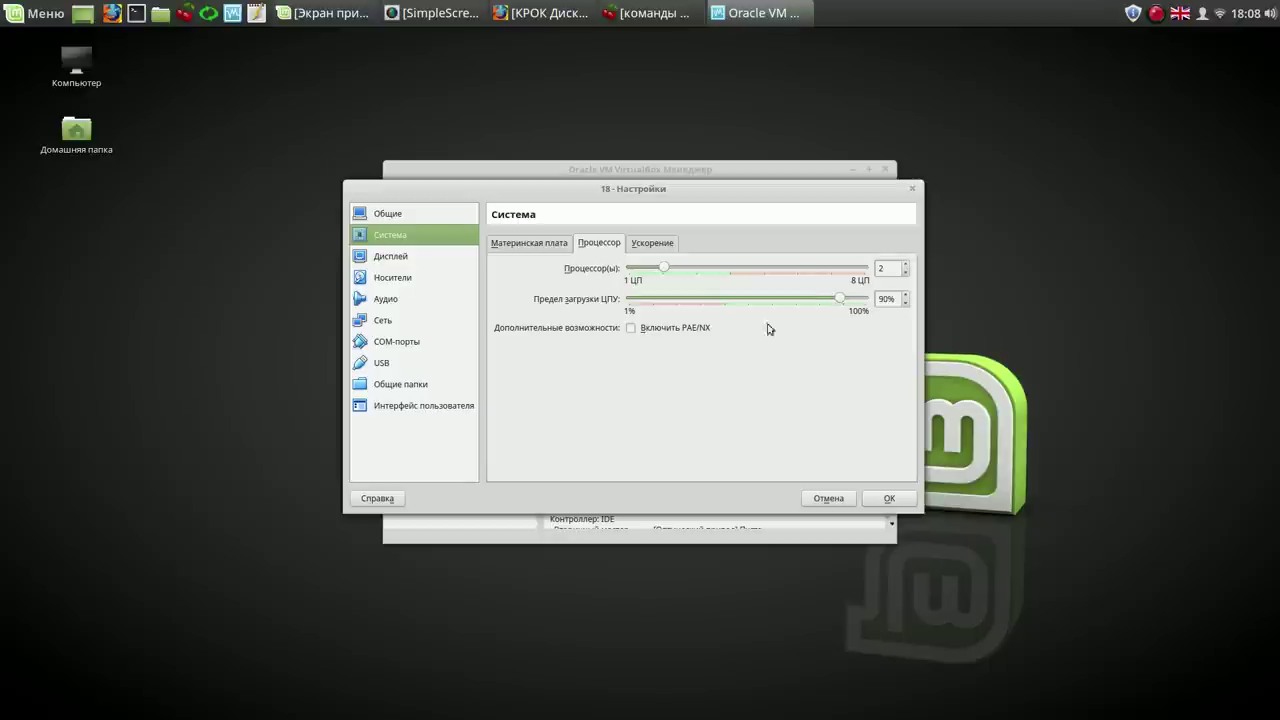
Raise the display's video memory to 120 MB
left_click(387, 259)
left_click_drag(696, 277, 842, 275)
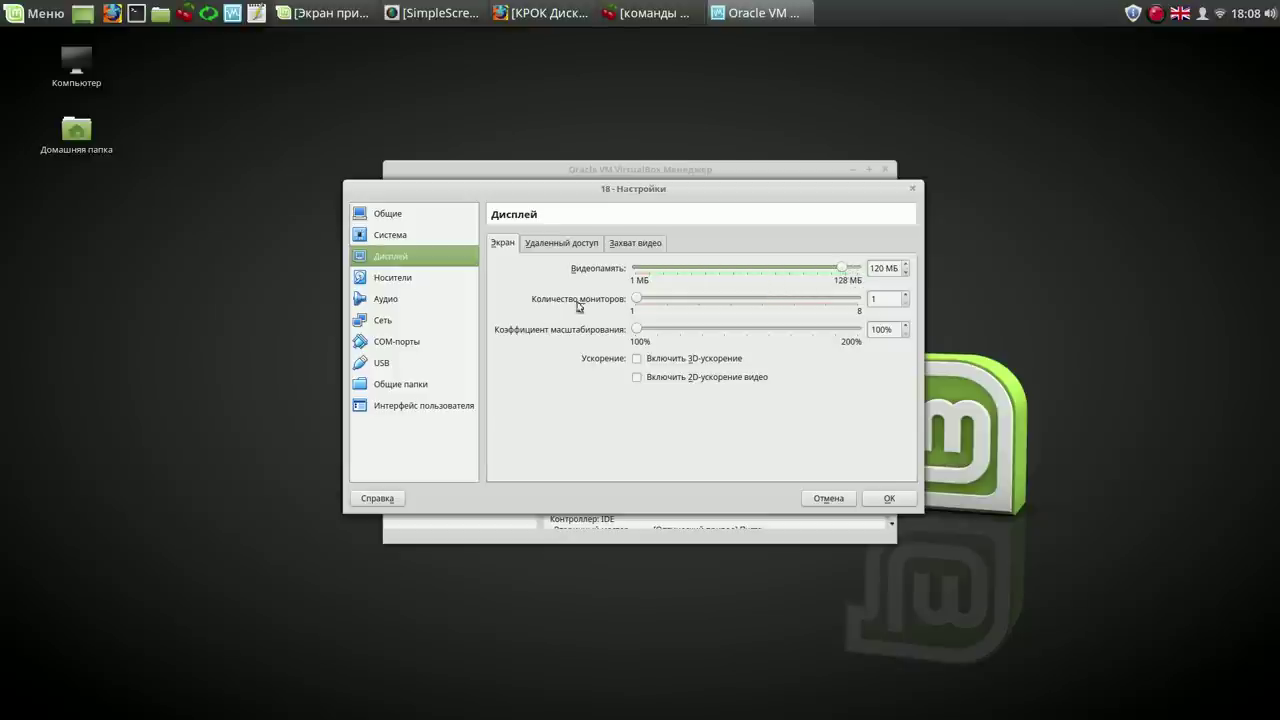
left_click(384, 280)
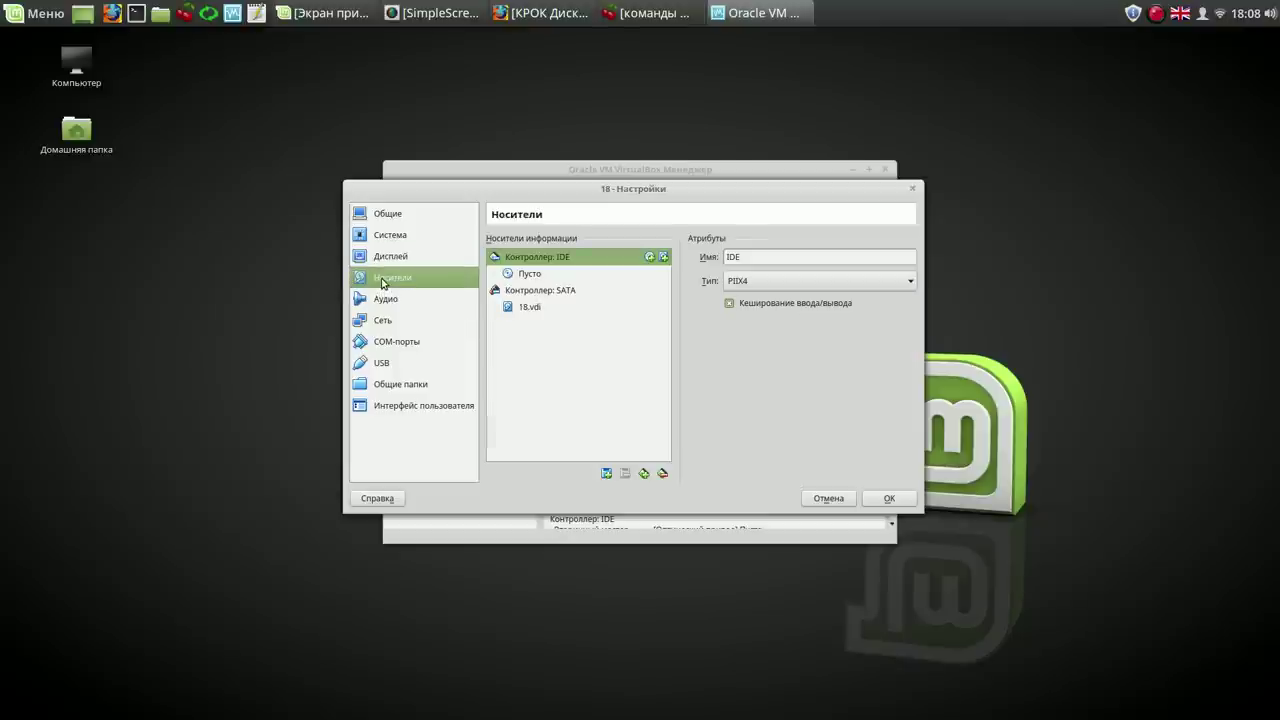
Attach /home/systemback_live_2017-07-06.iso to the empty IDE optical drive and save with OK
left_click(518, 276)
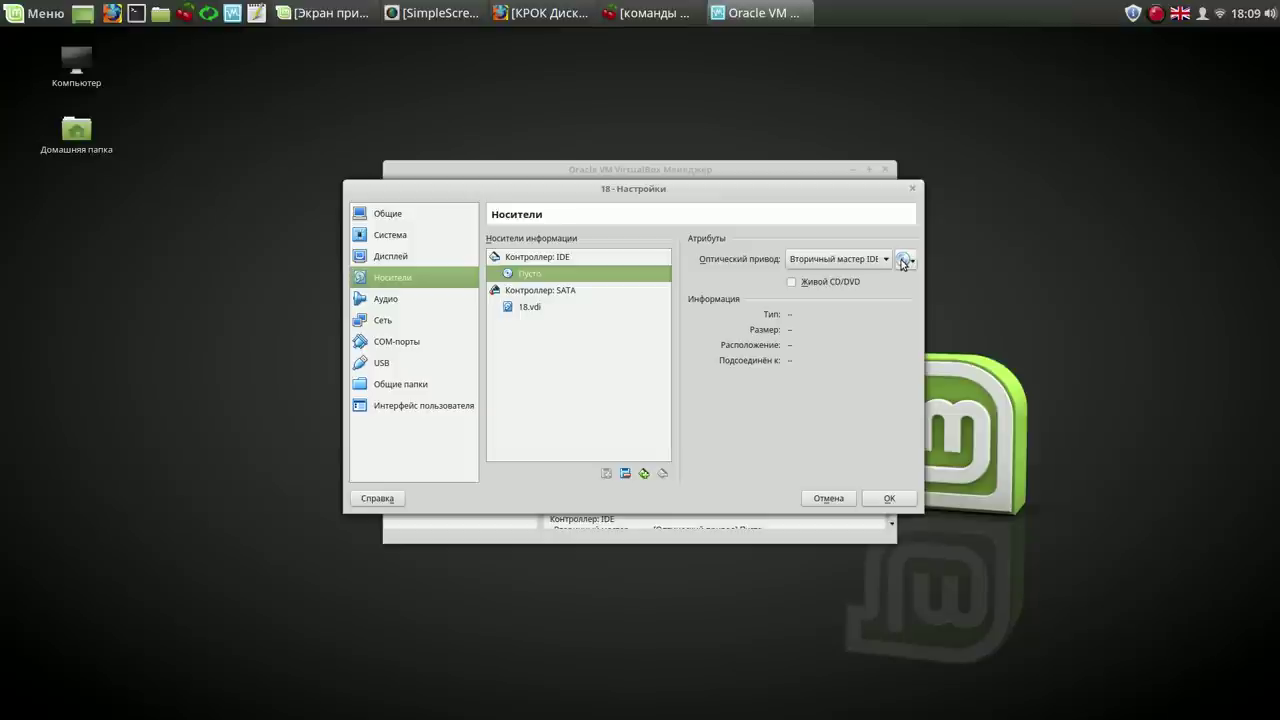
left_click(903, 260)
left_click(918, 281)
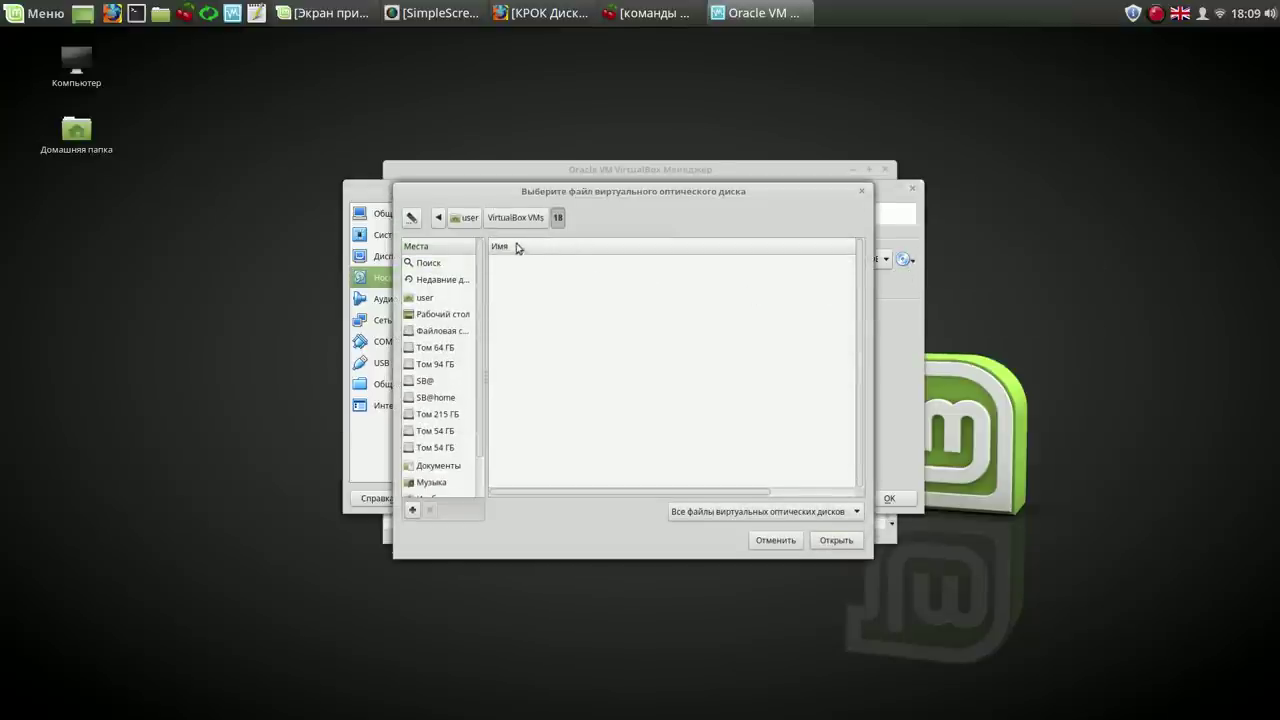
left_click(450, 331)
double_click(513, 346)
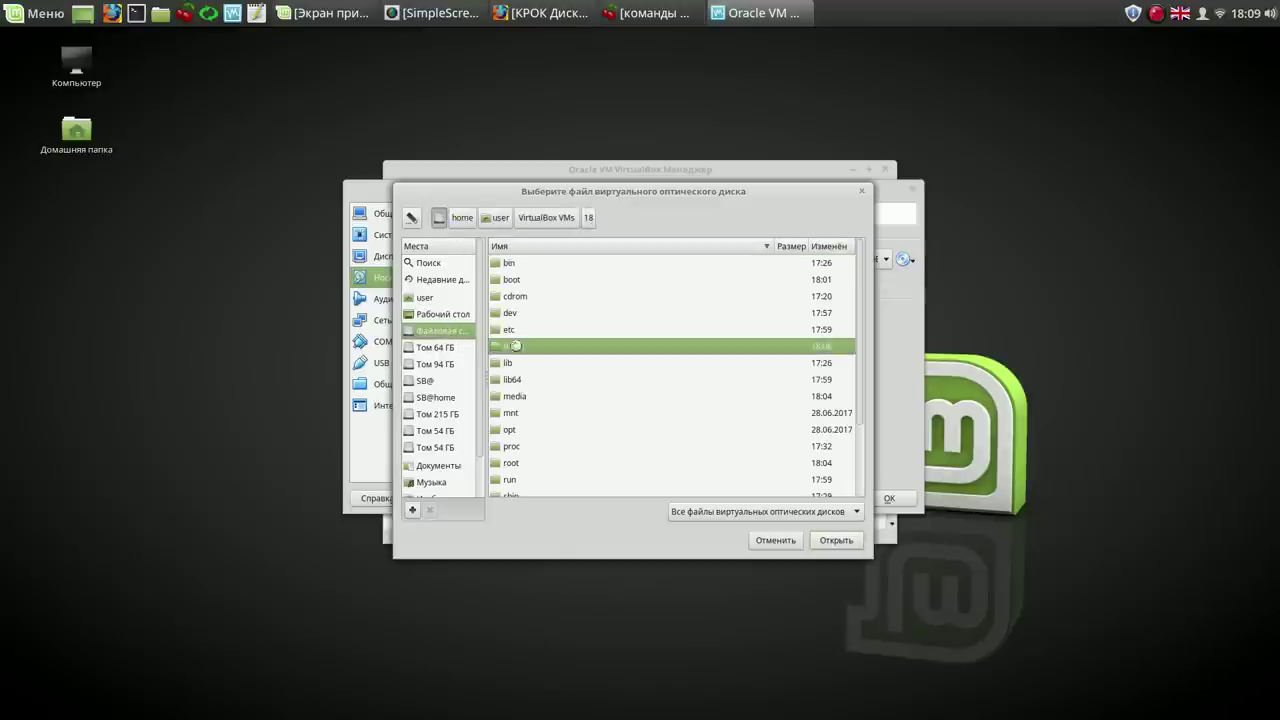
left_click(591, 298)
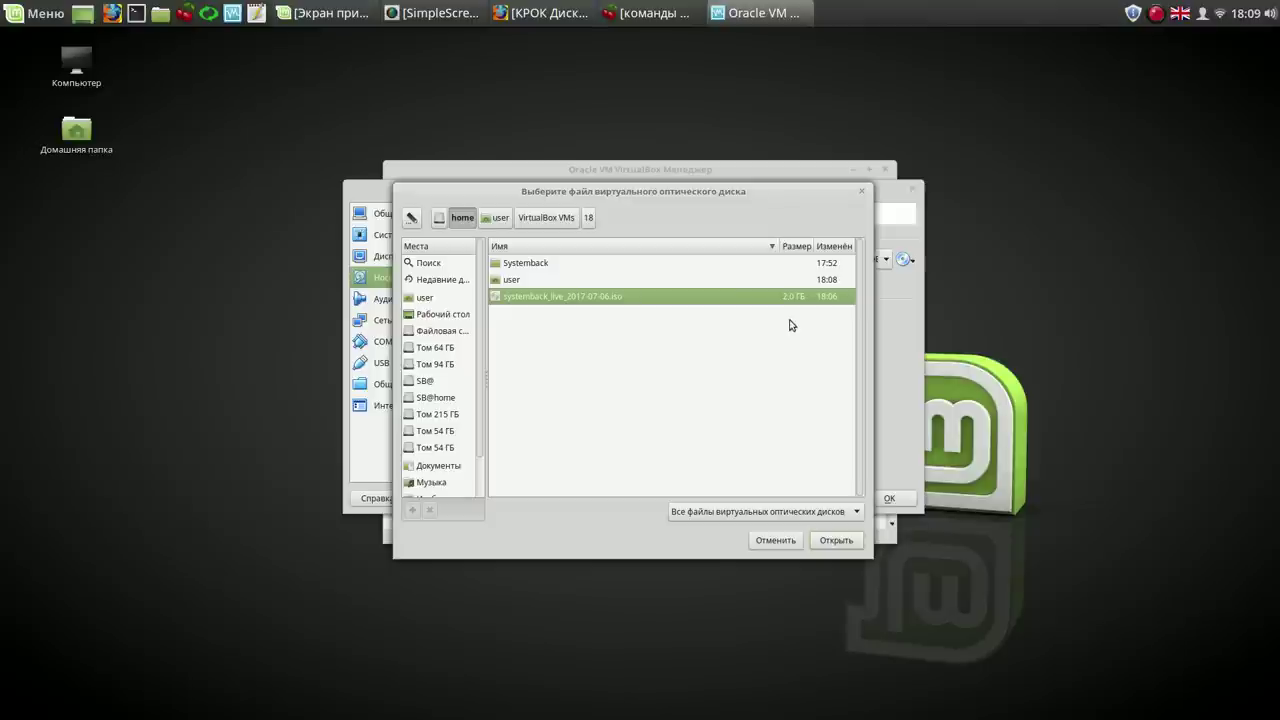
left_click(832, 544)
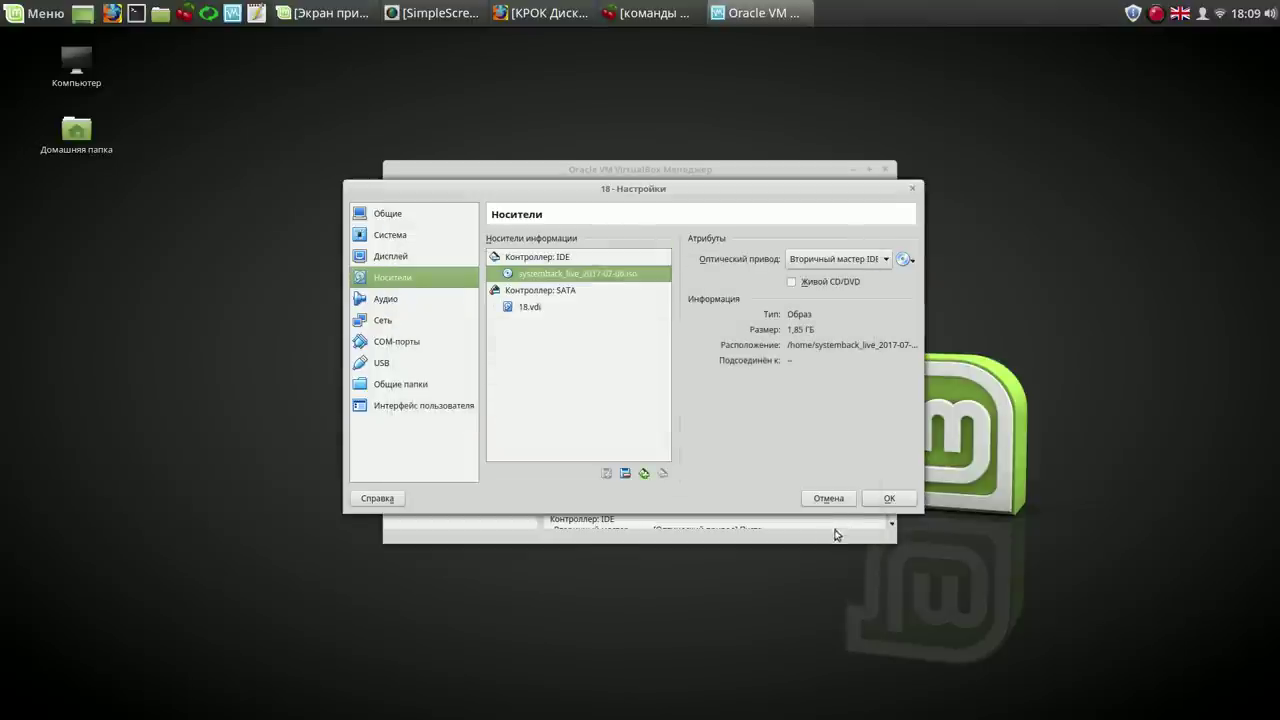
left_click(903, 498)
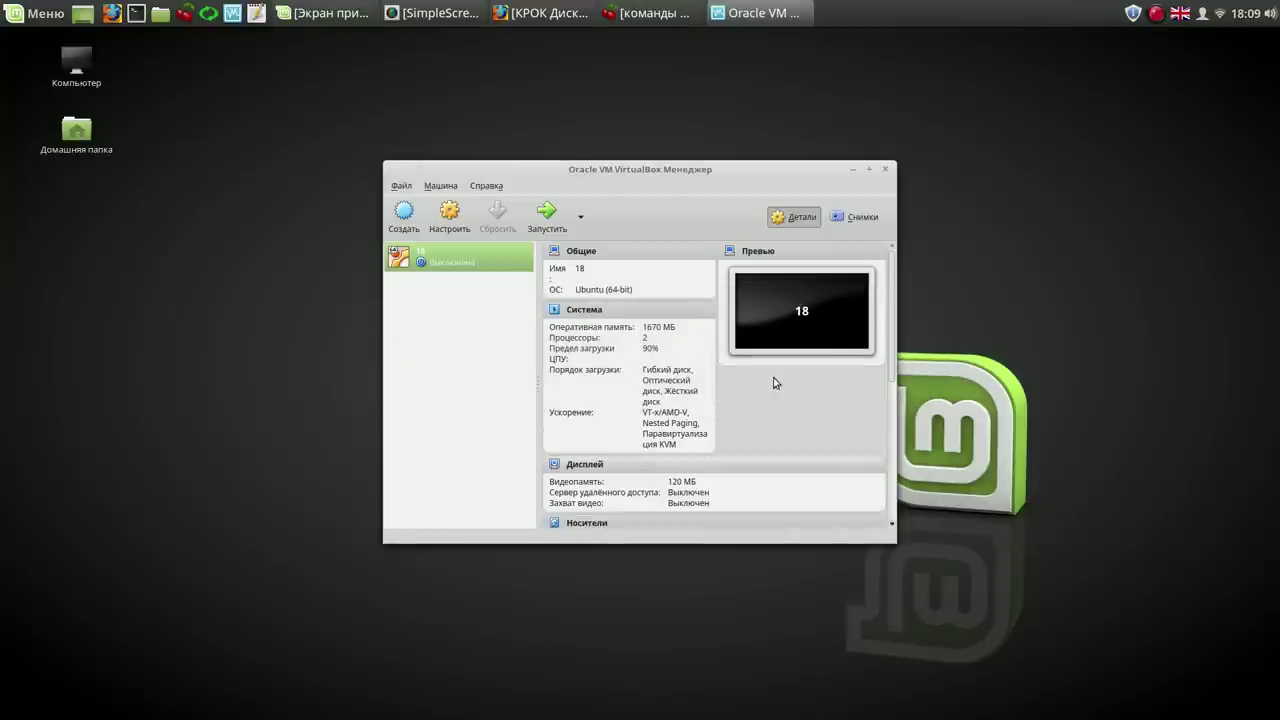
Boot machine 18 and dismiss the keyboard and mouse notices as it reaches BusyBox
left_click(550, 215)
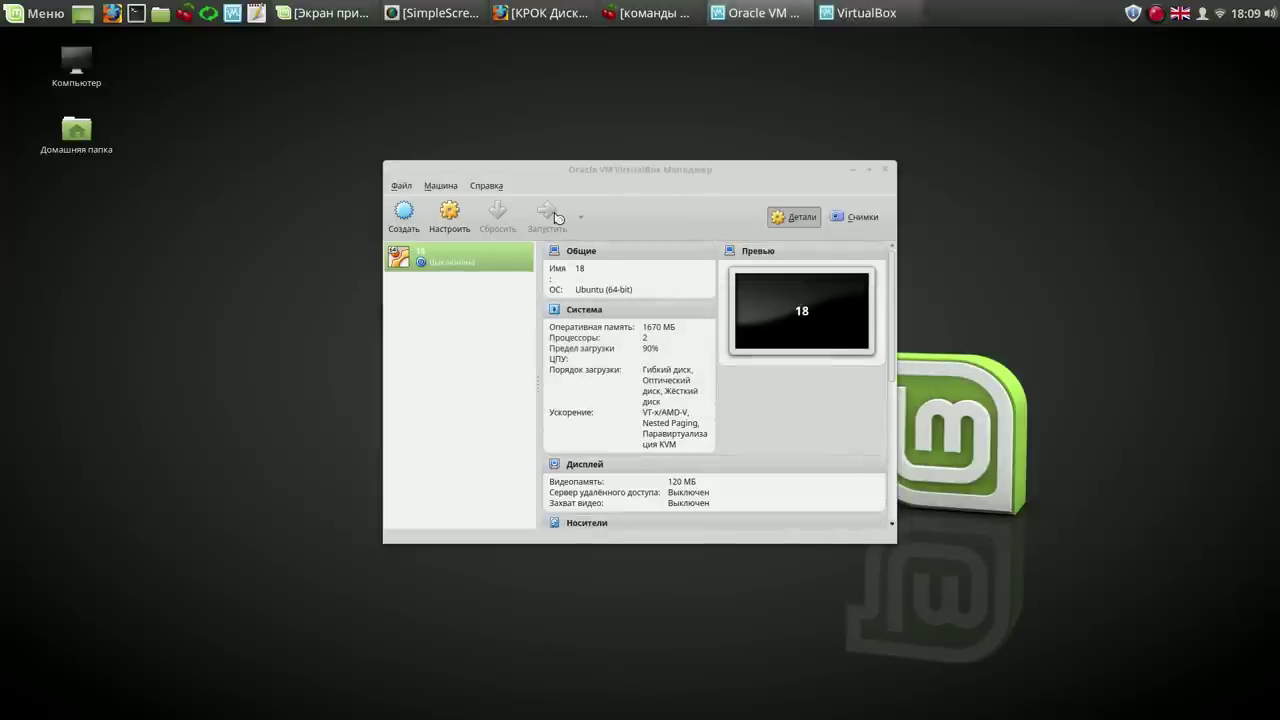
left_click(836, 218)
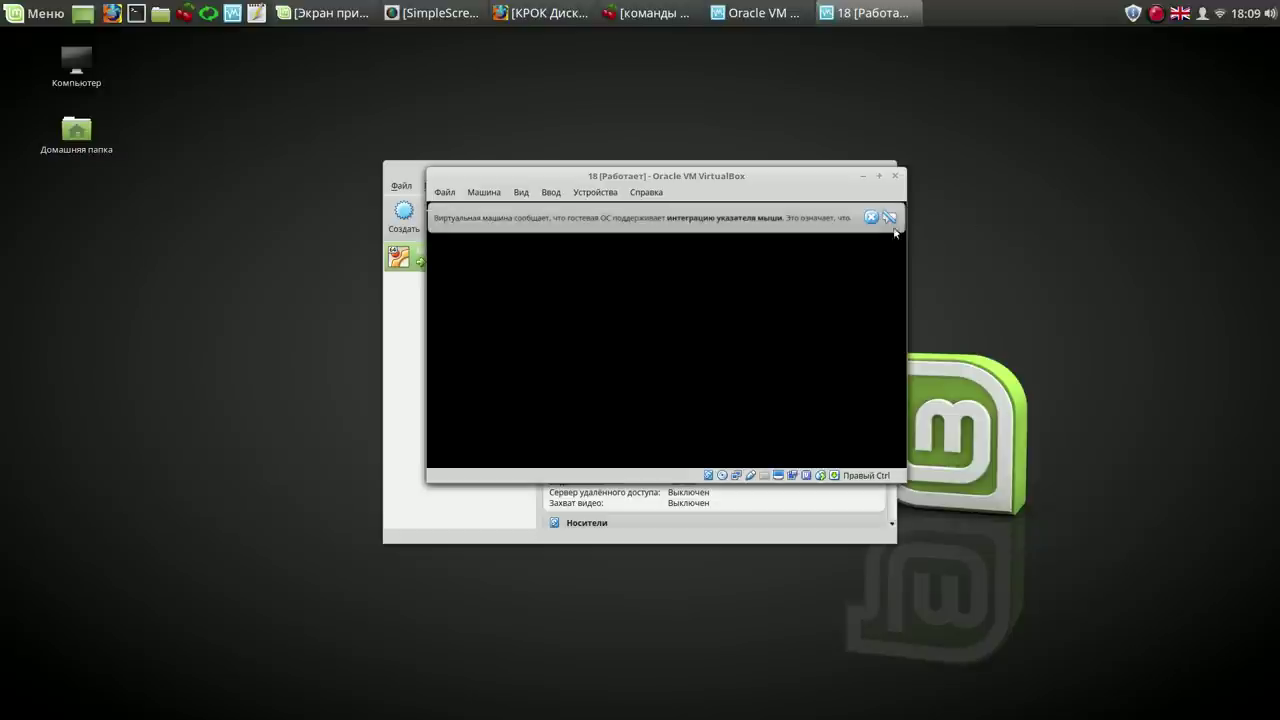
left_click(889, 217)
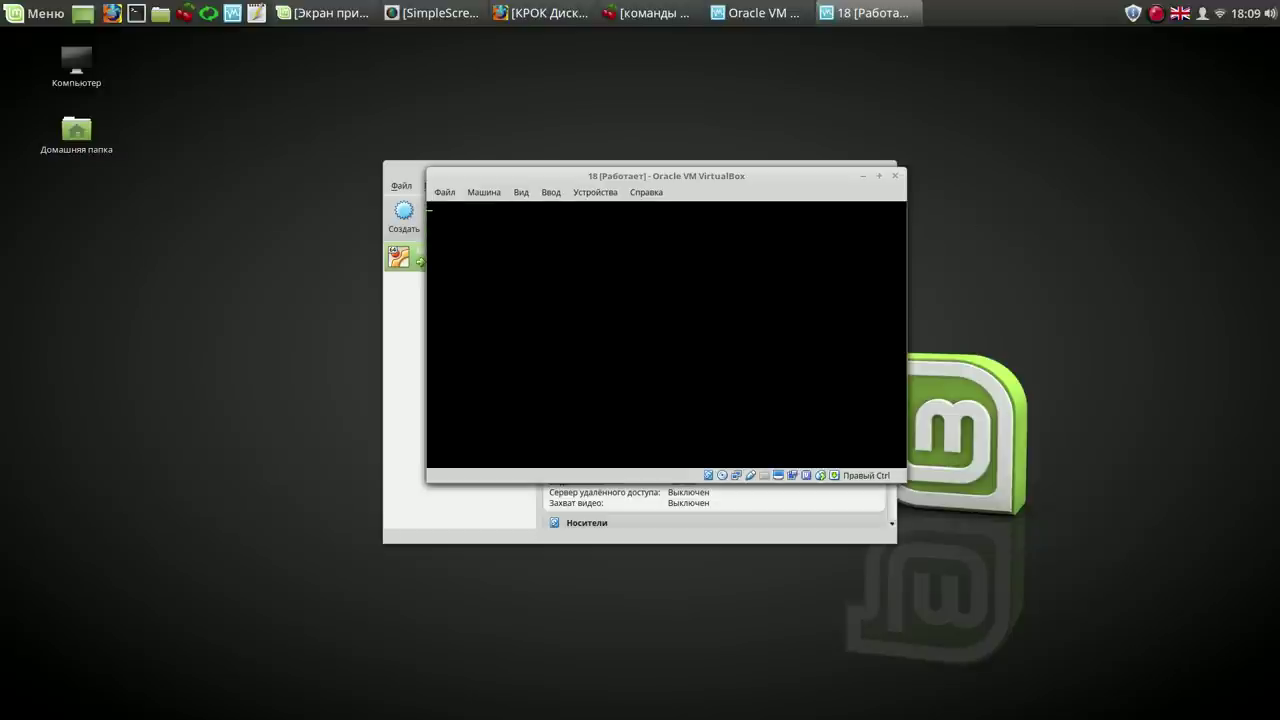
Close the VM window and power off machine 18
left_click(895, 176)
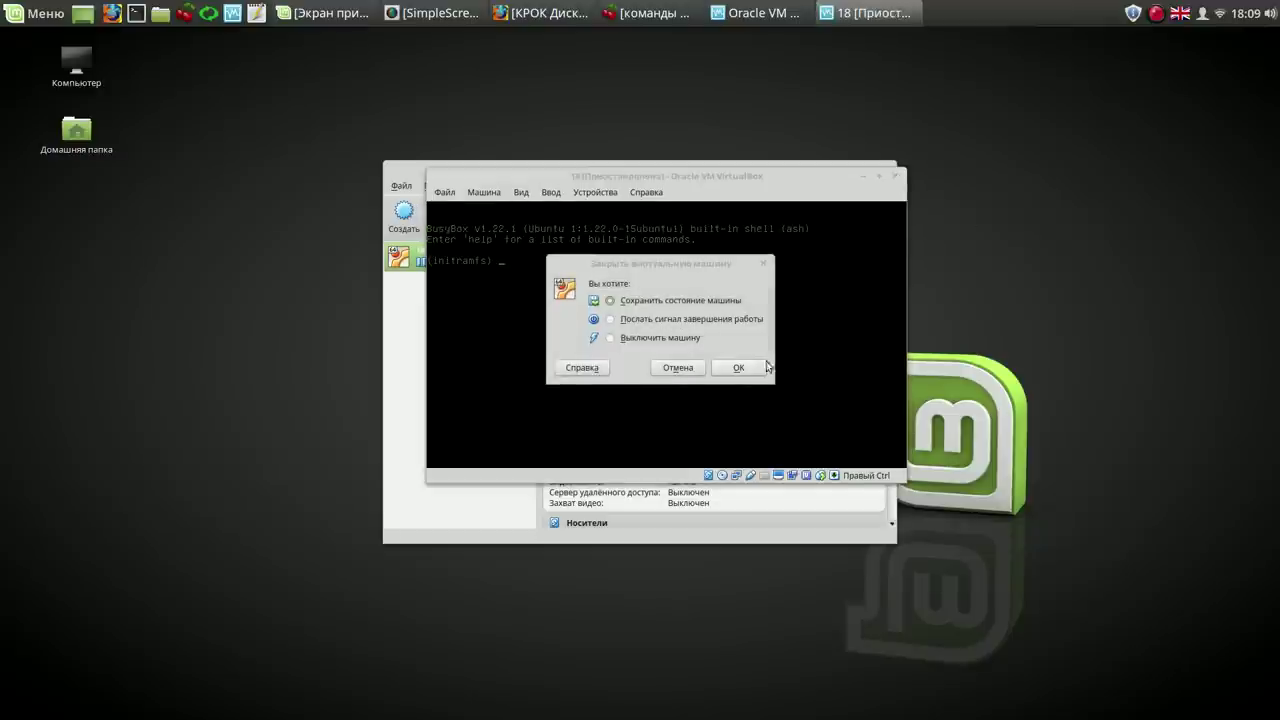
left_click(612, 340)
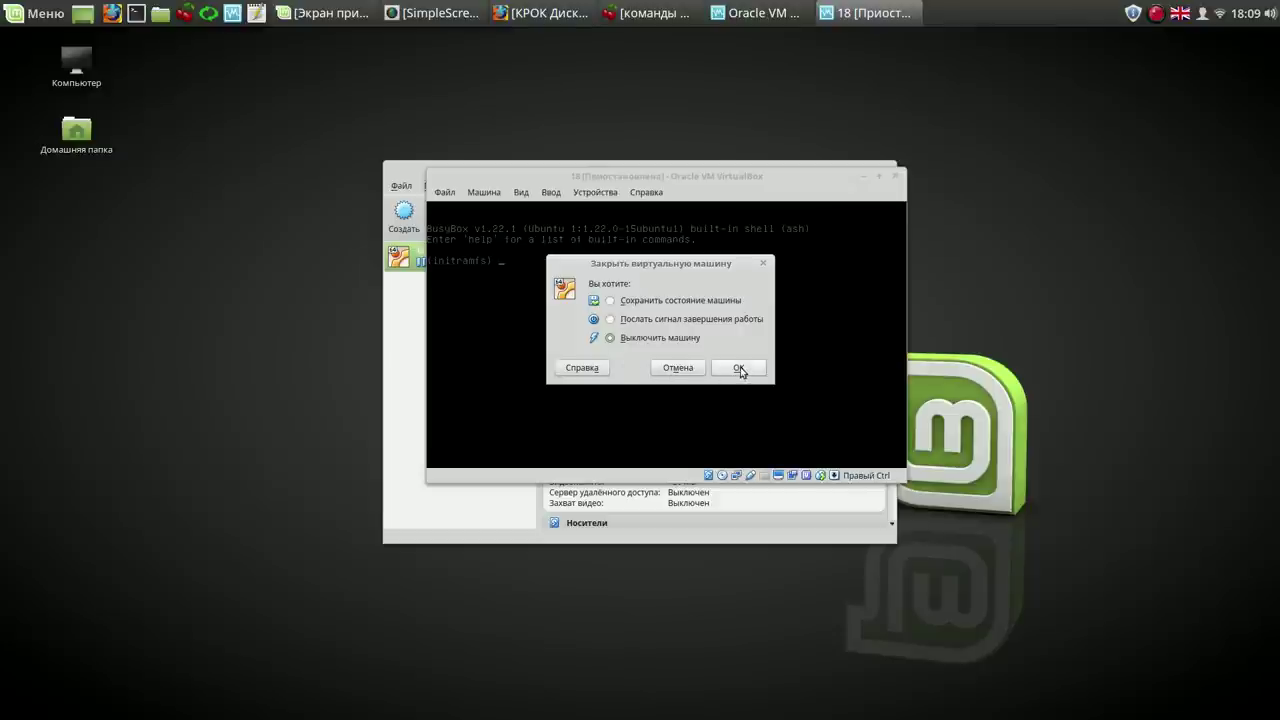
left_click(678, 368)
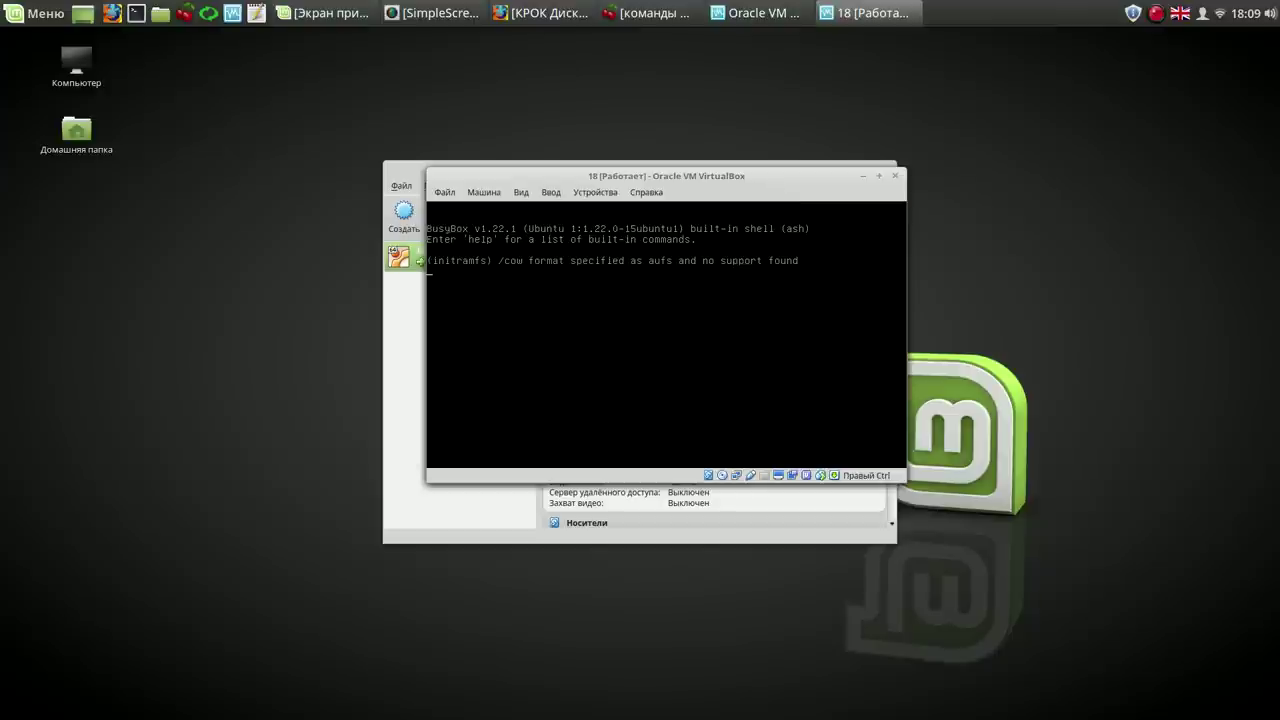
left_click(895, 176)
left_click(610, 337)
left_click(737, 370)
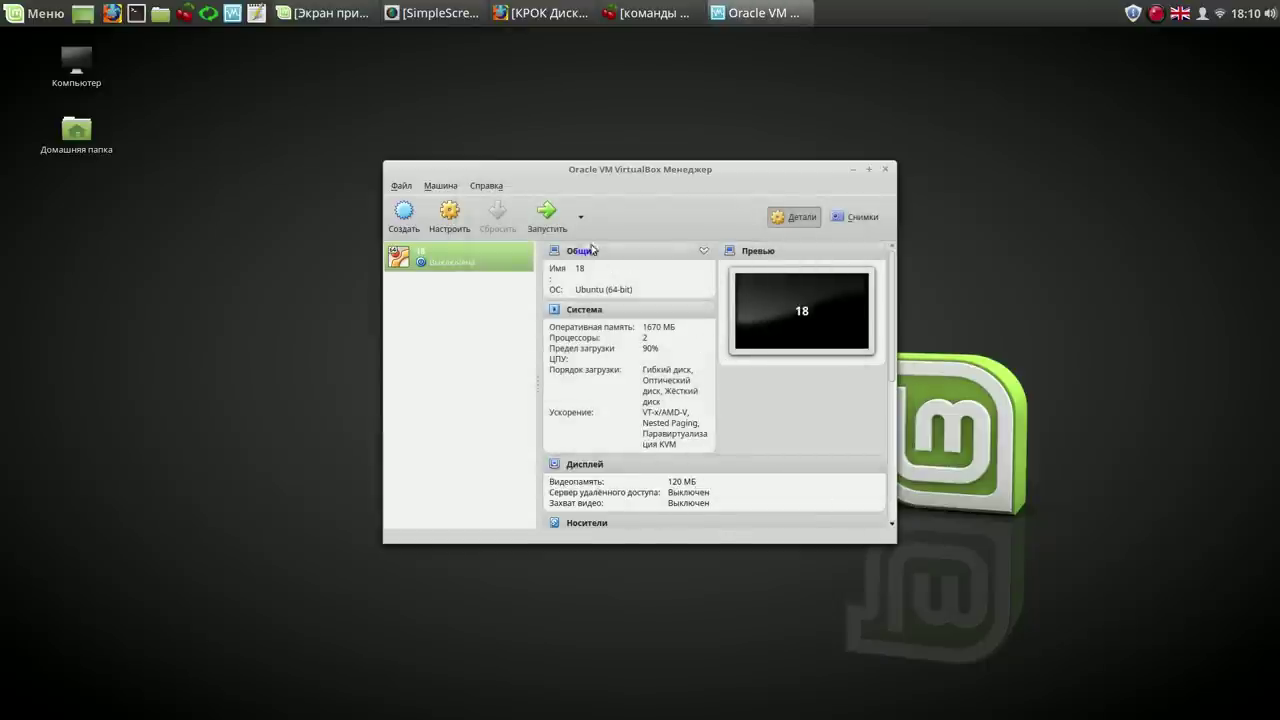
Restart machine 18 and boot the first Systemback Live menu entry
left_click(556, 221)
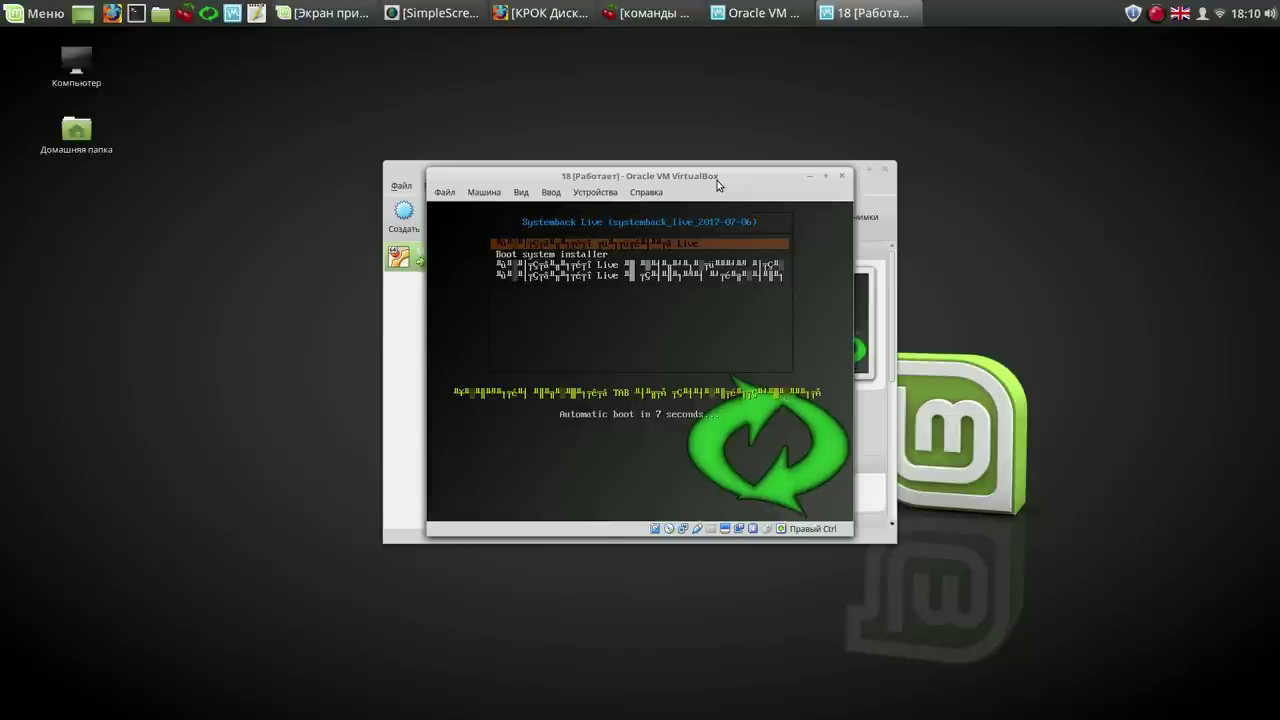
key("Return")
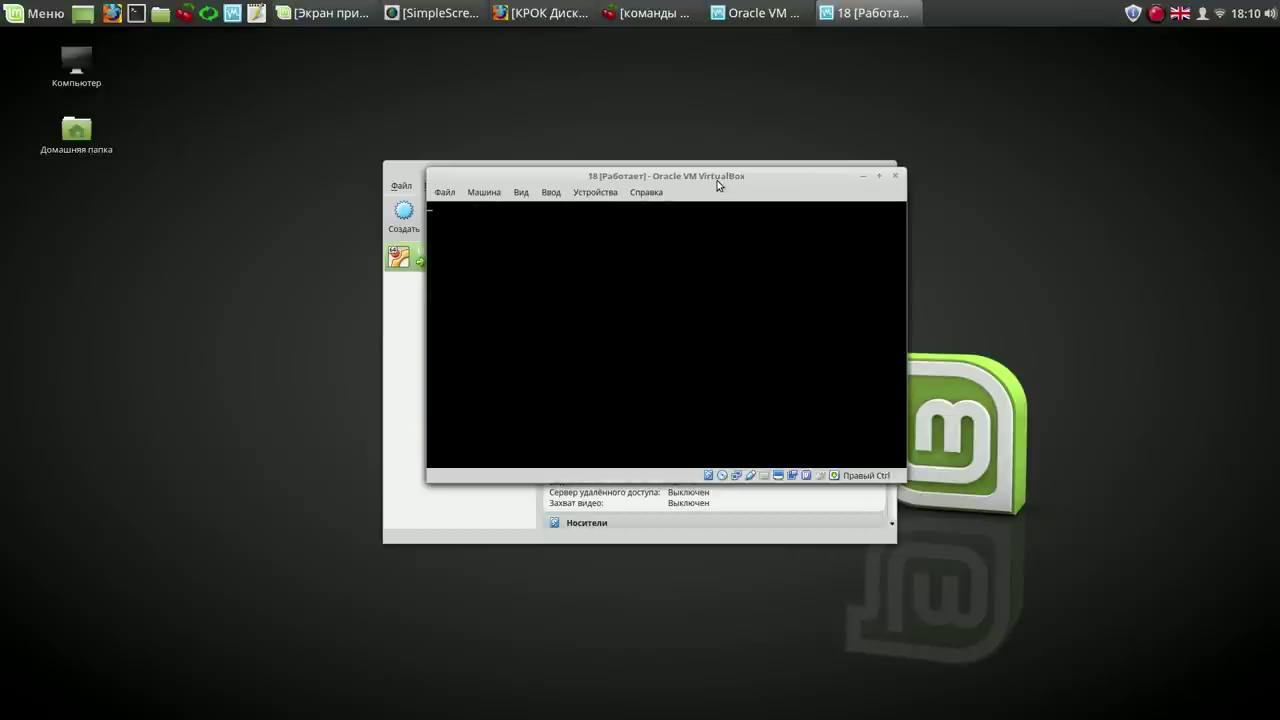
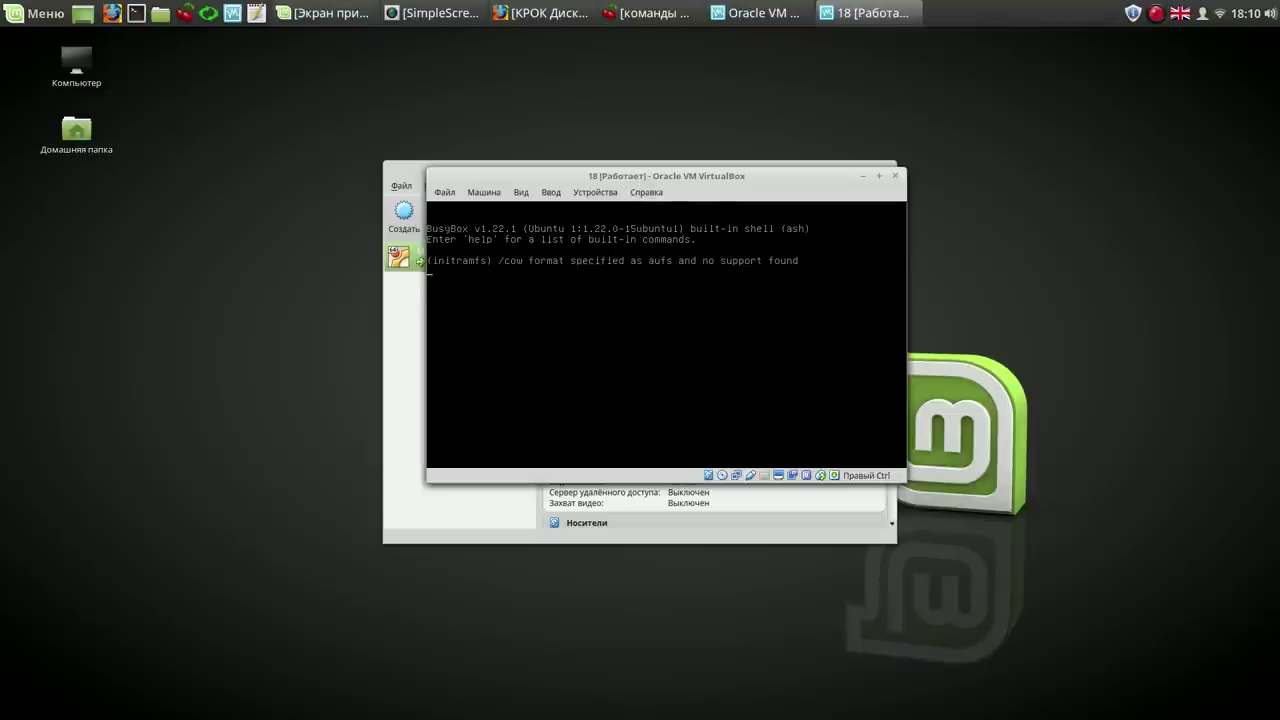
Shut down VM 18 with 'Выключить машину' and quit VirtualBox Manager
left_click(896, 177)
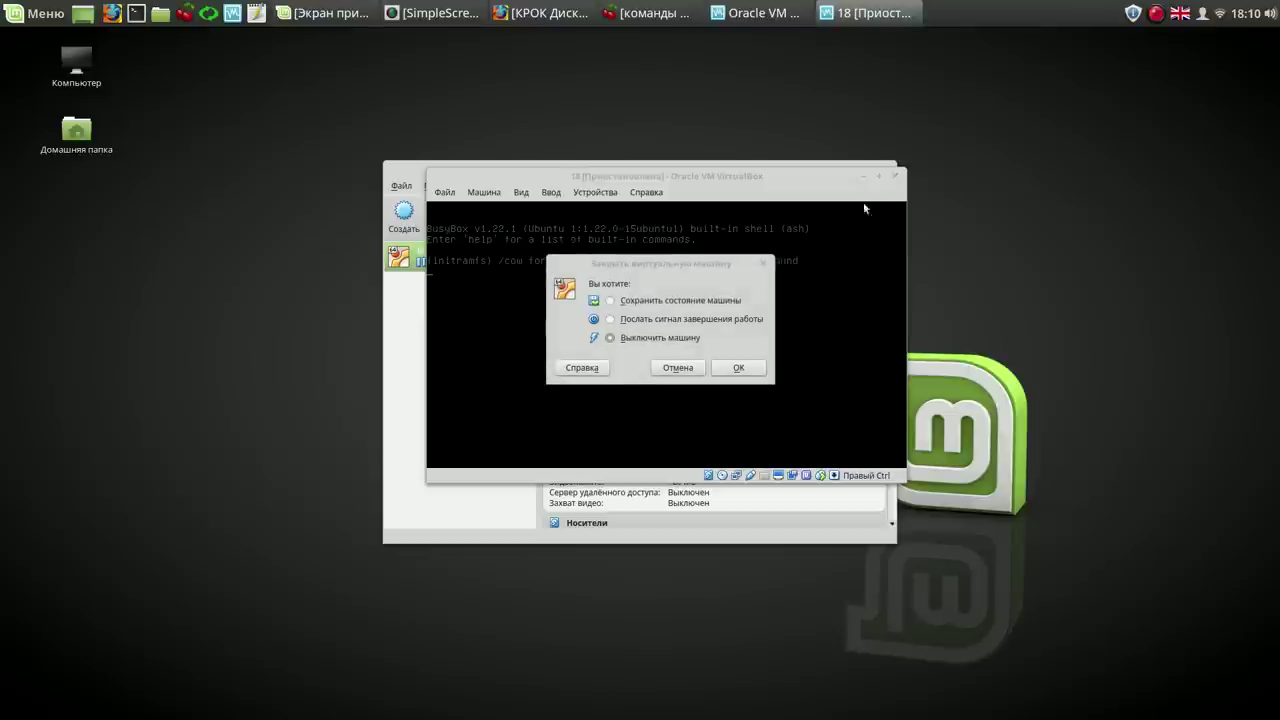
left_click(740, 367)
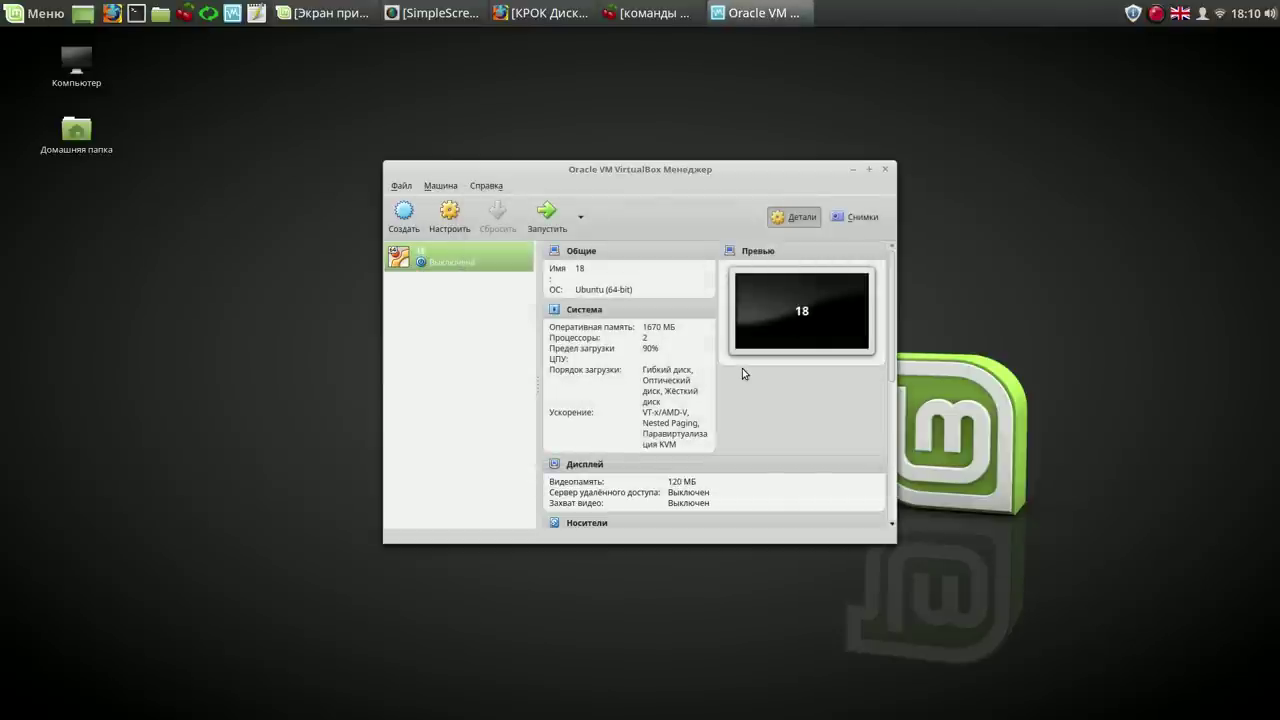
left_click(884, 172)
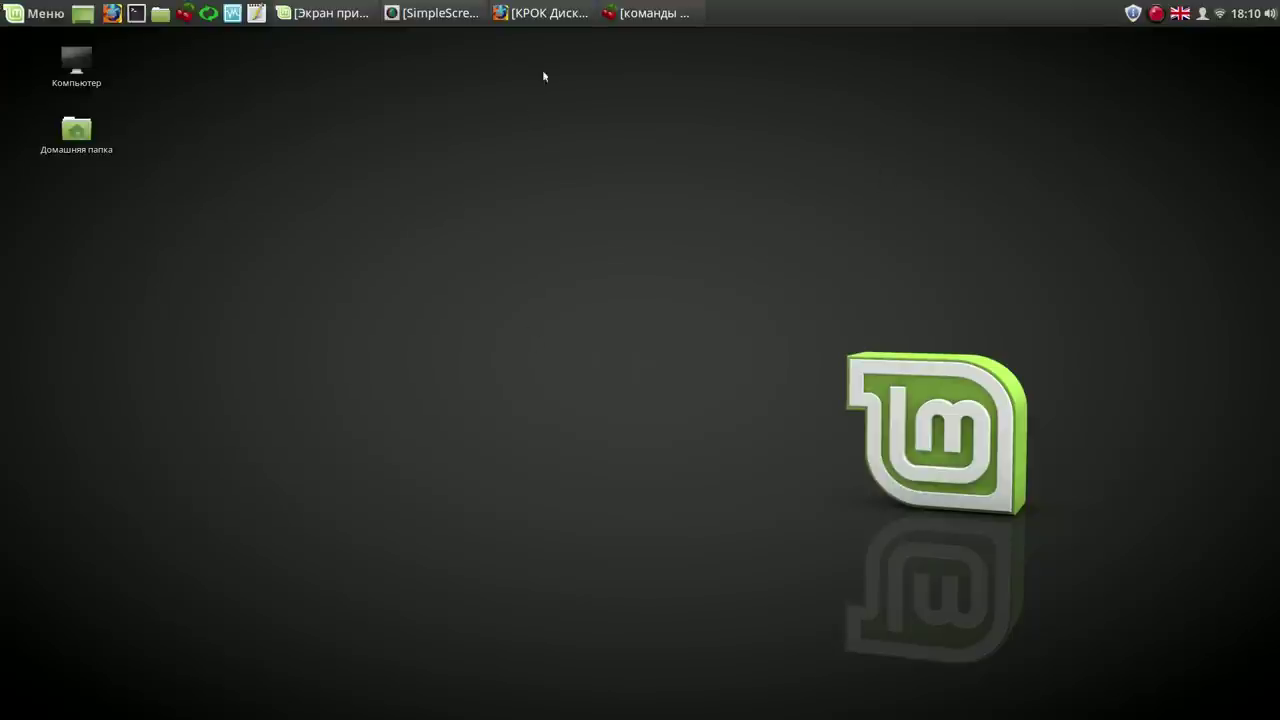
Browse KROK Disk to the Программы/Systemback folder, shown as large thumbnails
left_click(559, 16)
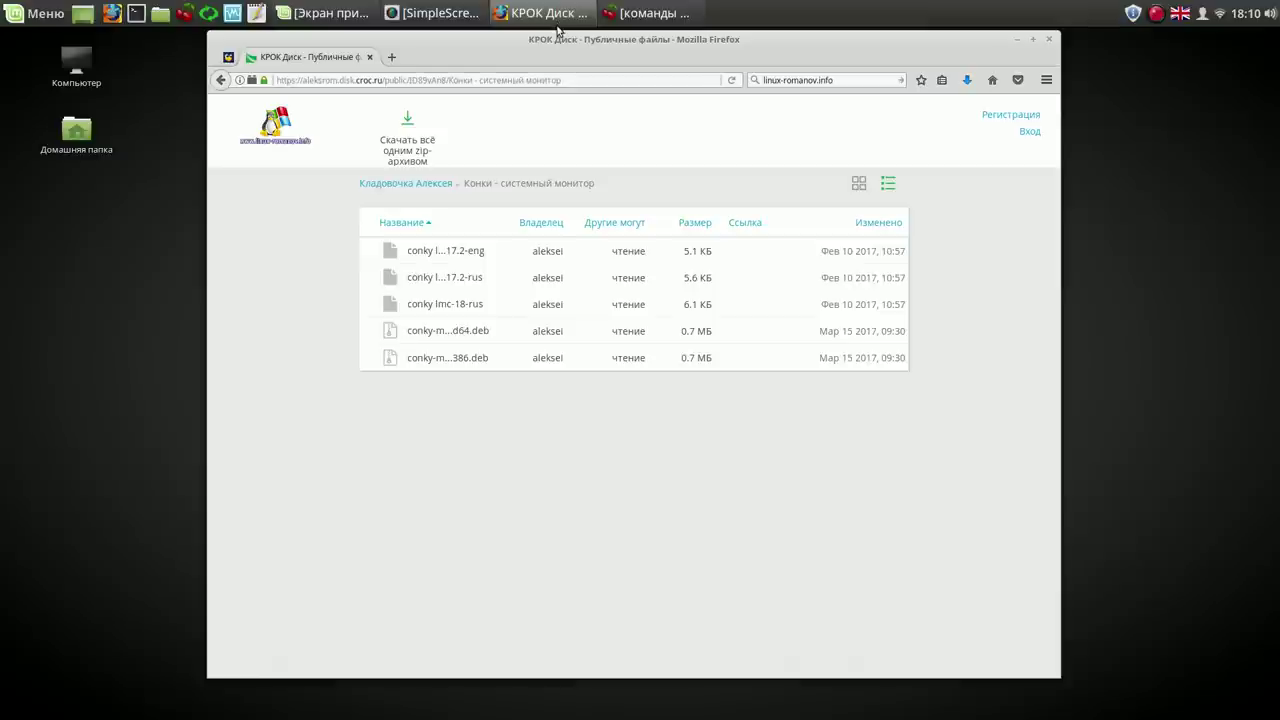
left_click(420, 188)
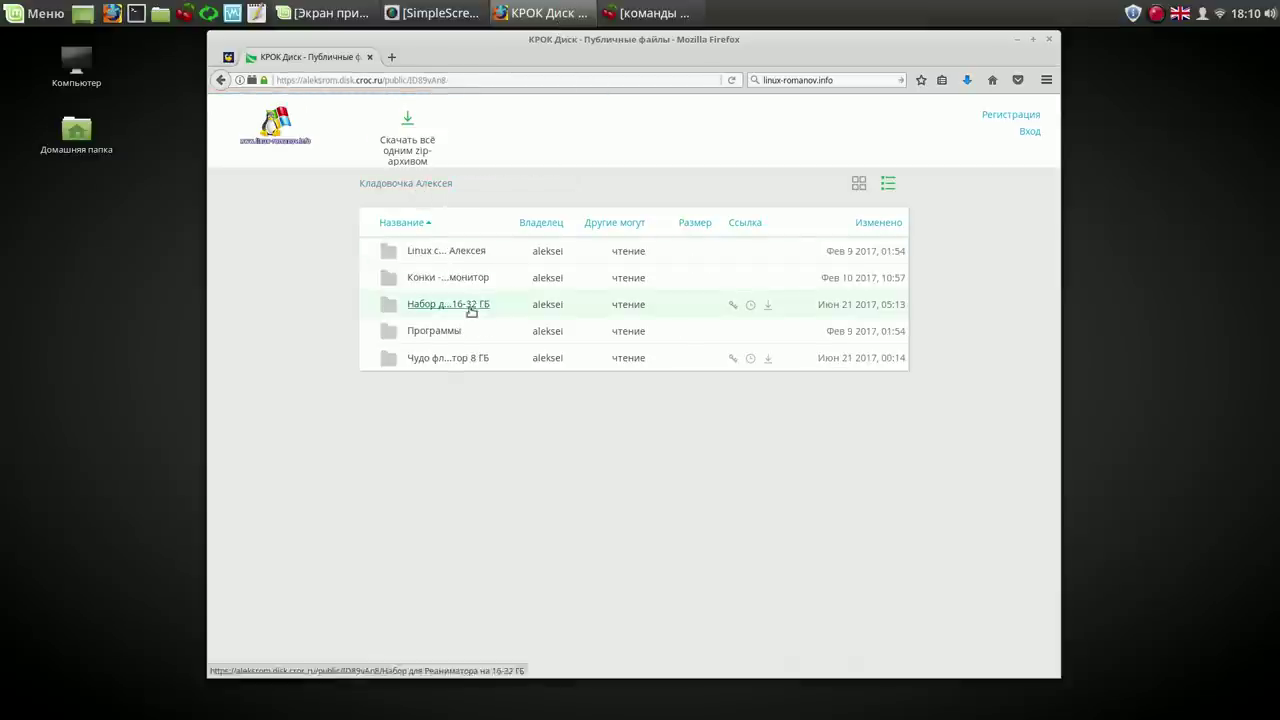
left_click(445, 338)
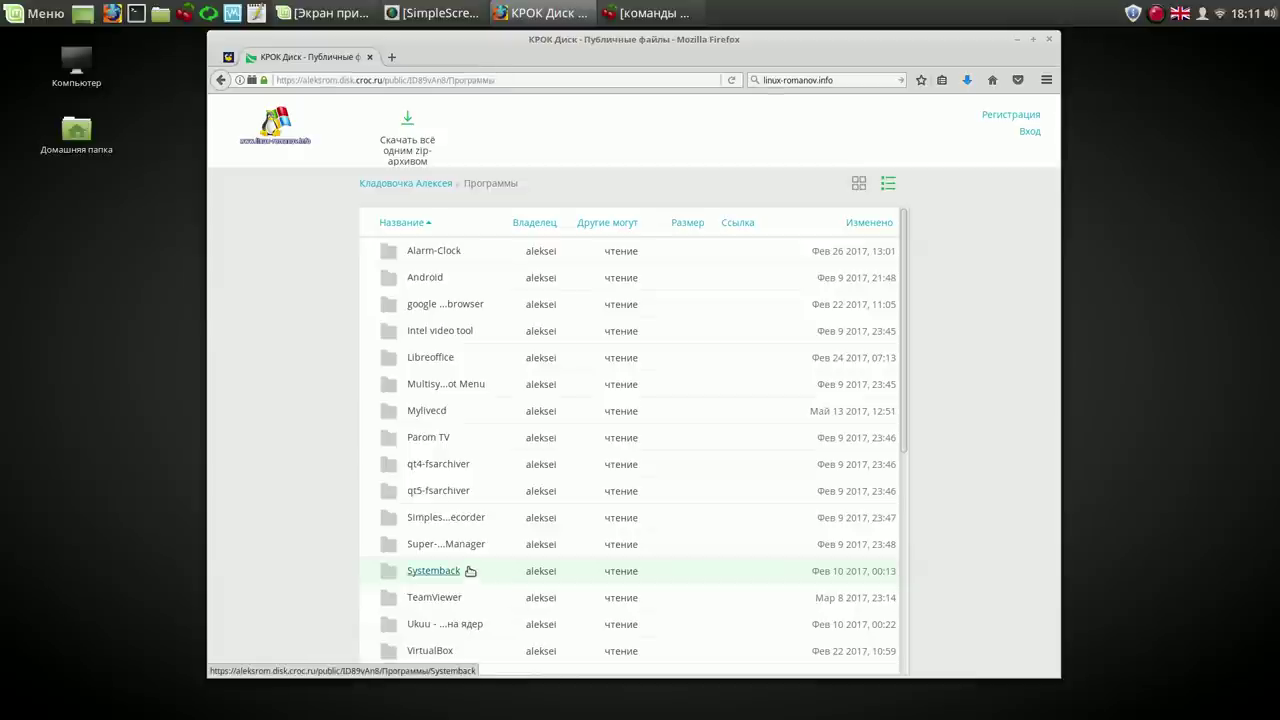
left_click(444, 572)
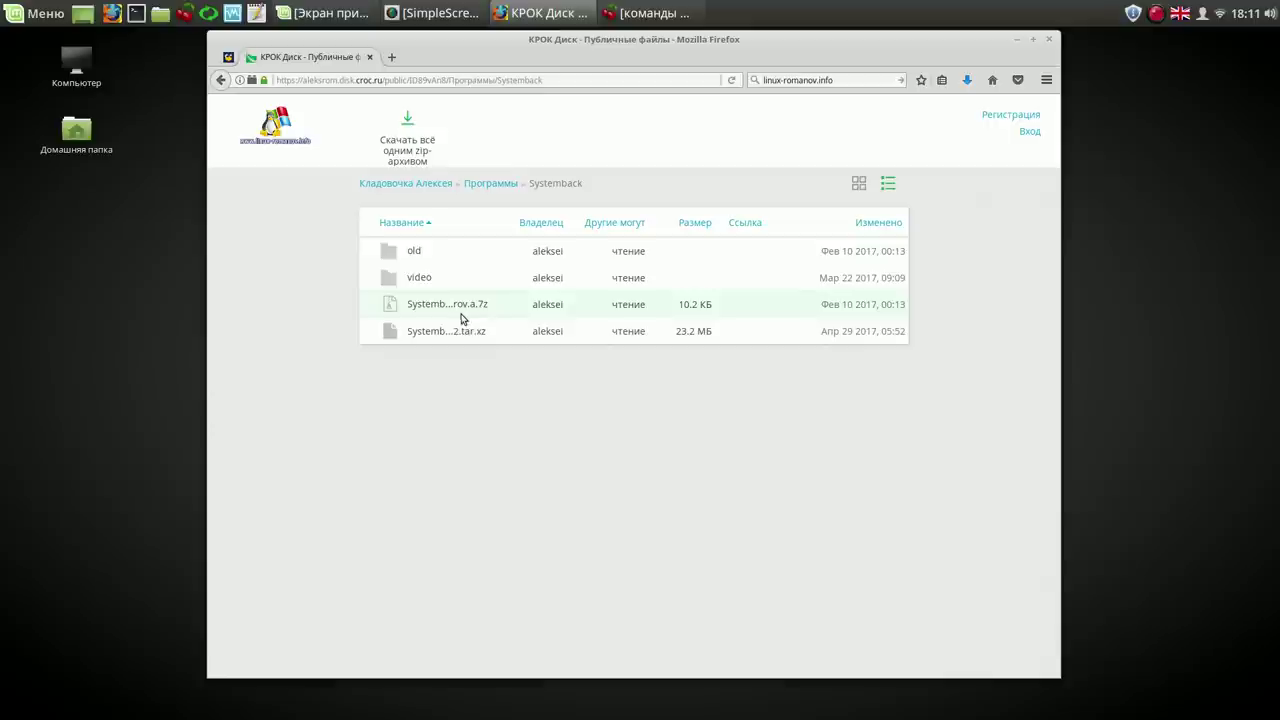
left_click(857, 185)
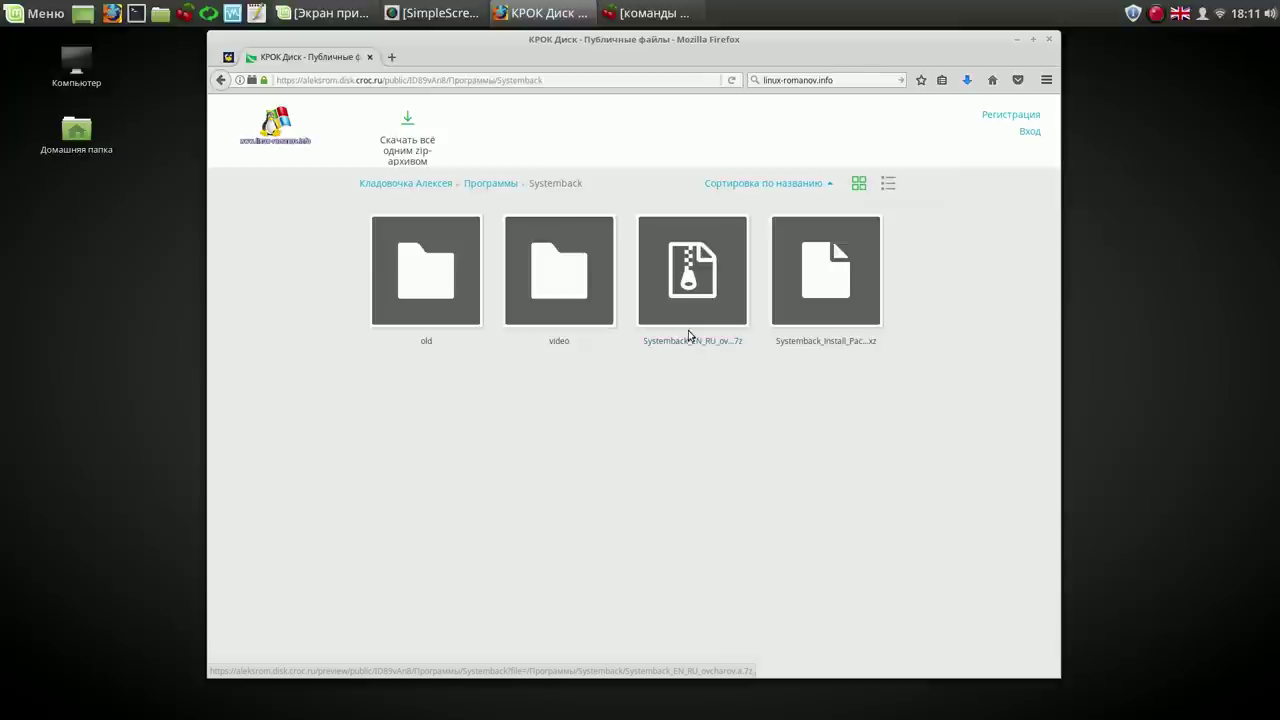
Download Systemback_EN_RU_ovcharov.a.7z via 'Сохранить файл', then close the preview and minimize Firefox
left_click(677, 304)
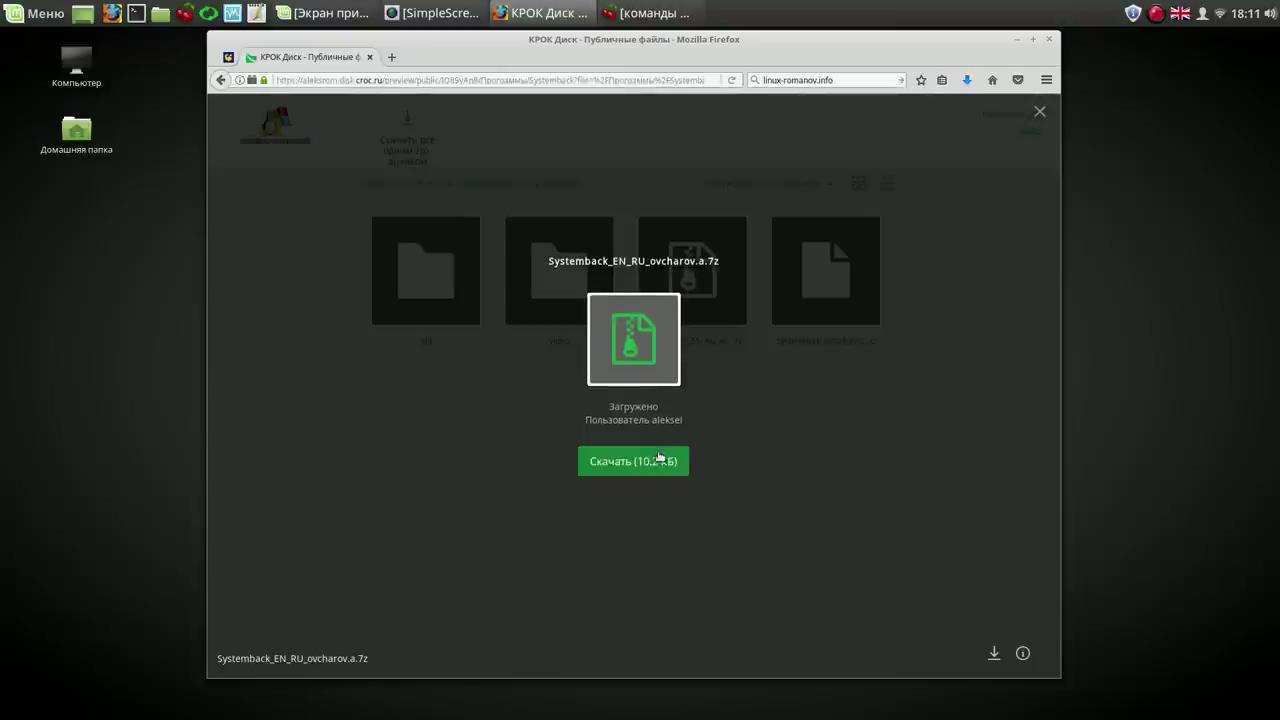
left_click(657, 462)
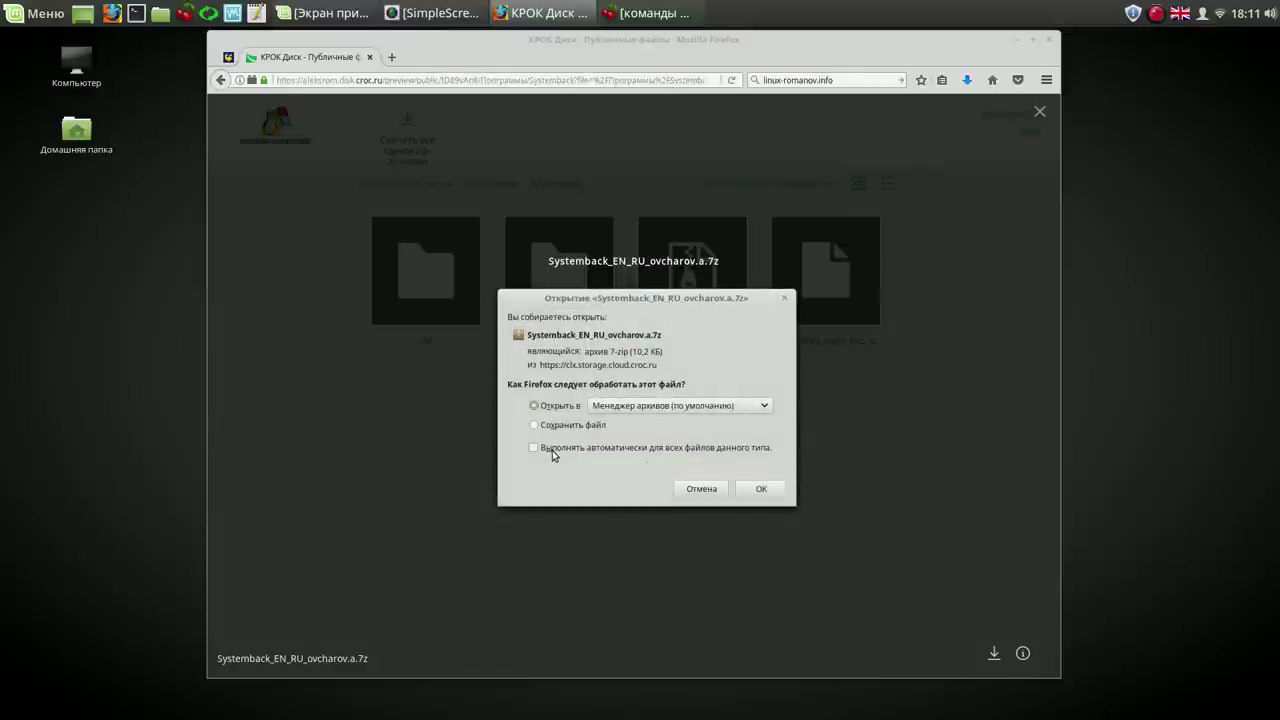
left_click(534, 425)
left_click(532, 448)
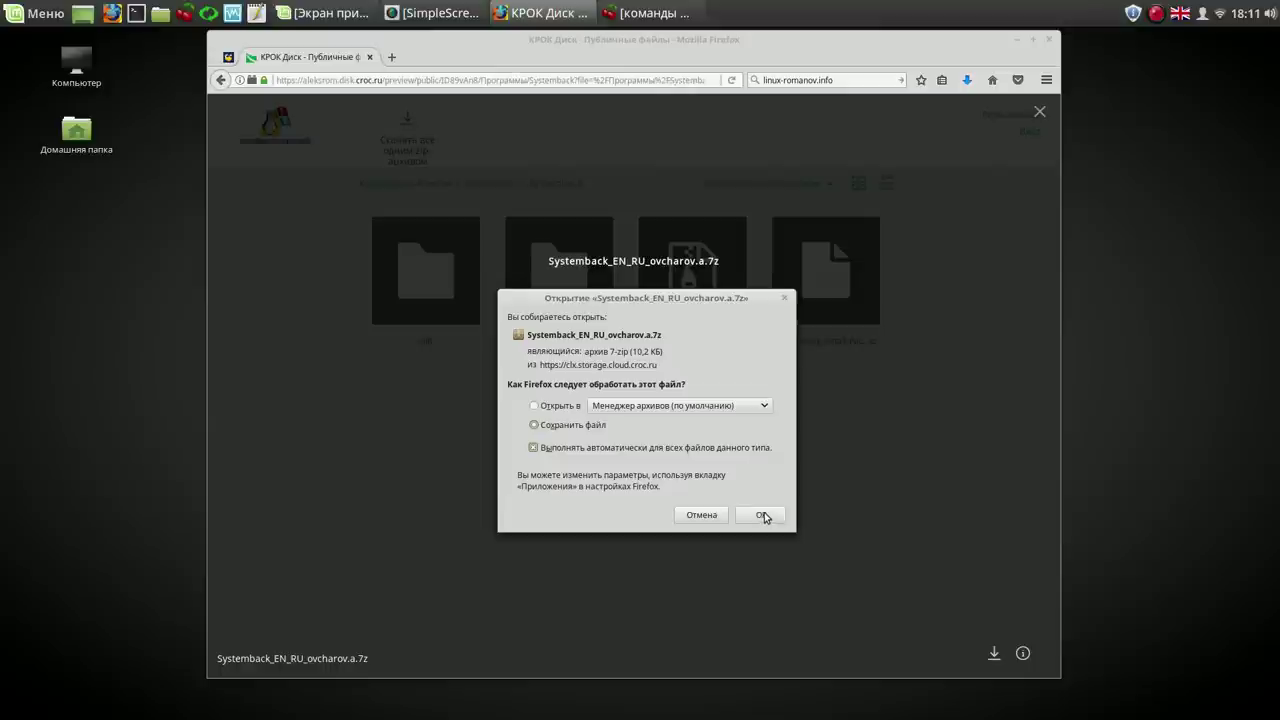
left_click(762, 515)
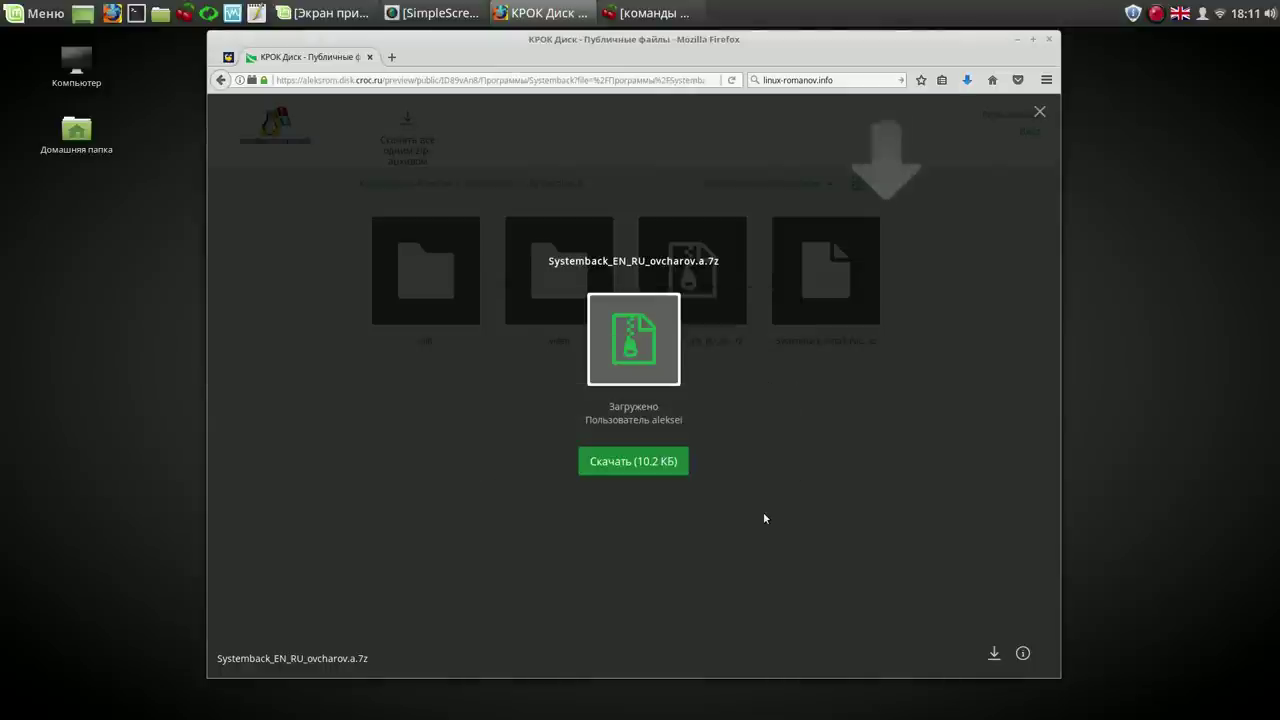
left_click(1038, 112)
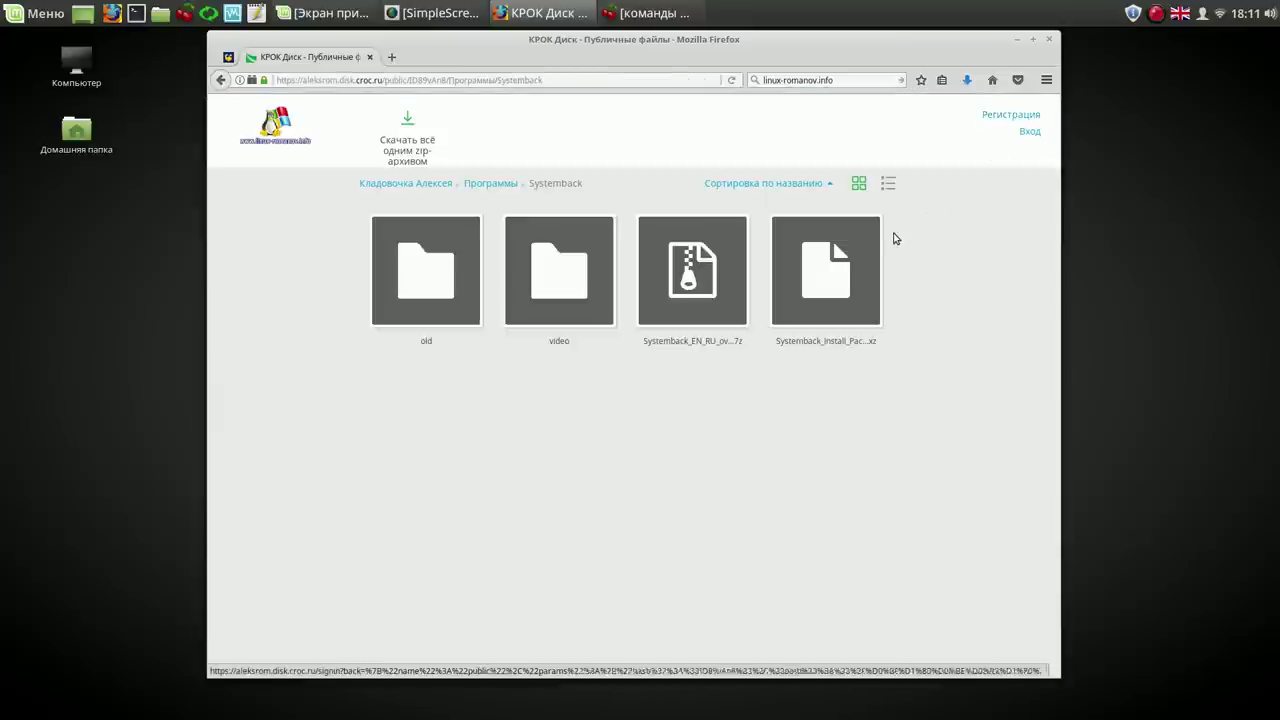
left_click(1018, 41)
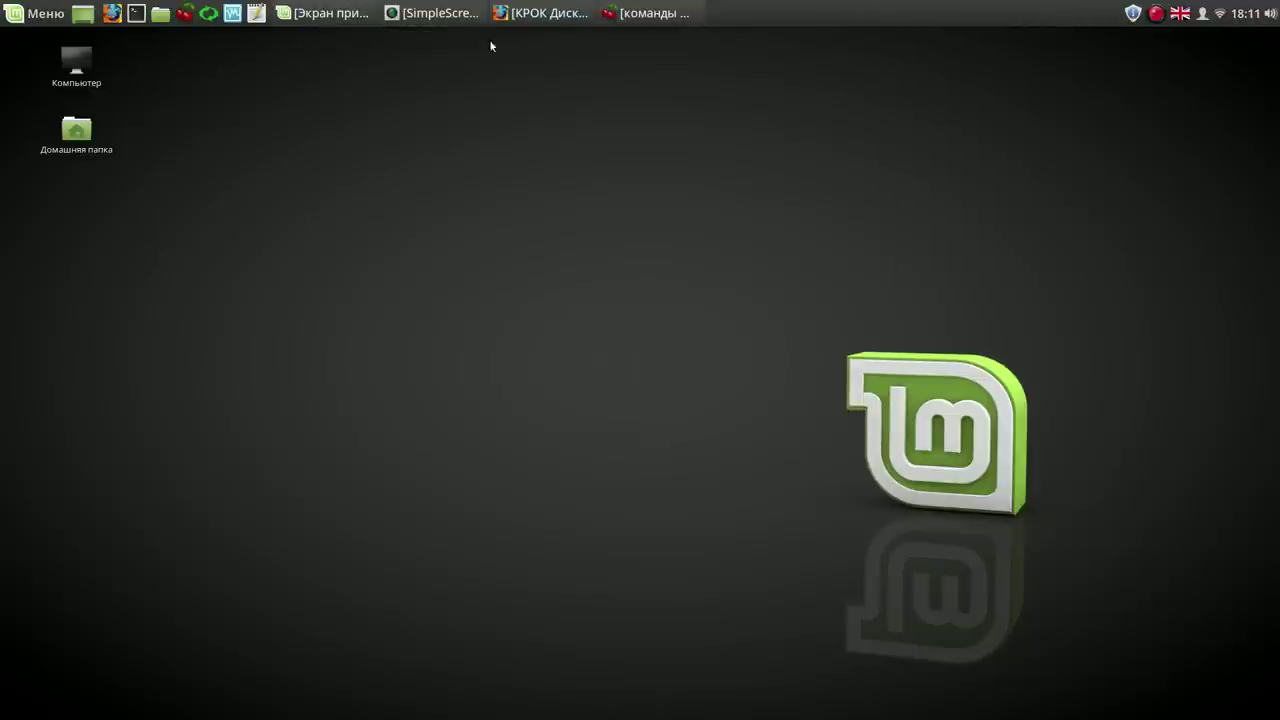
Extract the Systemback .7z archive in Загрузки with 'Извлечь сюда'
left_click(160, 13)
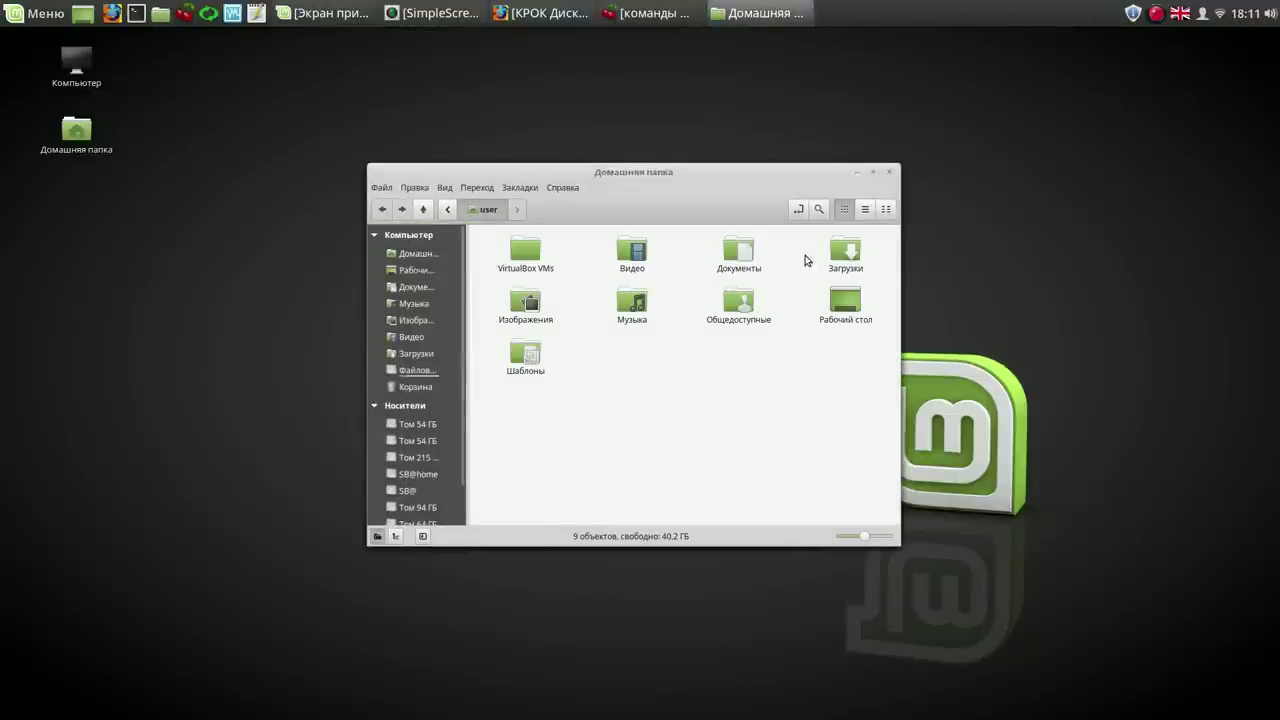
double_click(845, 252)
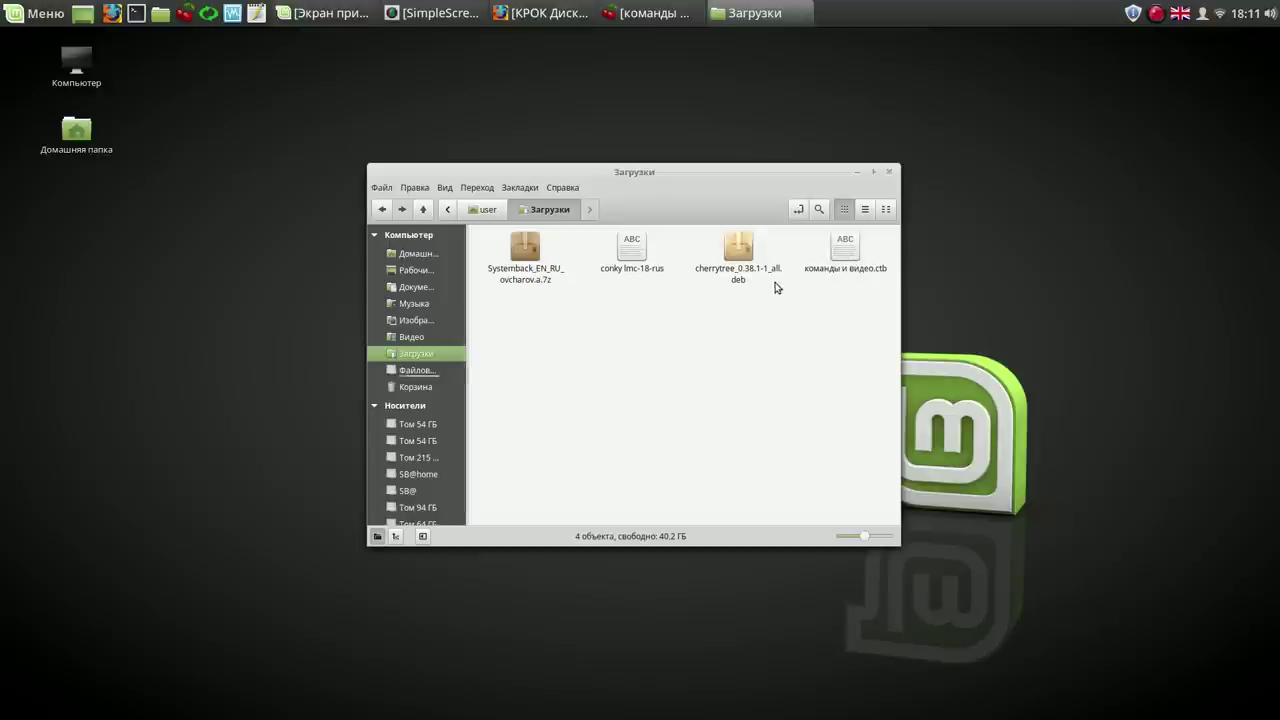
right_click(517, 261)
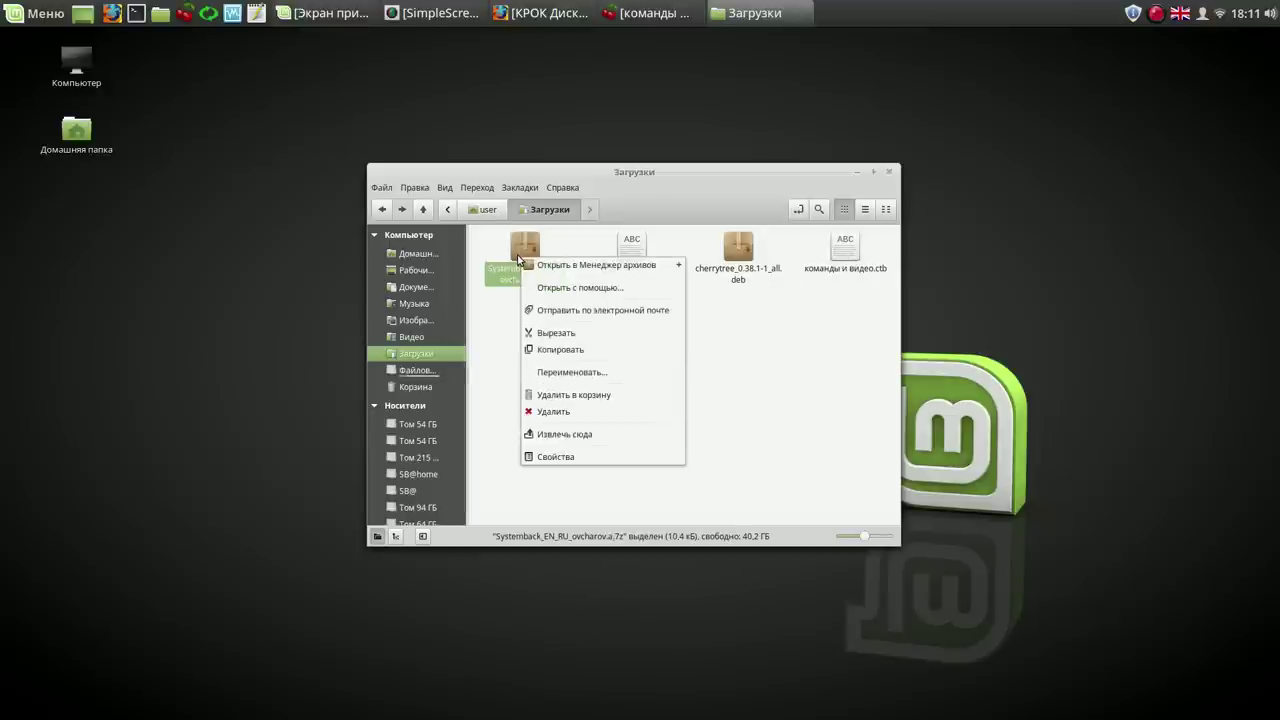
left_click(562, 435)
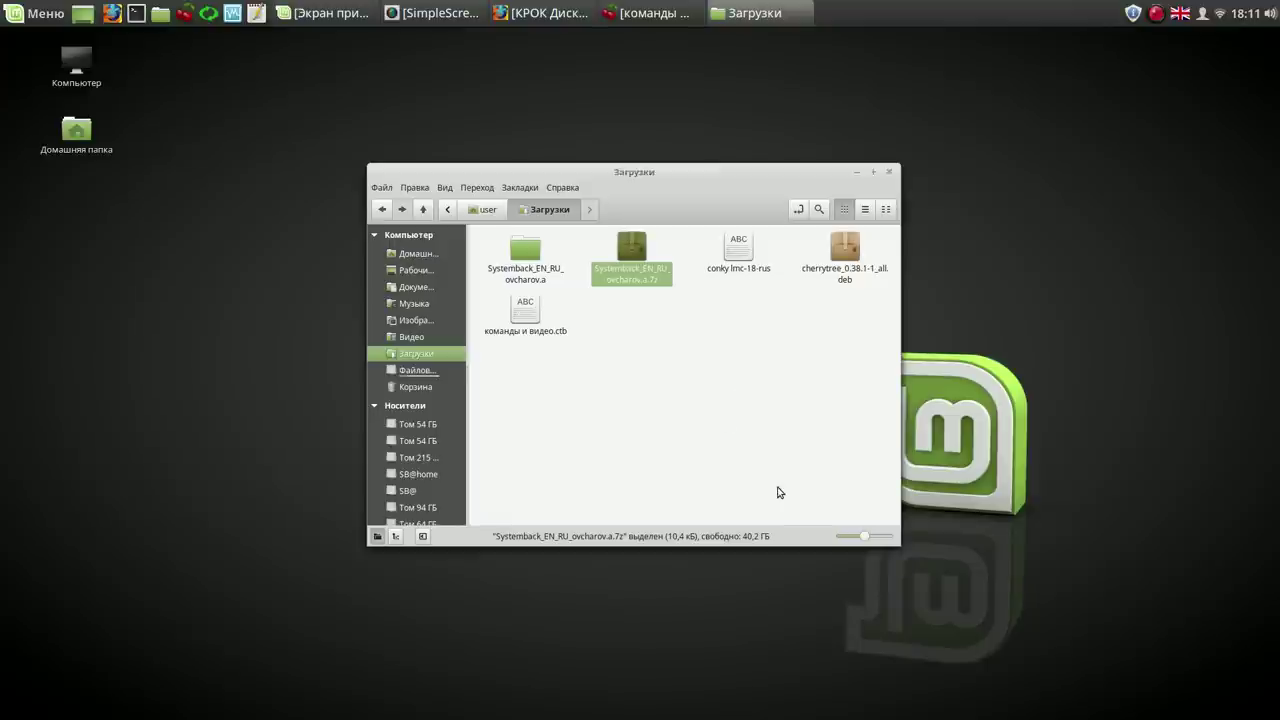
Copy systemback_ru.qm from the extracted folder and open its Readme.txt
double_click(524, 255)
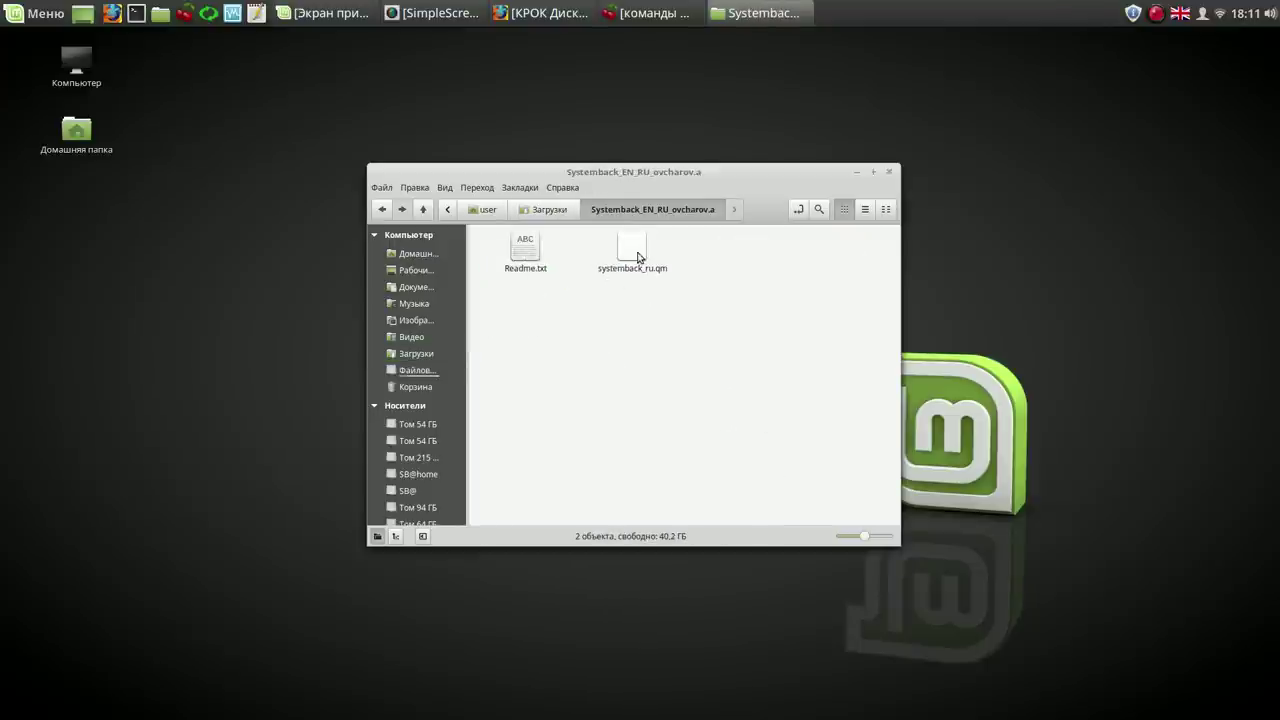
right_click(634, 258)
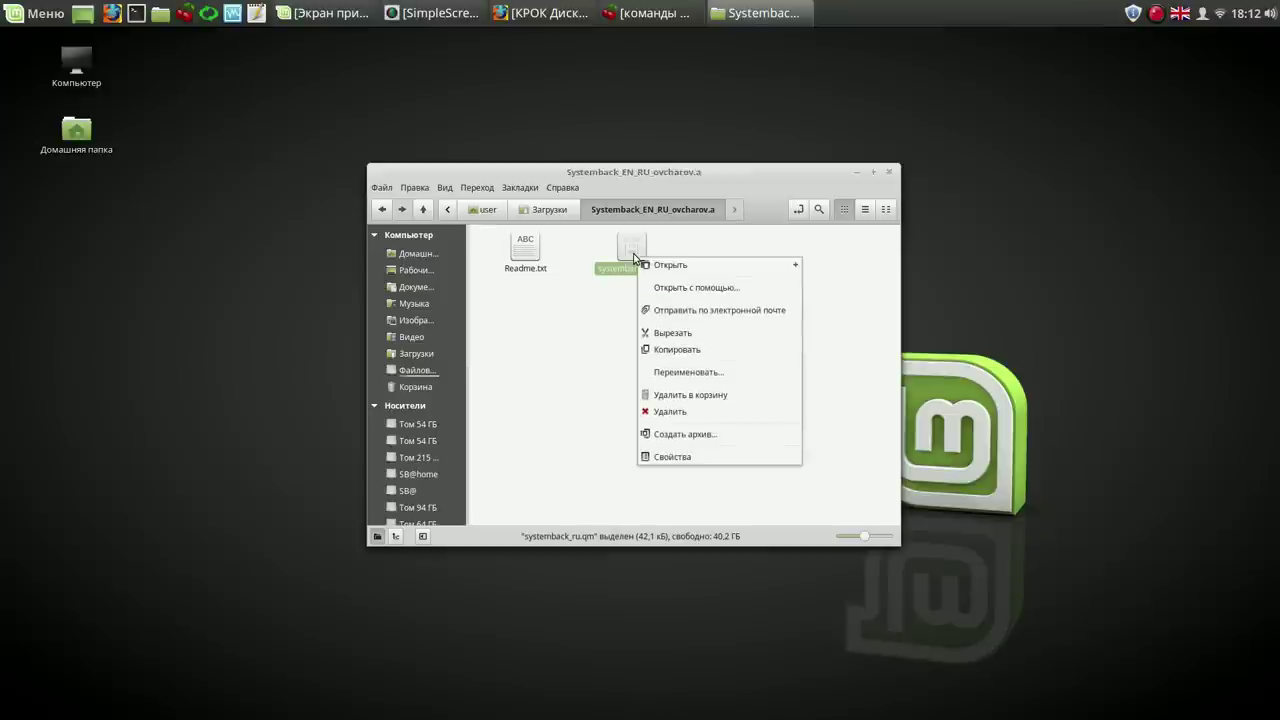
left_click(677, 352)
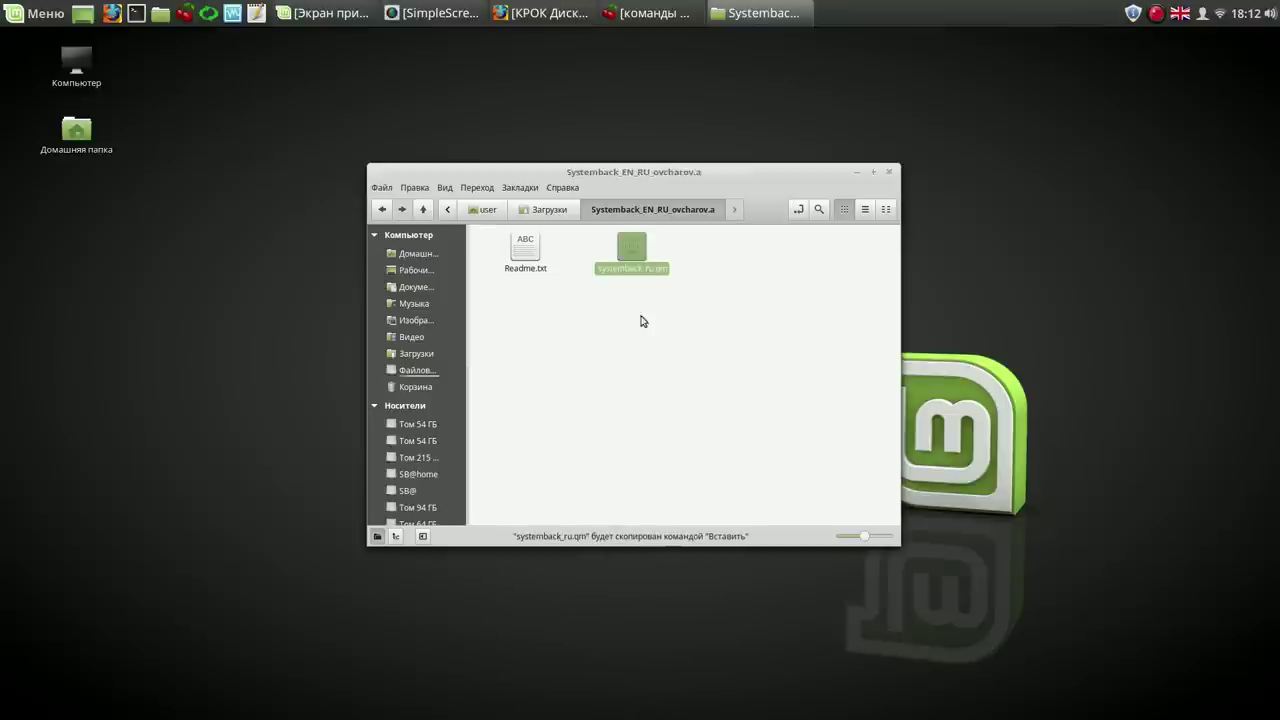
left_click(525, 256)
double_click(525, 254)
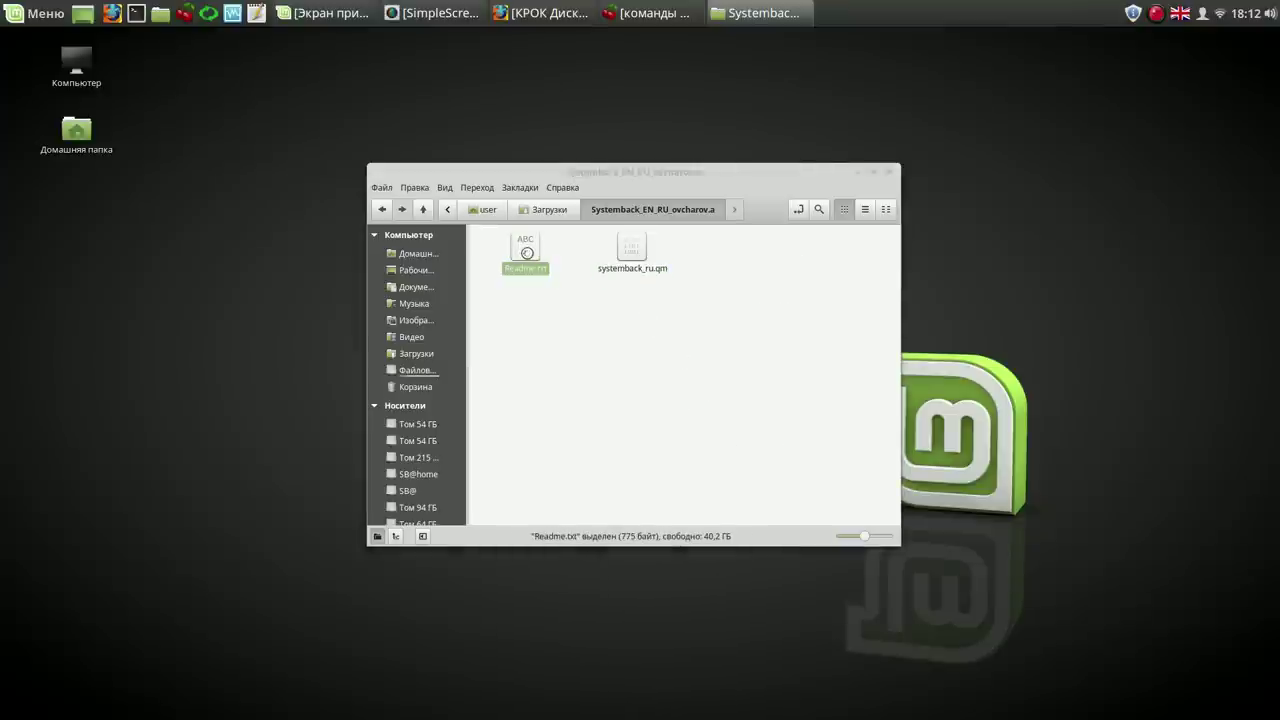
Arrange the Readme and Nemo windows side by side and navigate to /usr/share
left_click_drag(715, 189, 1060, 98)
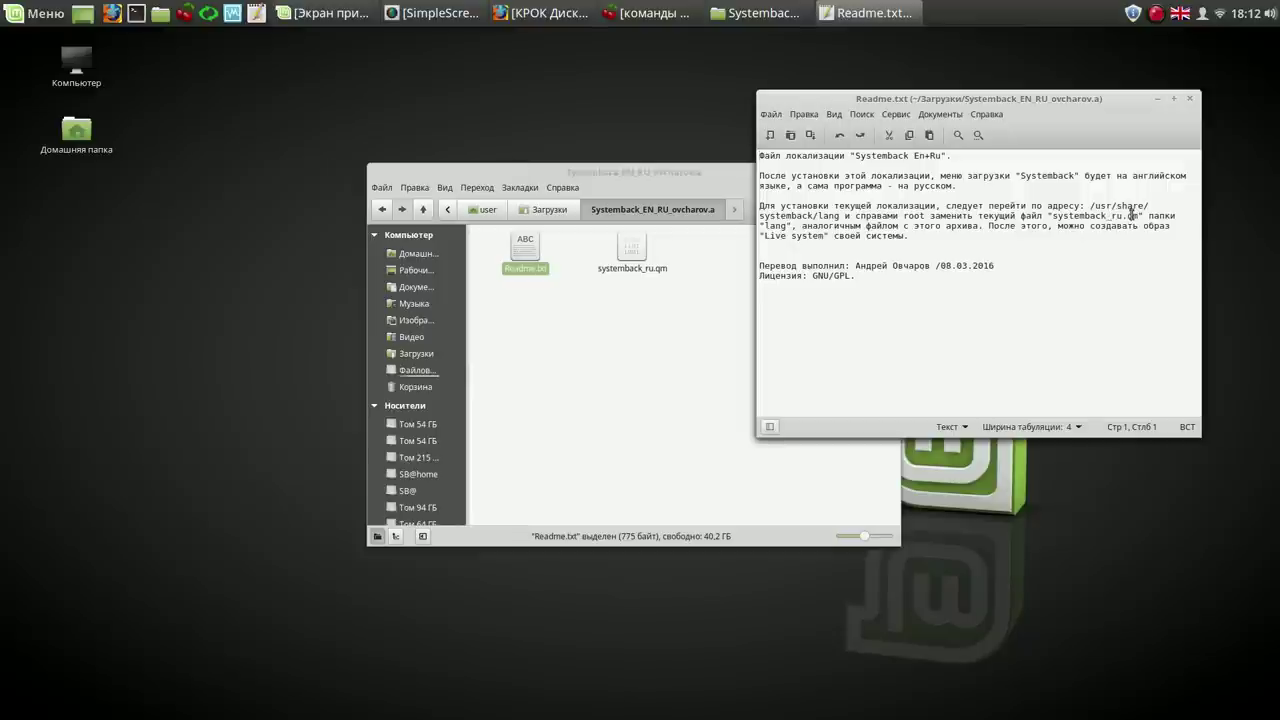
left_click_drag(487, 176, 365, 149)
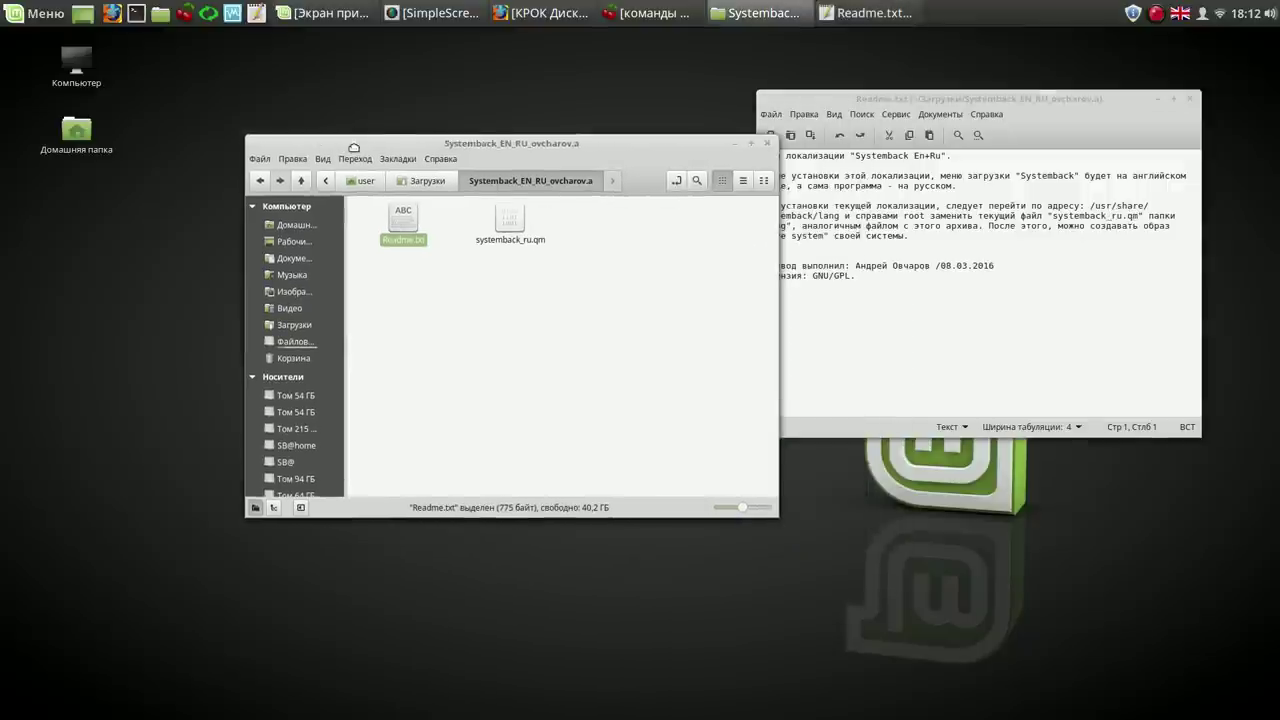
left_click(370, 183)
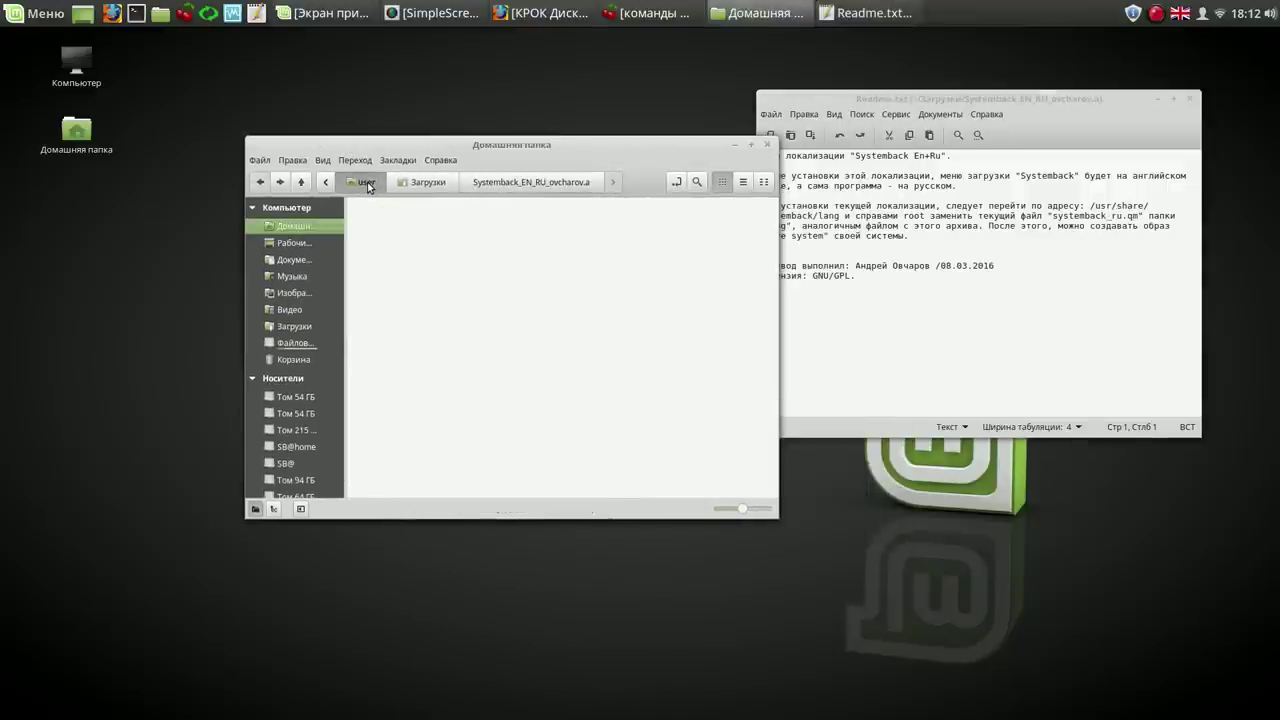
left_click(303, 183)
left_click(303, 183)
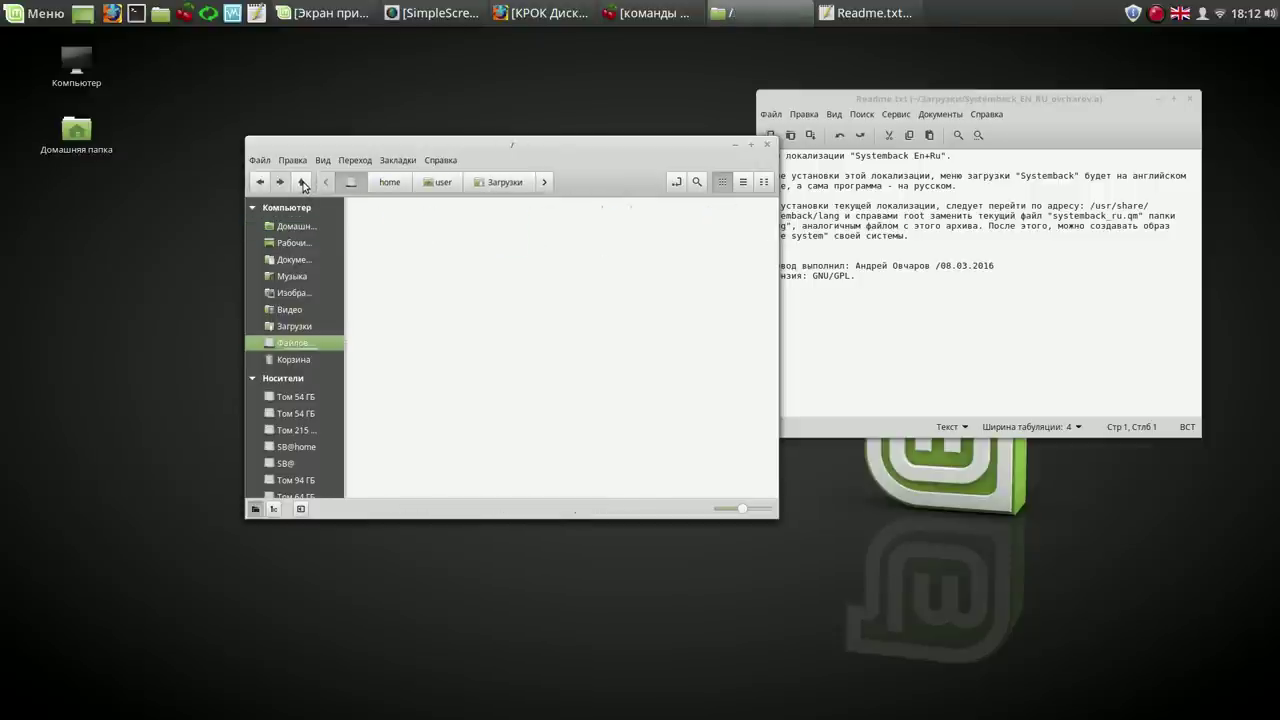
left_click(617, 426)
double_click(617, 426)
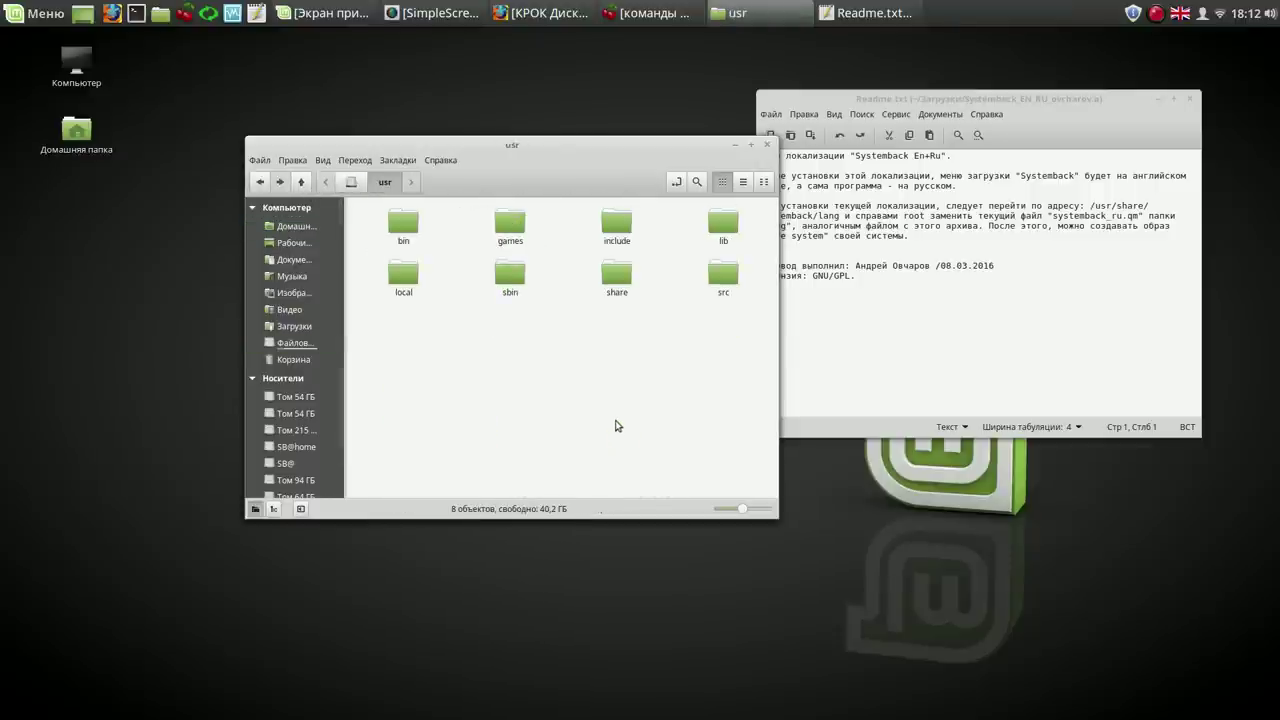
double_click(630, 282)
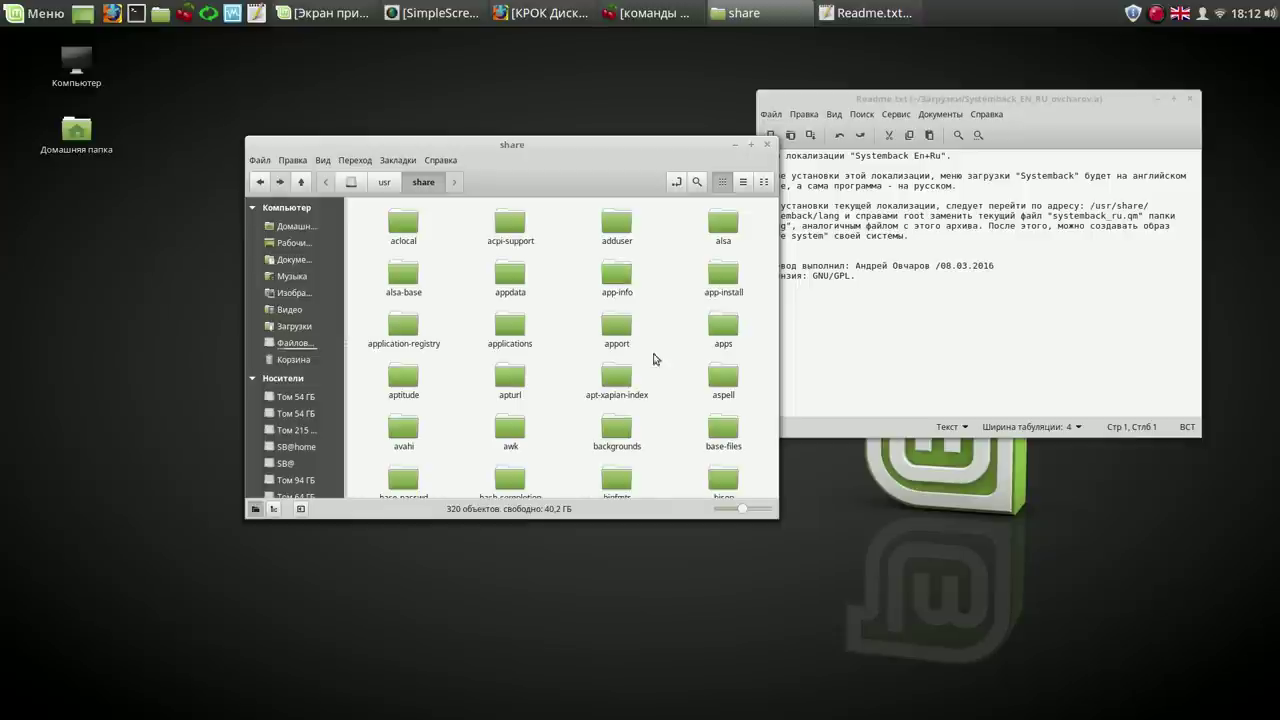
Open the systemback folder in /usr/share with 'Открыть как root'
scroll(650, 402, "down", 10)
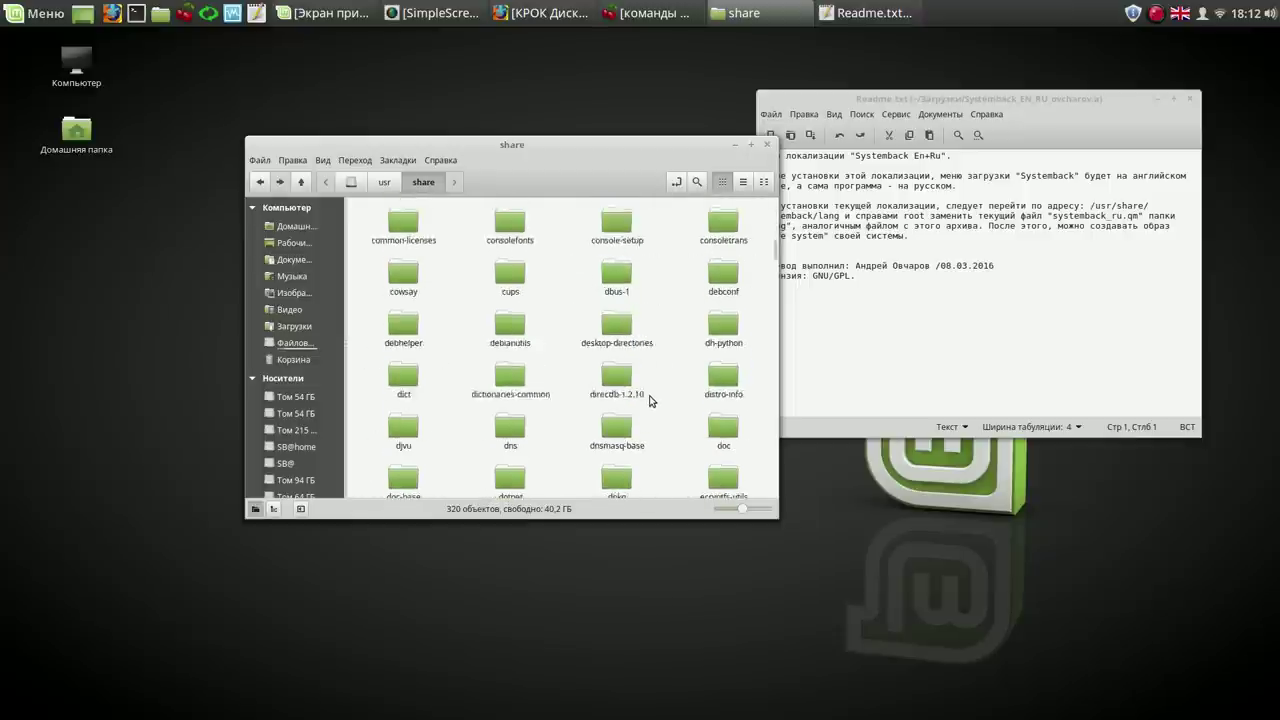
scroll(650, 400, "down", 8)
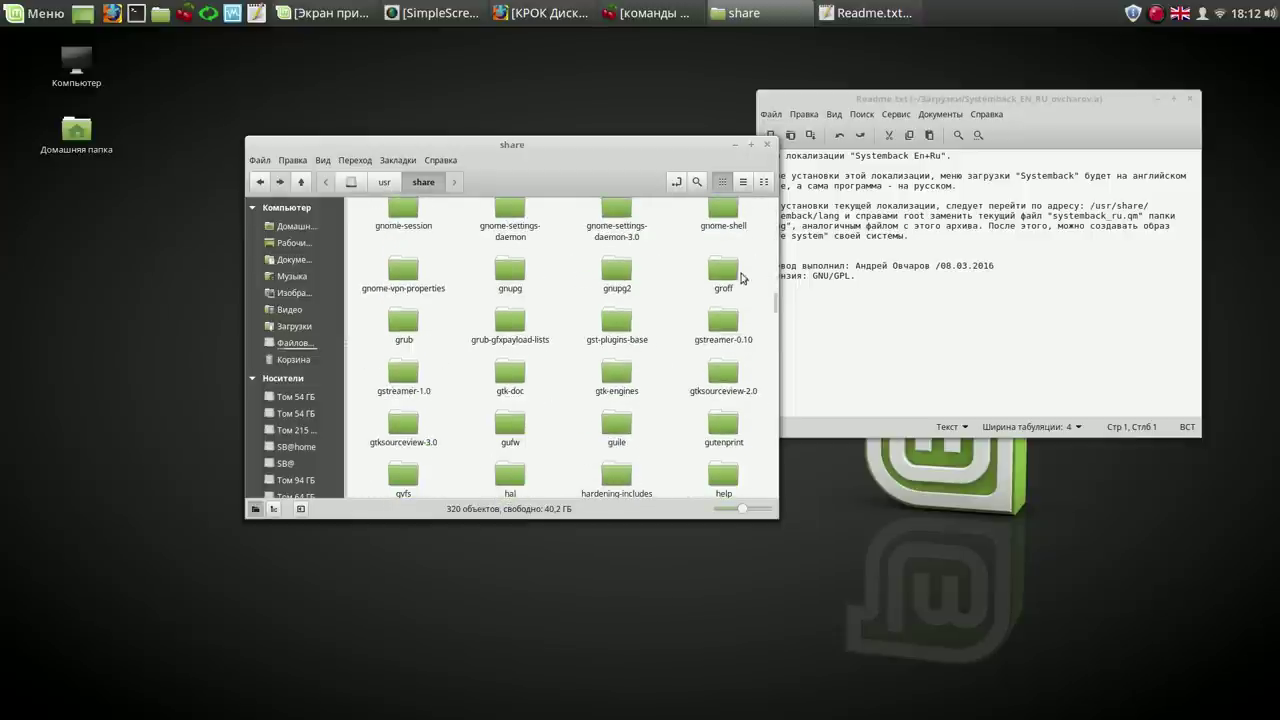
left_click_drag(770, 321, 771, 455)
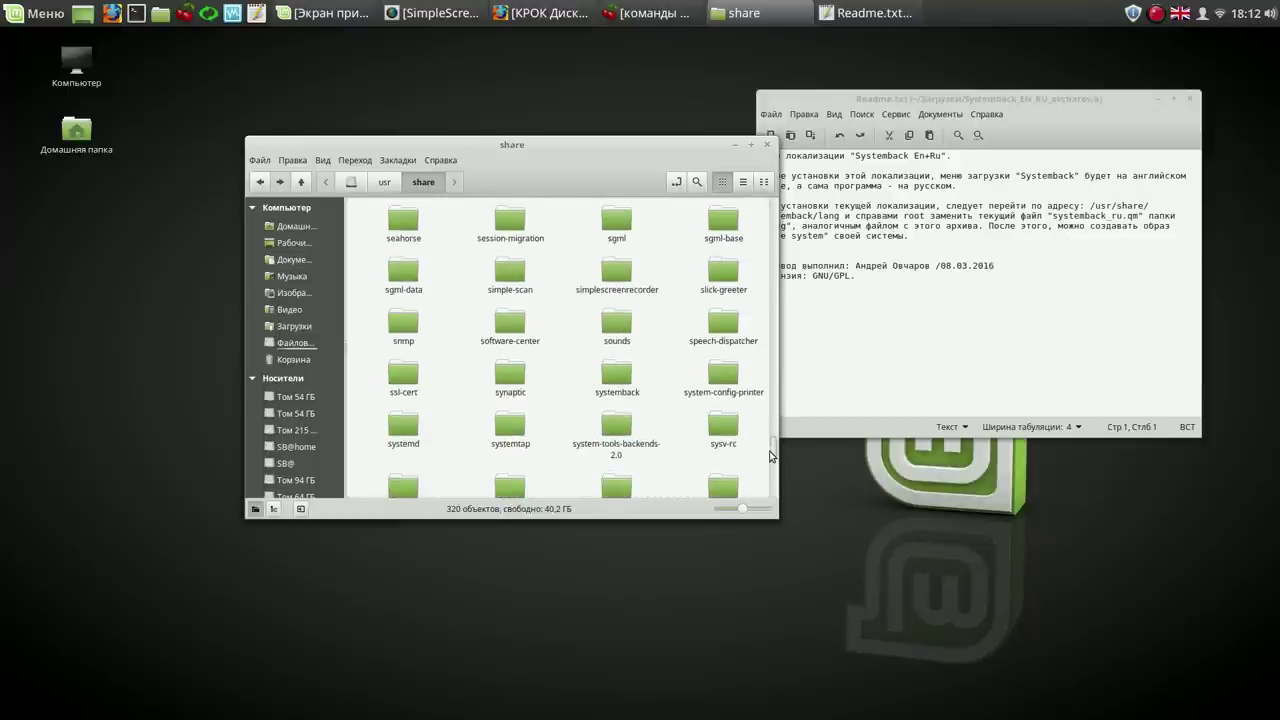
left_click(618, 378)
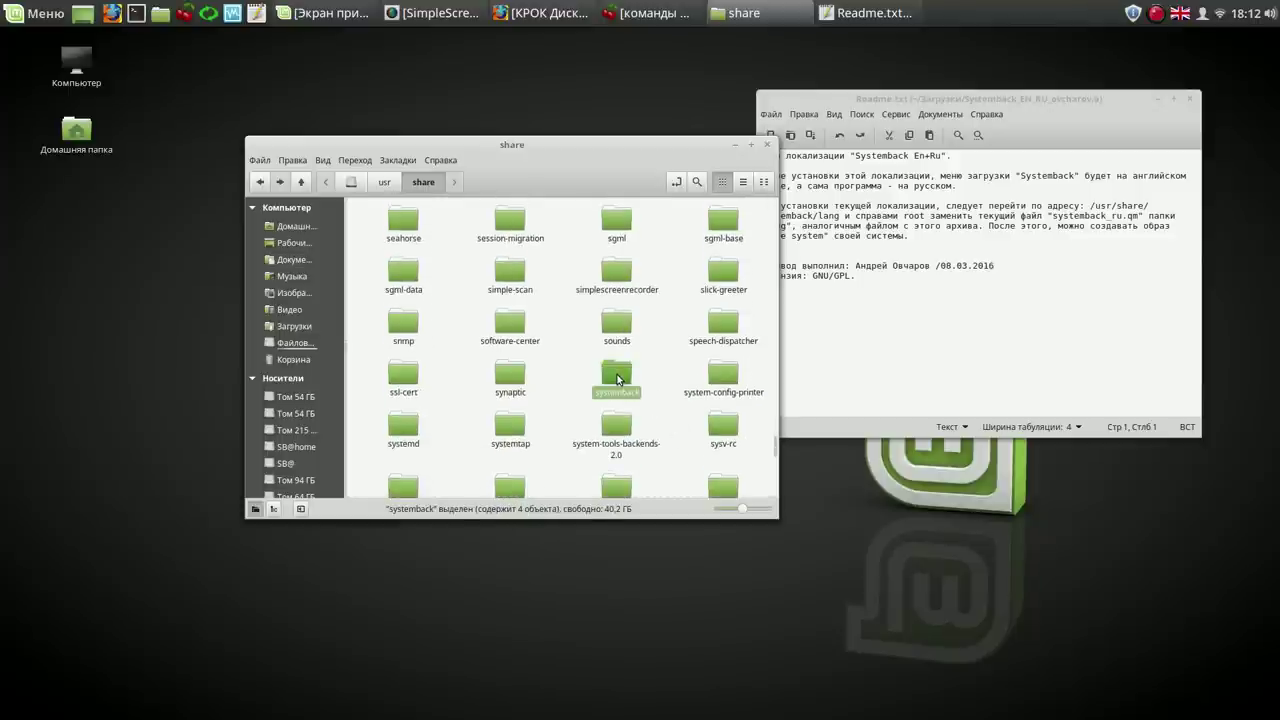
right_click(619, 379)
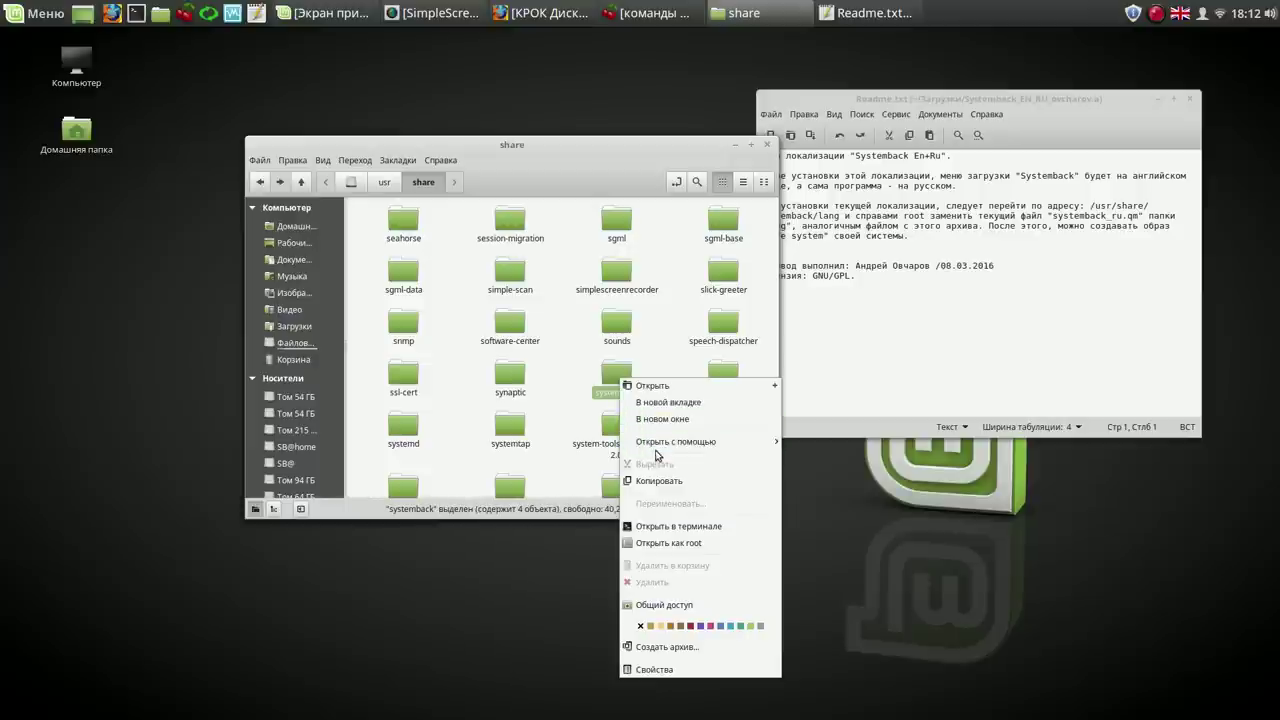
left_click(665, 541)
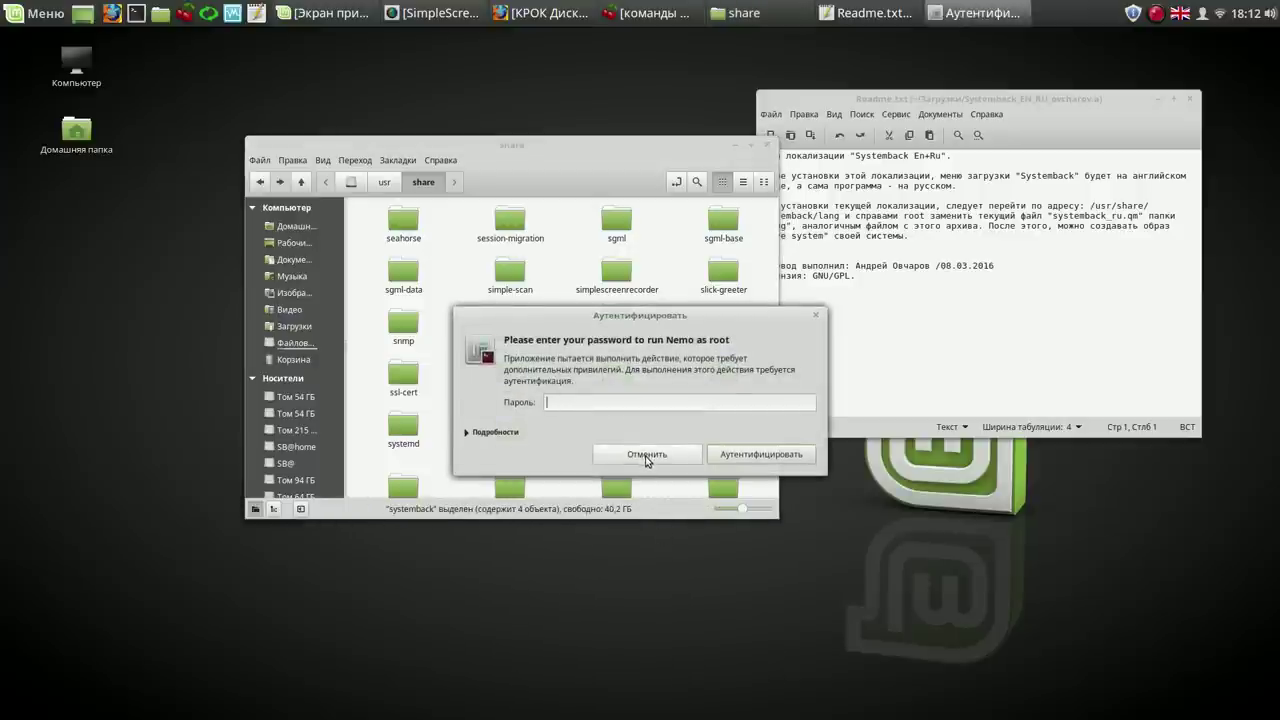
As root, paste systemback_ru.qm into systemback/lang choosing Заменить, then close the share window
left_click(748, 454)
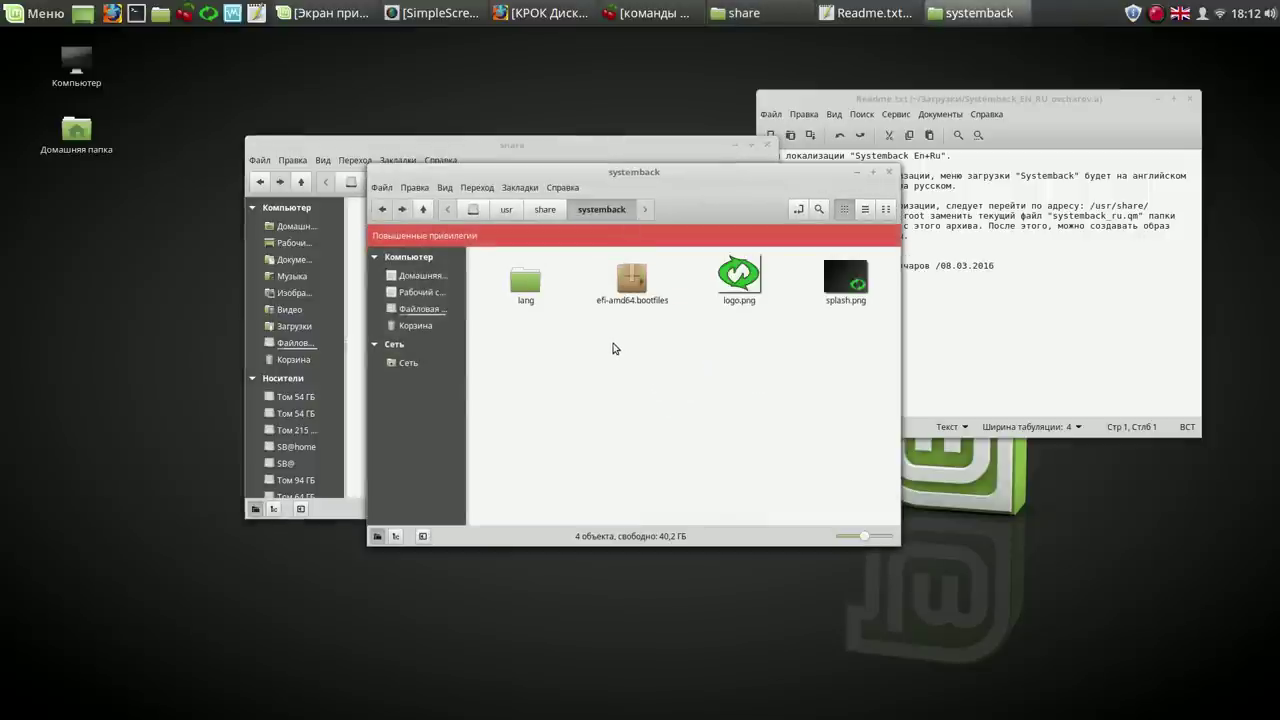
left_click_drag(688, 172, 520, 114)
double_click(357, 226)
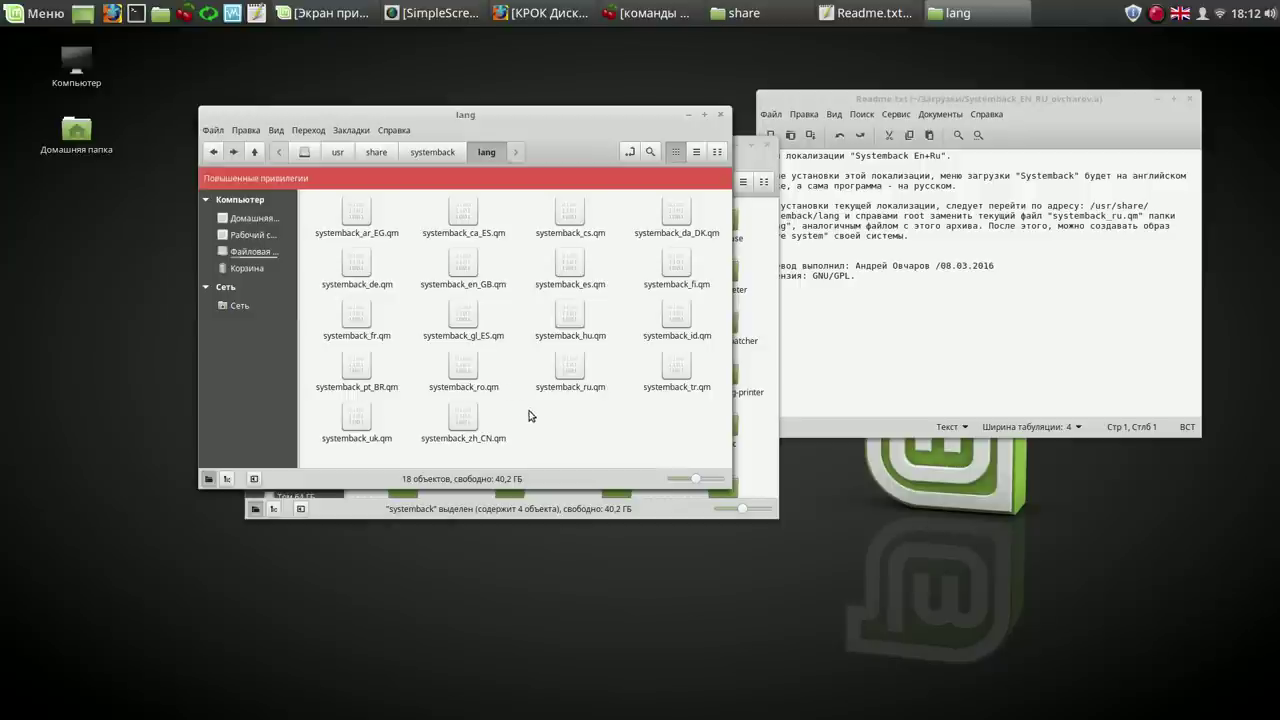
right_click(572, 414)
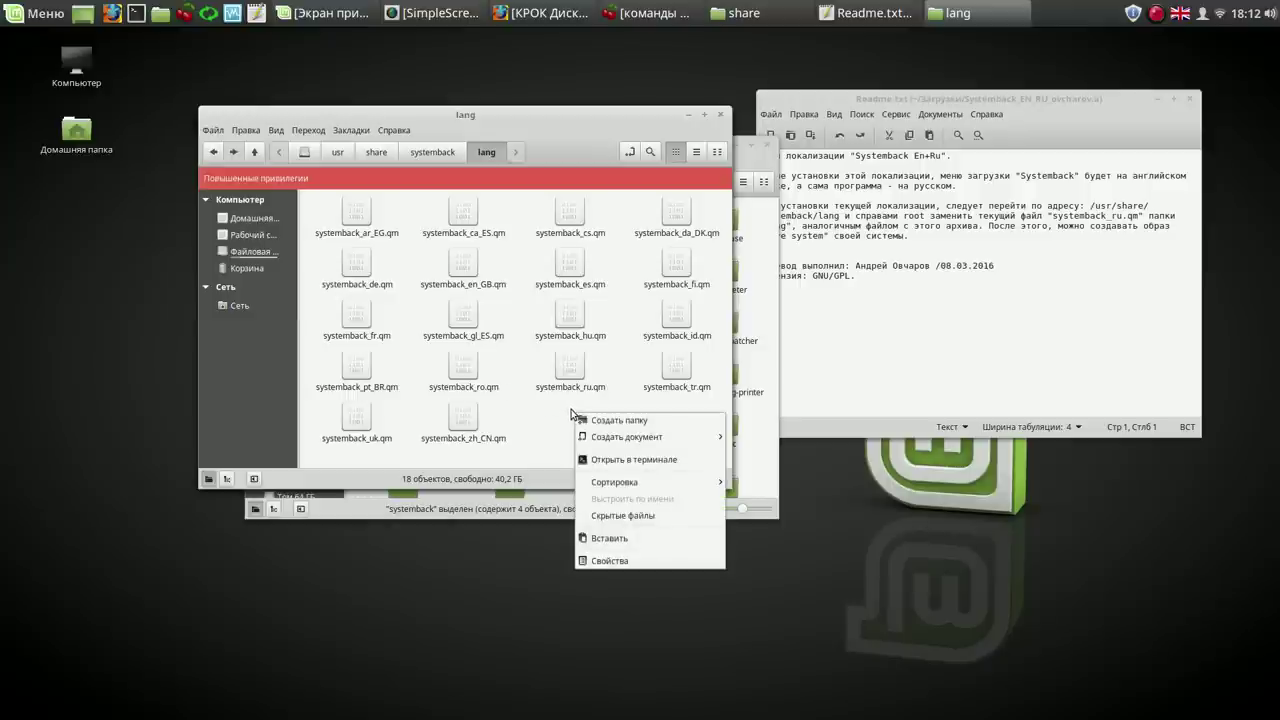
left_click(613, 539)
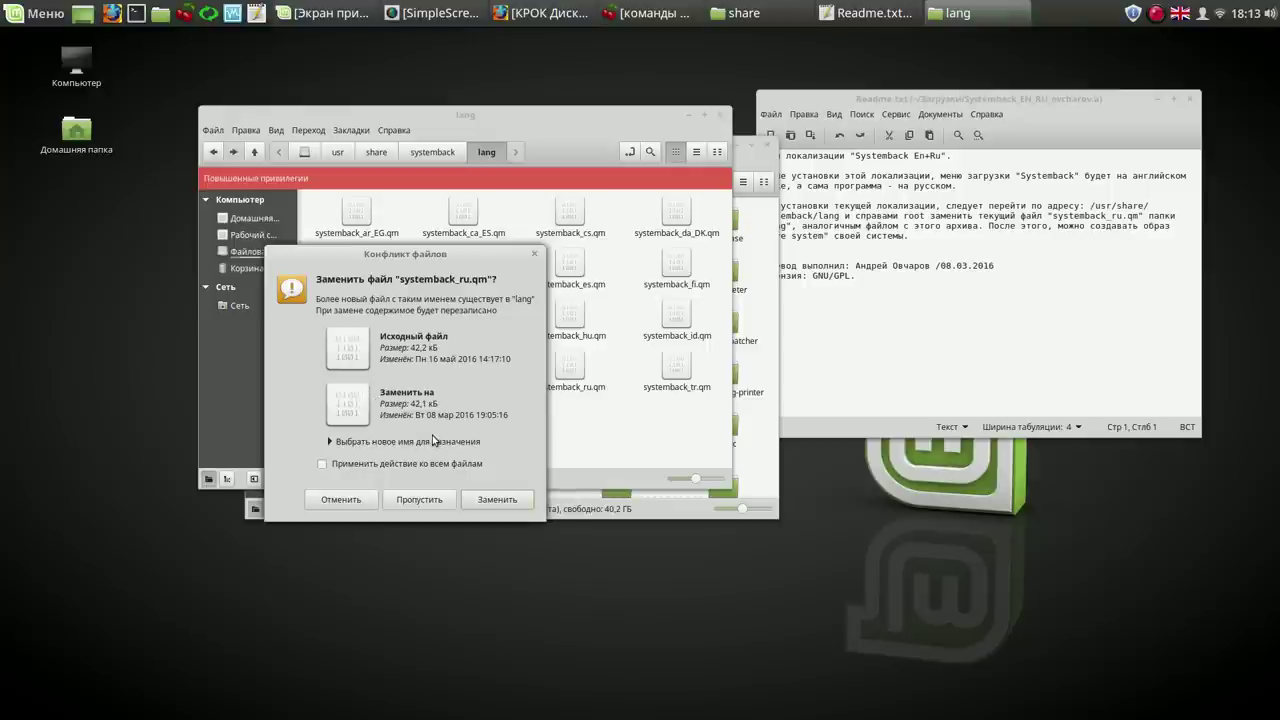
left_click(497, 499)
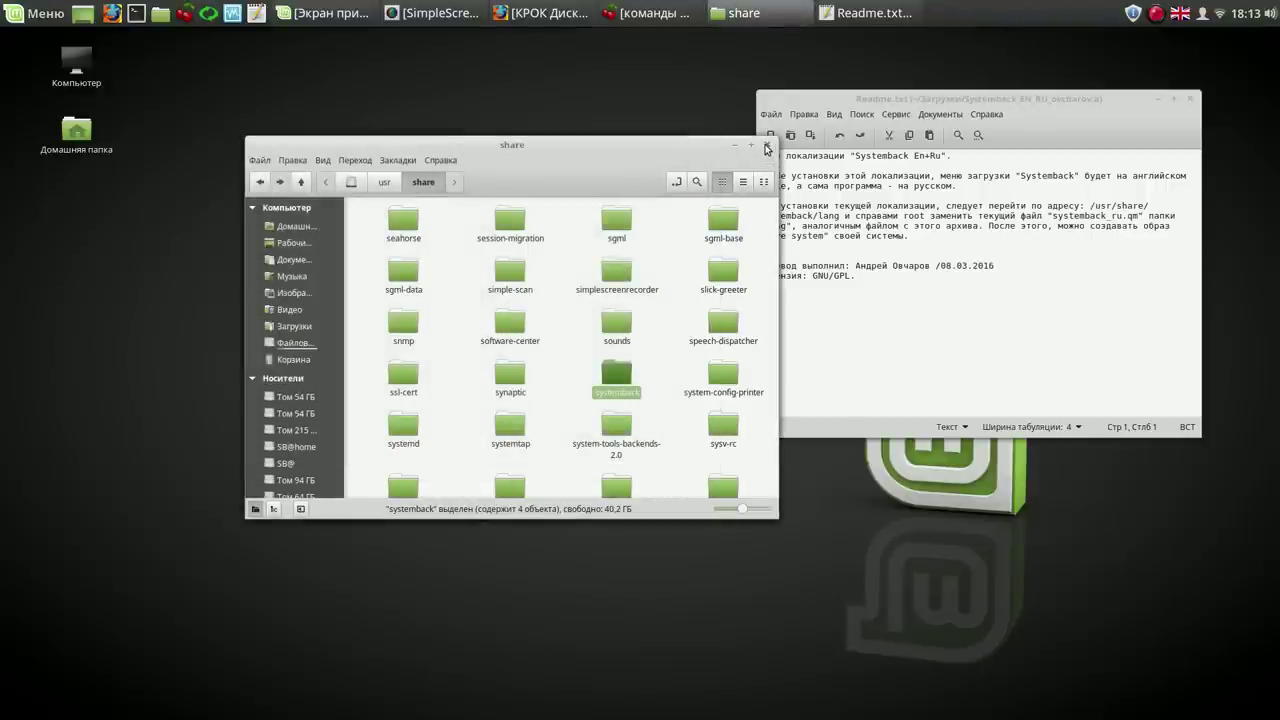
left_click(767, 147)
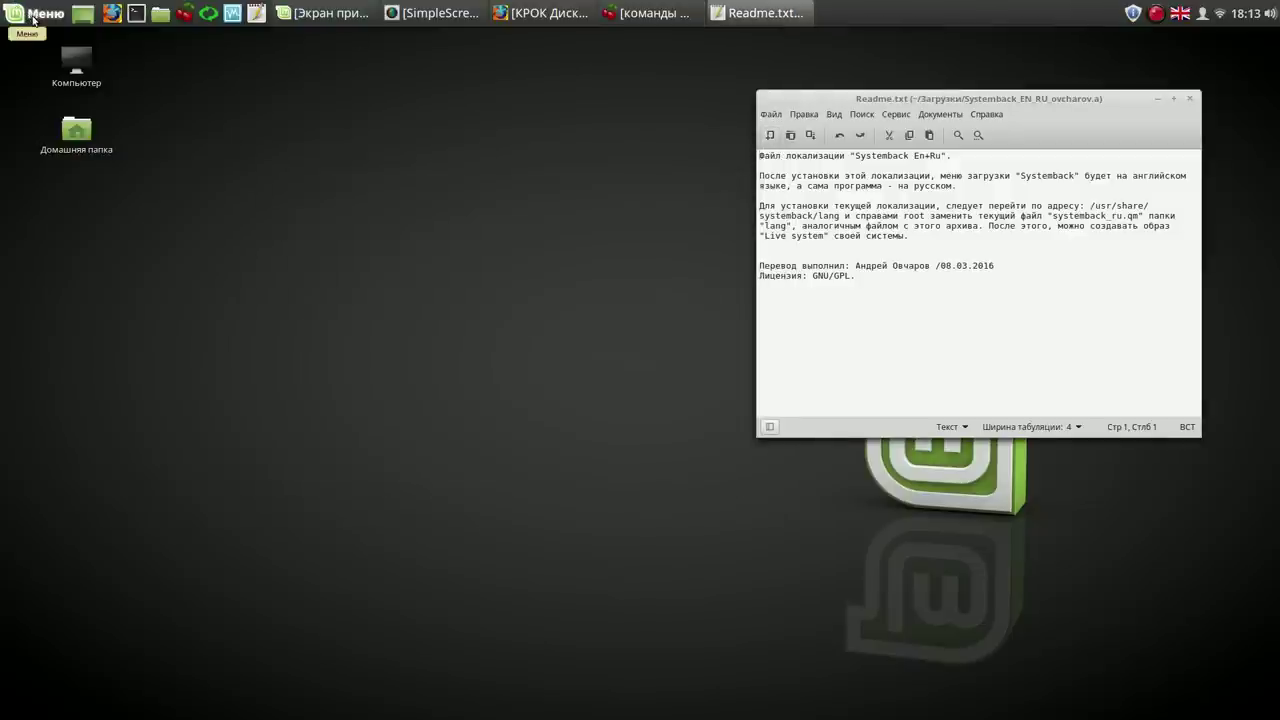
Find Synaptic by searching 'syn' in the Menu, pin it to favourites and launch it
left_click(33, 20)
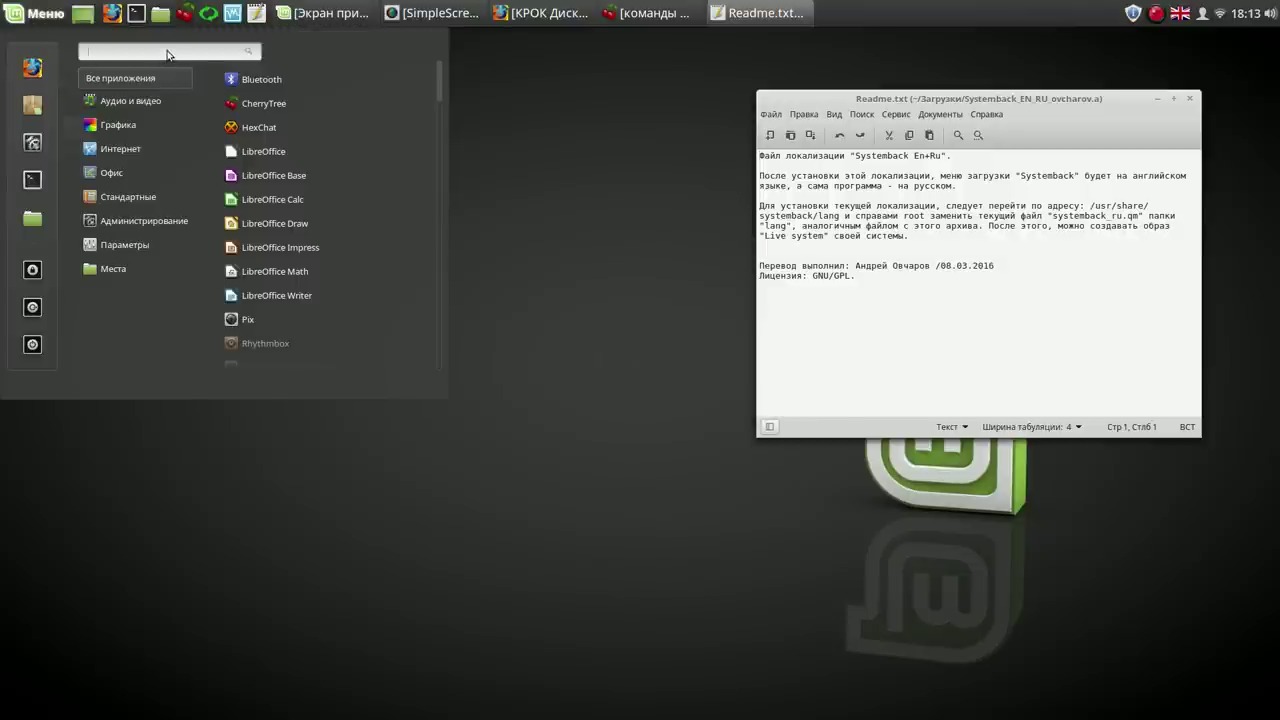
type("syn")
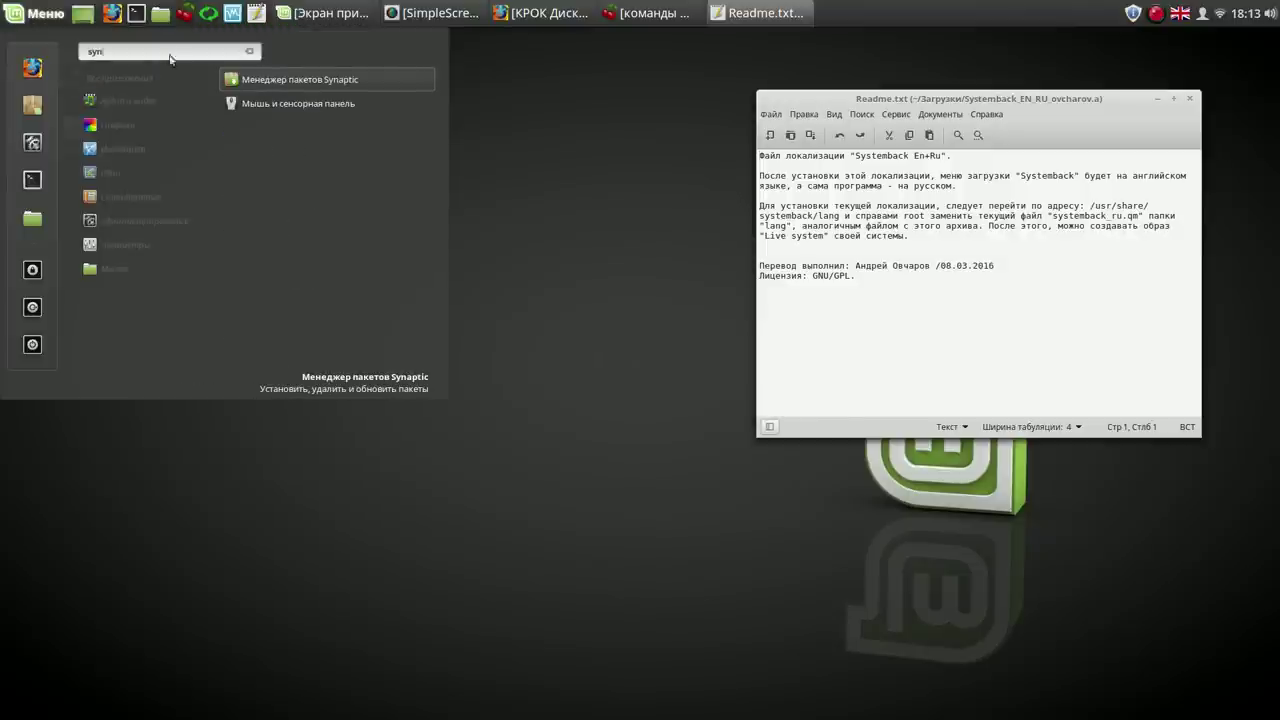
left_click_drag(297, 80, 36, 148)
left_click(34, 145)
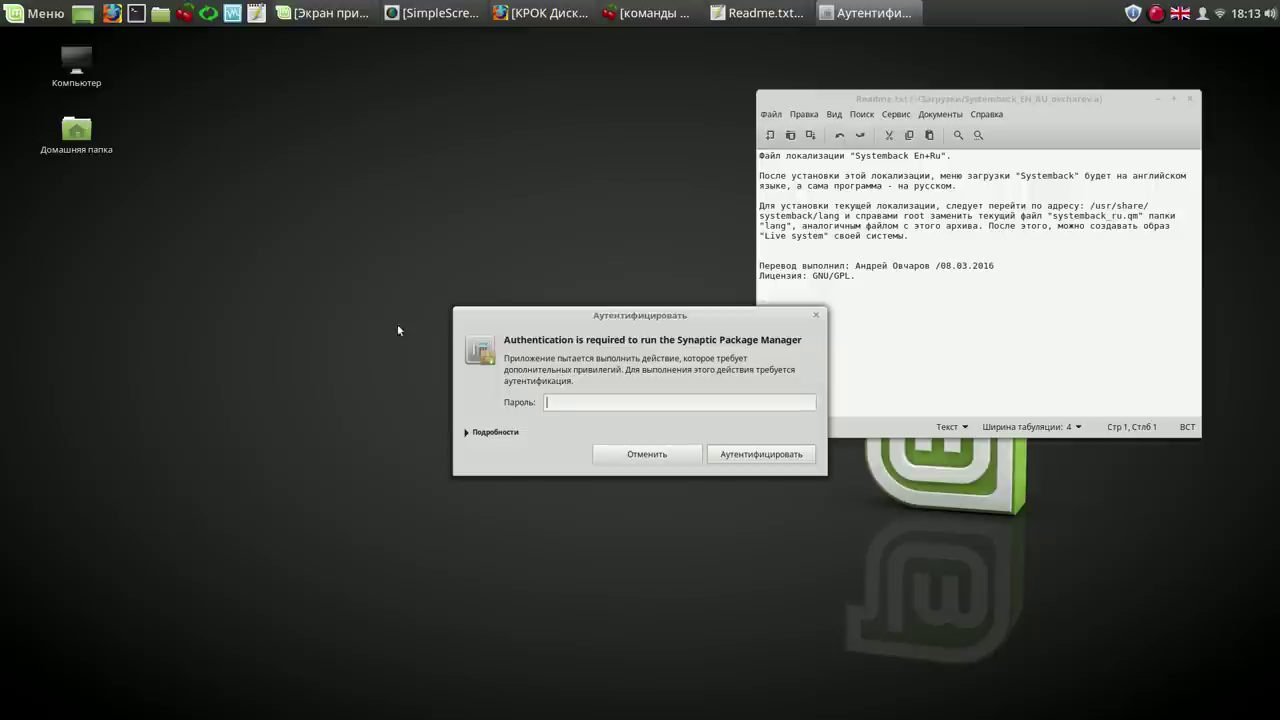
Authenticate Synaptic, close Readme.txt and the intro dialog, then check casper shows 1.376.2 installed
type("•")
left_click(769, 463)
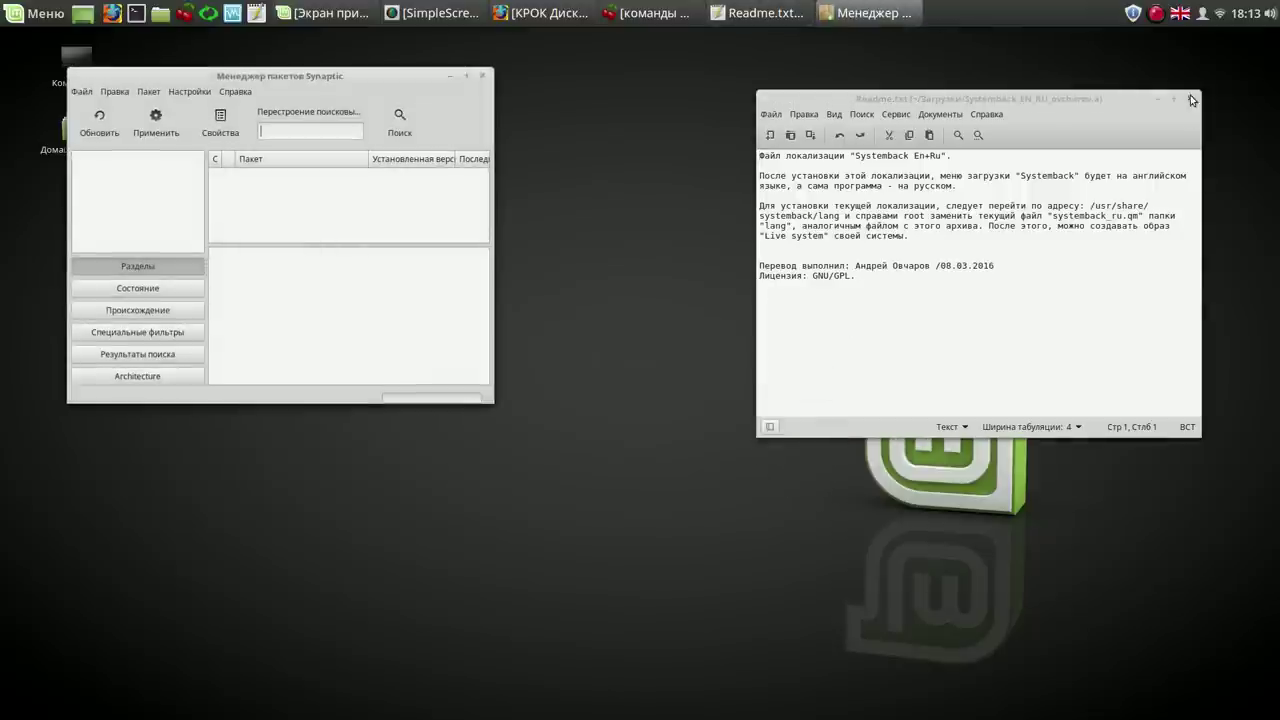
left_click(1190, 99)
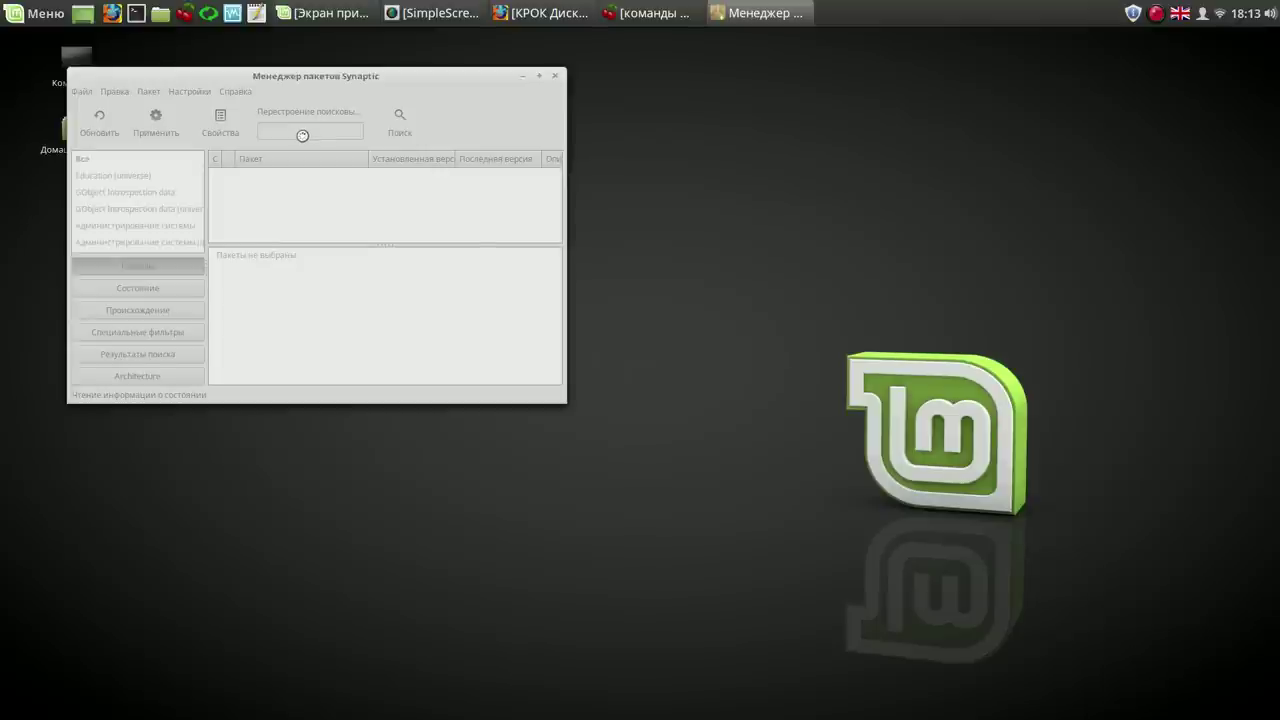
left_click(760, 327)
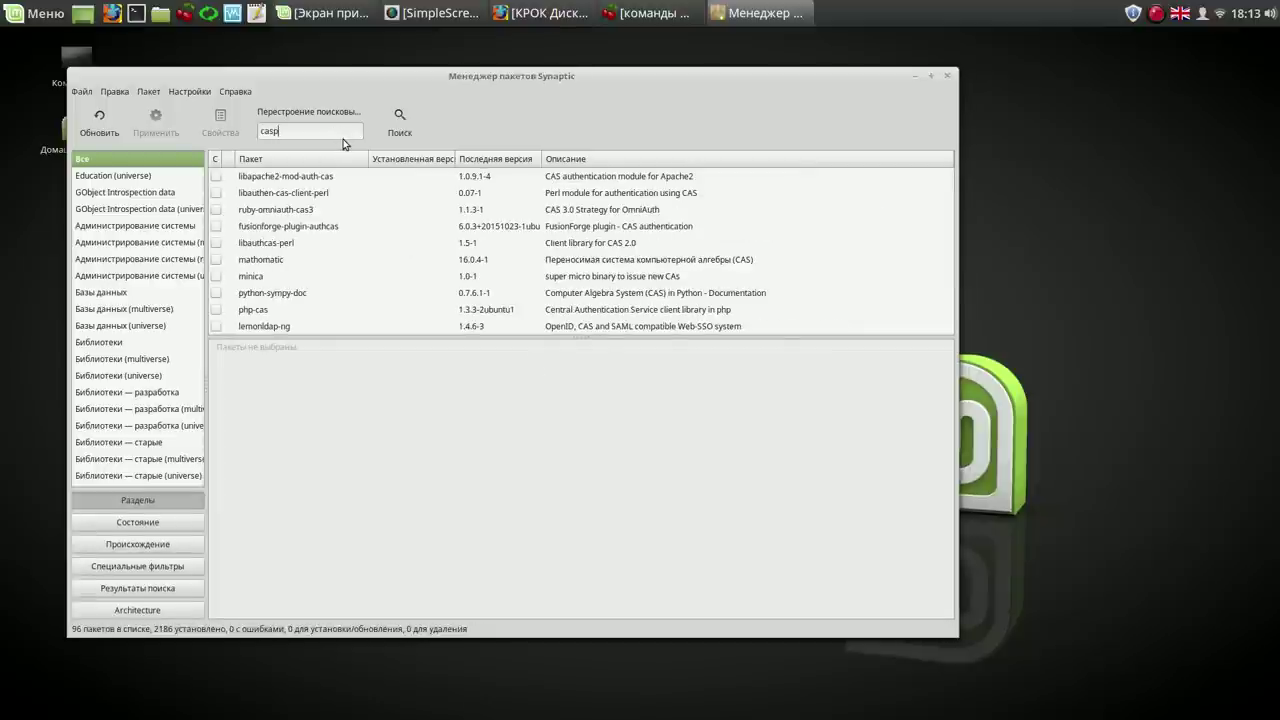
type("p")
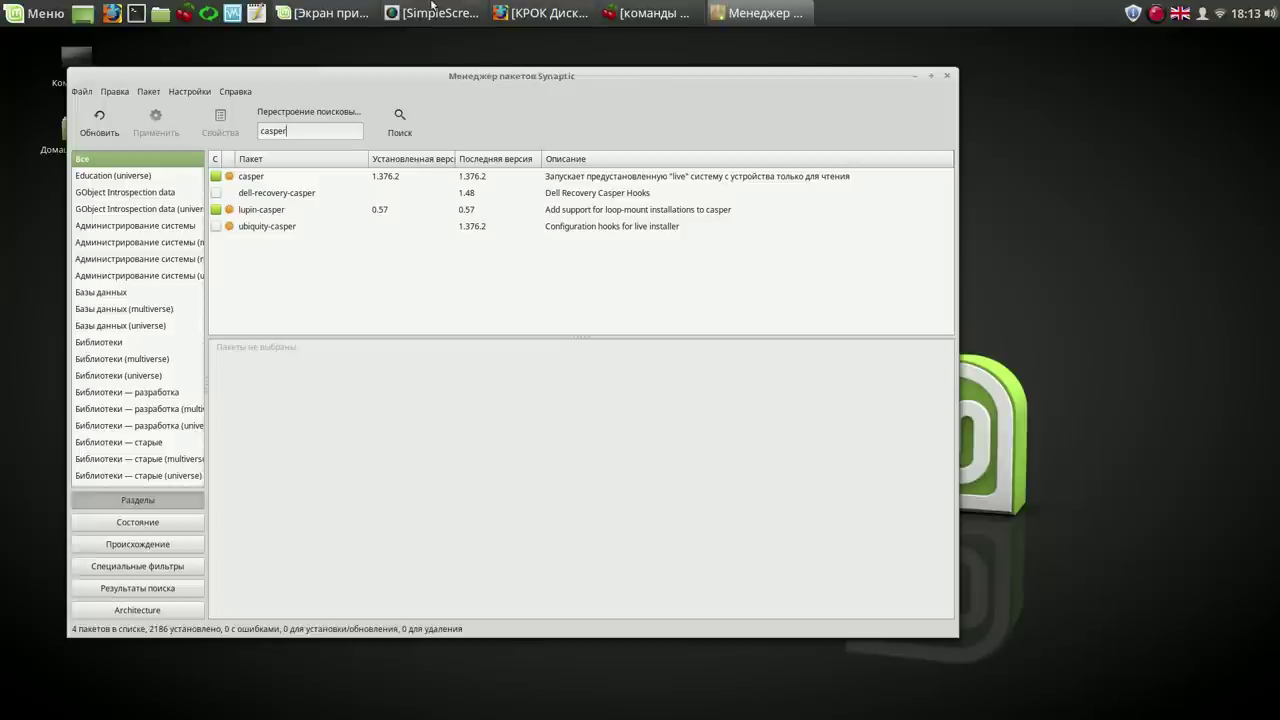
left_click(416, 183)
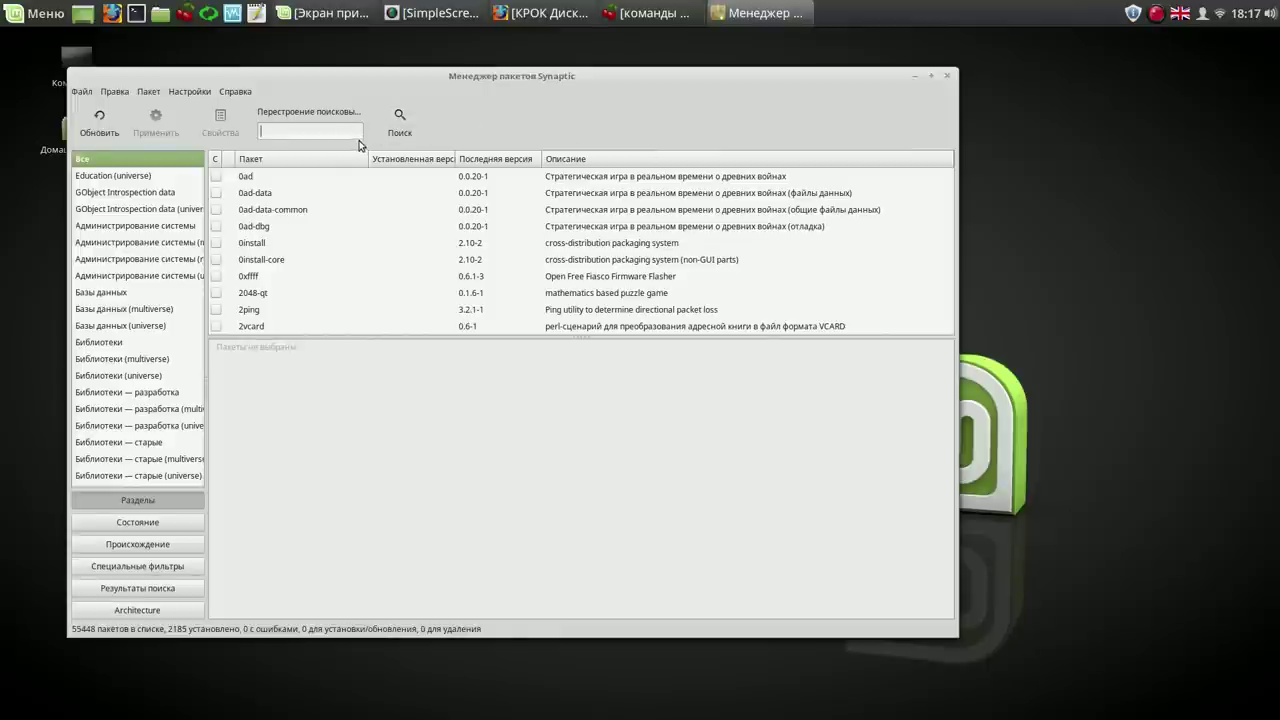
Filter for 'systembac', mark systemback for installation and apply (1 new package, 1400 kB)
type("systemback")
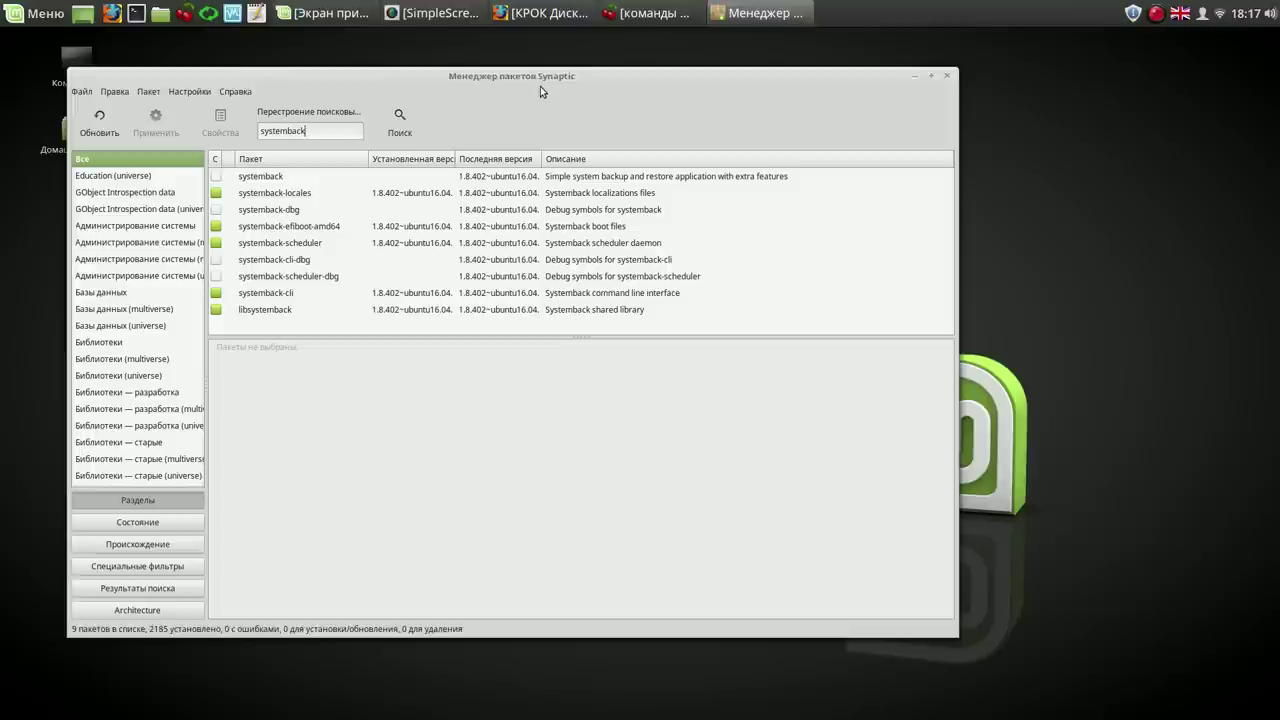
left_click(289, 179)
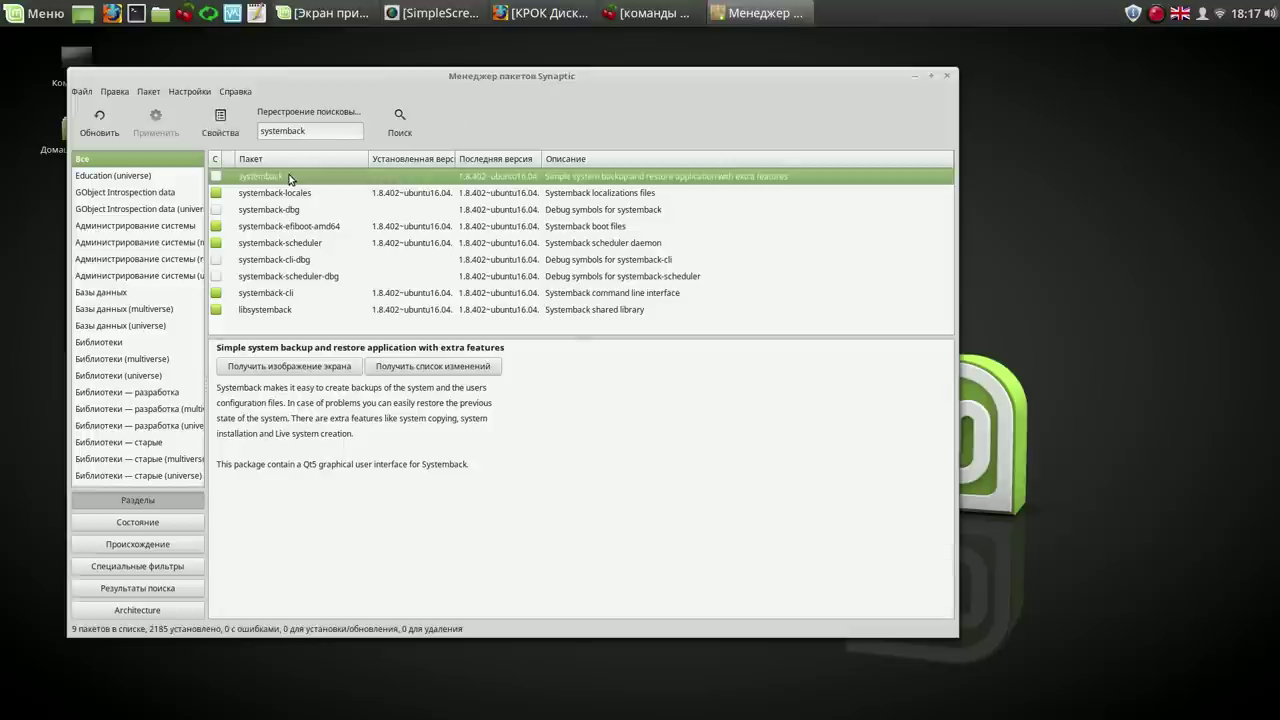
right_click(289, 178)
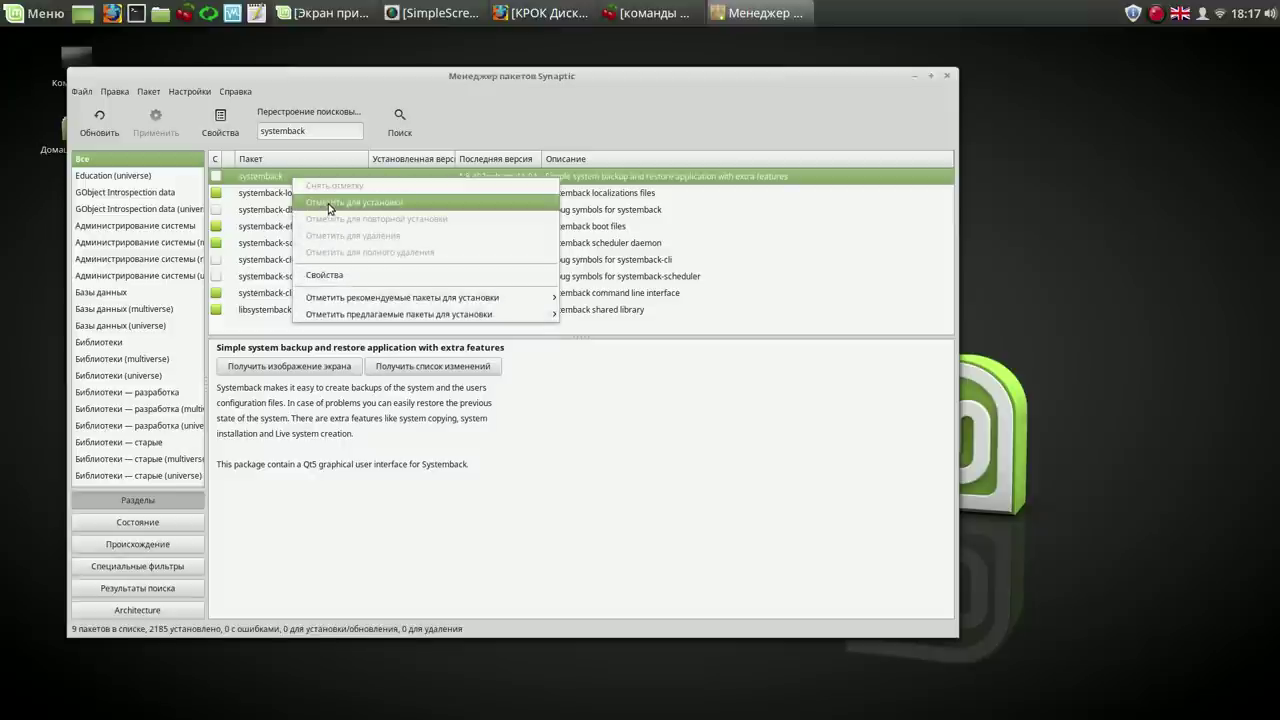
left_click(328, 203)
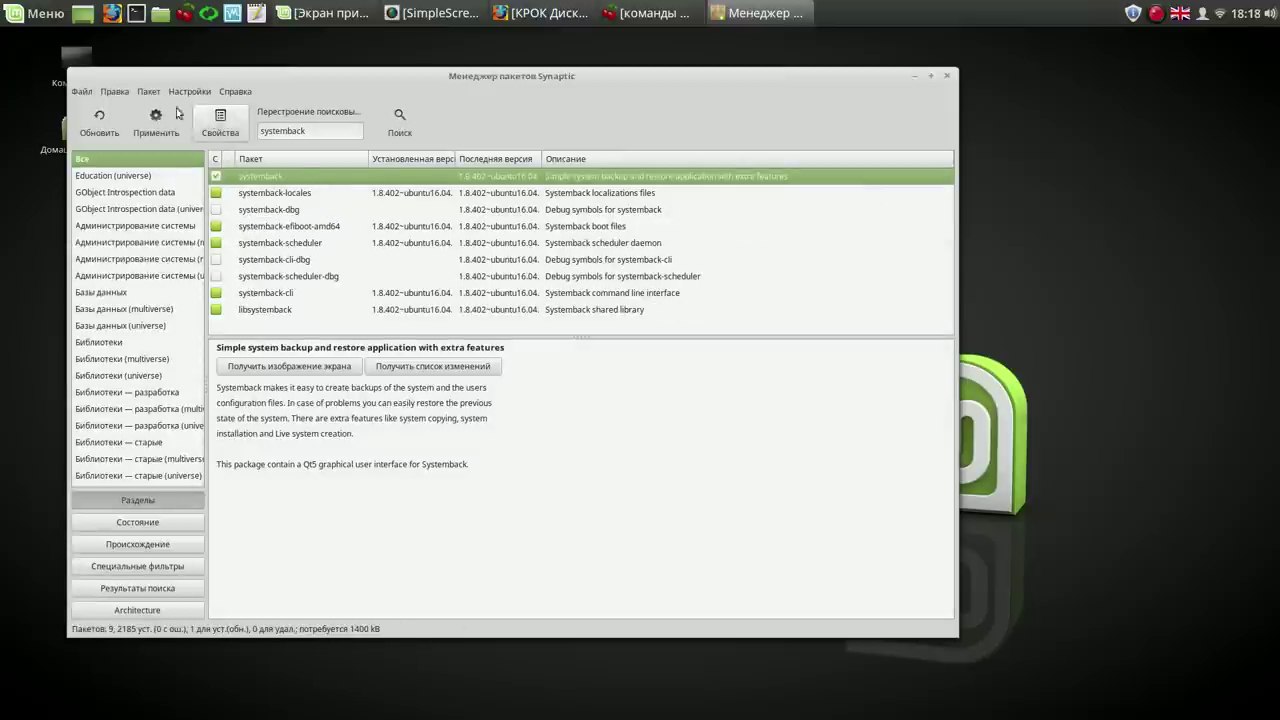
left_click(160, 128)
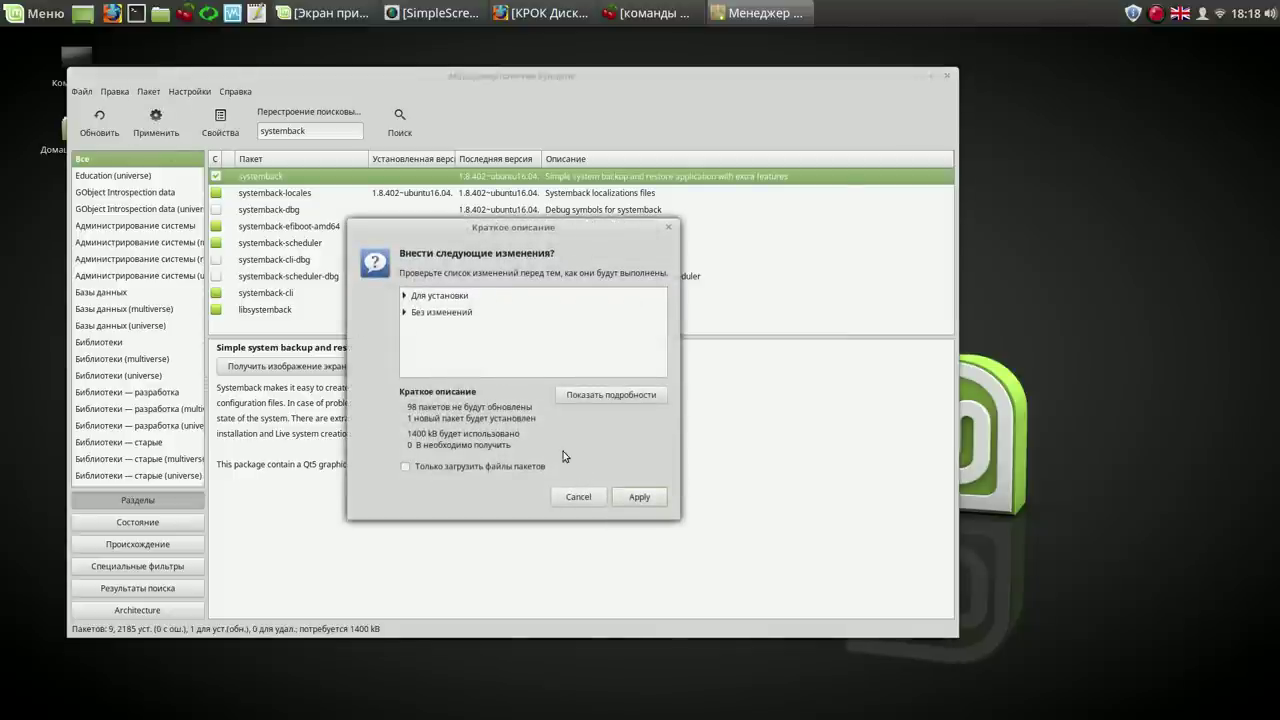
left_click(638, 497)
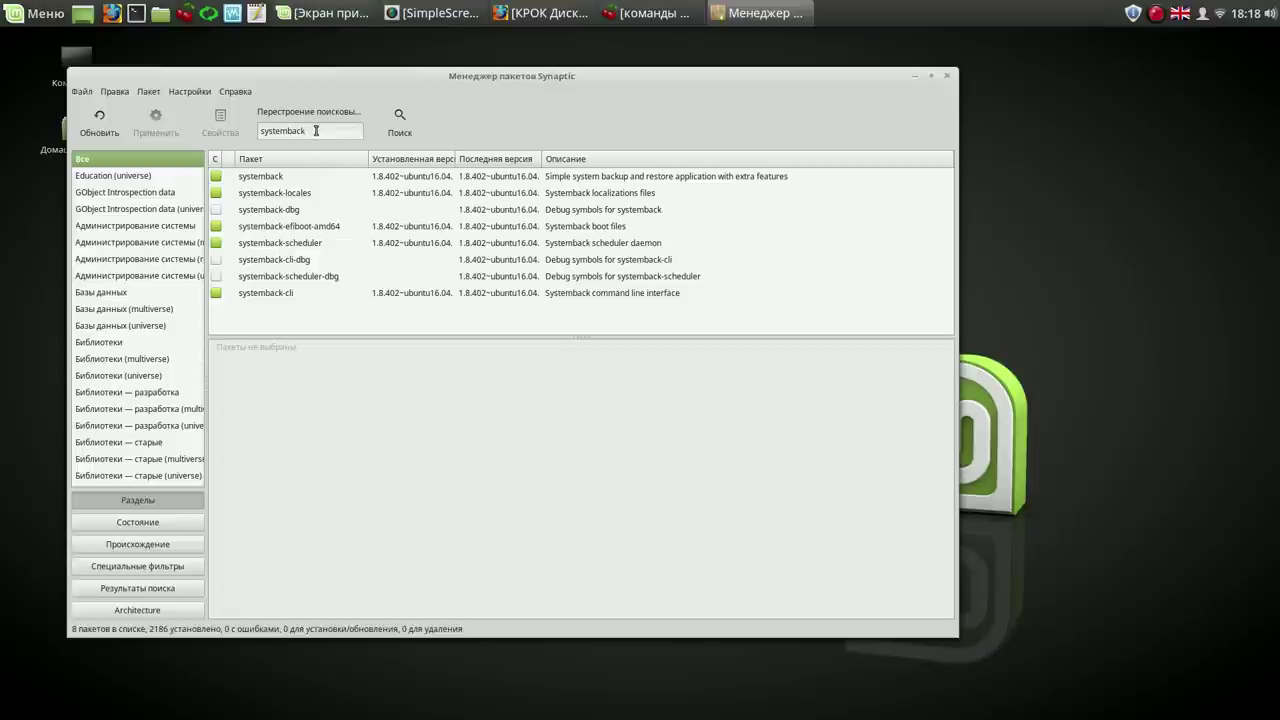
Re-filter Synaptic for 'casper' to check its status, close Synaptic and restore CherryTree
left_click_drag(316, 129, 231, 120)
type("cas")
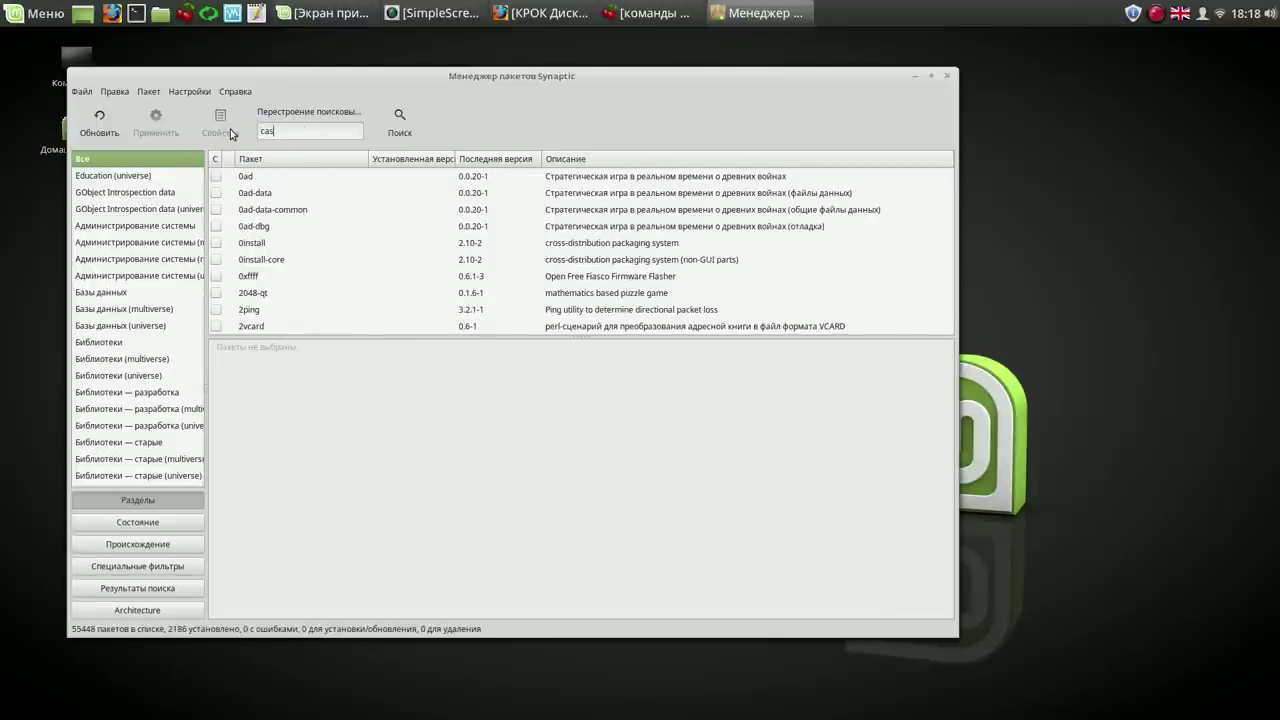
type("pe")
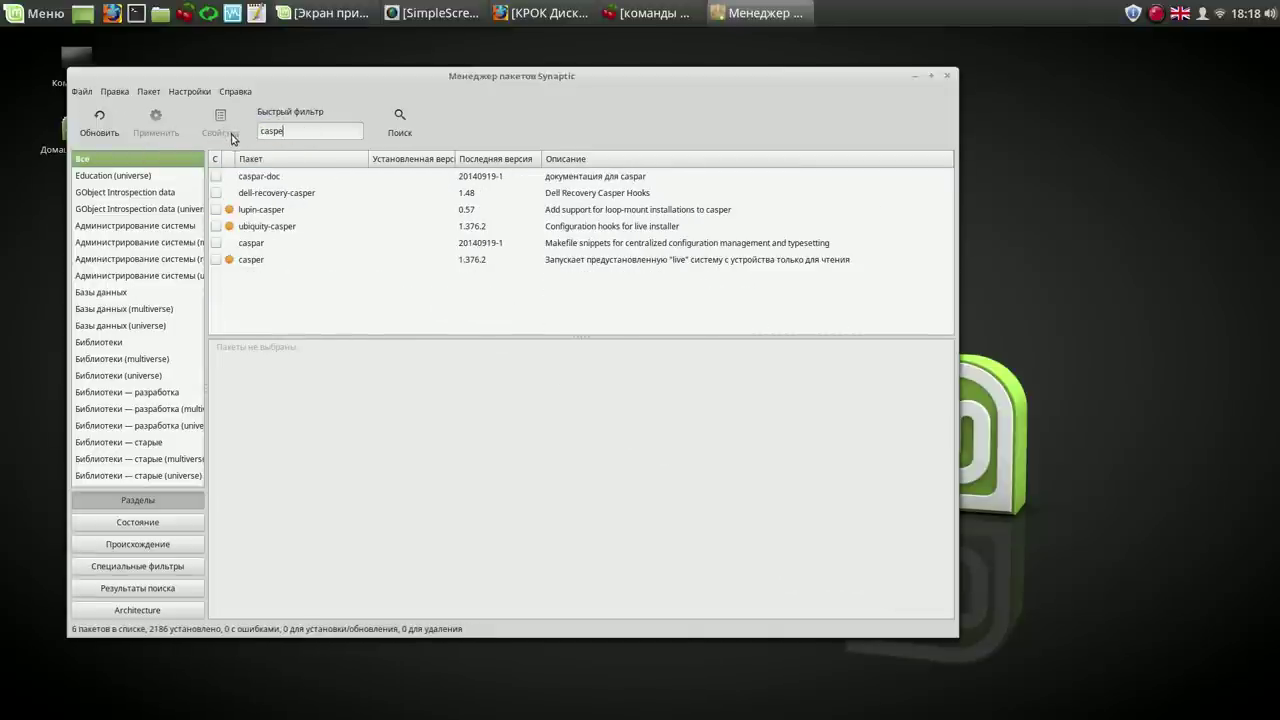
type("r")
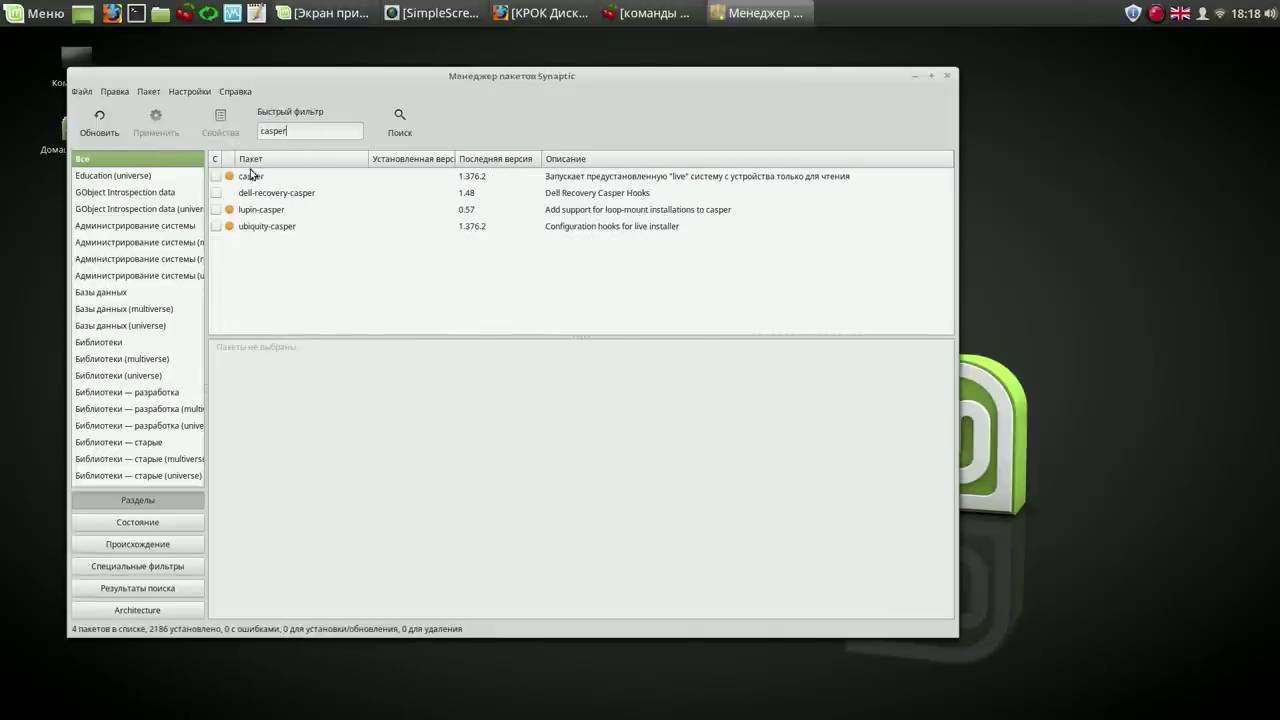
left_click(253, 178)
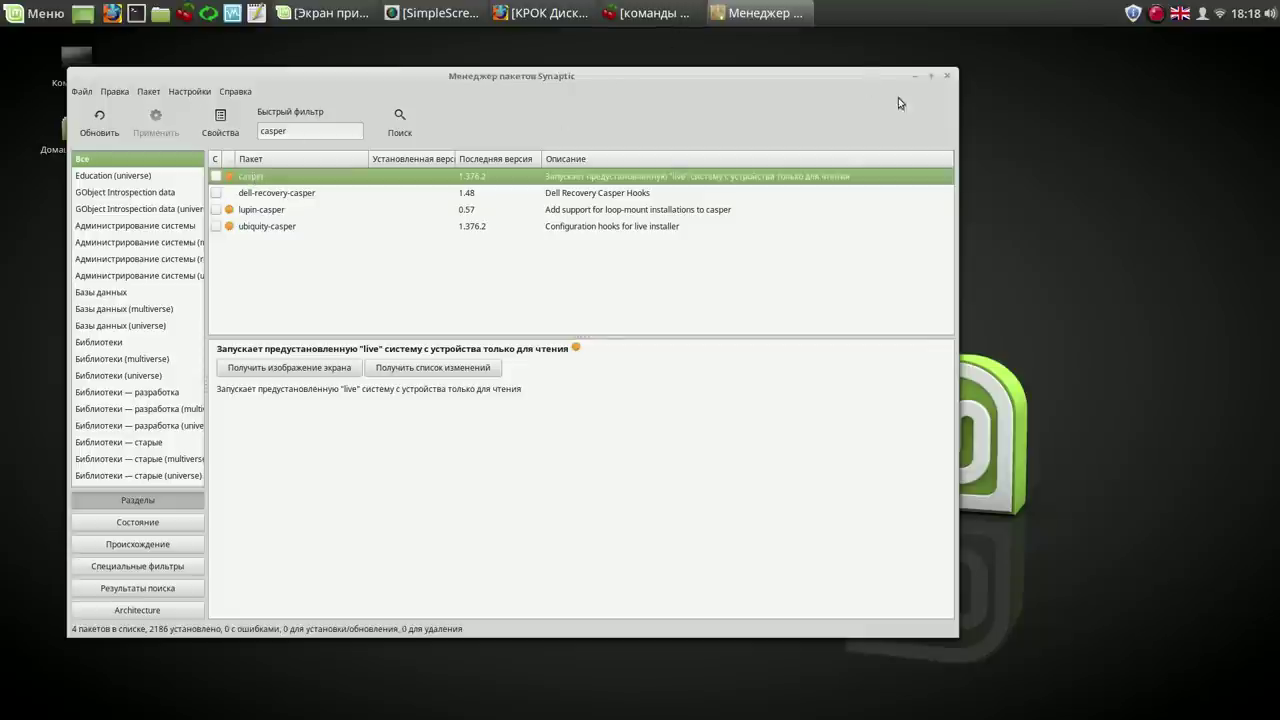
left_click(949, 77)
left_click(686, 13)
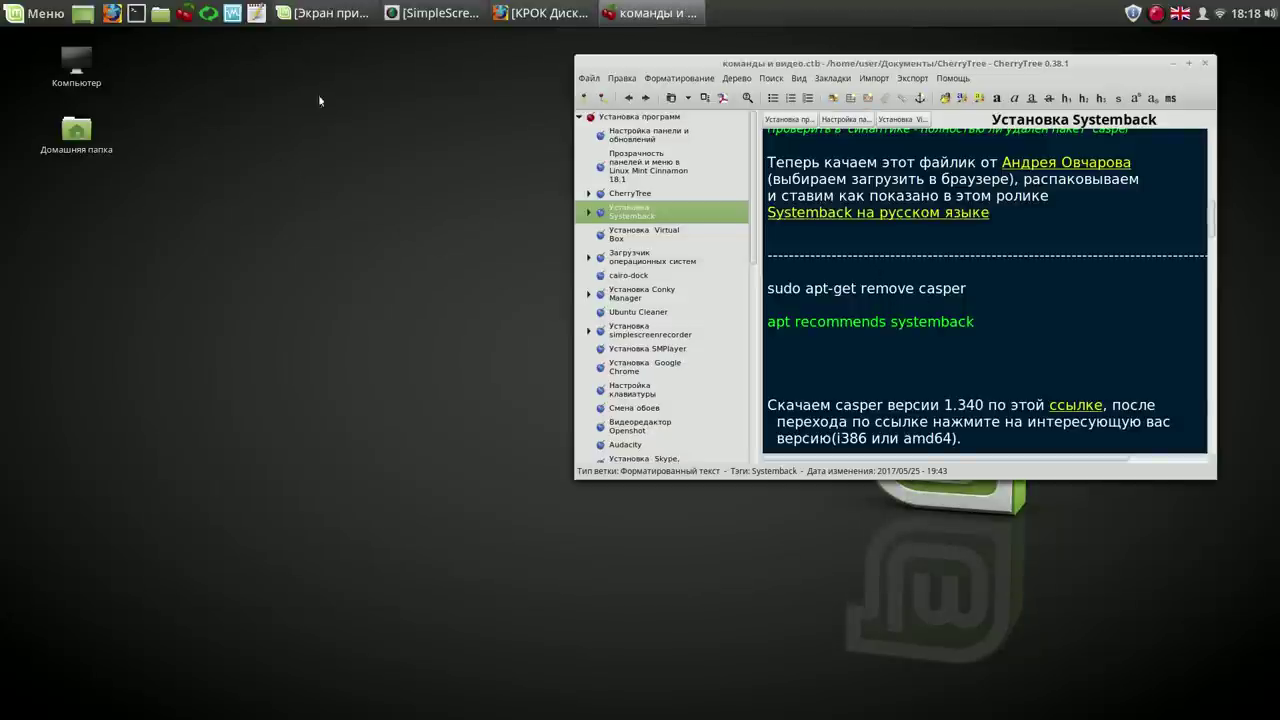
Open a terminal and run 'sudo apt-get remove casper' copied from the notes, entering the password
left_click(137, 13)
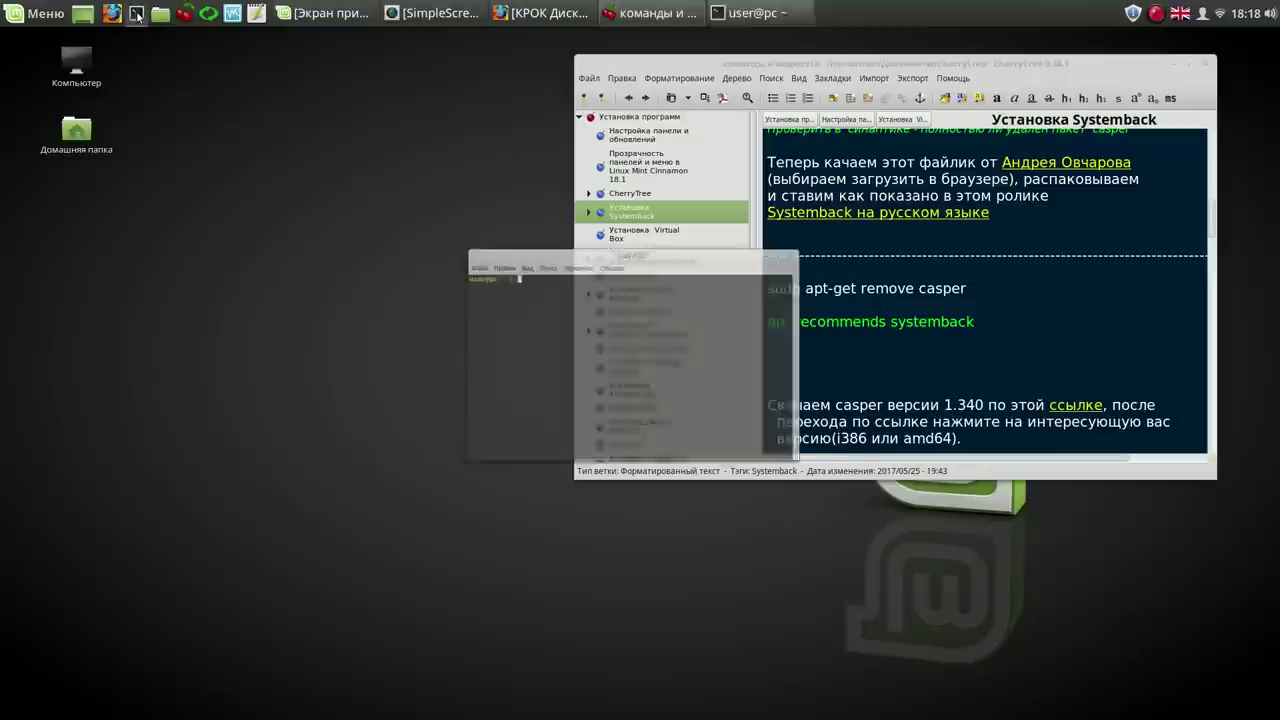
left_click_drag(578, 216, 293, 102)
left_click(970, 289)
left_click_drag(970, 289, 762, 289)
middle_click(445, 183)
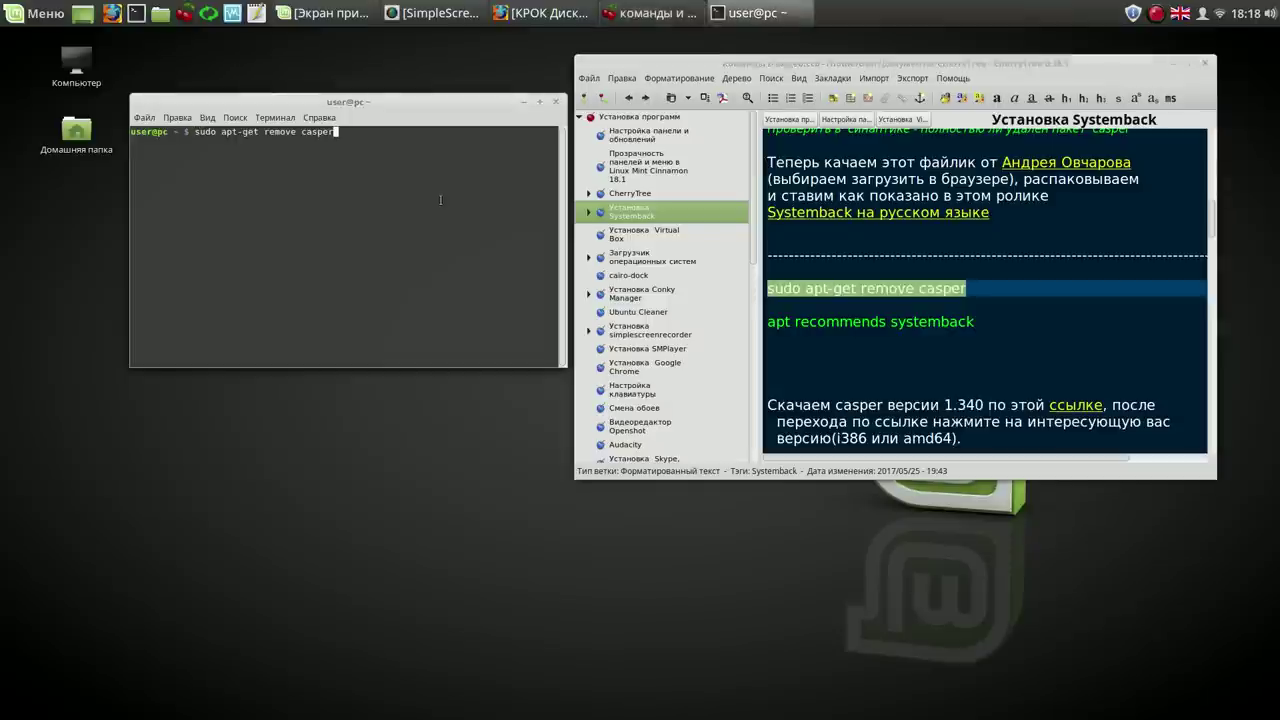
key("Return")
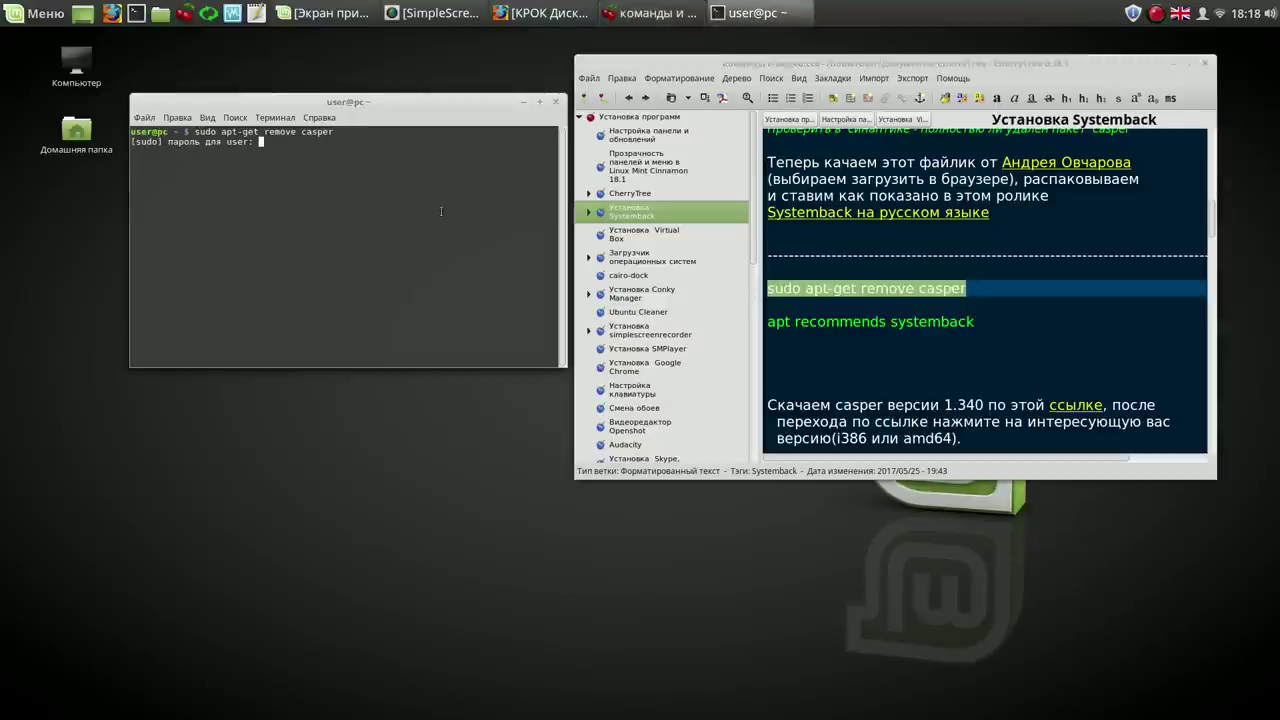
key("Return")
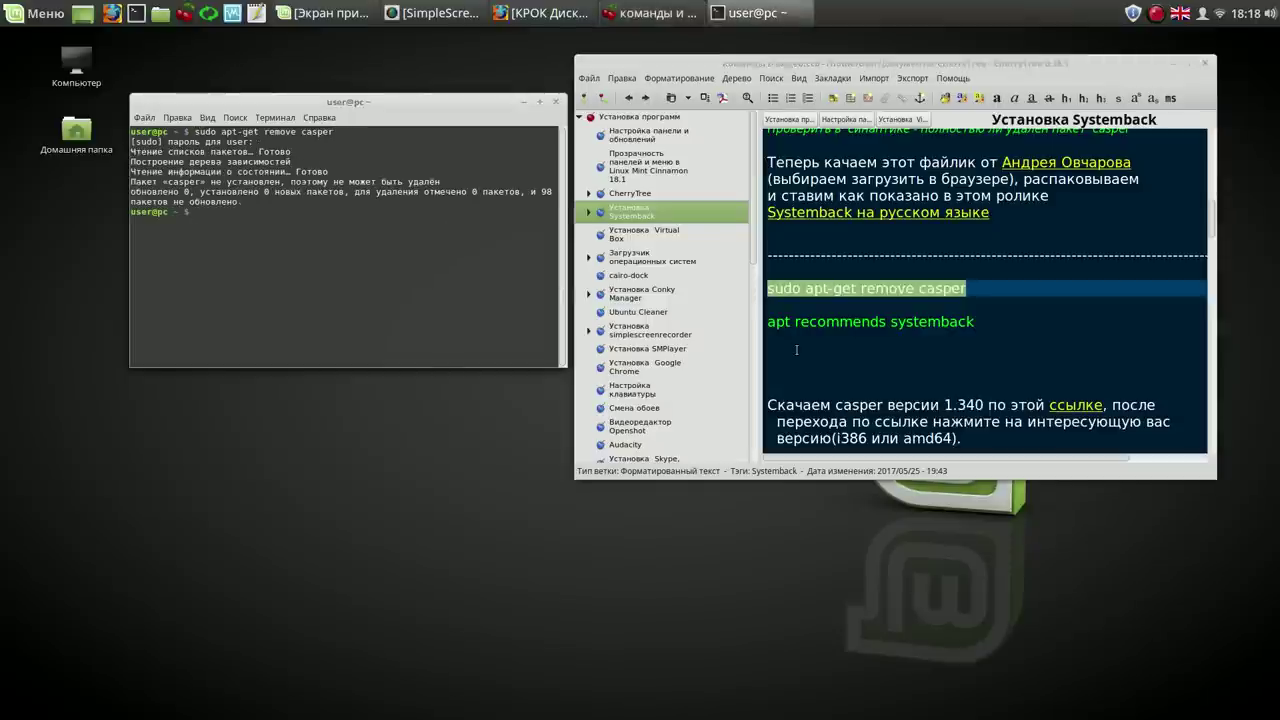
scroll(851, 323, "up", 3)
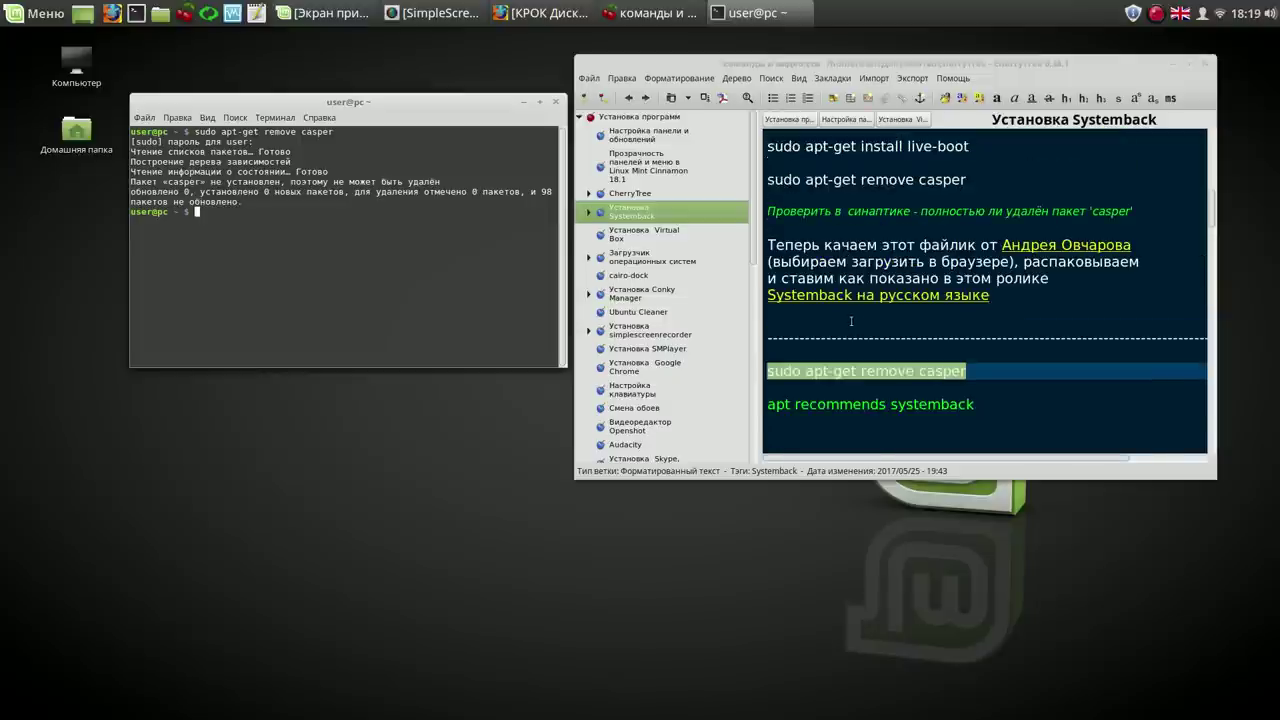
scroll(851, 321, "up", 2)
Run 'sudo apt-get install live-boot' from the notes, then close the terminal
left_click_drag(970, 188, 768, 188)
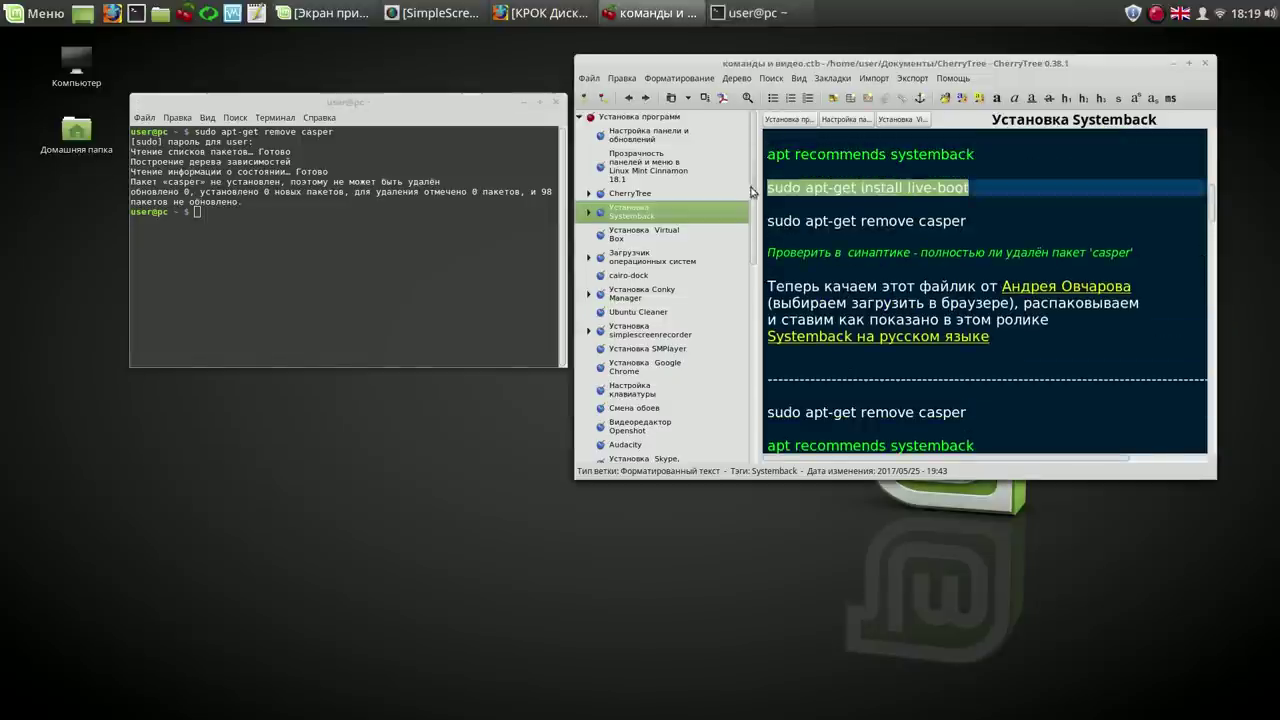
middle_click(444, 247)
key("Return")
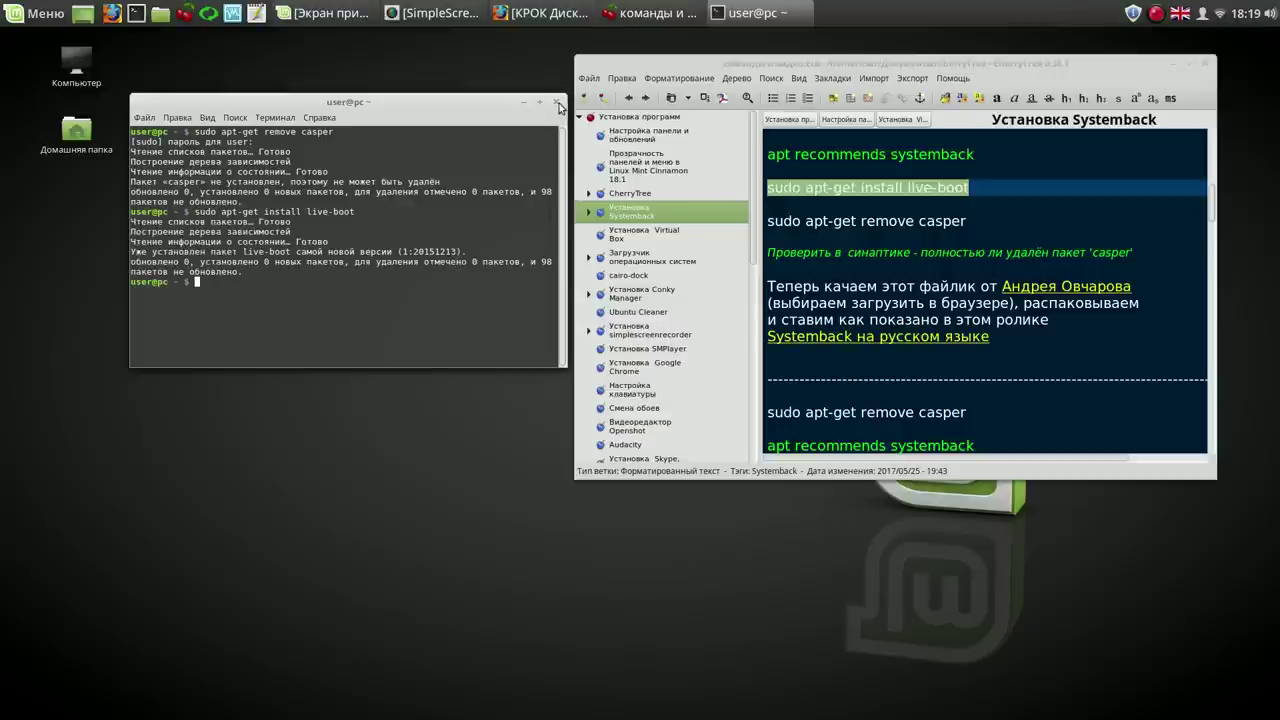
left_click(557, 103)
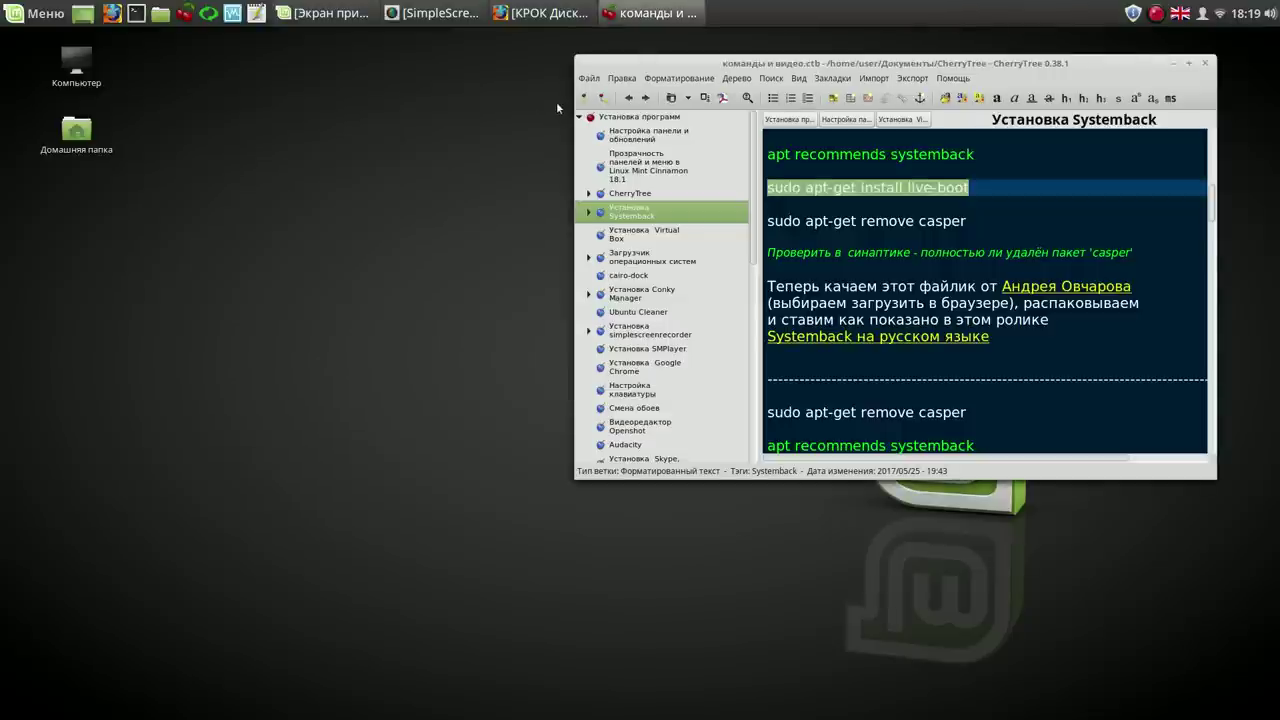
Launch Systemback as administrator and go to the Live system creation page
left_click(208, 13)
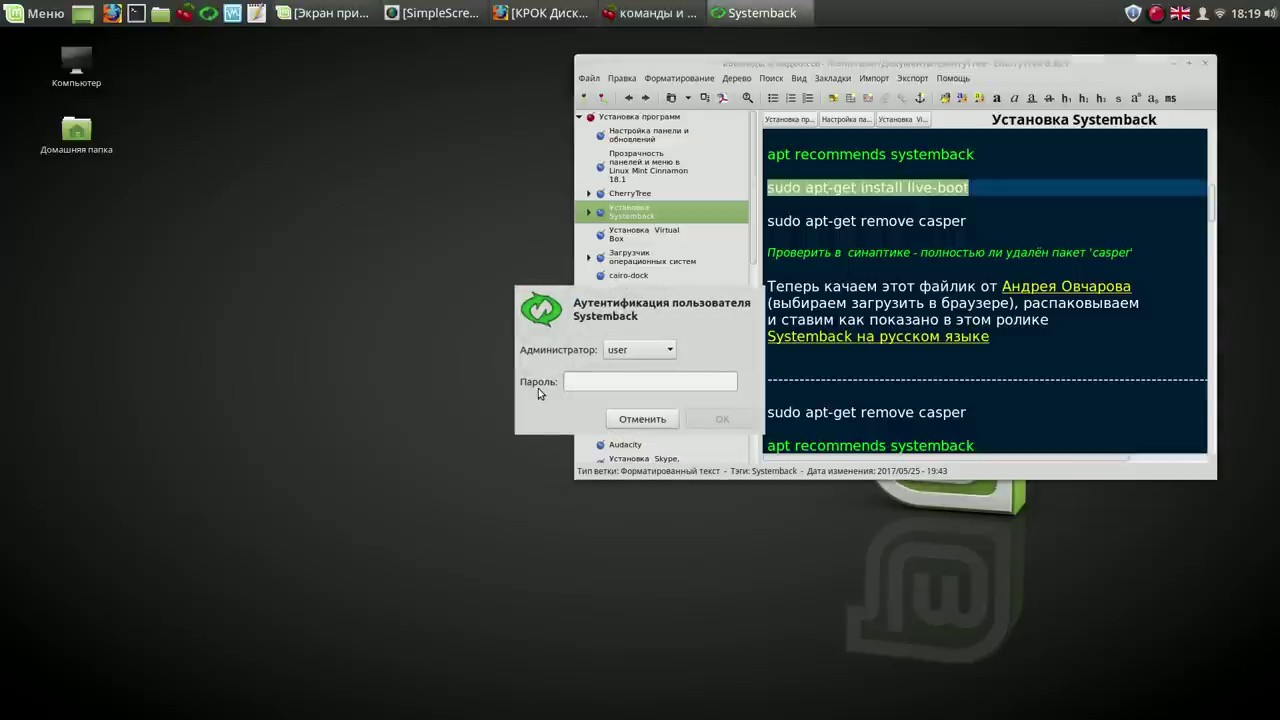
key("Return")
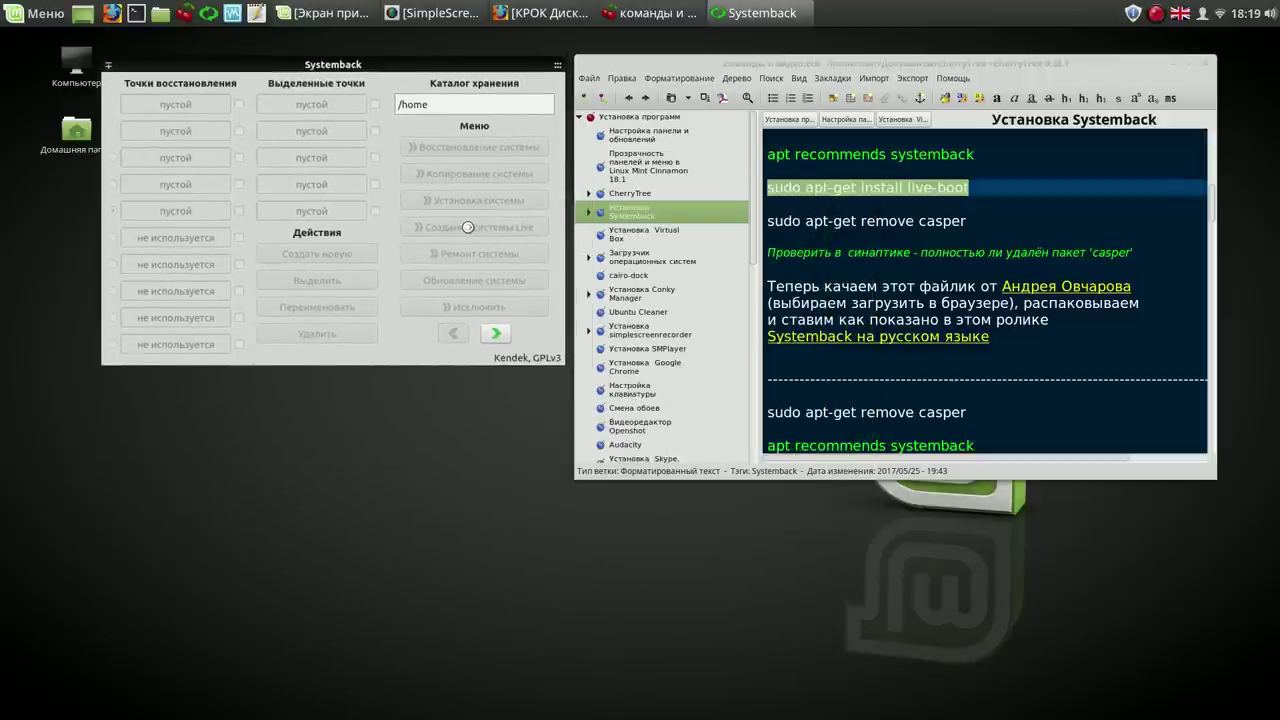
left_click(468, 228)
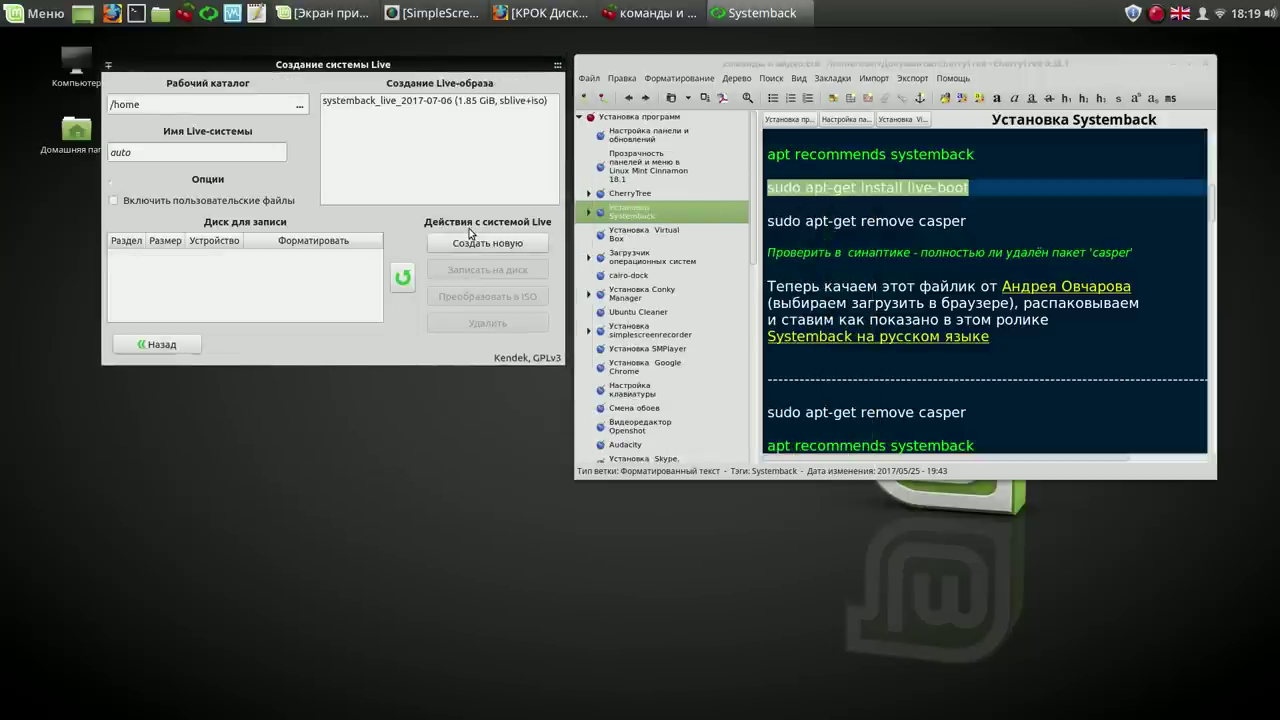
Delete the old systemback_live_2017-07-06 image and start building a new live image
left_click(516, 104)
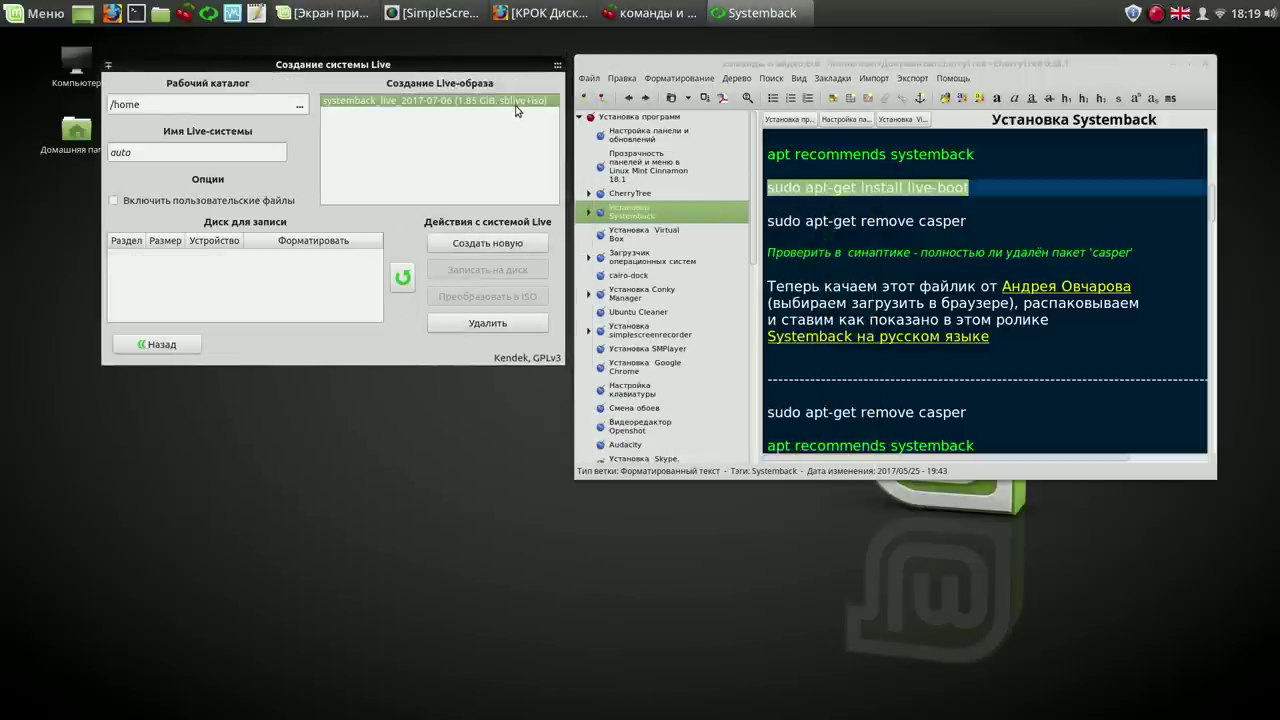
left_click(505, 326)
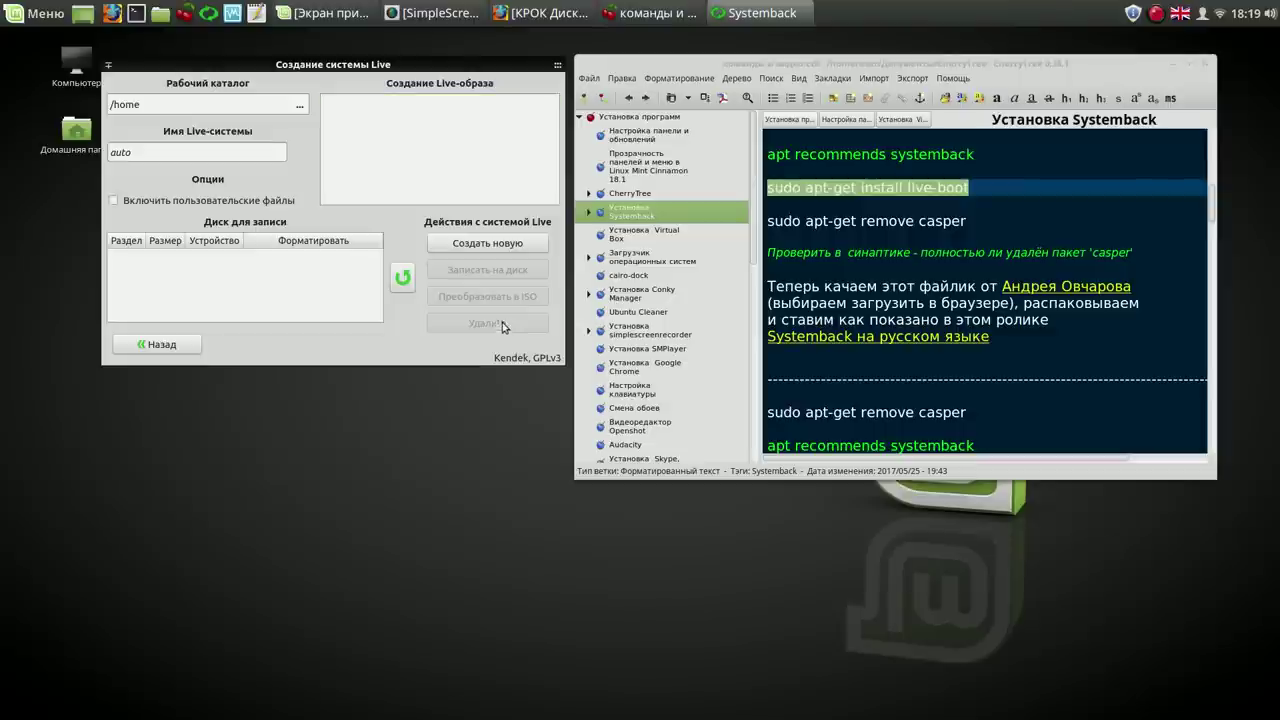
left_click(489, 244)
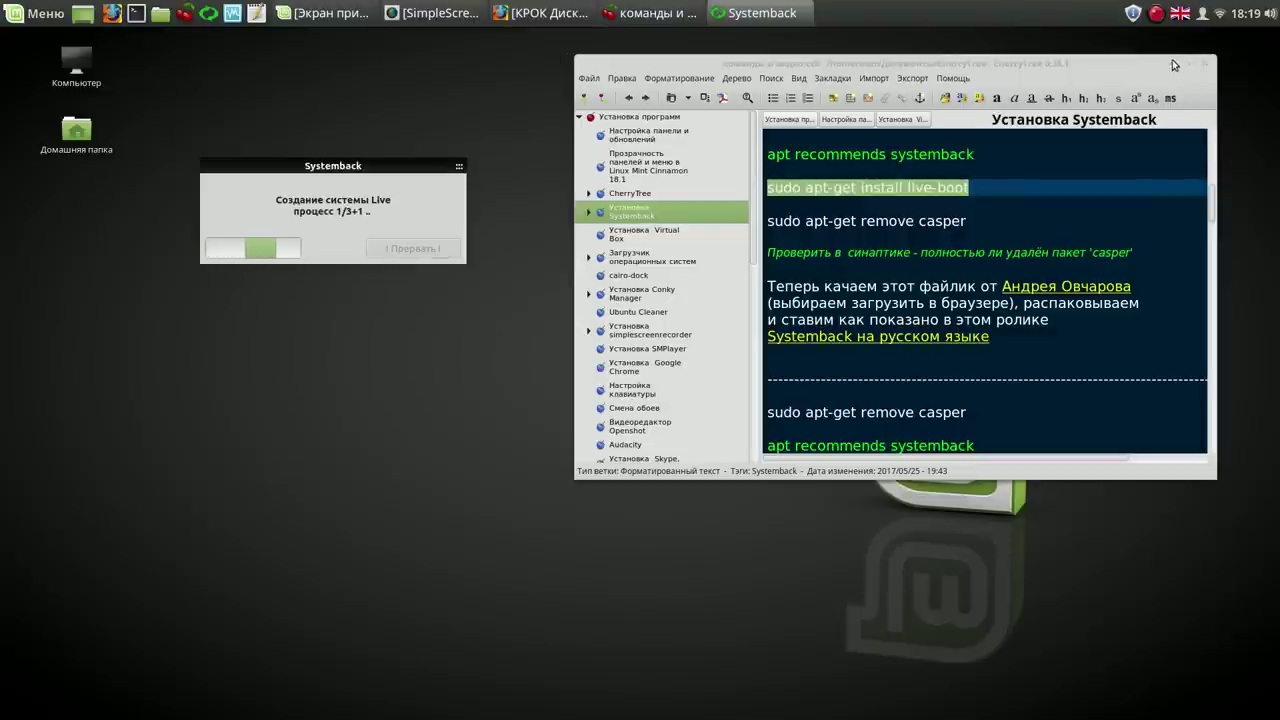
left_click(1178, 63)
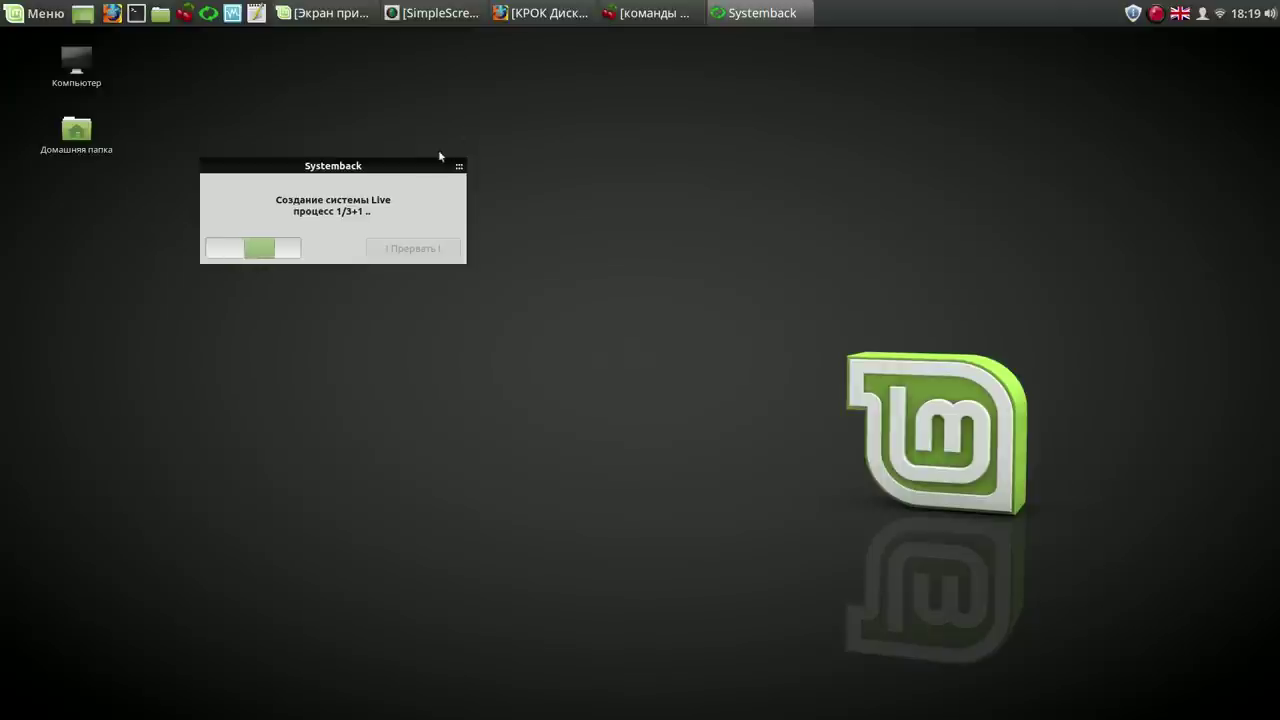
Let the new systemback_live_2017-07-06 image (1.86 GiB) finish building, then close Systemback
left_click_drag(416, 163, 1174, 80)
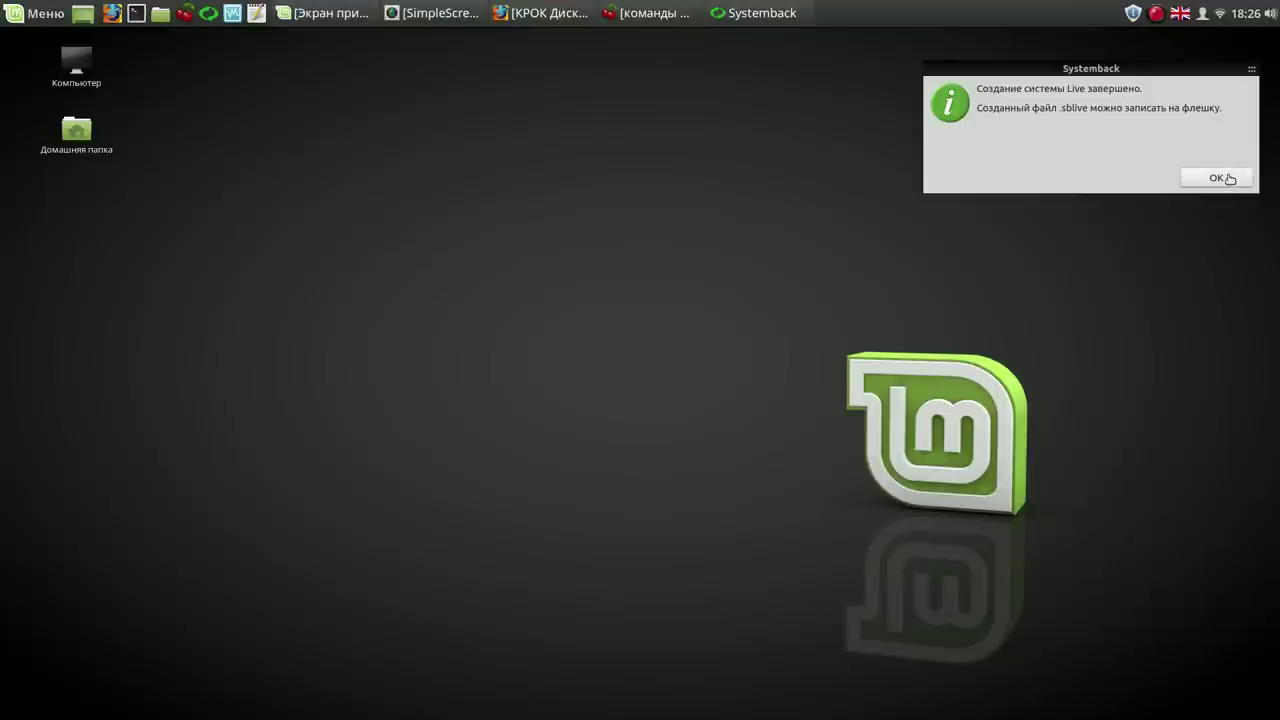
left_click(1226, 176)
left_click(1154, 71)
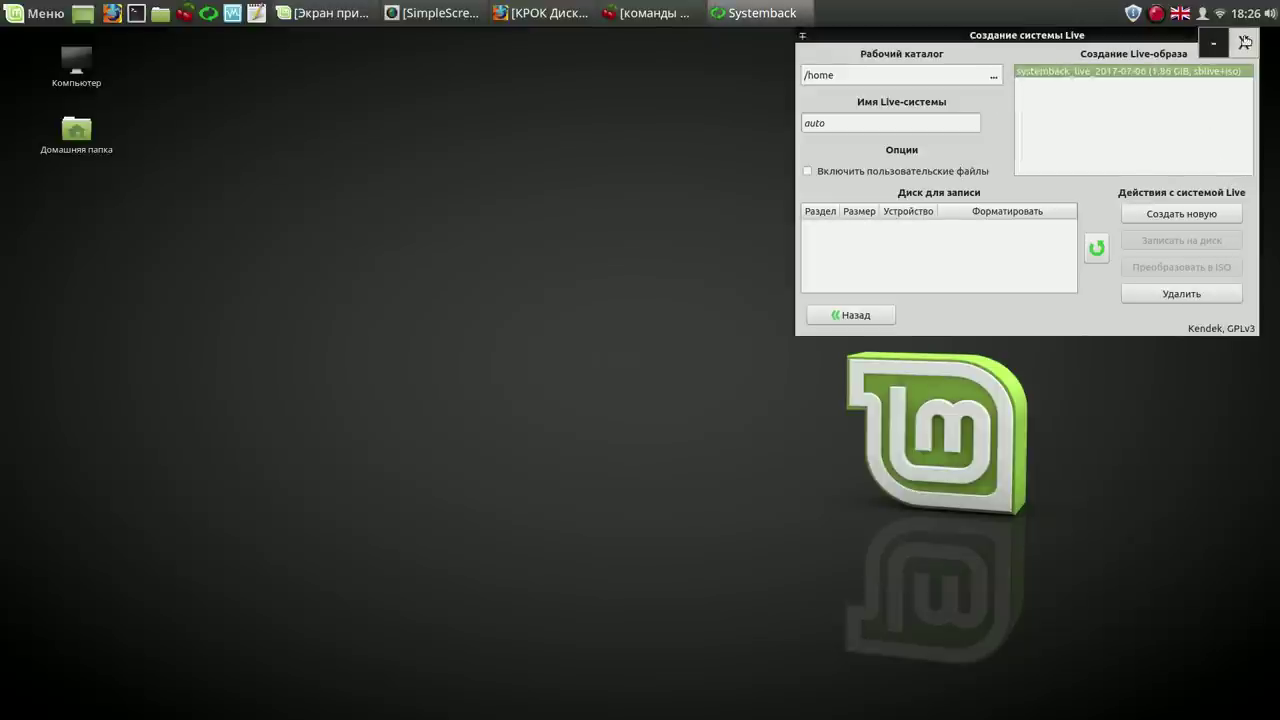
left_click(1245, 40)
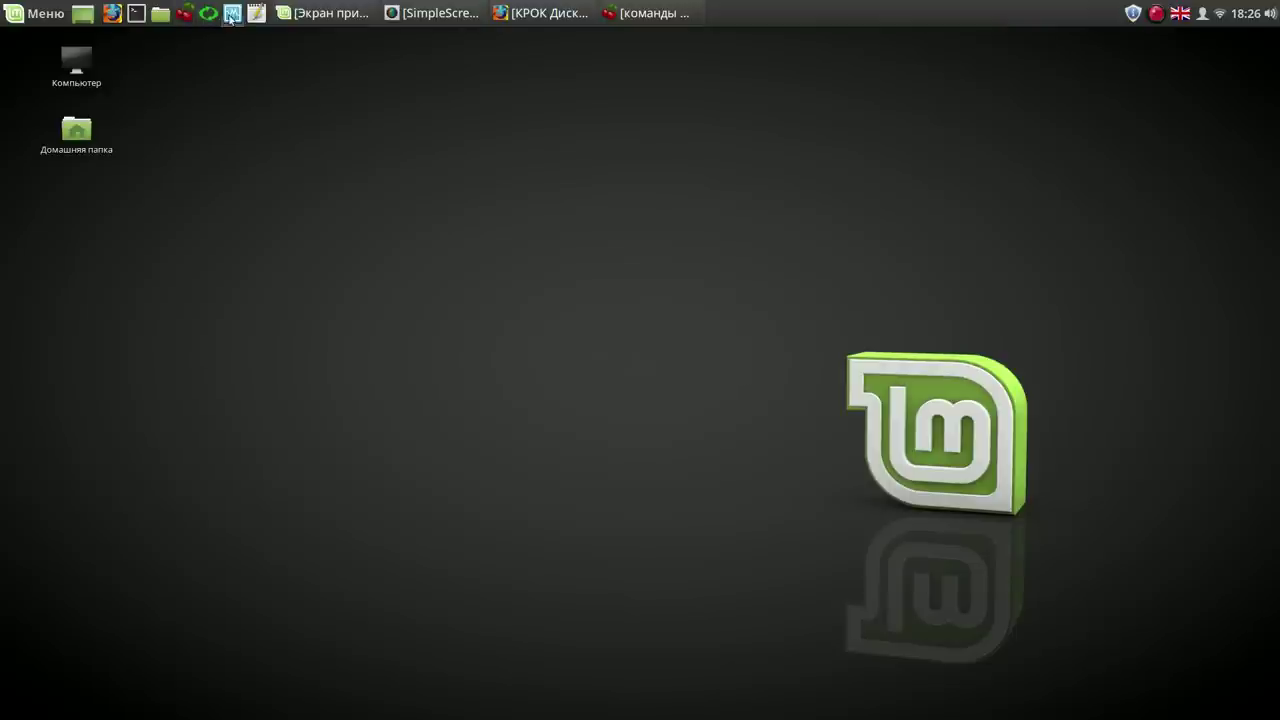
Load systemback_live_2017-07-06.iso into VM 18's optical drive, save the settings, and start the VM
left_click(231, 14)
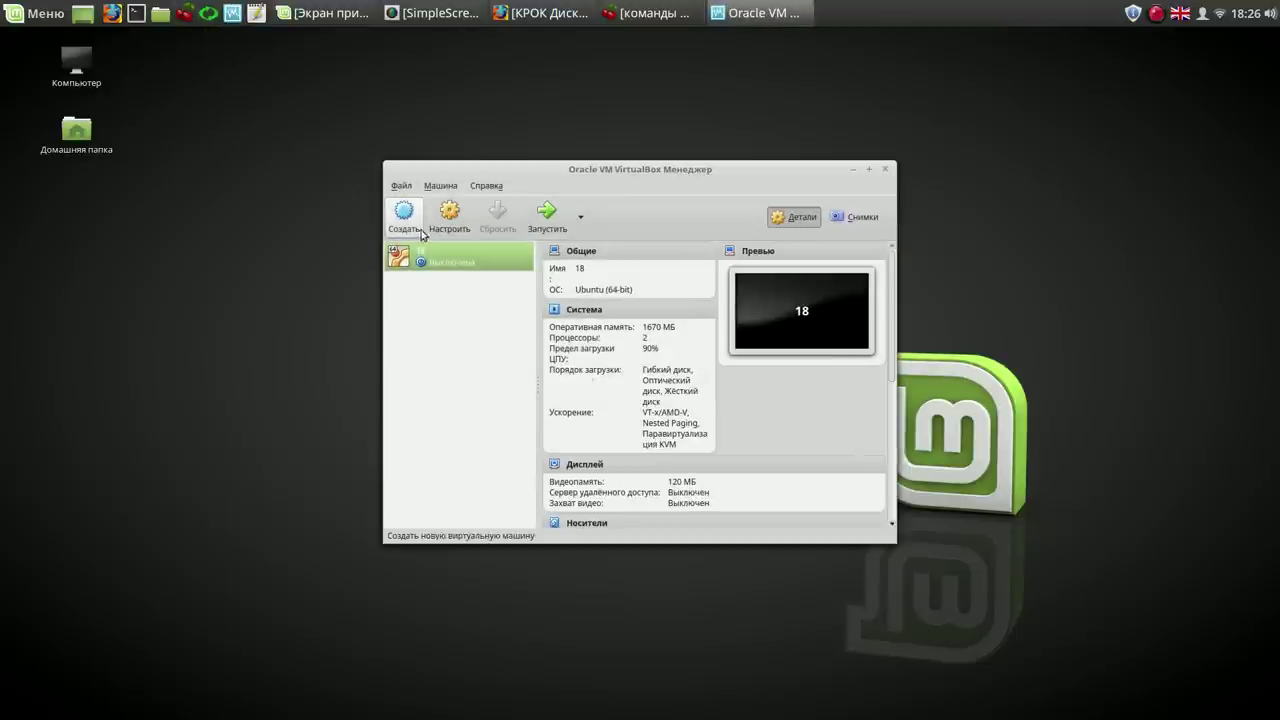
left_click(449, 212)
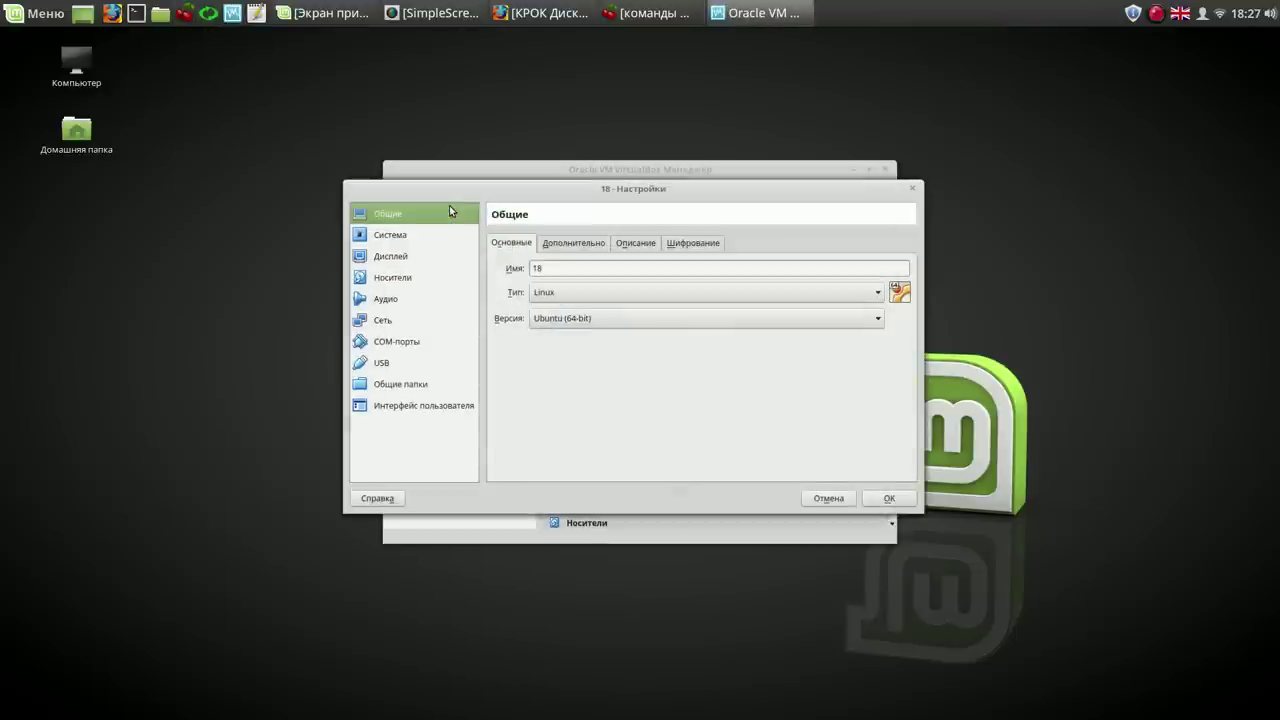
left_click(398, 277)
left_click(611, 273)
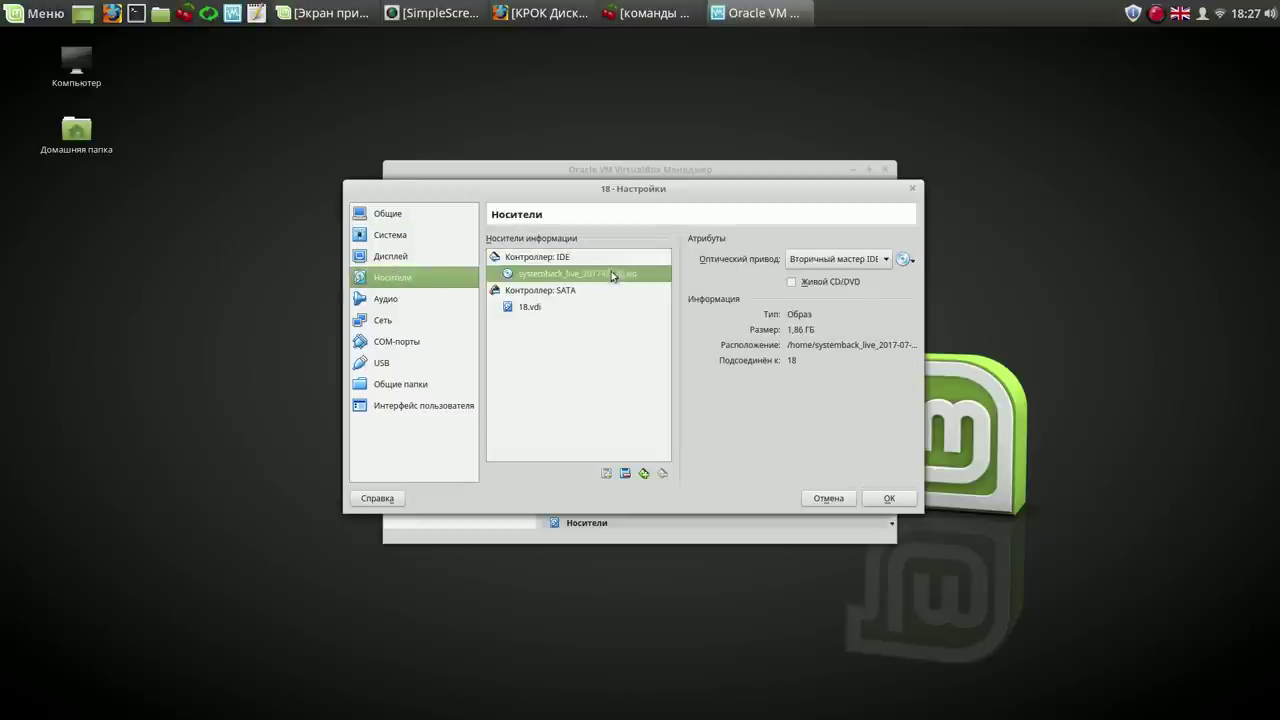
left_click(904, 259)
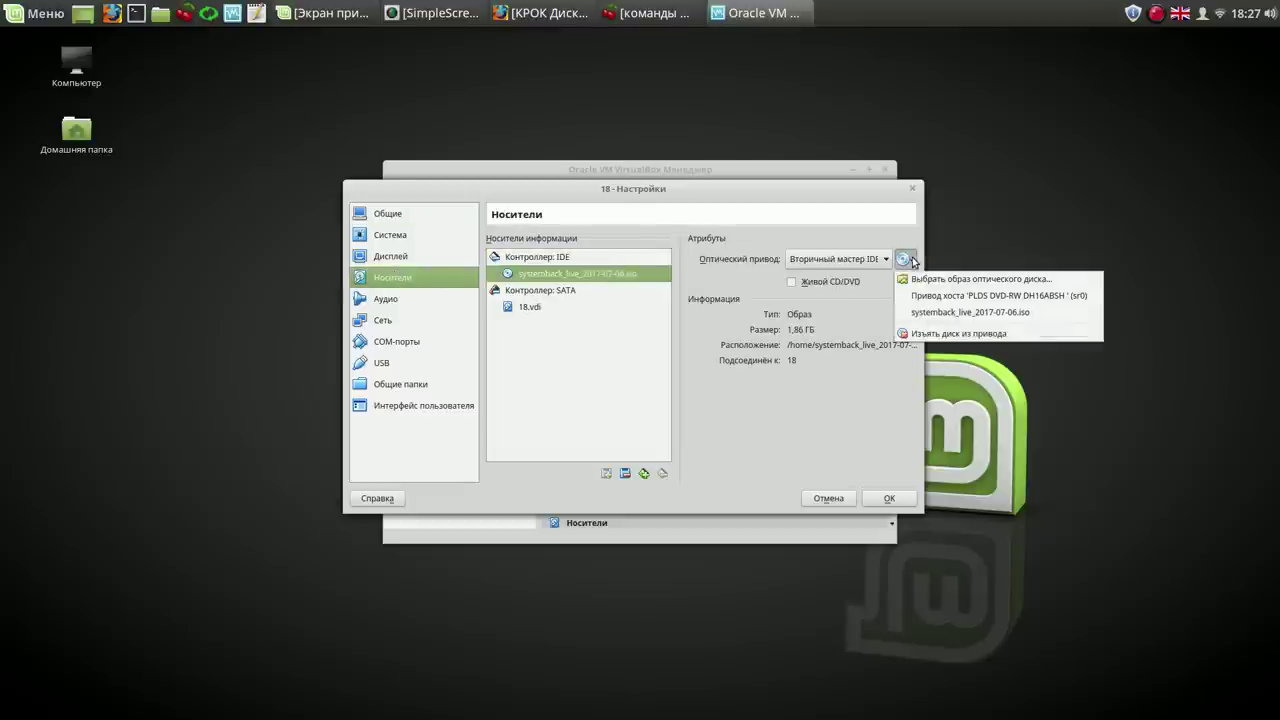
left_click(928, 281)
left_click(618, 300)
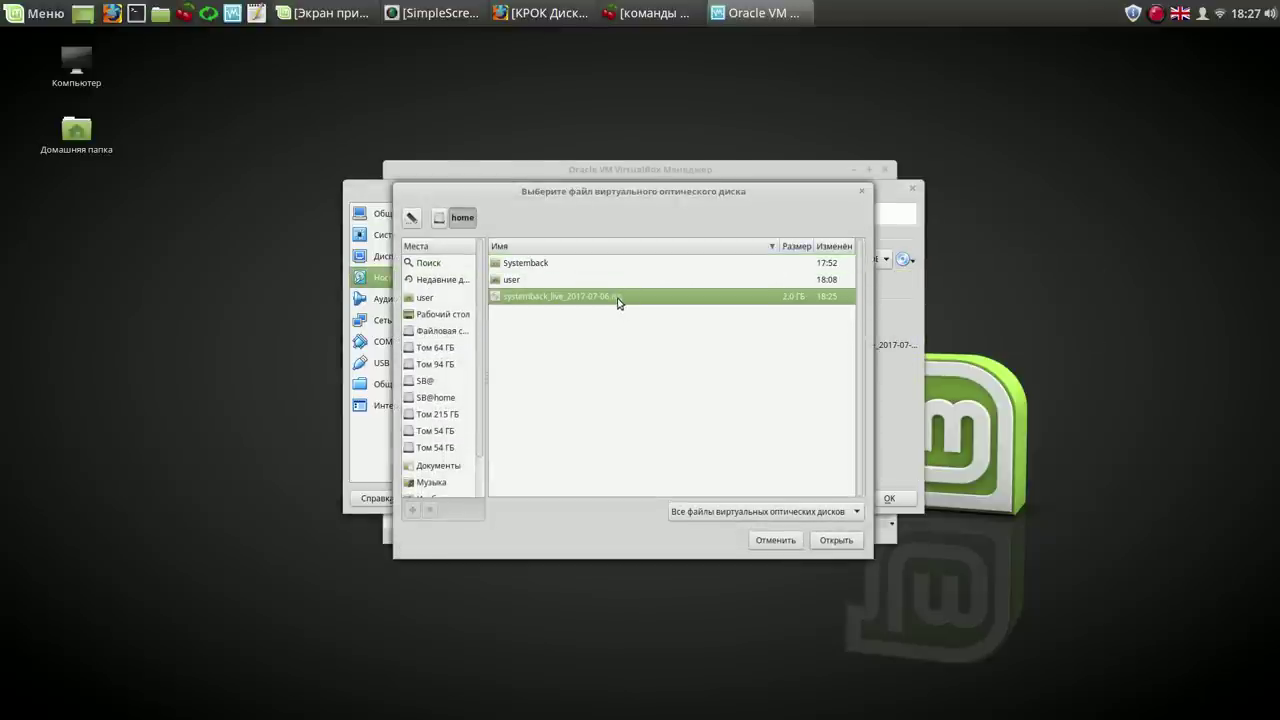
left_click(840, 542)
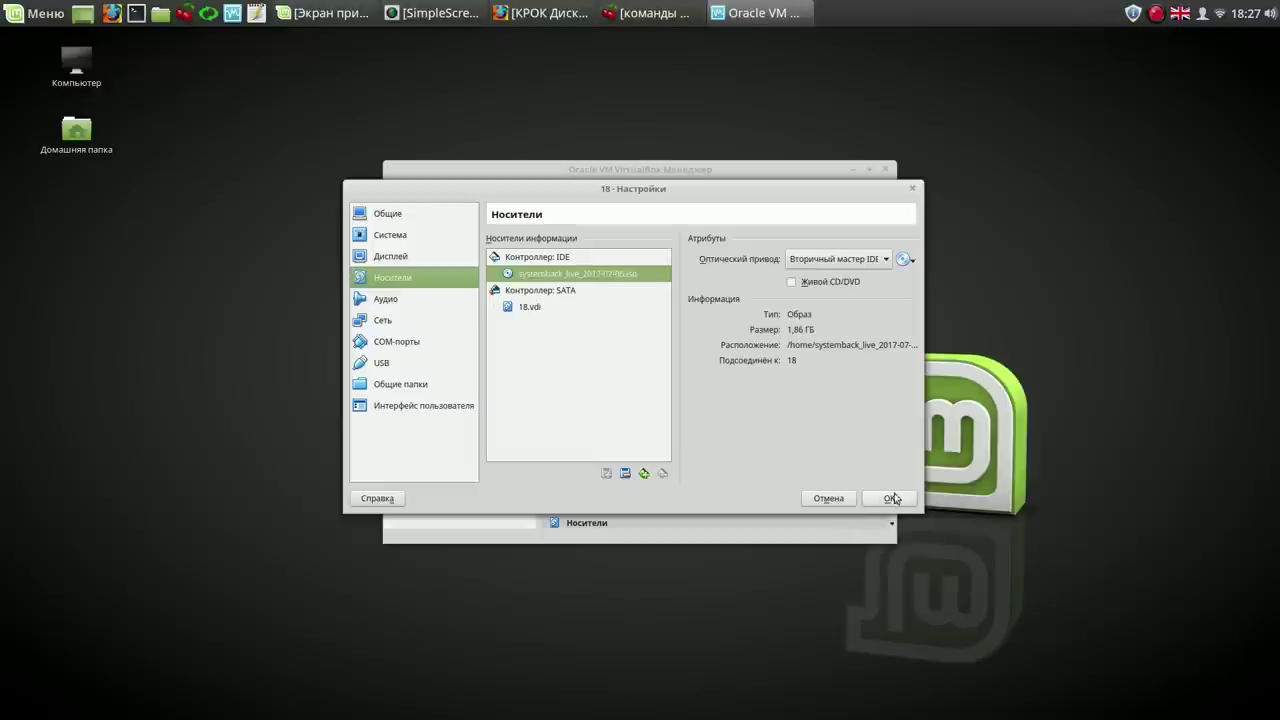
left_click(891, 498)
left_click(560, 215)
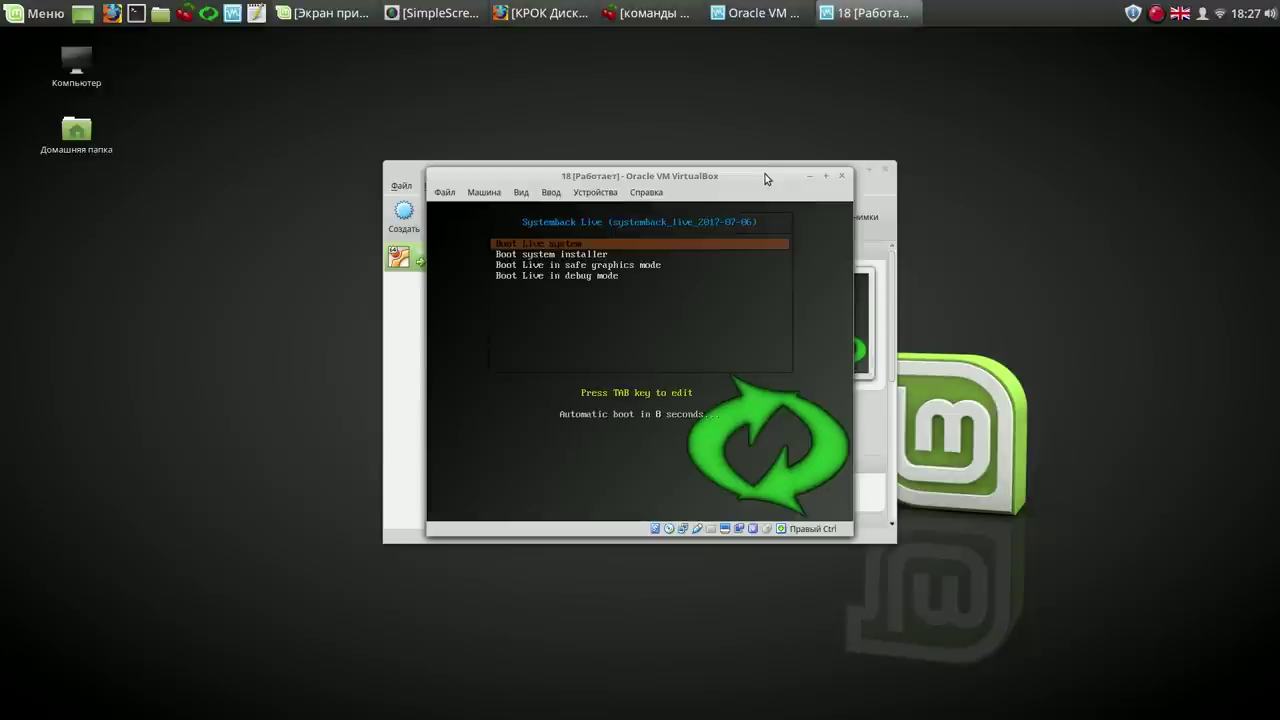
Arrange the VM 18 window and VirtualBox Manager side by side, then bring CherryTree forward
left_click_drag(765, 176, 580, 114)
left_click_drag(769, 163, 1052, 117)
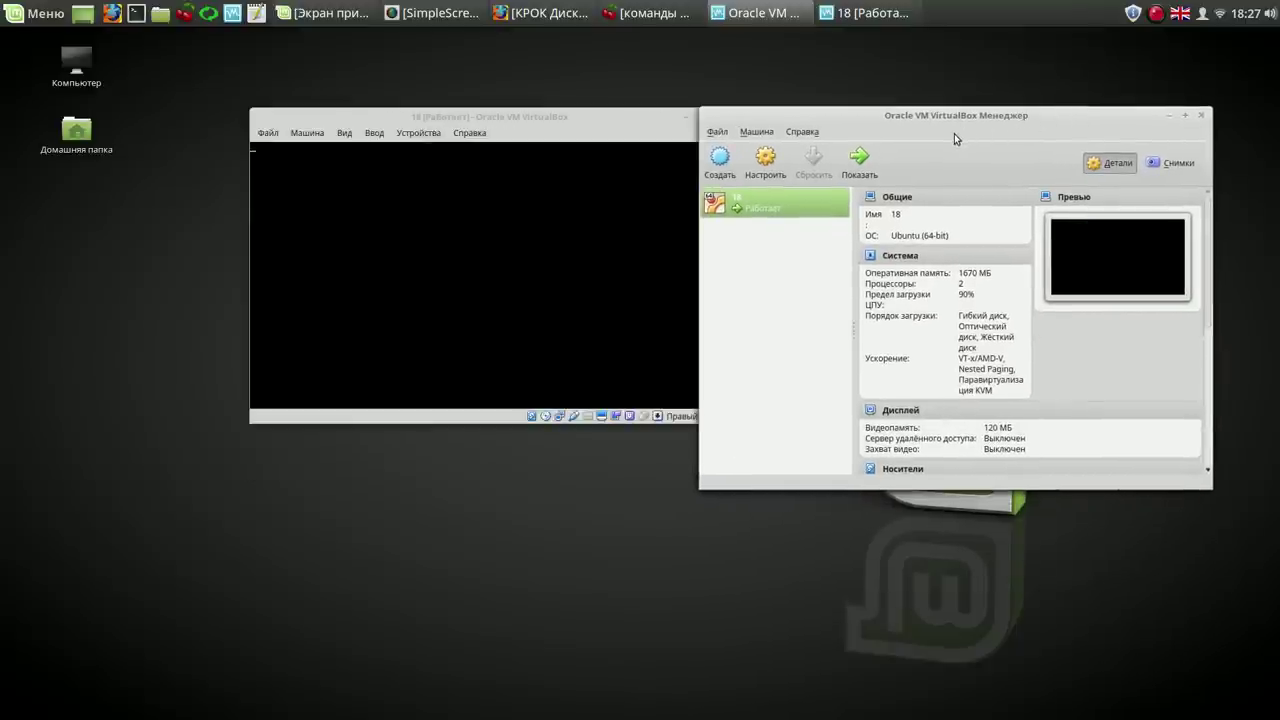
left_click_drag(970, 127, 1007, 119)
left_click_drag(572, 120, 449, 95)
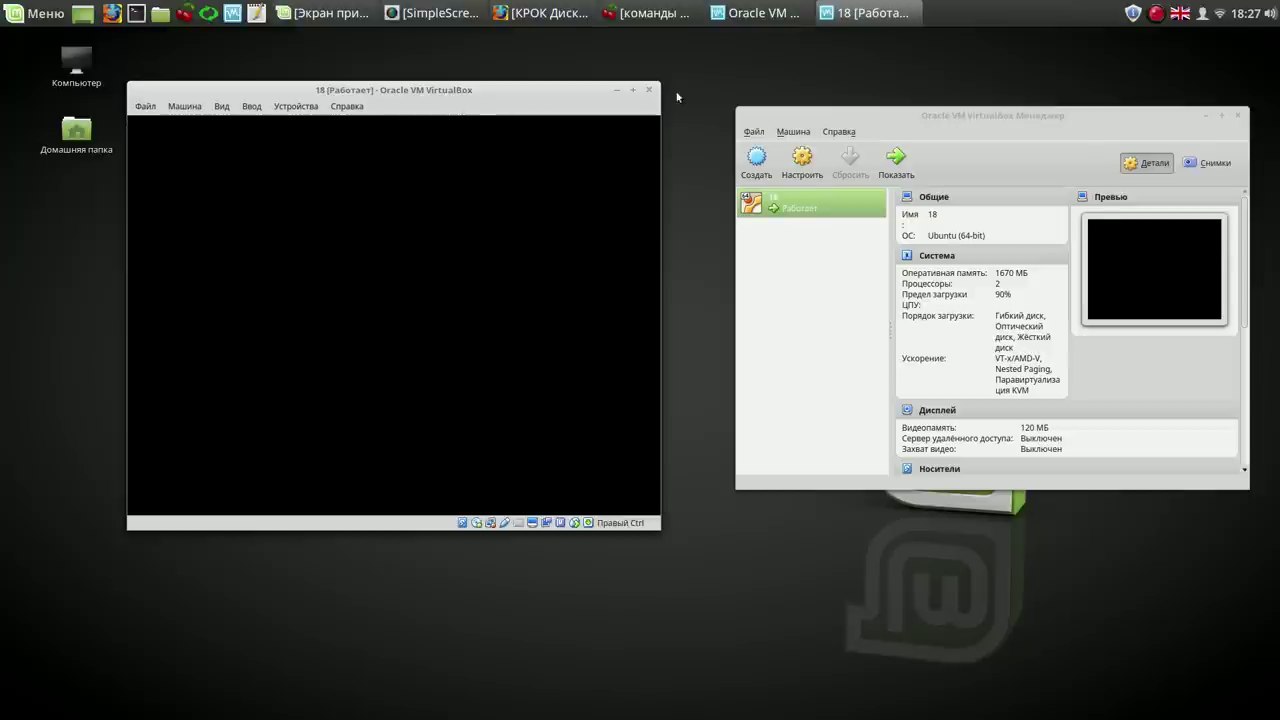
left_click(668, 14)
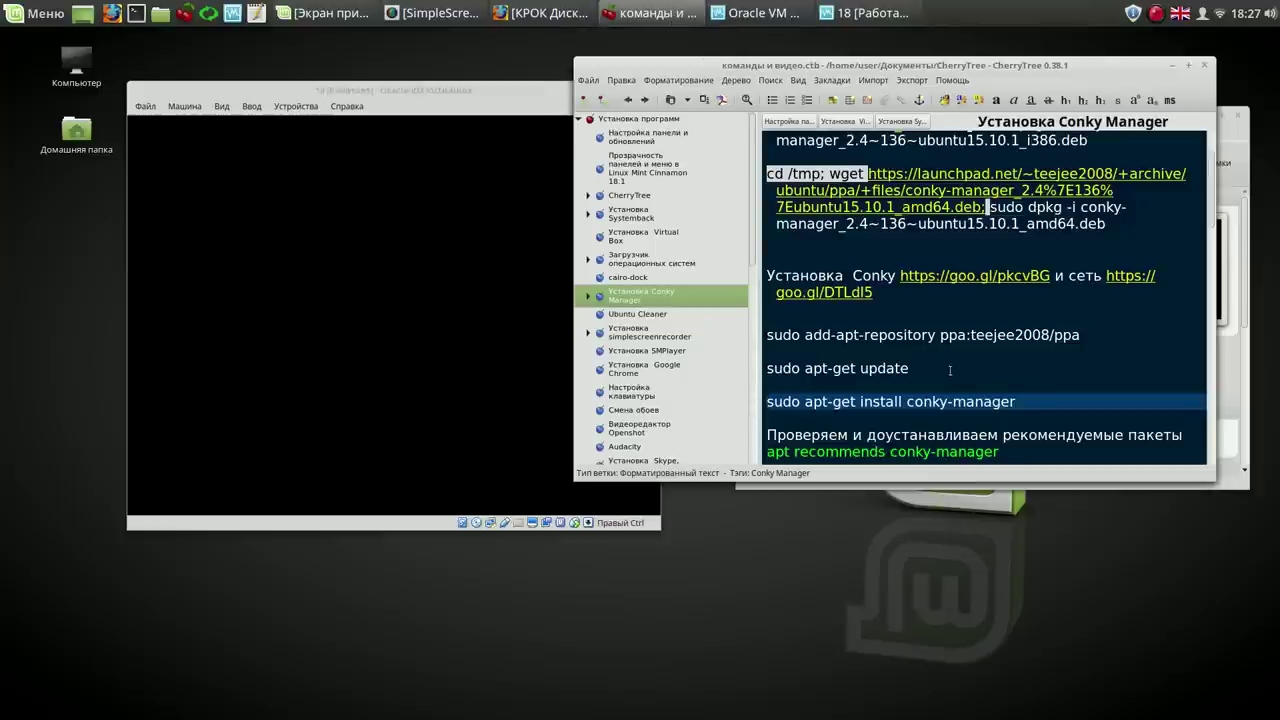
Scroll through the Conky Manager note and switch to the 'Установка Systemback' note
scroll(947, 388, "down", 4)
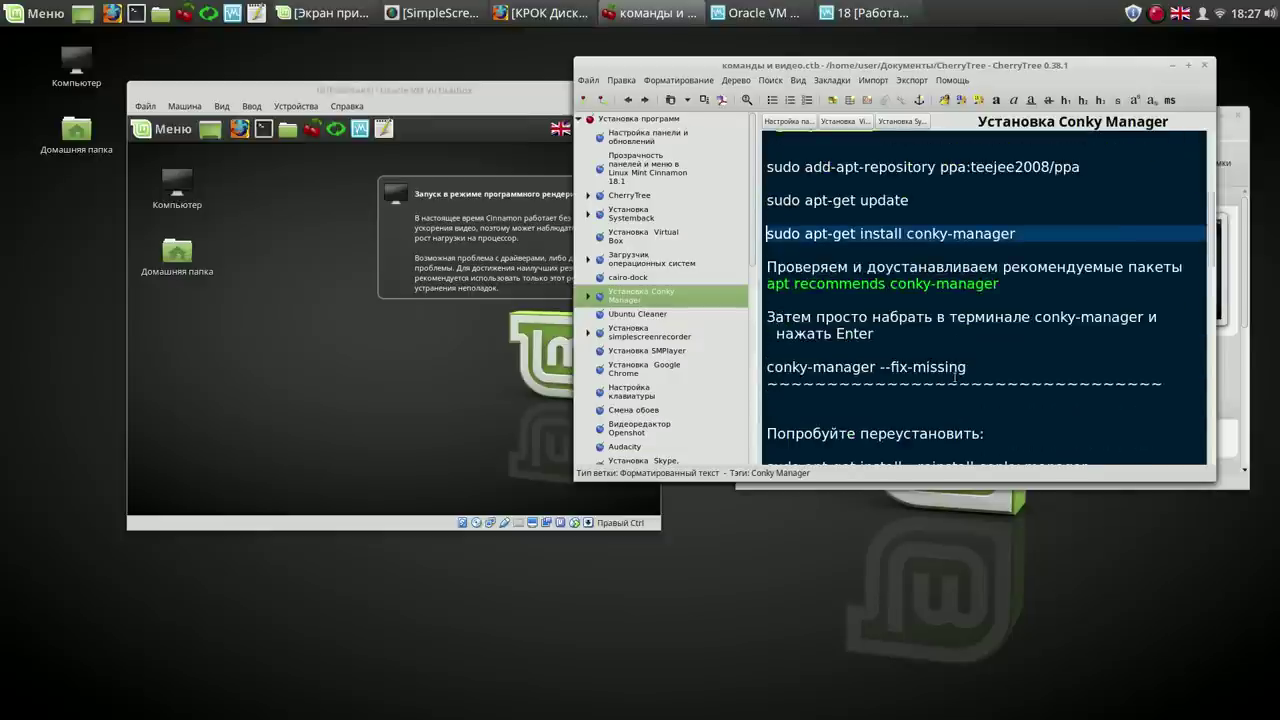
scroll(955, 375, "up", 4)
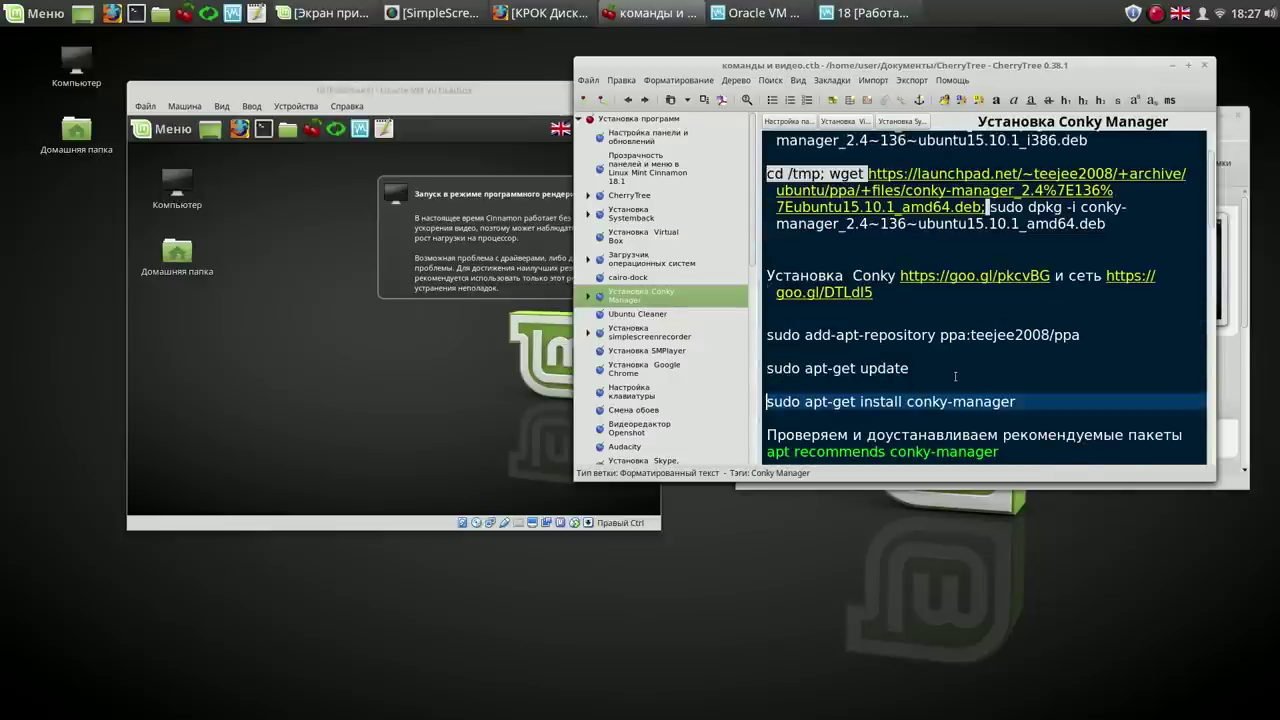
scroll(955, 376, "up", 1)
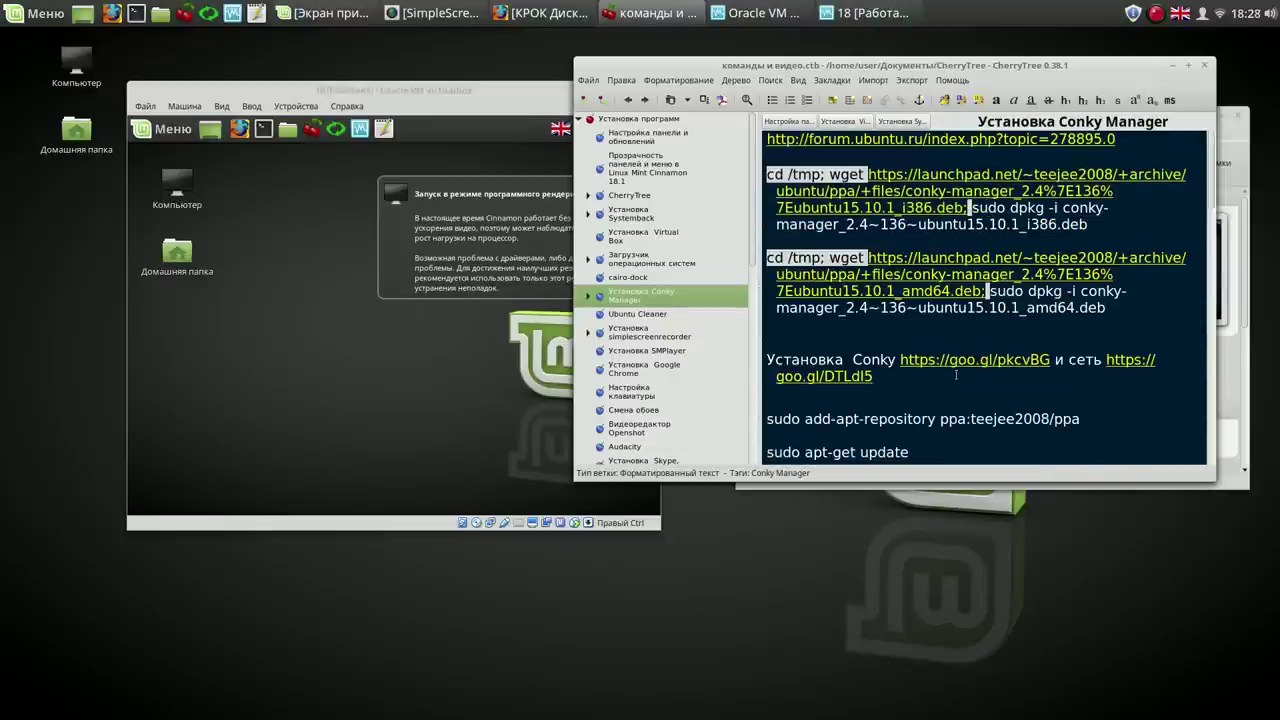
scroll(956, 375, "down", 8)
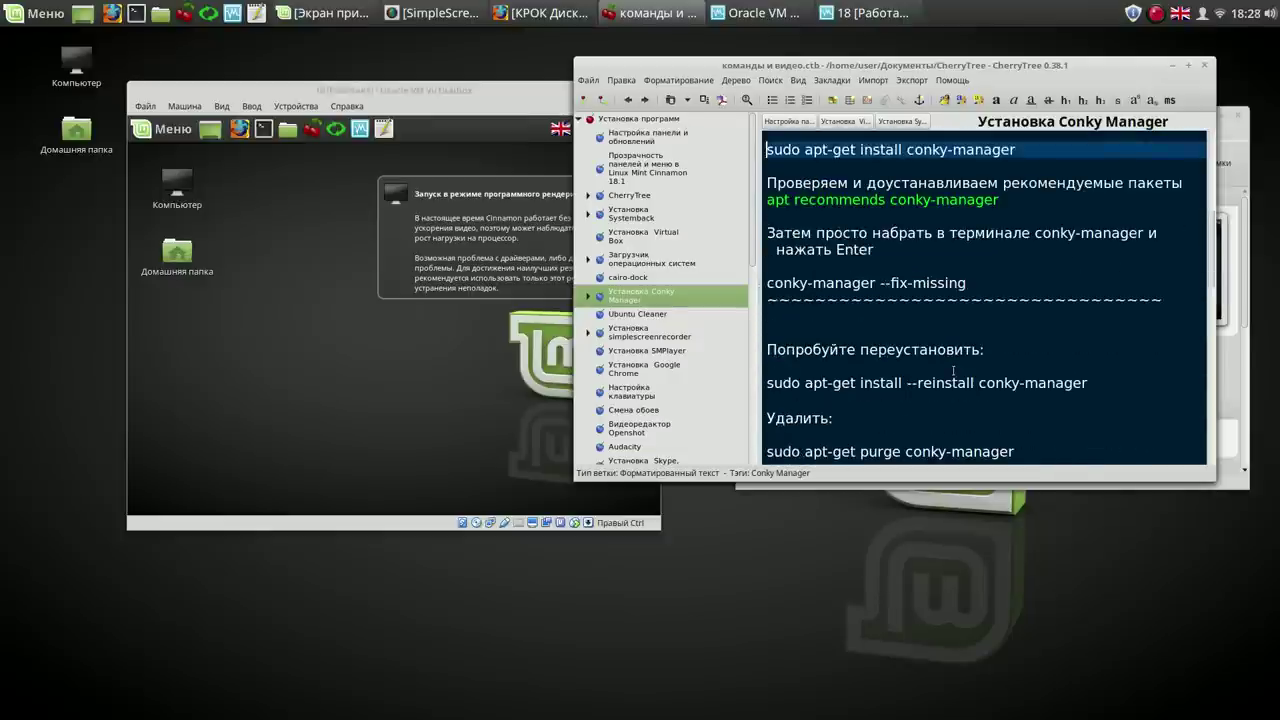
scroll(953, 371, "down", 3)
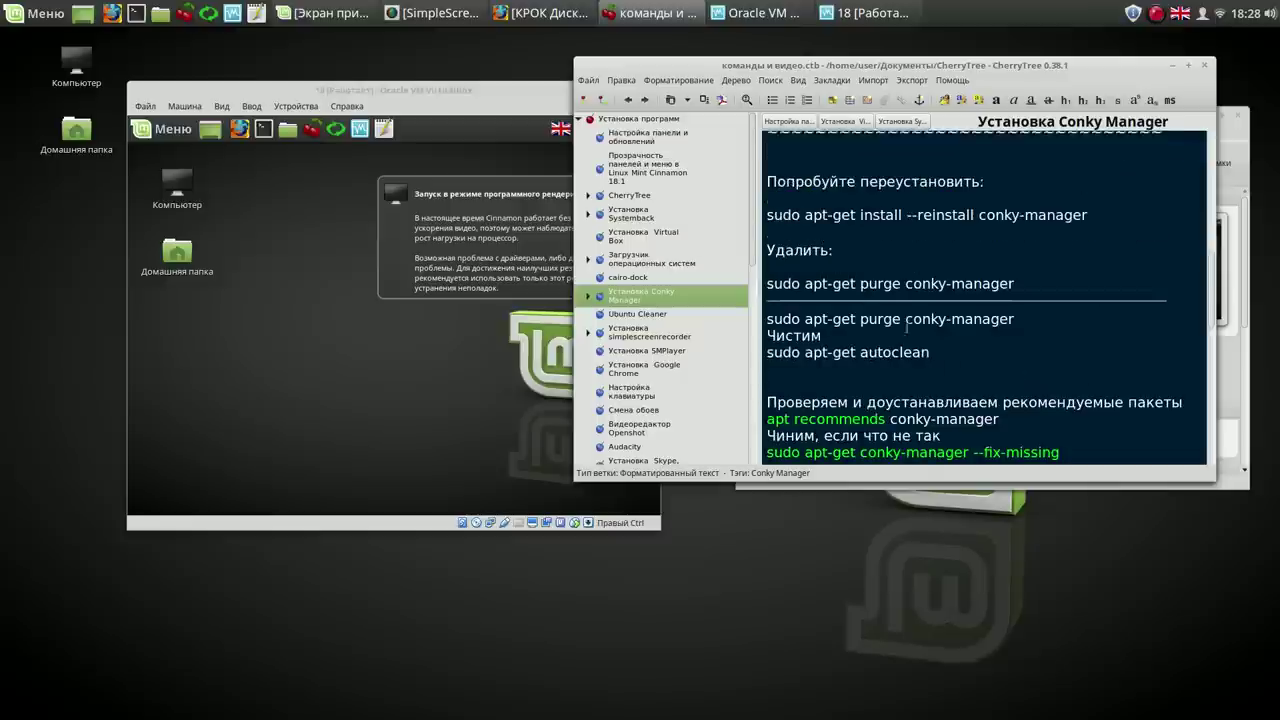
left_click(645, 224)
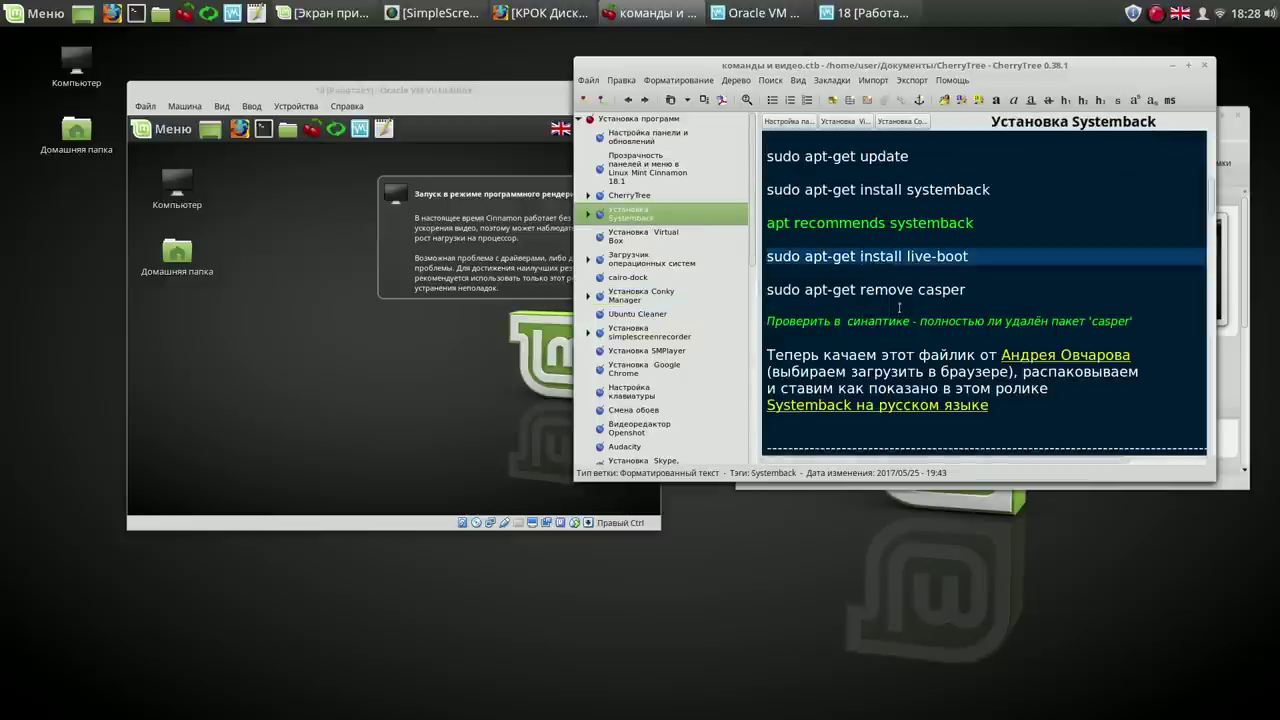
Select the remove casper and install live-boot command lines, then return to the VM window
left_click_drag(966, 290, 758, 290)
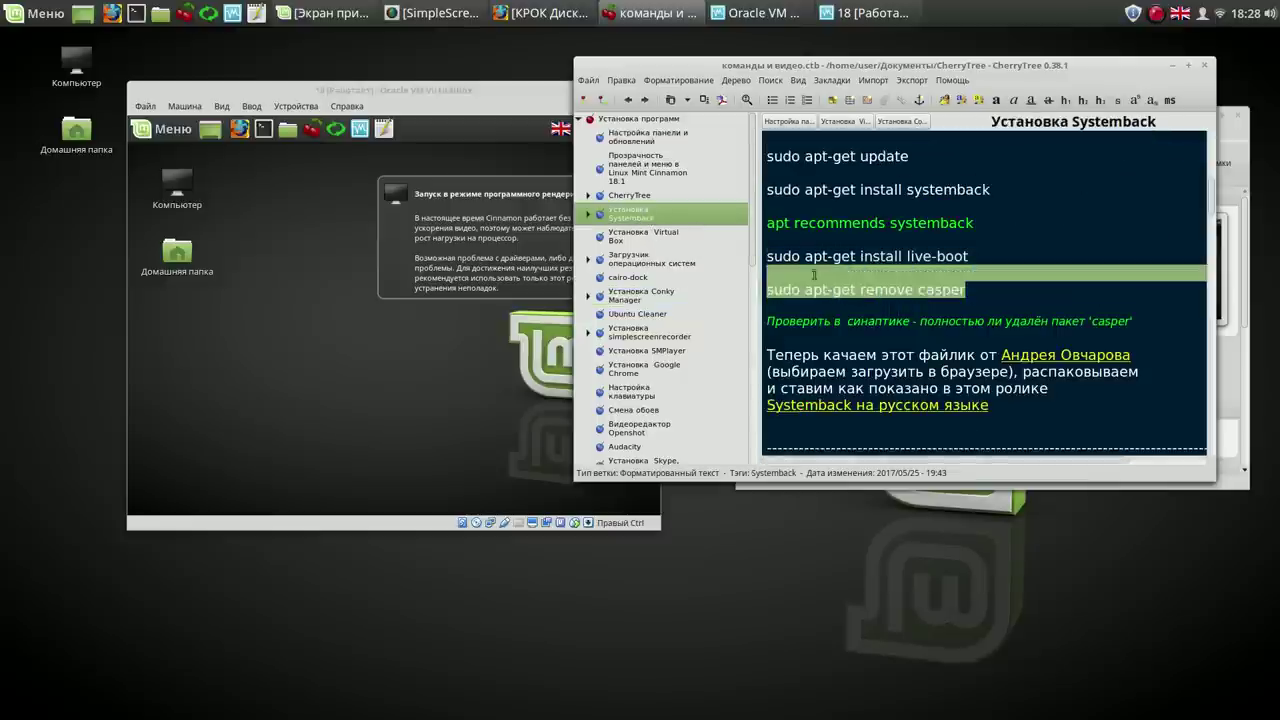
left_click(968, 257)
left_click_drag(968, 257, 766, 256)
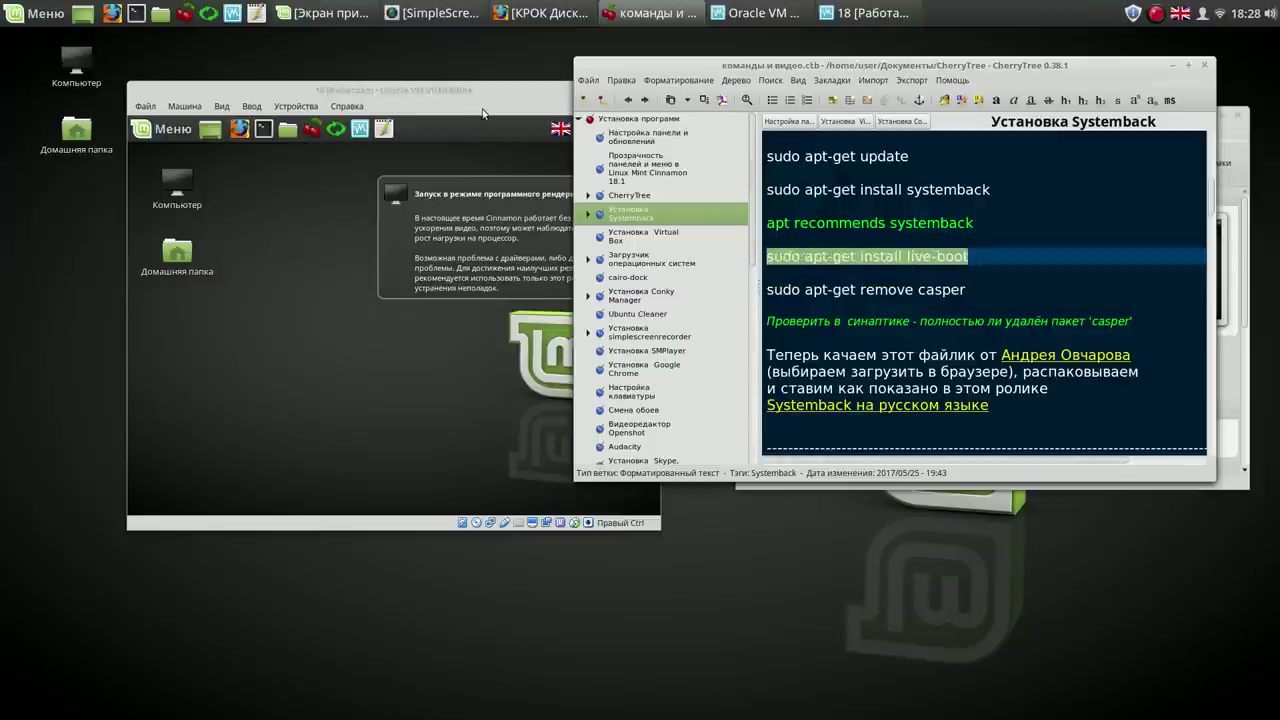
left_click(482, 112)
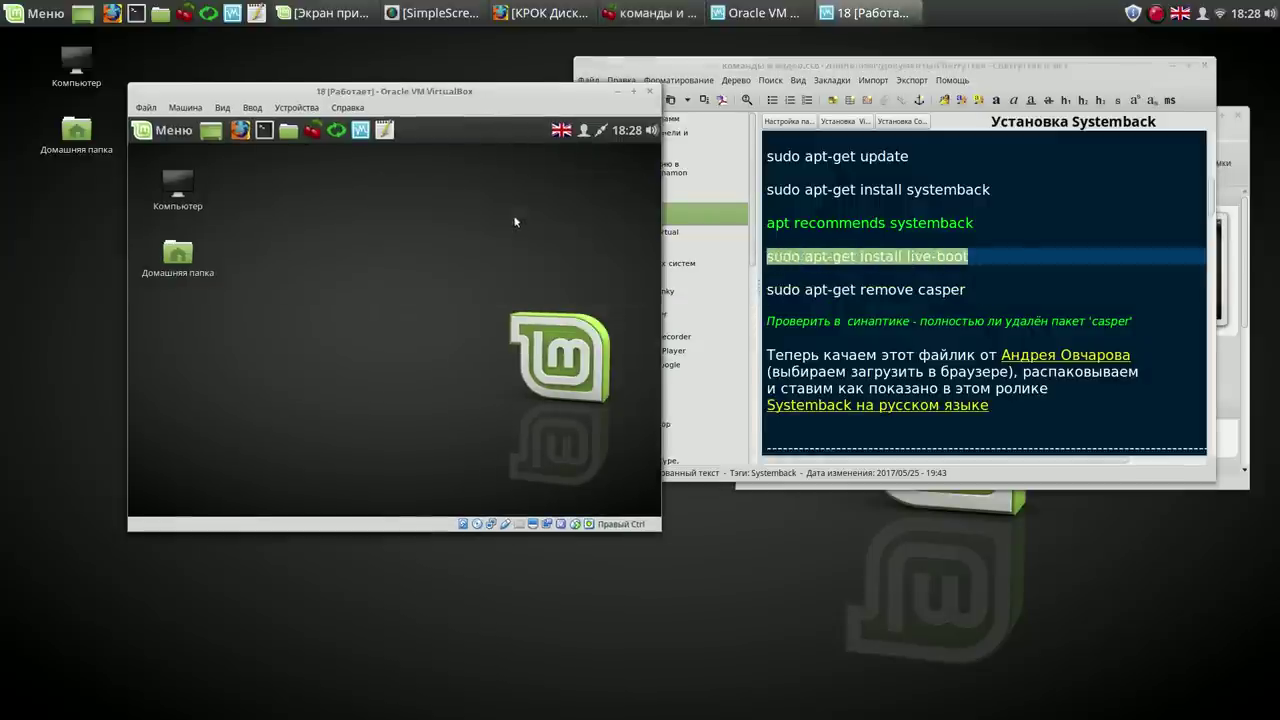
Power off VM 18 with 'Выключить машину' and close the VirtualBox Manager
left_click(1172, 66)
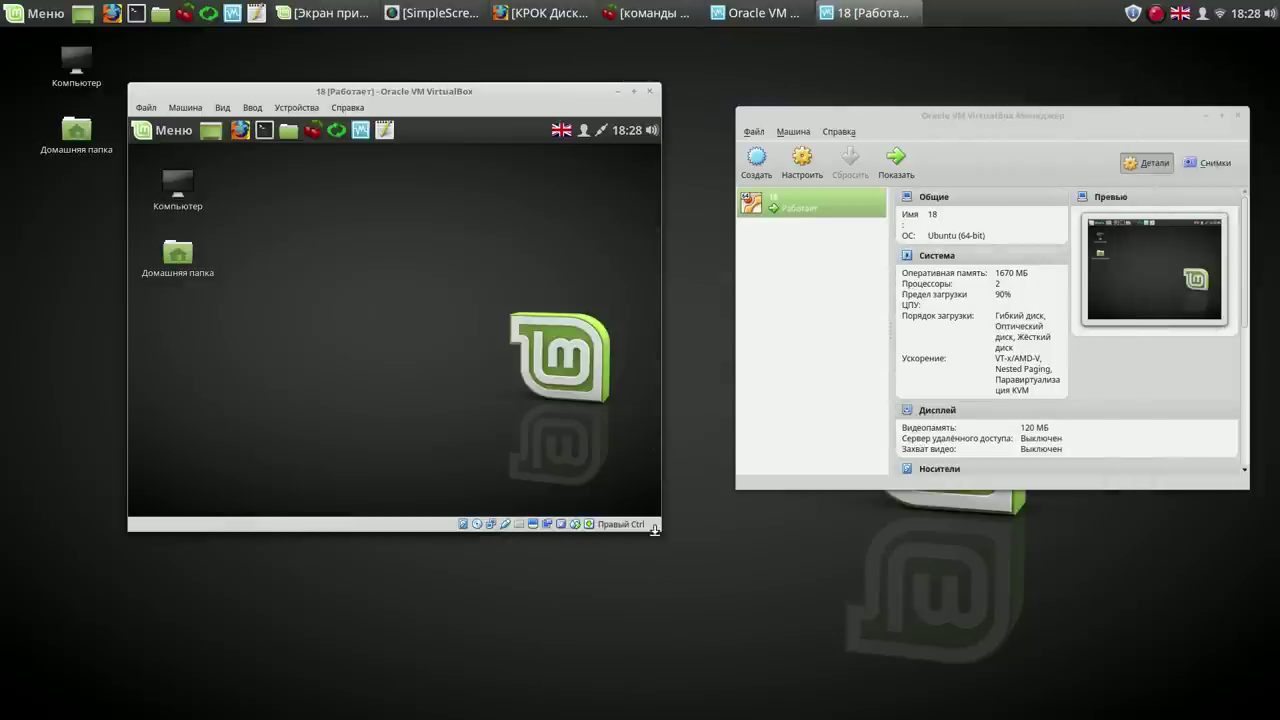
left_click_drag(654, 529, 853, 679)
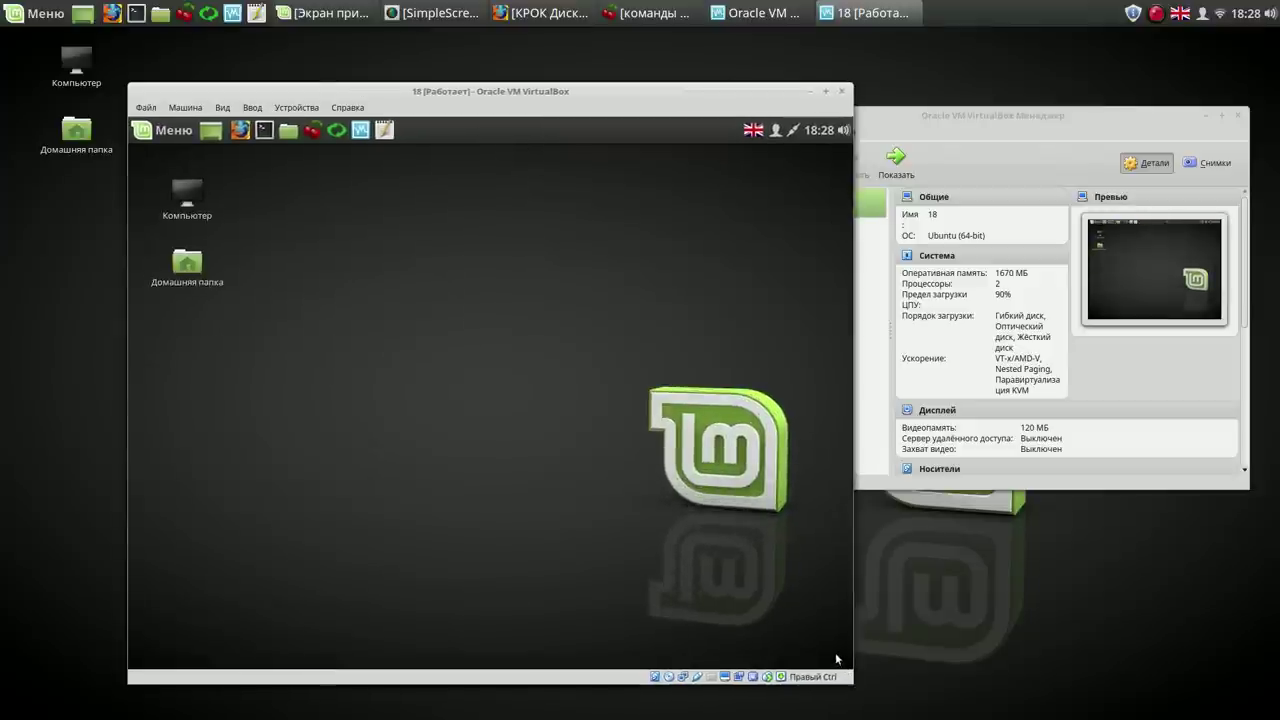
left_click(841, 91)
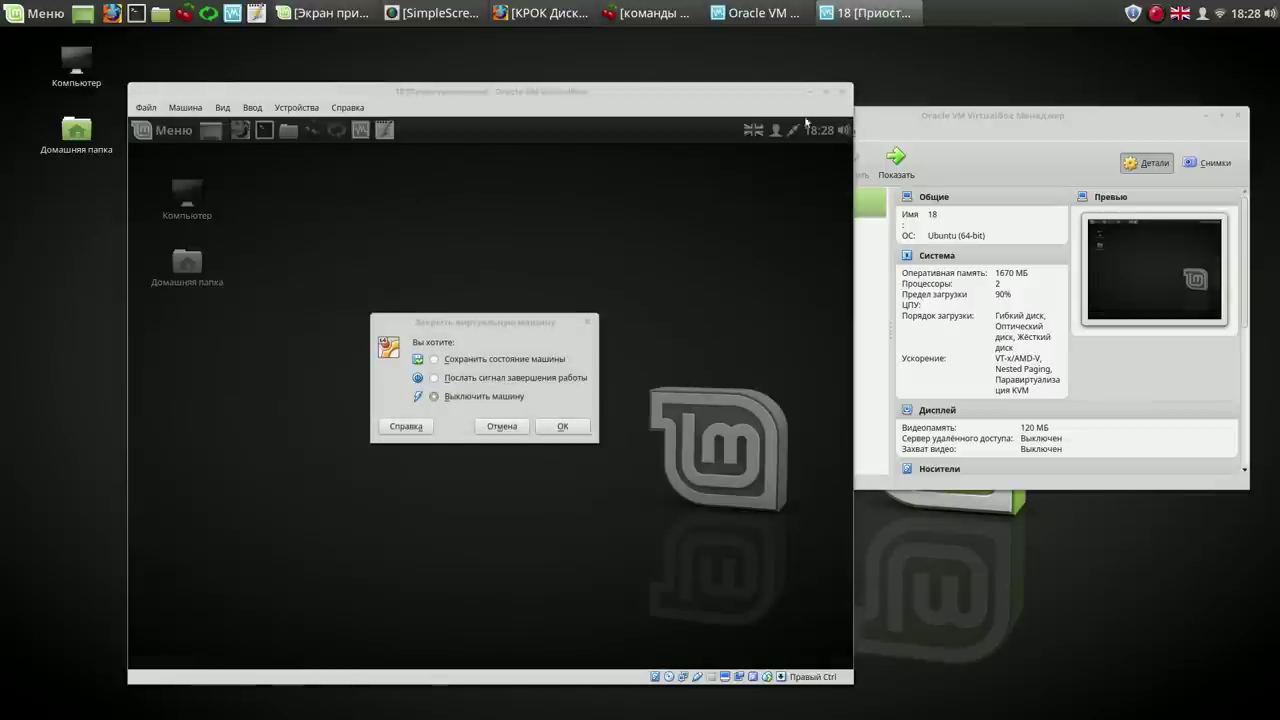
left_click(563, 425)
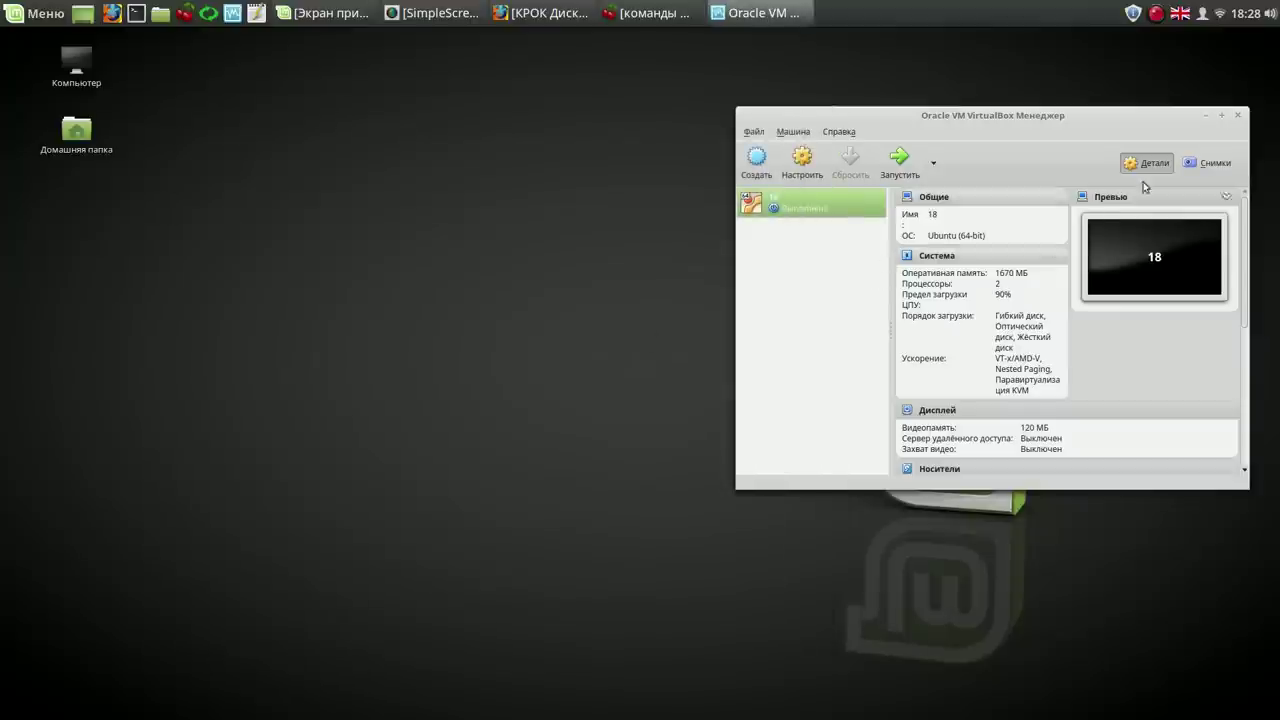
left_click(1238, 115)
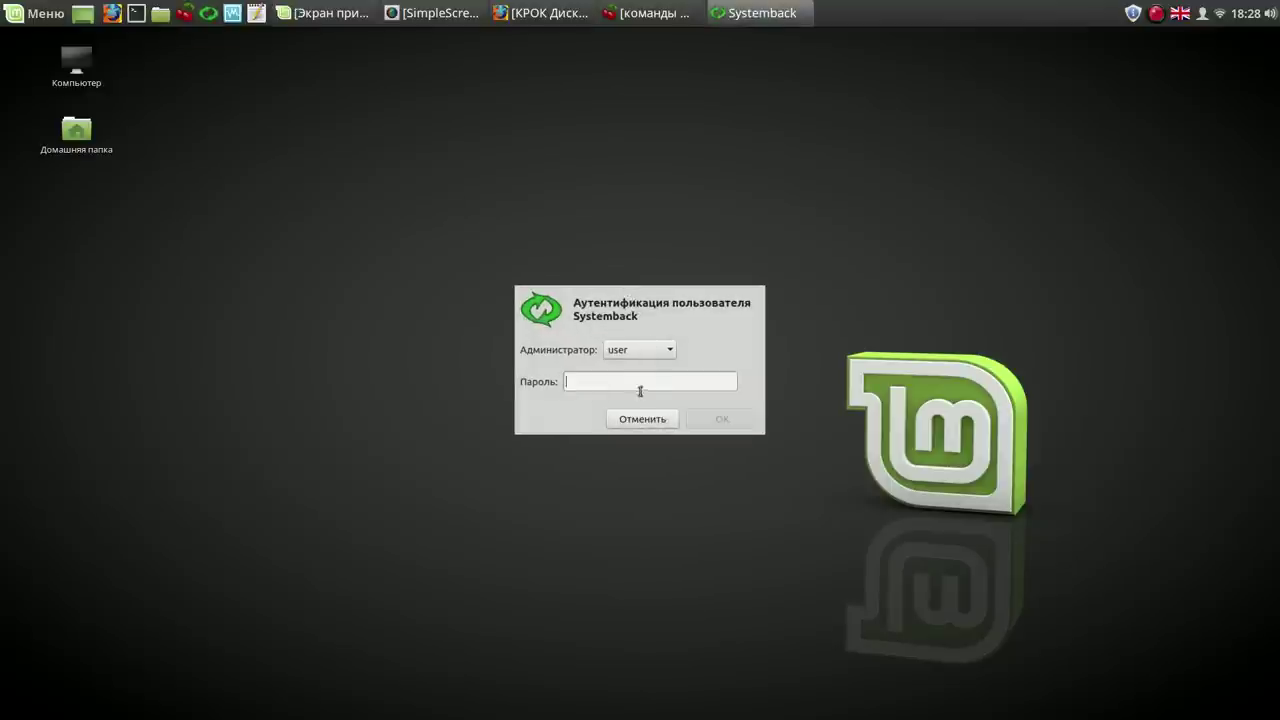
Enter the administrator password to open Systemback's main window, and move it up-left
type("1")
left_click(724, 419)
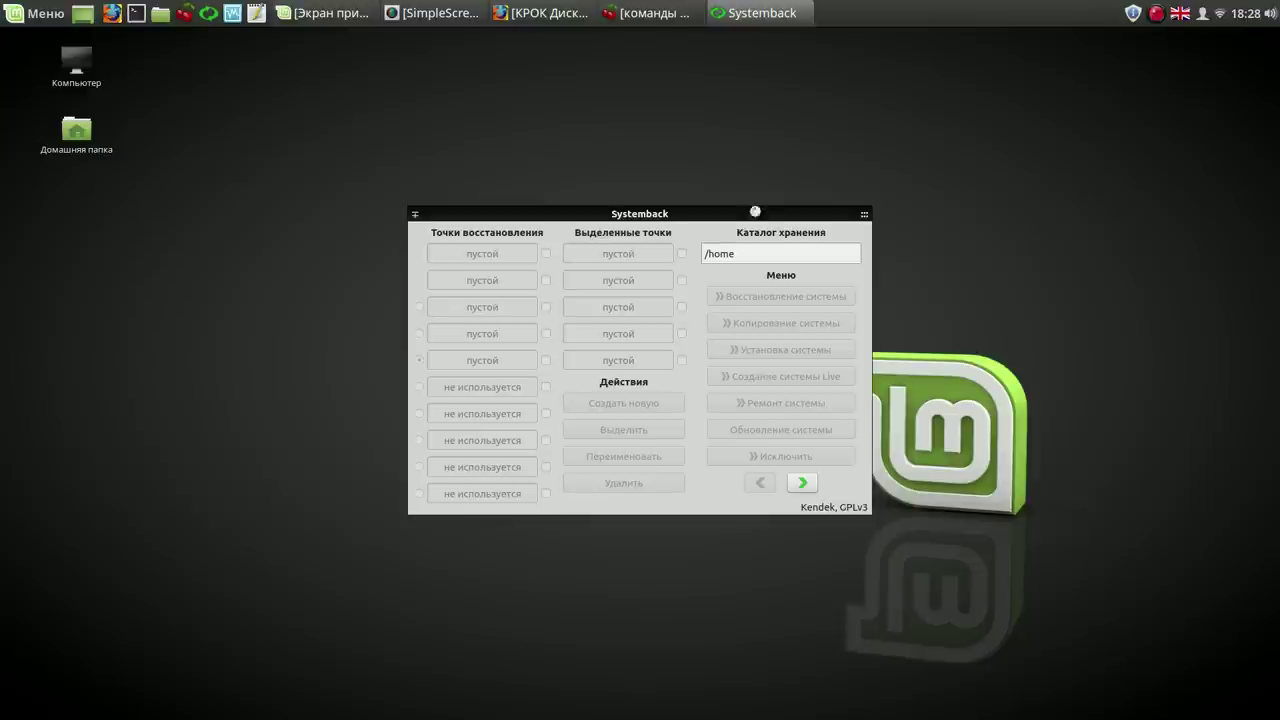
left_click_drag(755, 209, 643, 110)
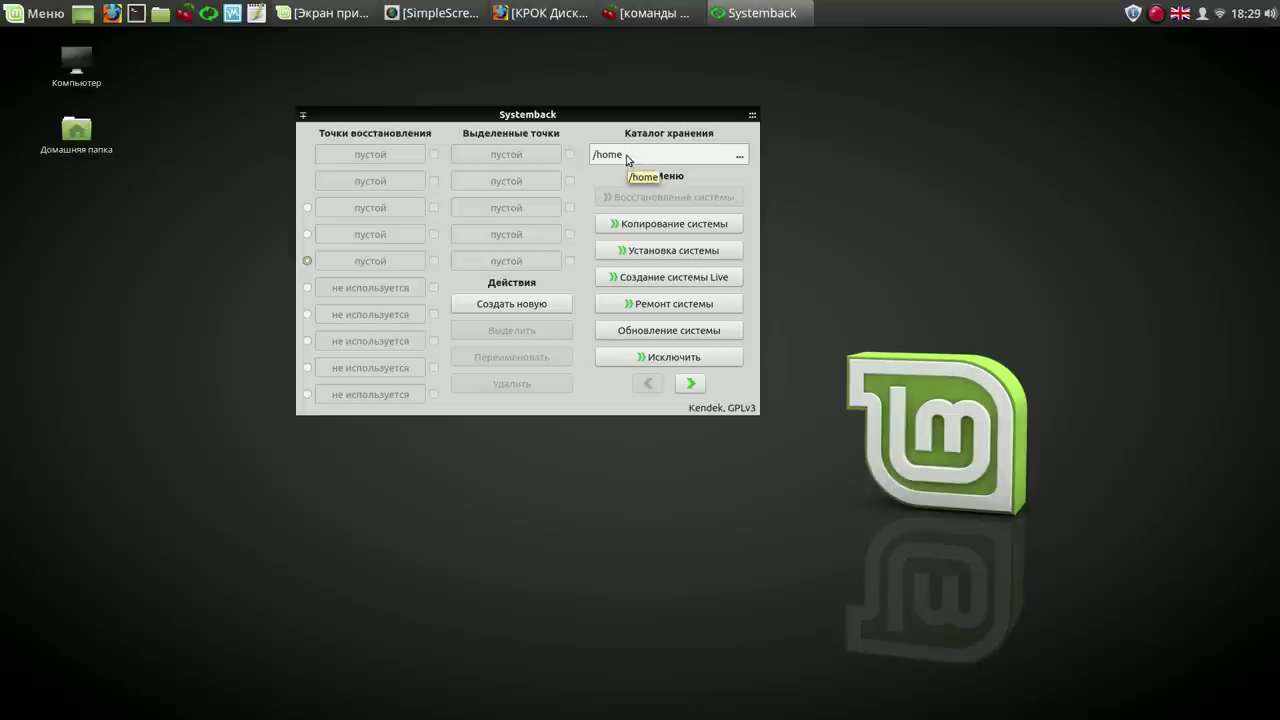
Search 'gp' in the application menu, clear the search, and launch the Software Manager
left_click(45, 14)
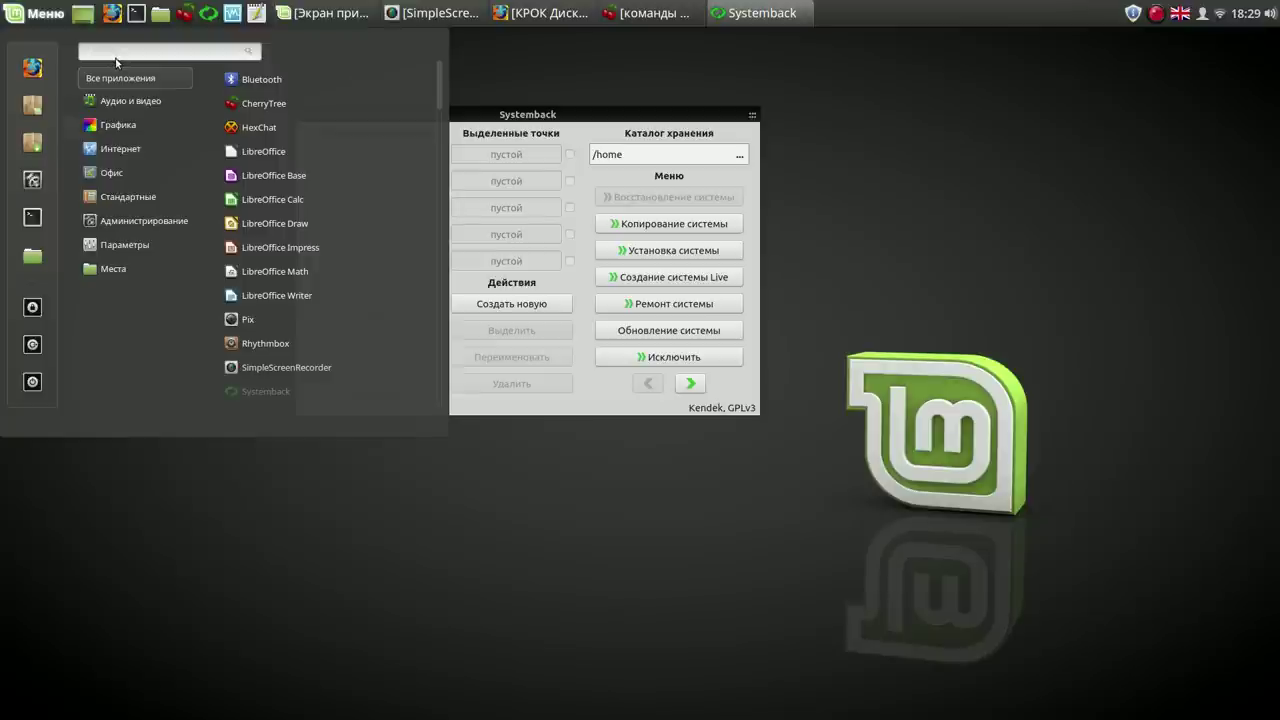
type("gp")
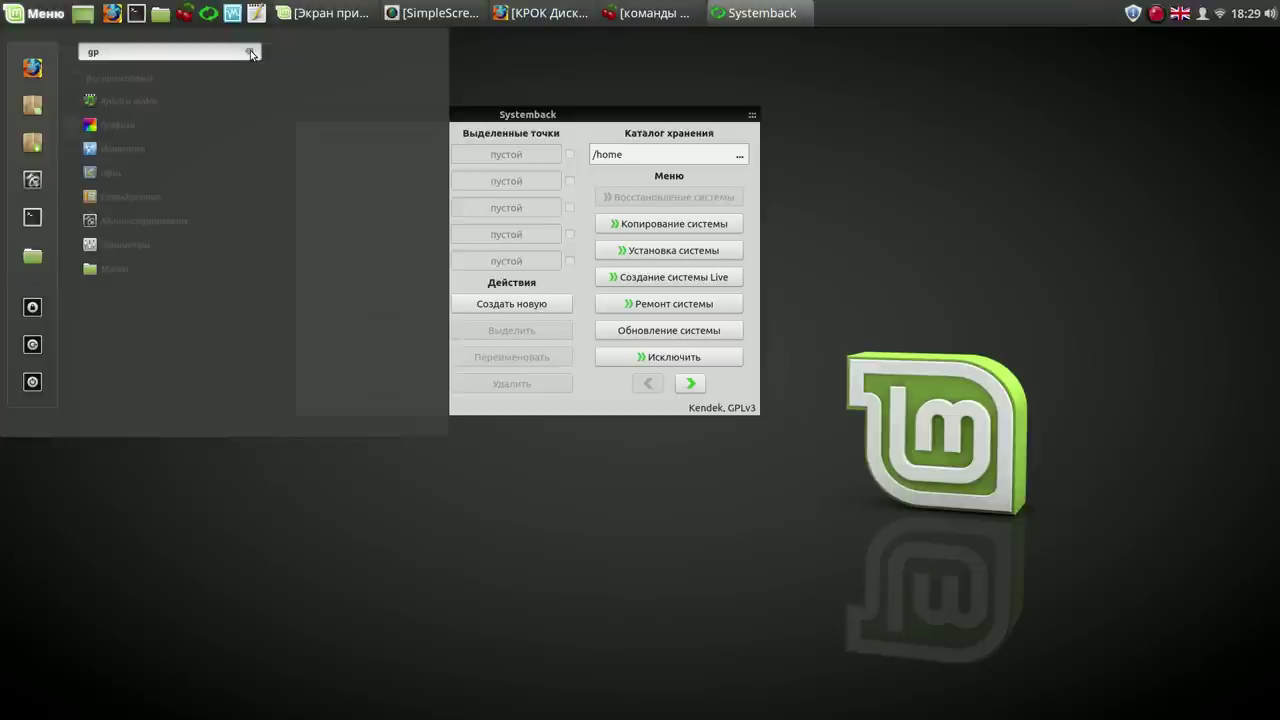
left_click(250, 51)
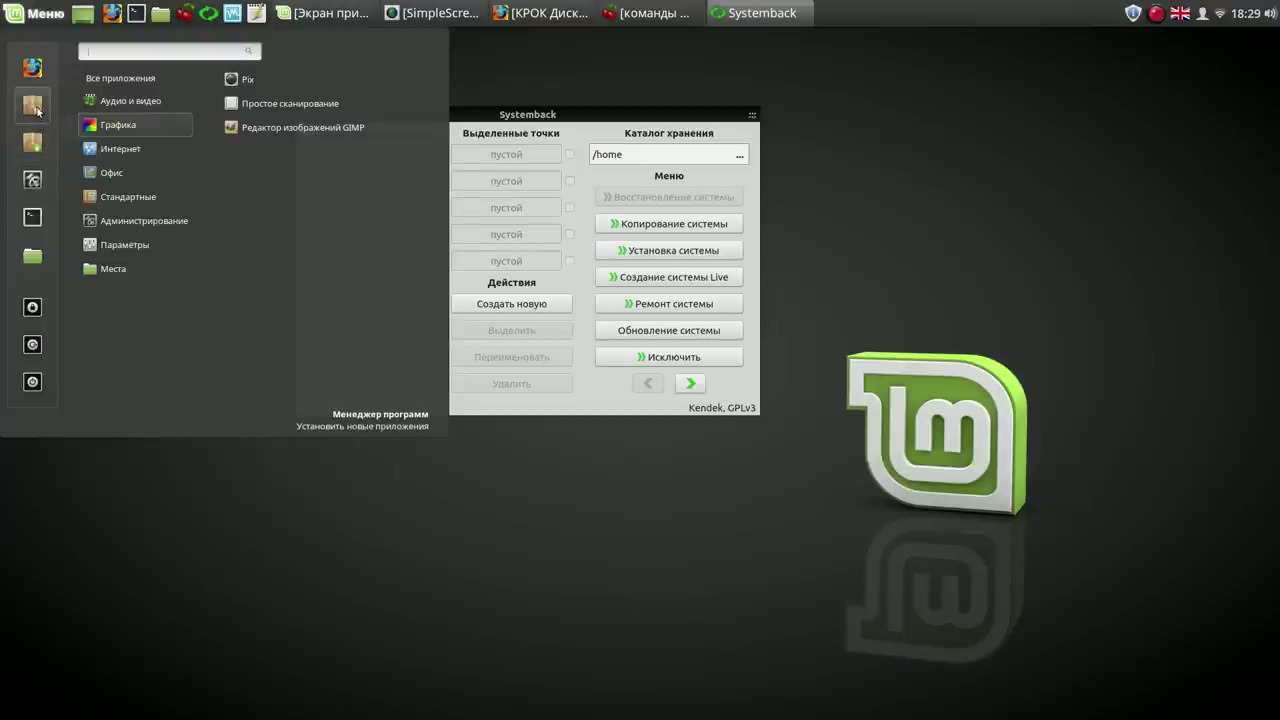
left_click(37, 111)
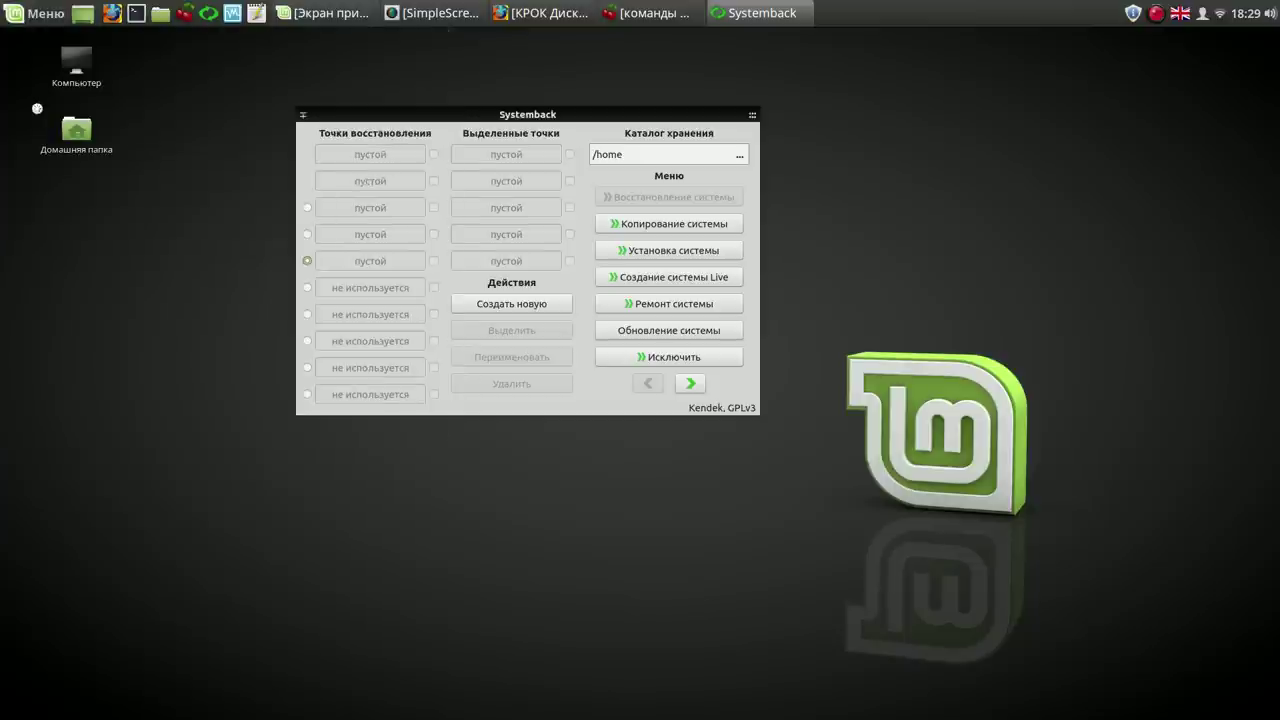
Authenticate the Software Manager with the administrator password and close Systemback
type("1")
left_click(717, 435)
left_click(752, 112)
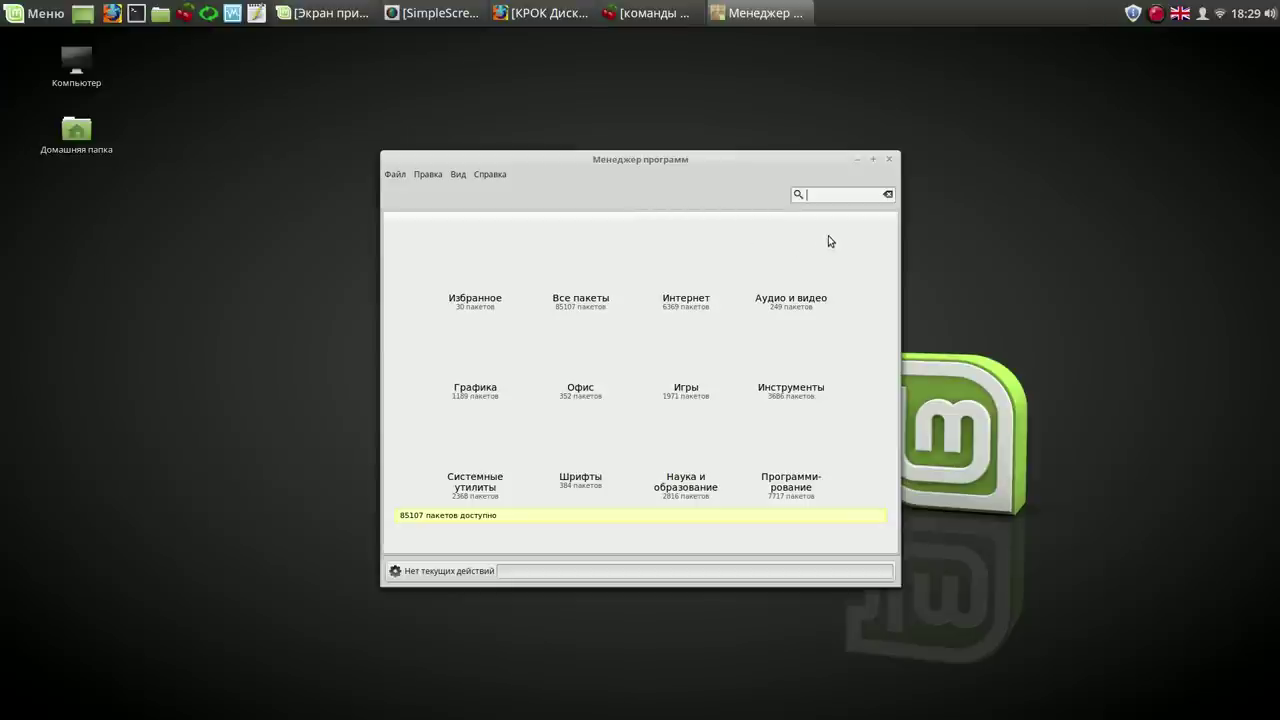
Search 'gp', install Gparted 0.25.0-1, then close the Software Manager
type("gp")
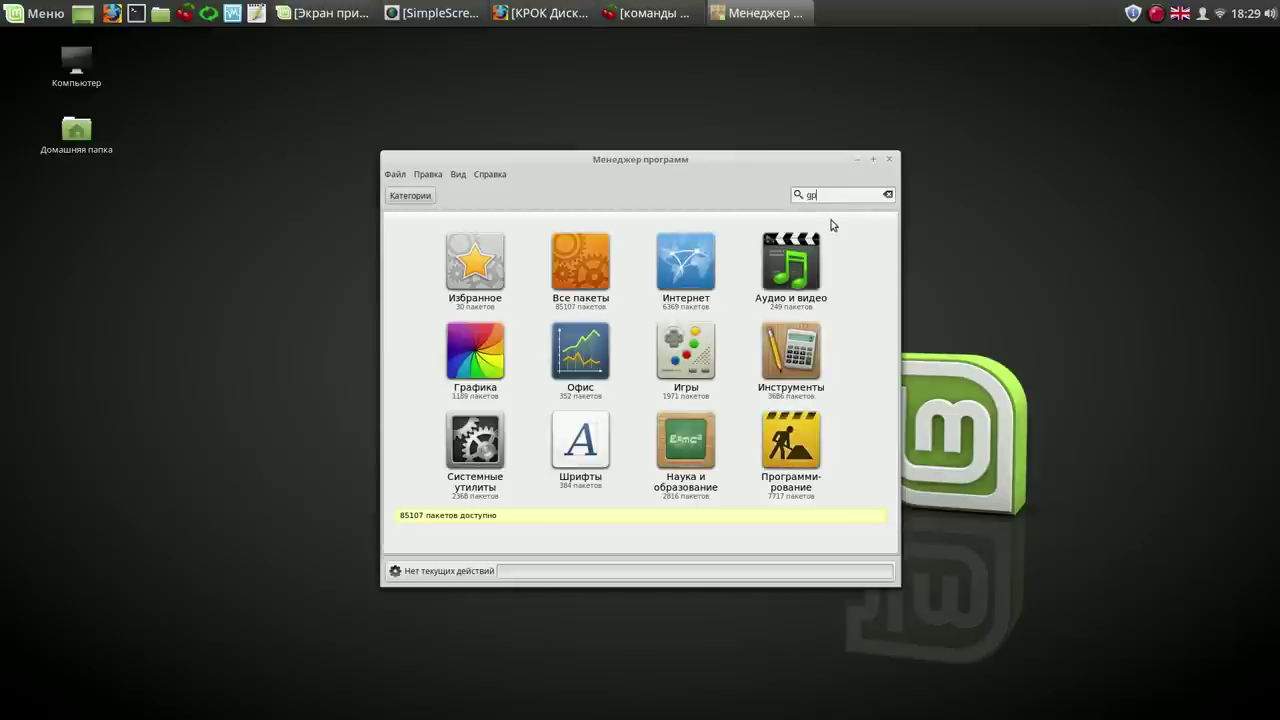
key("Return")
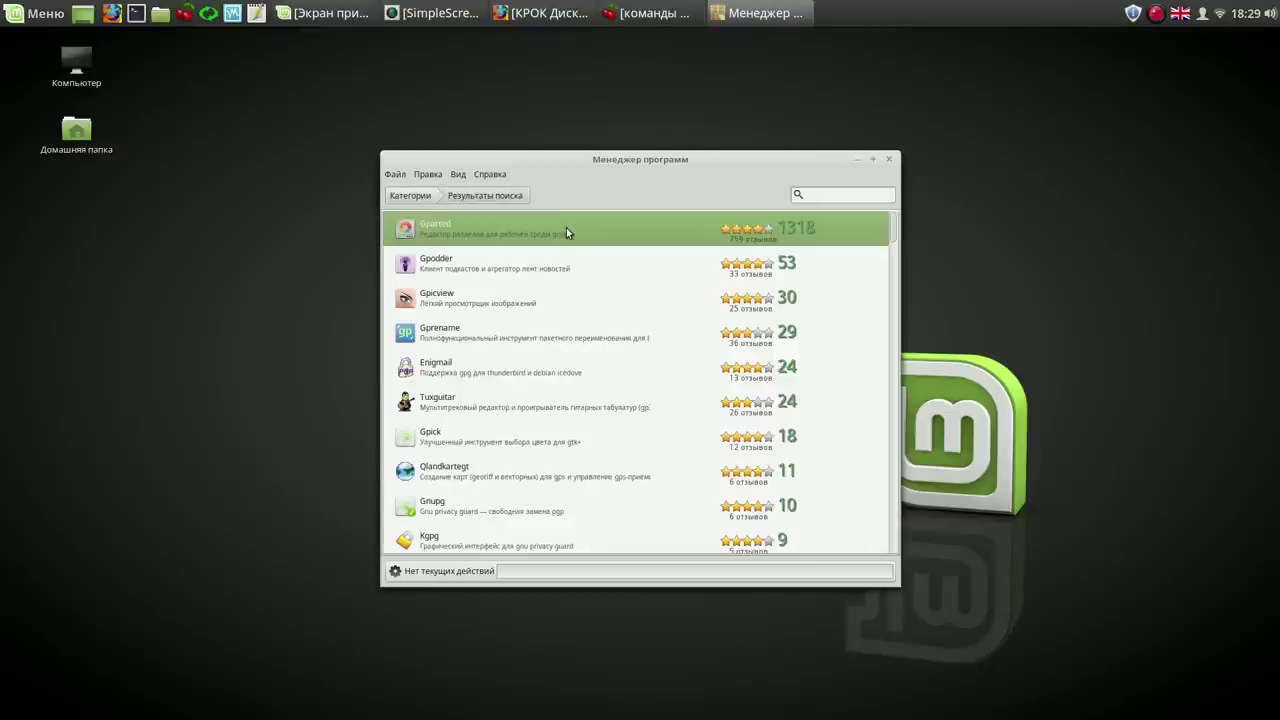
left_click(566, 227)
left_click(832, 340)
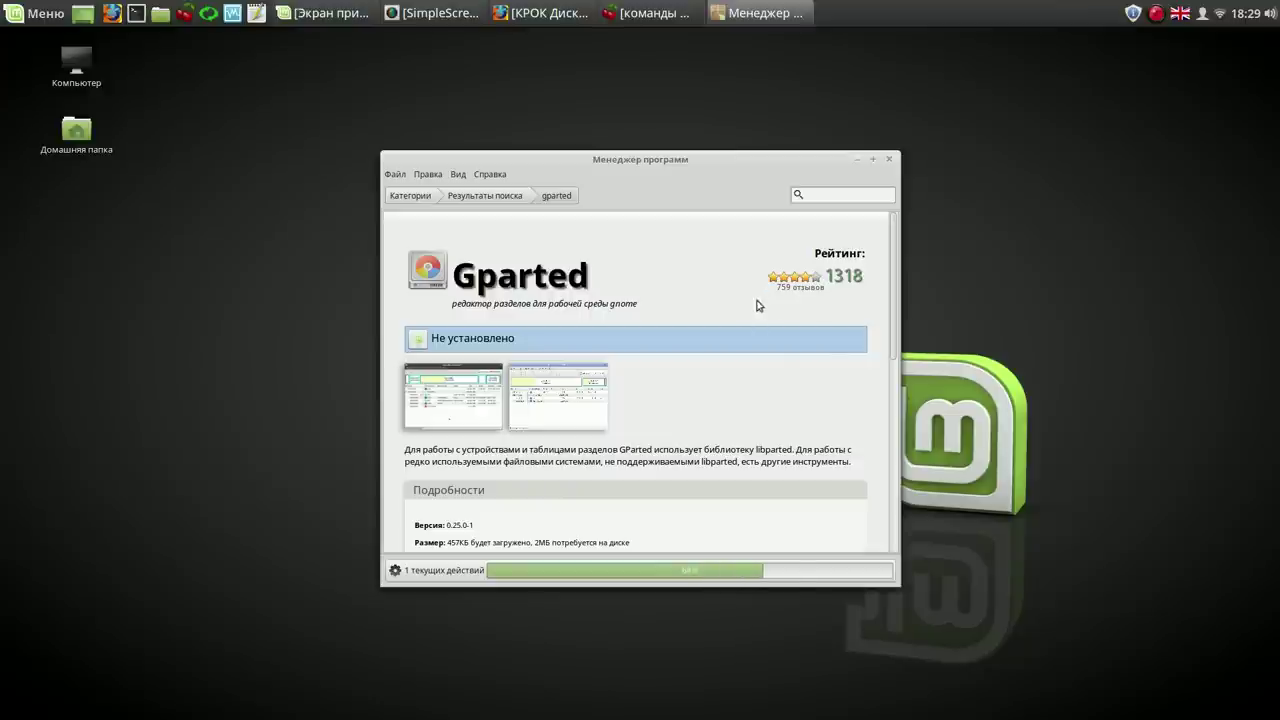
left_click_drag(800, 163, 892, 76)
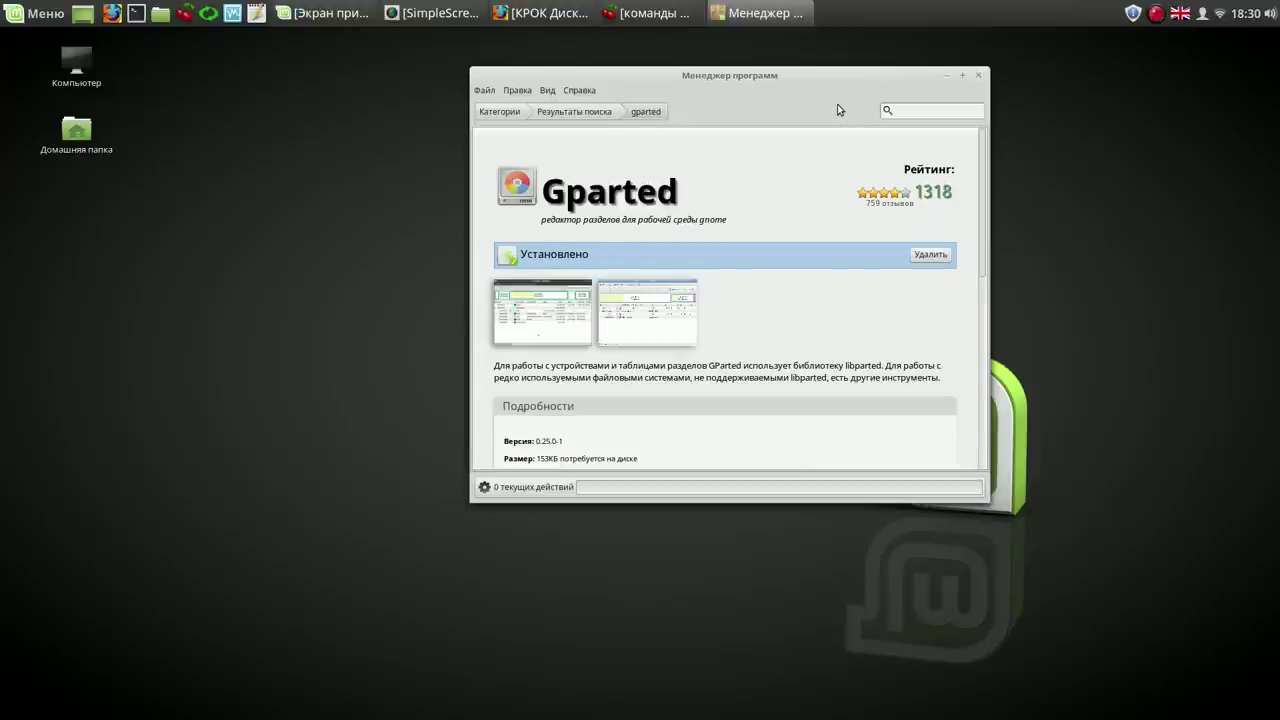
left_click(979, 78)
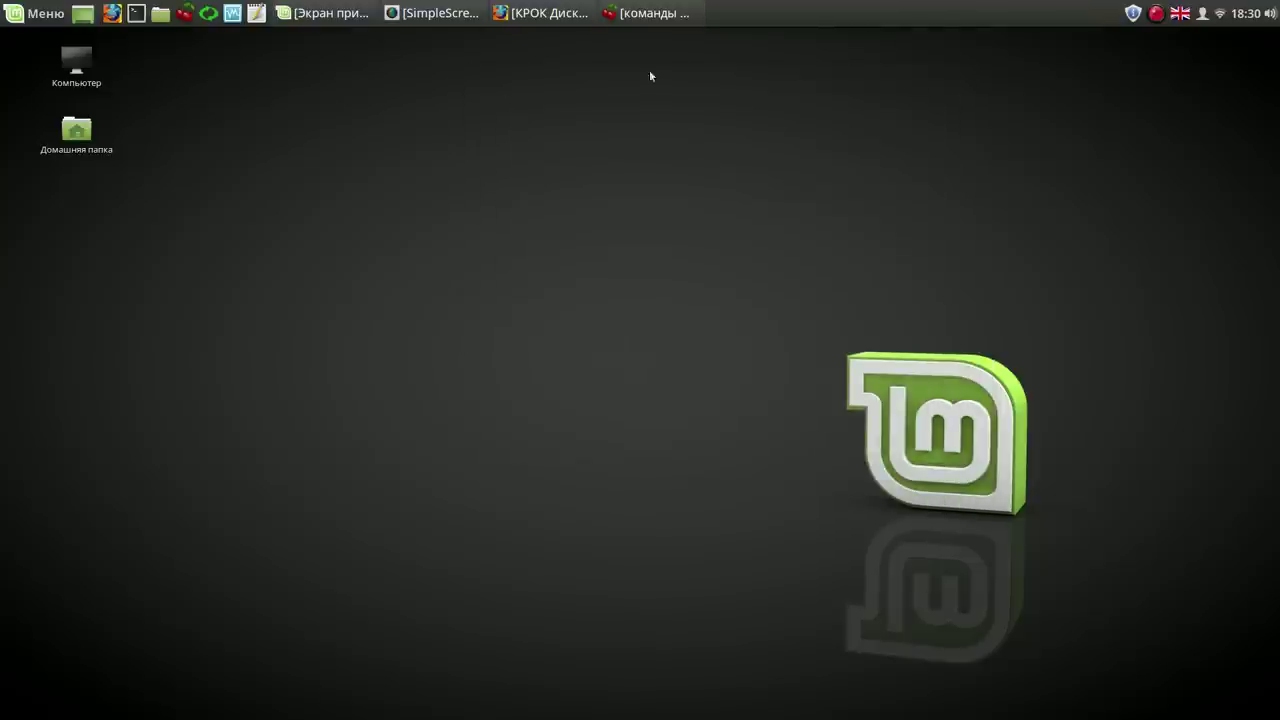
Find GParted by searching 'gp' in the menu and add it to the panel
left_click(52, 15)
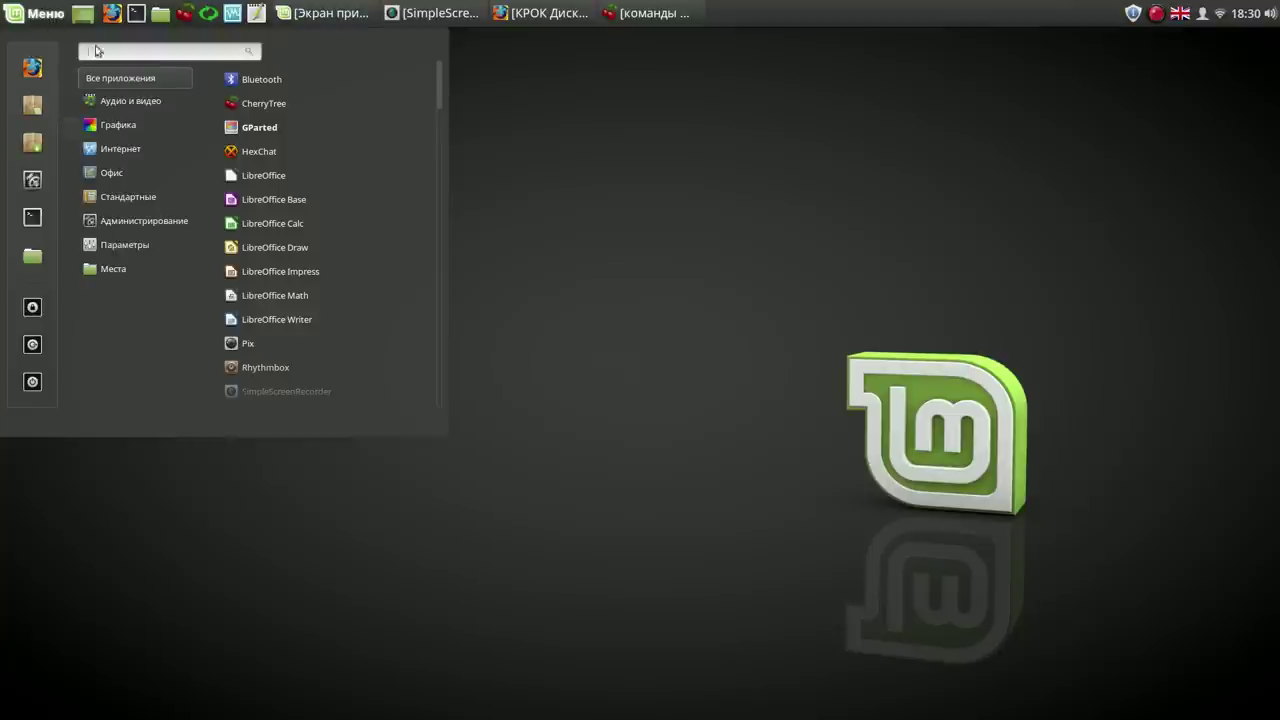
type("gp")
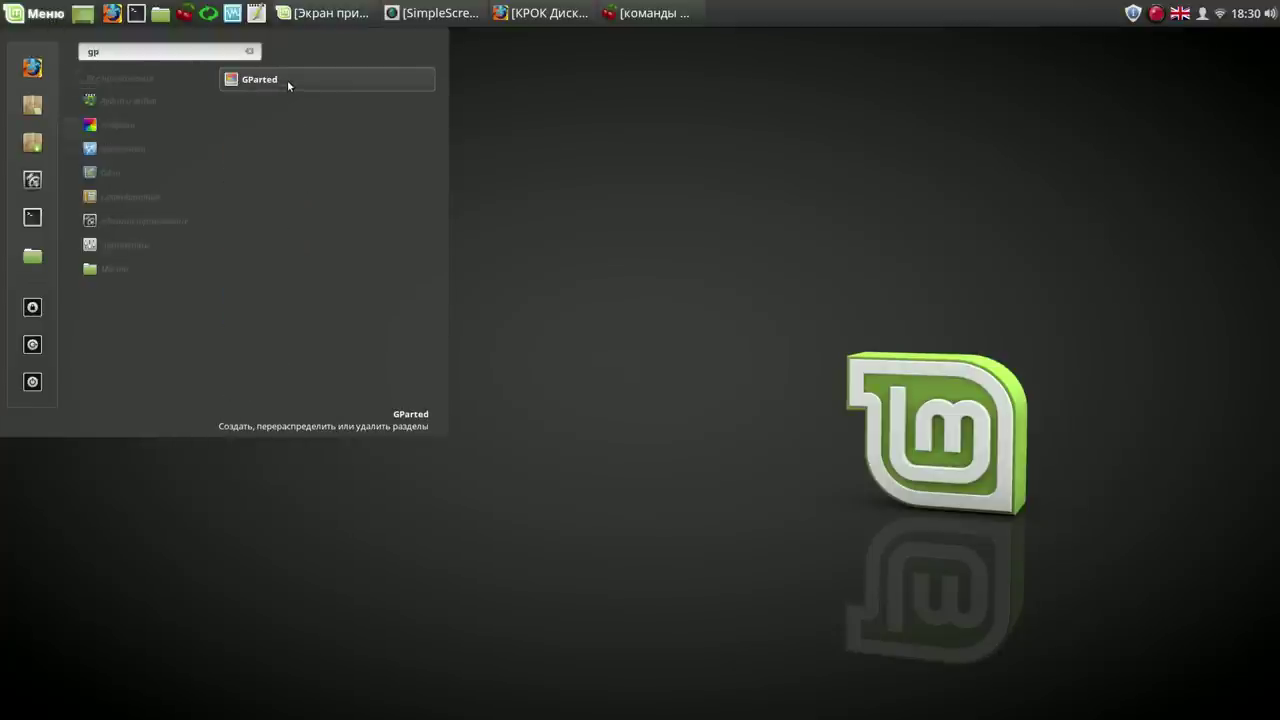
right_click(287, 77)
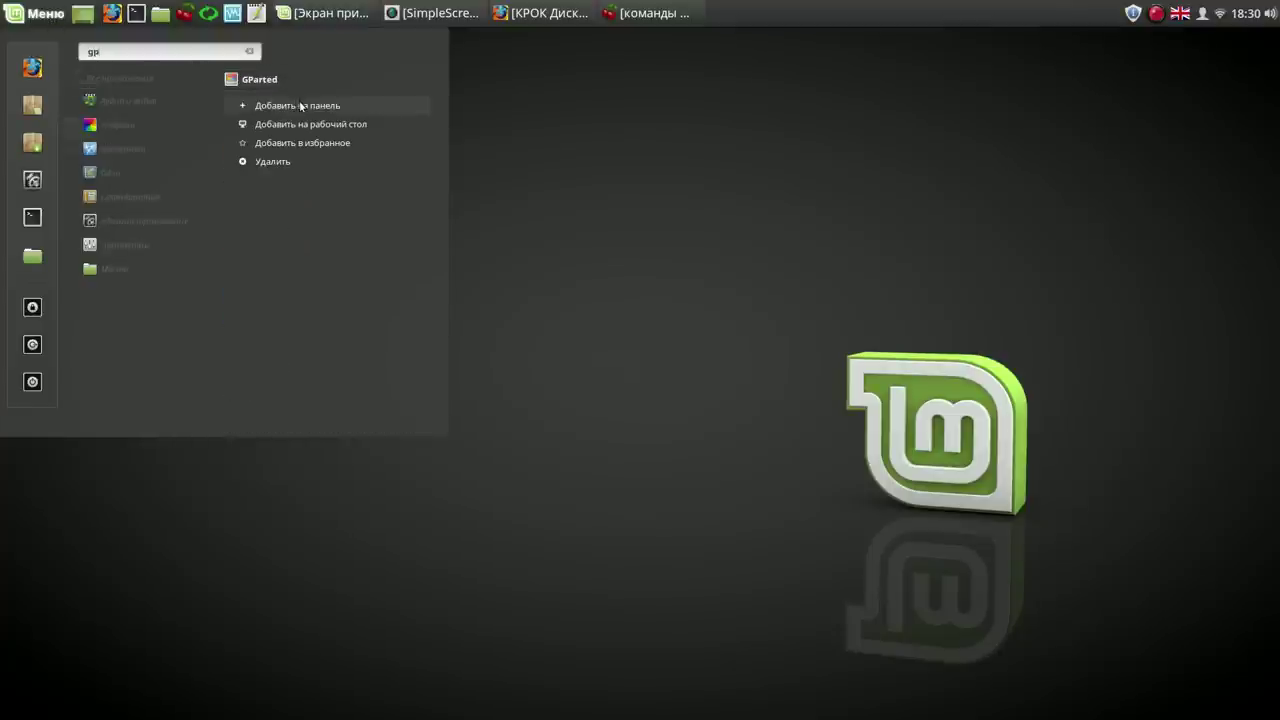
left_click(287, 80)
Launch GParted and authenticate with the administrator password
left_click(290, 82)
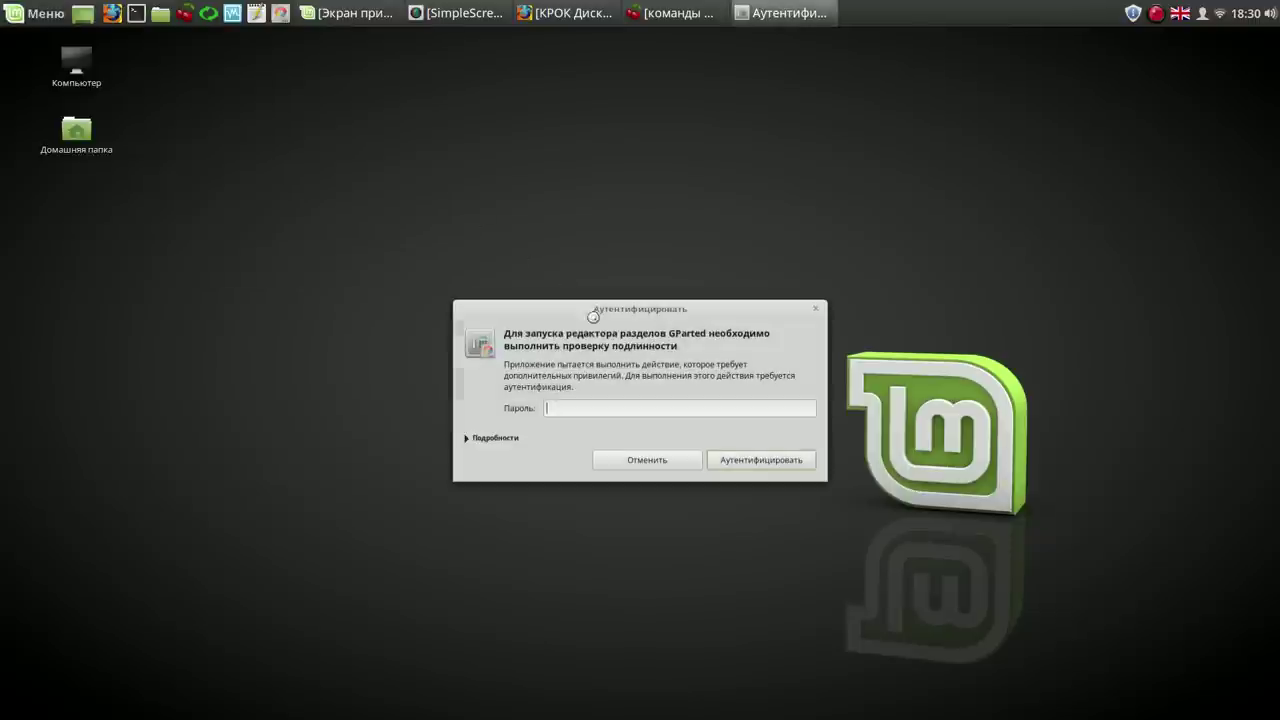
type("*")
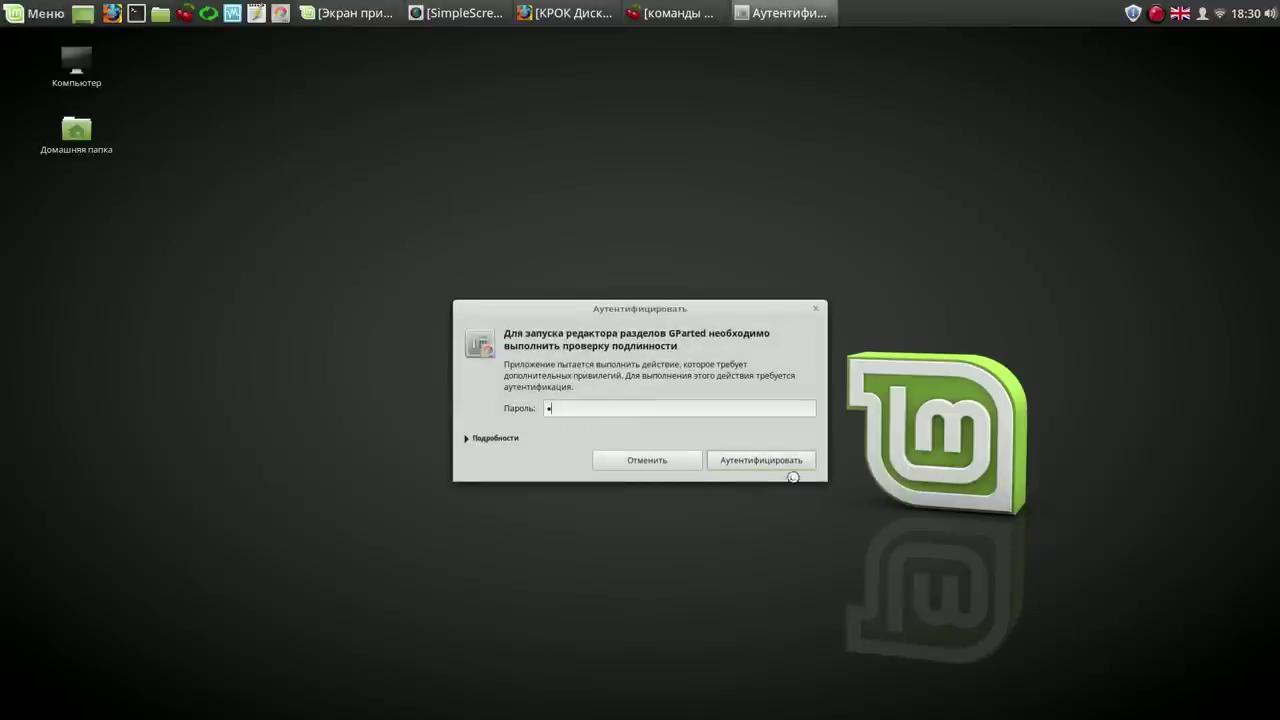
left_click(775, 460)
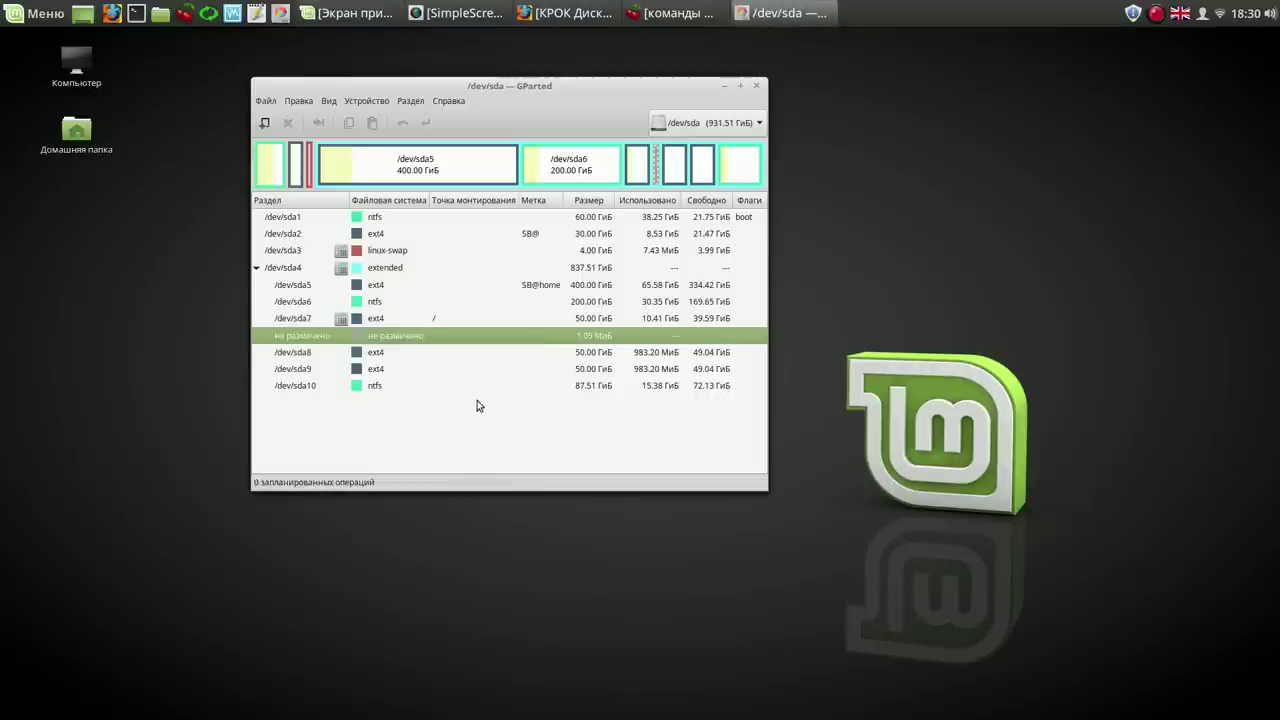
Inspect the sda3 swap, sda4 extended, sda7 root and sda5 SB@home partitions, then close GParted
left_click(422, 318)
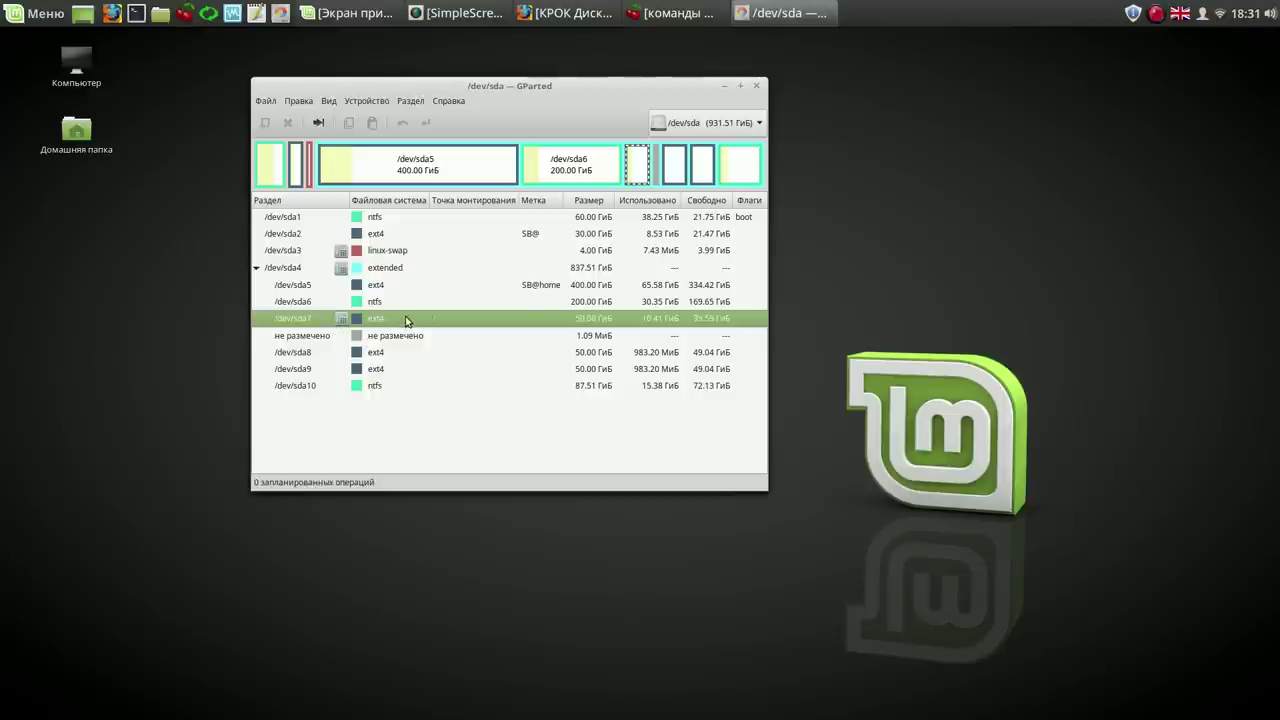
left_click(403, 256)
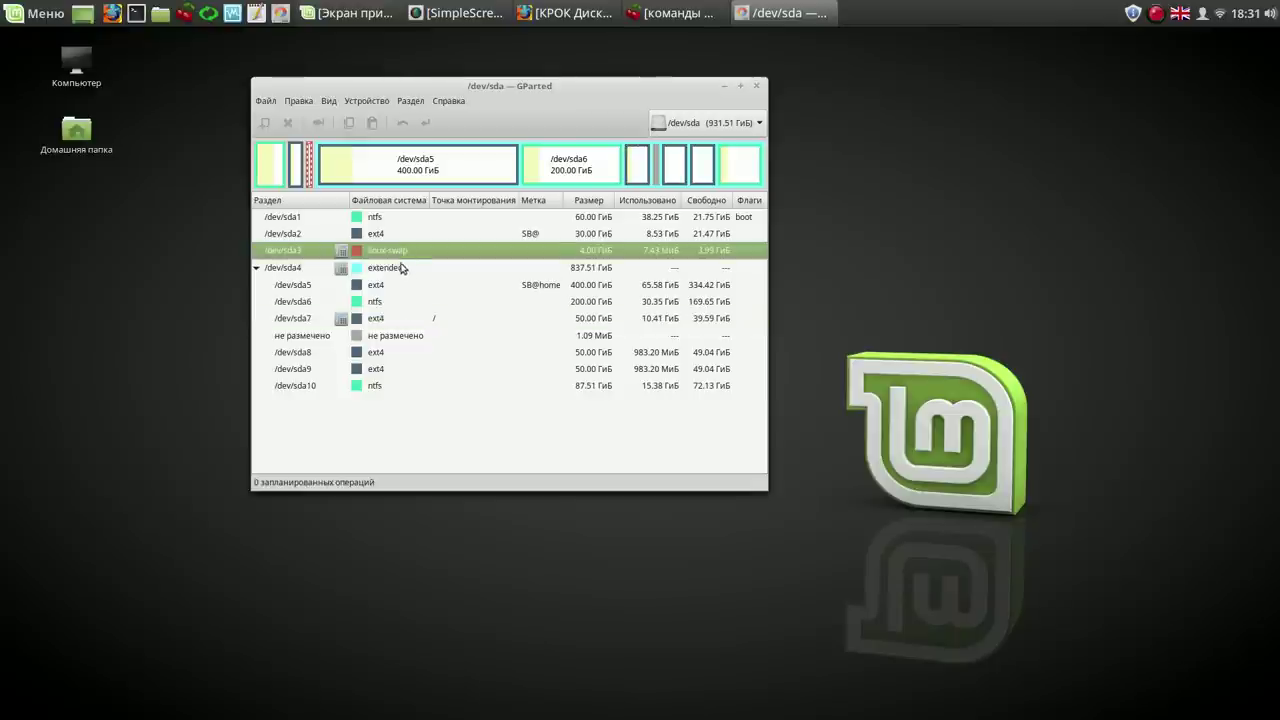
left_click(404, 268)
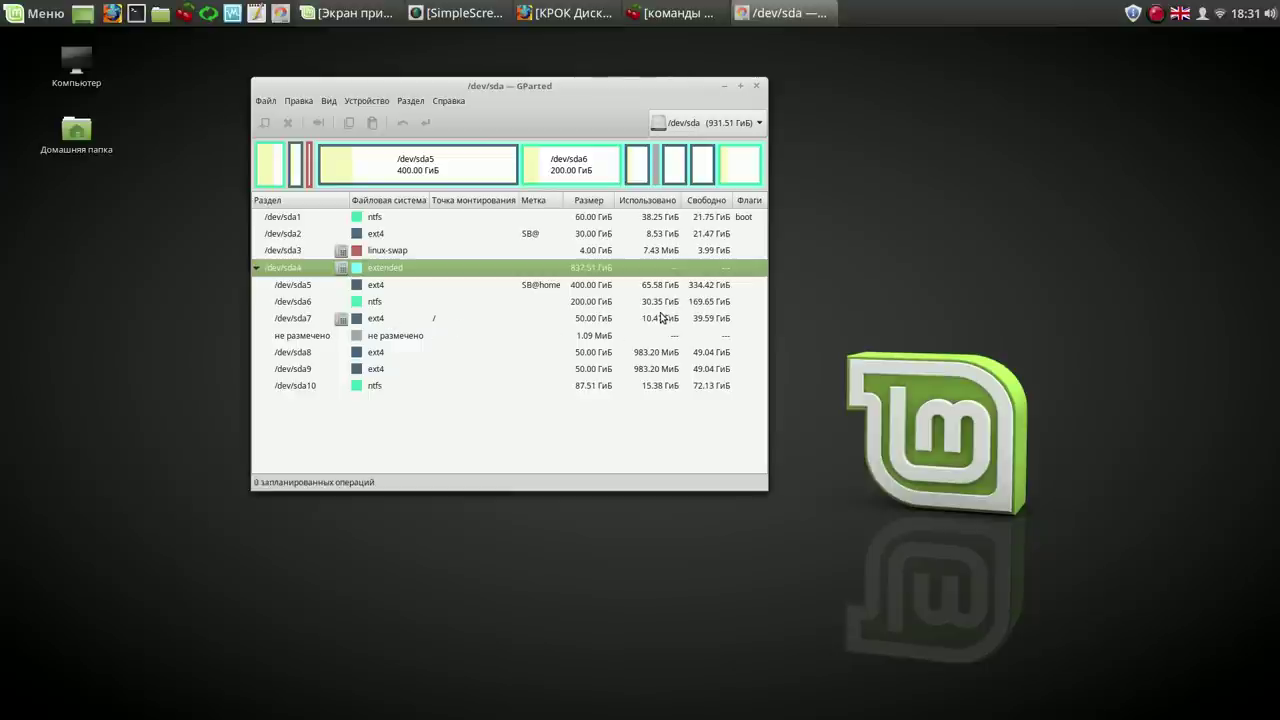
left_click(600, 320)
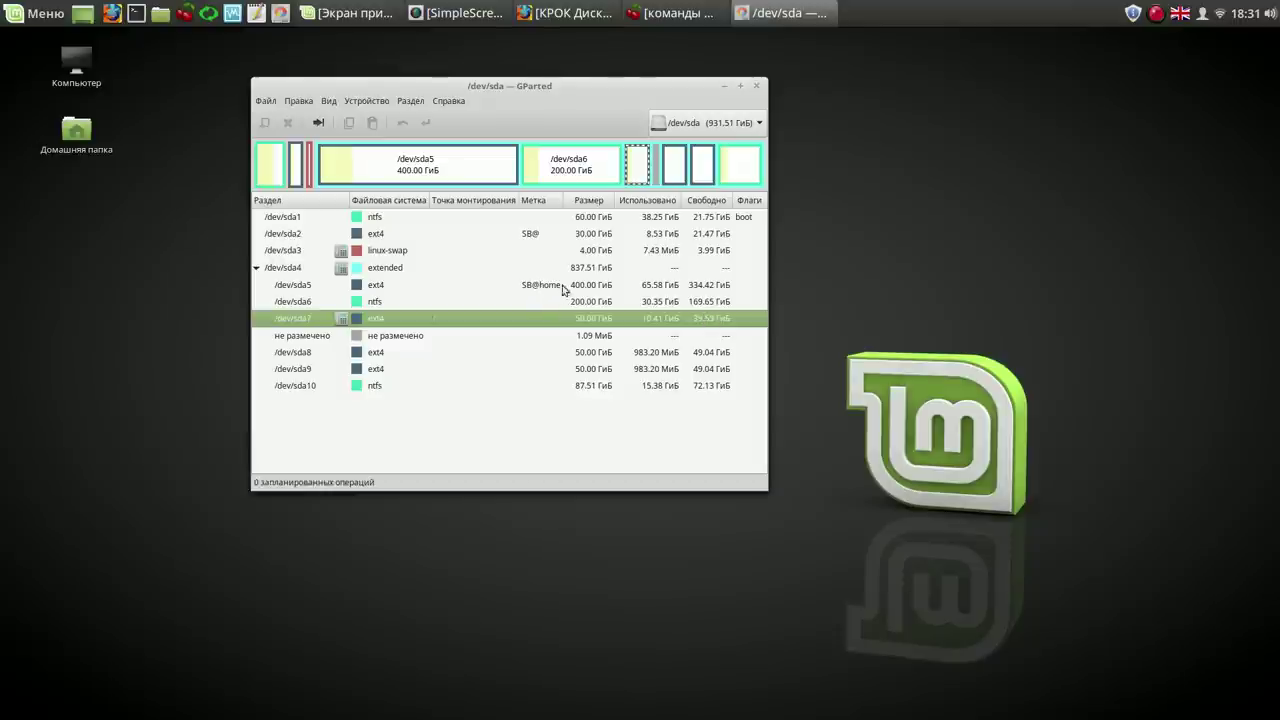
left_click(573, 286)
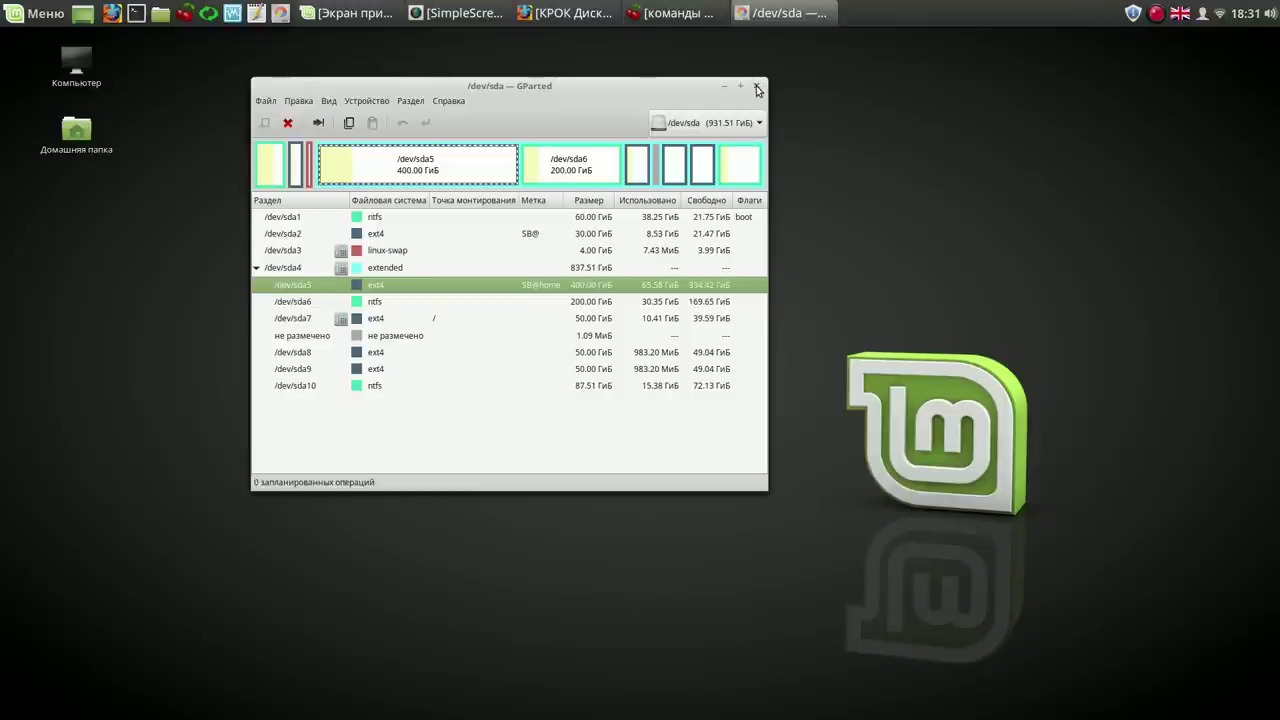
left_click(757, 87)
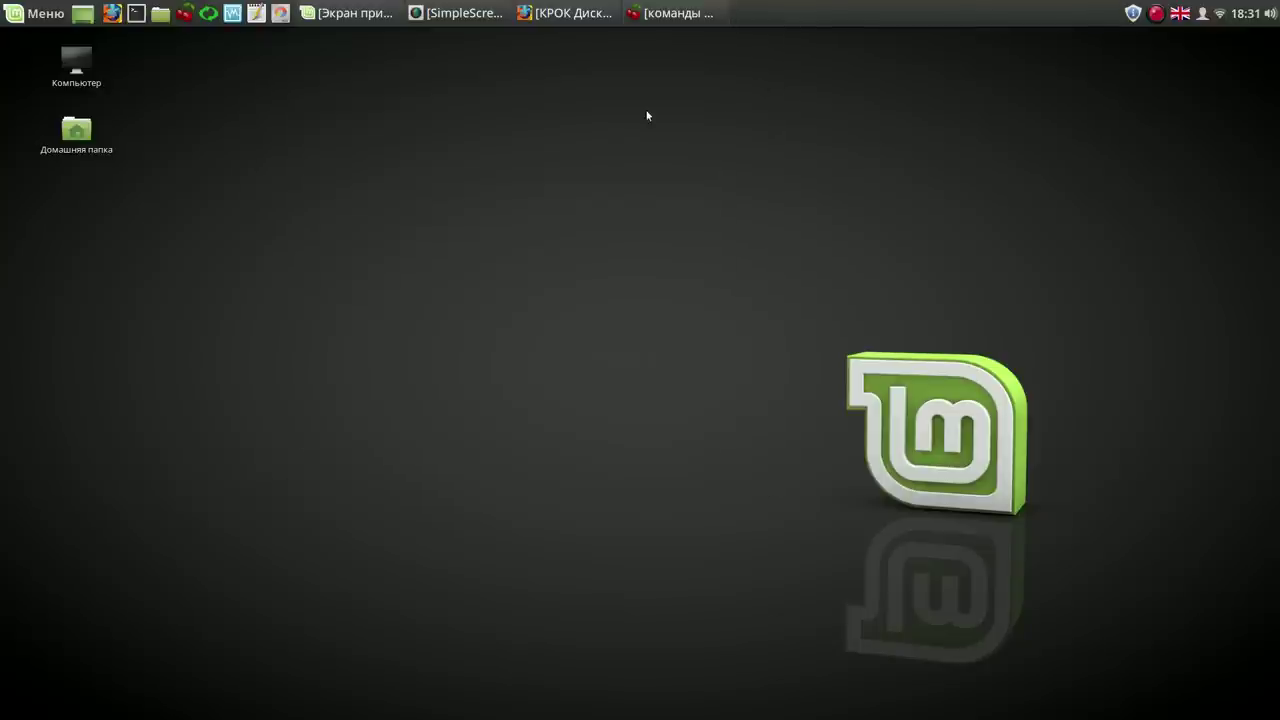
Launch Systemback with the administrator password, then open the home folder in Nemo
left_click(208, 14)
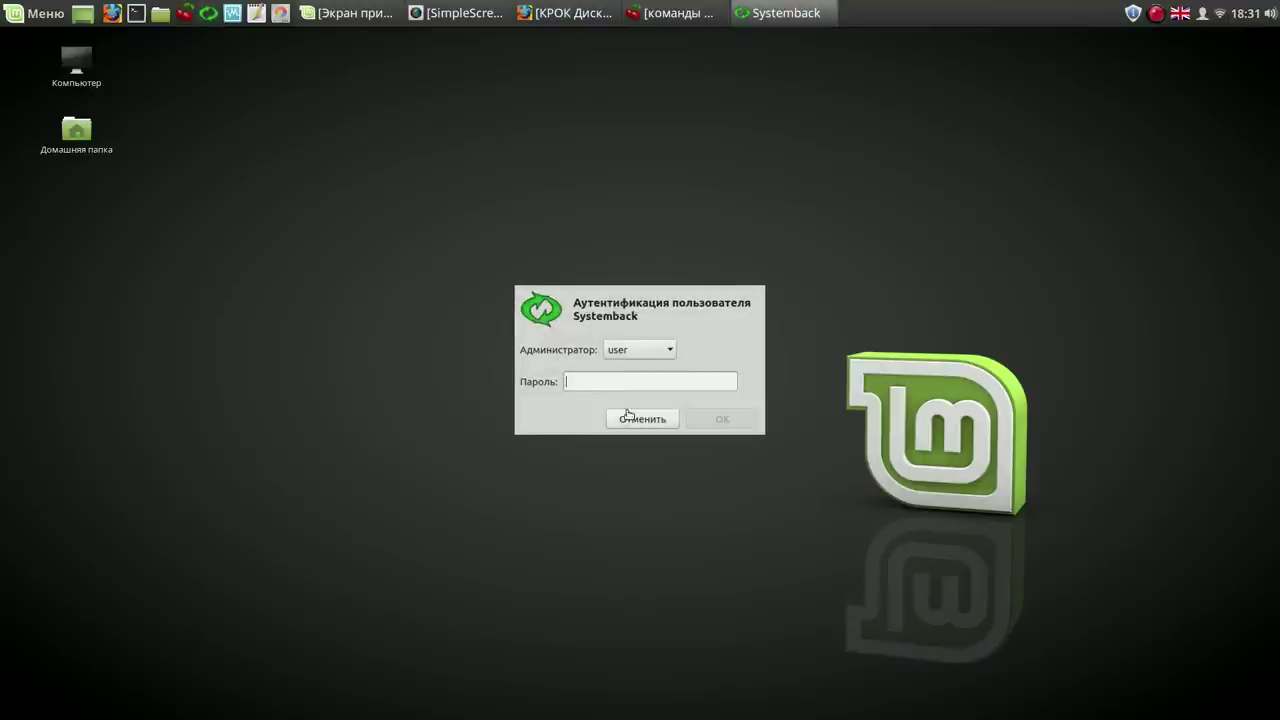
left_click(735, 419)
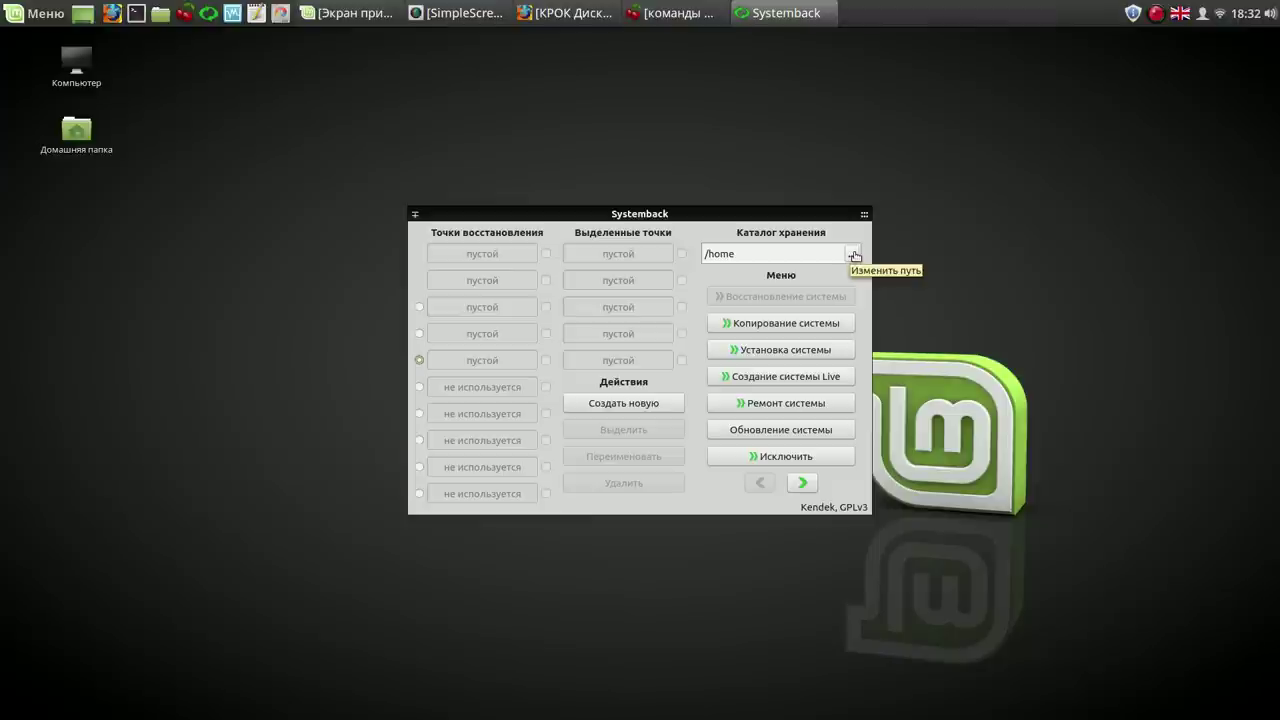
left_click(157, 15)
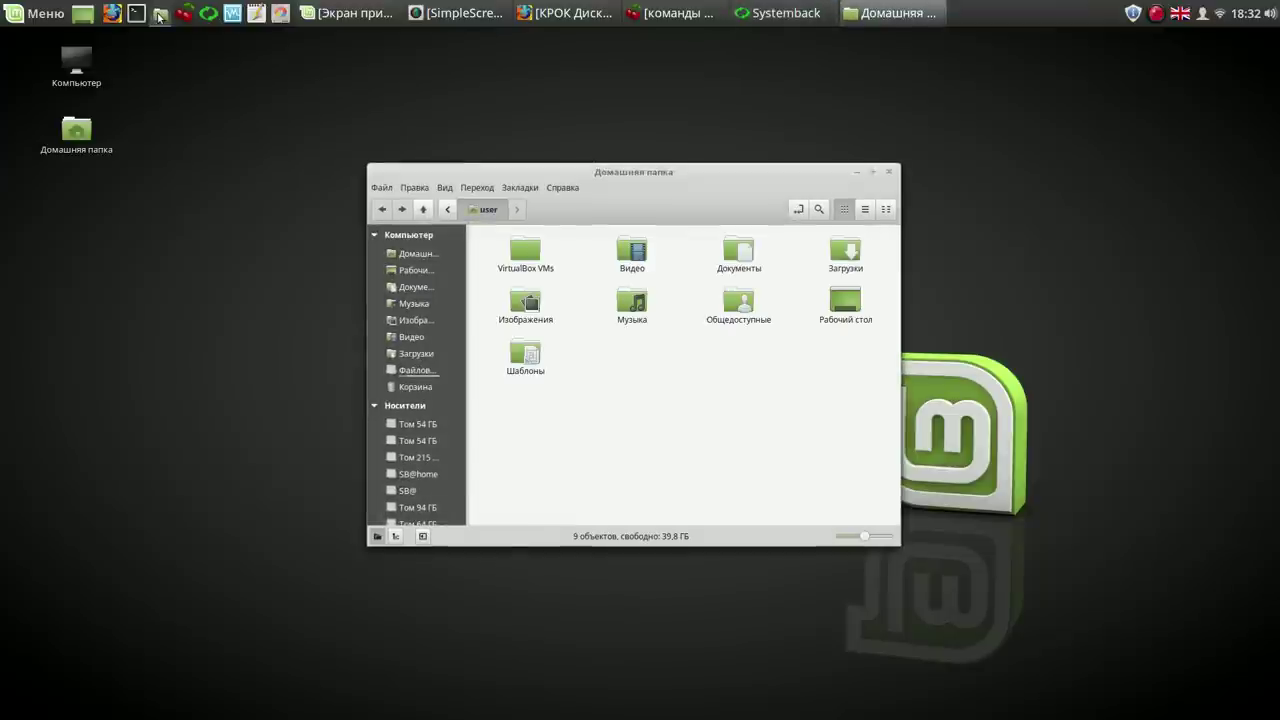
Open the user folder on the SB@home volume and create a new folder there
left_click(425, 474)
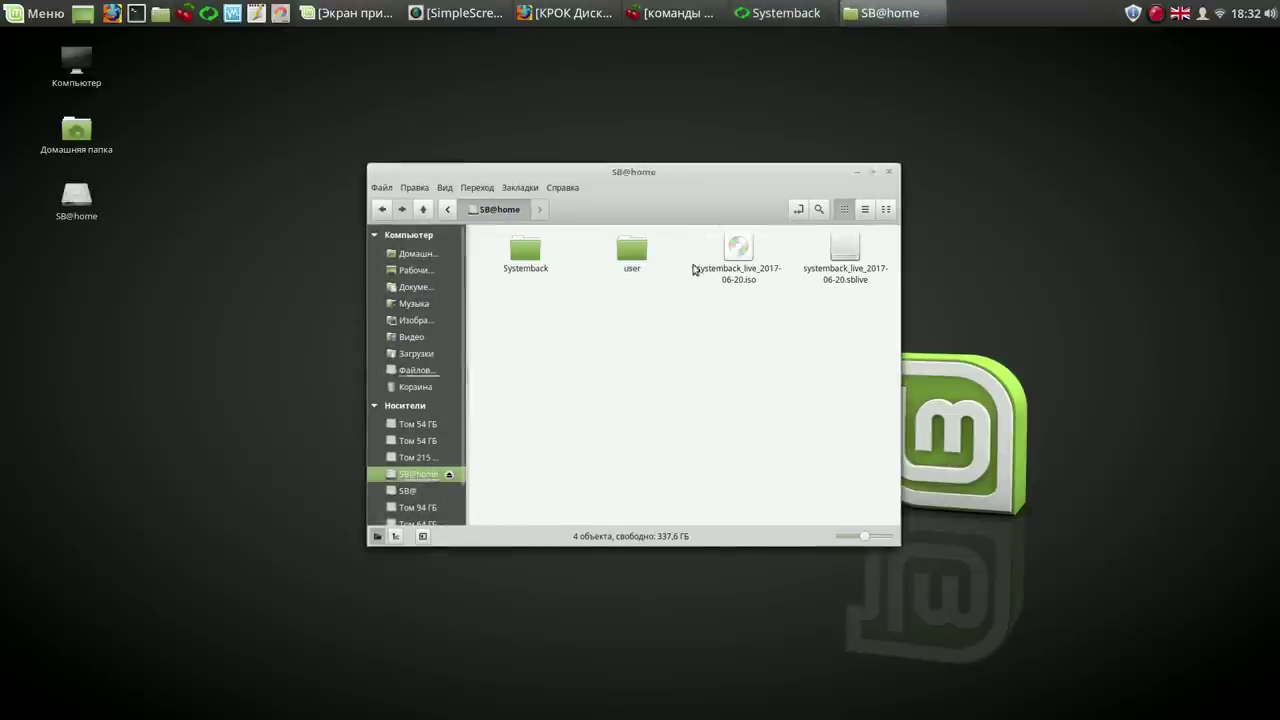
double_click(634, 252)
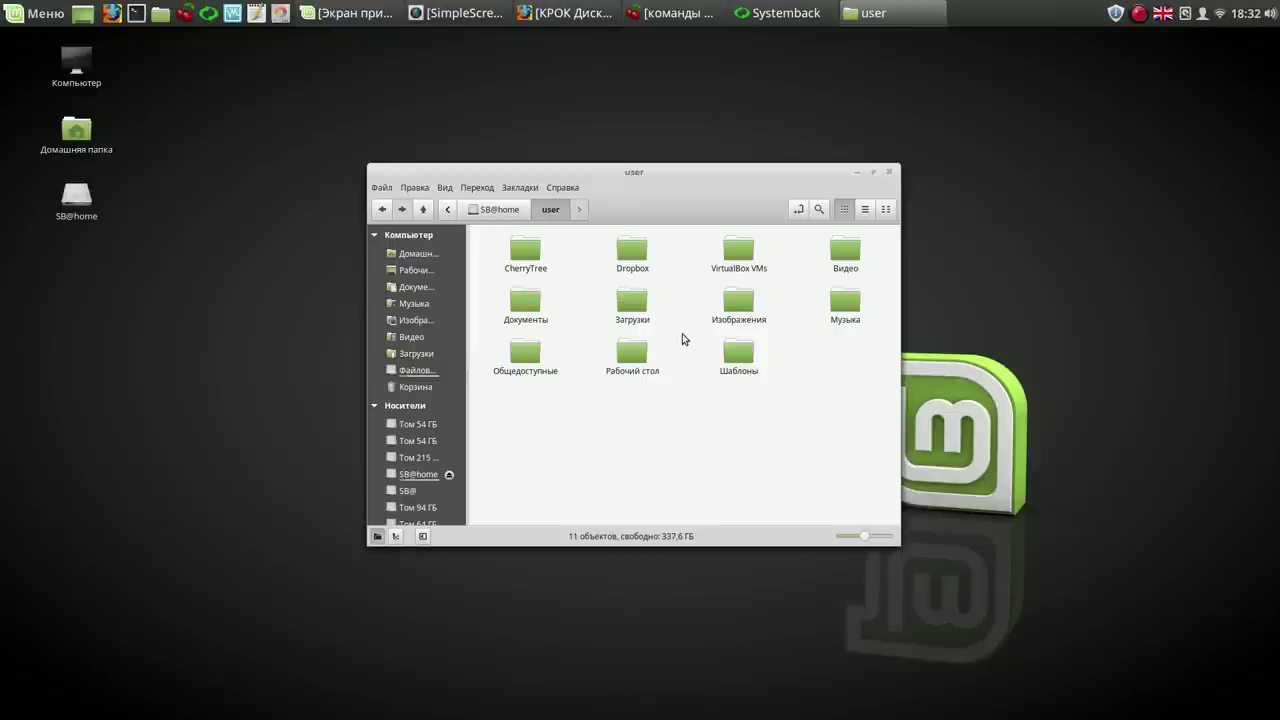
right_click(589, 407)
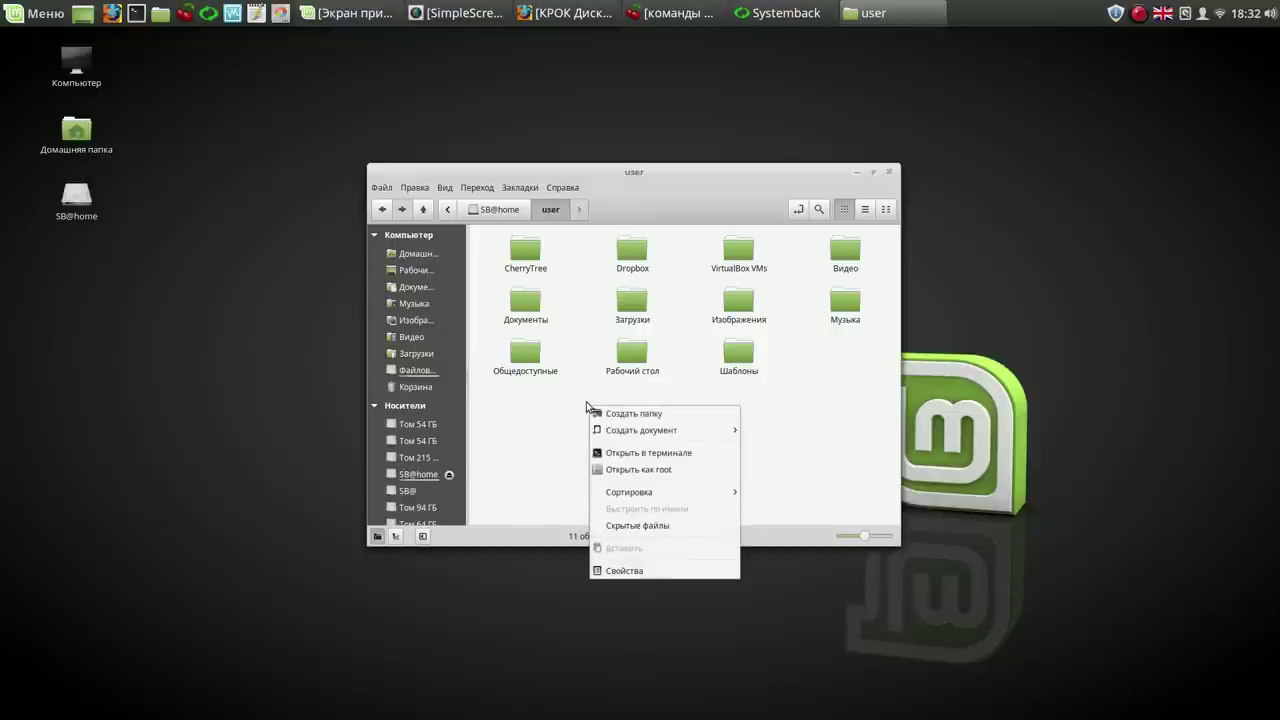
left_click(611, 415)
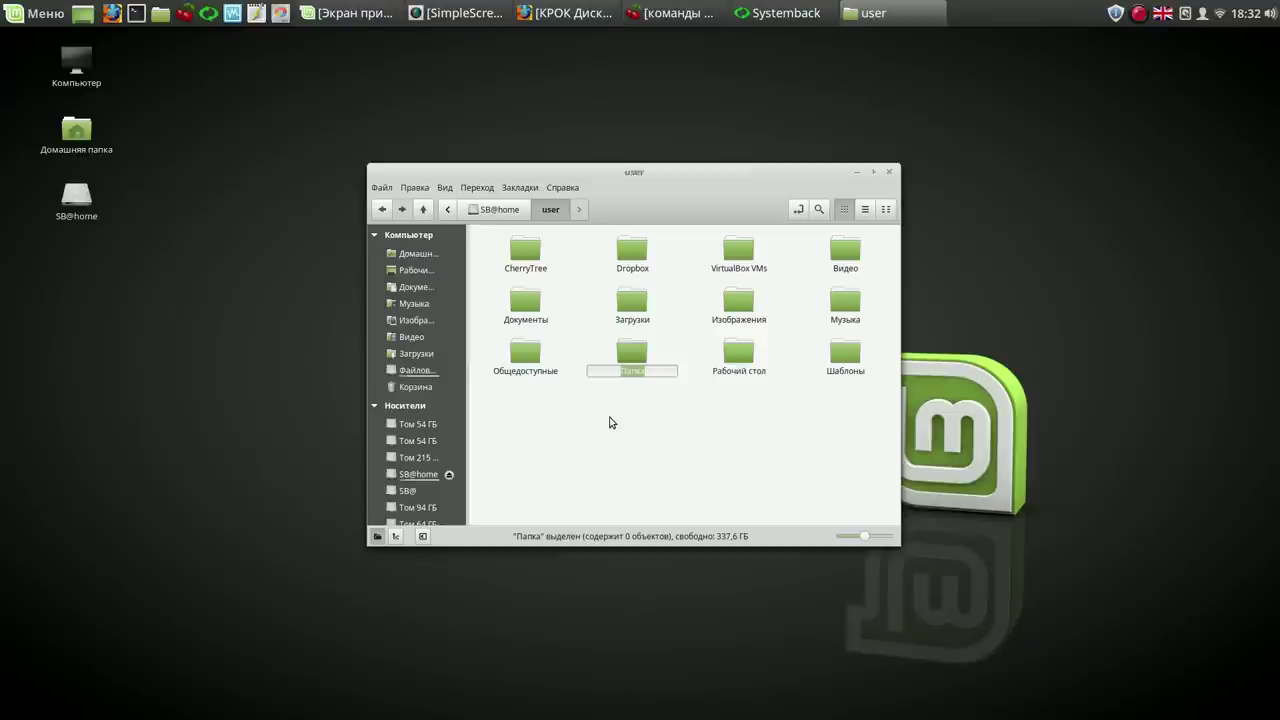
Name the new folder 18.2 and minimize the Nemo window
type("18.2")
key("Return")
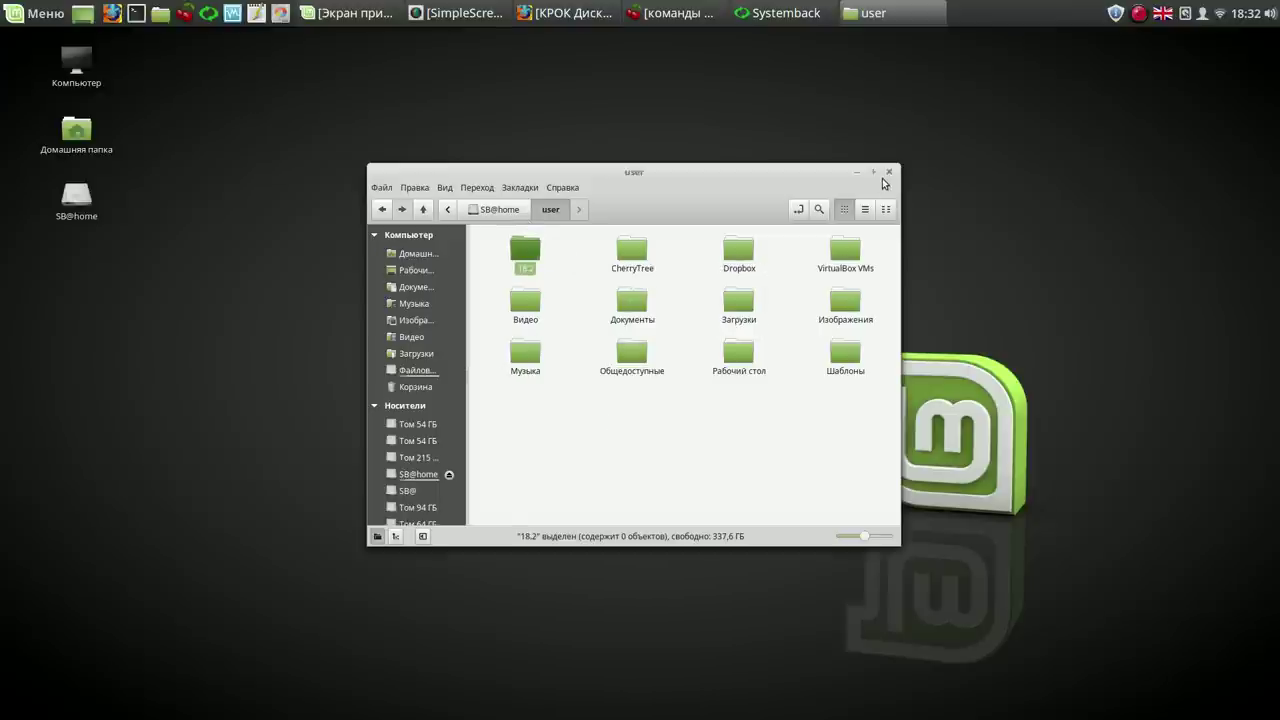
left_click(857, 173)
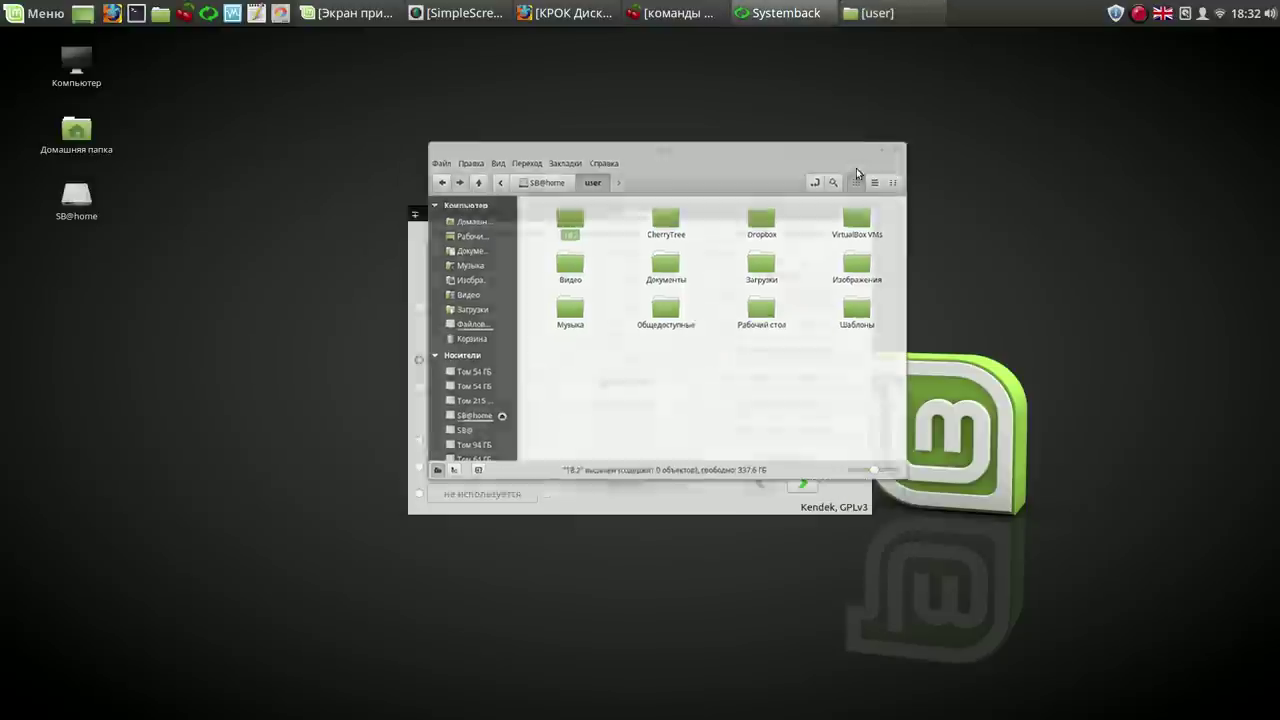
Set the Systemback storage directory to /media/user/SB@home/user/18.2 and start a new restore point
left_click(851, 255)
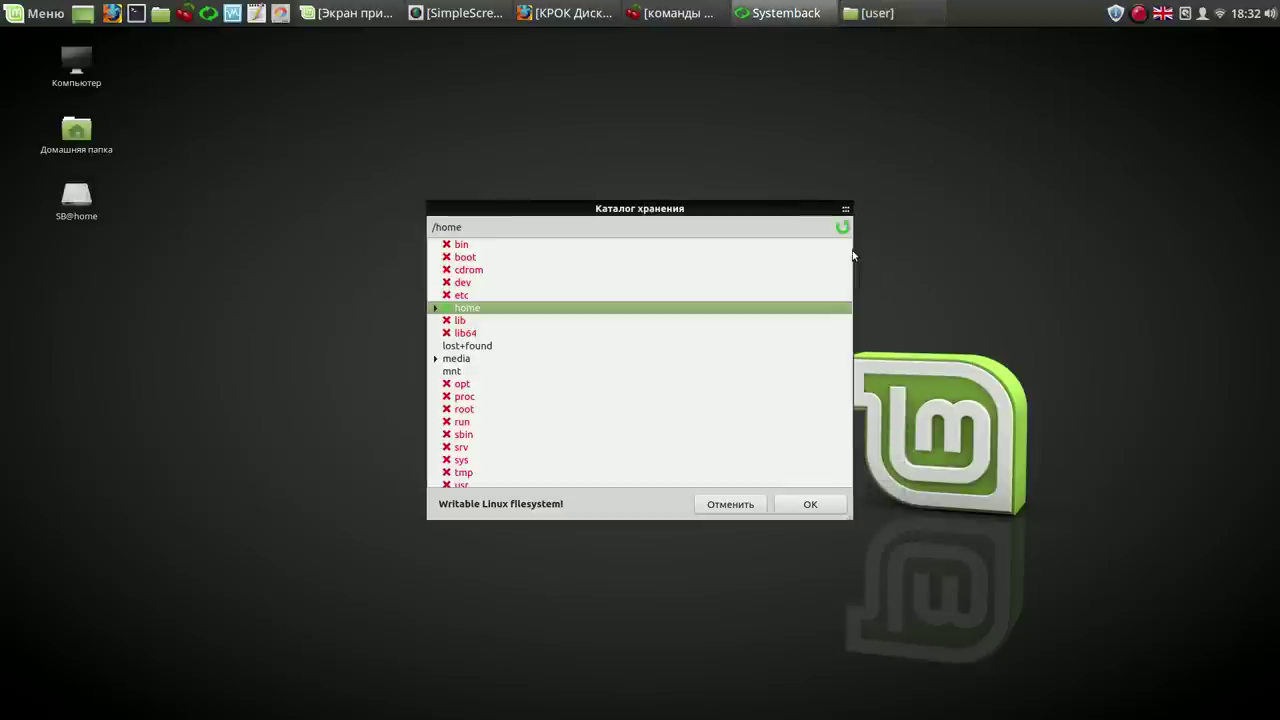
left_click(435, 358)
left_click(448, 371)
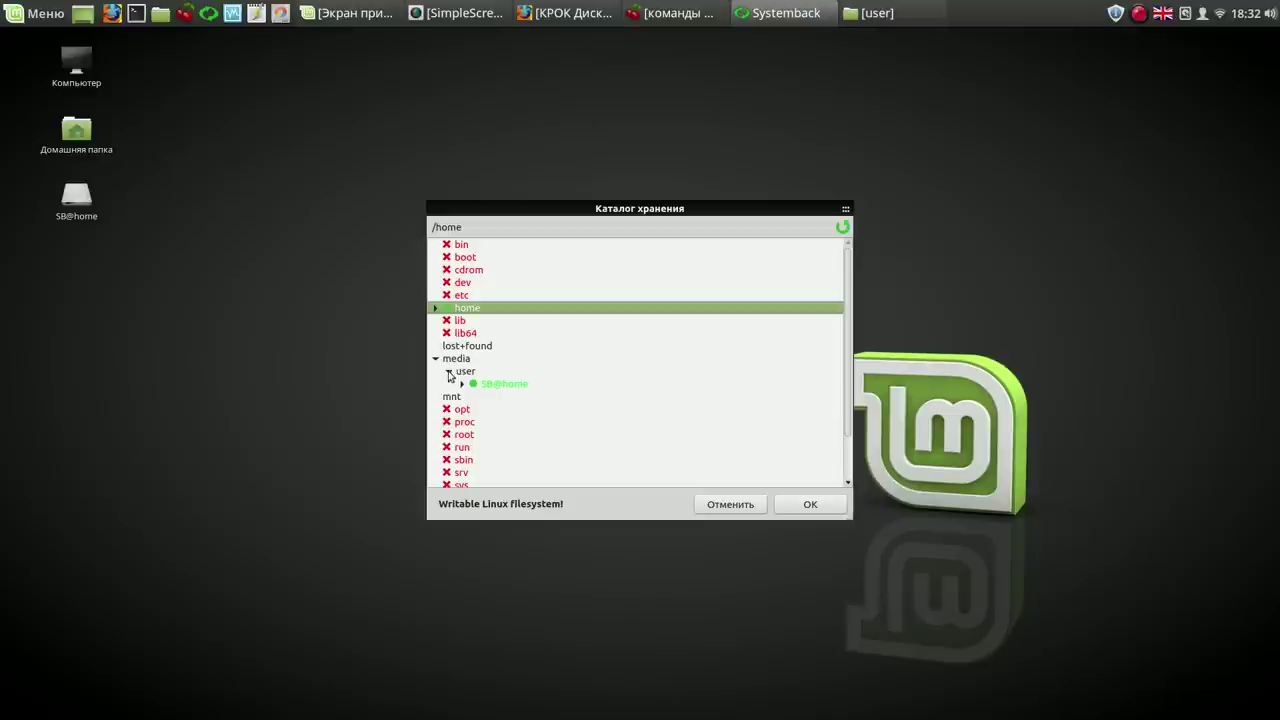
left_click(462, 384)
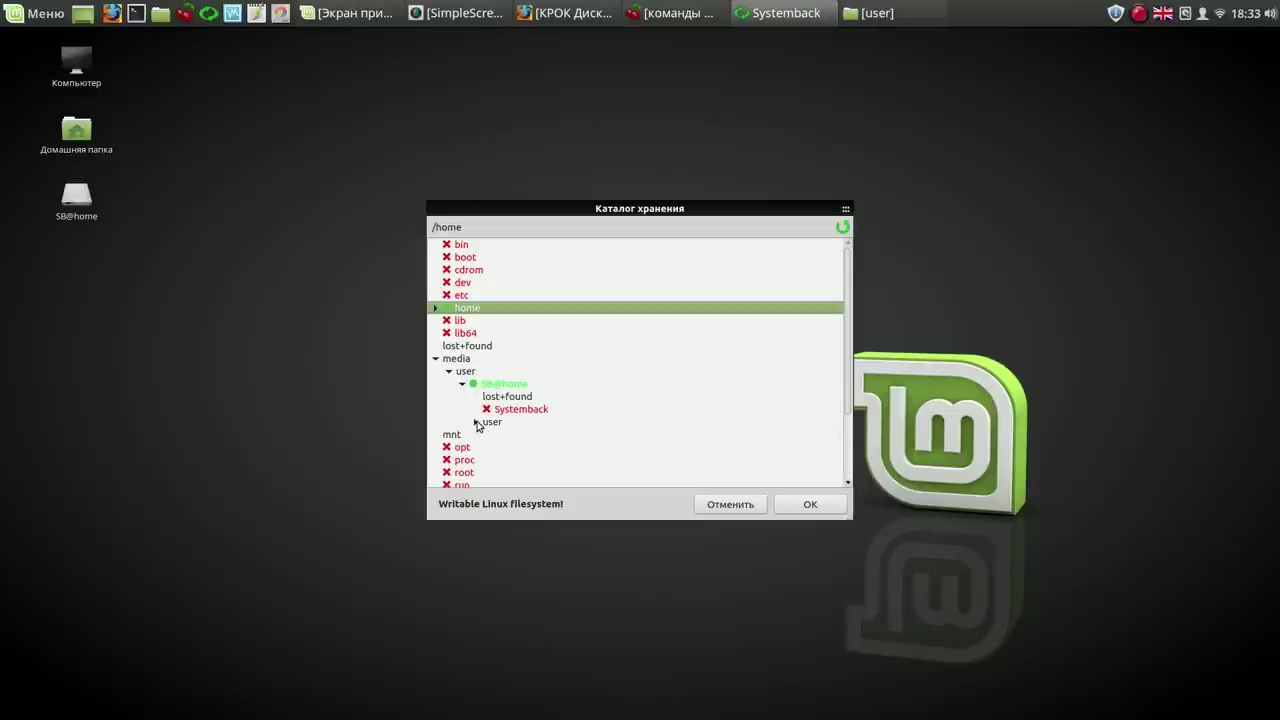
left_click(476, 422)
scroll(674, 449, "down", 4)
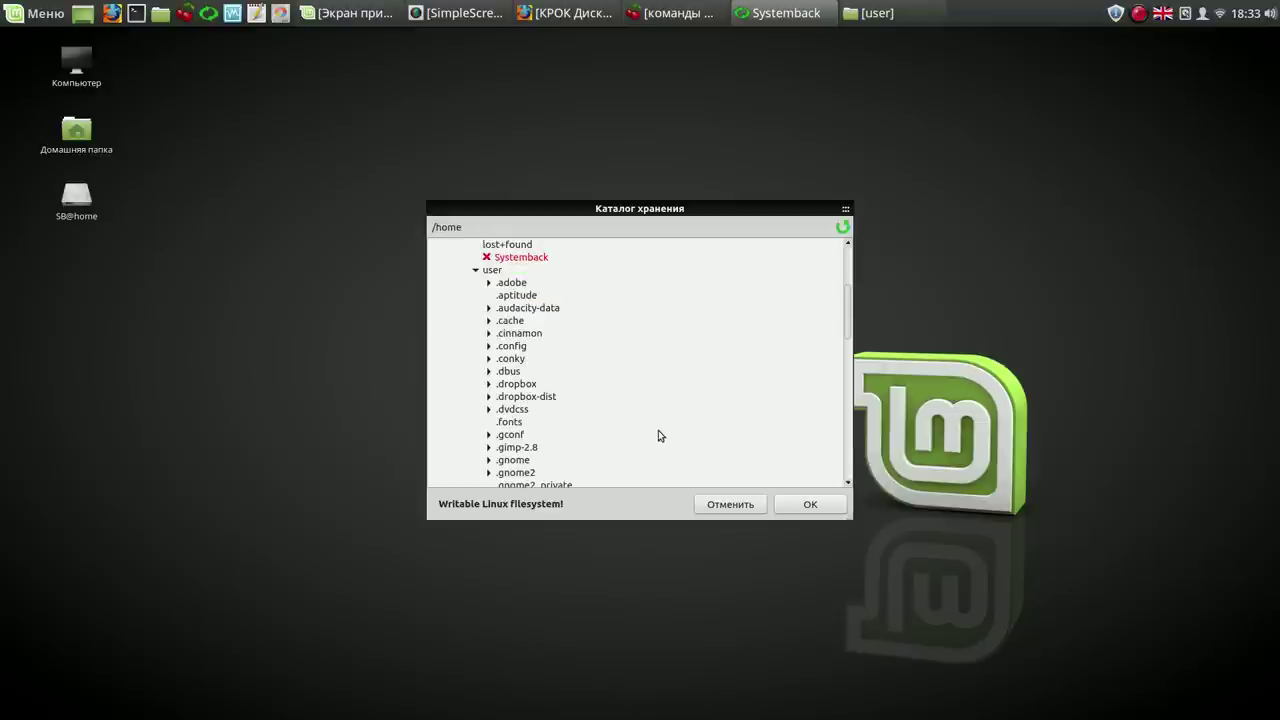
scroll(658, 436, "down", 4)
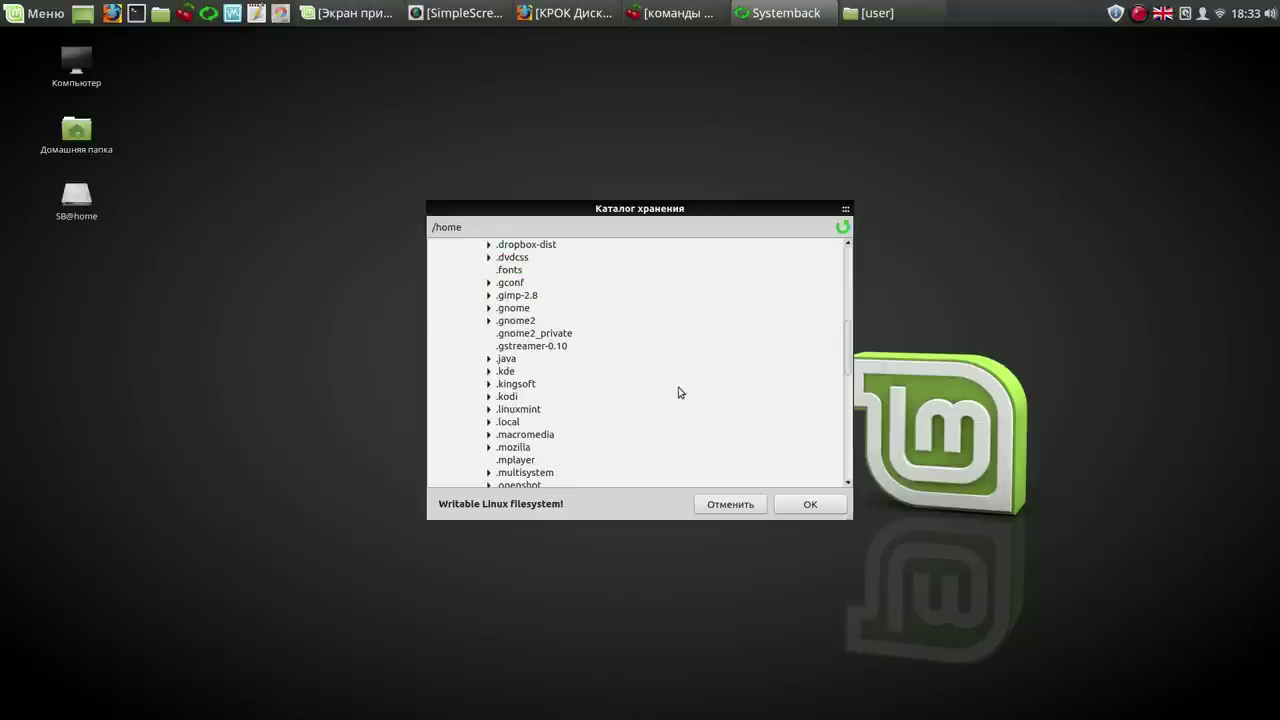
scroll(675, 389, "down", 5)
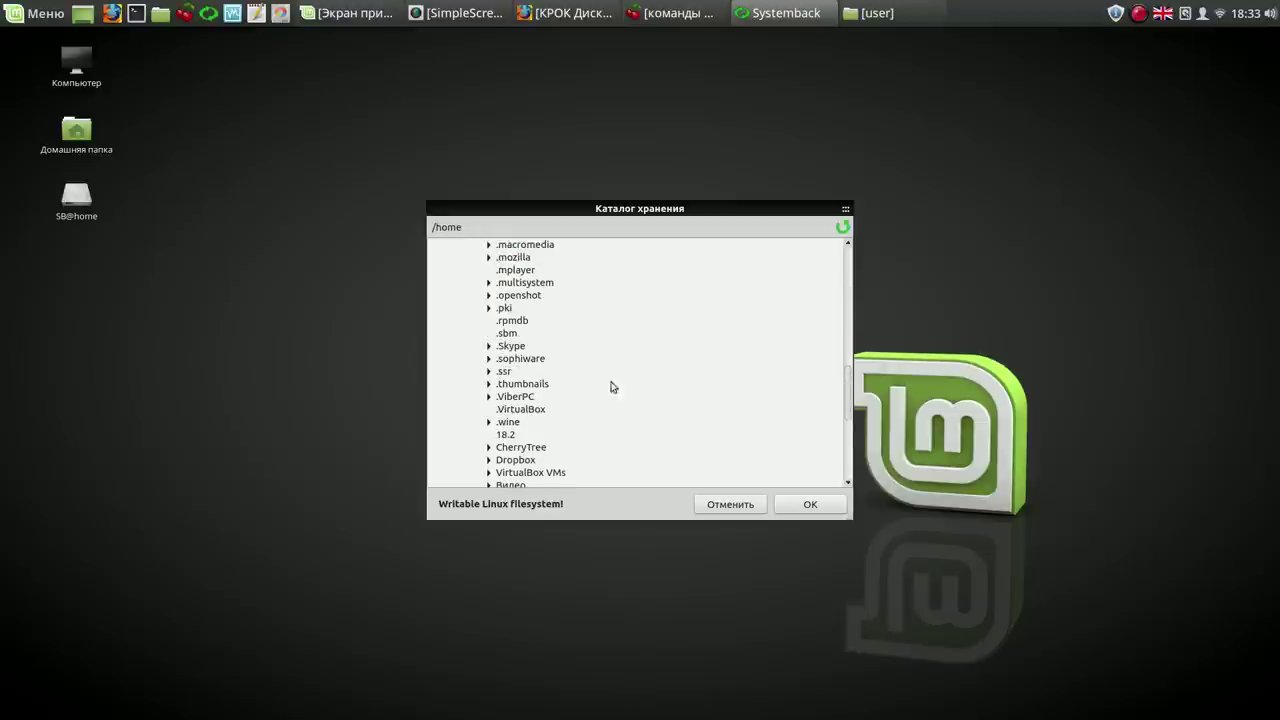
left_click(506, 436)
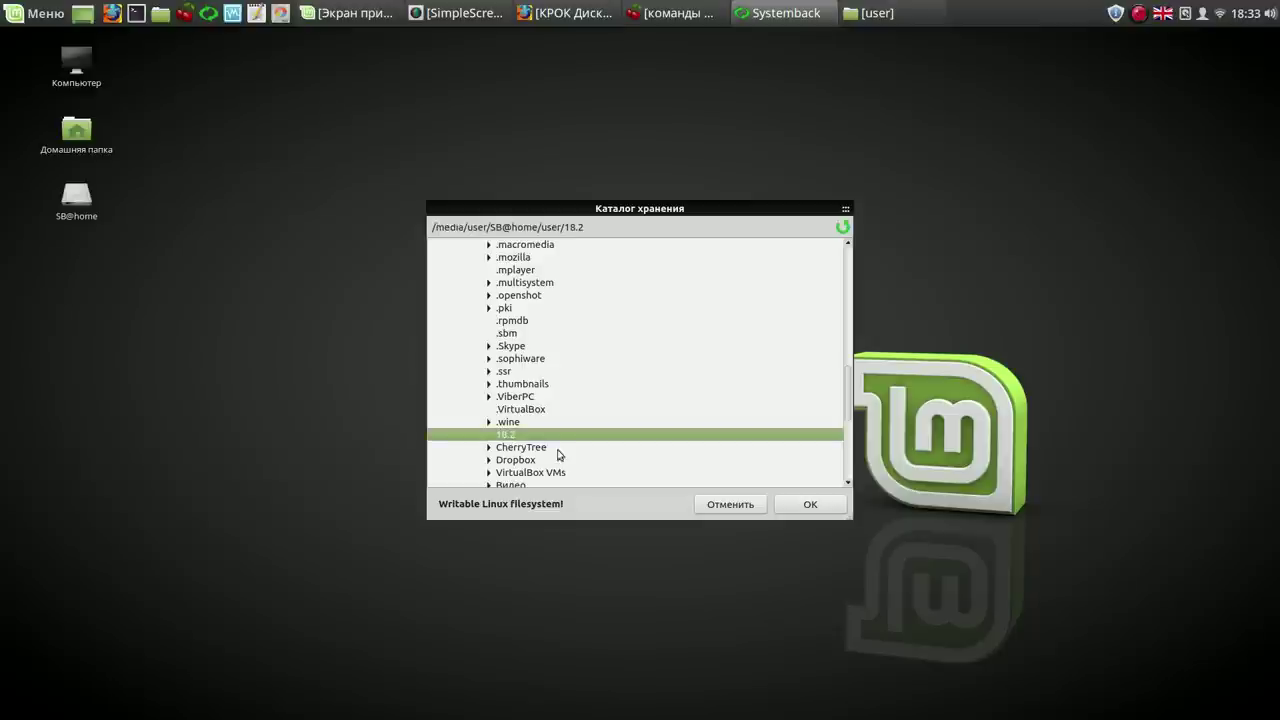
left_click(811, 504)
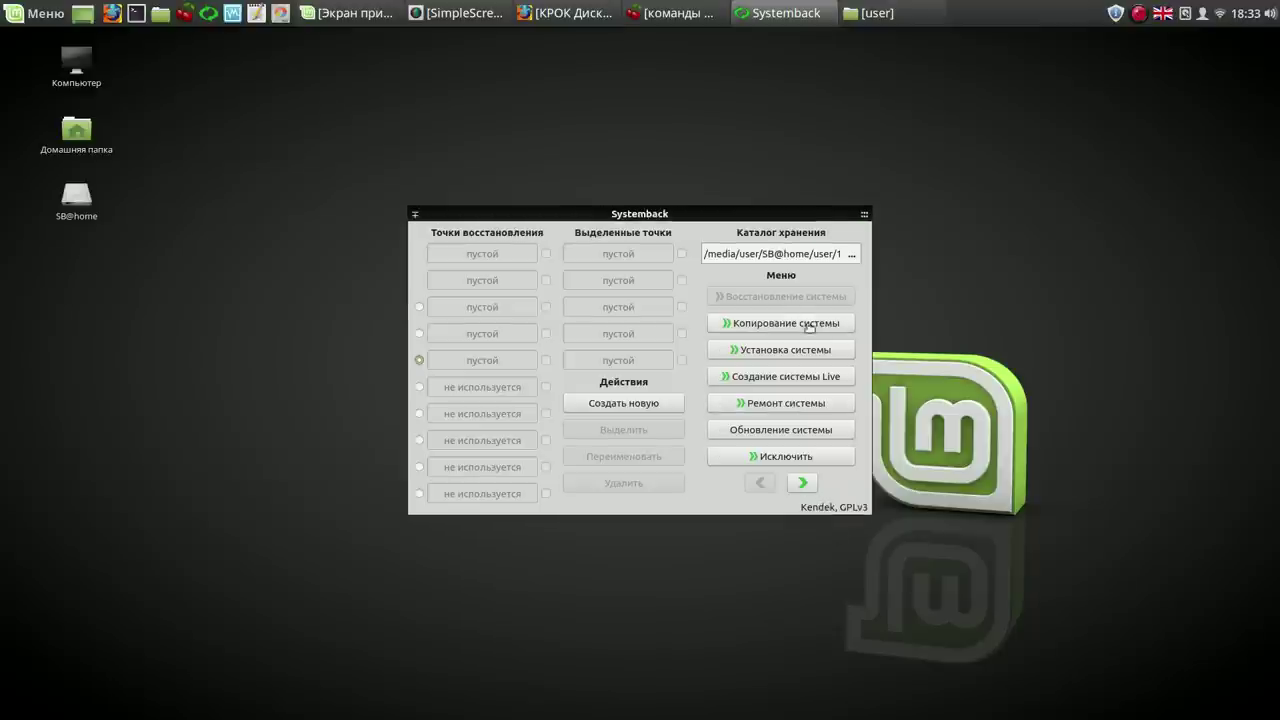
left_click(632, 406)
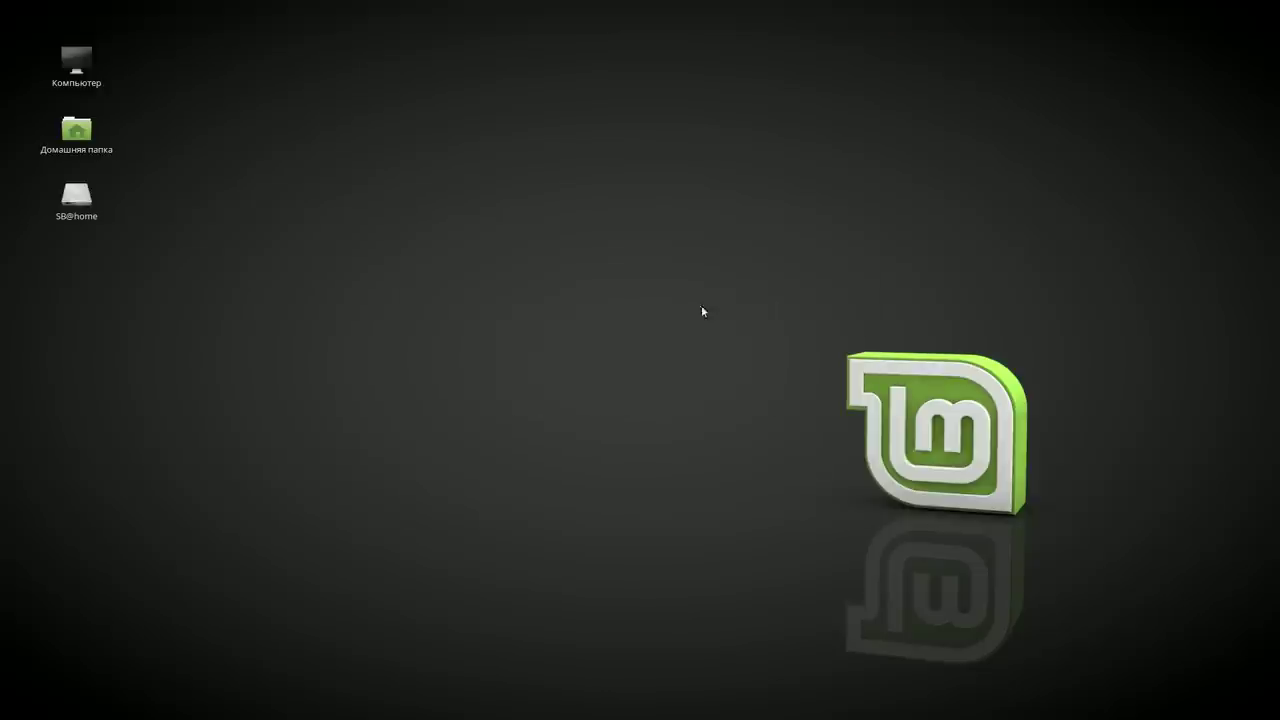
Move the restore-point progress dialog to the top-right corner and restore the user folder window
left_click_drag(677, 316, 1078, 101)
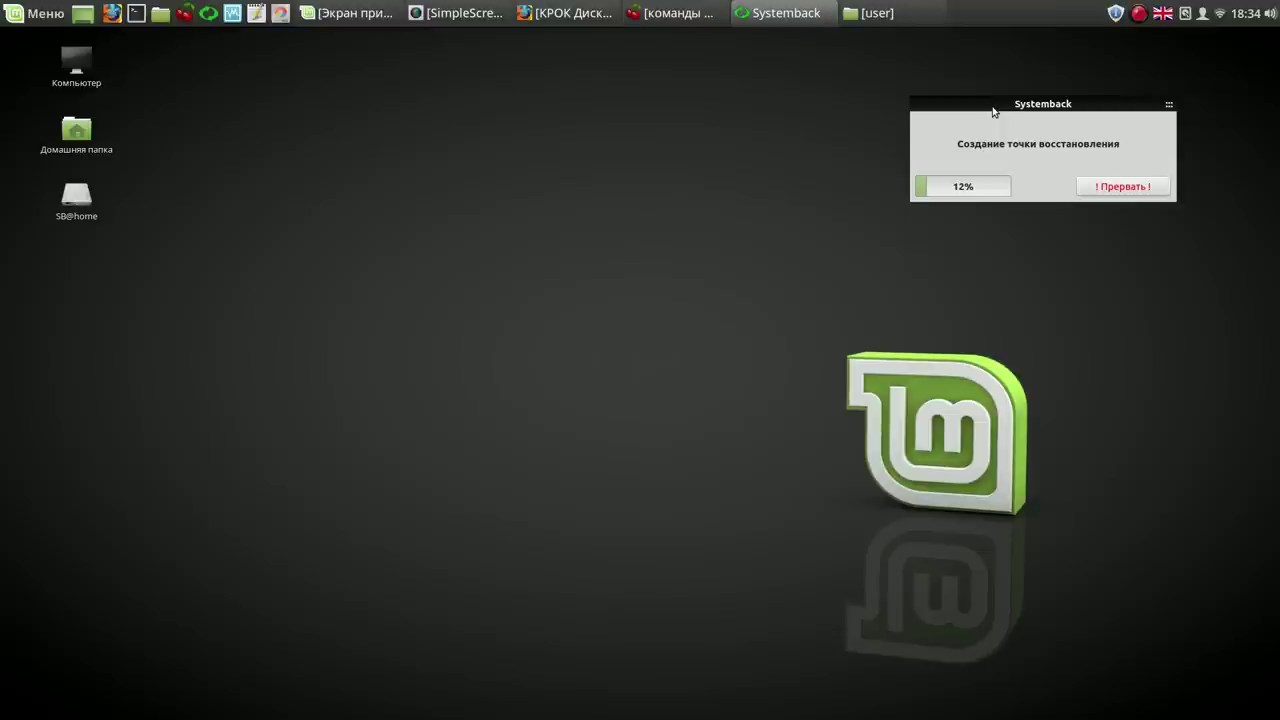
right_click(1139, 15)
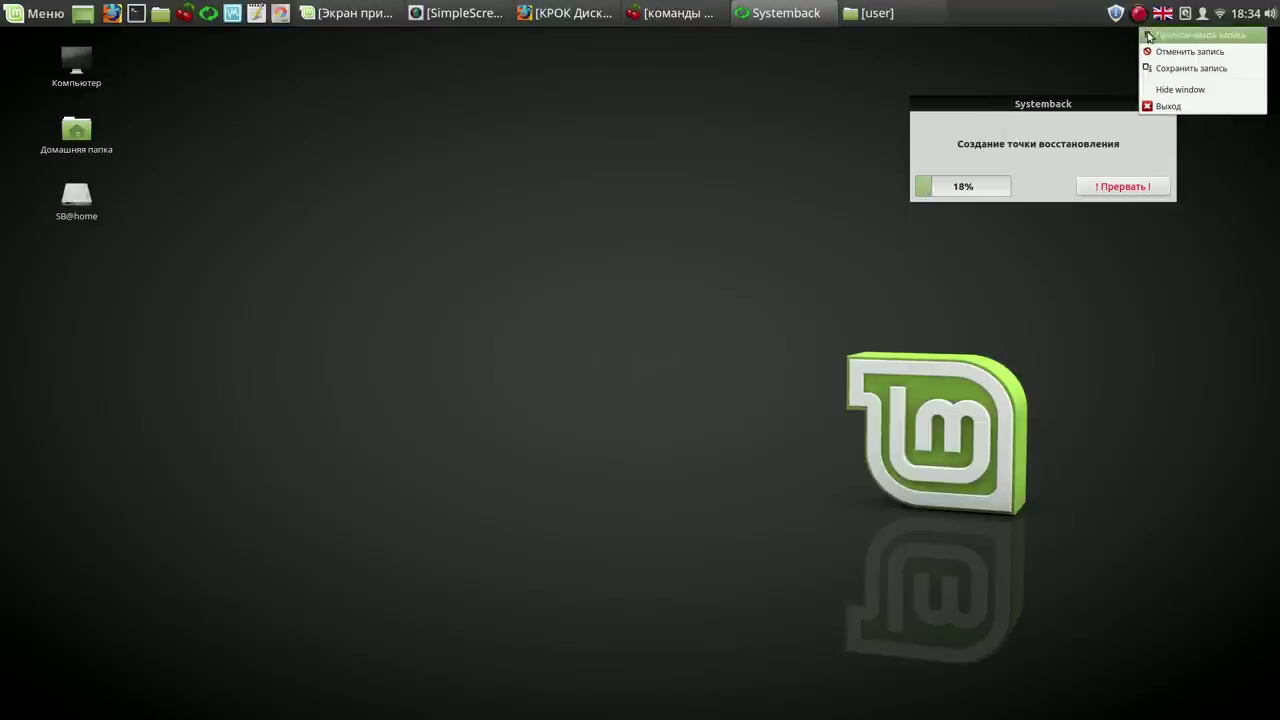
left_click(1148, 36)
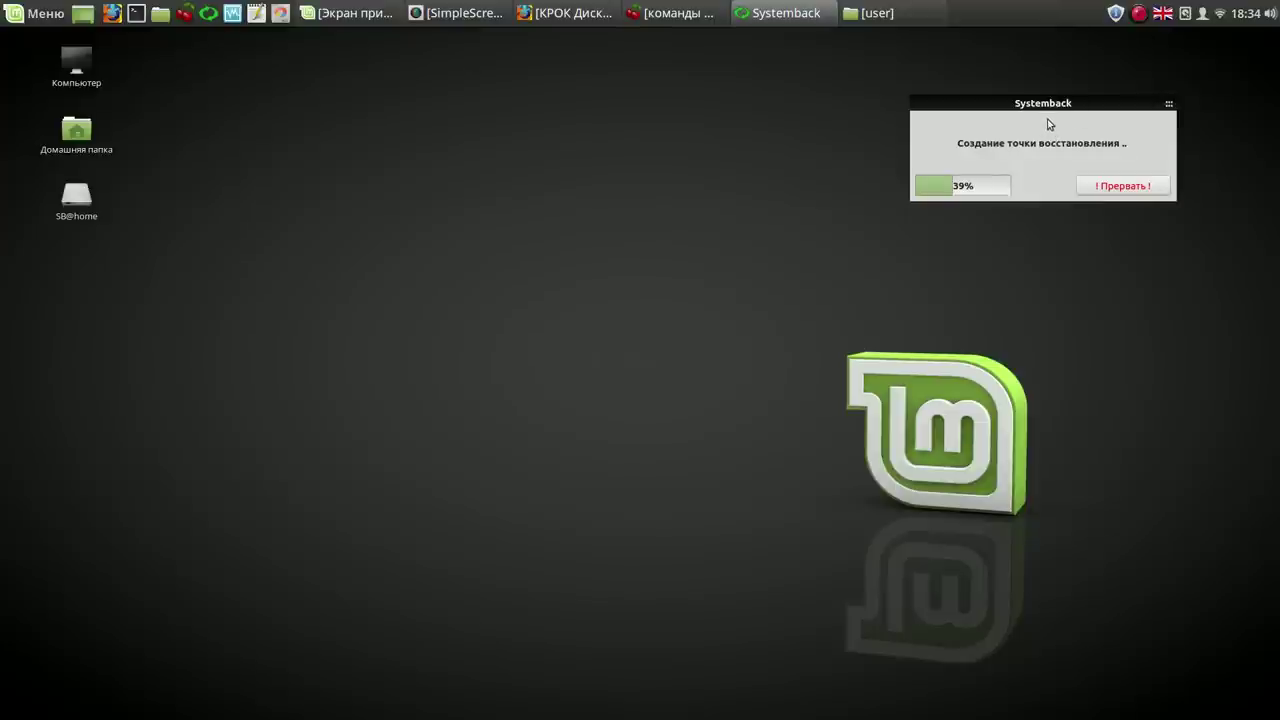
left_click(911, 14)
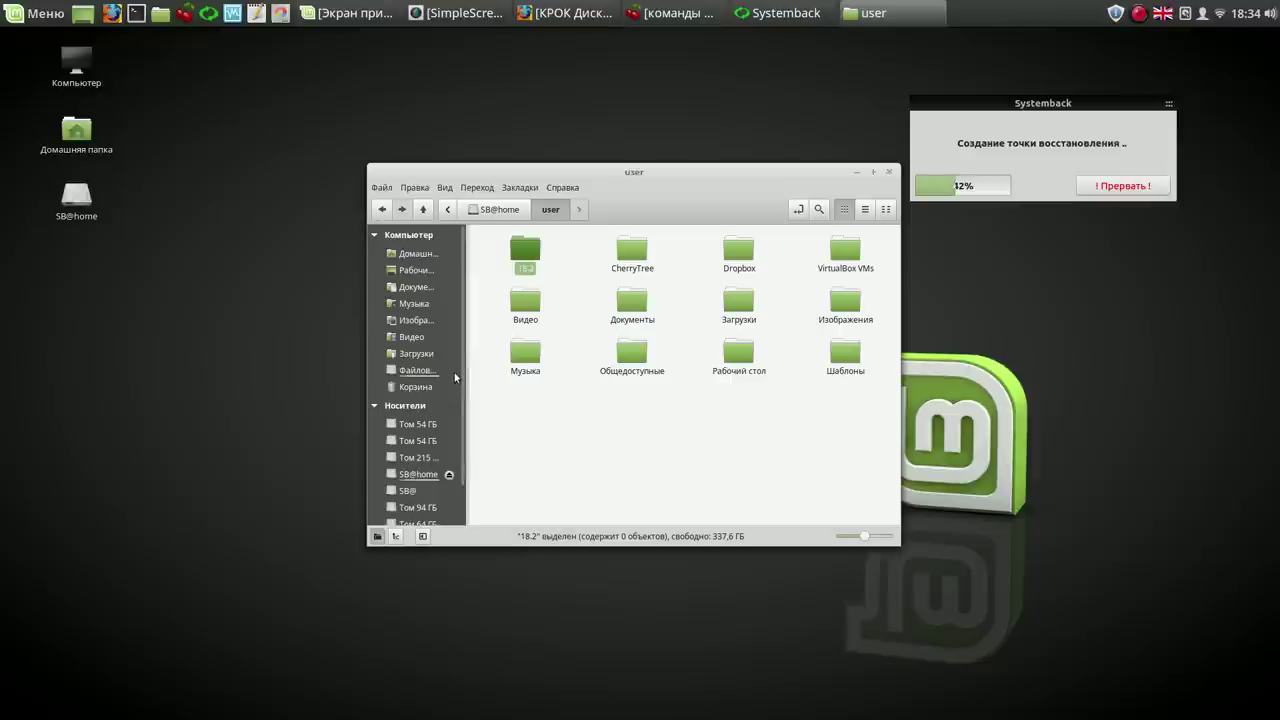
Widen the Nemo sidebar, open 18.2 and select its Systemback folder
scroll(464, 360, "down", 2)
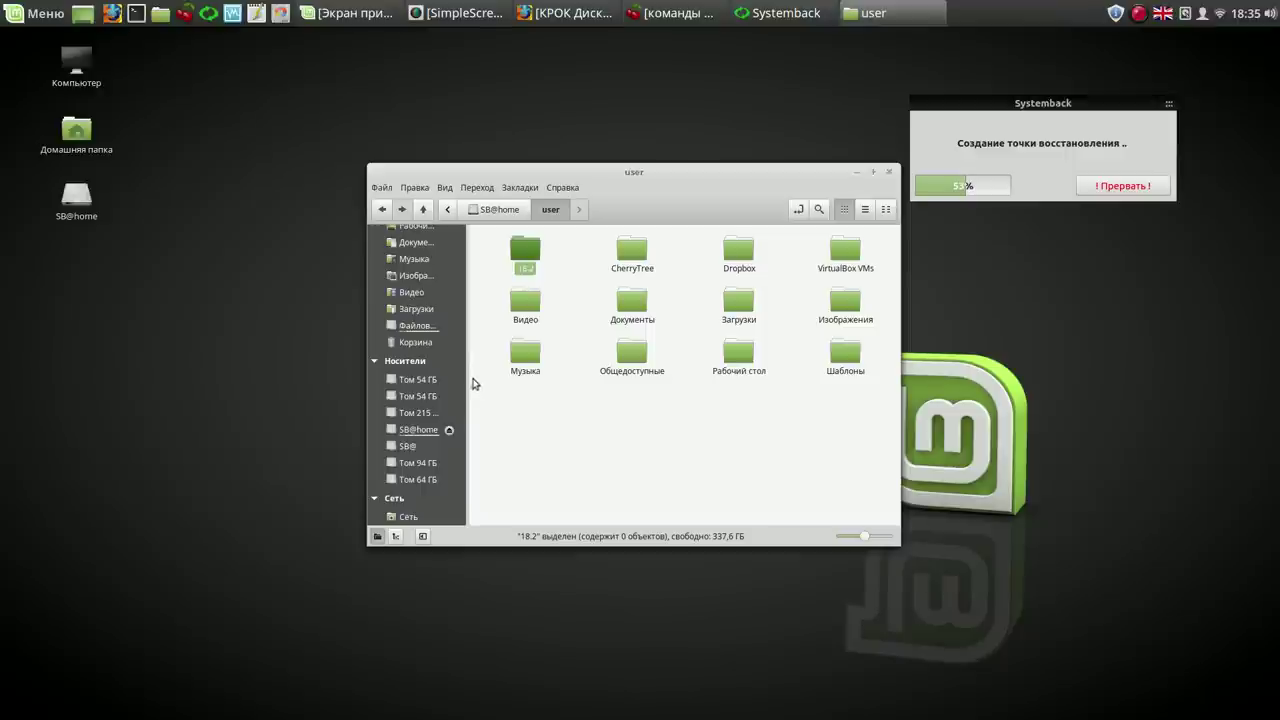
left_click_drag(466, 372, 494, 380)
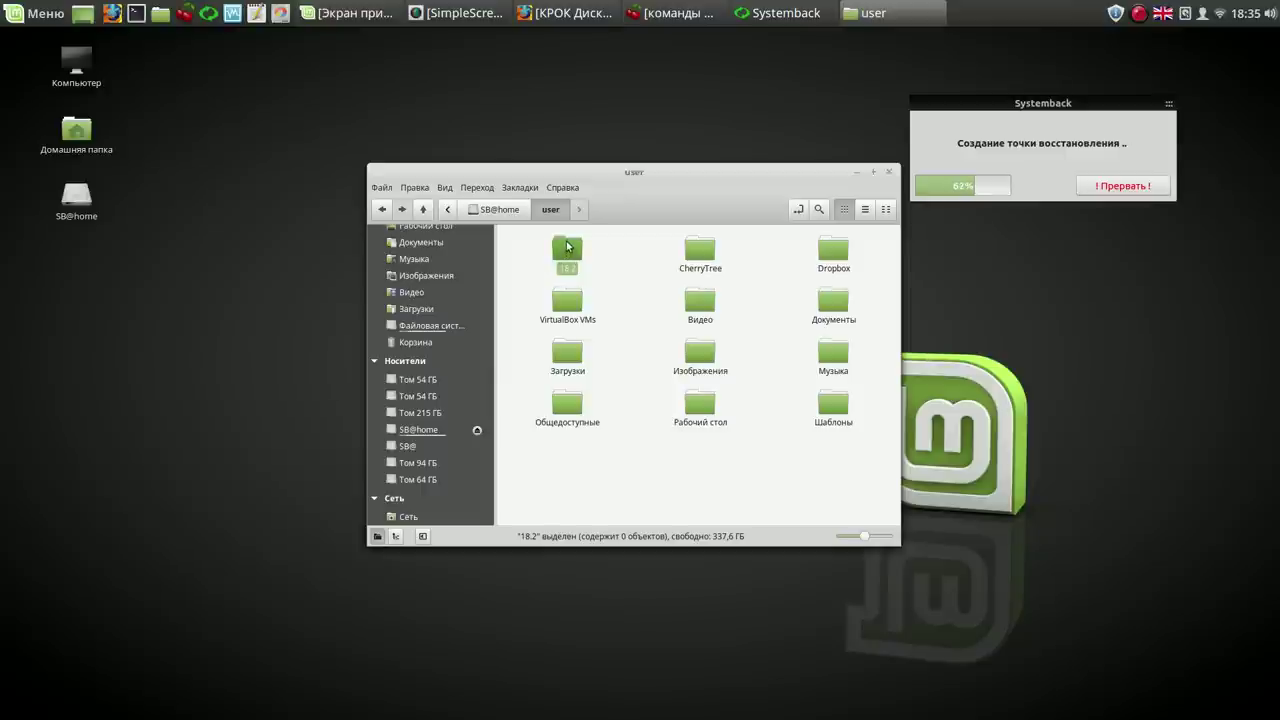
double_click(567, 248)
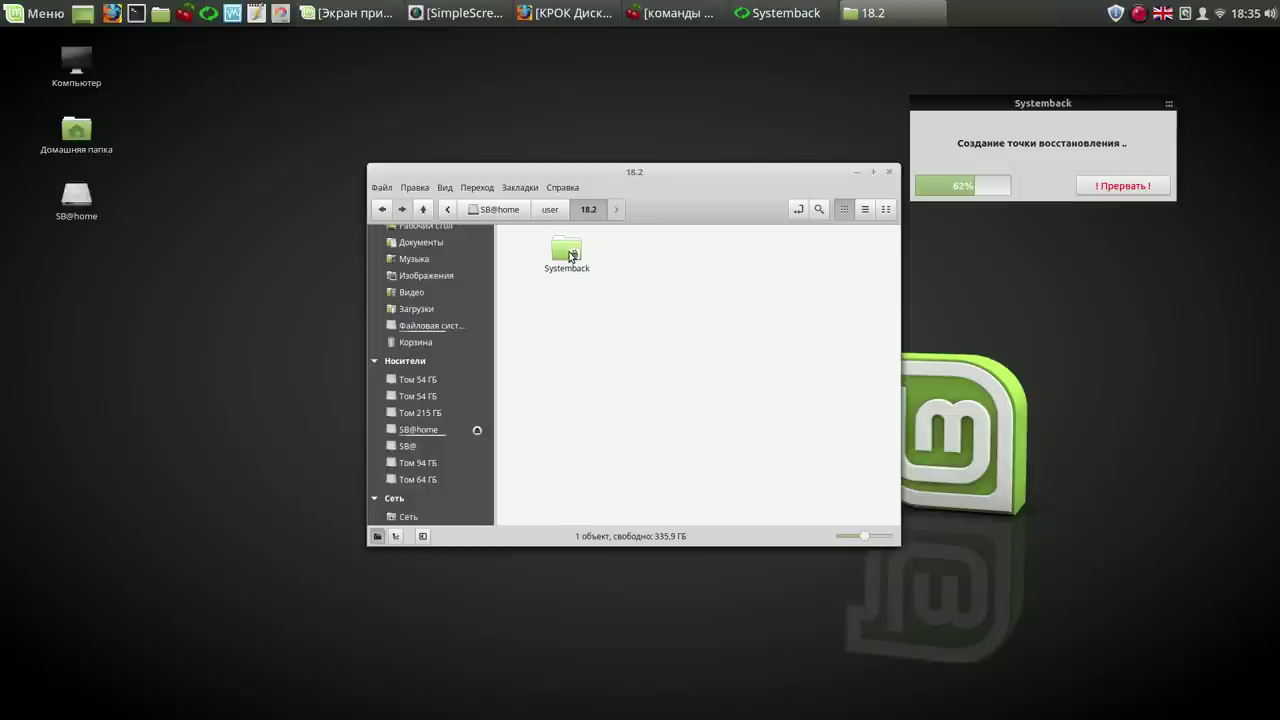
left_click(566, 252)
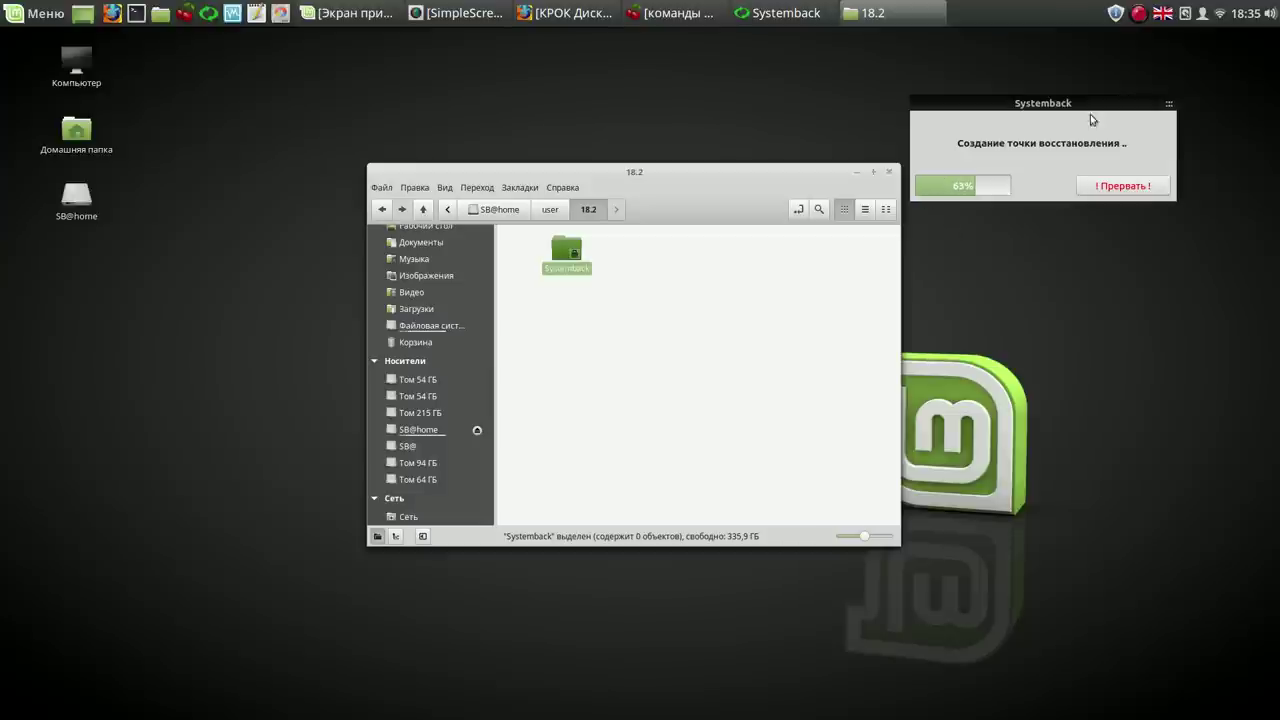
Bring the CherryTree command notes window to the front
left_click(1140, 17)
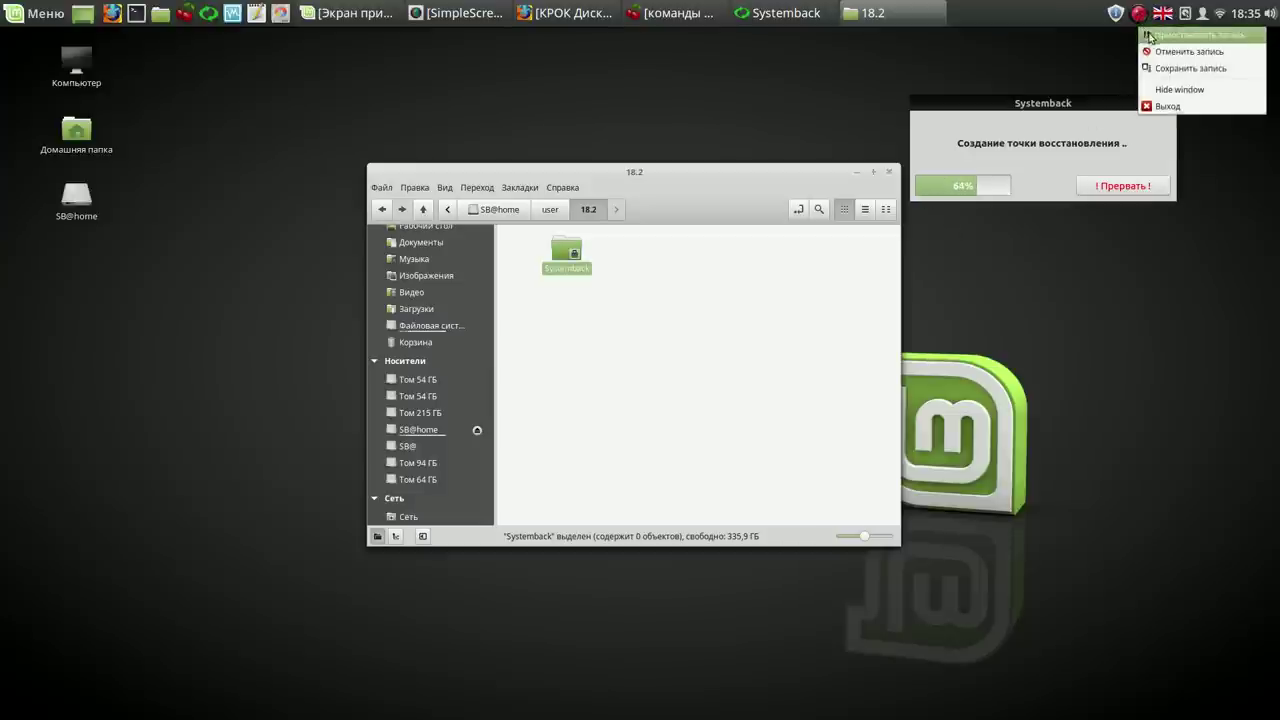
left_click(1148, 30)
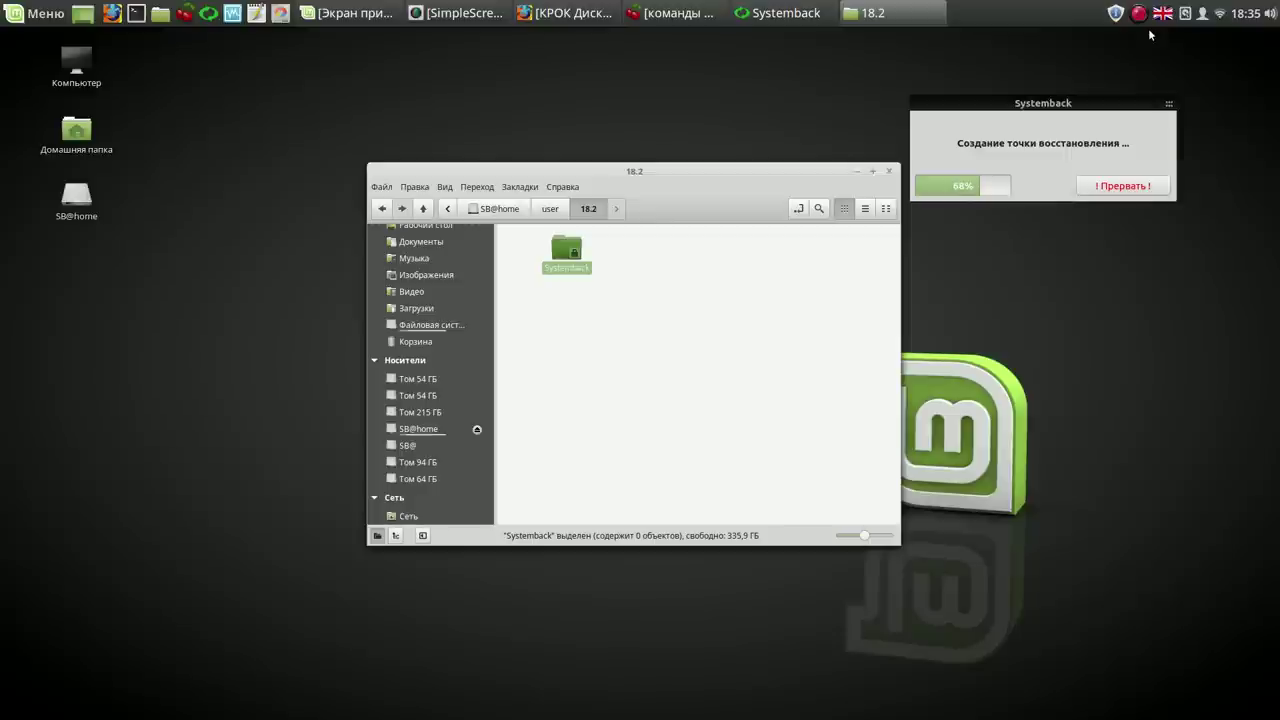
left_click(662, 15)
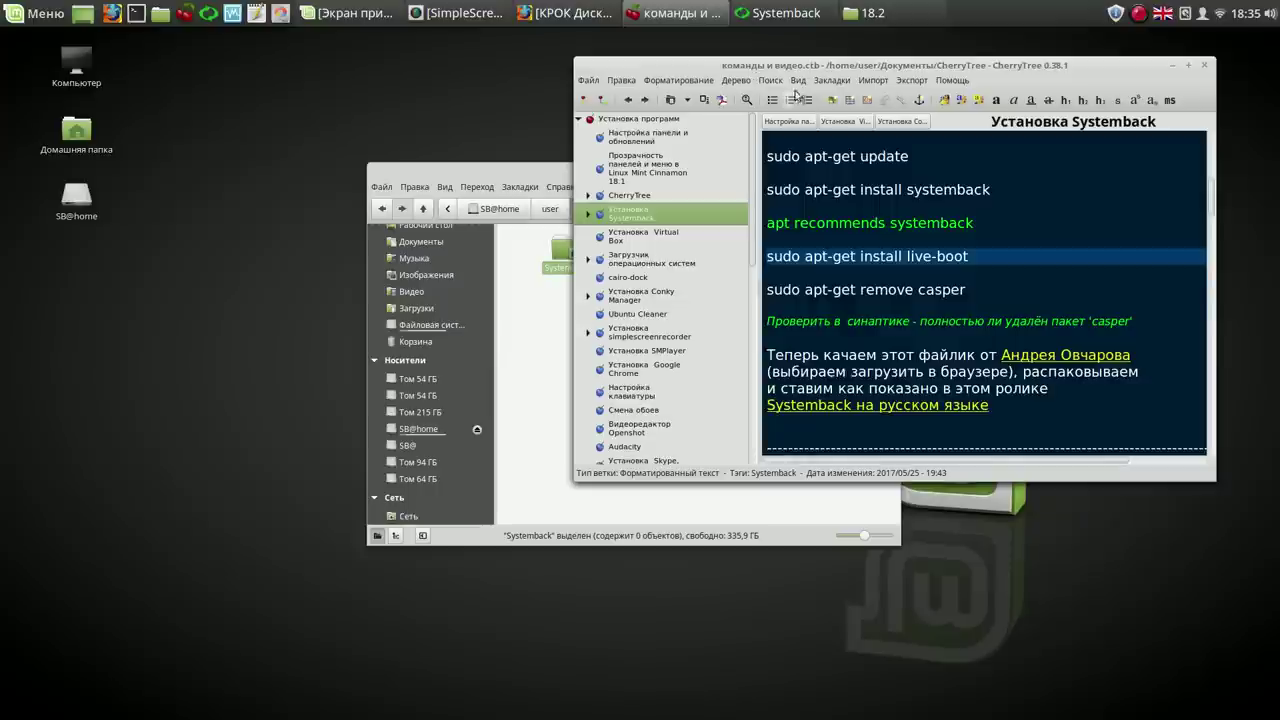
Cut the 'sudo apt-get remove casper' line from the Systemback note
left_click_drag(1084, 68, 728, 76)
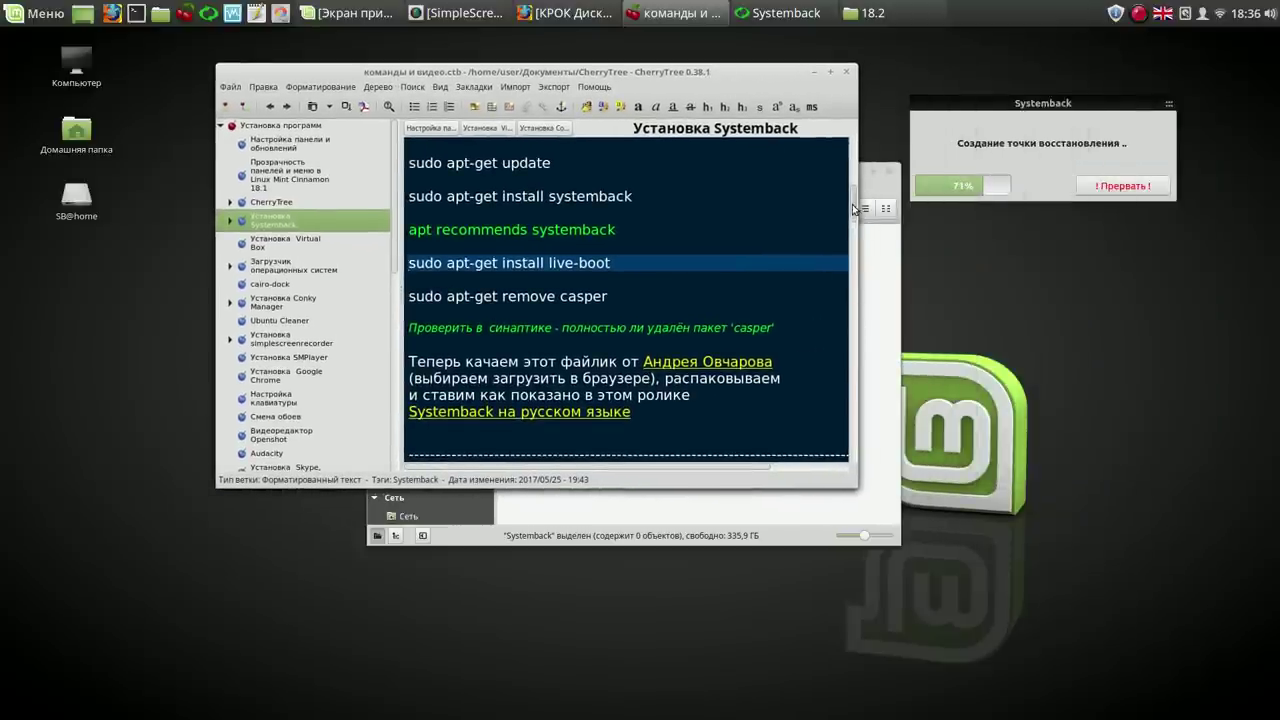
scroll(852, 194, "up", 3)
scroll(852, 193, "down", 1)
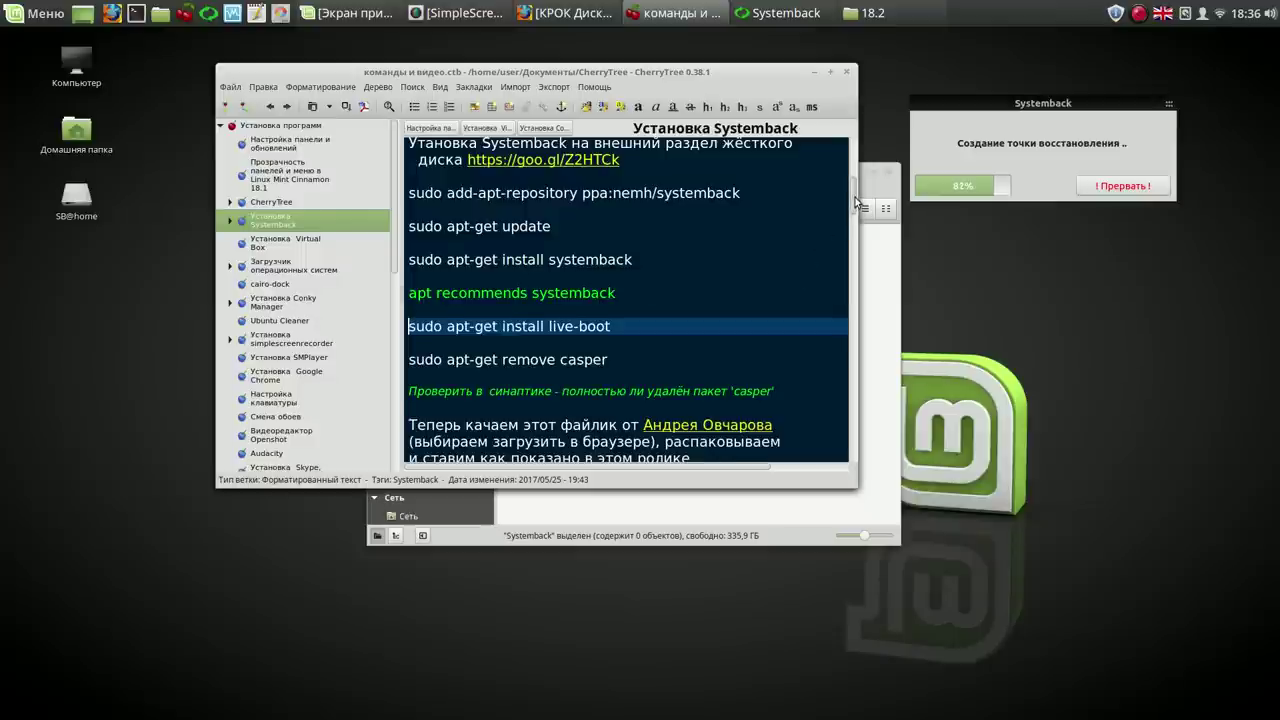
scroll(857, 213, "down", 2)
left_click_drag(606, 272, 404, 268)
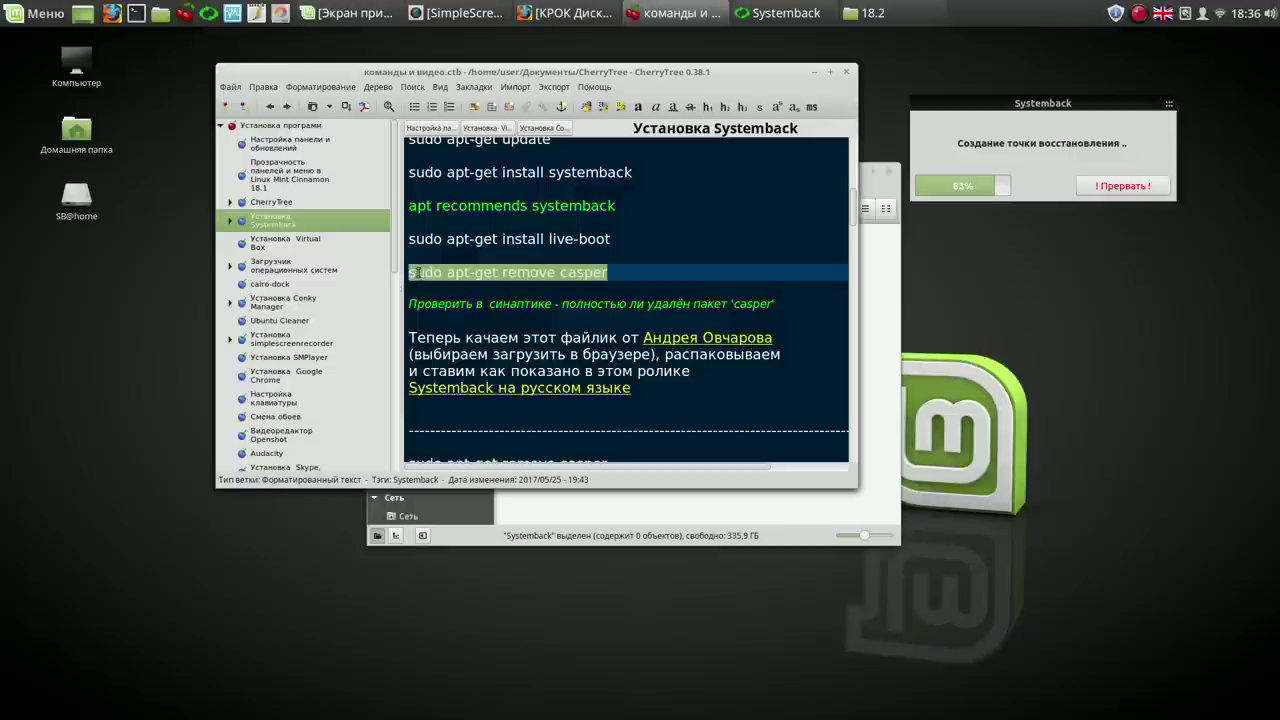
right_click(412, 271)
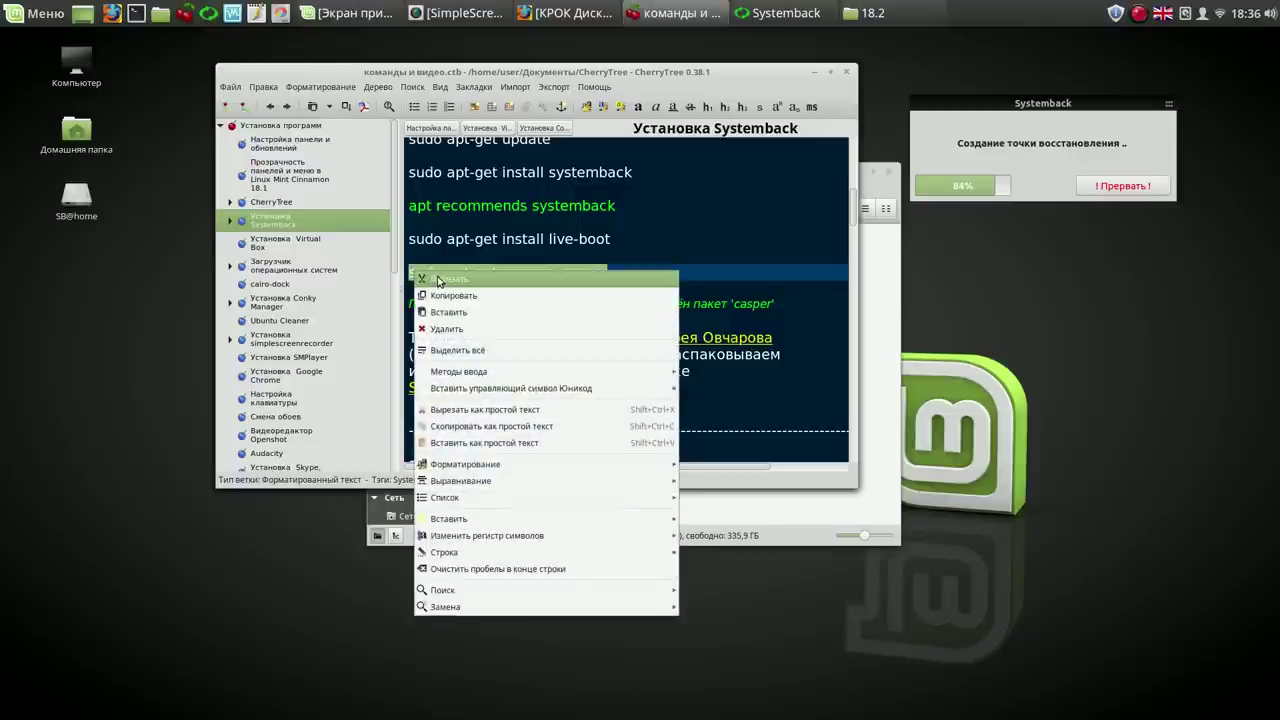
left_click(436, 279)
Paste it on a new line above 'sudo apt-get install live-boot' and save the notes
left_click(421, 222)
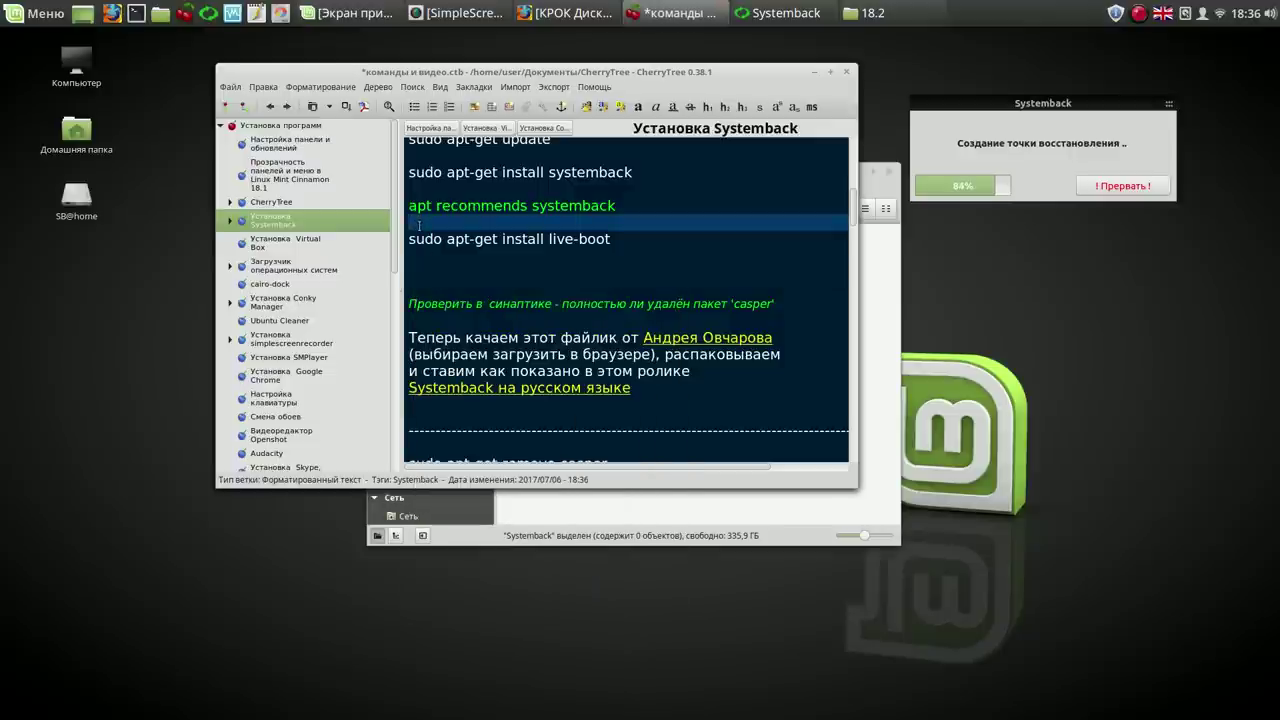
key("Return")
key("Return")
left_click(418, 236)
right_click(418, 236)
left_click(441, 278)
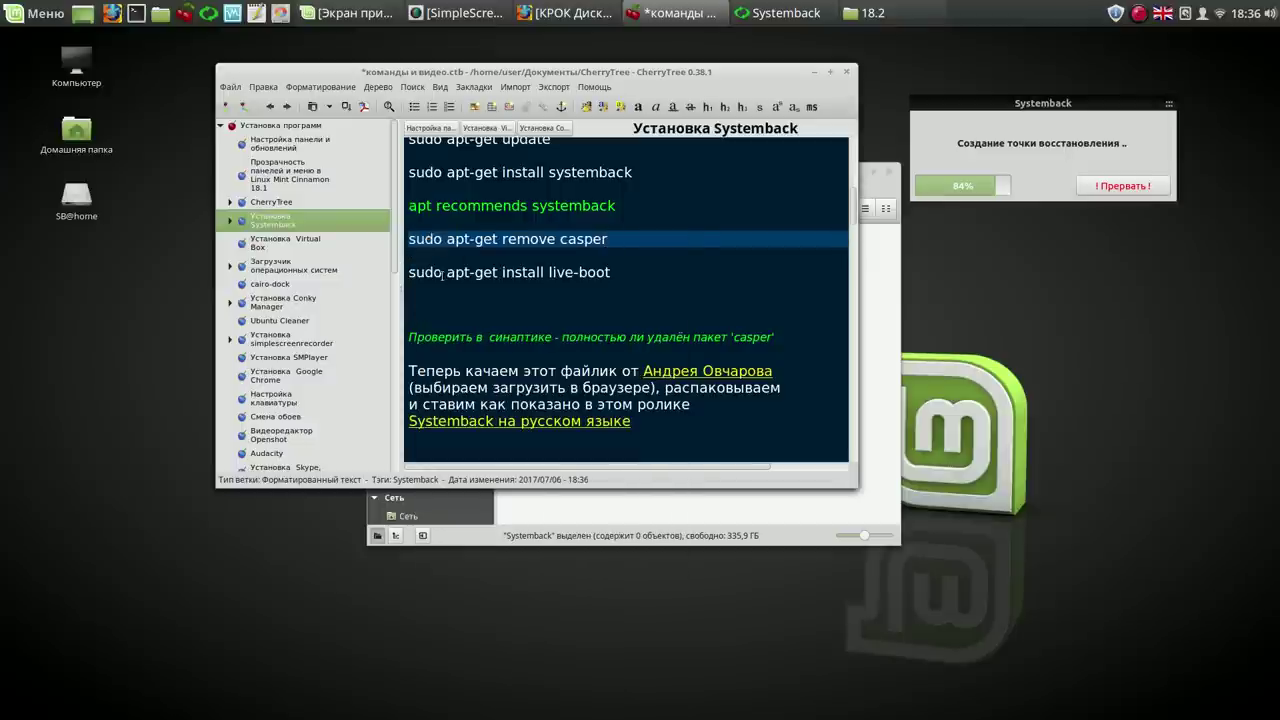
left_click(410, 272)
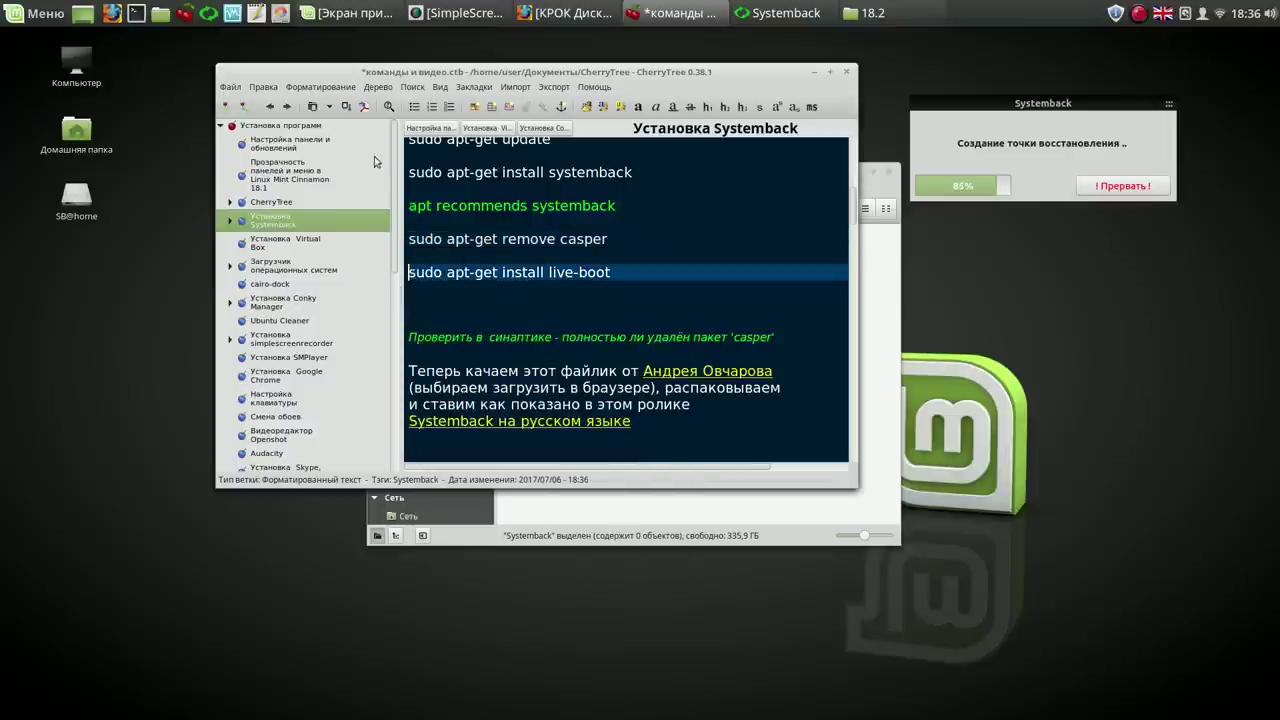
left_click(345, 107)
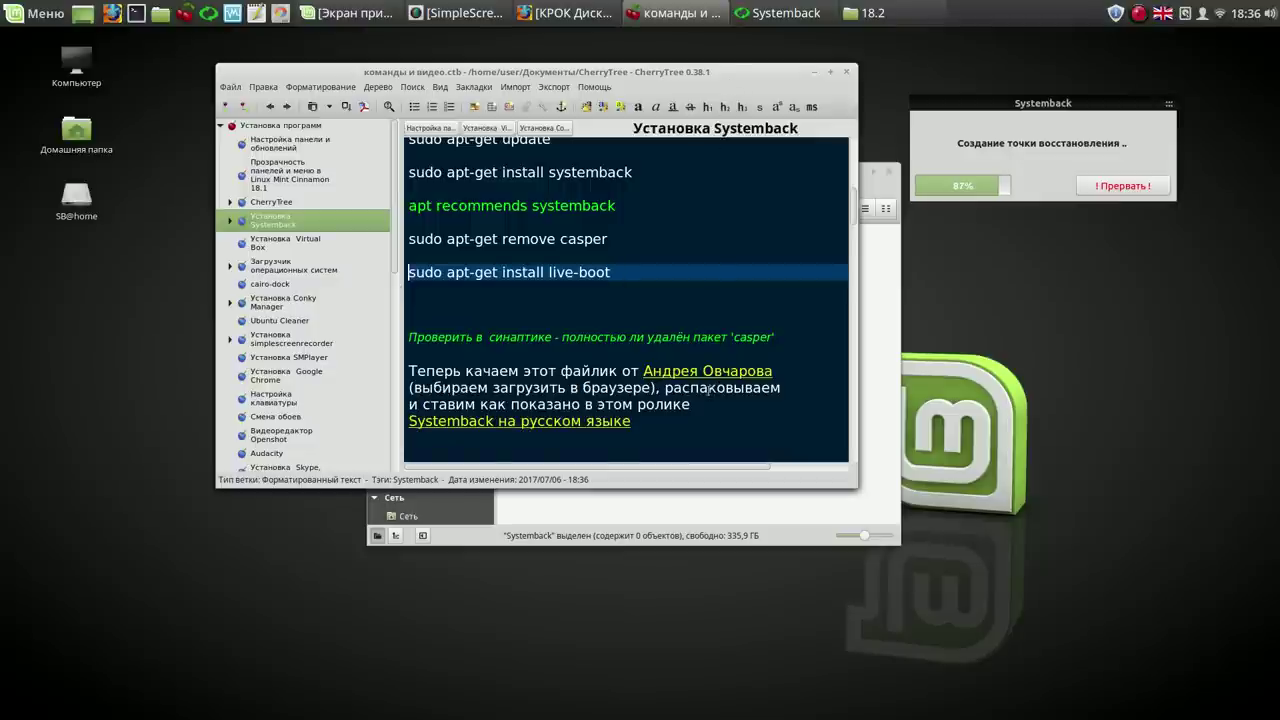
Check the reordered commands in the Systemback note, then minimise CherryTree
scroll(707, 389, "down", 3)
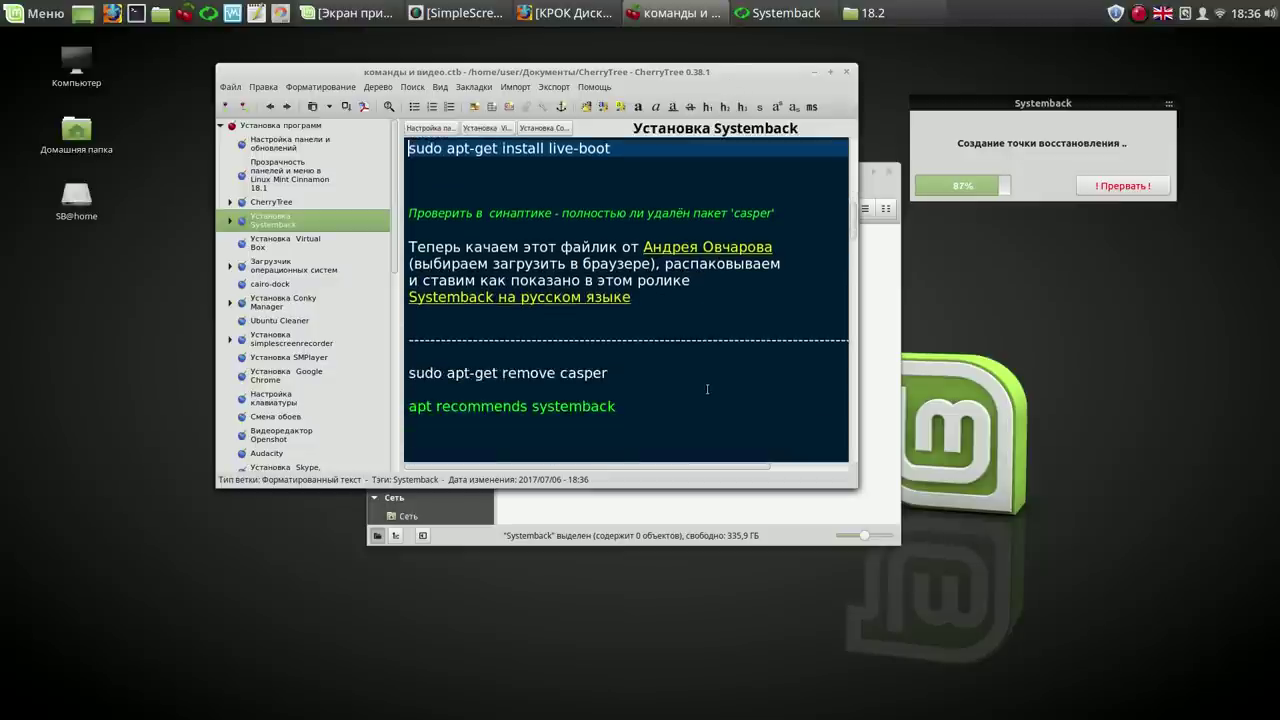
scroll(707, 389, "up", 2)
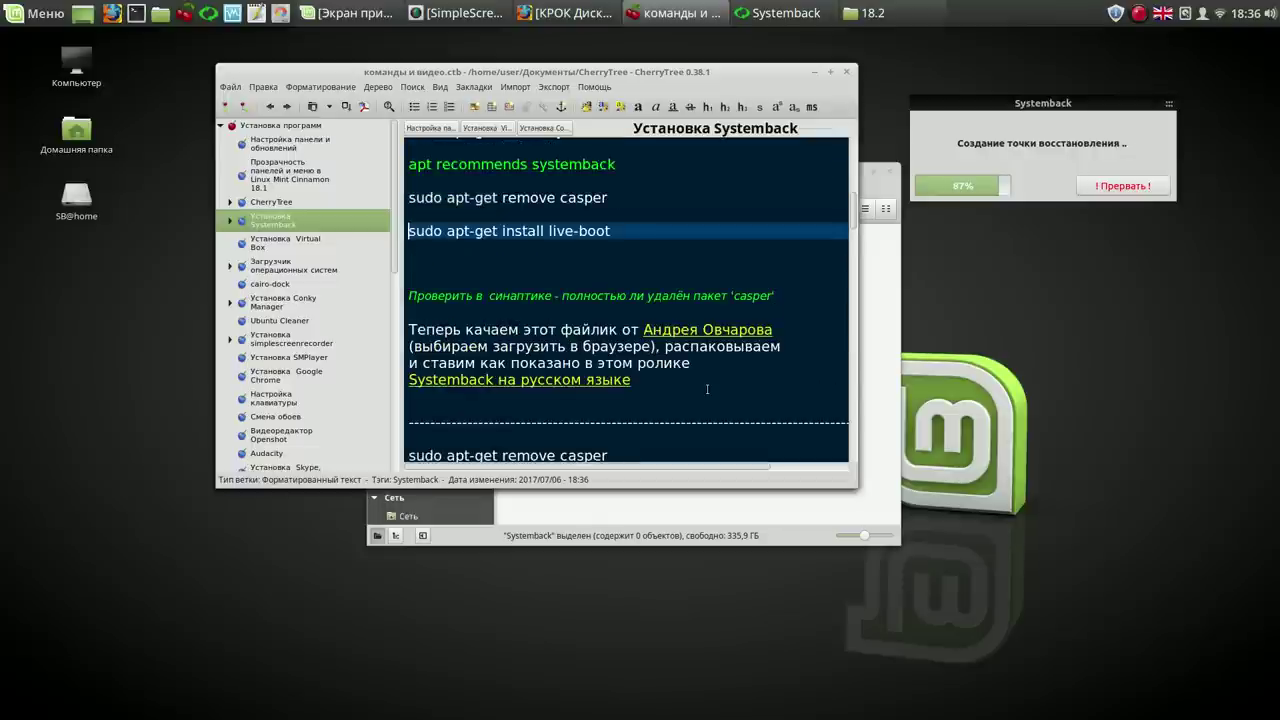
scroll(706, 388, "up", 1)
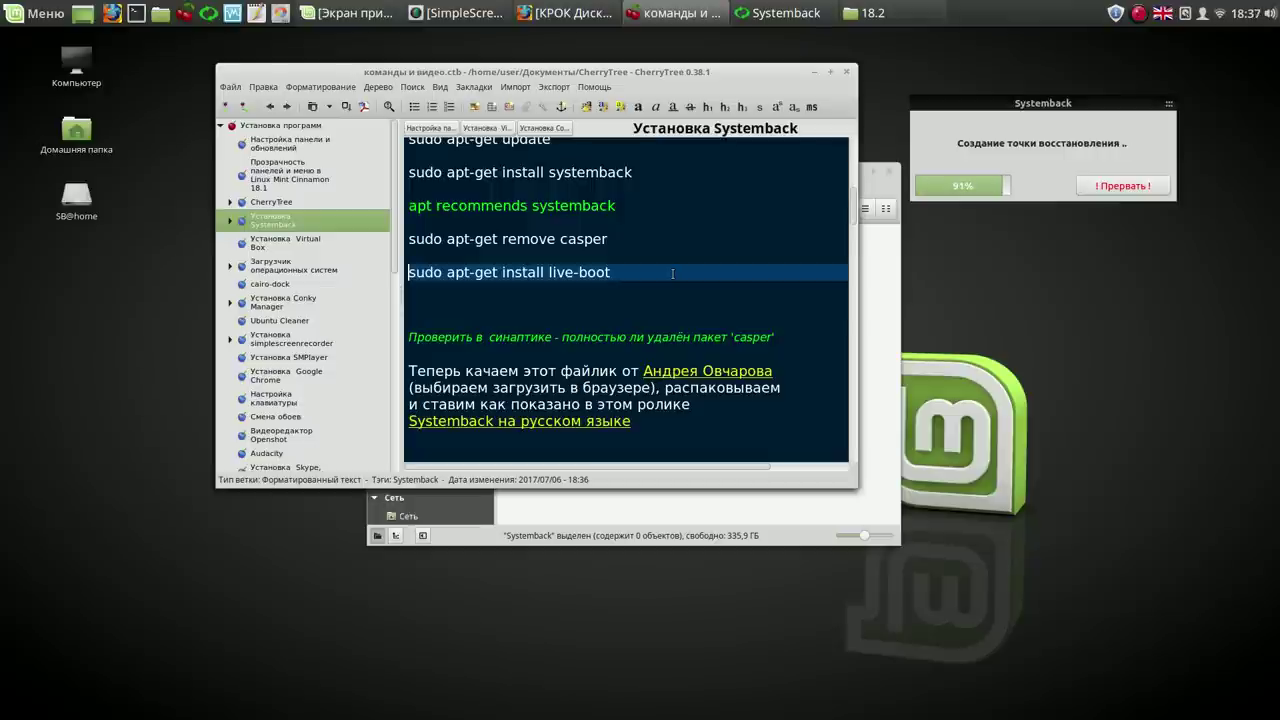
left_click(673, 273)
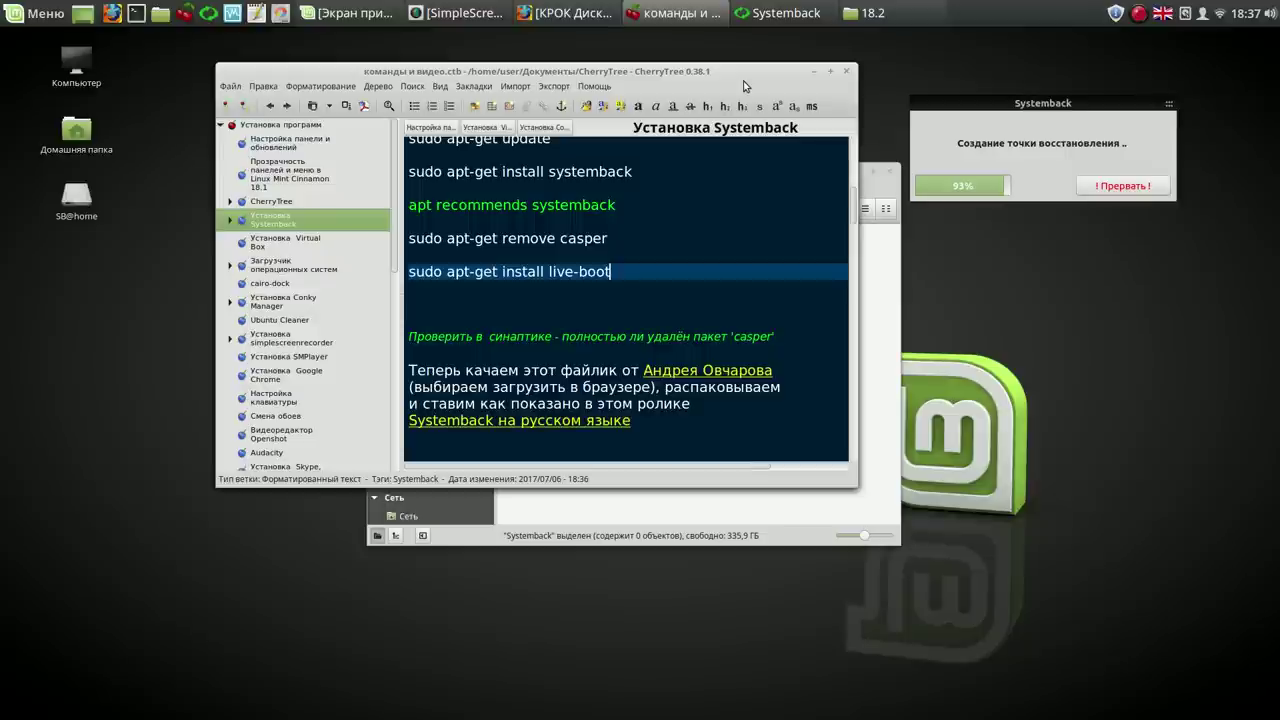
left_click(814, 72)
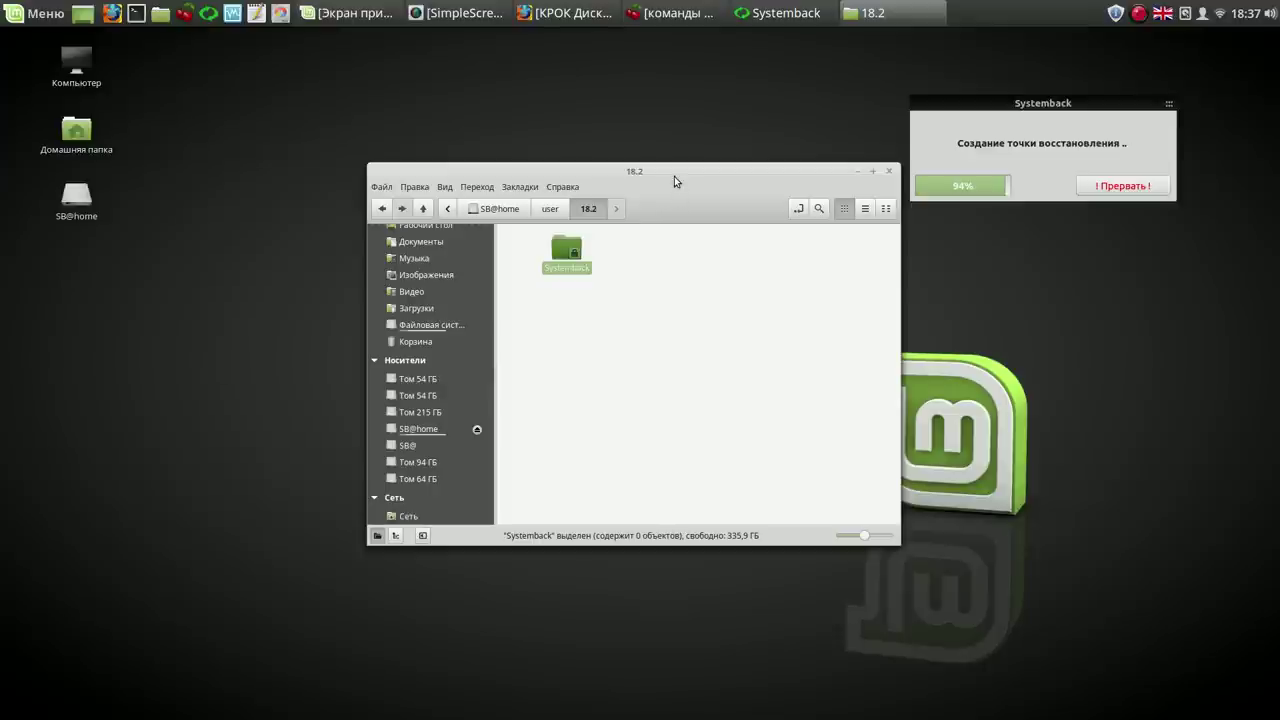
Move the 18.2 window up and left while restore point 2017-07-06,18.33.16 finishes
left_click_drag(674, 176, 571, 101)
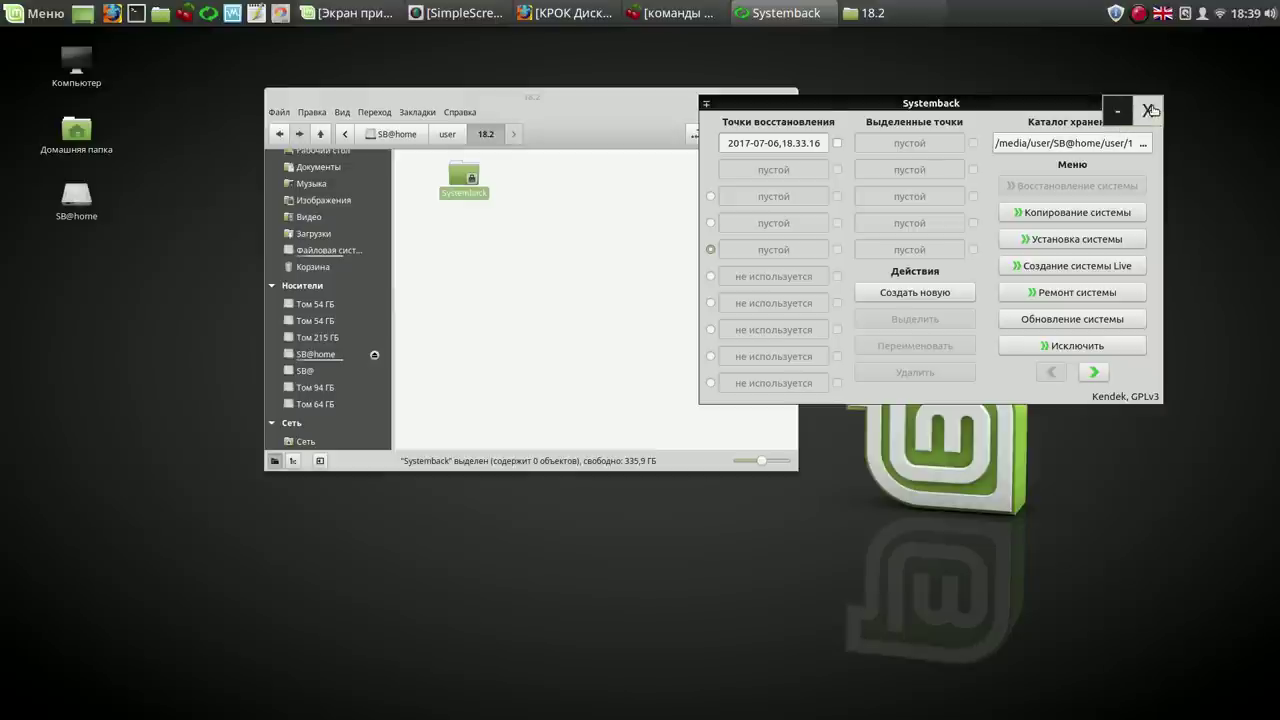
Close Systemback and view the Systemback folder's properties: 67 563 objects, 1,6 GB
left_click(1151, 111)
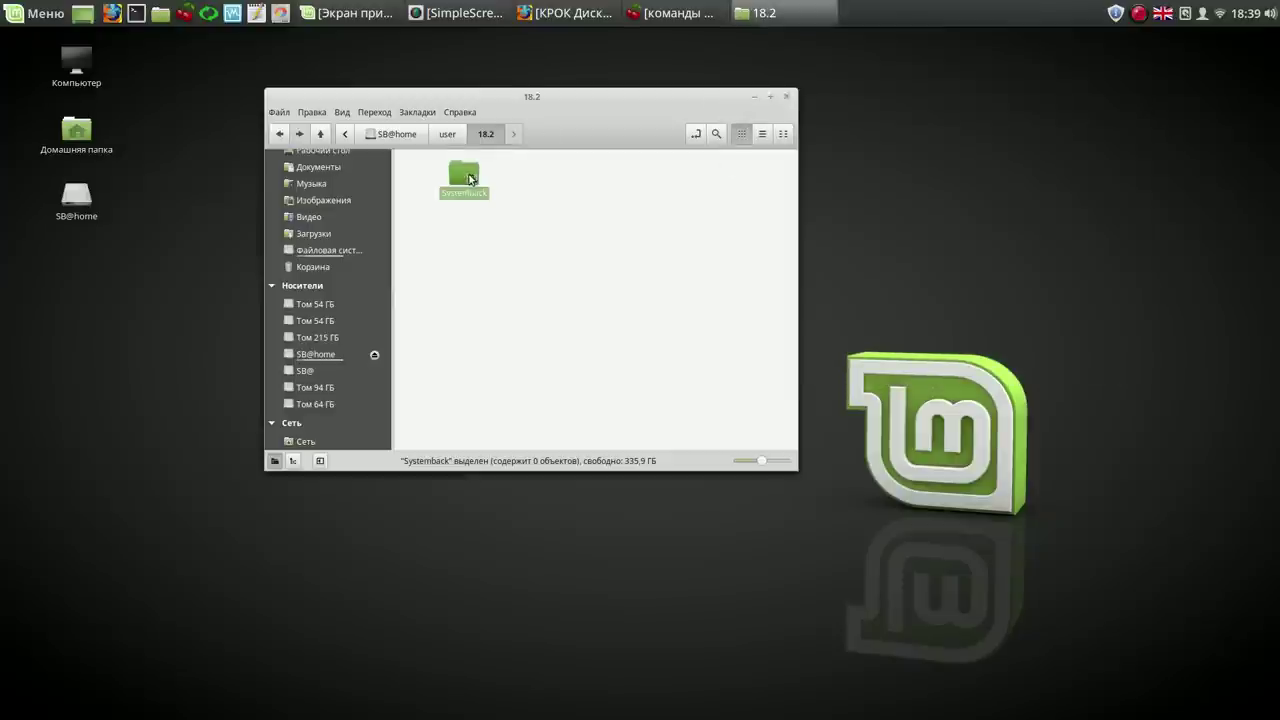
right_click(470, 180)
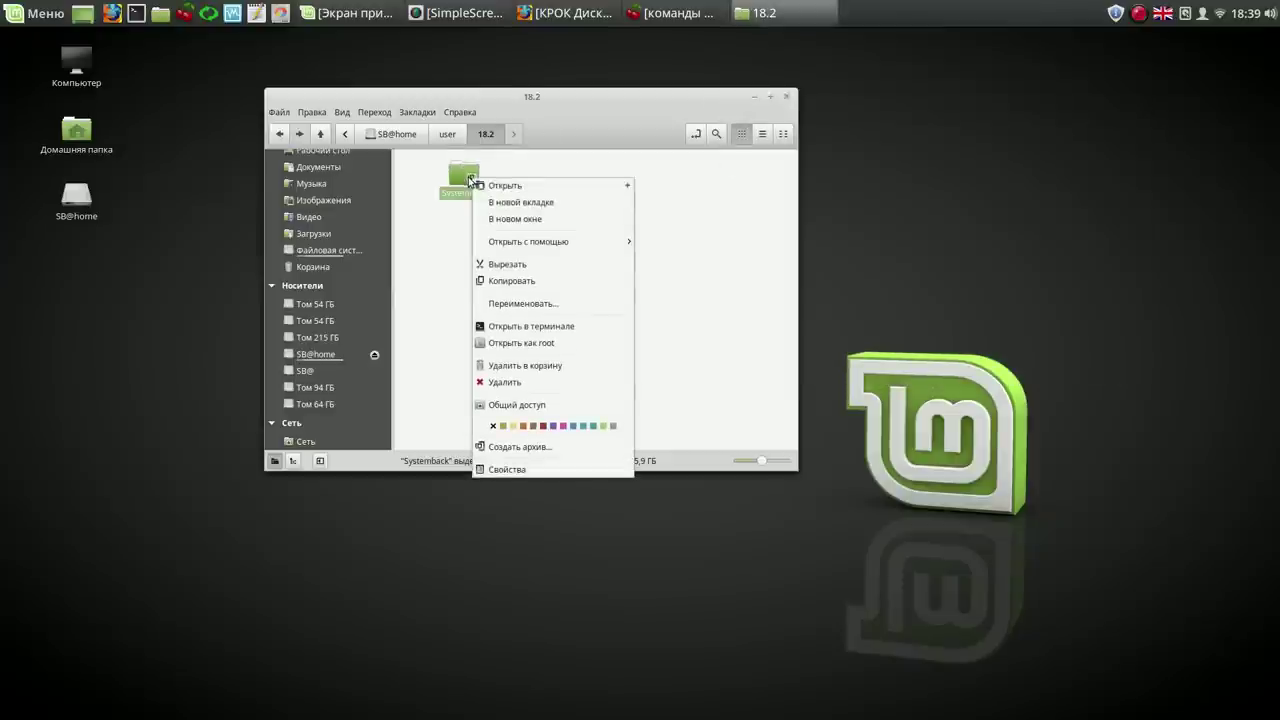
left_click(528, 468)
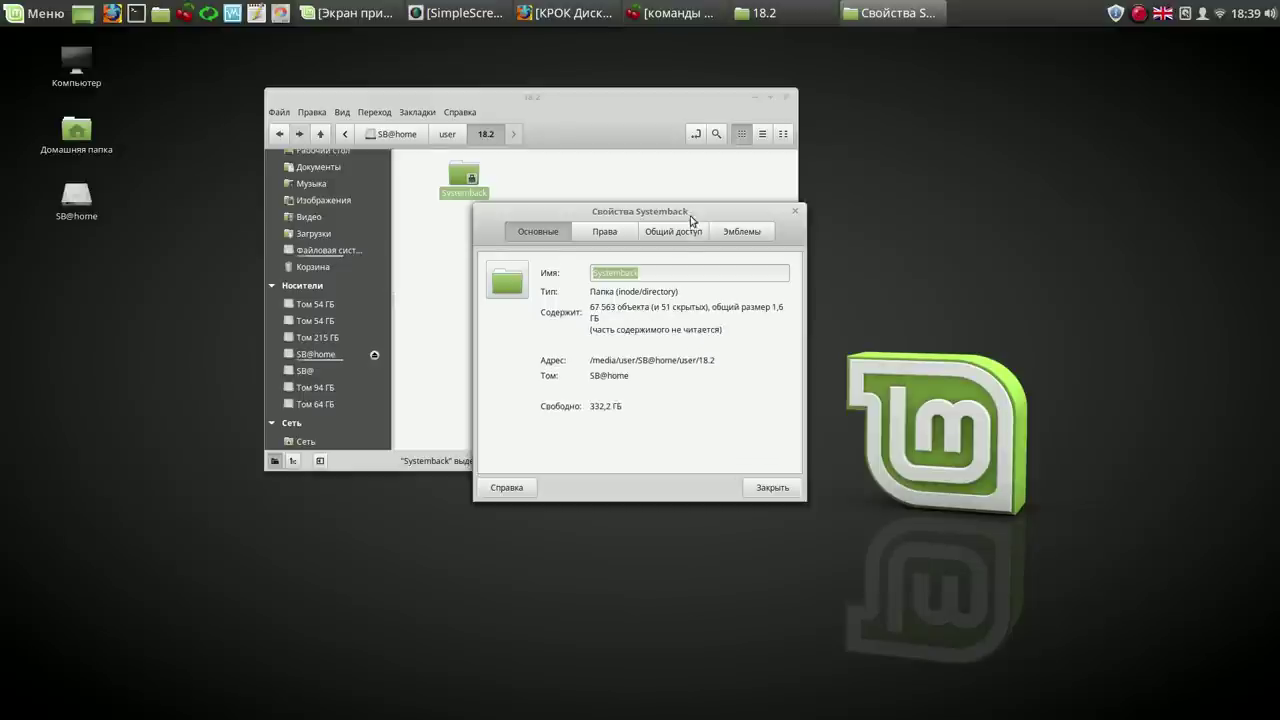
Let the Systemback folder count finish at 226 012 objects, 4,9 GB, then close its properties
left_click_drag(696, 211, 1026, 95)
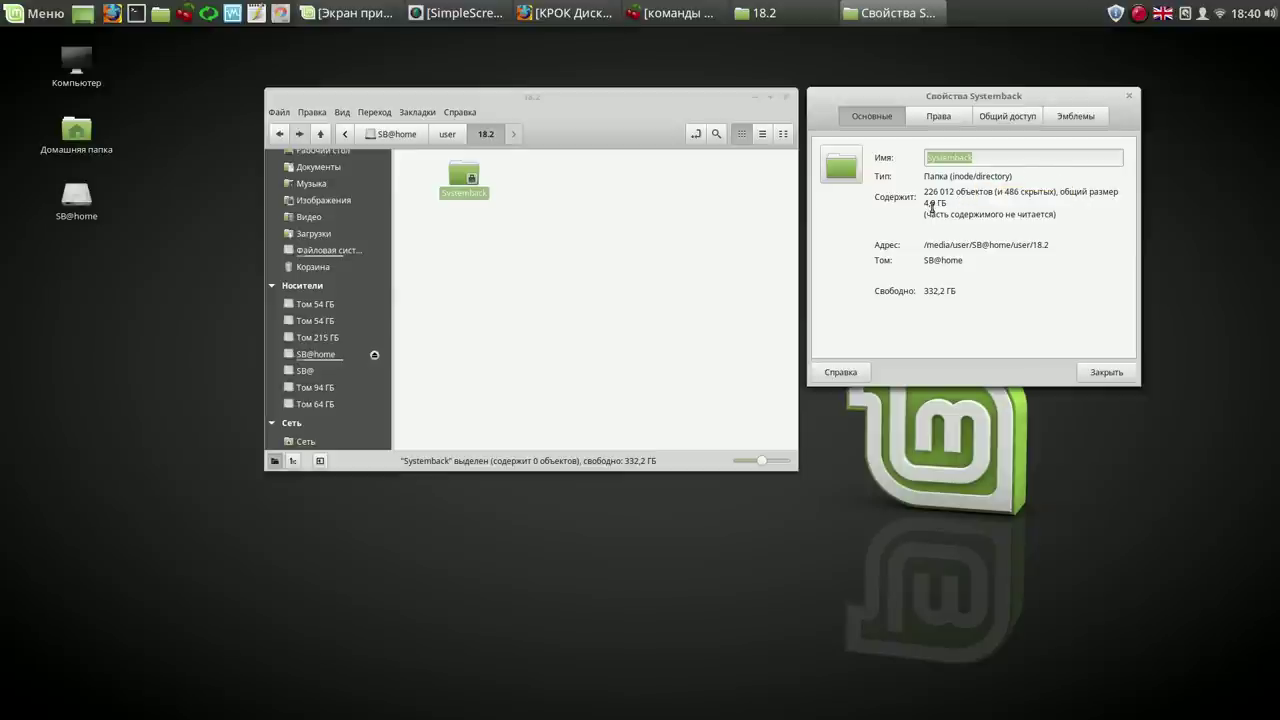
left_click(1106, 372)
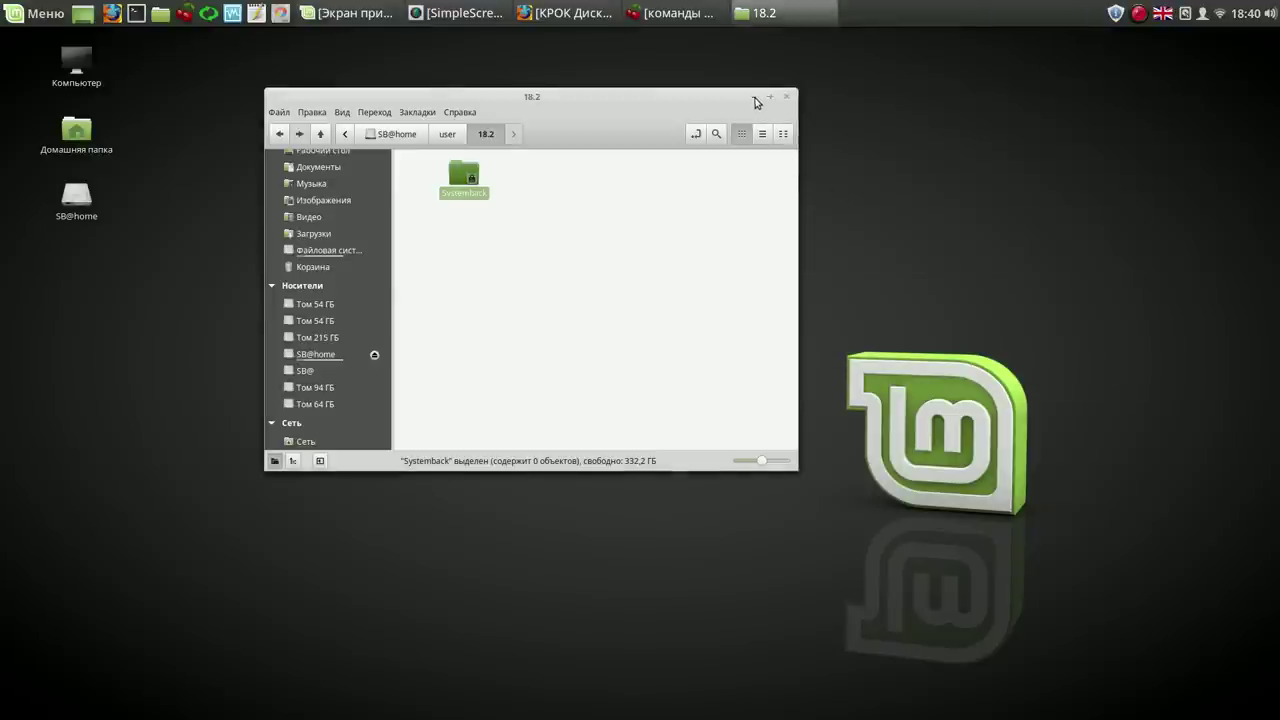
Minimise the 18.2 folder window and dismiss the Linux Mint 18.2 'Sonya' welcome screen
left_click(754, 97)
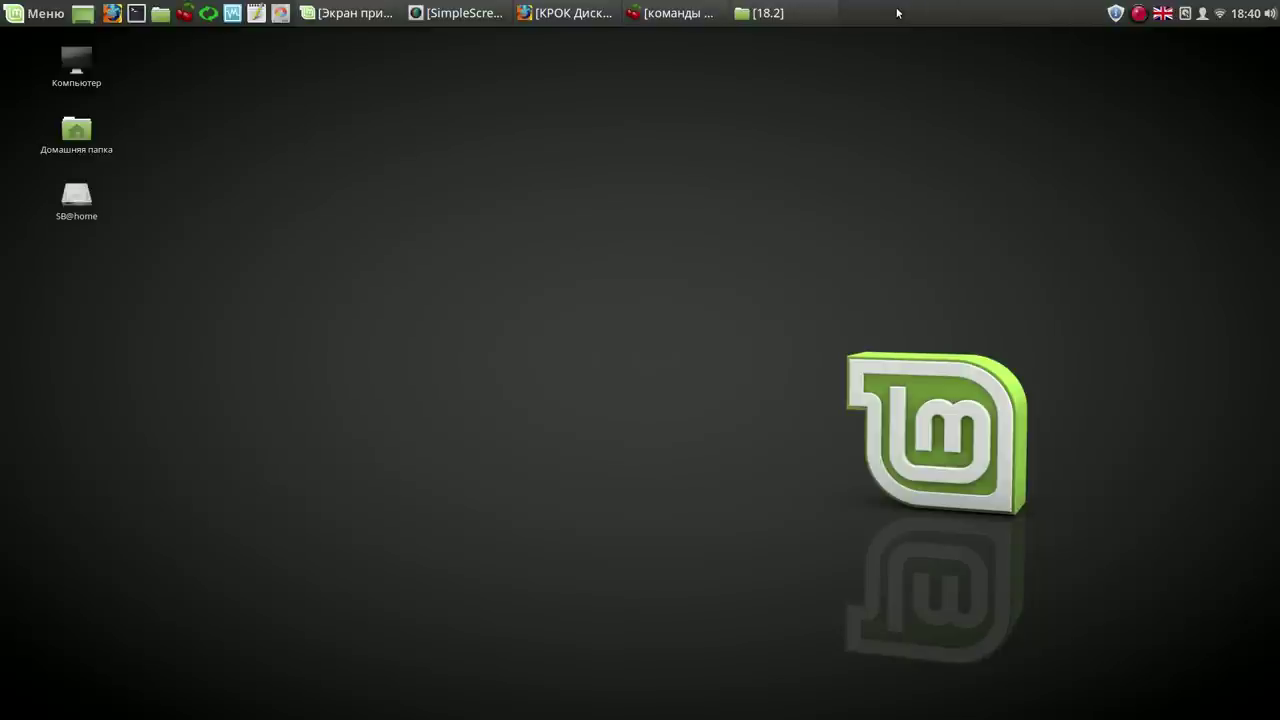
left_click(343, 16)
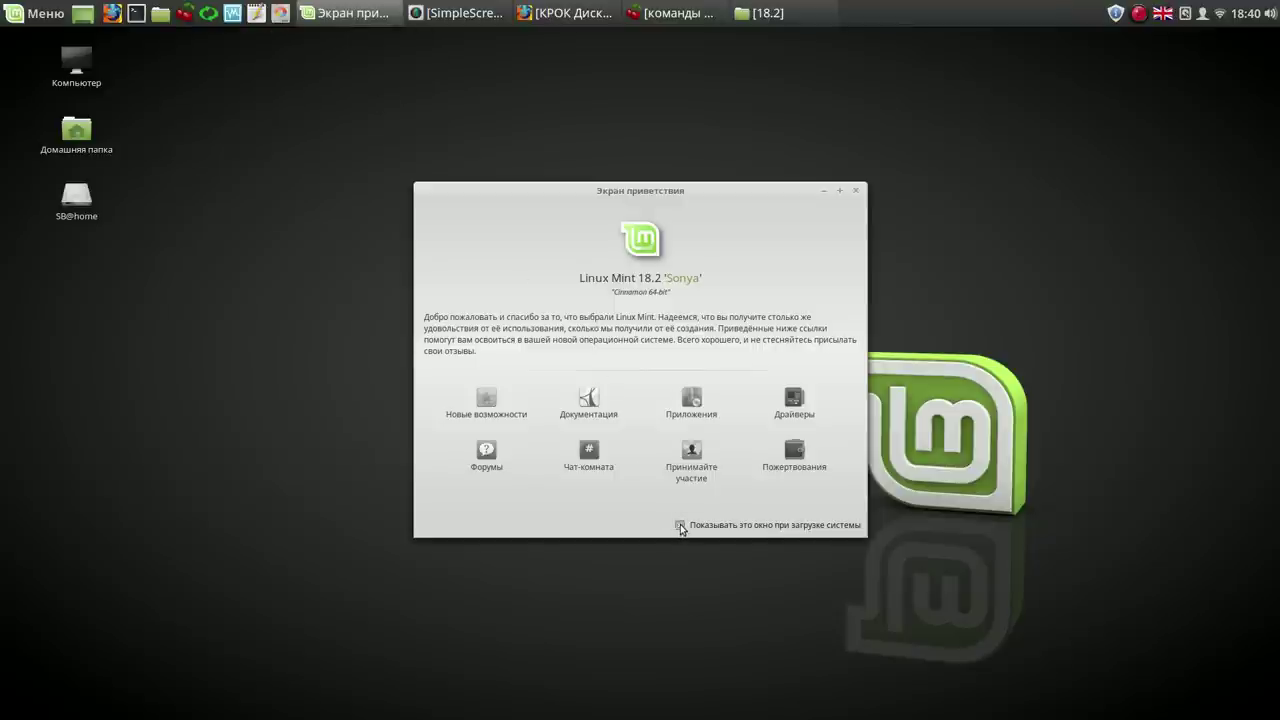
left_click(855, 192)
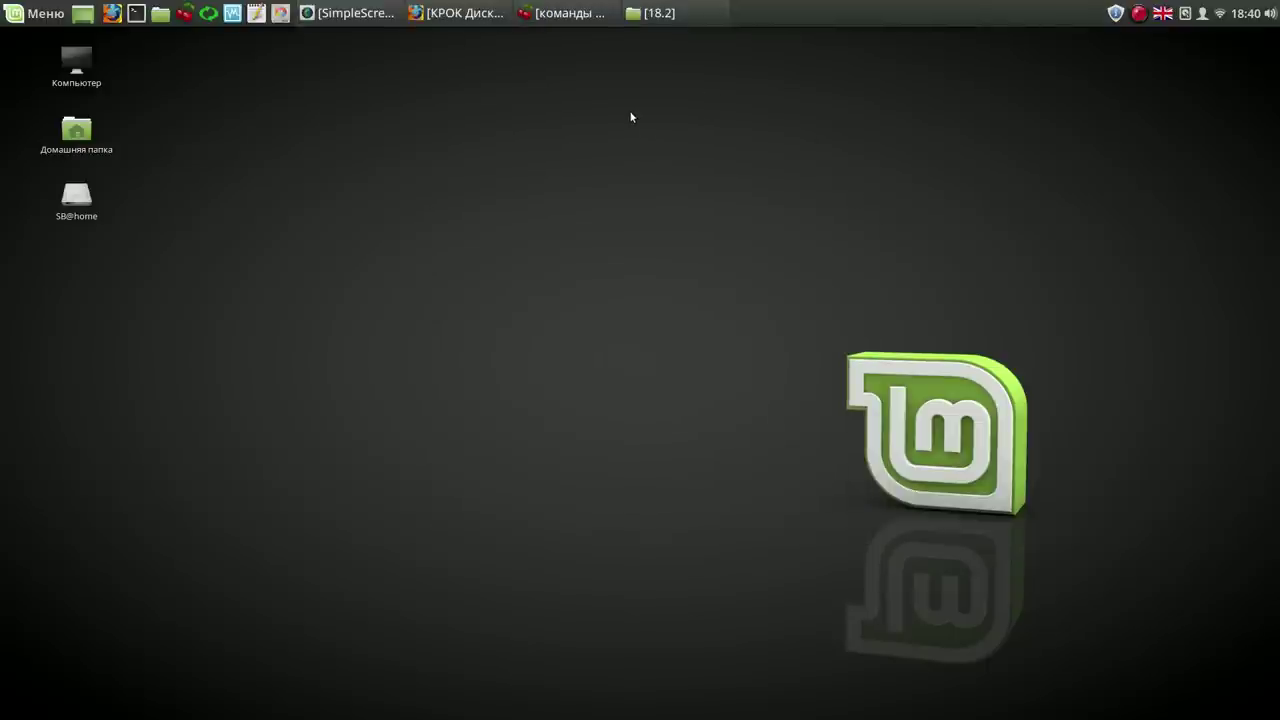
Launch Update Manager from the tray, keep 'Let me review sensitive updates', and accept a local mirror
left_click(1116, 13)
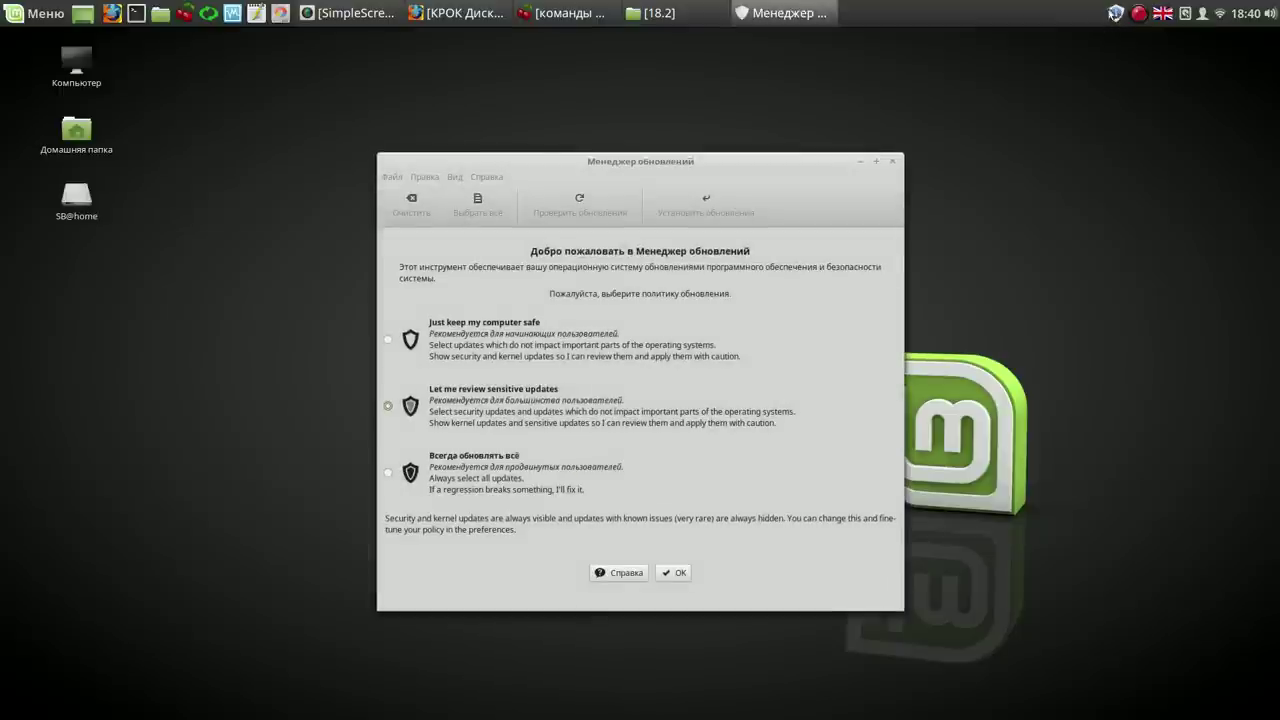
left_click(676, 573)
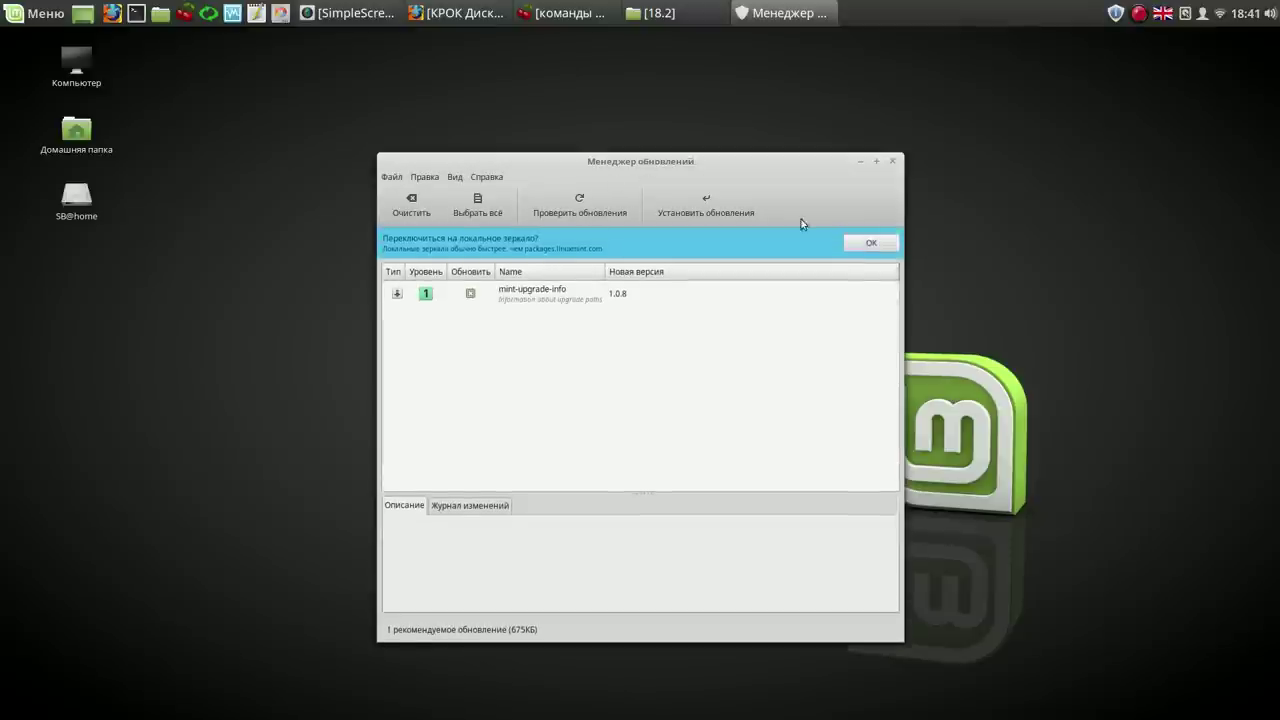
left_click(875, 242)
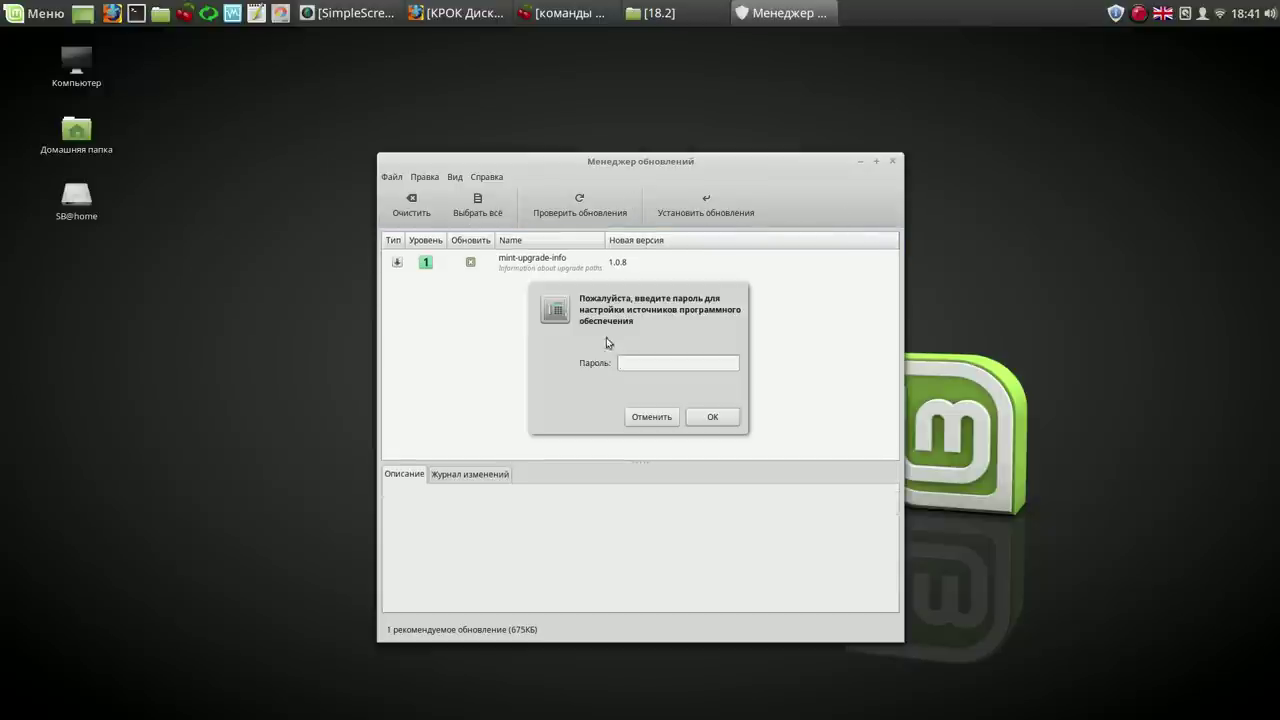
Enter the admin password and set the main (sonya) mirror to HEAnet, ftp.heanet.ie
type("****")
left_click(712, 414)
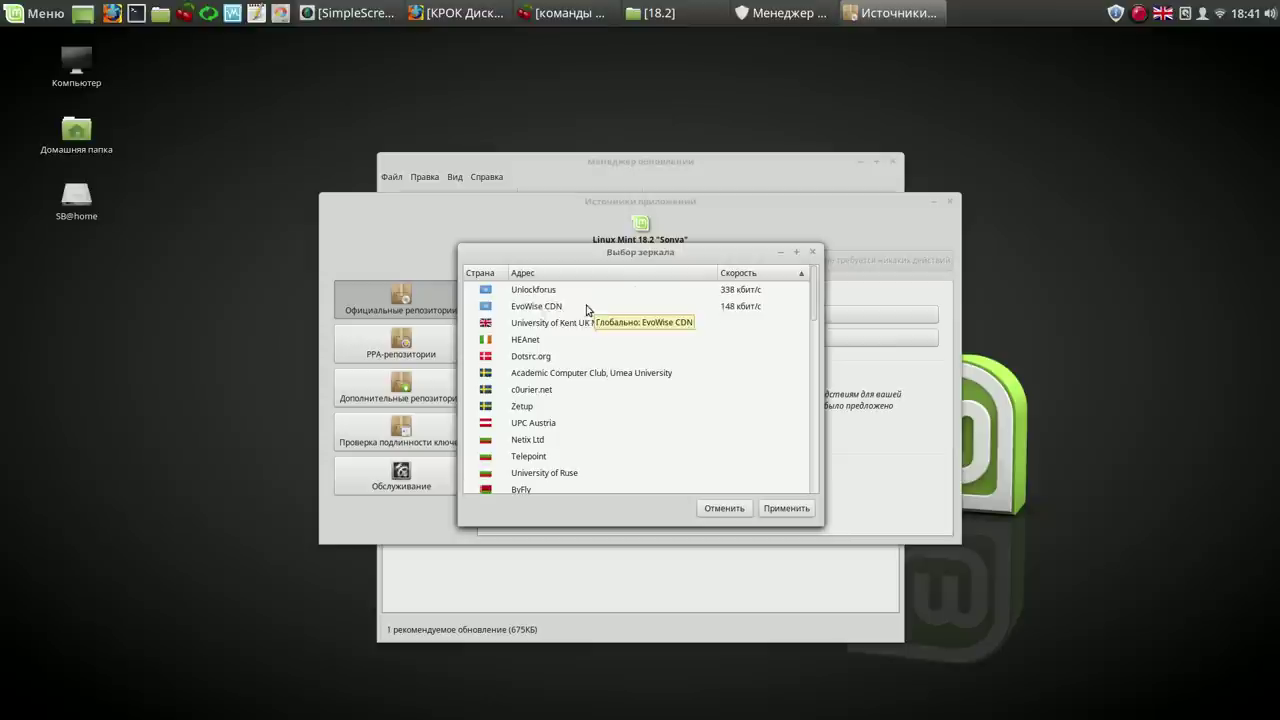
left_click(573, 306)
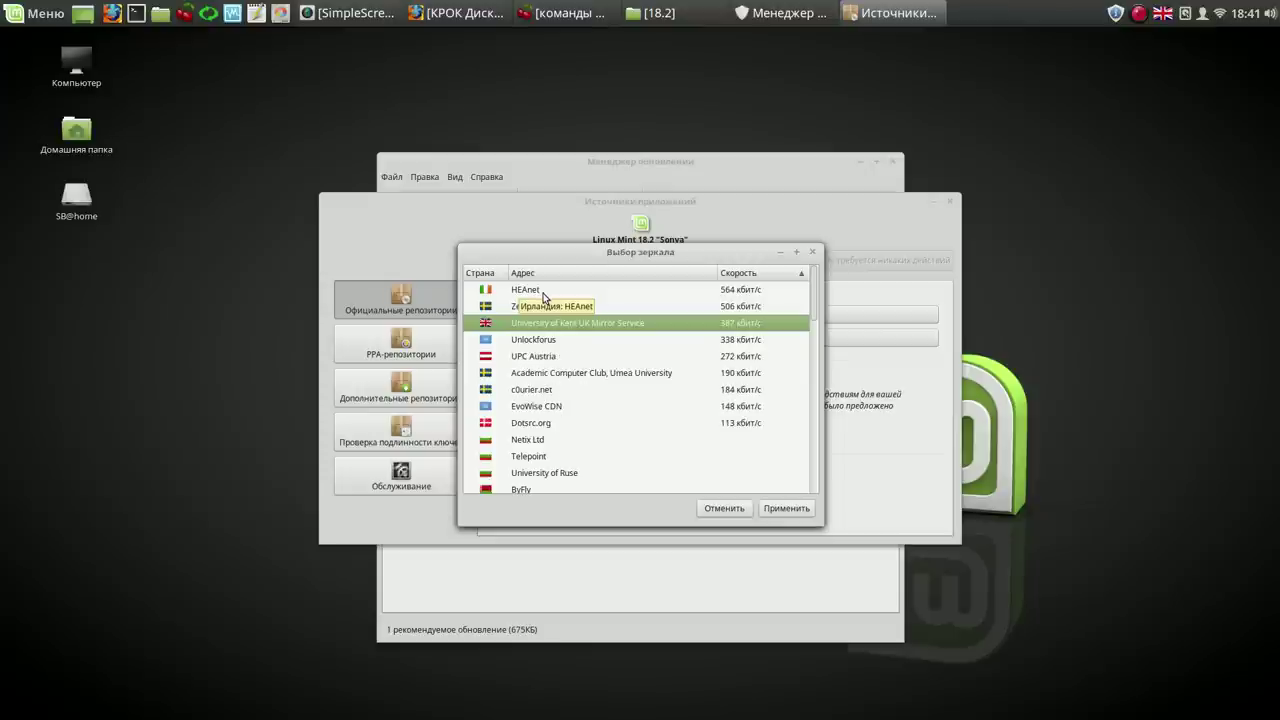
left_click(533, 291)
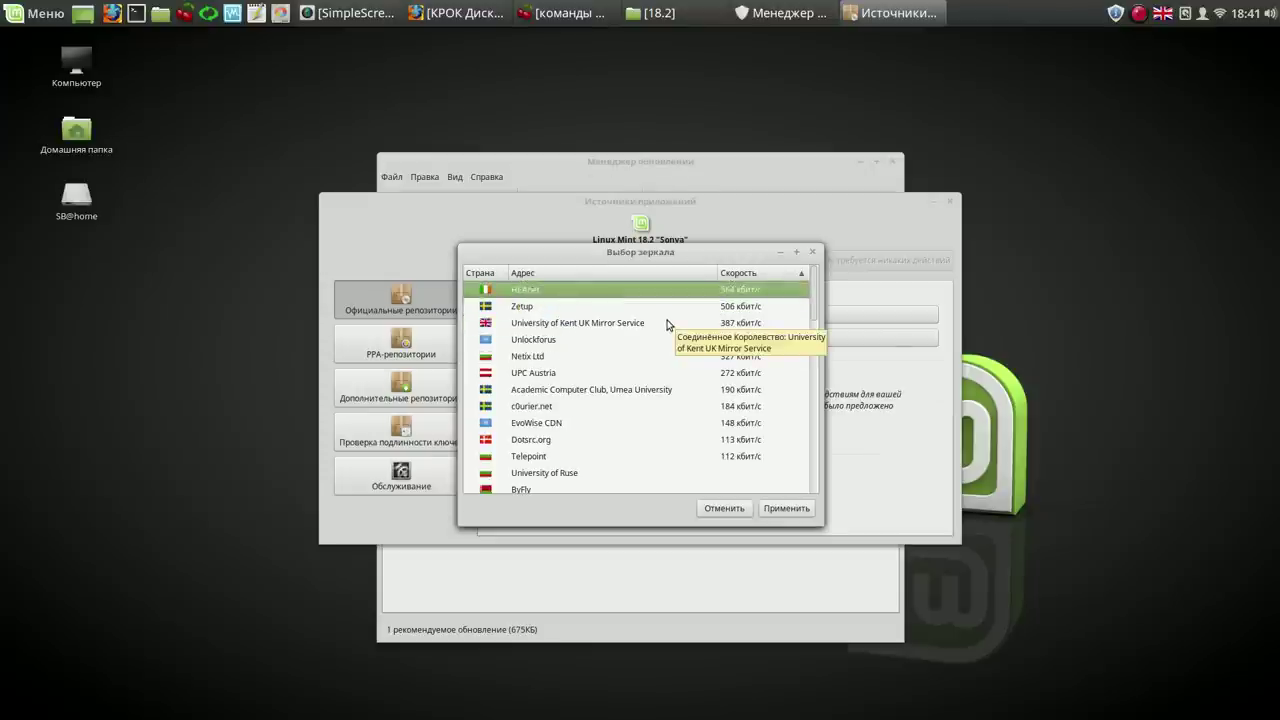
left_click(788, 509)
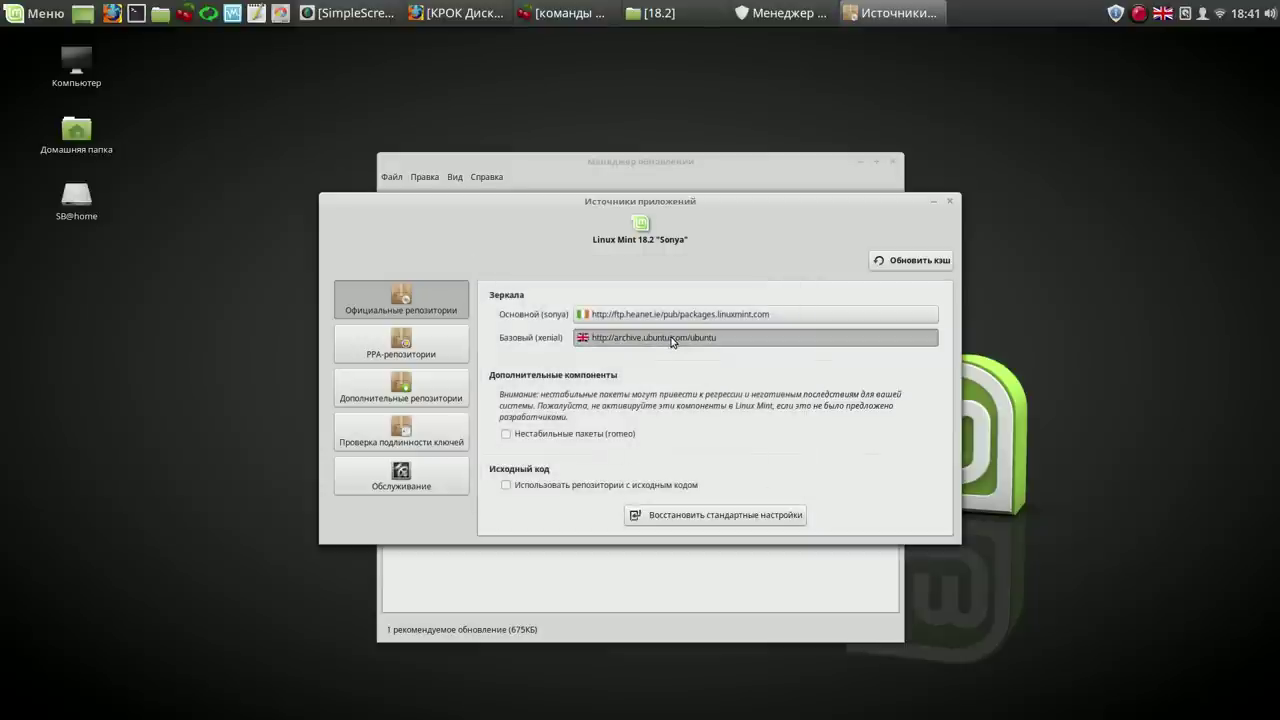
left_click(672, 342)
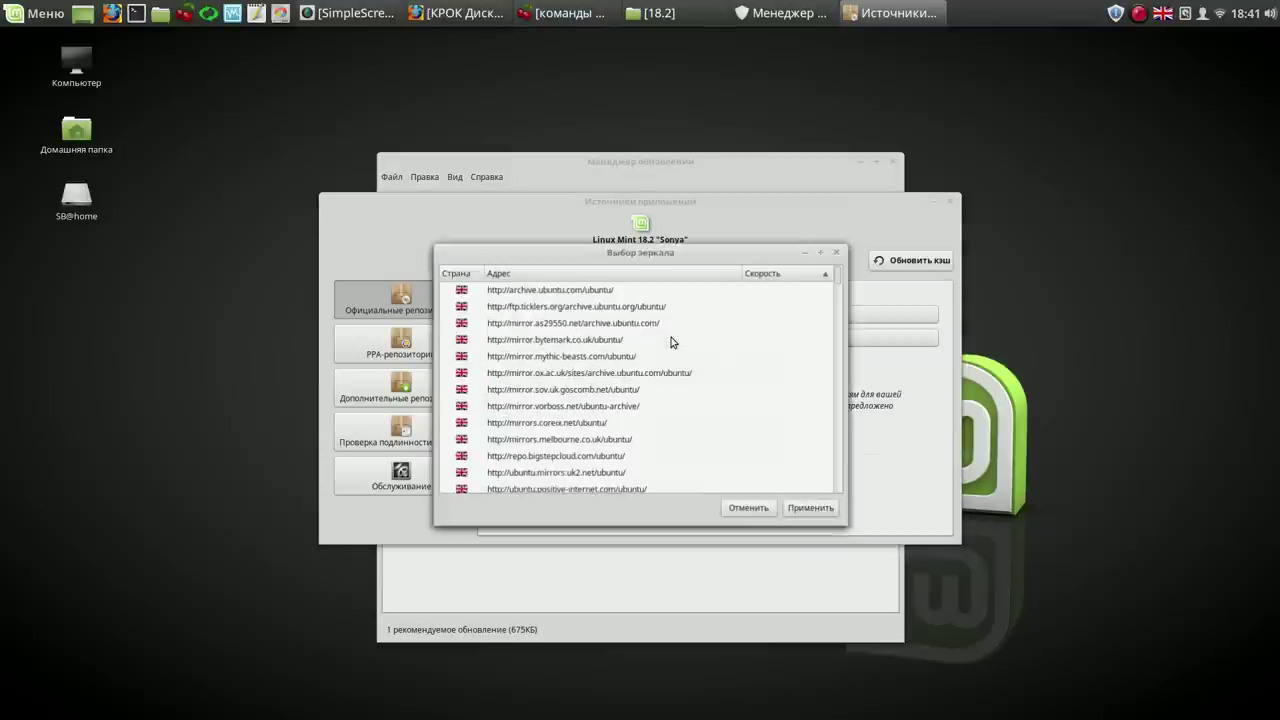
left_click(590, 290)
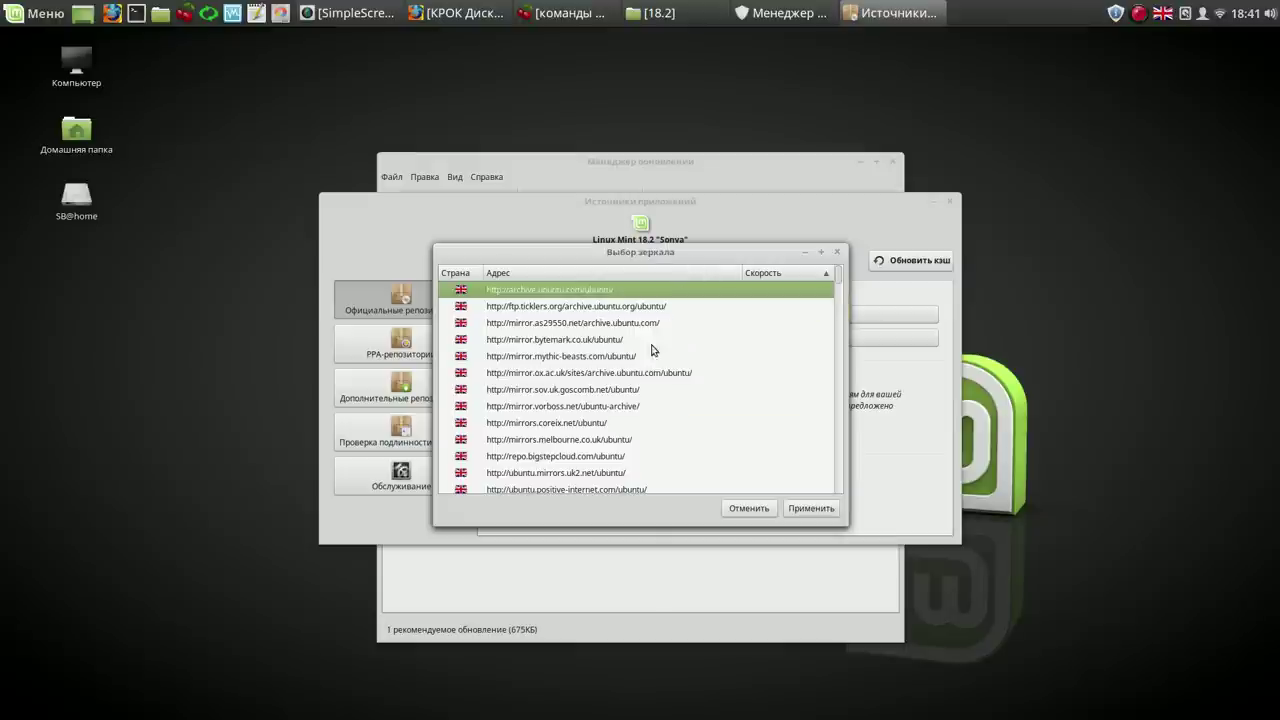
left_click(808, 508)
left_click(915, 262)
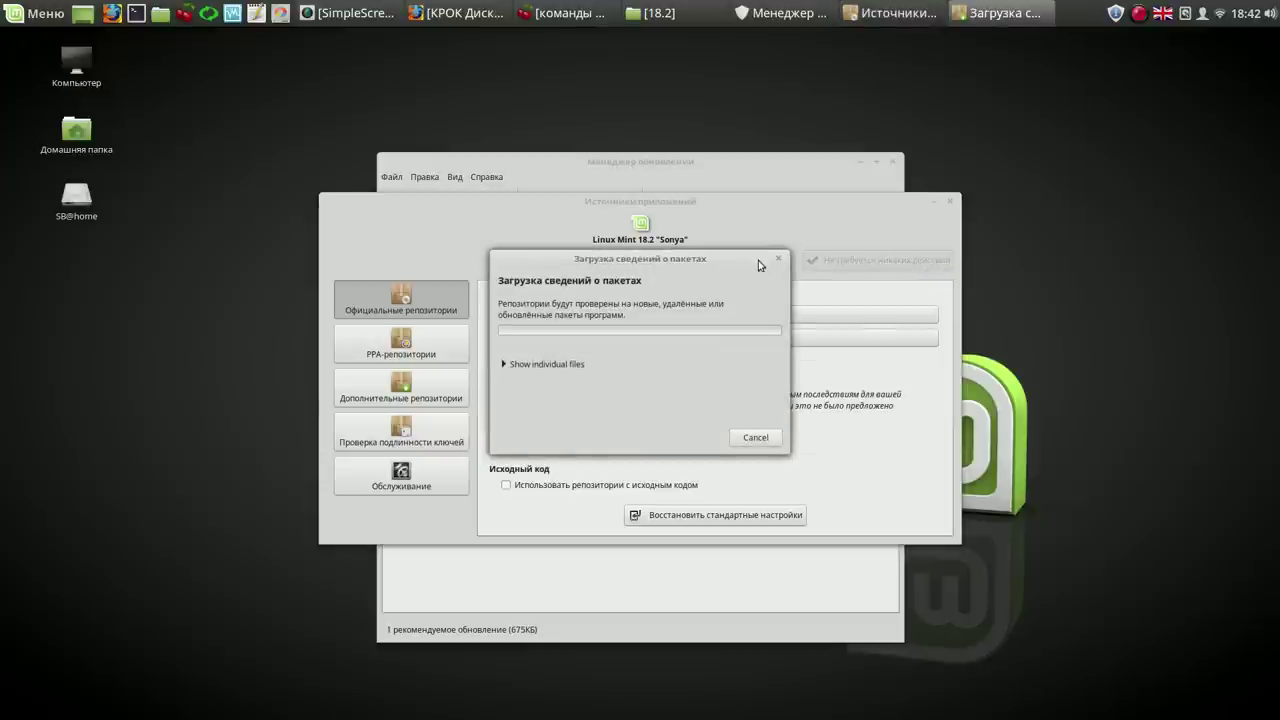
left_click_drag(742, 257, 1074, 133)
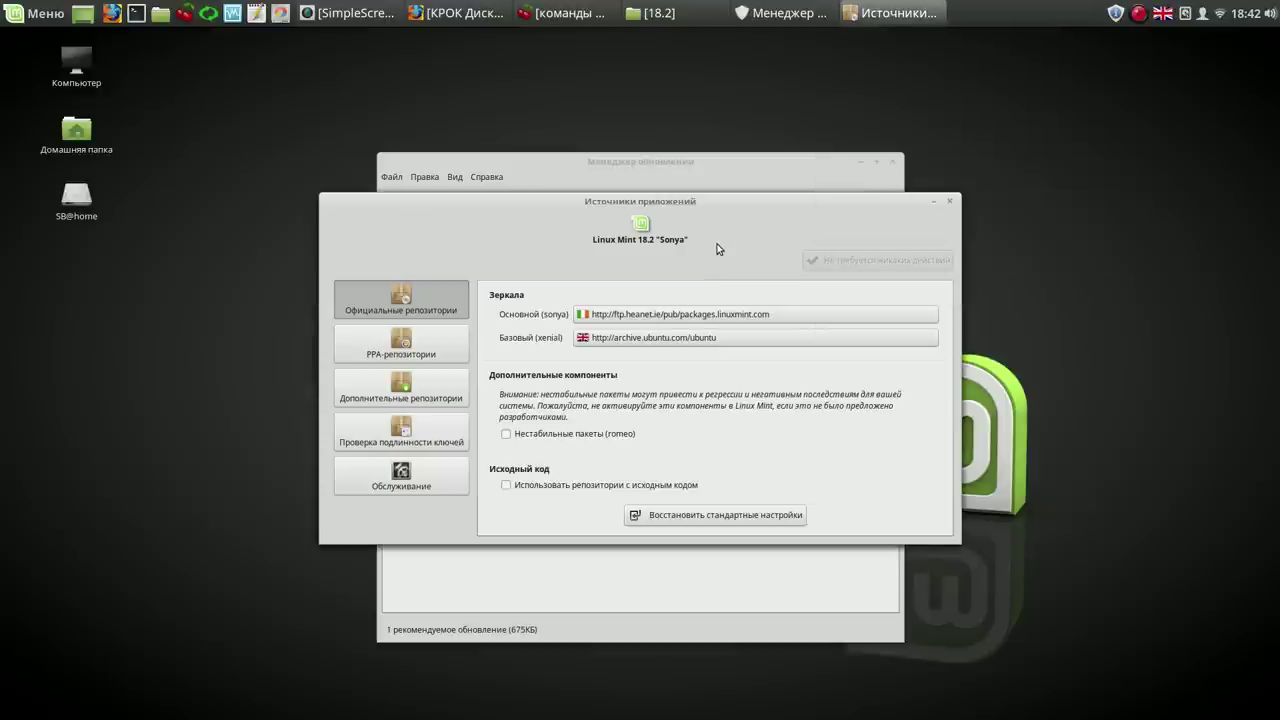
Close Software Sources, then untick Visible for Large and Sensitive impact levels in Update Manager preferences
left_click(949, 201)
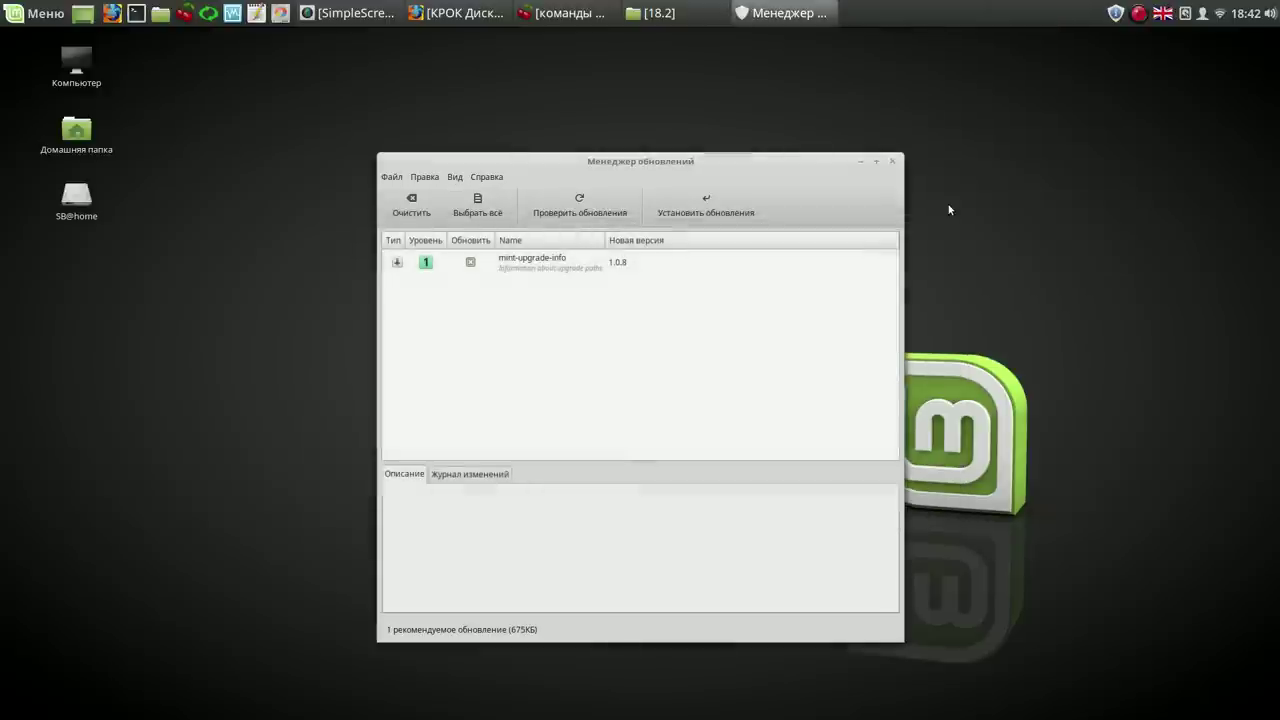
left_click(430, 178)
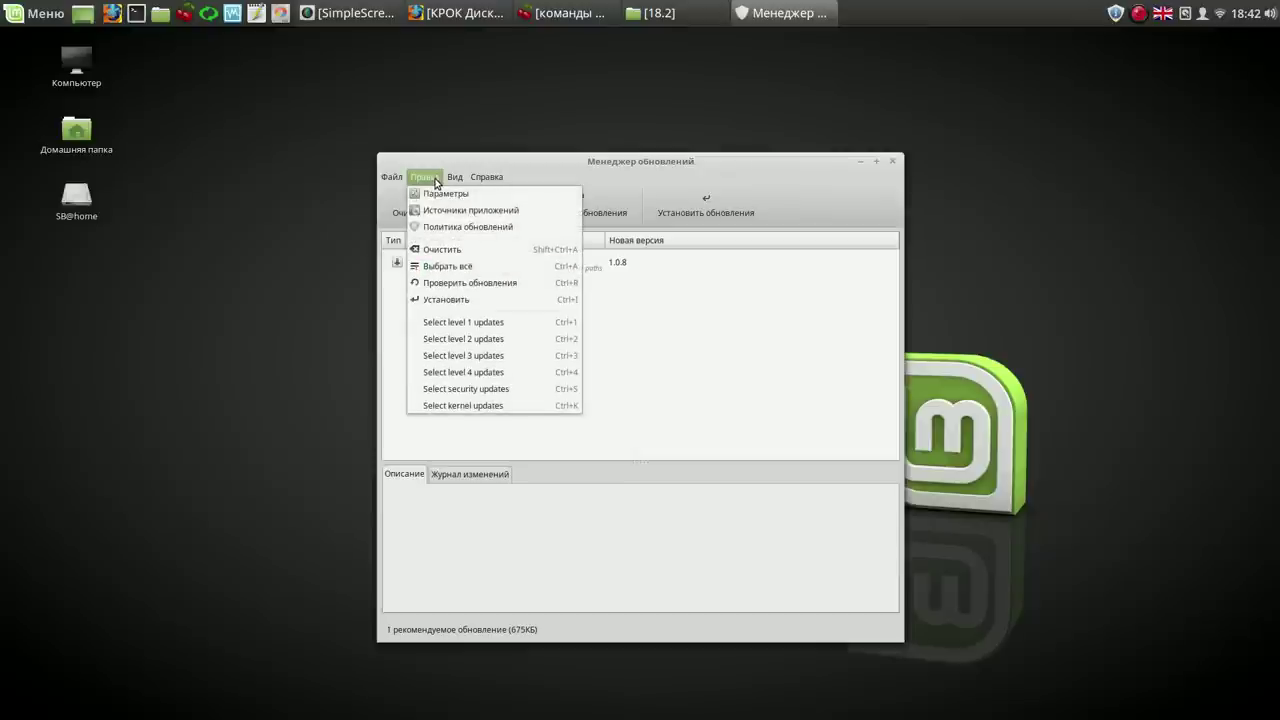
left_click(438, 195)
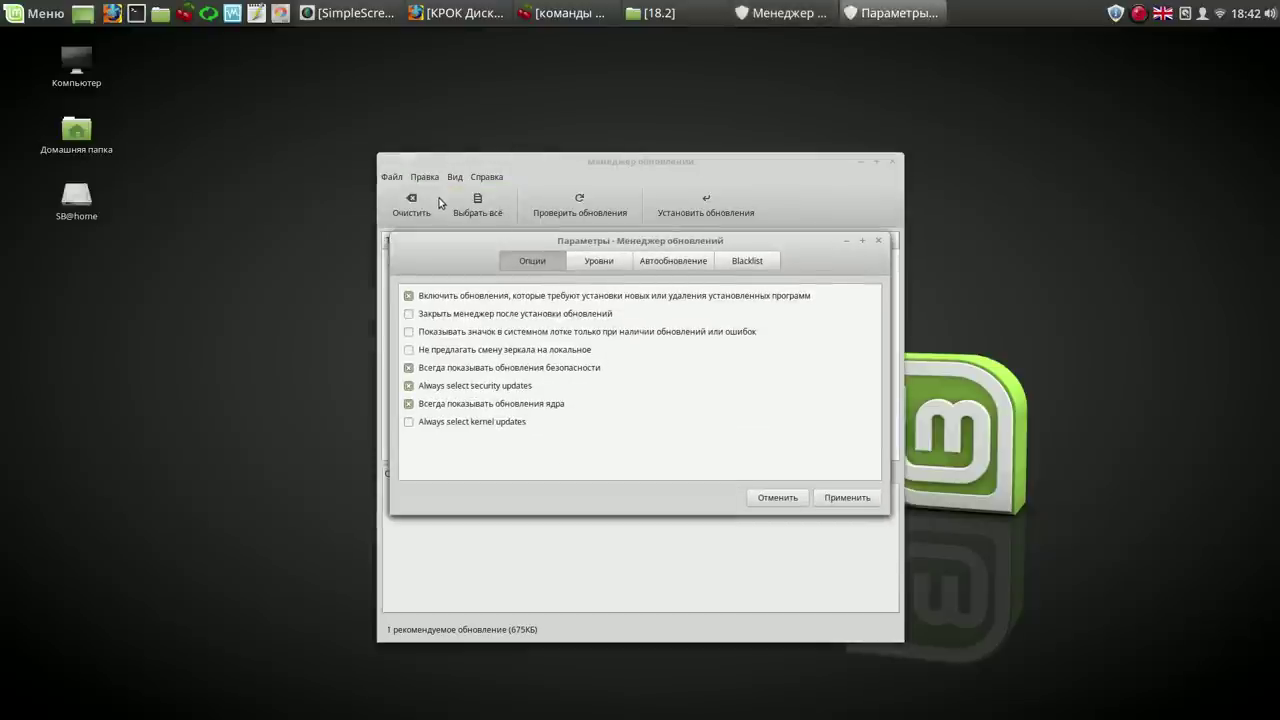
left_click(595, 262)
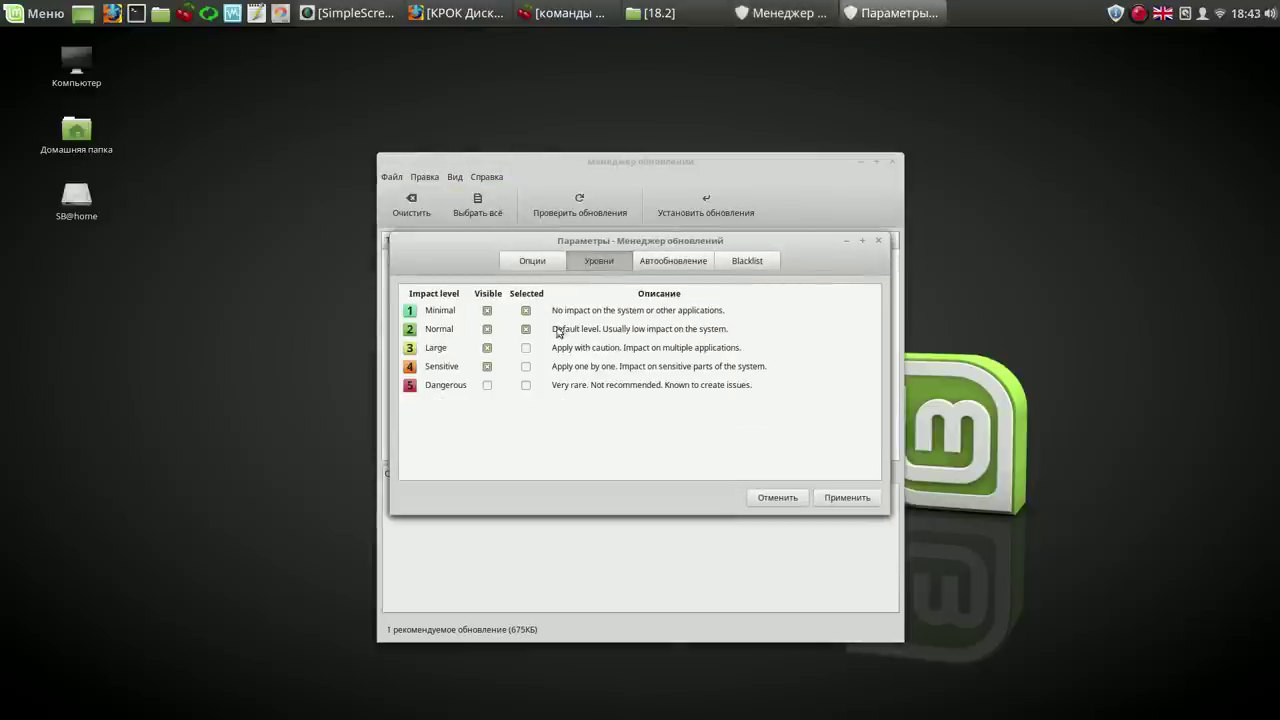
left_click(487, 350)
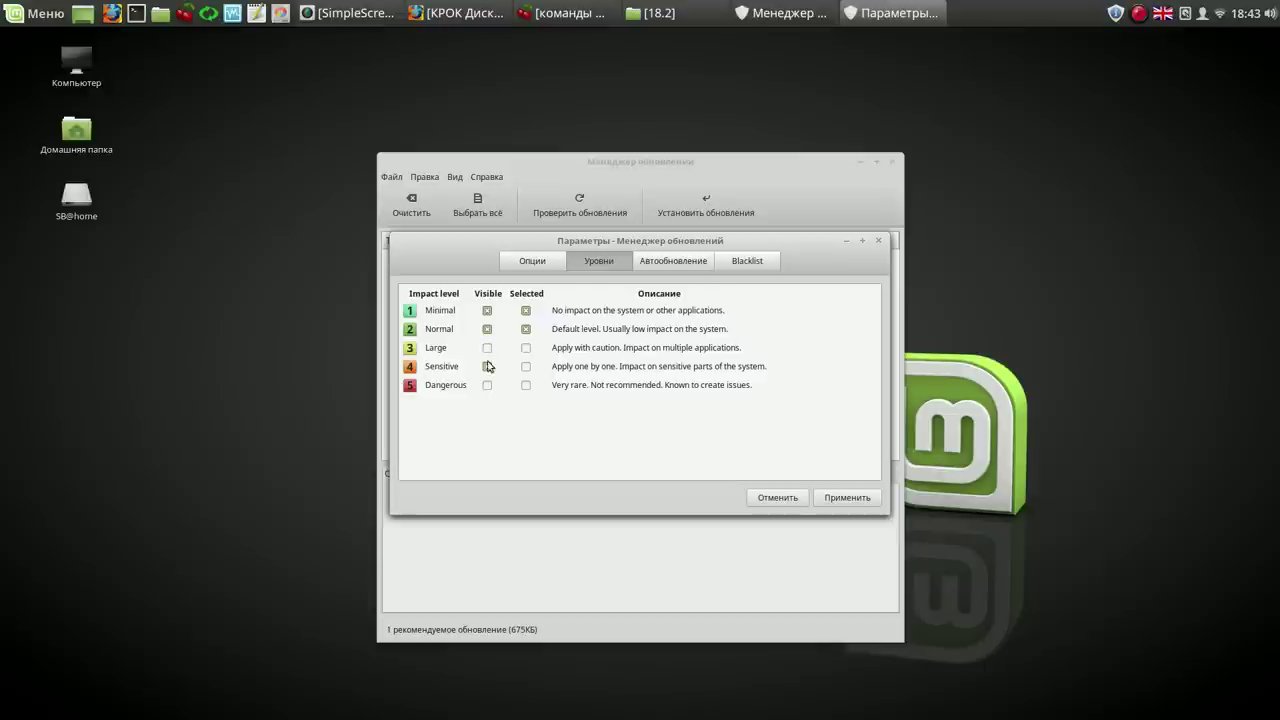
left_click(489, 367)
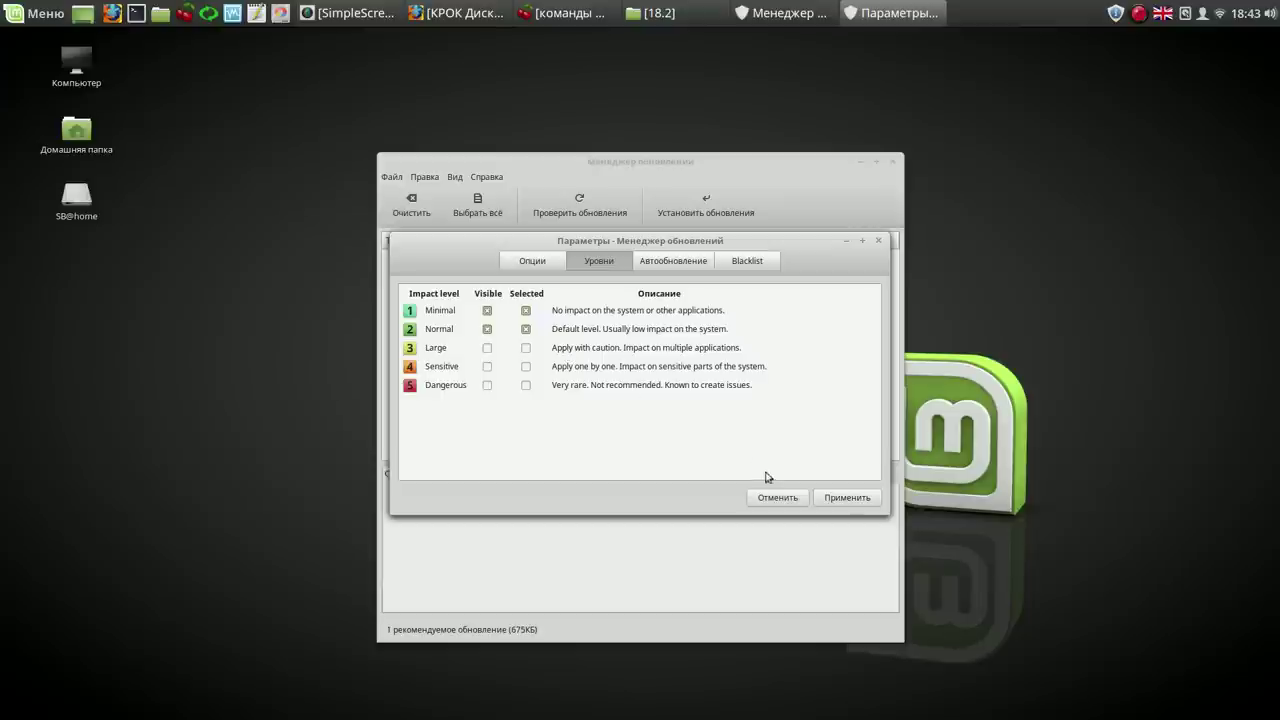
left_click(847, 497)
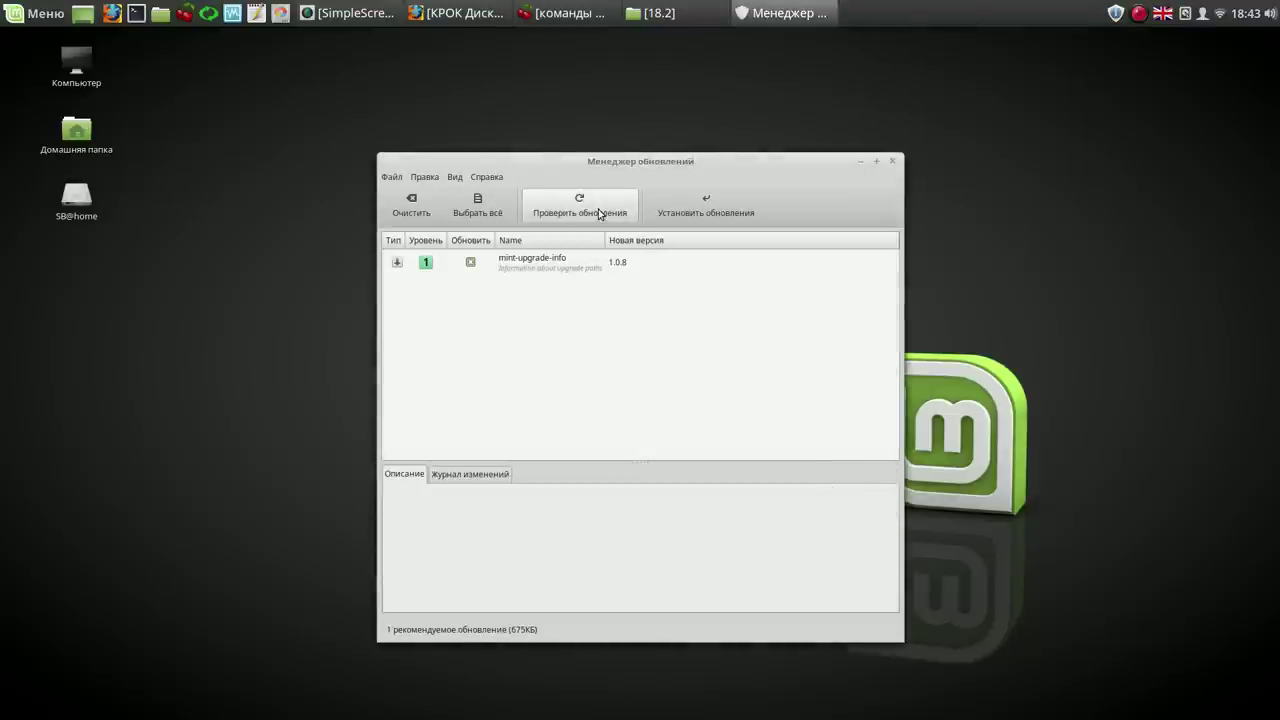
Install the mint-upgrade-info 1.0.8 update with authentication, then close Update Manager and the Видео folder
left_click(703, 212)
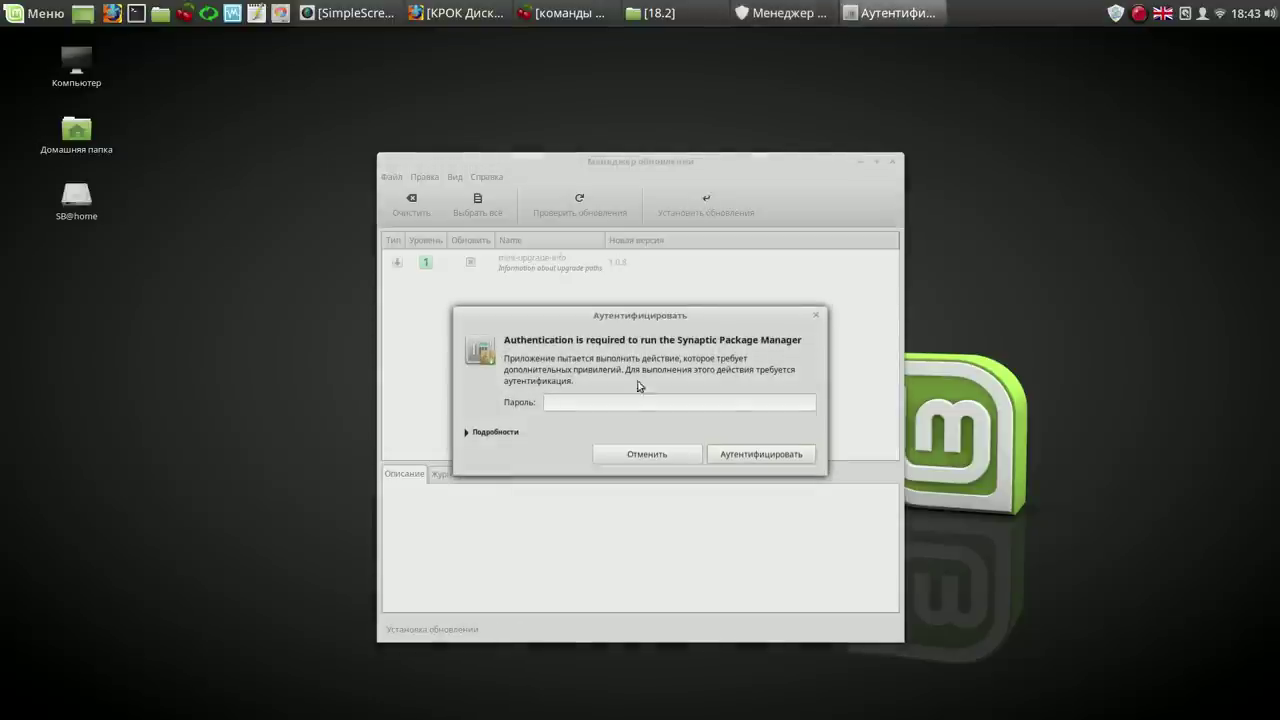
left_click(752, 454)
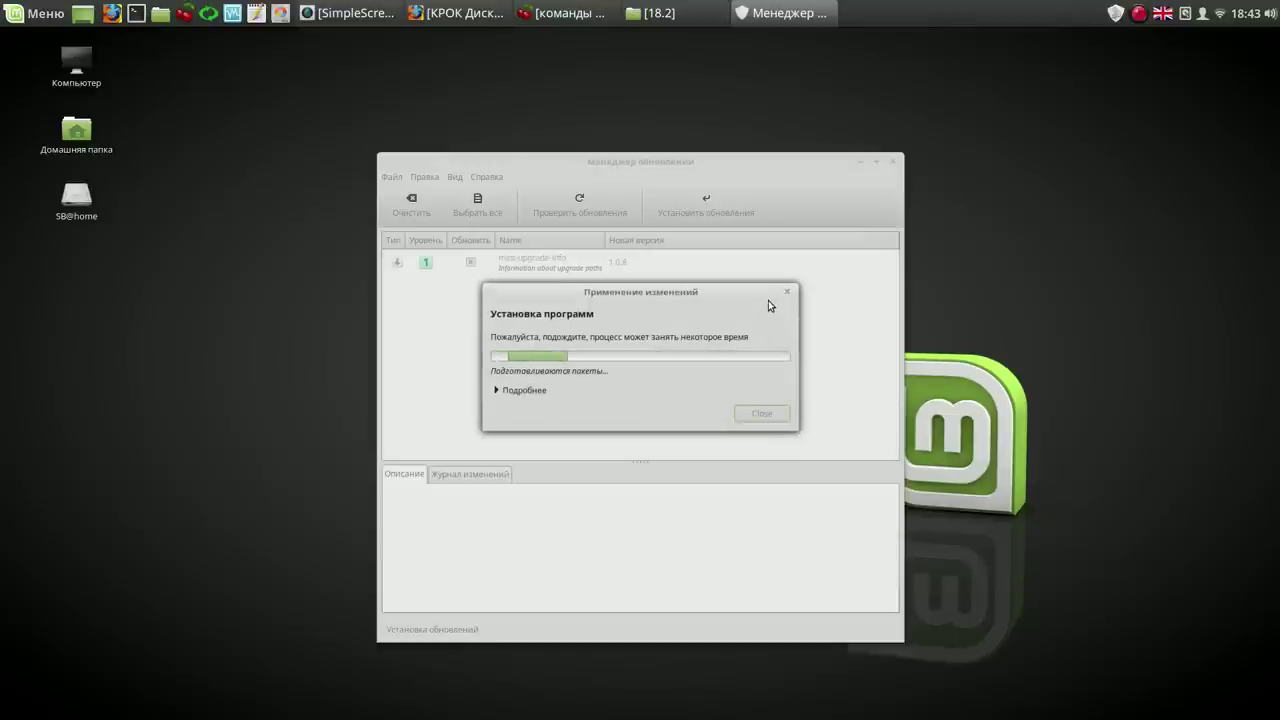
left_click(579, 18)
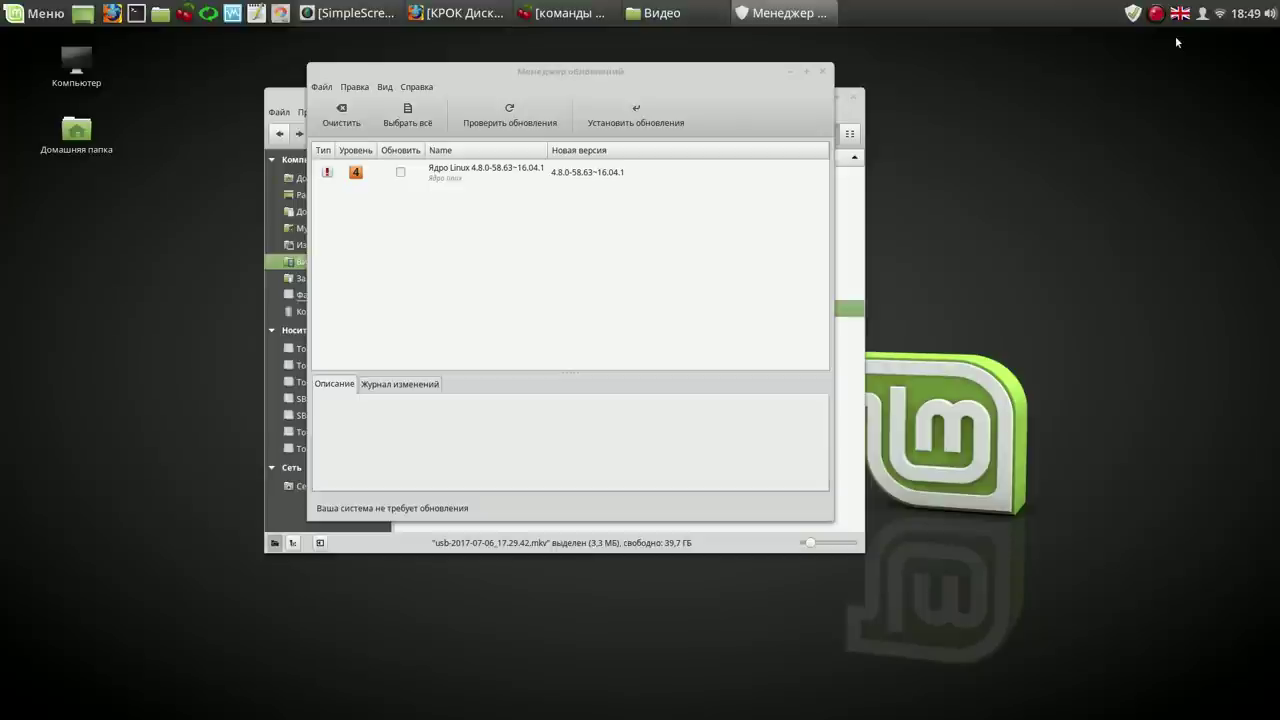
left_click(724, 91)
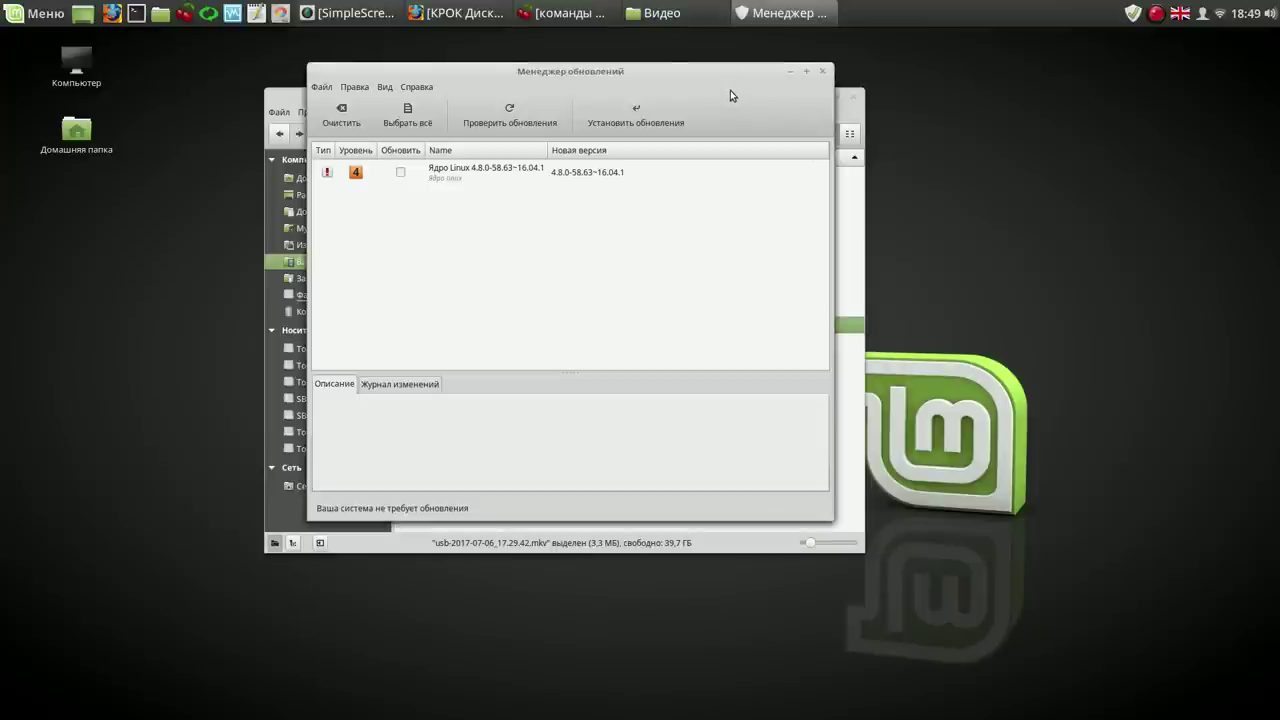
left_click(822, 71)
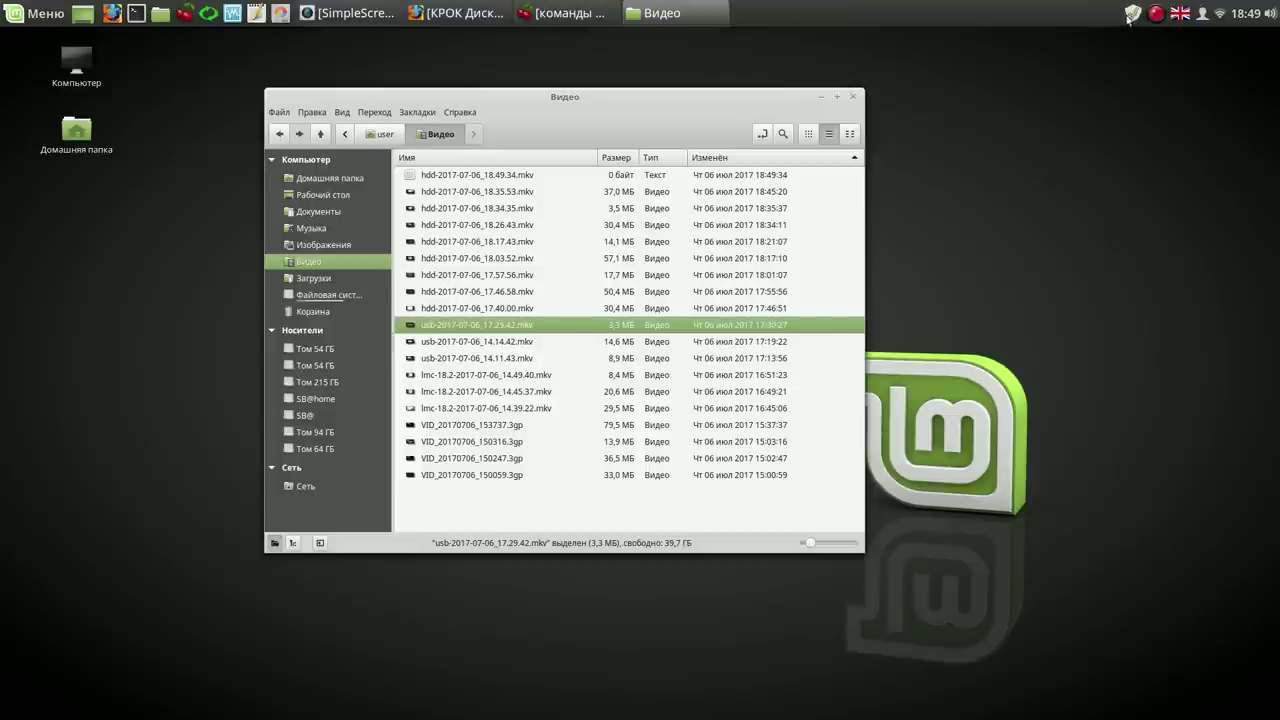
left_click(853, 96)
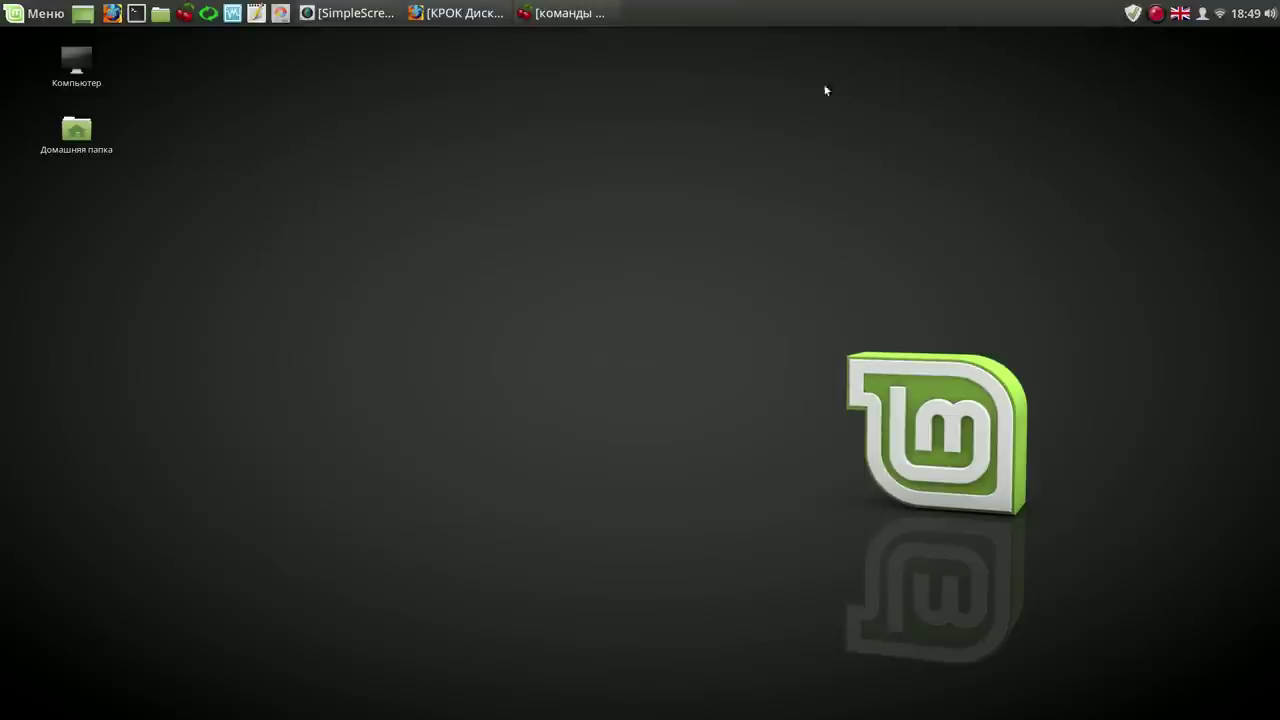
Open a terminal beside CherryTree and run 'sudo add-apt-repository ppa:teejee2008/ppa' with the password, confirming
left_click(591, 16)
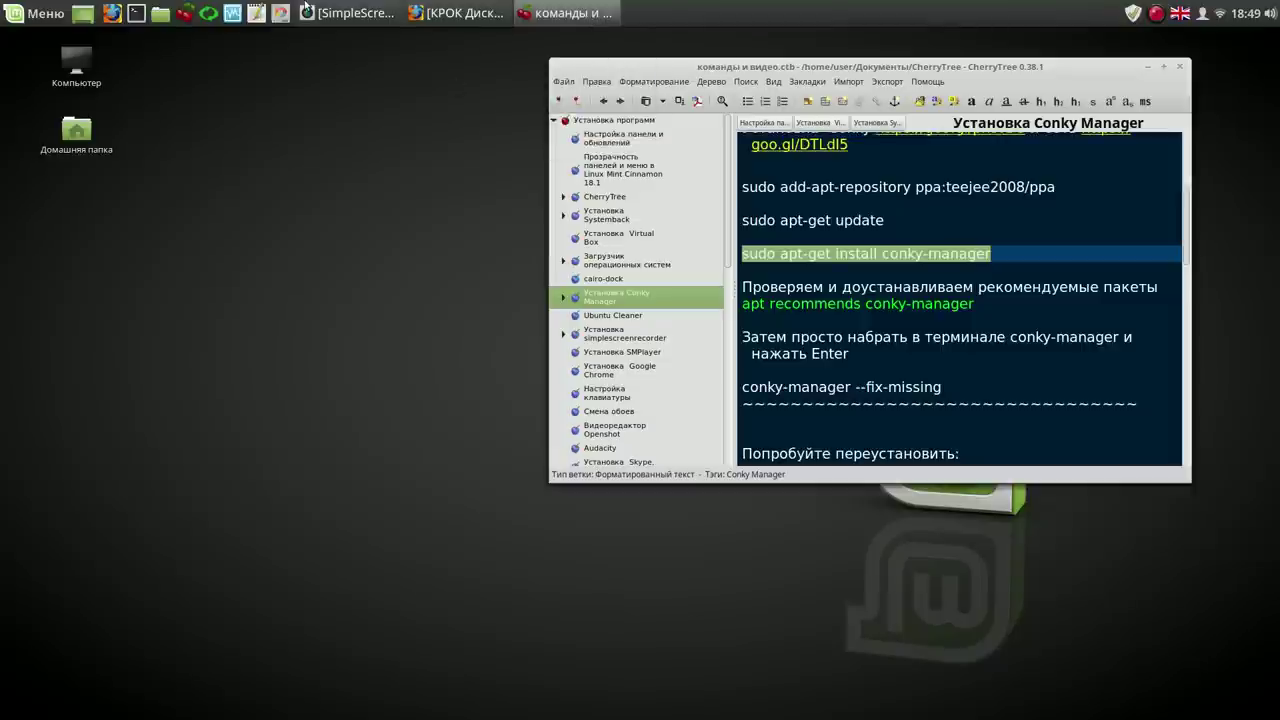
left_click(137, 17)
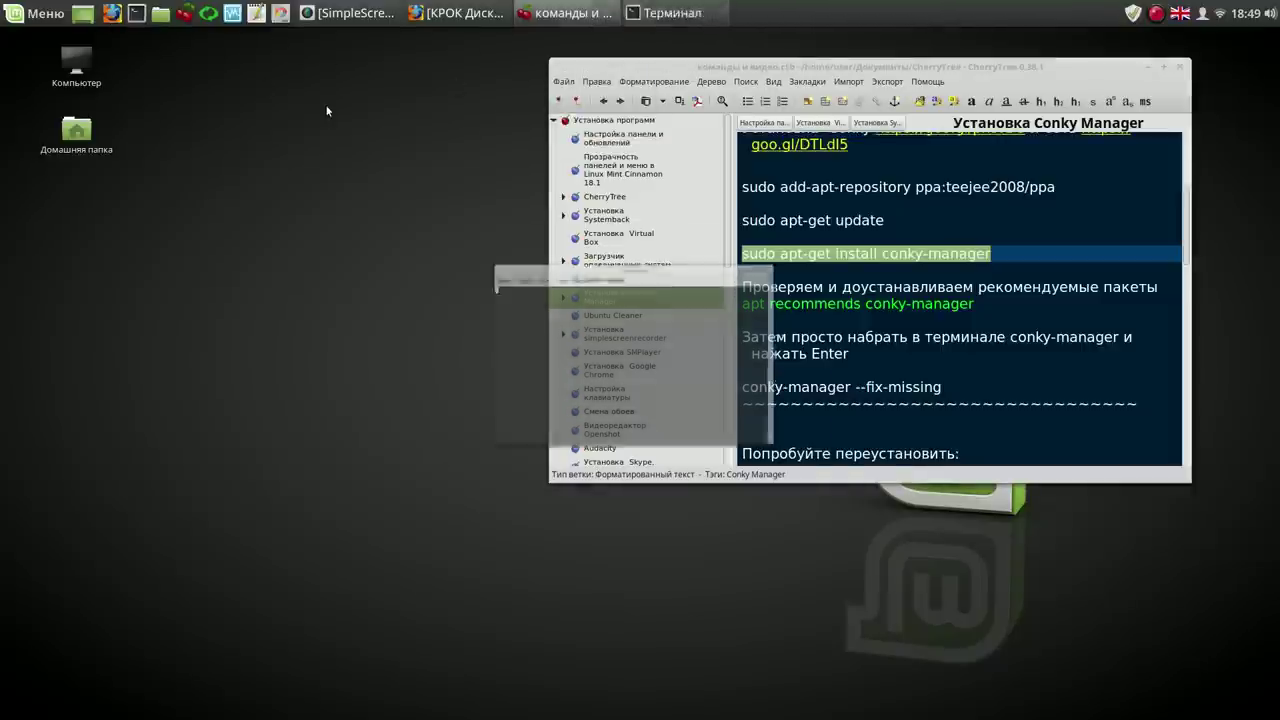
left_click_drag(505, 233, 201, 110)
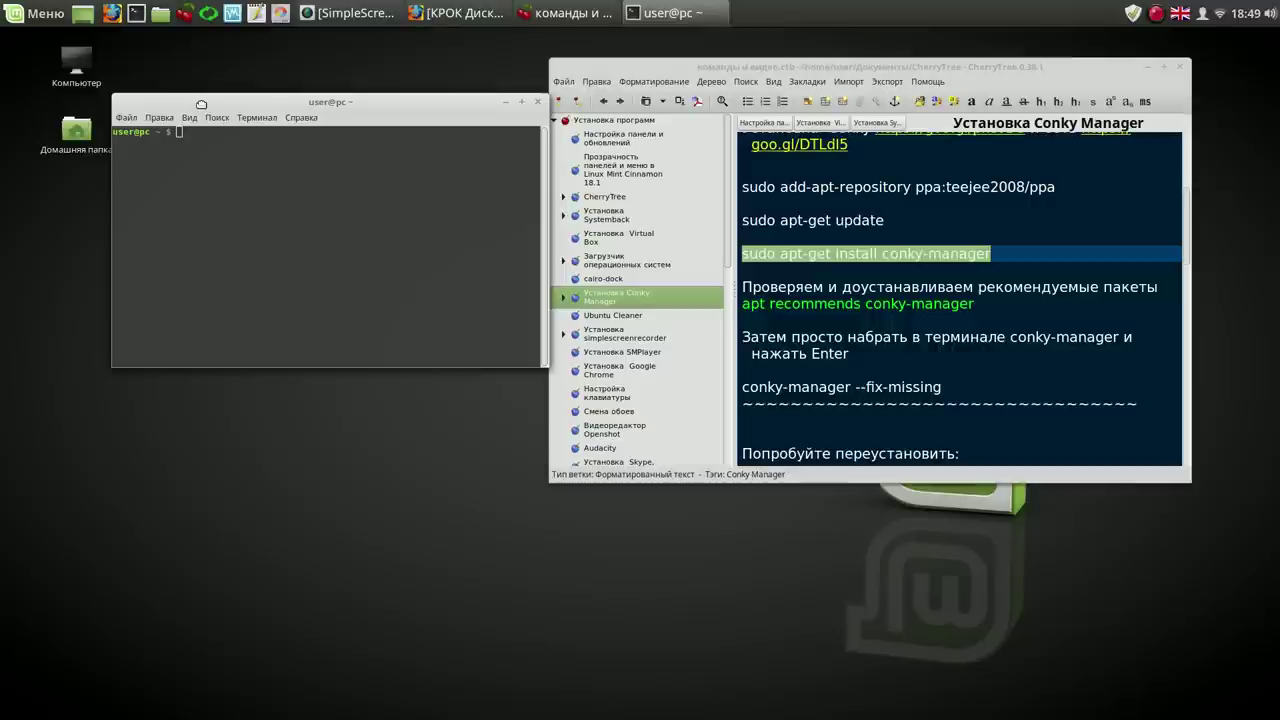
left_click_drag(1058, 188, 742, 190)
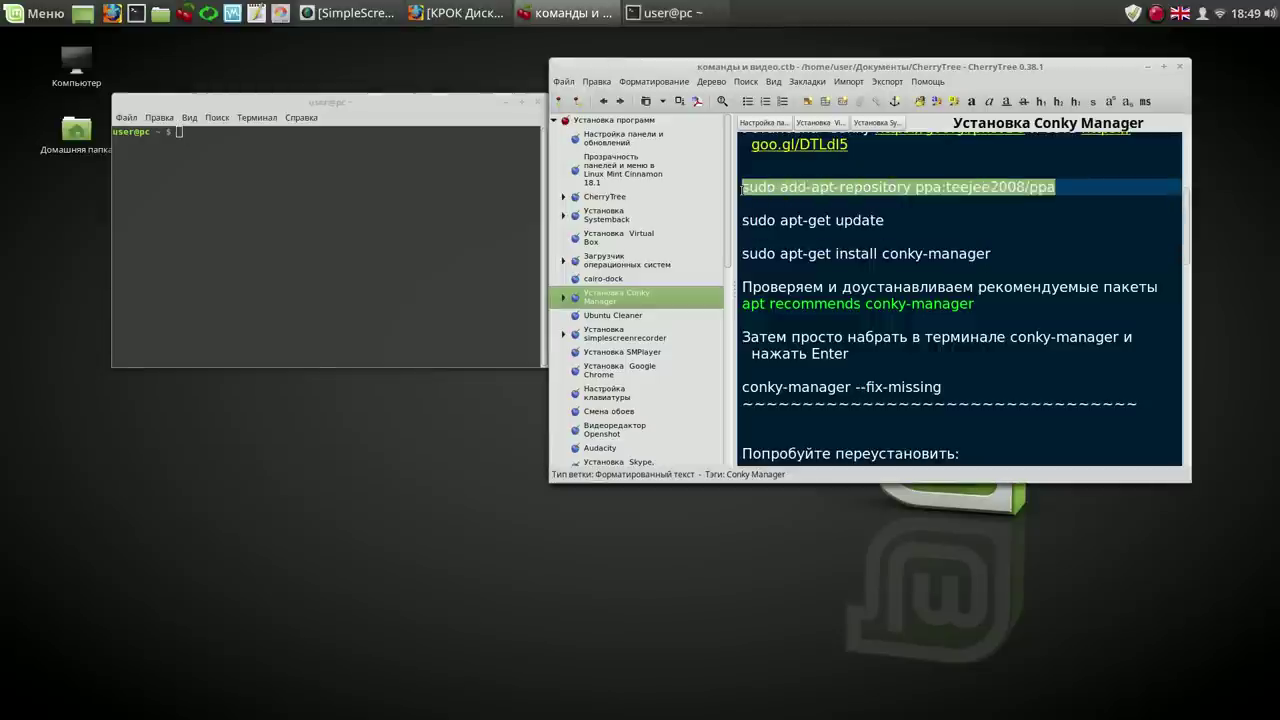
middle_click(245, 240)
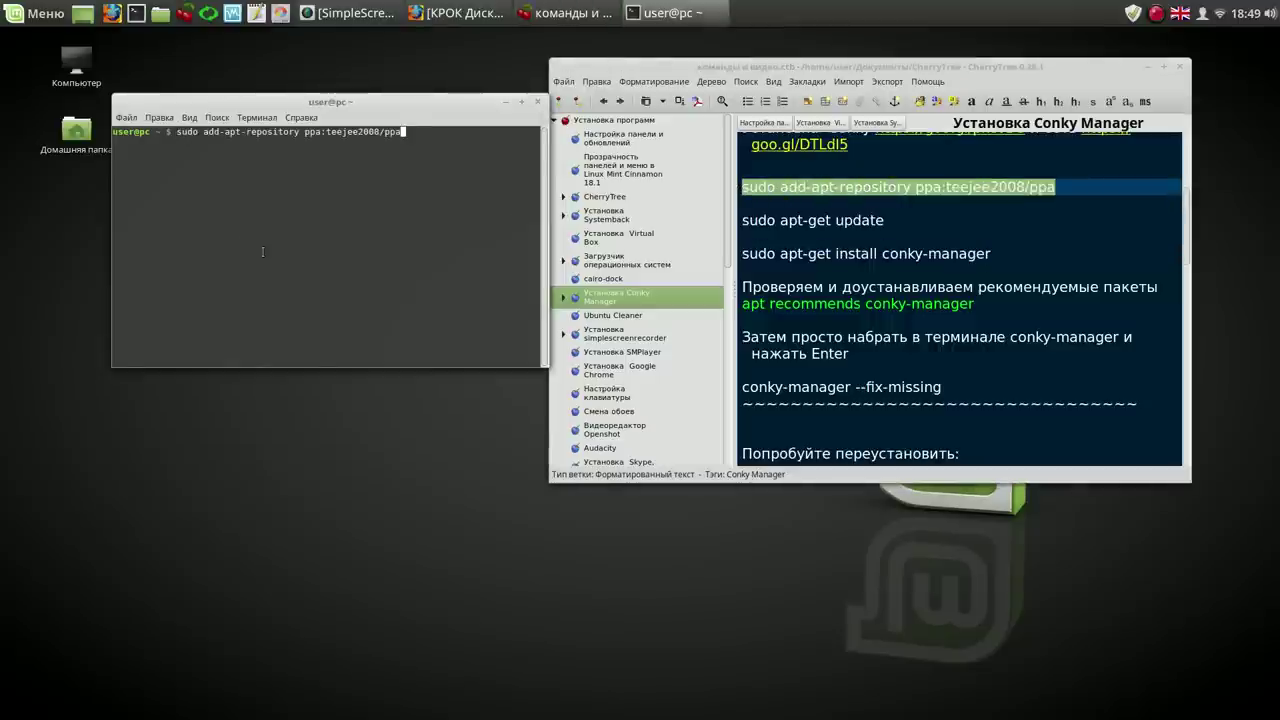
key("Return")
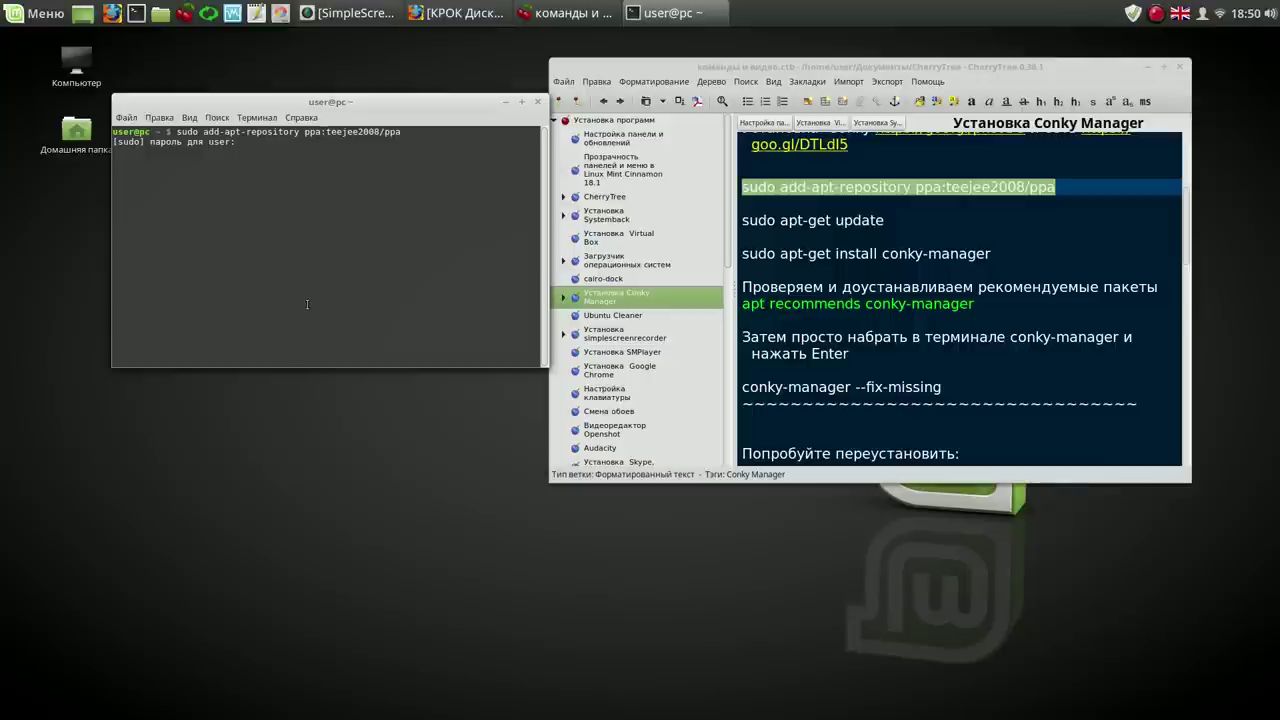
key("Return")
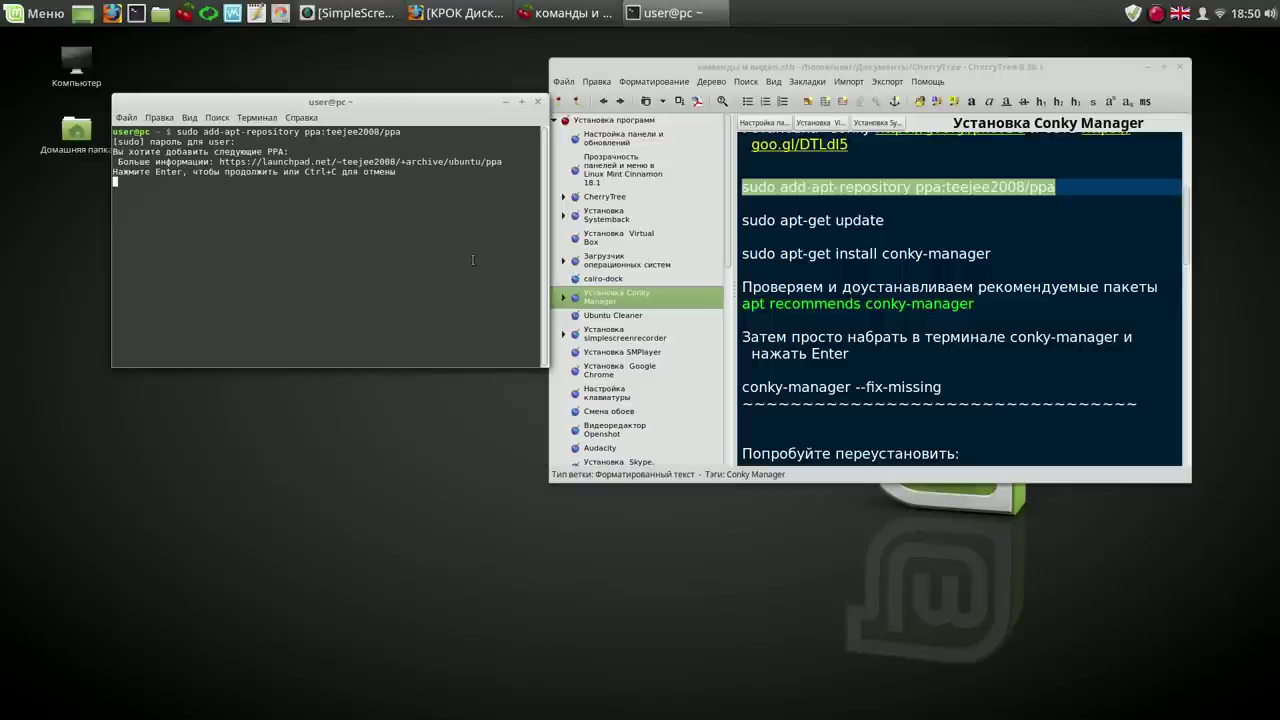
key("Return")
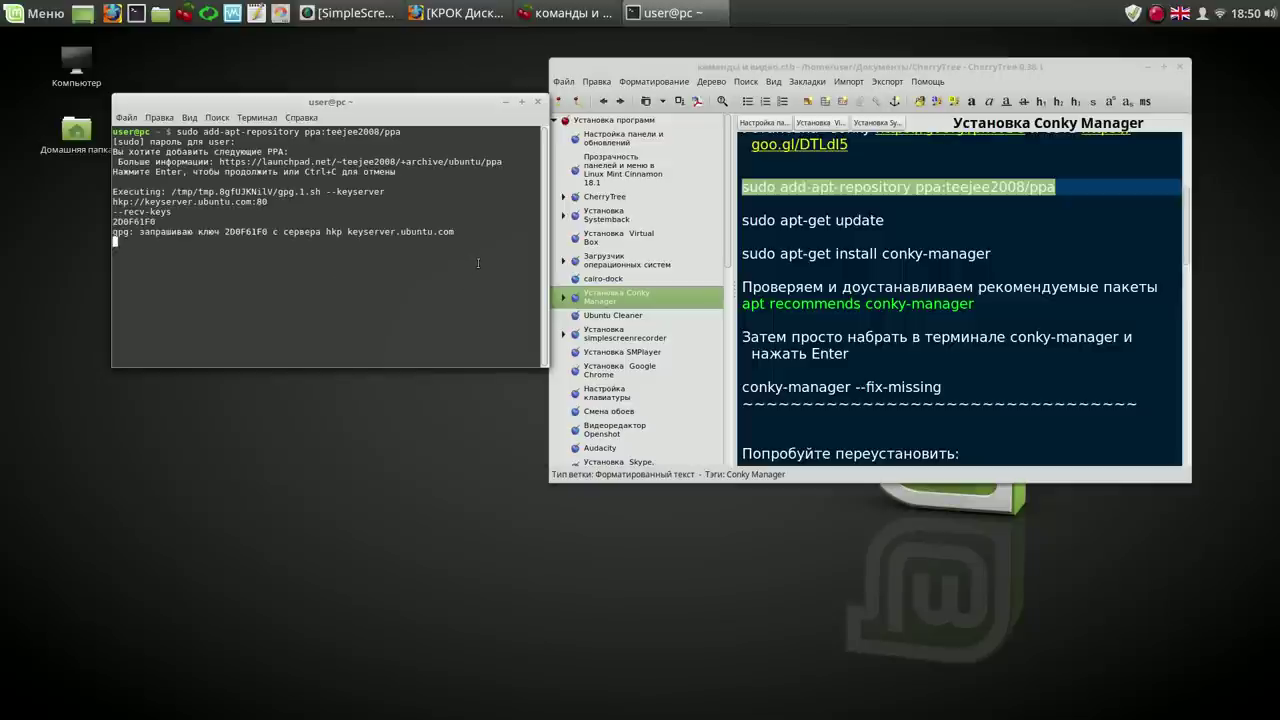
Paste 'sudo apt-get update' from the CherryTree notes into the terminal and run it
left_click(886, 220)
left_click_drag(886, 220, 687, 226)
key("ctrl+c")
left_click(910, 222)
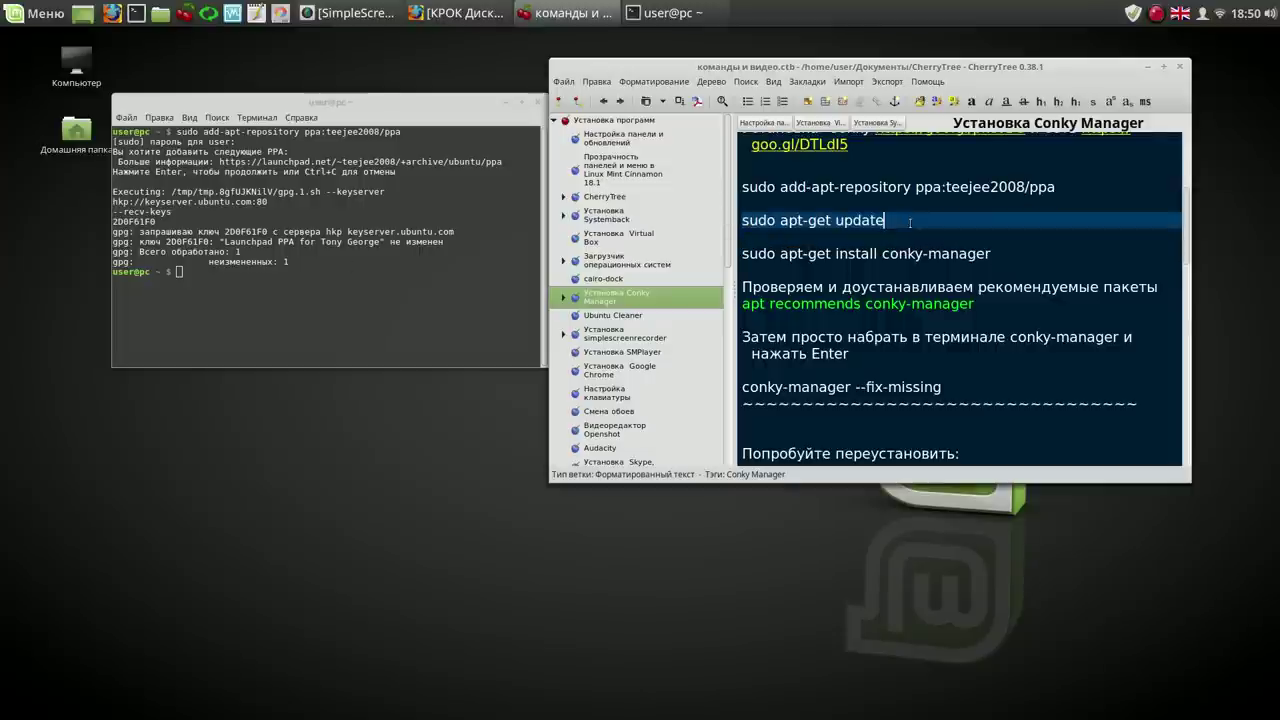
left_click_drag(896, 219, 695, 225)
middle_click(294, 281)
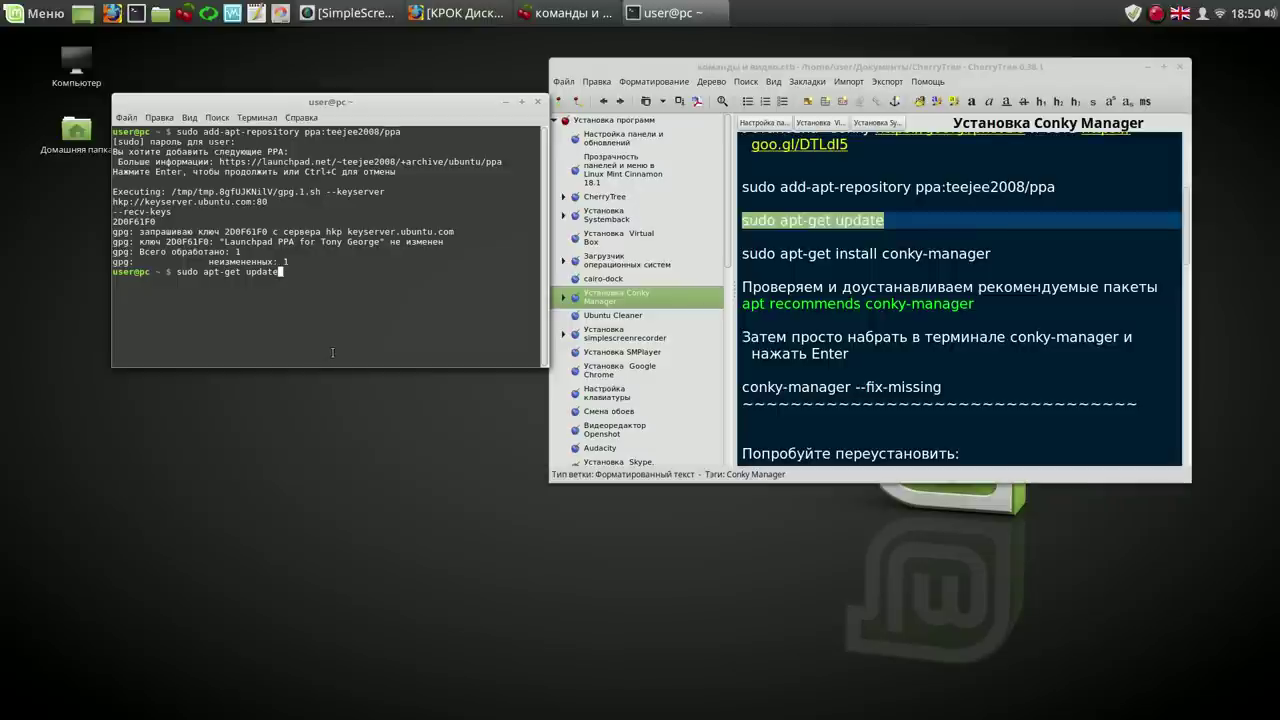
key("Return")
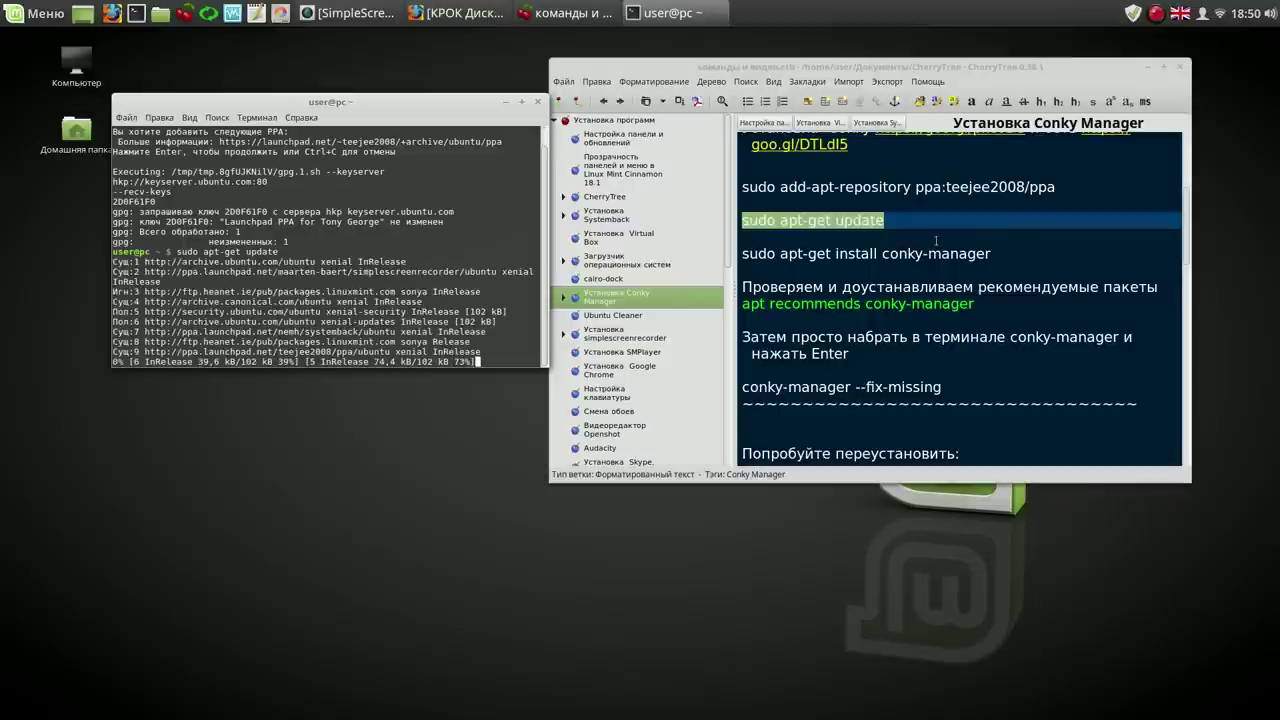
Run 'sudo apt-get install conky-manager' from the notes and confirm the installation
left_click_drag(992, 253, 743, 253)
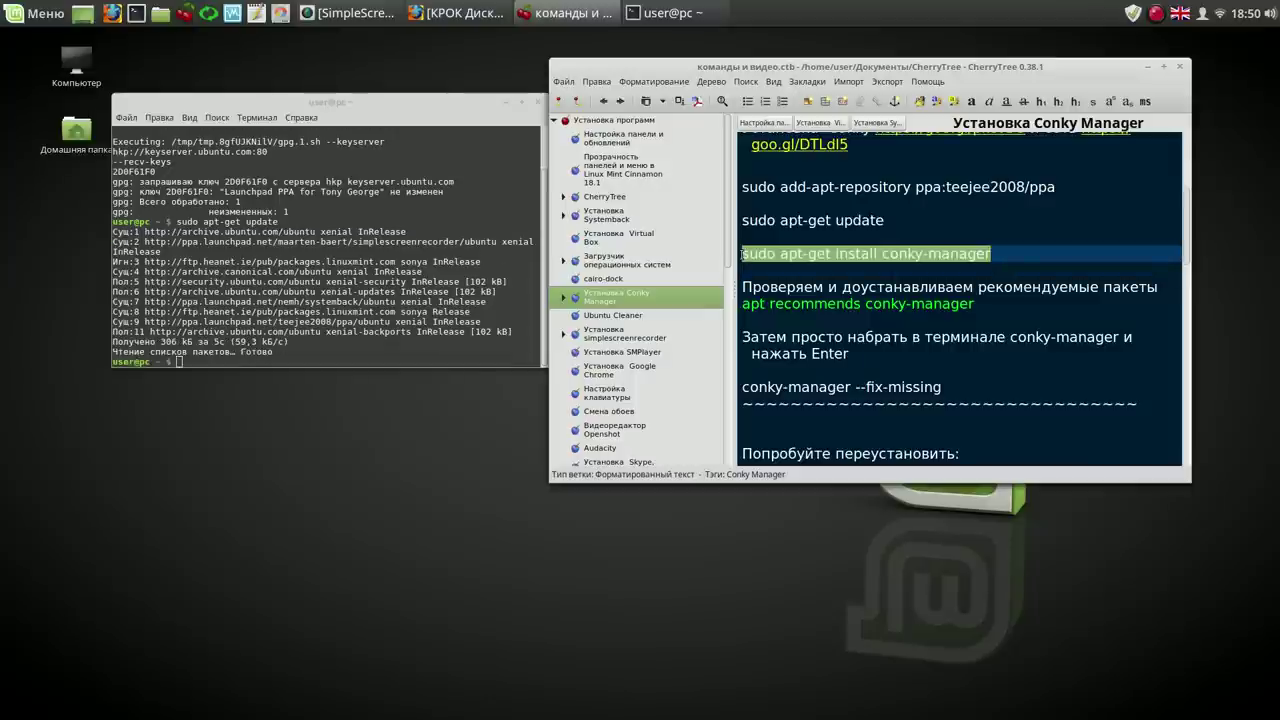
middle_click(399, 352)
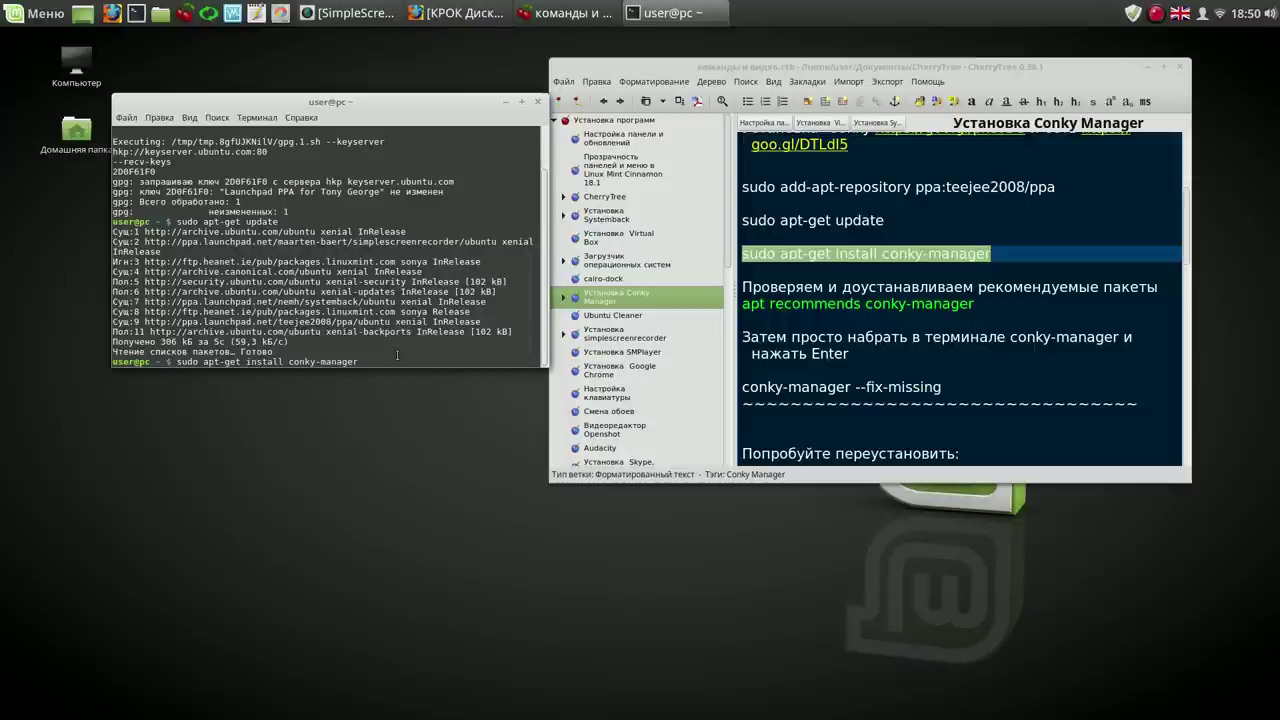
key("Return")
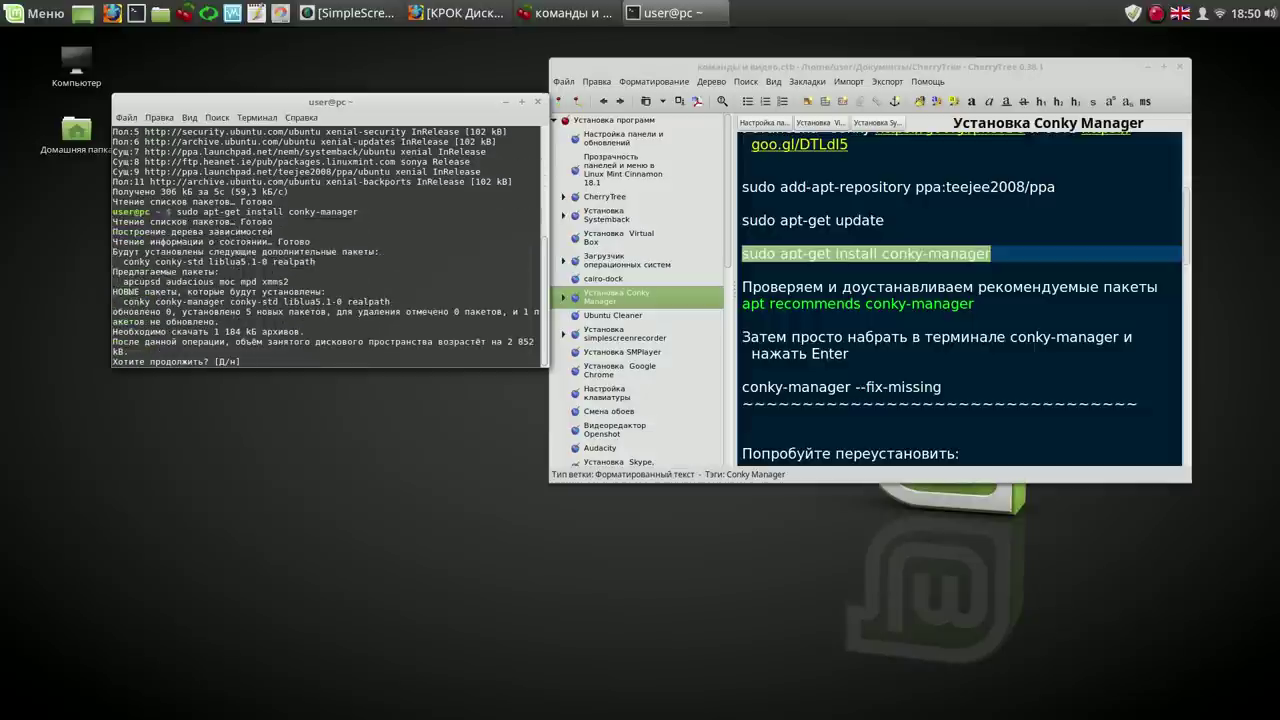
key("Return")
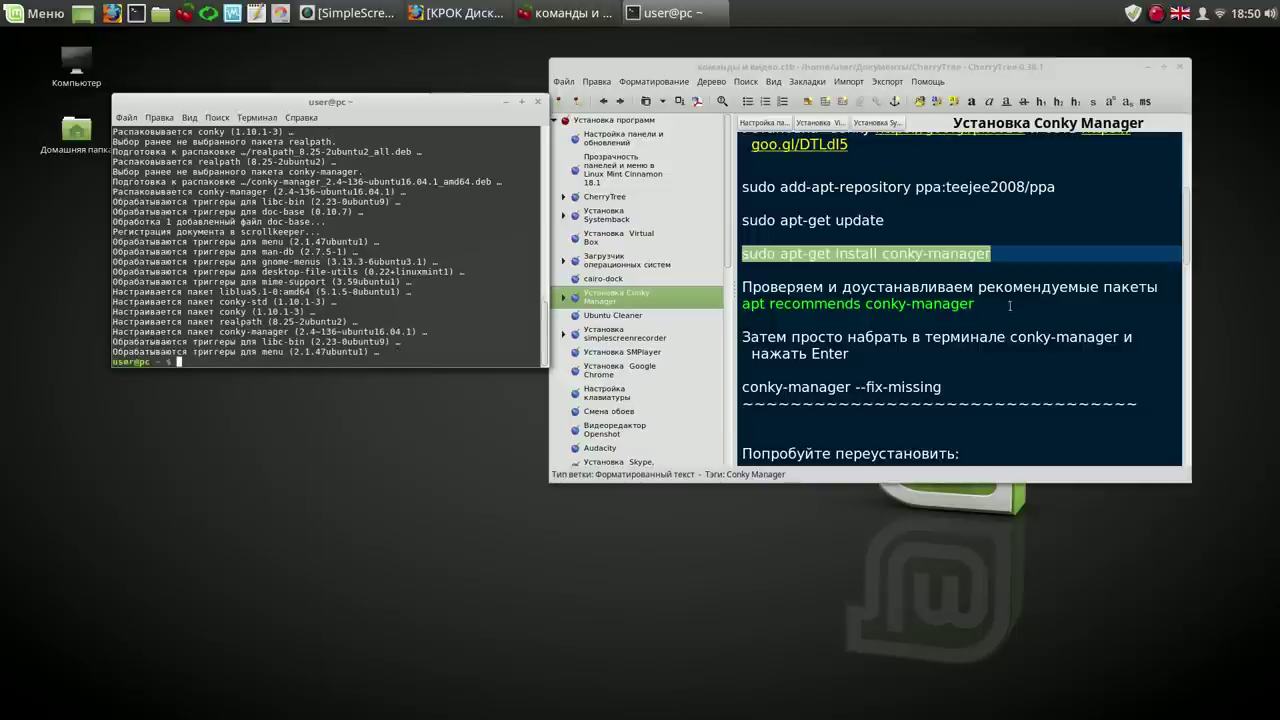
Run 'apt recommends conky-manager' from the notes to check for missing recommended packages
left_click_drag(973, 302, 742, 287)
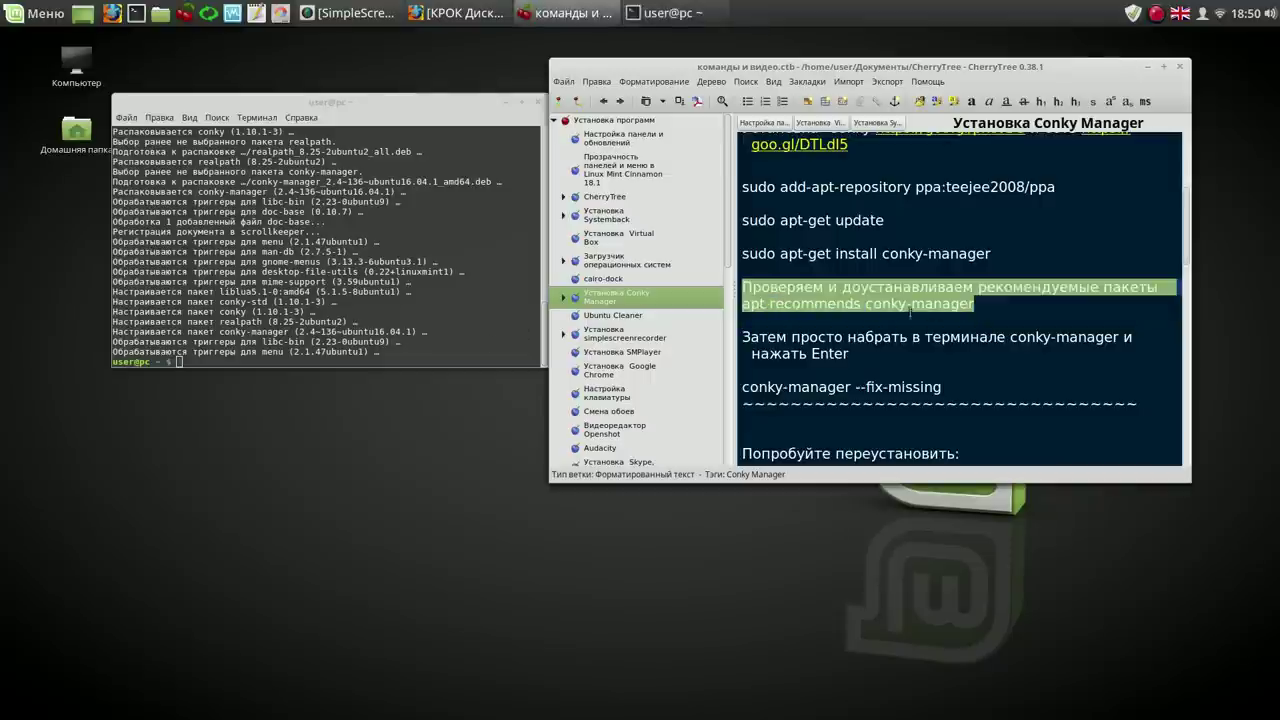
left_click(910, 305)
left_click_drag(979, 304, 741, 303)
middle_click(412, 350)
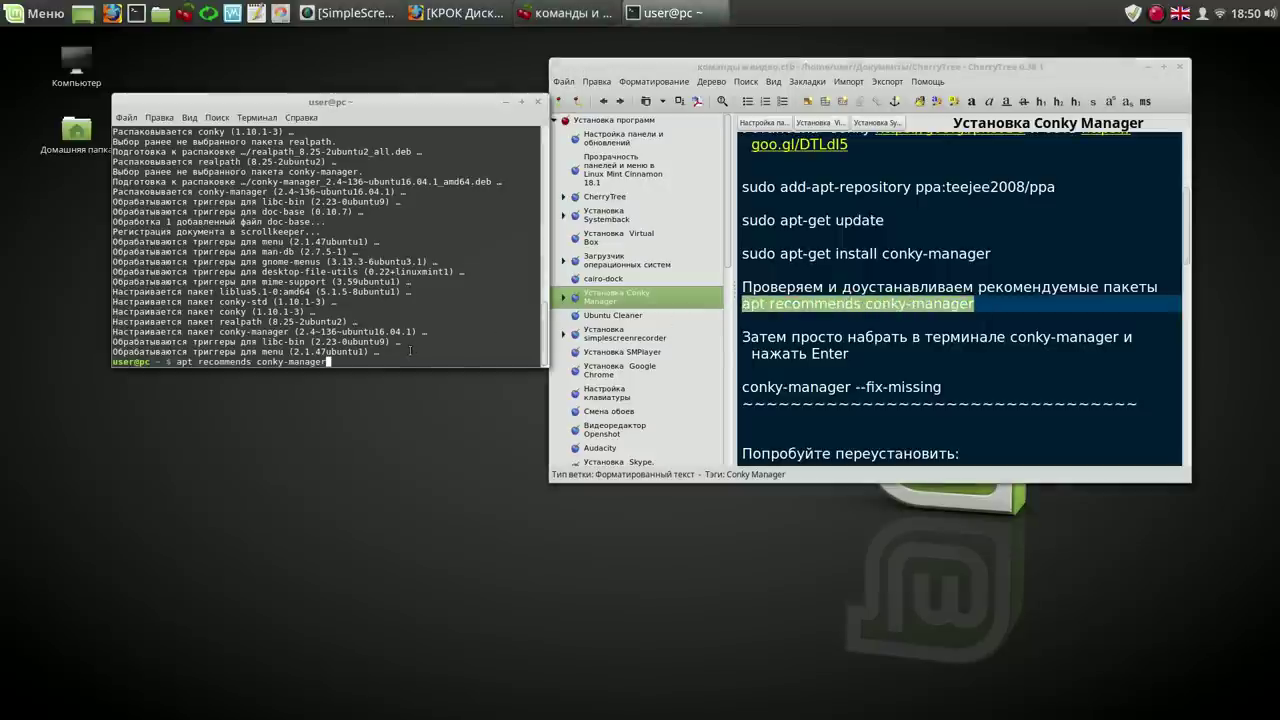
key("Return")
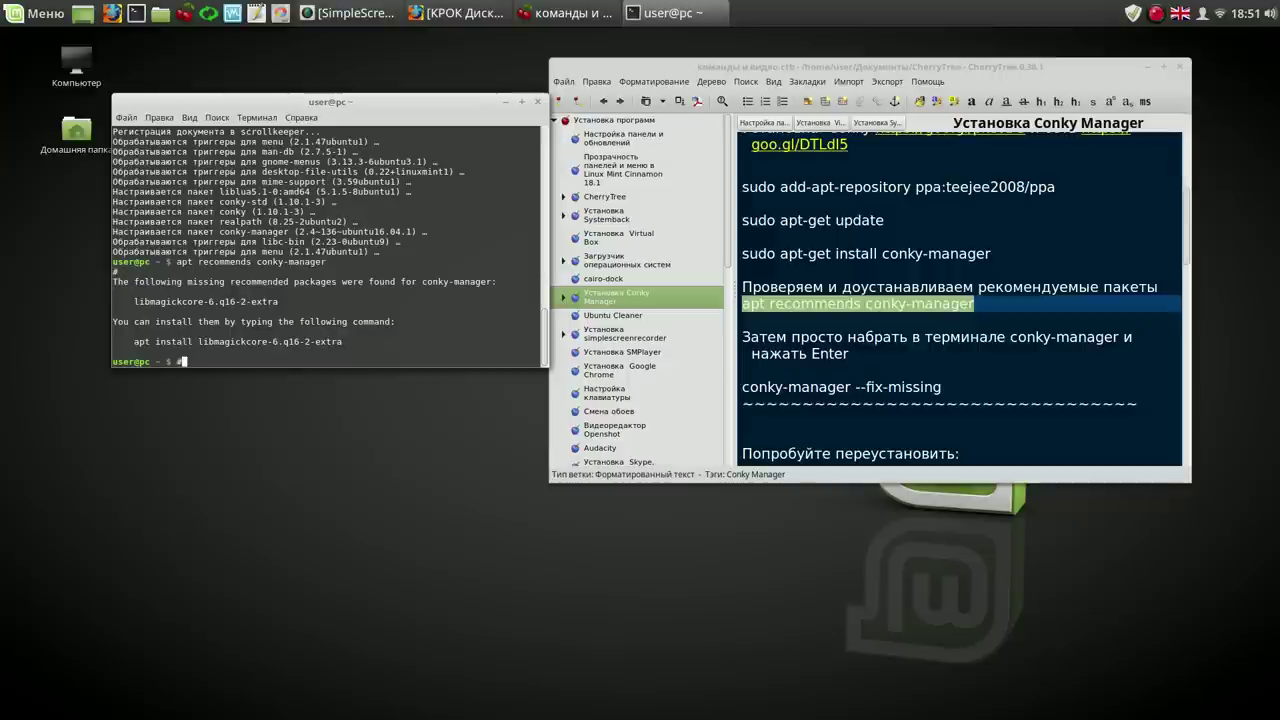
Install the suggested libmagickcore-6.q16-2-extra package, then minimise CherryTree and close the terminal
left_click_drag(134, 341, 344, 341)
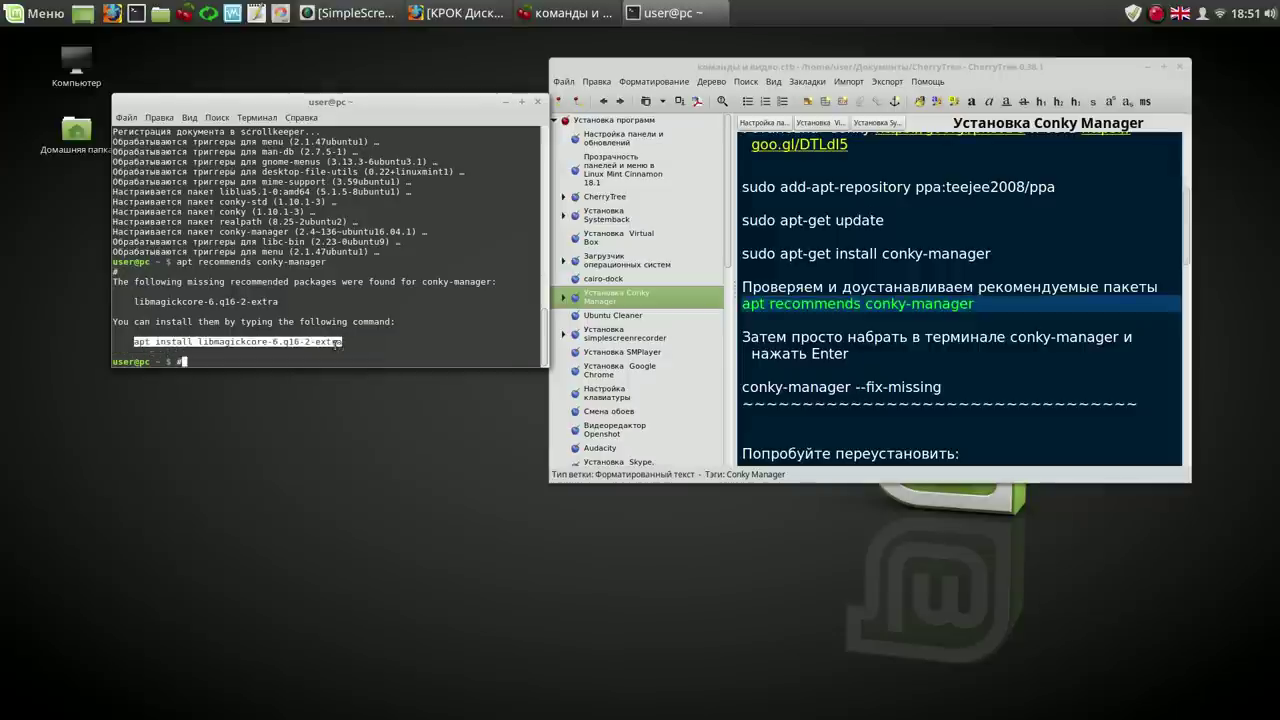
right_click(336, 344)
left_click(381, 398)
key("BackSpace")
key("ctrl+shift+v")
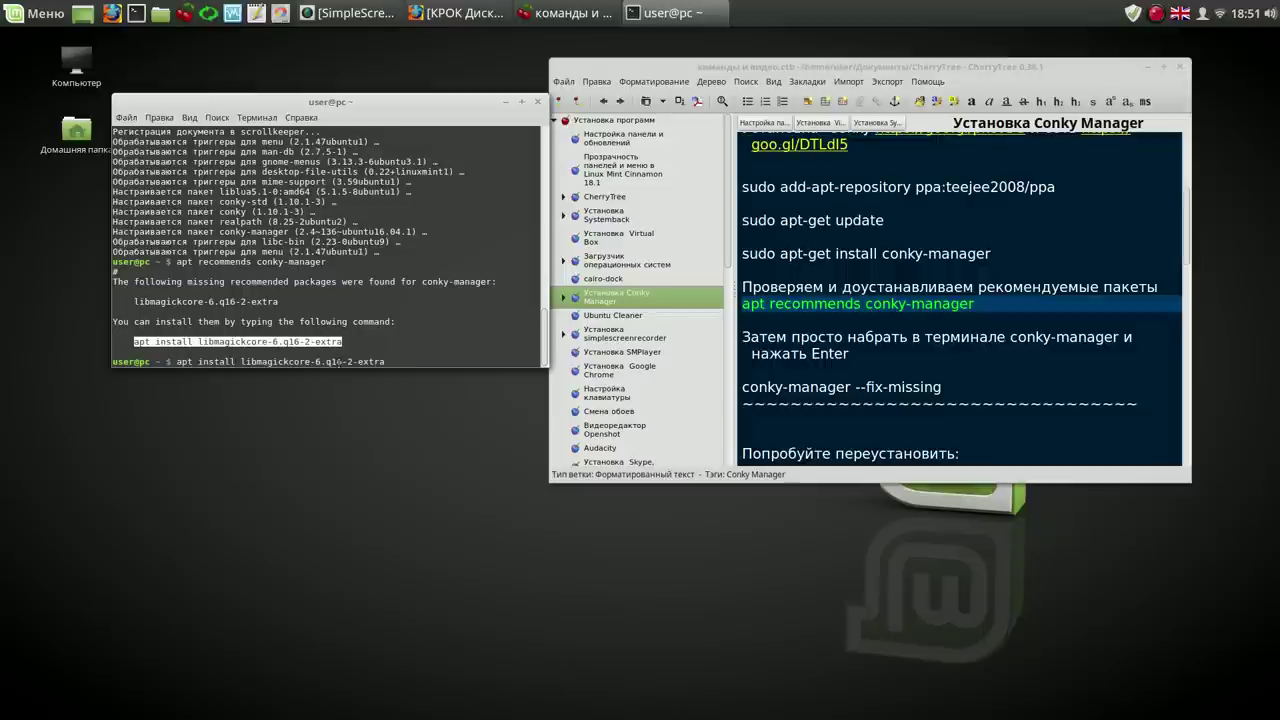
key("Return")
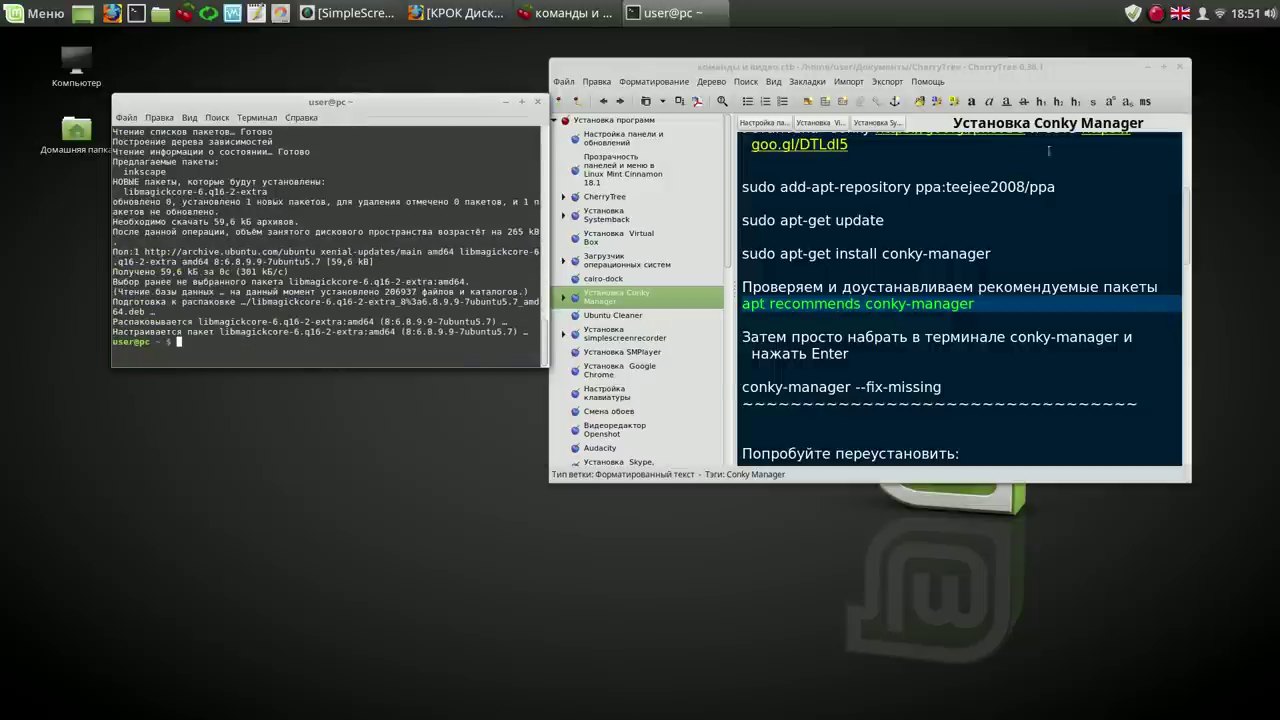
left_click(1149, 67)
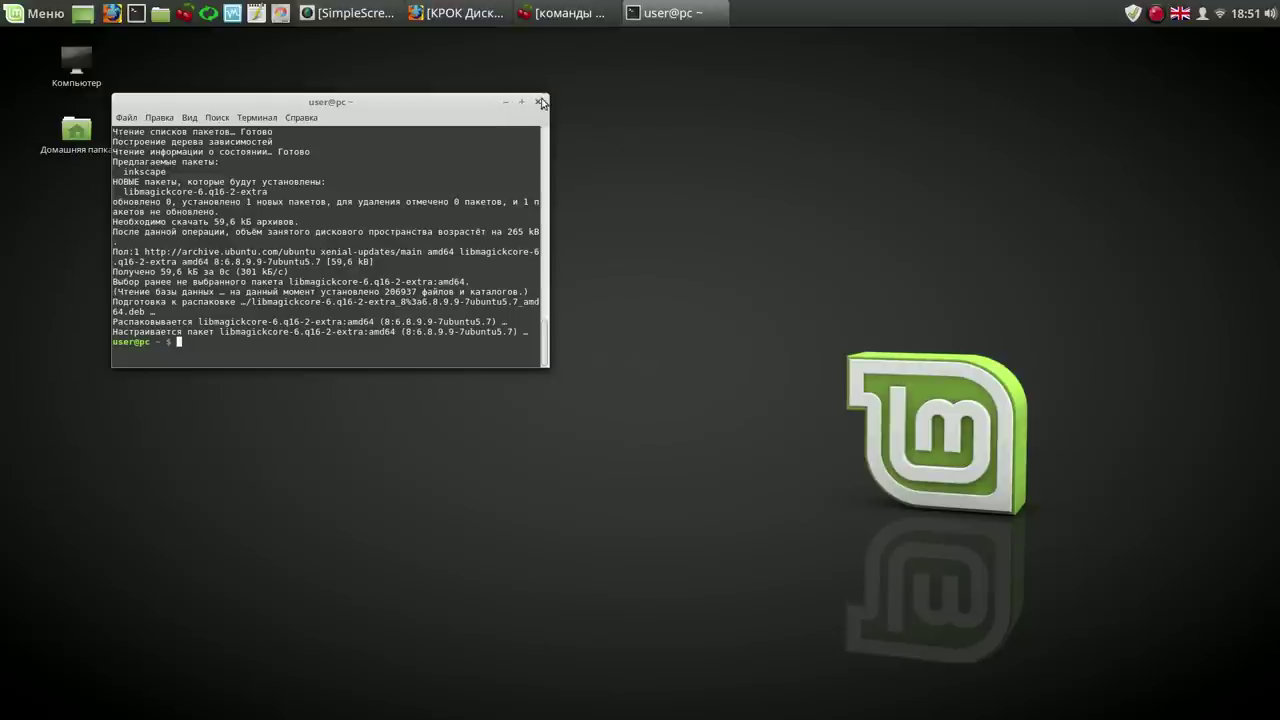
left_click(538, 102)
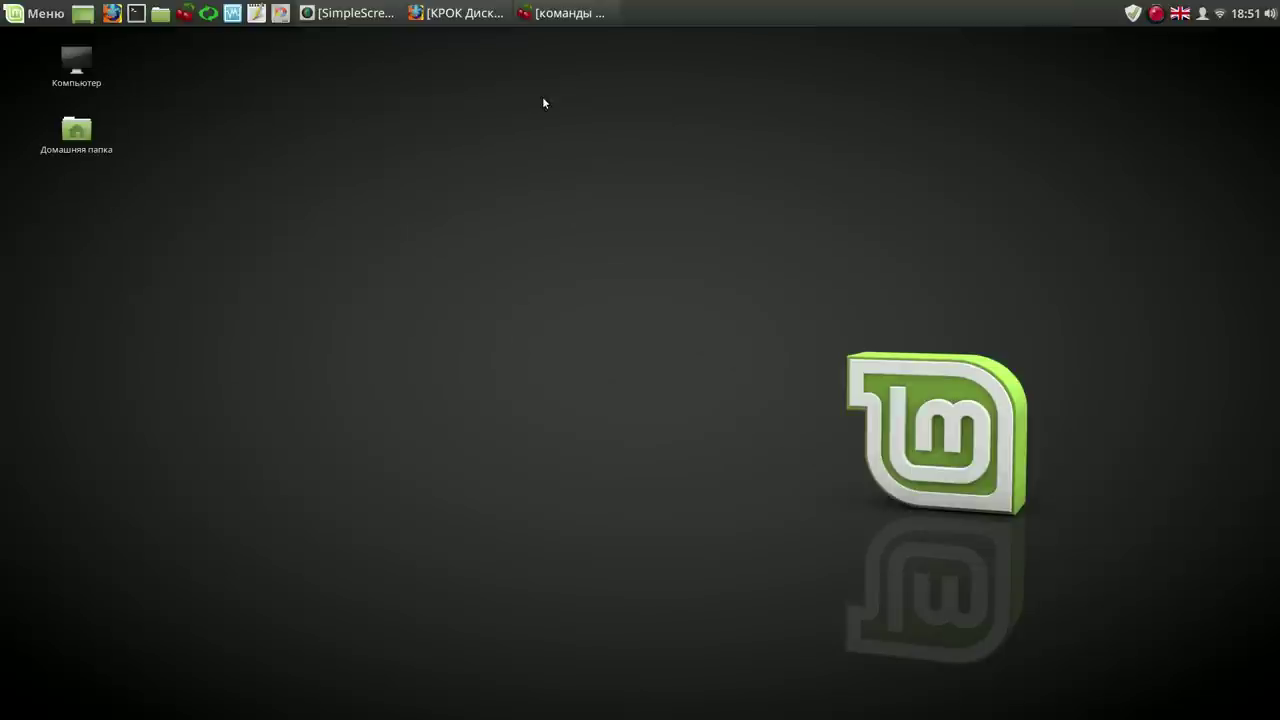
Open the home folder, then launch Conky Manager, enable the Gotham widget and close it
left_click(163, 16)
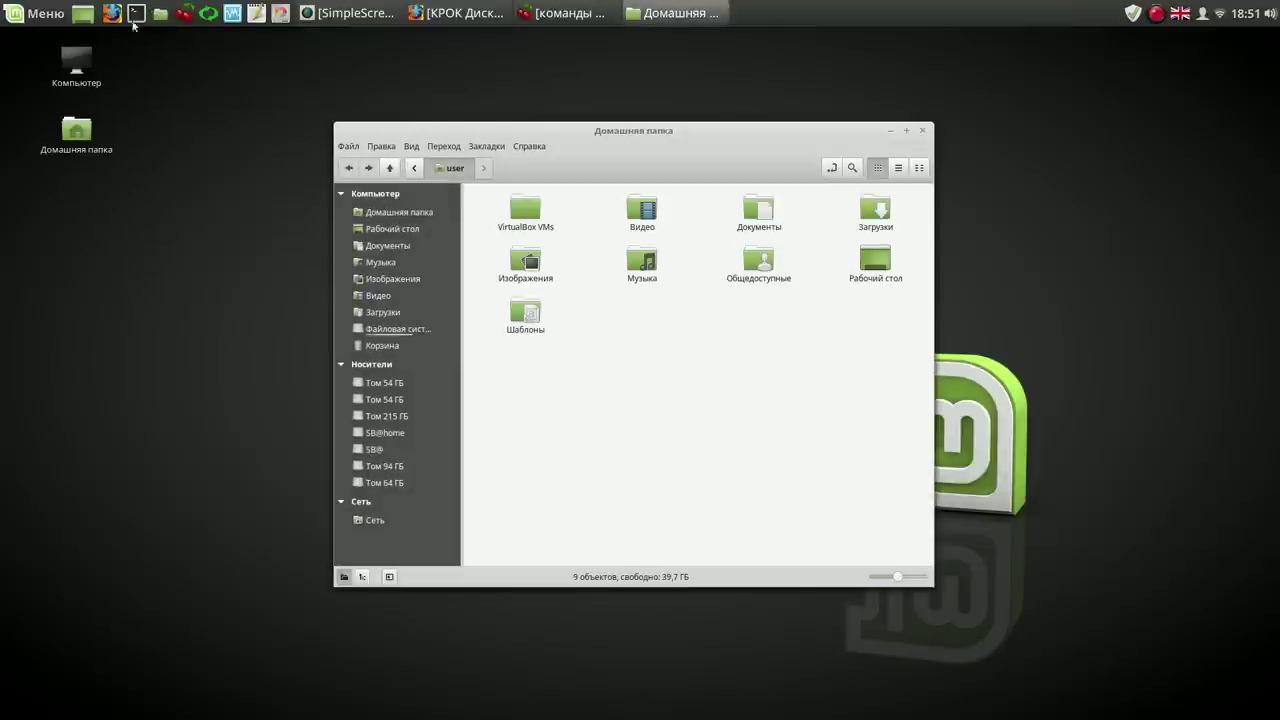
left_click(45, 15)
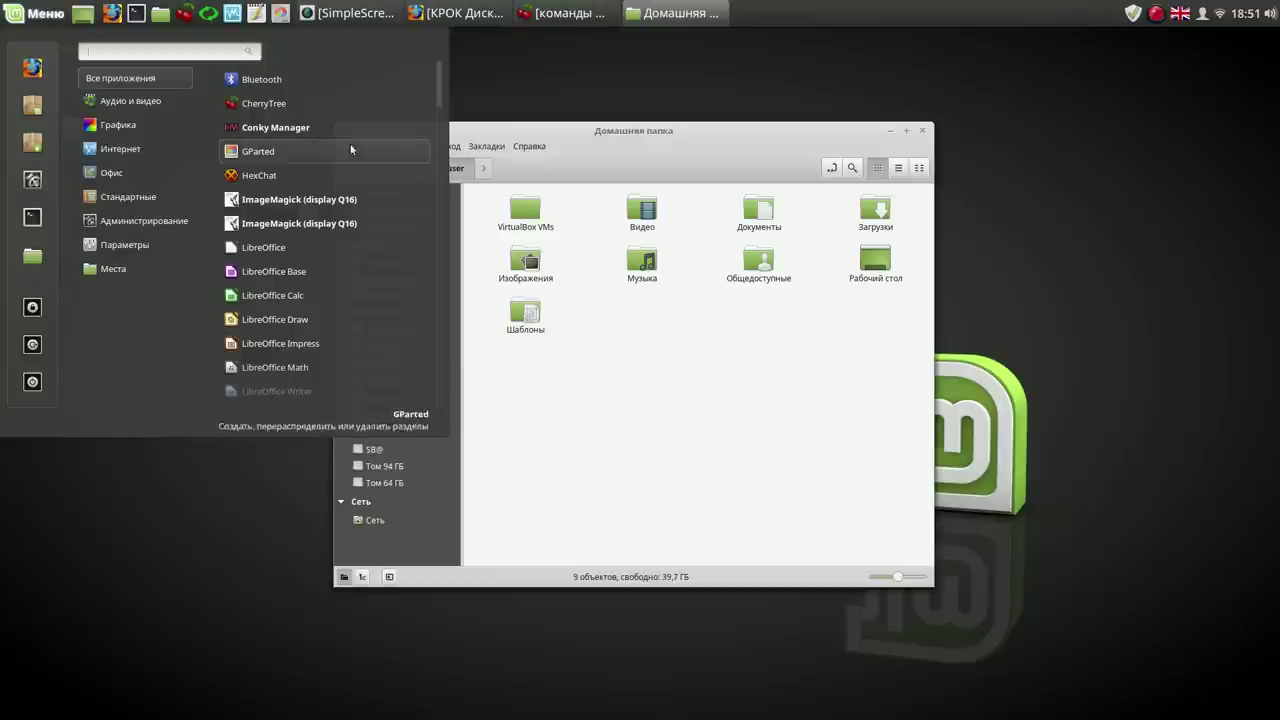
left_click(325, 125)
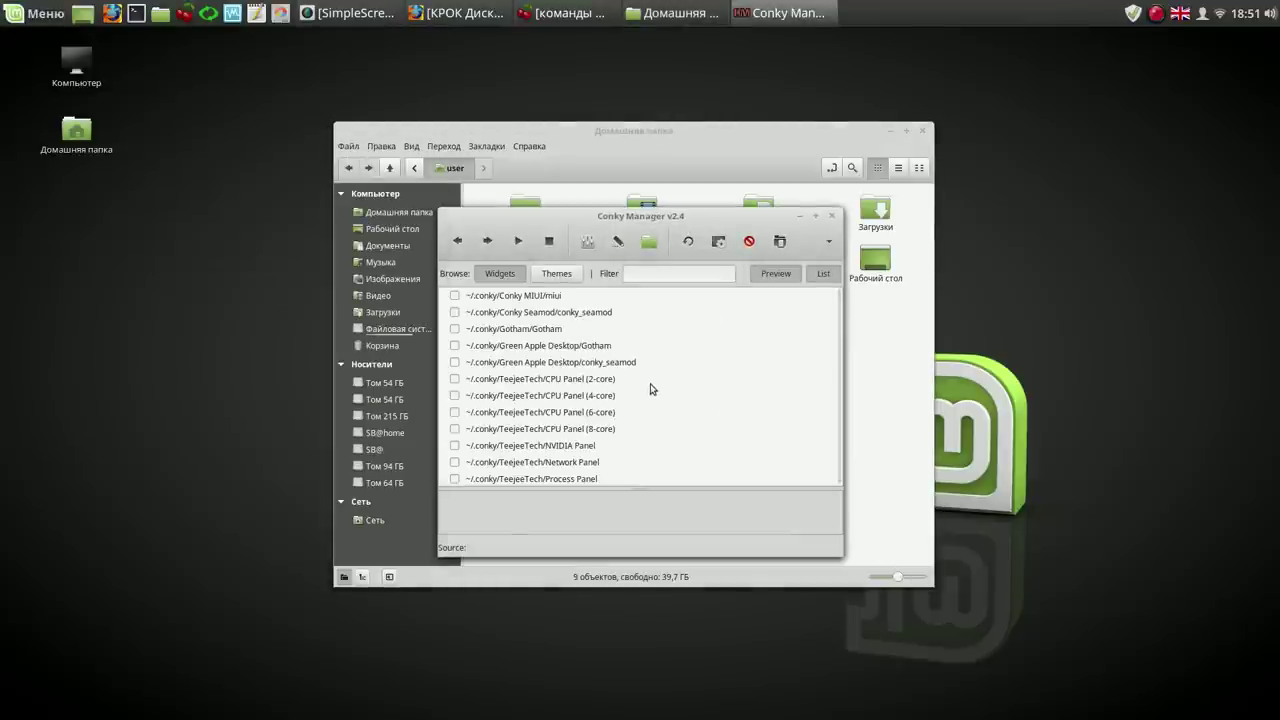
left_click(456, 331)
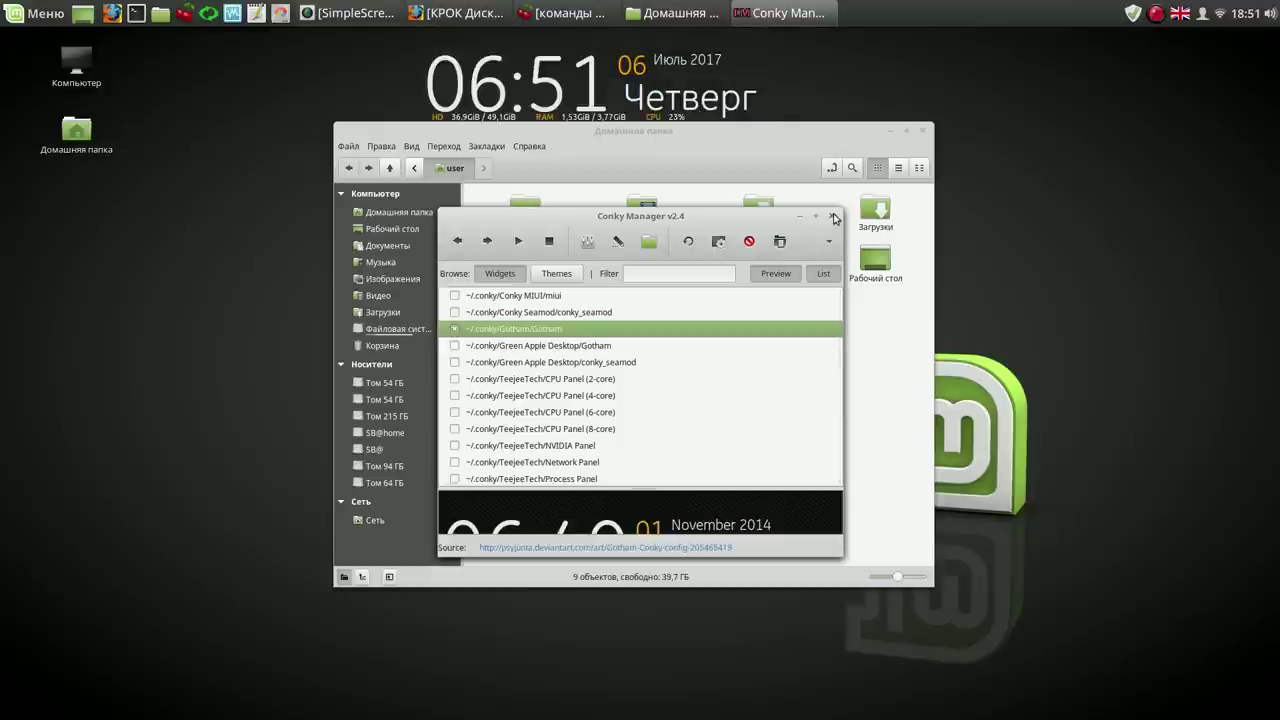
left_click(831, 215)
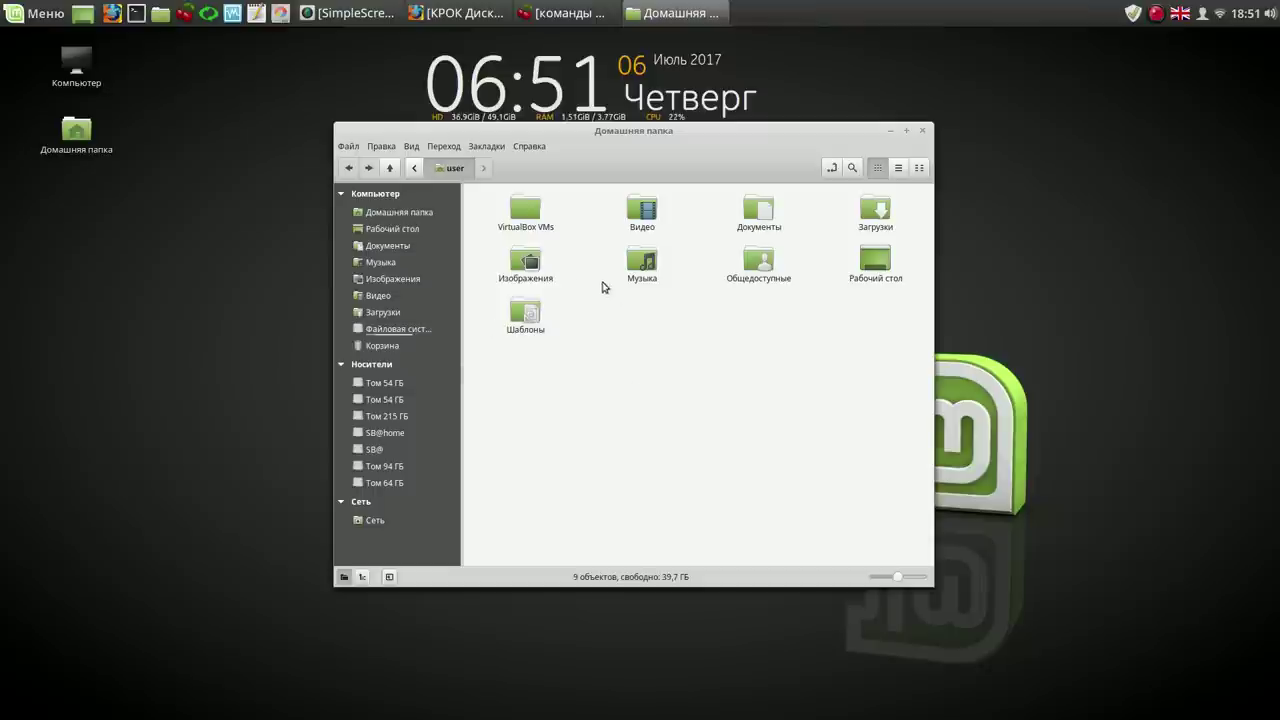
Show hidden files in the home folder and open the .conky folder
left_click(411, 146)
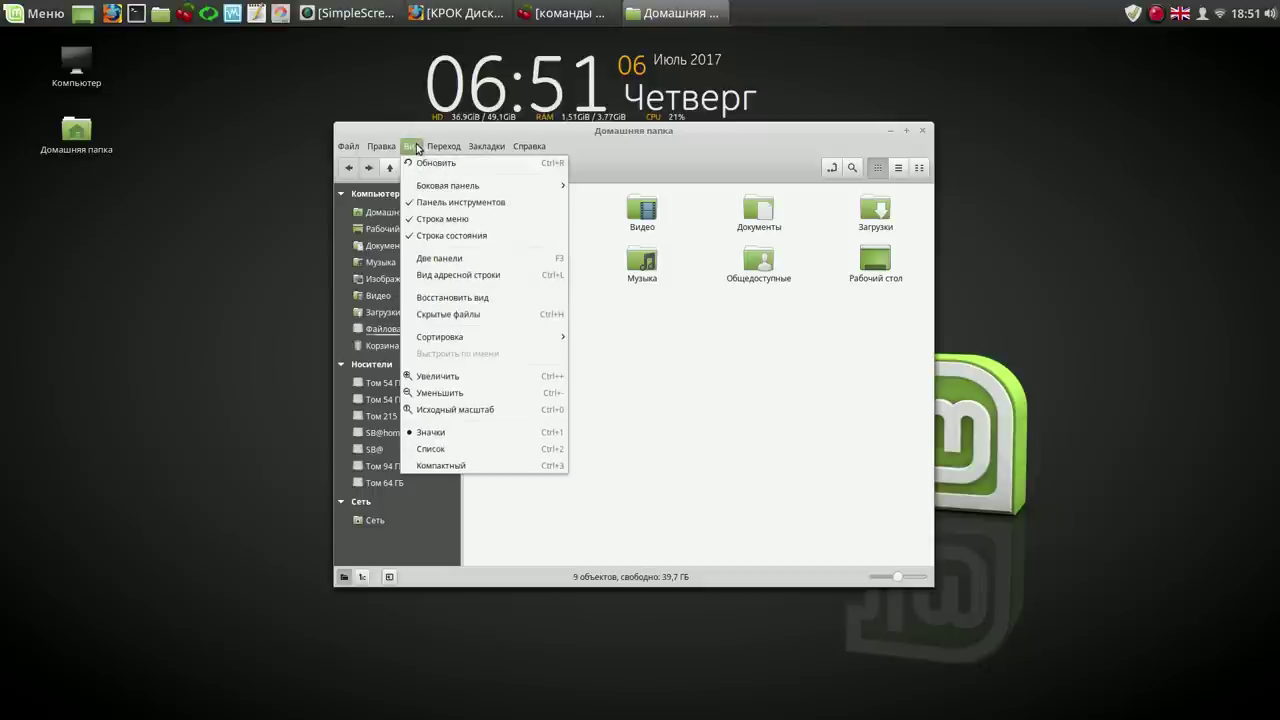
left_click(430, 311)
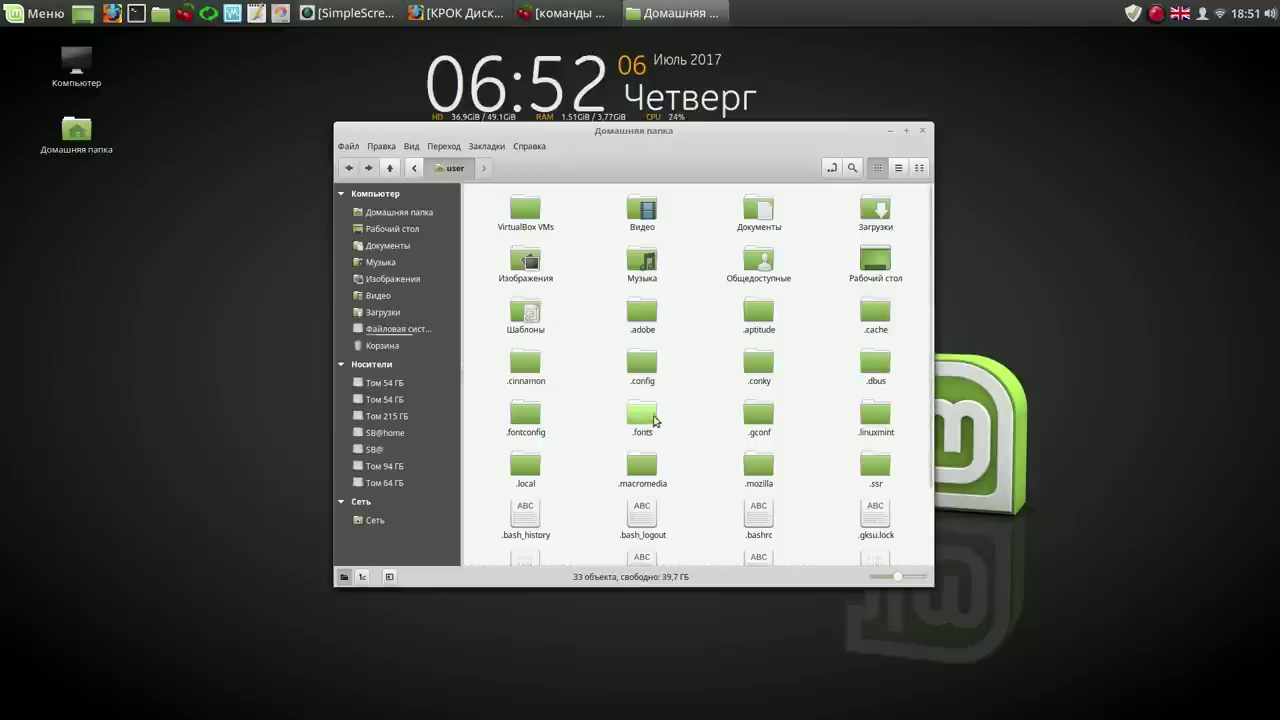
left_click(759, 366)
double_click(759, 366)
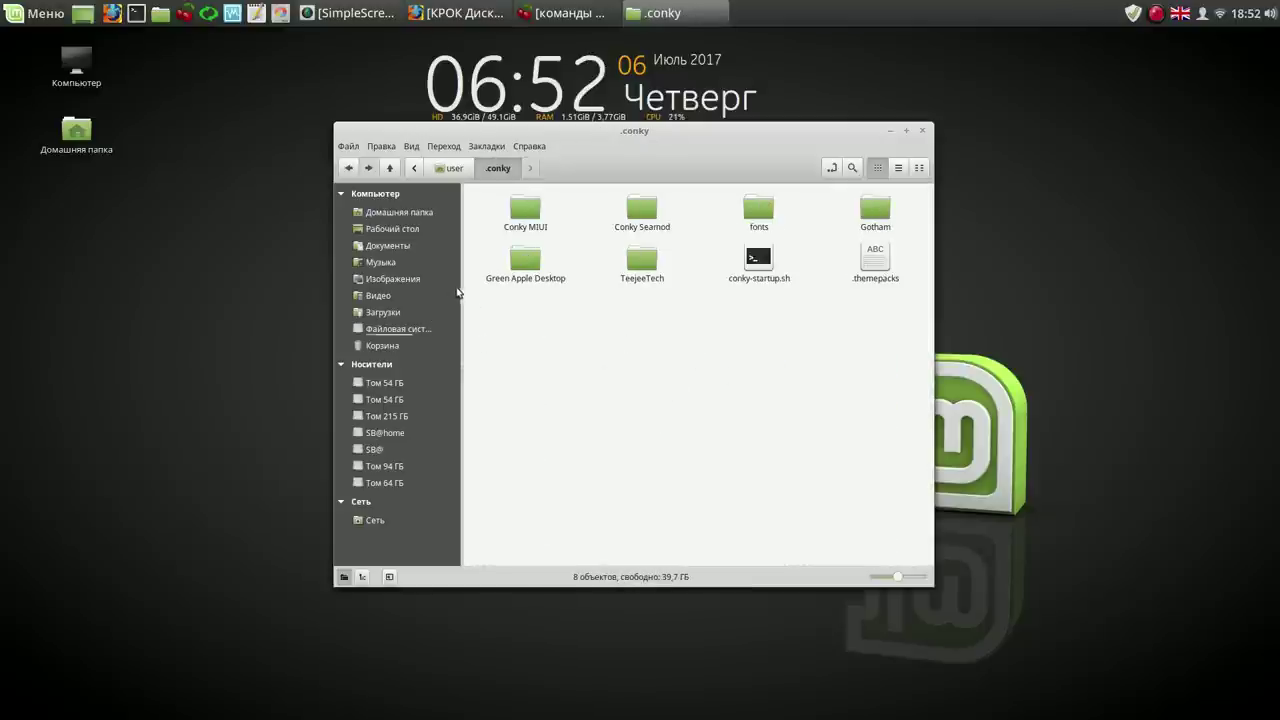
Copy 'conky lmc-18-rus' from Загрузки into .conky, then minimize the window
right_click(387, 316)
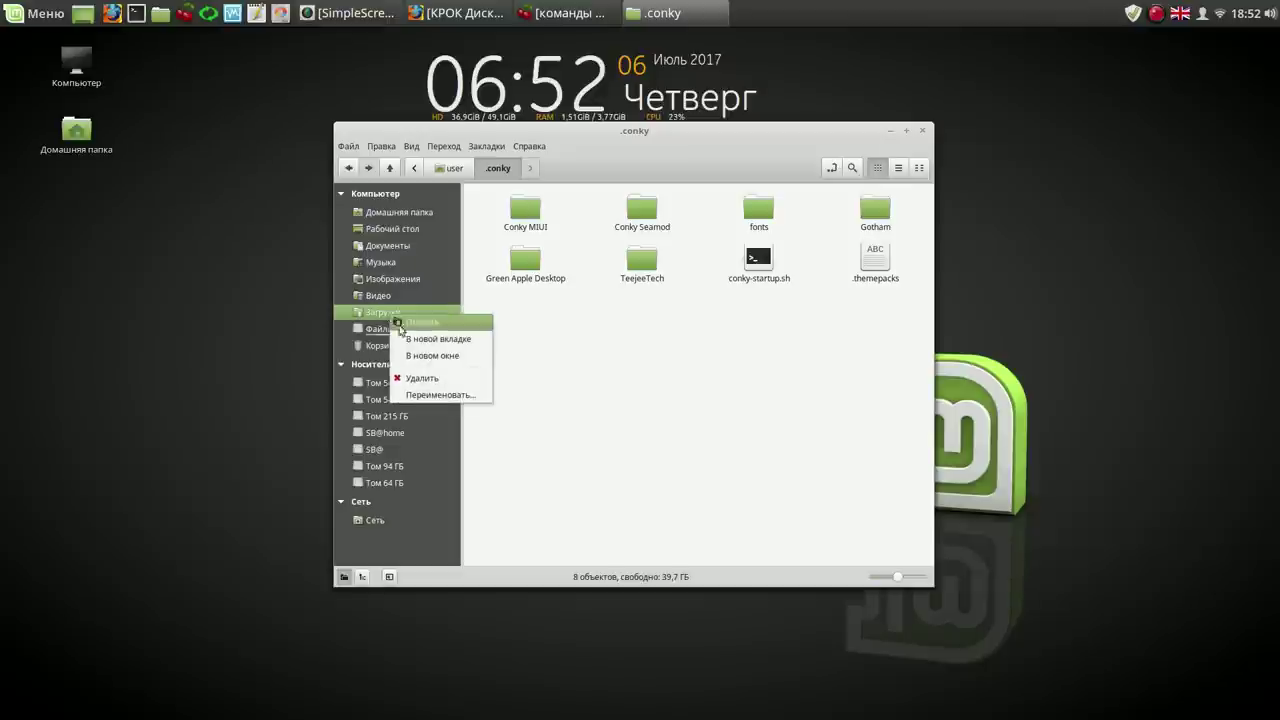
left_click(416, 343)
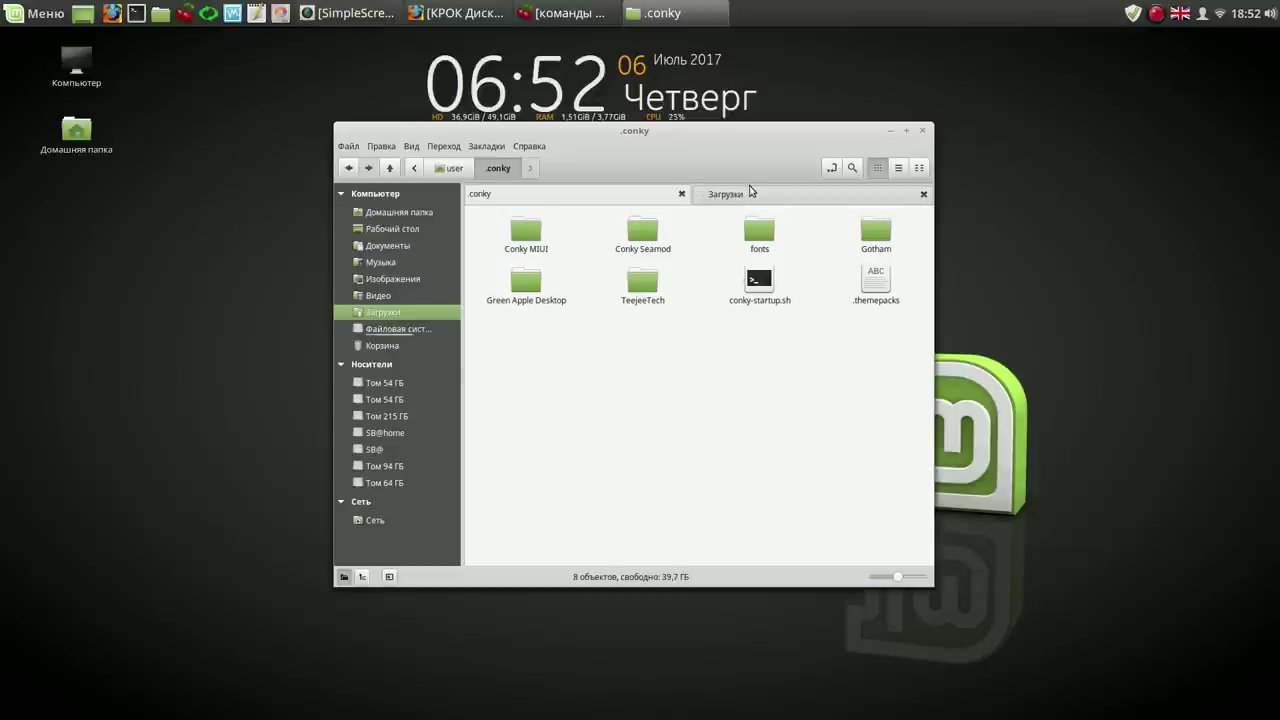
left_click(751, 191)
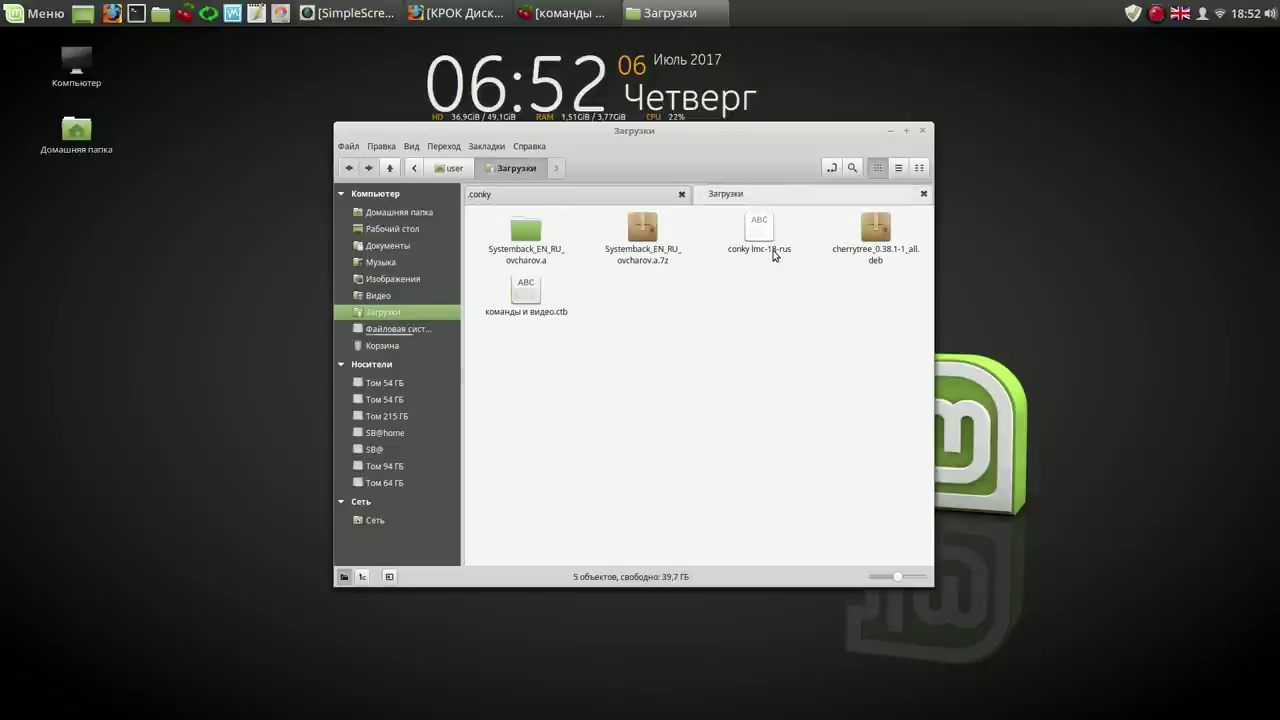
right_click(760, 235)
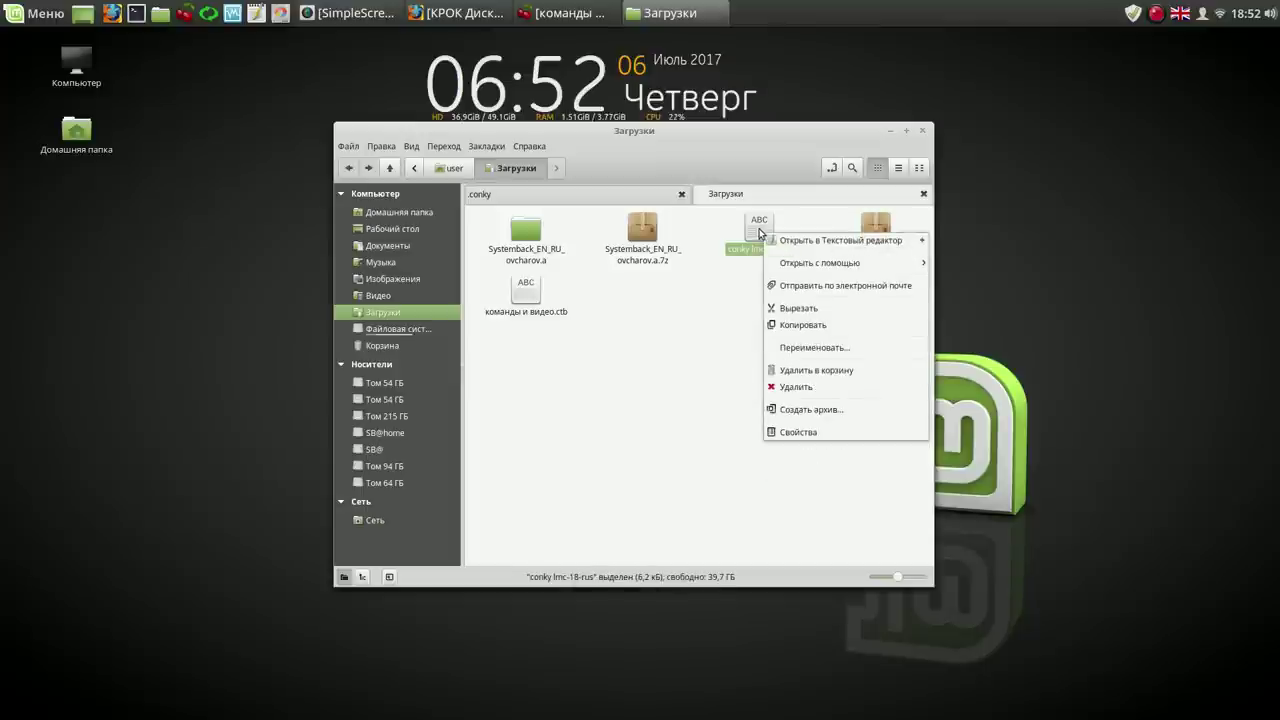
left_click(814, 325)
left_click(586, 196)
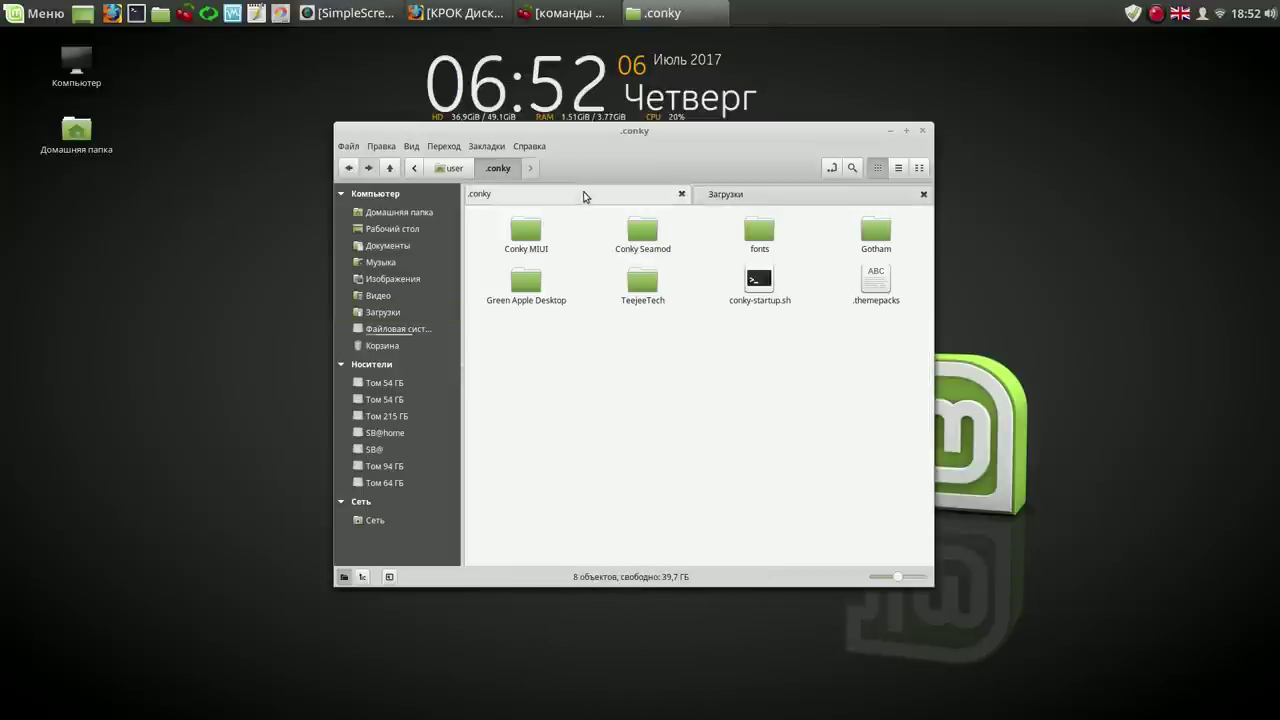
right_click(620, 351)
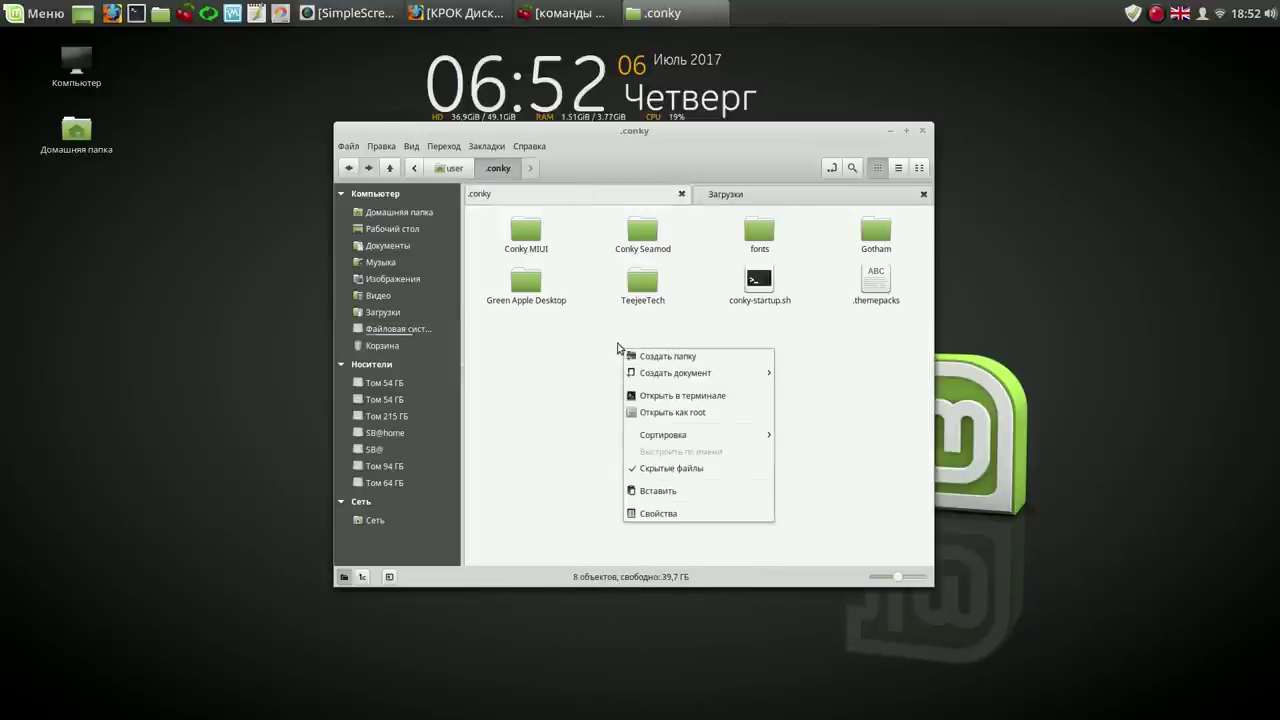
left_click(654, 491)
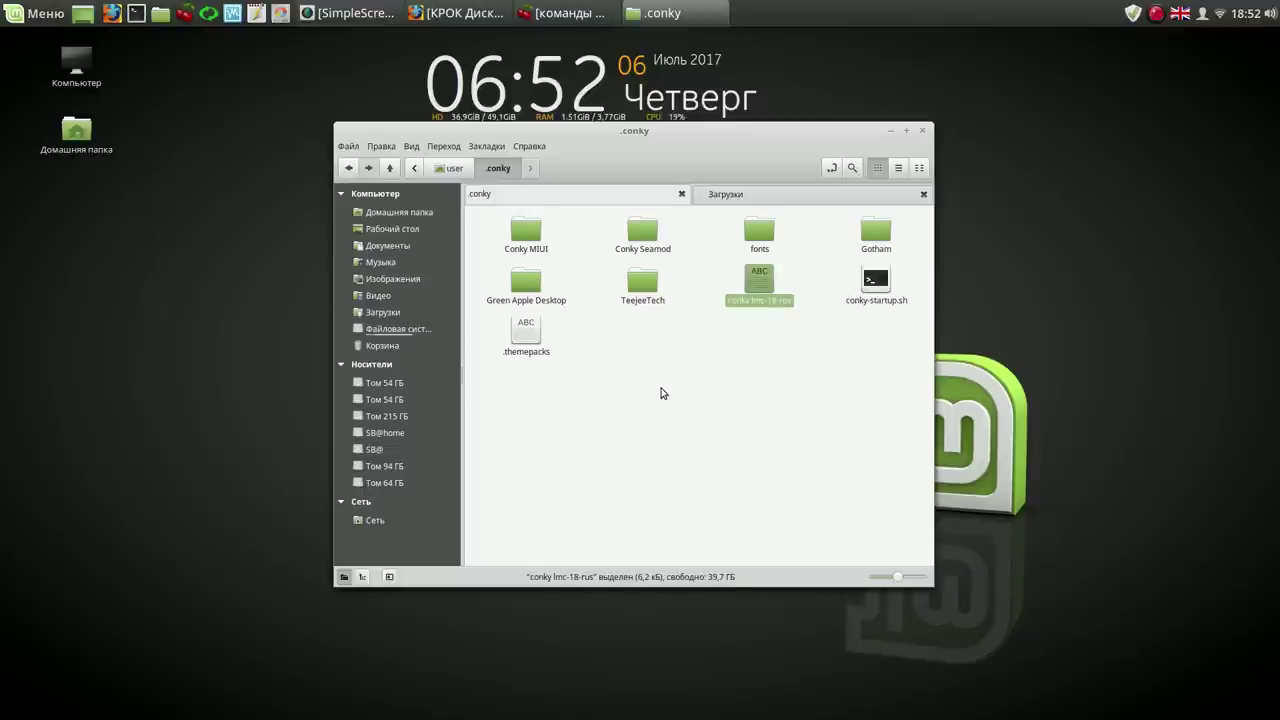
left_click(891, 132)
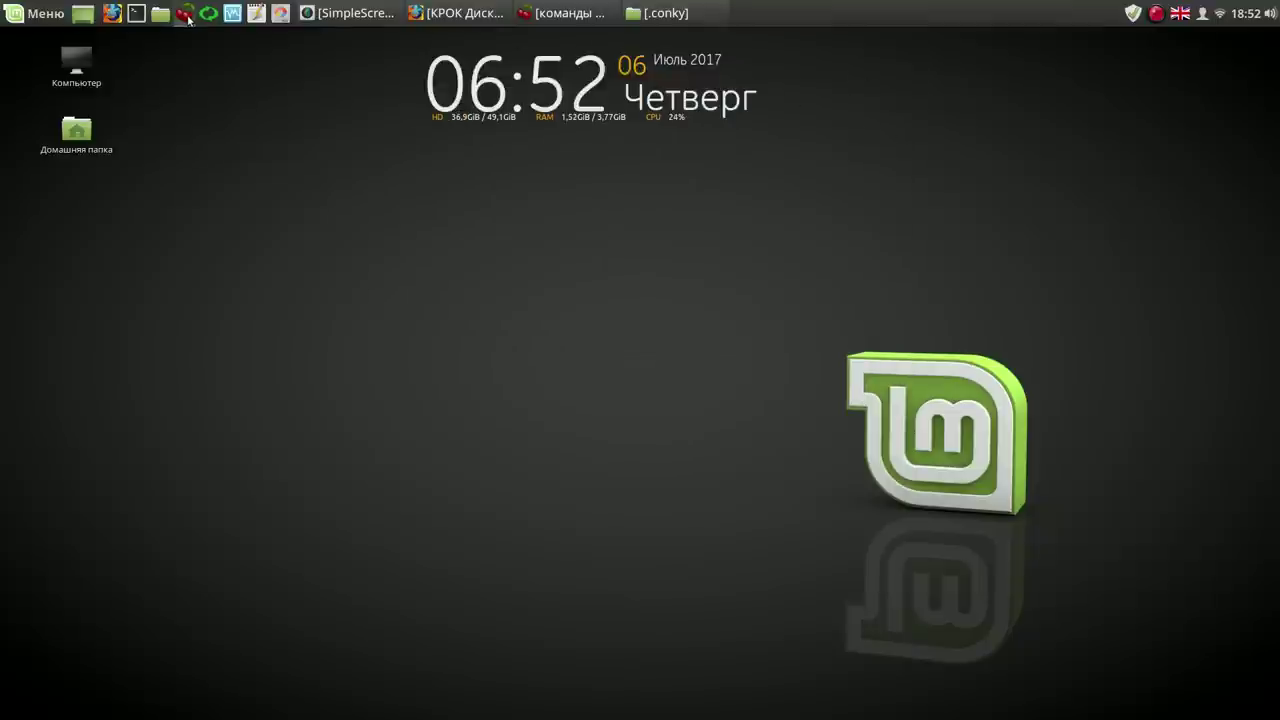
Relaunch Conky Manager and enable the lmc-18-rus widget
left_click(48, 18)
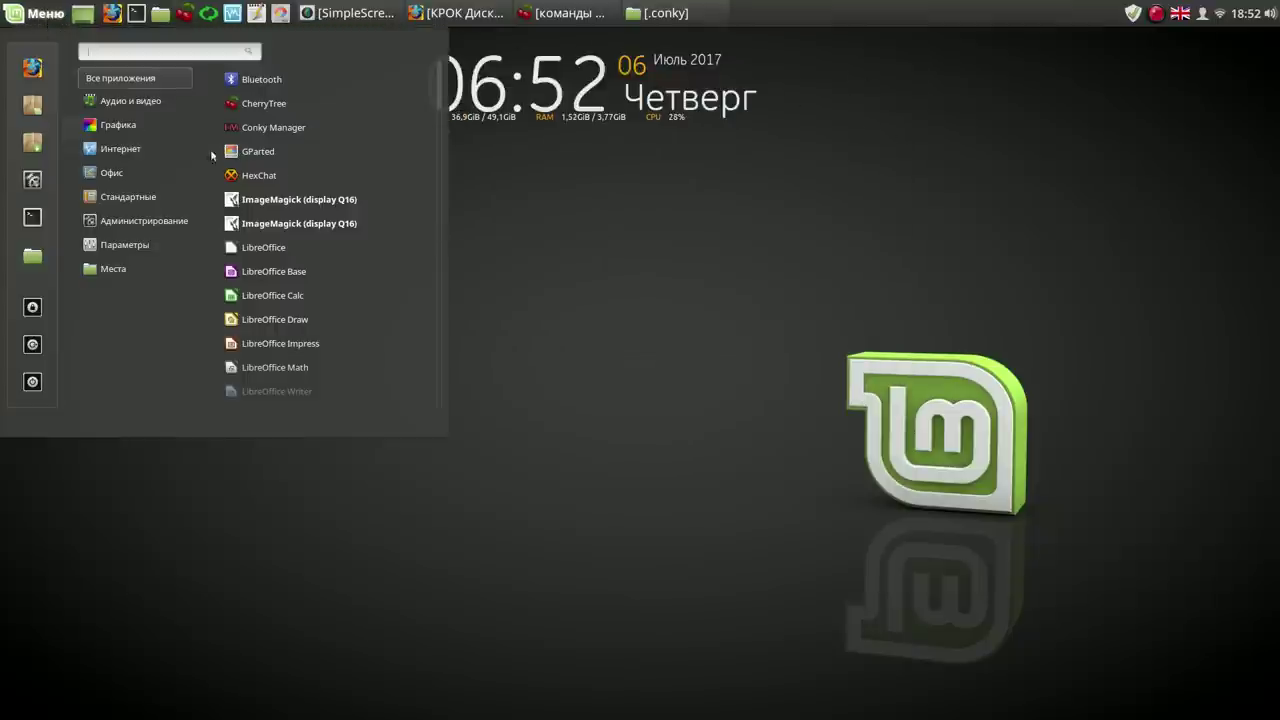
left_click(289, 127)
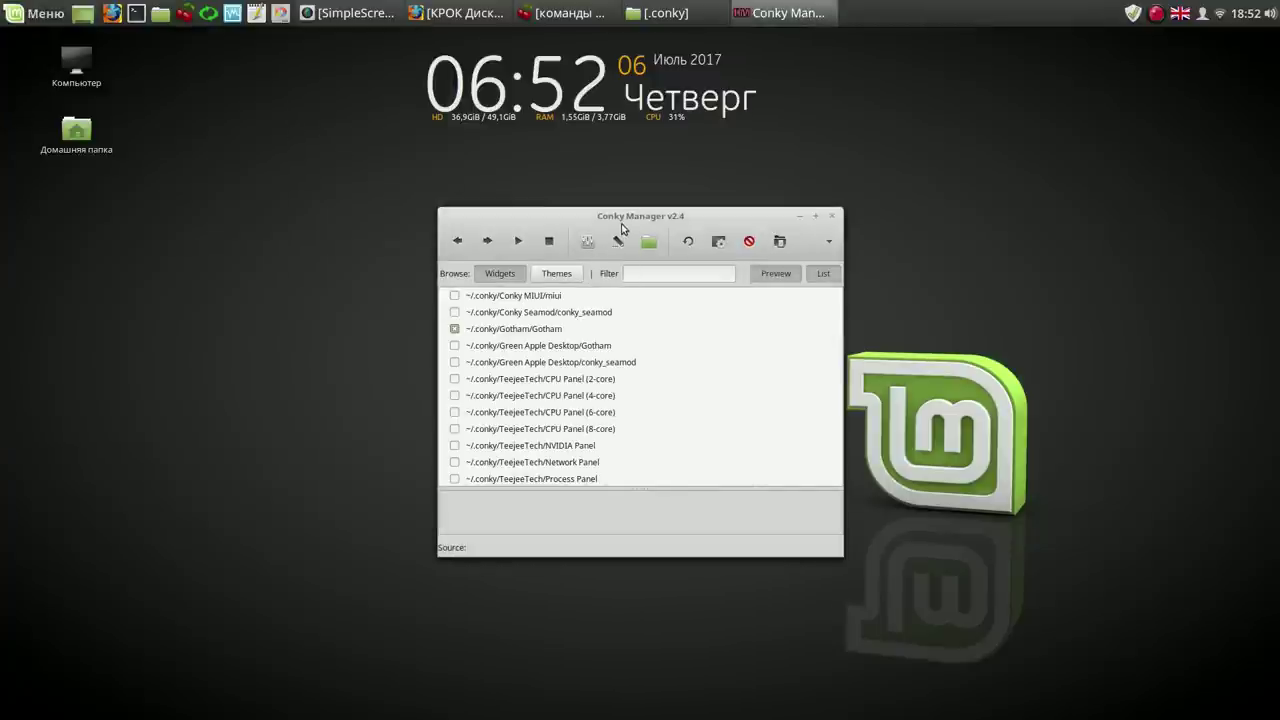
left_click(453, 335)
scroll(654, 428, "down", 1)
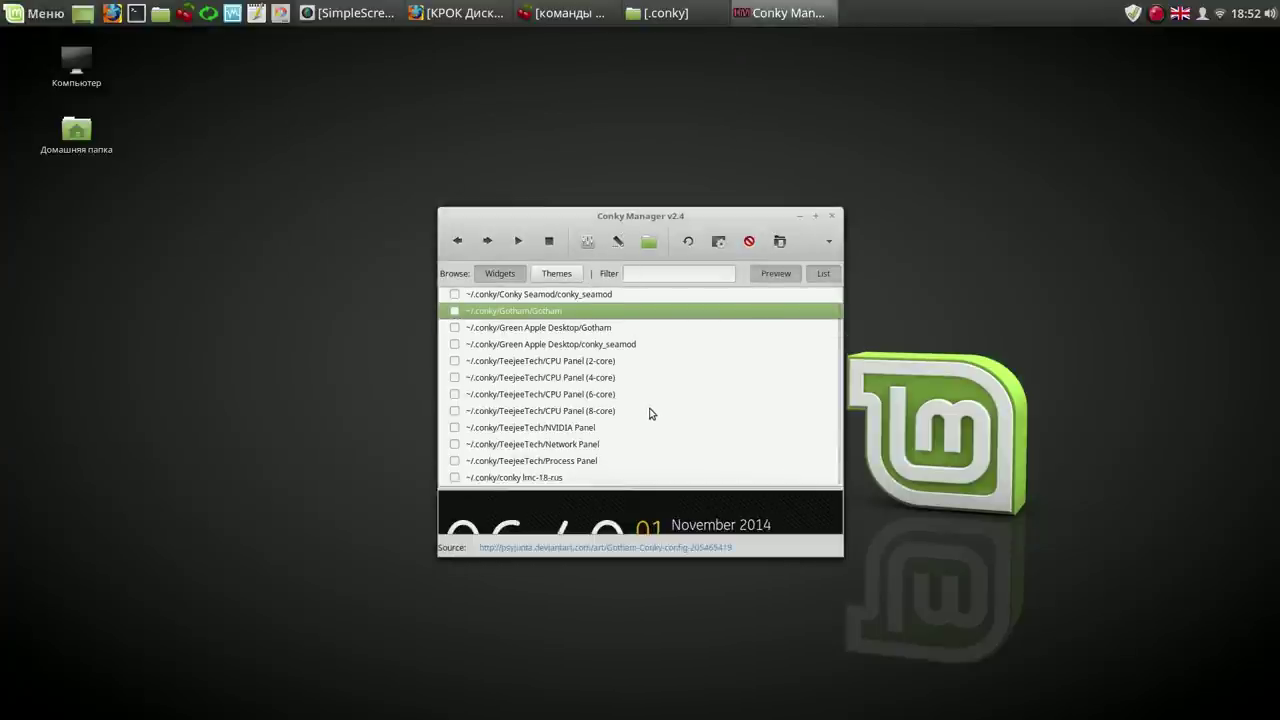
left_click(454, 479)
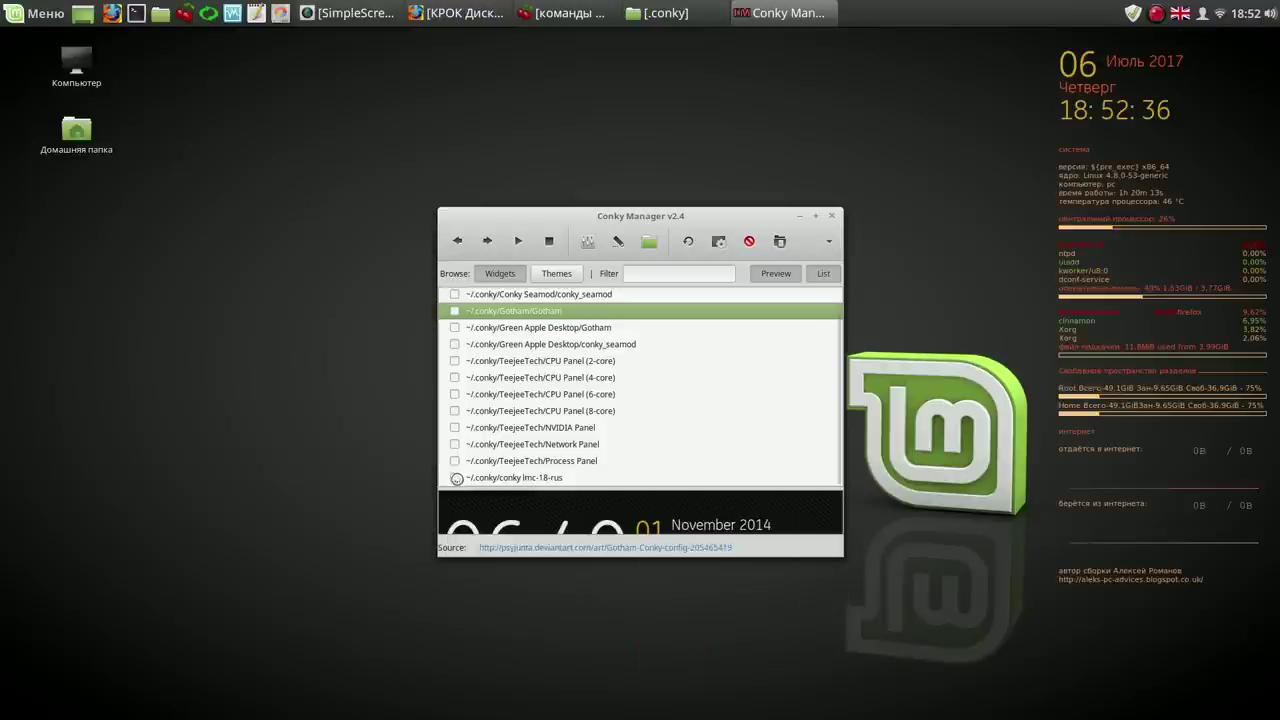
Set the lmc-18-rus widget's alignment to Bottom Right, apply it, and view its Network settings
left_click(588, 242)
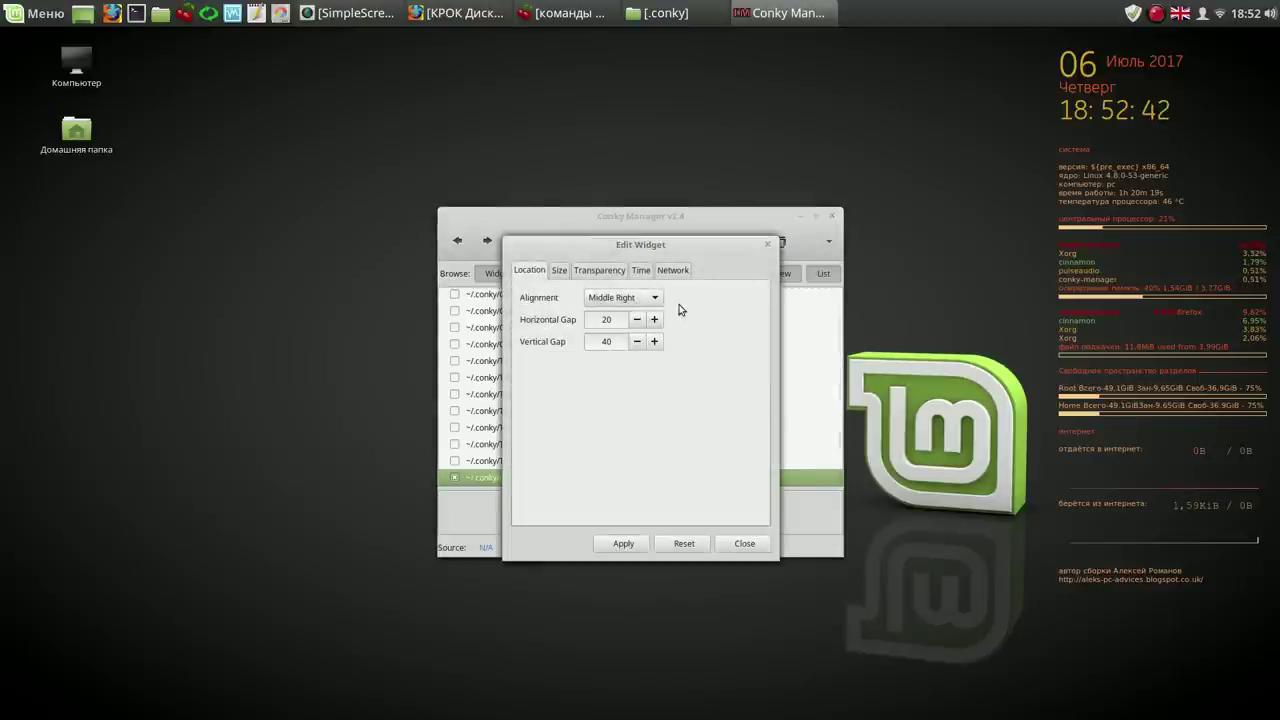
left_click(657, 300)
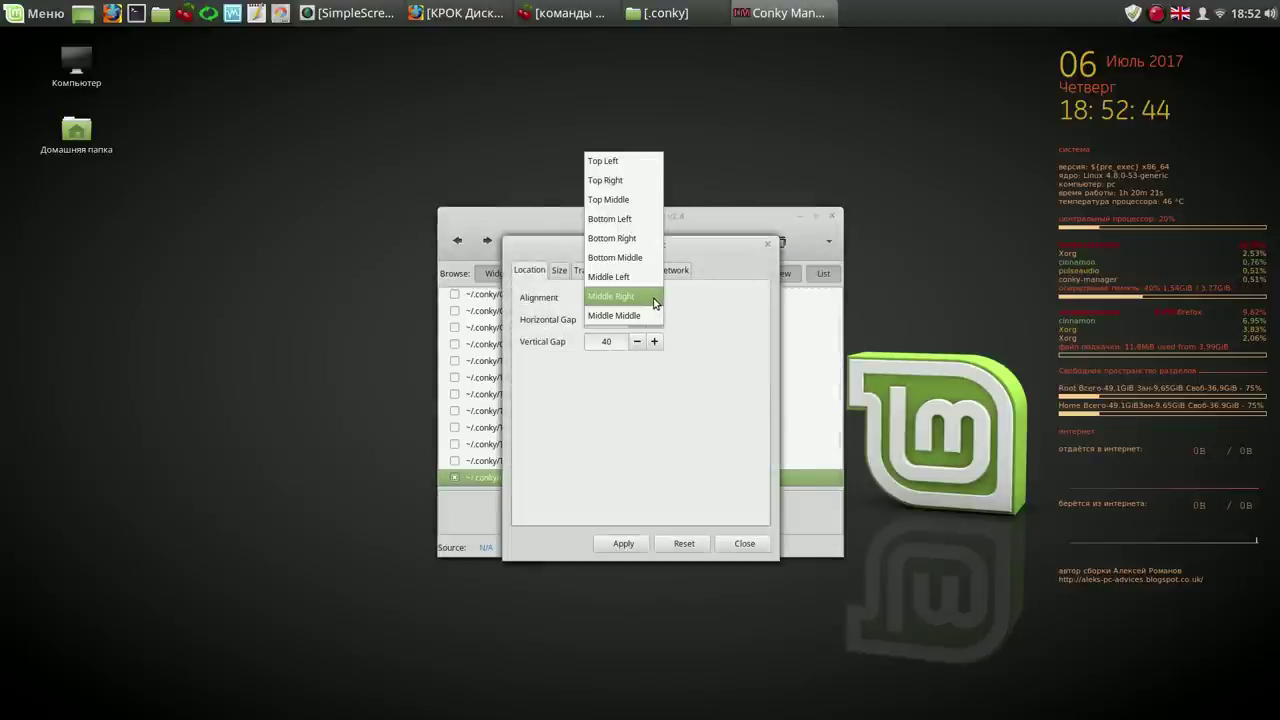
left_click(638, 238)
left_click(623, 543)
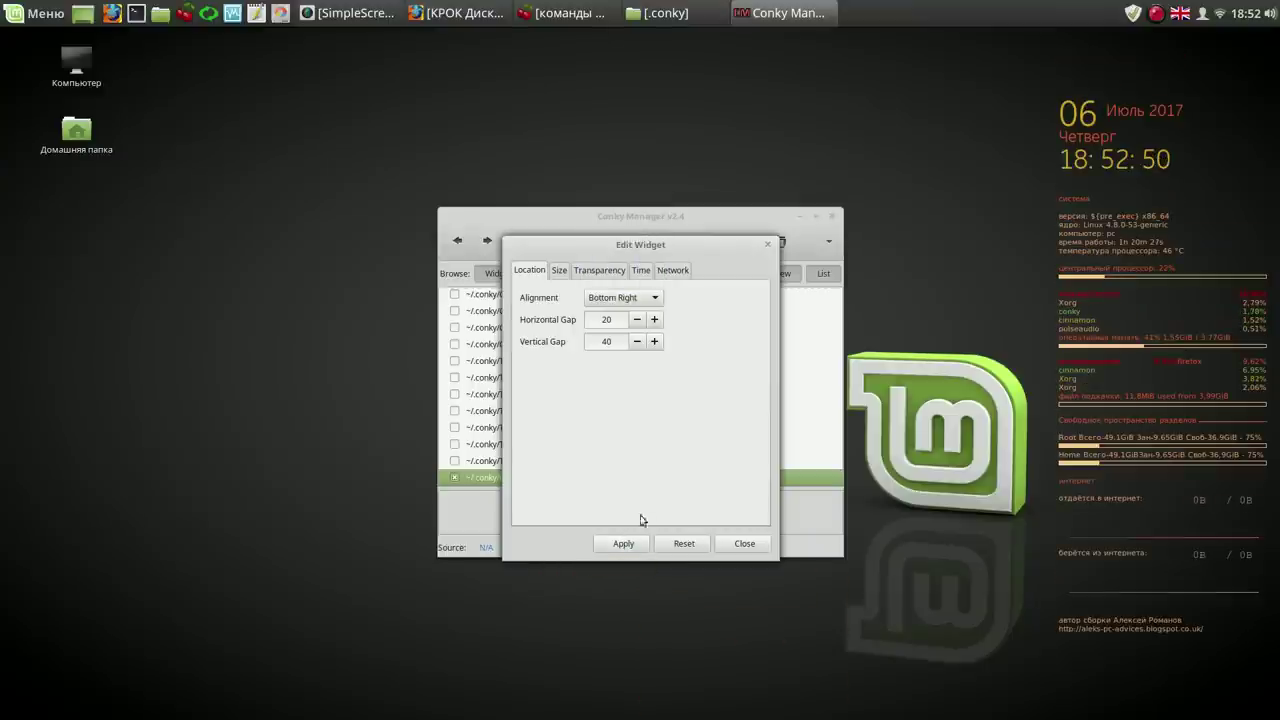
left_click(672, 272)
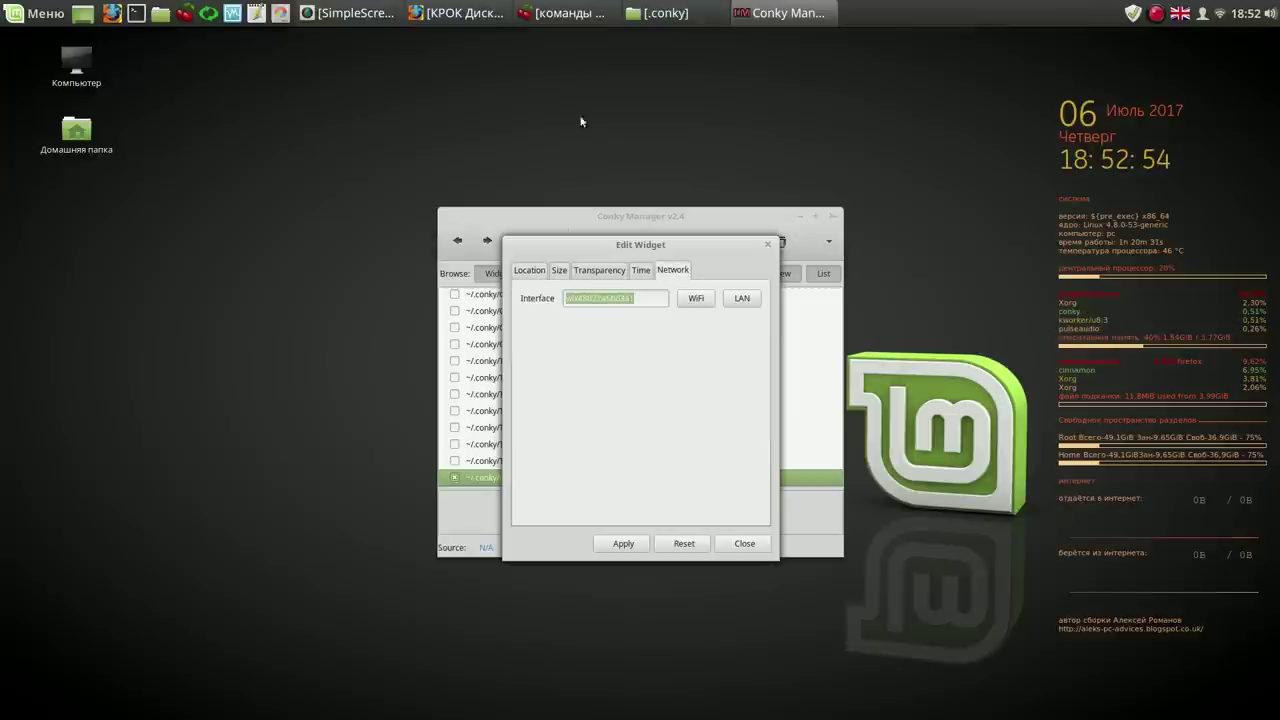
left_click(465, 17)
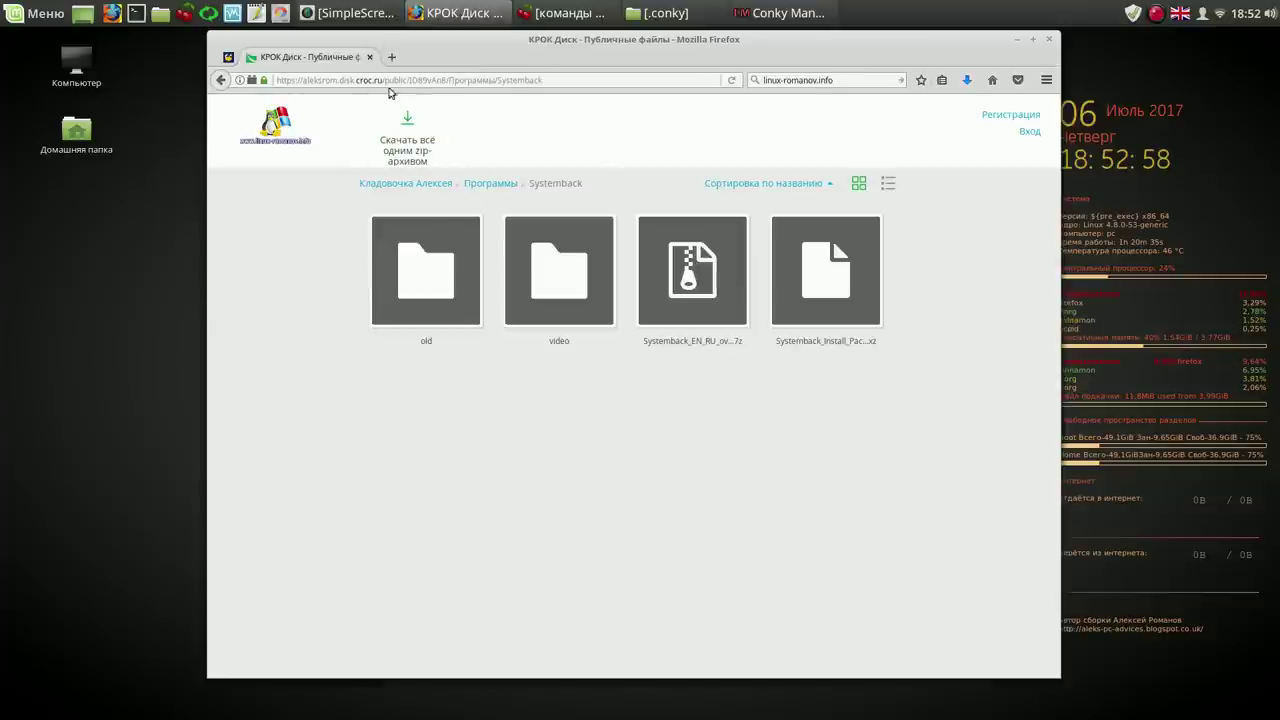
Load linux-romanov.info and open its how-to video link in a new YouTube tab
left_click(228, 58)
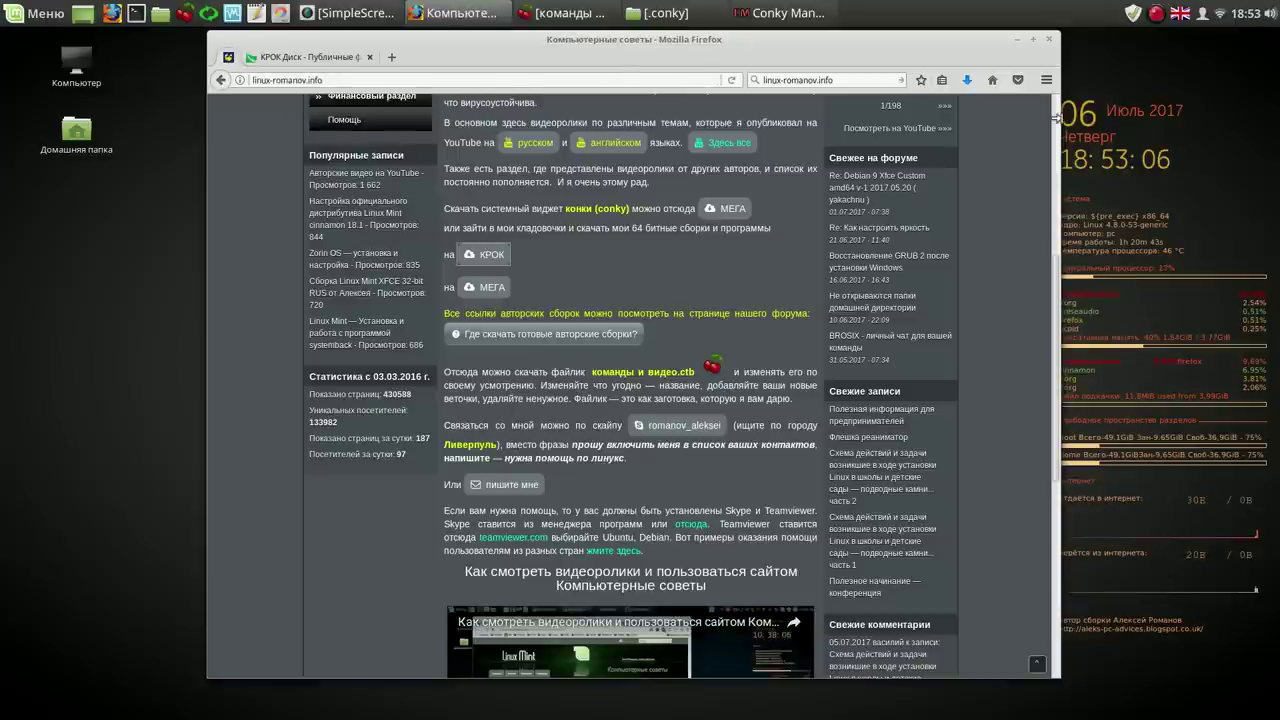
left_click_drag(1058, 676, 1020, 662)
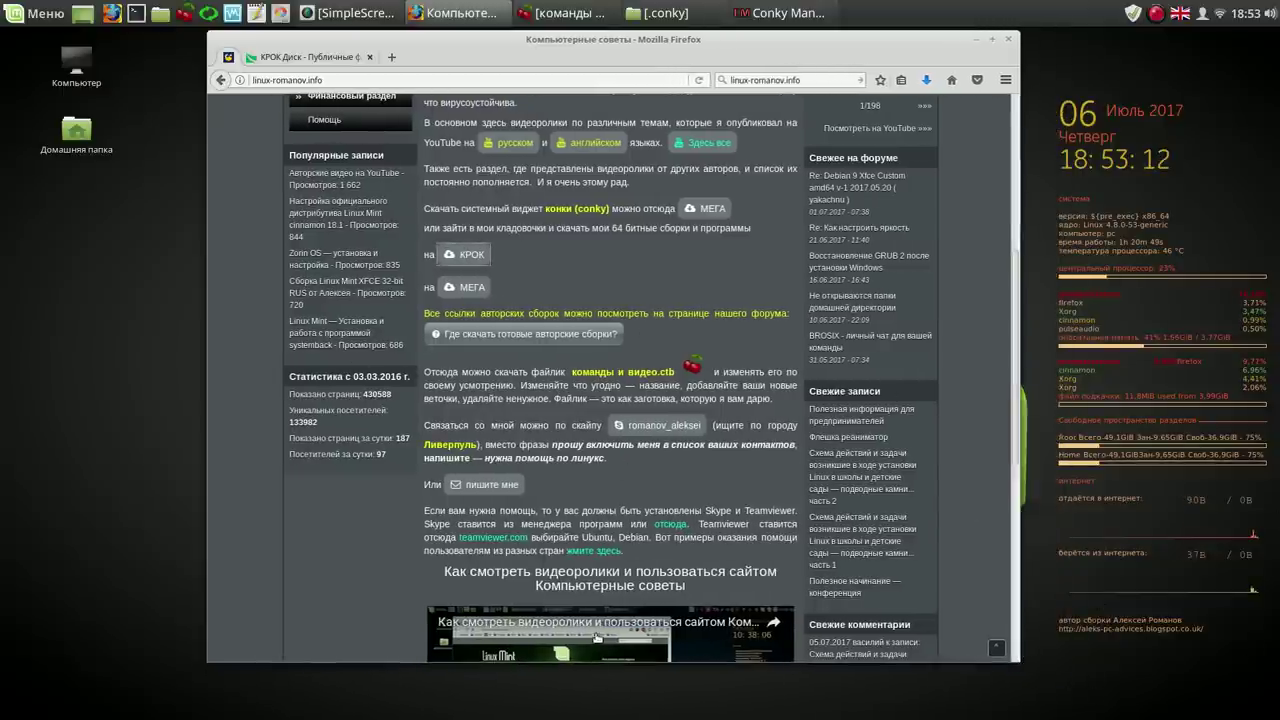
right_click(603, 628)
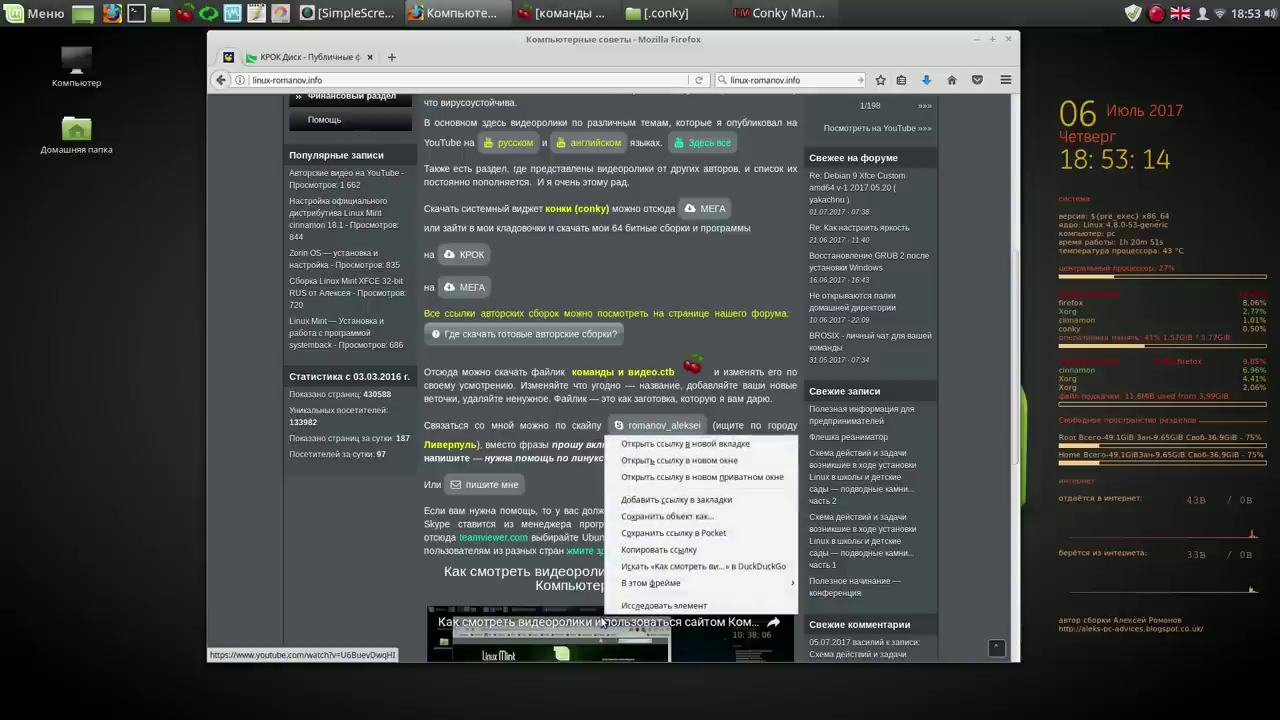
left_click(700, 444)
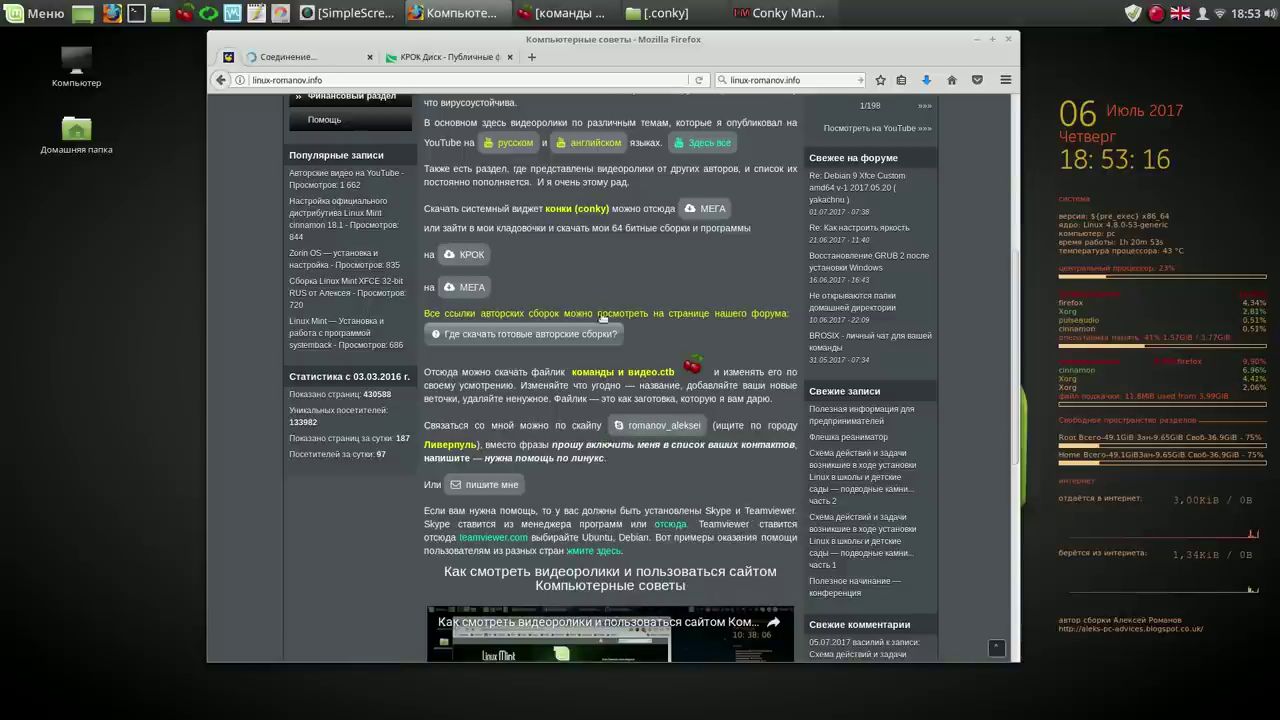
left_click(318, 60)
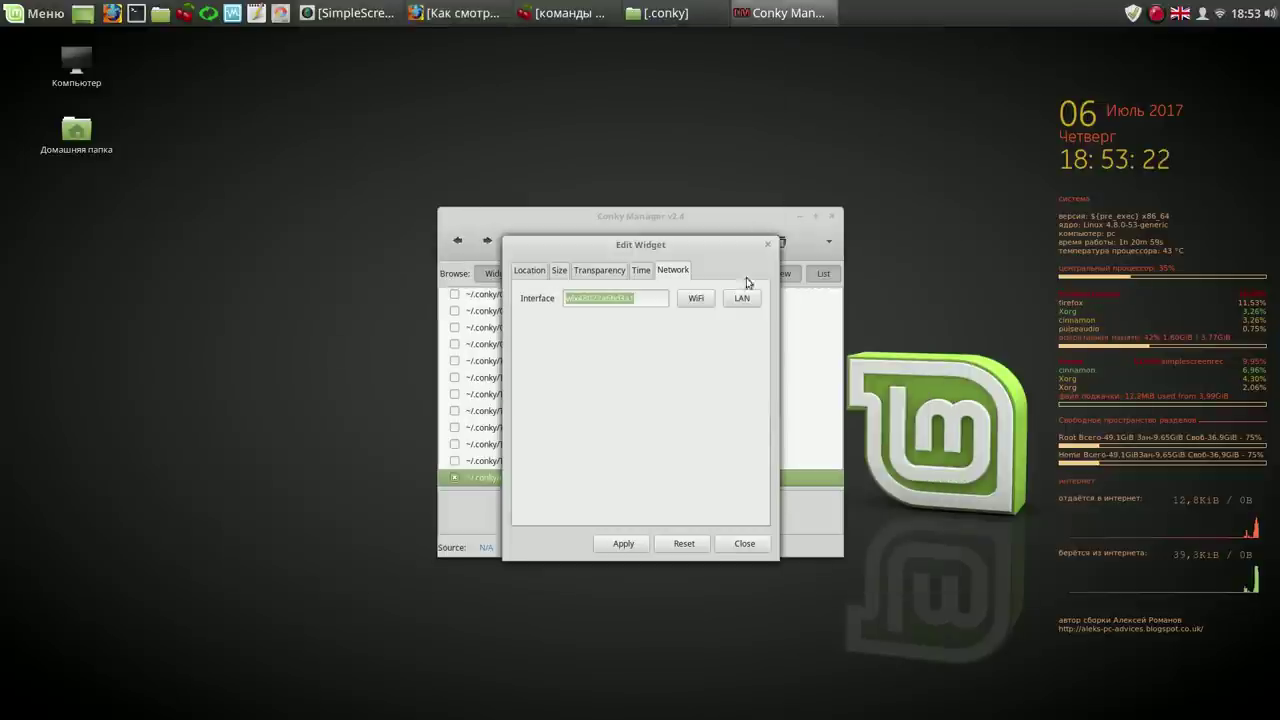
Apply and close the widget settings, then close the YouTube tab and minimize Firefox
left_click(628, 547)
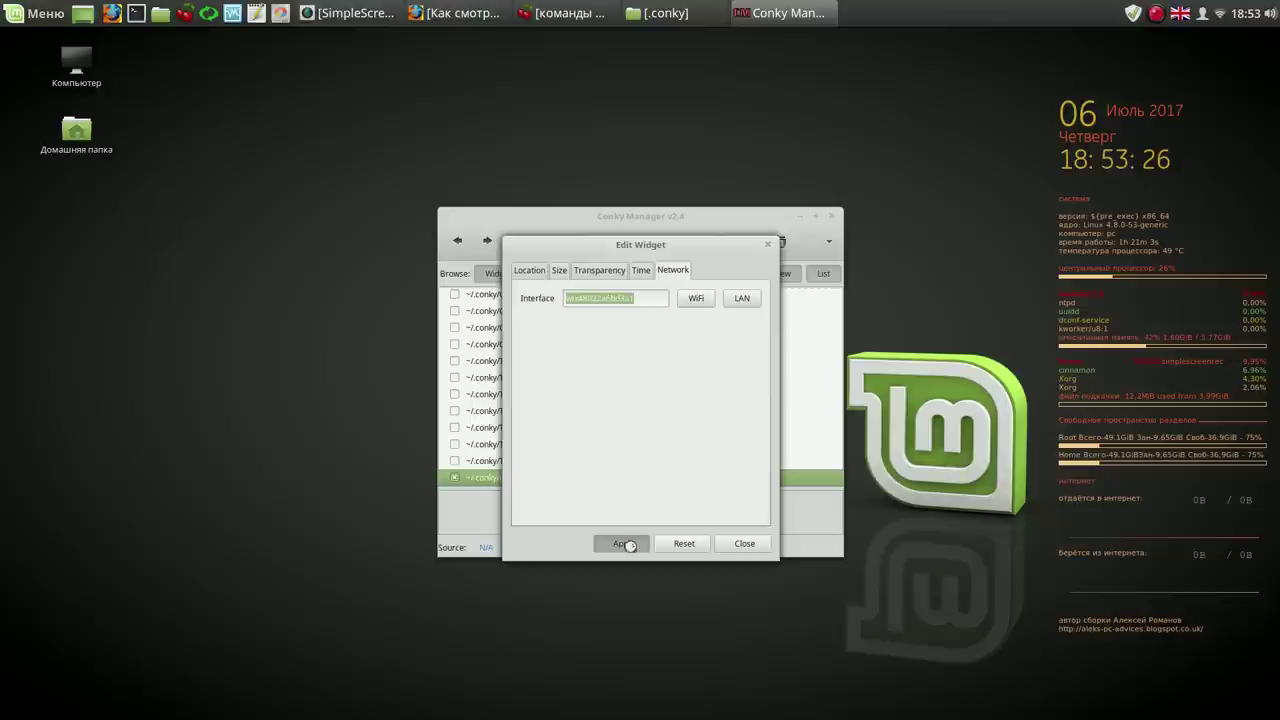
left_click(752, 547)
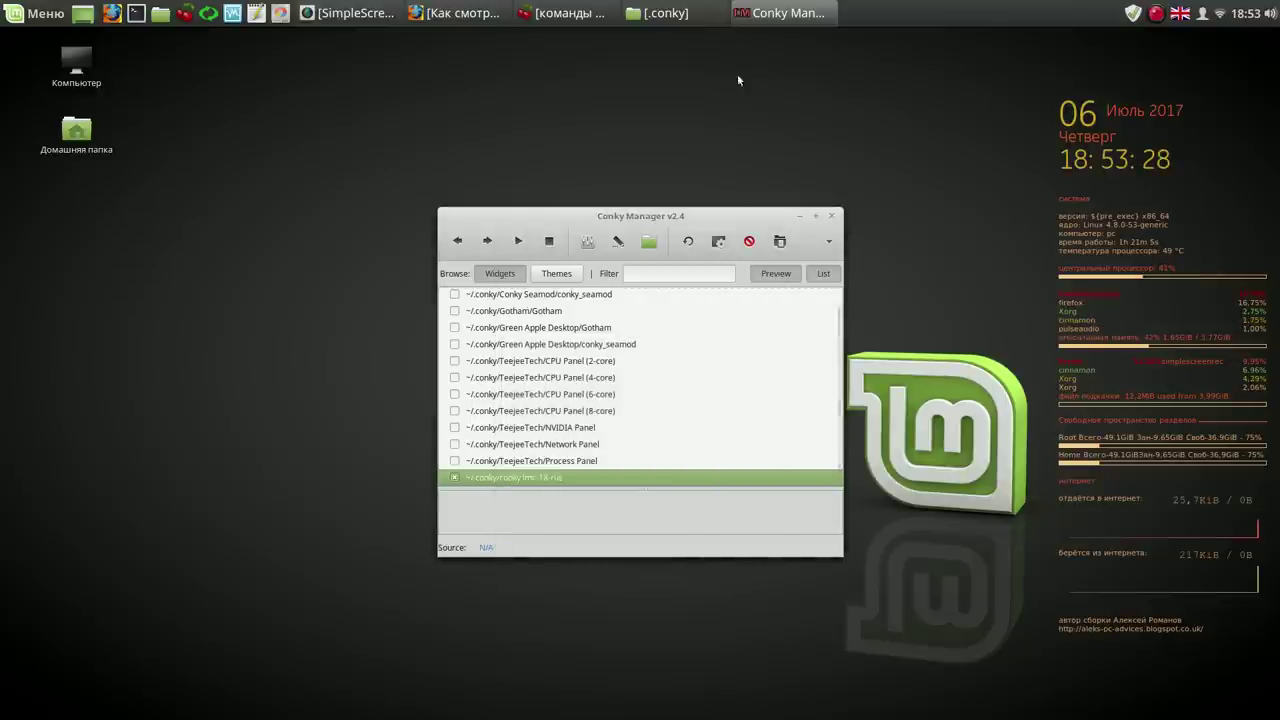
left_click(449, 14)
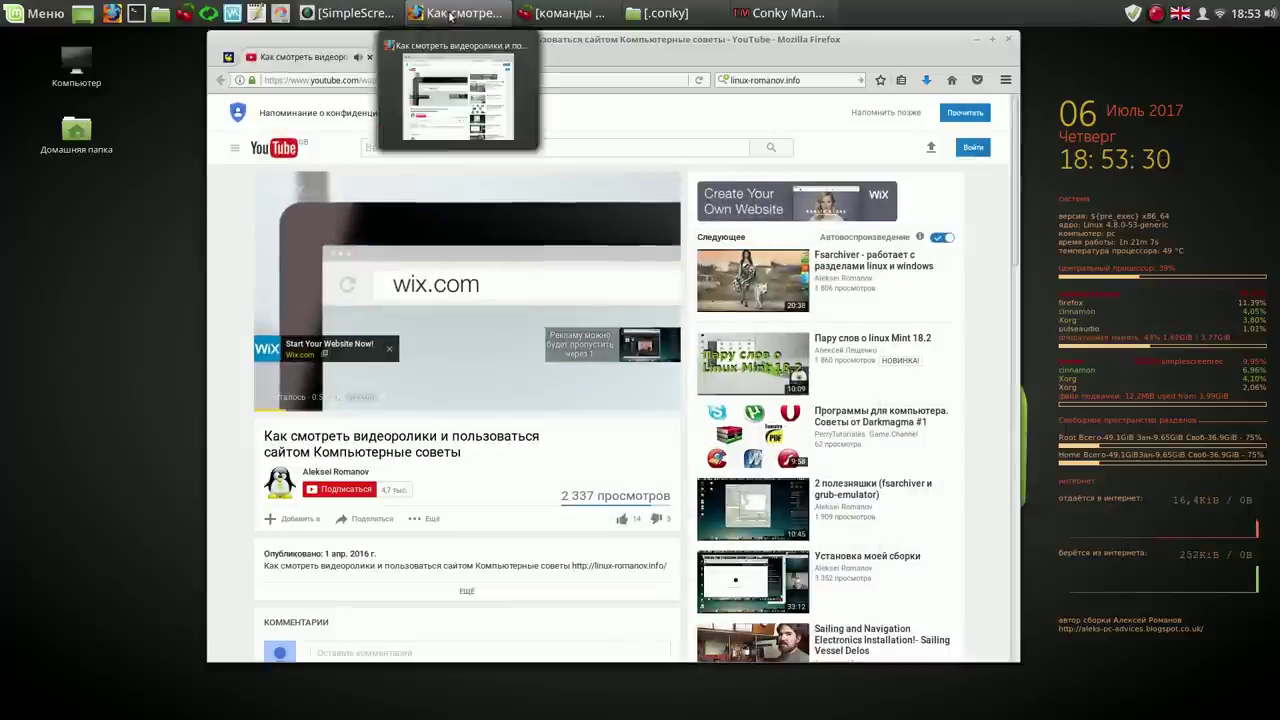
left_click(369, 57)
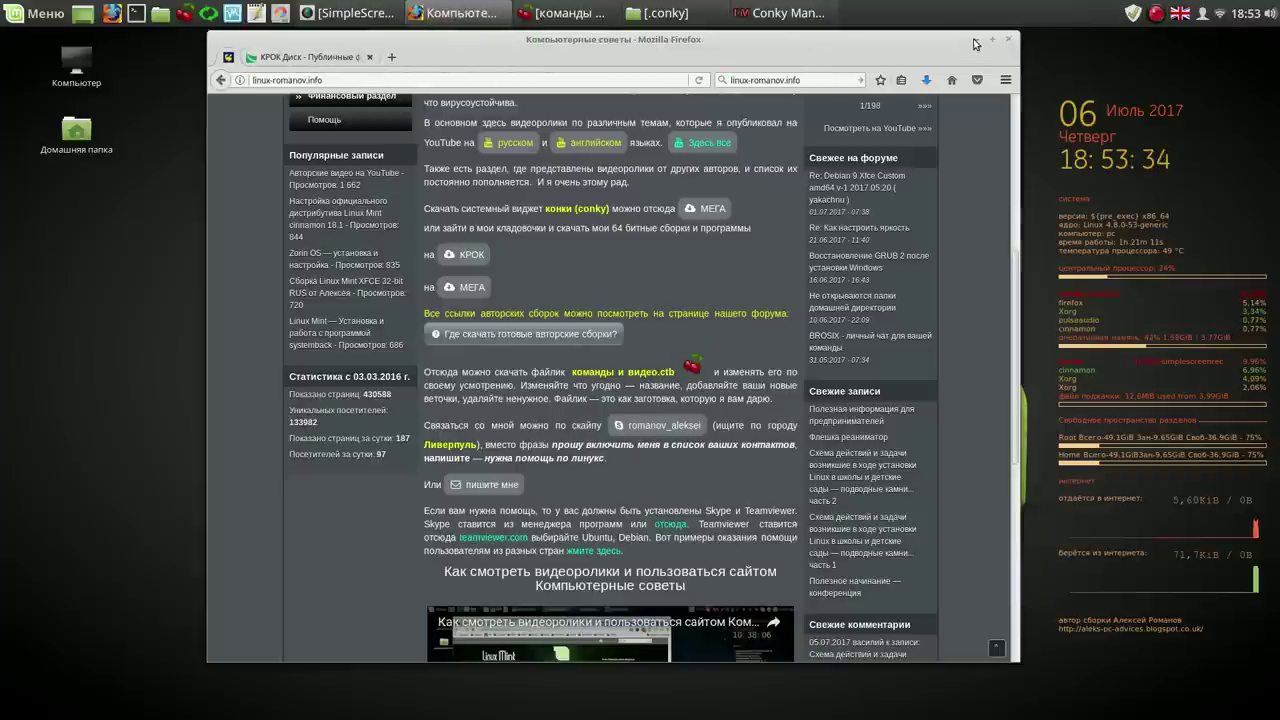
left_click(975, 42)
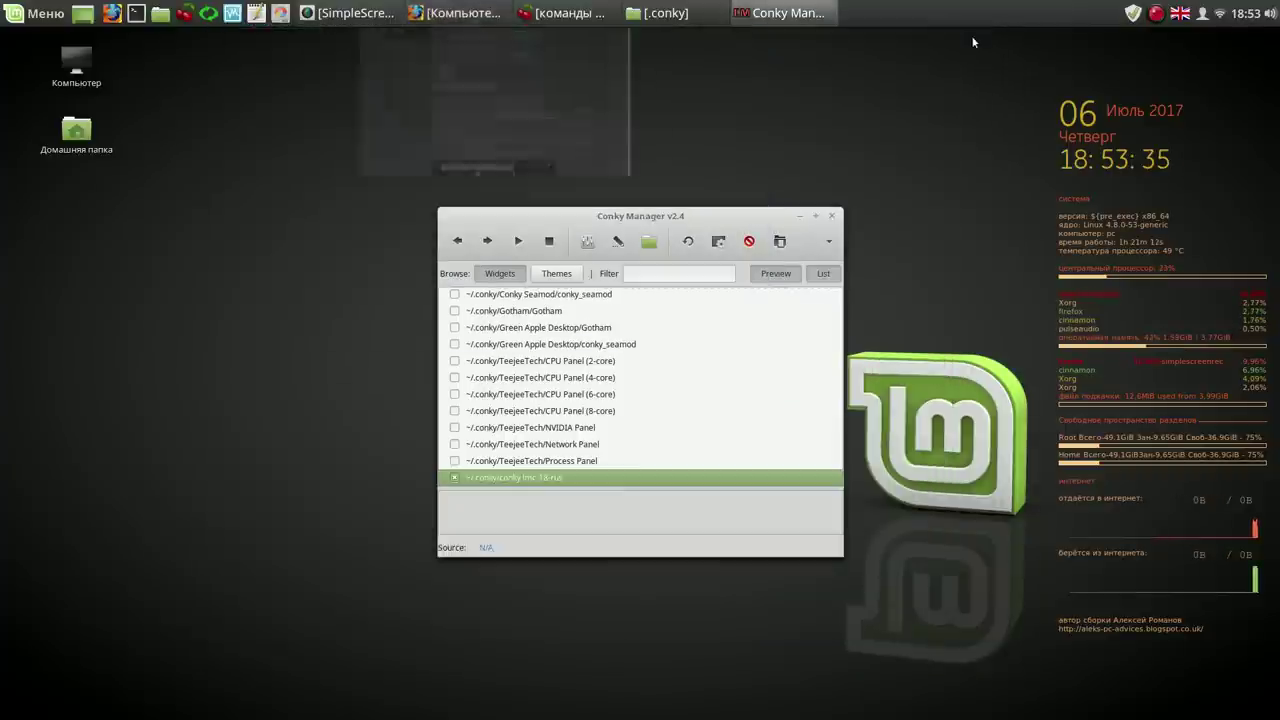
Turn on Run Conky at system startup in Conky Manager settings, then close the manager
left_click(829, 243)
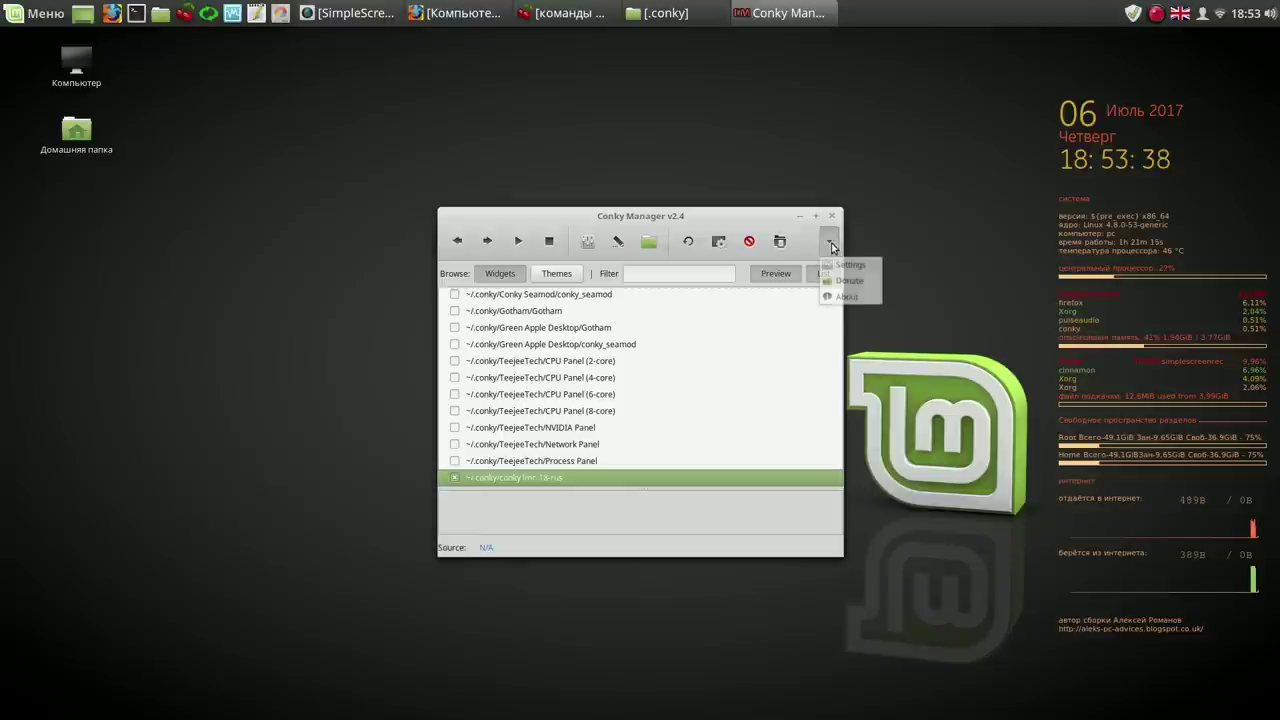
left_click(831, 268)
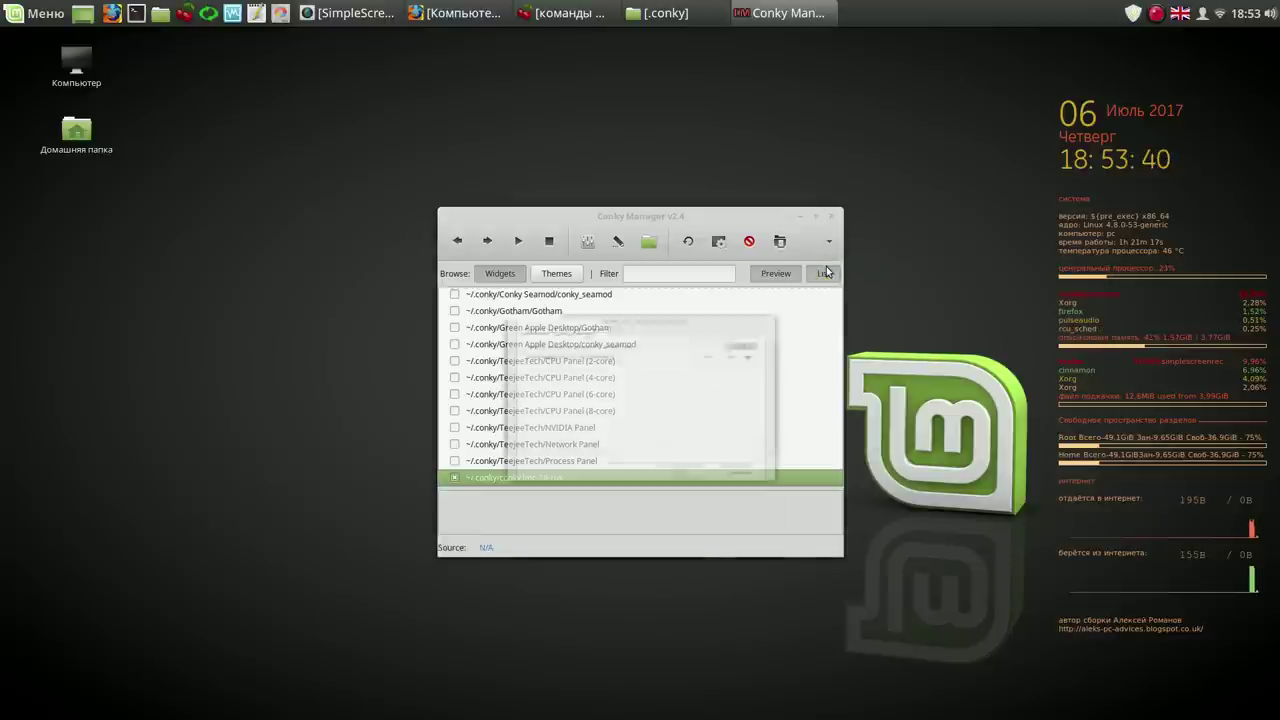
left_click(743, 302)
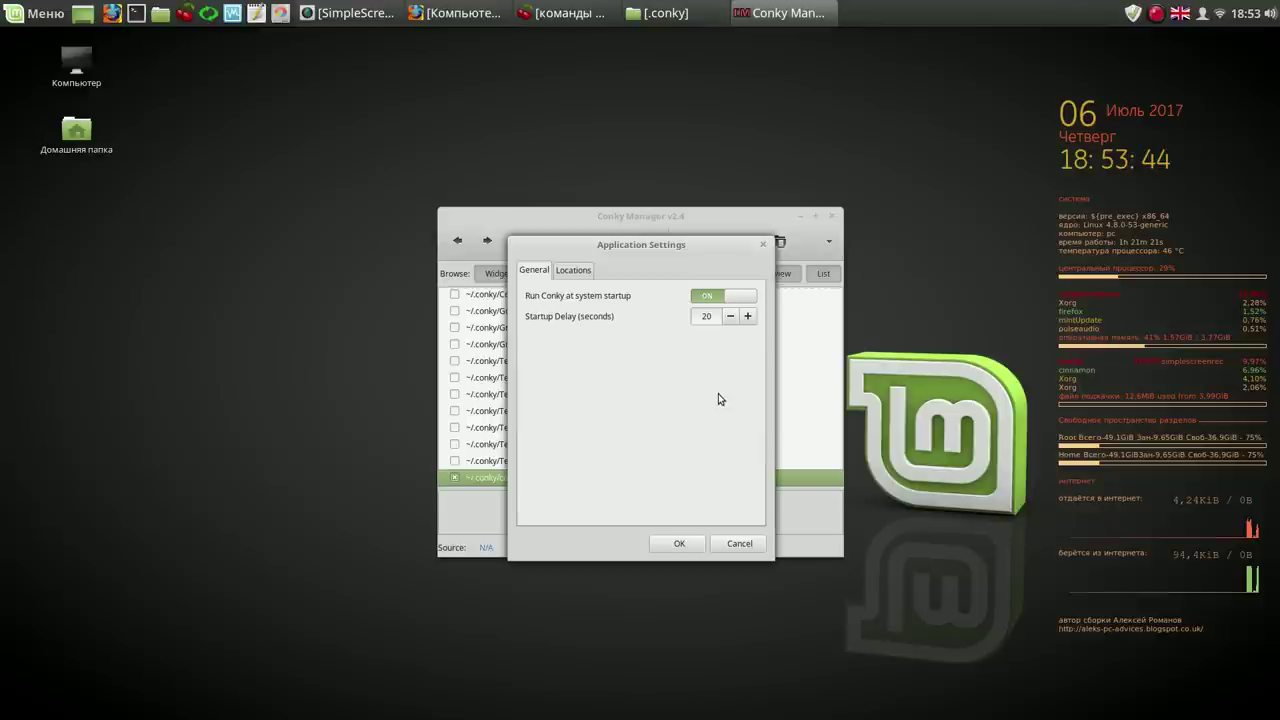
left_click(682, 545)
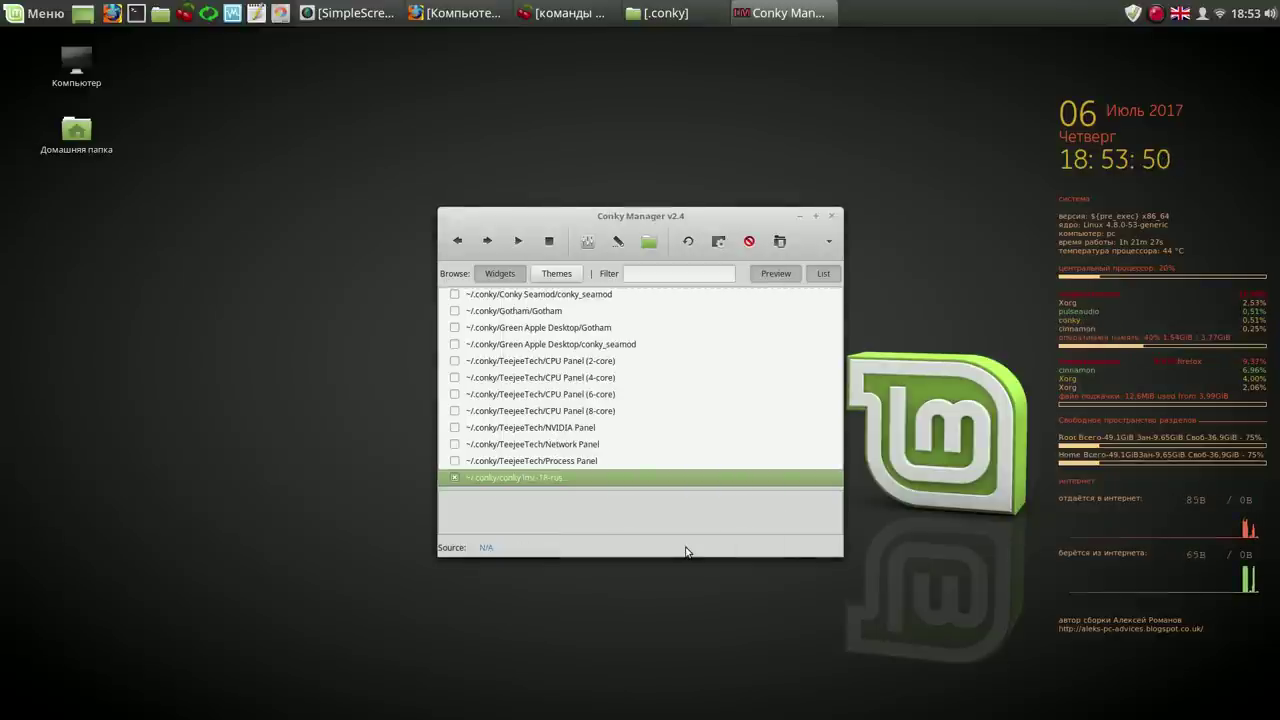
left_click(831, 216)
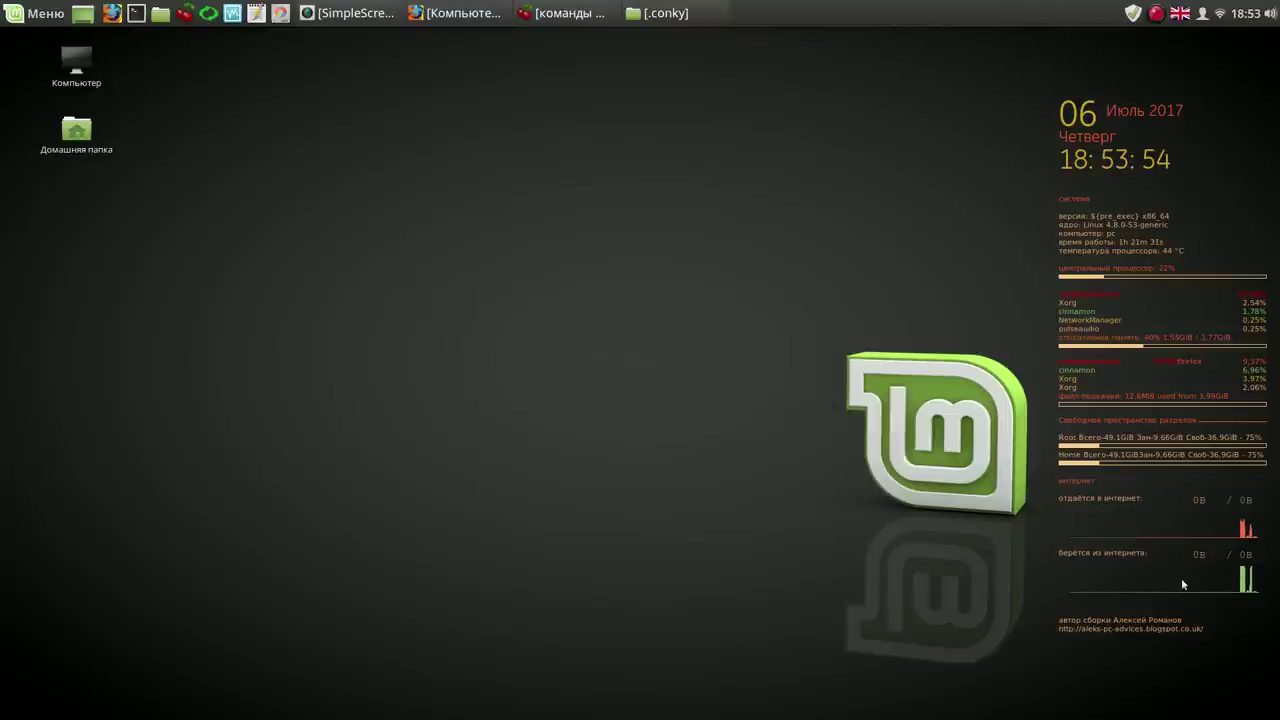
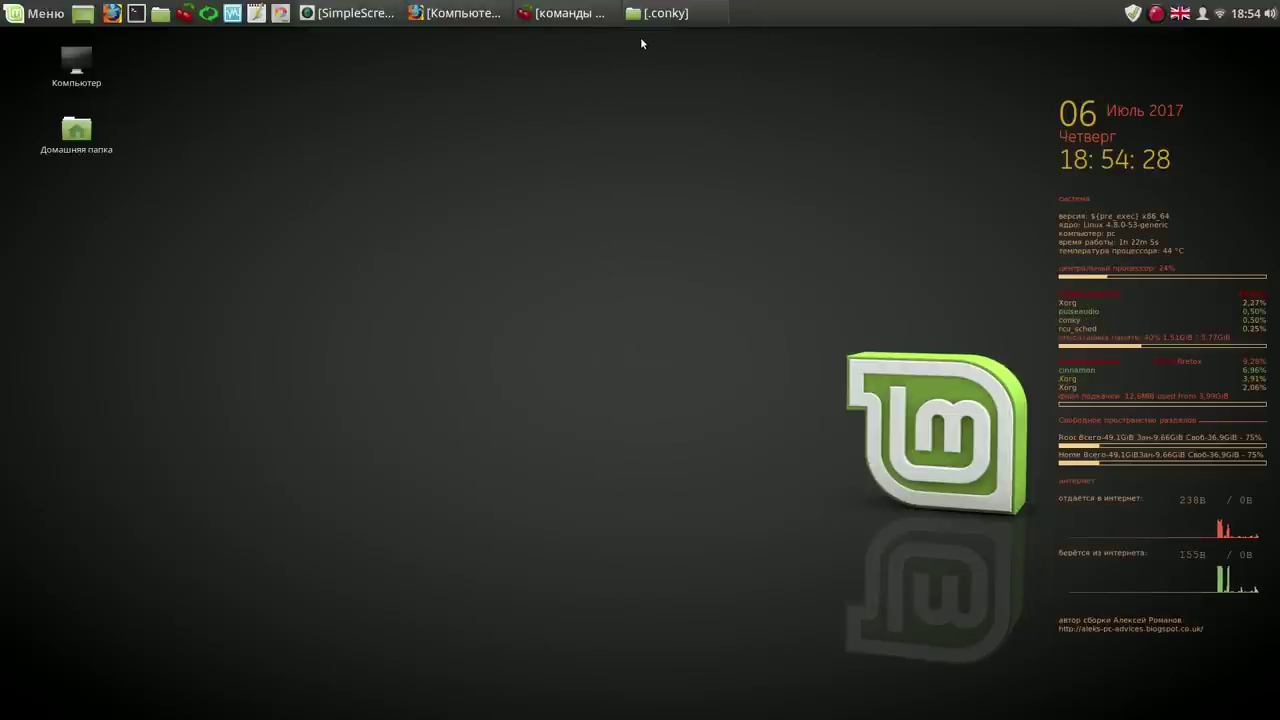
Select the 'sudo apt-get install cairo-dock' line in CherryTree's cairo-dock note
left_click(584, 20)
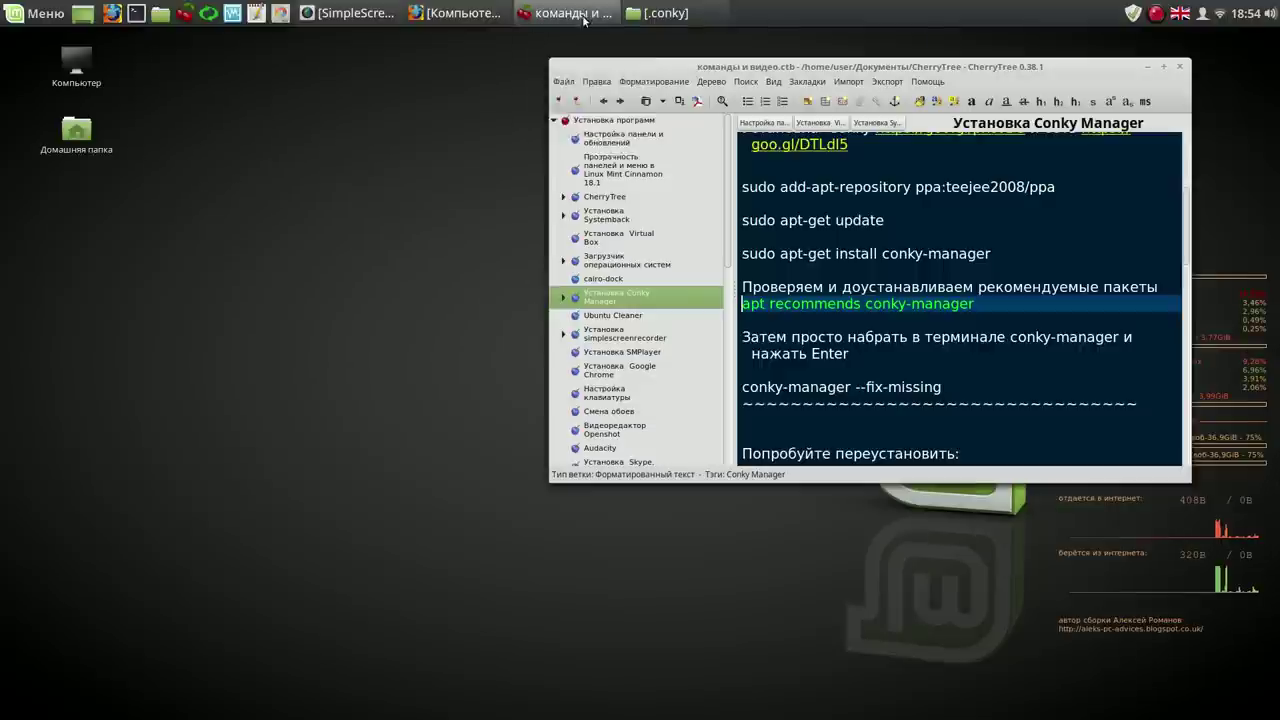
left_click(620, 276)
scroll(897, 333, "down", 5)
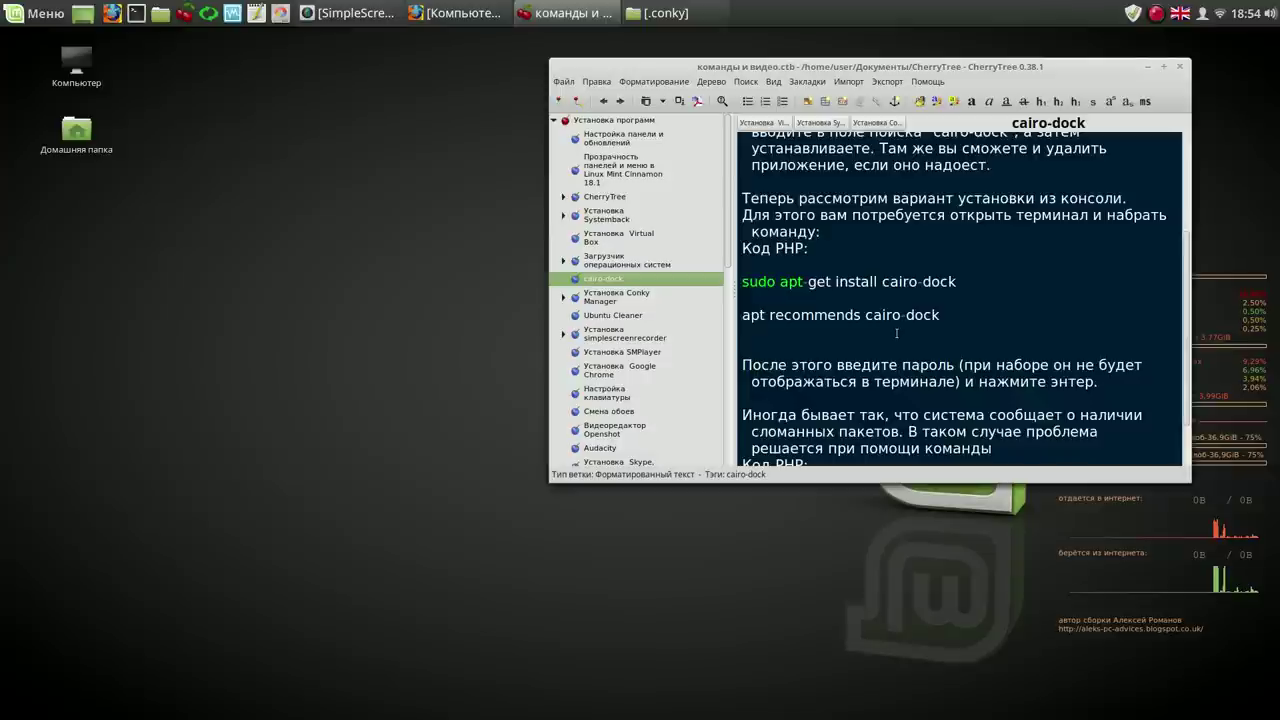
left_click_drag(958, 281, 732, 280)
key("ctrl+c")
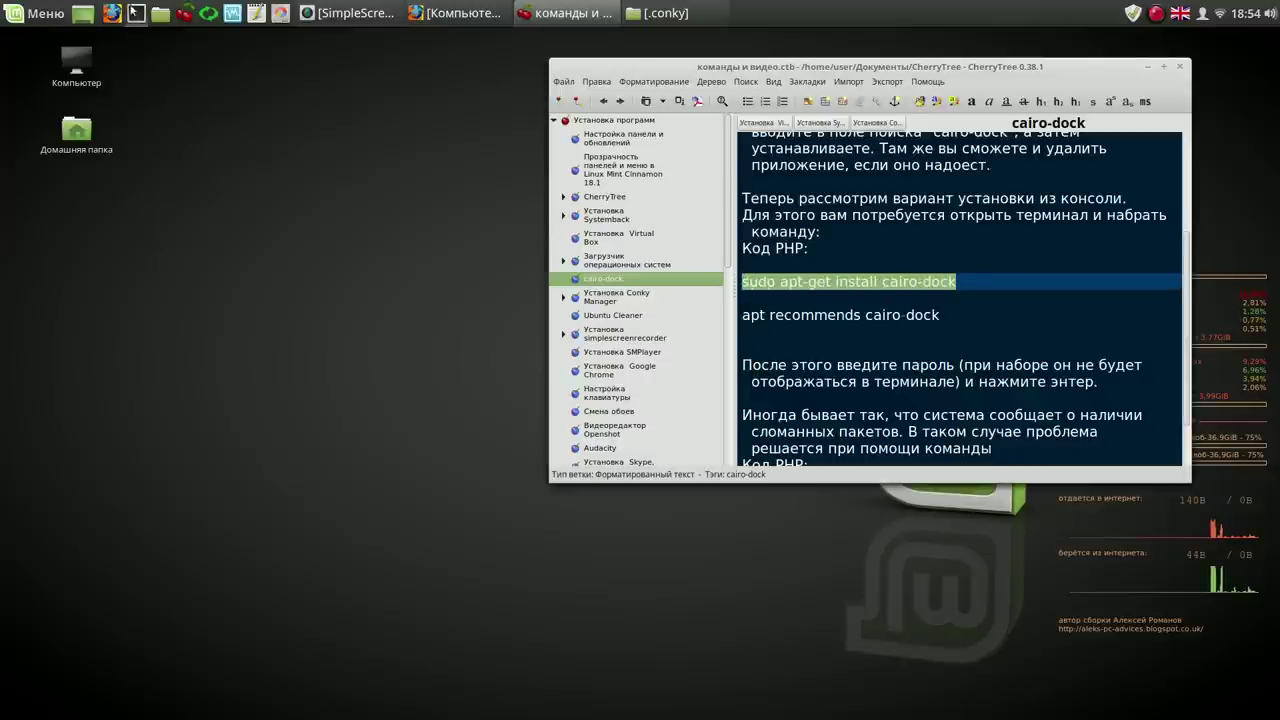
left_click(136, 13)
Run 'sudo apt-get install cairo-dock' in the terminal, entering the sudo password and confirming
middle_click(481, 328)
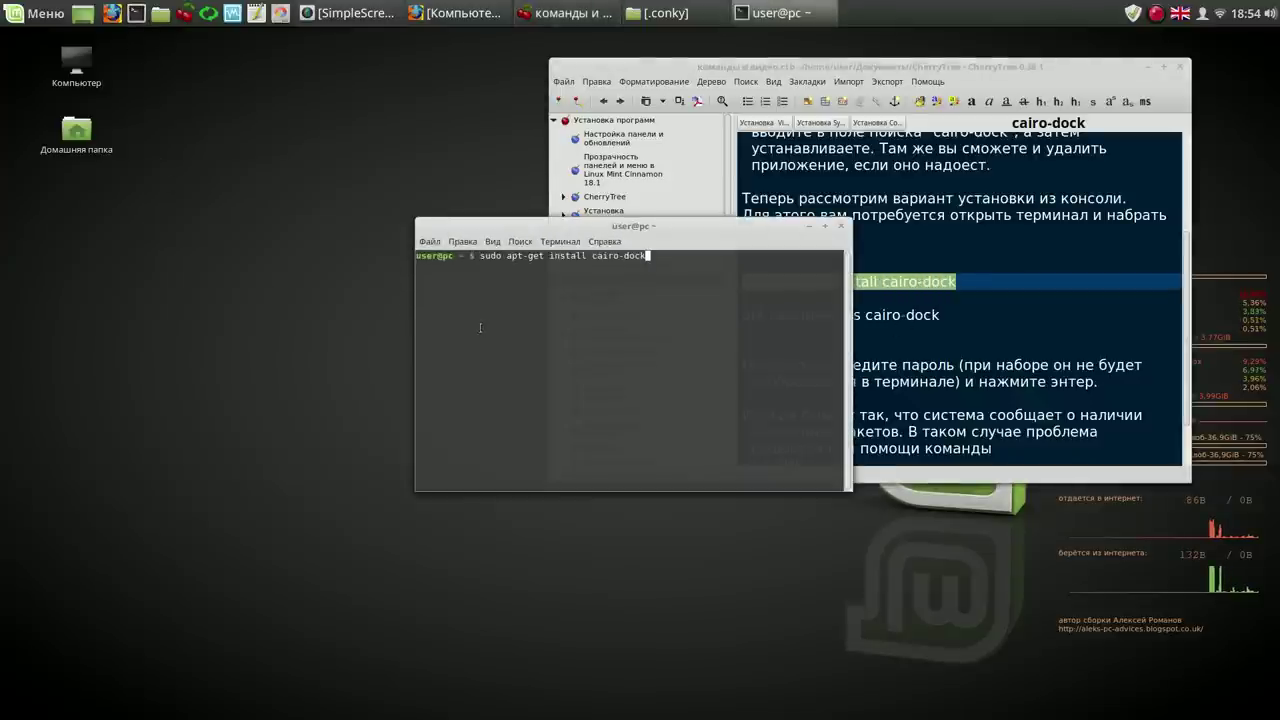
key("Return")
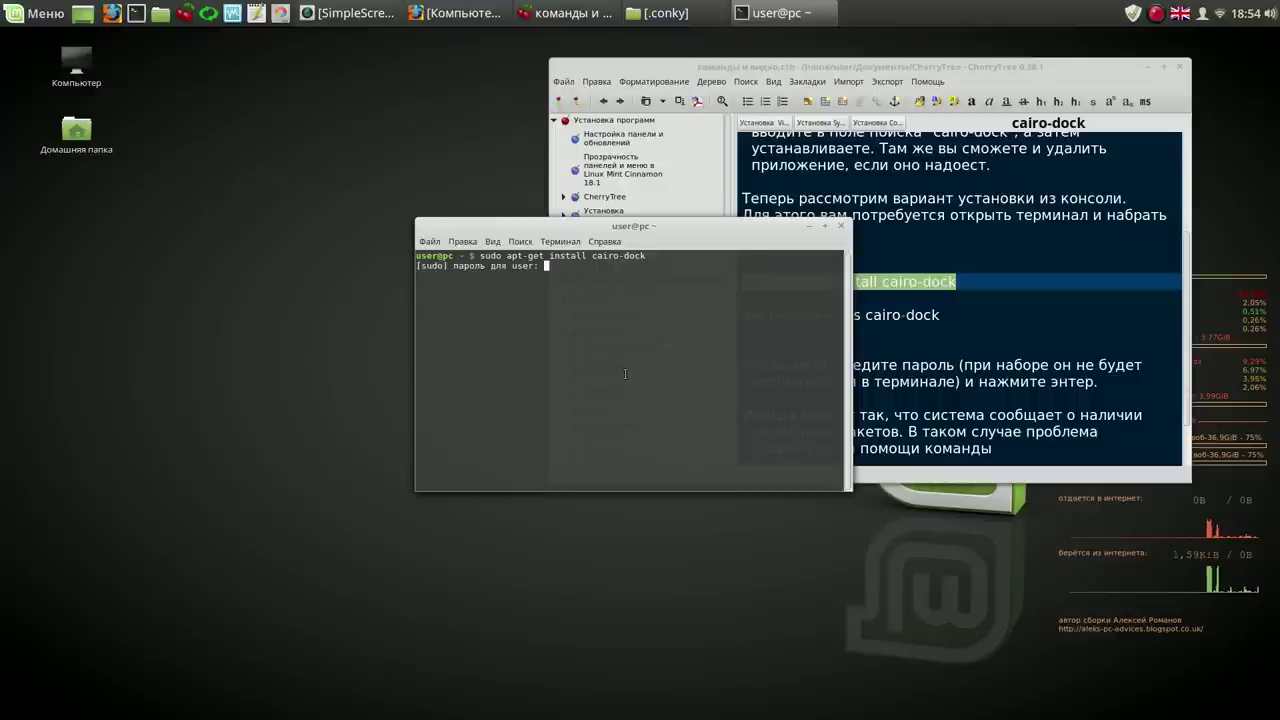
key("Return")
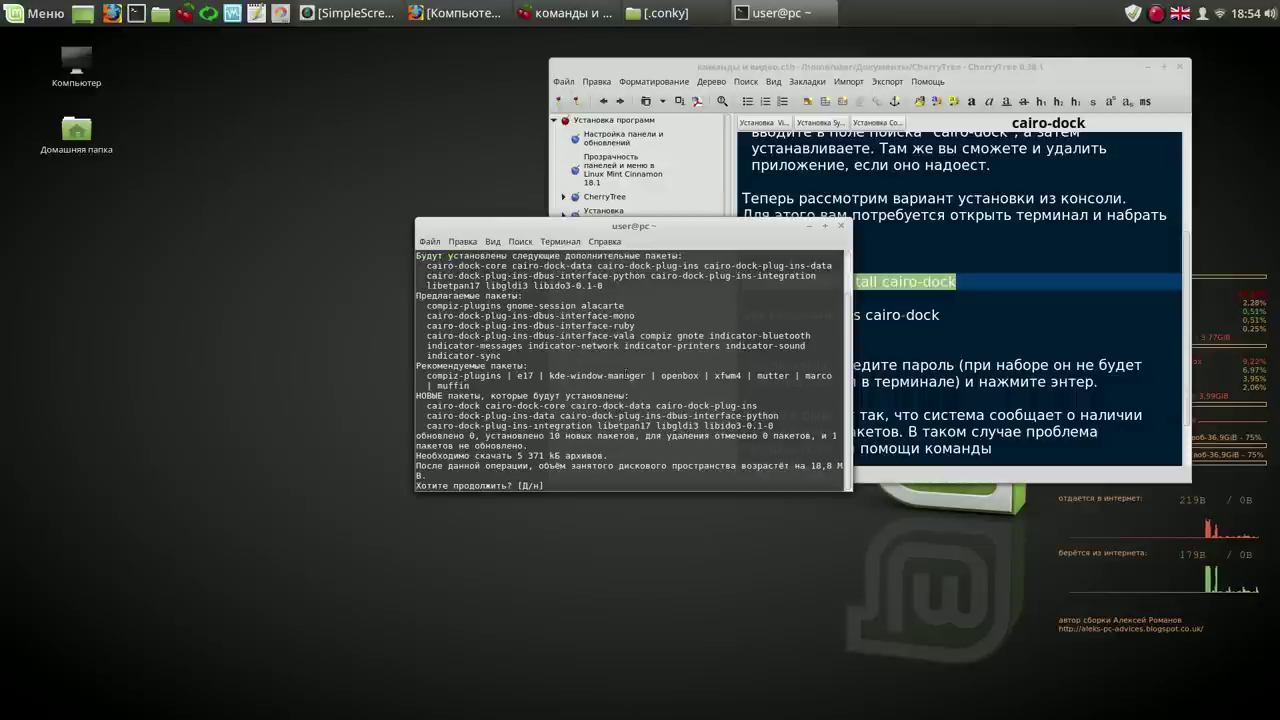
key("Return")
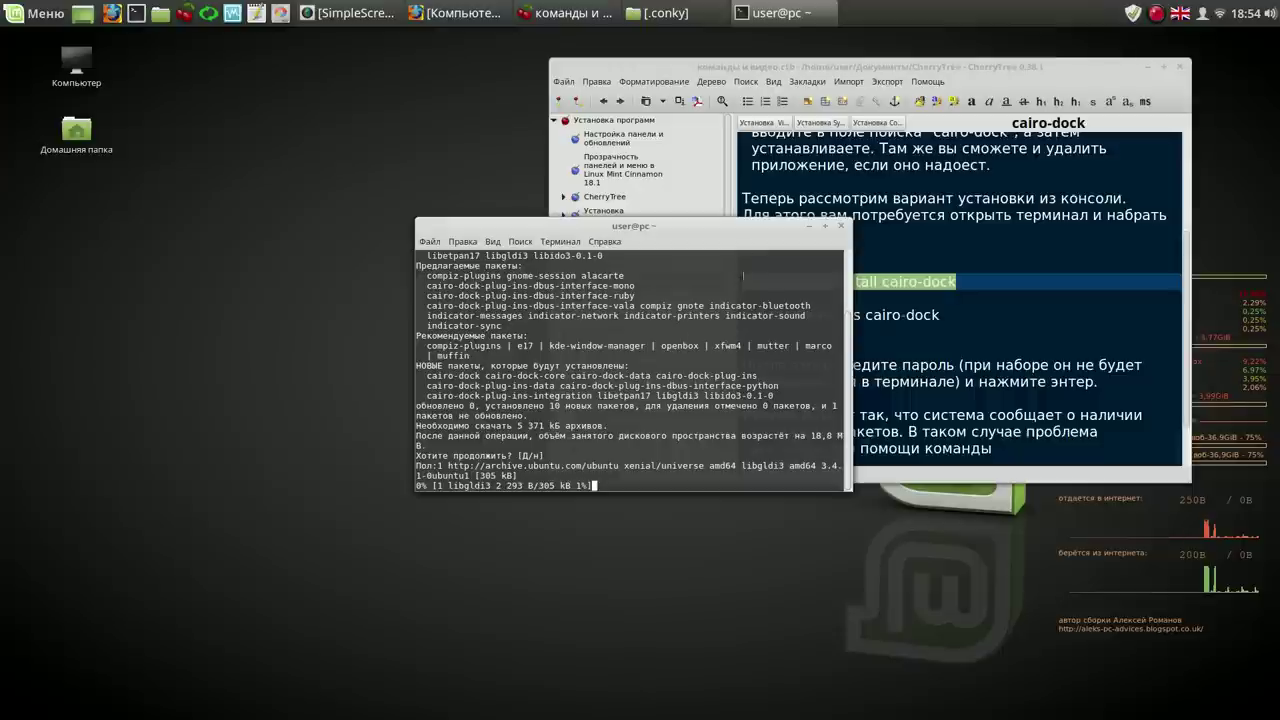
left_click_drag(750, 228, 420, 73)
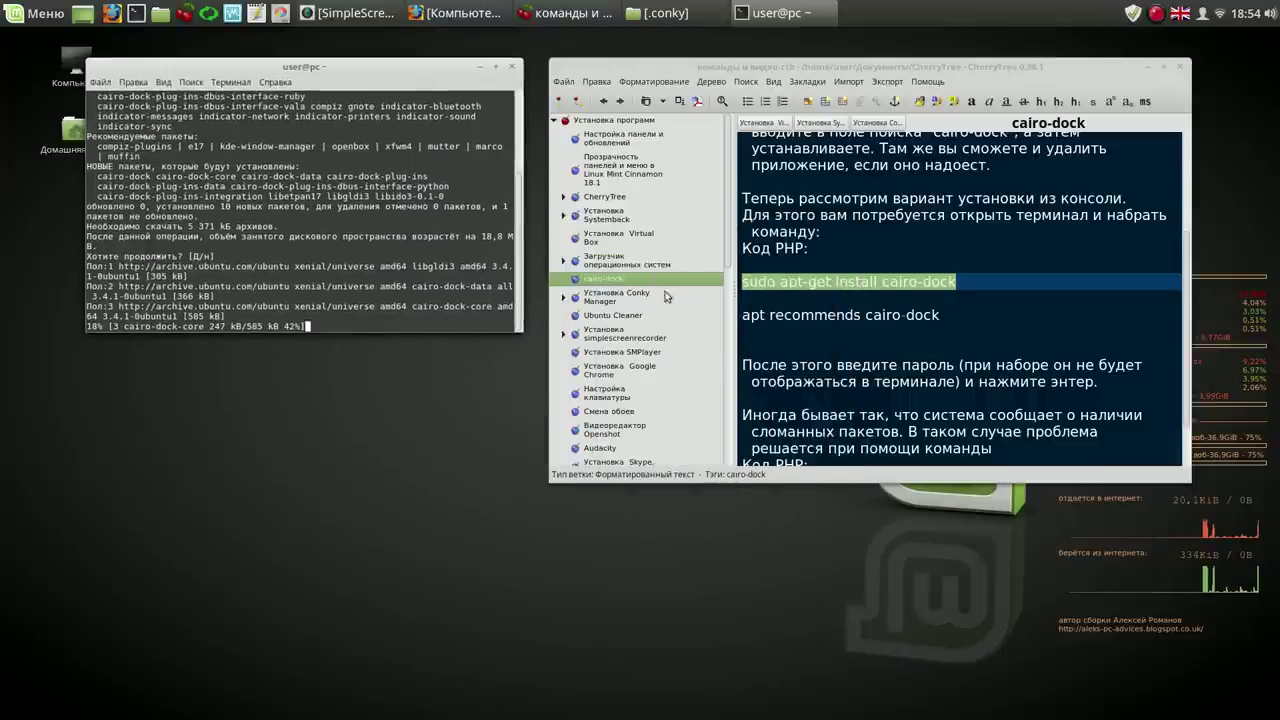
left_click_drag(937, 315, 744, 316)
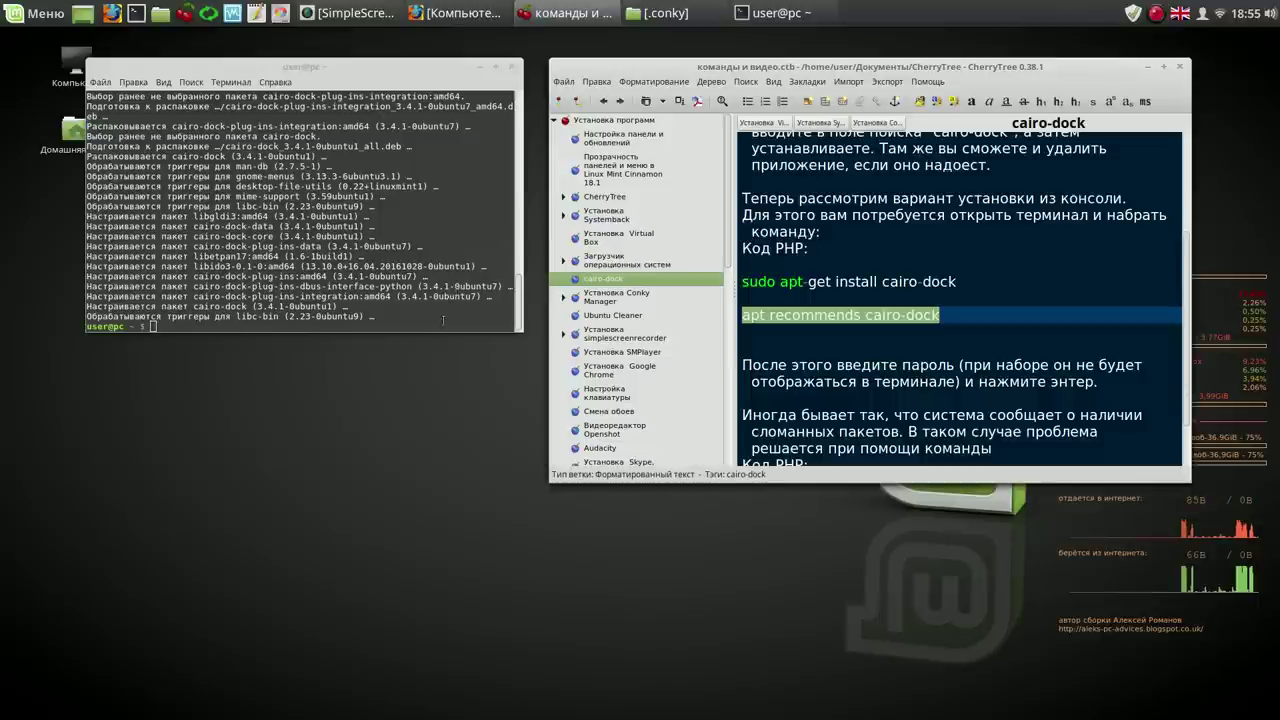
Run 'apt recommends cairo-dock' and copy the suggested apt install command
middle_click(443, 320)
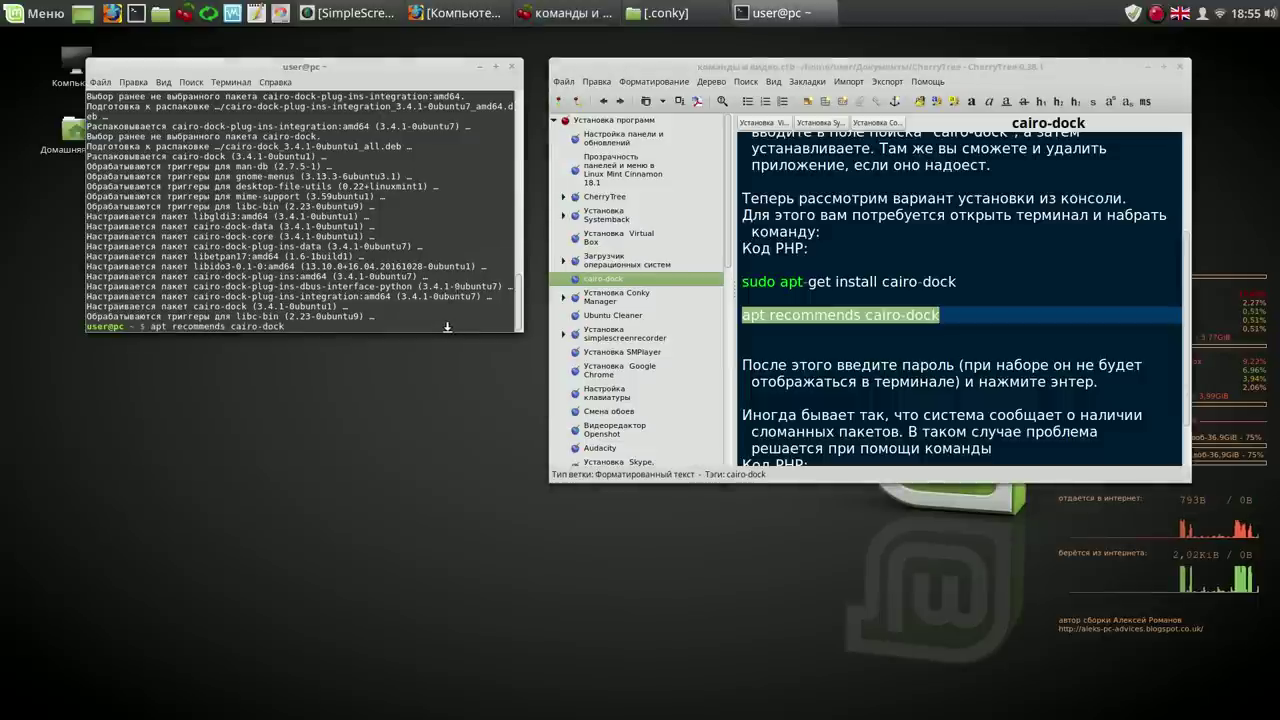
key("Return")
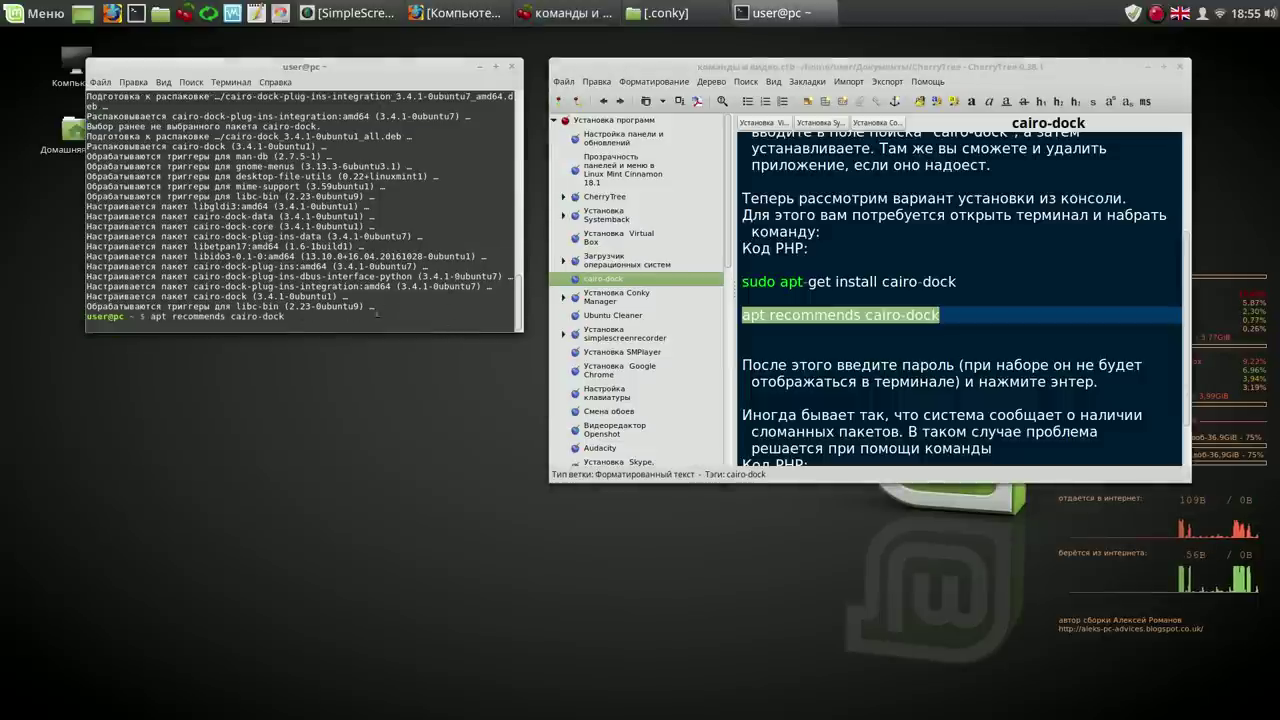
left_click_drag(110, 296, 162, 306)
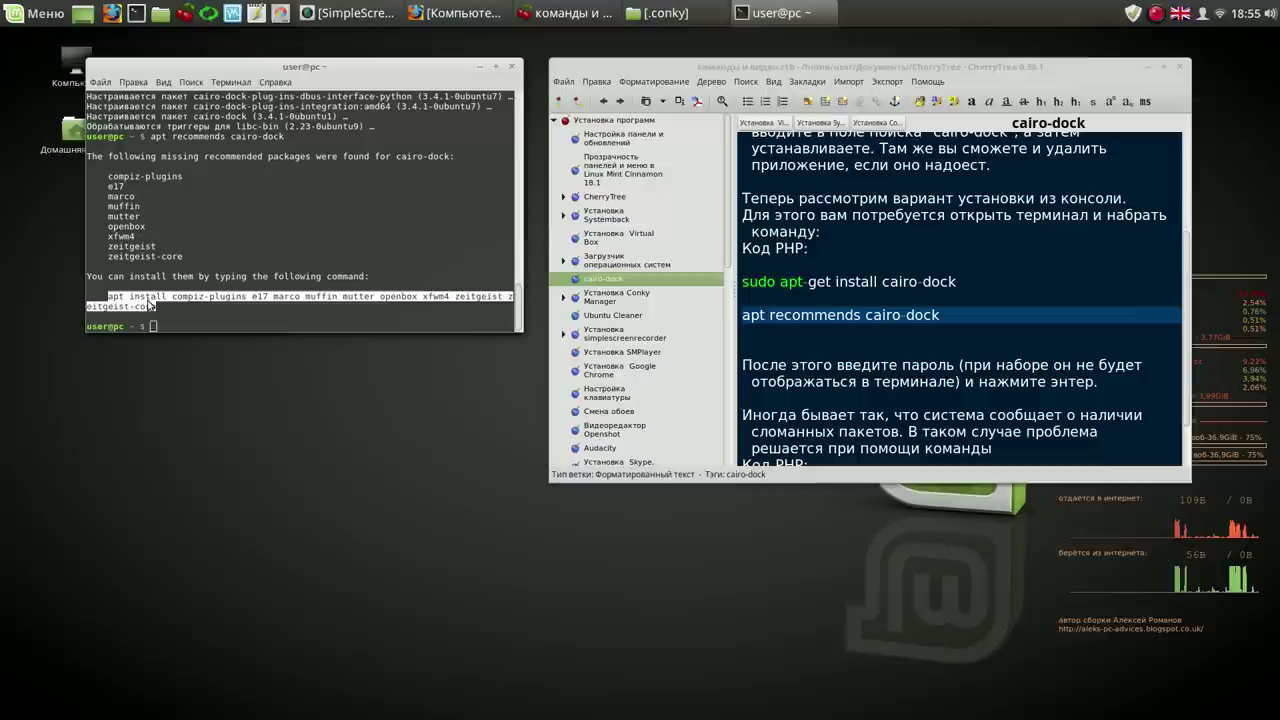
right_click(150, 305)
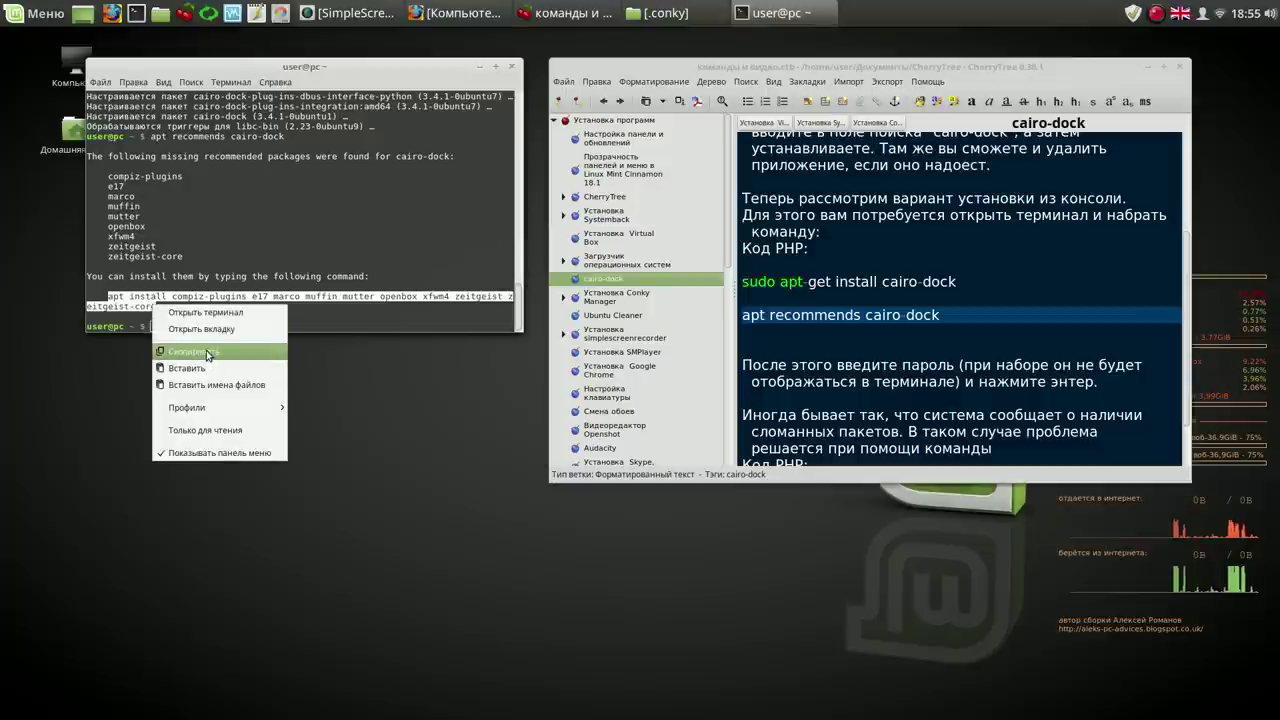
left_click(206, 352)
left_click(193, 326)
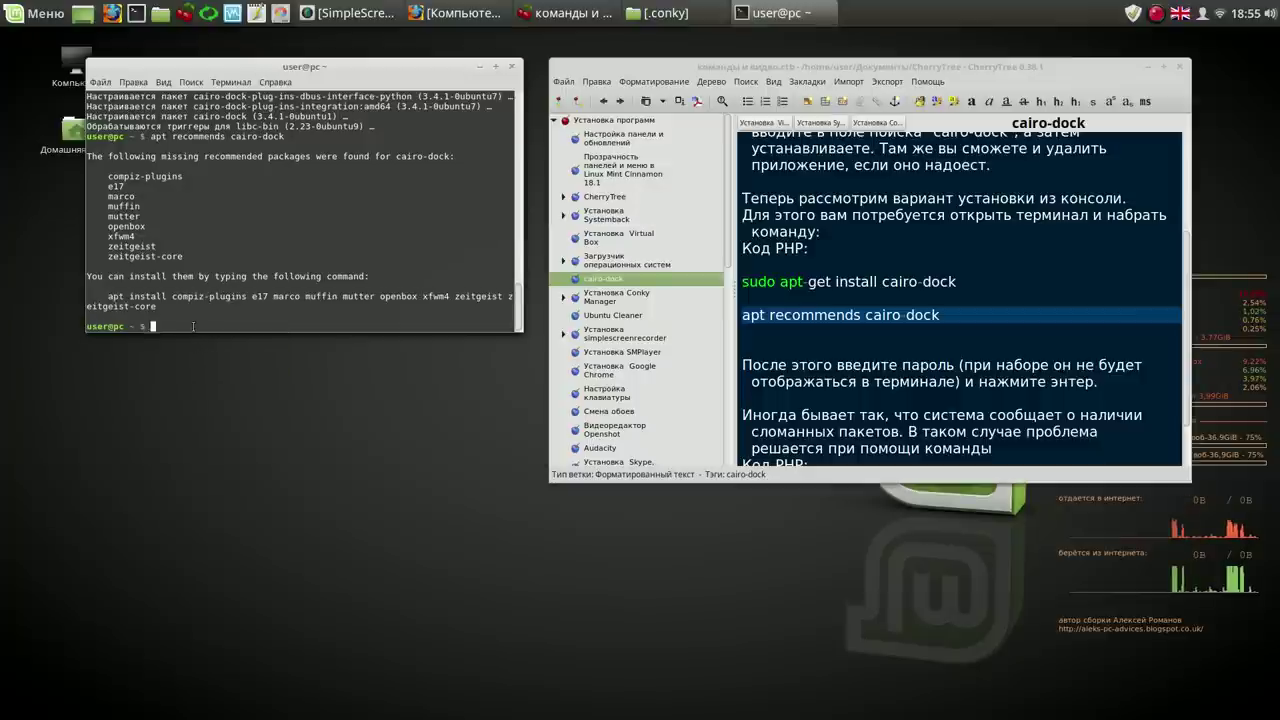
Run the copied command to install the recommended packages, confirming the download
key("ctrl+shift+v")
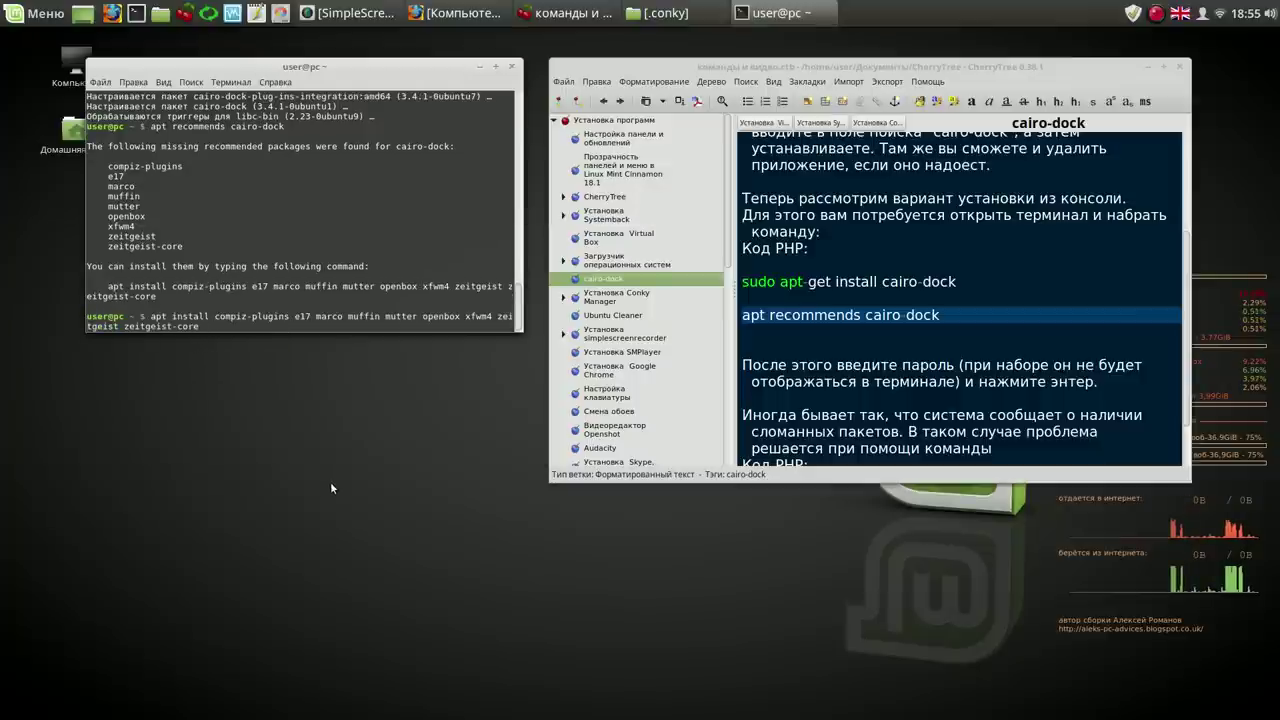
key("Return")
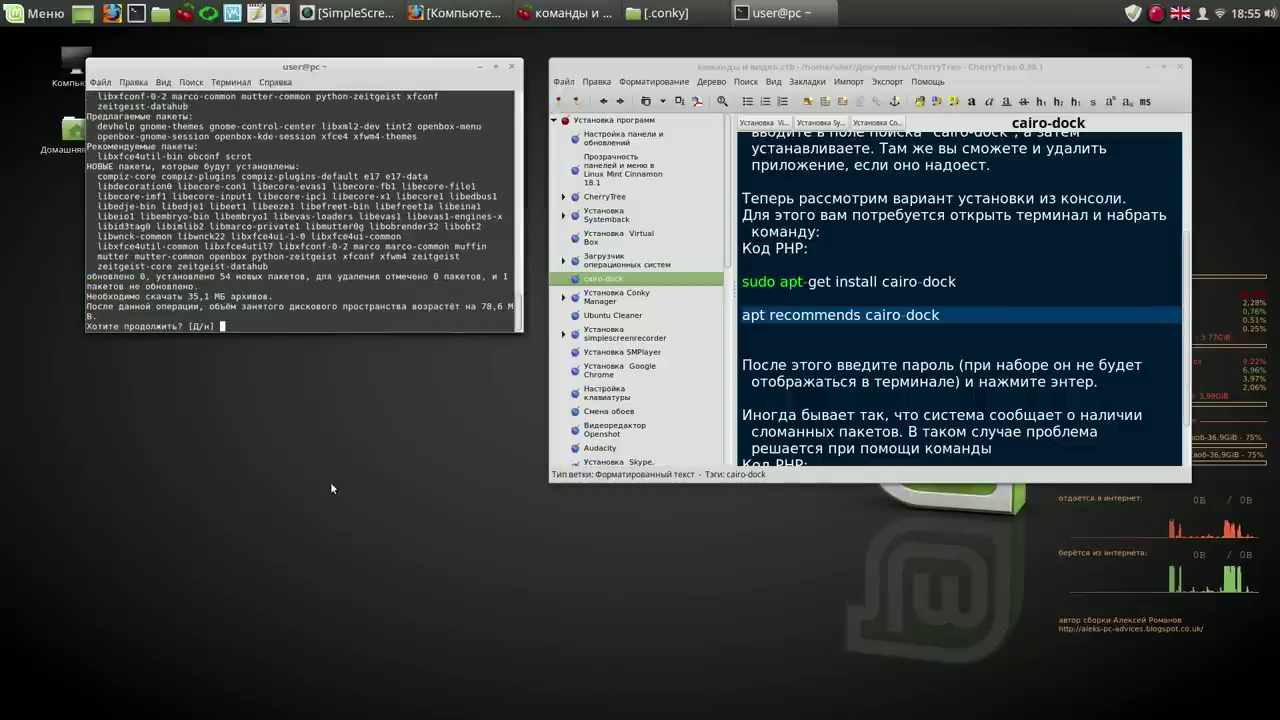
key("Return")
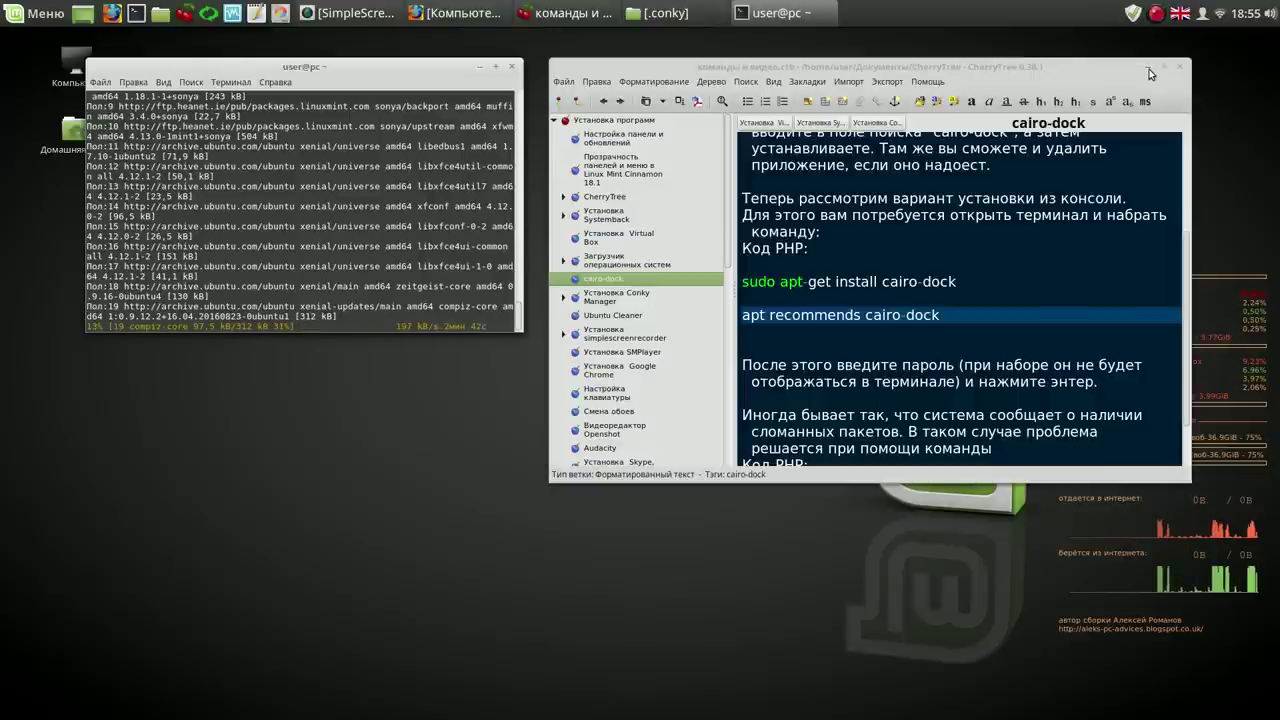
left_click(1149, 69)
left_click_drag(422, 67, 882, 65)
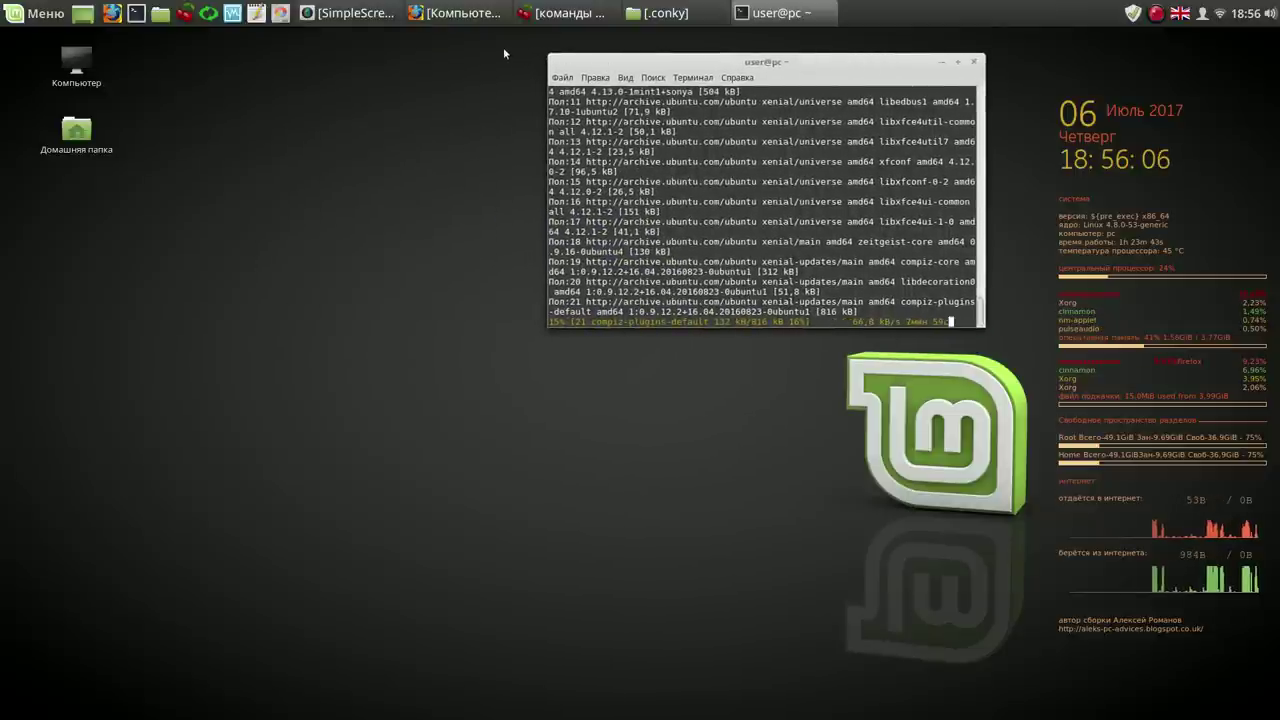
Search Yandex for 'google chrome' in Firefox
left_click(464, 14)
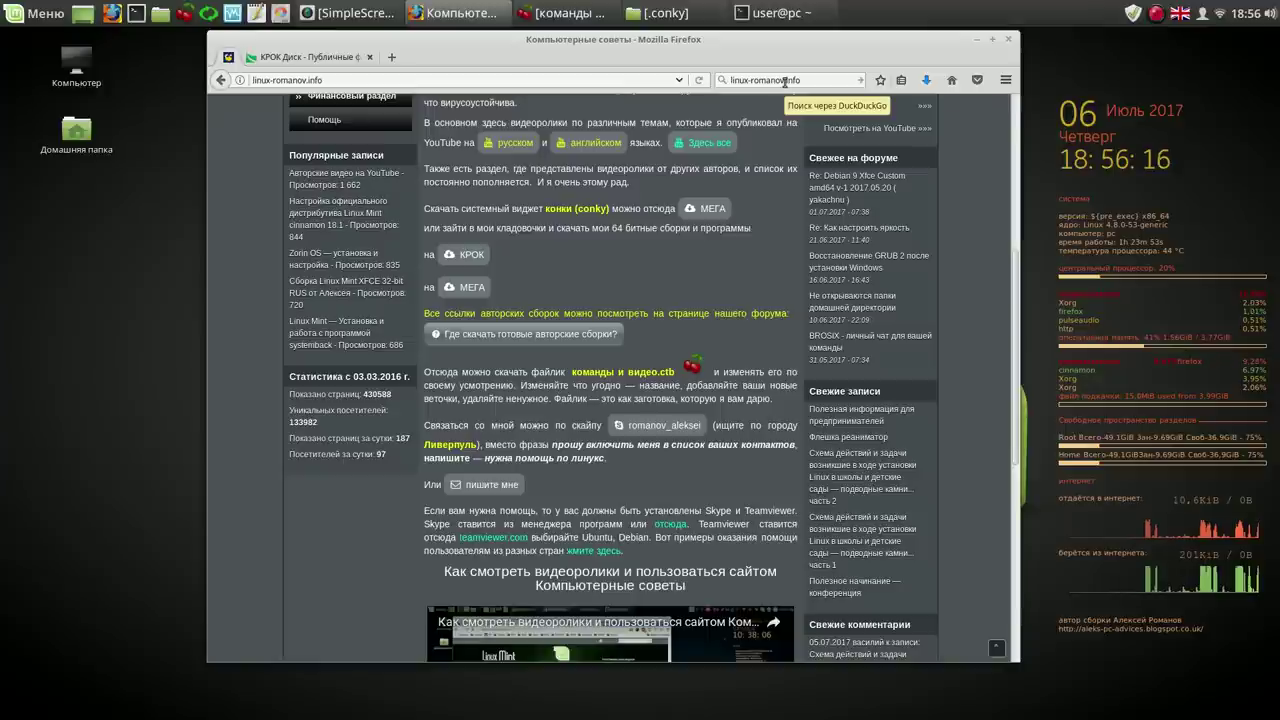
left_click(787, 80)
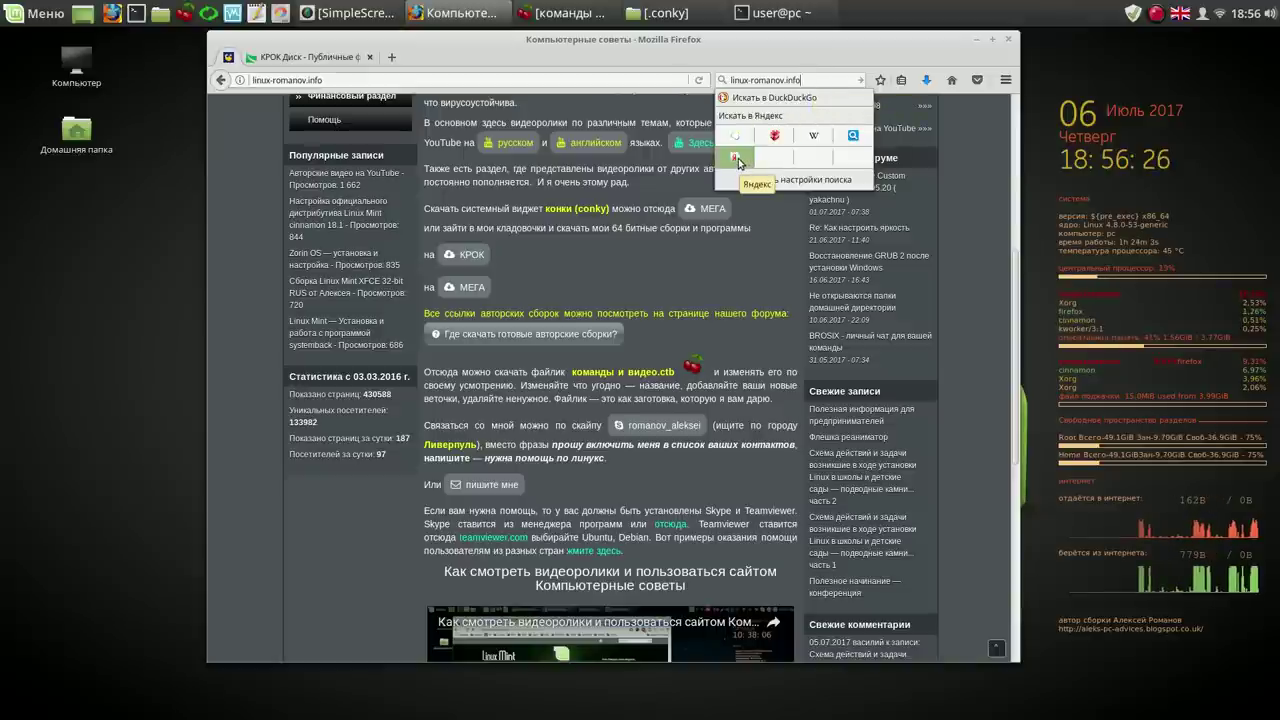
left_click(736, 159)
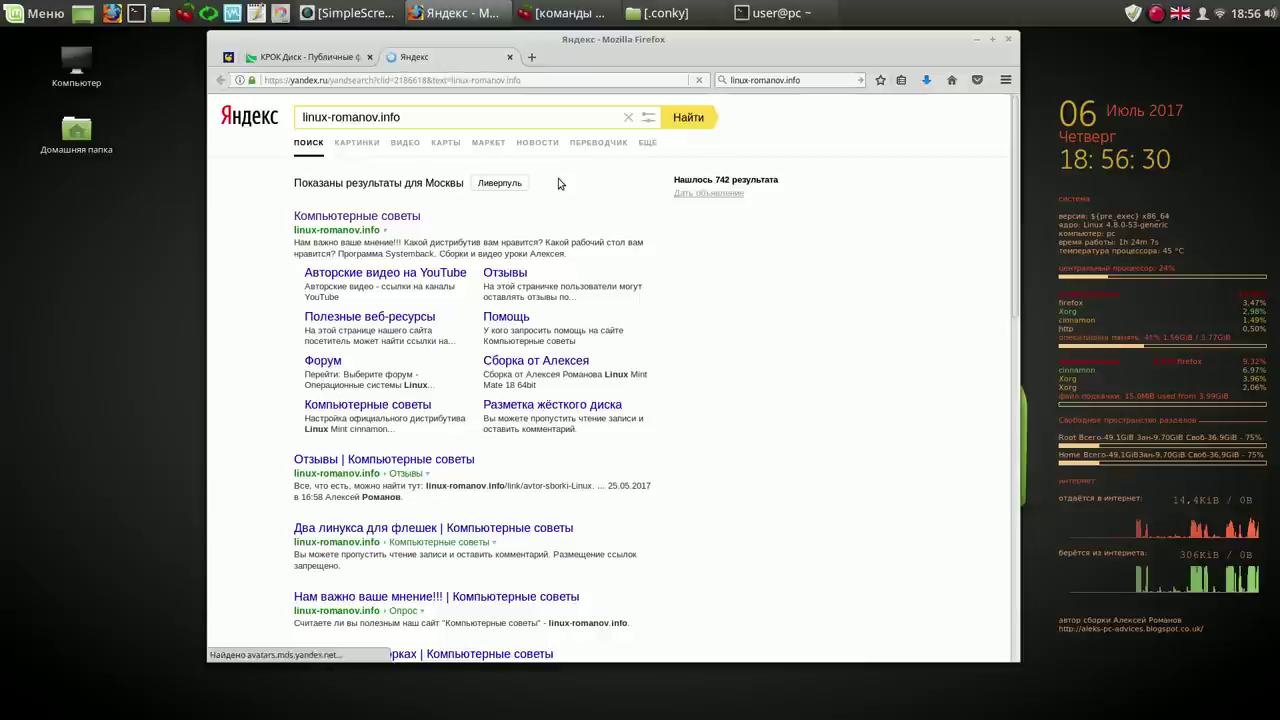
left_click(486, 117)
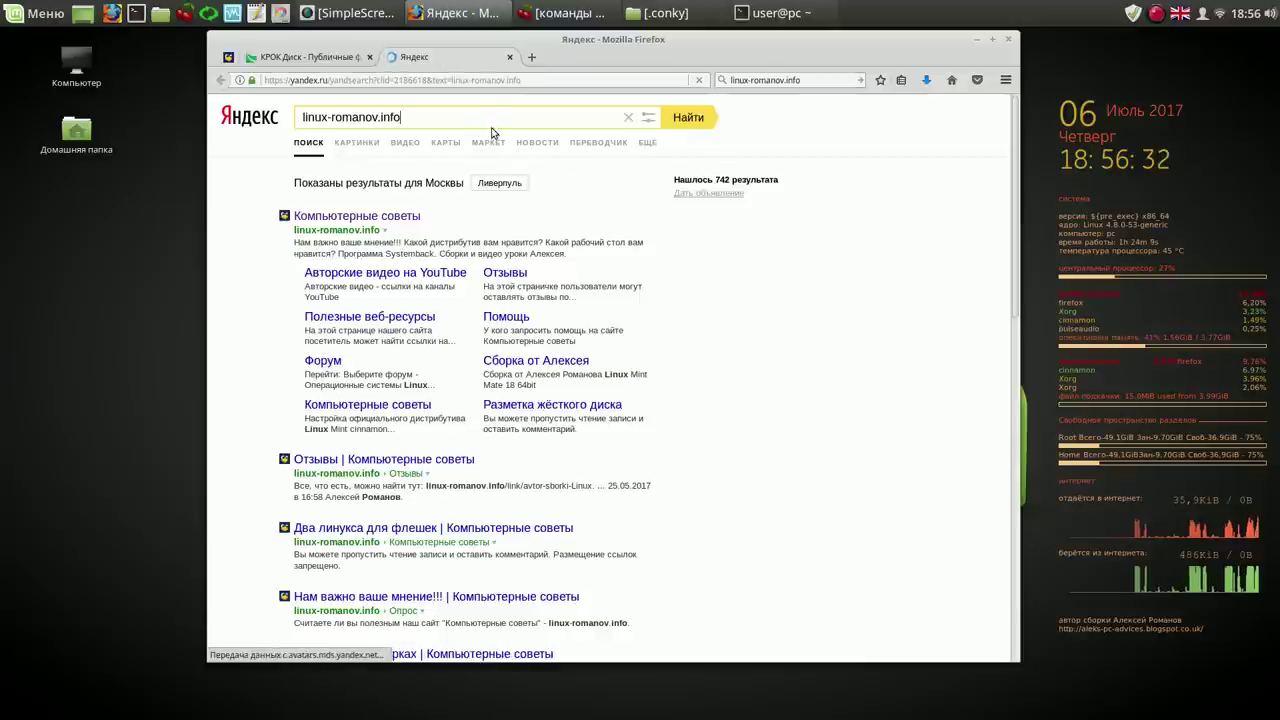
key("BackSpace")
key("BackSpace")
key("BackSpace")
key("BackSpace")
key("BackSpace")
key("BackSpace")
key("BackSpace")
key("BackSpace")
key("BackSpace")
key("BackSpace")
key("BackSpace")
key("BackSpace")
key("BackSpace")
key("BackSpace")
key("BackSpace")
key("BackSpace")
key("BackSpace")
key("BackSpace")
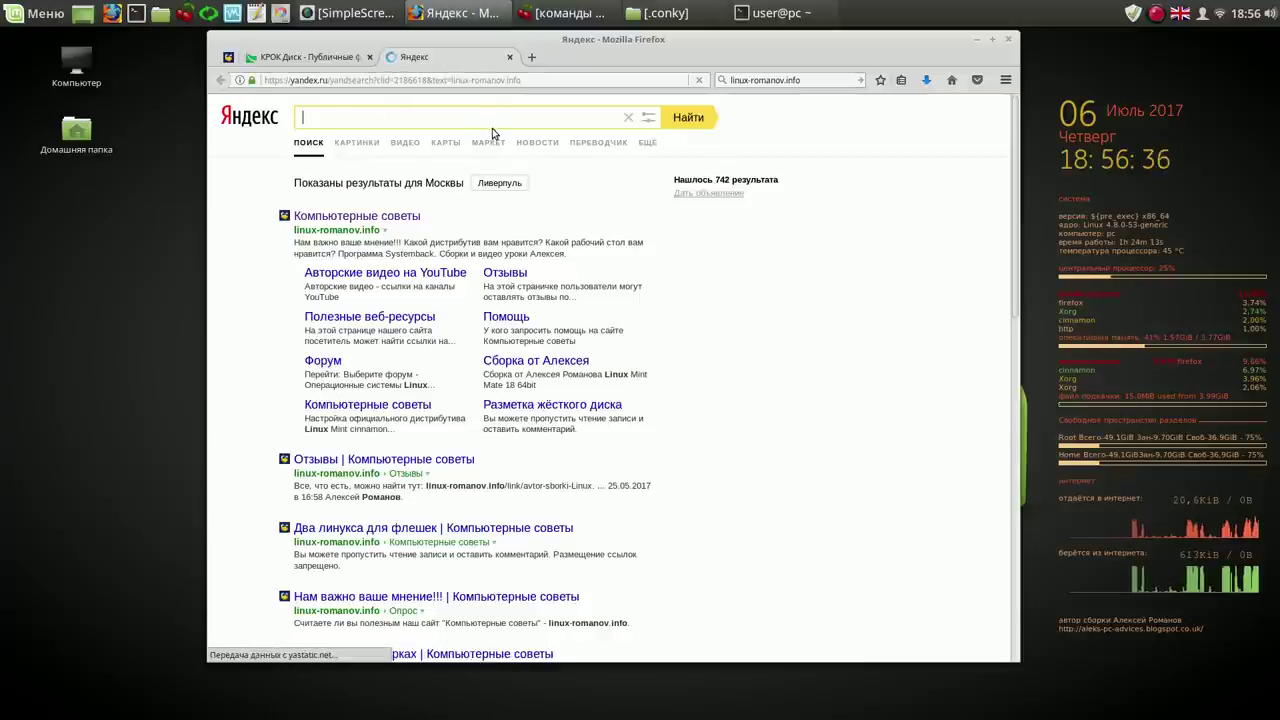
type("google")
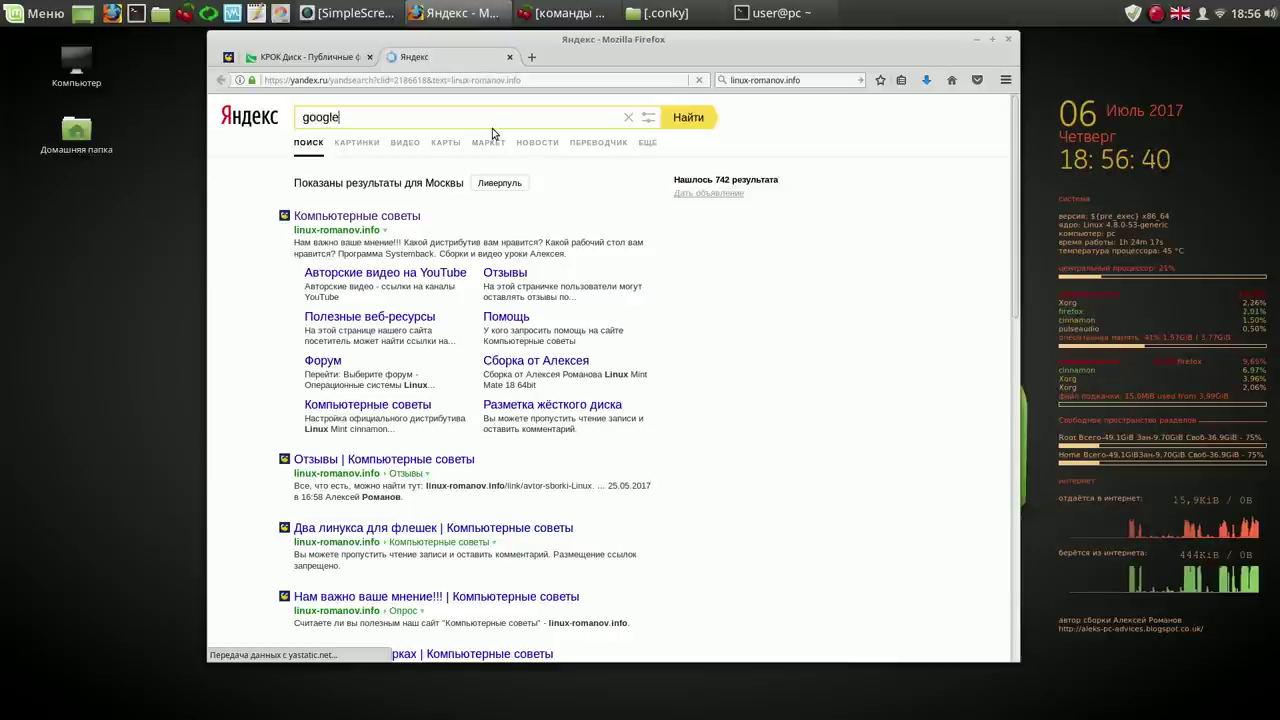
type(" ch")
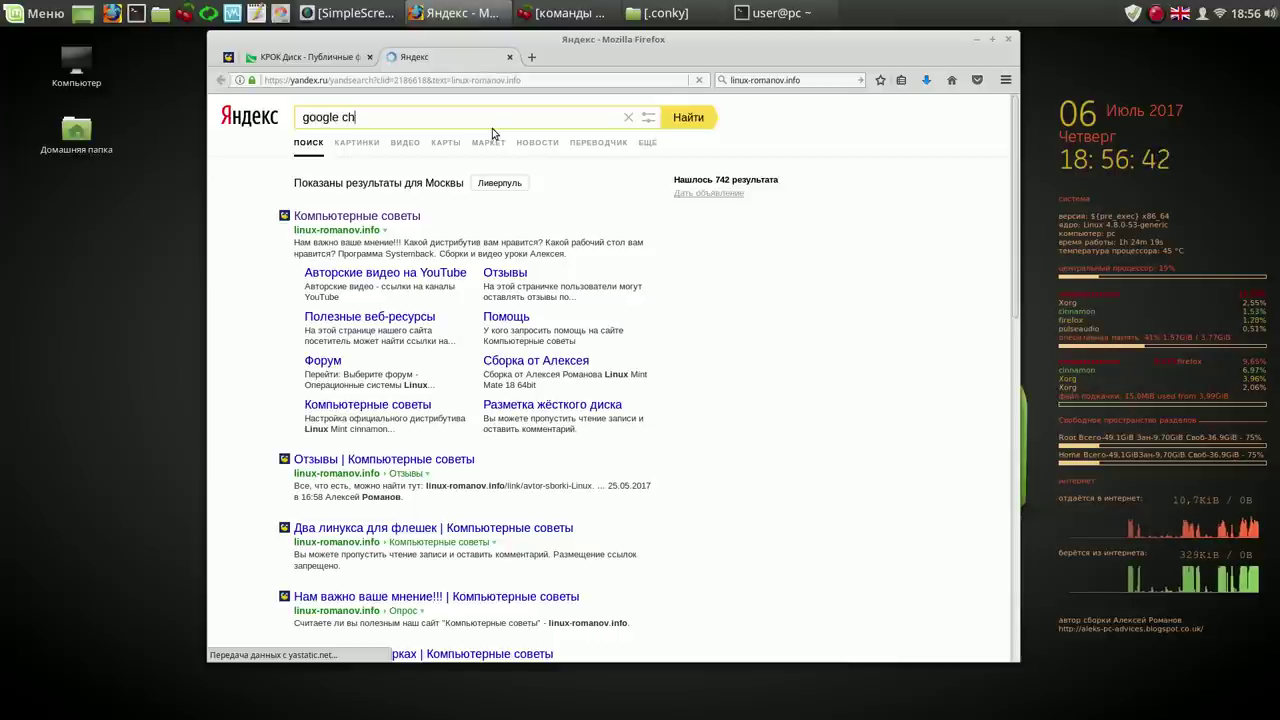
type("rome")
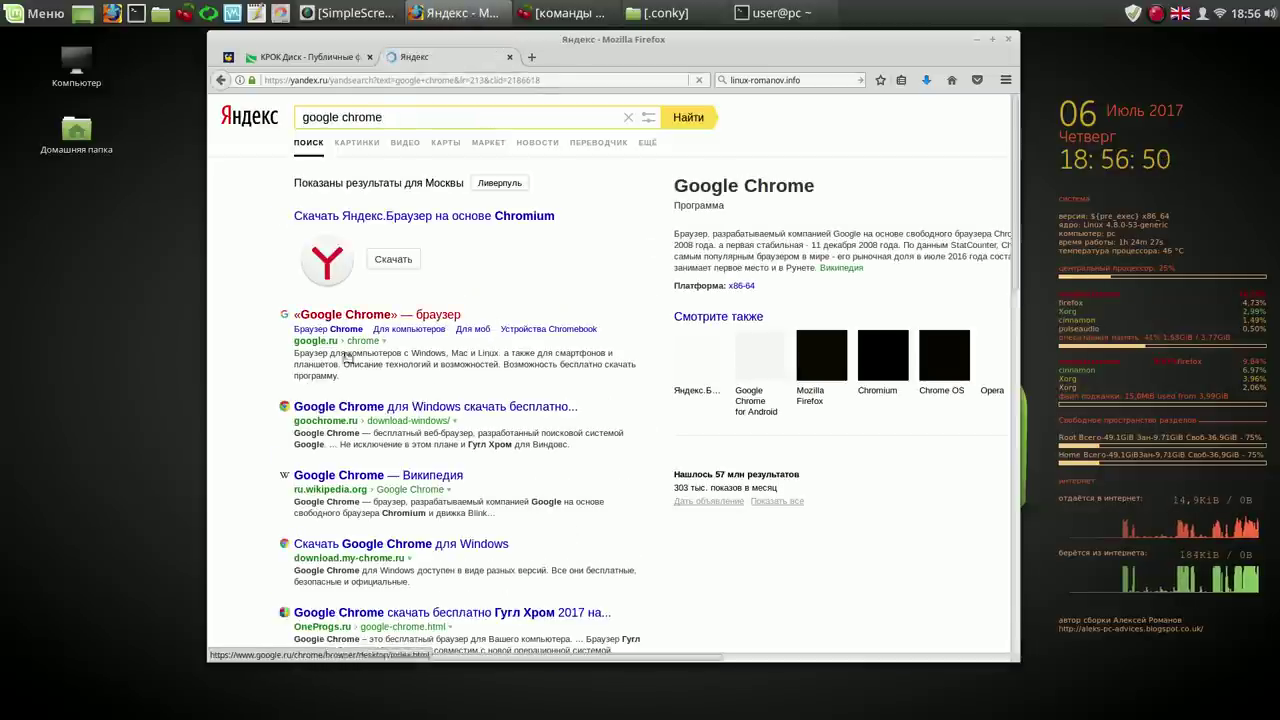
right_click(391, 317)
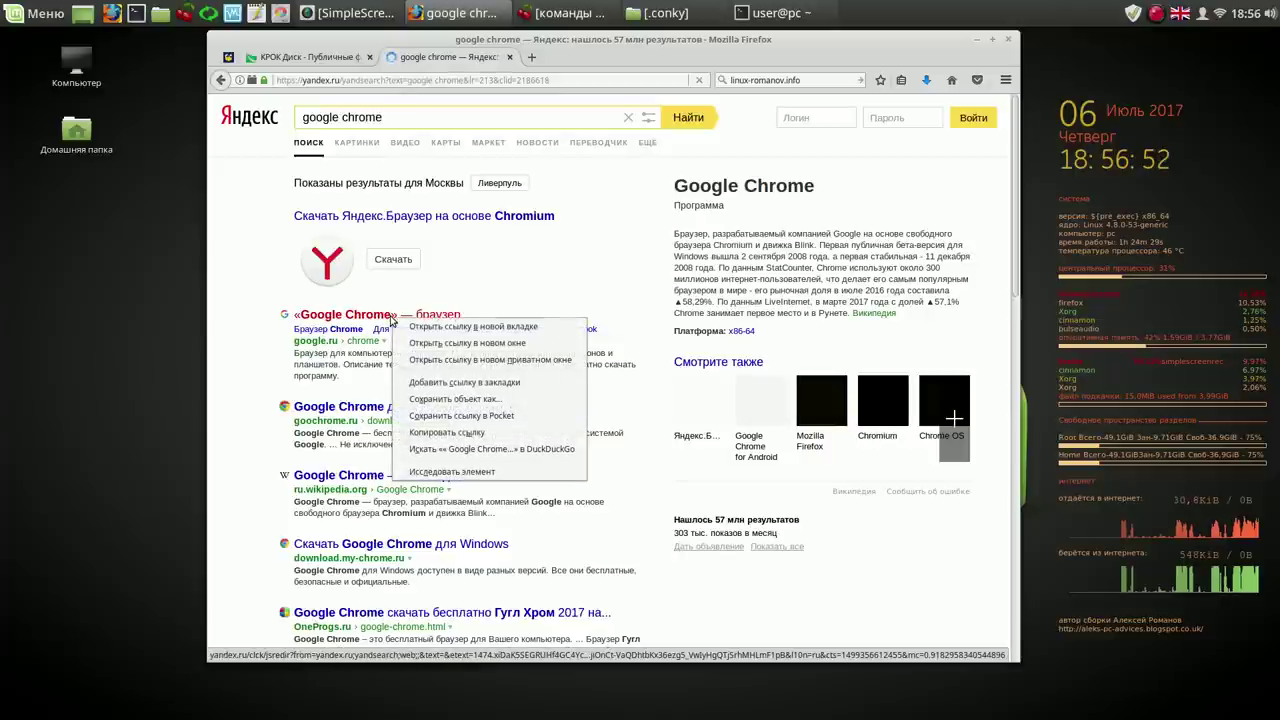
Open the Google Chrome page in a new tab and download Chrome for Linux, accepting the terms
left_click(429, 329)
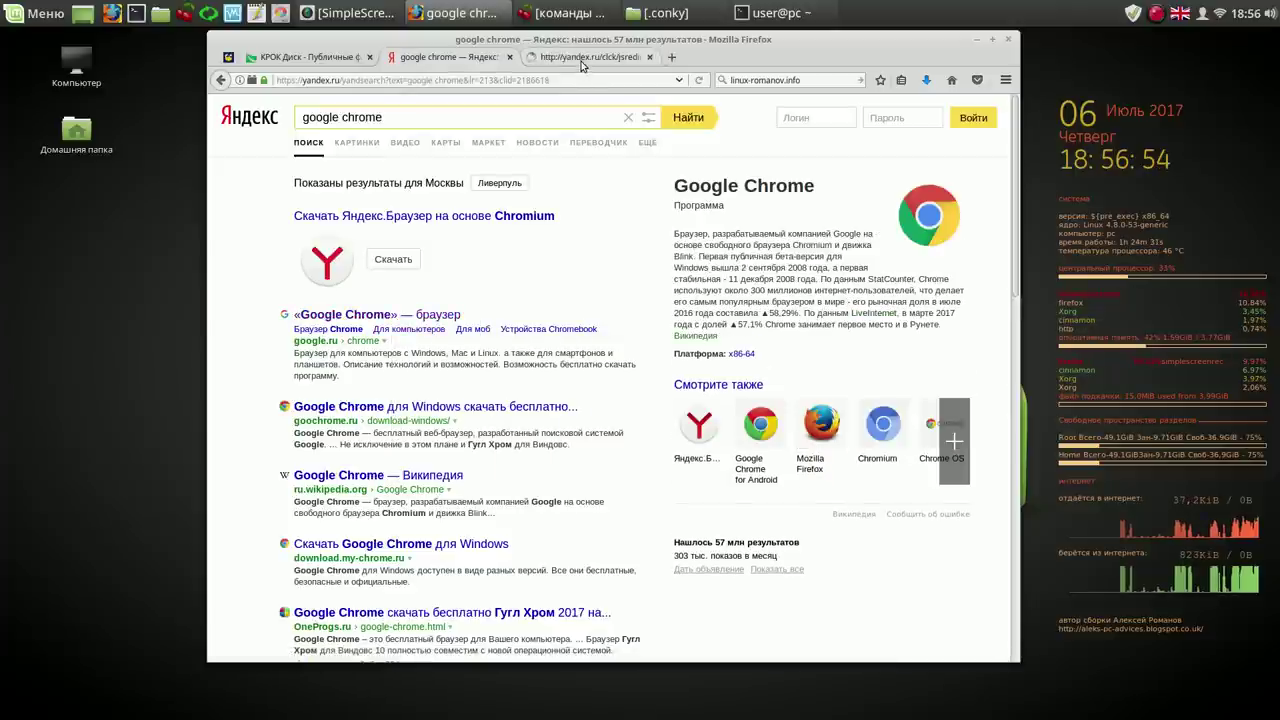
left_click(583, 60)
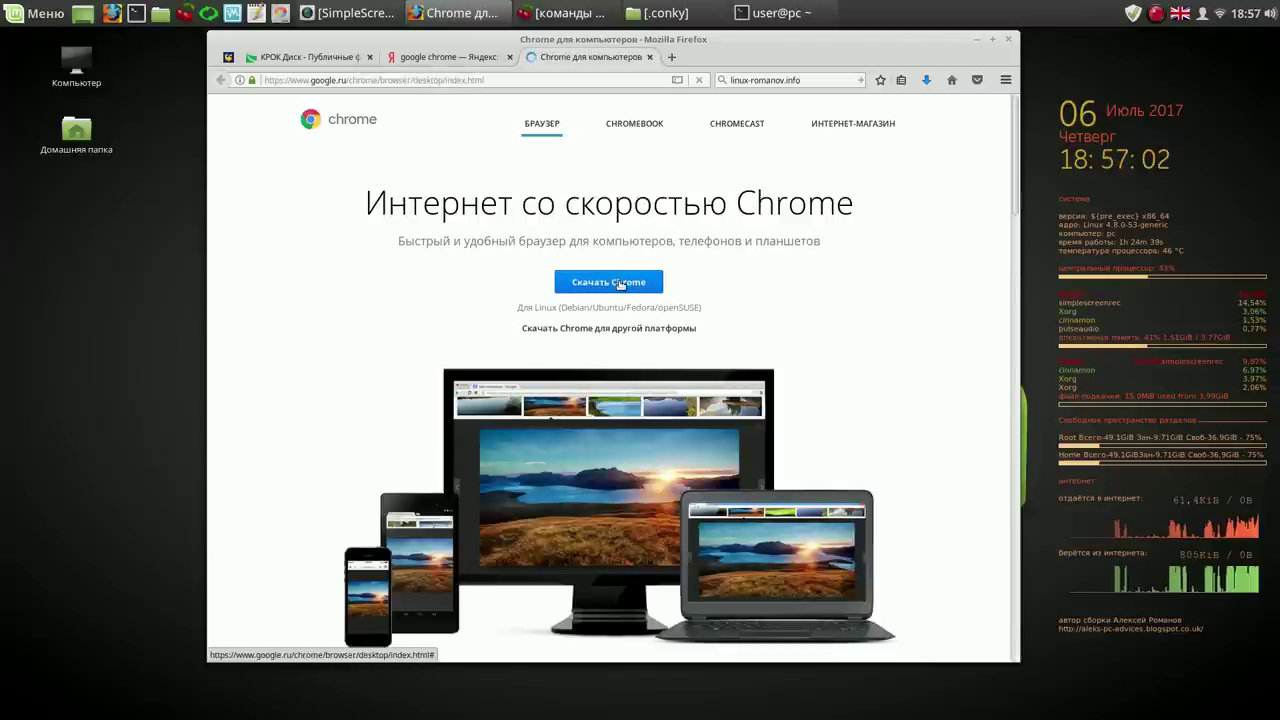
left_click(620, 284)
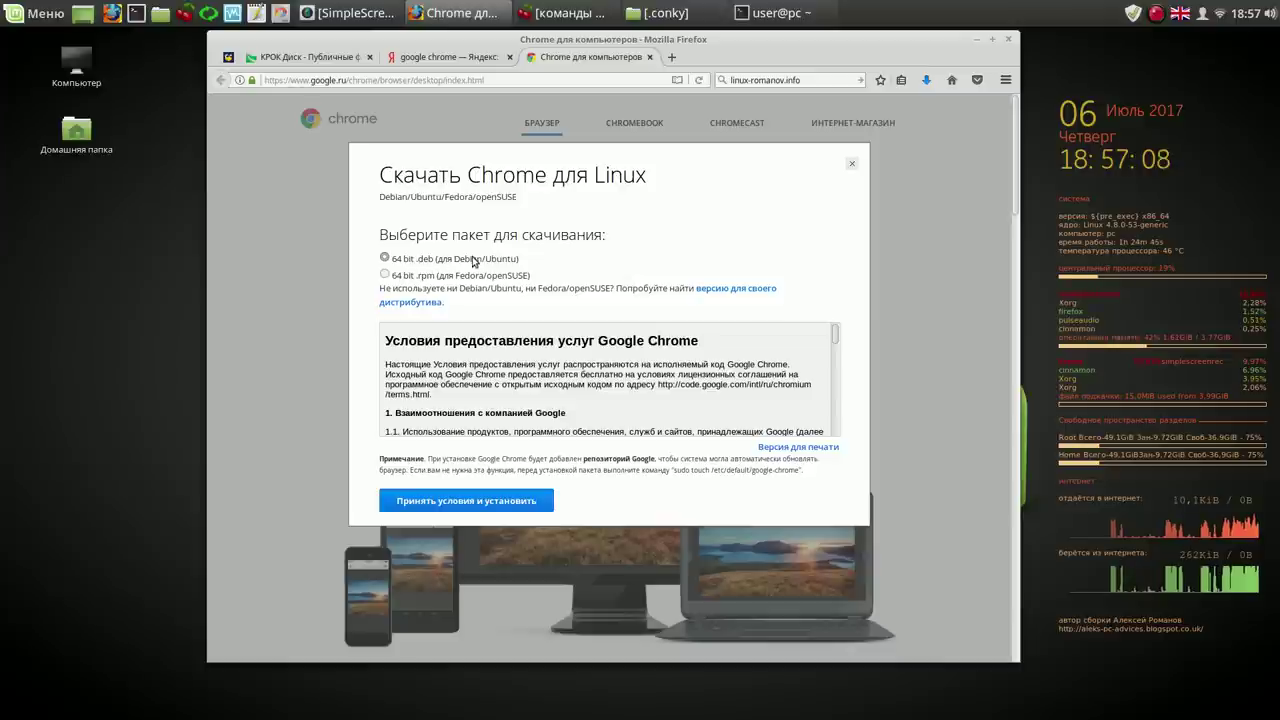
left_click(497, 503)
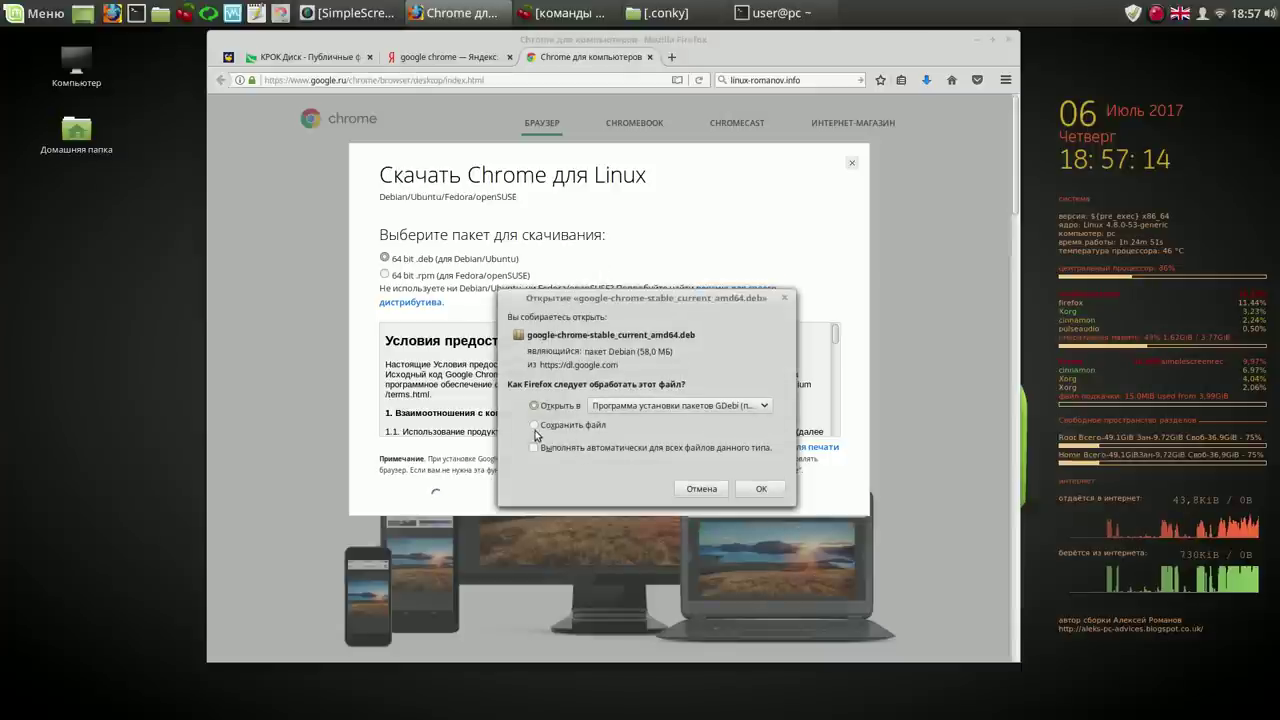
Save the Chrome .deb package, always handling this file type that way, then minimise Firefox
left_click(534, 425)
left_click(533, 447)
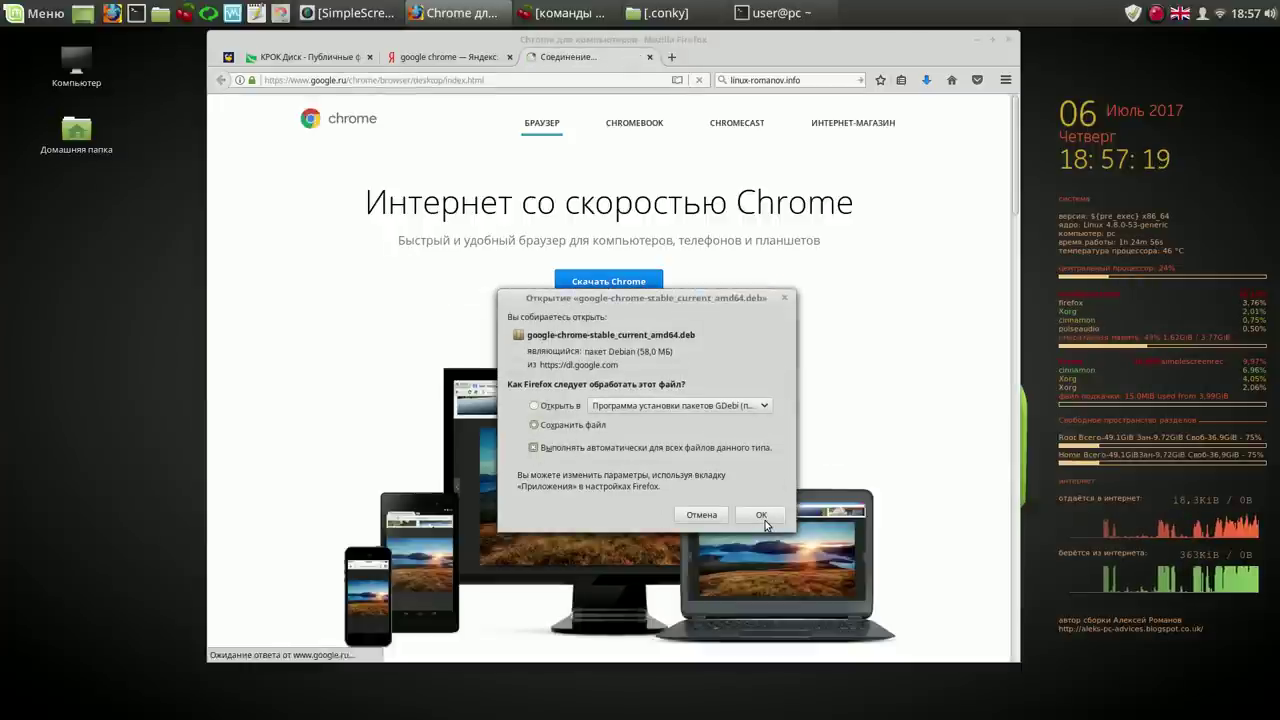
left_click(761, 515)
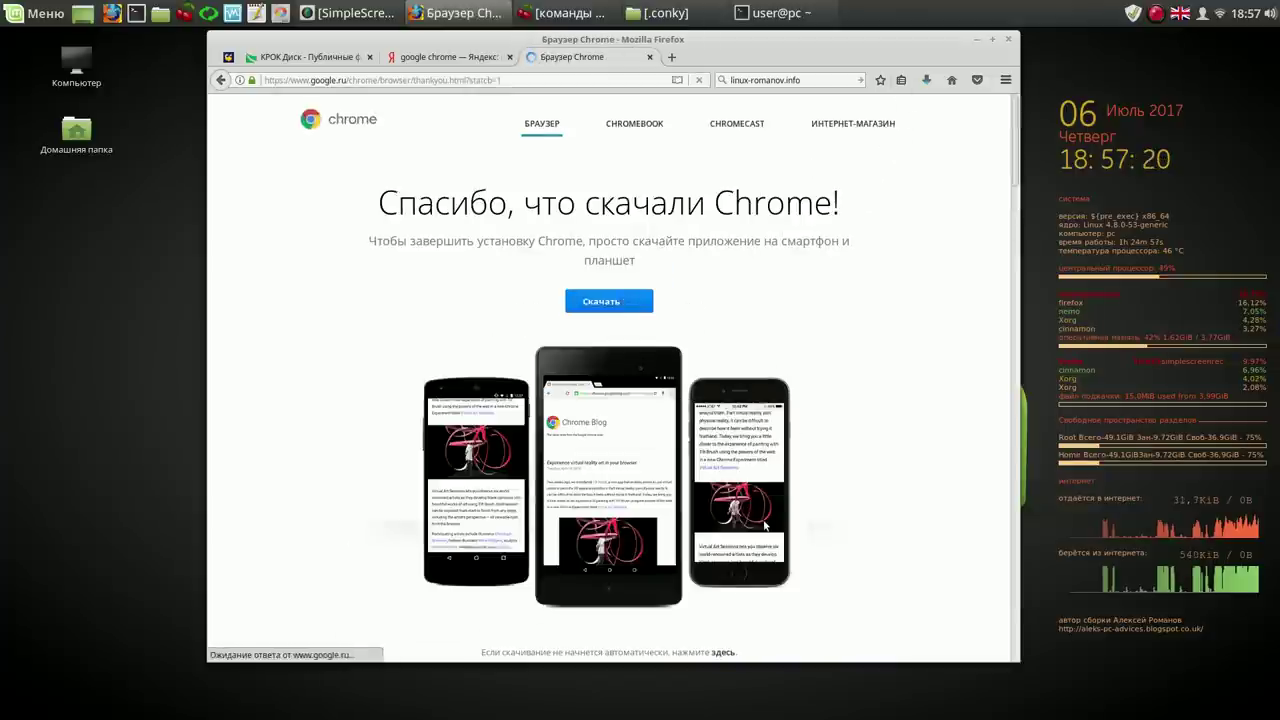
left_click(977, 44)
left_click_drag(883, 68, 802, 79)
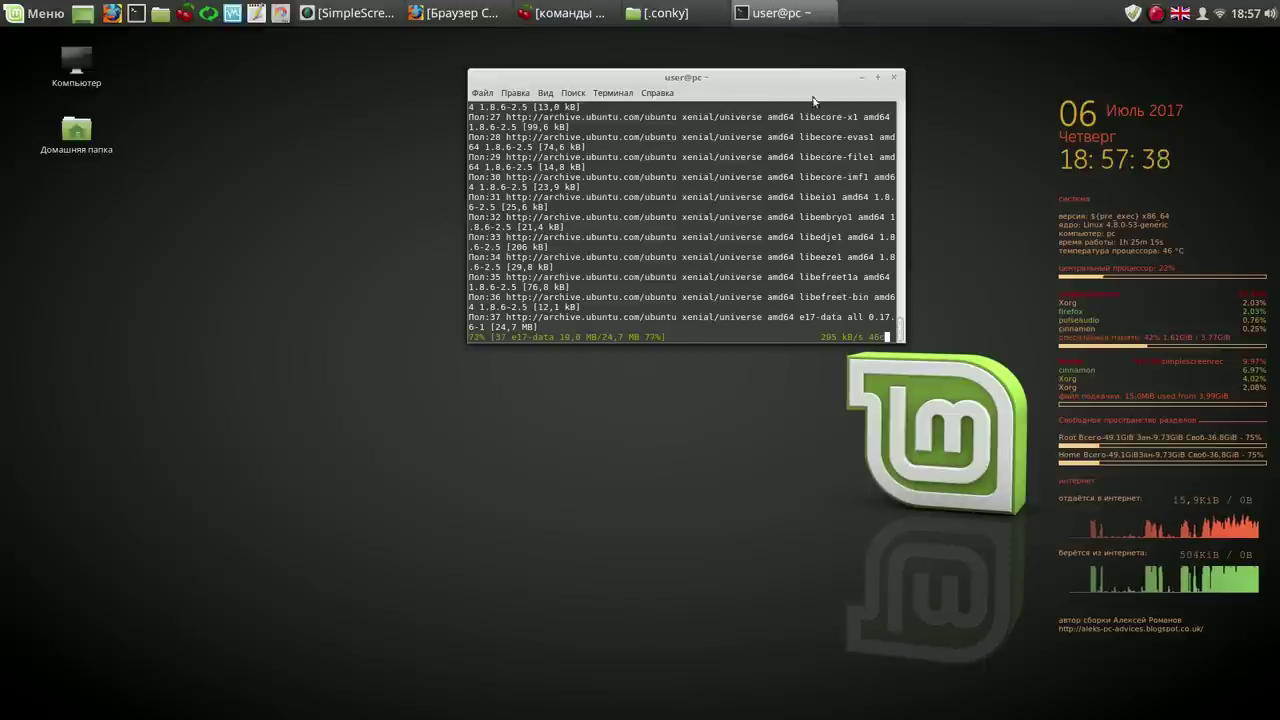
Close the terminal once the recommended-packages install has finished
left_click_drag(812, 74, 937, 53)
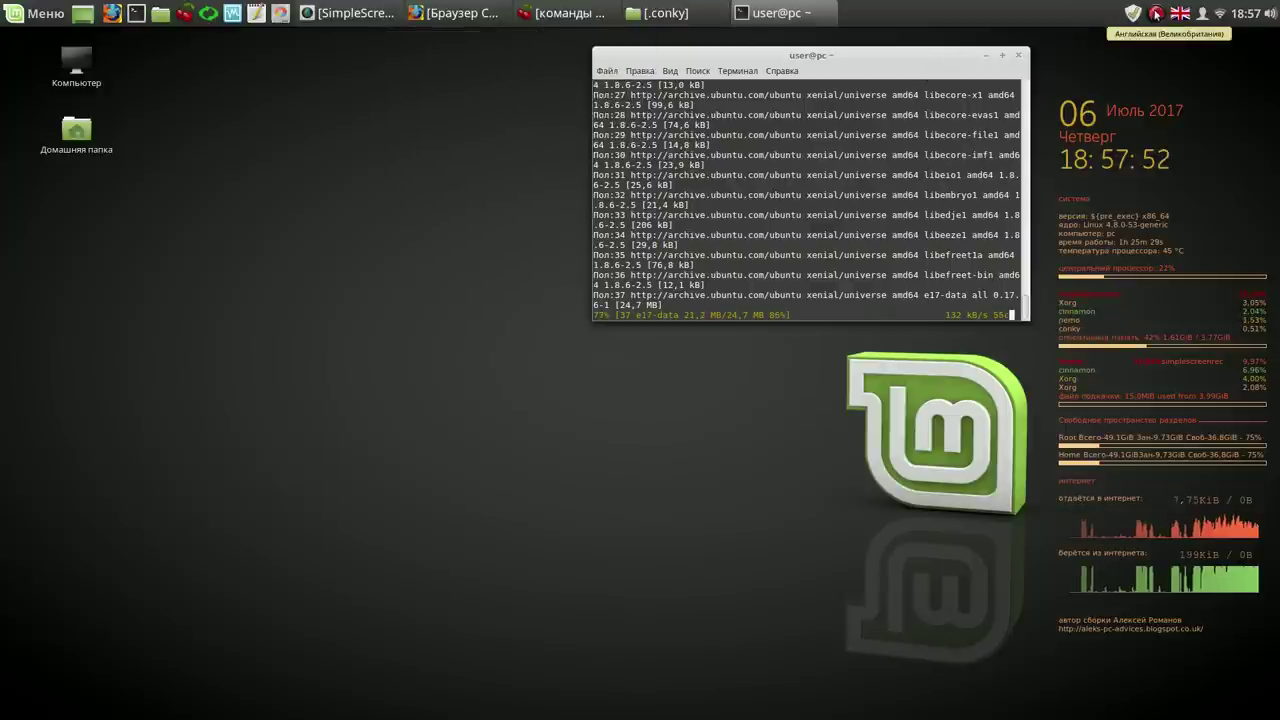
right_click(1157, 14)
left_click(1170, 34)
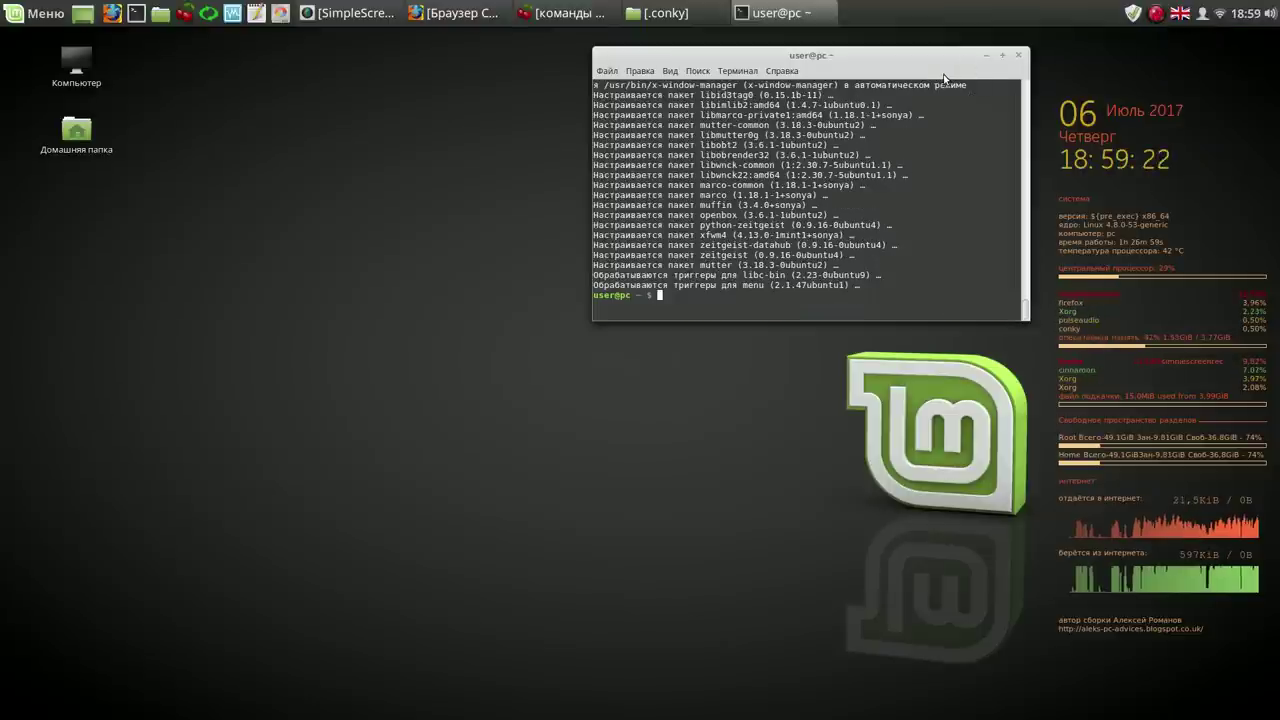
left_click(1019, 57)
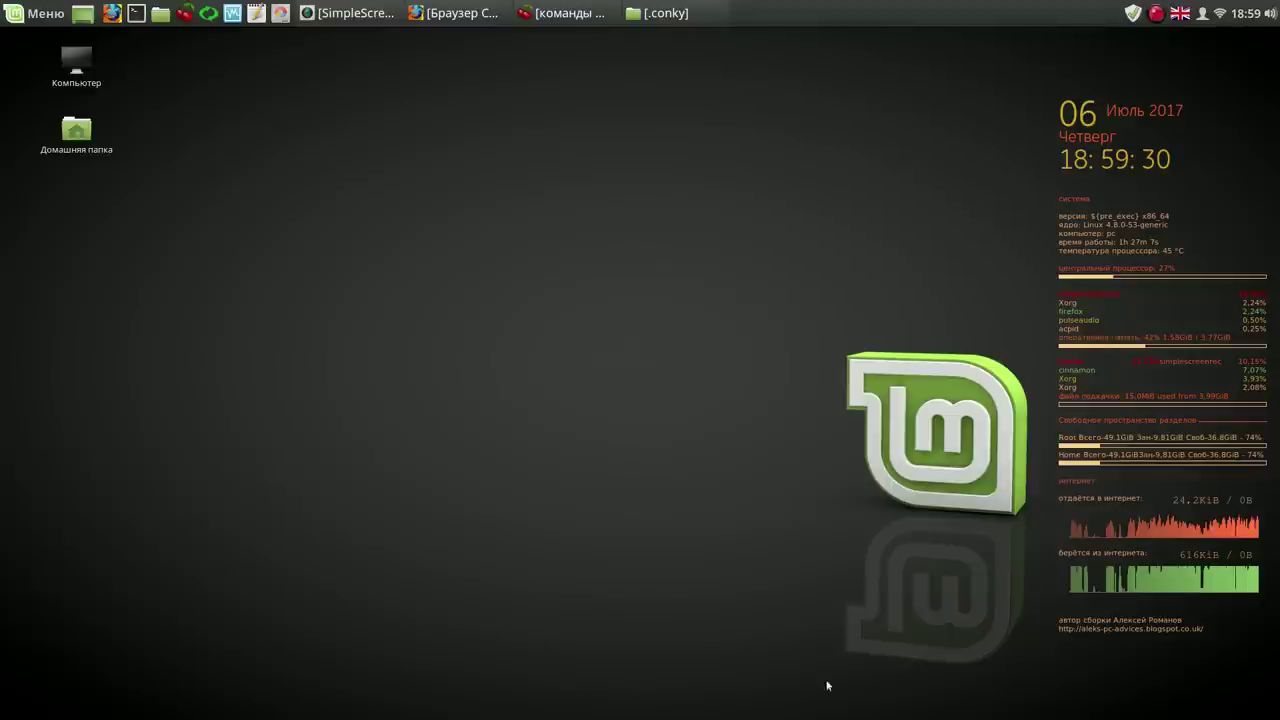
Add Cairo-Dock from the Menu to the top panel, beside the first launchers
left_click(37, 20)
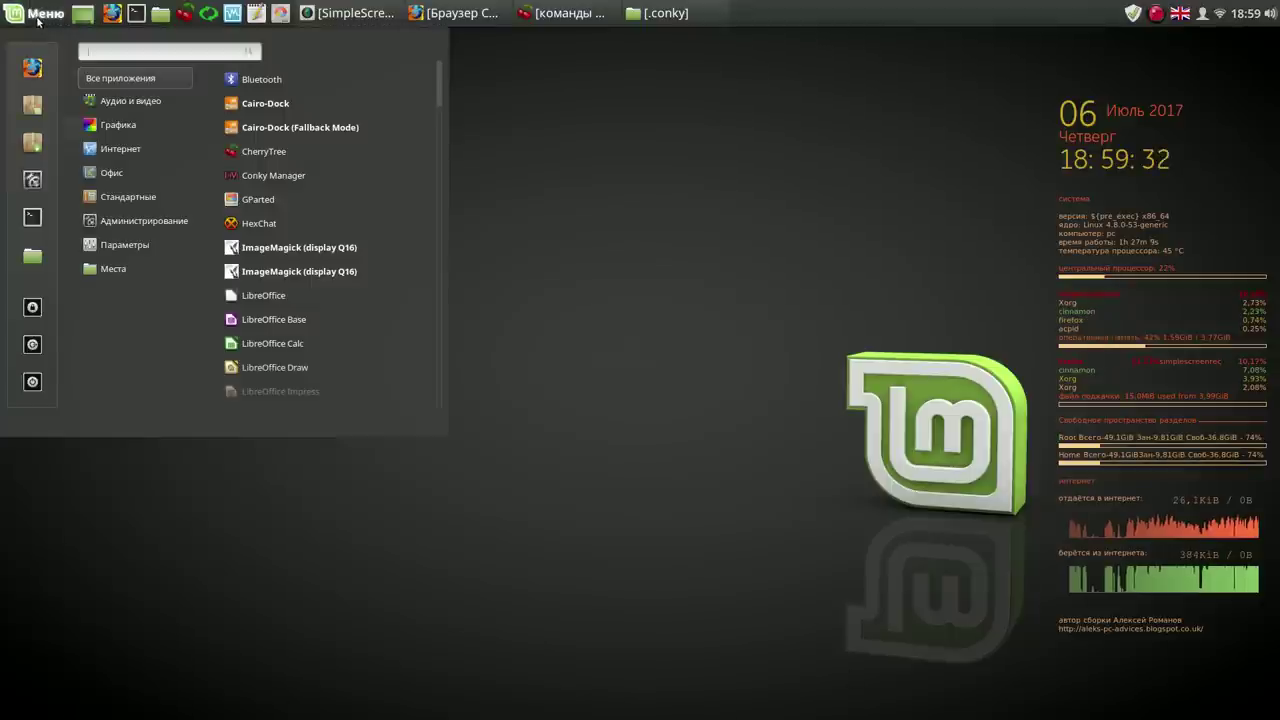
right_click(286, 105)
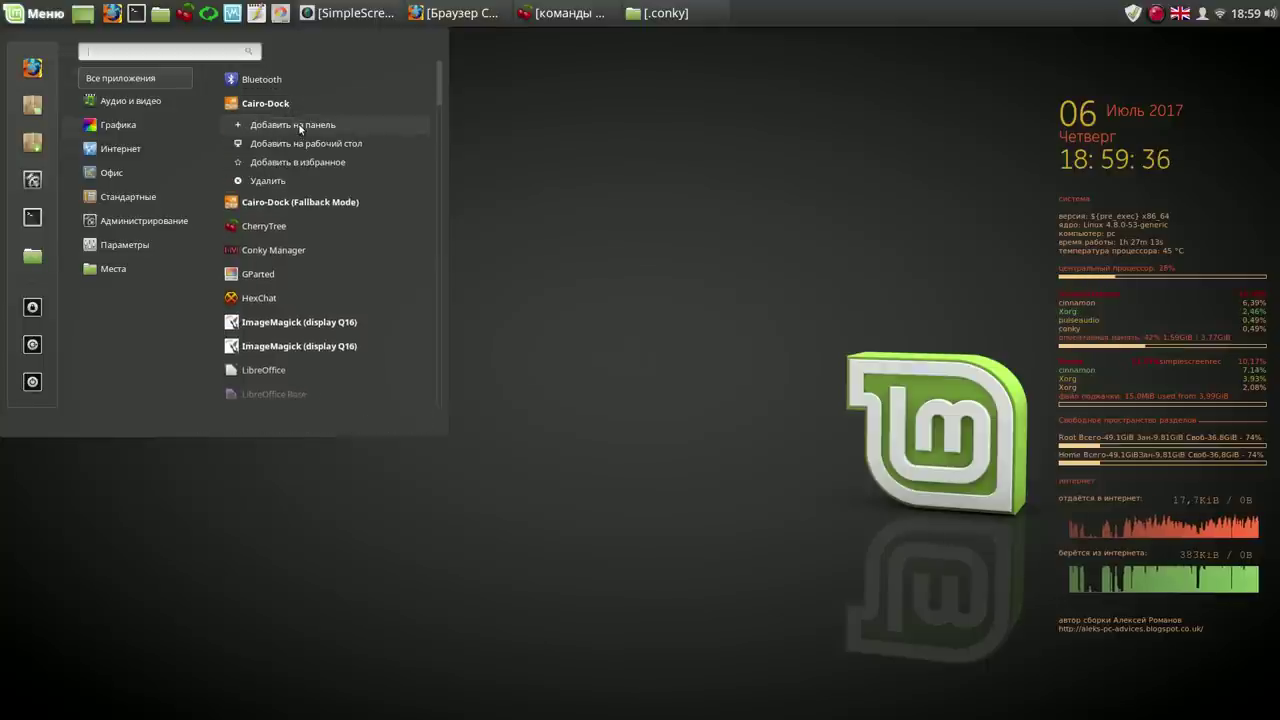
left_click(301, 126)
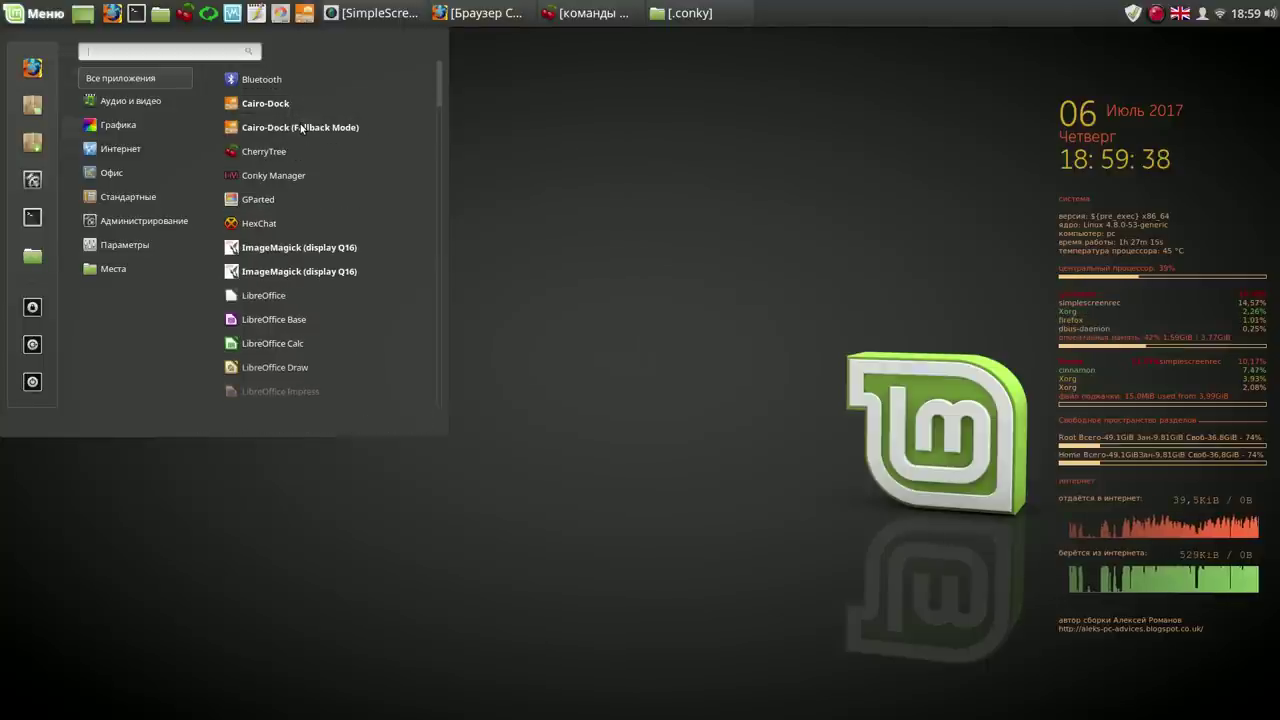
left_click(583, 170)
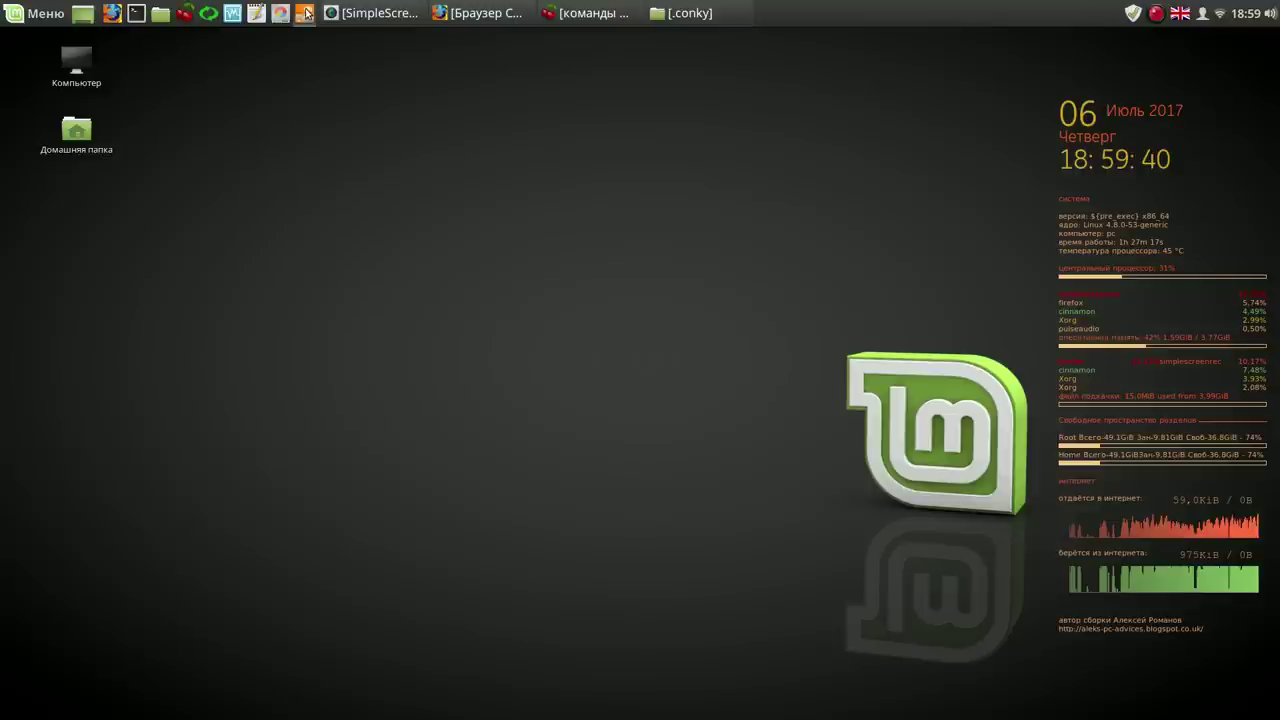
left_click_drag(286, 13, 107, 17)
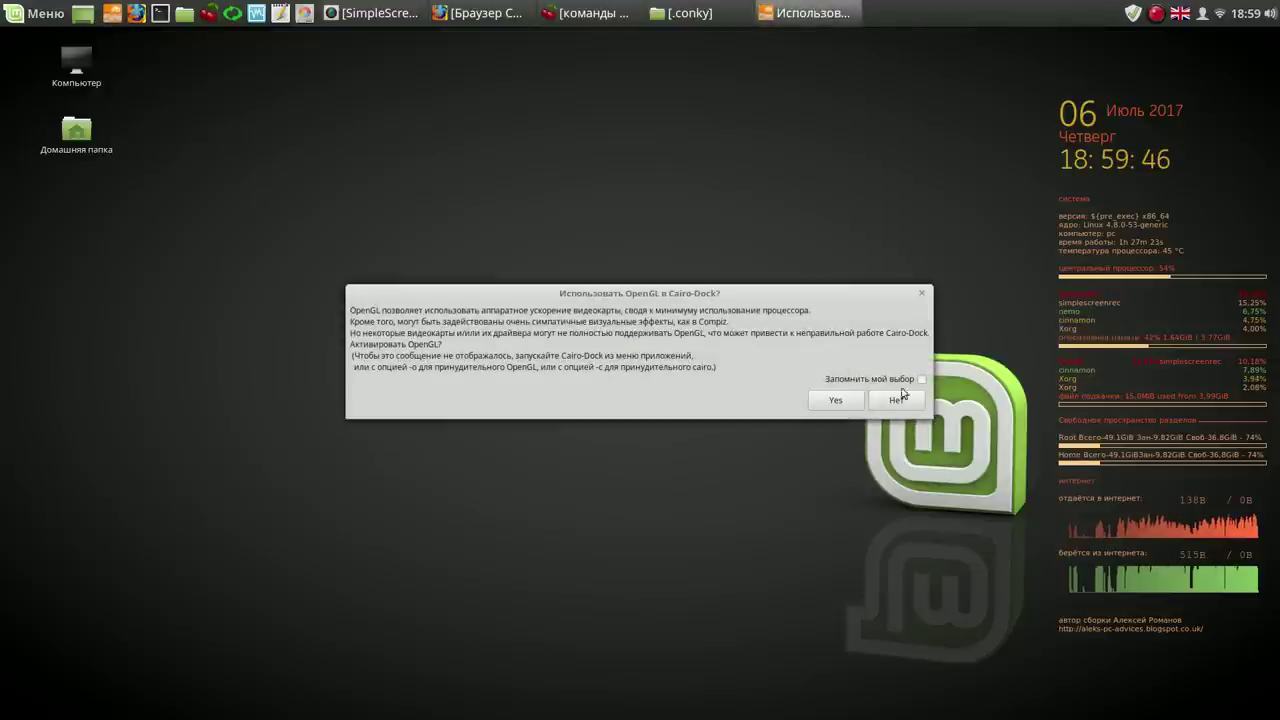
Accept OpenGL for Cairo-Dock and dismiss its welcome message
left_click(850, 404)
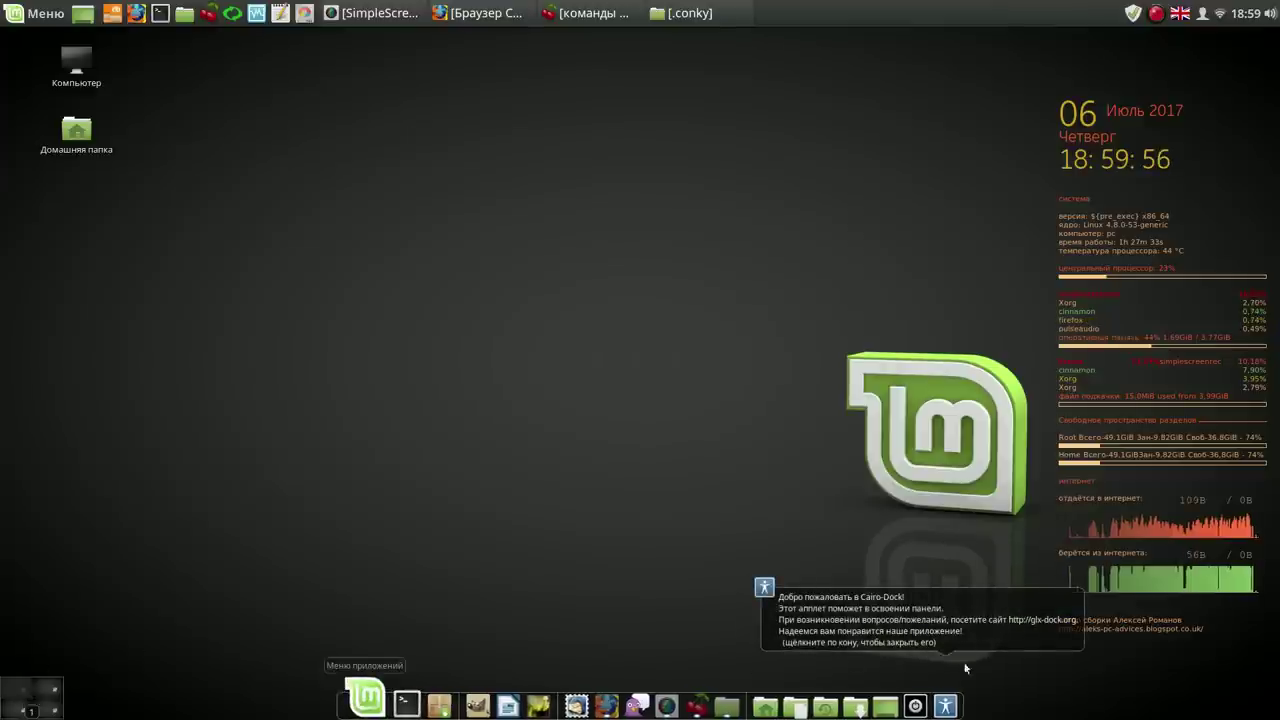
left_click(913, 627)
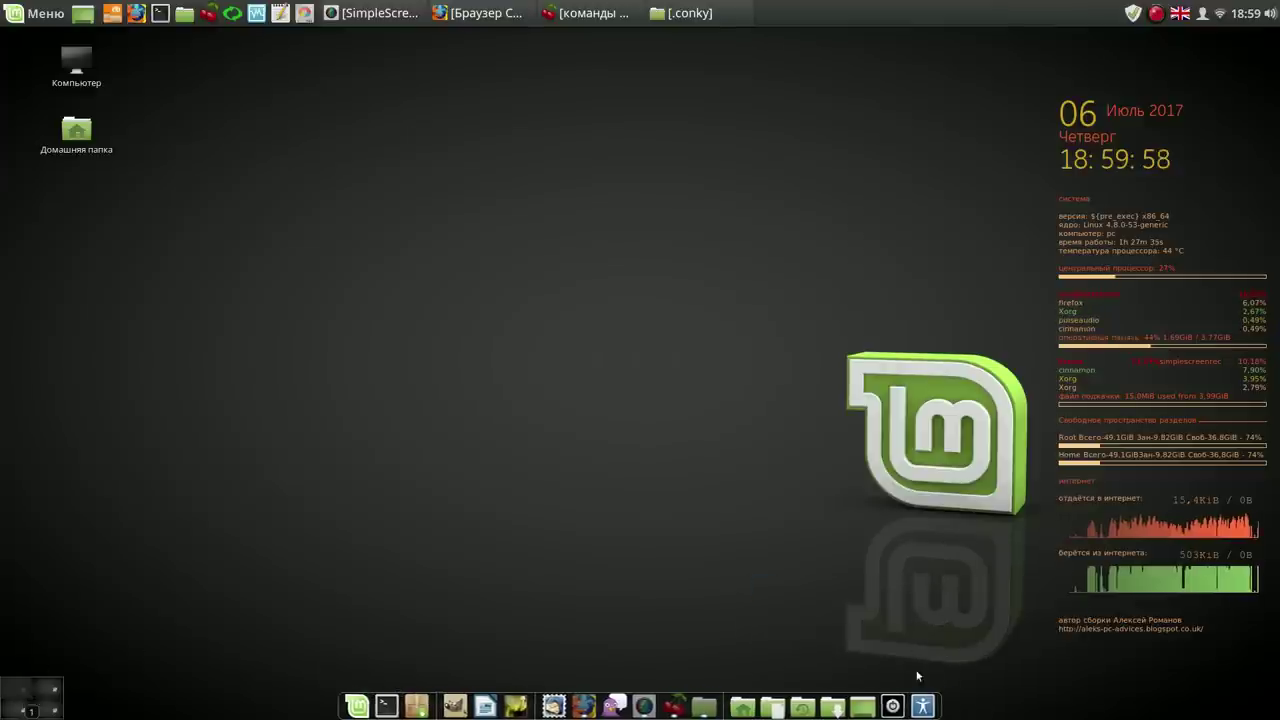
right_click(922, 697)
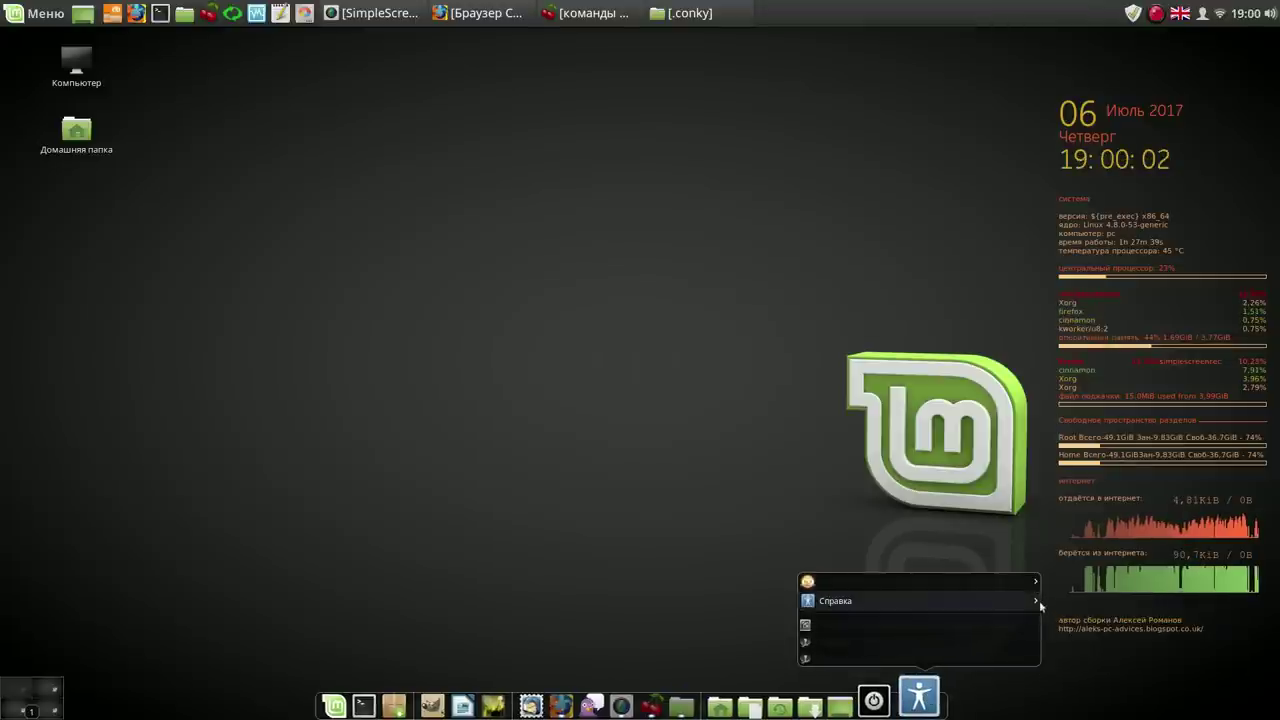
Remove the Справка help applet from the dock
mouse_move(1040, 604)
left_click(1048, 634)
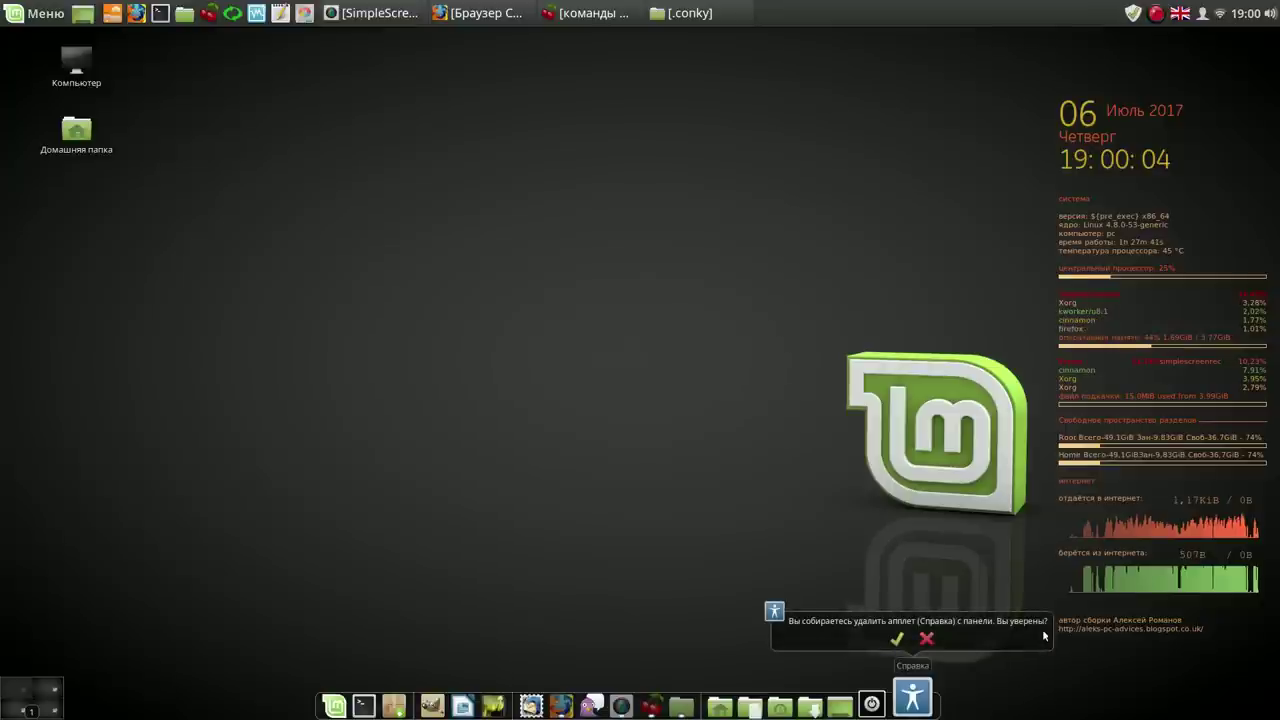
left_click(899, 641)
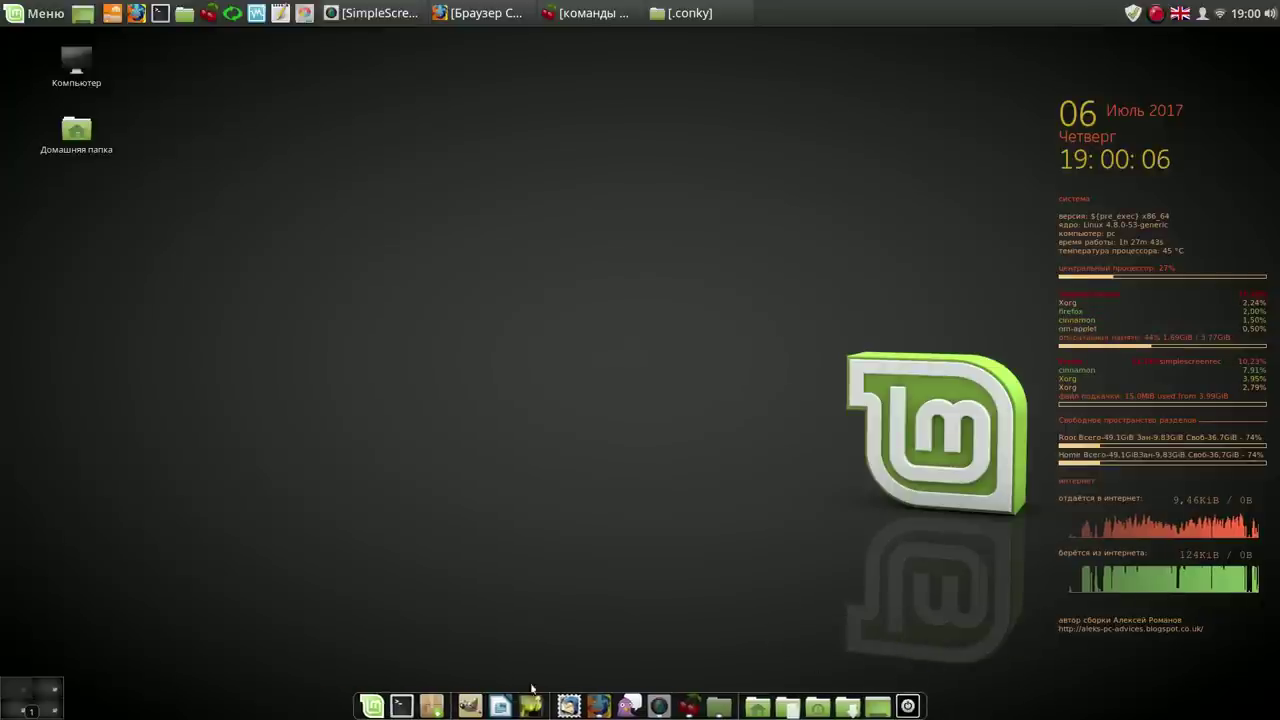
Return the workspace switcher to the dock and move it to the dock's right end
right_click(36, 698)
mouse_move(107, 434)
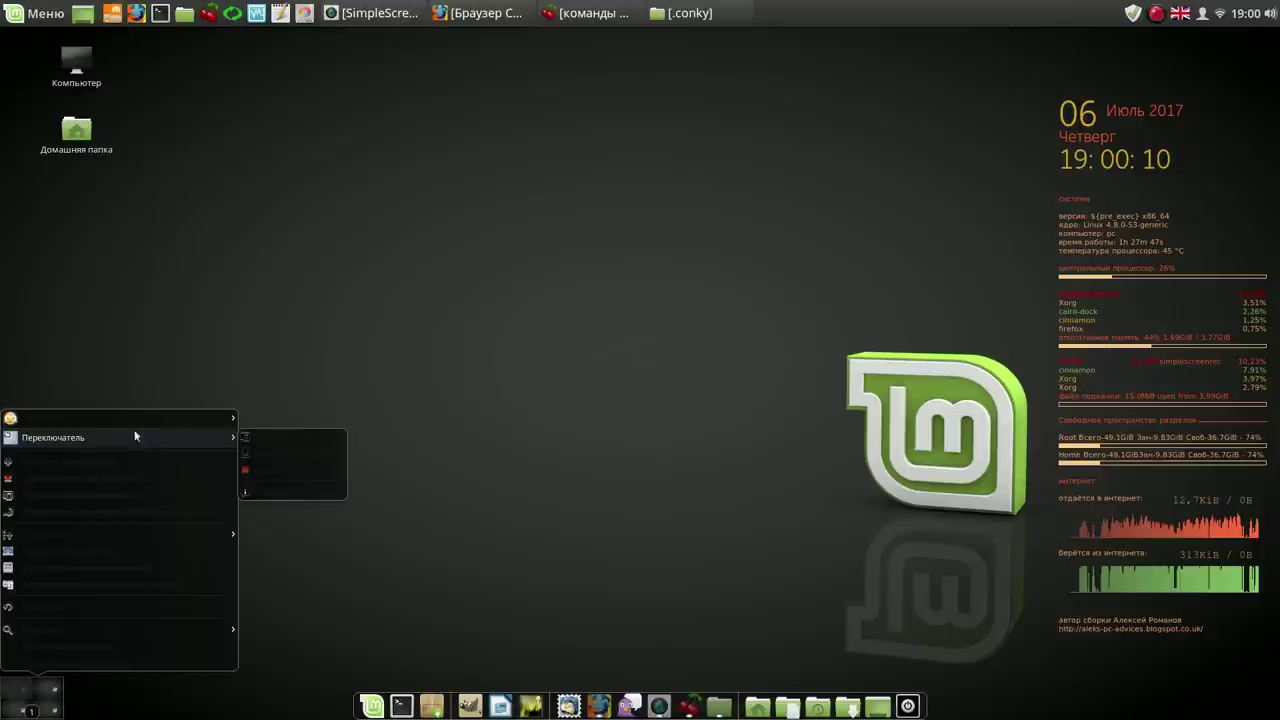
left_click(313, 453)
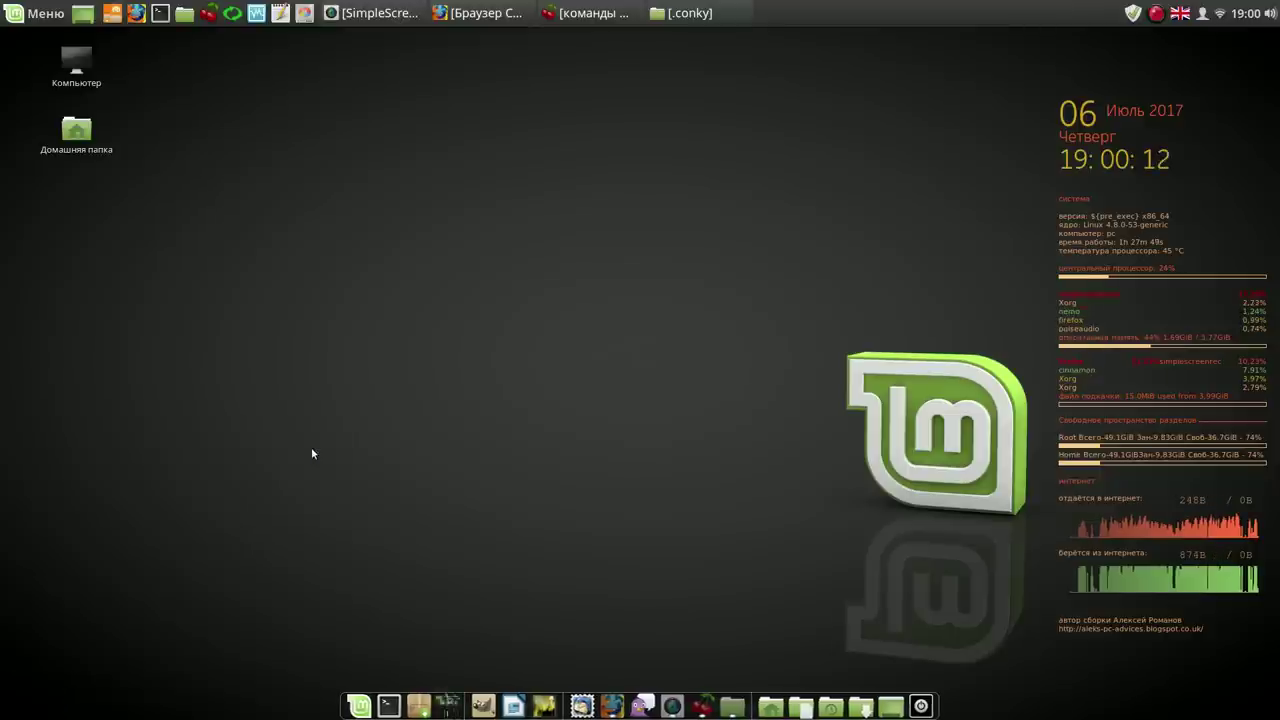
left_click_drag(450, 703, 925, 705)
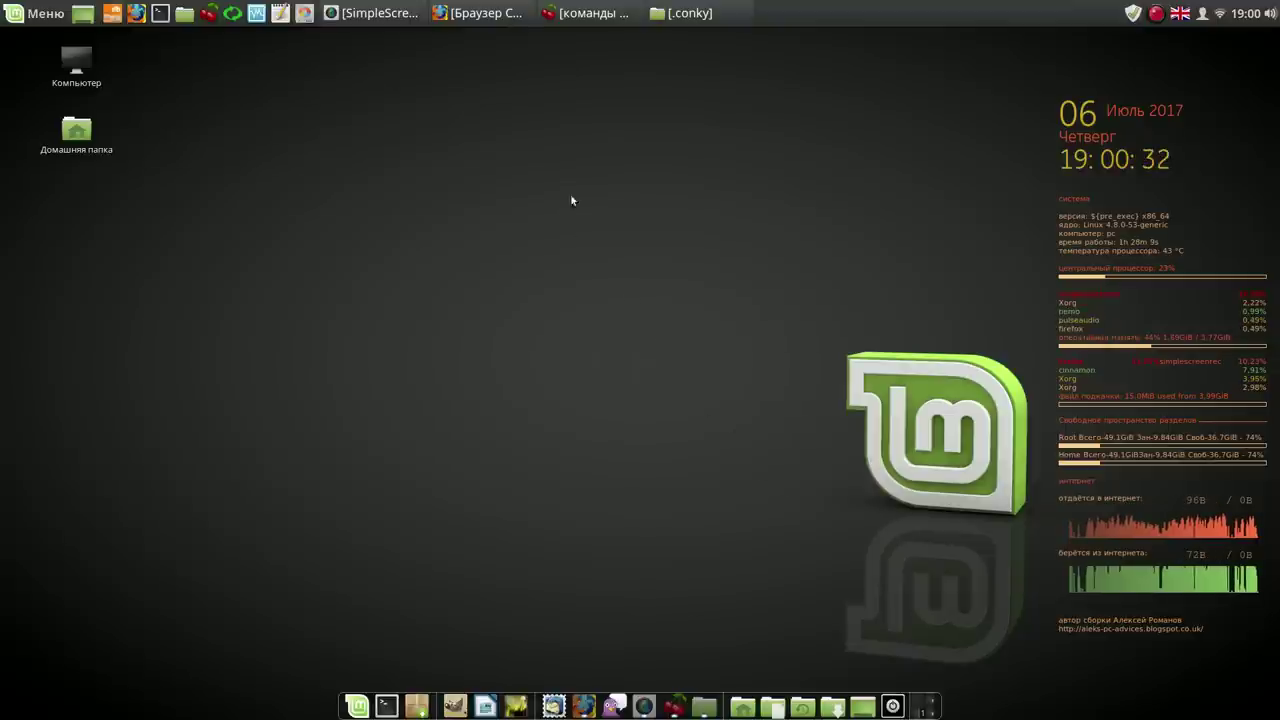
Close the .conky folder window from the taskbar
right_click(717, 16)
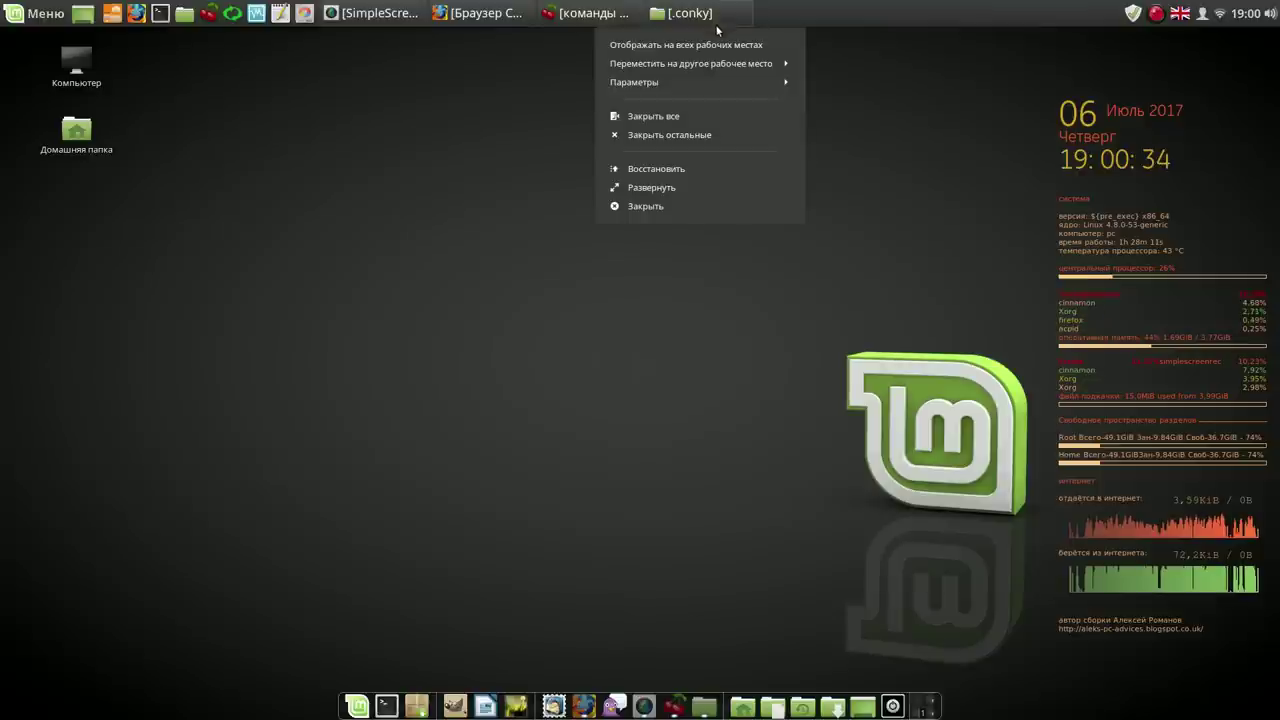
left_click(658, 203)
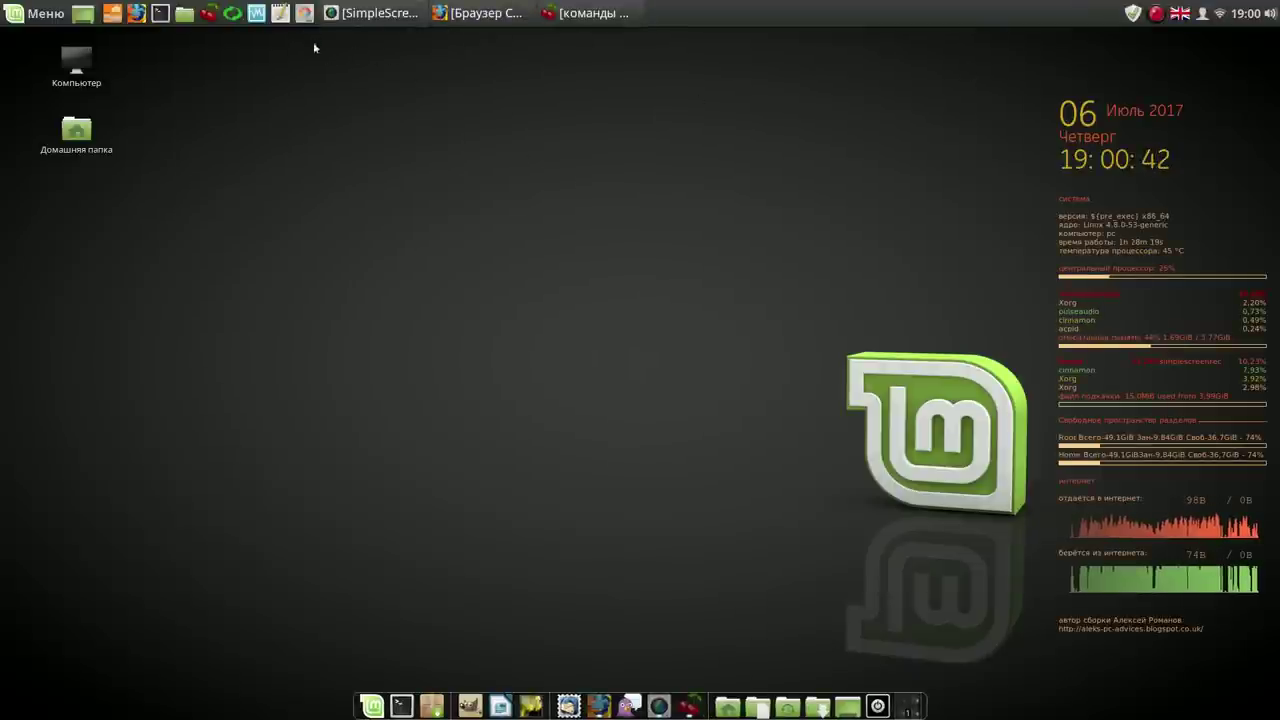
left_click(304, 14)
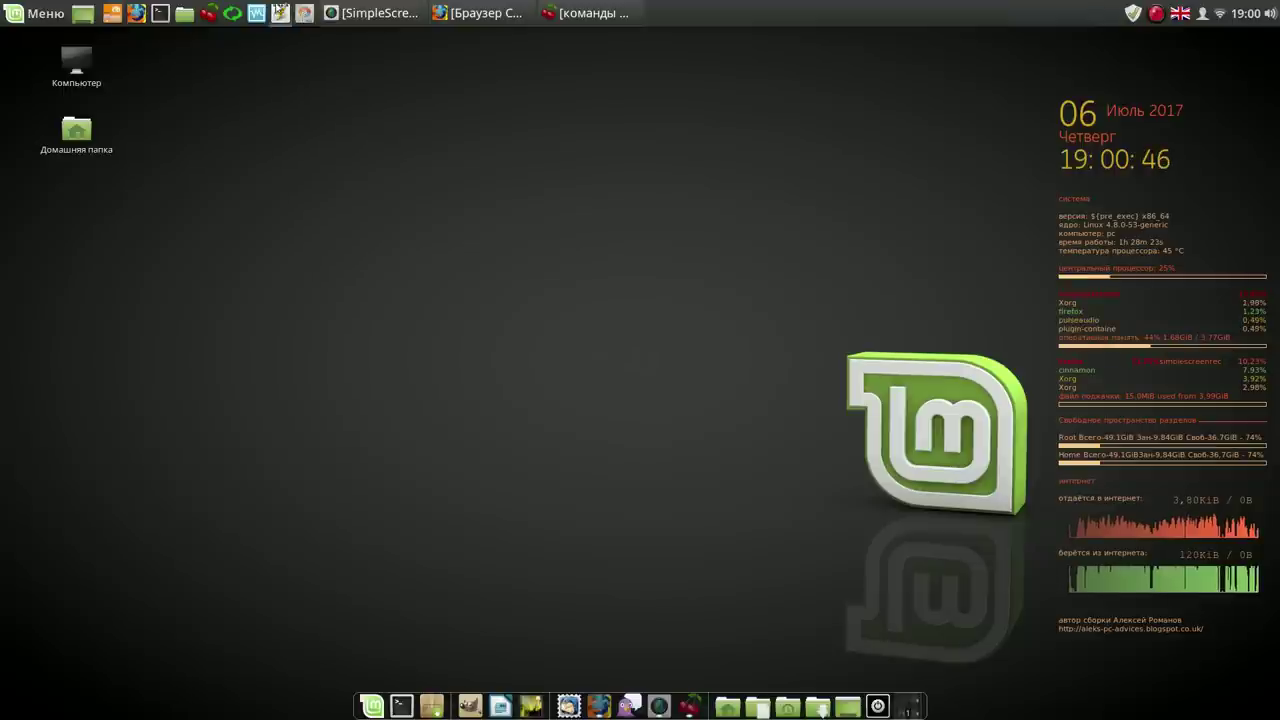
Remove the Systemback launcher and two other unwanted launchers from the top panel
right_click(236, 17)
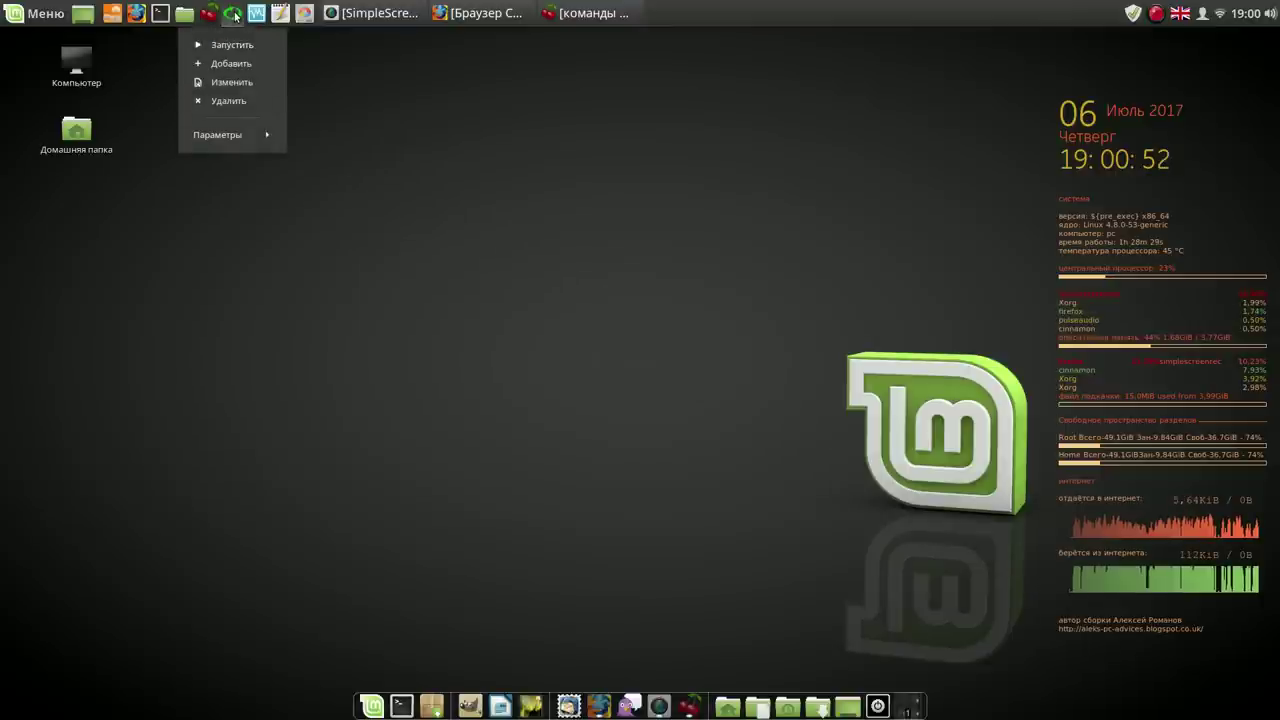
left_click(222, 101)
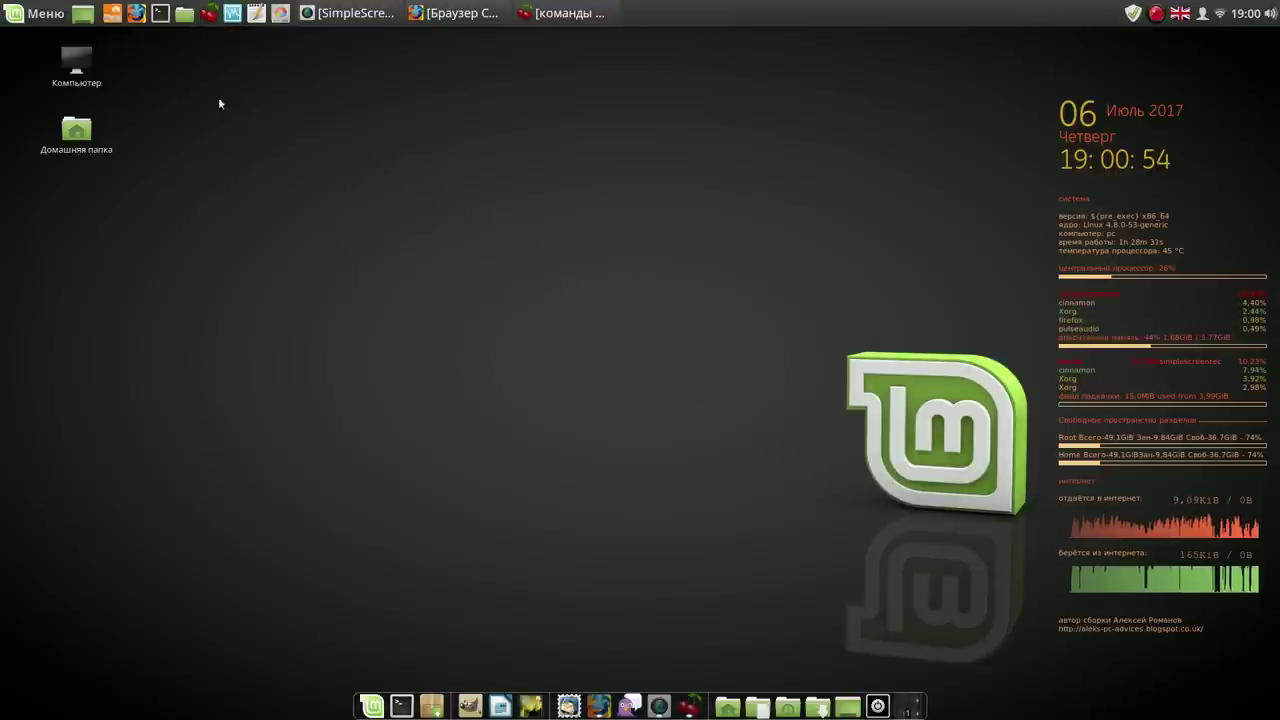
right_click(229, 17)
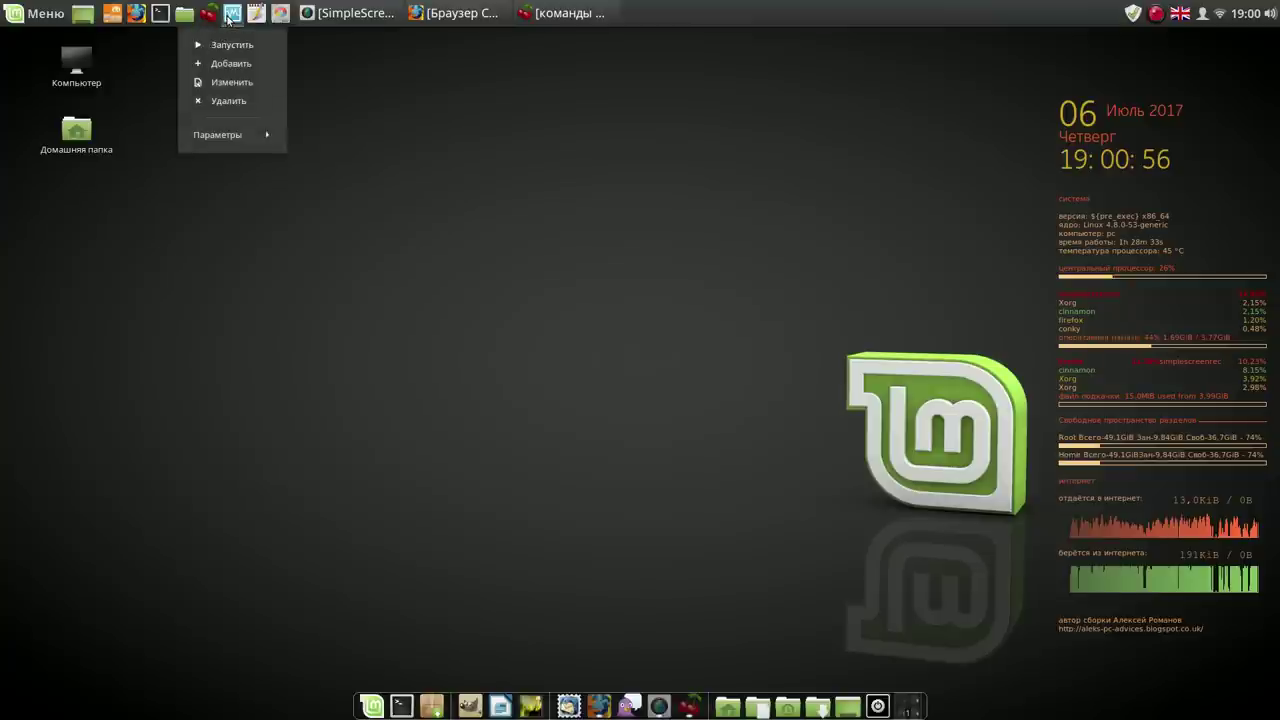
left_click(220, 101)
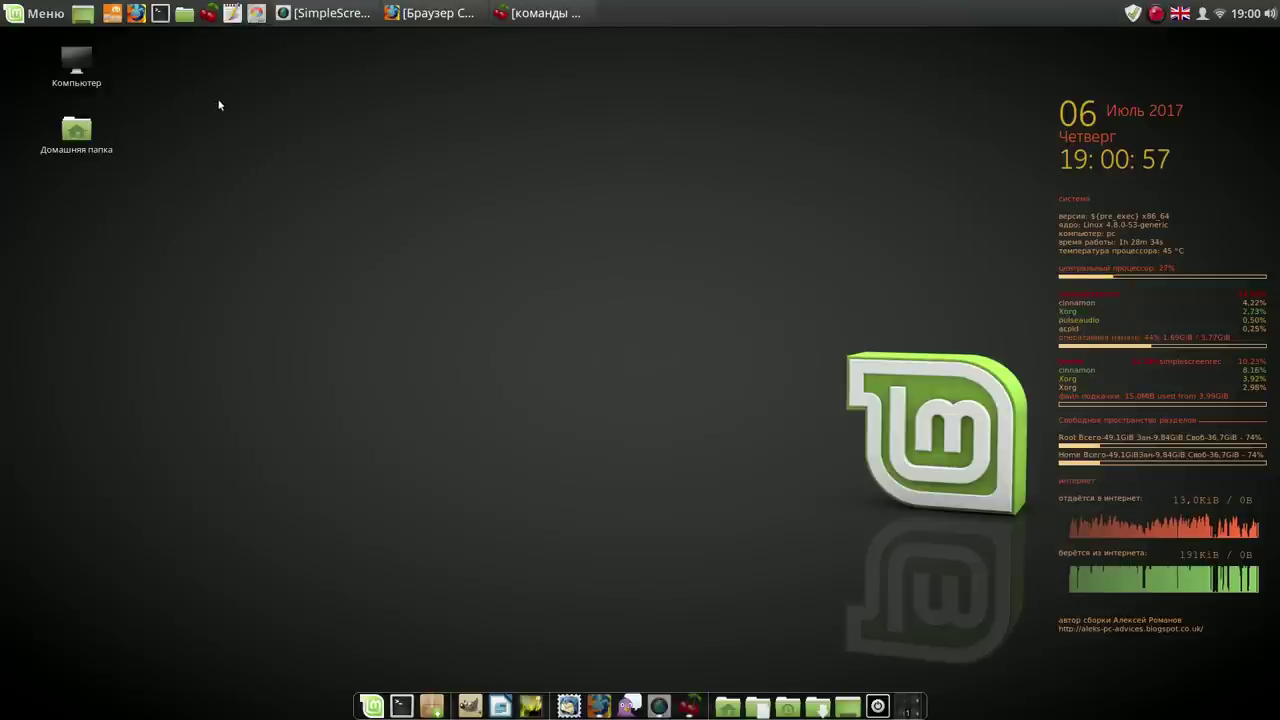
right_click(257, 17)
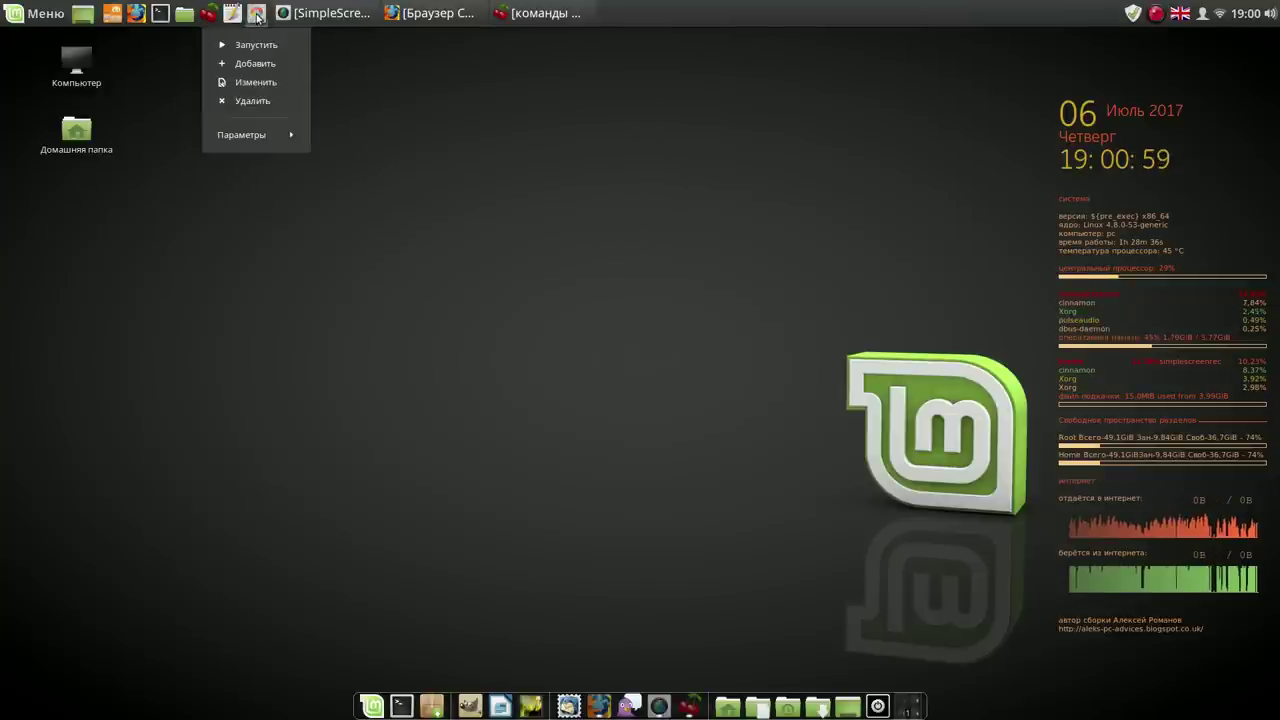
left_click(246, 101)
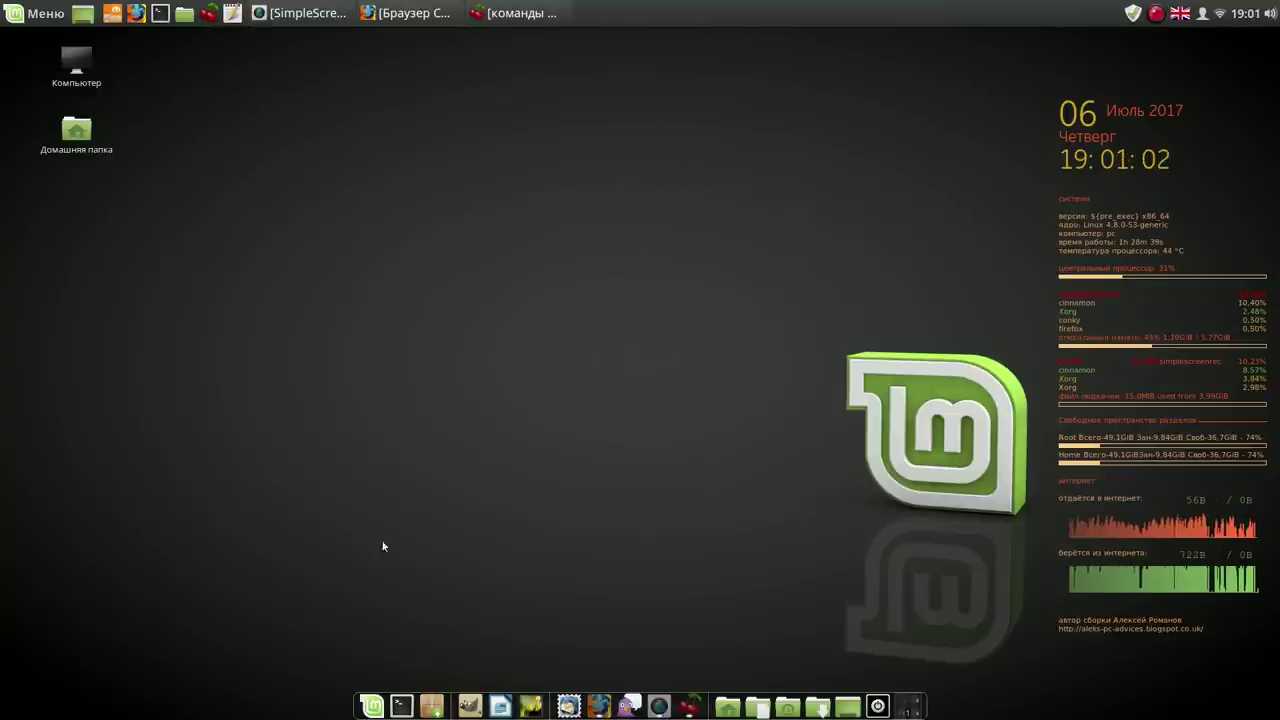
Launch the Системный монитор system monitor and then Systemback from the dock's applications menu
left_click(372, 704)
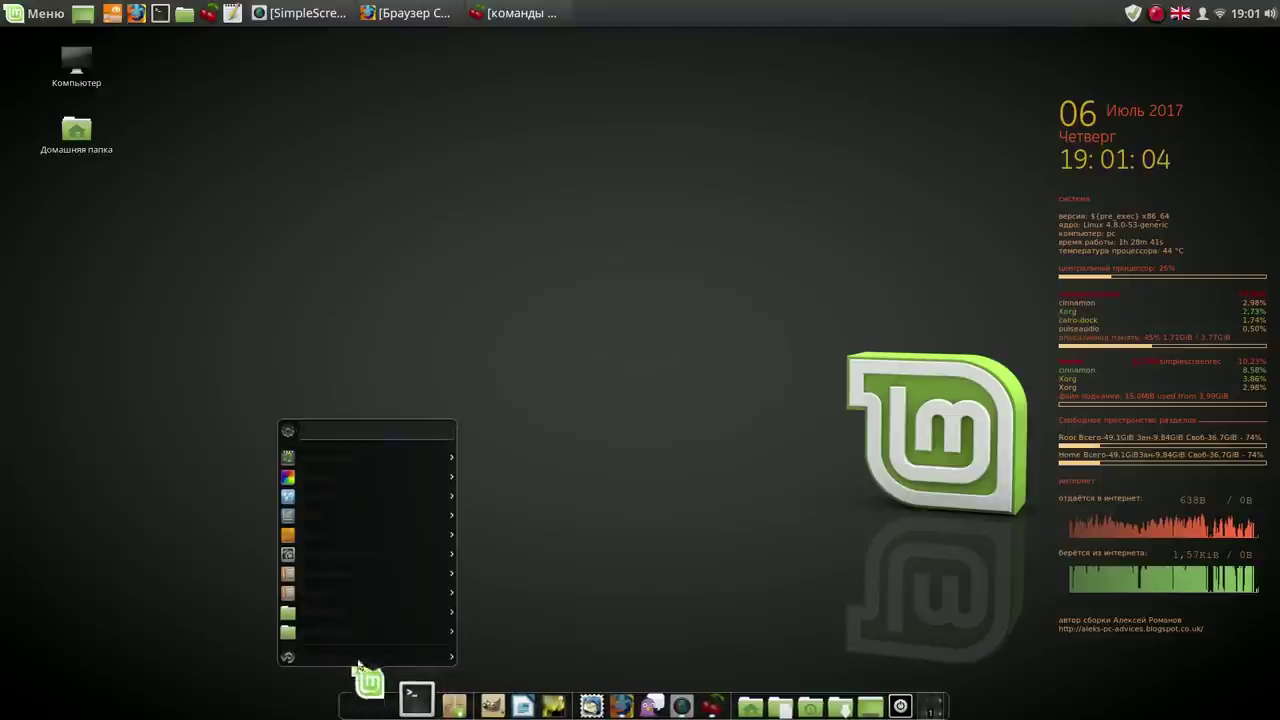
mouse_move(339, 596)
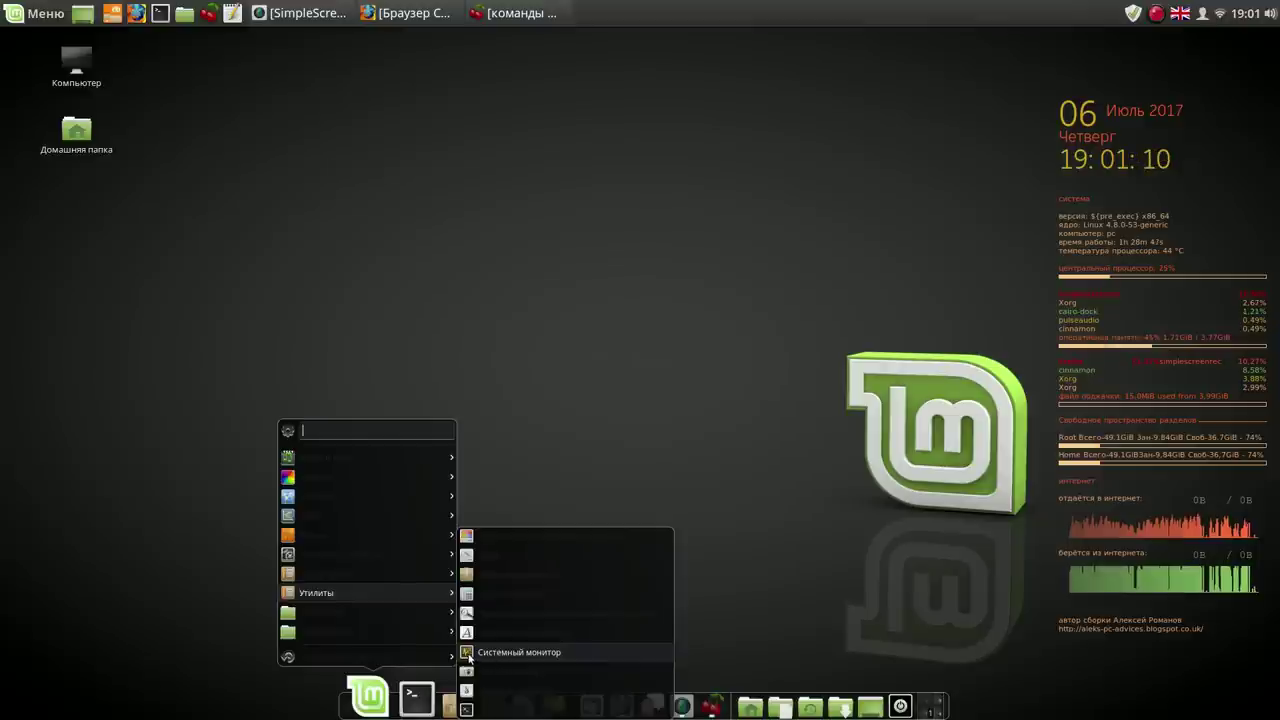
left_click(500, 651)
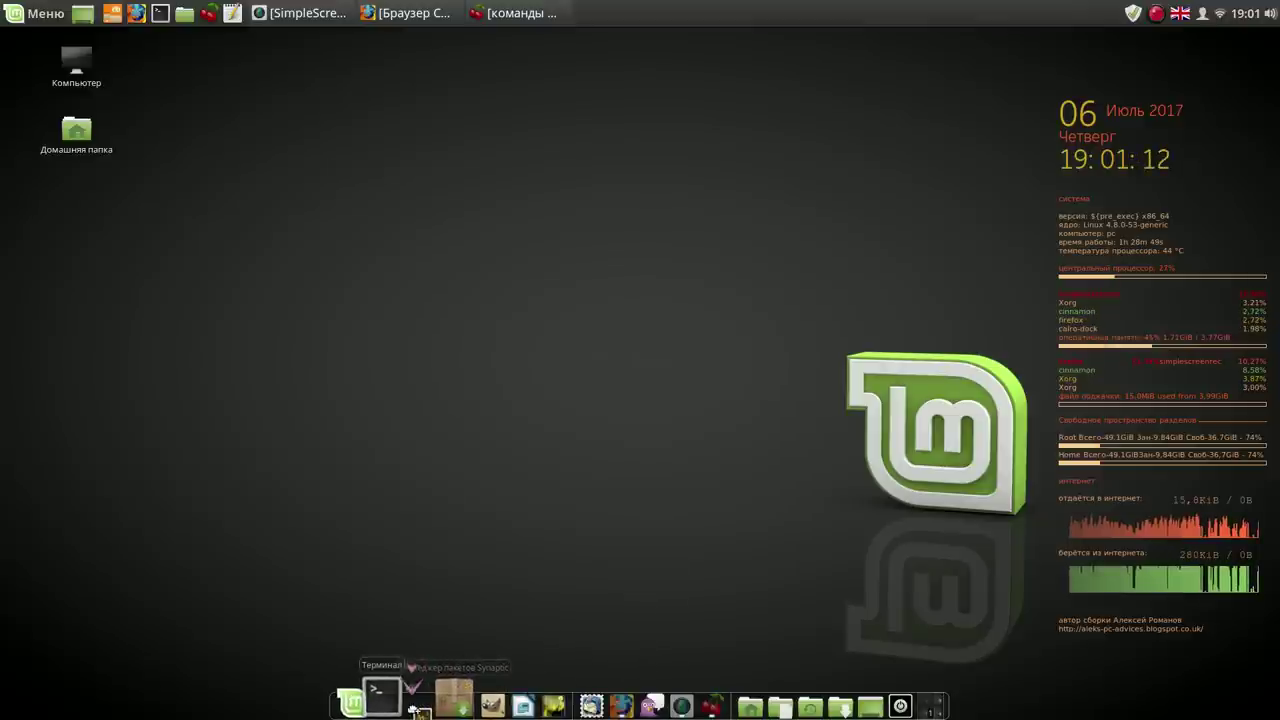
left_click(355, 705)
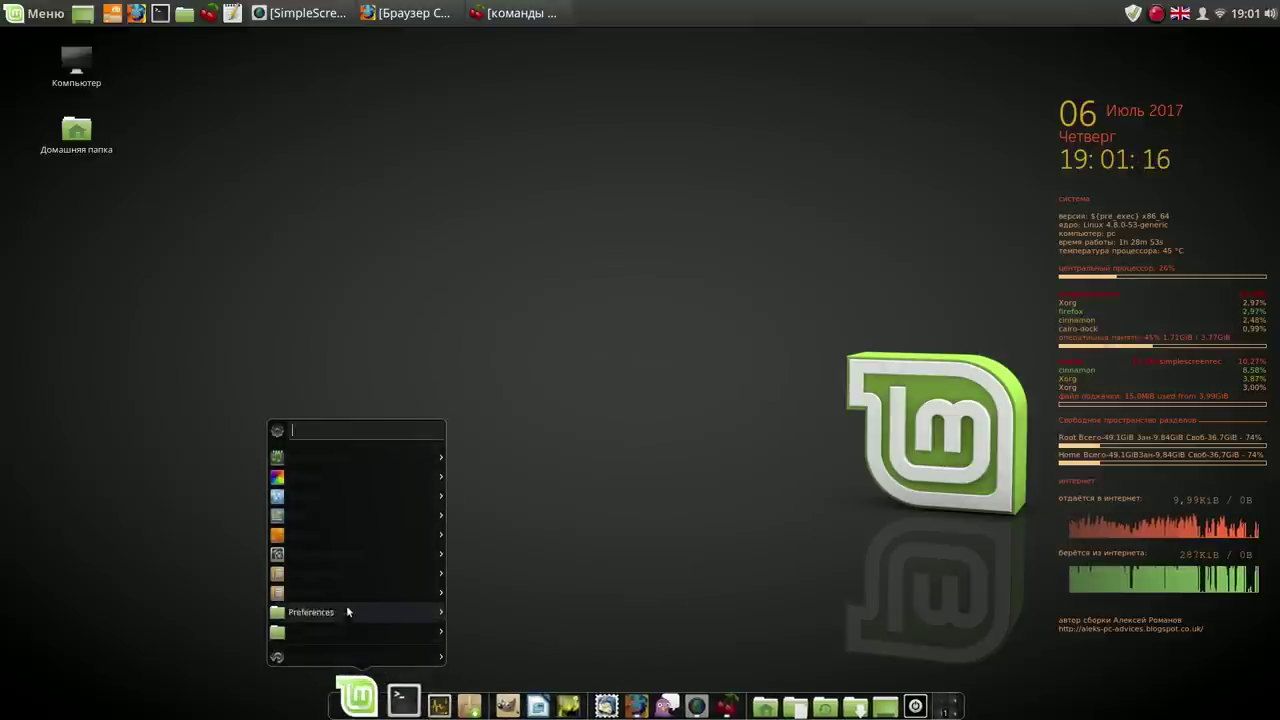
mouse_move(352, 547)
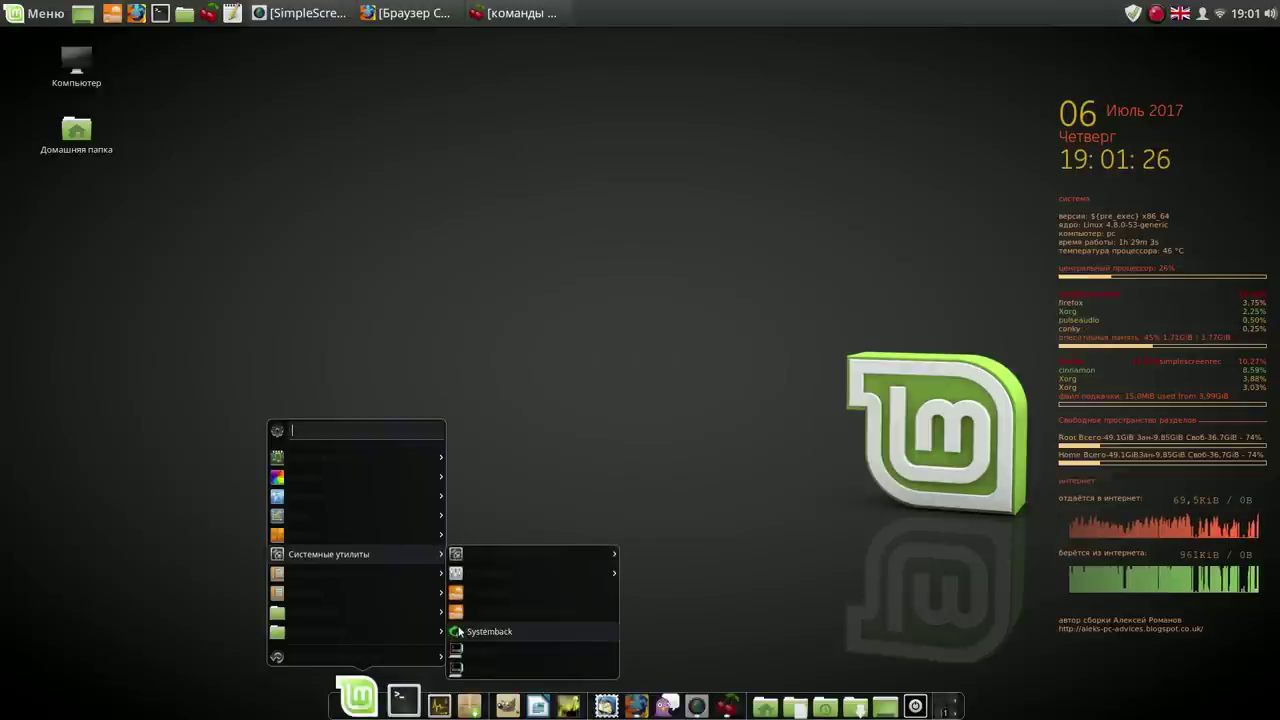
left_click(489, 631)
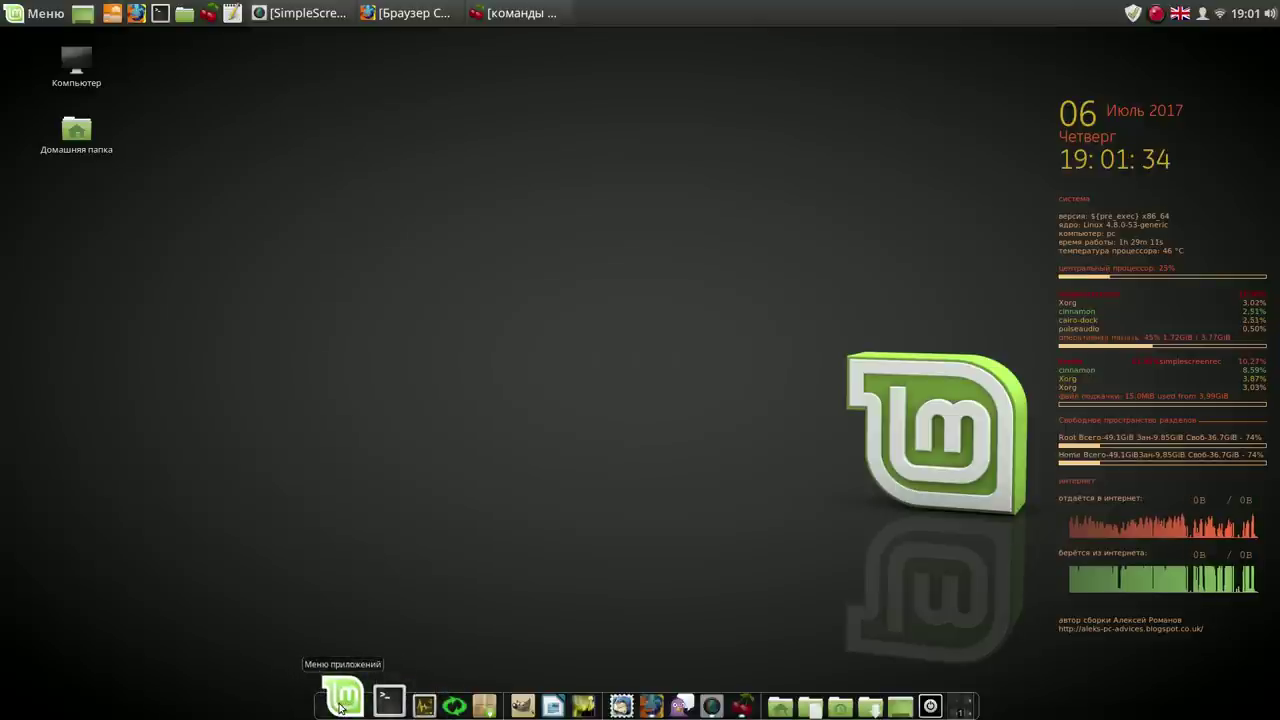
Launch an app from the Стандартные category, then bring the applications menu up again
left_click(340, 706)
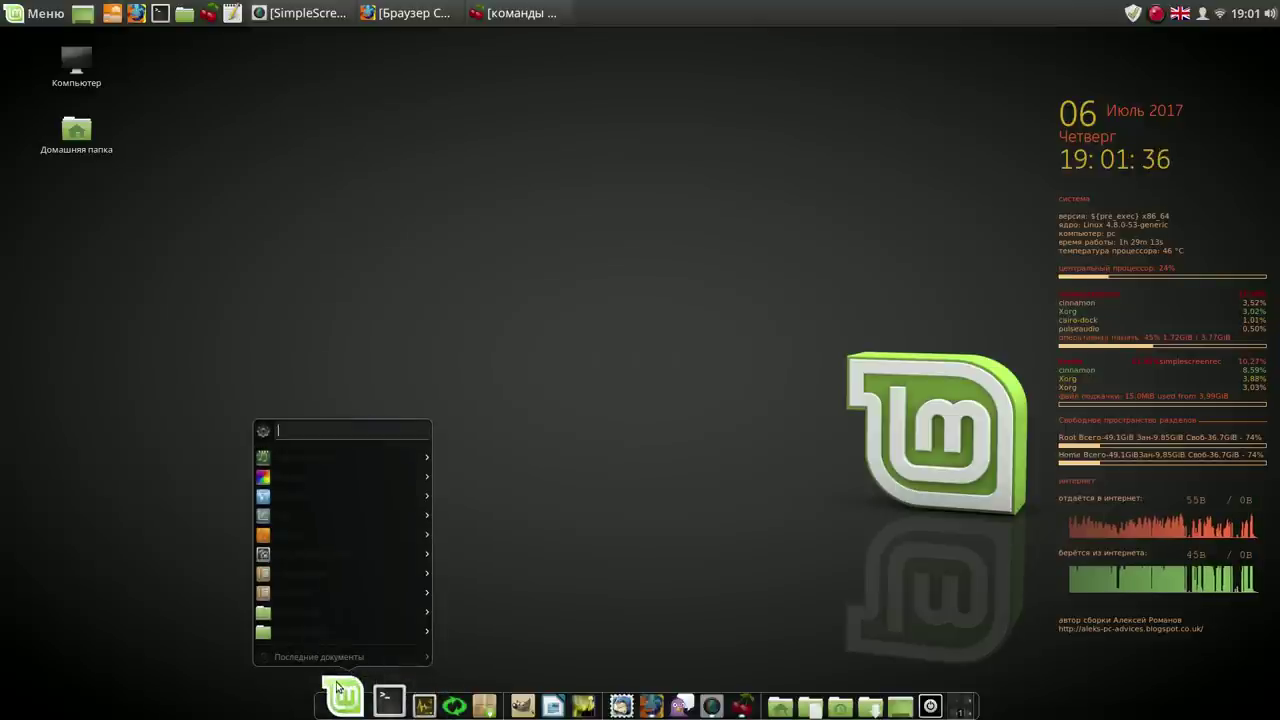
mouse_move(328, 576)
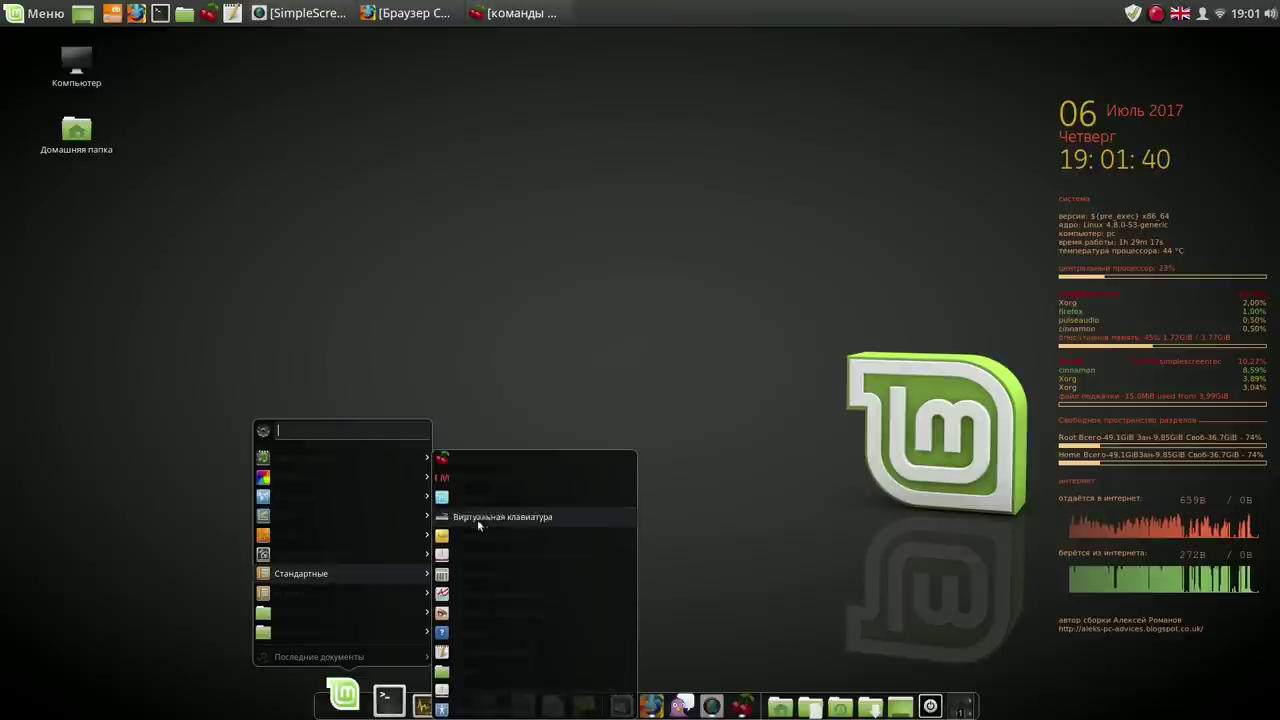
left_click(468, 497)
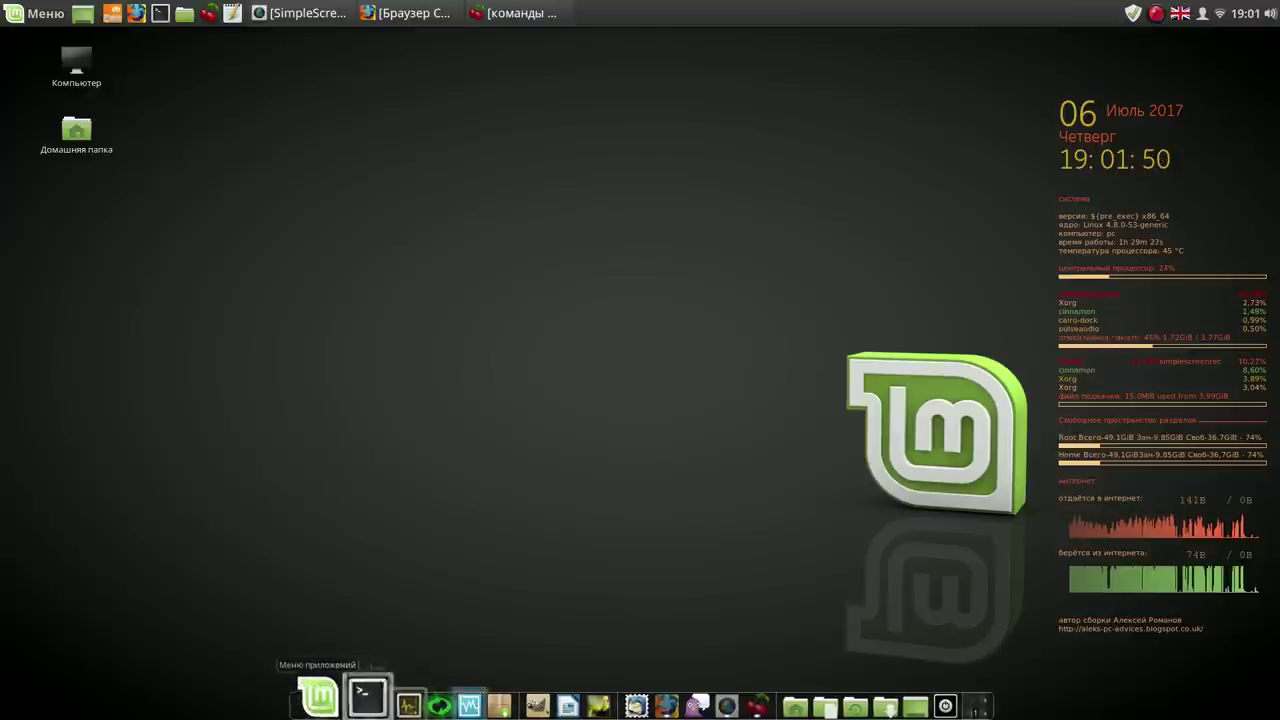
left_click(323, 706)
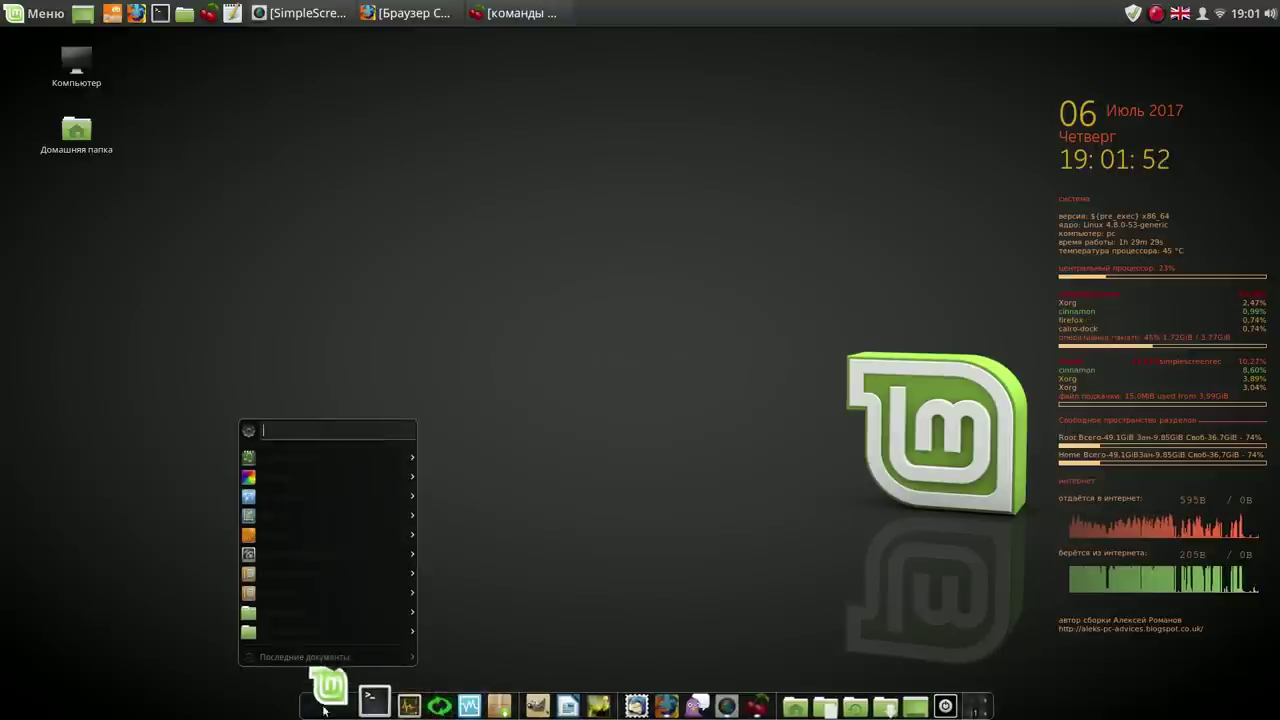
mouse_move(287, 597)
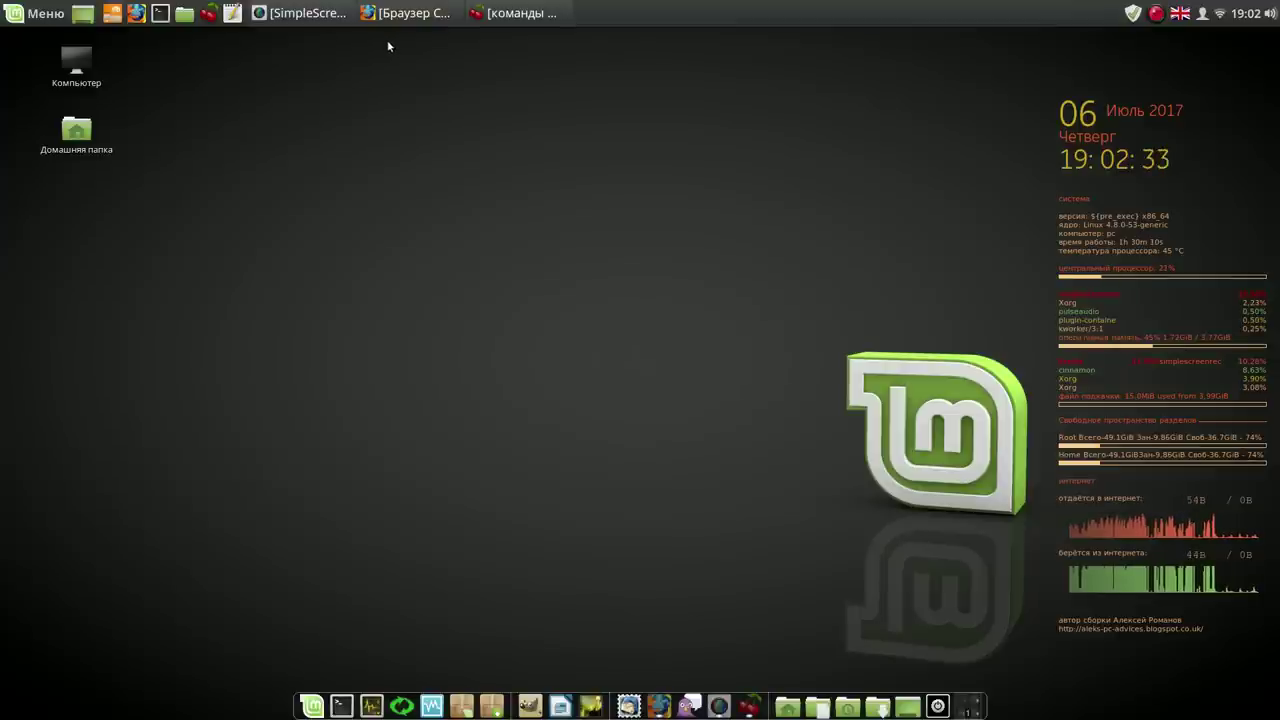
Load google-chrome-stable_current_amd64.deb from Firefox's downloads into the installer, minimizing Firefox and the file manager
left_click(423, 17)
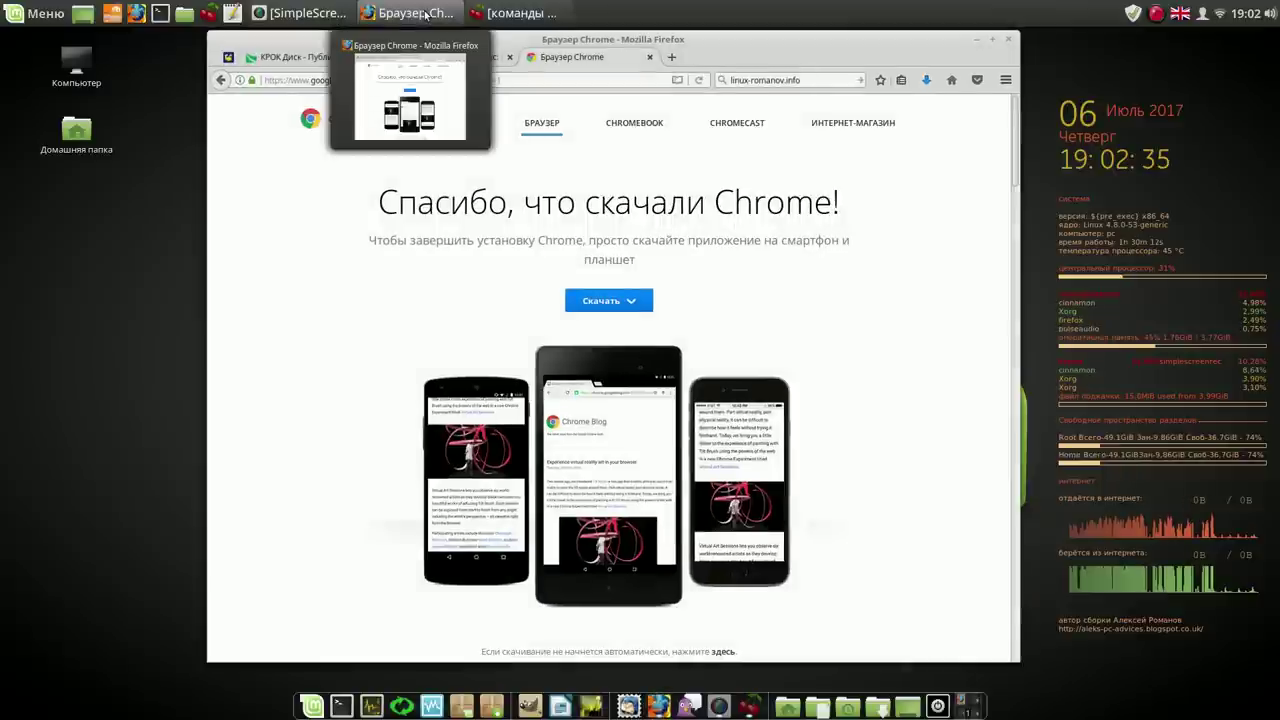
left_click(926, 80)
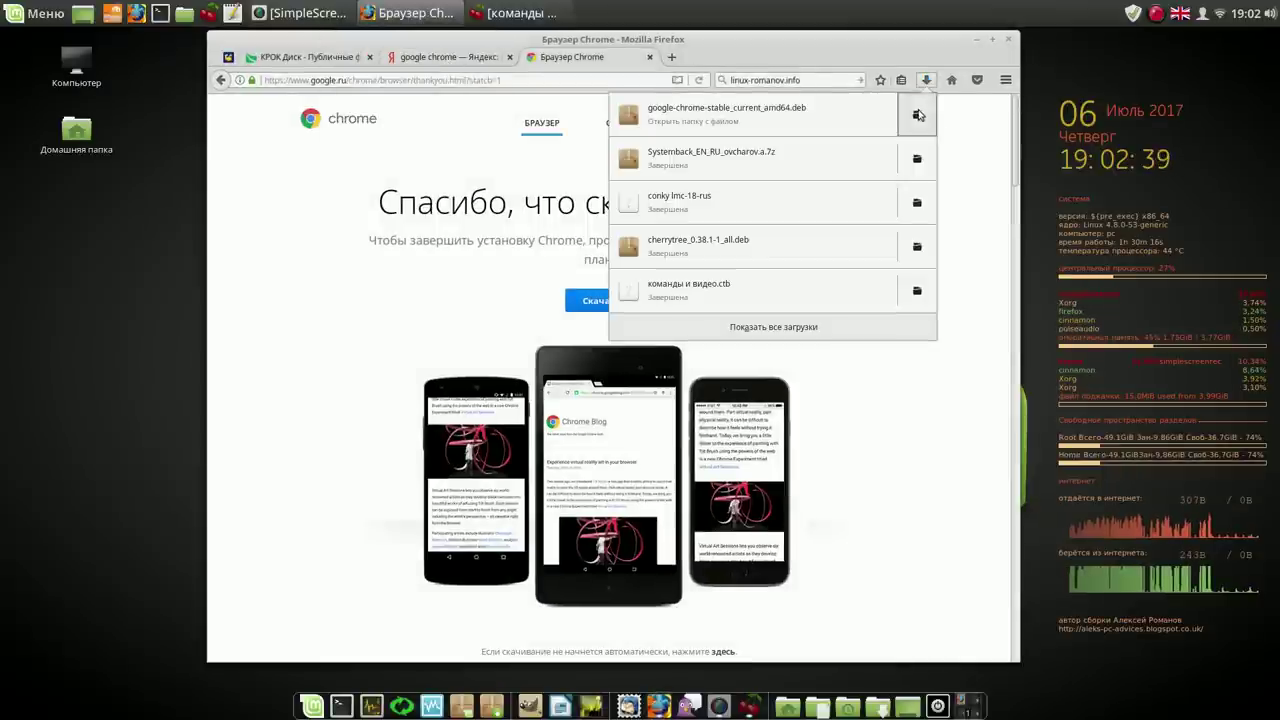
left_click(917, 114)
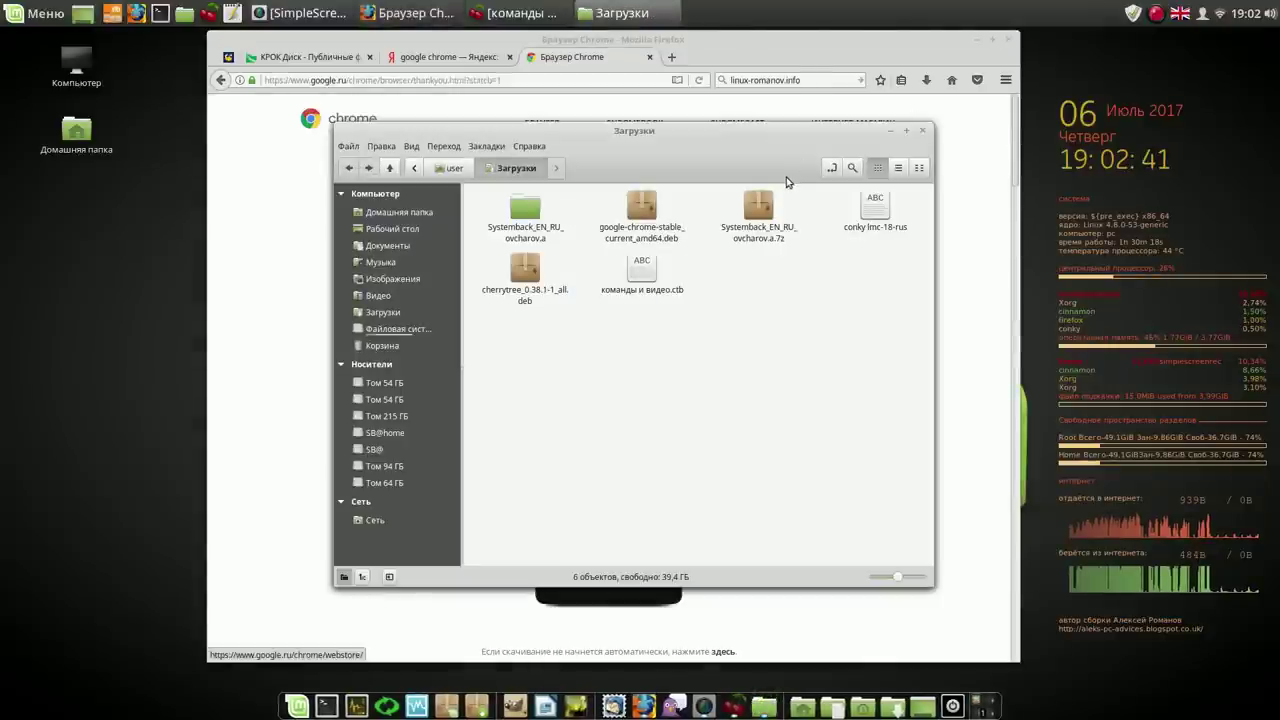
double_click(641, 210)
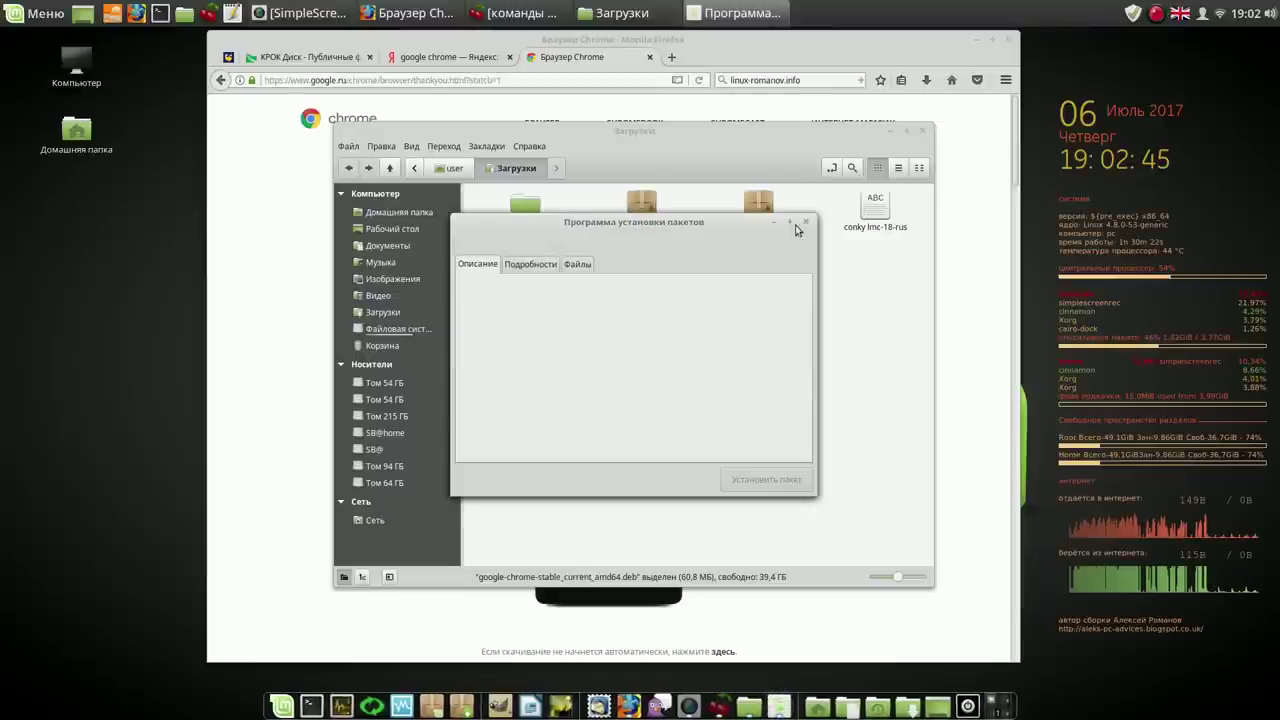
left_click(978, 40)
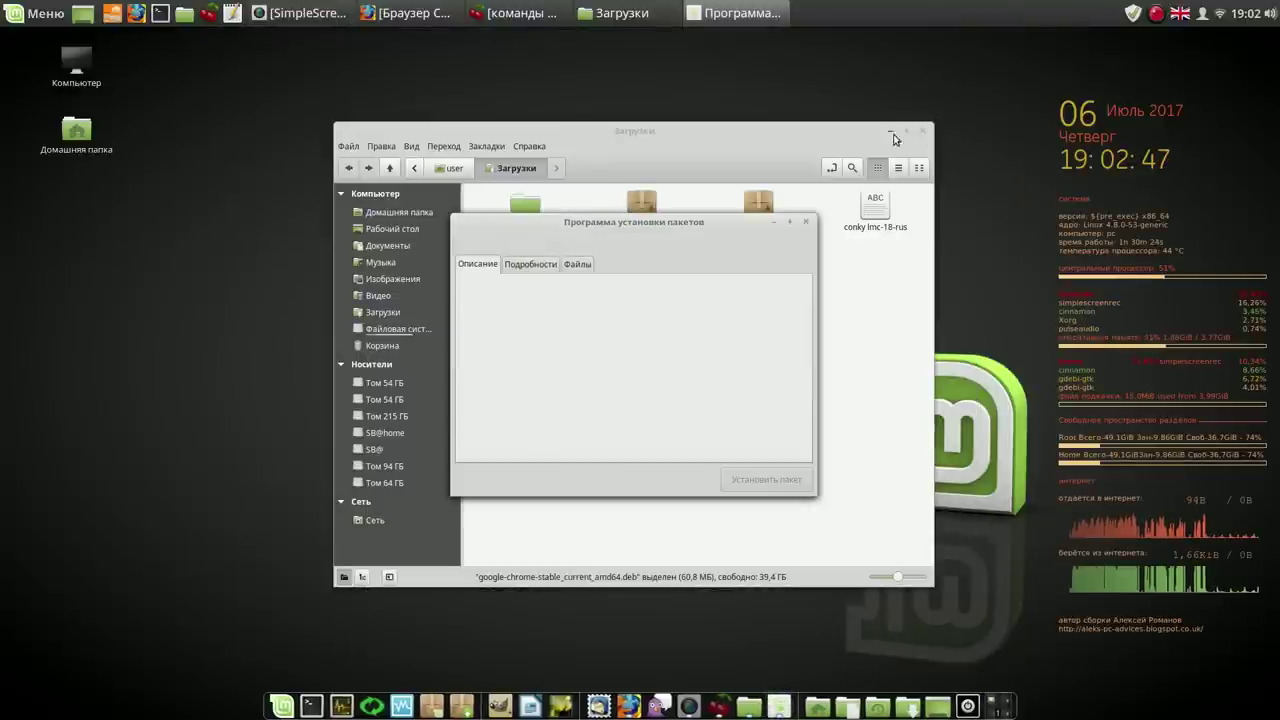
left_click(886, 132)
left_click_drag(700, 229, 487, 111)
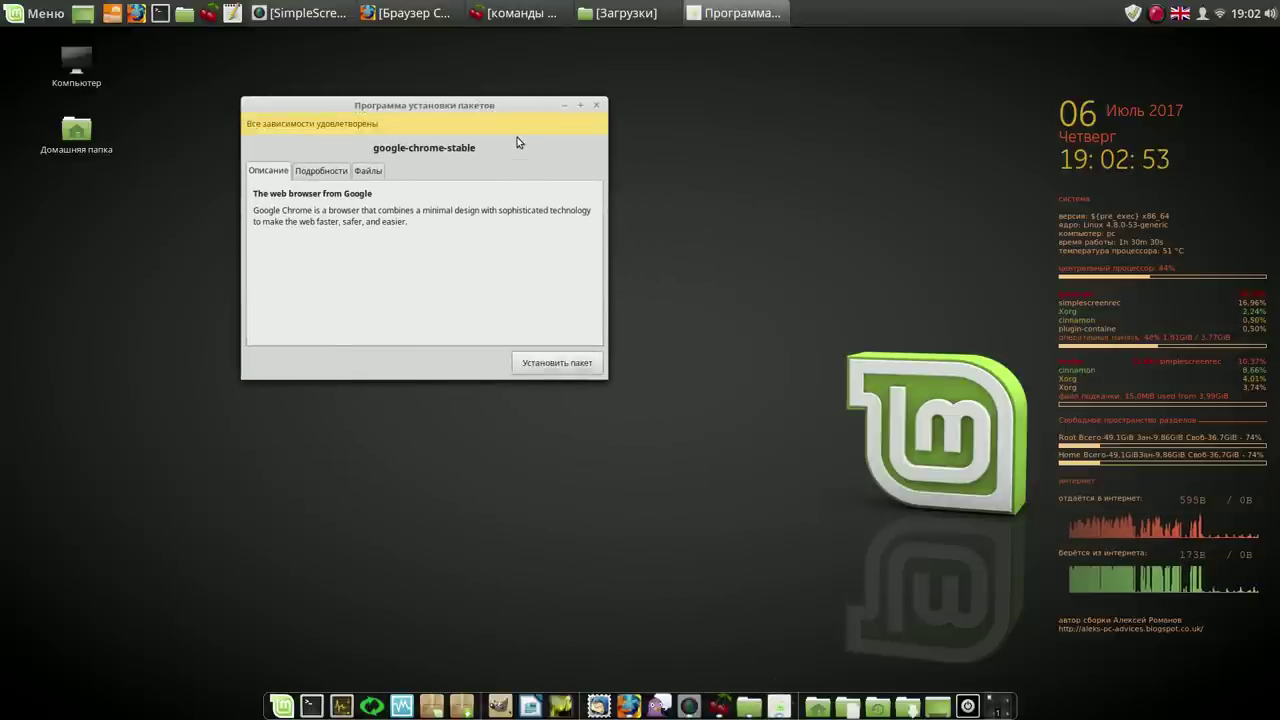
Install the google-chrome-stable package, authenticating with the administrator password
left_click(553, 366)
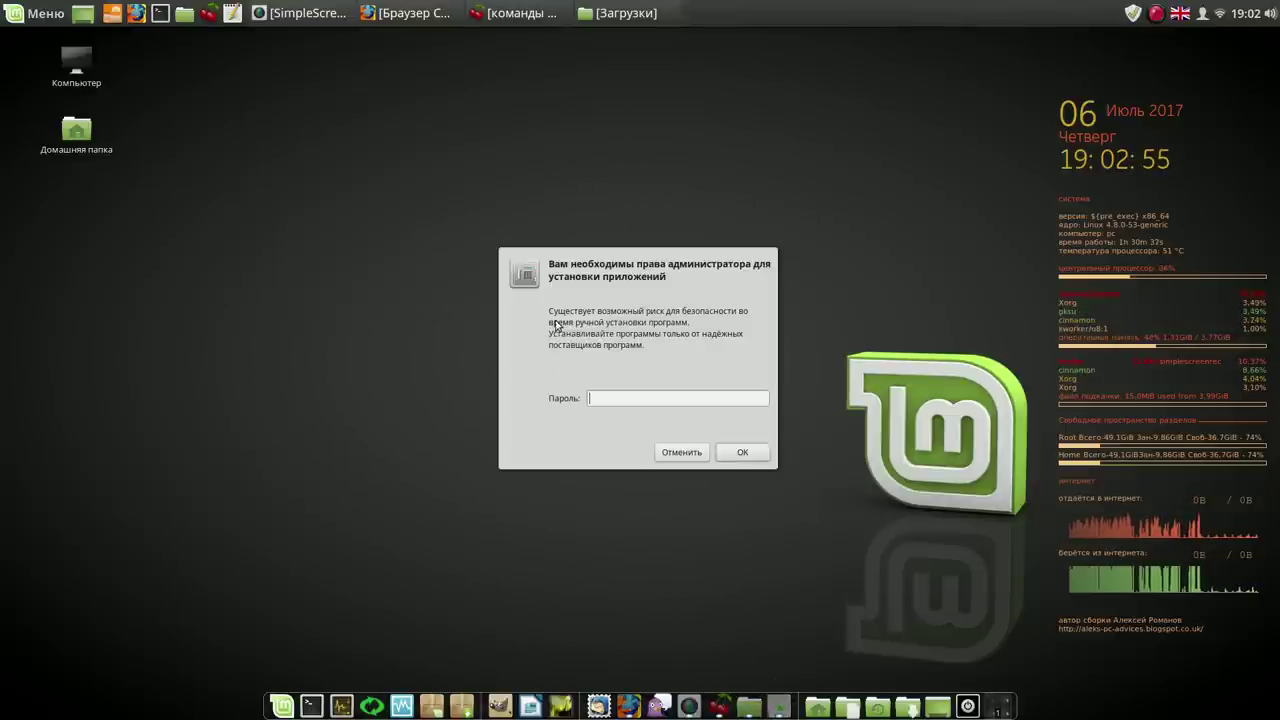
type("•")
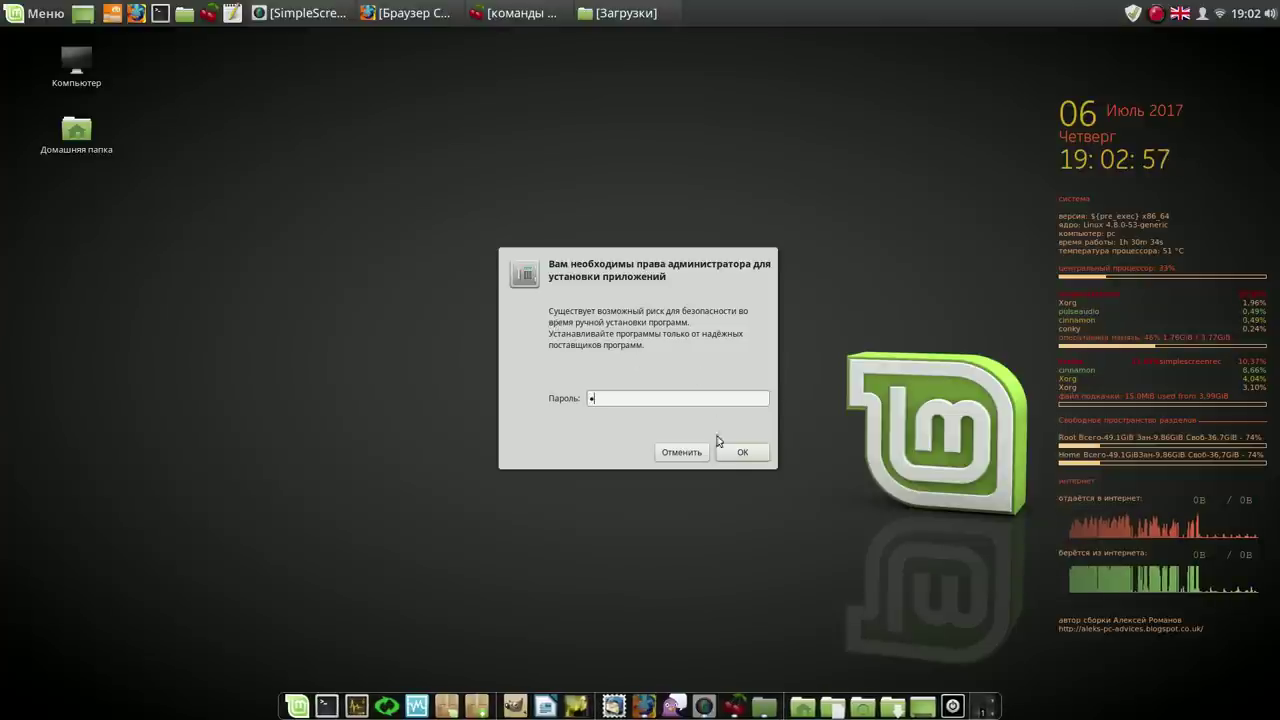
left_click(741, 453)
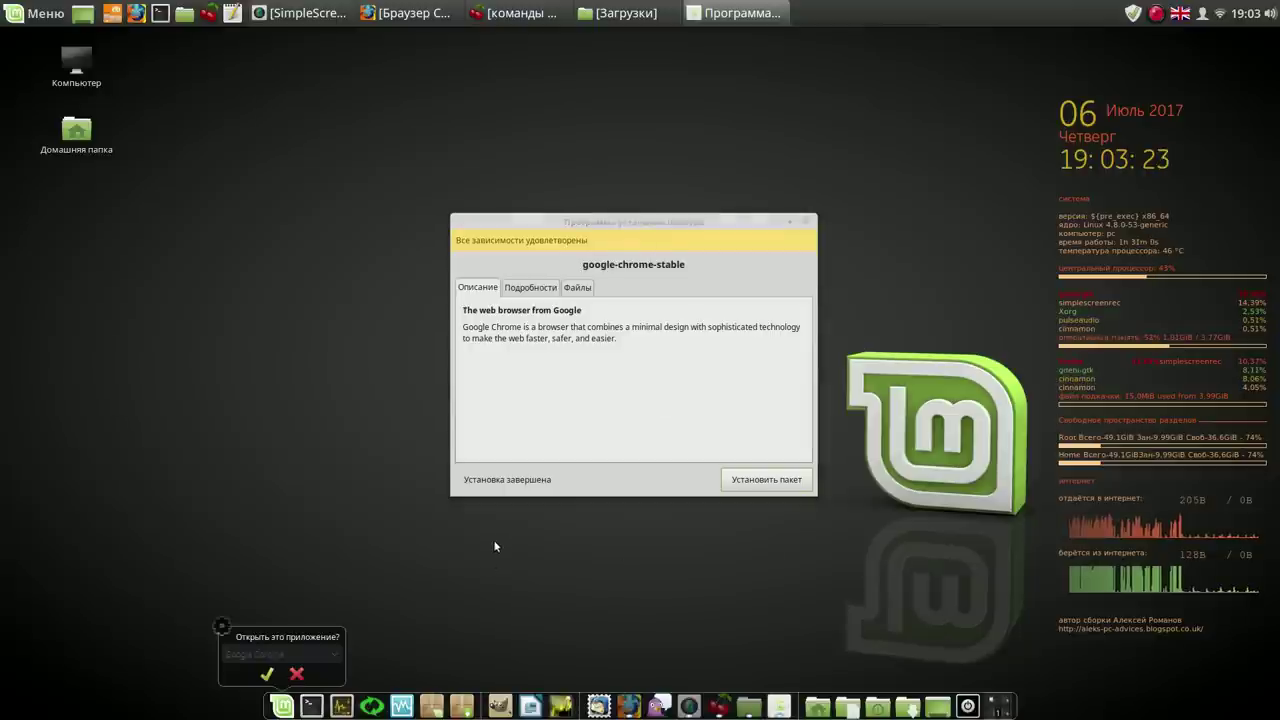
Launch the new Chrome, leave the keyring password empty, and confirm the first-run options
left_click(266, 674)
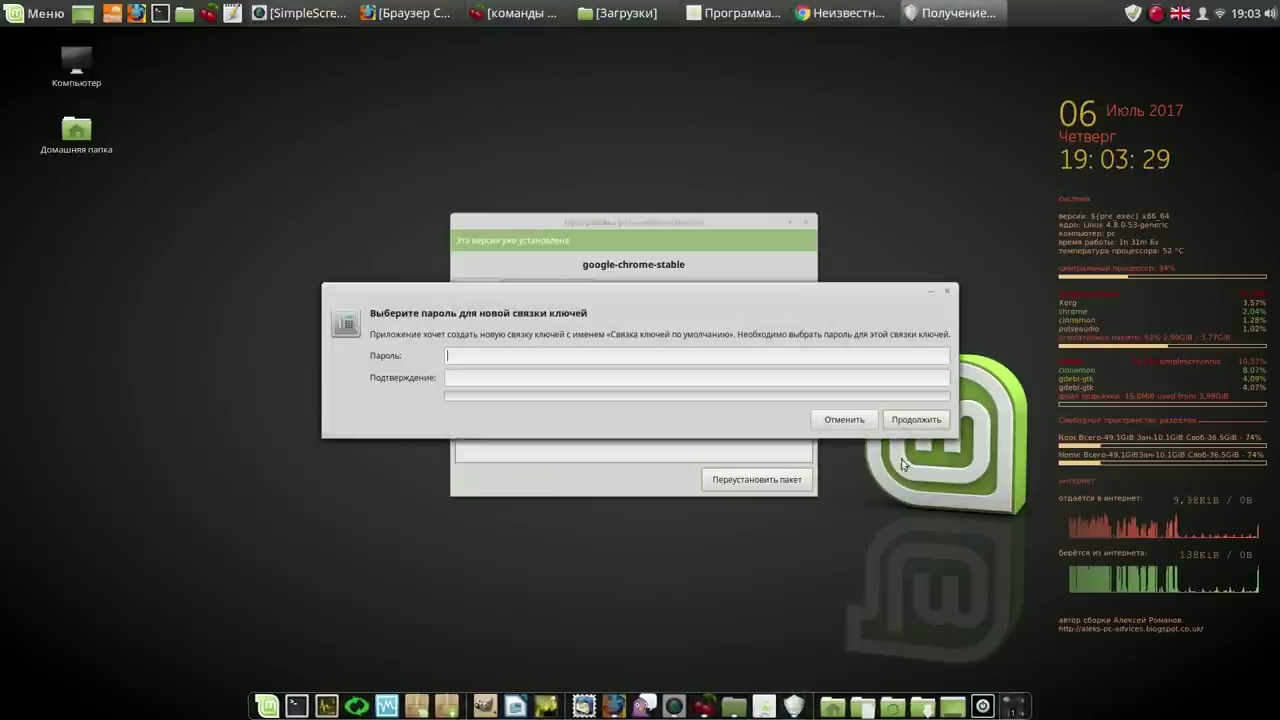
left_click(922, 425)
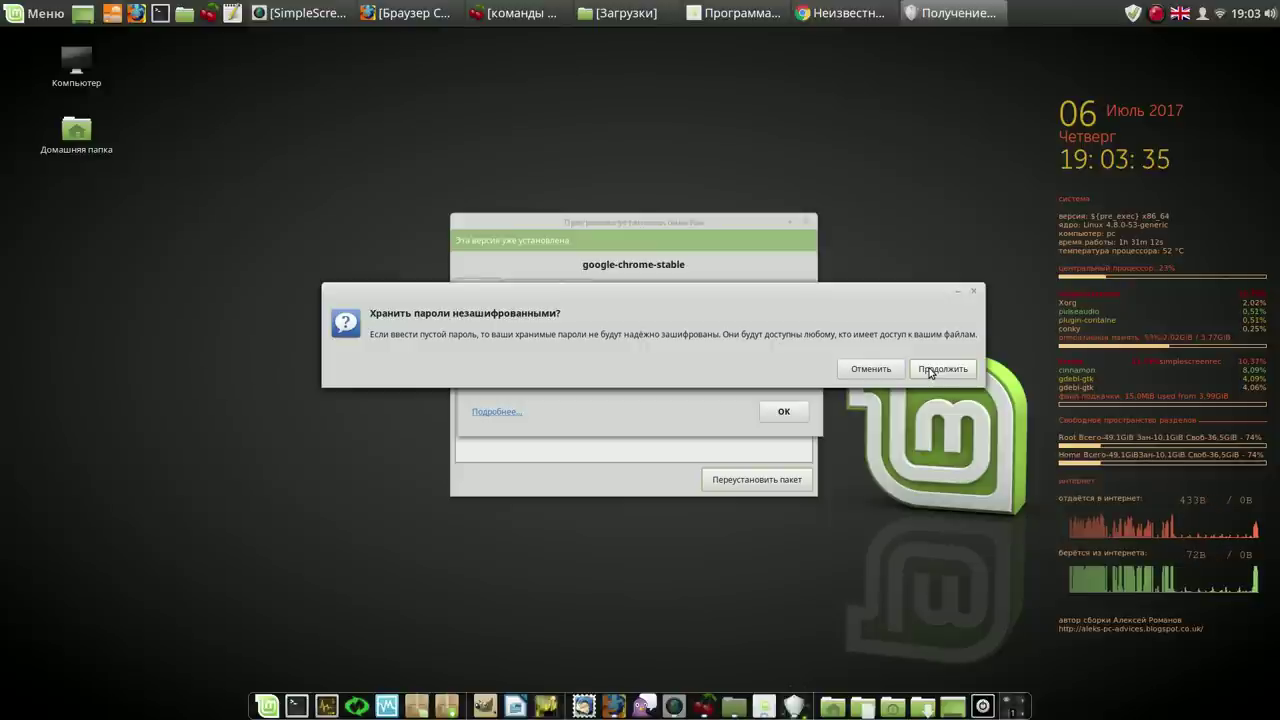
left_click(930, 370)
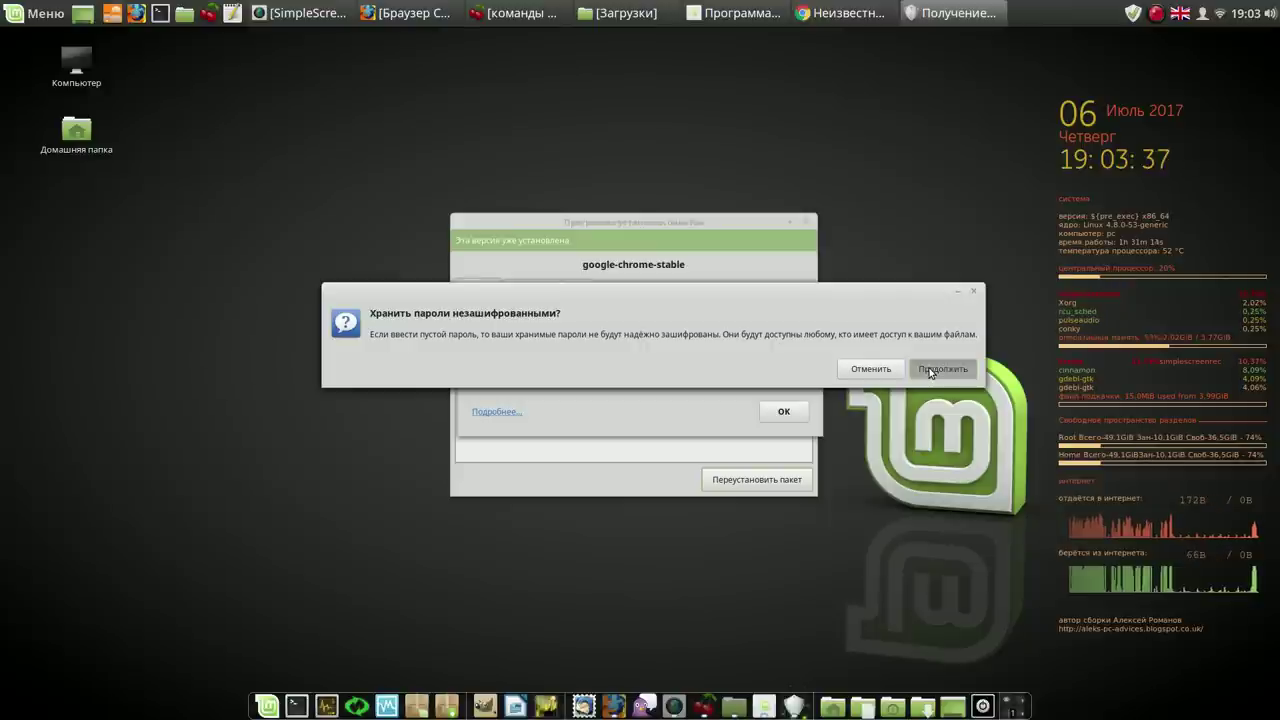
left_click(784, 411)
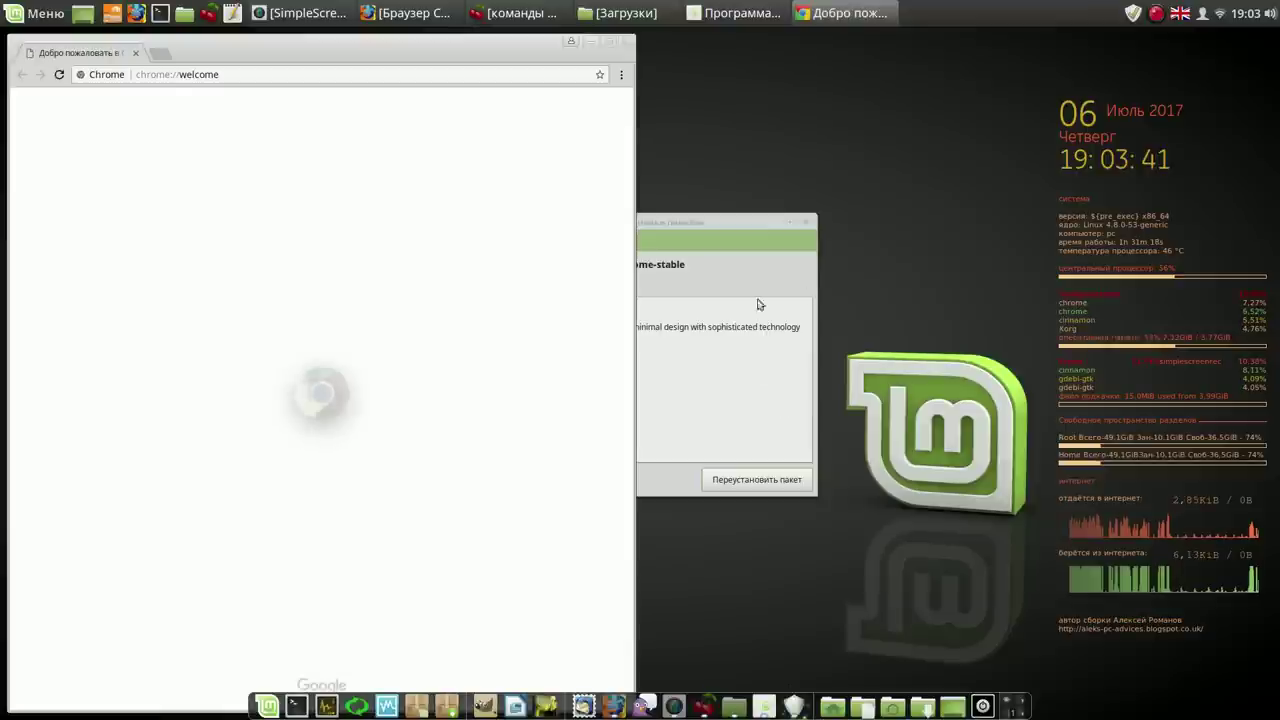
Close the package installer and reposition the Chrome window
left_click_drag(740, 219, 944, 148)
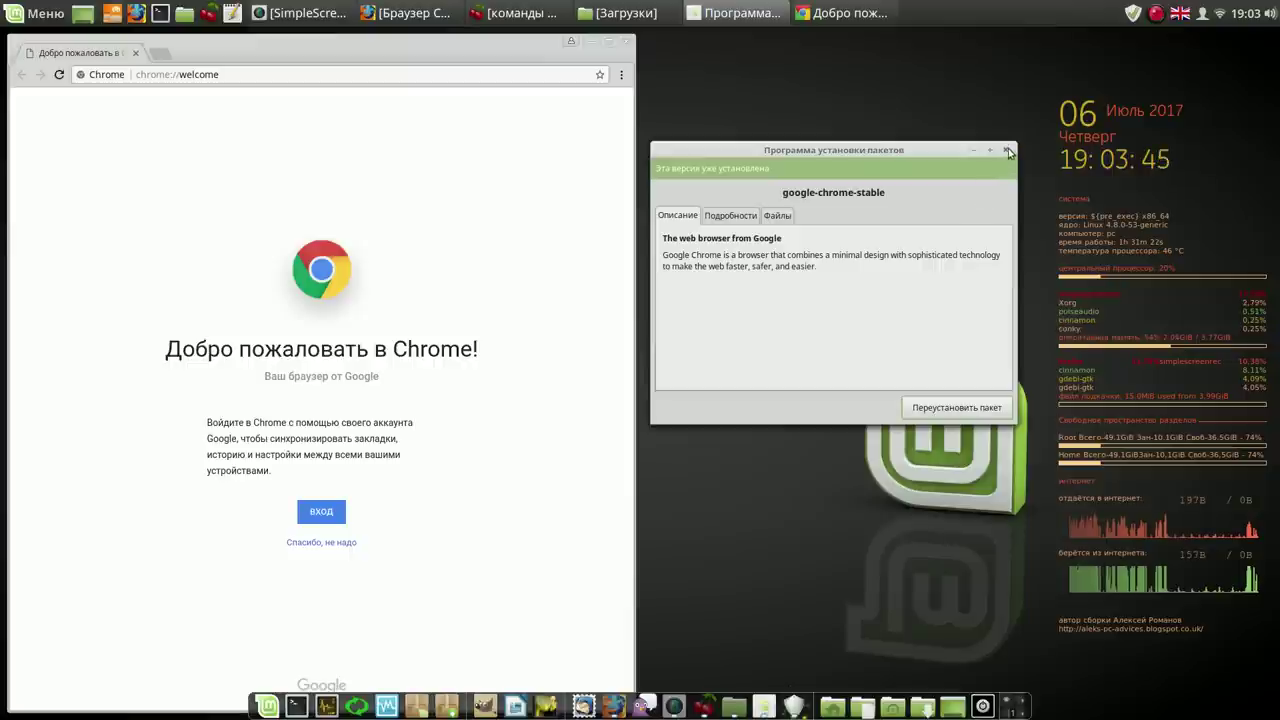
left_click(1006, 150)
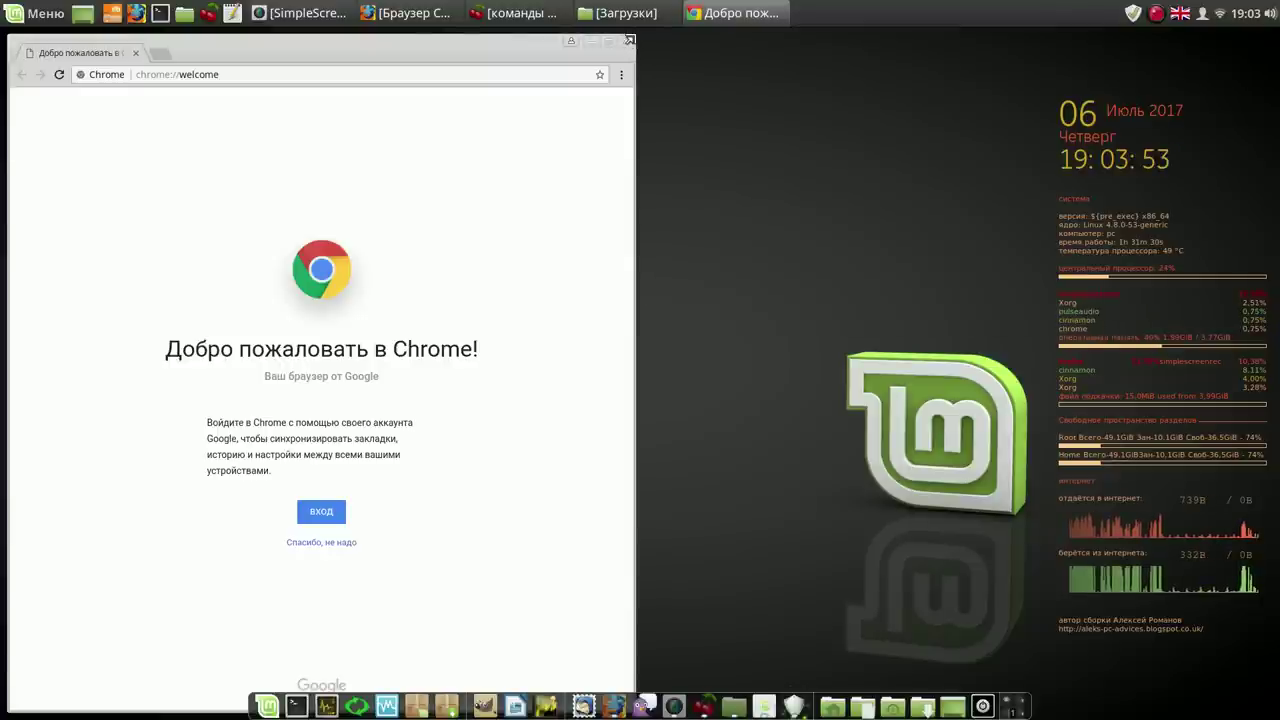
left_click_drag(634, 38, 571, 103)
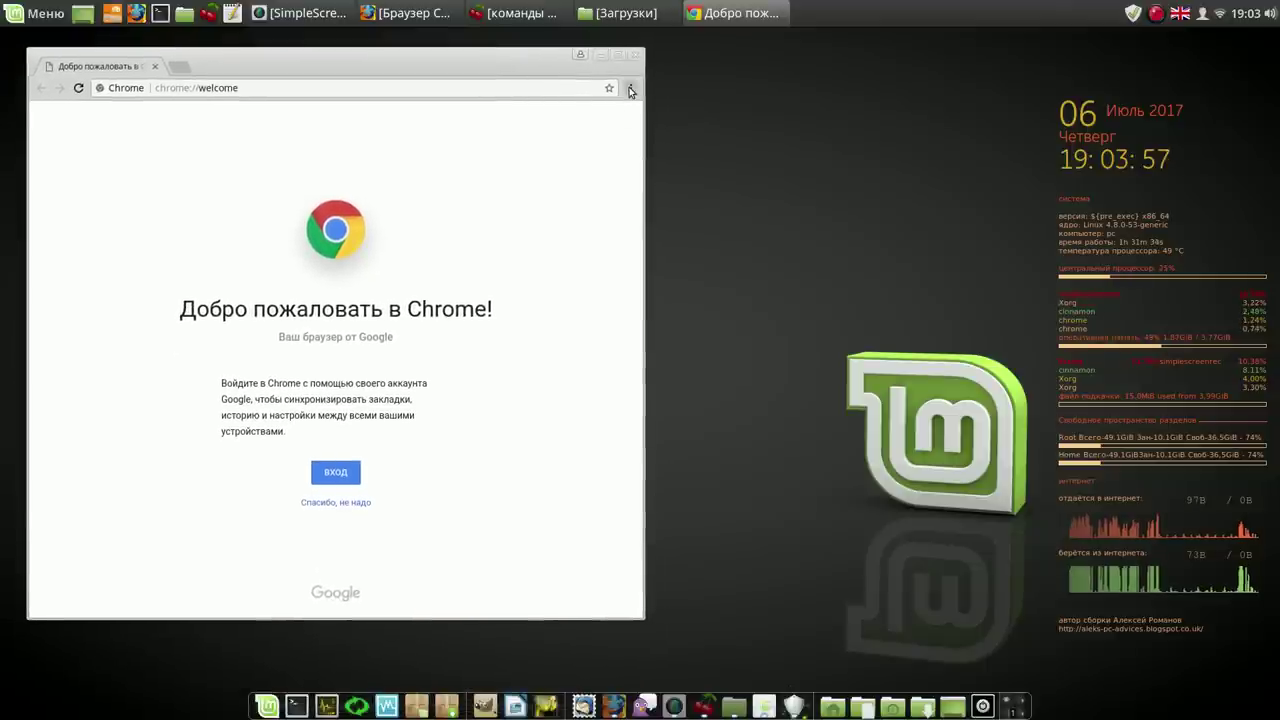
Search the Chrome Web Store for 'adblock'
left_click(630, 88)
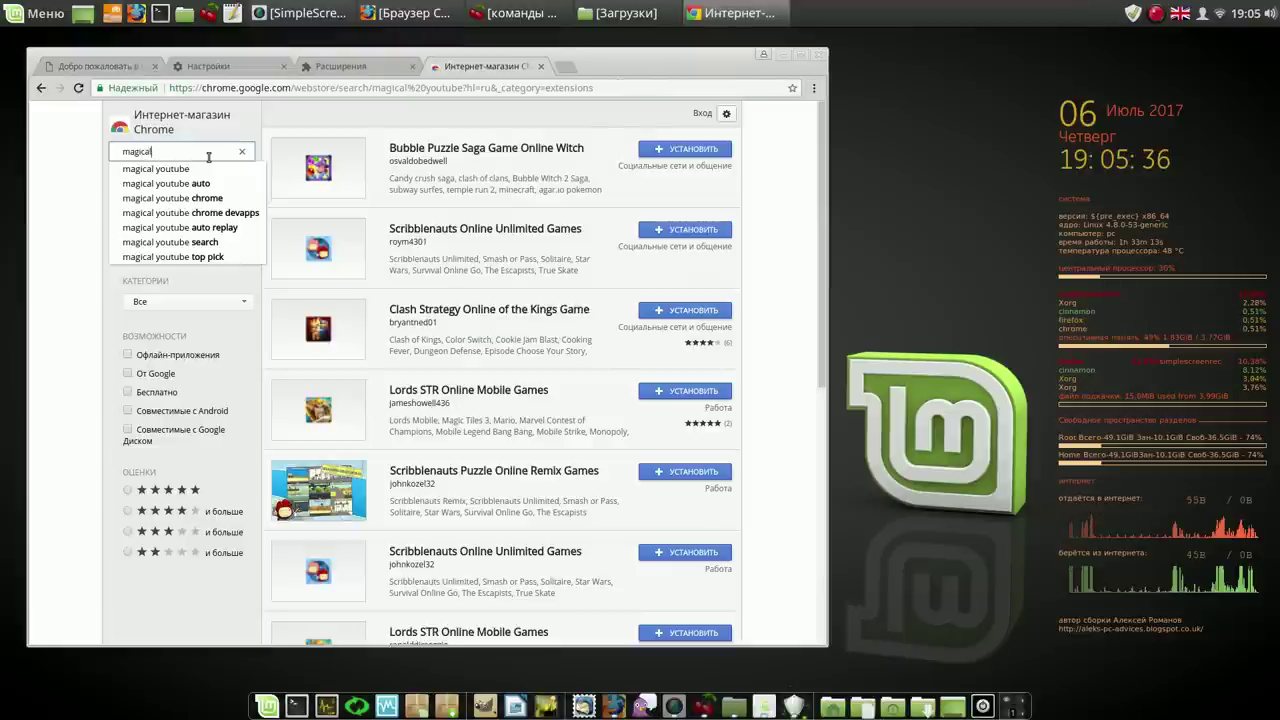
double_click(208, 157)
type("ad")
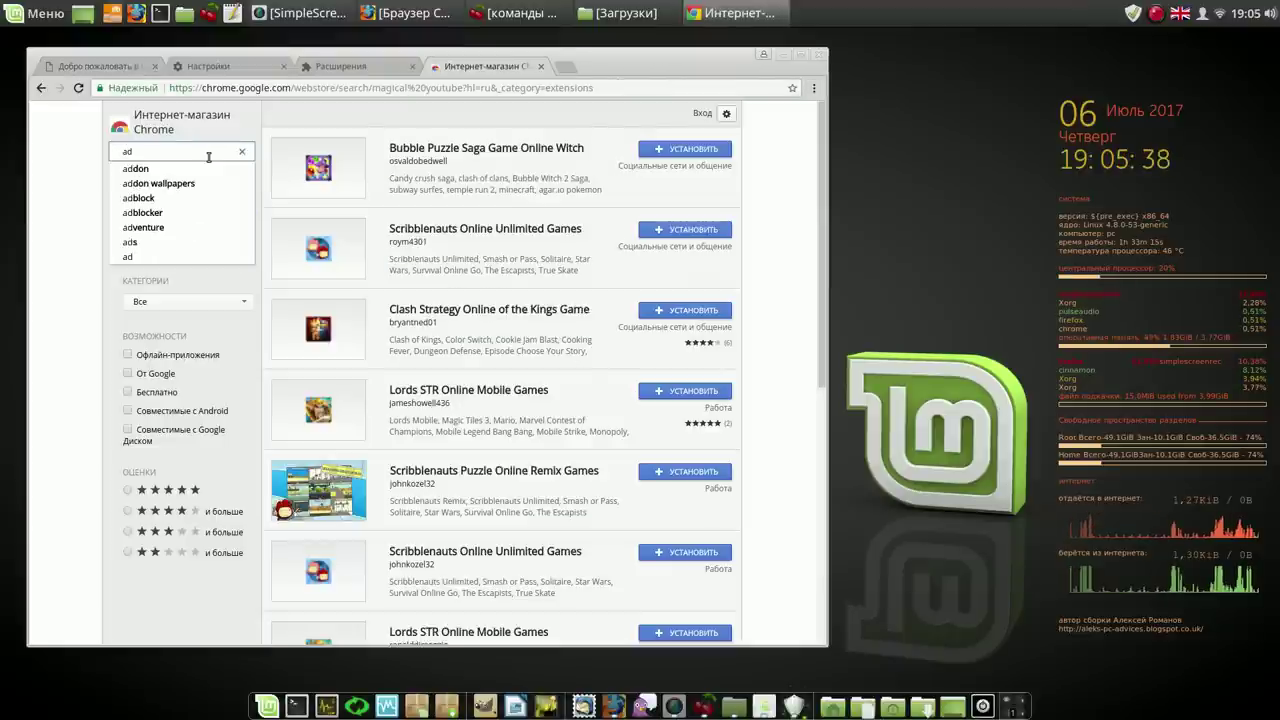
type("block")
key("Return")
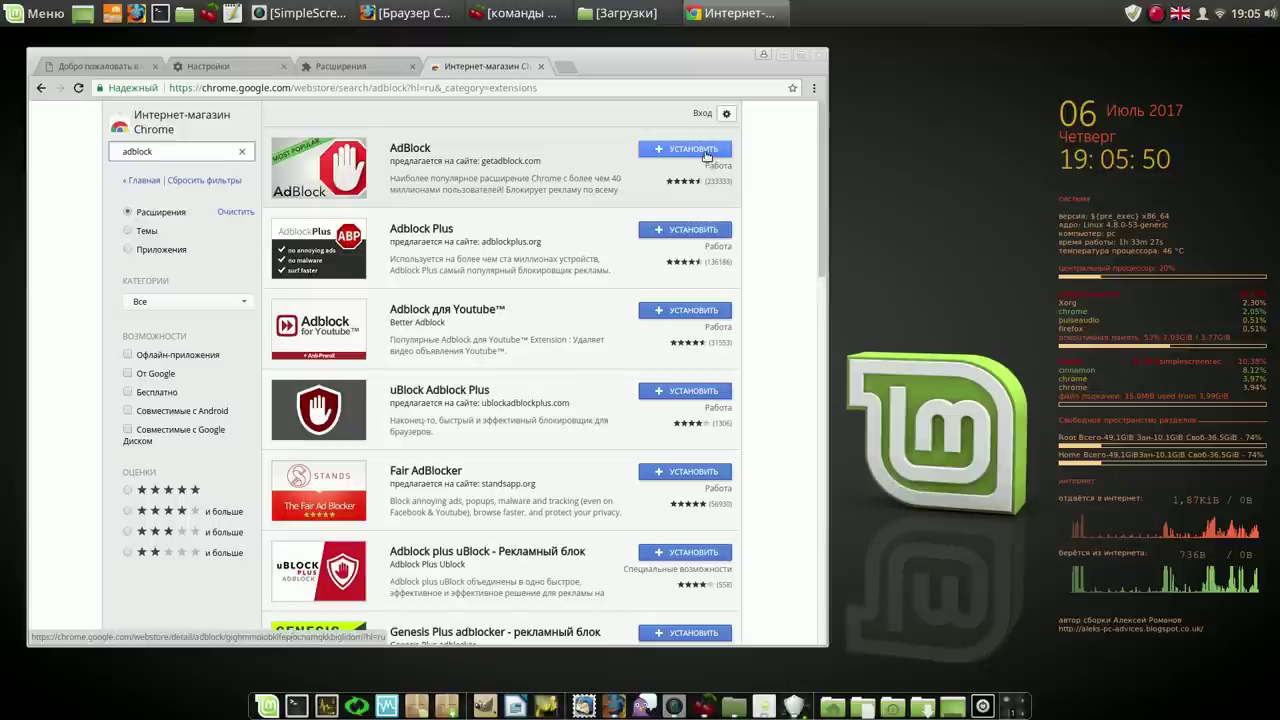
Add the AdBlock extension to Chrome and check it in the extensions list
left_click(705, 152)
left_click(479, 248)
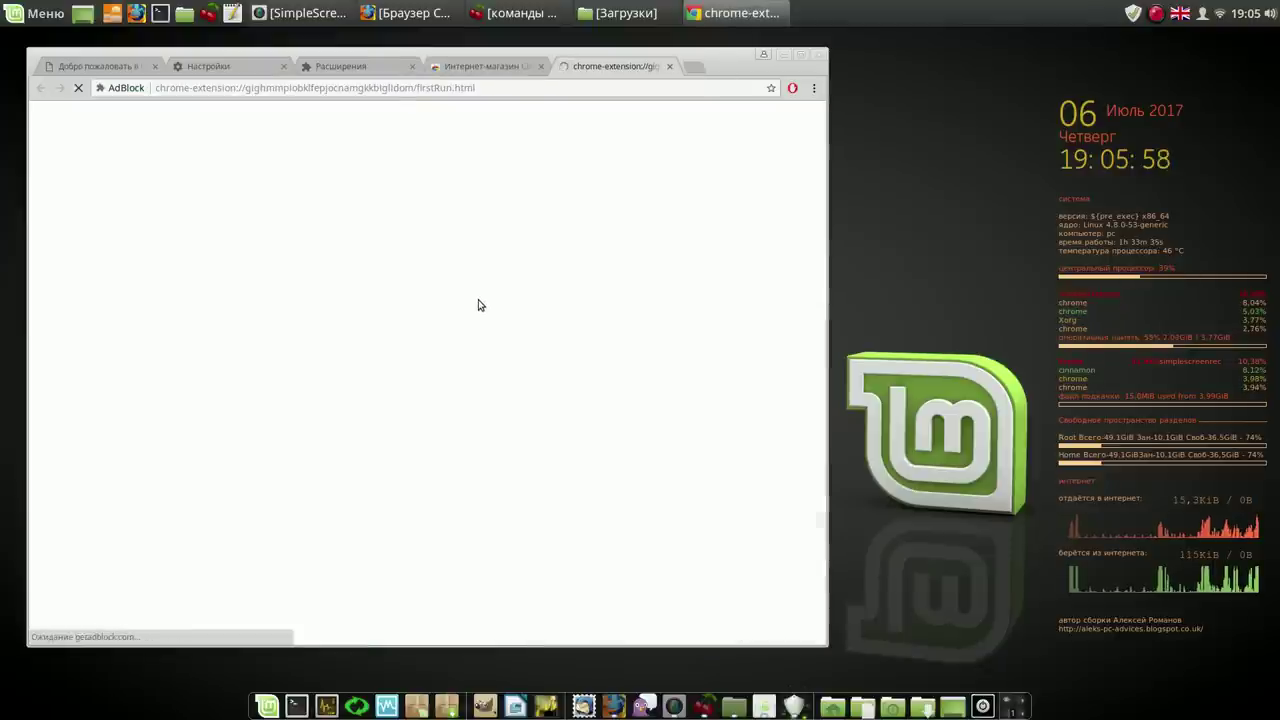
left_click(352, 66)
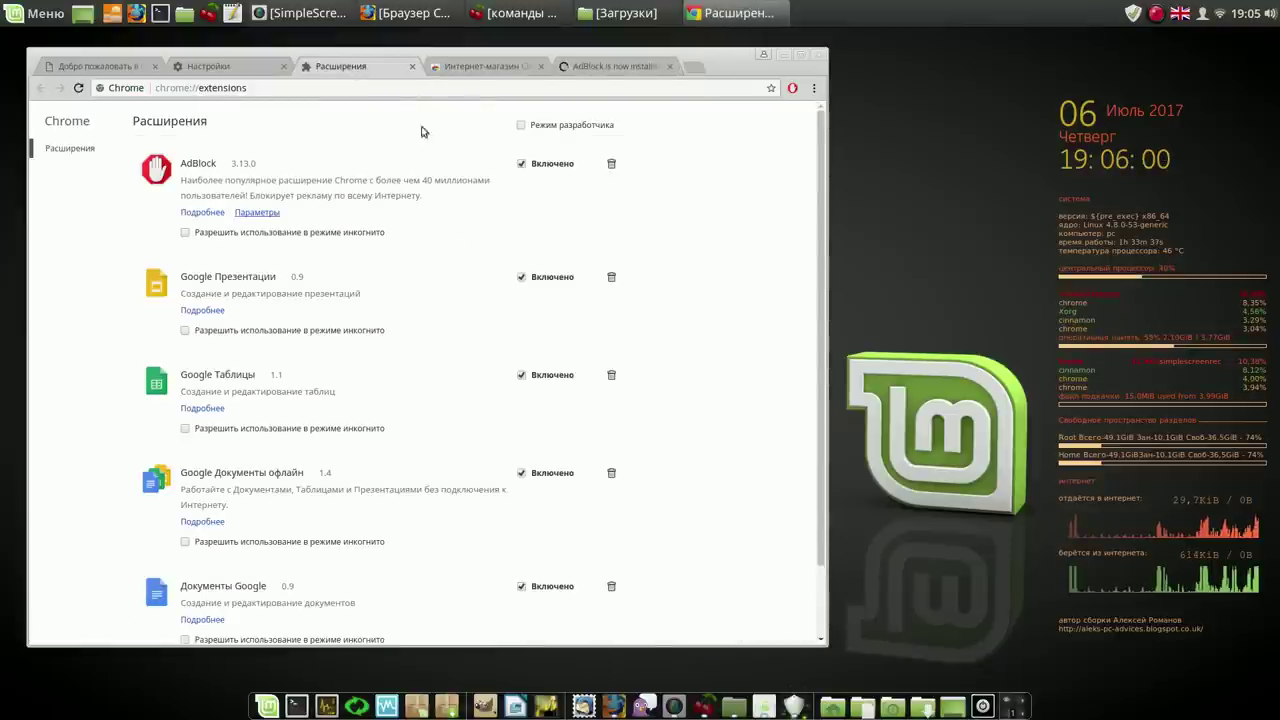
left_click(480, 66)
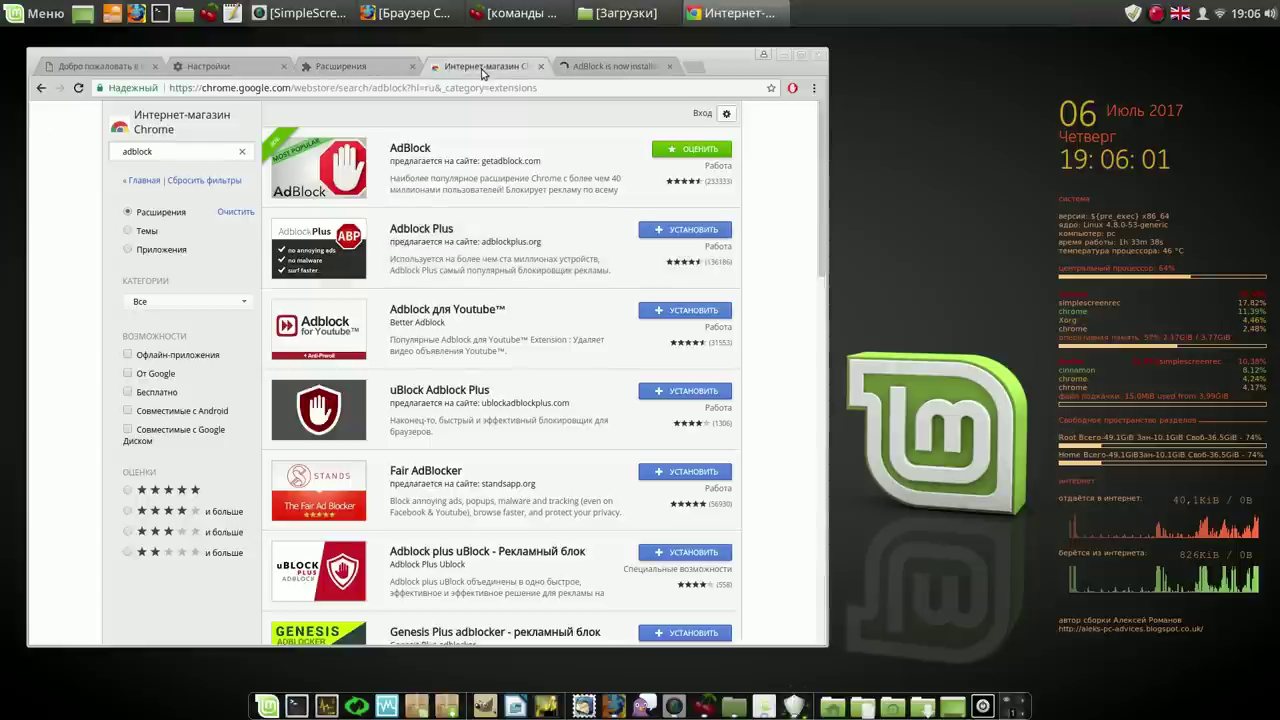
left_click(198, 153)
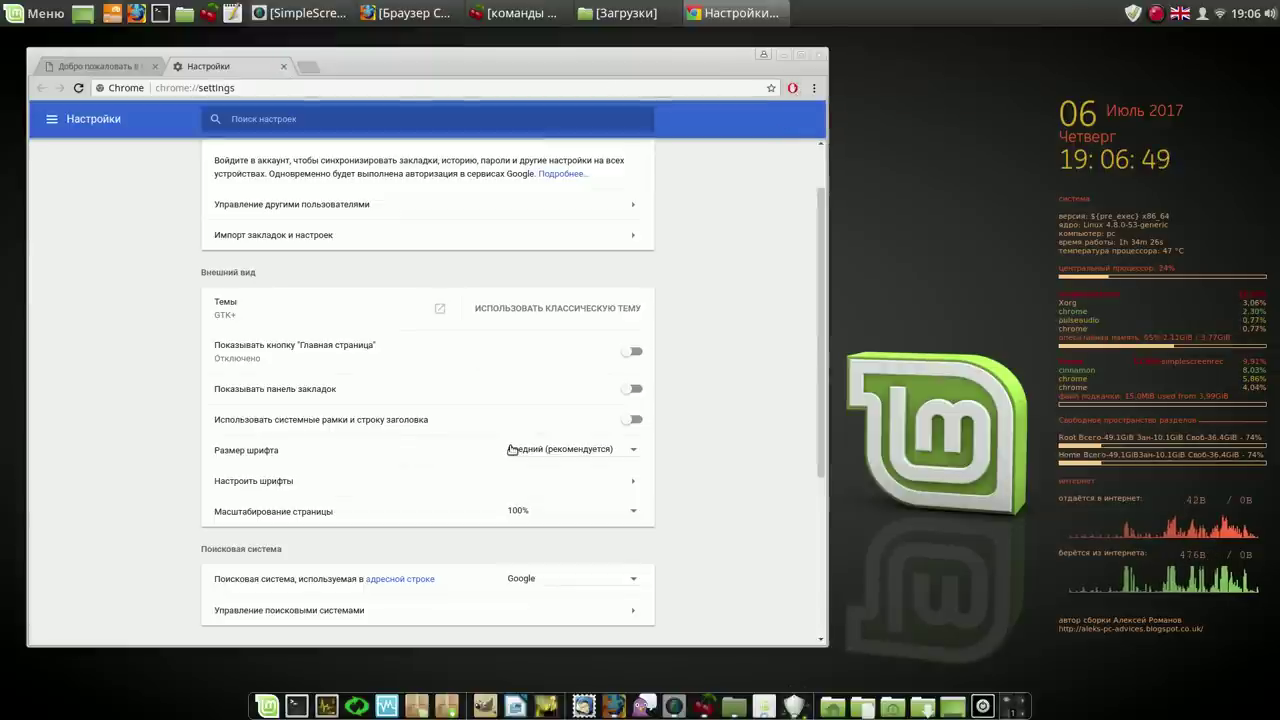
Set Chrome's startup behaviour to 'Ранее открытые вкладки' in settings
scroll(511, 449, "down", 4)
scroll(674, 474, "down", 2)
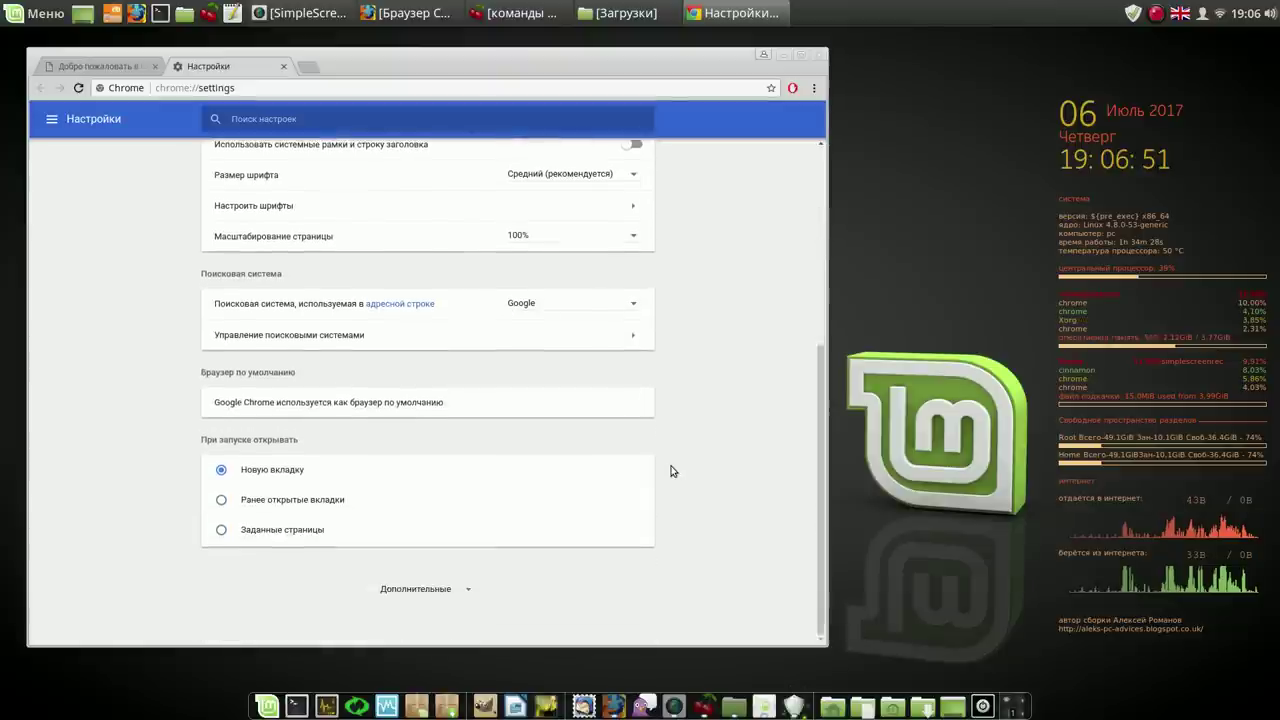
left_click(222, 500)
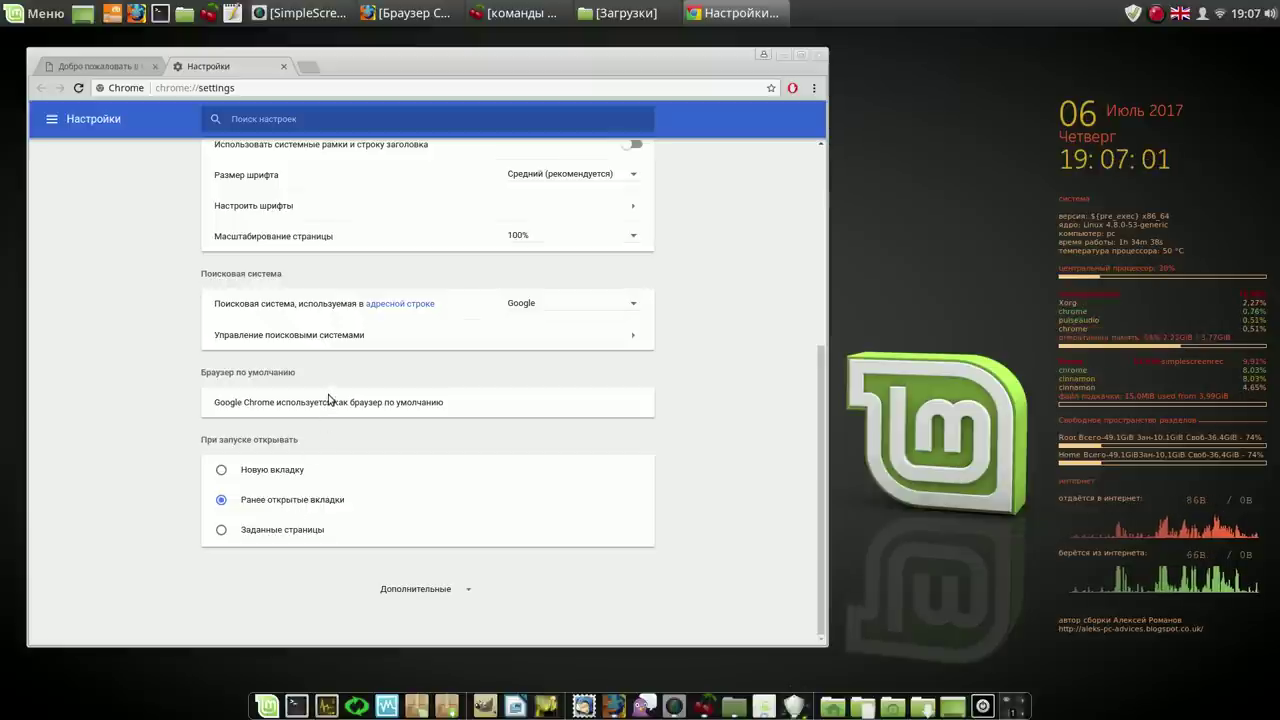
scroll(329, 400, "up", 2)
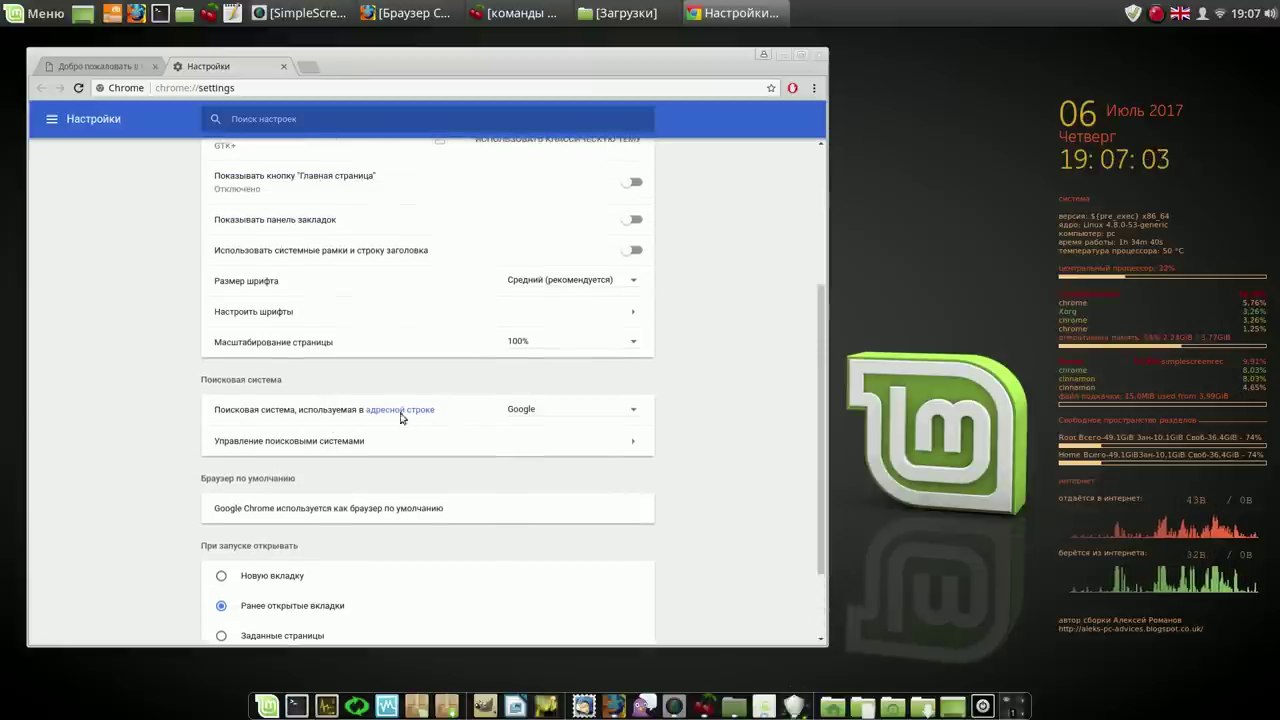
scroll(404, 450, "up", 1)
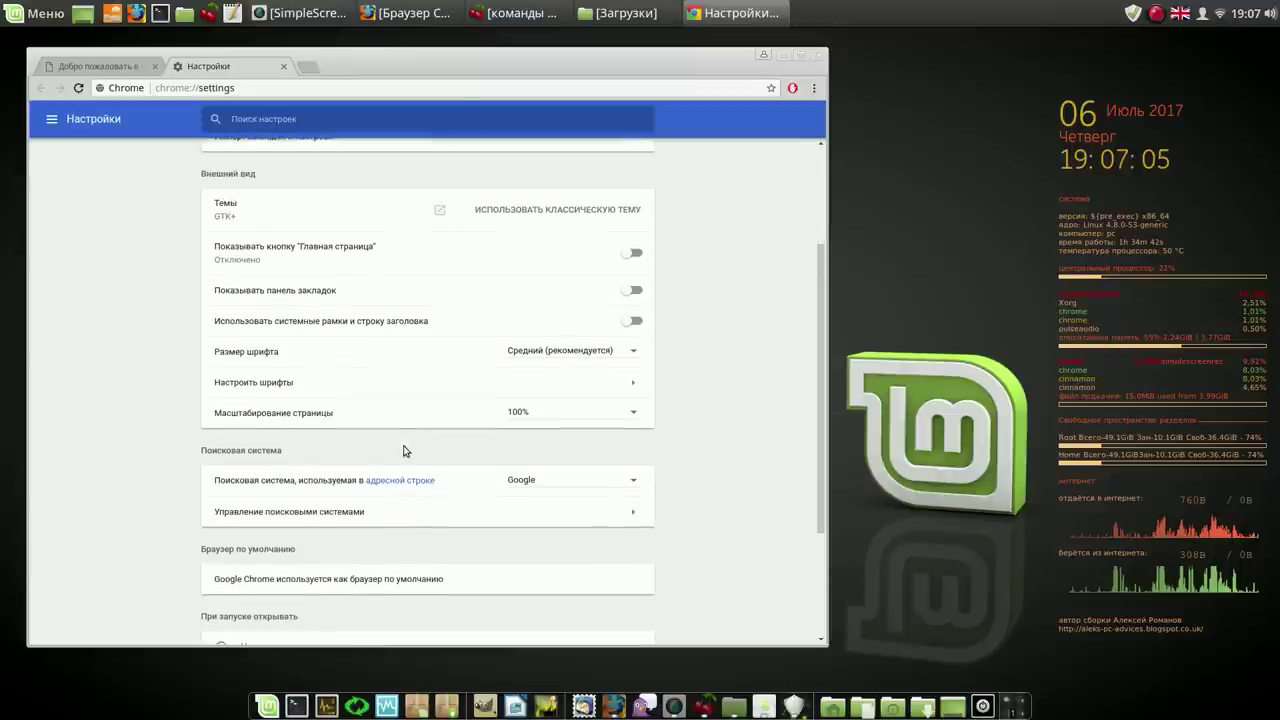
scroll(404, 451, "up", 3)
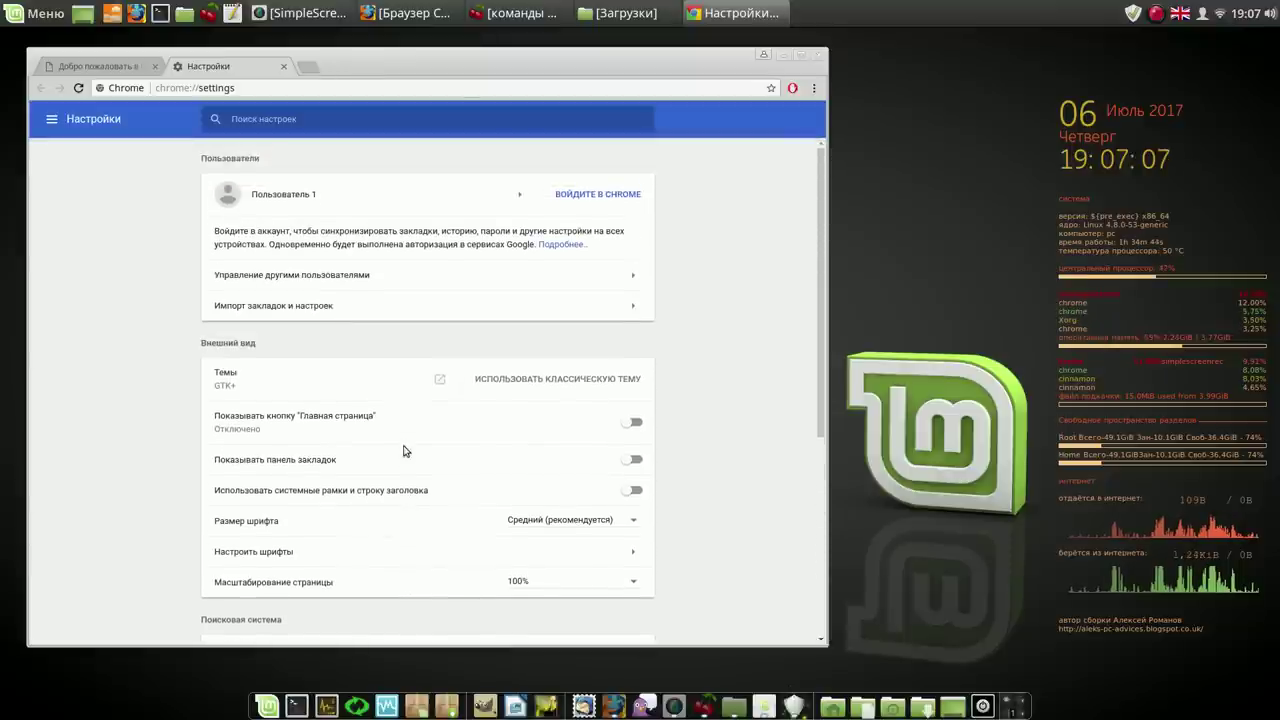
Turn on the Home button with google.ru as its custom home page
left_click(353, 417)
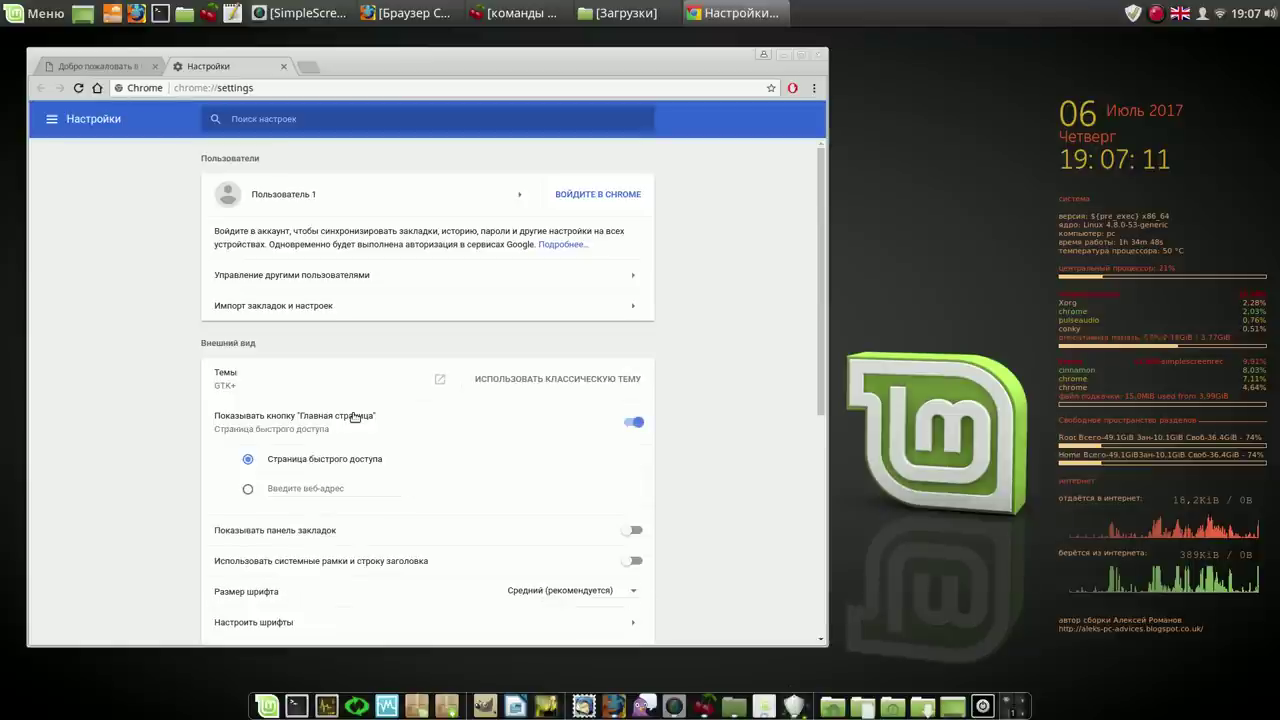
left_click(333, 489)
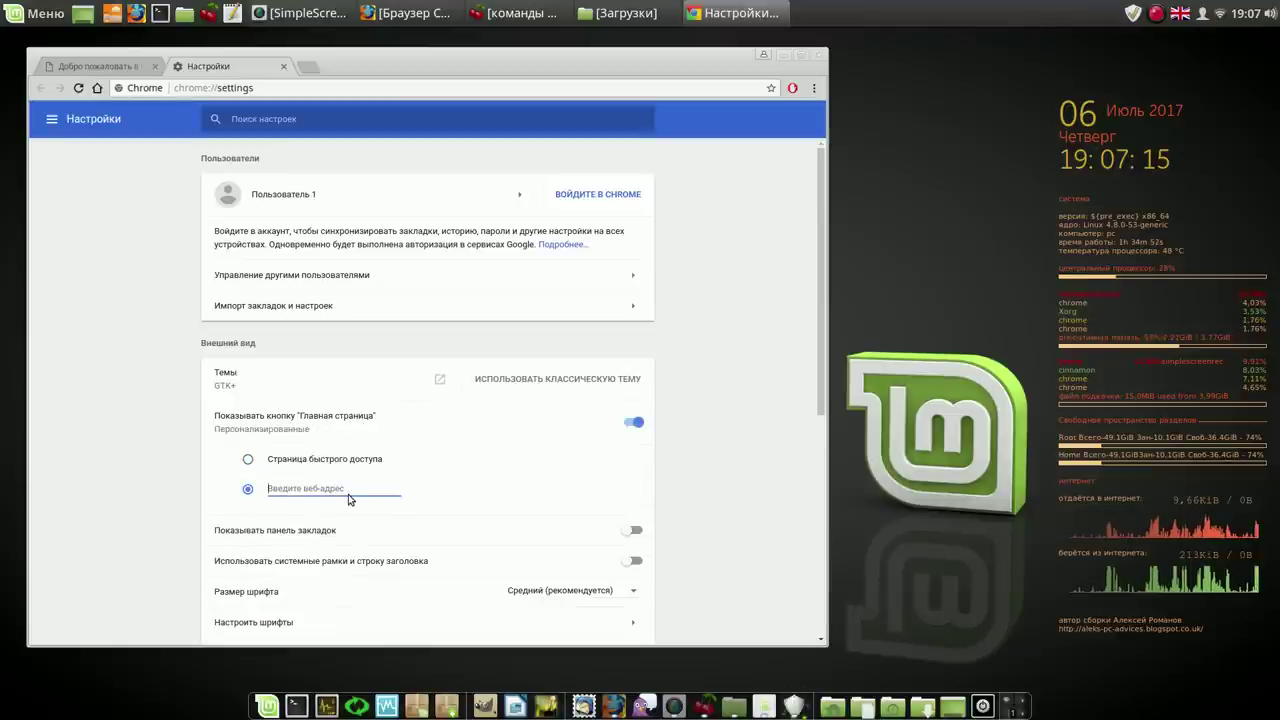
type("goog")
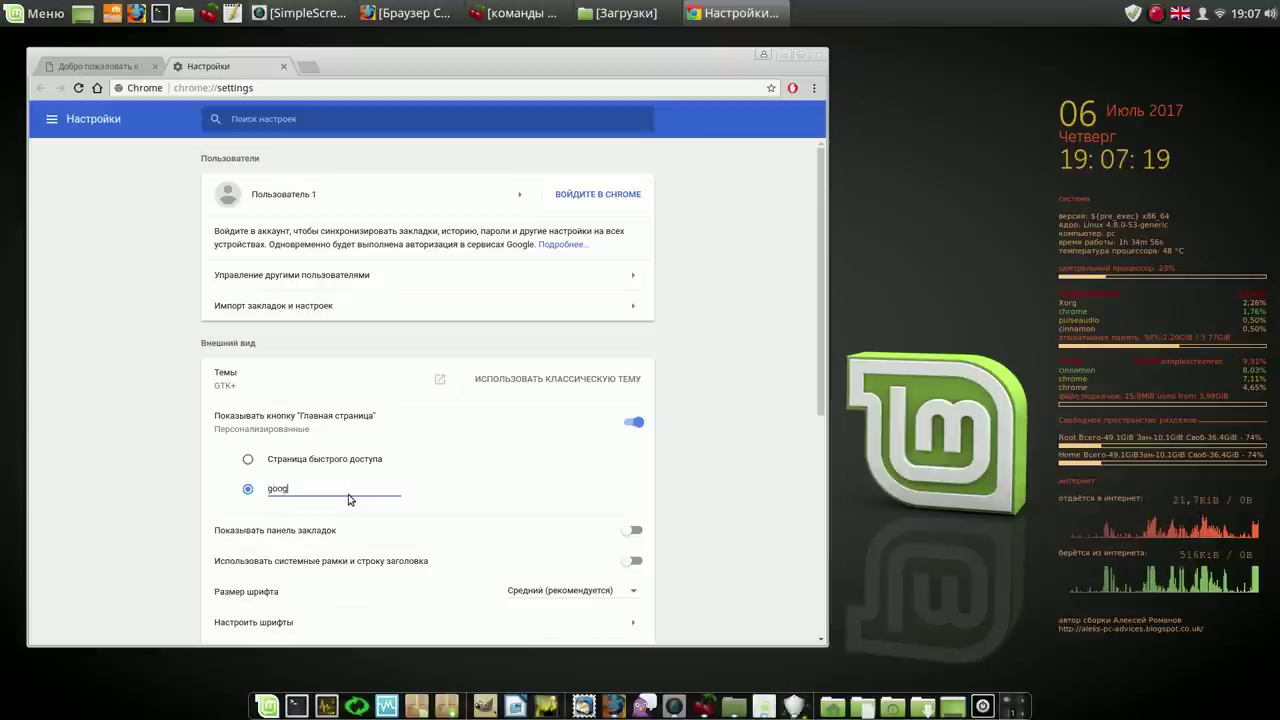
type("le")
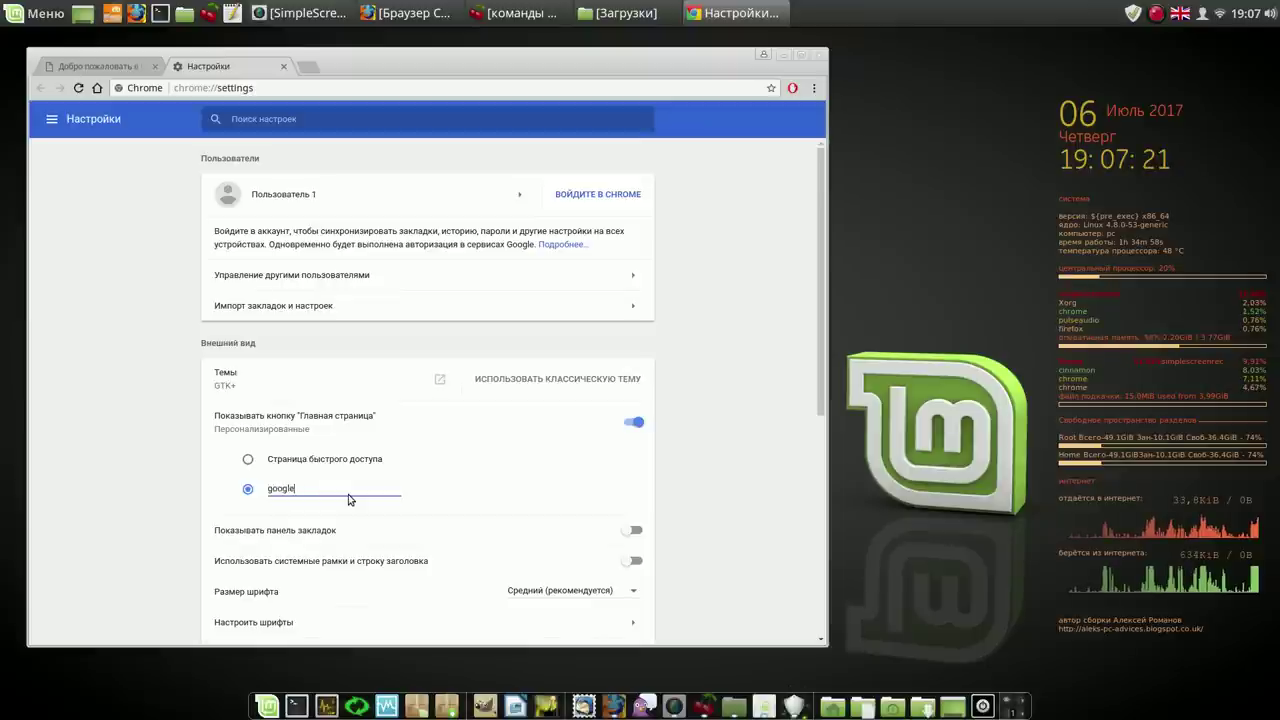
type(".ru")
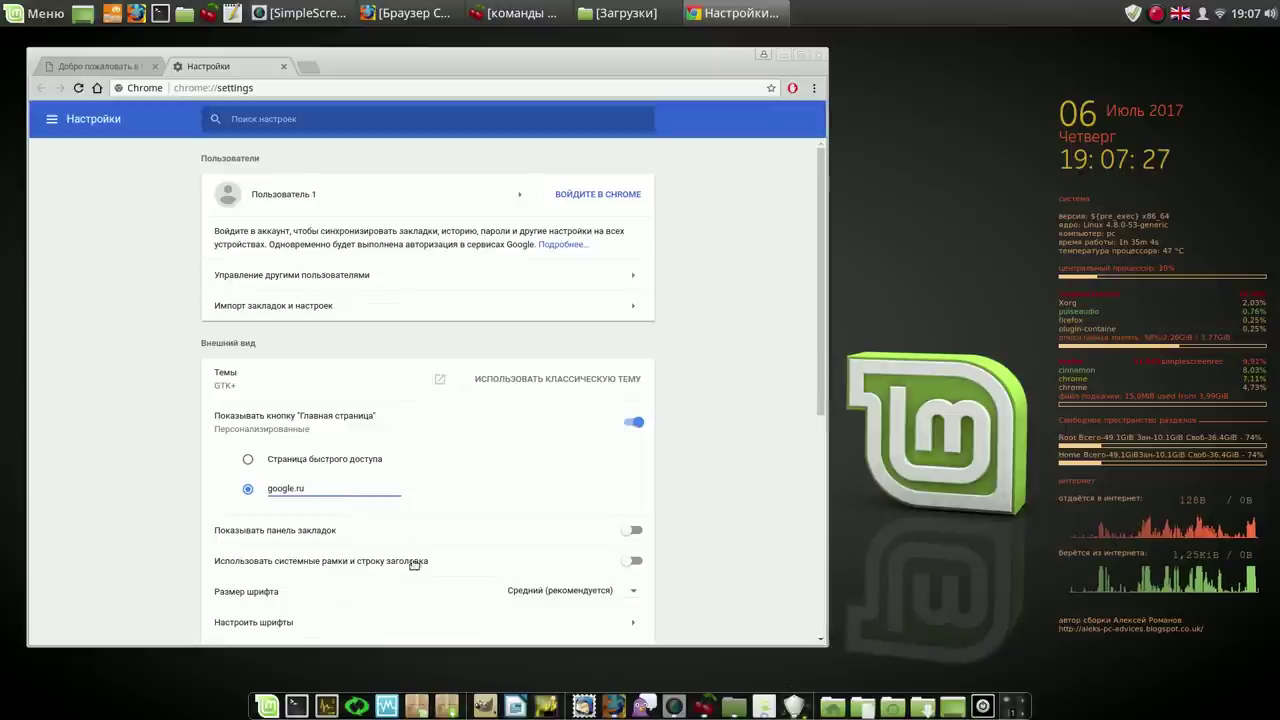
Turn on the 'Показывать панель закладок' bookmarks bar option
left_click(636, 536)
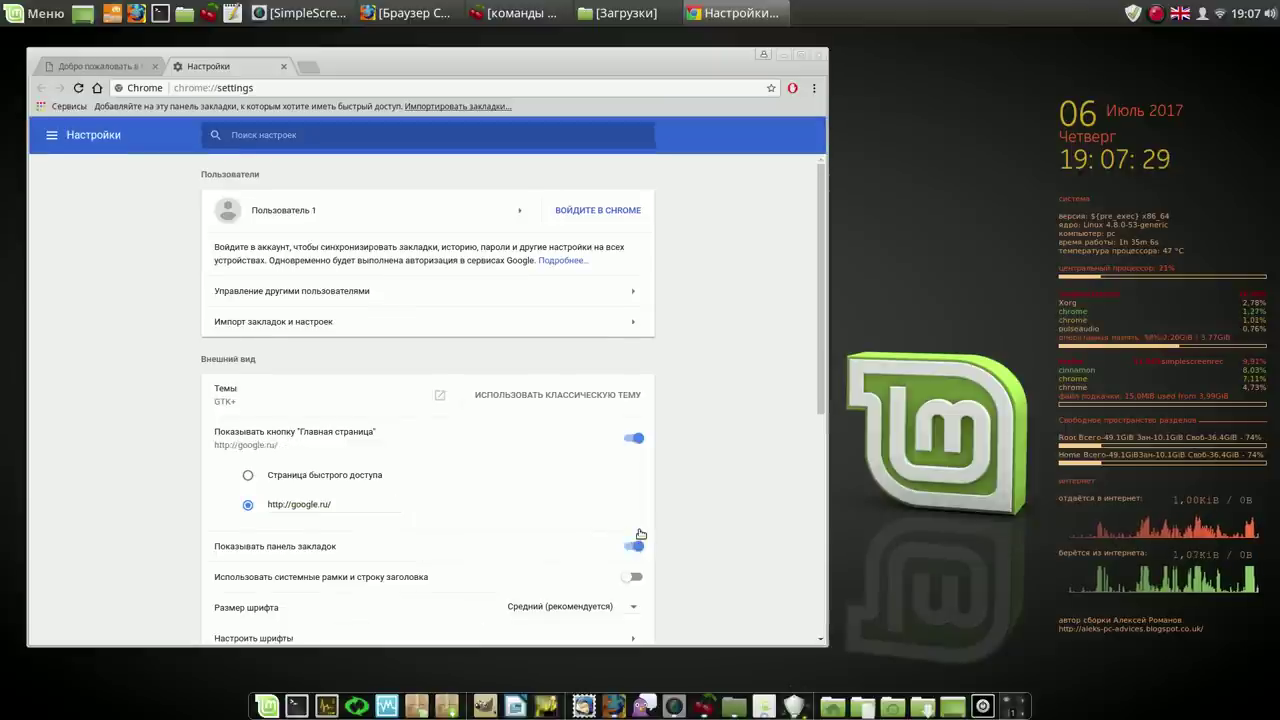
scroll(560, 564, "down", 1)
scroll(557, 562, "down", 2)
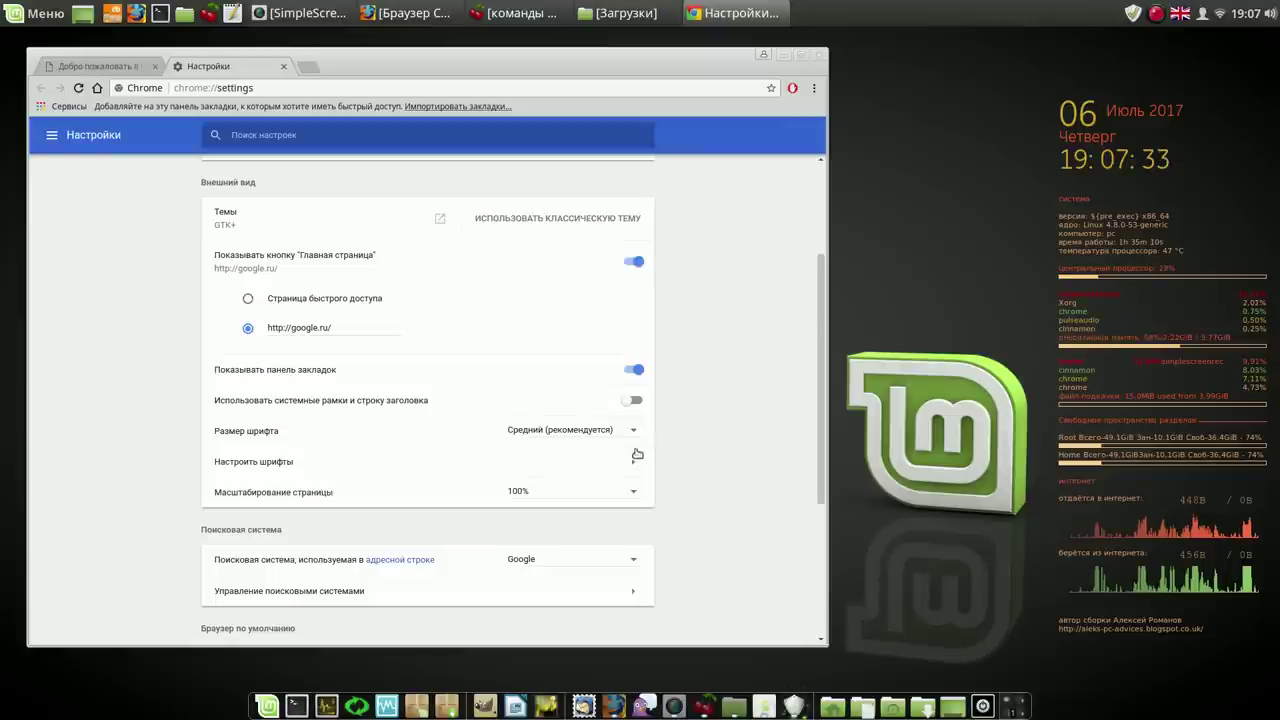
scroll(638, 452, "down", 2)
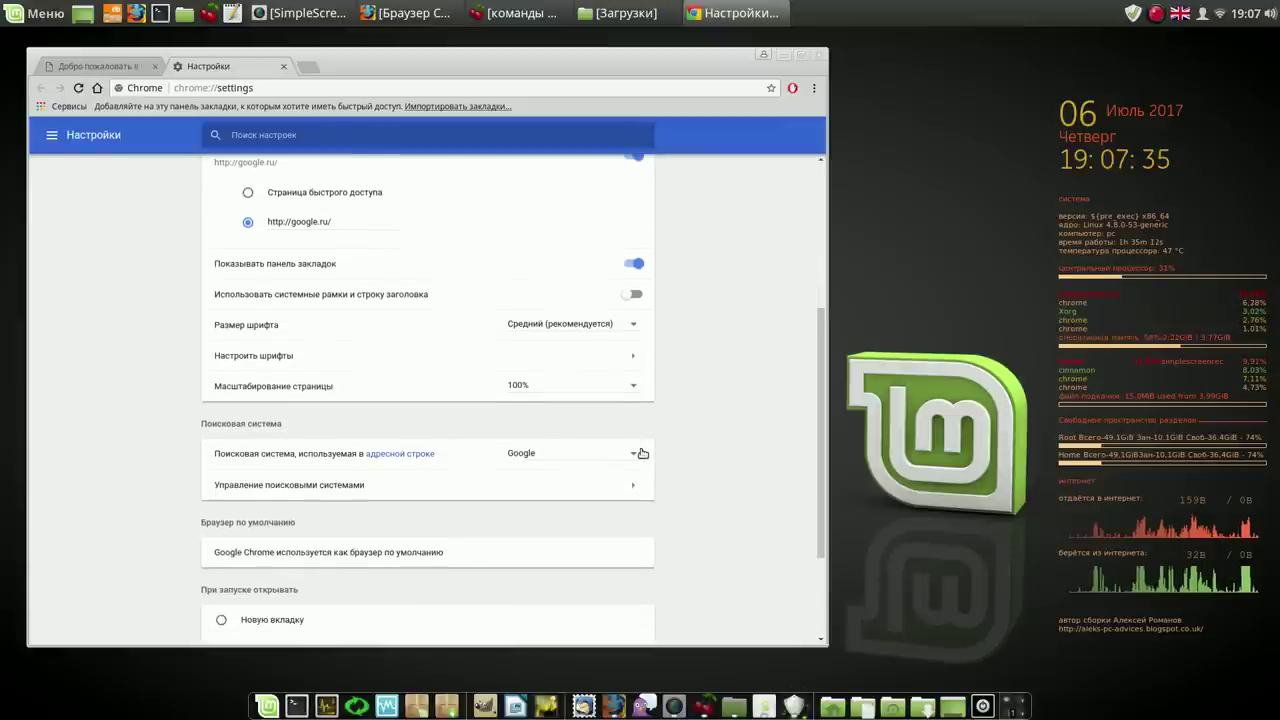
scroll(673, 518, "down", 3)
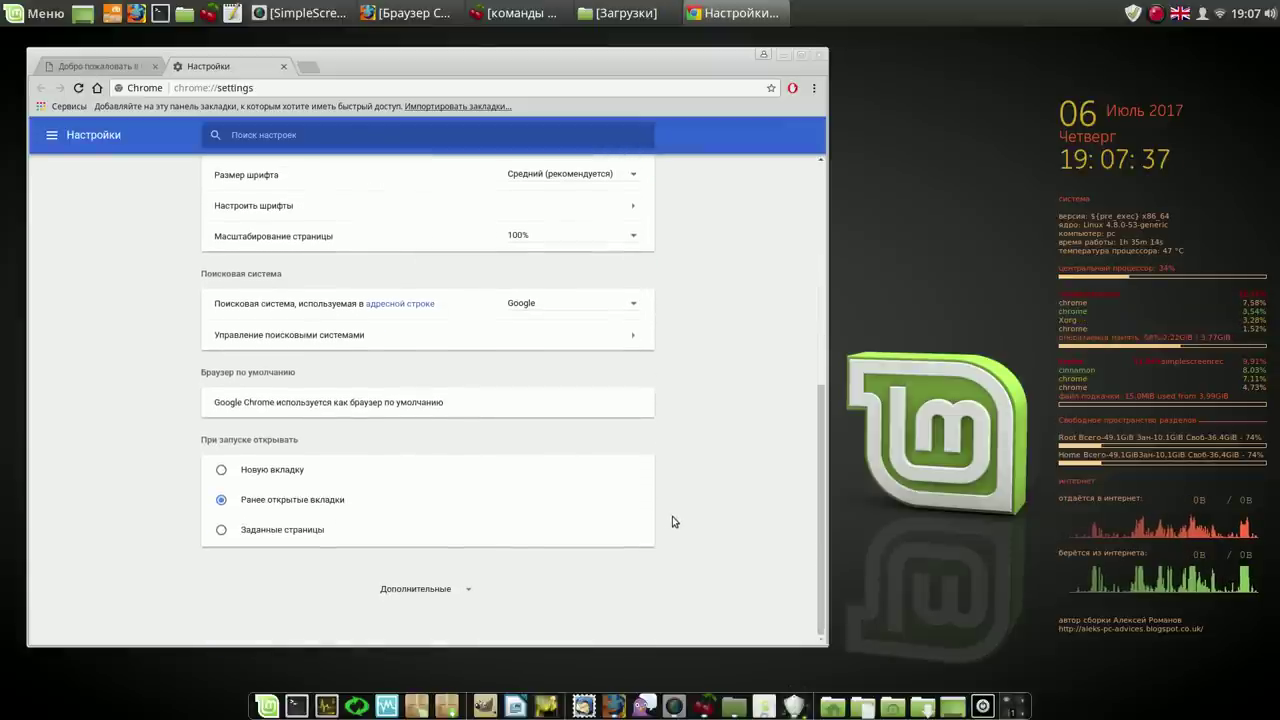
Reach google.ru via the Home button, close the welcome tab, then move Chrome out of the way
left_click(97, 89)
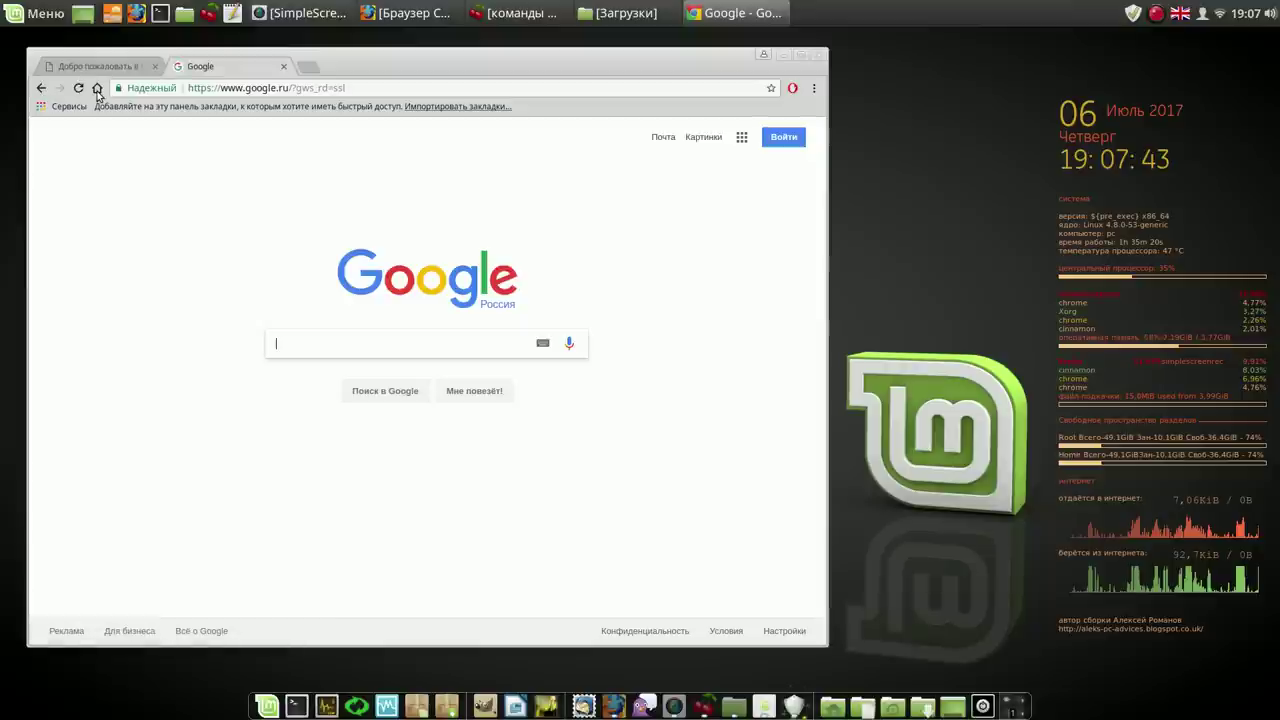
left_click(155, 68)
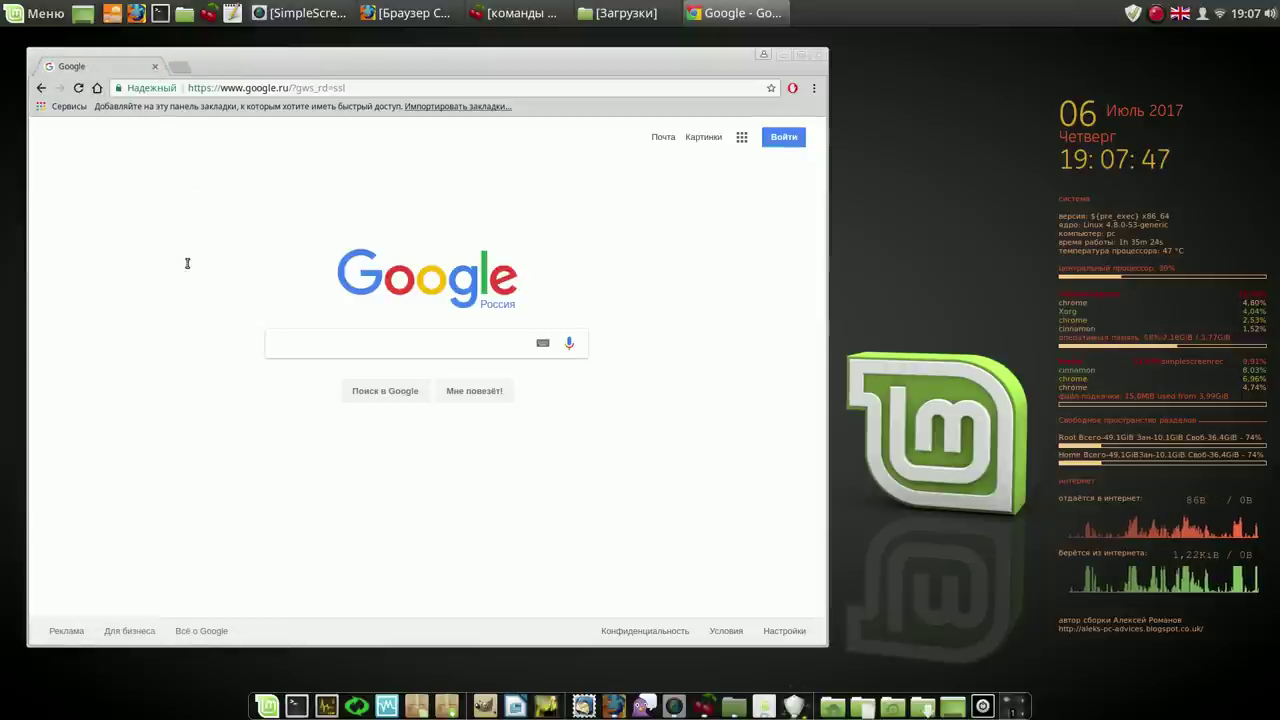
left_click(793, 140)
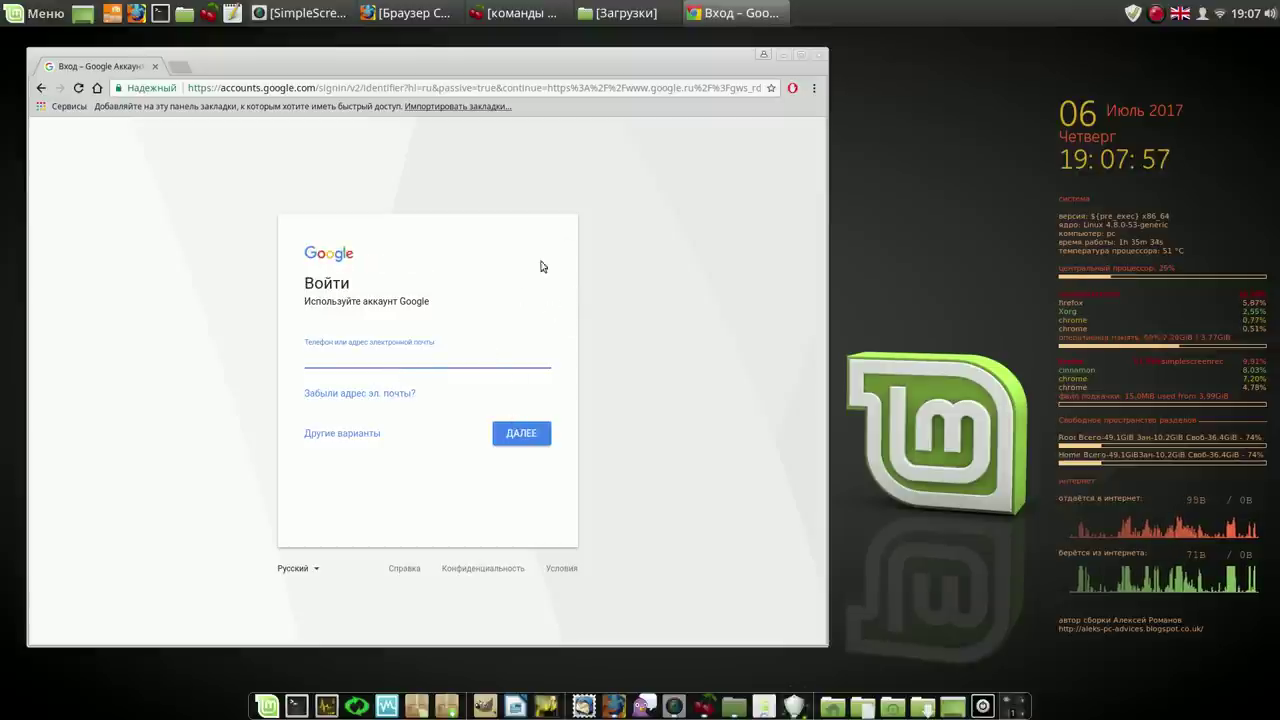
left_click(99, 90)
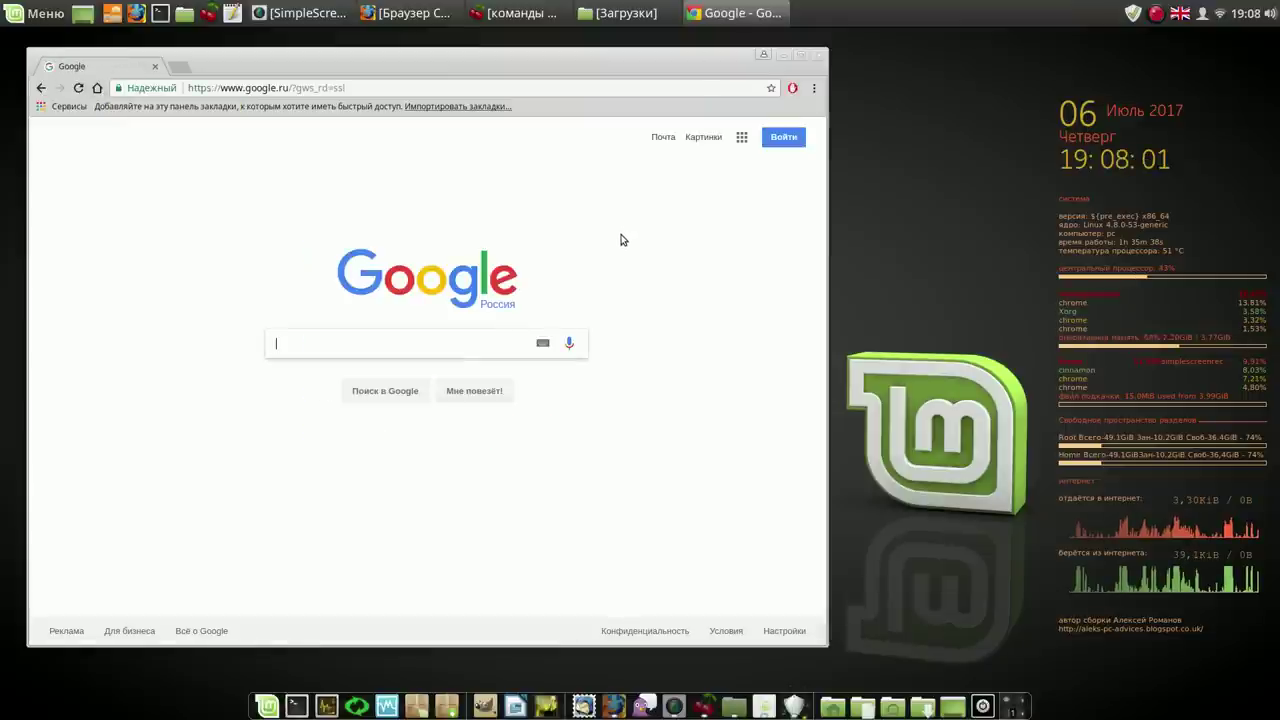
left_click(1156, 14)
left_click(1190, 28)
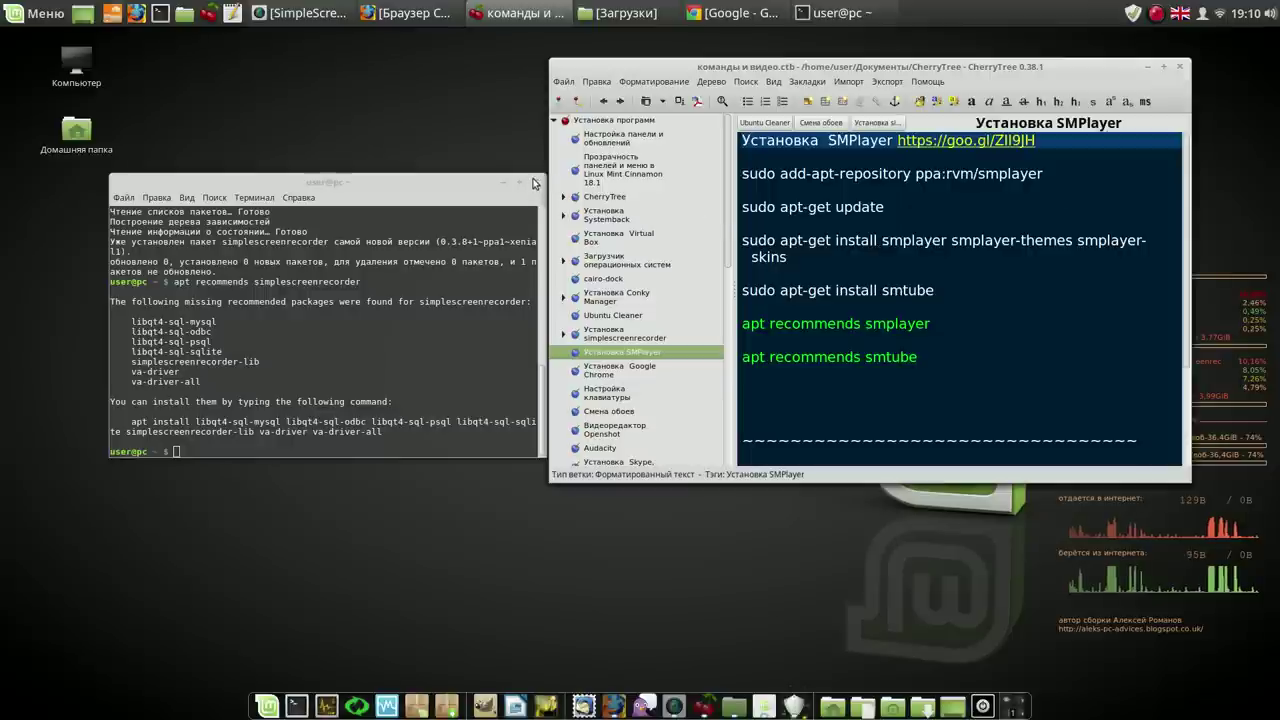
In a fresh terminal, add the smplayer PPA and run sudo apt-get update
left_click(536, 184)
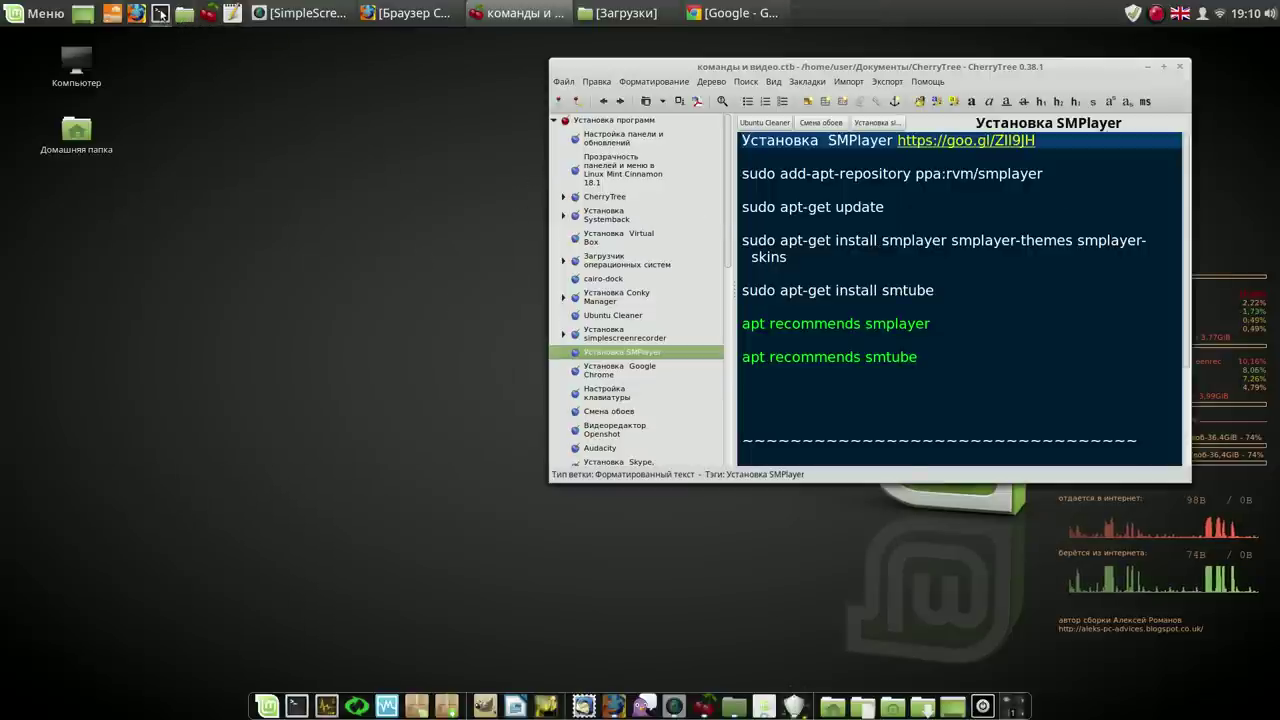
left_click(160, 16)
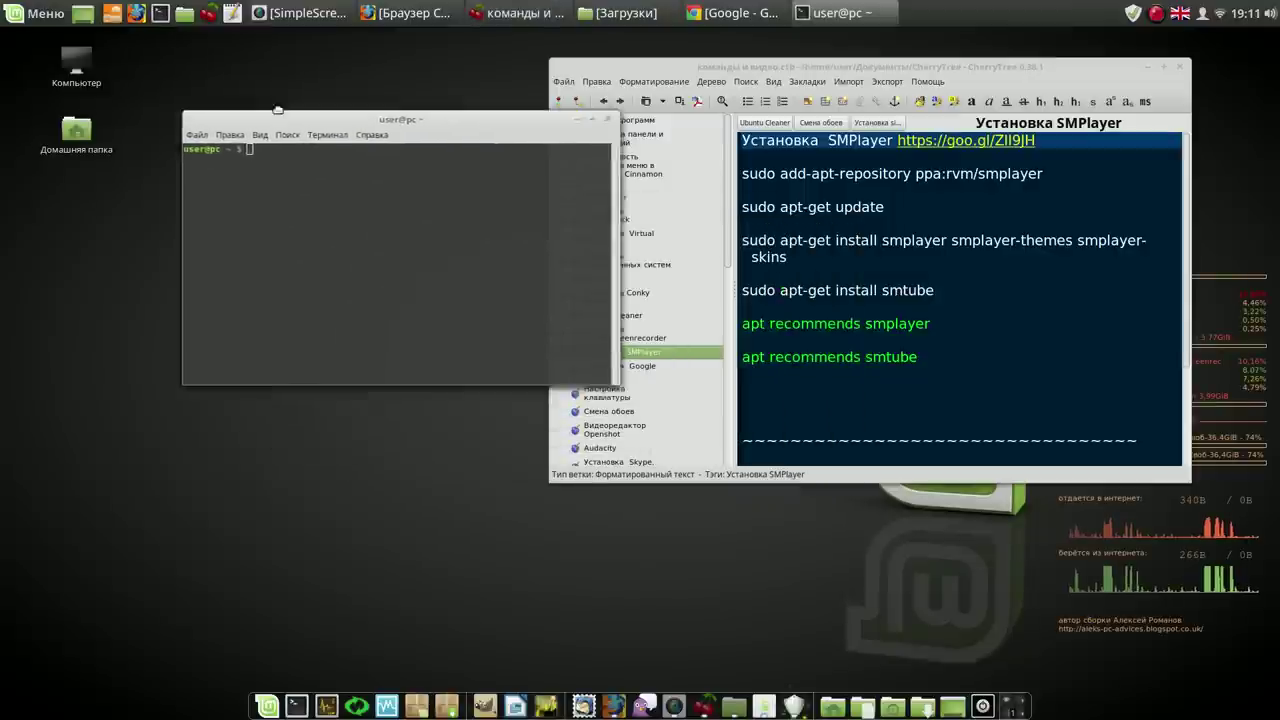
left_click_drag(219, 60, 204, 63)
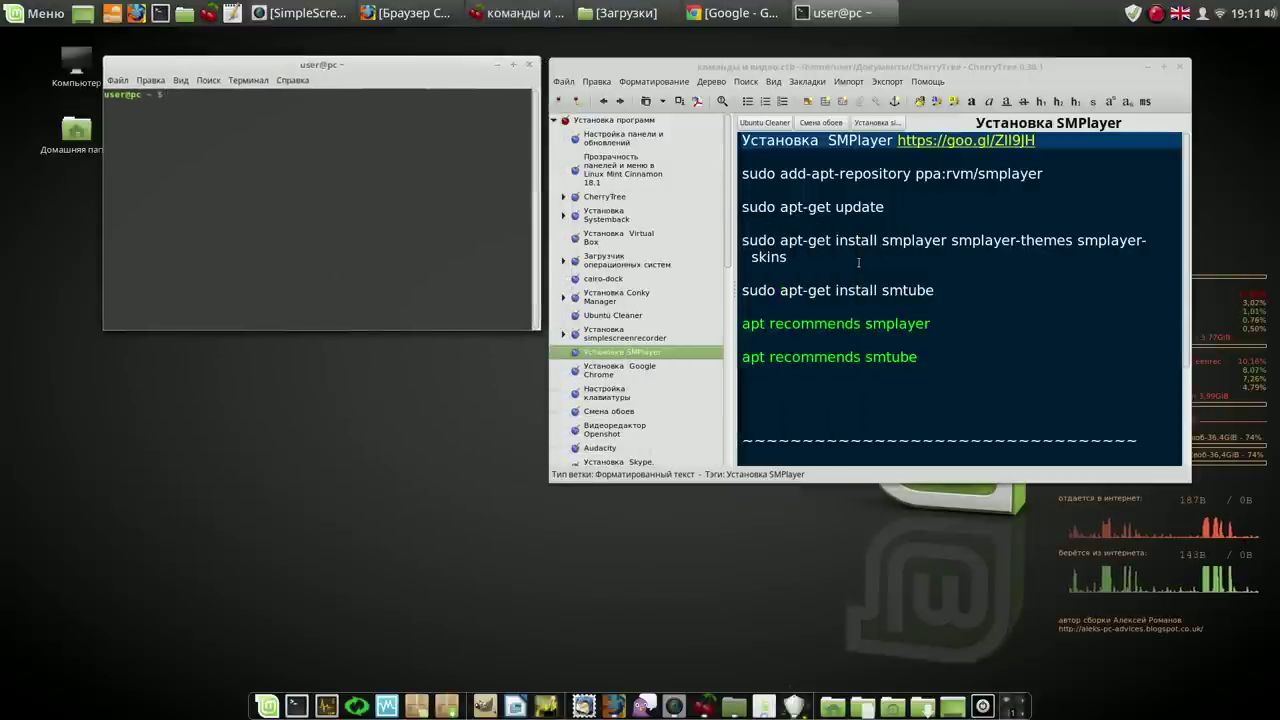
left_click_drag(1043, 175, 744, 180)
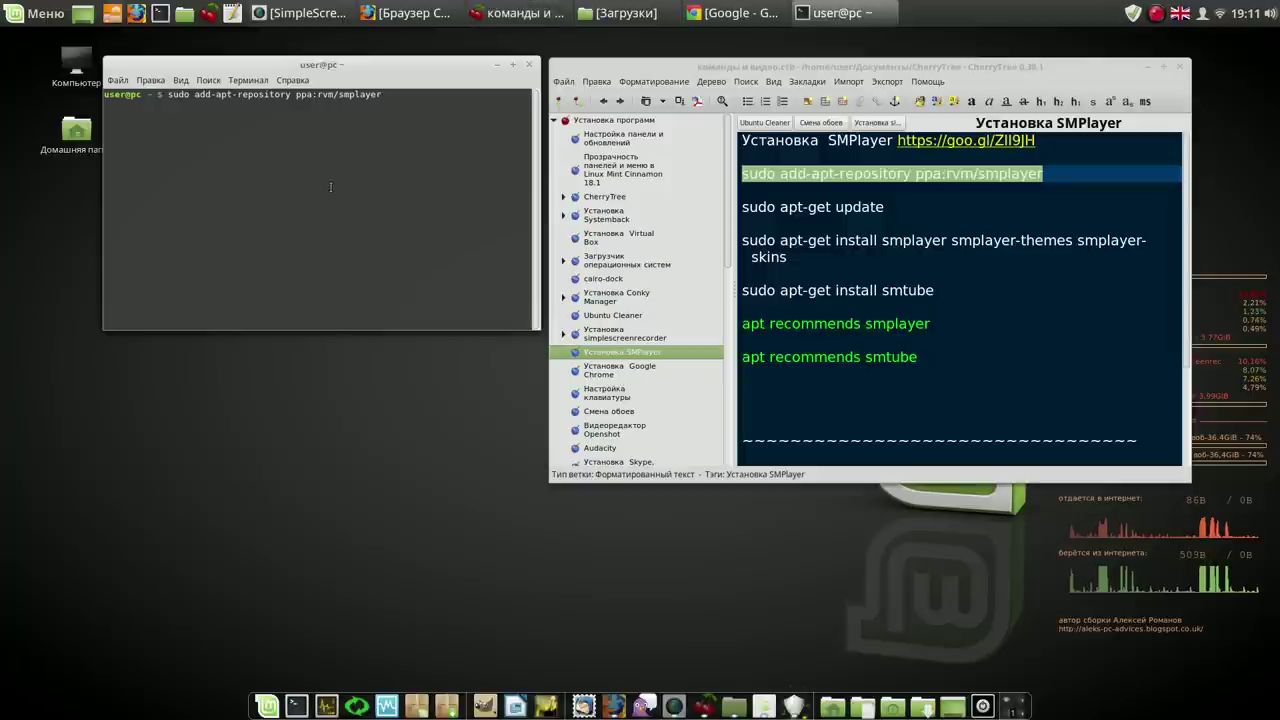
key("Return")
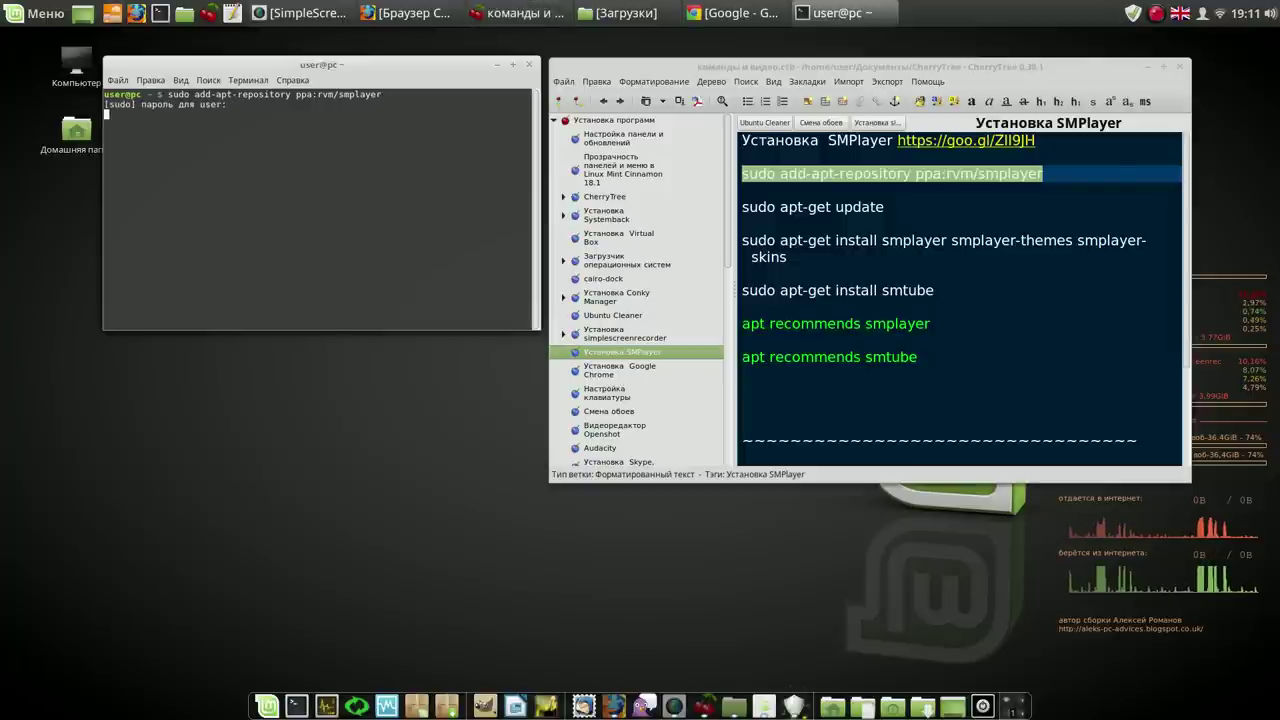
key("Return")
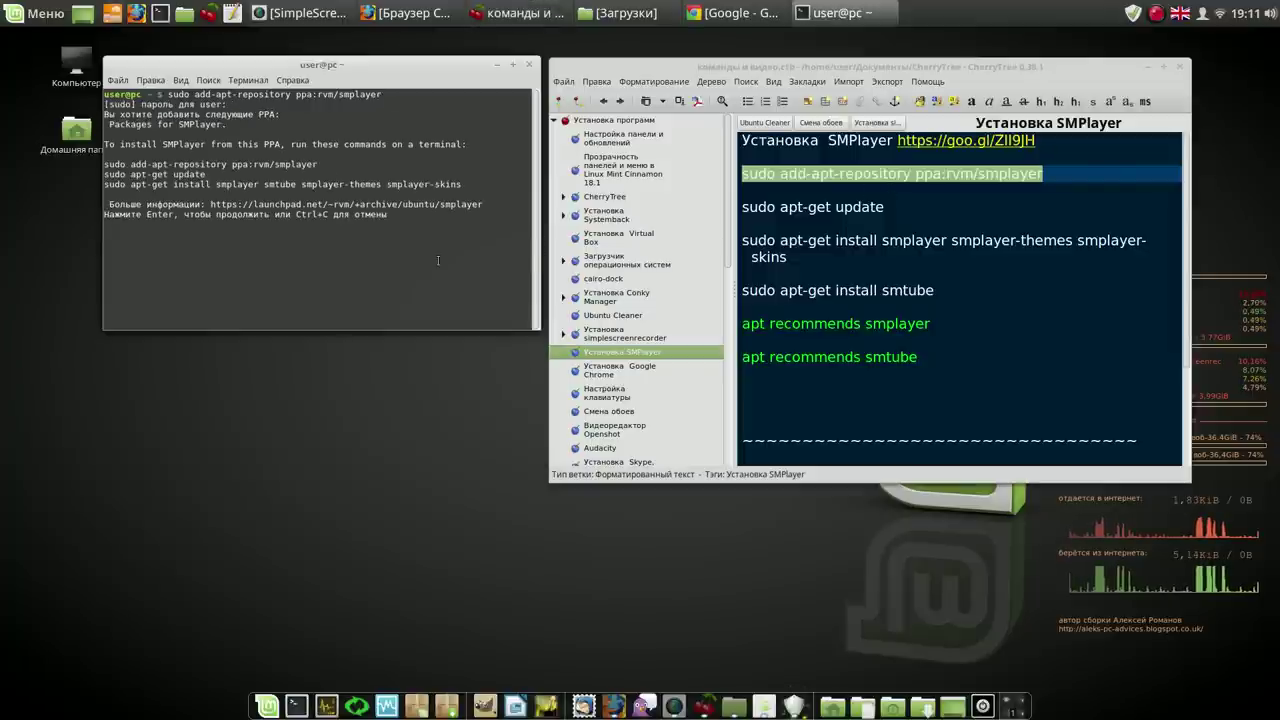
key("Return")
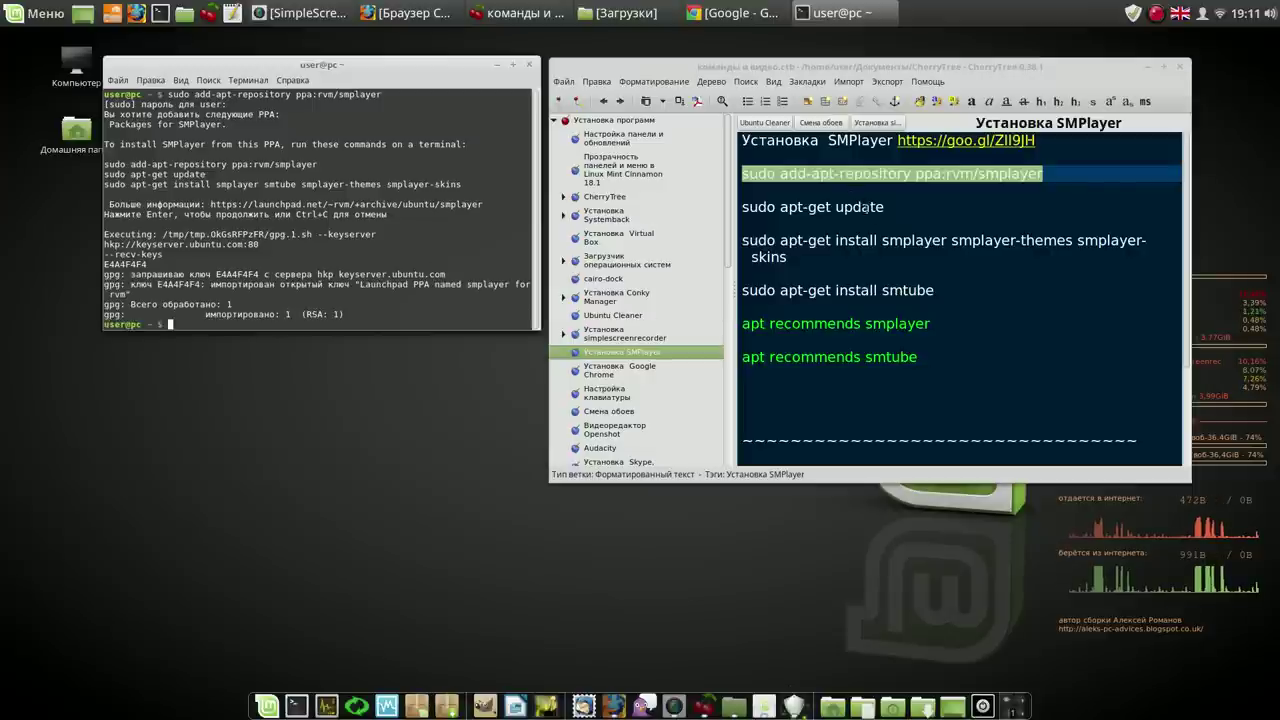
left_click_drag(884, 207, 735, 209)
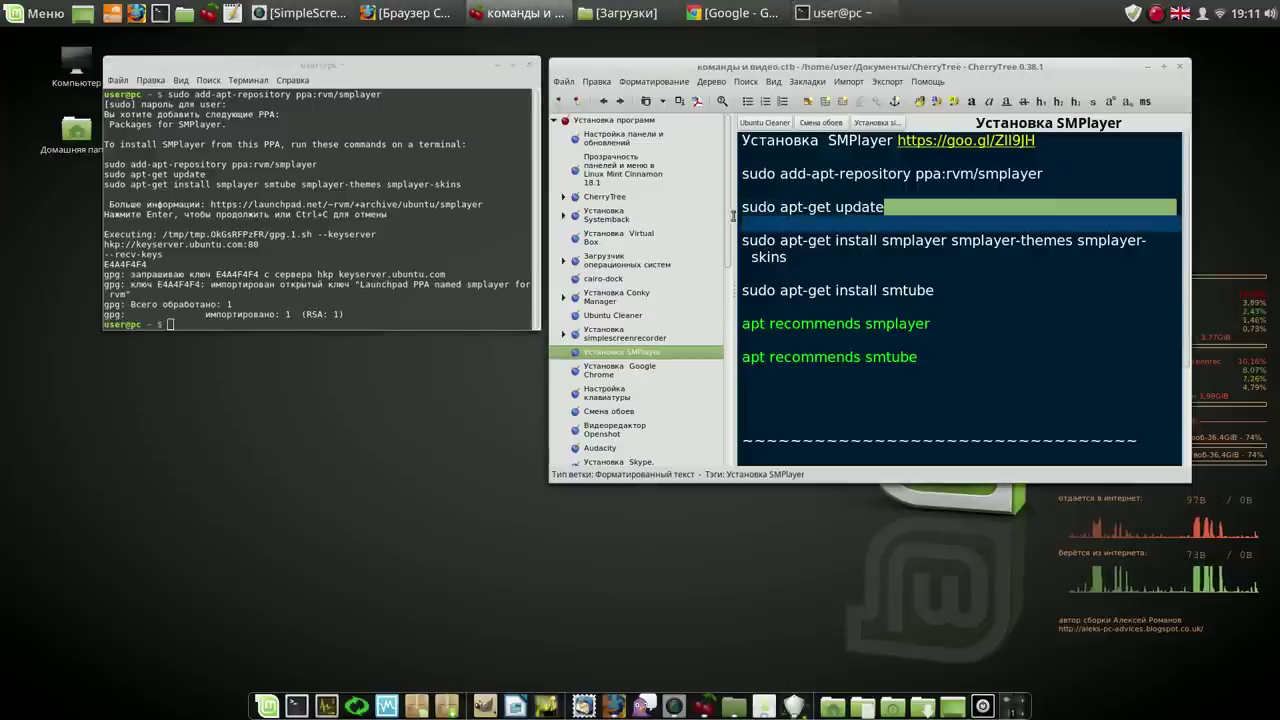
middle_click(418, 318)
key("Return")
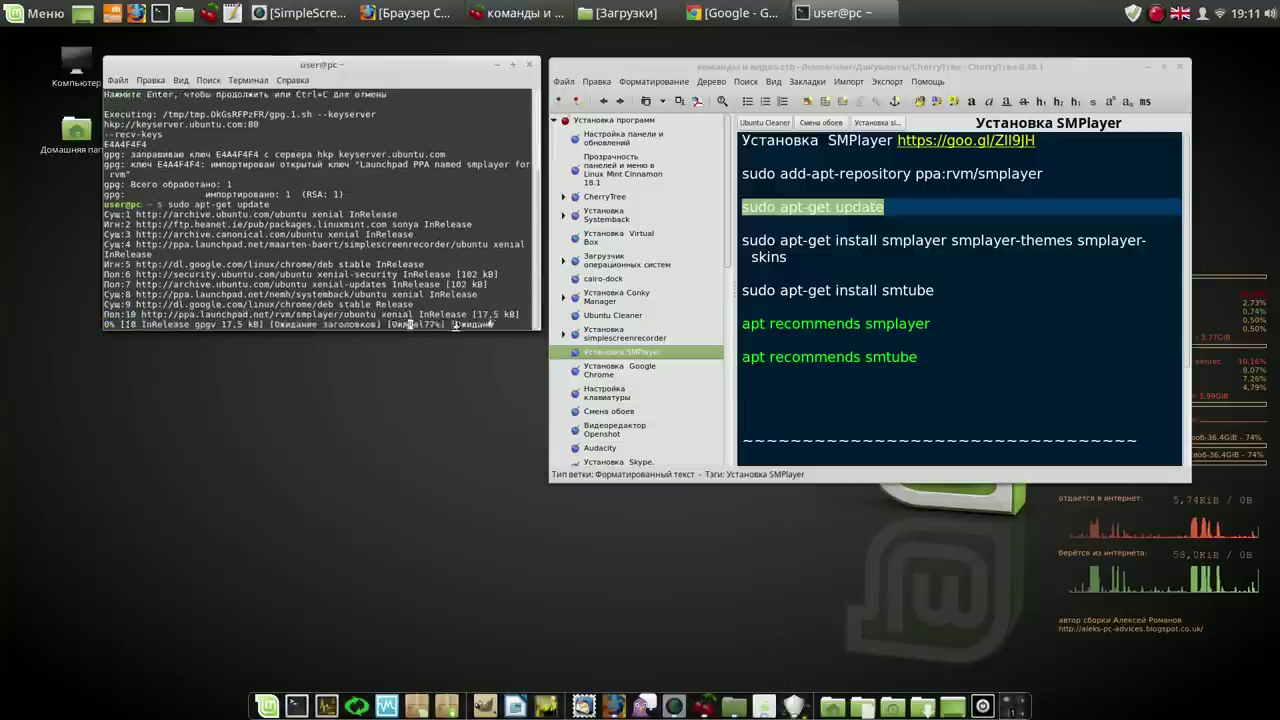
Install smplayer, smplayer-themes and smplayer-skins, then select the smtube install line in the notes
left_click_drag(786, 258, 739, 243)
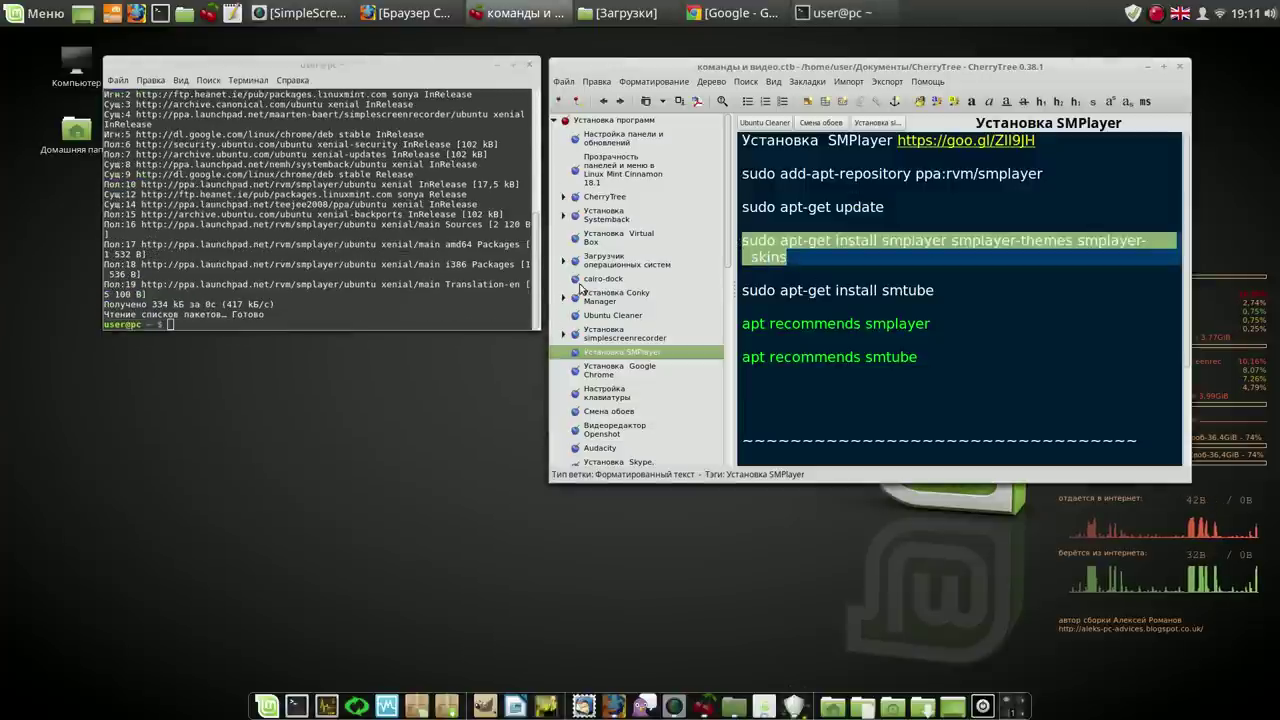
middle_click(459, 316)
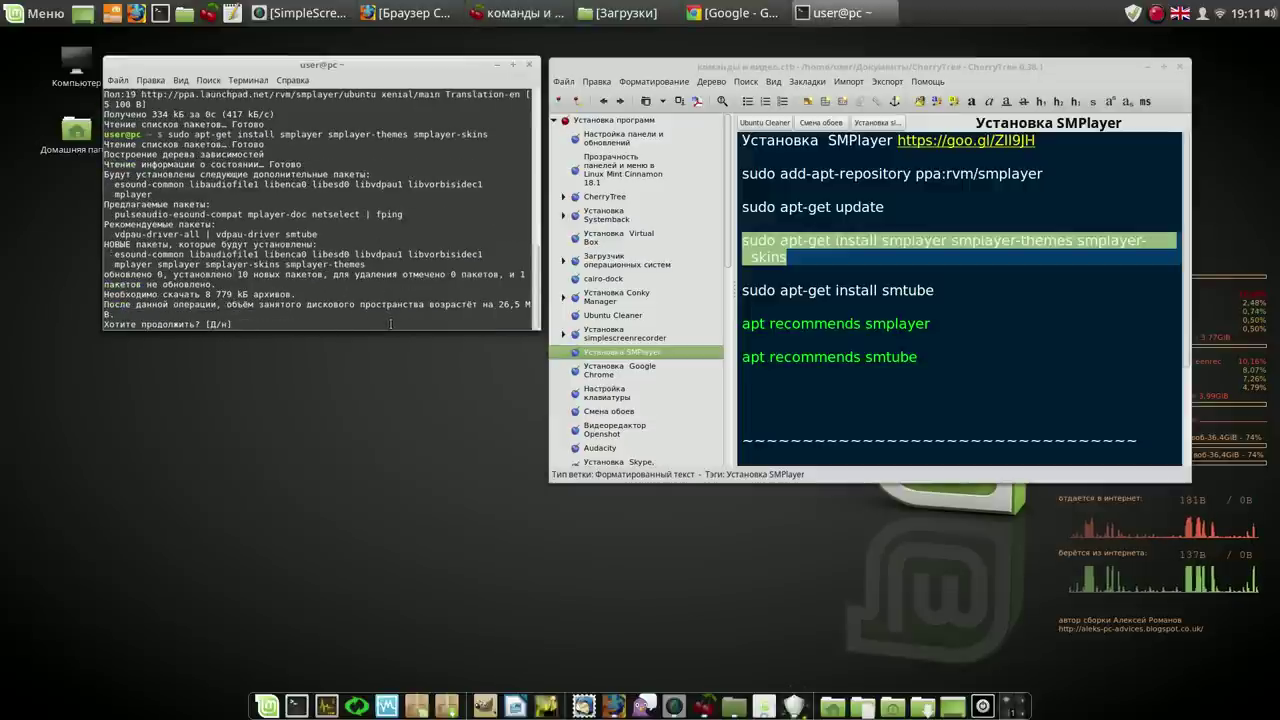
key("Return")
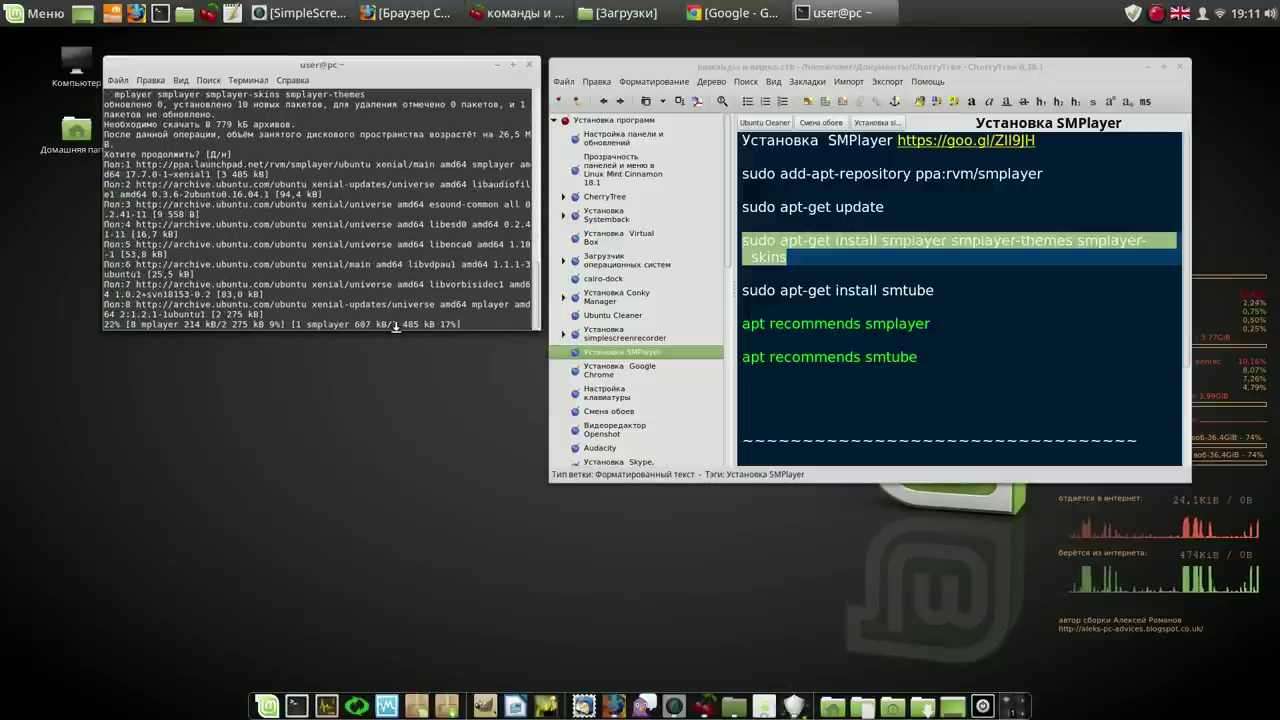
left_click(935, 290)
left_click_drag(935, 290, 741, 291)
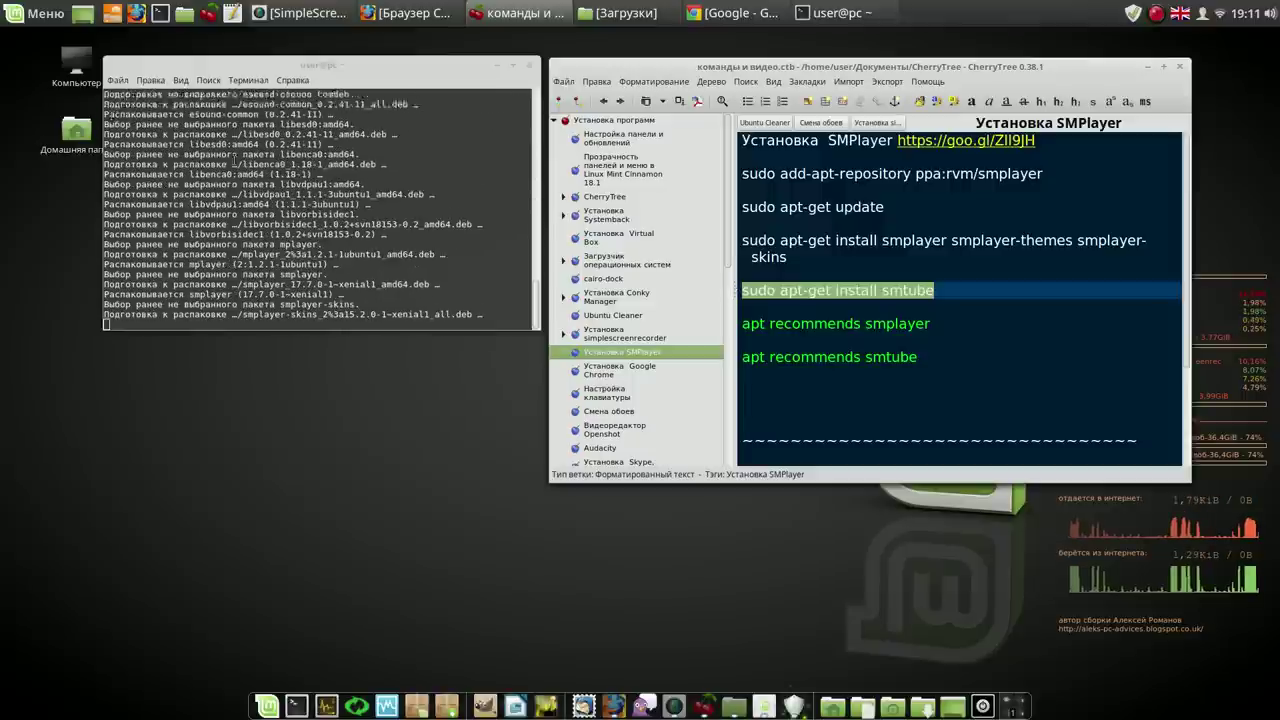
In Preferred Applications, set Video to SMPlayer while keeping Music on Rhythmbox
left_click(27, 12)
left_click(23, 181)
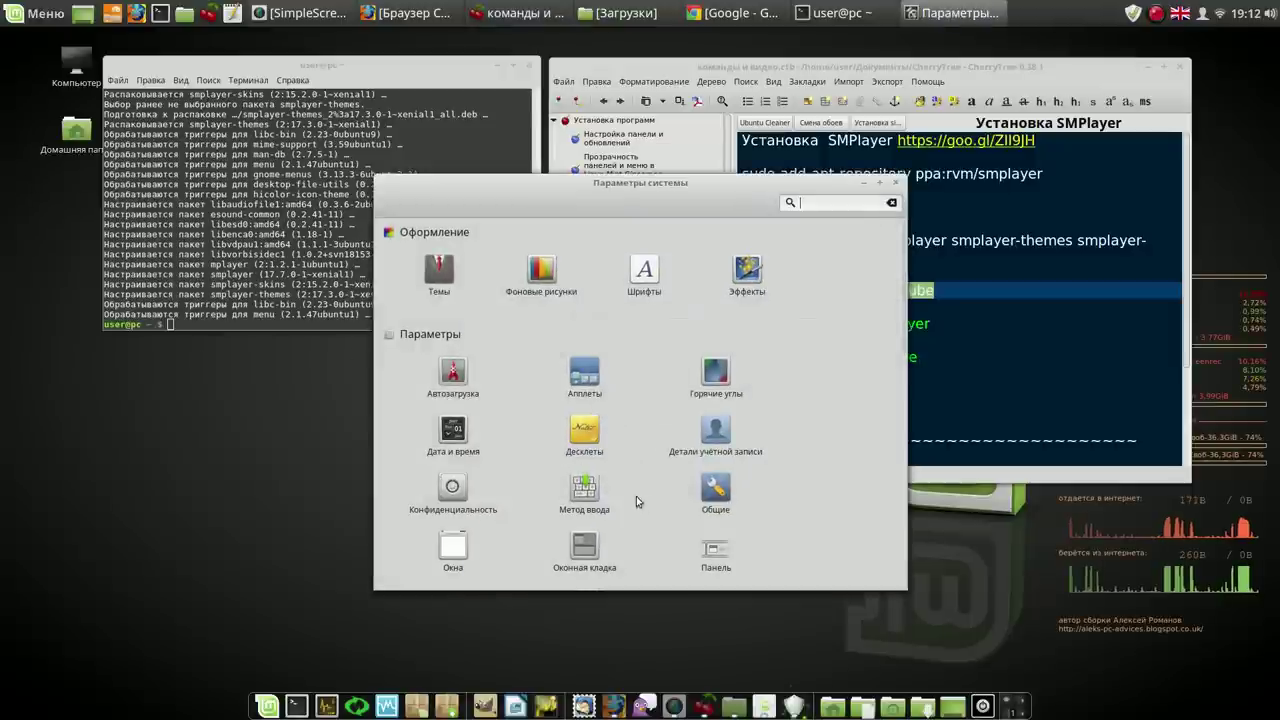
scroll(625, 481, "down", 2)
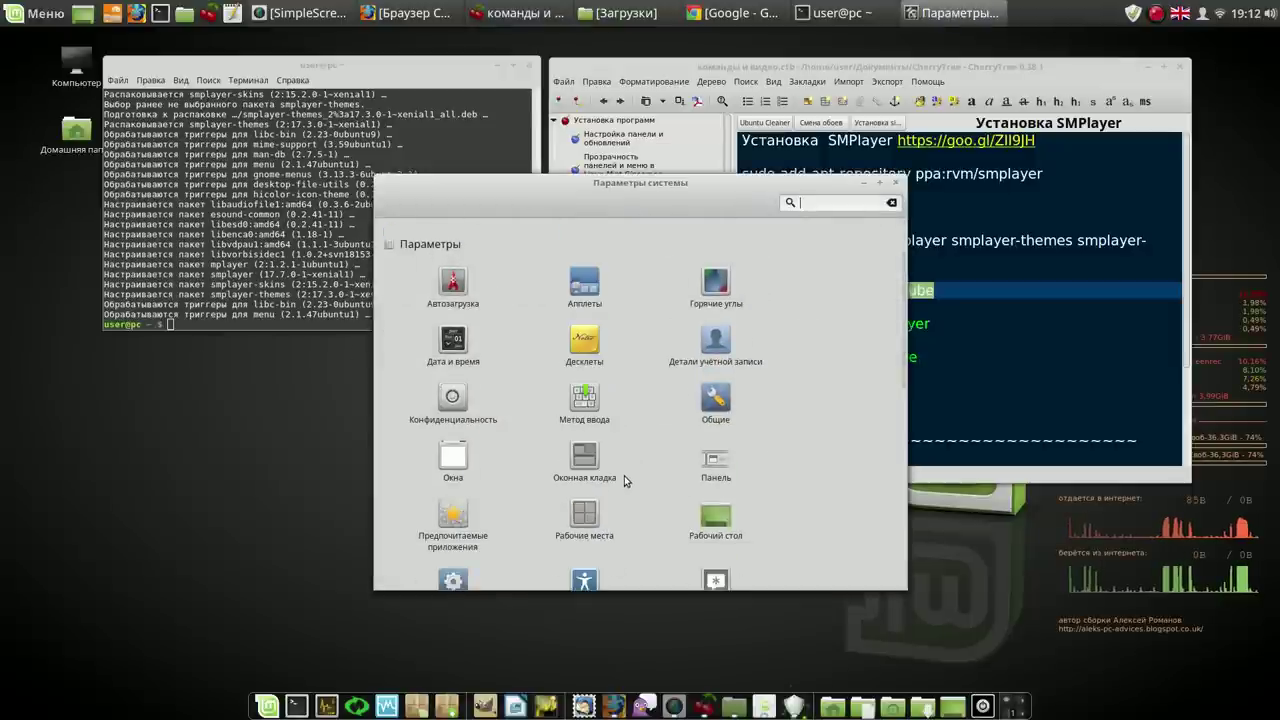
left_click(455, 514)
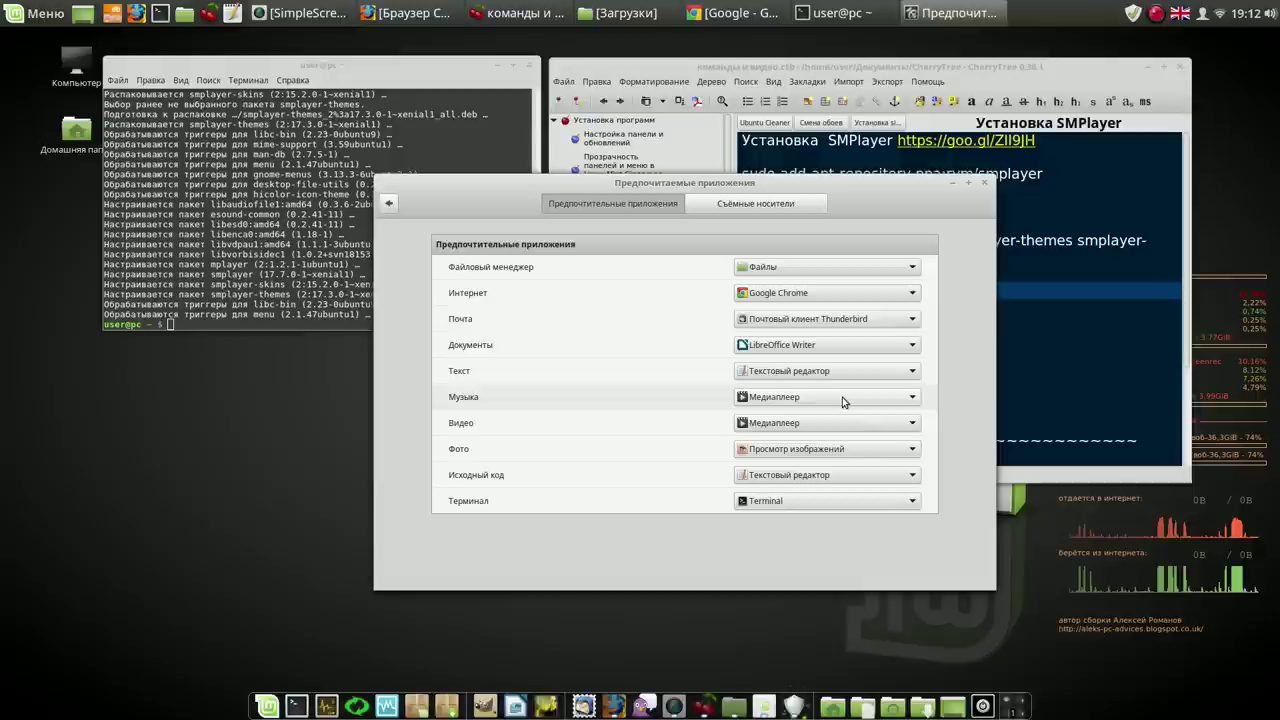
left_click(843, 400)
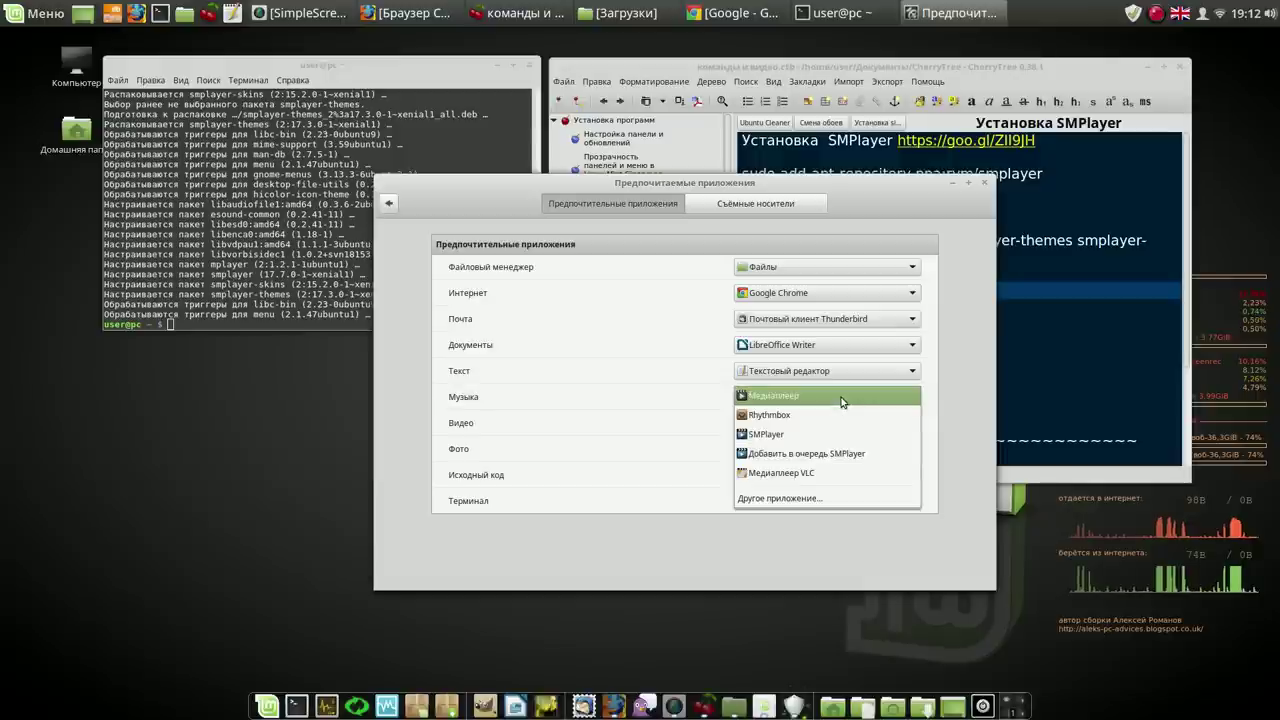
left_click(792, 436)
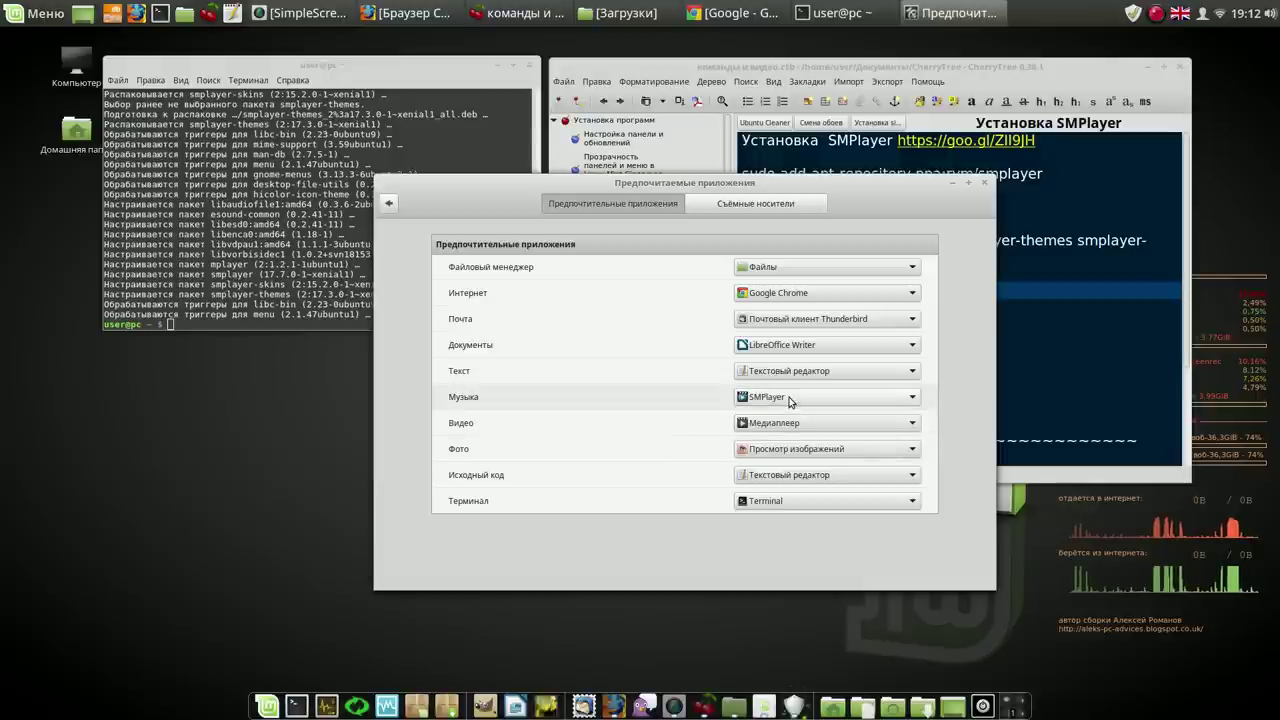
left_click(789, 400)
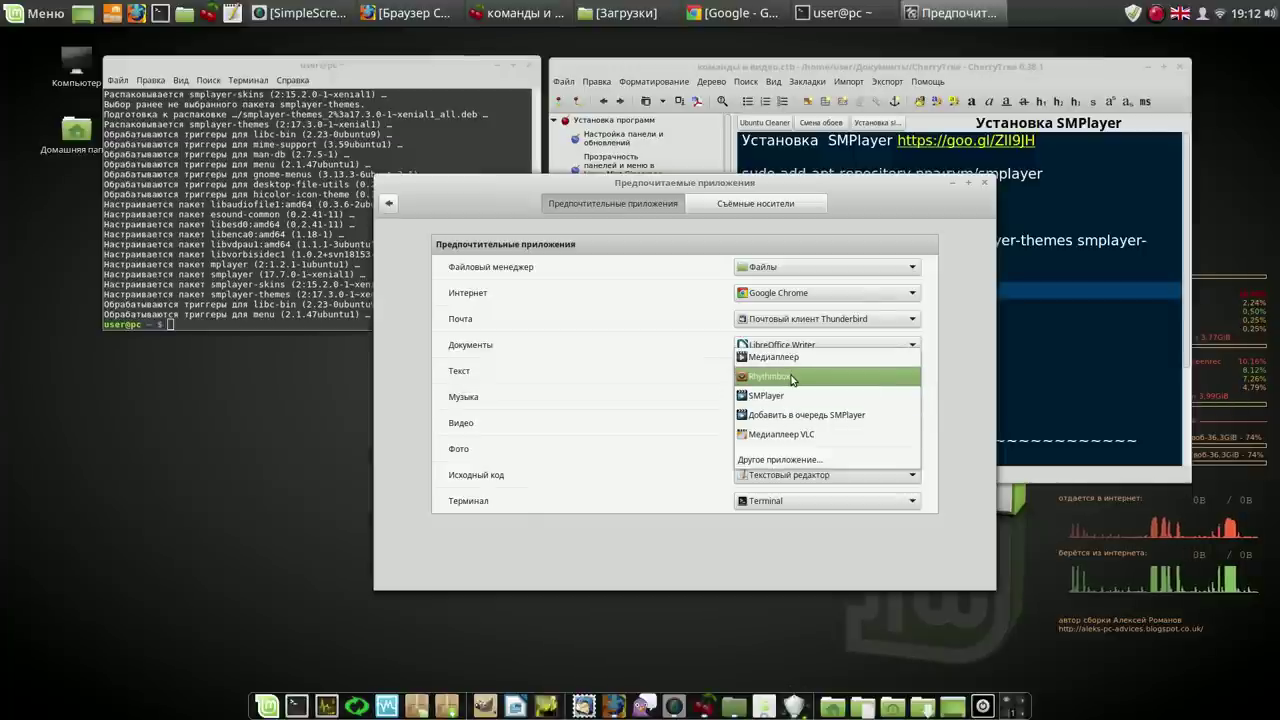
left_click(785, 395)
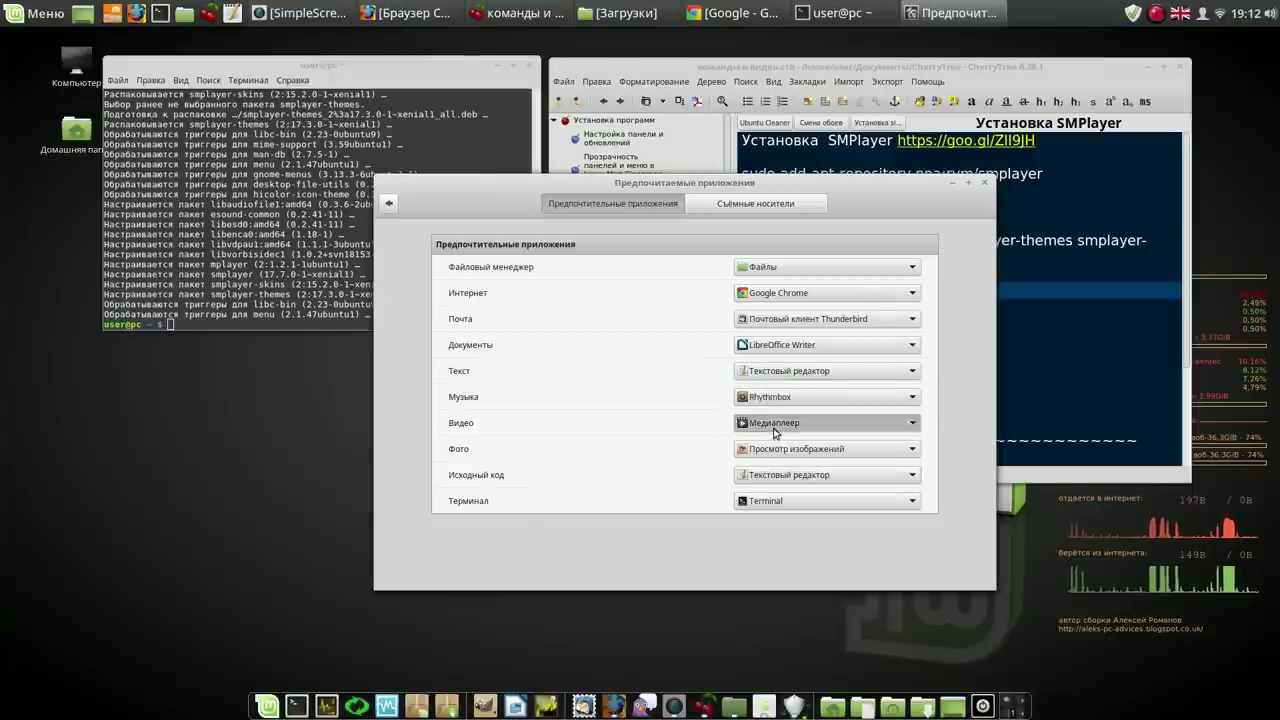
left_click(777, 430)
left_click(771, 443)
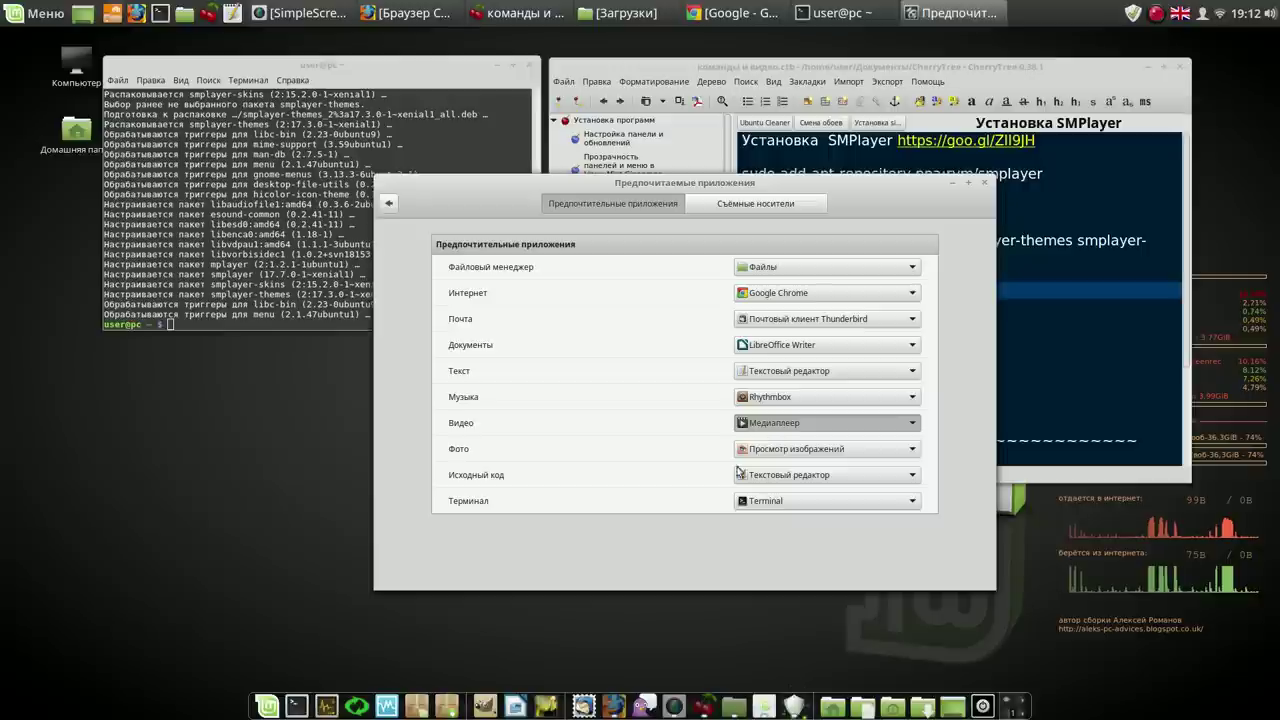
left_click(983, 184)
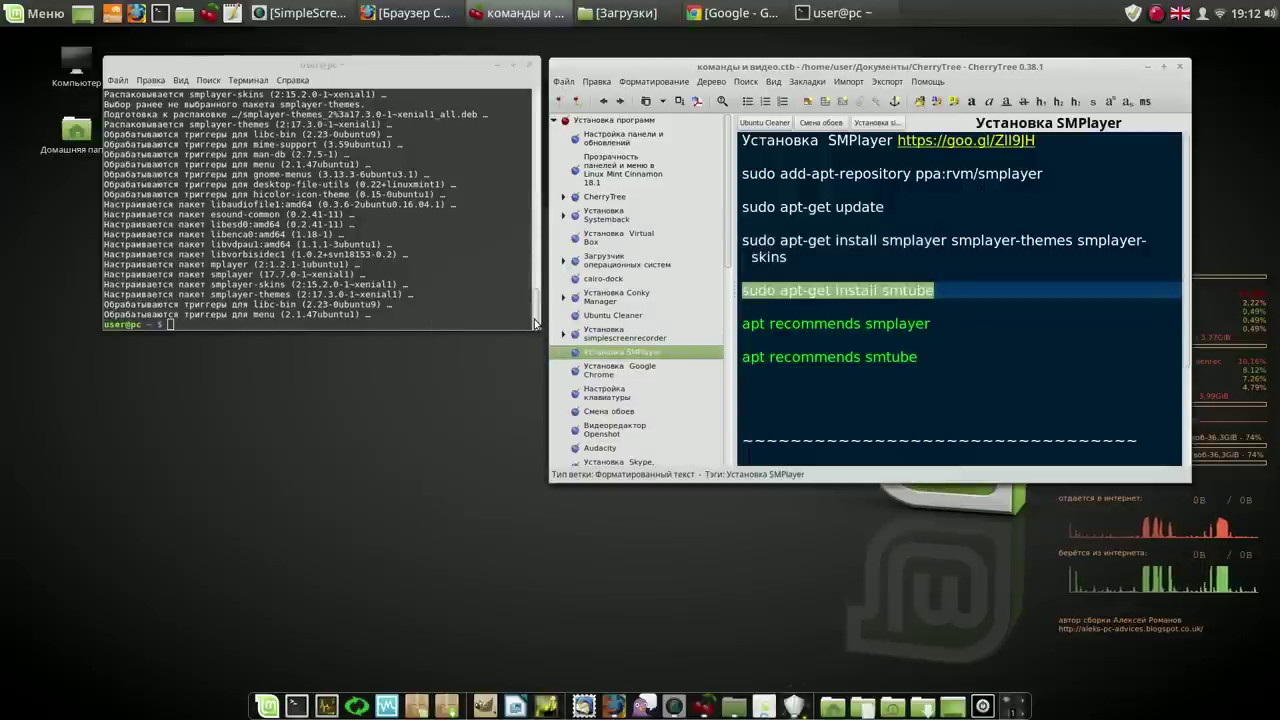
Review the SMPlayer install output, close the terminal, and open the applications menu
left_click(524, 283)
scroll(524, 283, "up", 8)
scroll(524, 283, "up", 10)
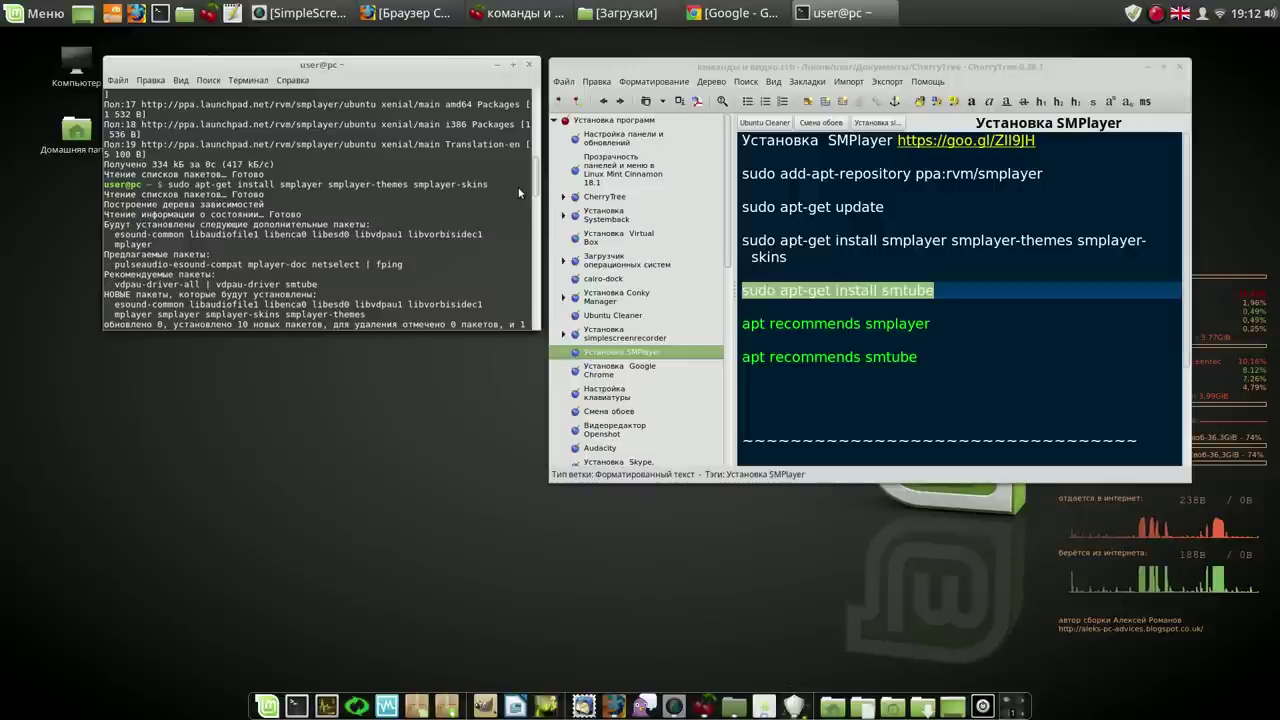
scroll(517, 186, "down", 10)
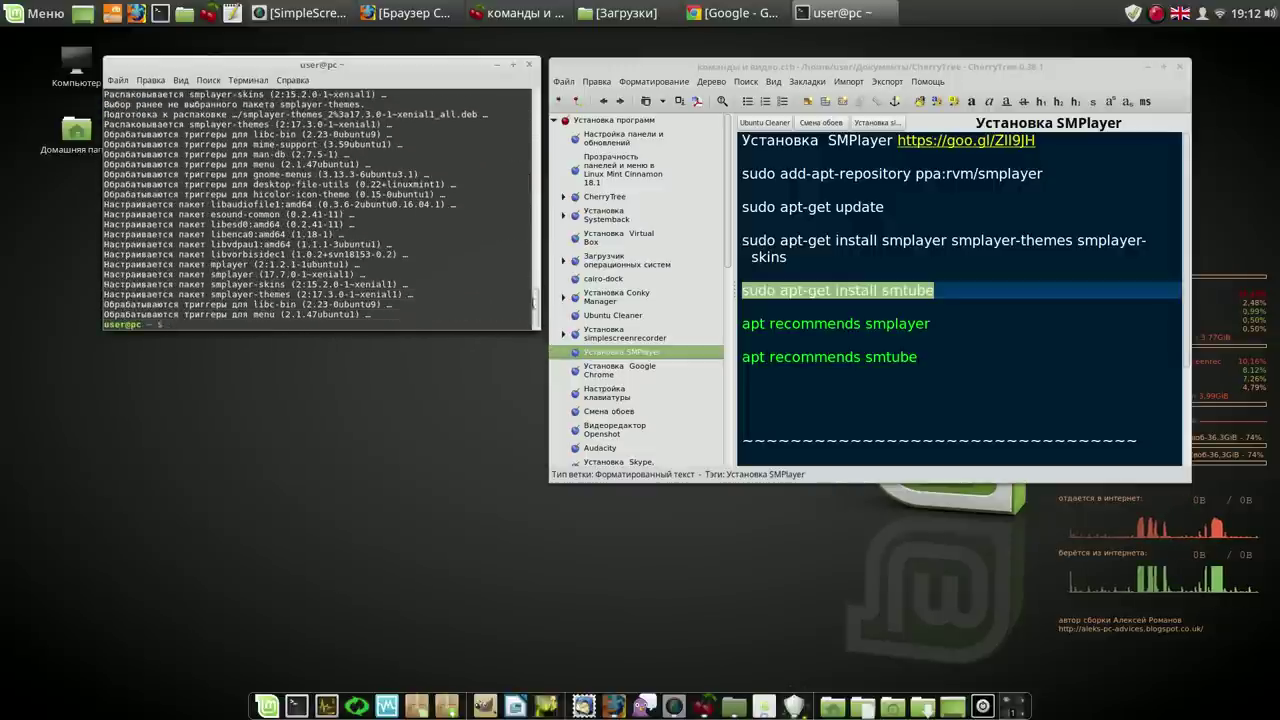
left_click(530, 67)
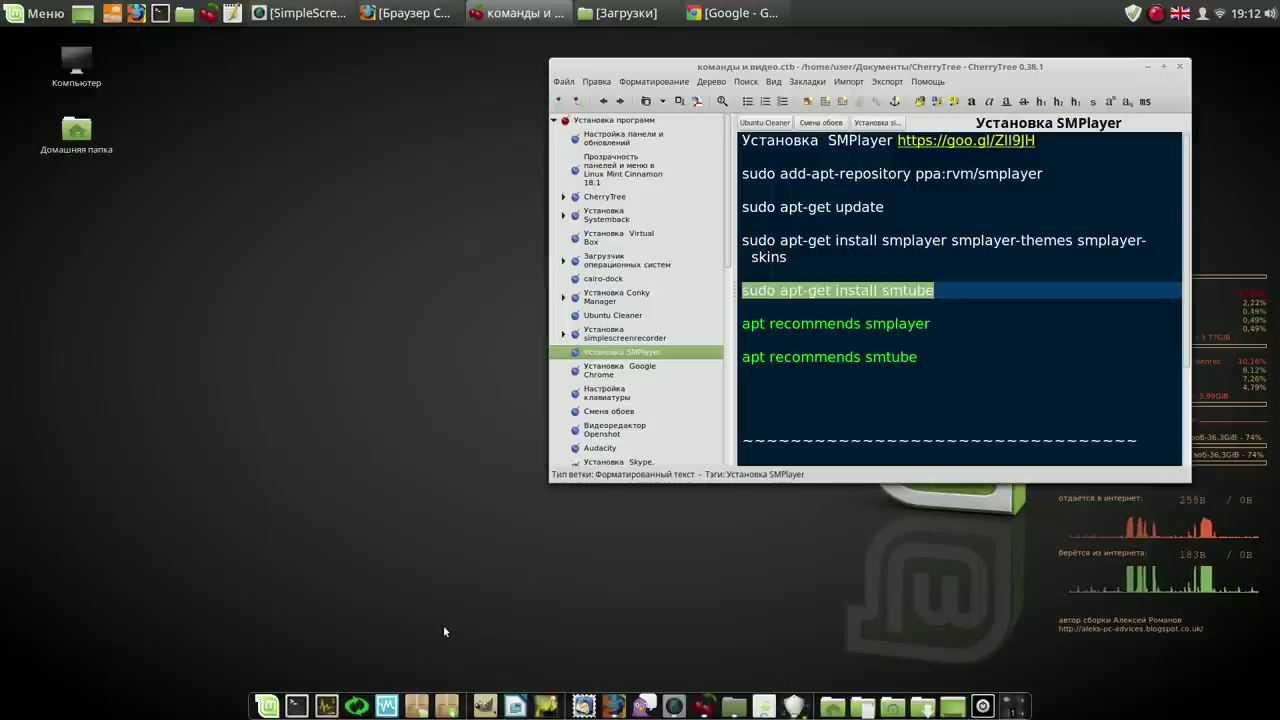
left_click(33, 14)
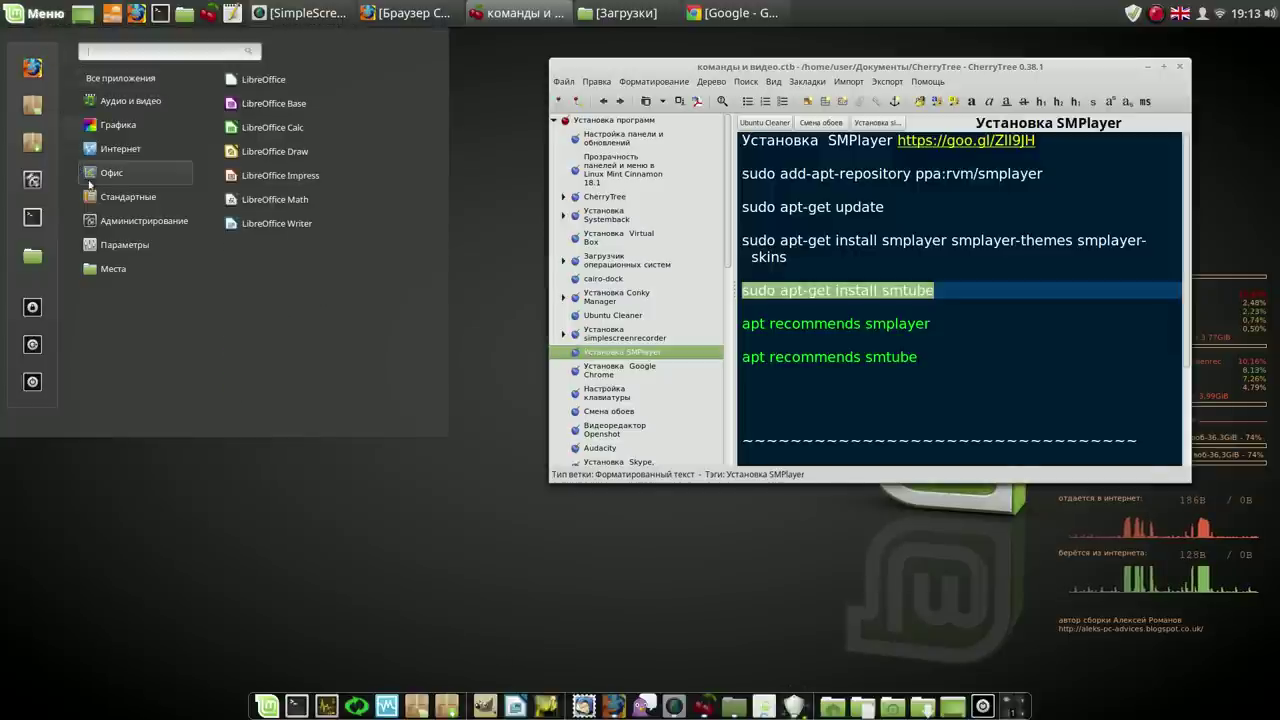
Launch System Monitor from the Administration category of the Menu
mouse_move(102, 228)
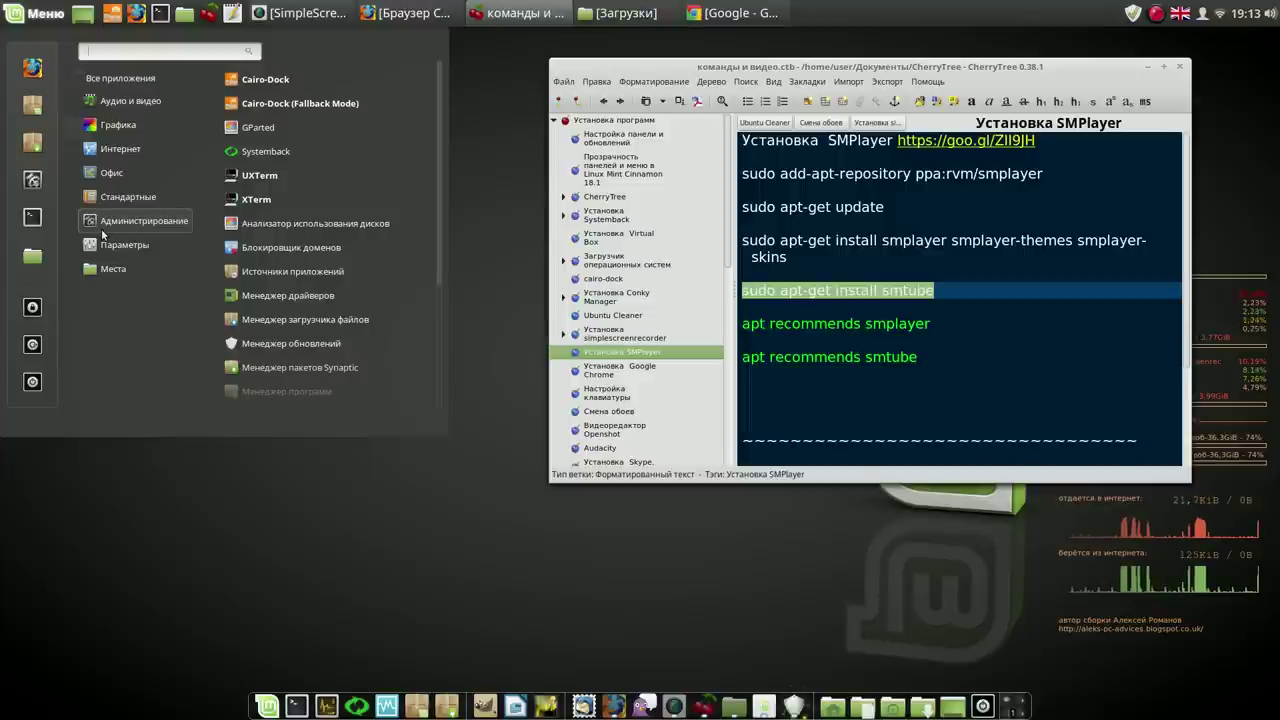
mouse_move(110, 193)
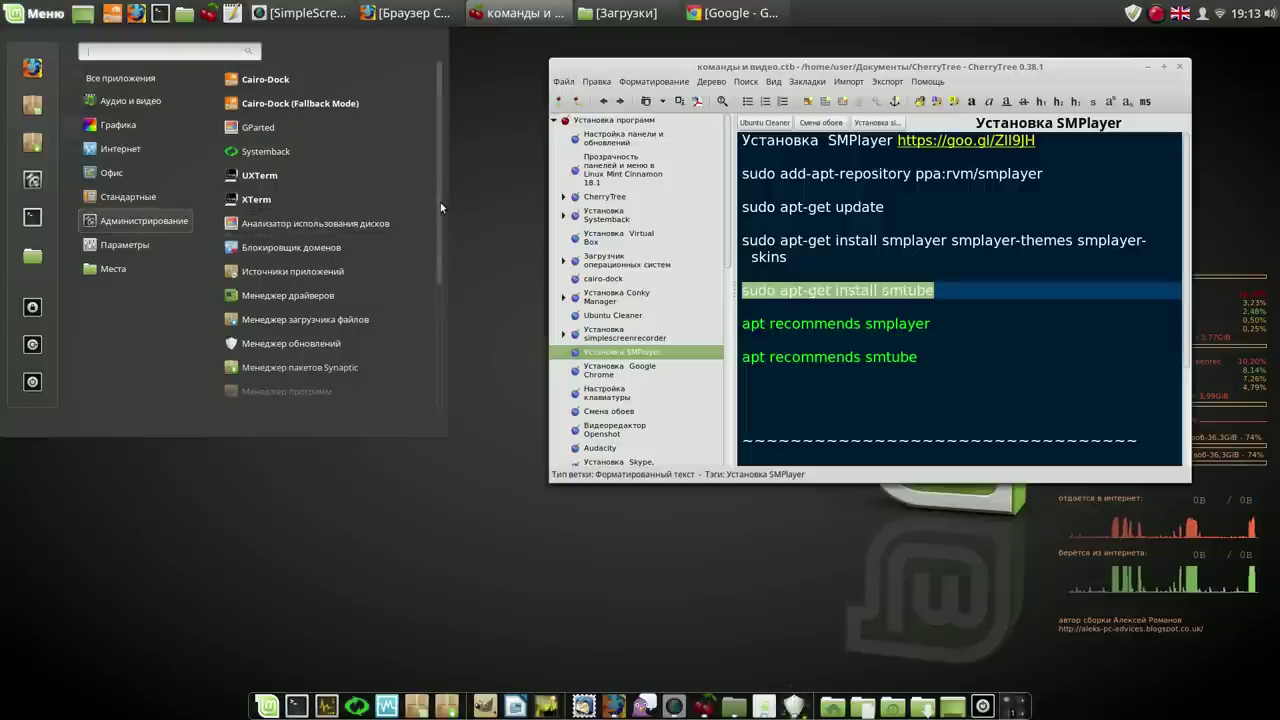
left_click_drag(438, 203, 457, 369)
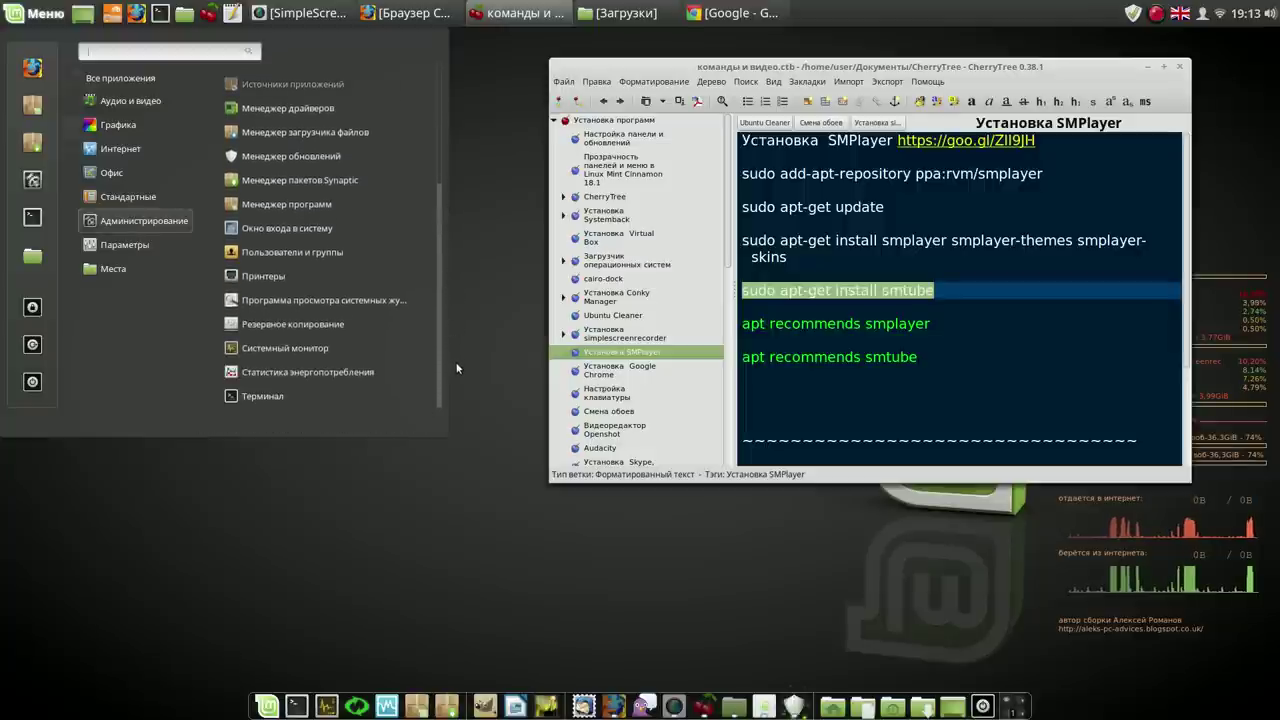
left_click(277, 348)
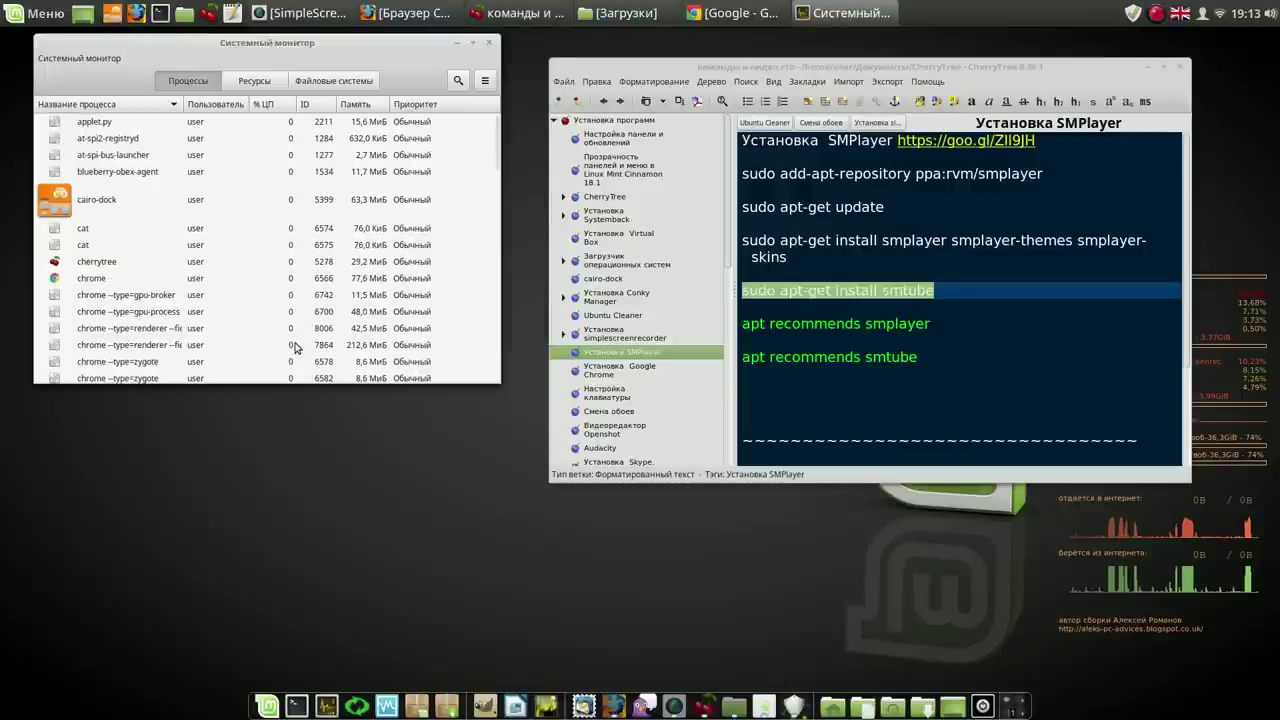
Select cairo-dock in the Processes tab and end the process
left_click(111, 200)
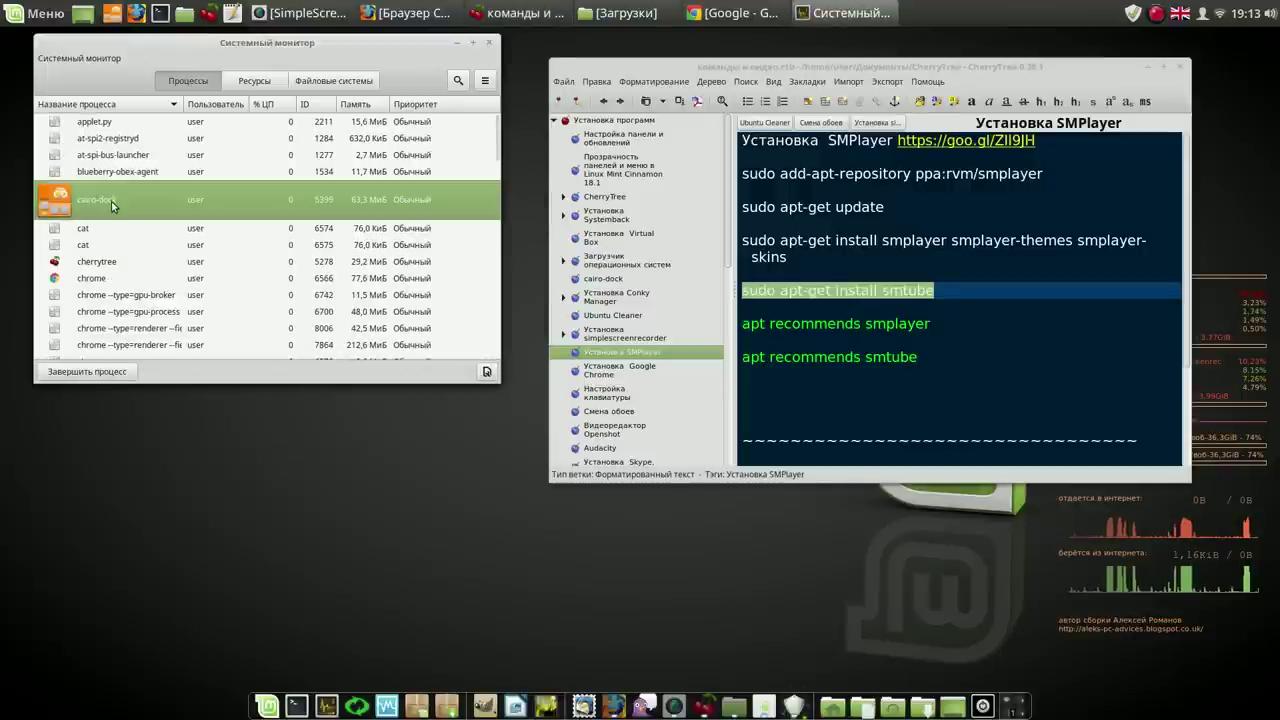
left_click(84, 372)
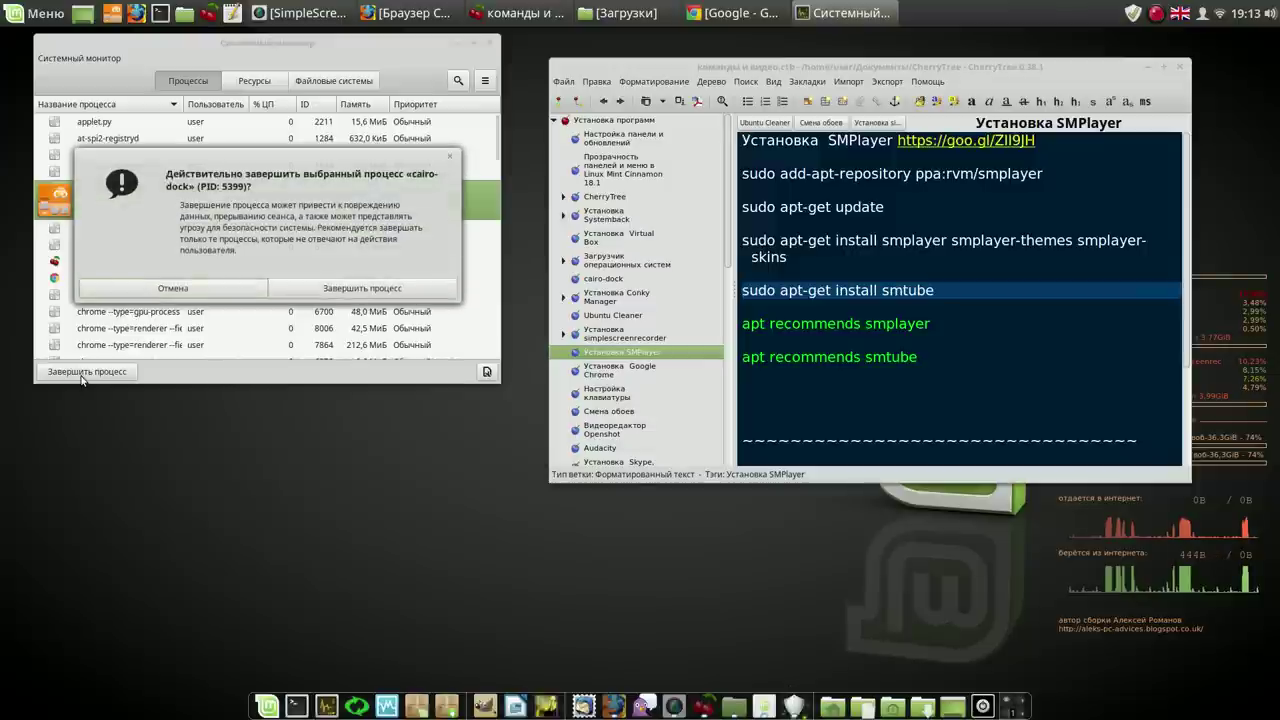
left_click(356, 291)
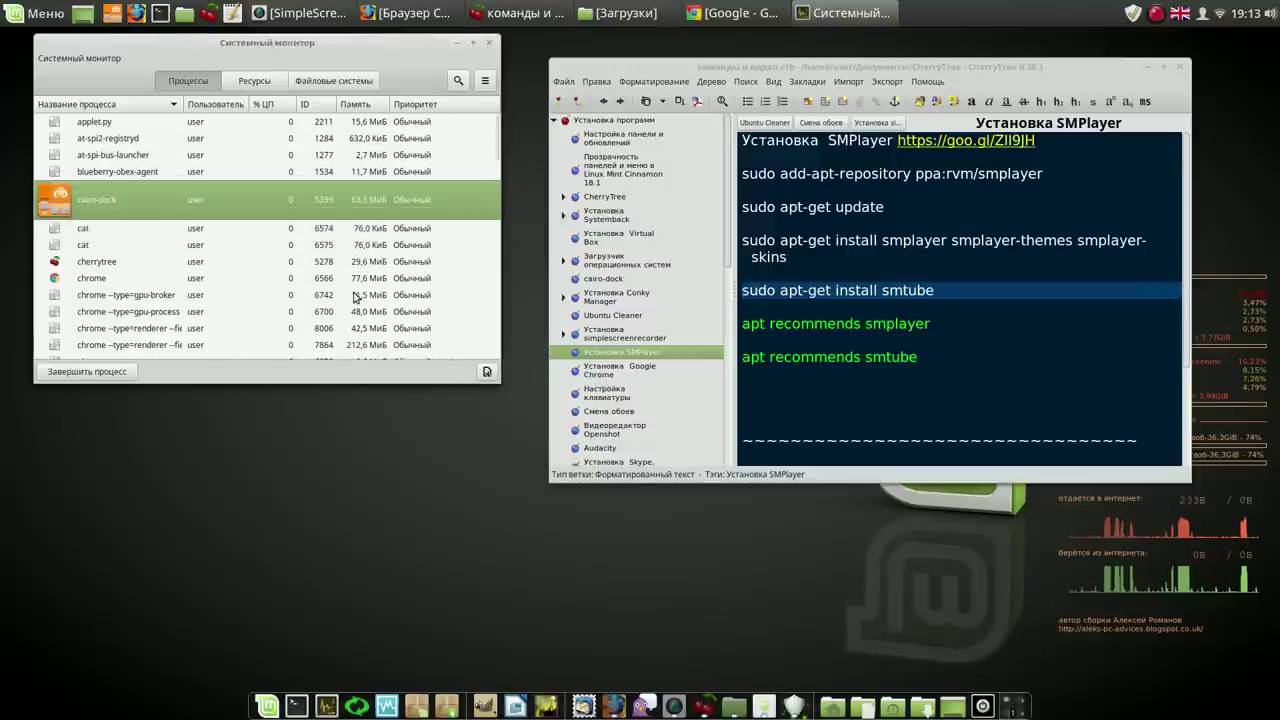
Kill the cairo-dock process, close System Monitor and relaunch Cairo-Dock
right_click(283, 201)
mouse_move(328, 289)
left_click(318, 256)
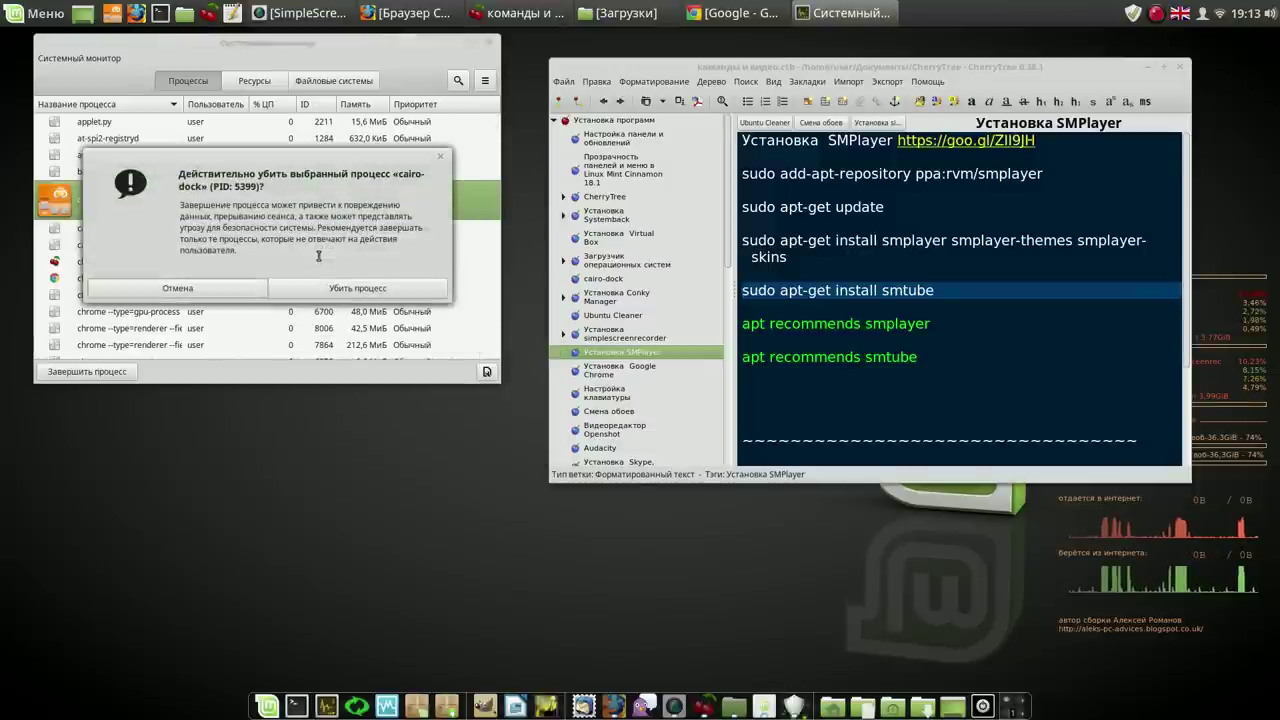
left_click(330, 288)
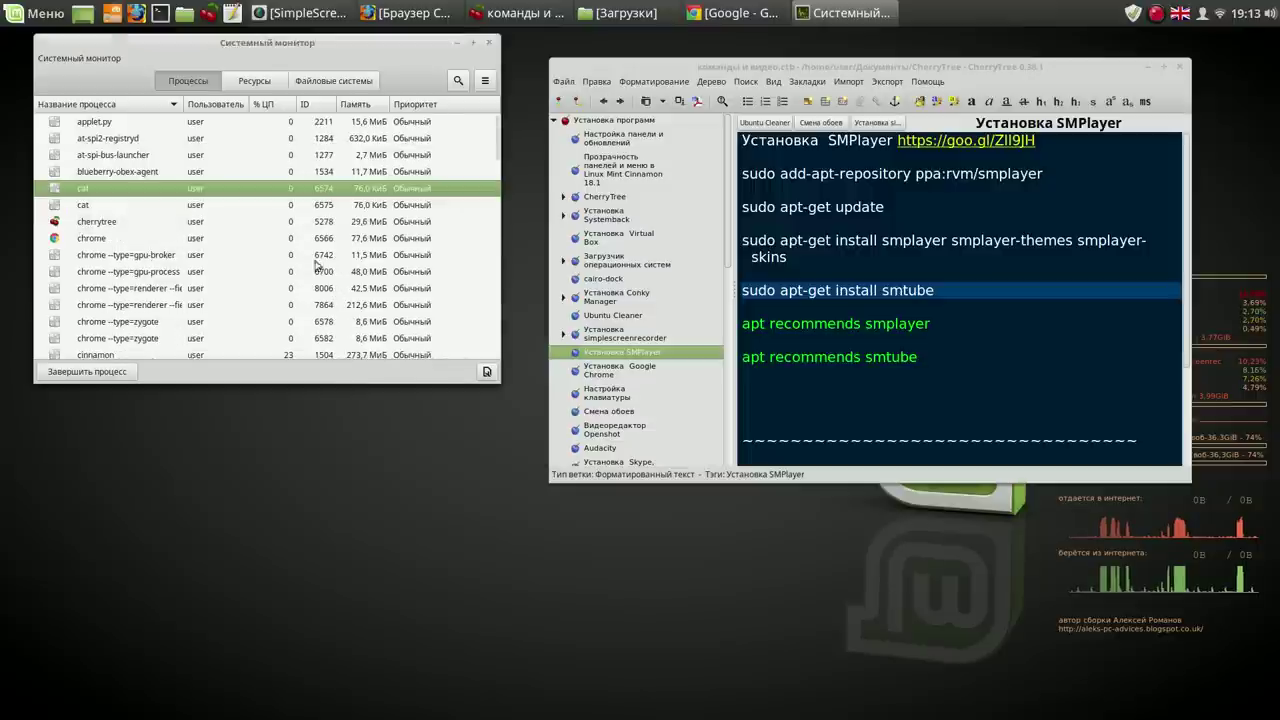
left_click(487, 46)
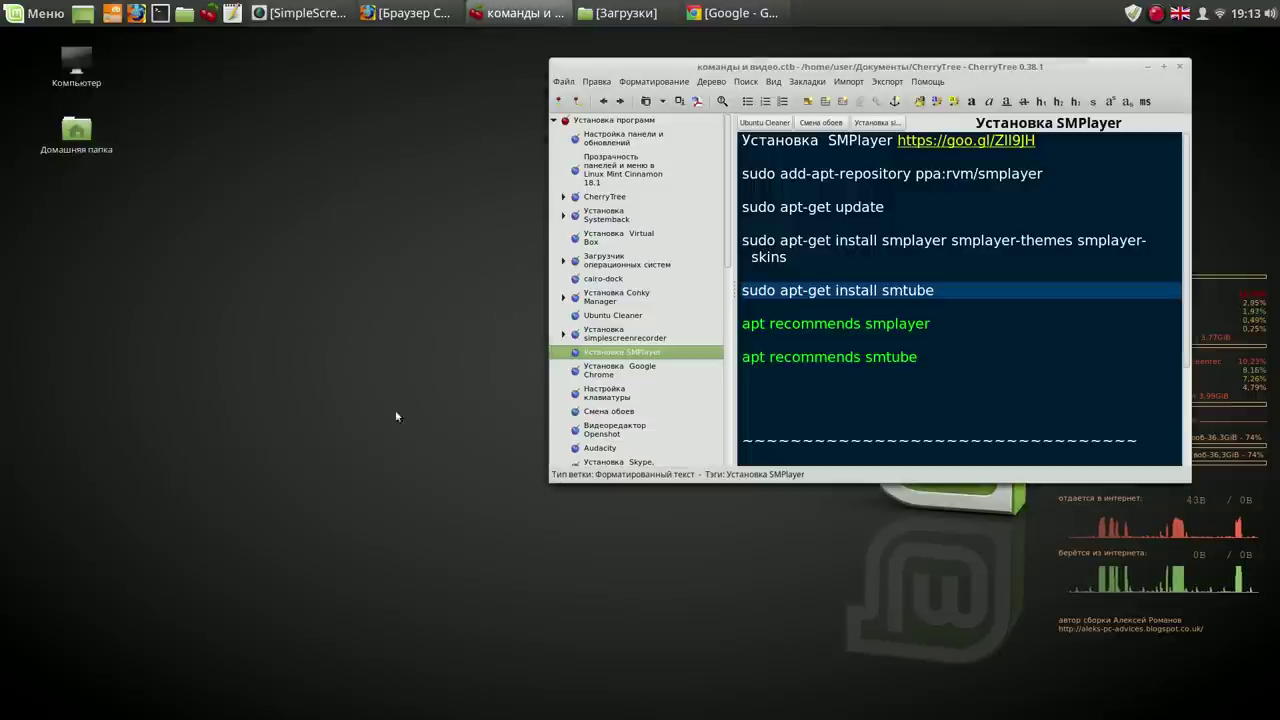
left_click(113, 15)
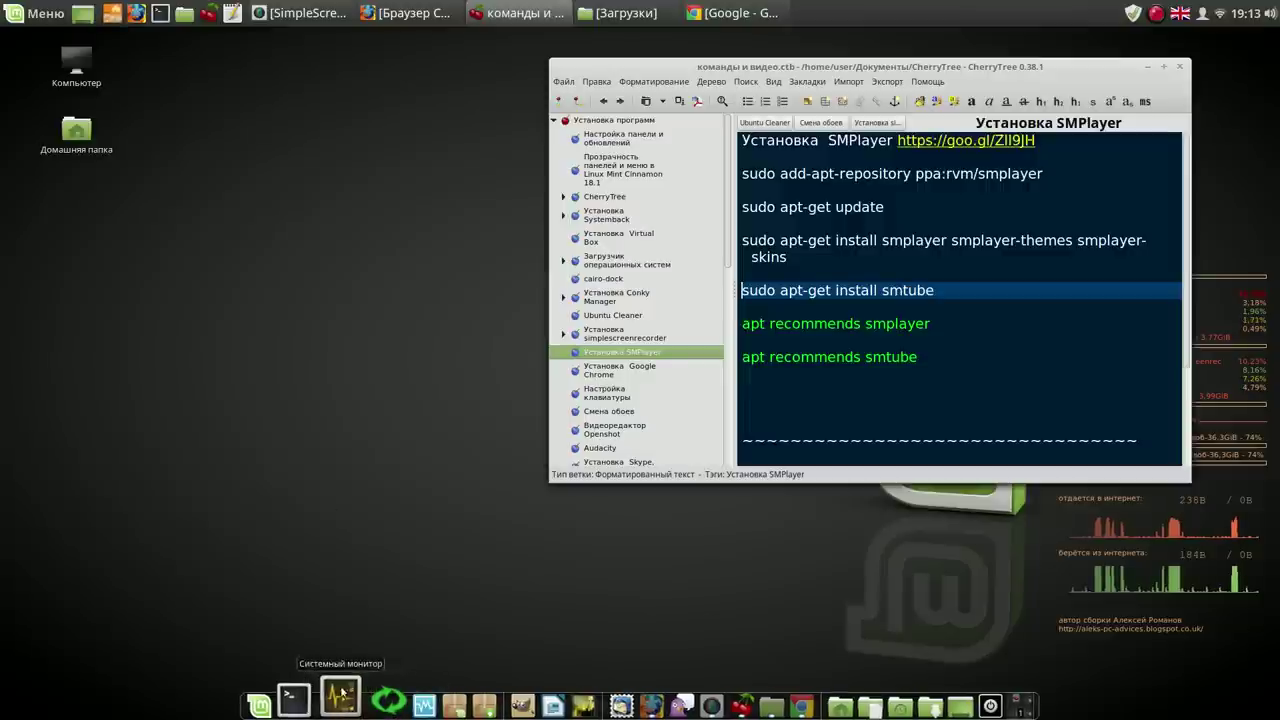
Start SMPlayer from the dock's Audio and Video applications menu
left_click(272, 704)
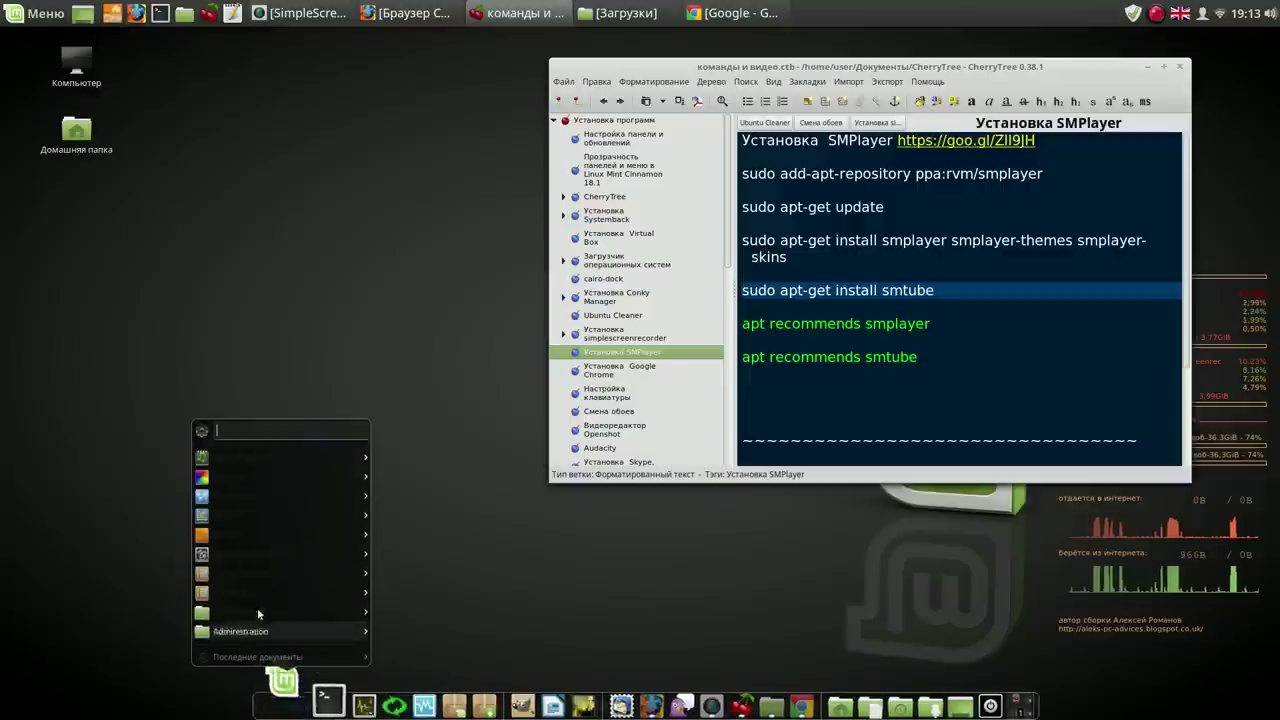
mouse_move(238, 461)
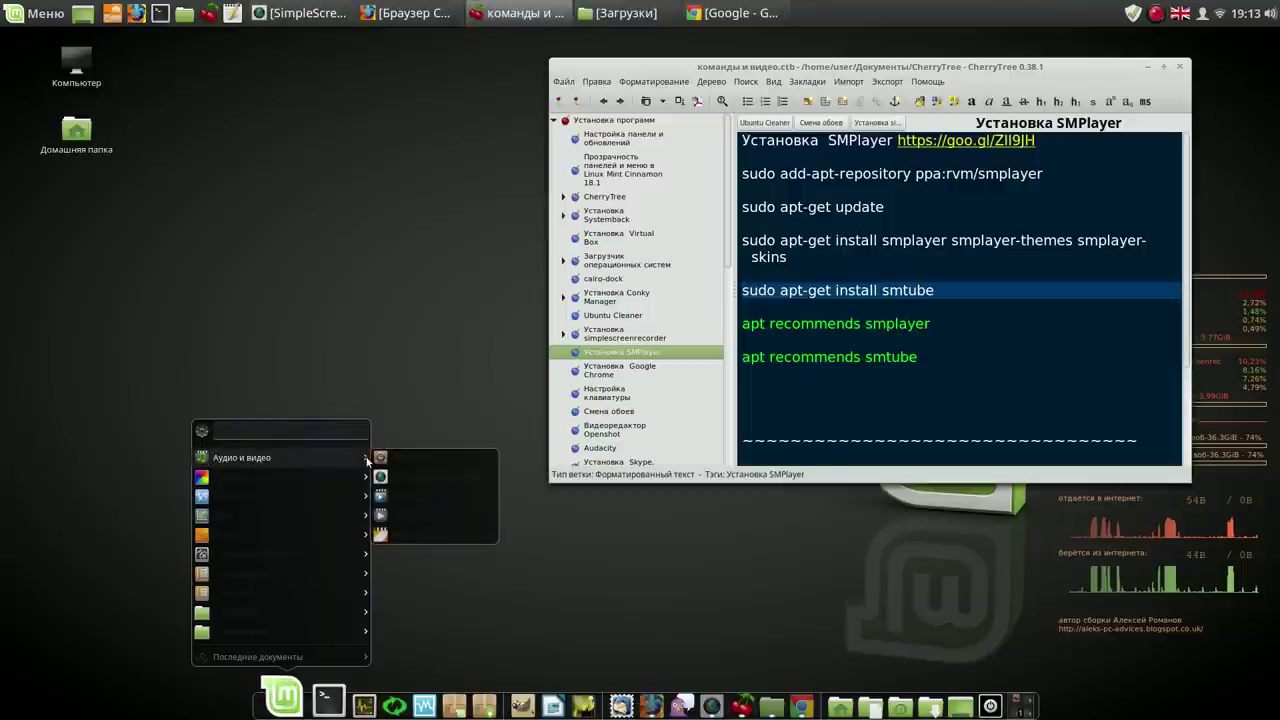
left_click(409, 496)
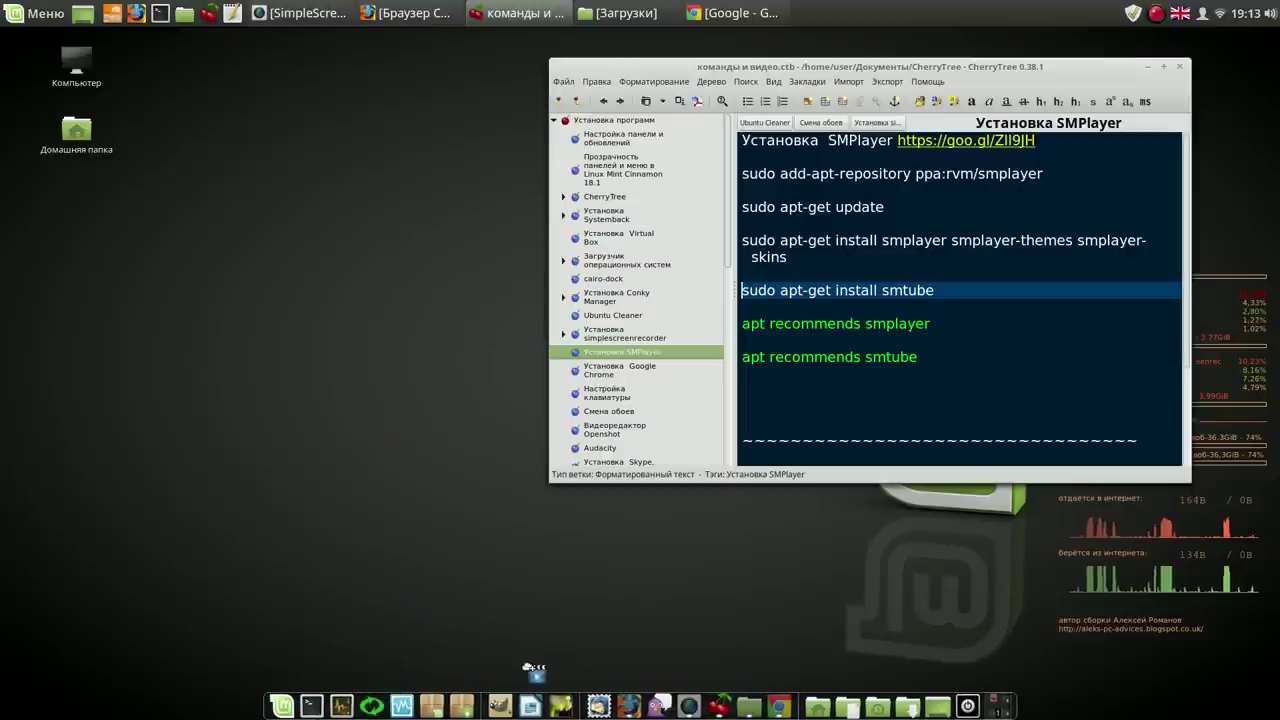
Close Firefox and confirm closing all three of its tabs
left_click(625, 695)
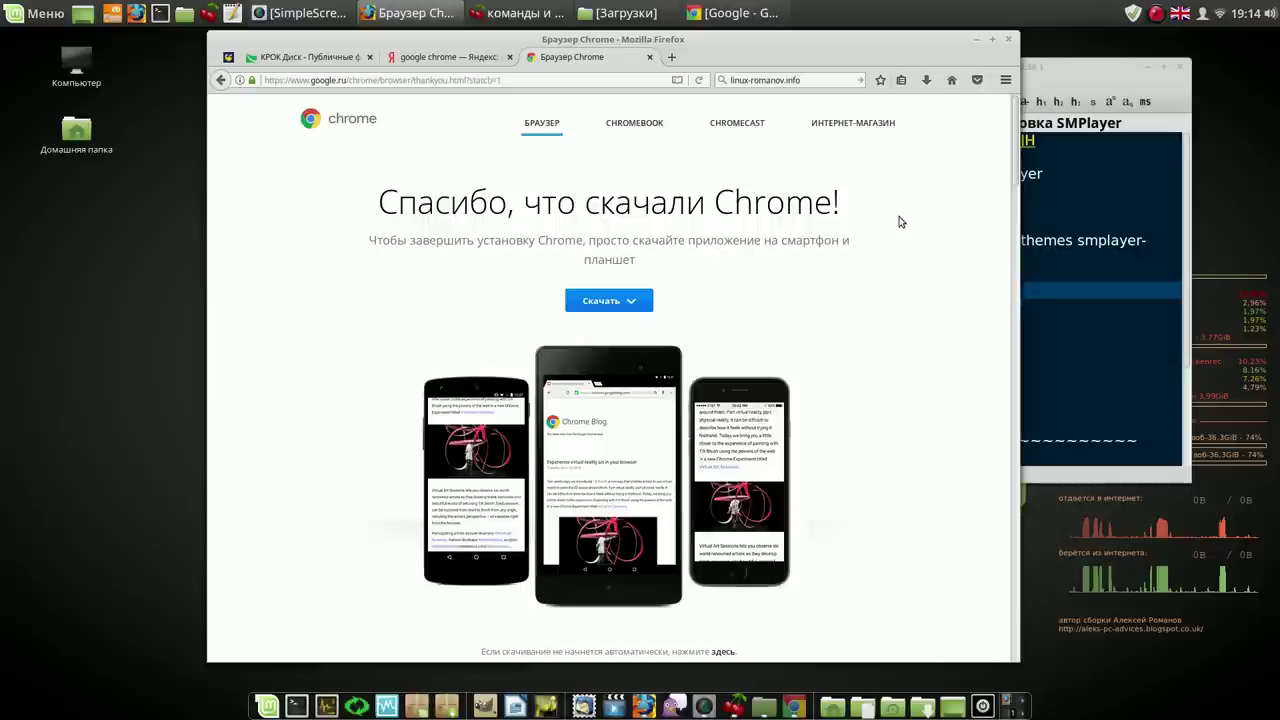
left_click(1009, 40)
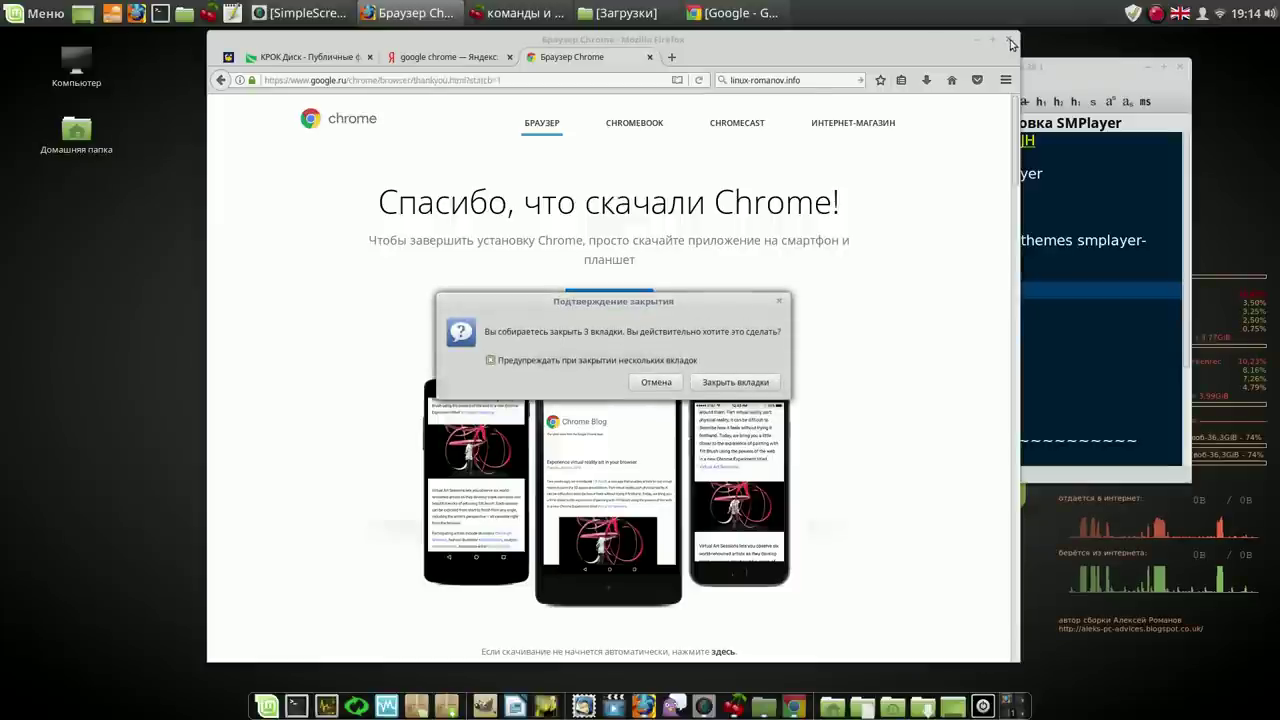
left_click(753, 386)
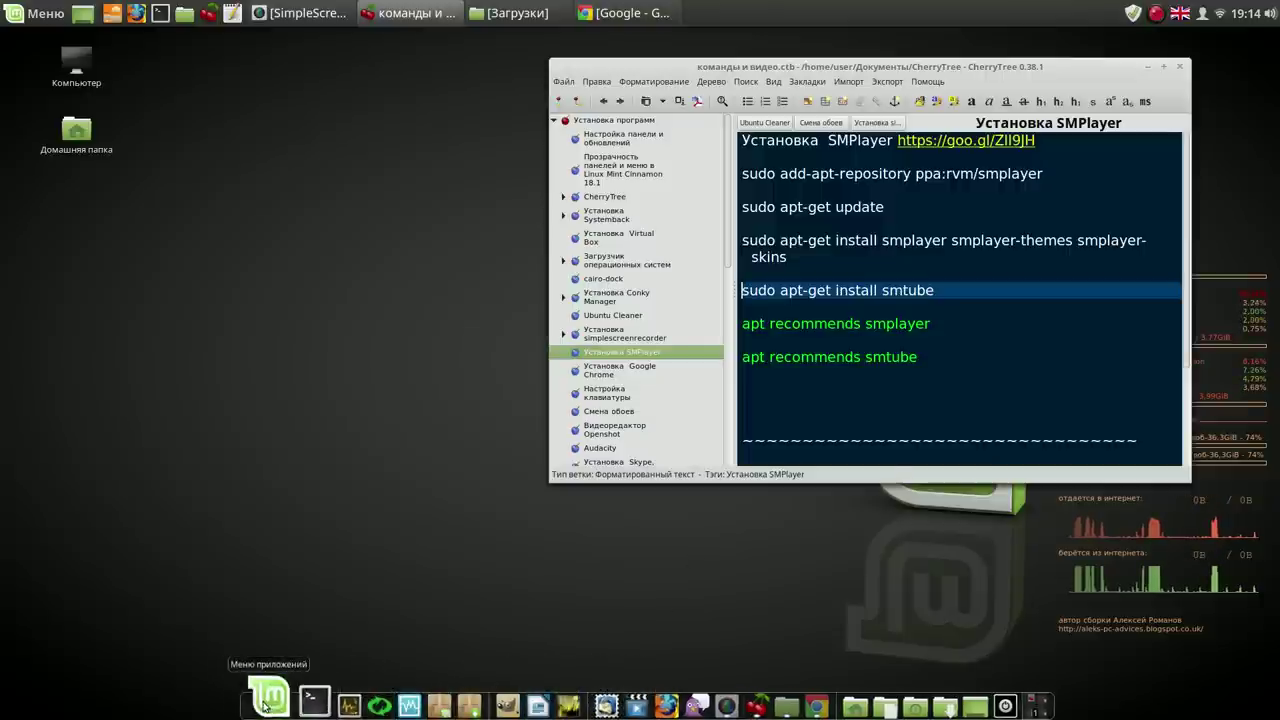
Make SimpleScreenRecorder a permanent launcher in Cairo-Dock
left_click(266, 708)
mouse_move(192, 459)
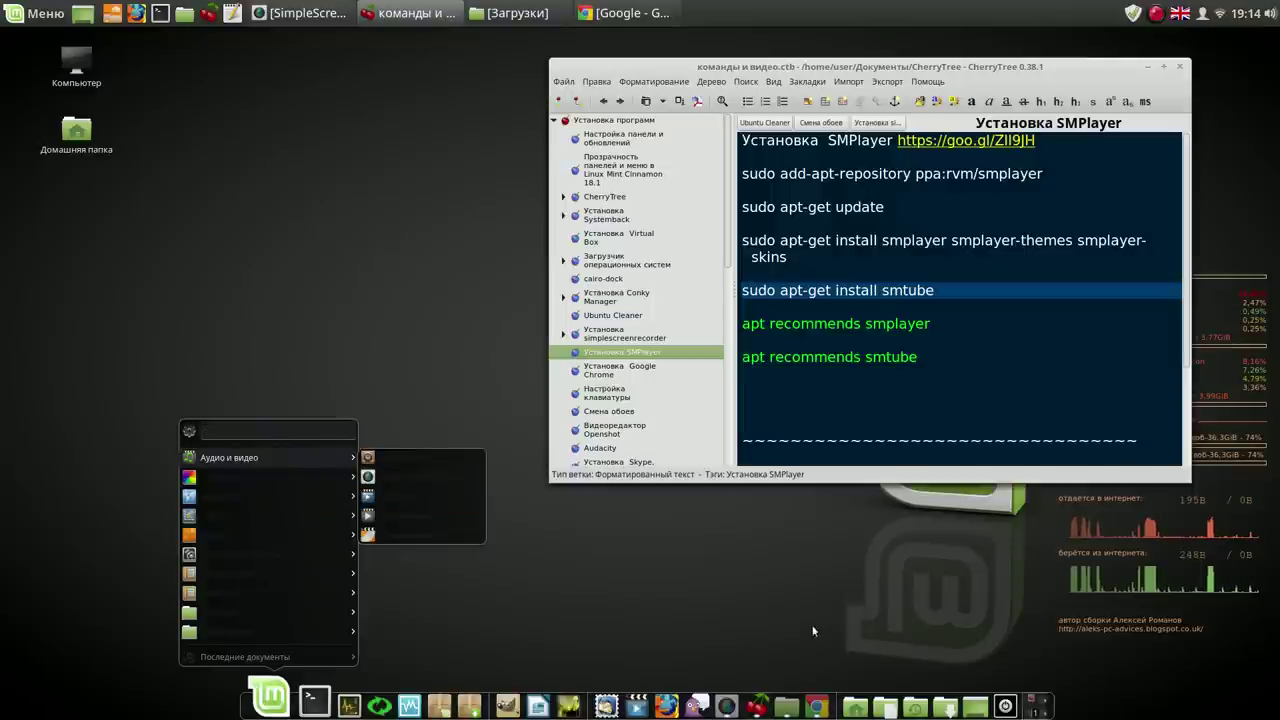
left_click(771, 596)
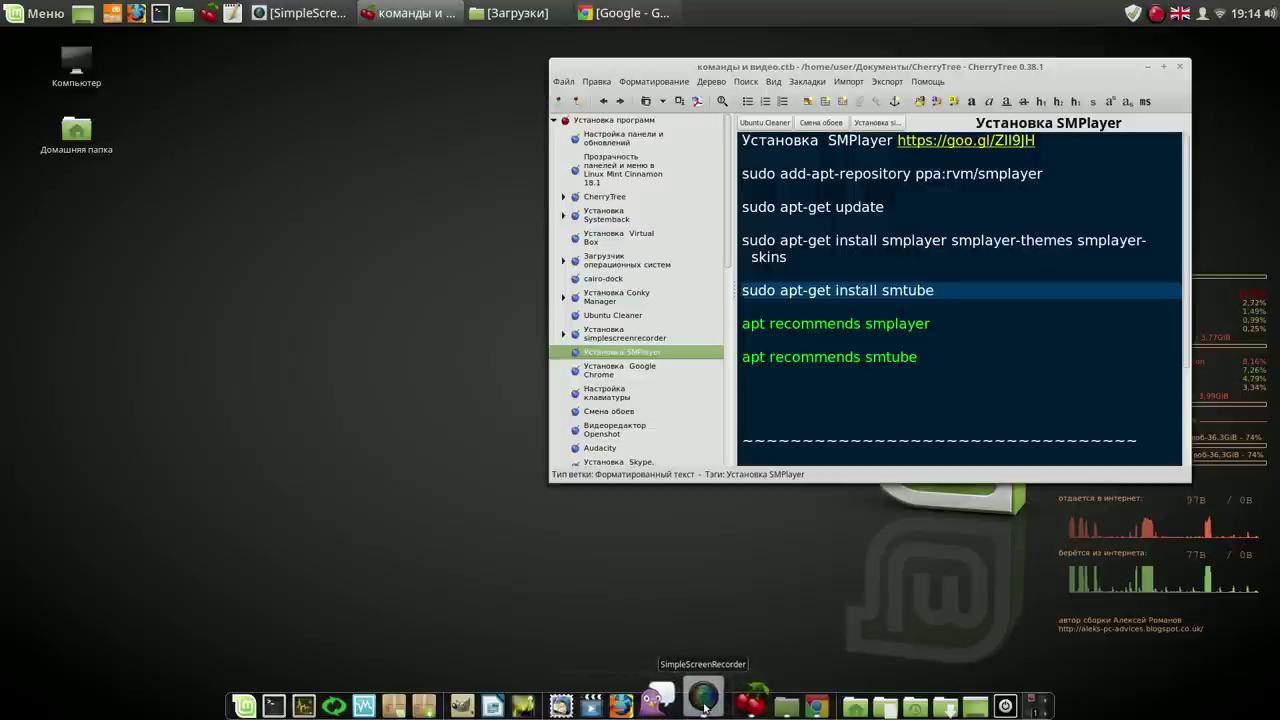
right_click(701, 703)
mouse_move(710, 613)
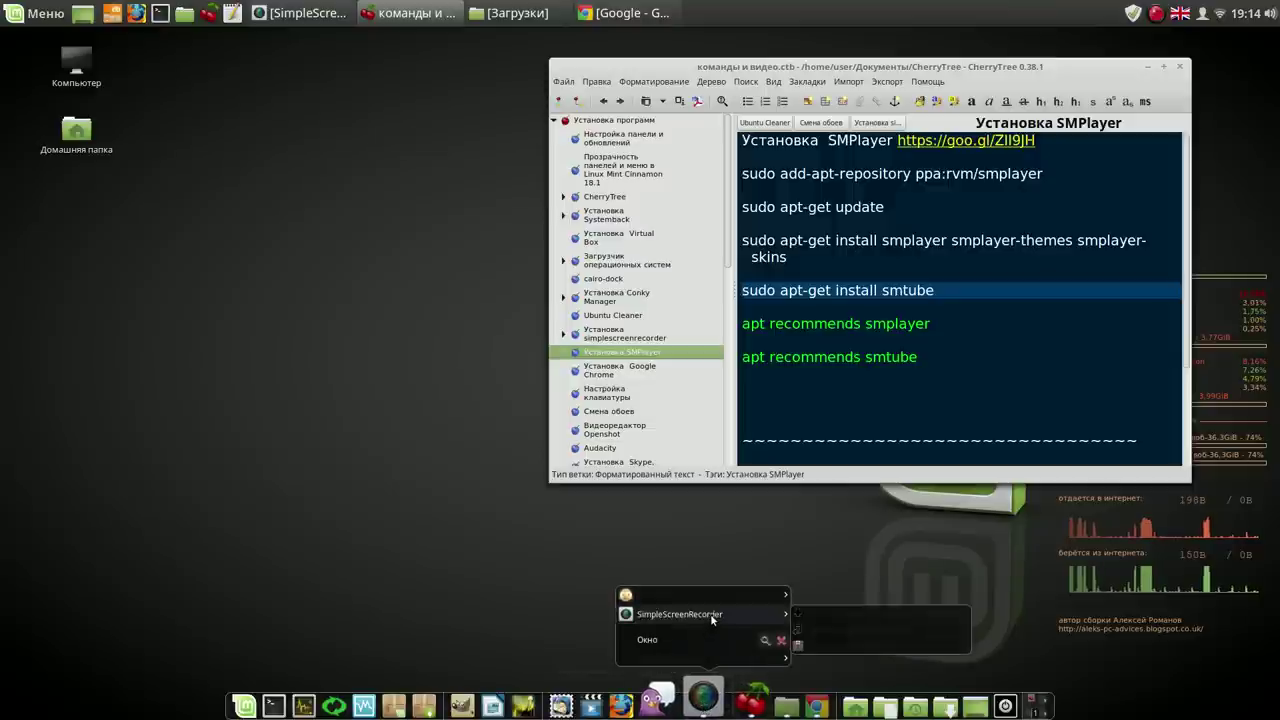
left_click(849, 630)
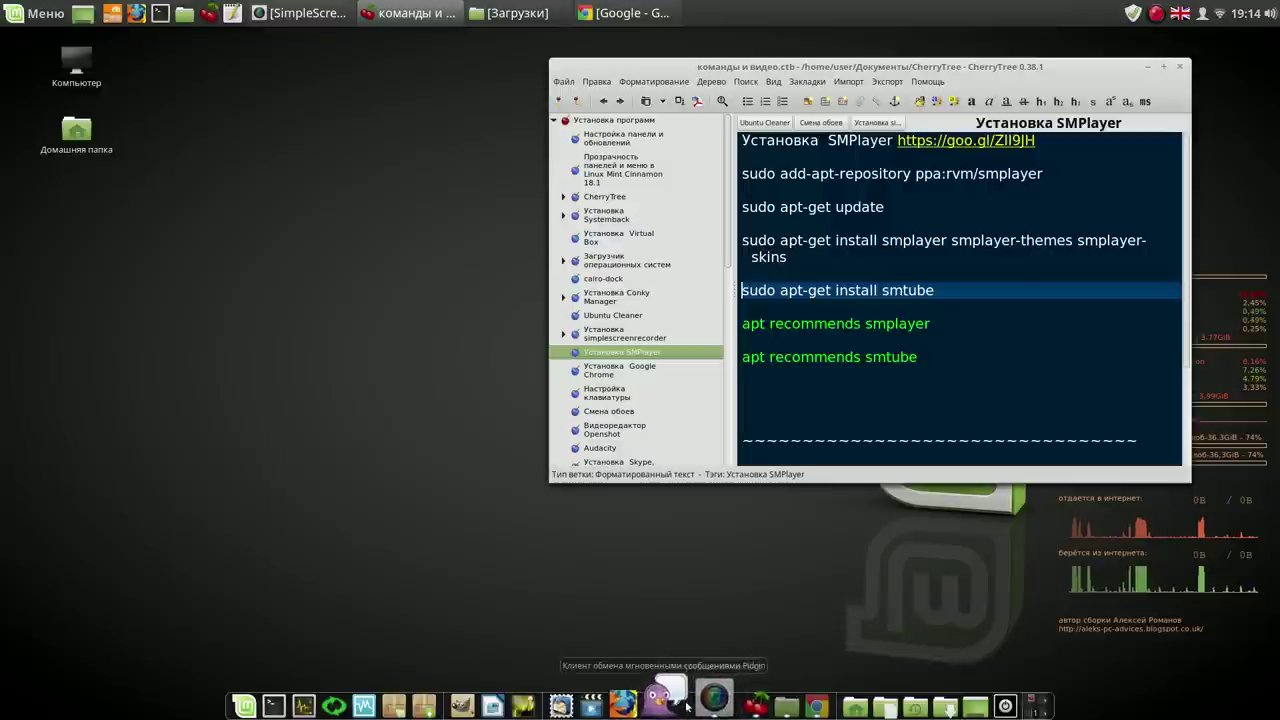
Remove the Pidgin, Thunderbird and music player icons from the dock
mouse_move(671, 706)
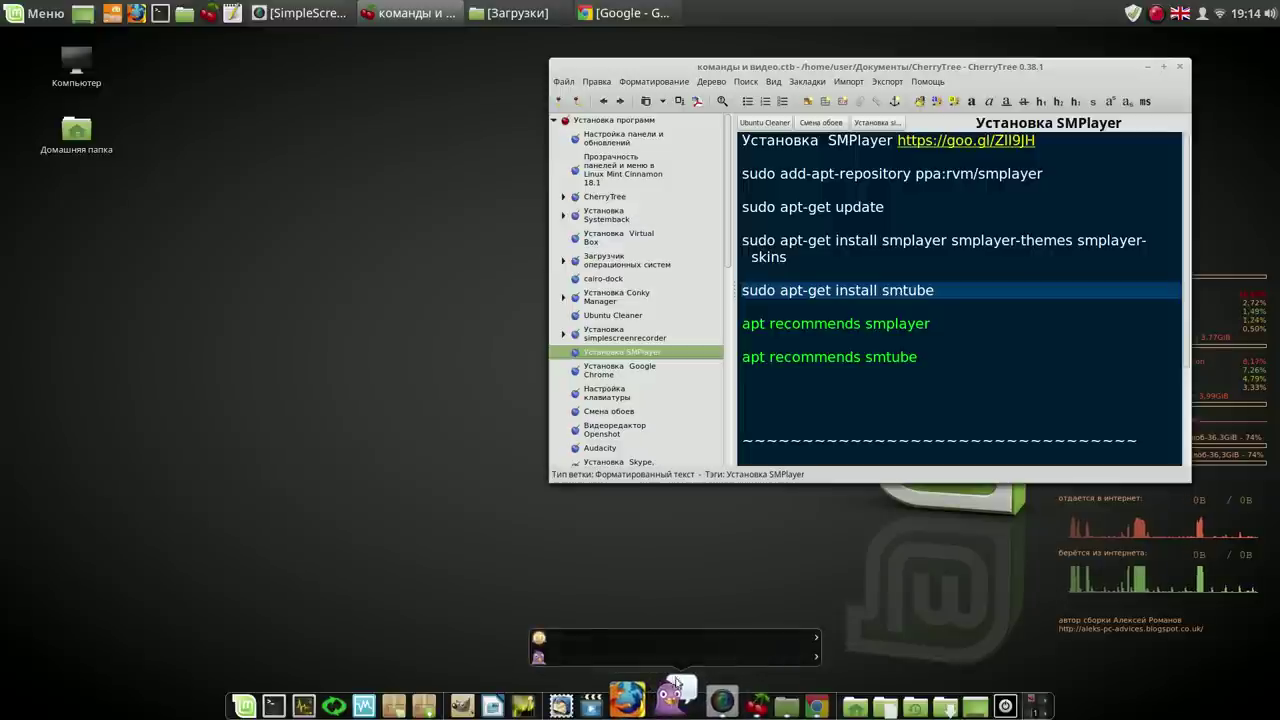
mouse_move(684, 658)
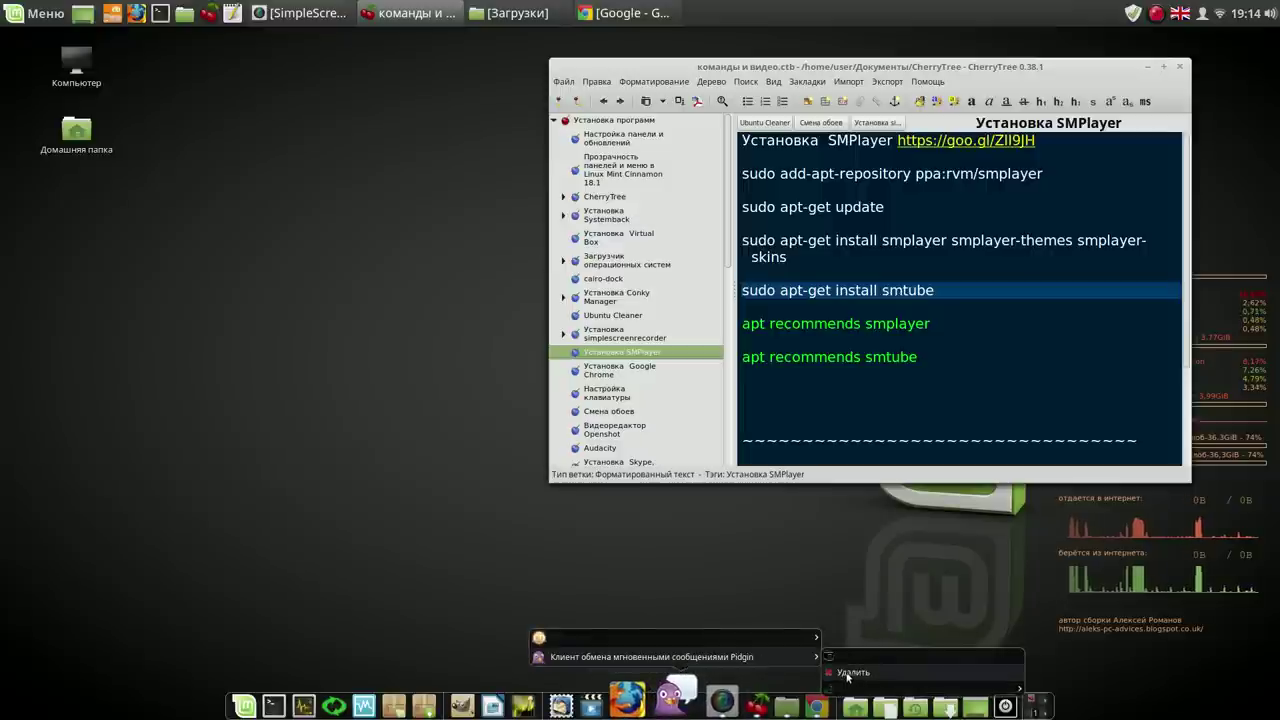
left_click(850, 672)
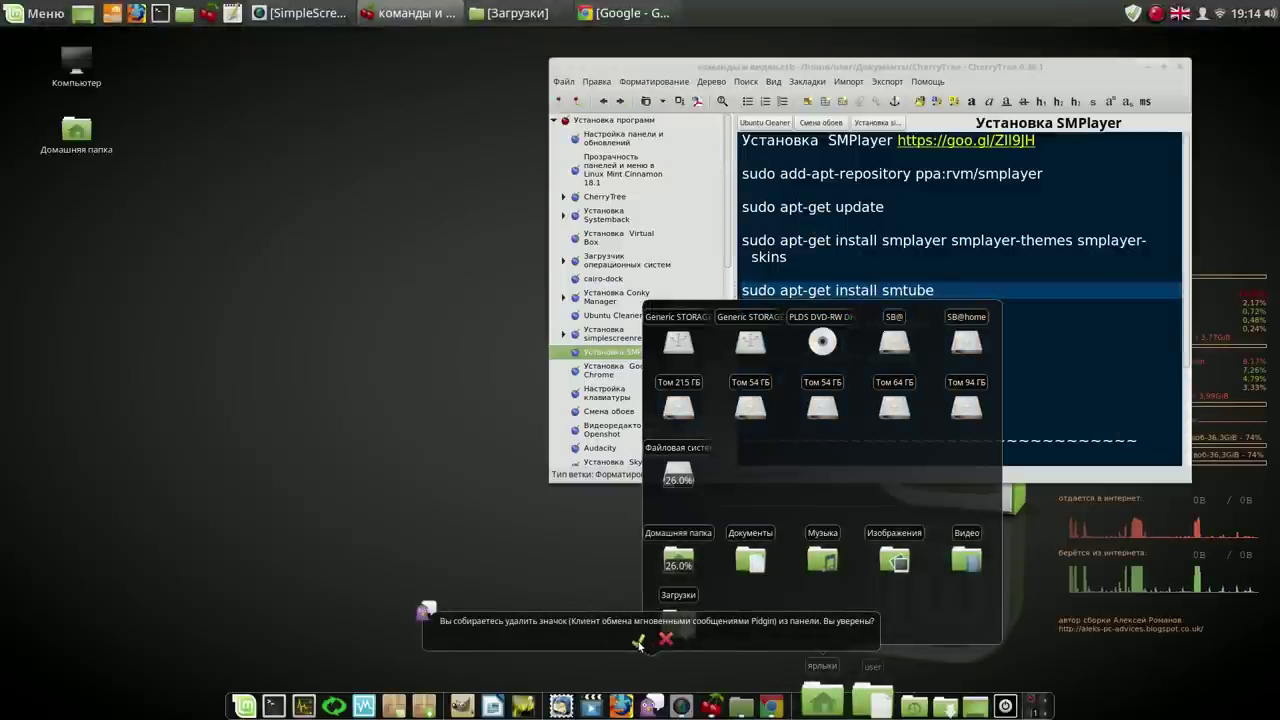
left_click(638, 641)
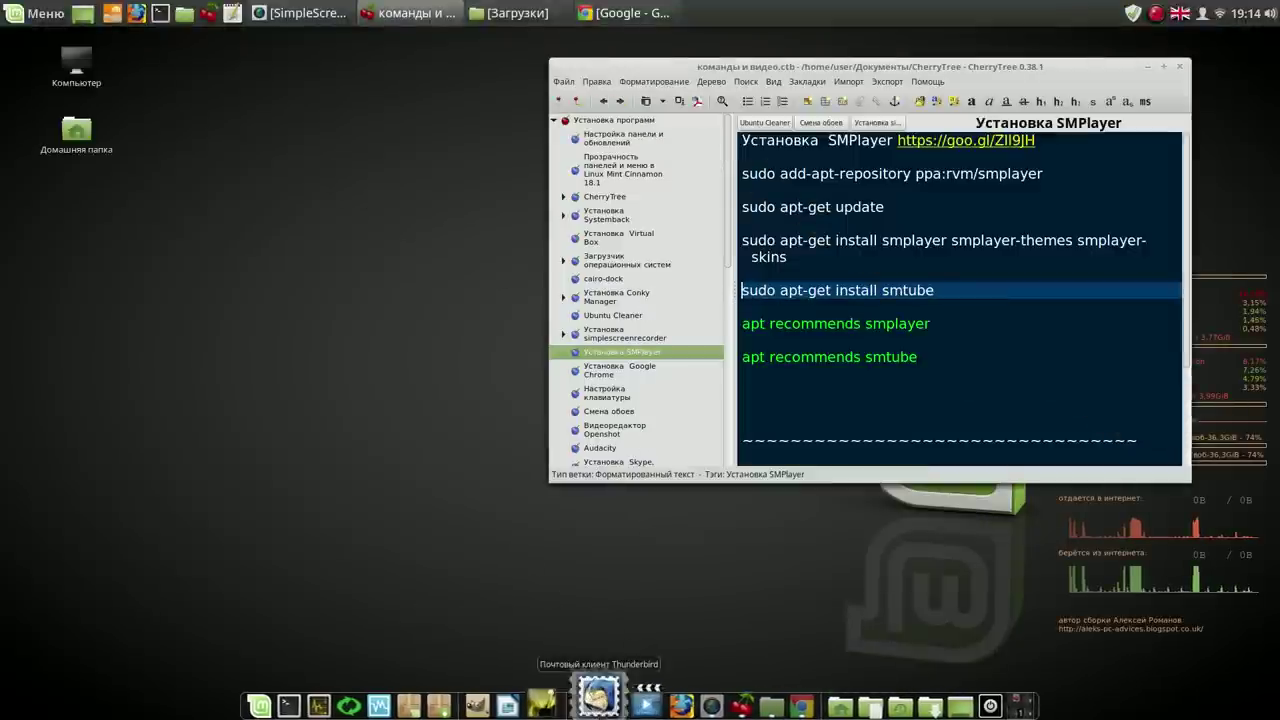
right_click(597, 700)
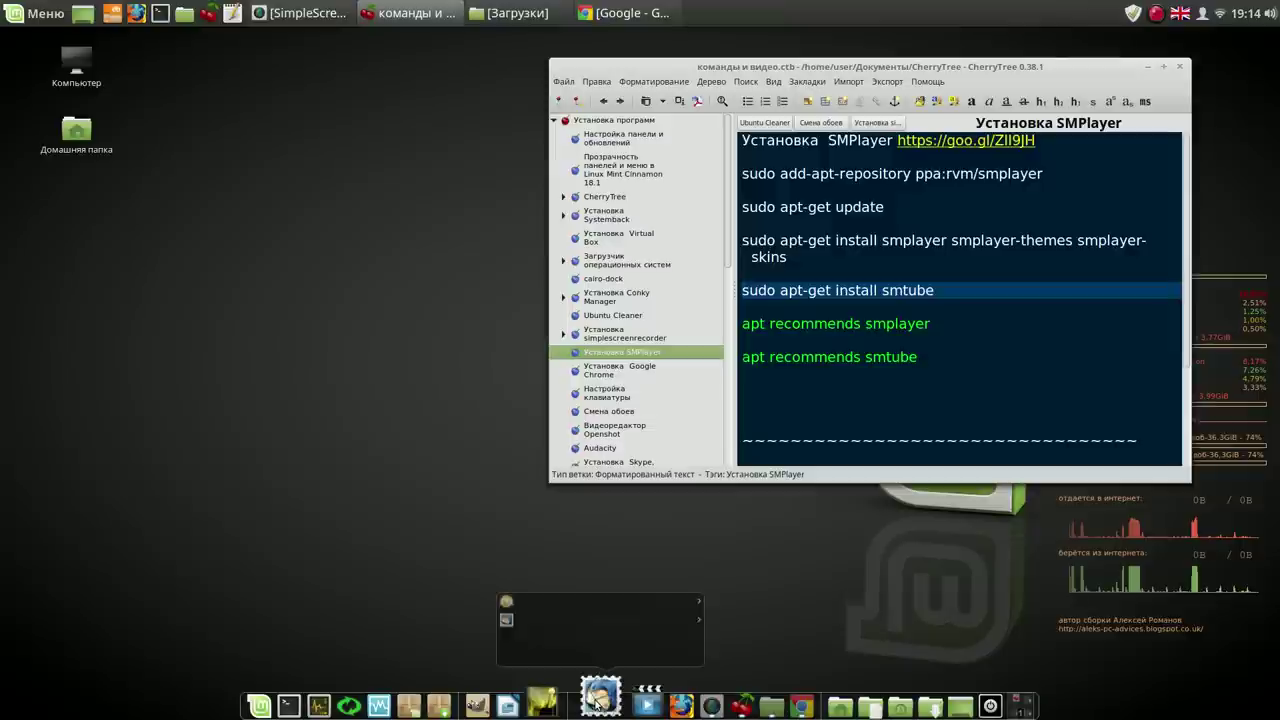
mouse_move(620, 618)
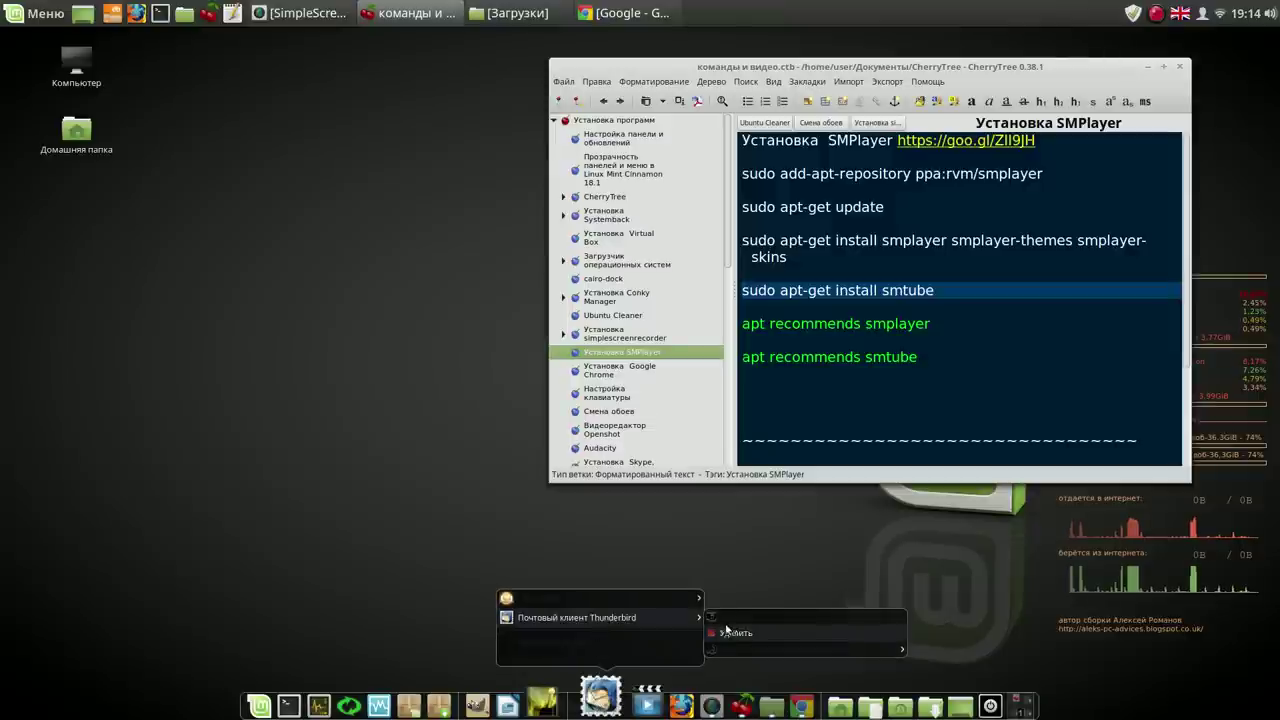
left_click(728, 630)
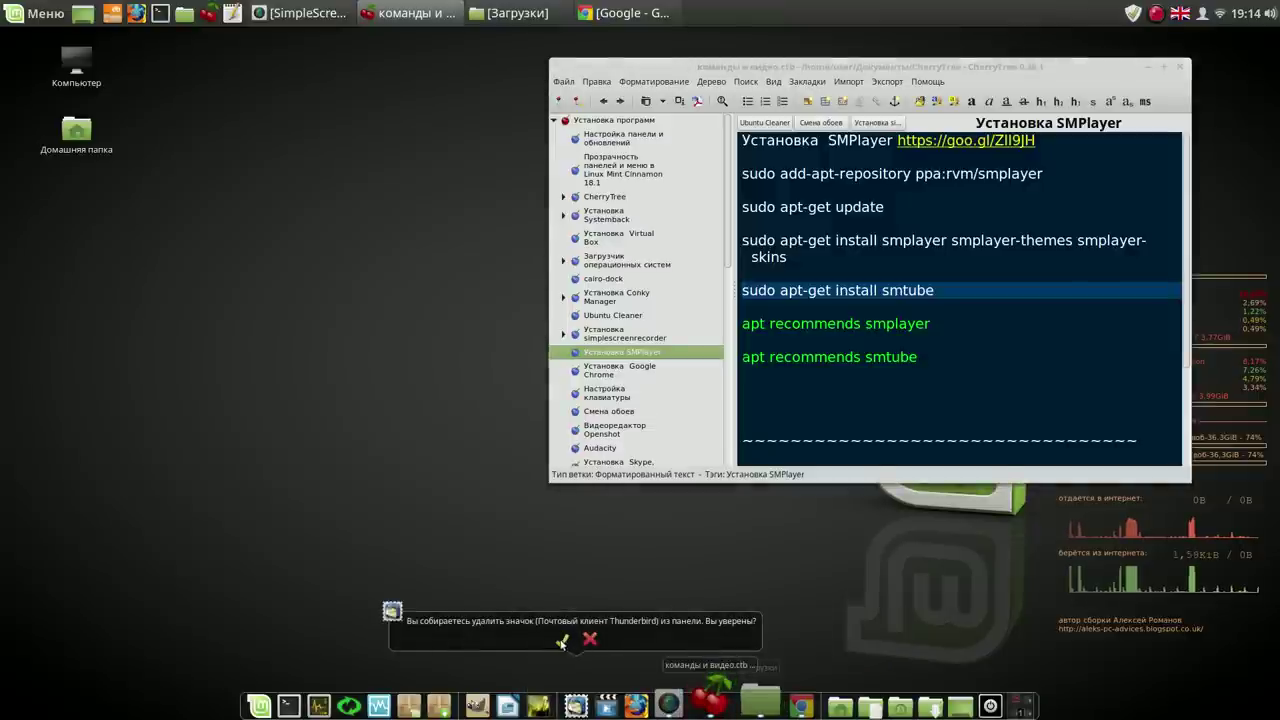
left_click(564, 639)
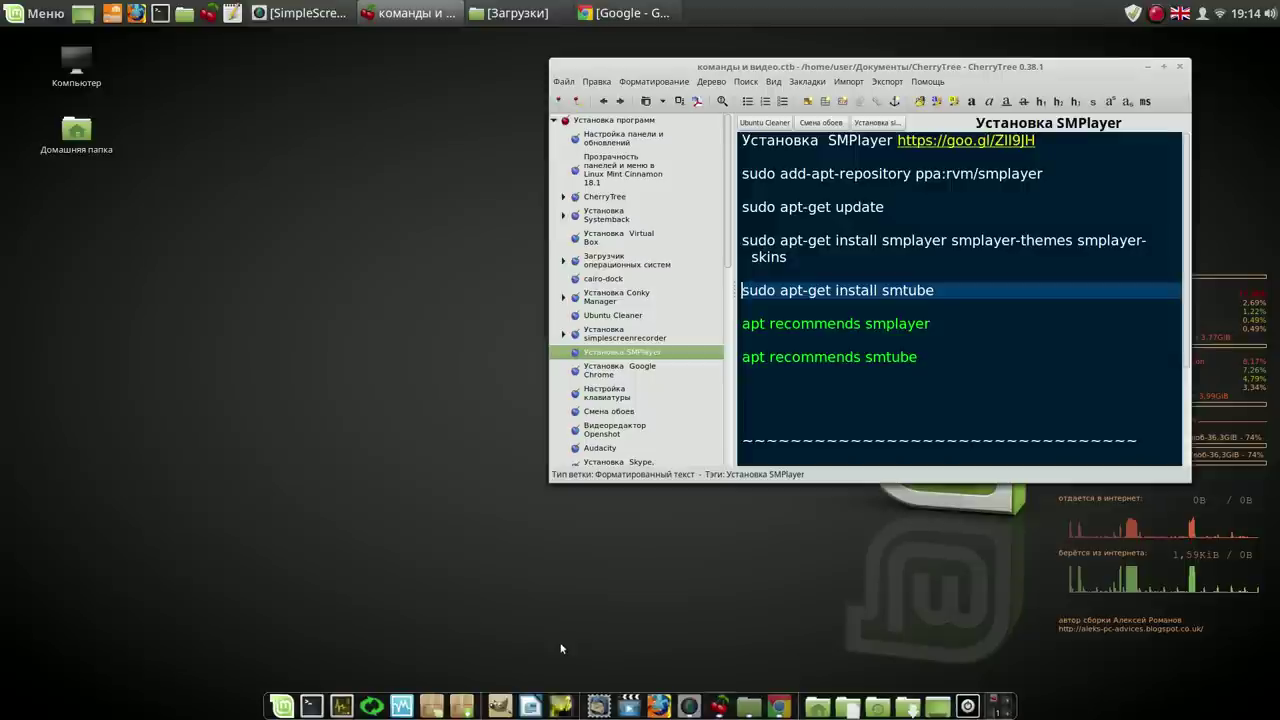
left_click(575, 705)
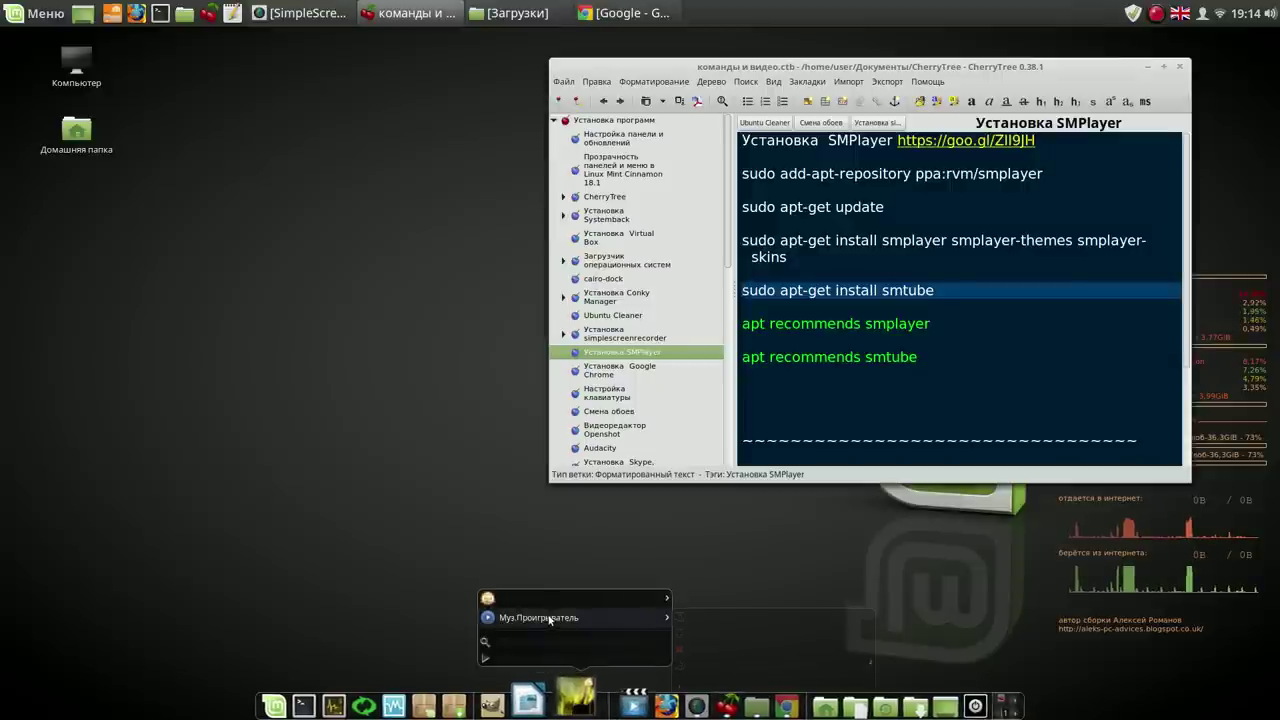
mouse_move(668, 618)
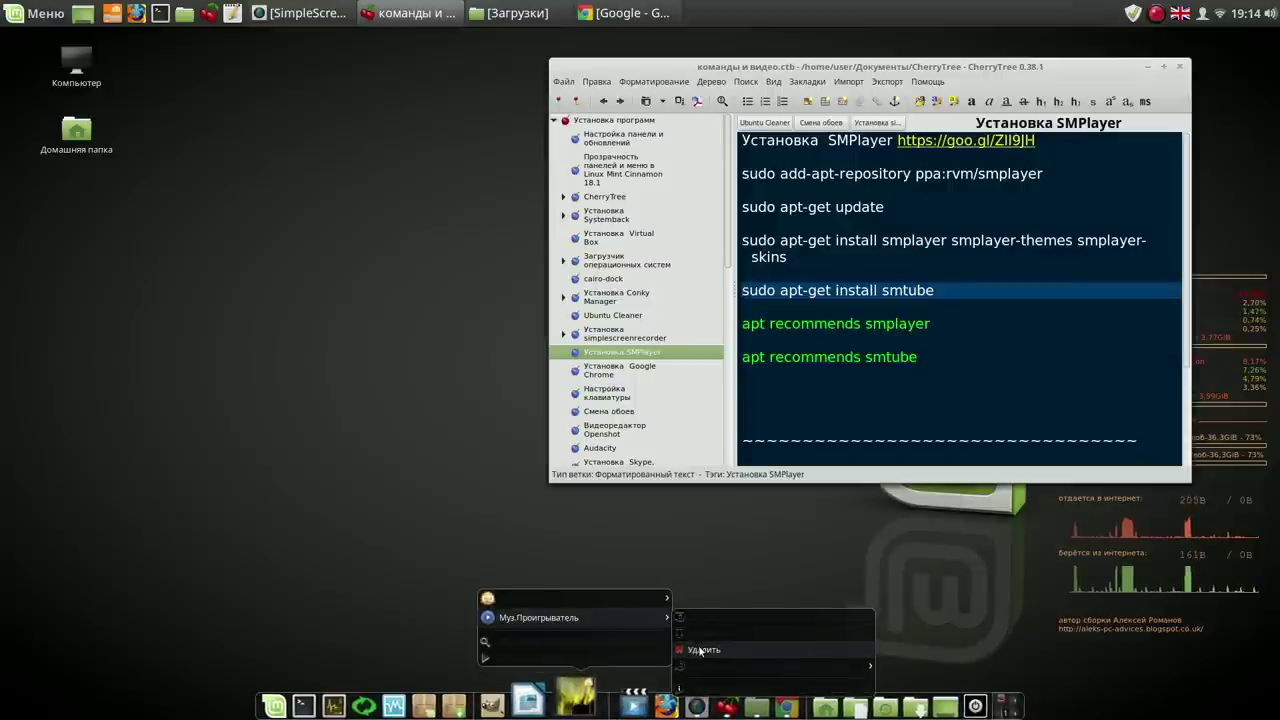
left_click(700, 651)
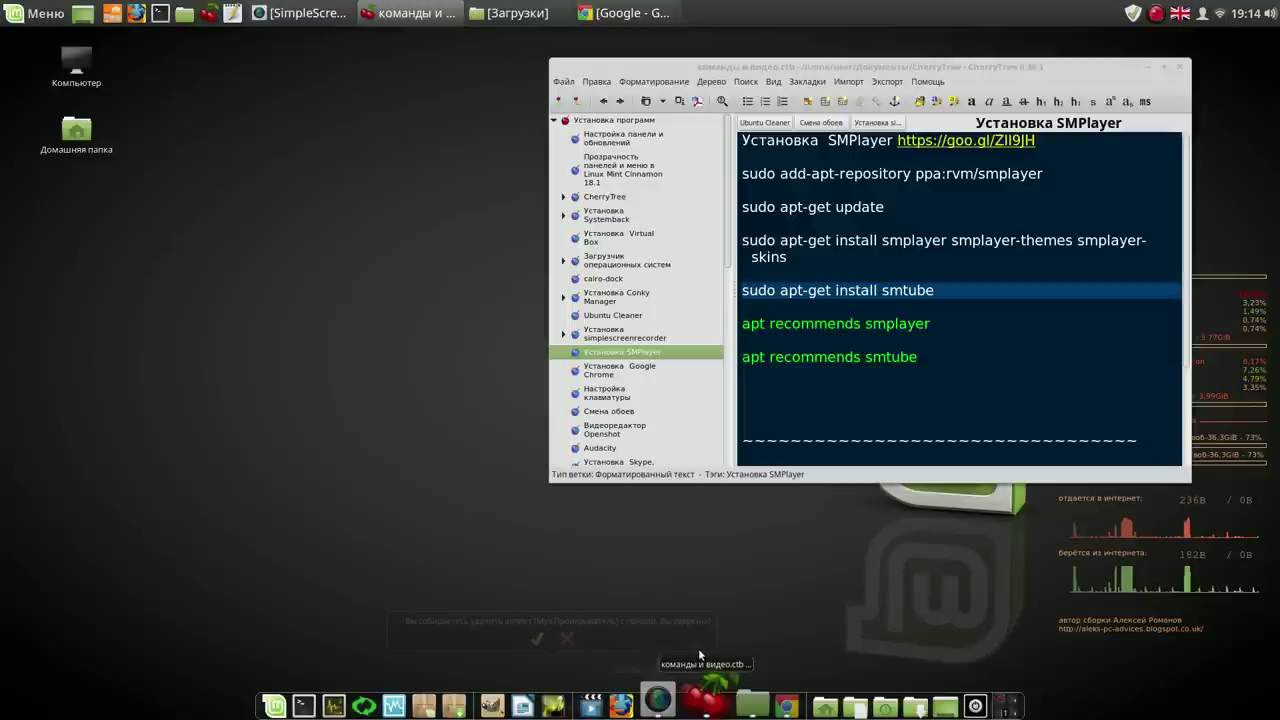
left_click(540, 640)
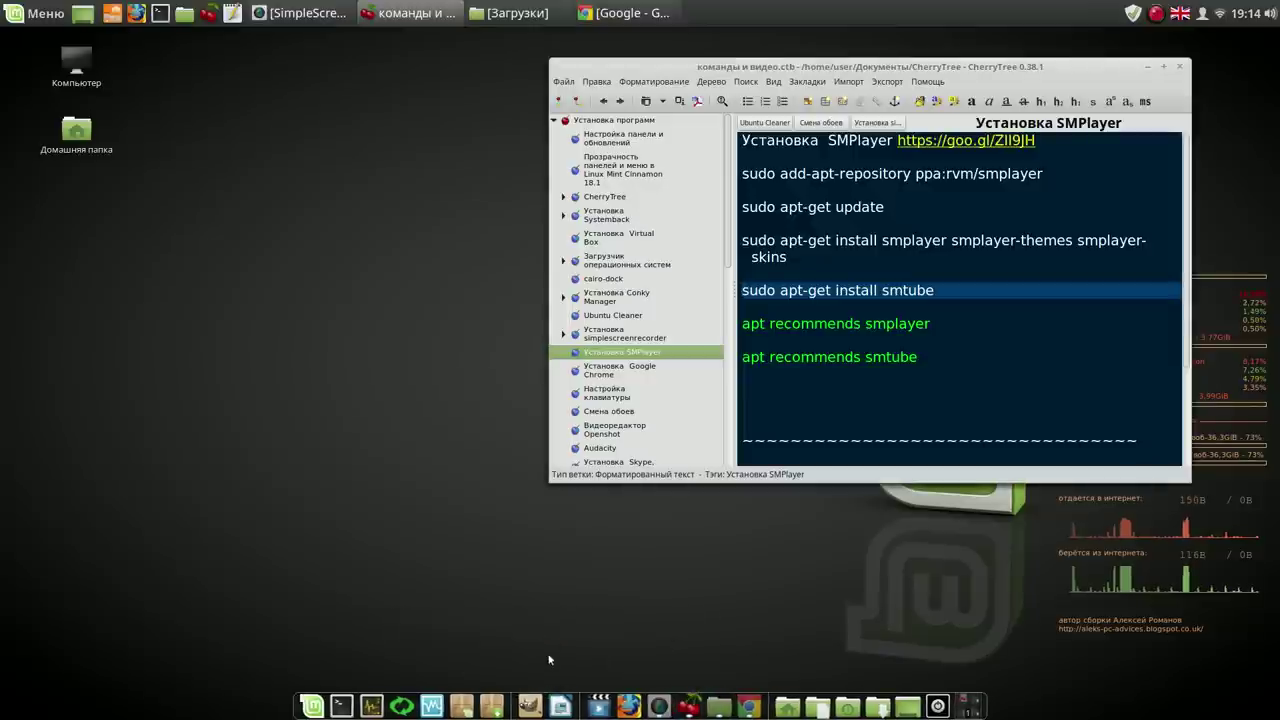
Remove the GIMP and LibreOffice Writer icons from the dock
right_click(537, 708)
mouse_move(529, 658)
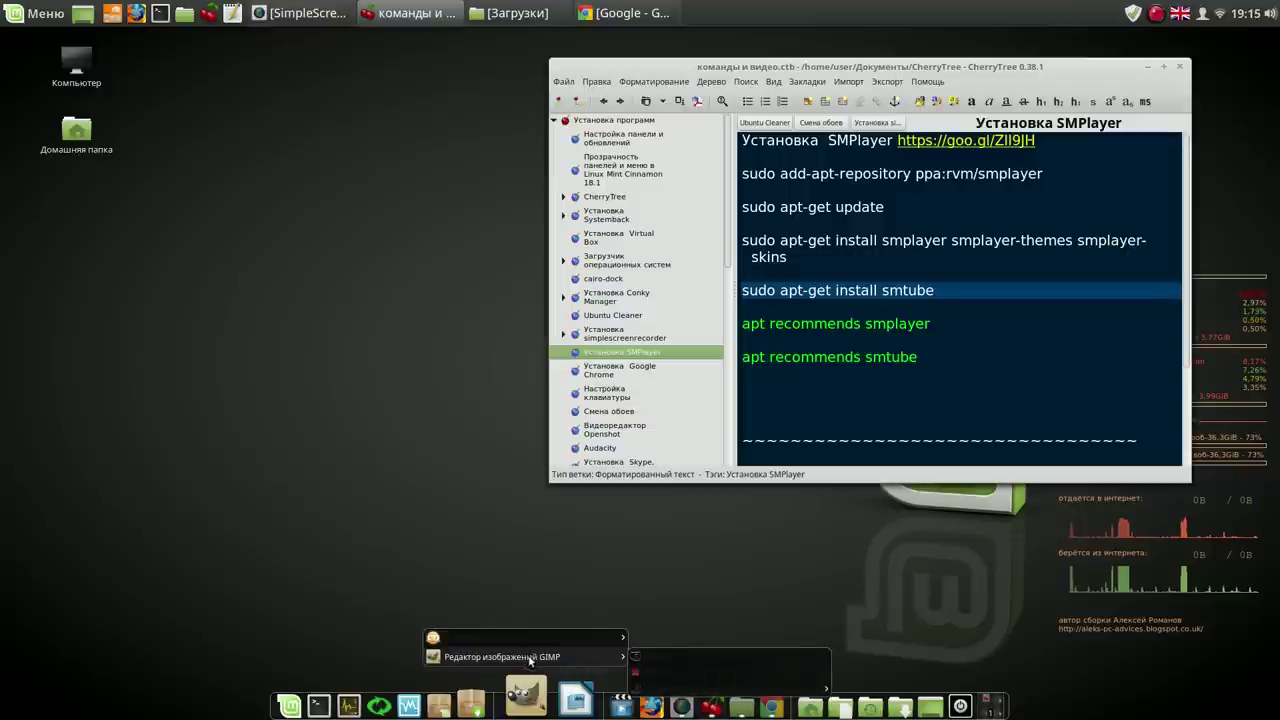
left_click(656, 673)
left_click(491, 640)
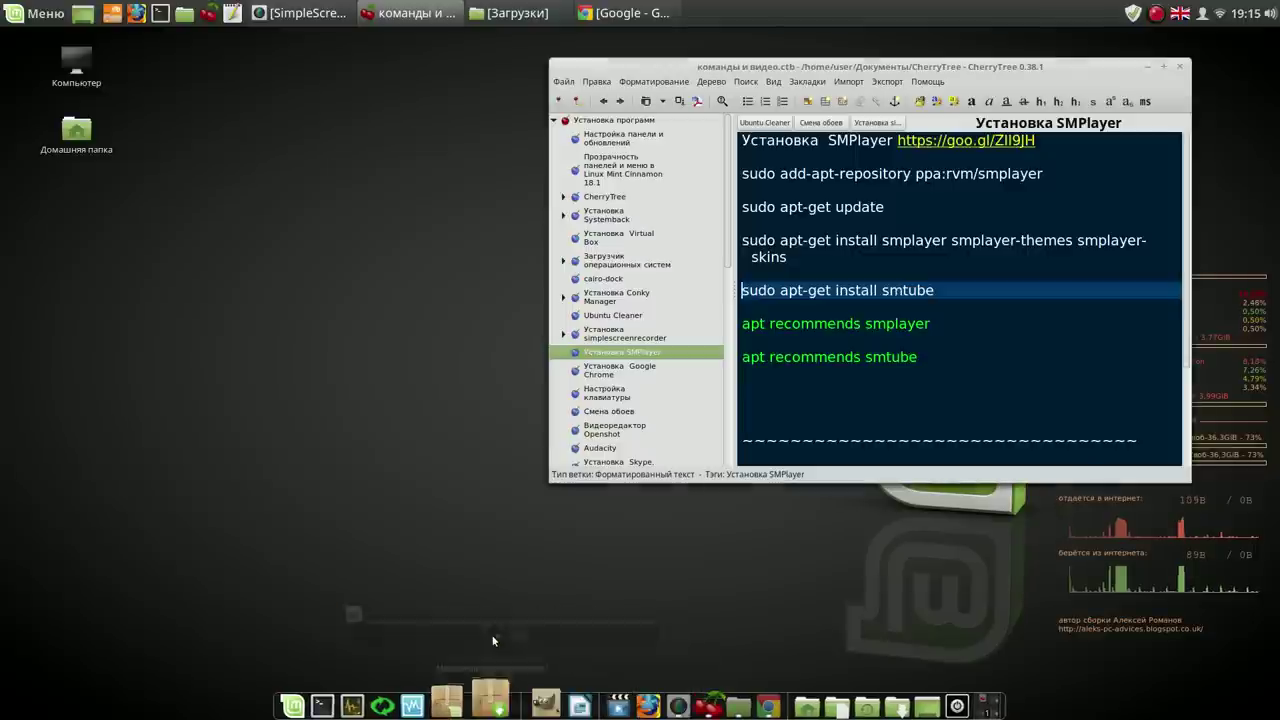
right_click(541, 704)
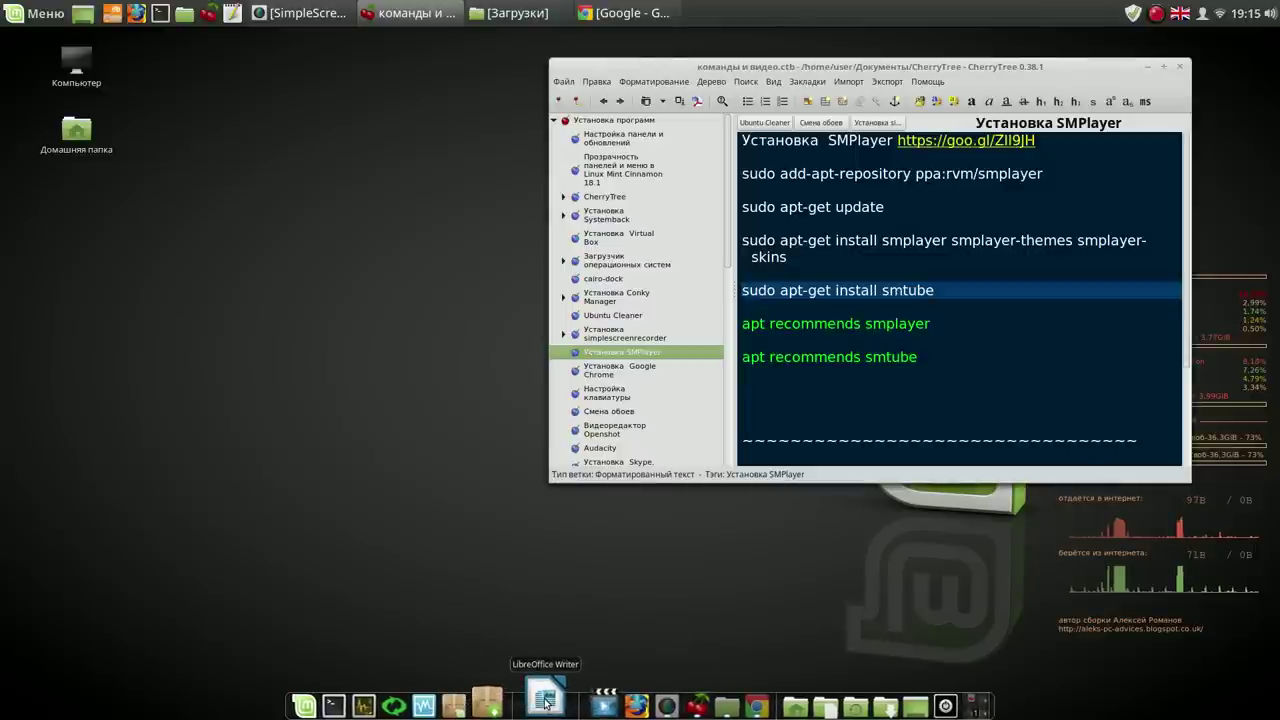
mouse_move(544, 634)
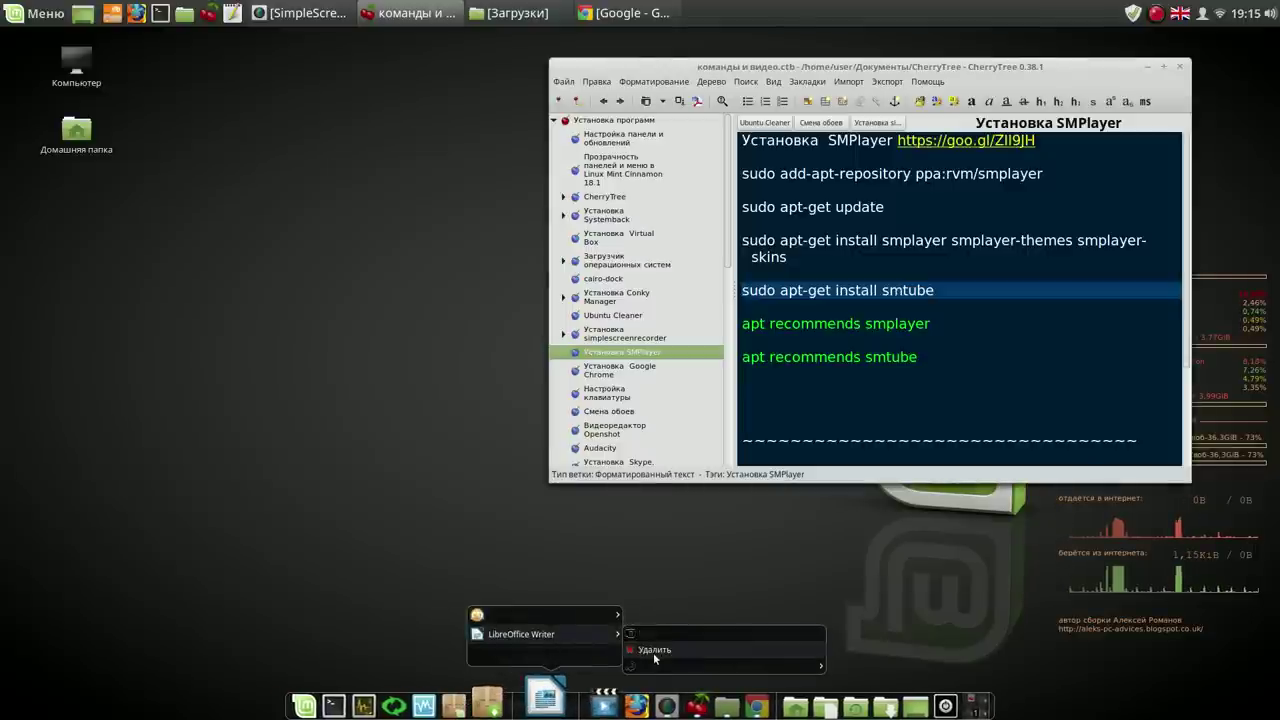
left_click(653, 651)
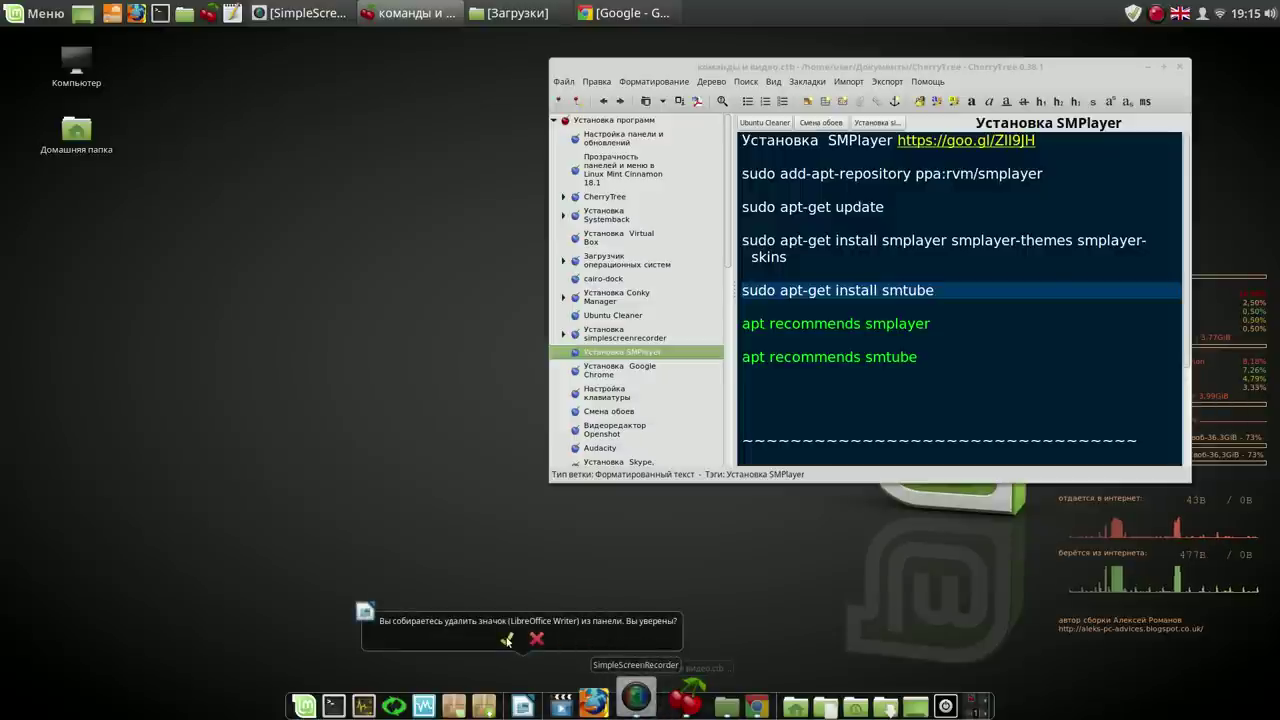
left_click(507, 638)
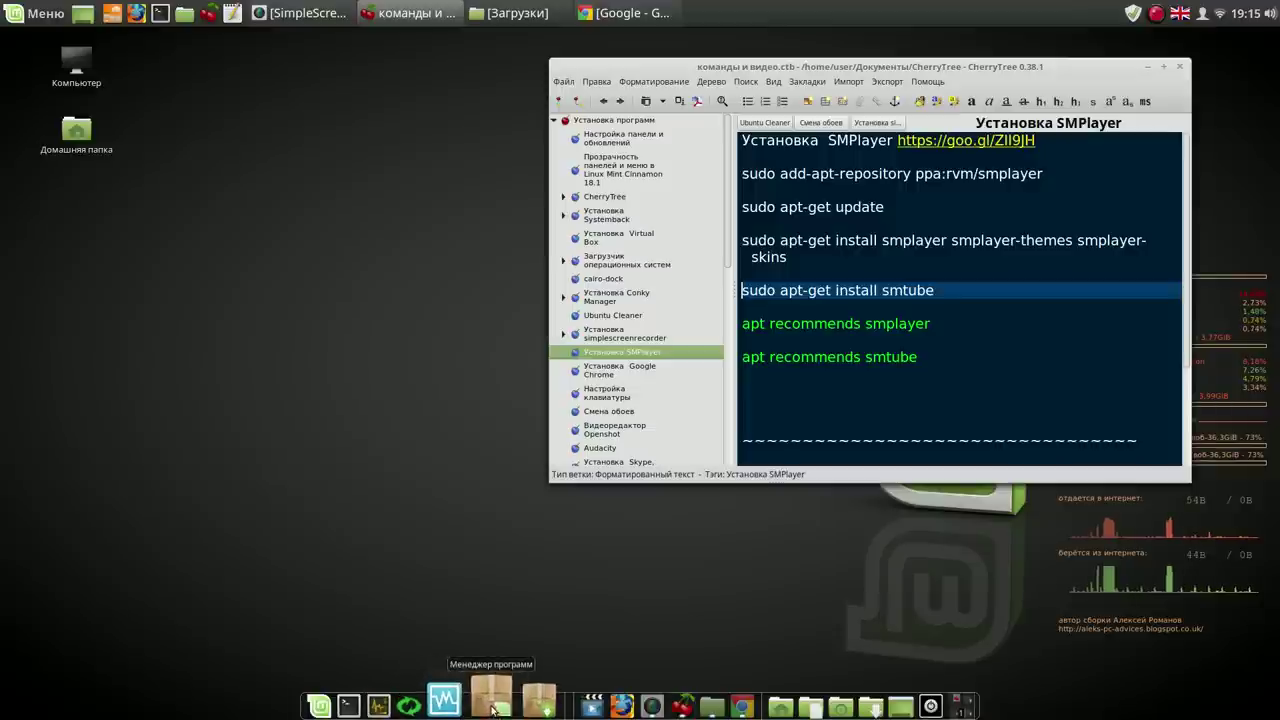
left_click(527, 698)
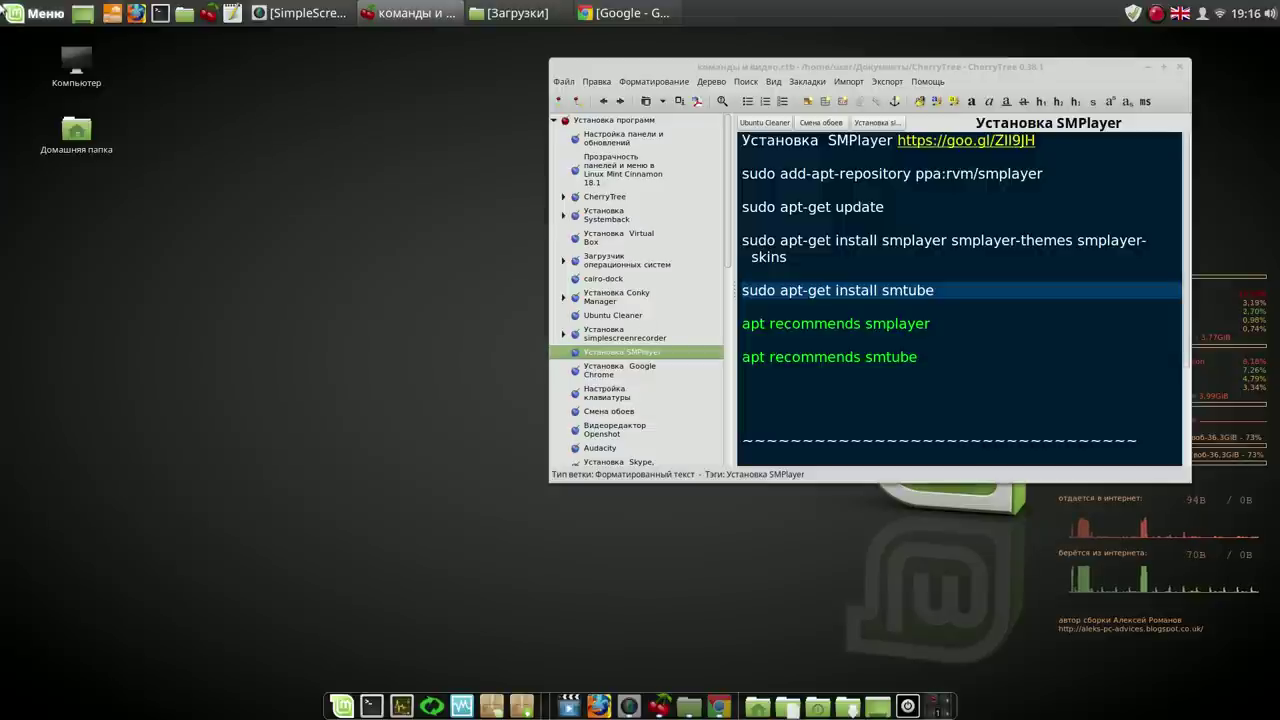
Add Google Chrome from Интернет to the top panel and remove the Firefox launcher
left_click(32, 14)
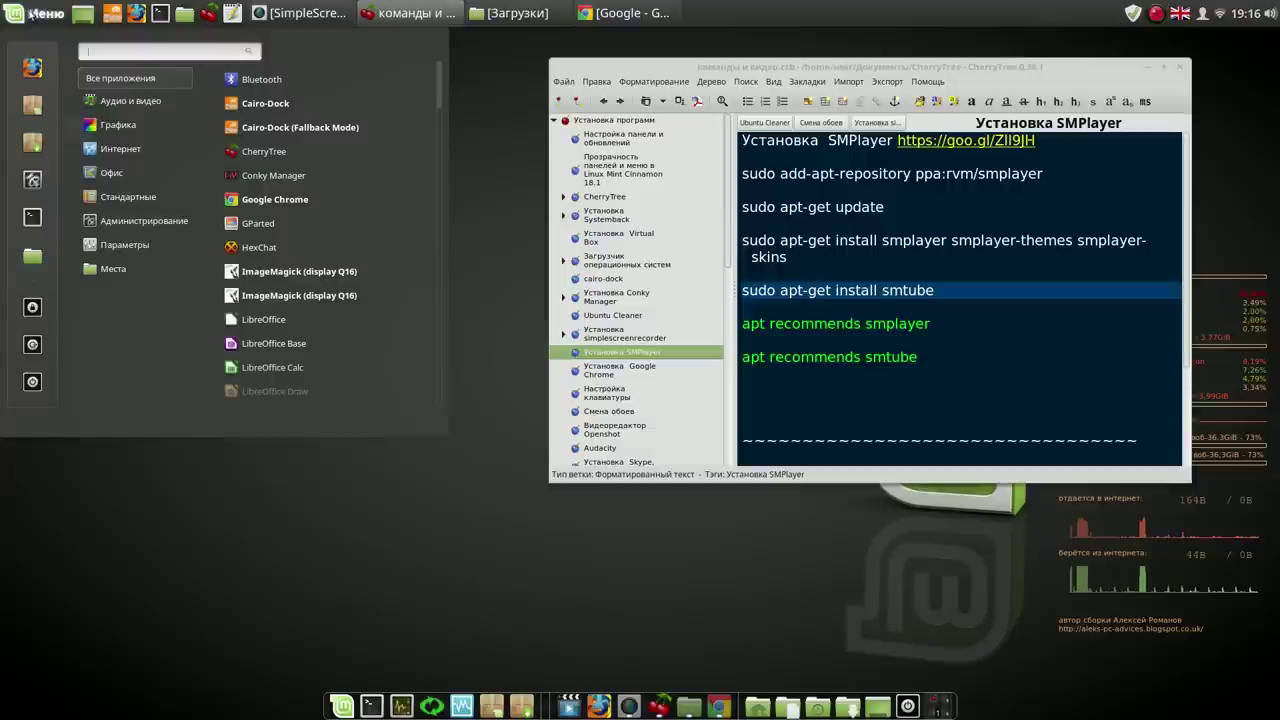
mouse_move(140, 145)
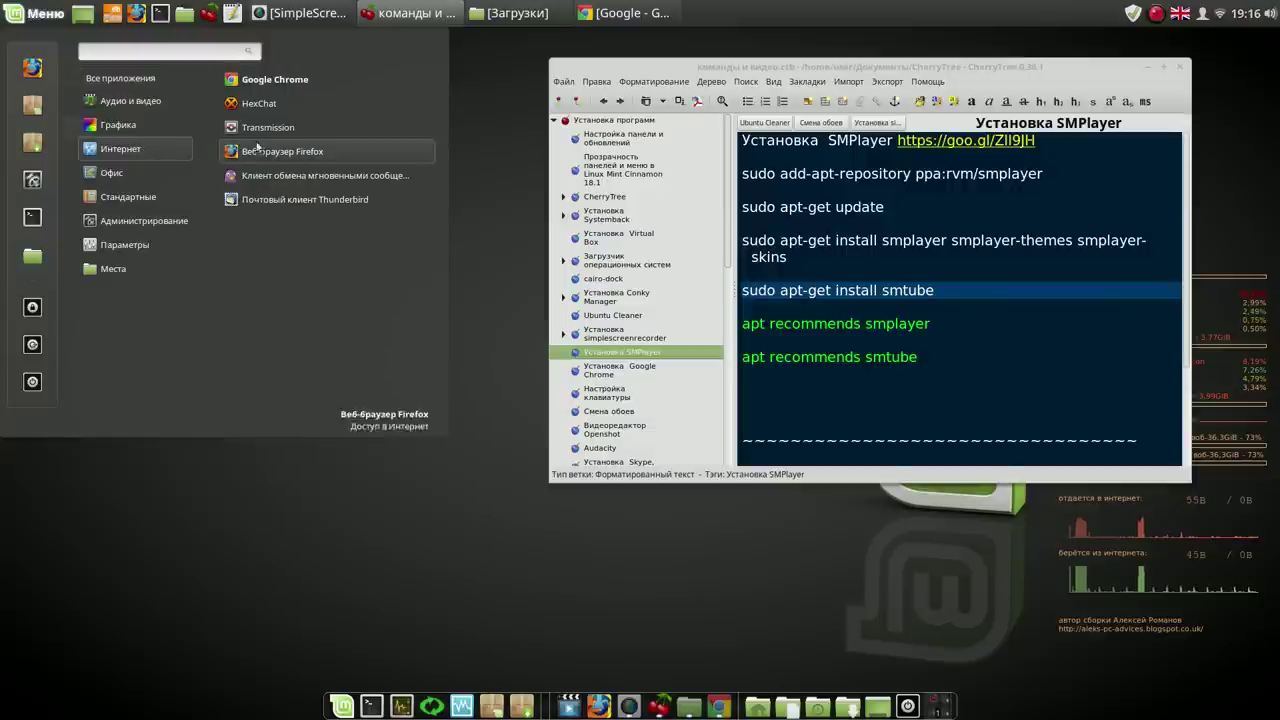
right_click(285, 86)
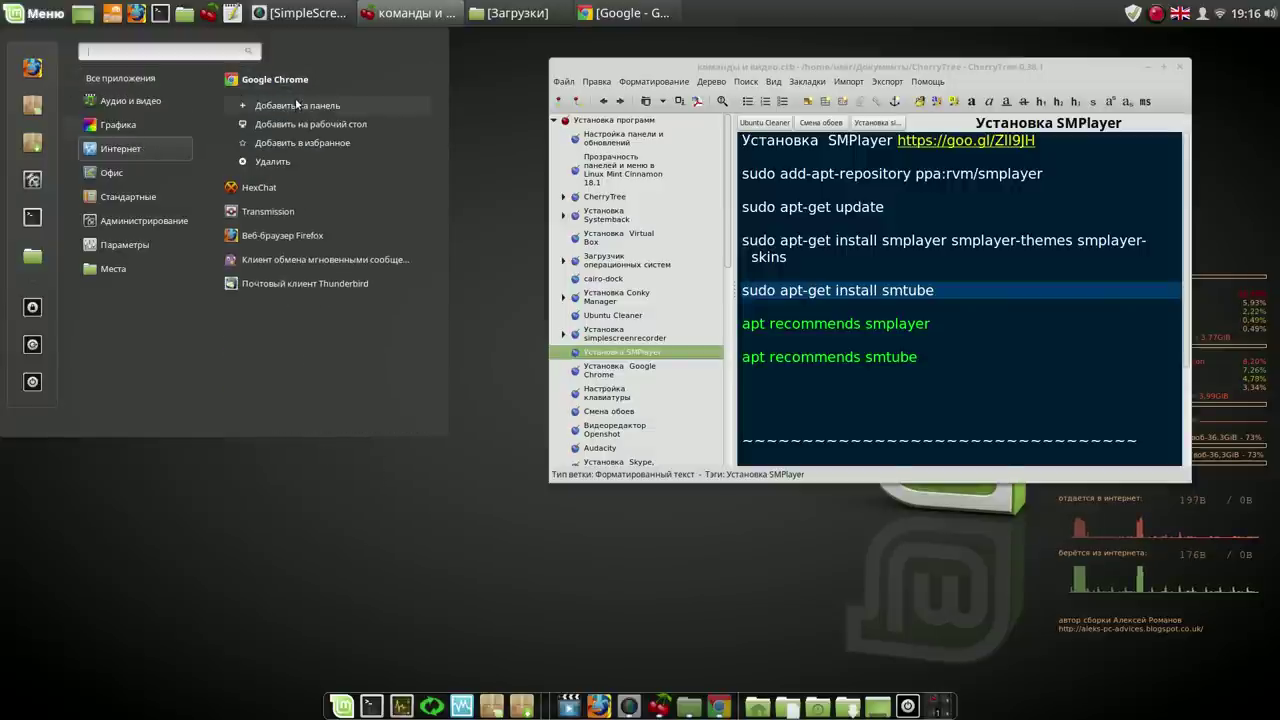
left_click(297, 105)
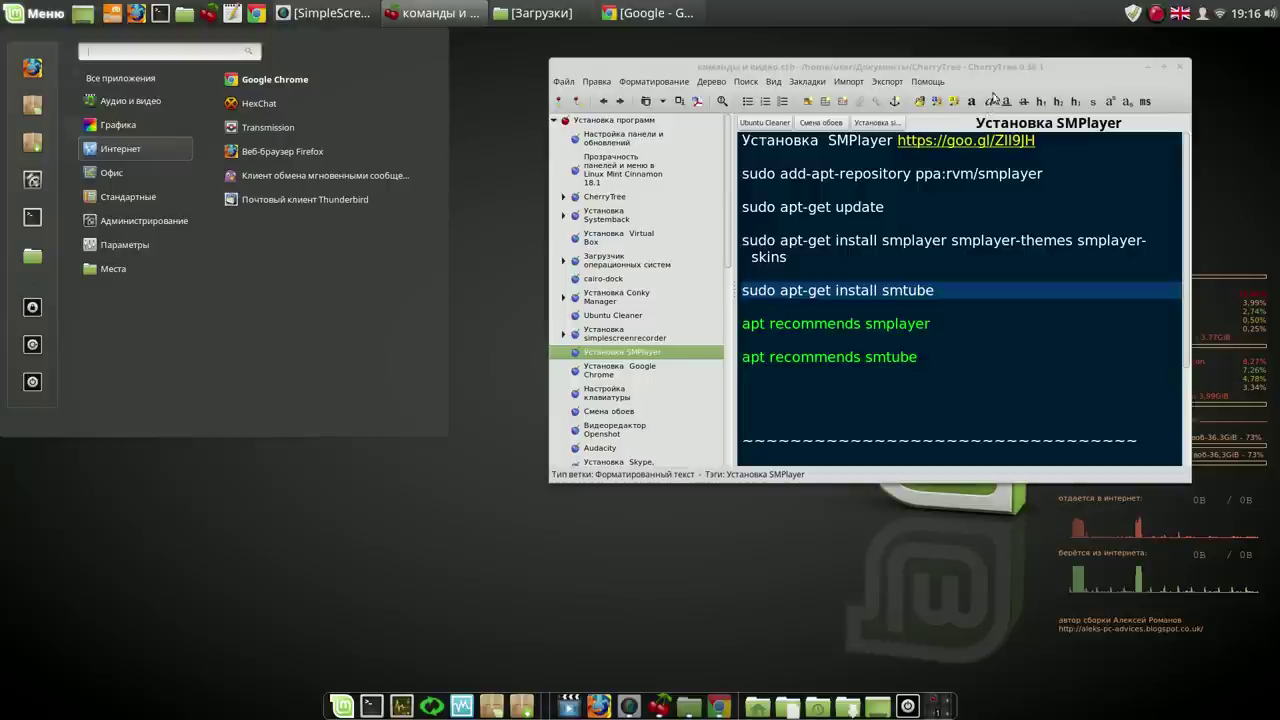
left_click(1024, 70)
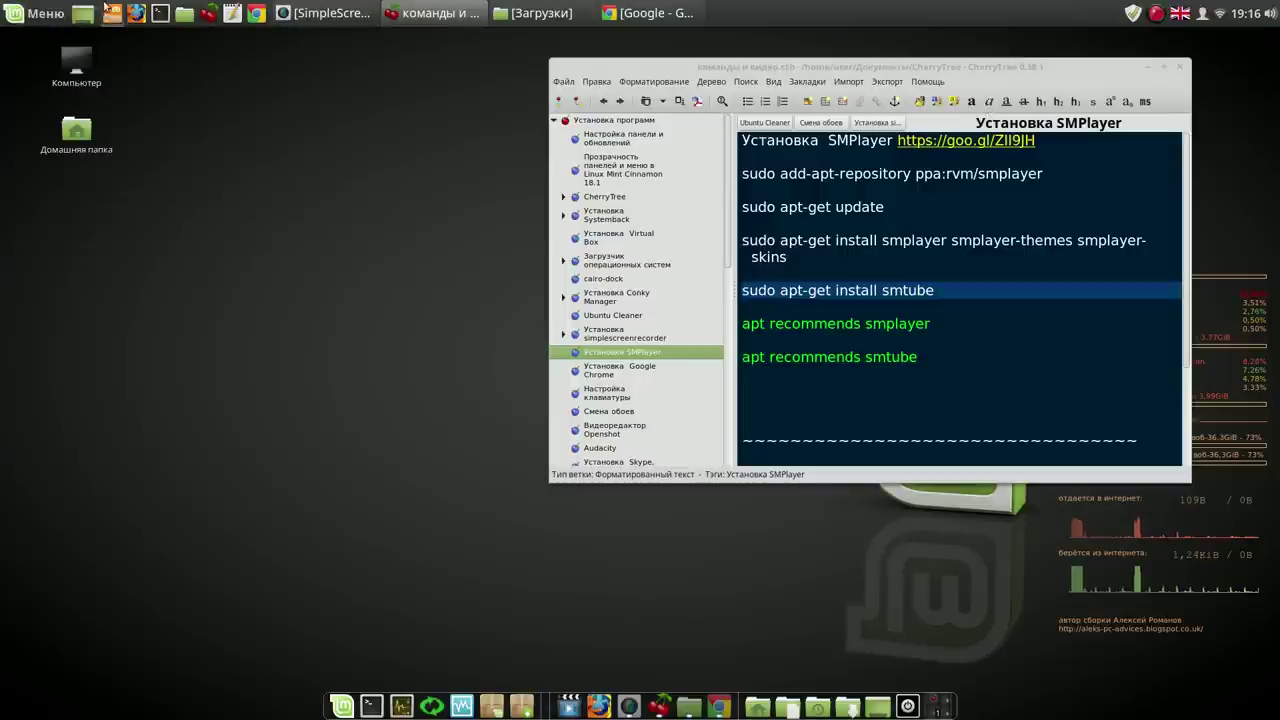
right_click(135, 14)
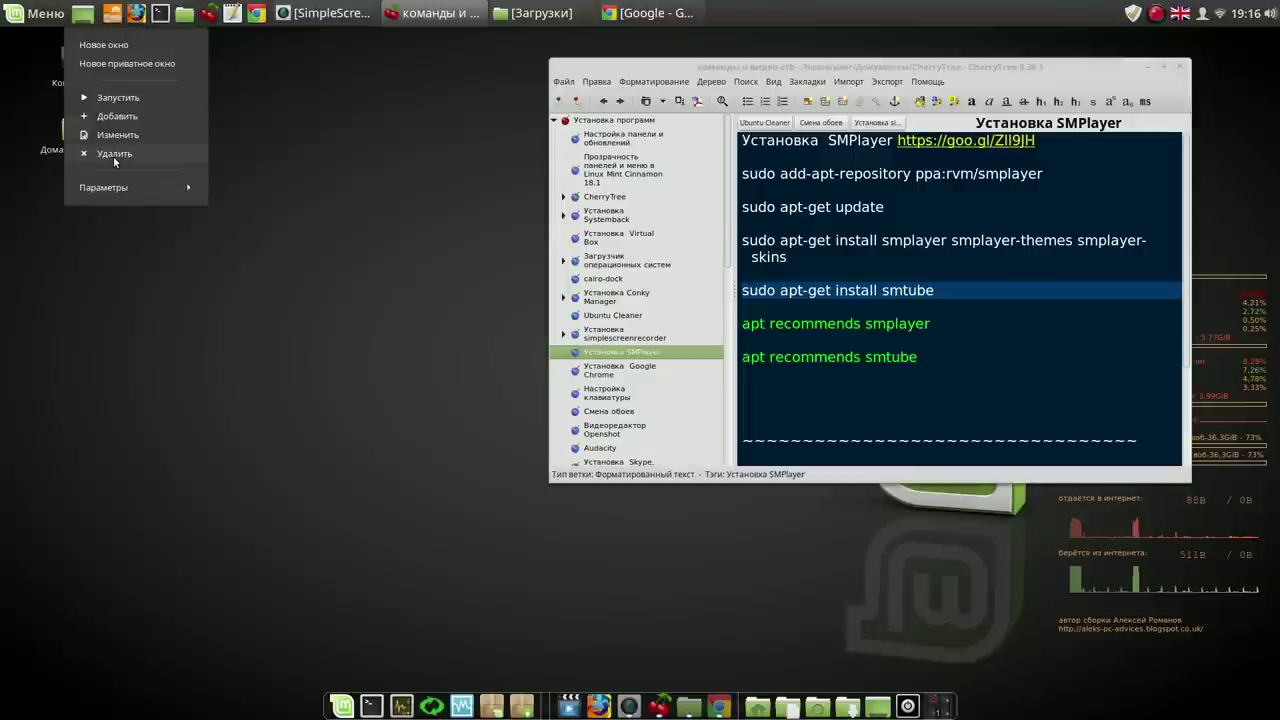
left_click(113, 153)
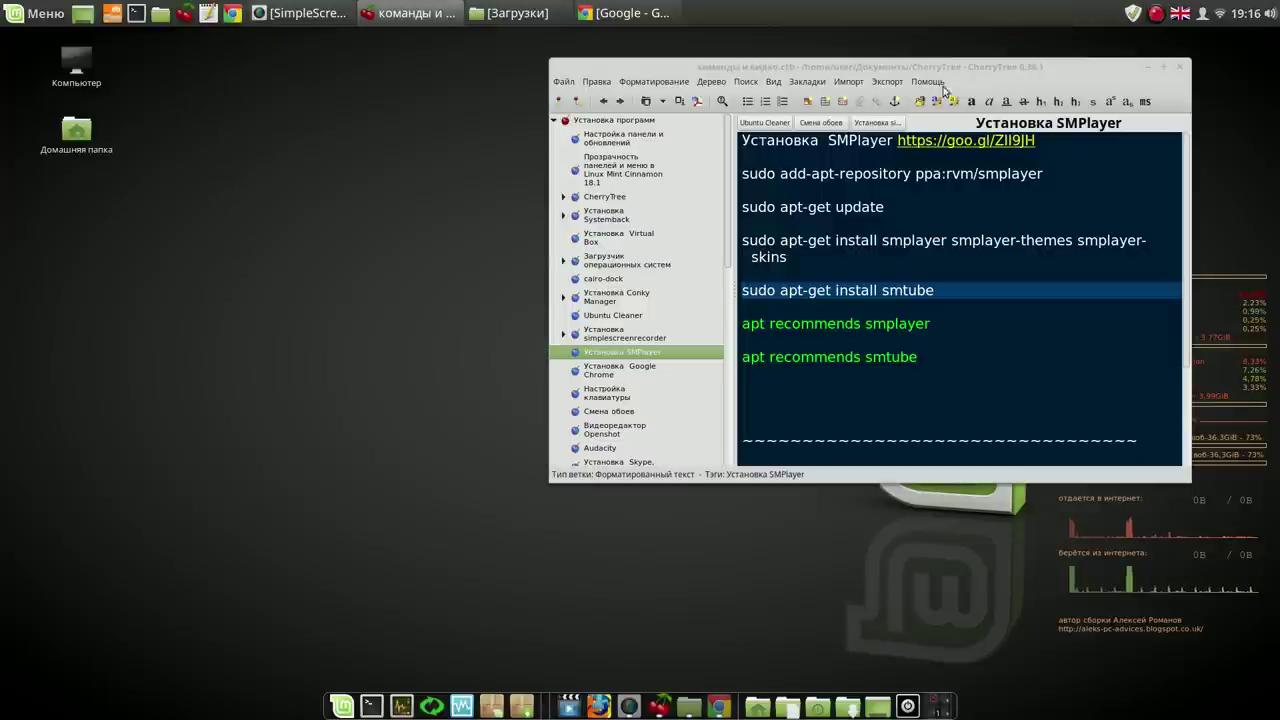
Drag the CherryTree window left, then over to the right side of the screen
left_click_drag(996, 73, 589, 63)
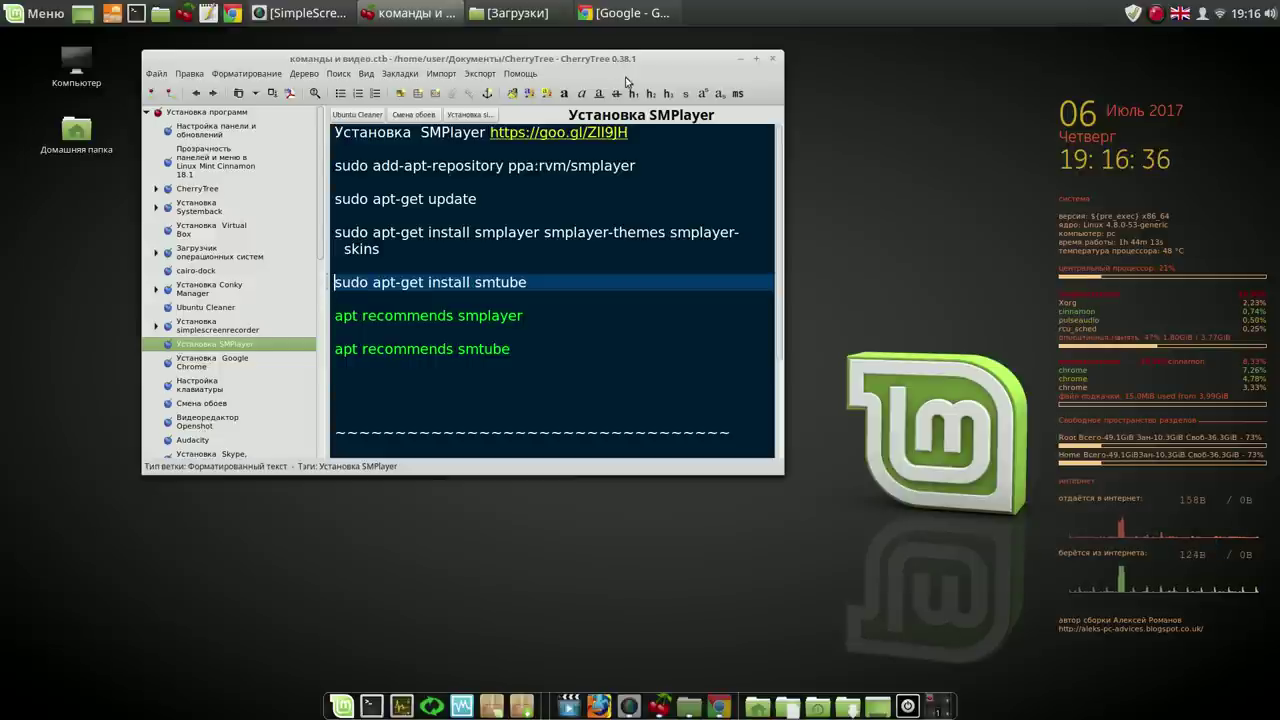
left_click_drag(647, 67, 901, 62)
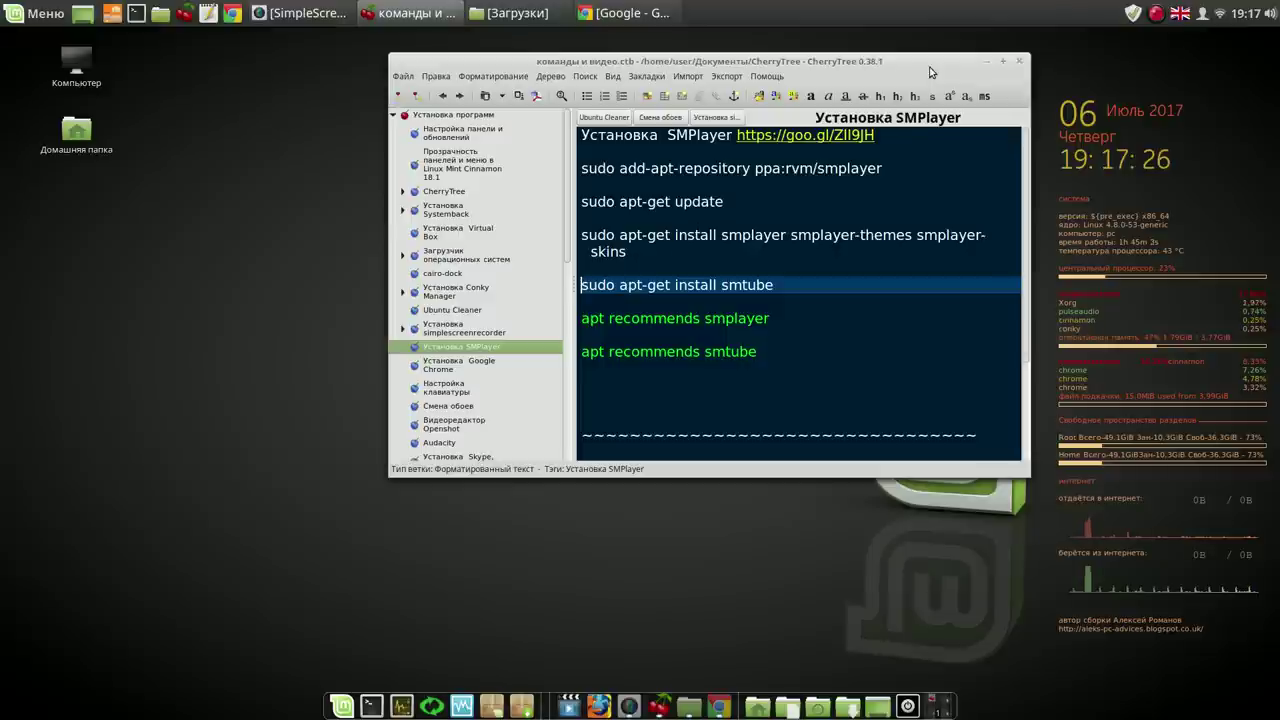
Open linux-romanov.info from the Установка программ note and pin its Chrome tab
left_click(455, 115)
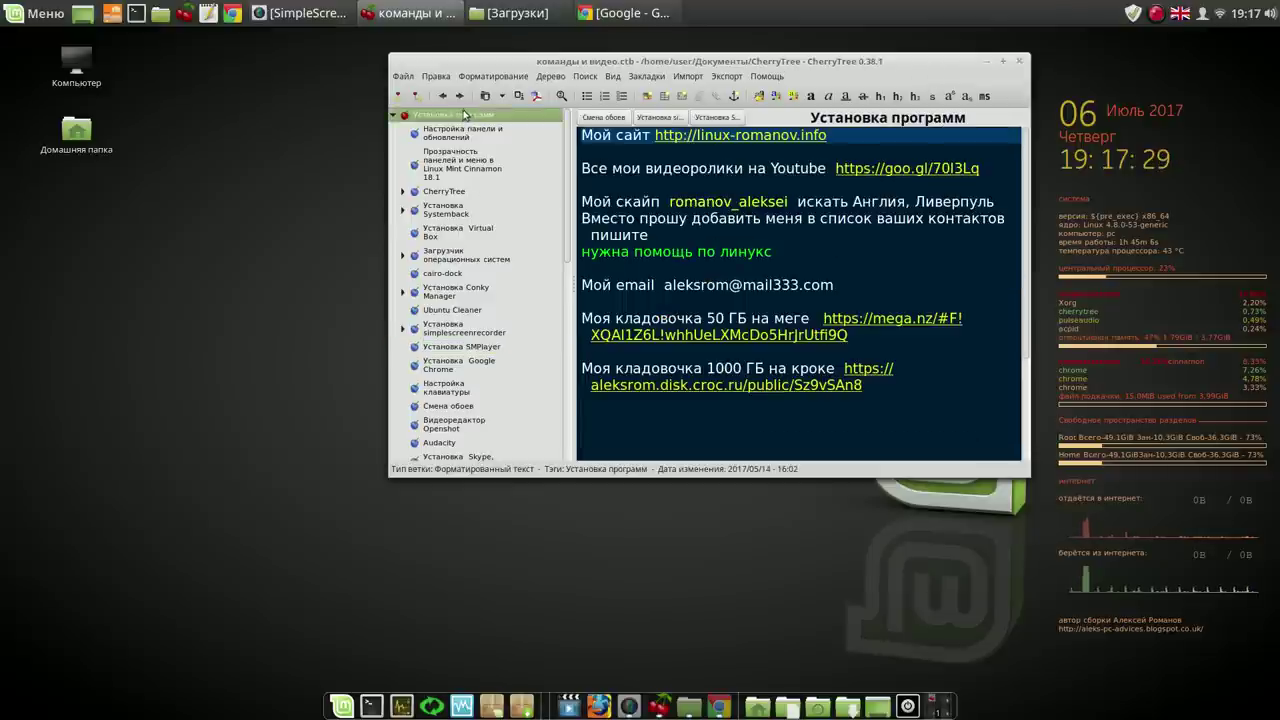
left_click(772, 136)
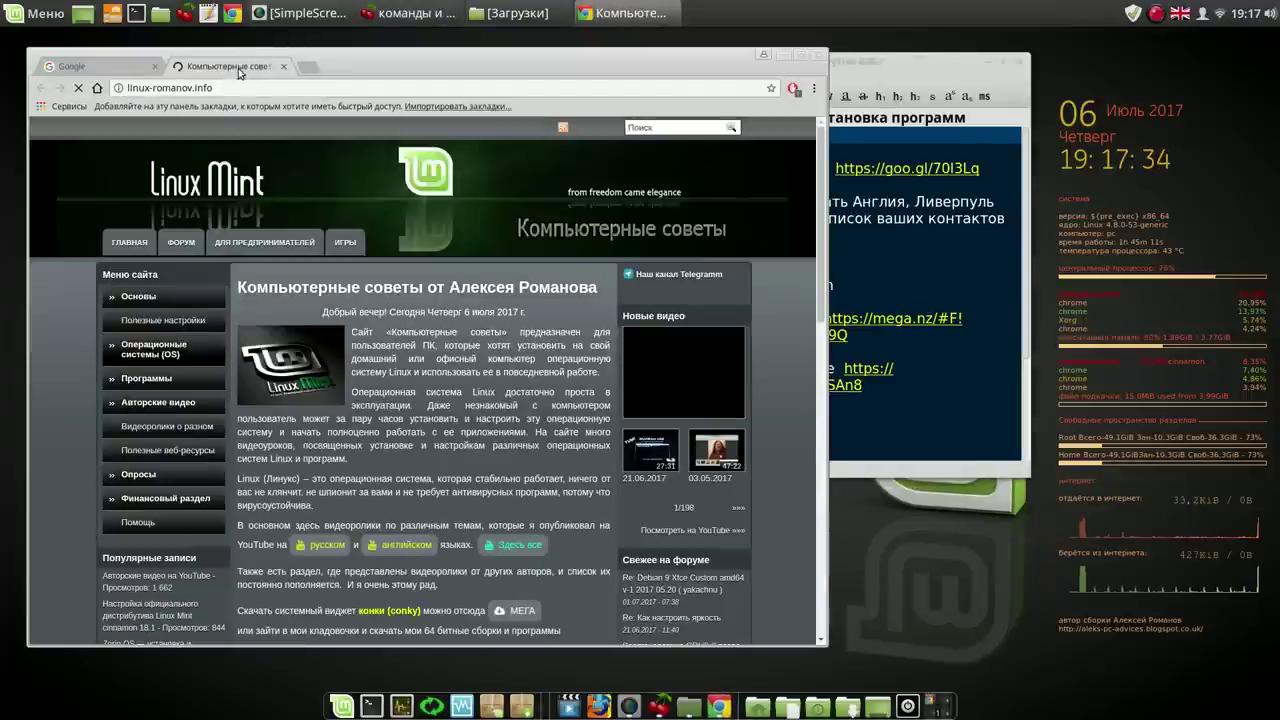
right_click(231, 70)
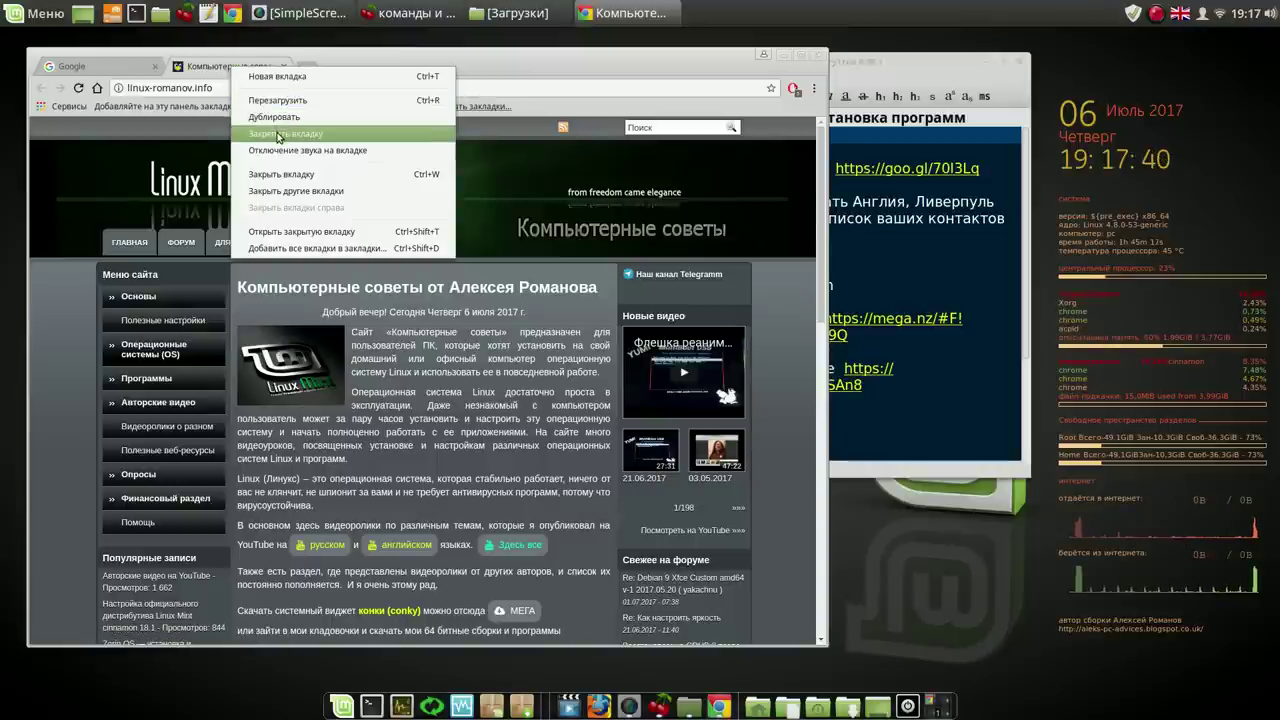
left_click(278, 134)
scroll(331, 178, "down", 5)
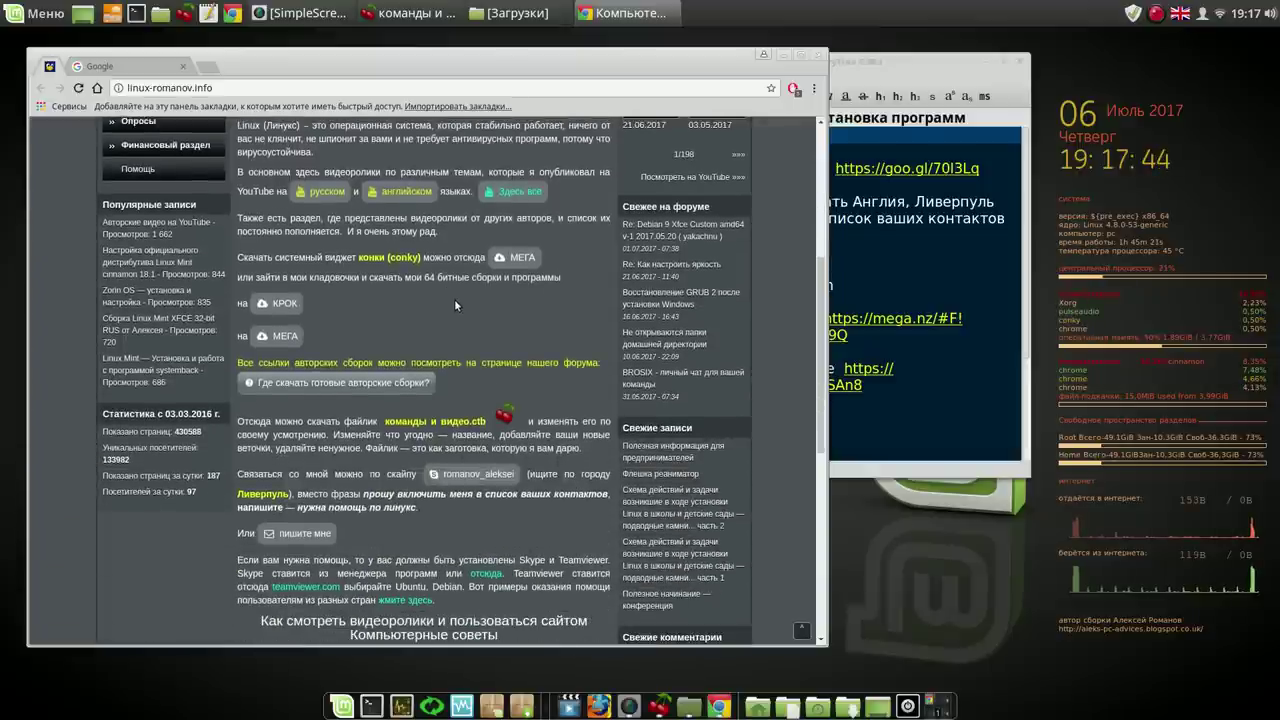
scroll(454, 299, "down", 3)
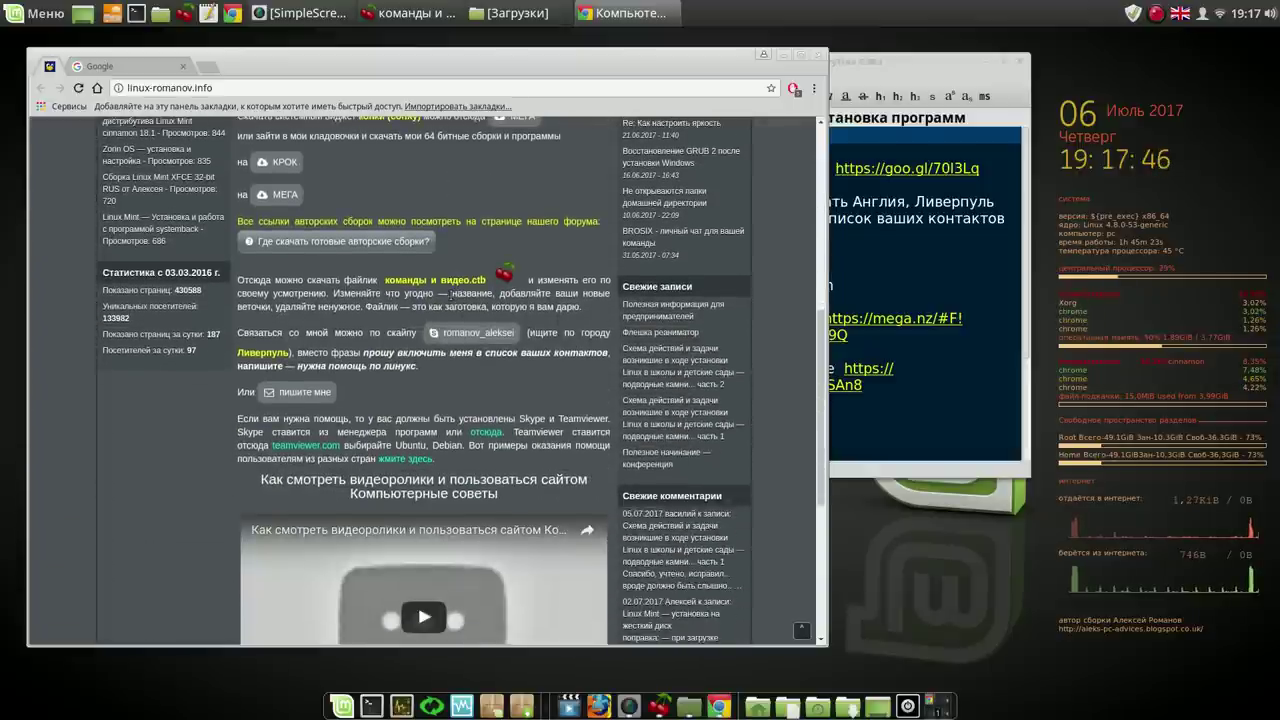
scroll(449, 293, "up", 2)
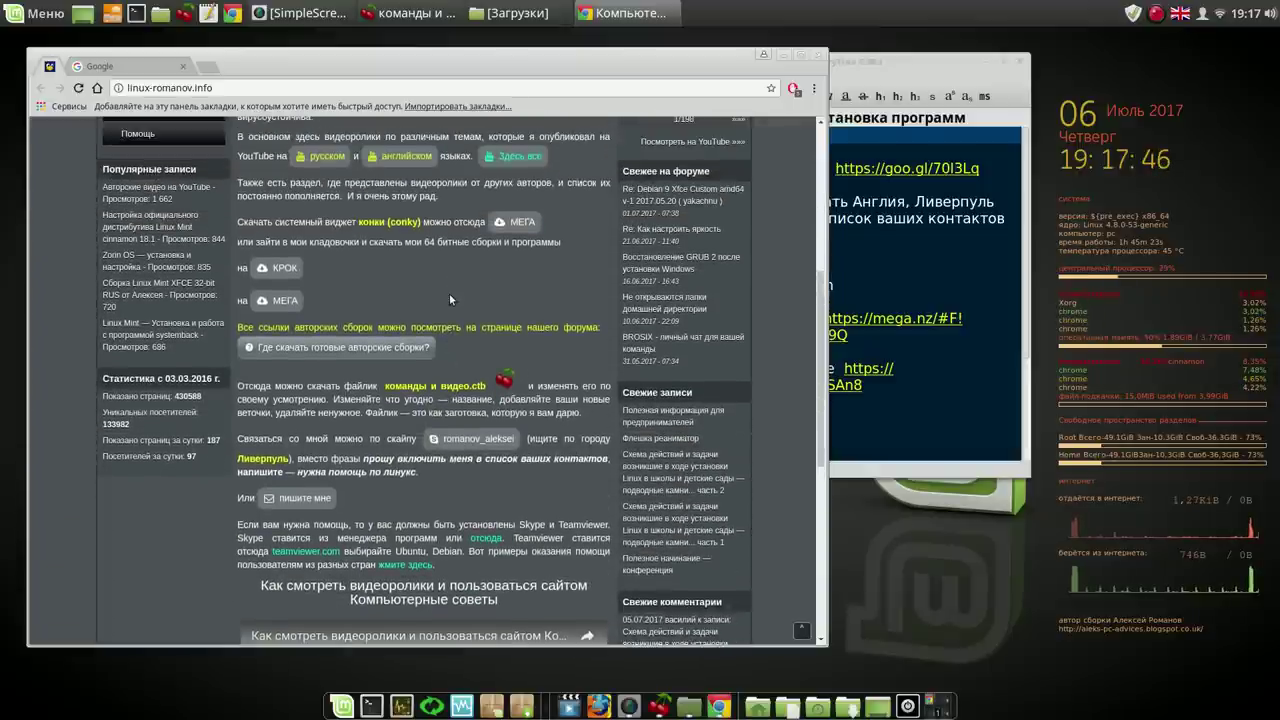
Follow the site's 'русском' link to the 'Мои компьютерные советы' playlist and browse it
left_click(327, 158)
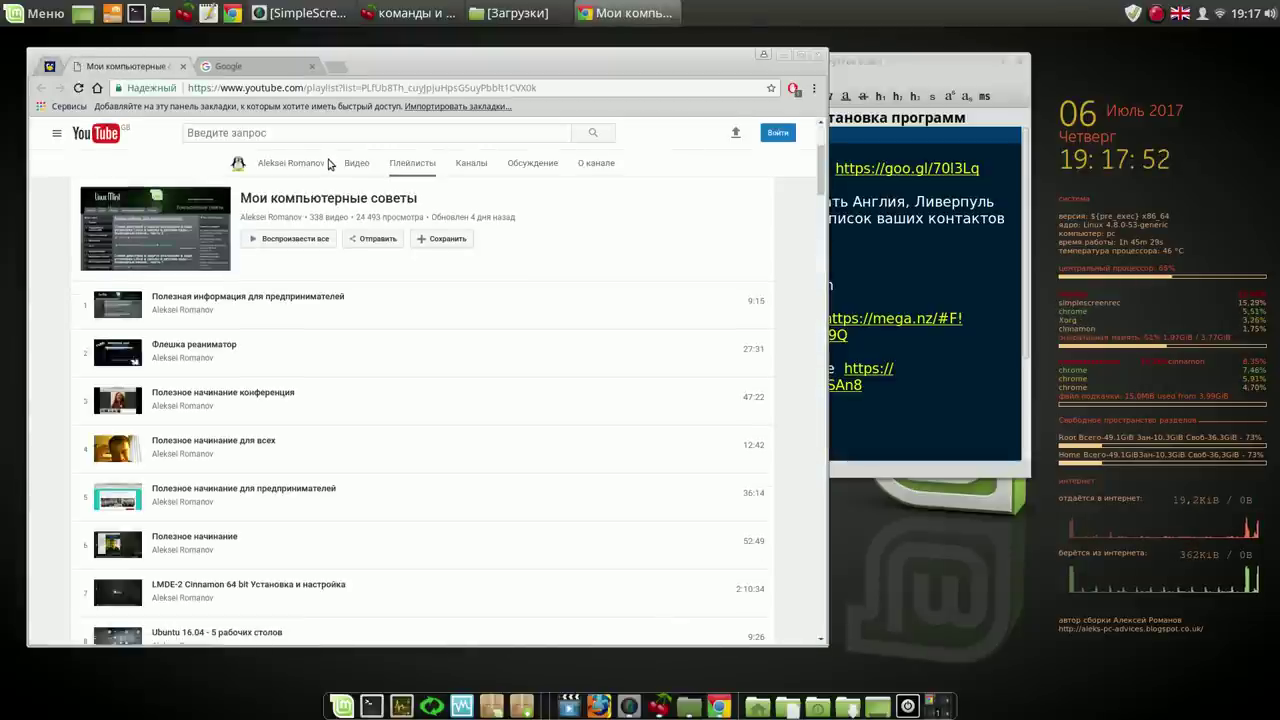
scroll(404, 303, "down", 2)
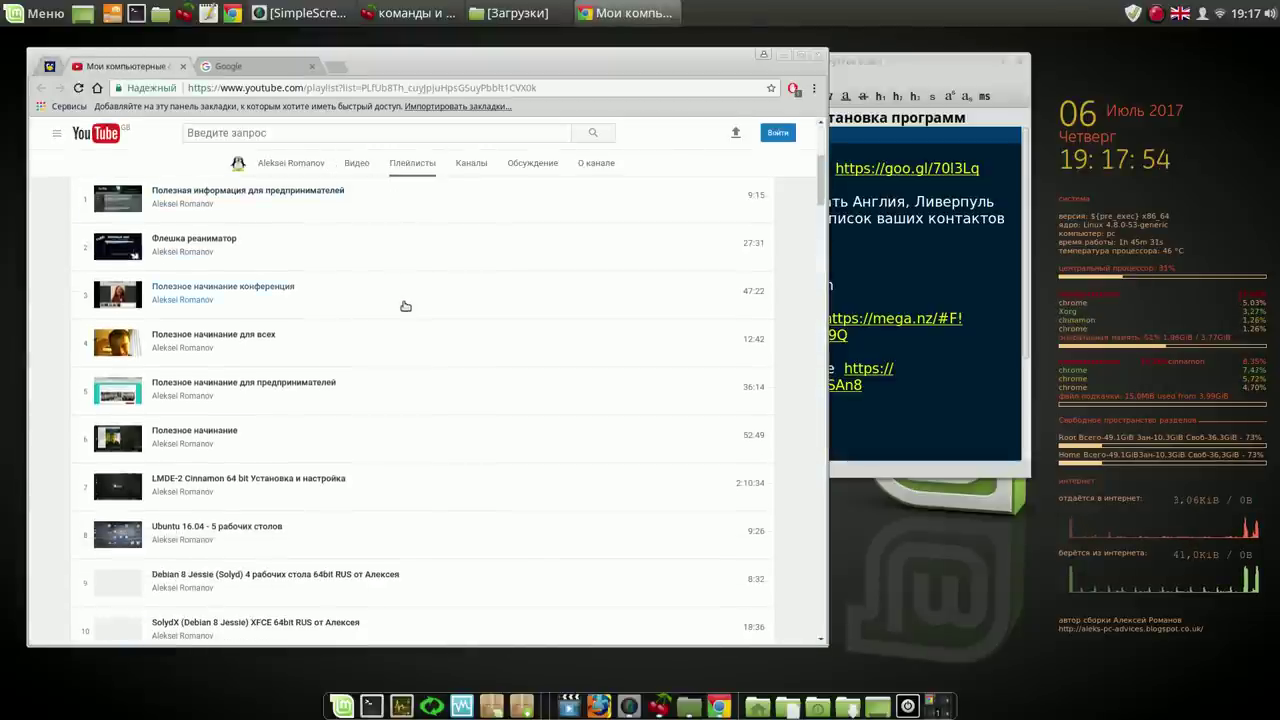
scroll(404, 303, "down", 3)
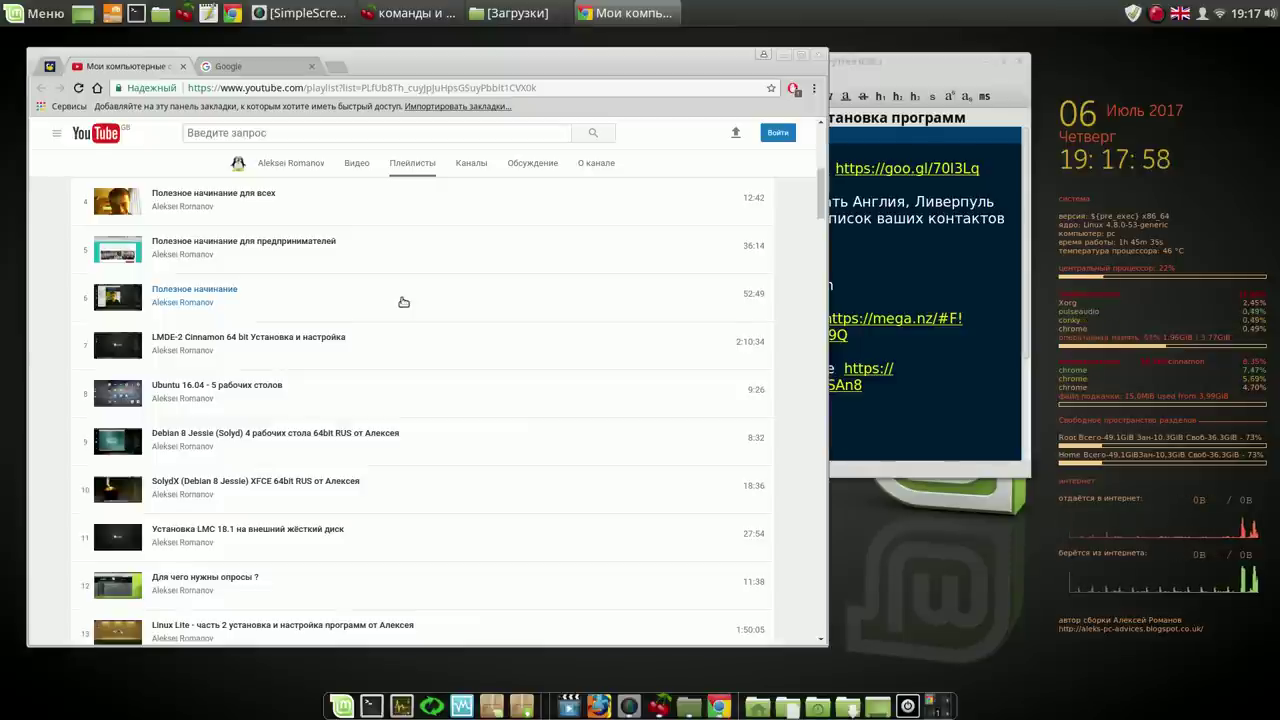
scroll(404, 302, "down", 3)
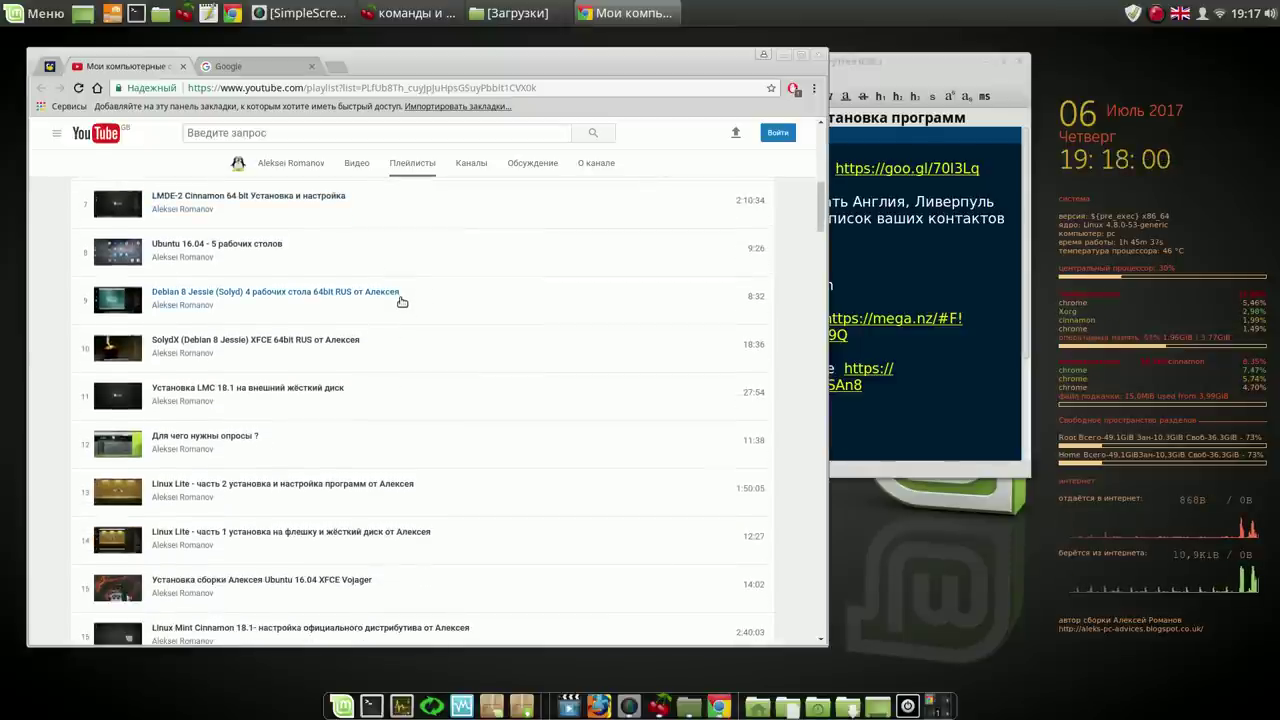
scroll(400, 300, "down", 4)
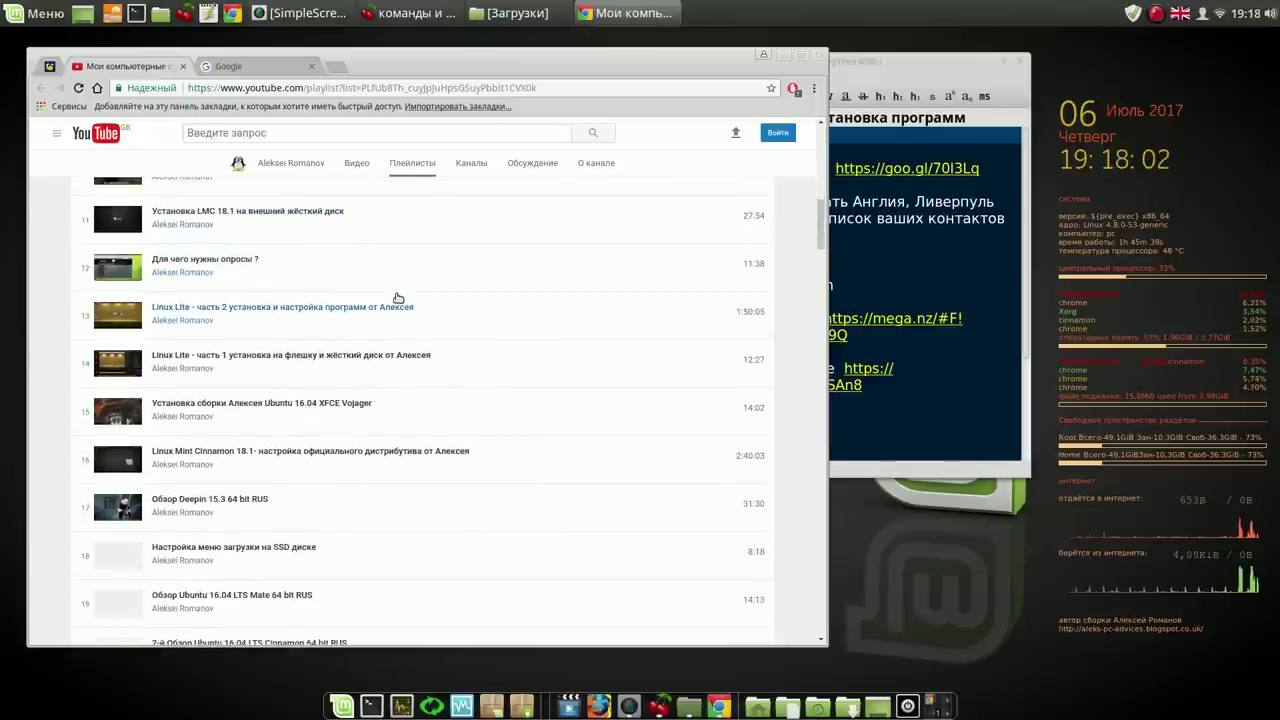
scroll(397, 298, "down", 3)
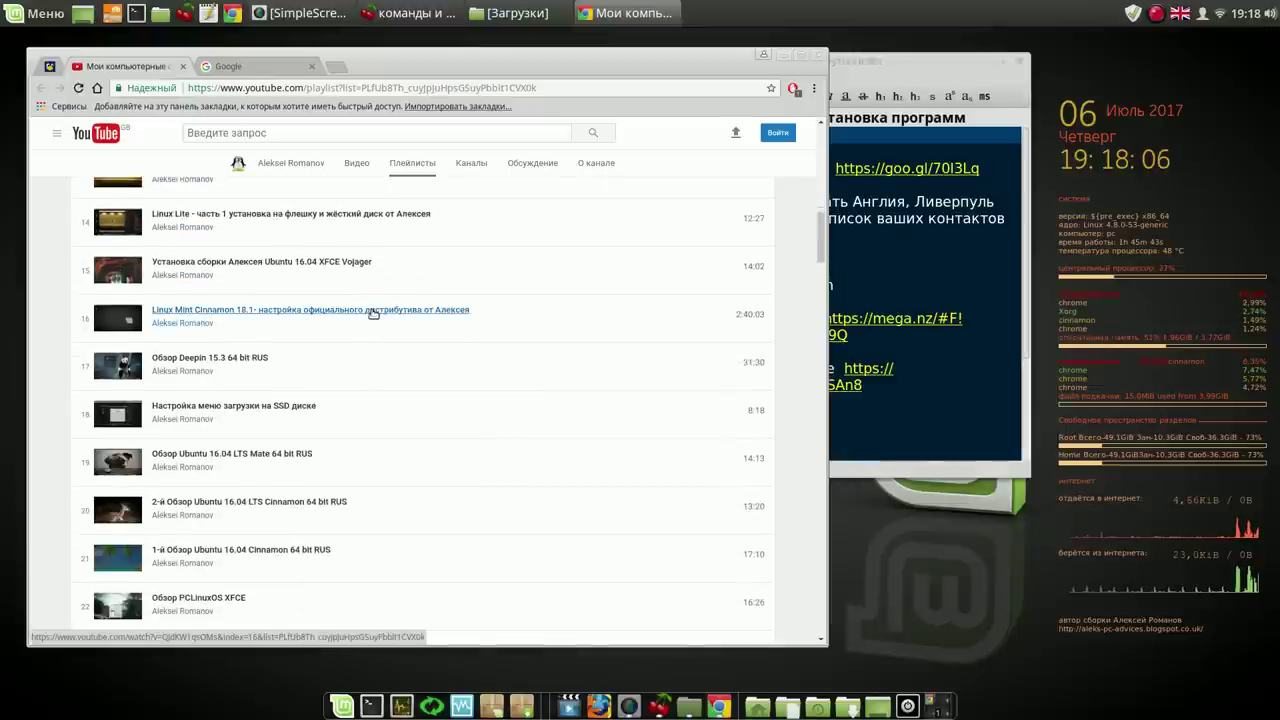
Open playlist video 16 on Linux Mint Cinnamon 18.1, pause it and expand its description
left_click(372, 311)
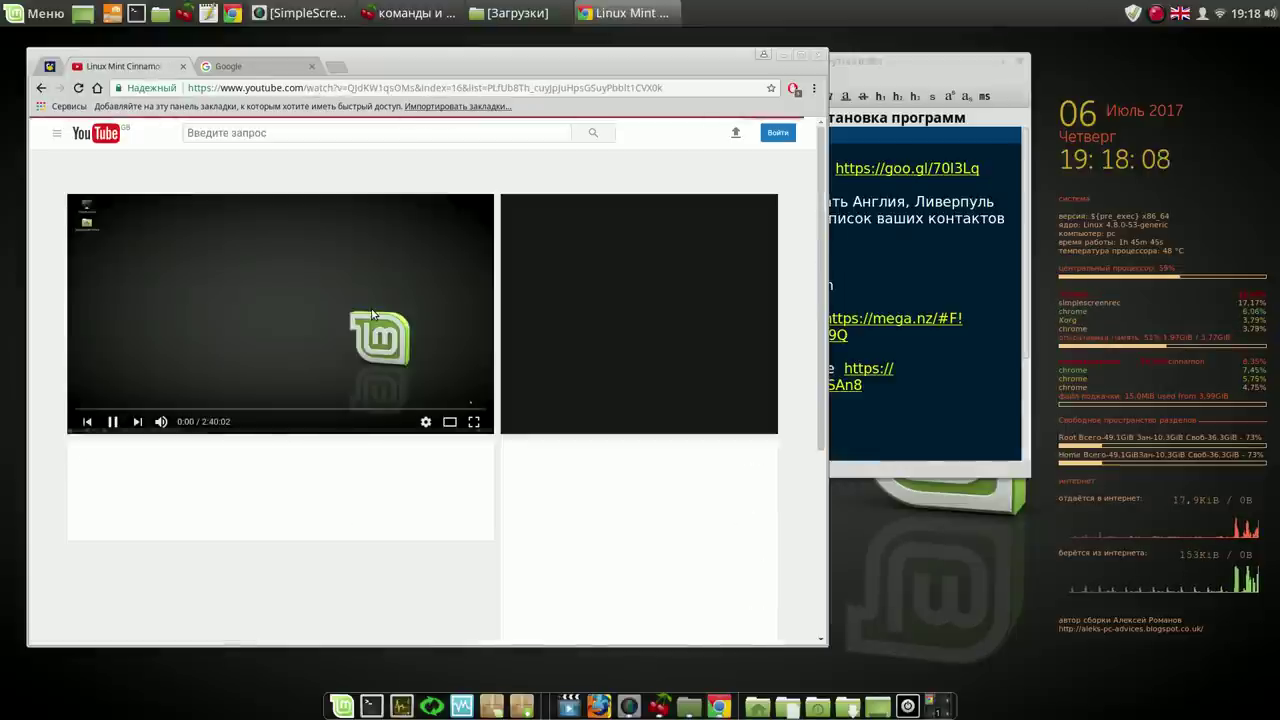
left_click(112, 421)
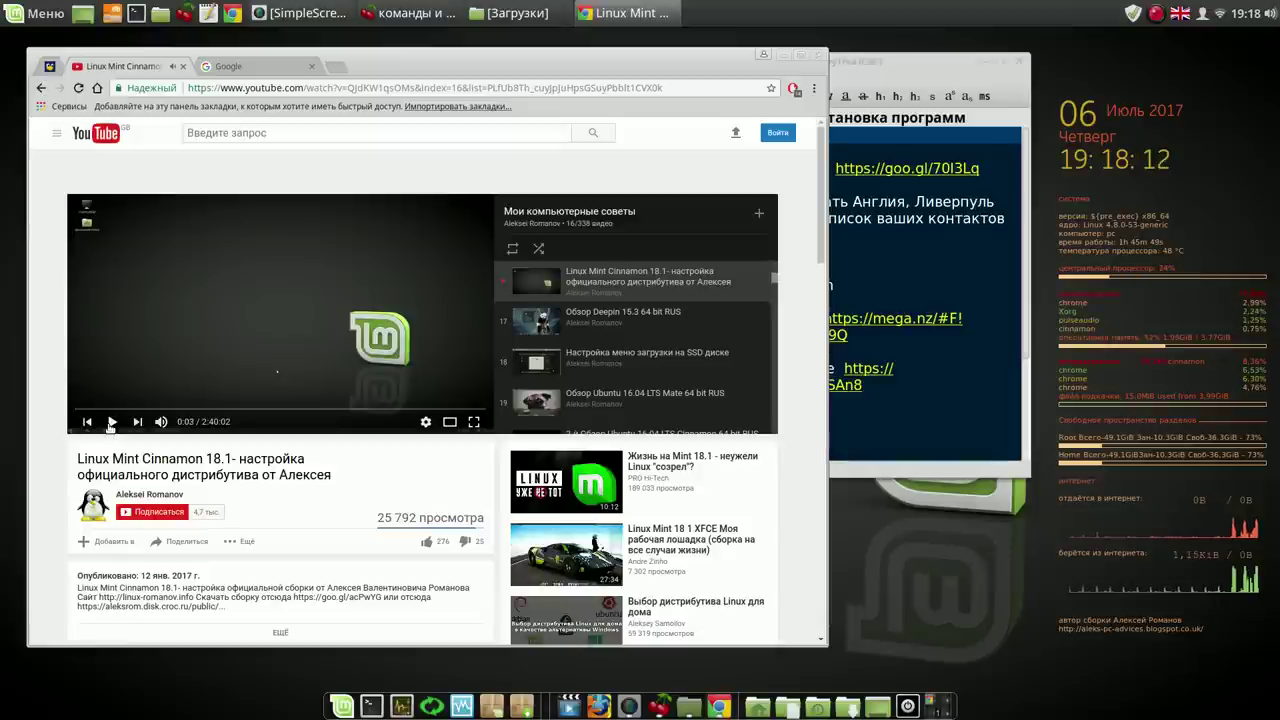
scroll(317, 460, "down", 3)
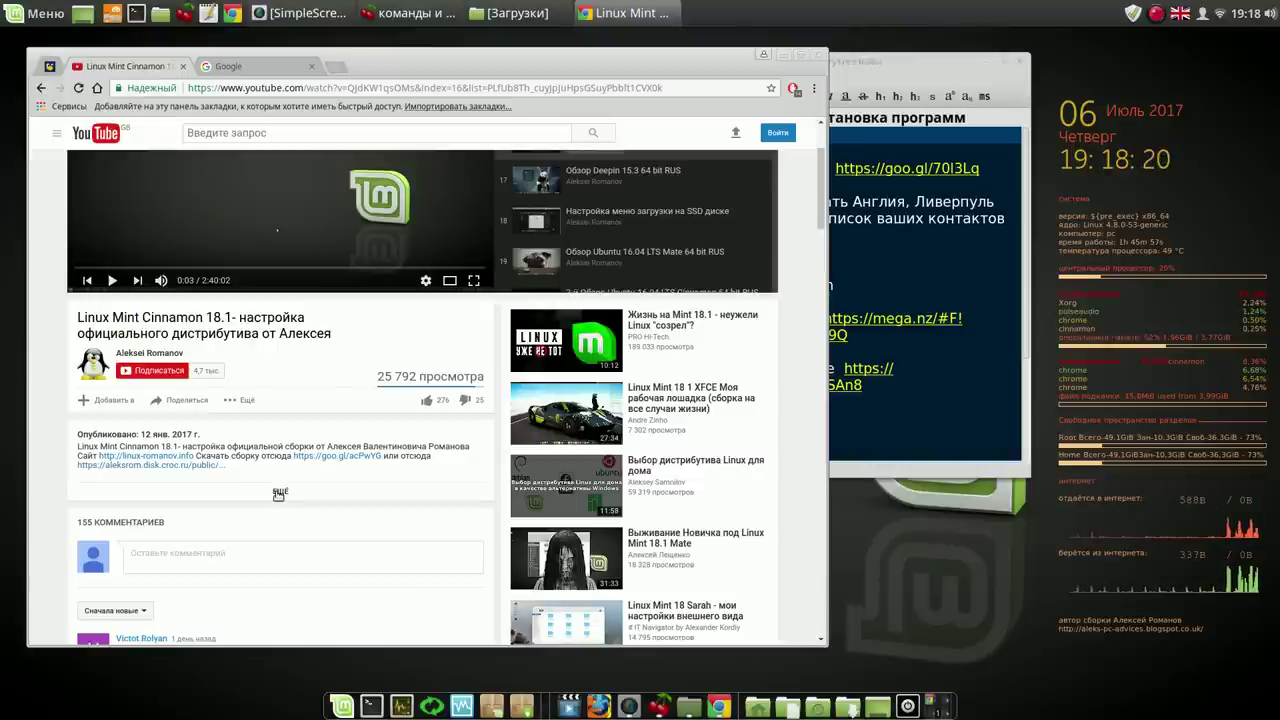
left_click(280, 492)
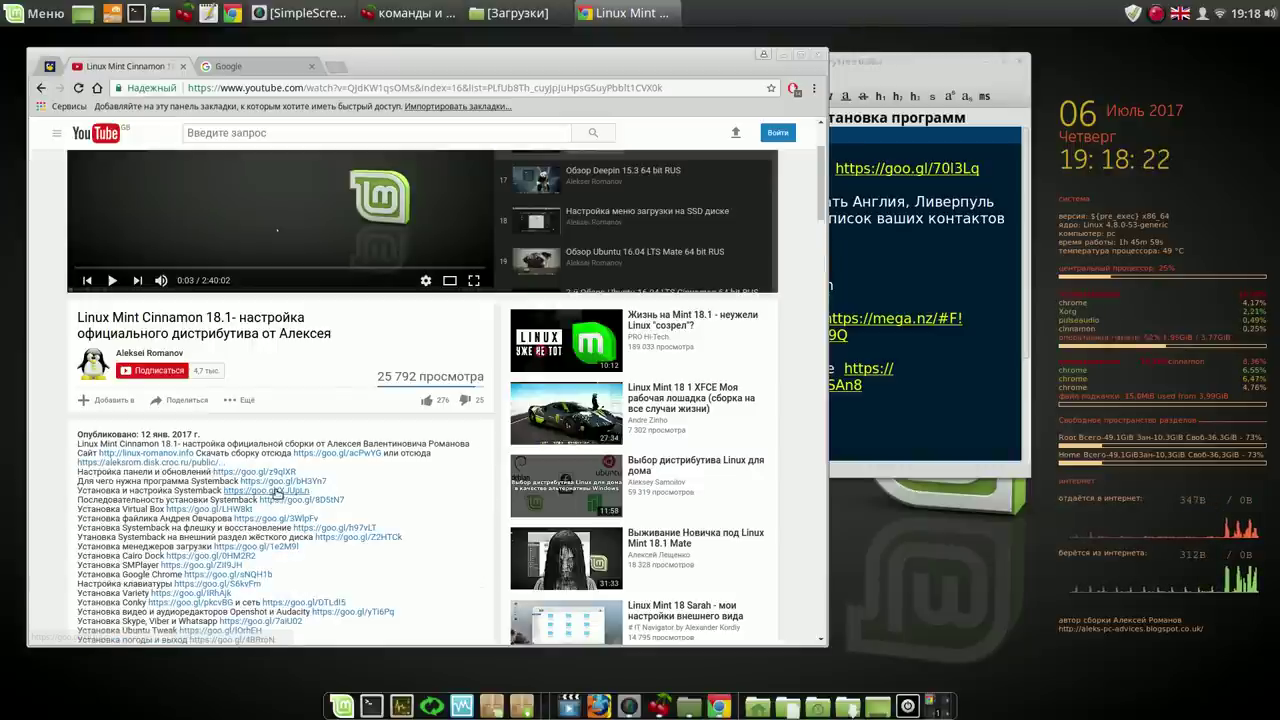
scroll(458, 514, "down", 1)
scroll(458, 514, "down", 1)
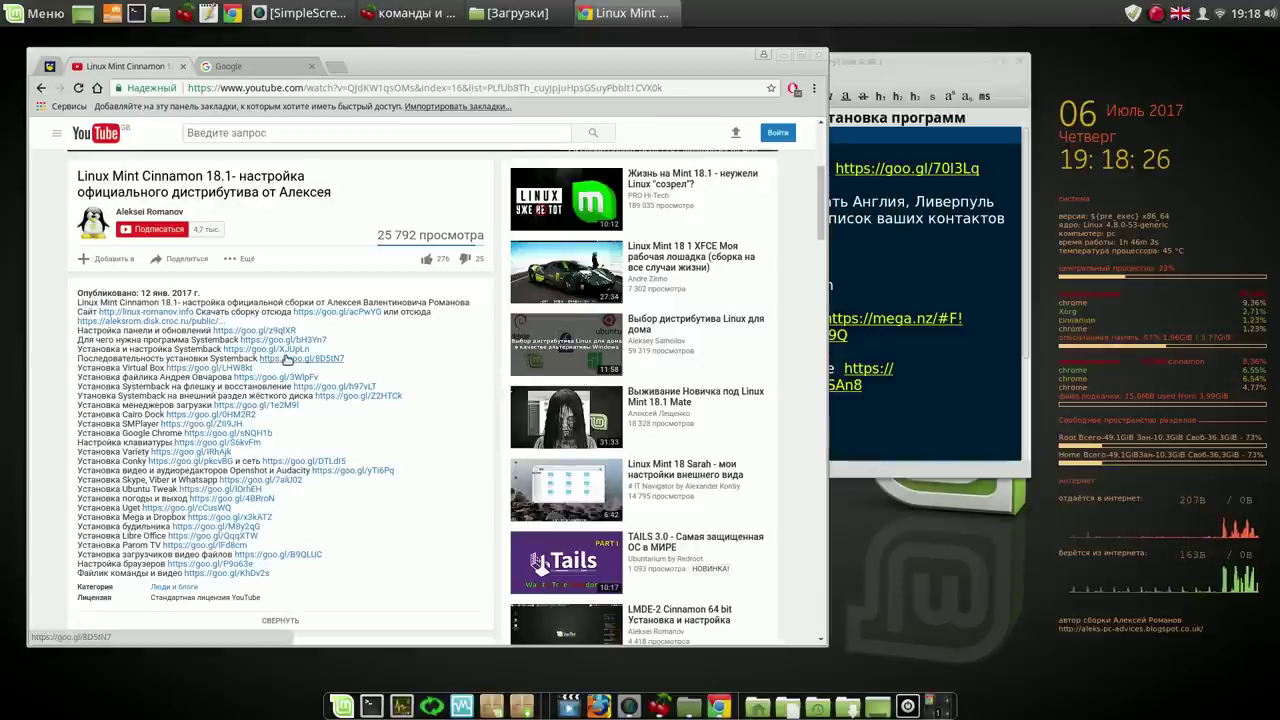
scroll(293, 300, "up", 3)
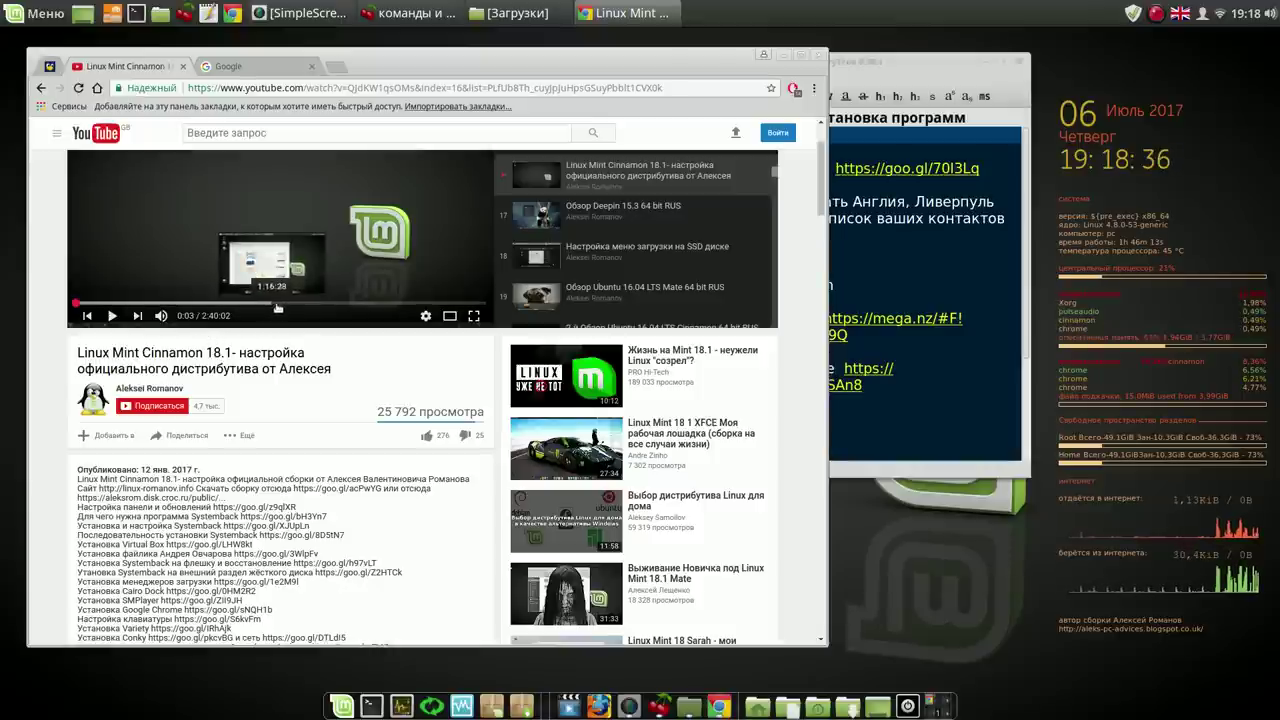
scroll(424, 376, "down", 4)
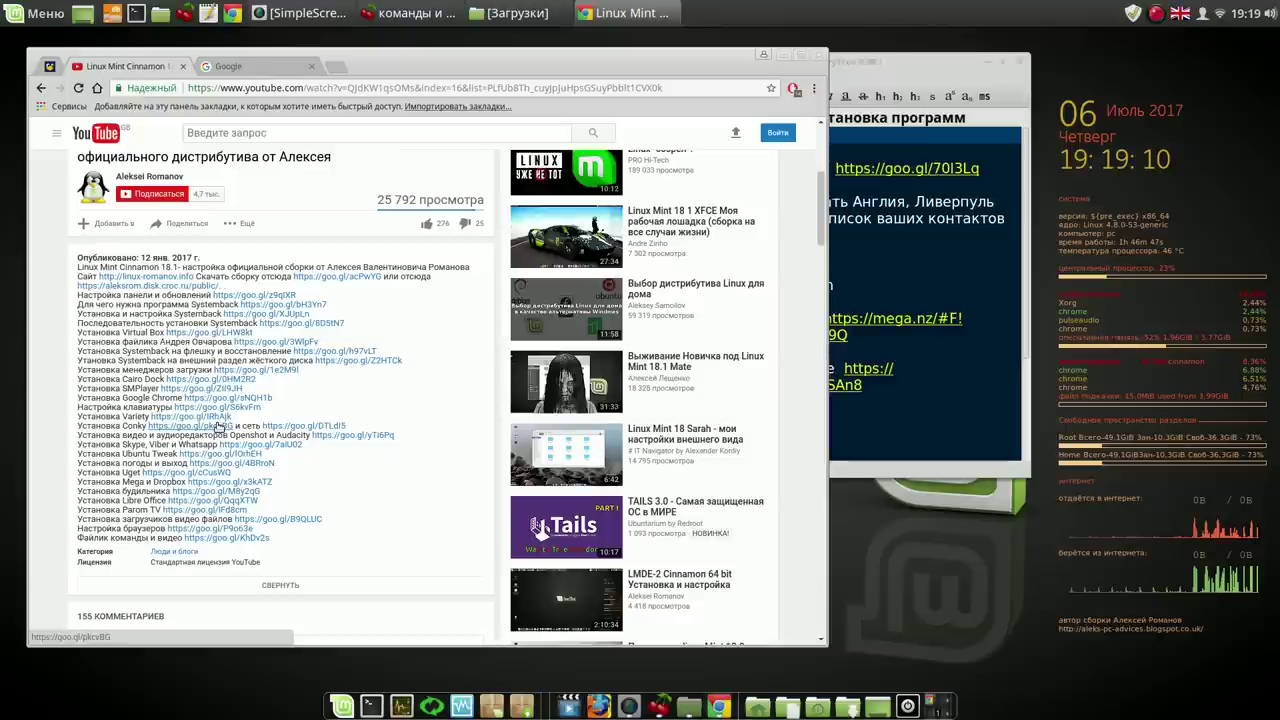
left_click(238, 454)
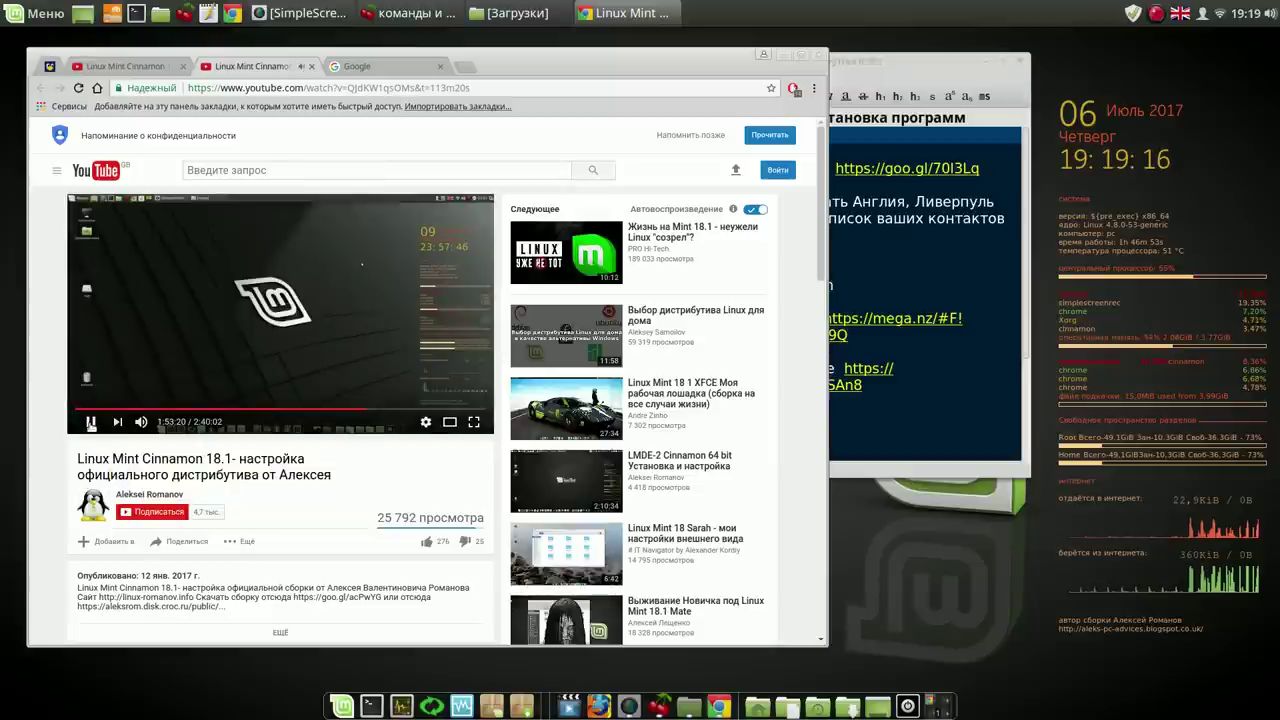
left_click(91, 422)
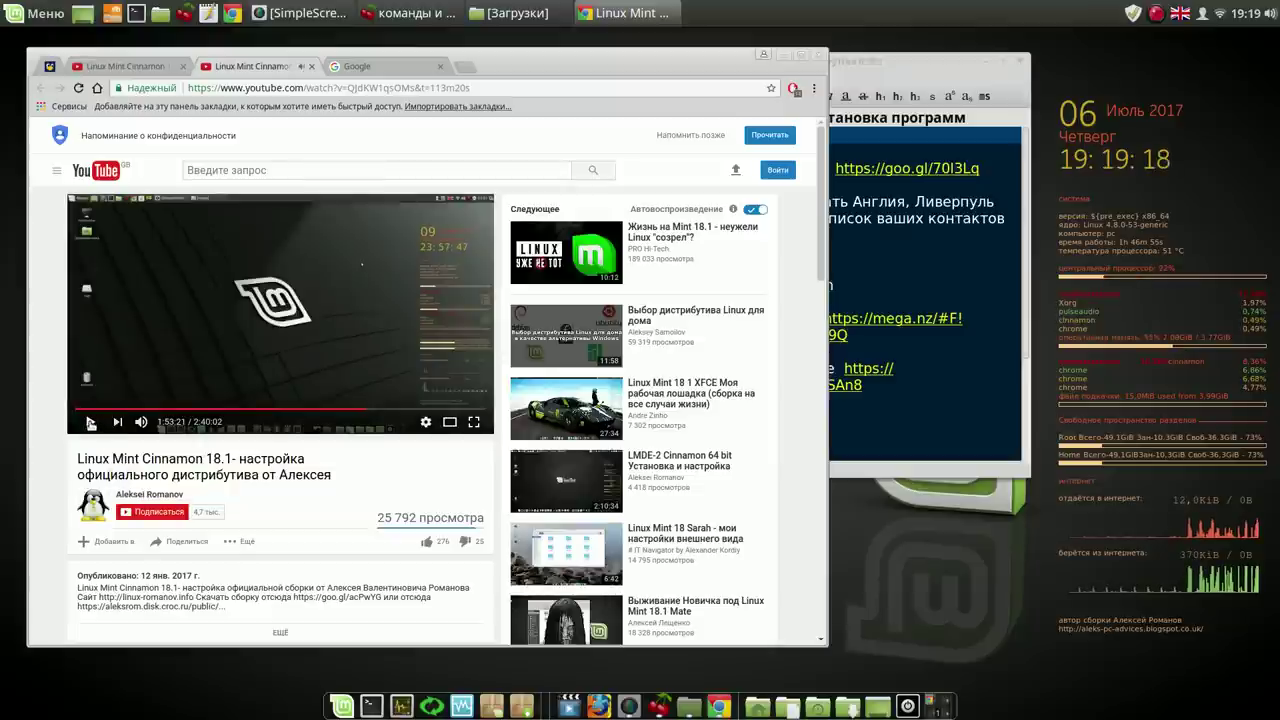
left_click(141, 422)
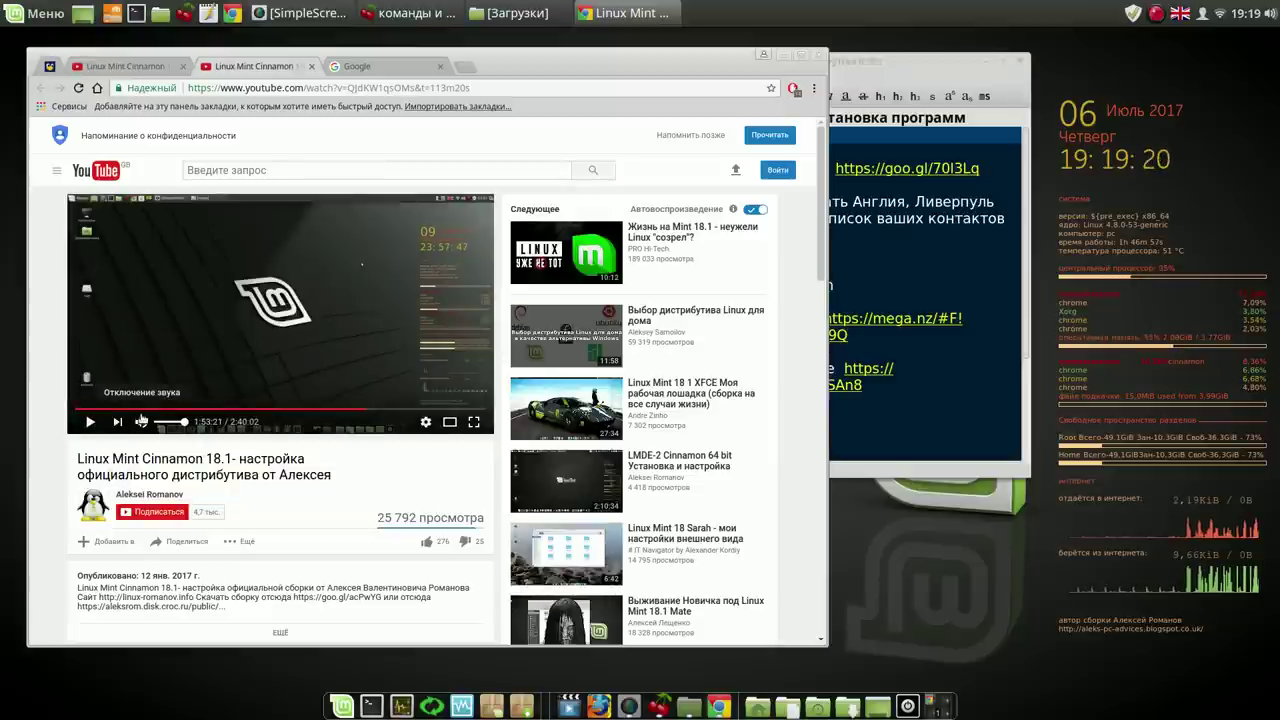
left_click(90, 422)
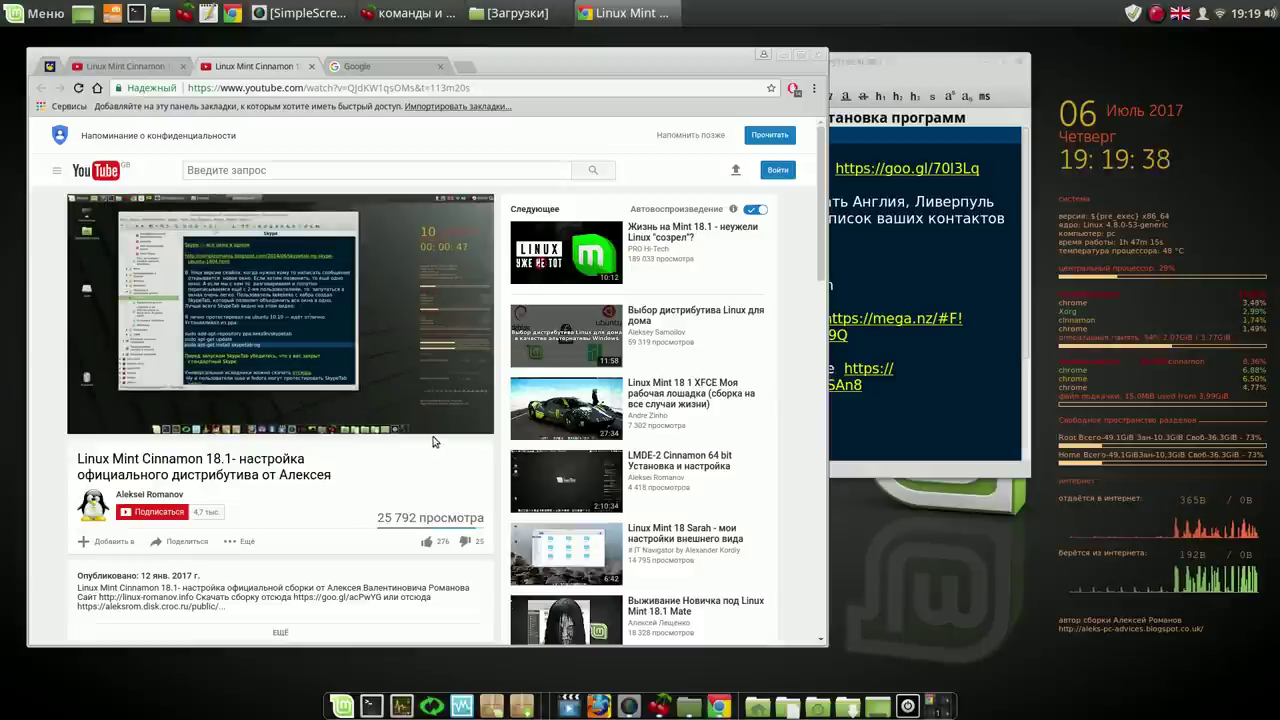
left_click(313, 67)
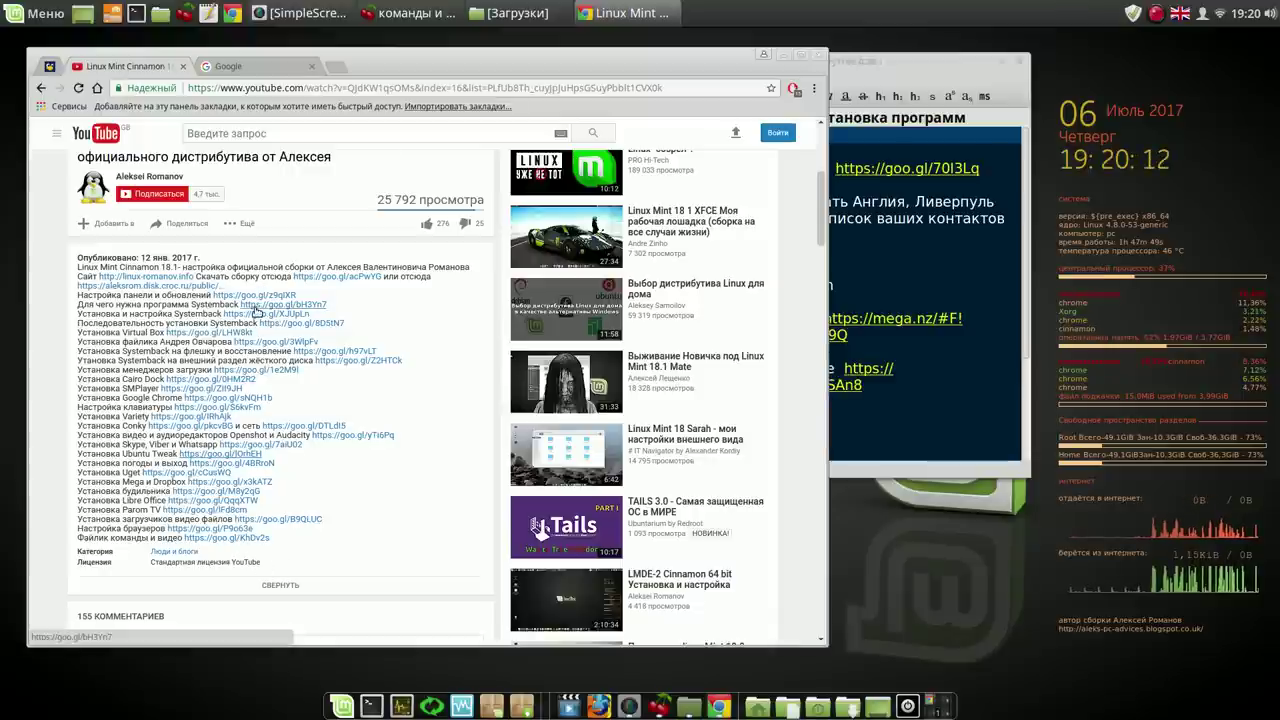
left_click(240, 380)
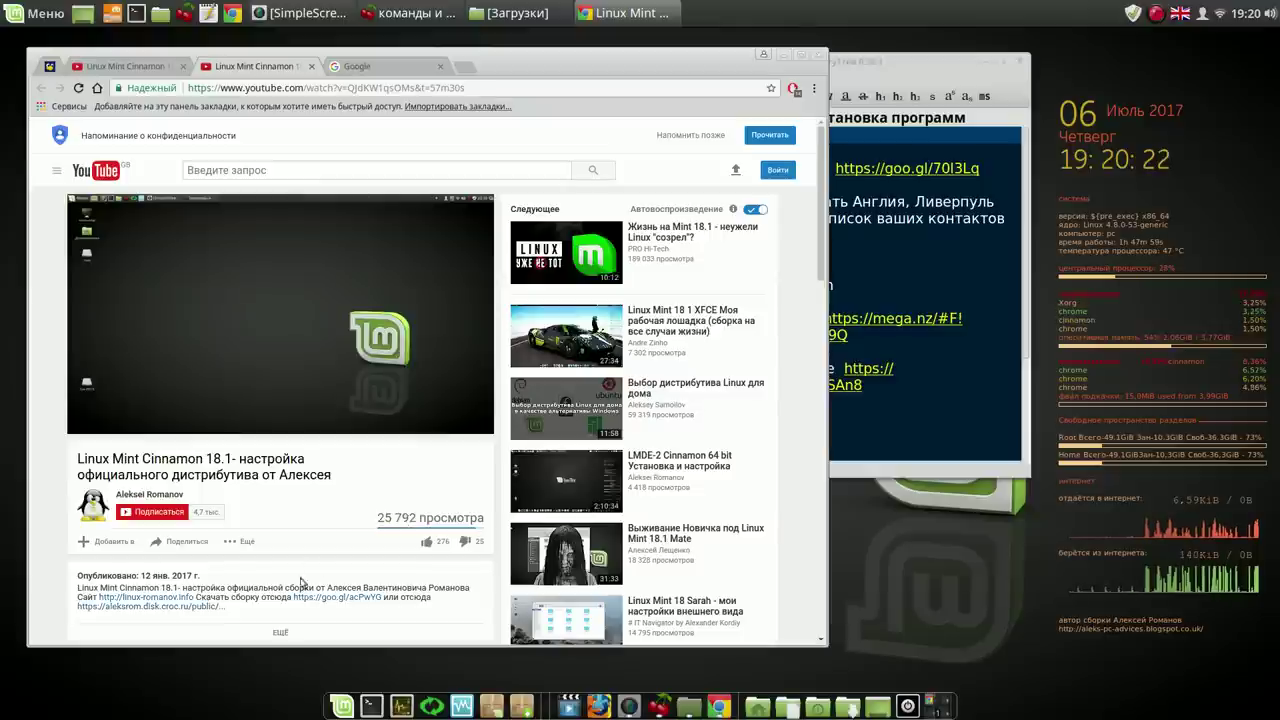
scroll(260, 565, "down", 3)
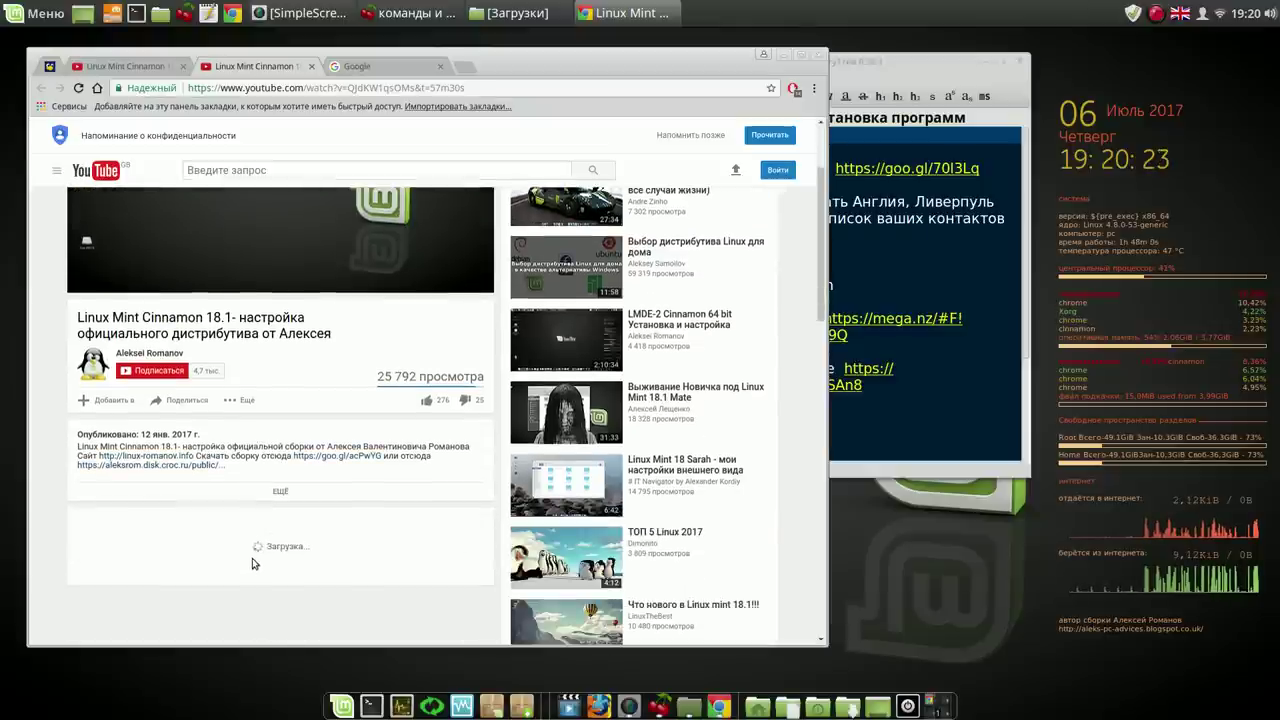
left_click(280, 492)
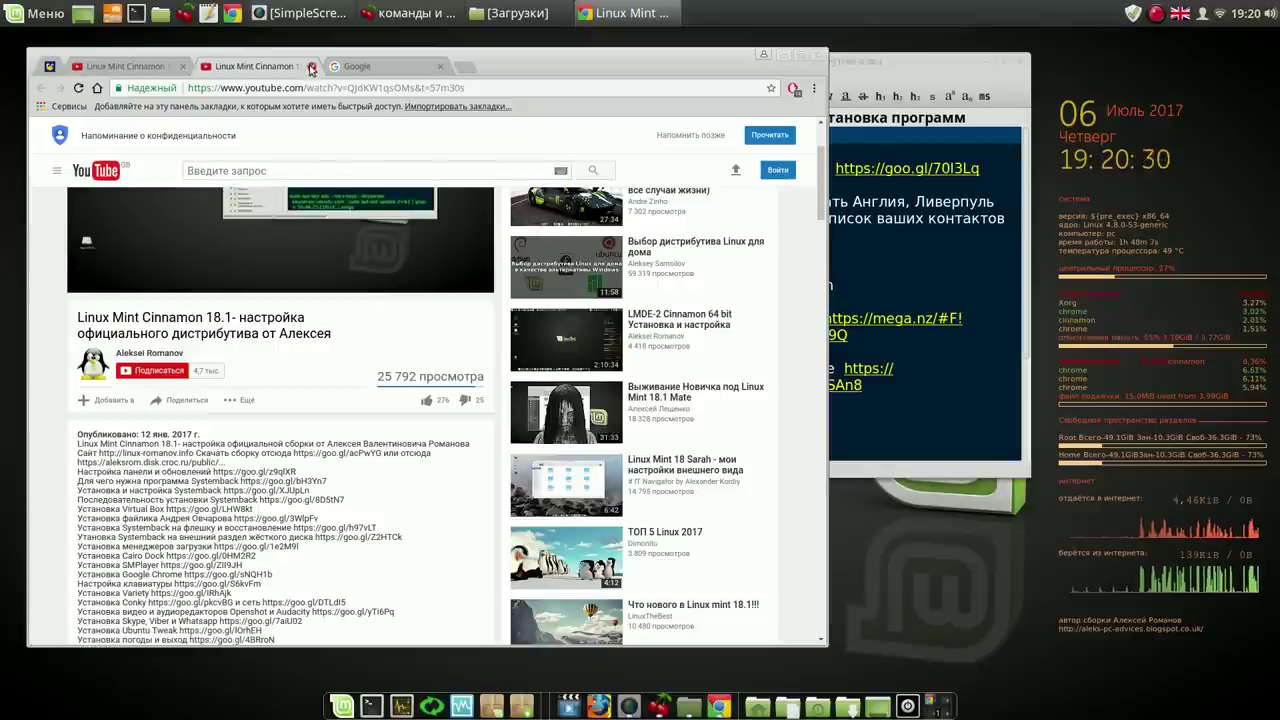
left_click(311, 67)
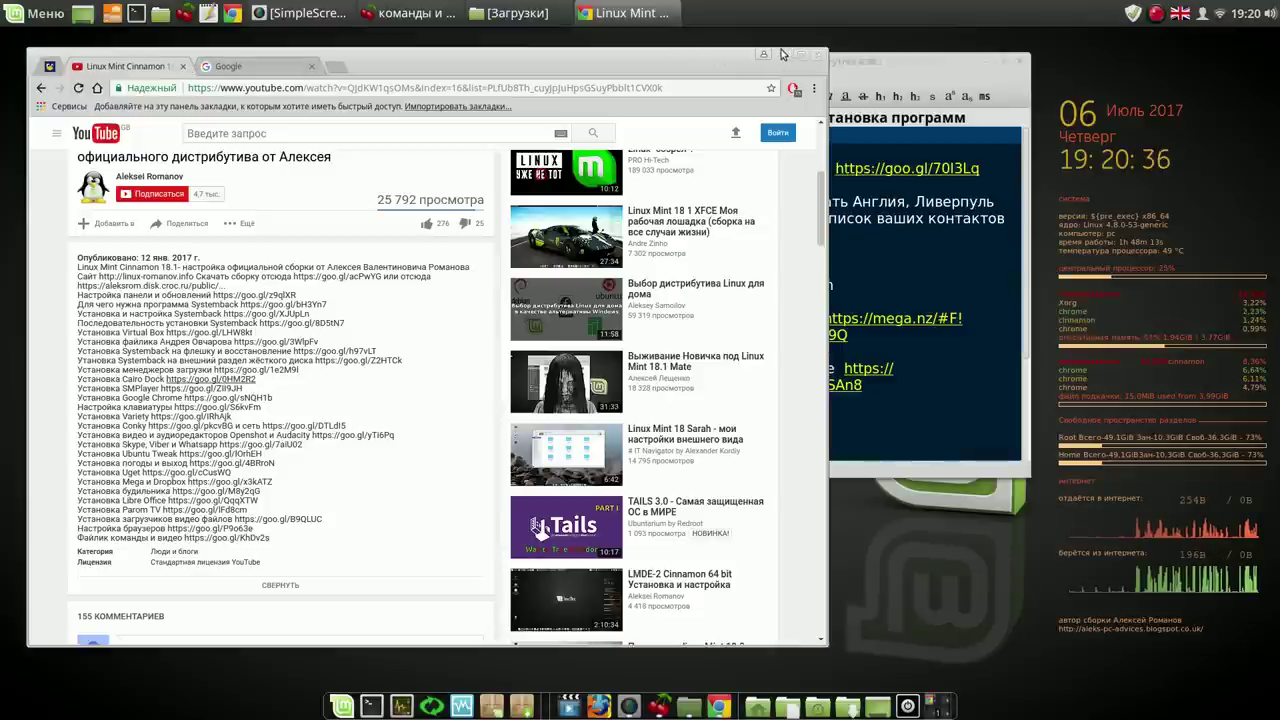
Minimize Chrome and raise the CherryTree Ubuntu Cleaner notes to the front
left_click(790, 60)
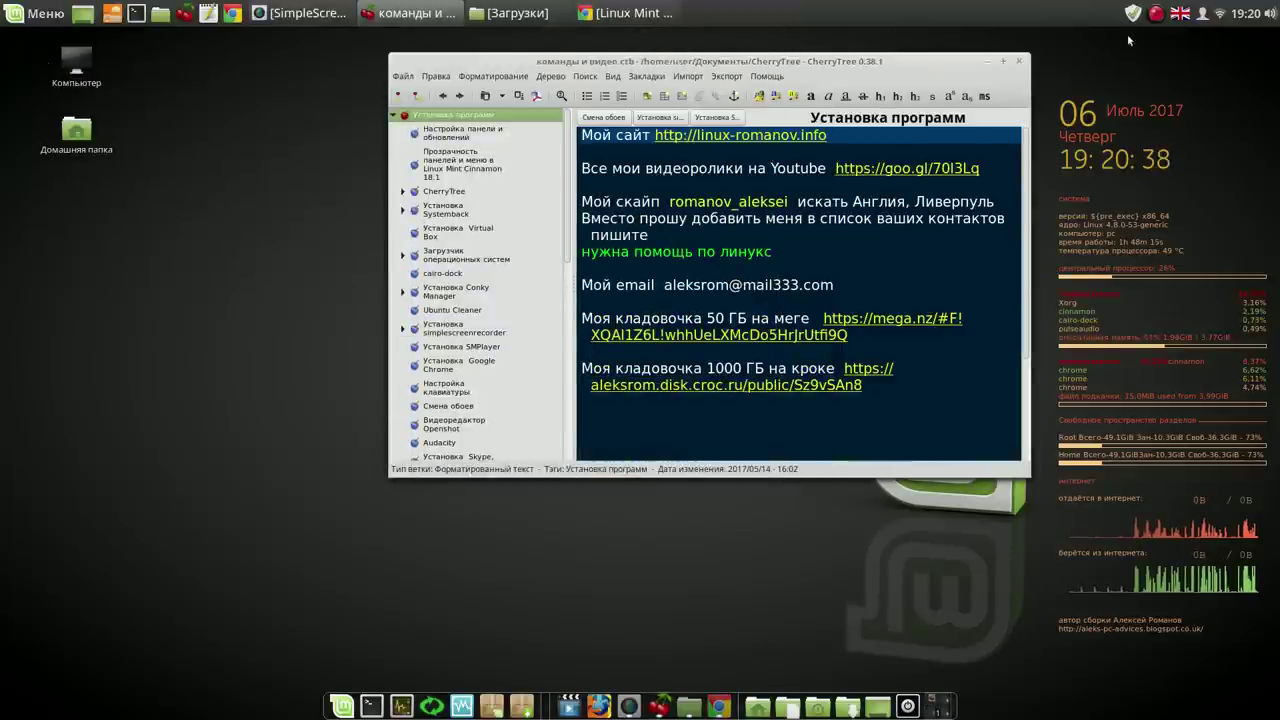
left_click(1154, 18)
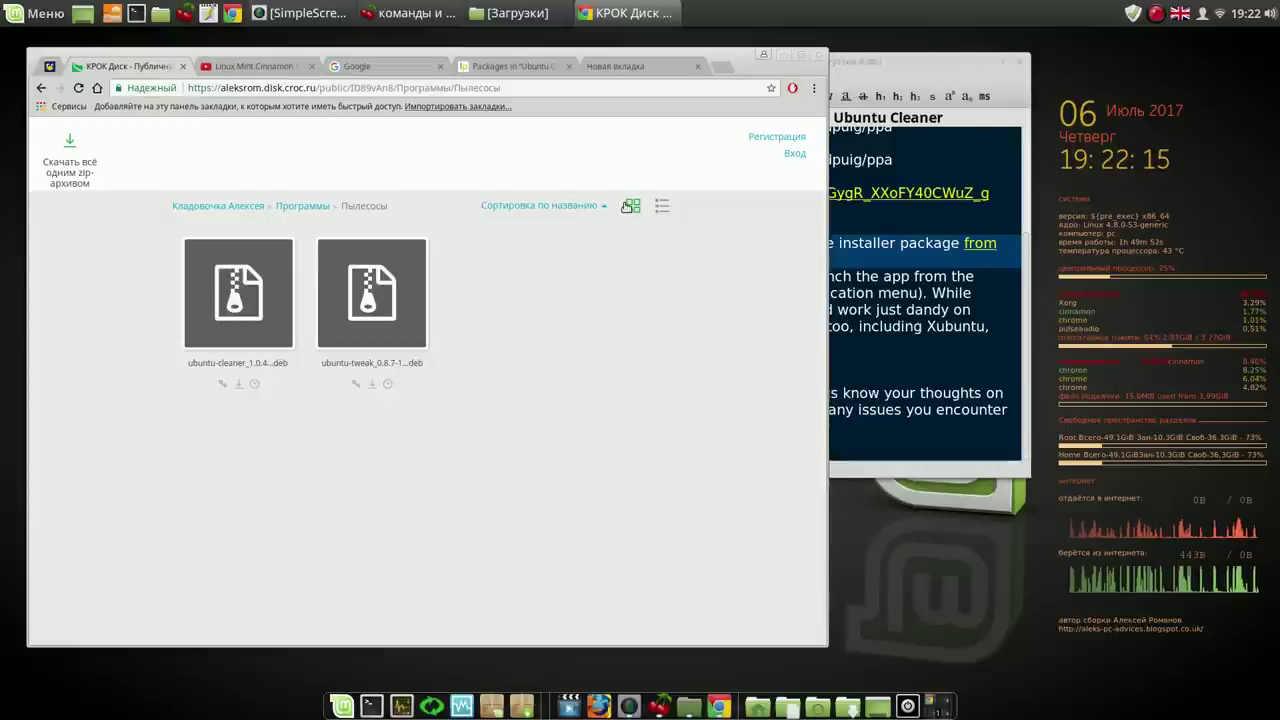
left_click(882, 72)
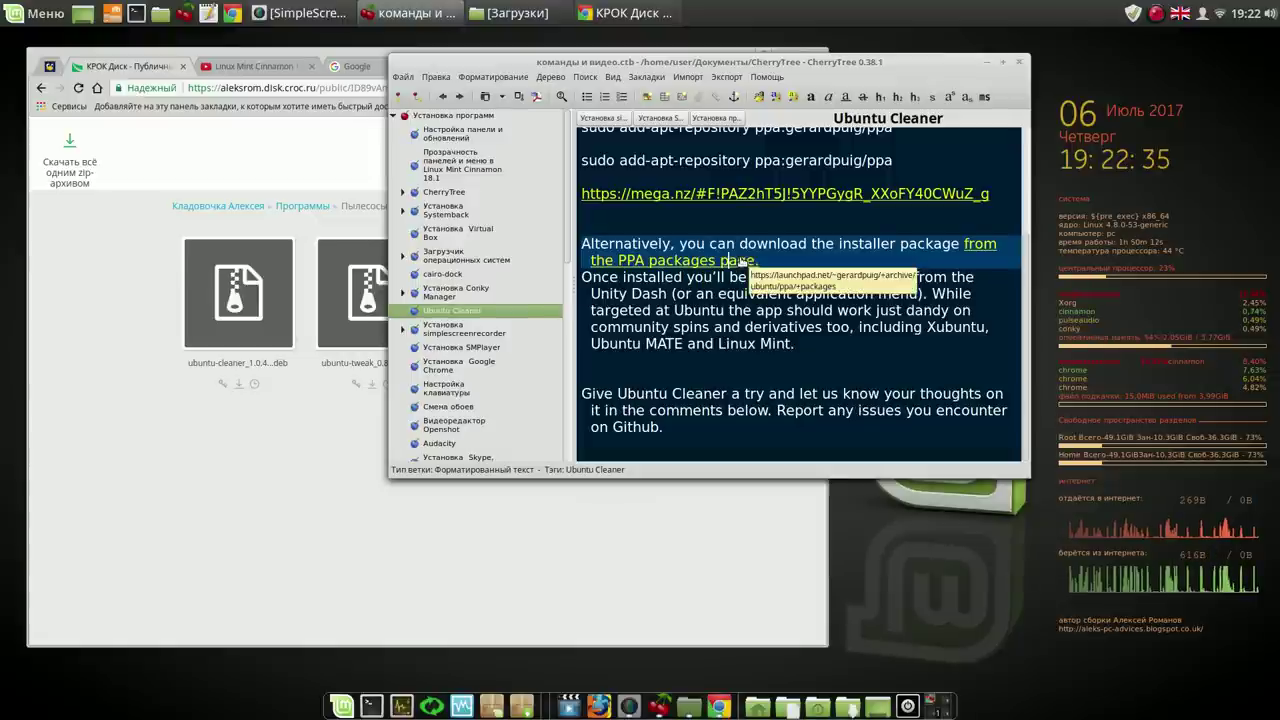
Download ubuntu-cleaner_1.0.4-1_all.deb from the Ubuntu Cleaner PPA on Launchpad, then minimize Chrome
left_click(740, 260)
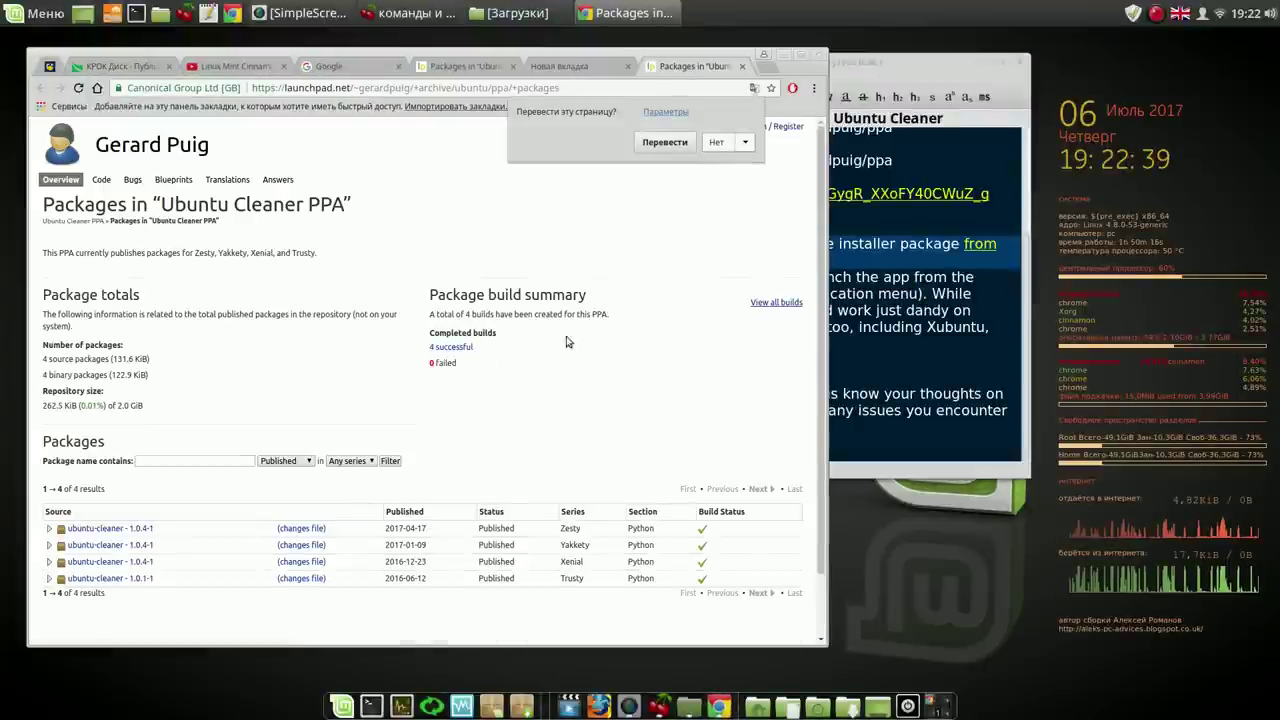
left_click(124, 532)
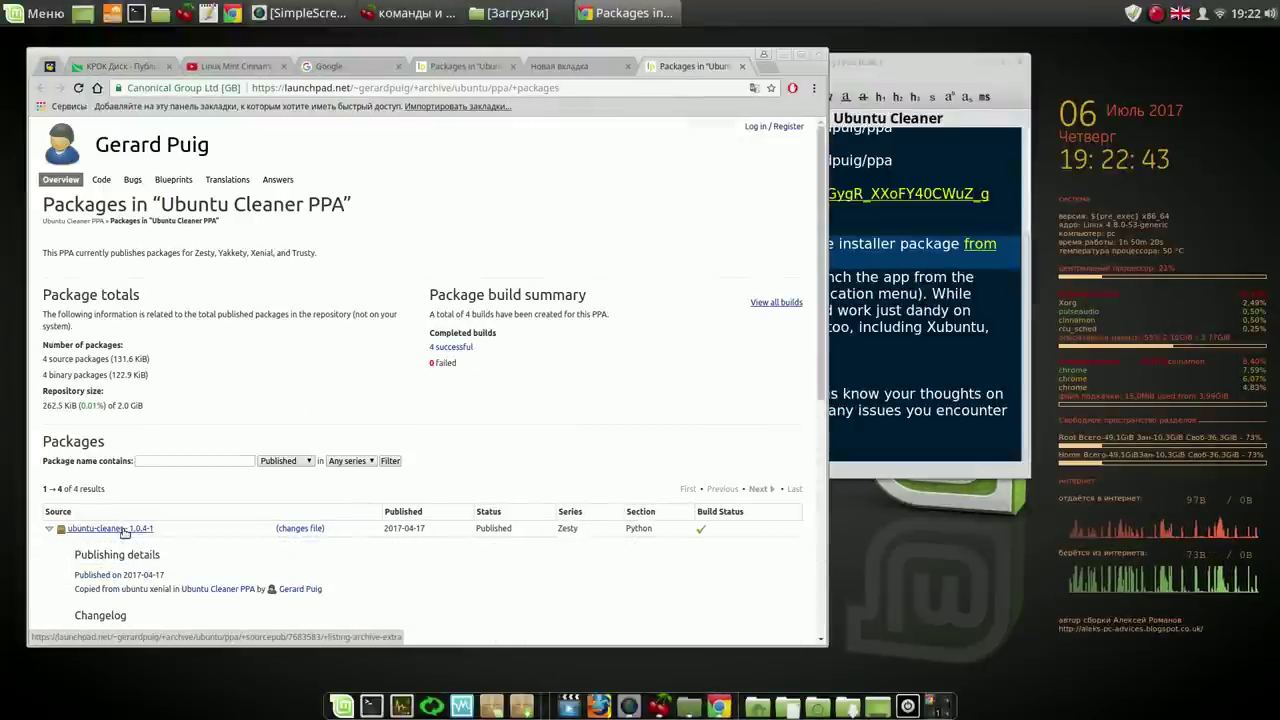
scroll(275, 555, "down", 5)
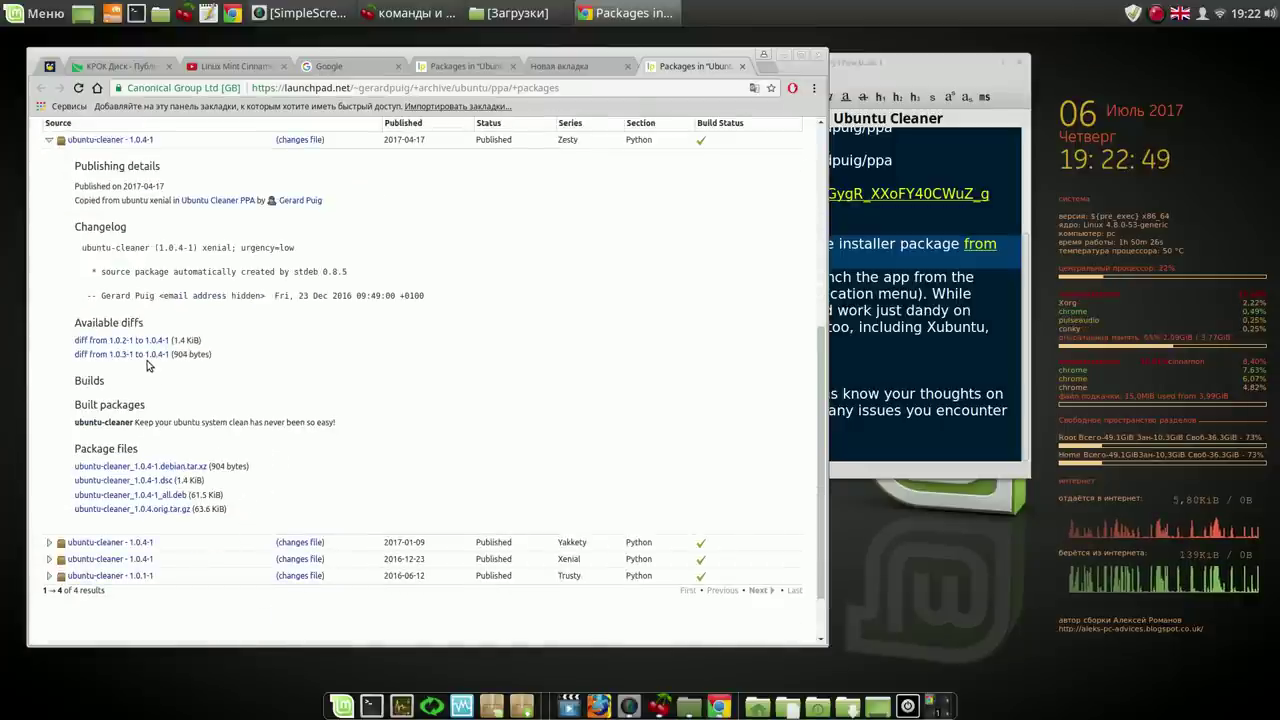
scroll(240, 438, "down", 2)
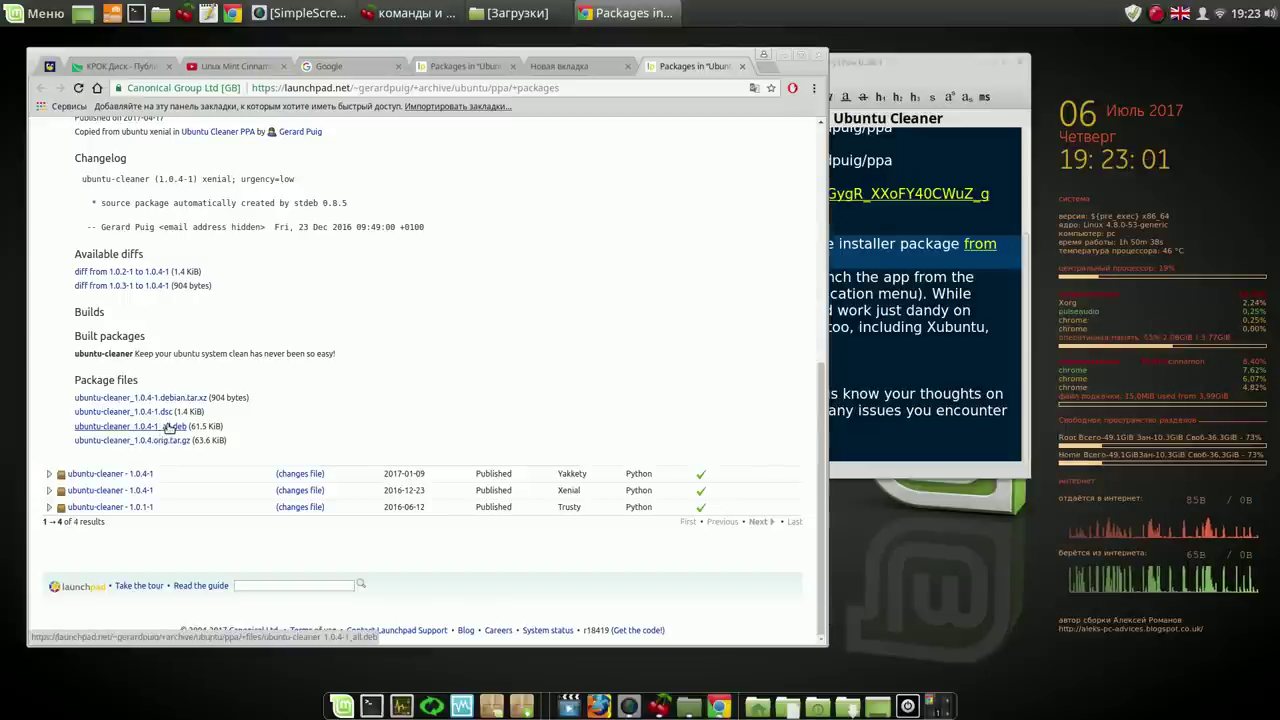
left_click(168, 427)
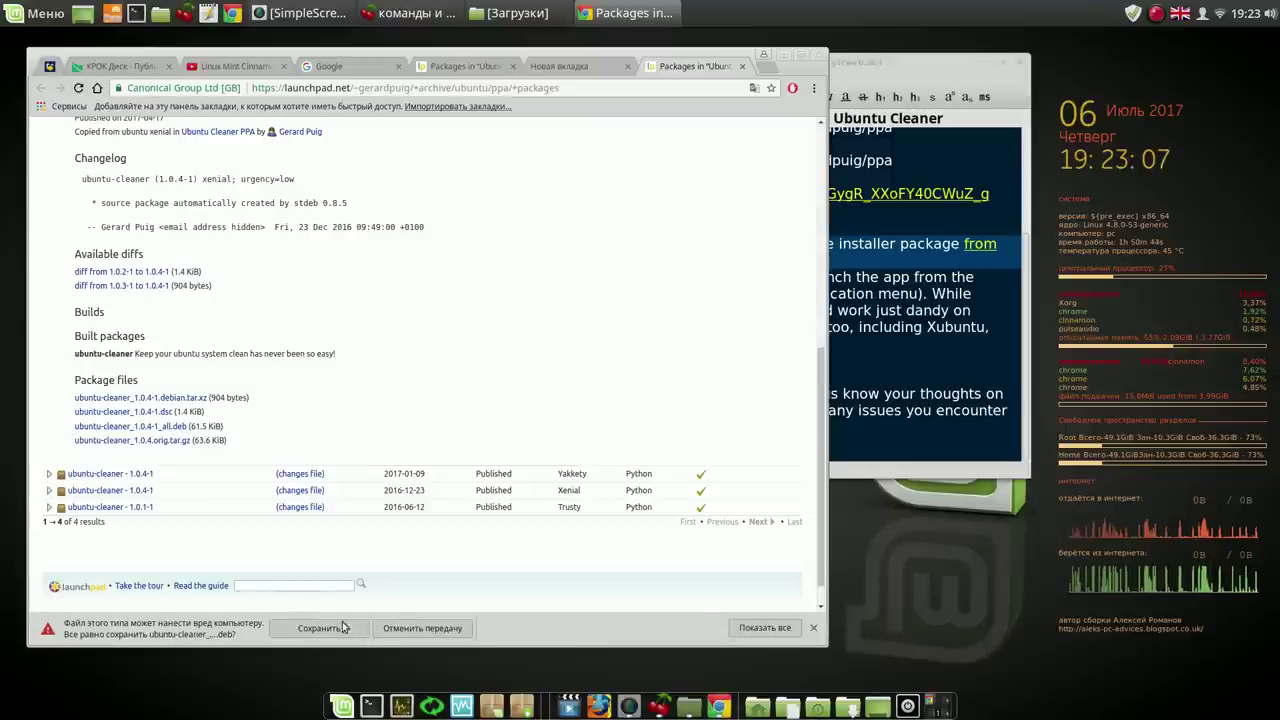
left_click(340, 630)
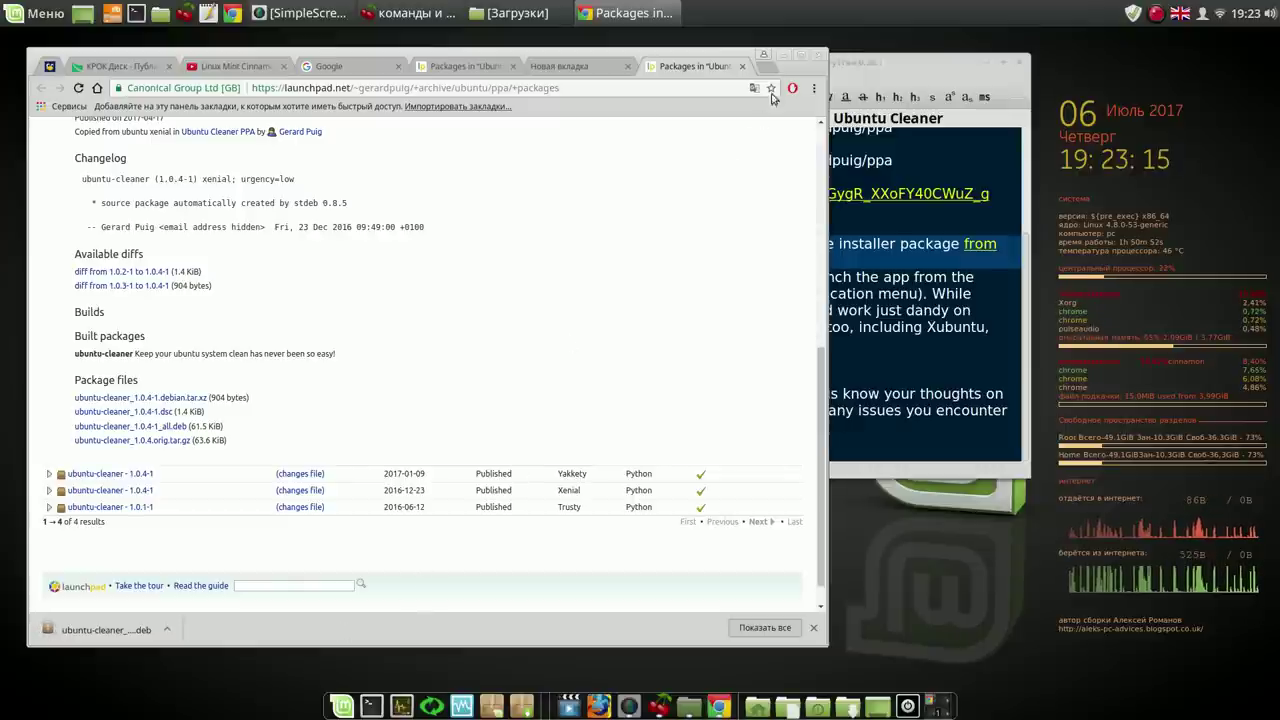
left_click(783, 60)
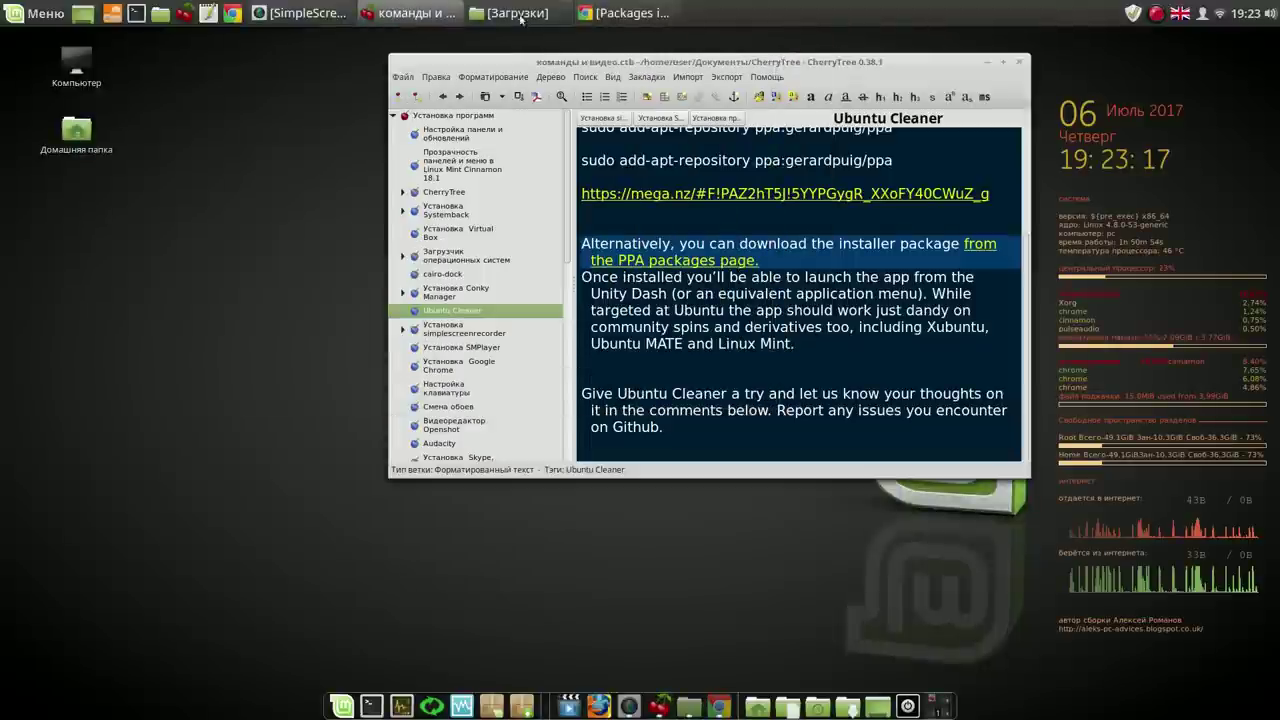
Install ubuntu-cleaner_1.0.4-1_all.deb from the Загрузки folder, authorizing with the administrator password
left_click(521, 12)
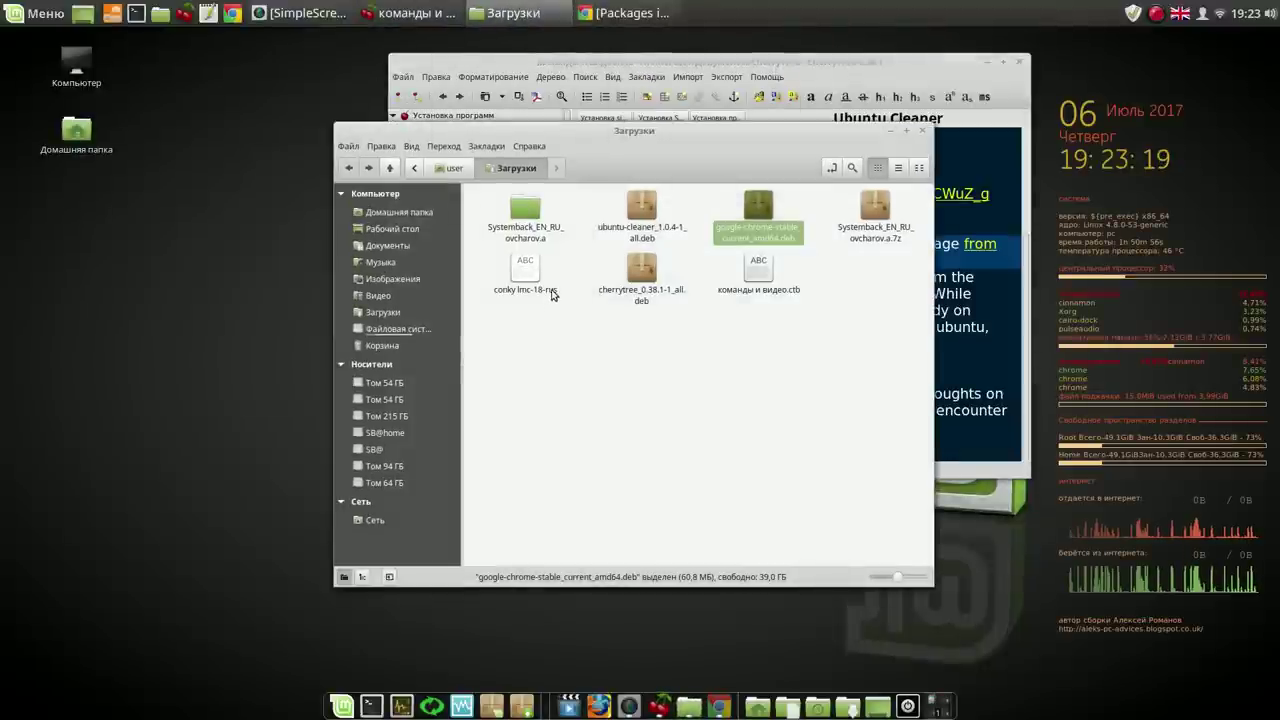
left_click(636, 205)
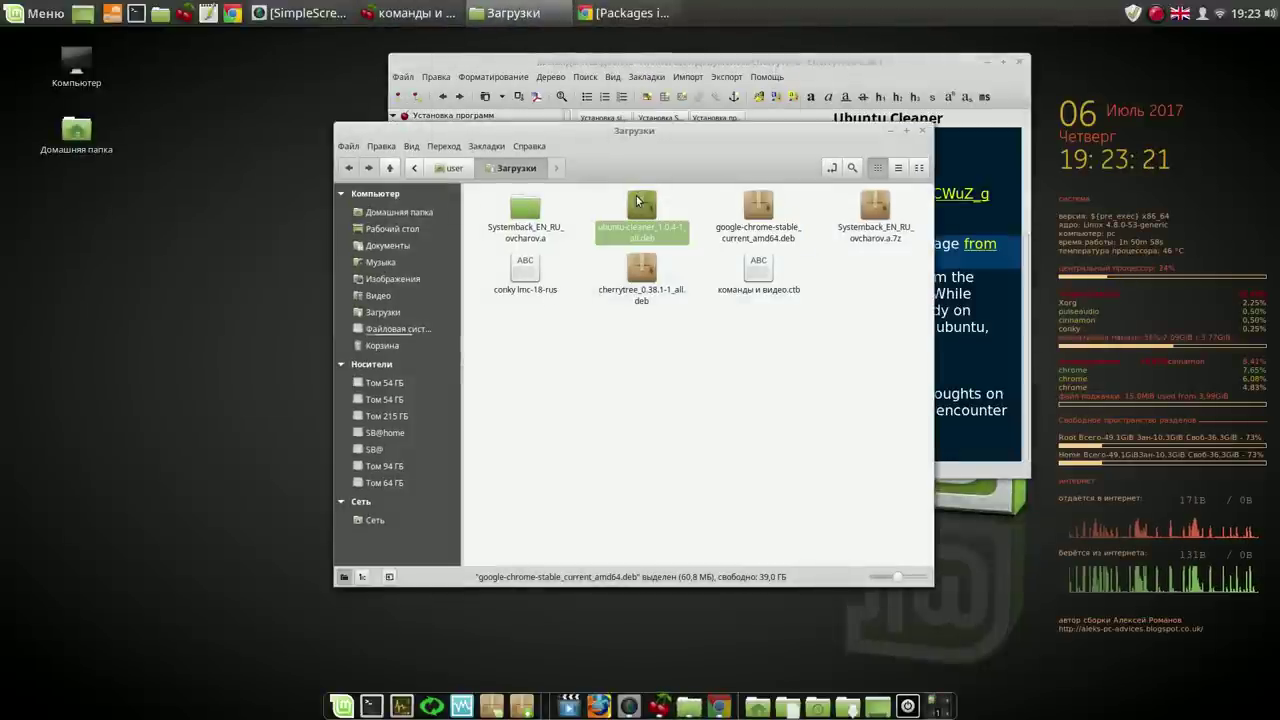
double_click(638, 203)
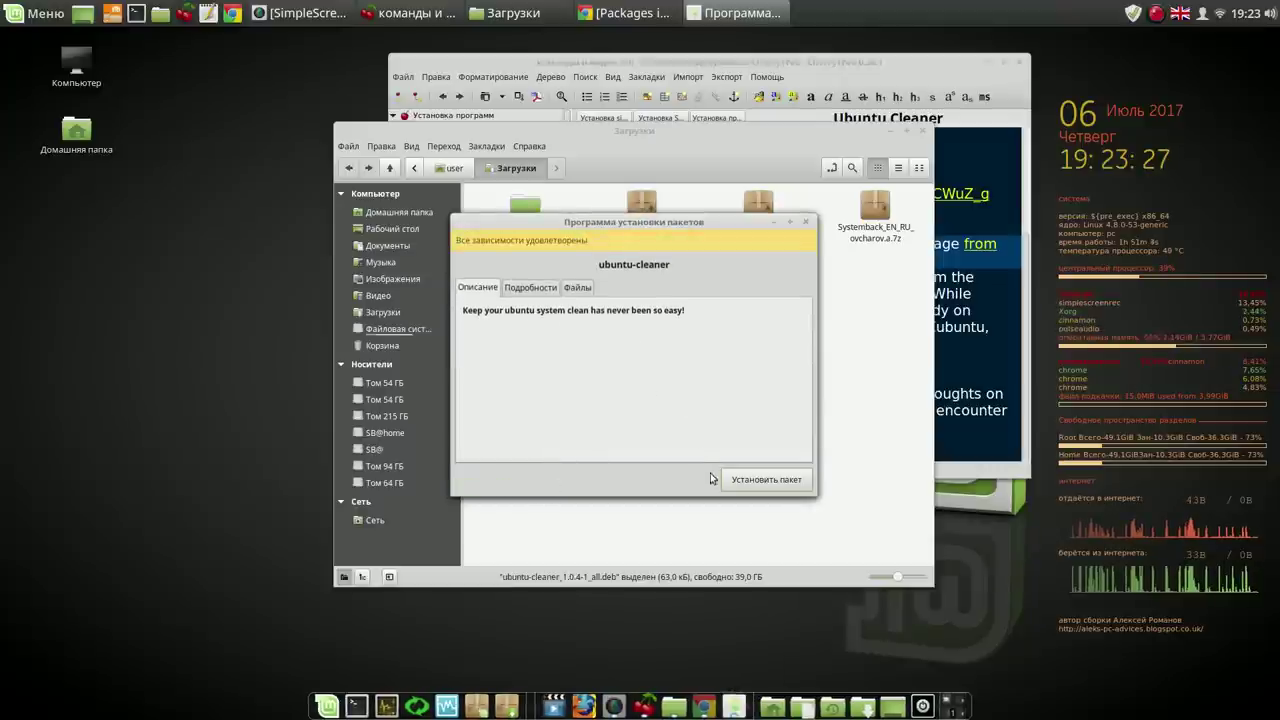
left_click(730, 479)
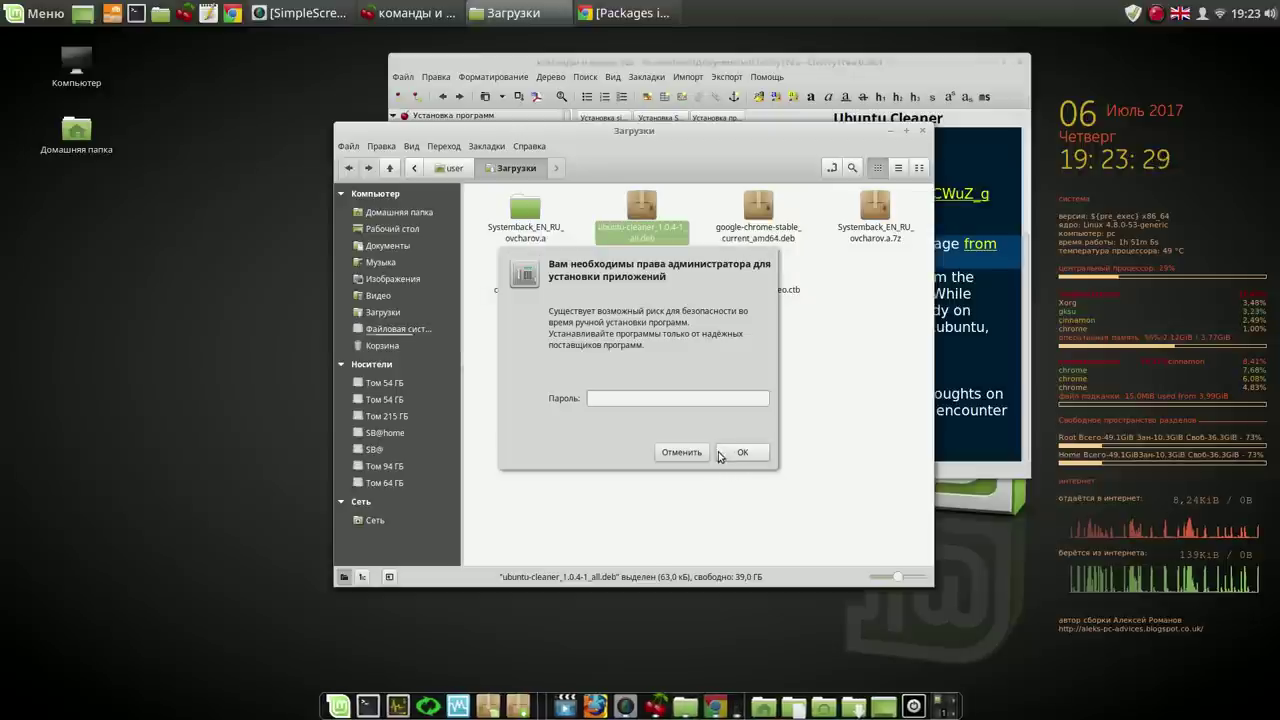
left_click(739, 452)
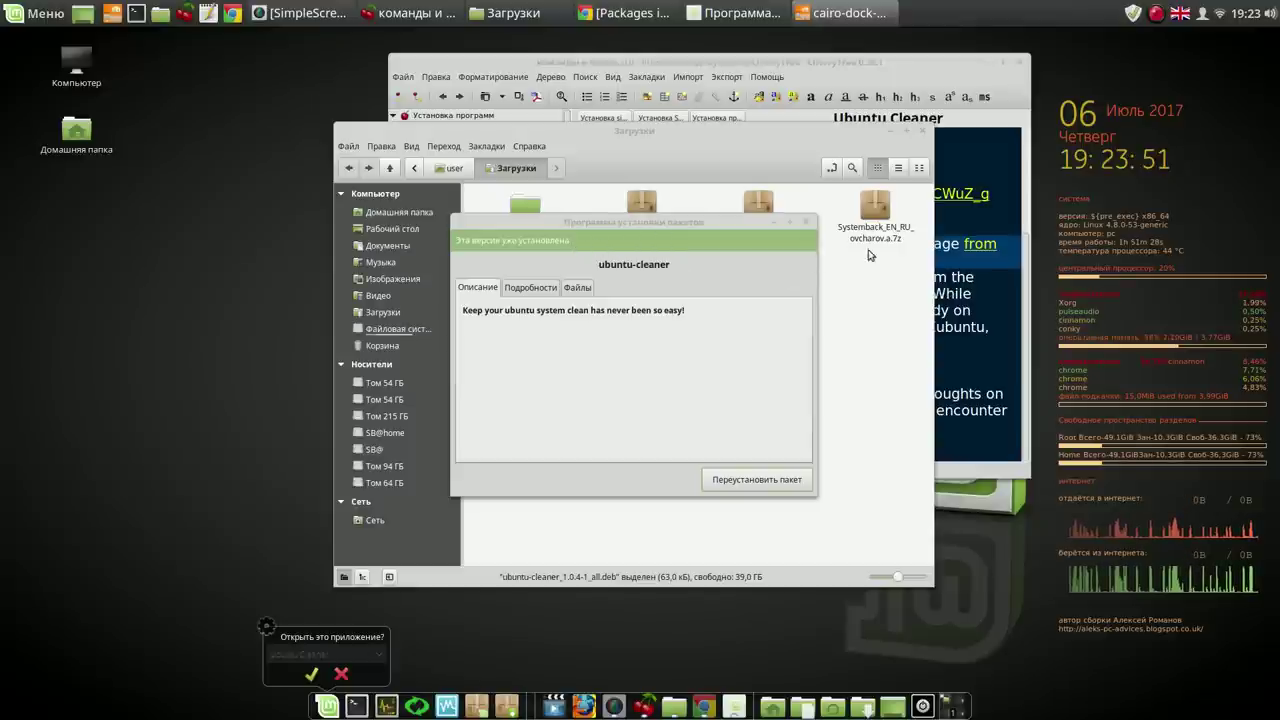
left_click(807, 222)
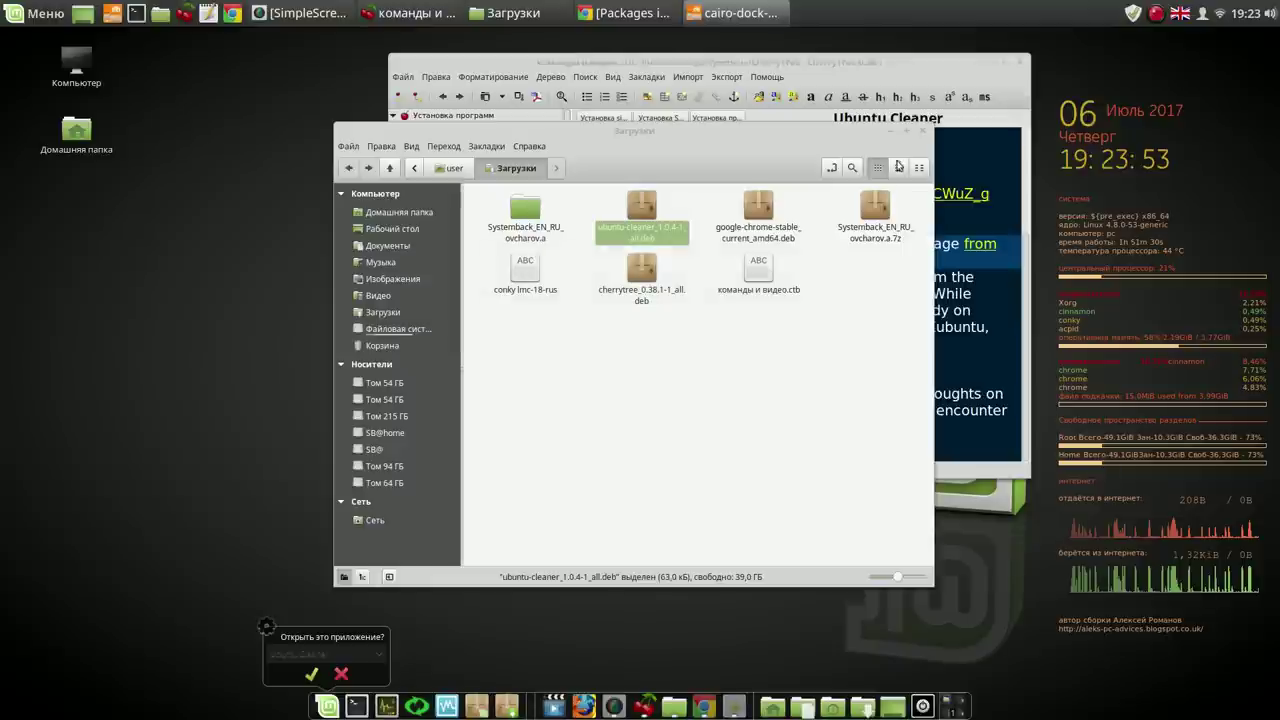
Minimize Nemo and CherryTree and launch the newly installed Ubuntu Cleaner
left_click(893, 130)
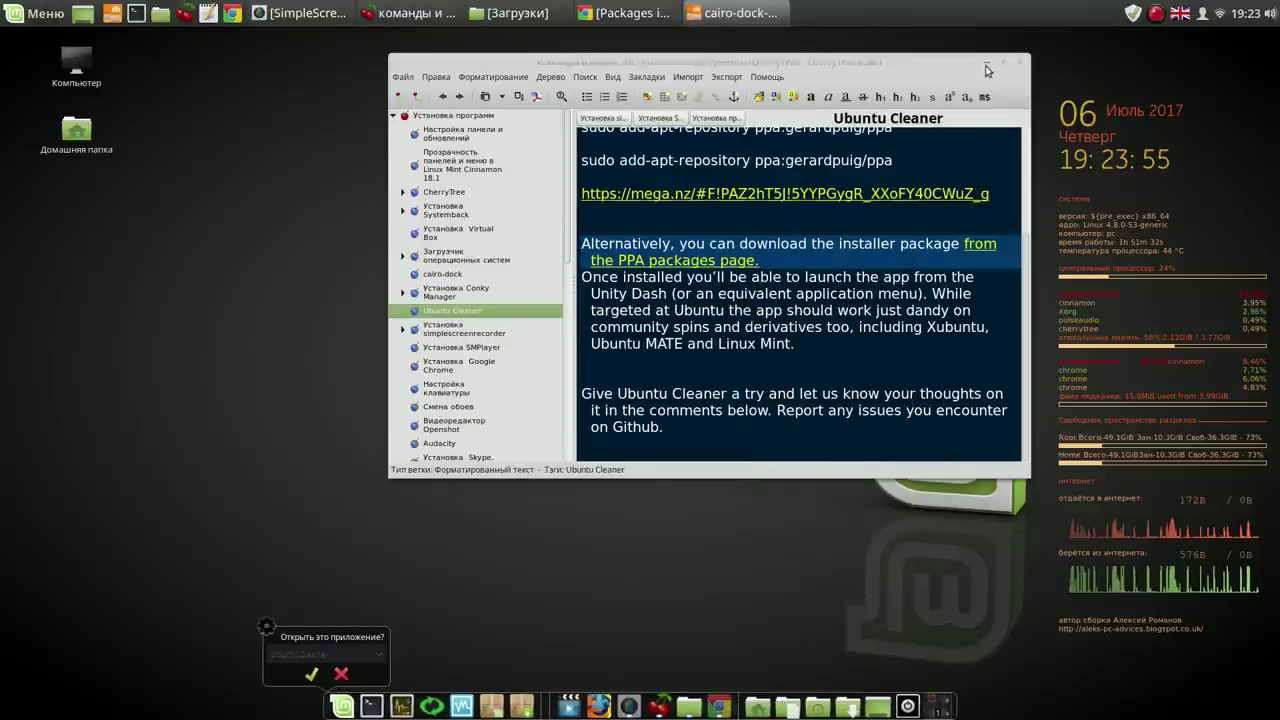
left_click(985, 64)
left_click(312, 675)
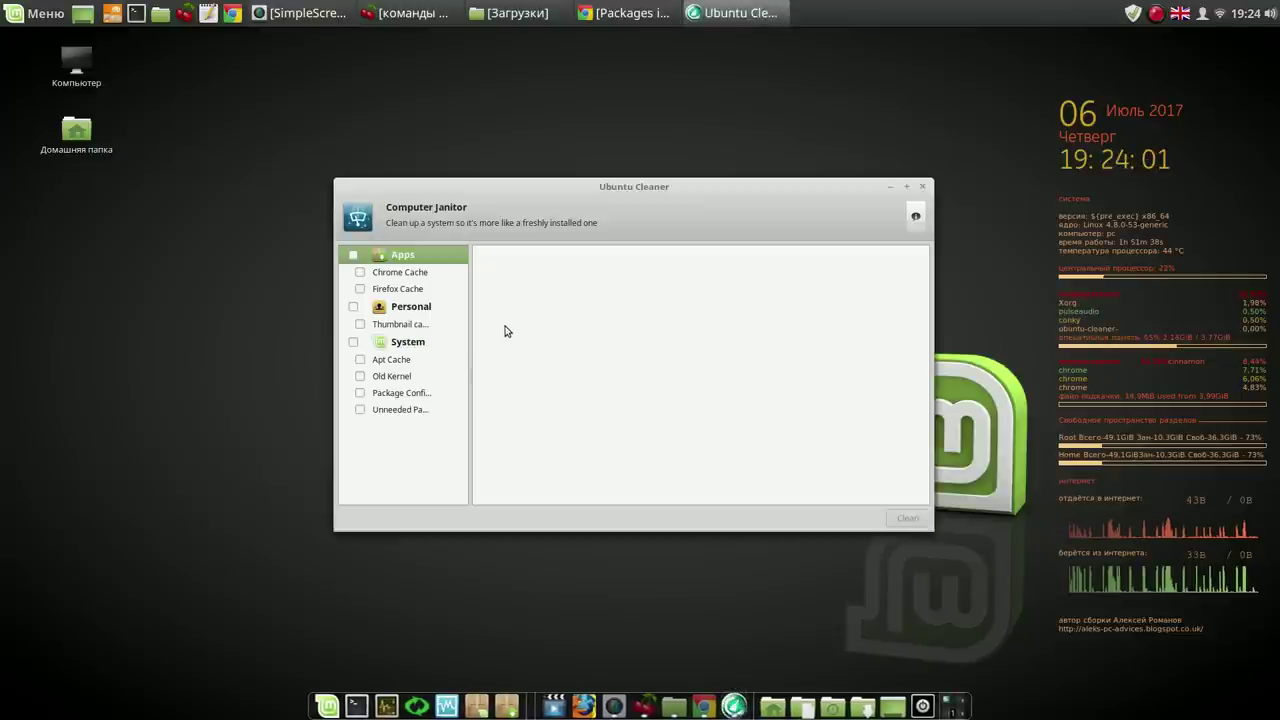
Select the Apps, Personal and System categories plus the Chrome, Firefox, Thumbnail and Apt cache rows
left_click(353, 255)
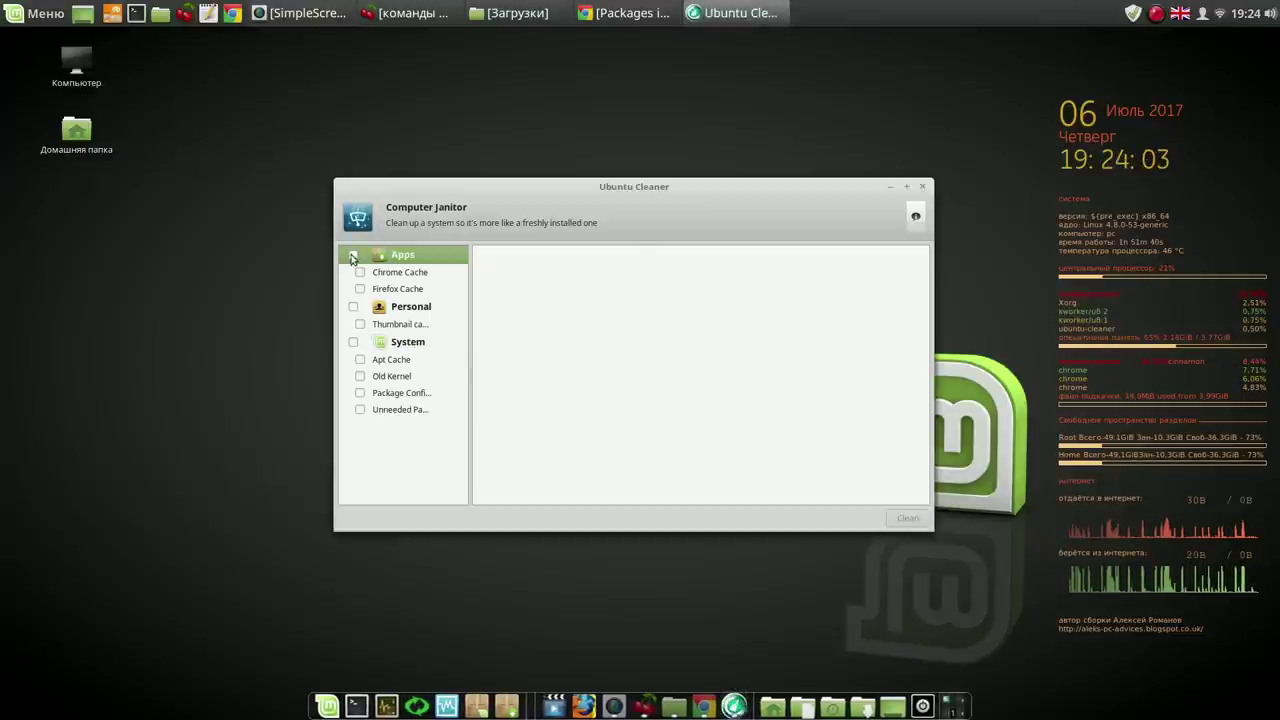
left_click(355, 307)
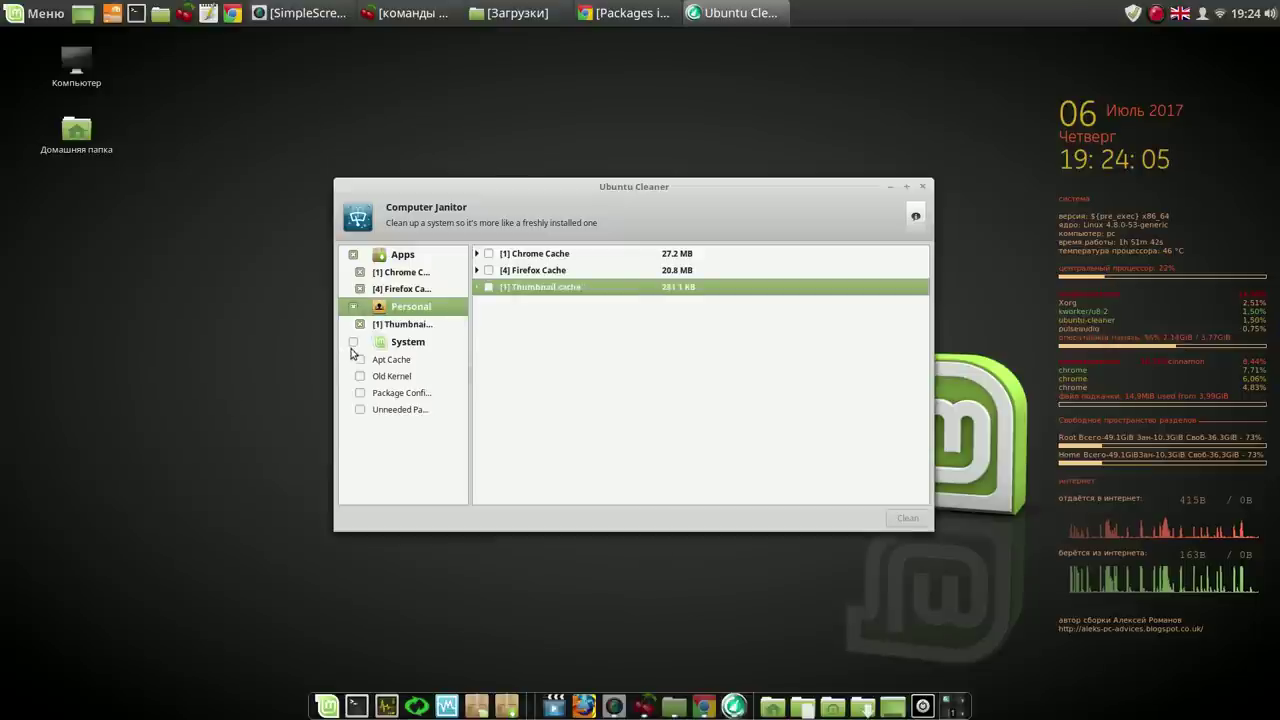
left_click(353, 343)
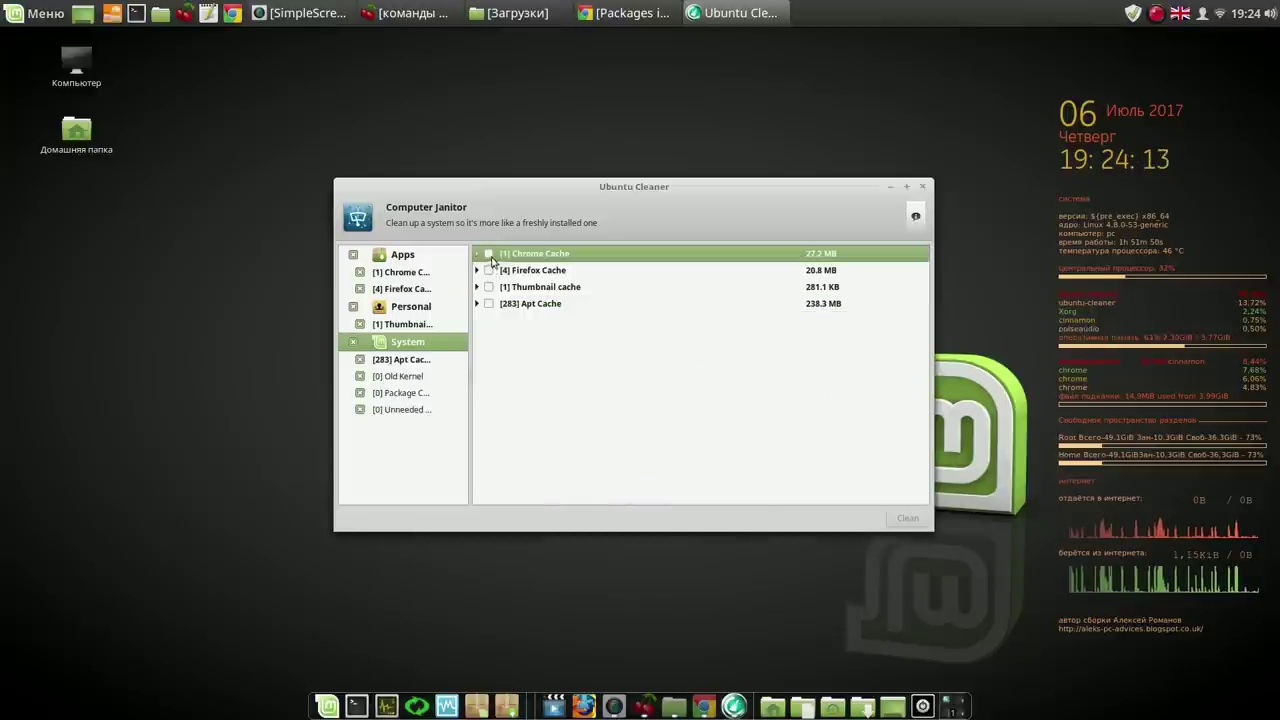
left_click(489, 255)
left_click(488, 271)
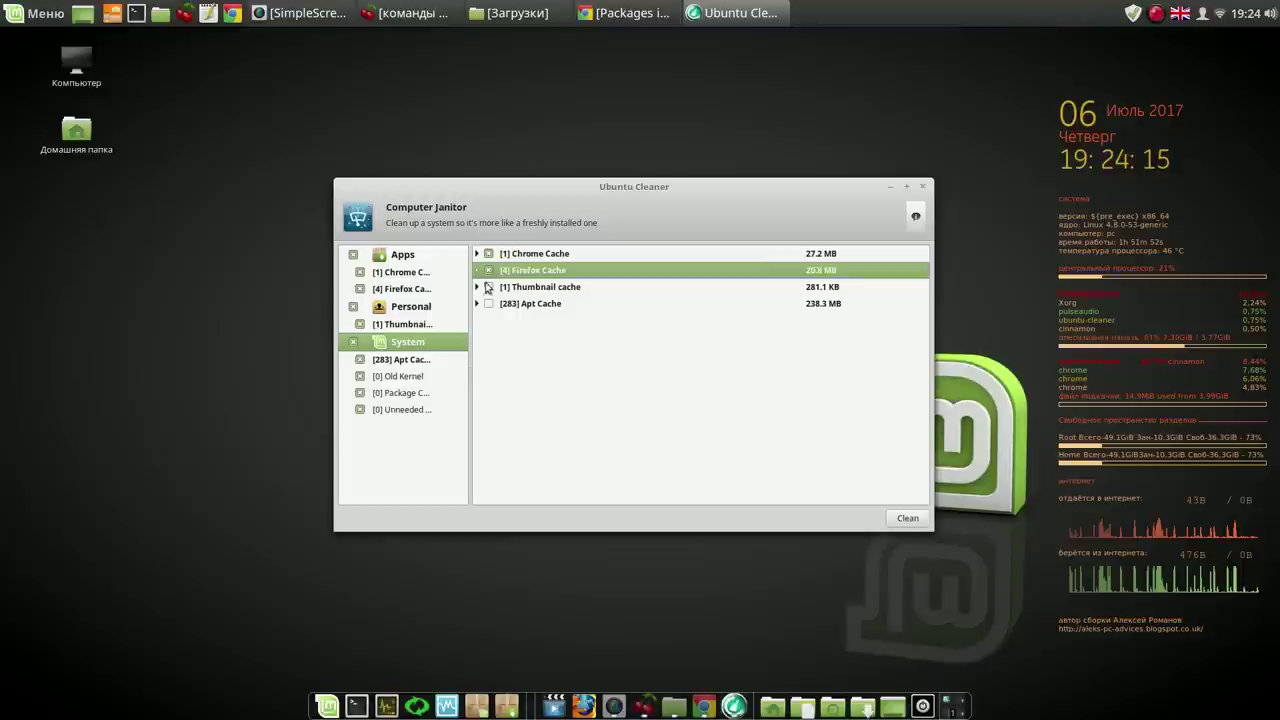
left_click(489, 288)
left_click(488, 304)
Clean the selected caches, authorizing with the administrator password
left_click(904, 524)
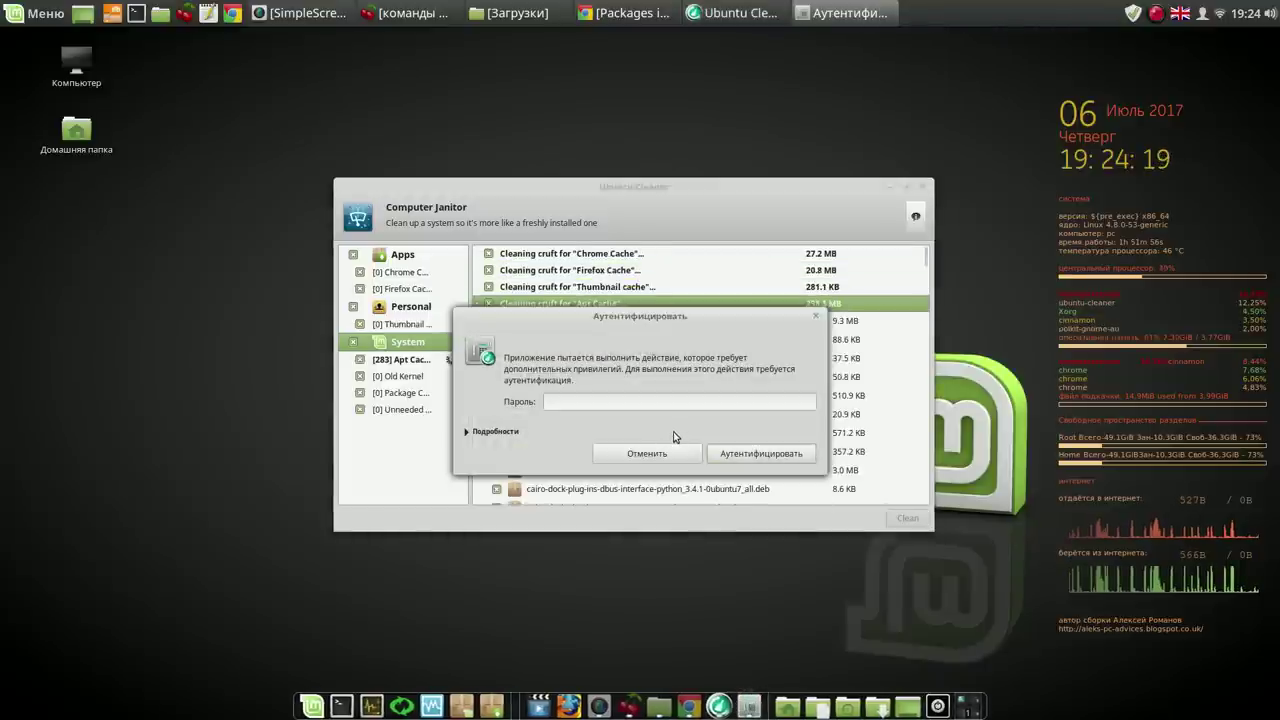
type("*")
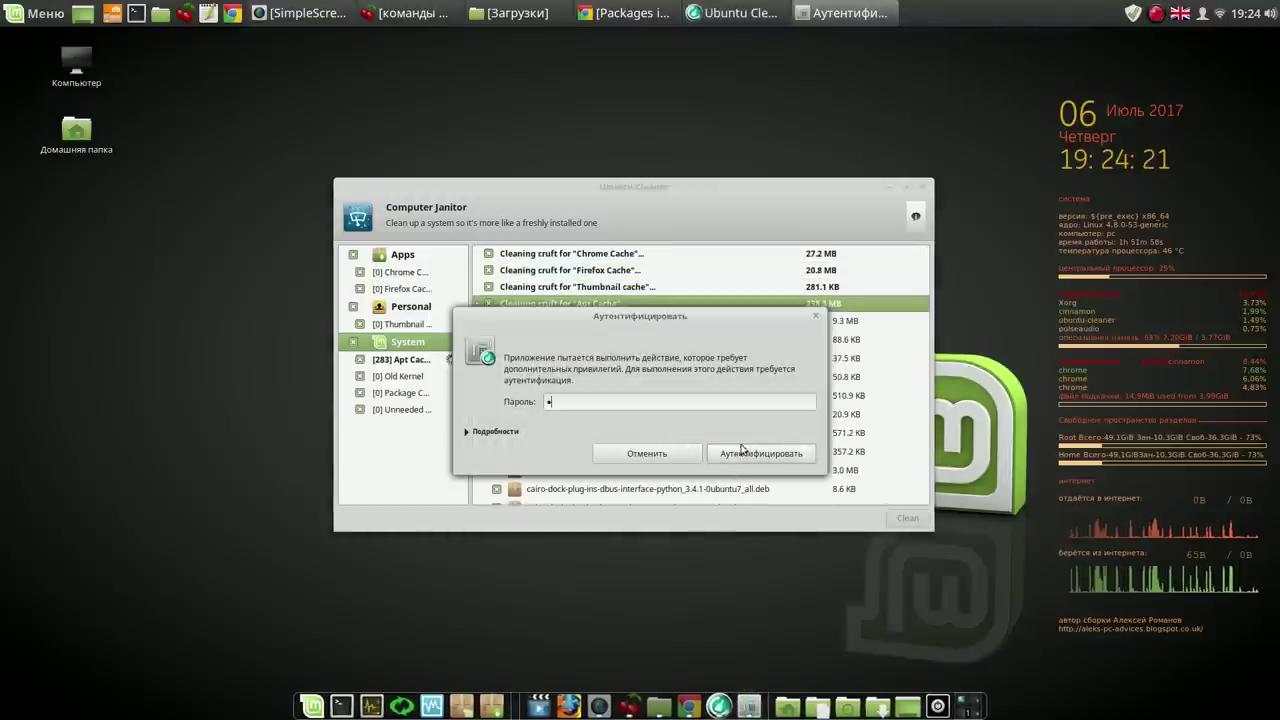
left_click(740, 453)
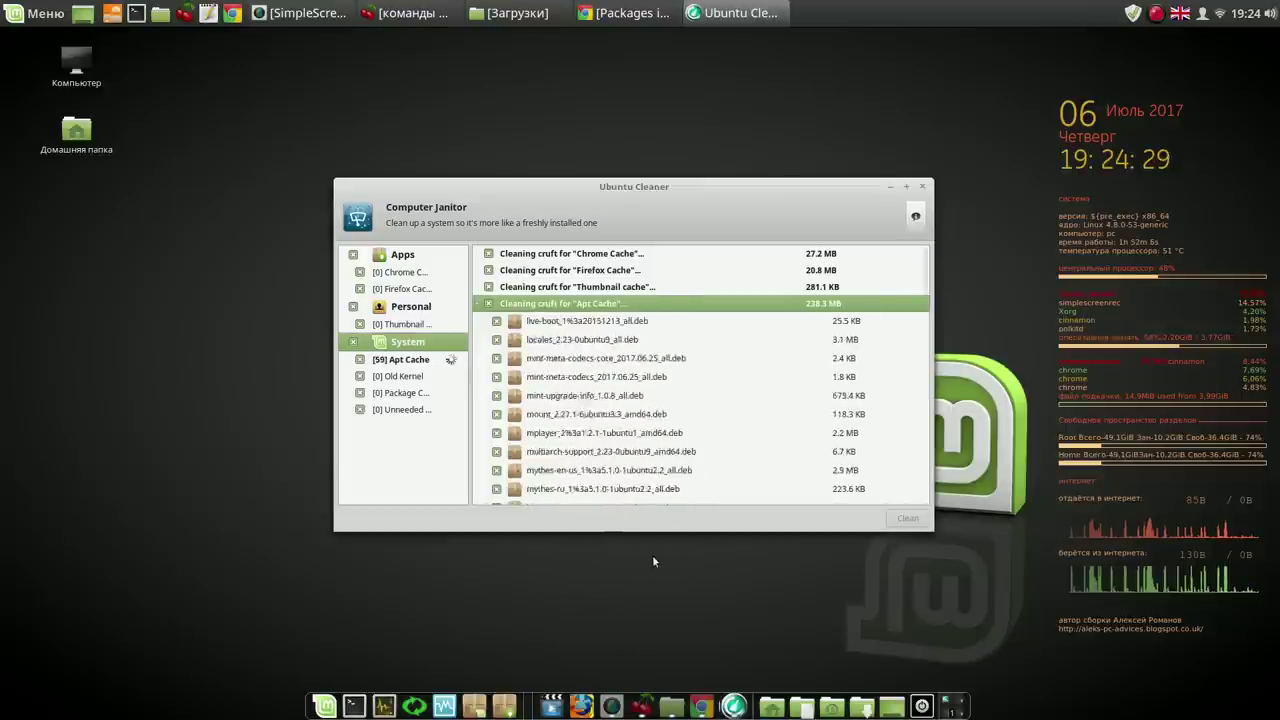
right_click(736, 697)
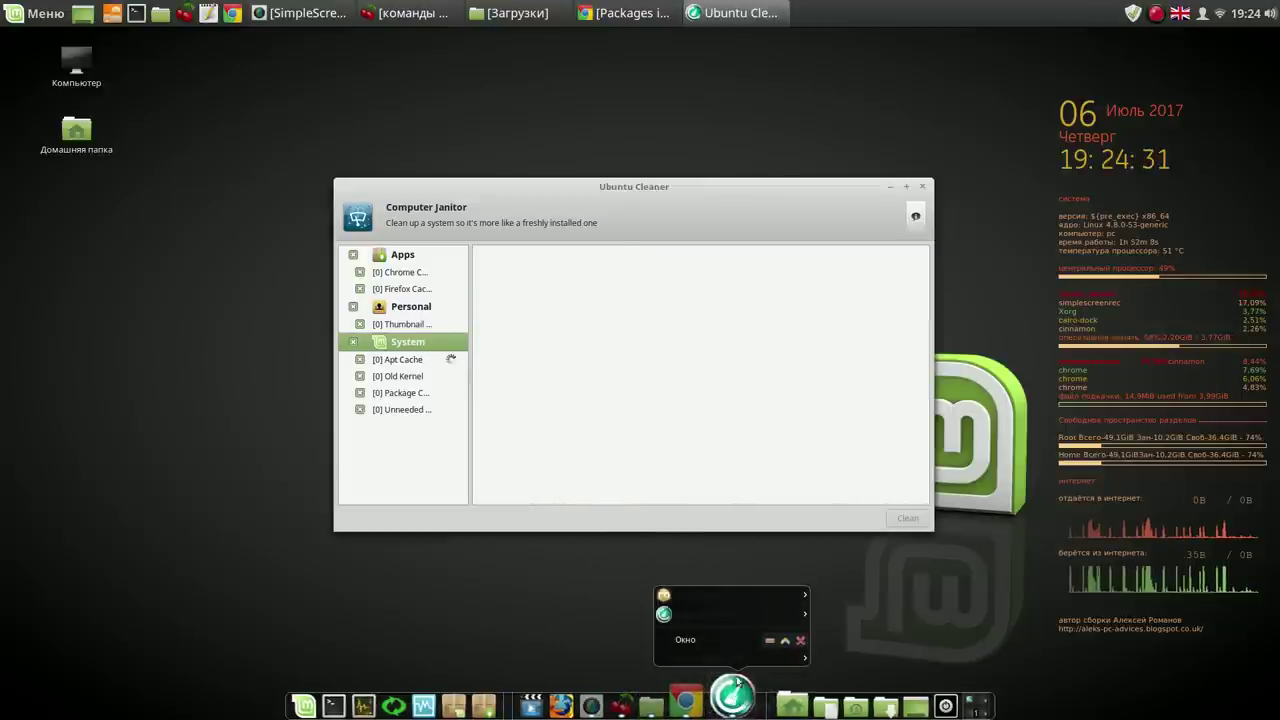
mouse_move(774, 611)
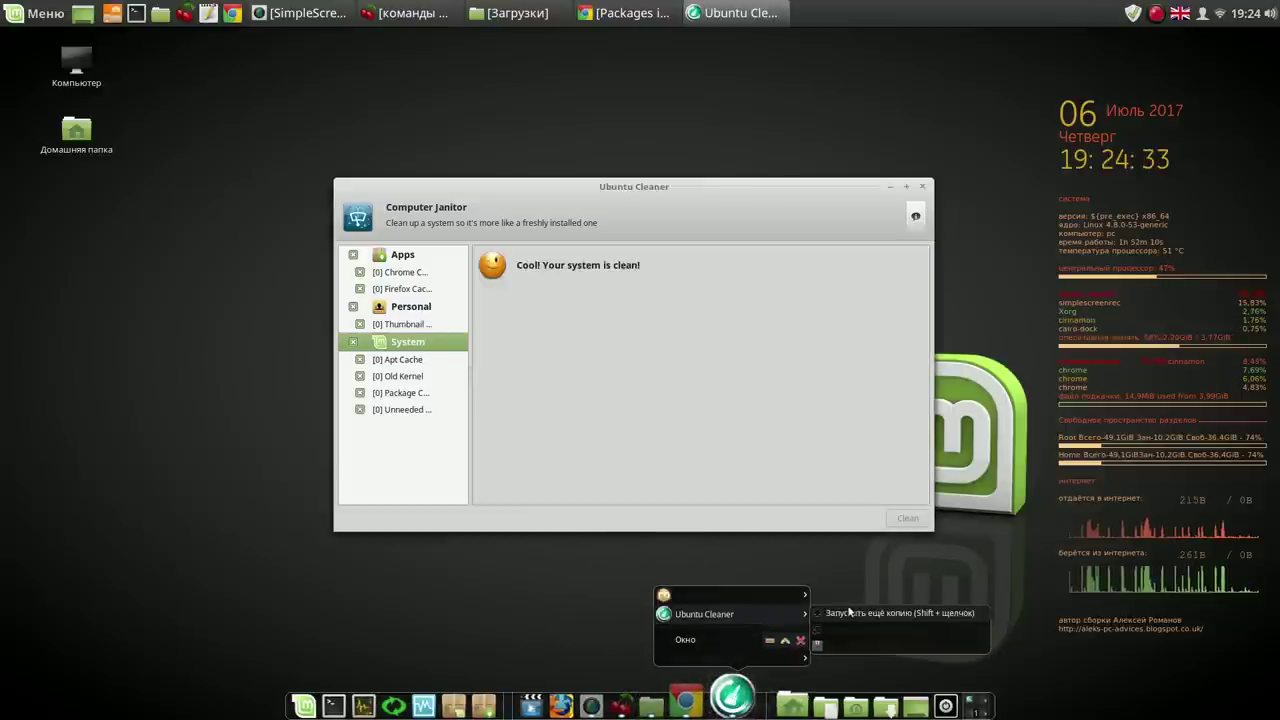
left_click(857, 627)
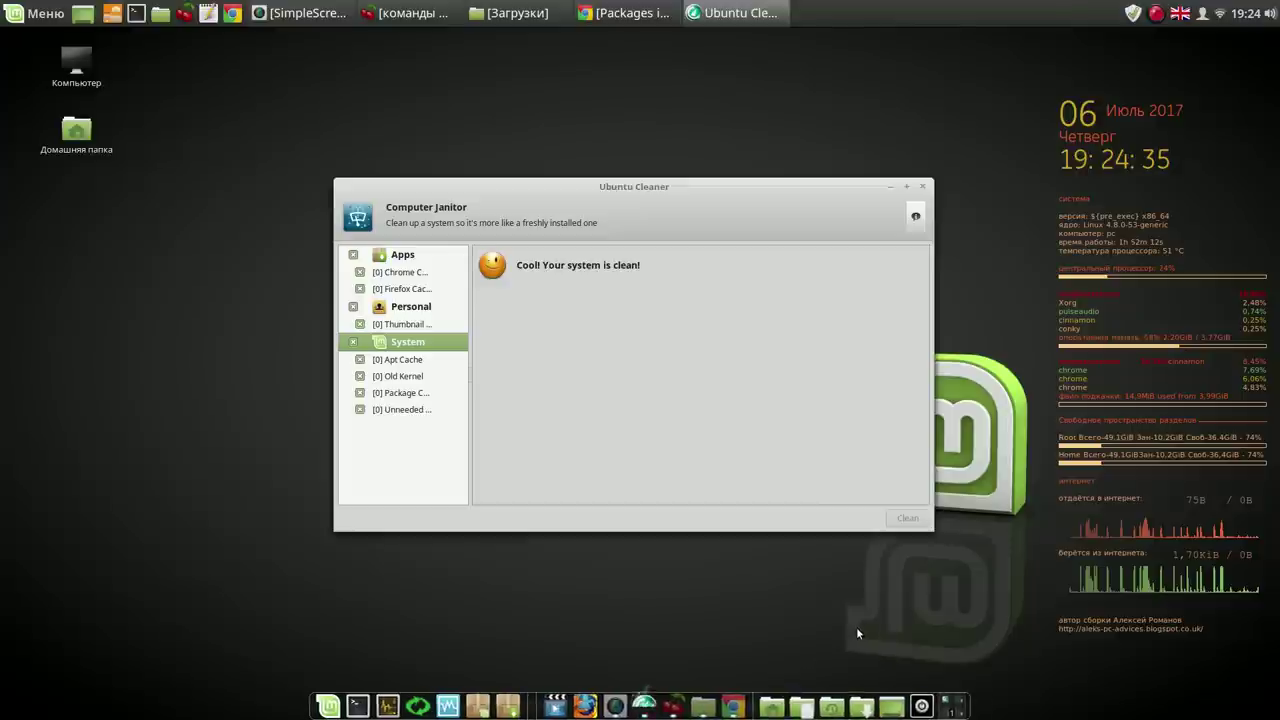
Close Ubuntu Cleaner, reorder the Cairo-Dock icons, and launch Software Manager from the dock
left_click(922, 186)
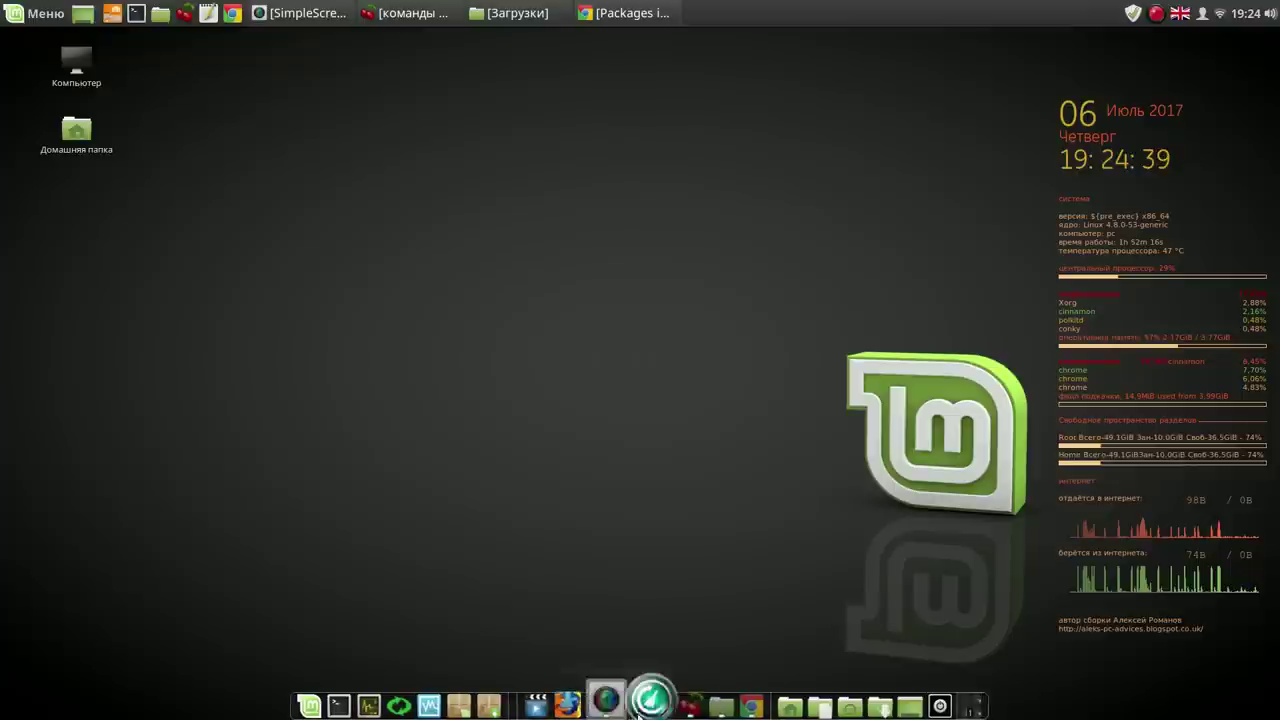
left_click(557, 708)
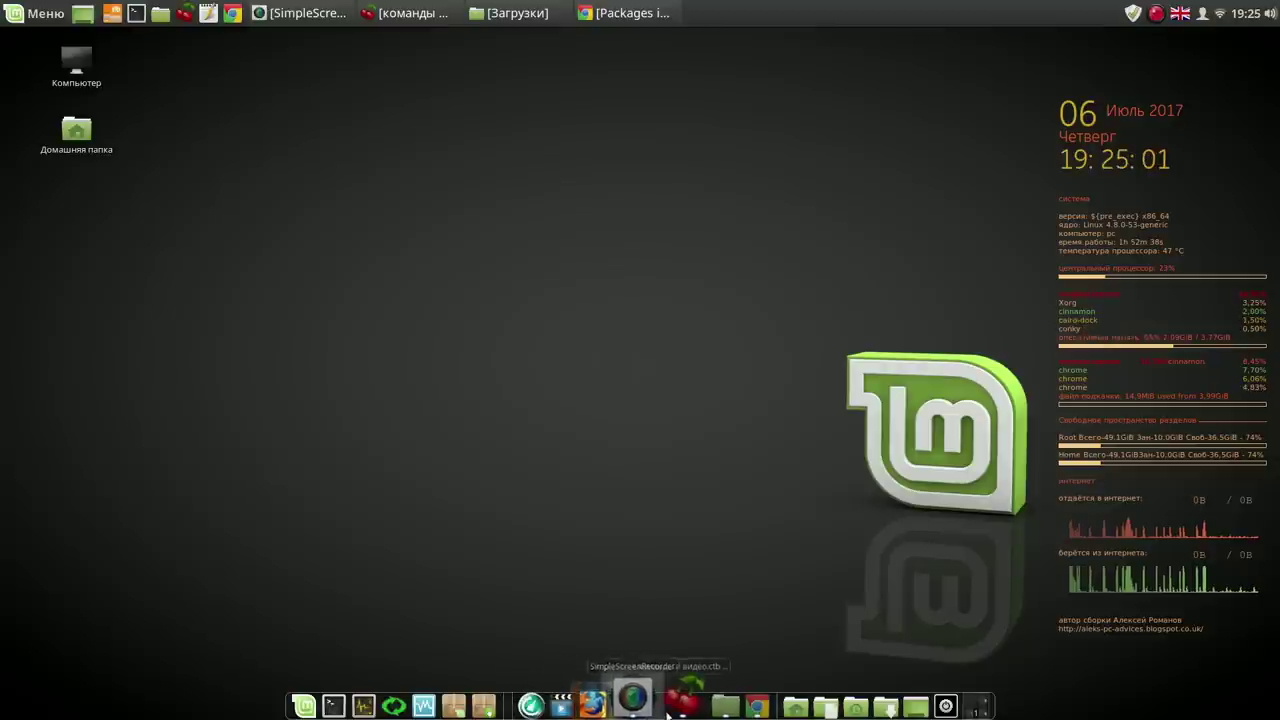
left_click_drag(644, 697, 587, 700)
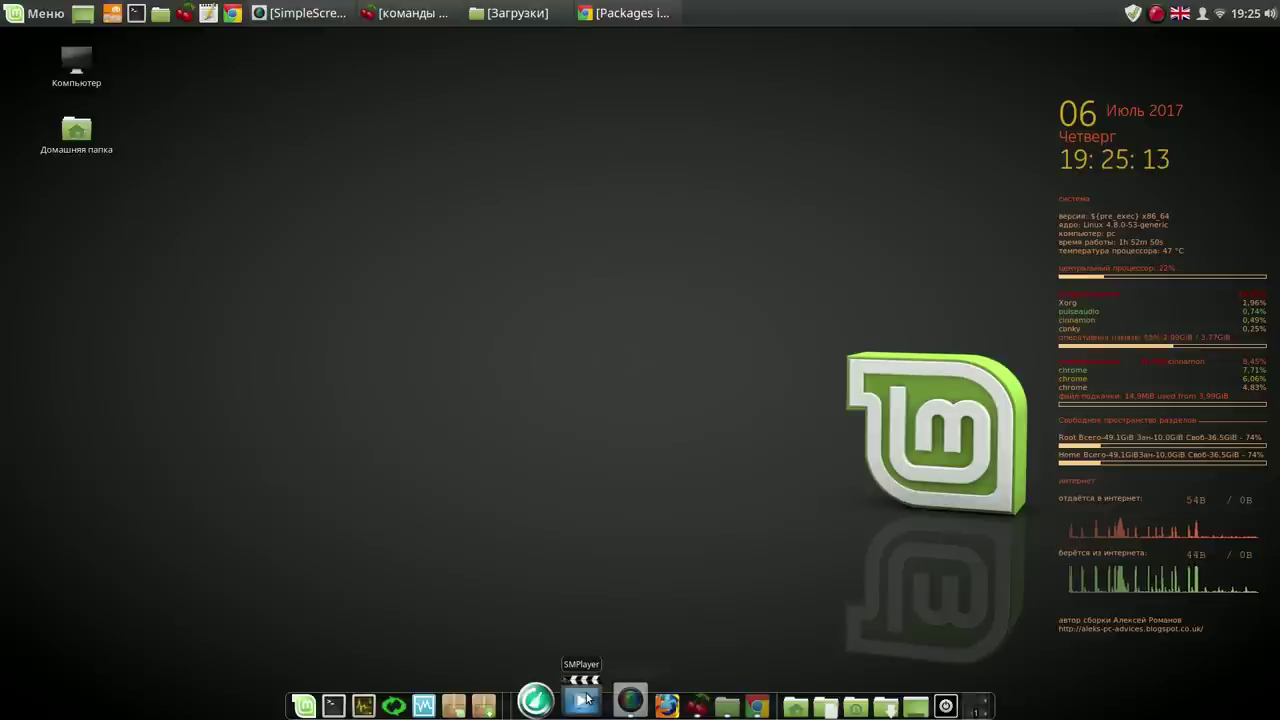
left_click(480, 708)
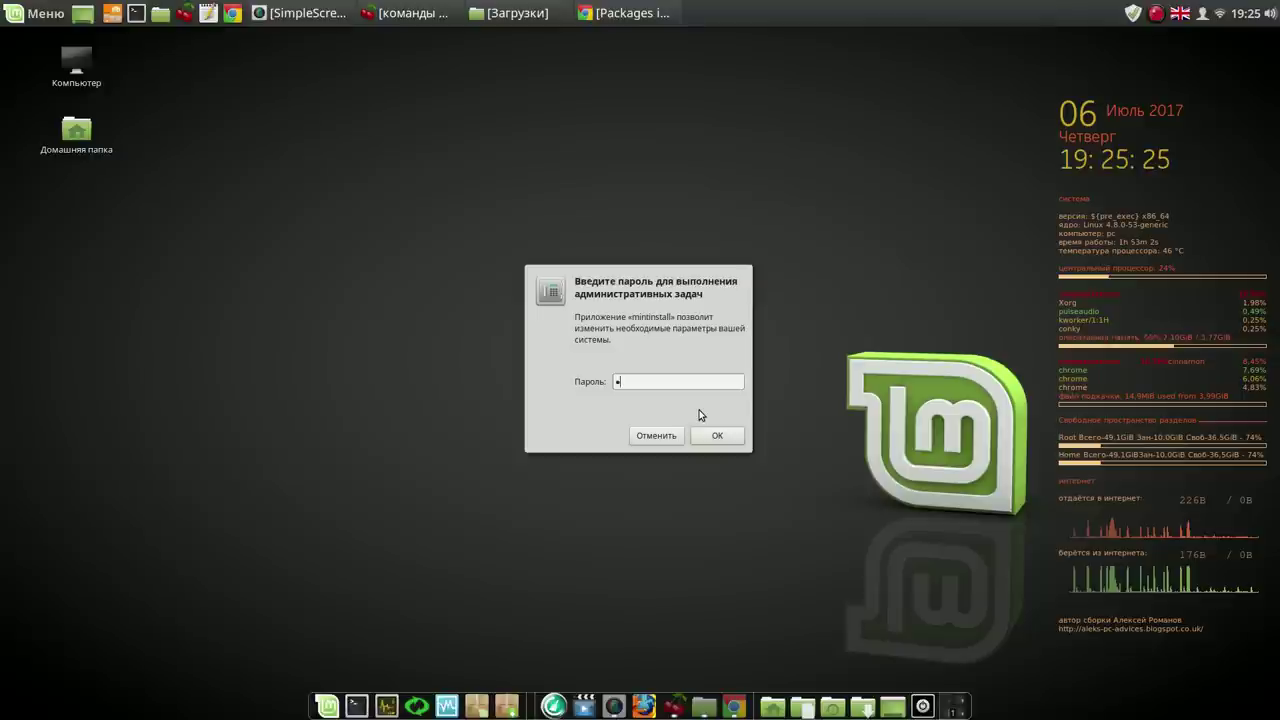
Submit the administrator password and search Software Manager for 'openshot'
key("Return")
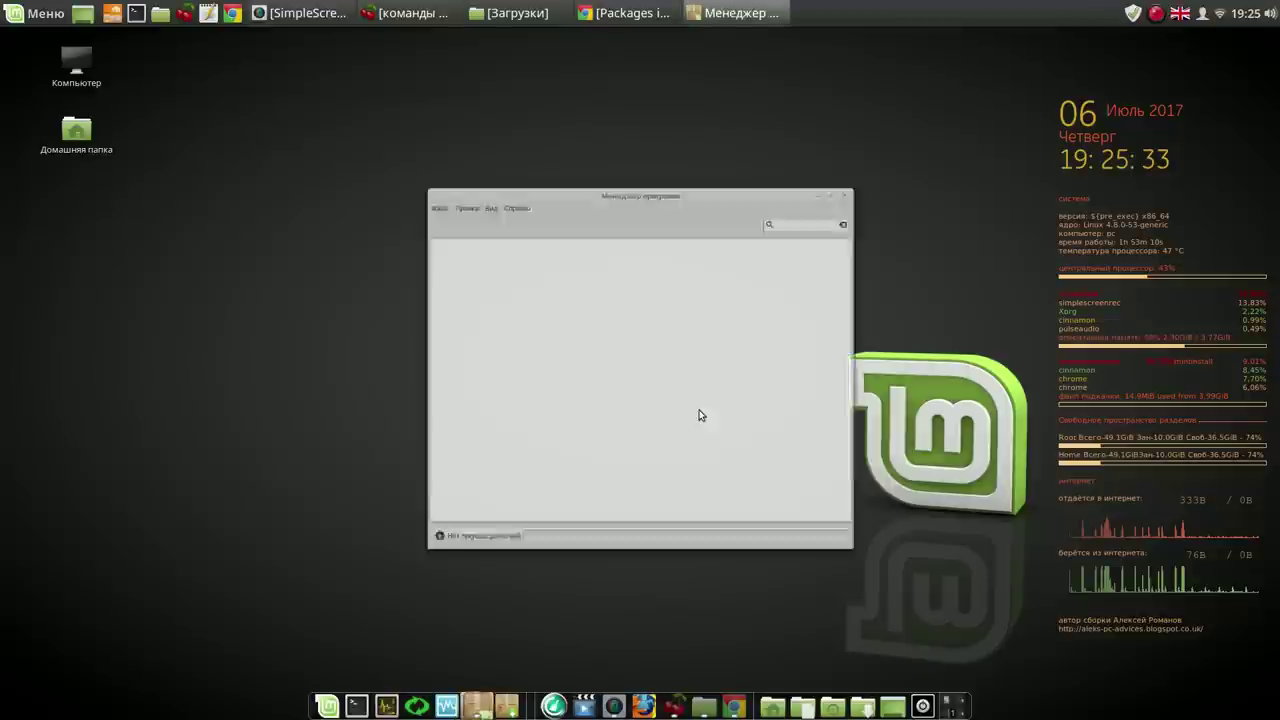
type("penshot")
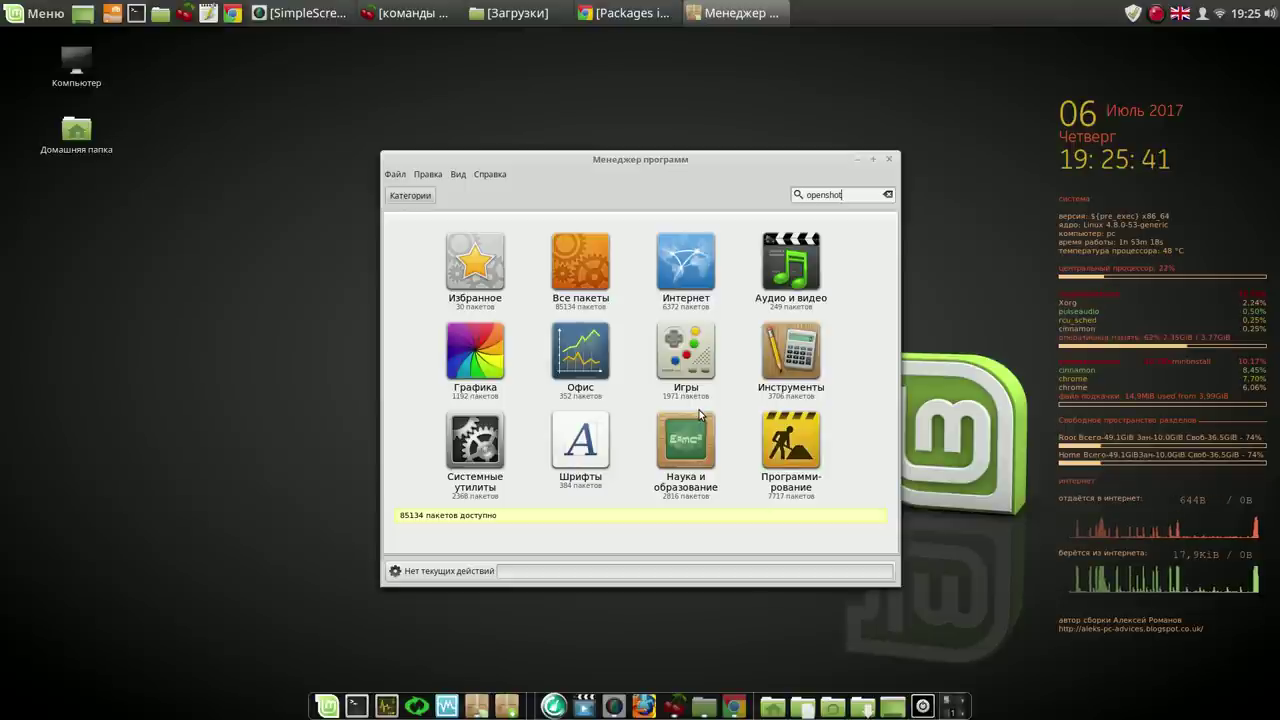
key("Return")
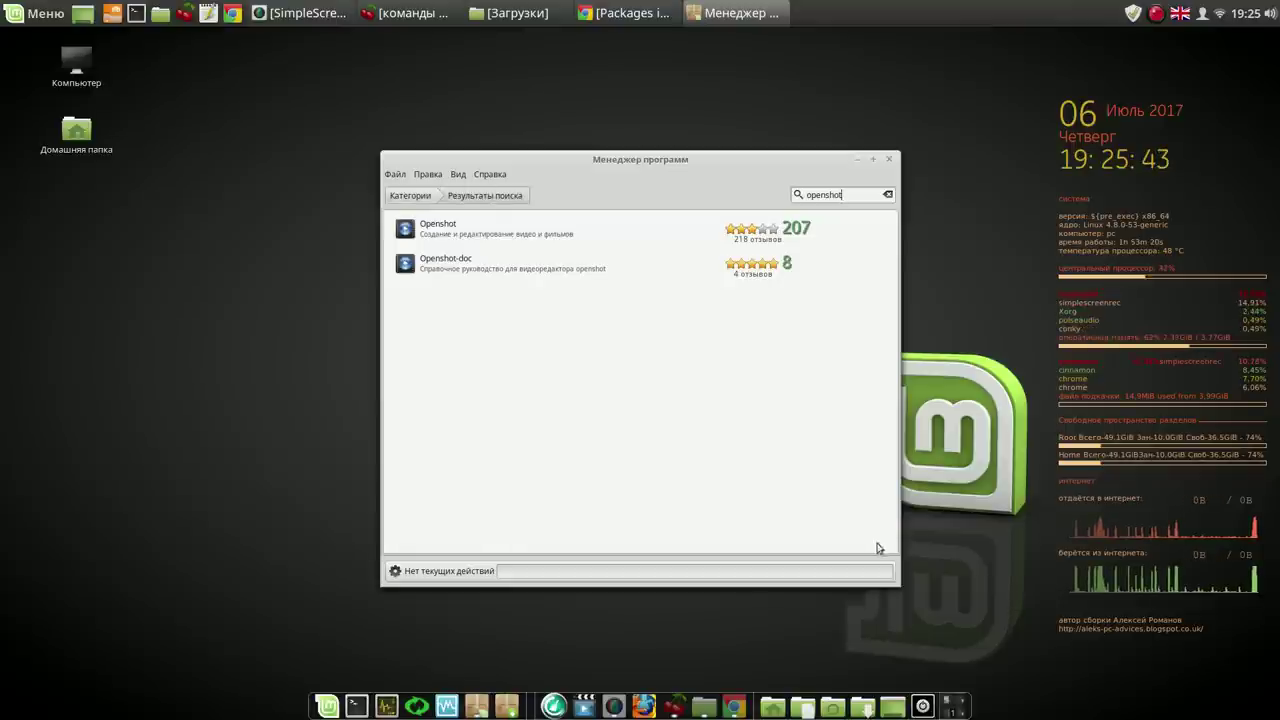
Open the Openshot result and start its installation
left_click(449, 230)
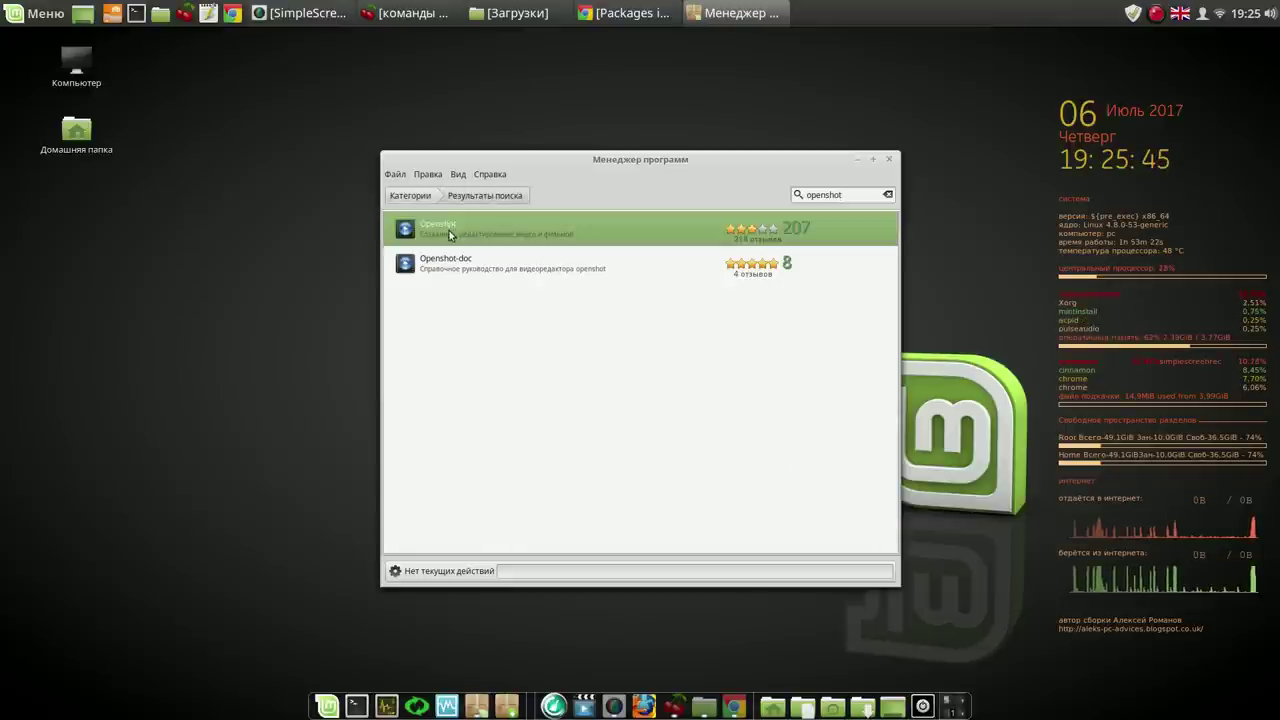
double_click(449, 233)
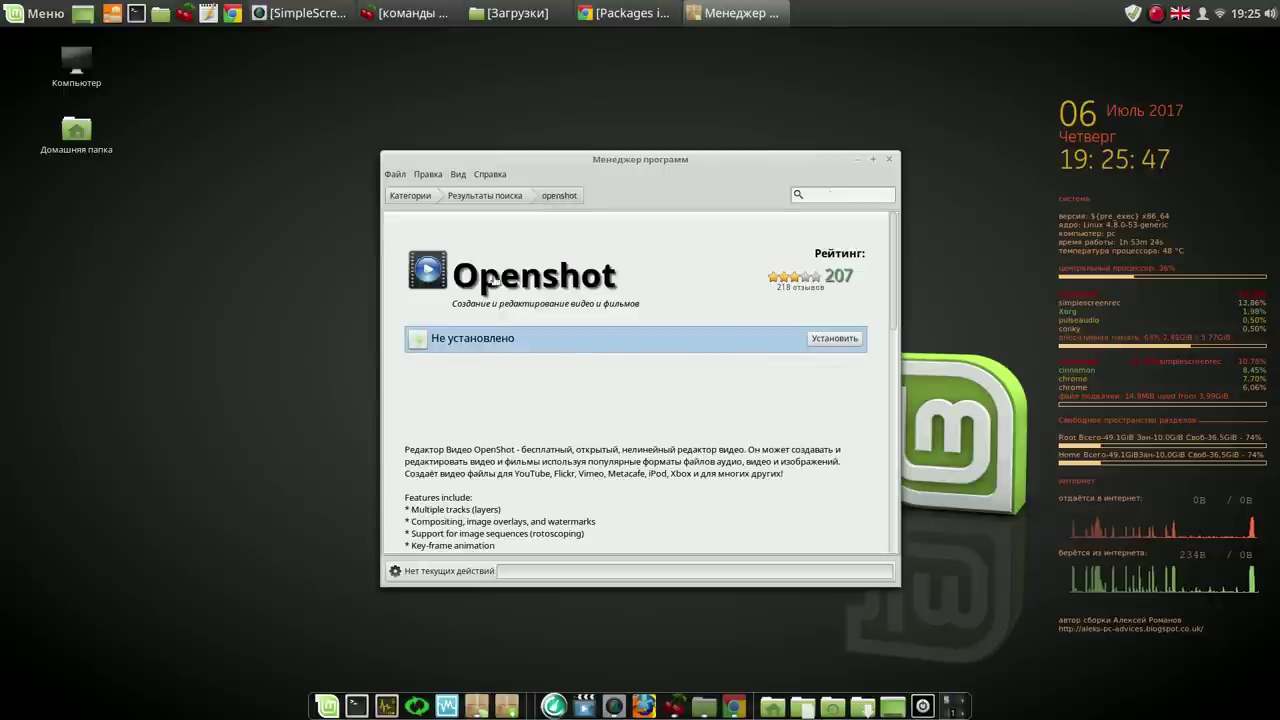
left_click(835, 339)
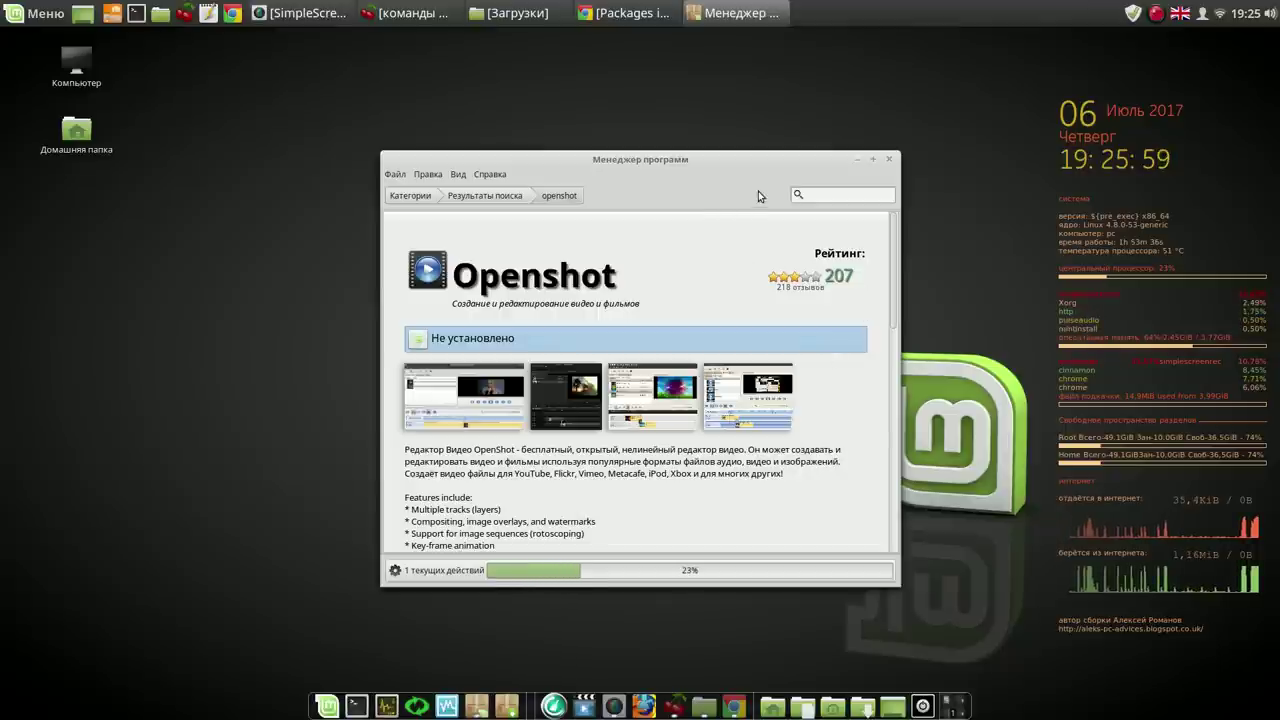
left_click_drag(767, 169, 904, 90)
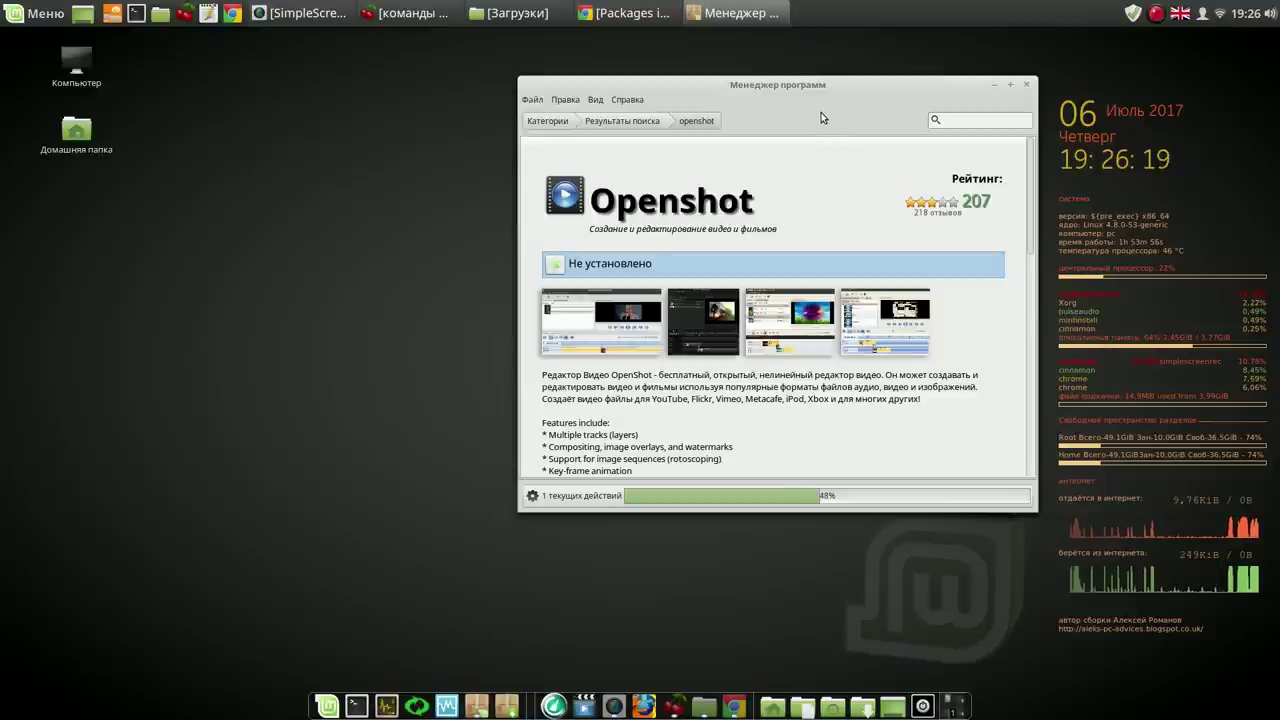
left_click(1155, 17)
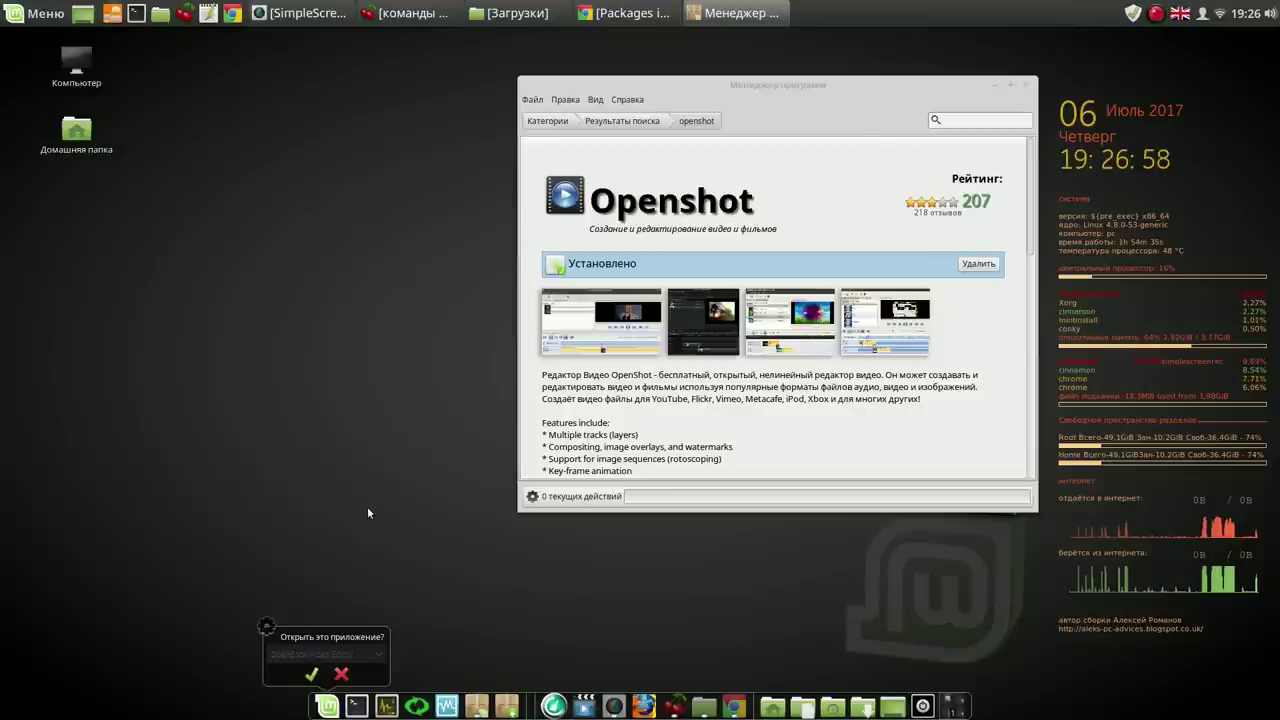
Launch OpenShot, copy 'frei0r' from the missing-effects error, dismiss it and close OpenShot
left_click(313, 677)
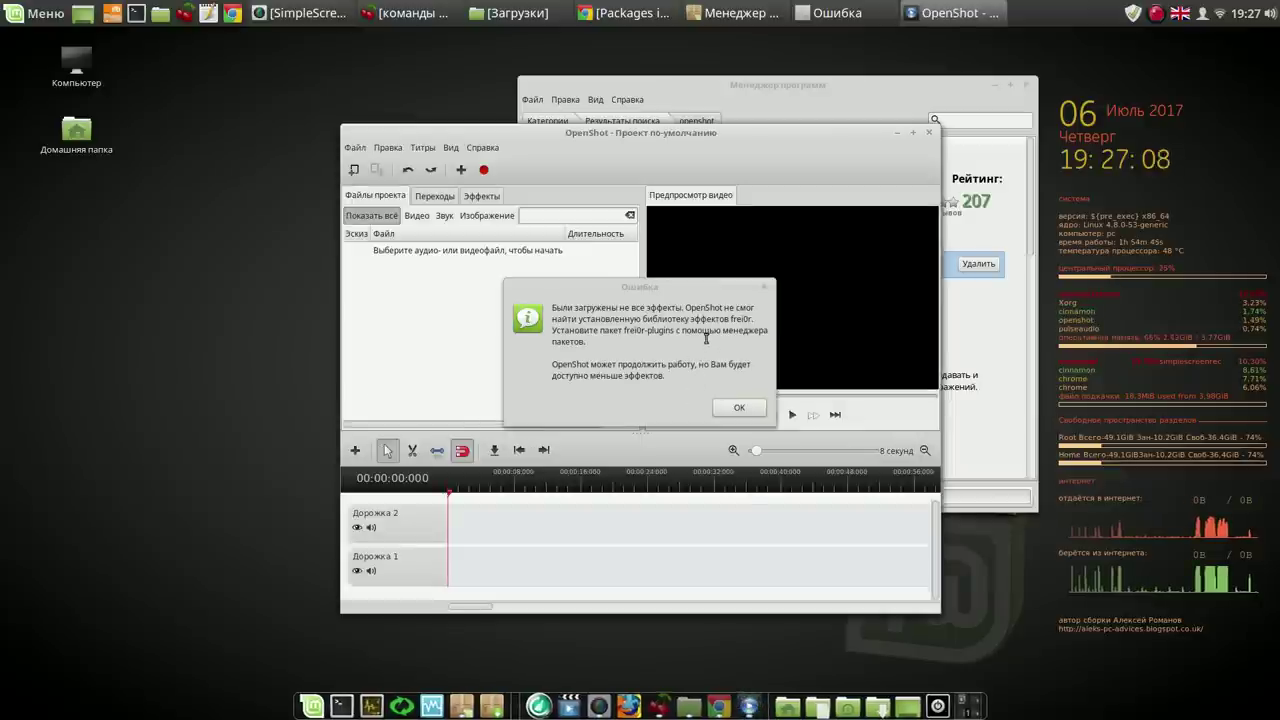
left_click_drag(733, 321, 751, 320)
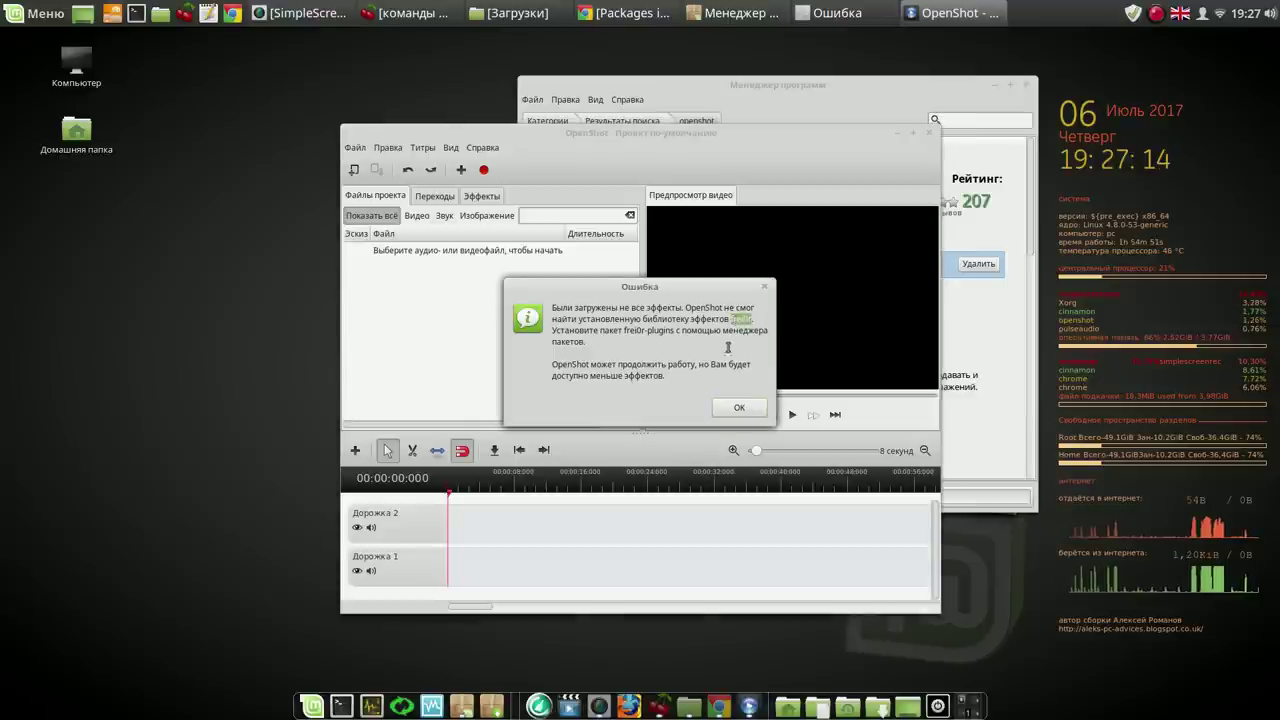
right_click(740, 322)
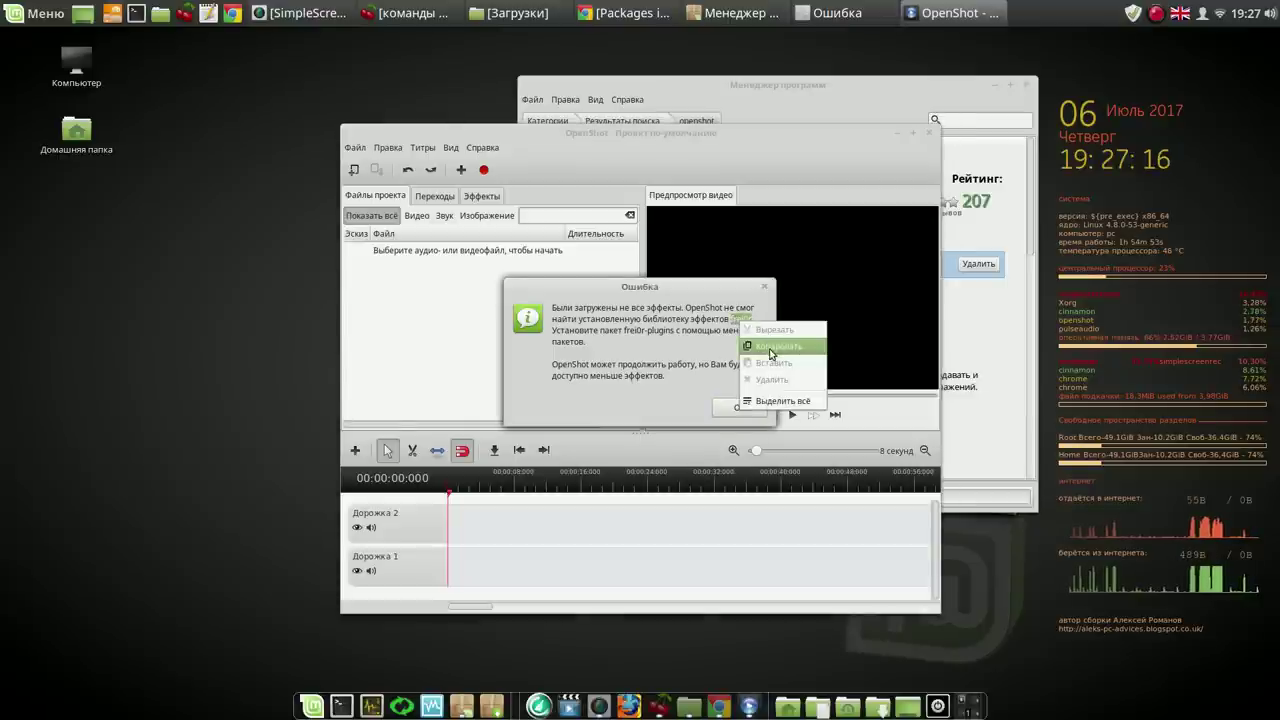
left_click(767, 351)
left_click(739, 407)
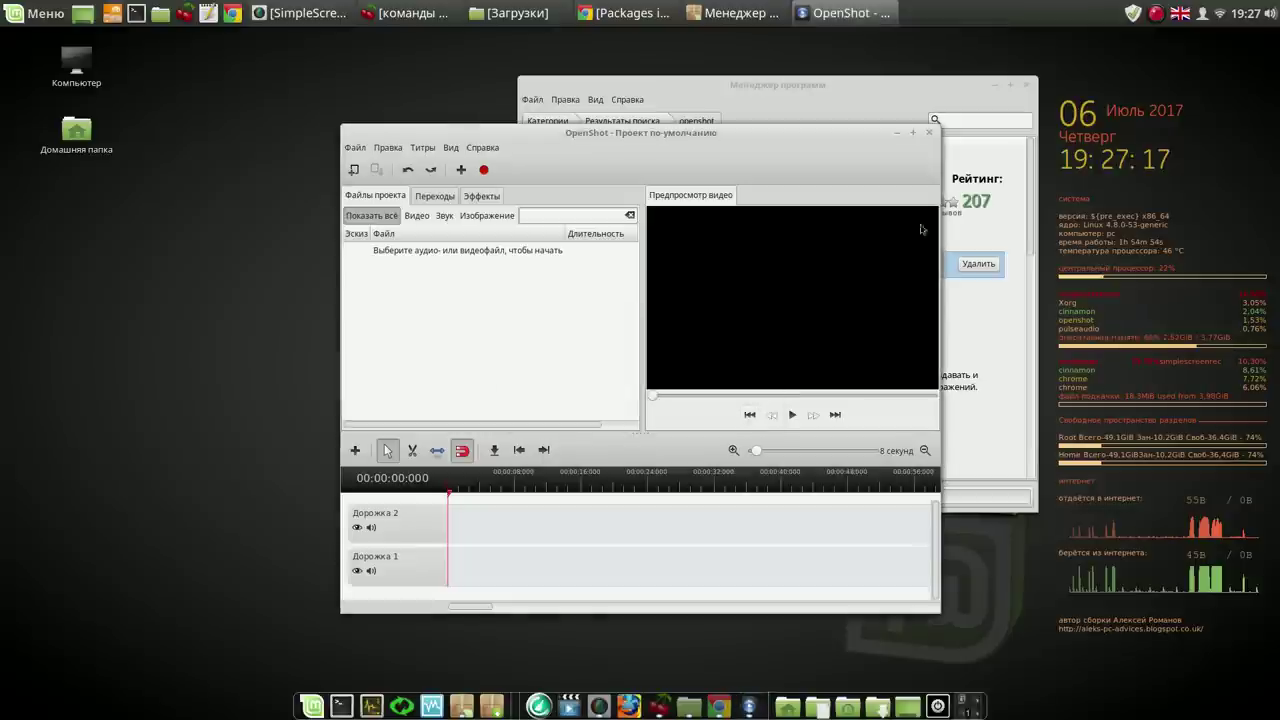
left_click(929, 134)
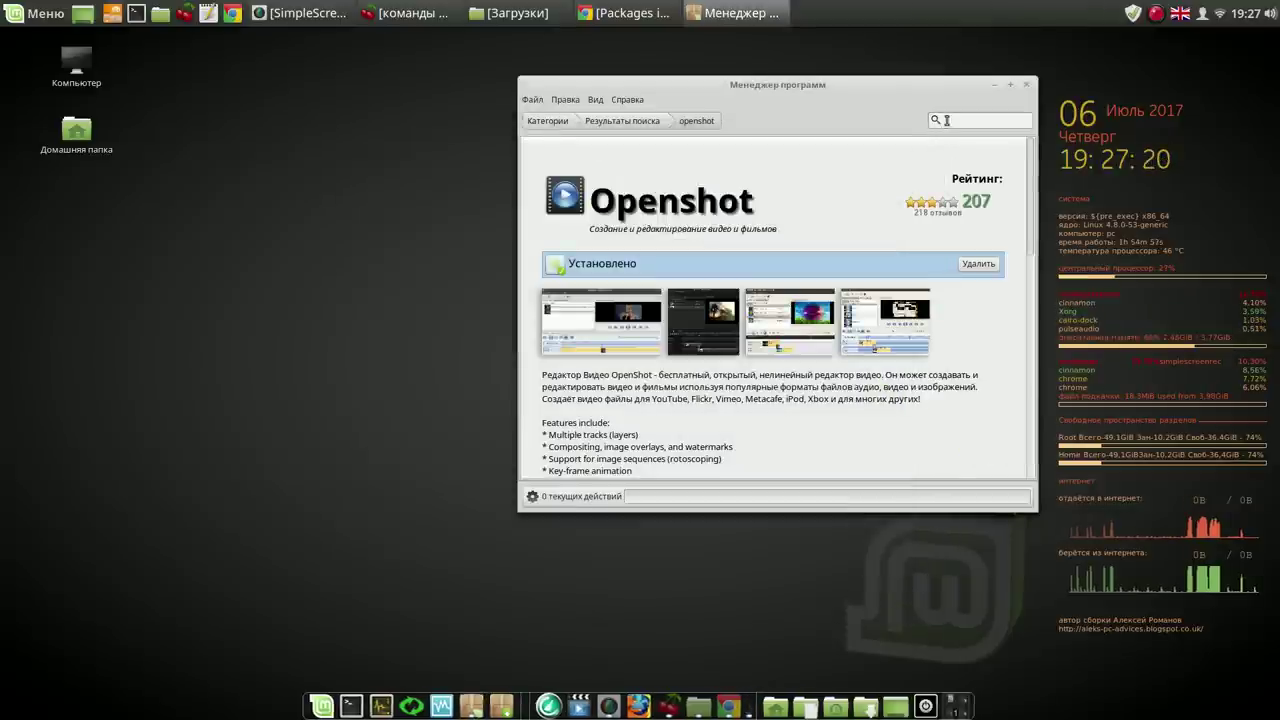
Paste 'frei0r' into the search and install the Frei0r-plugins package
right_click(941, 122)
left_click(968, 164)
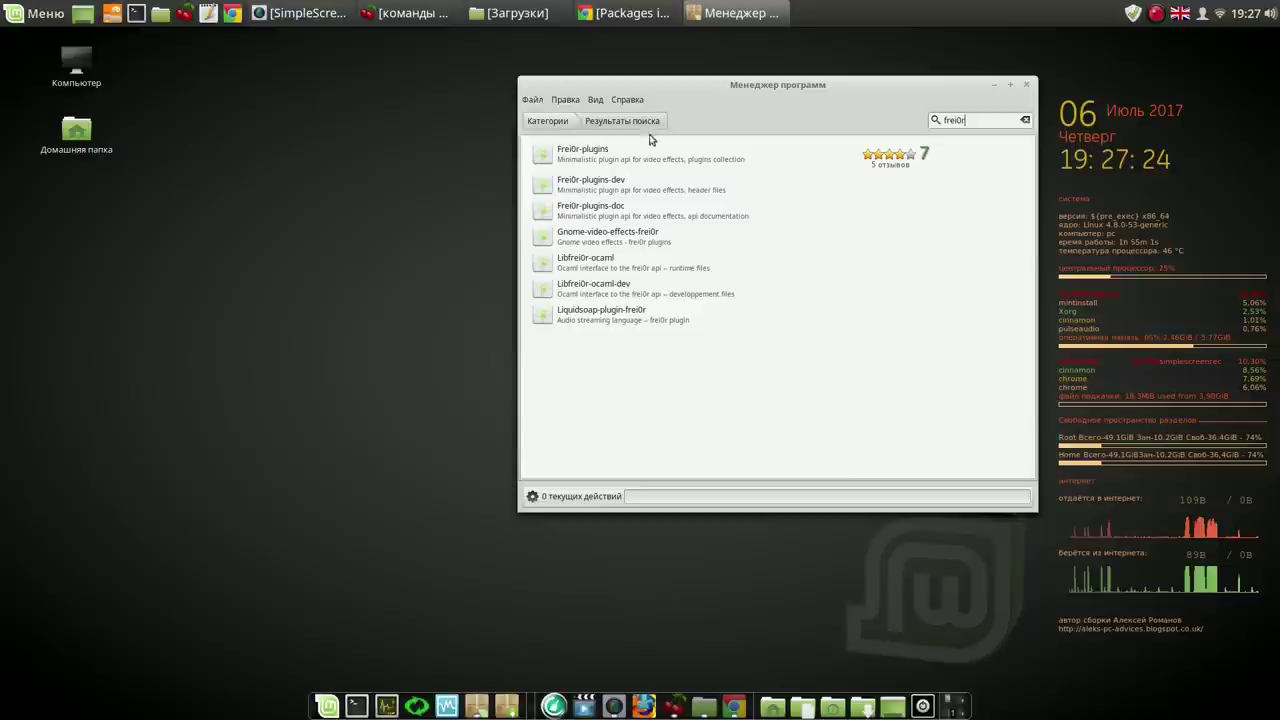
left_click(582, 153)
double_click(579, 151)
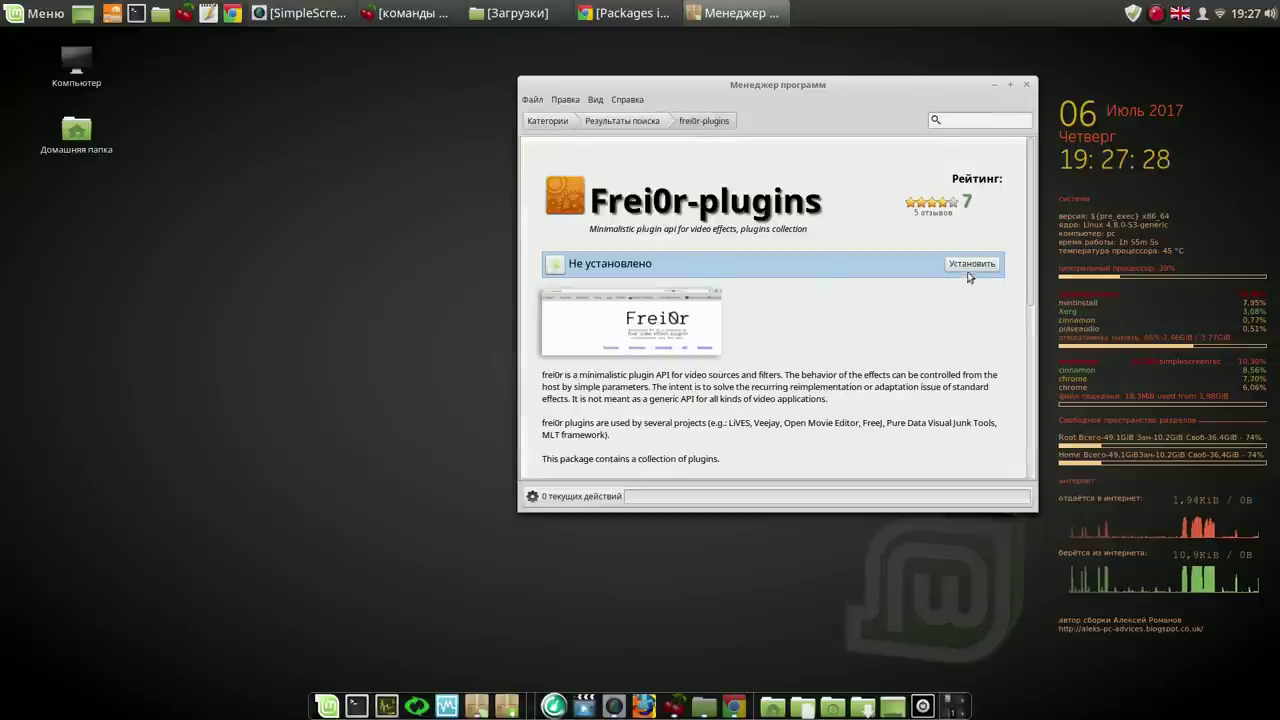
left_click(968, 266)
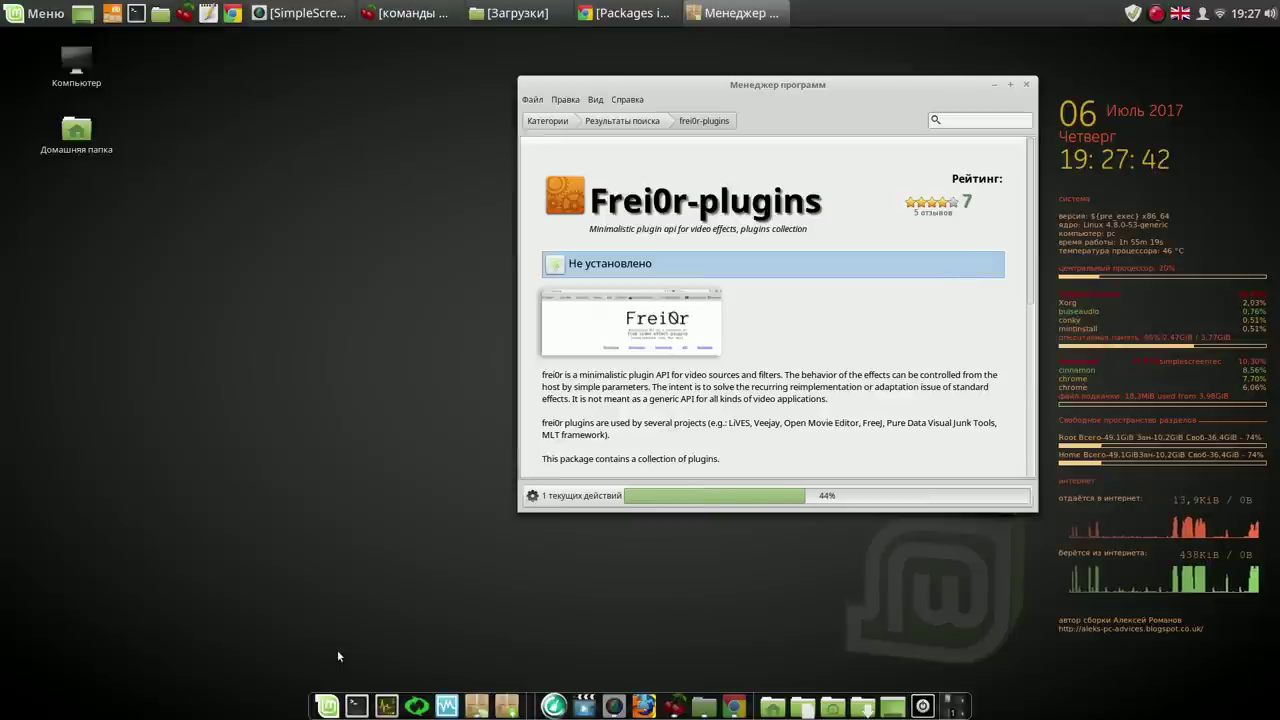
Launch OpenShot Video Editor from the Menu to verify it opens without errors, then close it
left_click(333, 707)
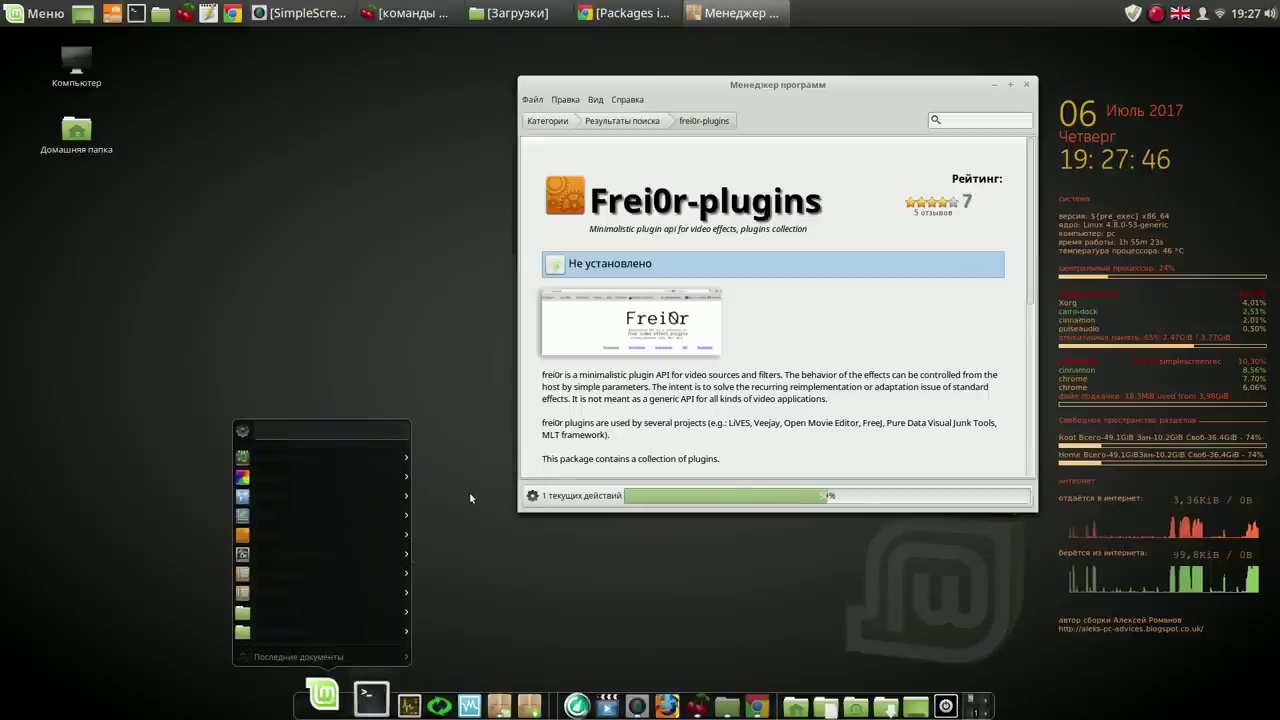
mouse_move(390, 457)
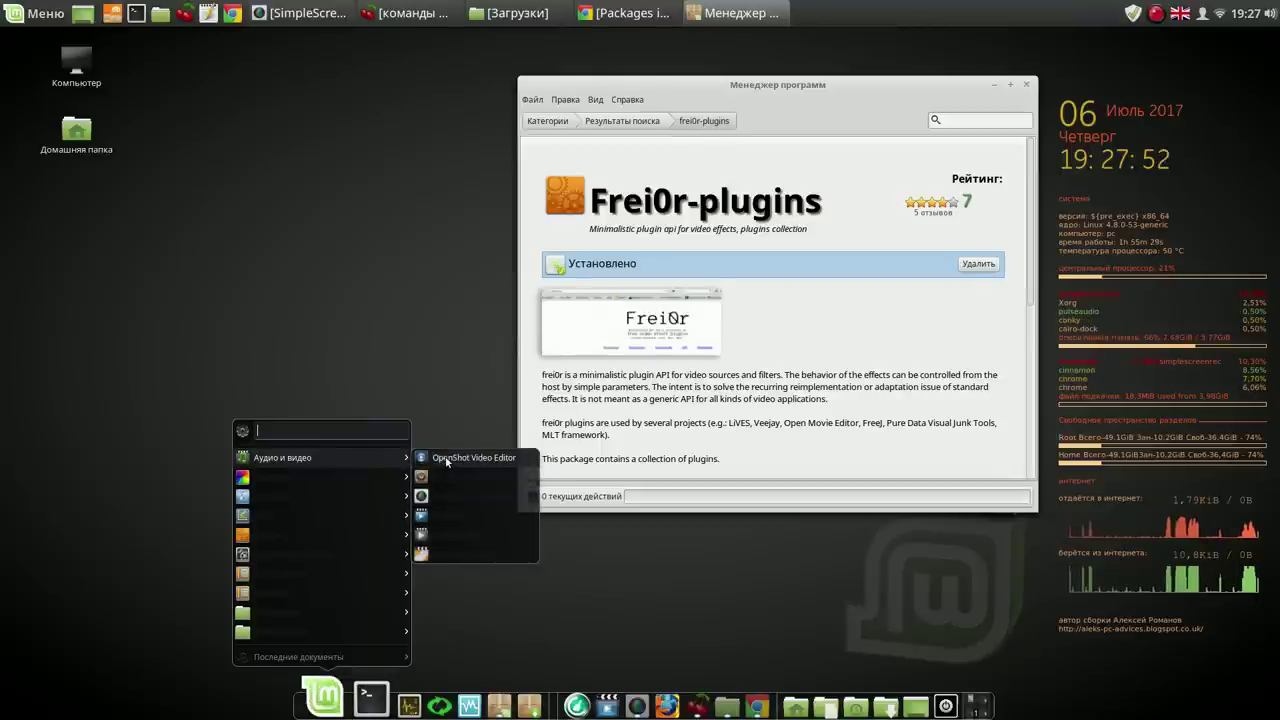
left_click(445, 458)
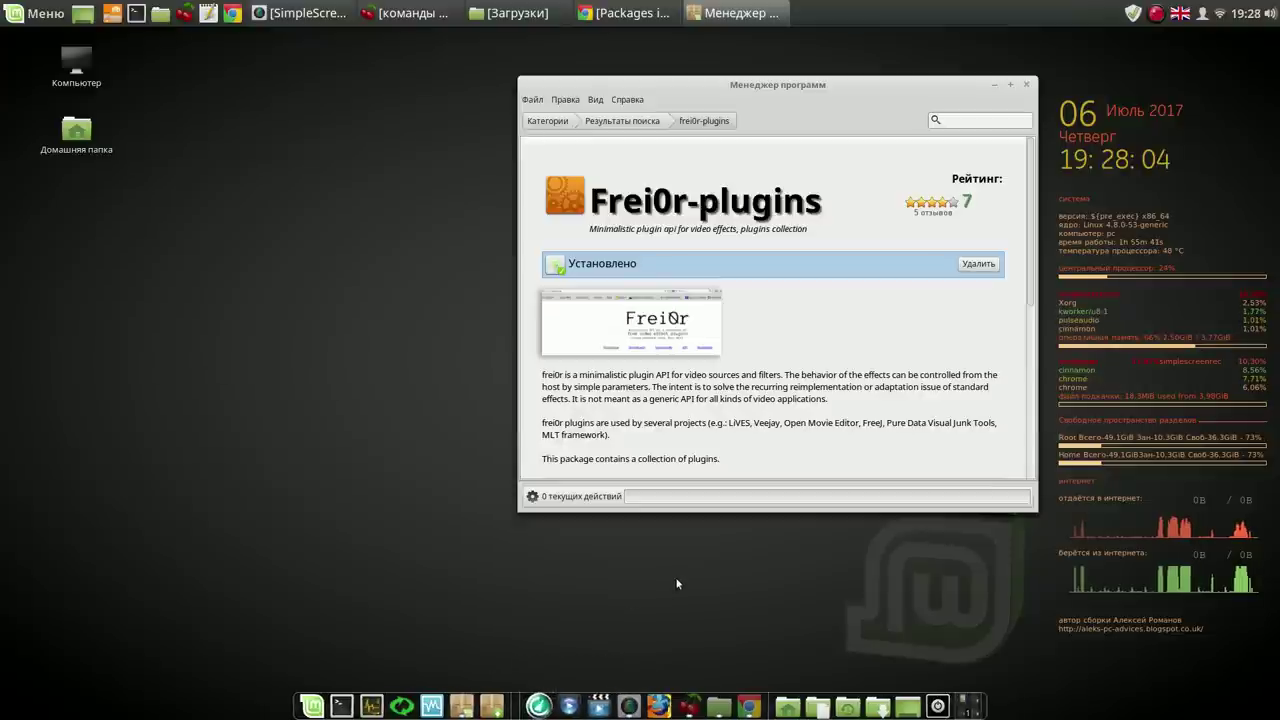
left_click(569, 706)
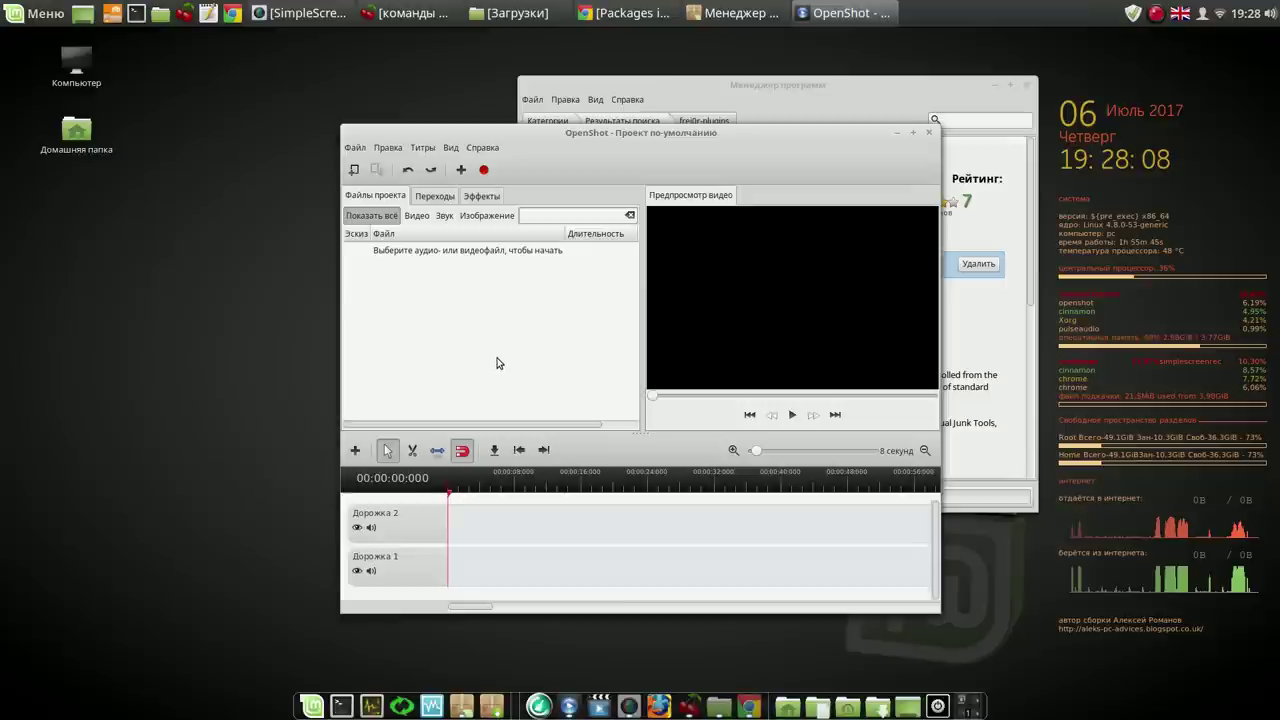
left_click(930, 133)
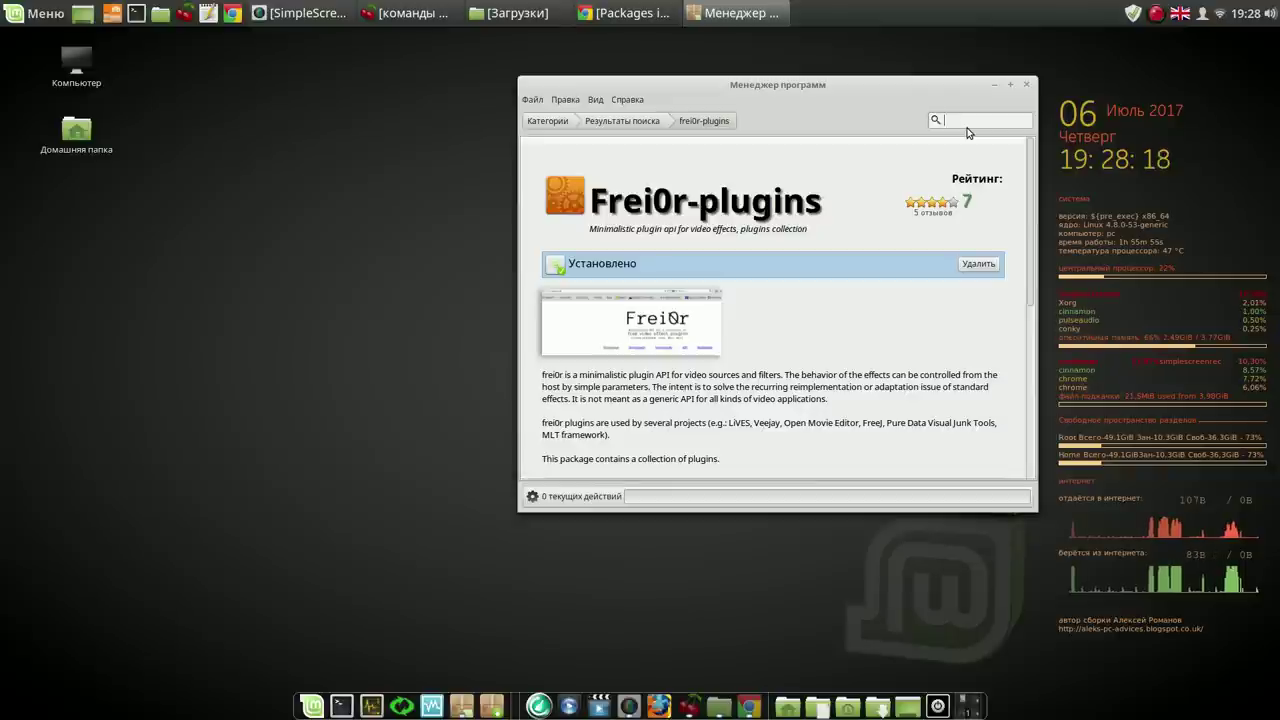
Search for 'audacity' and start installing the Audacity package
type("udacity")
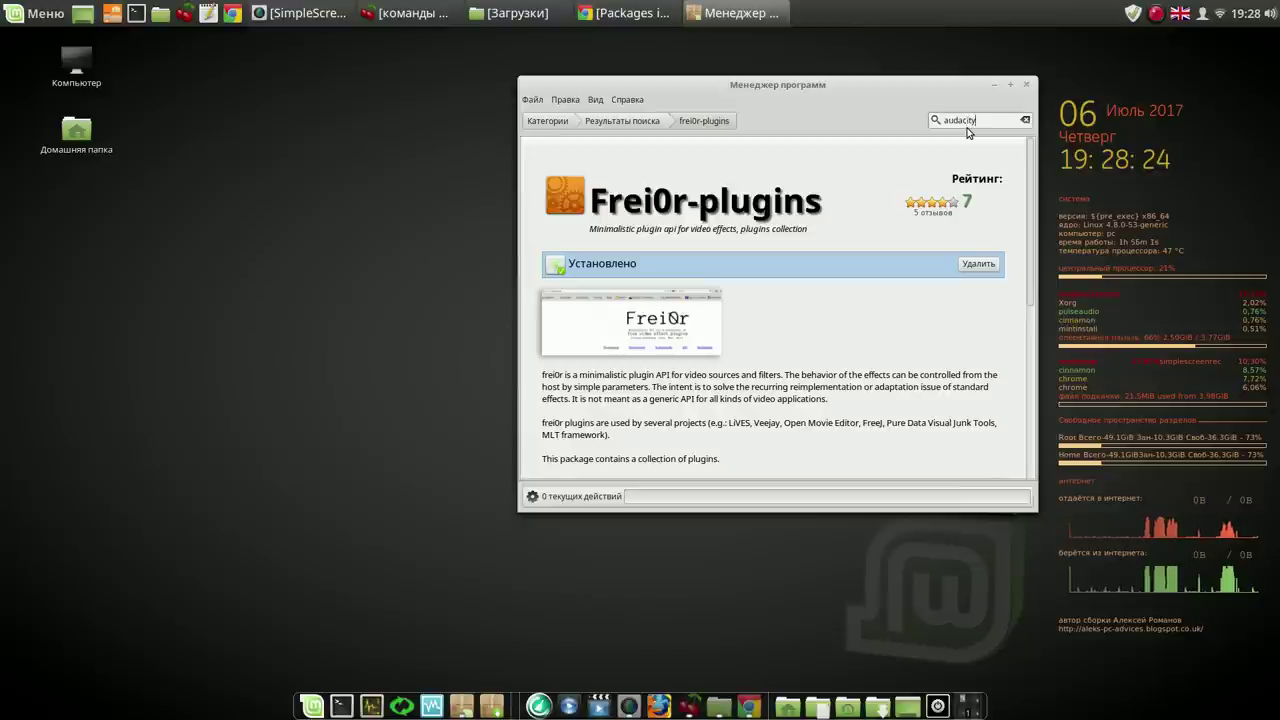
key("Return")
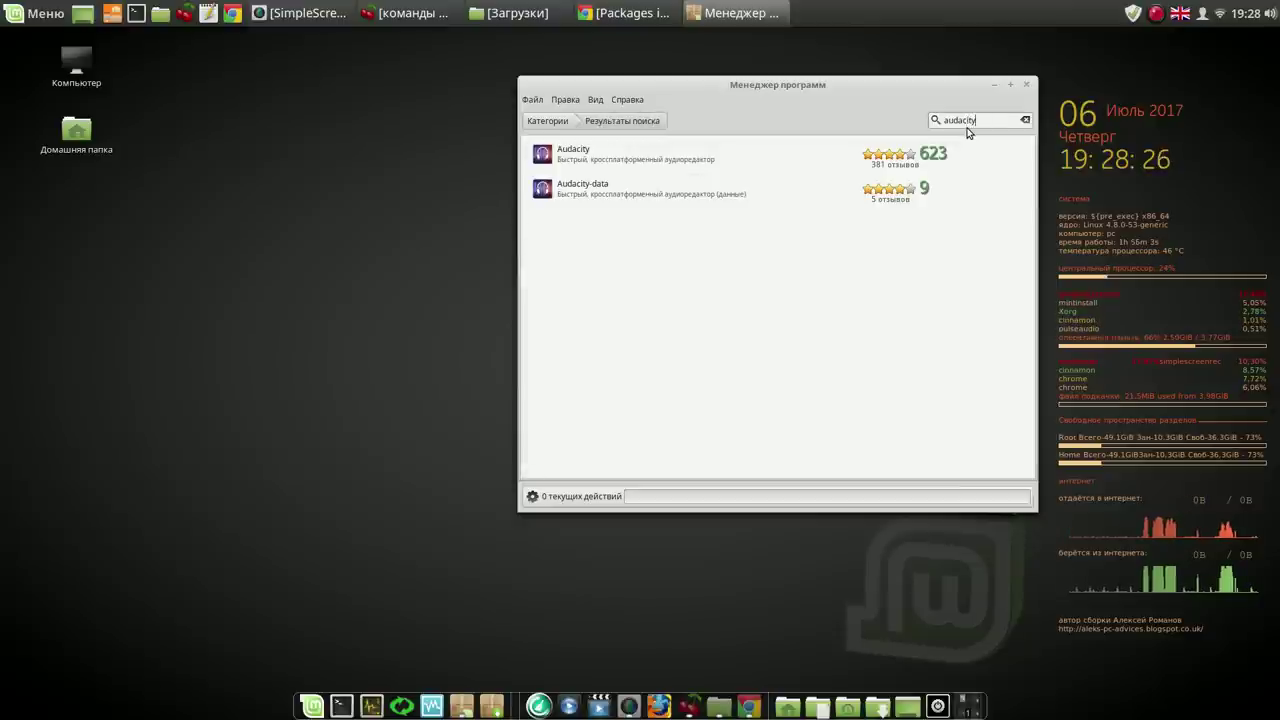
left_click(688, 160)
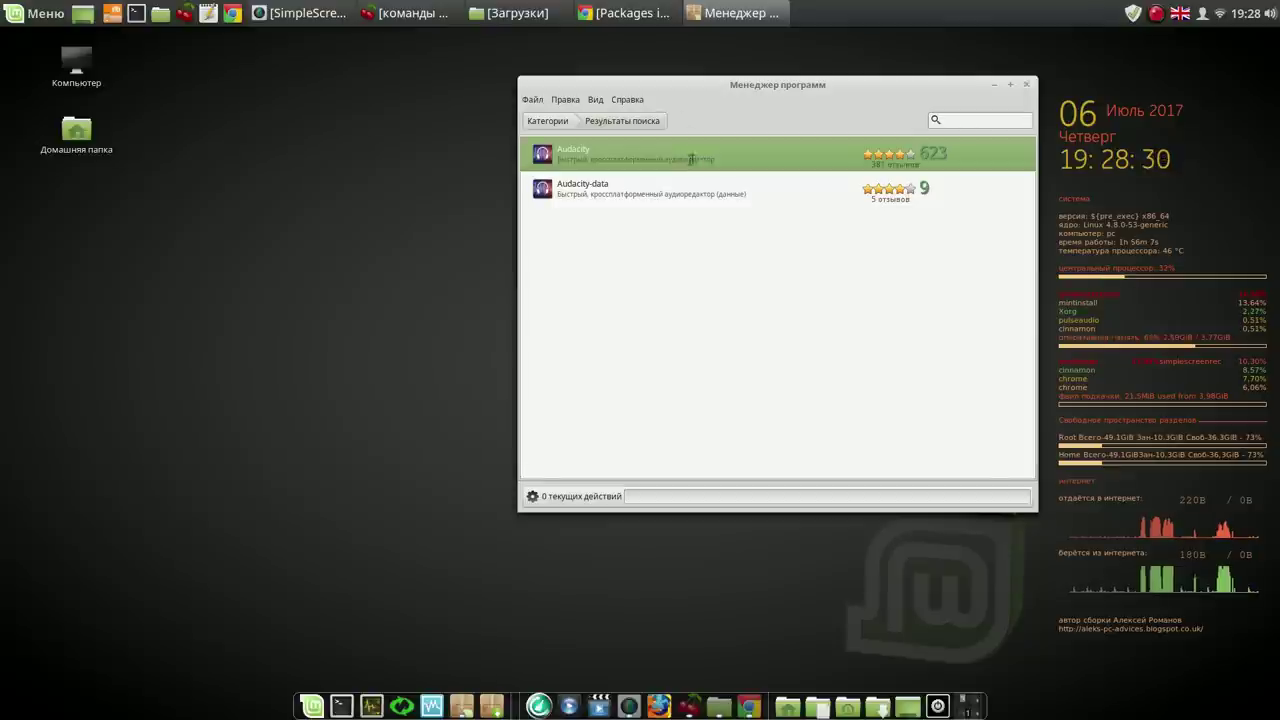
double_click(690, 158)
left_click(975, 265)
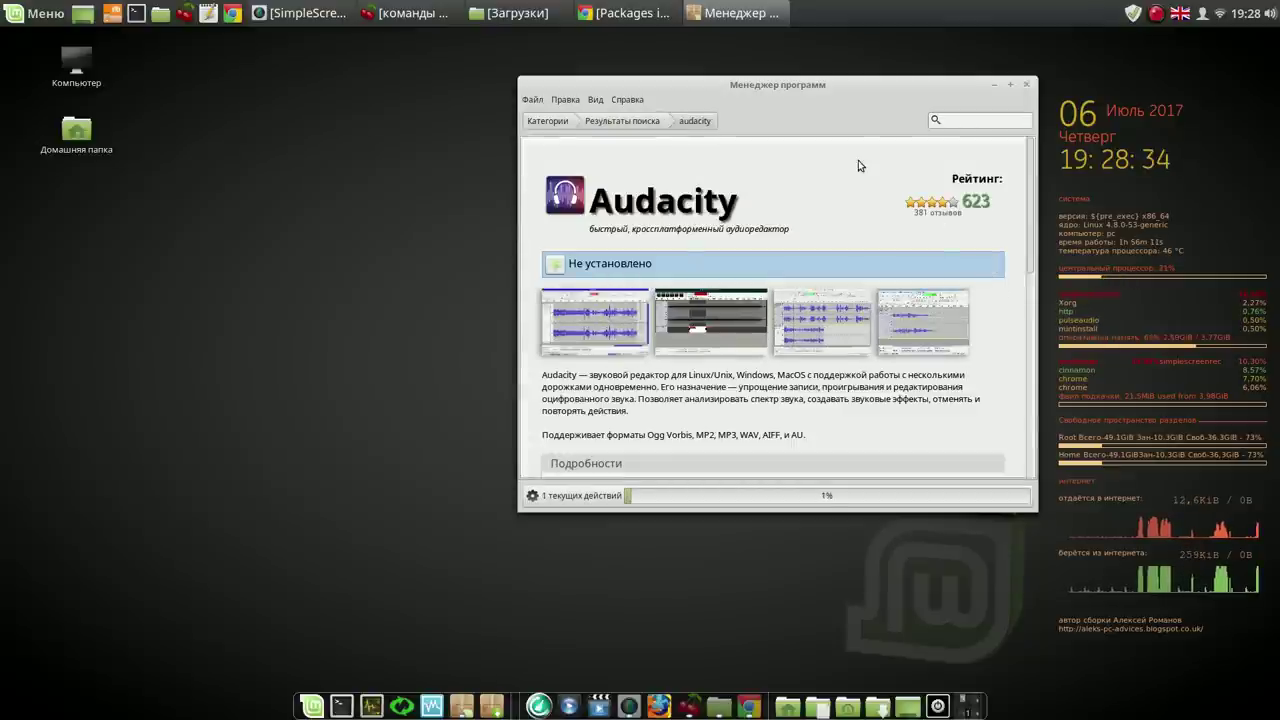
left_click_drag(856, 100, 653, 69)
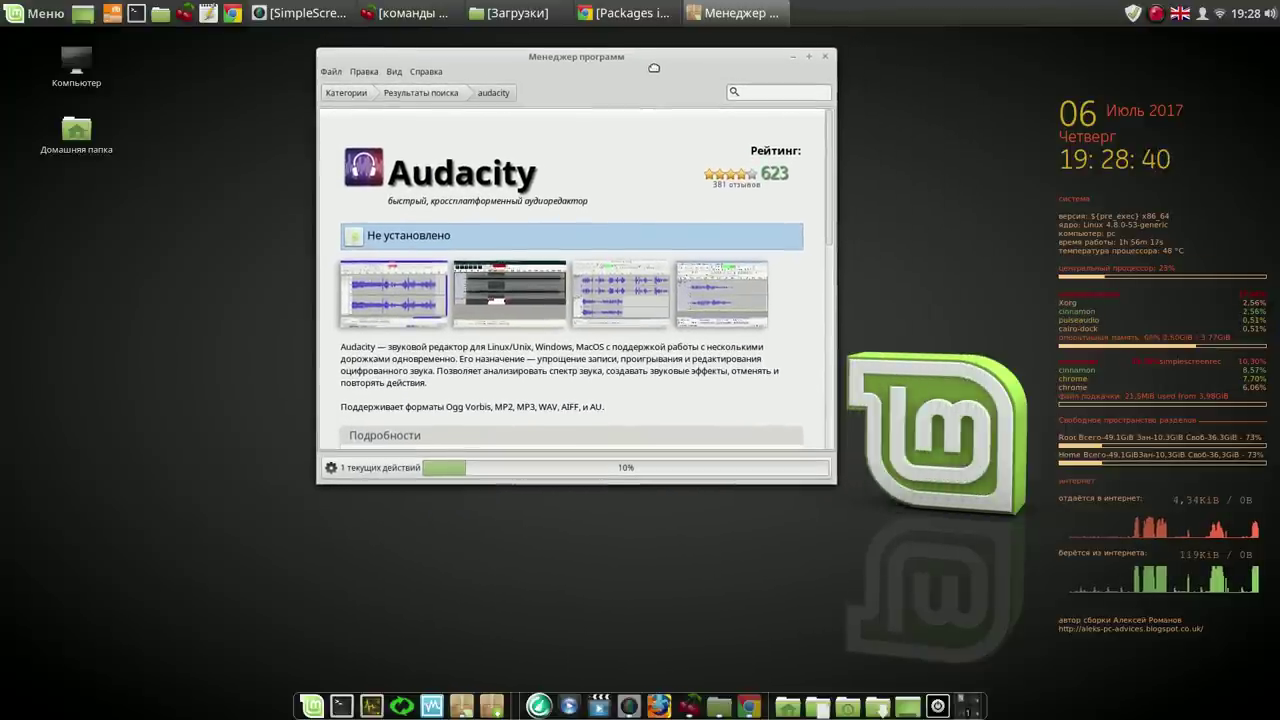
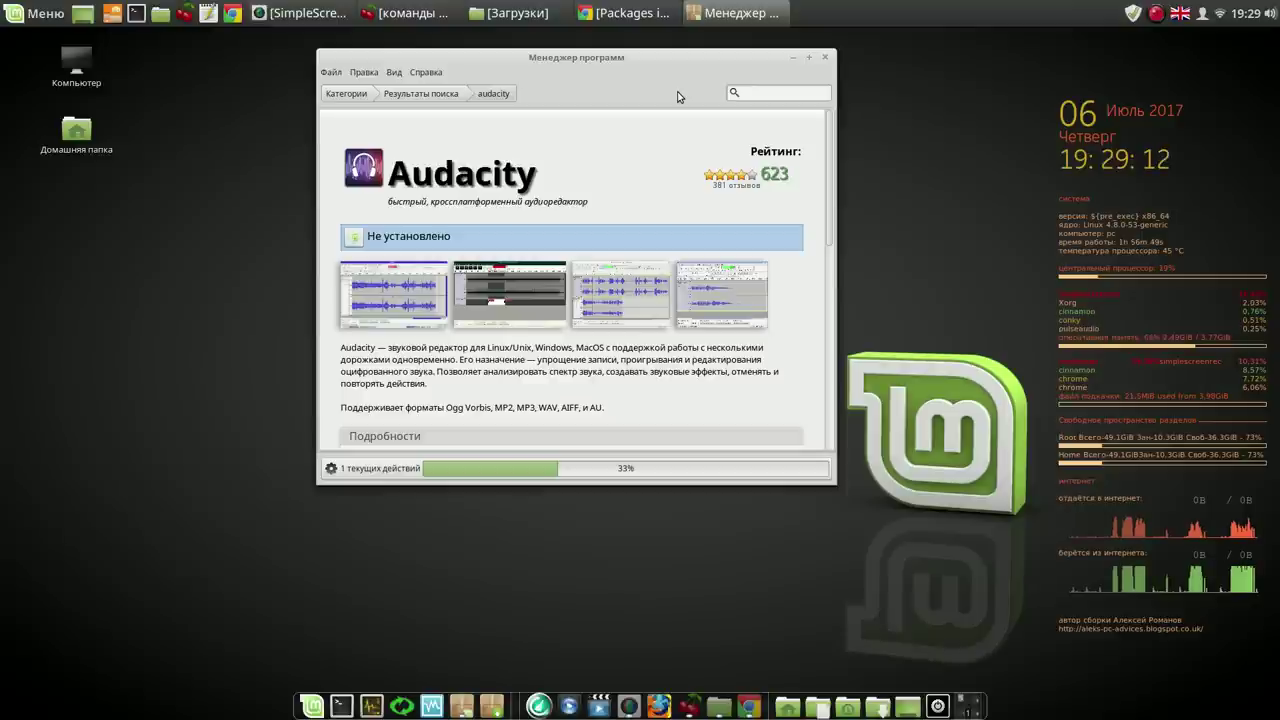
Close Software Manager after the Audacity install and launch Audacity from the 'Открыть это приложение?' notification
left_click(1155, 17)
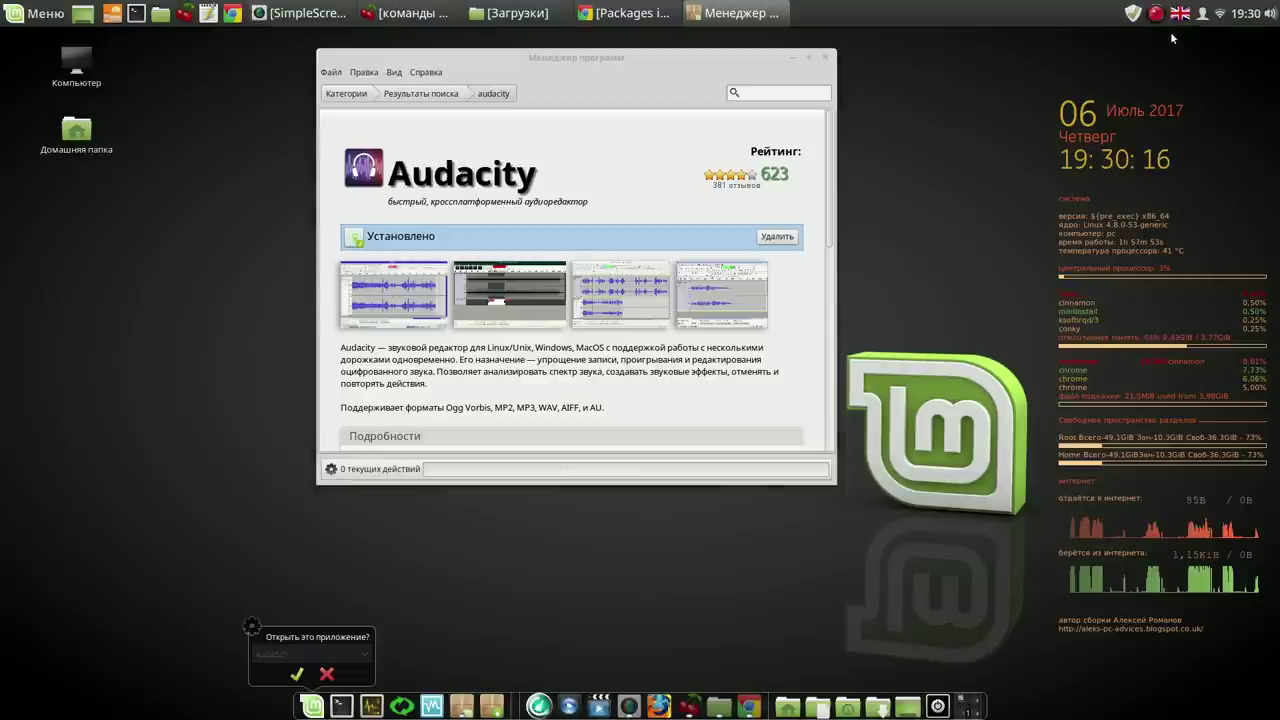
left_click(824, 57)
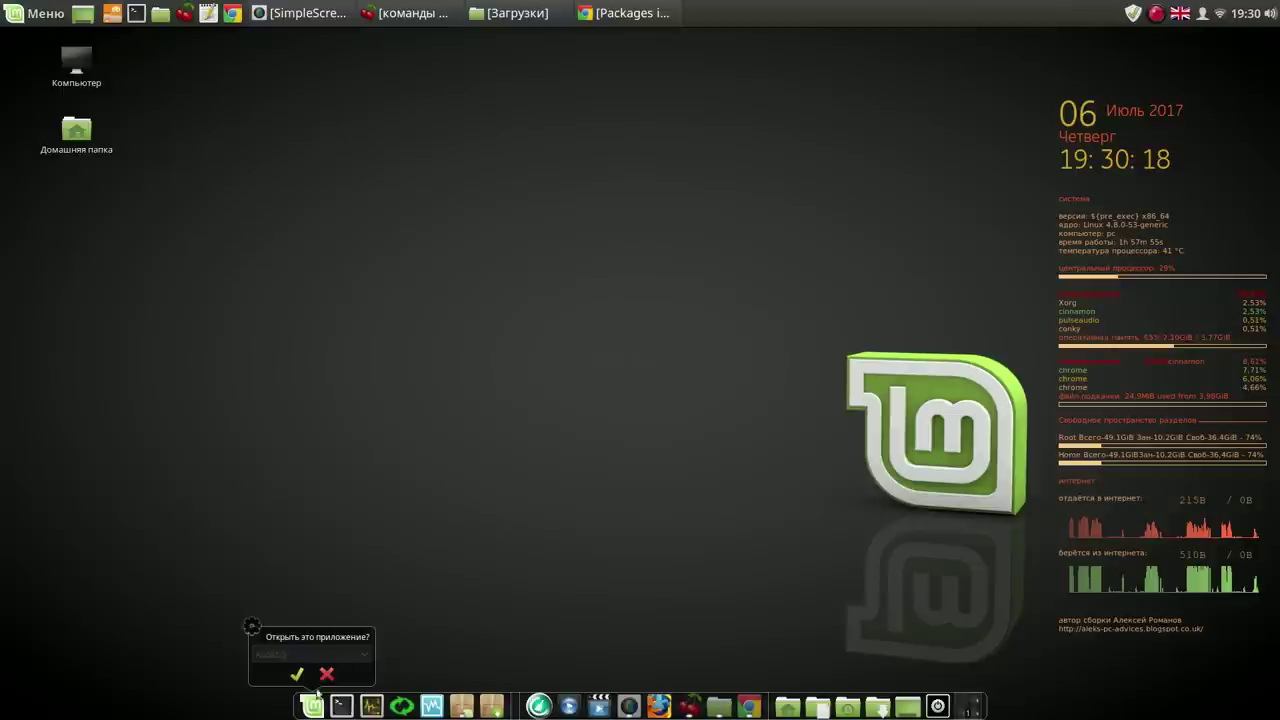
left_click(297, 675)
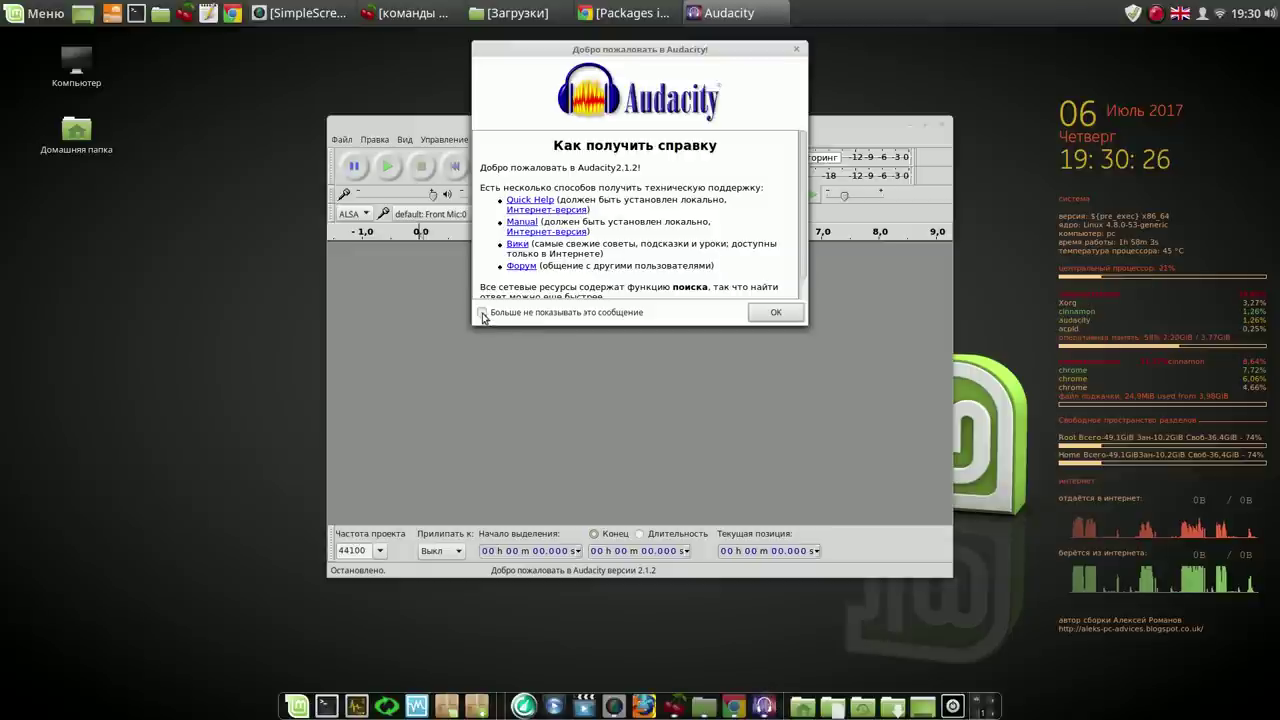
Dismiss the Audacity 2.1.2 welcome dialog, pin Audacity as a dock launcher, and close Audacity
left_click(774, 314)
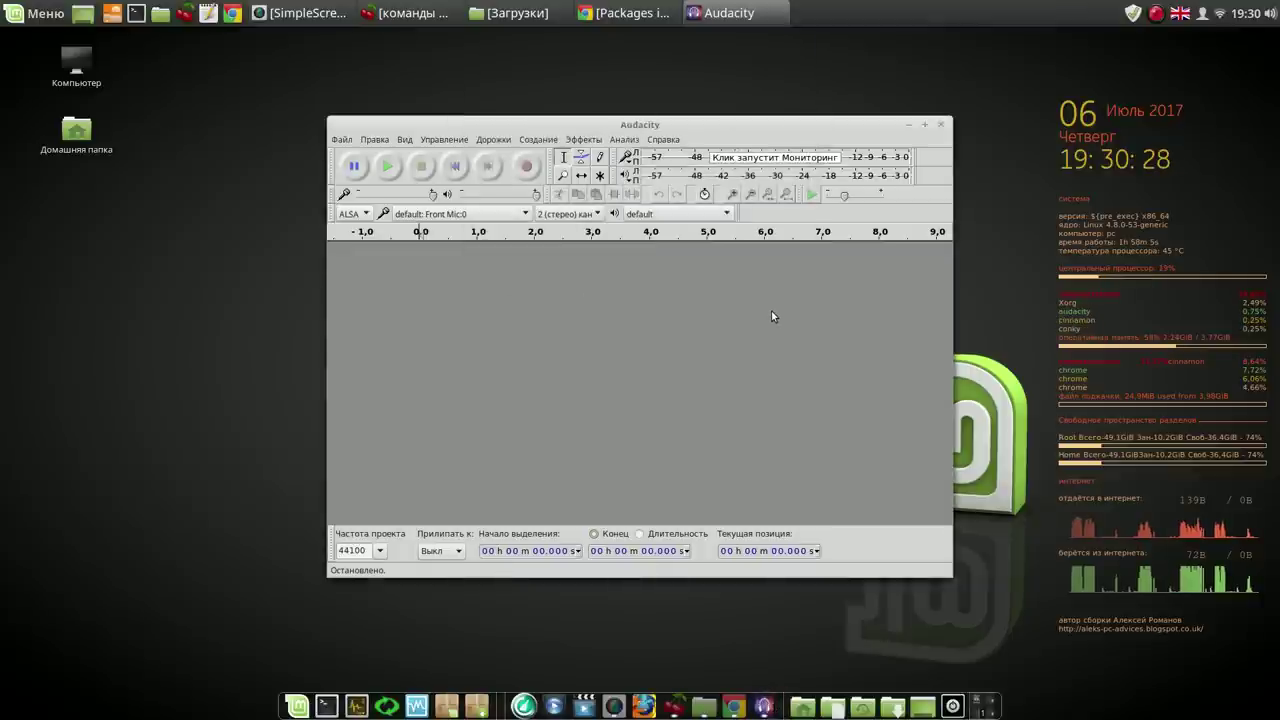
left_click_drag(723, 129, 615, 98)
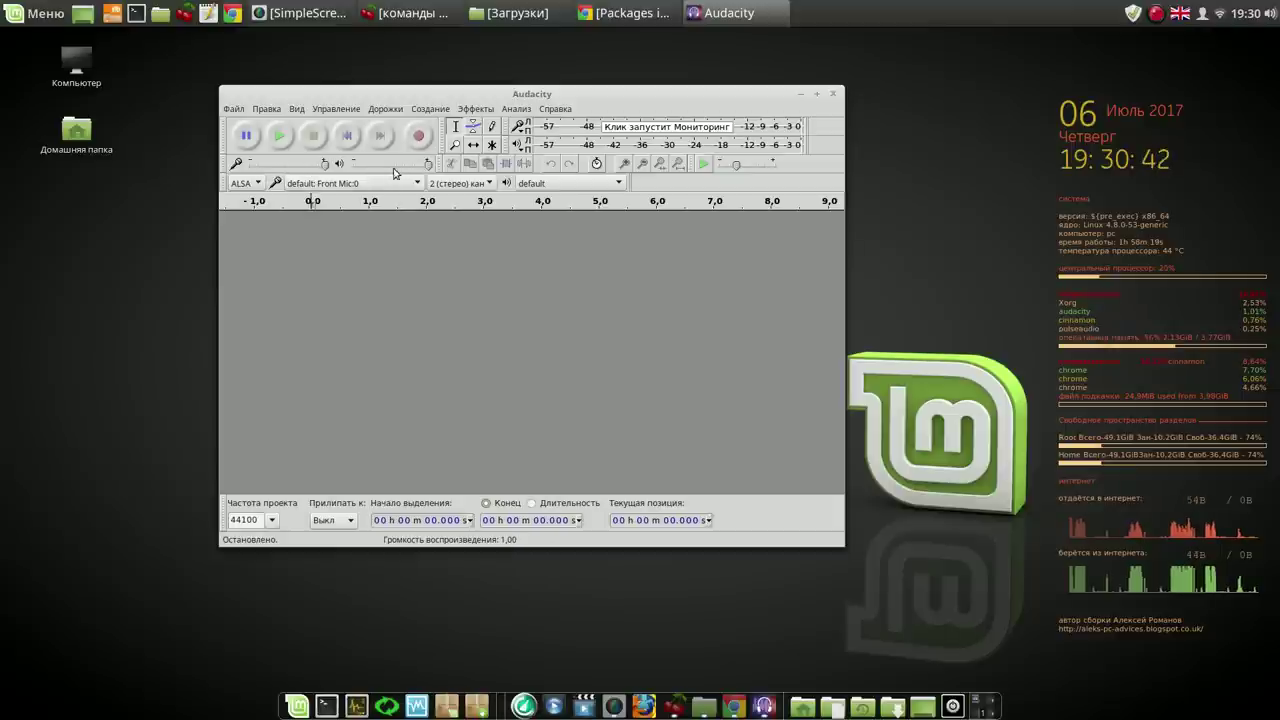
mouse_move(426, 169)
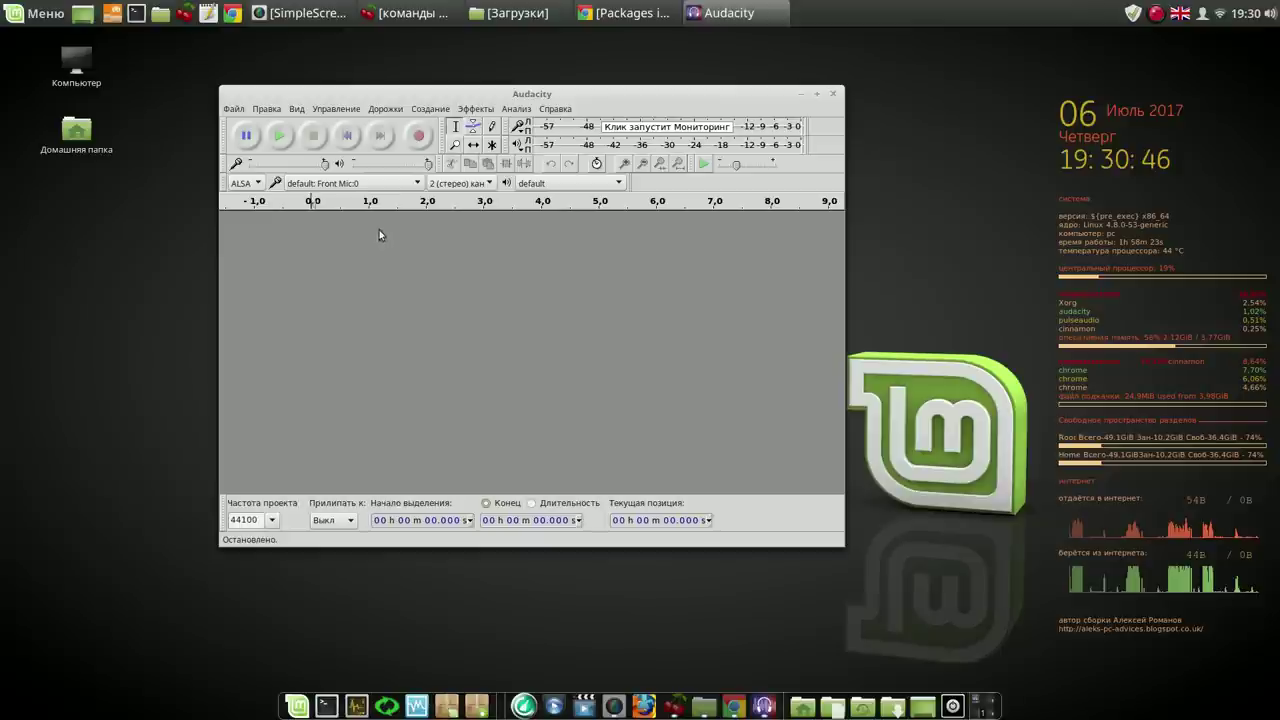
right_click(765, 697)
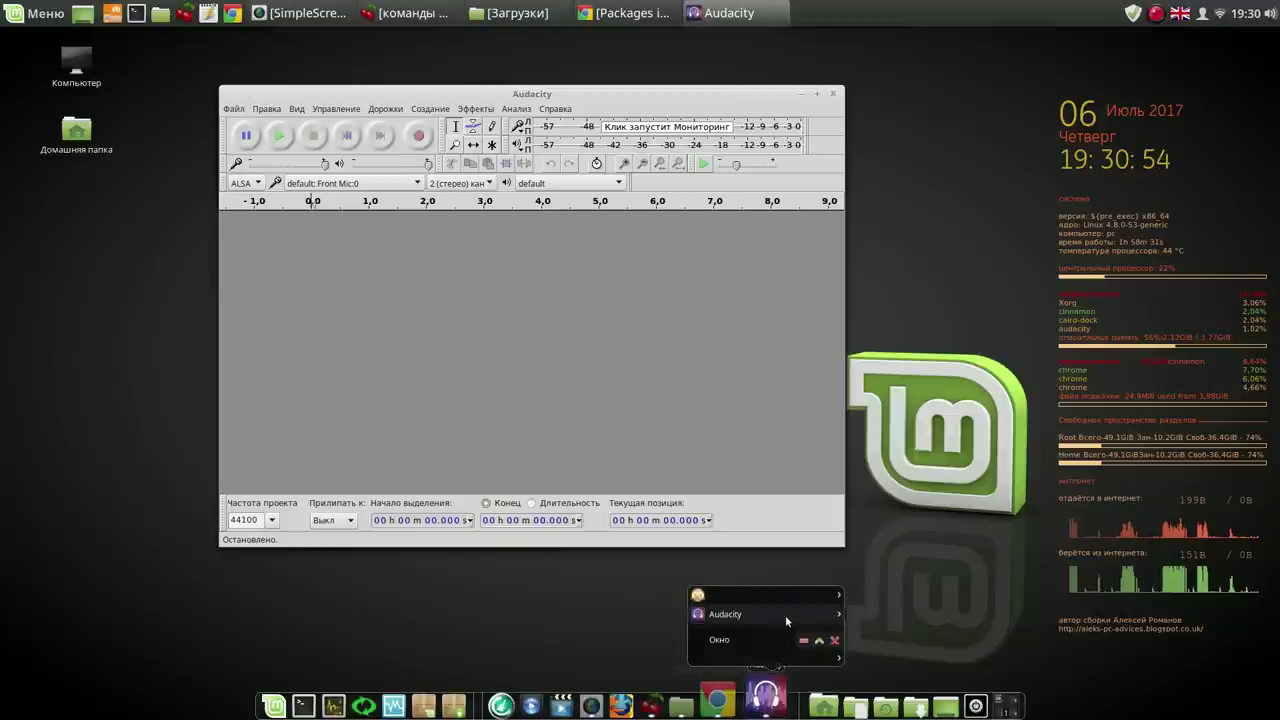
mouse_move(785, 614)
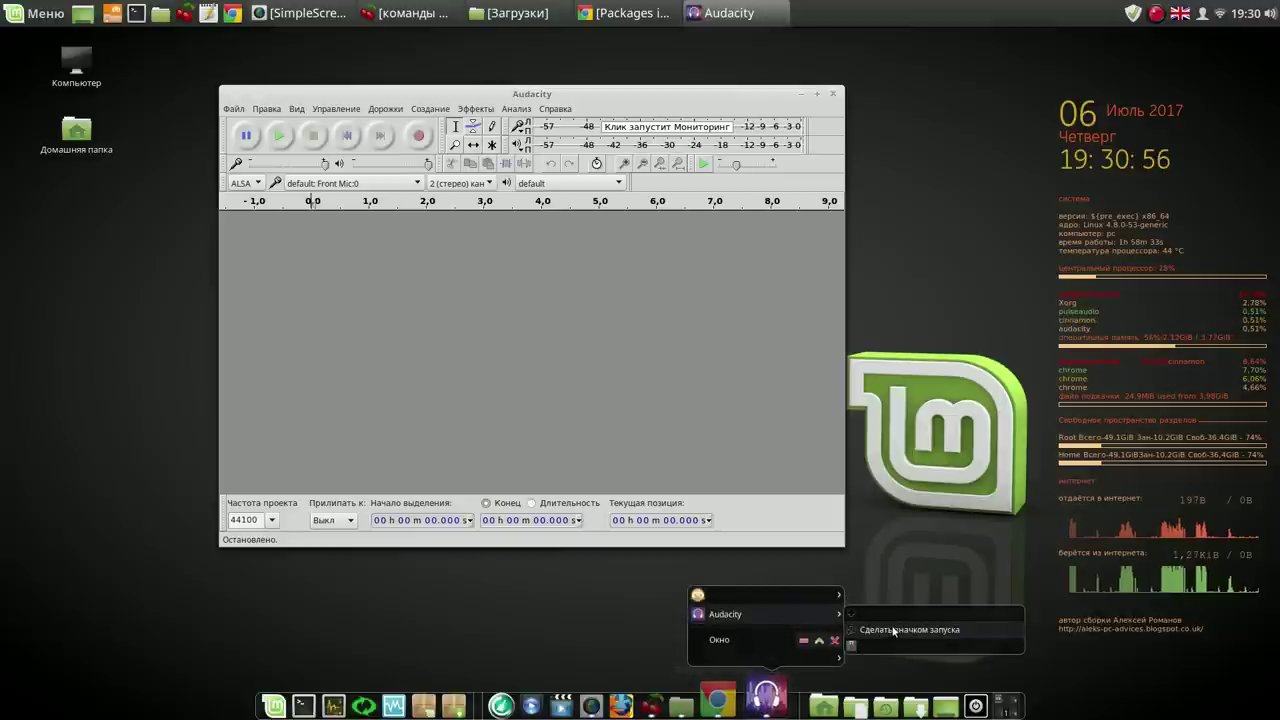
left_click(895, 631)
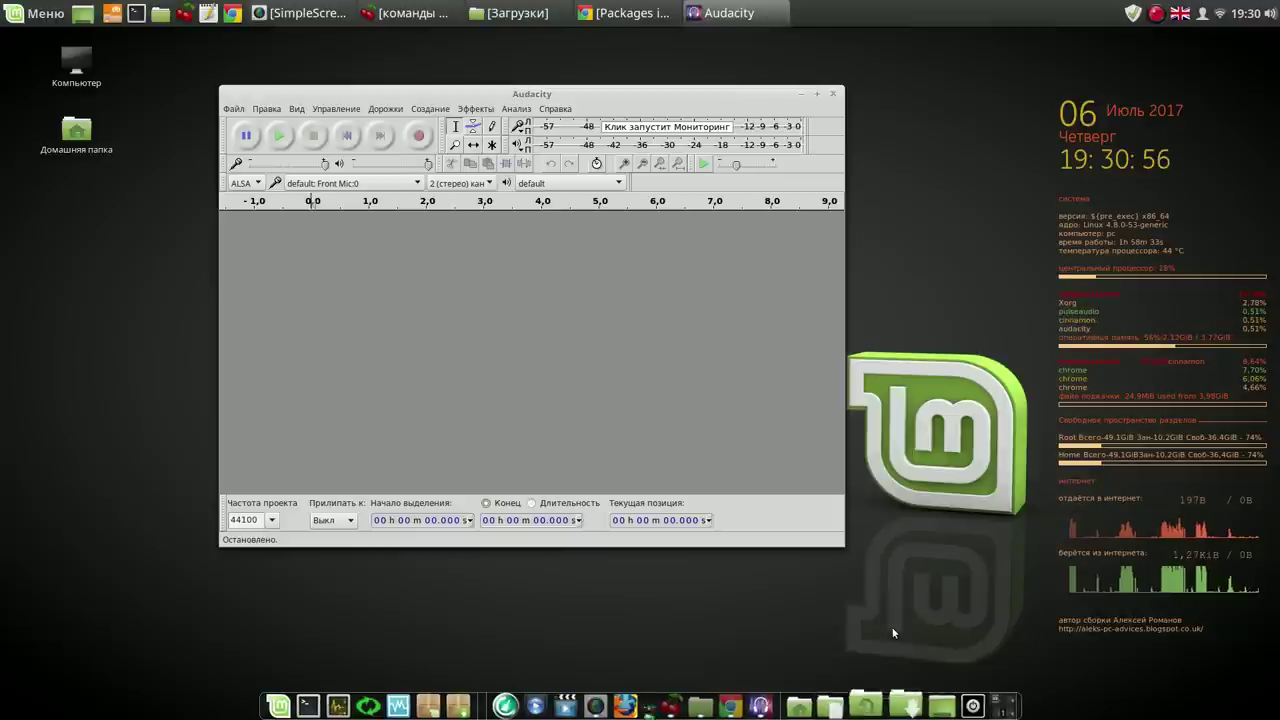
left_click(828, 97)
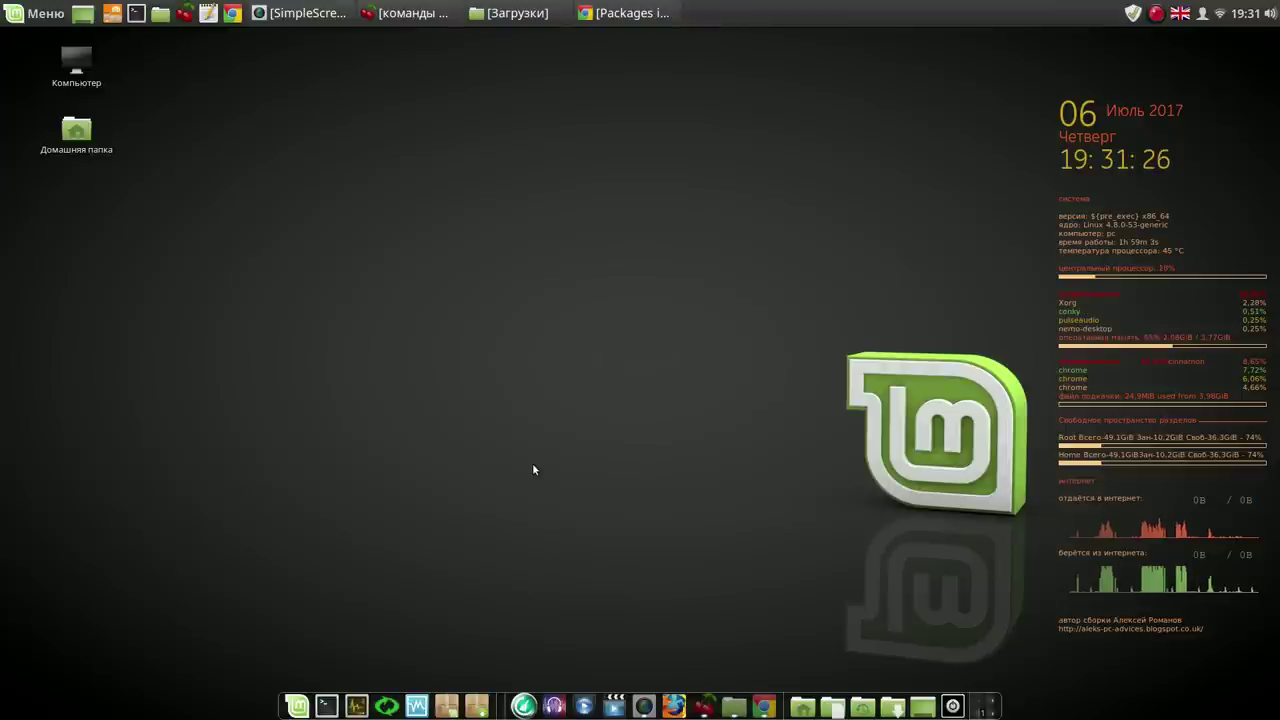
Show CherryTree's 'Смена обоев' note with the Variety commands and open a terminal beside it
left_click(428, 14)
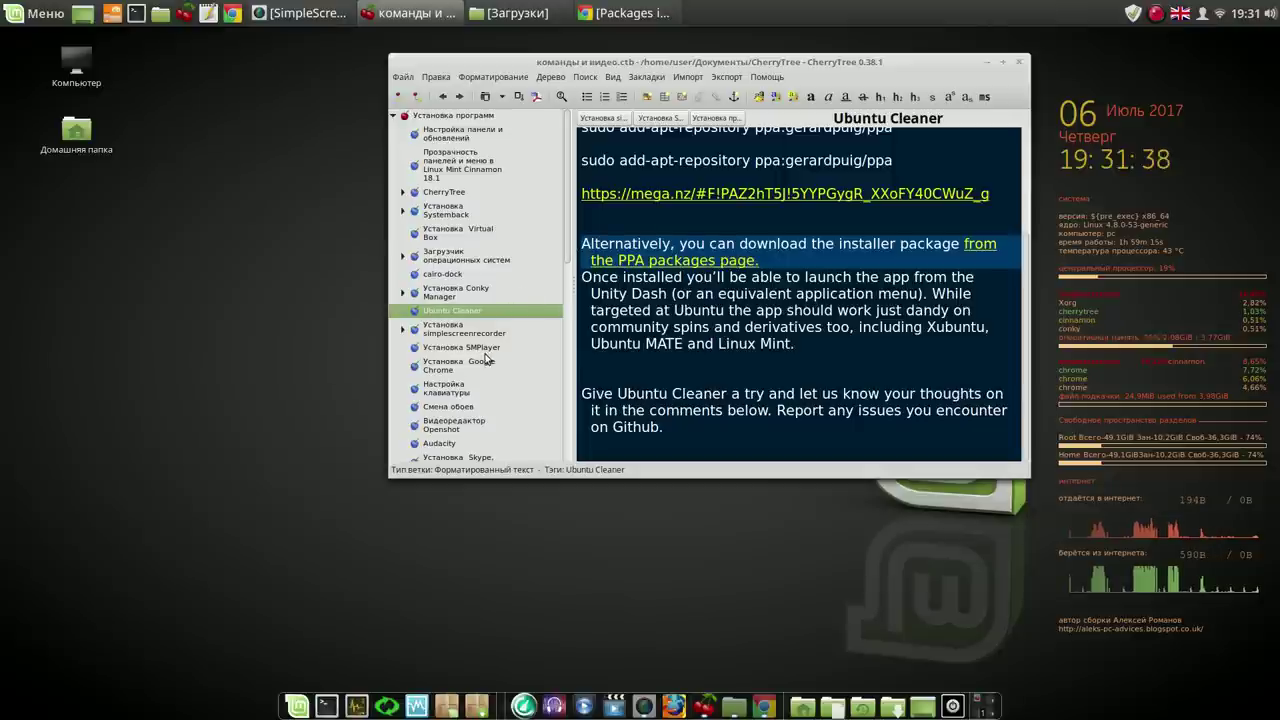
left_click(450, 408)
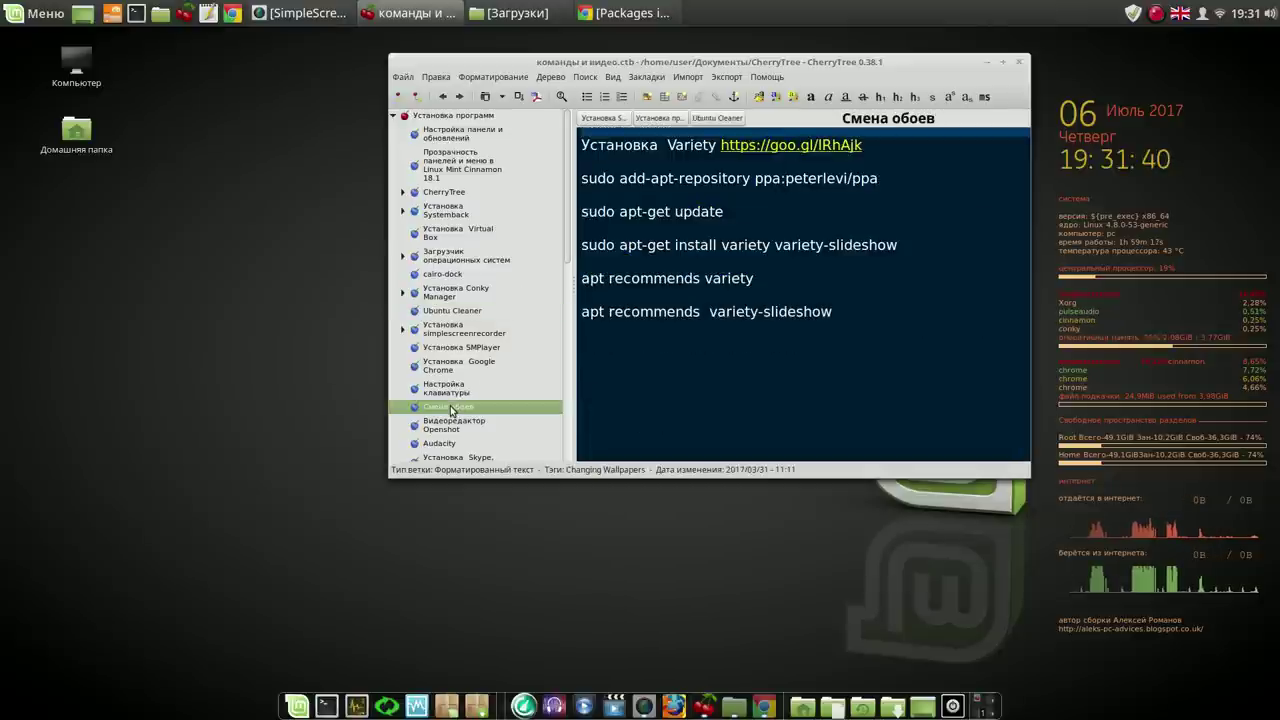
left_click_drag(876, 64, 1036, 62)
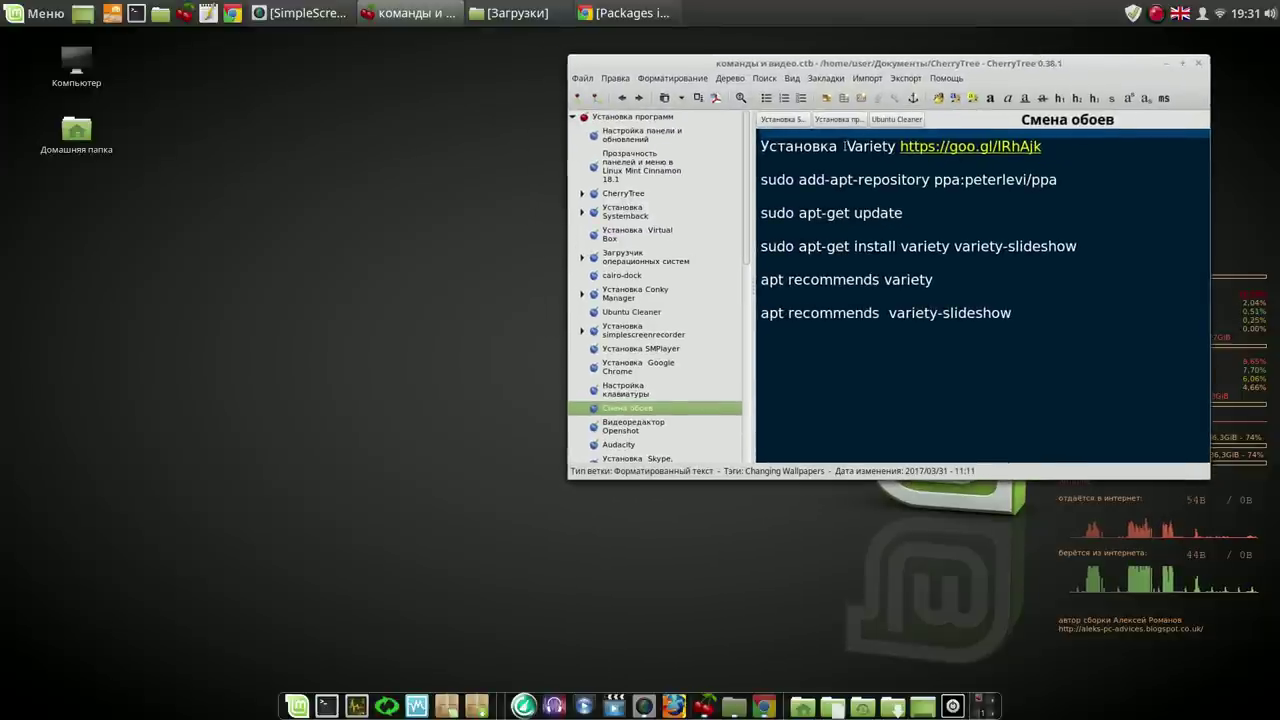
left_click(136, 14)
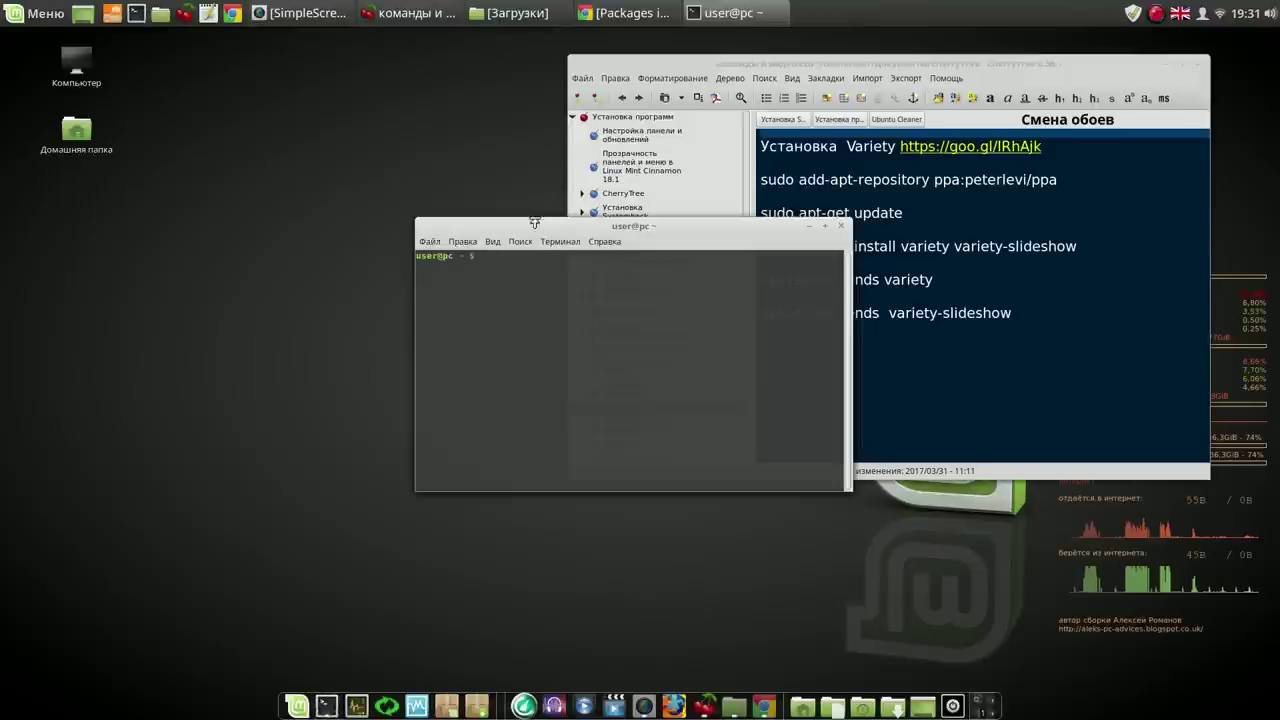
Add the ppa:peterlevi/ppa repository with sudo, entering the account password and confirming
left_click_drag(532, 221, 238, 77)
left_click_drag(1062, 180, 647, 178)
middle_click(344, 189)
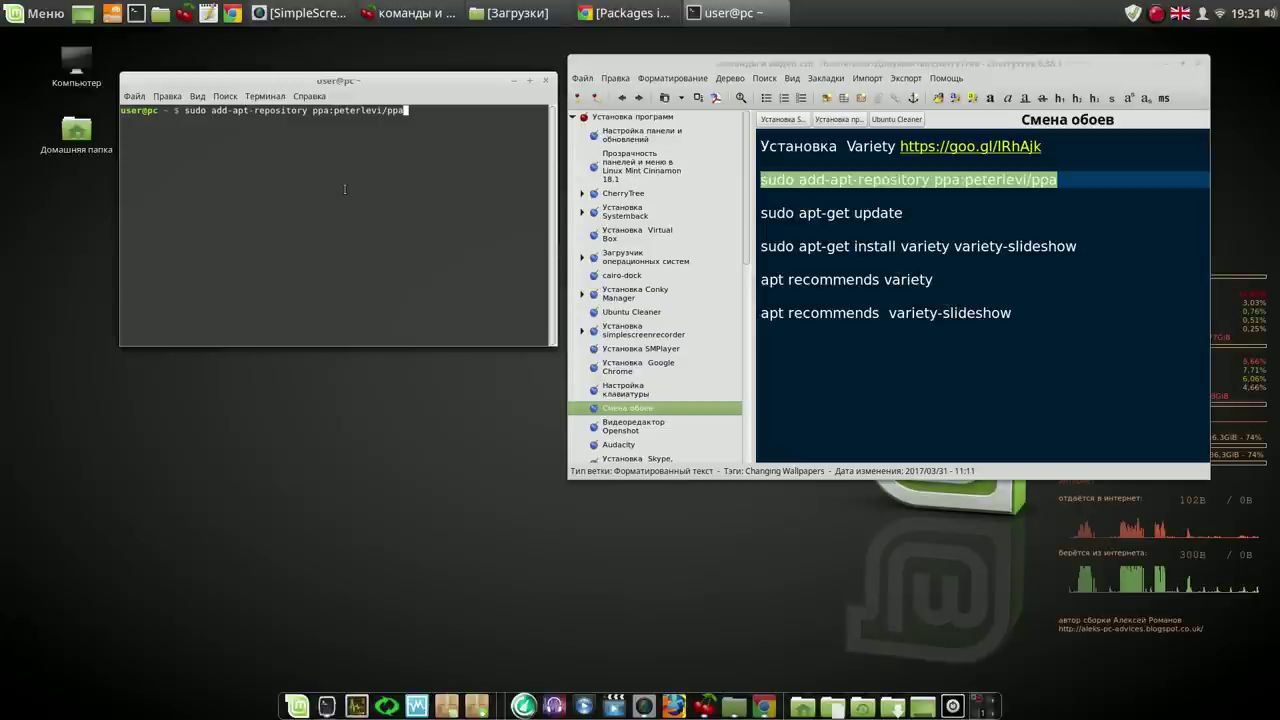
key("Return")
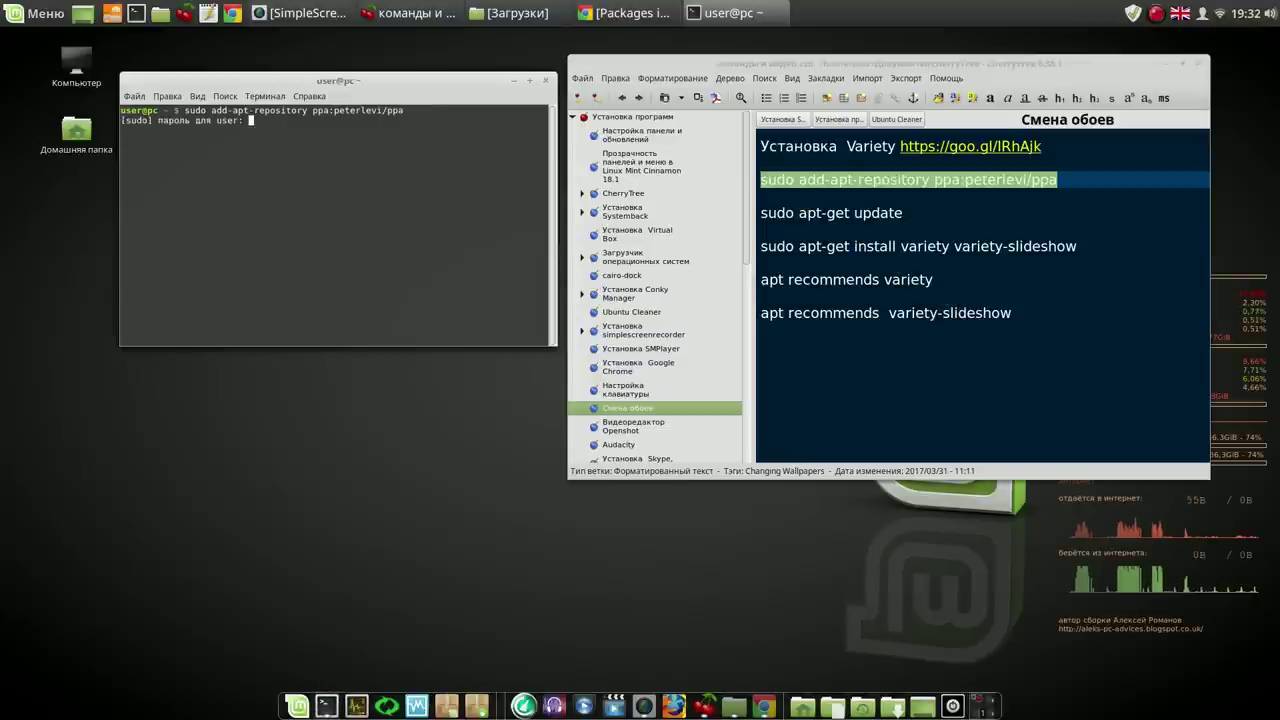
key("Return")
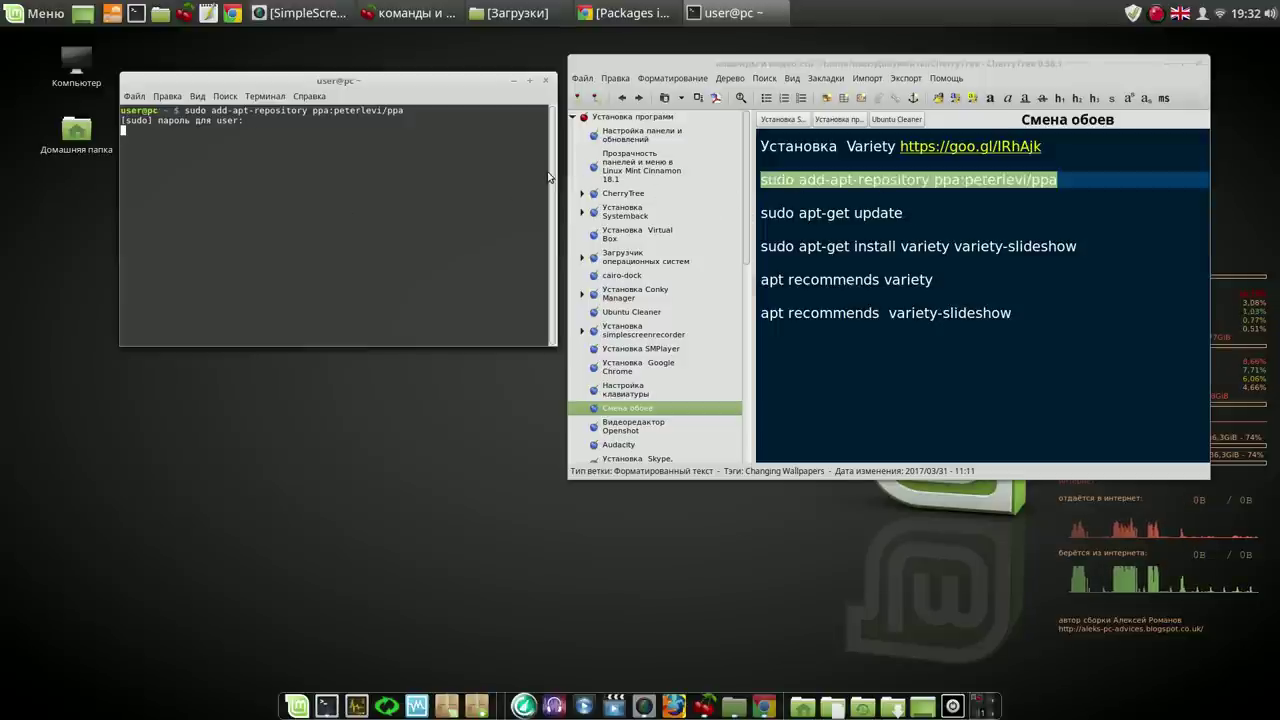
key("Return")
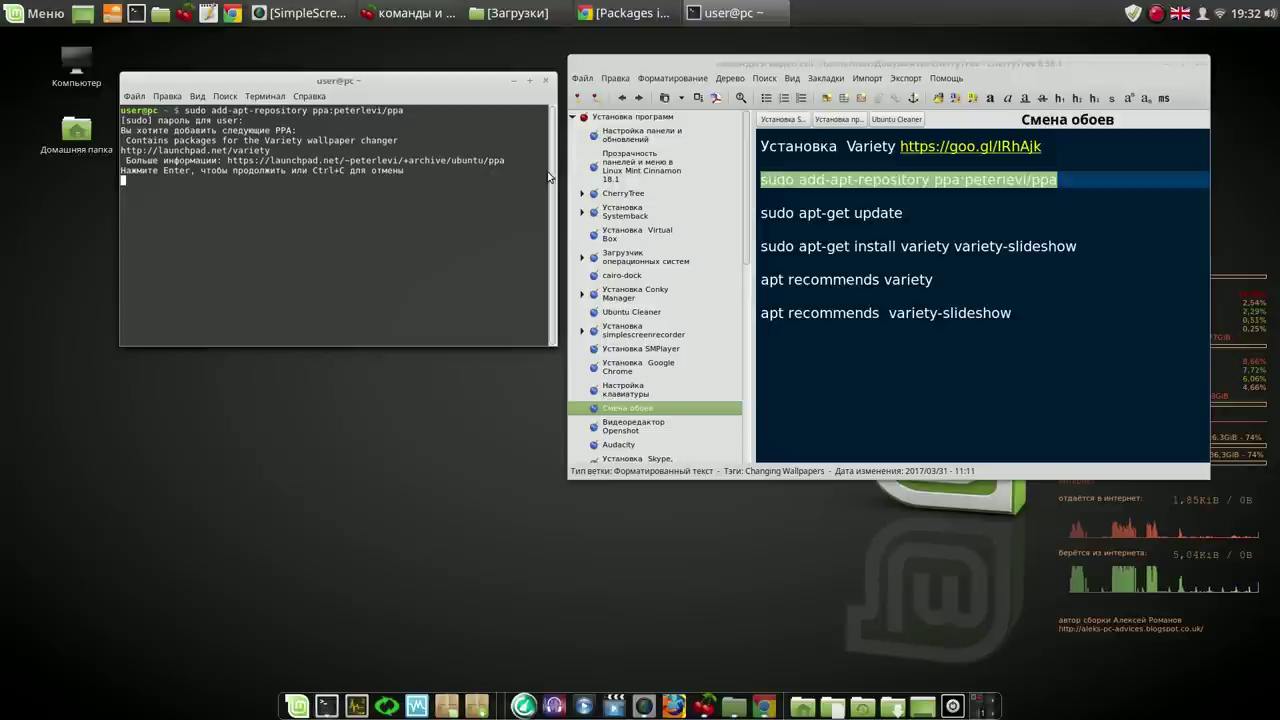
key("Return")
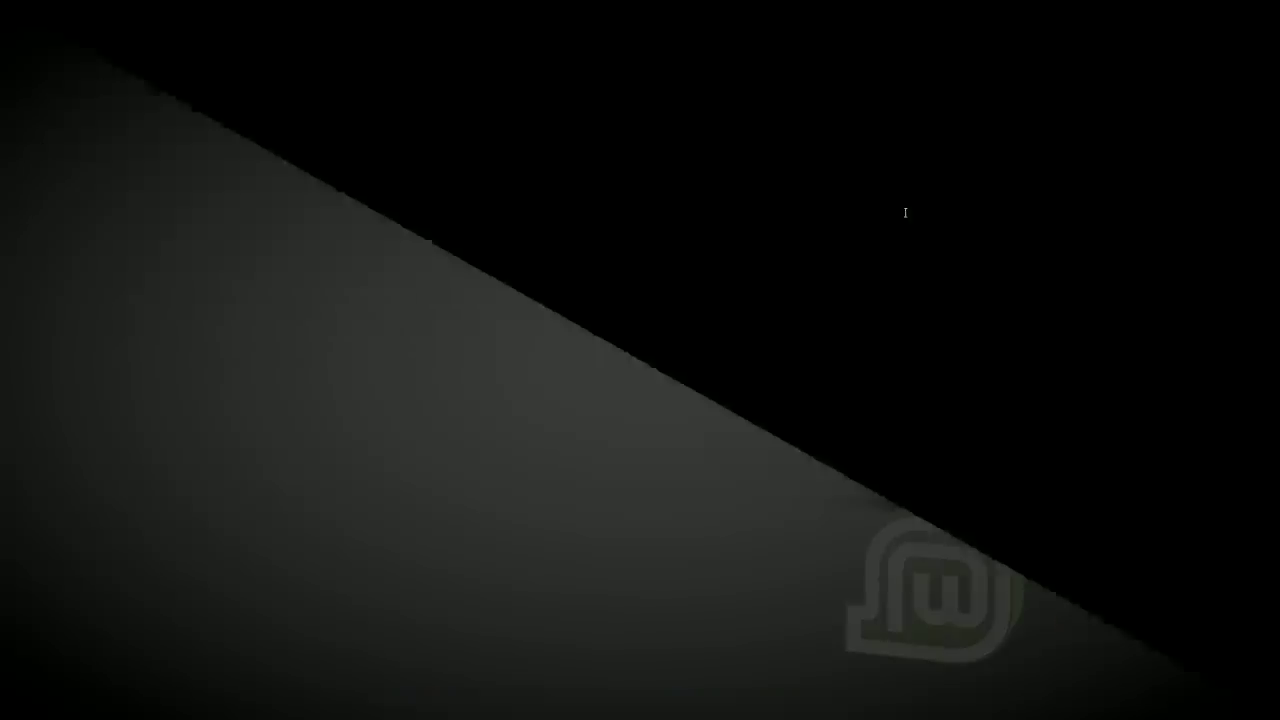
Refresh package lists with sudo apt-get update and install the variety packages
left_click_drag(903, 213, 758, 213)
middle_click(427, 297)
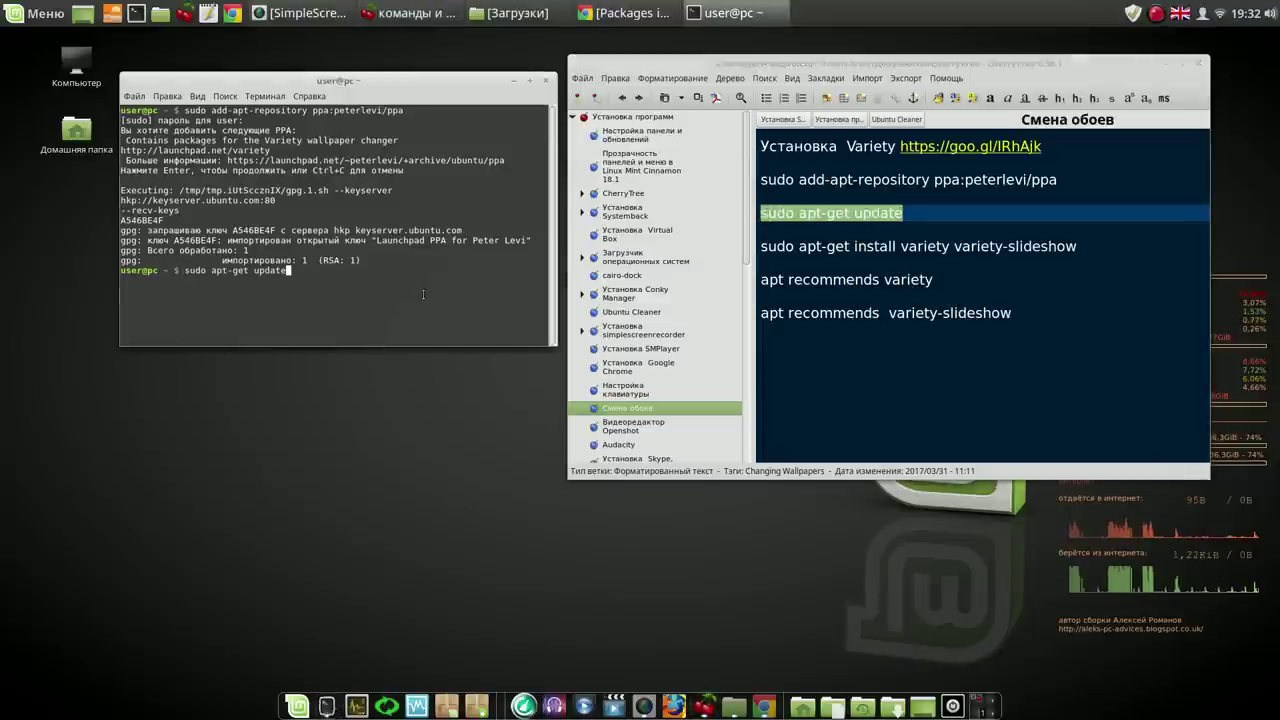
key("Return")
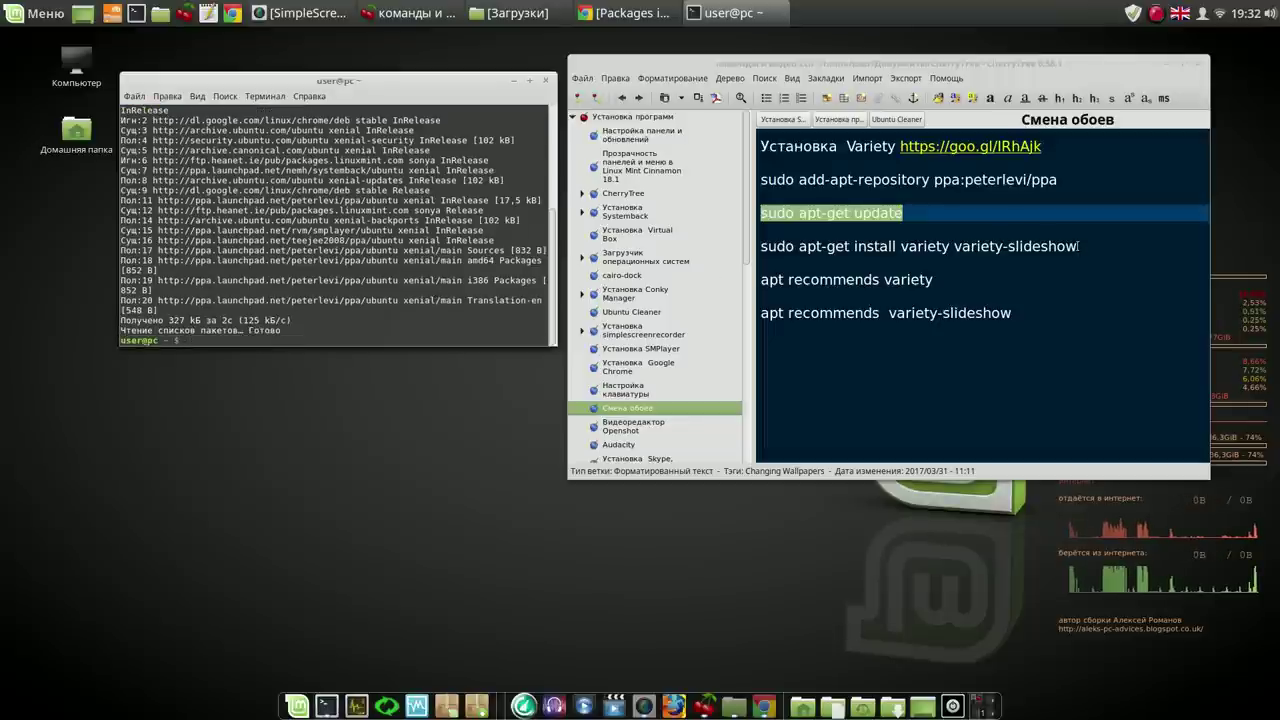
left_click_drag(1077, 246, 763, 244)
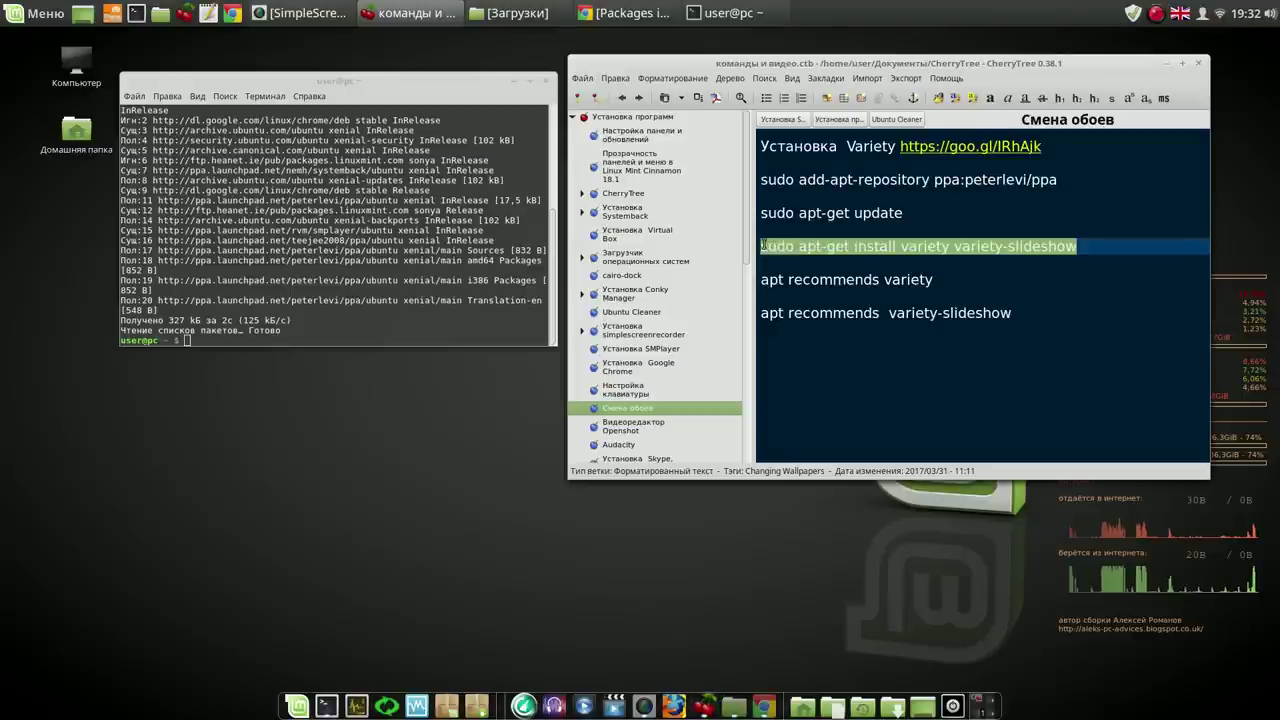
middle_click(432, 332)
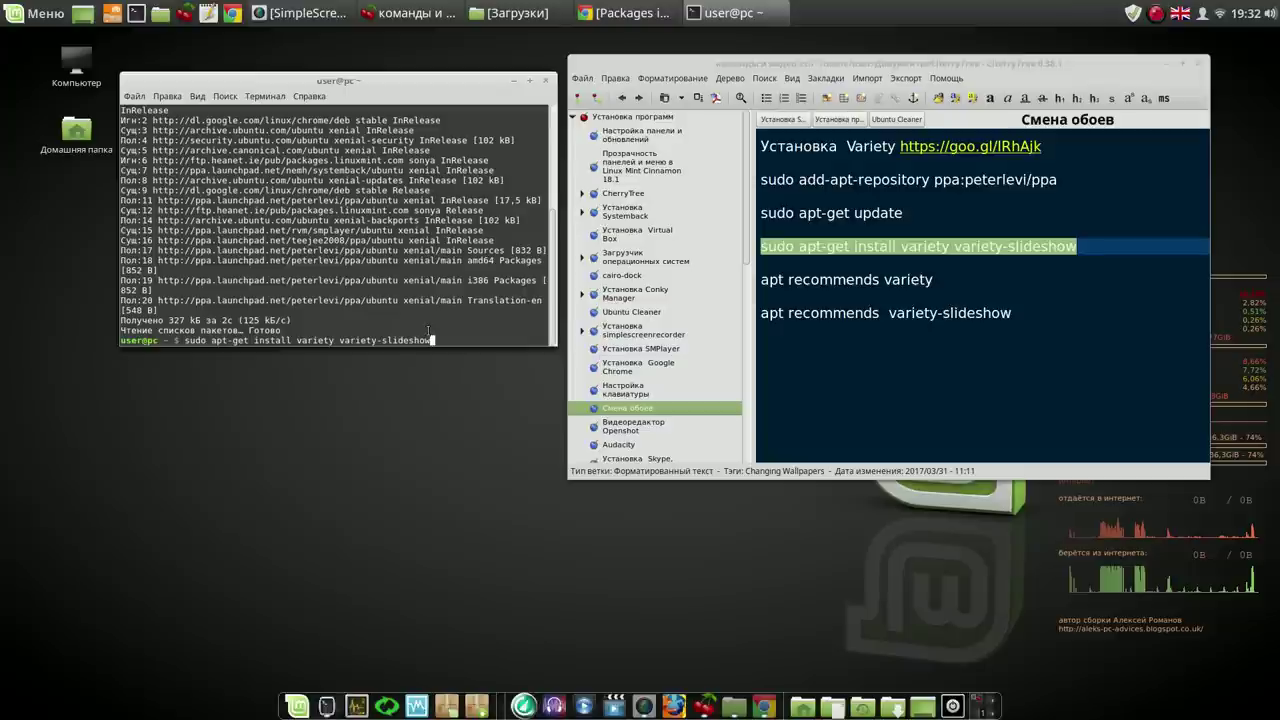
key("Return")
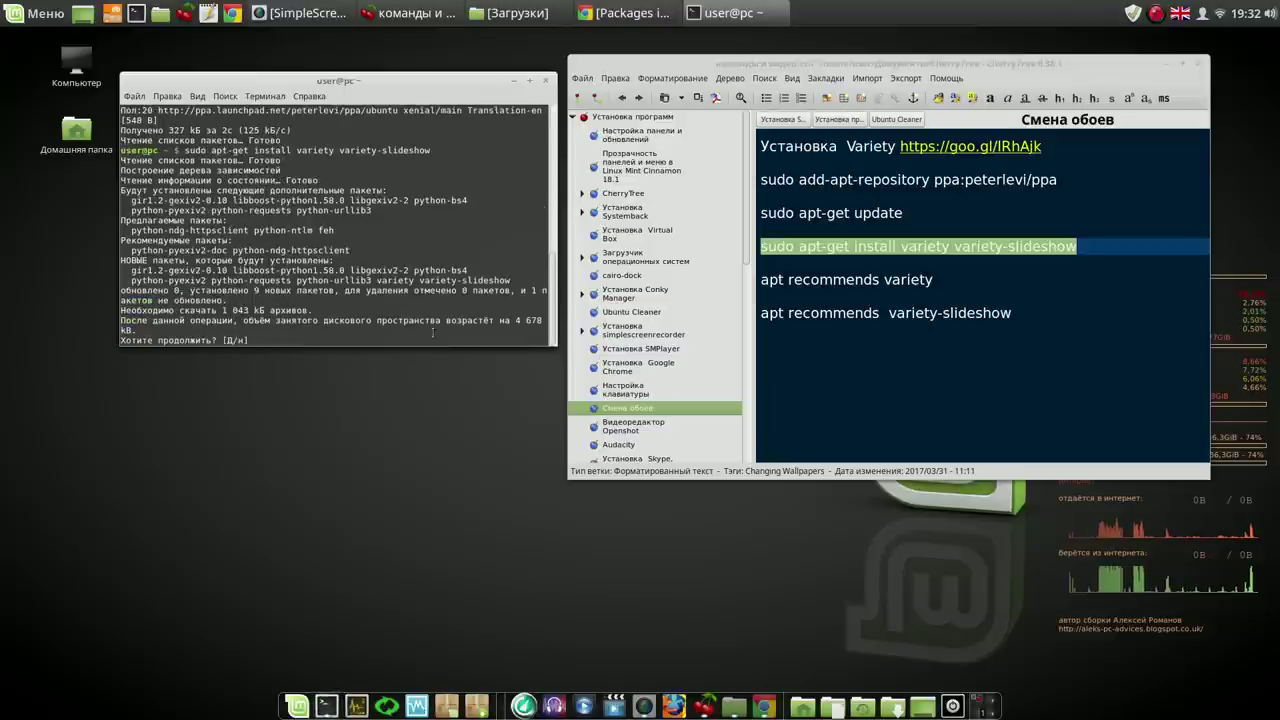
key("Return")
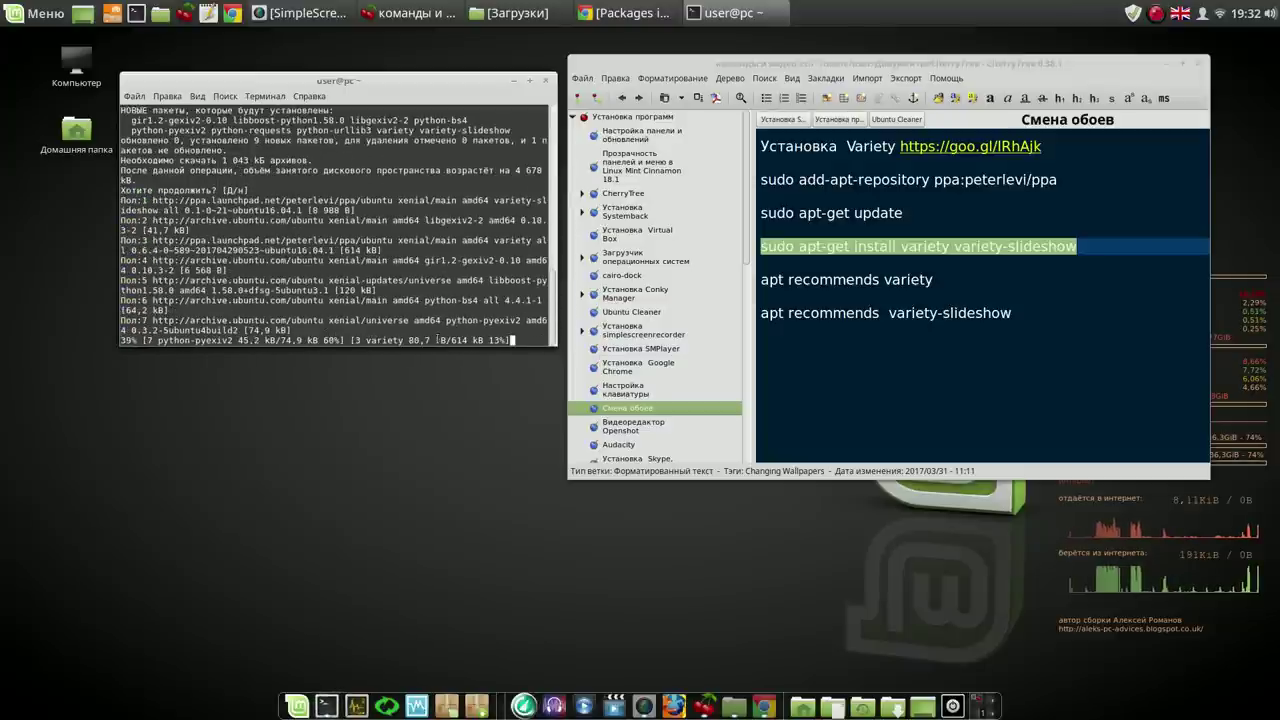
Check that variety-slideshow has no missing recommended packages, then close the terminal
left_click_drag(761, 313, 780, 346)
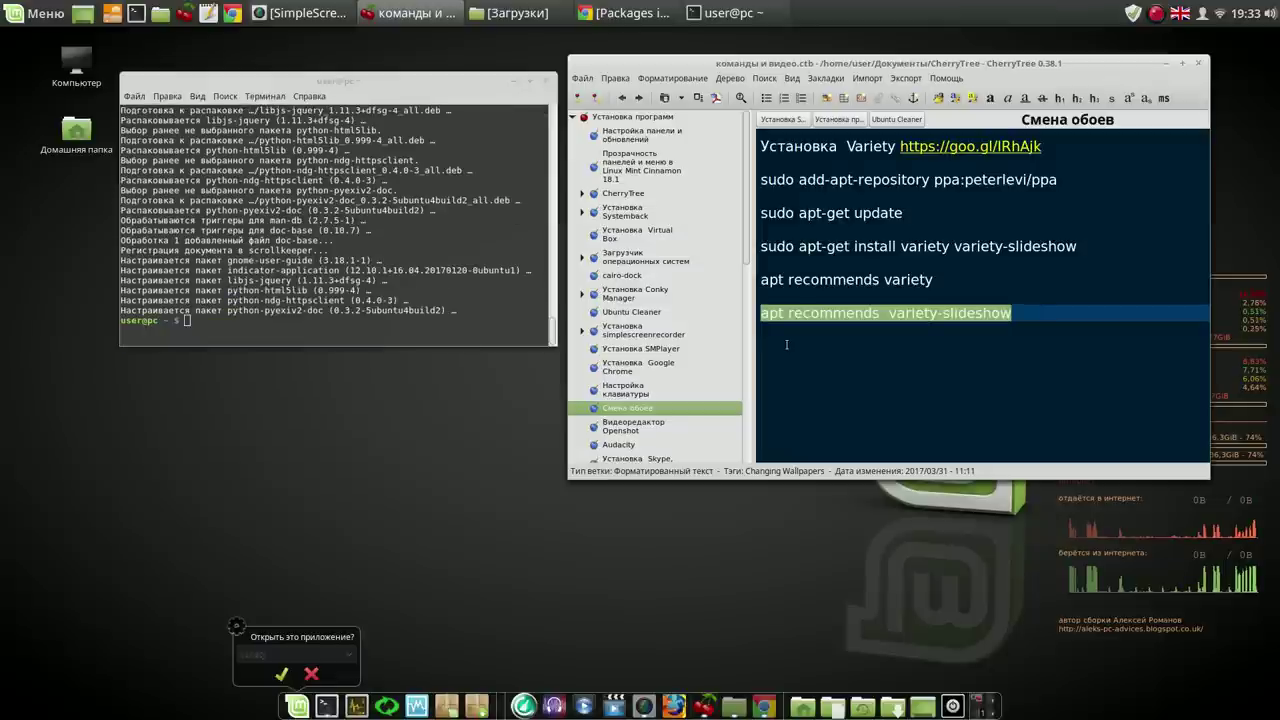
middle_click(409, 332)
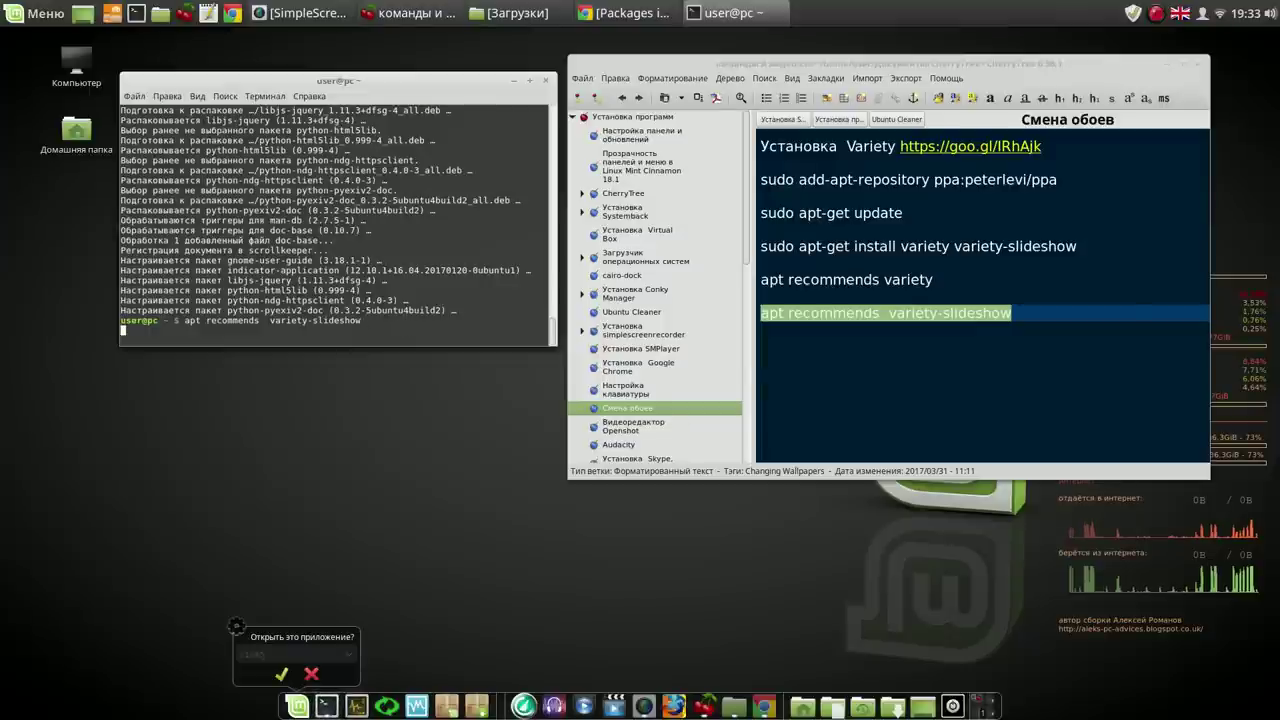
key("Return")
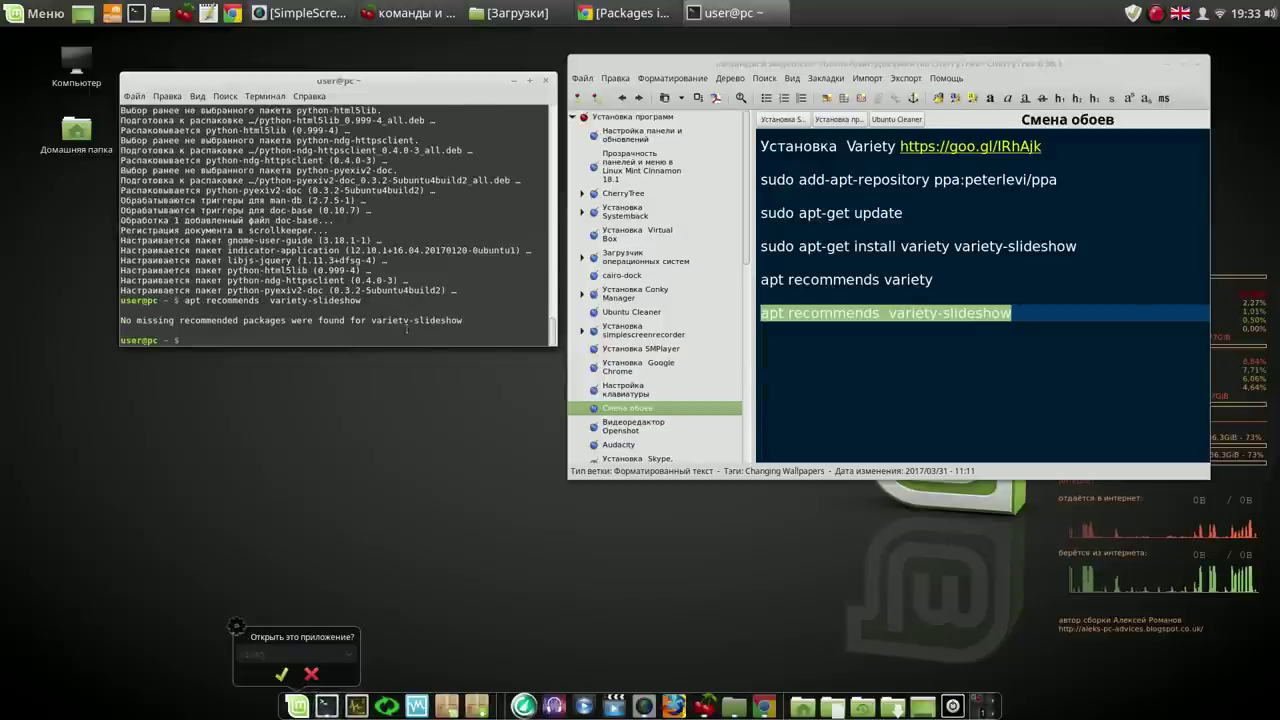
left_click(549, 78)
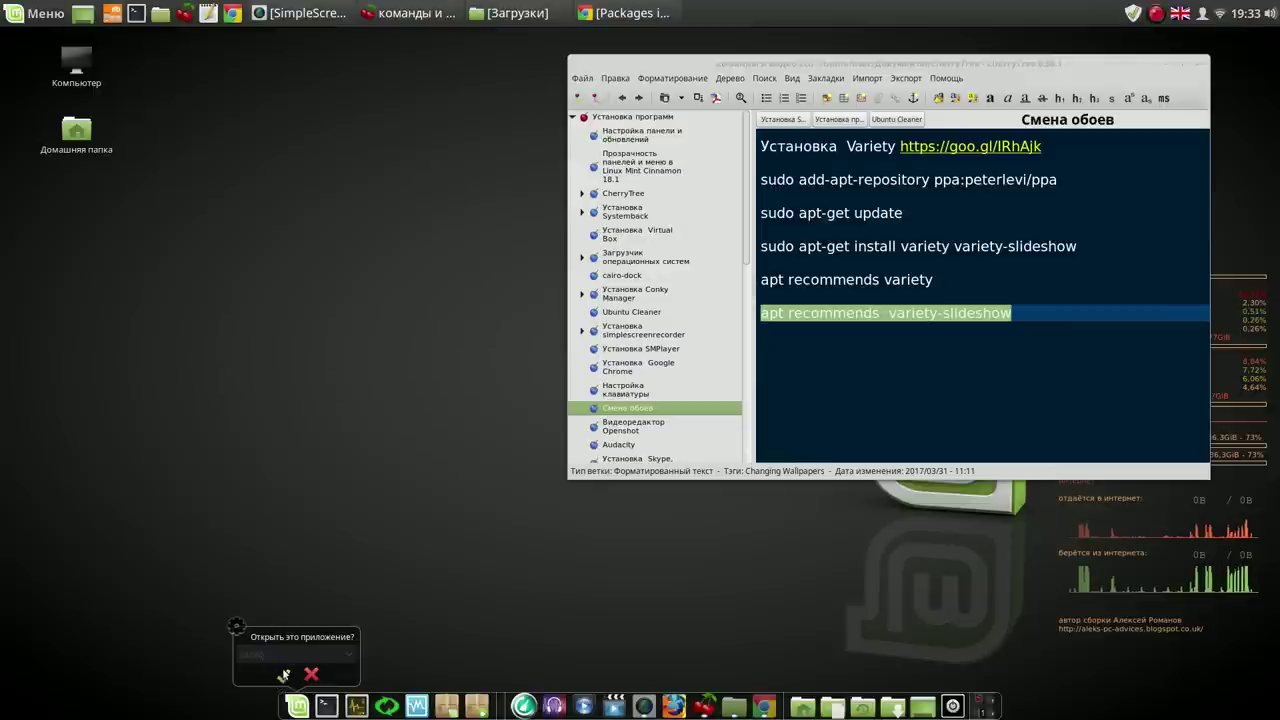
Launch Variety and complete its first-run setup, choosing 'Я буду участвовать анонимно'
left_click(284, 675)
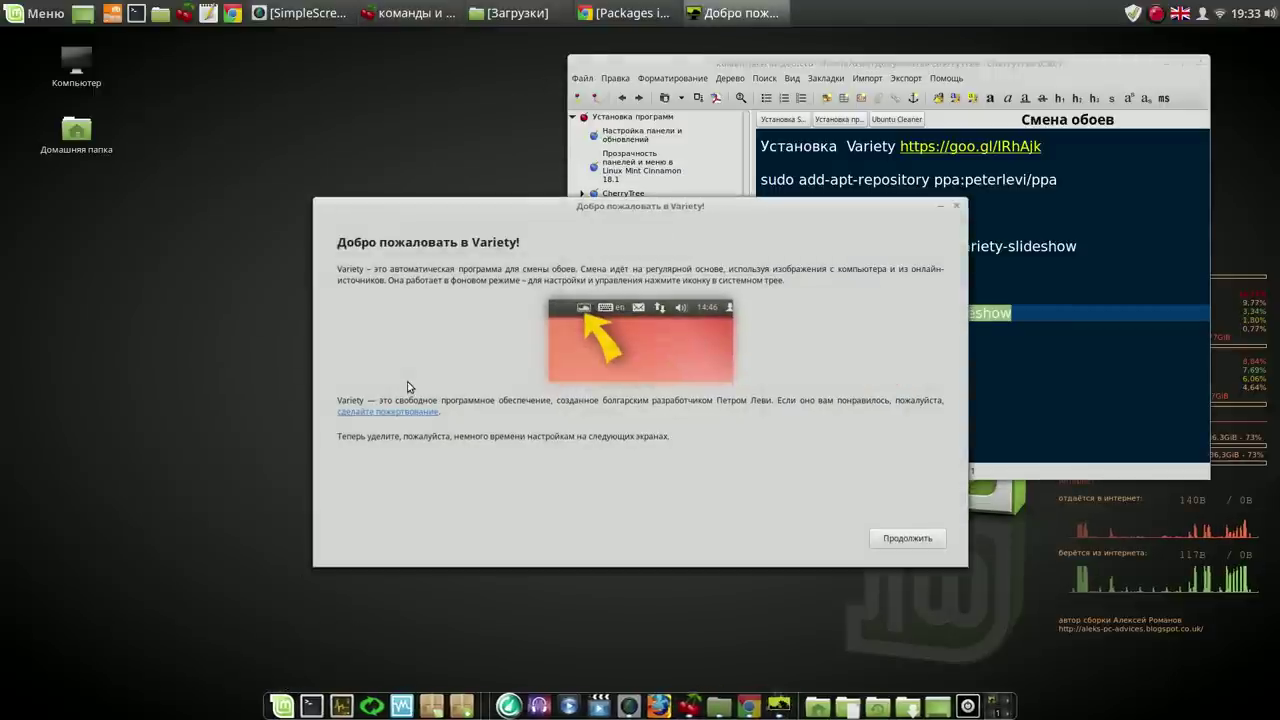
left_click(908, 535)
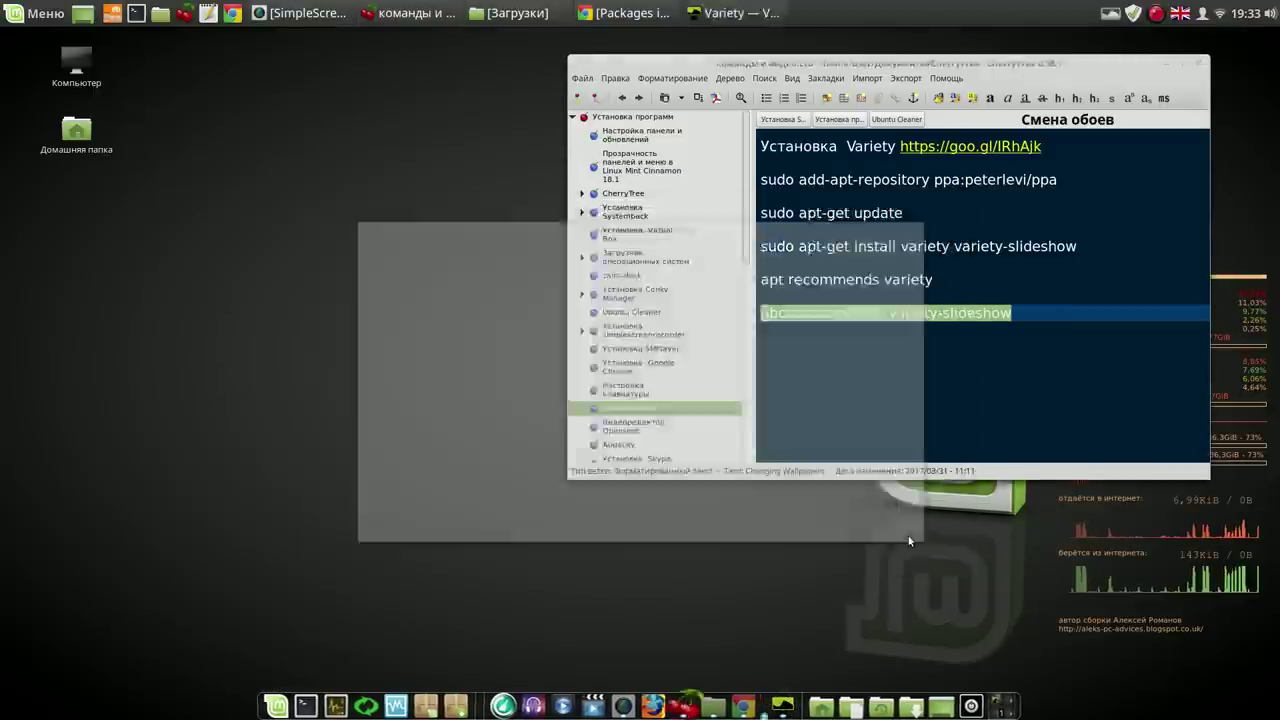
left_click(907, 540)
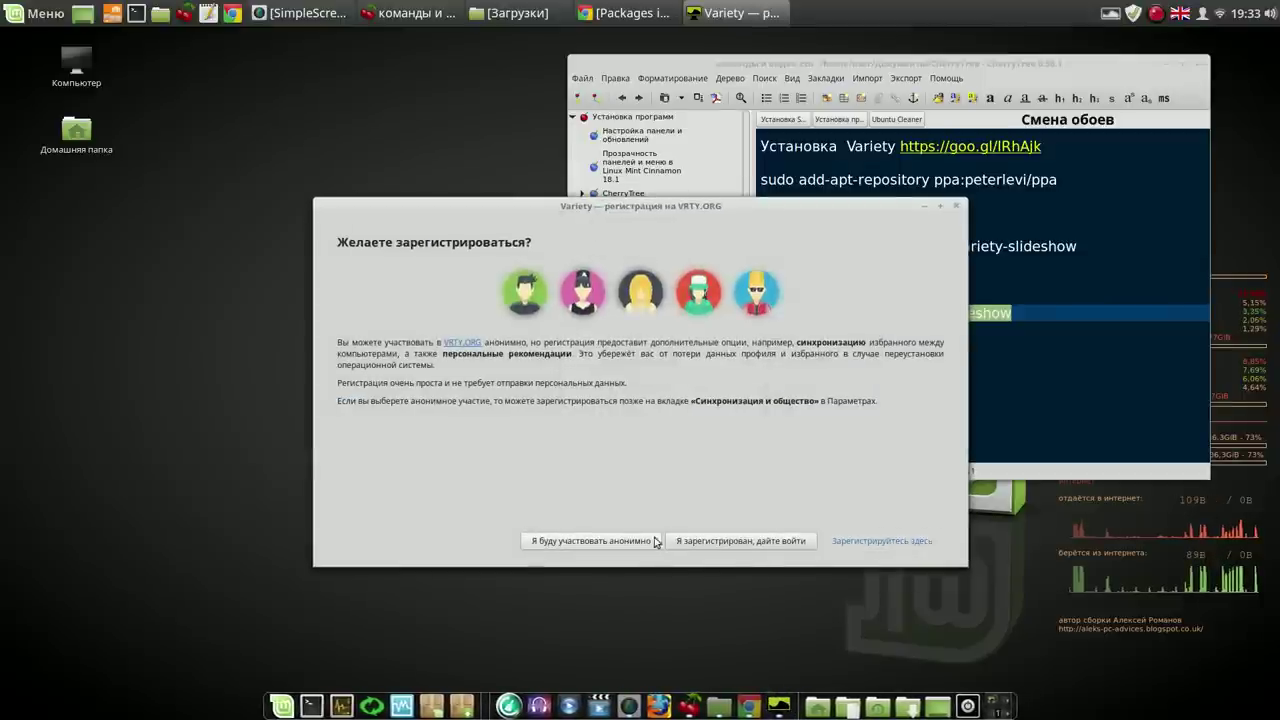
left_click(590, 541)
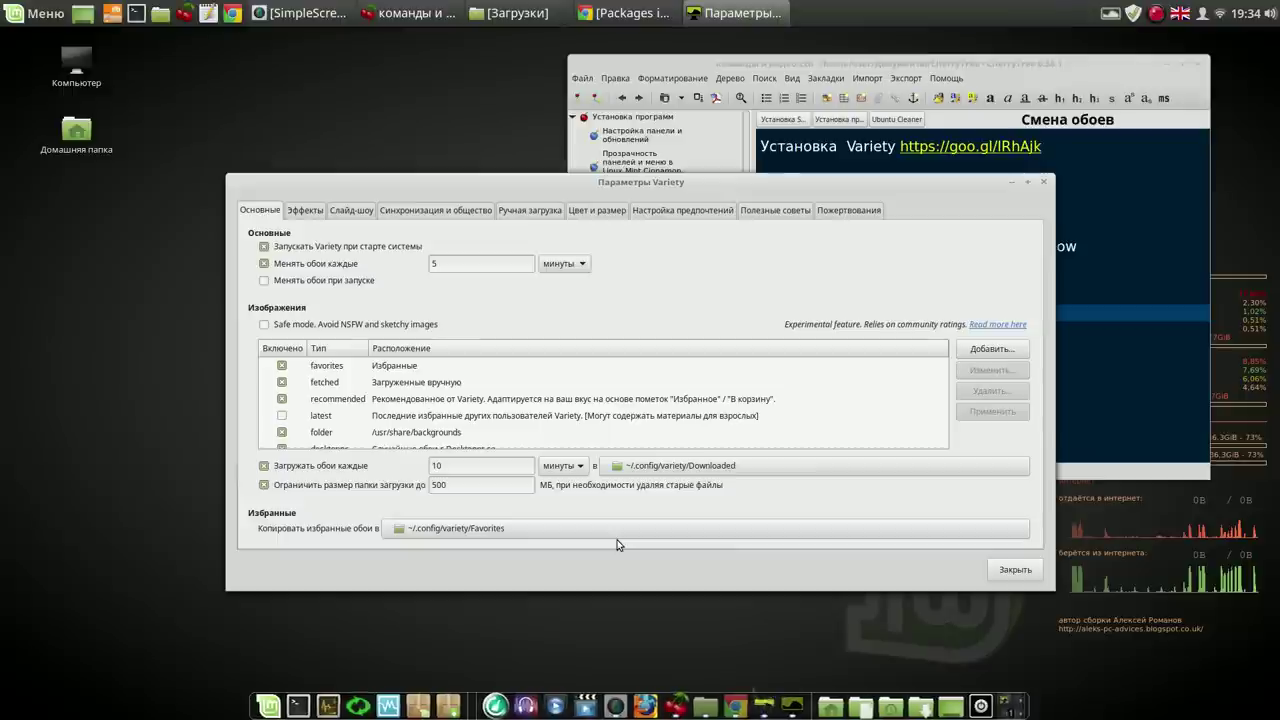
Enable 'Менять обои при запуске', set the wallpaper change interval to 1 minute, and close preferences
left_click(264, 281)
double_click(432, 264)
type("1")
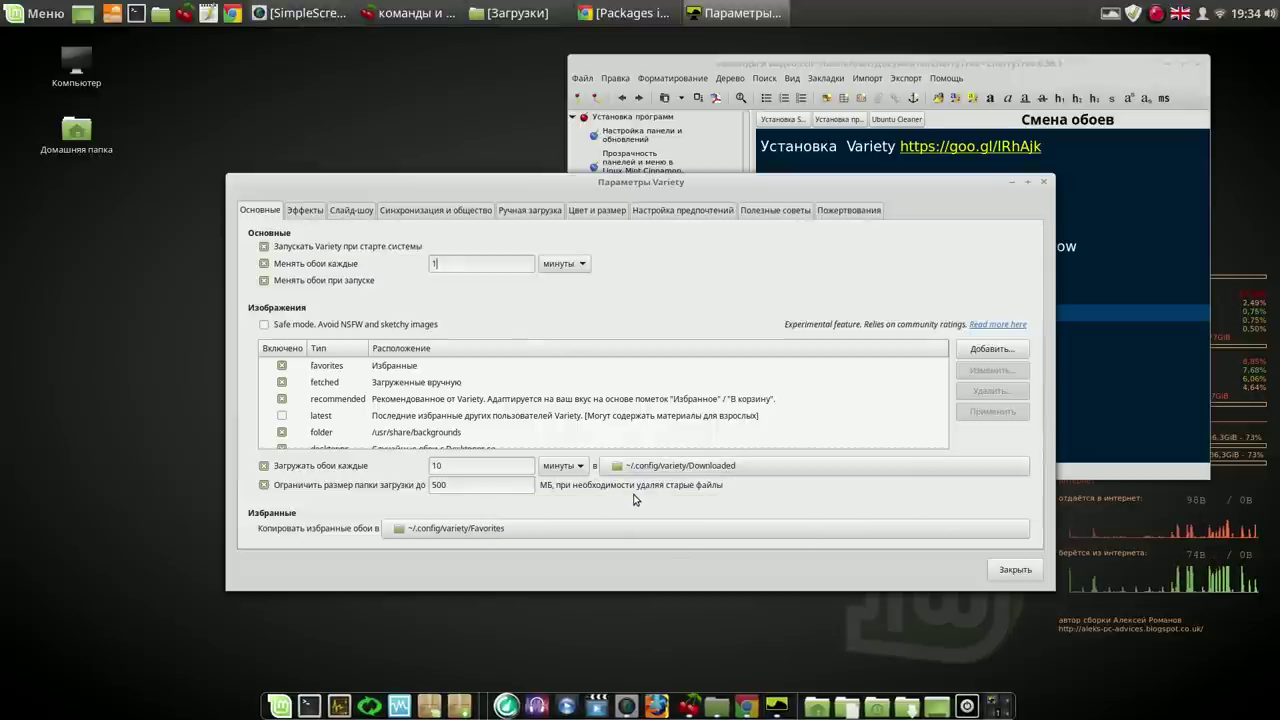
left_click(1011, 571)
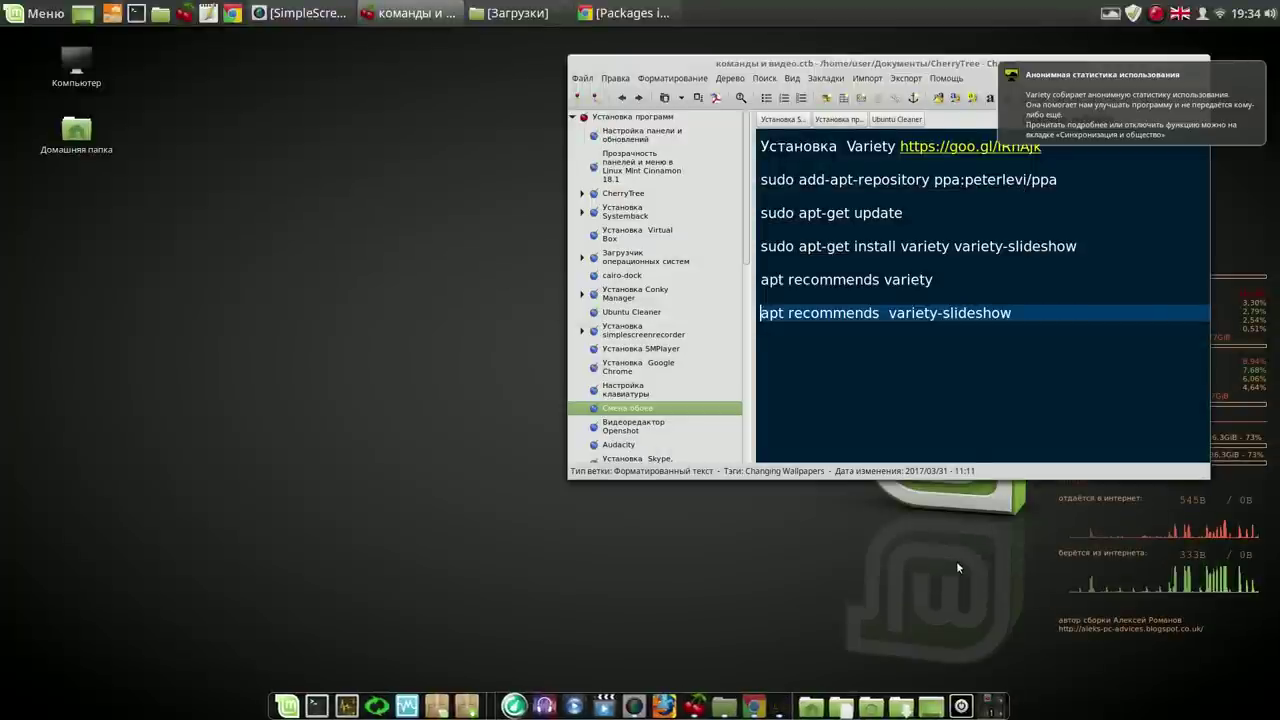
Shift the CherryTree window about 200 px left to reveal the clock and new wallpaper
left_click_drag(646, 66, 436, 61)
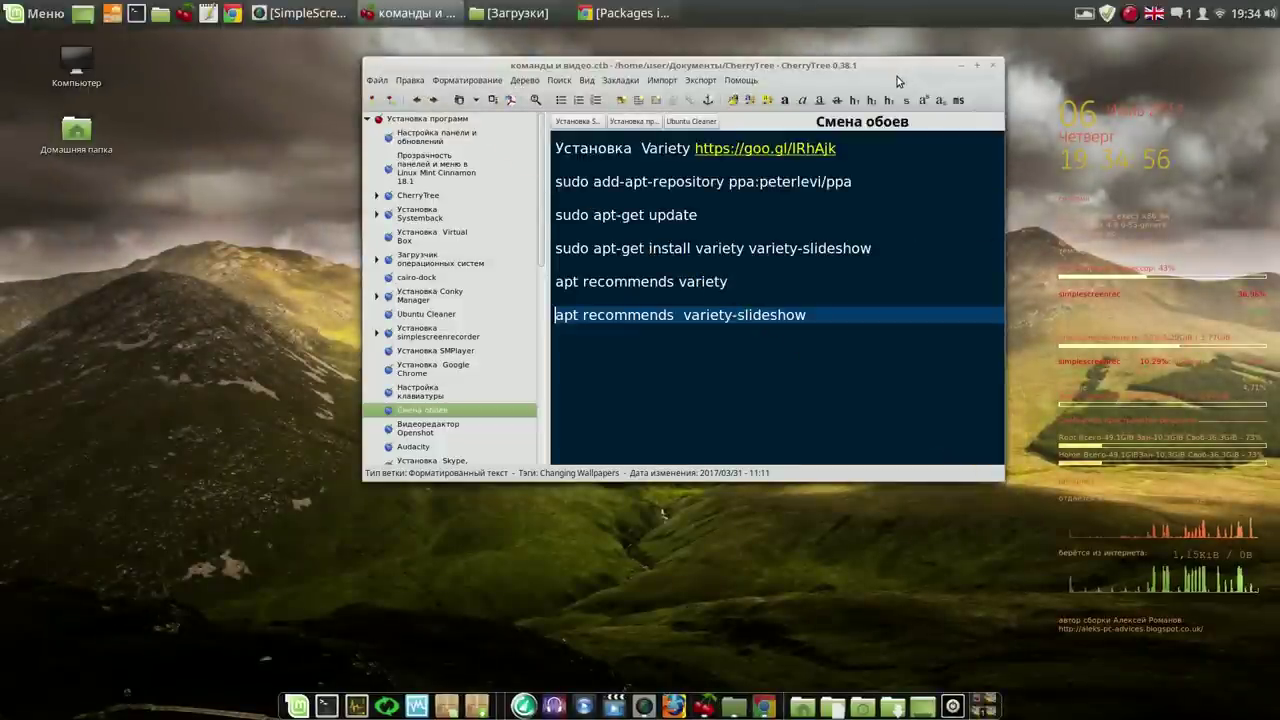
Minimize CherryTree, add a Variety Slideshow launcher to the panel, and start the full-screen slideshow
left_click(959, 66)
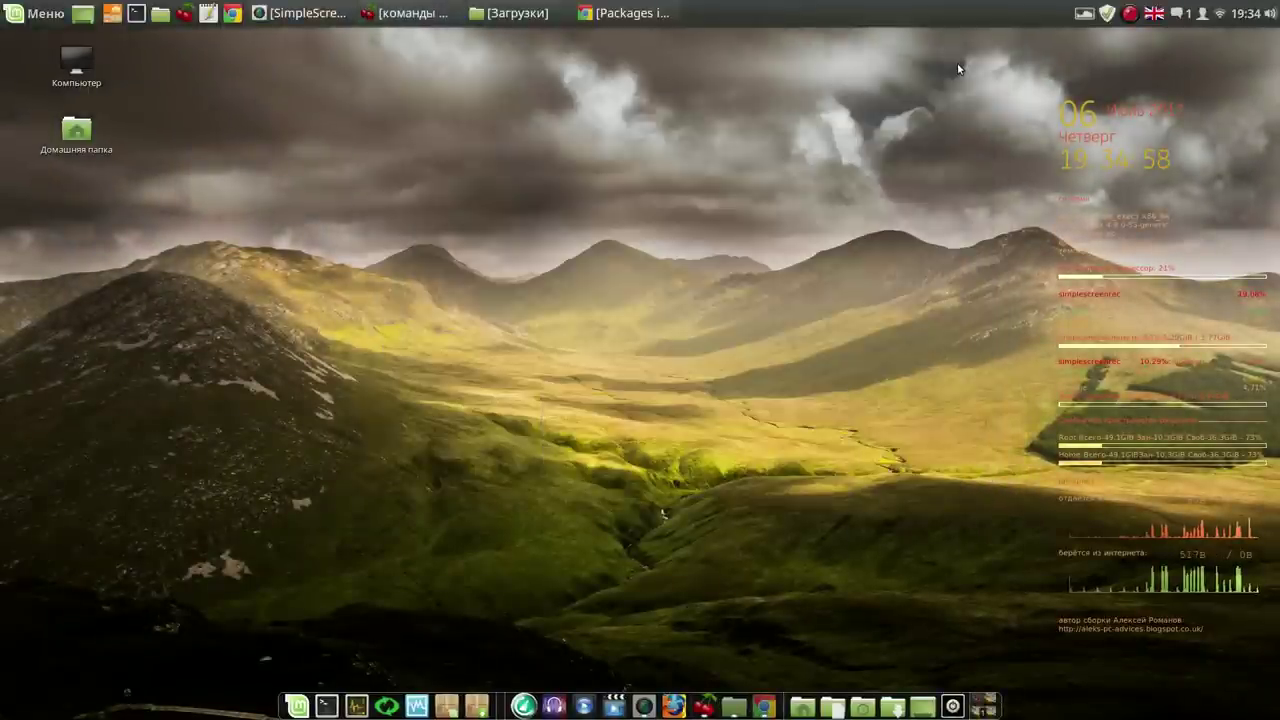
left_click(1086, 14)
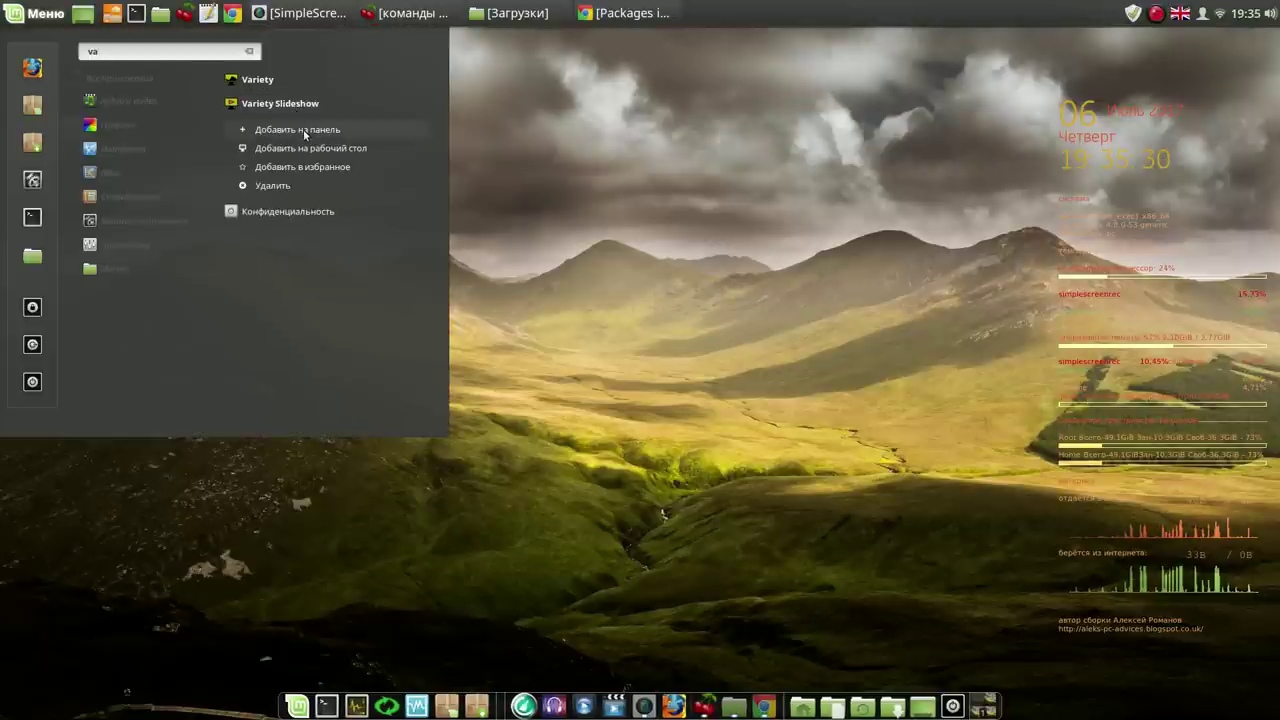
left_click(303, 129)
left_click(591, 169)
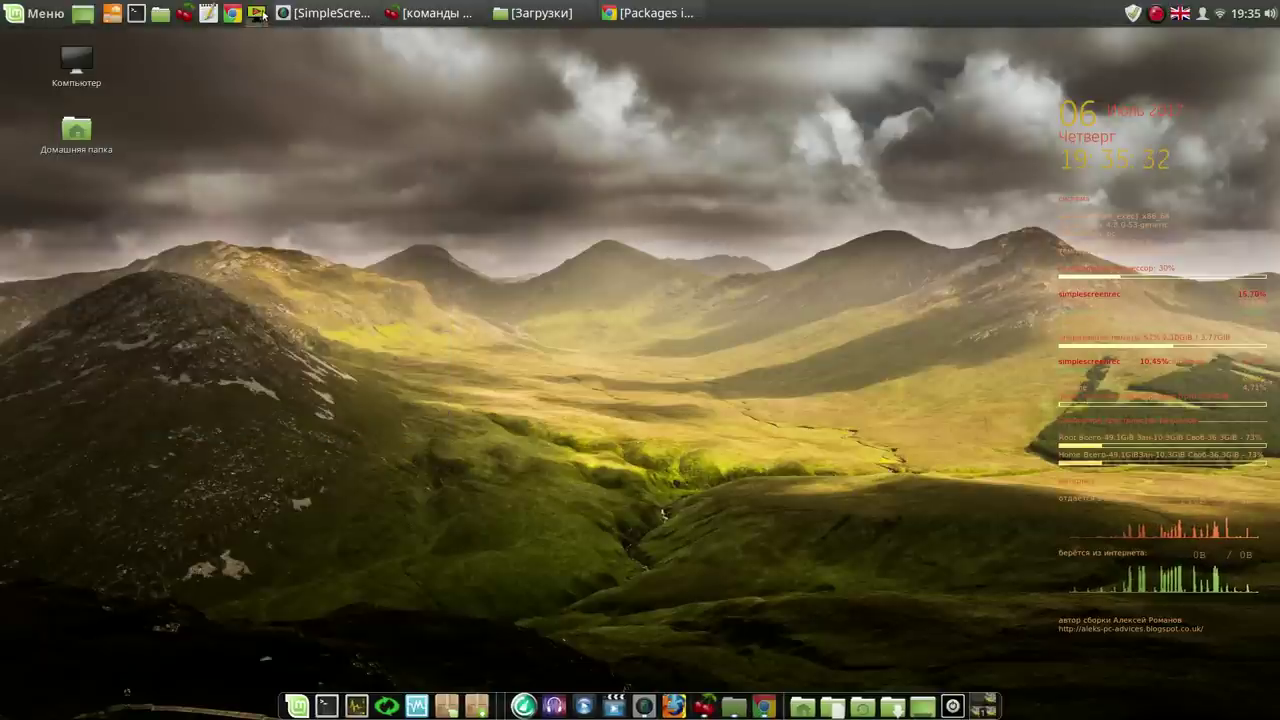
left_click(256, 13)
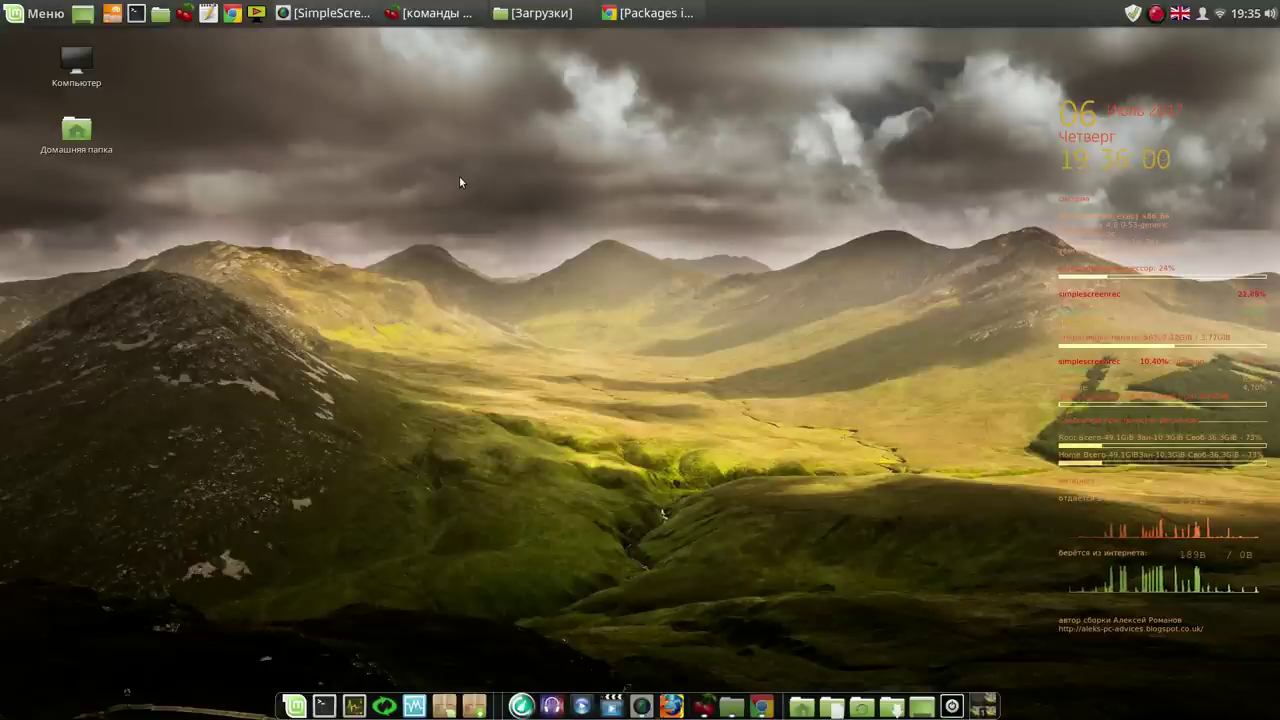
Pause the screen recorder, play the recording muted in SMPlayer, pause at 00:05:31, and close it
left_click(1157, 14)
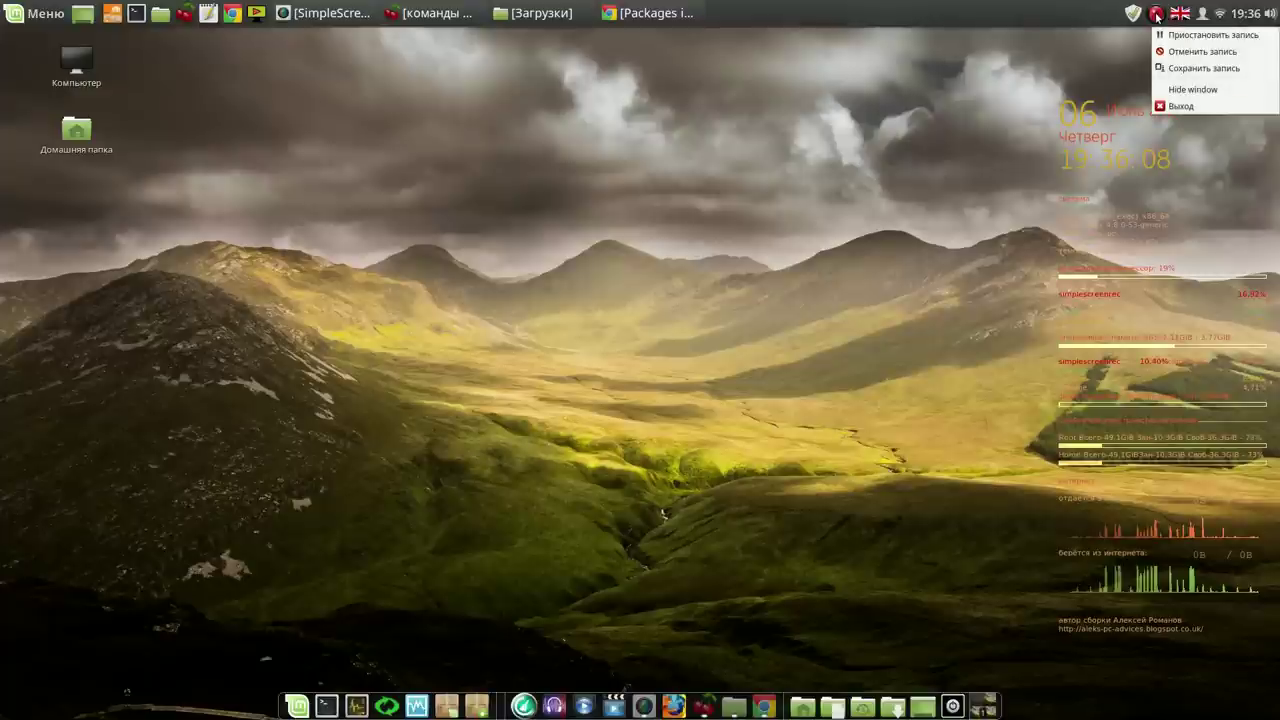
left_click(1162, 36)
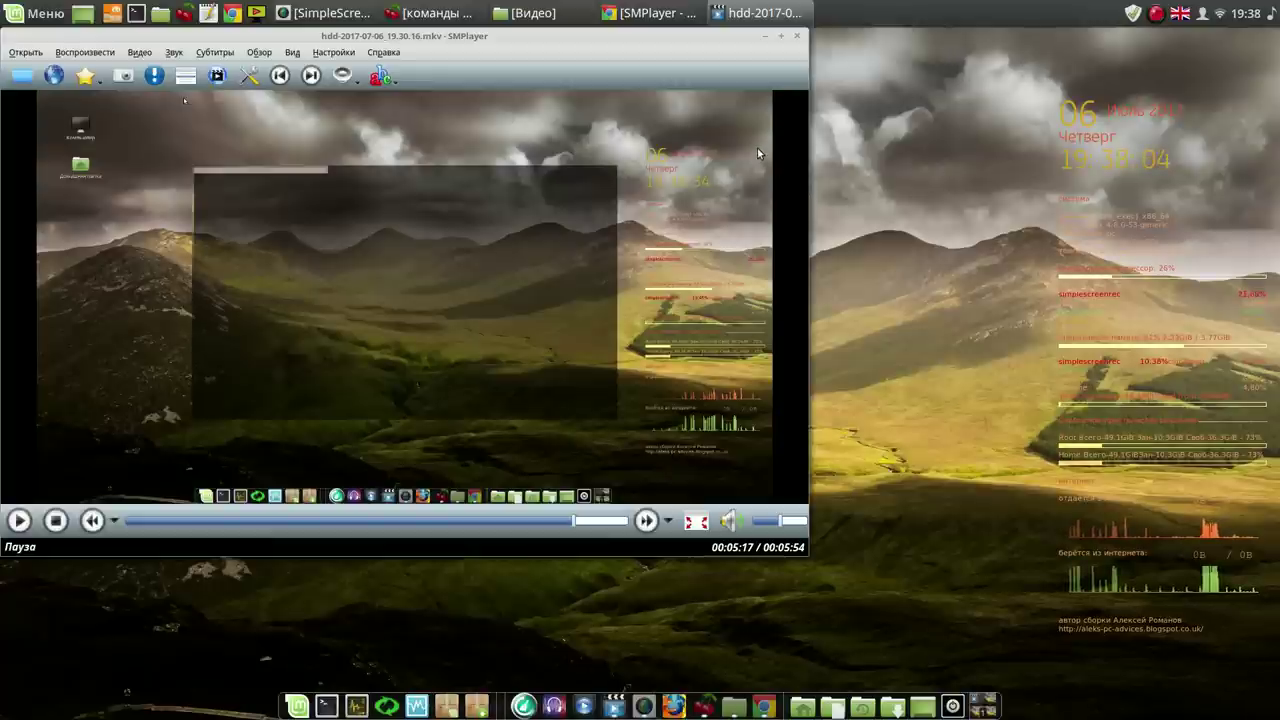
left_click(19, 521)
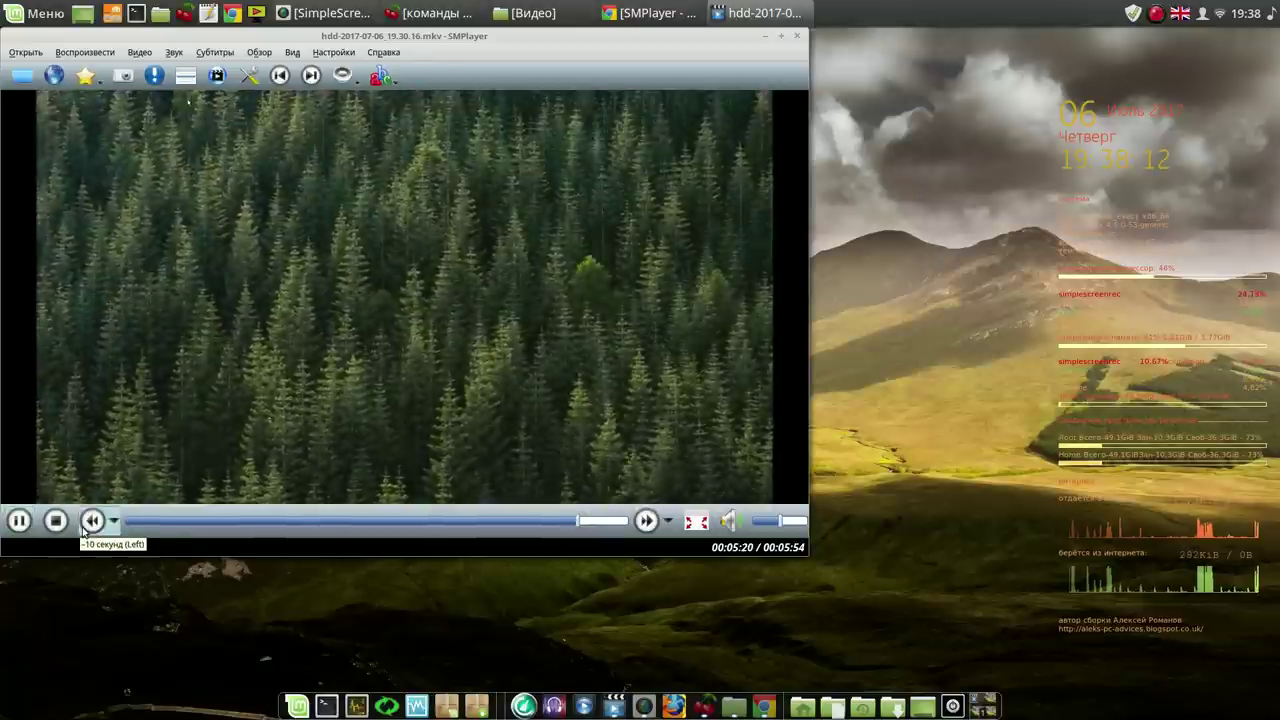
left_click(731, 522)
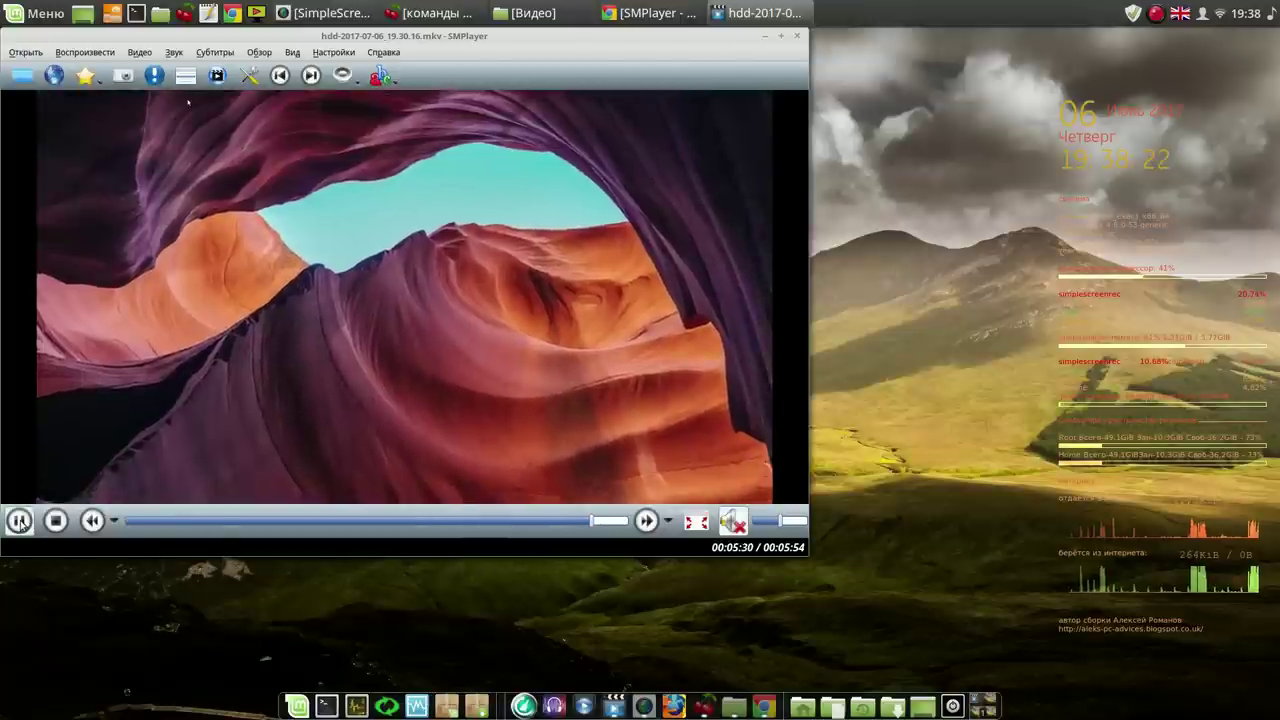
left_click(18, 521)
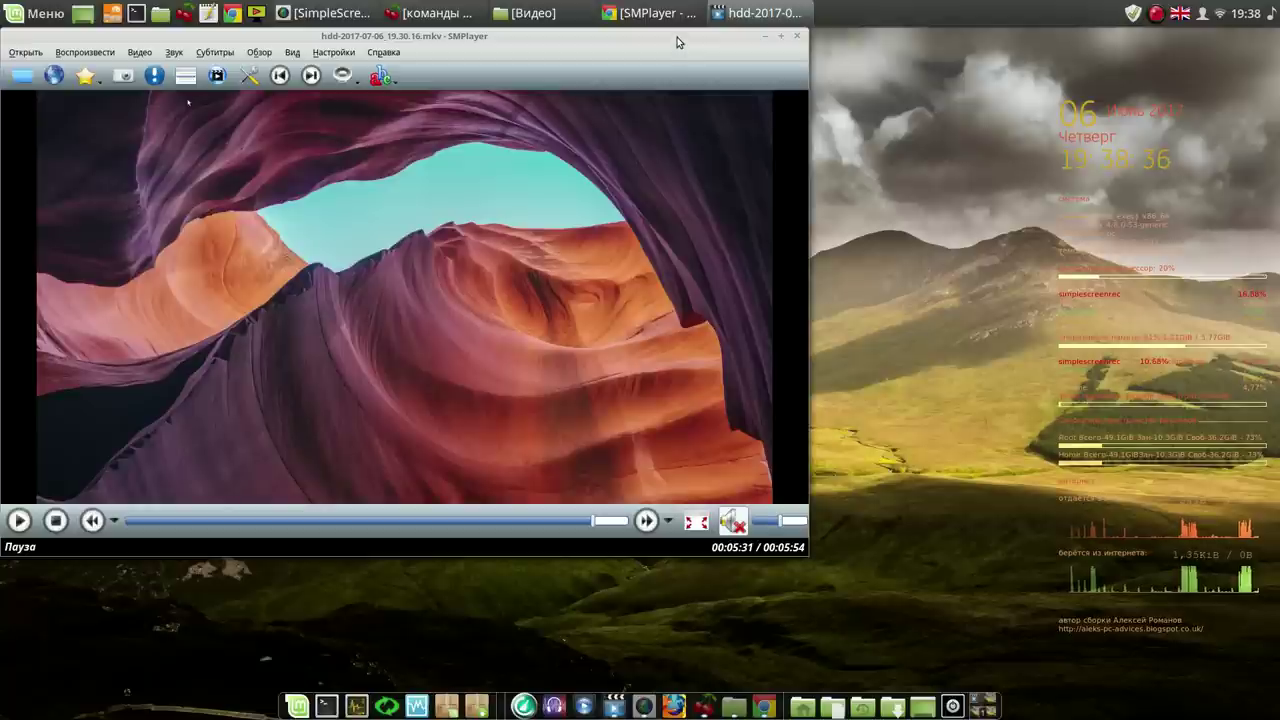
left_click(799, 37)
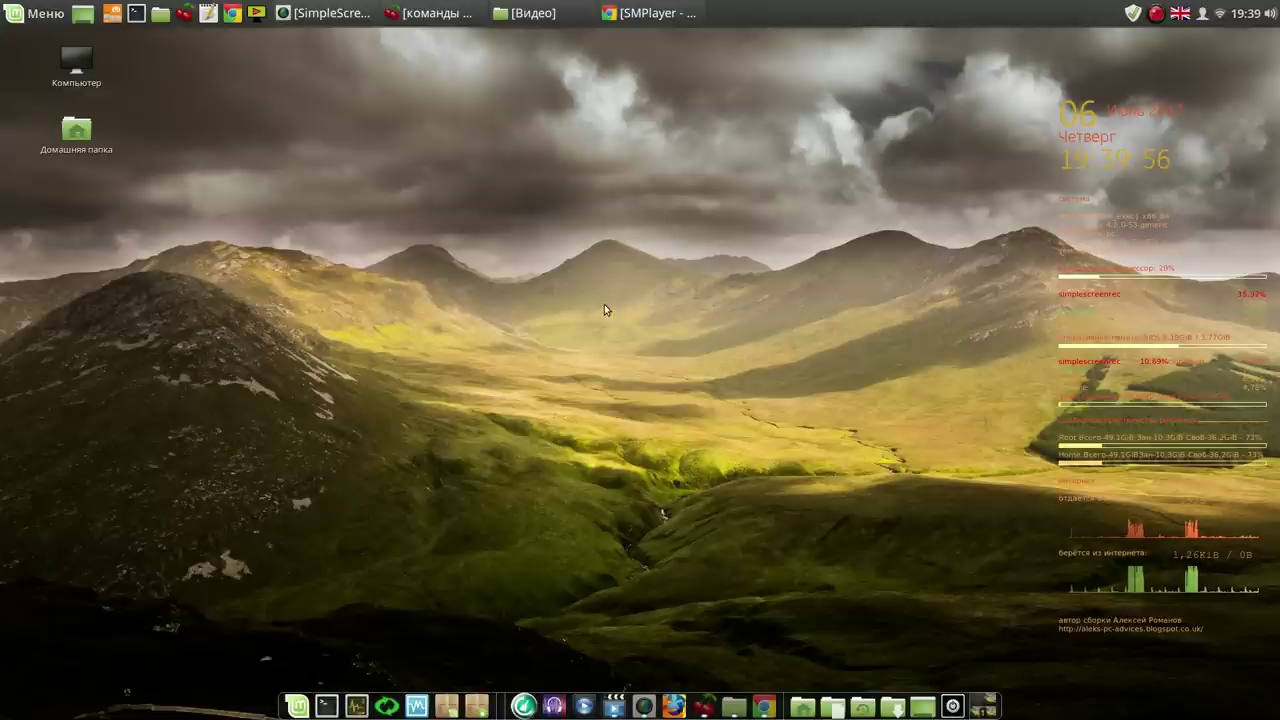
mouse_move(451, 28)
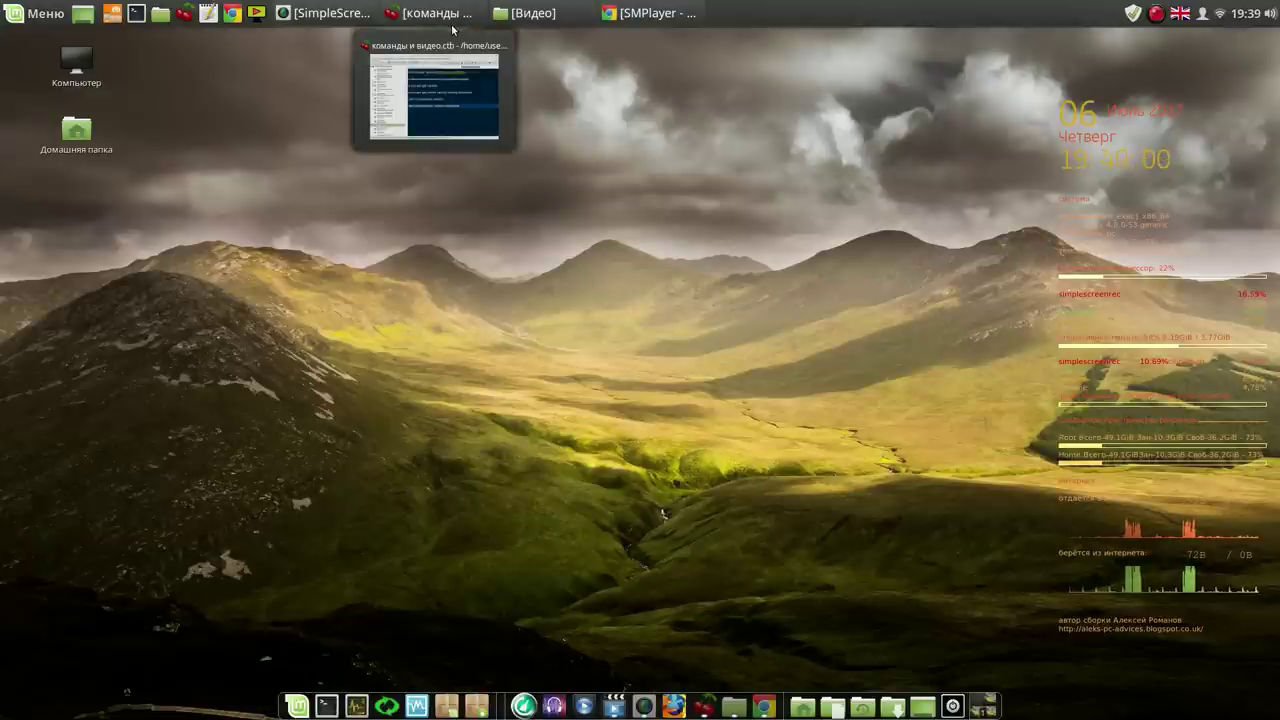
In Chrome's KROK Диск tab, close tabs to the right and open Программы > Super-Boot-Manager
left_click(643, 15)
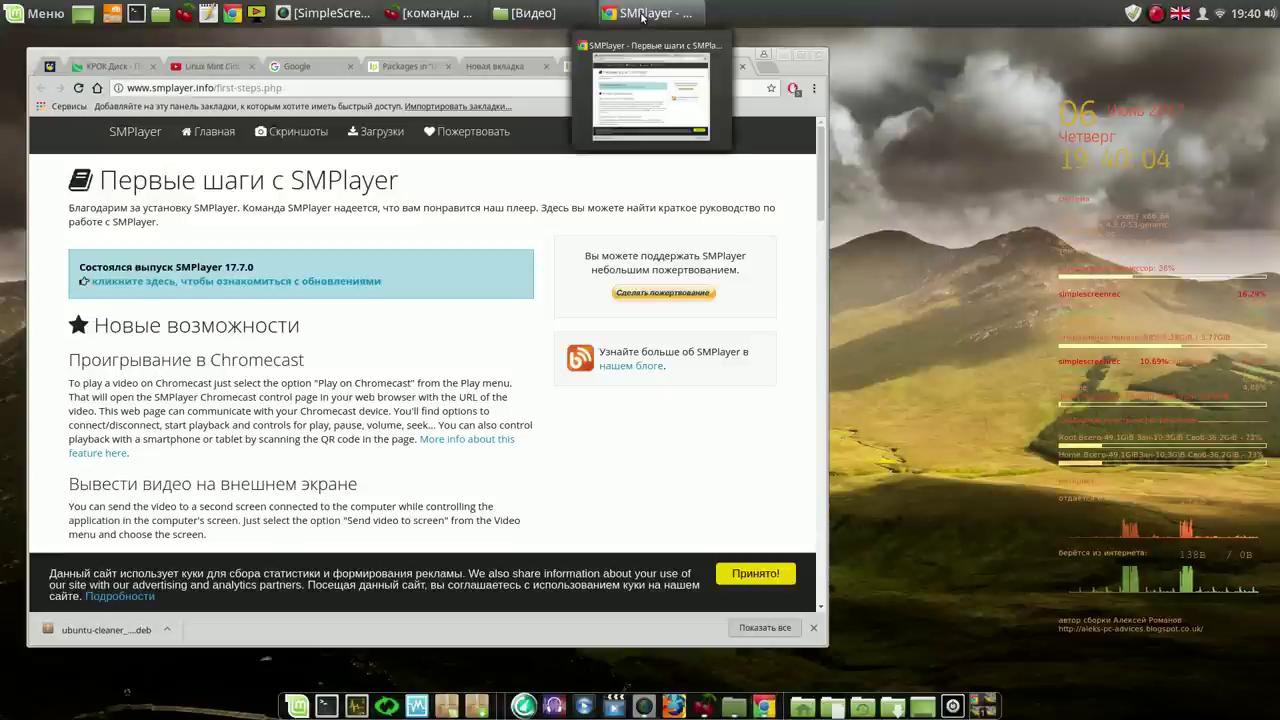
left_click(120, 68)
right_click(125, 72)
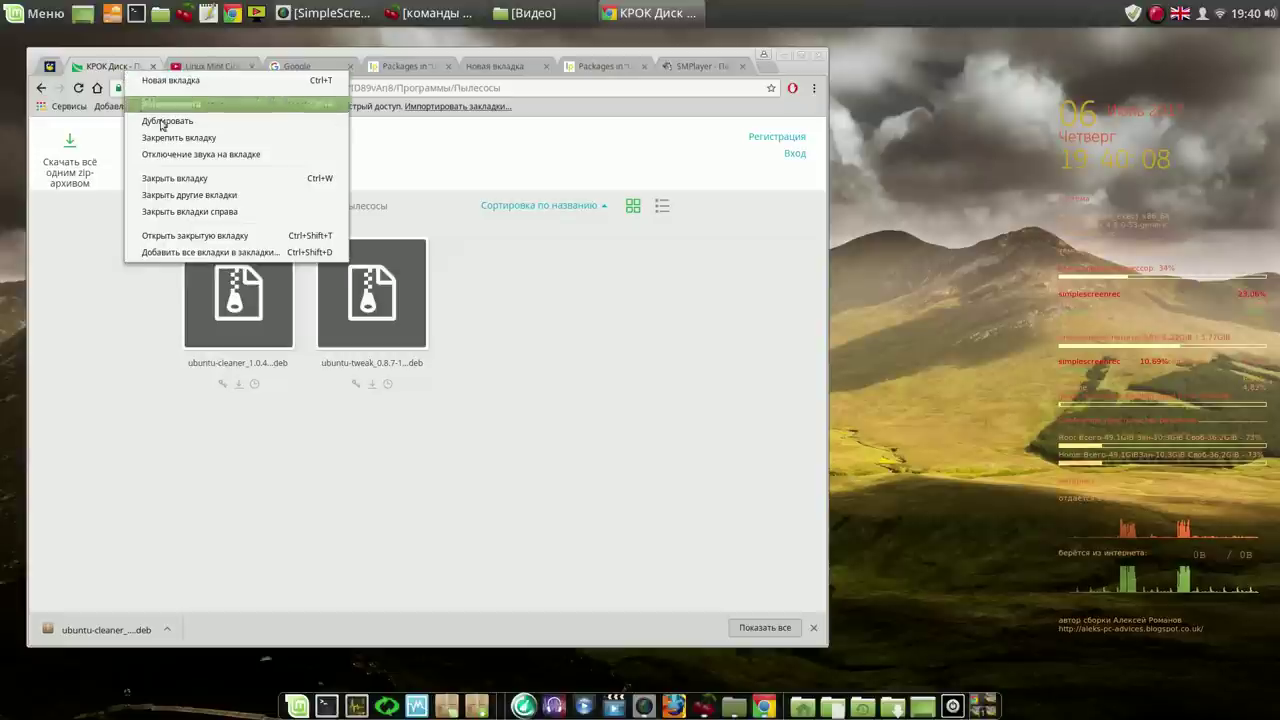
left_click(217, 212)
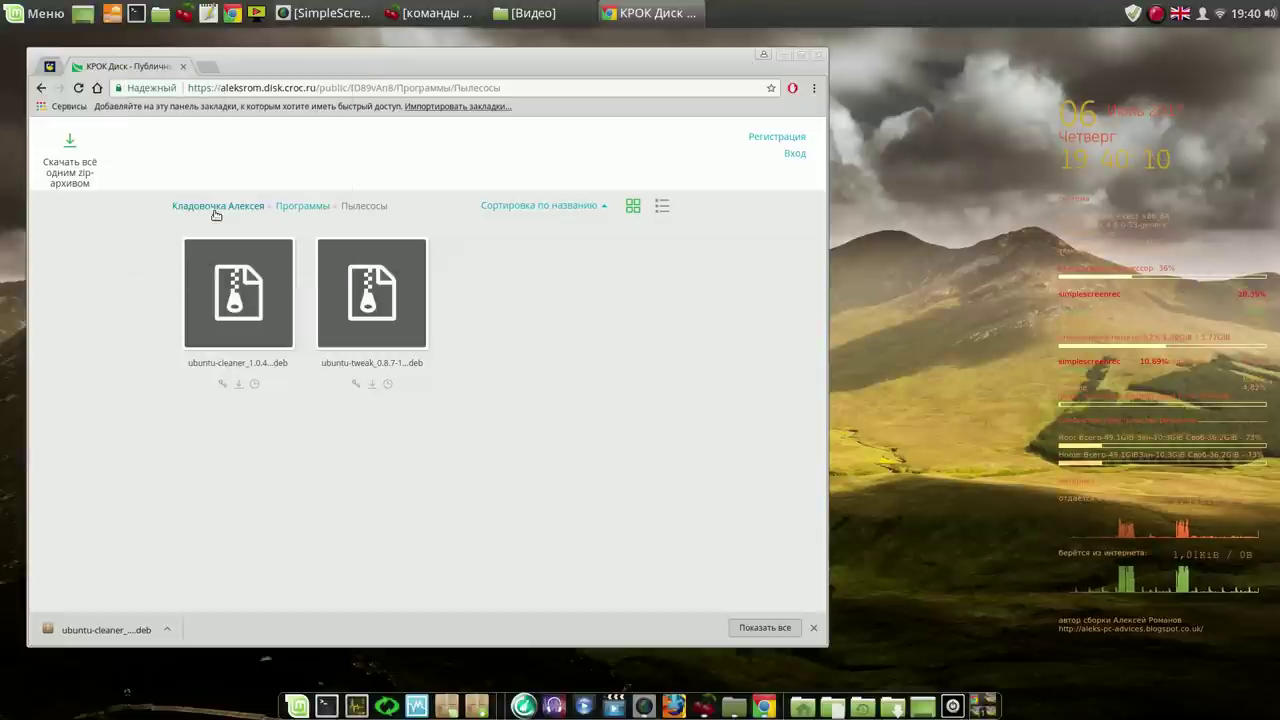
left_click(310, 207)
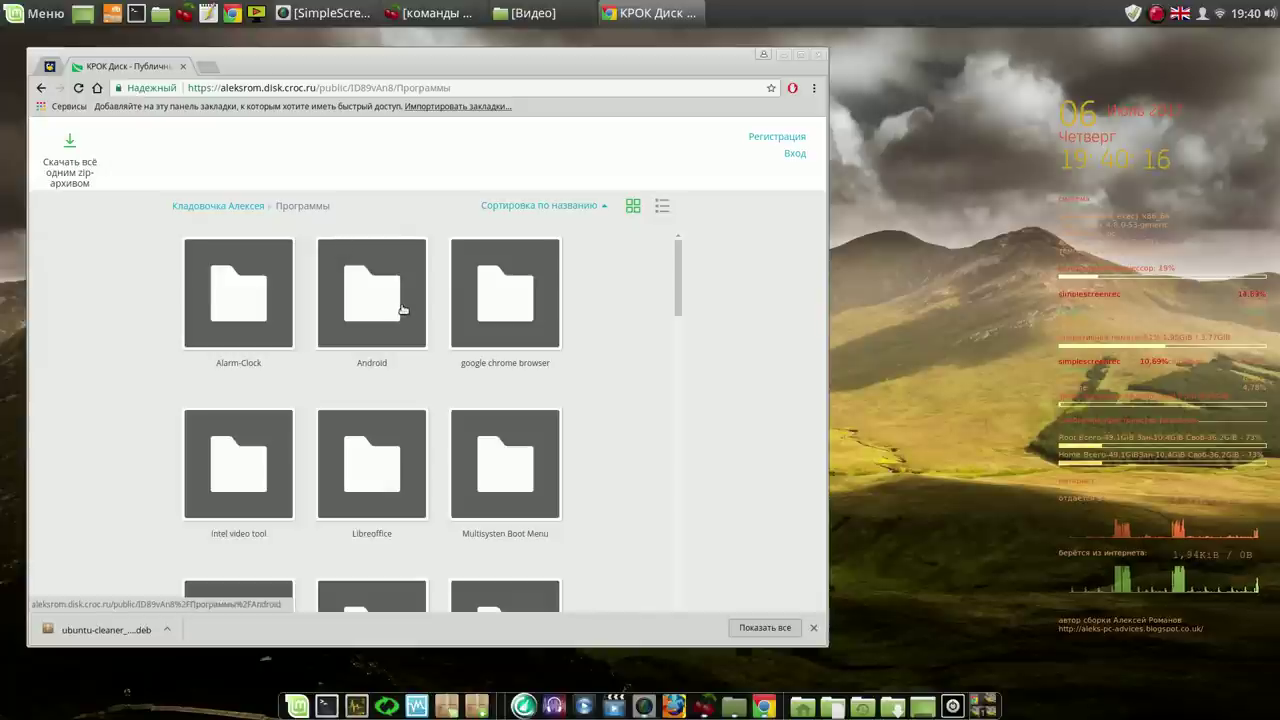
scroll(405, 313, "down", 3)
scroll(420, 317, "down", 1)
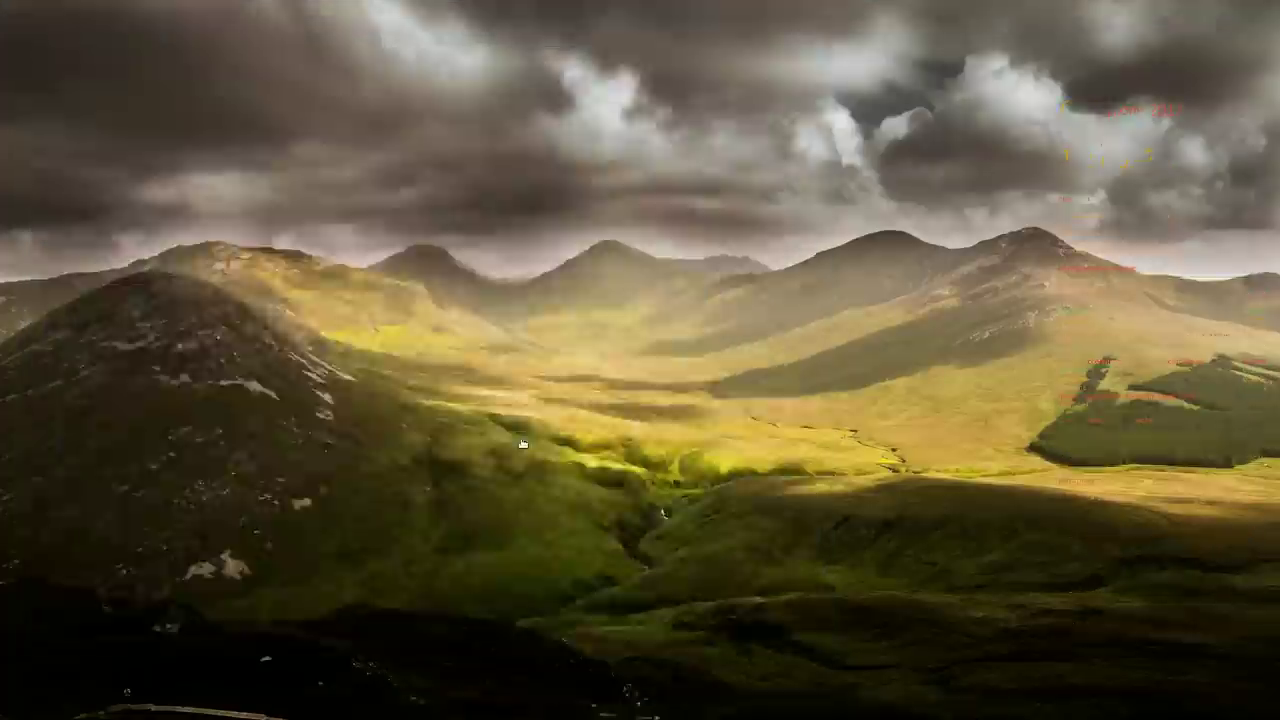
left_click(521, 440)
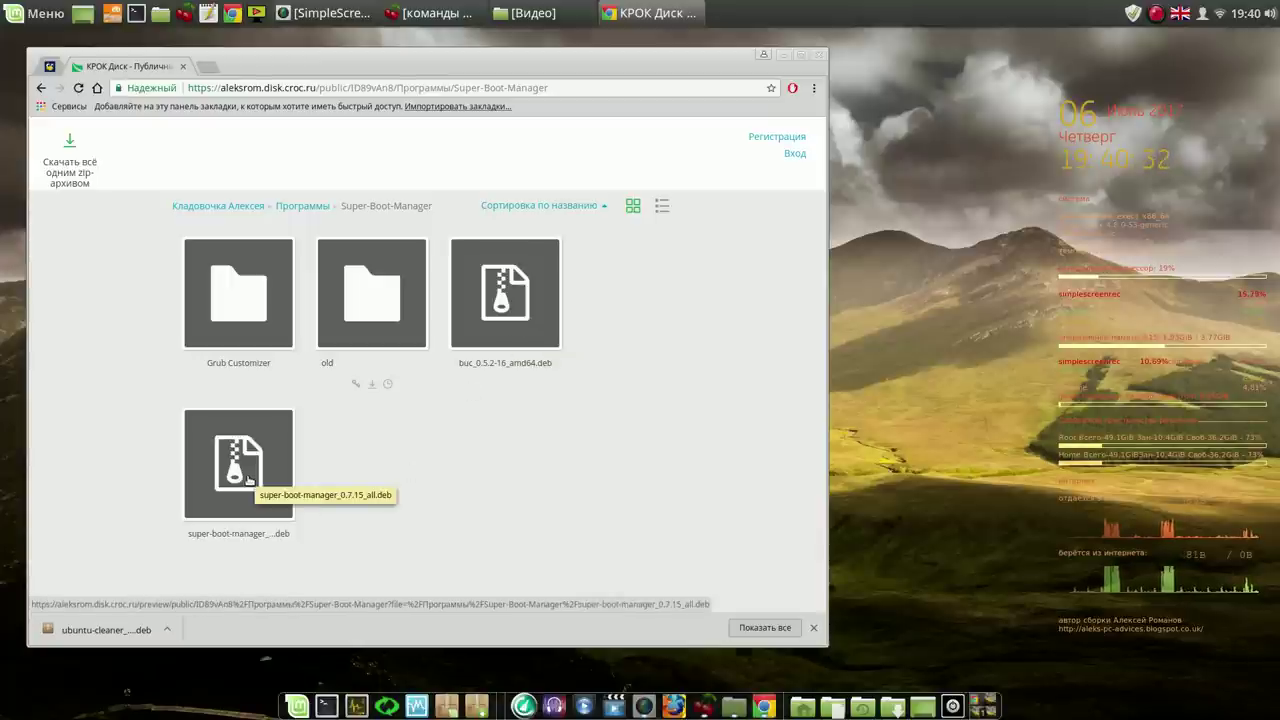
Download buc_0.5.2-16_amd64.deb and super-boot-manager_0.7.15_all.deb, then minimize the browser
left_click(508, 320)
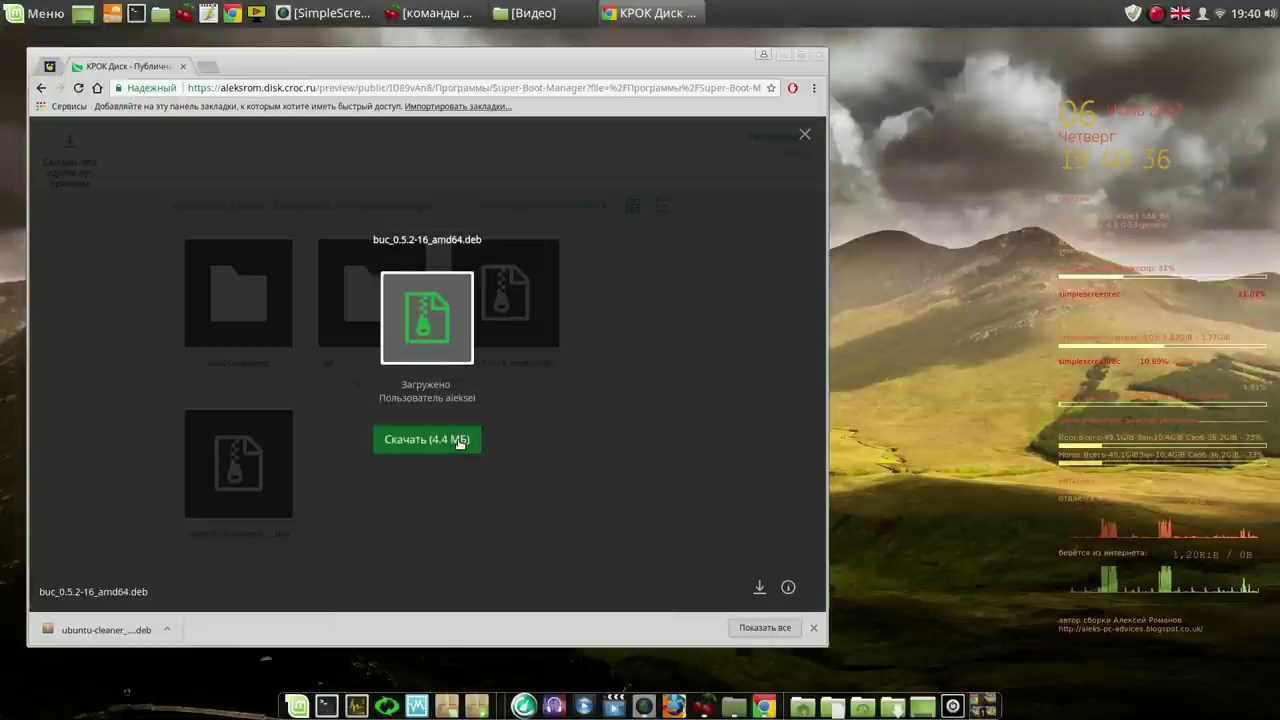
left_click(459, 444)
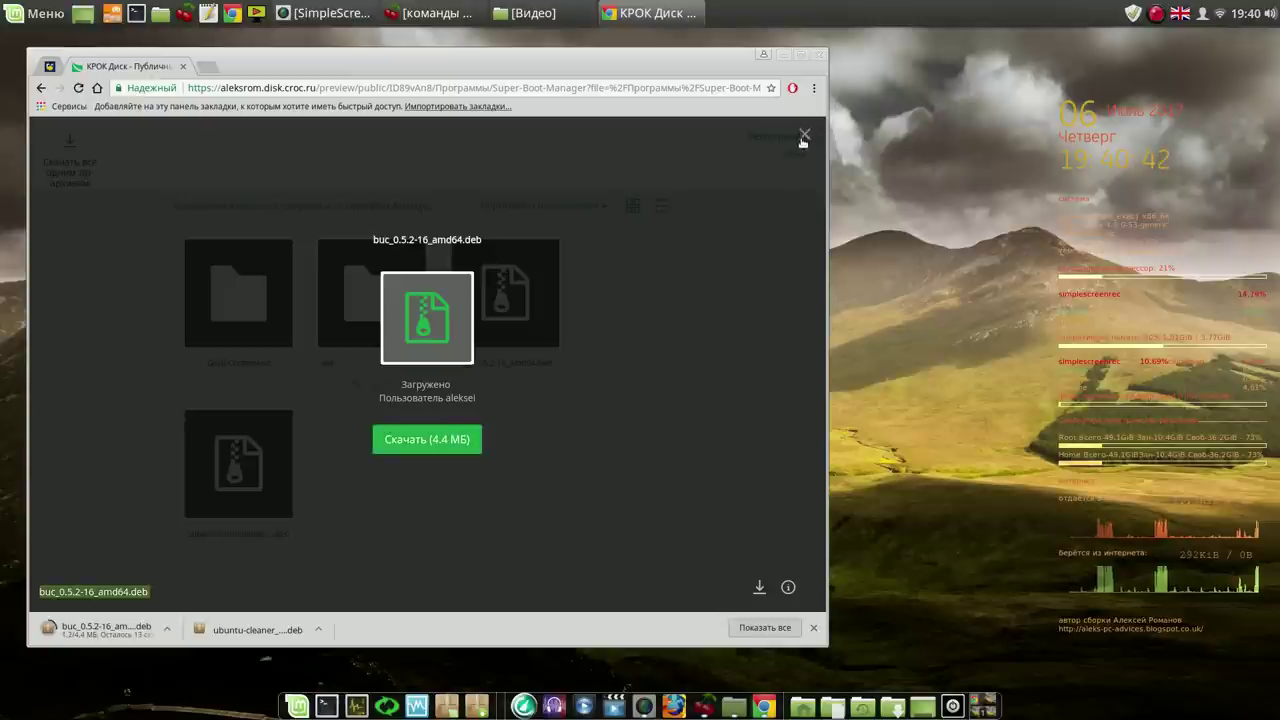
left_click(806, 135)
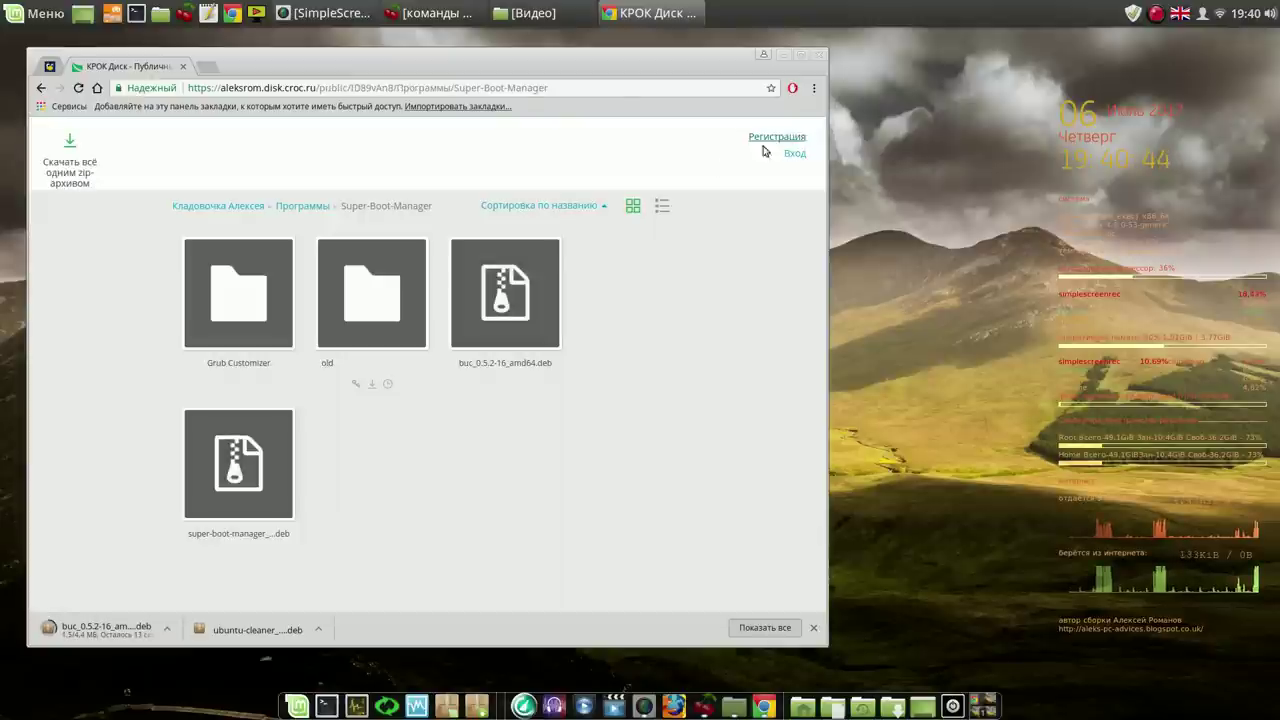
left_click(251, 477)
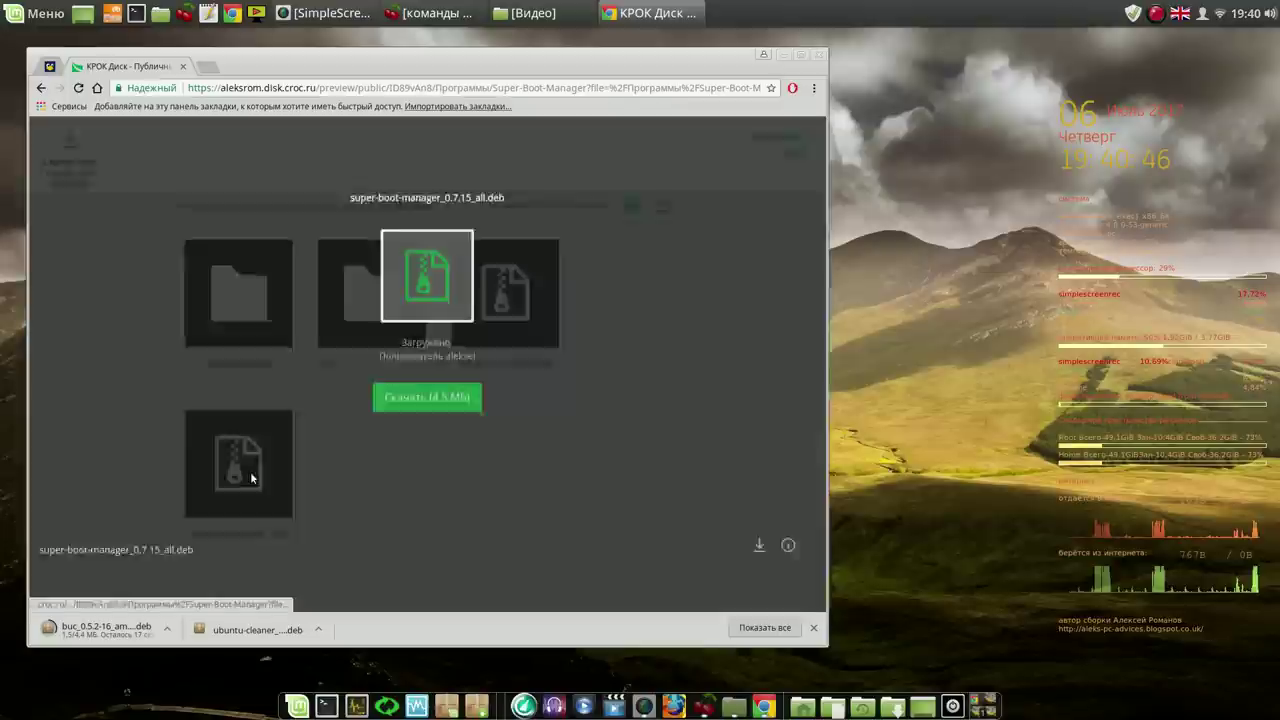
left_click(435, 446)
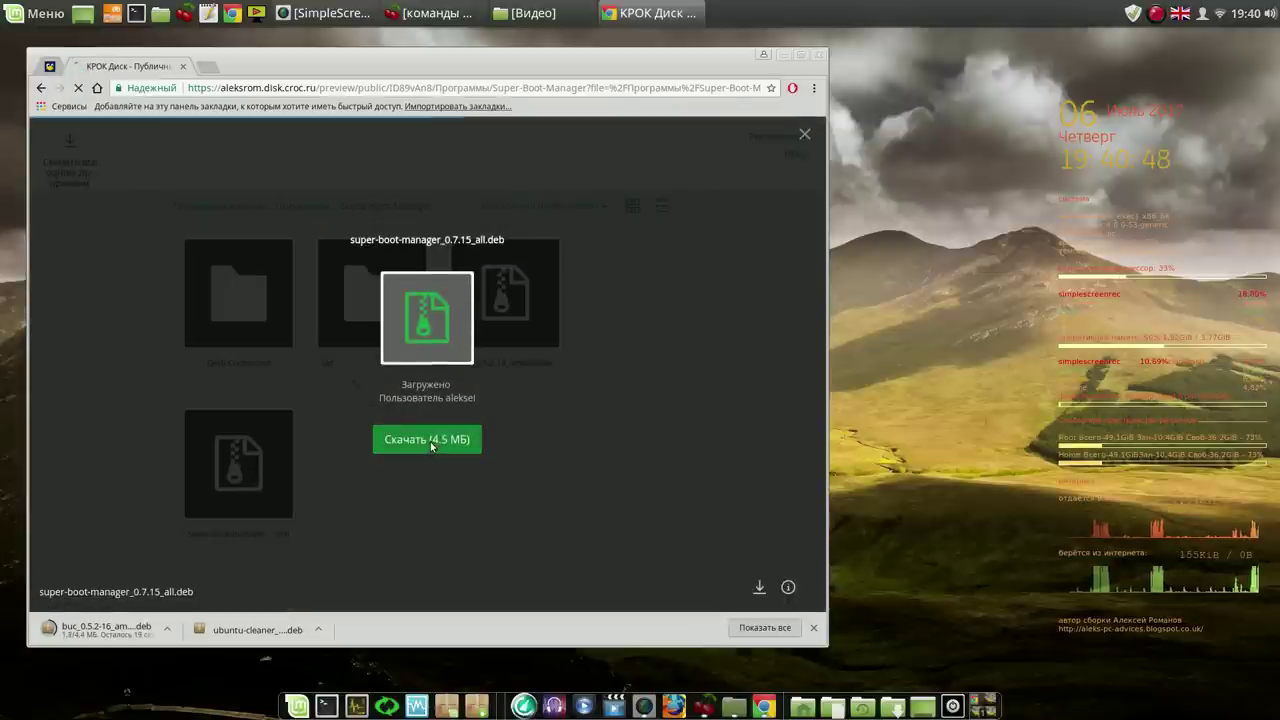
left_click(805, 135)
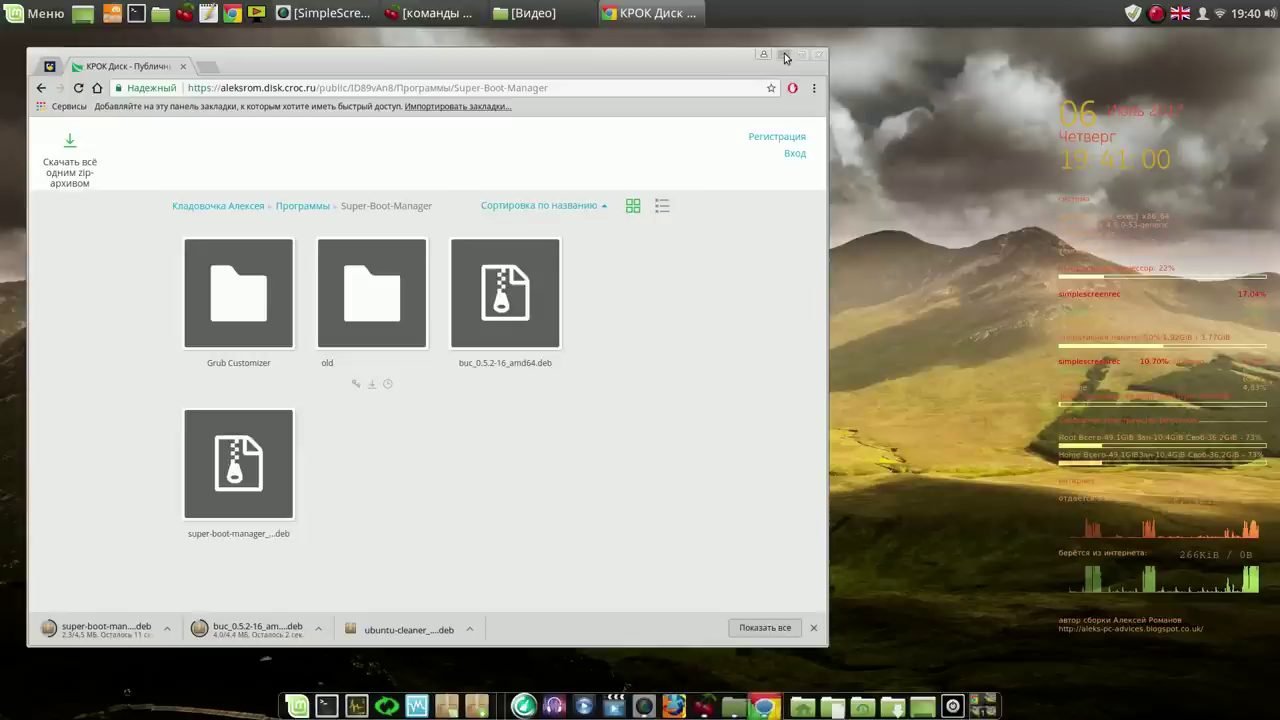
left_click(783, 57)
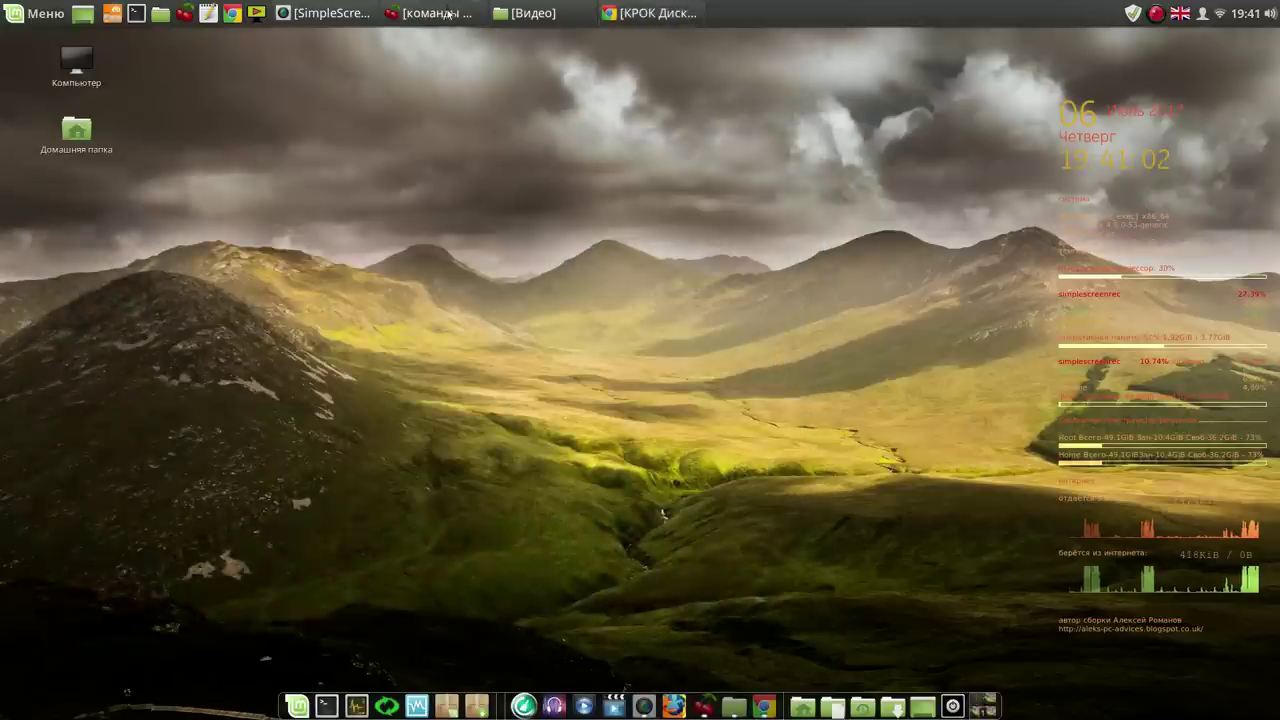
Open the 'Настройка меню загрузки' note under 'Загрузчик операционных систем' and open a terminal beside it
left_click(440, 13)
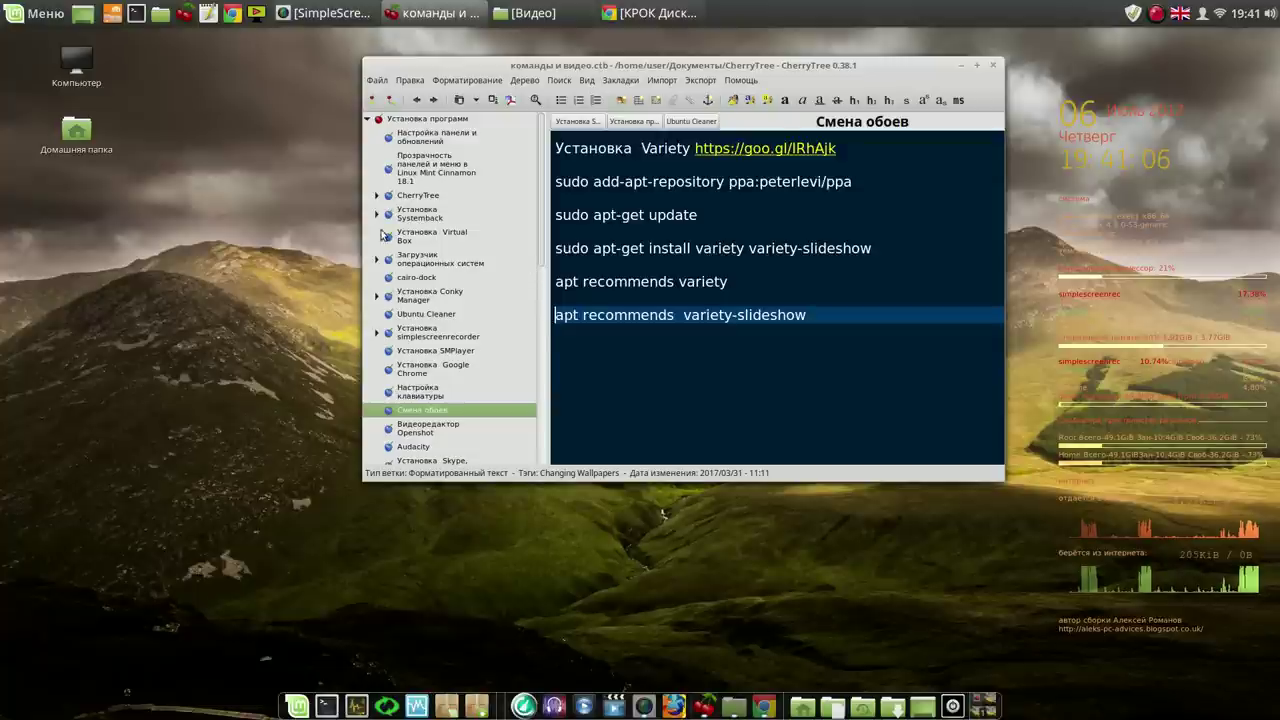
left_click(377, 260)
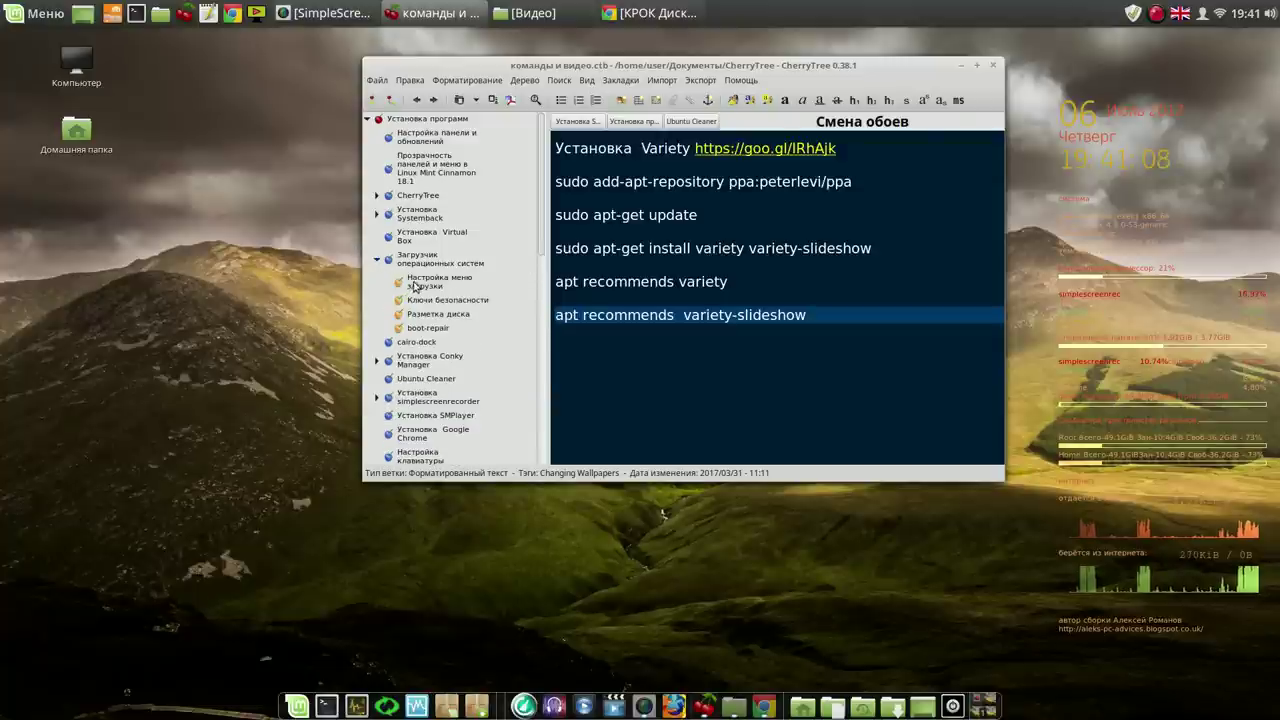
left_click(412, 283)
left_click_drag(890, 62, 1160, 70)
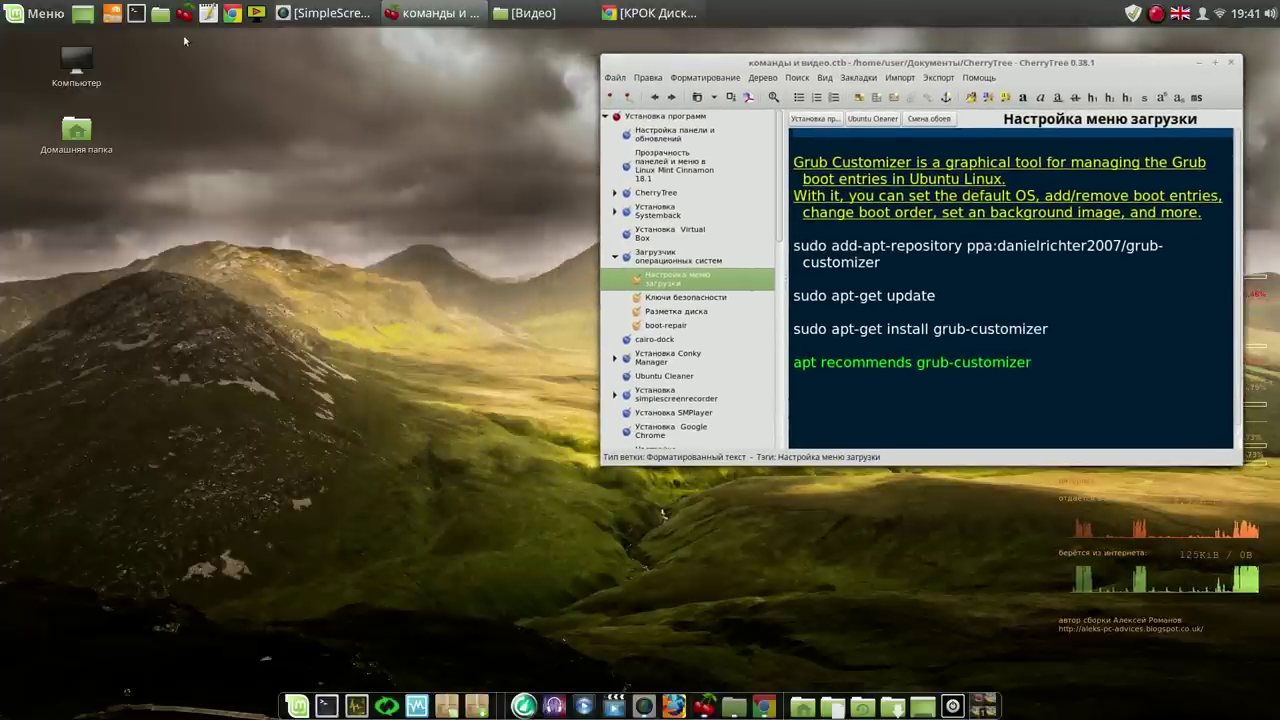
left_click(138, 14)
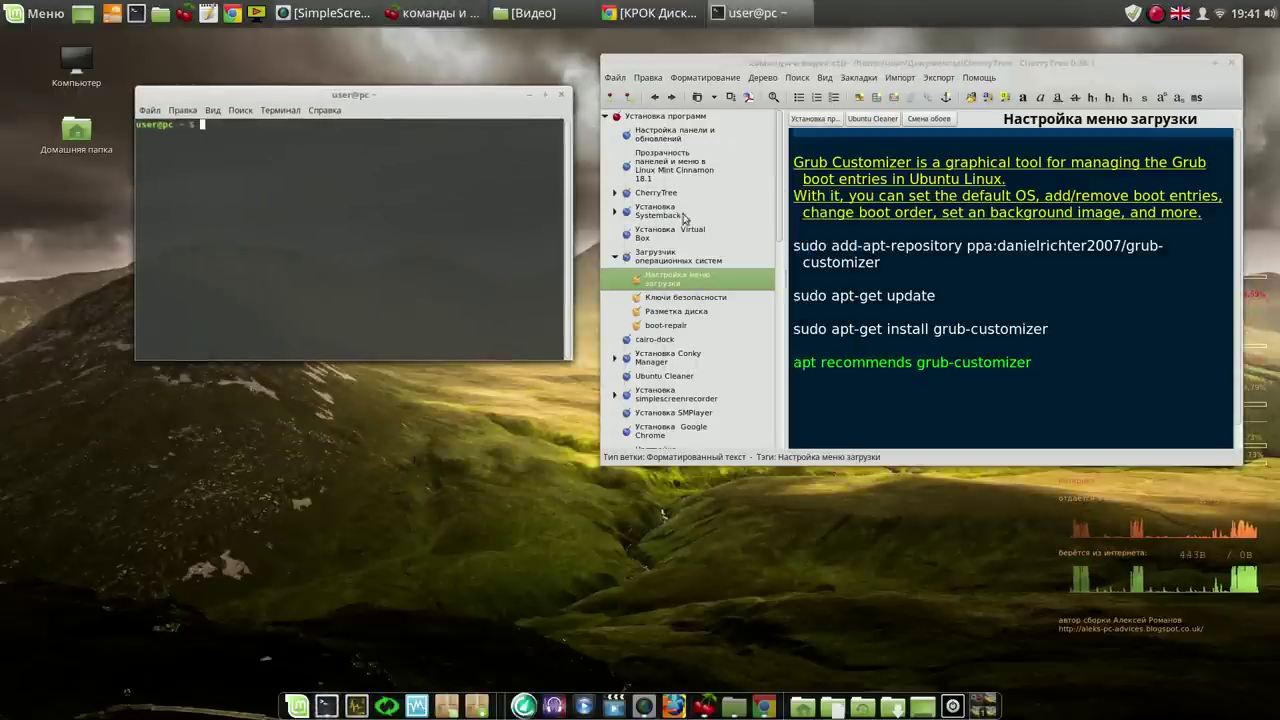
Add the Grub Customizer PPA with add-apt-repository, entering the sudo password and confirming
left_click_drag(880, 262, 795, 246)
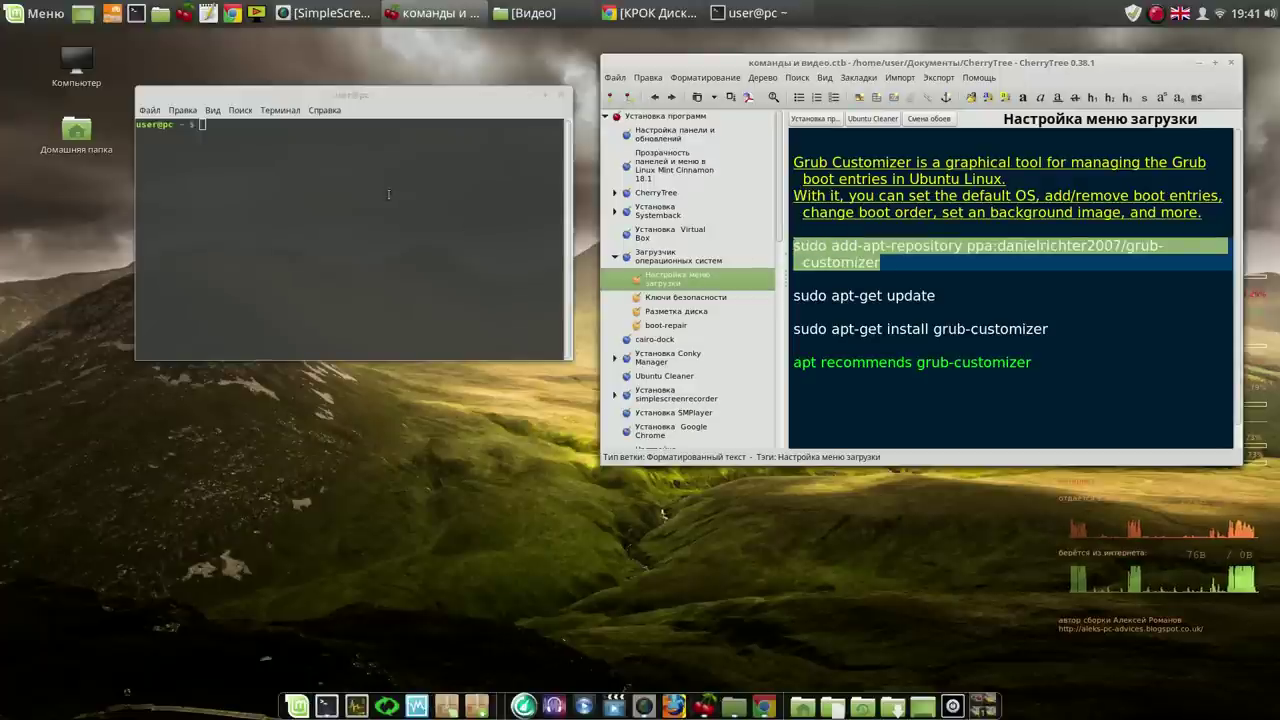
middle_click(196, 125)
key("Return")
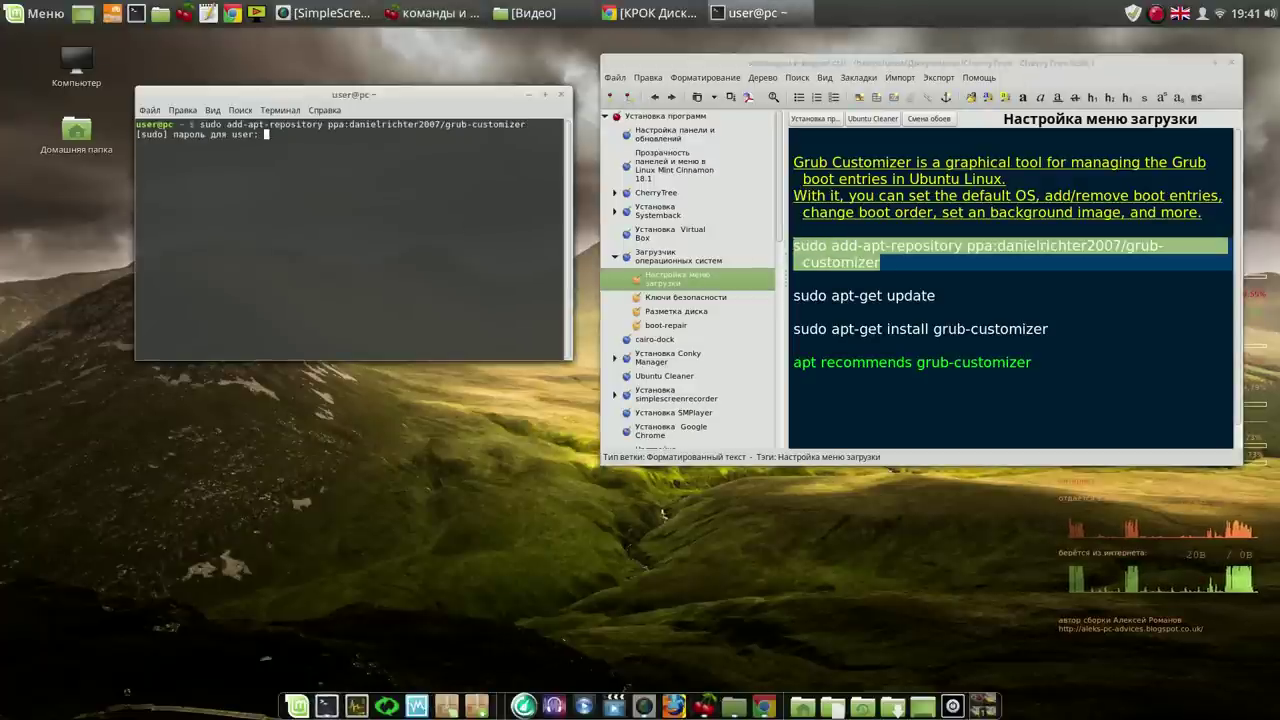
key("Return")
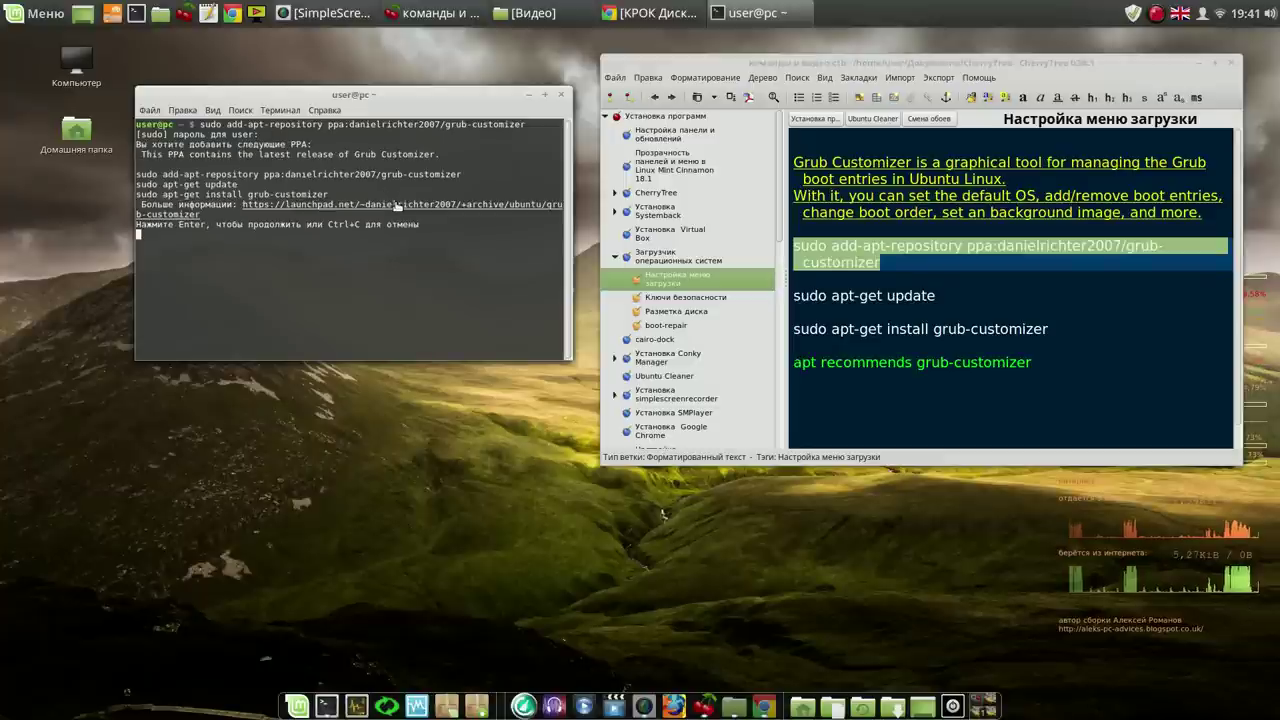
key("Return")
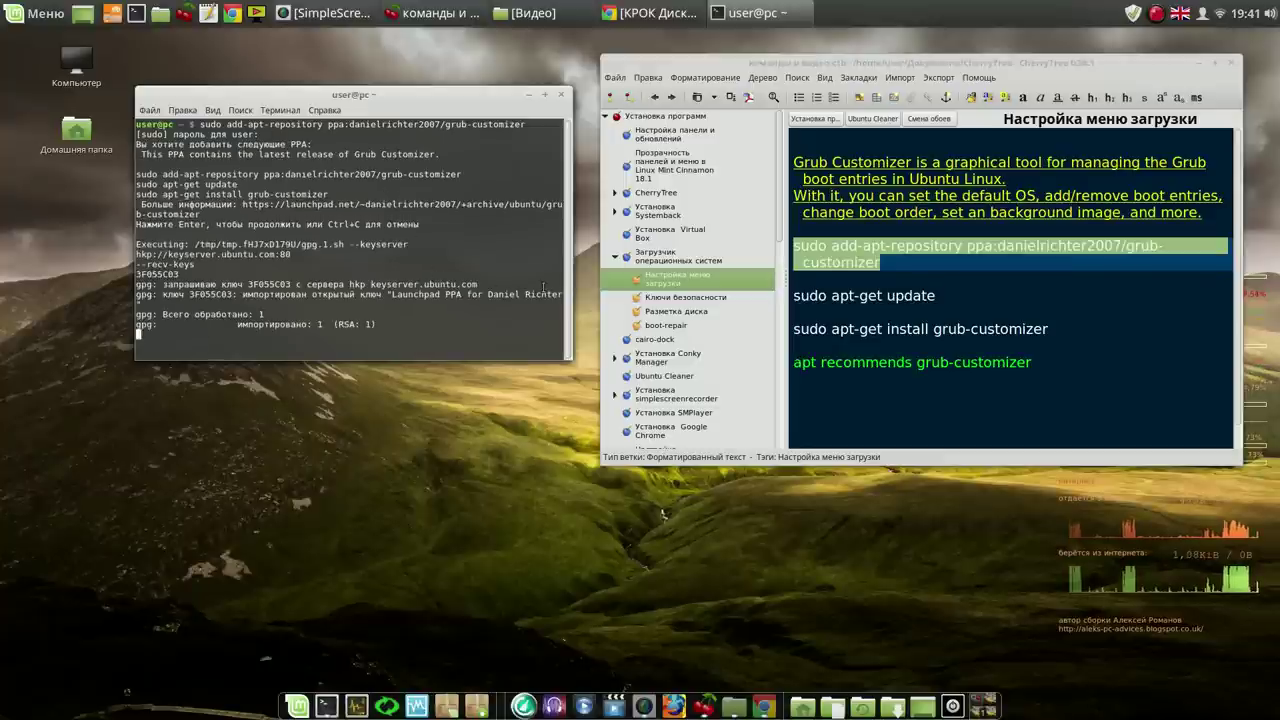
Refresh the package lists with apt-get update
left_click_drag(940, 296, 800, 296)
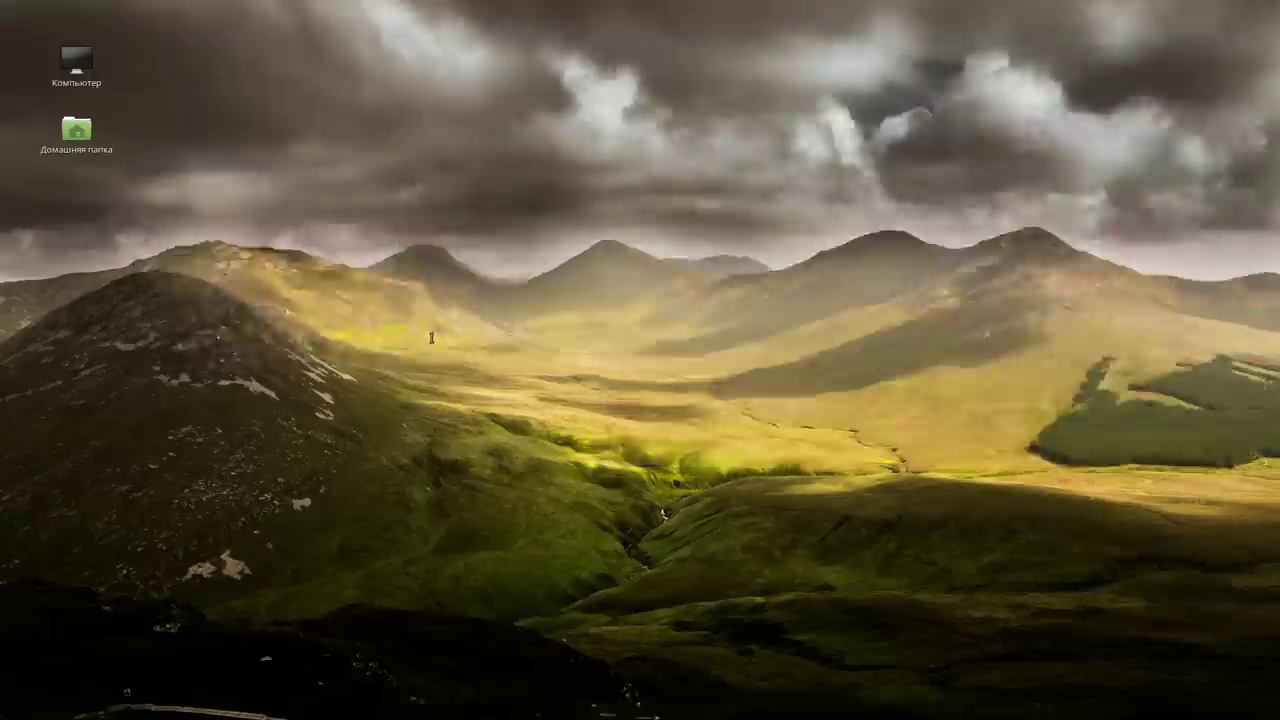
middle_click(426, 338)
key("Return")
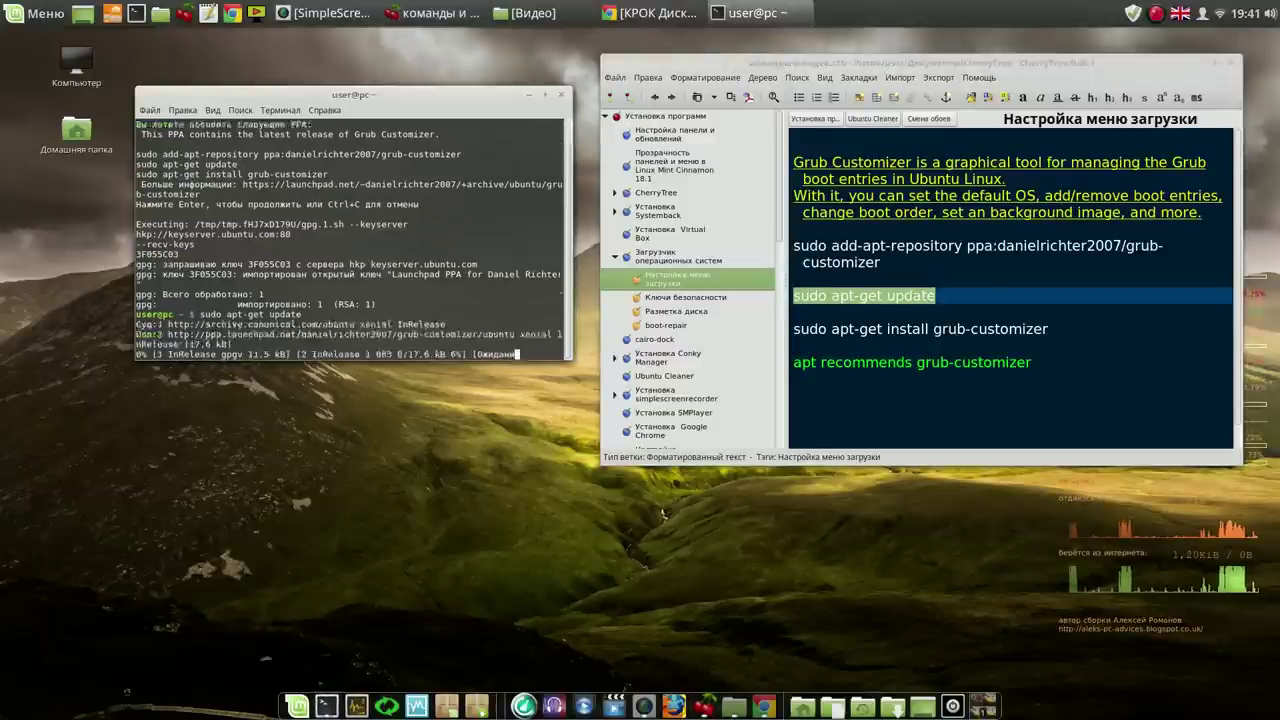
Install grub-customizer, then paste 'apt recommends grub-customizer' at the prompt
left_click(1050, 328)
left_click_drag(1050, 328, 762, 325)
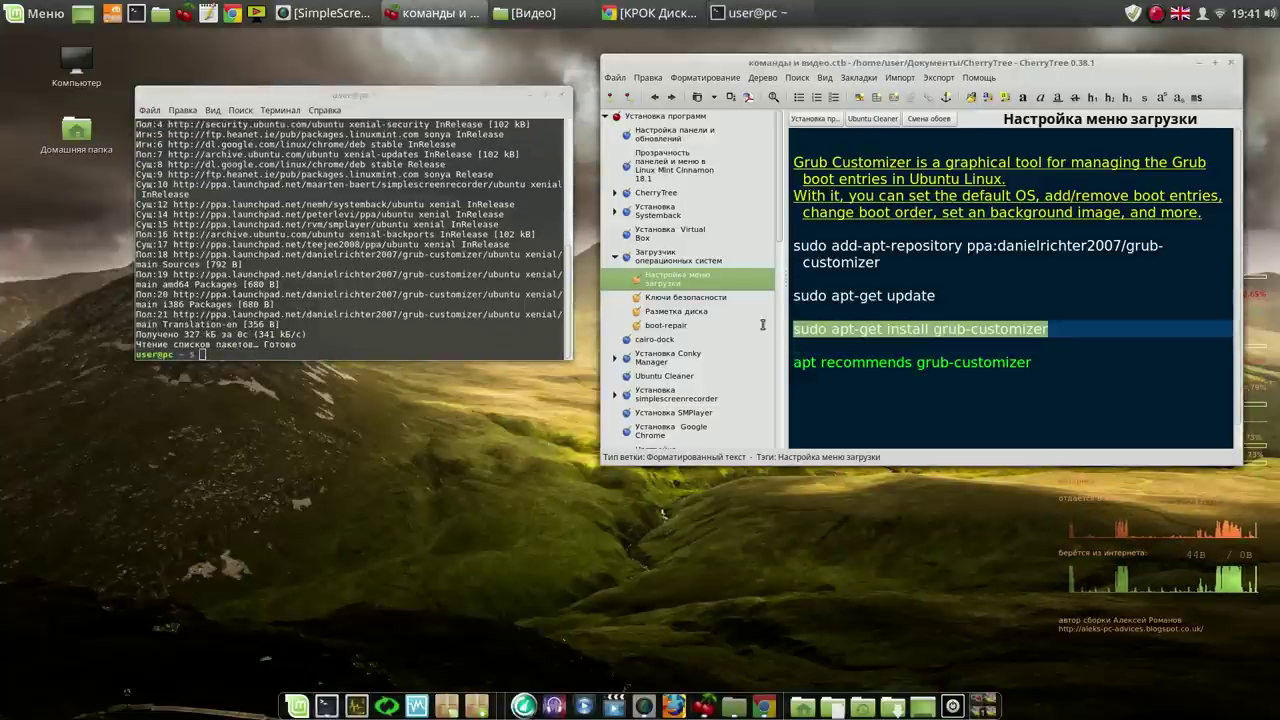
middle_click(394, 336)
key("Return")
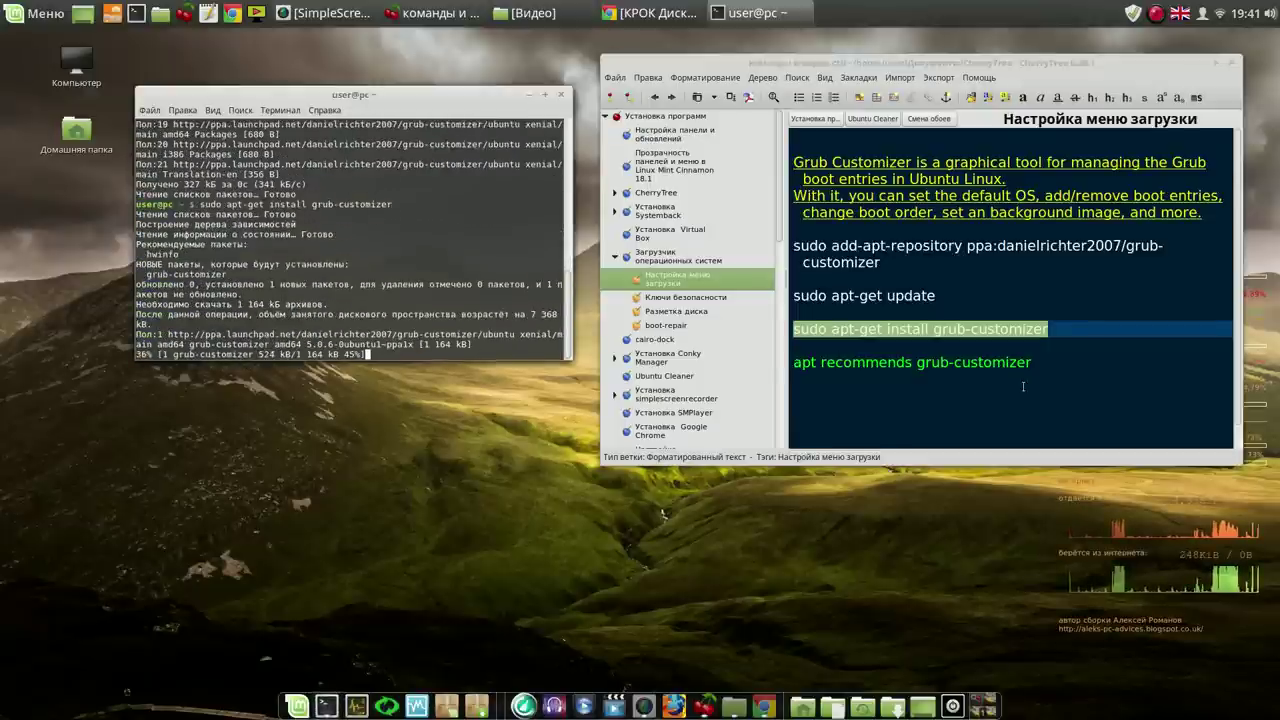
left_click_drag(1039, 361, 793, 364)
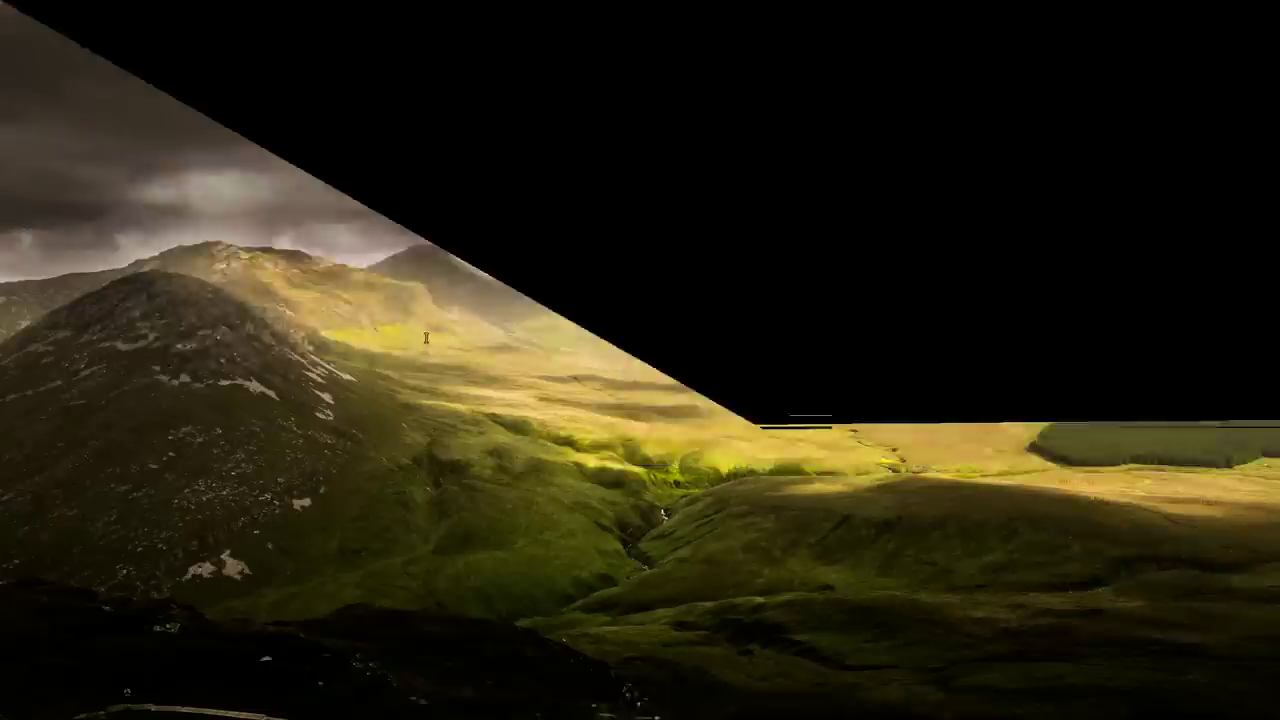
middle_click(430, 343)
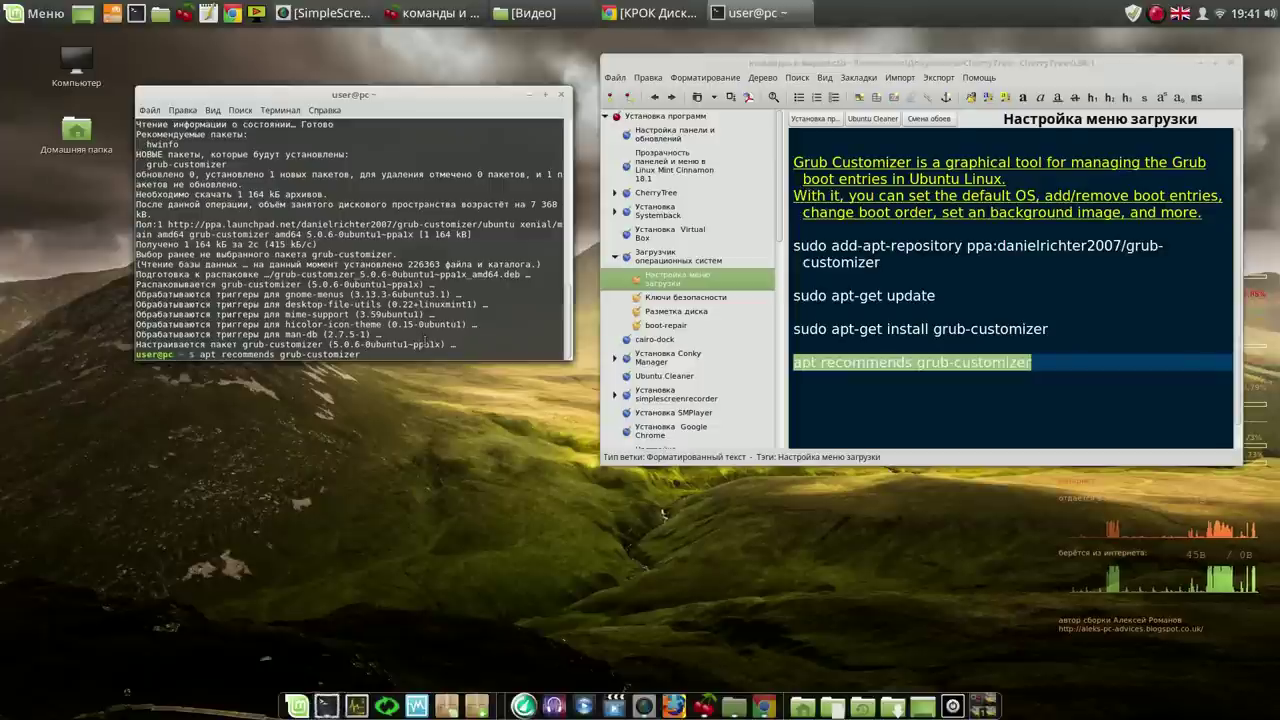
Install the recommended hwinfo package with its dependencies, then switch back to the KROK Disk browser
key("Return")
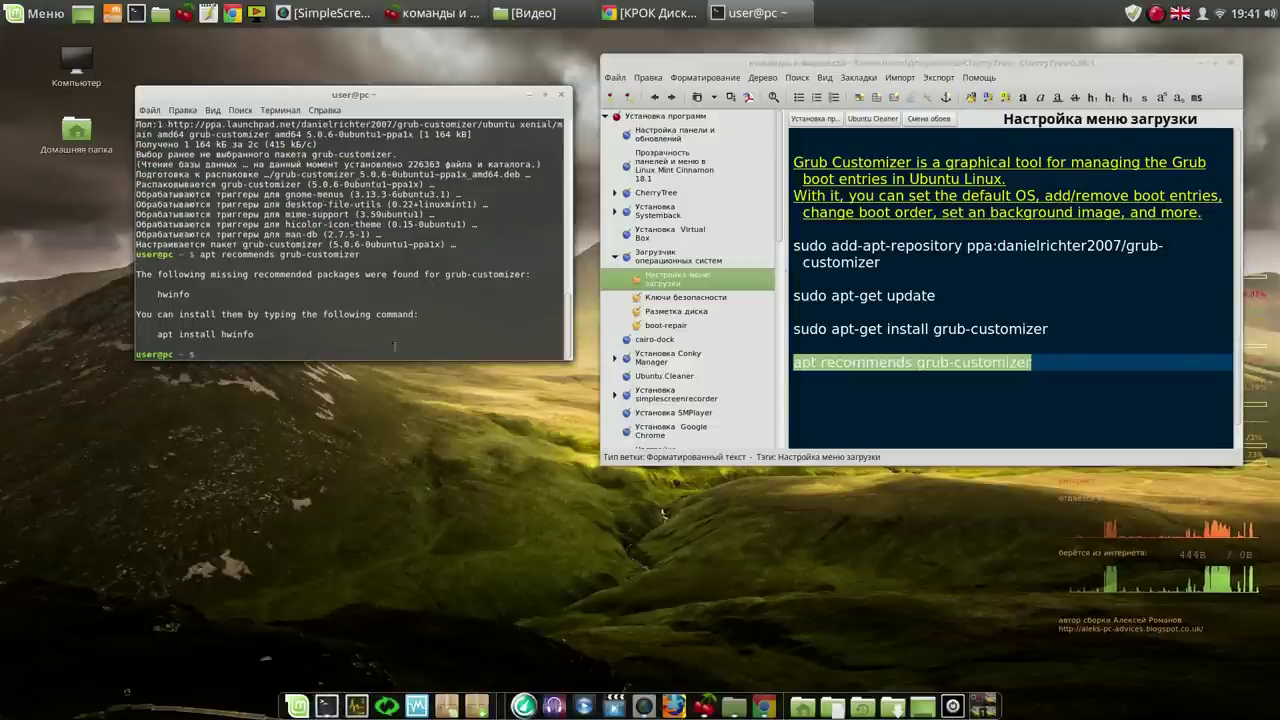
left_click_drag(254, 334, 171, 334)
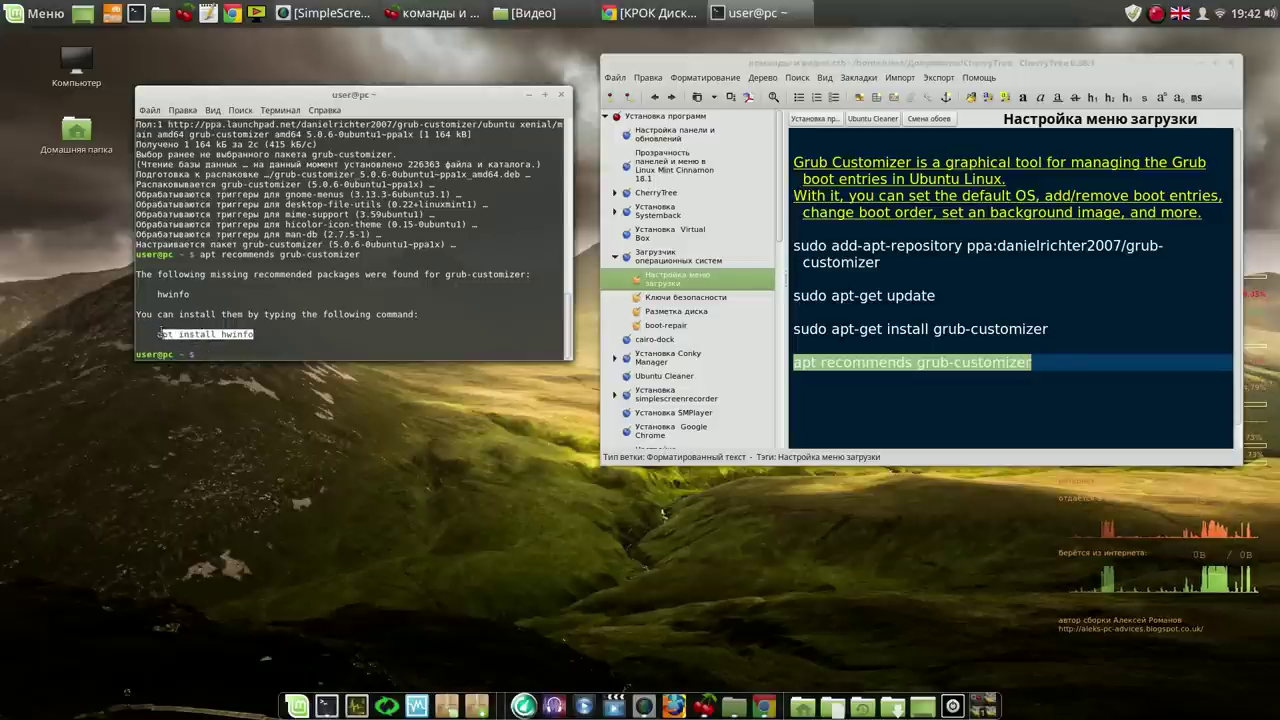
right_click(157, 334)
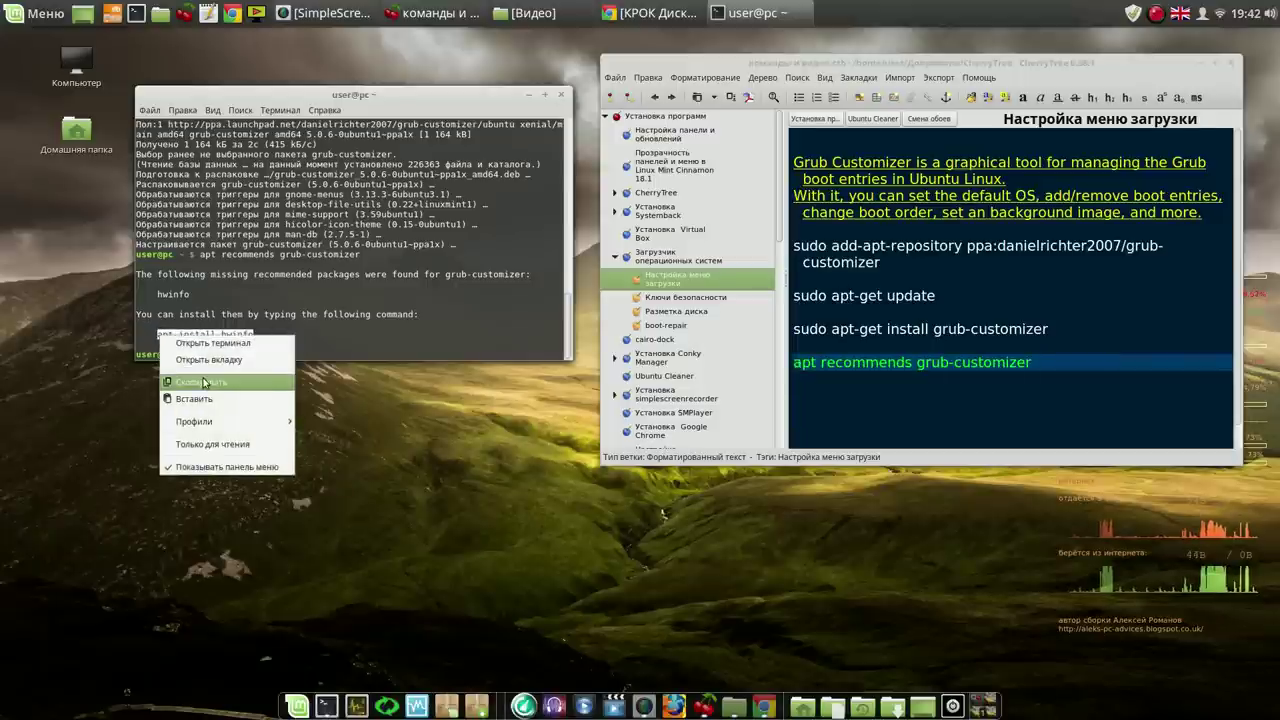
left_click(203, 383)
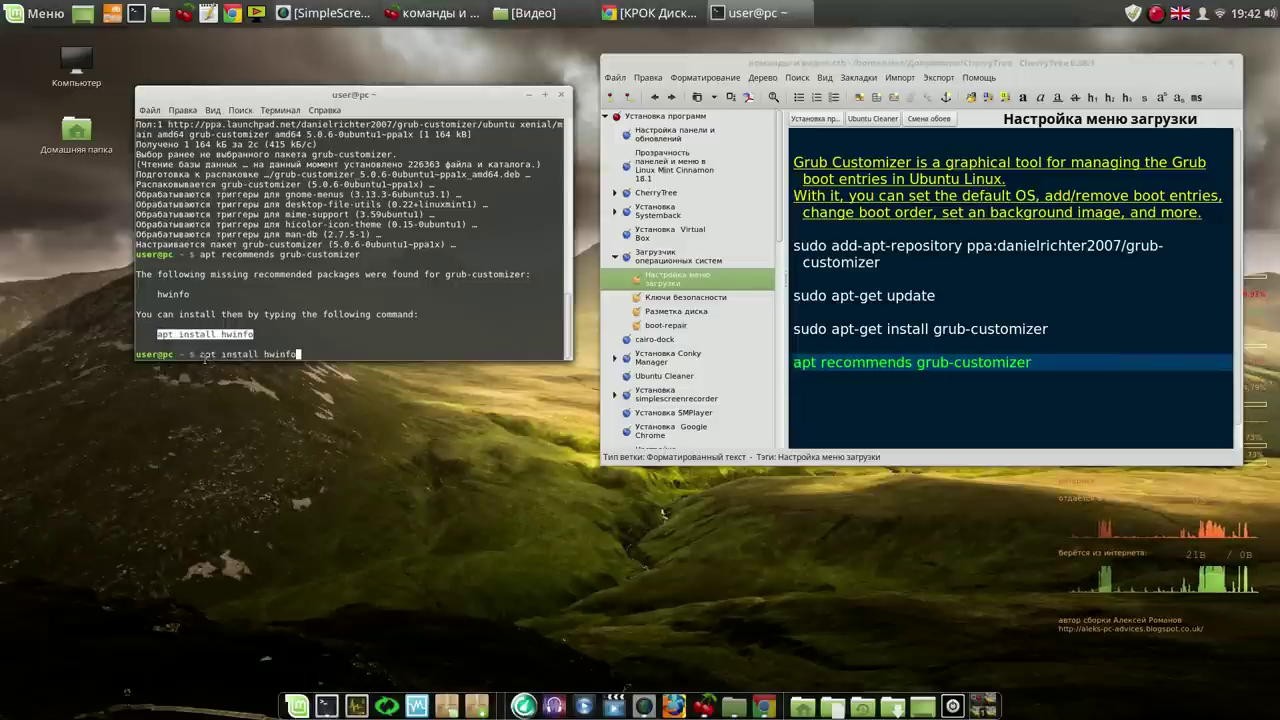
key("Return")
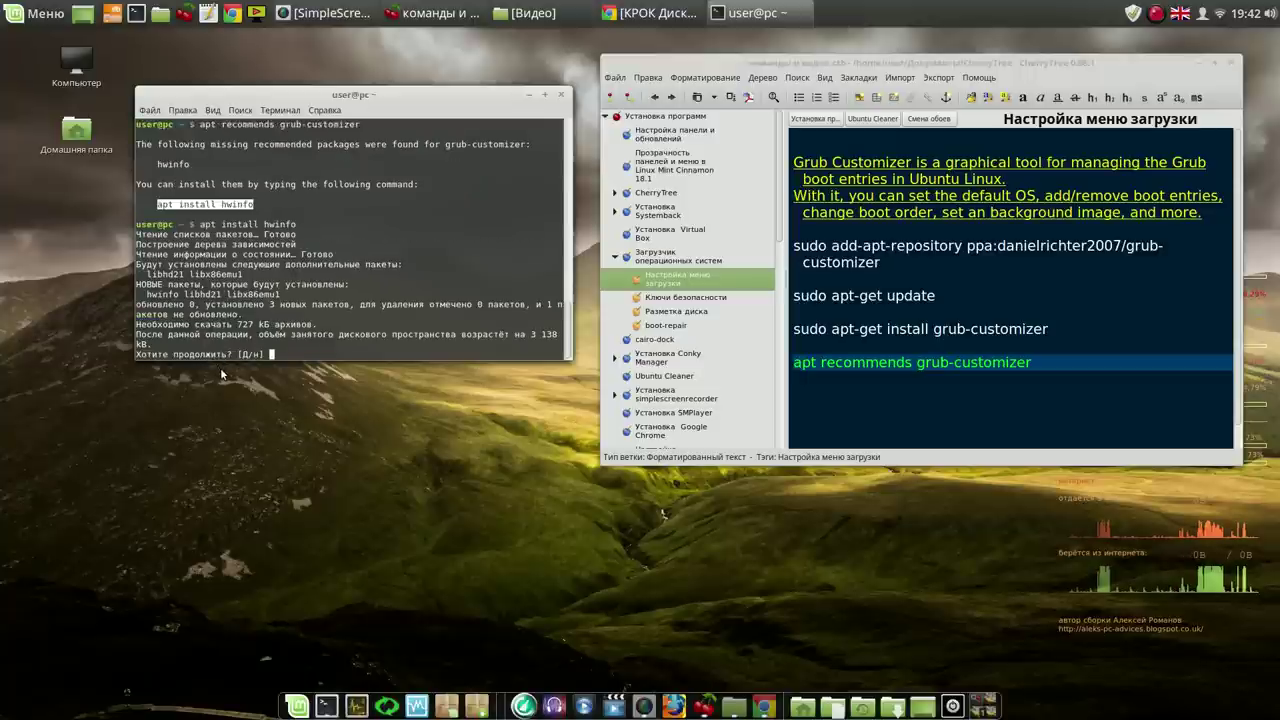
key("Return")
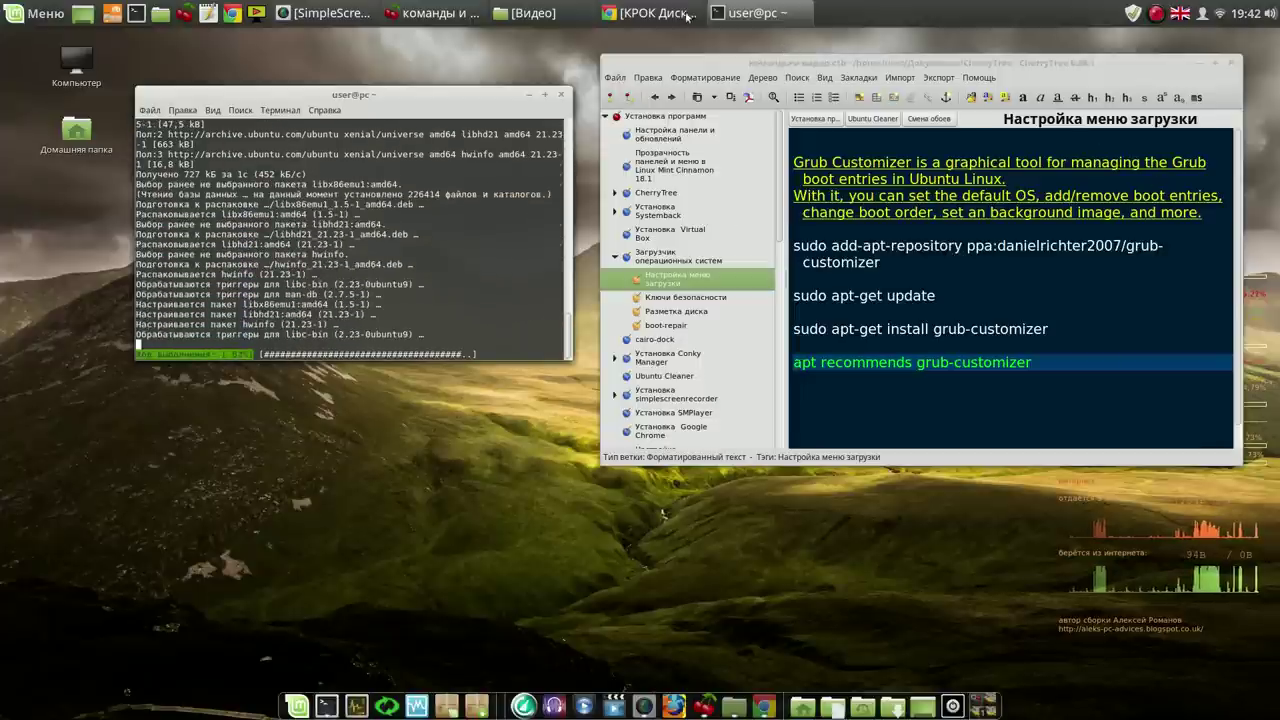
mouse_move(674, 17)
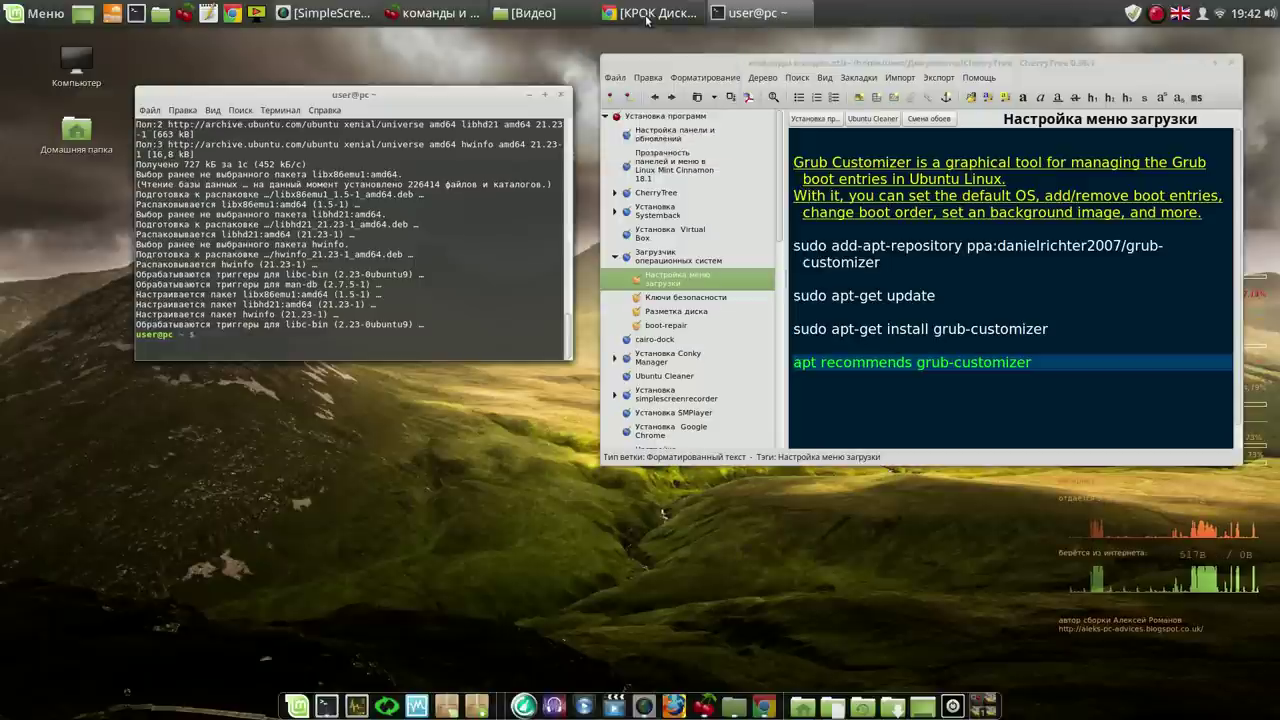
left_click(646, 20)
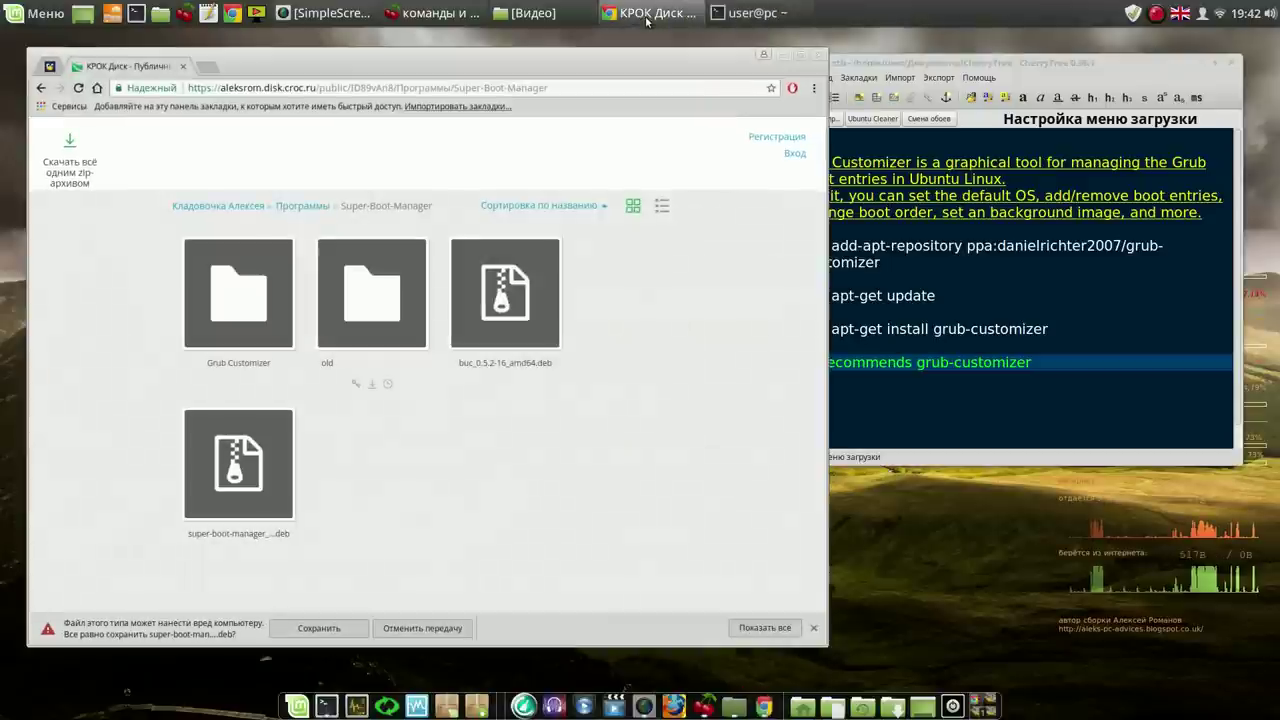
Keep the flagged super-boot-manager and buc_0.5.2-16_amd64.deb downloads, then close the finished terminal
left_click(309, 629)
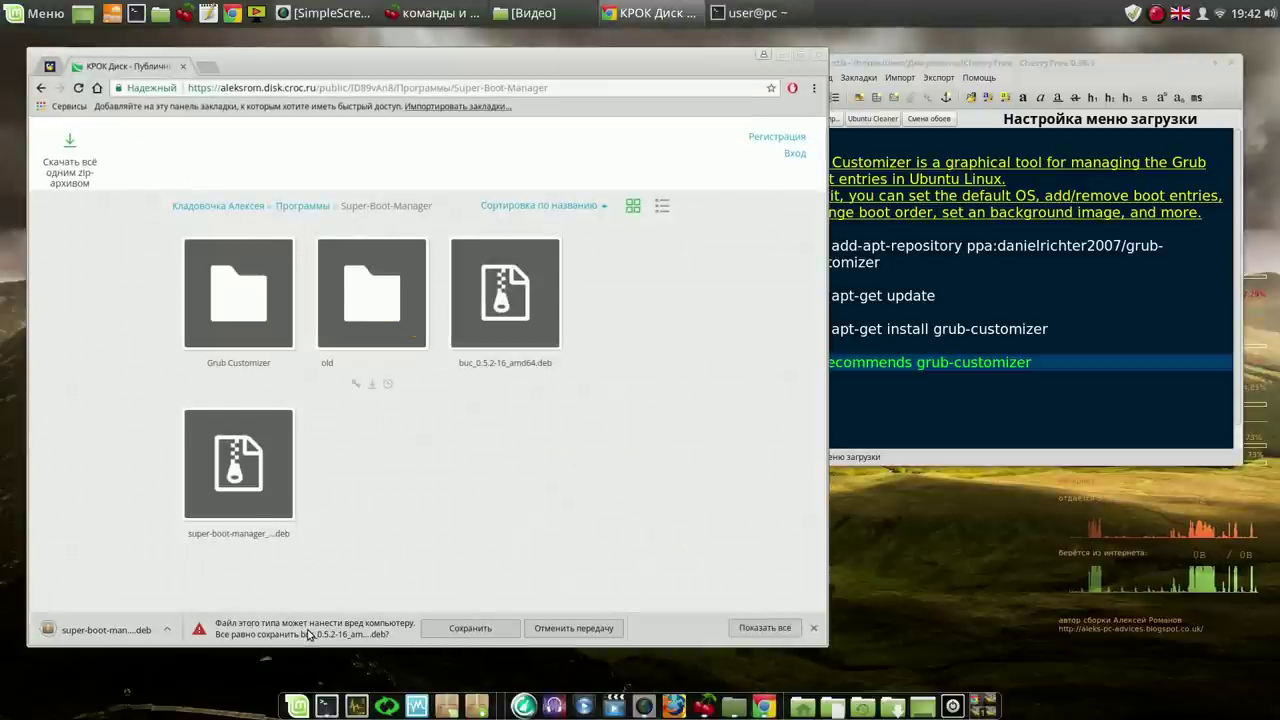
left_click(482, 630)
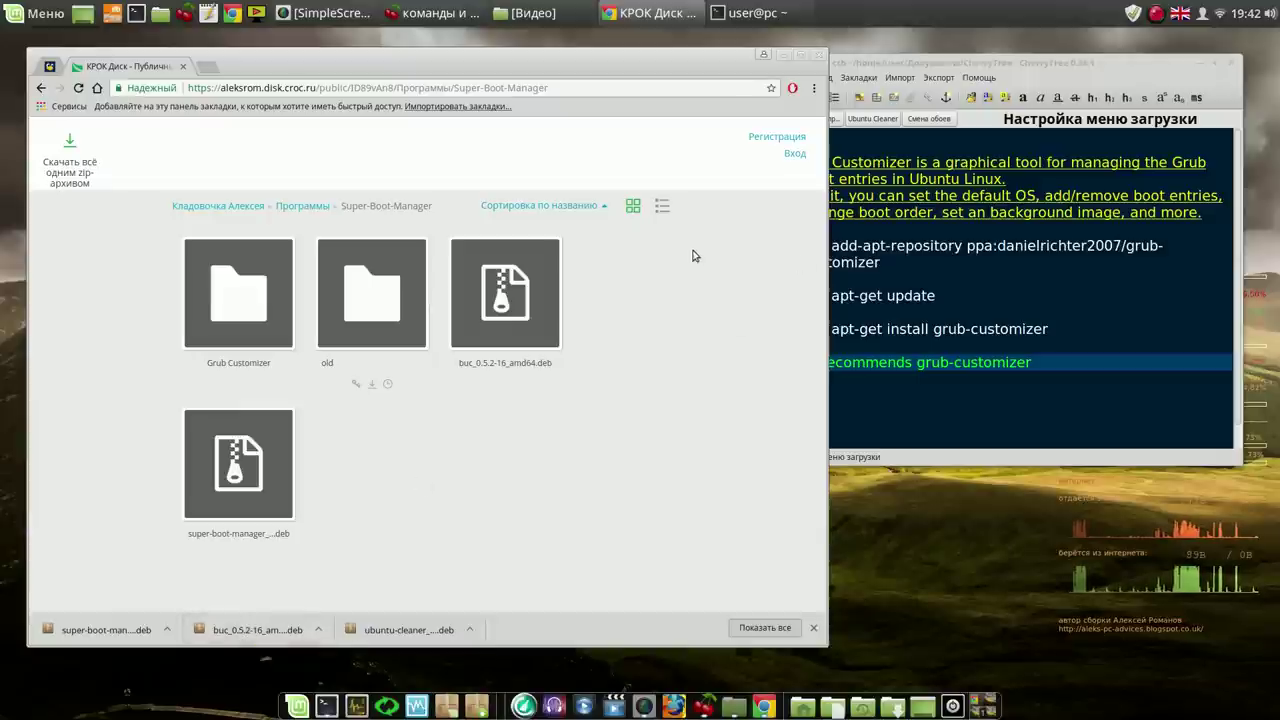
left_click(766, 13)
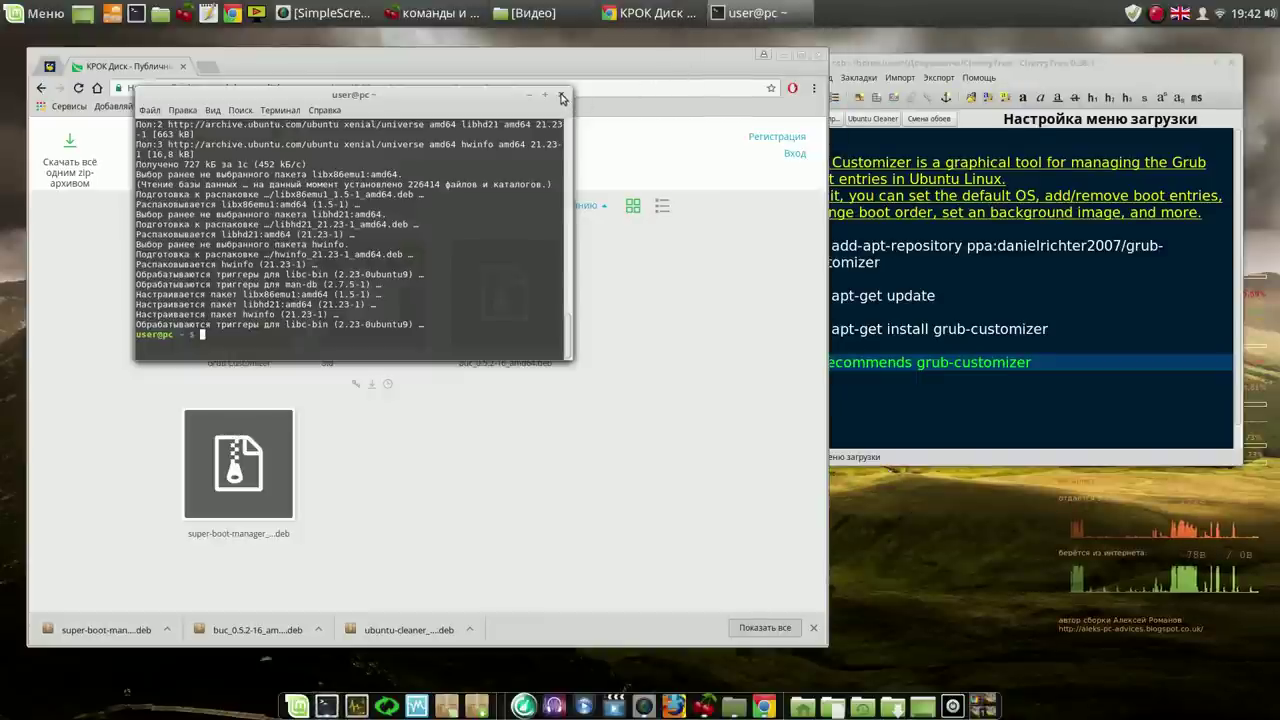
left_click(562, 95)
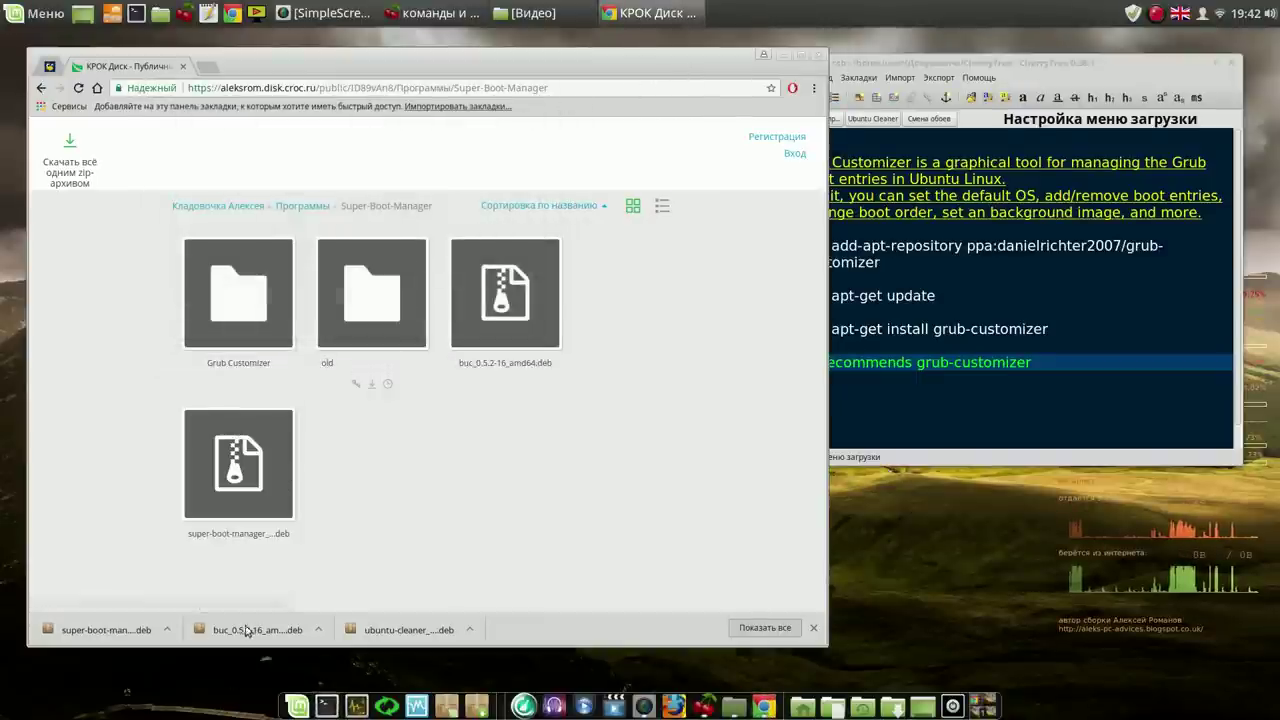
Install buc 0.5.2-16 from the downloaded .deb file using the administrator password
left_click(249, 630)
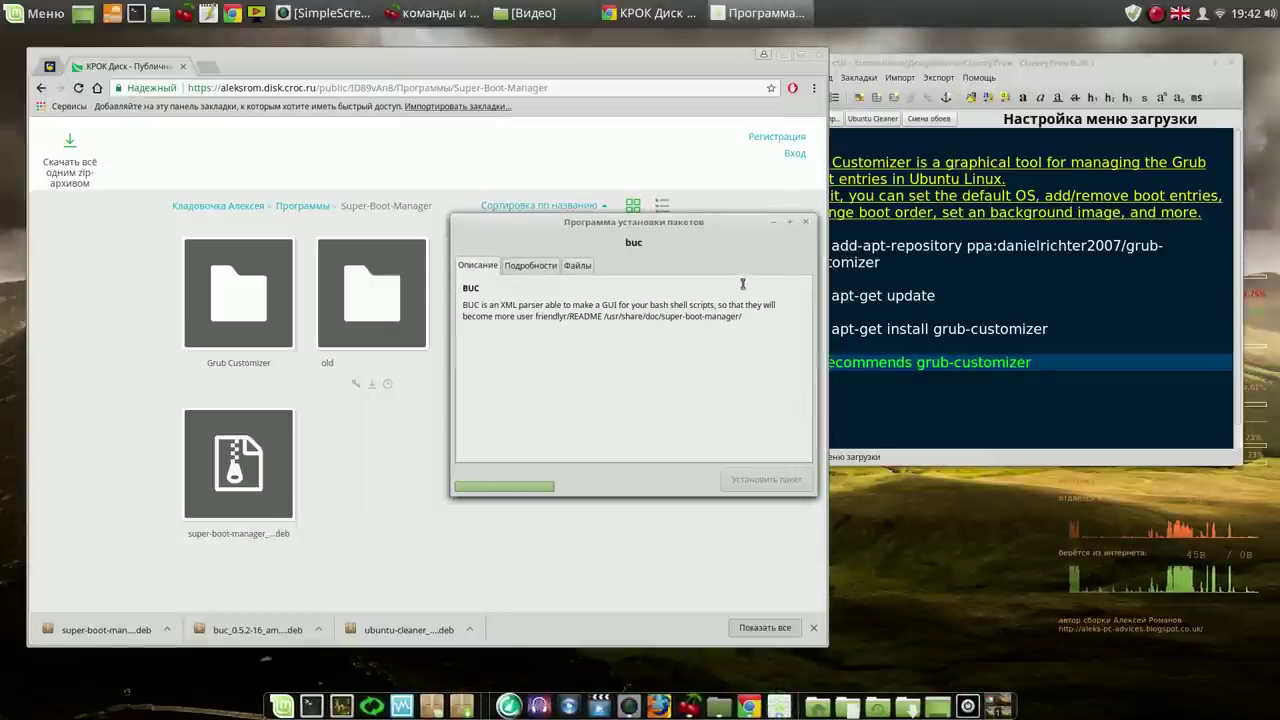
left_click(784, 484)
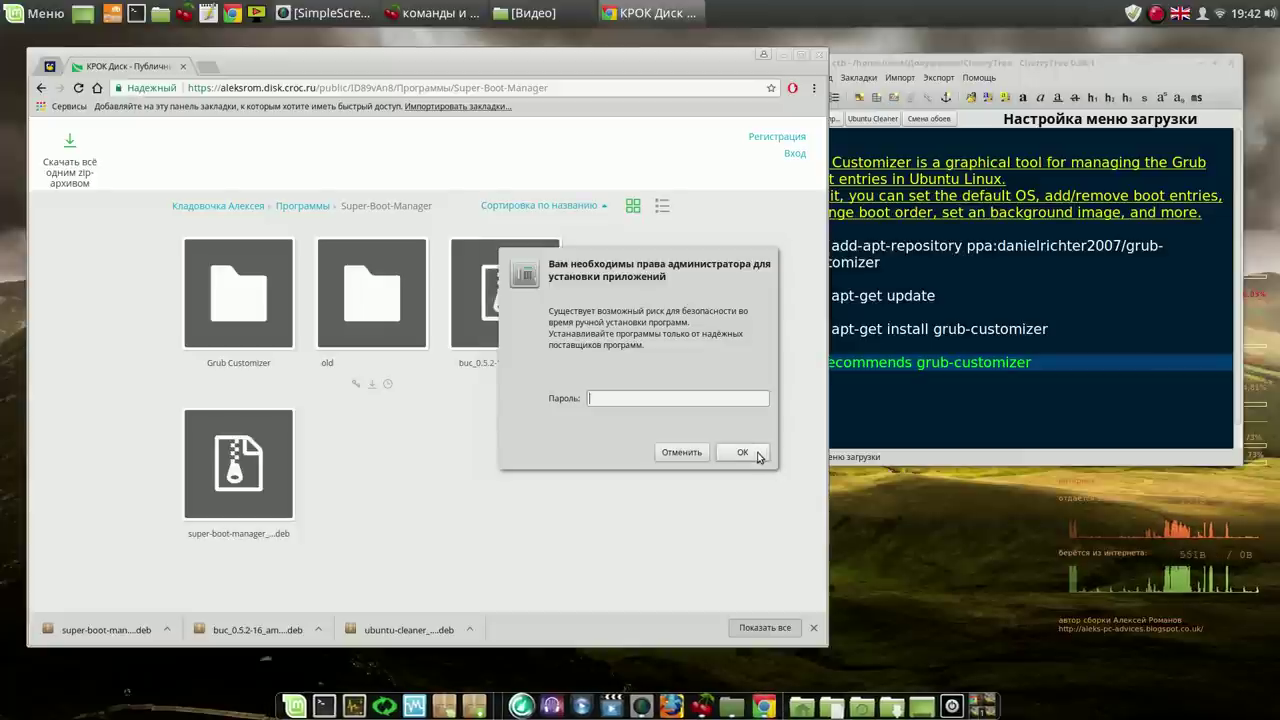
left_click(742, 453)
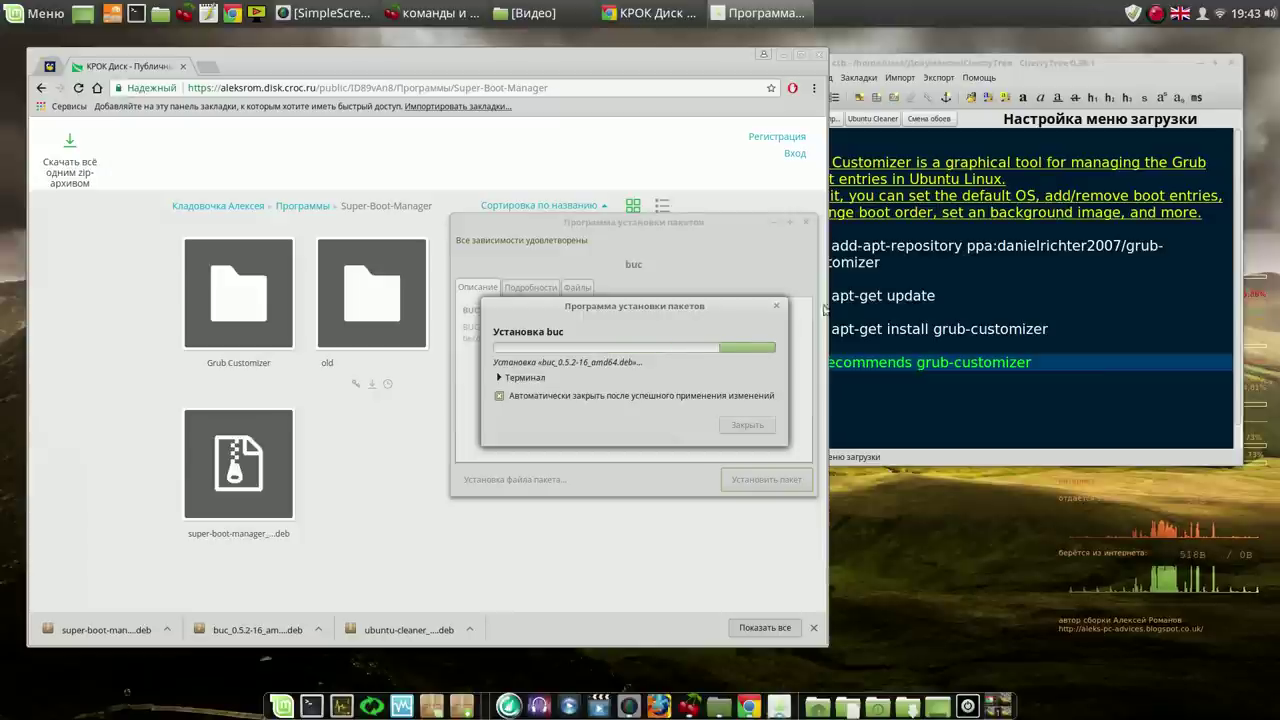
right_click(1156, 14)
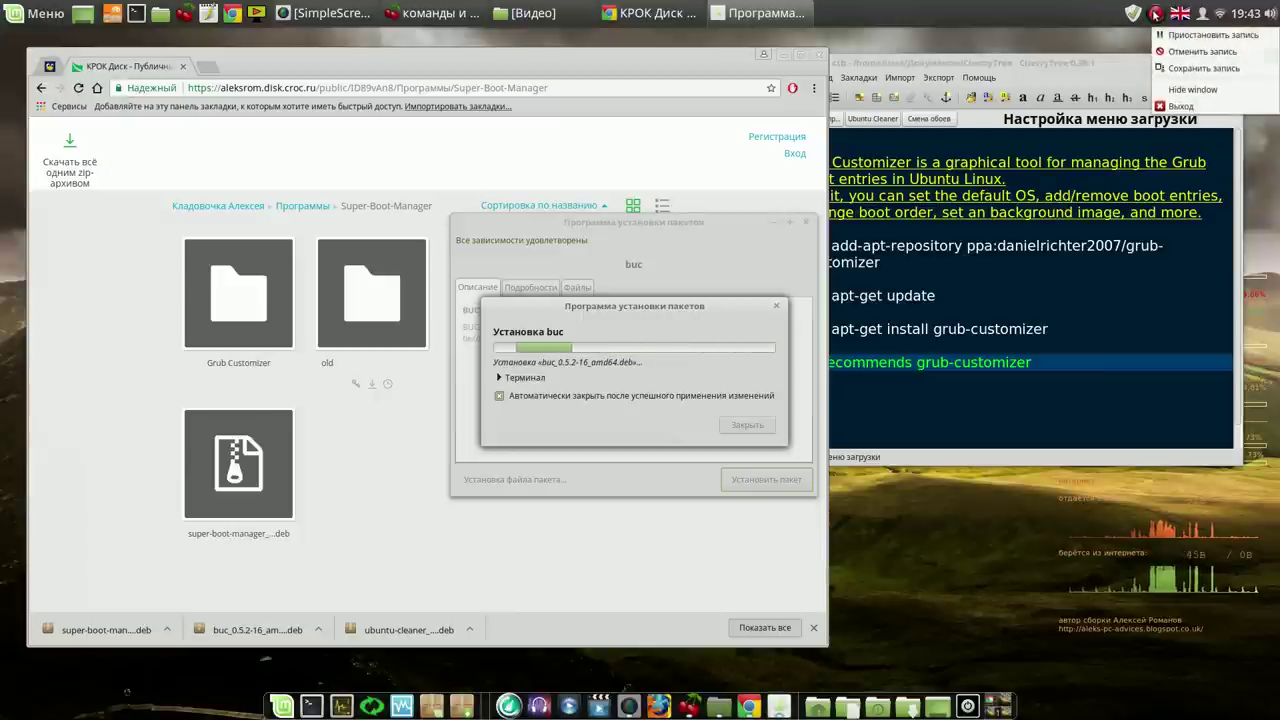
left_click(1200, 36)
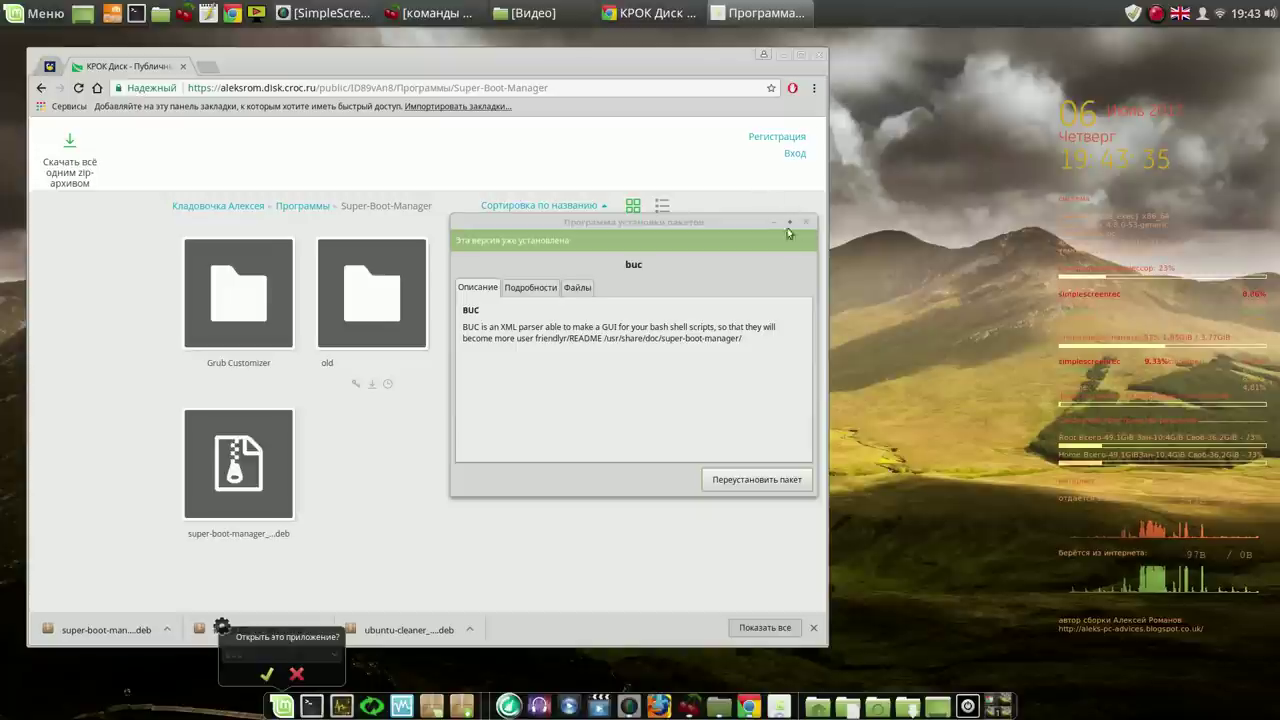
Close the buc installer and start installing the downloaded super-boot-manager package with administrator rights
left_click(808, 222)
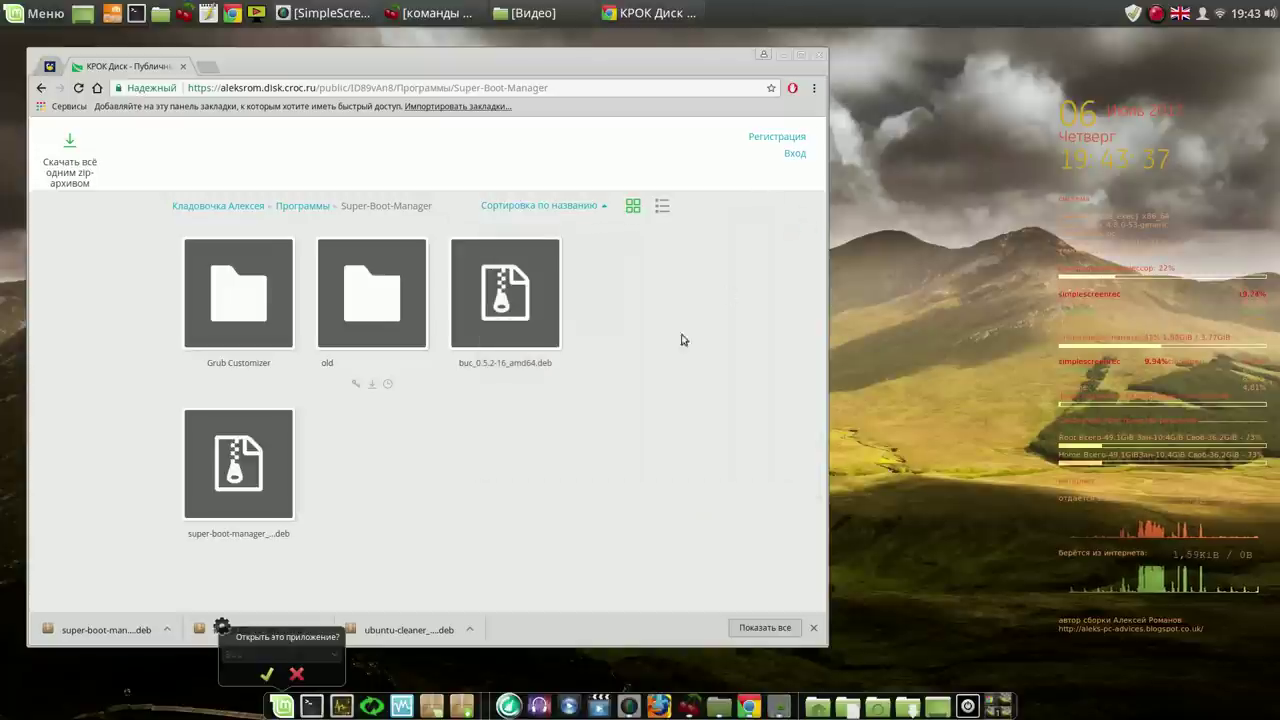
left_click(96, 635)
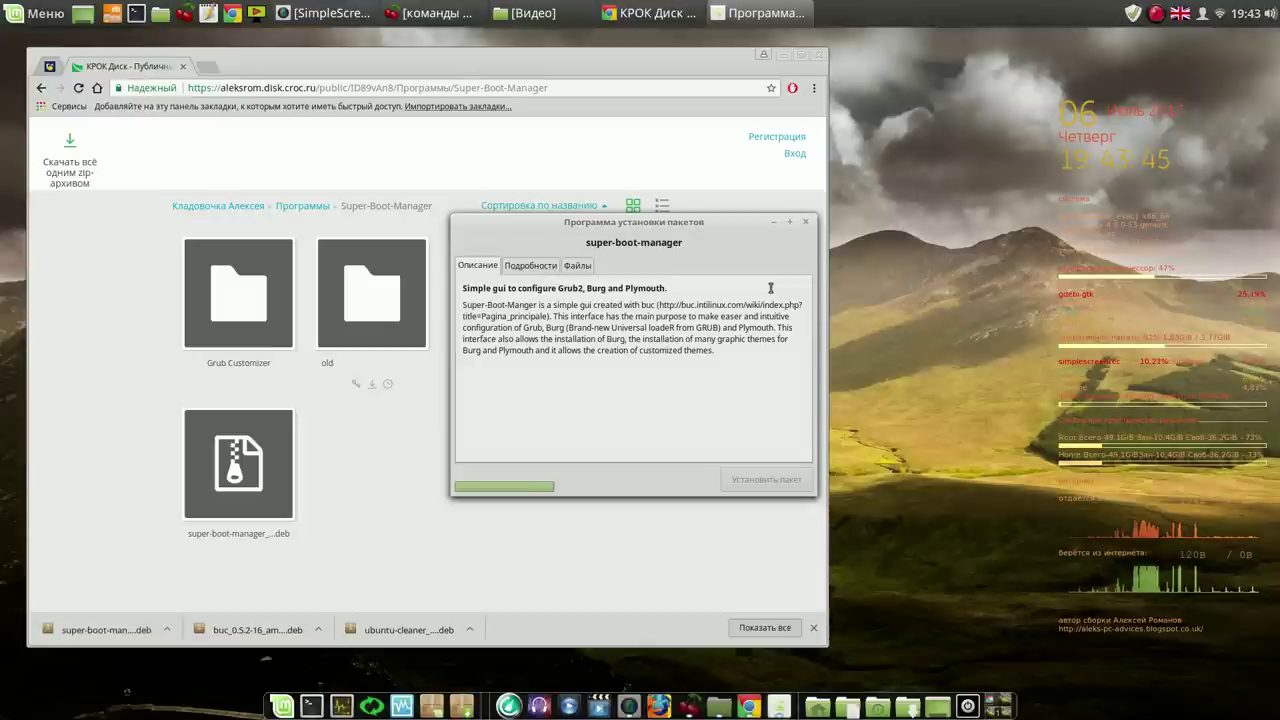
left_click(766, 479)
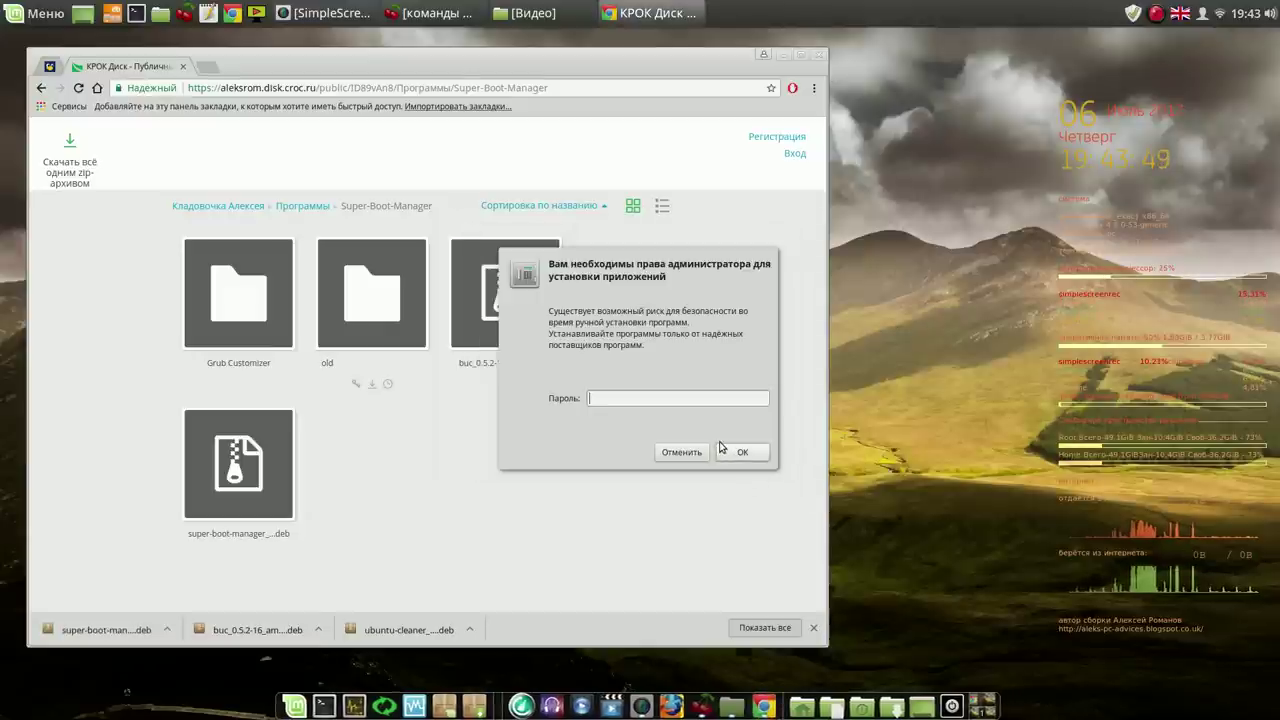
left_click(742, 453)
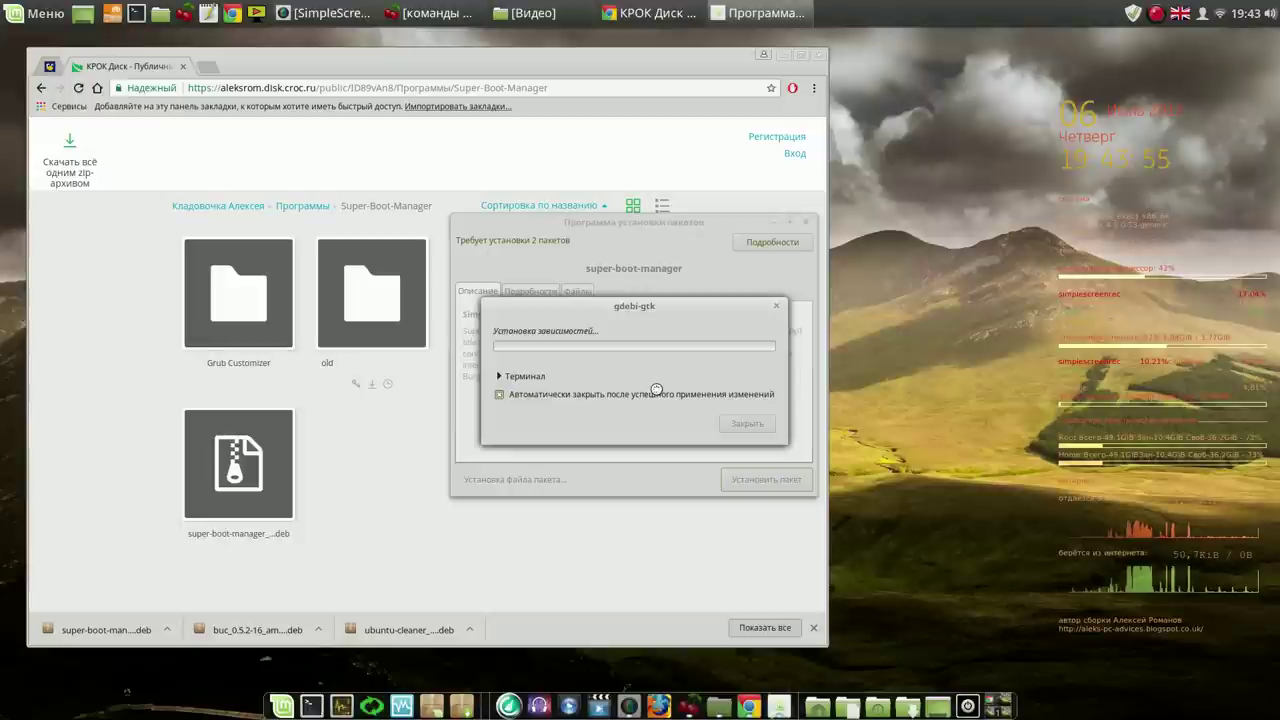
left_click(785, 55)
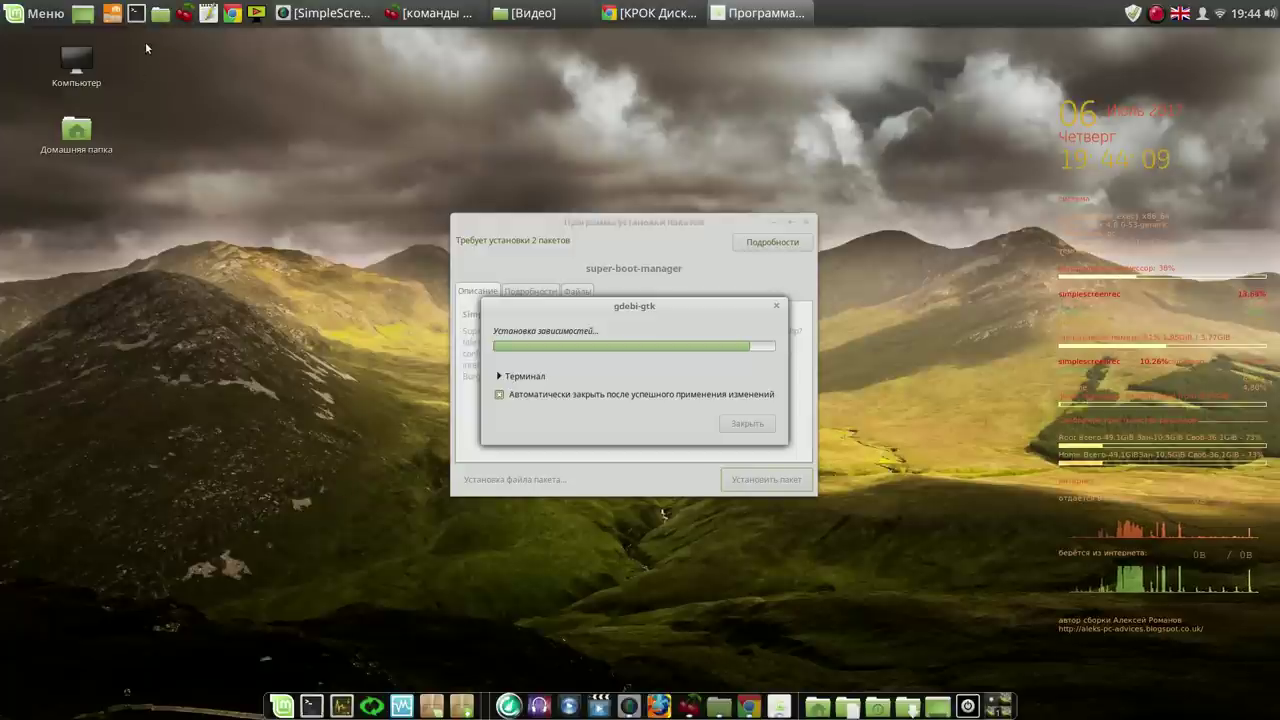
Open a new terminal at the upper left and close the finished super-boot-manager installer
left_click(133, 15)
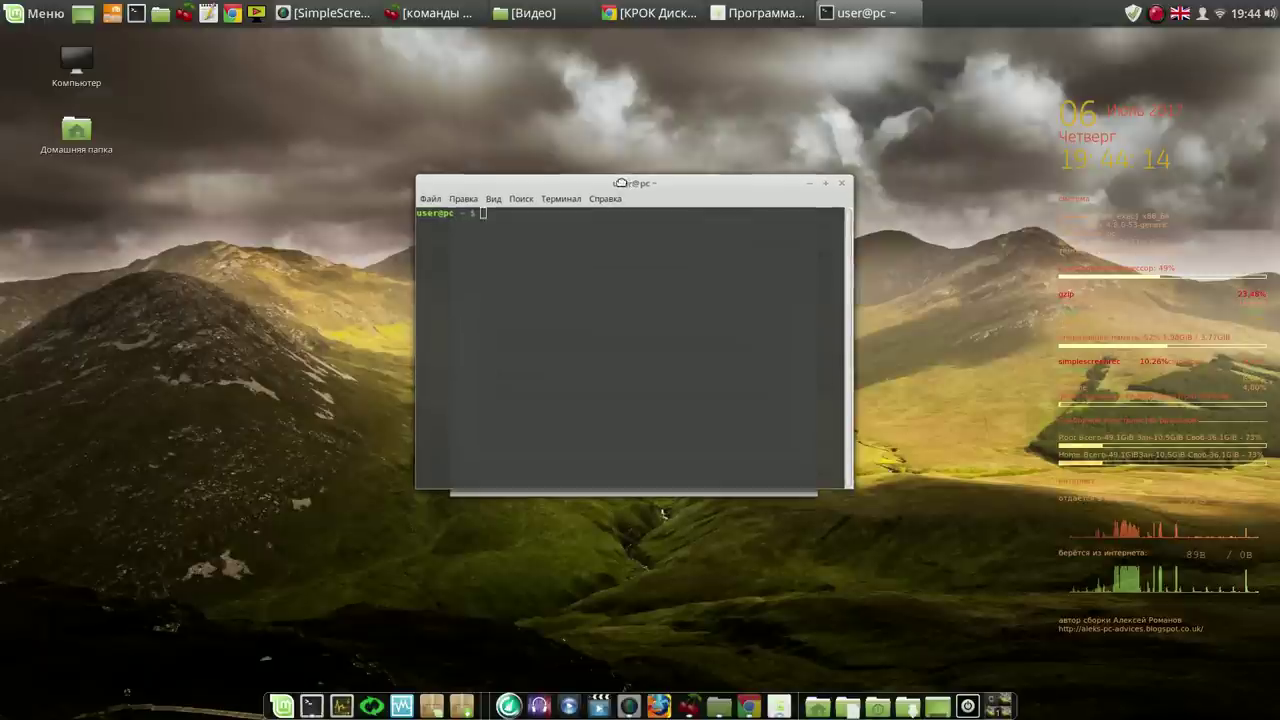
left_click_drag(620, 183, 240, 150)
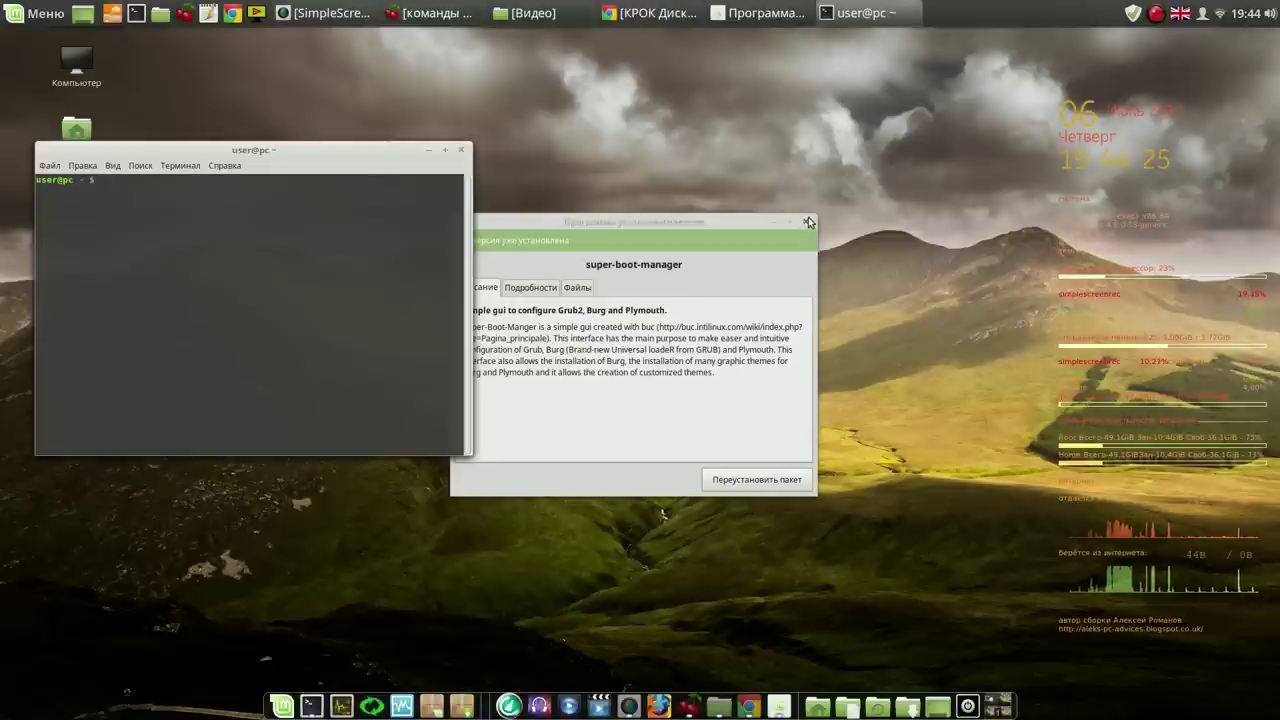
left_click(807, 222)
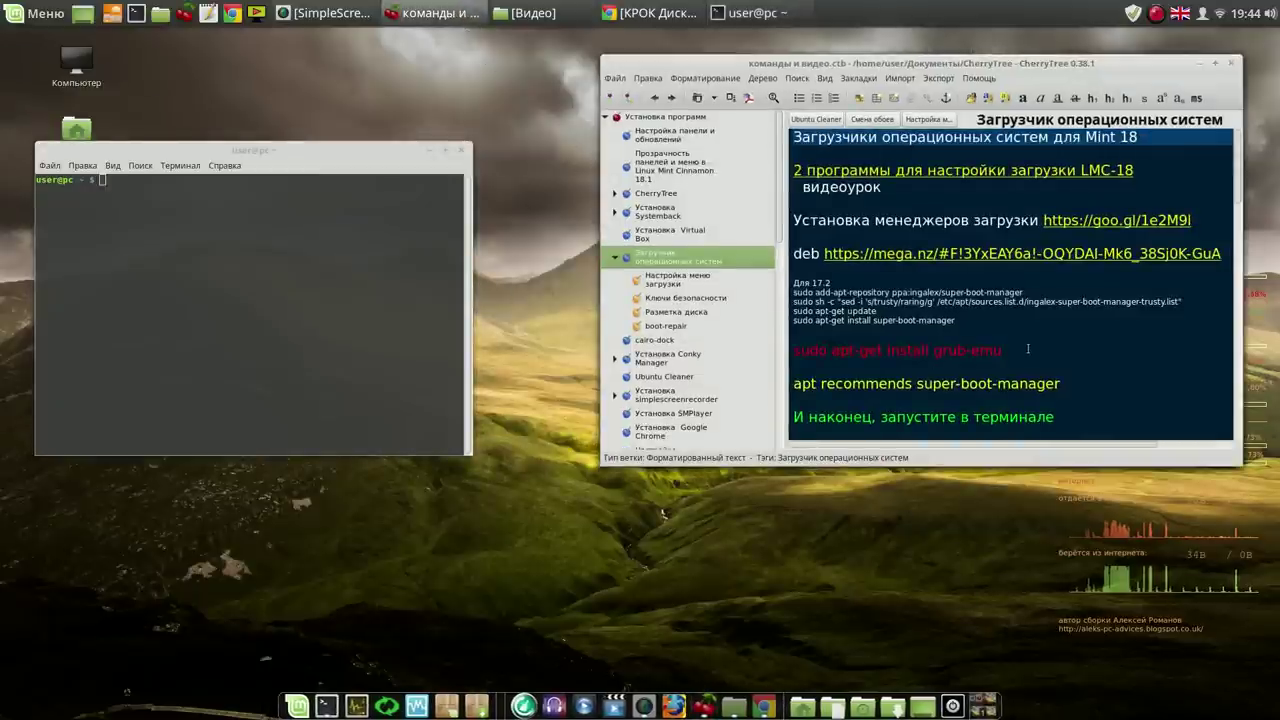
Install grub-emu with 'sudo apt-get install grub-emu' and copy the 'apt recommends super-boot-manager' line
left_click_drag(1001, 349, 817, 350)
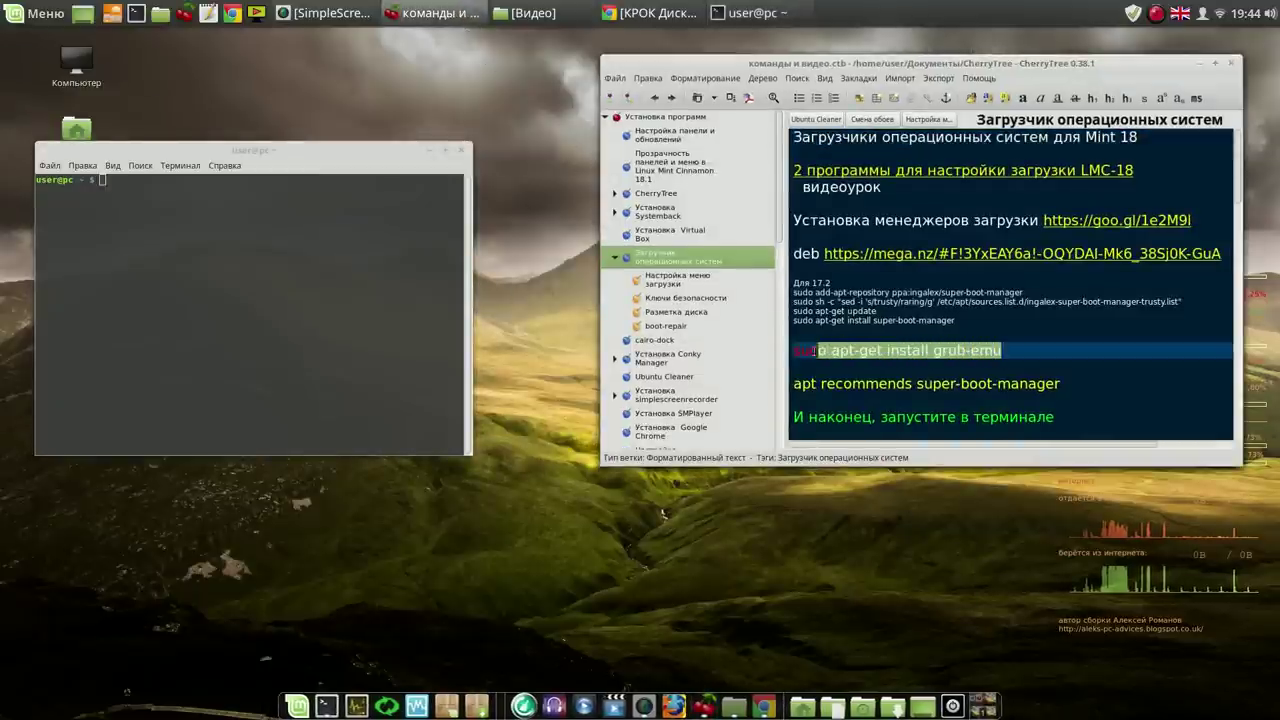
middle_click(322, 265)
key("Return")
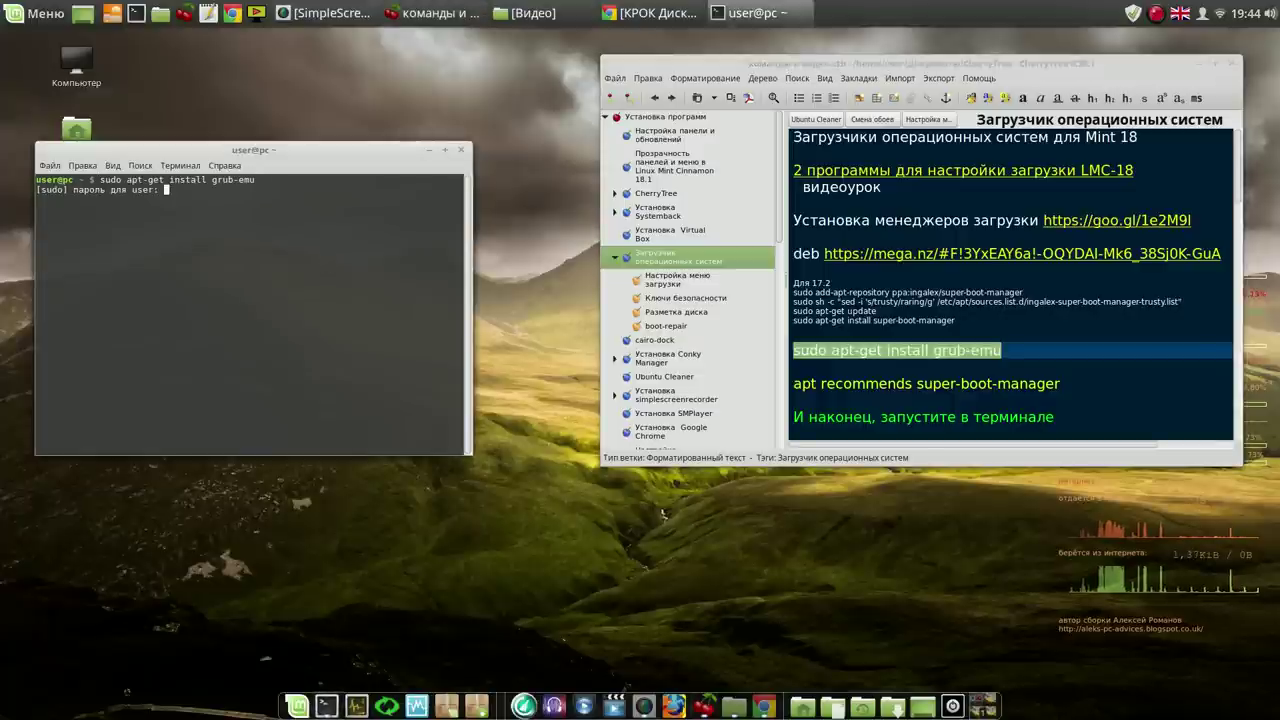
key("Return")
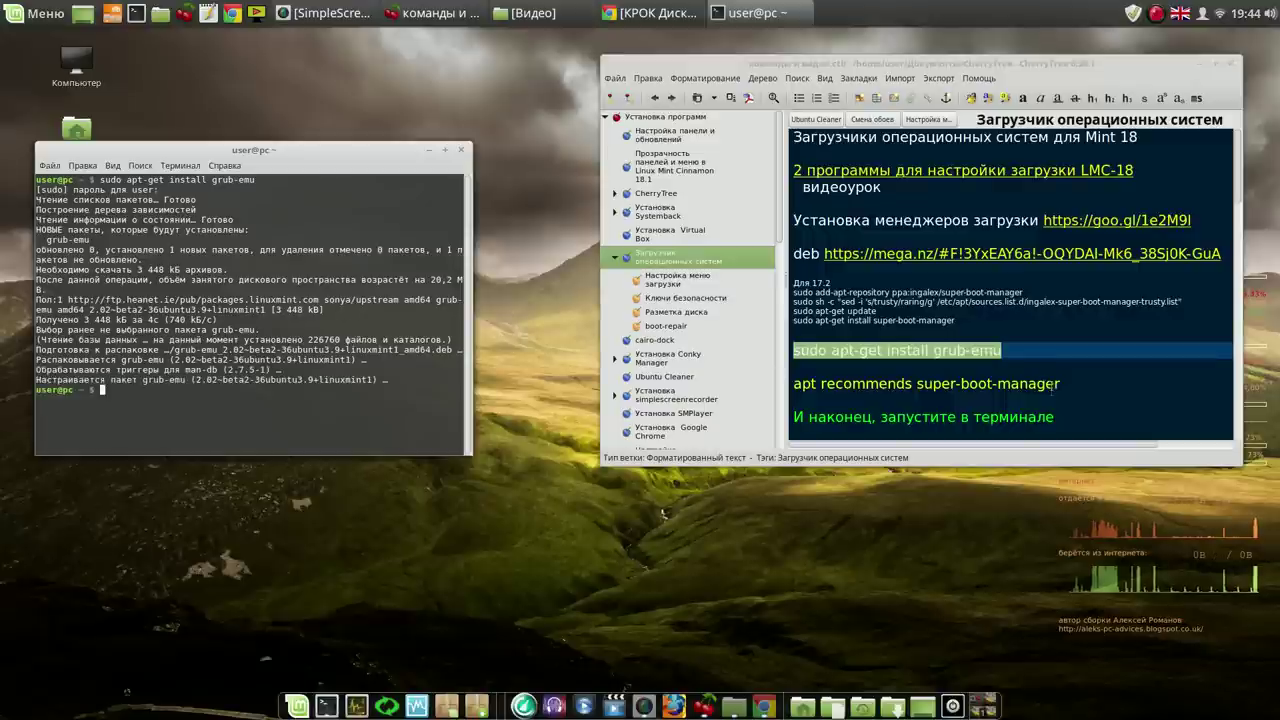
left_click_drag(1059, 384, 743, 387)
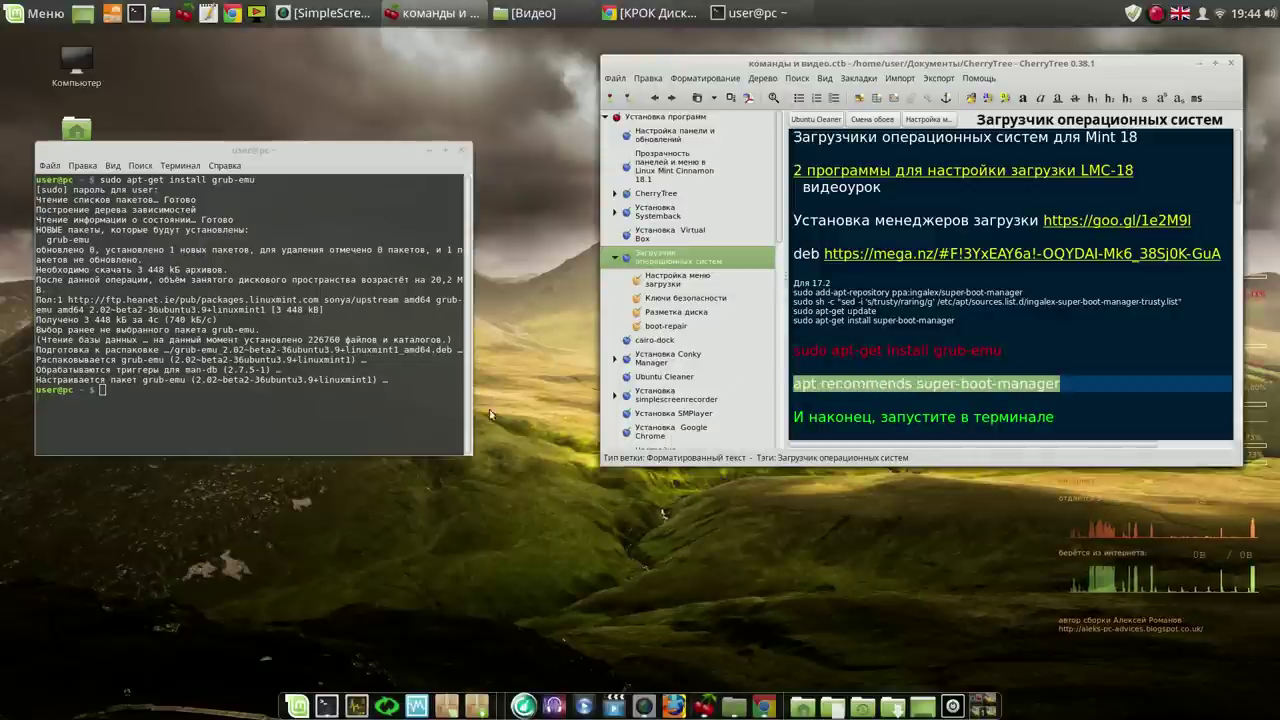
Run 'apt recommends super-boot-manager', install the suggested libqt4-sql modules and plowshare-modules, then close the terminal
middle_click(276, 418)
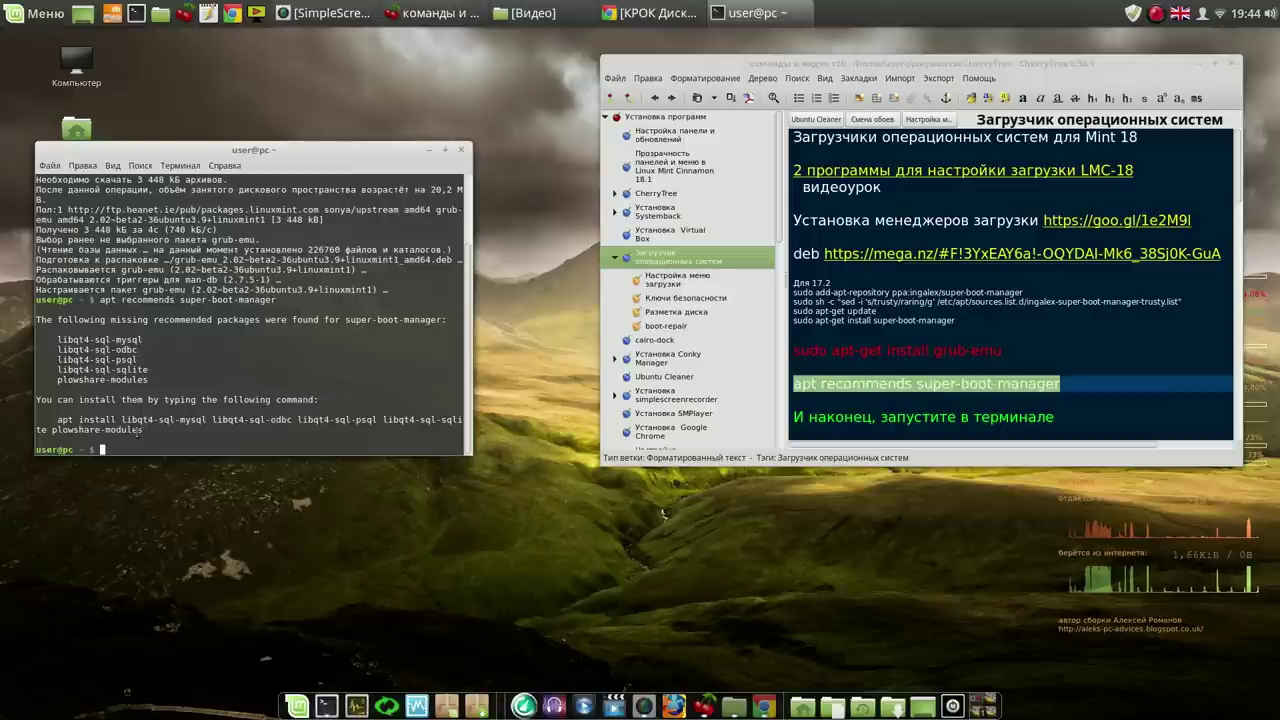
left_click_drag(145, 429, 58, 420)
right_click(80, 420)
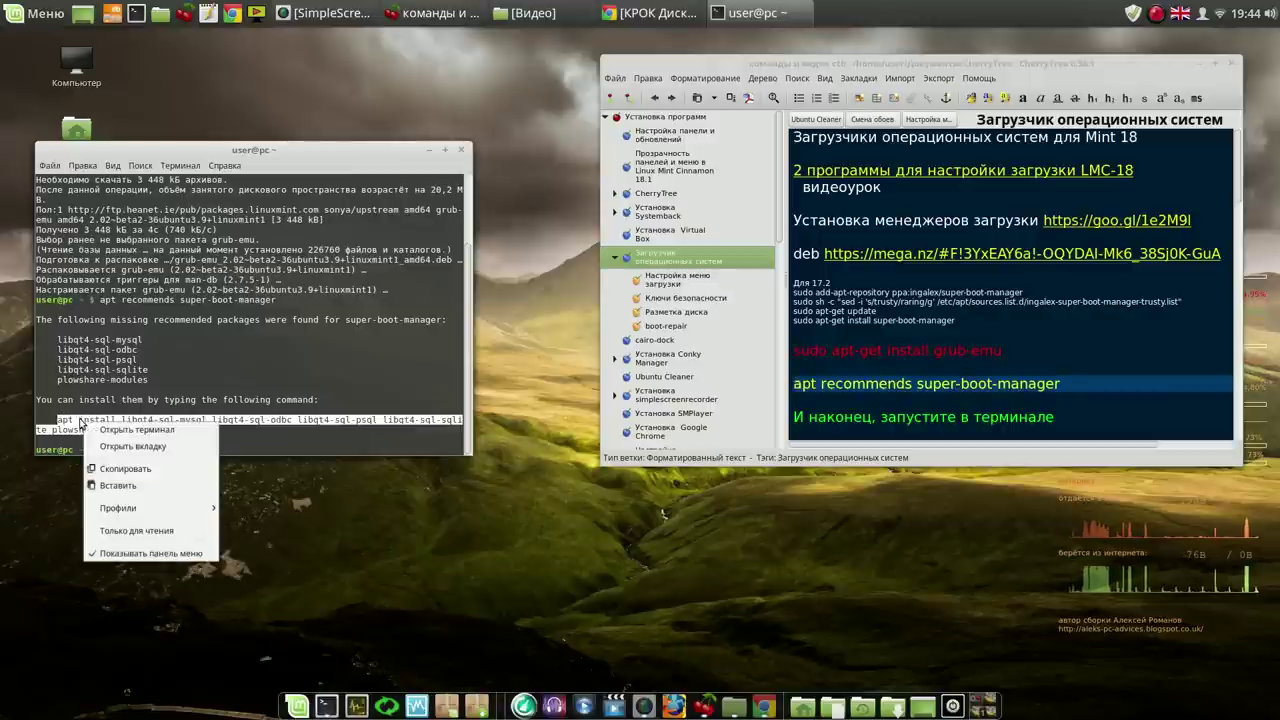
left_click(130, 469)
middle_click(119, 448)
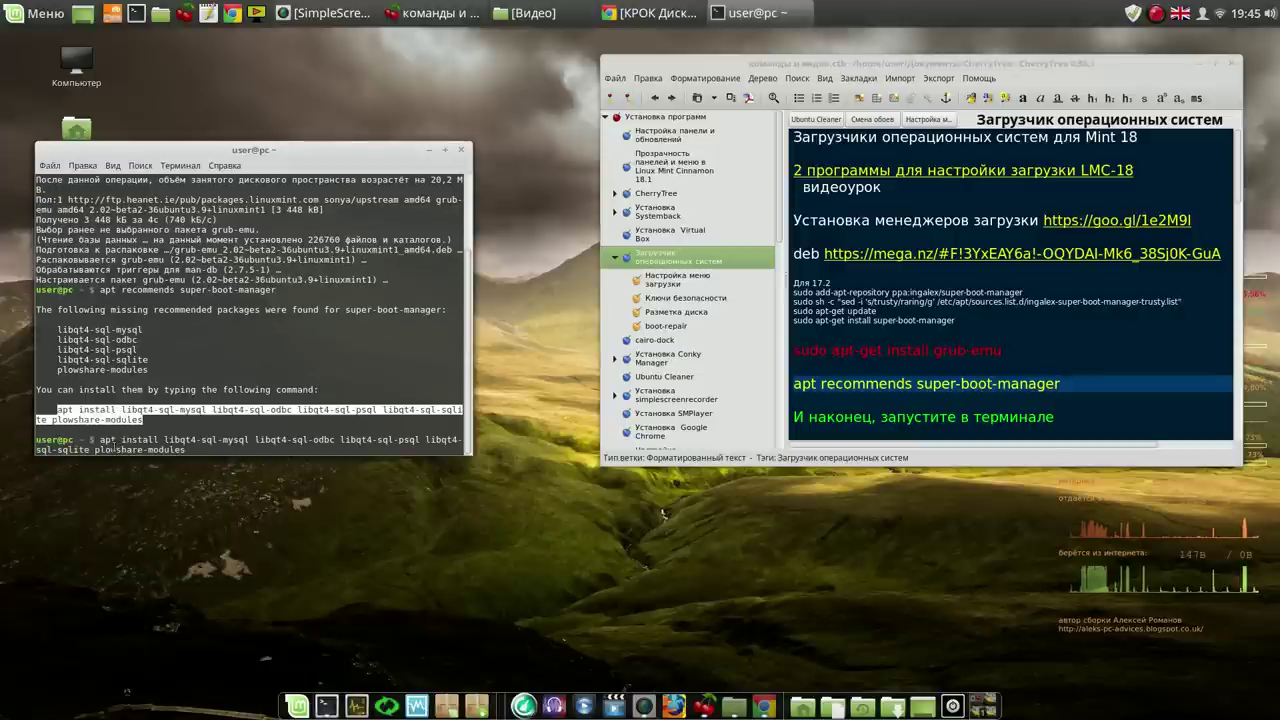
key("Return")
key("Return")
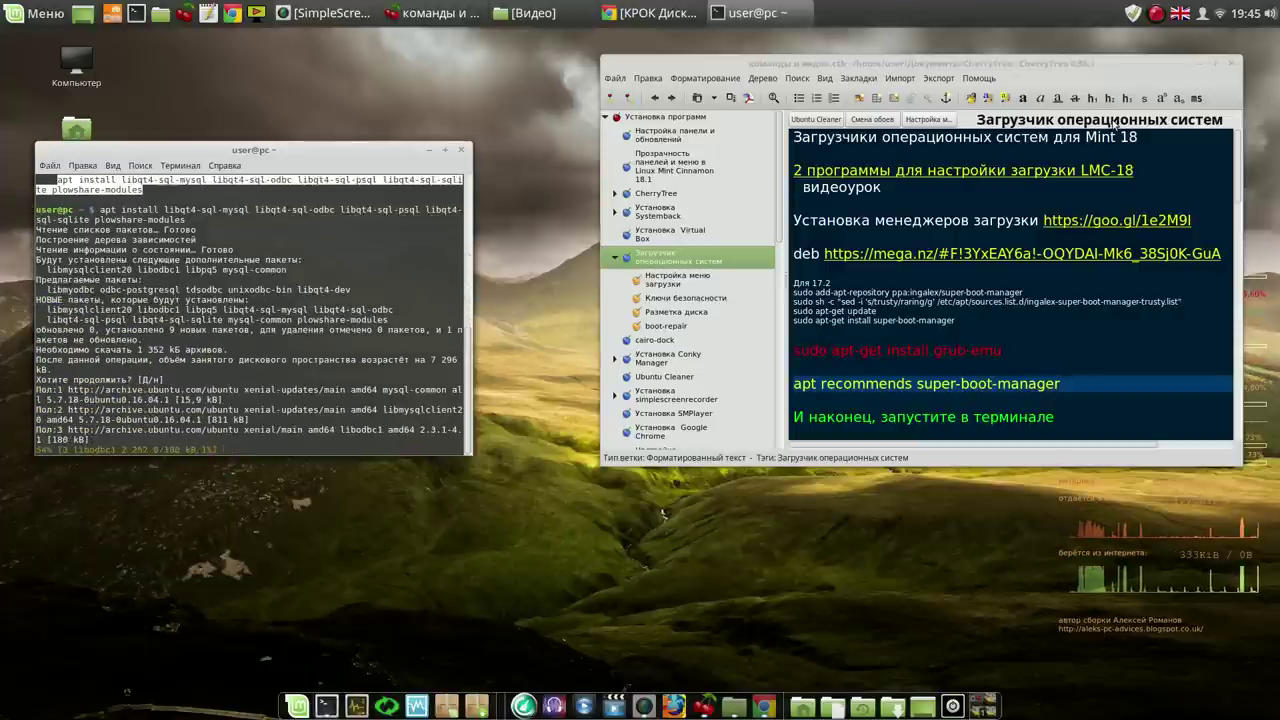
left_click(1201, 64)
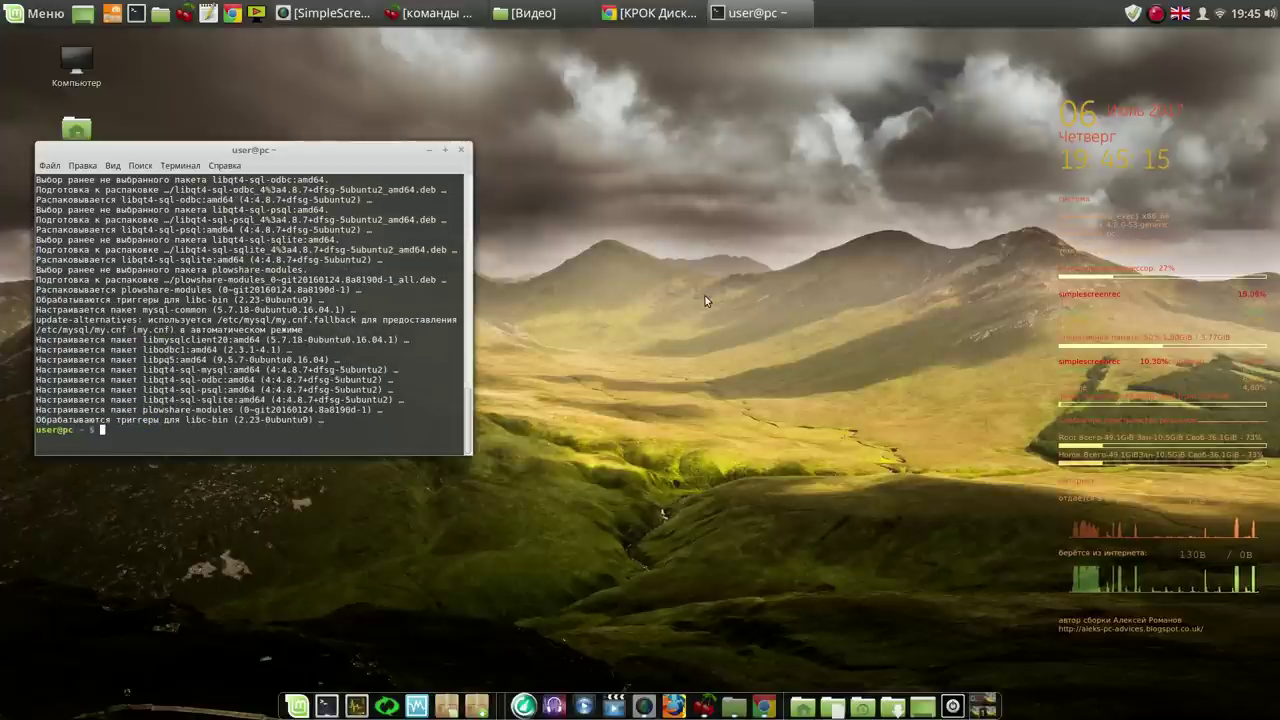
left_click(461, 150)
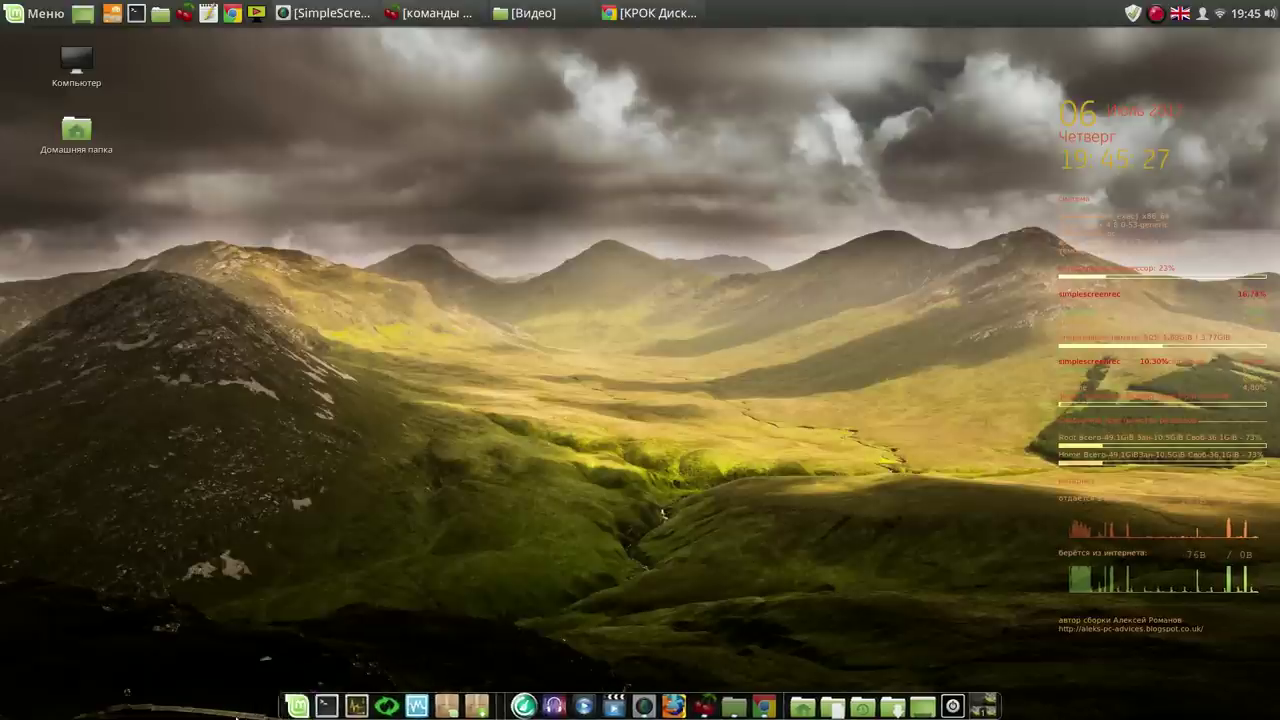
Launch a tool from the Administration category of the applications menu
left_click(285, 698)
mouse_move(272, 630)
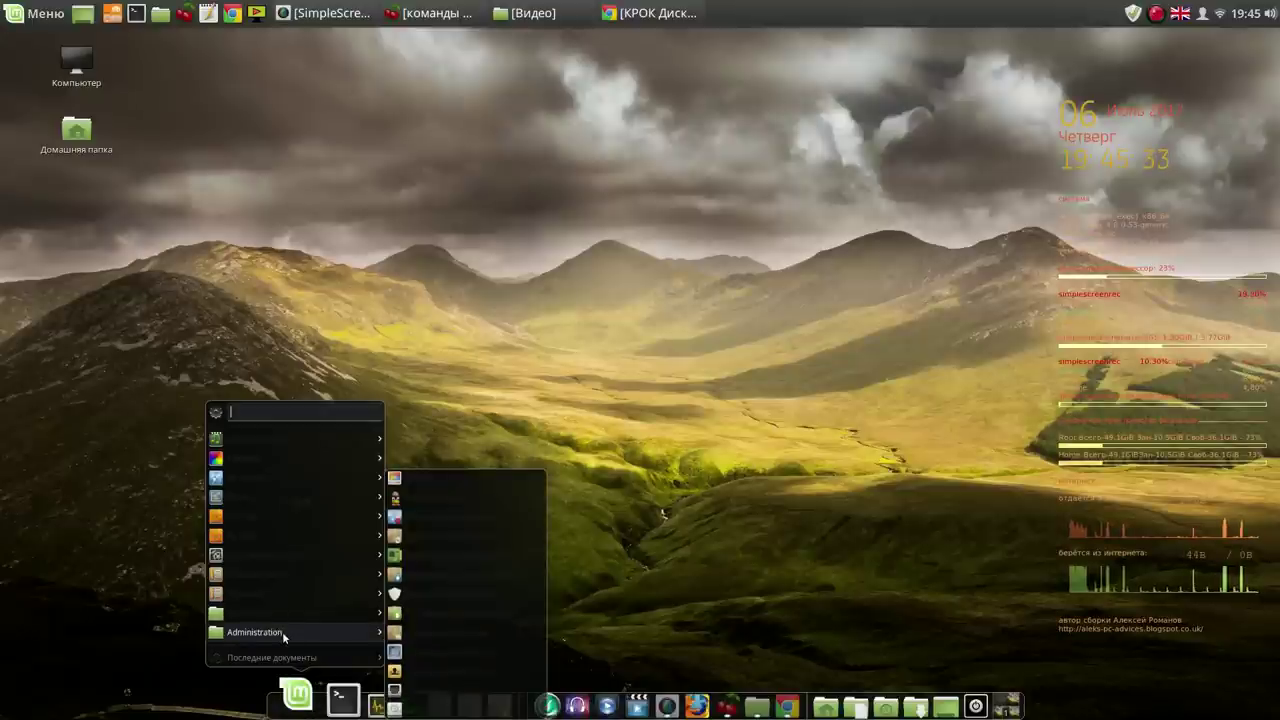
mouse_move(380, 631)
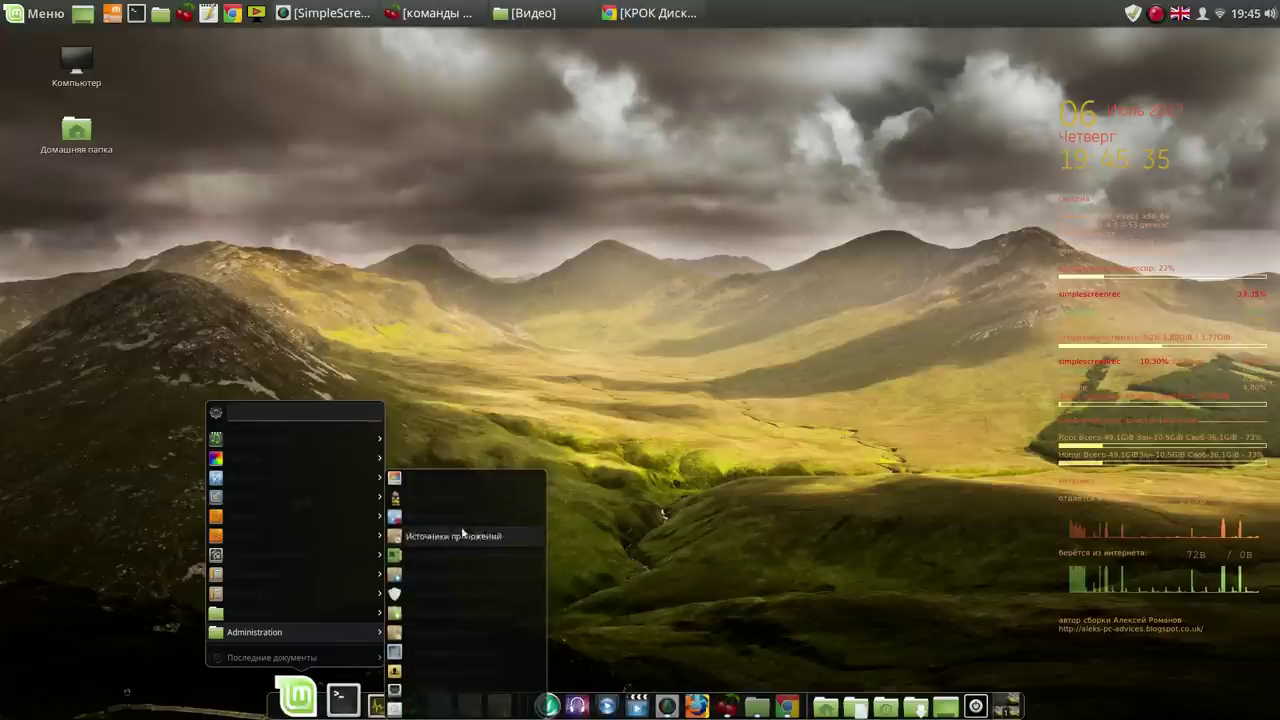
left_click(450, 497)
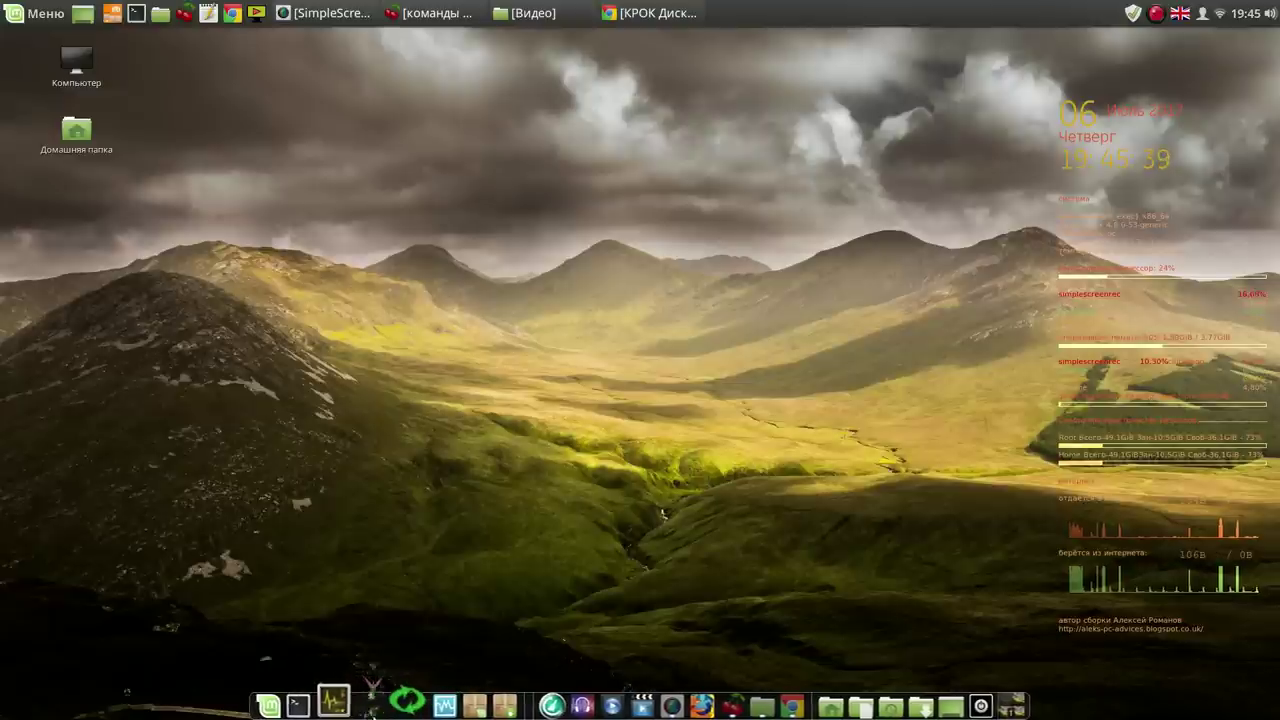
Launch Super-Boot-Manager from the menu and Grub Customizer from the dock
left_click(284, 708)
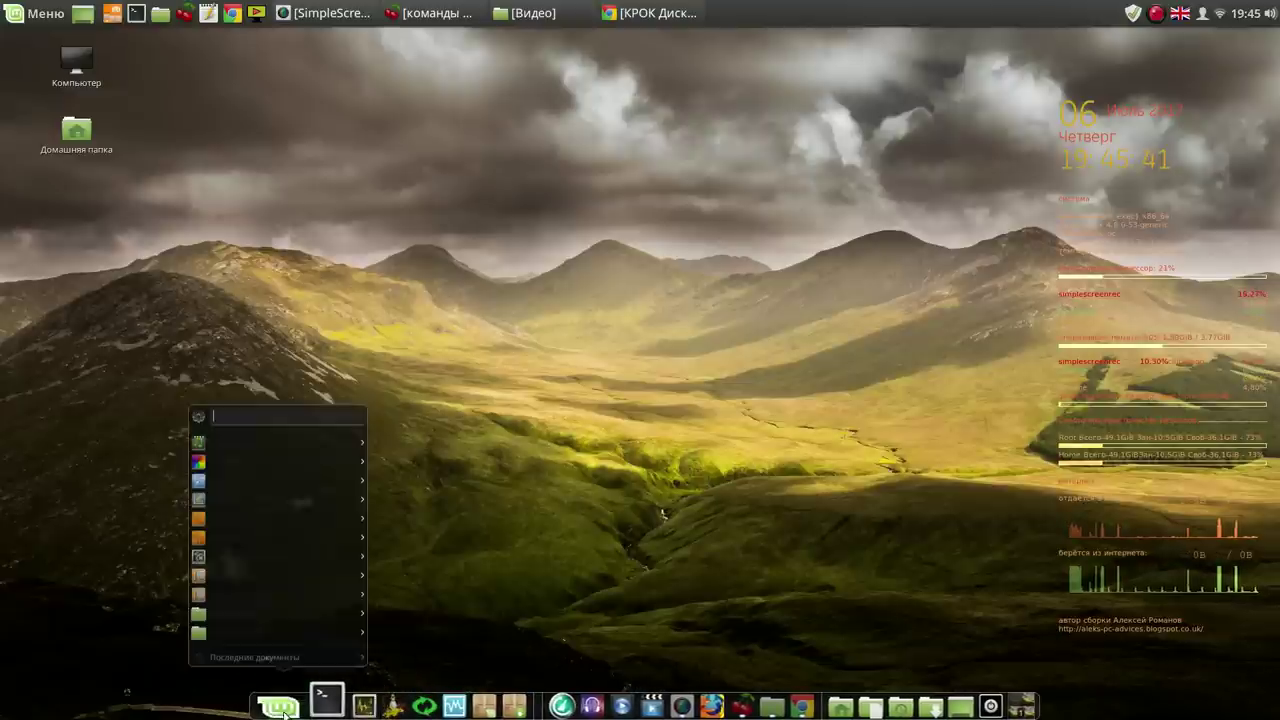
mouse_move(289, 636)
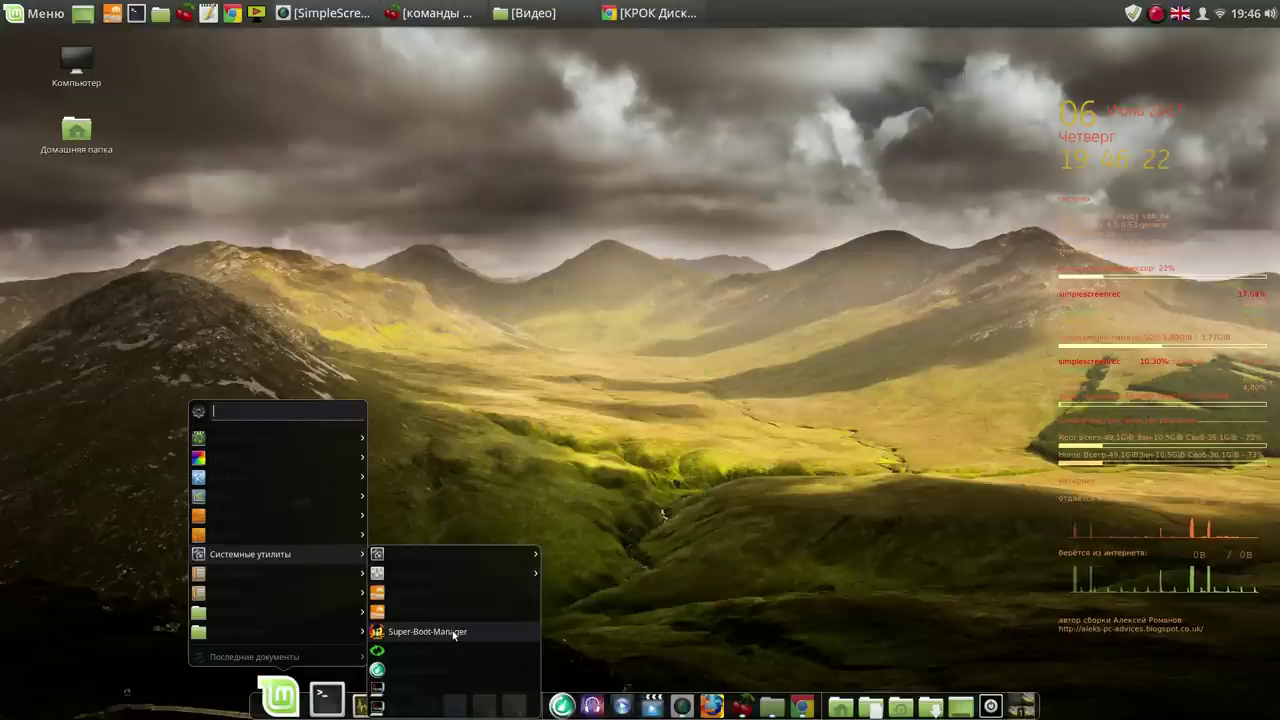
left_click(455, 634)
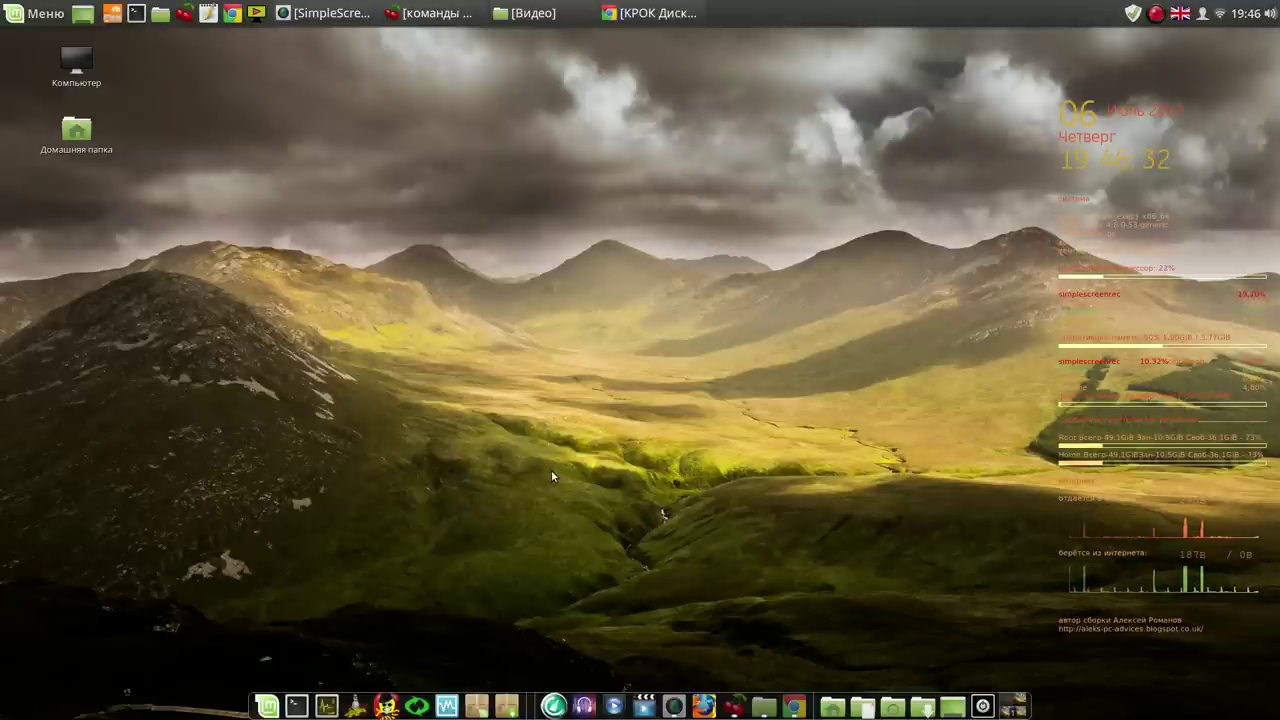
left_click(353, 705)
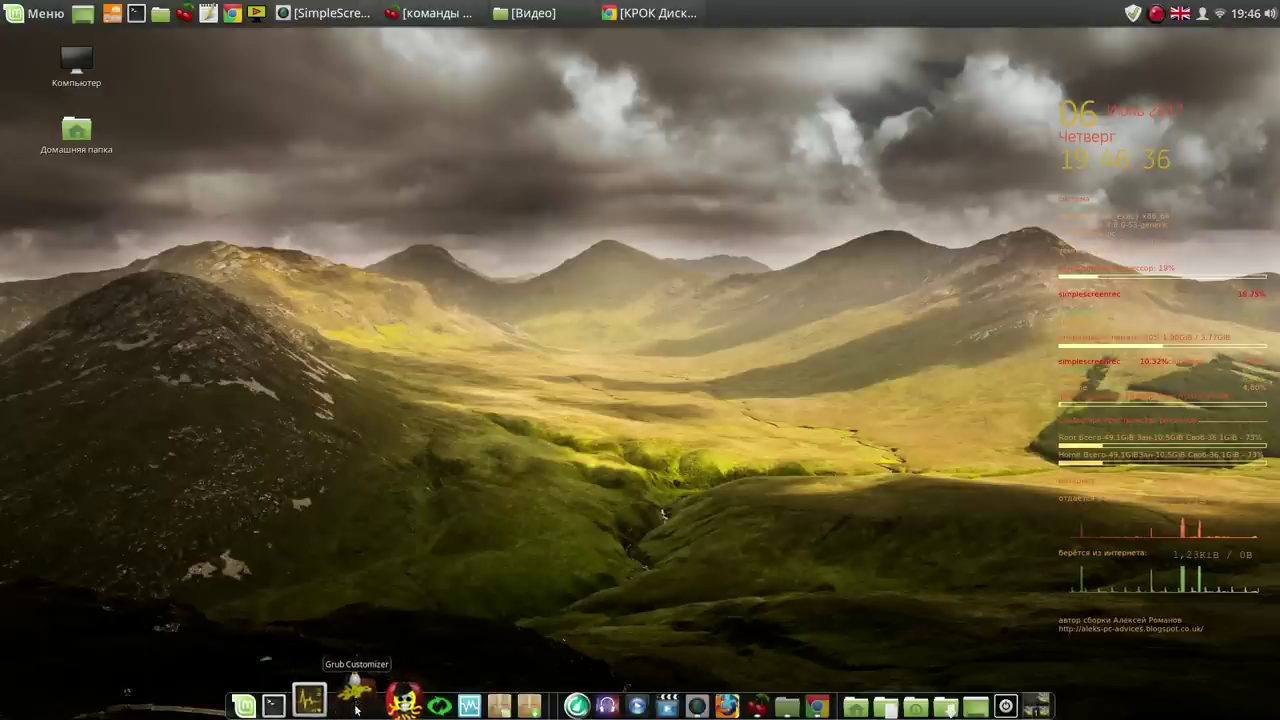
Authenticate Grub Customizer and clear the 'quiet splash' kernel parameters in the general settings
type("*")
left_click(783, 446)
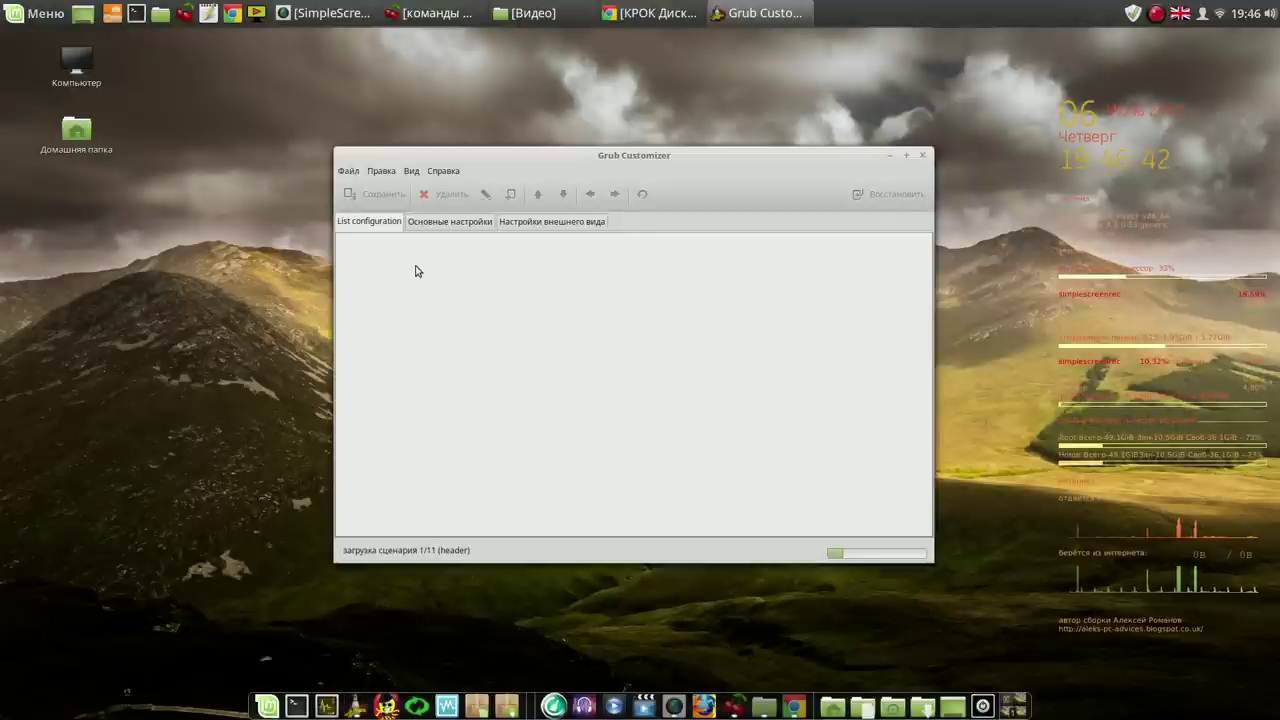
left_click(441, 222)
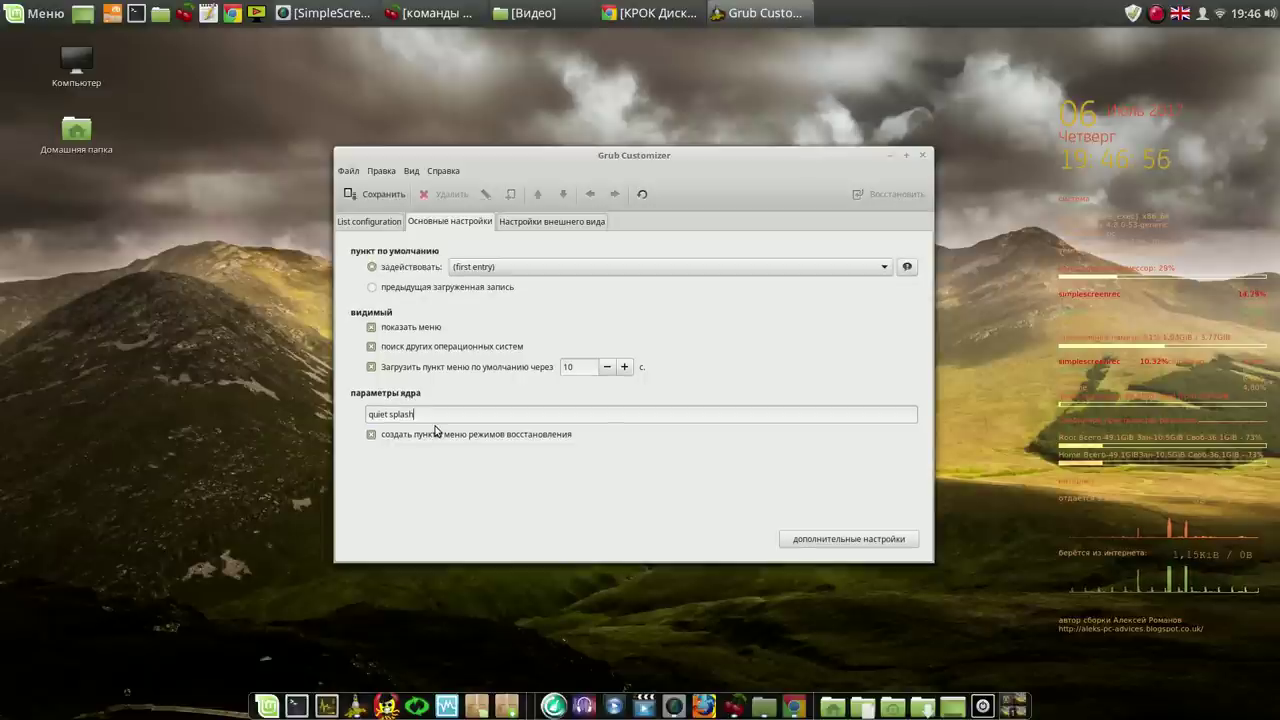
key("BackSpace")
key("BackSpace")
key("BackSpace")
key("BackSpace")
key("BackSpace")
key("BackSpace")
key("BackSpace")
key("BackSpace")
key("BackSpace")
key("BackSpace")
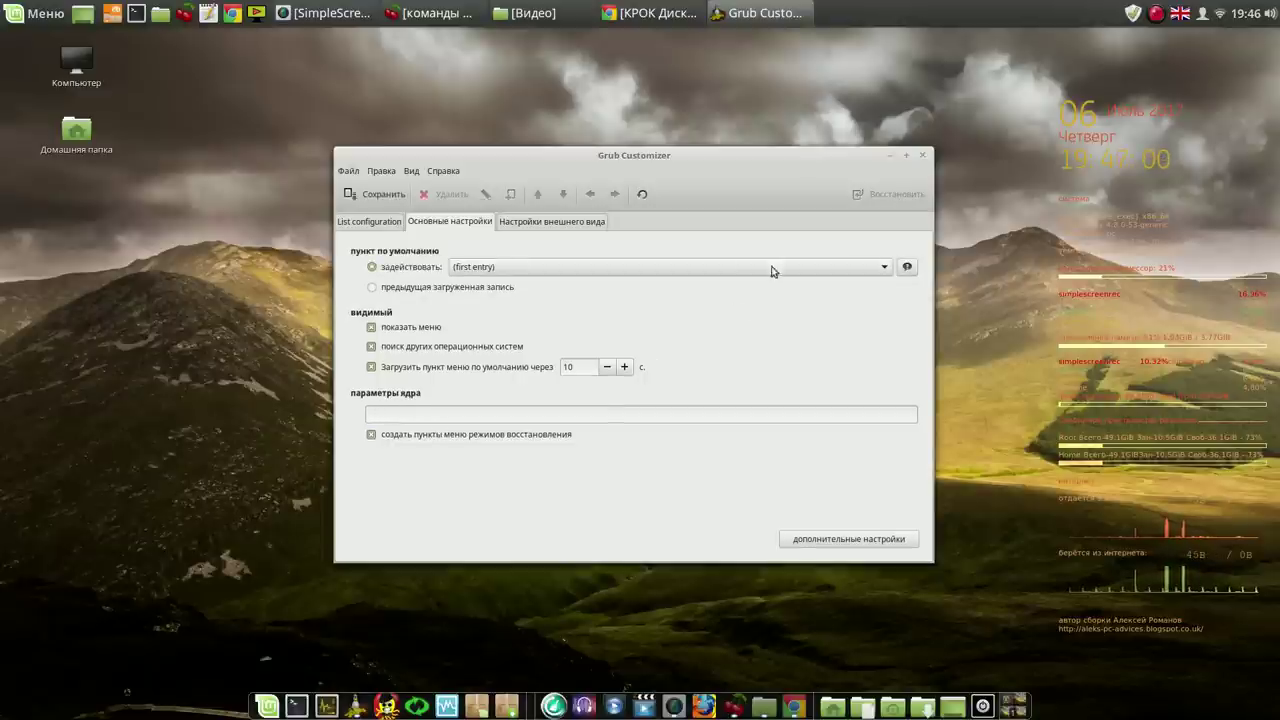
Set Linux Mint 17.2 Rafaela as the default boot entry and return to the entries list
left_click(881, 268)
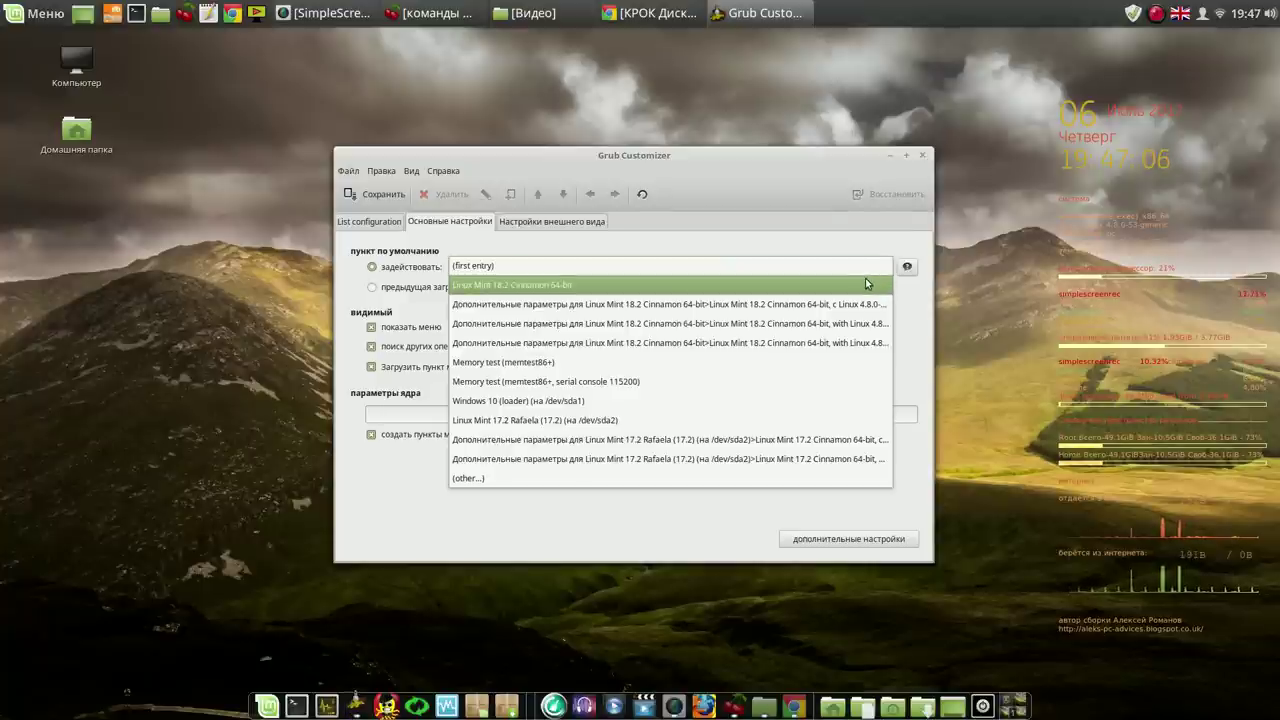
left_click(866, 284)
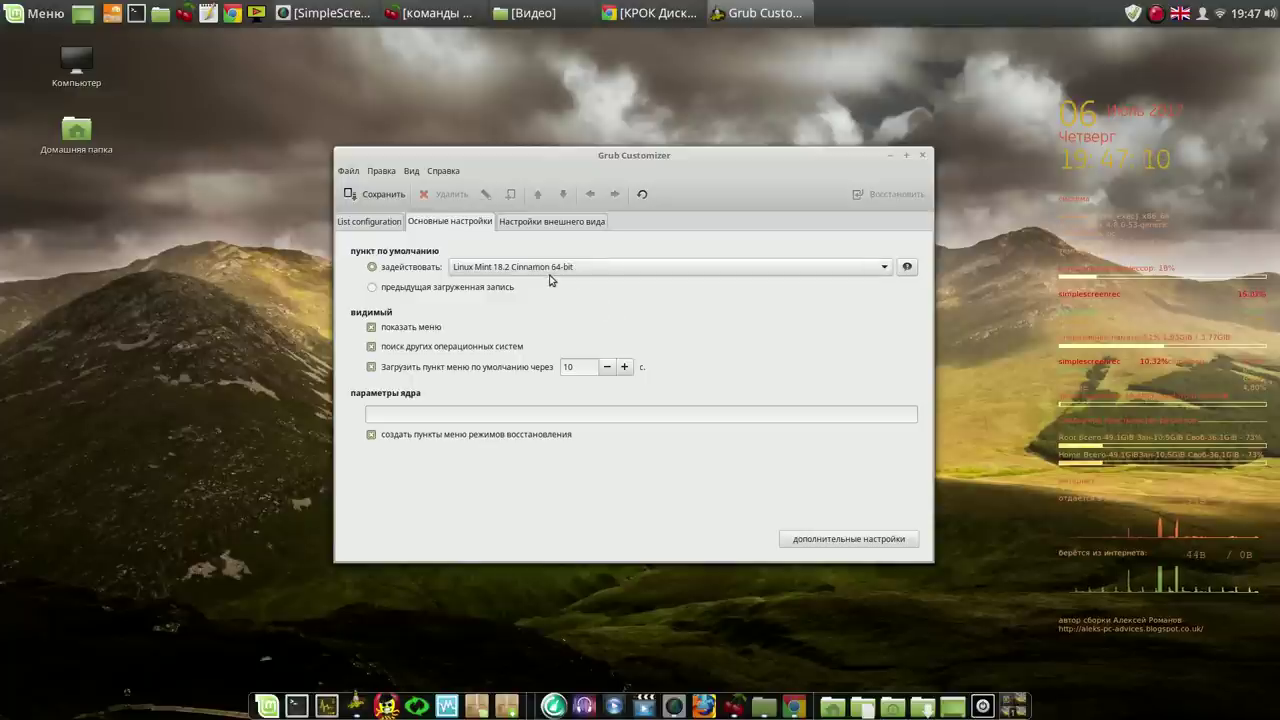
left_click(882, 268)
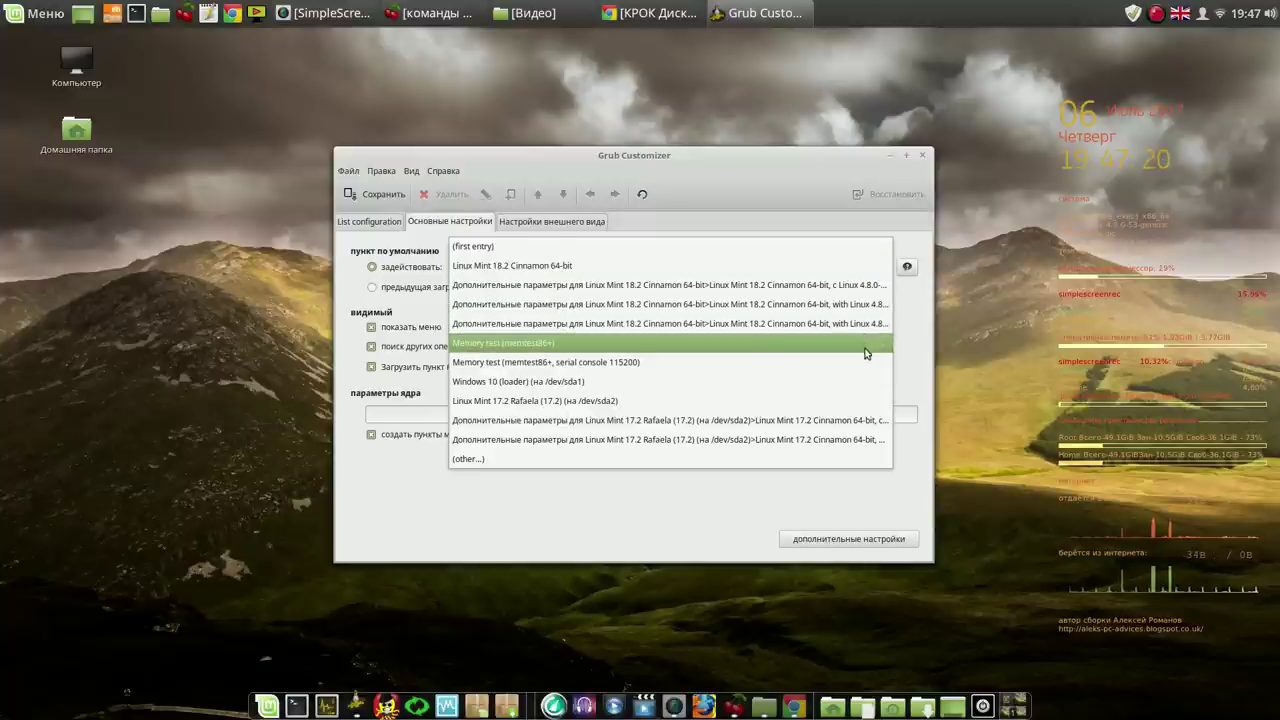
left_click(853, 401)
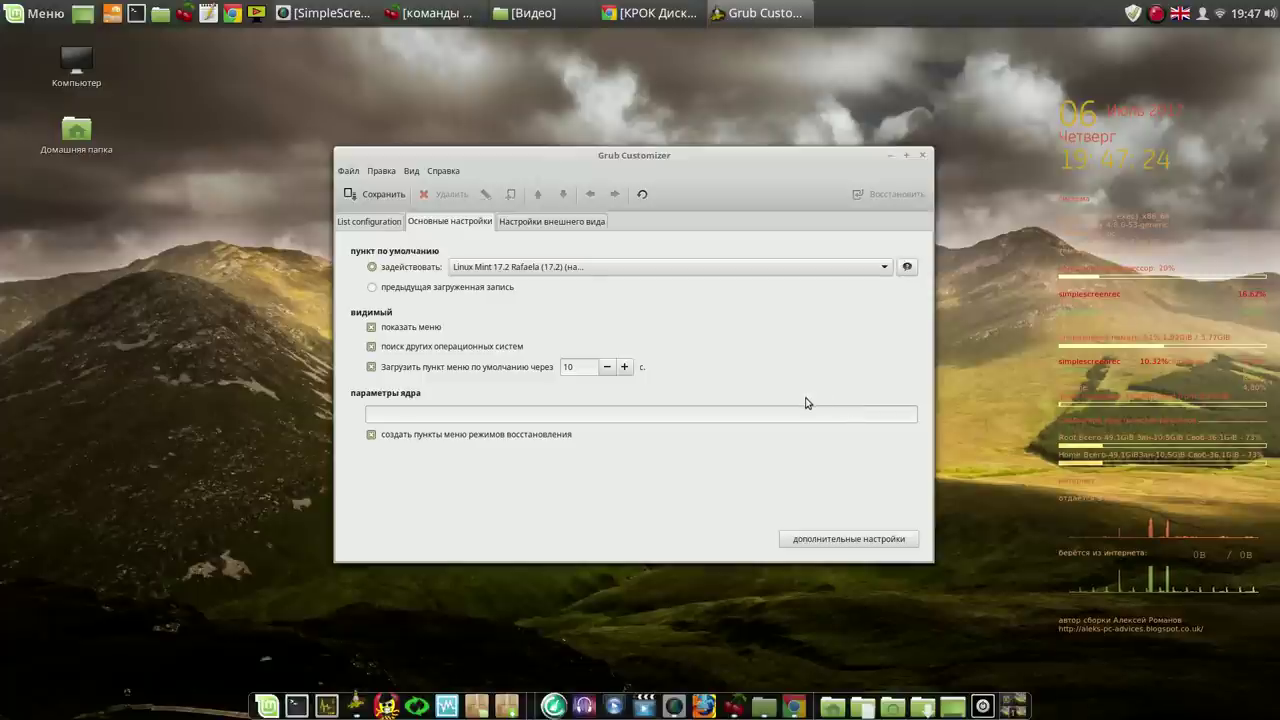
left_click(379, 227)
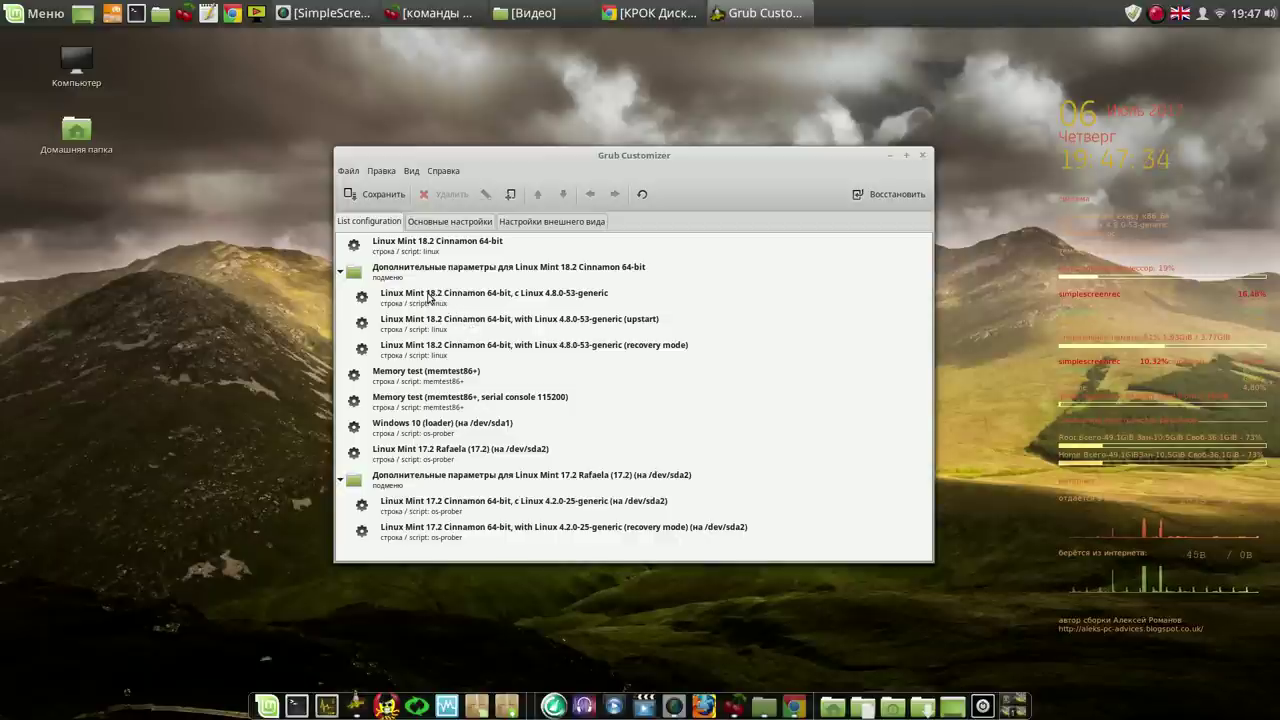
Remove both Memory test entries, including the serial-console one, from the boot menu
left_click(410, 374)
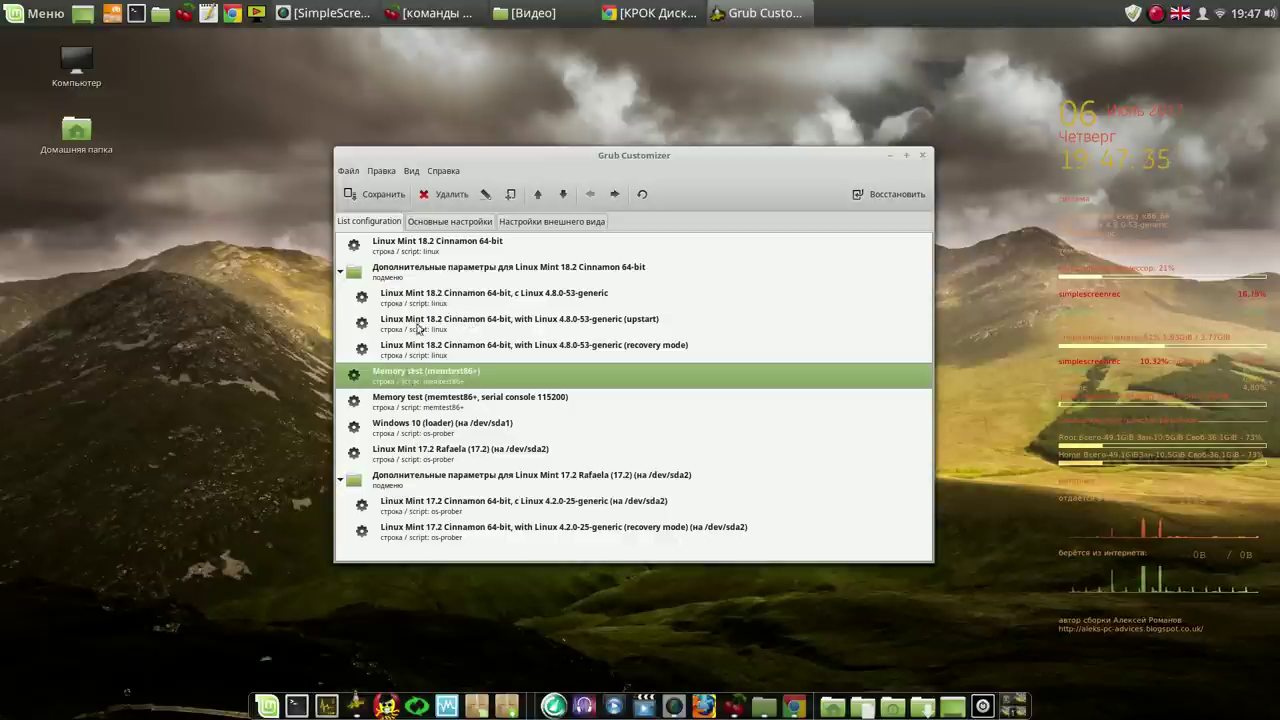
left_click(444, 194)
left_click(440, 374)
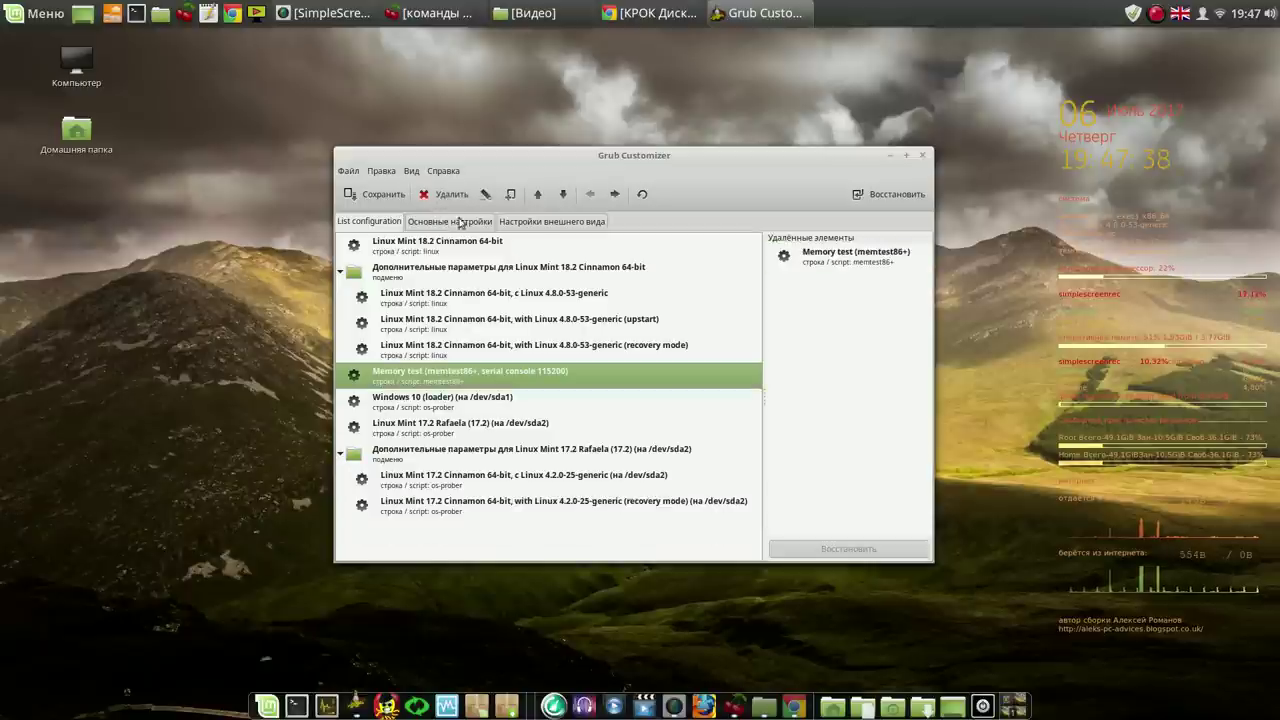
left_click(450, 198)
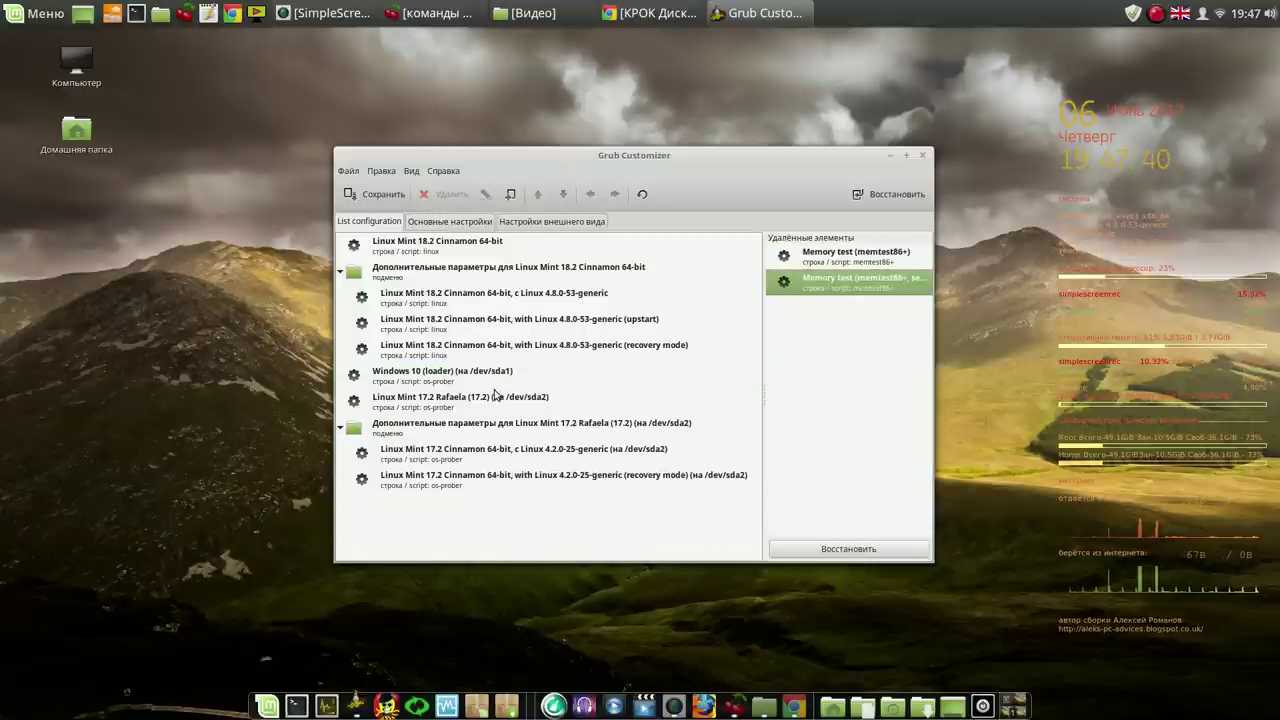
Move the Linux Mint 17.2 Rafaela entry to the top of the list
left_click(446, 398)
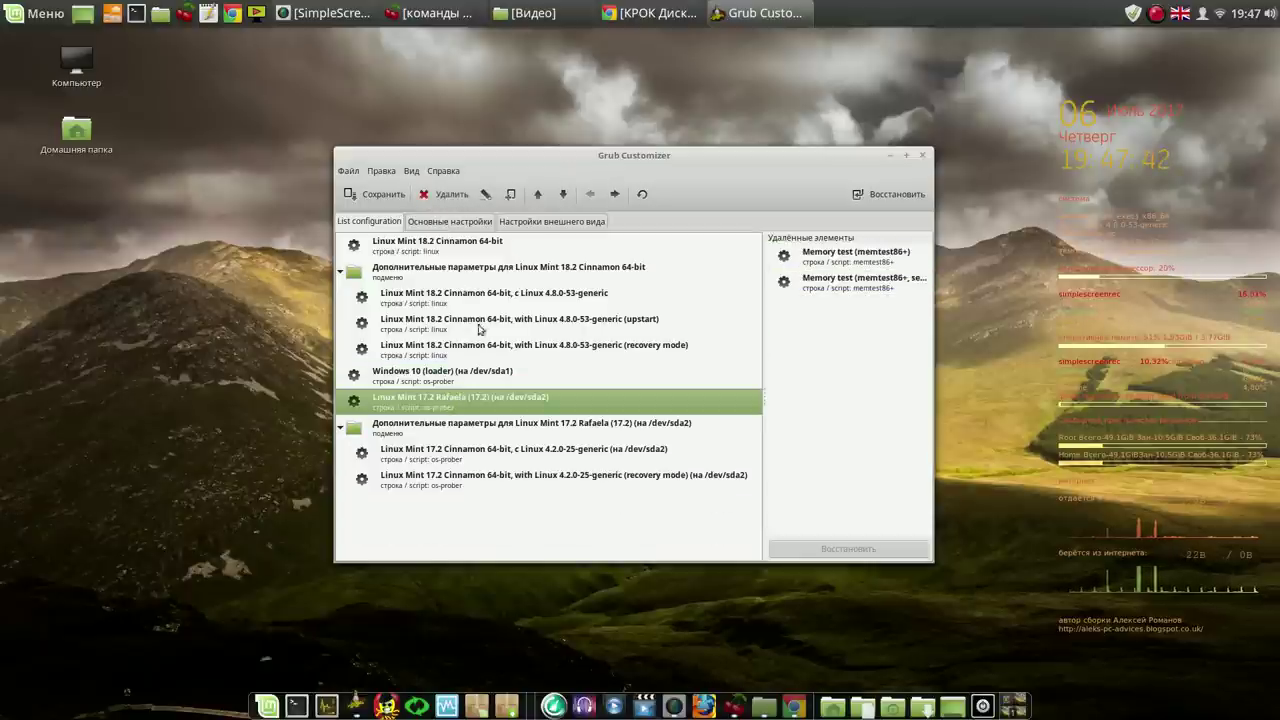
left_click(537, 195)
left_click(537, 195)
left_click(537, 195)
left_click(537, 195)
left_click(537, 195)
left_click(537, 194)
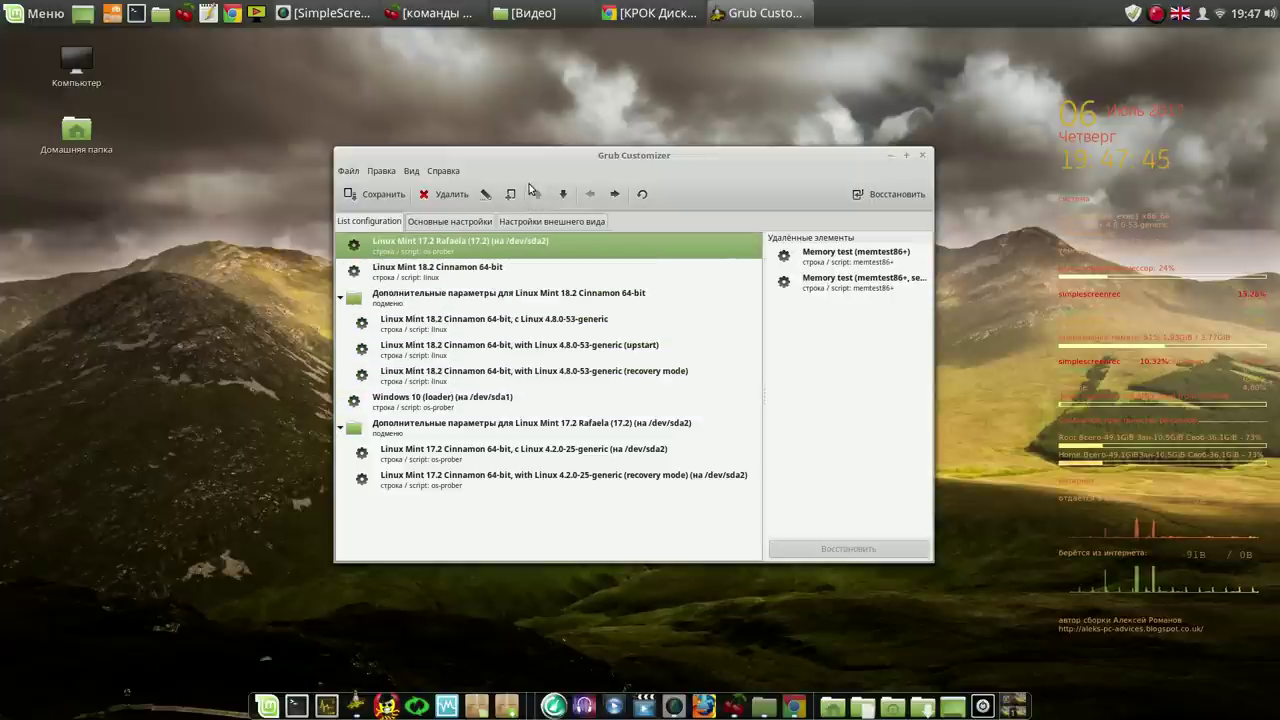
Move the Windows 10 entry into the Rafaela submenu and save the boot configuration
left_click(457, 270)
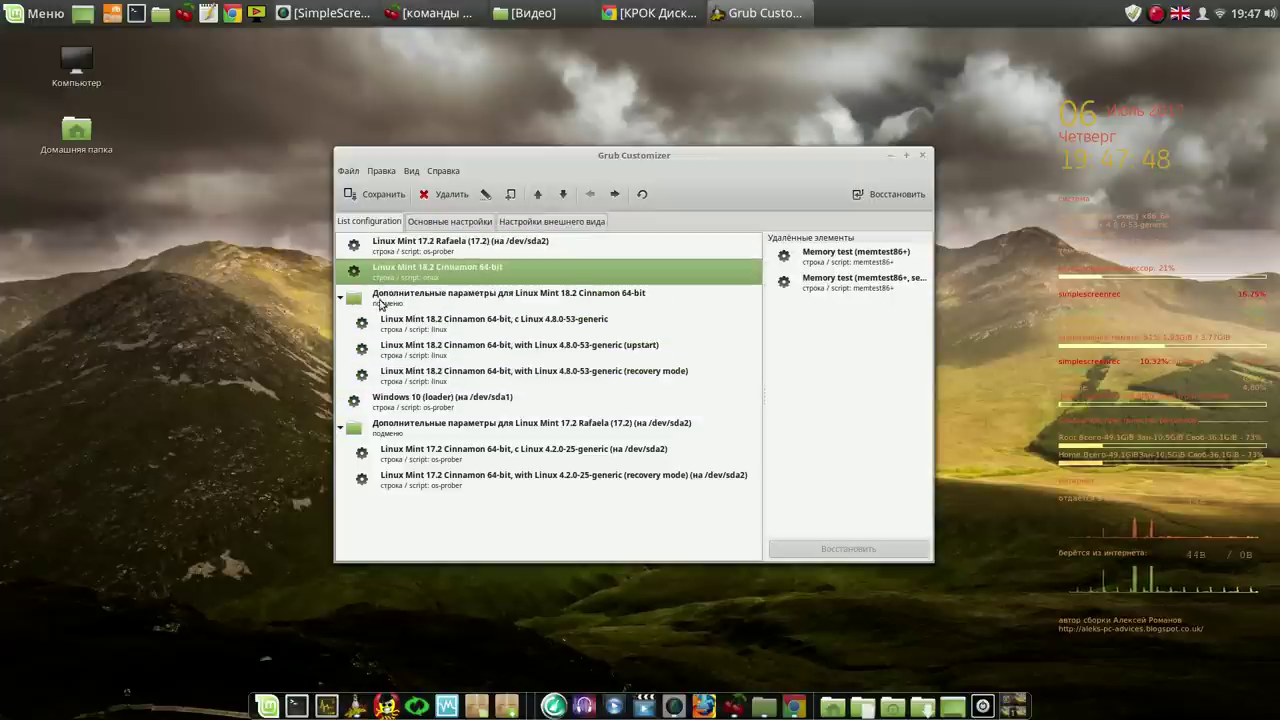
left_click(339, 298)
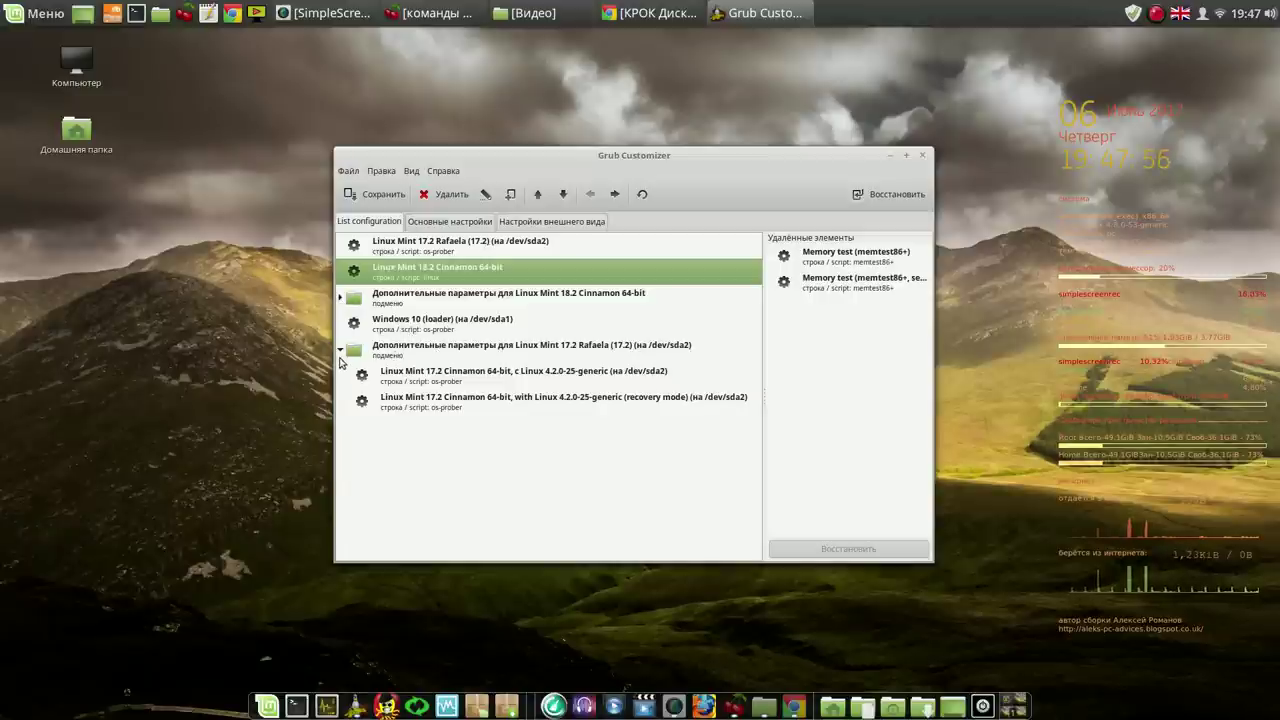
left_click(341, 352)
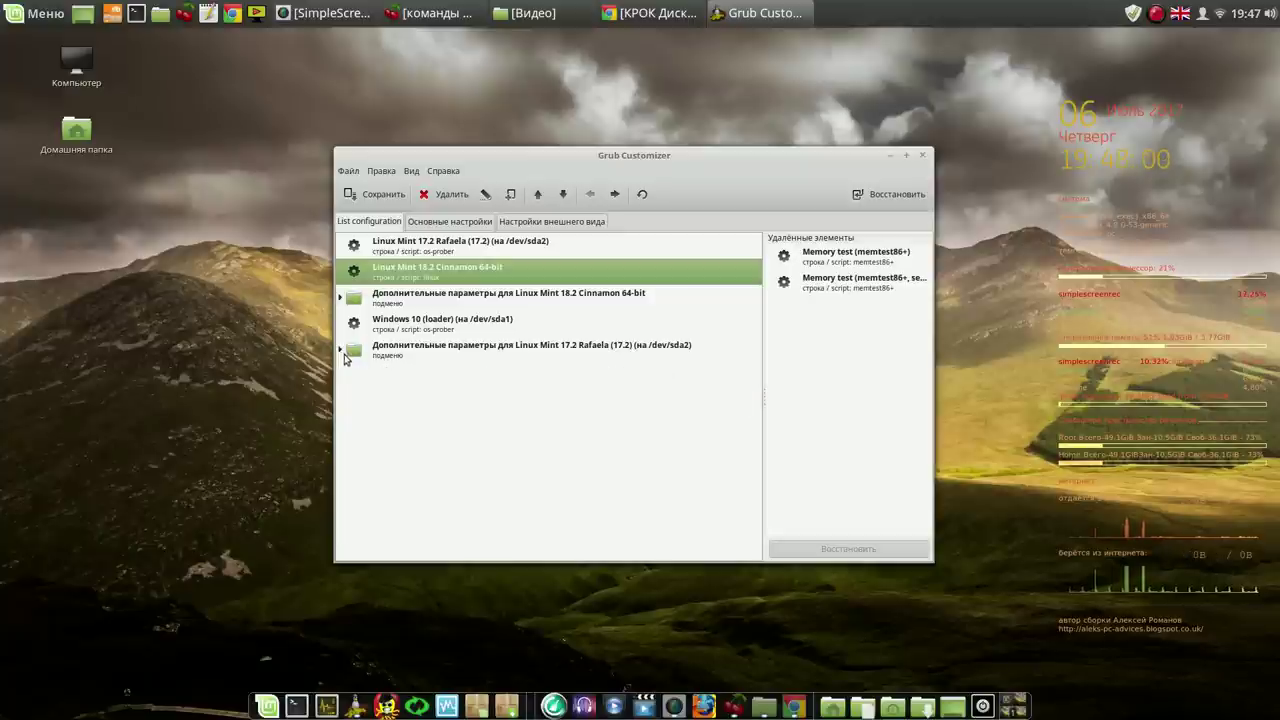
left_click(396, 322)
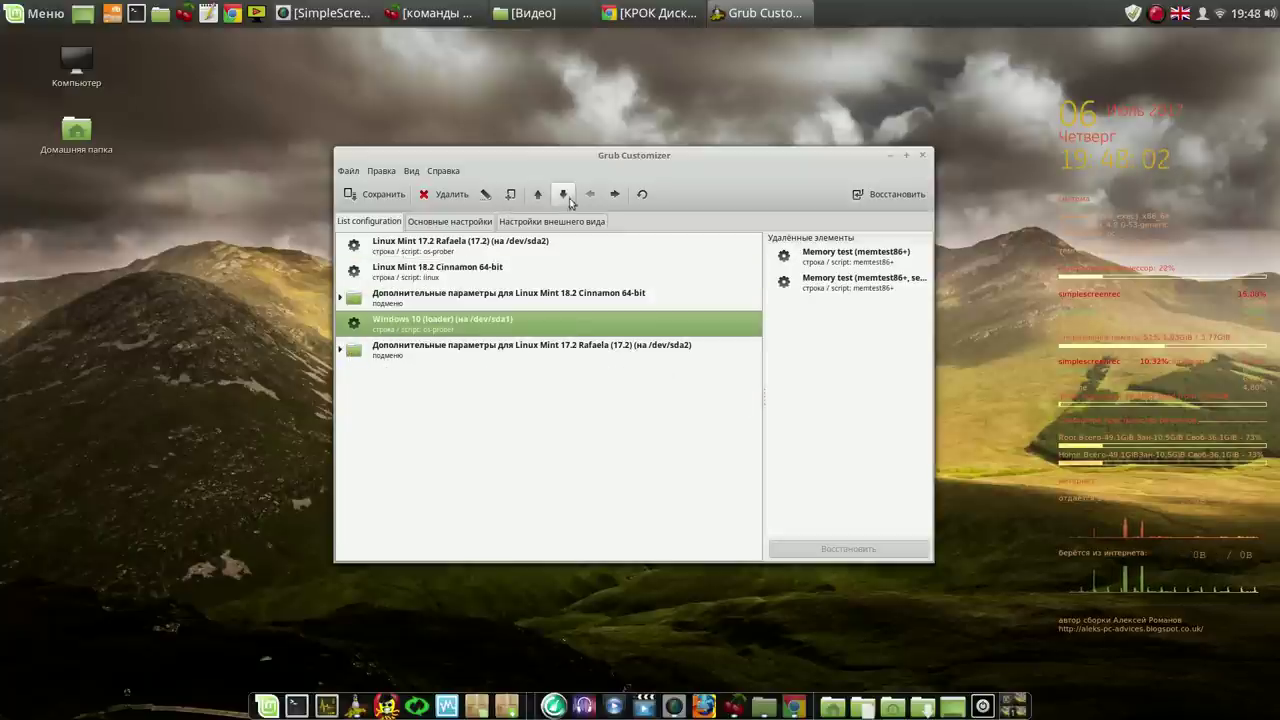
left_click(565, 196)
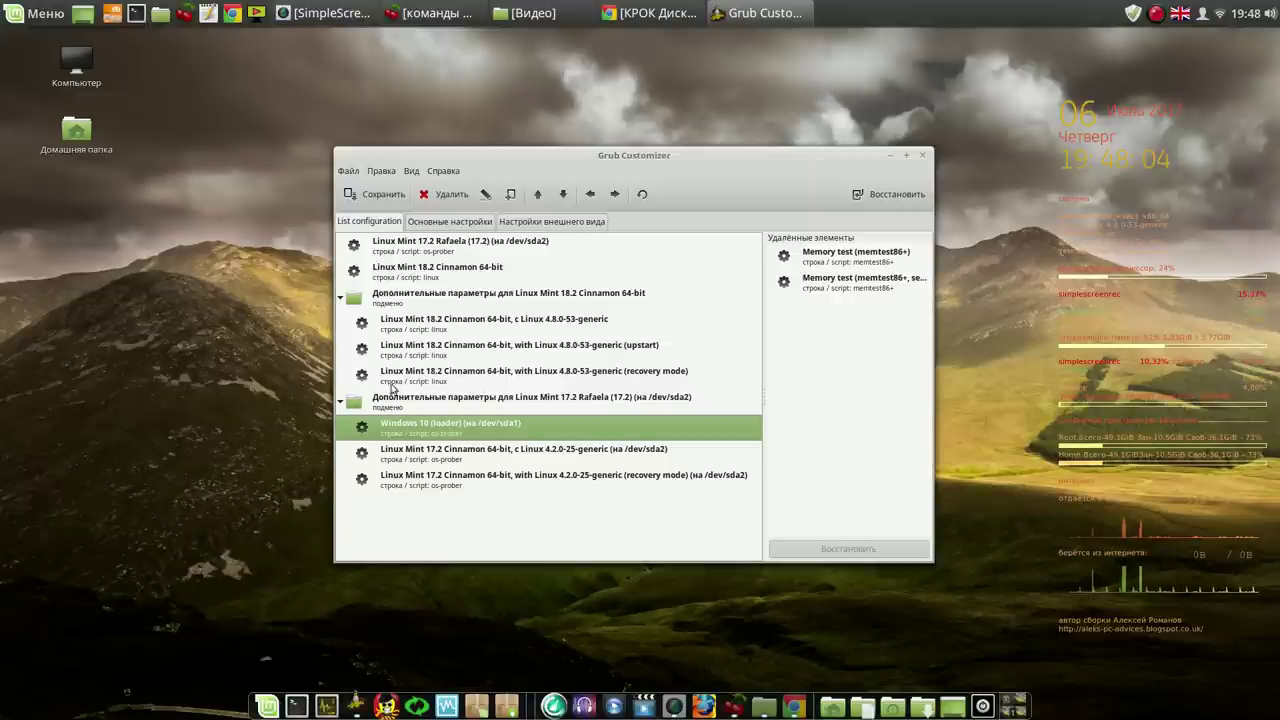
left_click(340, 401)
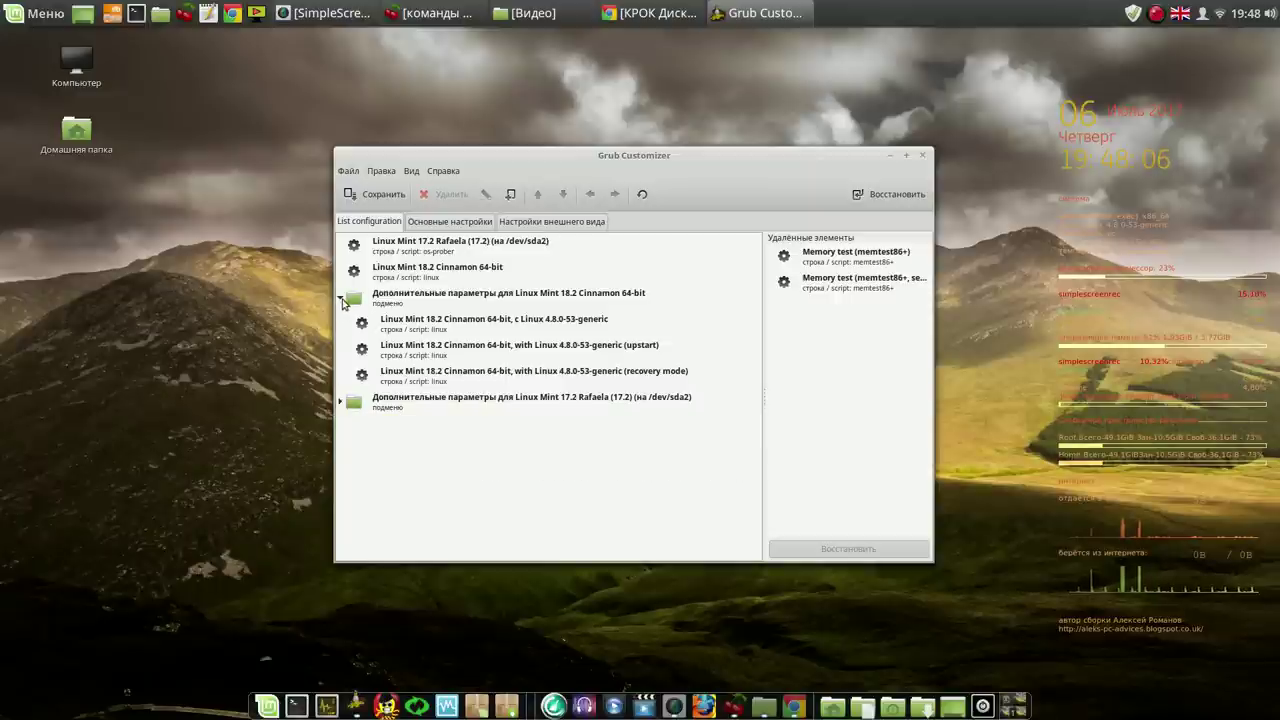
left_click(340, 297)
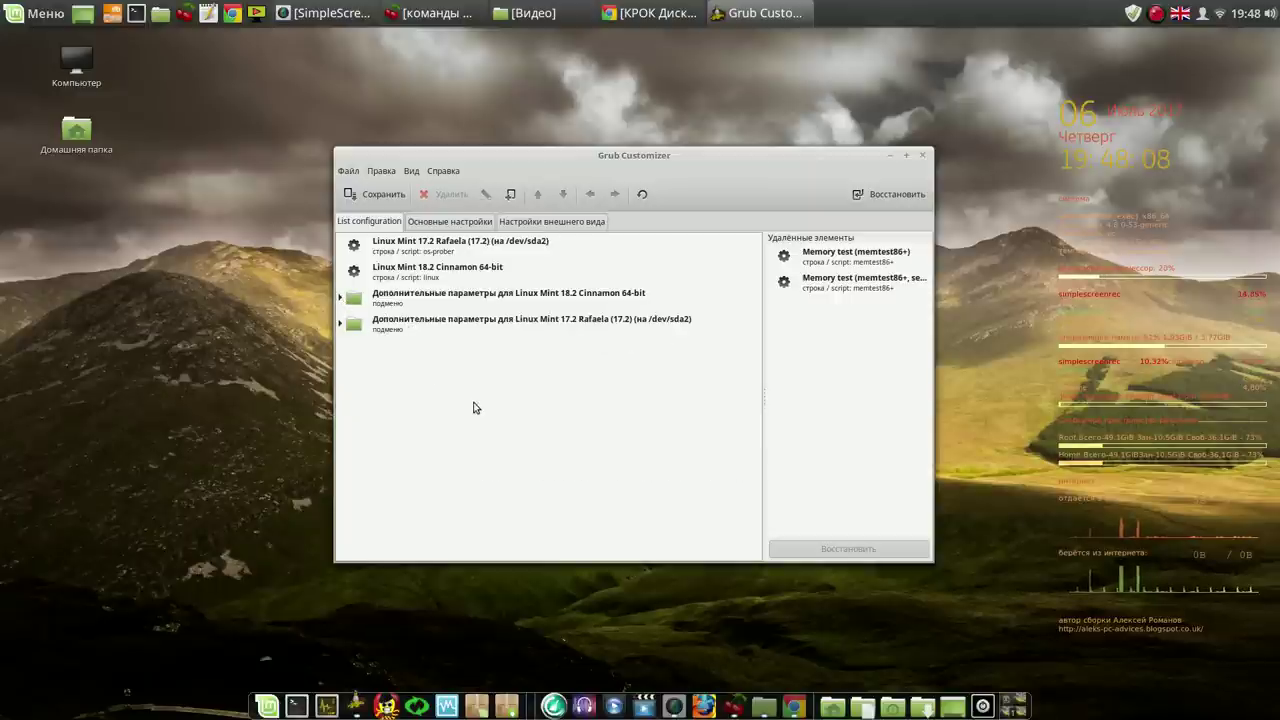
left_click(380, 198)
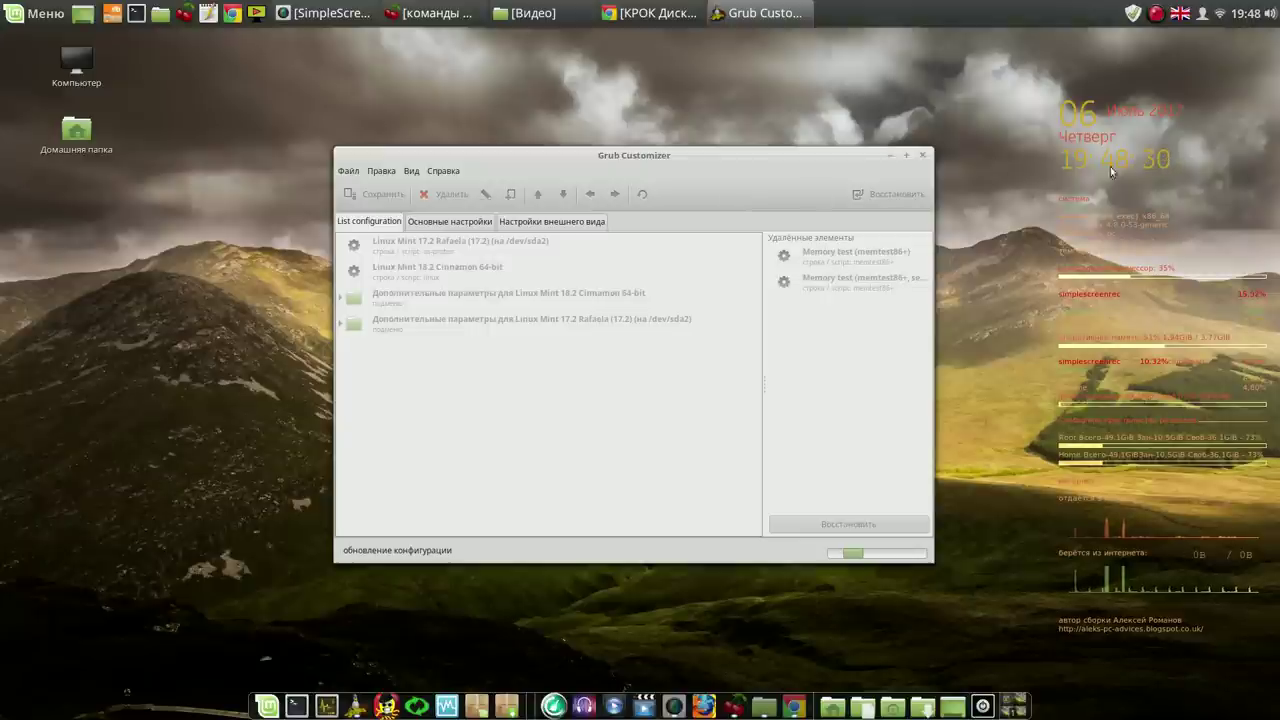
After Grub Customizer finishes updating the configuration, launch Super Boot Manager from the dock
right_click(1156, 16)
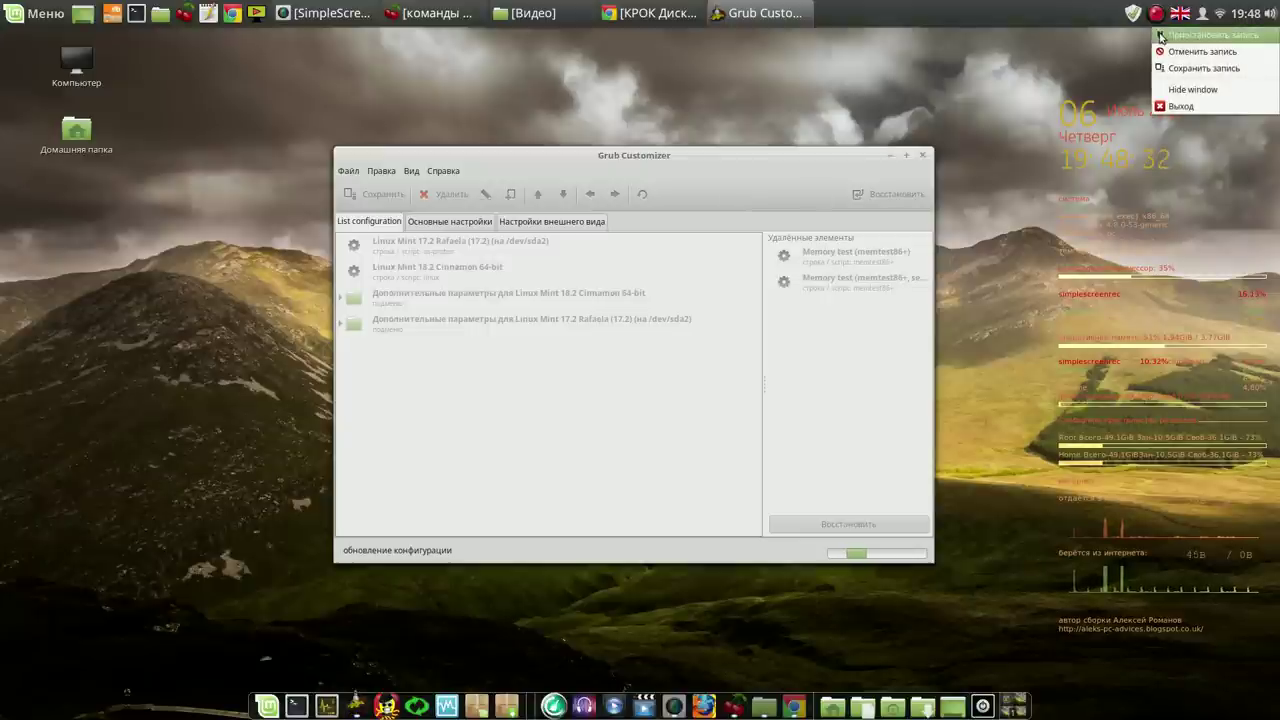
left_click(1161, 36)
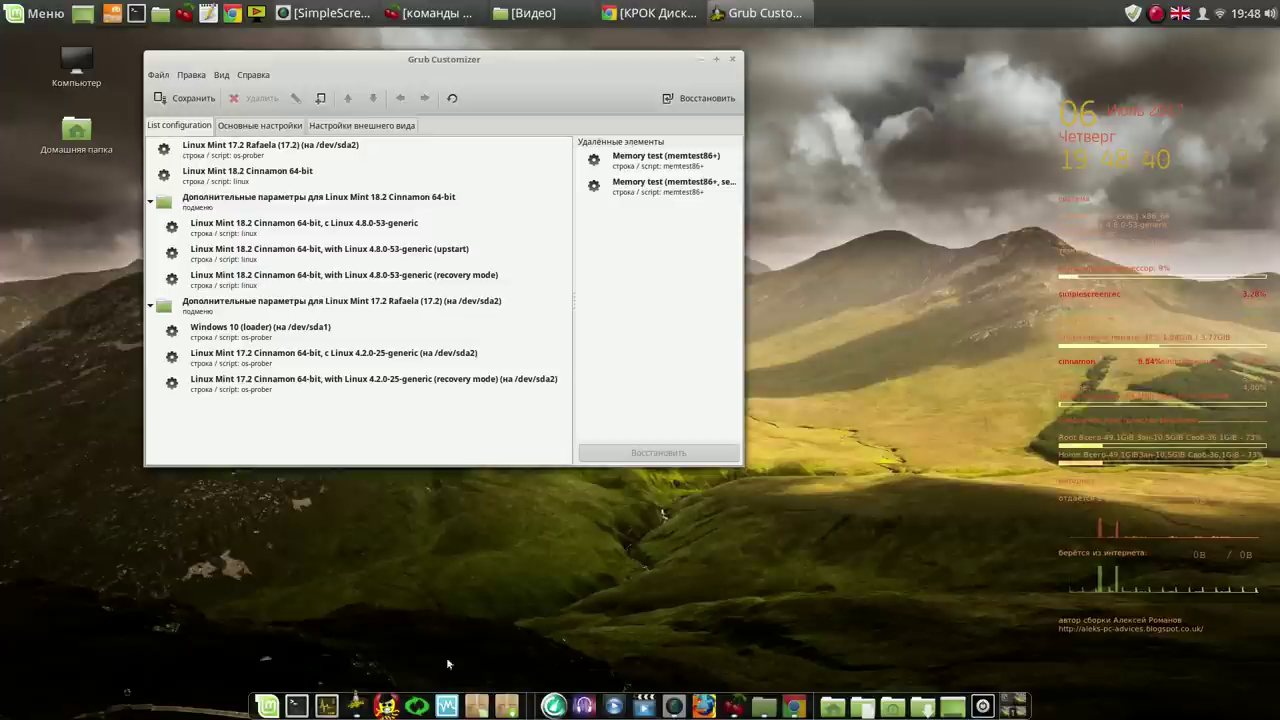
left_click(385, 706)
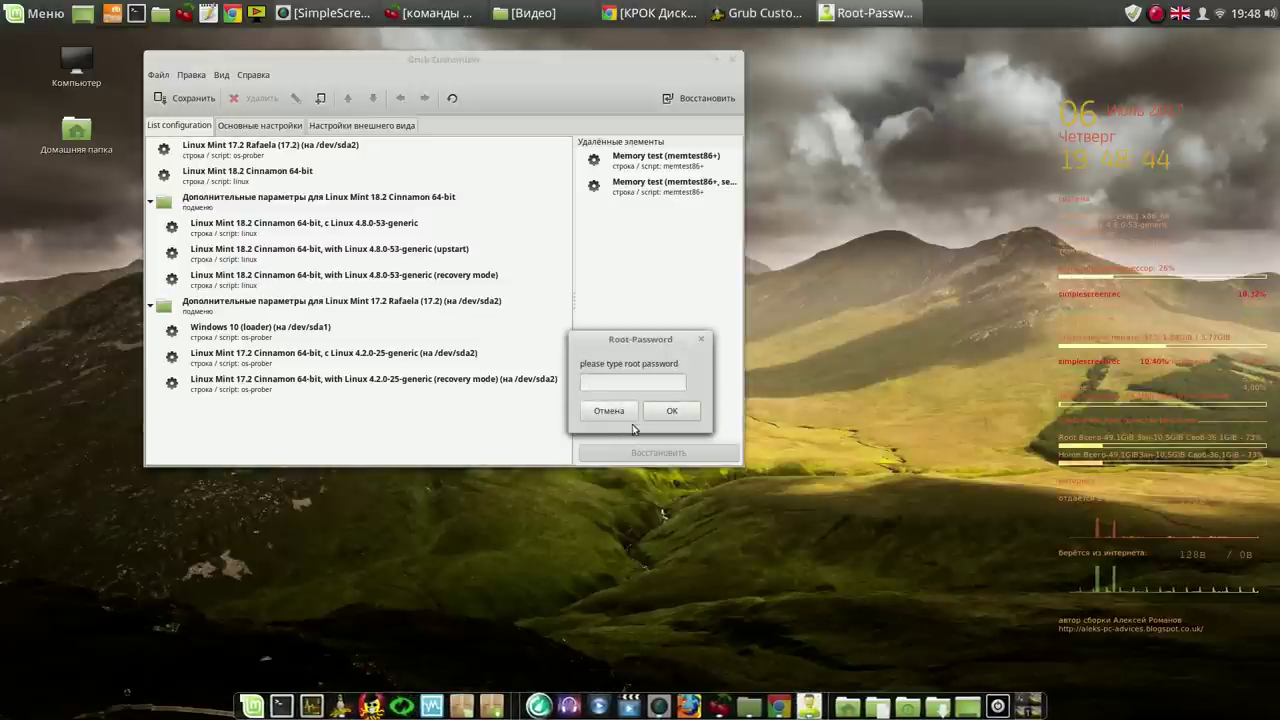
Confirm the root password, minimize Grub Customizer, move Super Boot Manager aside, and open Grub-manager
left_click(690, 410)
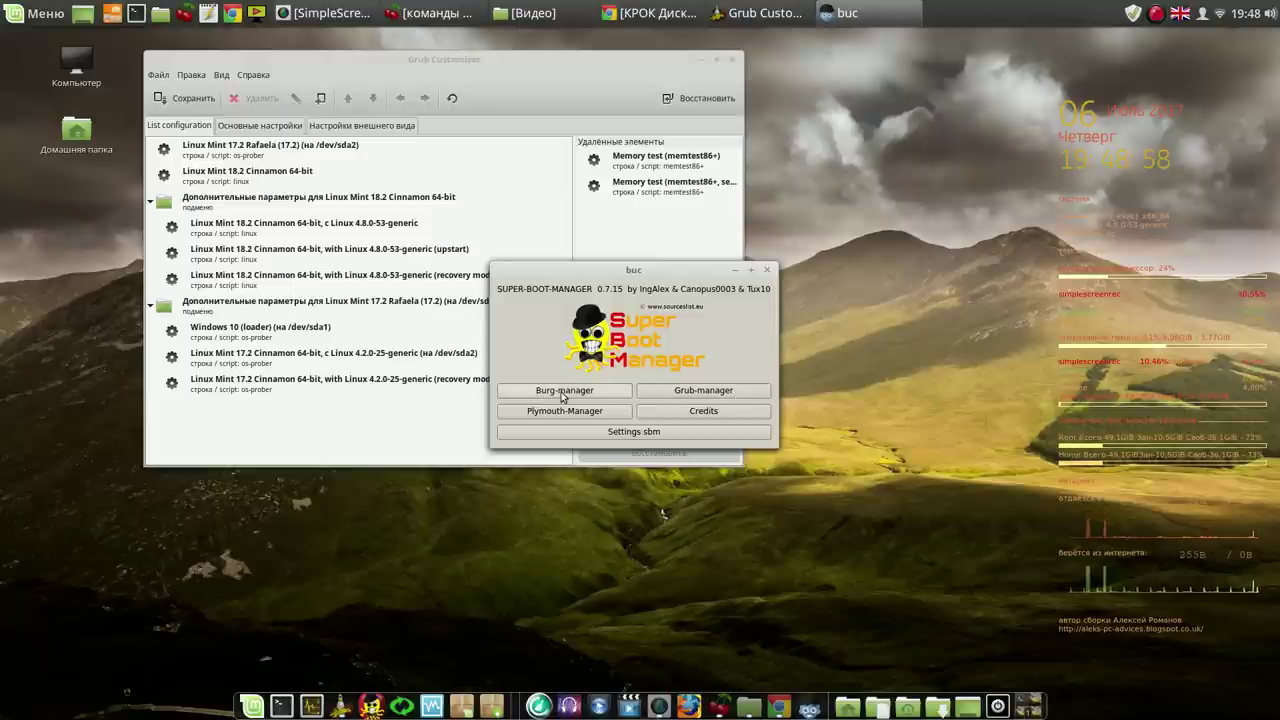
left_click(702, 61)
left_click_drag(688, 264, 533, 76)
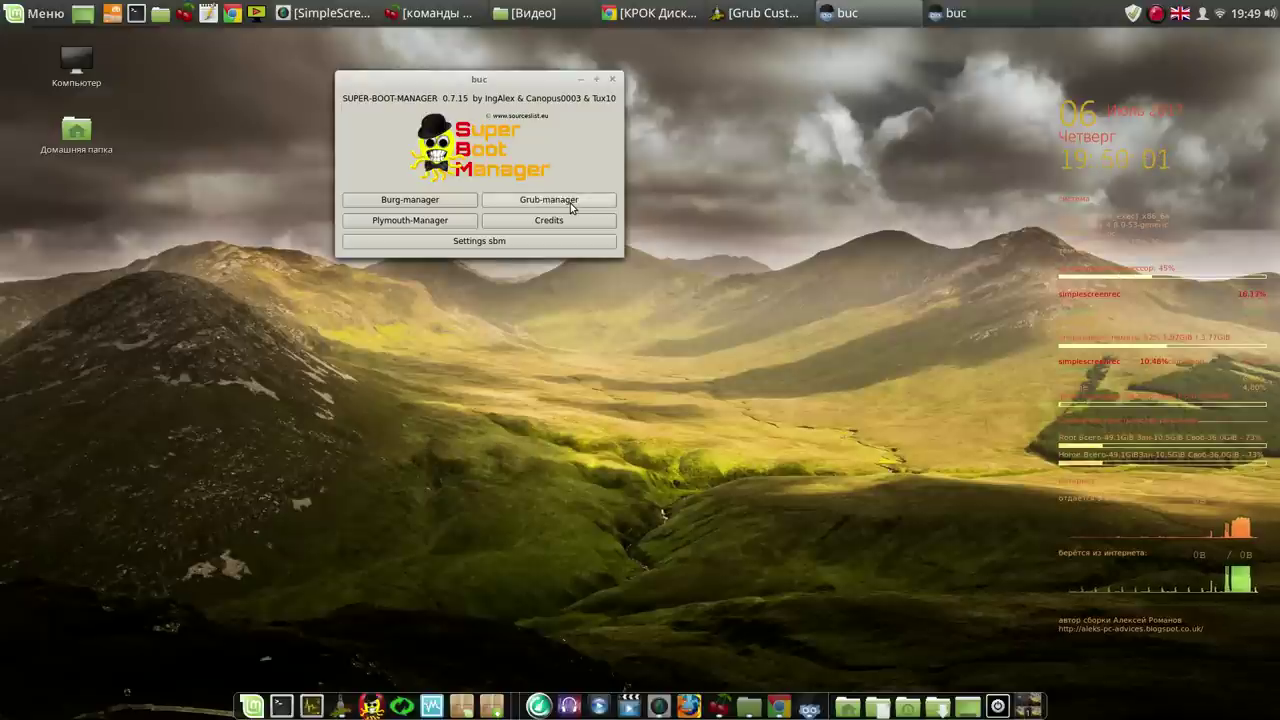
left_click(571, 207)
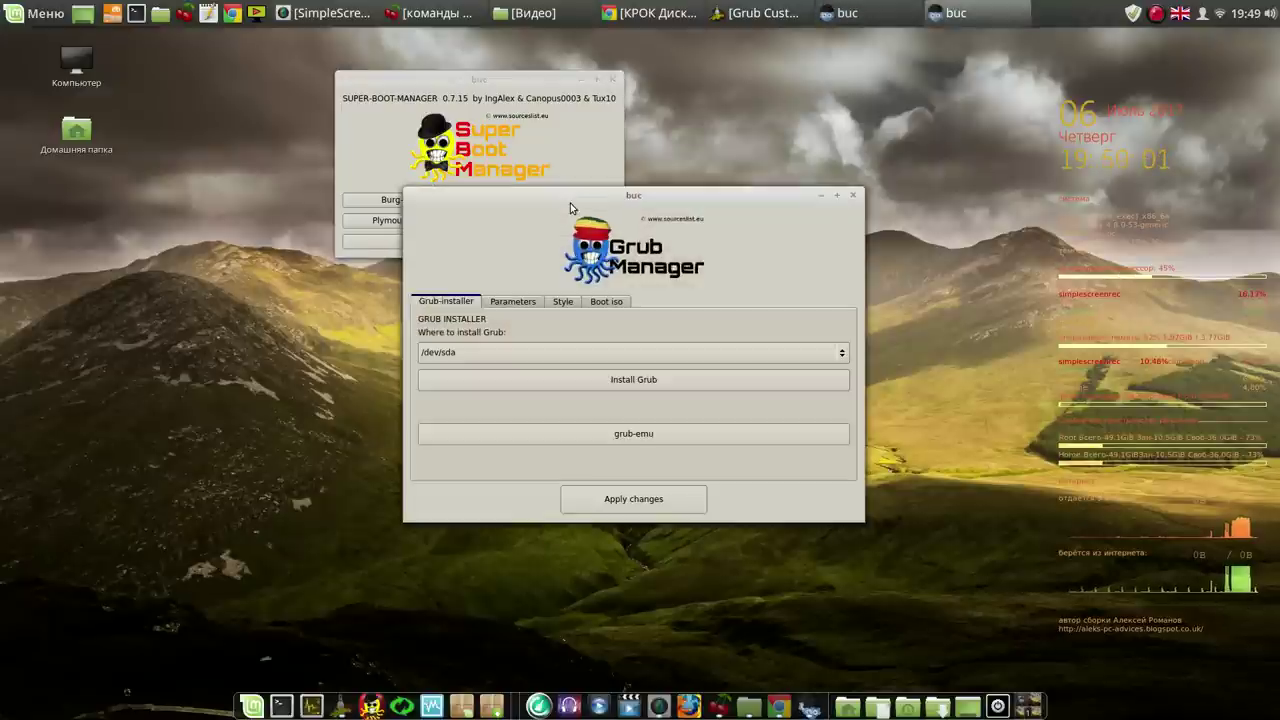
Install GRUB to /dev/sda, let update-grub complete, and dismiss the Success notice
left_click(670, 388)
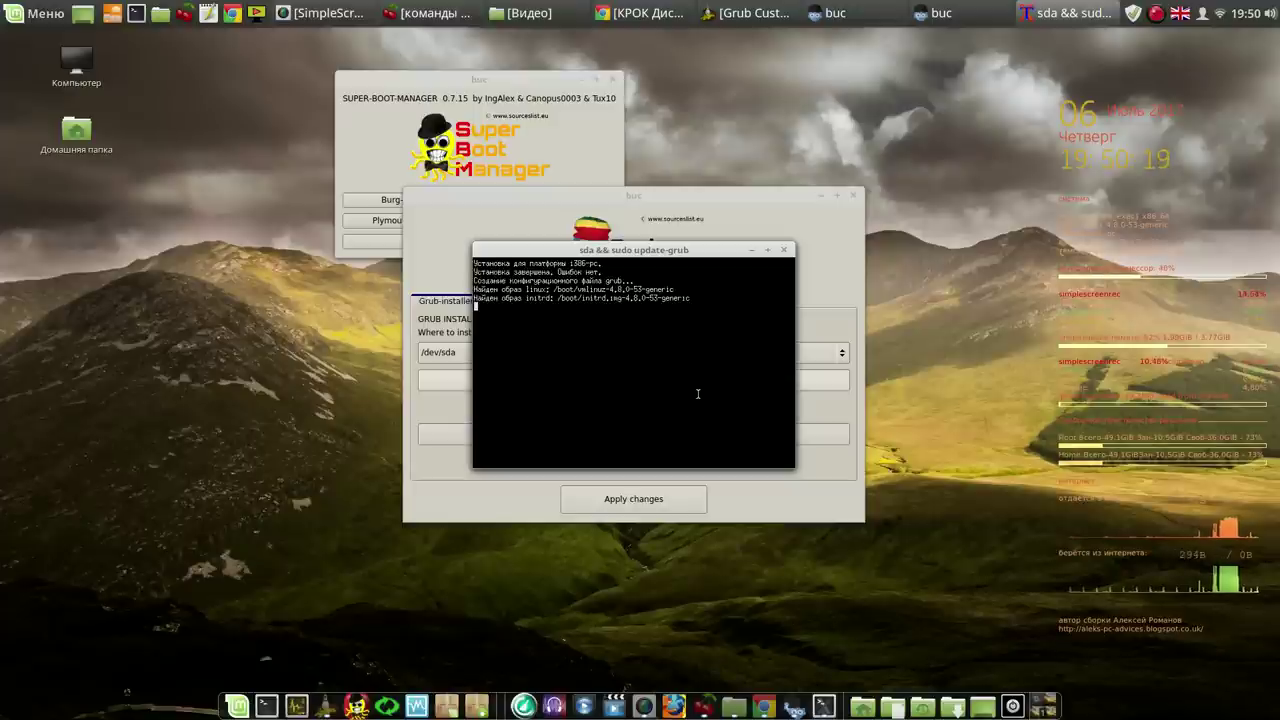
right_click(1155, 14)
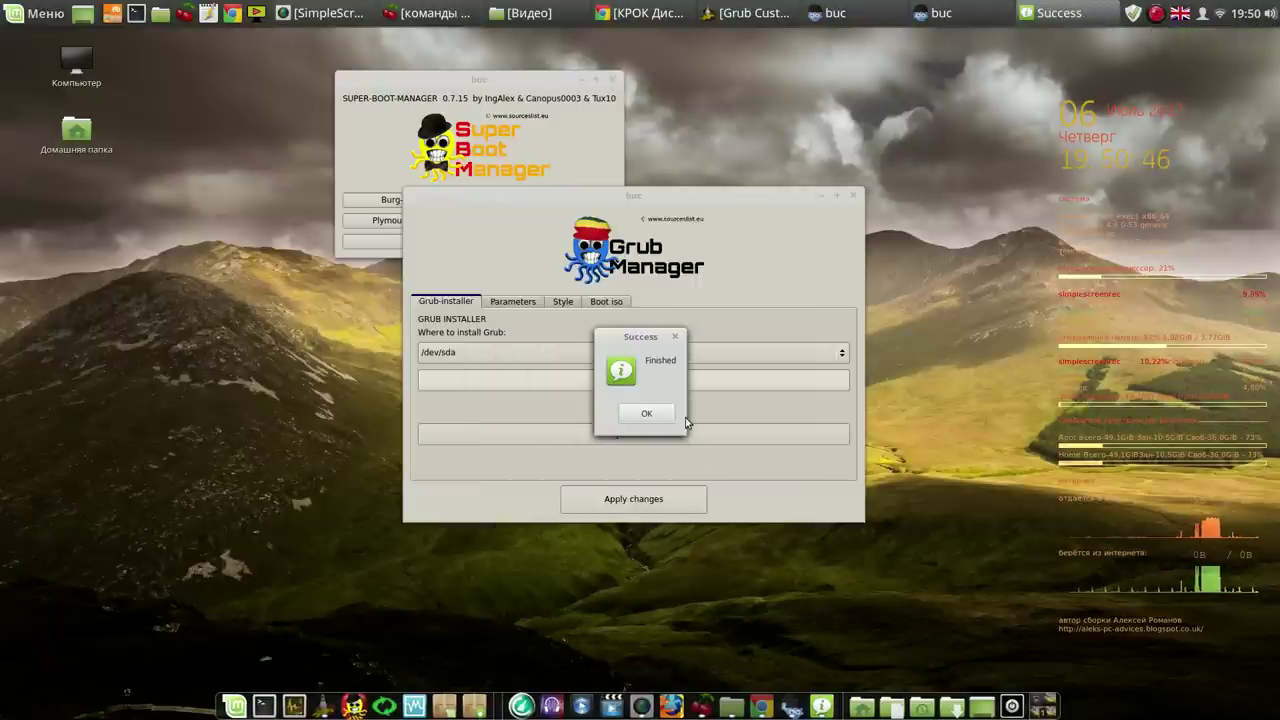
left_click(659, 415)
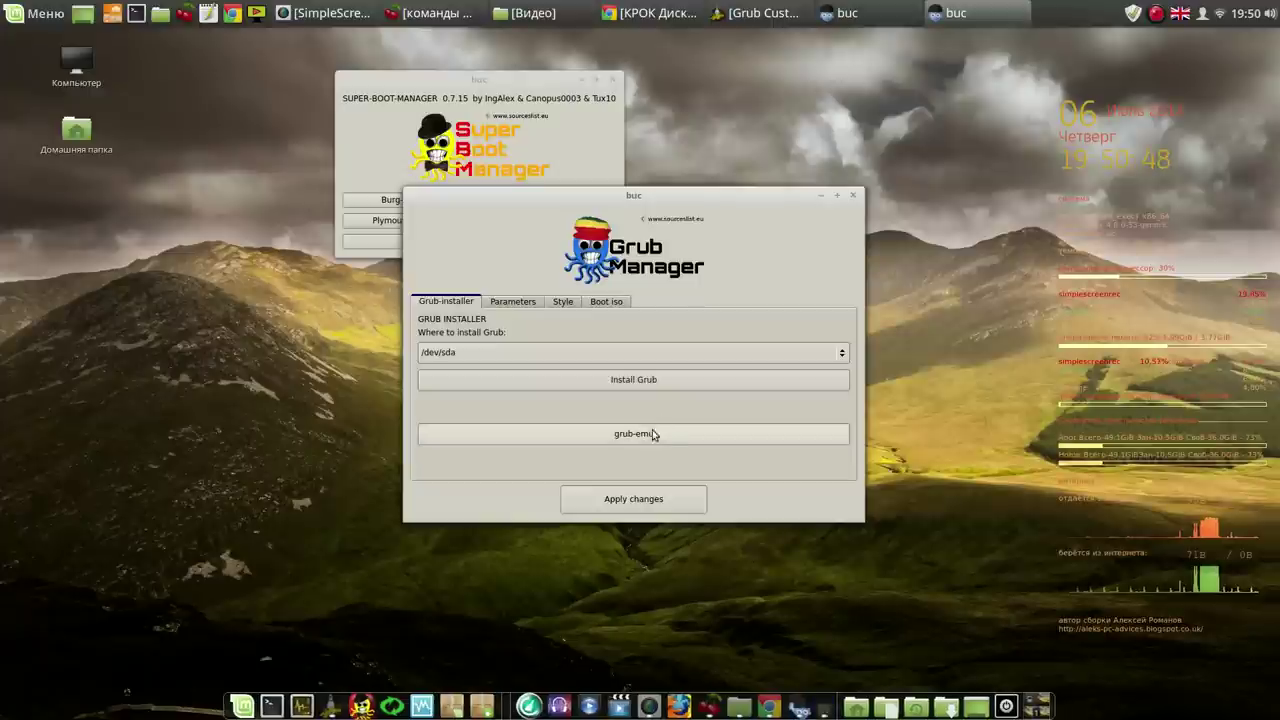
Review the boot menu in grub-emu, close the emulator, and return to Grub Customizer
left_click(653, 435)
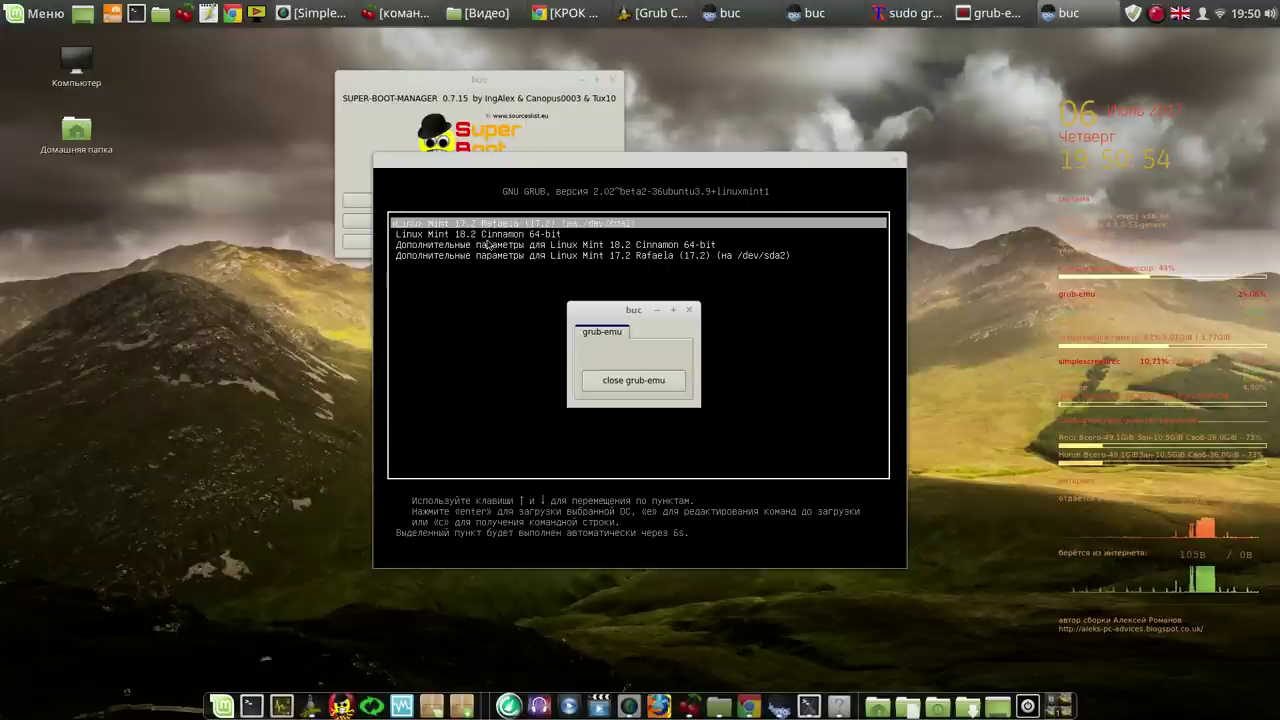
left_click_drag(591, 305, 875, 326)
left_click(894, 405)
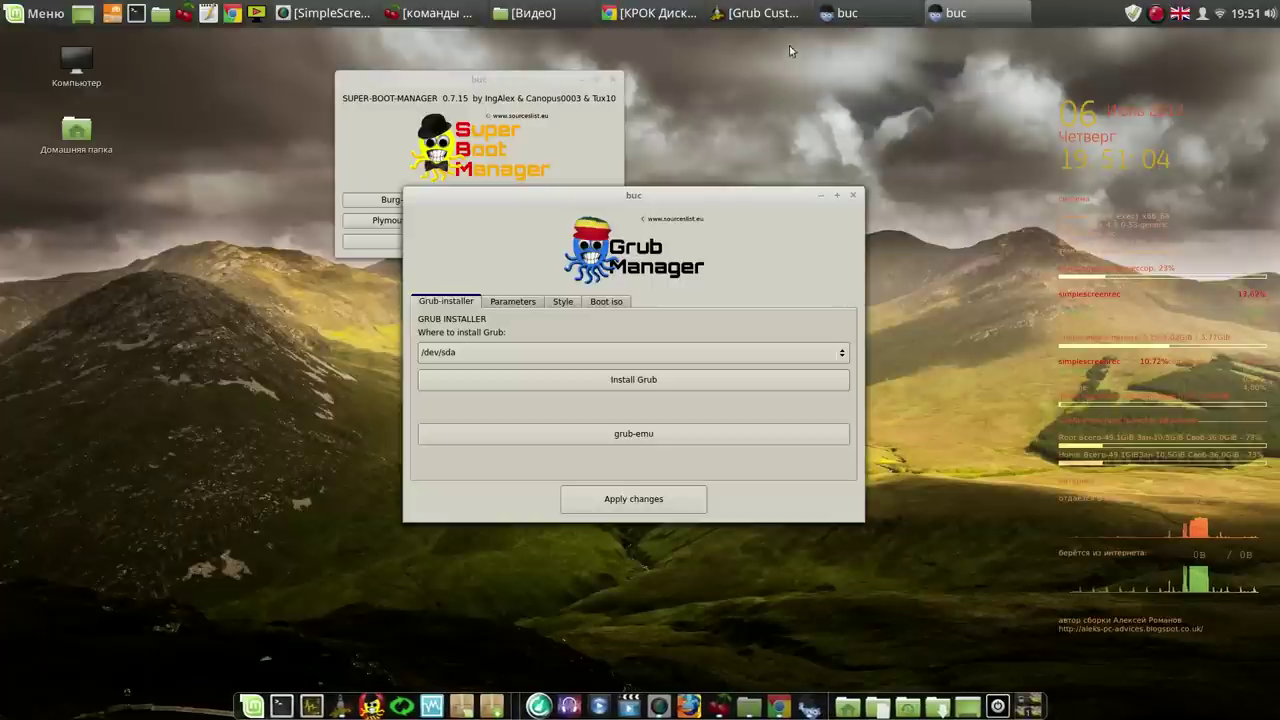
left_click(777, 17)
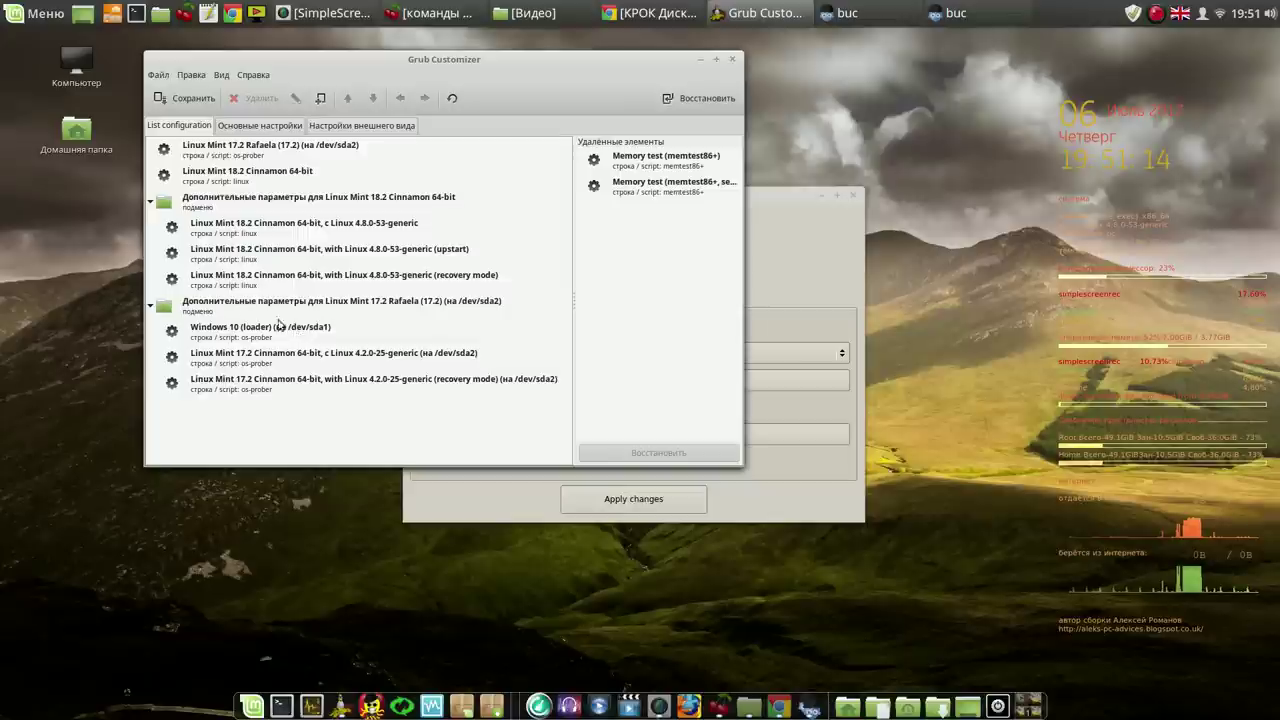
Move Windows 10 (loader) out of the Linux Mint 17.2 submenu to the top level
left_click(150, 306)
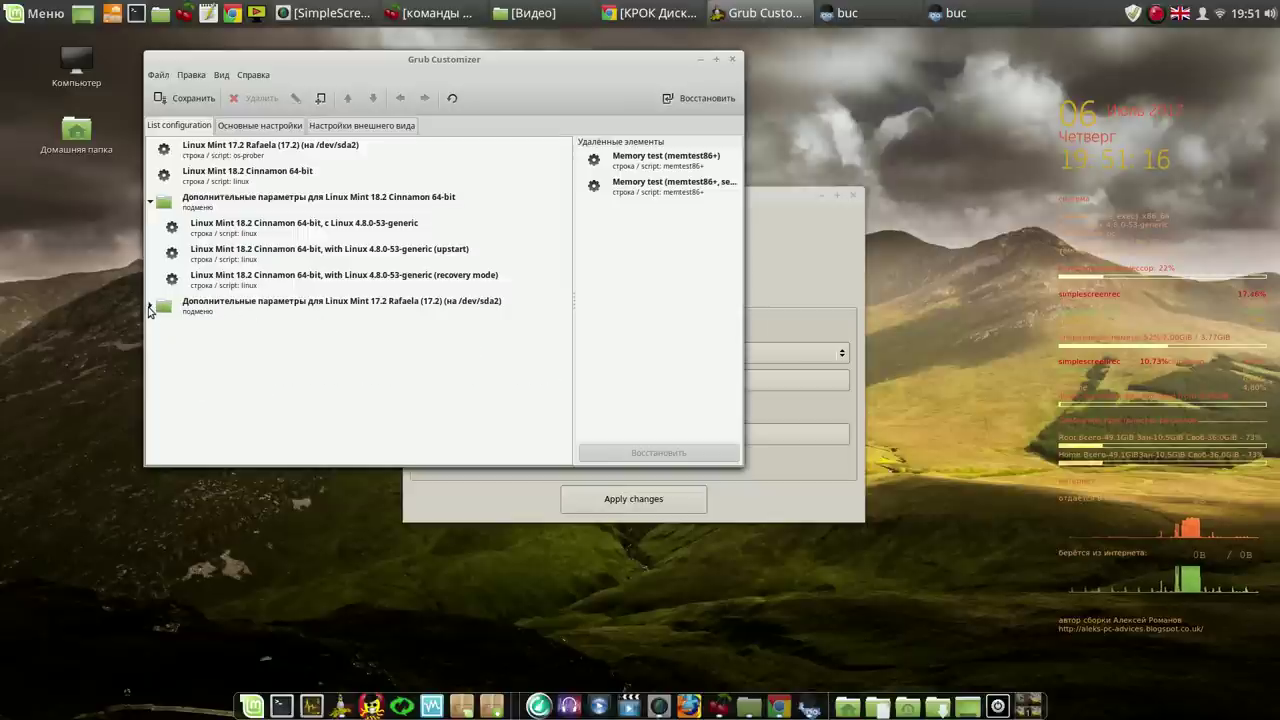
left_click(150, 306)
left_click(238, 336)
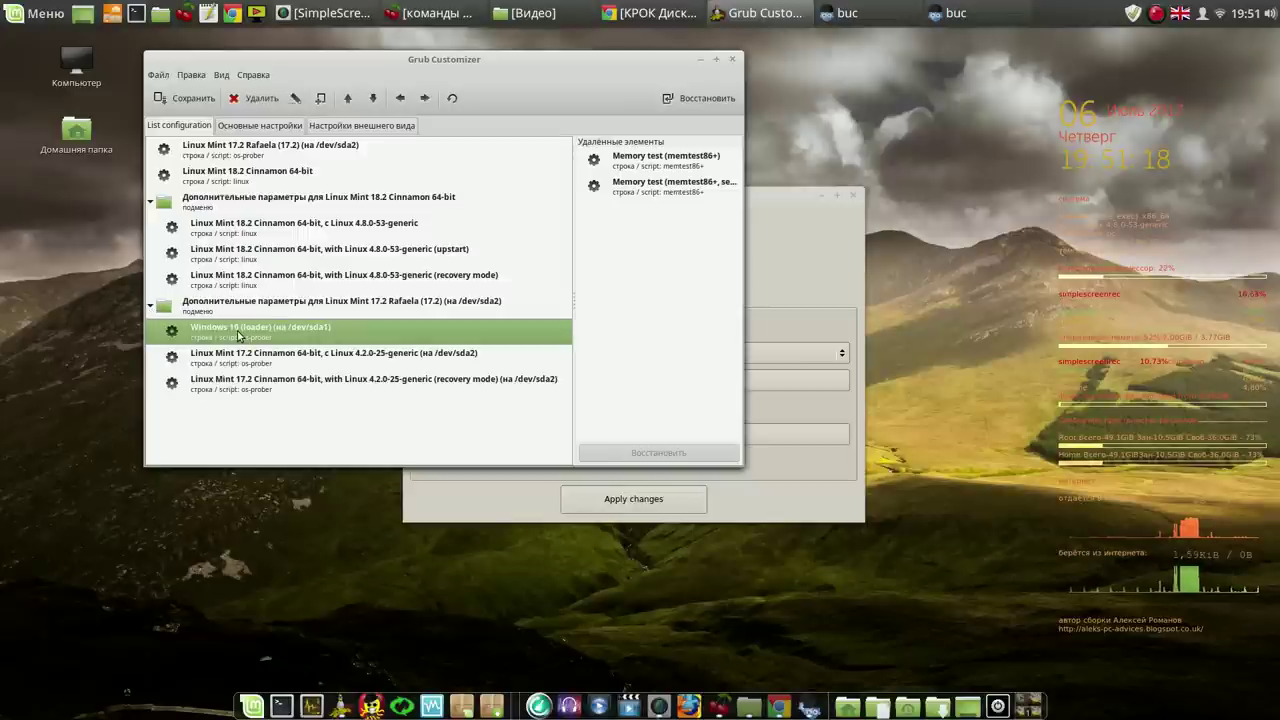
left_click(373, 98)
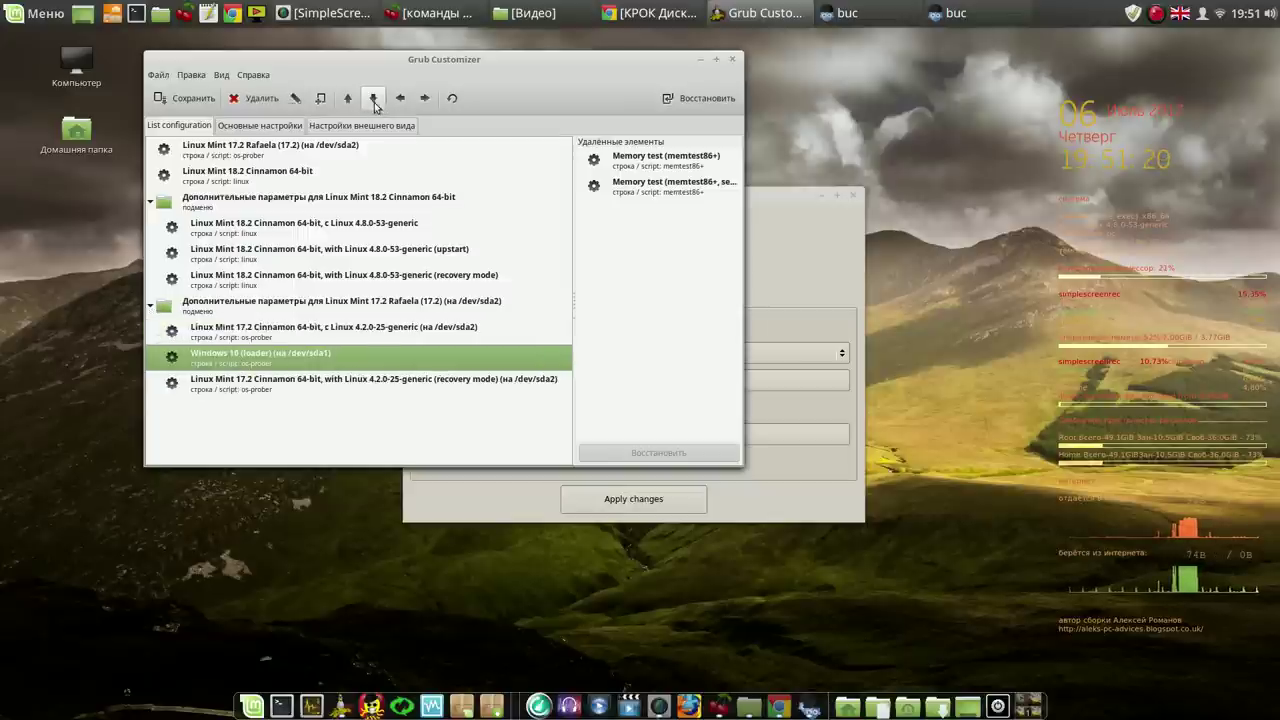
left_click(373, 98)
left_click(373, 98)
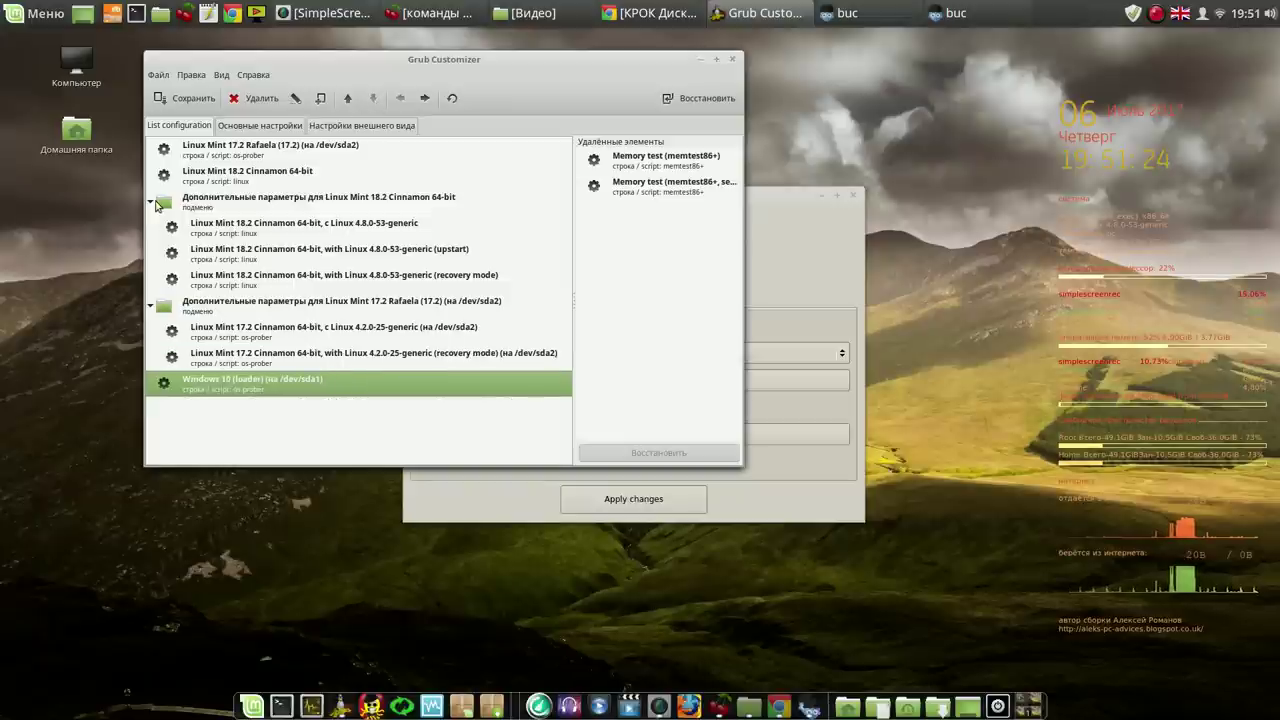
left_click(151, 202)
left_click(151, 228)
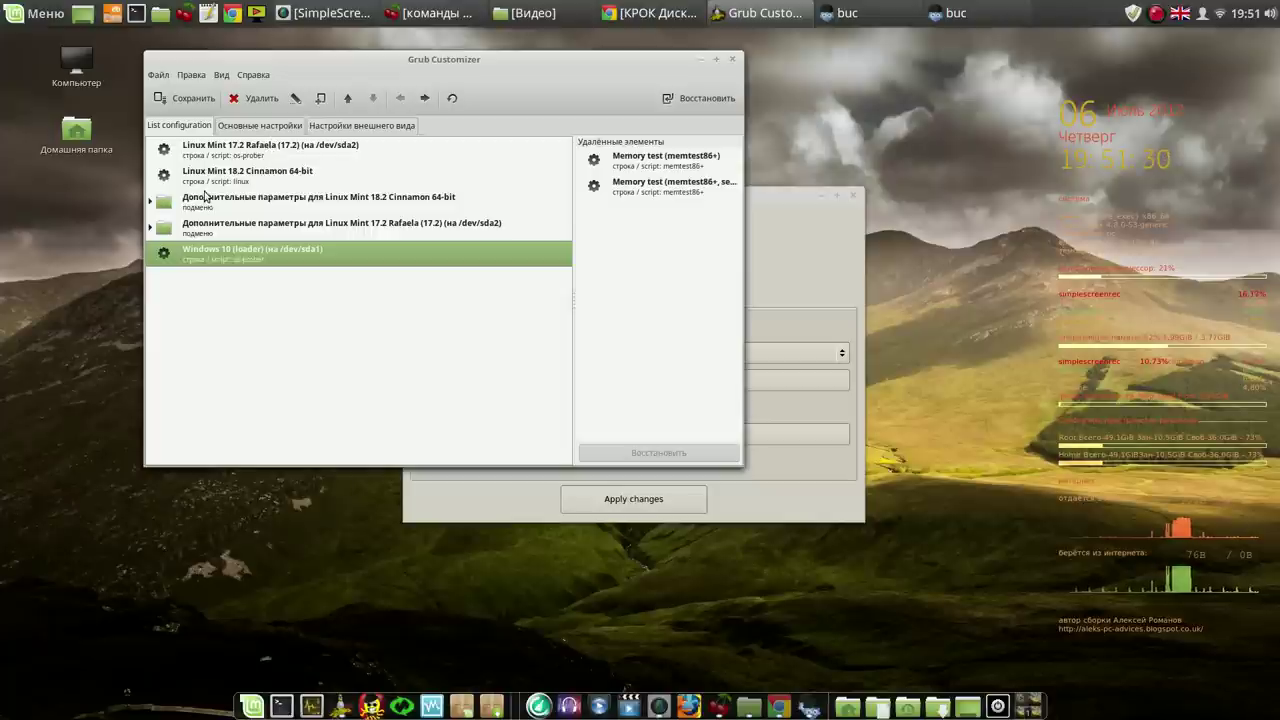
Move the 17.2 Rafaela advanced-options submenu up to second place and save the configuration
left_click(212, 227)
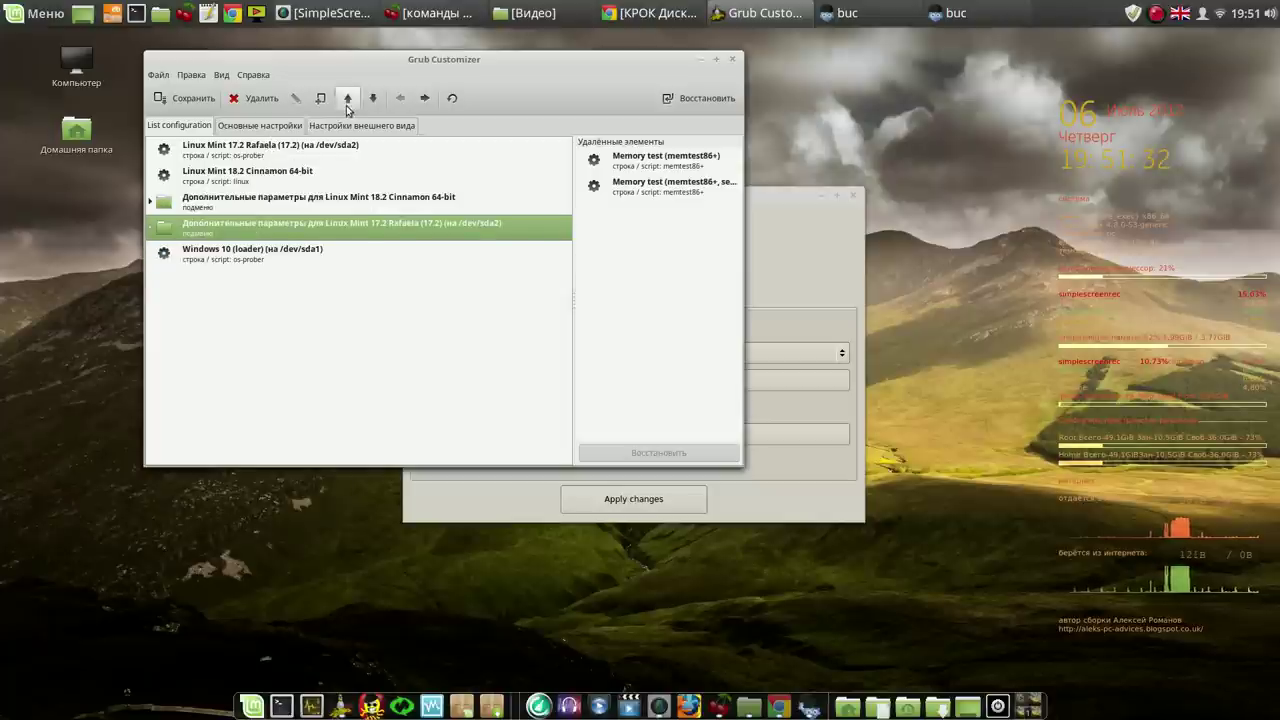
left_click(348, 98)
left_click(348, 98)
left_click(348, 98)
left_click(348, 98)
left_click(348, 98)
left_click(347, 100)
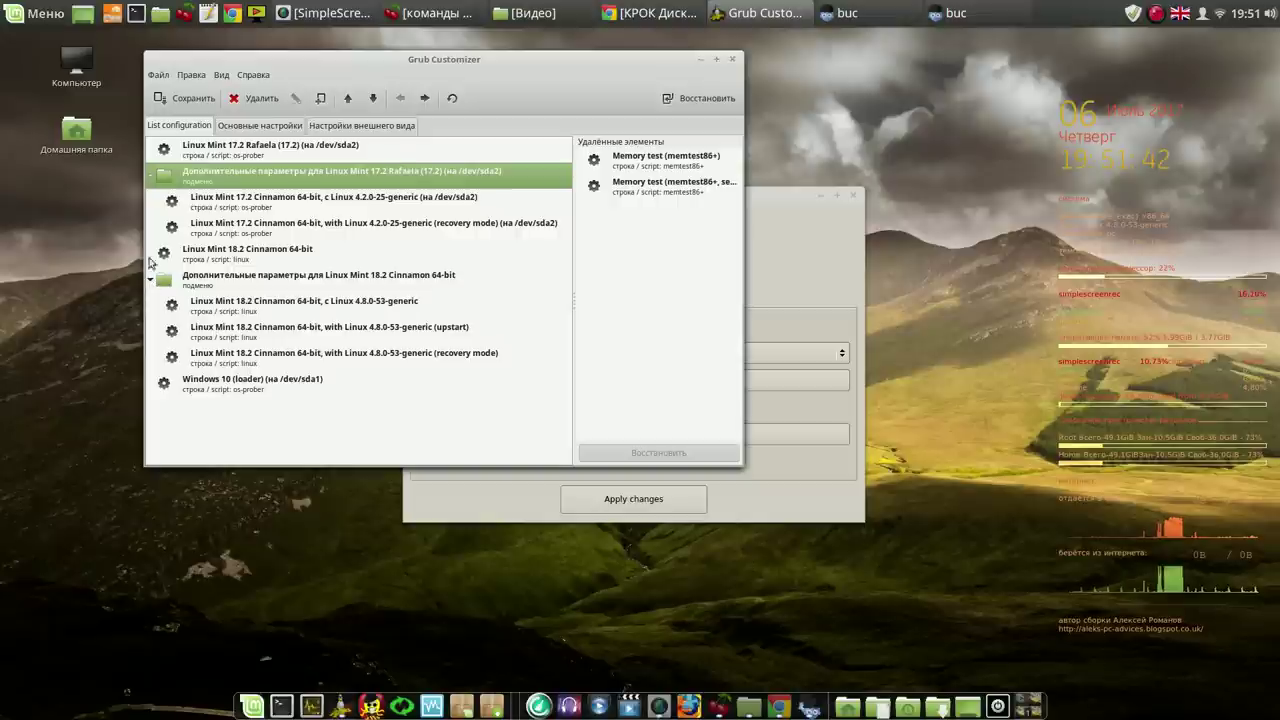
left_click(150, 177)
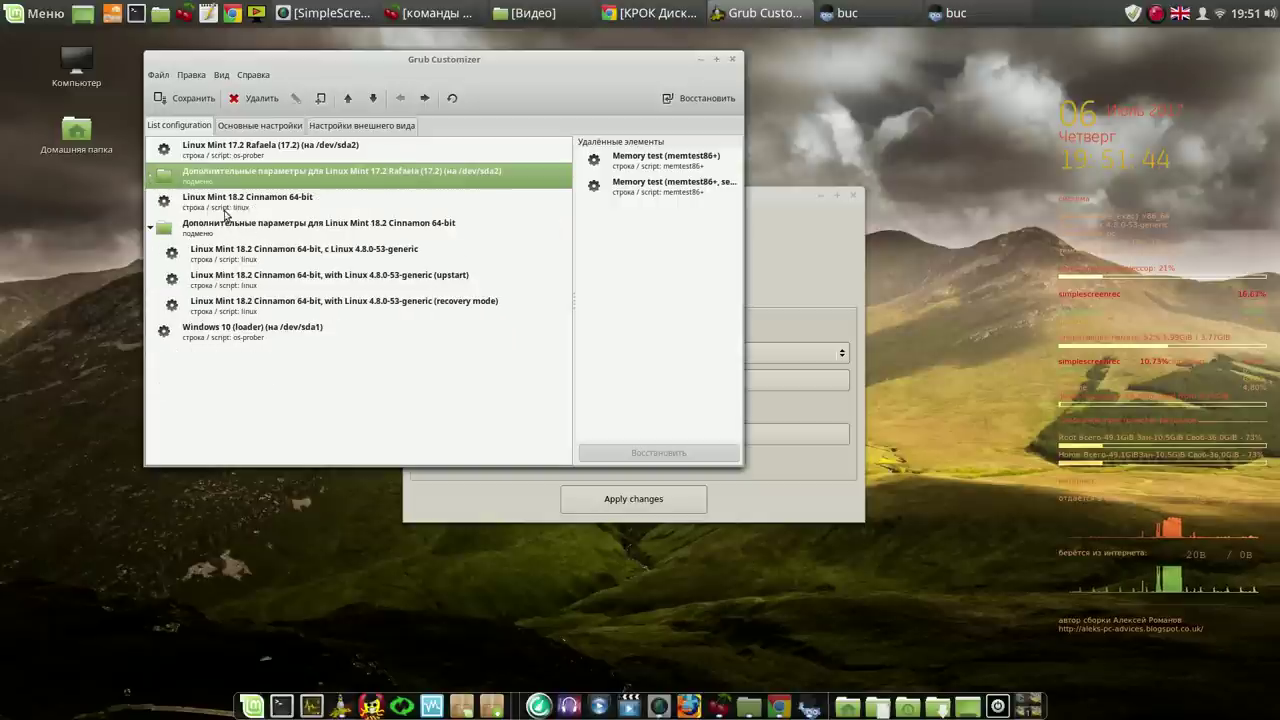
left_click(153, 231)
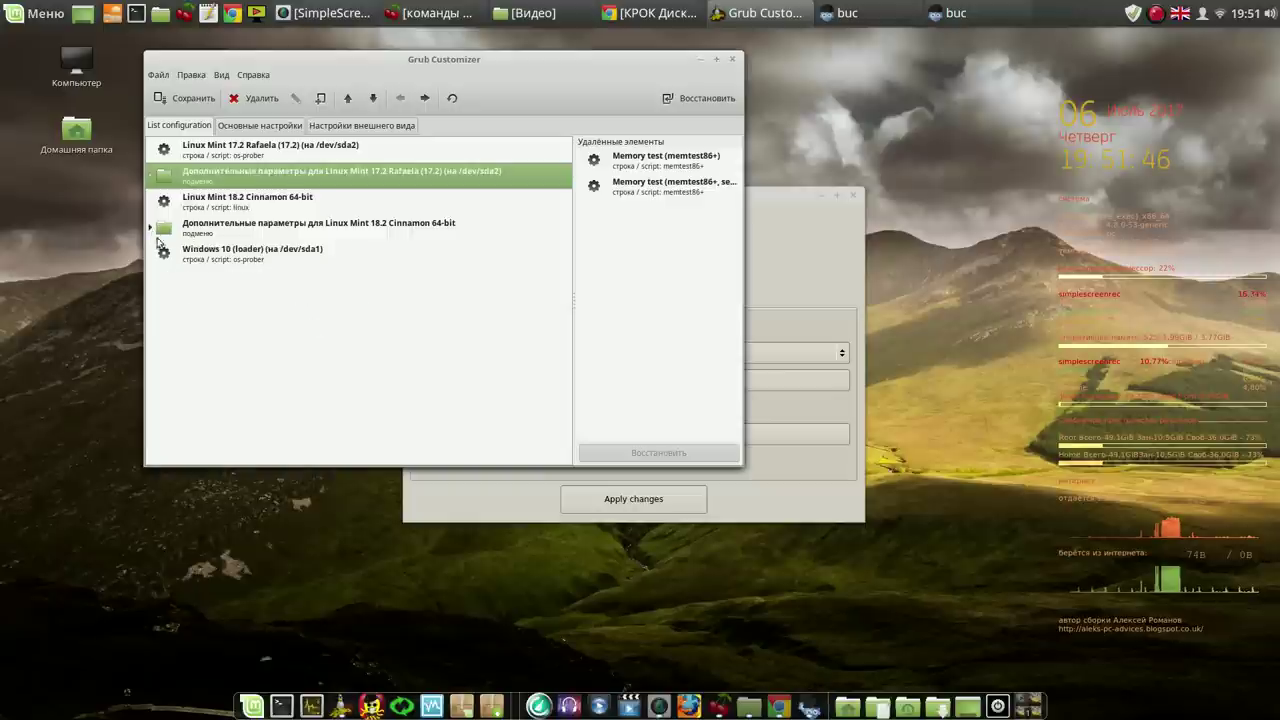
left_click(193, 98)
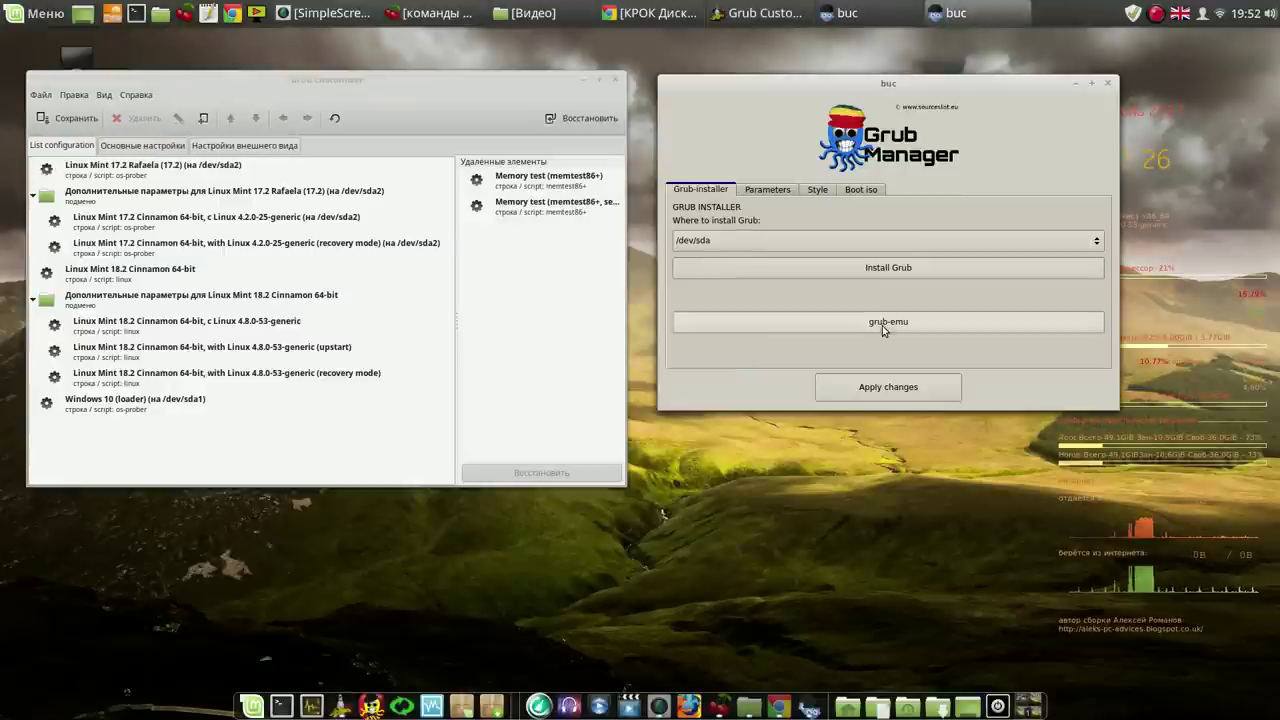
Test the reordered menu in grub-emu, close Grub Customizer, and apply changes in Grub Manager
left_click(882, 325)
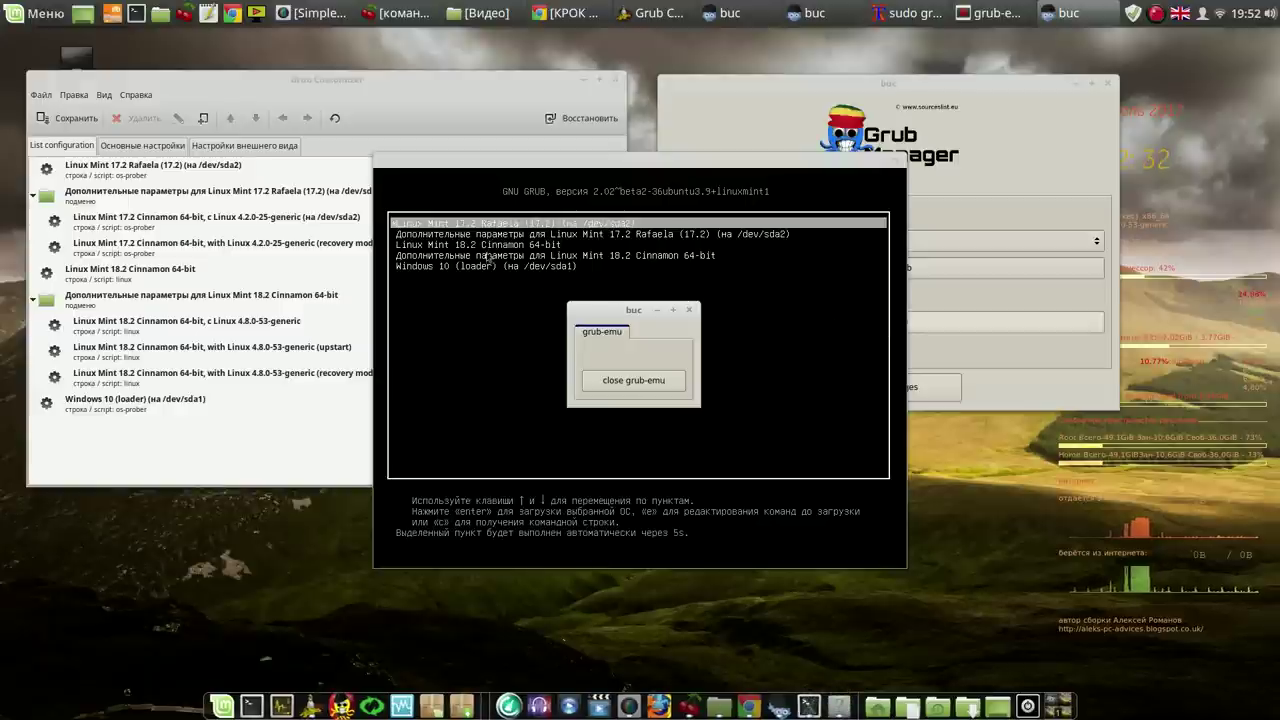
left_click(622, 380)
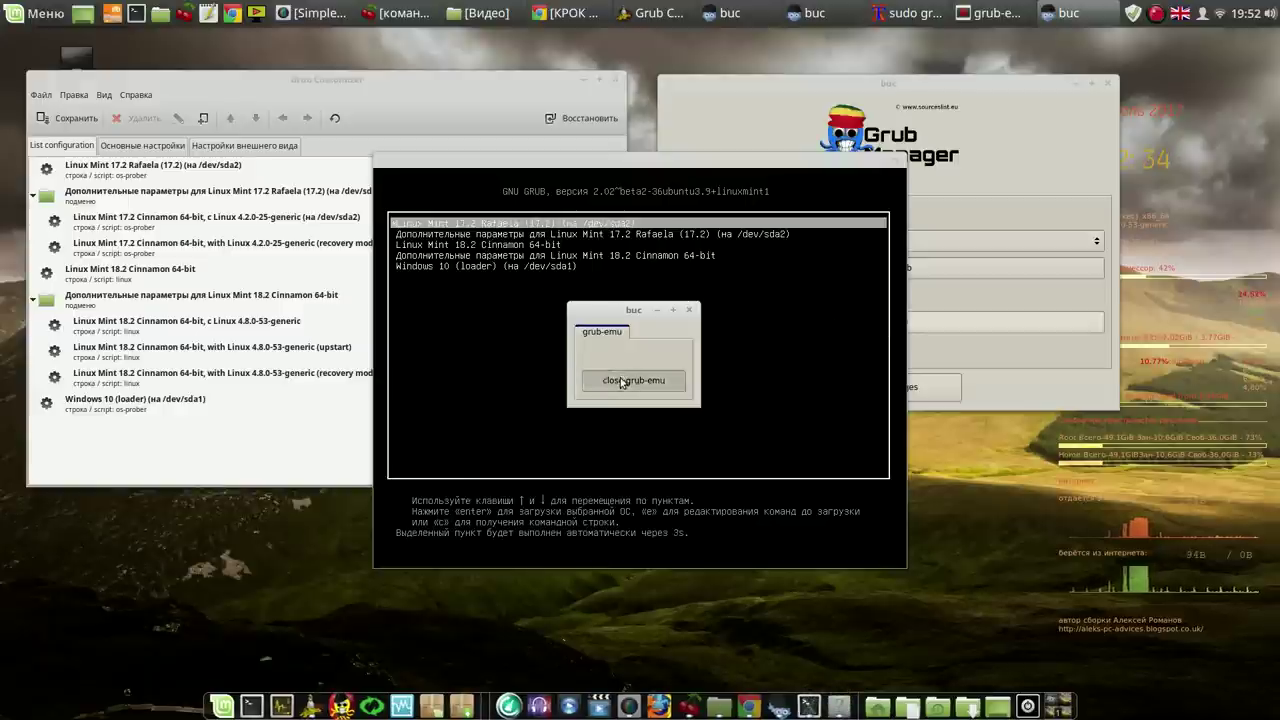
left_click(613, 82)
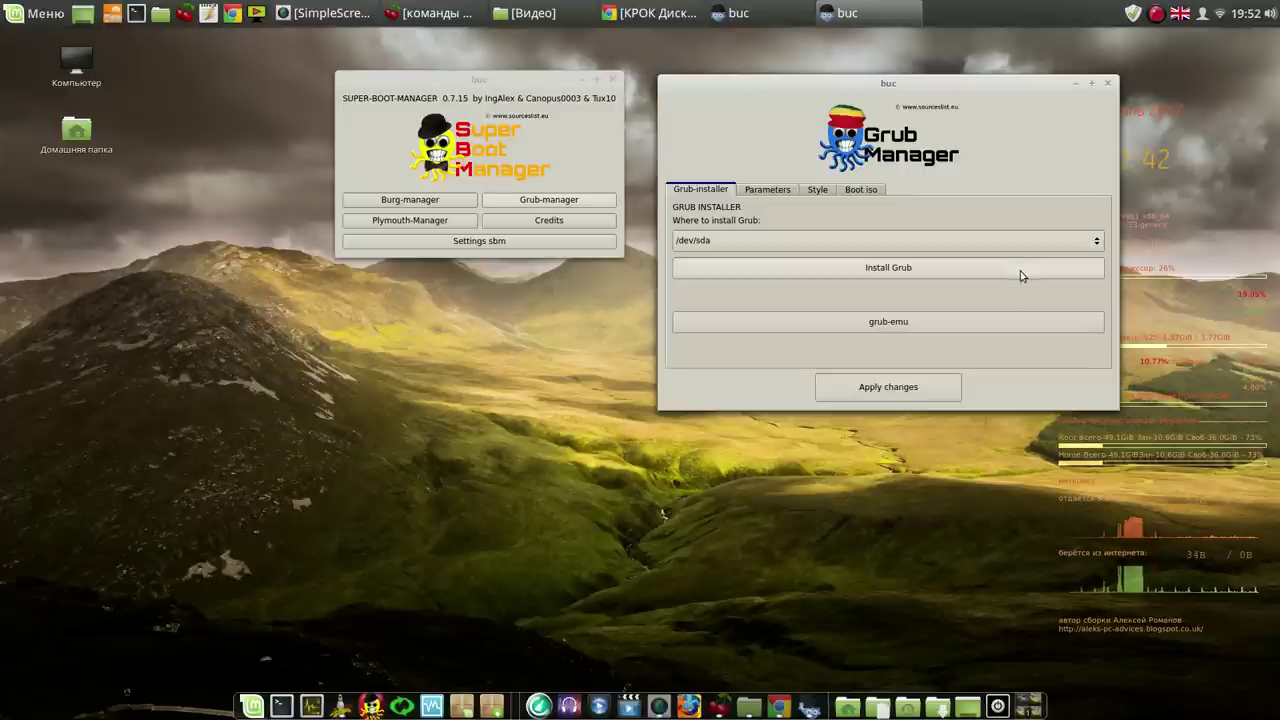
left_click(884, 390)
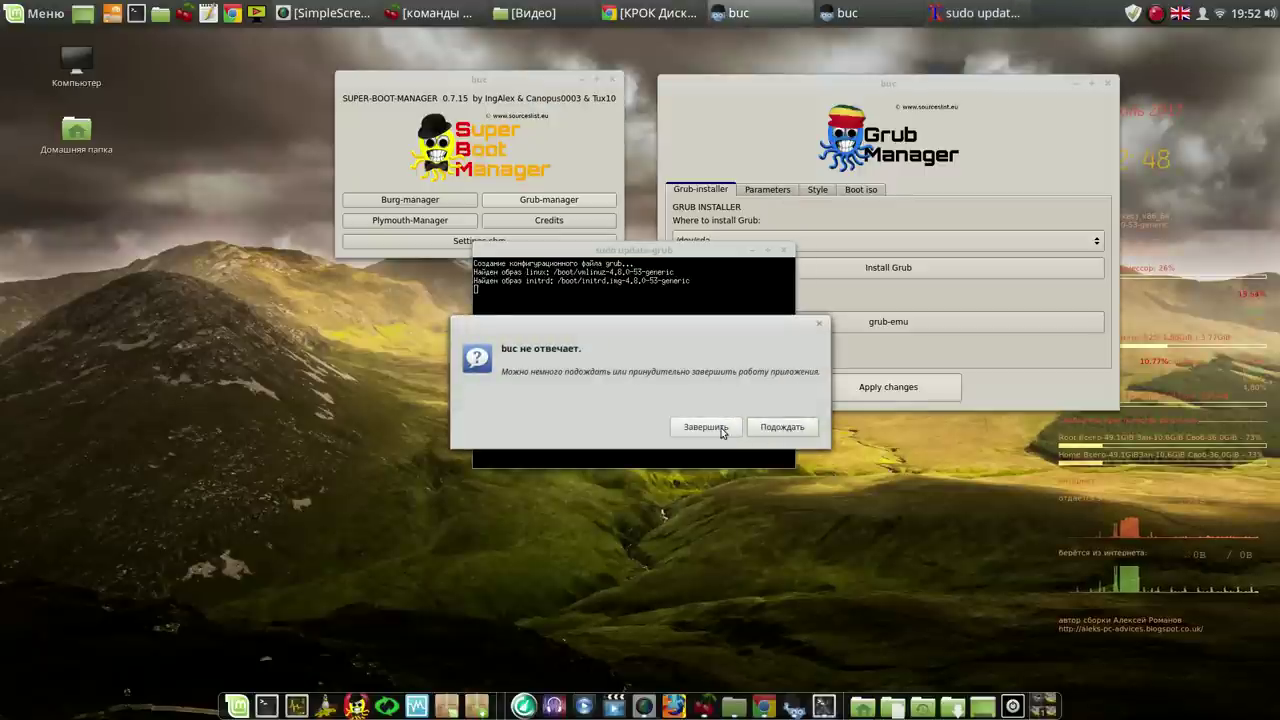
Wait through the not-responding notice until update-grub finishes, then close Grub Manager and Super Boot Manager
left_click(757, 436)
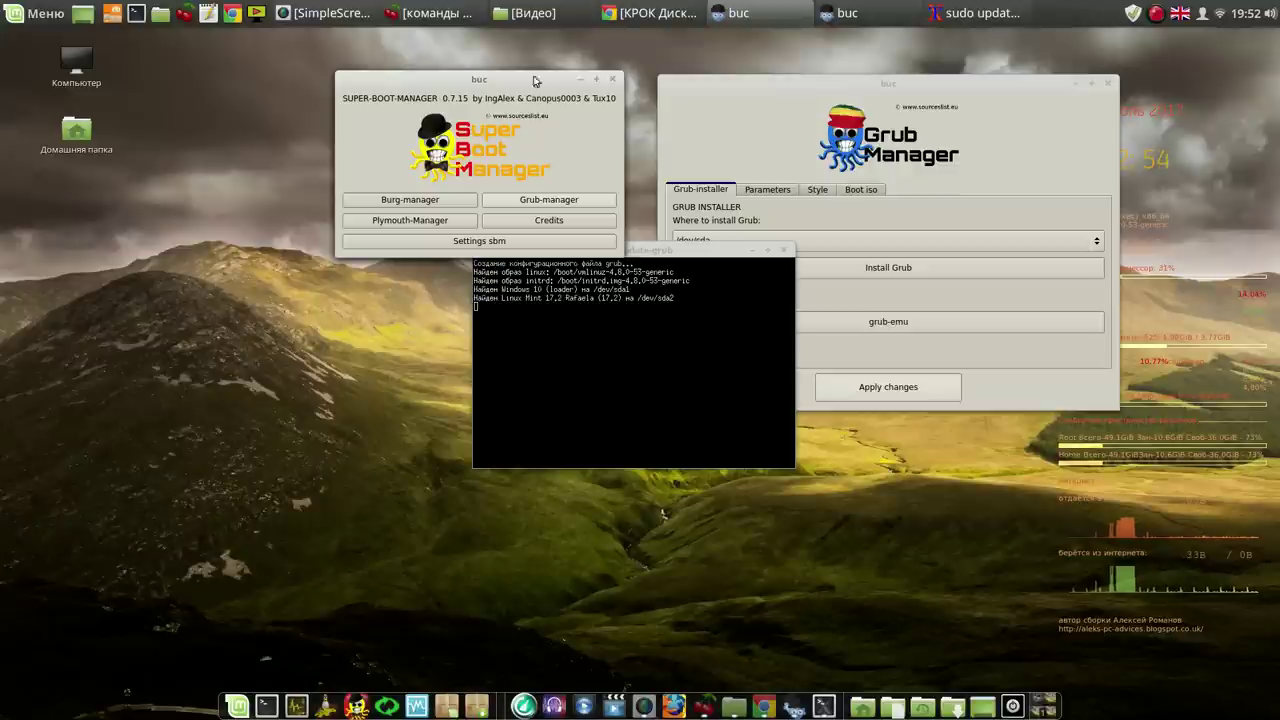
left_click_drag(530, 79, 354, 58)
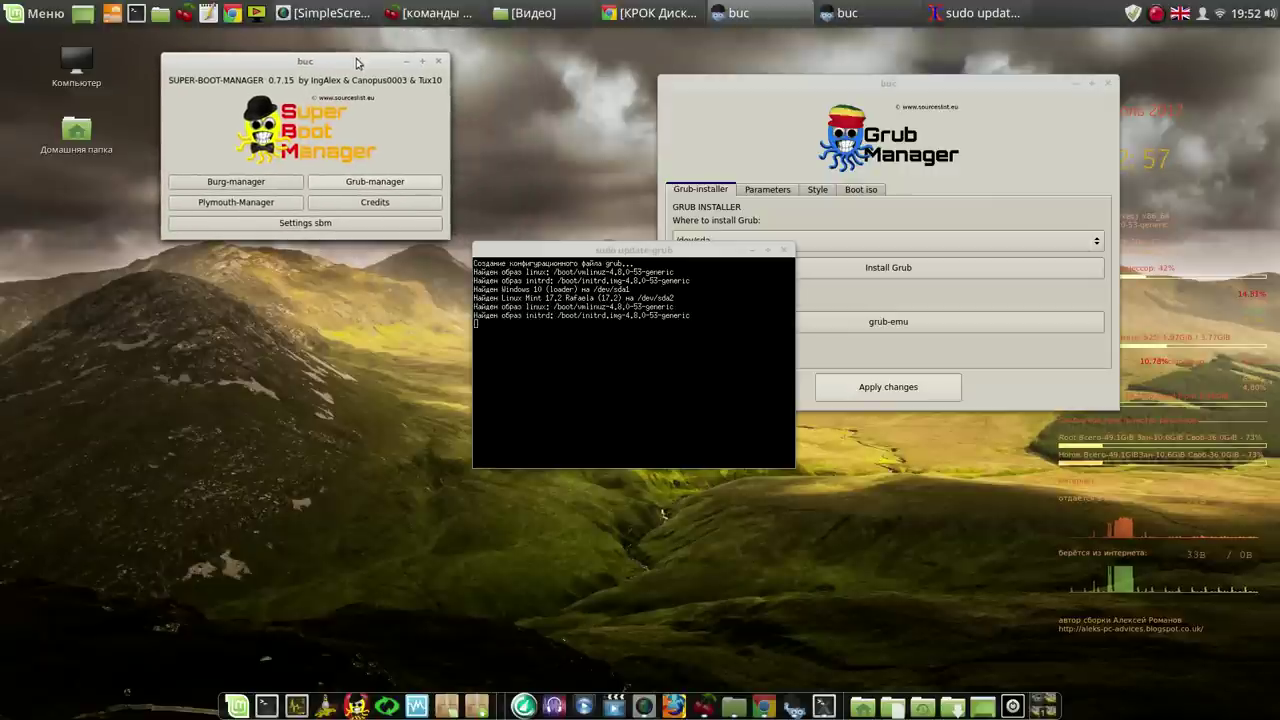
left_click(1157, 14)
left_click(1148, 73)
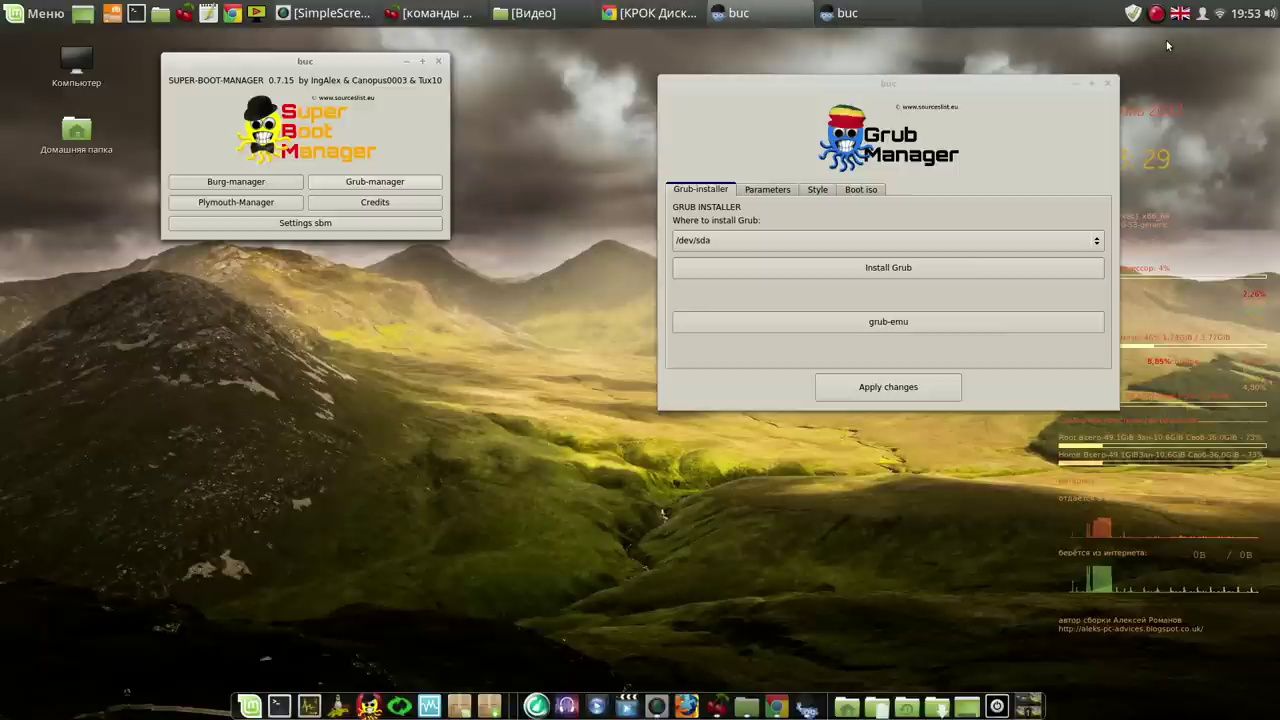
left_click(1107, 83)
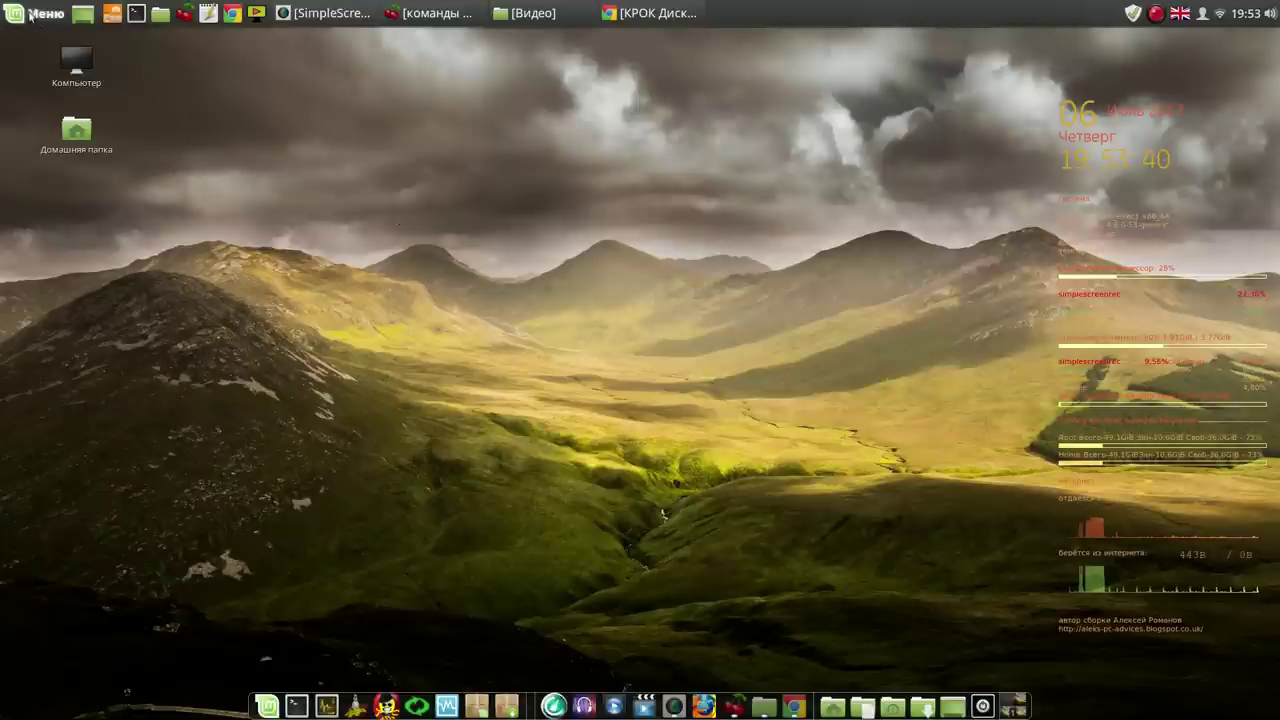
Launch LibreOffice Calc from the Офис applications menu
left_click(31, 14)
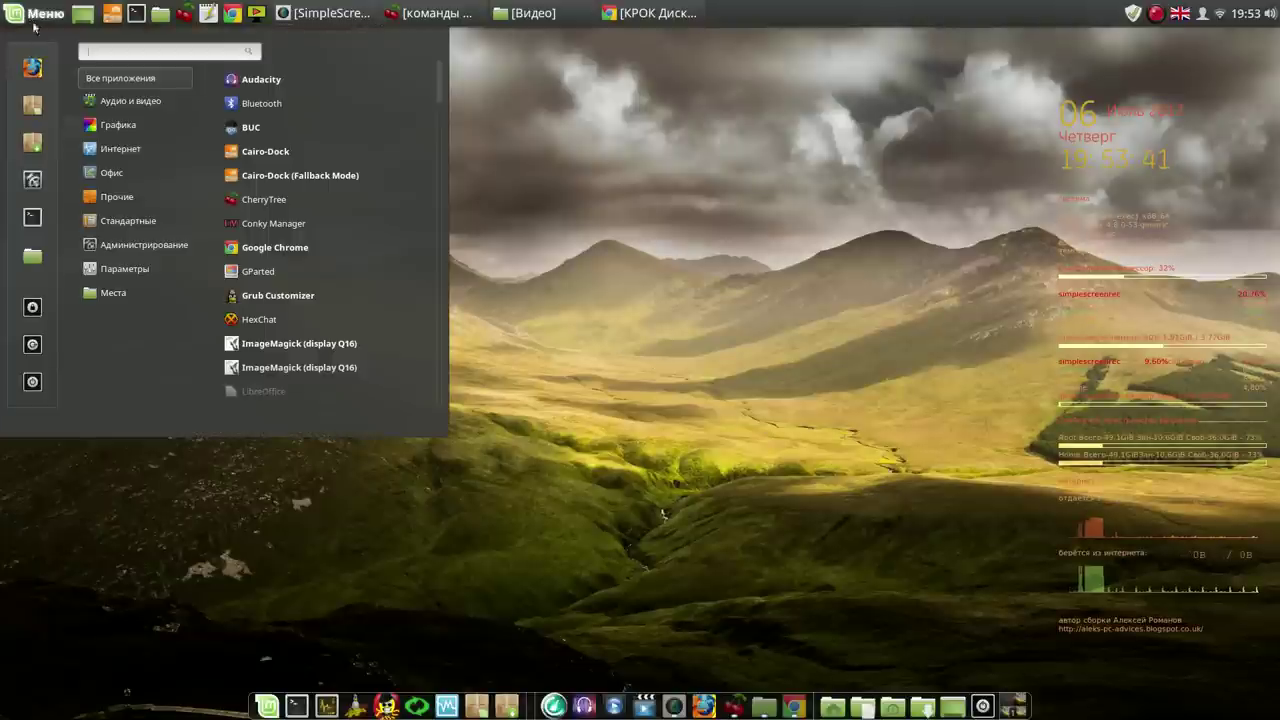
mouse_move(111, 172)
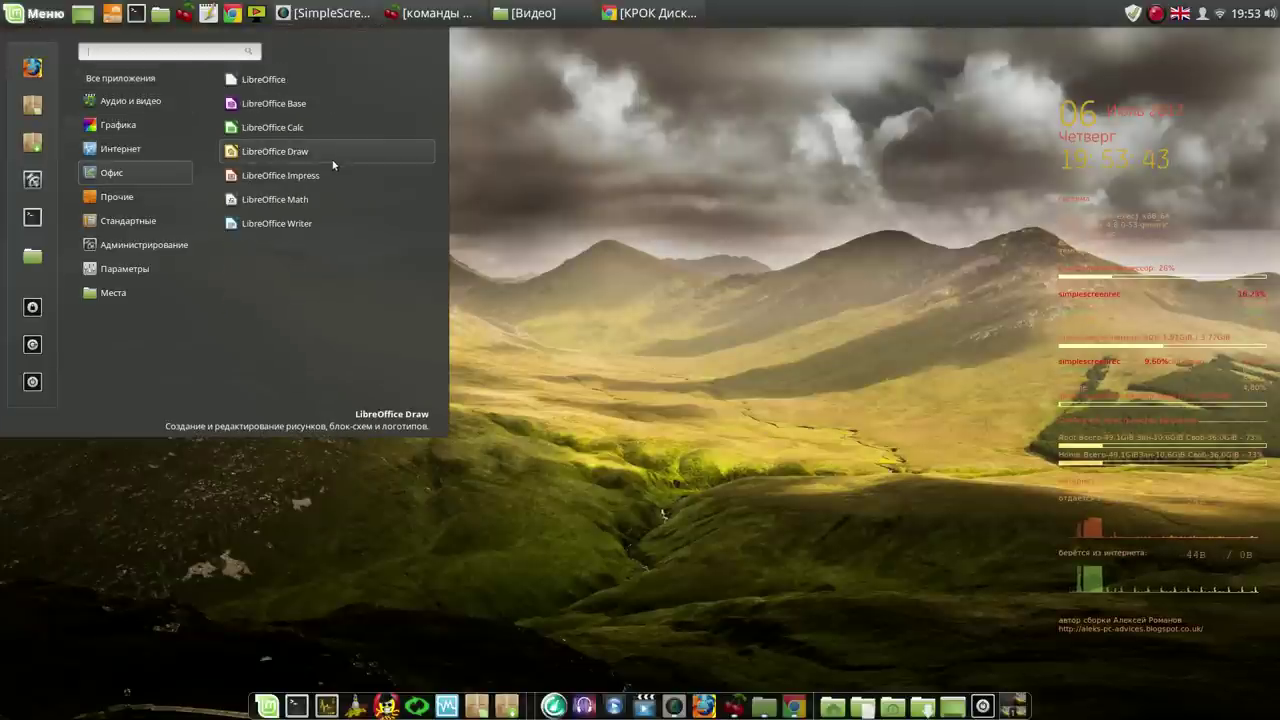
left_click(298, 128)
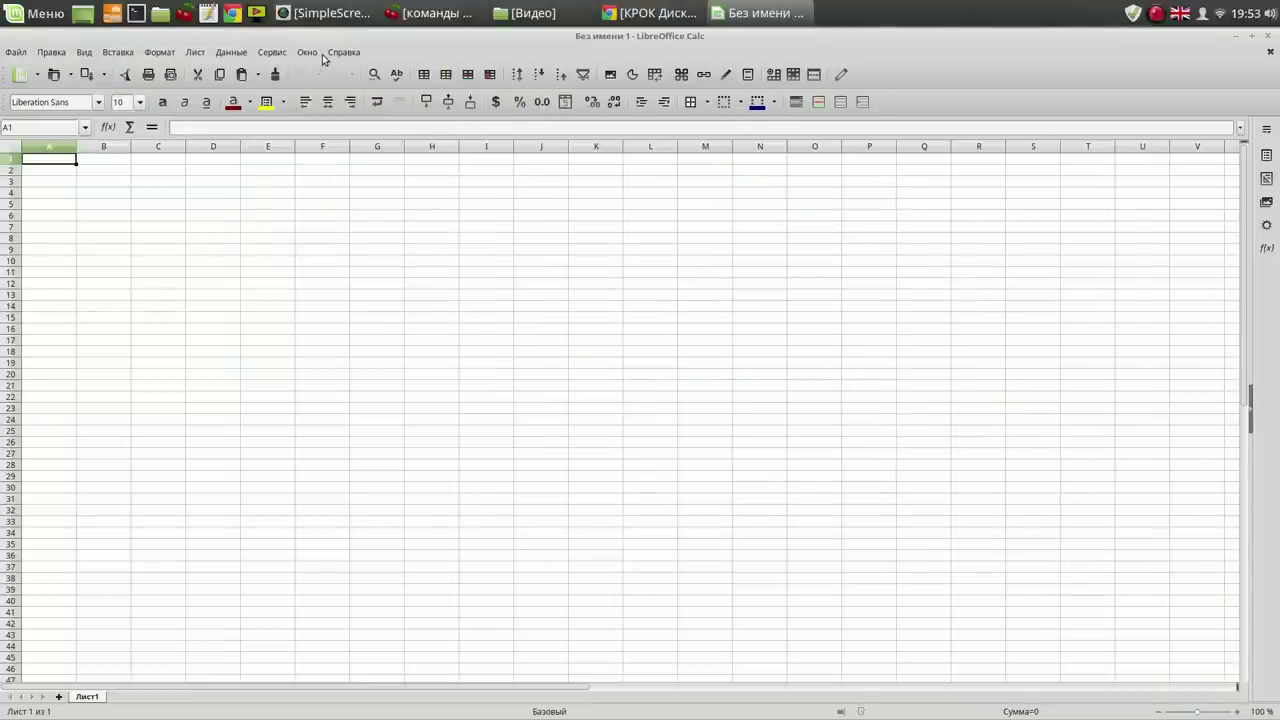
Check version 5.1.6.2 in About LibreOffice, open the website, then close Calc
left_click(336, 54)
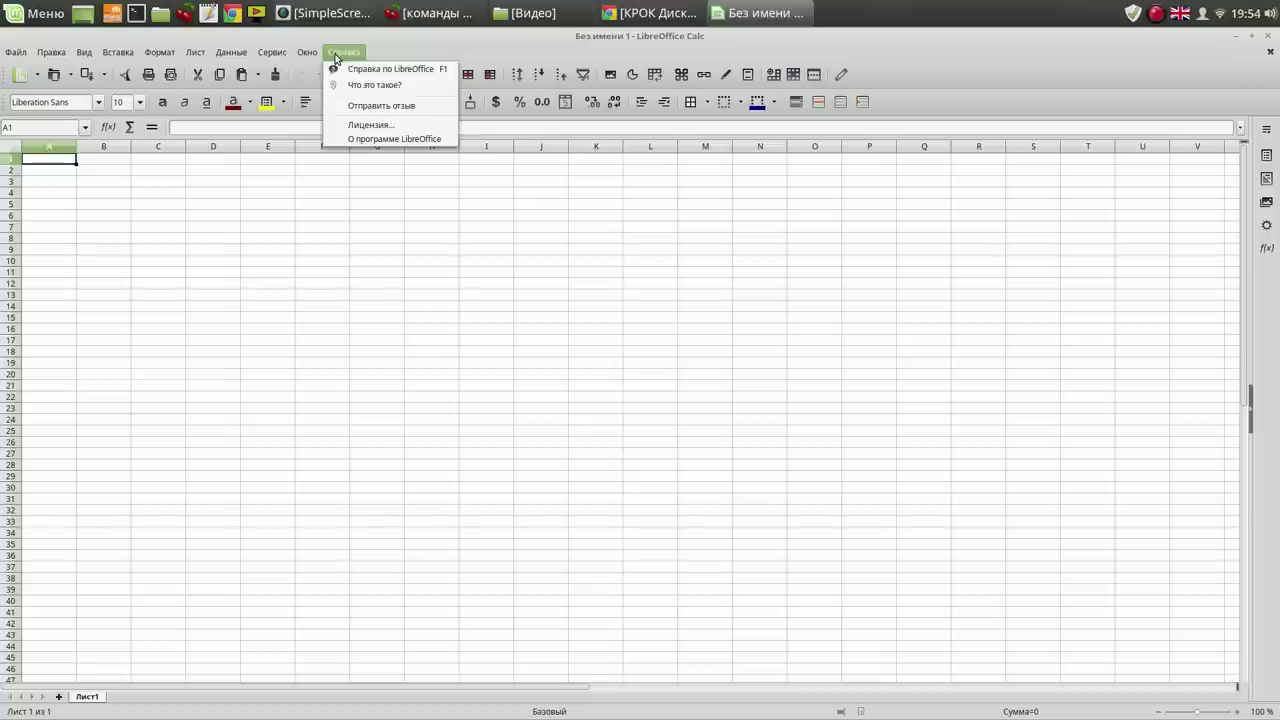
left_click(384, 139)
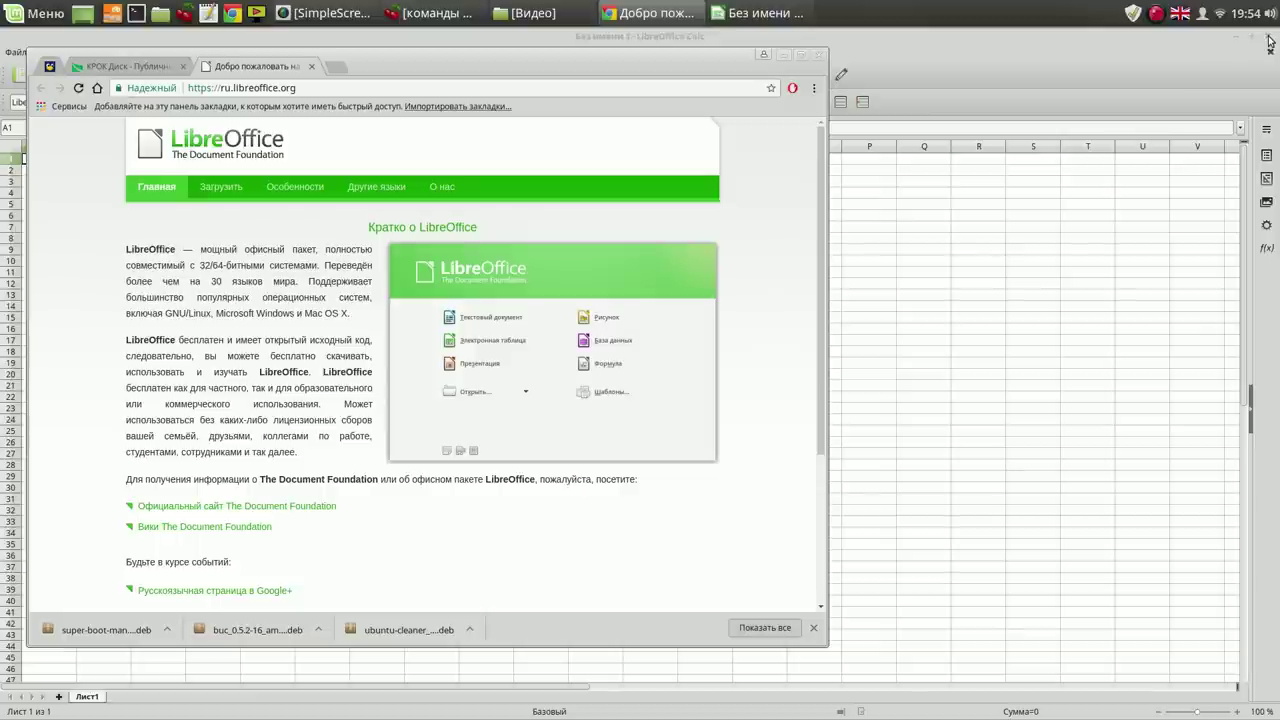
left_click(1167, 48)
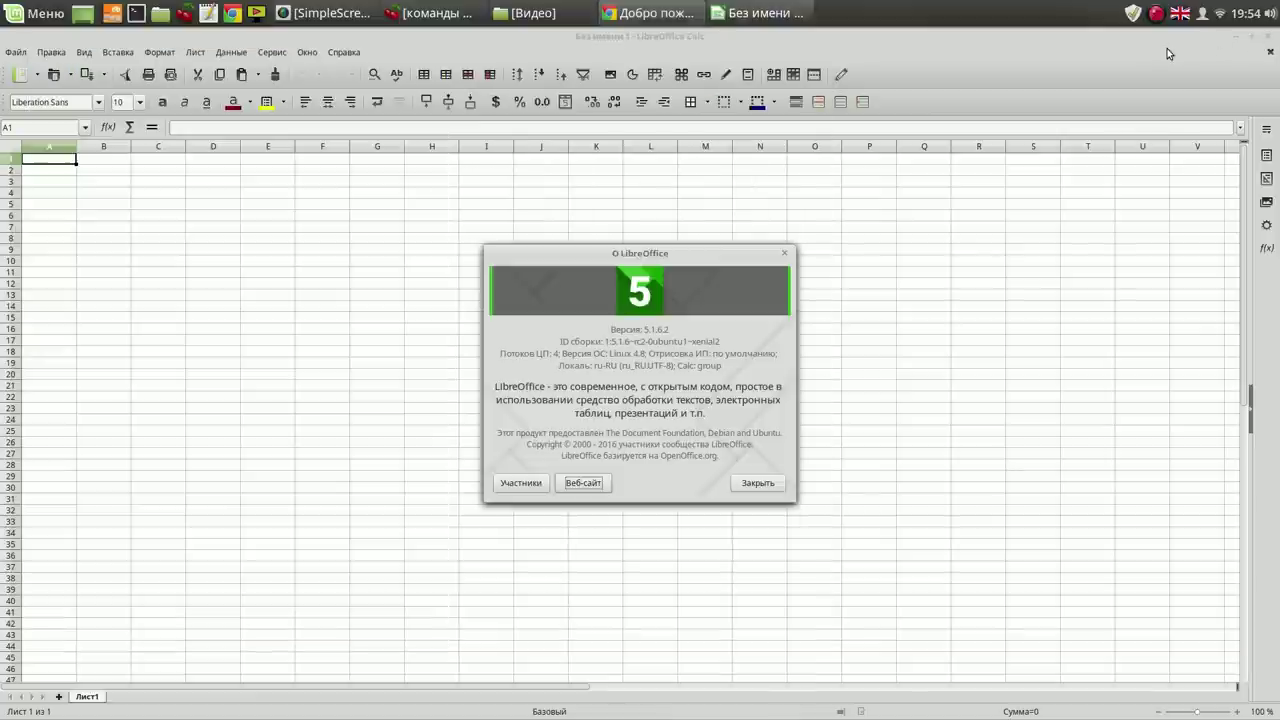
left_click(758, 484)
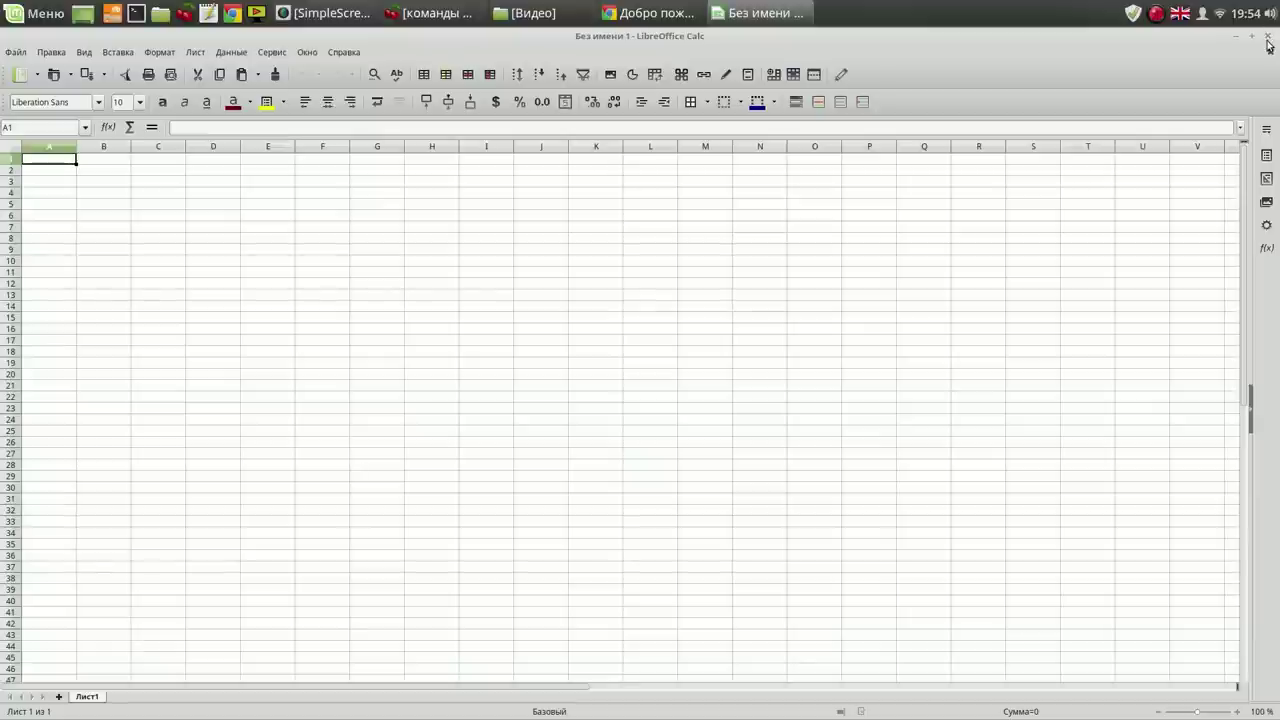
left_click(1267, 41)
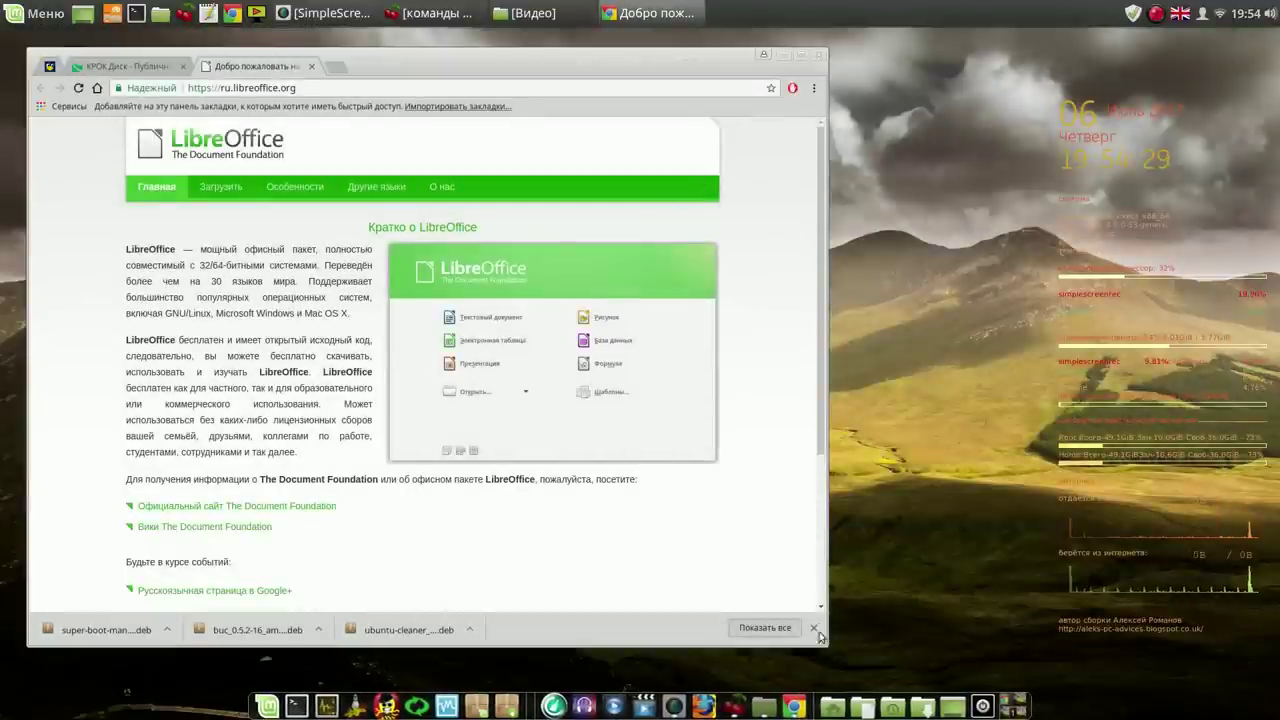
Widen the browser and select Linux x64 (deb) on the LibreOffice download page
left_click_drag(818, 640, 936, 631)
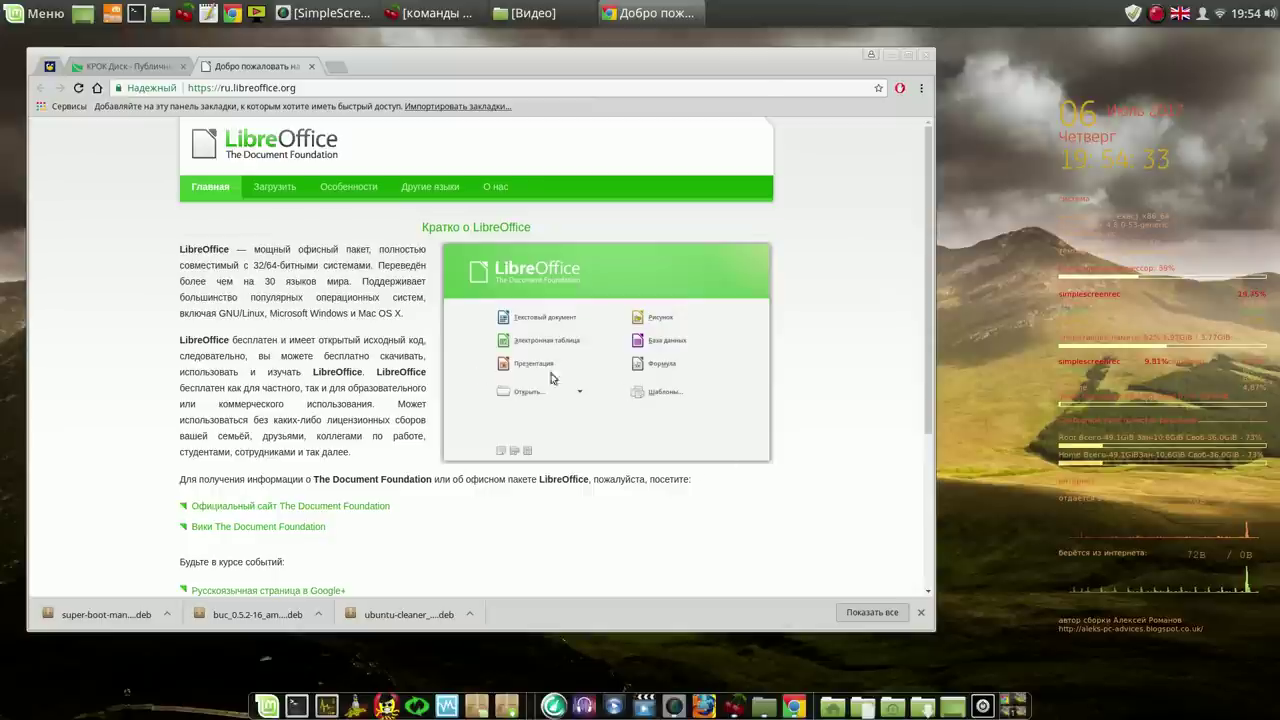
scroll(422, 385, "down", 5)
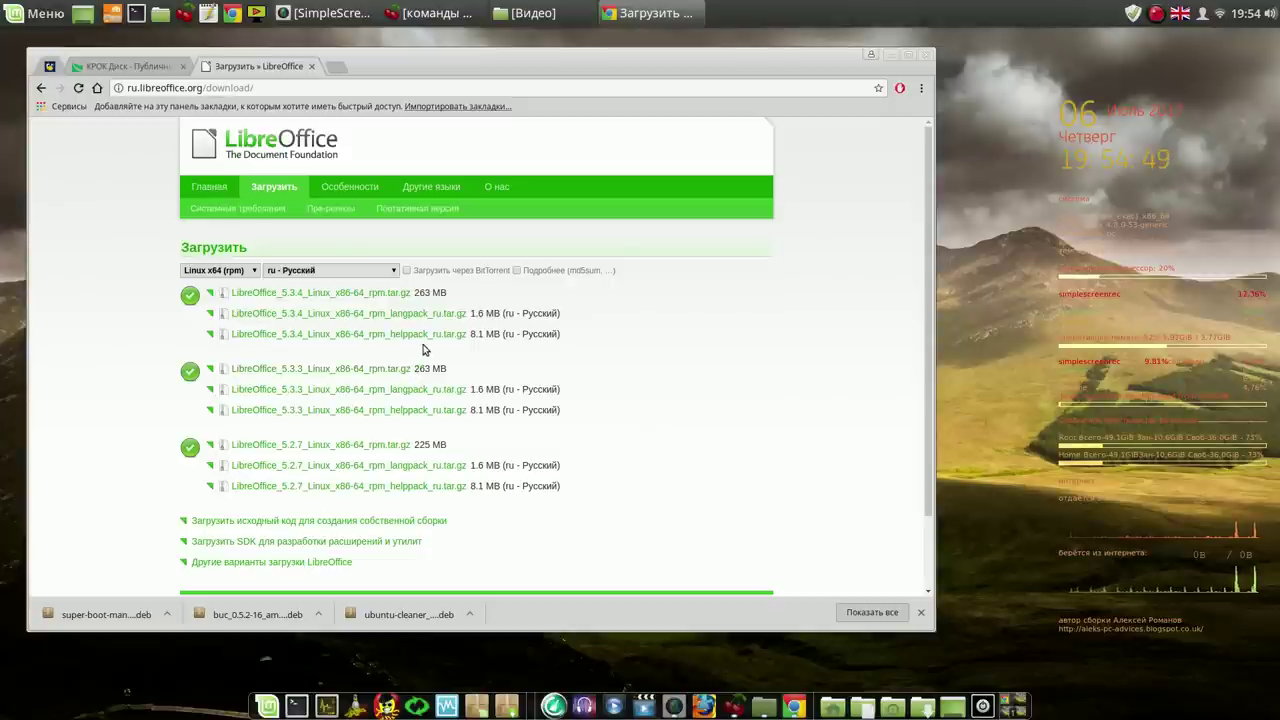
left_click(254, 271)
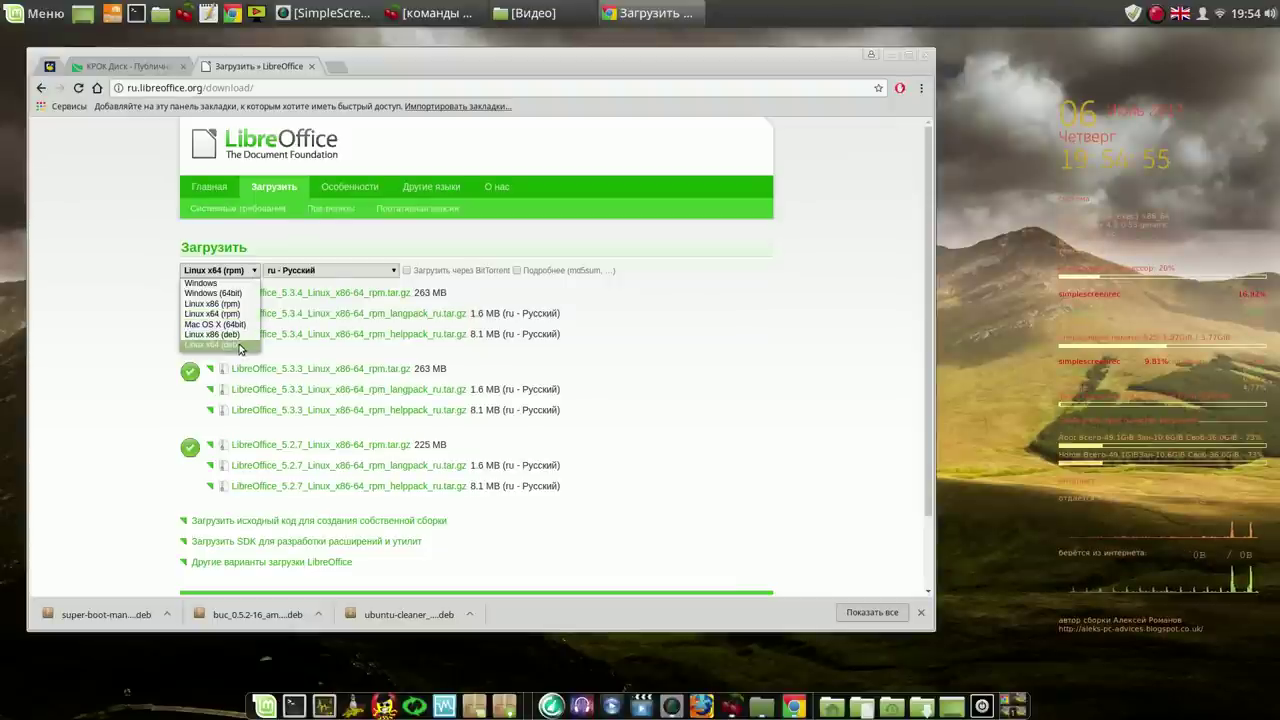
left_click(239, 347)
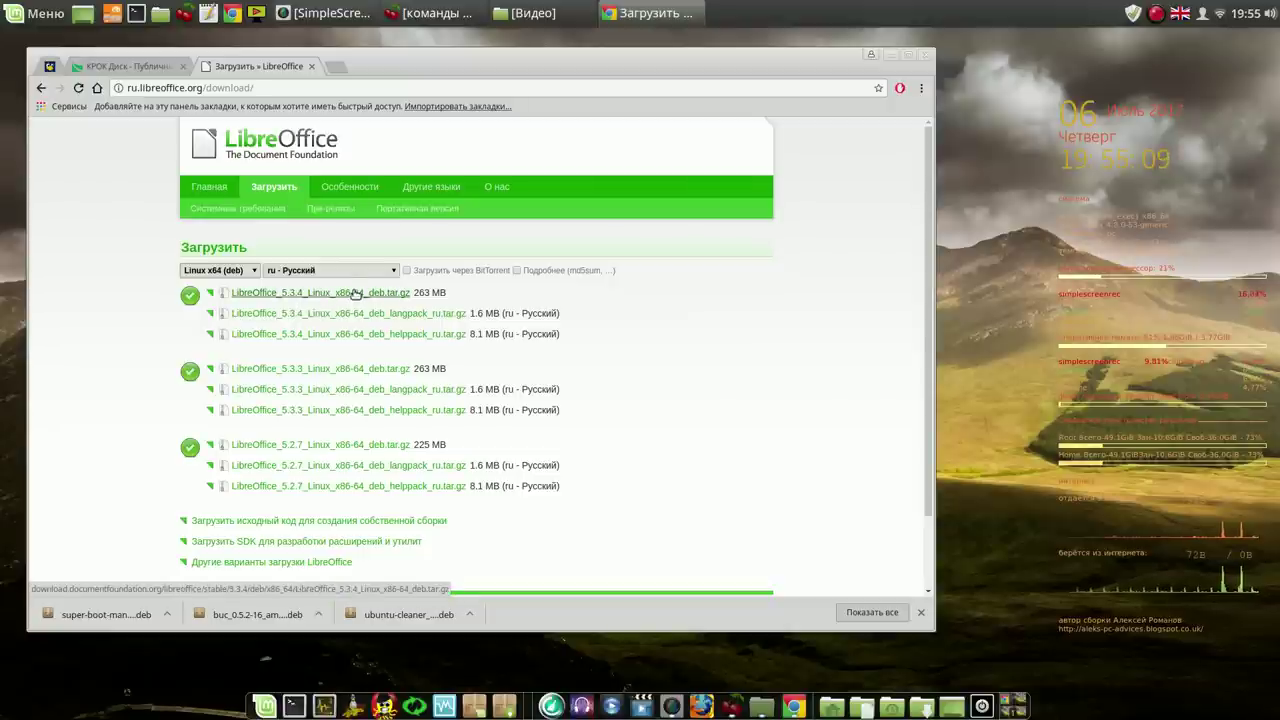
Download the 5.3.4 main deb archive, Russian langpack and helppack, then minimize Chrome
right_click(355, 293)
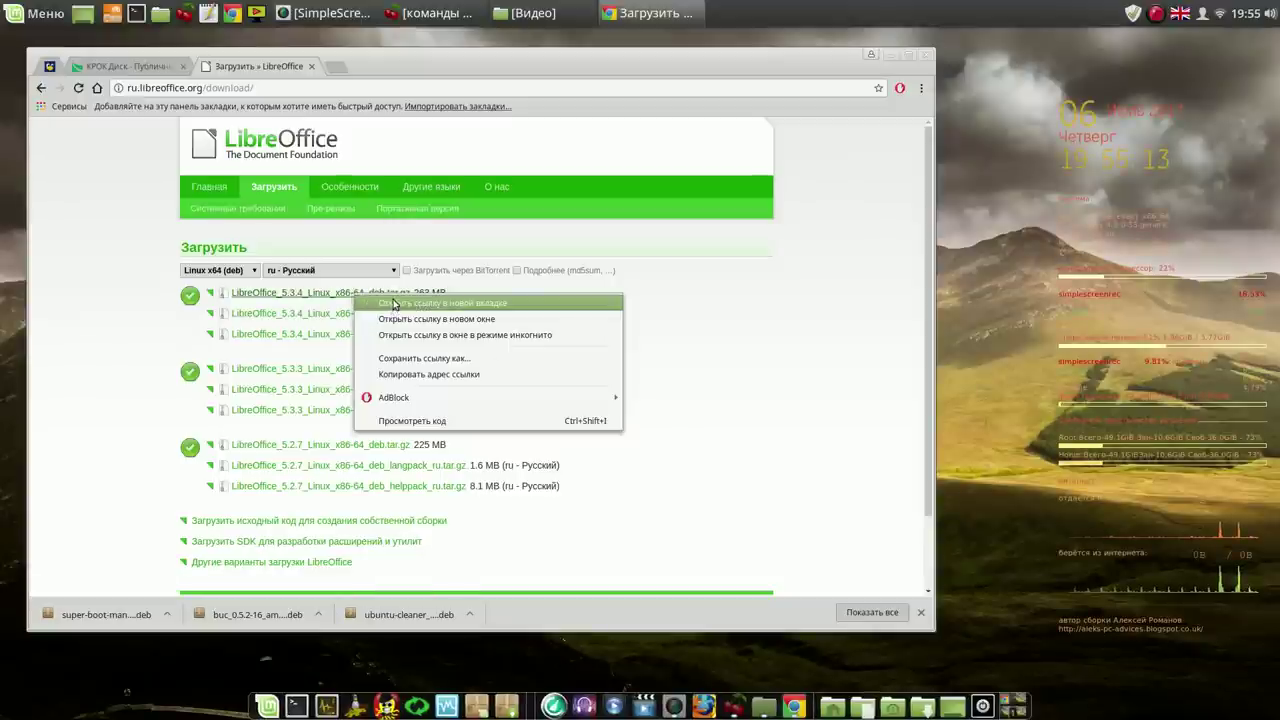
left_click(393, 303)
right_click(370, 317)
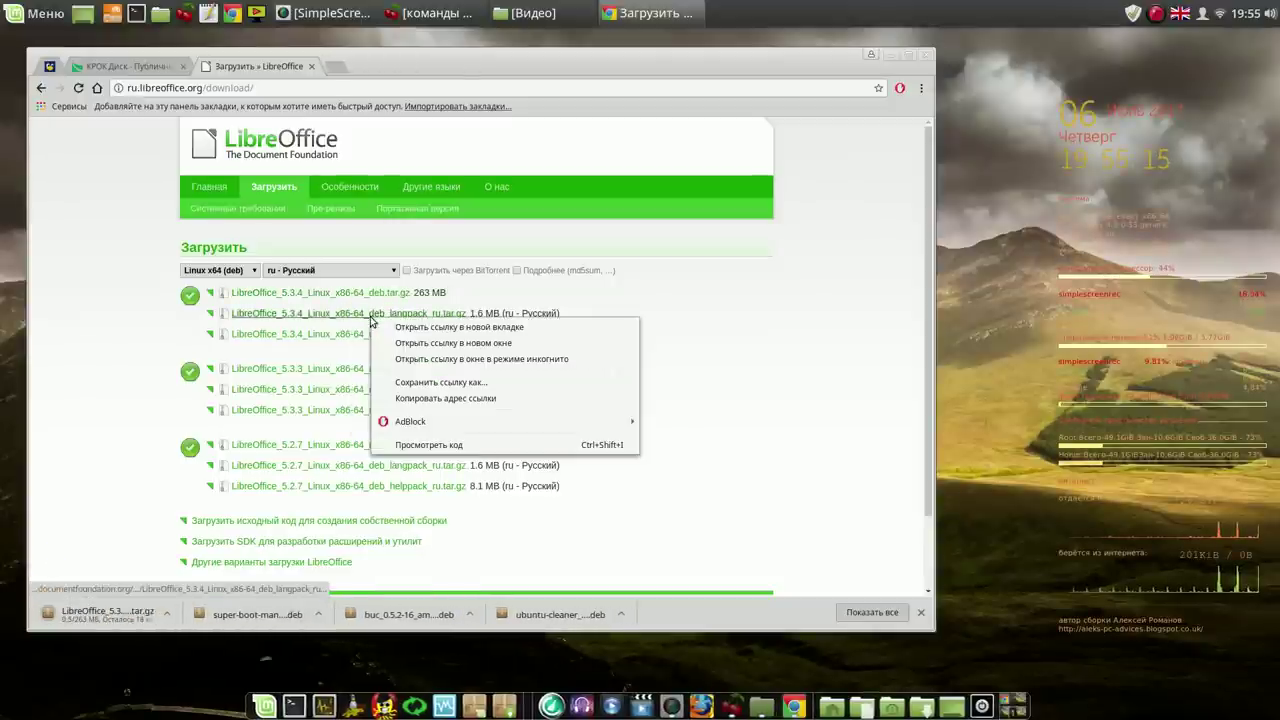
left_click(424, 330)
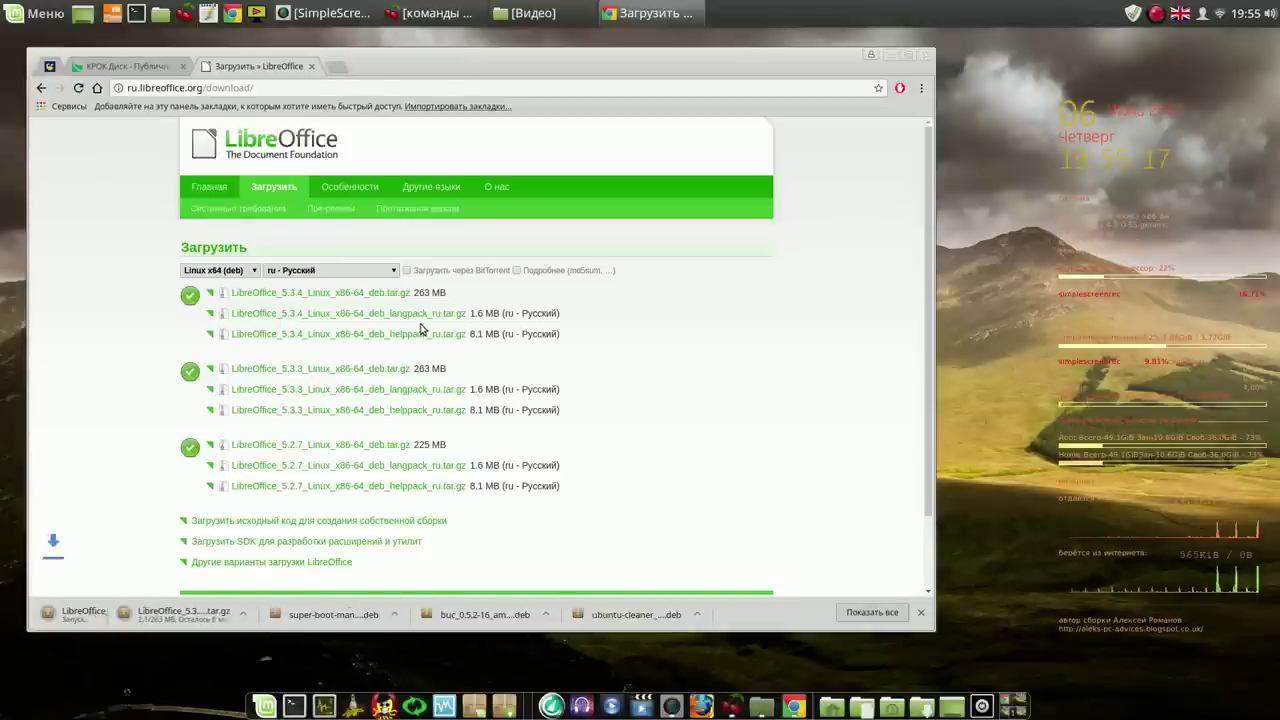
right_click(407, 336)
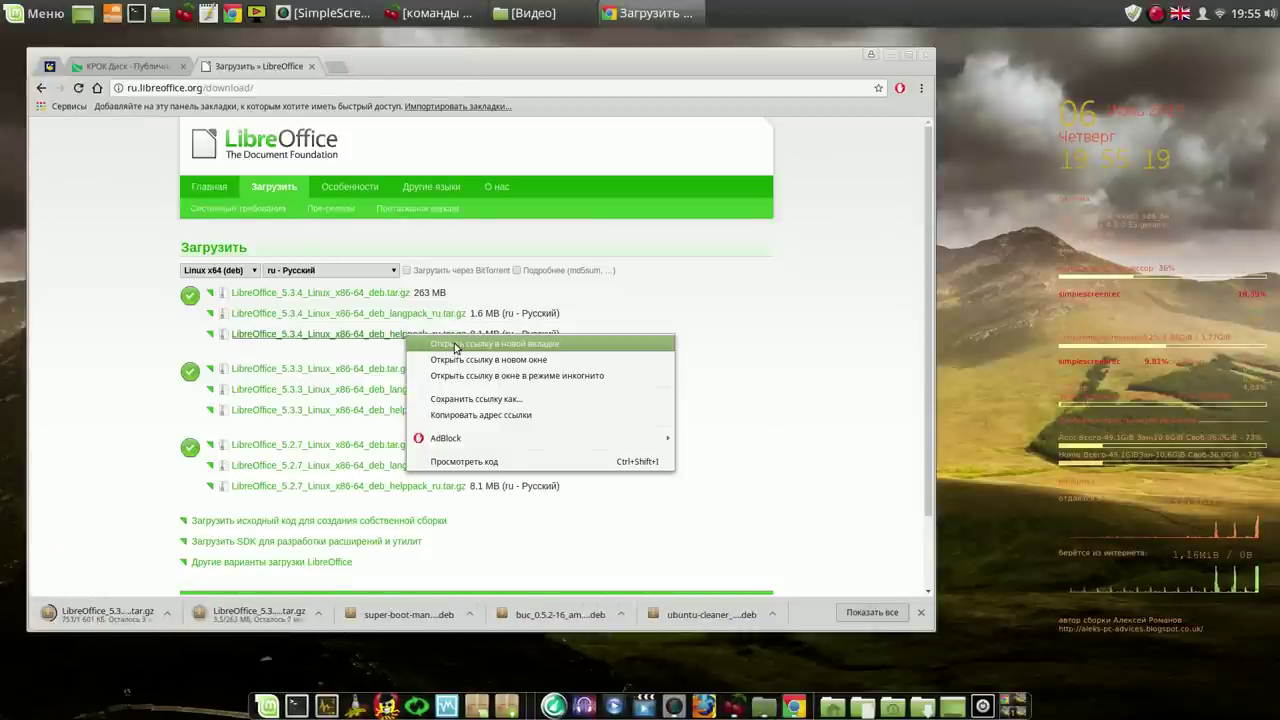
left_click(455, 345)
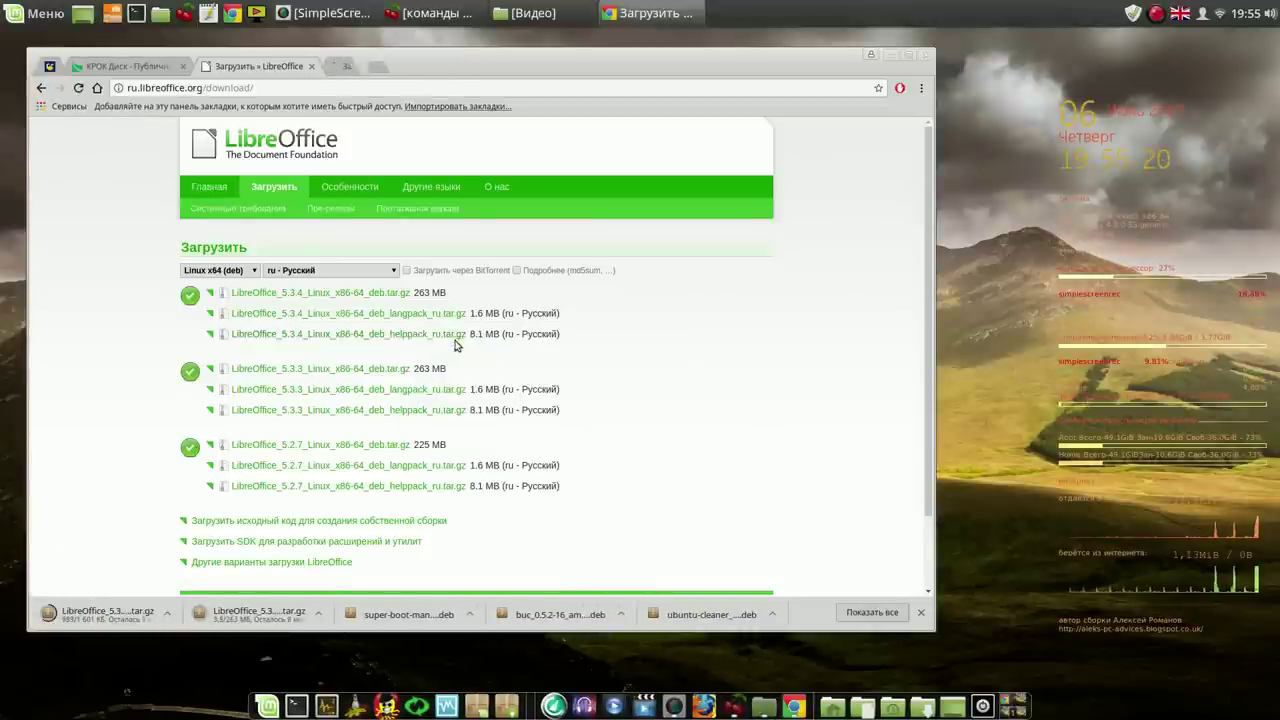
left_click(894, 55)
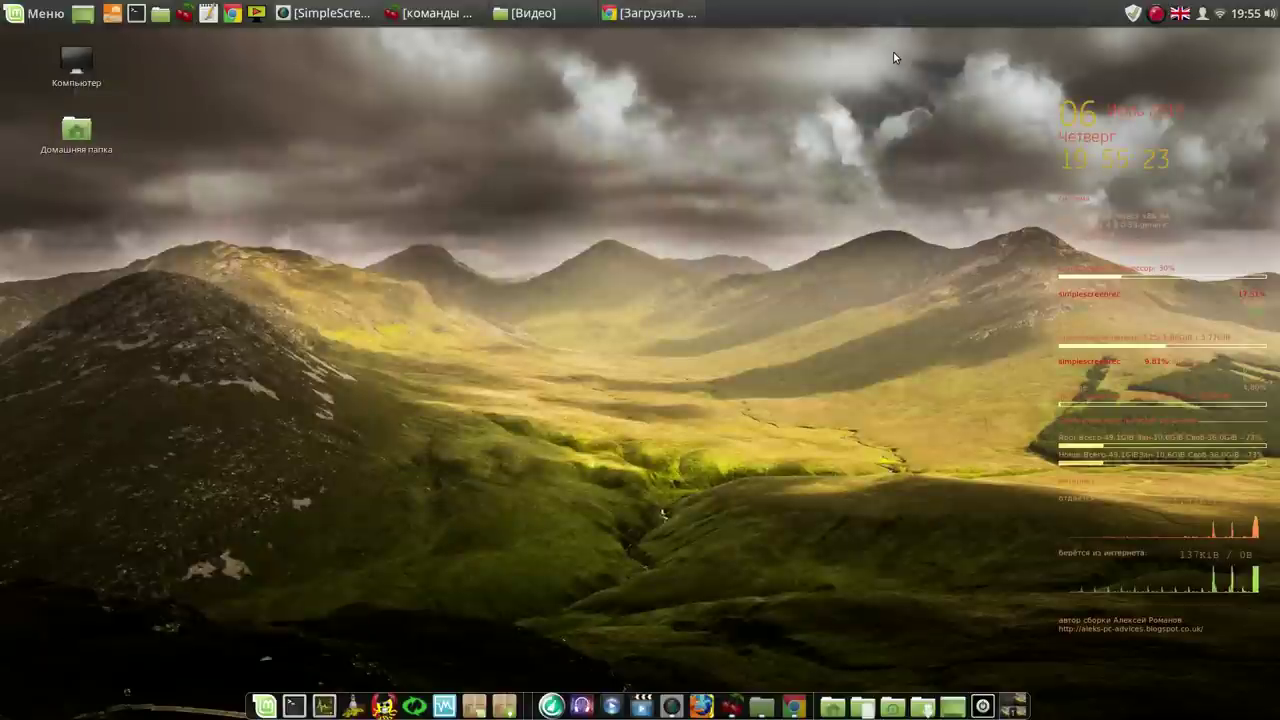
Uninstall LibreOffice from the Офис menu, authorizing with the password, then bring CherryTree forward
left_click(47, 18)
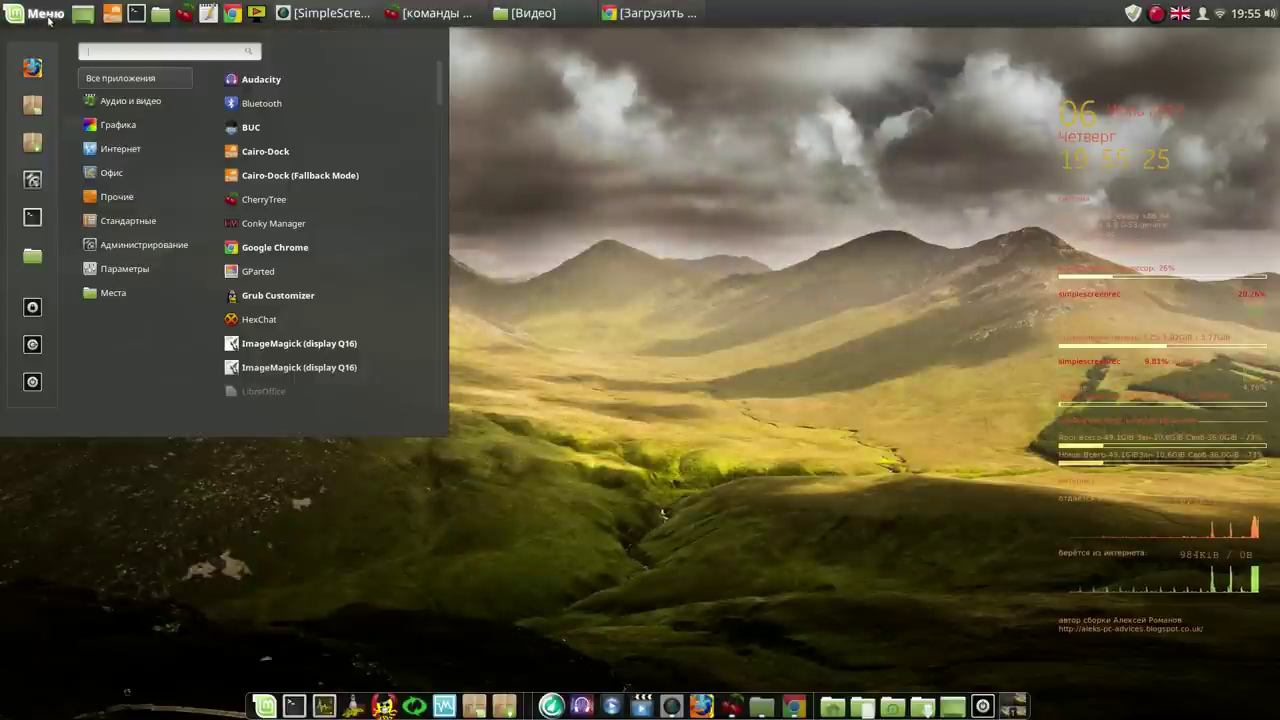
mouse_move(130, 174)
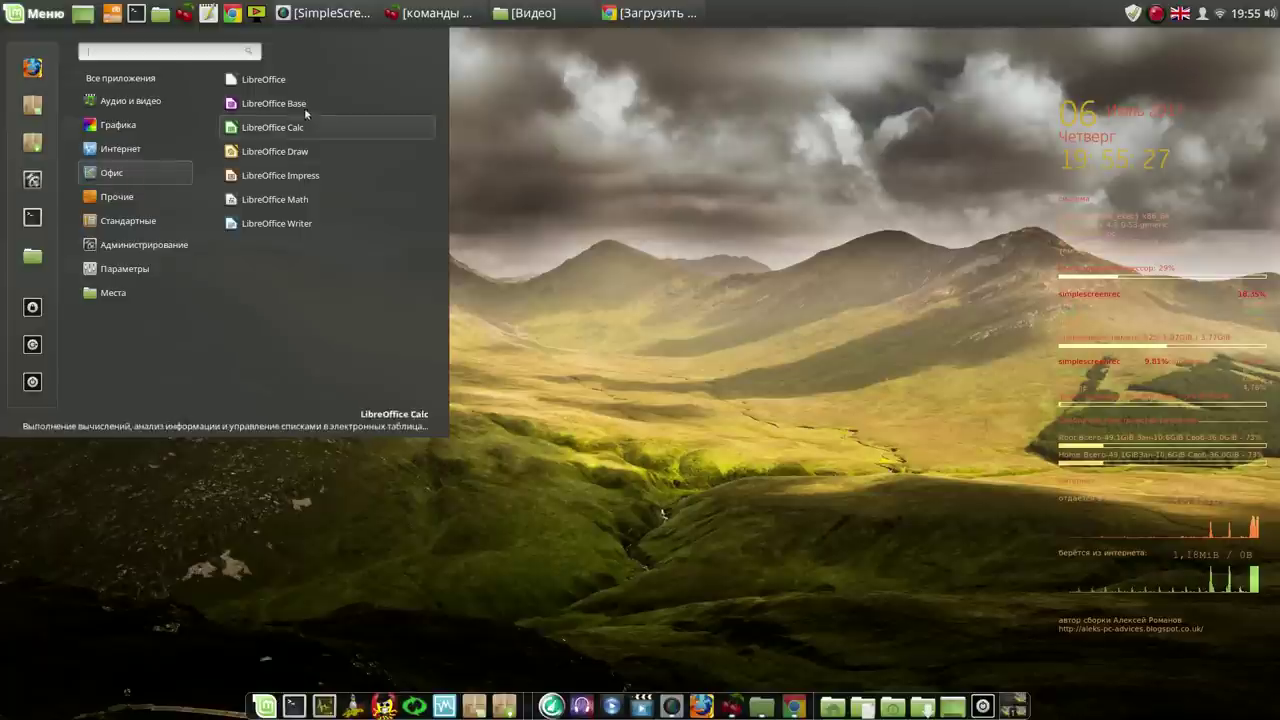
right_click(284, 81)
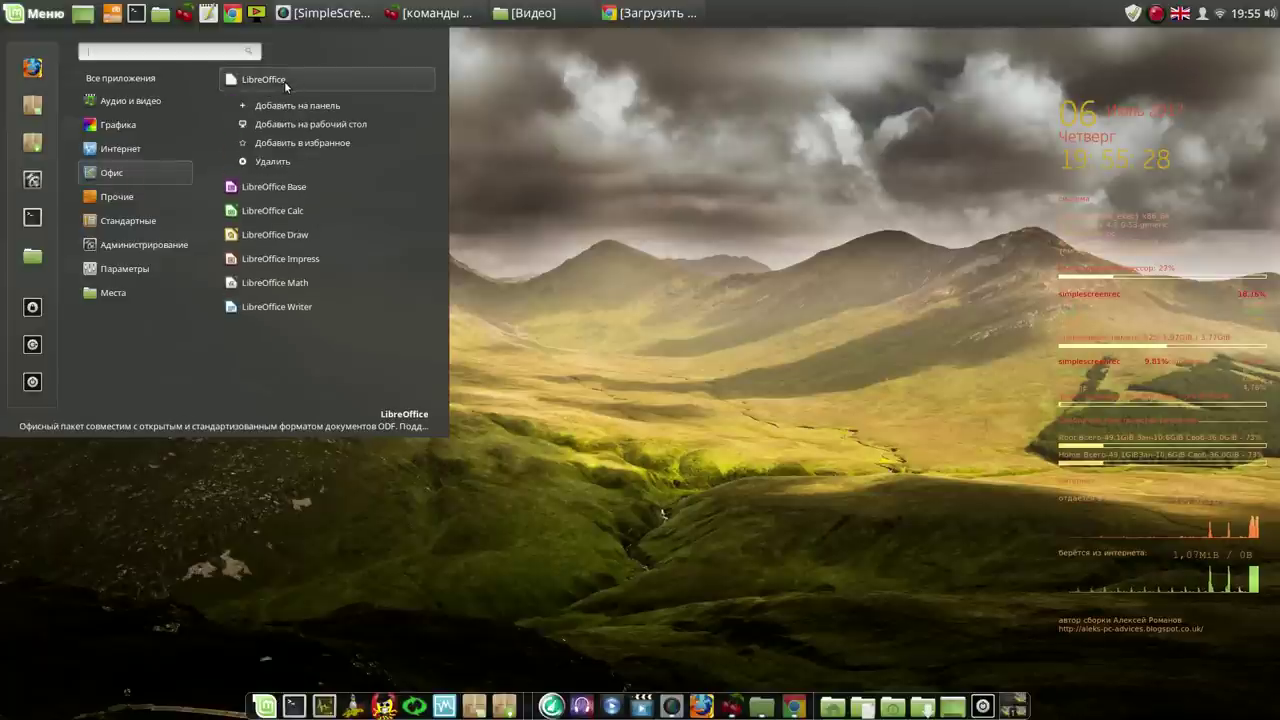
left_click(272, 161)
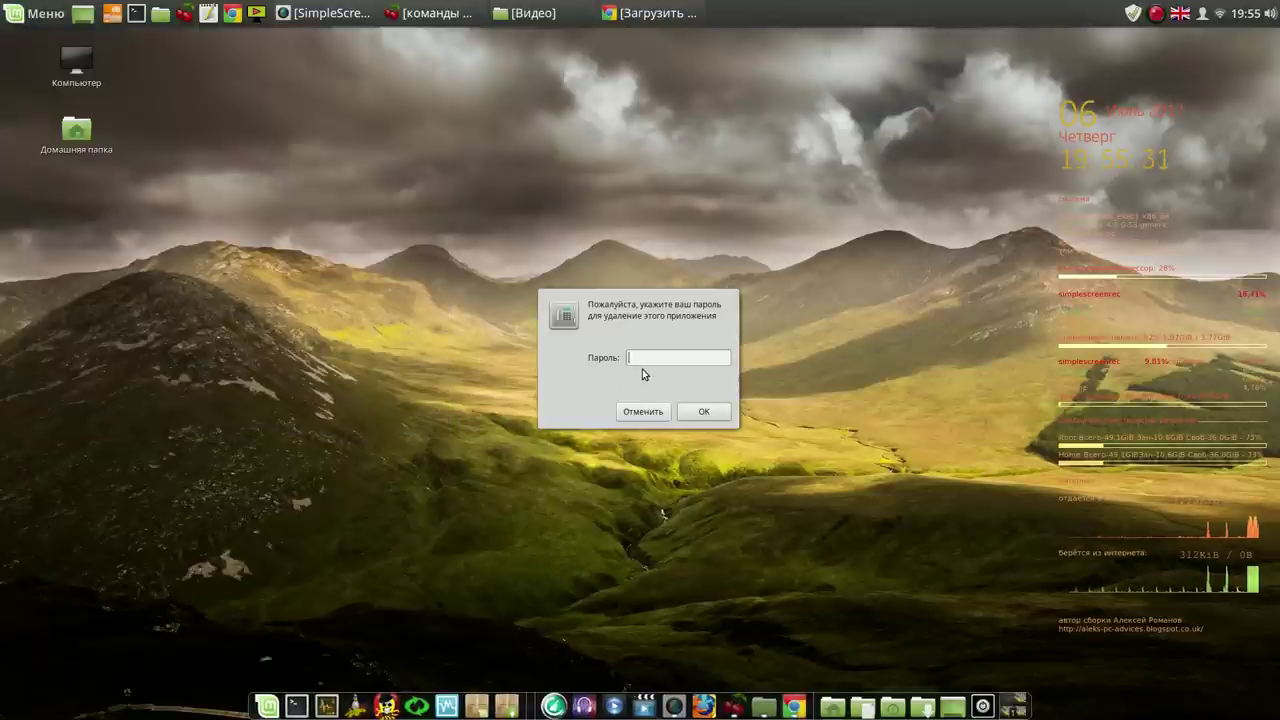
type("1")
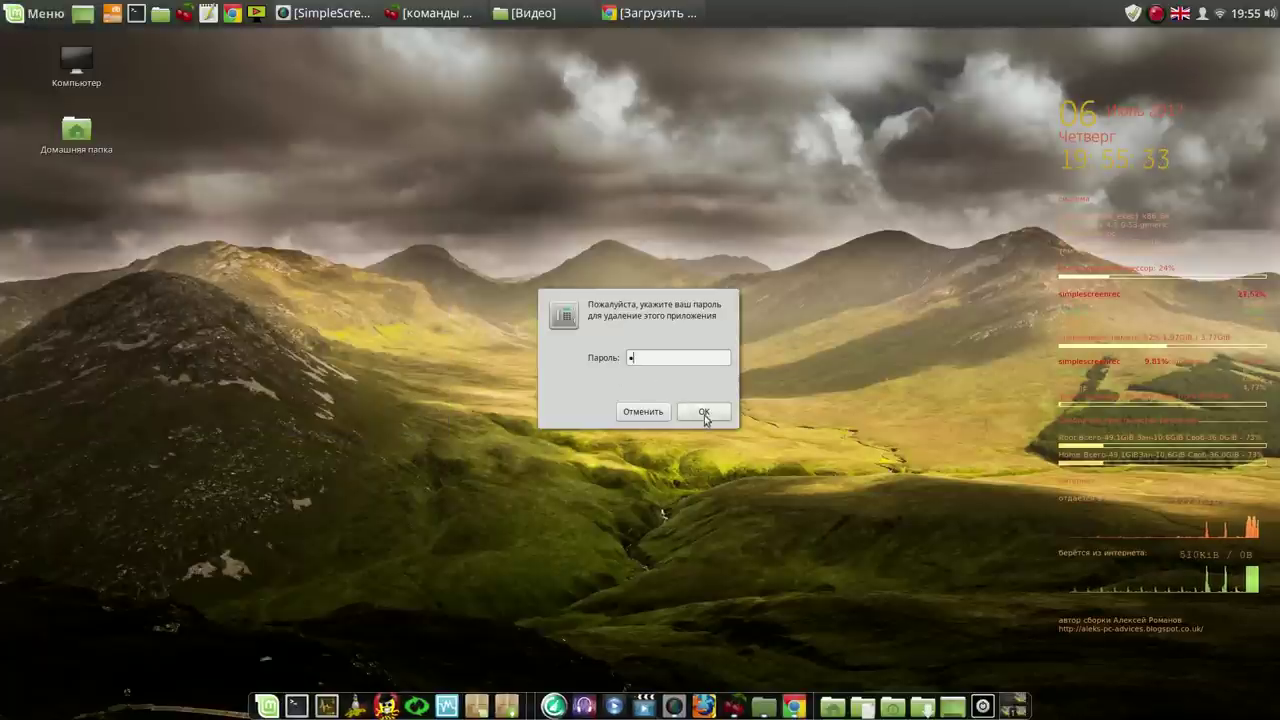
left_click(704, 414)
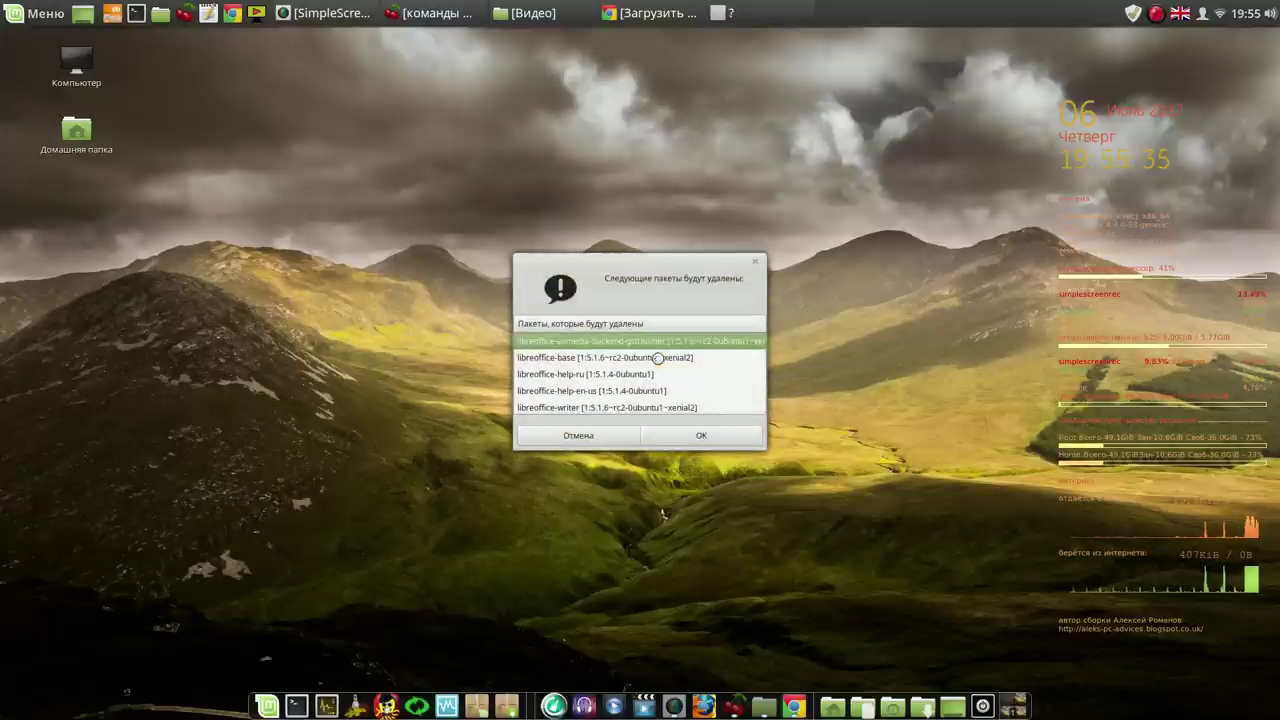
left_click(700, 438)
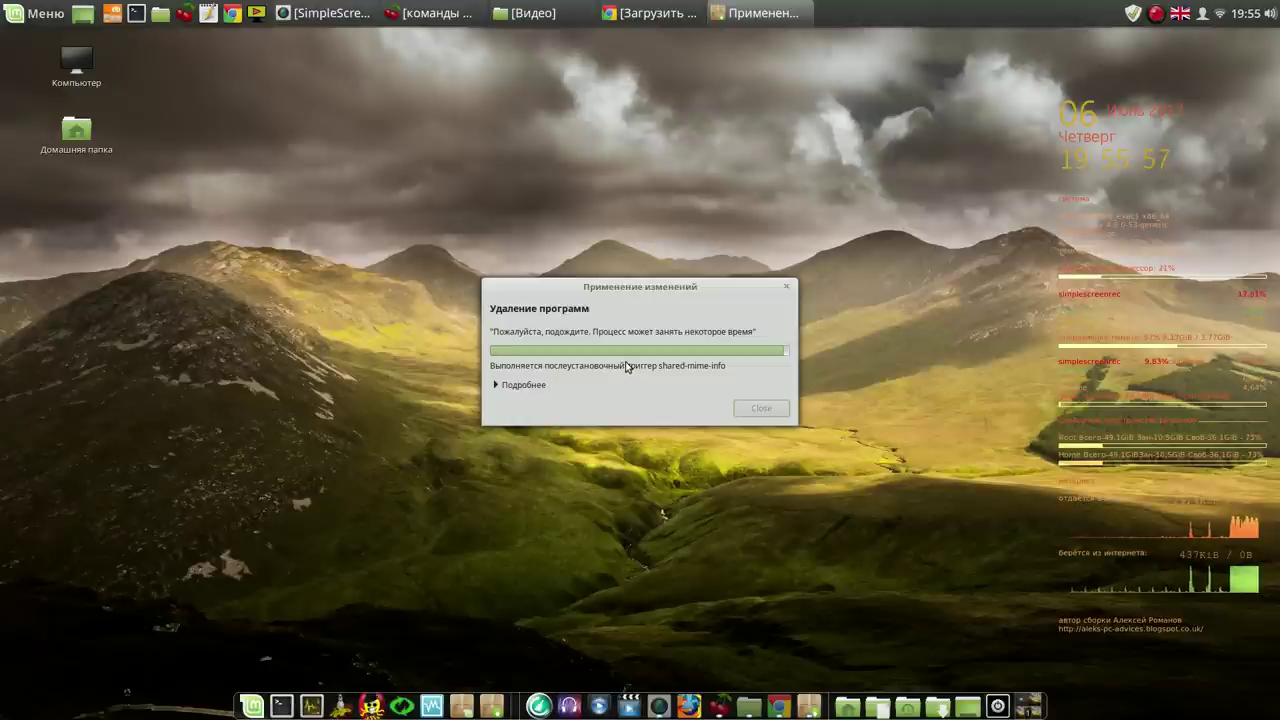
left_click(432, 14)
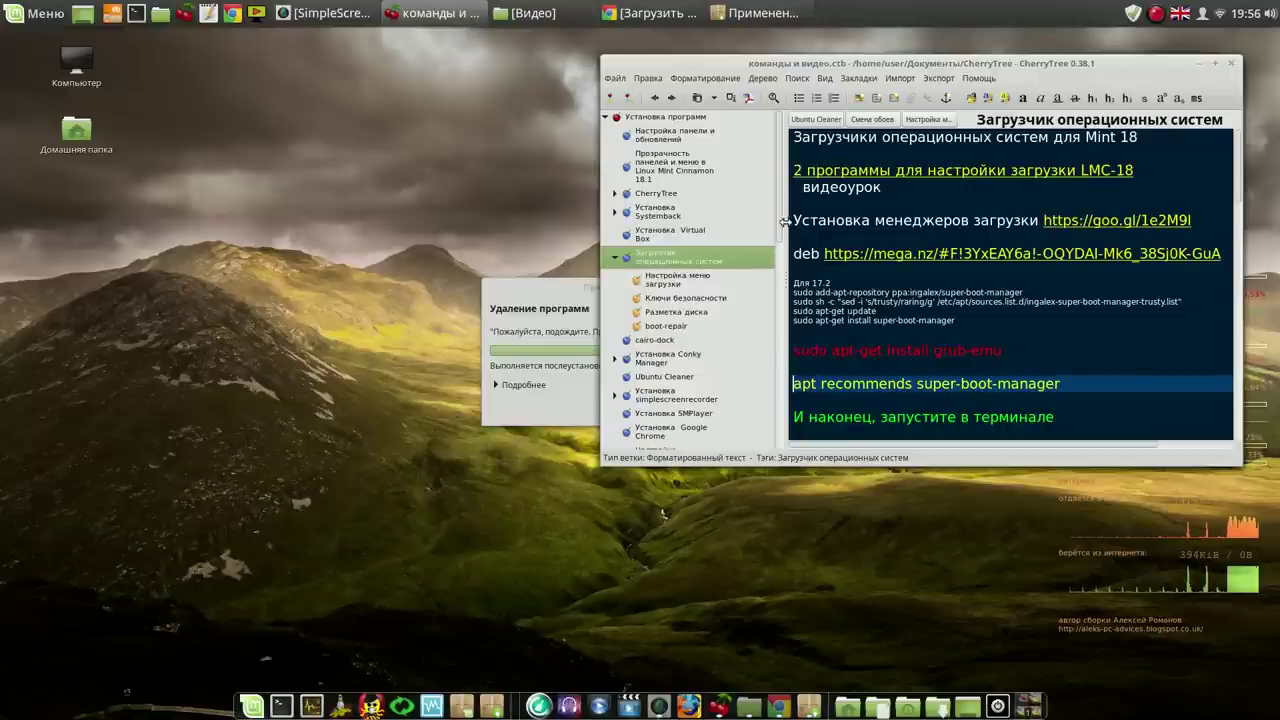
Scroll the CherryTree node tree and open the Libre Office 5 note
scroll(783, 234, "down", 3)
scroll(780, 250, "down", 10)
scroll(770, 293, "down", 7)
scroll(766, 331, "down", 2)
scroll(765, 340, "down", 2)
scroll(764, 346, "down", 1)
scroll(768, 300, "up", 15)
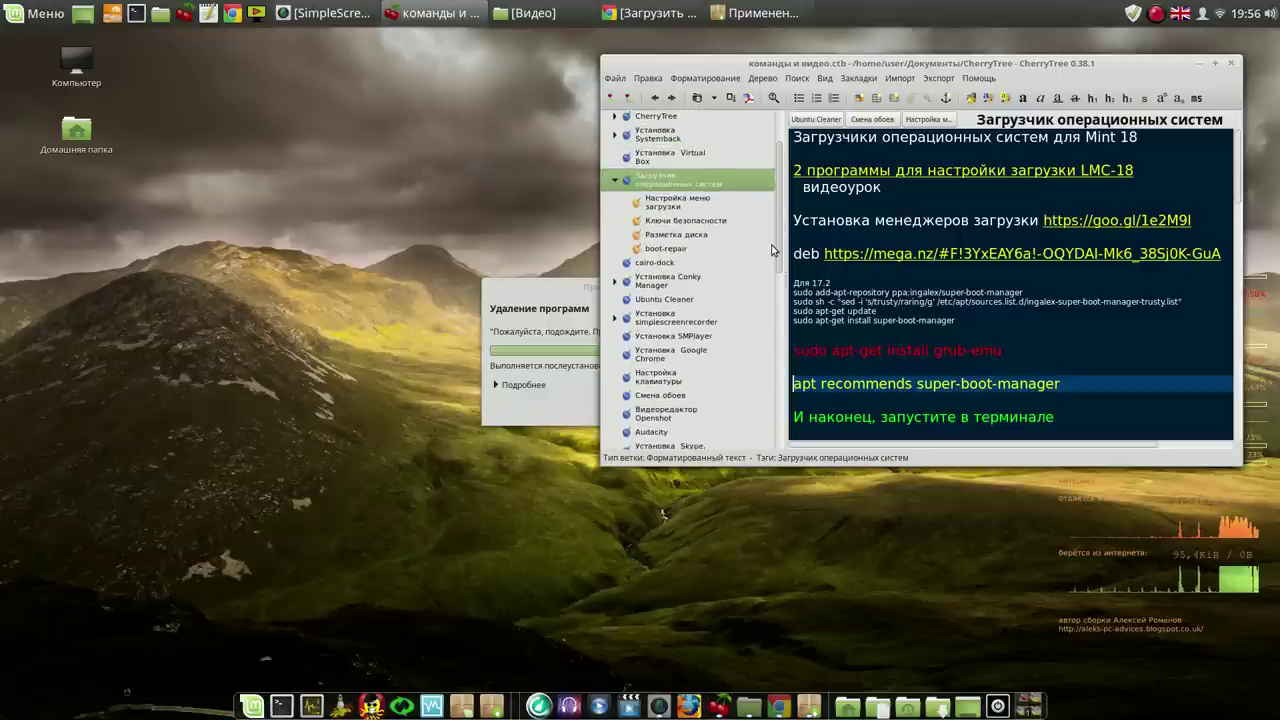
scroll(772, 230, "up", 5)
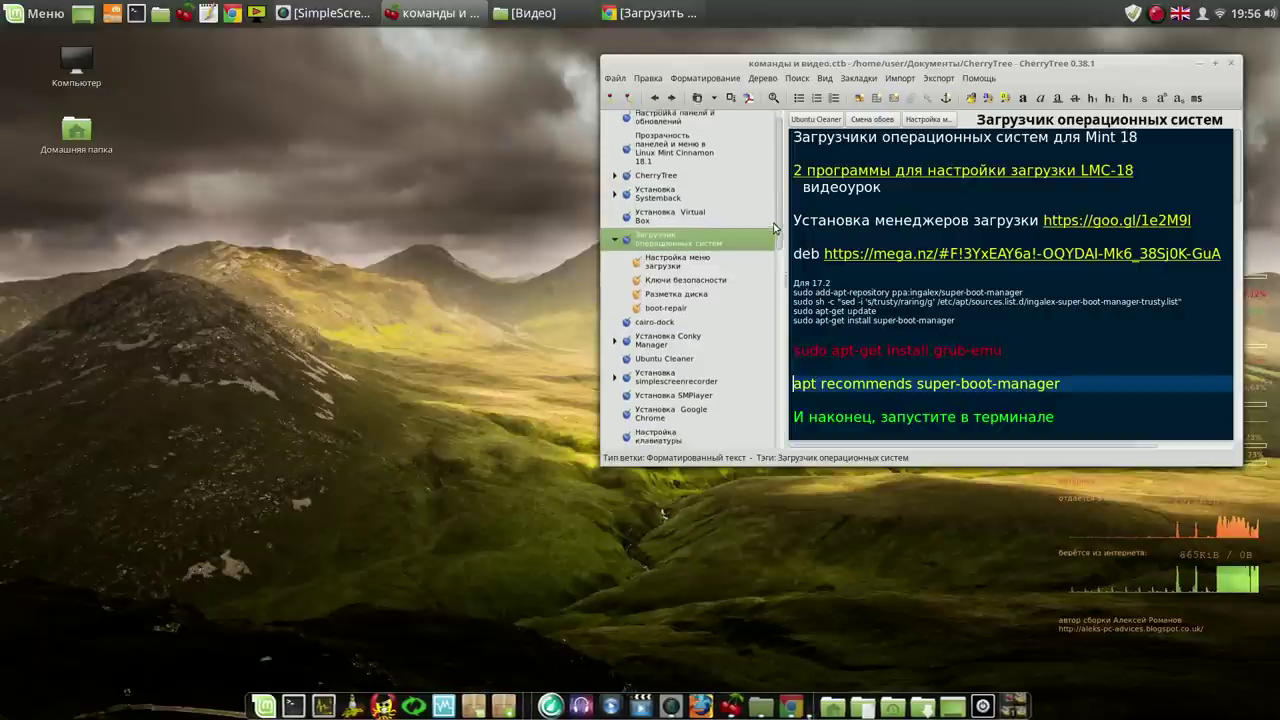
left_click_drag(773, 228, 763, 324)
scroll(763, 324, "down", 2)
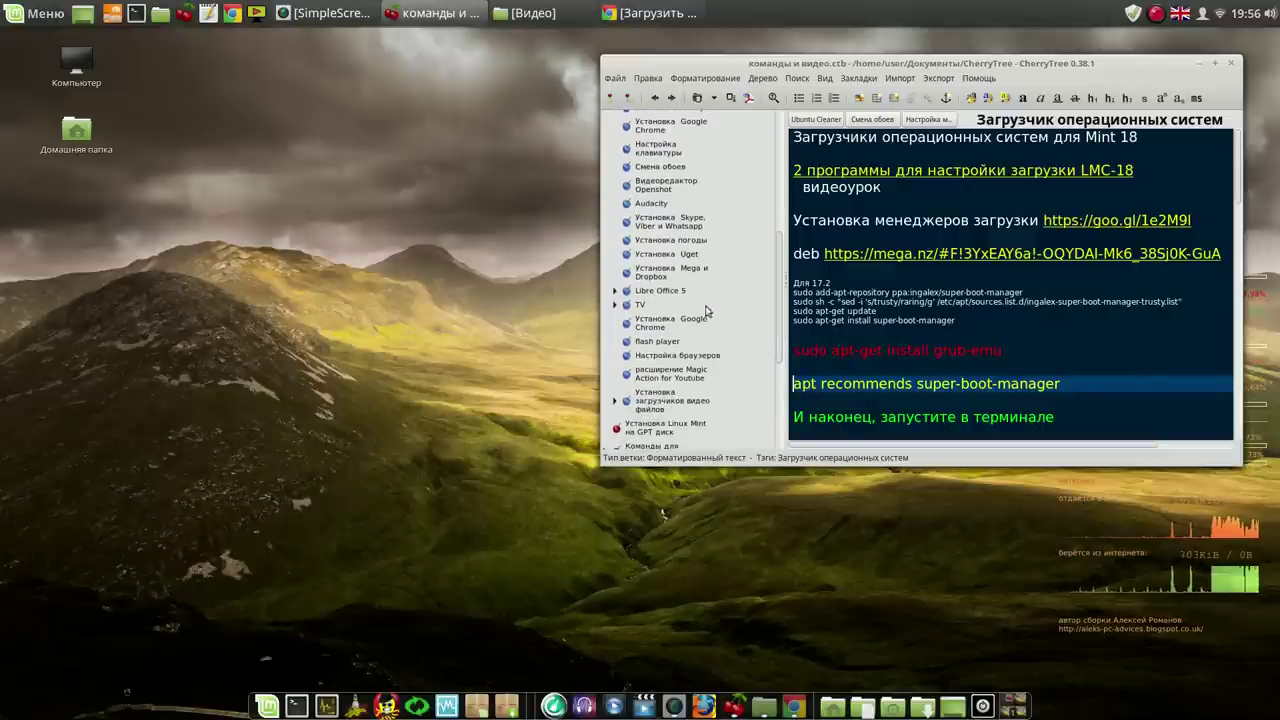
left_click(675, 292)
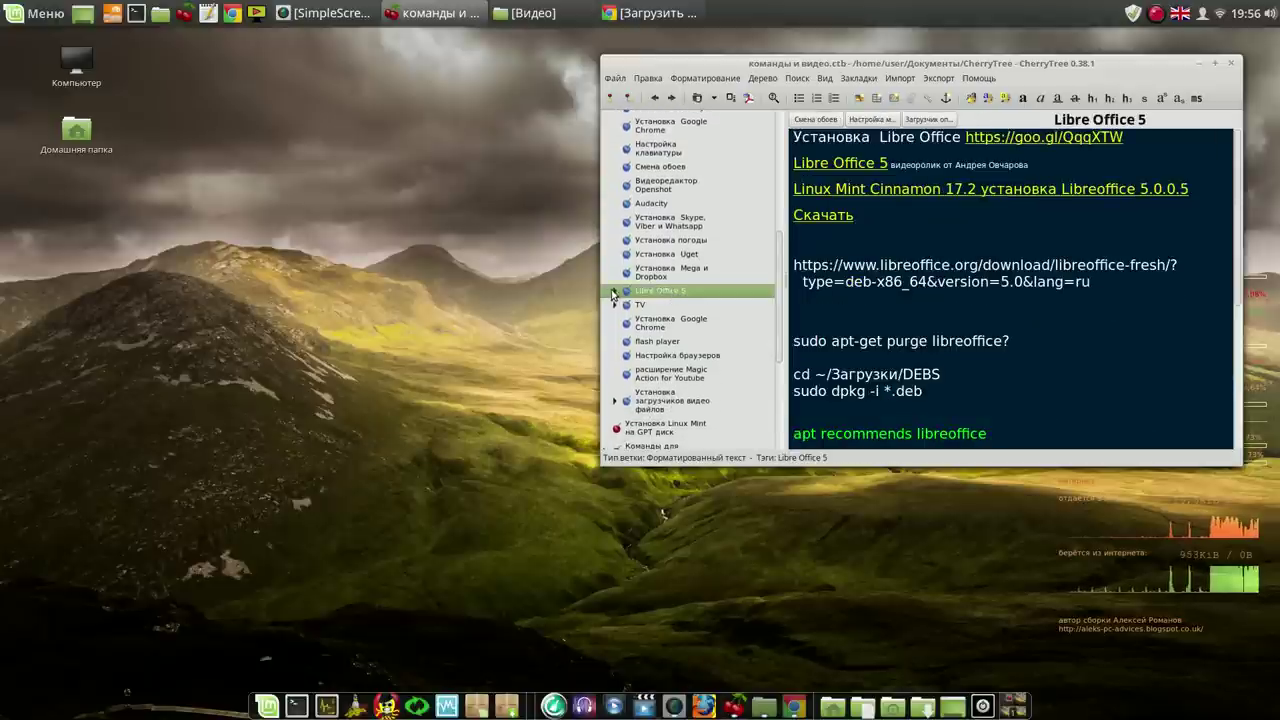
Expand Libre Office 5 to check its child note, return to its install commands, then switch to Chrome
left_click(614, 292)
left_click(666, 305)
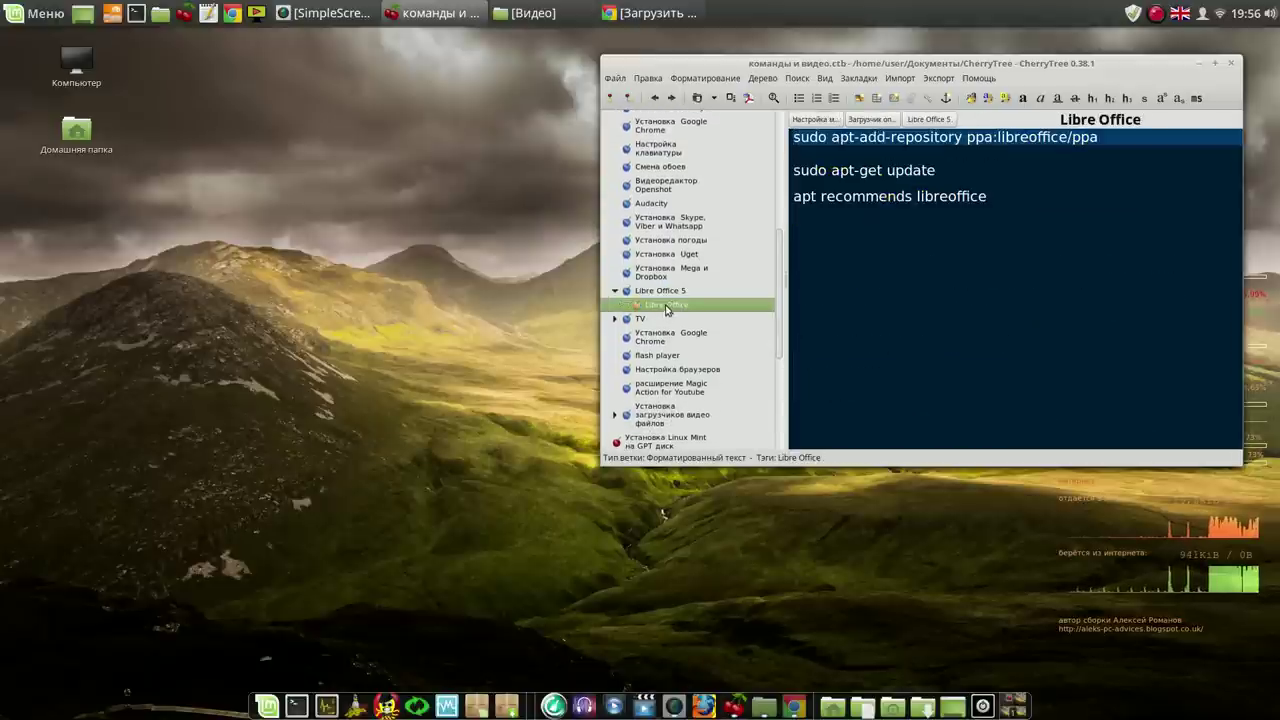
left_click(677, 292)
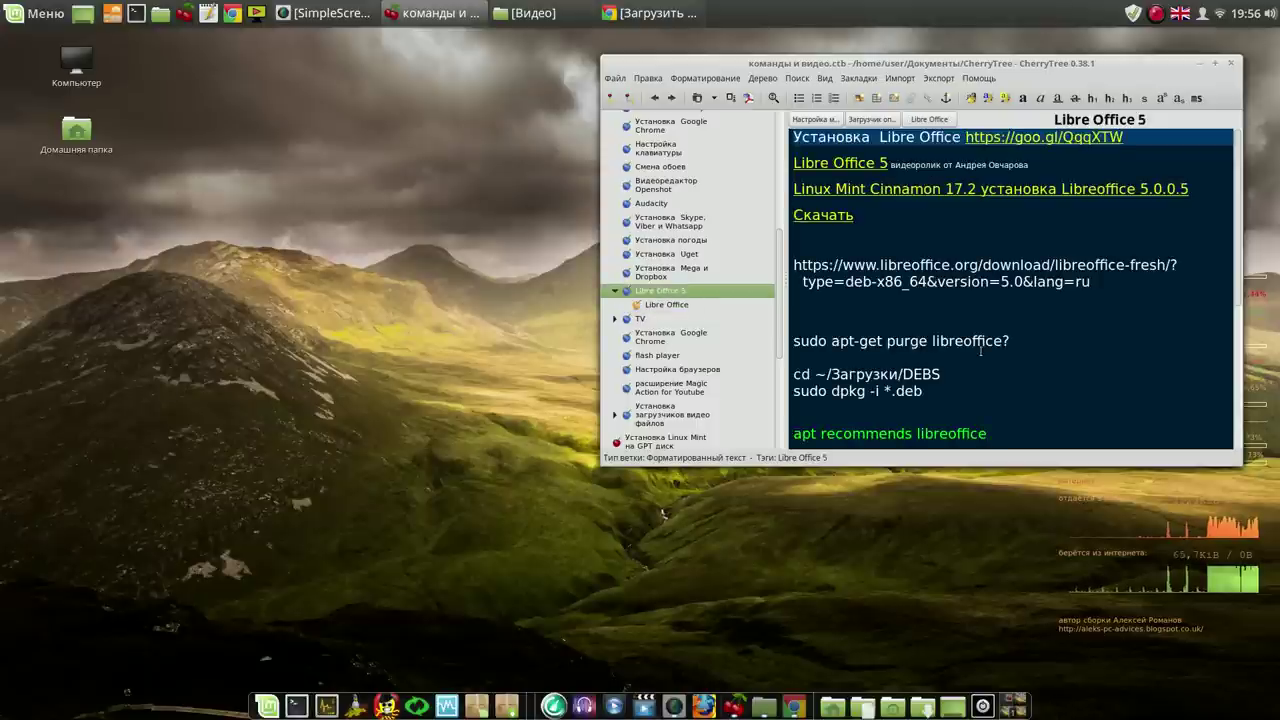
scroll(981, 345, "down", 3)
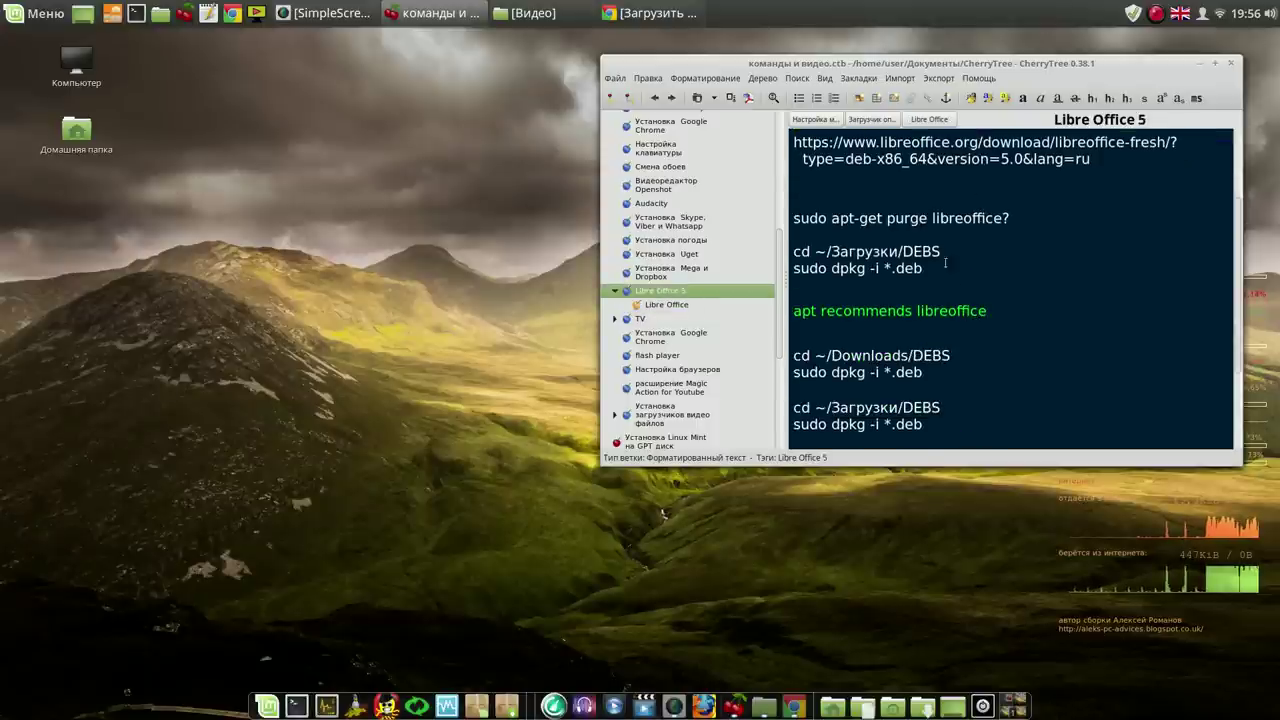
left_click(665, 14)
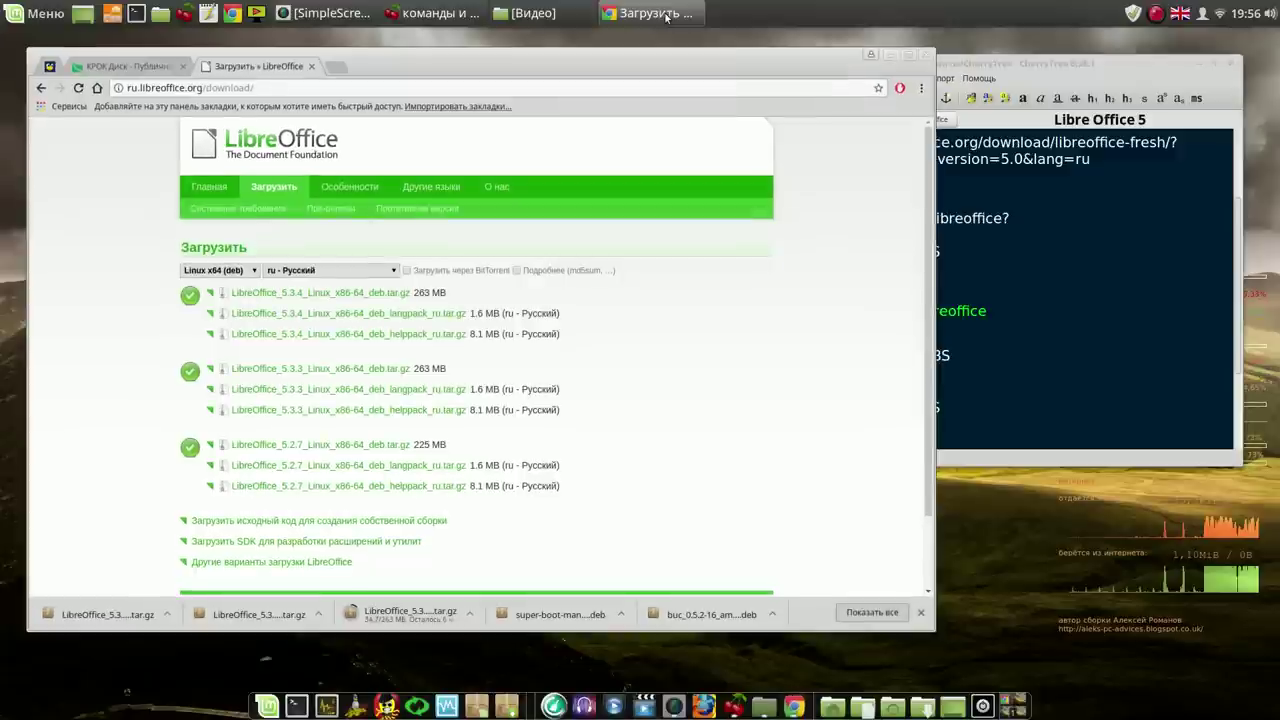
Open Chrome's full downloads page and clear finished entries with Удалить все
left_click(849, 616)
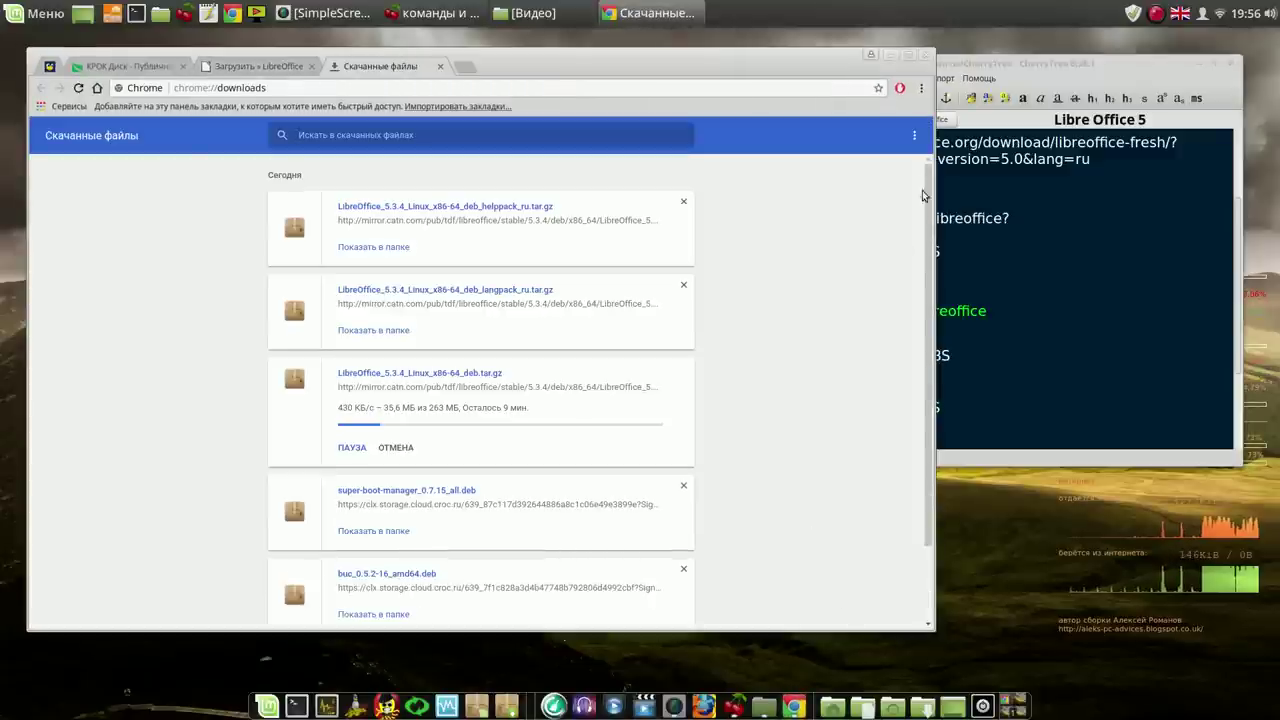
left_click(914, 134)
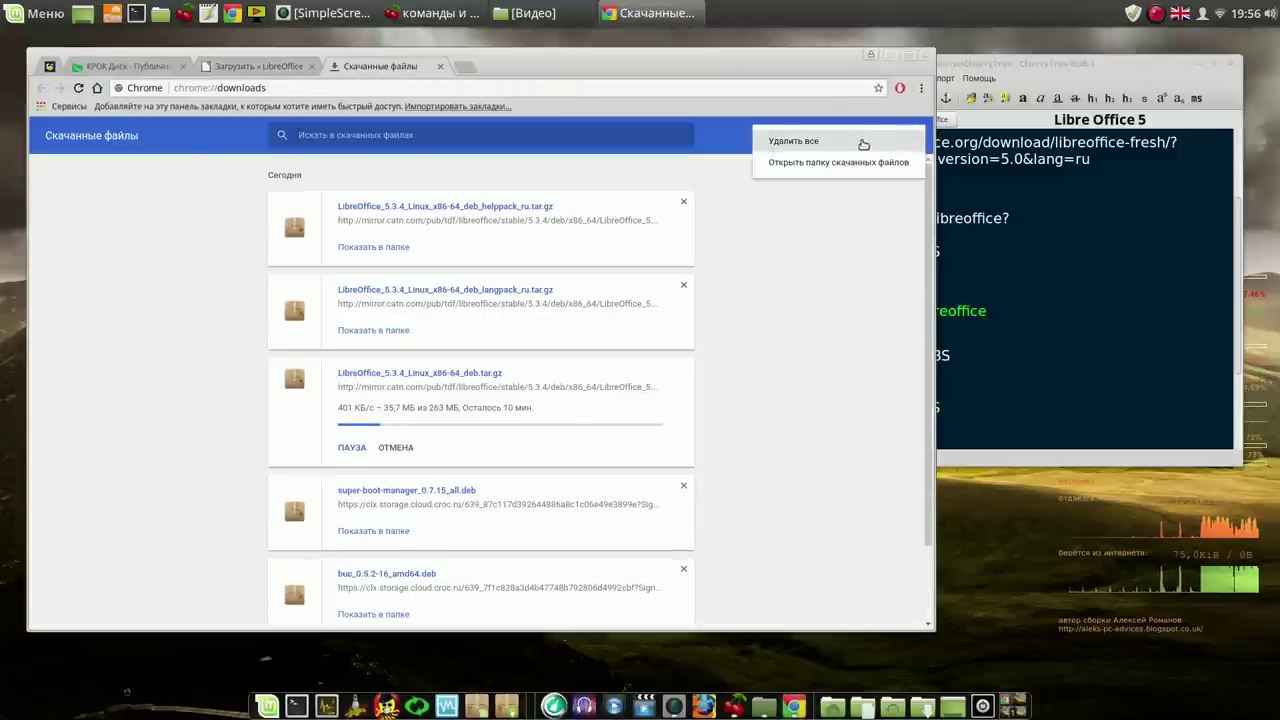
left_click(862, 146)
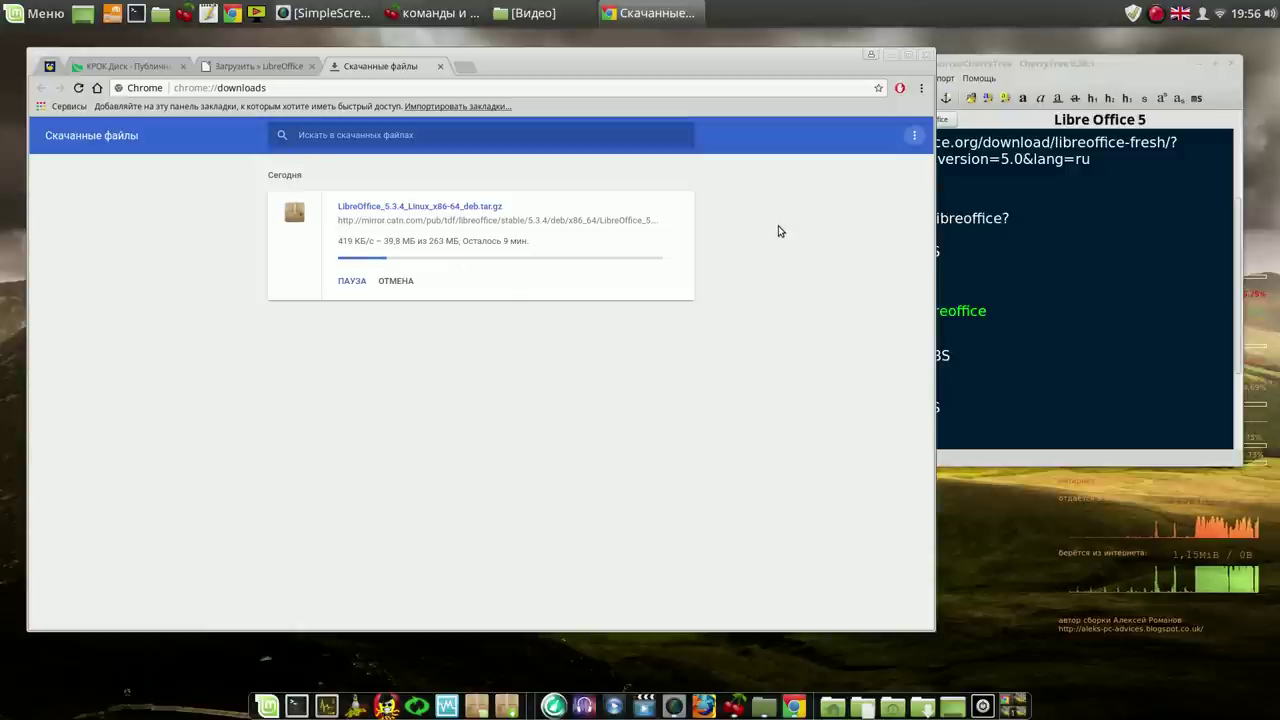
Minimize Chrome and launch Ubuntu Cleaner from the dock
left_click(895, 62)
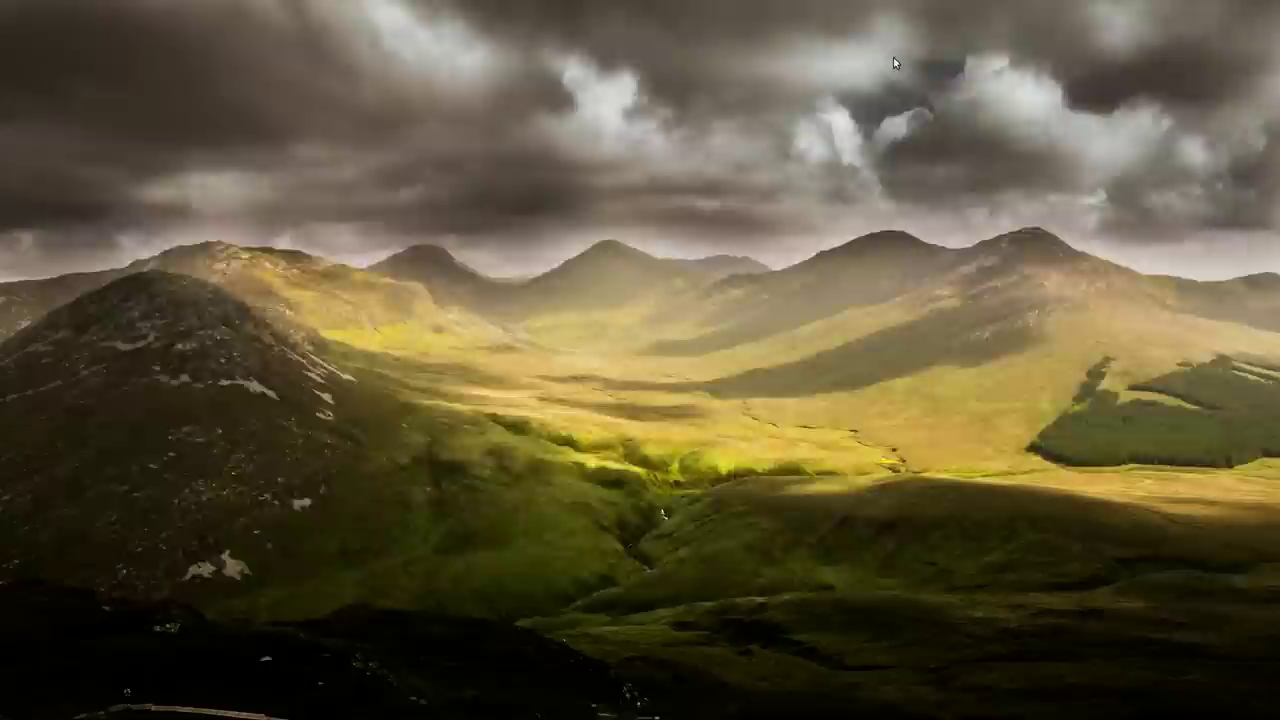
right_click(1156, 13)
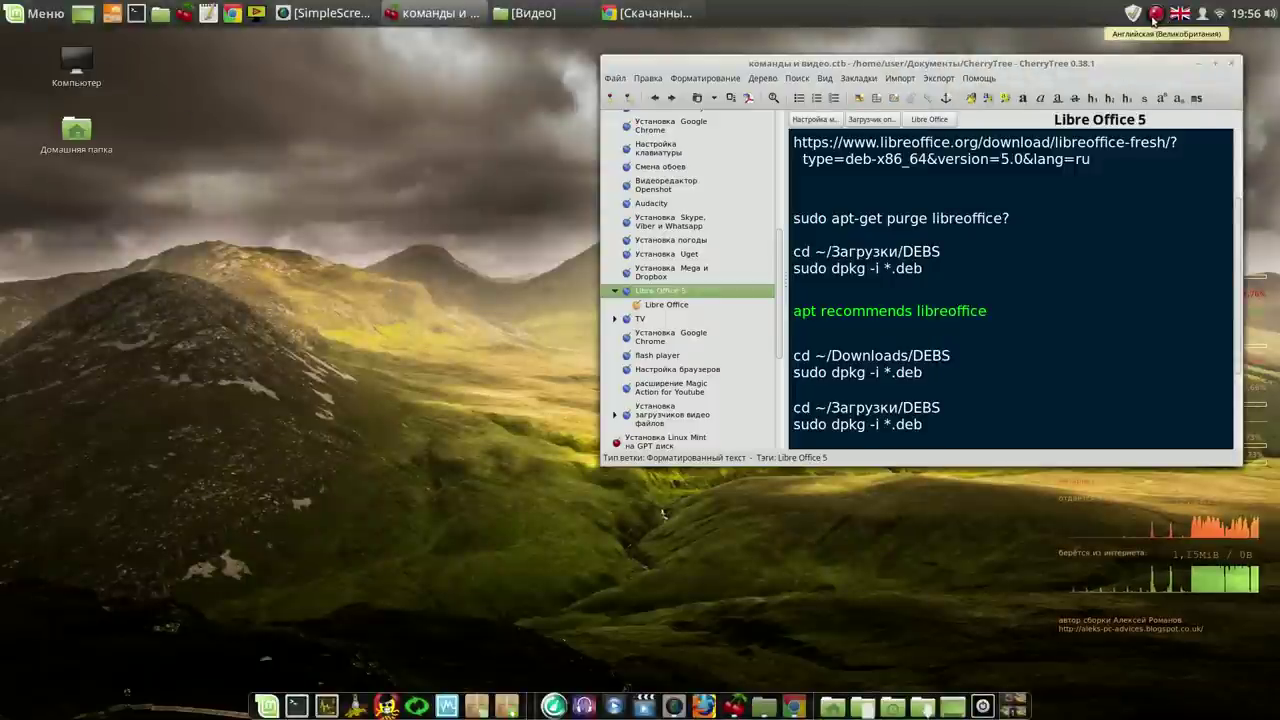
left_click(1163, 35)
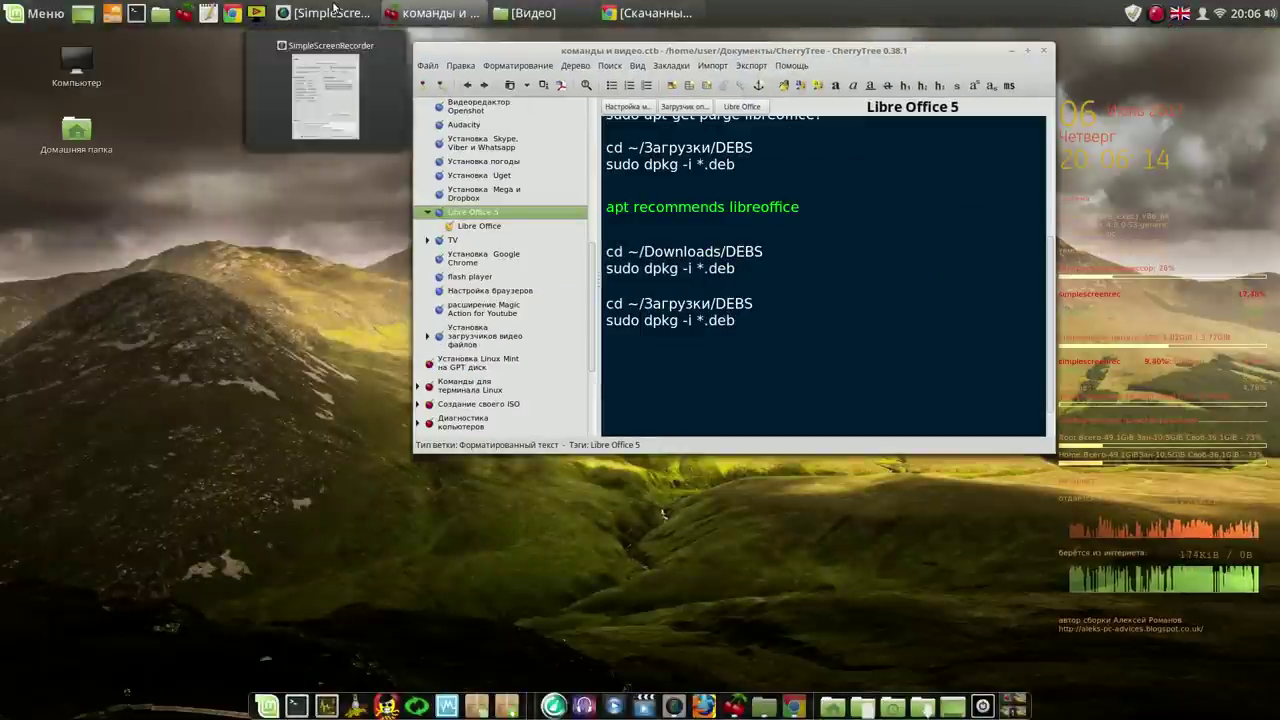
left_click(561, 708)
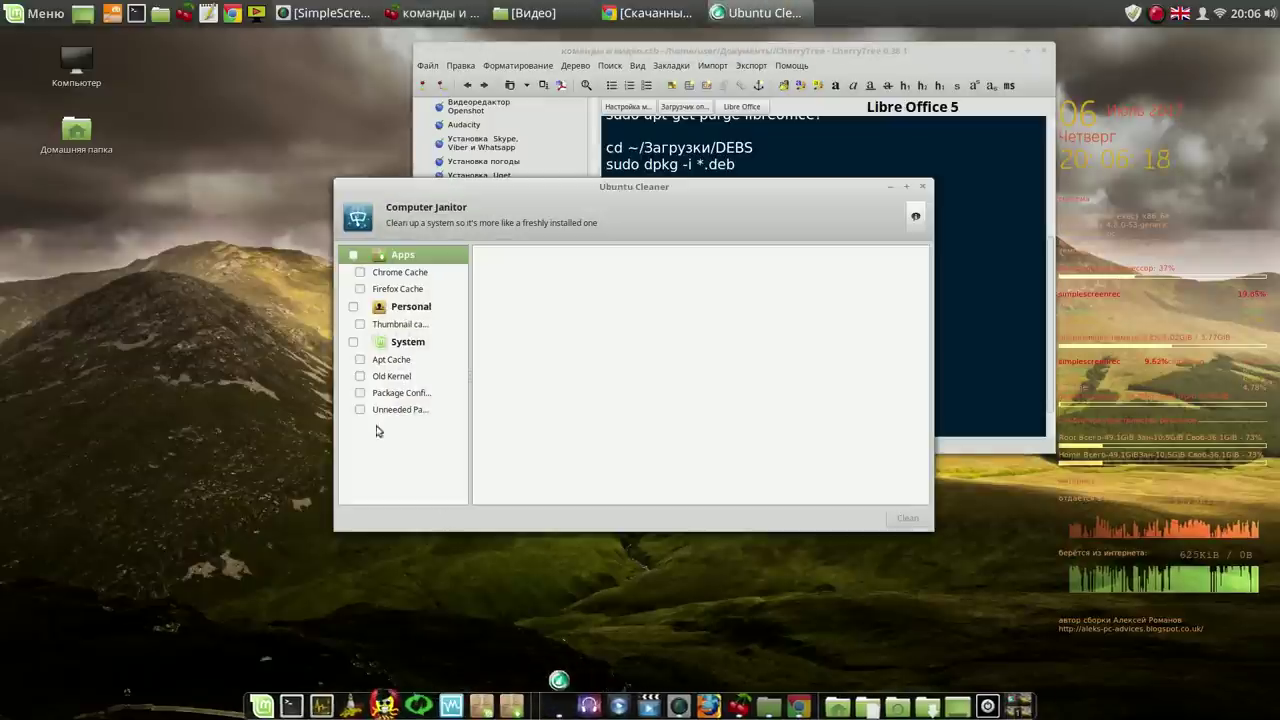
Scan Apps, Personal and System, marking Chrome Cache, Thumbnail cache, Apt Cache and Package Configs
left_click(355, 256)
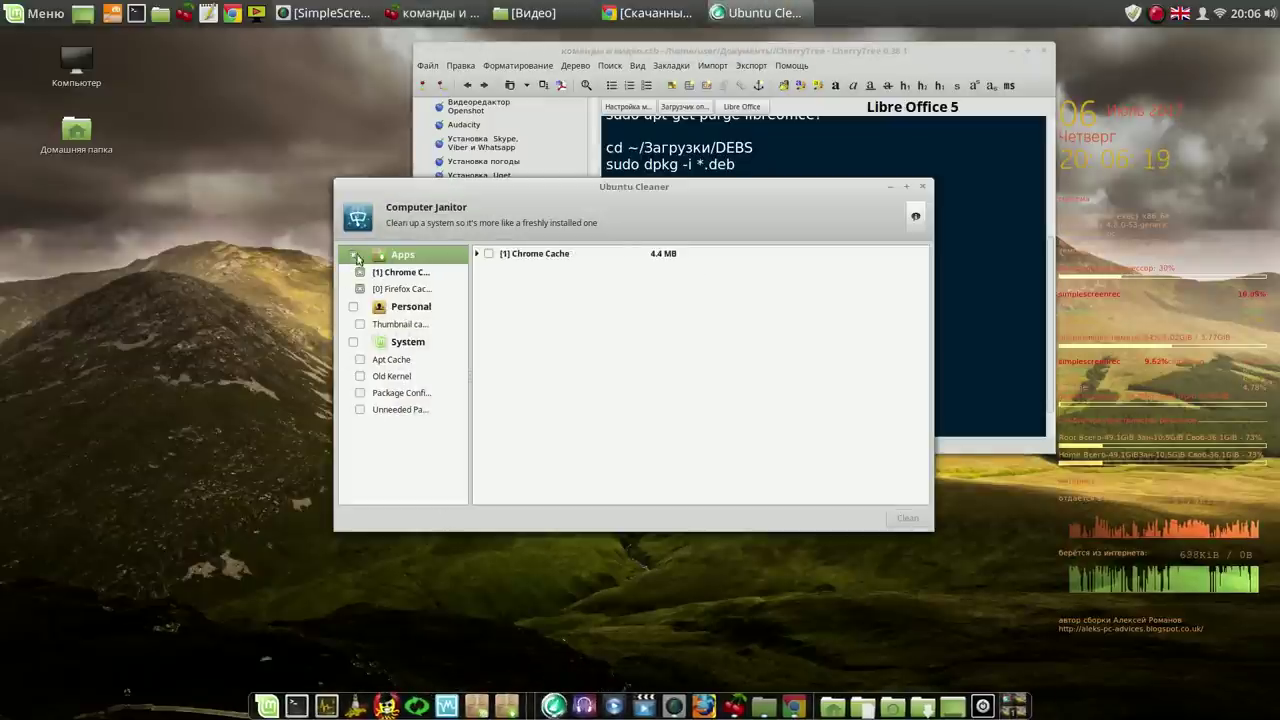
left_click(353, 307)
left_click(353, 342)
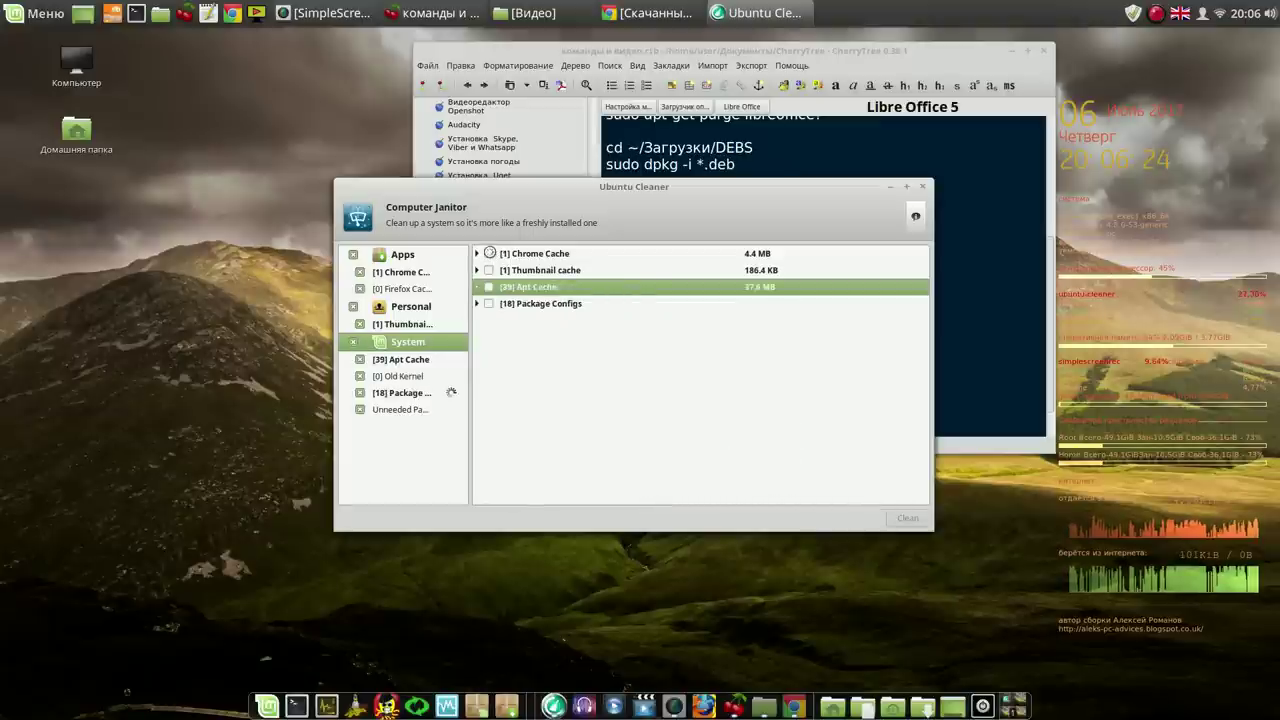
left_click(489, 253)
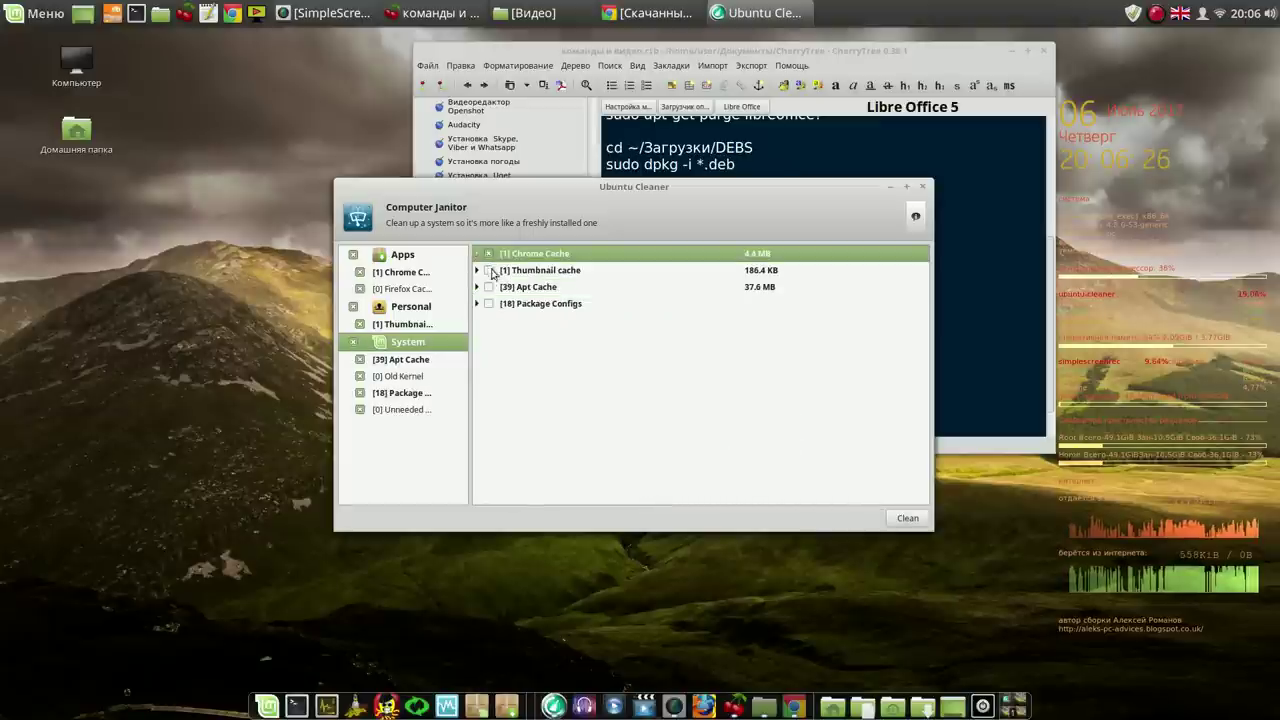
left_click(489, 270)
left_click(489, 287)
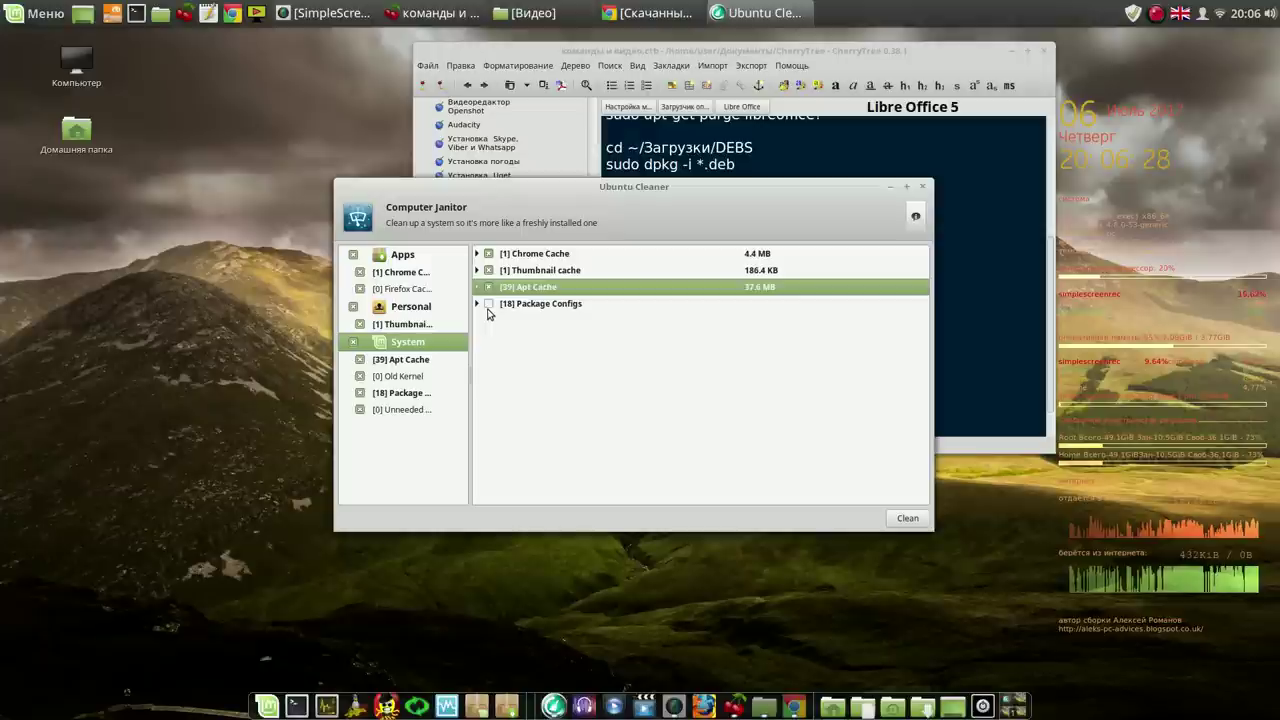
left_click(488, 303)
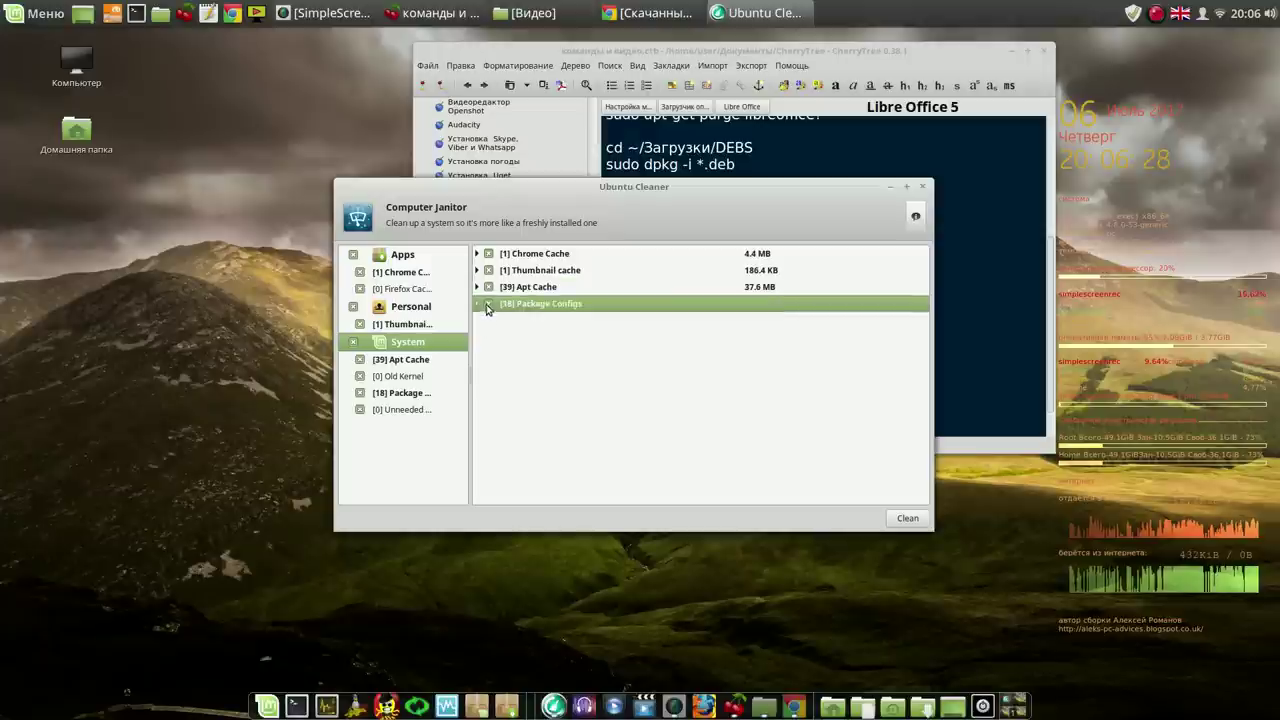
Clean the marked items with administrator authentication, then close Ubuntu Cleaner
left_click(912, 520)
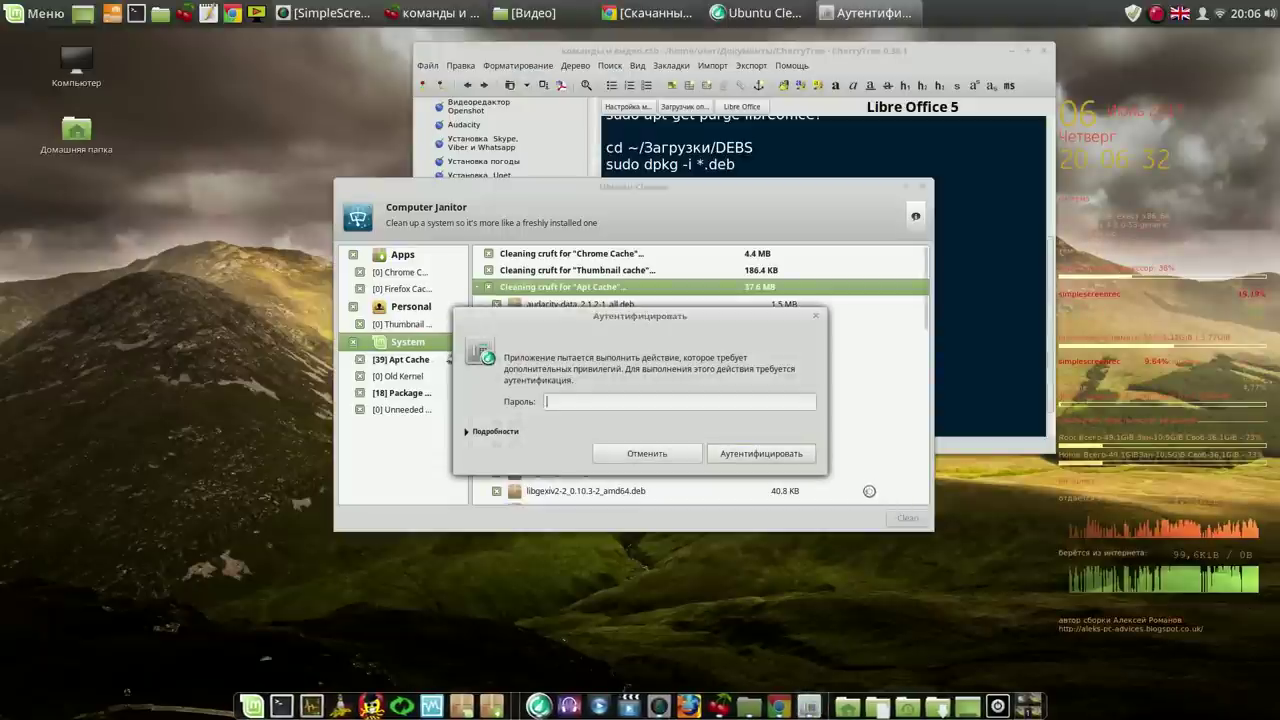
left_click(783, 453)
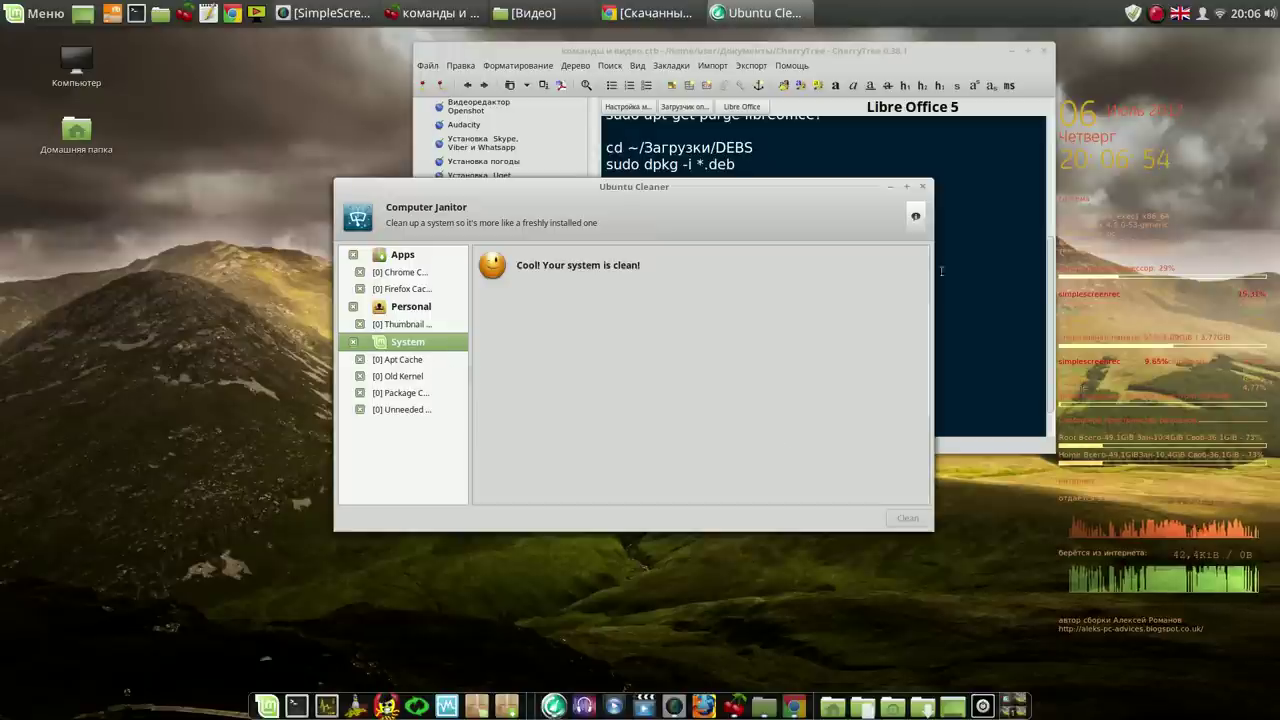
left_click(926, 186)
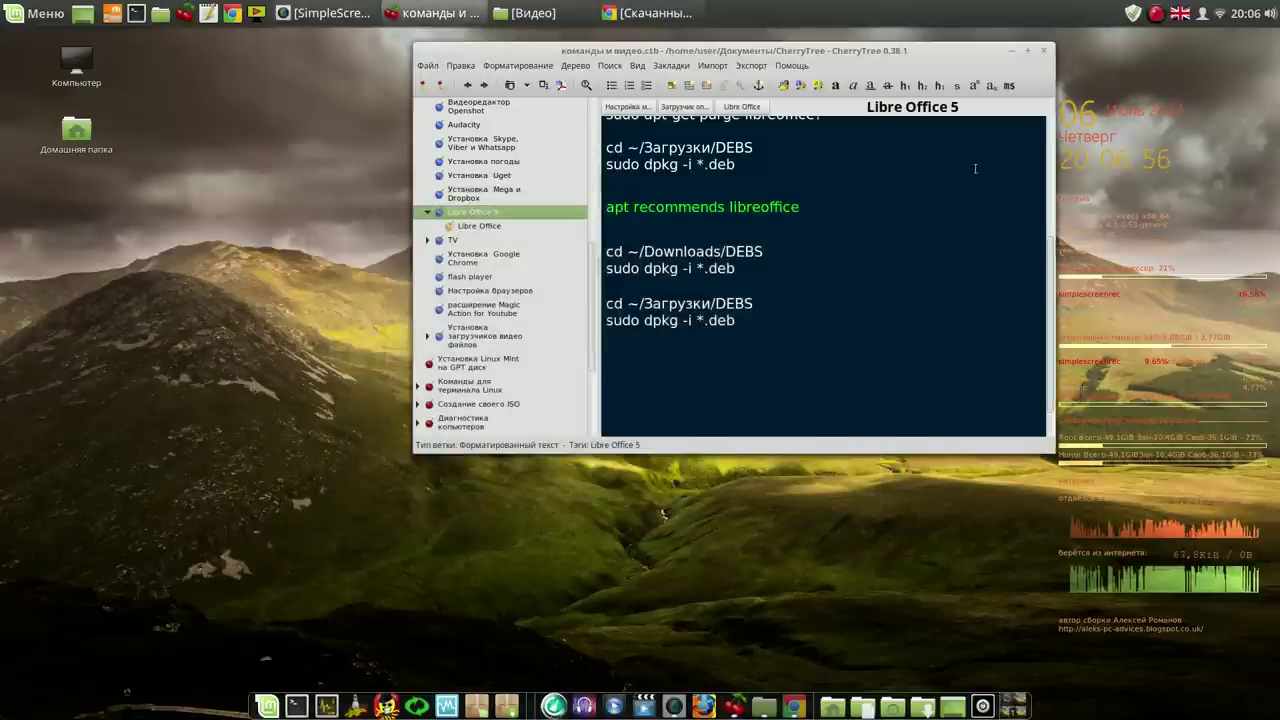
Empty Chrome's downloads list with Удалить все, close the downloads tab and minimize the browser
left_click(1156, 13)
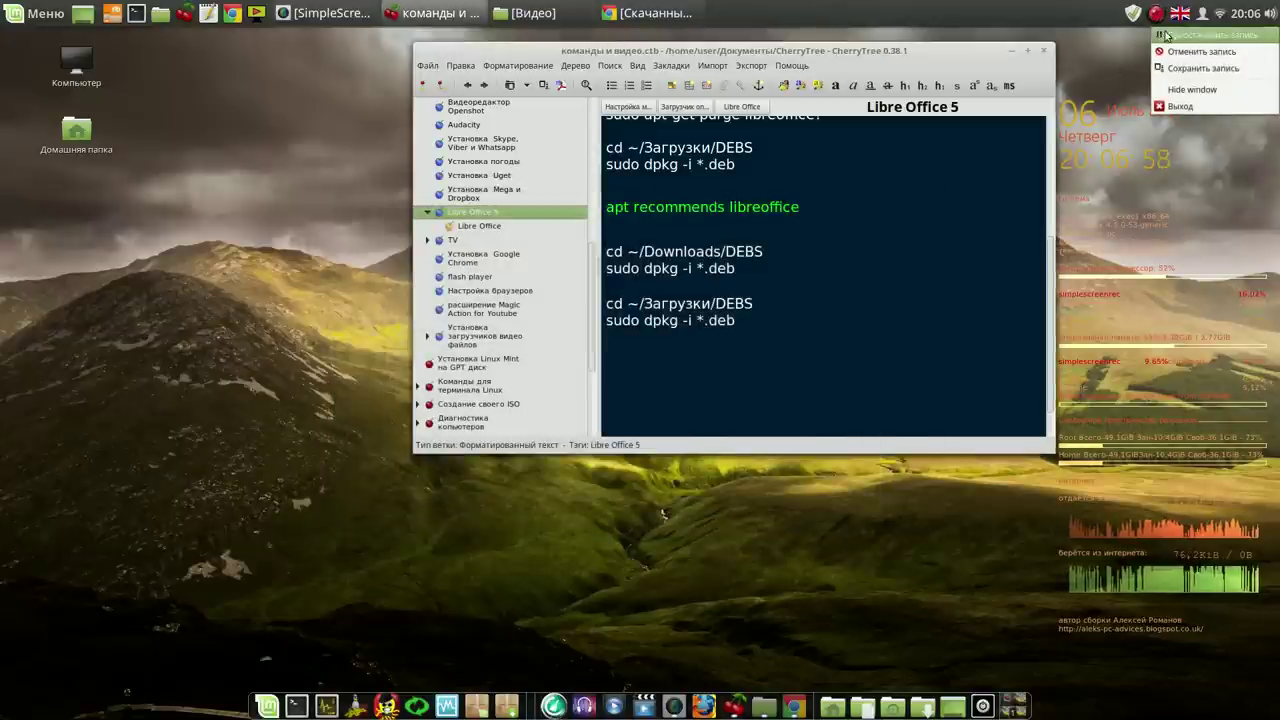
left_click(1170, 36)
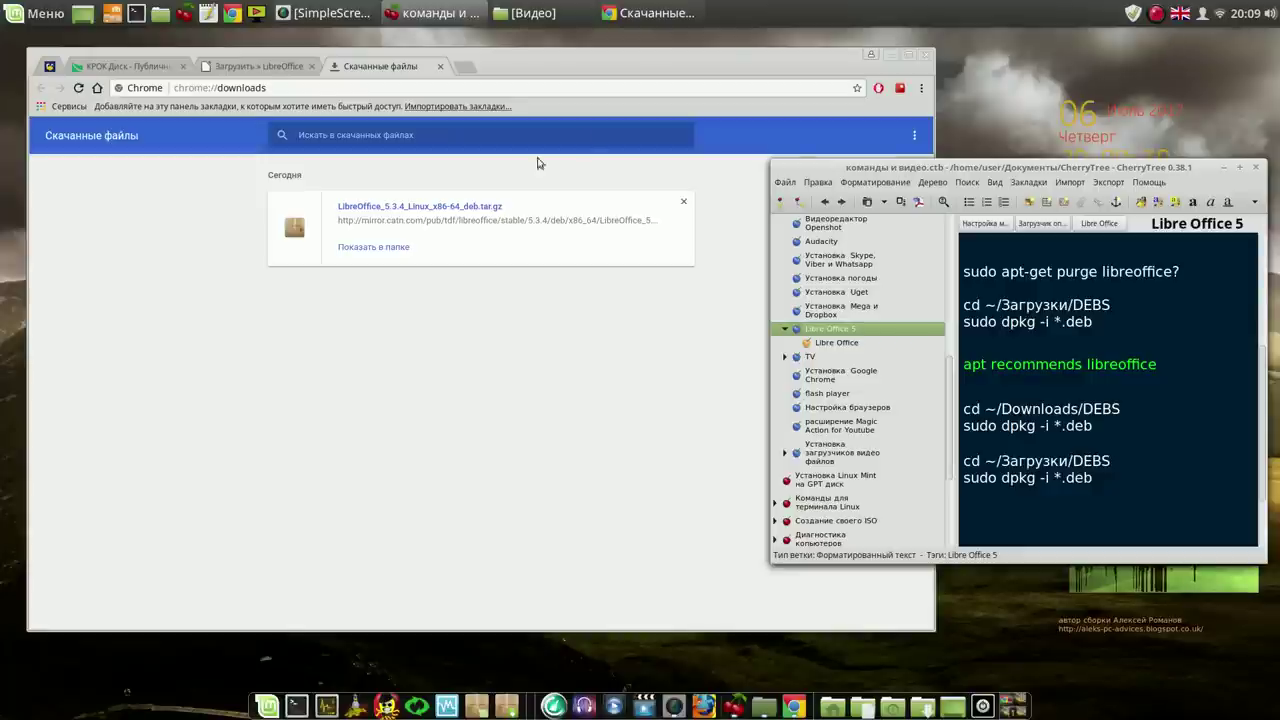
left_click(720, 309)
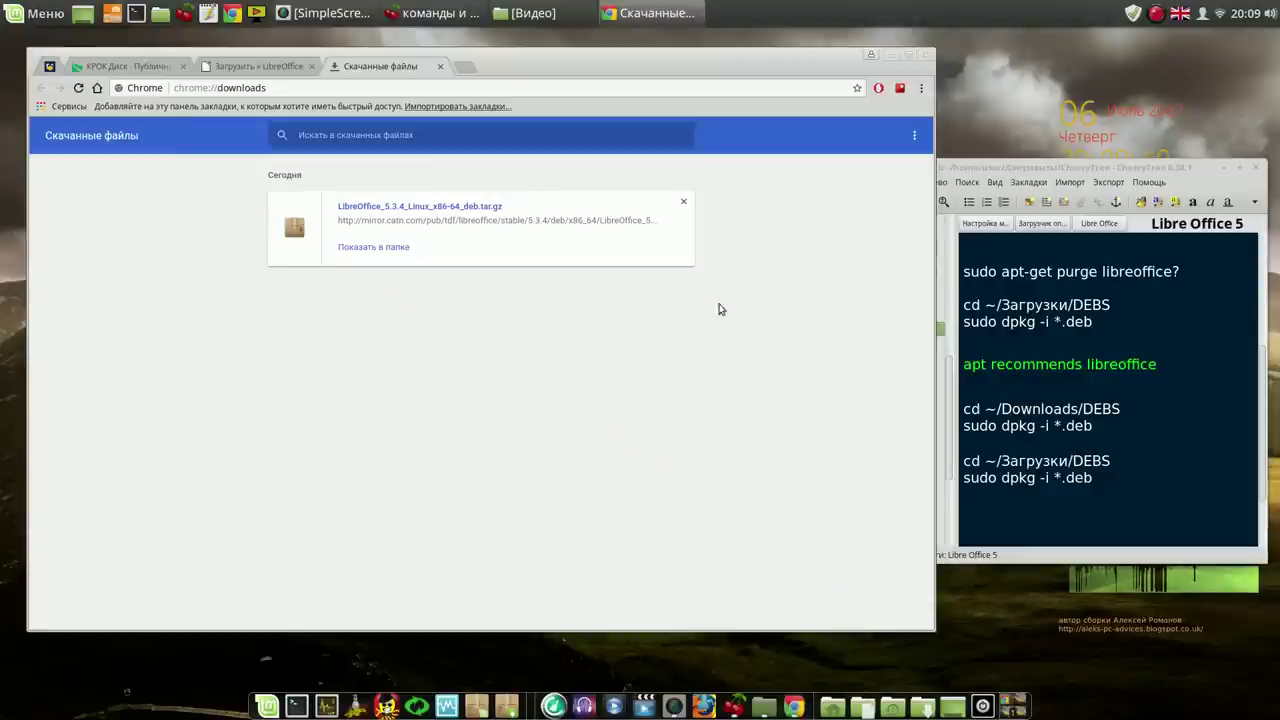
left_click(917, 133)
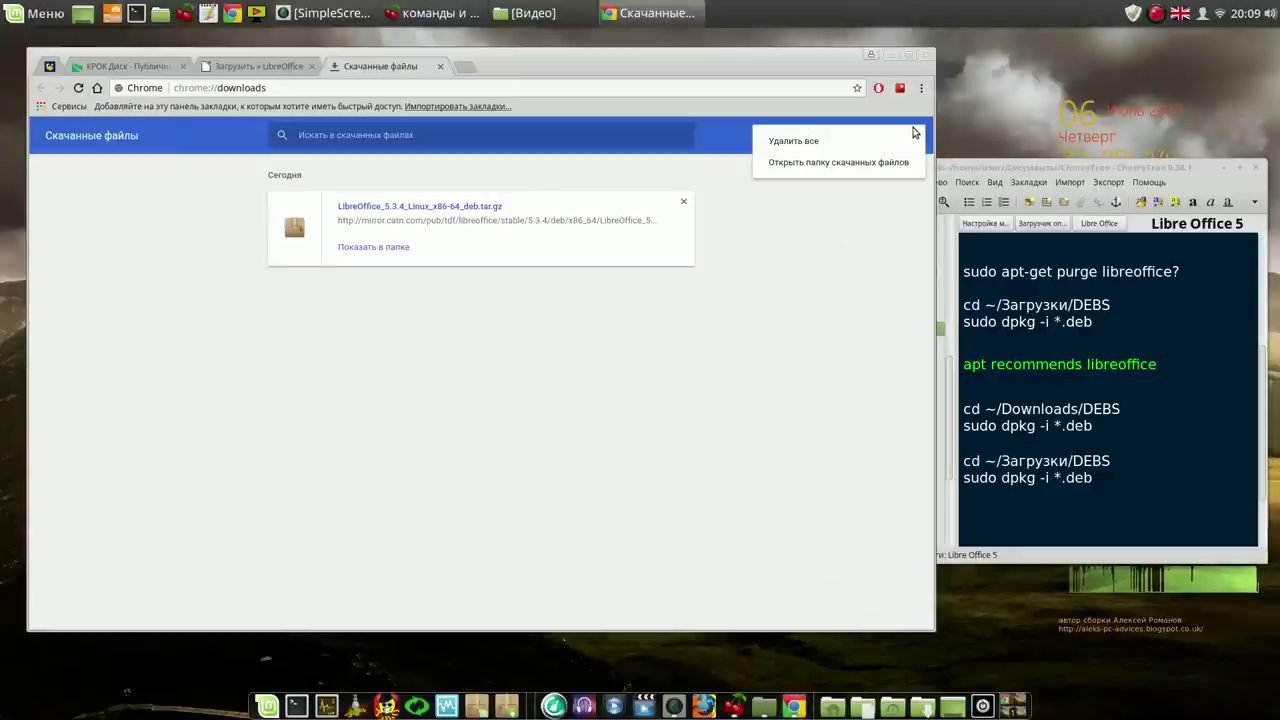
left_click(829, 140)
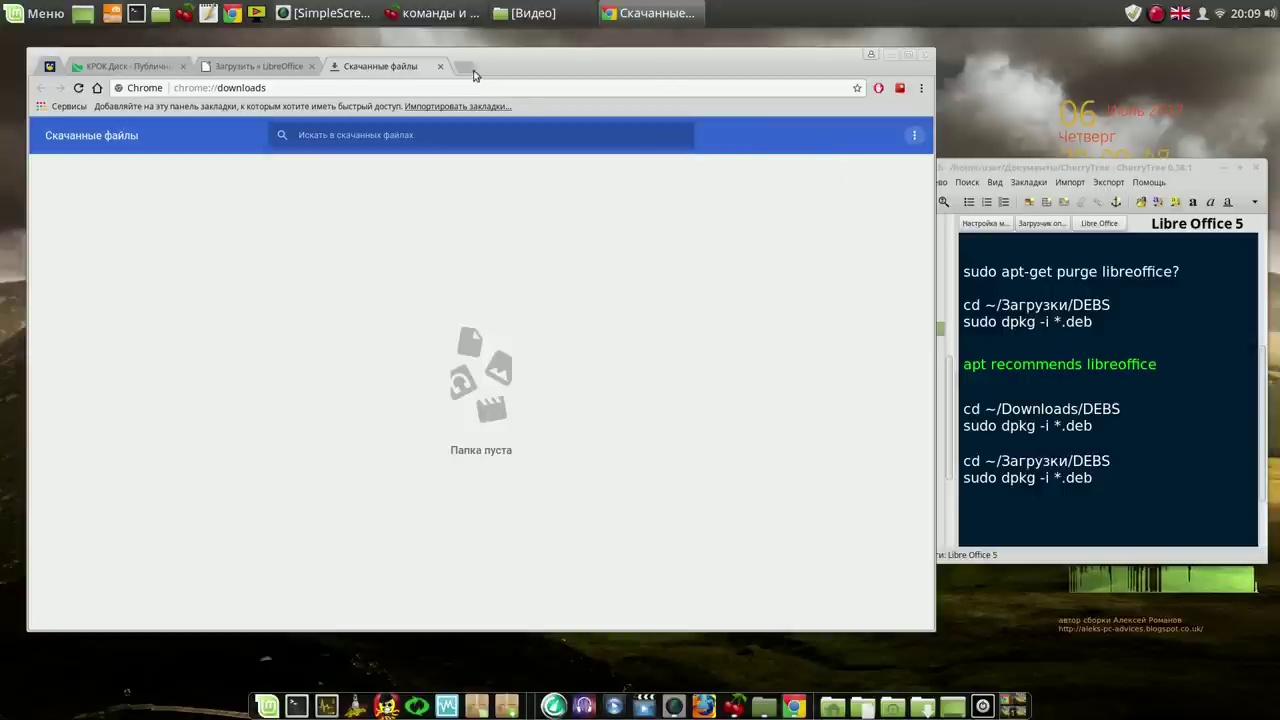
left_click(440, 66)
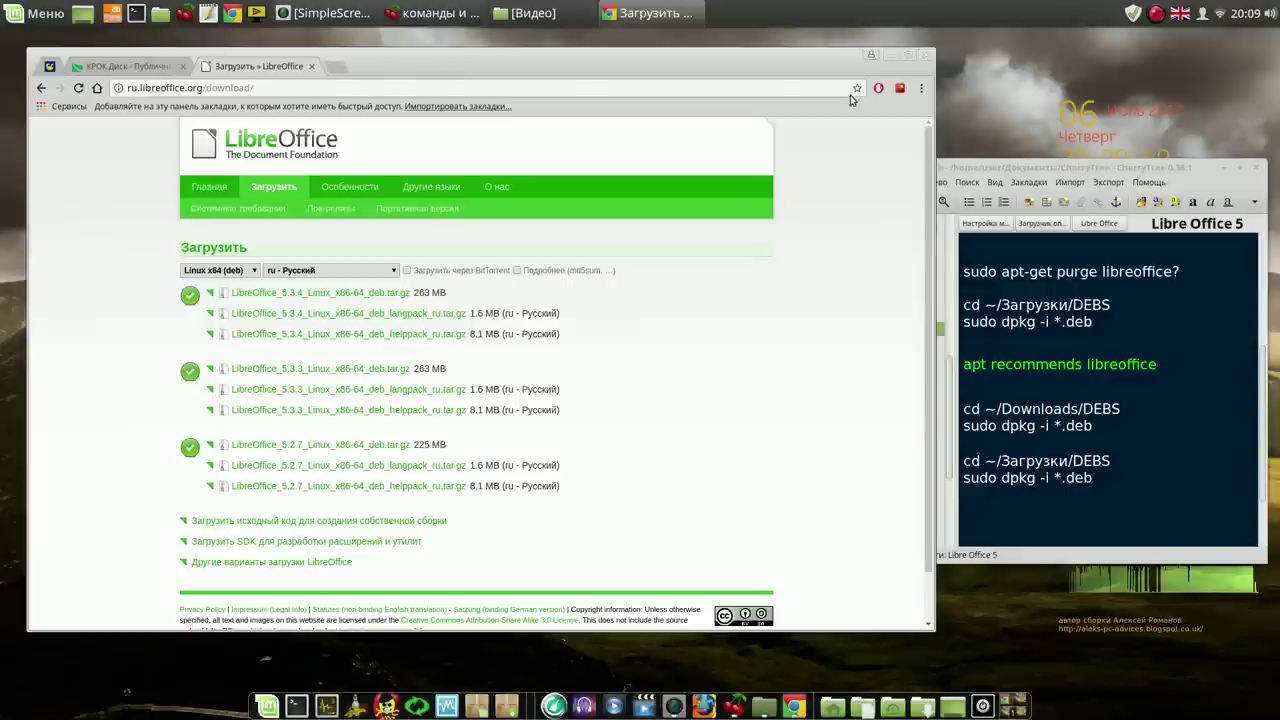
left_click(890, 55)
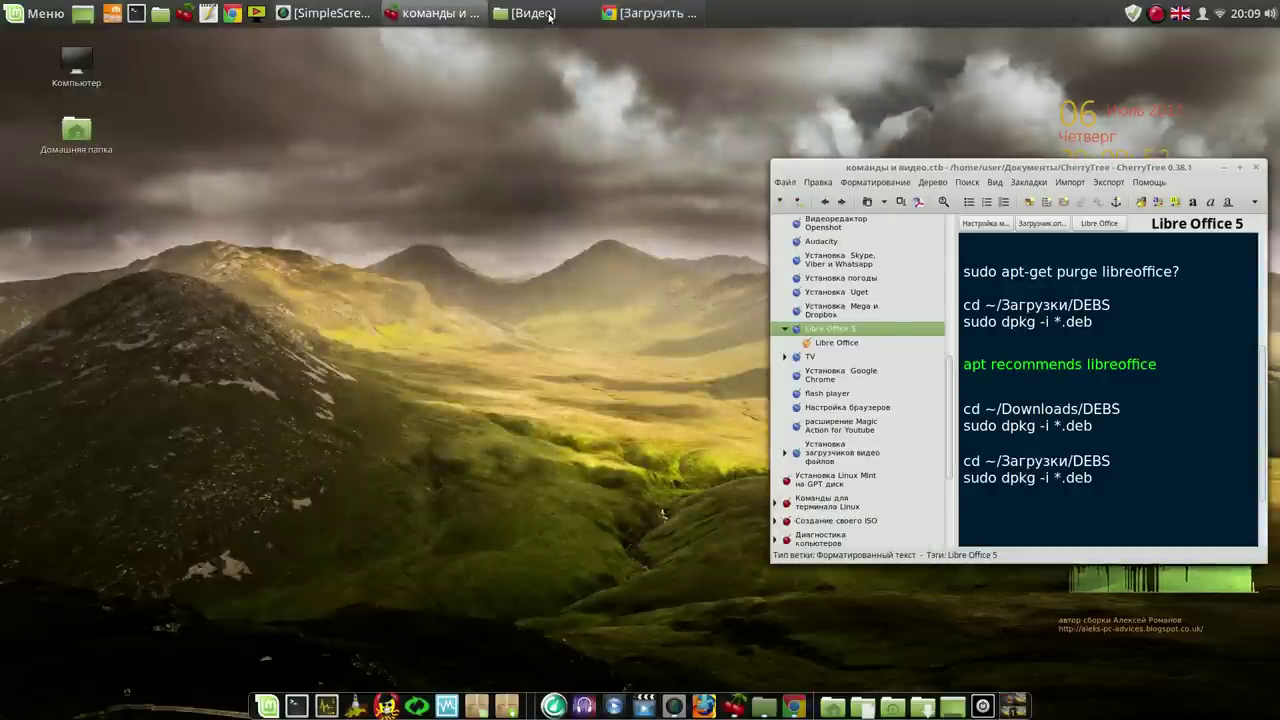
Restore the file manager, open Загрузки and move the window up and left
left_click(549, 14)
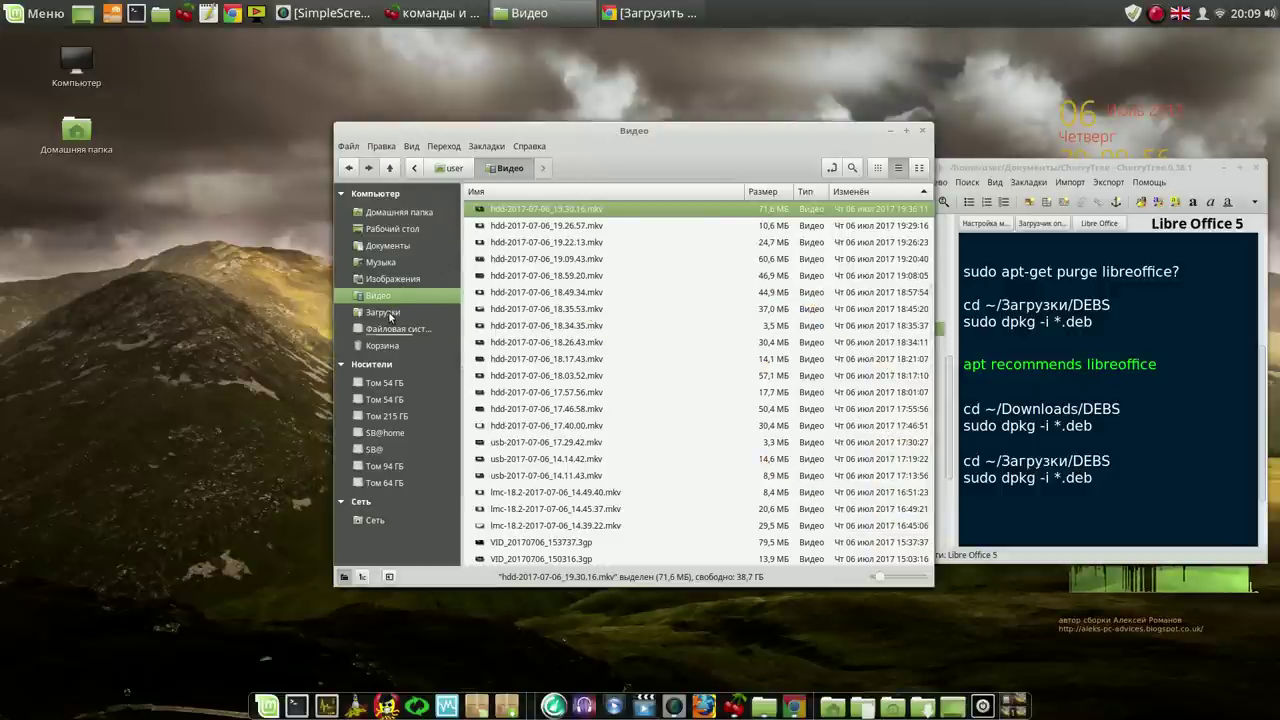
left_click(384, 313)
left_click_drag(648, 149, 459, 107)
In CherryTree, select the cd ~/Загрузки/DEBS and dpkg install commands
left_click(1014, 324)
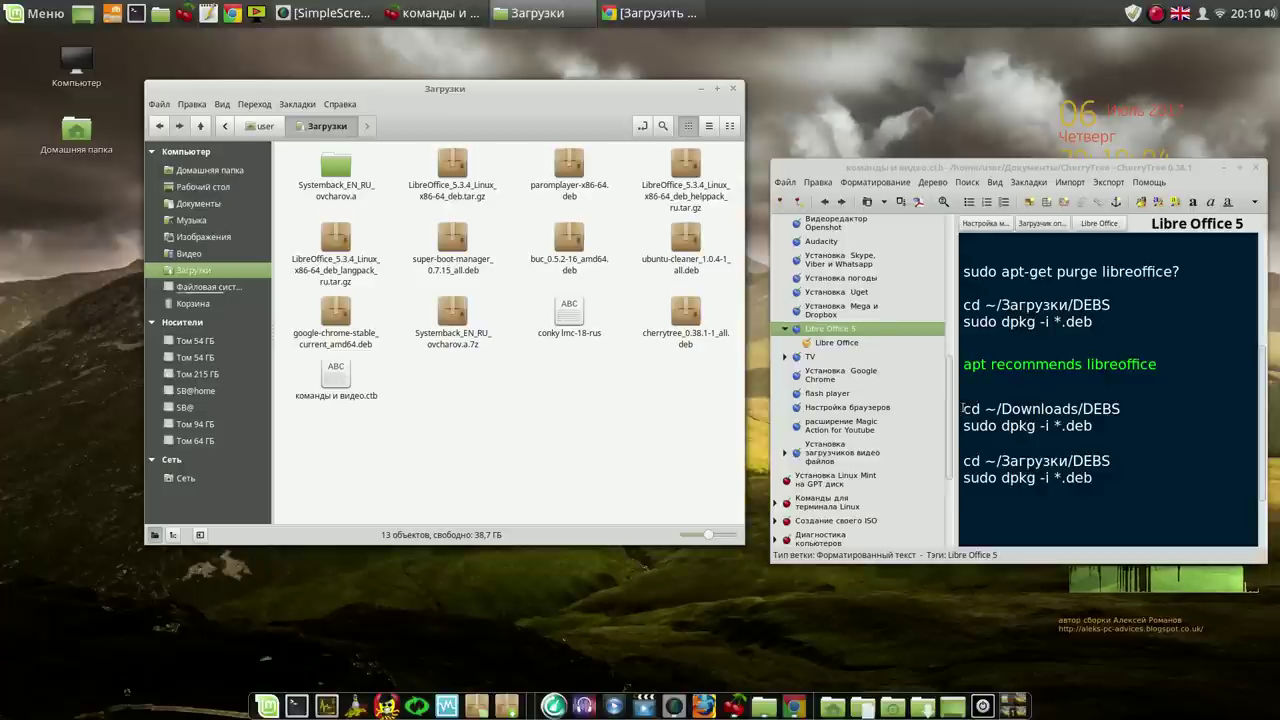
left_click_drag(963, 409, 1125, 409)
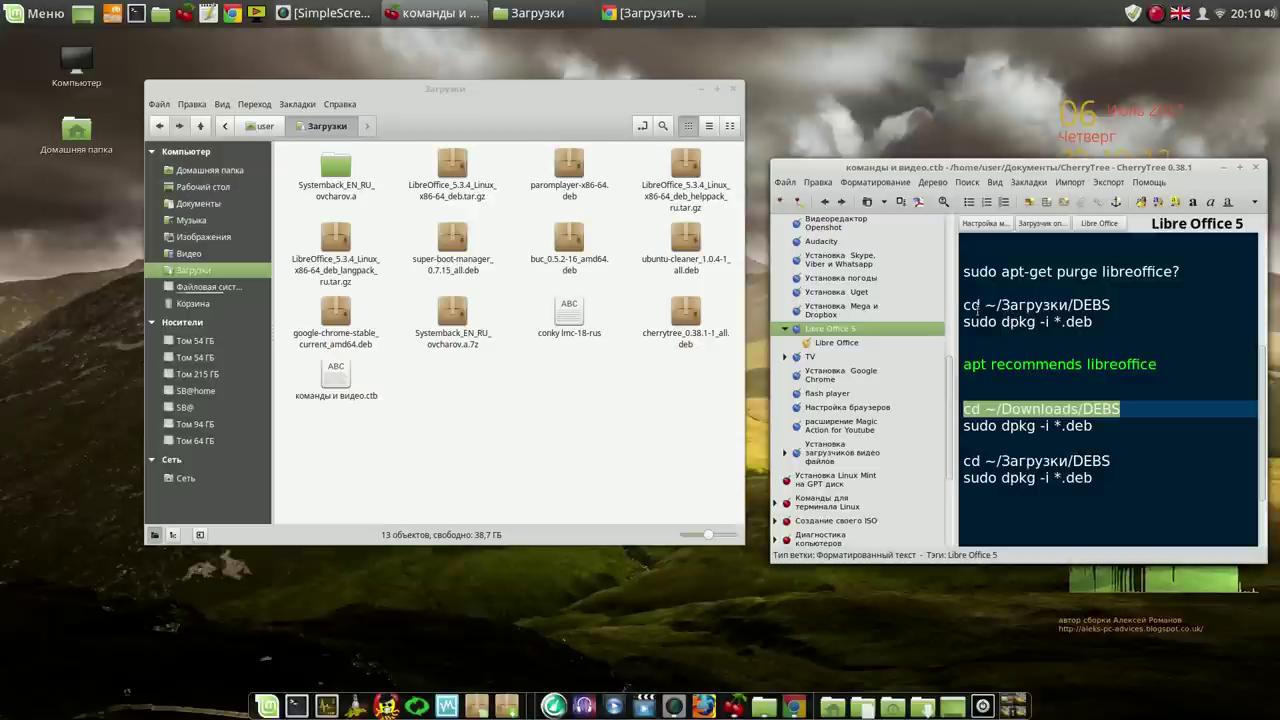
left_click_drag(964, 307, 1108, 308)
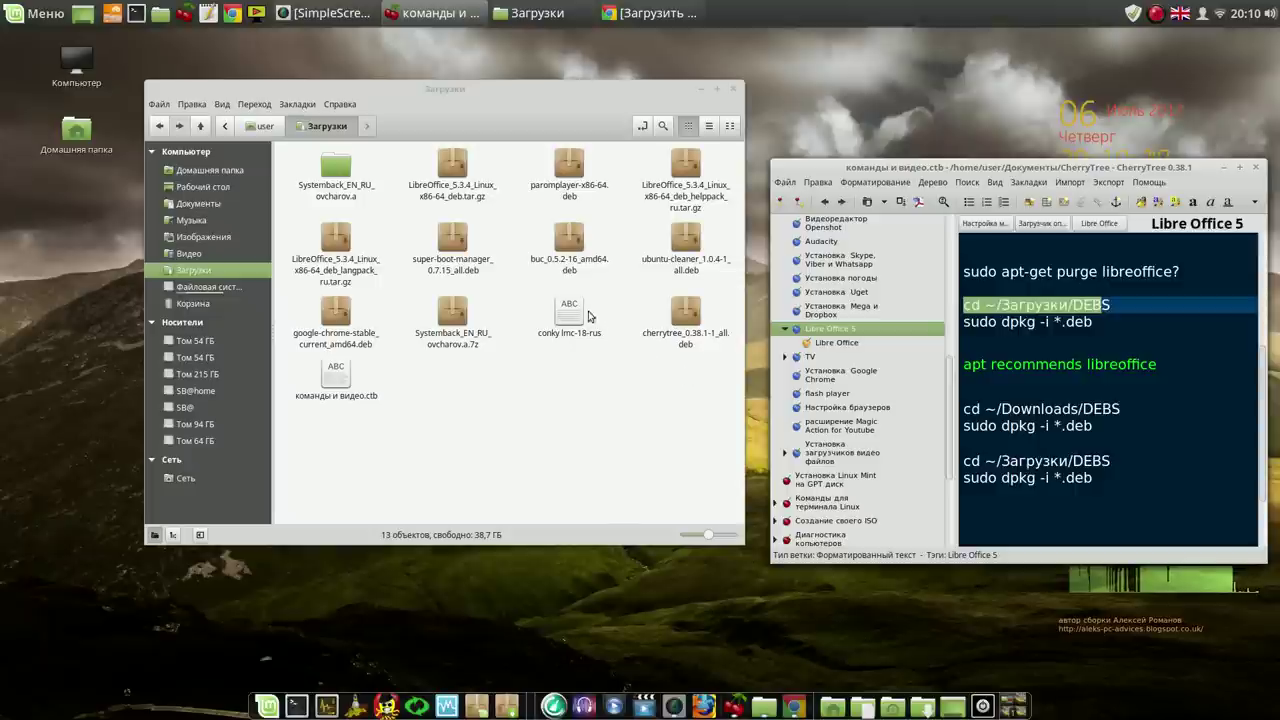
Create a new folder in Загрузки keeping the default name Папка
right_click(548, 372)
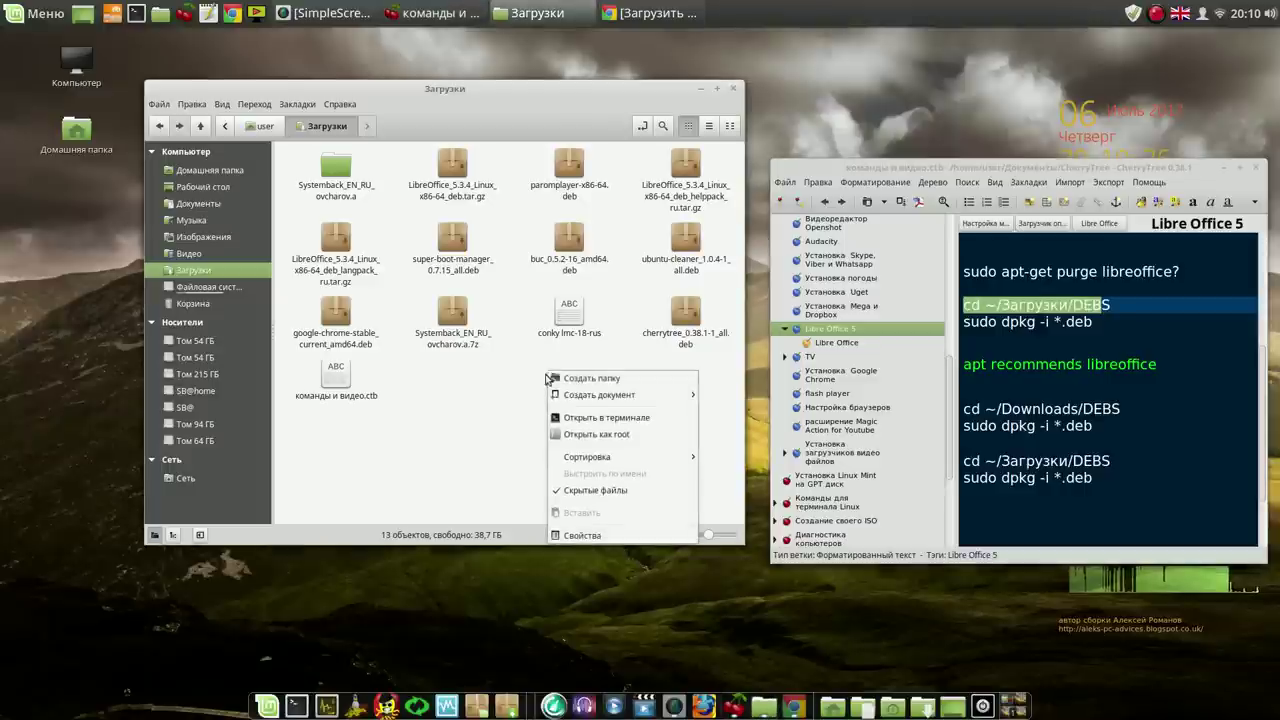
left_click(549, 377)
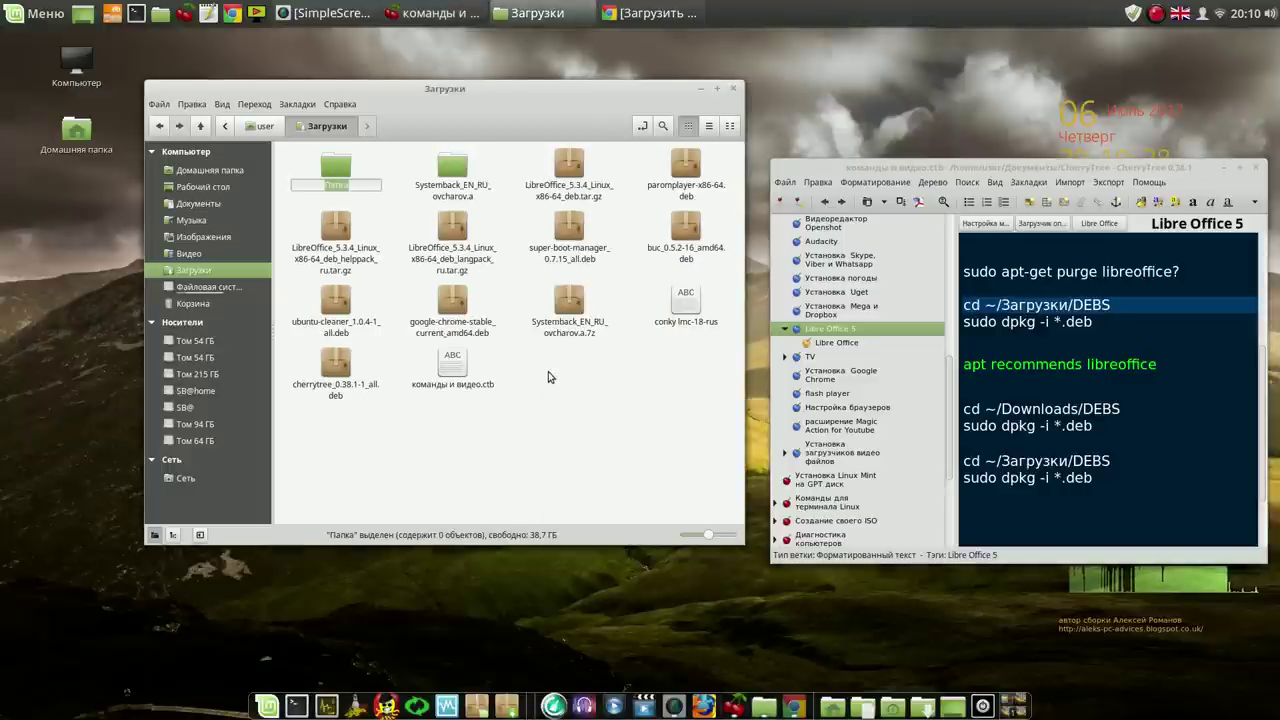
key("Return")
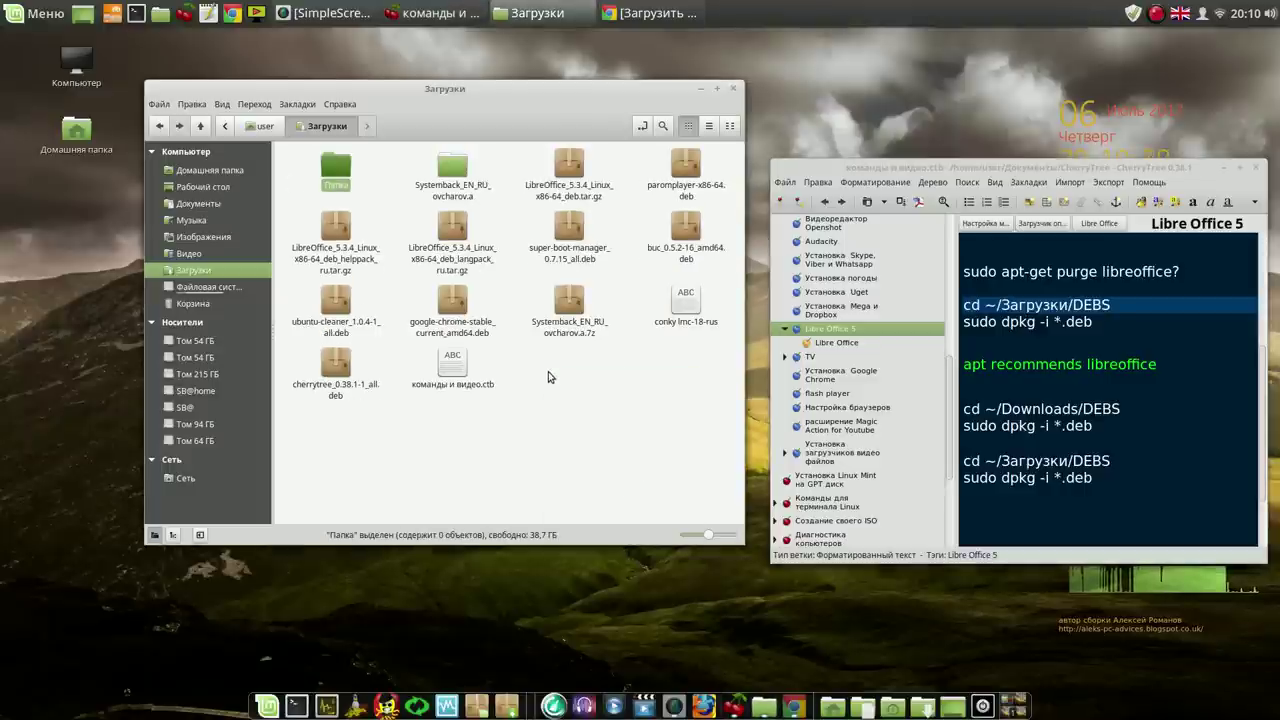
Move Systemback, super-boot-manager, buc, ubuntu-cleaner, google-chrome, conky, cherrytree and the notes file into Папка
left_click_drag(452, 165, 338, 178)
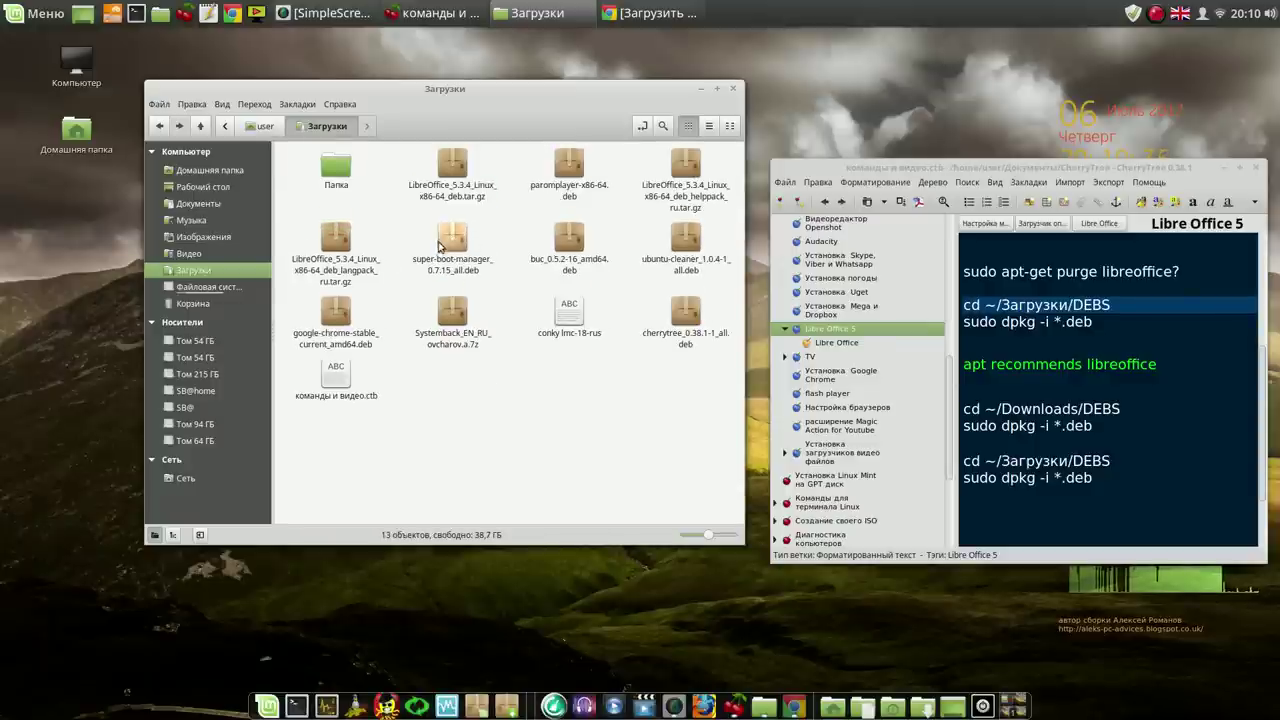
left_click(438, 252)
key("shift+Right")
key("shift+Right")
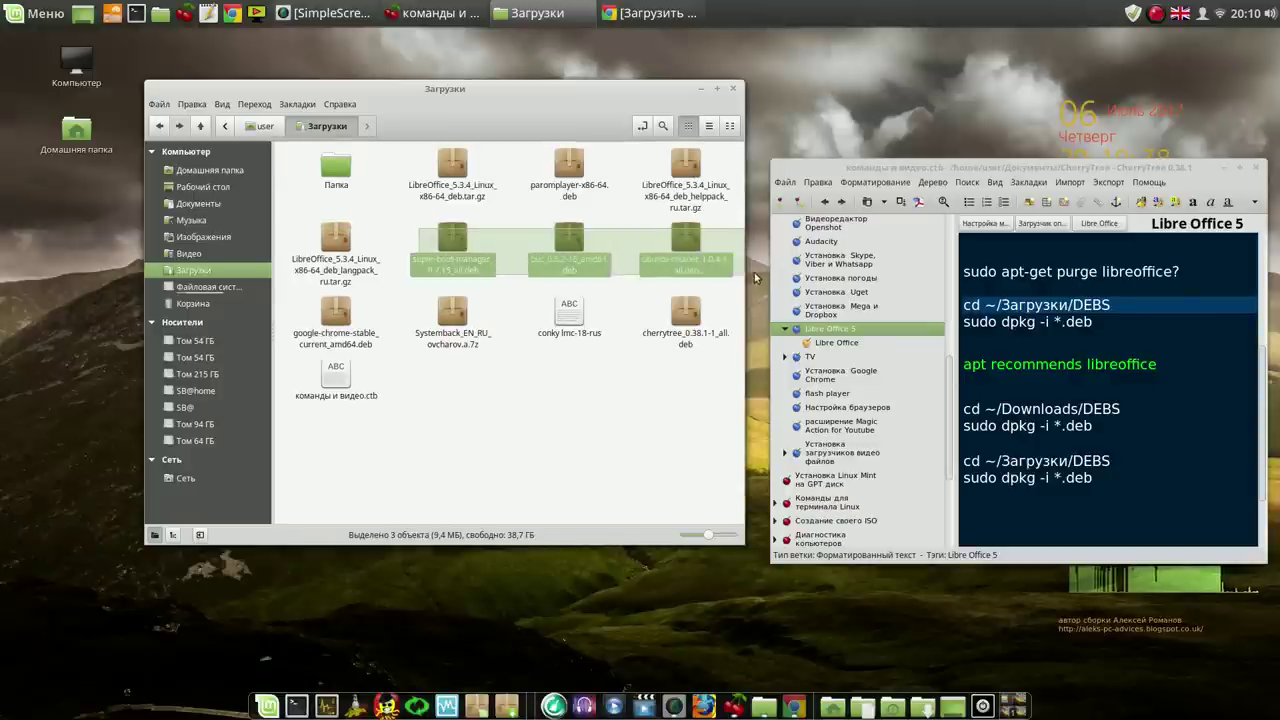
left_click_drag(435, 263, 341, 178)
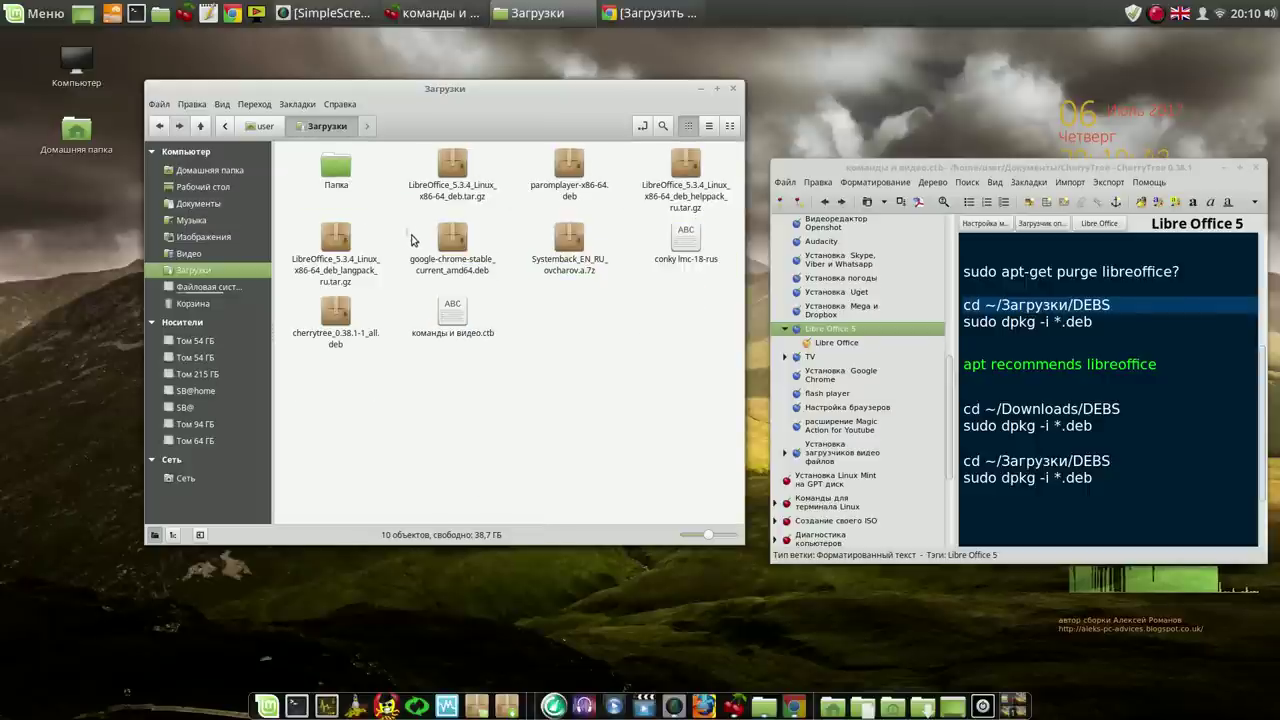
left_click(425, 242)
key("shift+Right")
key("shift+Right")
left_click_drag(458, 245, 345, 198)
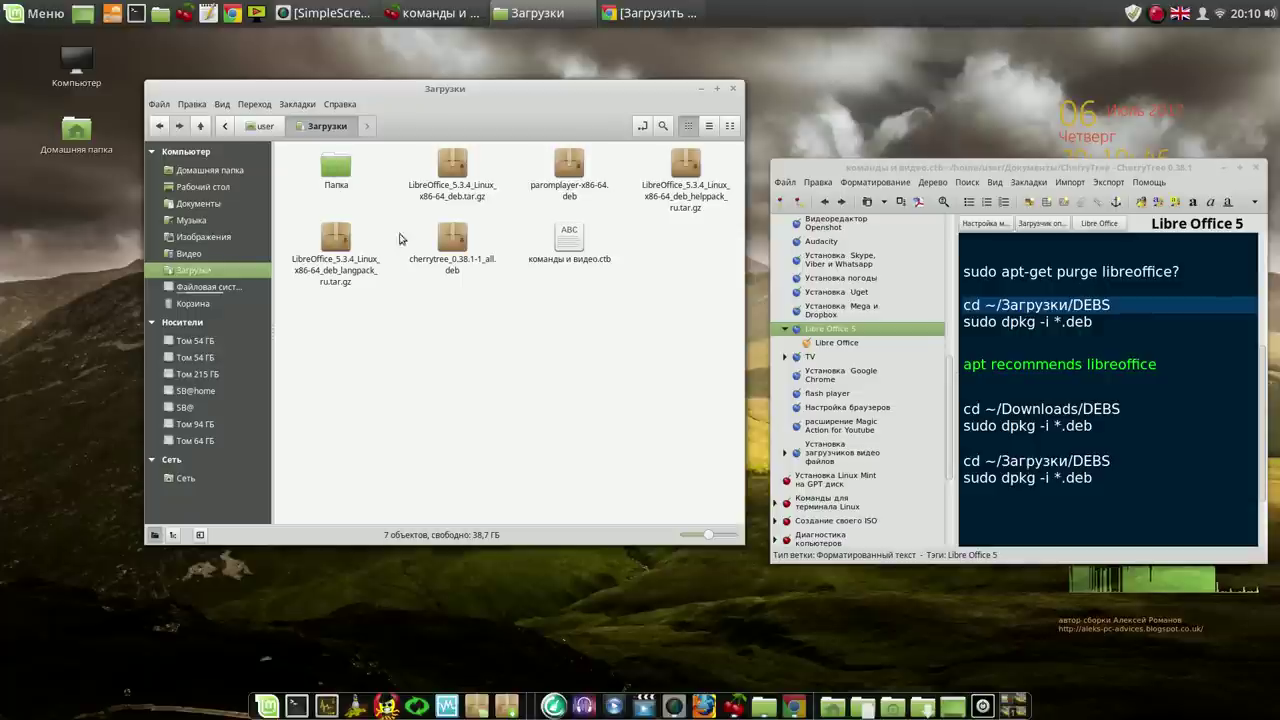
left_click_drag(424, 240, 546, 260)
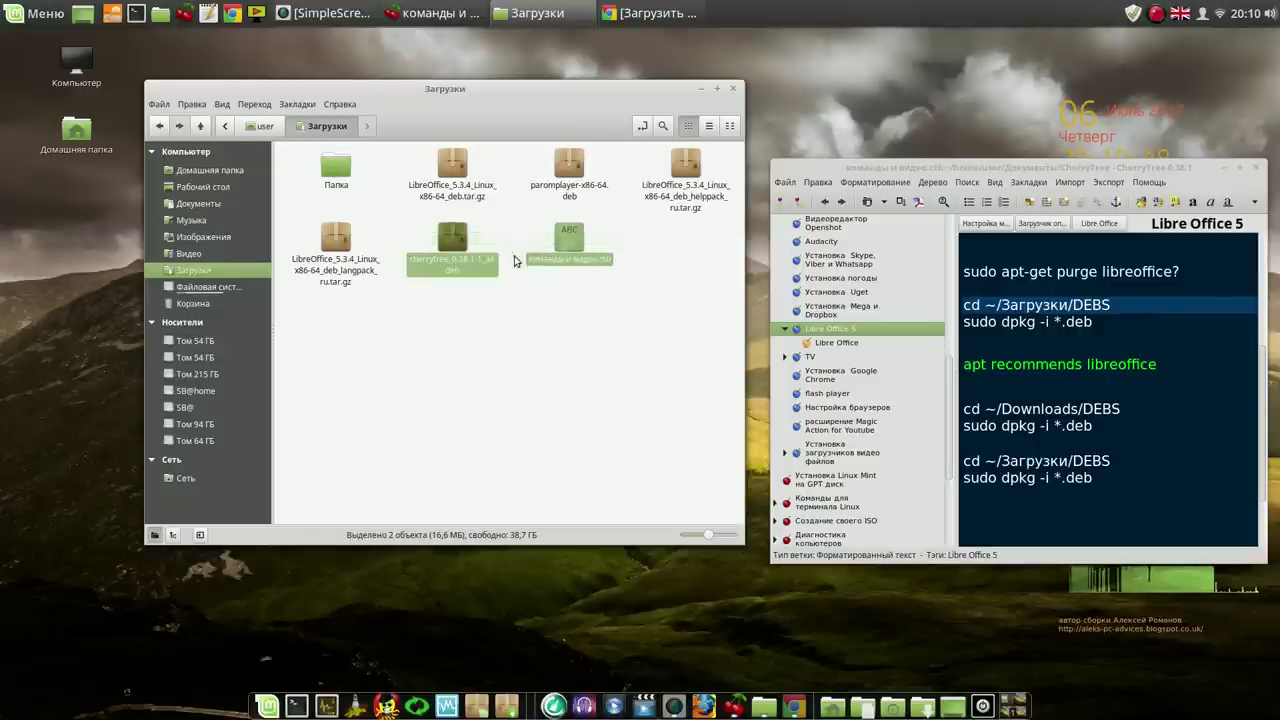
left_click_drag(468, 238, 568, 246)
left_click_drag(452, 240, 340, 174)
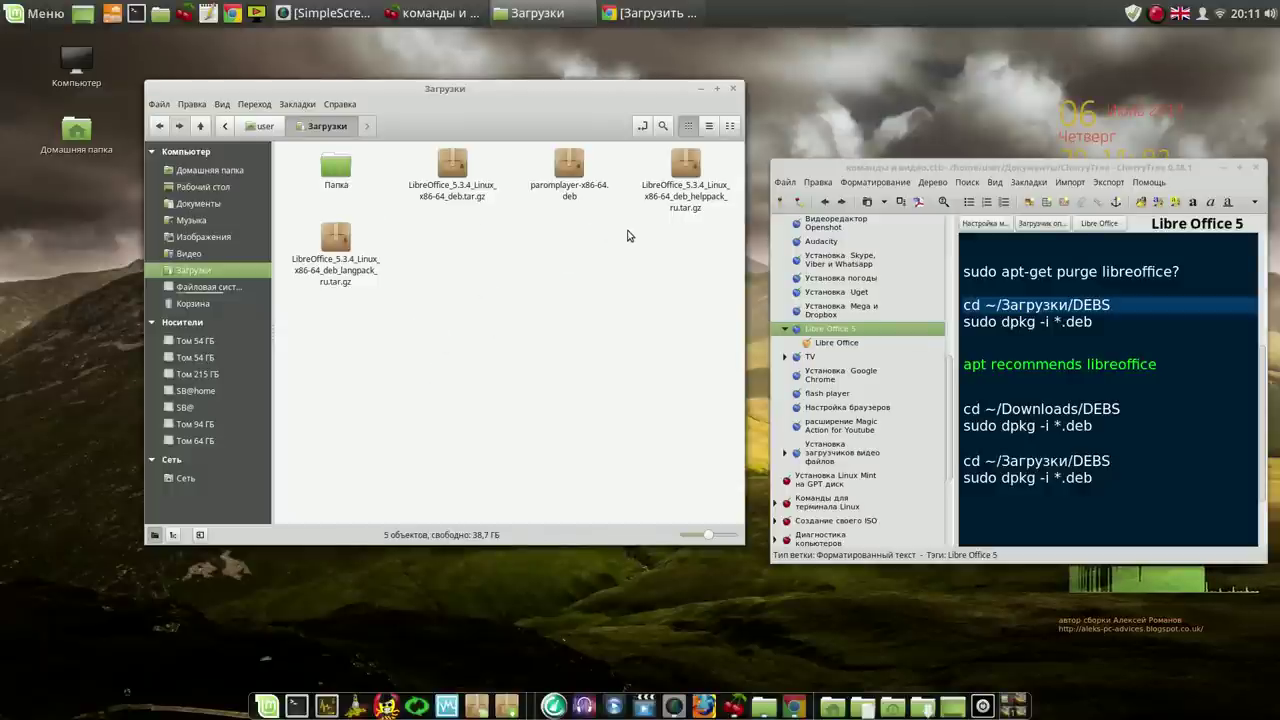
Switch Загрузки to list view sorted by Размер largest first, and select the main LibreOffice deb archive
left_click(708, 125)
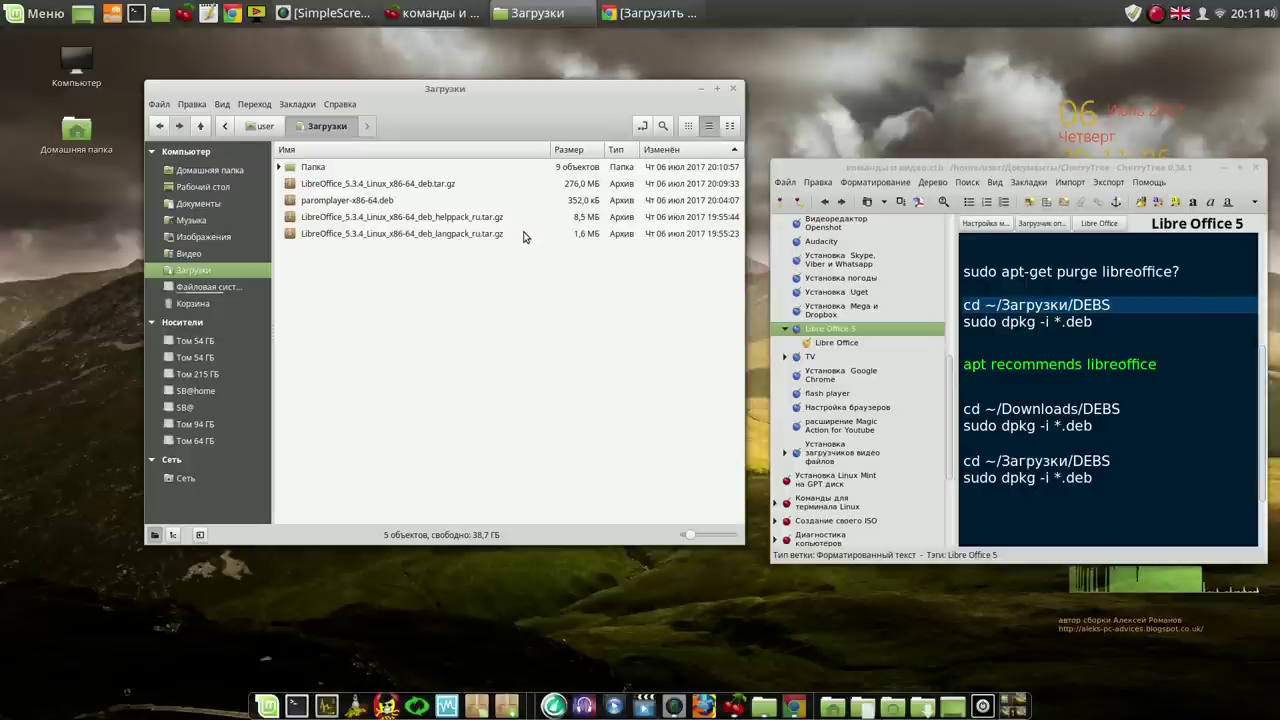
left_click(585, 151)
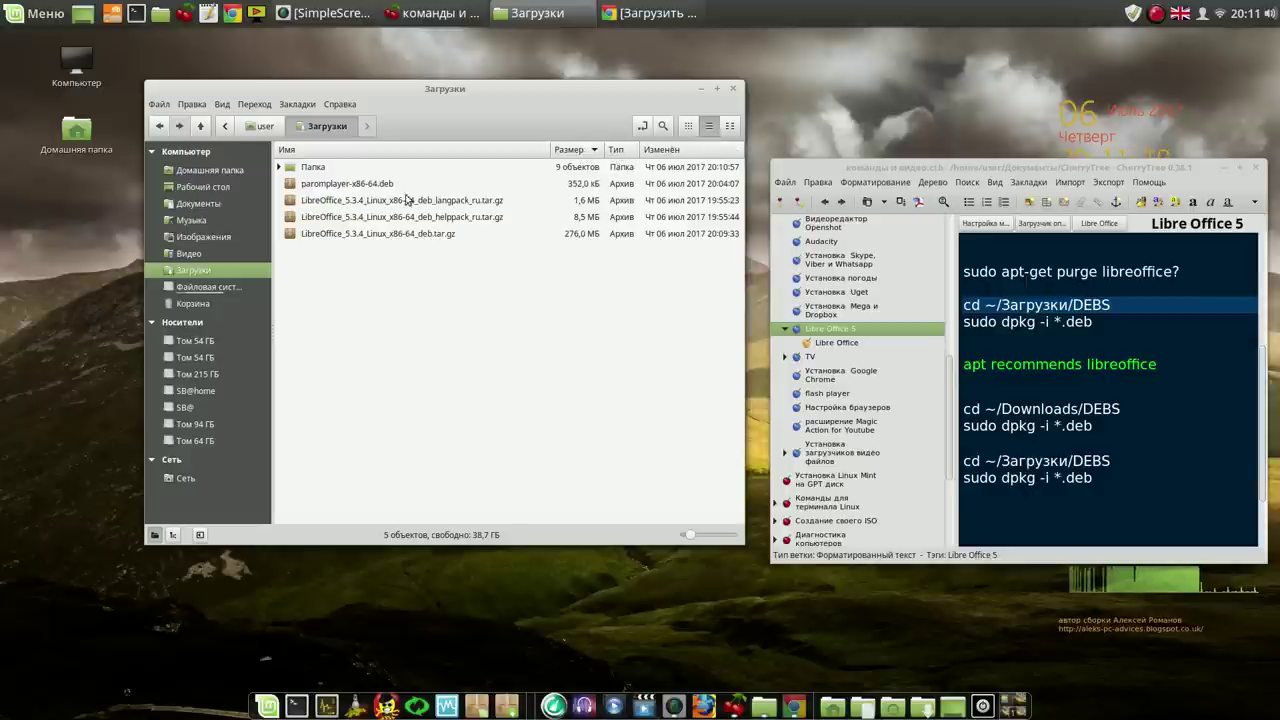
left_click(379, 201)
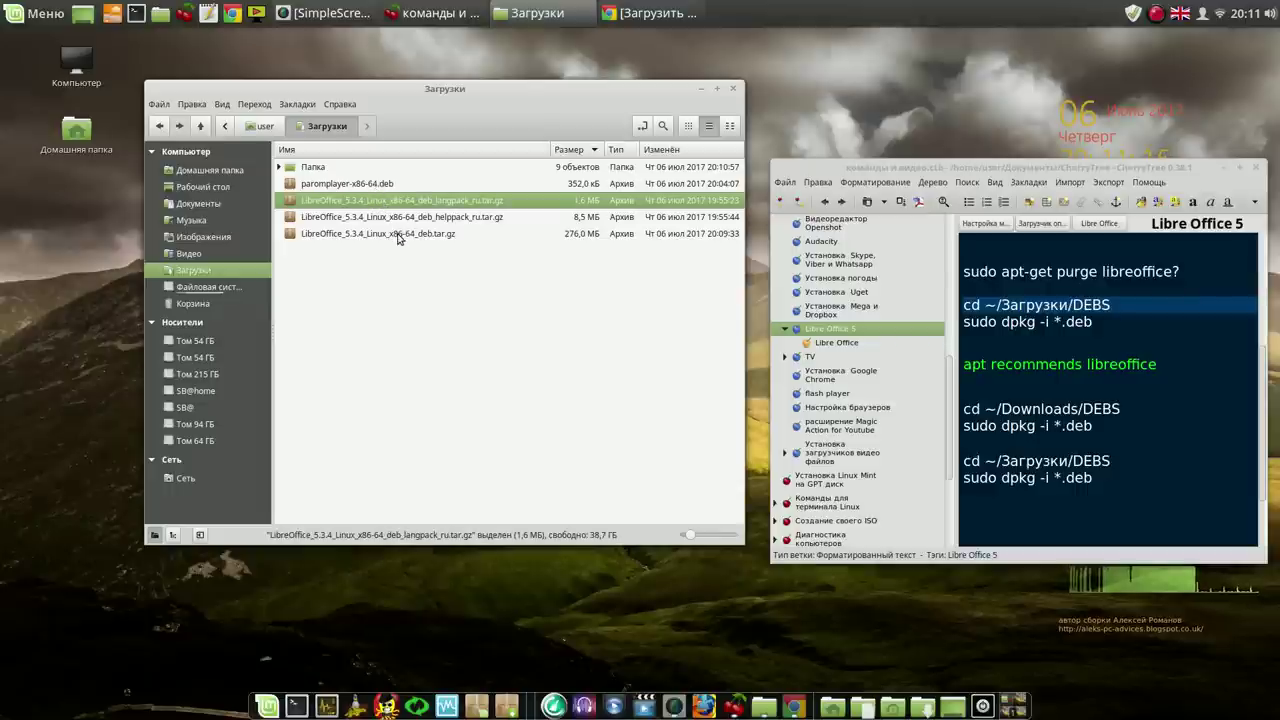
left_click(585, 150)
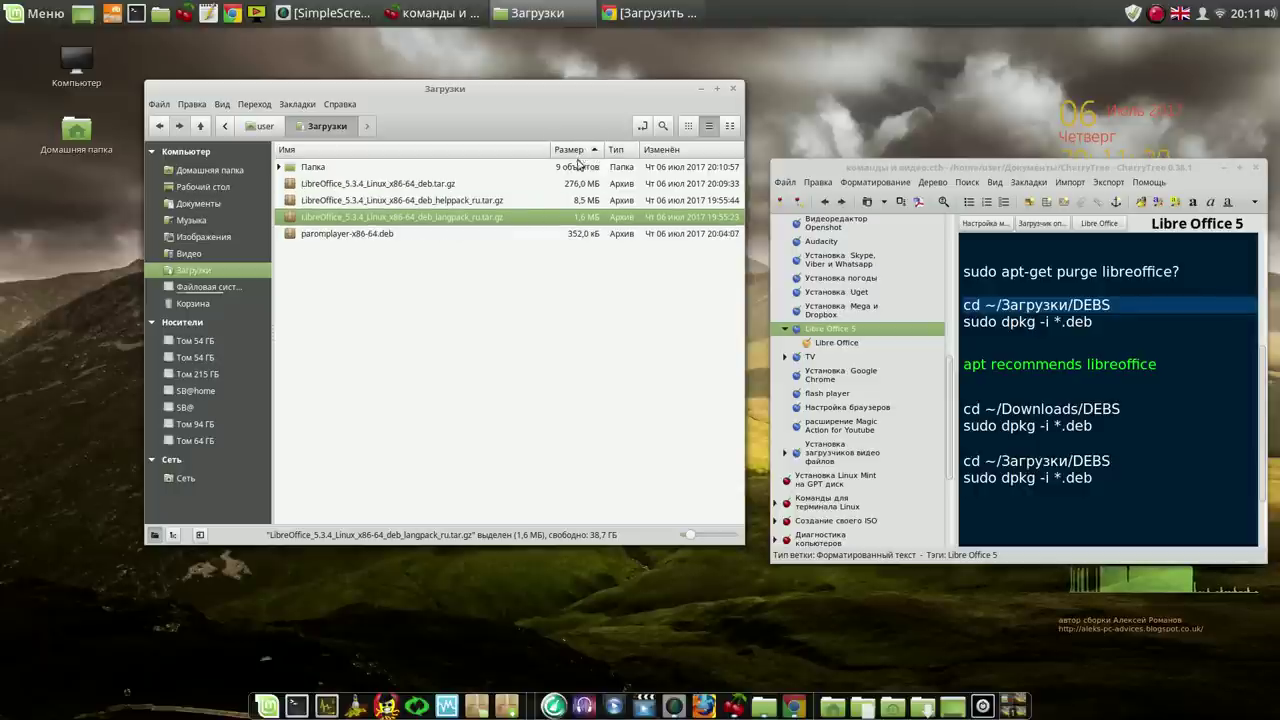
left_click(587, 186)
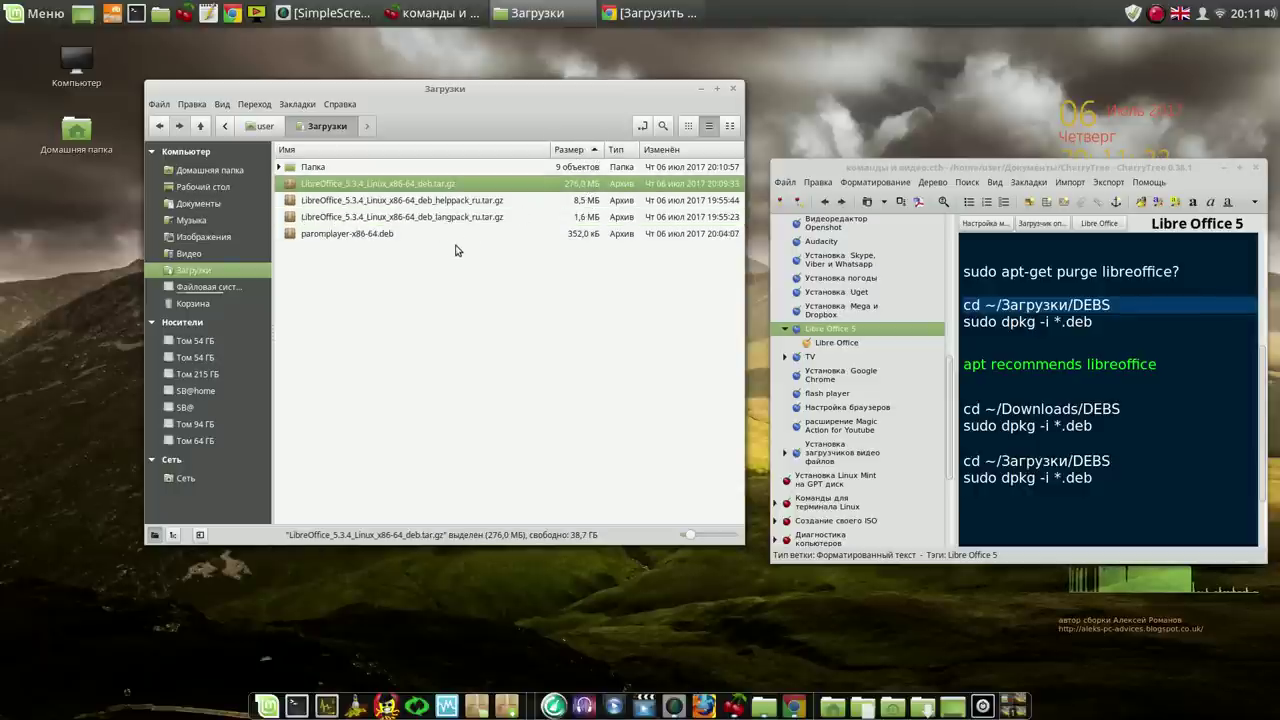
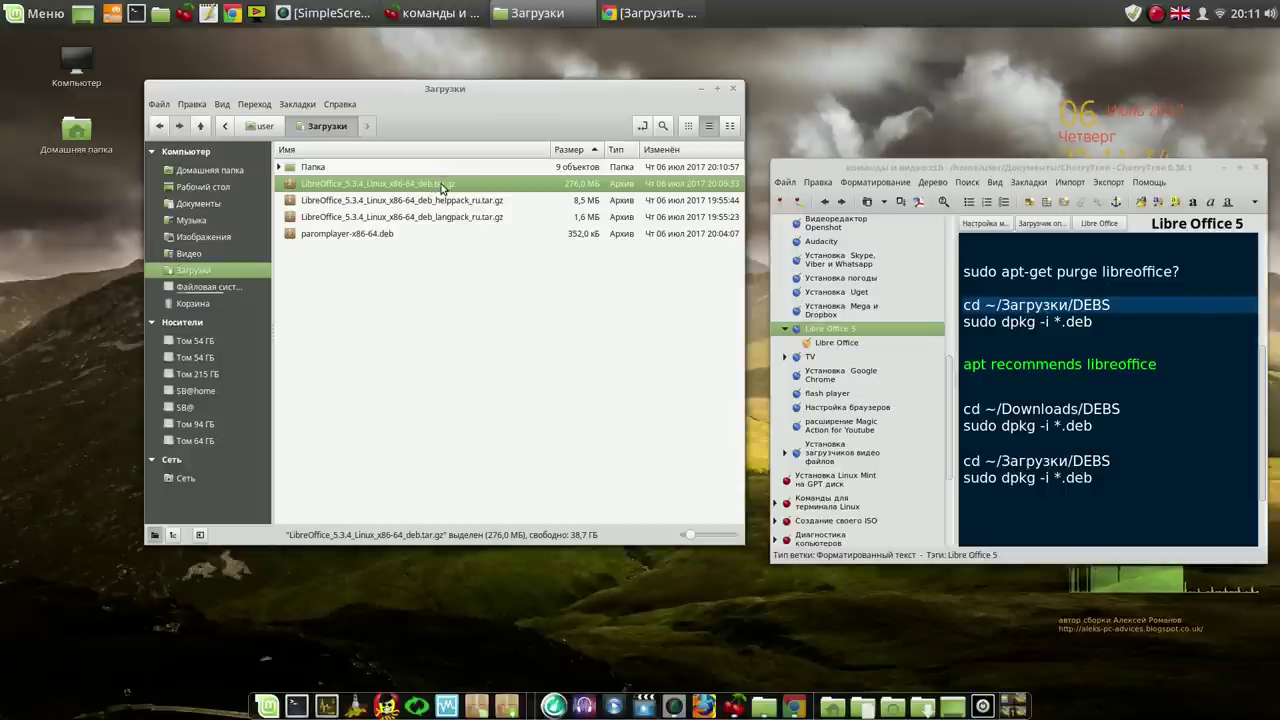
Extract the three LibreOffice archives into the current folder, then permanently delete the archives
key("shift+Down")
key("shift+Down")
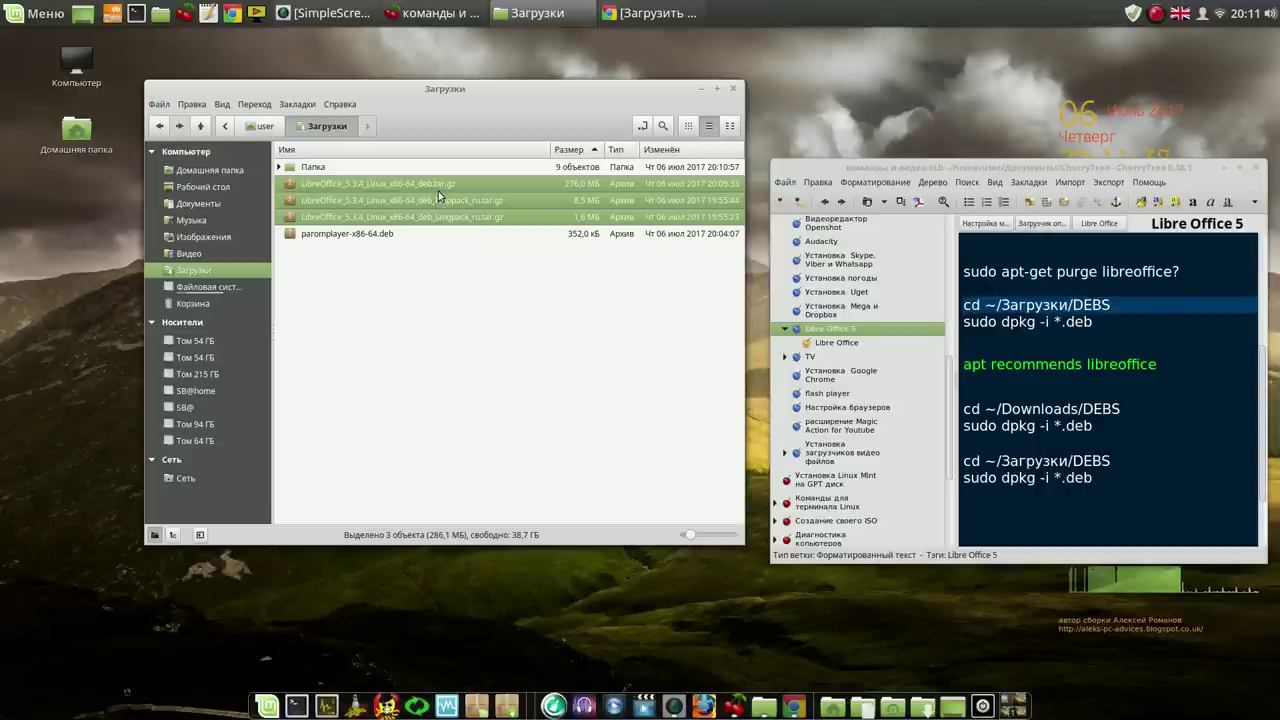
right_click(440, 192)
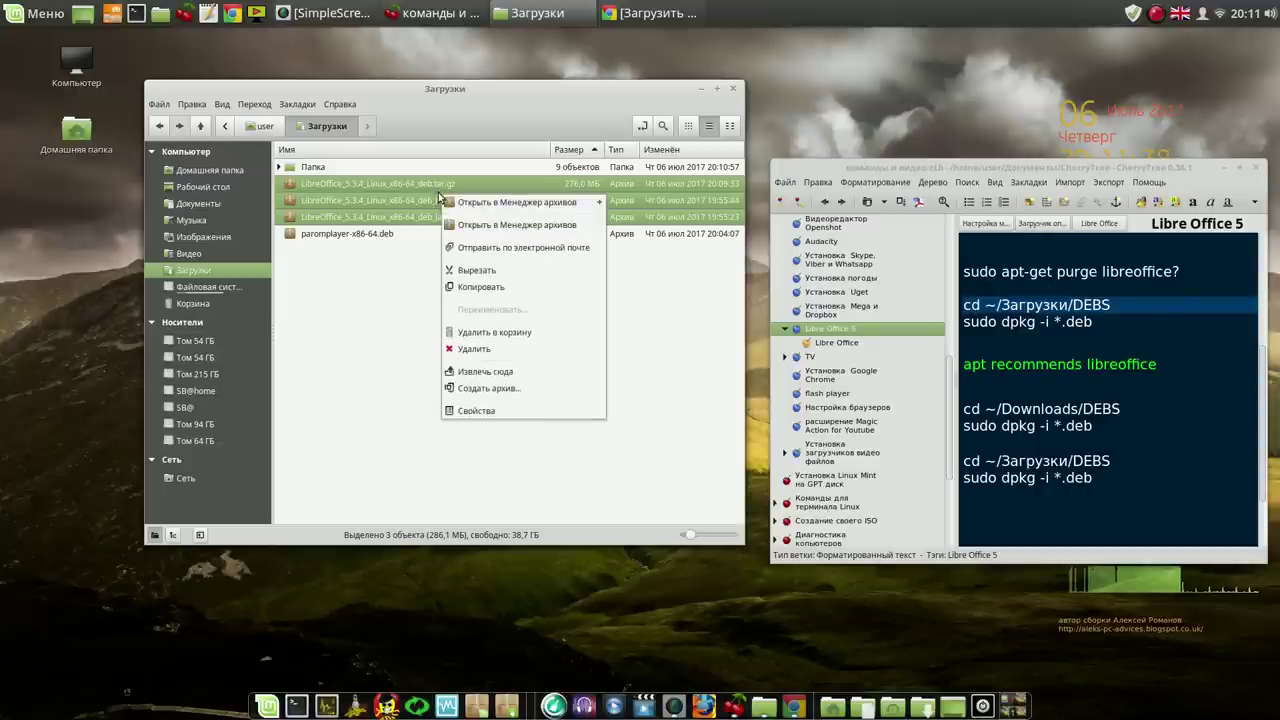
left_click(509, 376)
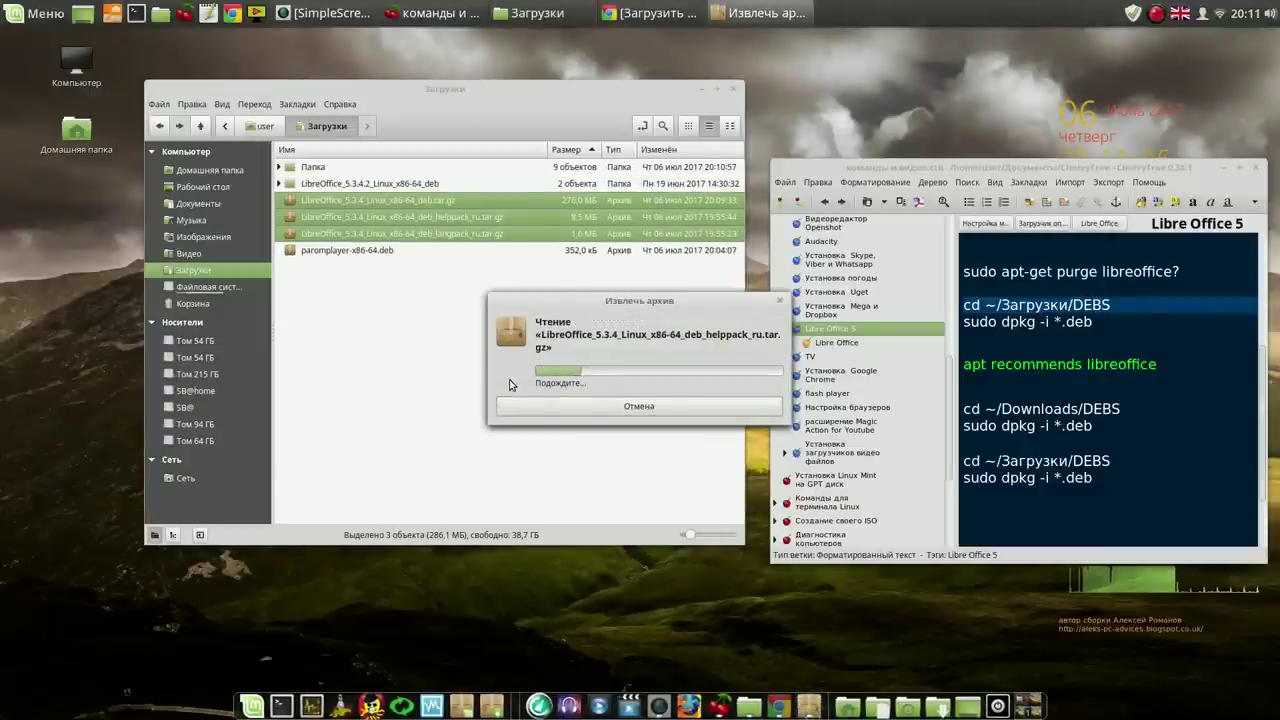
right_click(445, 248)
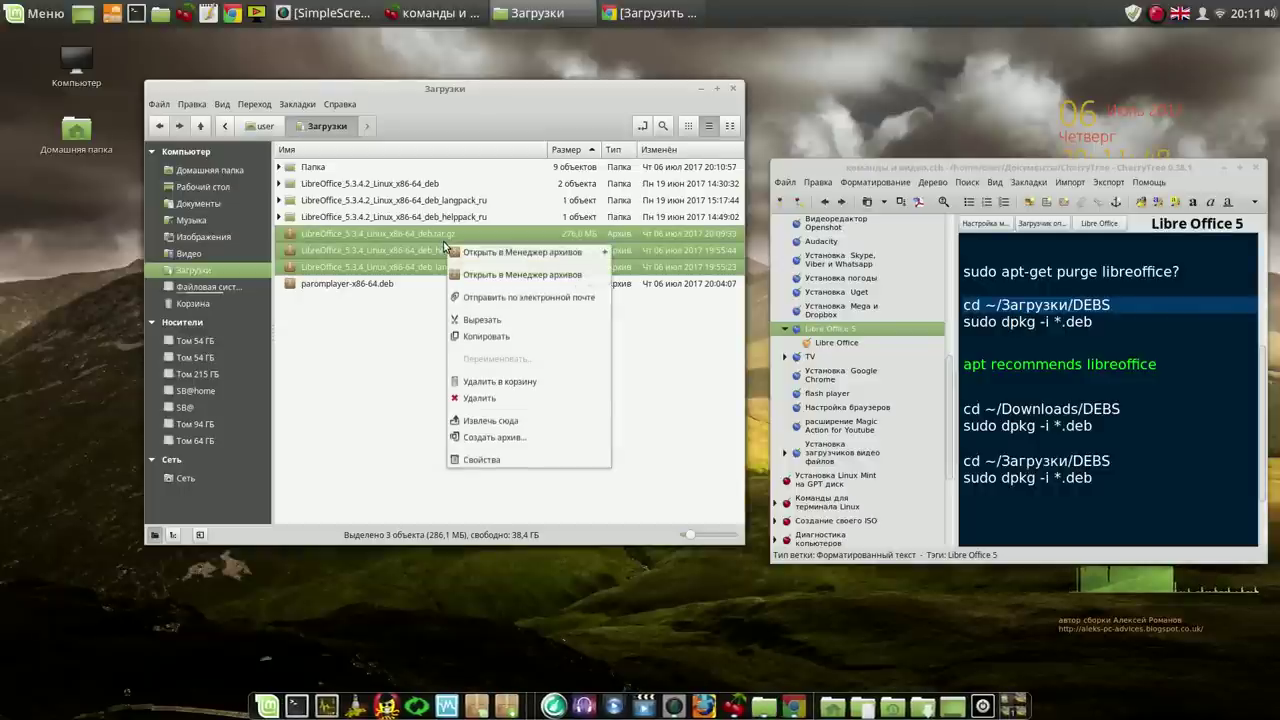
left_click(490, 401)
left_click(540, 367)
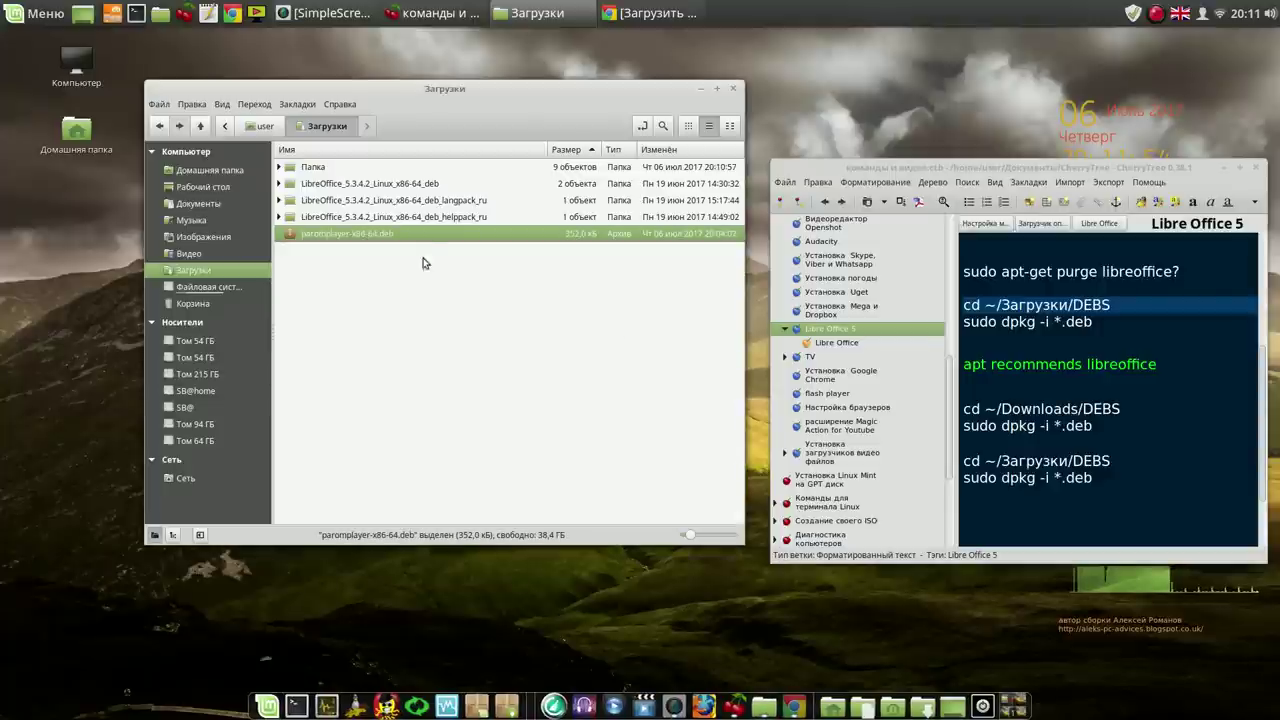
Copy the DEBS folder from LibreOffice_5.3.4.2_Linux_x86-64_deb into Загрузки
double_click(428, 188)
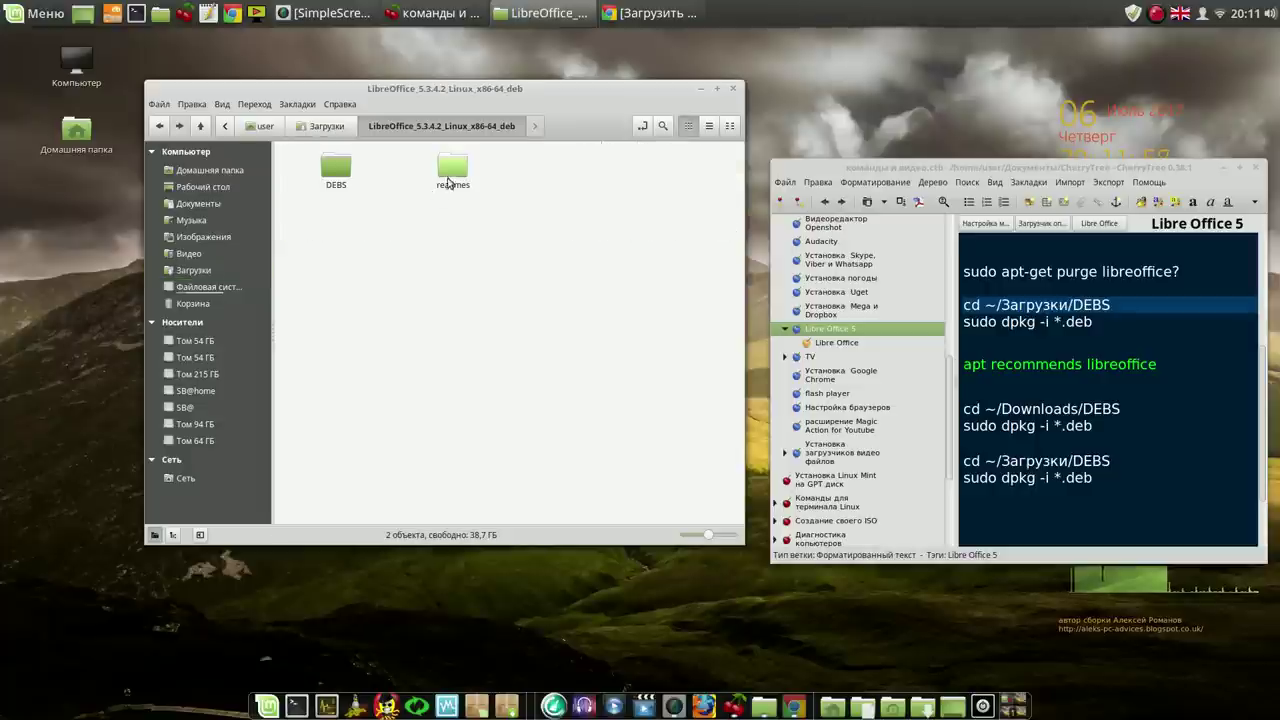
left_click(357, 187)
right_click(345, 169)
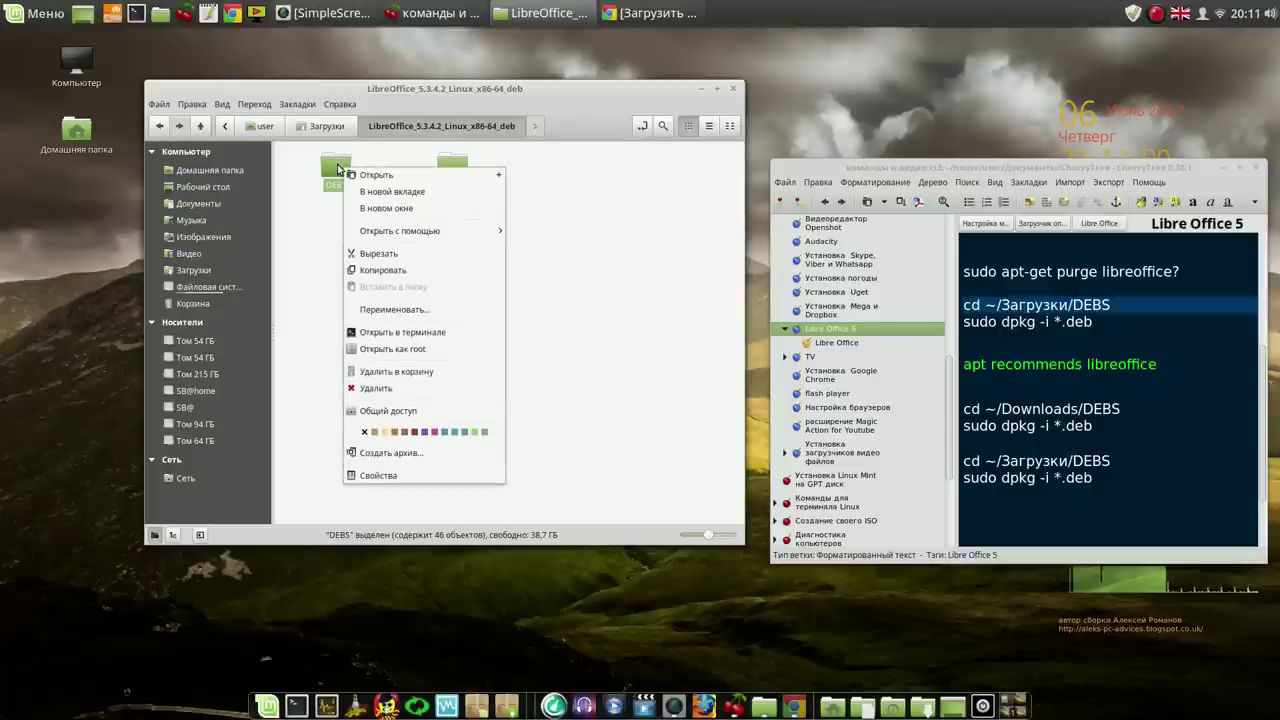
left_click(382, 270)
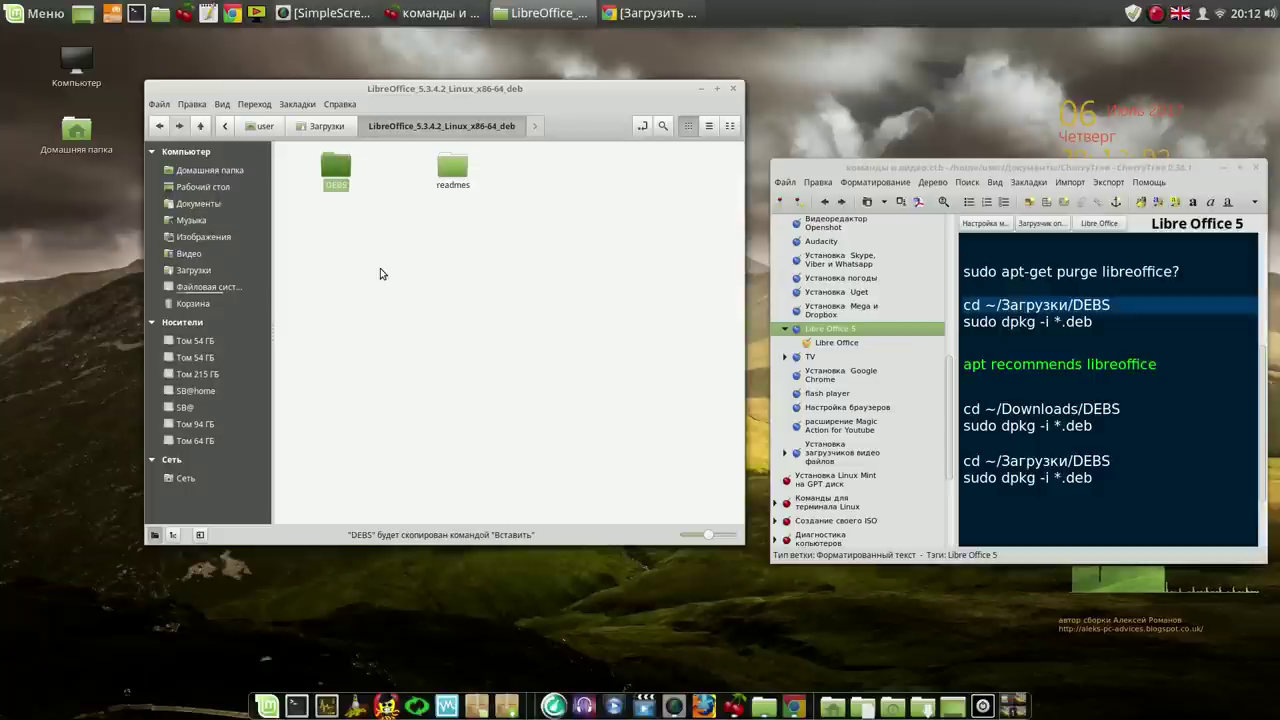
left_click(330, 126)
right_click(362, 266)
left_click(400, 373)
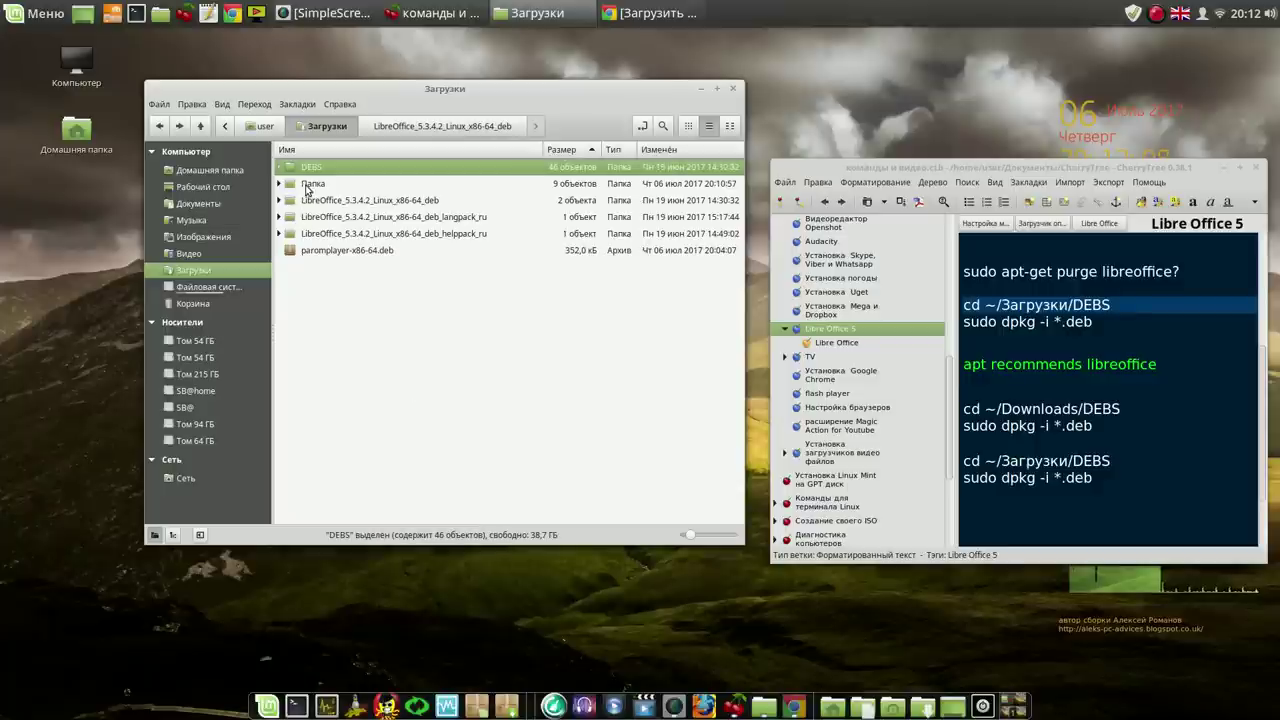
left_click(136, 13)
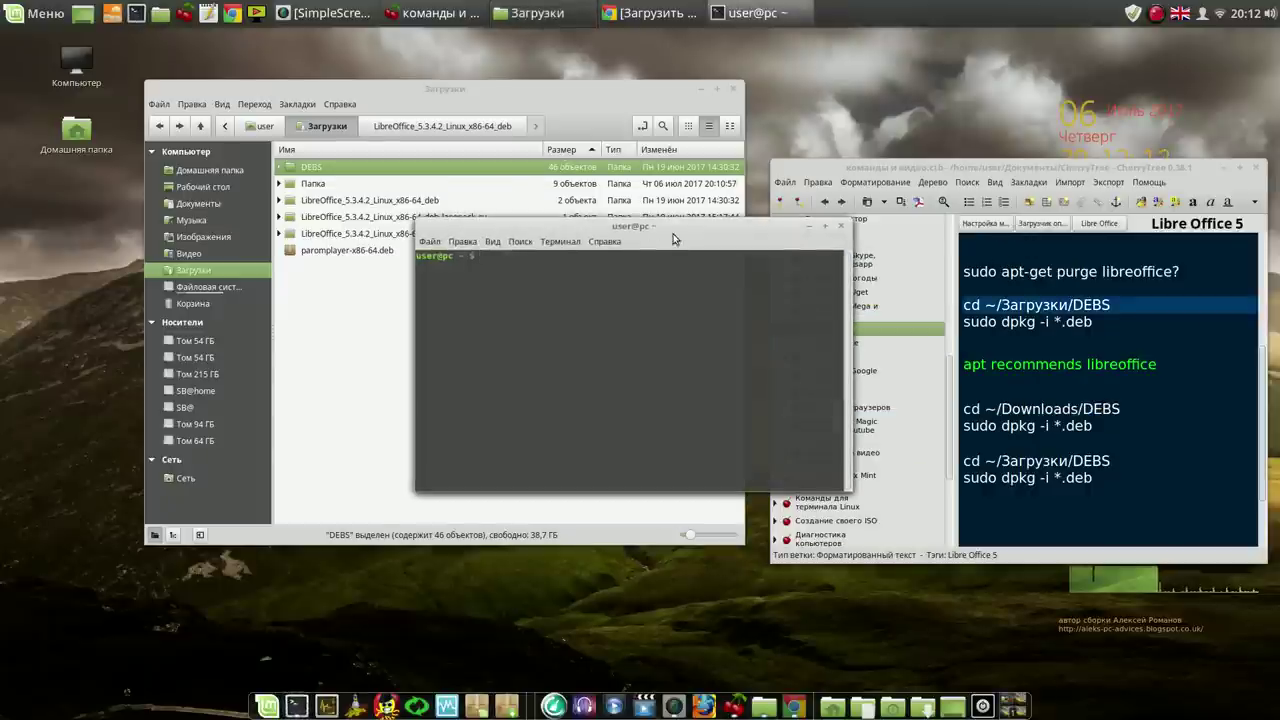
Change into ~/Загрузки/DEBS in the terminal using the cd command from the notes
left_click_drag(659, 226, 573, 206)
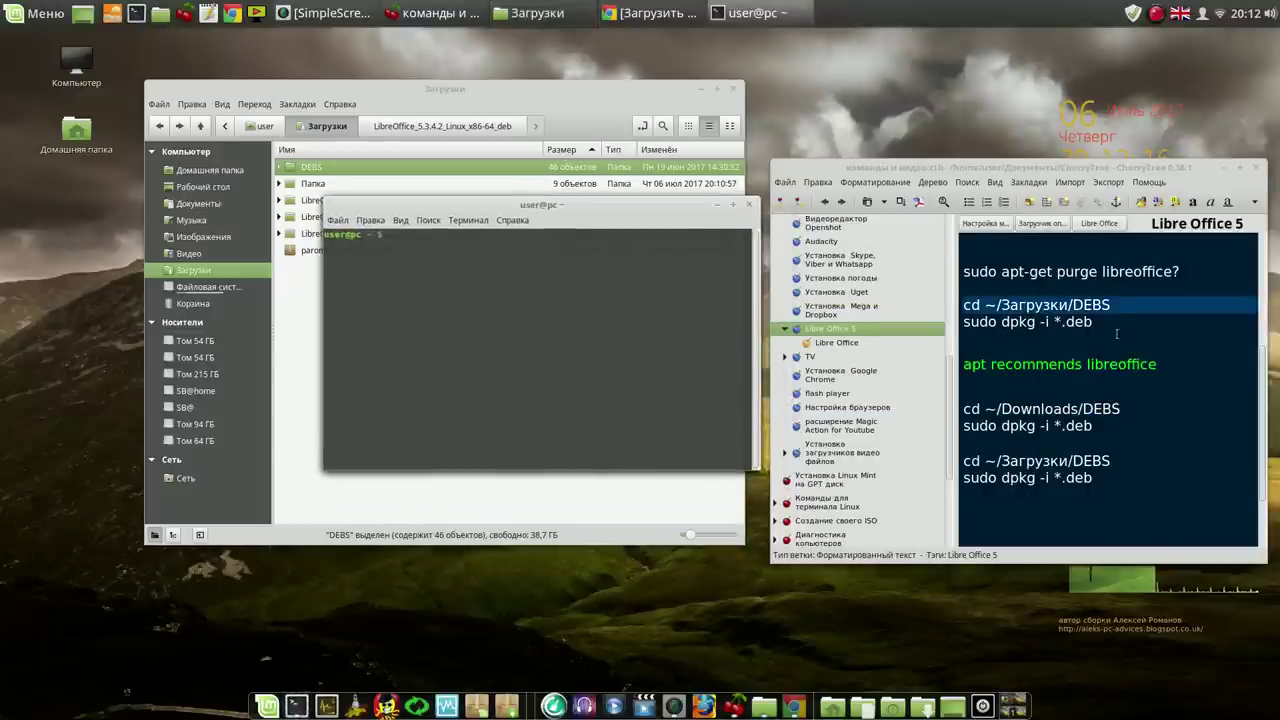
left_click_drag(1110, 304, 965, 305)
right_click(990, 306)
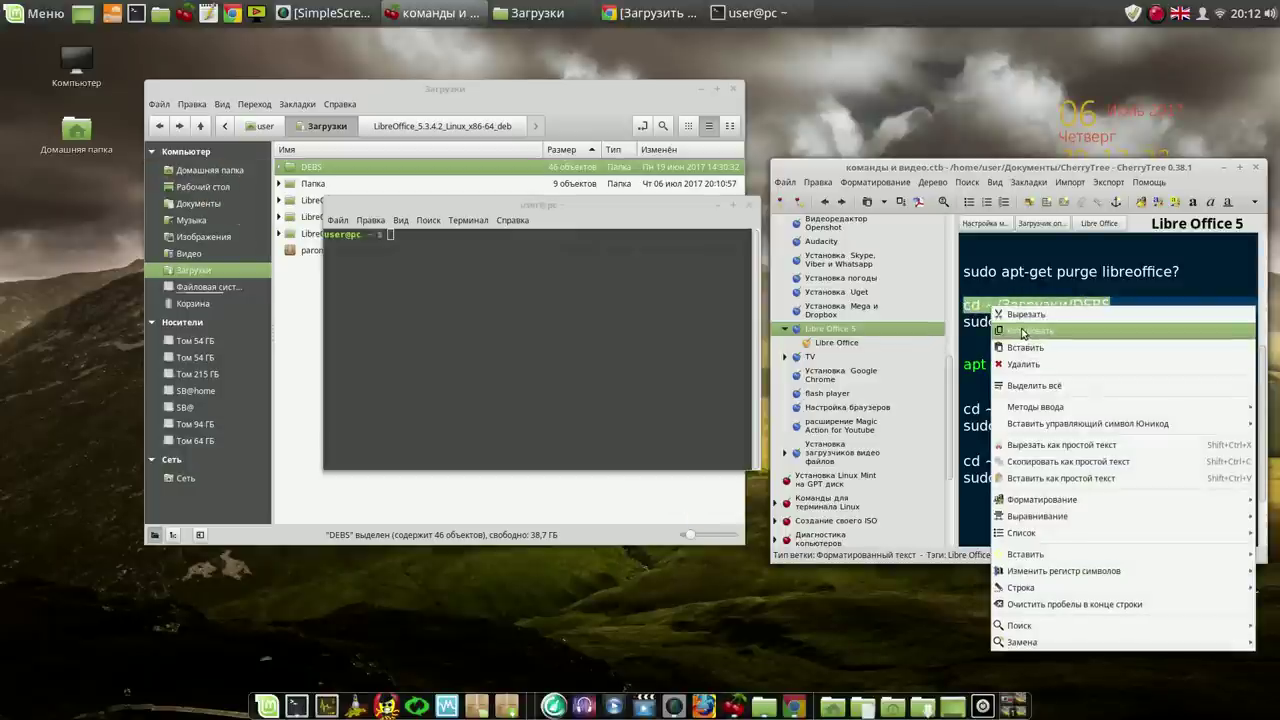
left_click(1025, 336)
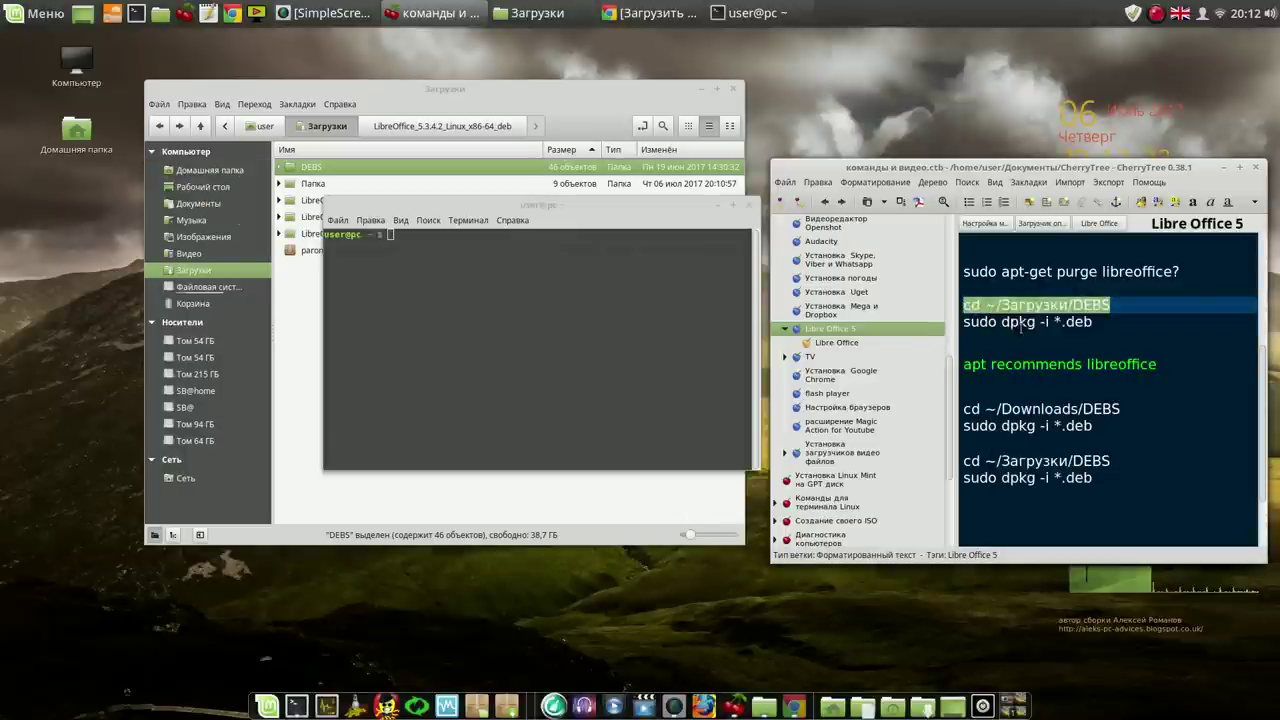
left_click(520, 259)
right_click(520, 259)
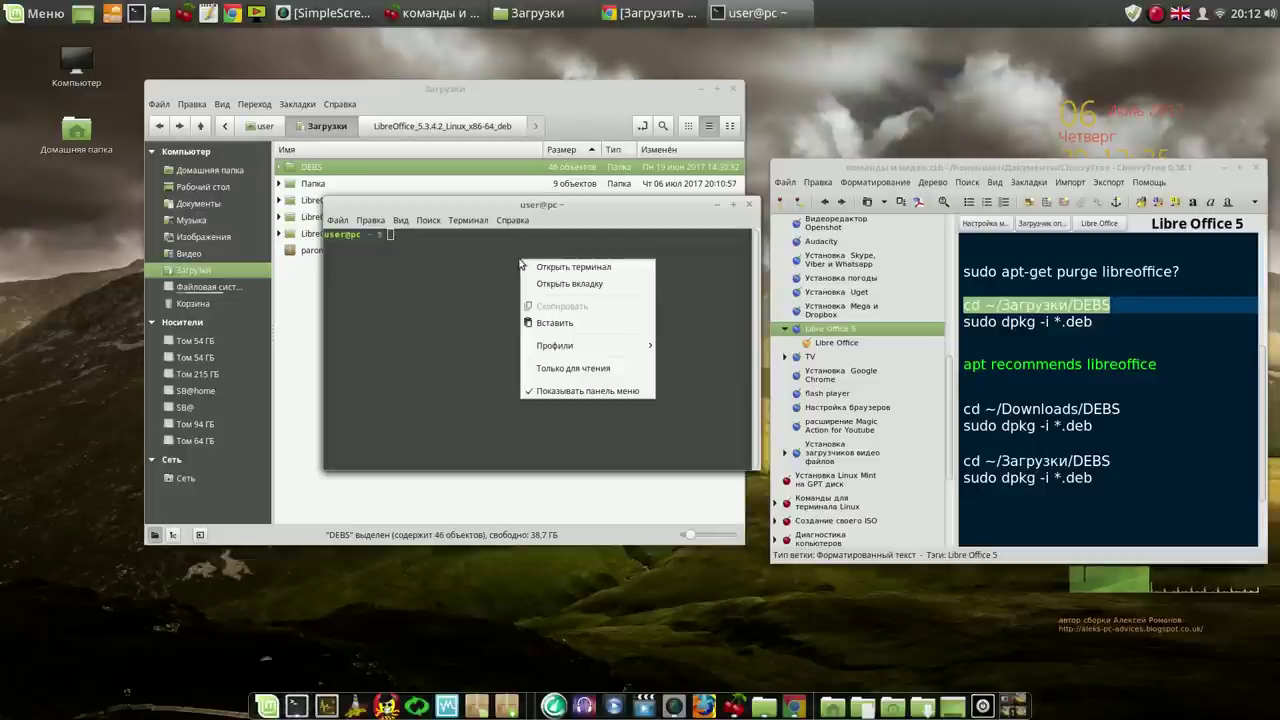
left_click(552, 322)
key("Return")
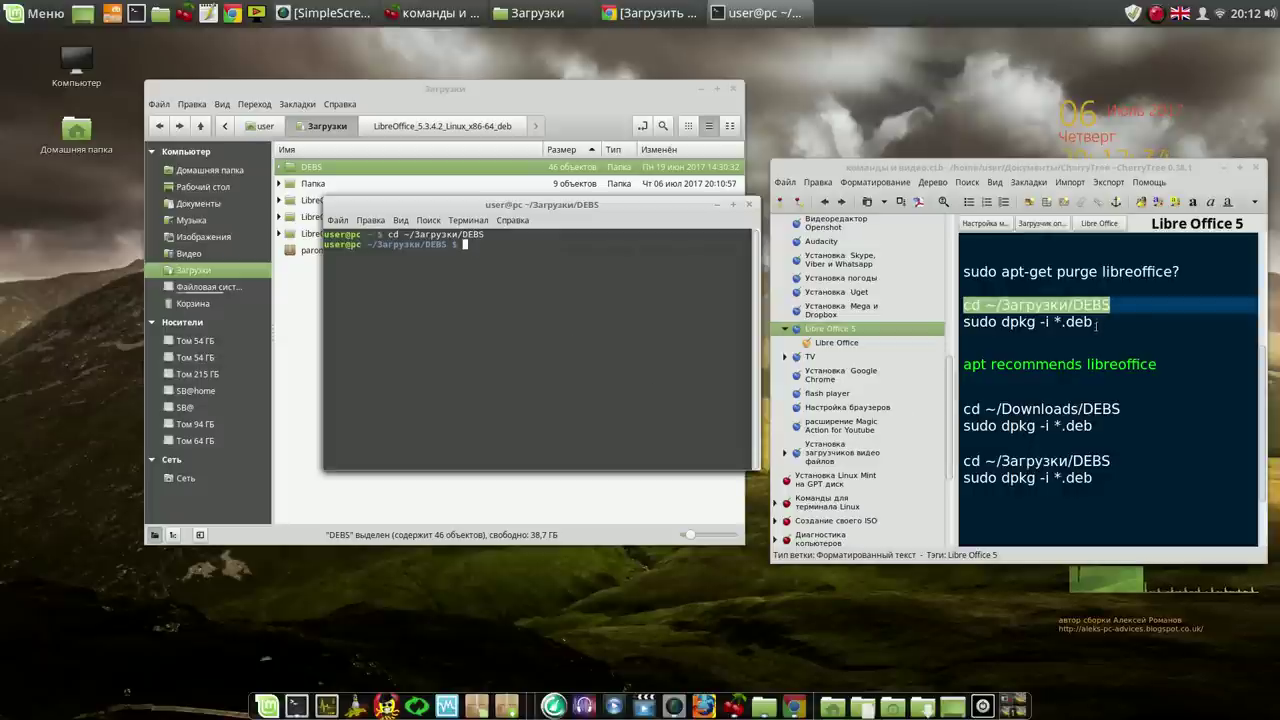
Run sudo dpkg -i *.deb with the sudo password to install the LibreOffice 5.3 packages
left_click_drag(1096, 324, 965, 322)
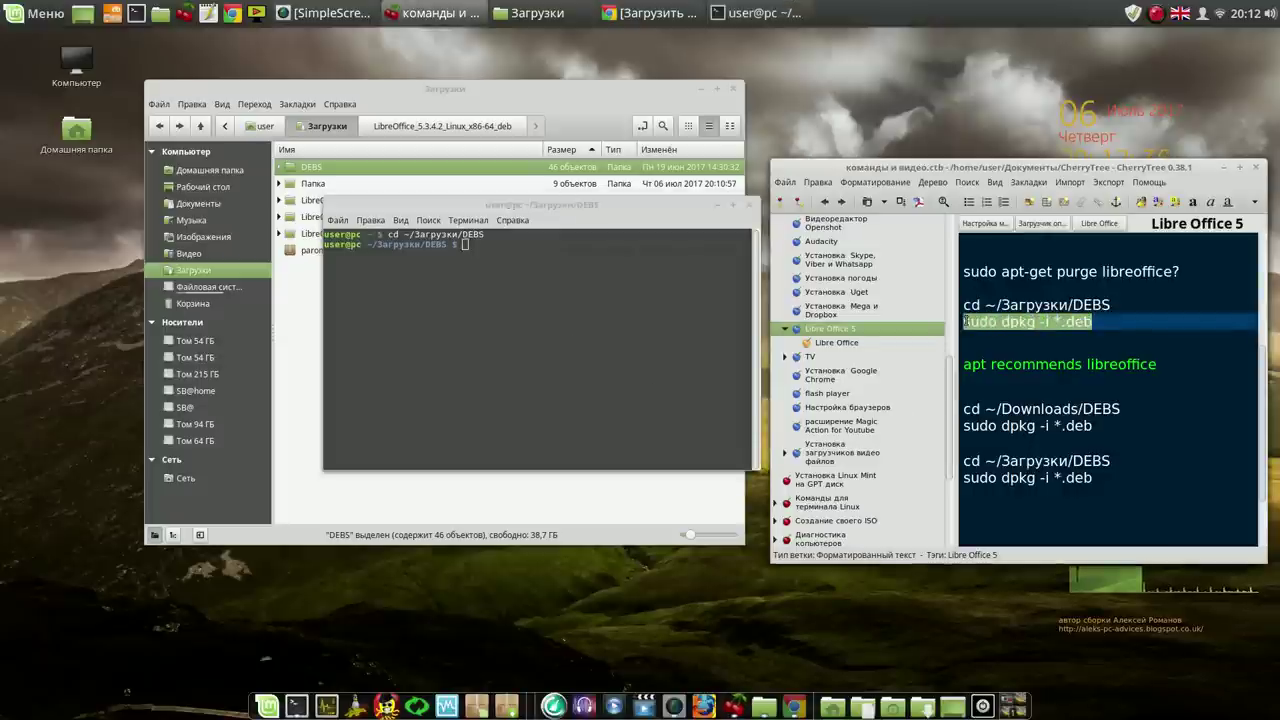
middle_click(559, 290)
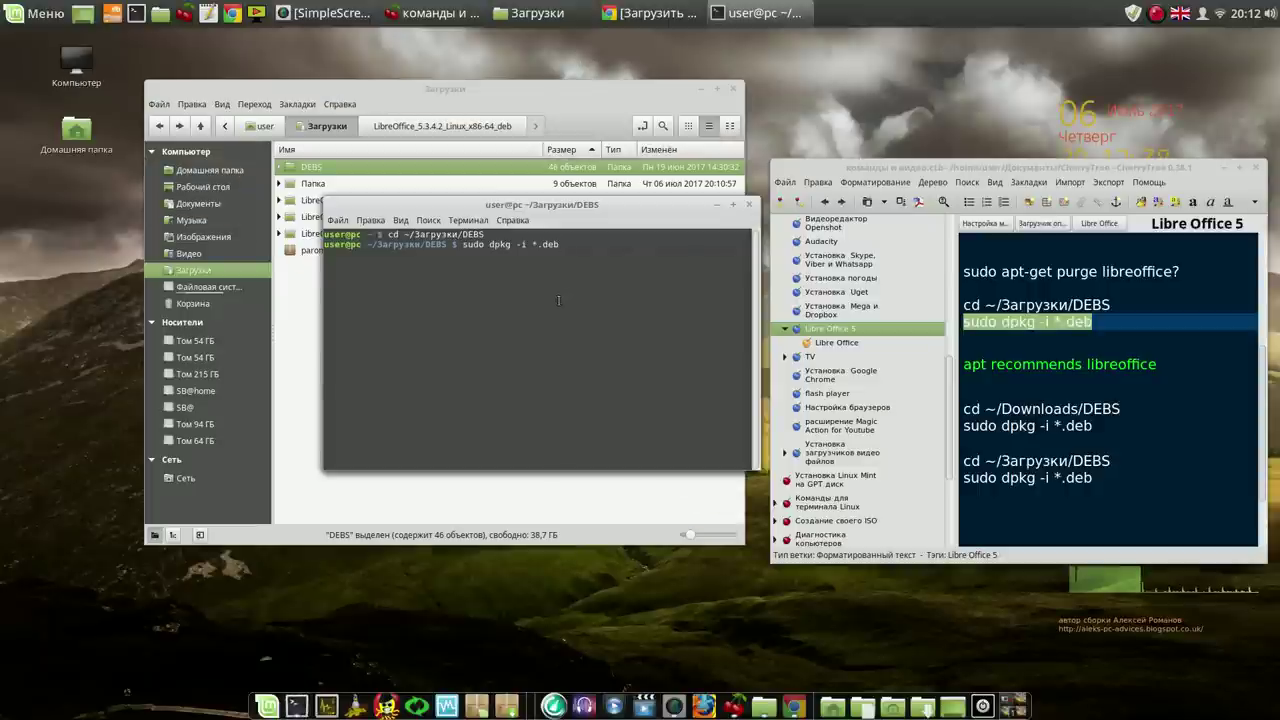
key("Return")
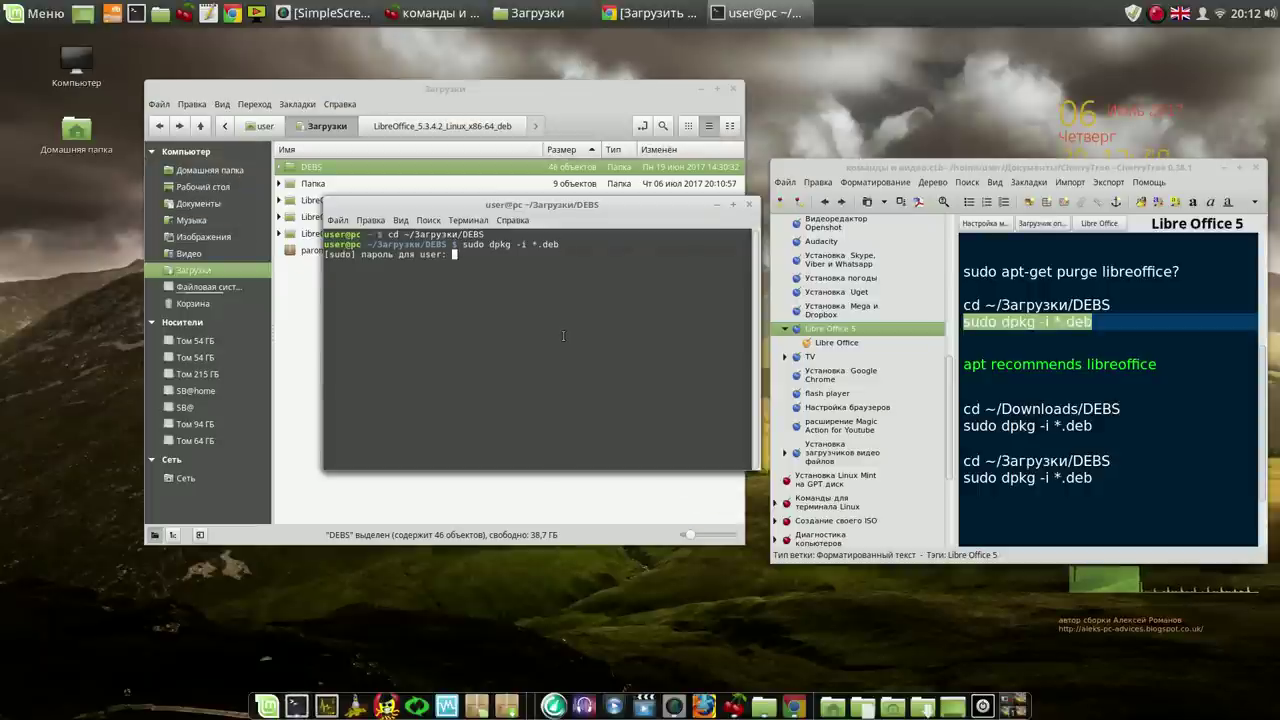
key("Return")
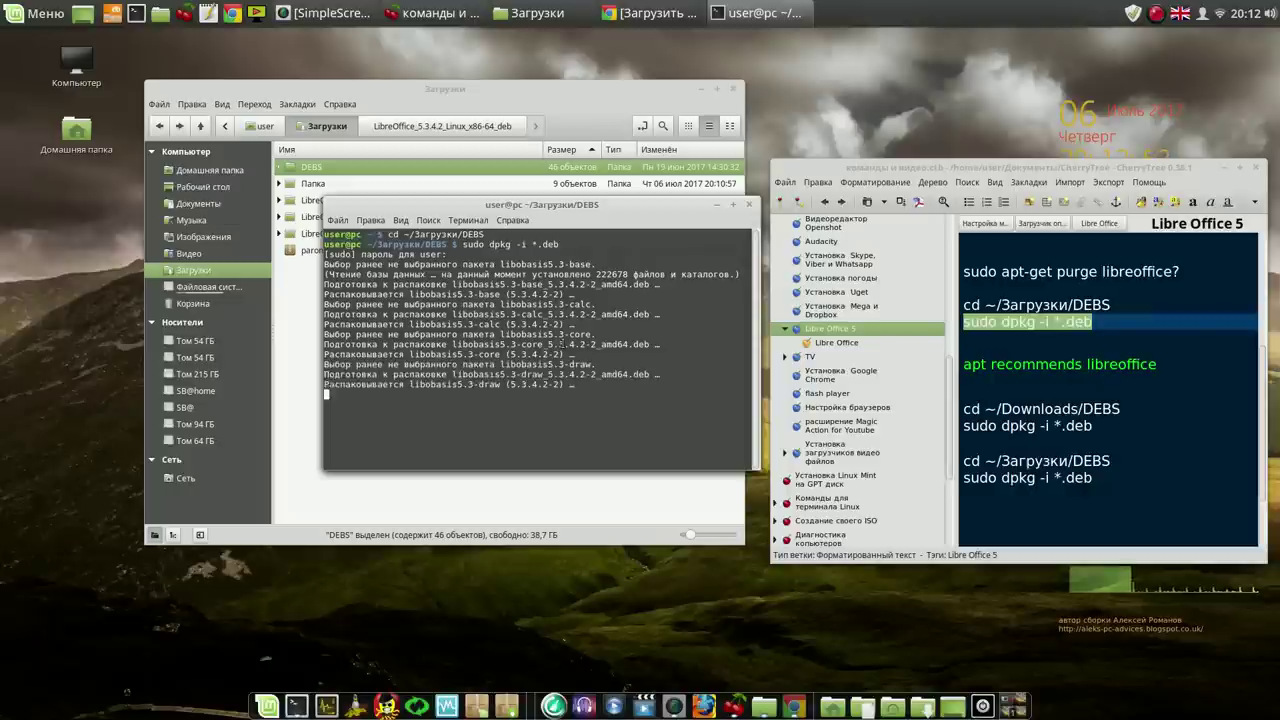
left_click(1156, 13)
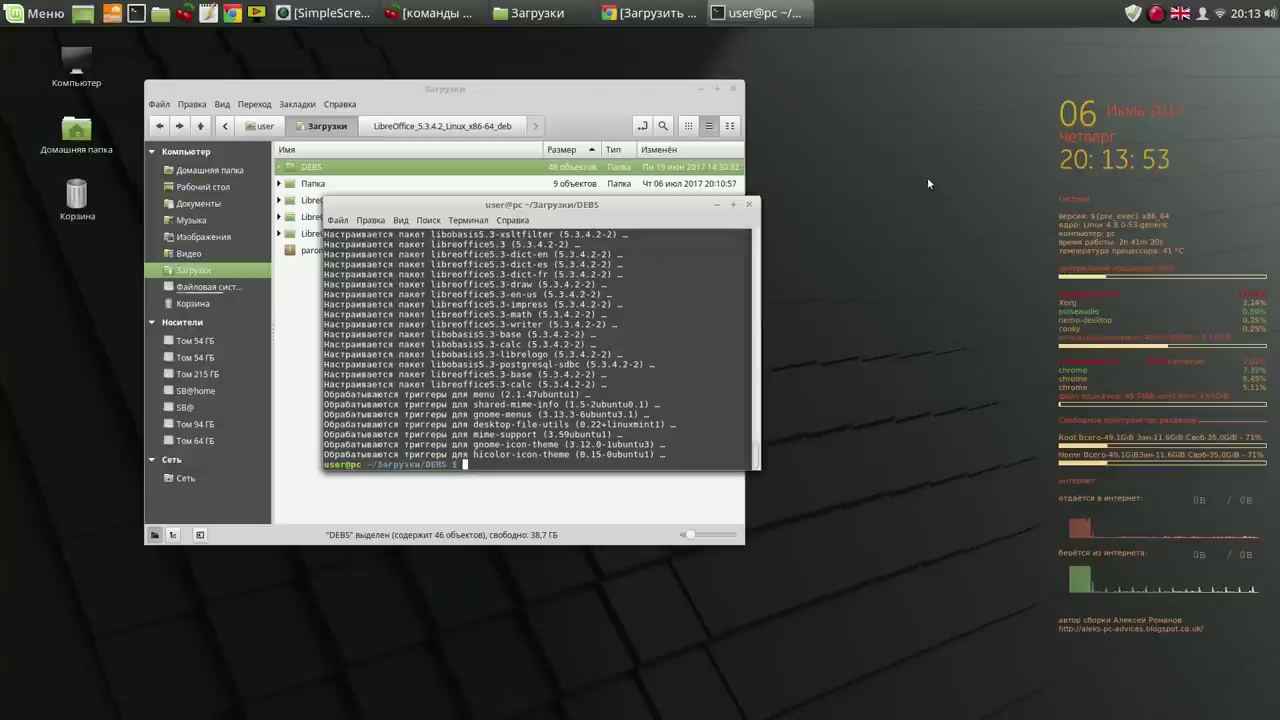
Permanently delete the old DEBS folder from Загрузки
left_click_drag(672, 207, 879, 254)
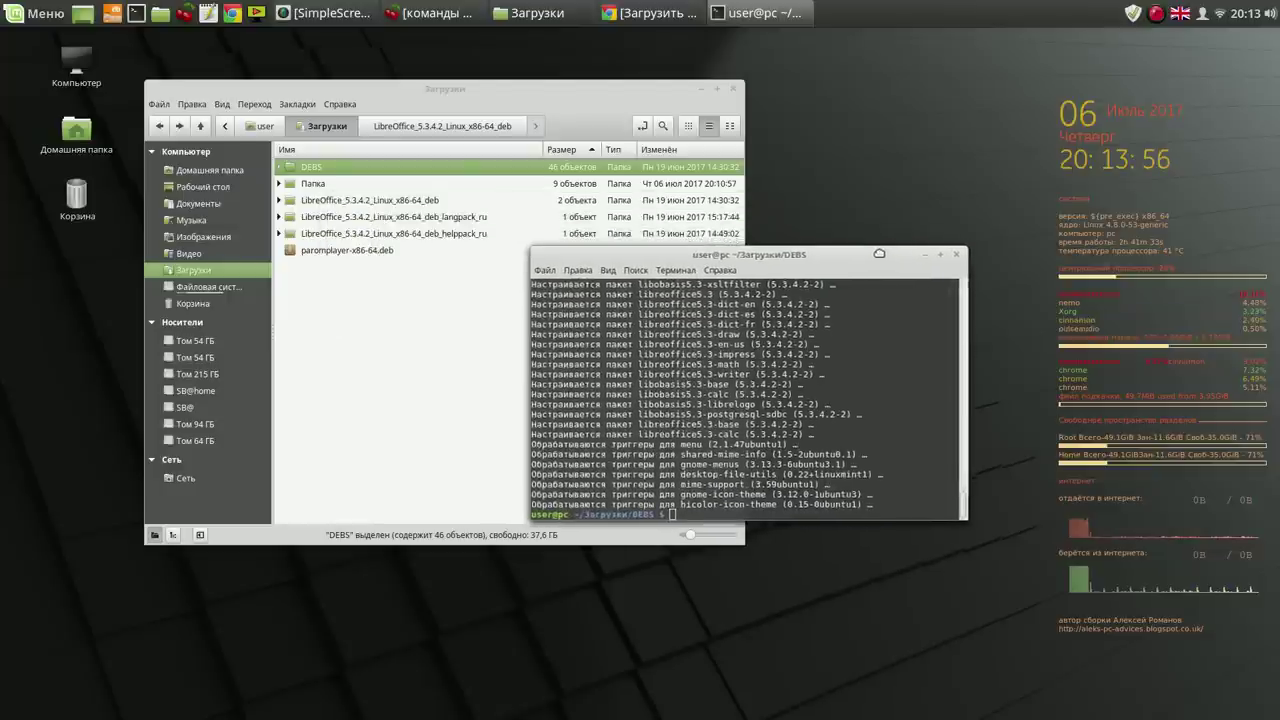
left_click(423, 293)
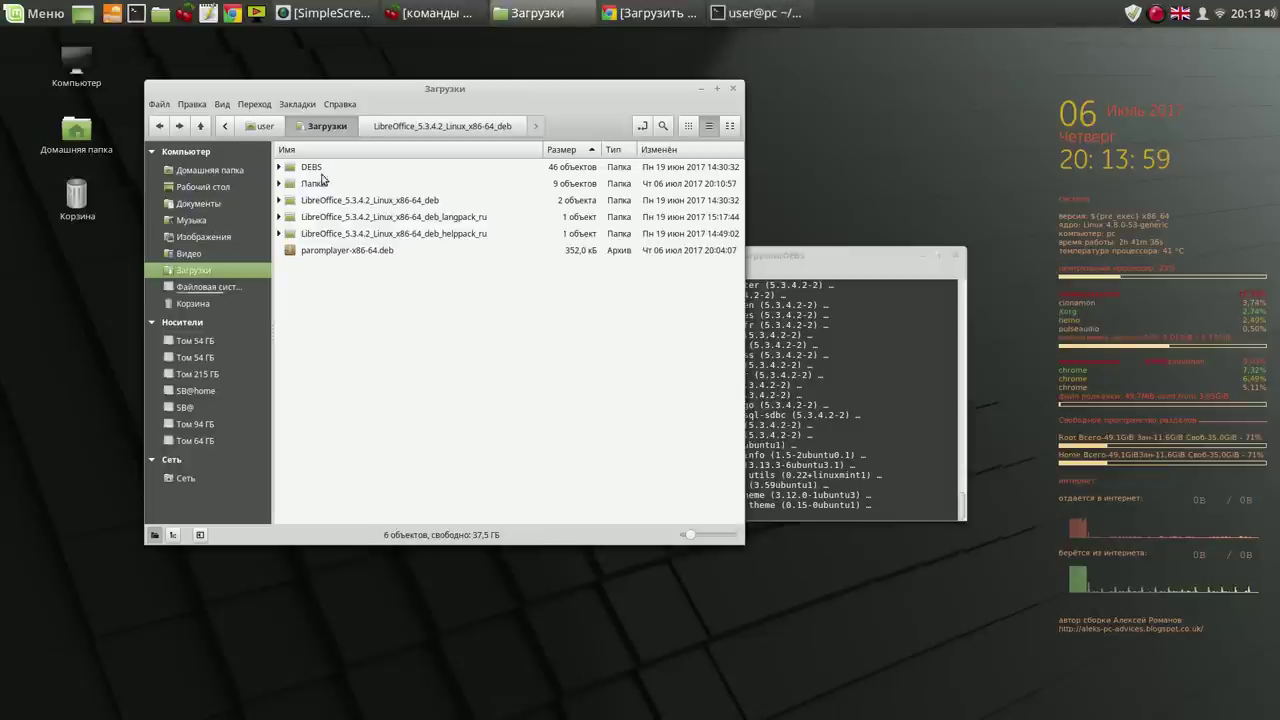
left_click(310, 168)
right_click(310, 170)
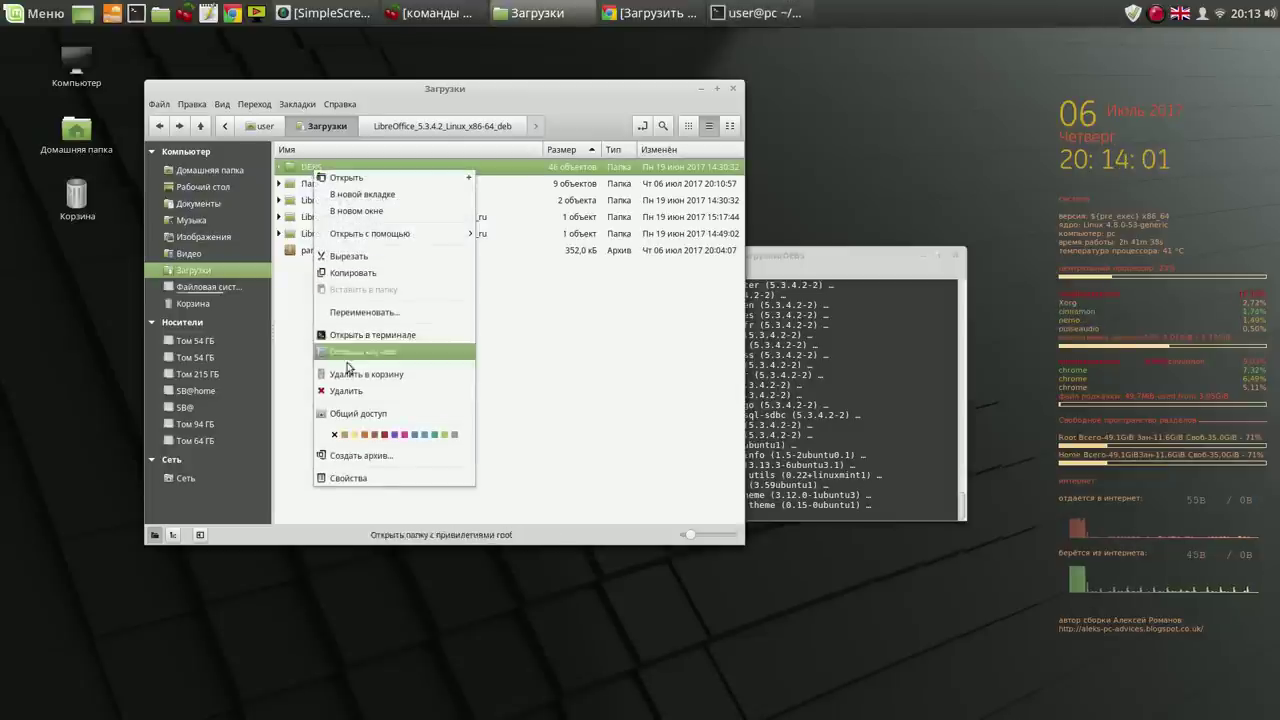
left_click(358, 391)
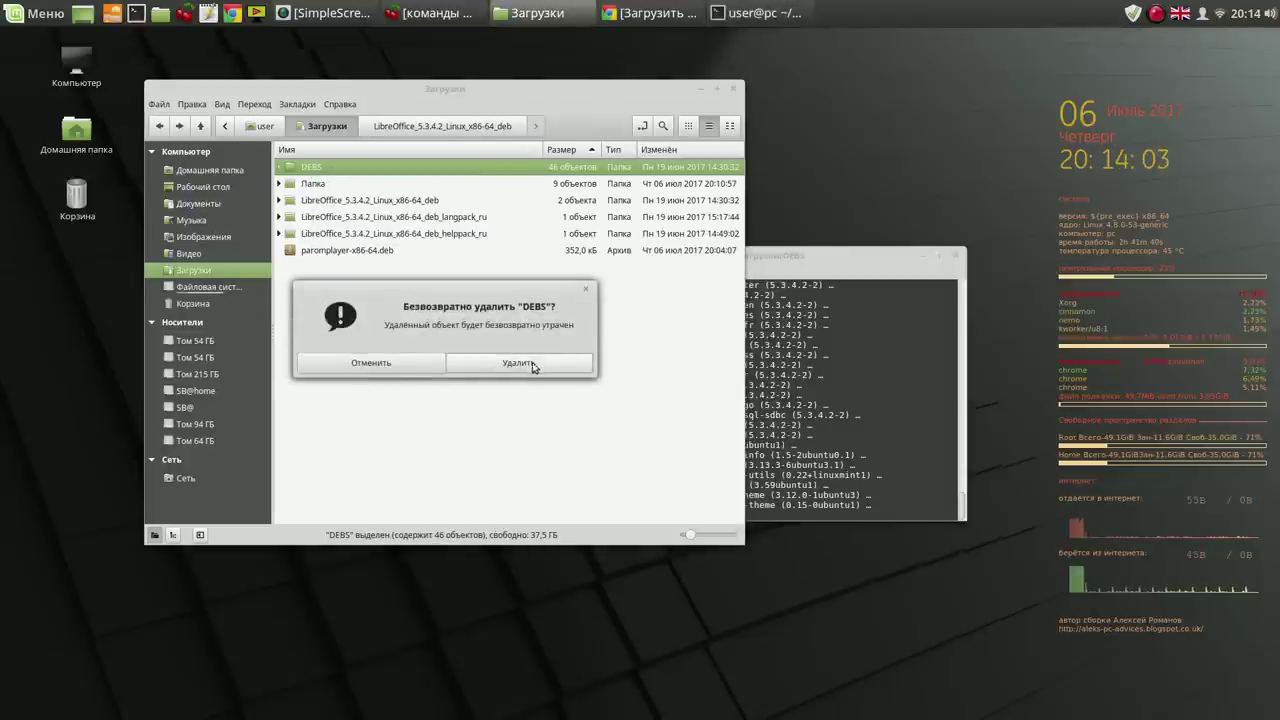
left_click(533, 366)
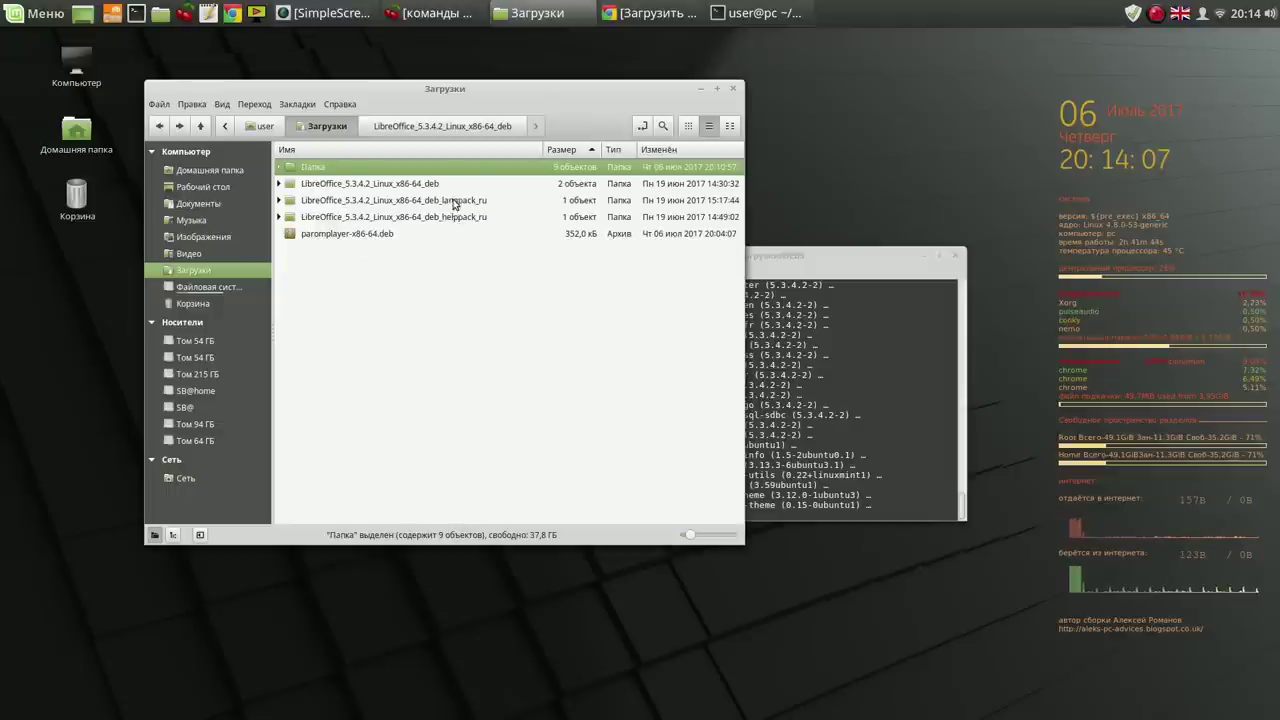
Copy the Russian language pack's DEBS folder (8 packages) into Загрузки
double_click(455, 203)
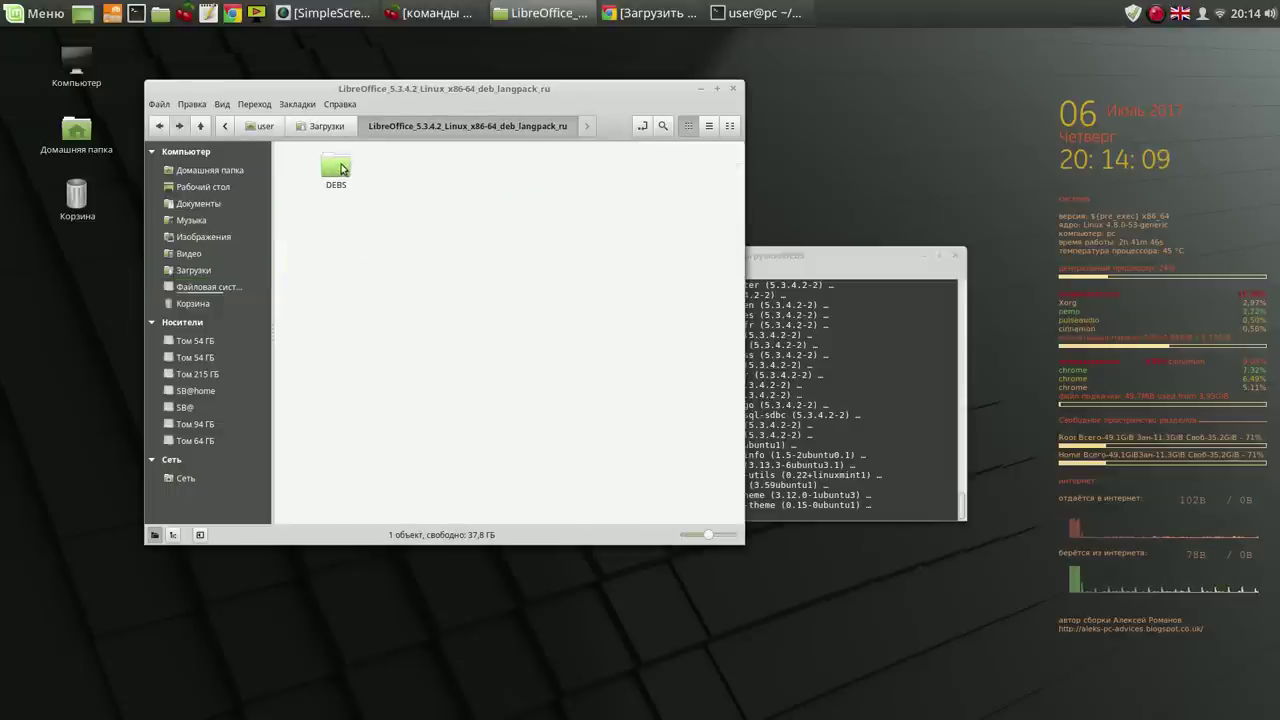
right_click(344, 168)
left_click(390, 270)
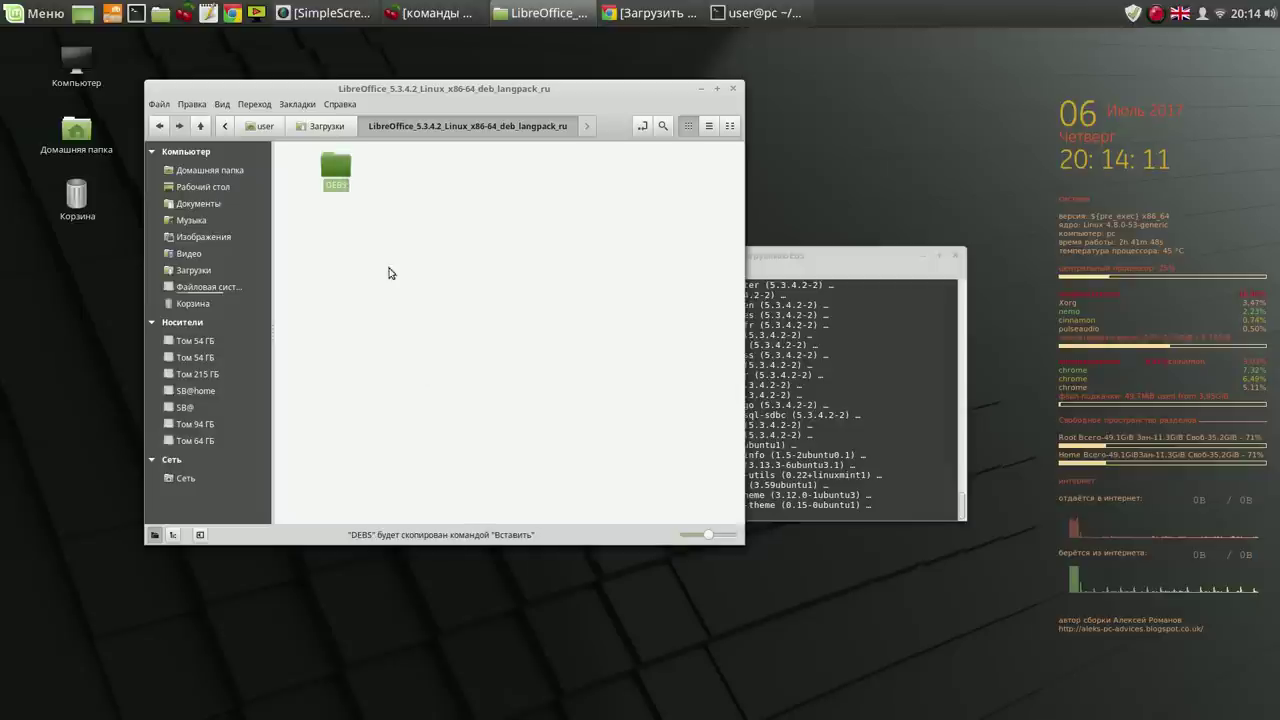
left_click(332, 134)
right_click(392, 304)
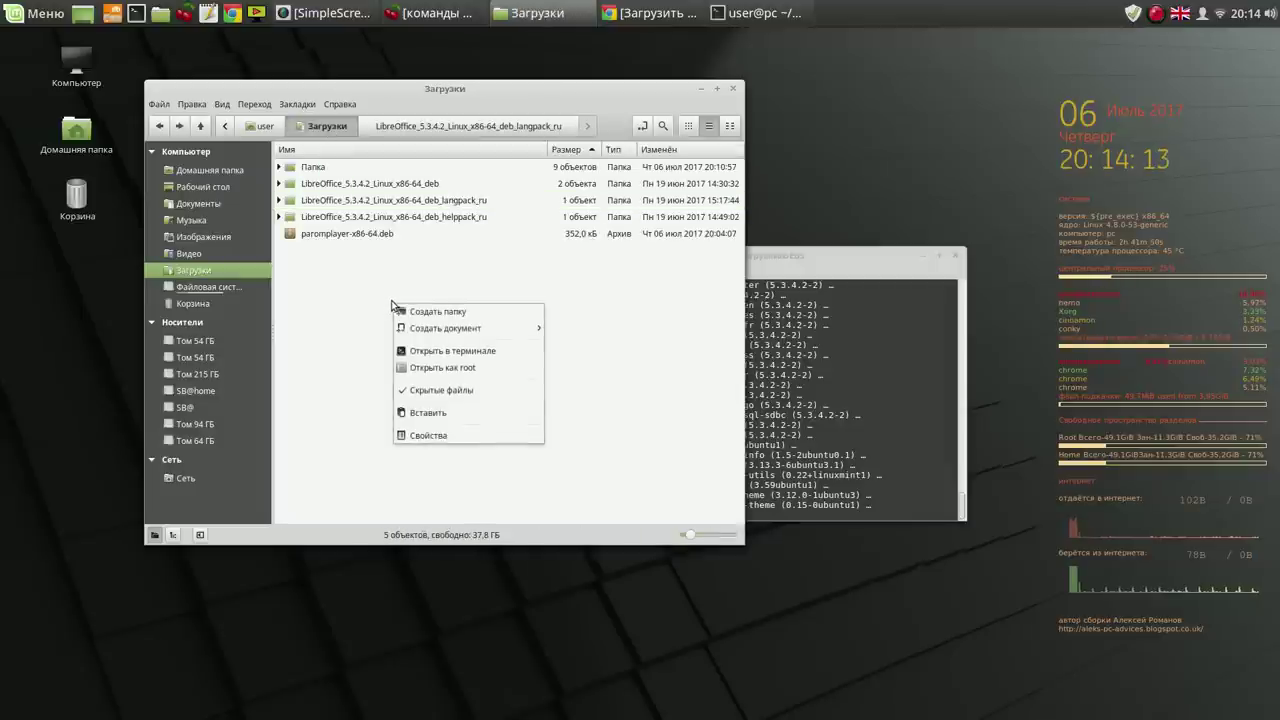
left_click(414, 411)
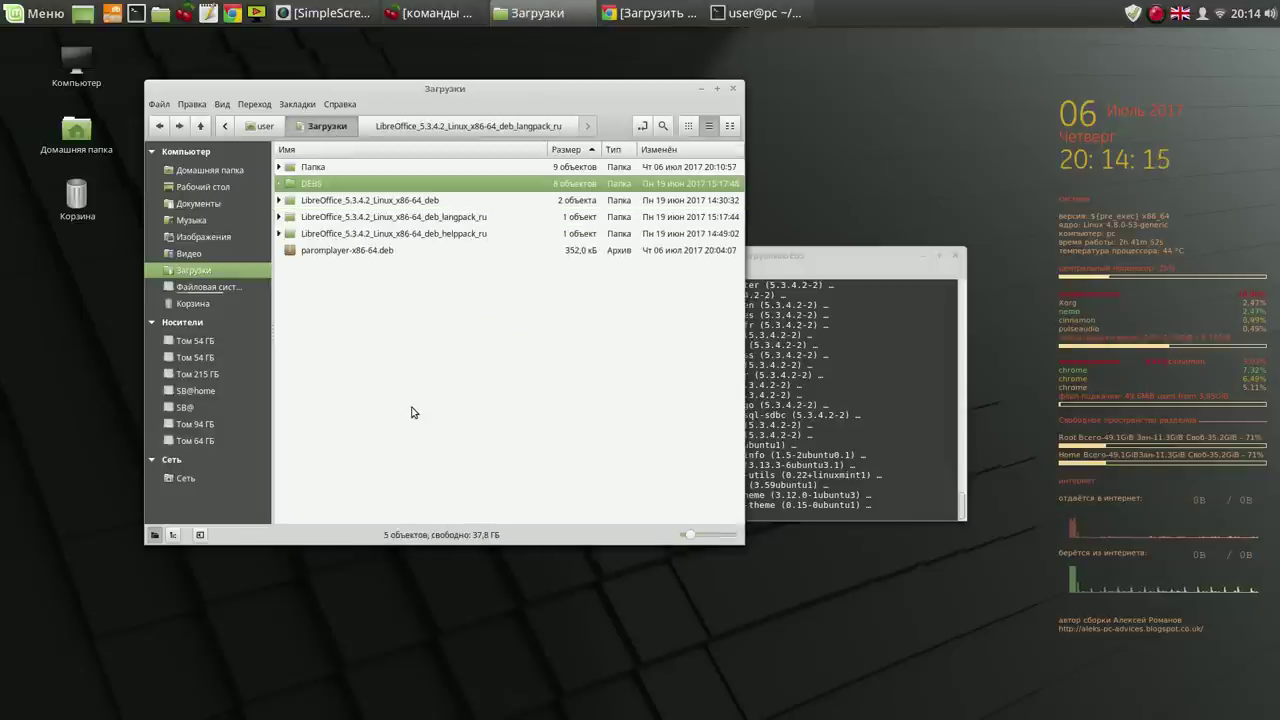
left_click(840, 260)
left_click_drag(838, 257, 684, 91)
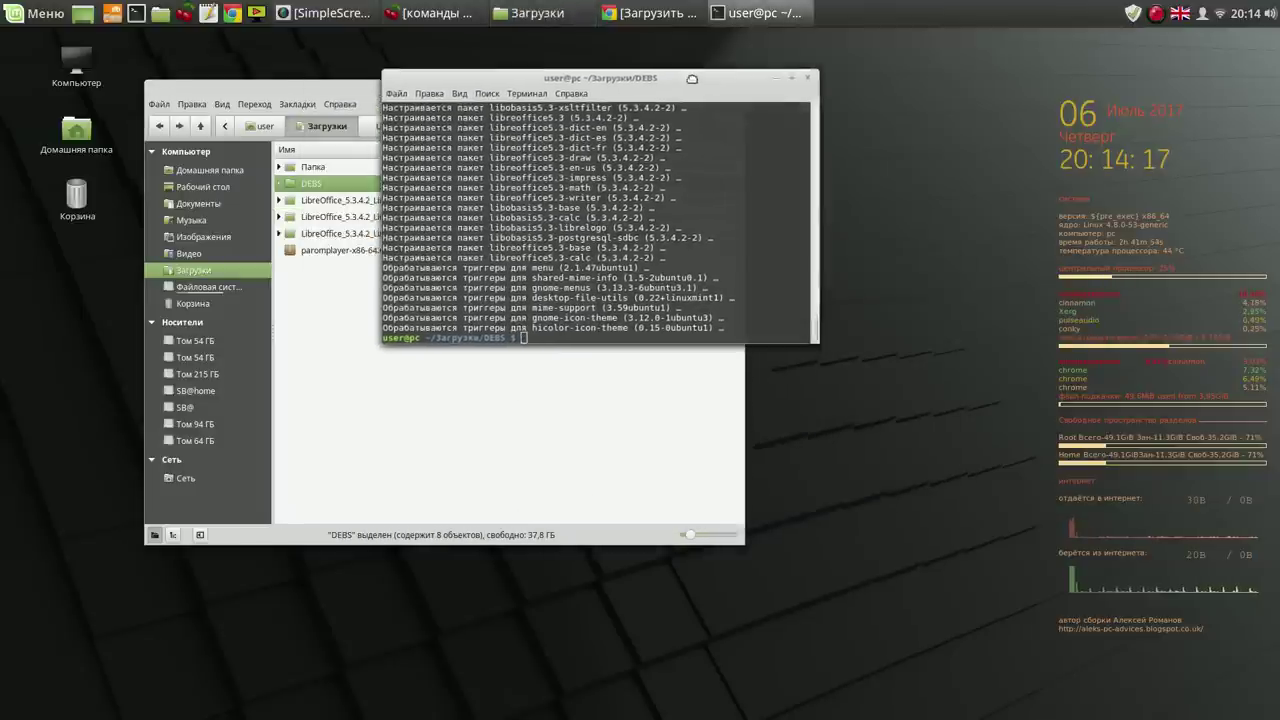
Install the Russian langpack packages with cd ~/Загрузки/DEBS and sudo dpkg -i *.deb
left_click(437, 14)
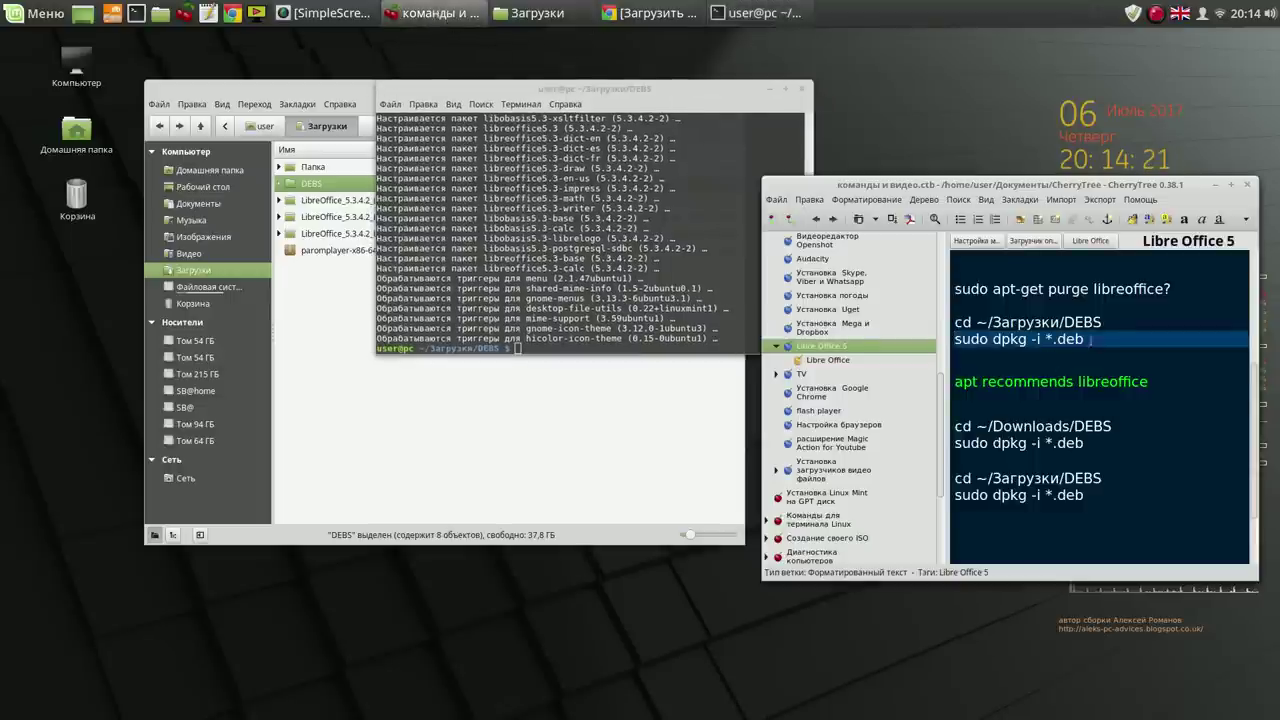
left_click_drag(1106, 322, 940, 320)
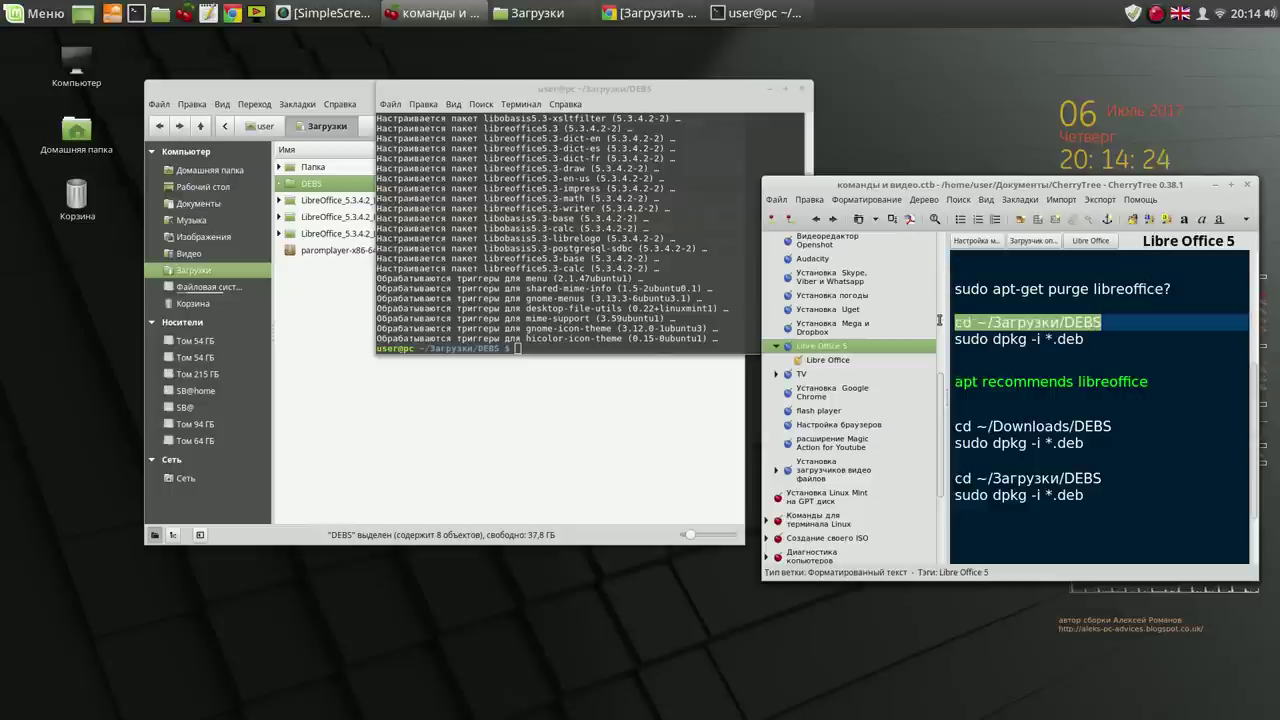
middle_click(622, 347)
key("Return")
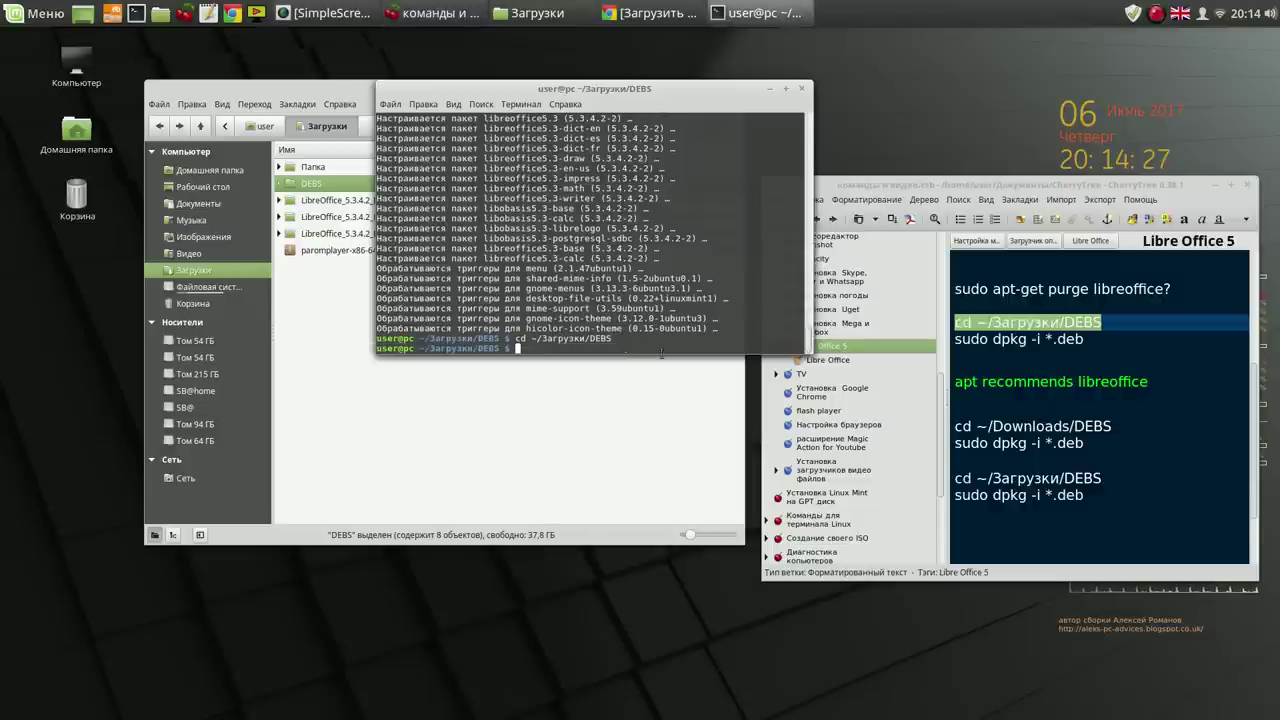
left_click_drag(1096, 345, 956, 340)
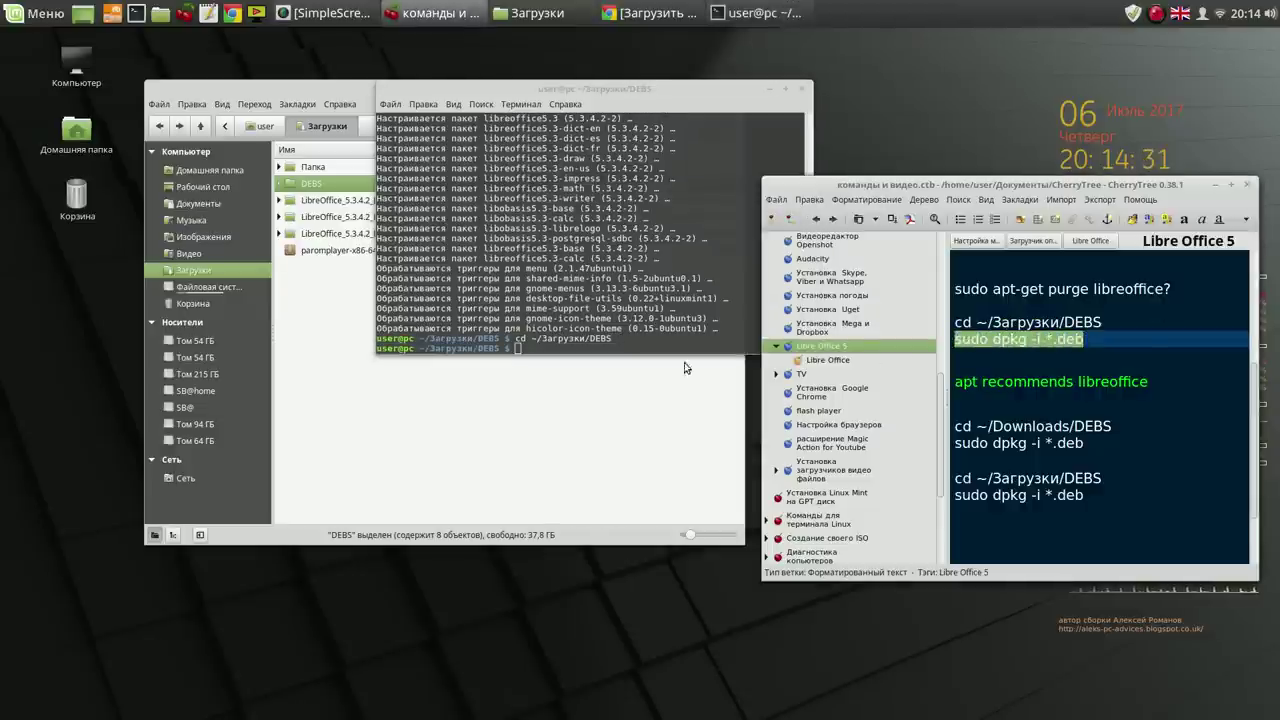
middle_click(730, 340)
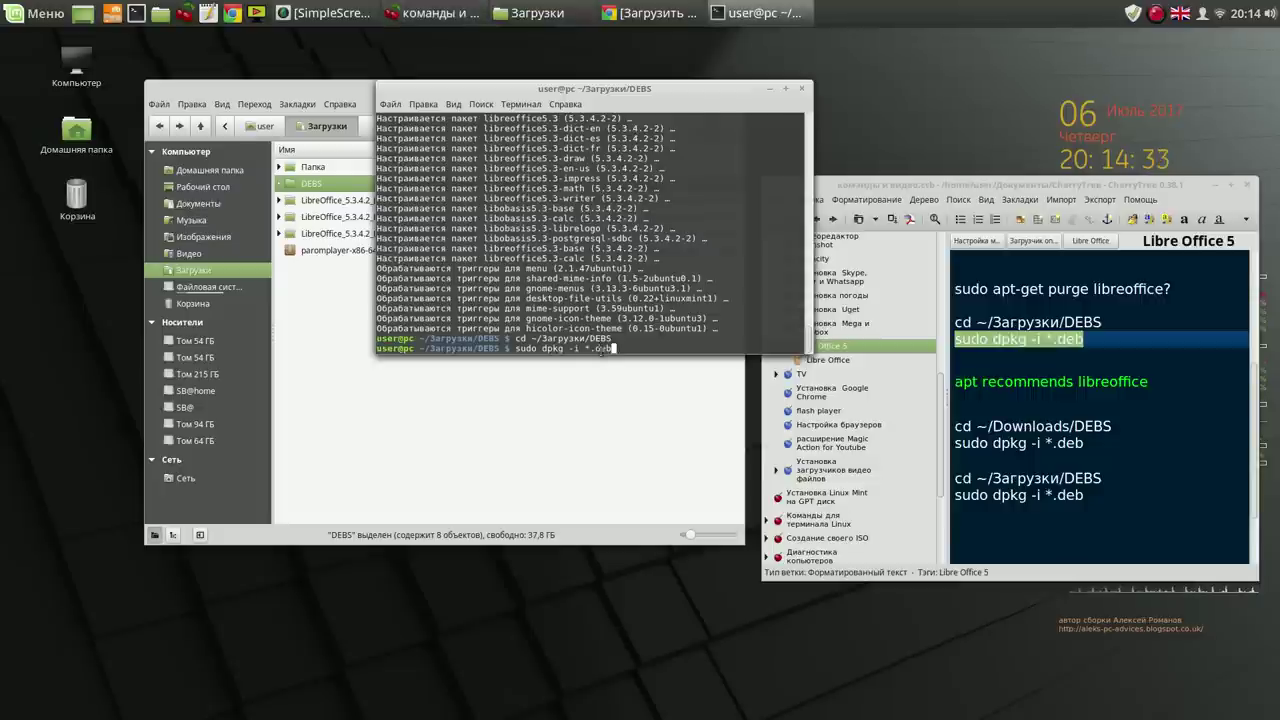
key("Return")
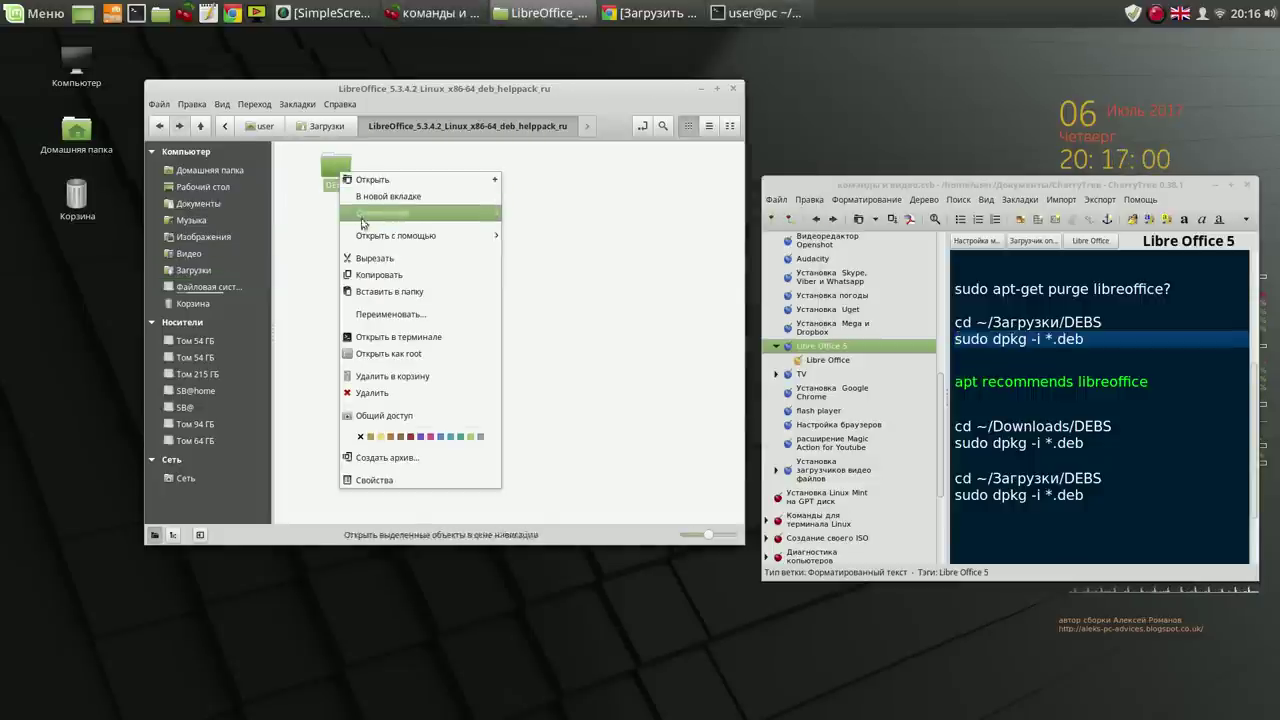
Copy the help pack's DEBS folder into Загрузки
left_click(377, 280)
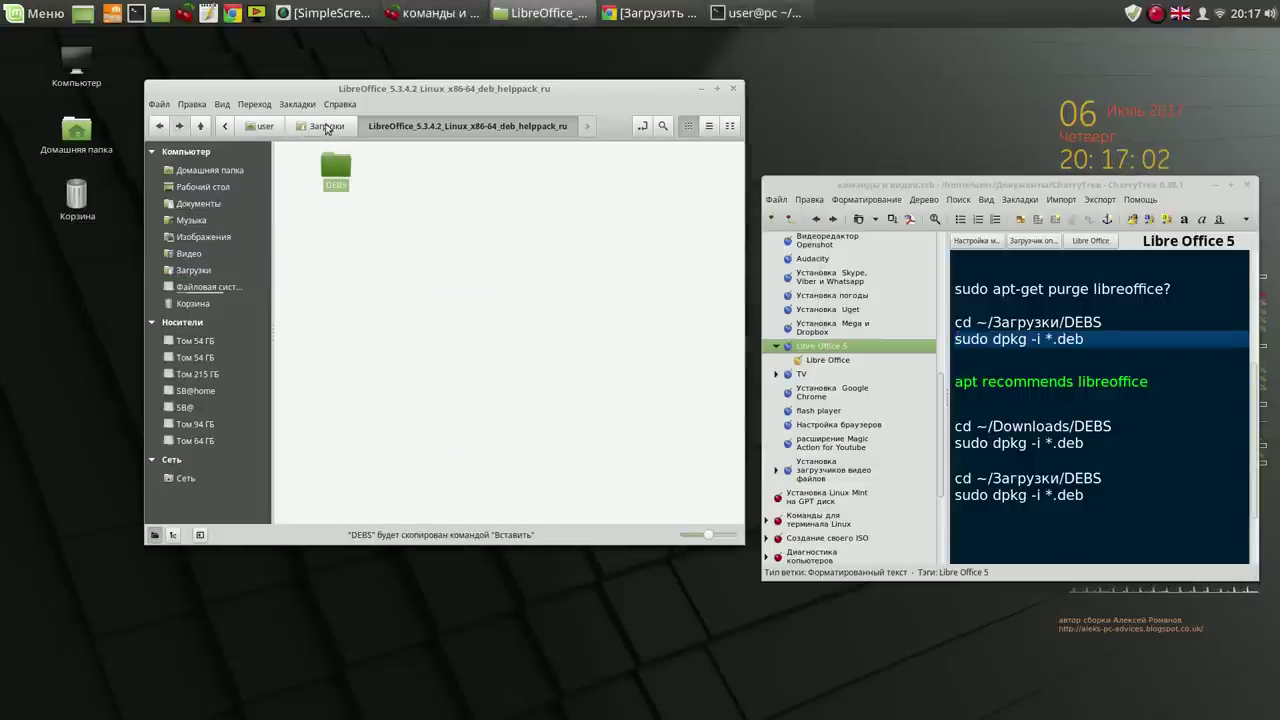
left_click(326, 128)
right_click(375, 331)
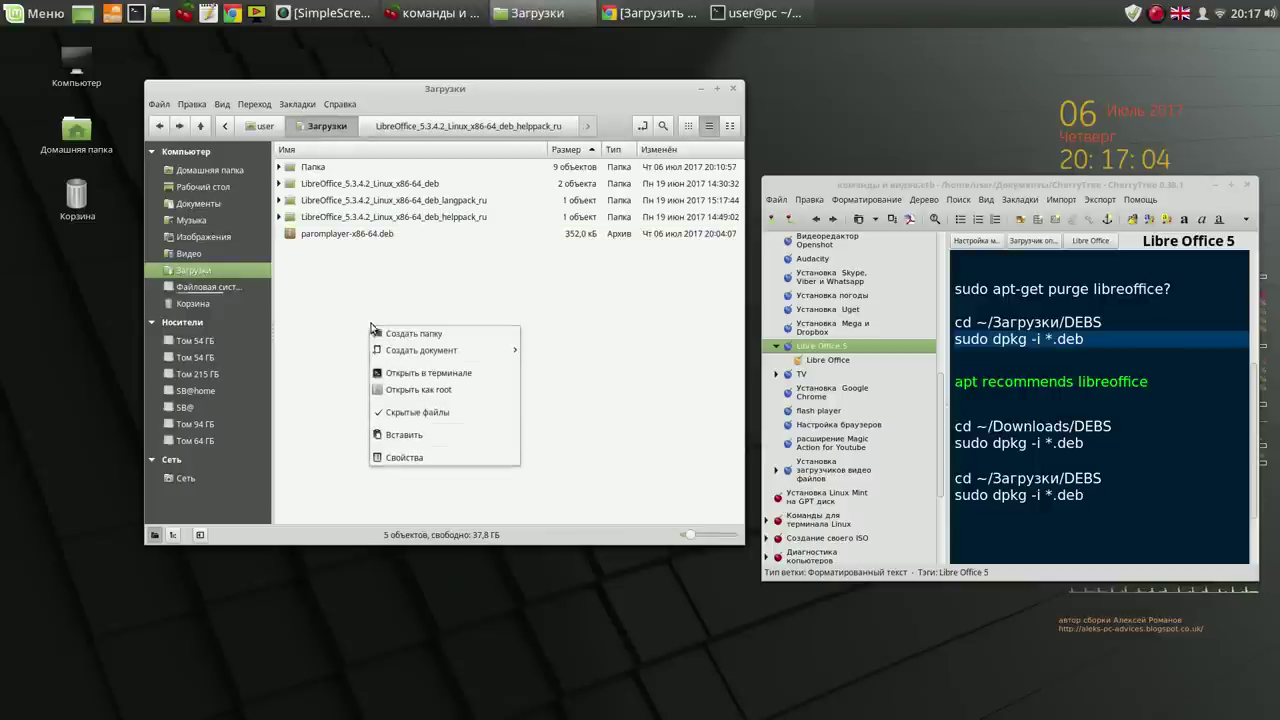
left_click(404, 435)
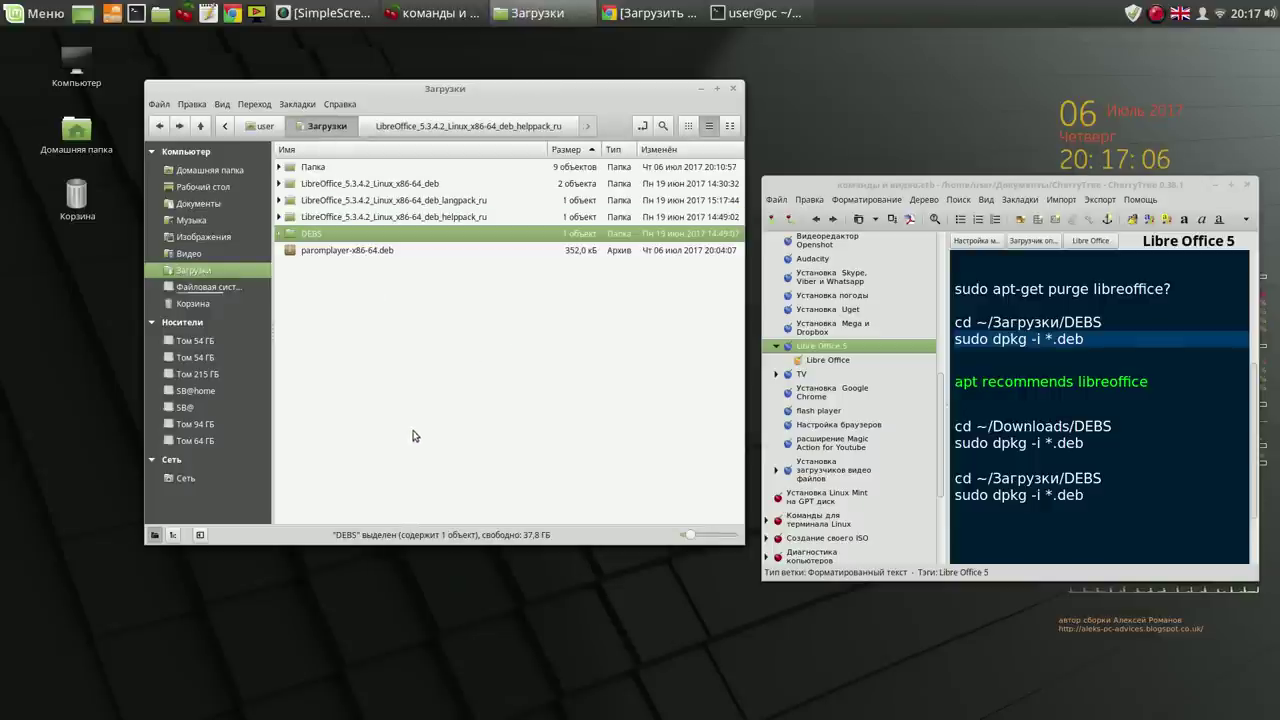
Install the libobasis5.3-ru-help package by running cd ~/Загрузки/DEBS and sudo dpkg -i *.deb again
left_click(750, 14)
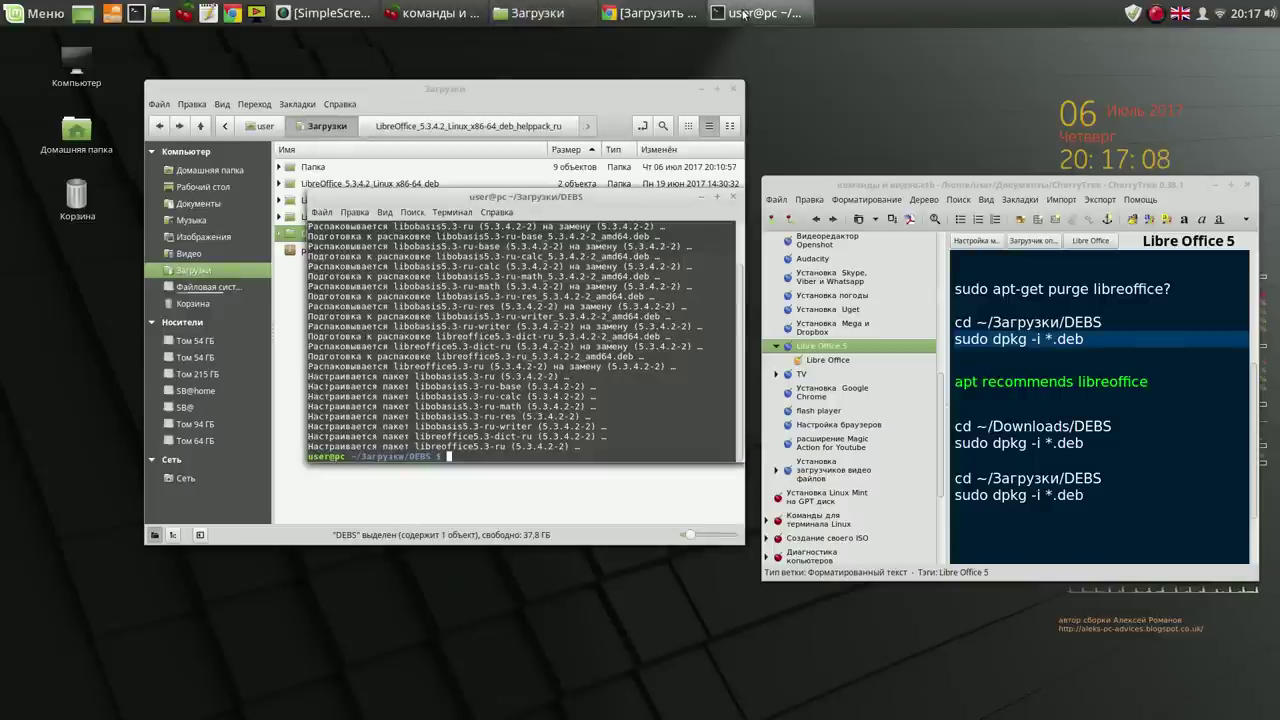
left_click_drag(1104, 320, 946, 326)
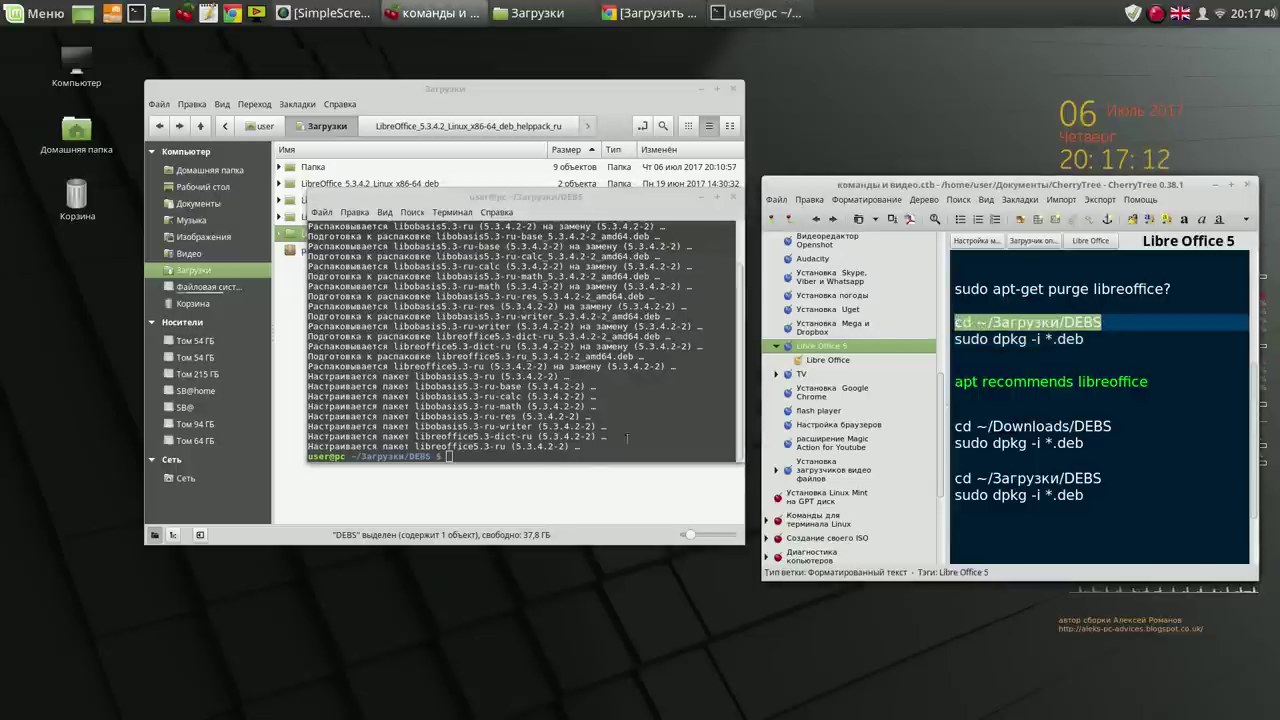
middle_click(535, 460)
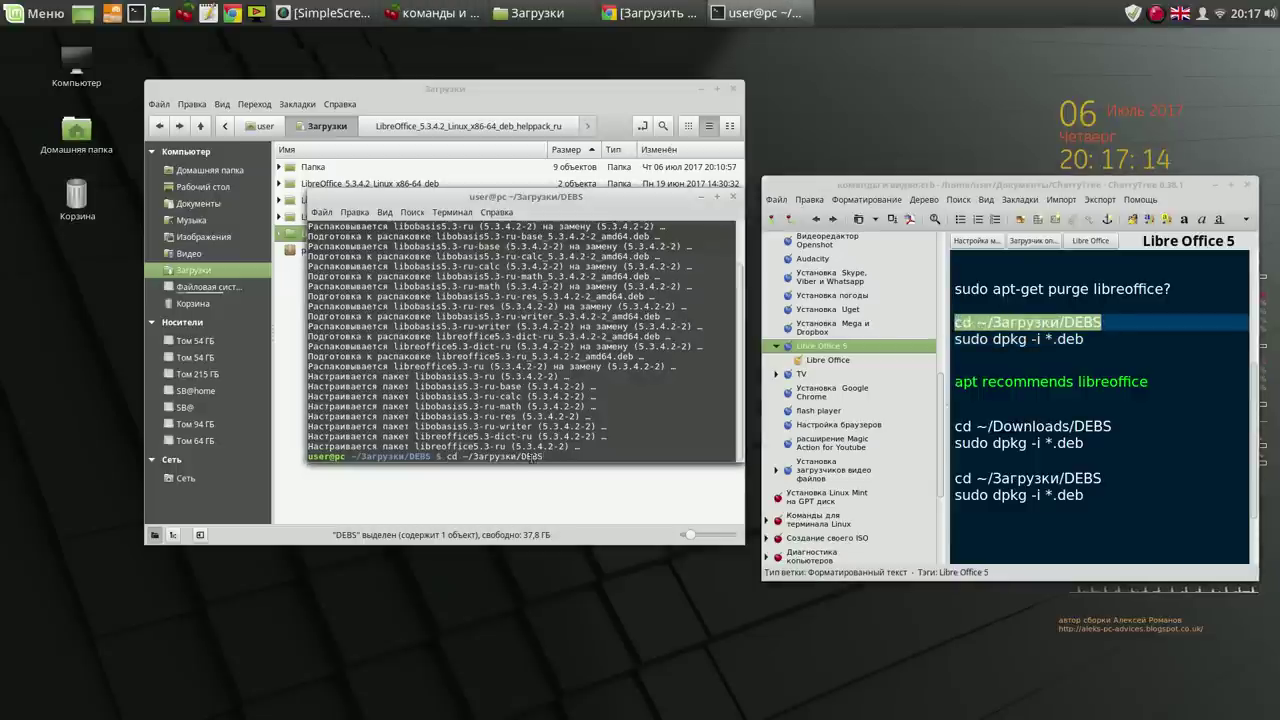
key("Return")
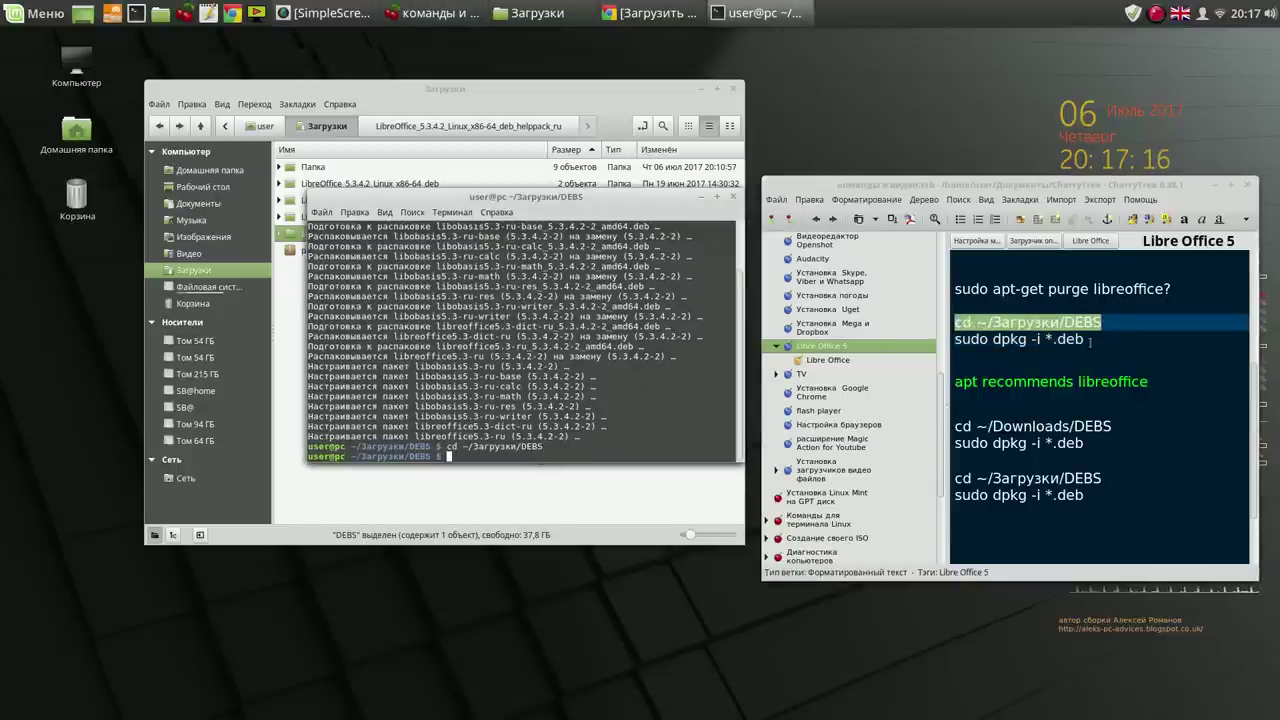
left_click_drag(1084, 341, 949, 341)
key("ctrl+c")
left_click(949, 341)
left_click_drag(1088, 341, 946, 348)
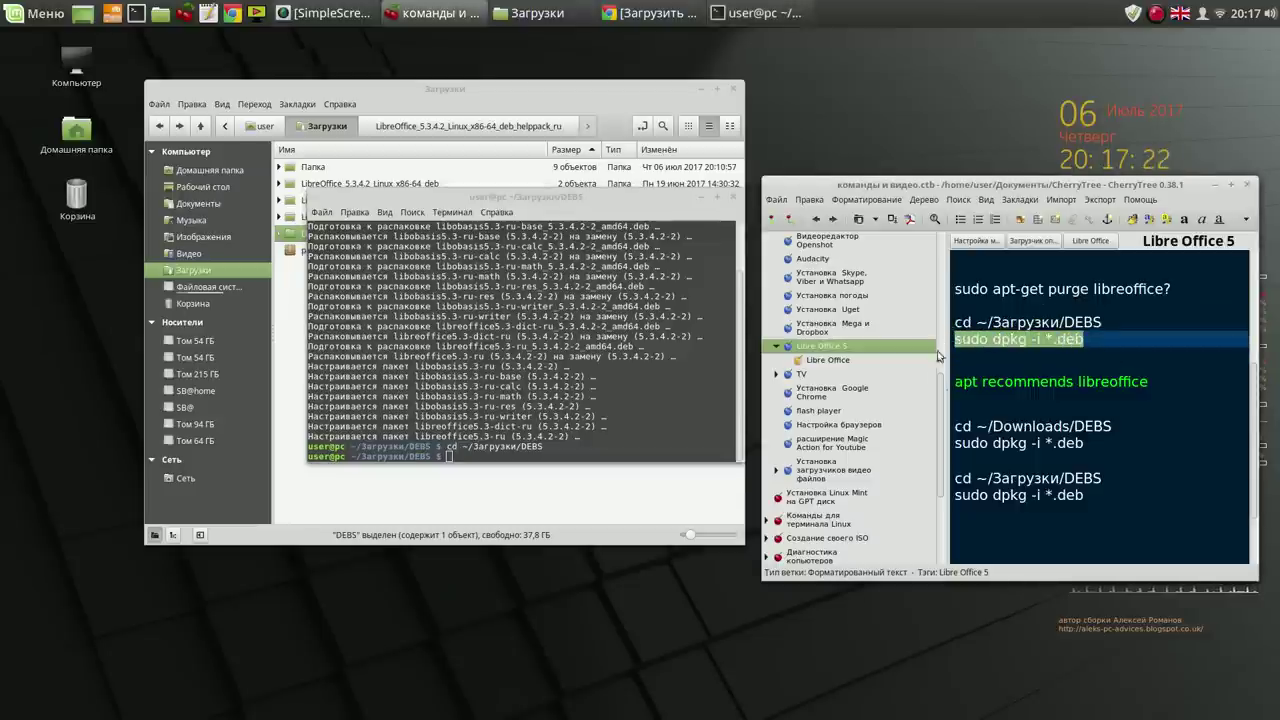
middle_click(638, 456)
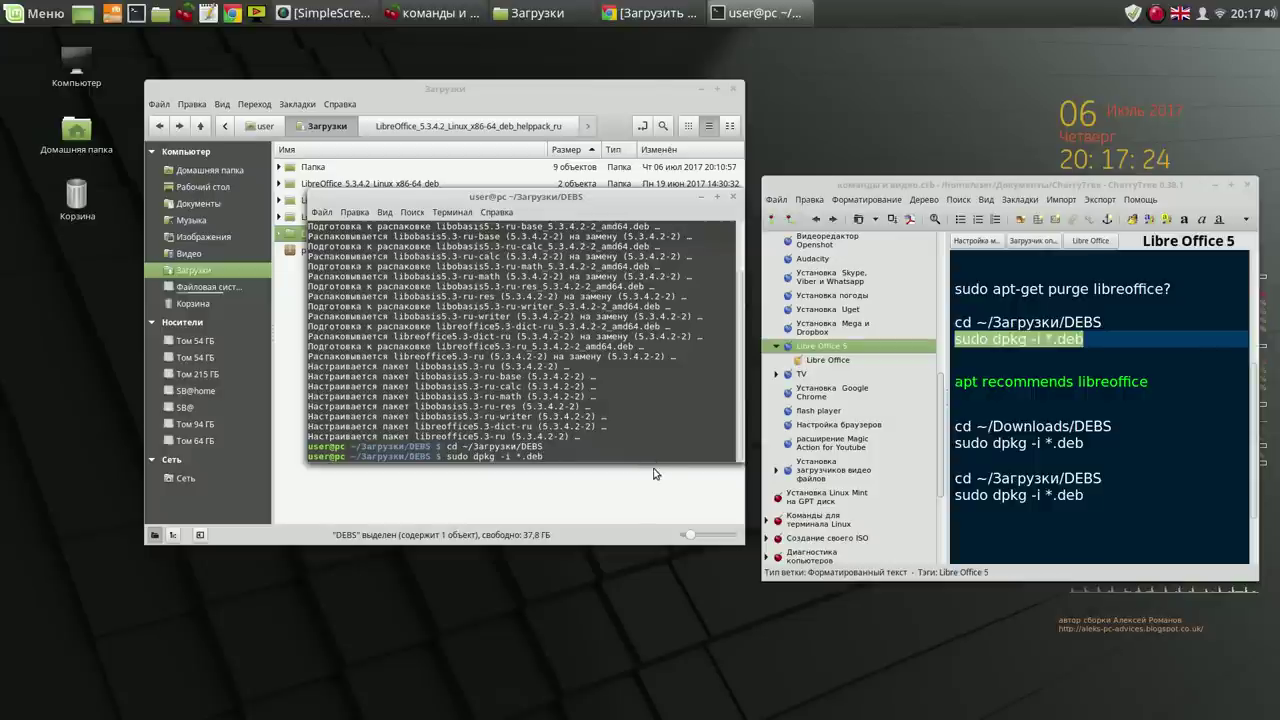
key("Return")
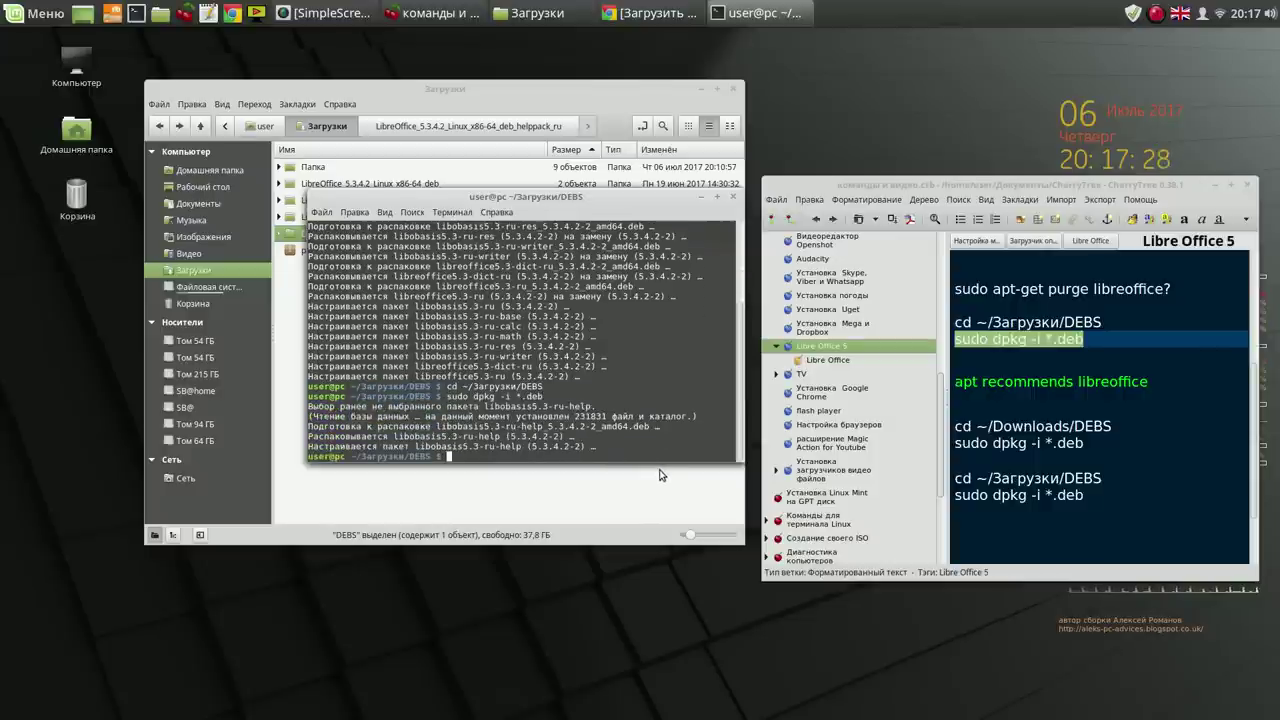
Close the terminal, permanently delete DEBS from Загрузки, and start a new terminal
left_click(733, 199)
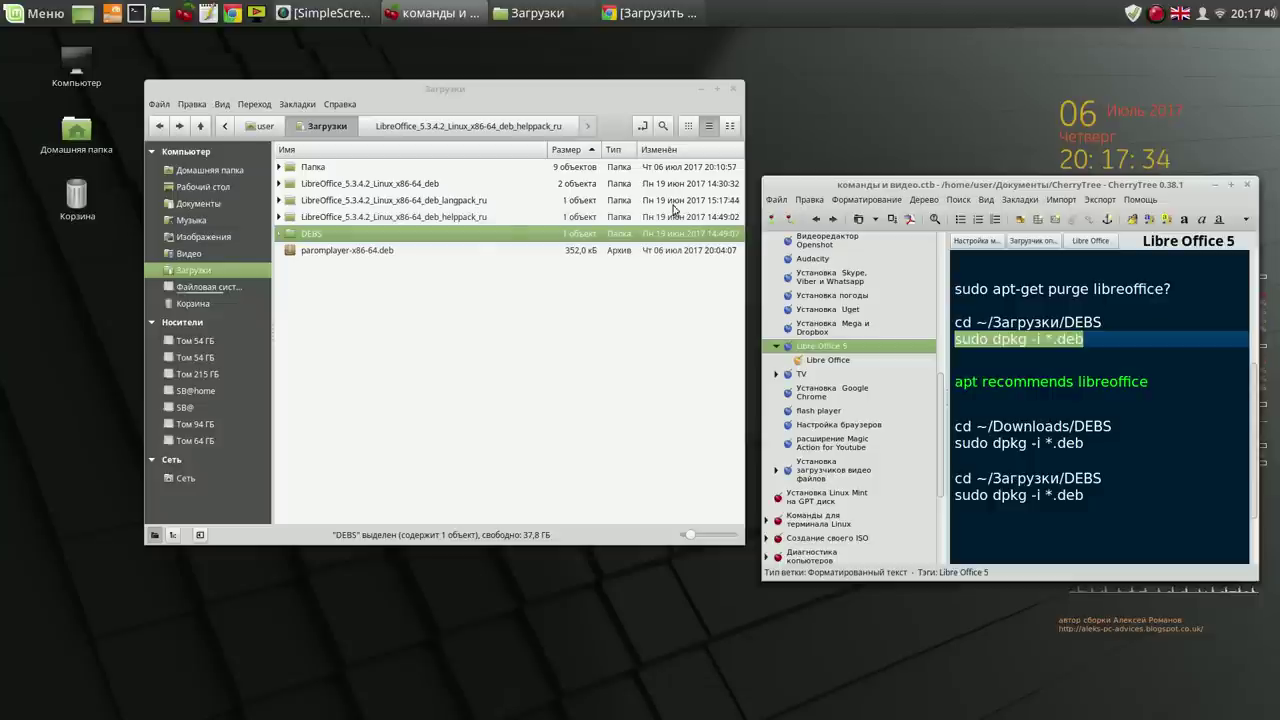
right_click(460, 235)
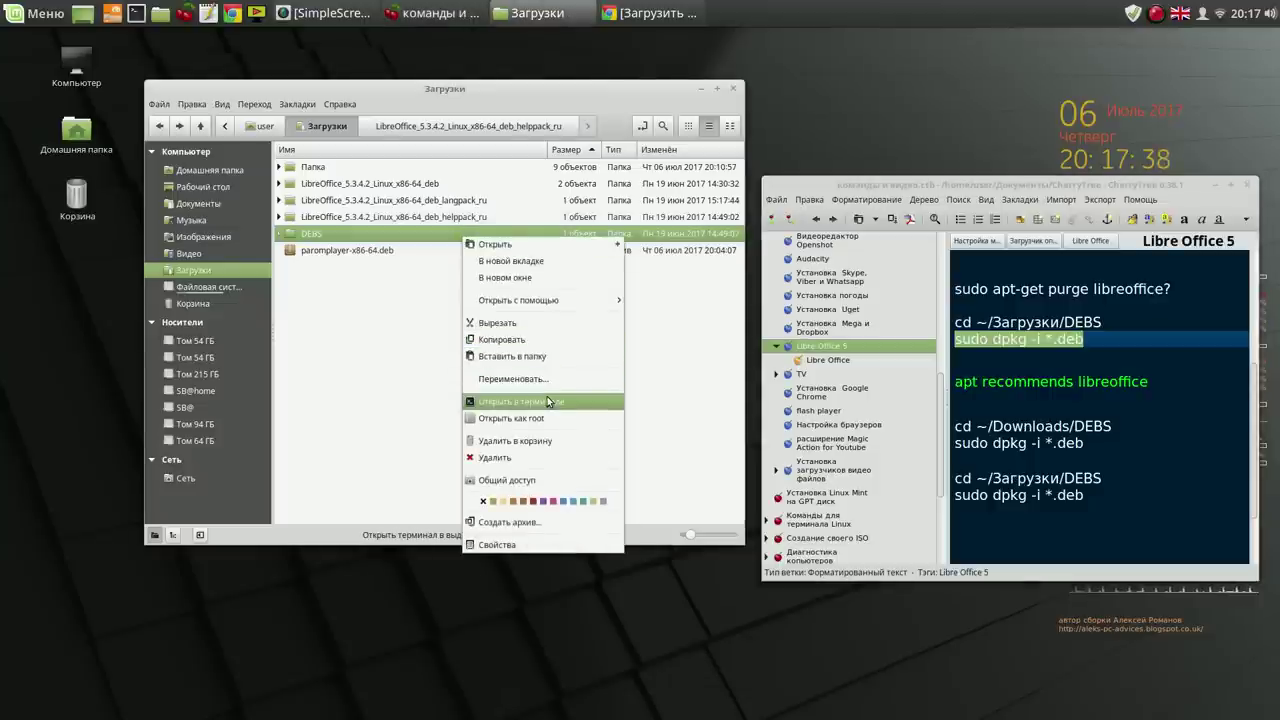
left_click(535, 459)
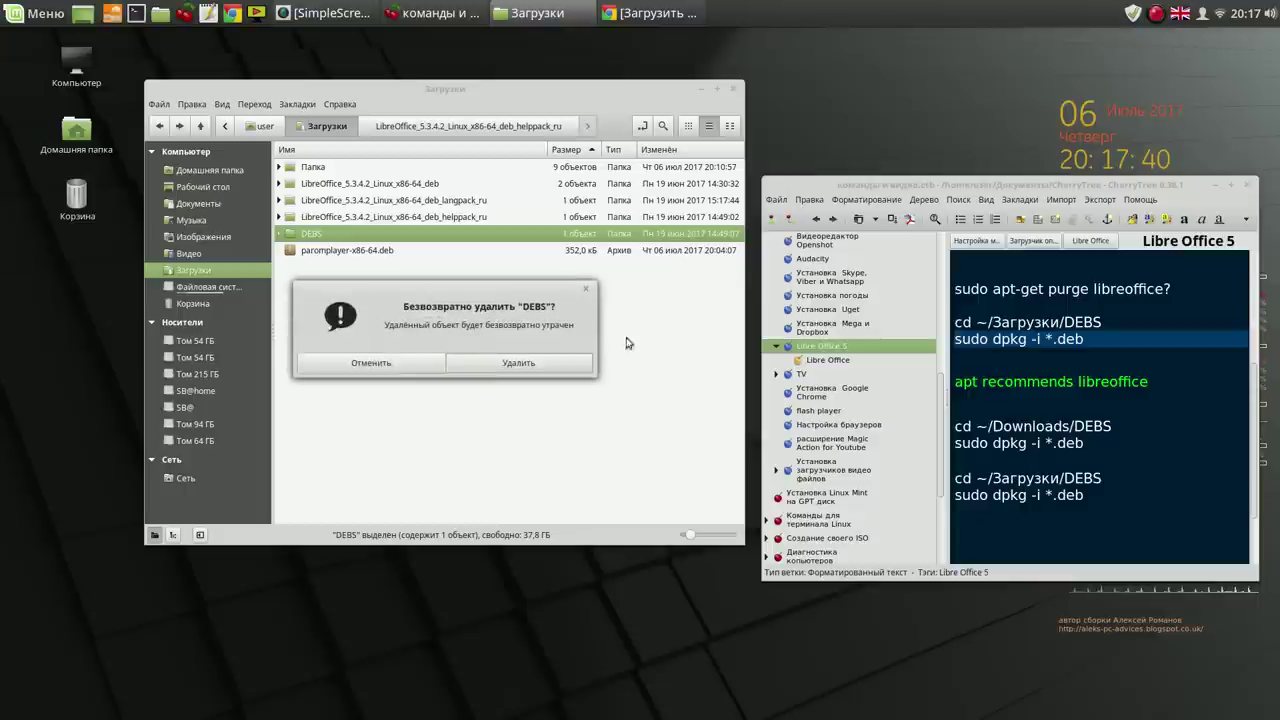
left_click(580, 364)
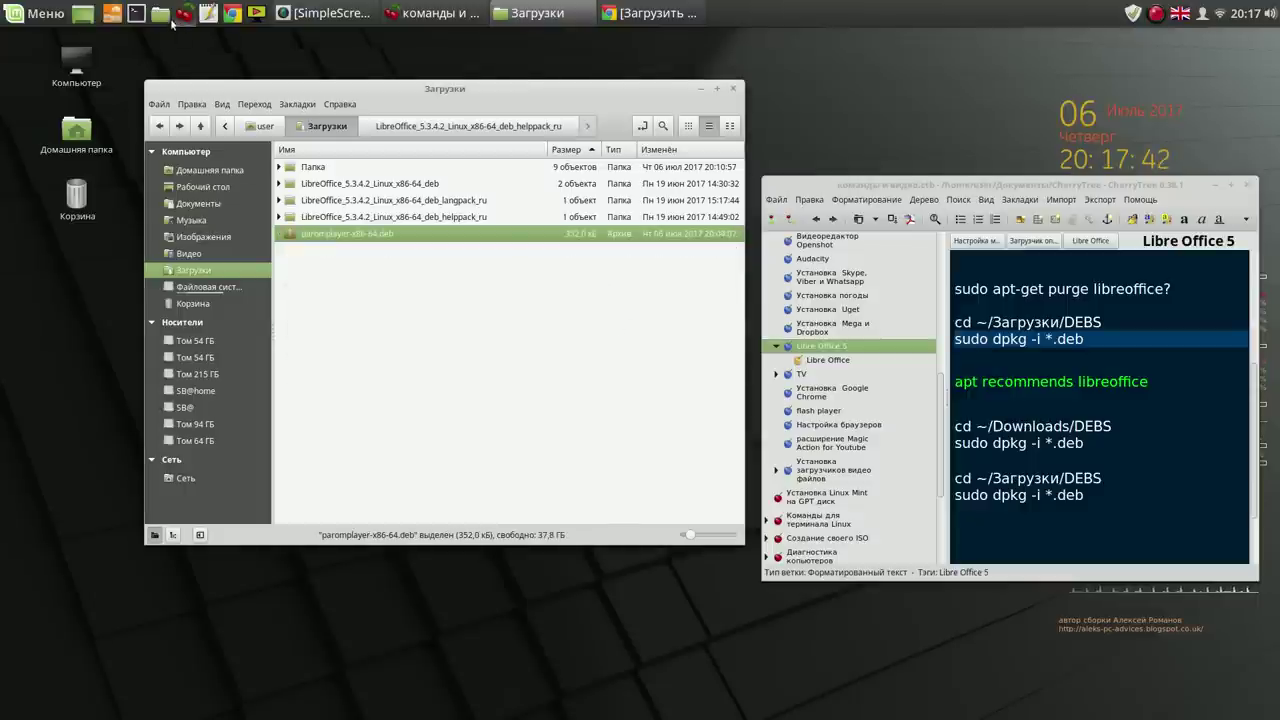
left_click(138, 16)
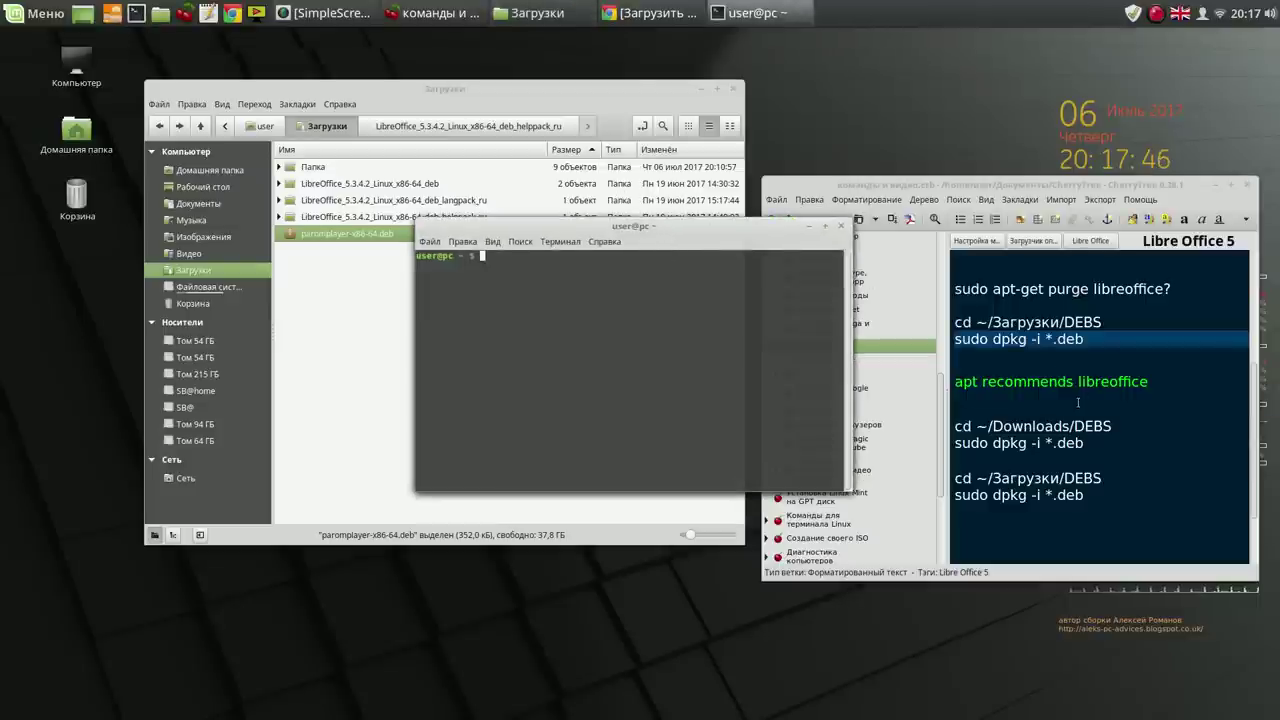
Run 'apt recommends libreoffice', which shows only libreoffice-writer missing, then close the terminal and Nemo
left_click_drag(1150, 382, 957, 382)
middle_click(614, 345)
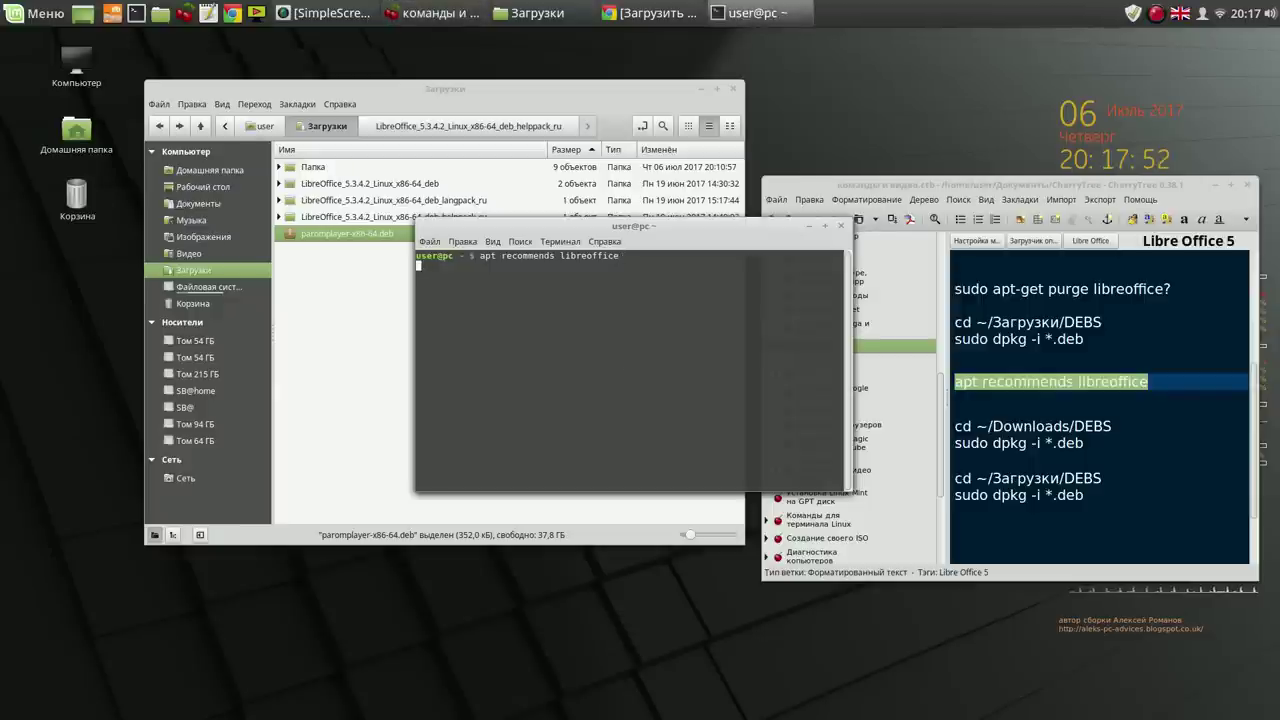
key("Return")
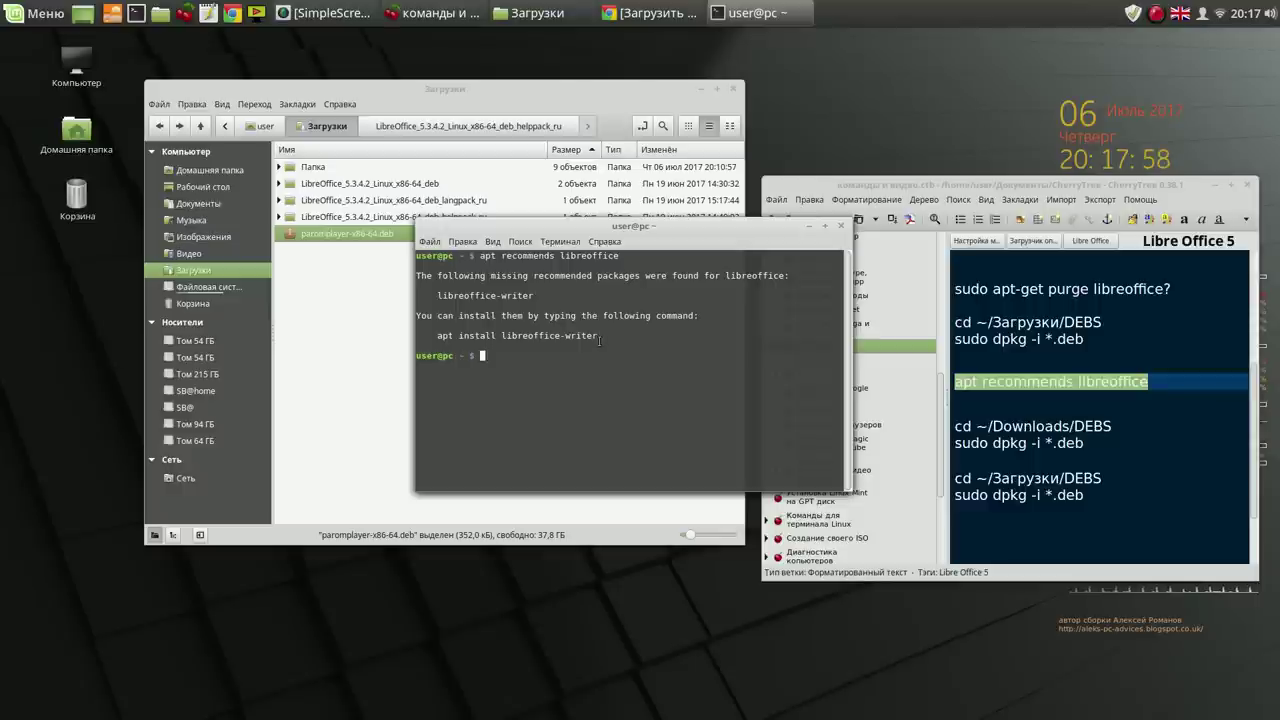
left_click(841, 226)
left_click(734, 90)
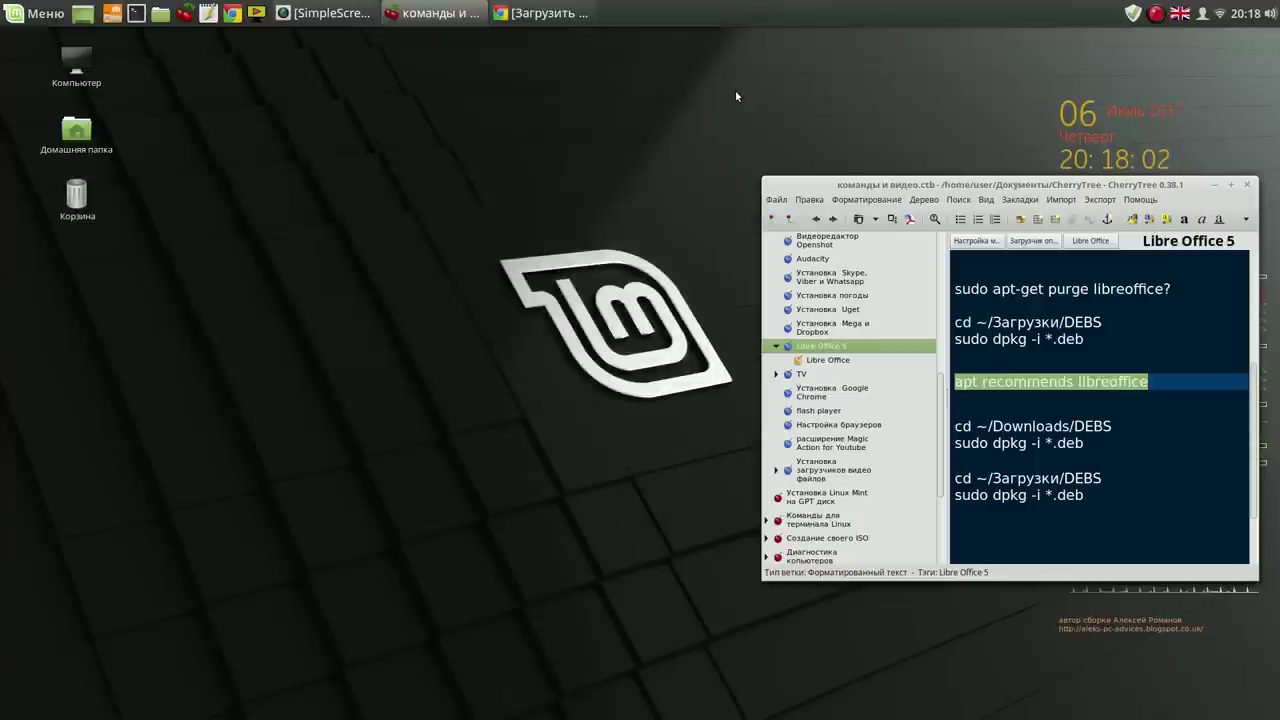
Launch LibreOffice Writer, check for updates from the Help menu, then close Writer
left_click(43, 20)
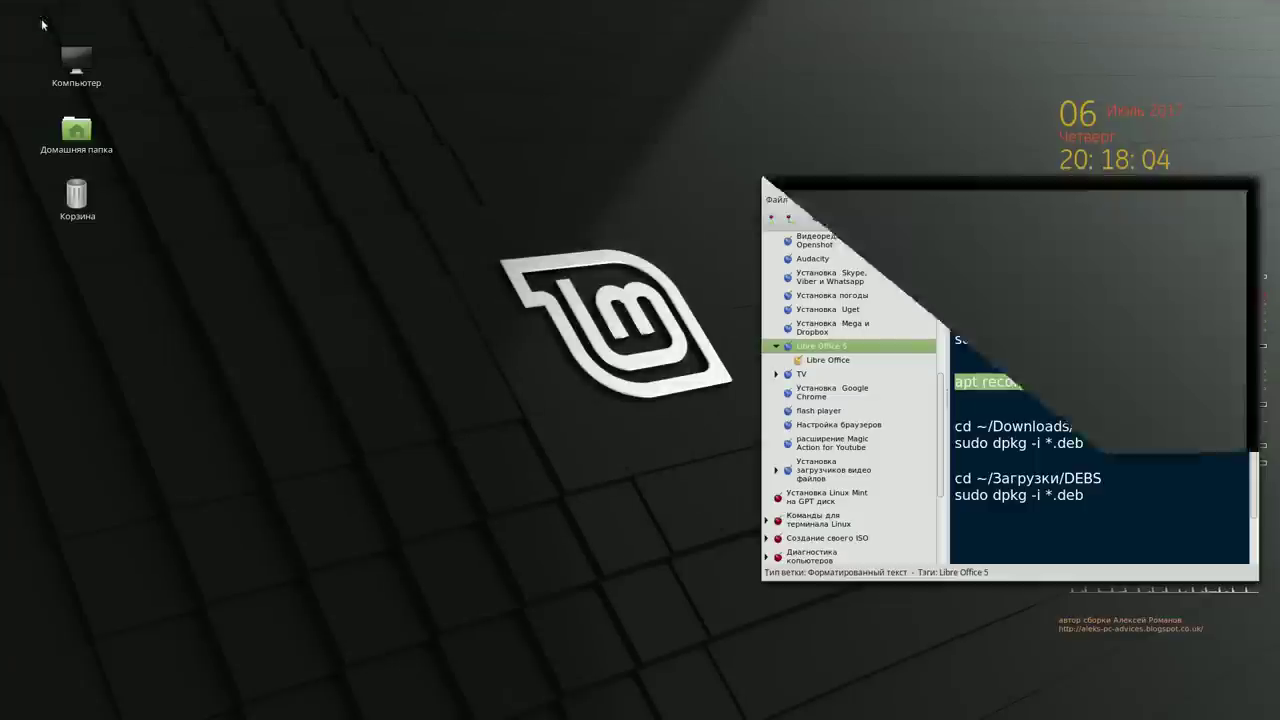
mouse_move(111, 198)
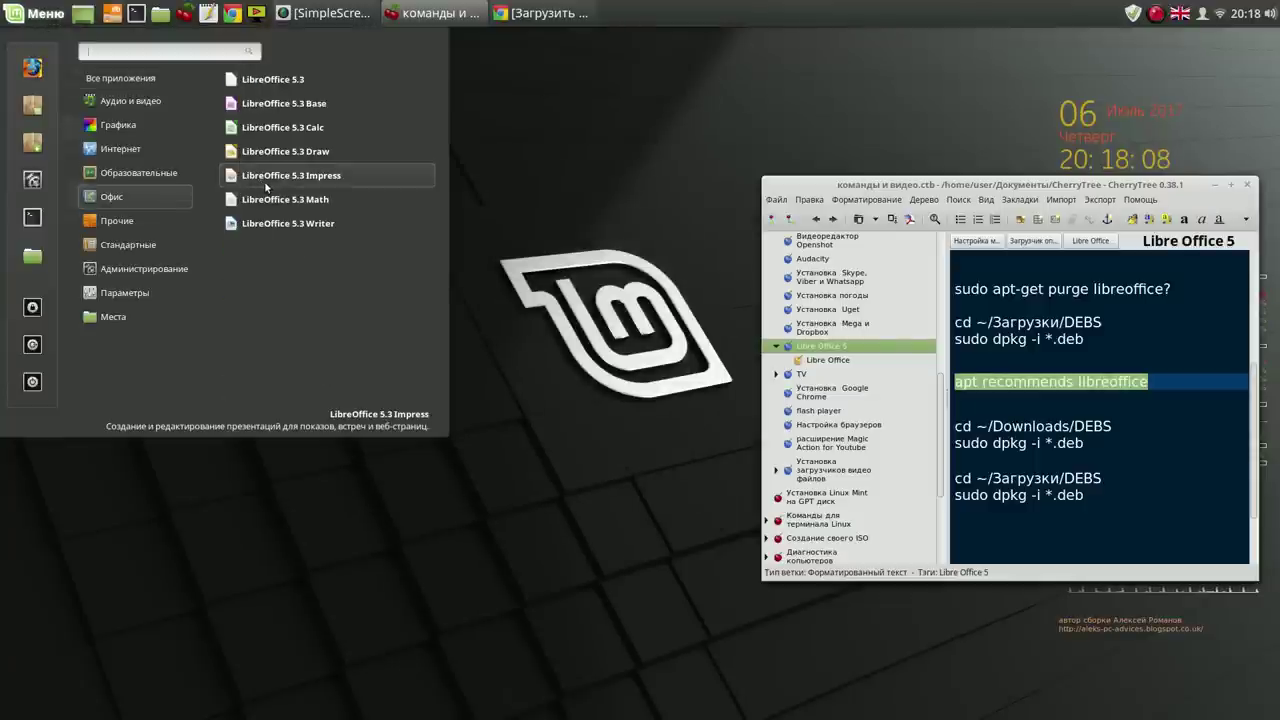
left_click(310, 226)
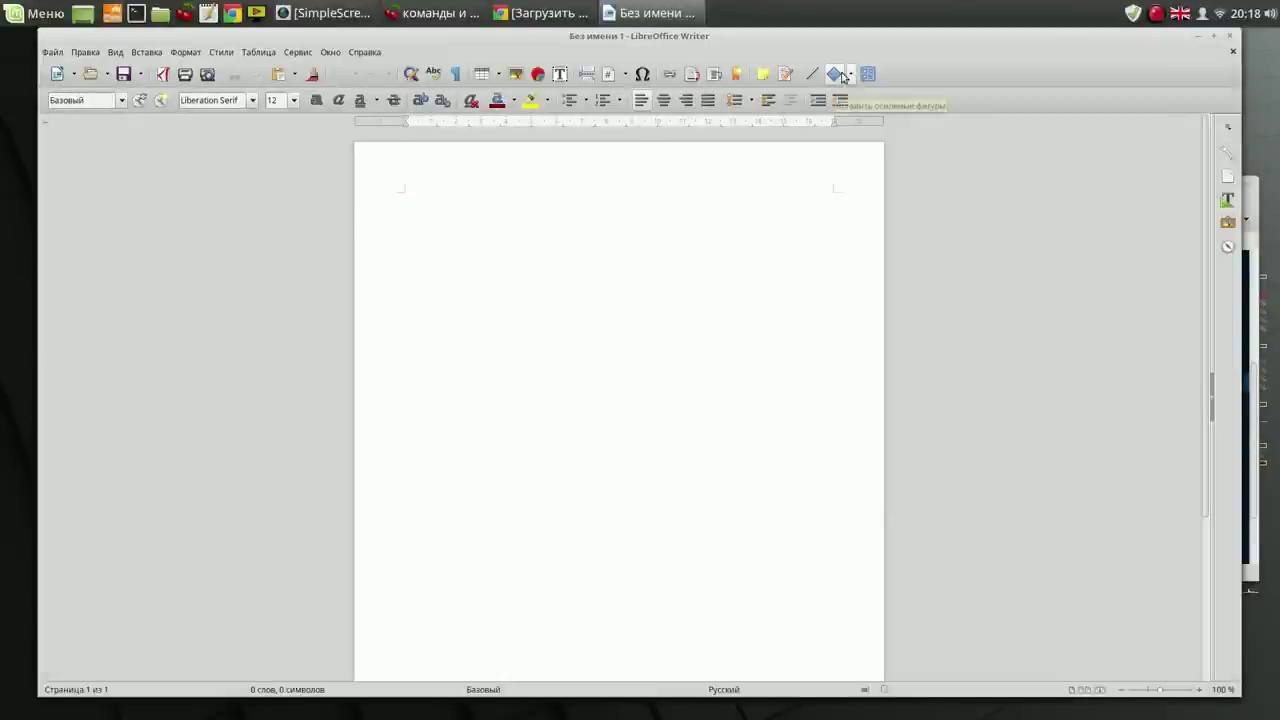
left_click(366, 52)
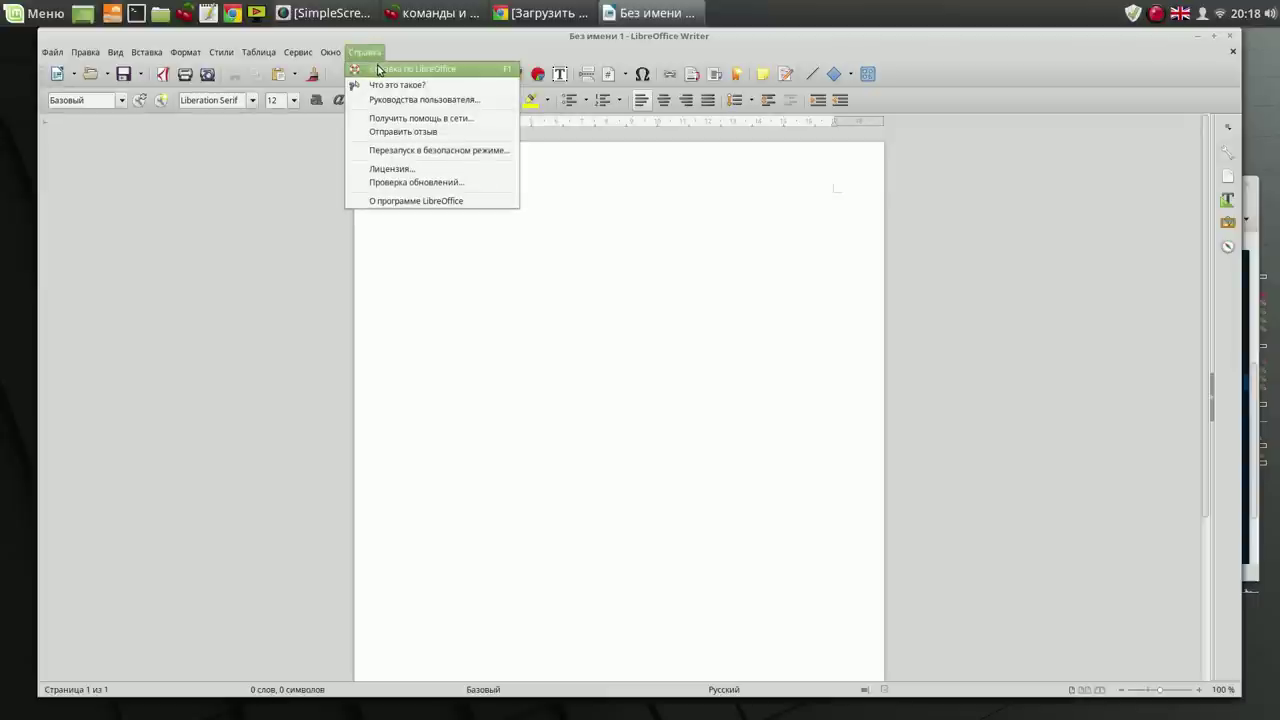
left_click(437, 184)
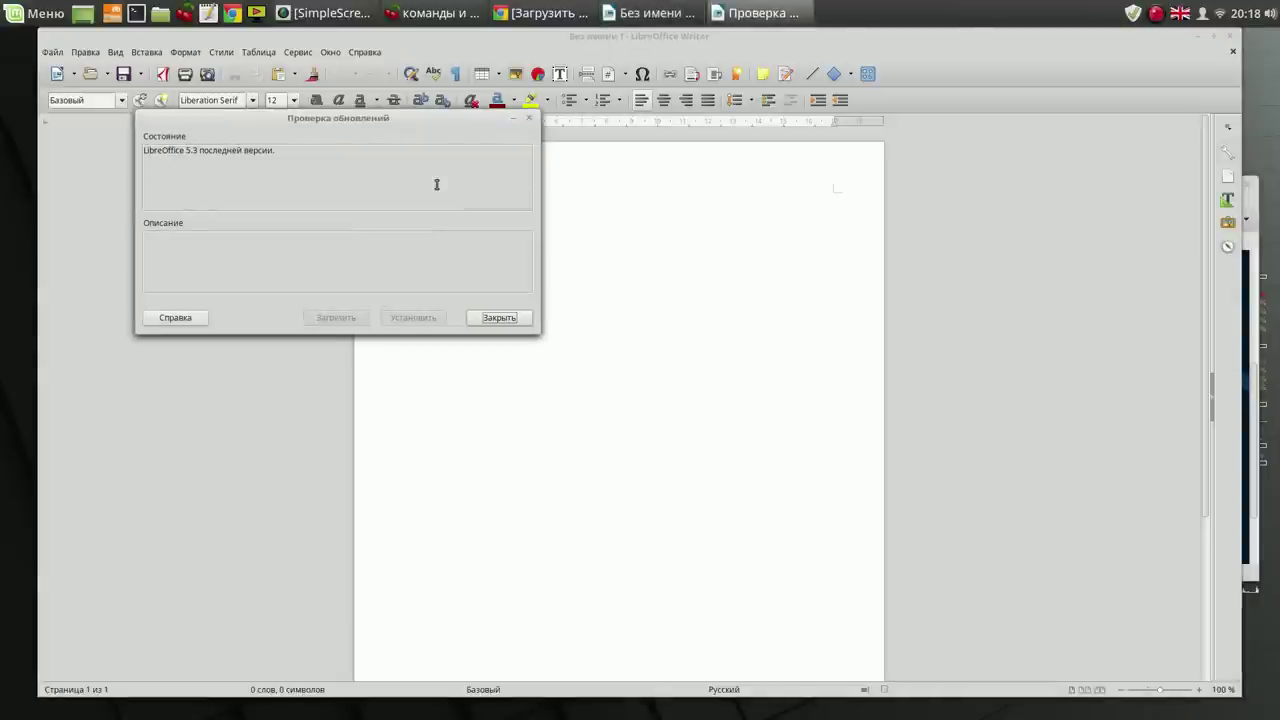
left_click(517, 318)
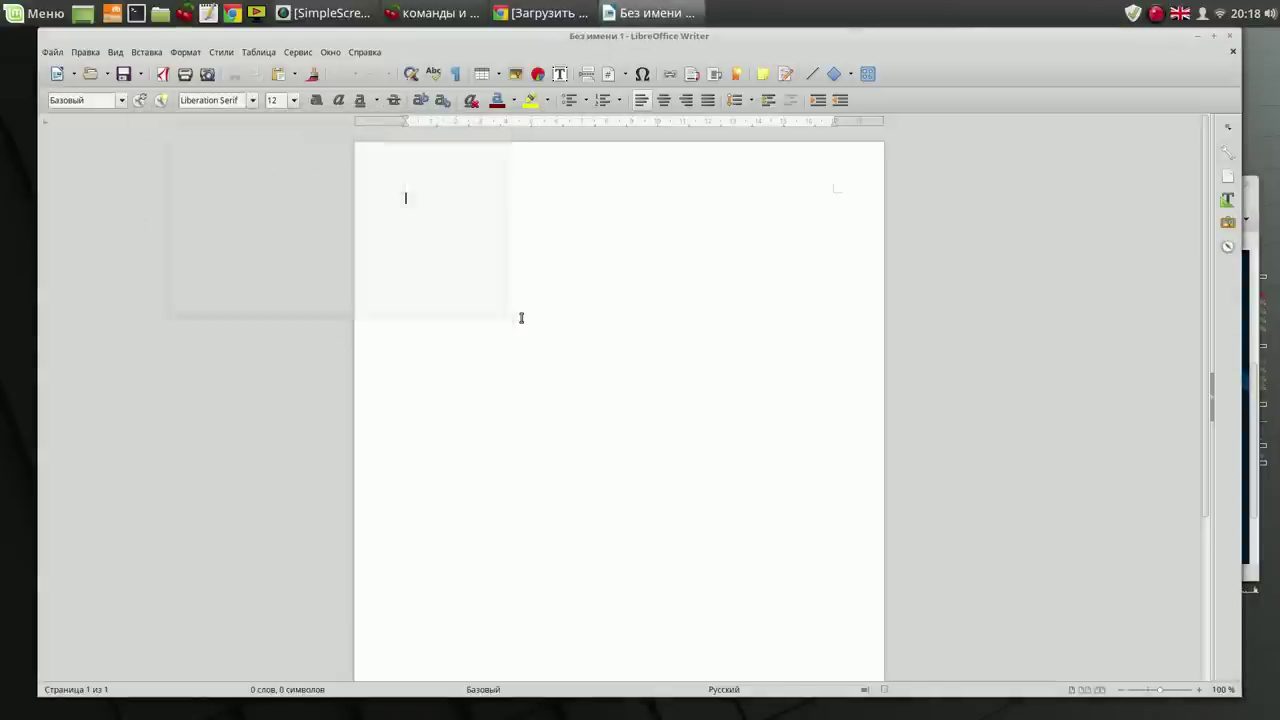
left_click(1231, 36)
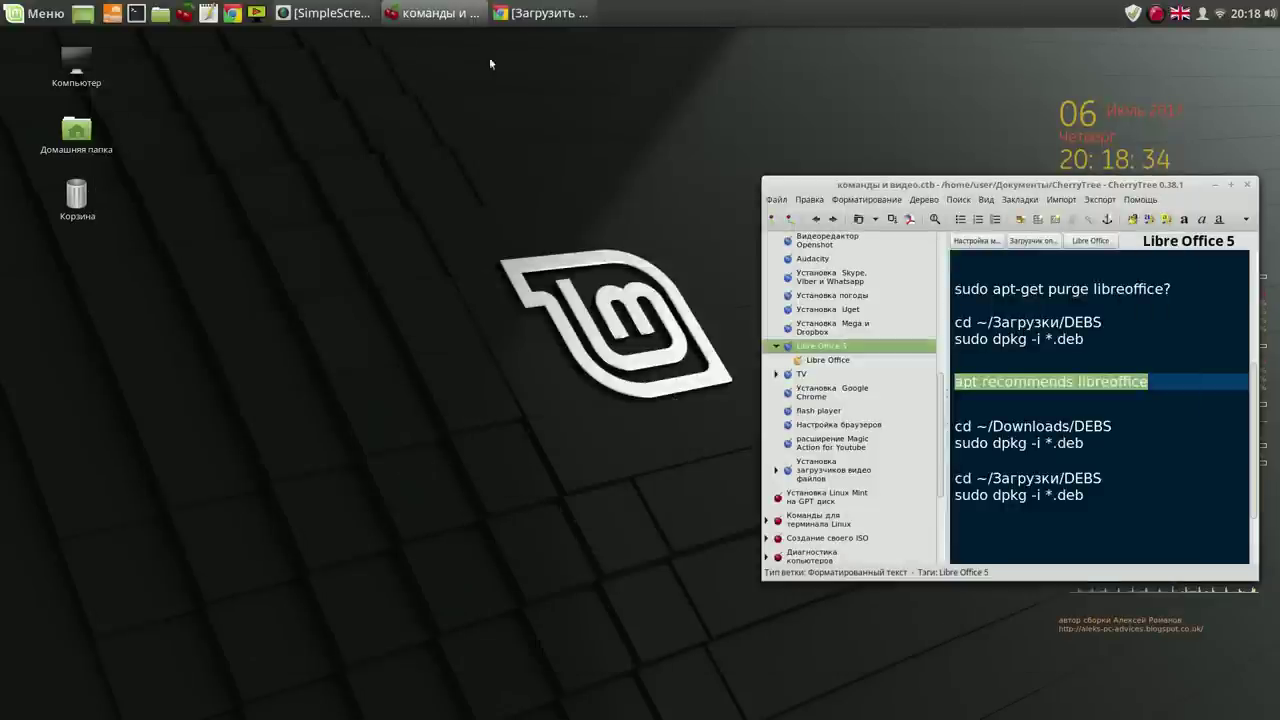
Launch LibreOffice 5.3 Calc, confirm no newer version exists, and close it
left_click(40, 15)
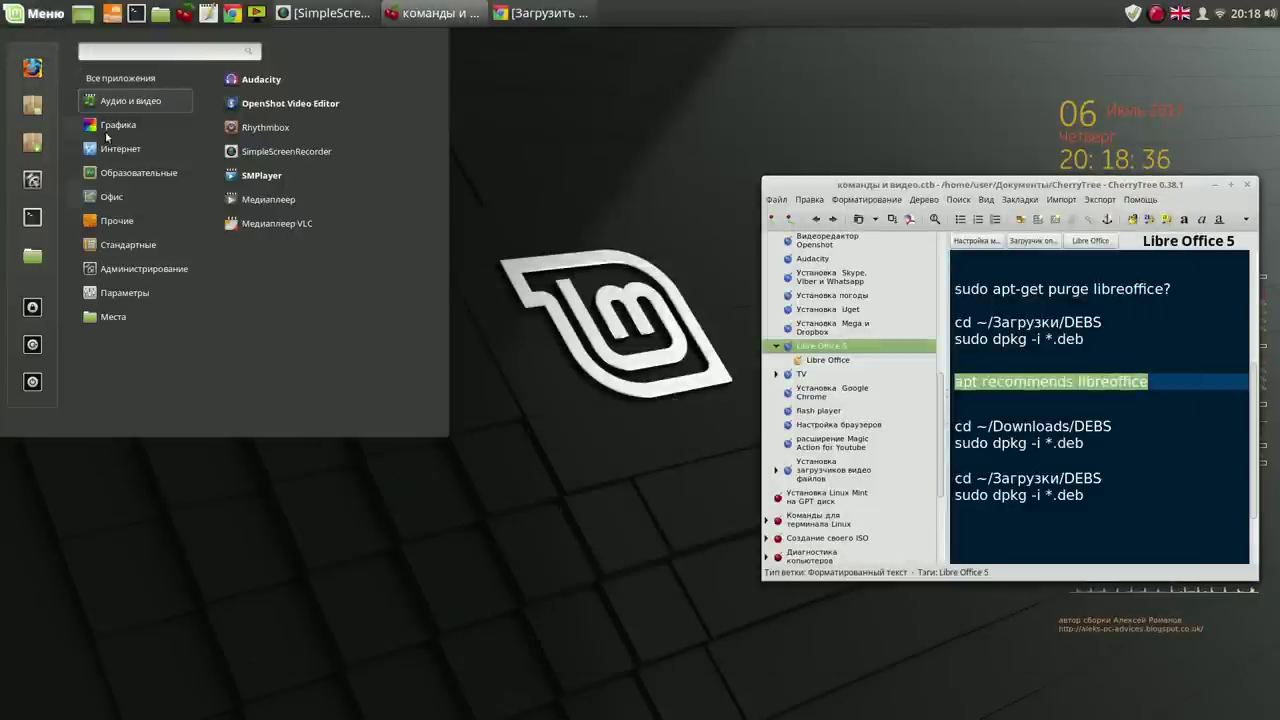
mouse_move(104, 199)
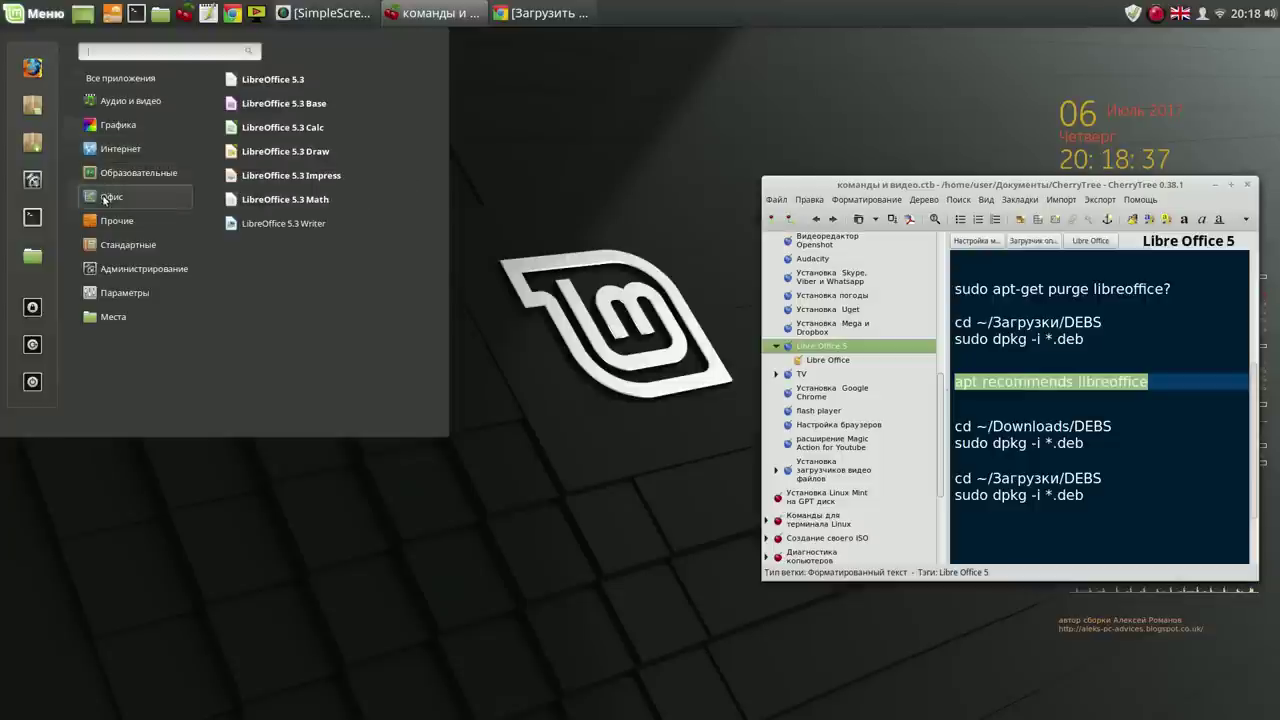
left_click(281, 134)
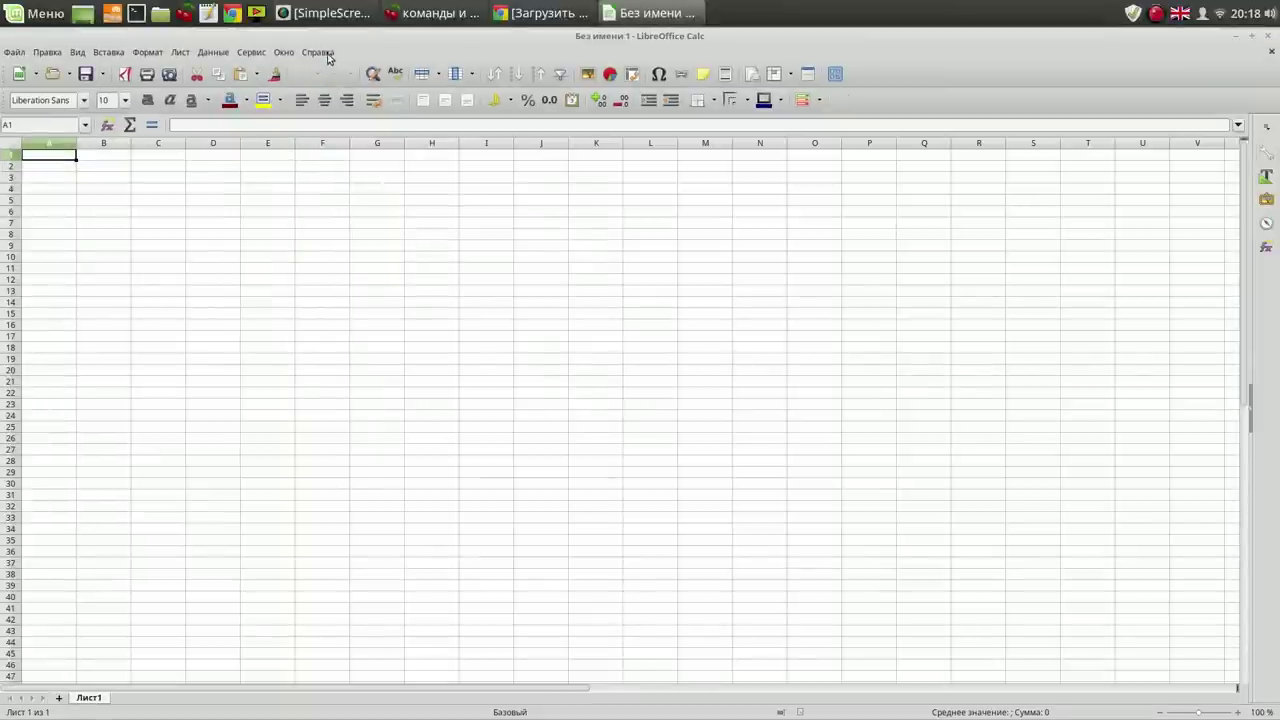
left_click(318, 53)
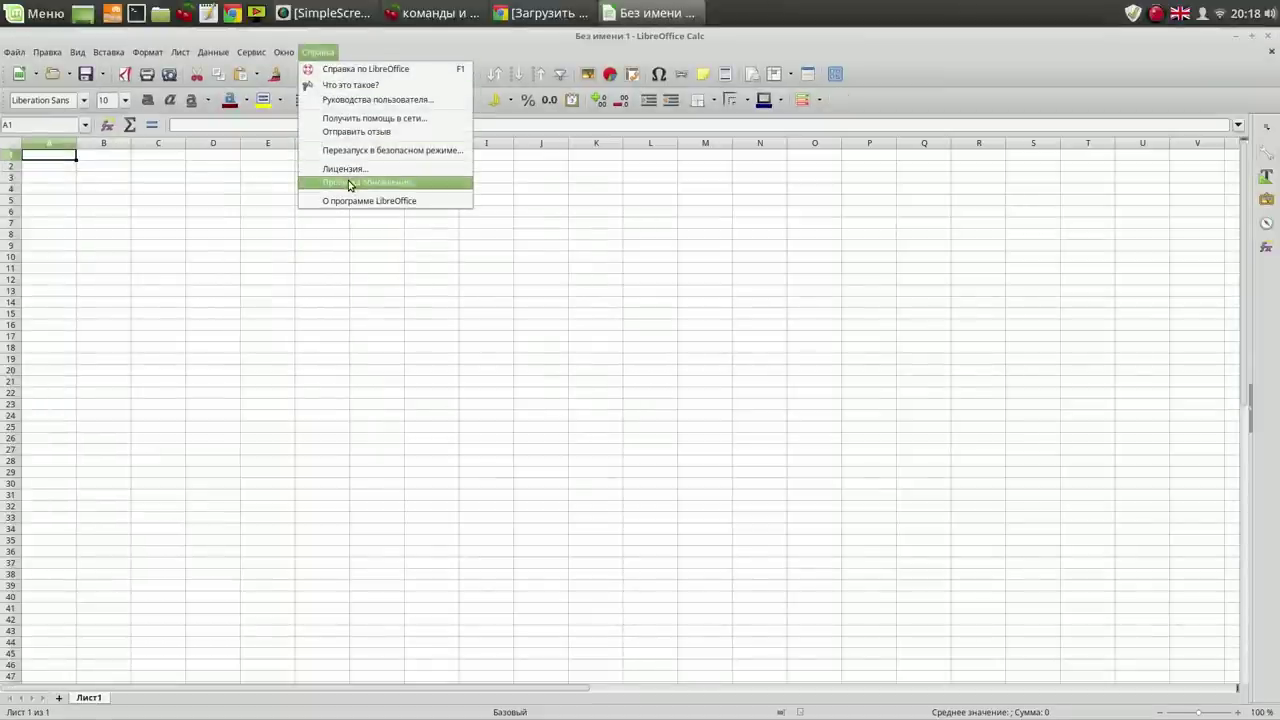
left_click(350, 181)
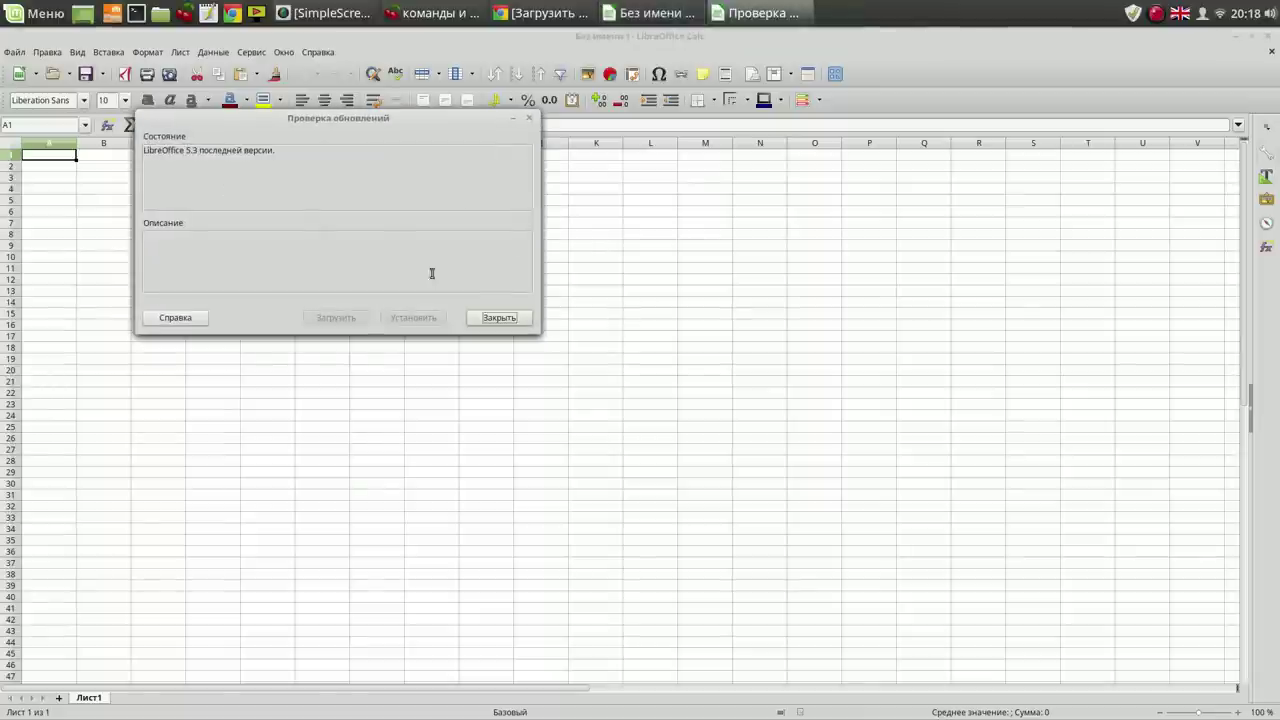
left_click(497, 318)
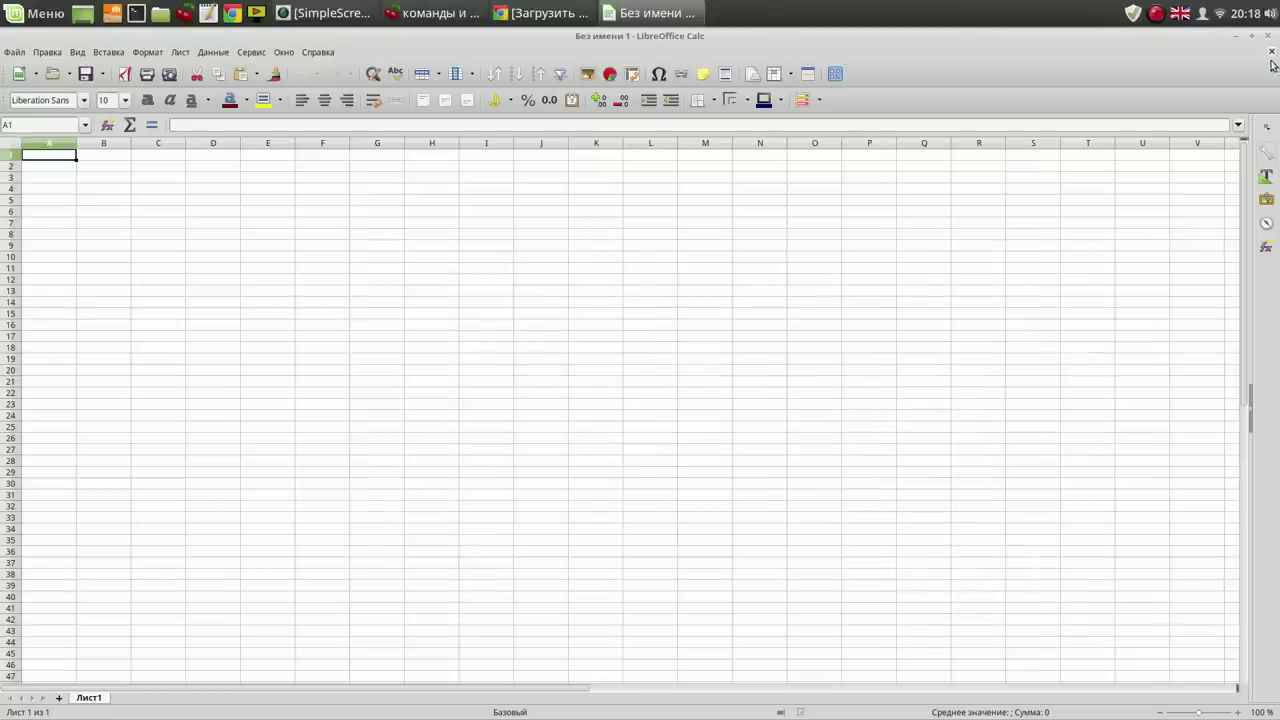
left_click(1268, 38)
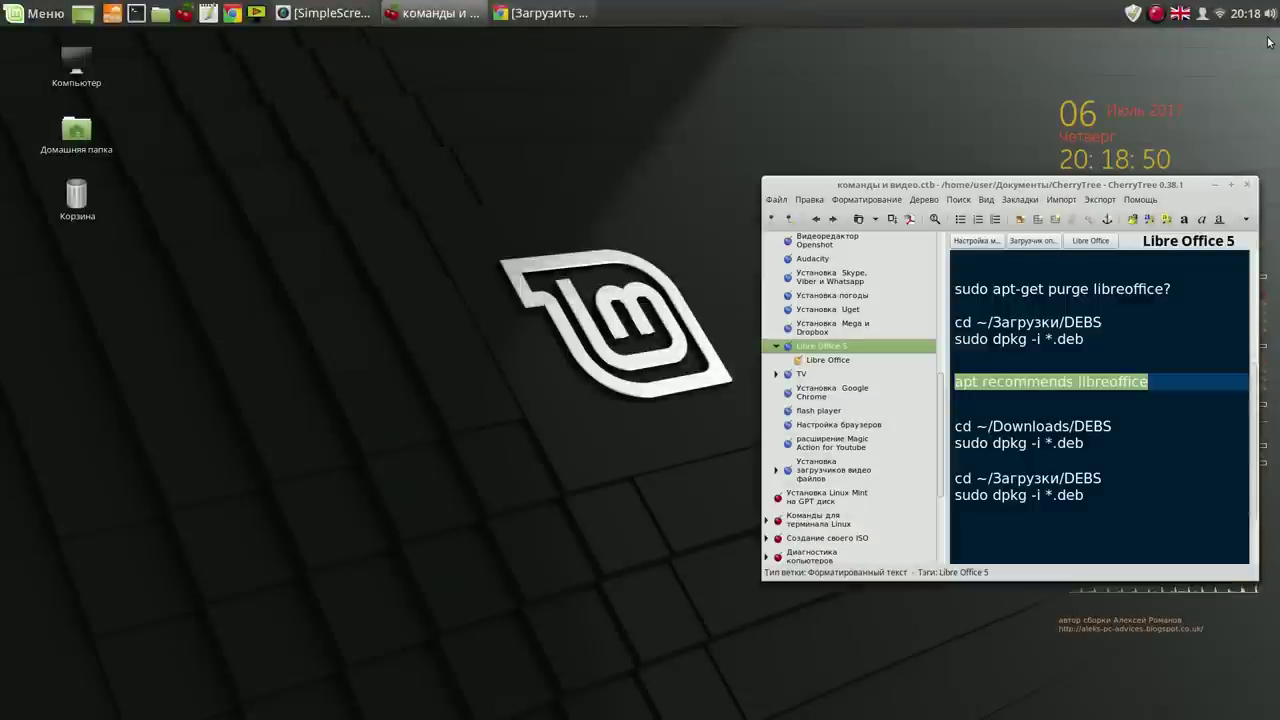
Reposition and enlarge the CherryTree window to show more nodes, then minimize it
left_click_drag(837, 186, 615, 58)
left_click_drag(1033, 452, 1025, 614)
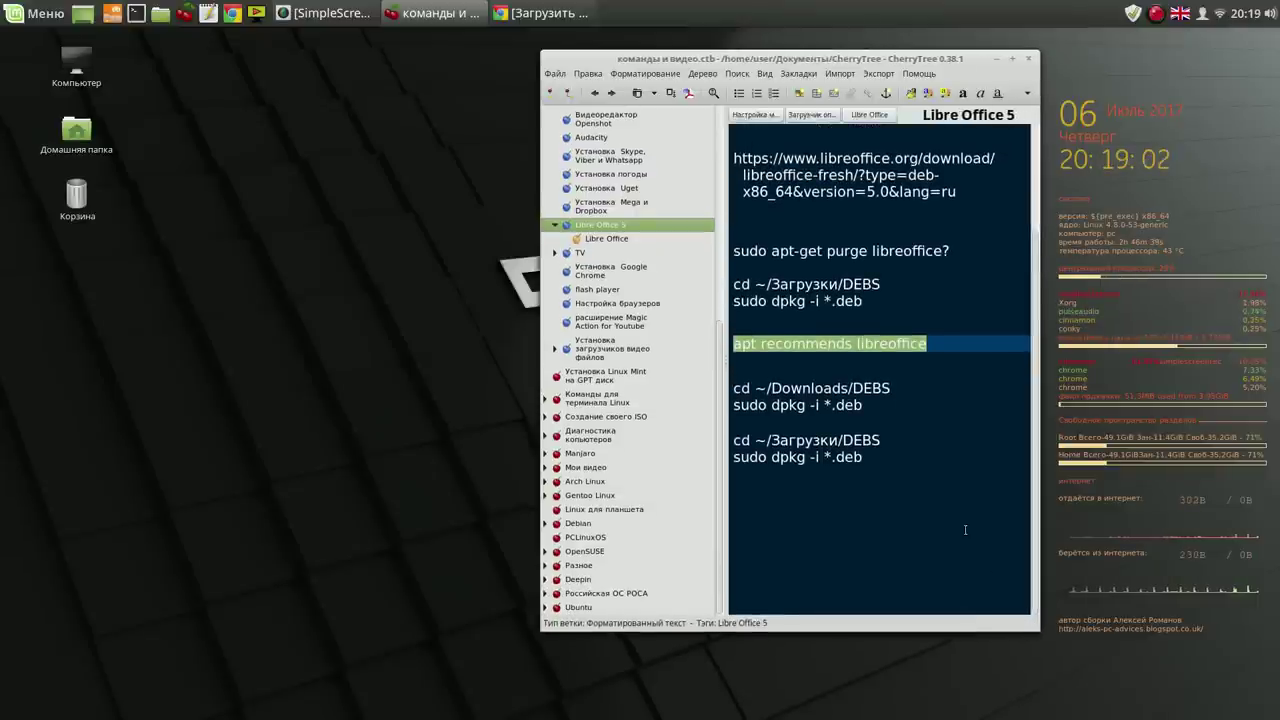
left_click(995, 61)
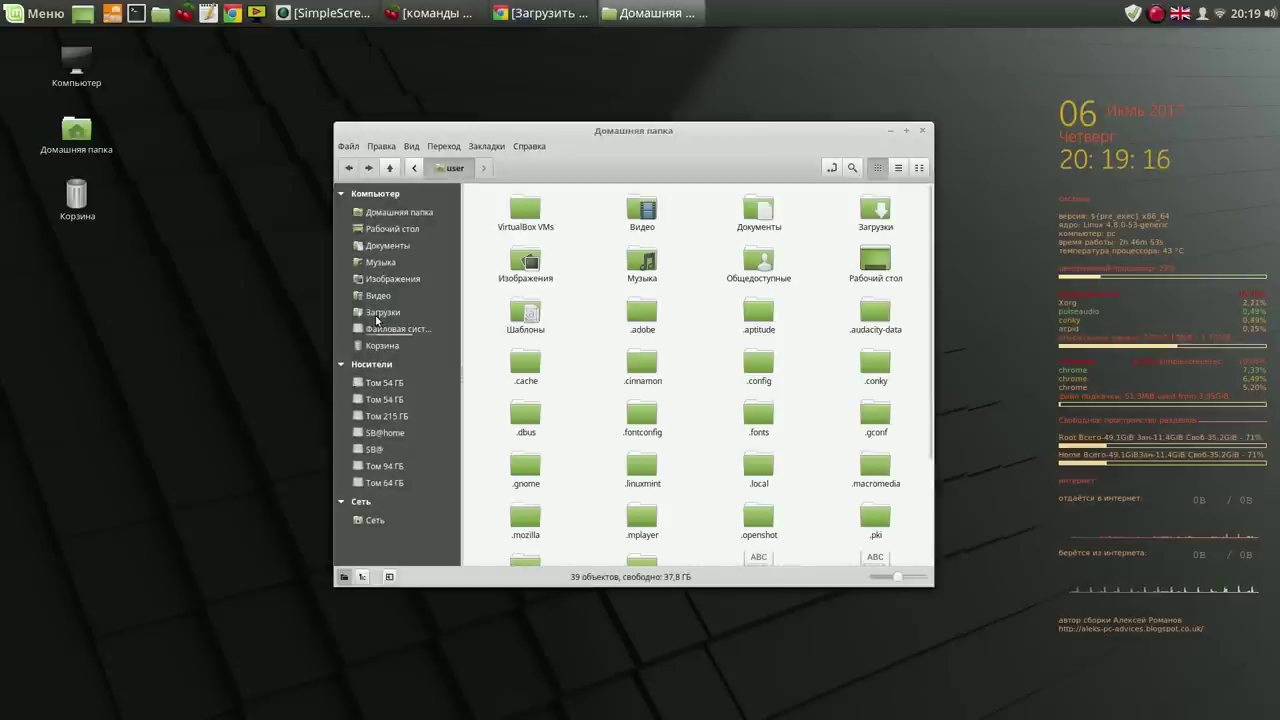
Install paromplayer-x86-64.deb from Загрузки through GDebi with the admin password, then close GDebi and Nemo
left_click(377, 318)
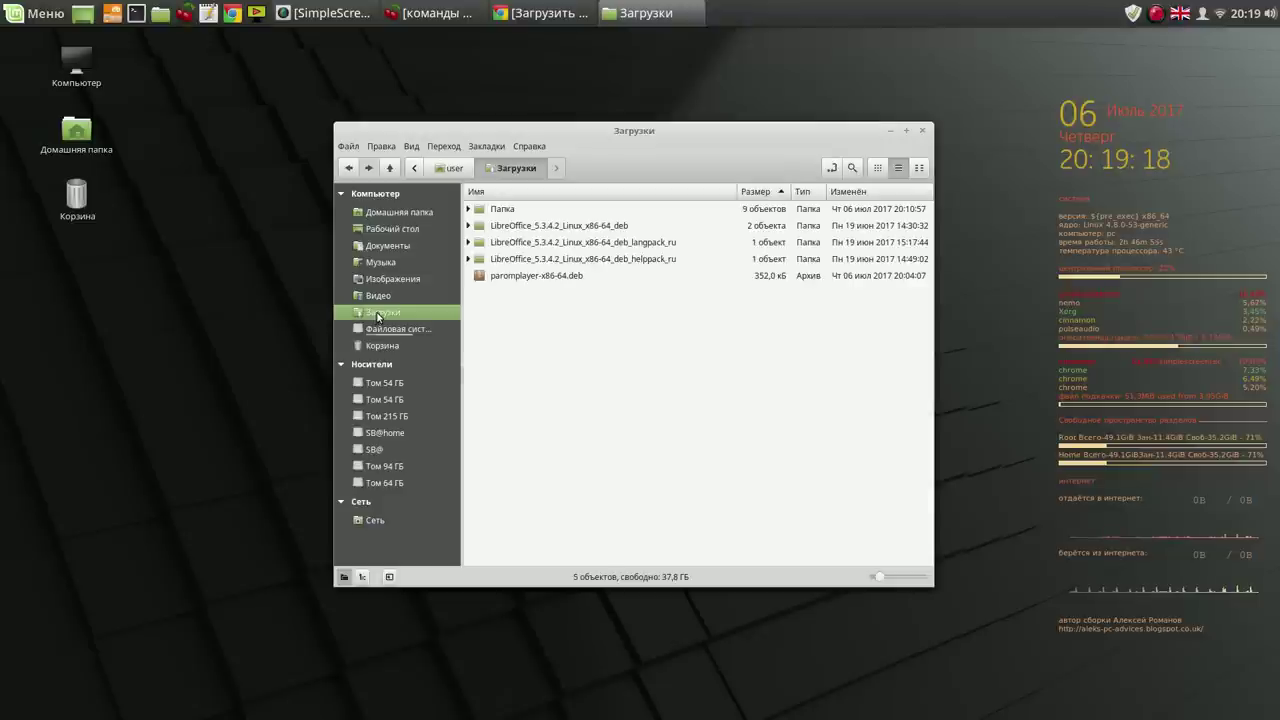
left_click(524, 279)
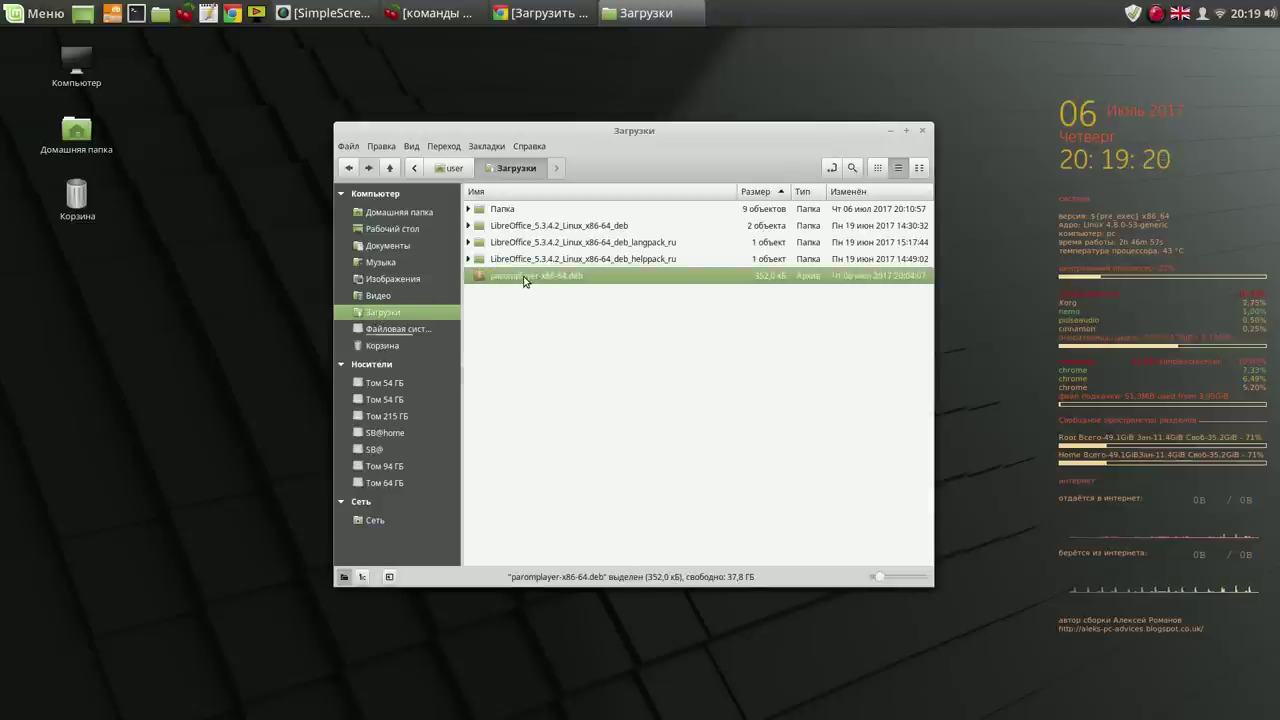
double_click(524, 277)
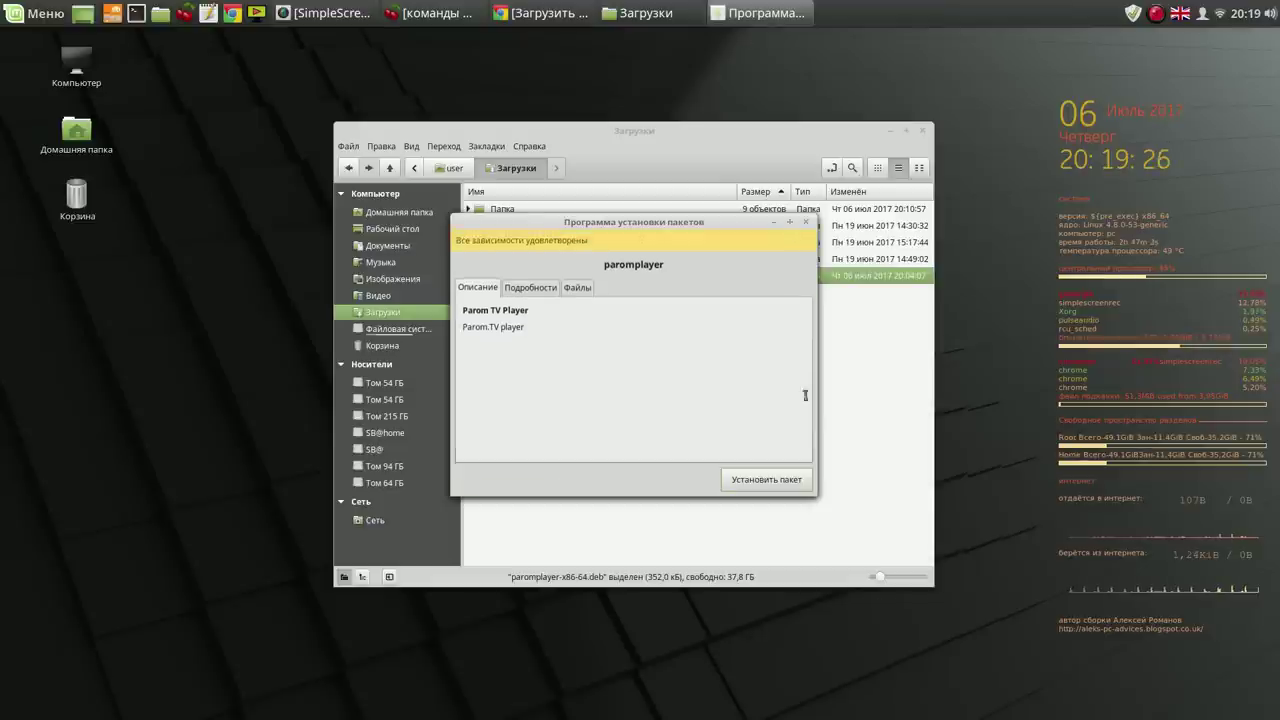
left_click(778, 478)
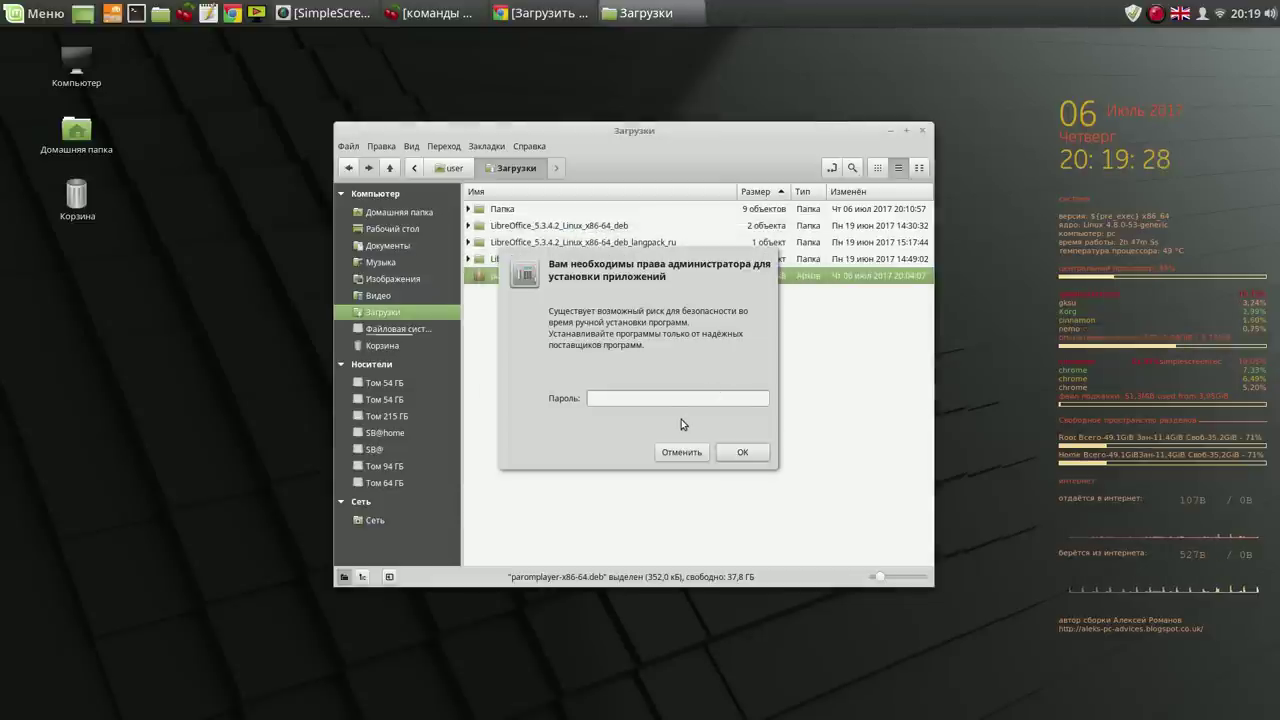
type("1")
left_click(742, 452)
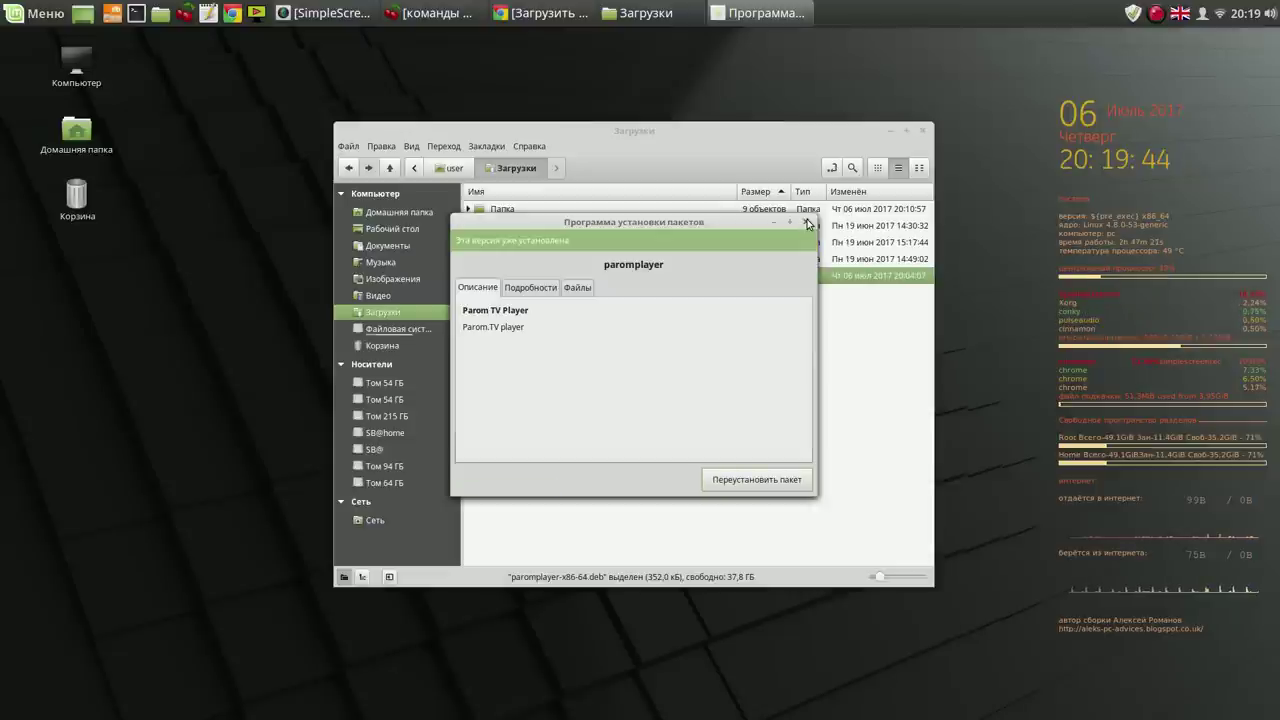
left_click(807, 222)
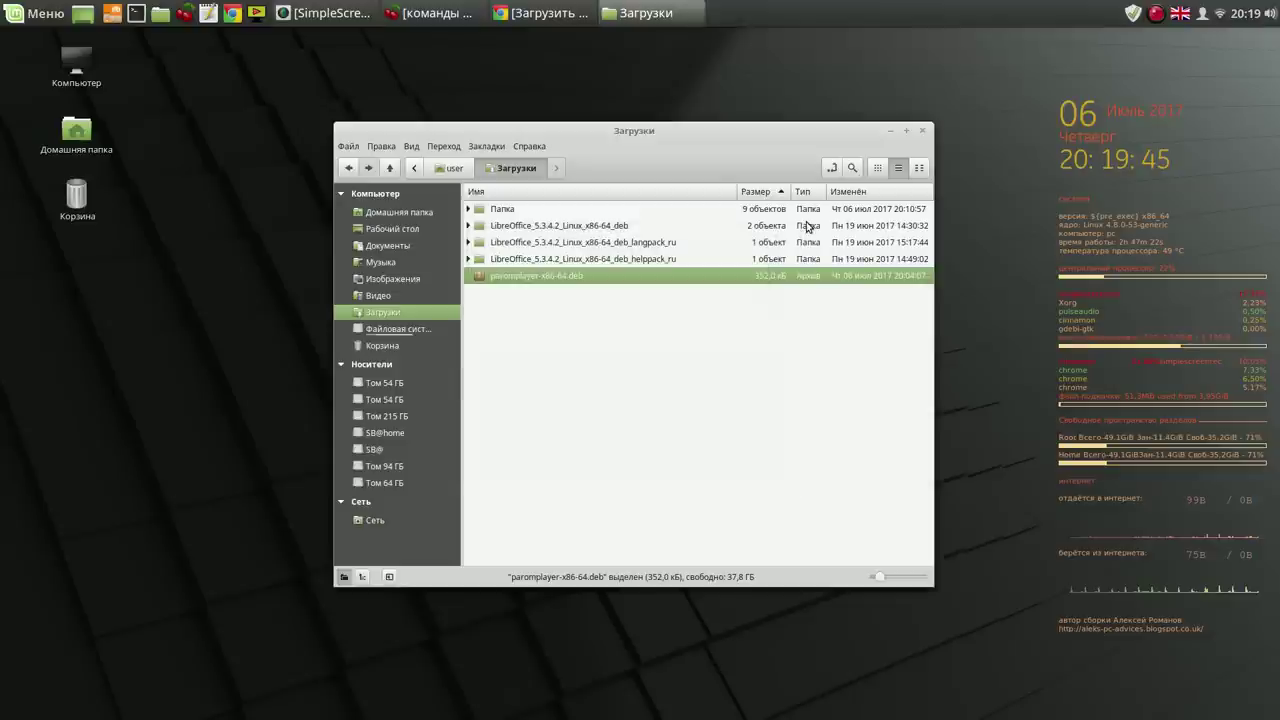
left_click(888, 131)
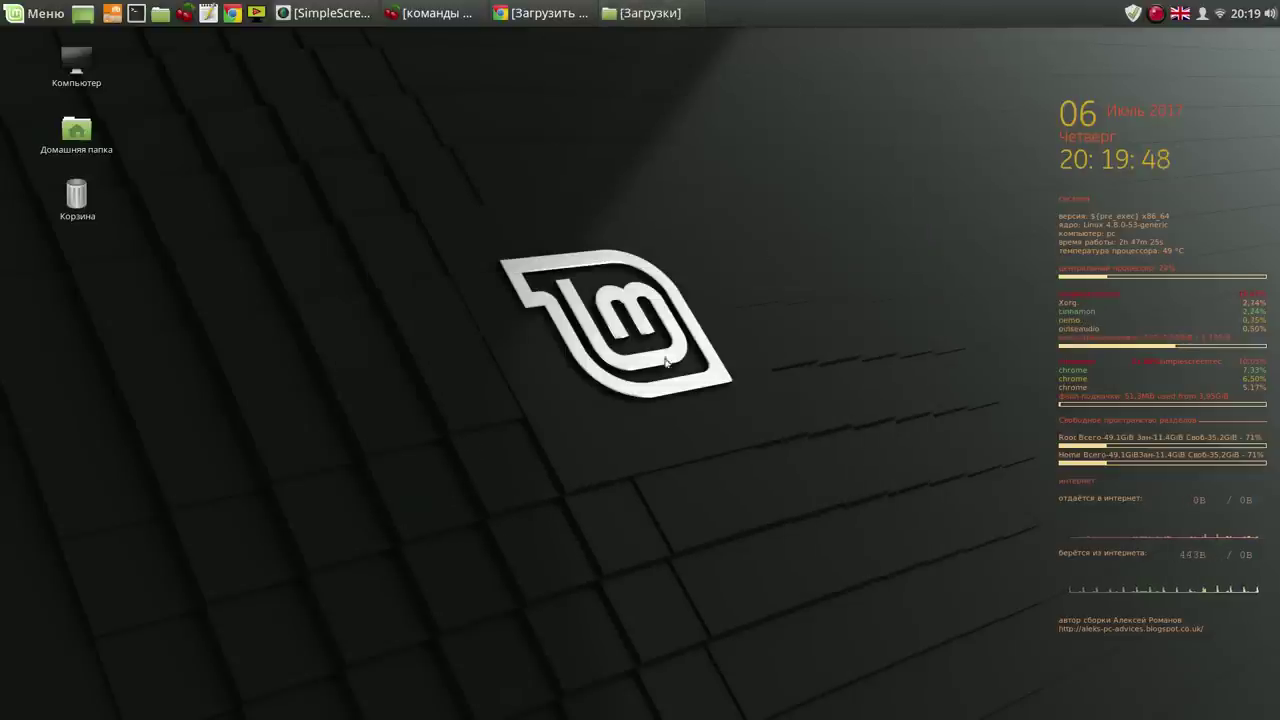
Launch Parom.TV плеер from Cairo-Dock's Интернет menu, watch РТР-Планета, then close it
left_click(114, 15)
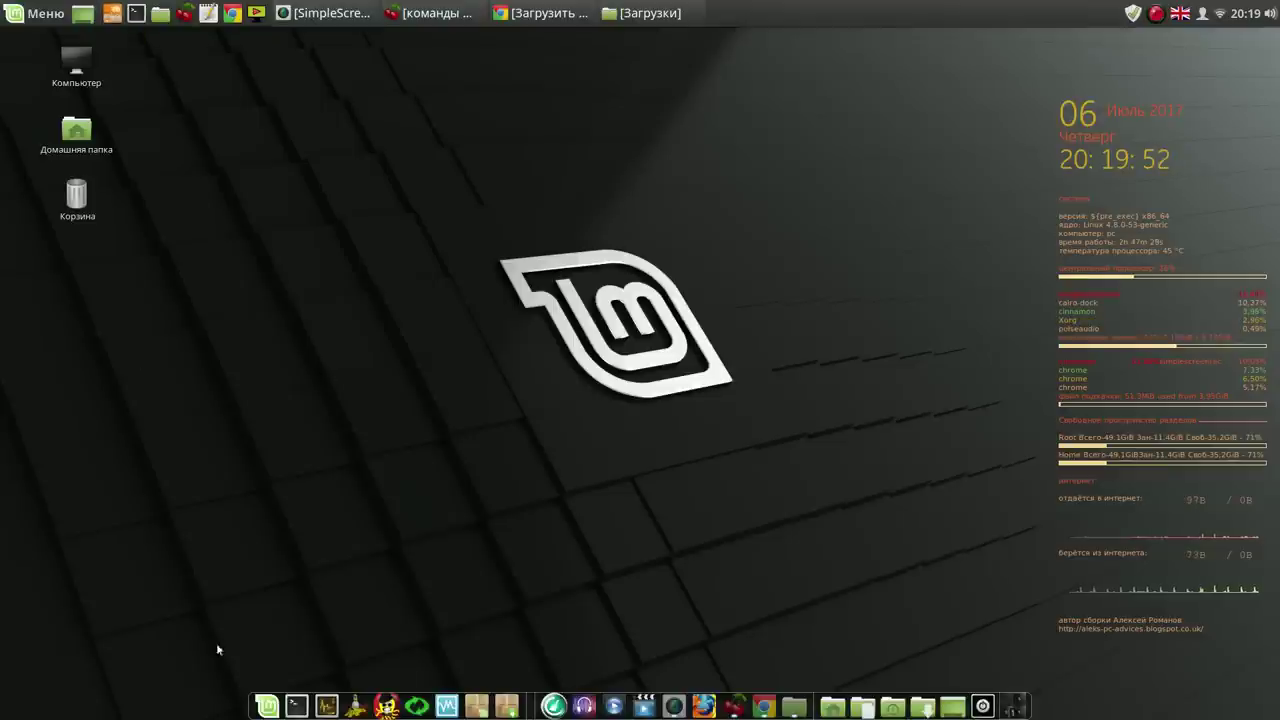
left_click(266, 700)
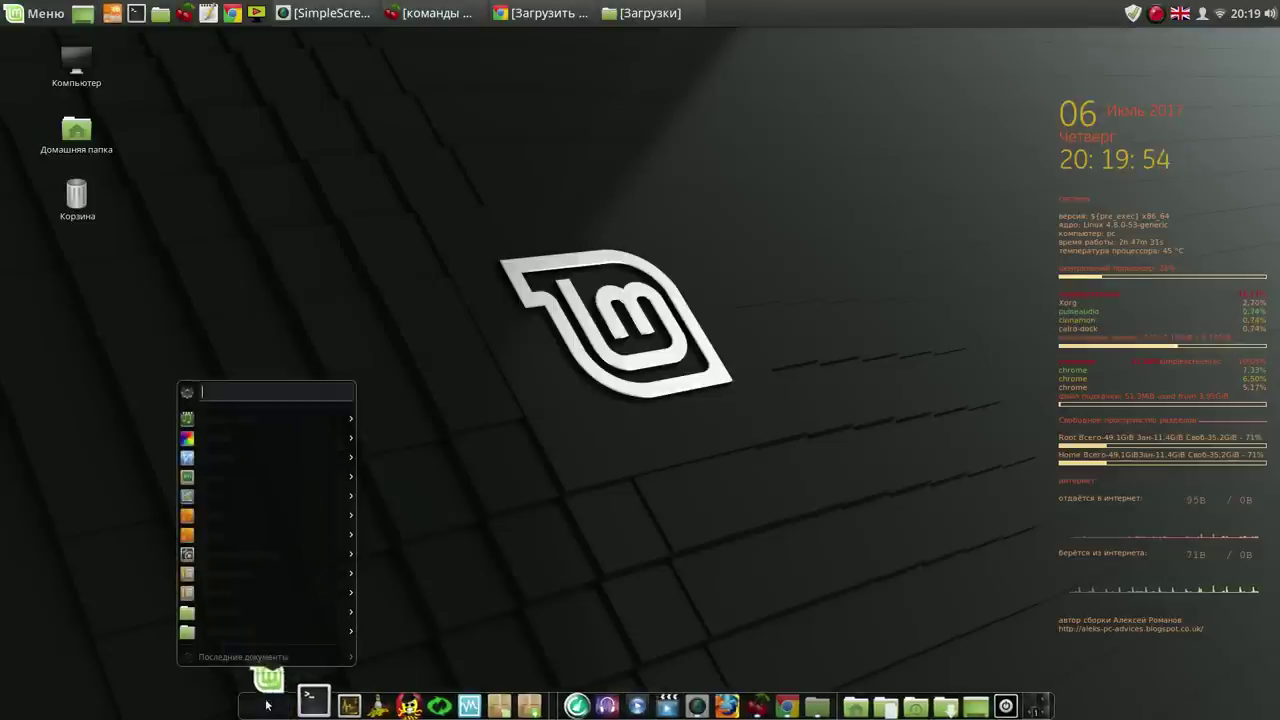
mouse_move(254, 418)
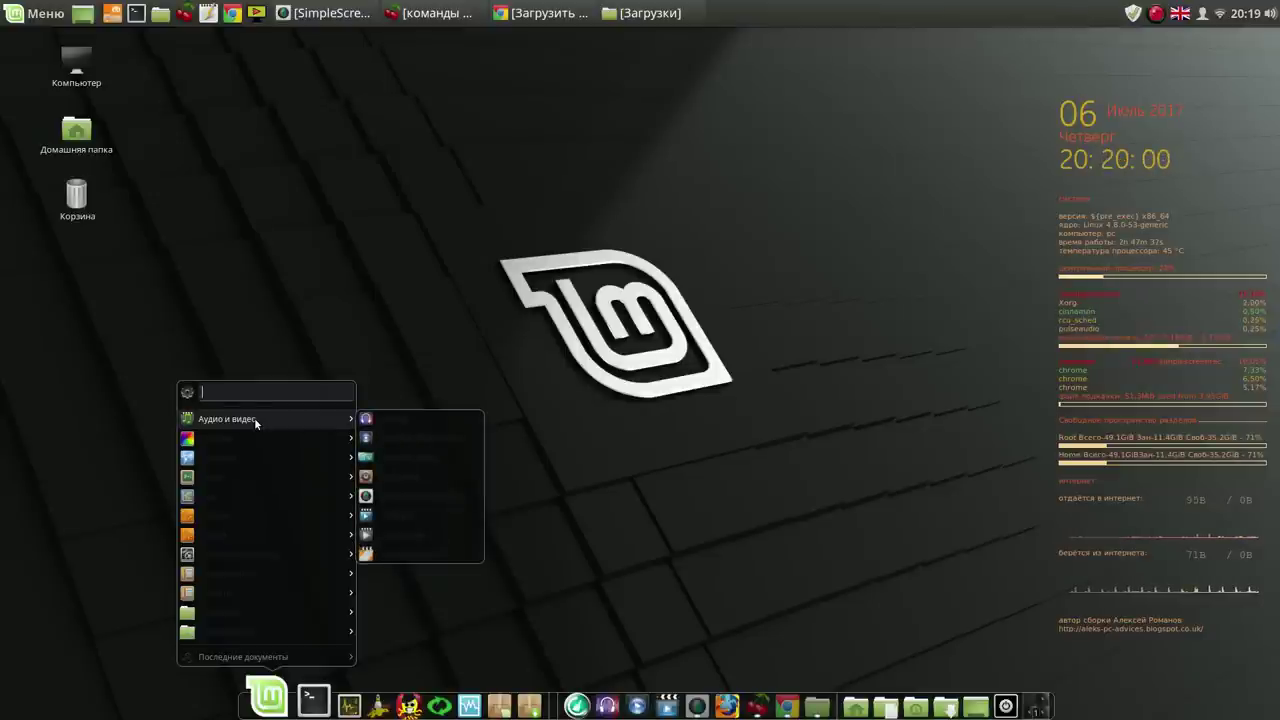
mouse_move(247, 458)
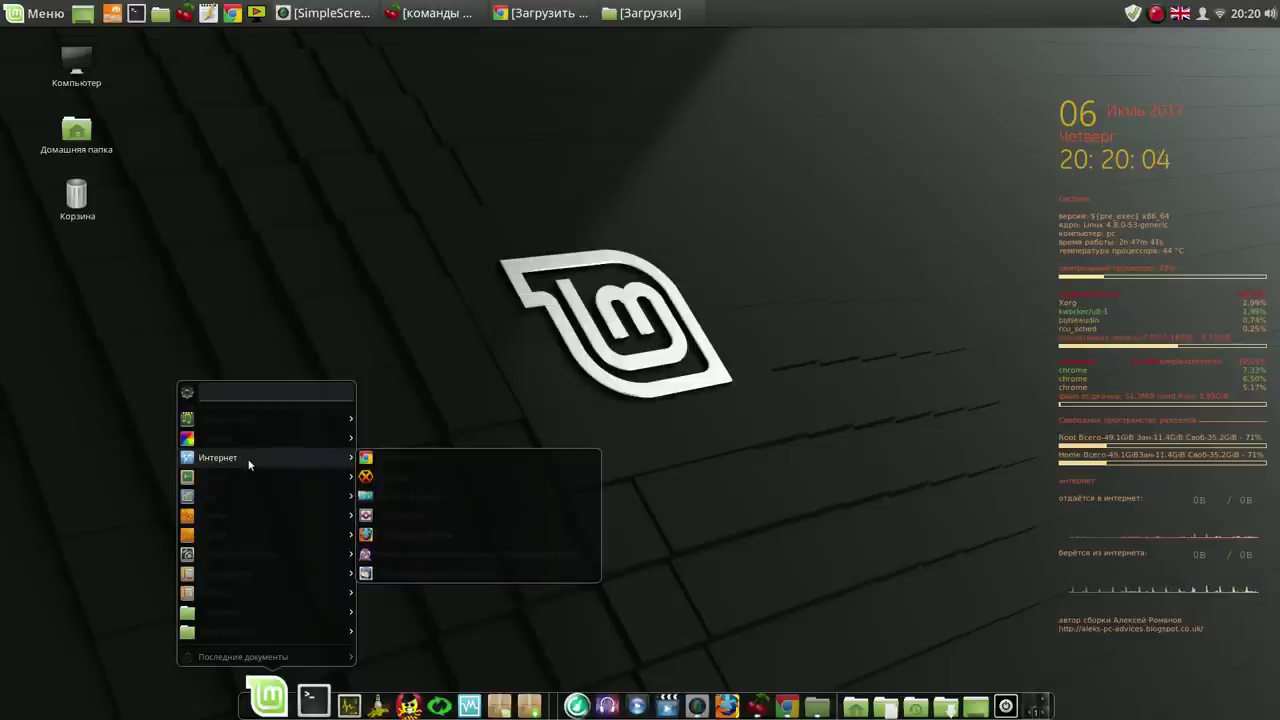
left_click(370, 497)
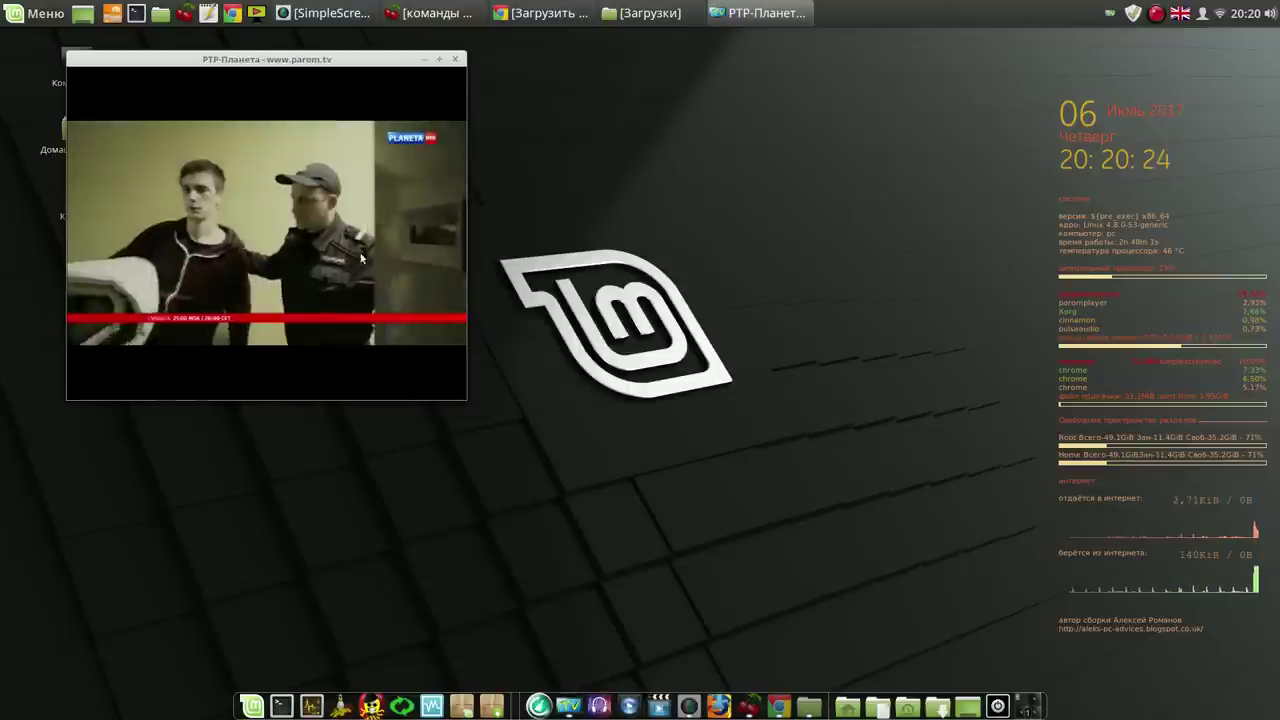
mouse_move(384, 374)
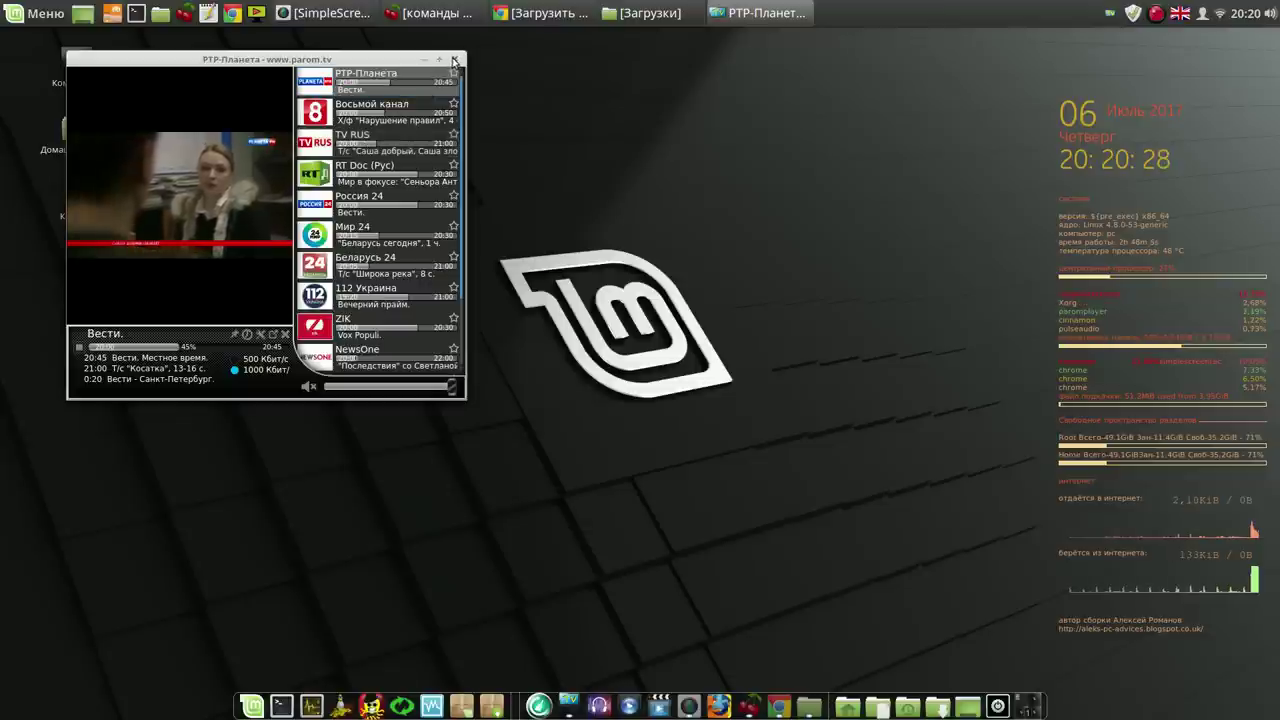
left_click(455, 59)
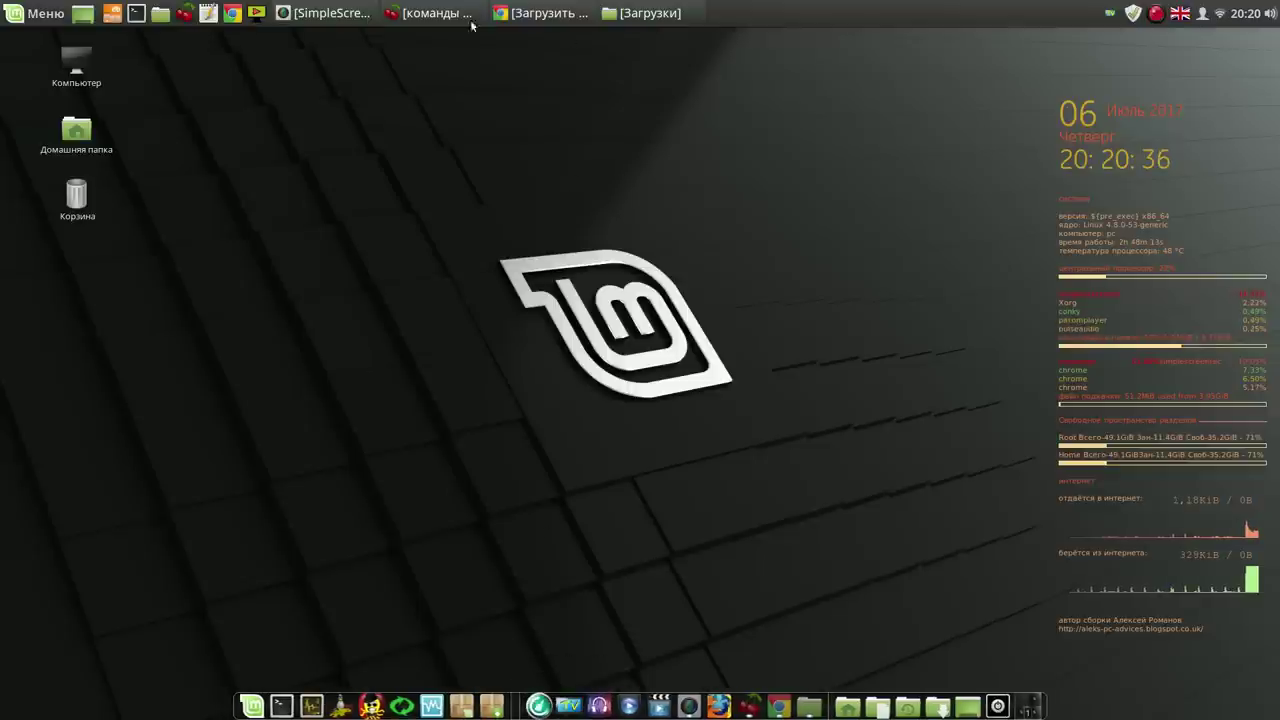
Start SMPlayer, view the file properties, and find the YouTube browser is not installed
mouse_move(438, 22)
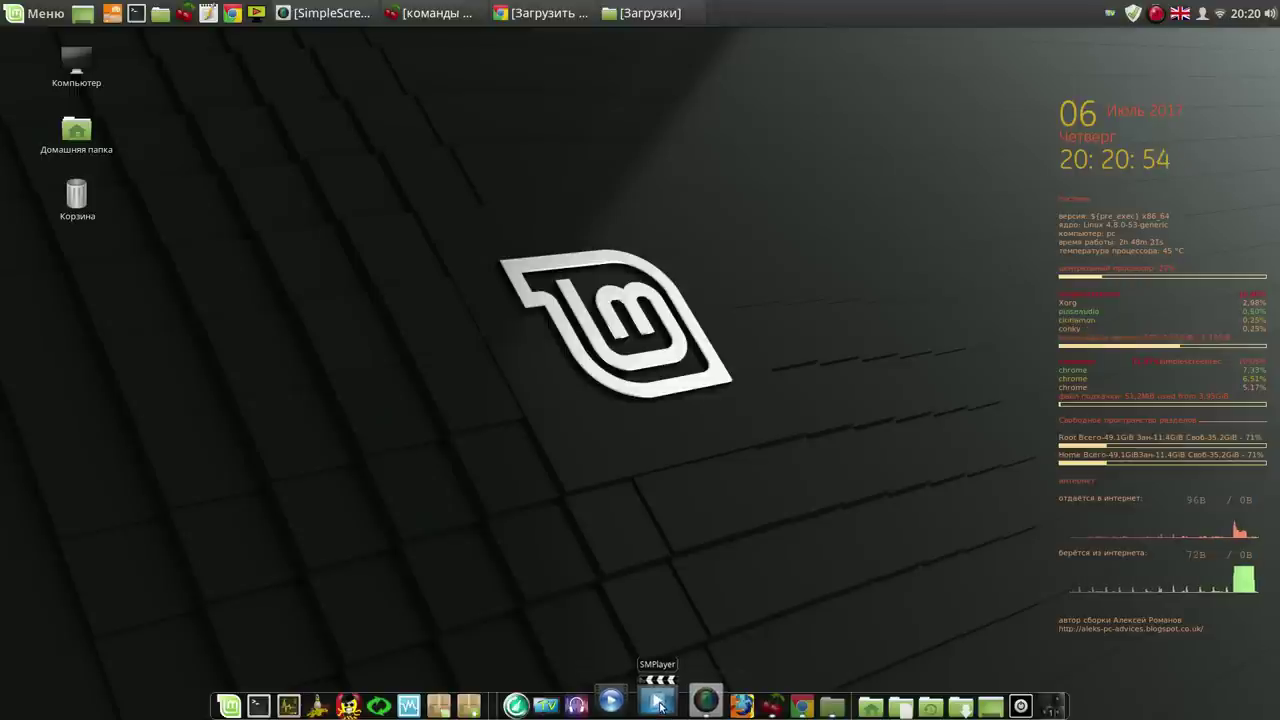
left_click(659, 706)
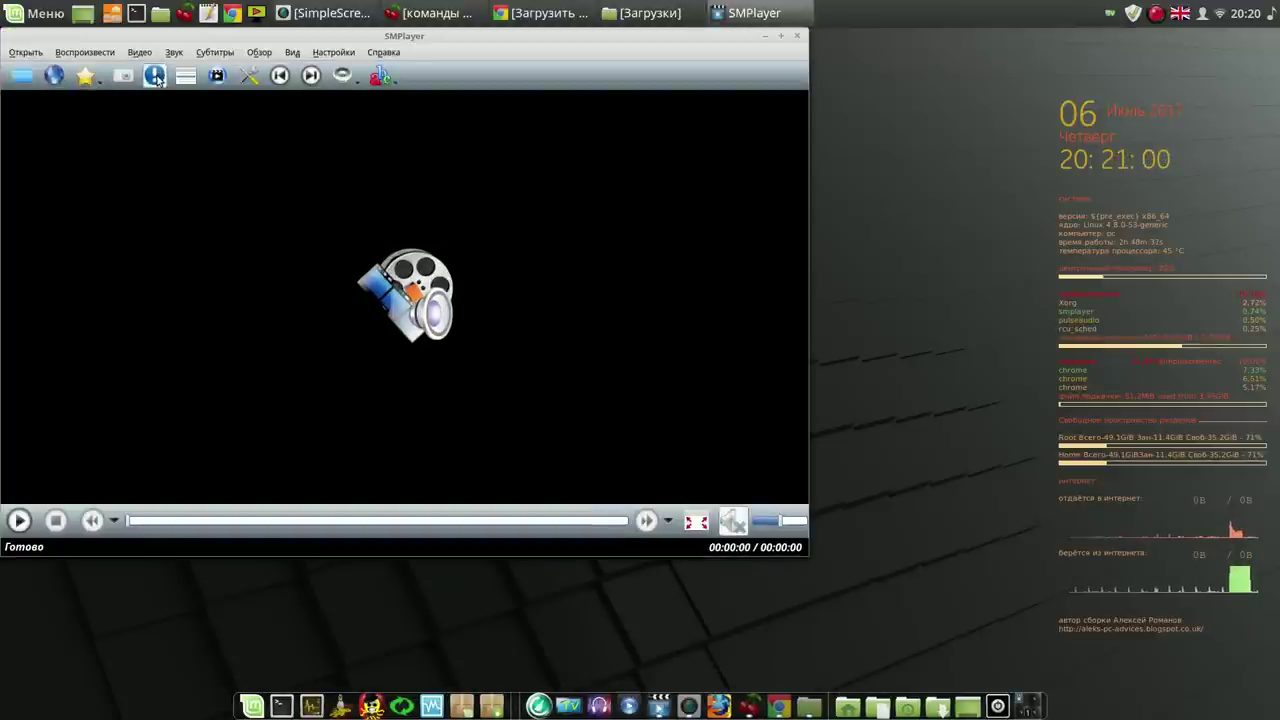
left_click(154, 77)
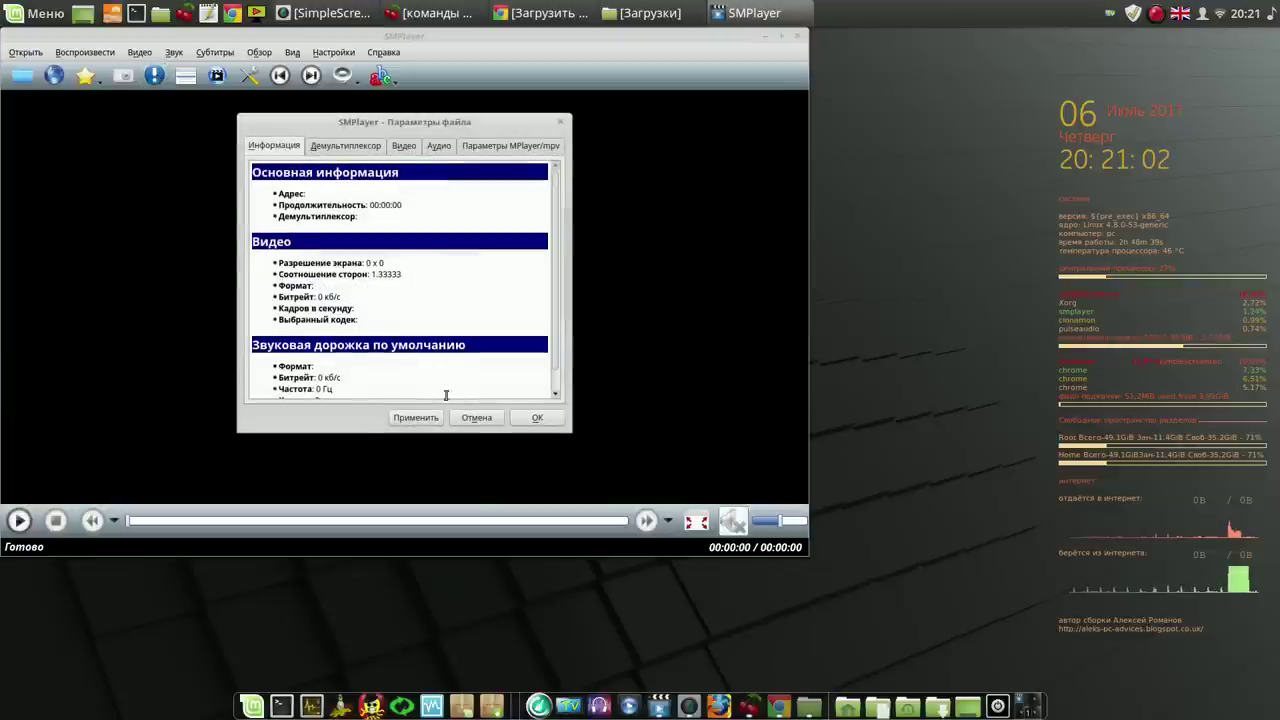
left_click(476, 417)
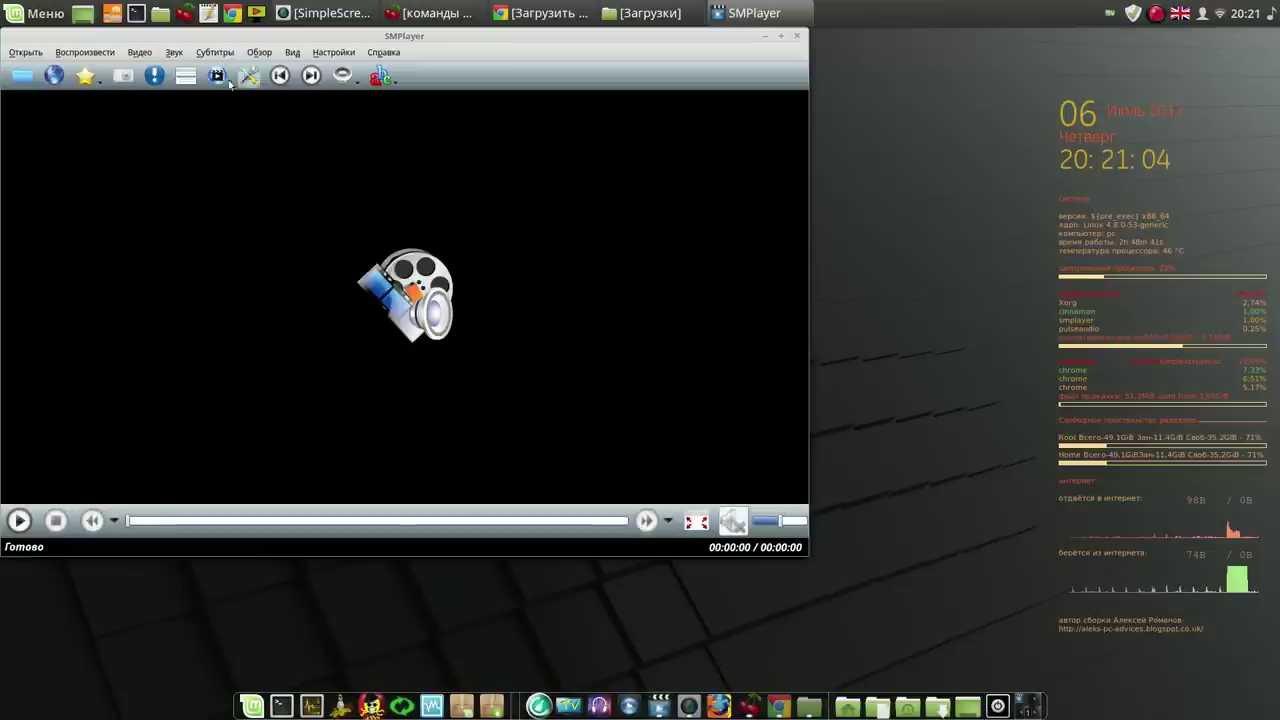
left_click(225, 77)
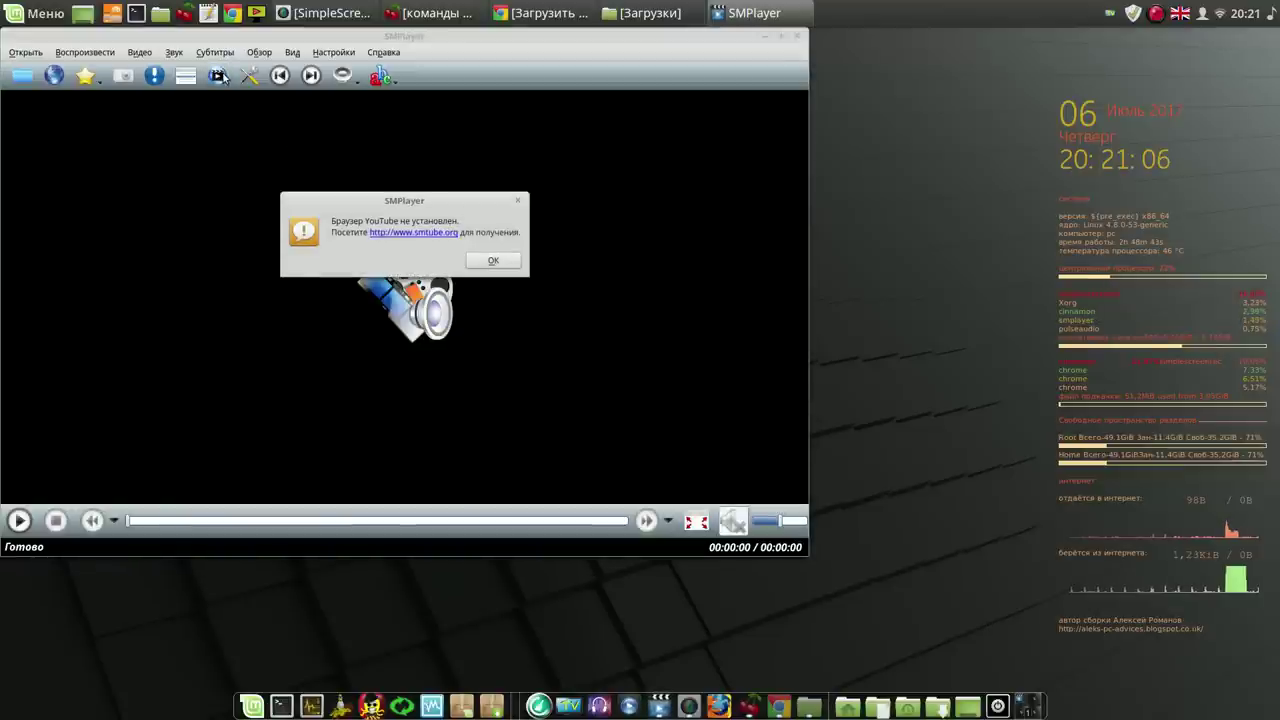
left_click(495, 261)
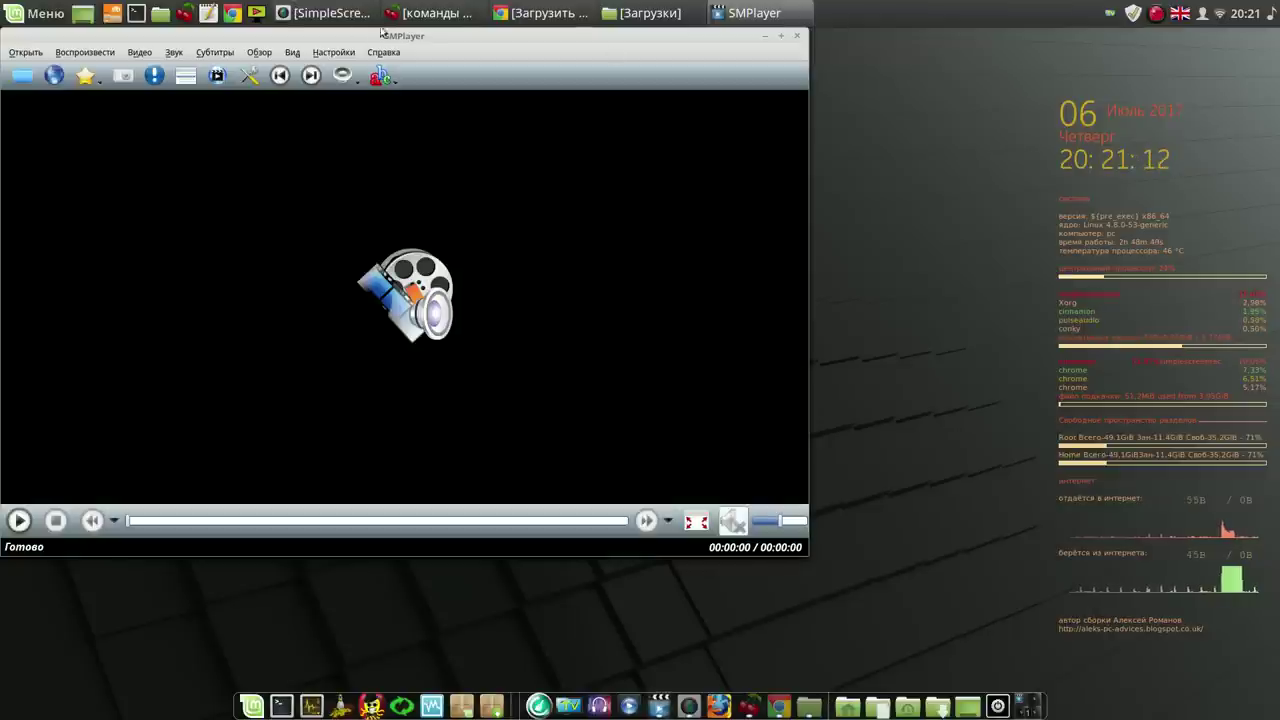
Close SMPlayer, collapse Загрузчик операционных систем and open the Установка SMPlayer note in CherryTree
left_click(451, 15)
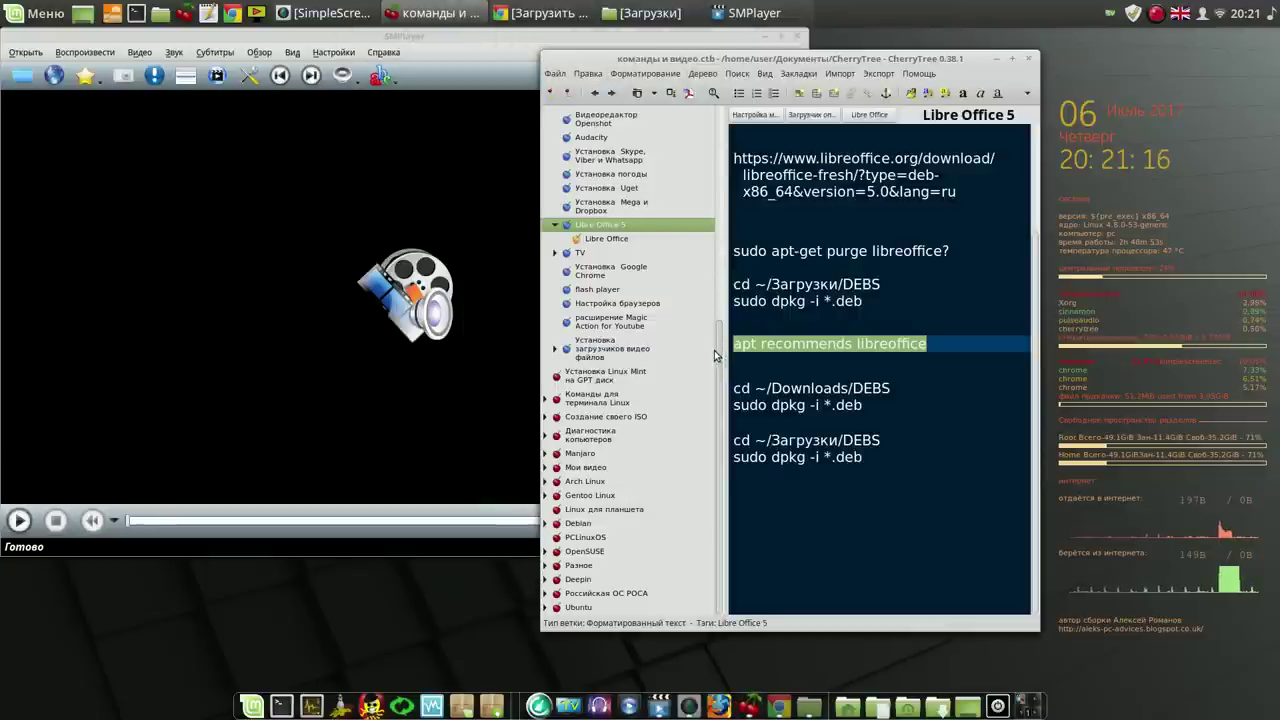
scroll(712, 300, "up", 3)
scroll(712, 300, "up", 2)
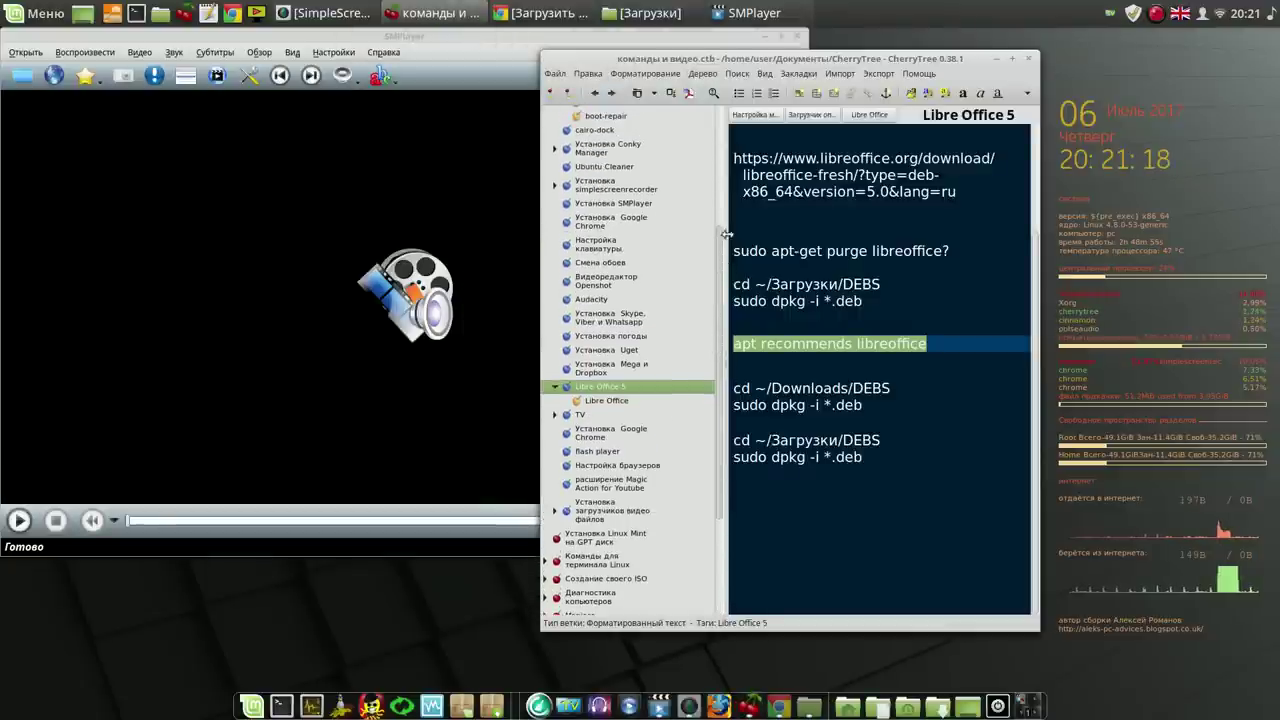
left_click(797, 37)
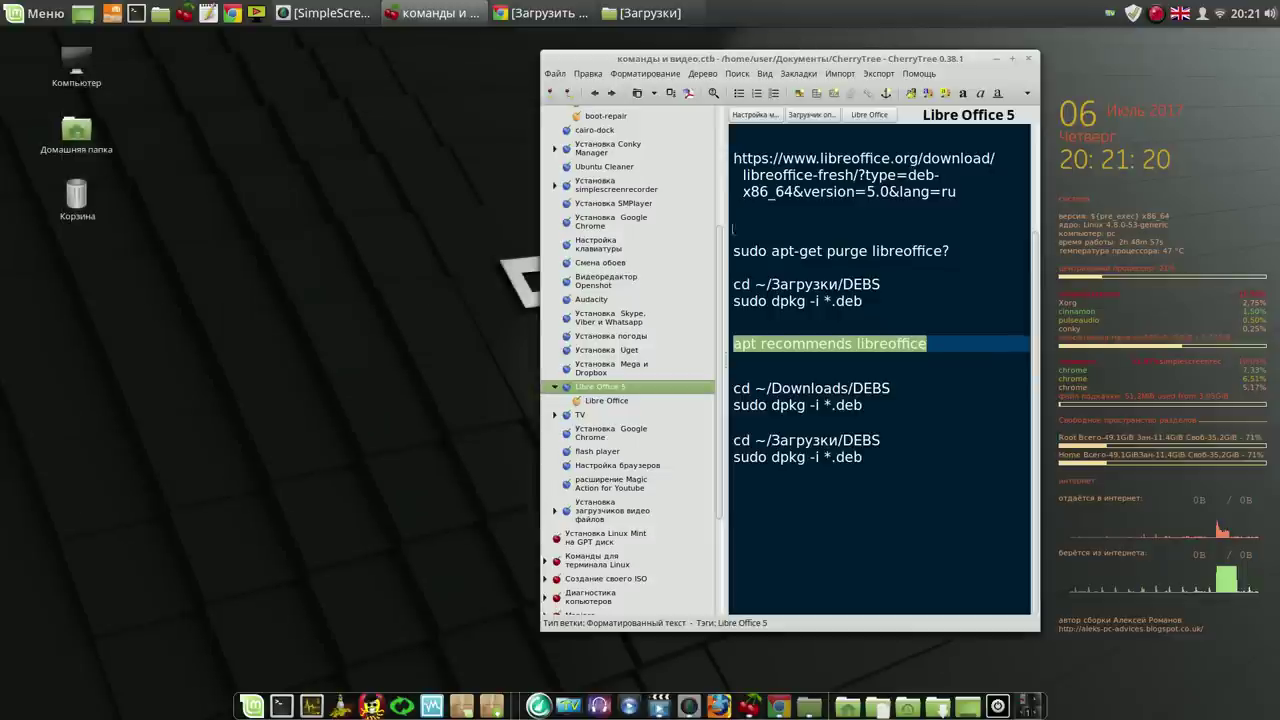
scroll(716, 330, "up", 4)
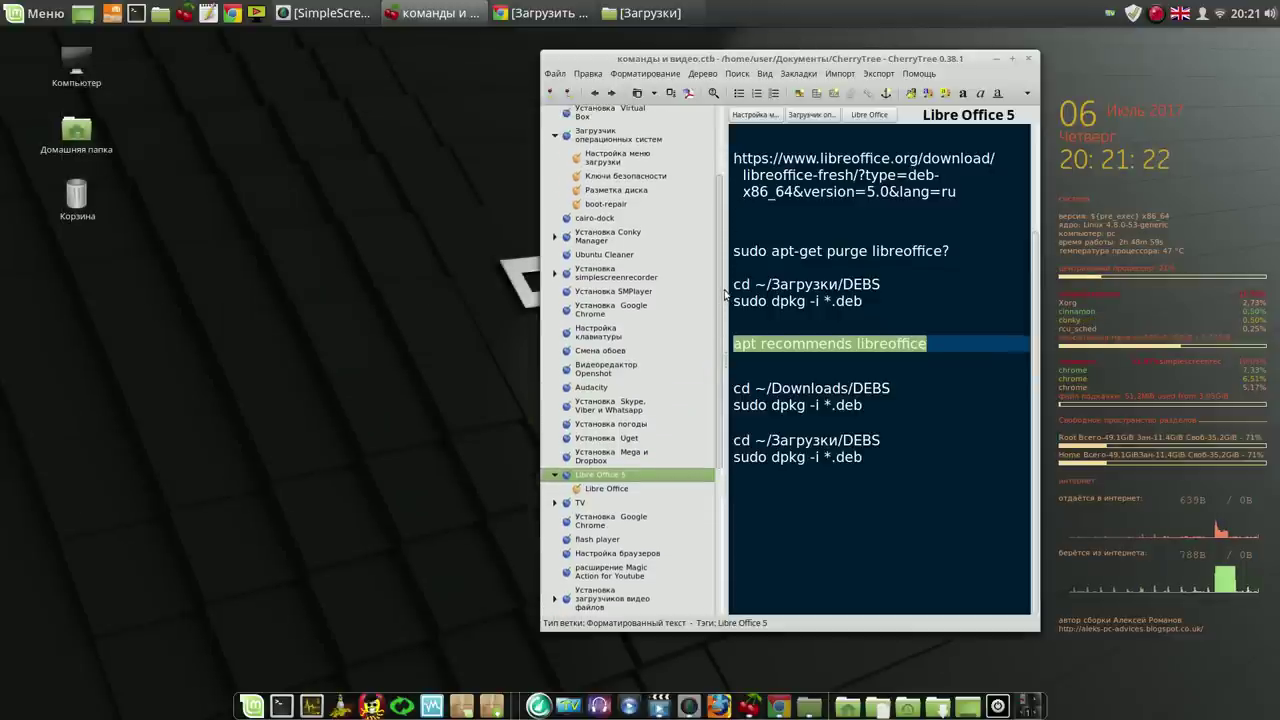
scroll(727, 282, "up", 3)
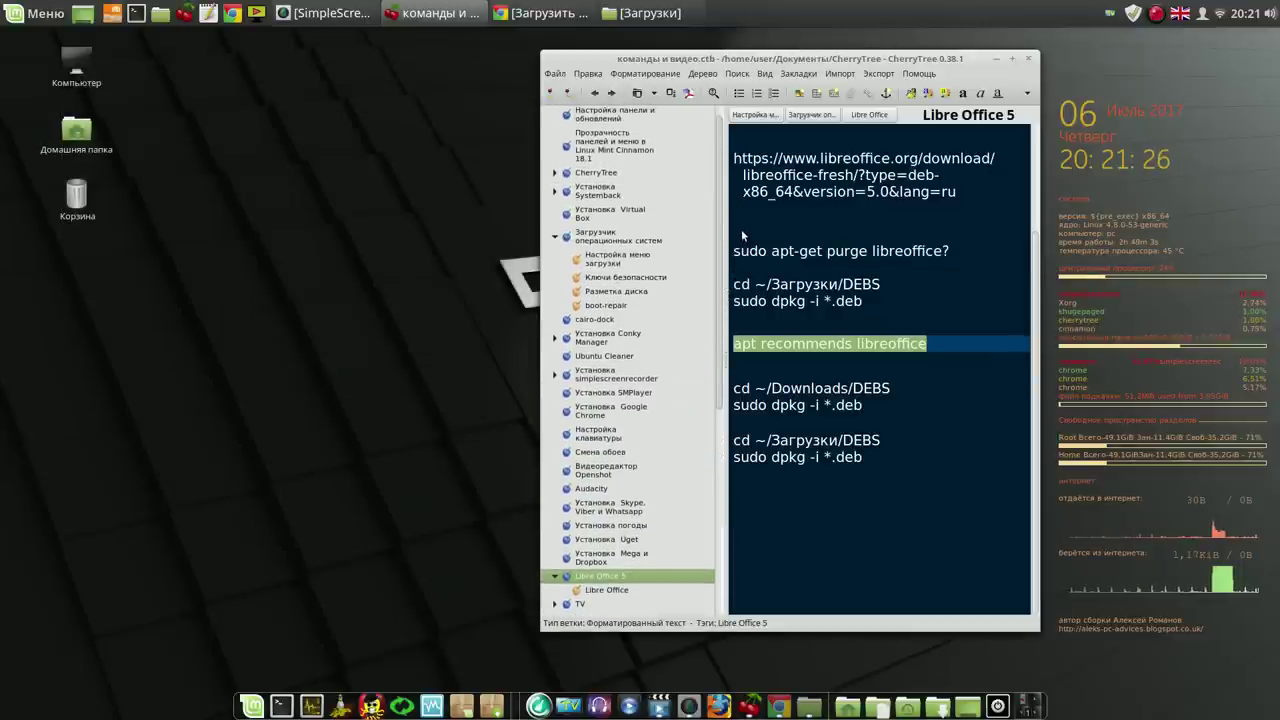
scroll(741, 236, "down", 1)
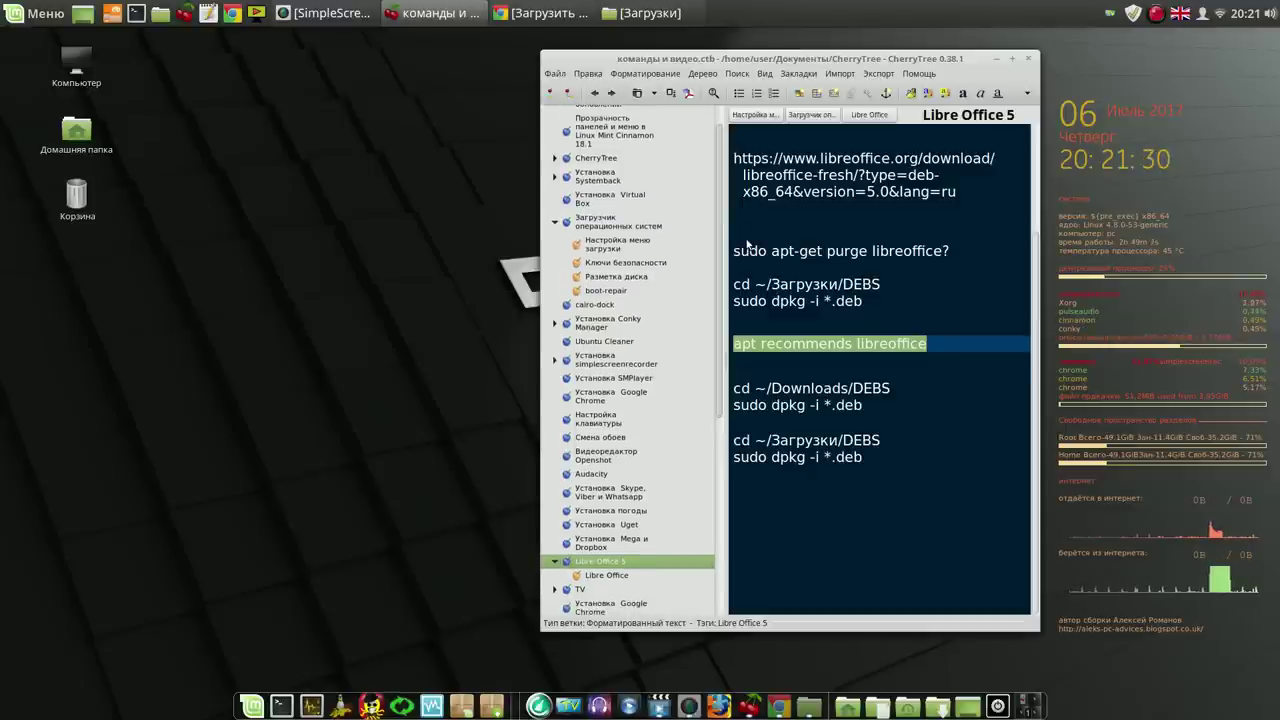
scroll(746, 235, "up", 2)
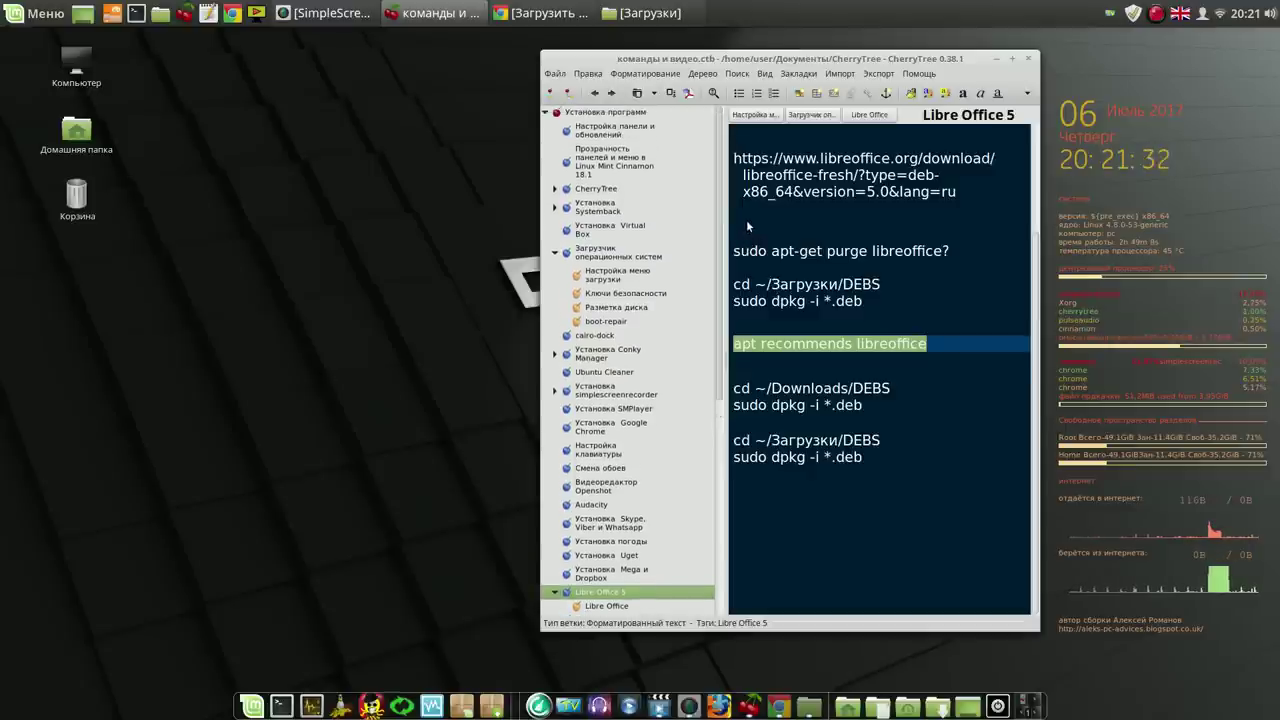
left_click(555, 252)
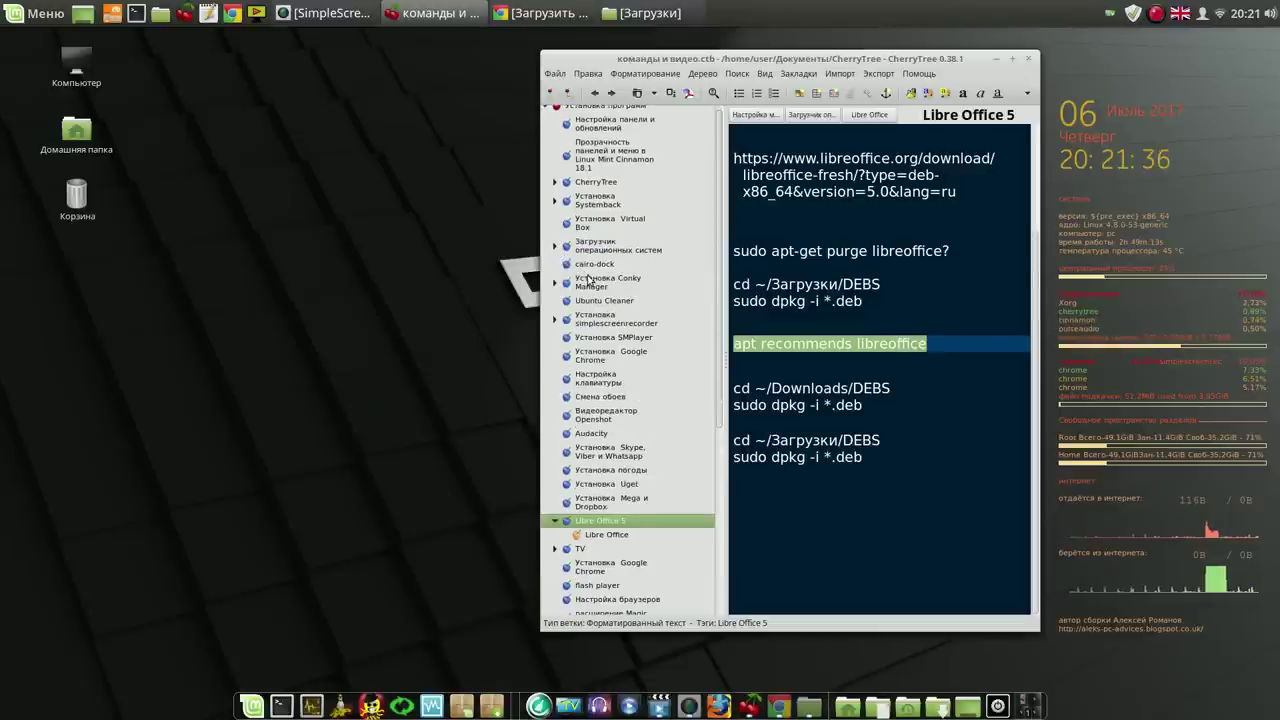
left_click(606, 338)
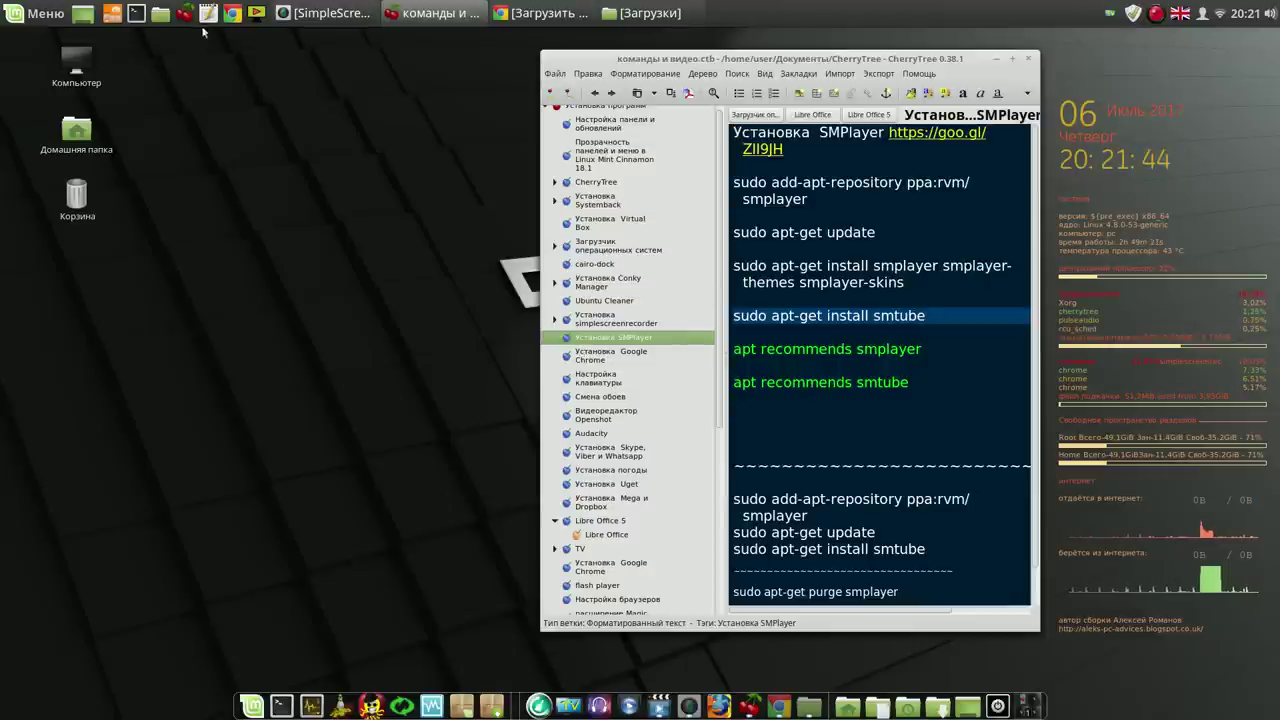
Install smtube by running 'sudo apt-get install smtube' in a terminal, then close it
left_click(137, 13)
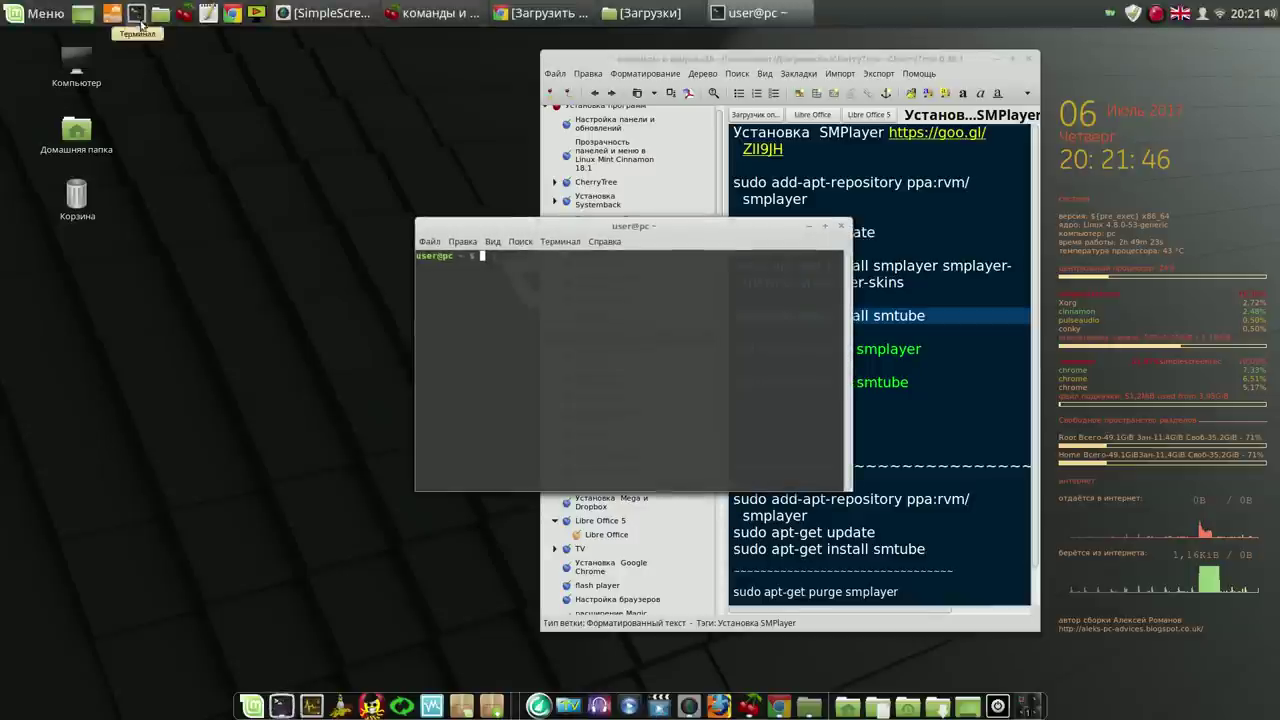
left_click_drag(686, 234, 346, 156)
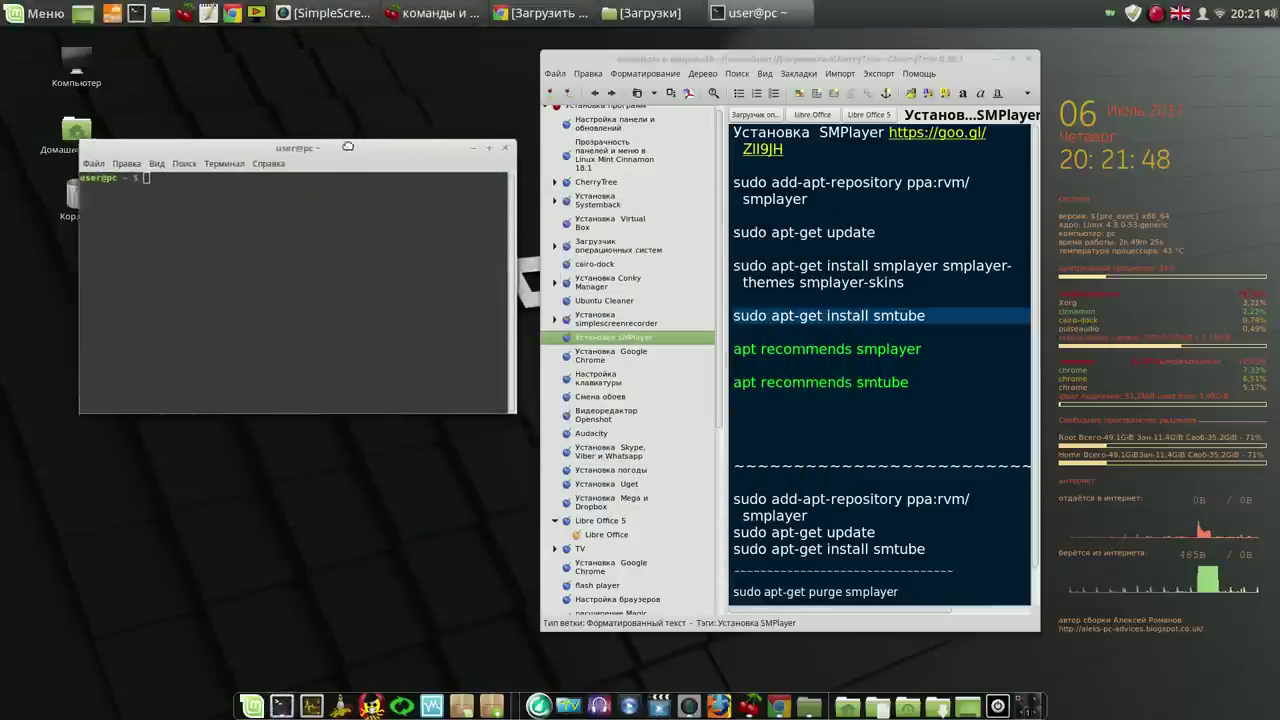
left_click_drag(935, 318, 730, 318)
middle_click(317, 277)
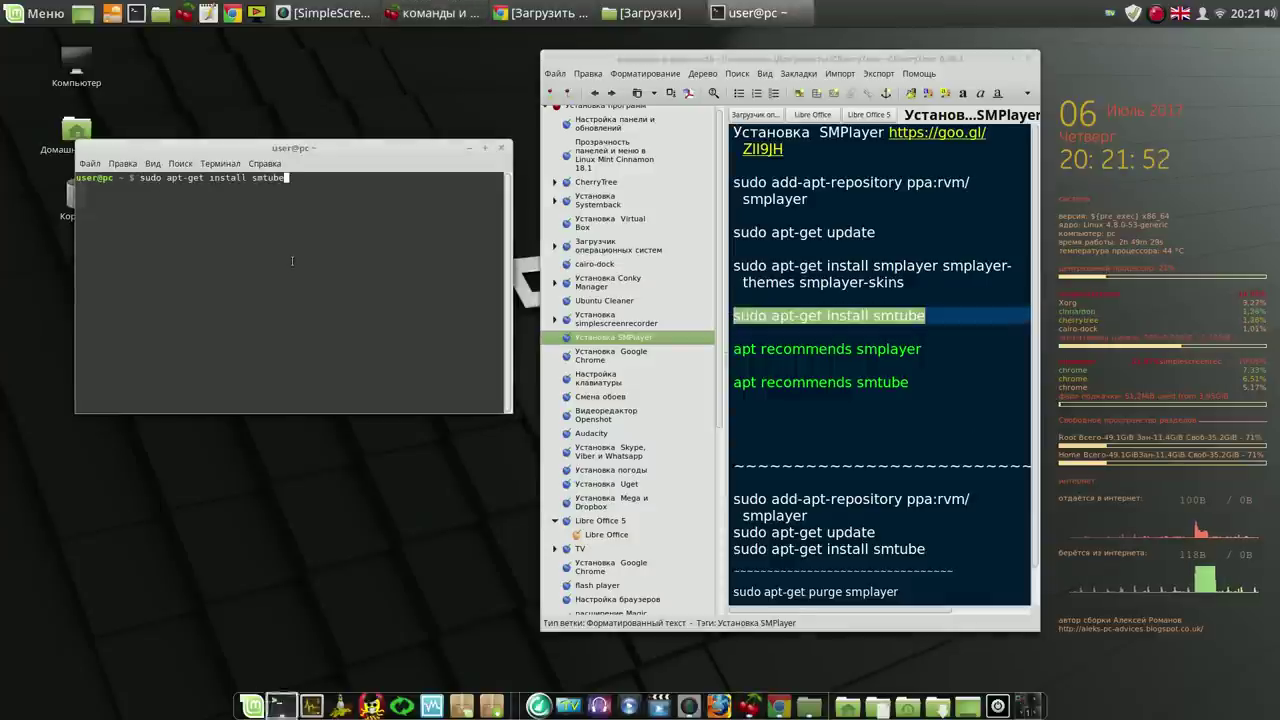
key("Return")
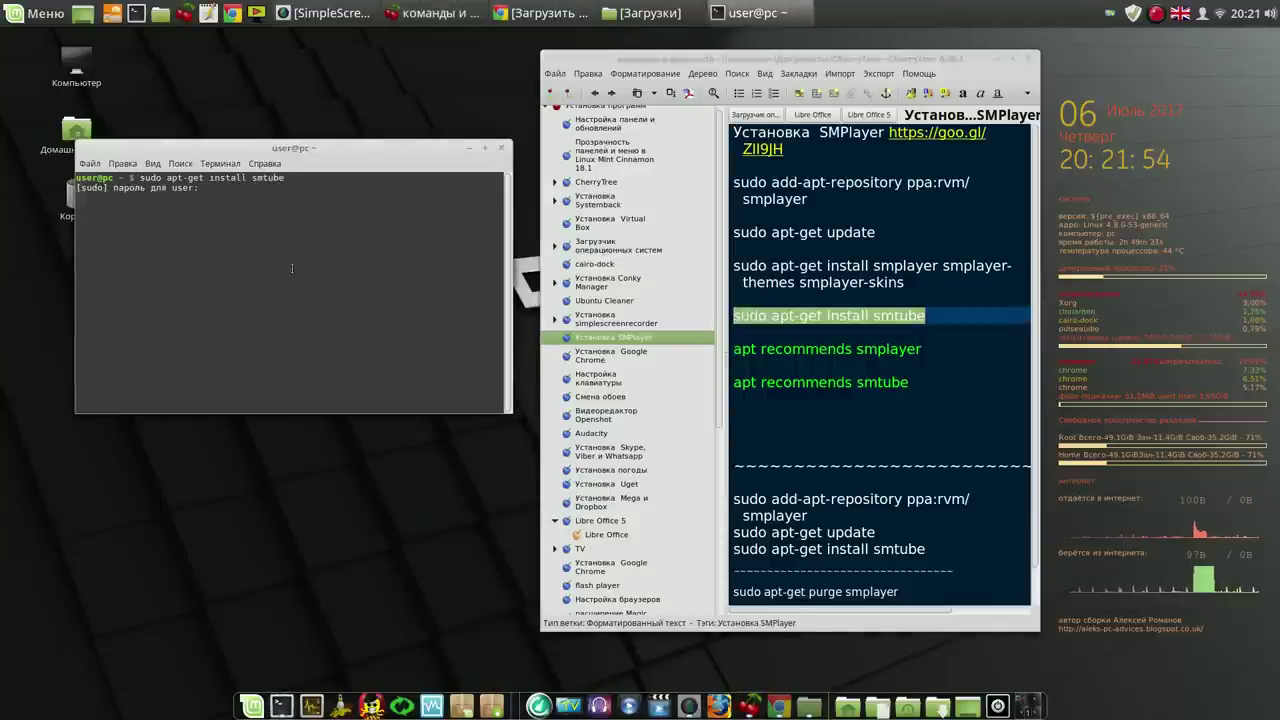
key("Return")
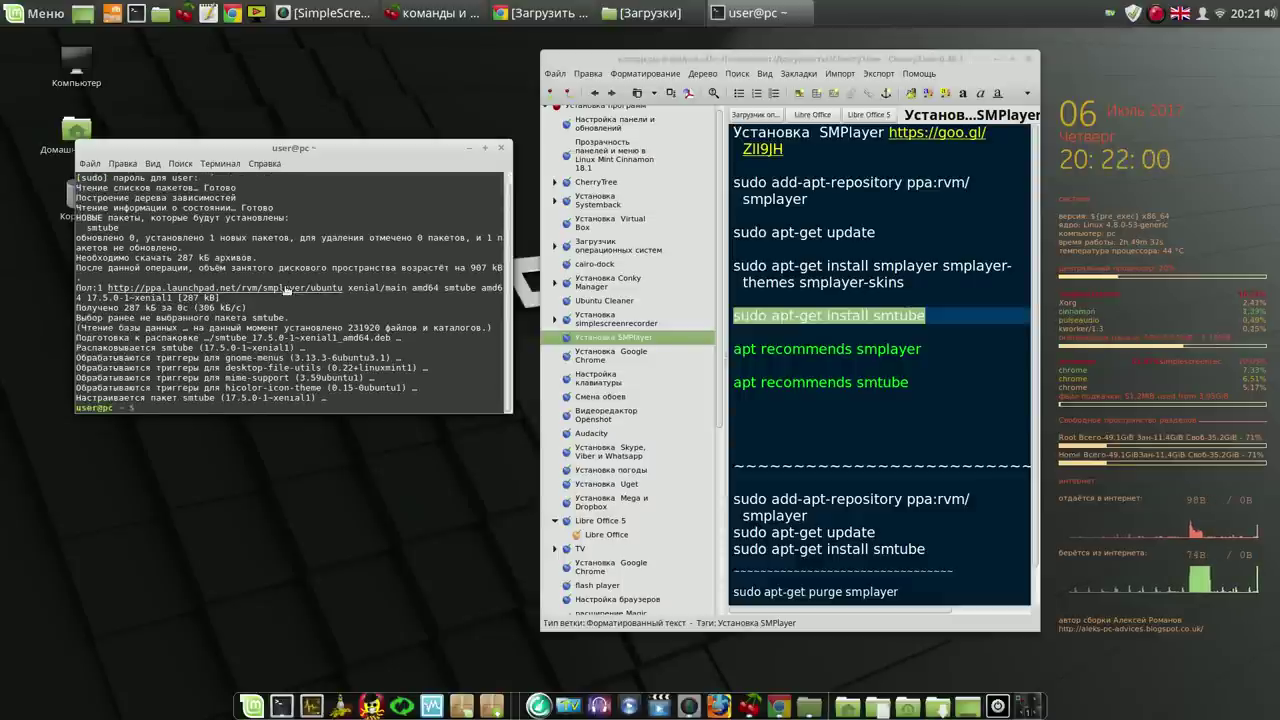
left_click(501, 149)
Launch SMTube, search for 'abba', and play Abba - Dancing Queen
left_click(238, 674)
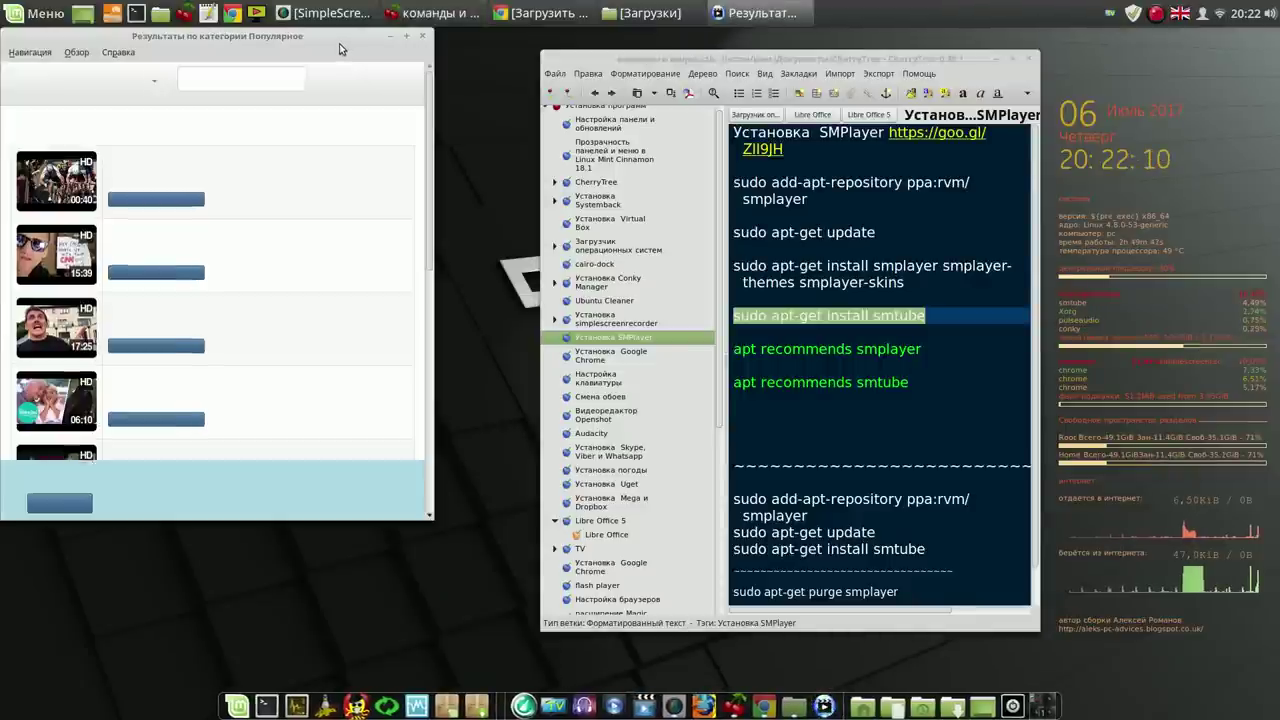
left_click_drag(338, 50, 434, 120)
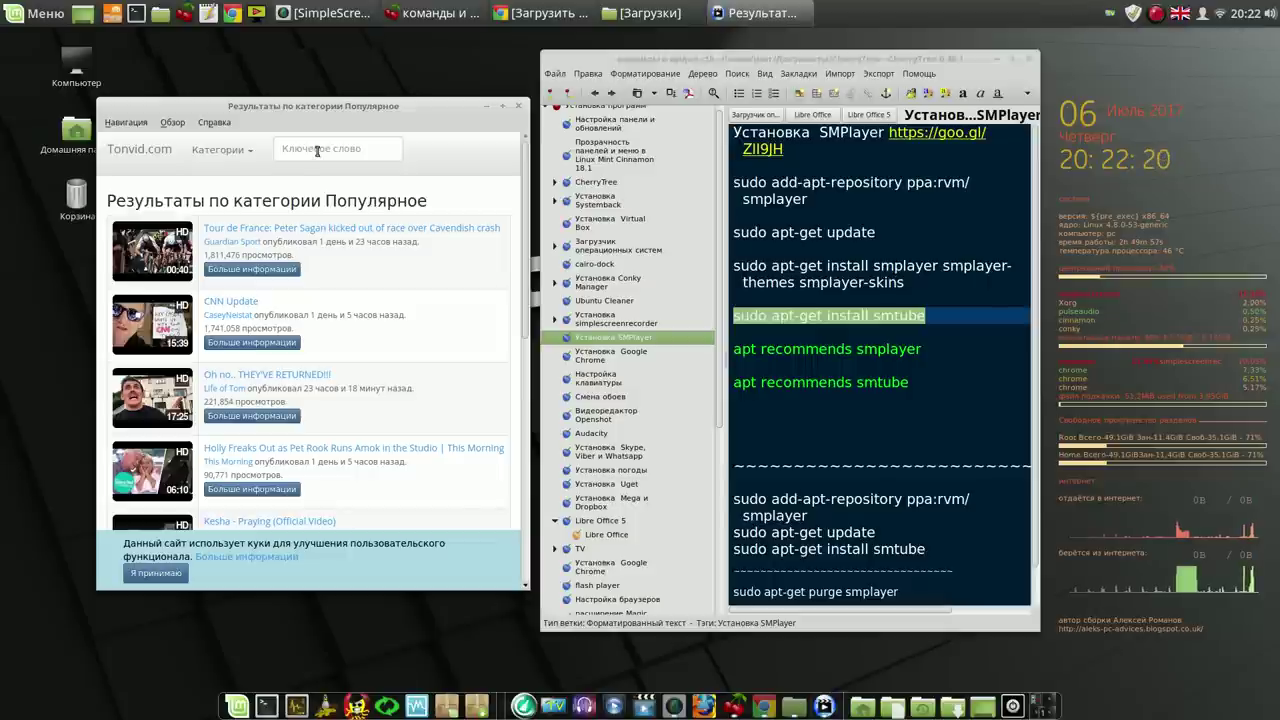
left_click(317, 150)
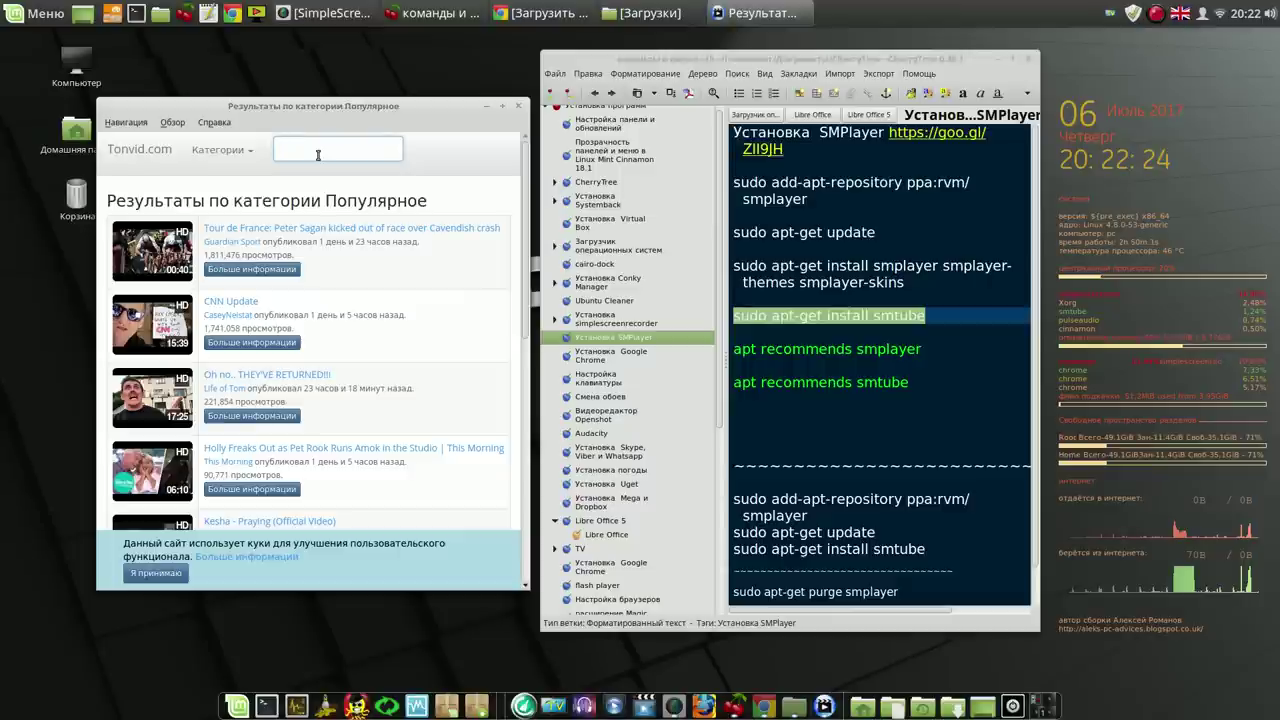
type("abba")
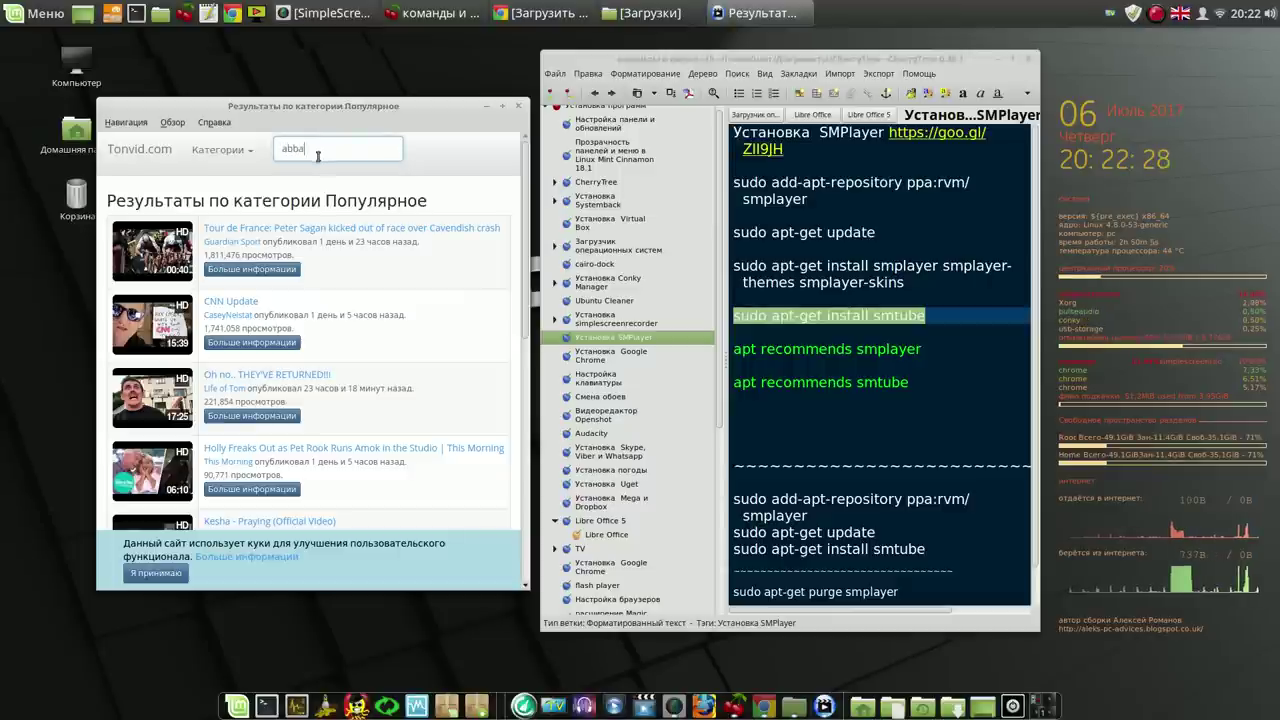
key("Return")
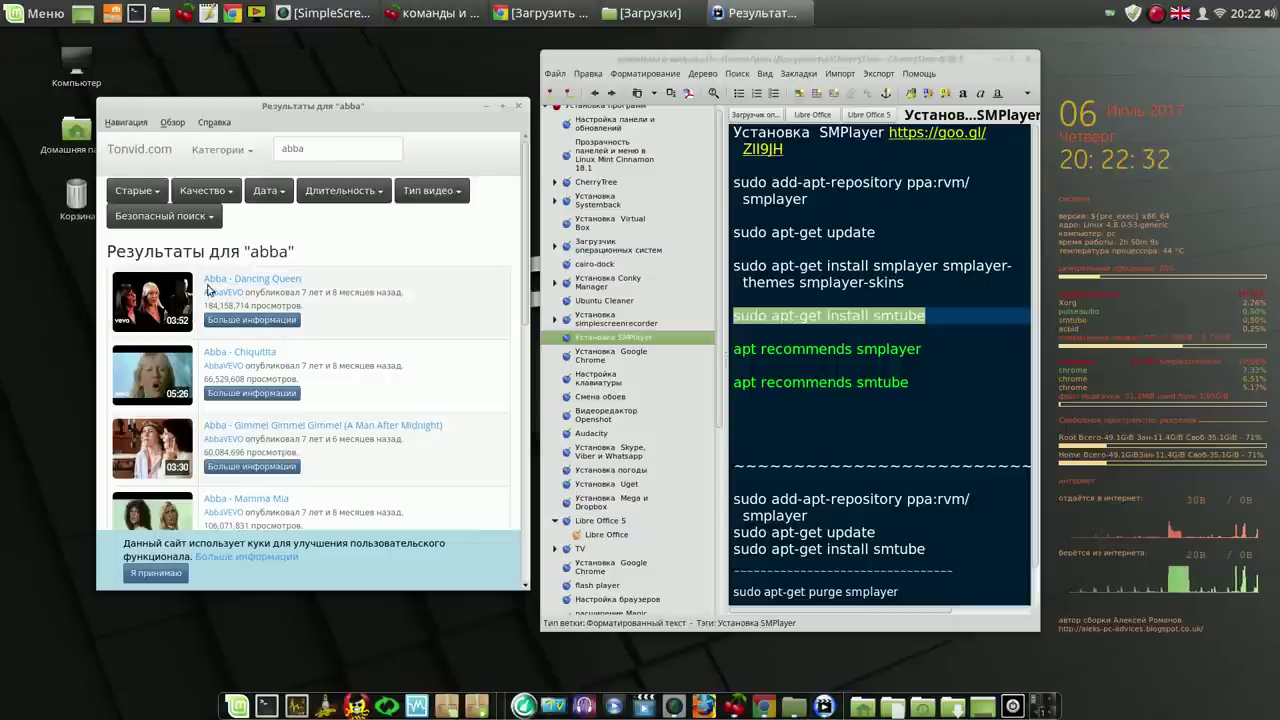
left_click(154, 295)
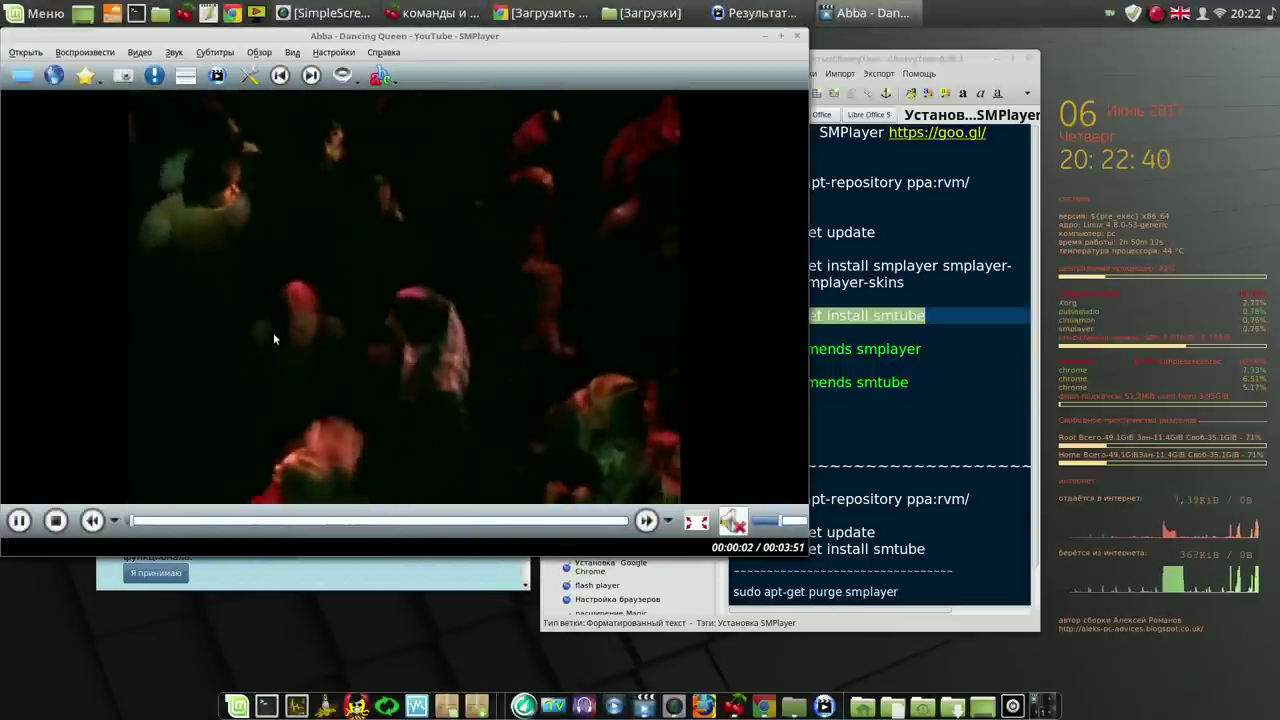
Save the current Dancing Queen frame as shot0001.png and pause at 00:00:20
left_click(734, 522)
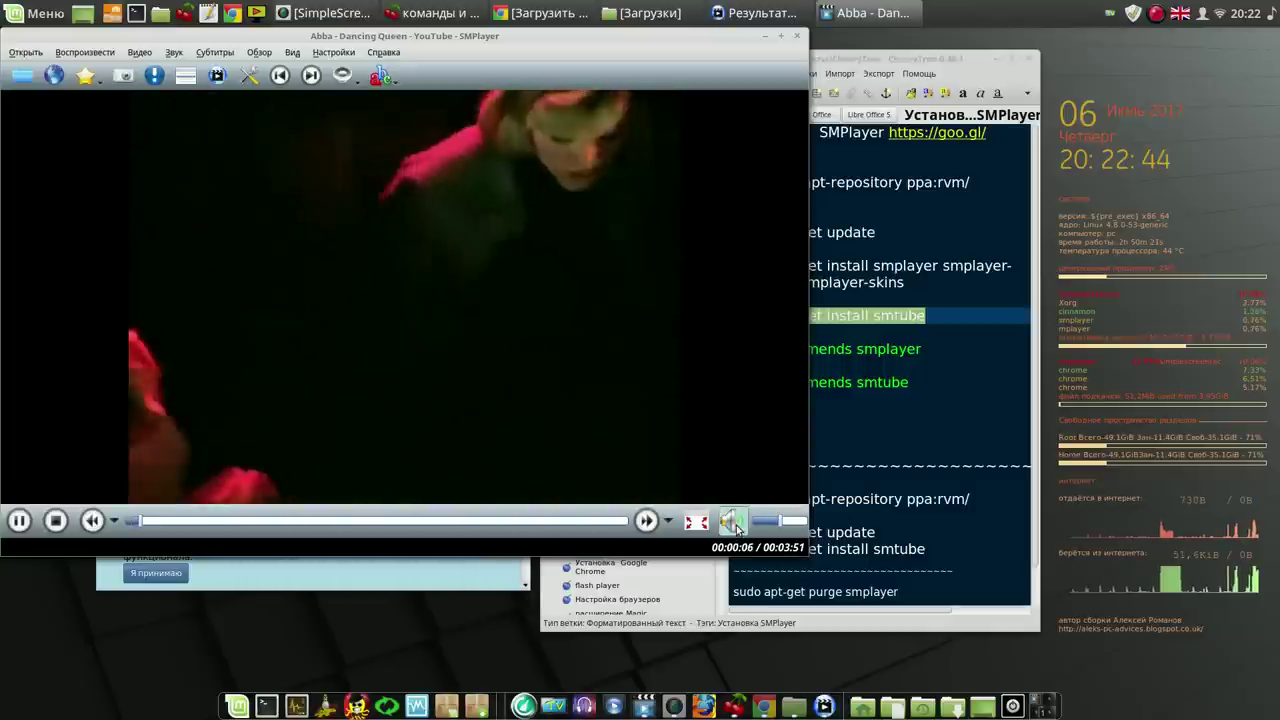
left_click(734, 522)
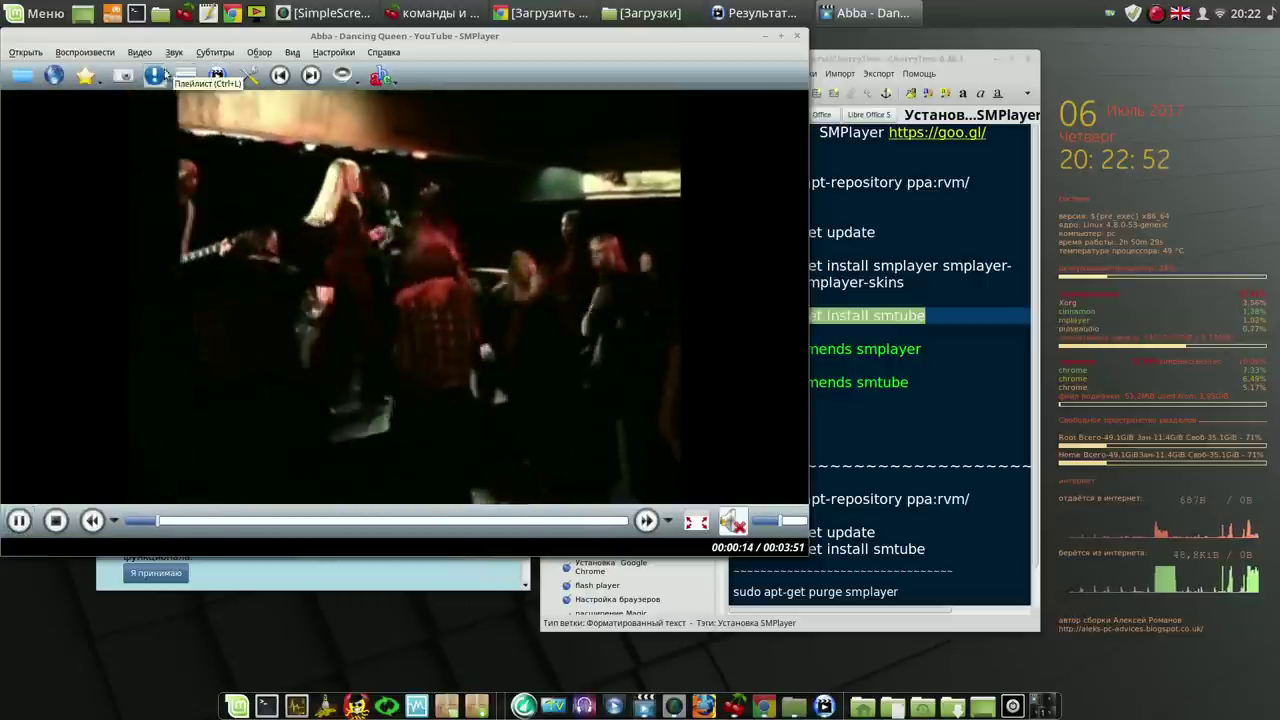
left_click(122, 80)
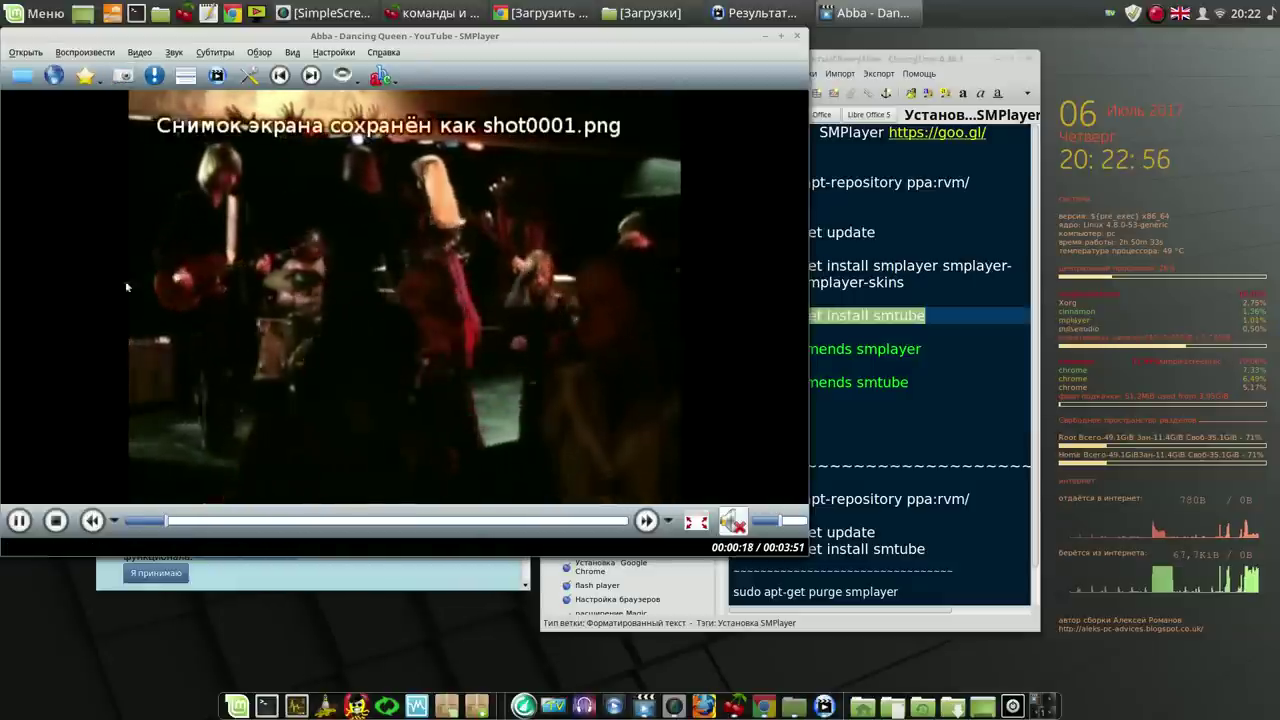
left_click(18, 521)
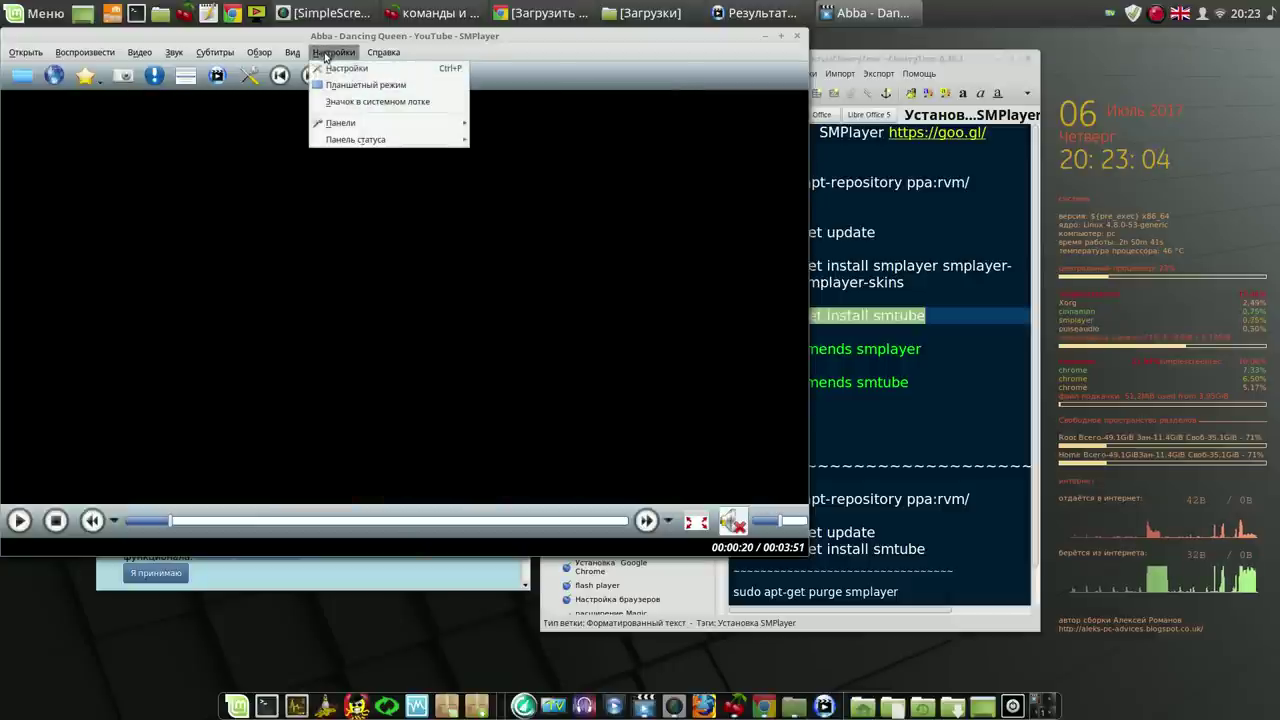
Confirm screenshots save to Изображения/smplayer_screenshots in preferences, then bring up Загрузки
left_click(342, 68)
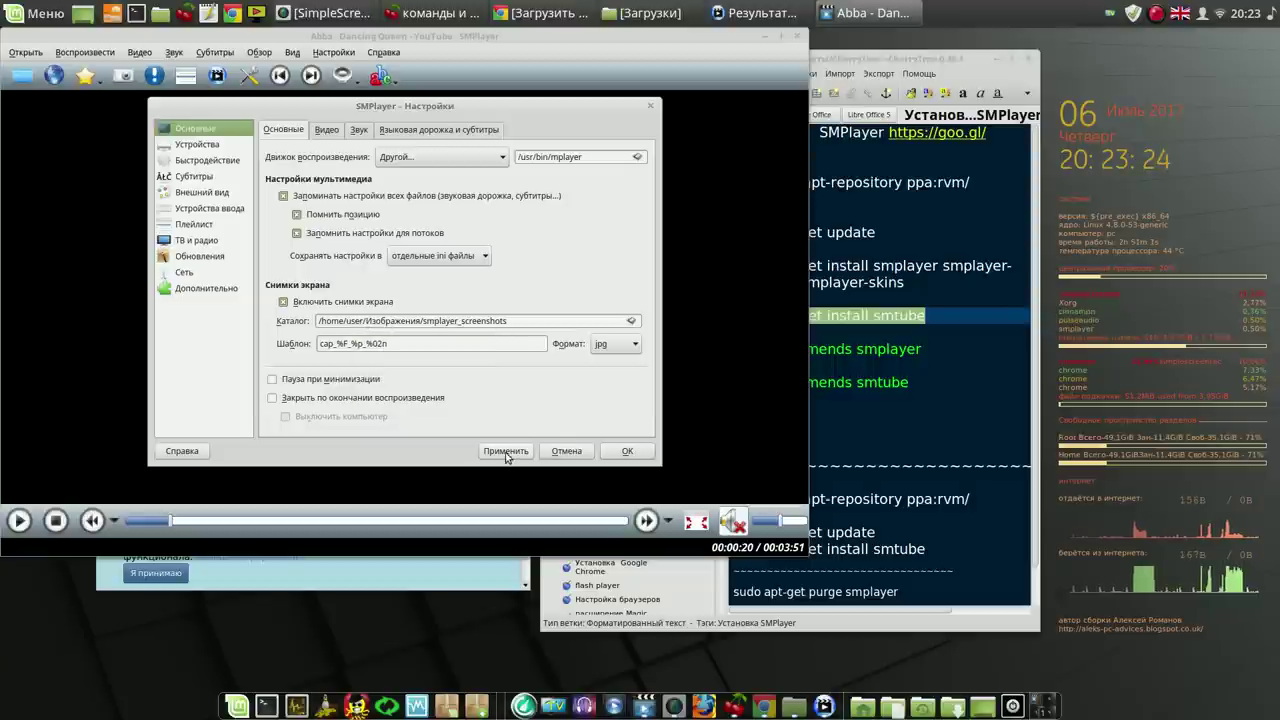
left_click(629, 452)
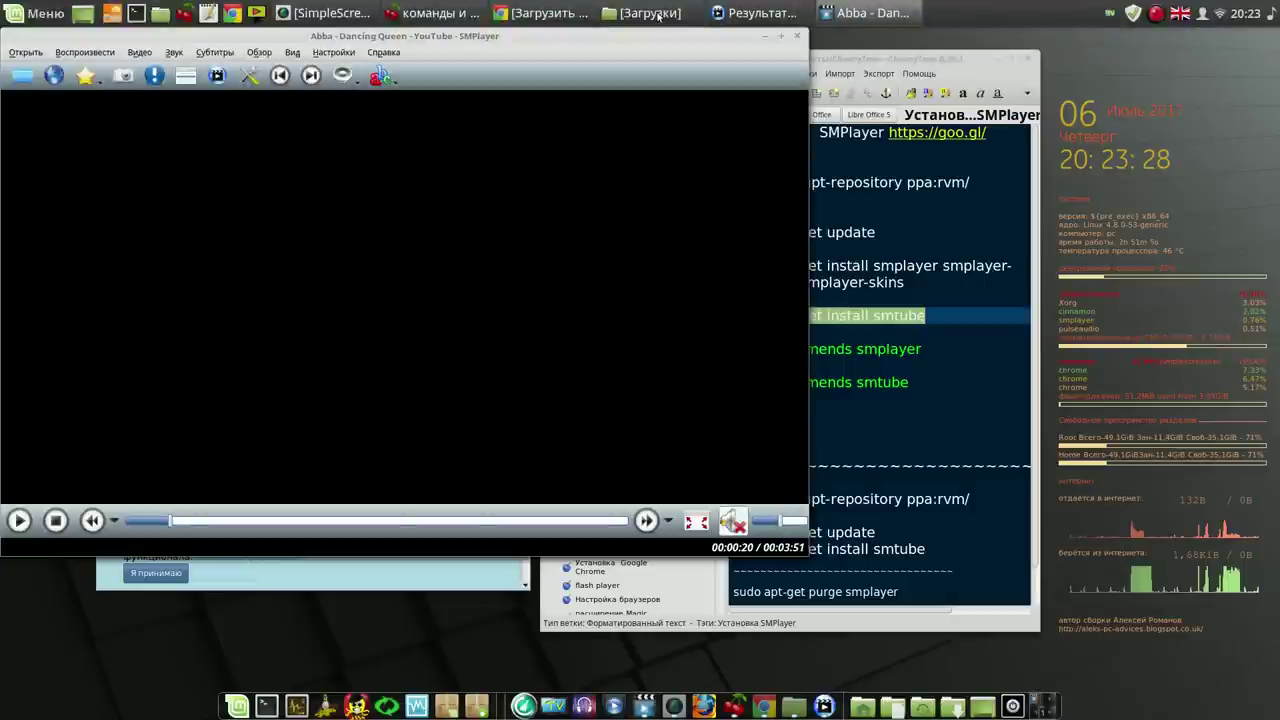
left_click(659, 14)
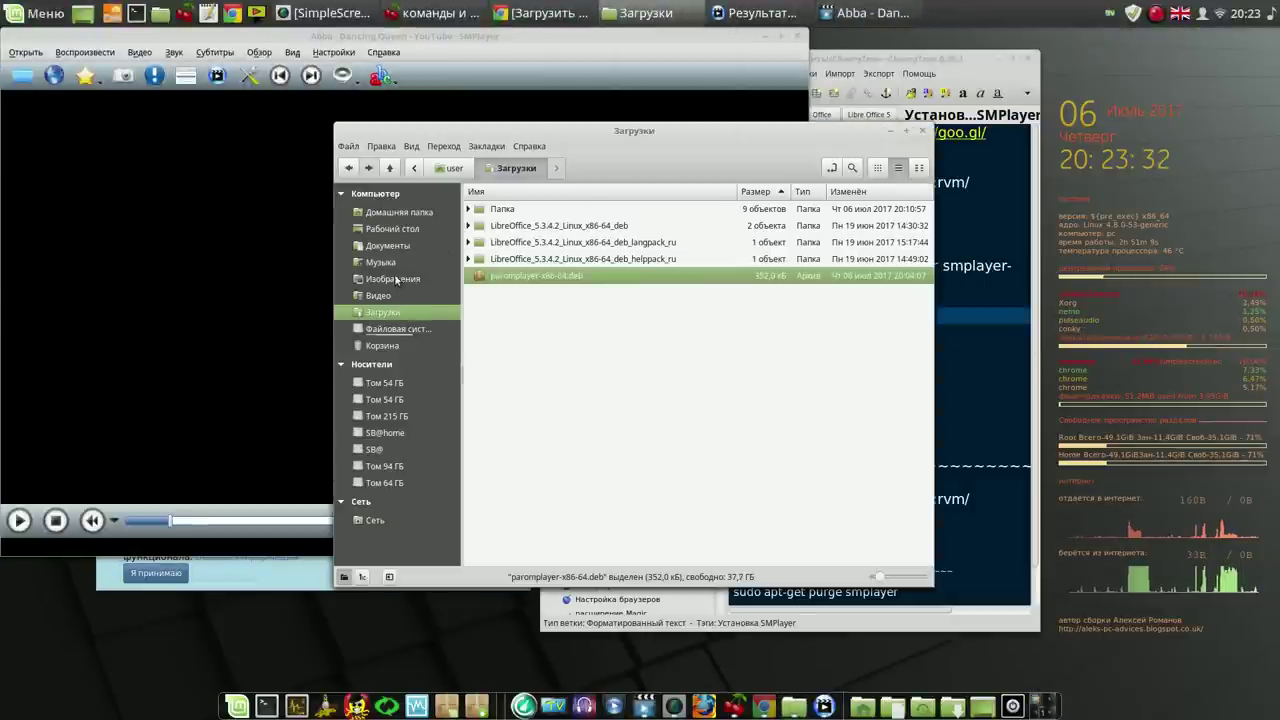
View the 480×360 shot0001.png from Изображения/smplayer_screenshots, then close the viewer and Nemo
left_click(396, 280)
left_click(523, 210)
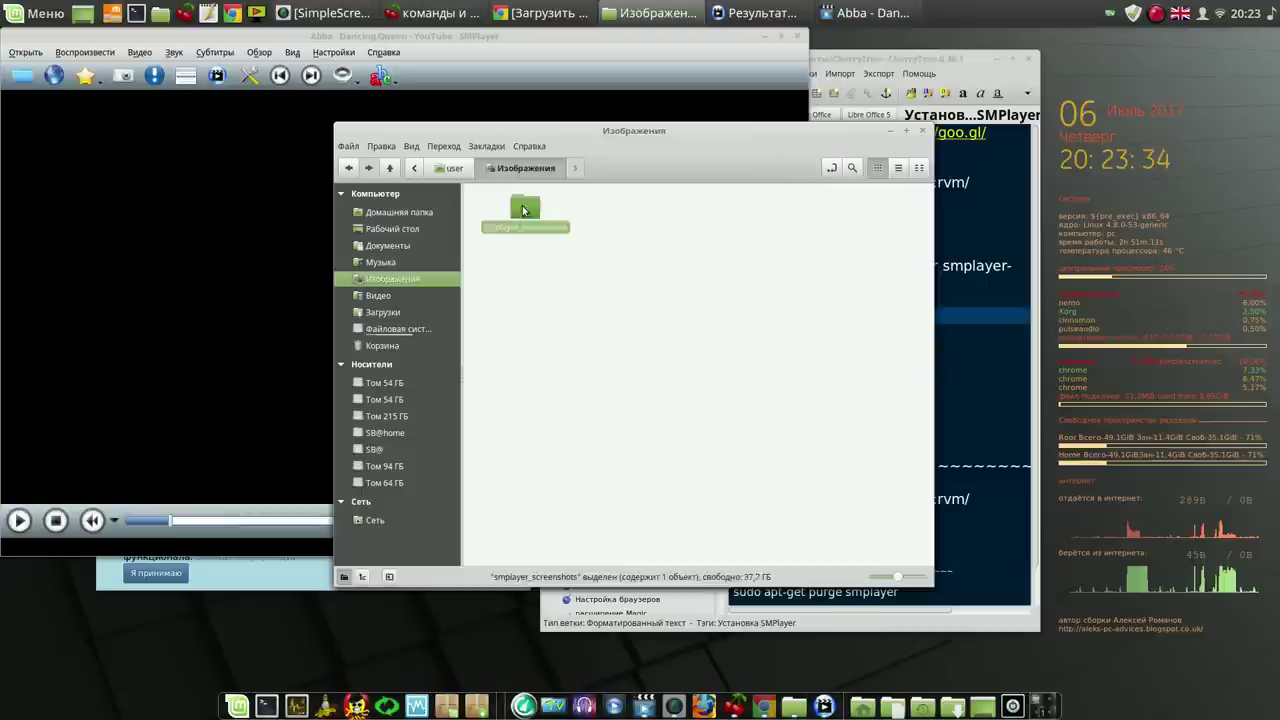
double_click(523, 210)
left_click(530, 213)
double_click(530, 213)
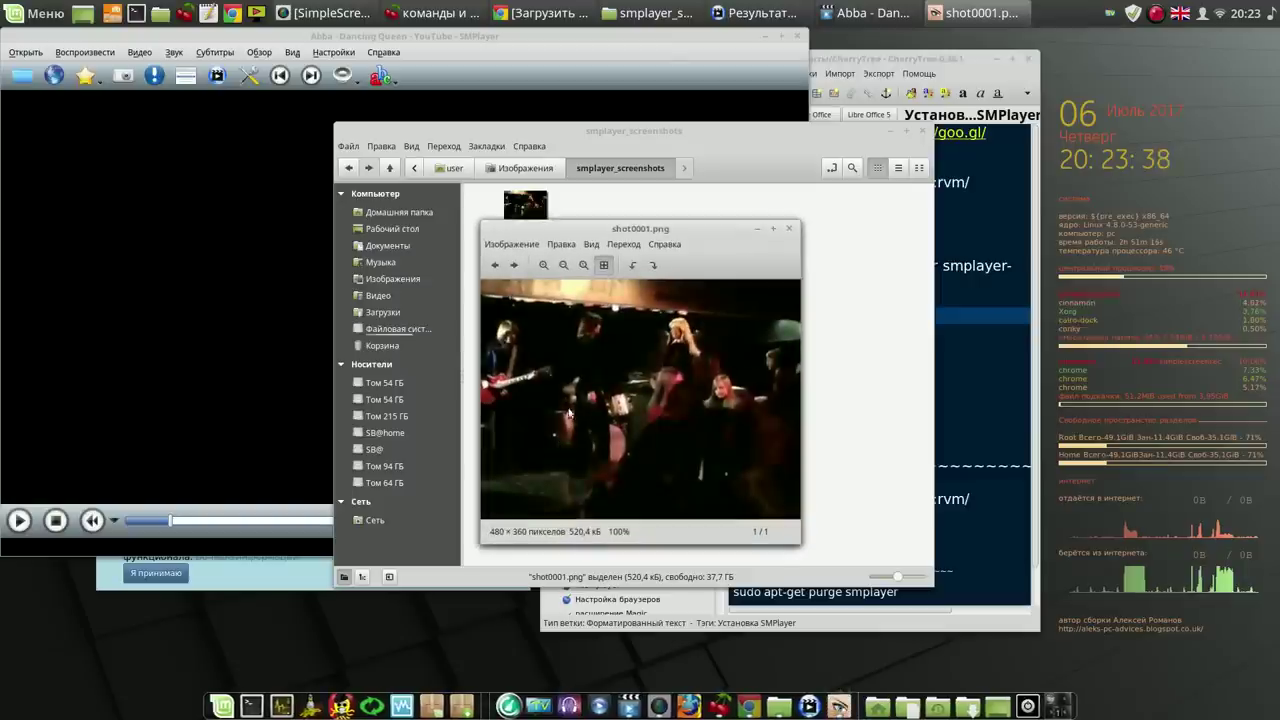
left_click_drag(695, 234, 407, 153)
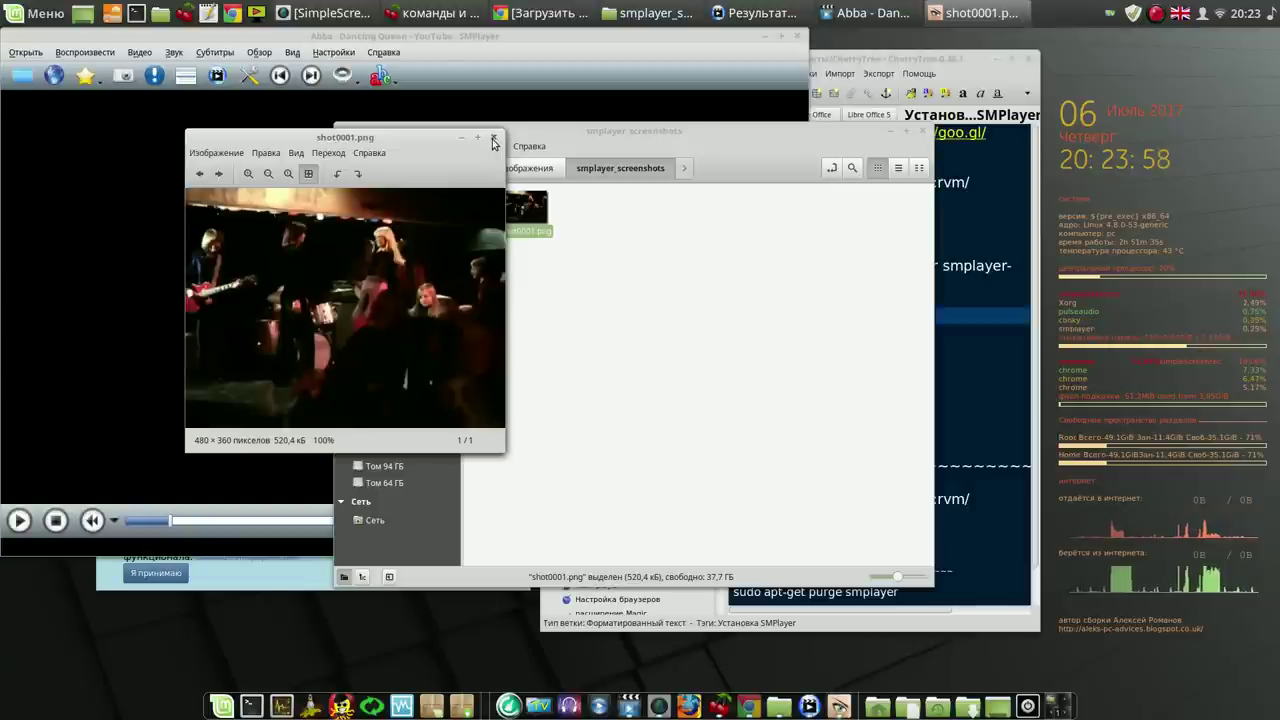
left_click(492, 139)
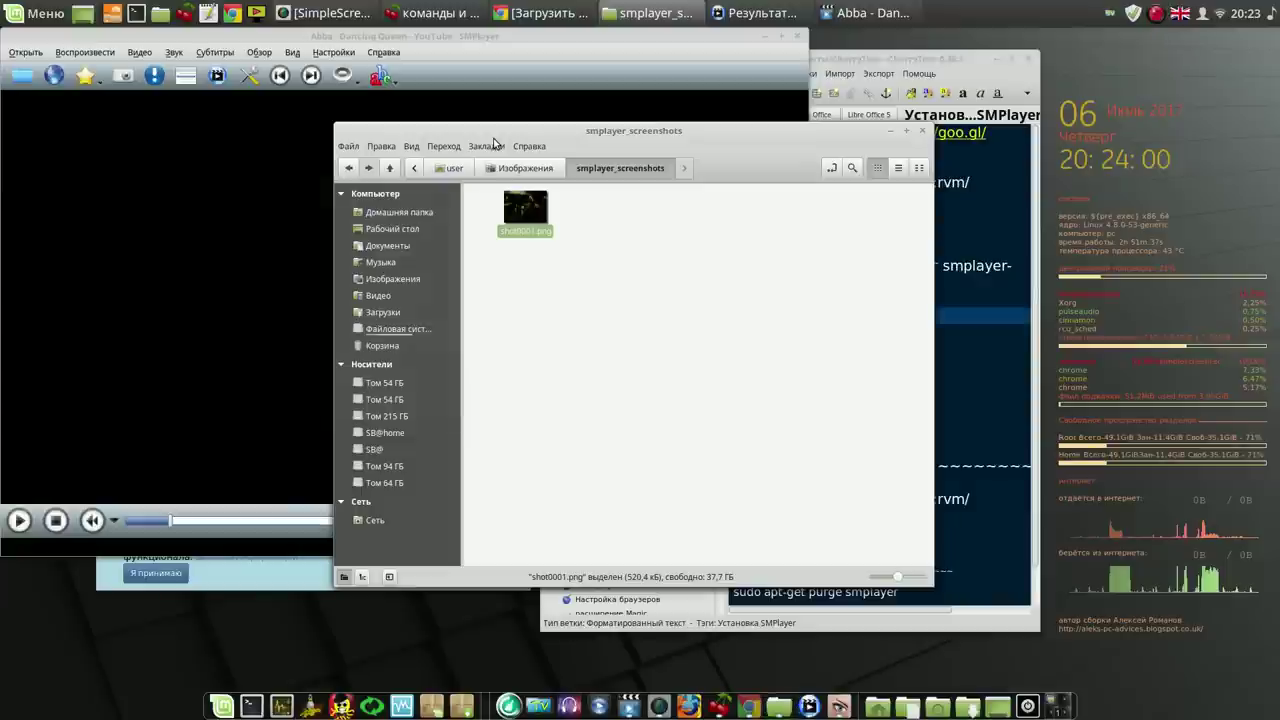
left_click(921, 132)
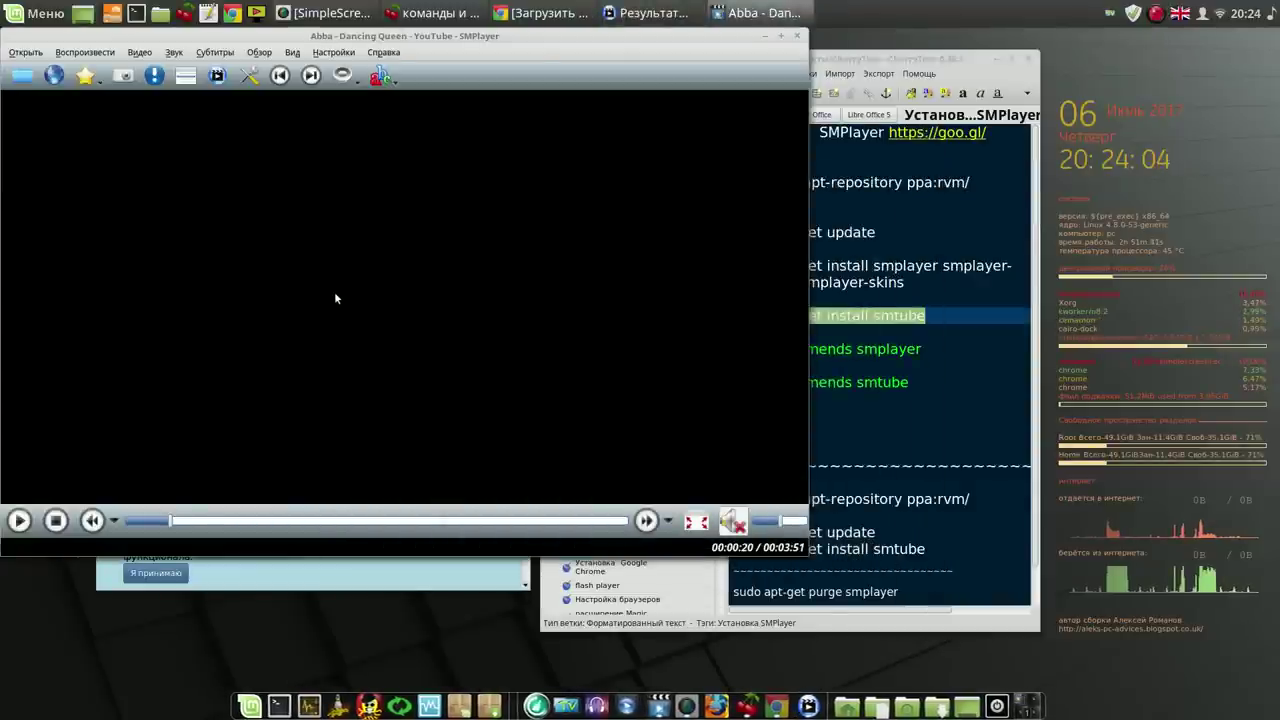
Reopen SMPlayer preferences, select the screenshot folder path, and close the dialog
left_click(338, 55)
left_click(342, 69)
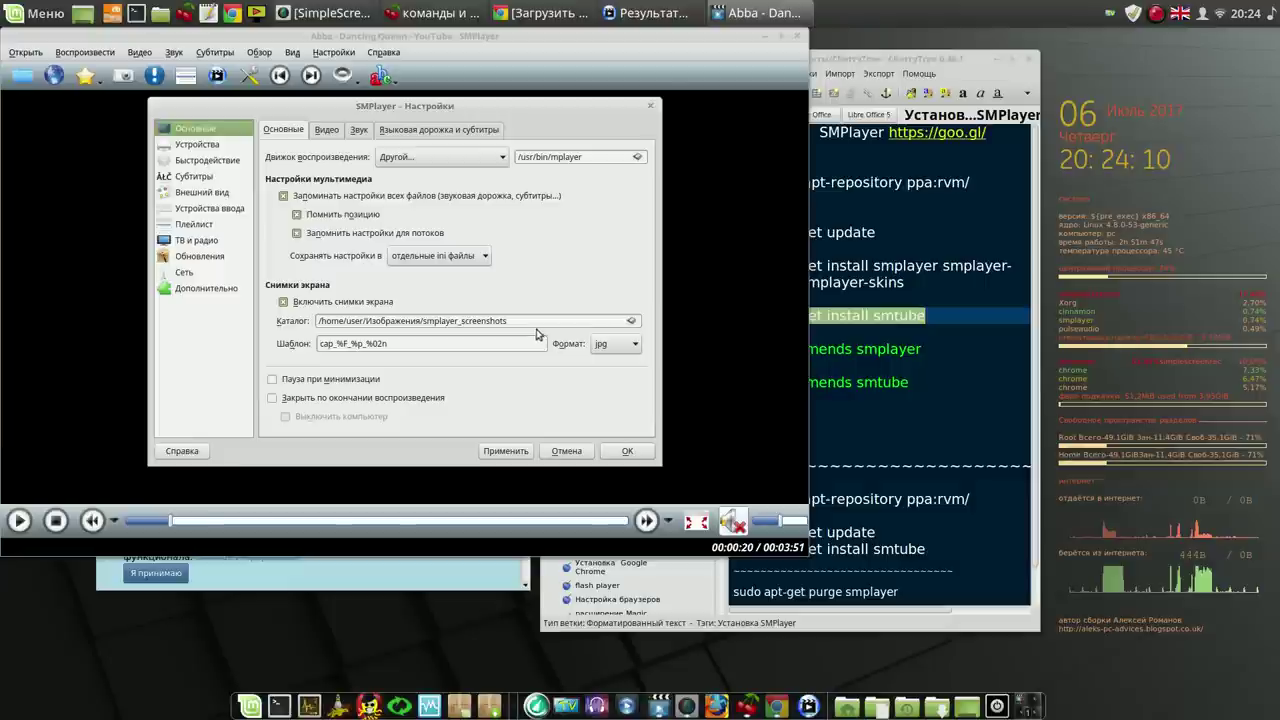
left_click_drag(502, 318, 292, 319)
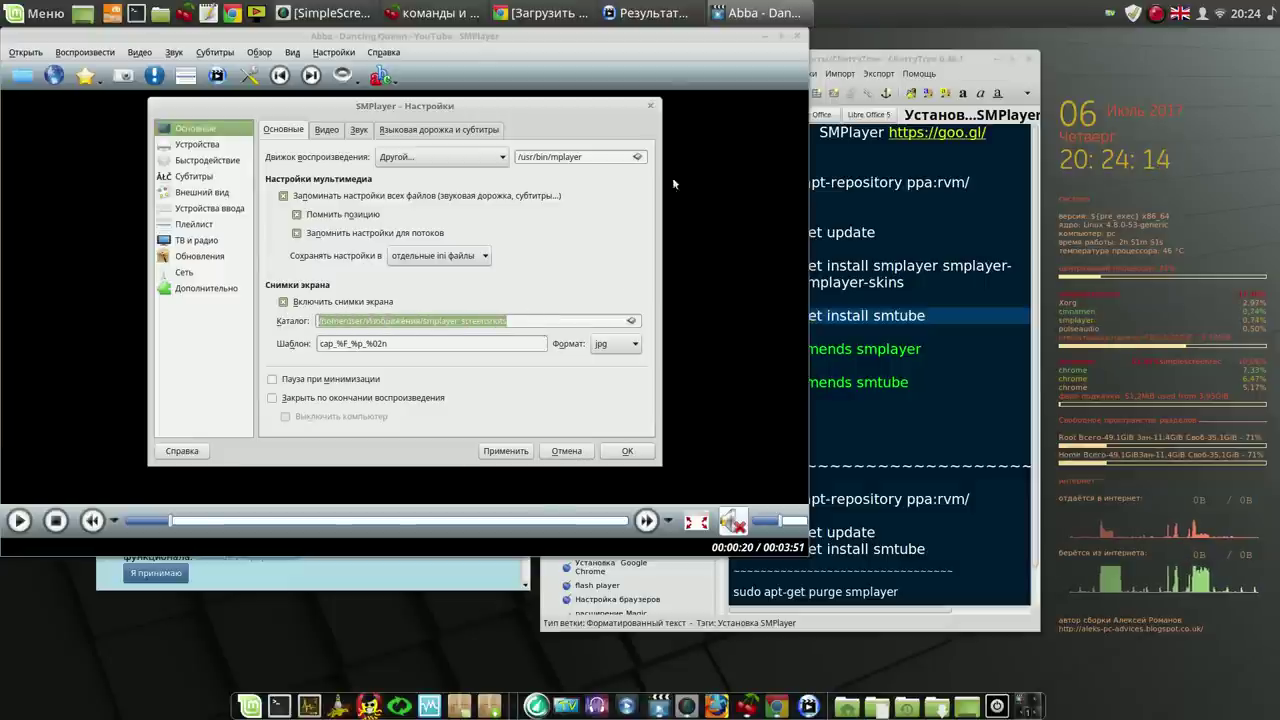
left_click(650, 105)
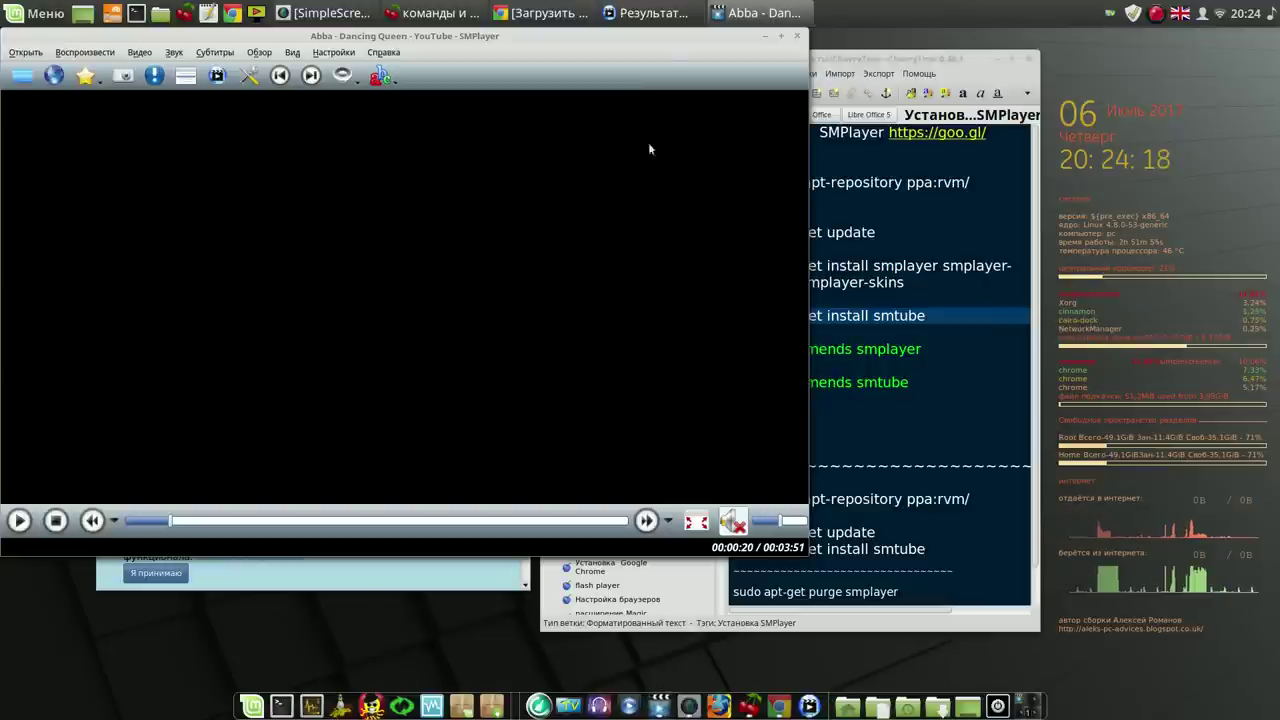
Bring the SMTube abba results forward and start erasing the search term
left_click(409, 580)
left_click(338, 148)
key("BackSpace")
Search SMTube for 'чиж' and play Г. Лепс и ЧИЖ "О любви"
key("alt+shift")
type("чиж")
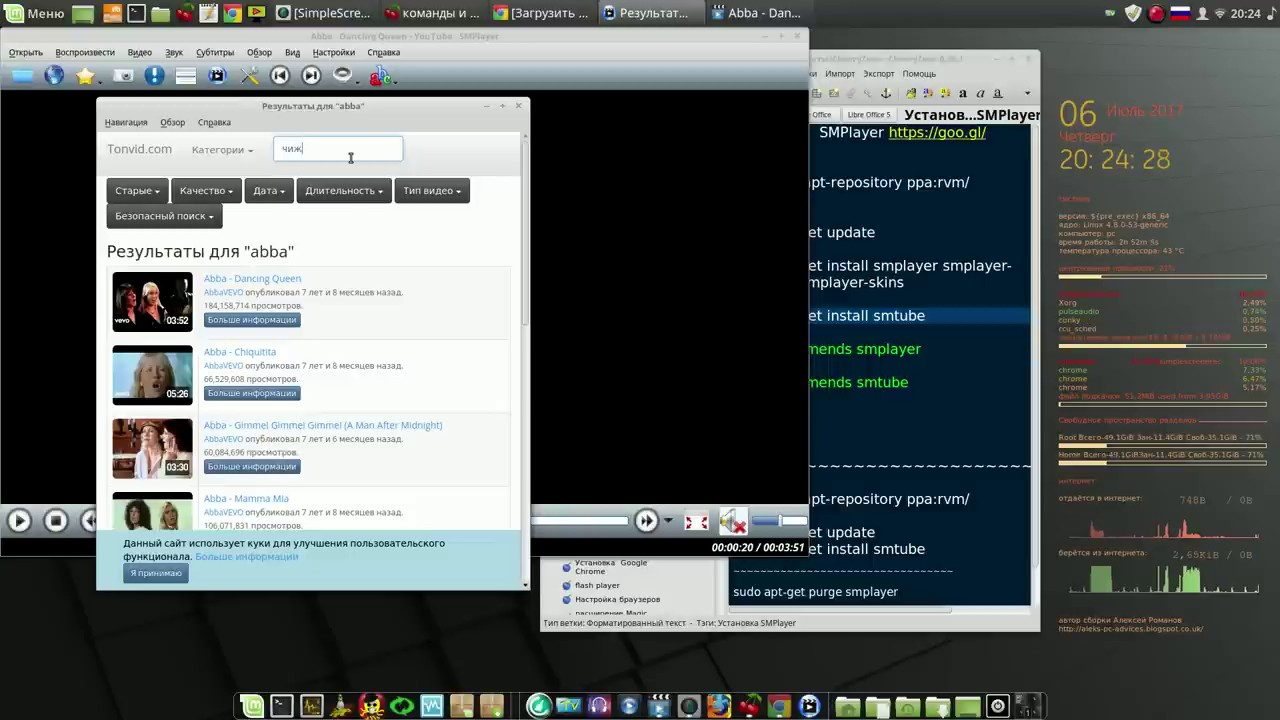
key("Return")
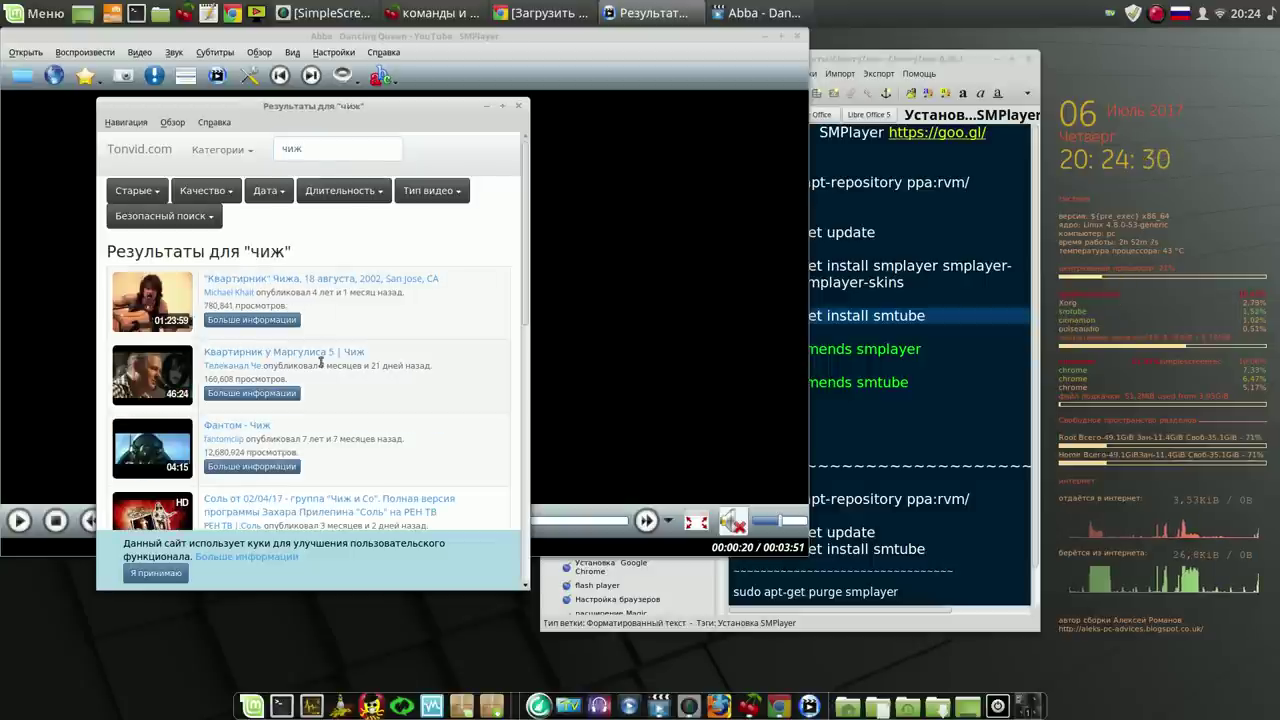
scroll(322, 358, "down", 3)
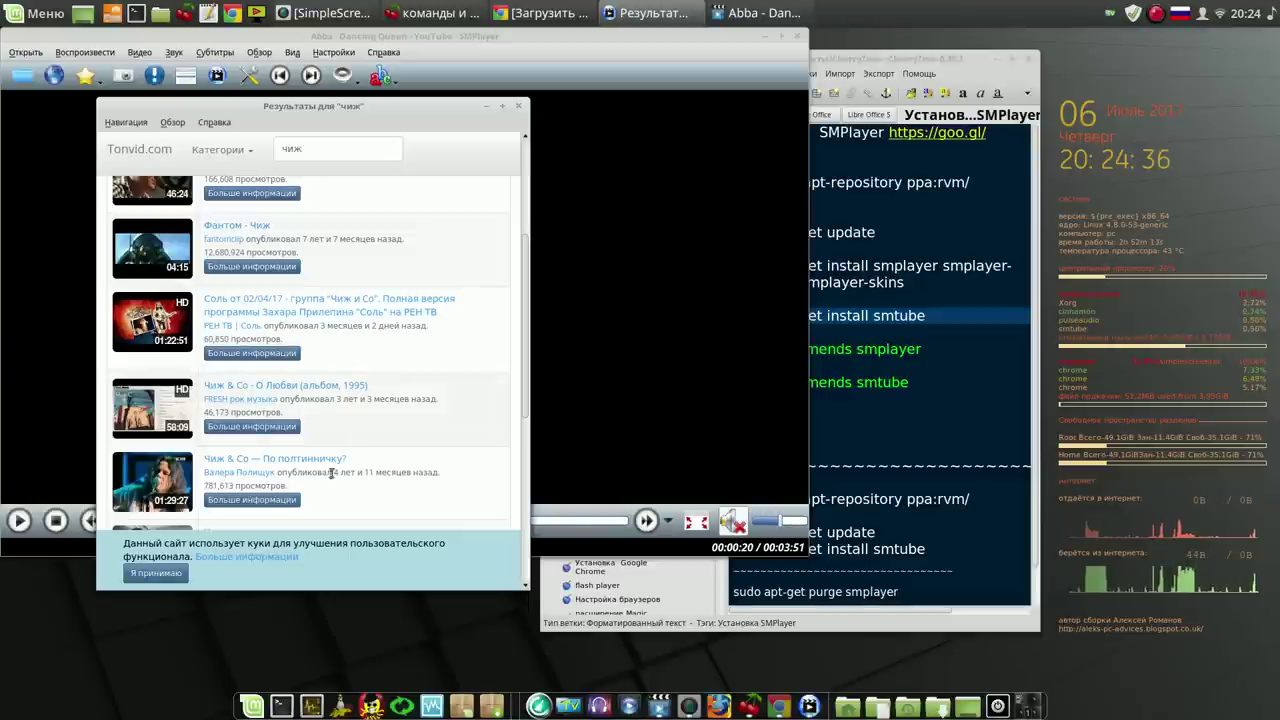
scroll(353, 415, "down", 3)
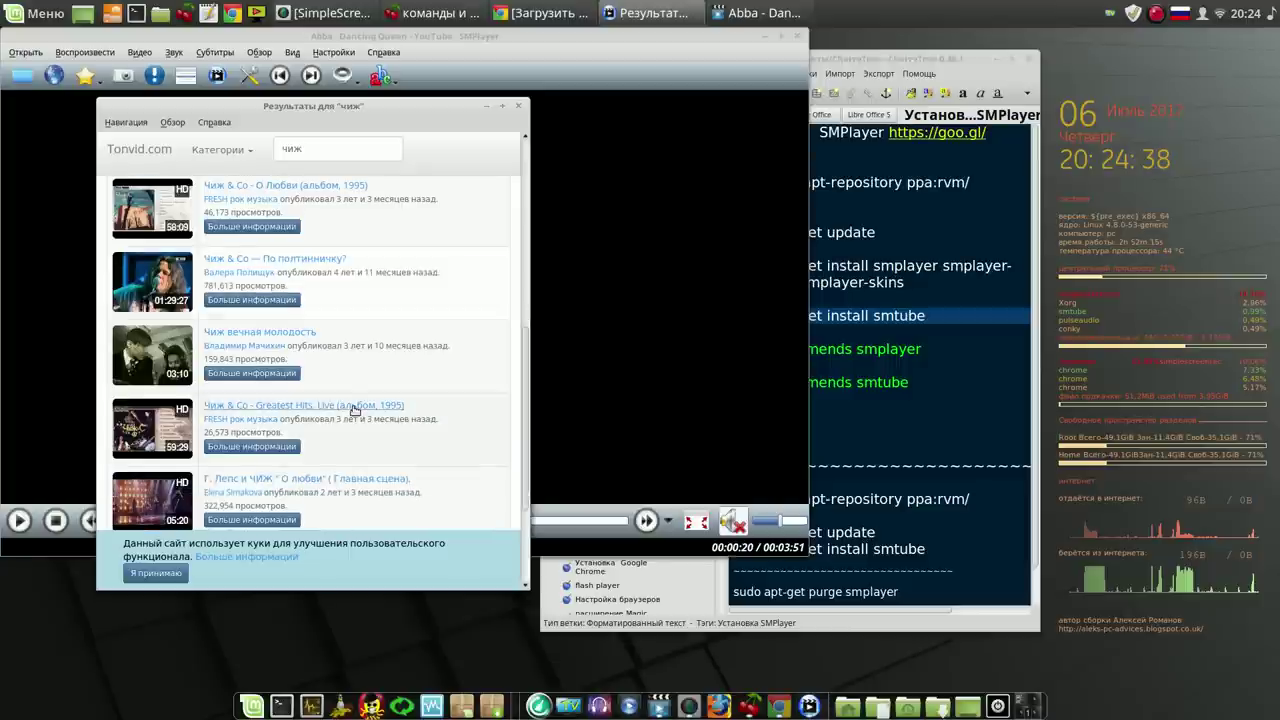
scroll(353, 412, "down", 2)
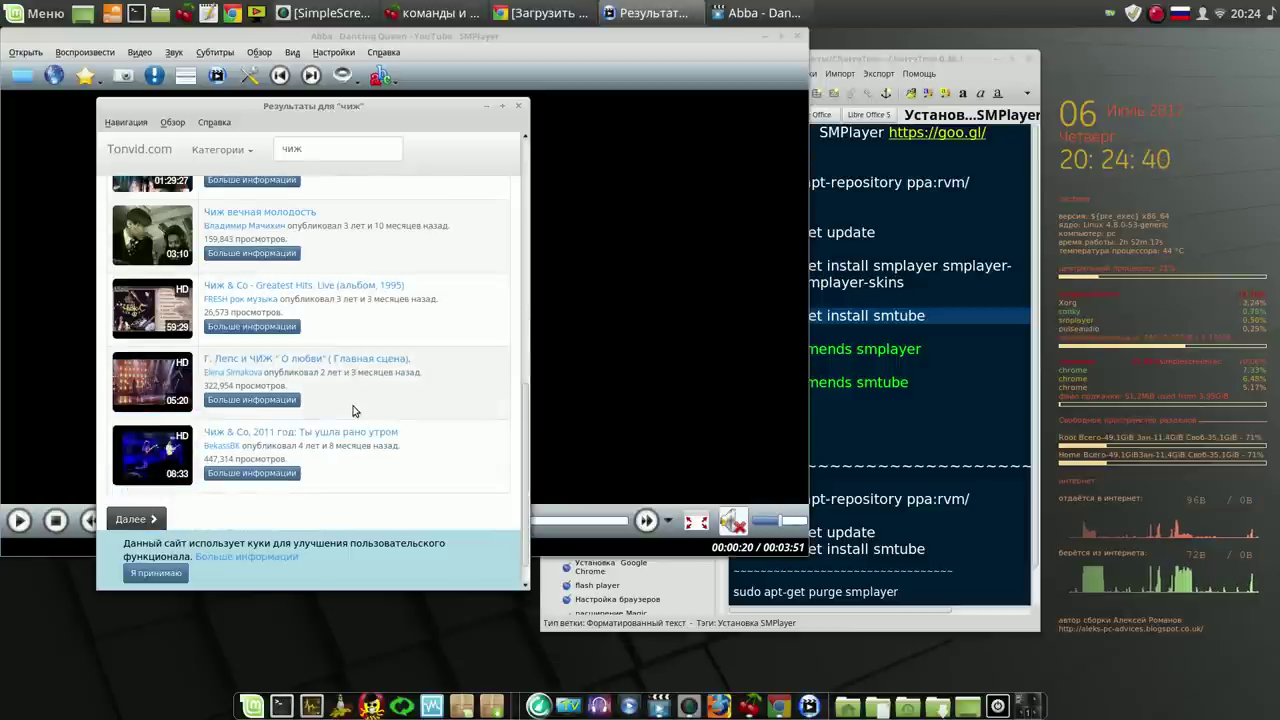
left_click(236, 359)
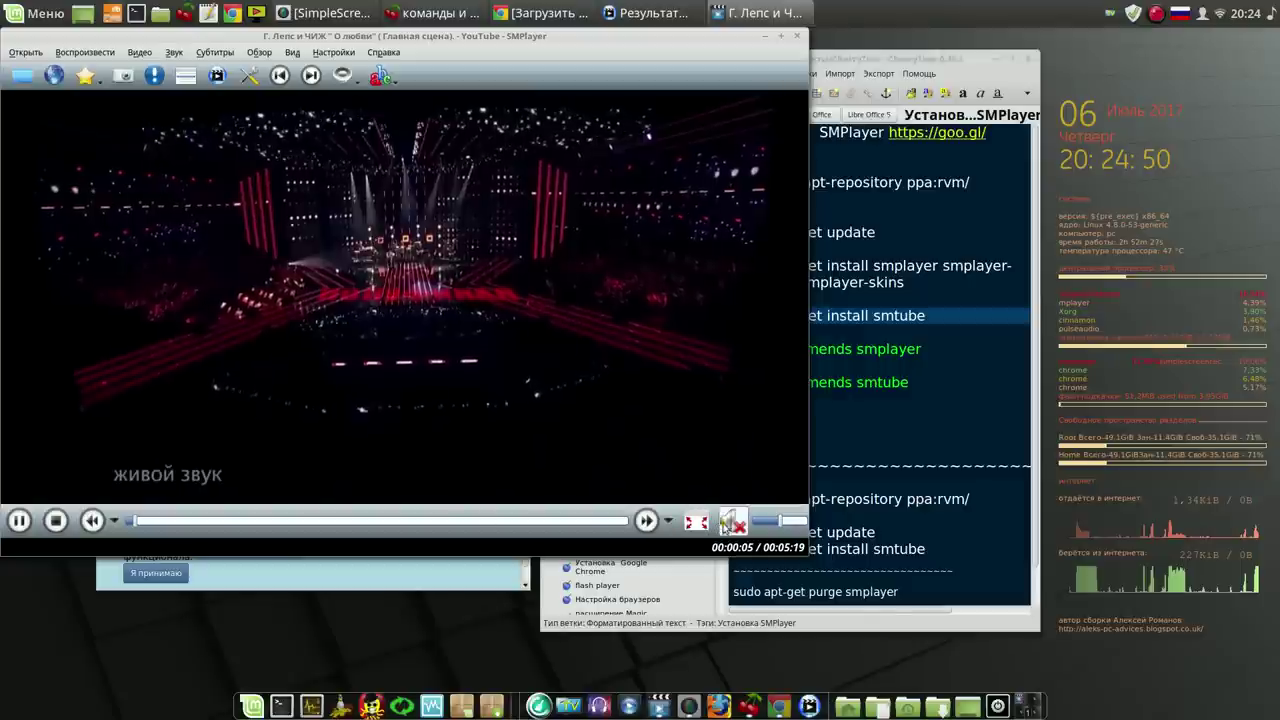
Unmute О любви, save shot0002.png and shot0003.png, and pause at 00:00:26
left_click(727, 524)
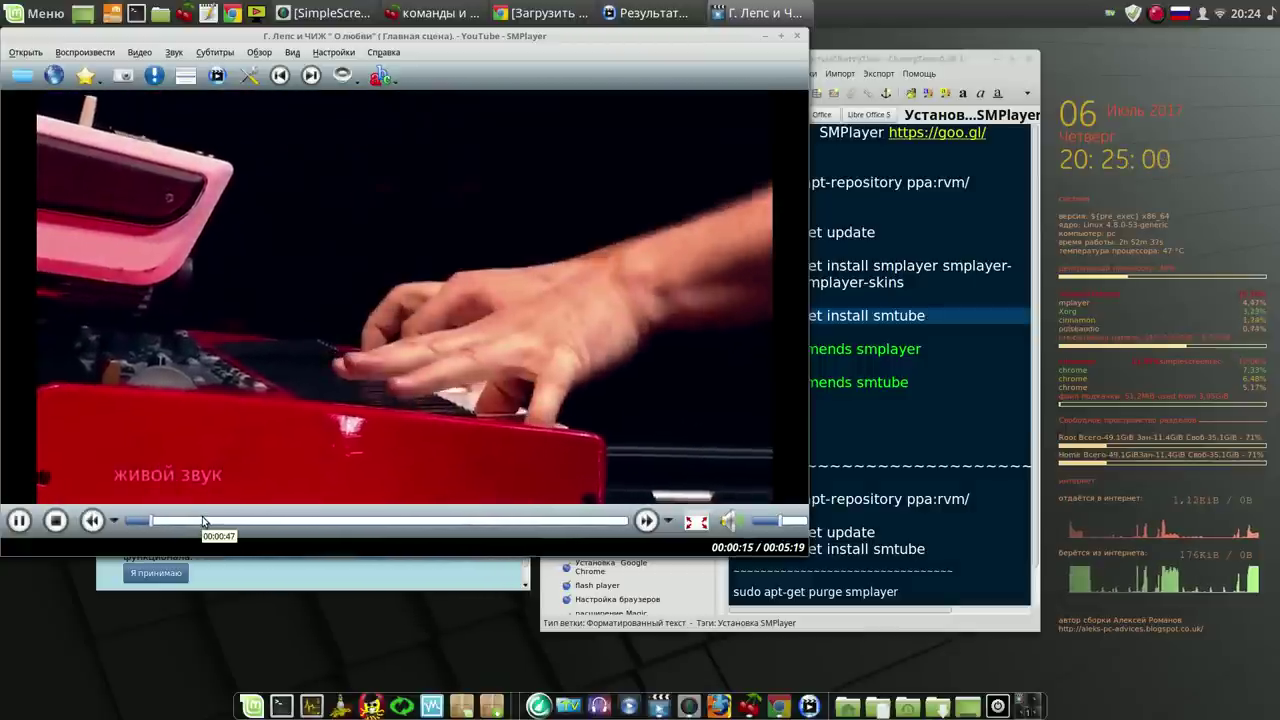
left_click(131, 73)
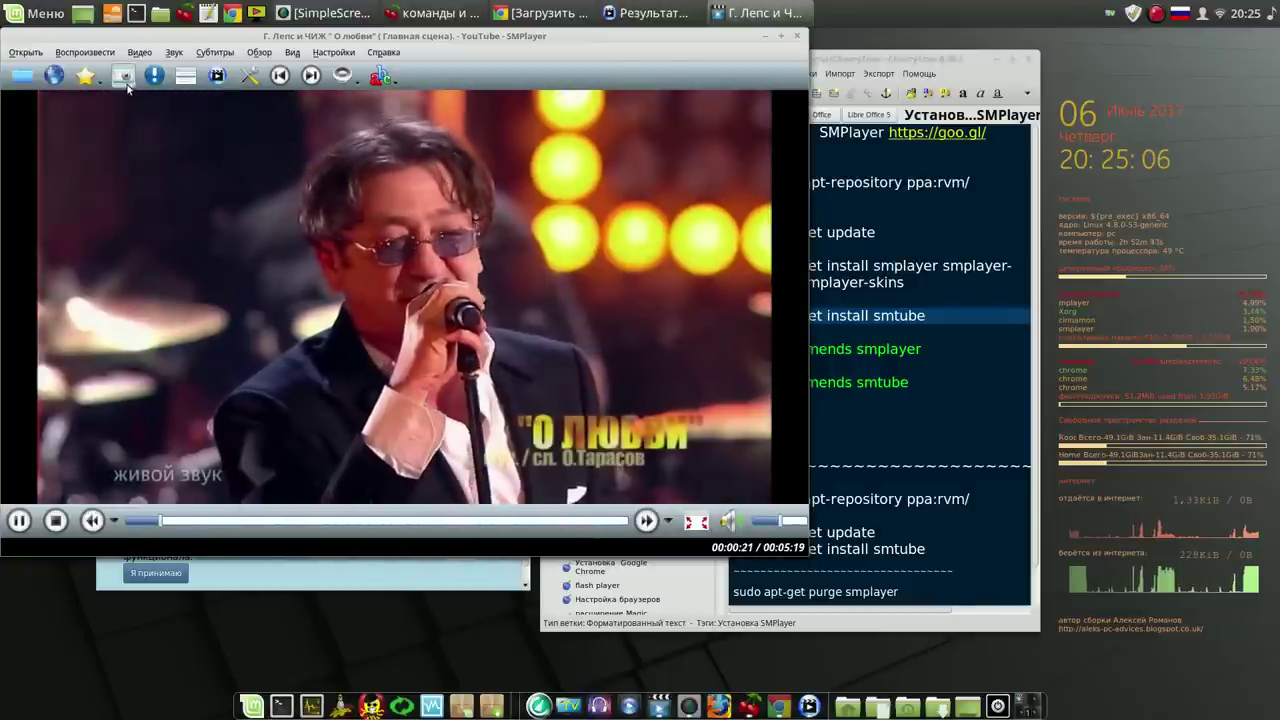
left_click(124, 77)
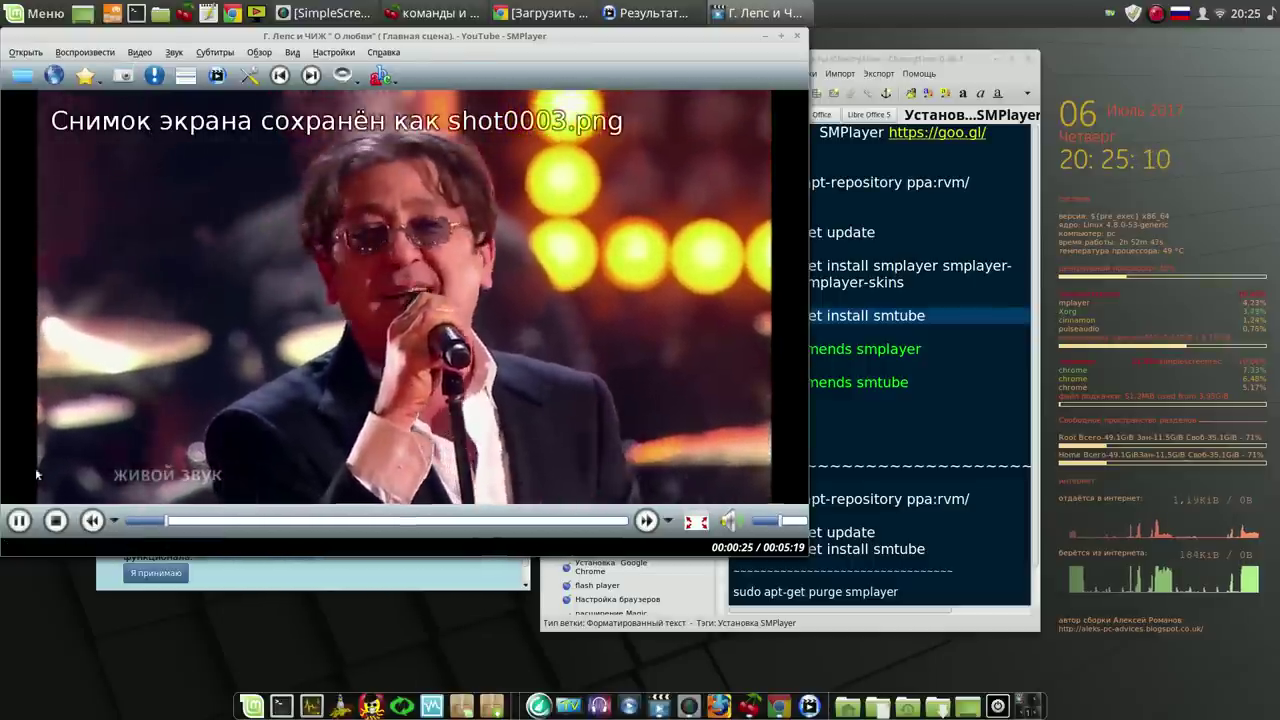
left_click(20, 521)
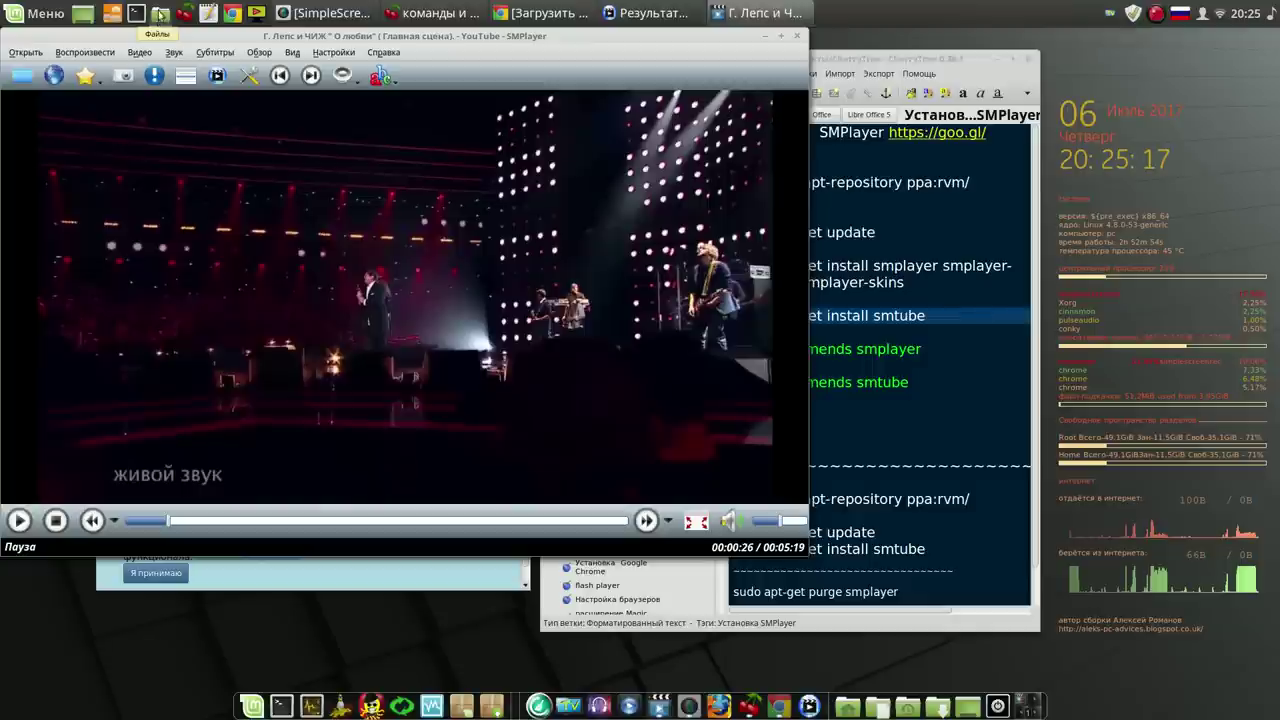
Open the Изображения/smplayer_screenshots folder in the file manager
left_click(160, 14)
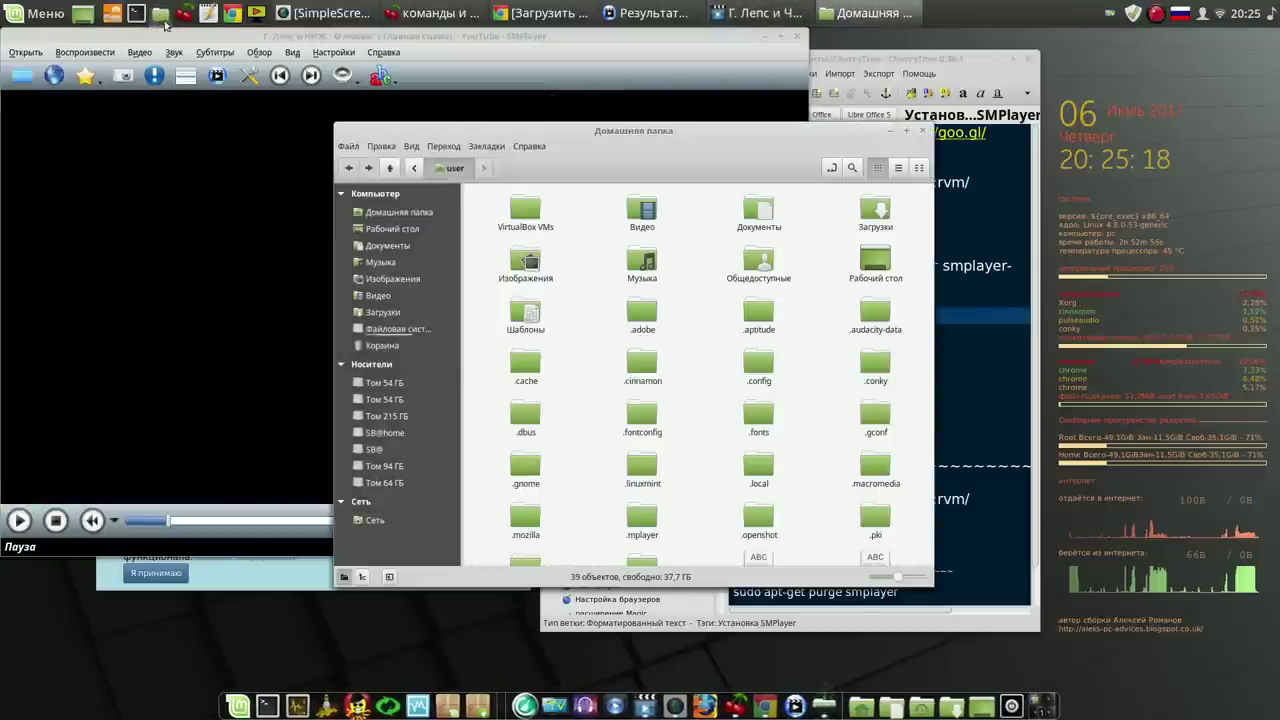
left_click(381, 279)
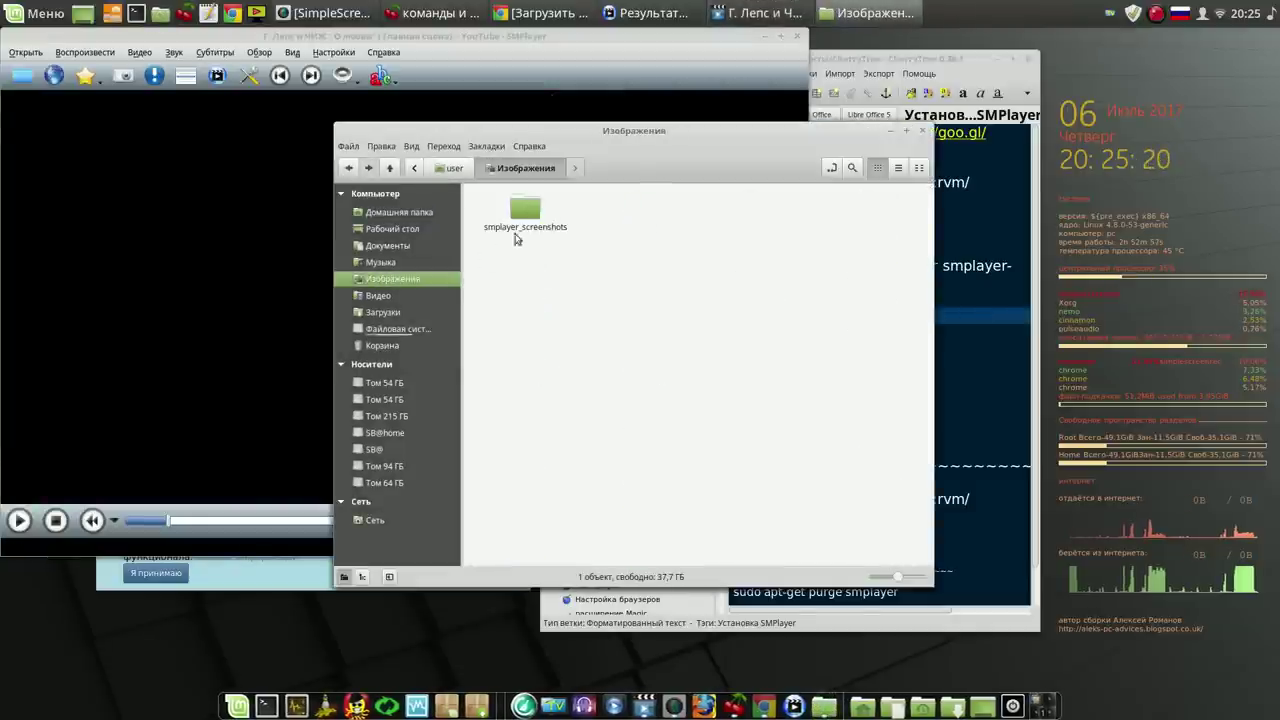
left_click(541, 211)
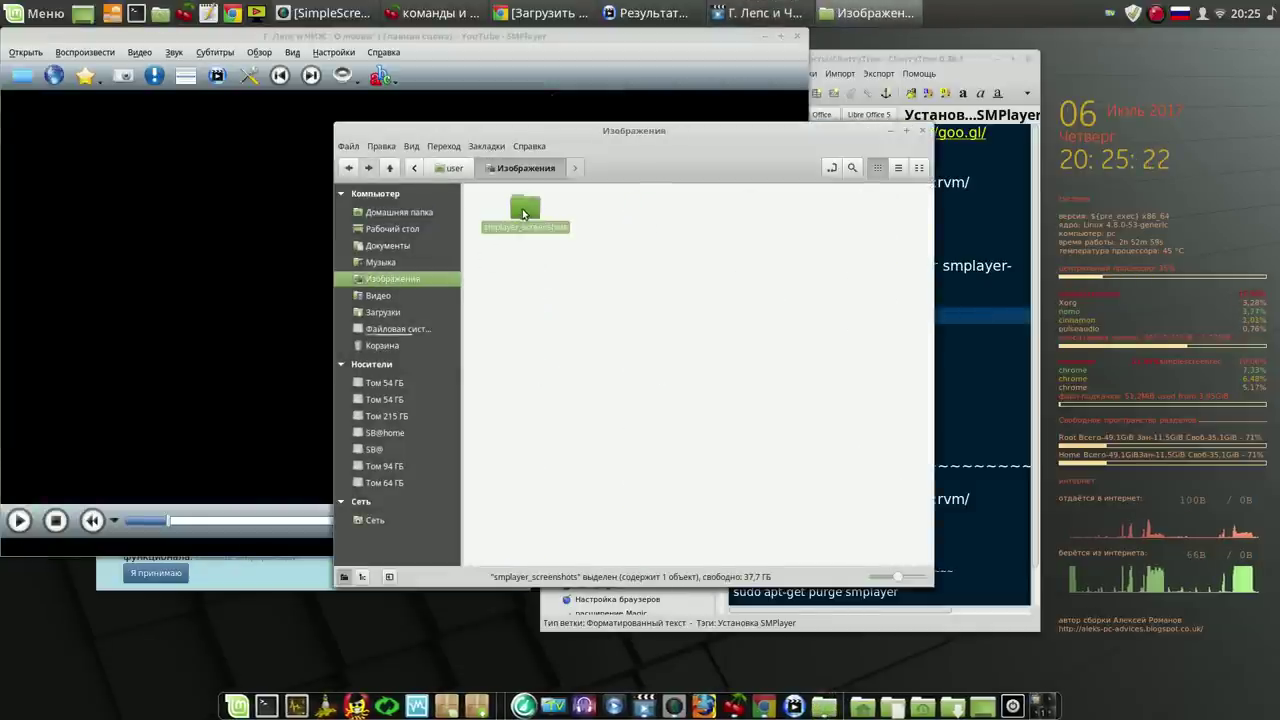
double_click(522, 210)
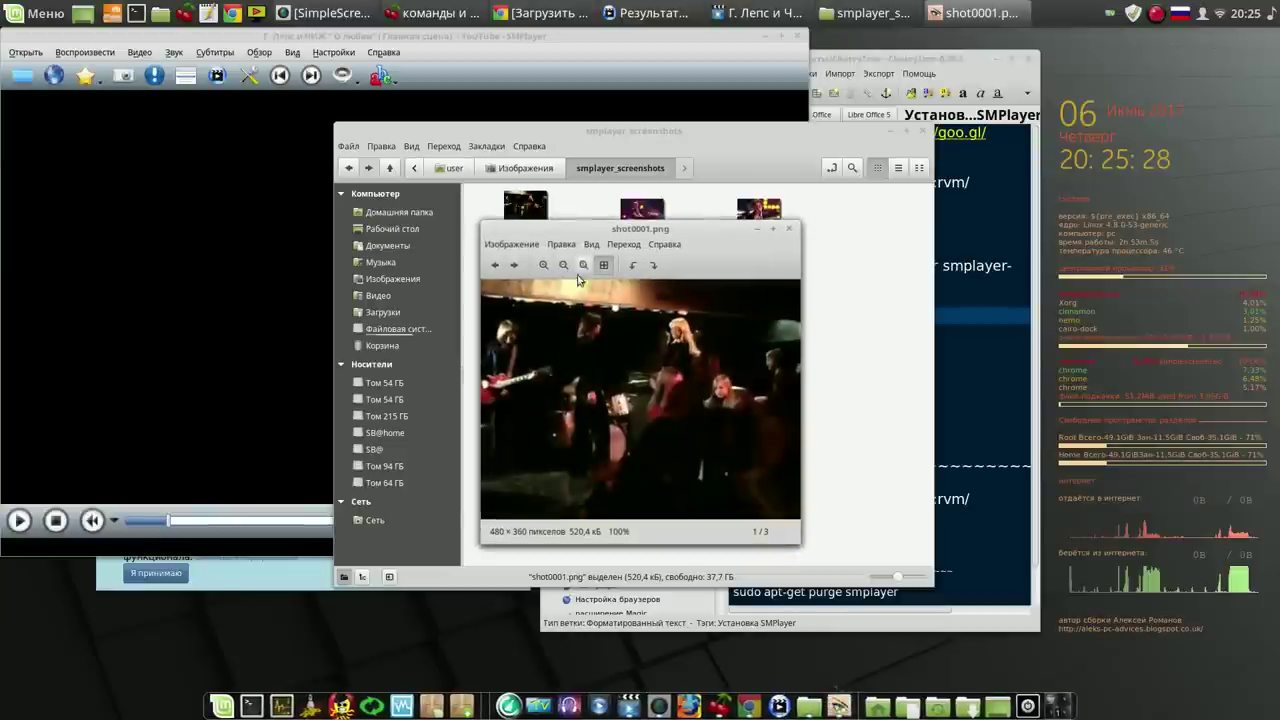
Browse the 1280×720 shot0002.png and shot0003.png maximized in Xviewer, then close it
left_click(514, 265)
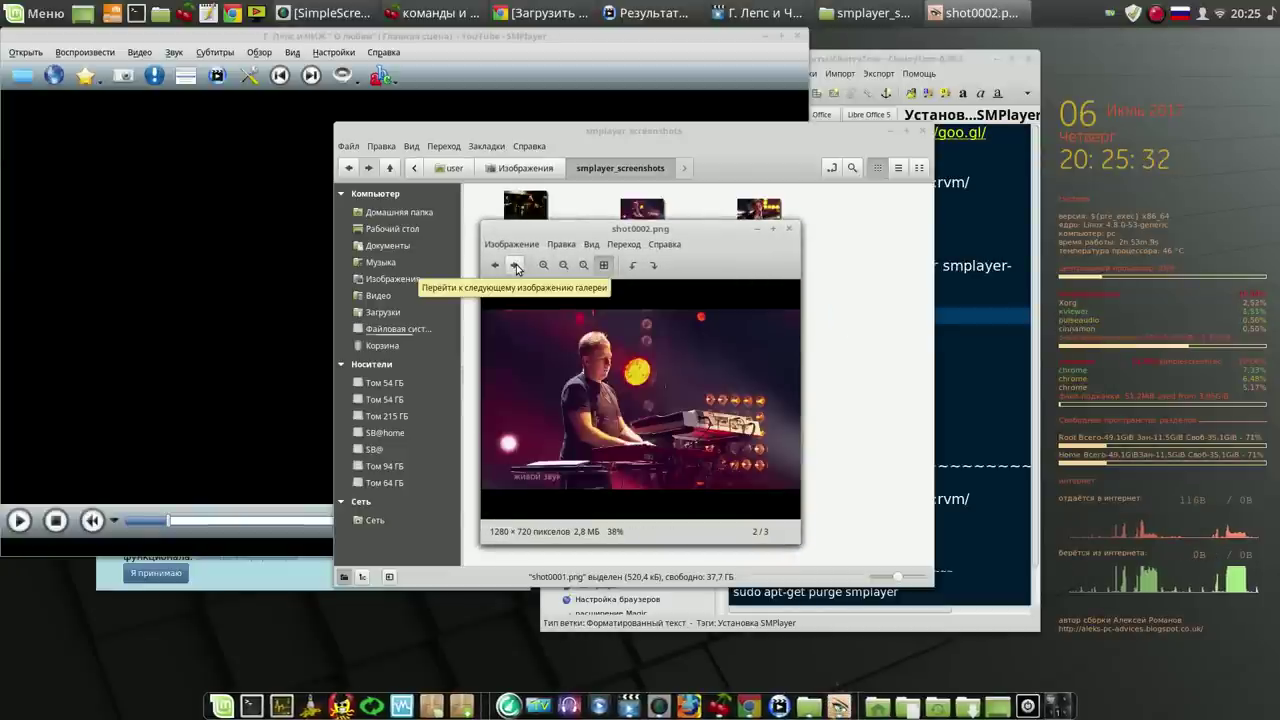
left_click(773, 231)
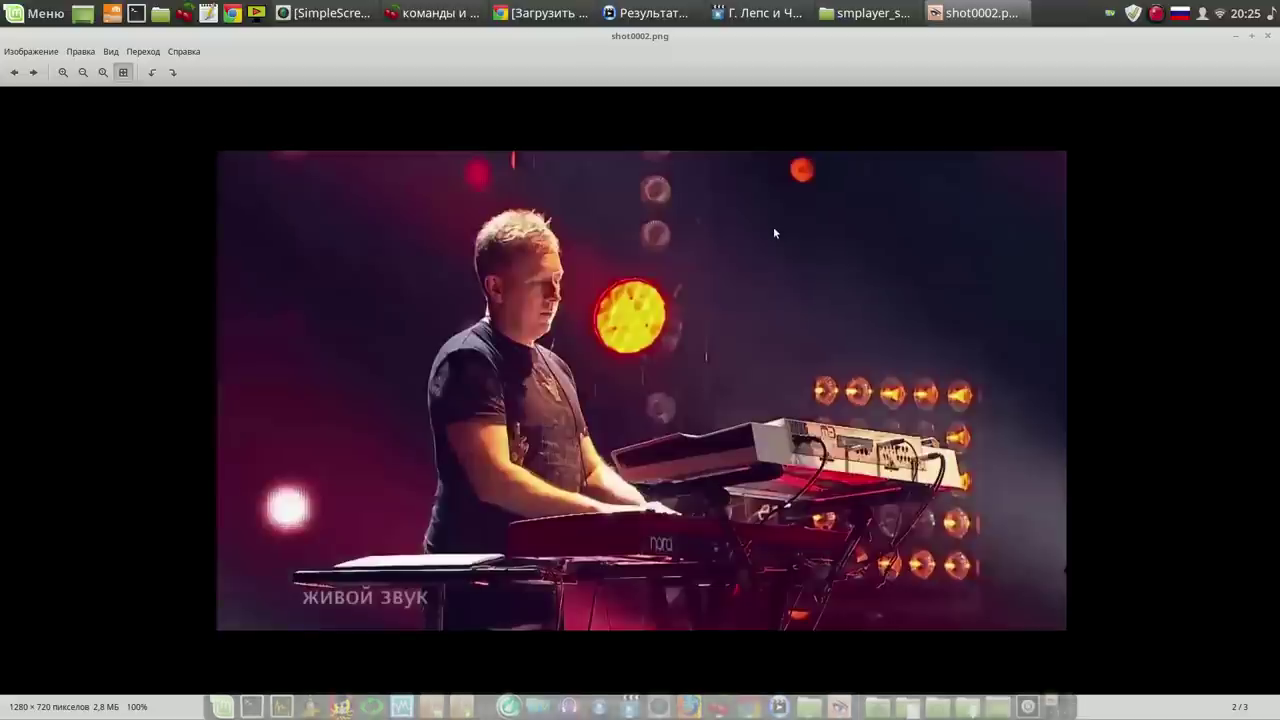
left_click(34, 73)
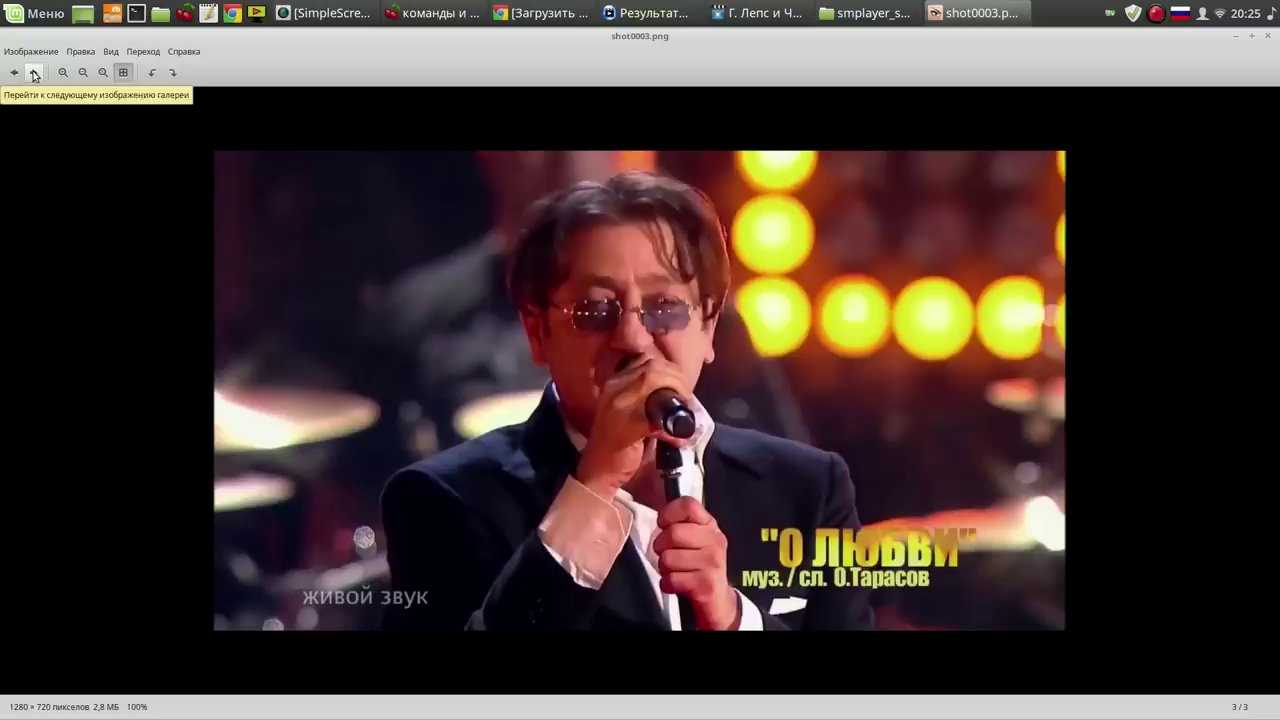
left_click(34, 73)
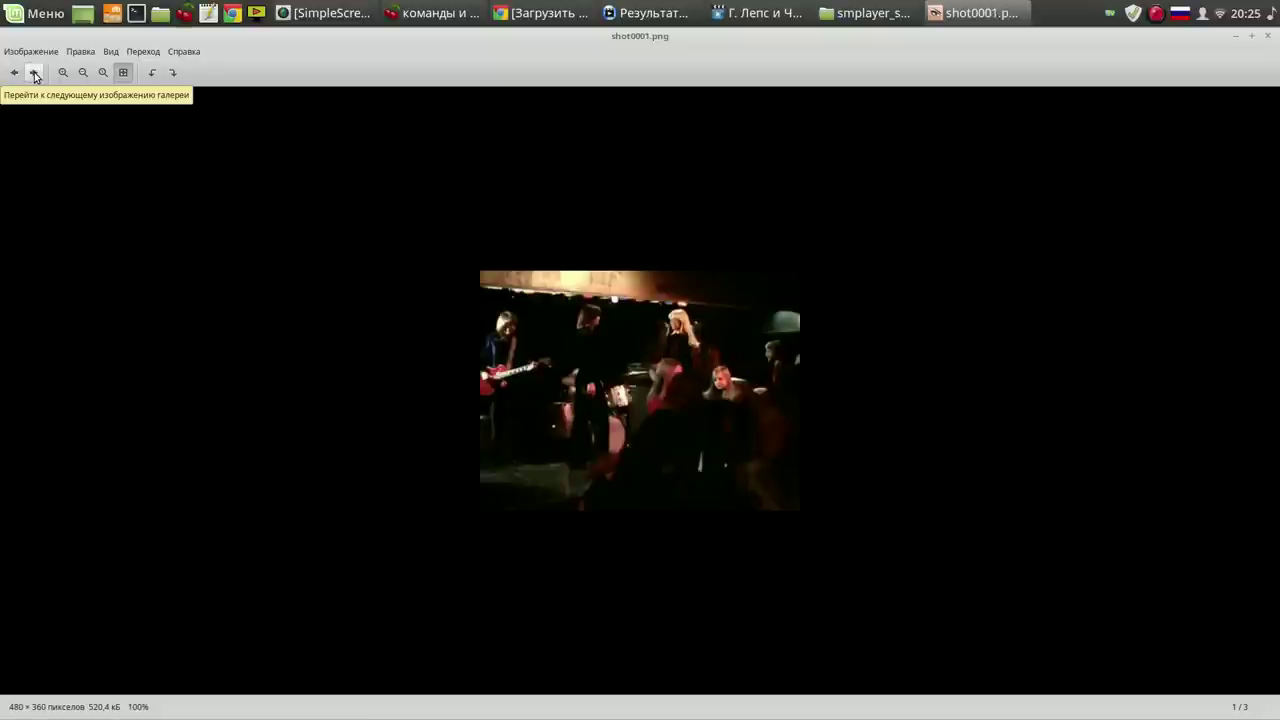
left_click(34, 73)
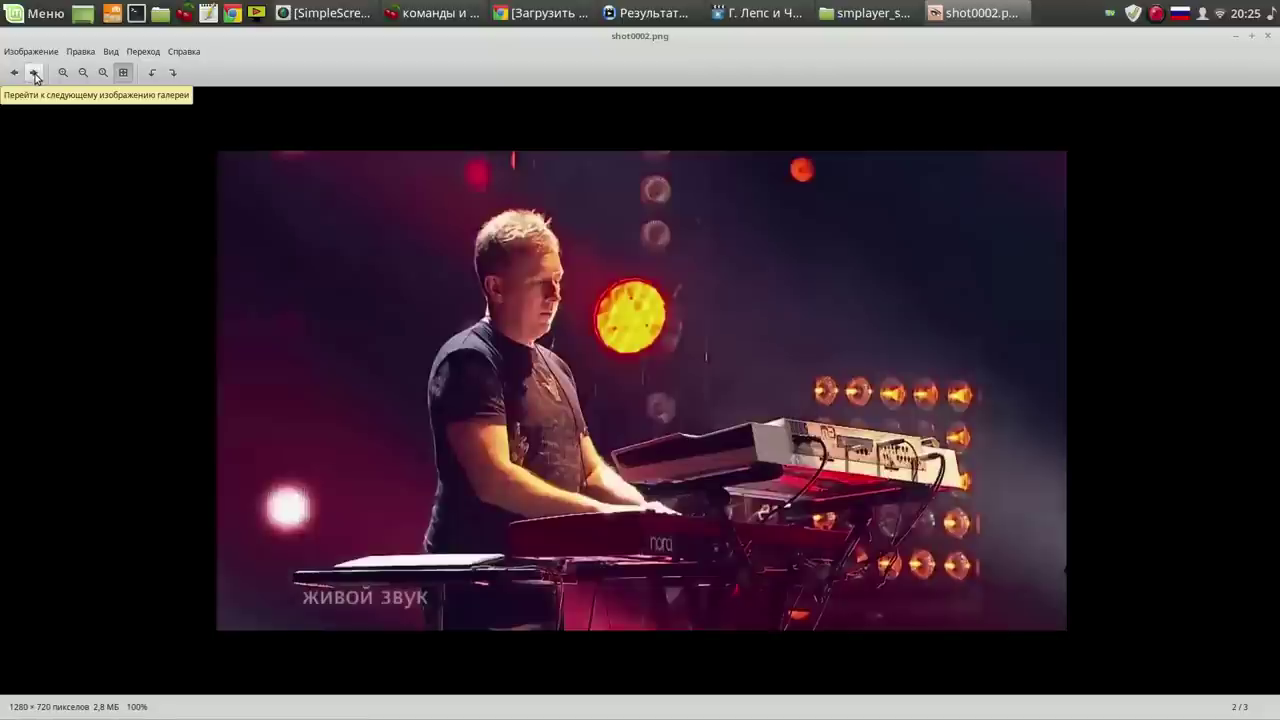
left_click(1268, 37)
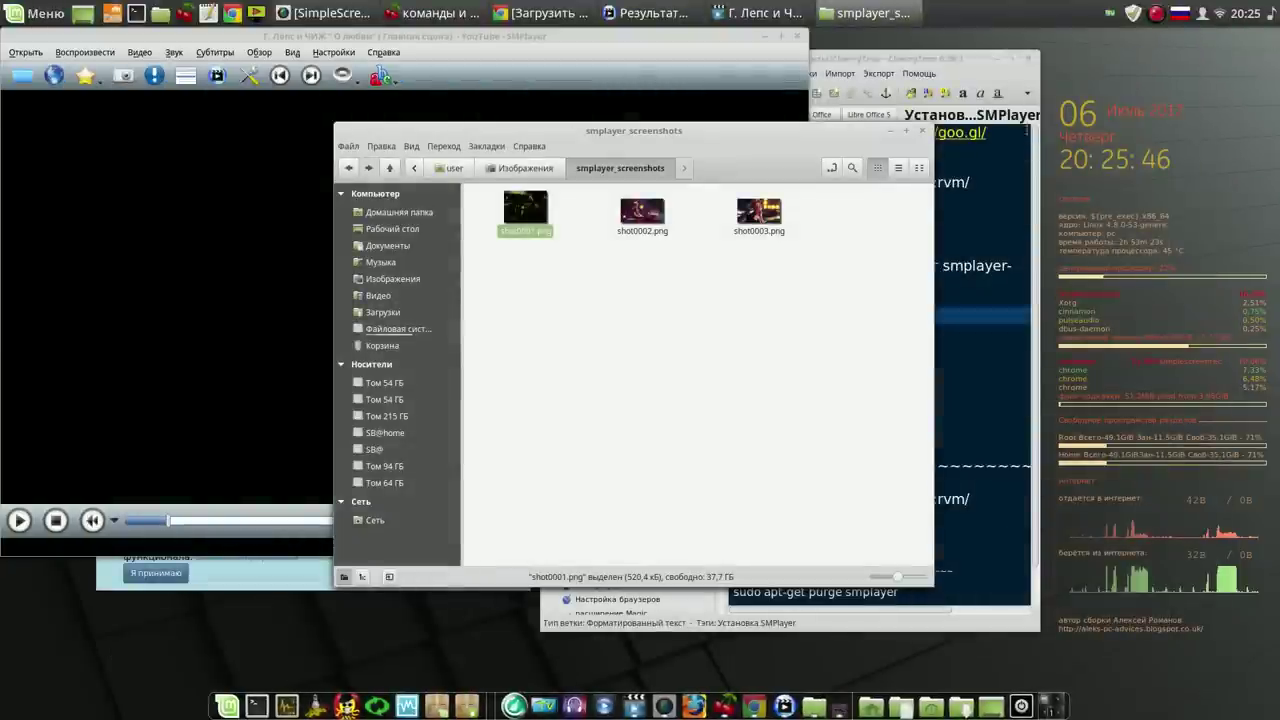
Permanently delete the three selected SMPlayer screenshot PNGs in Nemo
left_click_drag(477, 208, 800, 273)
right_click(764, 217)
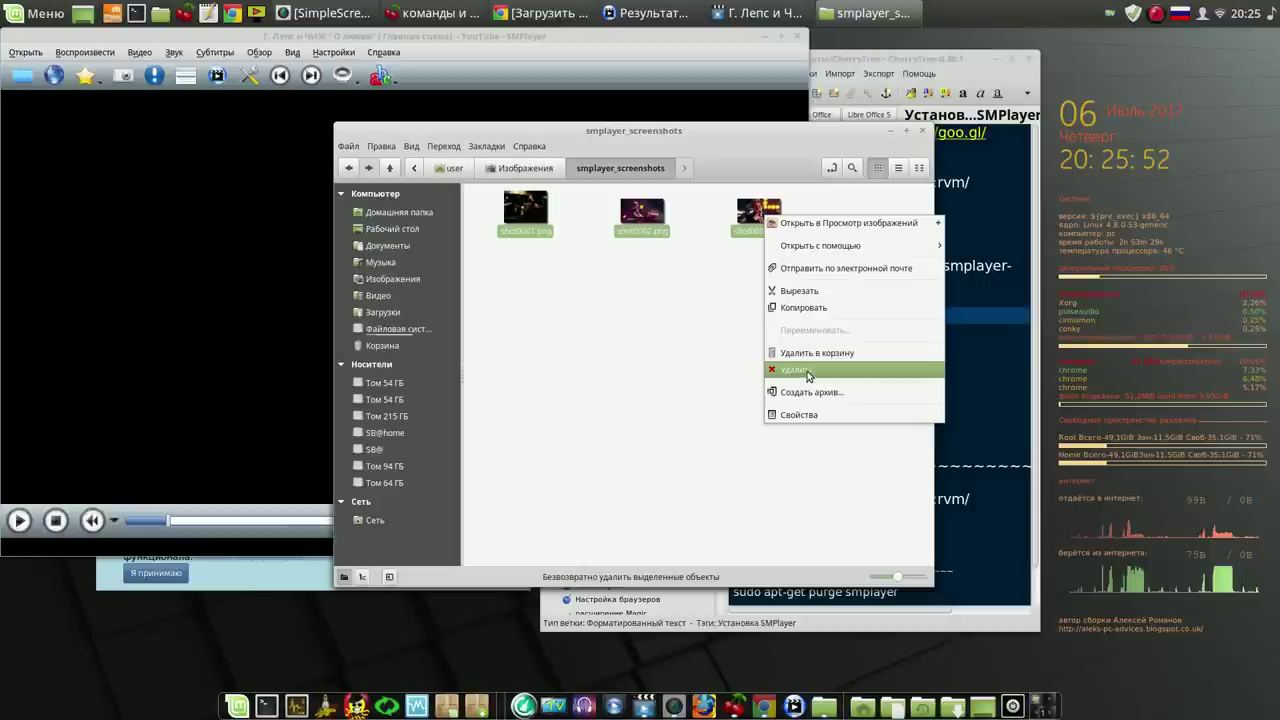
left_click(805, 370)
left_click(768, 406)
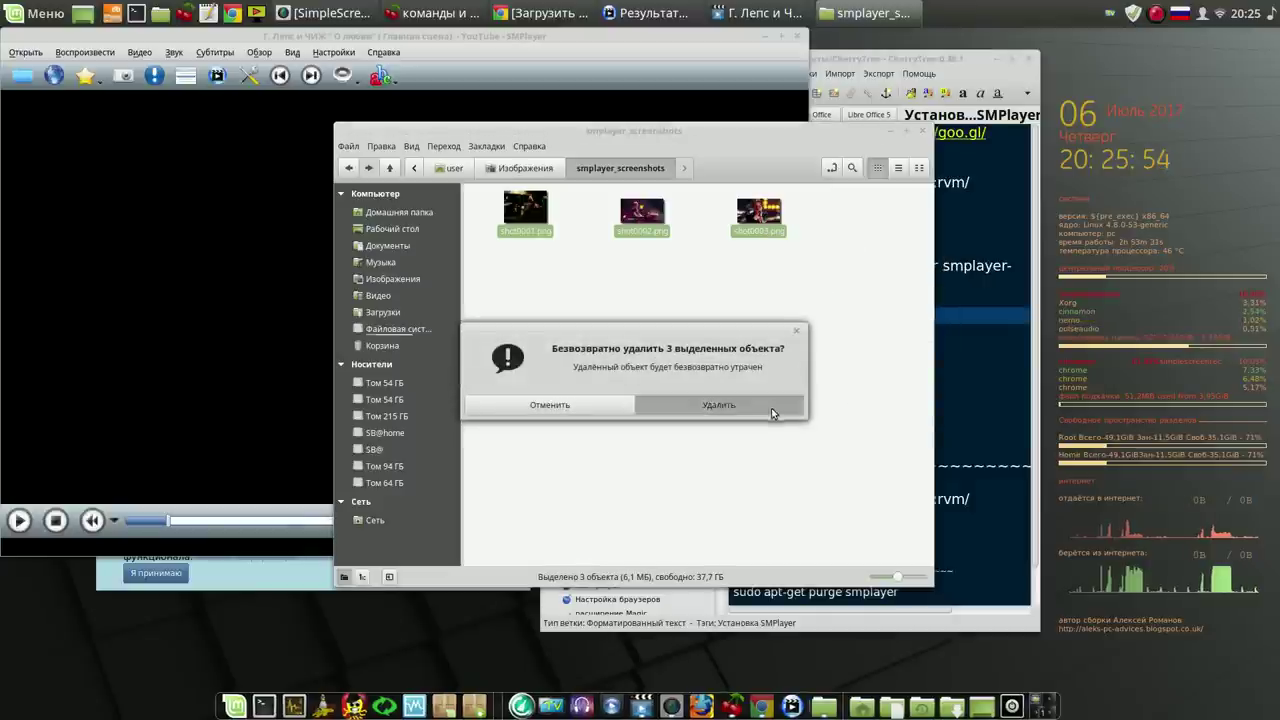
Close the Nemo, SMPlayer and SMTube results windows
left_click(922, 131)
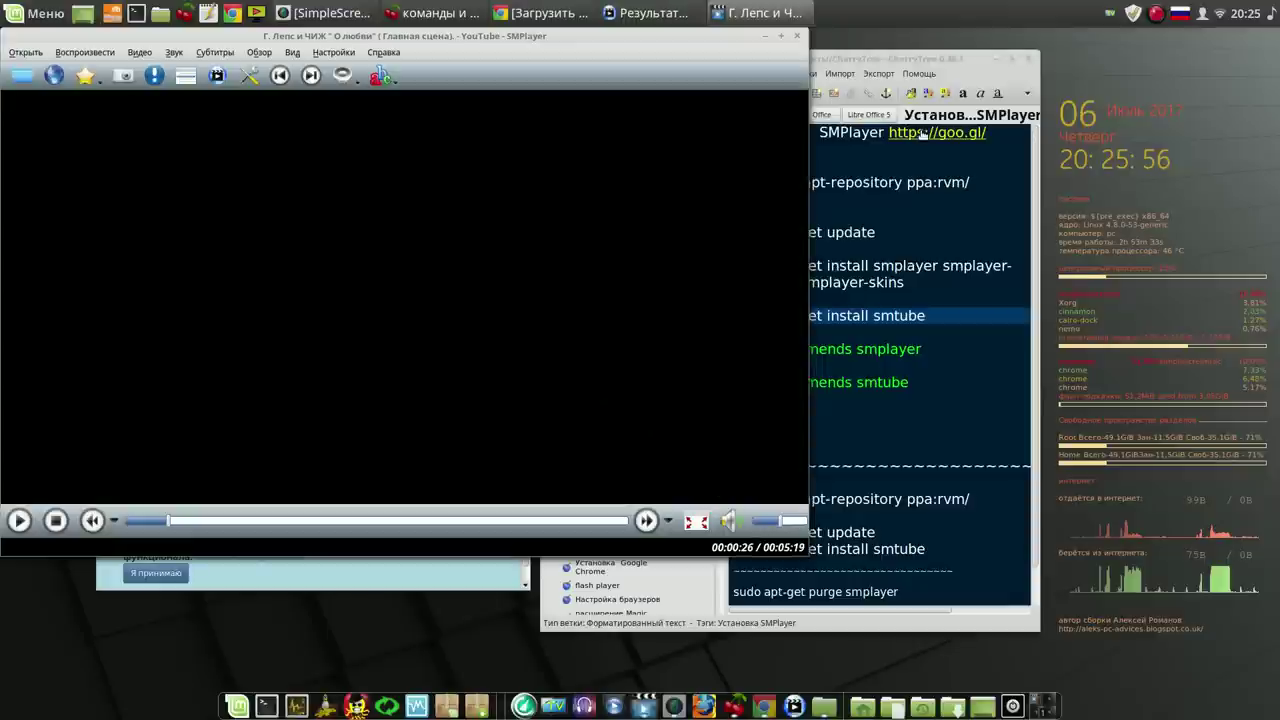
left_click(798, 40)
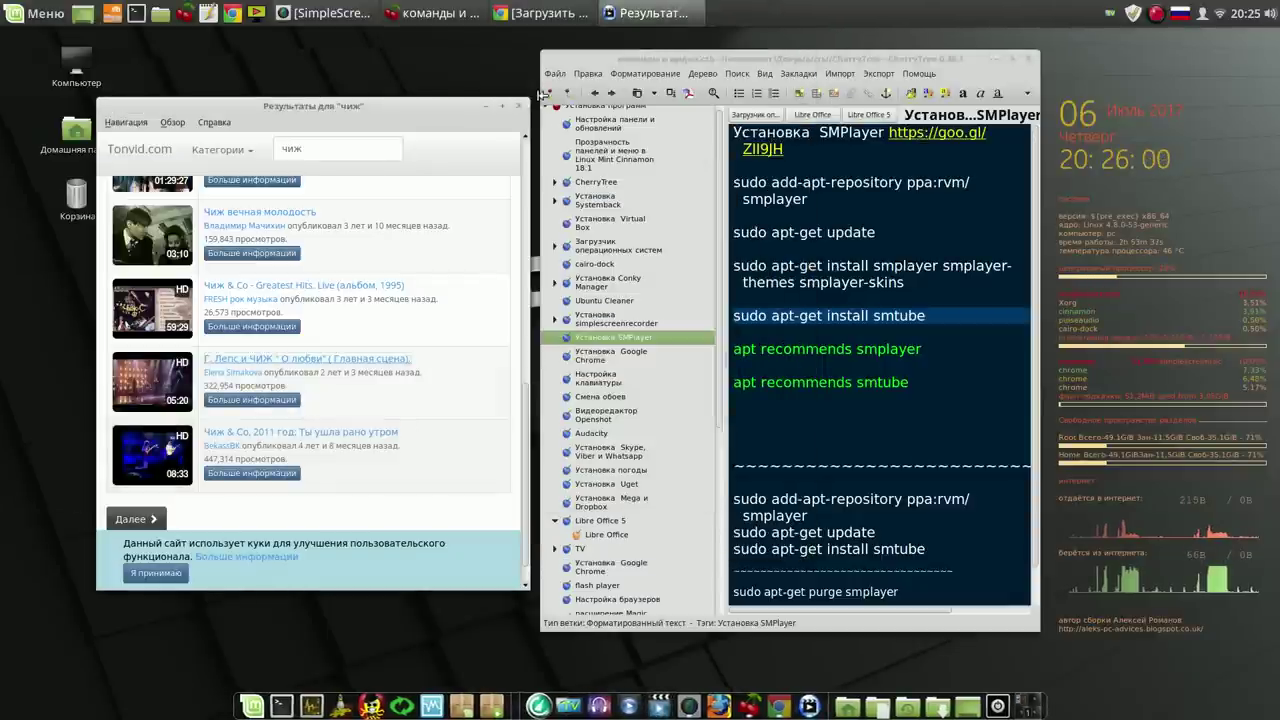
left_click(518, 106)
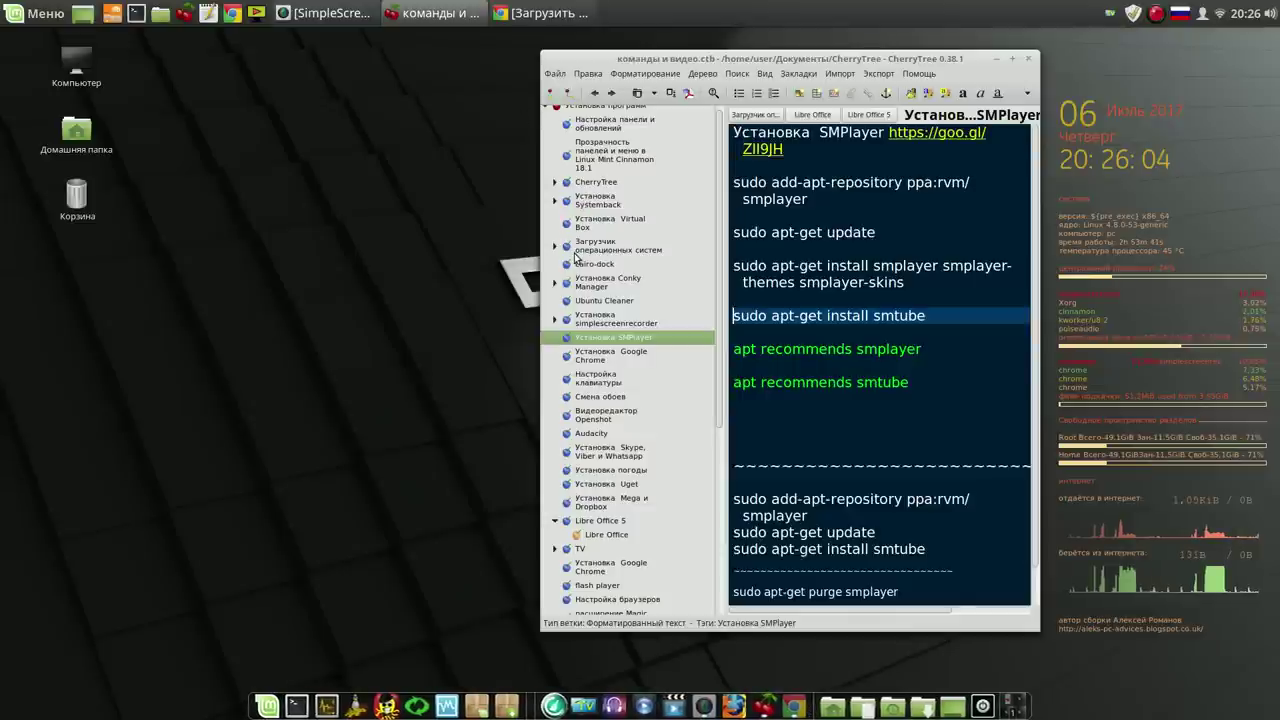
View the 'Установка Skype, Viber и Whatsapp' note, then minimize CherryTree to the desktop
left_click(638, 451)
left_click_drag(719, 363, 697, 458)
scroll(686, 490, "down", 3)
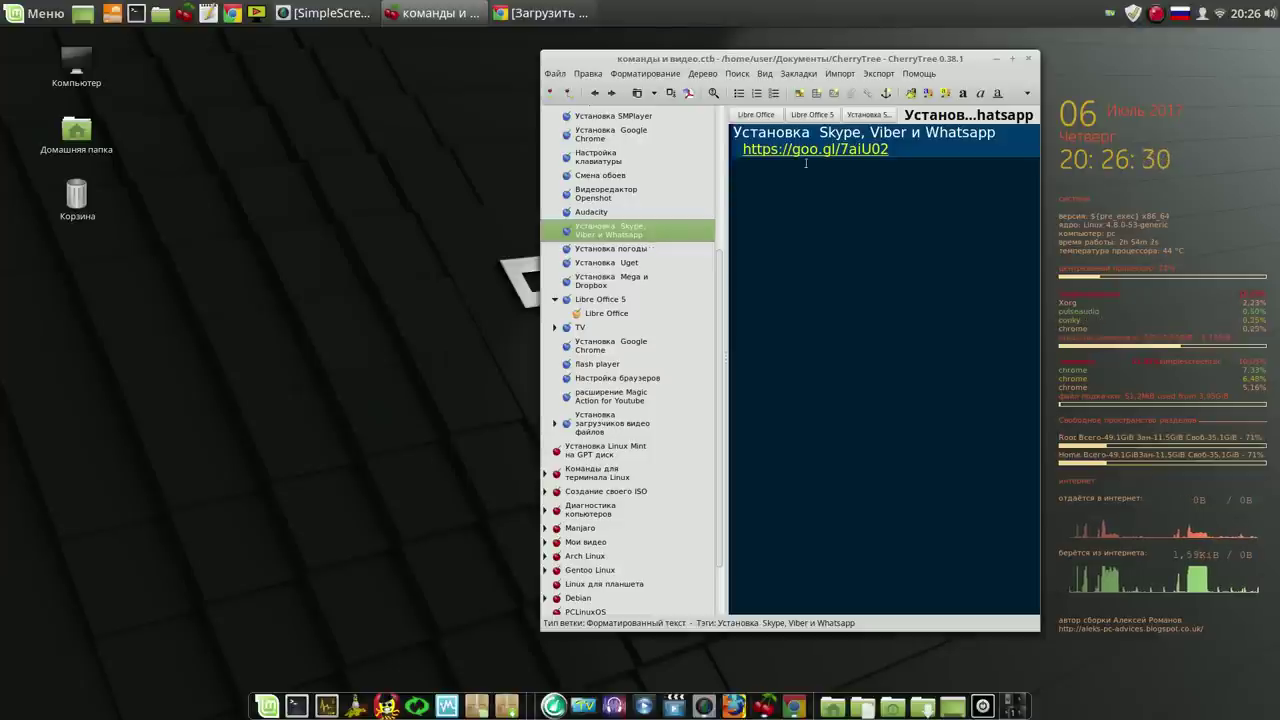
left_click(997, 58)
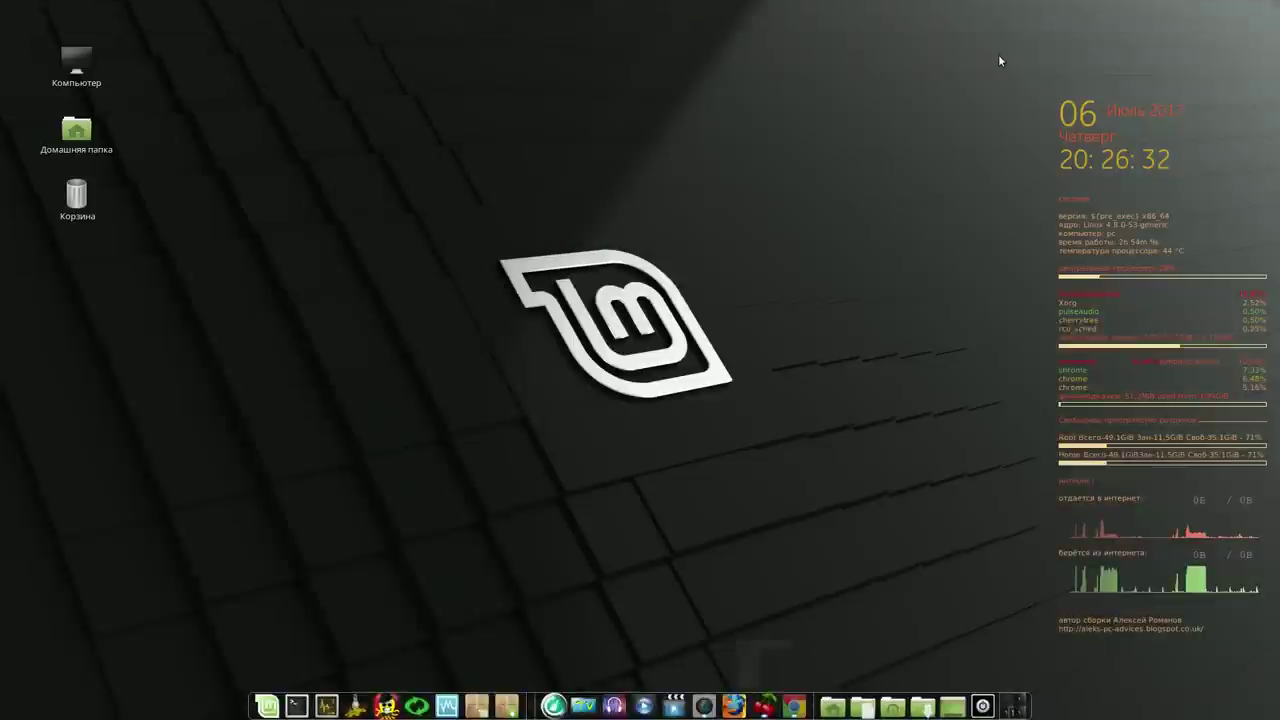
Search Google for 'wire linux' in a new Chrome tab, switching the keyboard to English
left_click(553, 14)
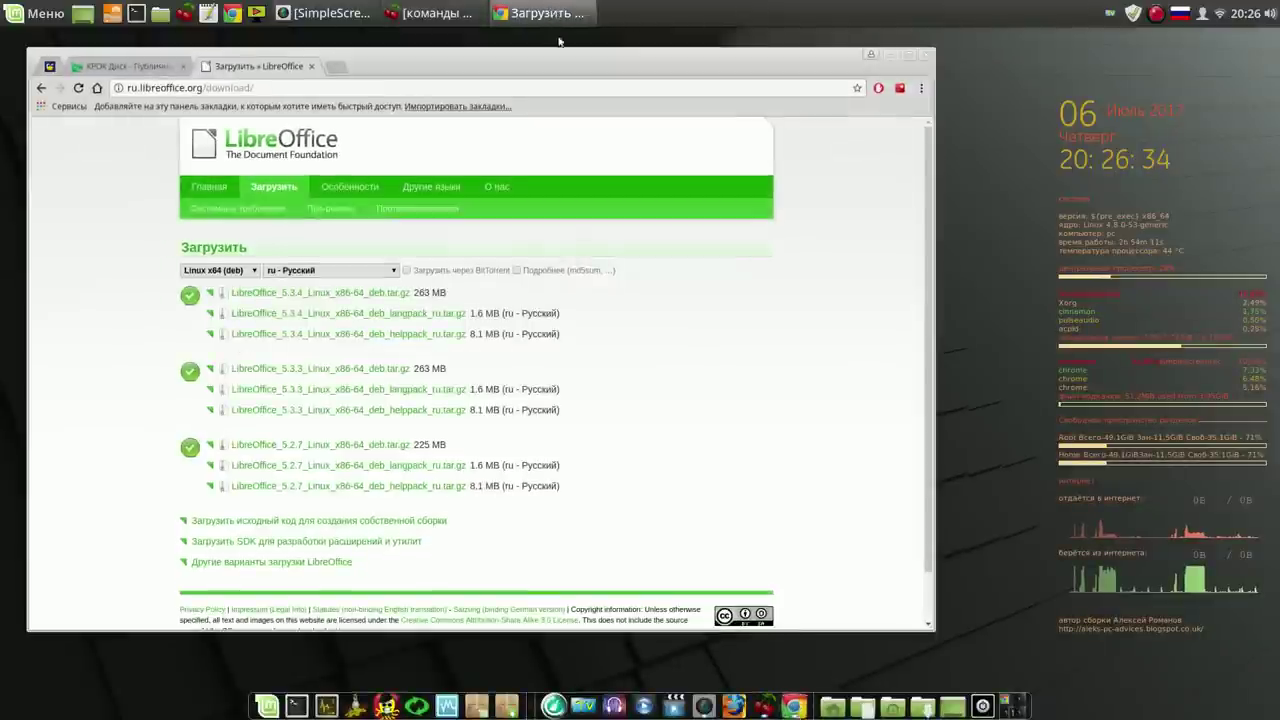
left_click(340, 66)
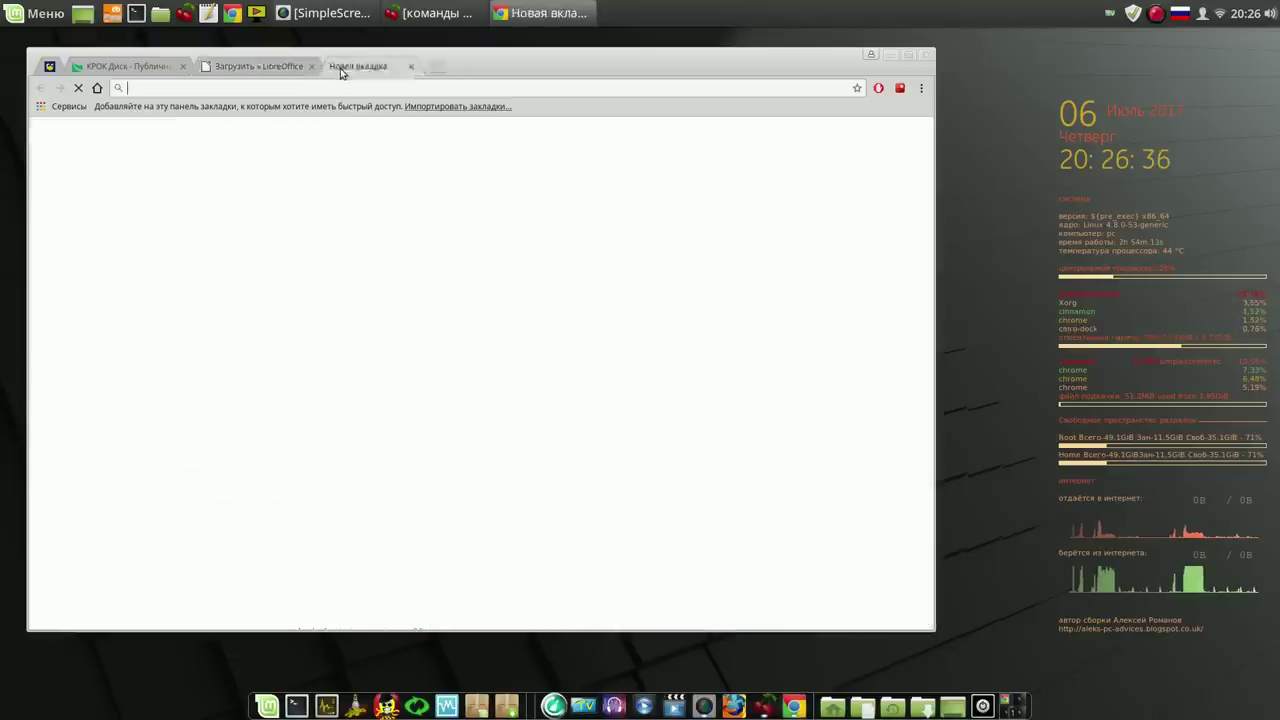
left_click(484, 317)
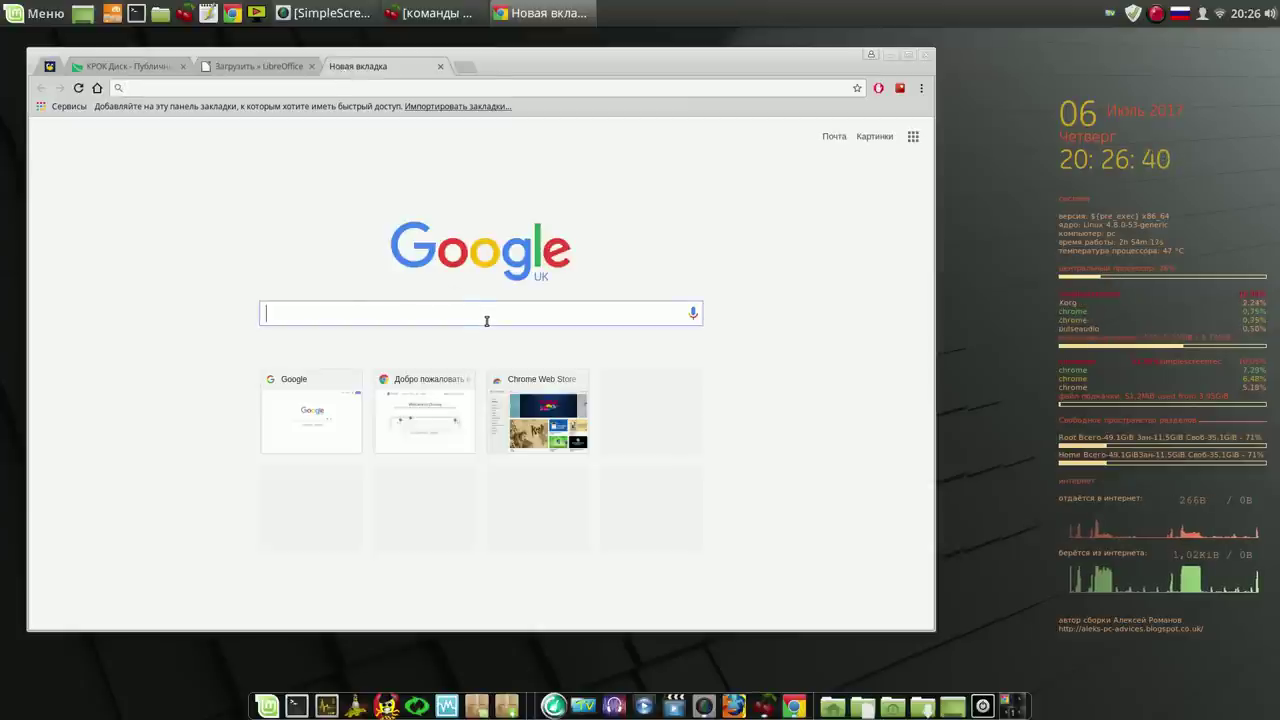
key("alt+shift")
type("wire")
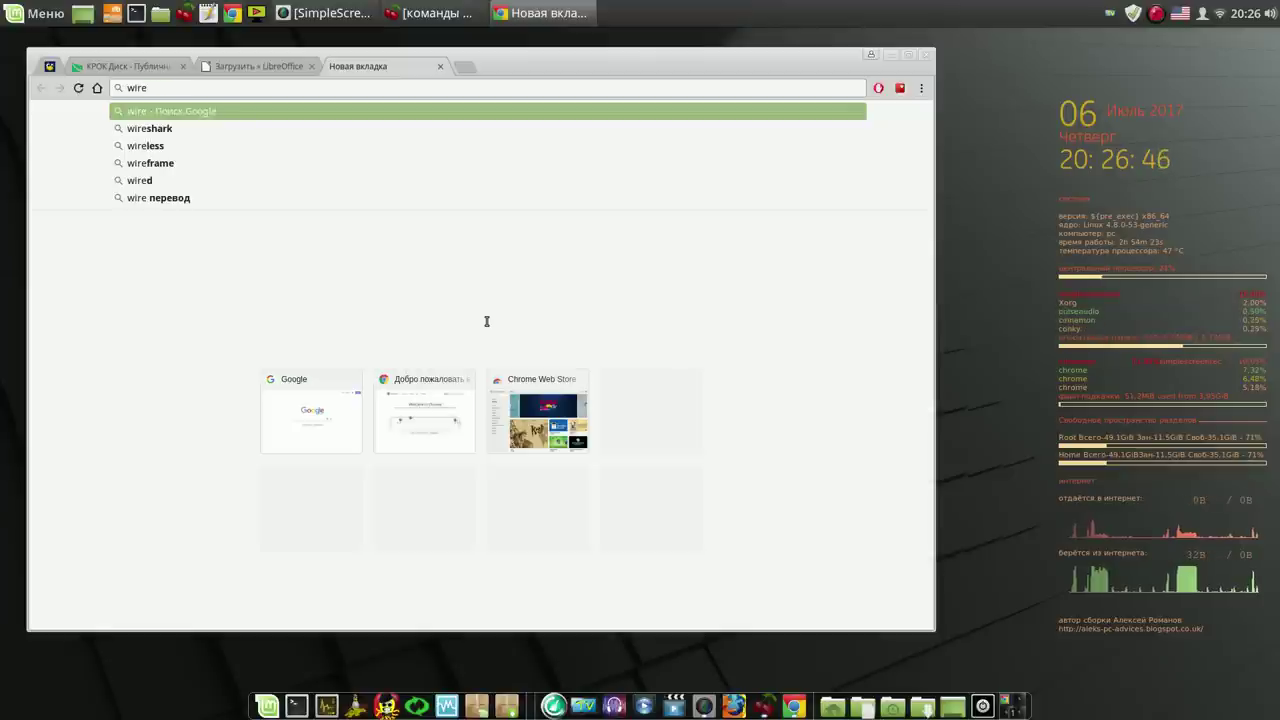
type(" linux")
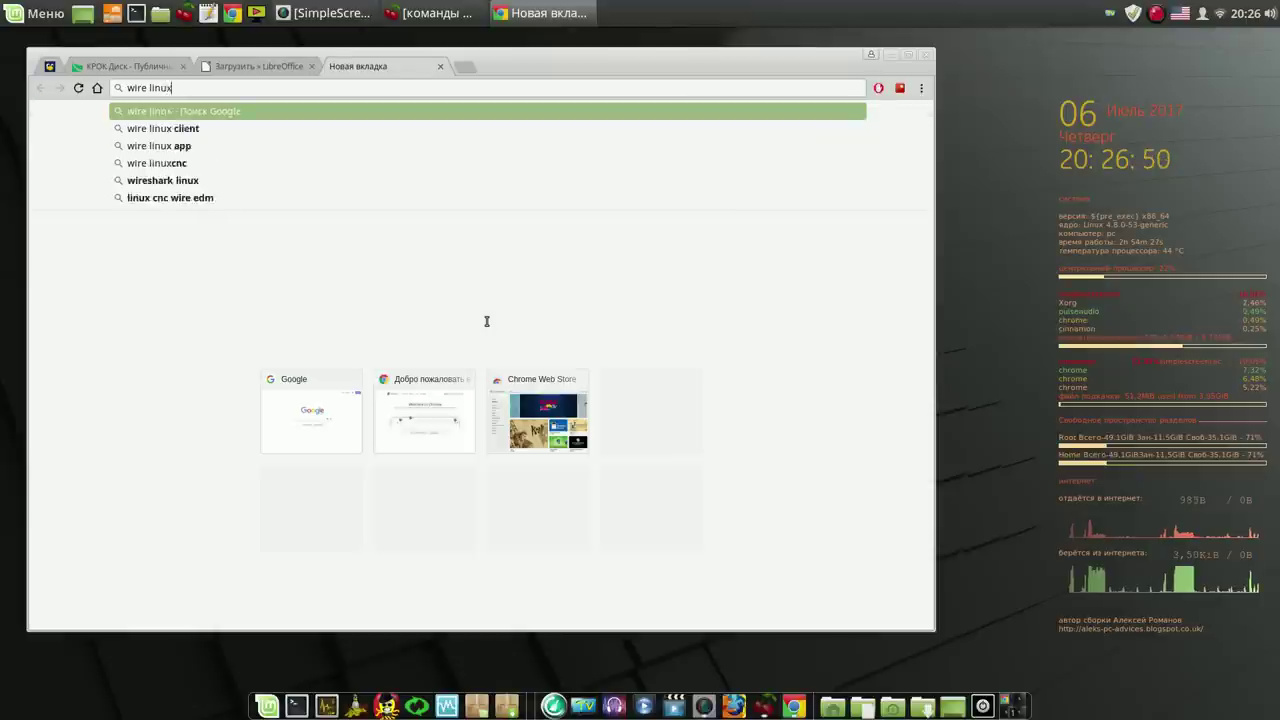
key("Return")
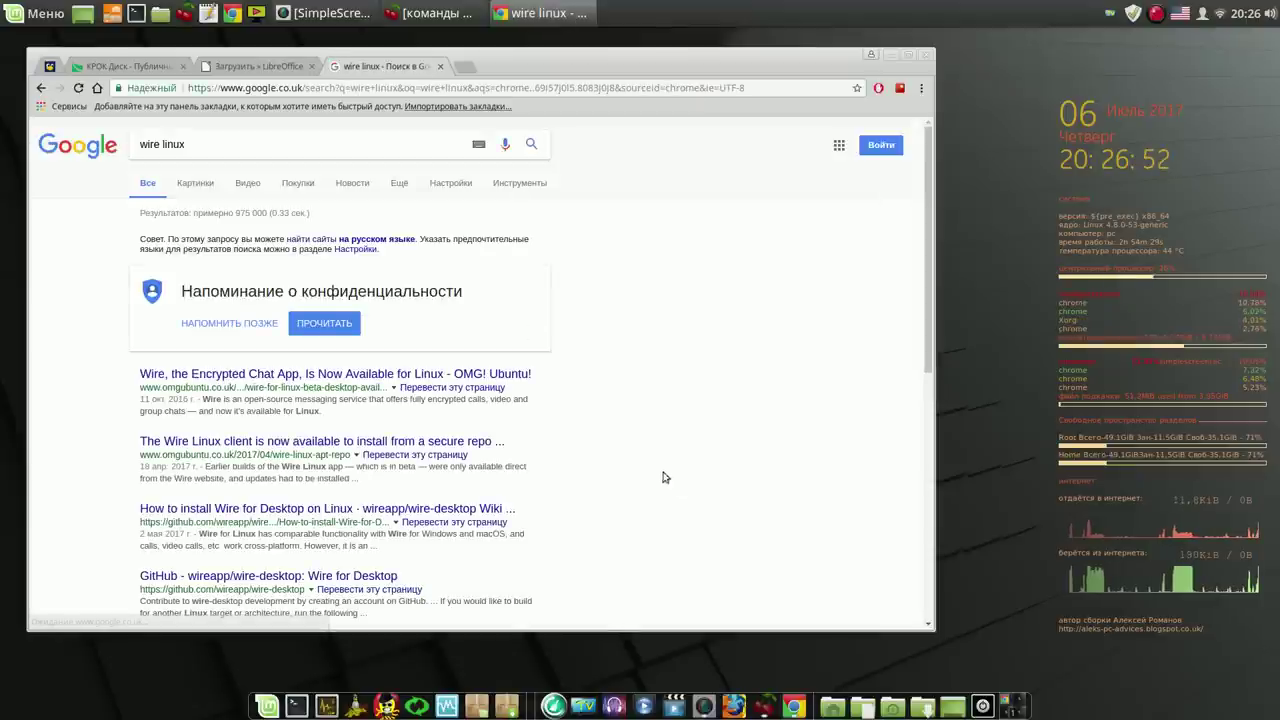
Dismiss the privacy reminder and open the second result, the OMG! Ubuntu Wire article, in a new tab
left_click(230, 323)
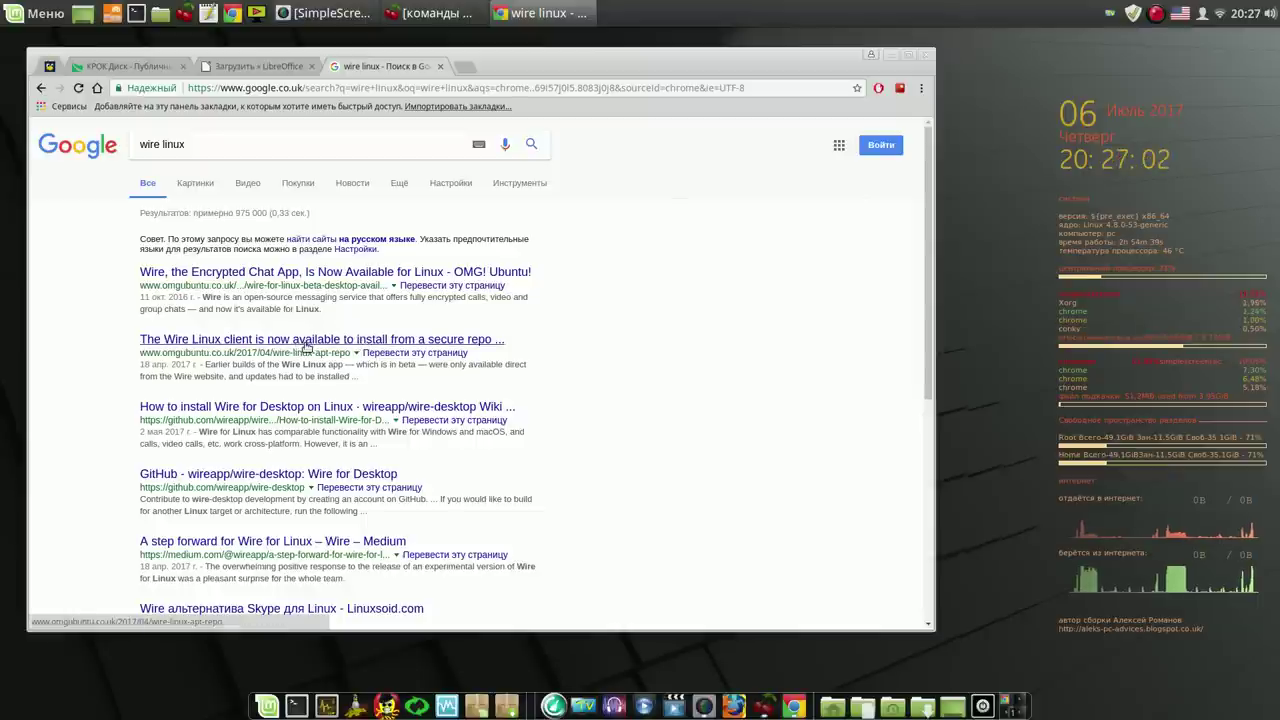
right_click(307, 345)
left_click(345, 368)
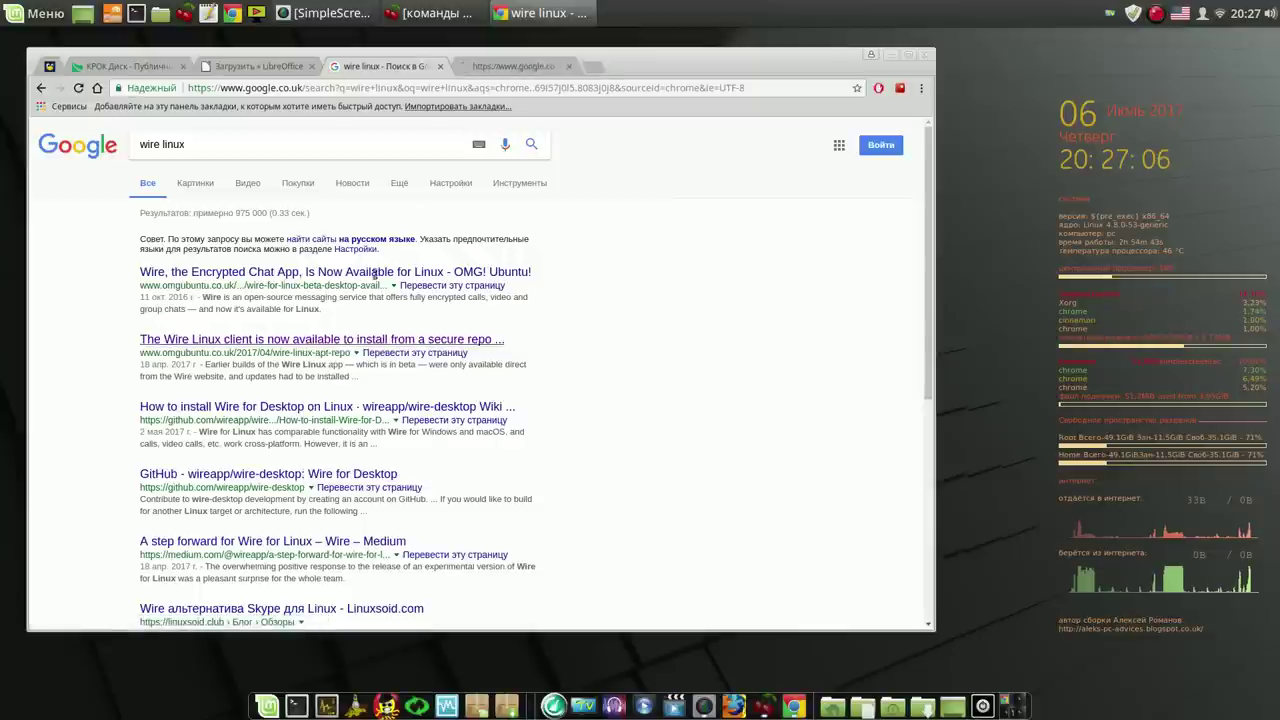
left_click(494, 66)
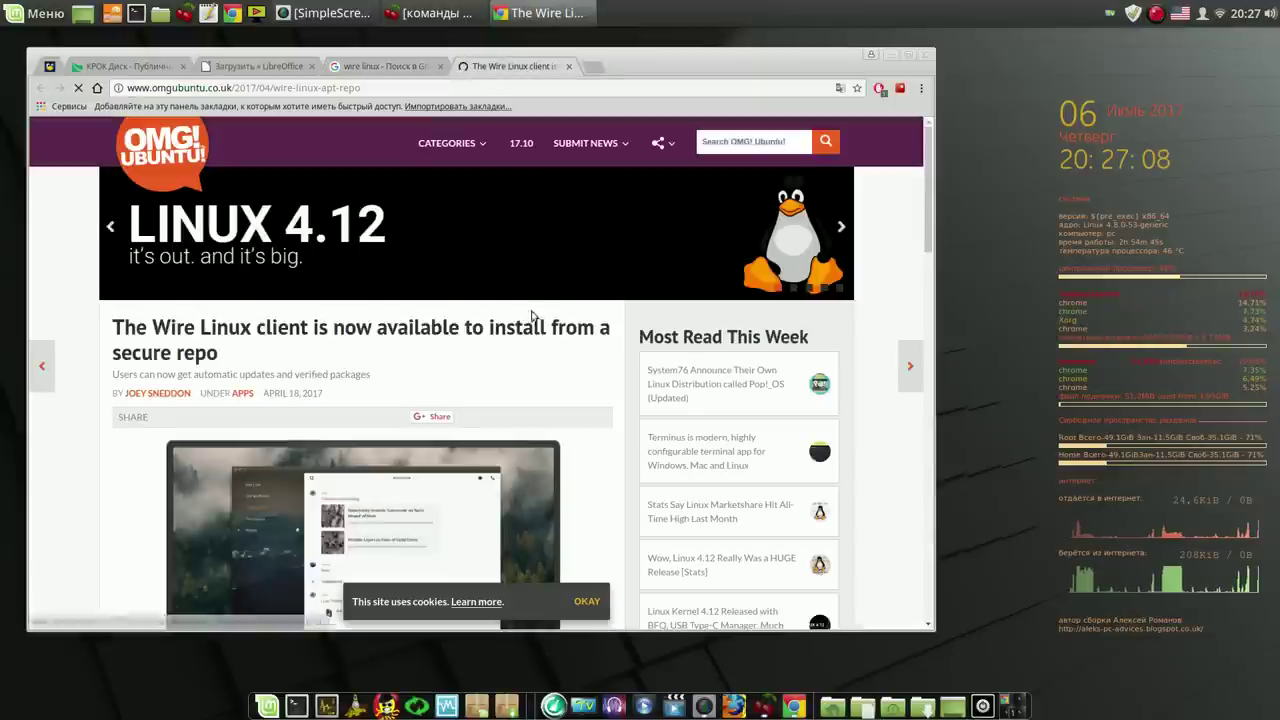
Read down the Wire article to its four APT install commands
scroll(505, 446, "down", 3)
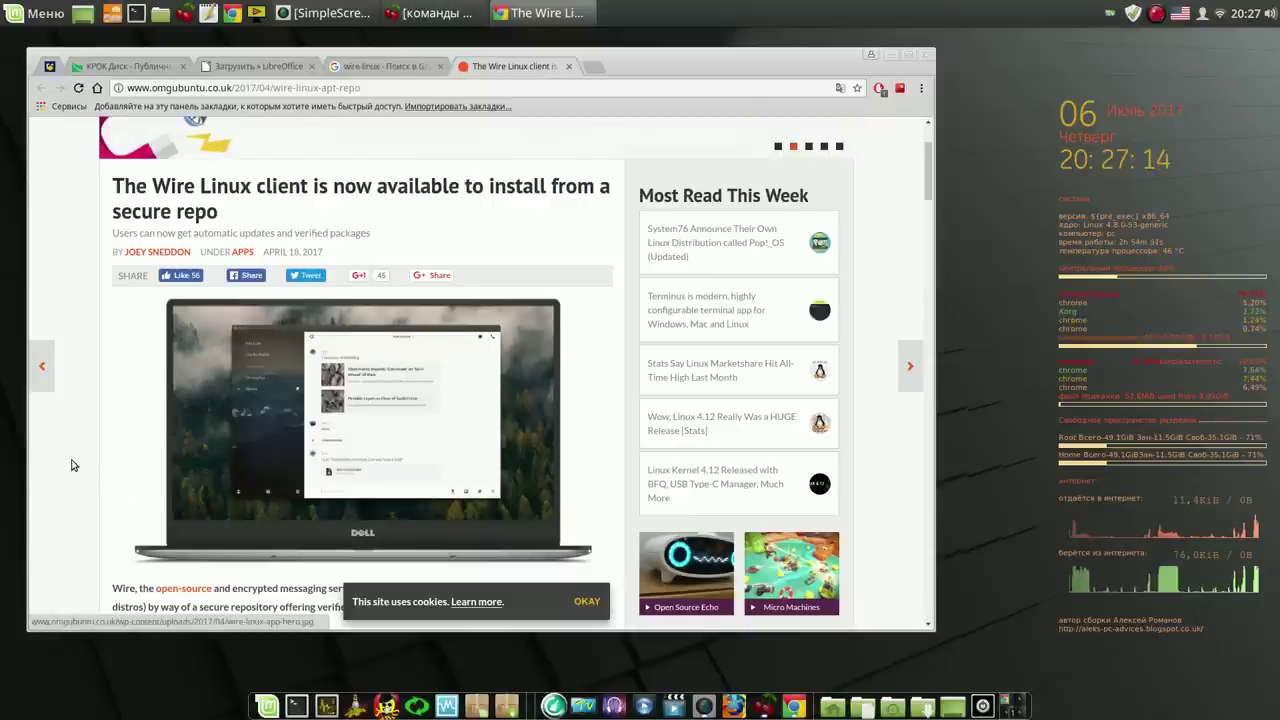
scroll(71, 465, "down", 6)
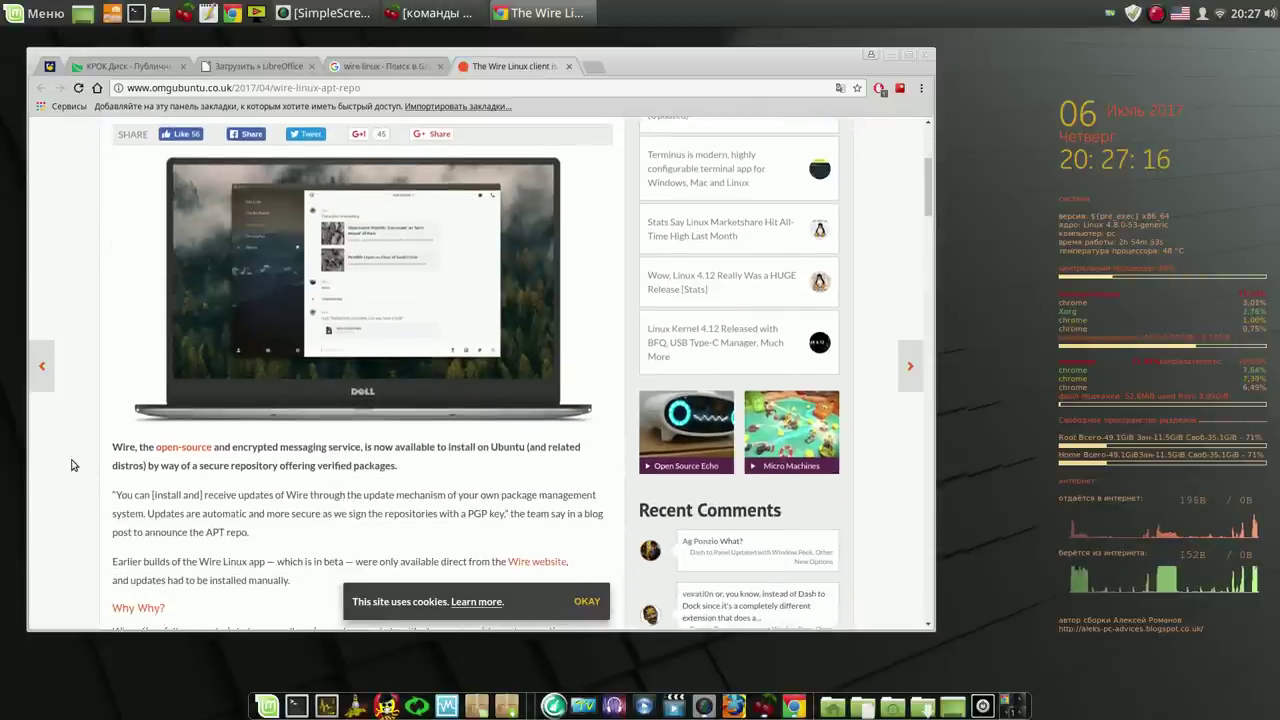
scroll(71, 465, "down", 2)
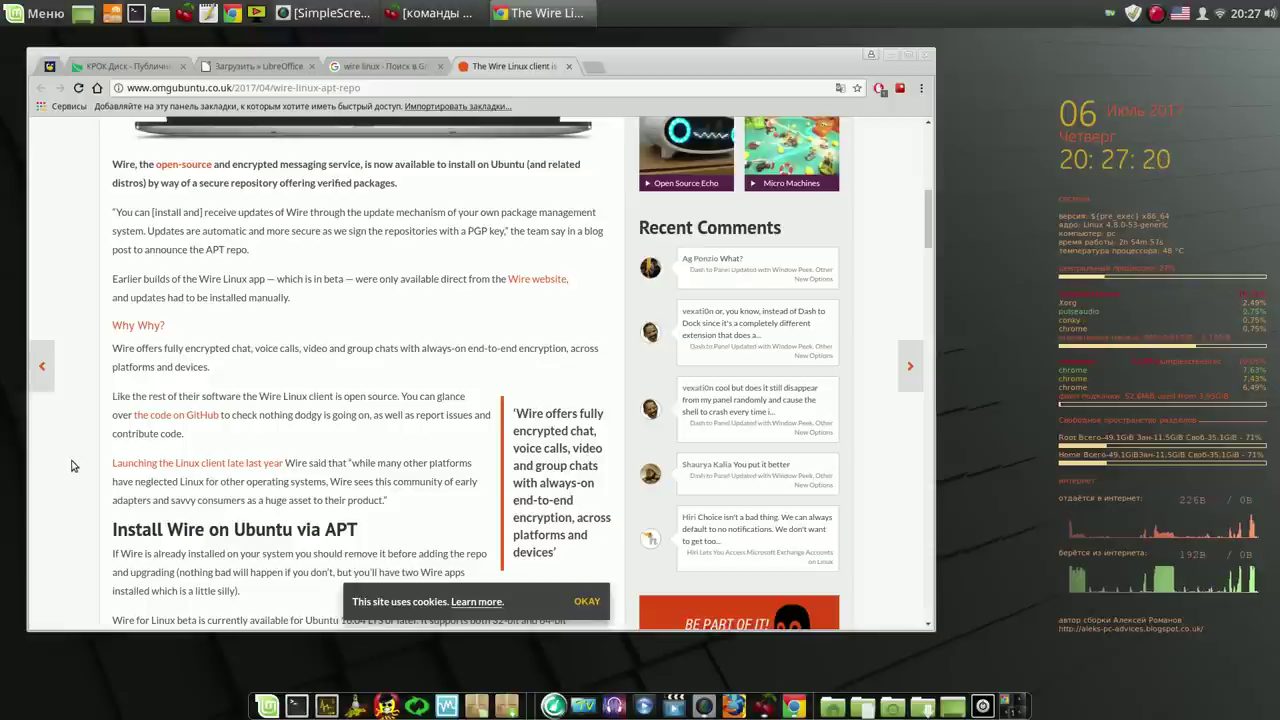
scroll(71, 465, "down", 6)
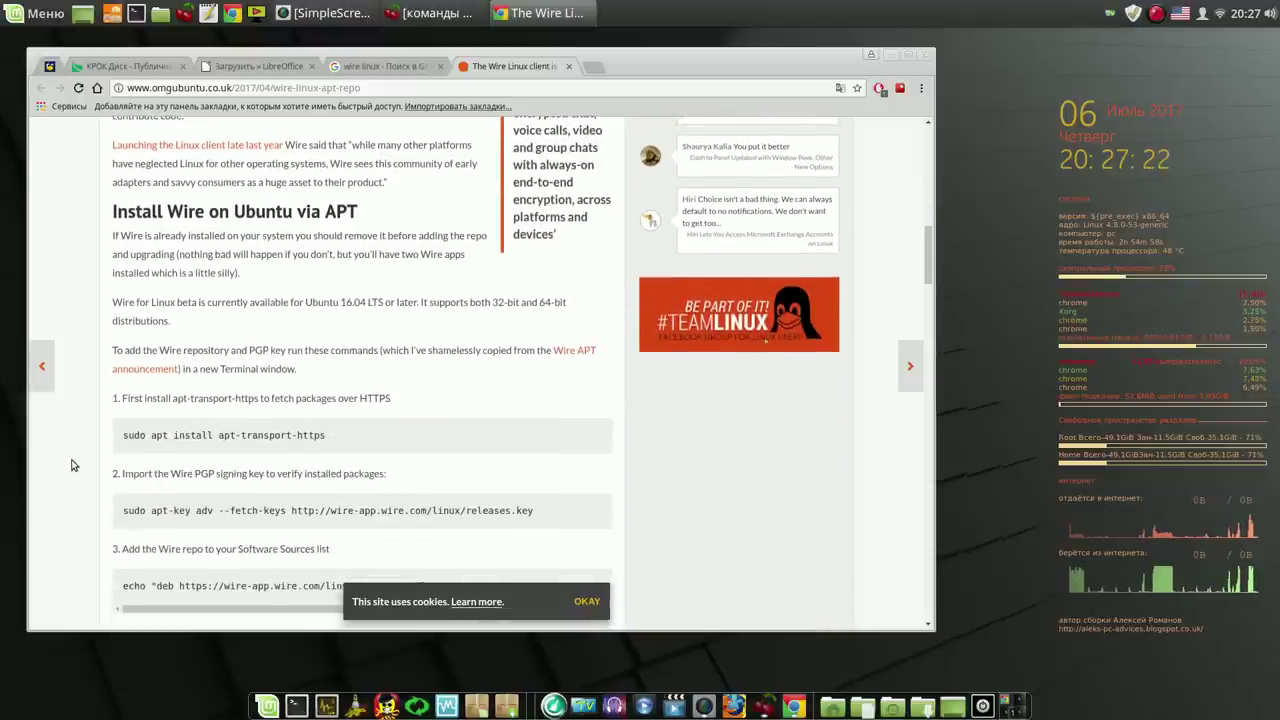
scroll(71, 465, "down", 3)
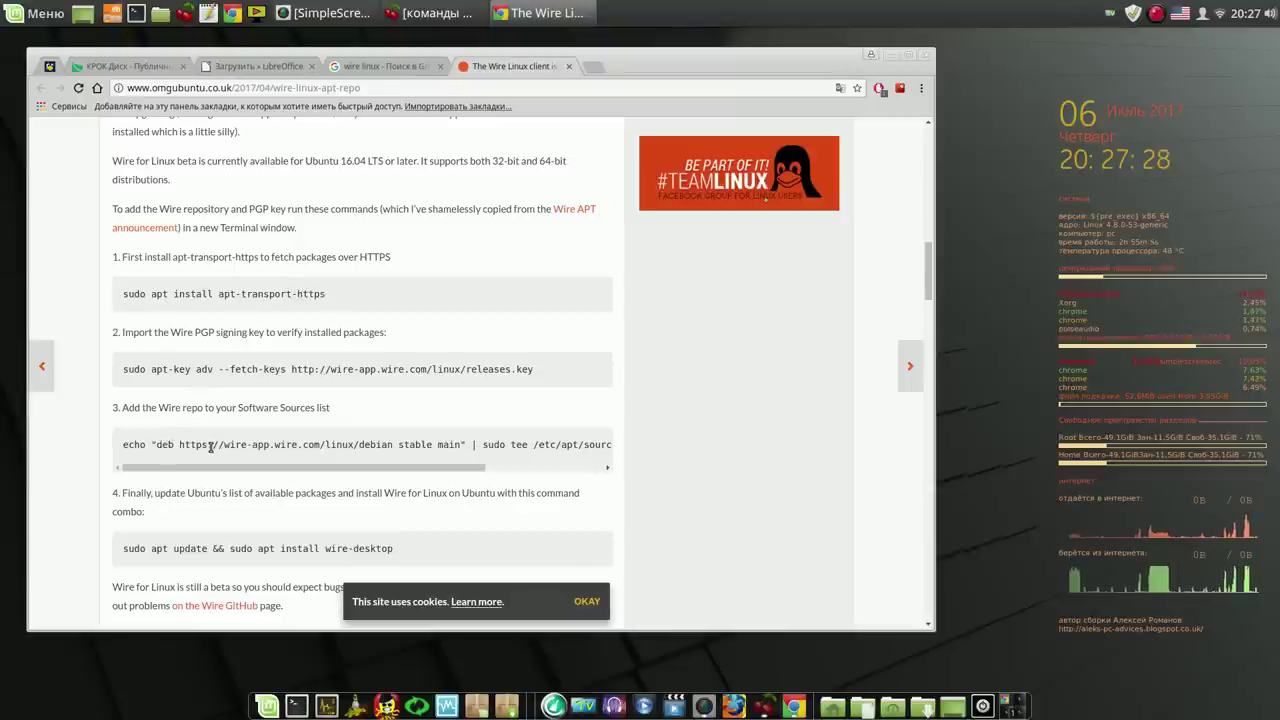
scroll(207, 443, "down", 3)
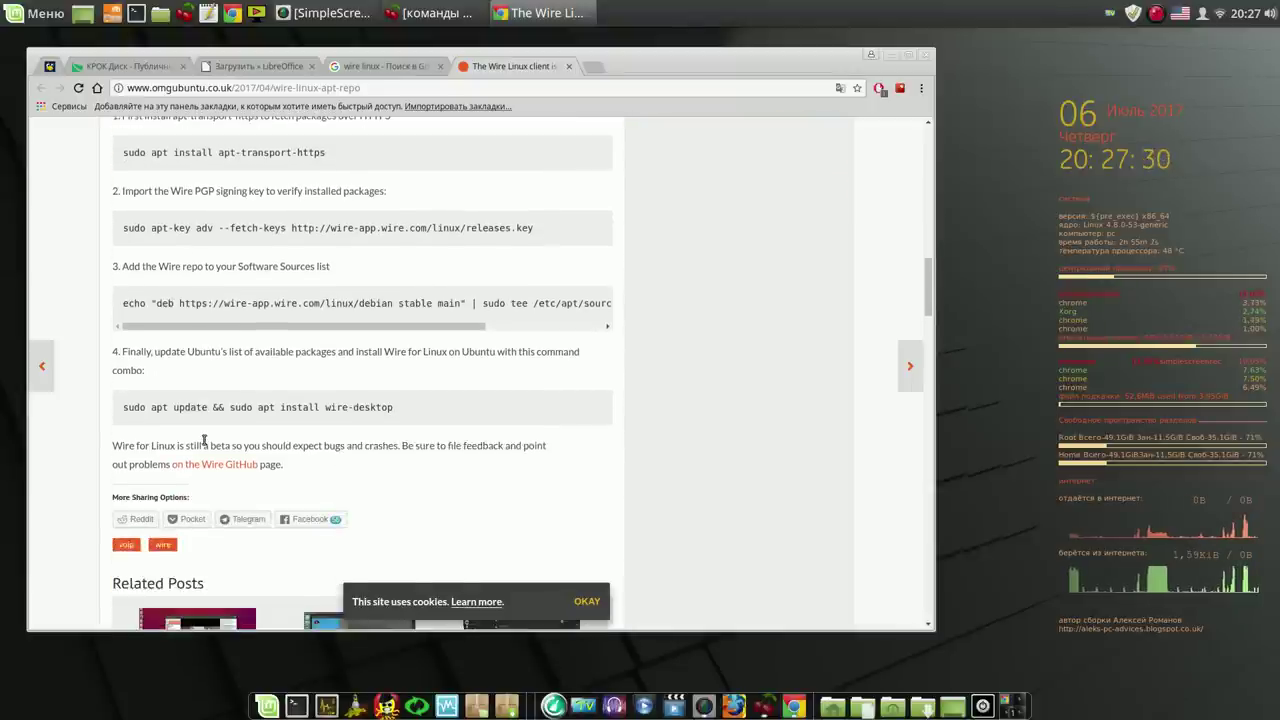
scroll(203, 440, "down", 3)
left_click_drag(925, 318, 731, 105)
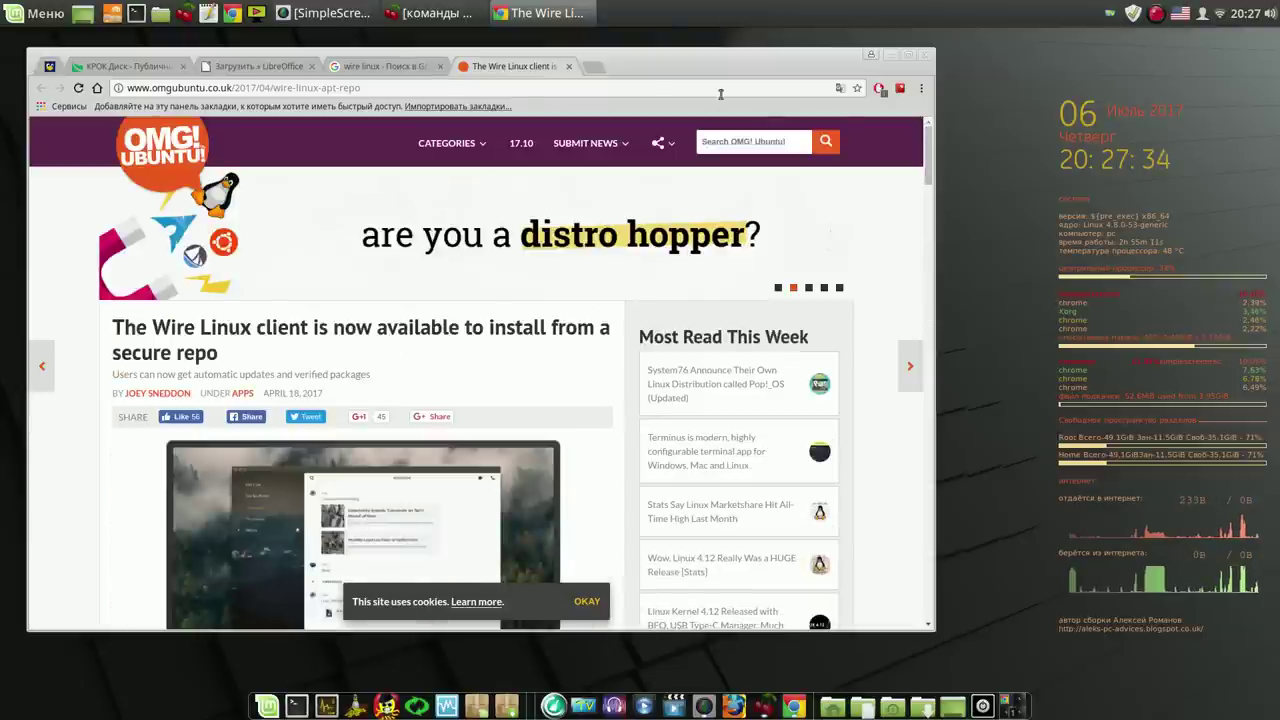
Start a new Google search in a fresh tab, typing 'teamvi'
left_click(591, 67)
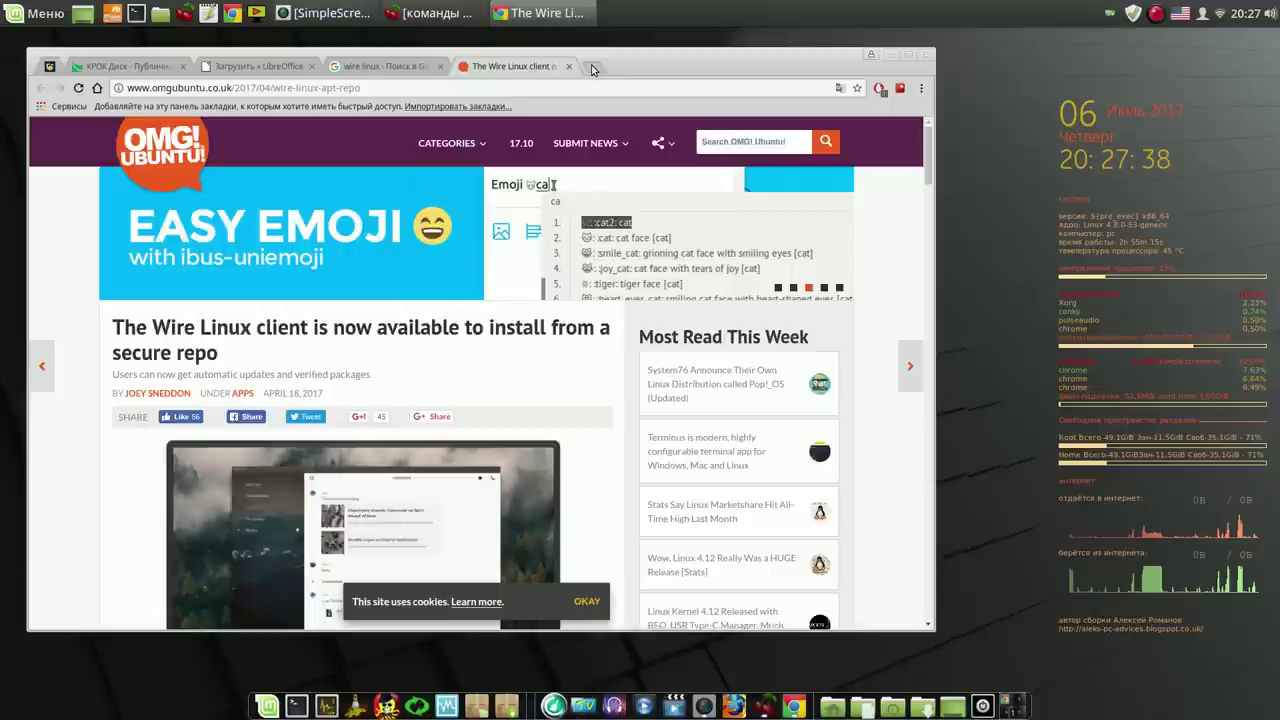
left_click(480, 313)
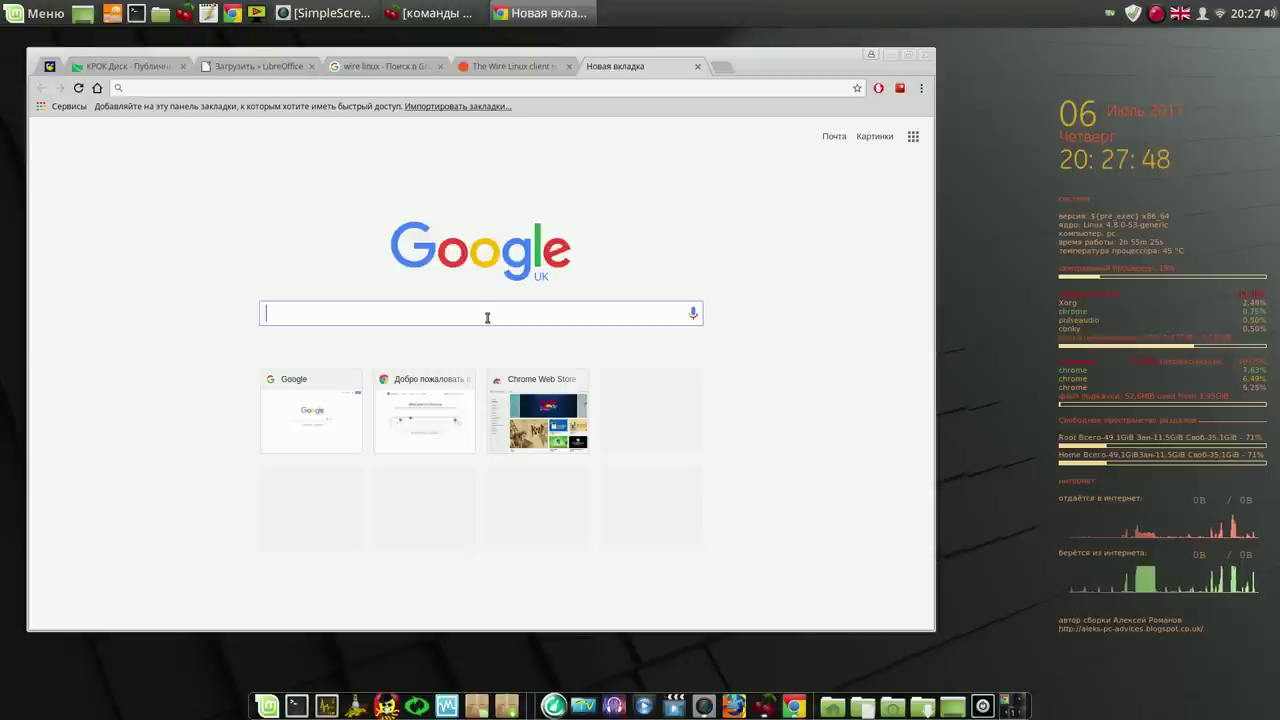
type("tea")
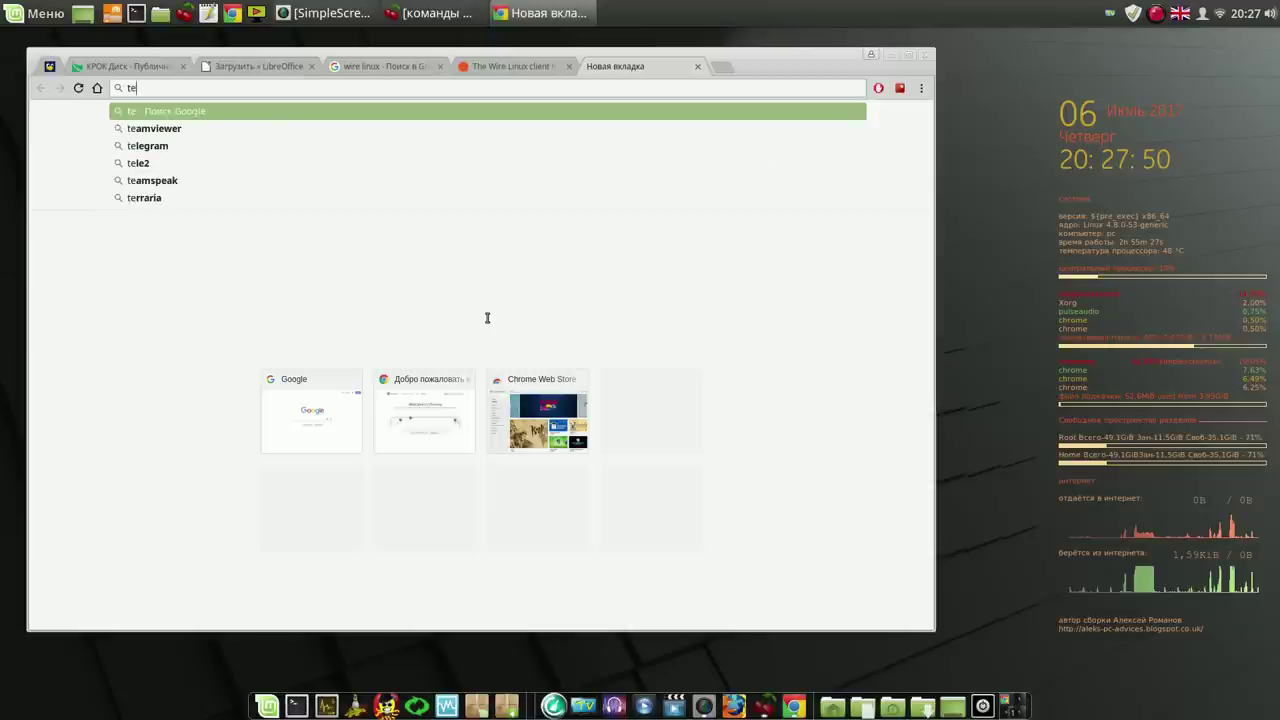
type("mvi")
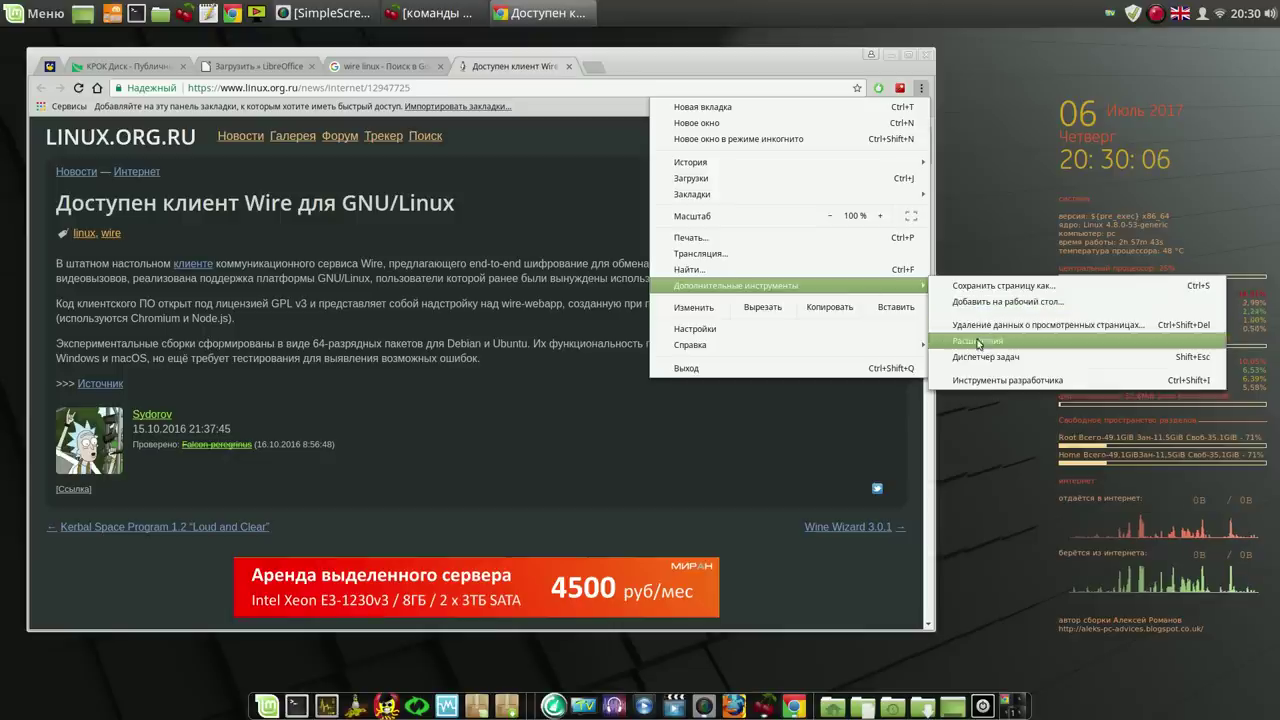
Go from Chrome's Extensions page to the Web Store and search for 'wire'
left_click(974, 342)
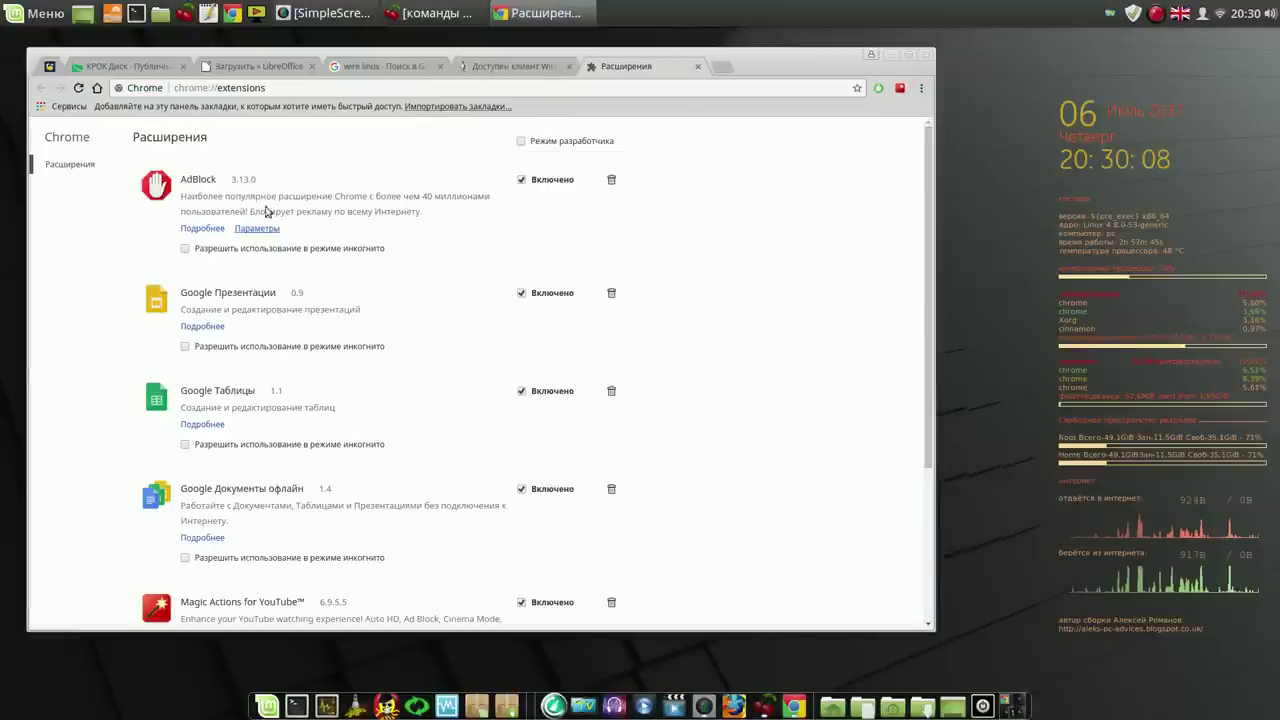
scroll(265, 517, "down", 5)
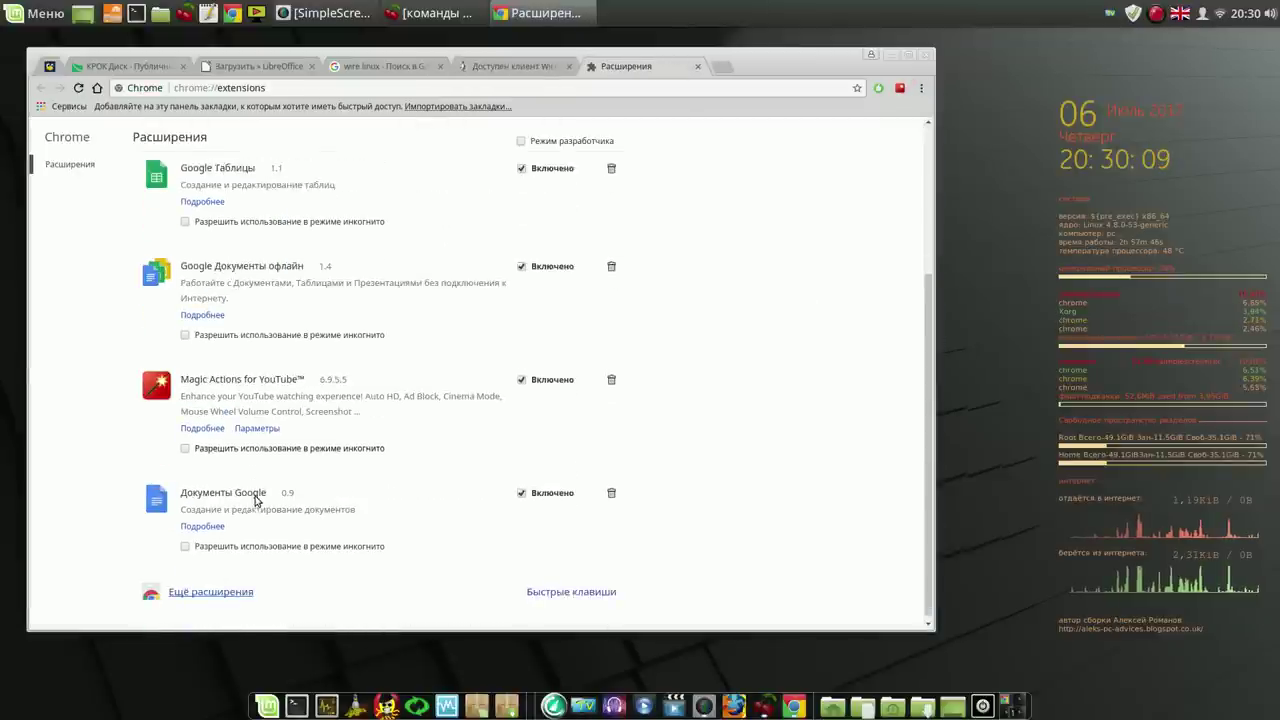
left_click(232, 592)
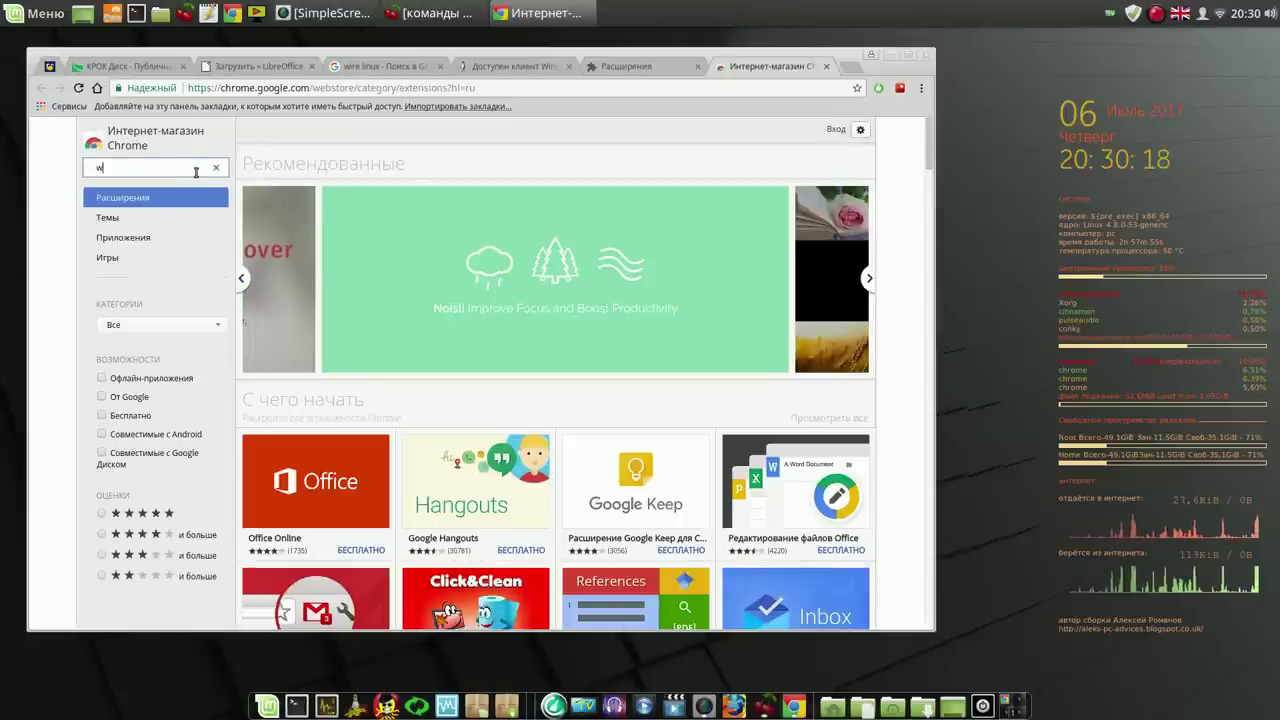
type("wire")
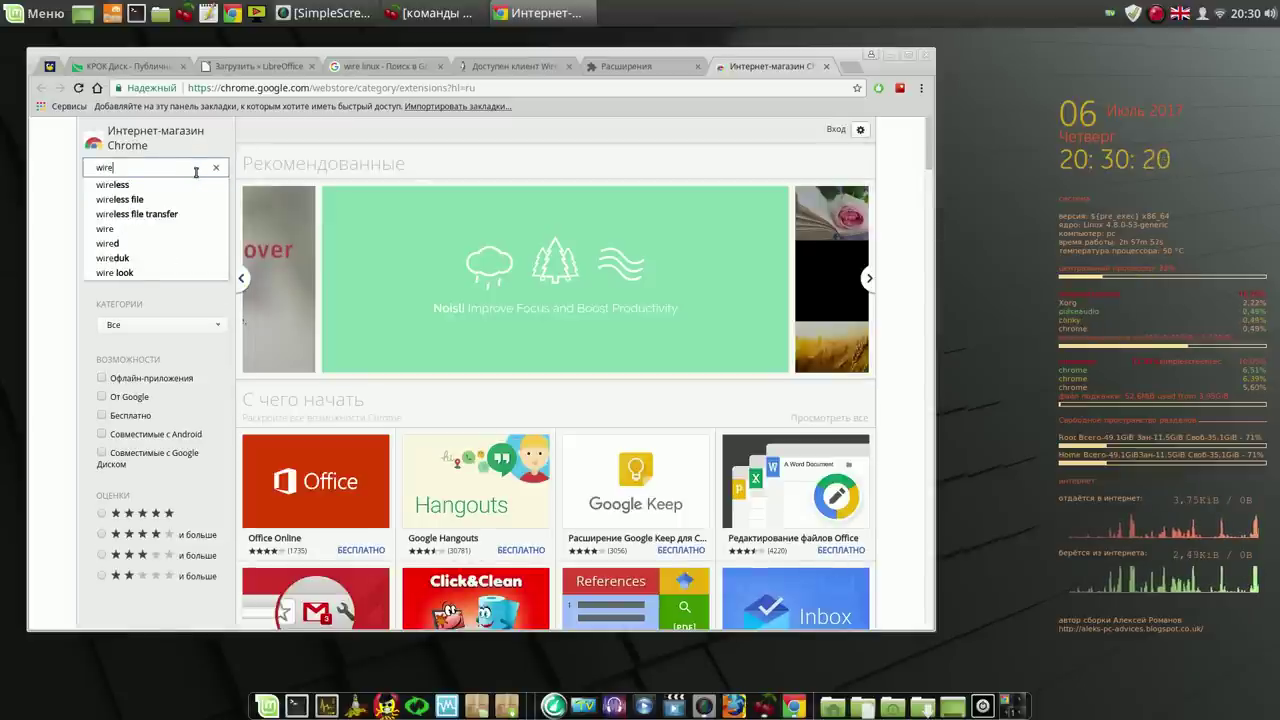
key("Return")
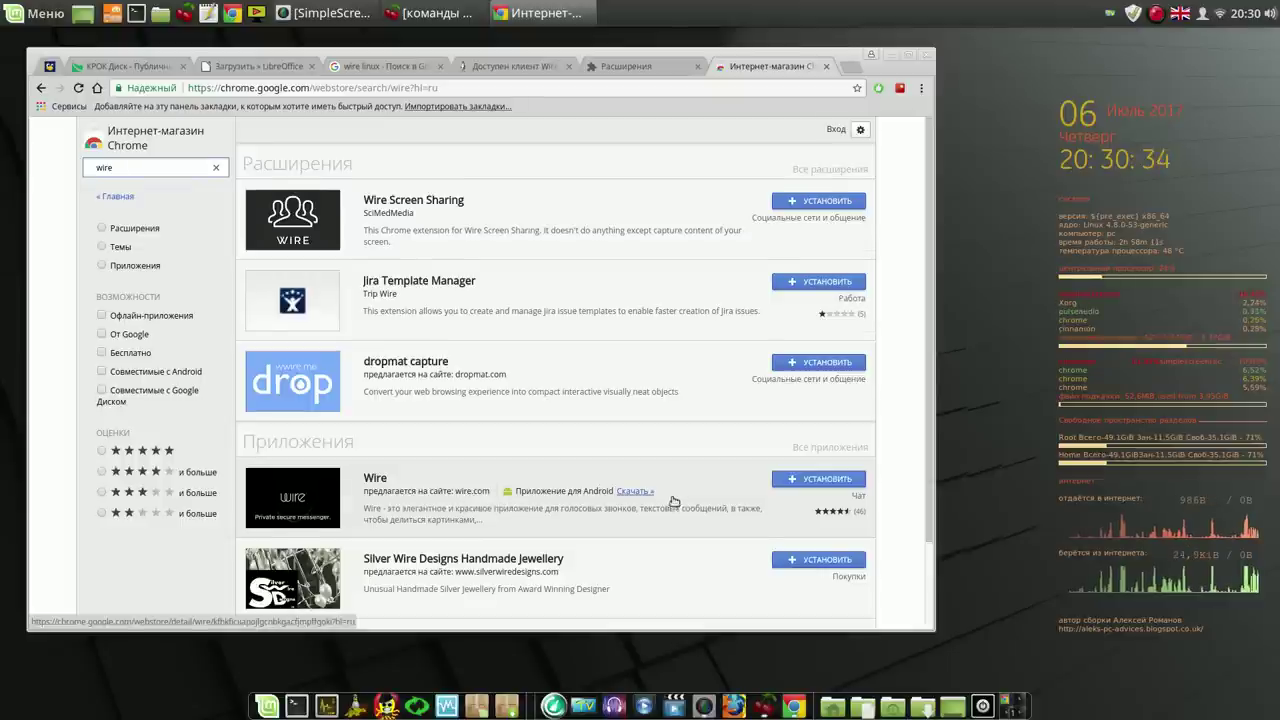
Install the Wire app from the Web Store results and confirm the installation
scroll(674, 500, "down", 1)
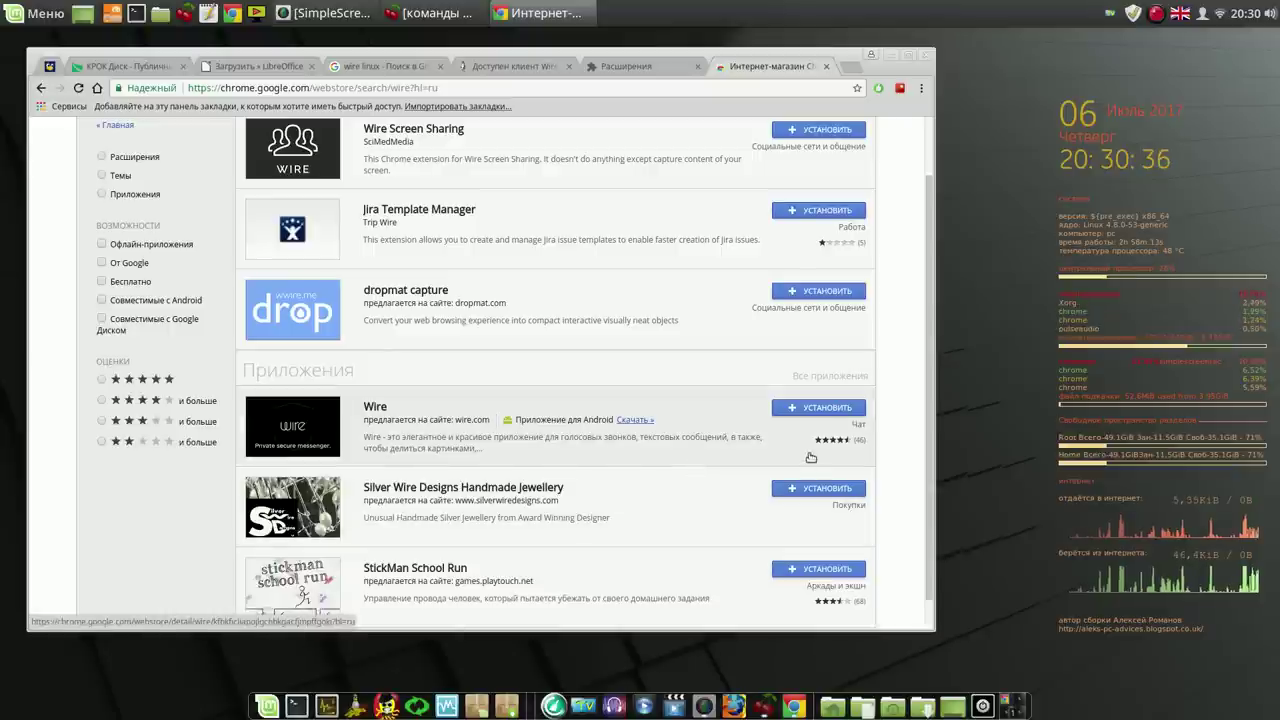
left_click(832, 409)
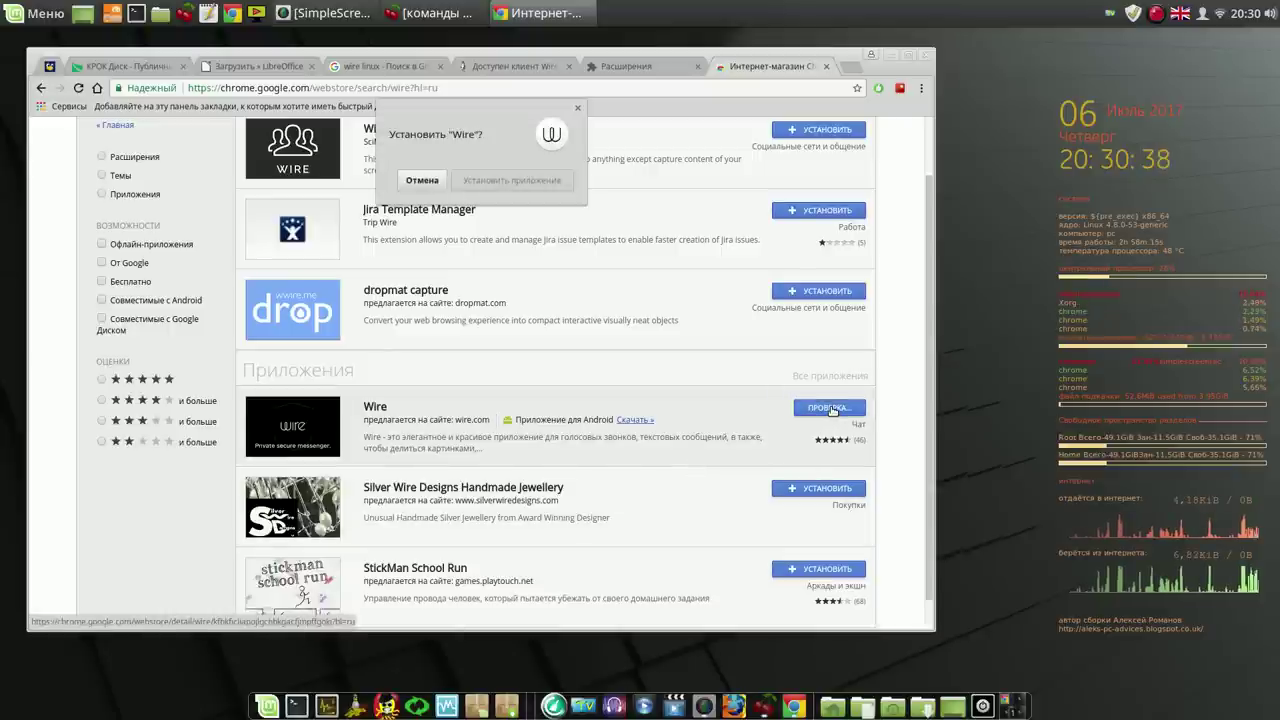
left_click(494, 181)
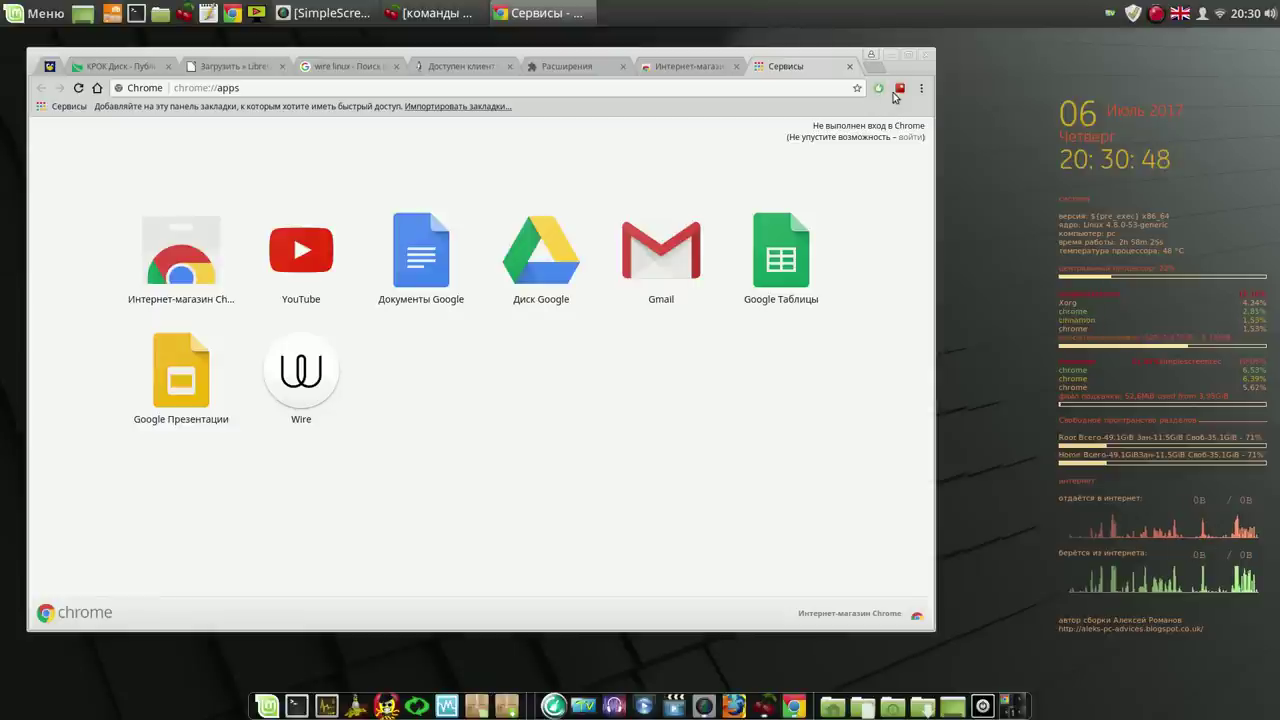
Return to the Web Store 'wire' results and filter them to extensions only
left_click(690, 67)
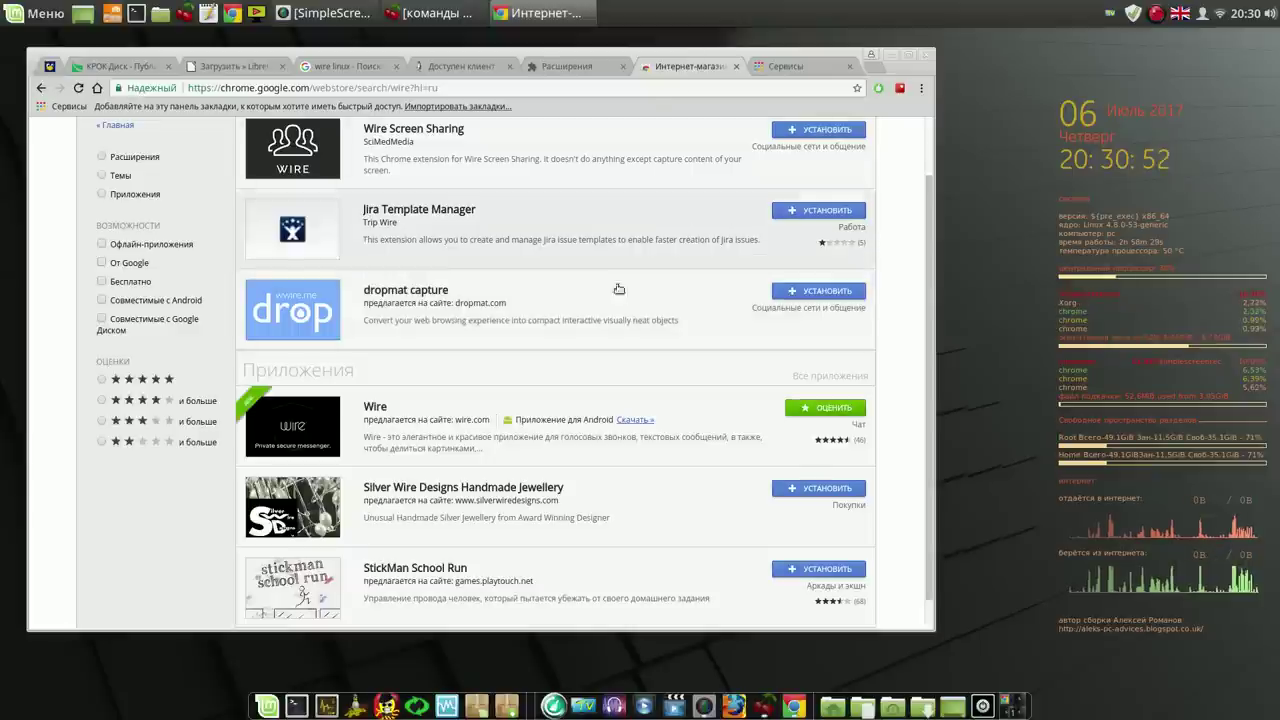
scroll(571, 406, "up", 2)
left_click(118, 227)
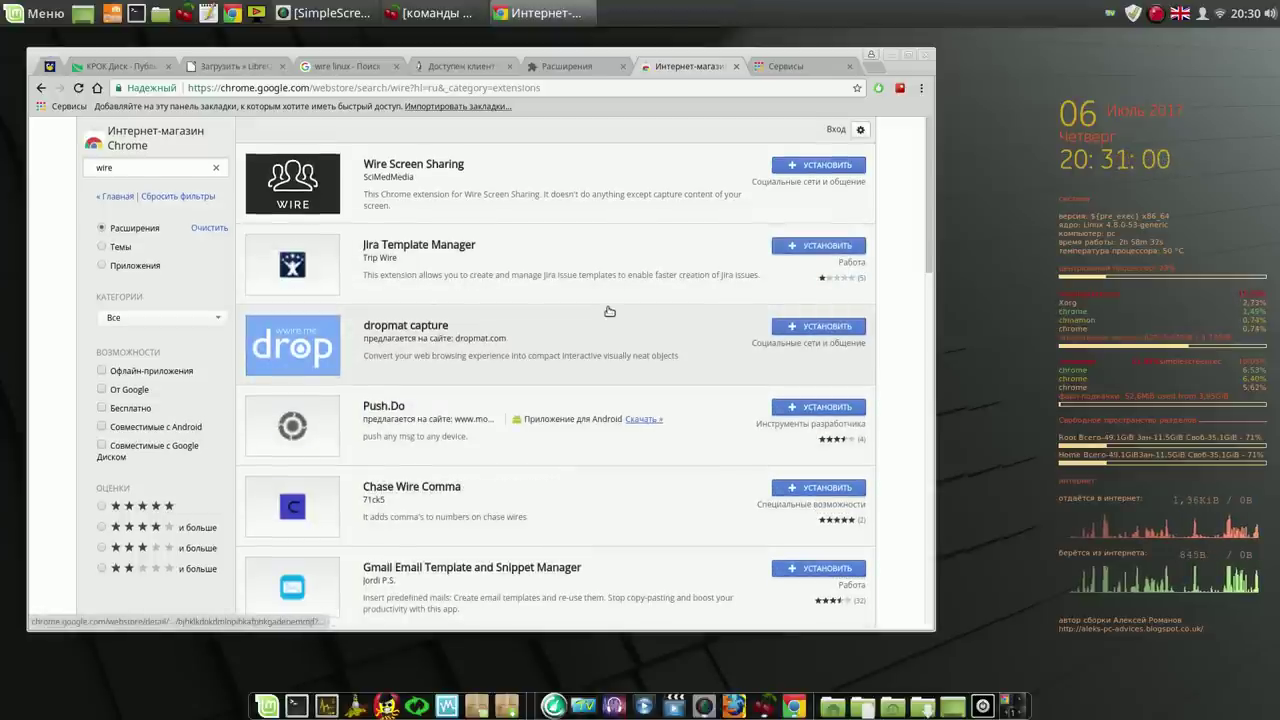
Look through the extension results, then launch Wire from Chrome's apps page
scroll(609, 313, "down", 2)
scroll(609, 313, "down", 3)
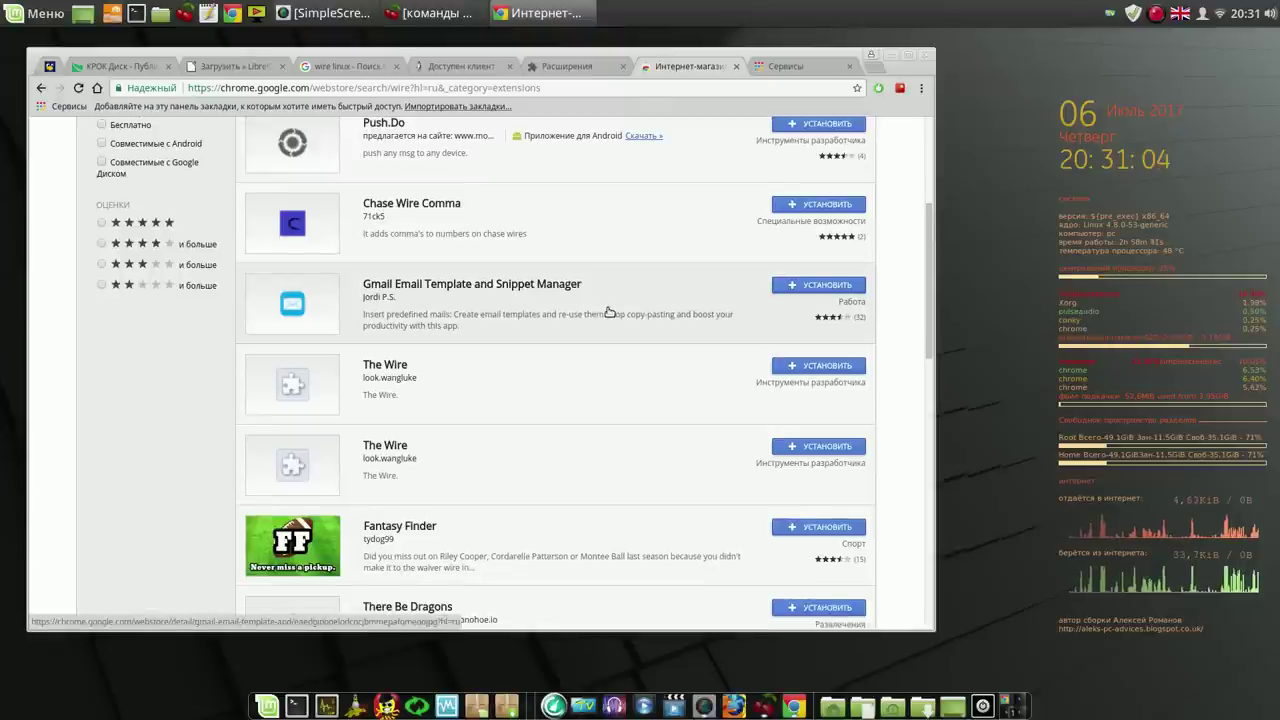
scroll(609, 313, "down", 5)
scroll(609, 313, "down", 2)
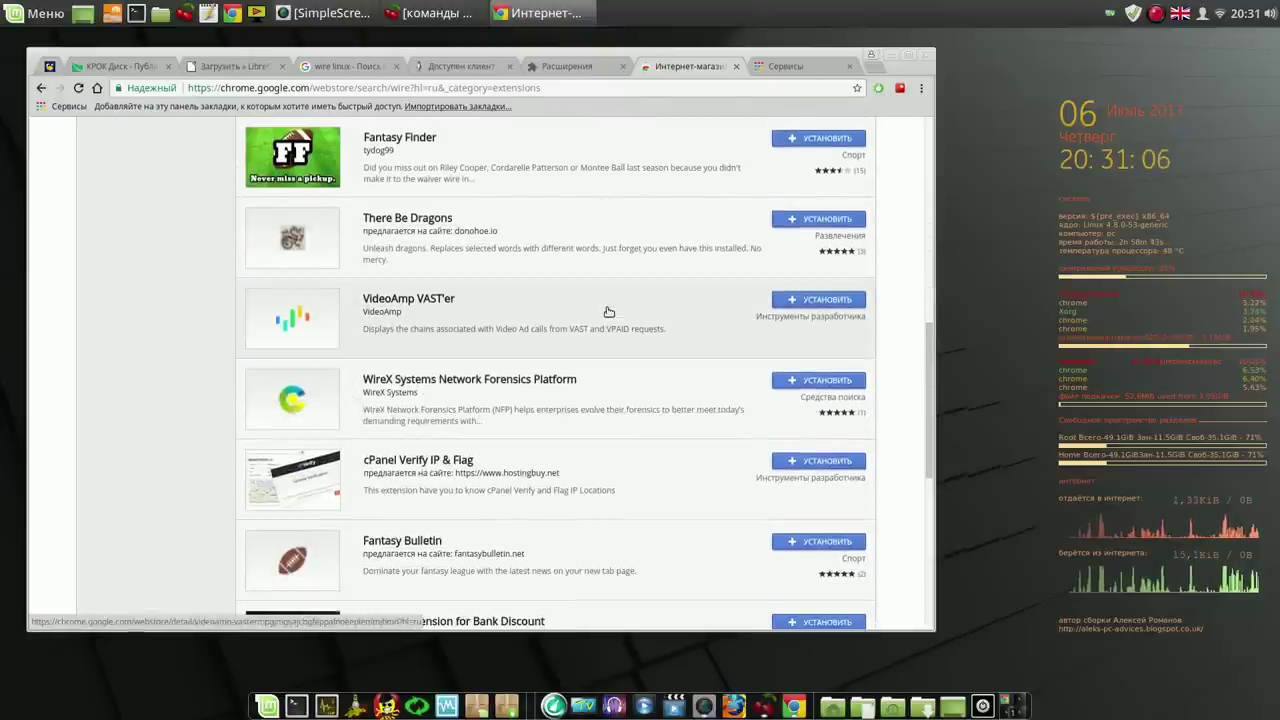
scroll(609, 313, "down", 4)
scroll(609, 313, "up", 8)
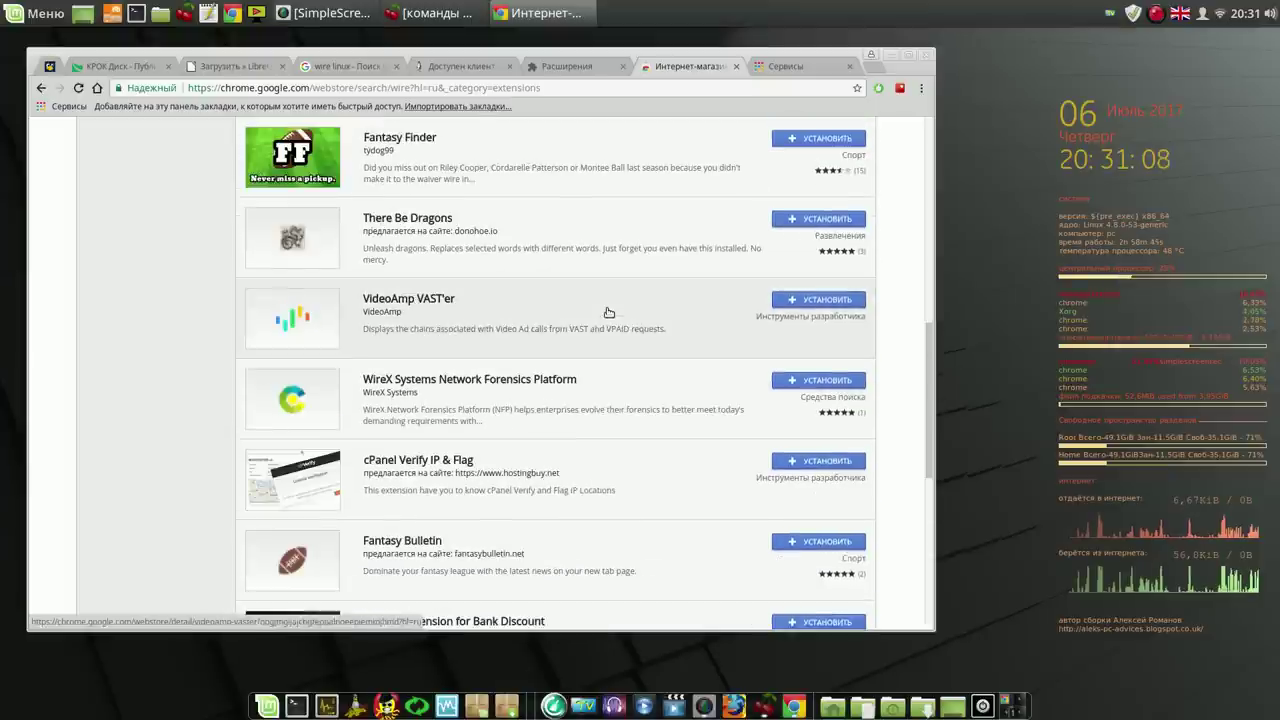
scroll(609, 313, "up", 8)
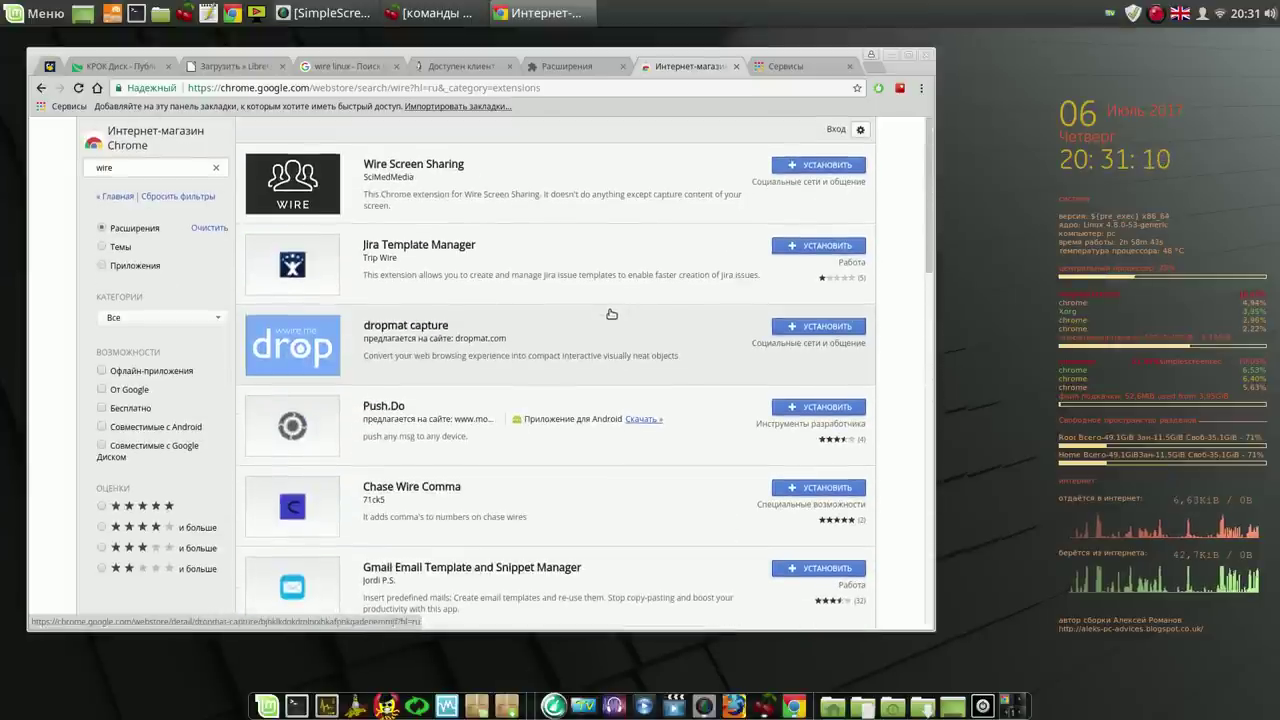
left_click(68, 108)
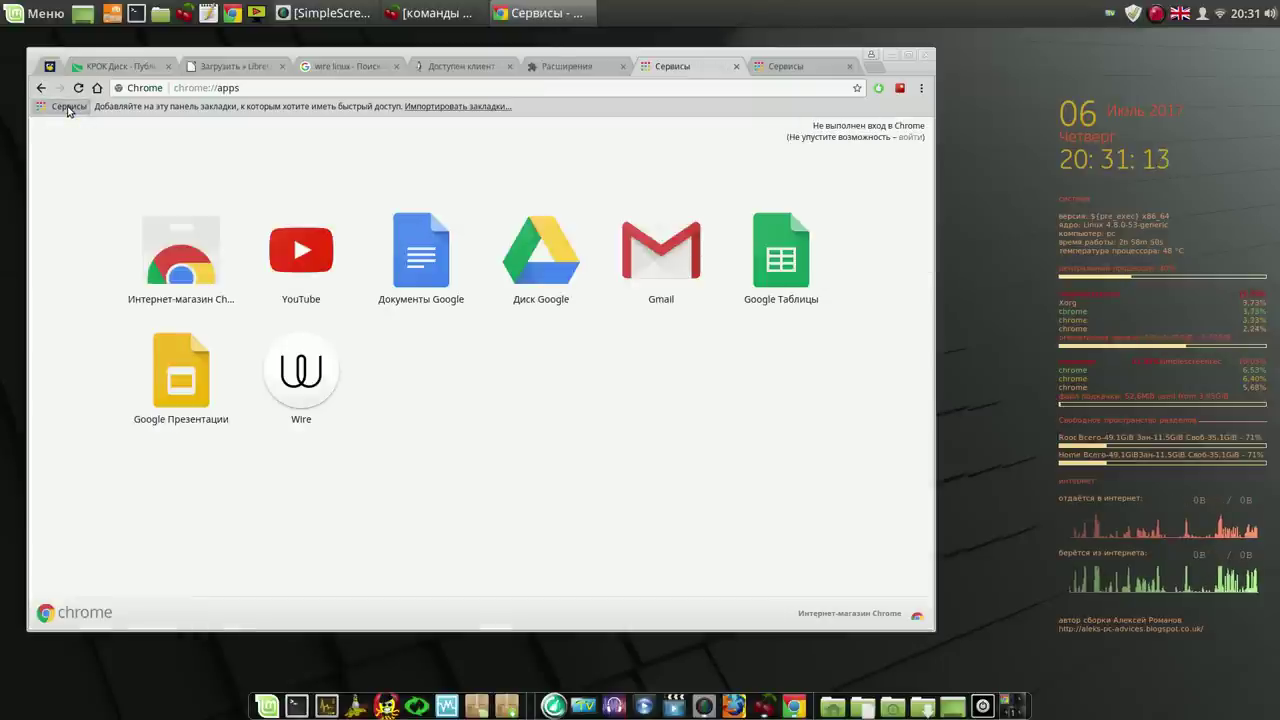
left_click(311, 375)
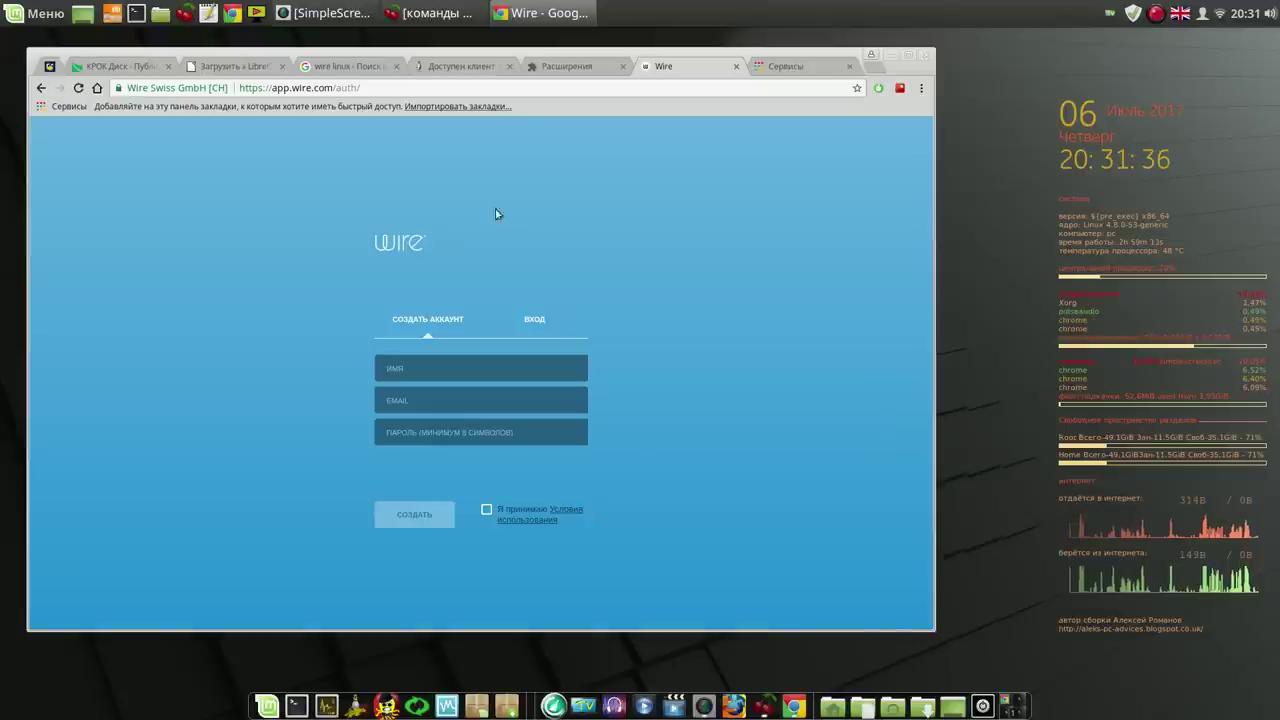
Go up to the КРОК Диск Программы folder, check the Wire tab, then return to the 'wire linux' results
left_click(119, 68)
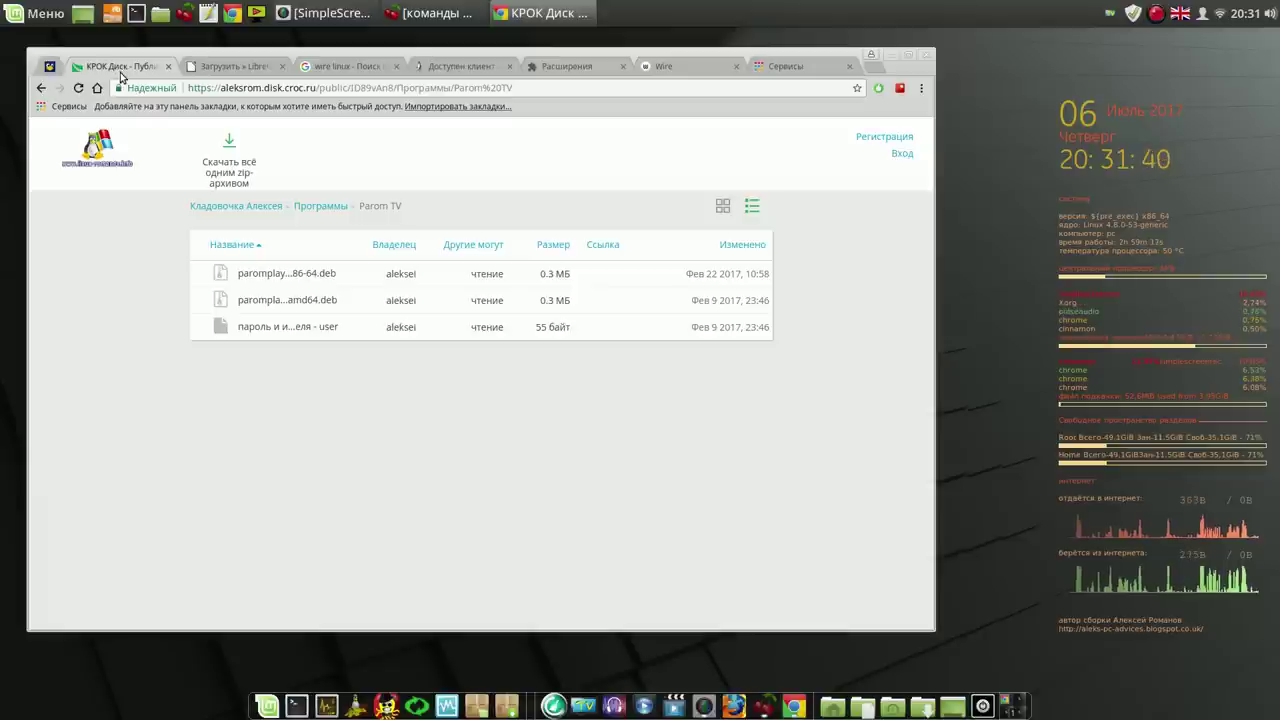
left_click(322, 210)
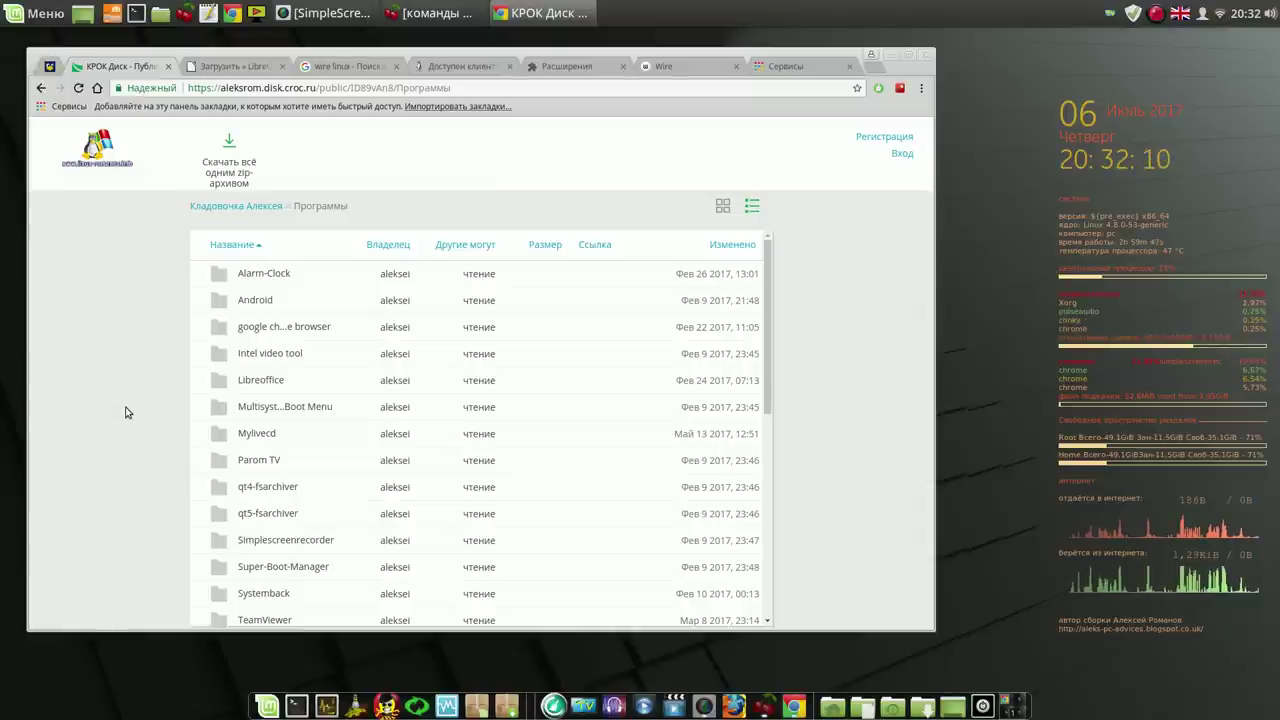
left_click(668, 69)
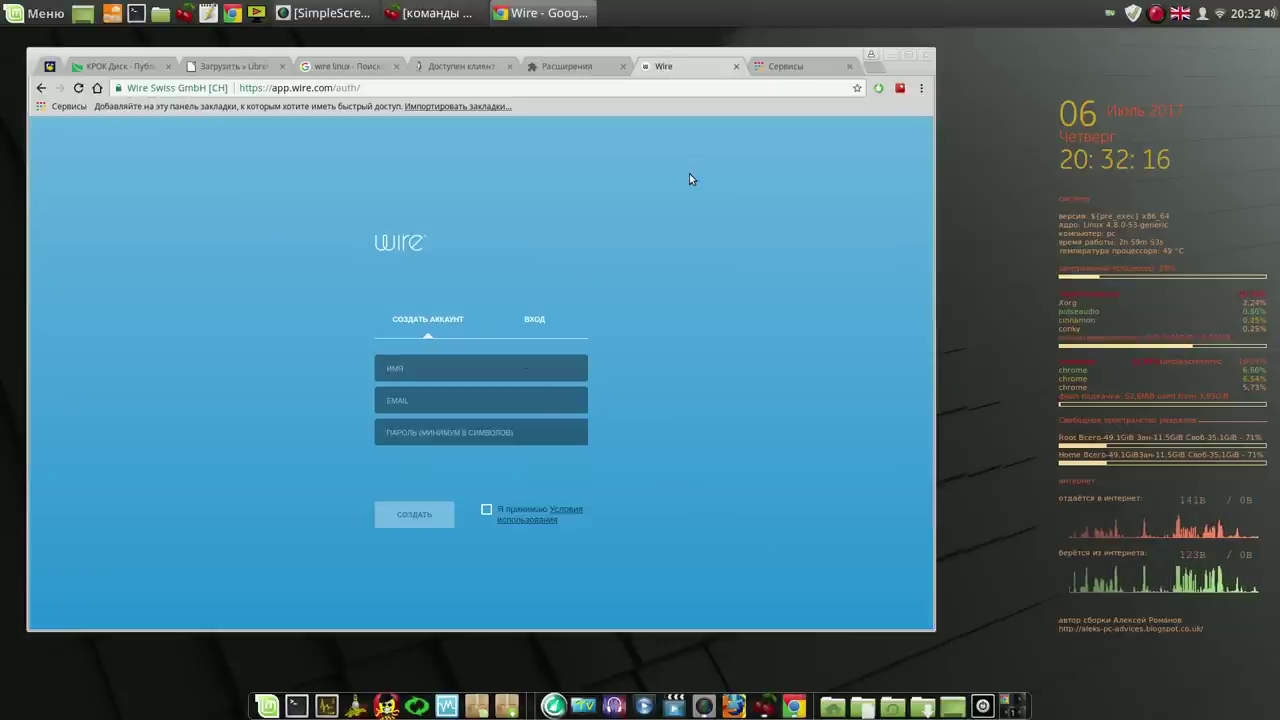
left_click(128, 71)
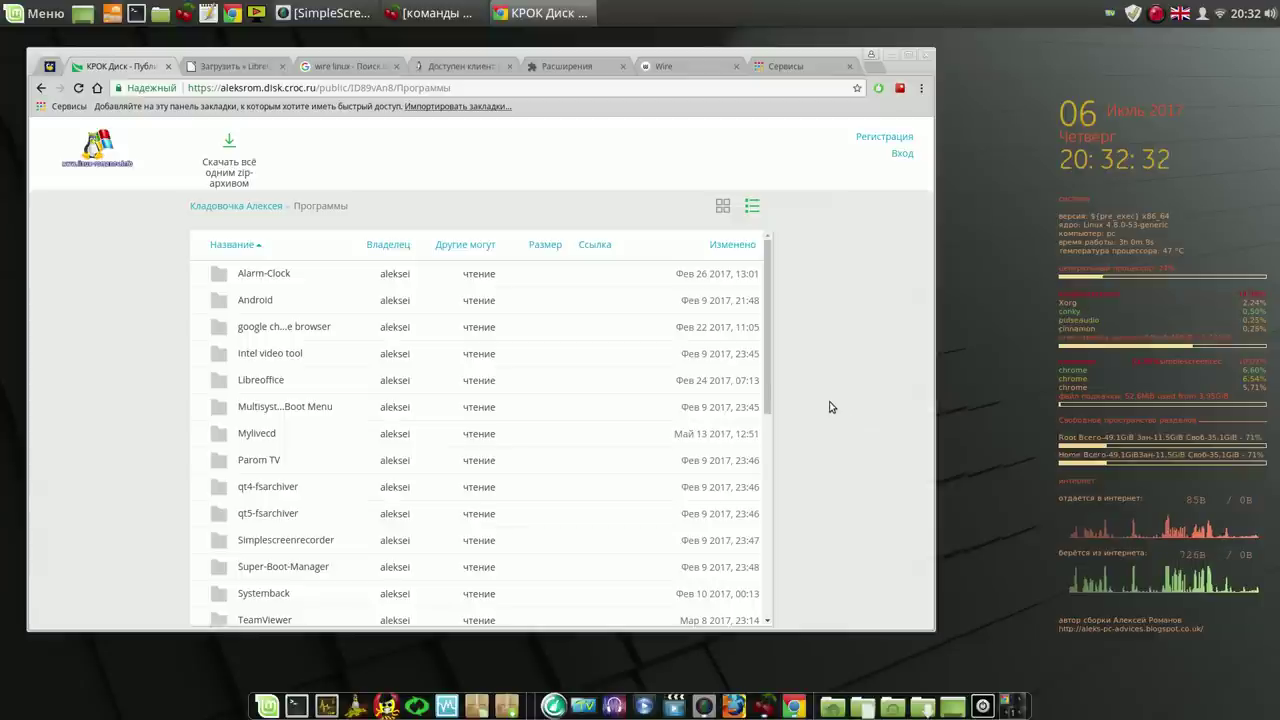
left_click_drag(769, 378, 757, 320)
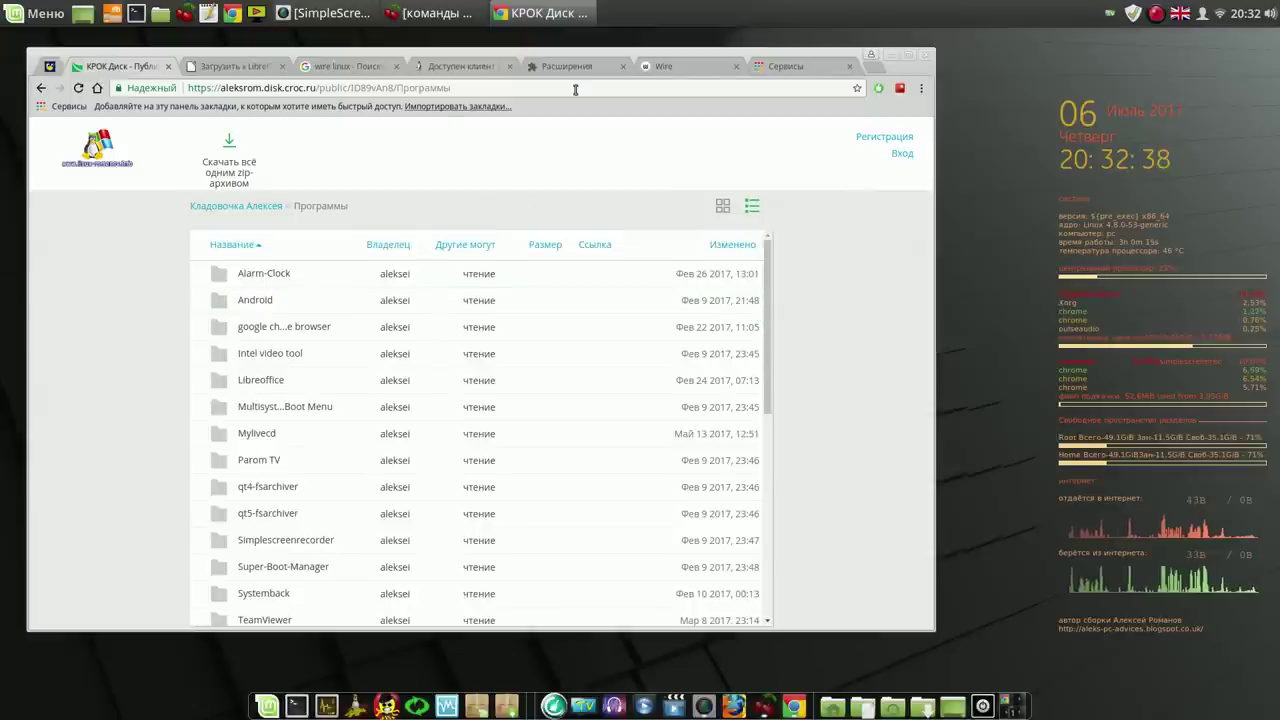
left_click(349, 72)
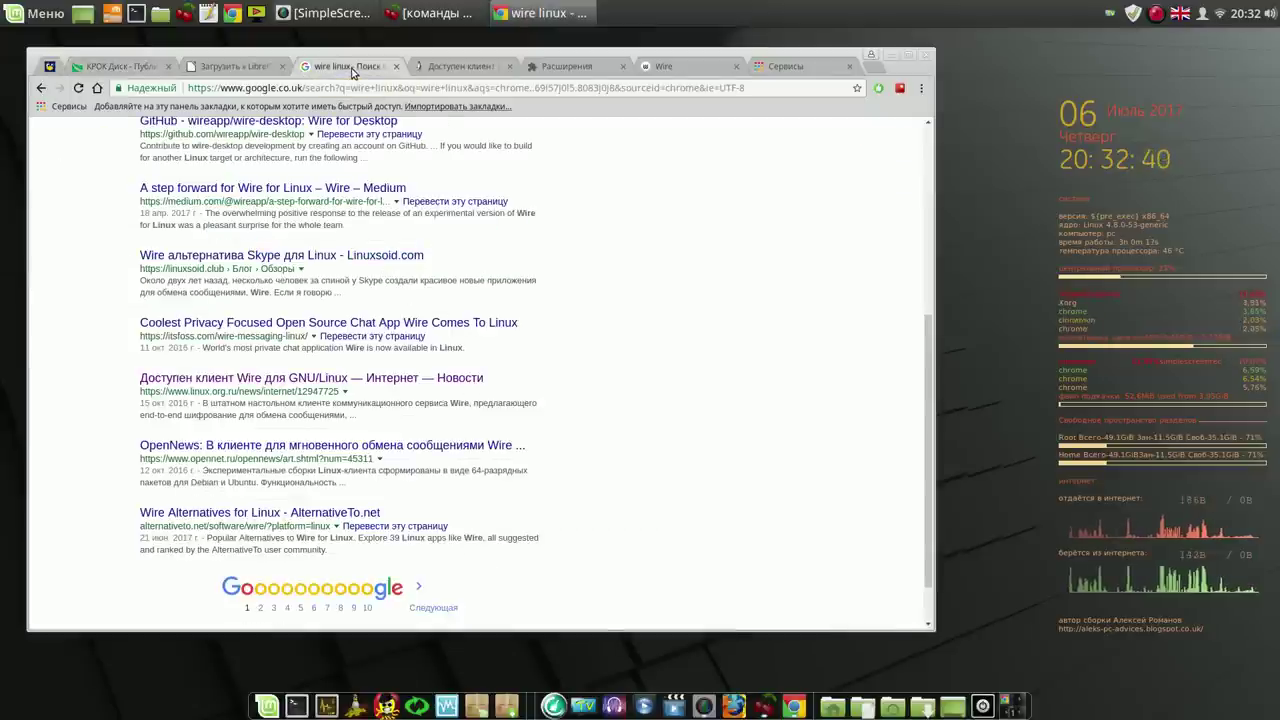
Close all tabs to the right of the 'wire linux' results tab
right_click(351, 73)
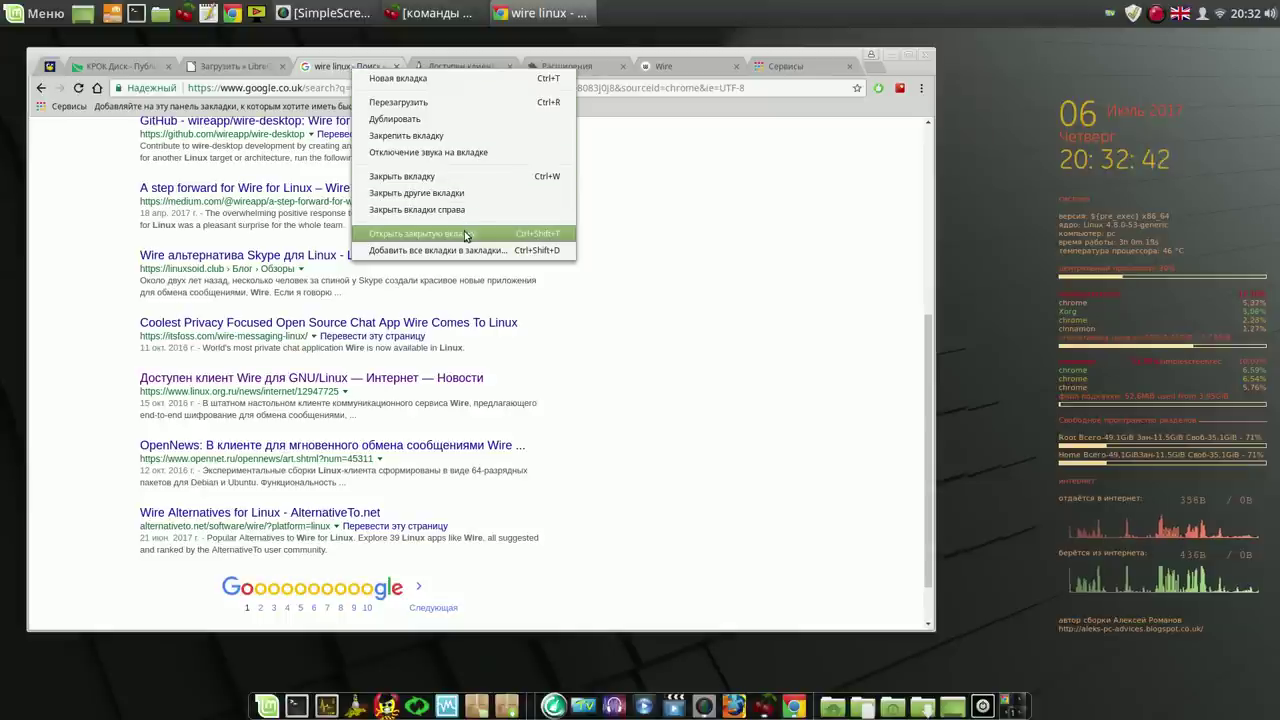
left_click(465, 211)
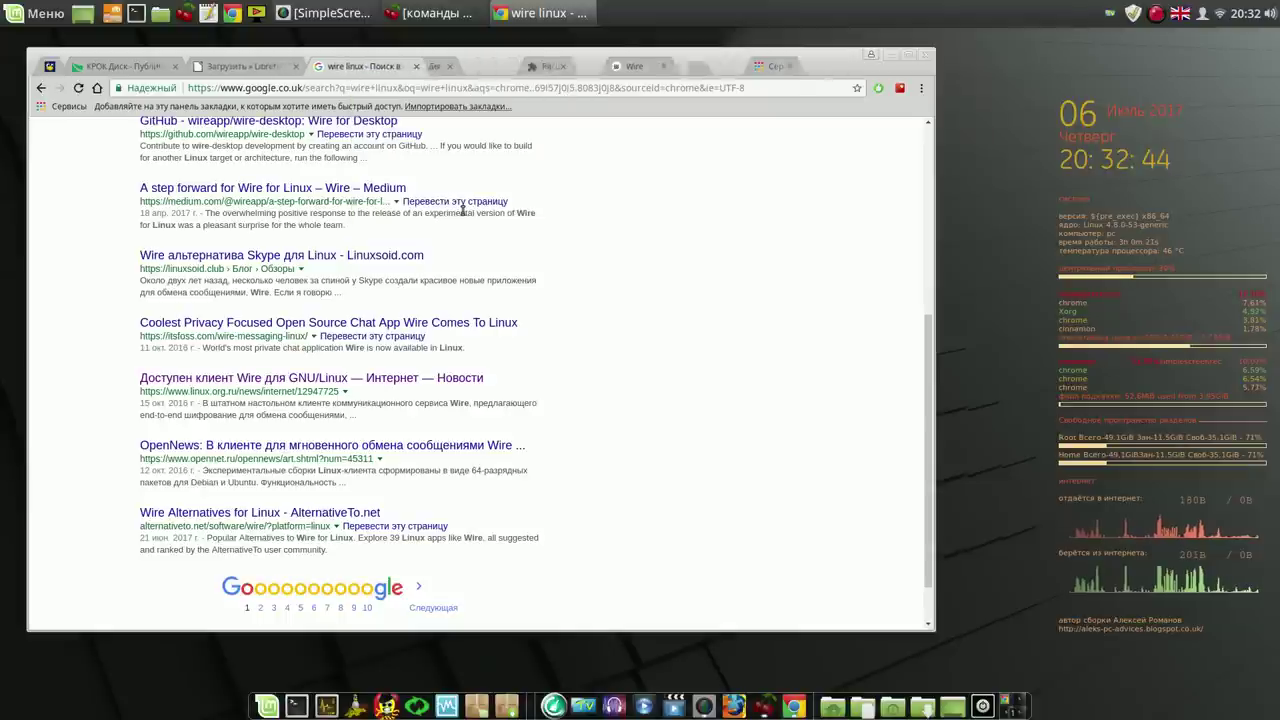
left_click(926, 153)
Change the Google query from 'wire linux' to 'telegram linux' and search
left_click(340, 148)
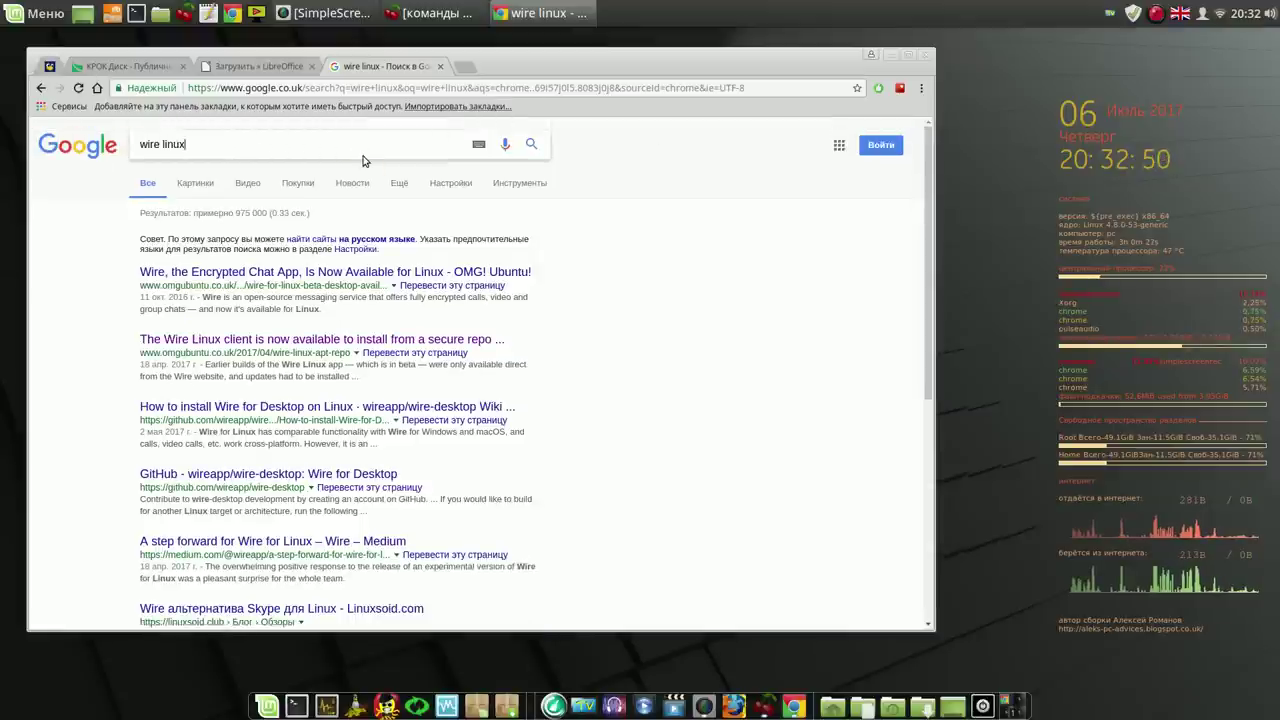
key("Left")
key("Left")
key("Left")
key("Left")
key("Left")
key("Left")
key("Left")
key("Left")
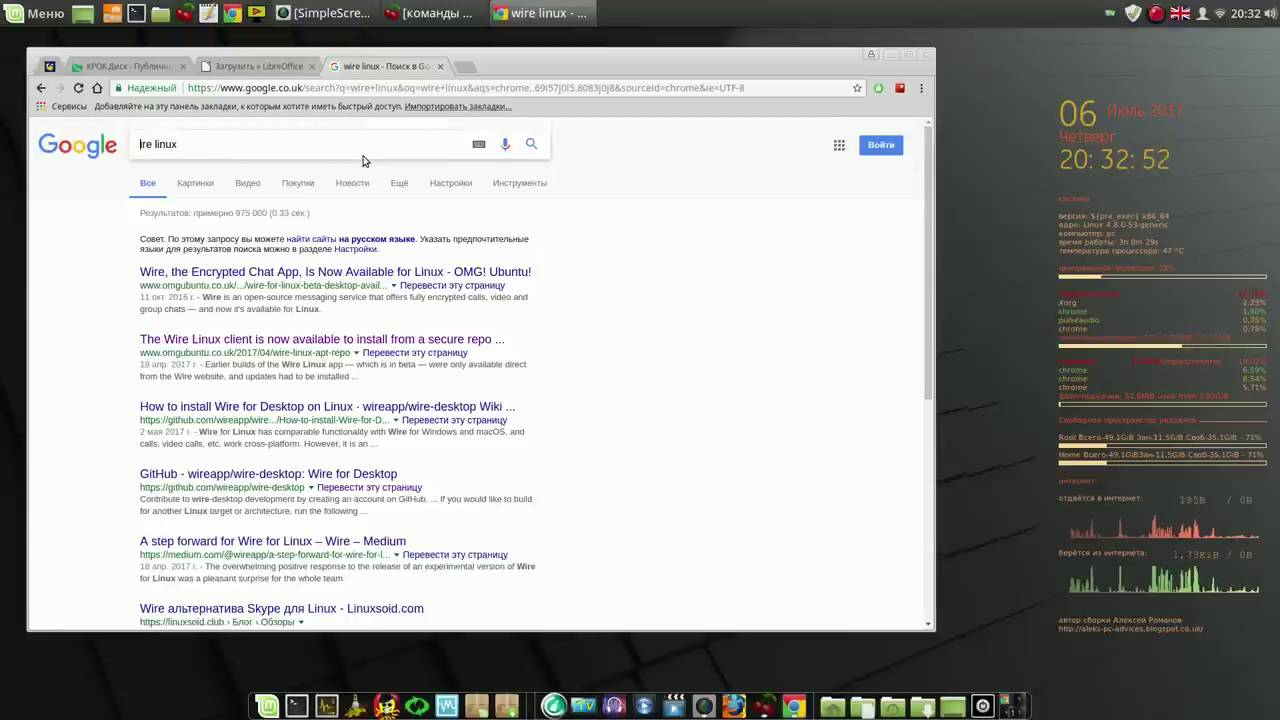
key("Delete")
key("Delete")
key("Delete")
key("Delete")
key("Delete")
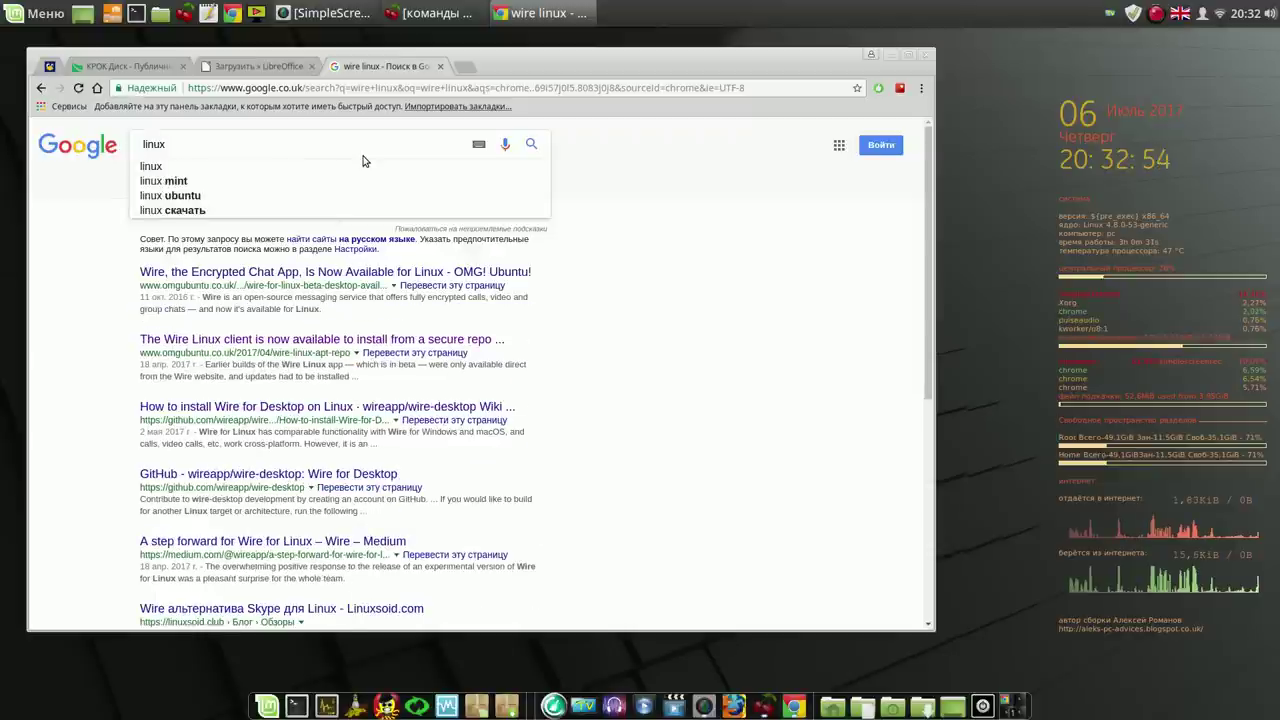
type("tel ")
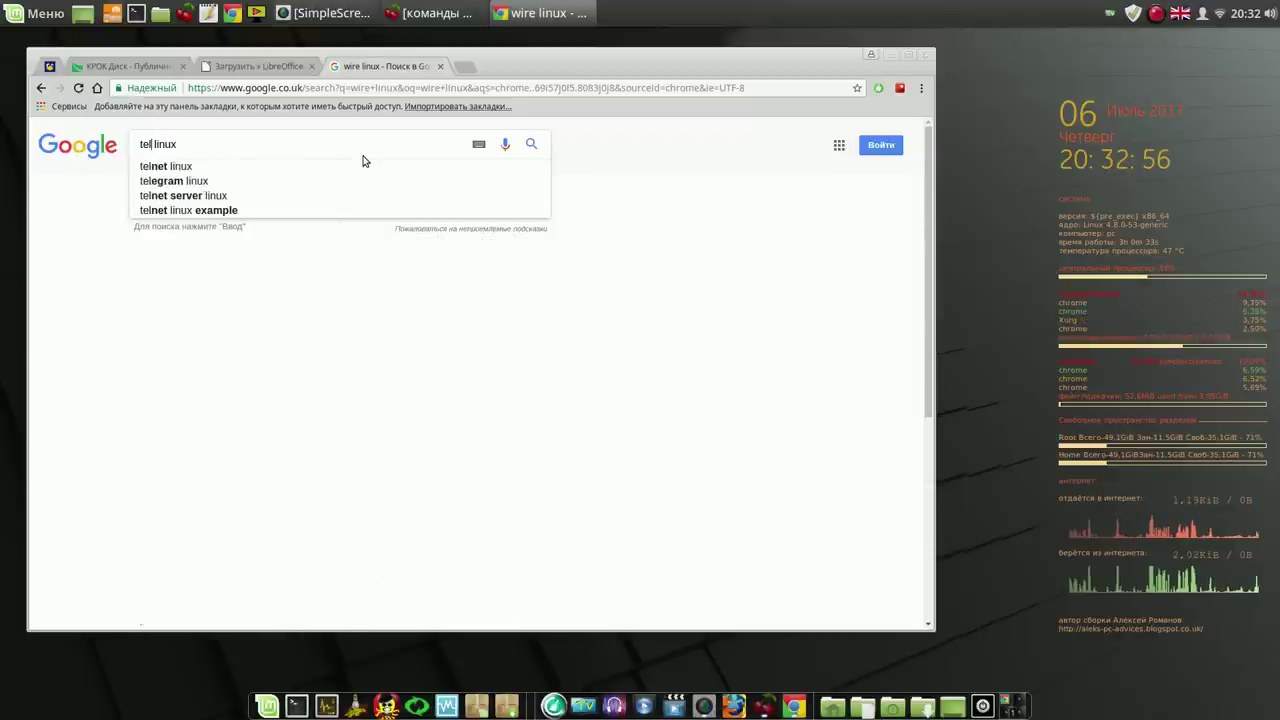
type("egram")
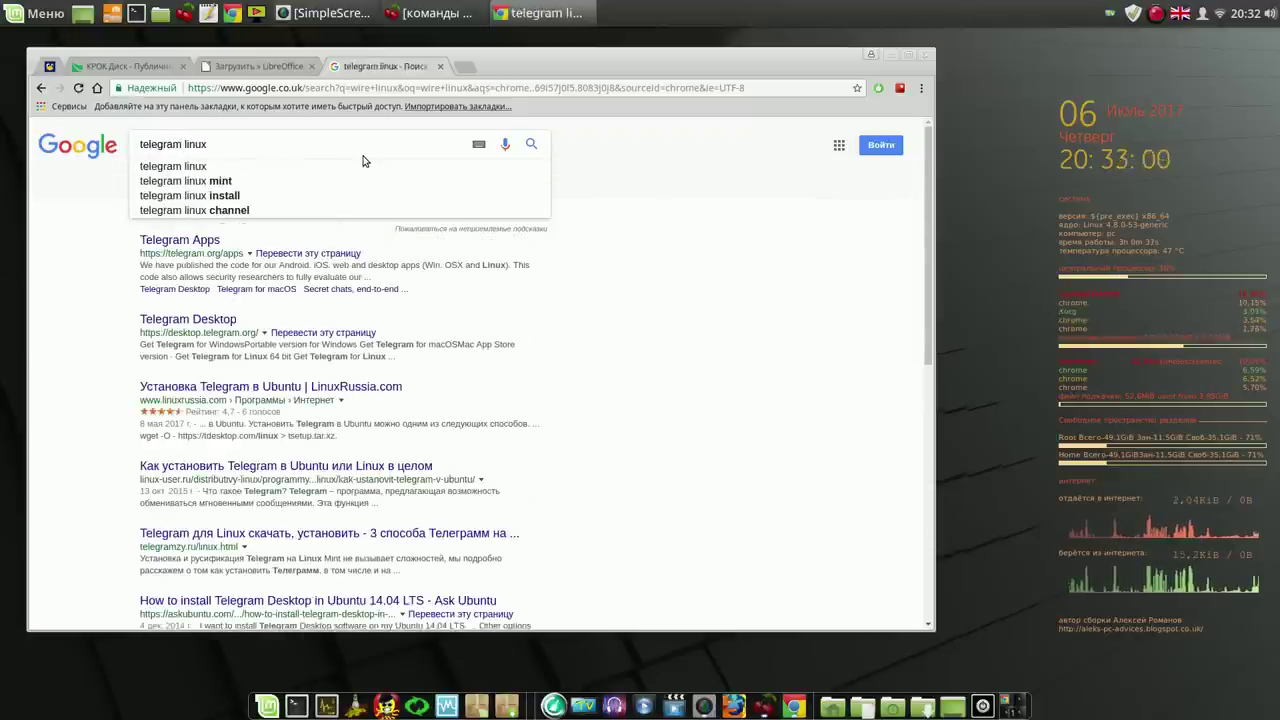
key("Return")
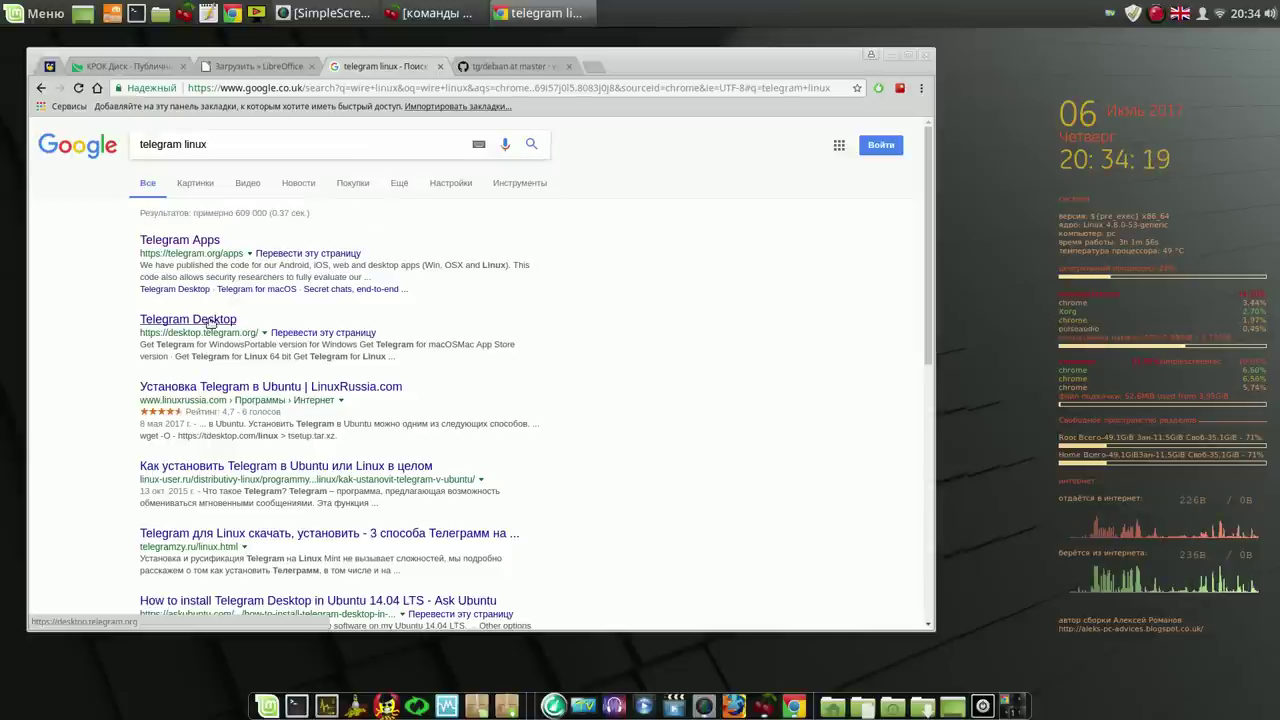
Open the Telegram Desktop site in a new tab and download Telegram for Linux 64 bit
right_click(209, 320)
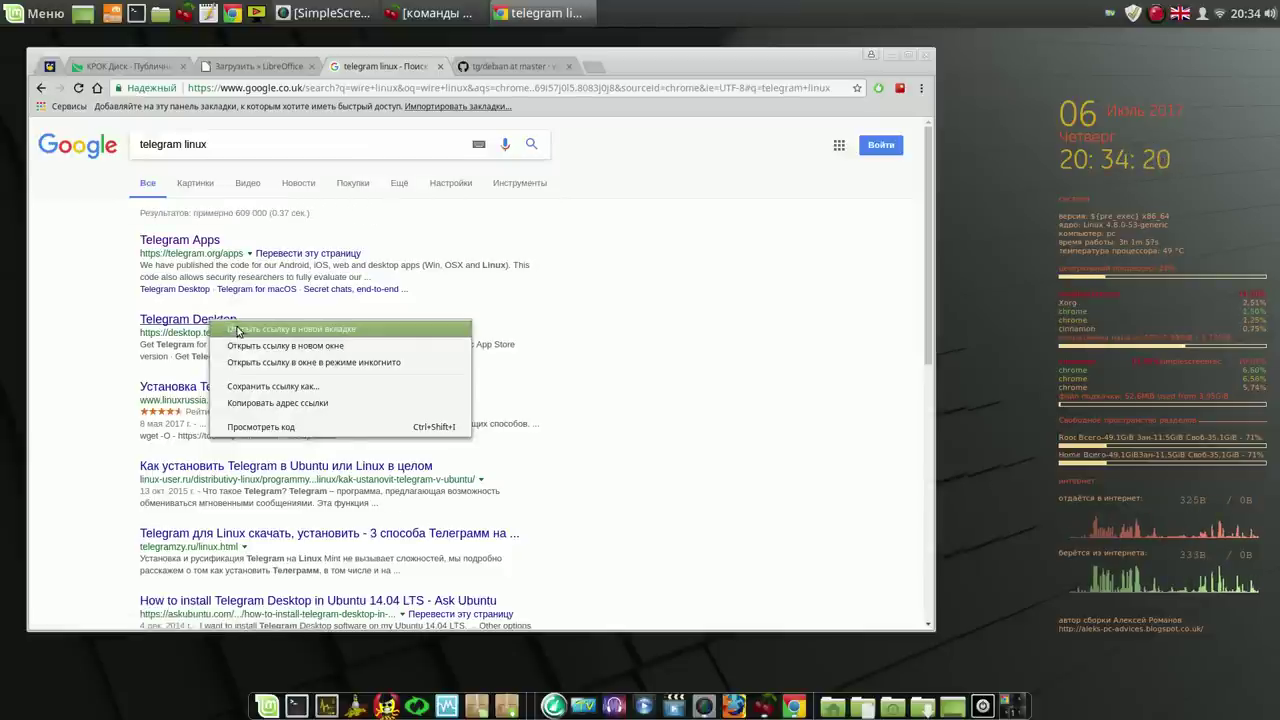
left_click(237, 331)
left_click(628, 70)
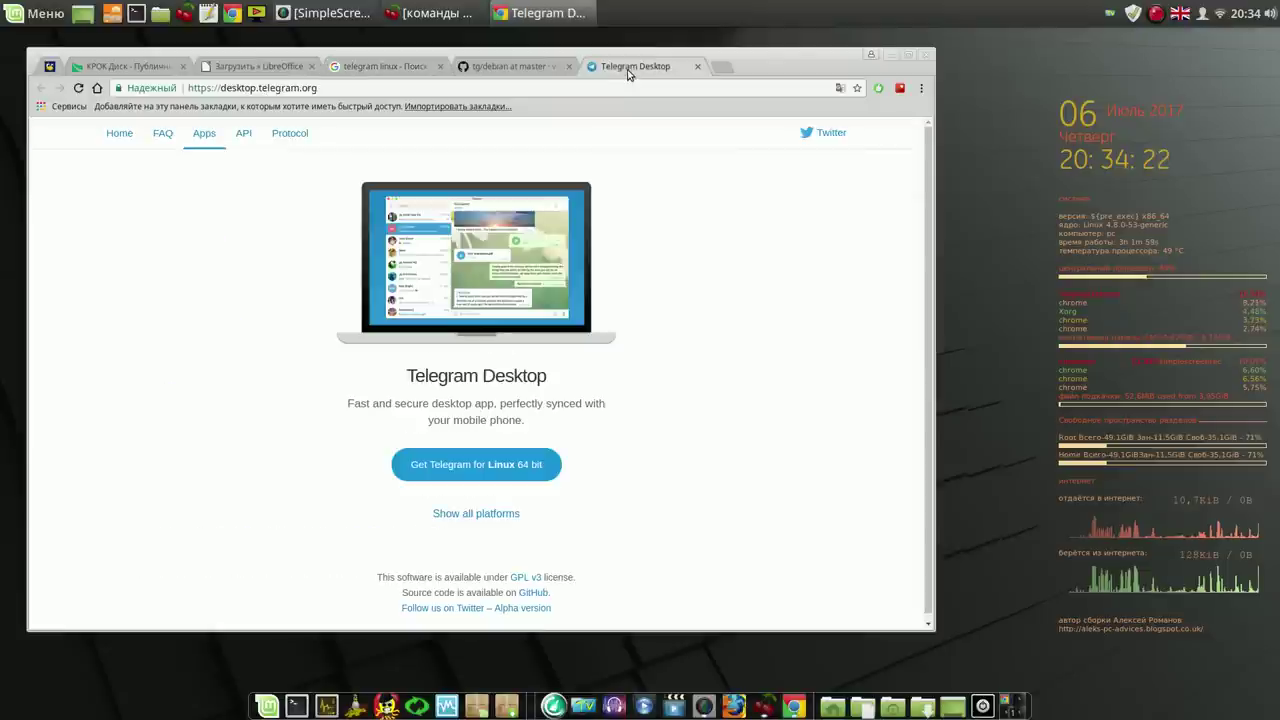
scroll(714, 483, "down", 1)
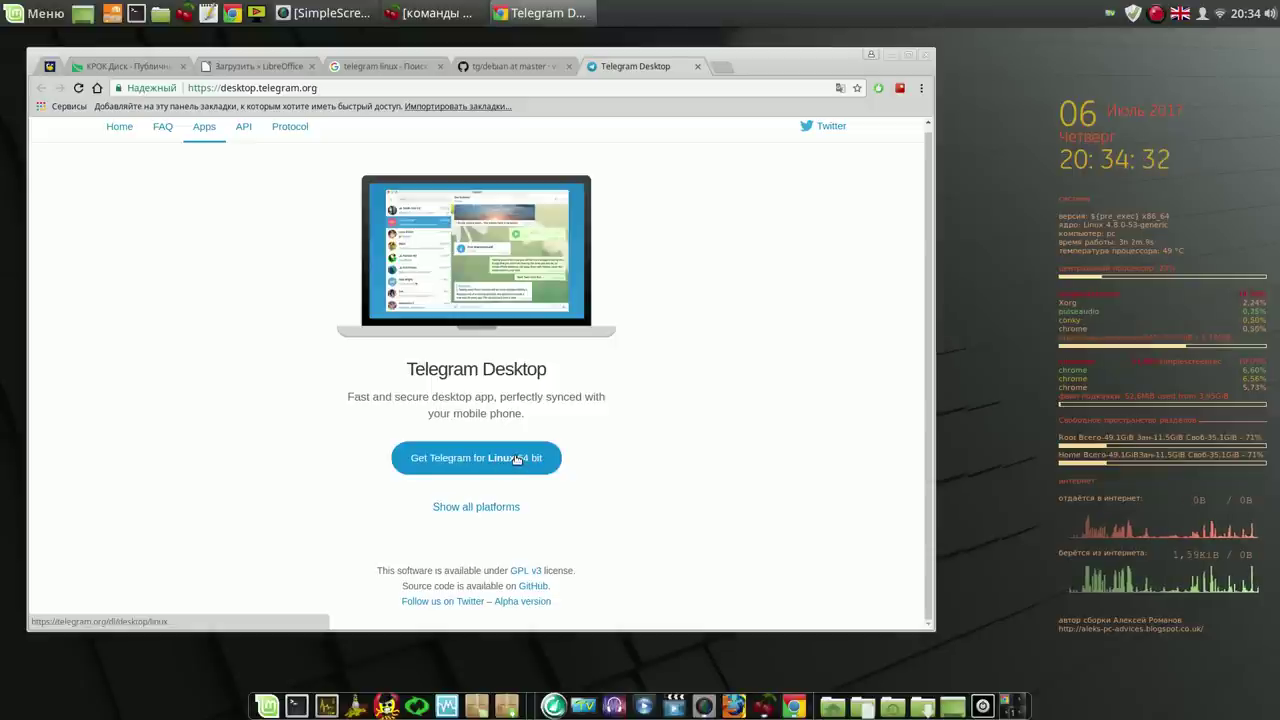
left_click(517, 458)
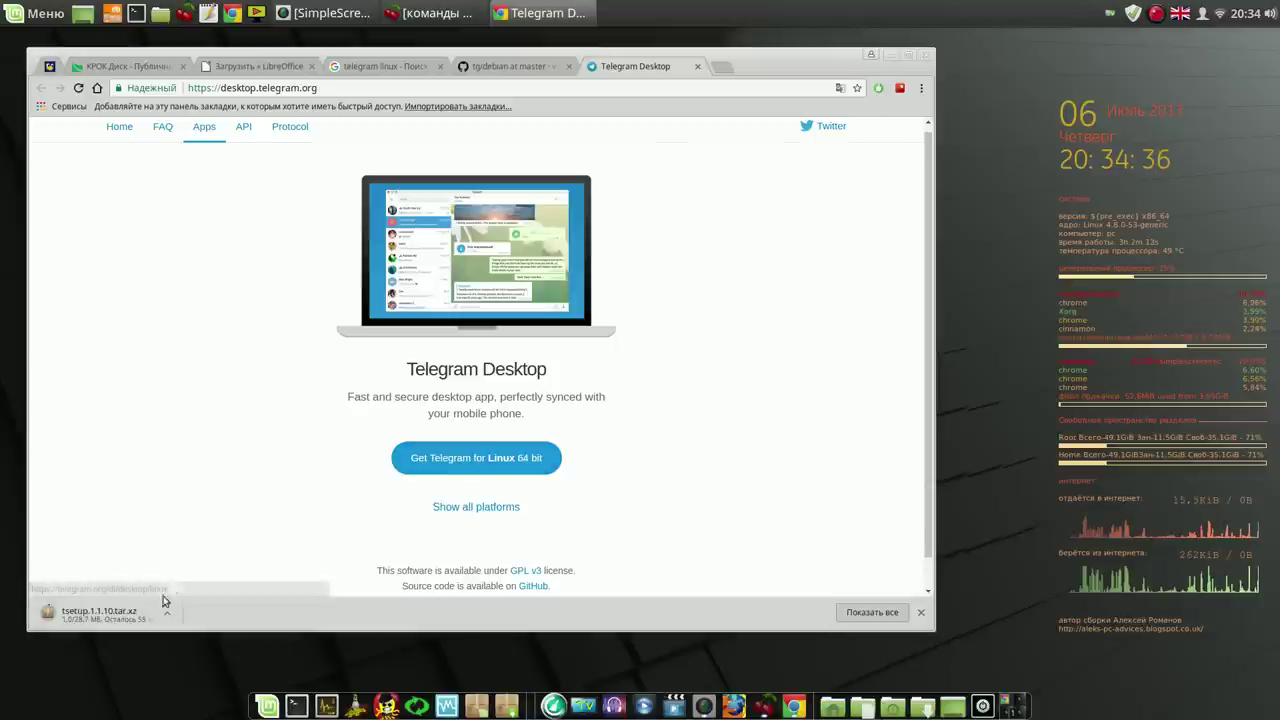
Check all platform downloads, then open the Загрузки folder holding tsetup.1.1.10.tar.xz from the downloads list
left_click(869, 613)
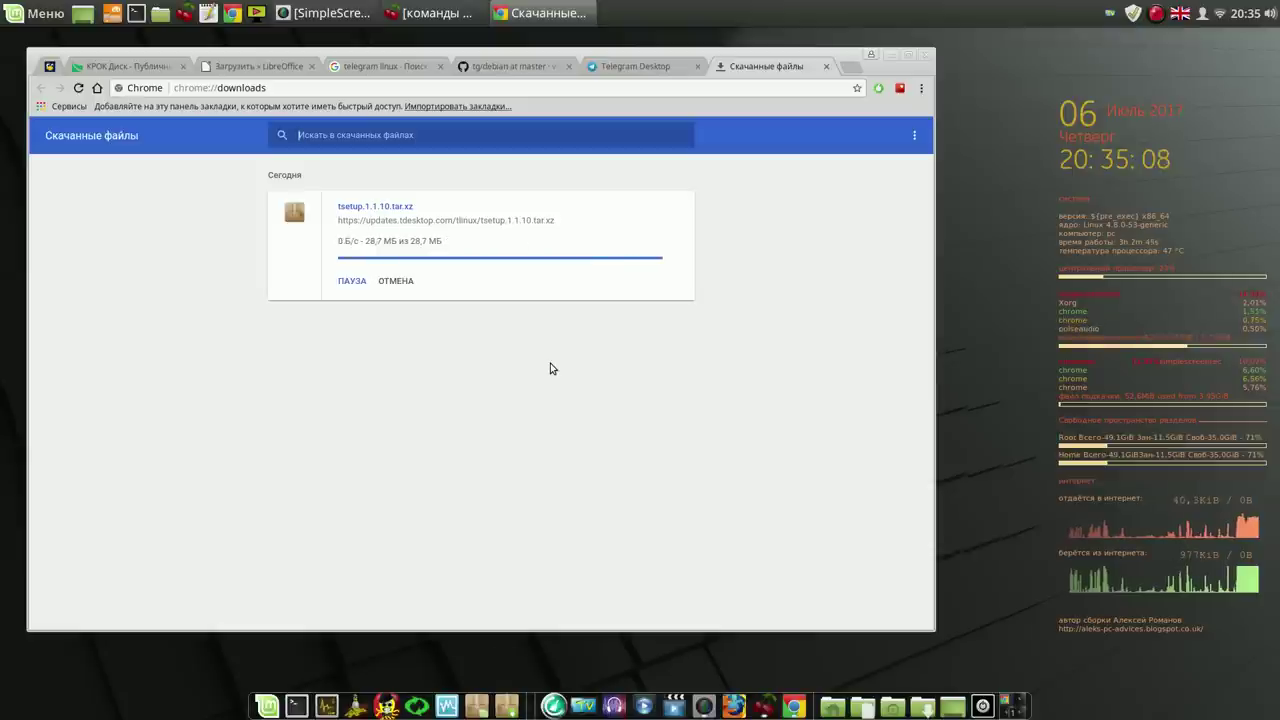
left_click(638, 65)
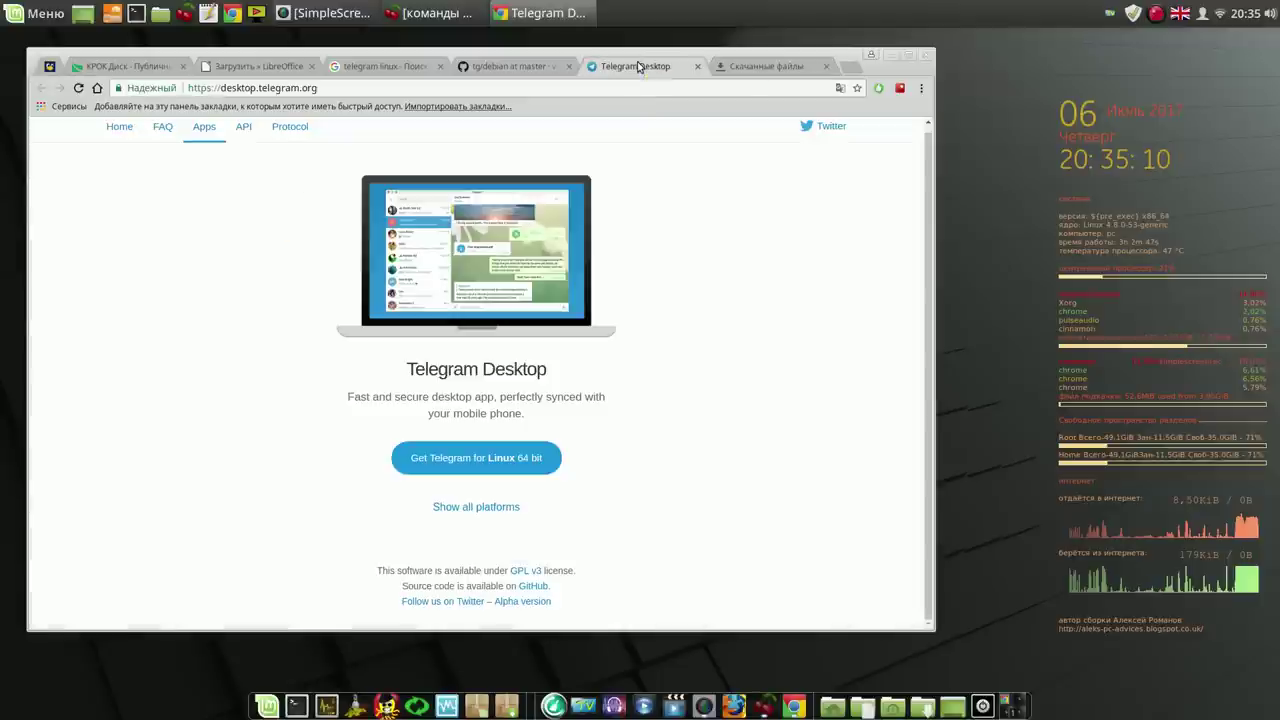
left_click(474, 508)
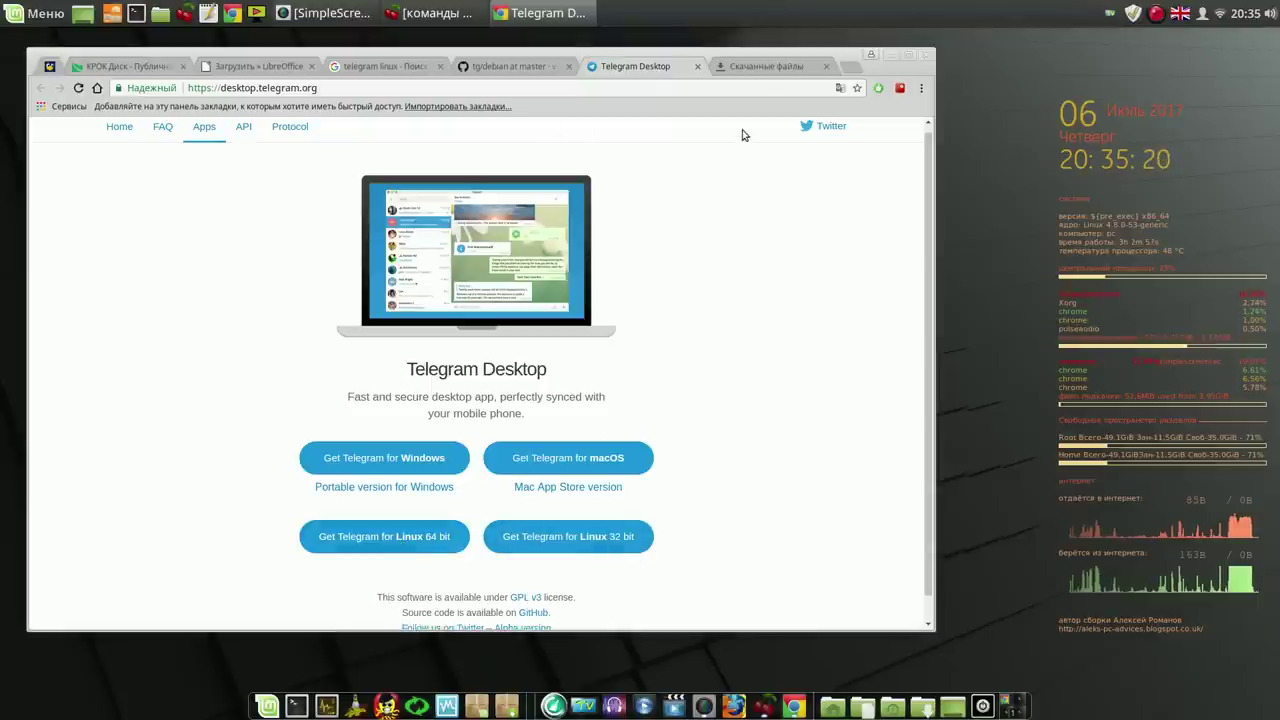
left_click(760, 67)
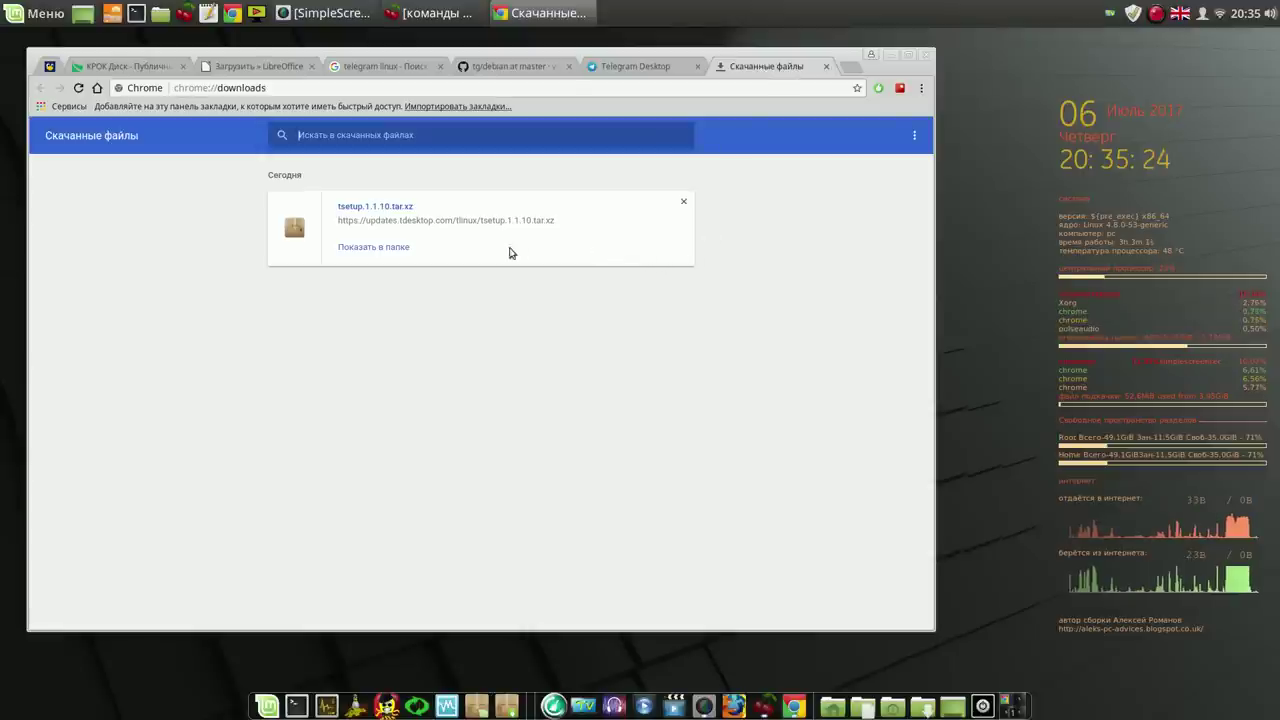
left_click(386, 251)
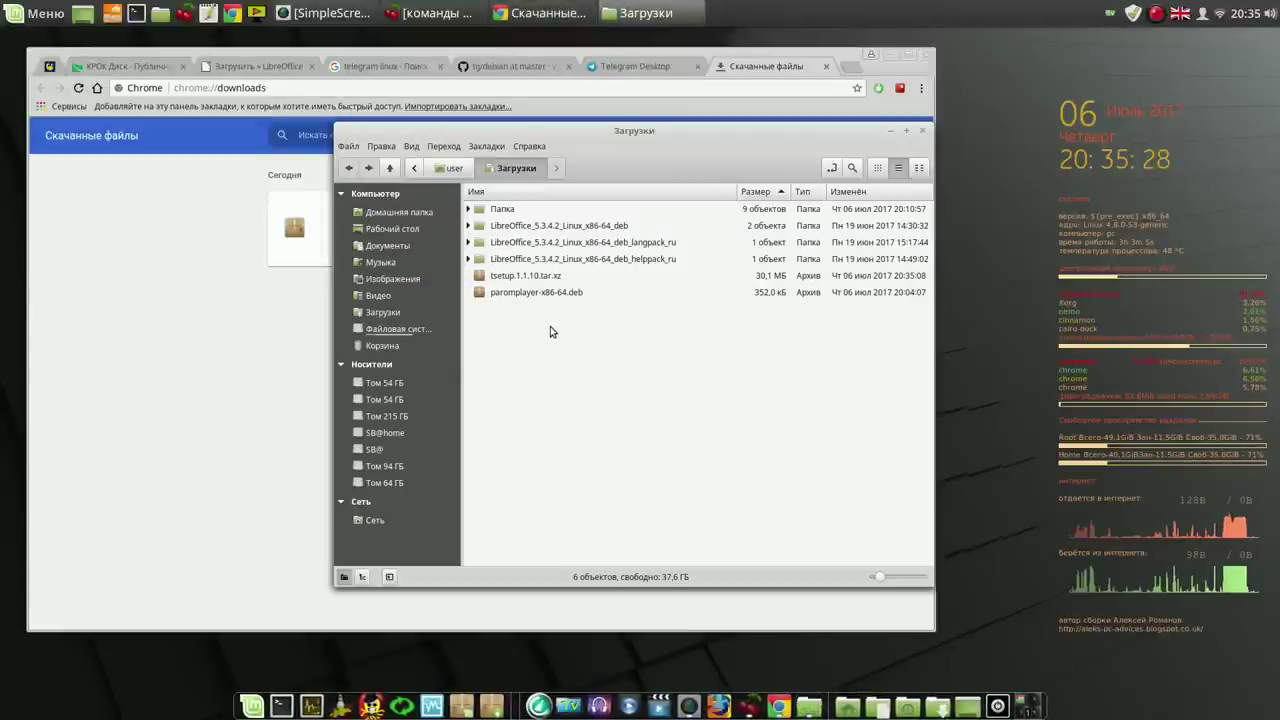
Extract tsetup.1.1.10.tar.xz into the current Загрузки folder
left_click_drag(586, 128, 457, 88)
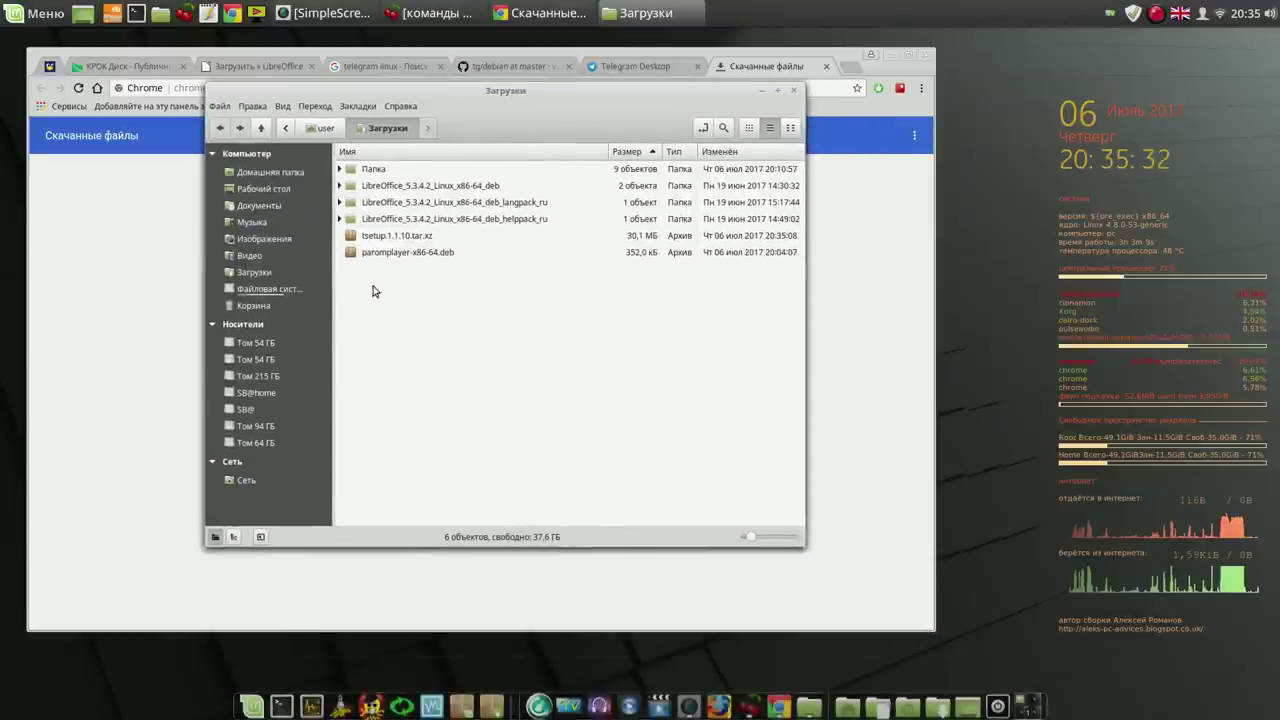
right_click(413, 237)
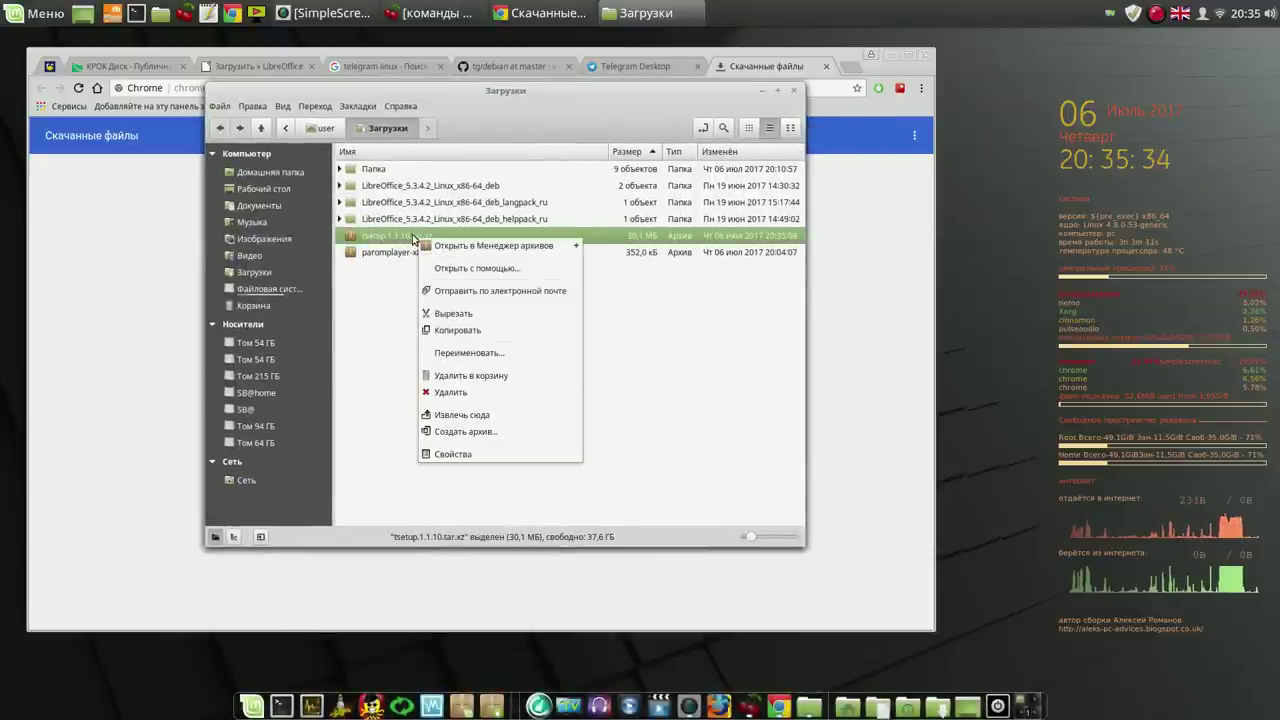
left_click(467, 416)
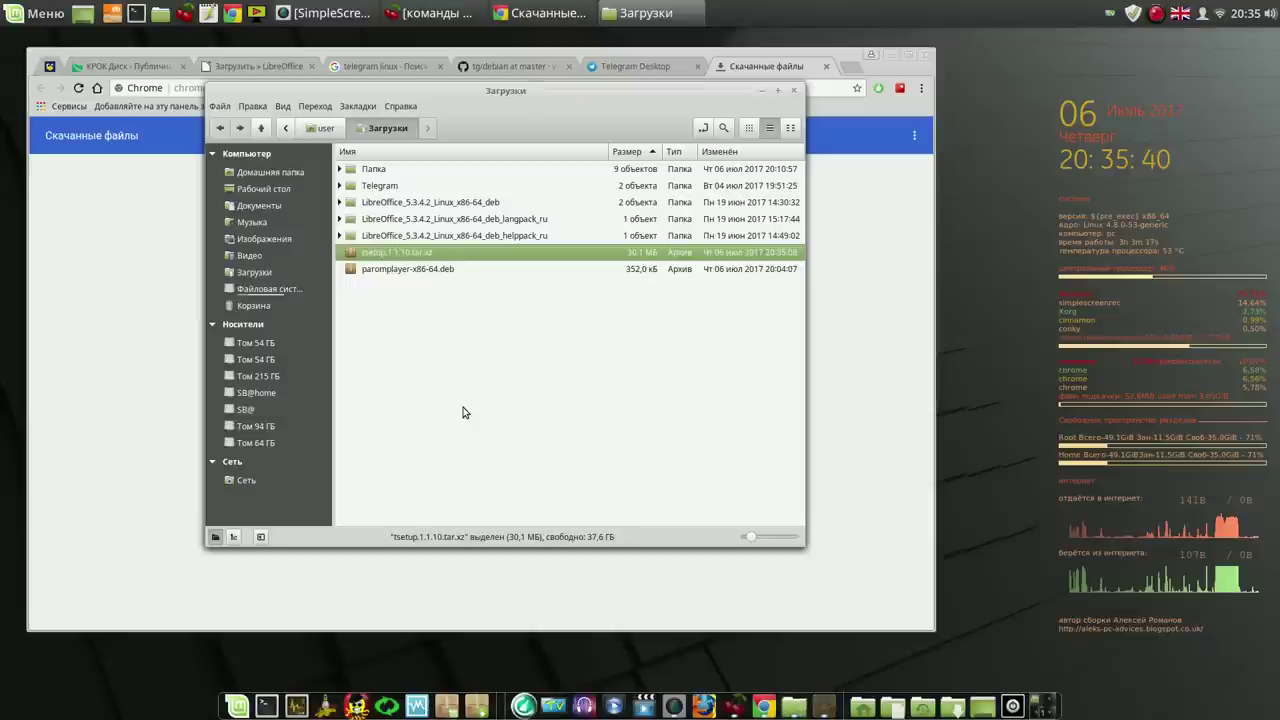
Open the extracted Telegram folder and launch the Telegram program
left_click(401, 202)
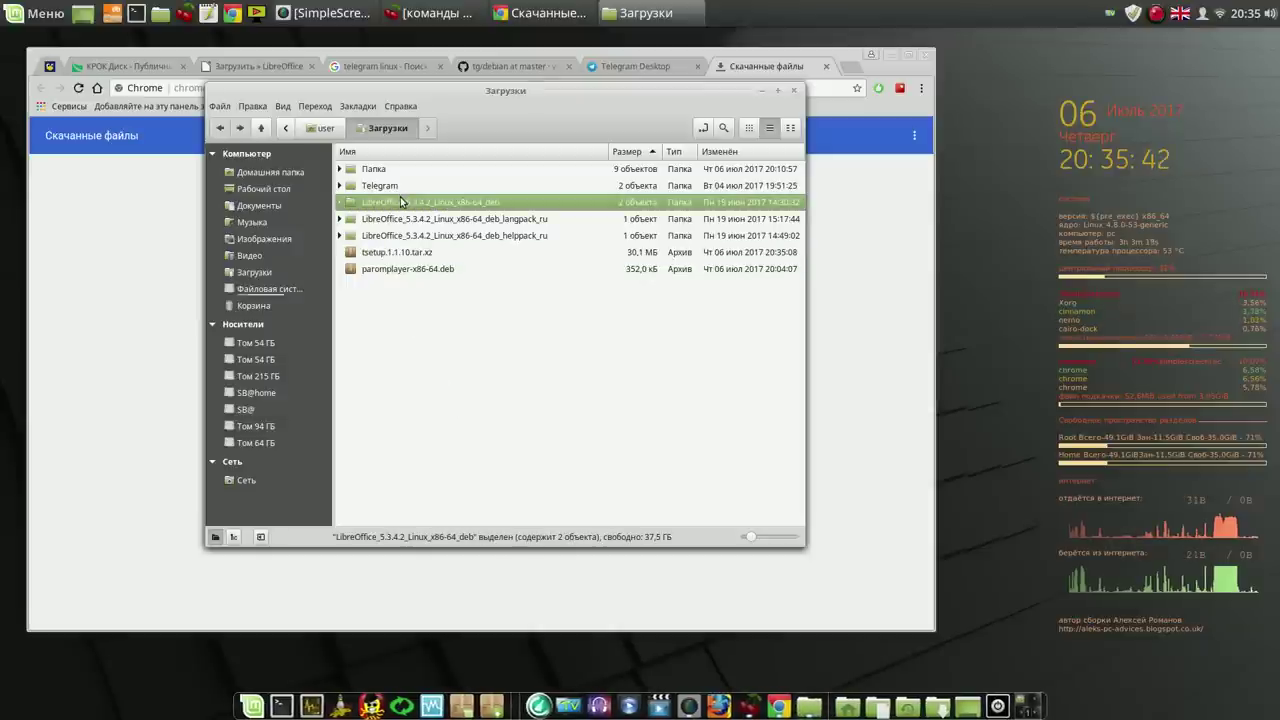
double_click(386, 188)
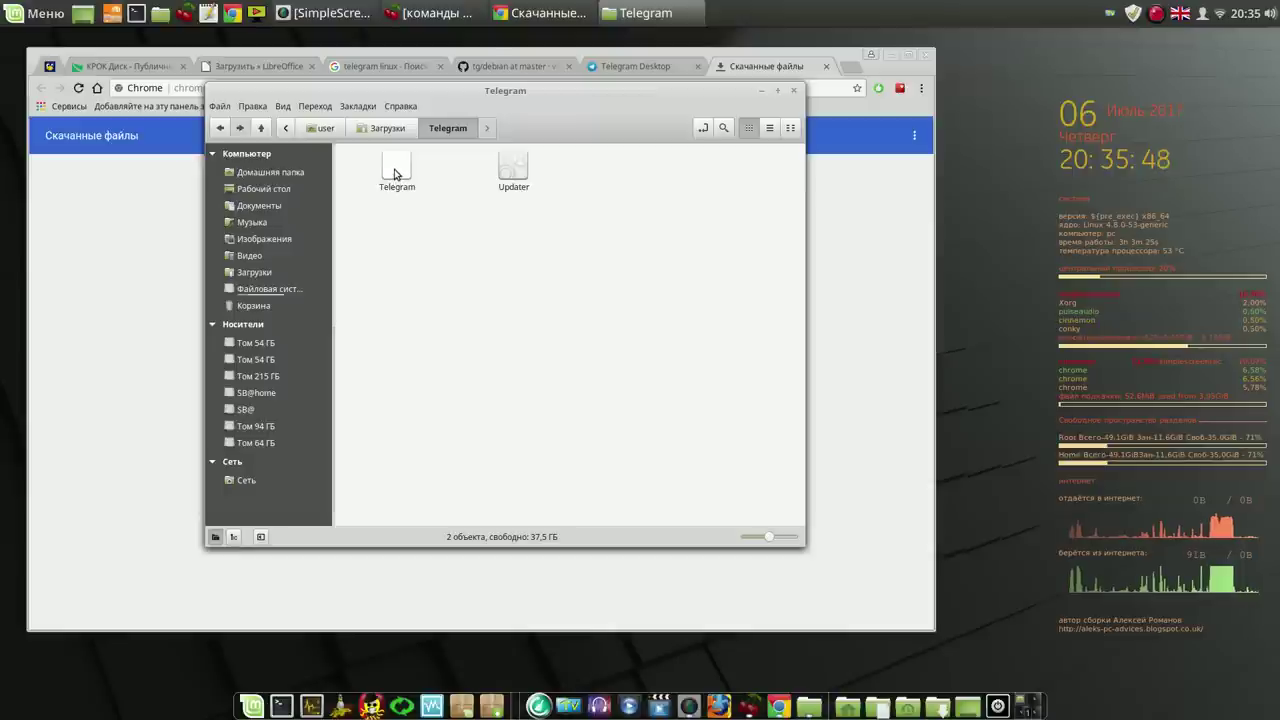
left_click(395, 174)
double_click(395, 174)
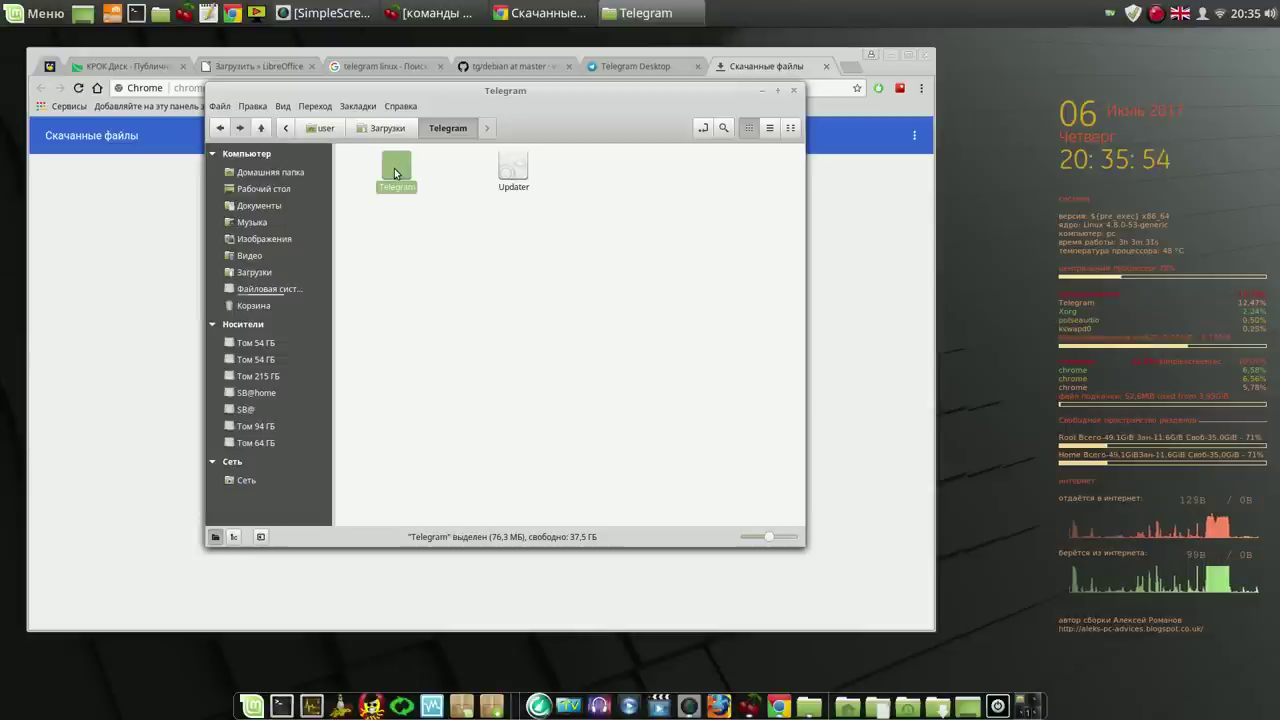
Launch Telegram, go past the welcome screen to phone sign-in, then close Telegram and Nemo
double_click(394, 170)
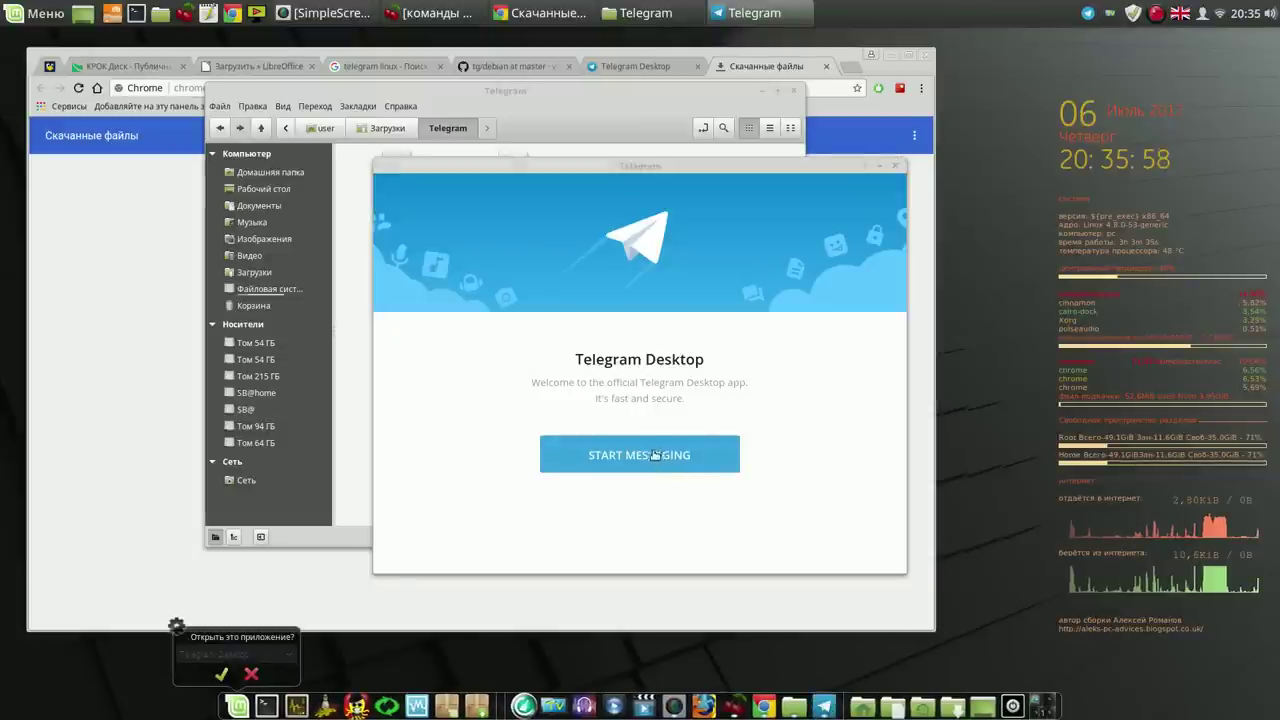
left_click(631, 456)
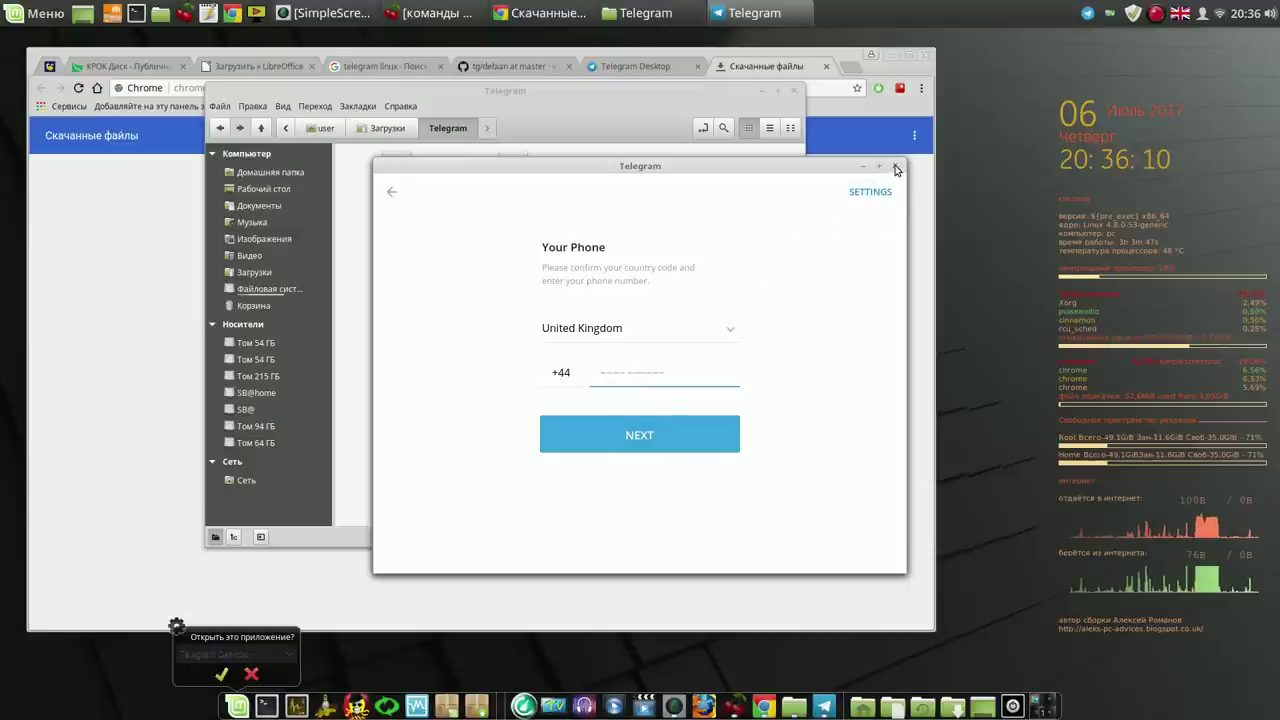
left_click(896, 168)
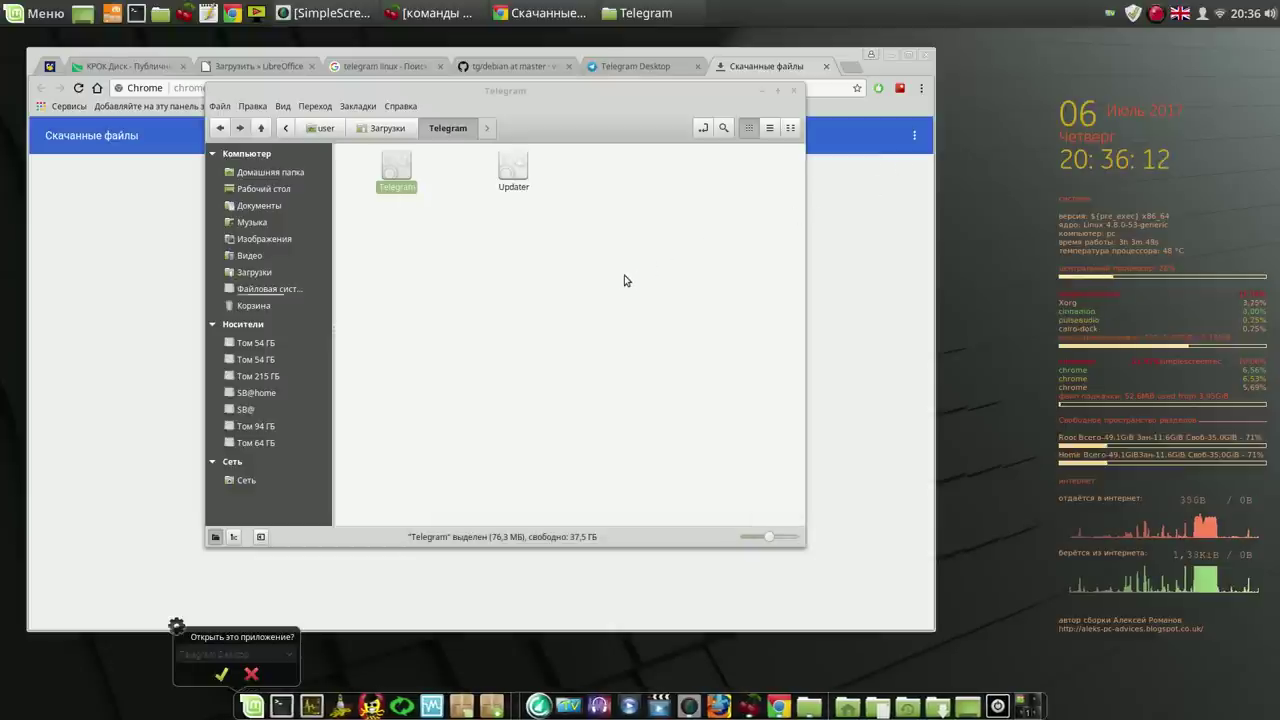
left_click(793, 92)
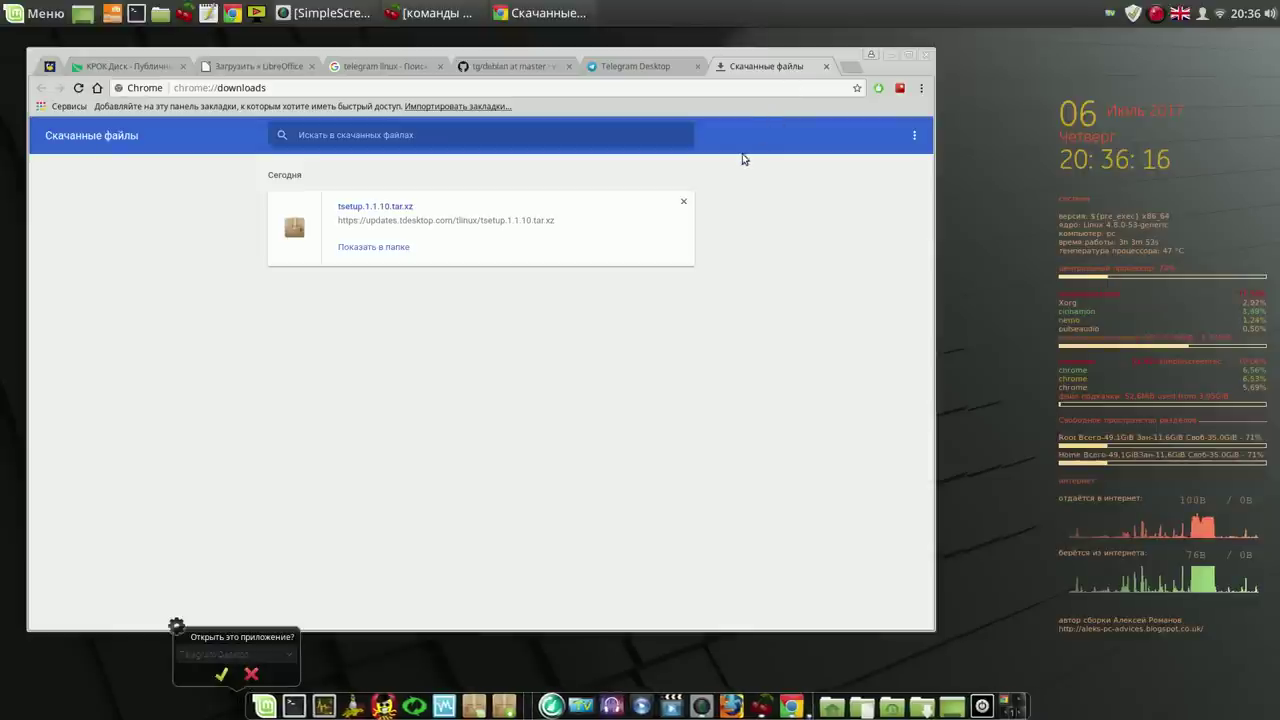
Remove tsetup.1.1.10.tar.xz from downloads and close the Downloads, Telegram Desktop and GitHub tabs
left_click(685, 203)
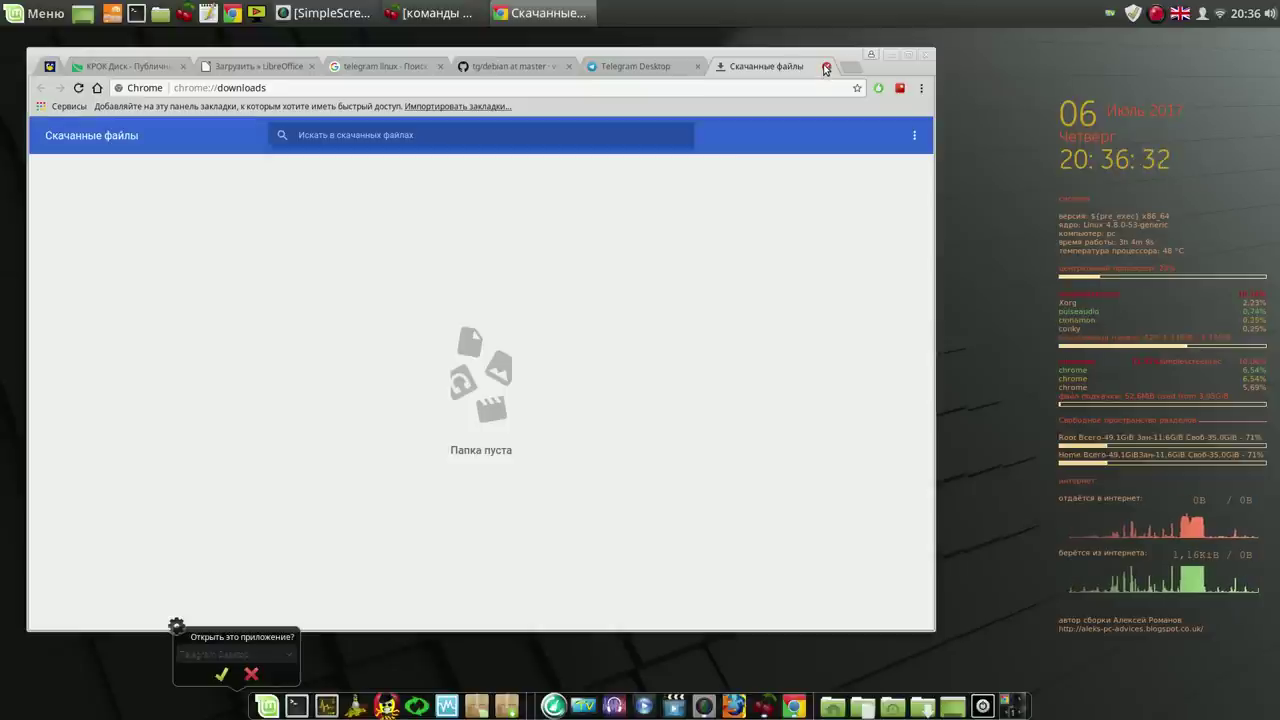
left_click(826, 67)
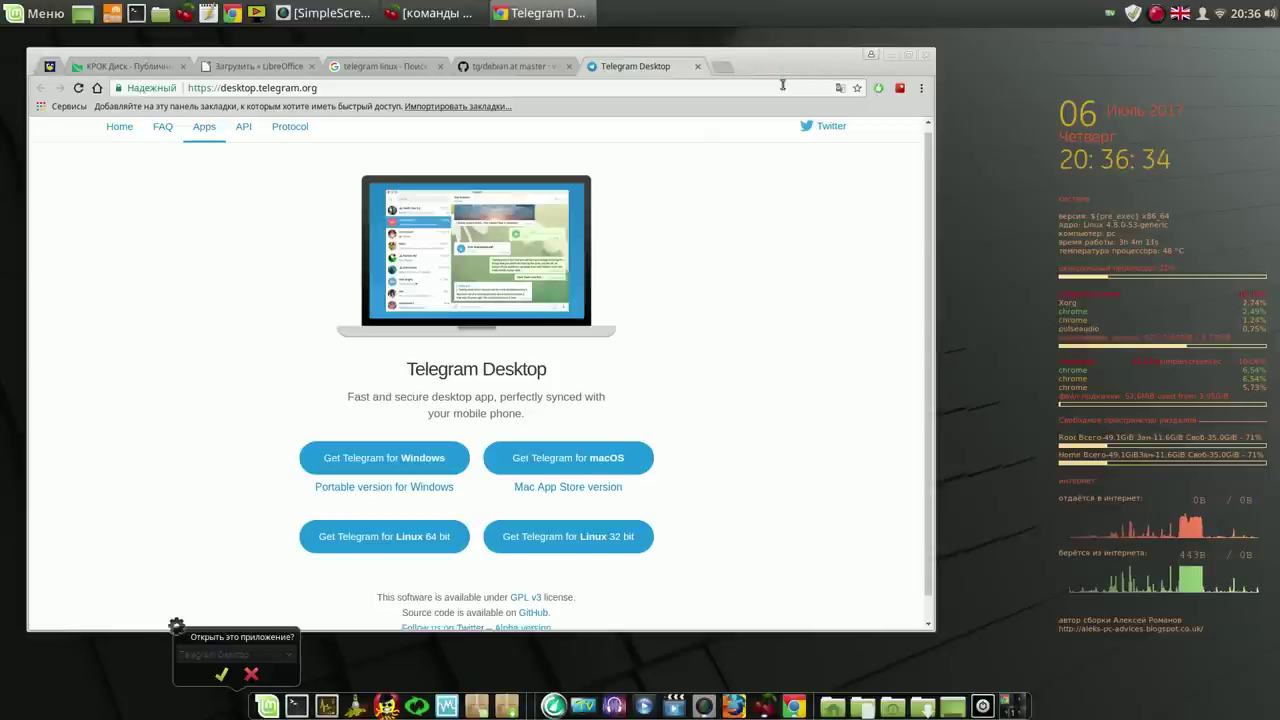
left_click(698, 68)
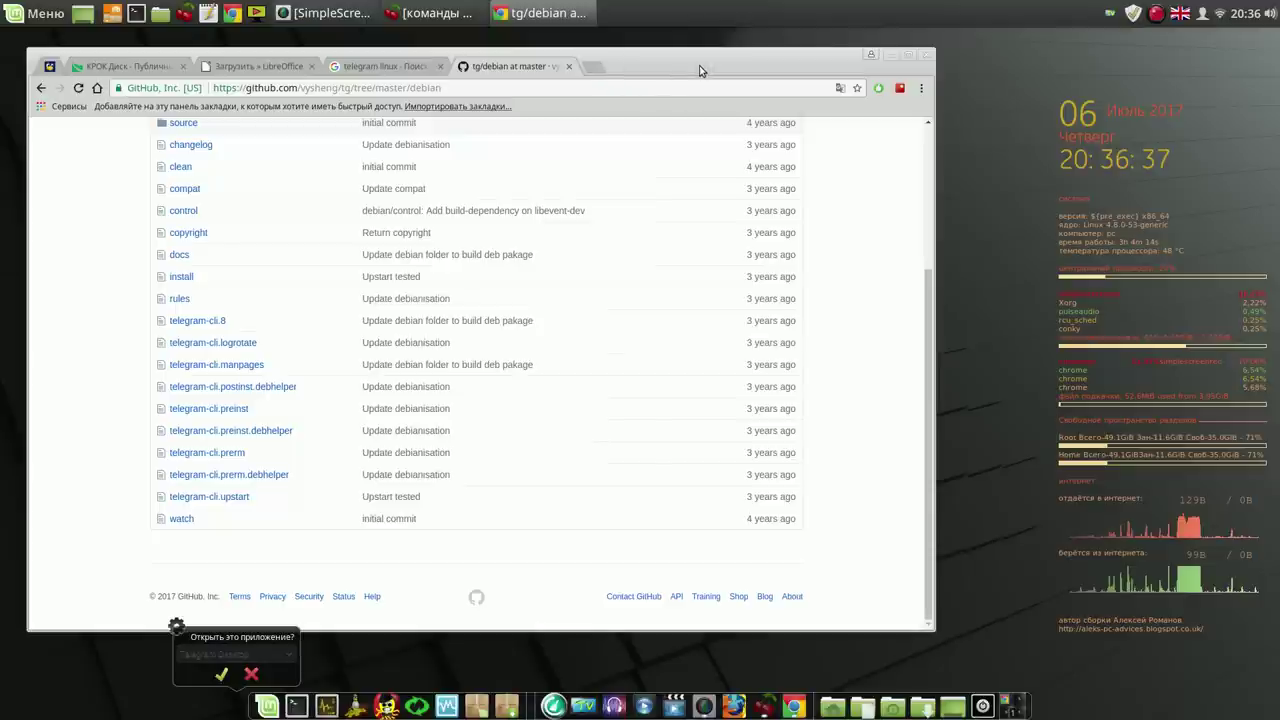
left_click(568, 66)
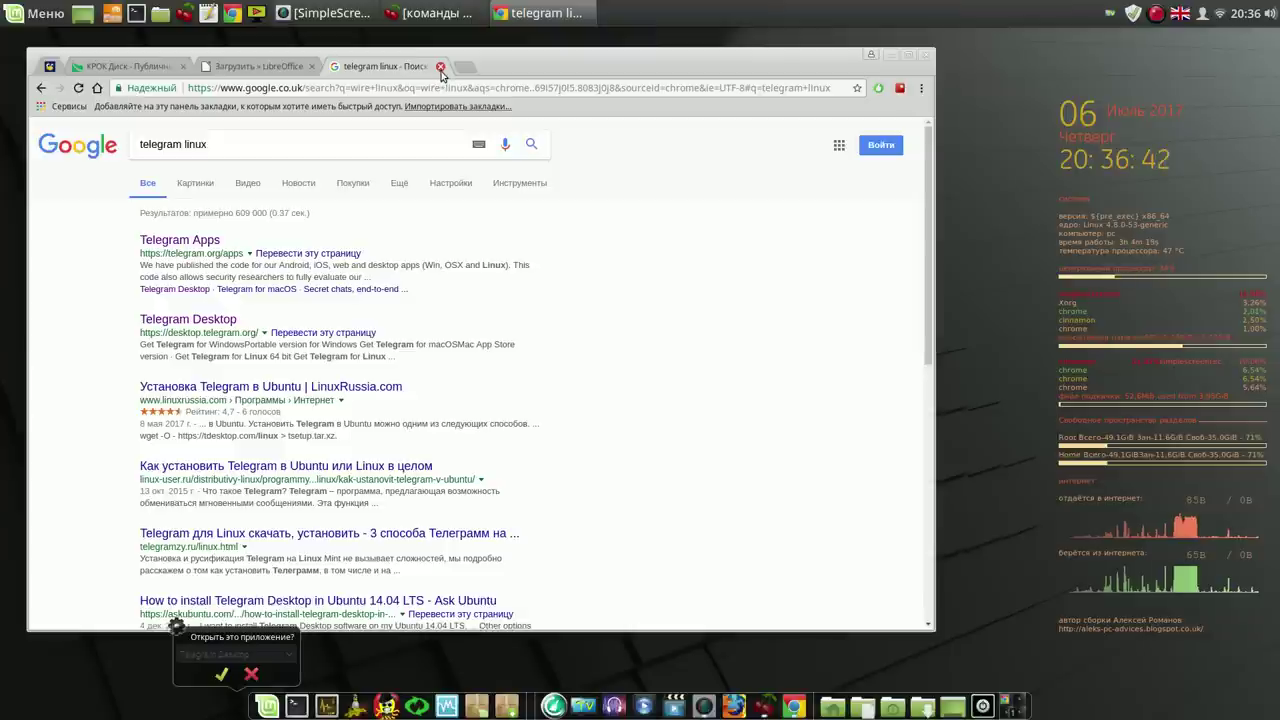
Replace the telegram linux query with a Google search for teamviewer
left_click(344, 147)
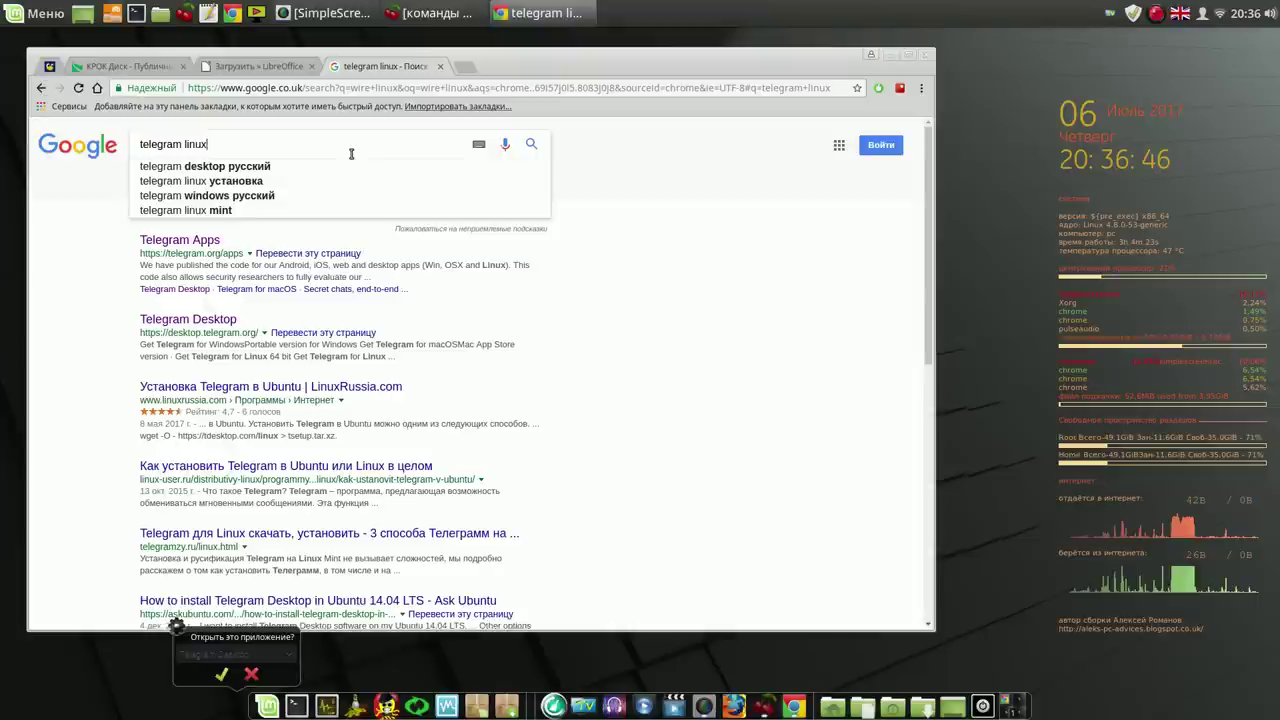
key("BackSpace")
key("BackSpace")
key("BackSpace")
key("BackSpace")
key("BackSpace")
key("BackSpace")
key("BackSpace")
key("BackSpace")
key("BackSpace")
key("BackSpace")
key("BackSpace")
key("BackSpace")
key("BackSpace")
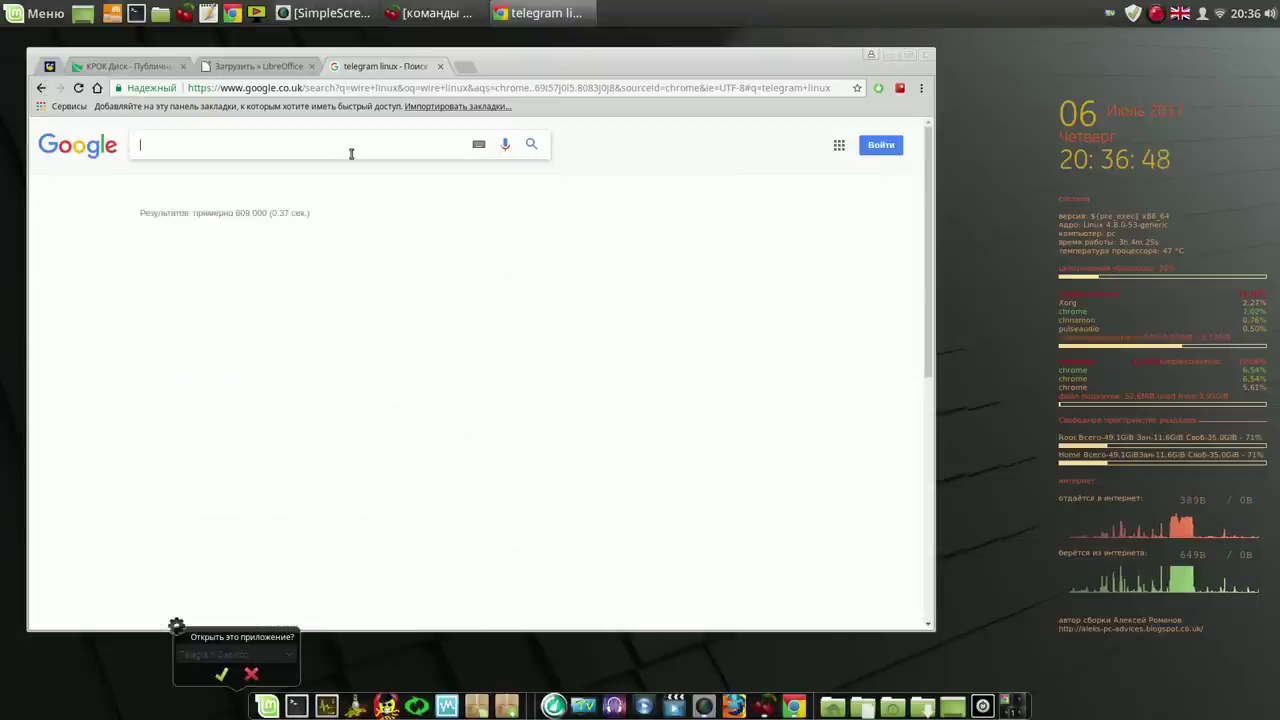
type("eamviewer")
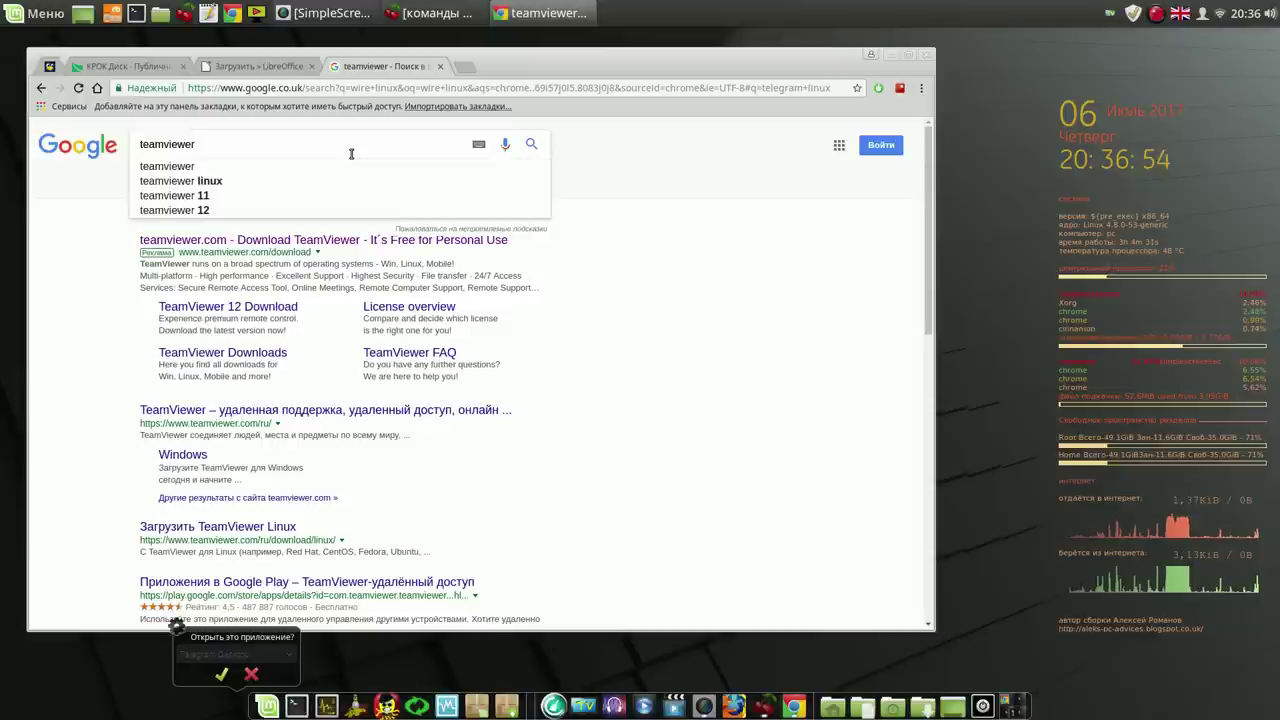
key("Return")
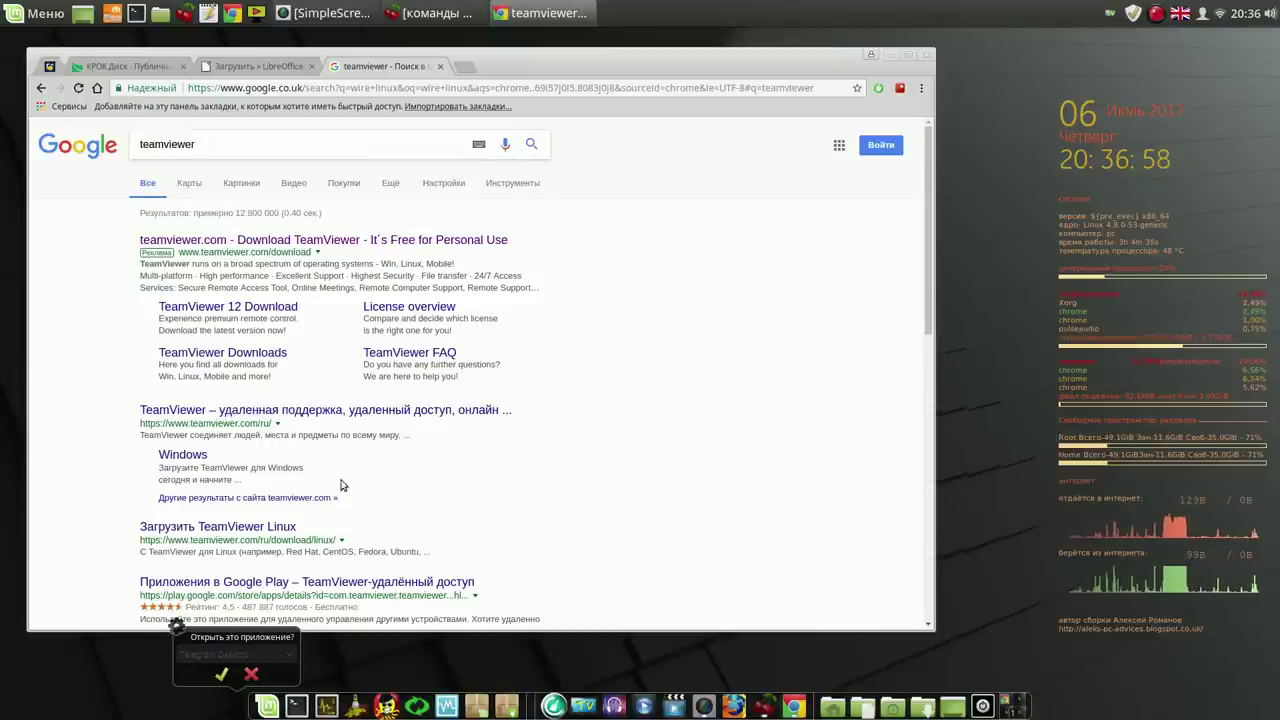
Open the teamviewer.com result in a new tab and switch to it
scroll(320, 460, "down", 2)
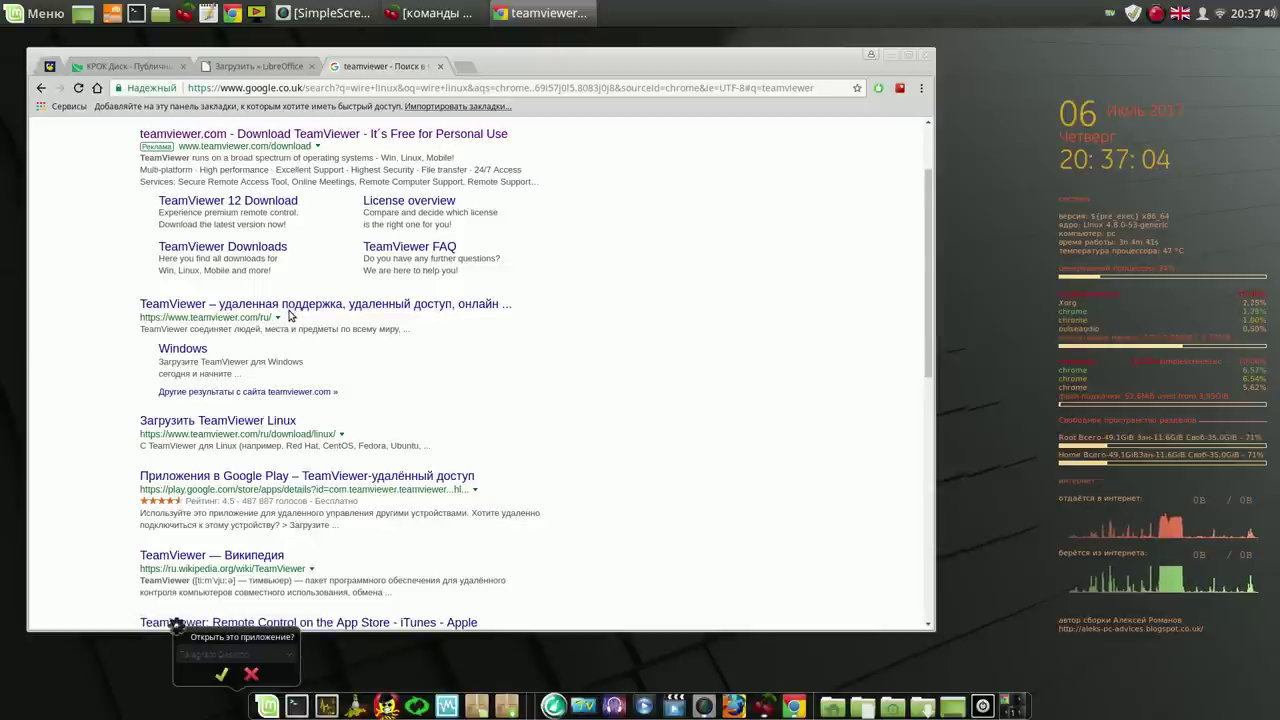
scroll(343, 437, "down", 3)
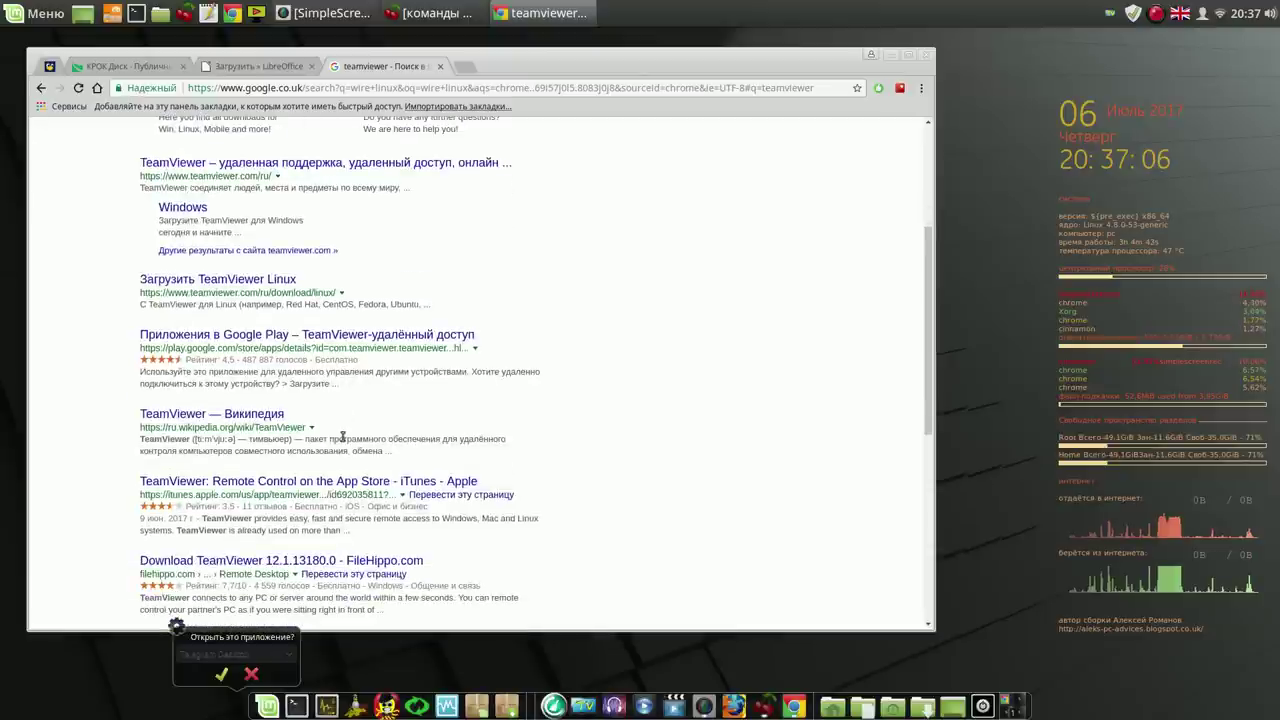
scroll(343, 437, "down", 6)
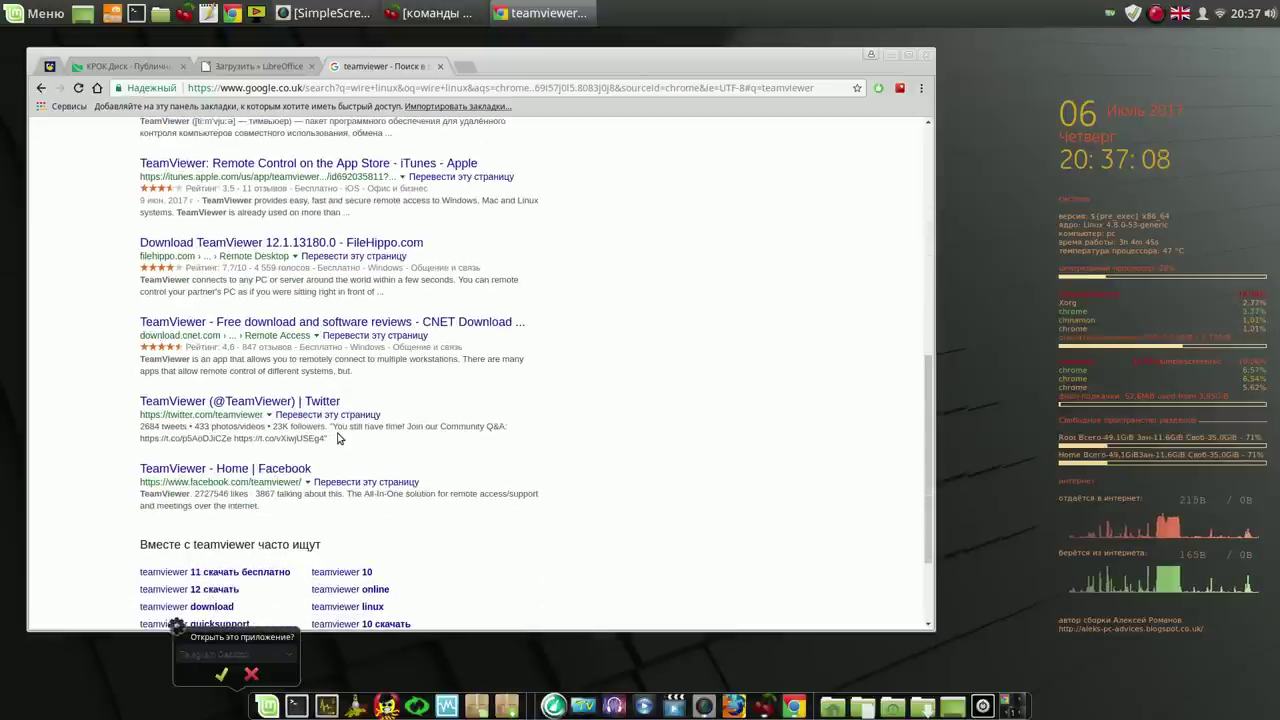
scroll(340, 438, "up", 8)
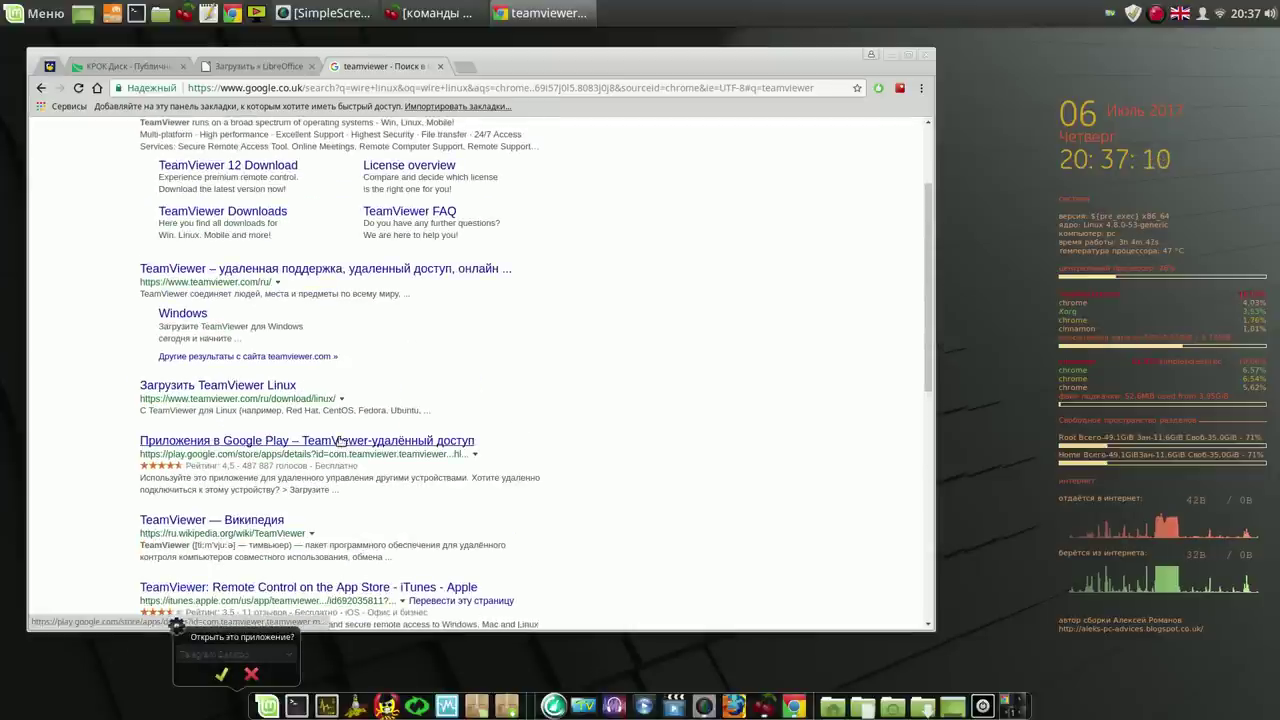
scroll(340, 441, "up", 2)
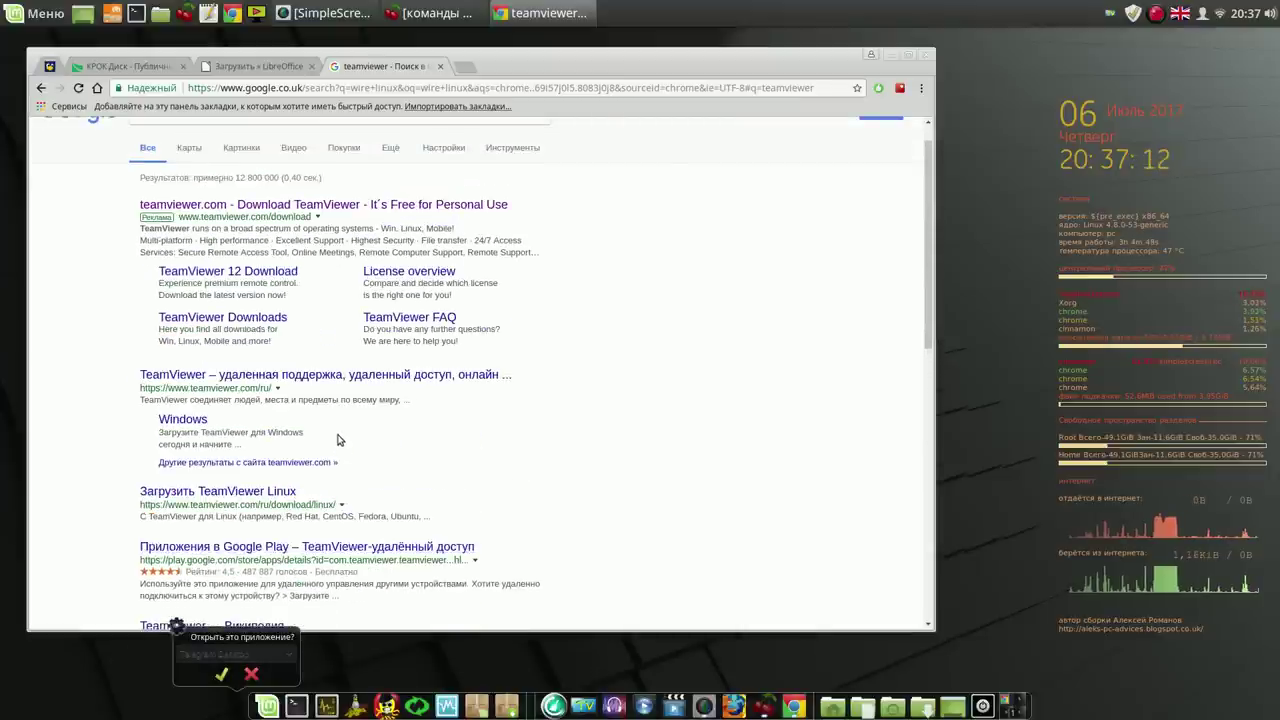
right_click(289, 207)
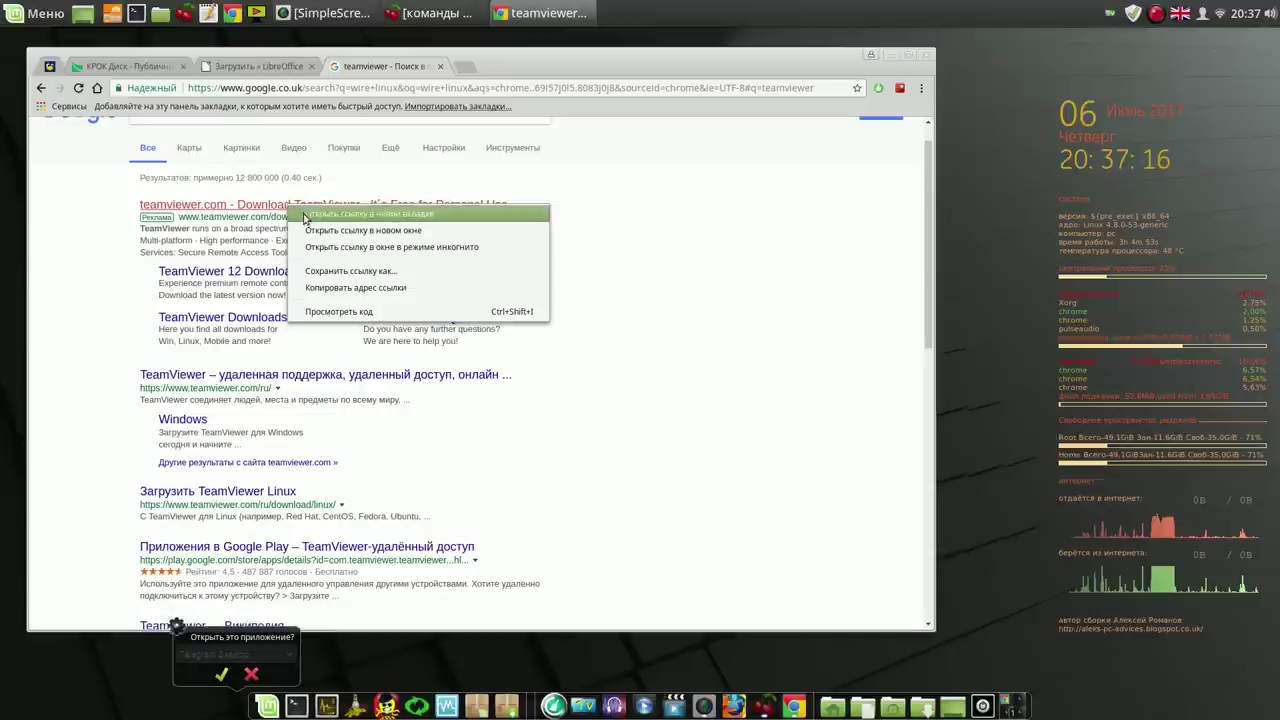
left_click(305, 215)
left_click(507, 62)
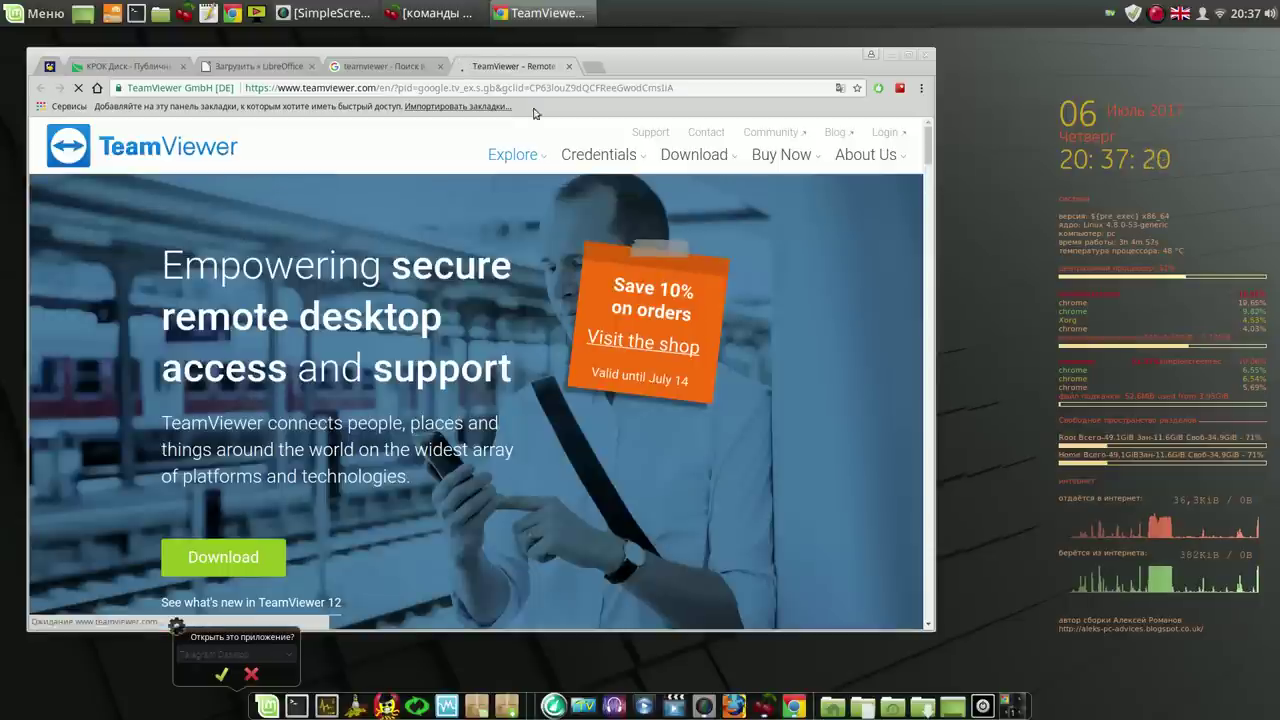
Start downloading the TeamViewer Ubuntu/Debian .deb package from the Linux download page
mouse_move(625, 155)
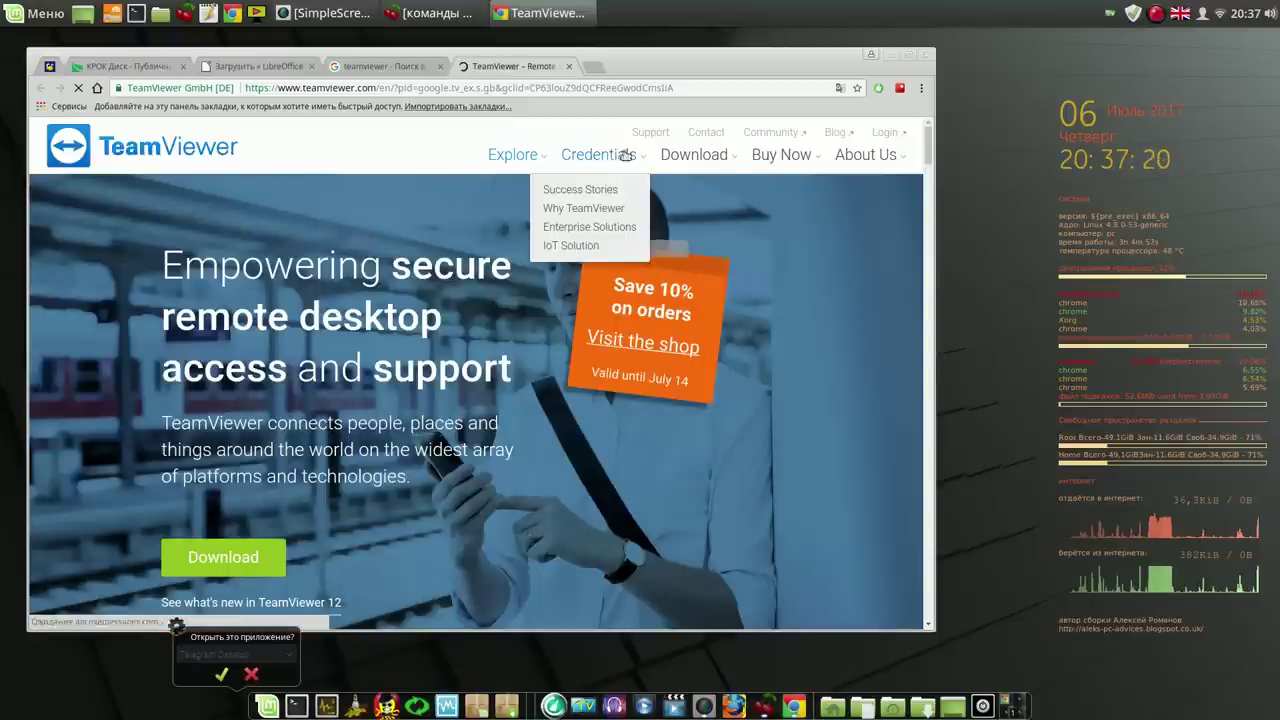
mouse_move(698, 160)
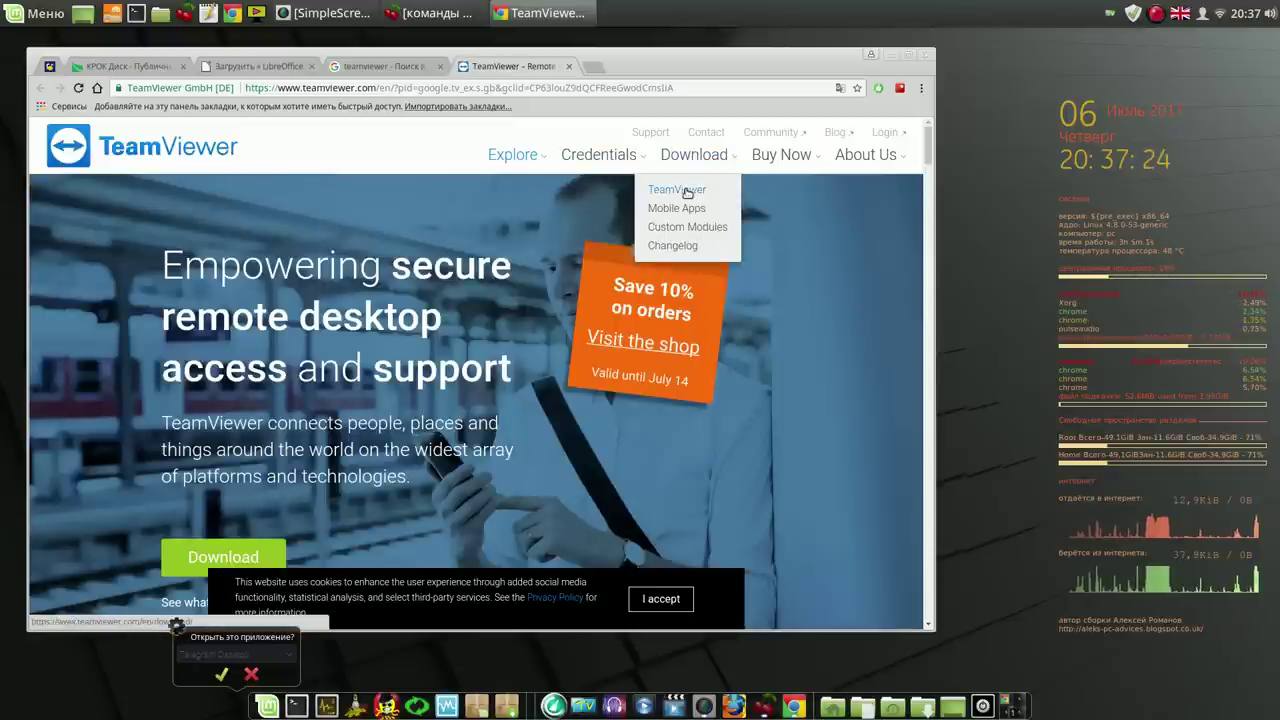
left_click(686, 190)
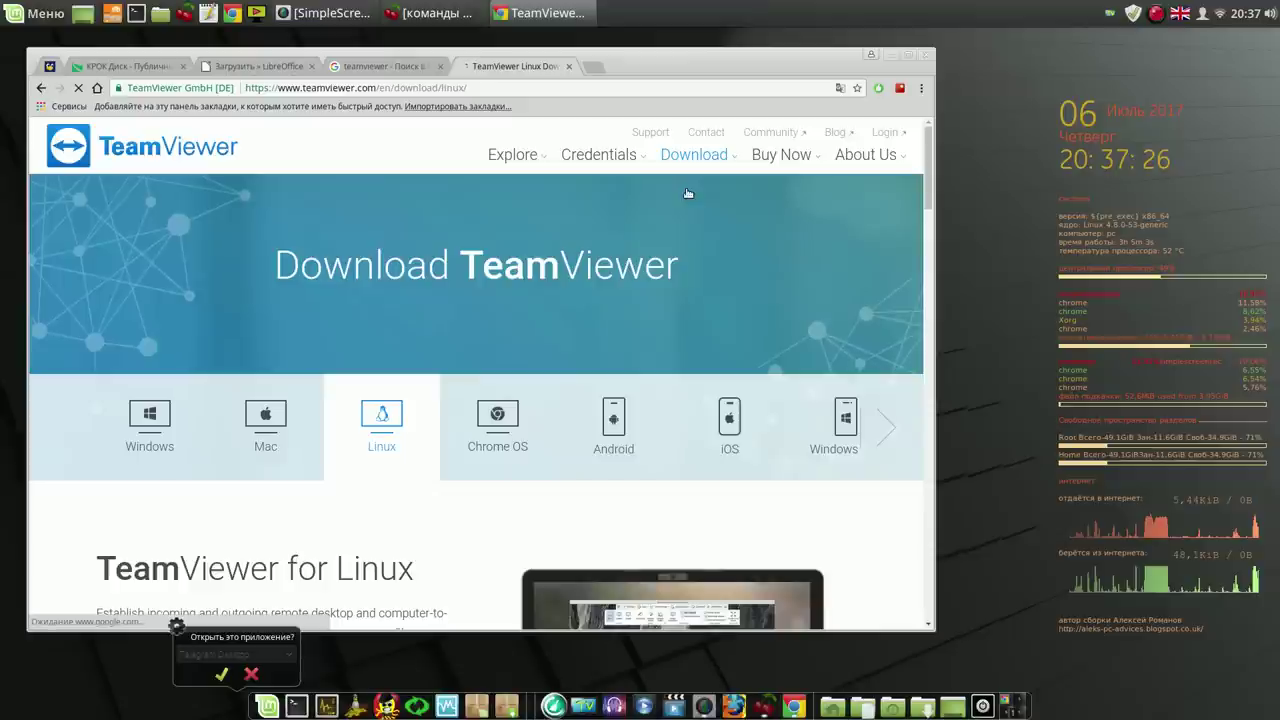
left_click(382, 425)
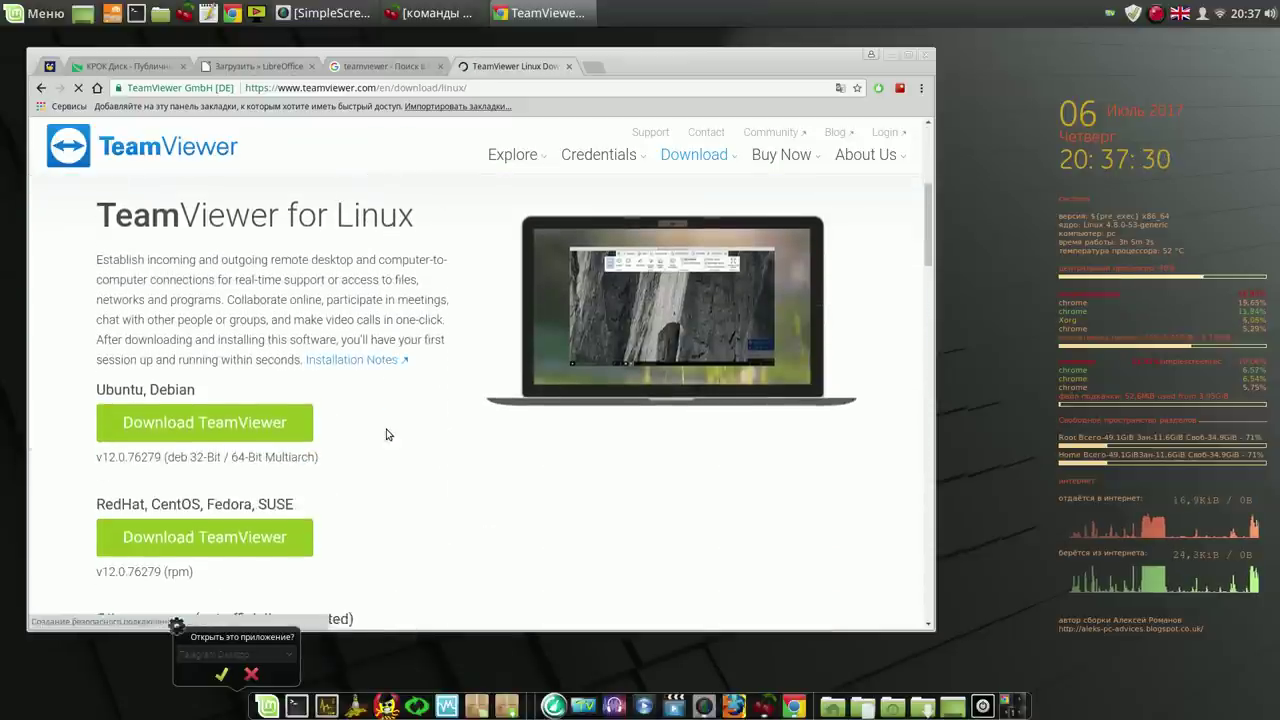
scroll(388, 434, "down", 3)
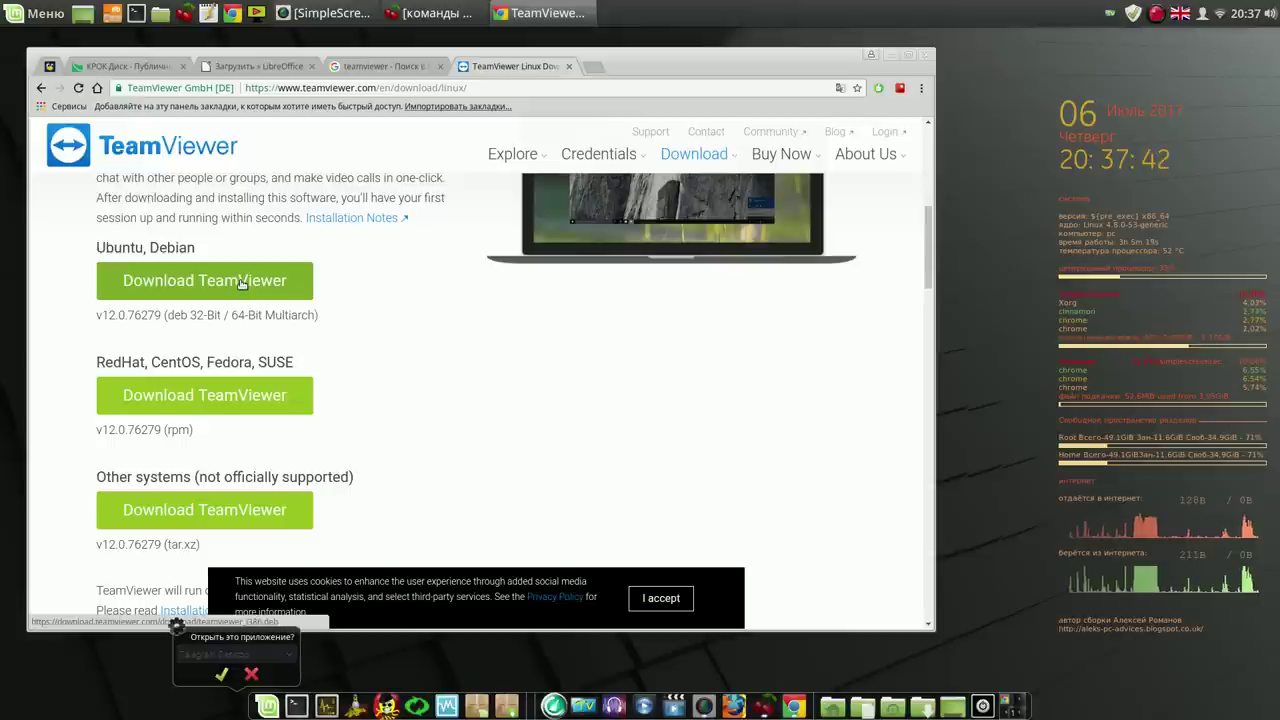
left_click(241, 284)
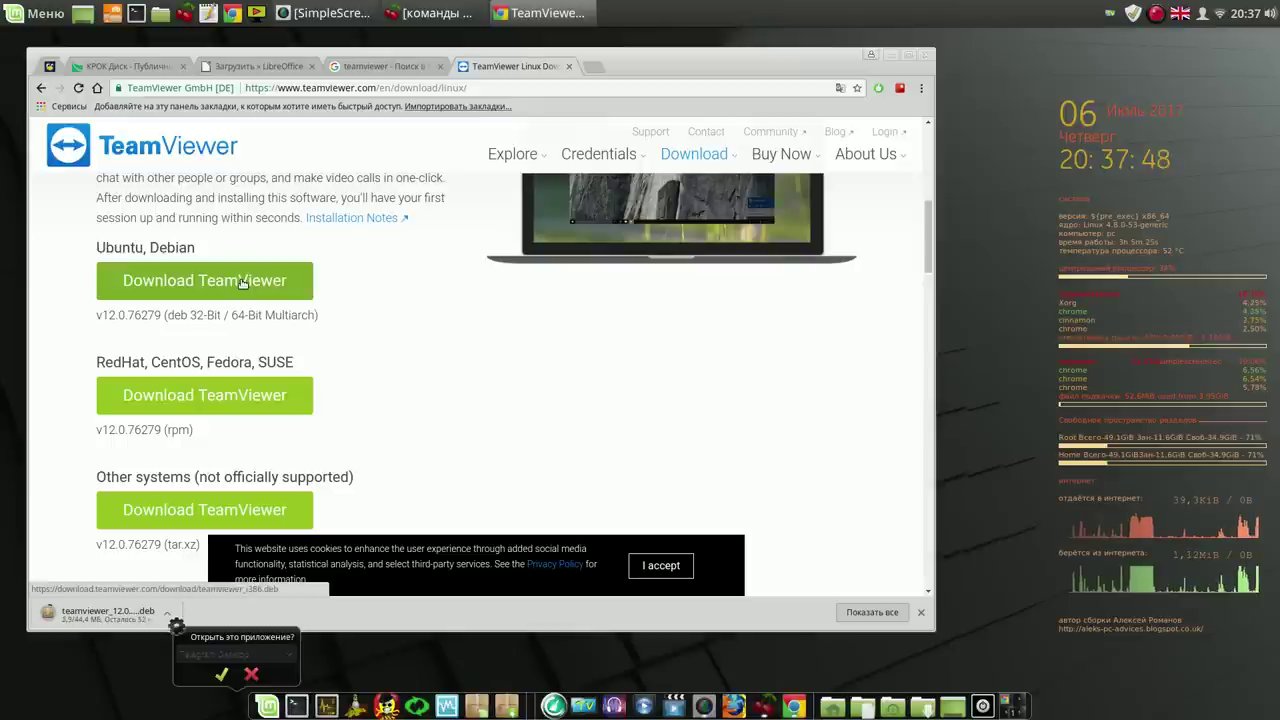
left_click(250, 676)
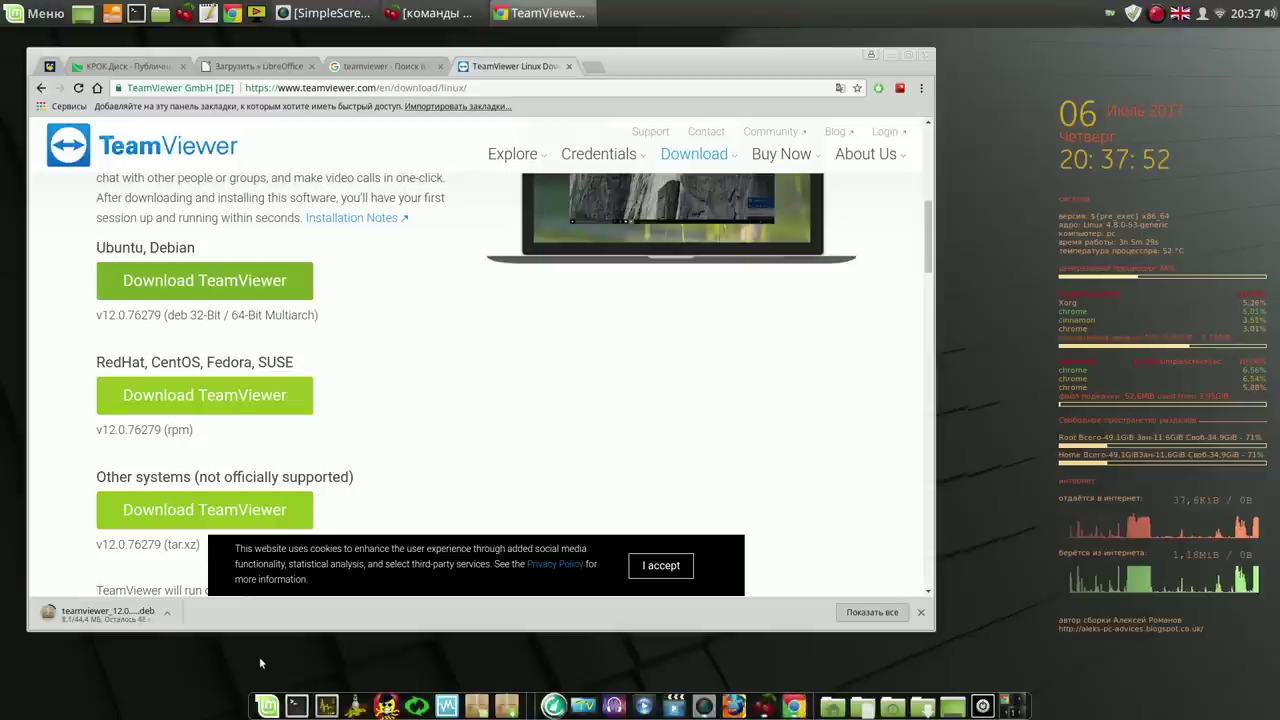
Show all downloads and close the TeamViewer, search, LibreOffice and КРОК Диск tabs
left_click(873, 612)
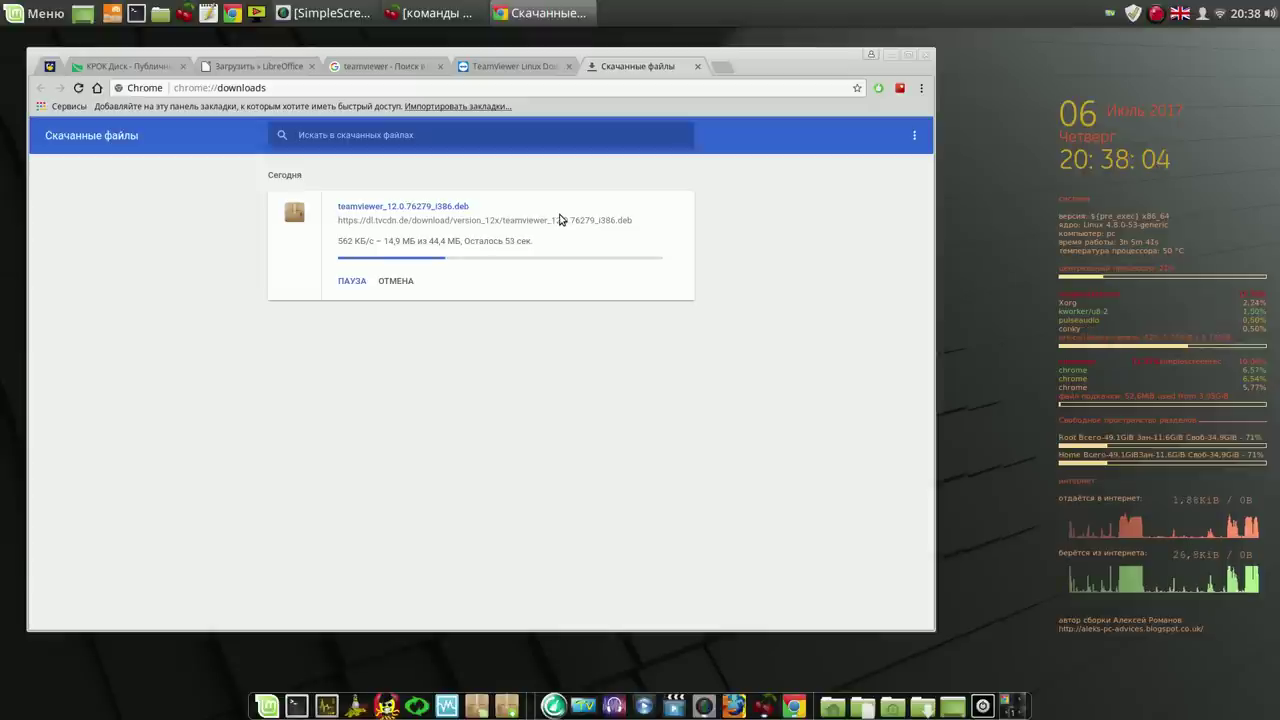
left_click(569, 67)
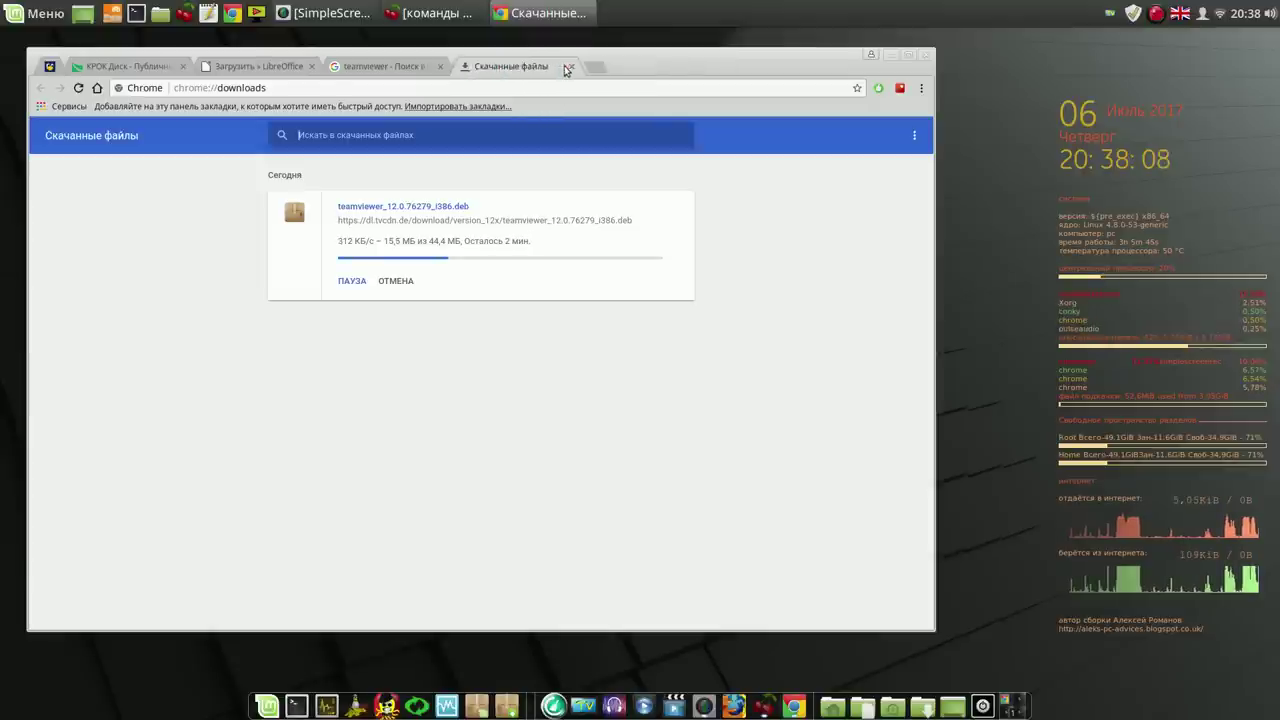
left_click(441, 67)
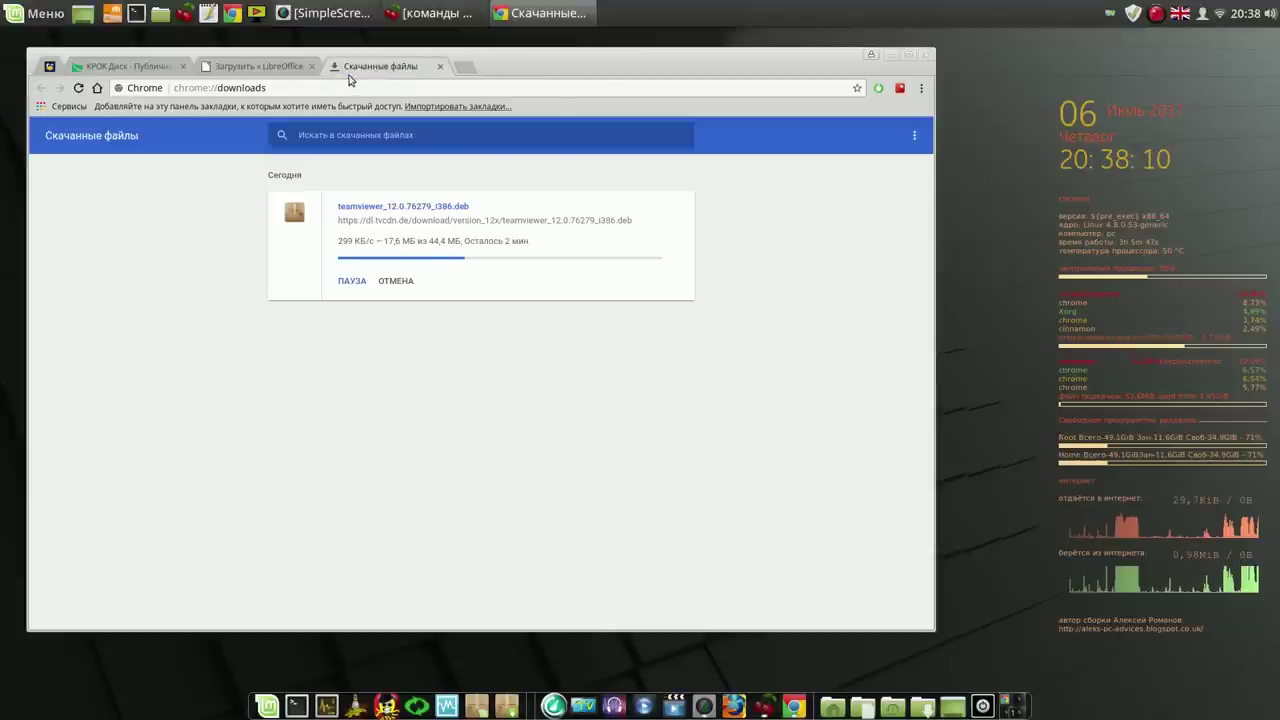
left_click(311, 67)
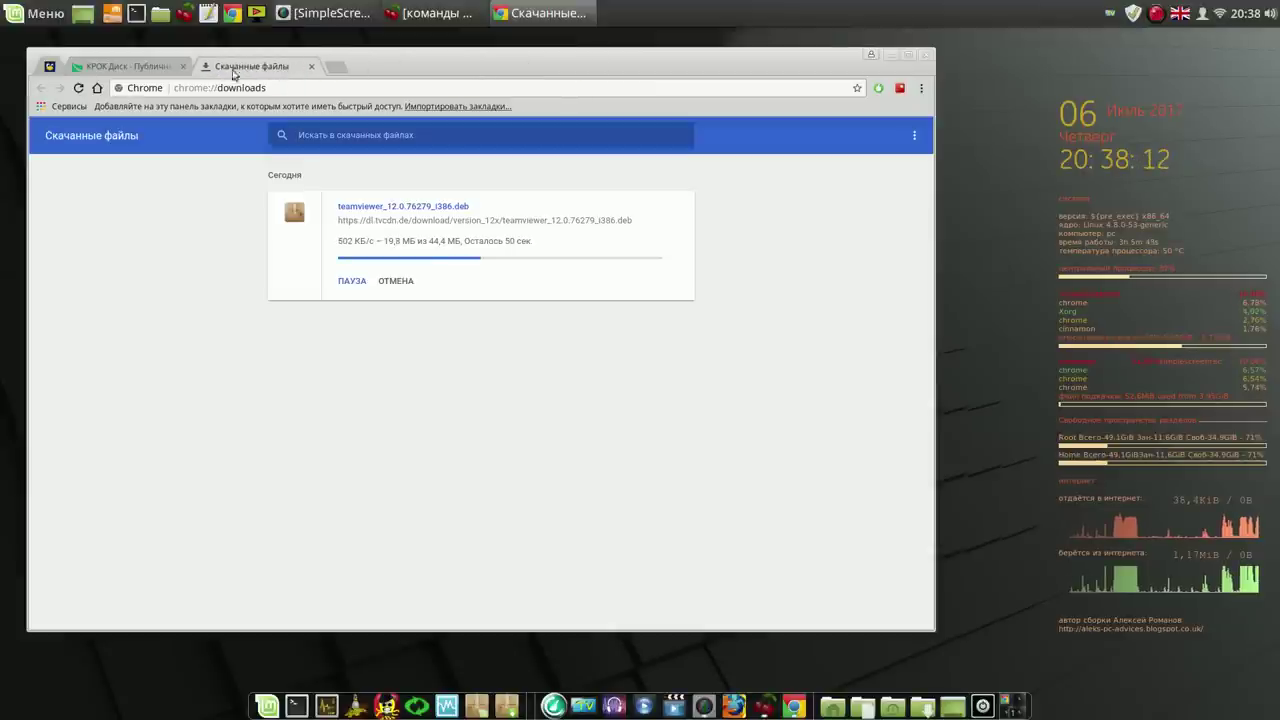
left_click(183, 67)
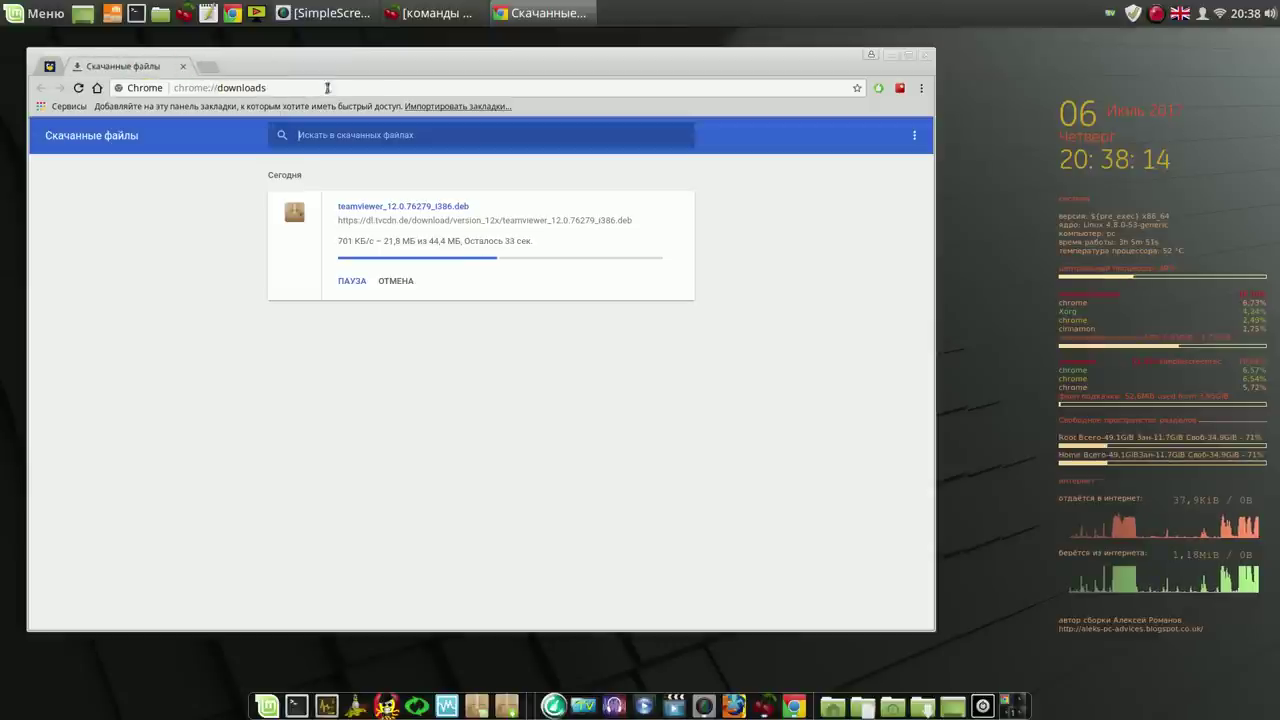
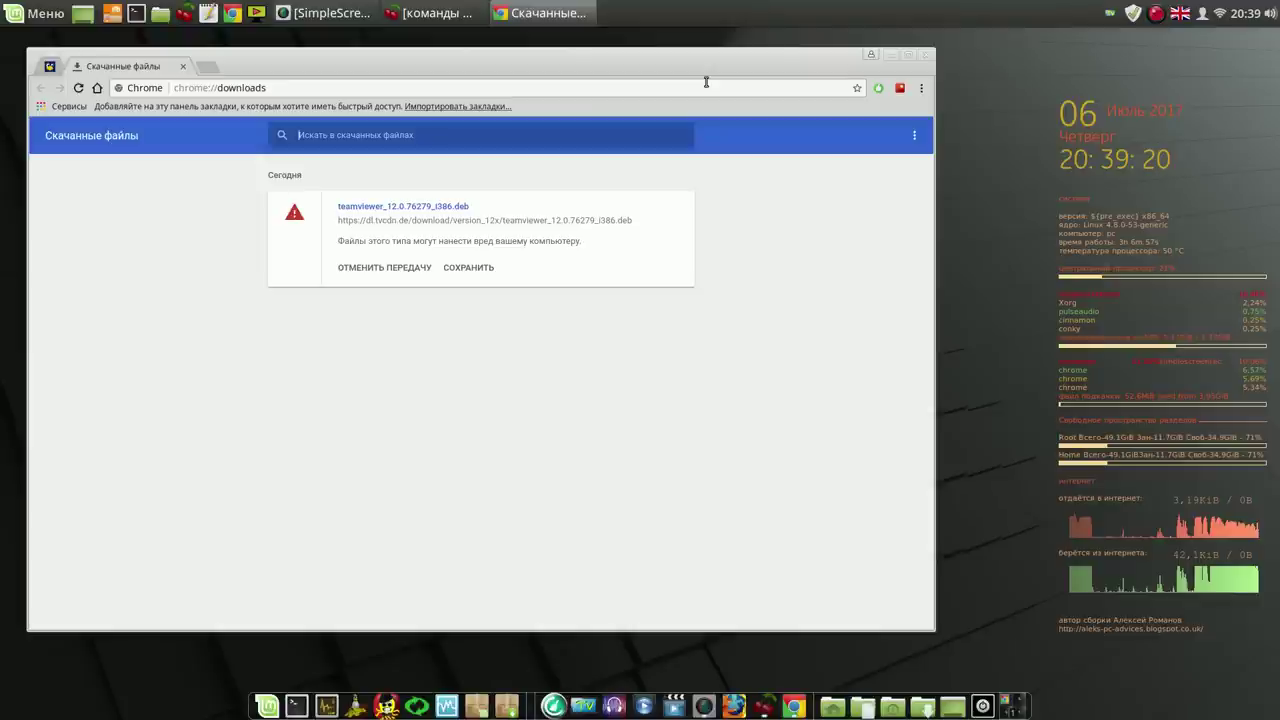
Keep the flagged teamviewer_12.0.76279_i386.deb download and show it in the Загрузки folder
left_click(470, 270)
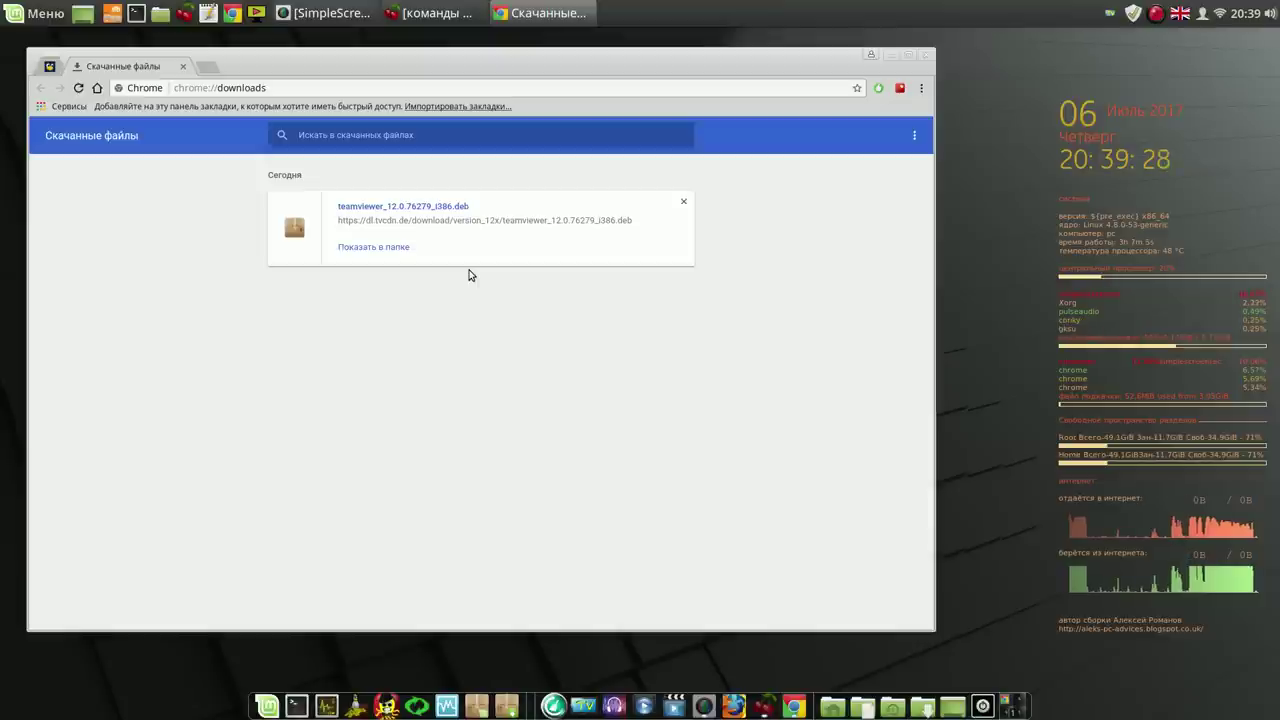
left_click(389, 248)
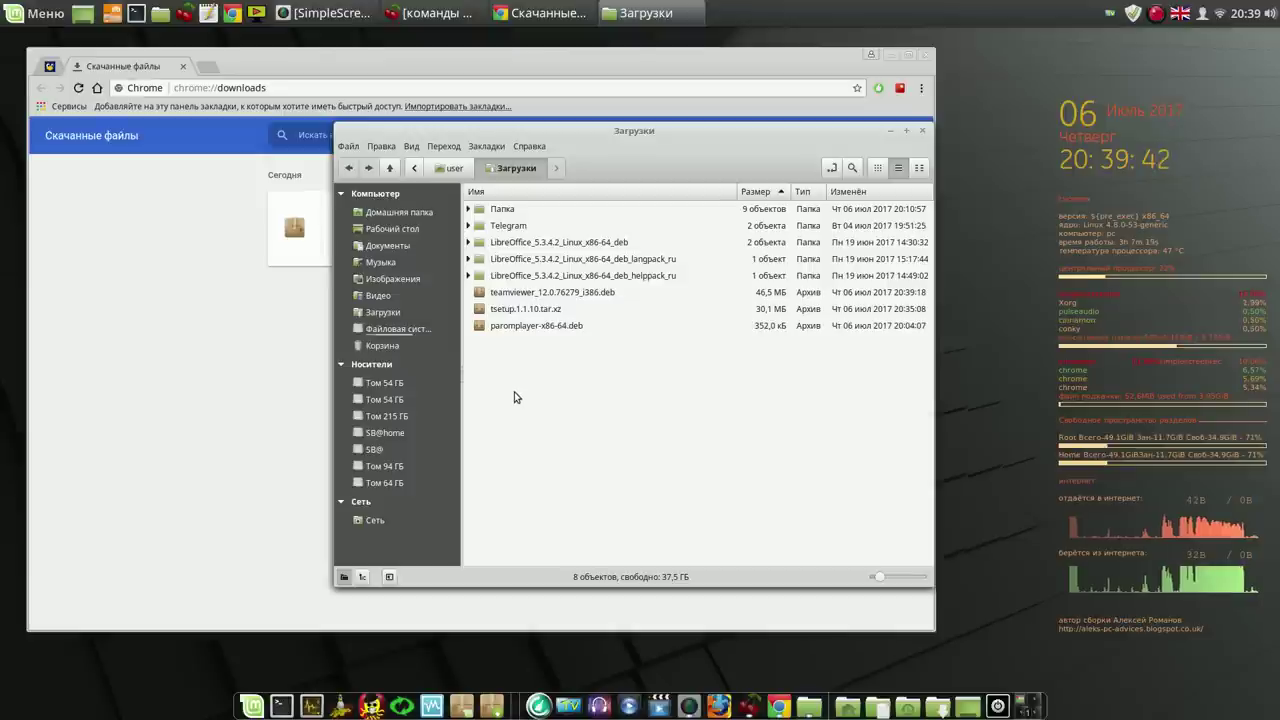
Install teamviewer_12.0.76279_i386.deb through GDebi with the administrator password, then close the Downloads folder
left_click(533, 294)
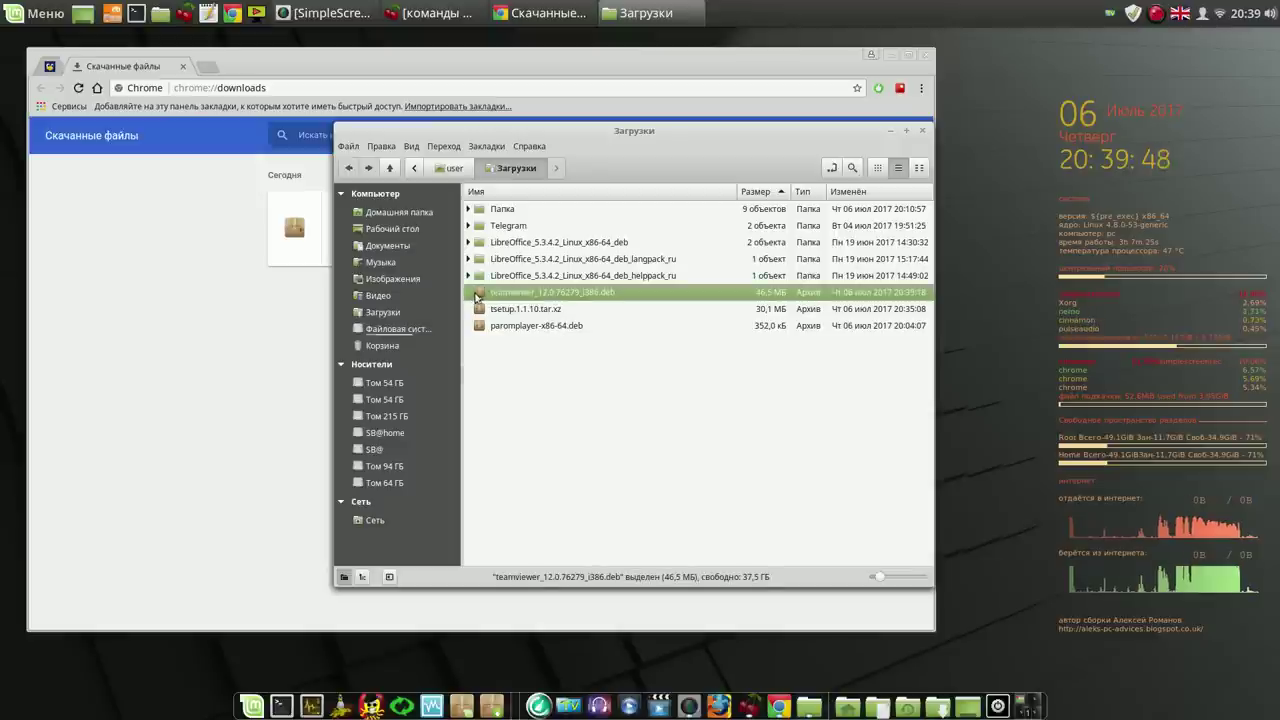
double_click(479, 296)
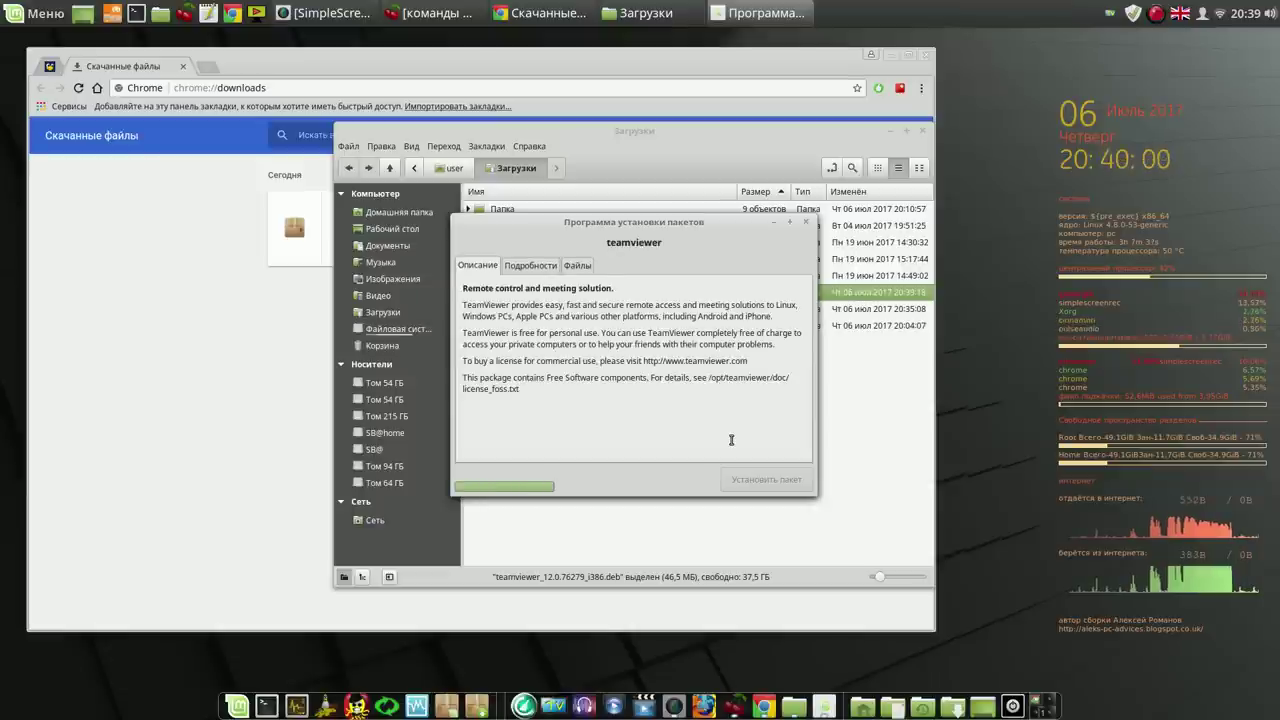
left_click(770, 481)
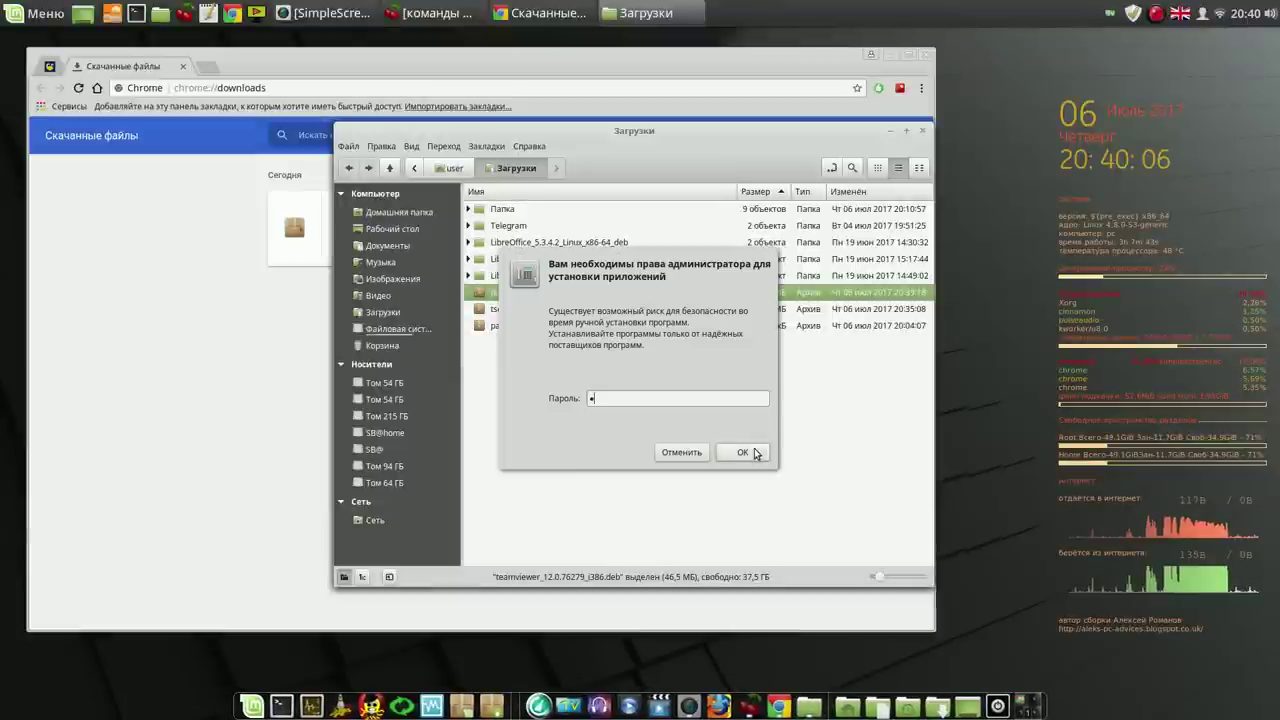
left_click(757, 455)
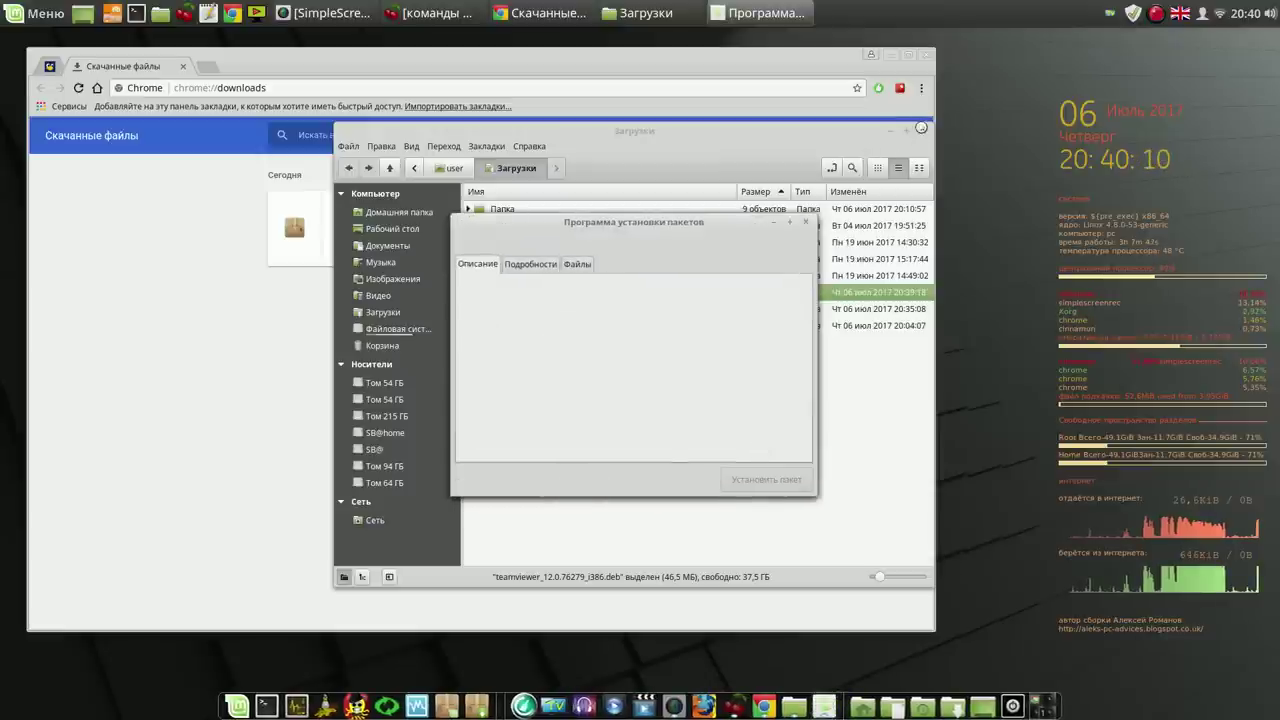
left_click(921, 128)
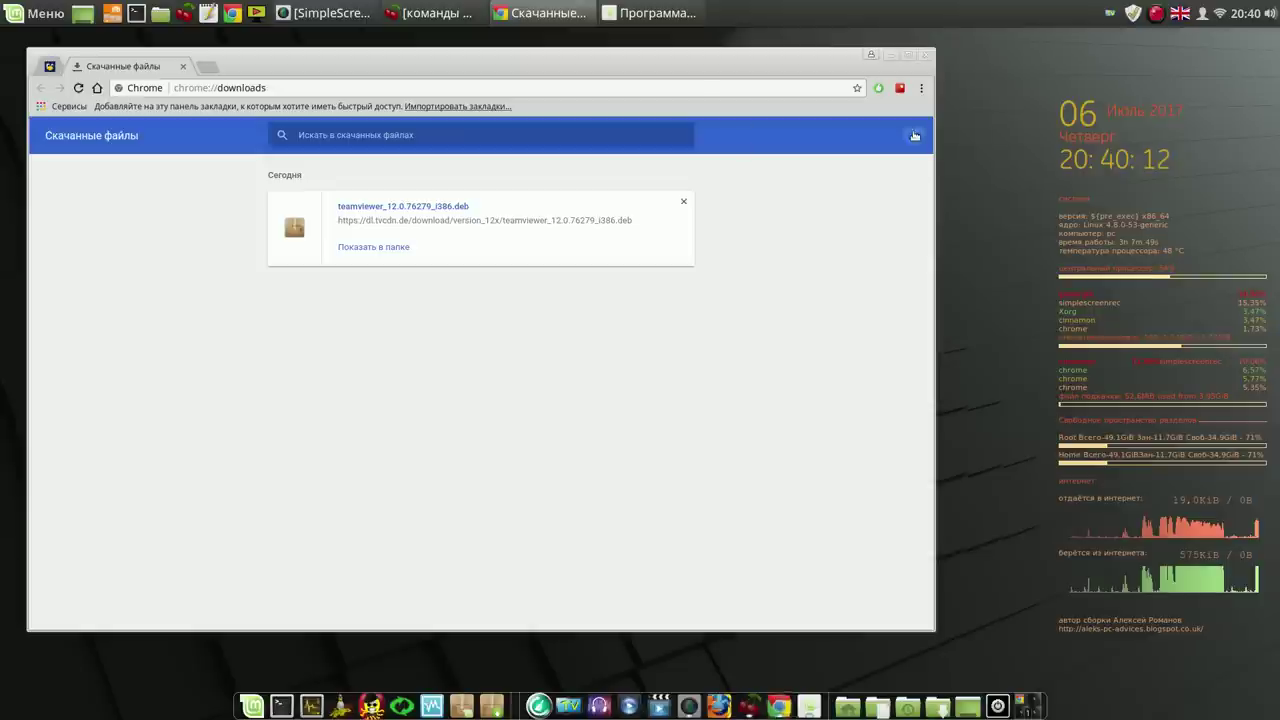
Clear all entries from Chrome's downloads list and close the downloads tab
left_click(914, 136)
left_click(897, 141)
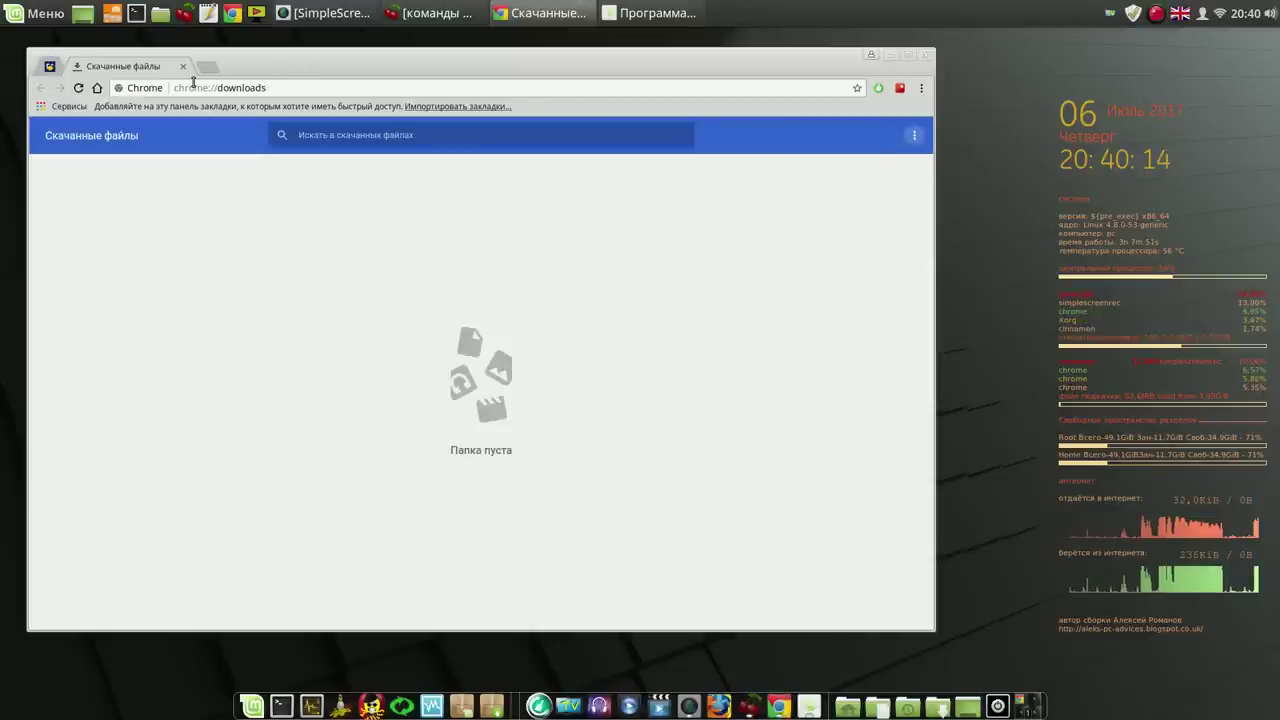
left_click(182, 66)
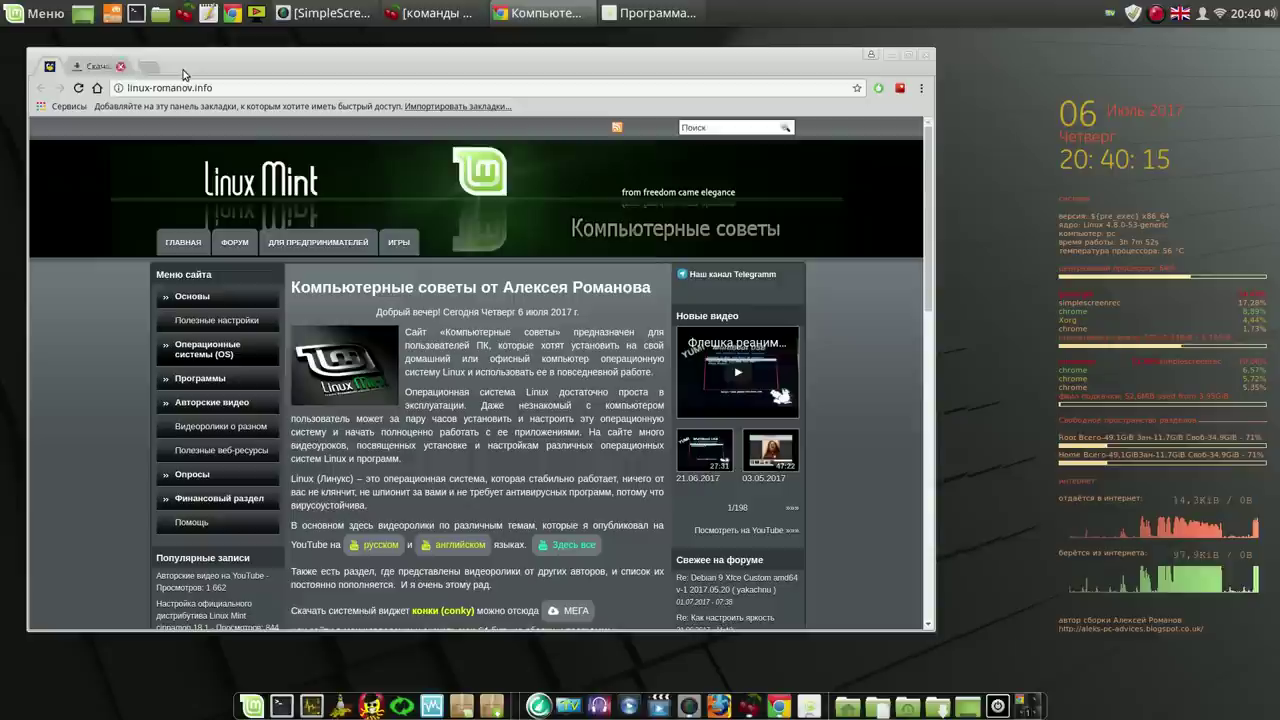
Open the Azores author's channel in a new tab from the Авторские видео на YouTube post
left_click(220, 405)
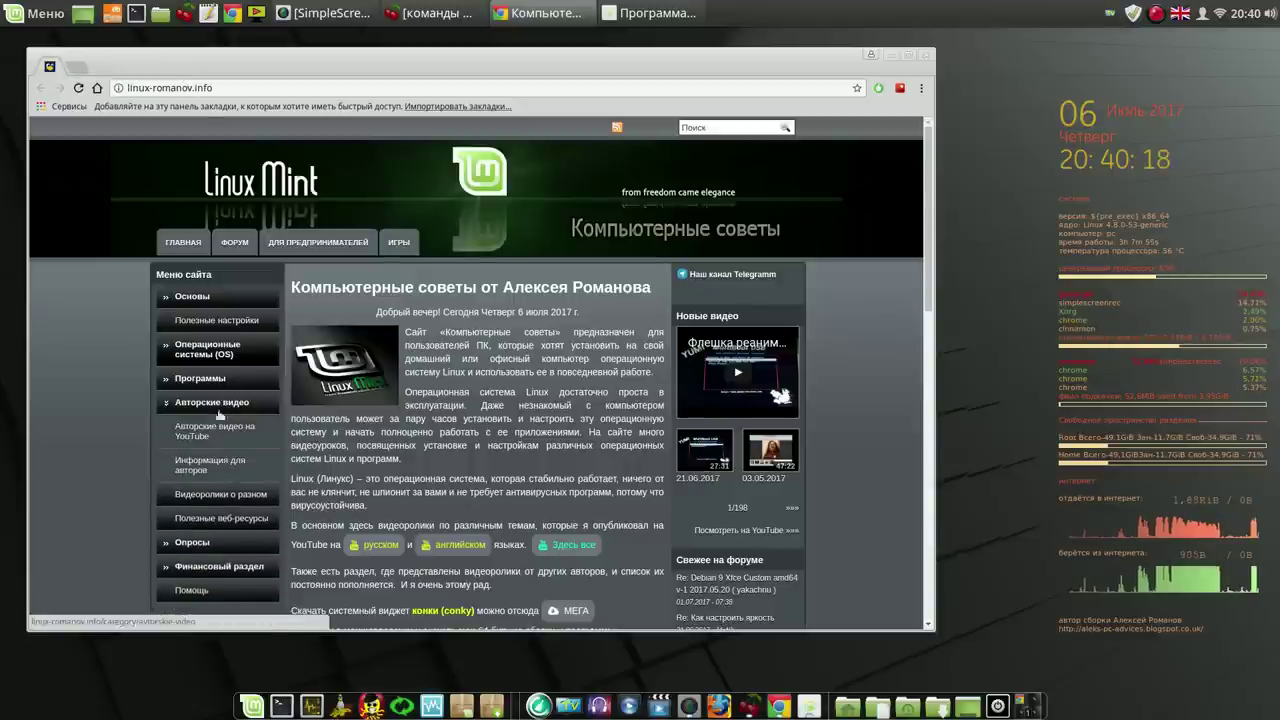
left_click(211, 432)
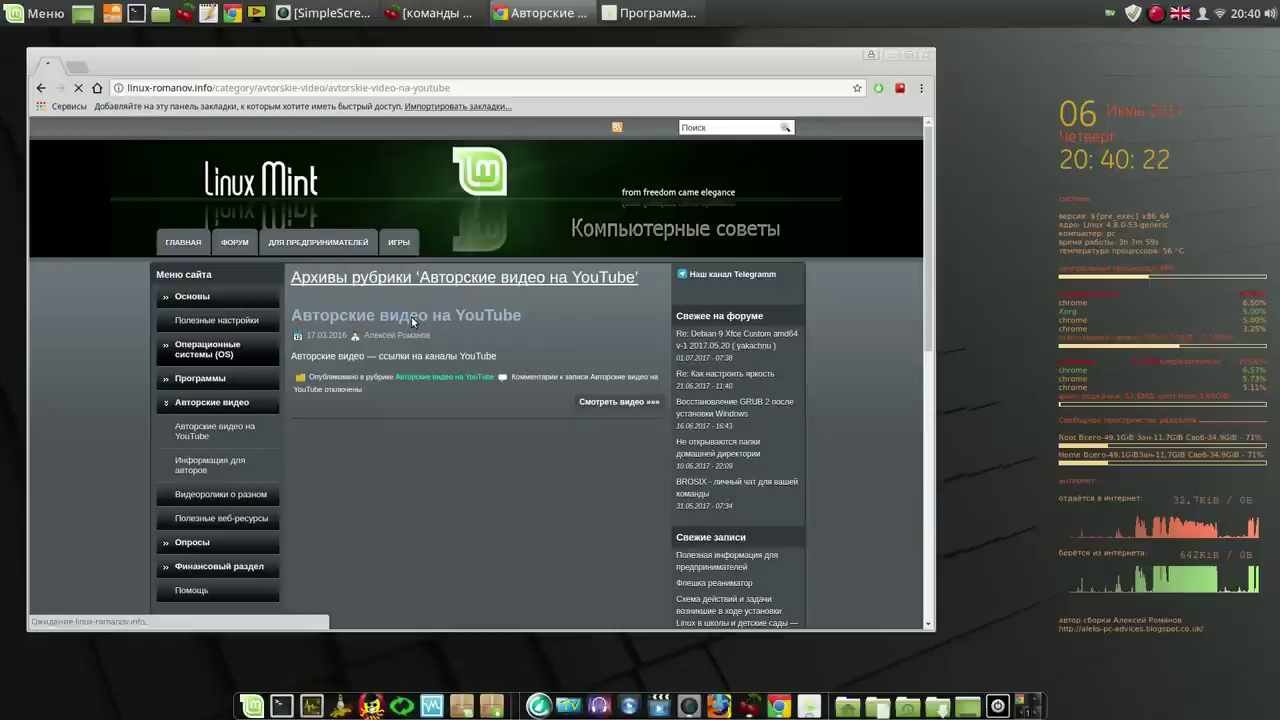
left_click(411, 318)
scroll(588, 408, "down", 1)
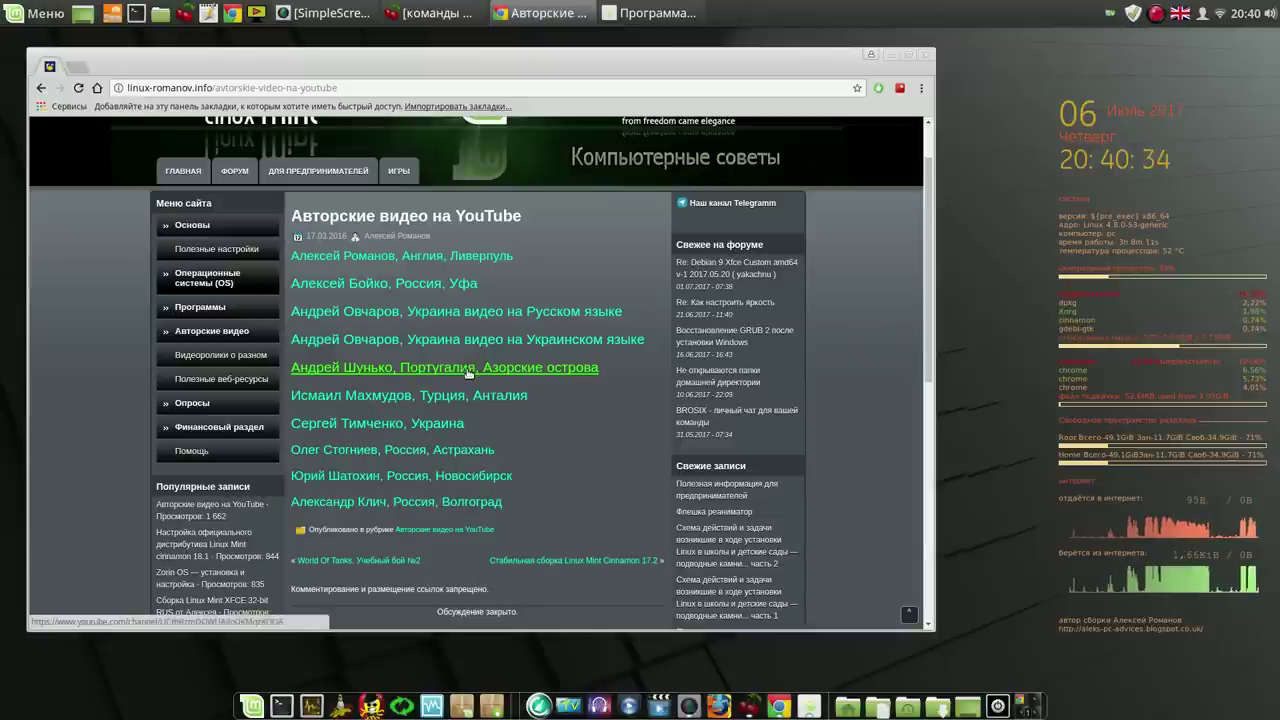
right_click(468, 372)
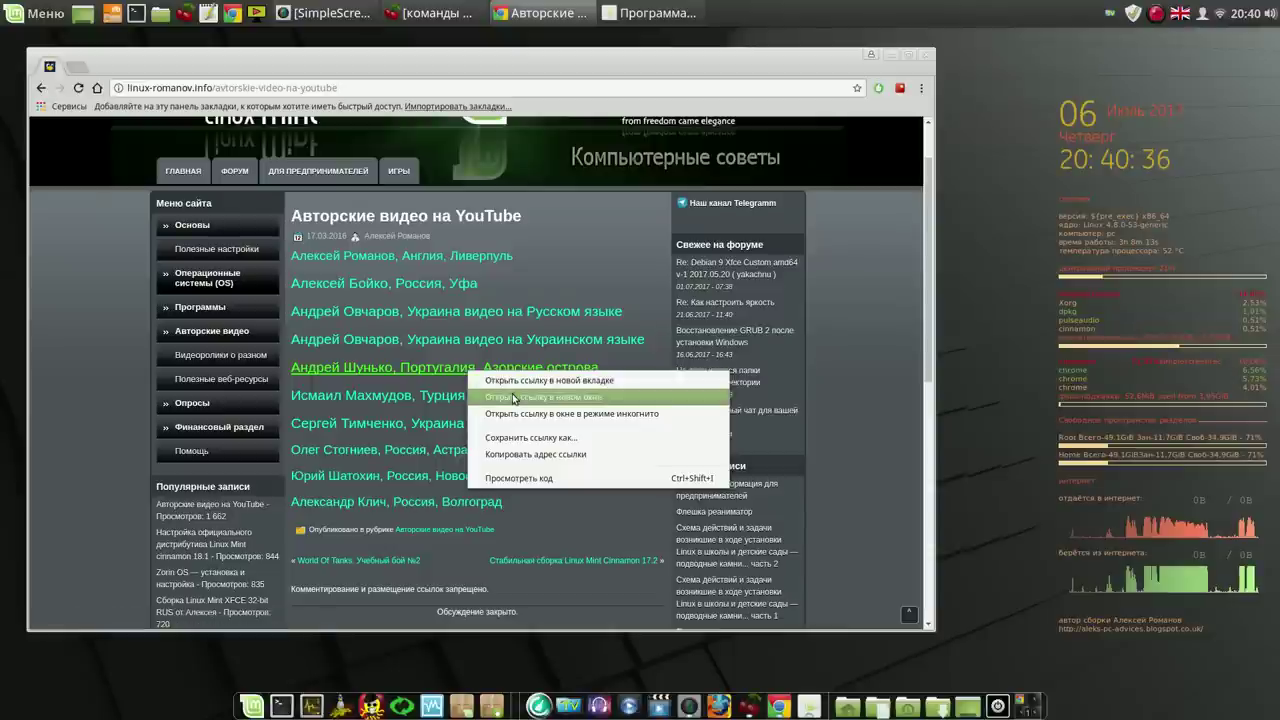
left_click(518, 378)
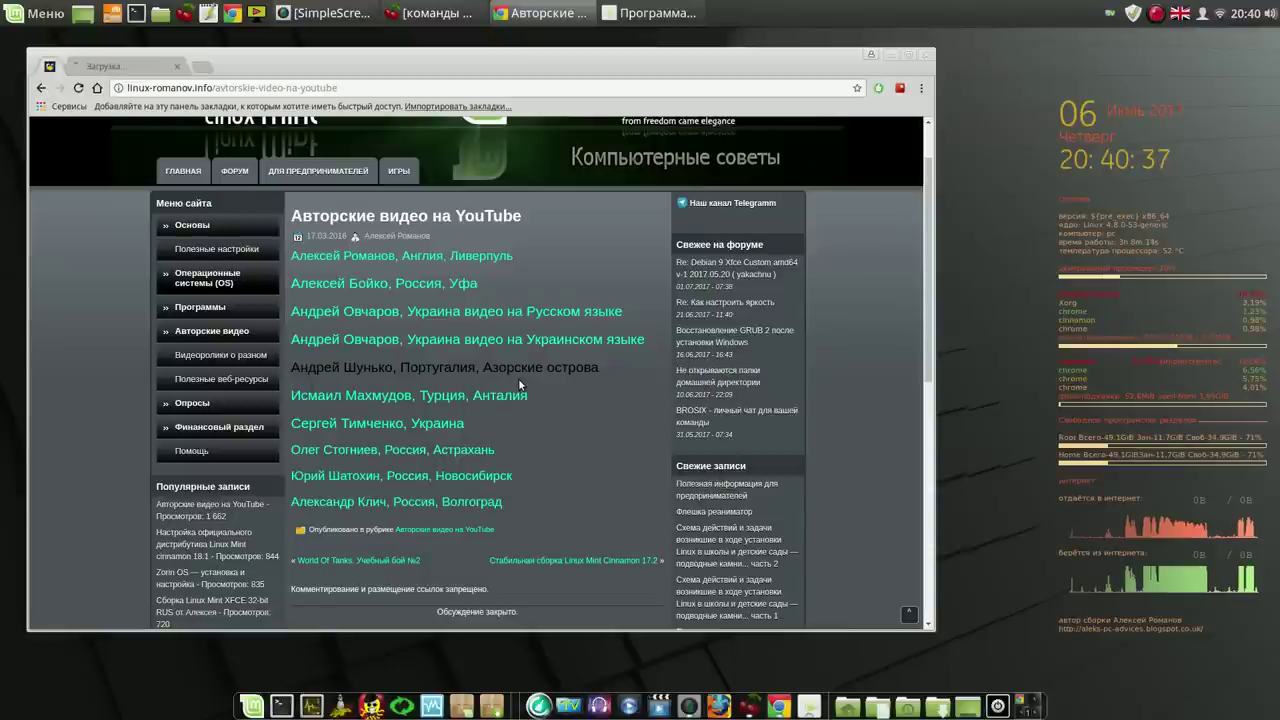
left_click(152, 70)
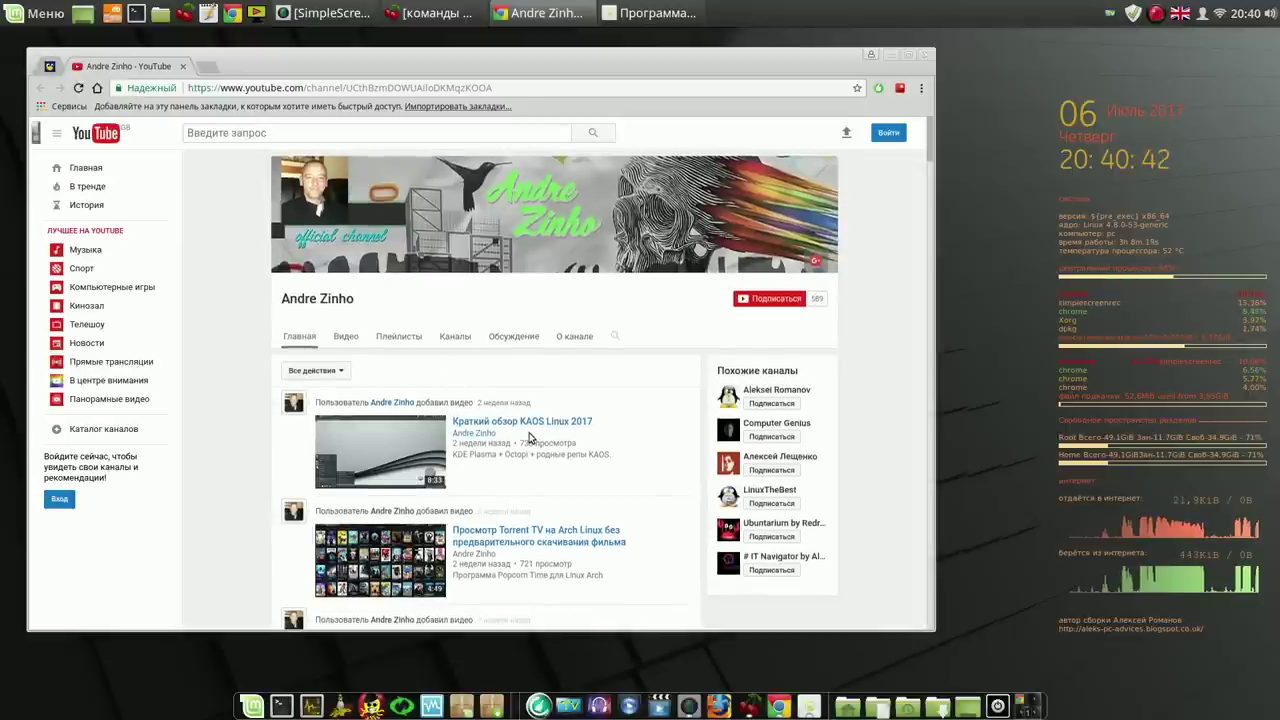
Back on the author-videos page, open the Volgograd author's channel in a new tab
scroll(531, 438, "down", 1)
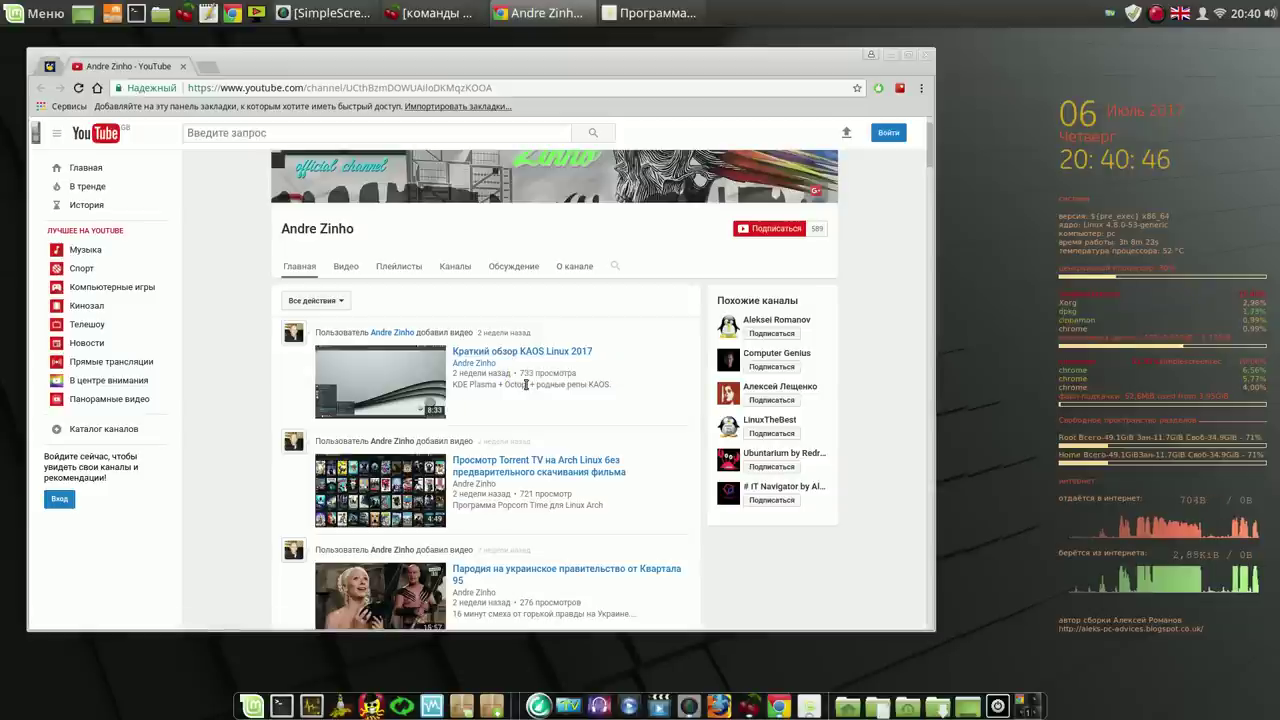
scroll(515, 400, "down", 2)
scroll(518, 408, "up", 3)
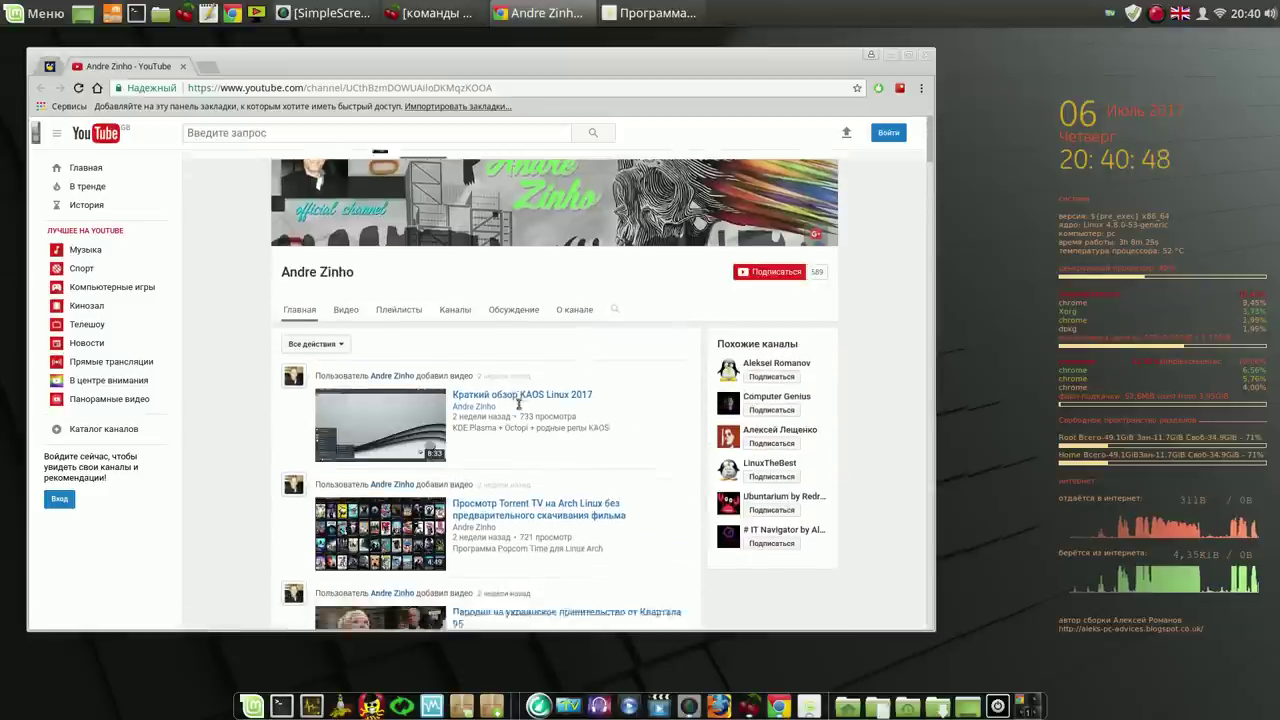
scroll(518, 403, "down", 1)
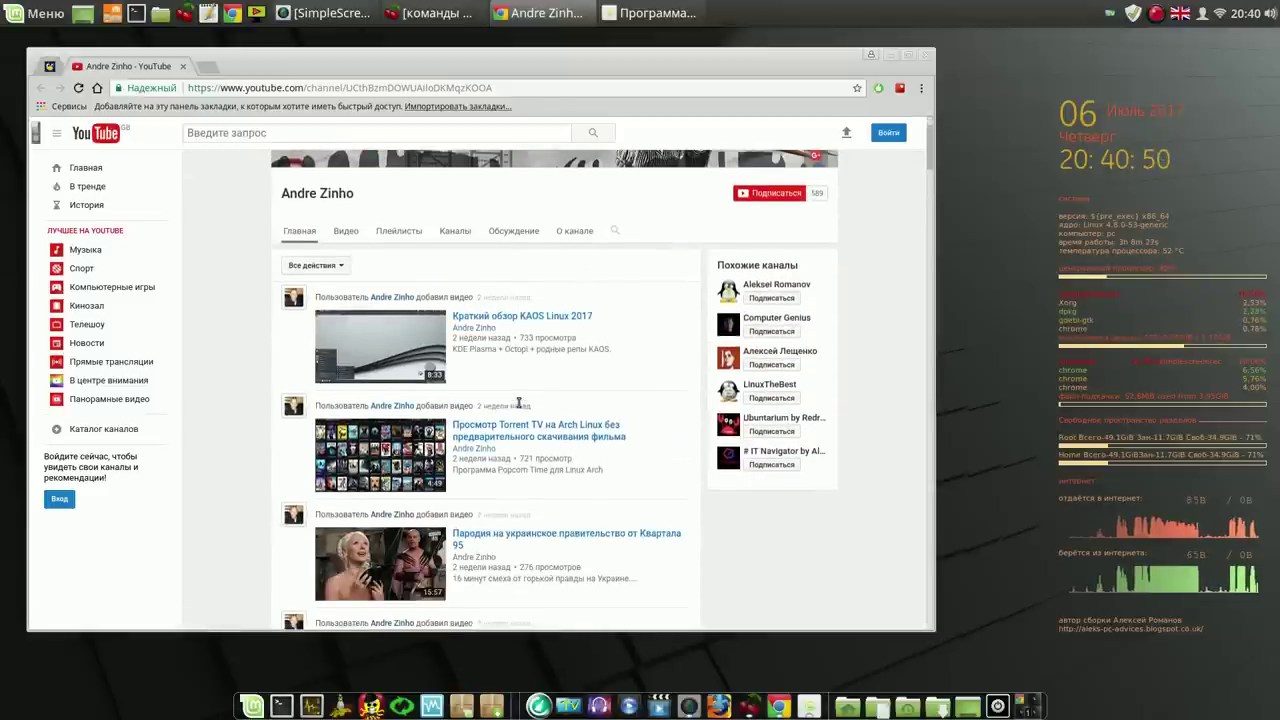
left_click(49, 67)
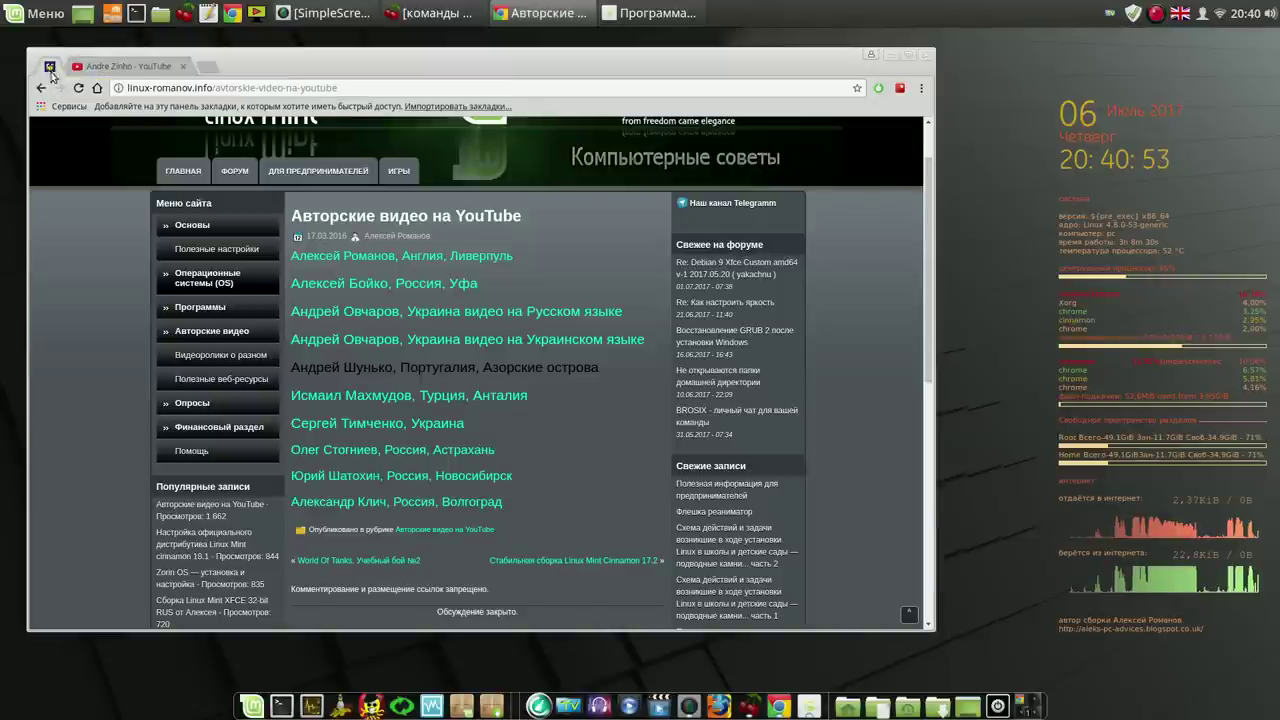
right_click(423, 509)
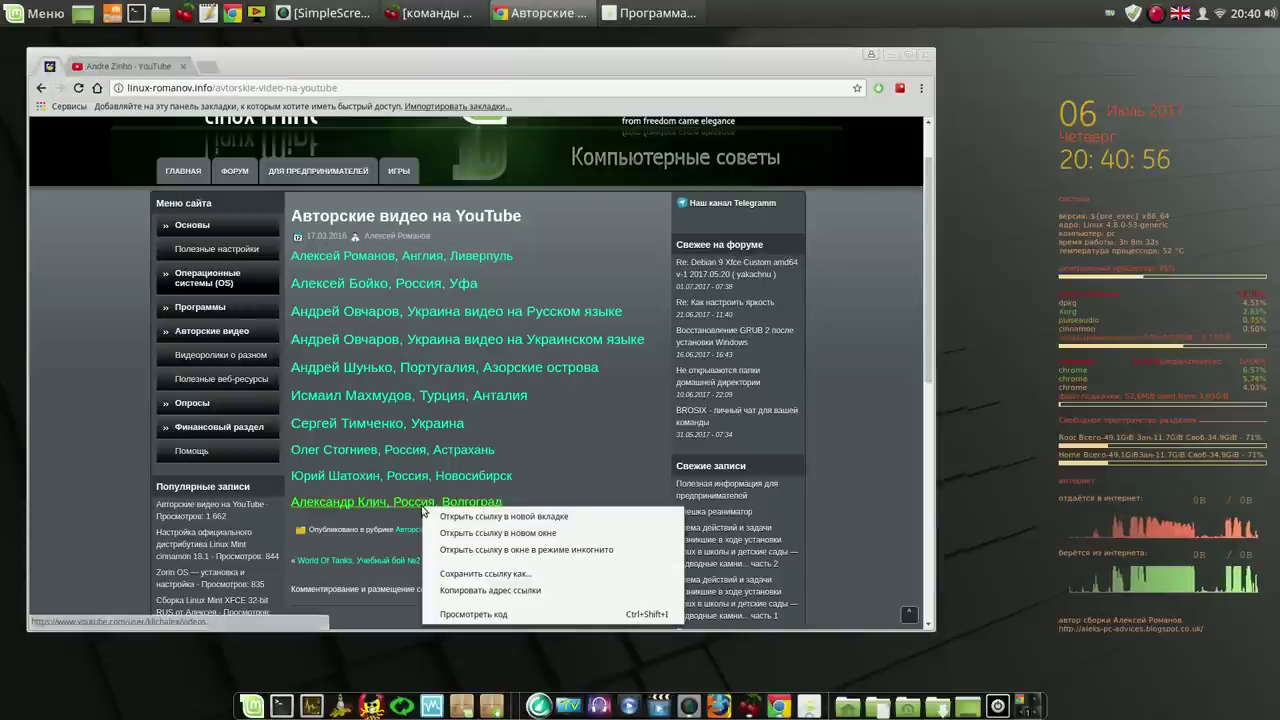
left_click(441, 515)
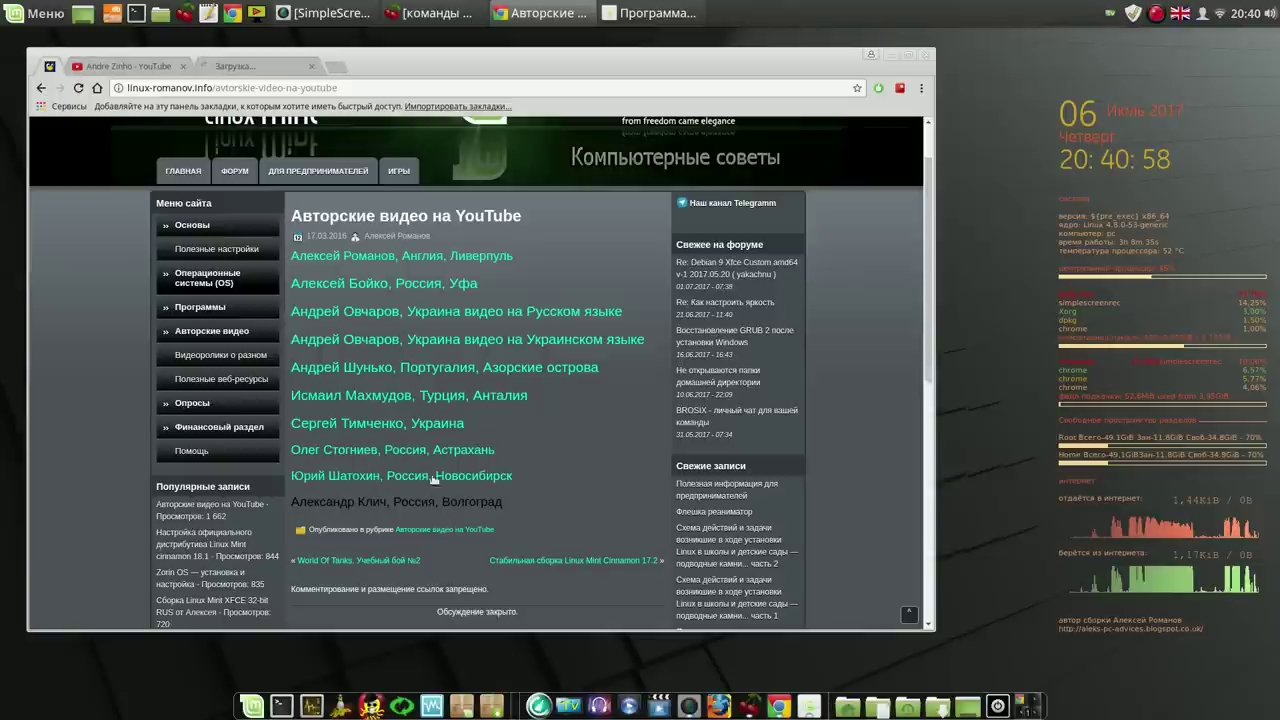
left_click(262, 68)
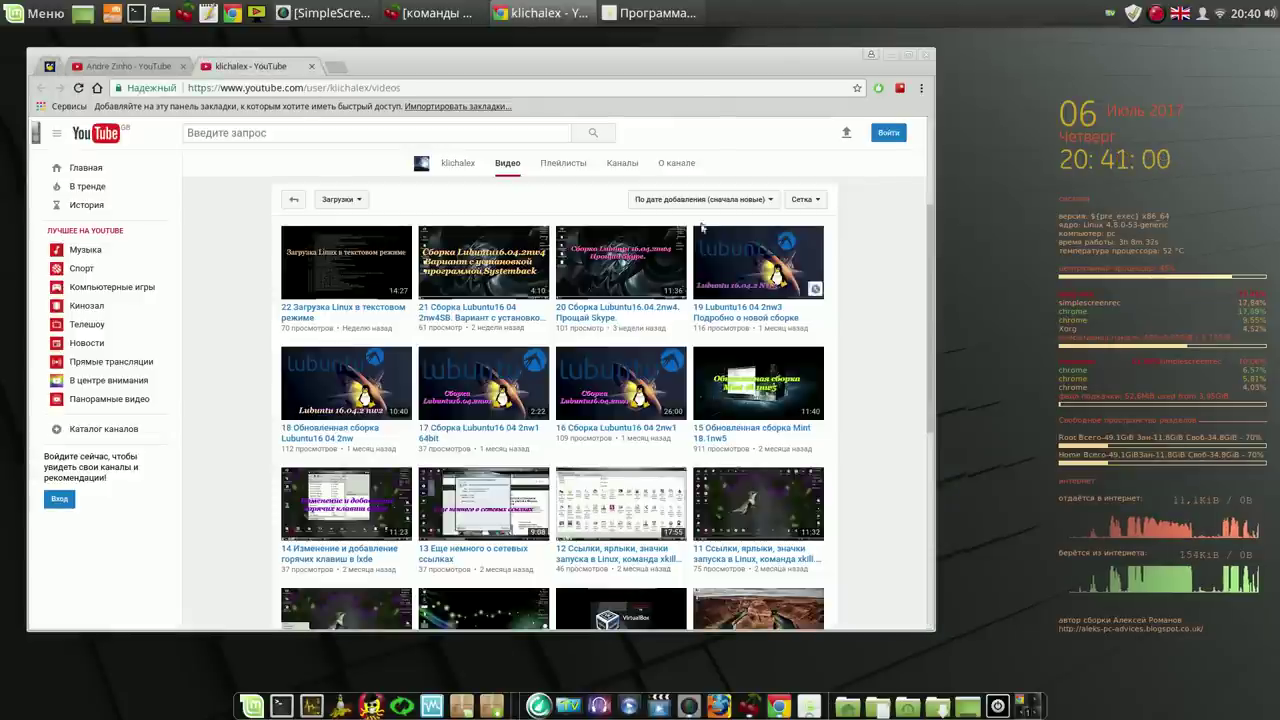
Switch the channel's video layout from Сетка to Список and browse the list
left_click(805, 200)
left_click(807, 222)
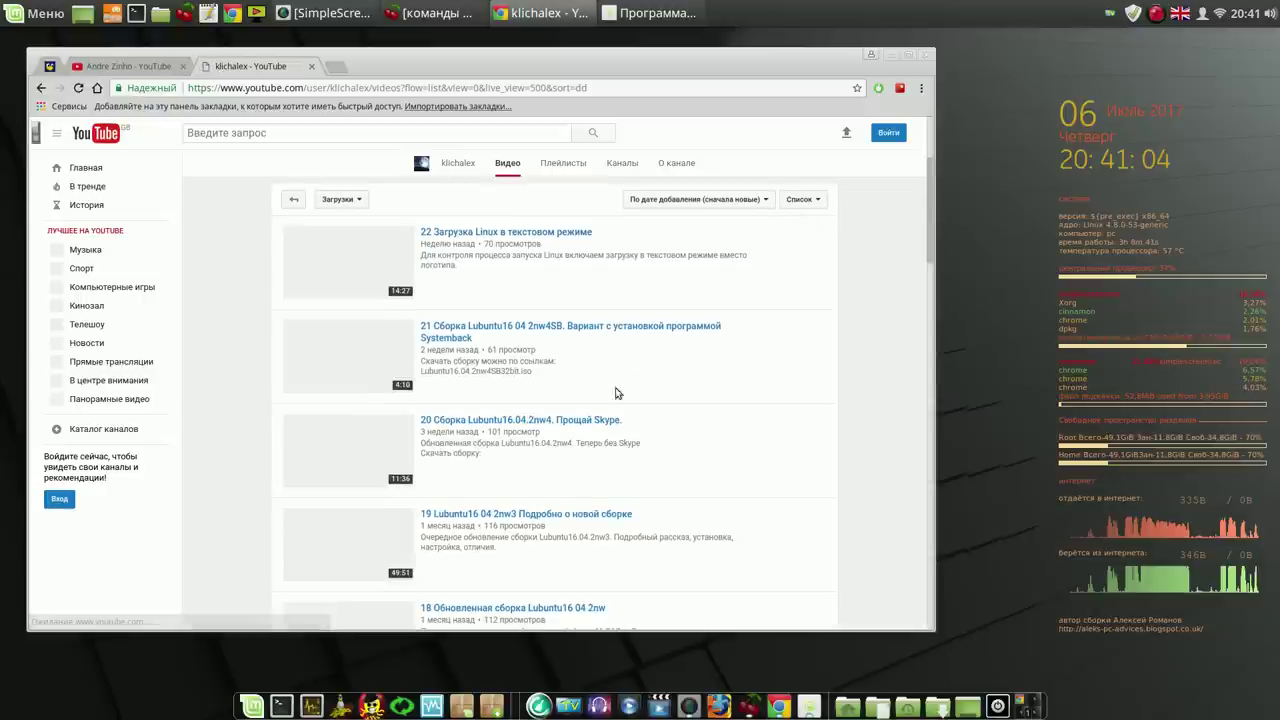
scroll(707, 482, "down", 1)
scroll(705, 483, "down", 10)
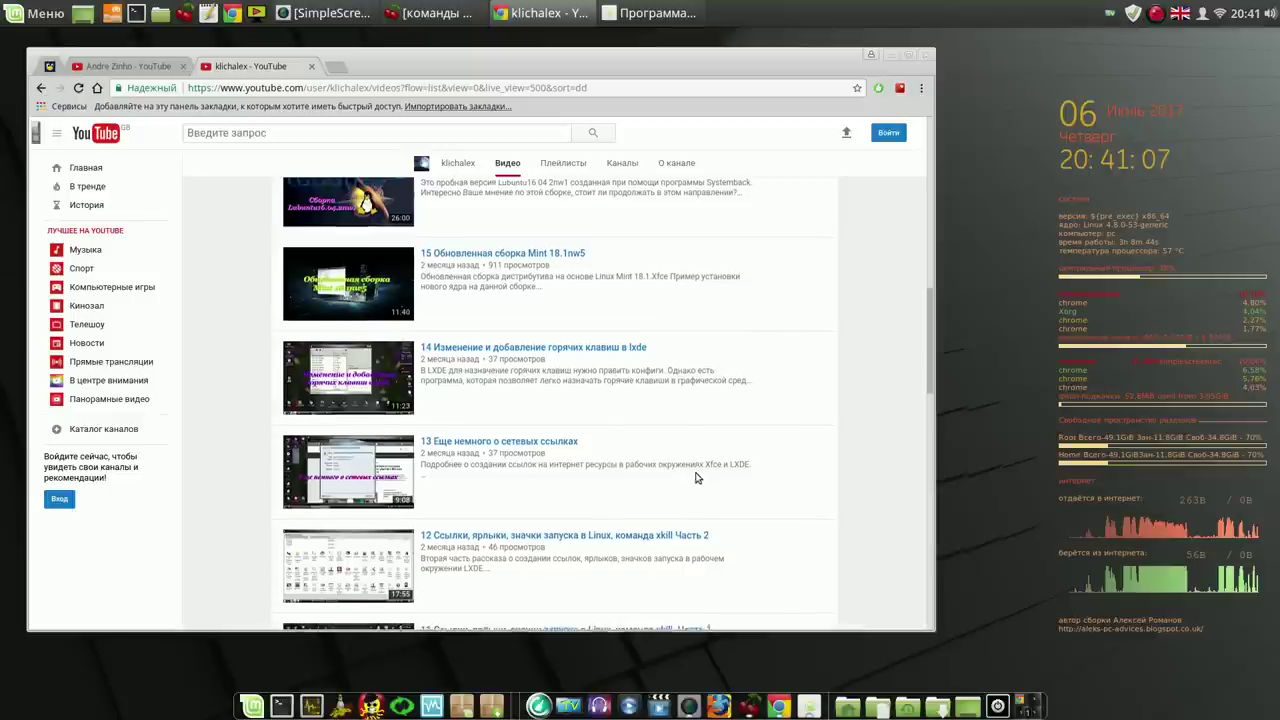
scroll(697, 478, "down", 6)
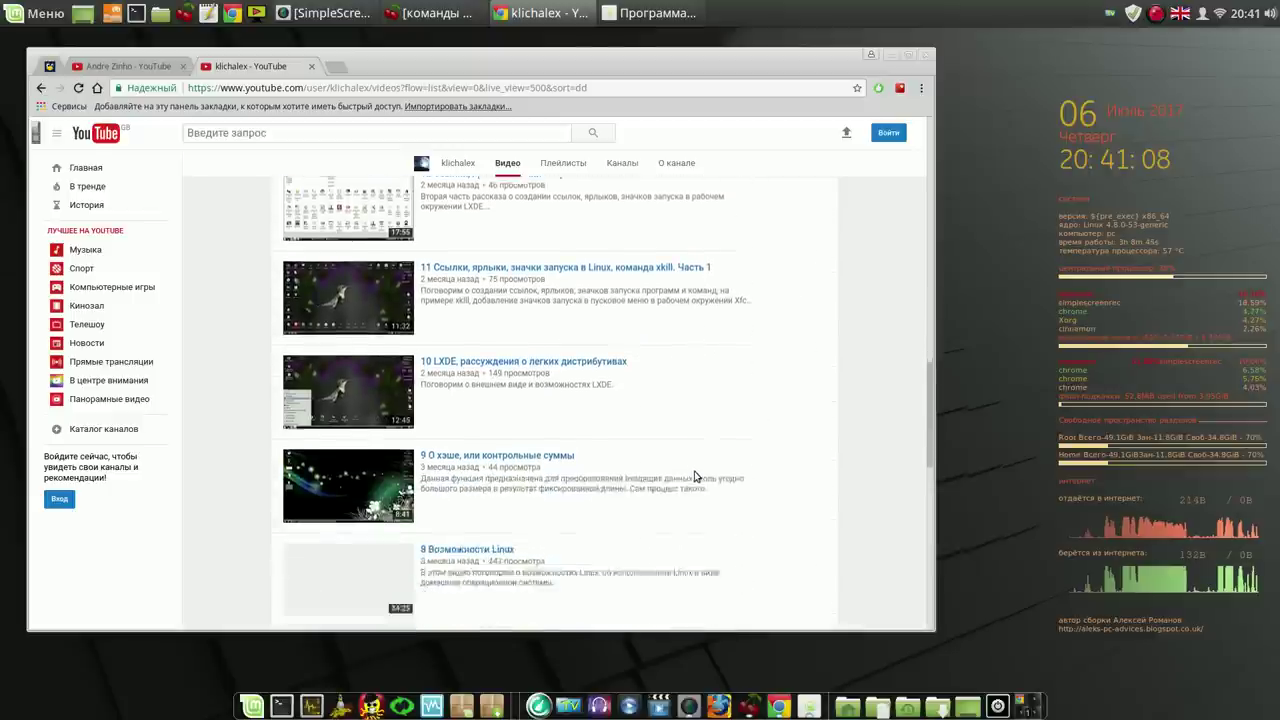
scroll(694, 475, "down", 1)
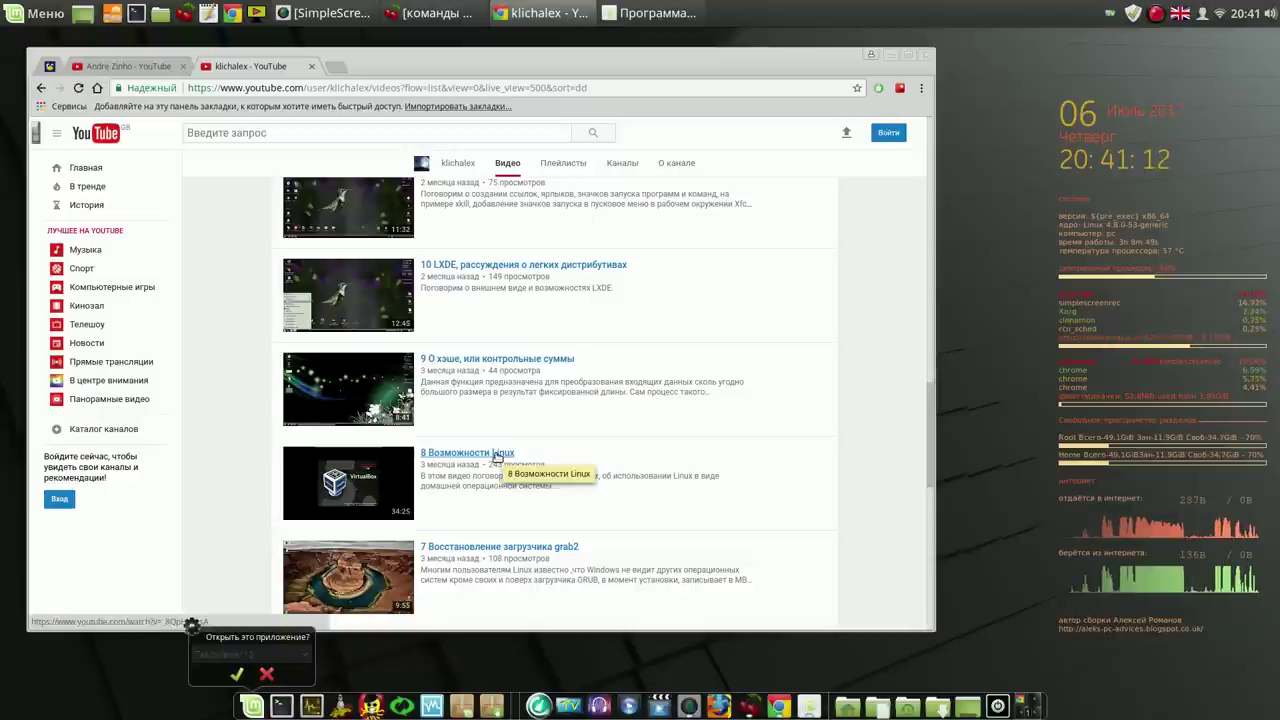
Watch the 8 Возможности Linux video at 17:57 and 19:34, then close its tab
left_click(496, 456)
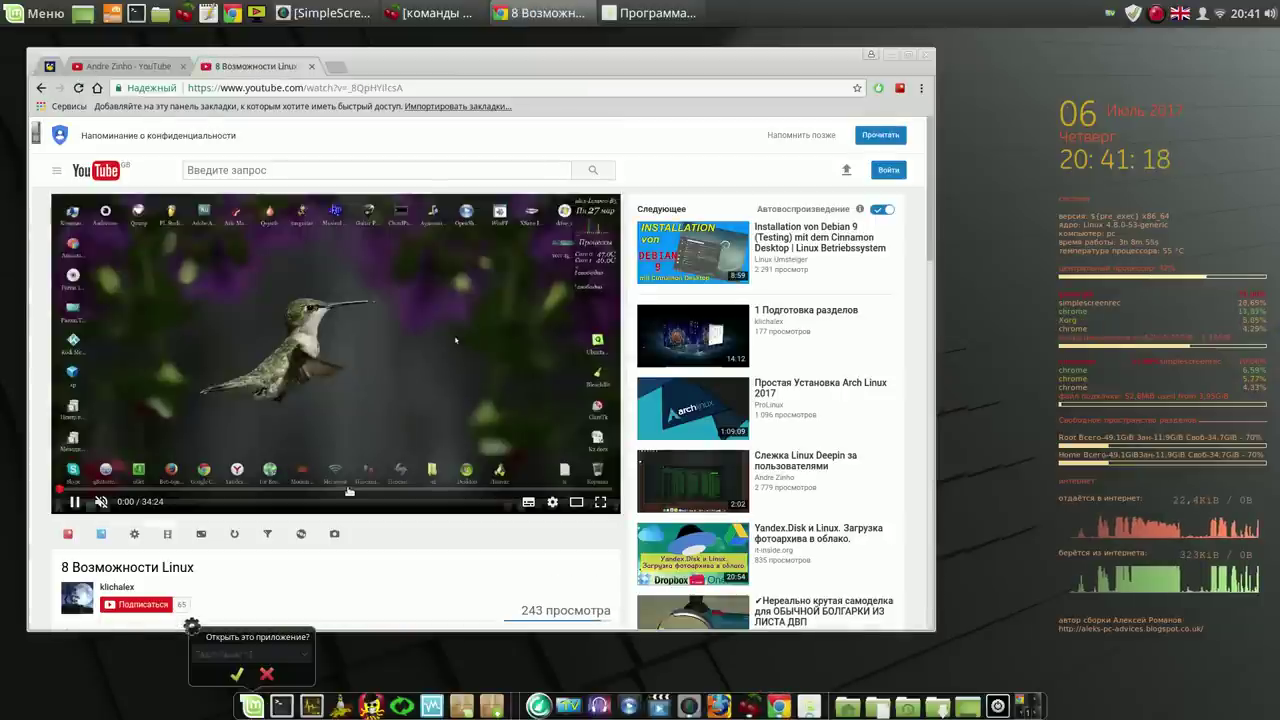
left_click(349, 491)
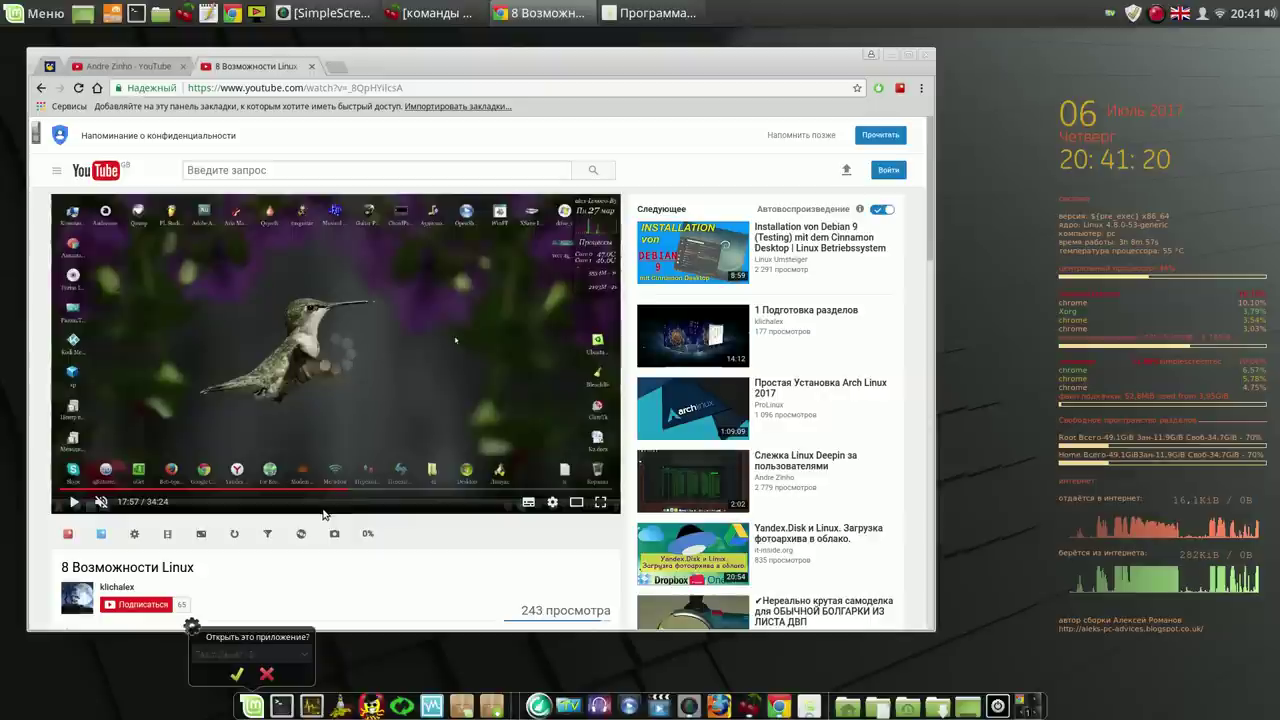
left_click(237, 677)
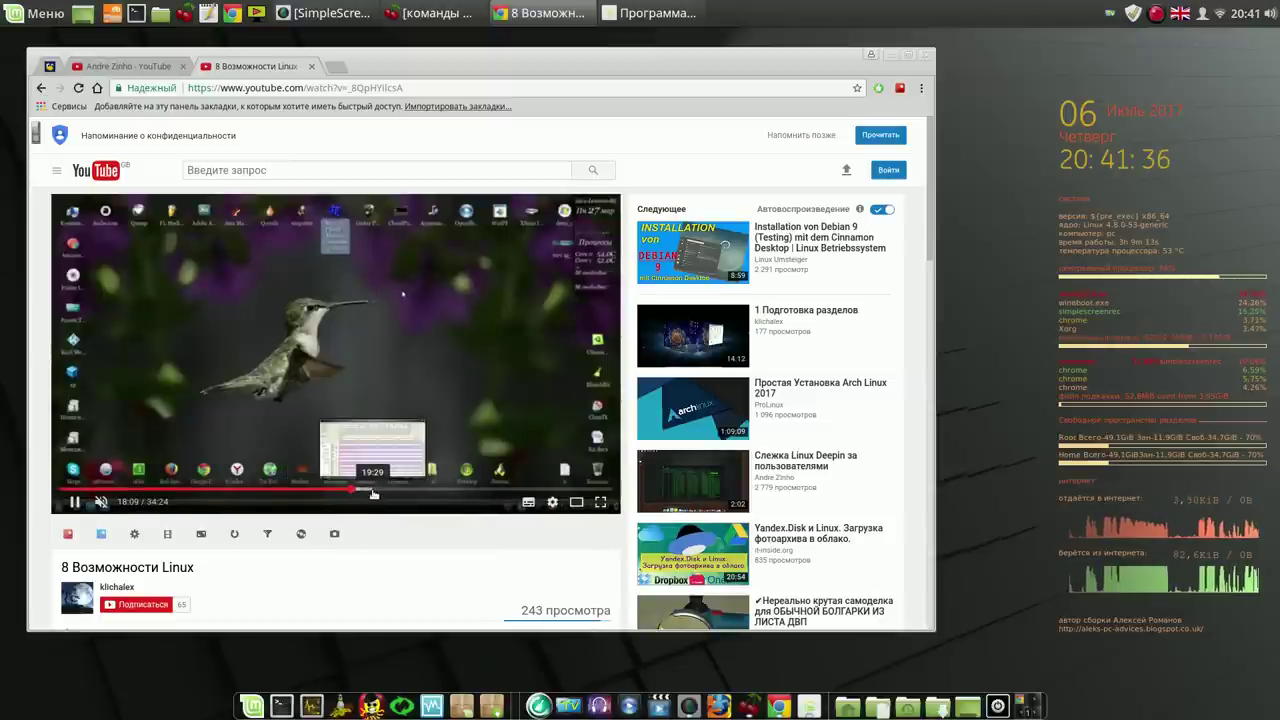
left_click(375, 494)
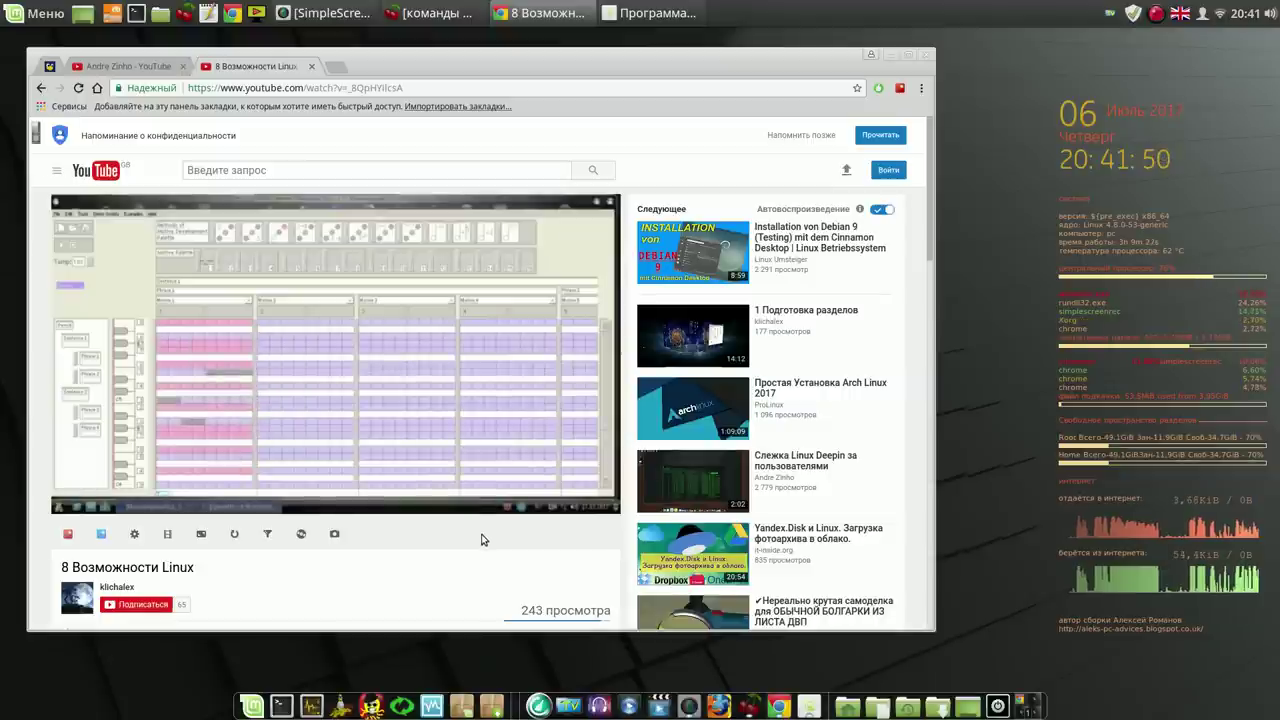
left_click(312, 67)
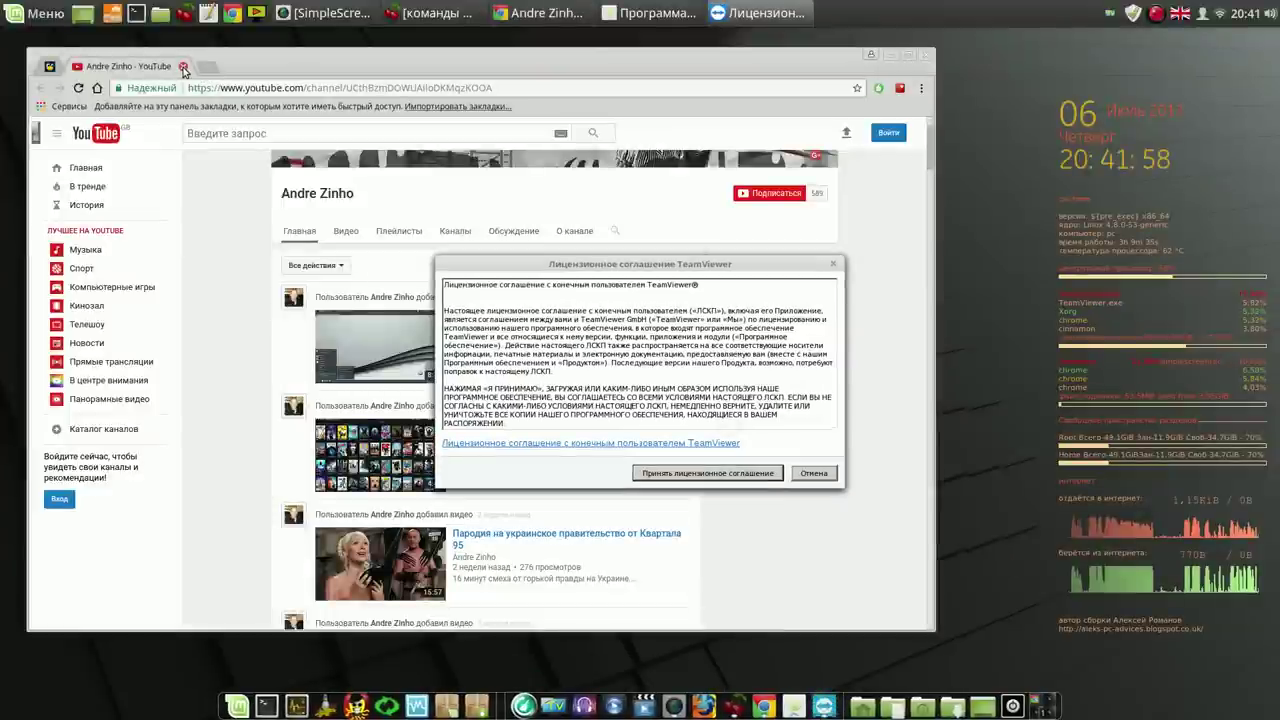
Minimize Chrome, accept TeamViewer's licence agreement, close Software Manager and dismiss the welcome tour
left_click(886, 62)
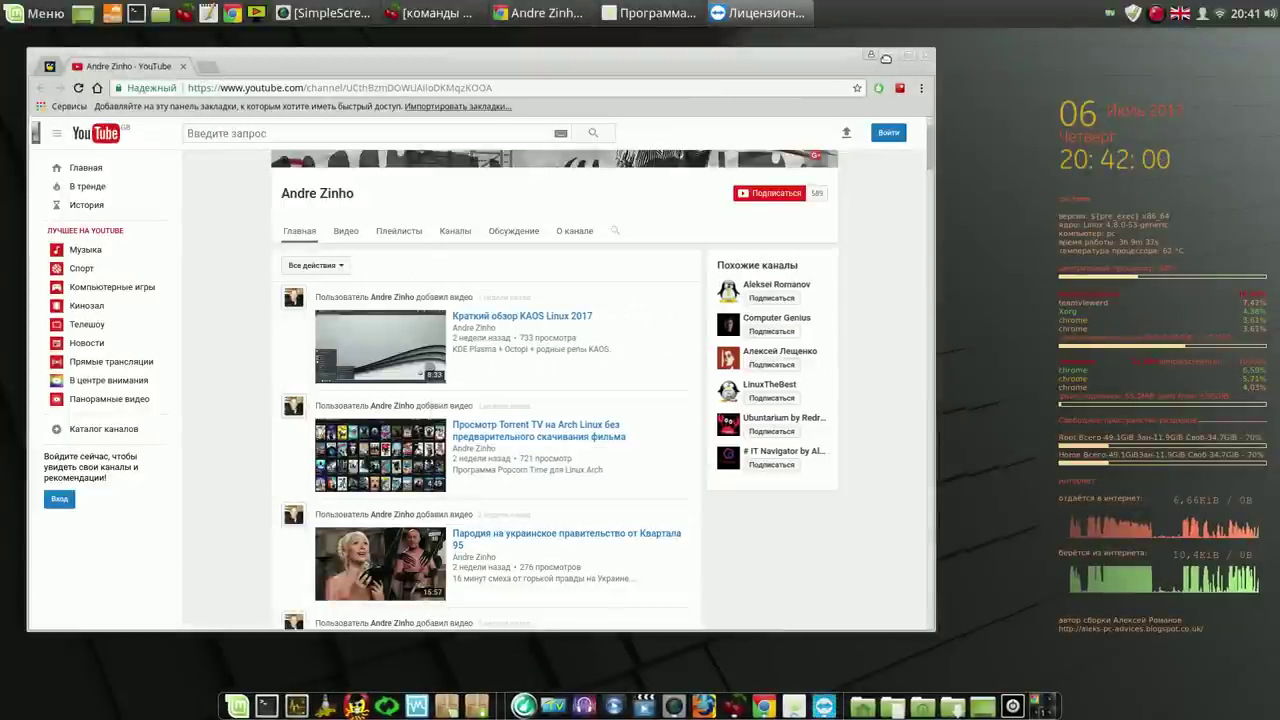
left_click(890, 56)
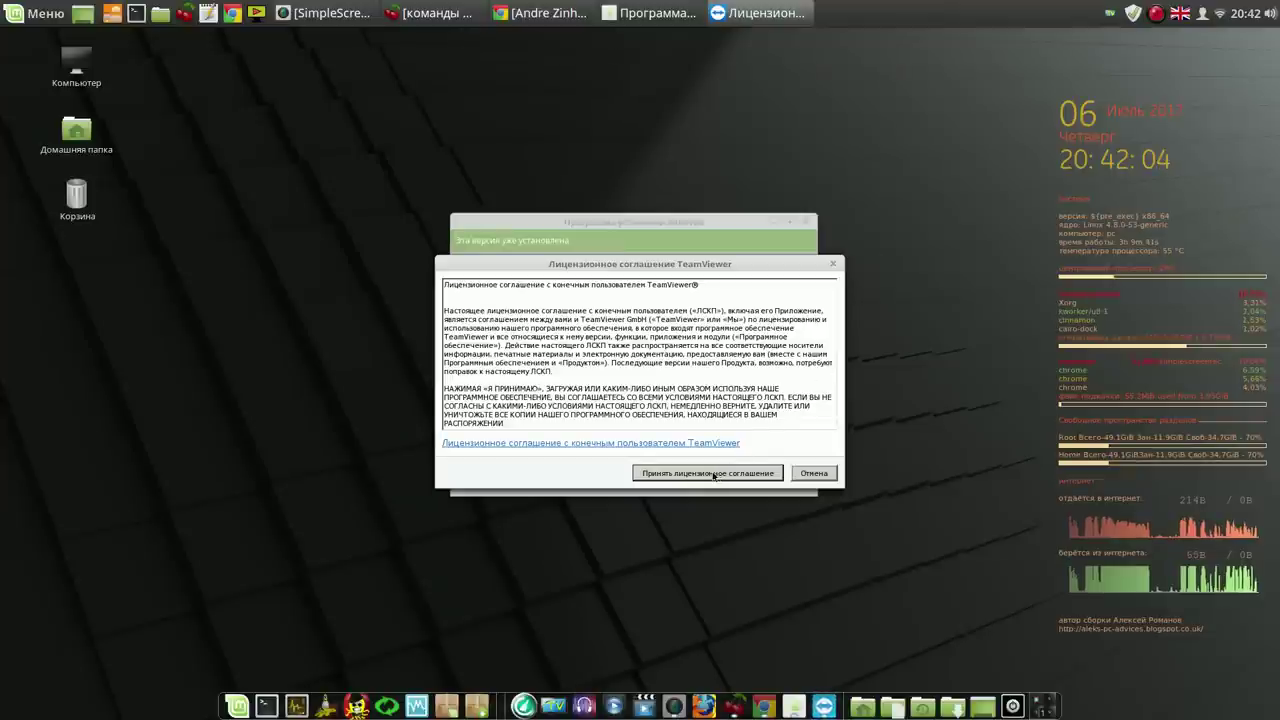
left_click(712, 475)
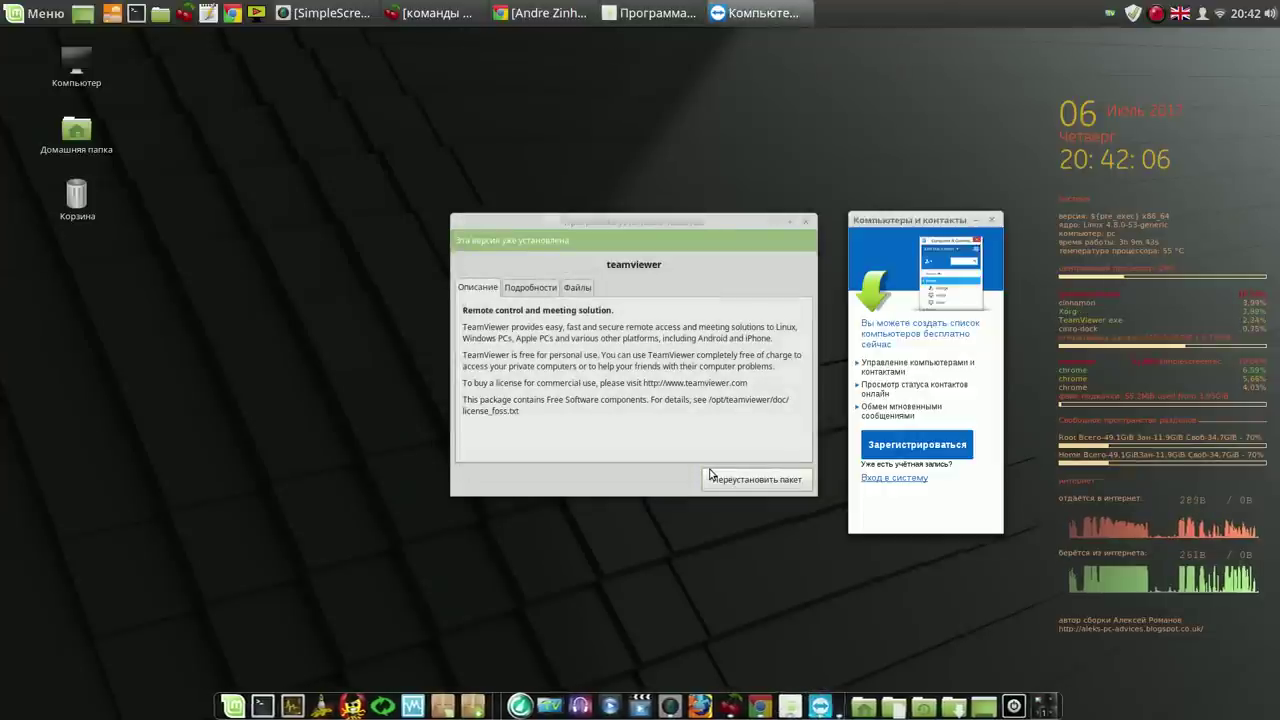
left_click(806, 223)
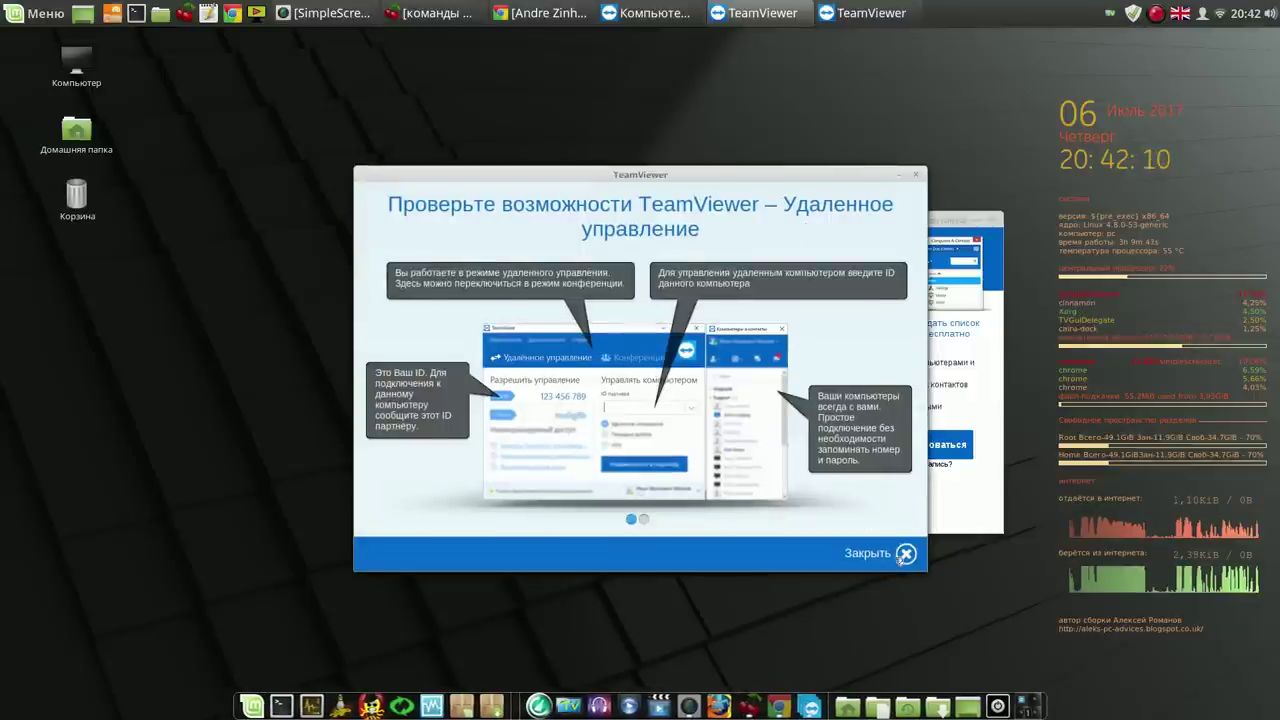
left_click(903, 554)
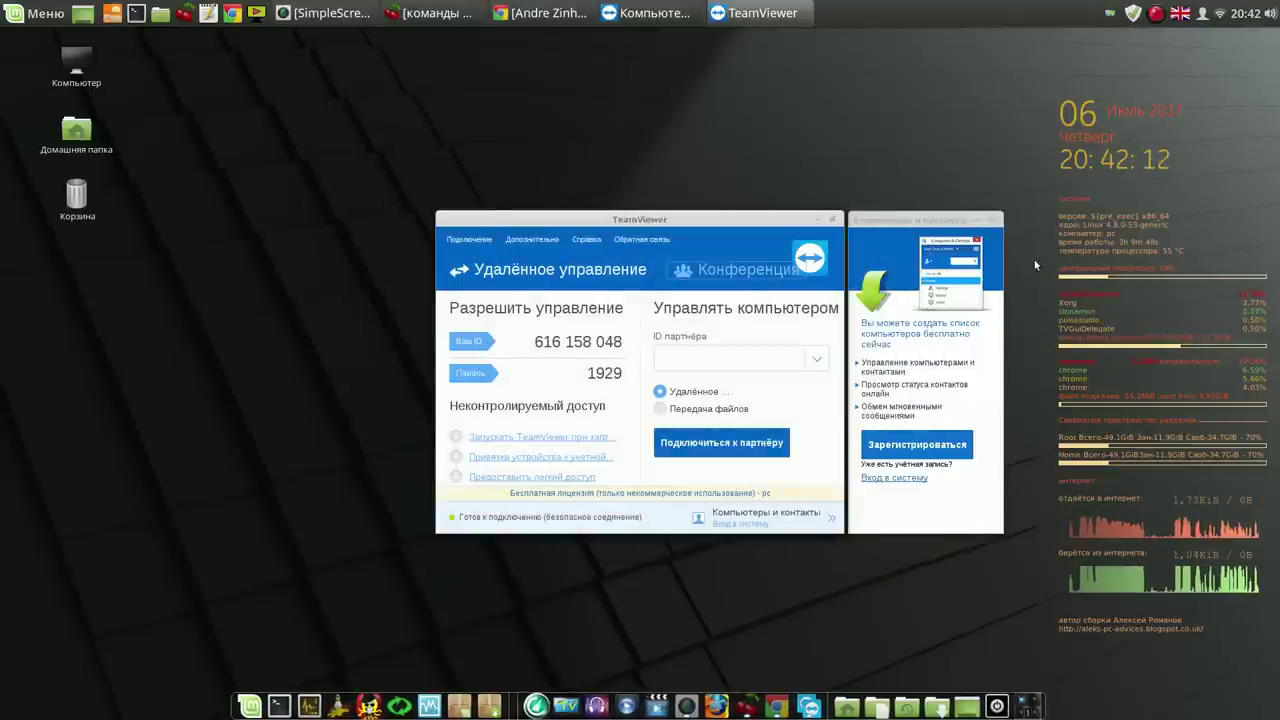
Close the Computers & Contacts panel, select the ID and password, move and close TeamViewer
left_click(993, 220)
left_click_drag(763, 228, 909, 81)
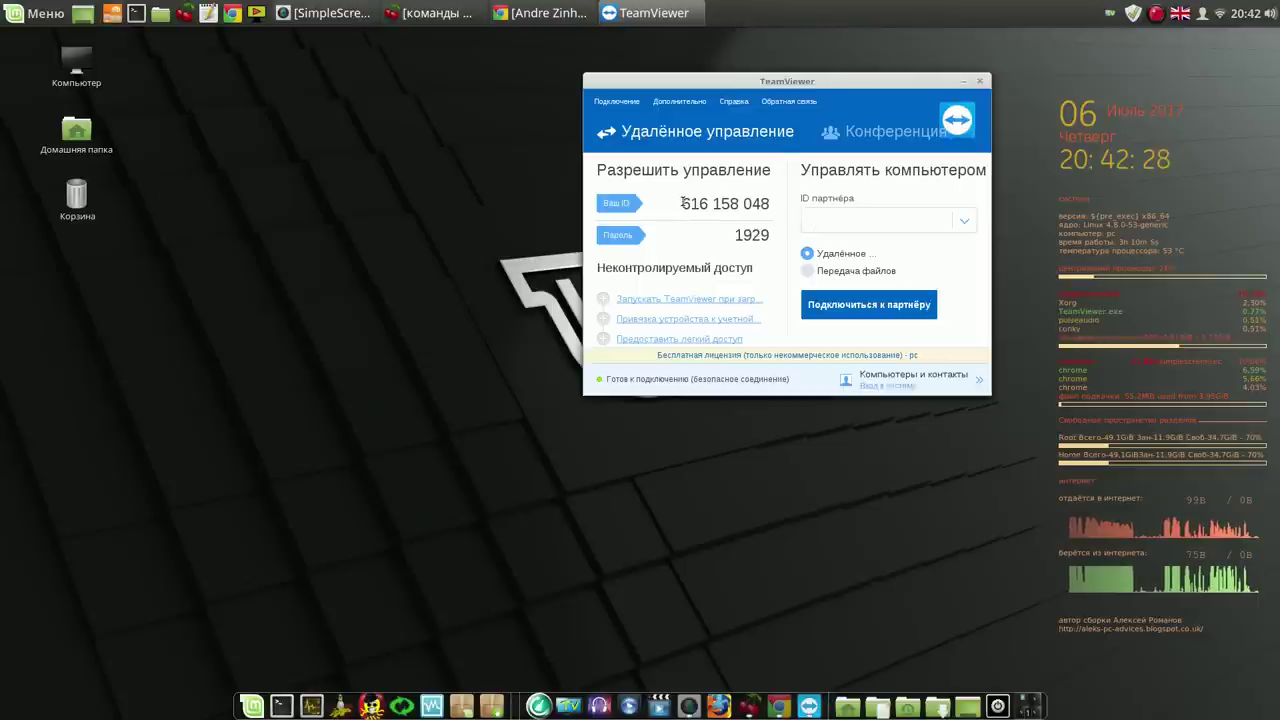
left_click_drag(681, 203, 772, 205)
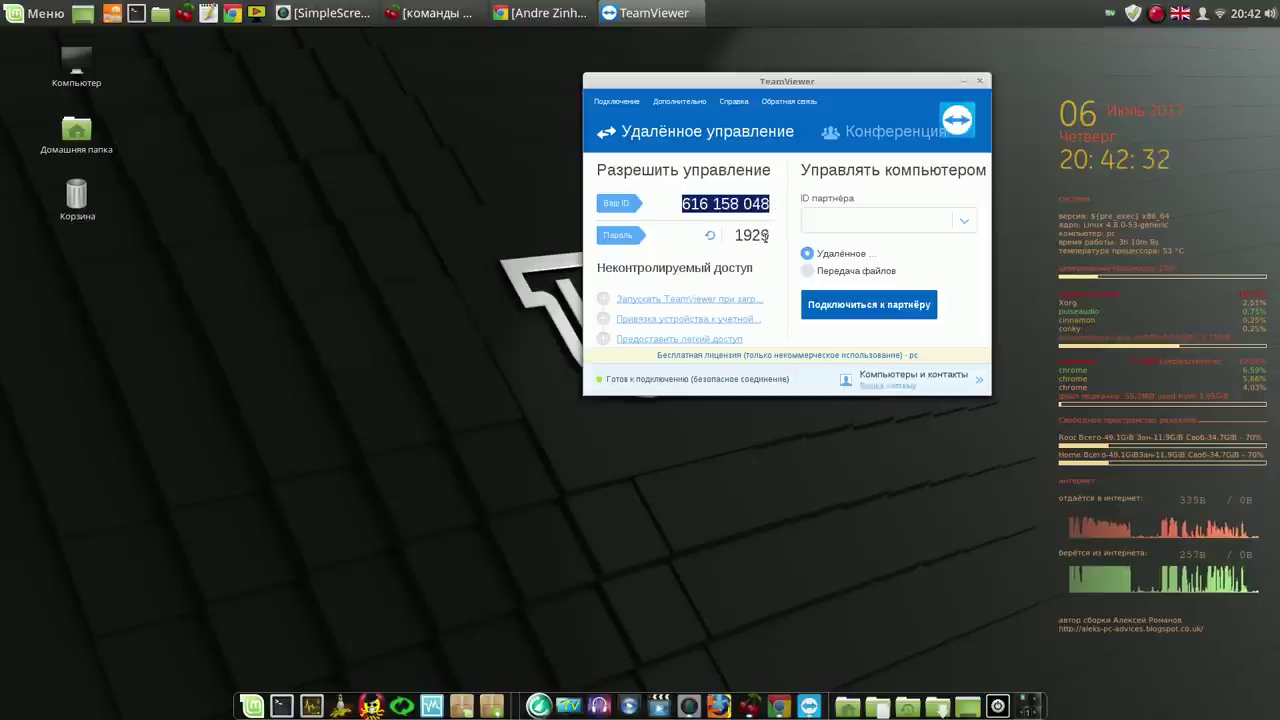
left_click_drag(736, 235, 770, 238)
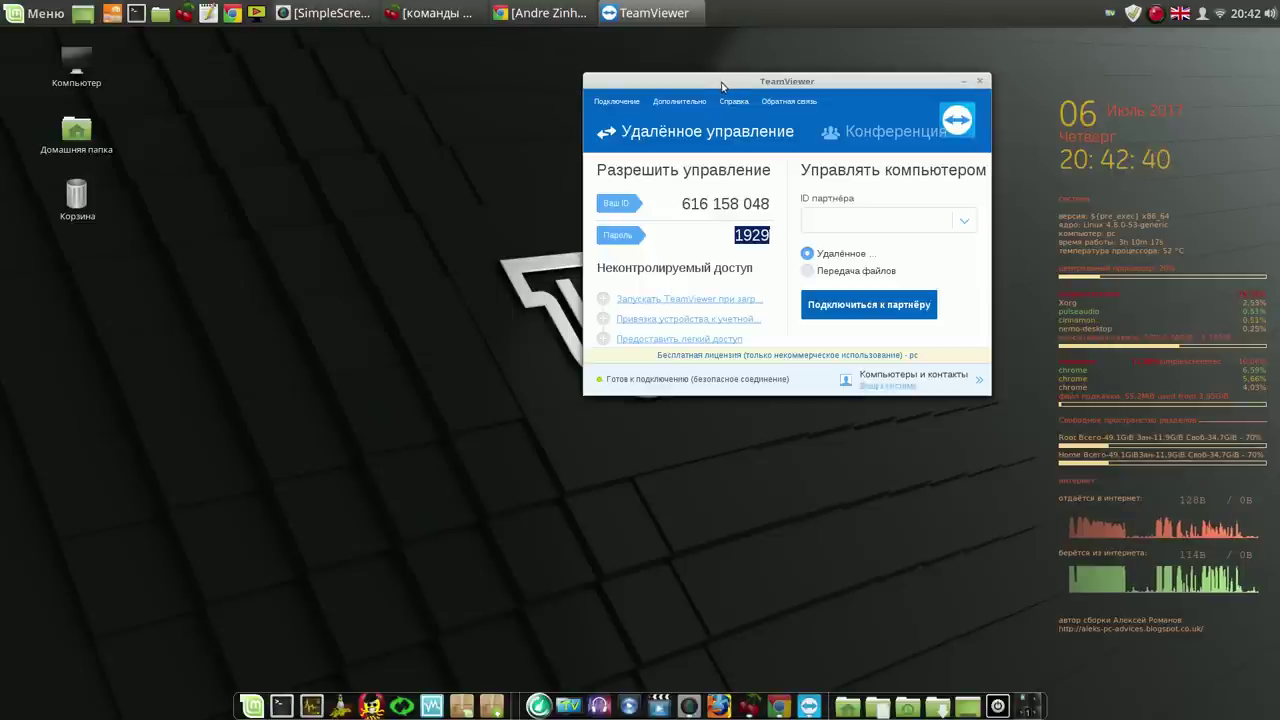
left_click(834, 220)
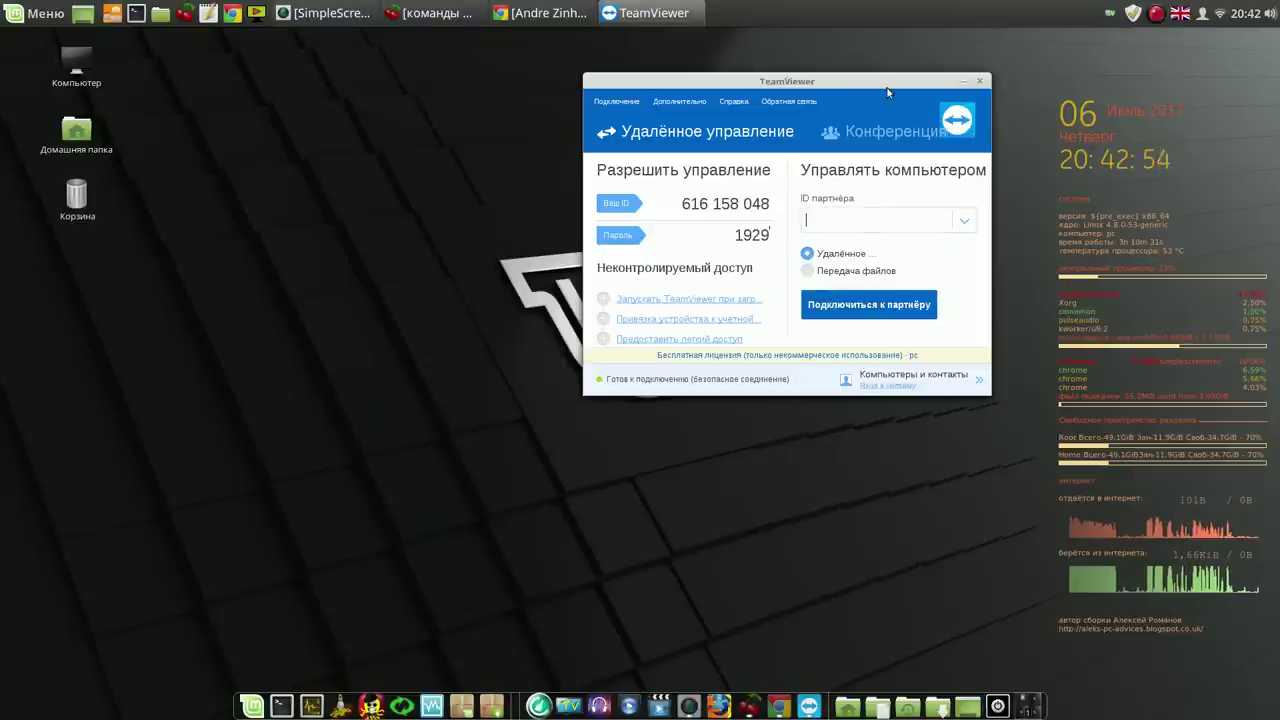
left_click_drag(887, 92, 523, 88)
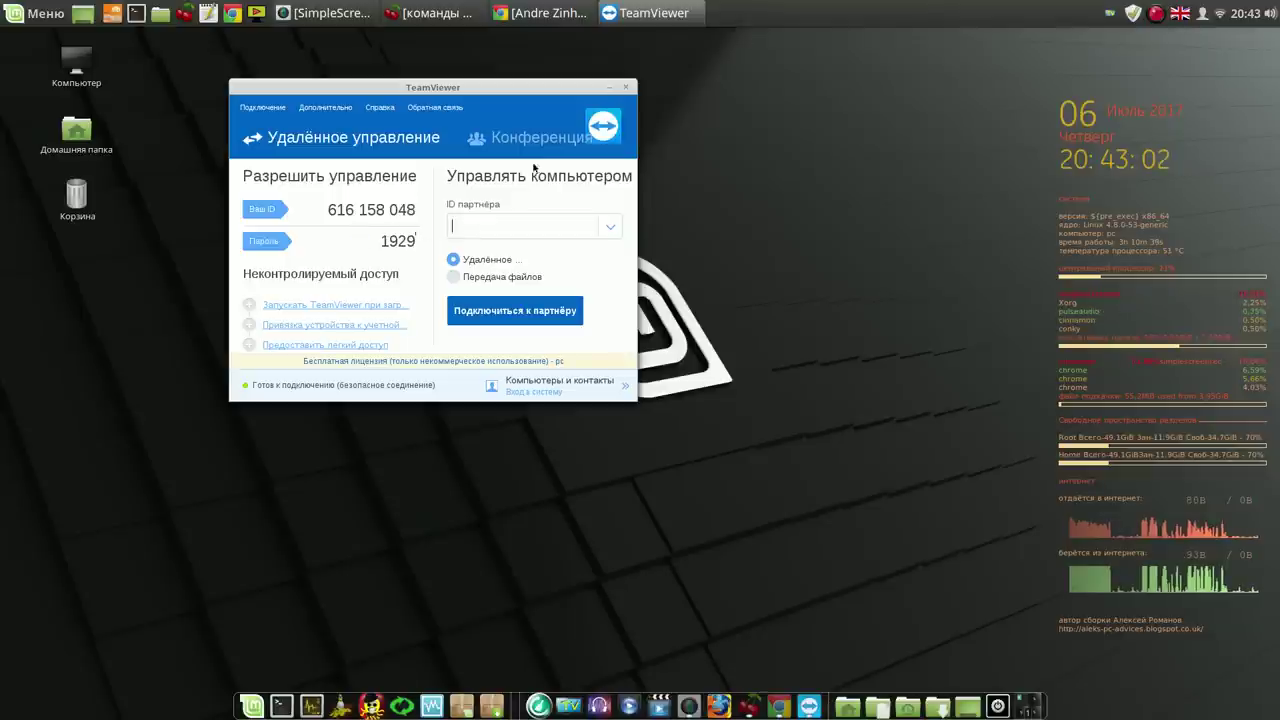
left_click(627, 89)
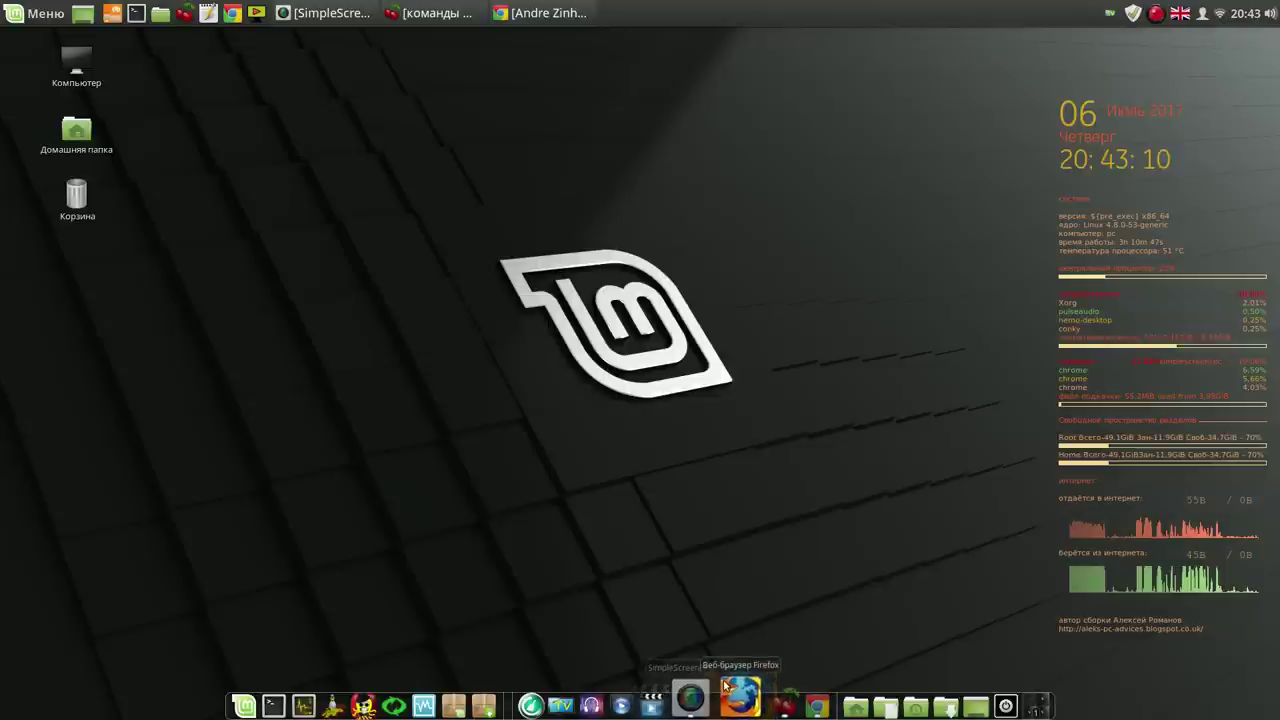
Search Google for 4k video downloader and download the Ubuntu 64-bit .deb from 4kdownload.com
left_click(1157, 22)
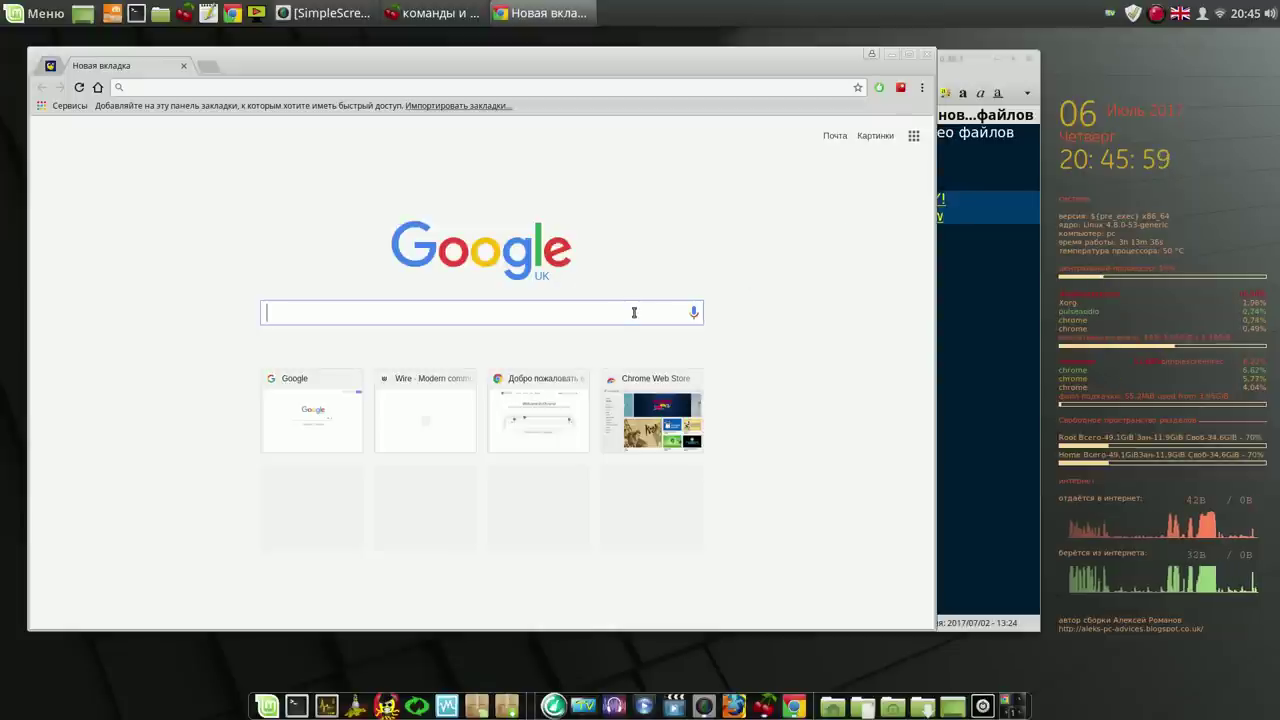
type("4")
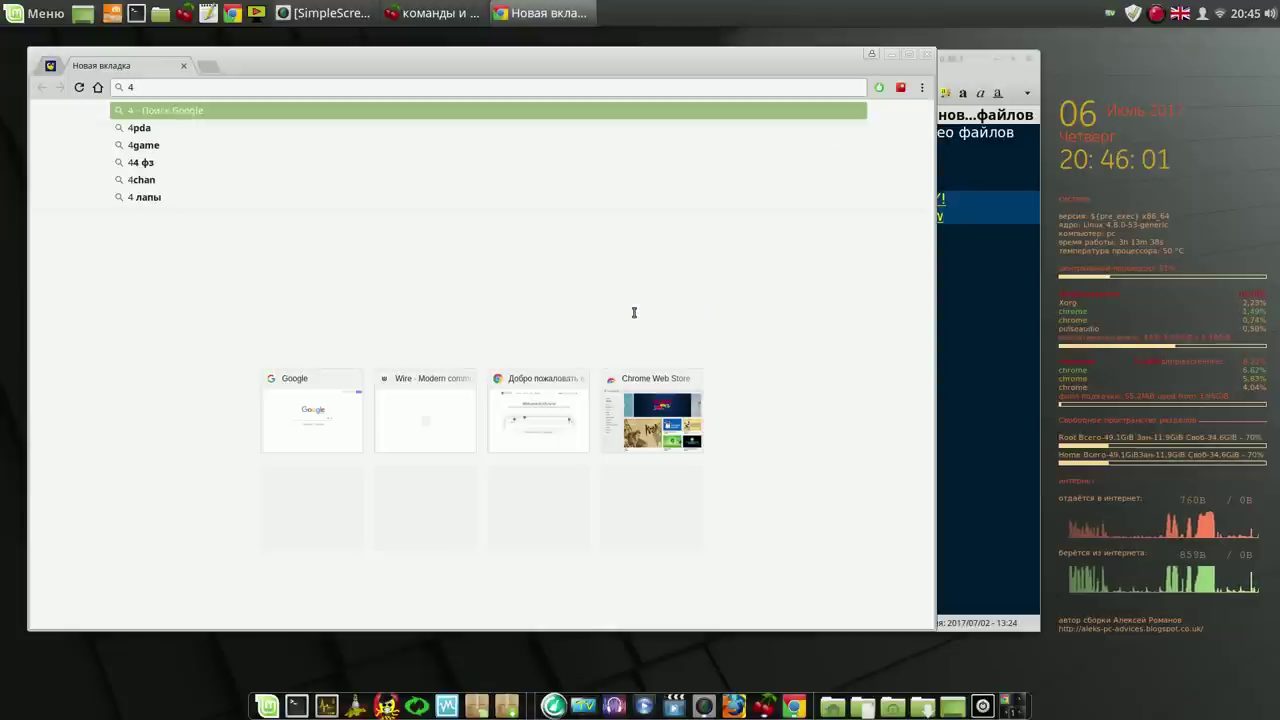
type("kv")
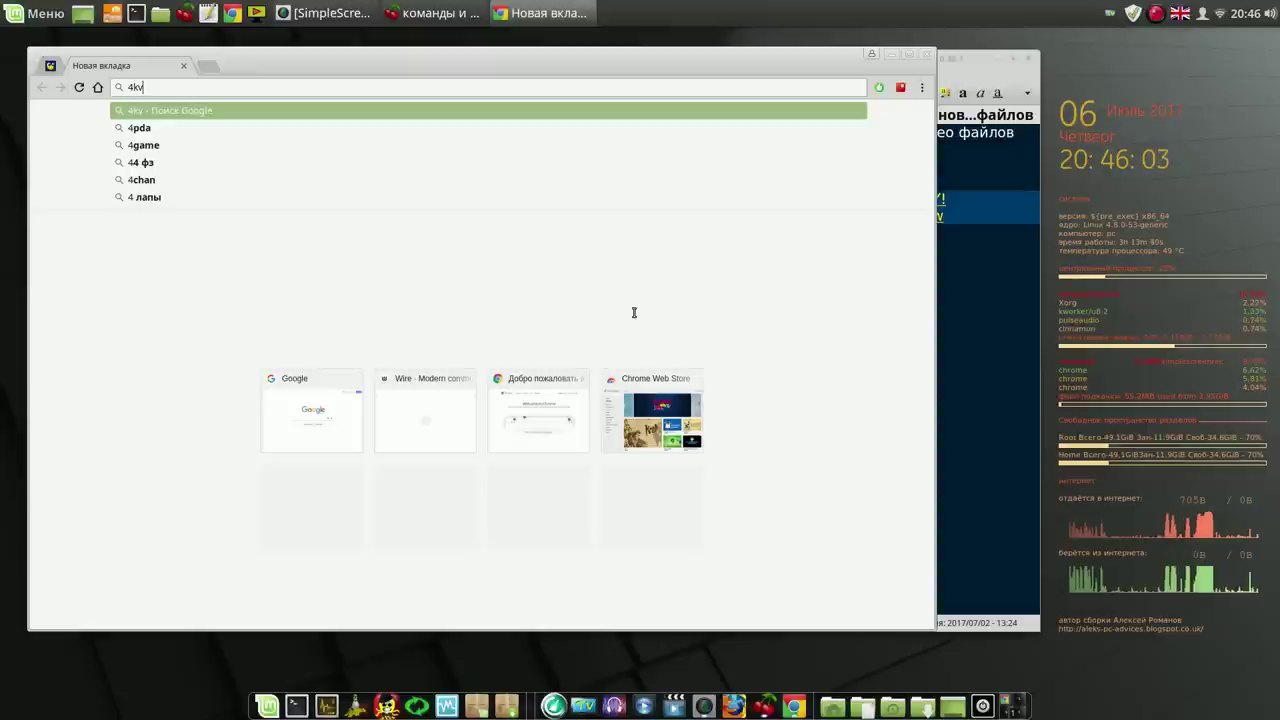
type("ude")
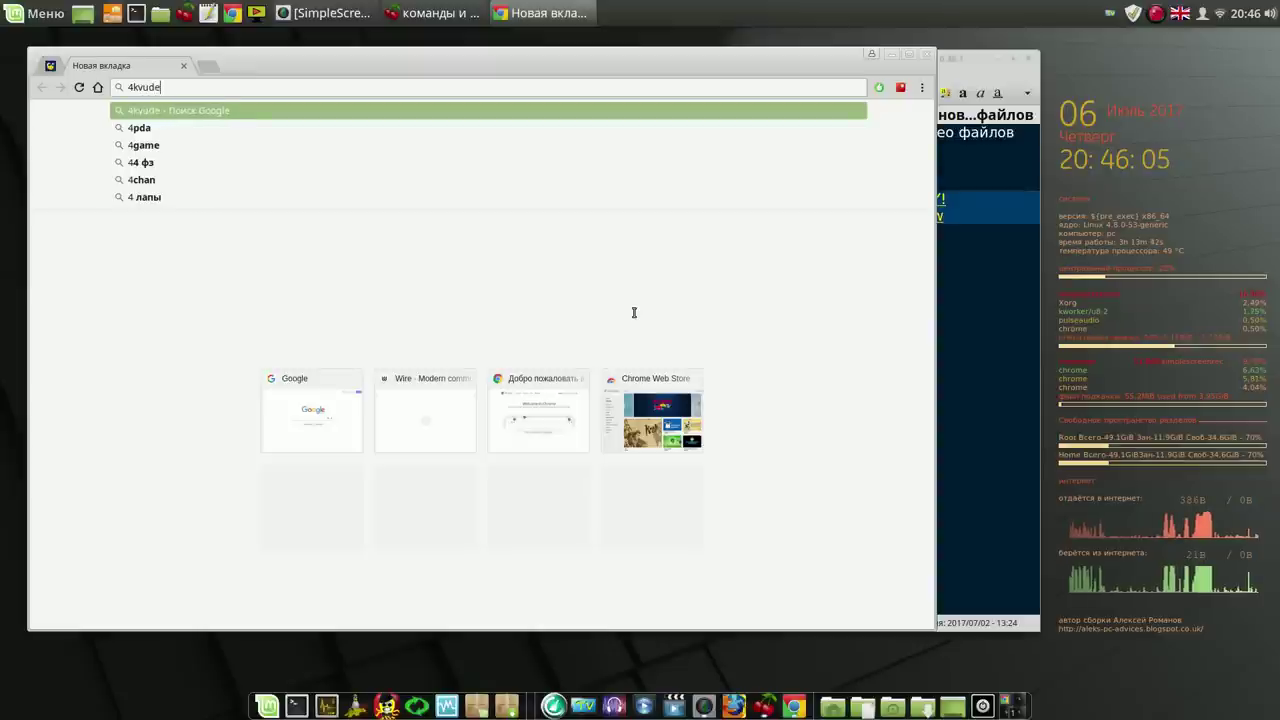
type("od")
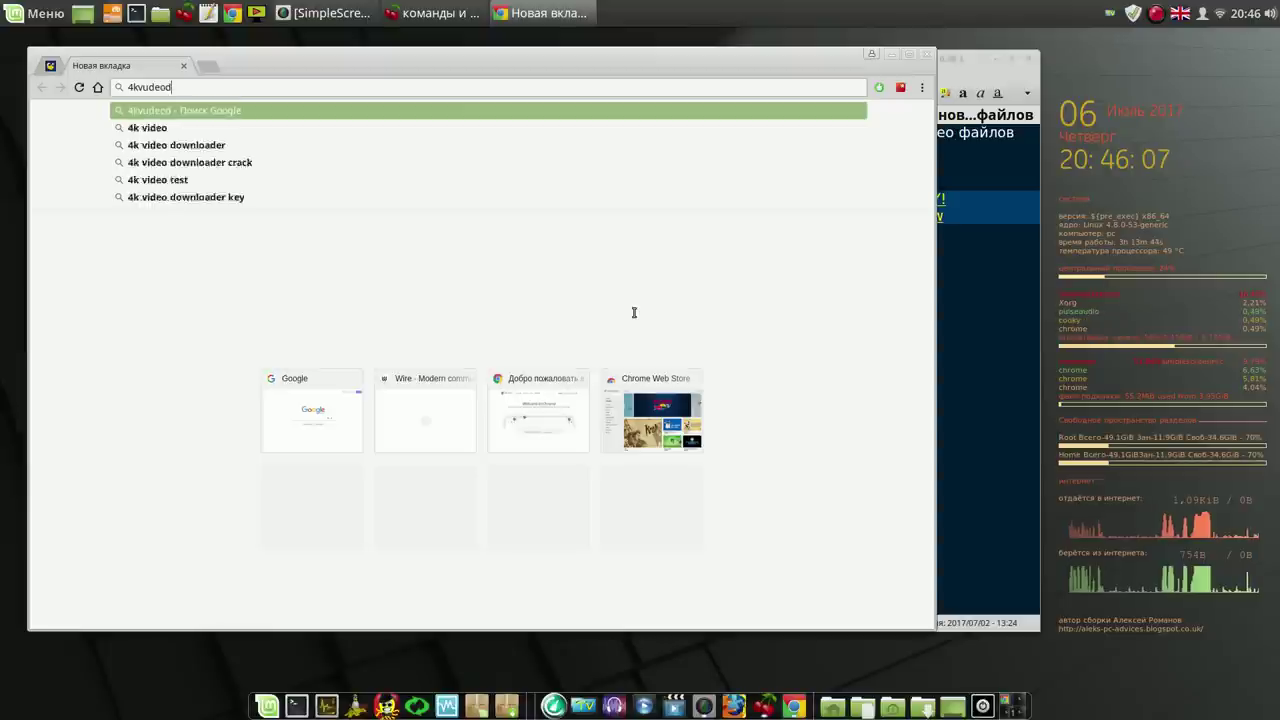
type("ownloader")
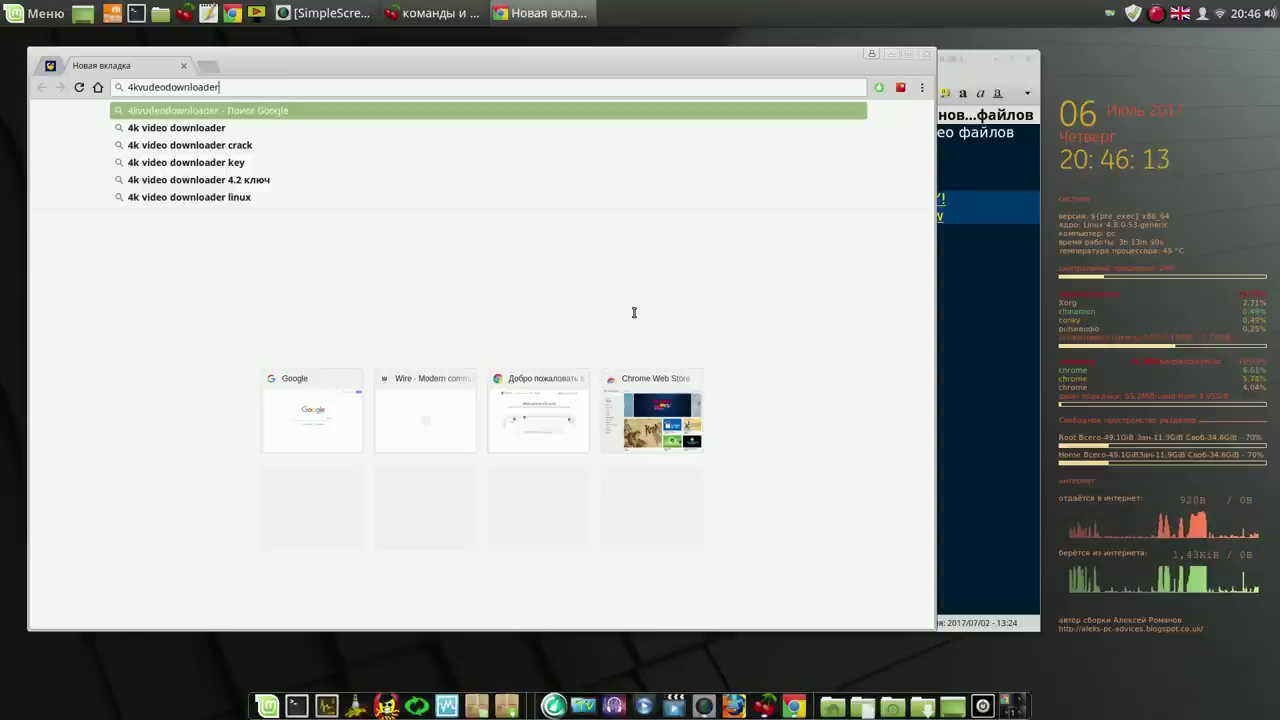
key("Return")
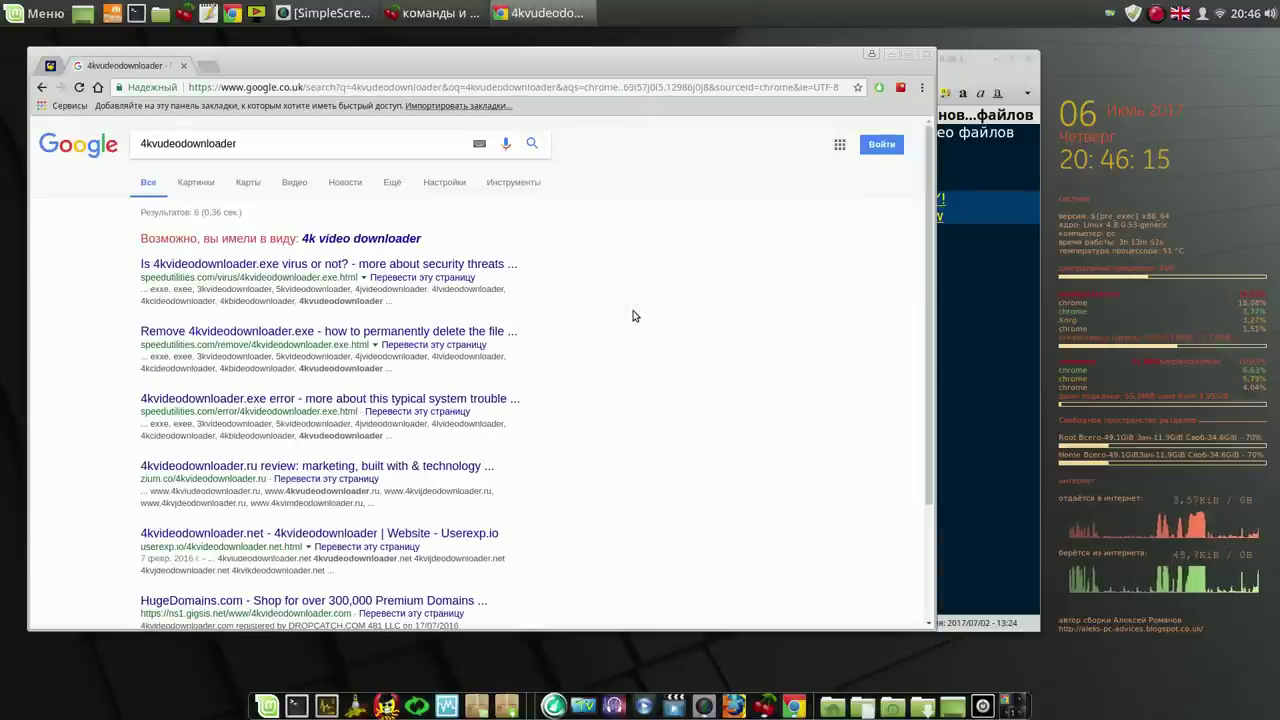
left_click(378, 242)
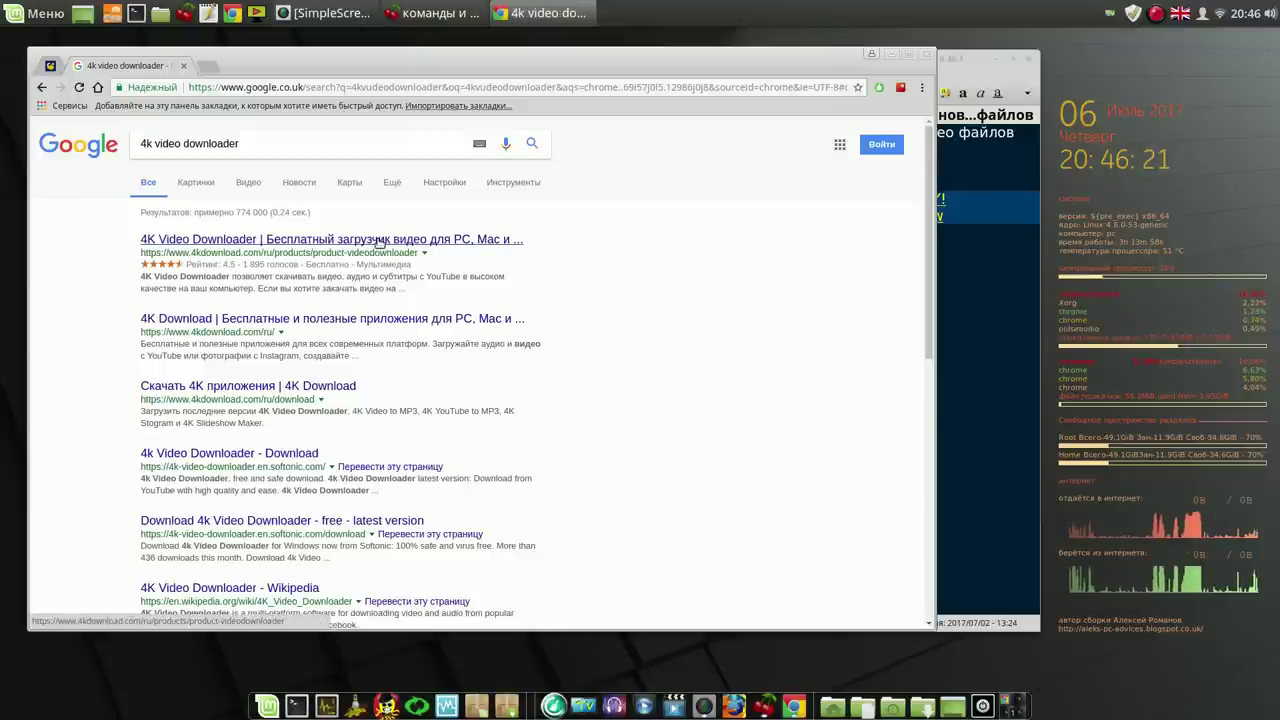
left_click(380, 241)
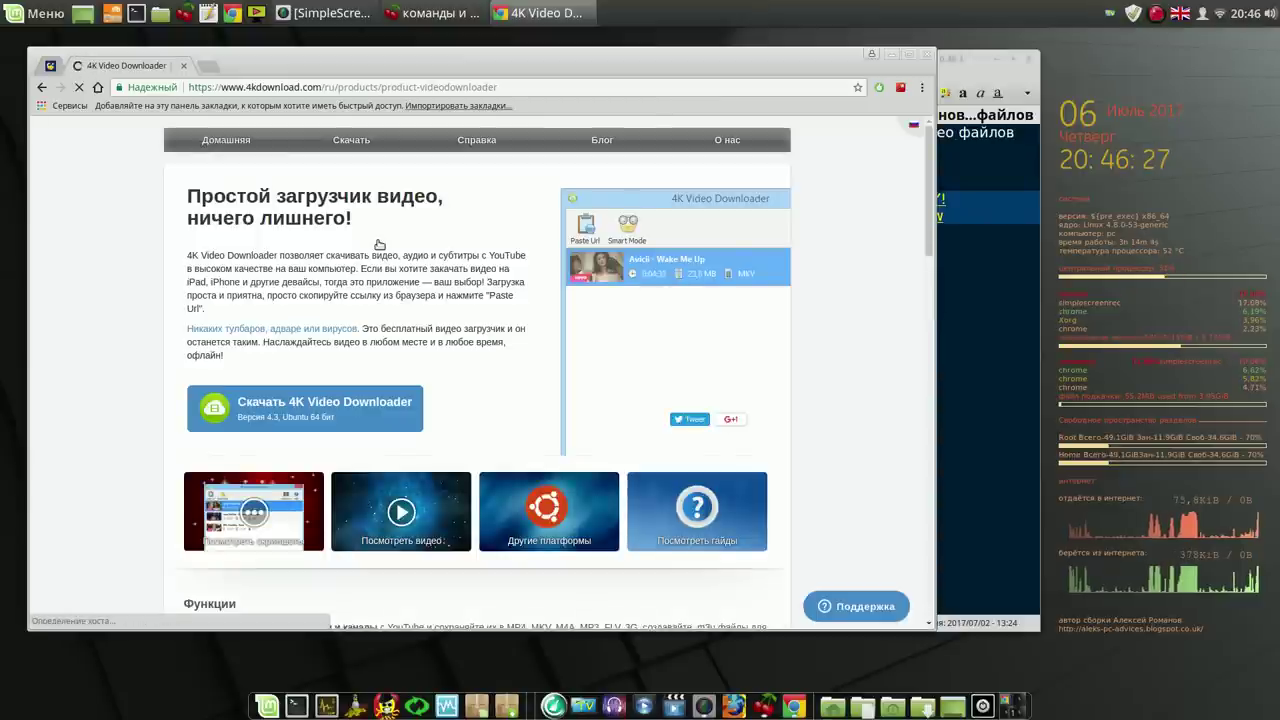
left_click(347, 402)
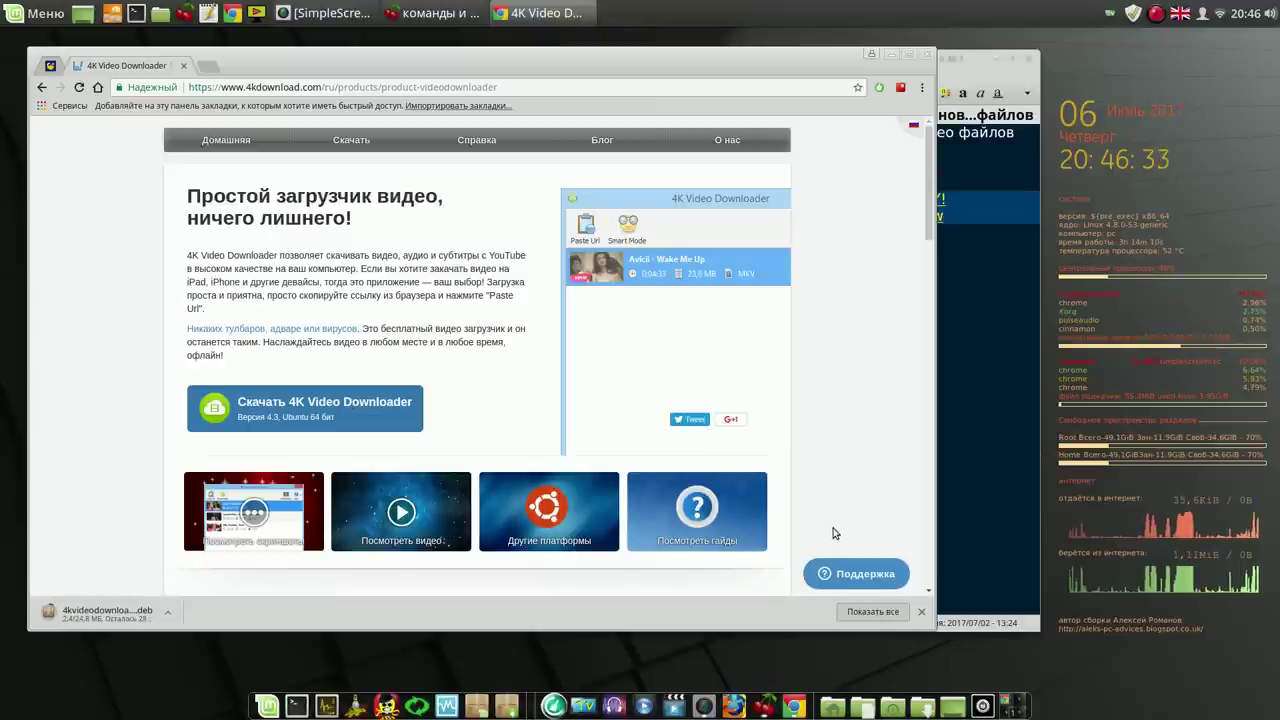
left_click(884, 612)
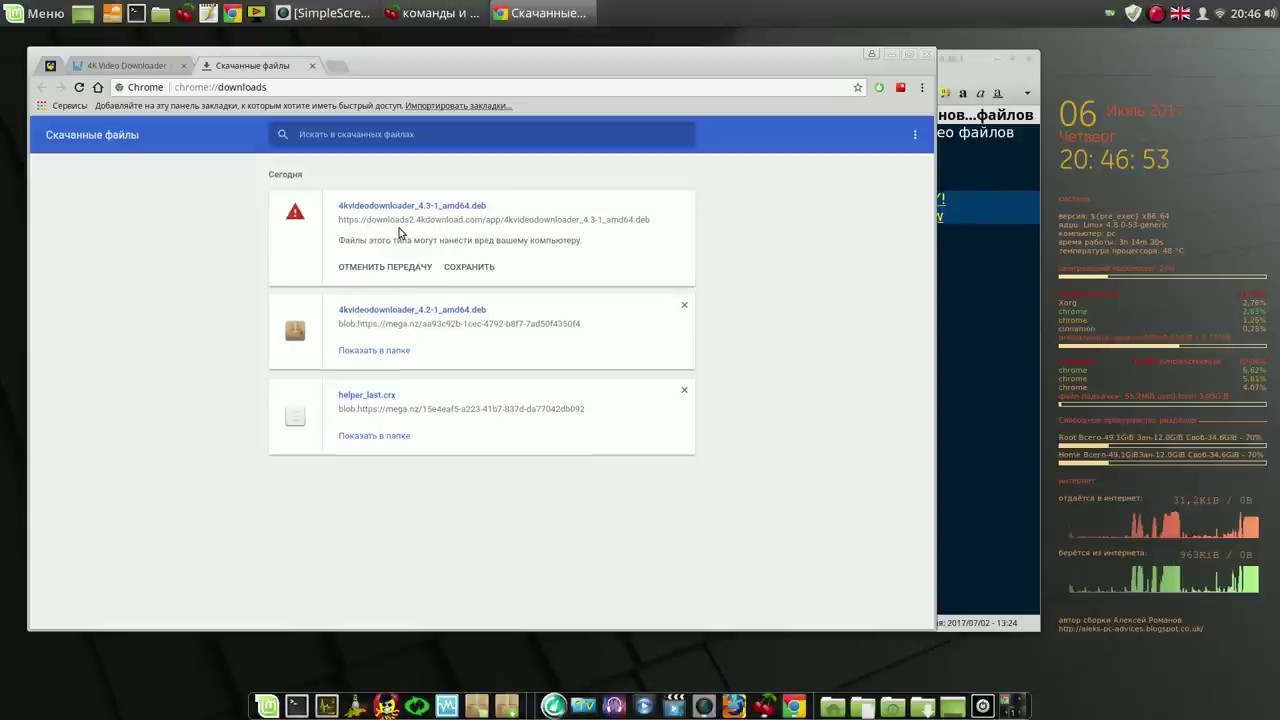
Keep the flagged 4kvideodownloader_4.3-1_amd64.deb and open it in the package installer
left_click(469, 266)
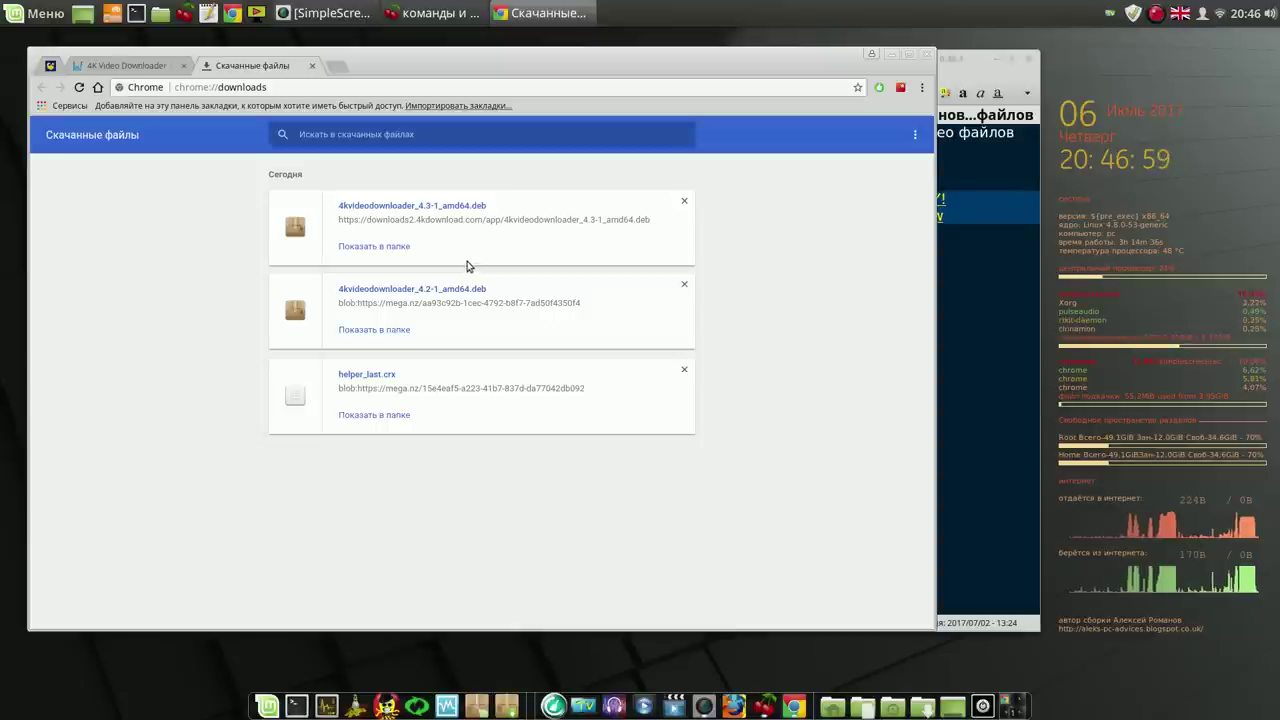
left_click(451, 205)
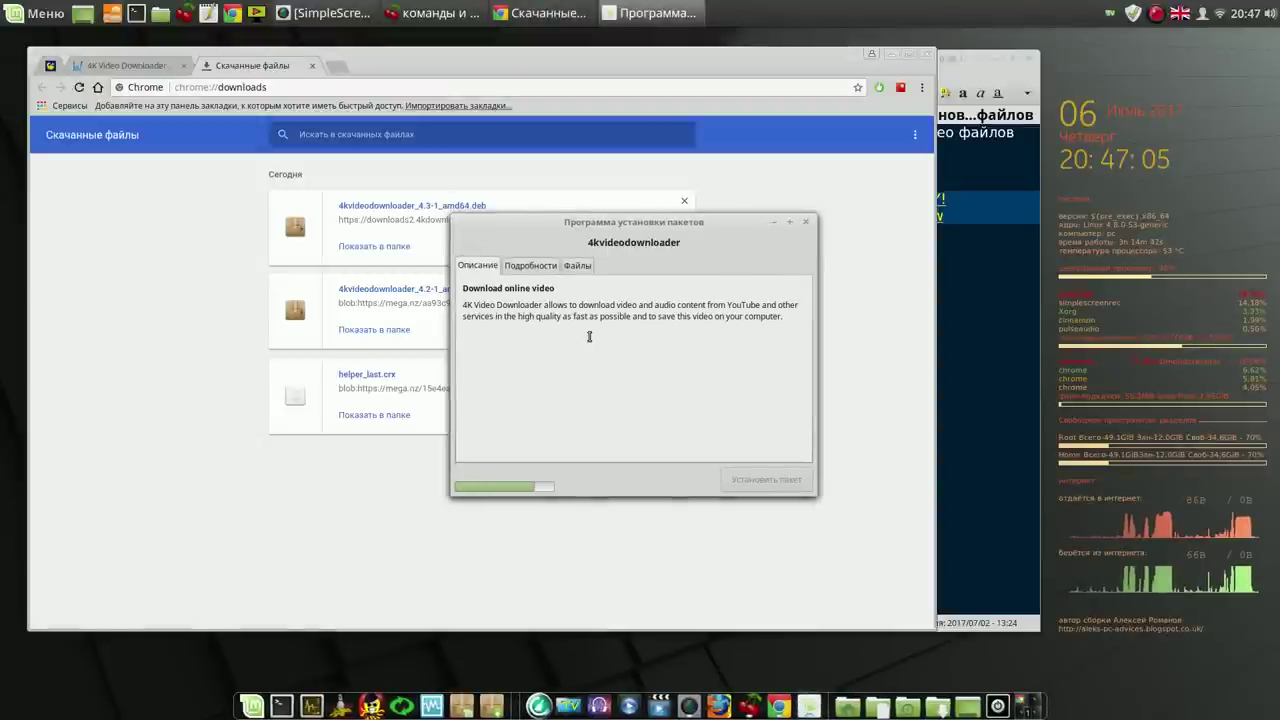
Install the 4kvideodownloader package in GDebi with the administrator password, then close the installer
left_click(754, 479)
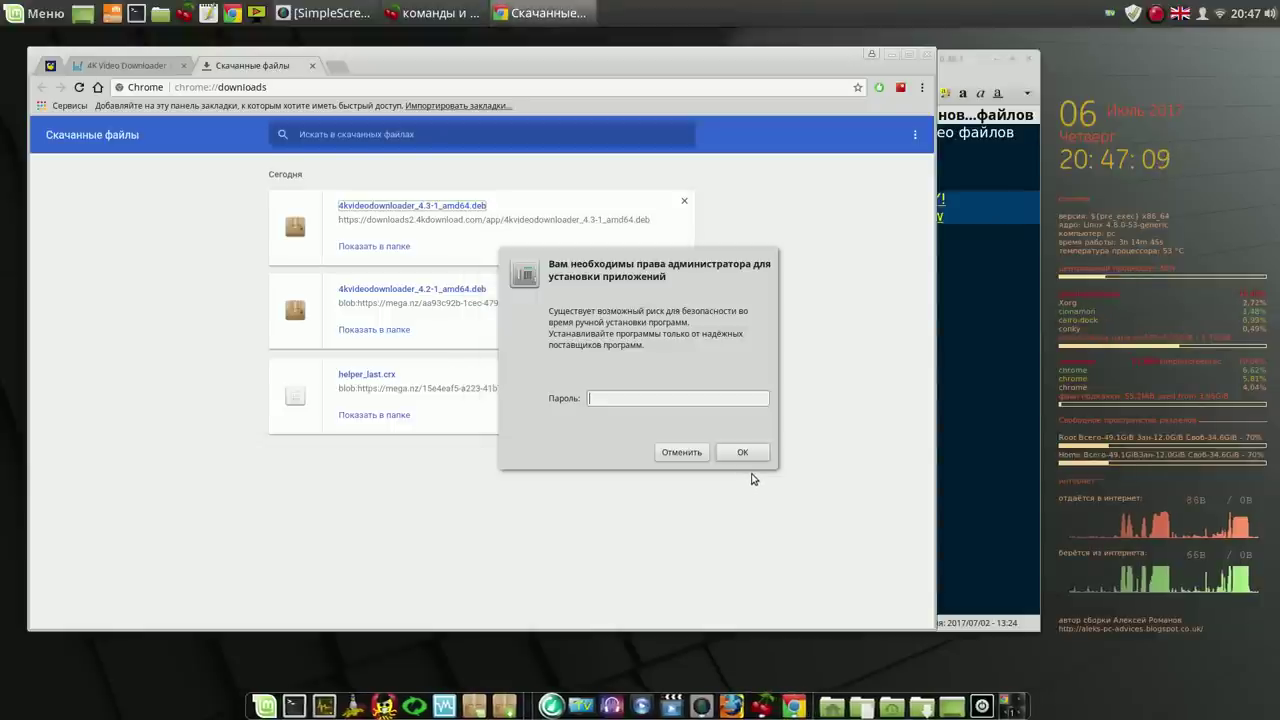
type("*")
left_click(744, 453)
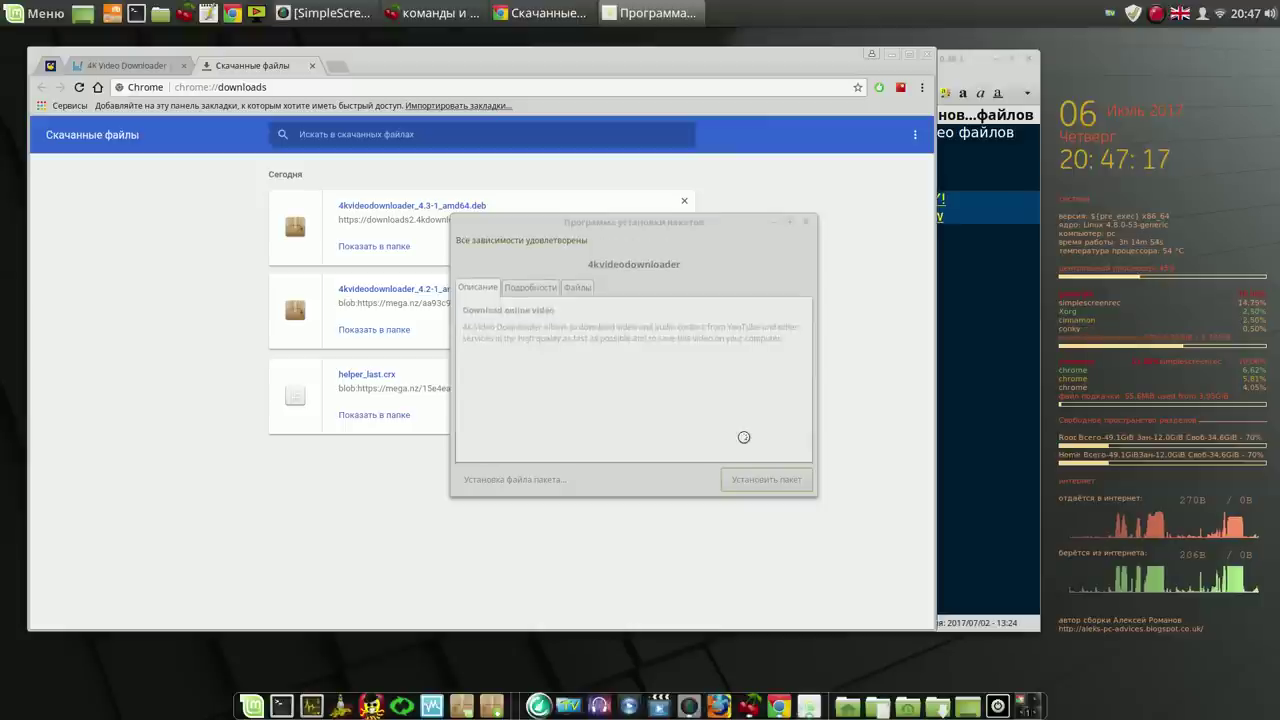
key("Return")
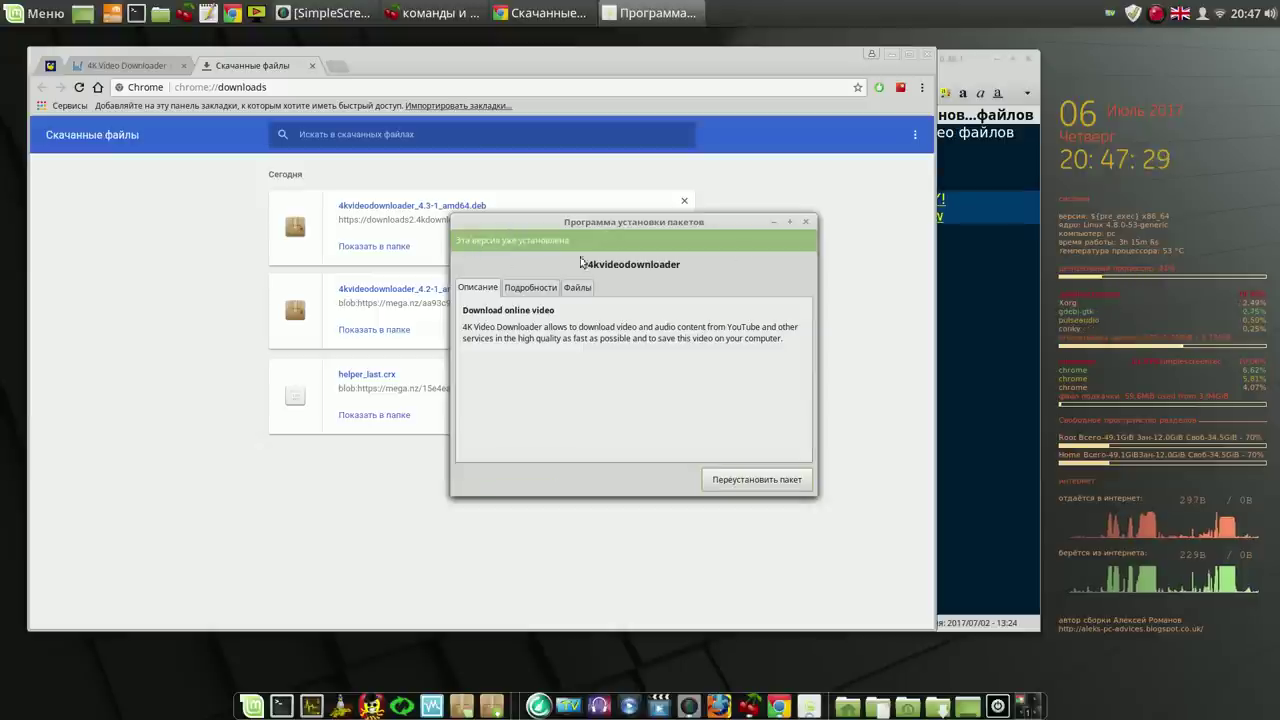
left_click(806, 226)
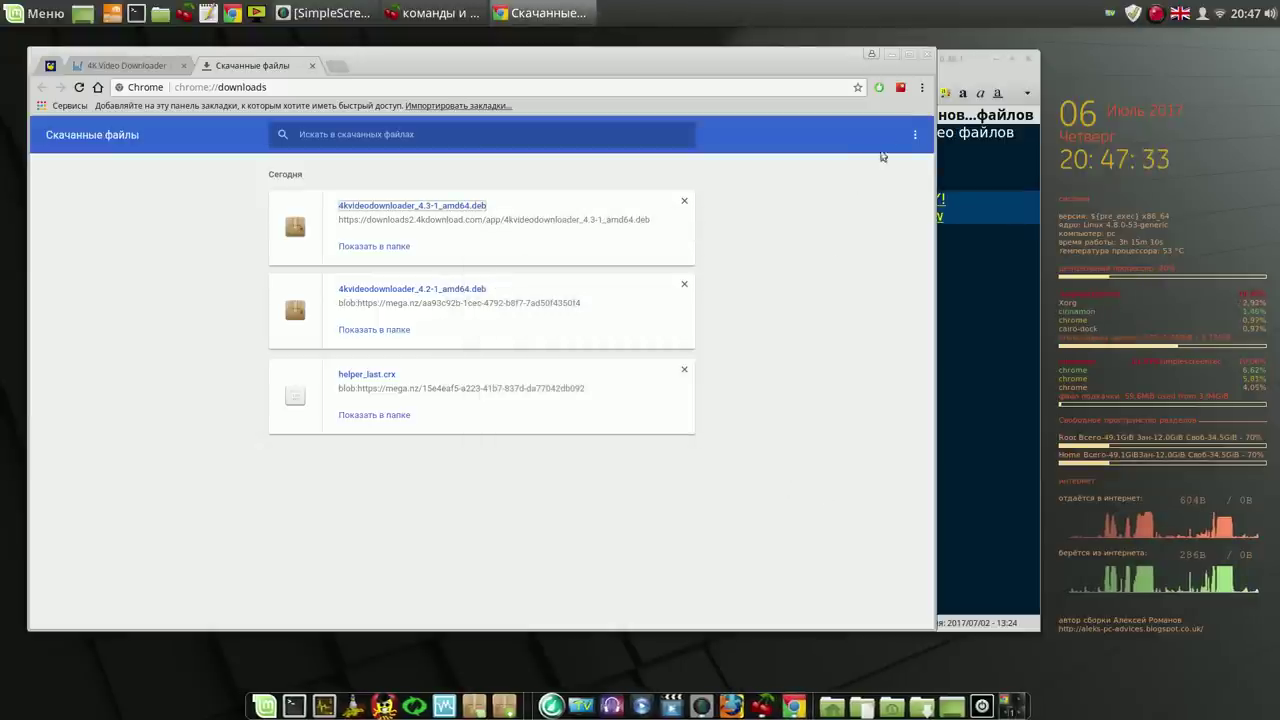
Clear the Chrome downloads list and close the downloads and 4K Video Downloader tabs
left_click(915, 134)
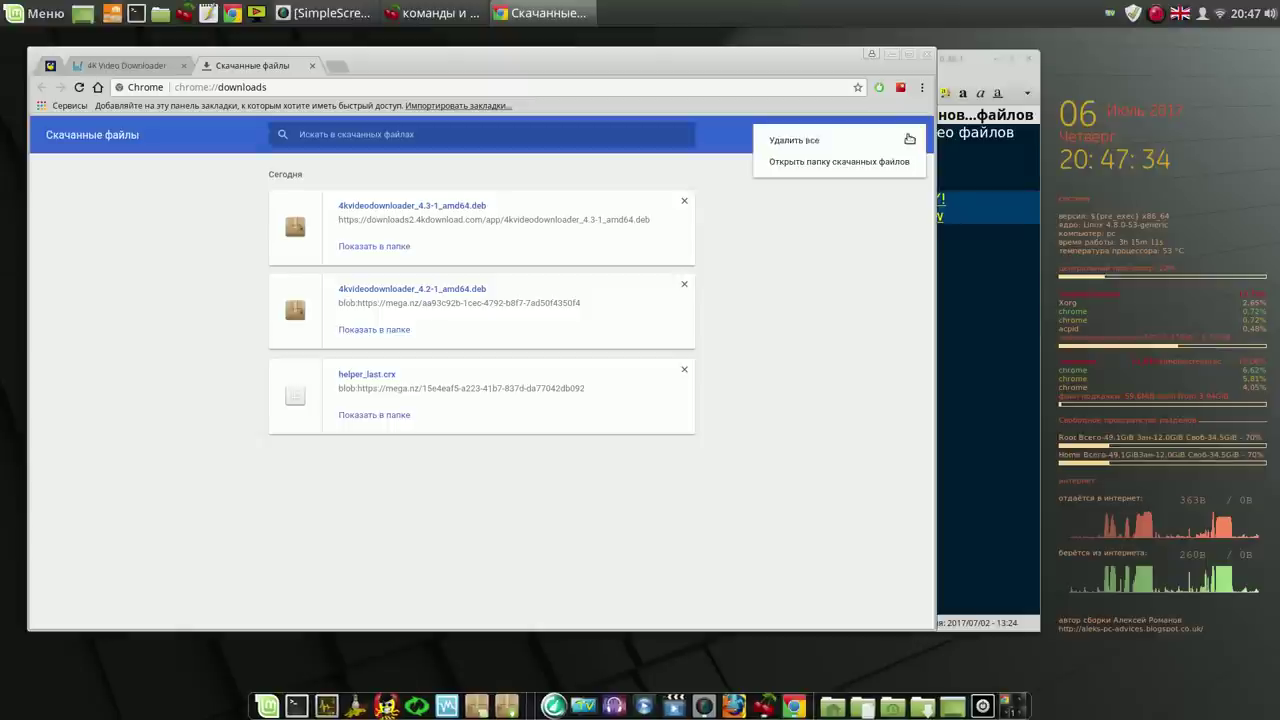
left_click(857, 141)
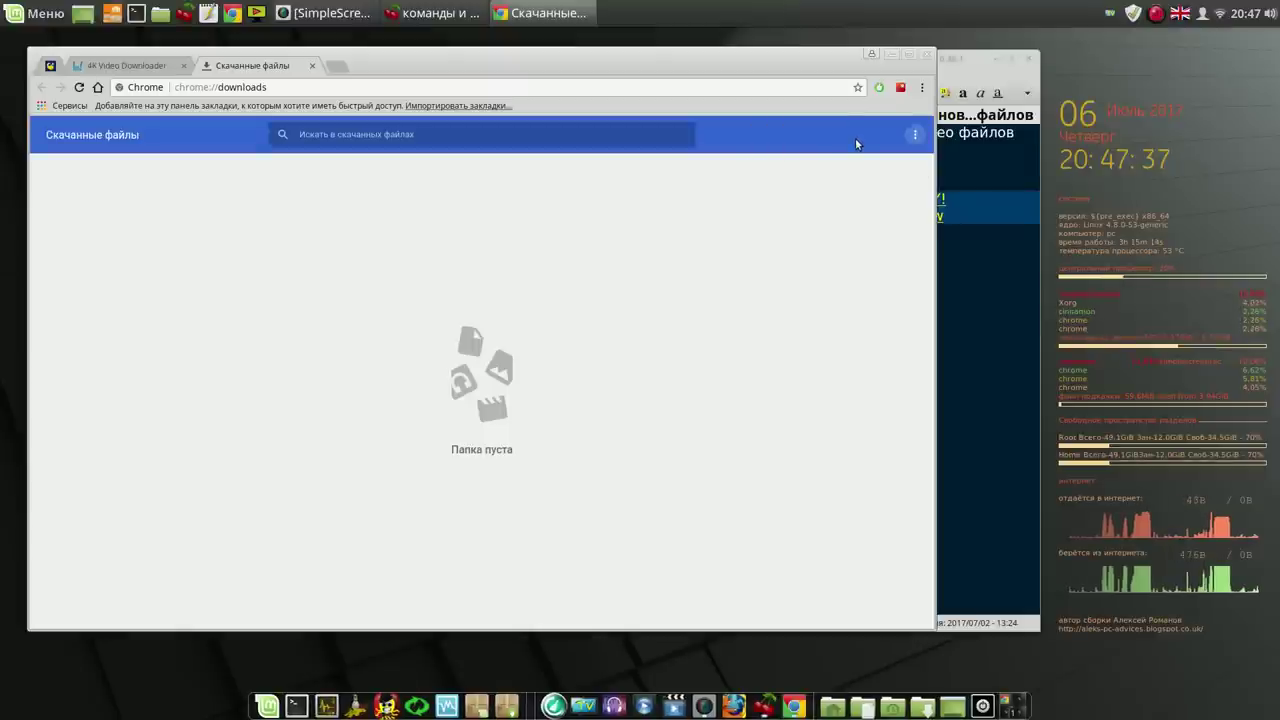
left_click(312, 65)
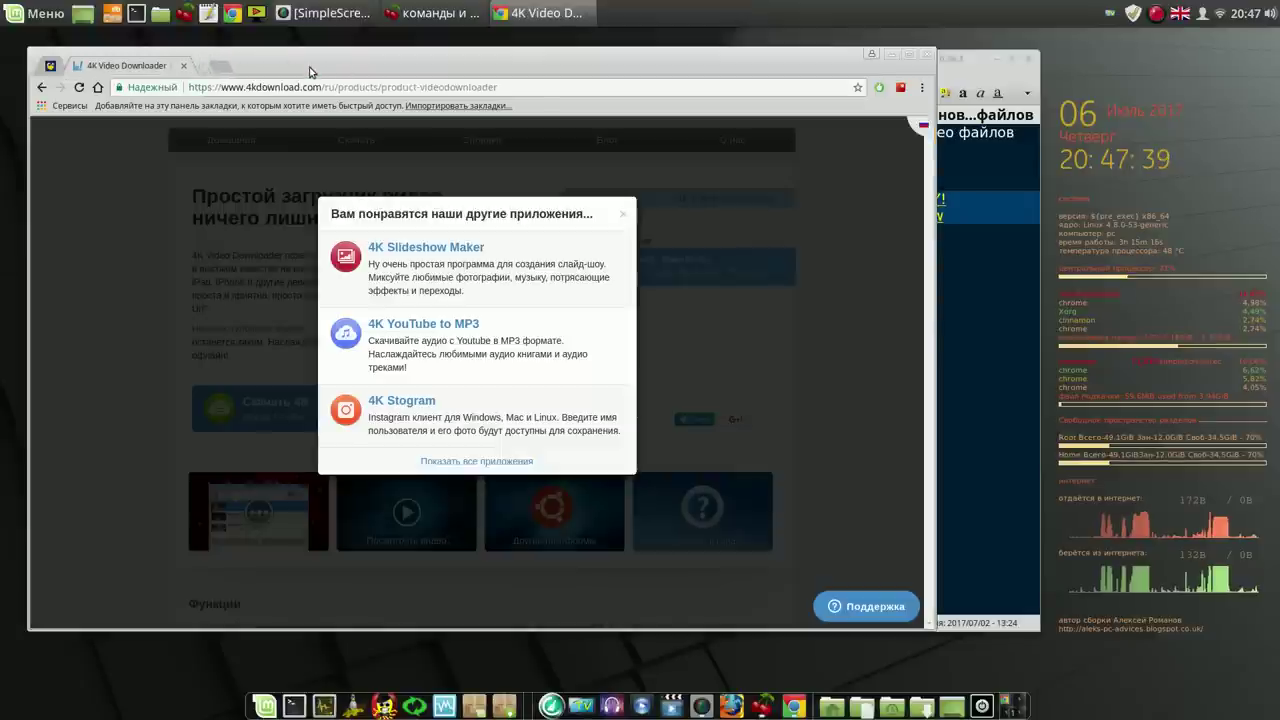
left_click(622, 214)
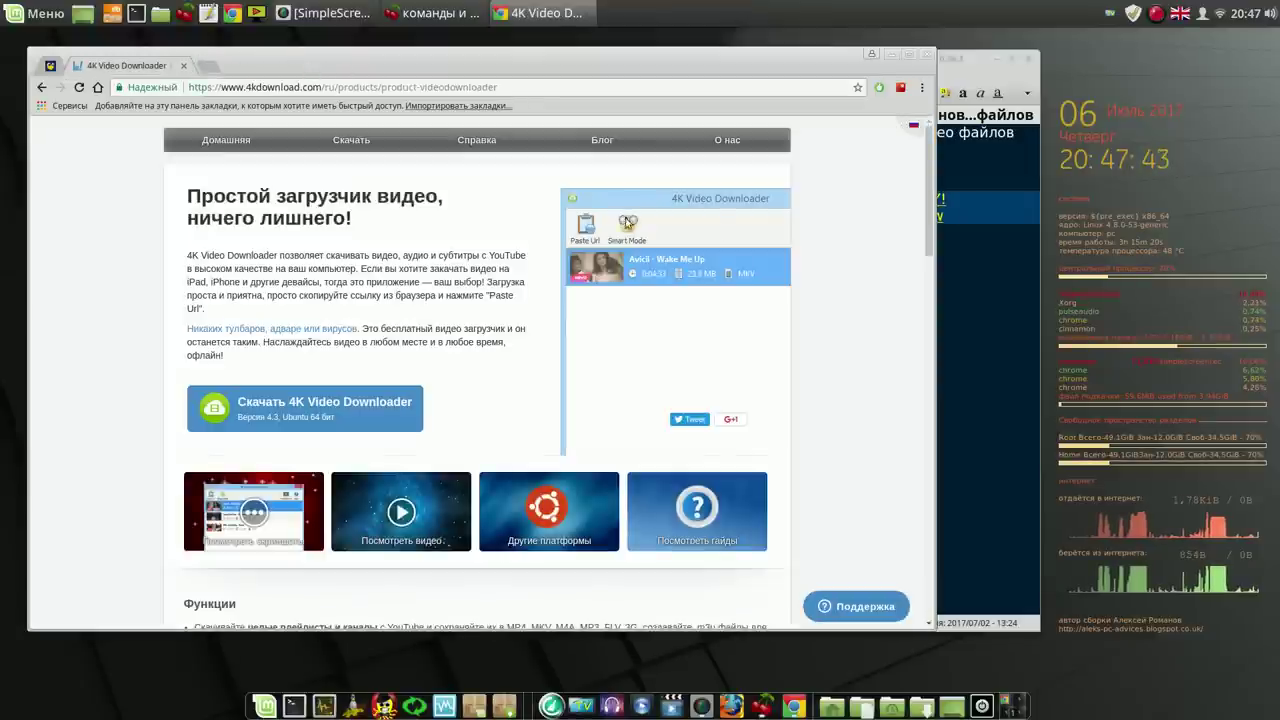
left_click(183, 65)
Open Chrome's Extensions page in a new tab via More tools, then bring up the file manager
left_click(84, 68)
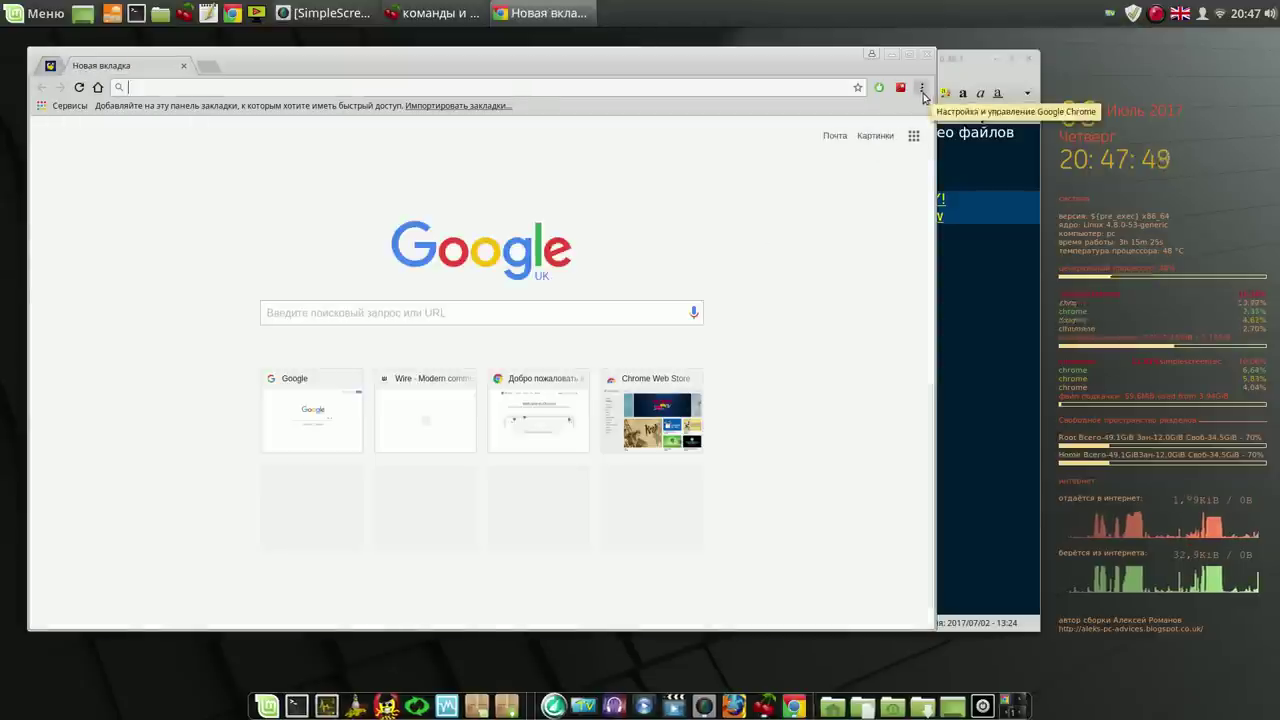
left_click(922, 88)
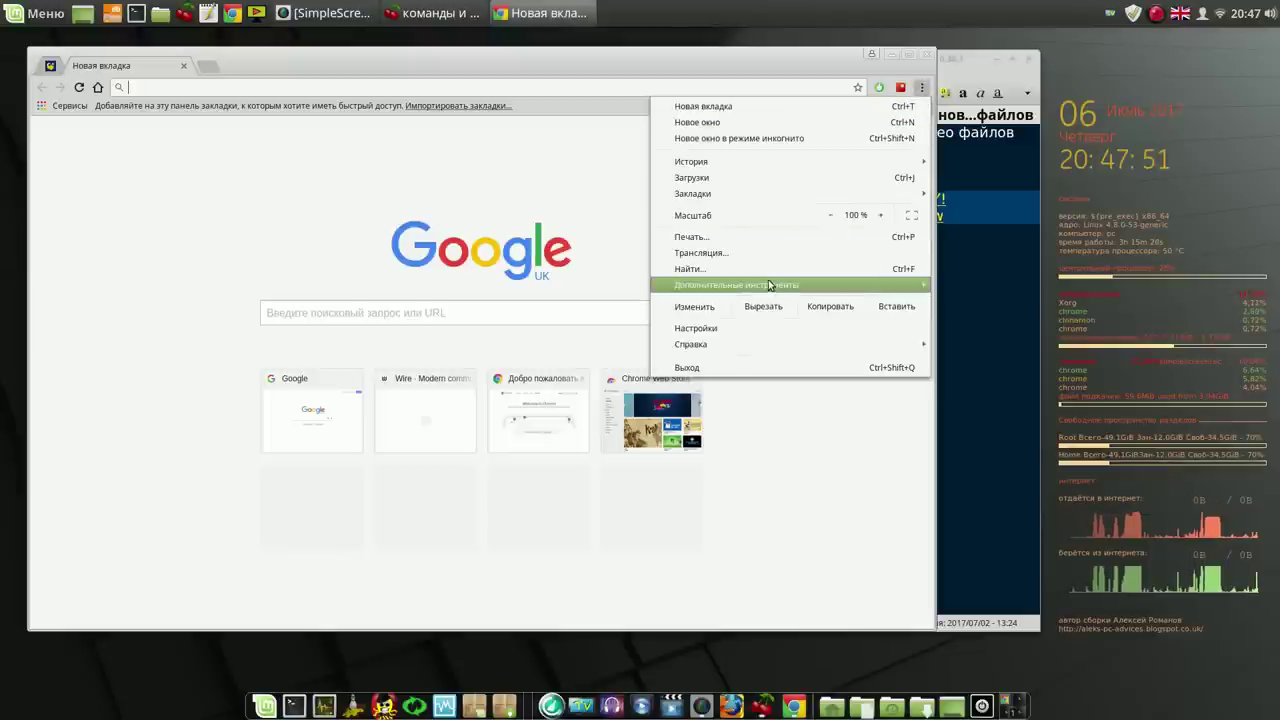
mouse_move(770, 285)
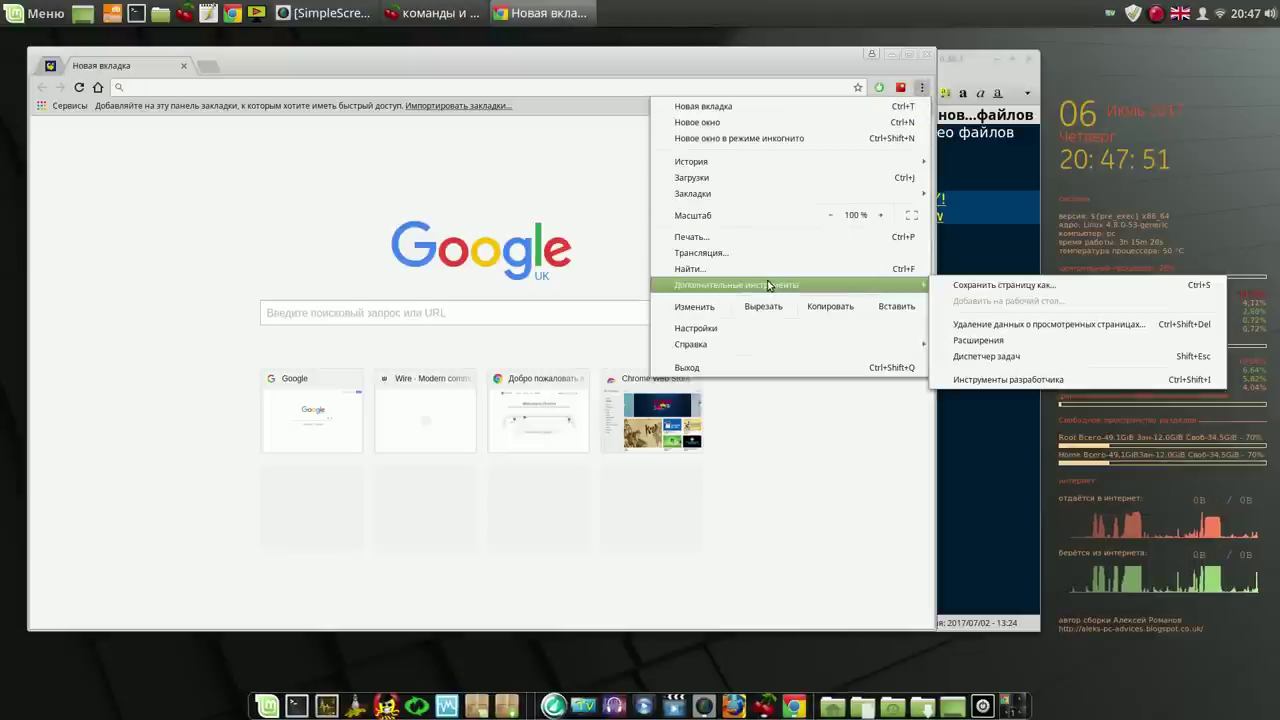
left_click(980, 341)
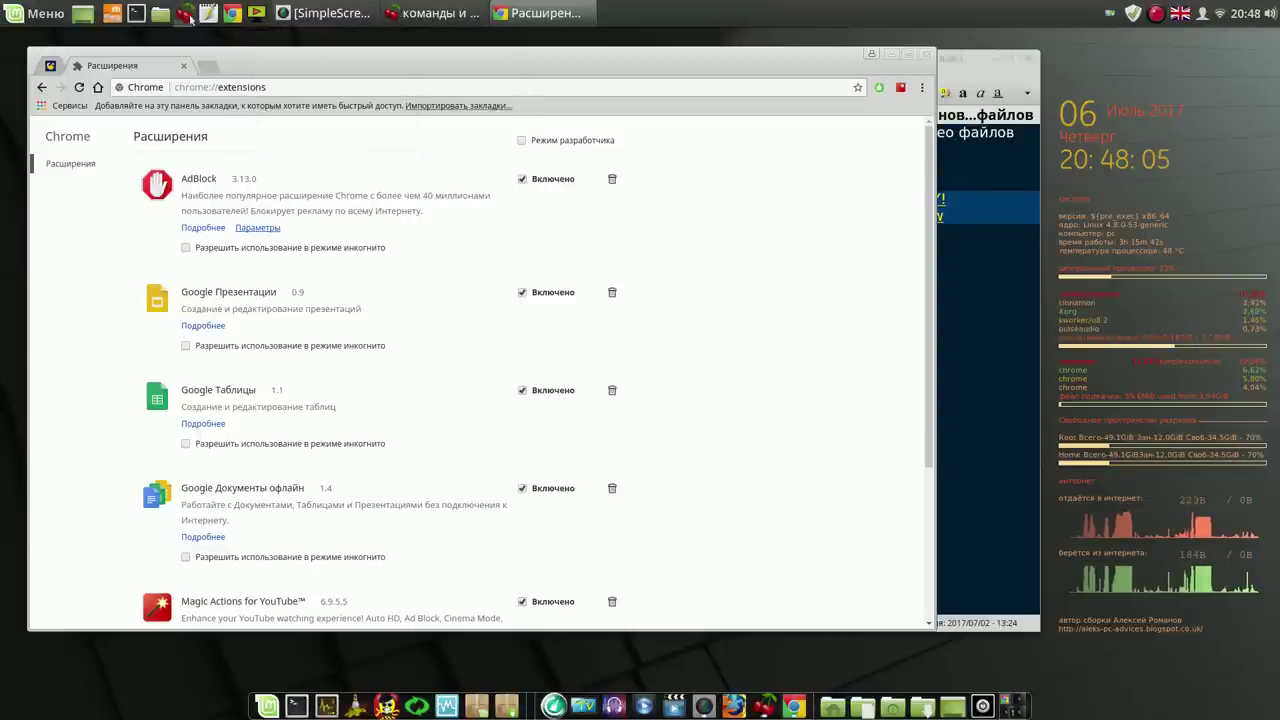
left_click(163, 17)
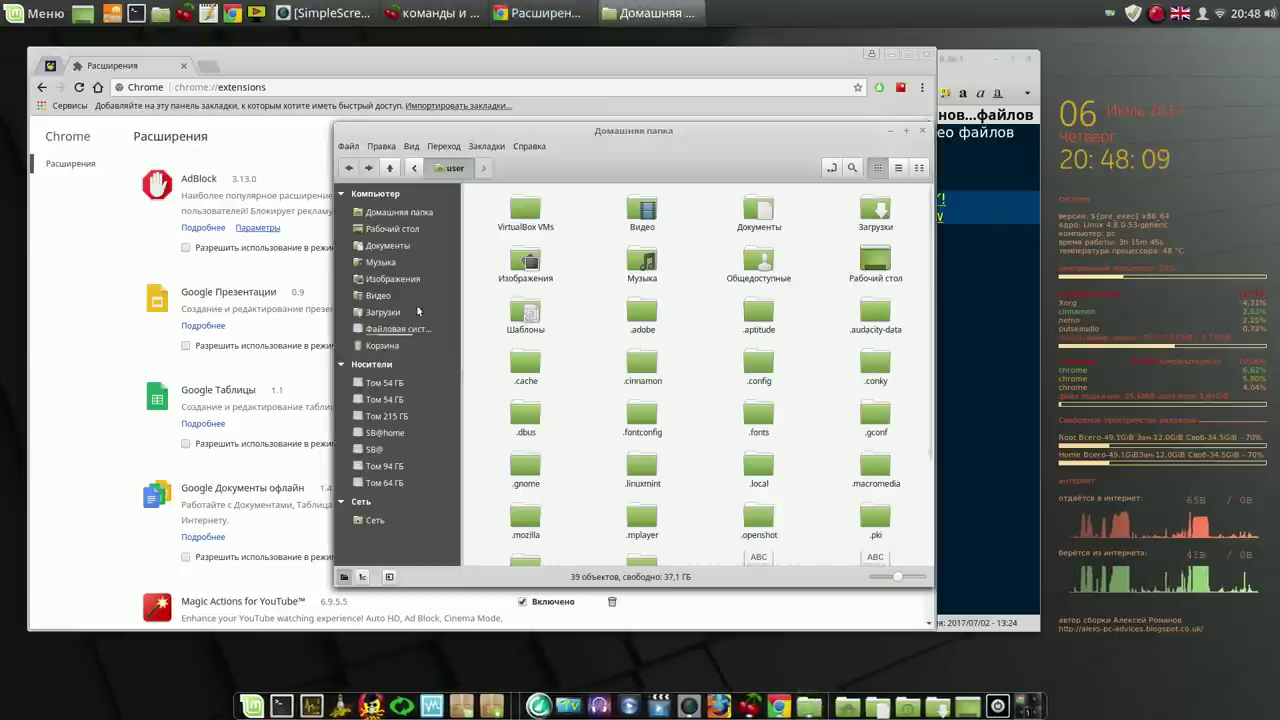
Drag helper_last.crx from Загрузки onto the extensions page and confirm installing SaveFrom.net помощник
left_click(393, 313)
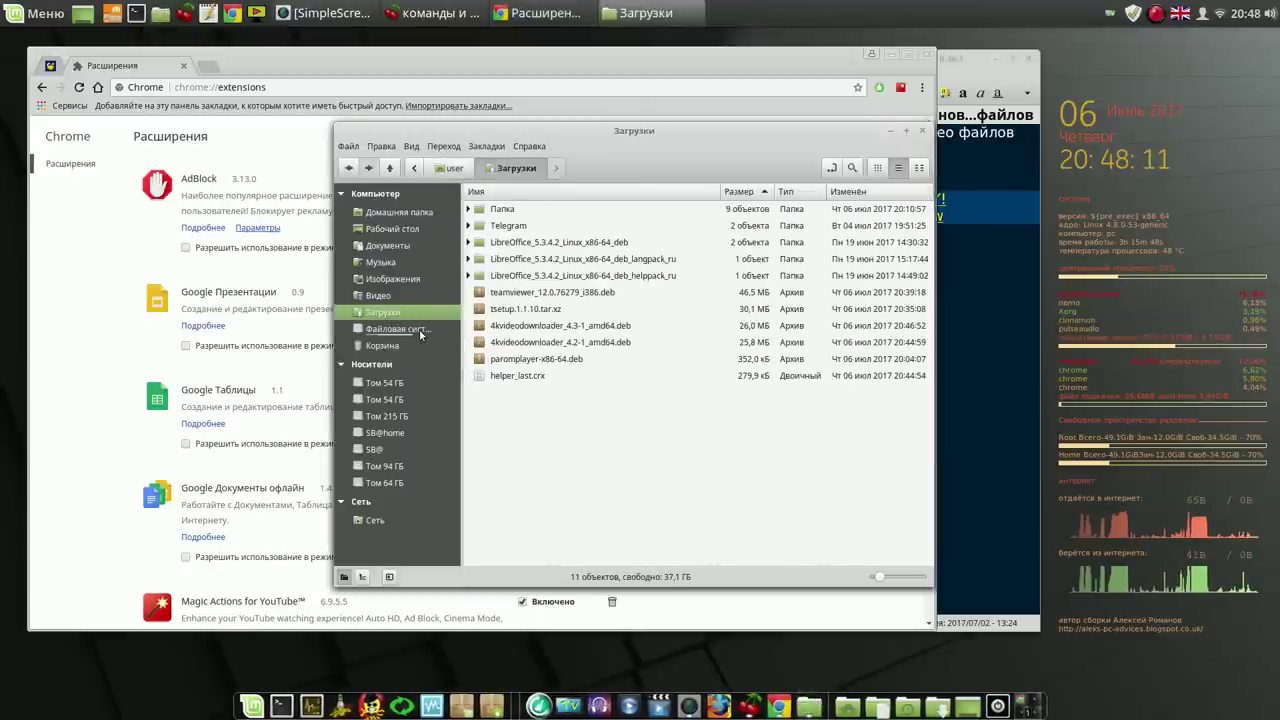
left_click(484, 374)
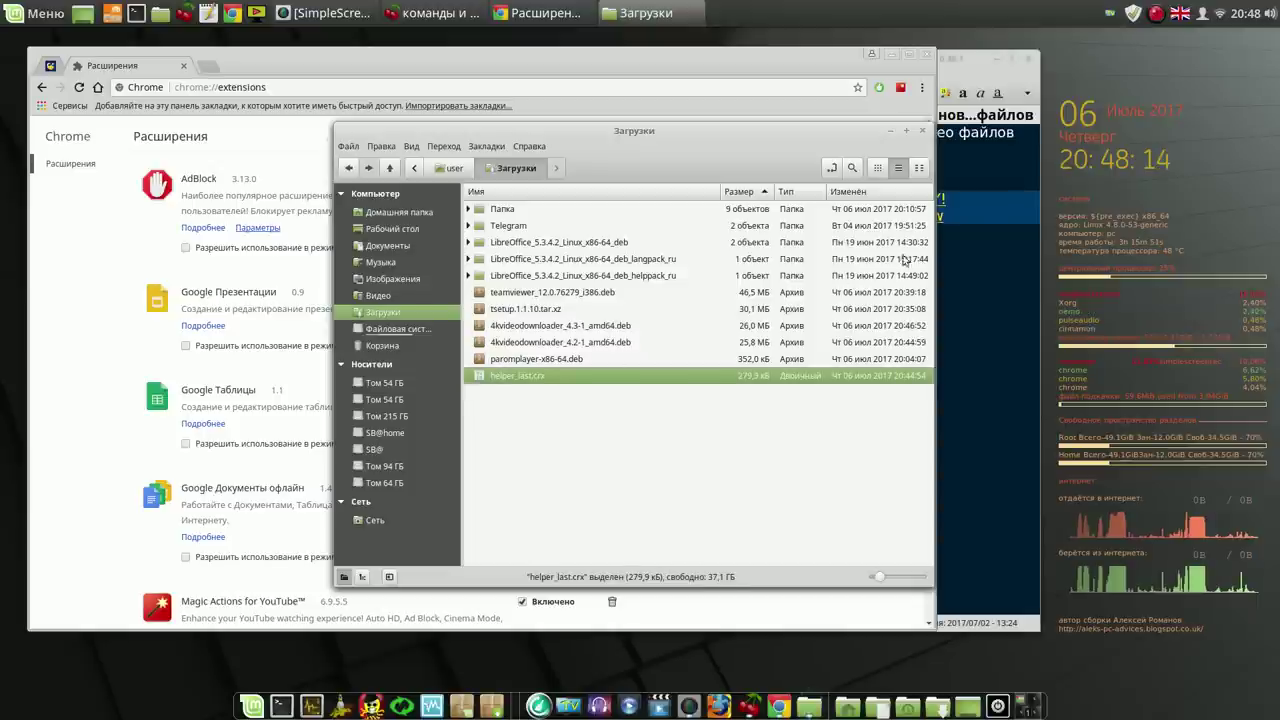
left_click(877, 168)
left_click_drag(873, 282, 98, 350)
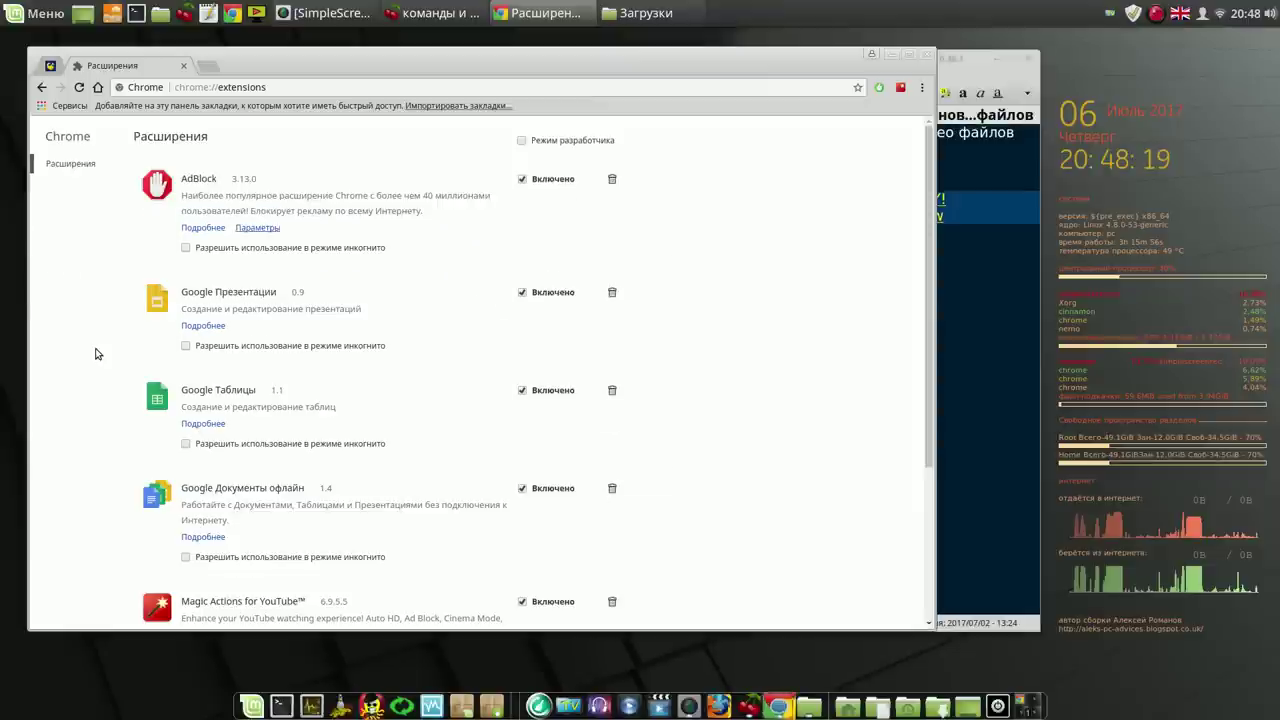
left_click(533, 264)
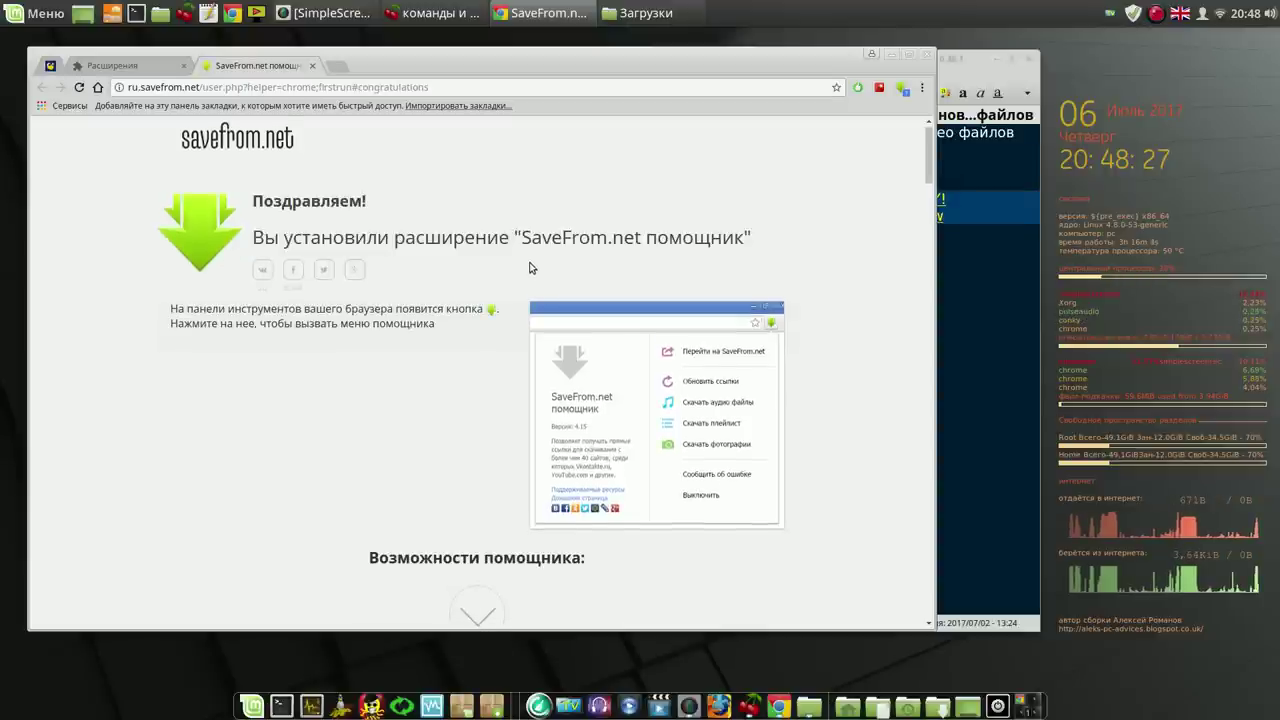
Hide CherryTree, open the author's YouTube channel link in a new tab, and start the Etcher 1.0 video
left_click(970, 72)
left_click(998, 61)
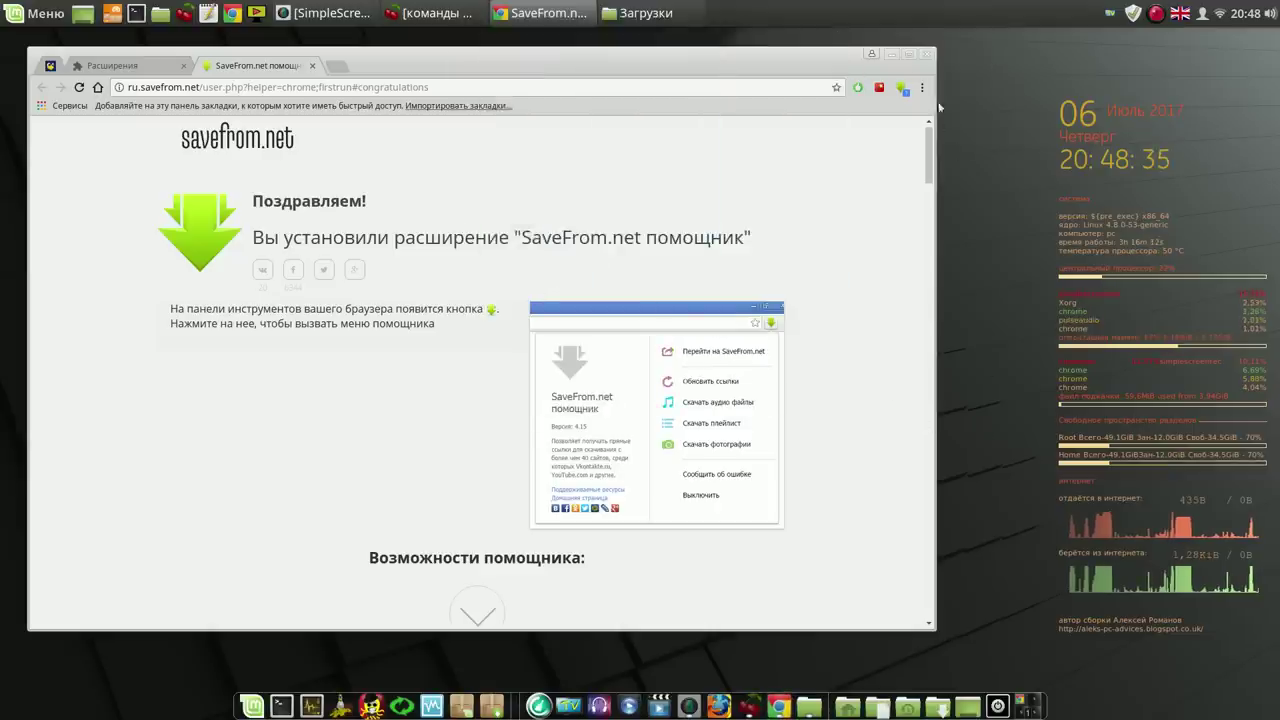
left_click(49, 67)
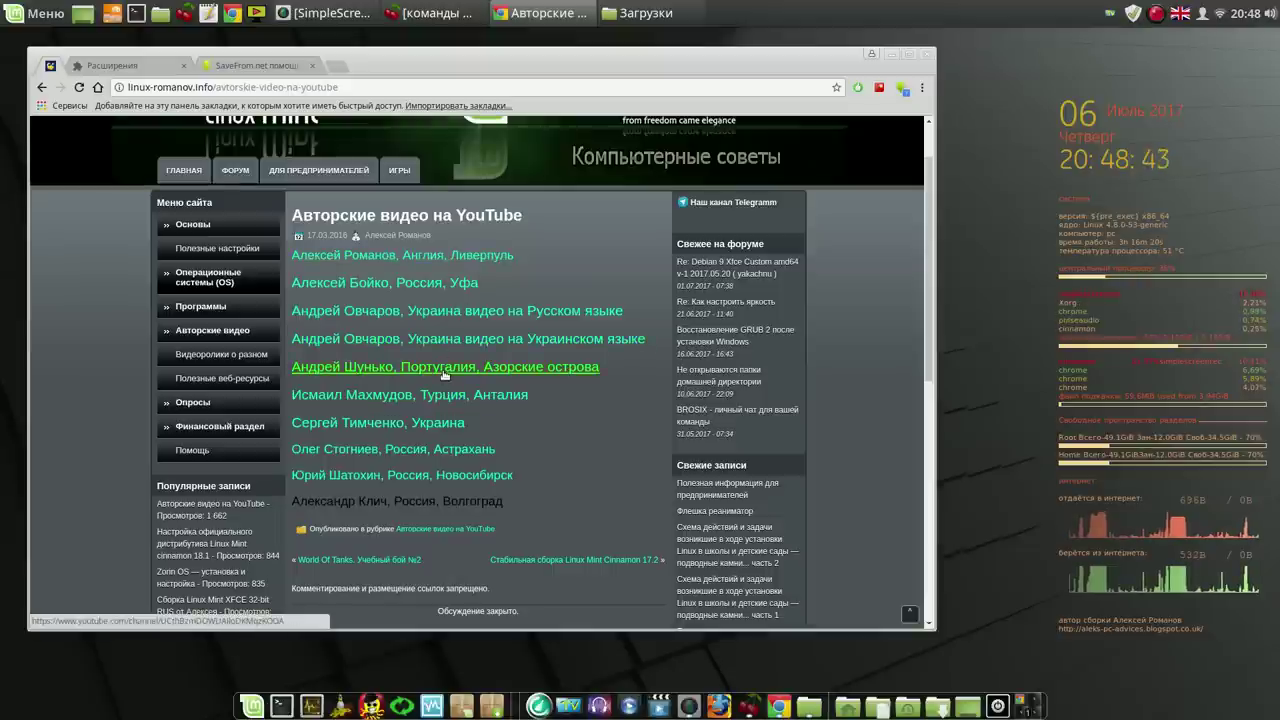
right_click(457, 452)
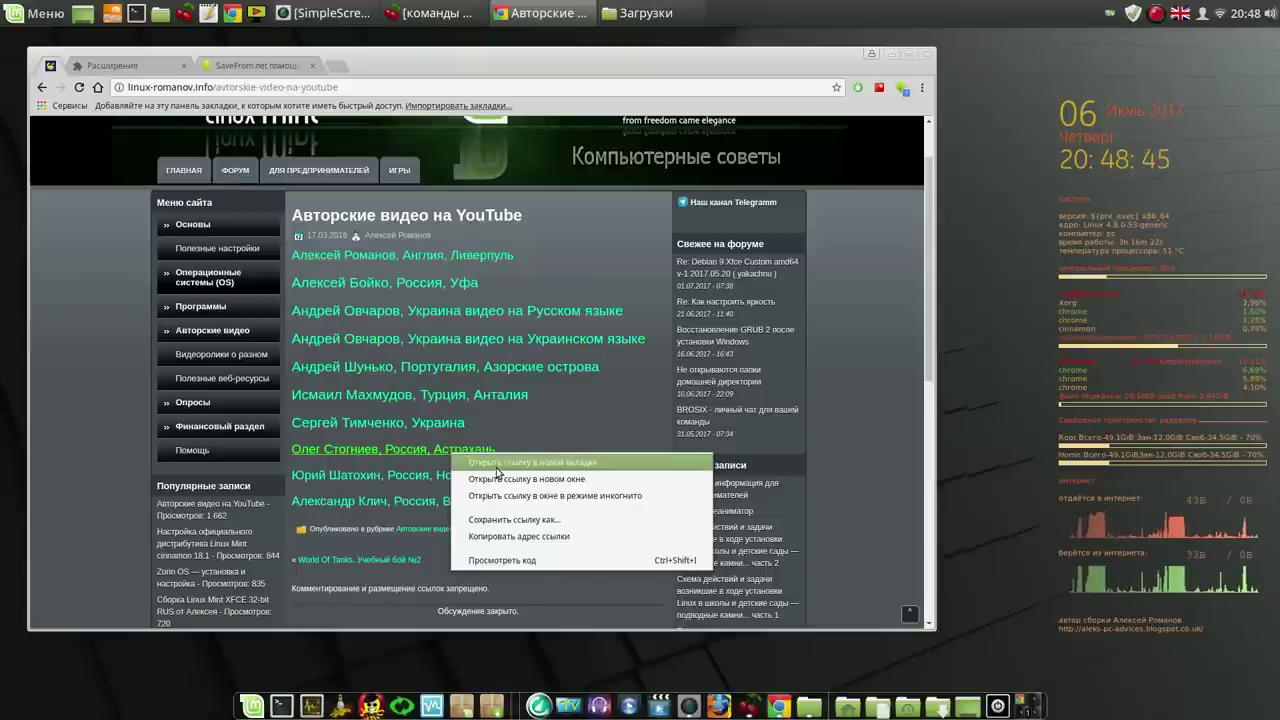
left_click(497, 465)
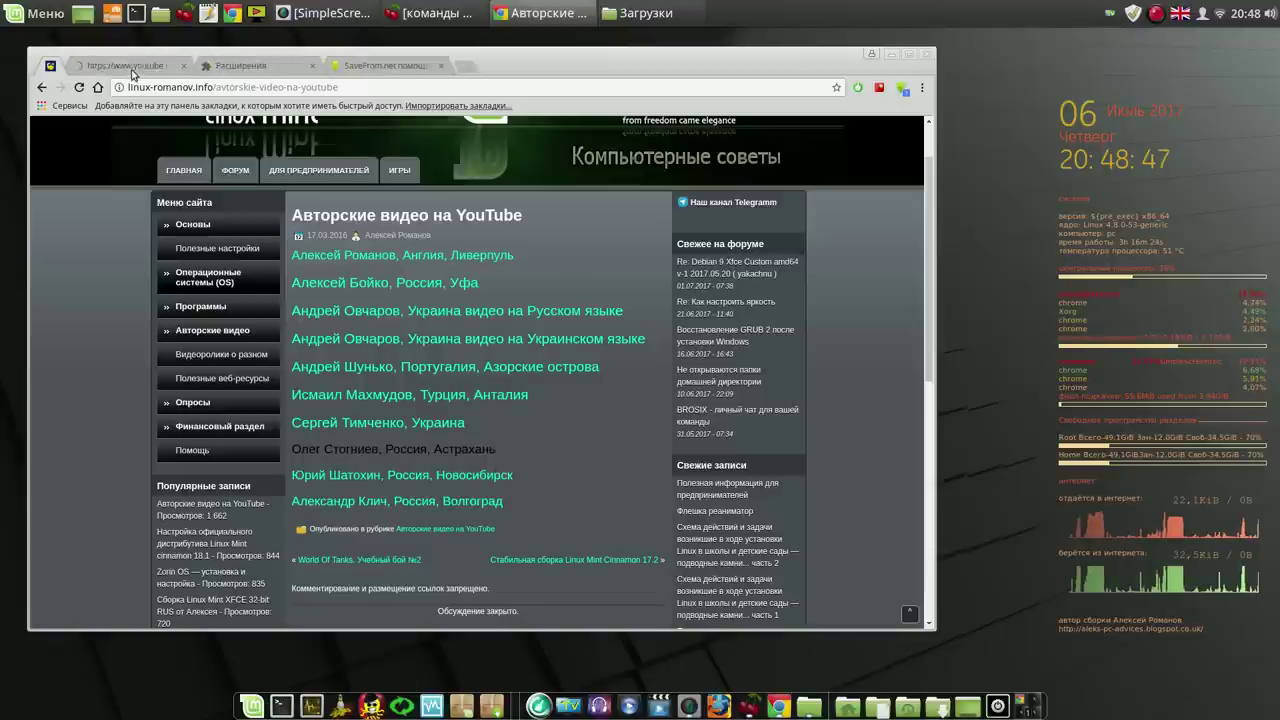
left_click(132, 70)
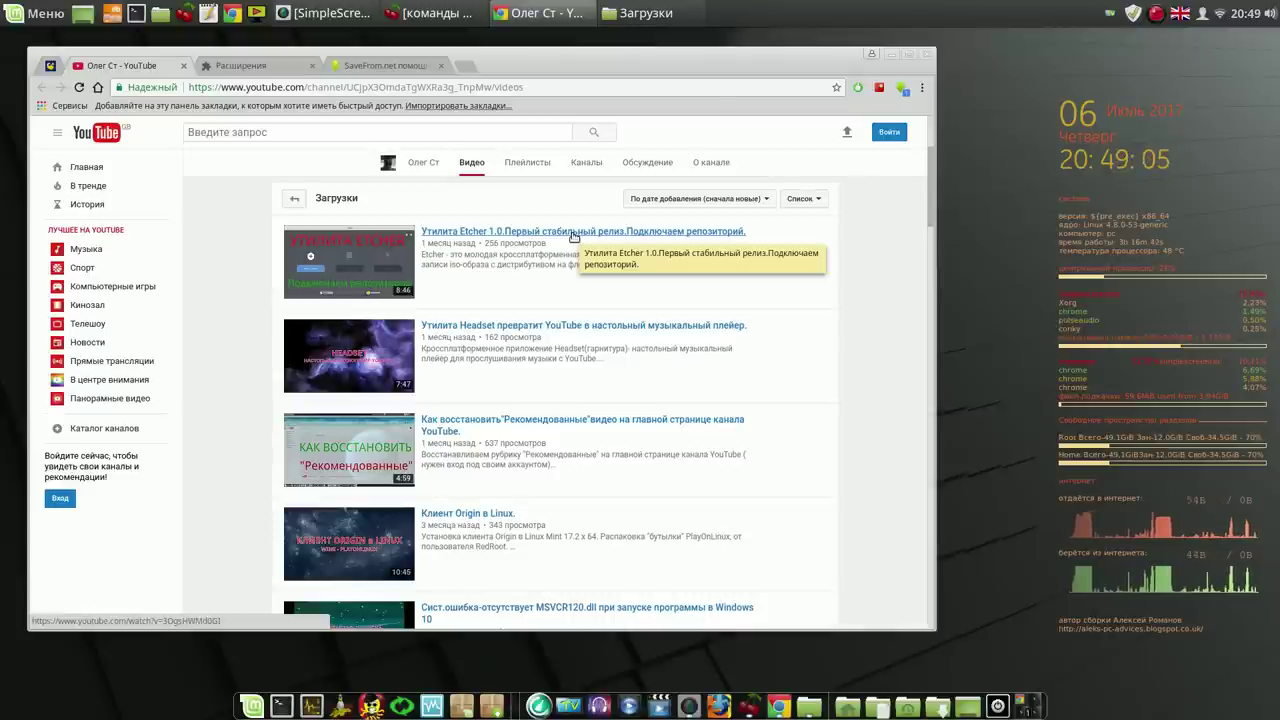
left_click(574, 233)
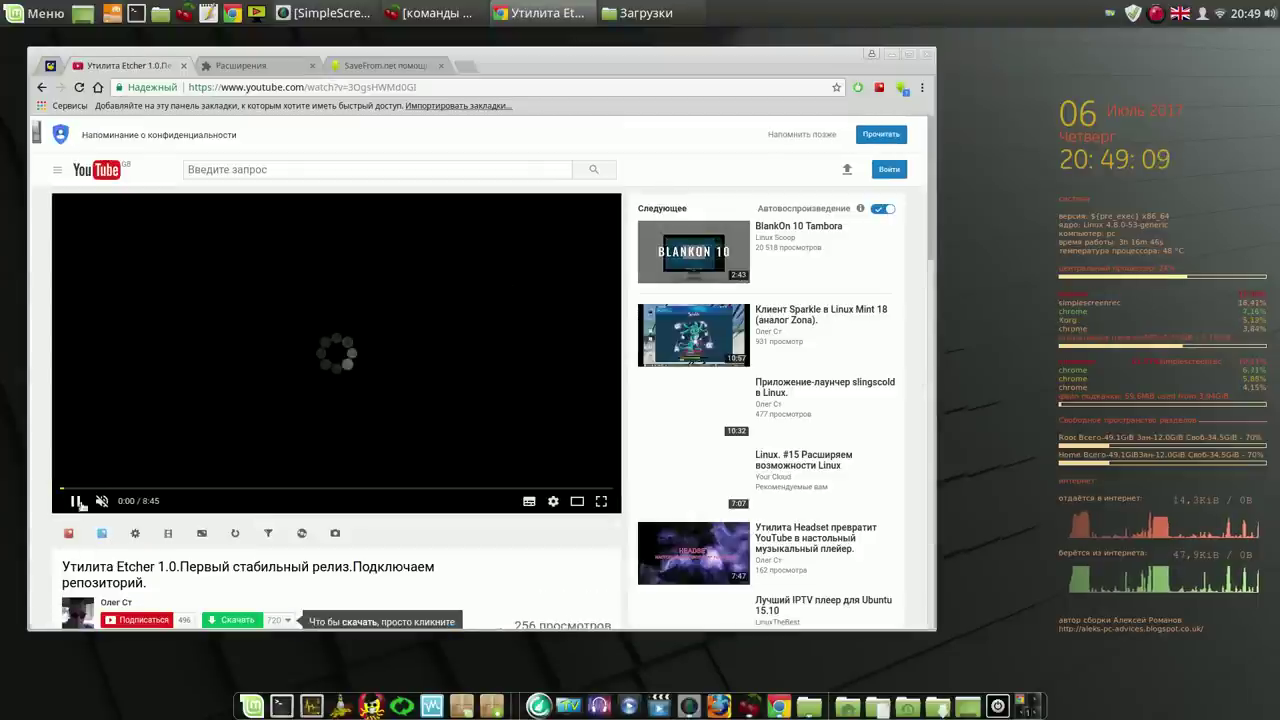
Pause the Etcher 1.0 video at 0:00, dismiss the SaveFrom hint, and check its download formats
left_click(76, 501)
scroll(320, 521, "down", 3)
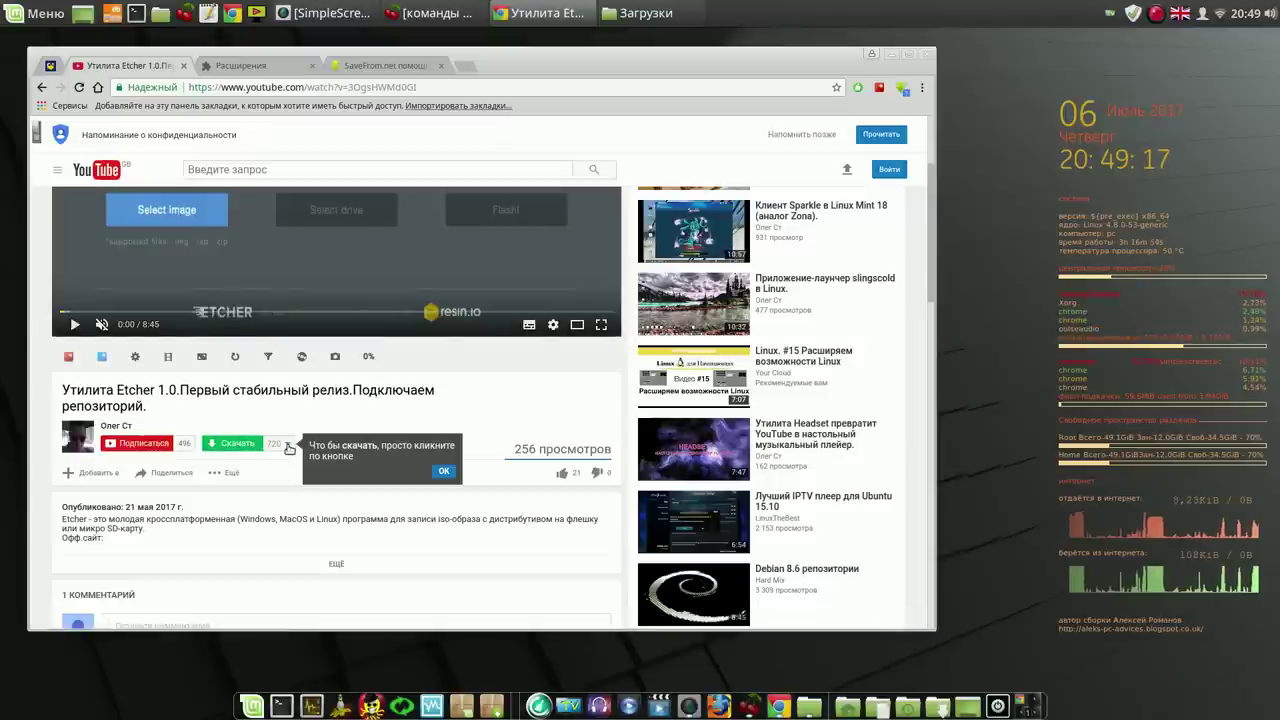
left_click(443, 471)
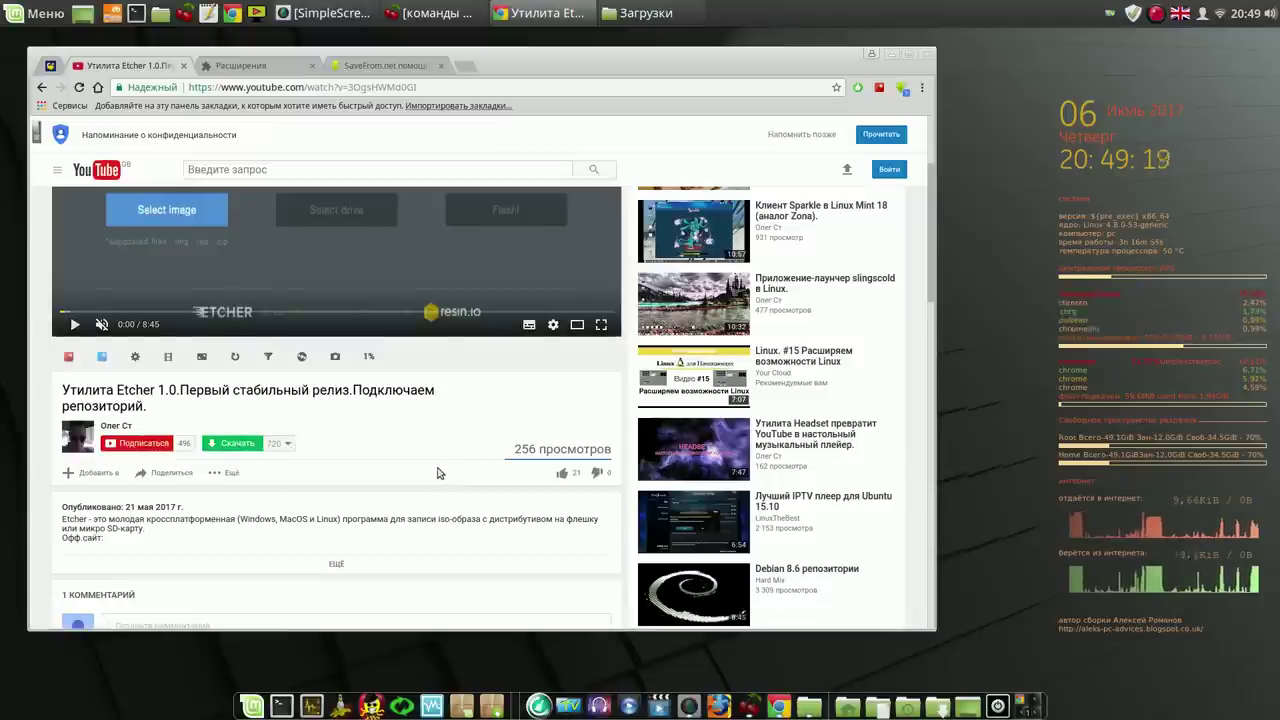
left_click(286, 445)
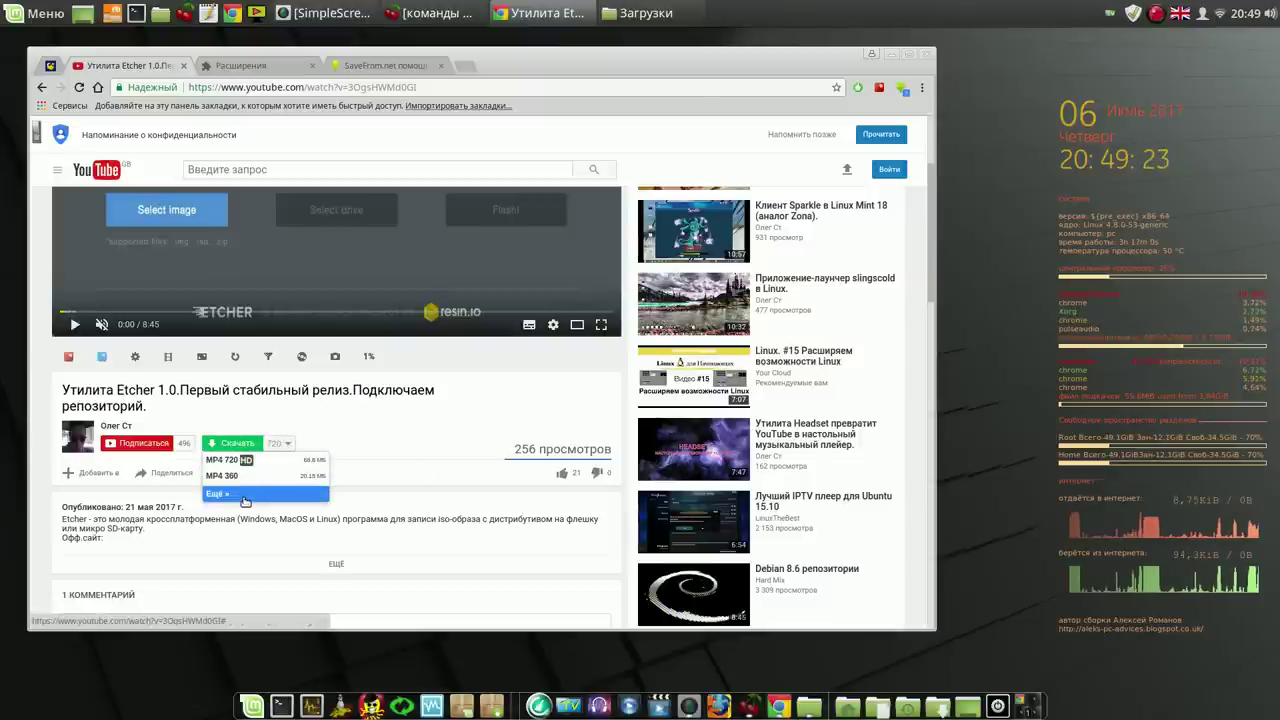
left_click(401, 432)
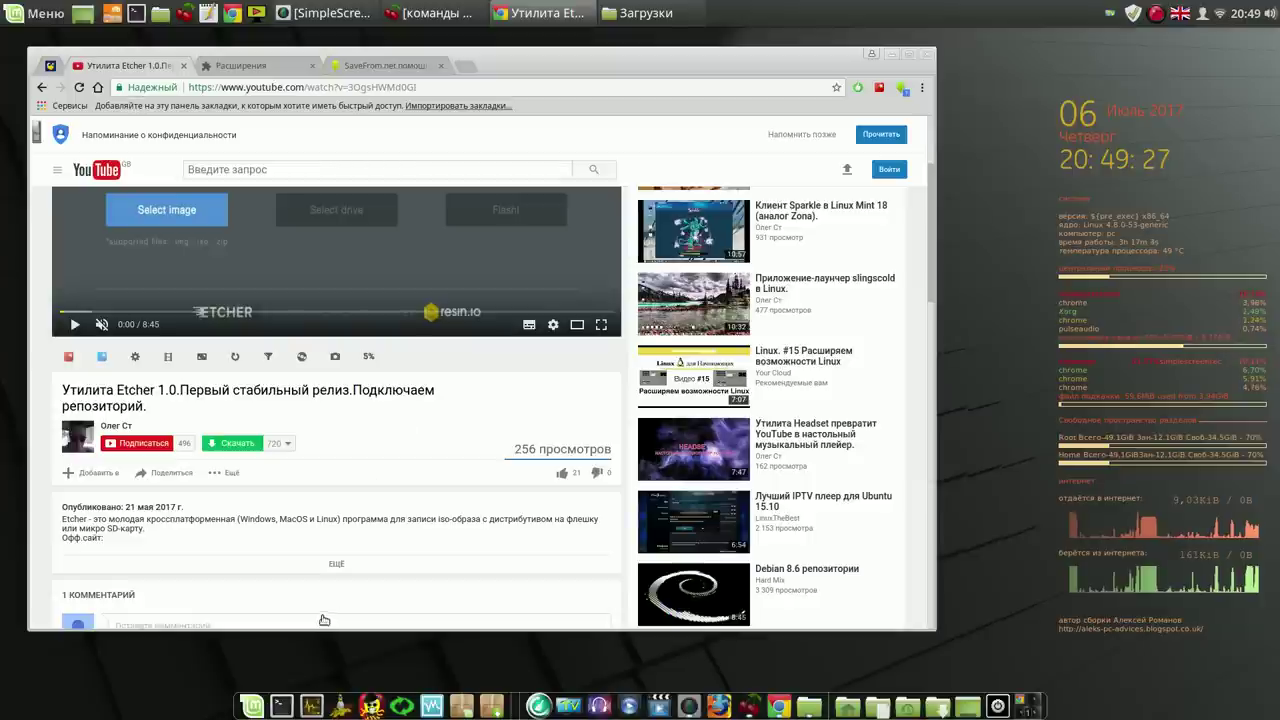
Launch 4K Video Downloader from the Интернет applications menu
left_click(251, 705)
mouse_move(198, 419)
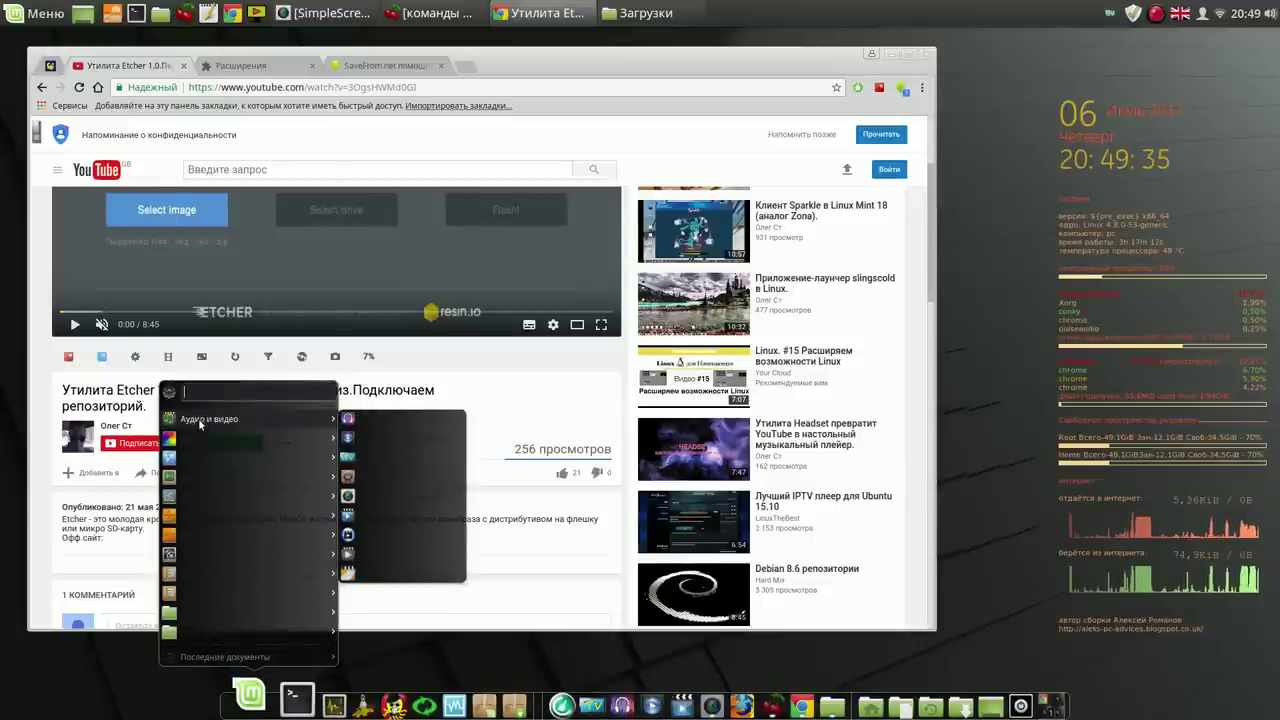
mouse_move(198, 458)
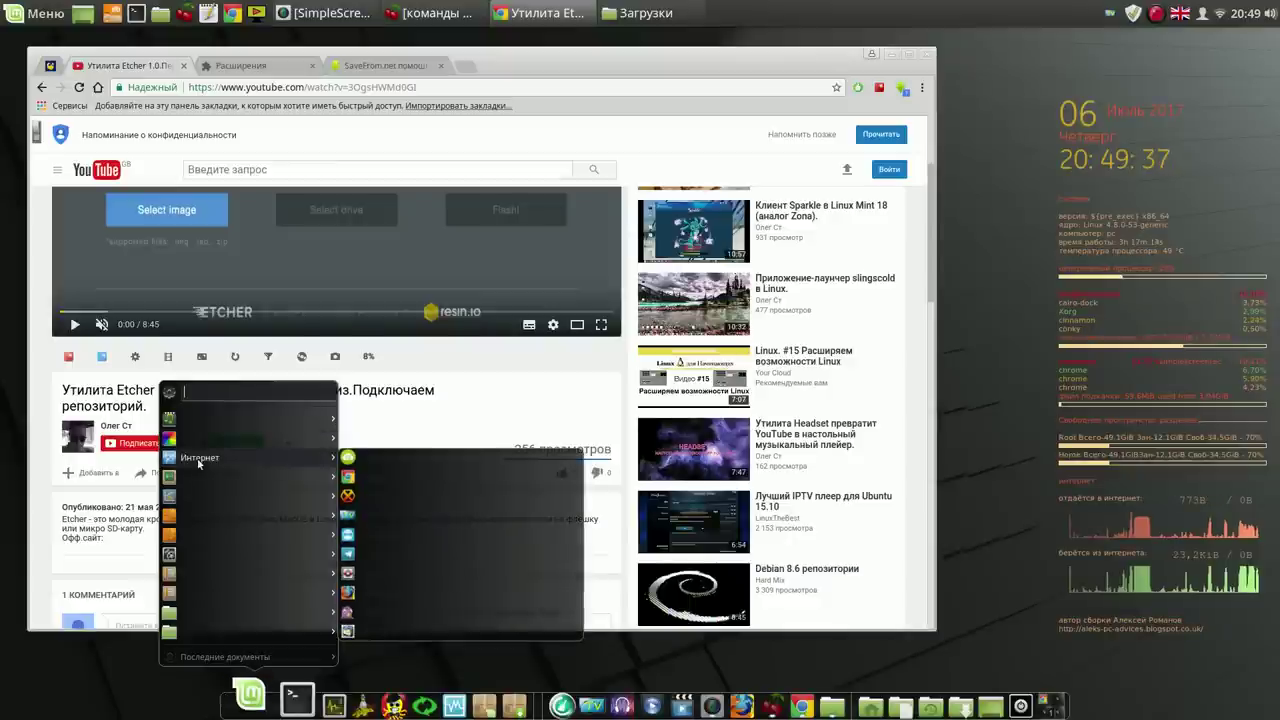
left_click(348, 457)
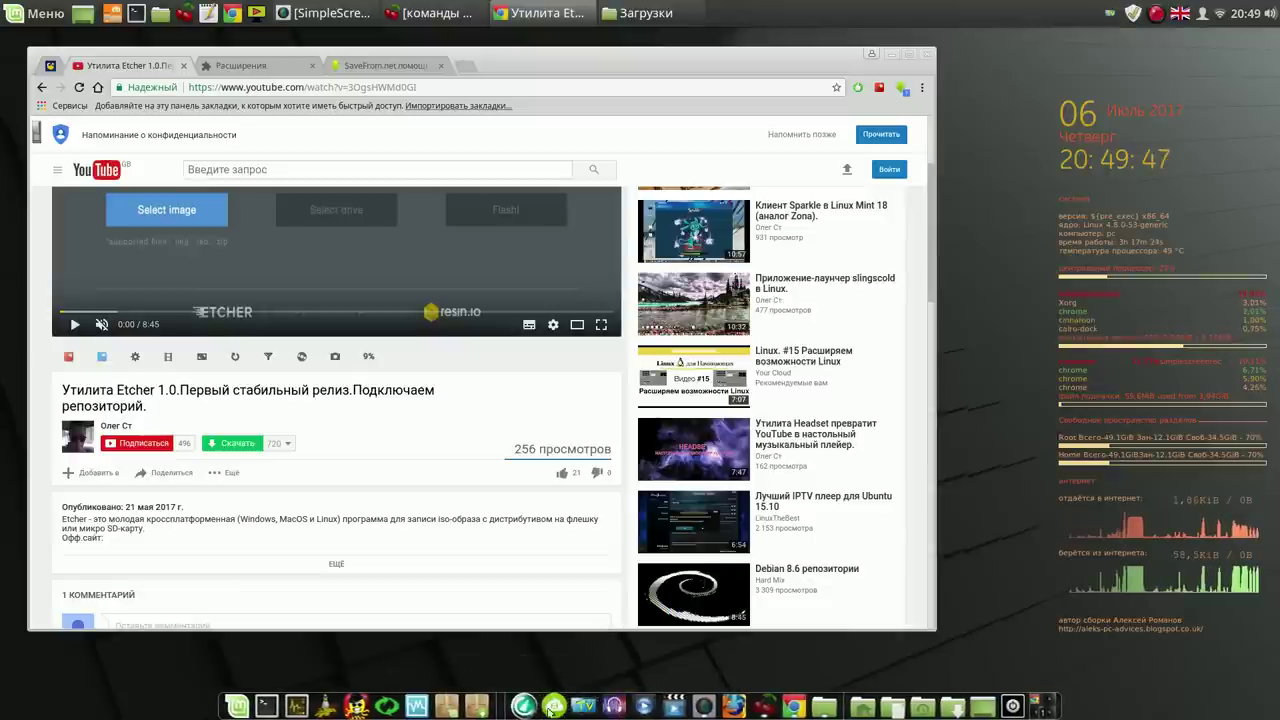
Copy the Etcher video's address and check the player's quality options, currently 480p
left_click(424, 87)
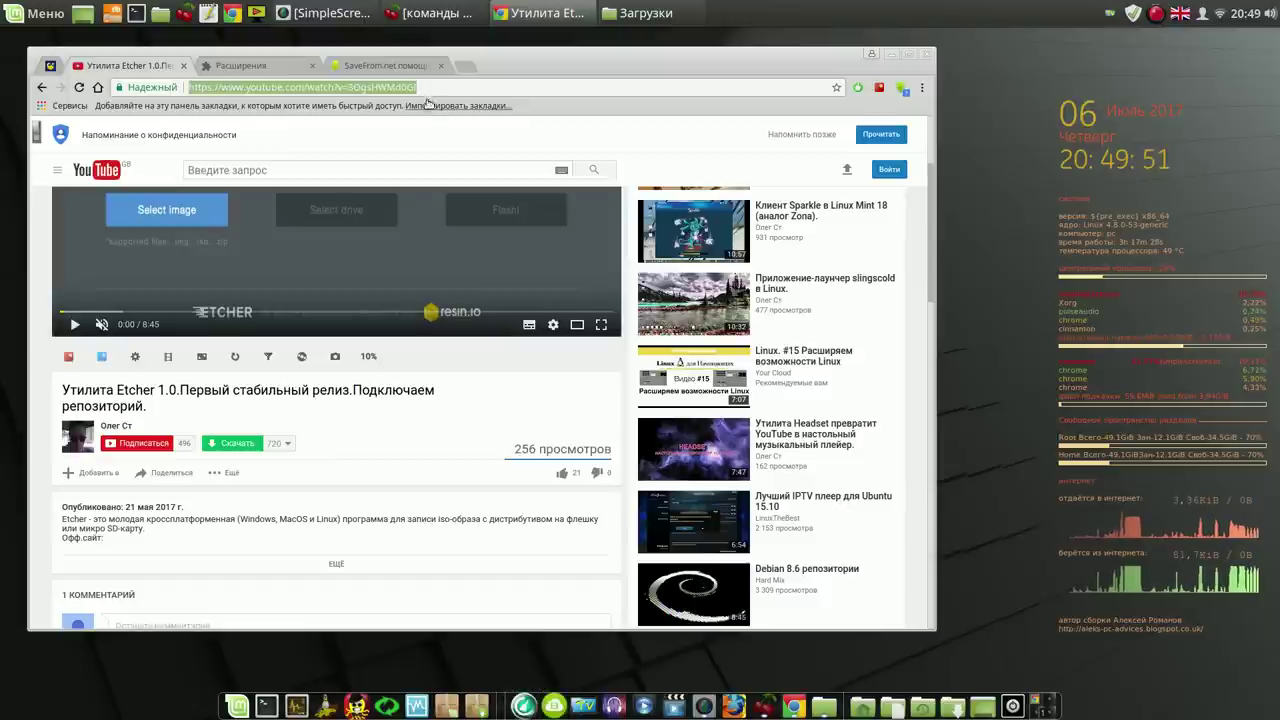
right_click(404, 91)
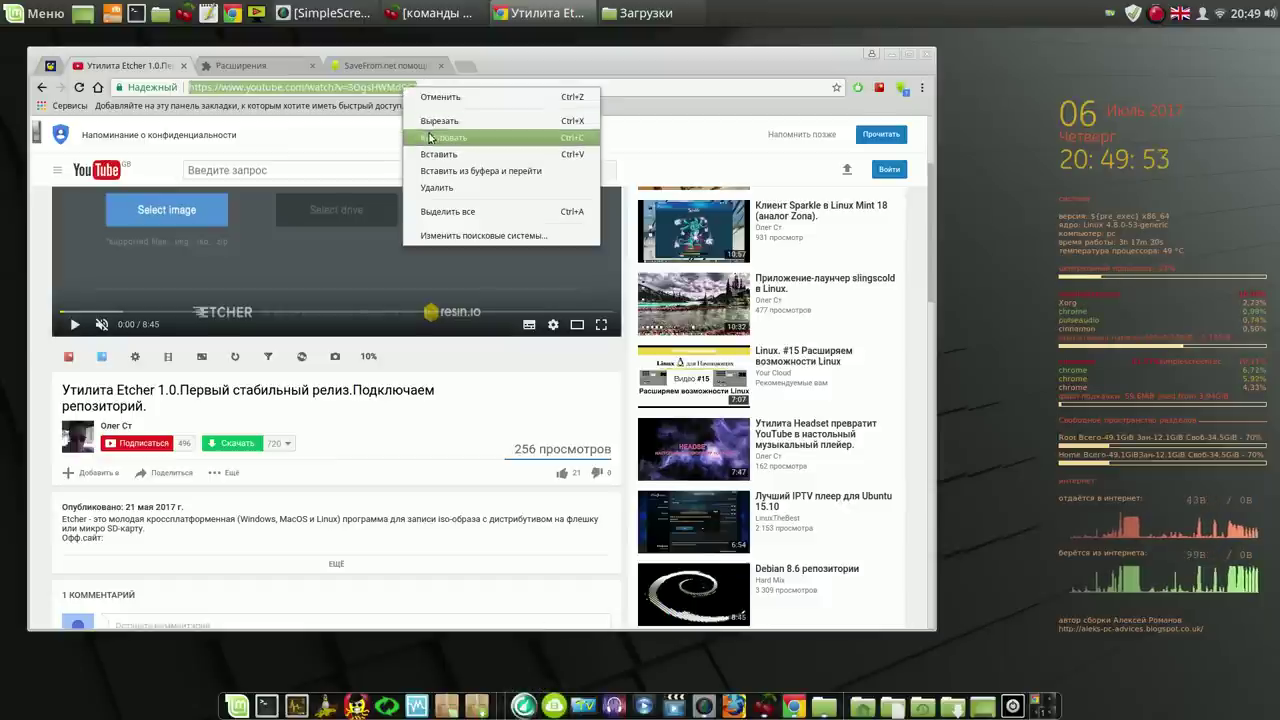
left_click(428, 131)
left_click(553, 324)
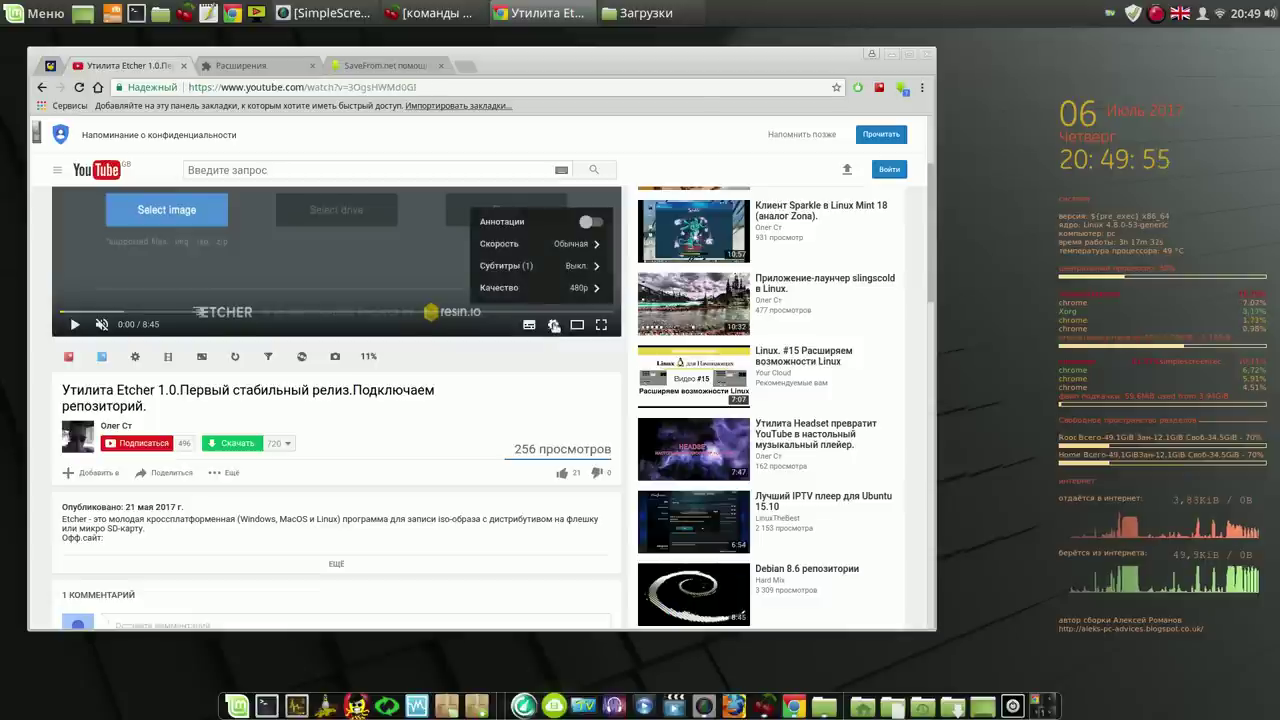
left_click(588, 293)
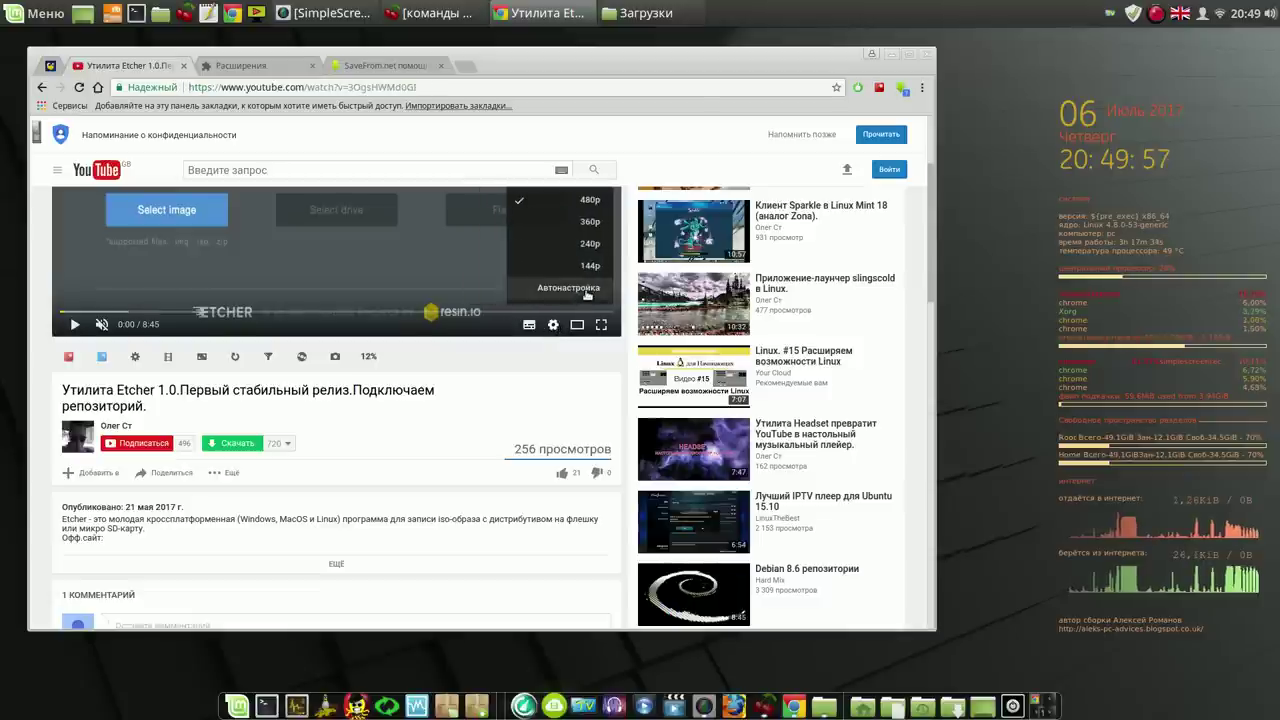
left_click(489, 352)
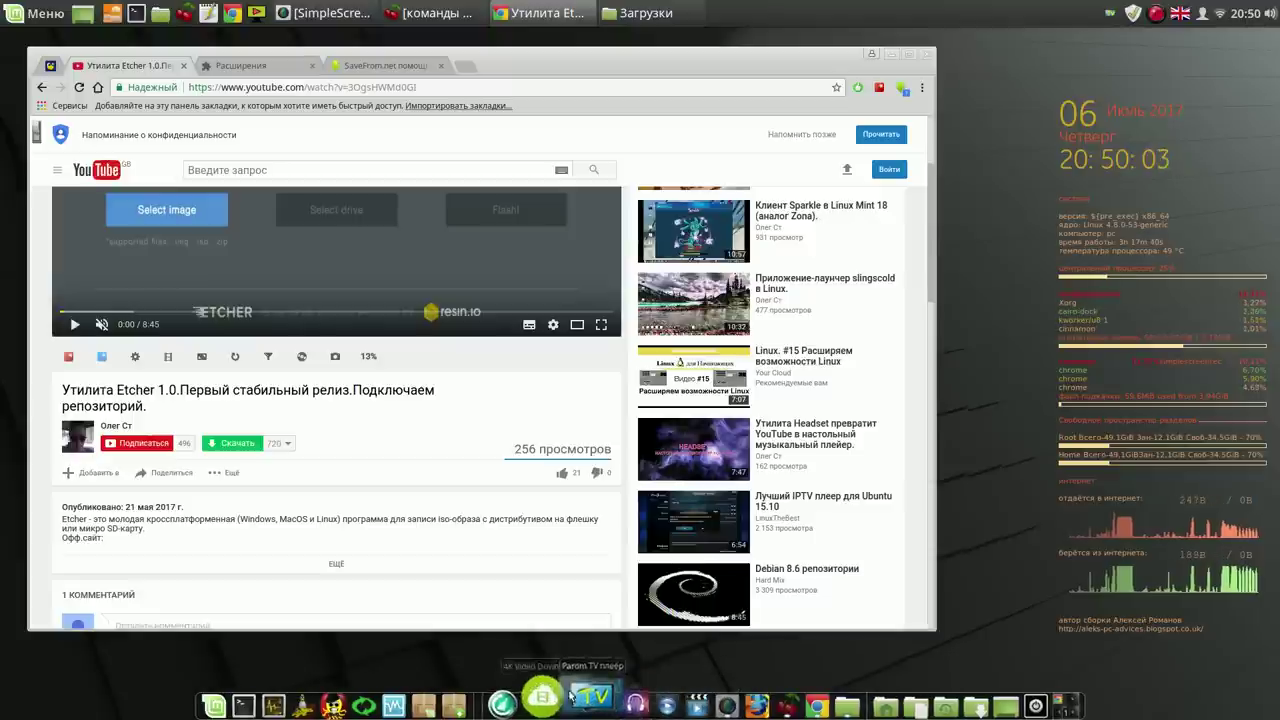
Close the SaveFrom.net tabs, review the Etcher video's MP4 options up to 1080p 60fps, then close 4K Video Downloader
left_click(553, 705)
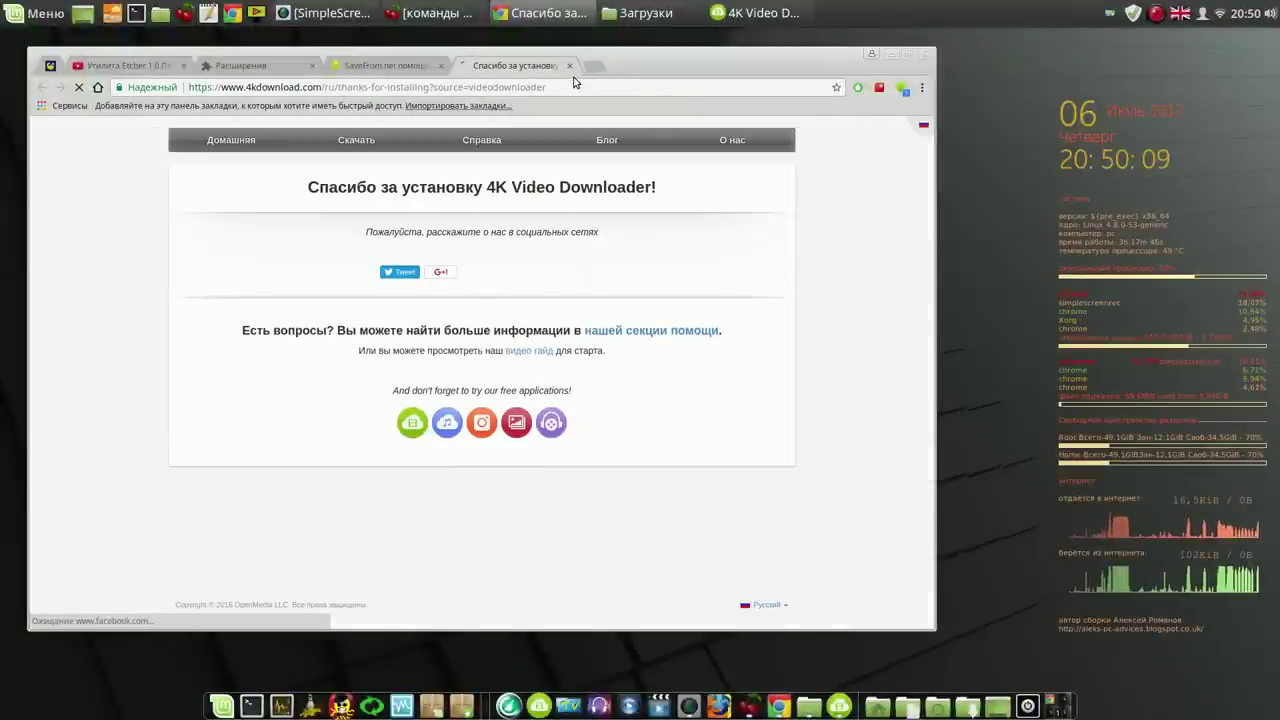
left_click(568, 66)
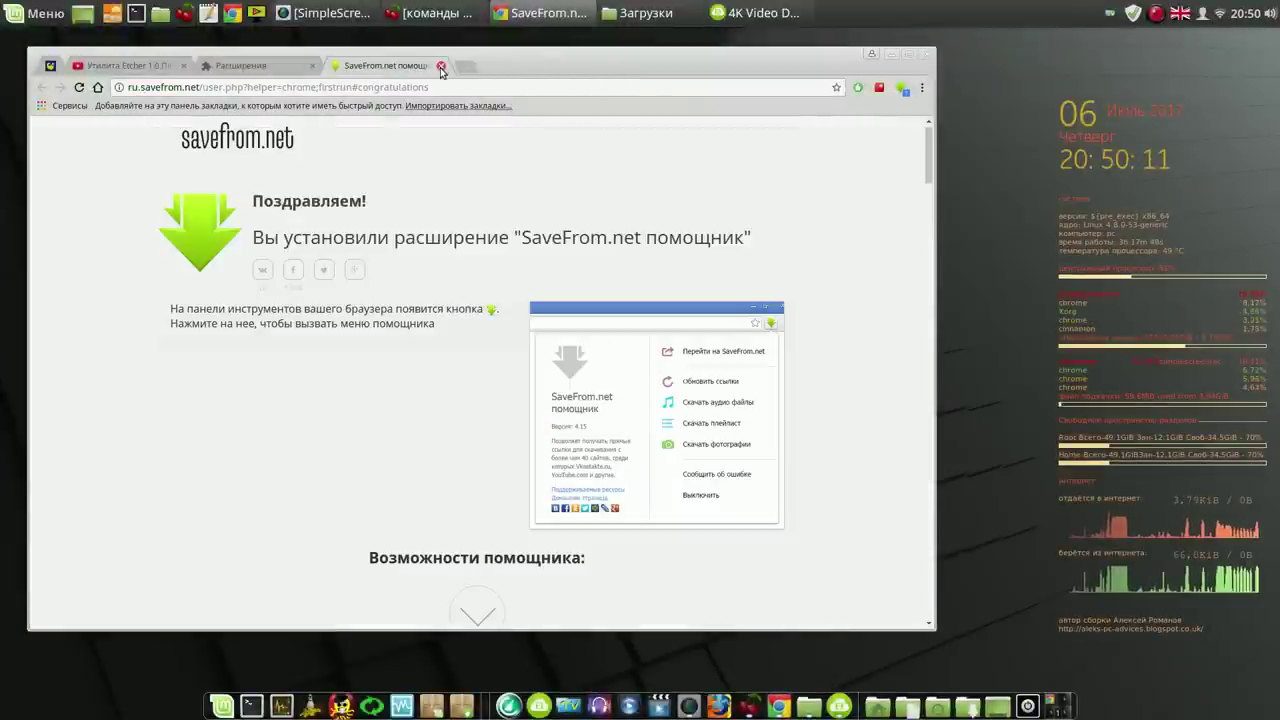
left_click(441, 66)
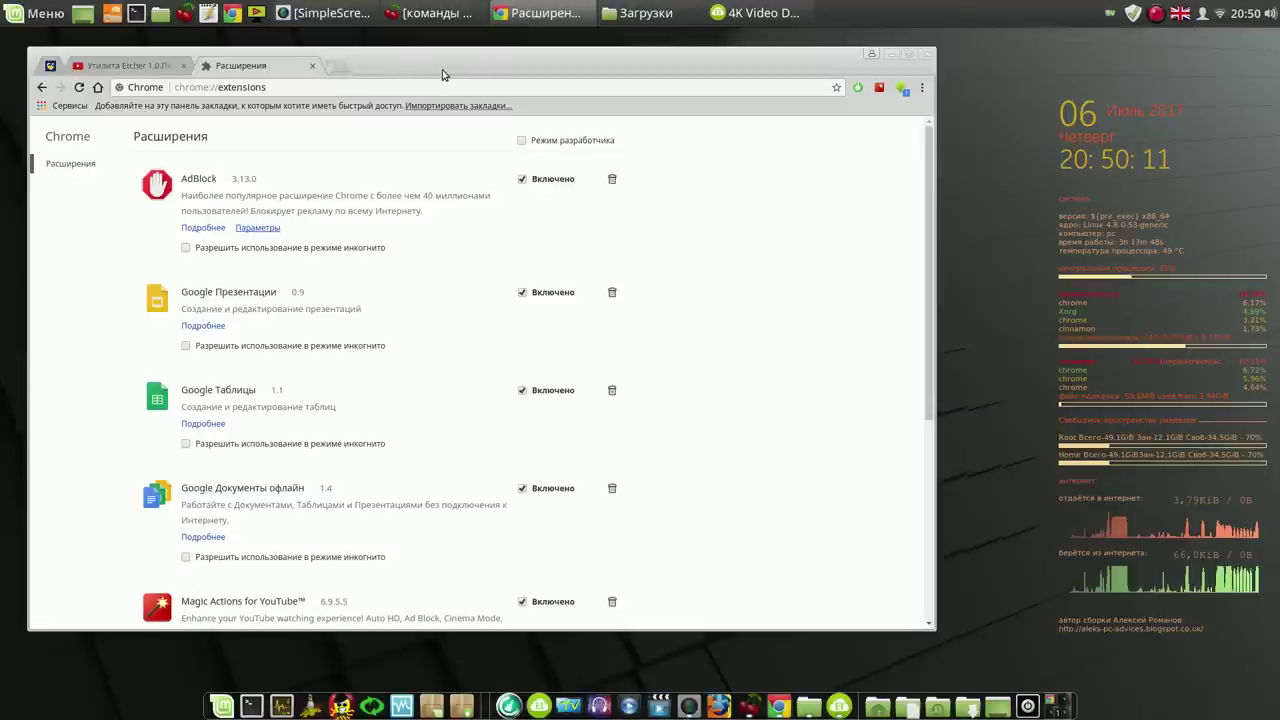
left_click(888, 55)
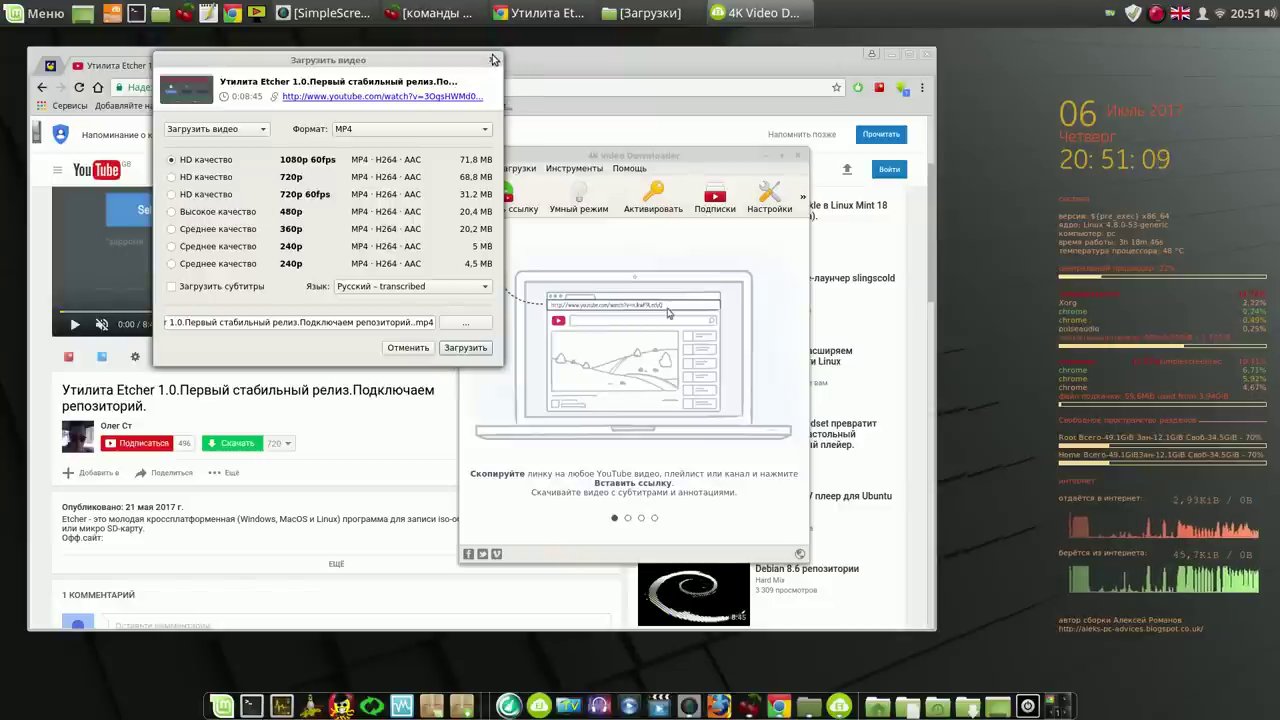
left_click(493, 60)
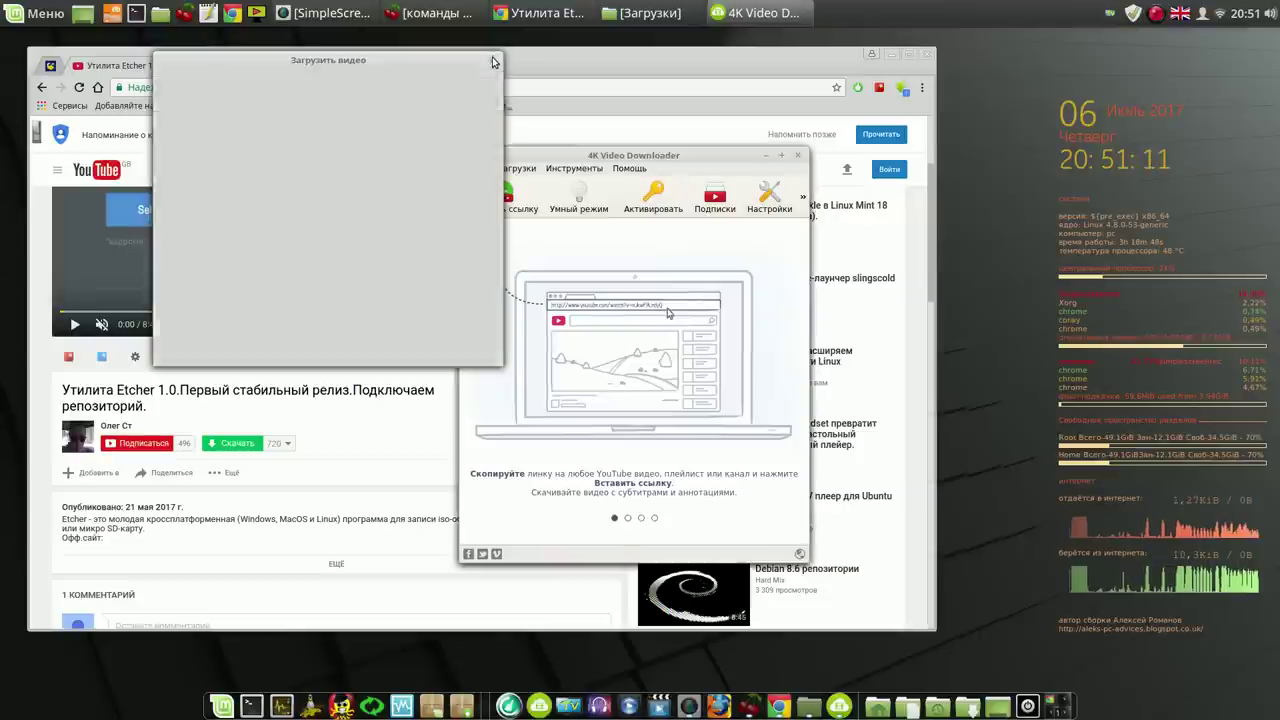
left_click(797, 156)
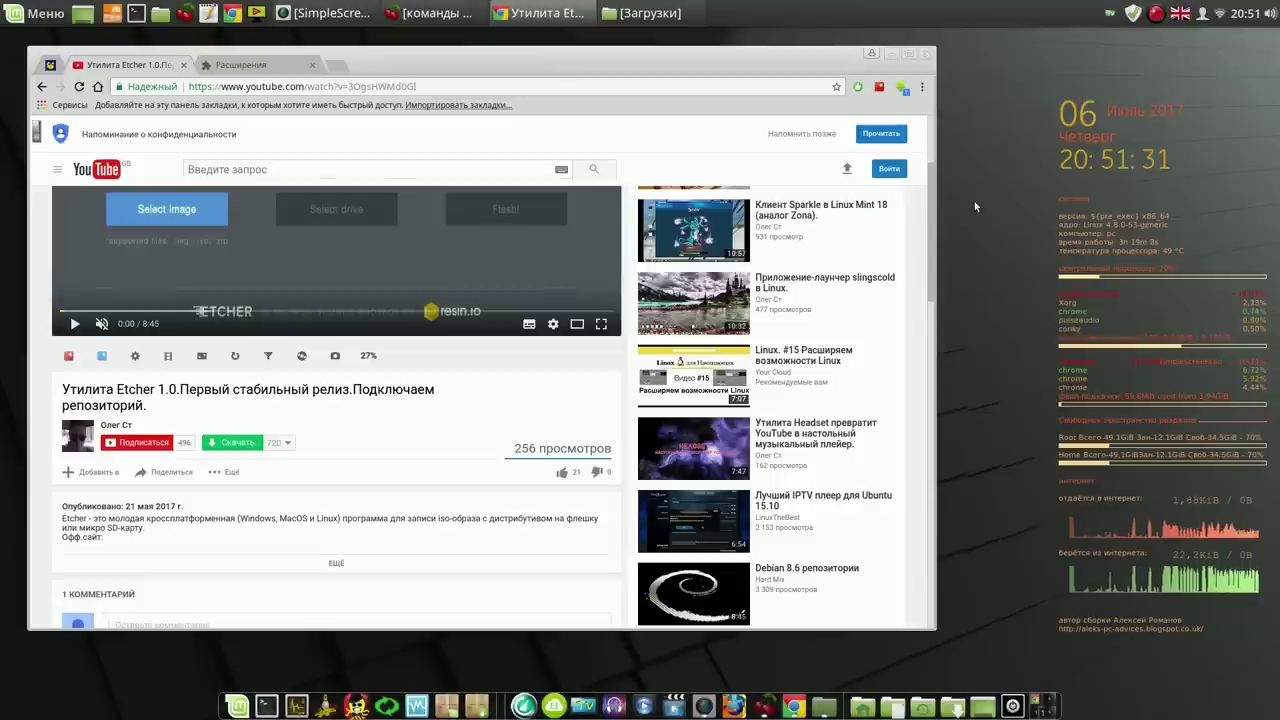
Go to the linux-romanov.info home page, open the КРОК storage link, and close the YouTube tab
left_click_drag(934, 220, 939, 145)
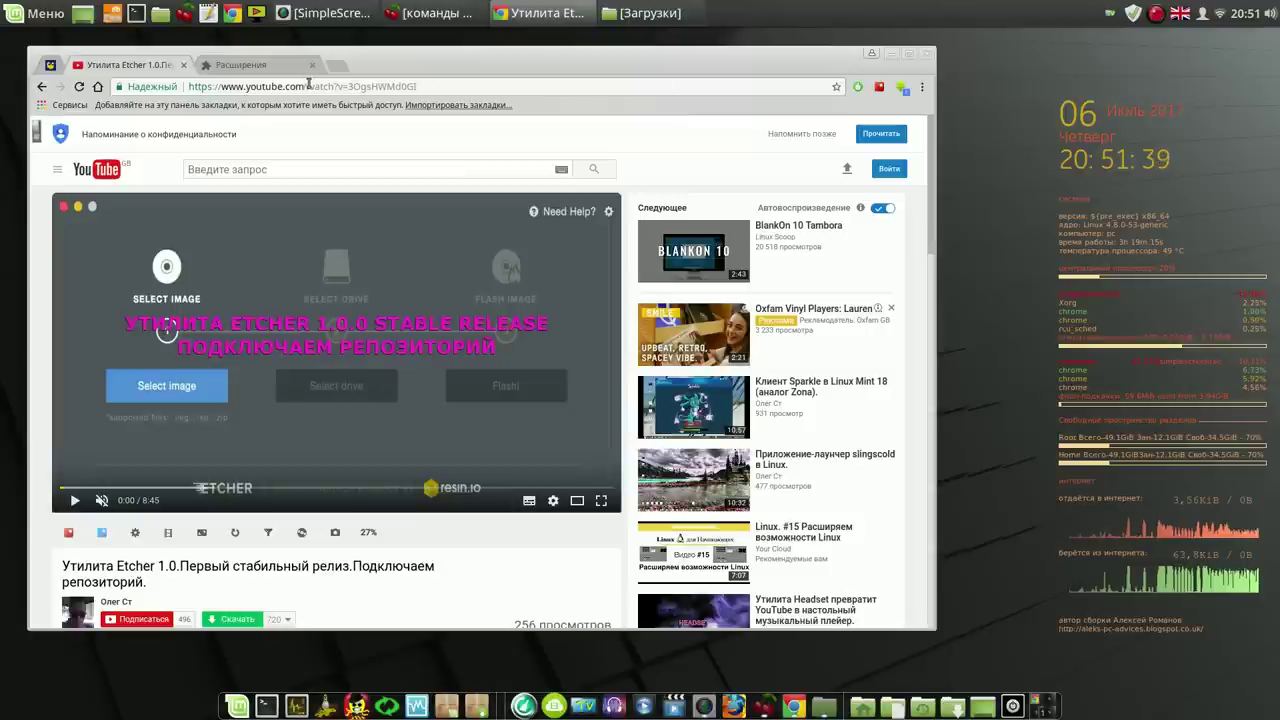
left_click_drag(57, 61, 58, 64)
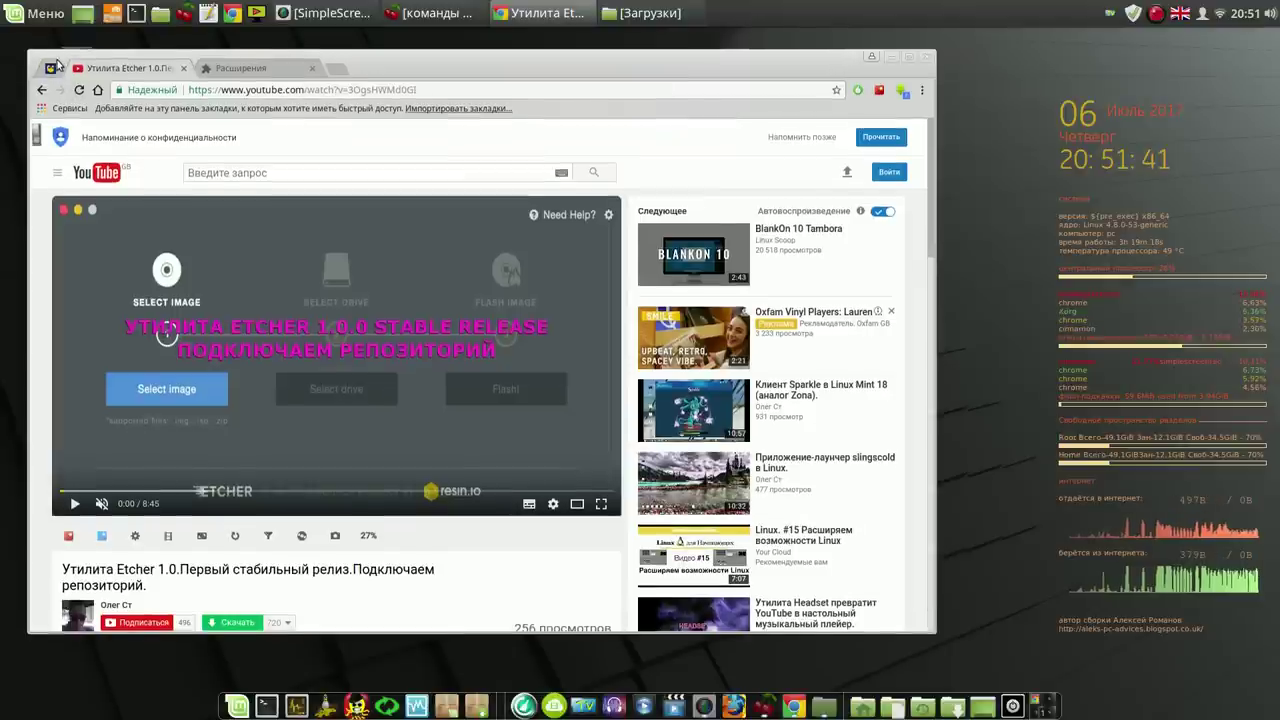
left_click(41, 88)
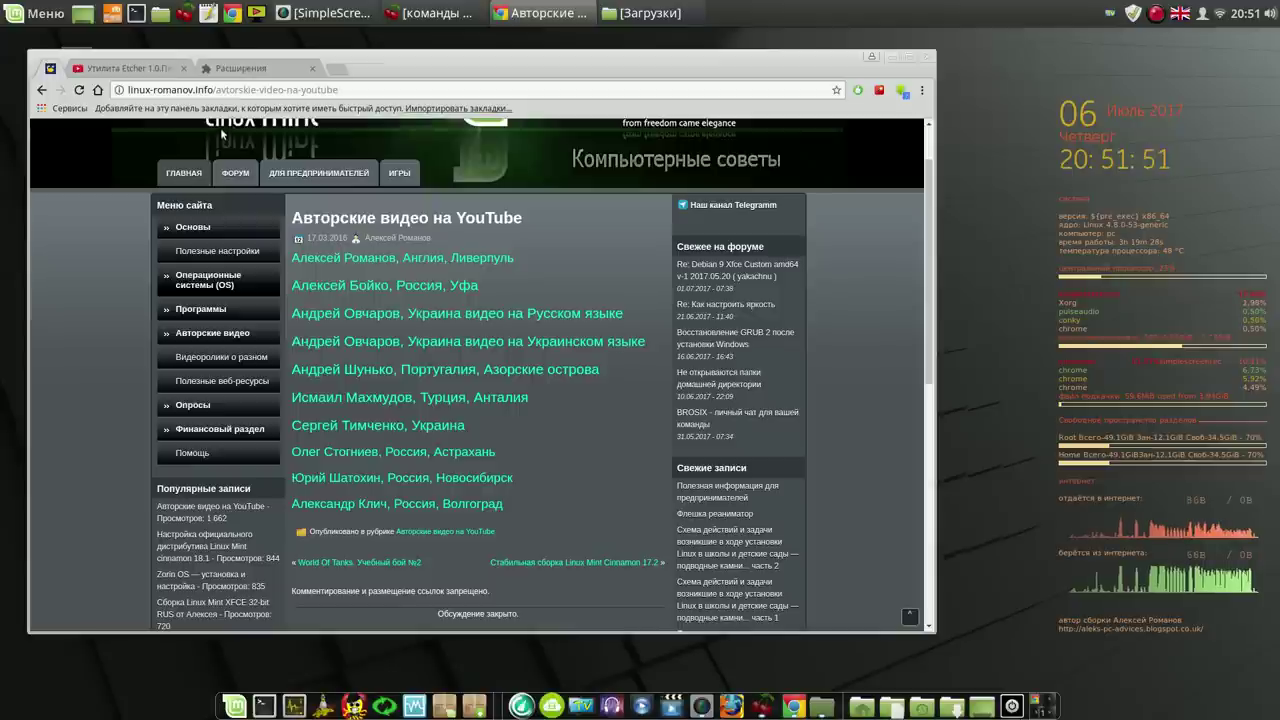
left_click(183, 173)
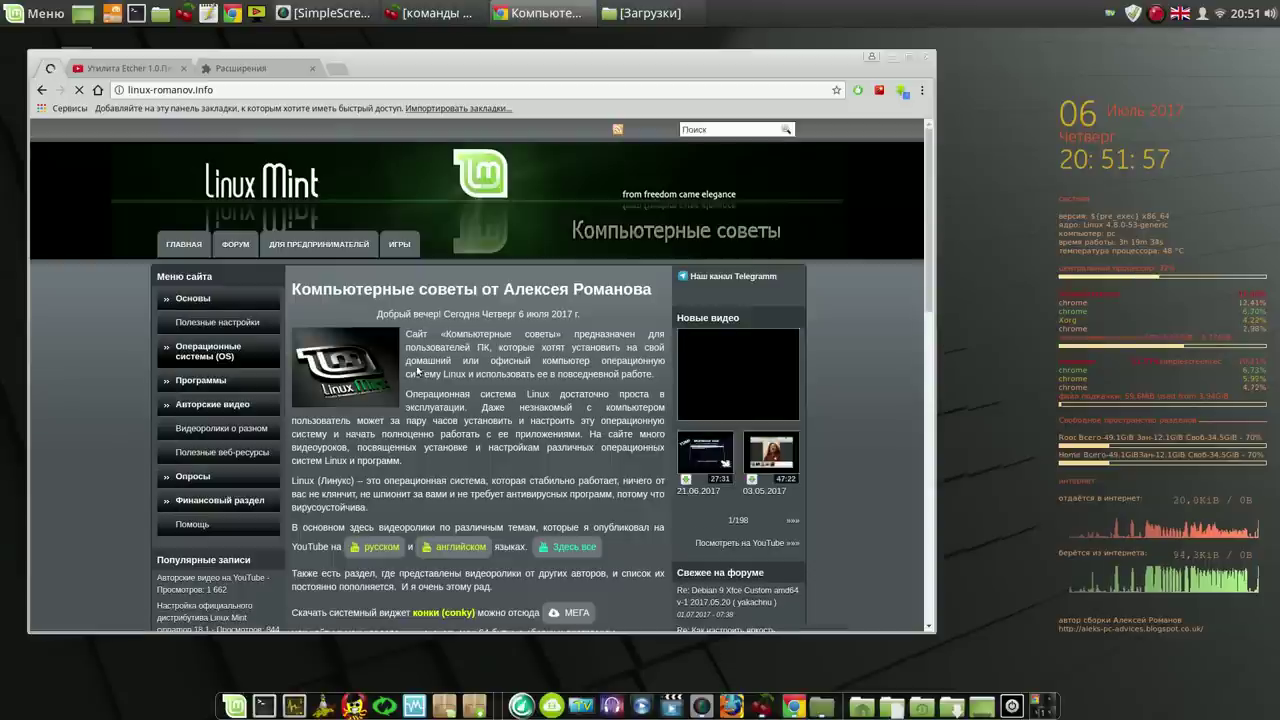
scroll(389, 396, "down", 5)
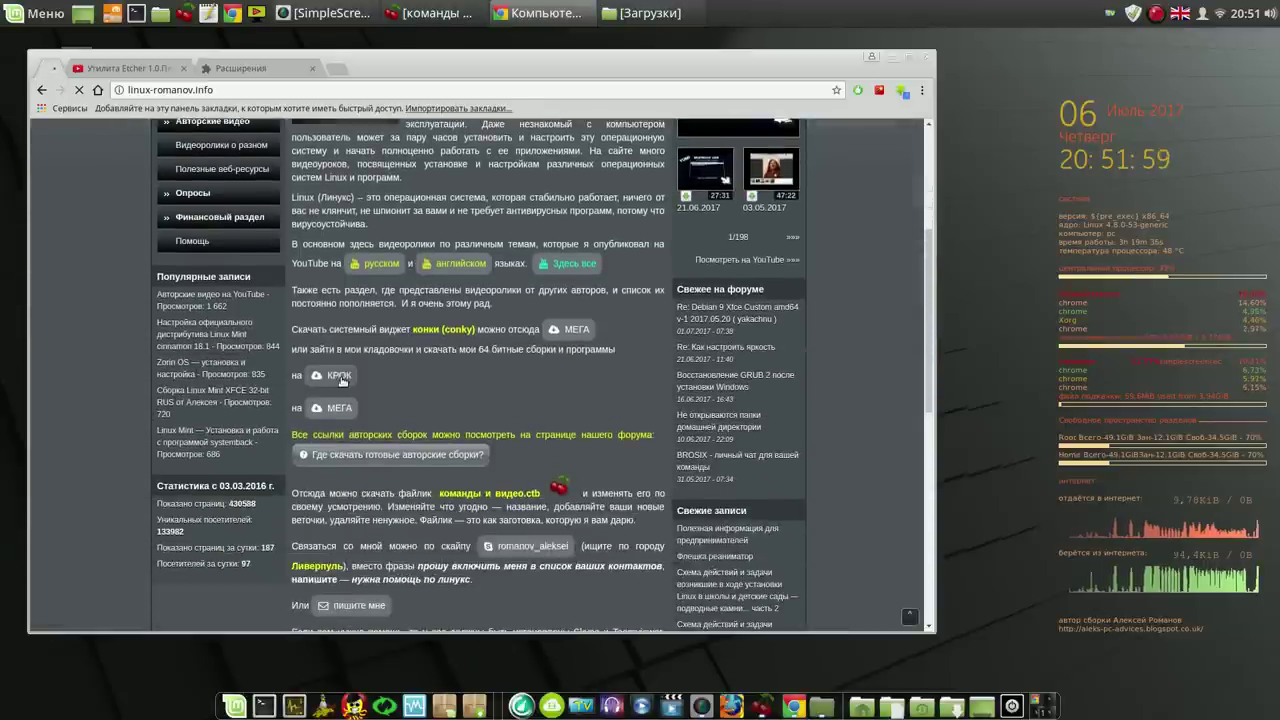
left_click(337, 380)
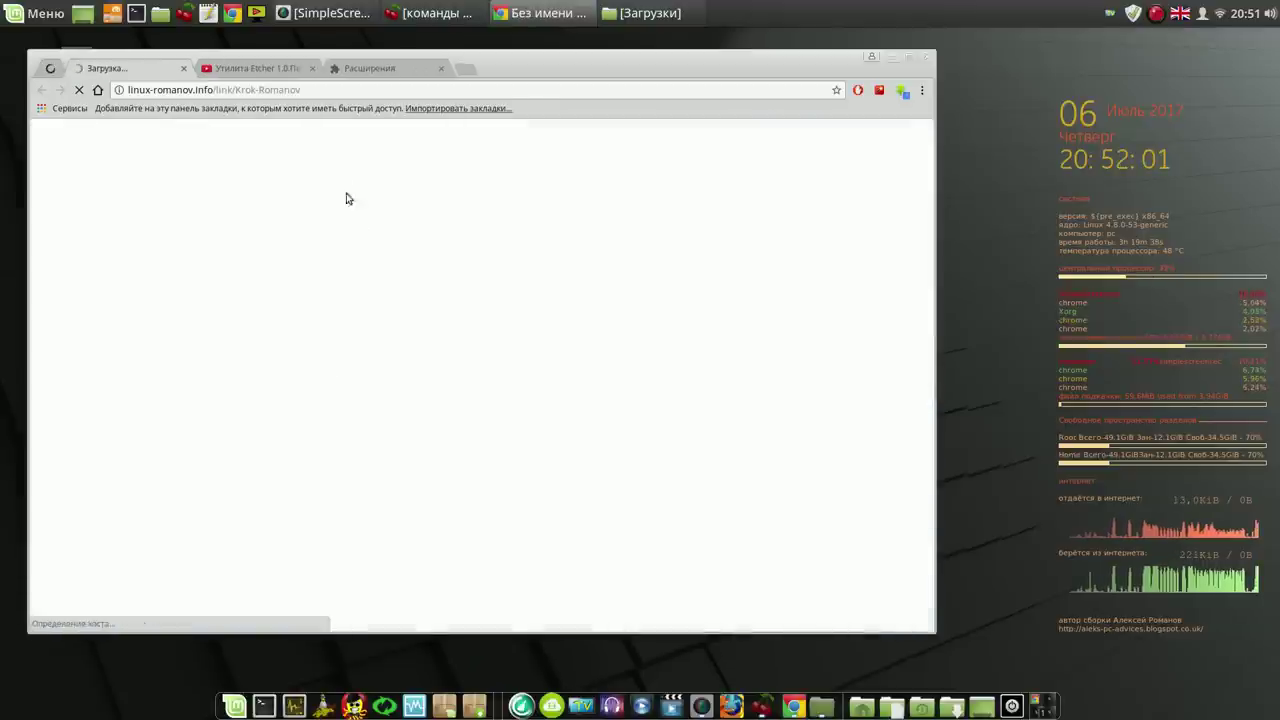
left_click(308, 68)
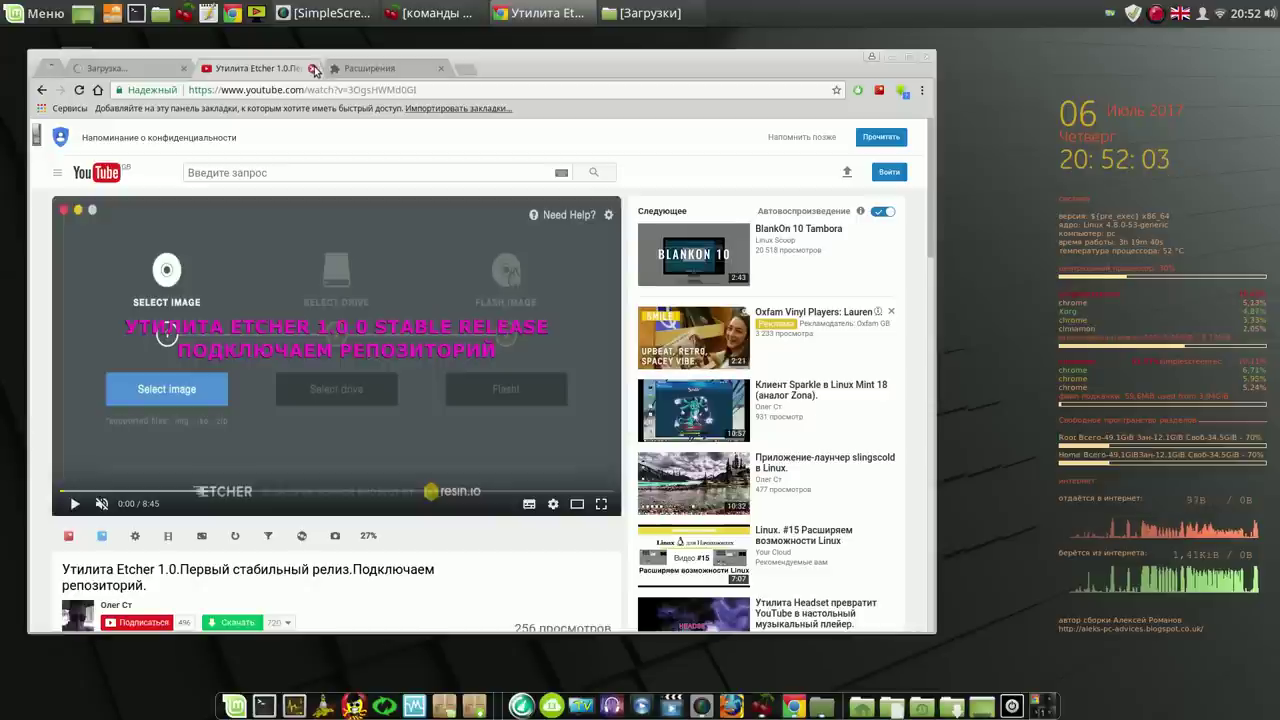
left_click(312, 69)
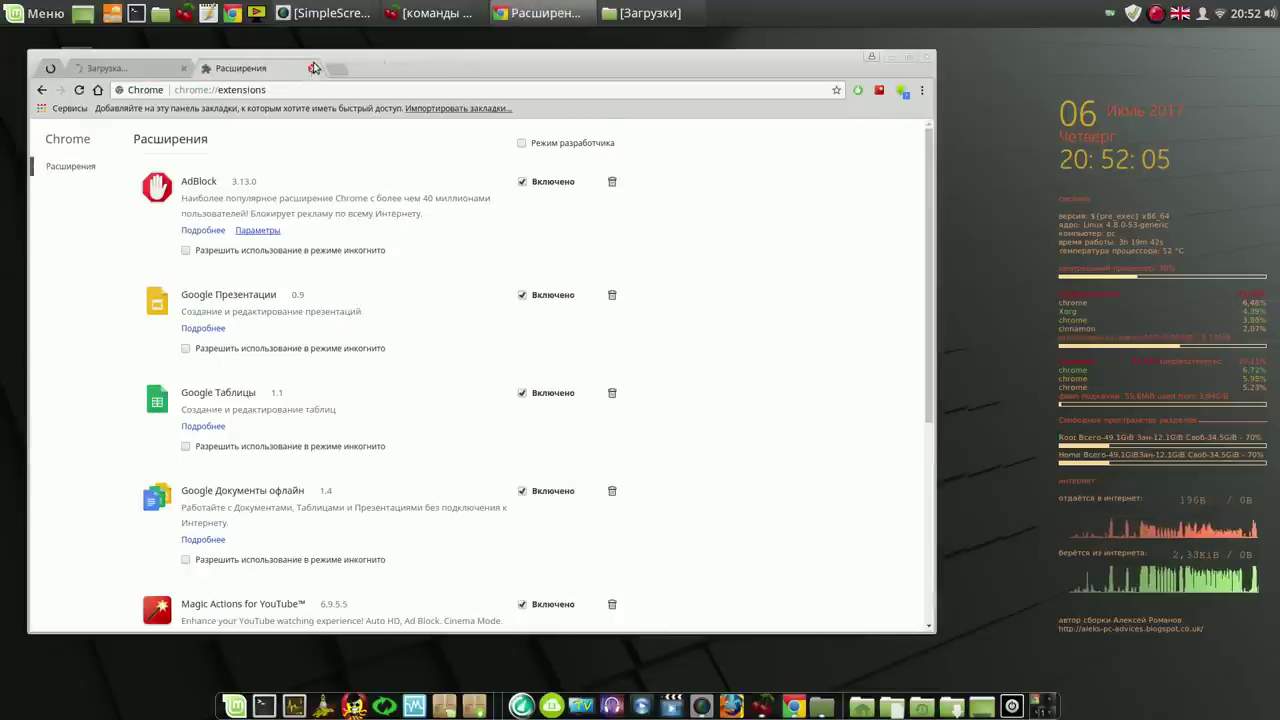
Close the Extensions tab and browse CROC Disk to Программы › Загрузчик видеофайлов, checking the first .deb's menu
left_click(312, 69)
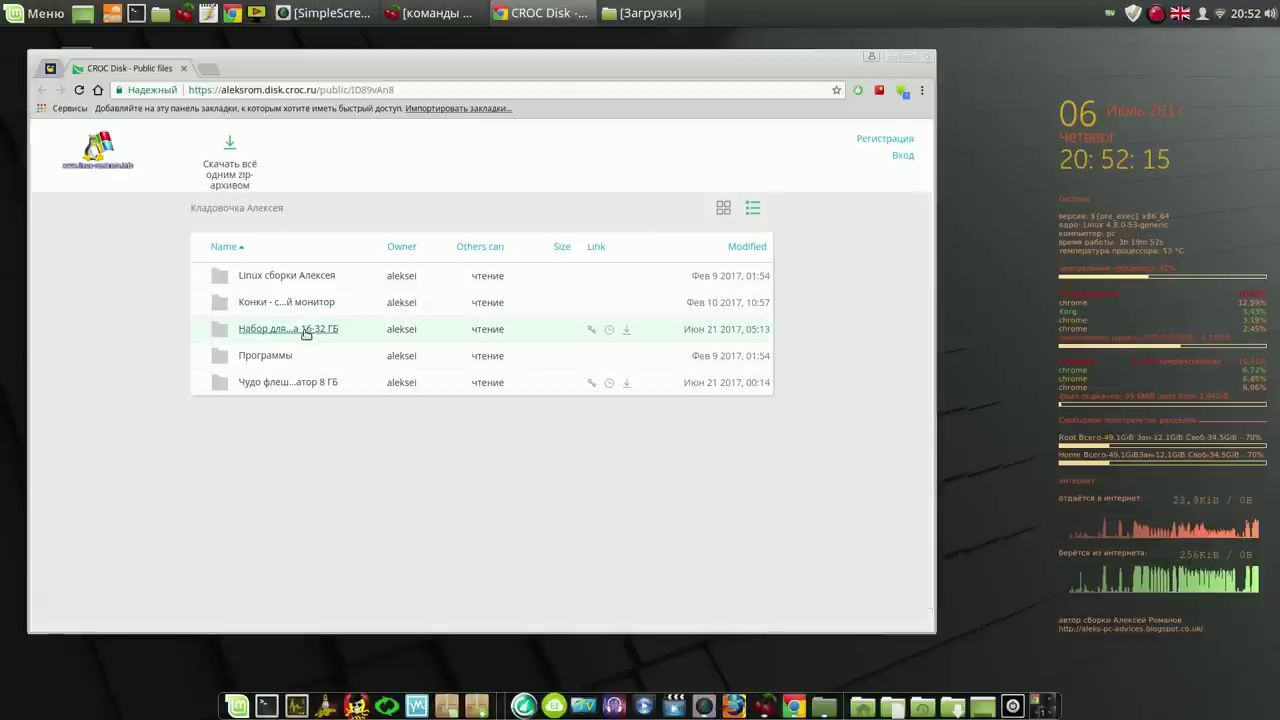
left_click(263, 355)
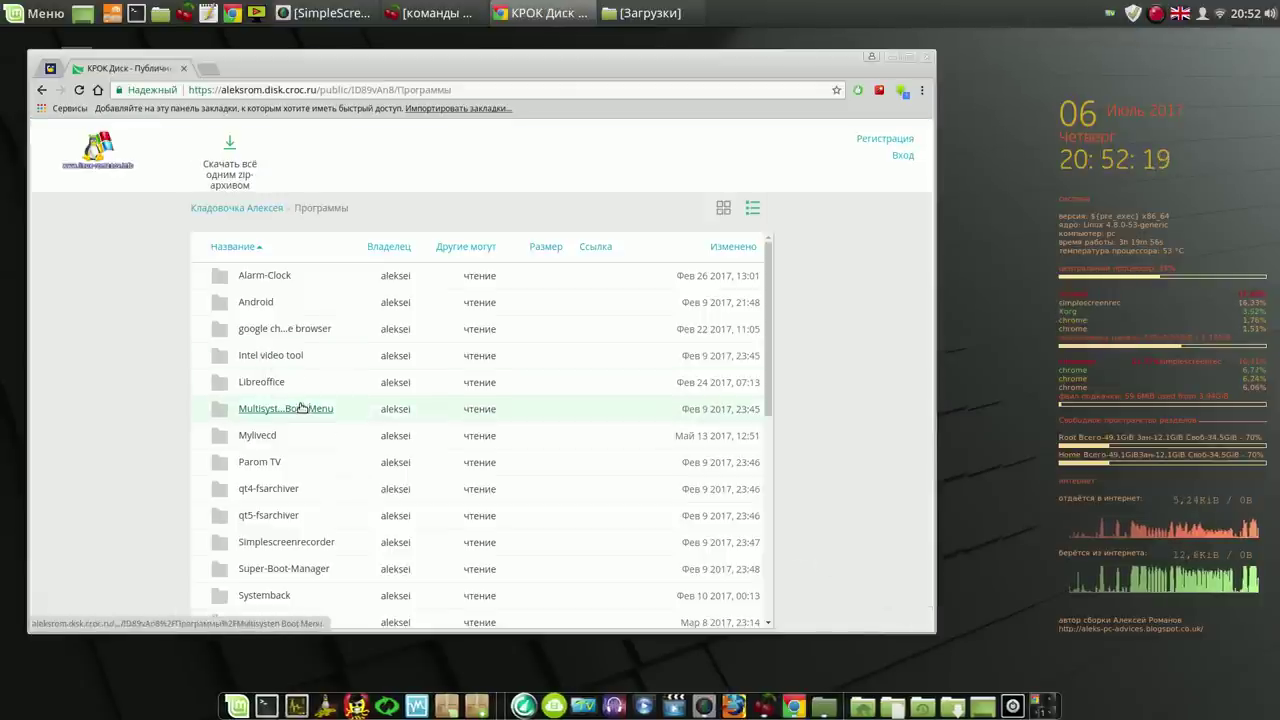
scroll(300, 404, "down", 2)
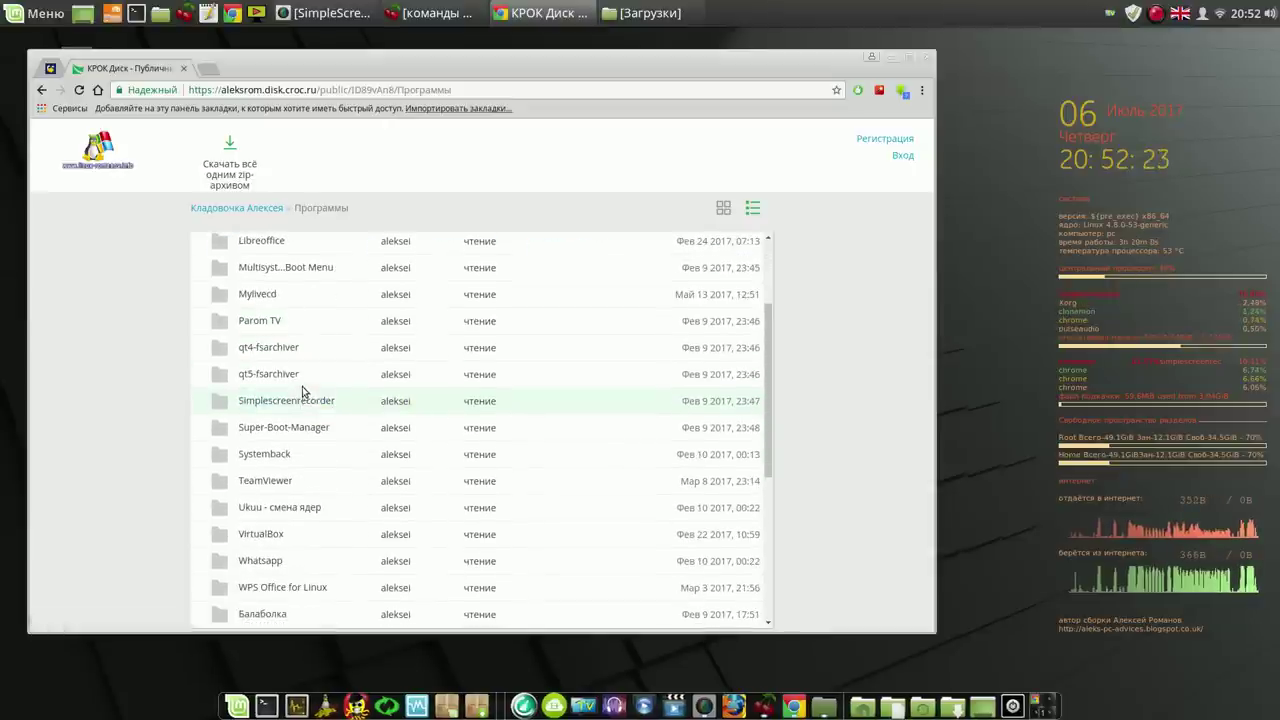
scroll(305, 395, "up", 2)
scroll(310, 356, "down", 1)
scroll(311, 357, "down", 1)
scroll(311, 357, "down", 2)
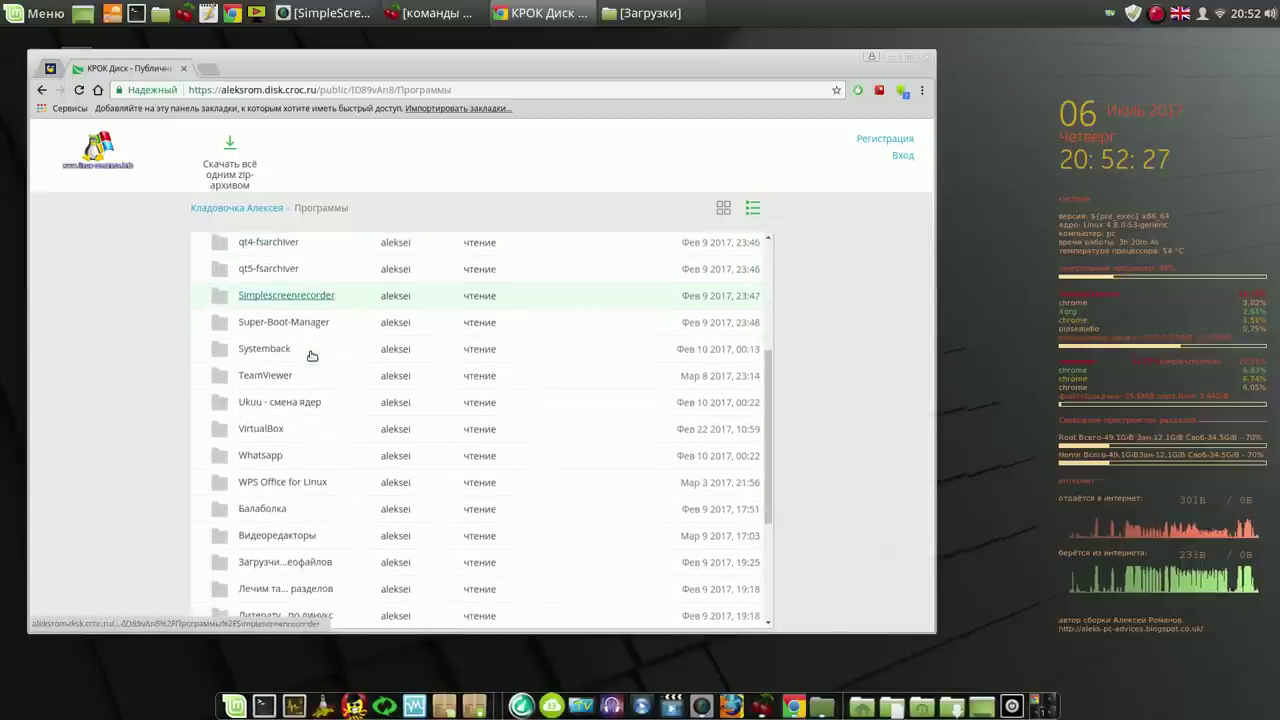
scroll(311, 357, "down", 2)
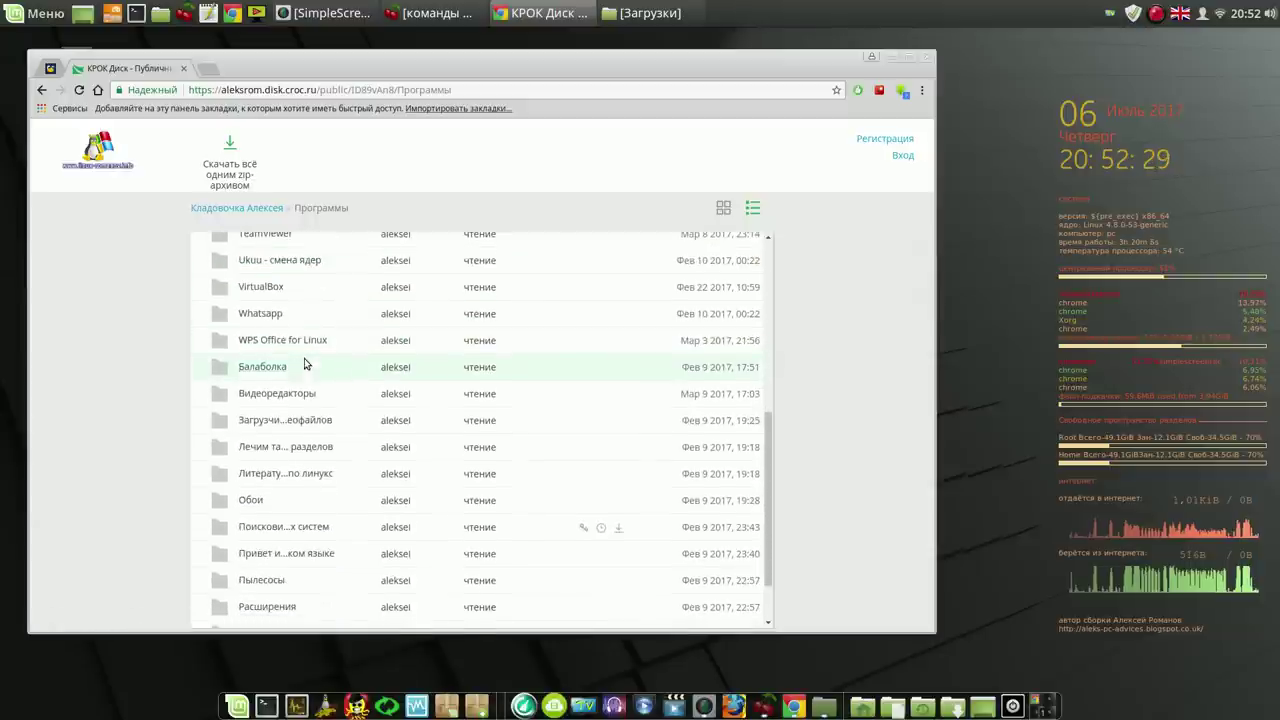
left_click(286, 424)
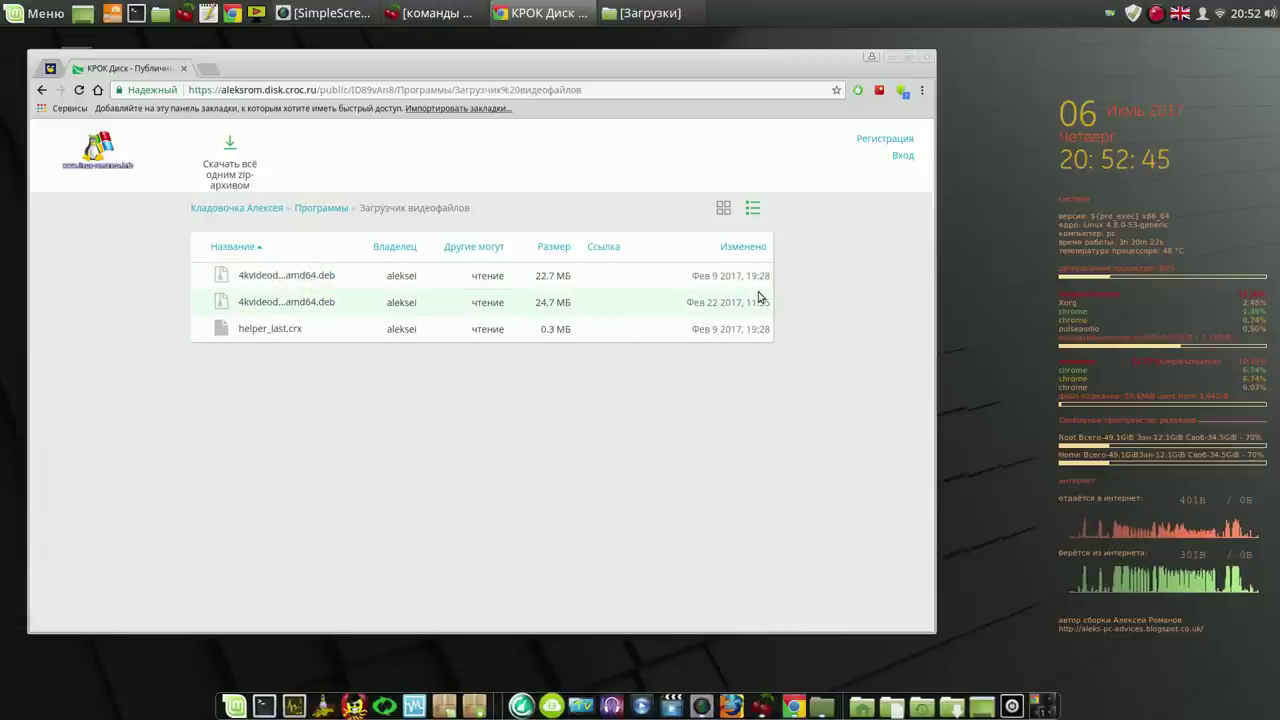
right_click(307, 279)
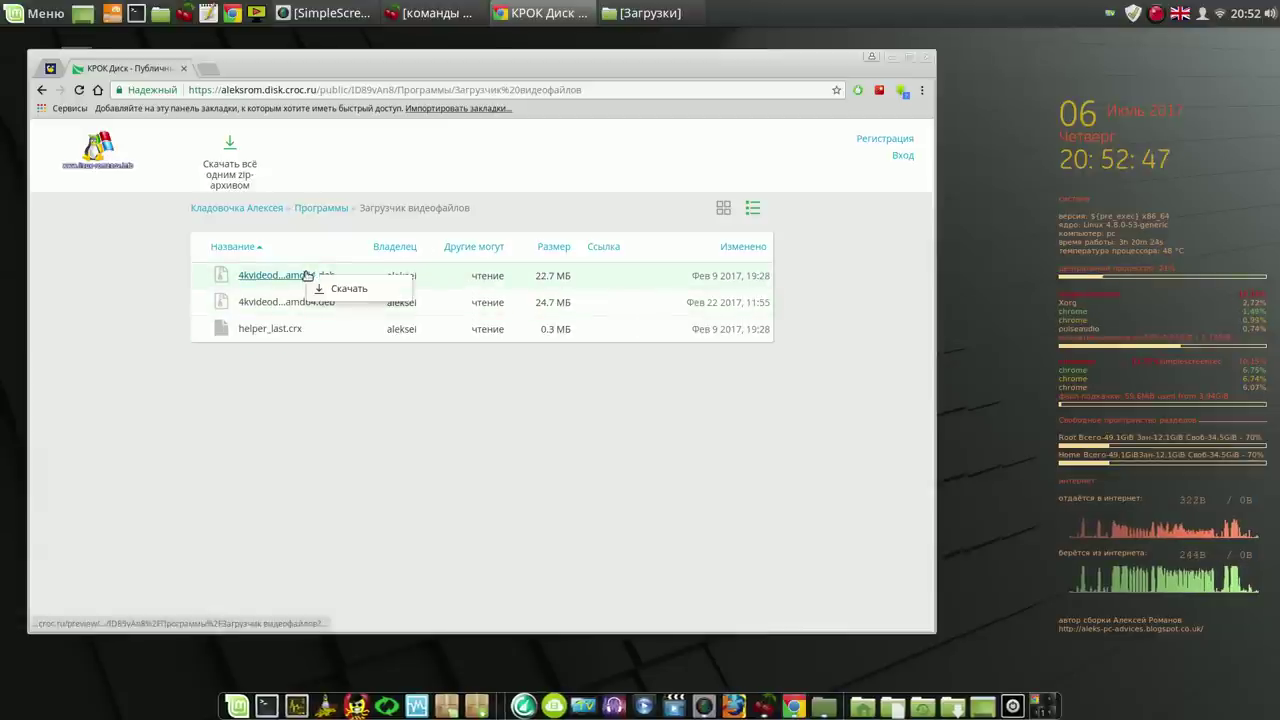
left_click(163, 289)
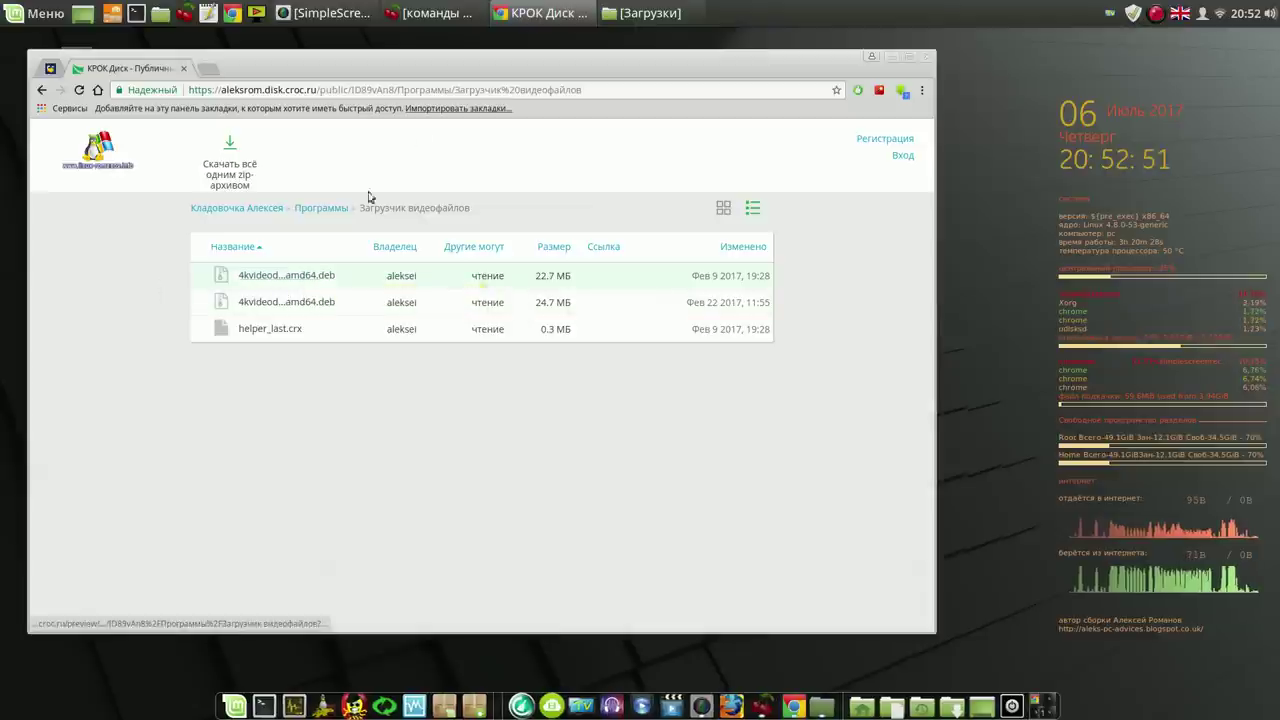
Launch Systemback from the panel and authenticate with the administrator password
left_click(889, 58)
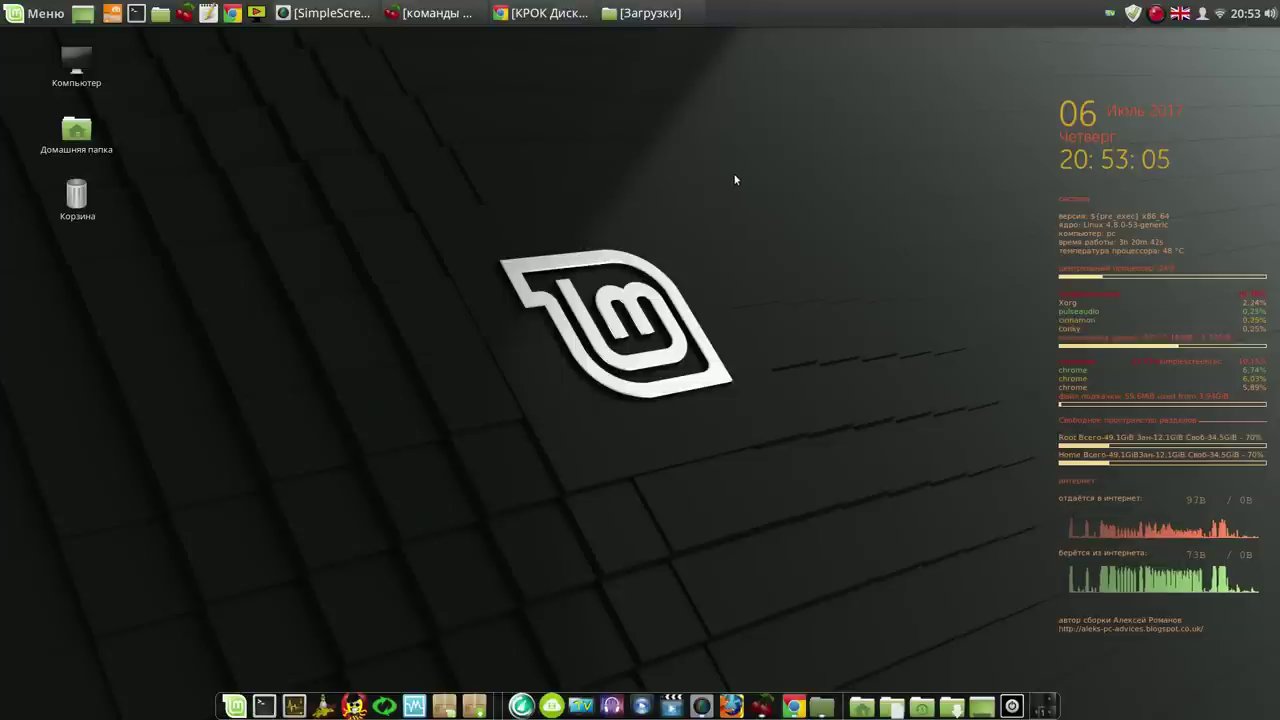
left_click(1108, 14)
left_click(1117, 58)
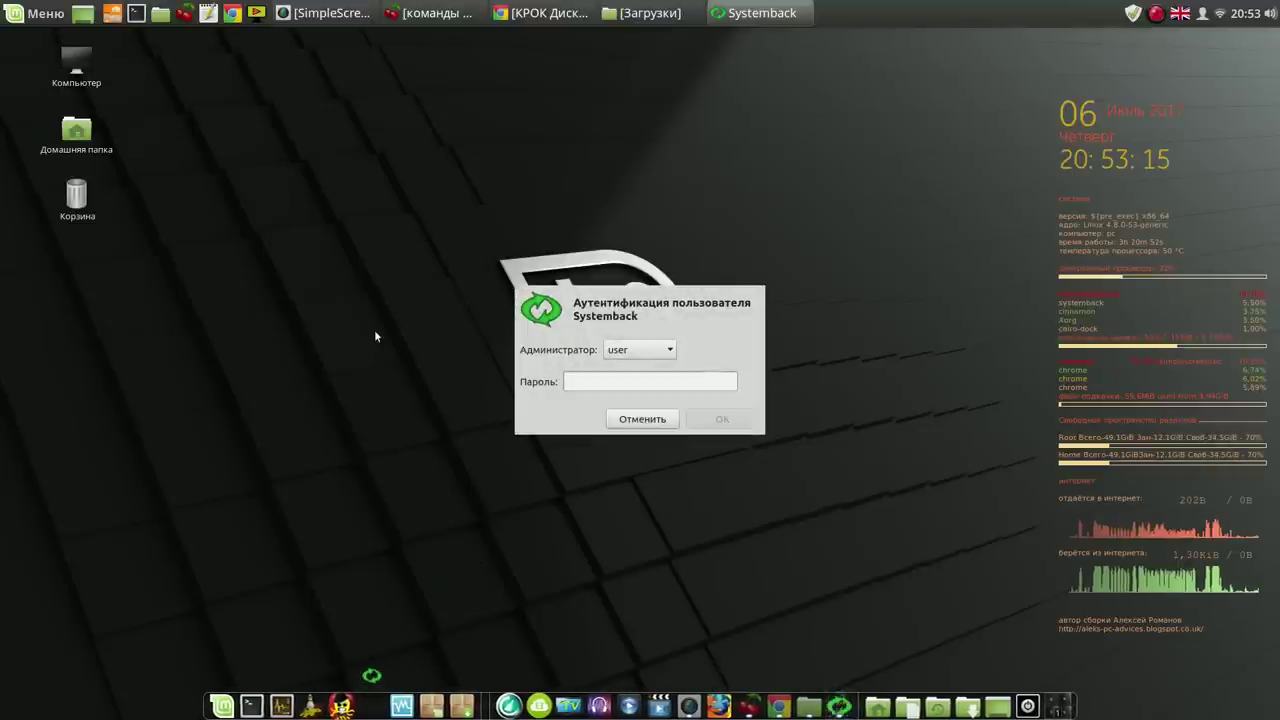
type("1")
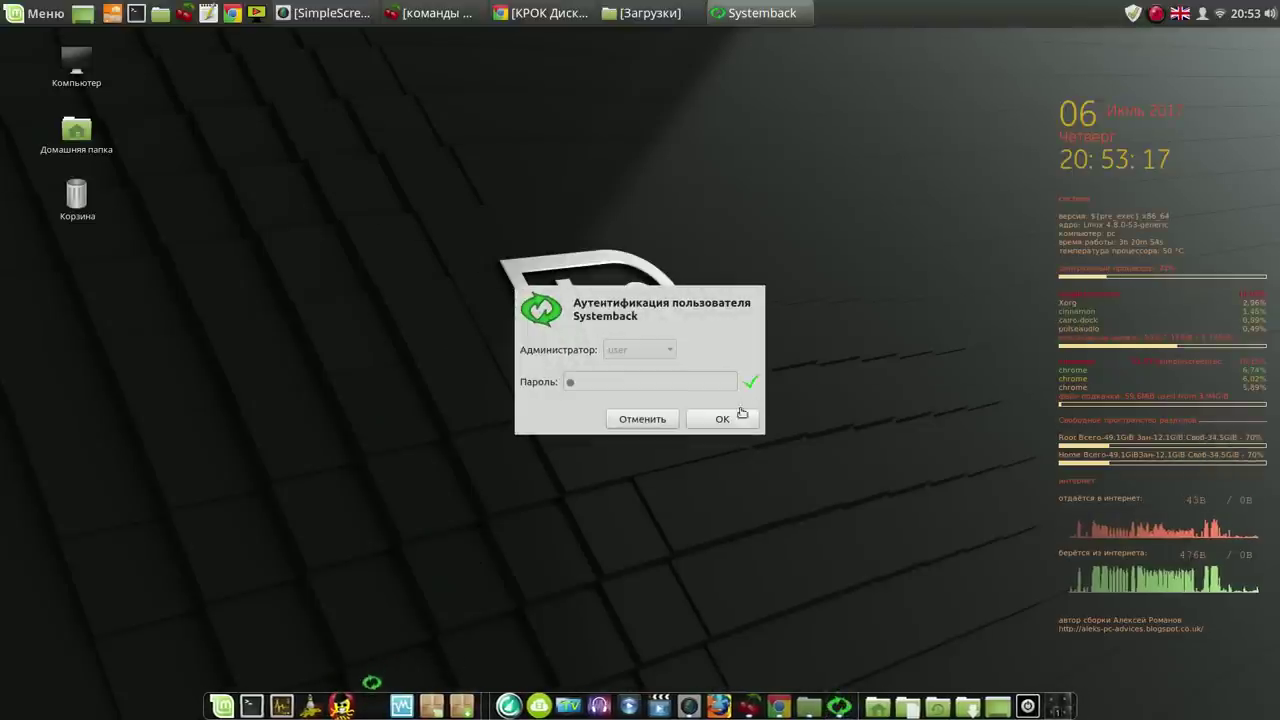
left_click(724, 420)
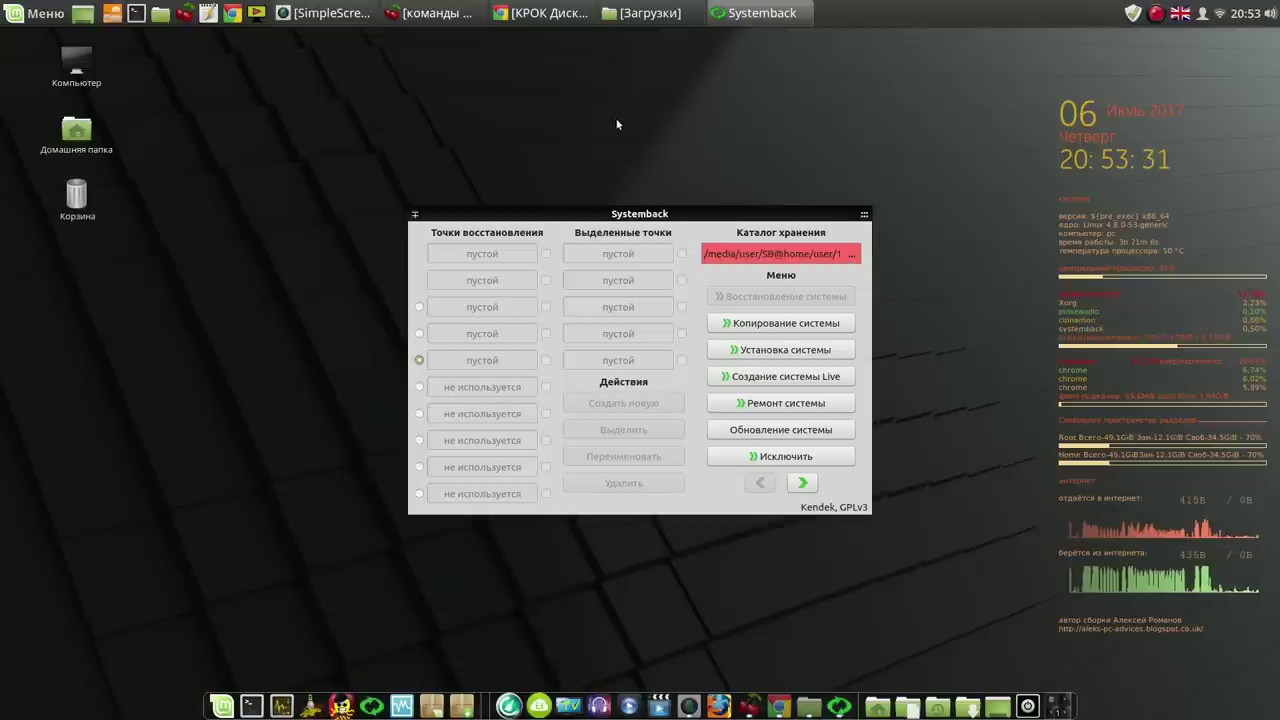
left_click(668, 12)
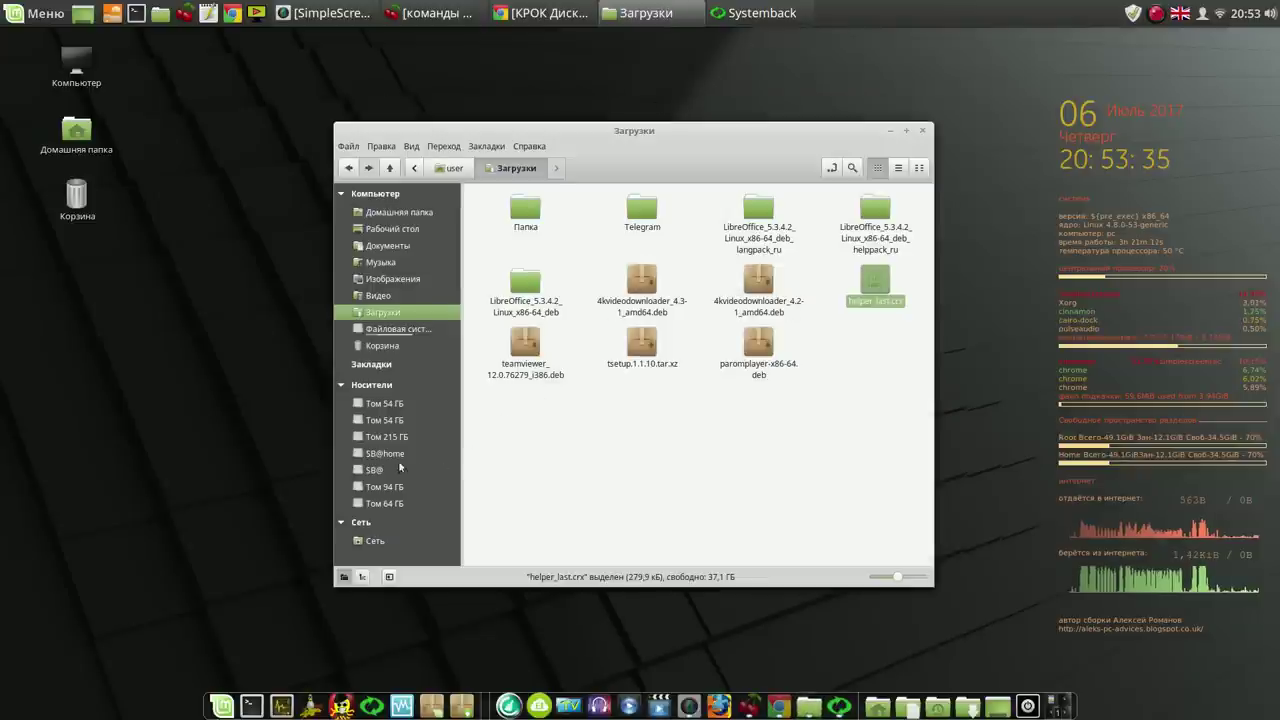
Mount the SB@home drive from Nemo's sidebar and close the file manager
left_click(393, 454)
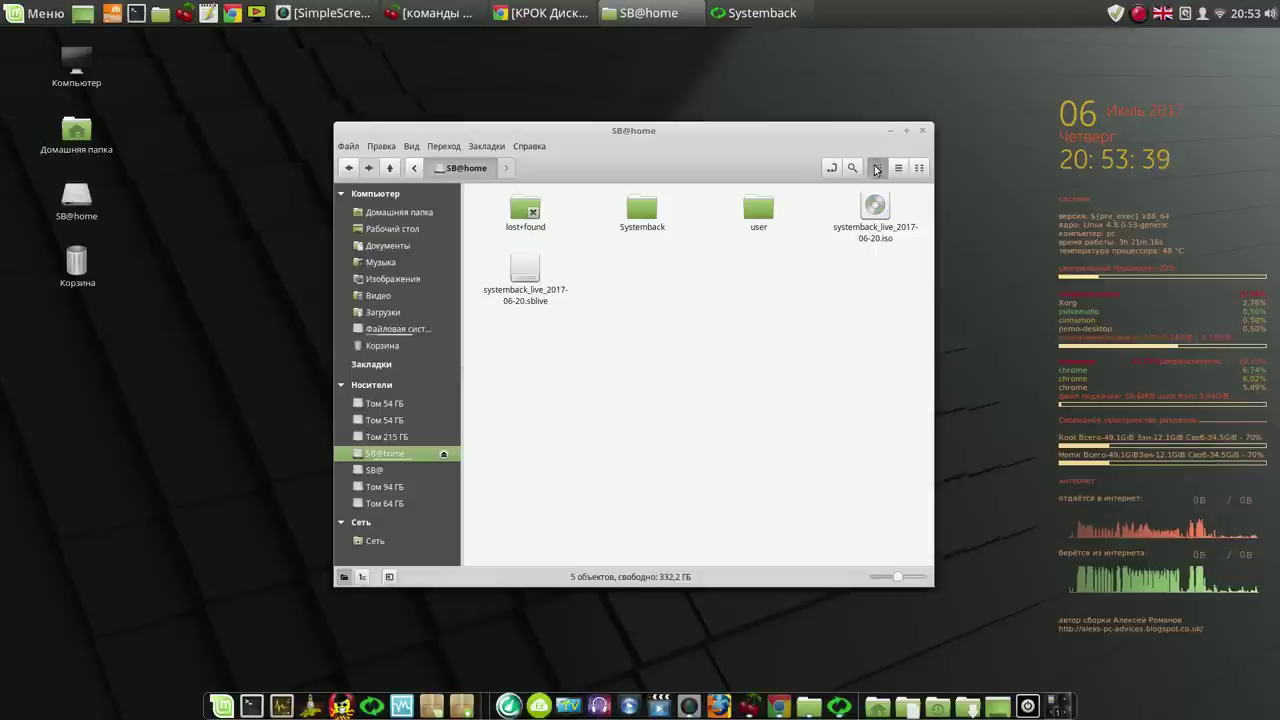
left_click(922, 131)
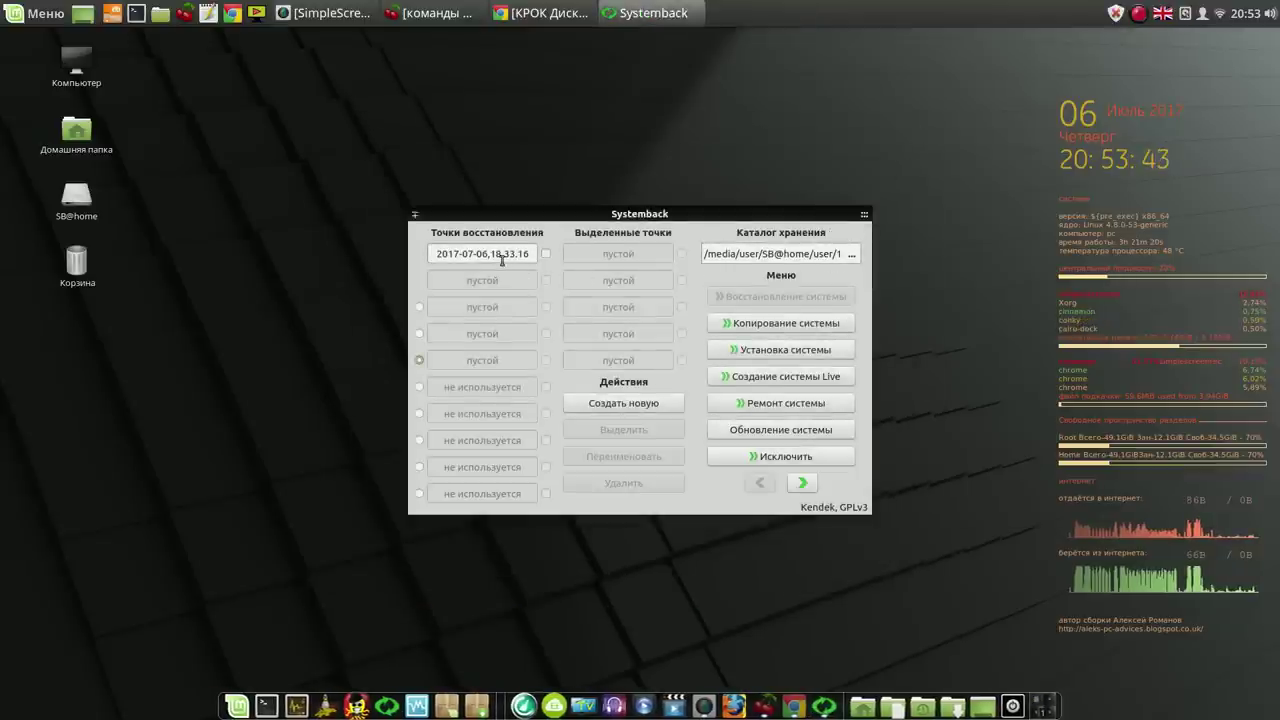
Create a new Systemback restore point, 2017-07-06,20.53.47, above the earlier 18.33.16 one
left_click(624, 404)
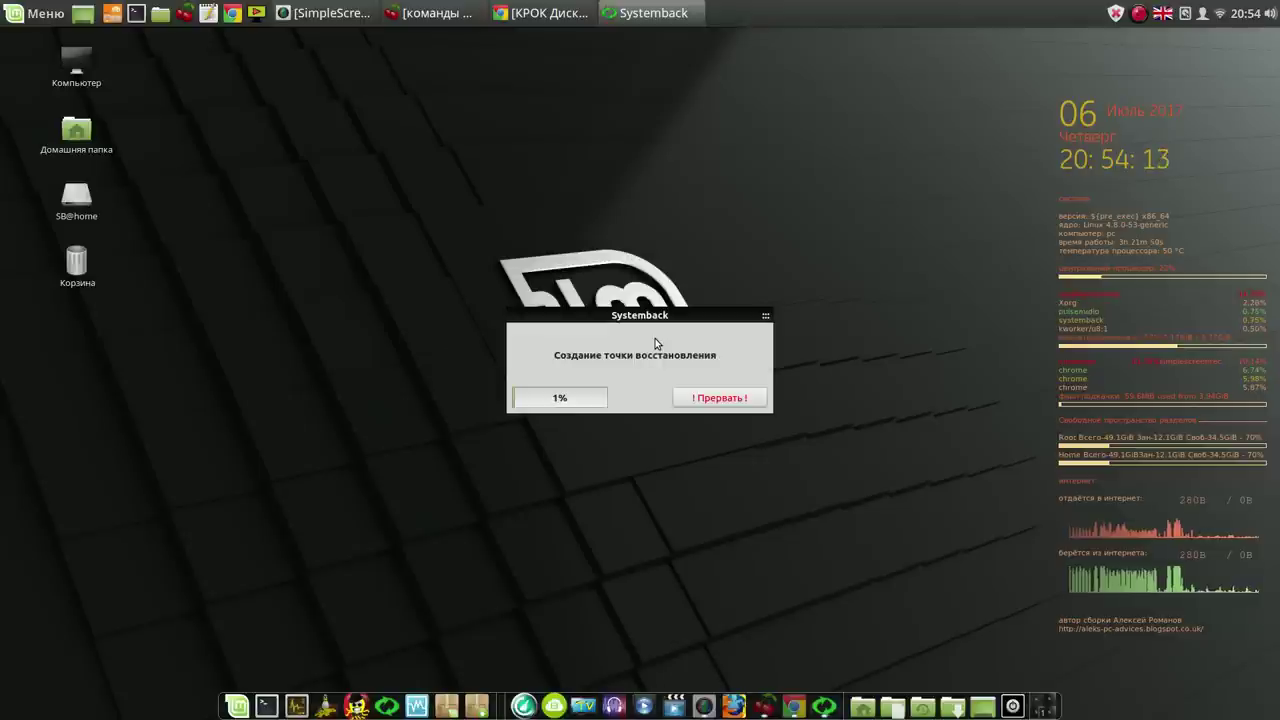
right_click(1139, 13)
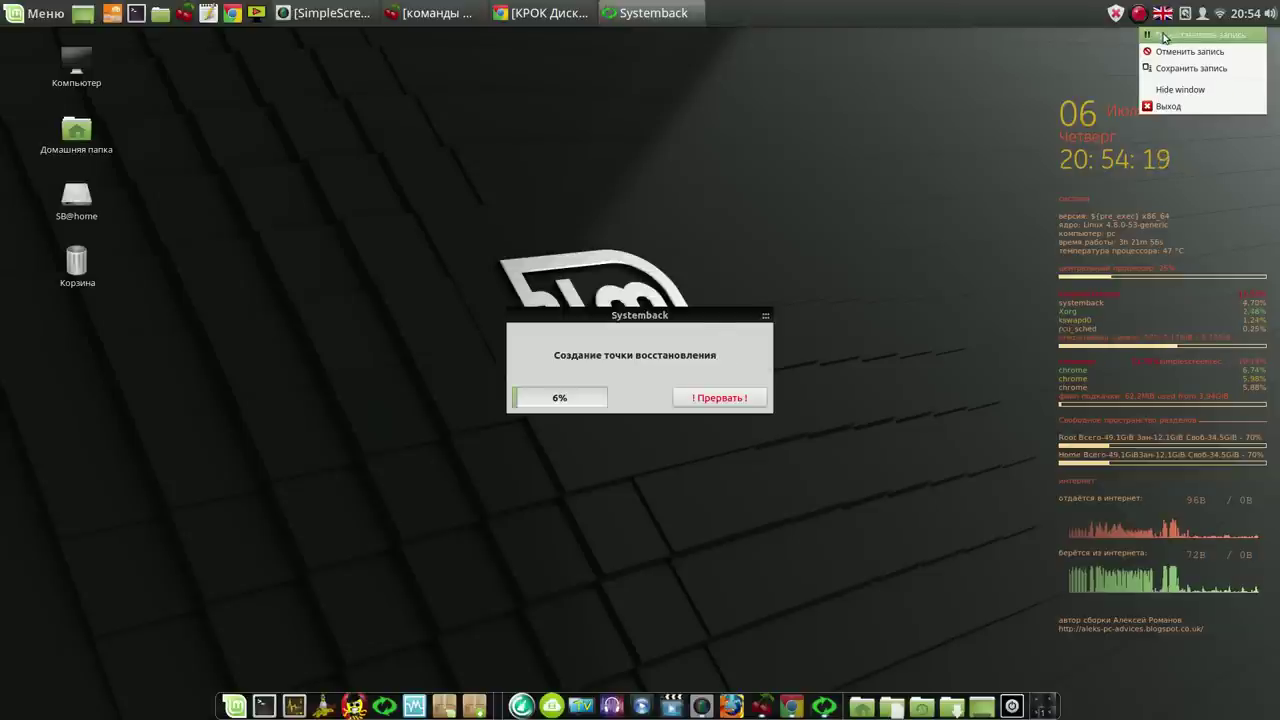
left_click(1162, 34)
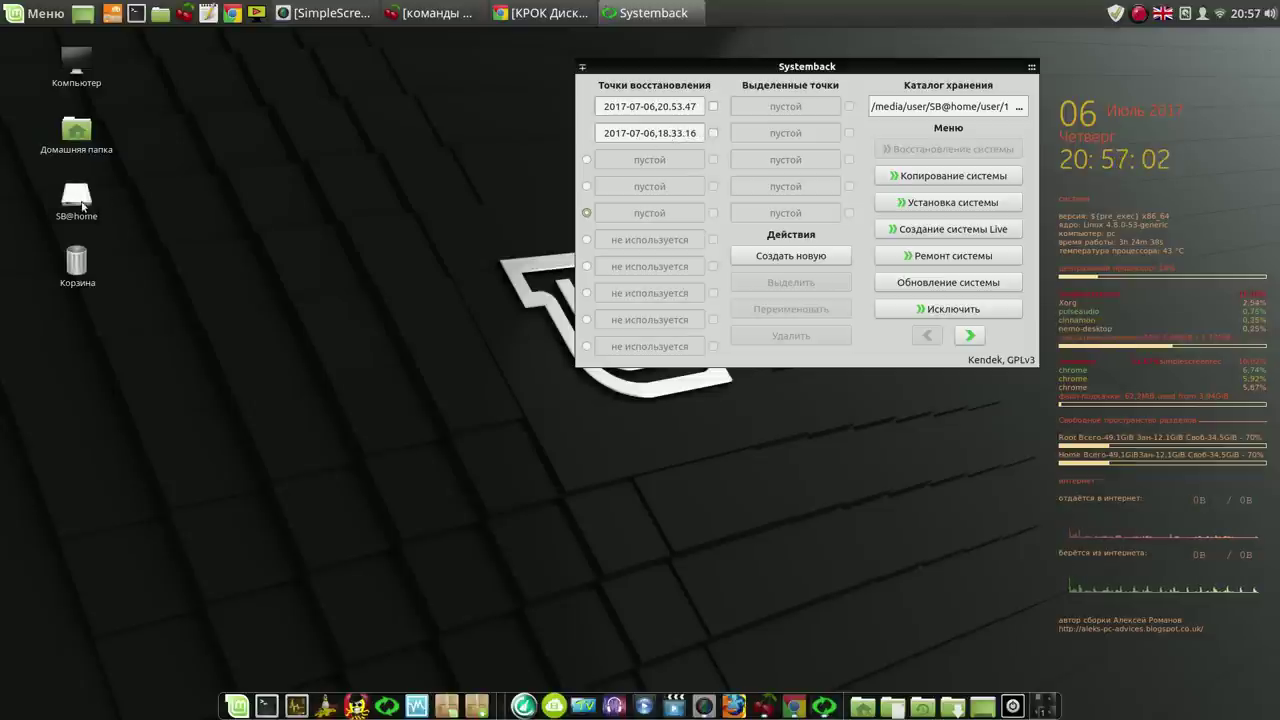
left_click(84, 196)
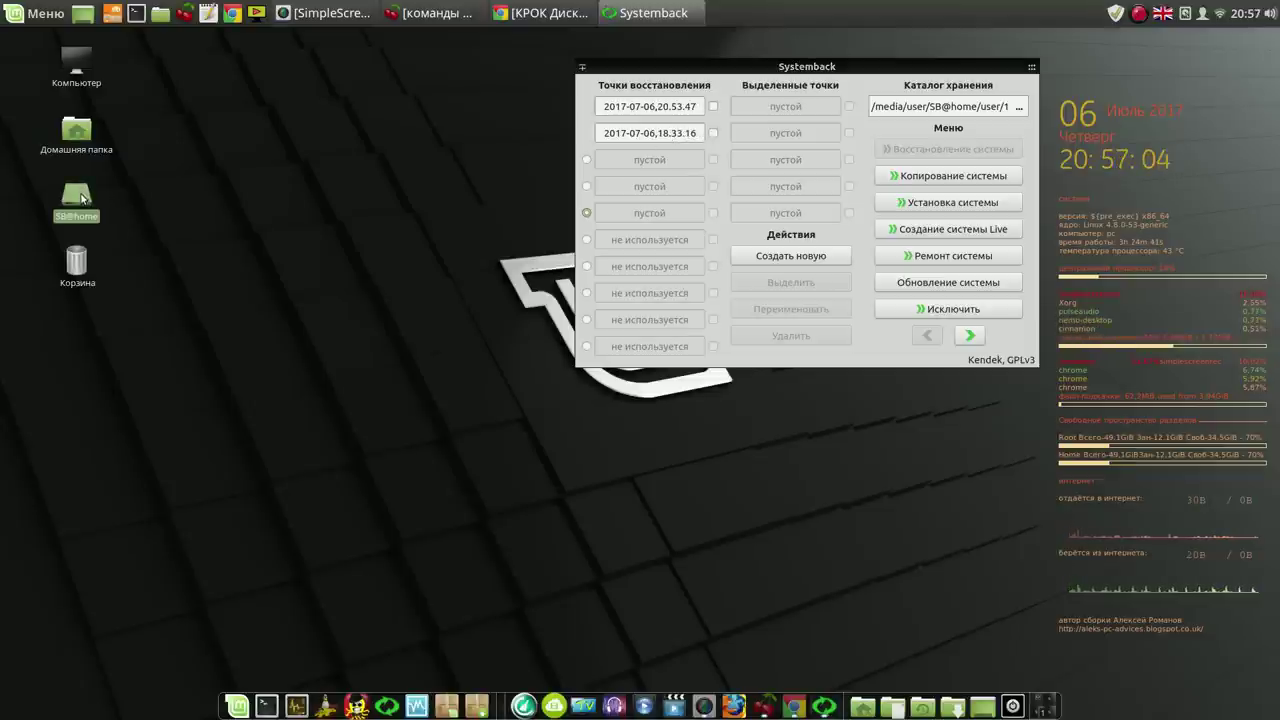
Open the Systemback restore-point folder on the SB@home drive in Nemo
double_click(84, 199)
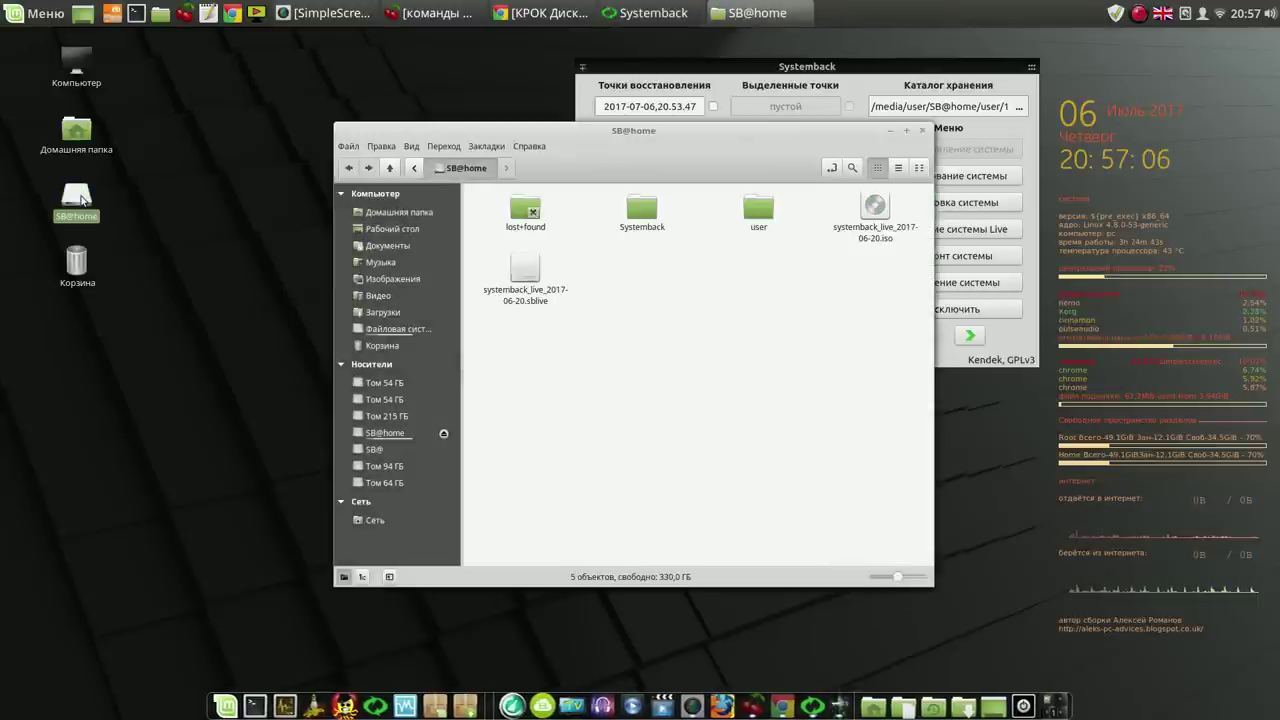
double_click(749, 212)
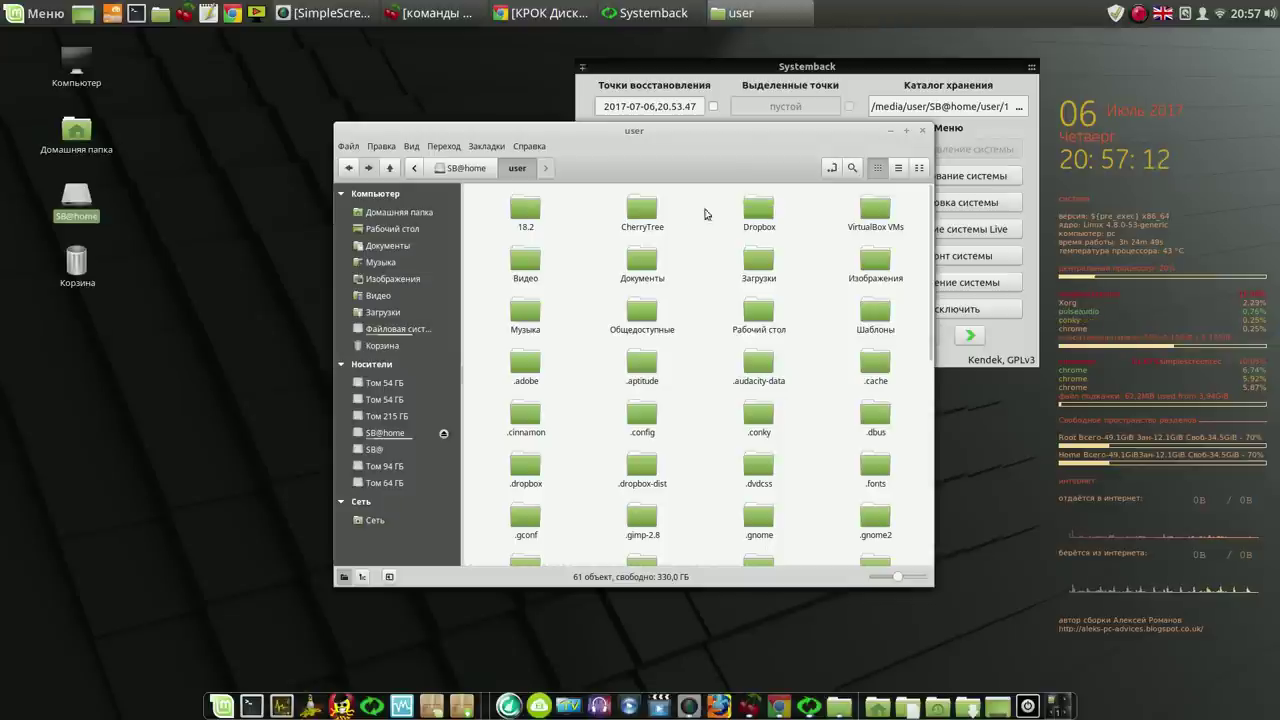
left_click(515, 207)
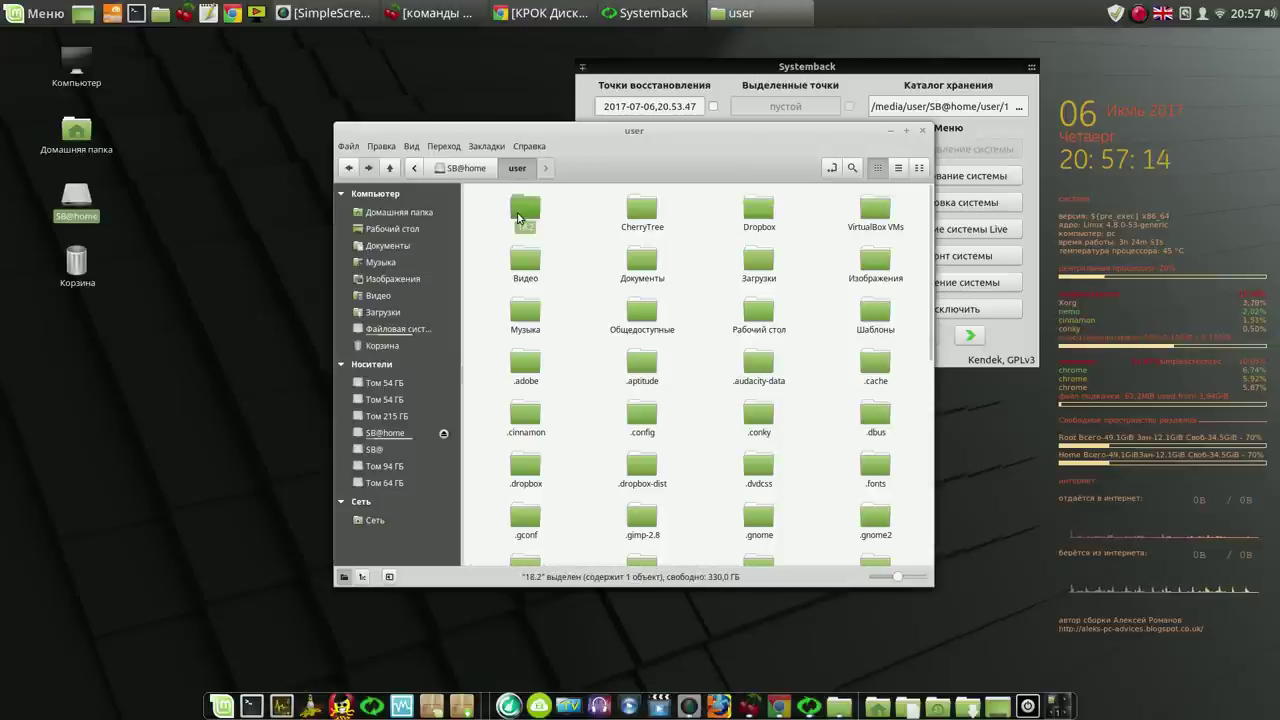
double_click(522, 212)
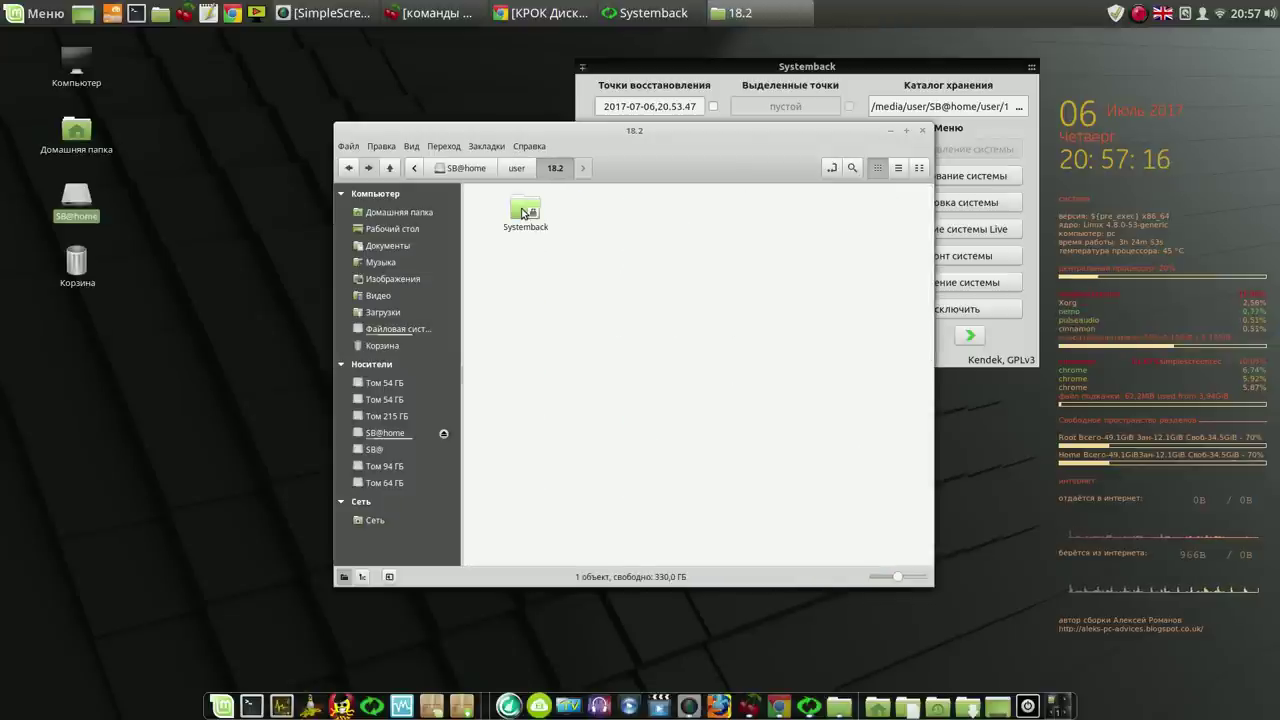
double_click(522, 211)
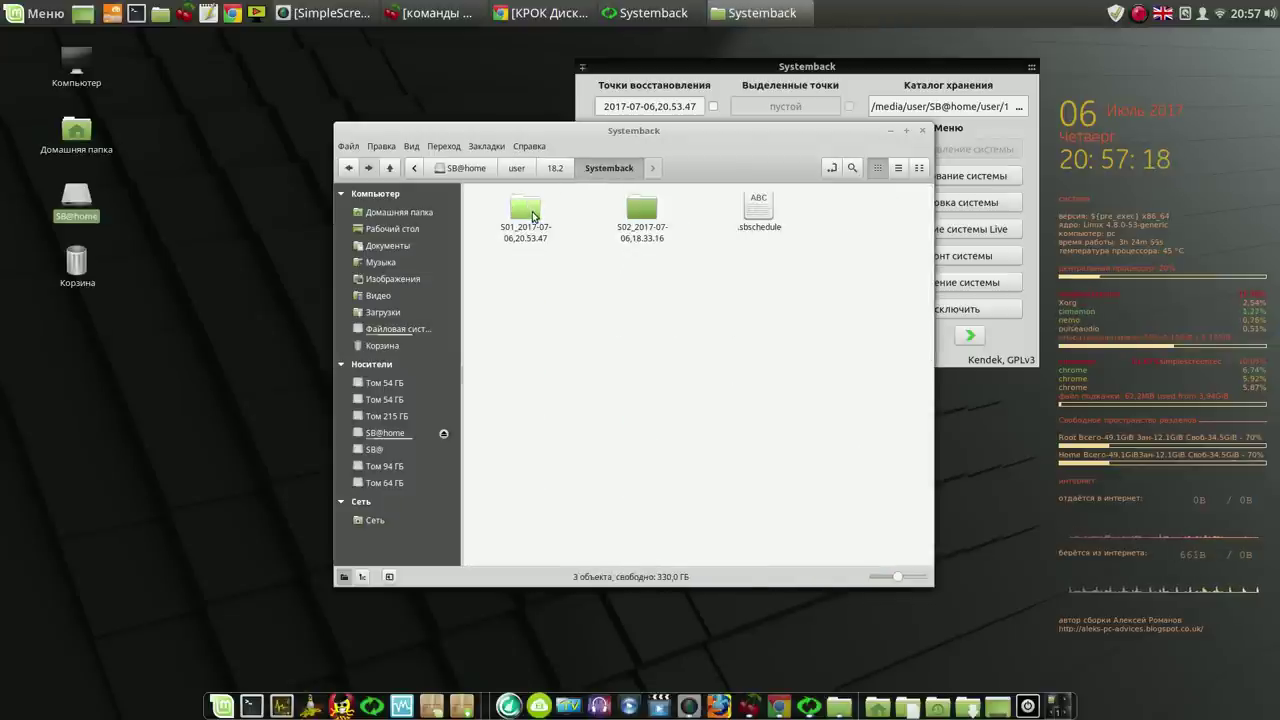
Check the S02_2017-07-06,18.33.16 folder's size (4,9 ГБ) in Properties, then close Nemo
left_click(638, 210)
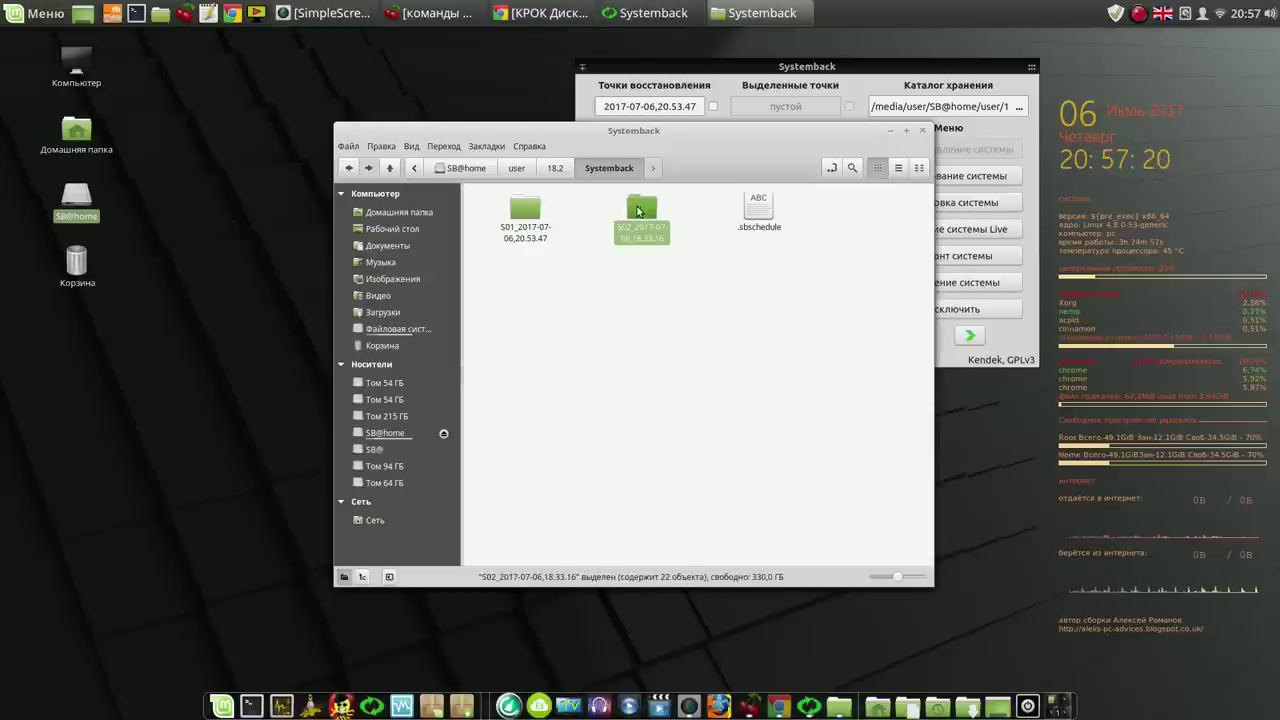
right_click(638, 210)
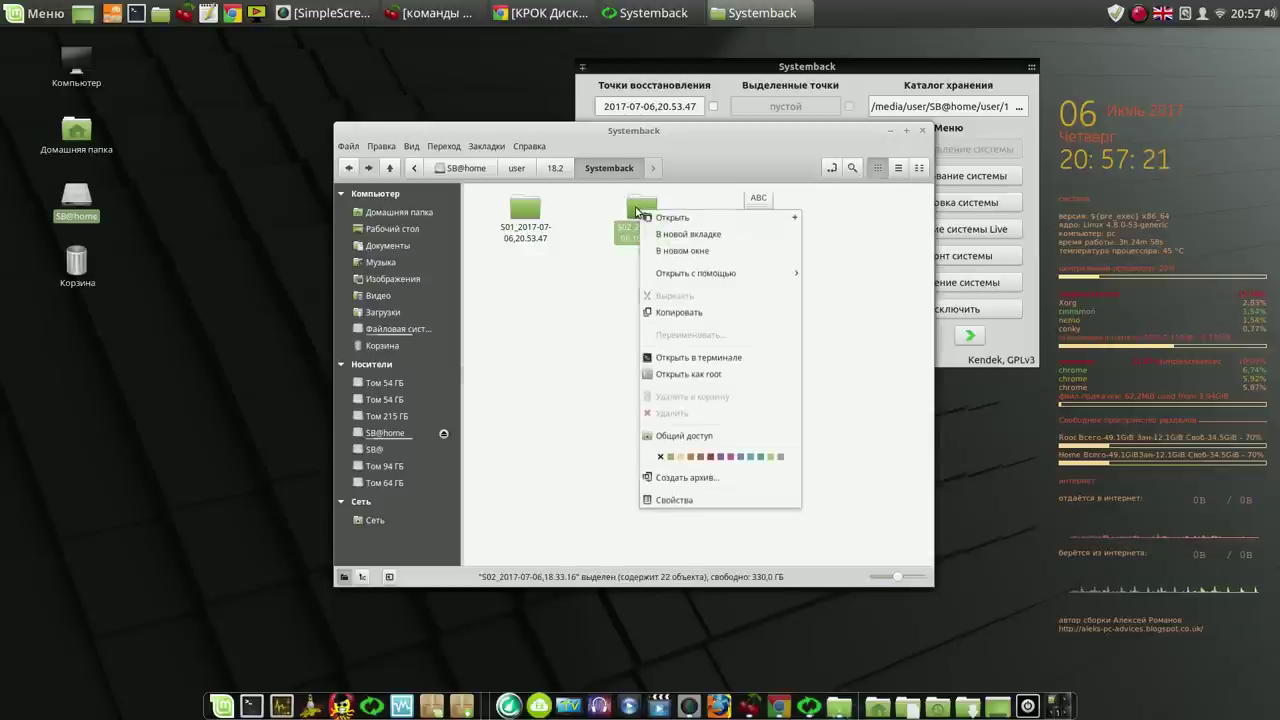
left_click(675, 501)
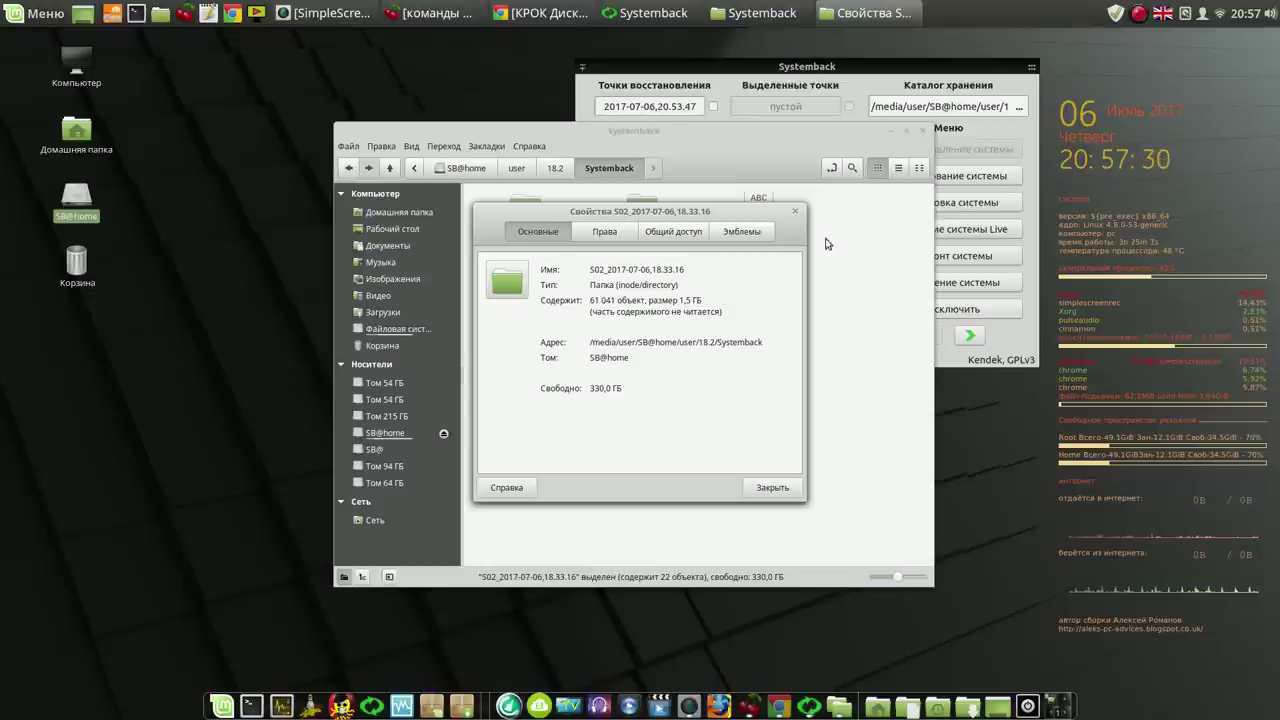
left_click(1138, 13)
left_click(1150, 32)
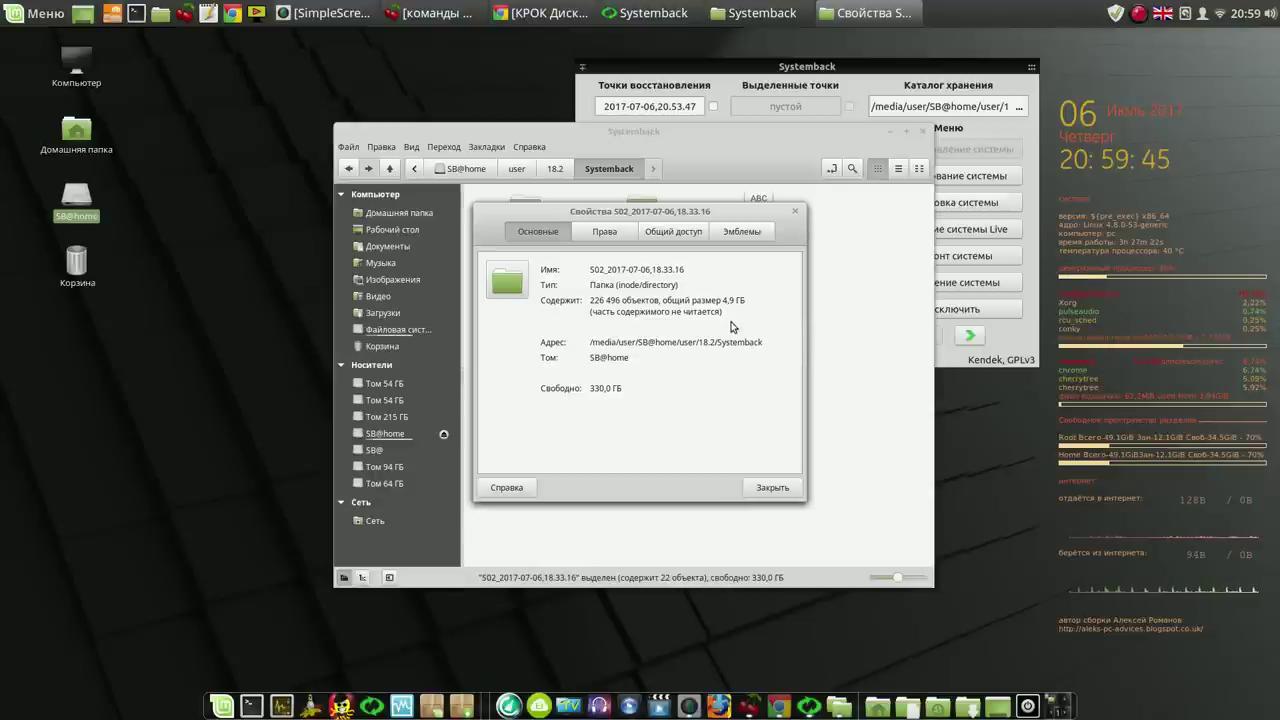
left_click(796, 212)
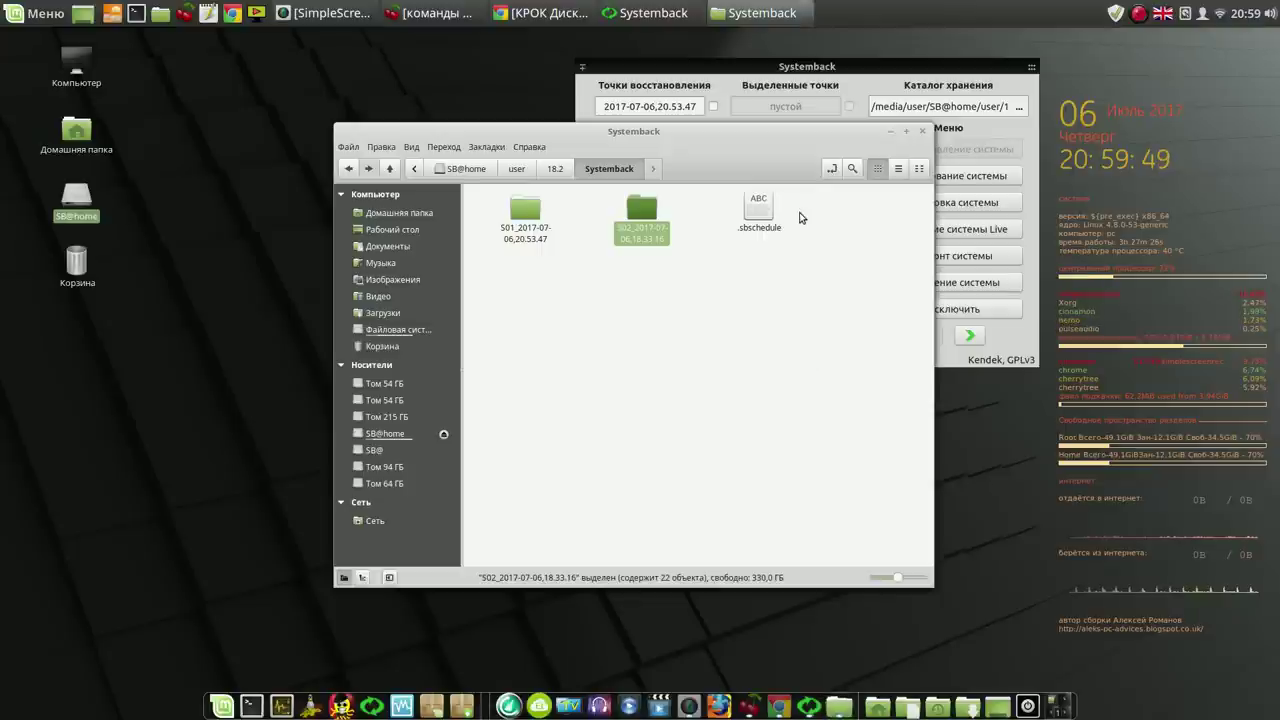
left_click(922, 131)
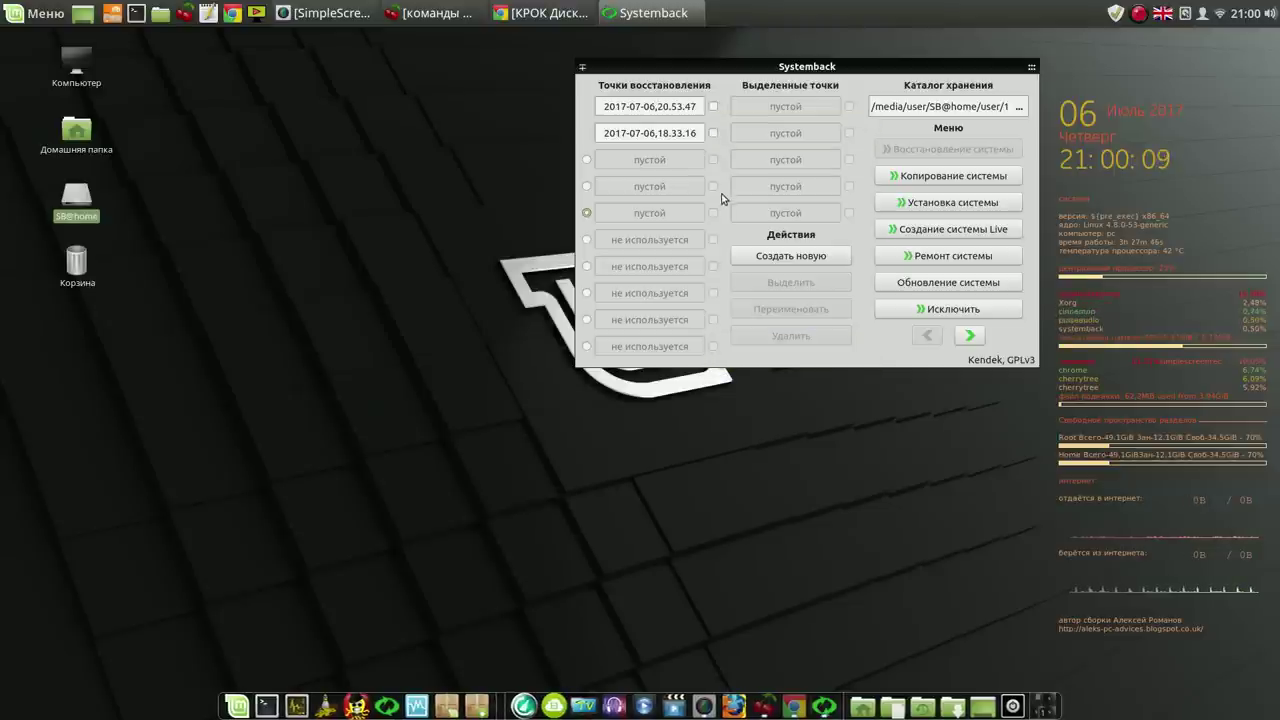
left_click(712, 133)
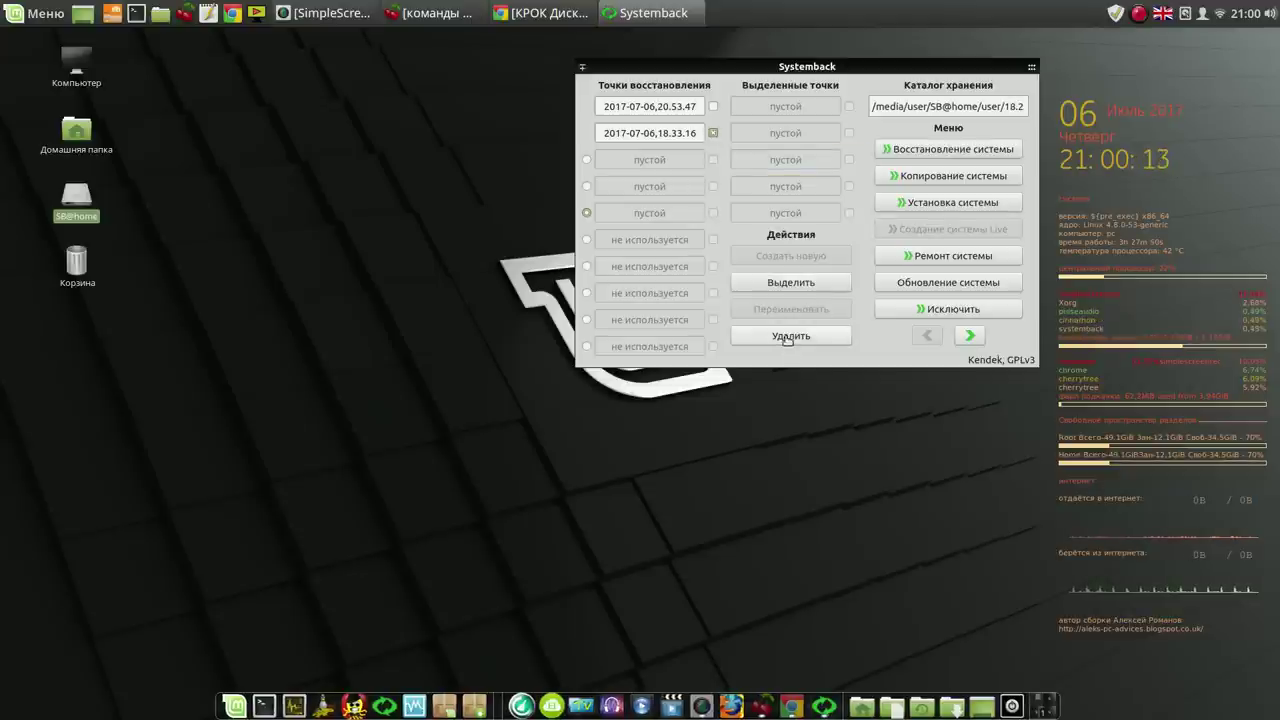
left_click(713, 133)
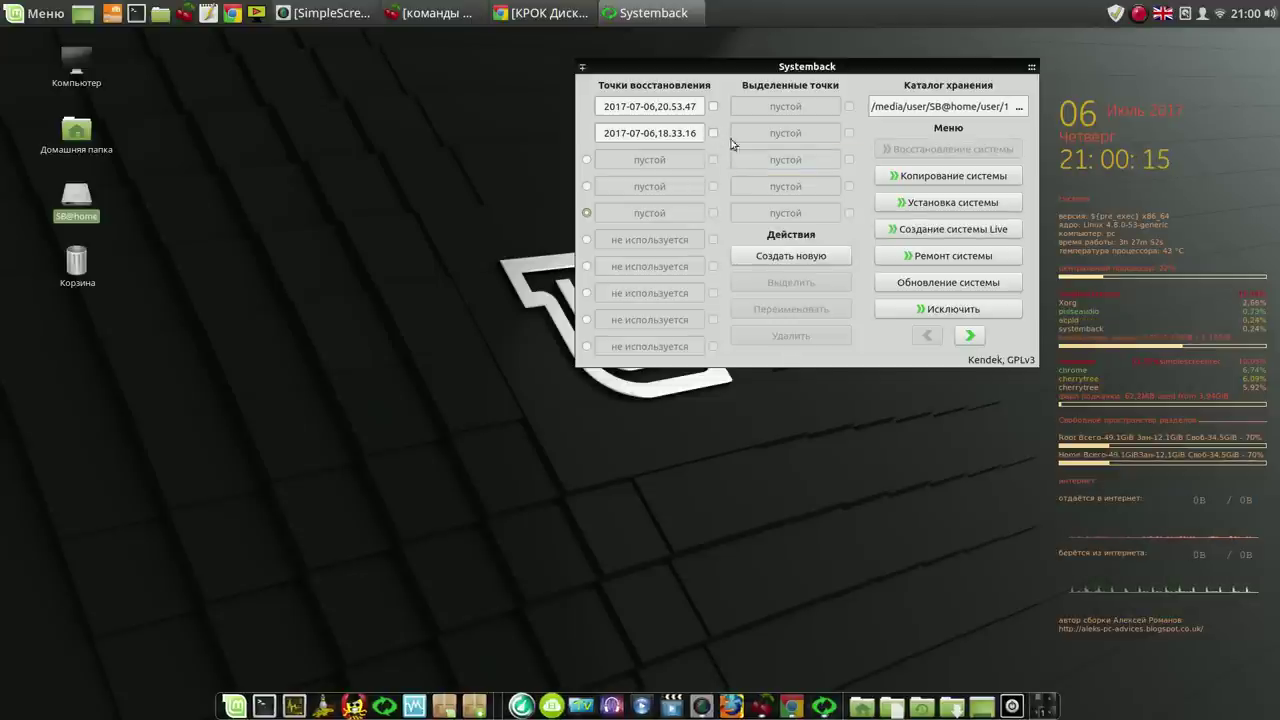
mouse_move(1025, 74)
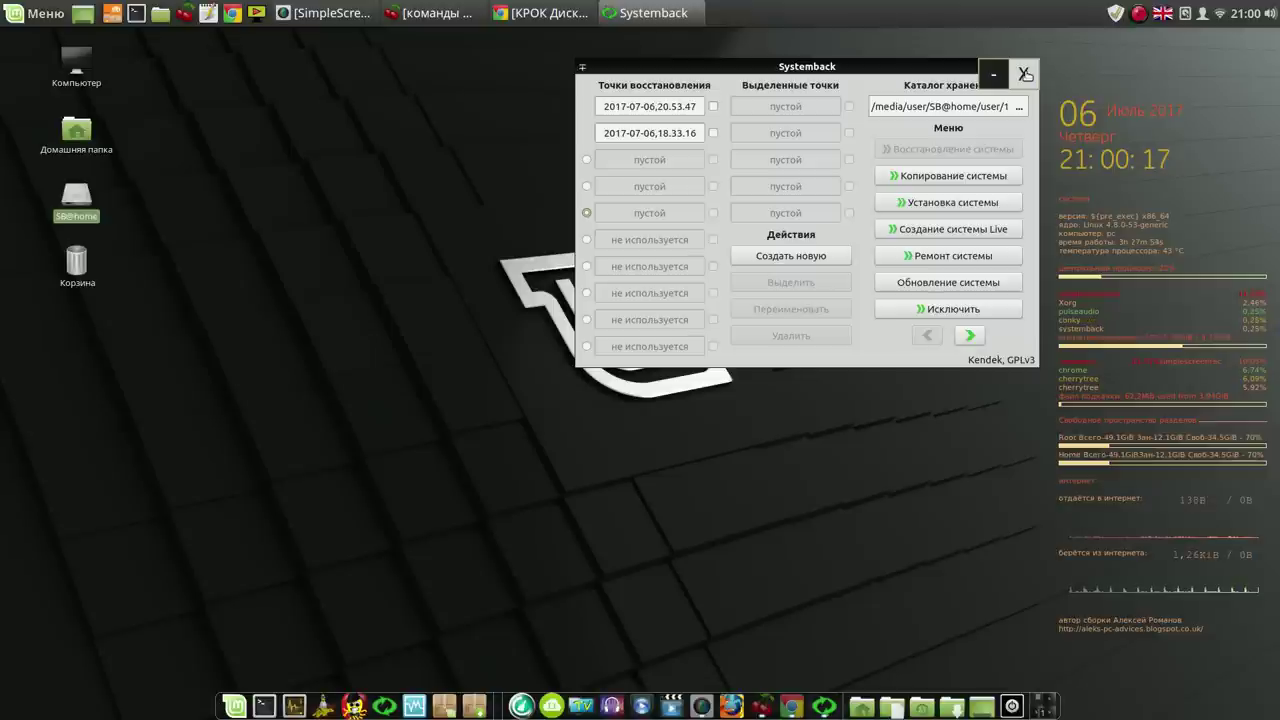
Delete the existing systemback_live_2017-07-06 Live image
left_click(953, 230)
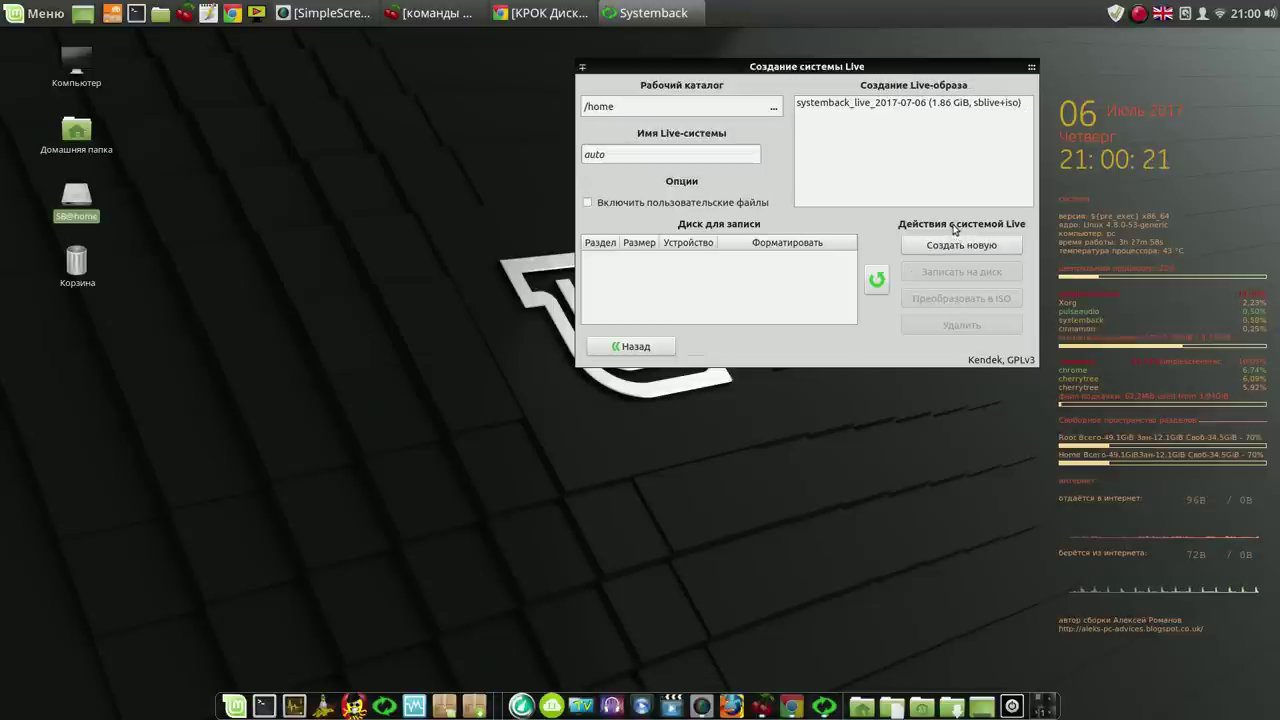
left_click(955, 104)
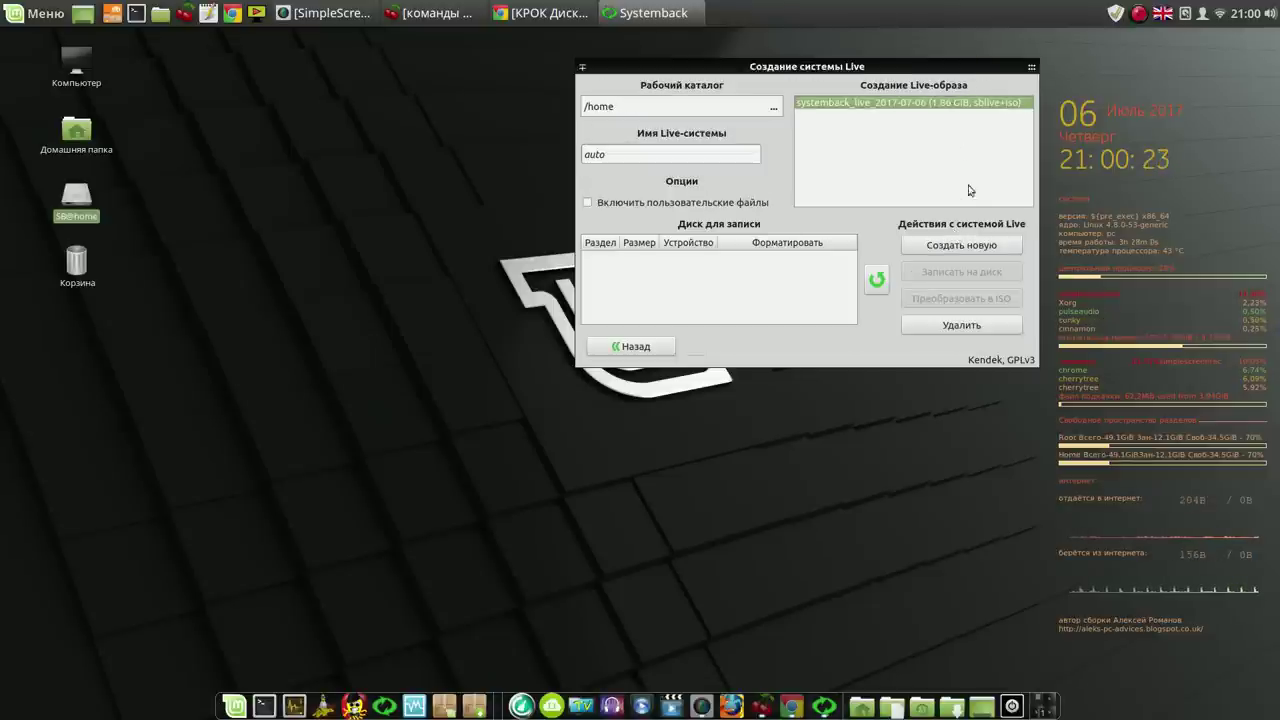
left_click(976, 324)
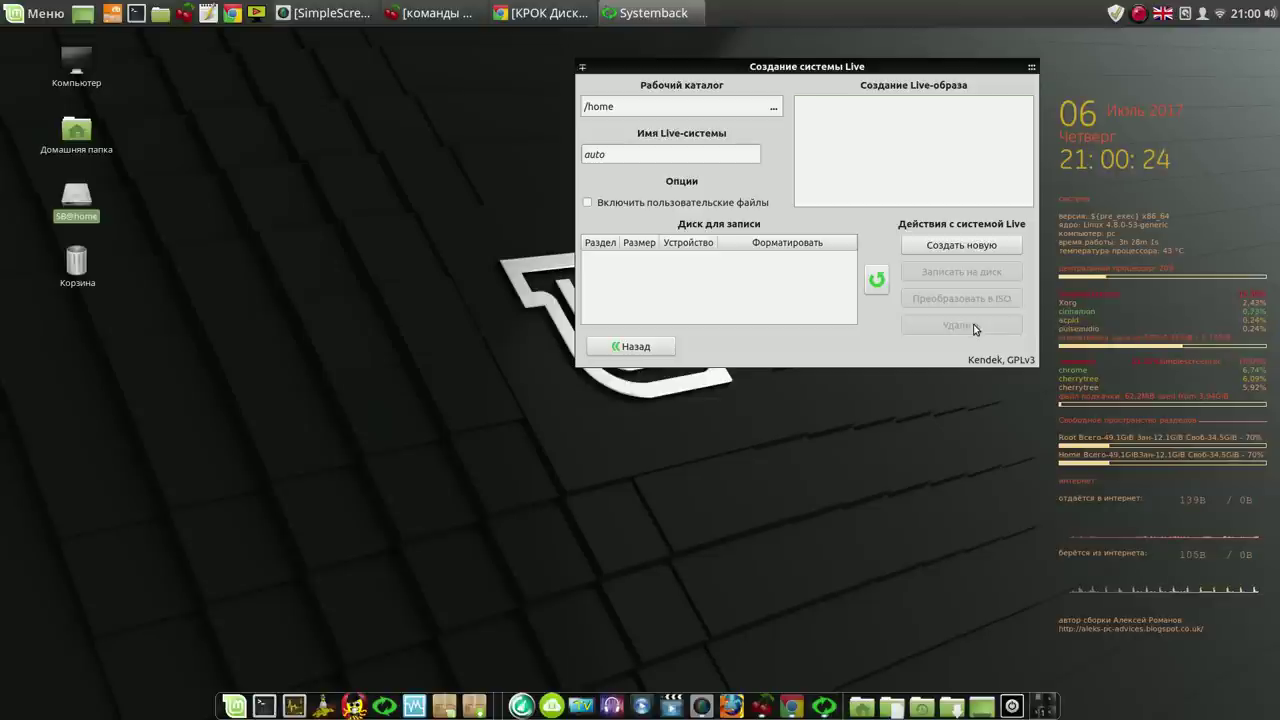
Build a new 2.39 GiB systemback_live_2017-07-06 Live image and close Systemback
left_click(964, 250)
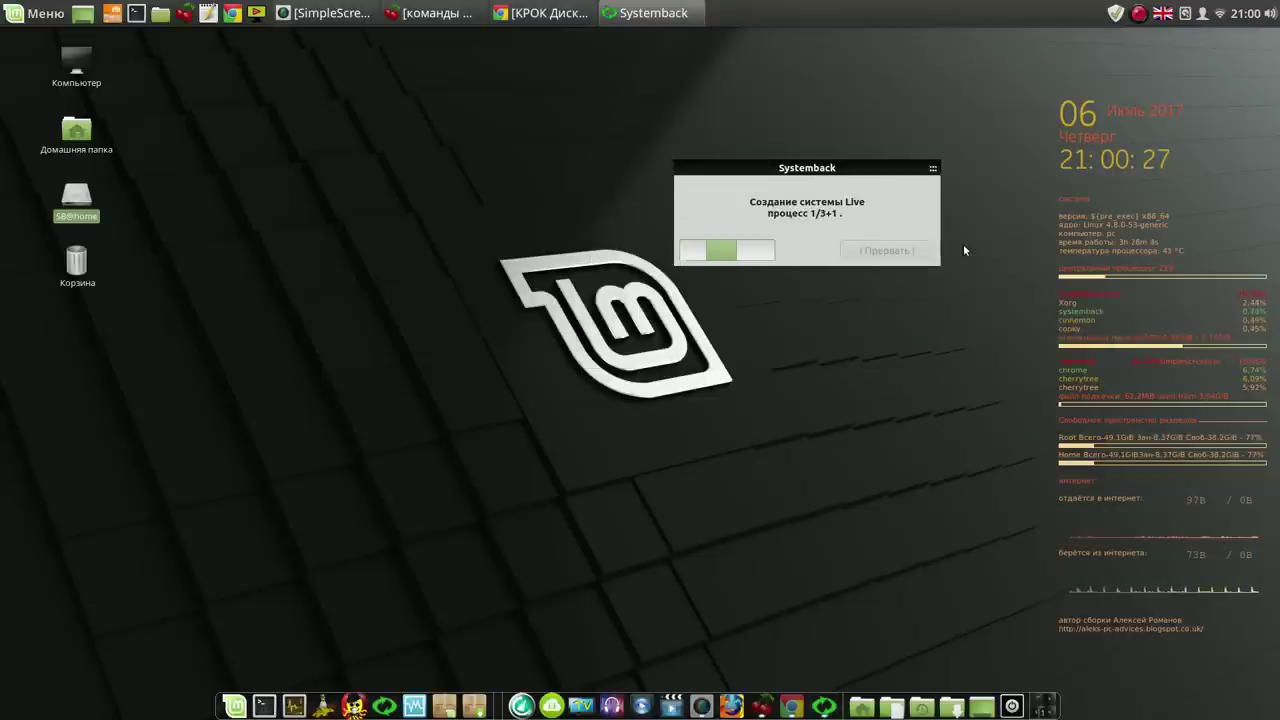
left_click_drag(897, 164, 998, 75)
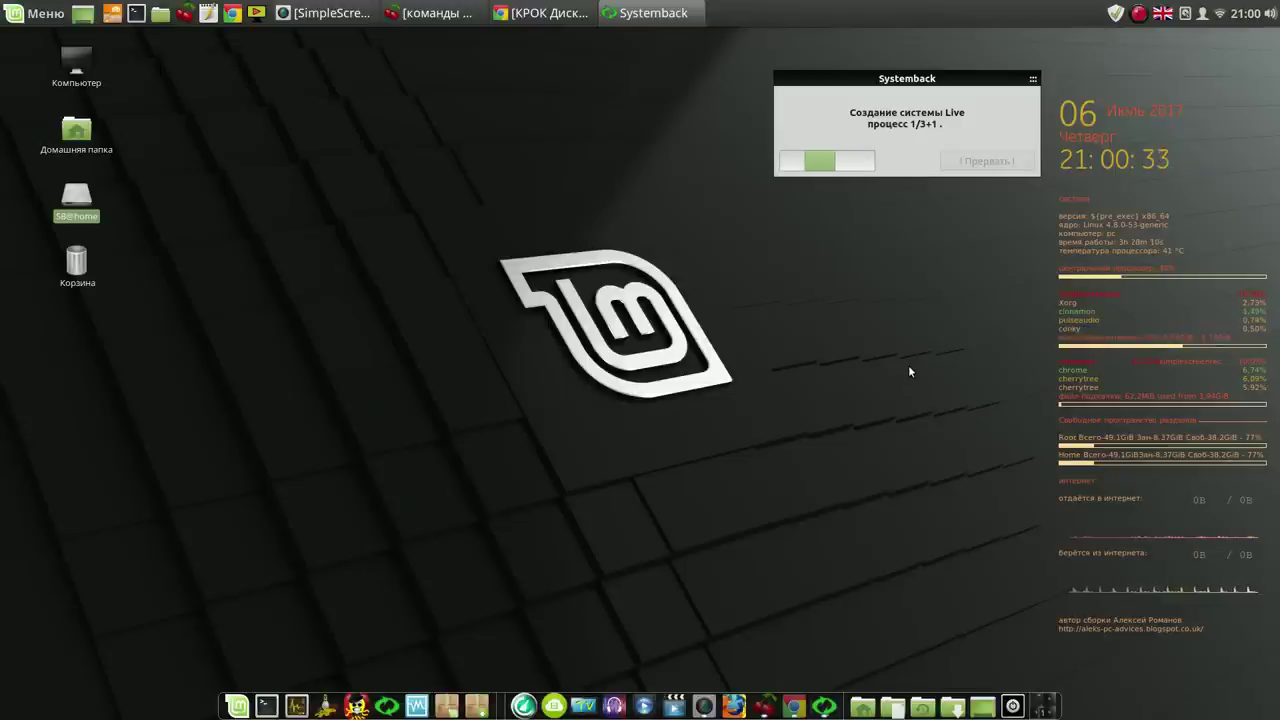
right_click(1138, 14)
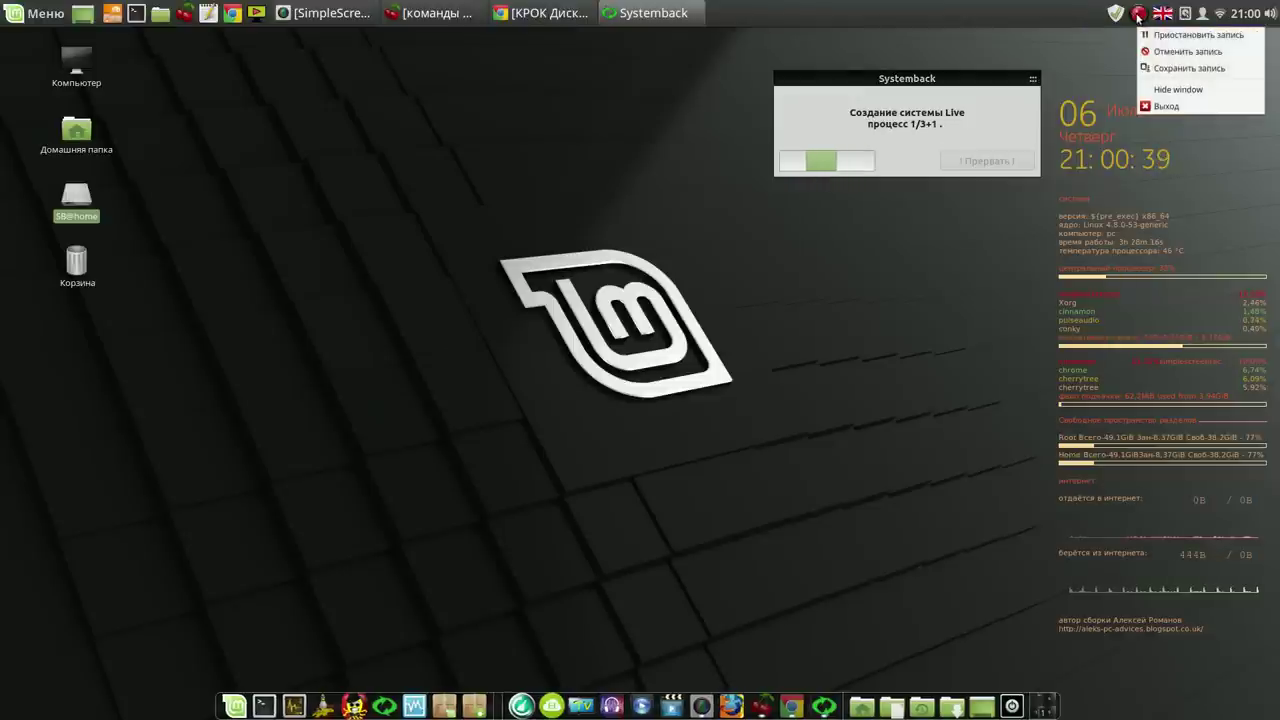
left_click(1148, 35)
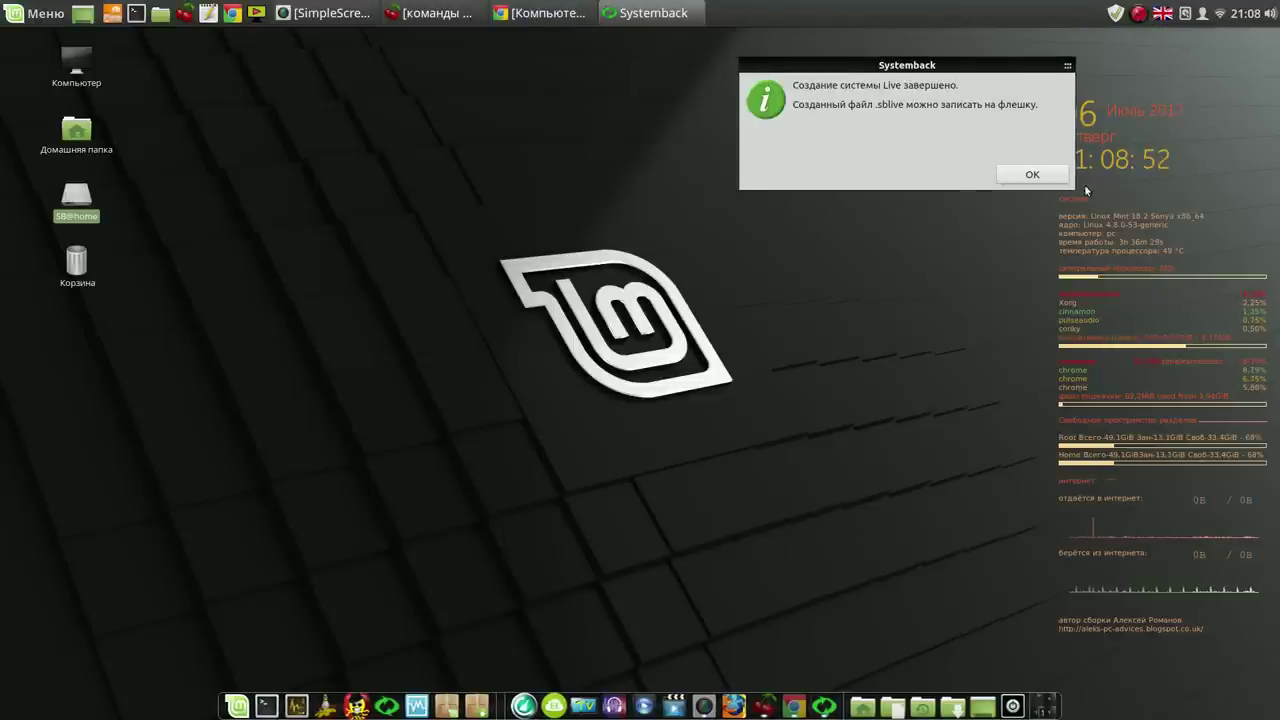
left_click(1046, 178)
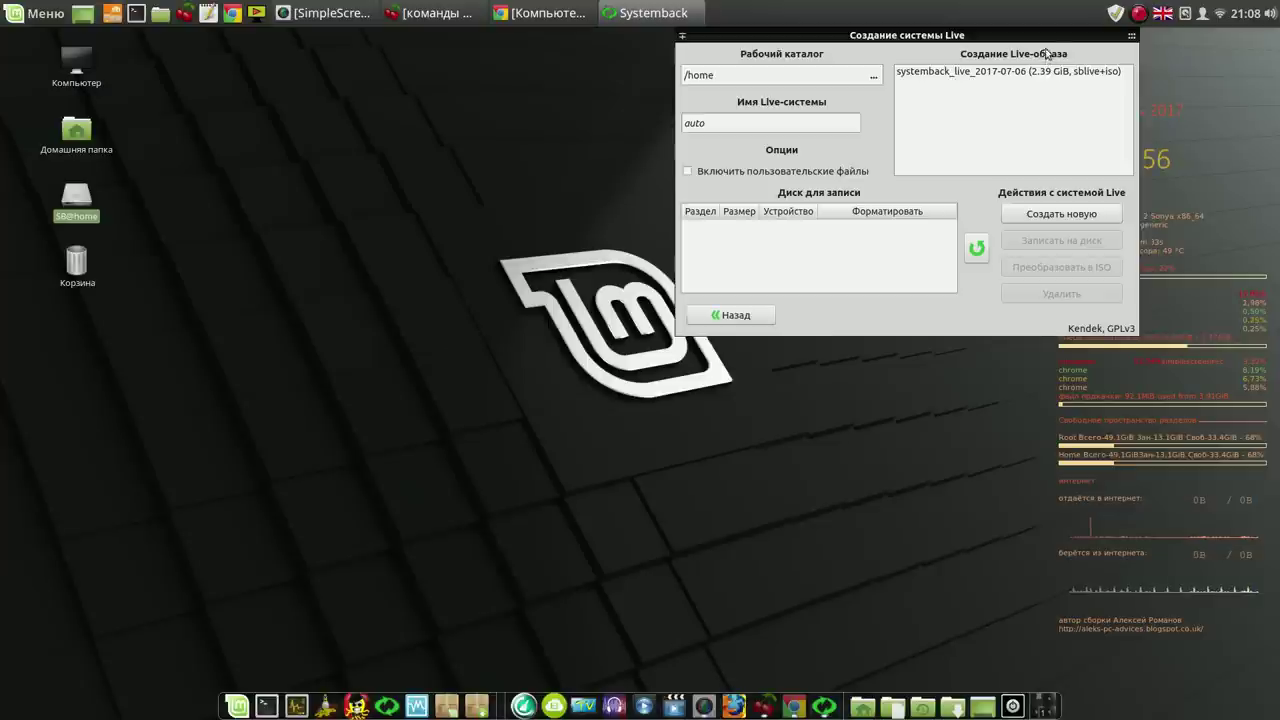
mouse_move(1115, 42)
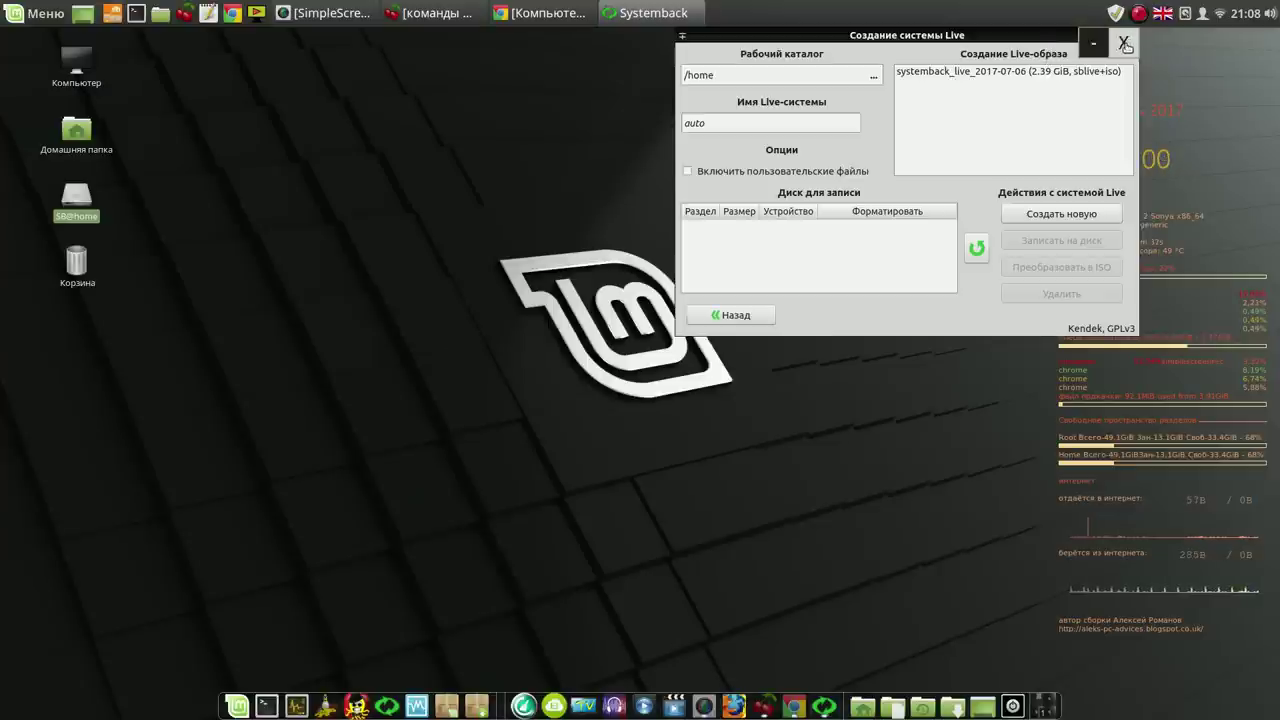
left_click(1125, 44)
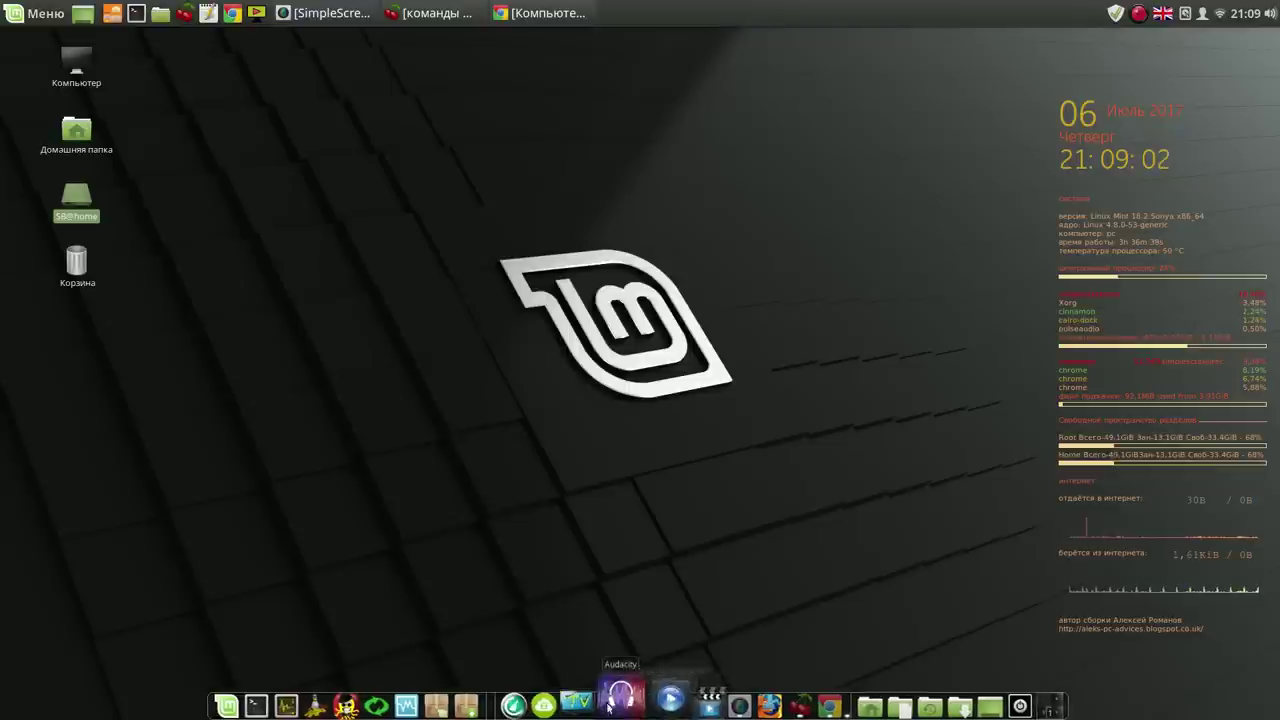
Load systemback_live_2017-07-06.iso into virtual machine 18's optical drive in VirtualBox
left_click(422, 700)
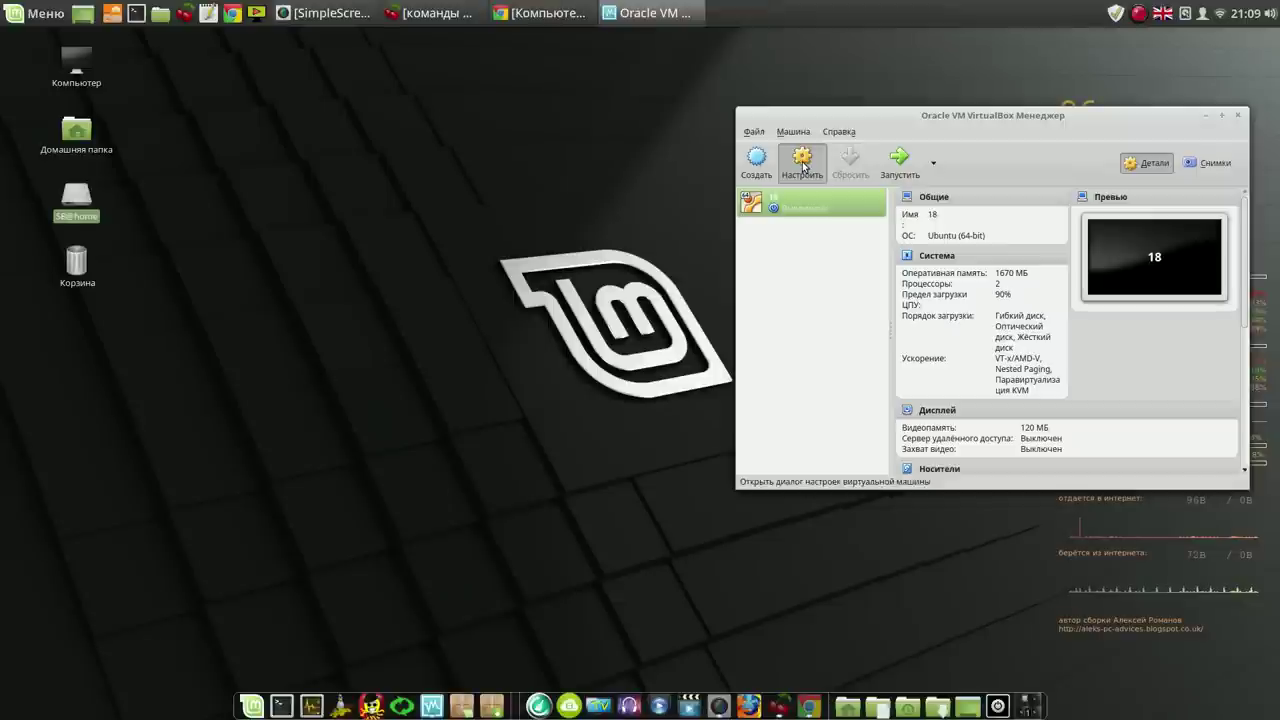
left_click(803, 165)
left_click(735, 224)
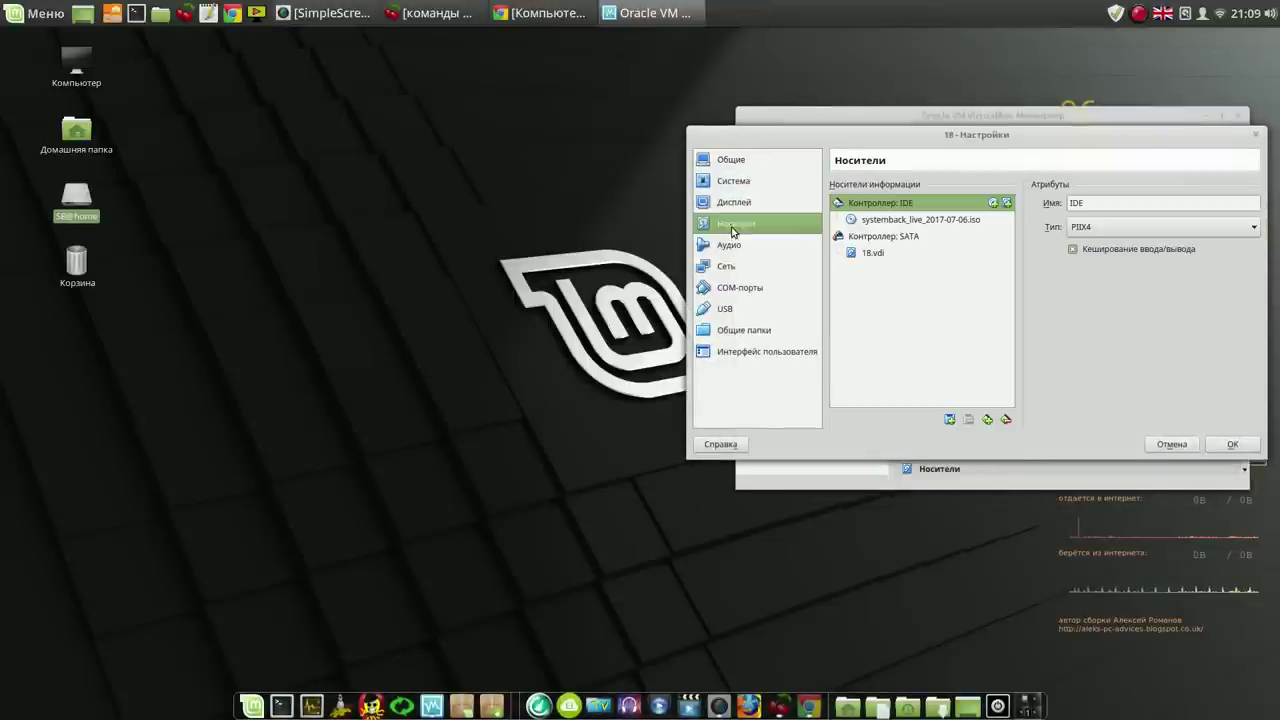
left_click(905, 220)
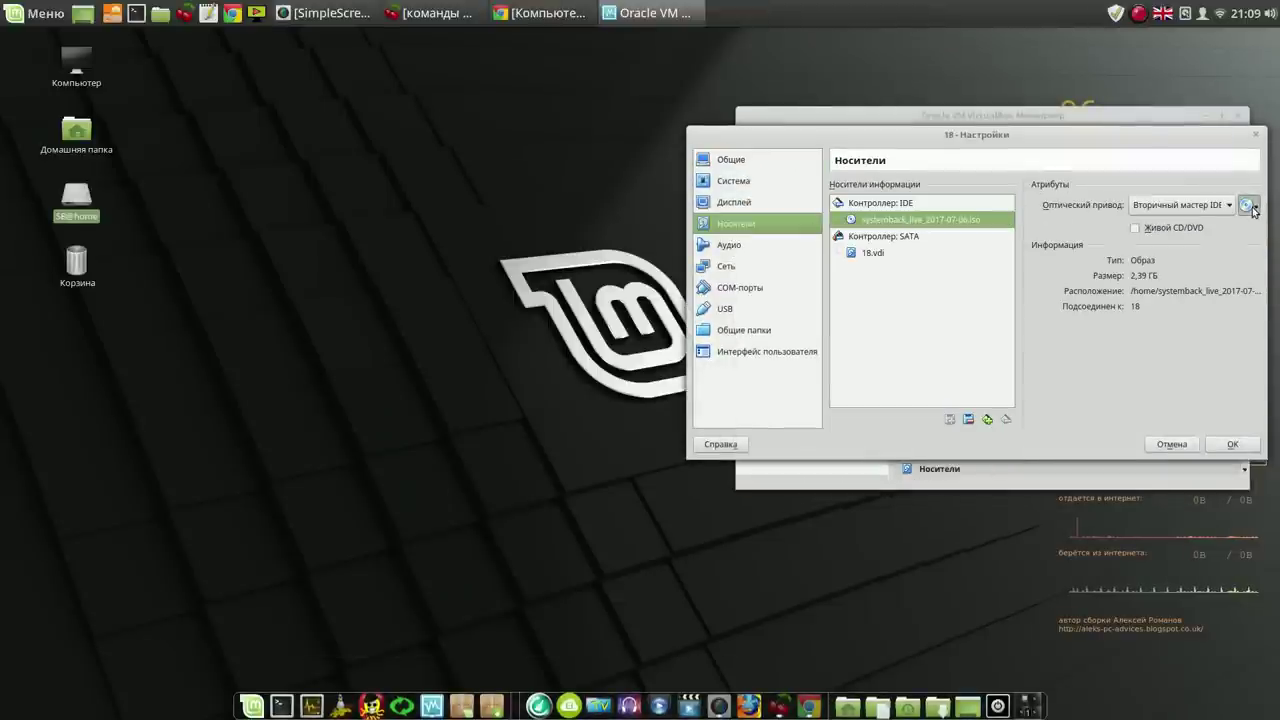
left_click(1246, 205)
left_click(1240, 226)
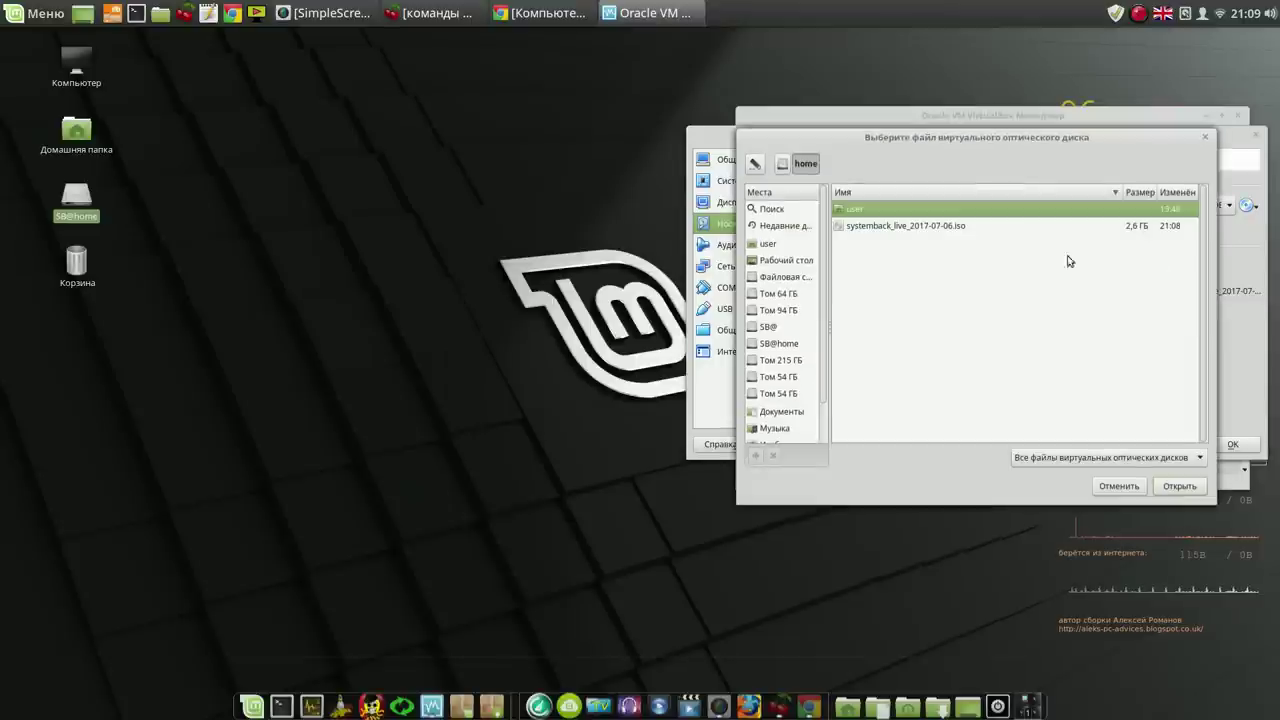
left_click(909, 228)
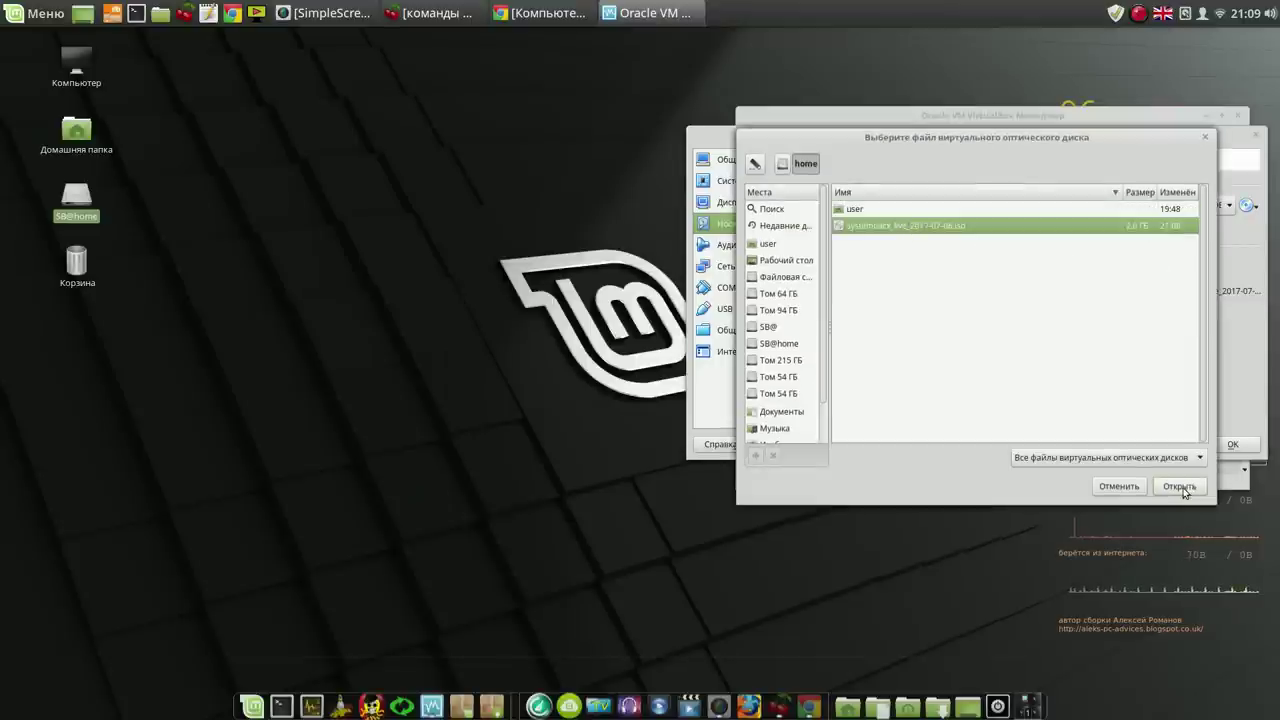
left_click(1181, 488)
left_click(1238, 445)
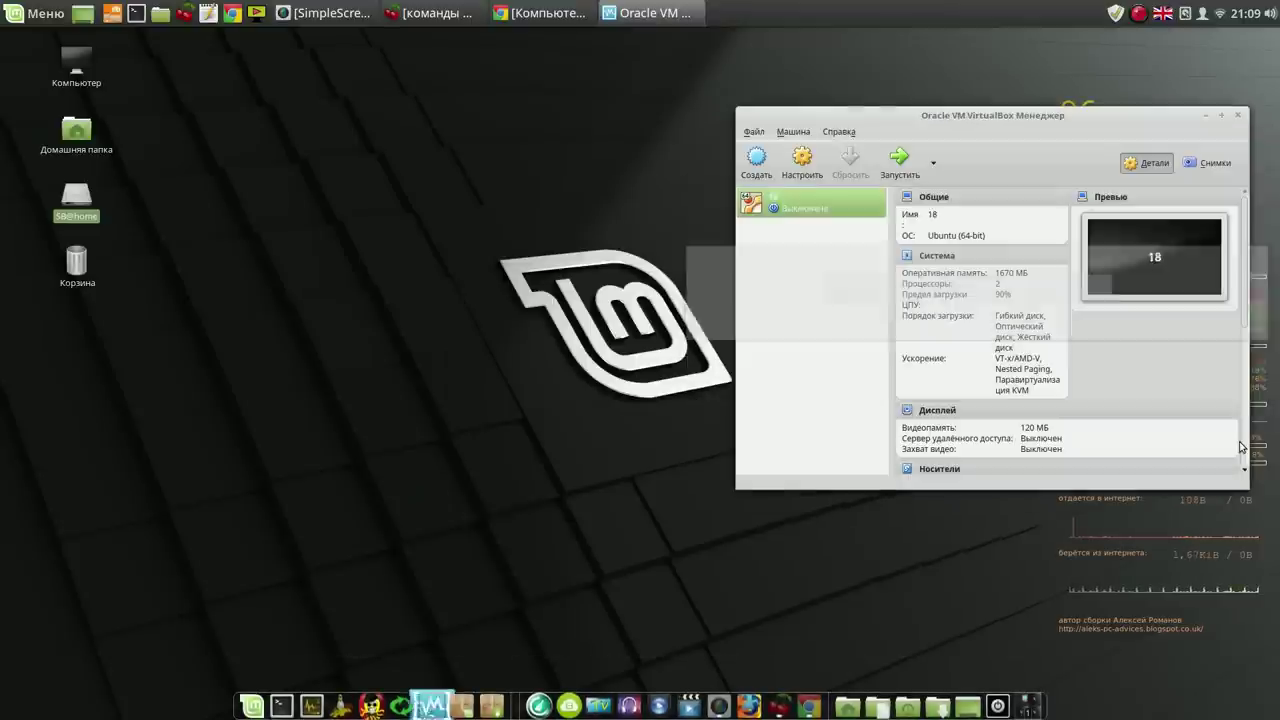
Start machine 18 and boot it into the Live system
left_click(901, 163)
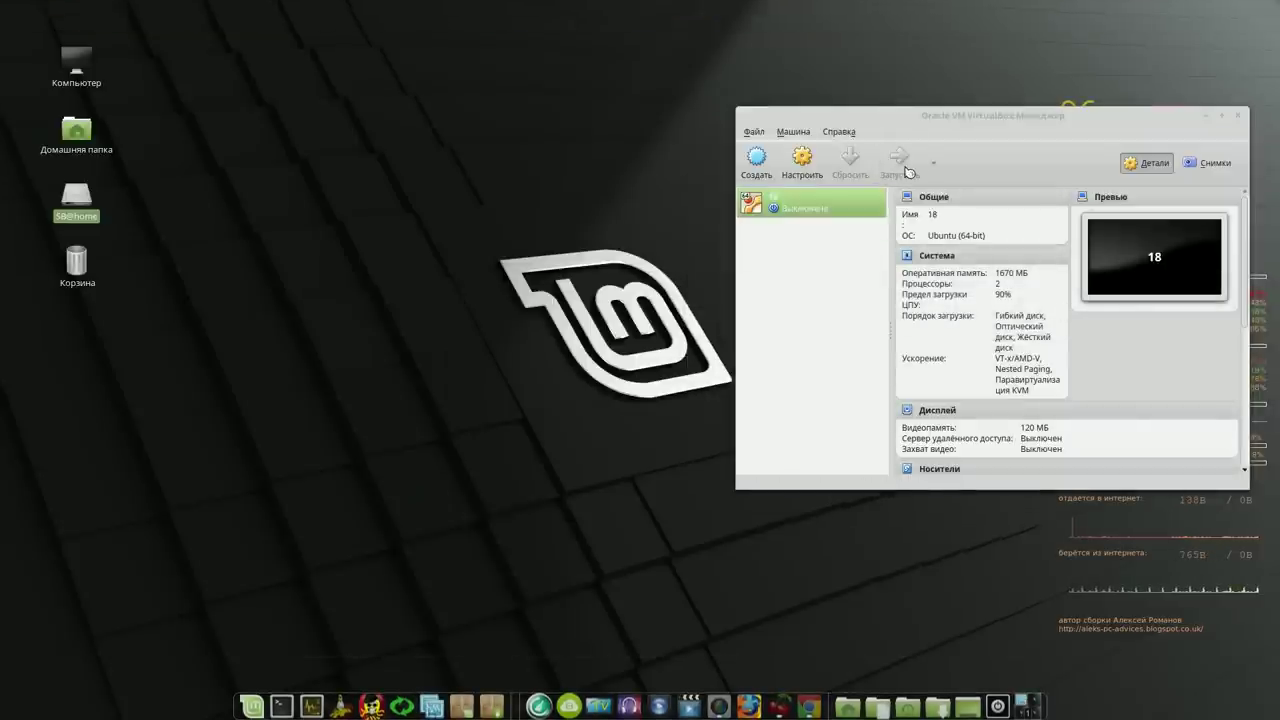
left_click(1205, 116)
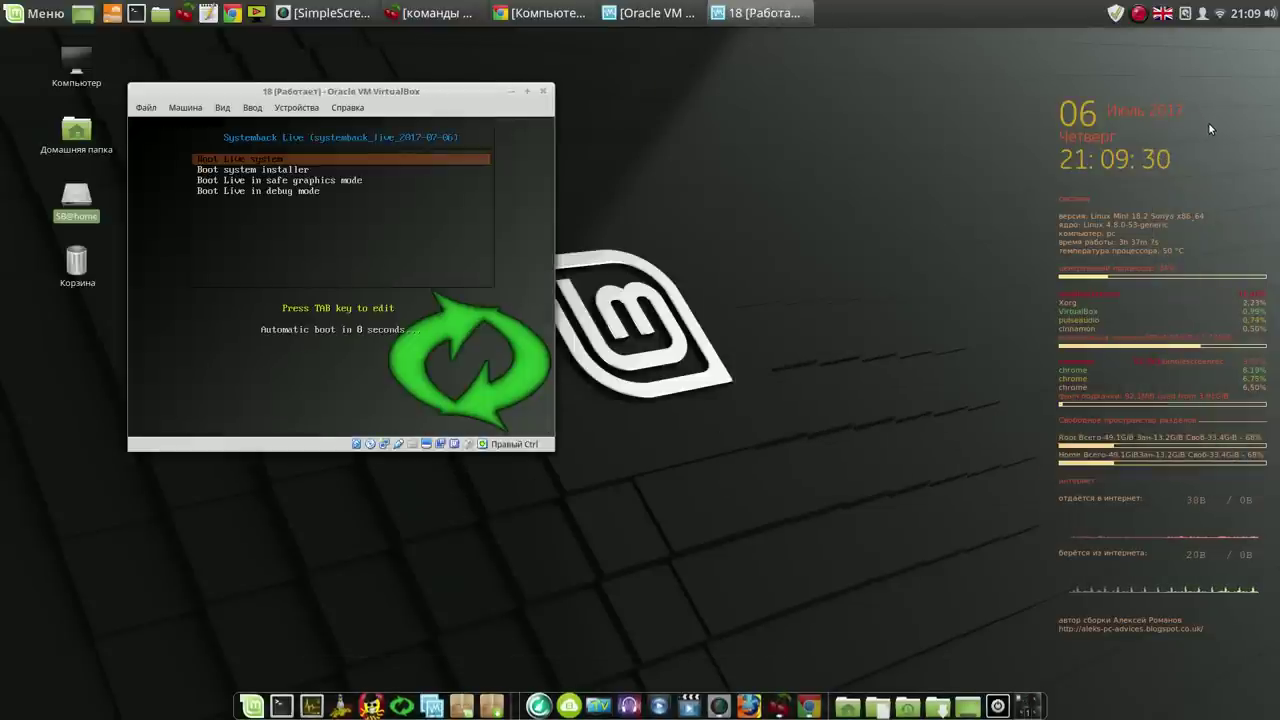
key("Return")
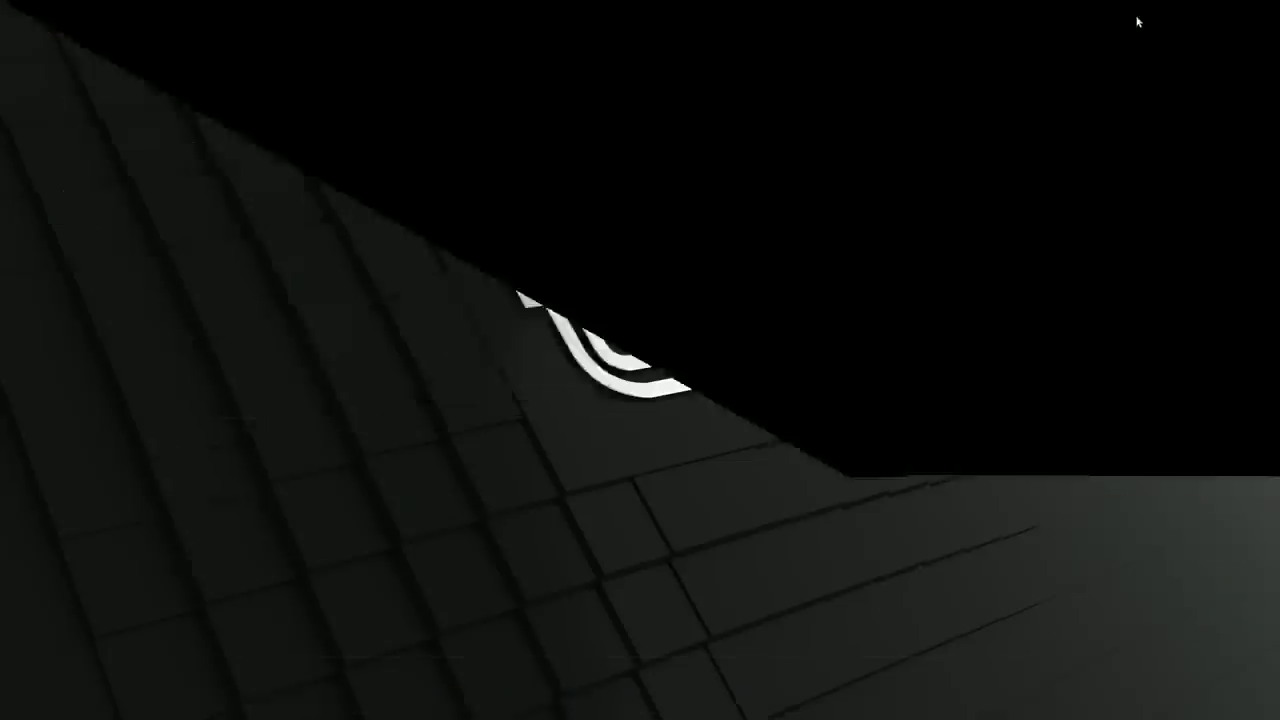
right_click(1138, 16)
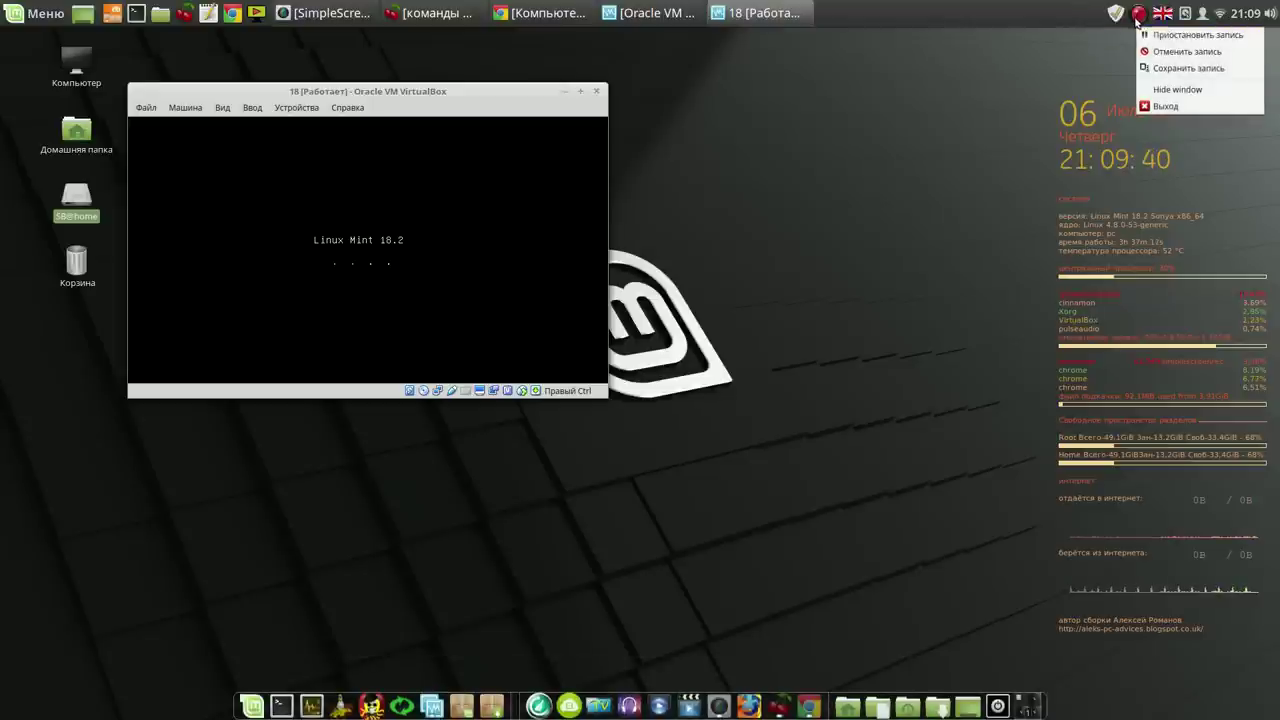
left_click(1145, 35)
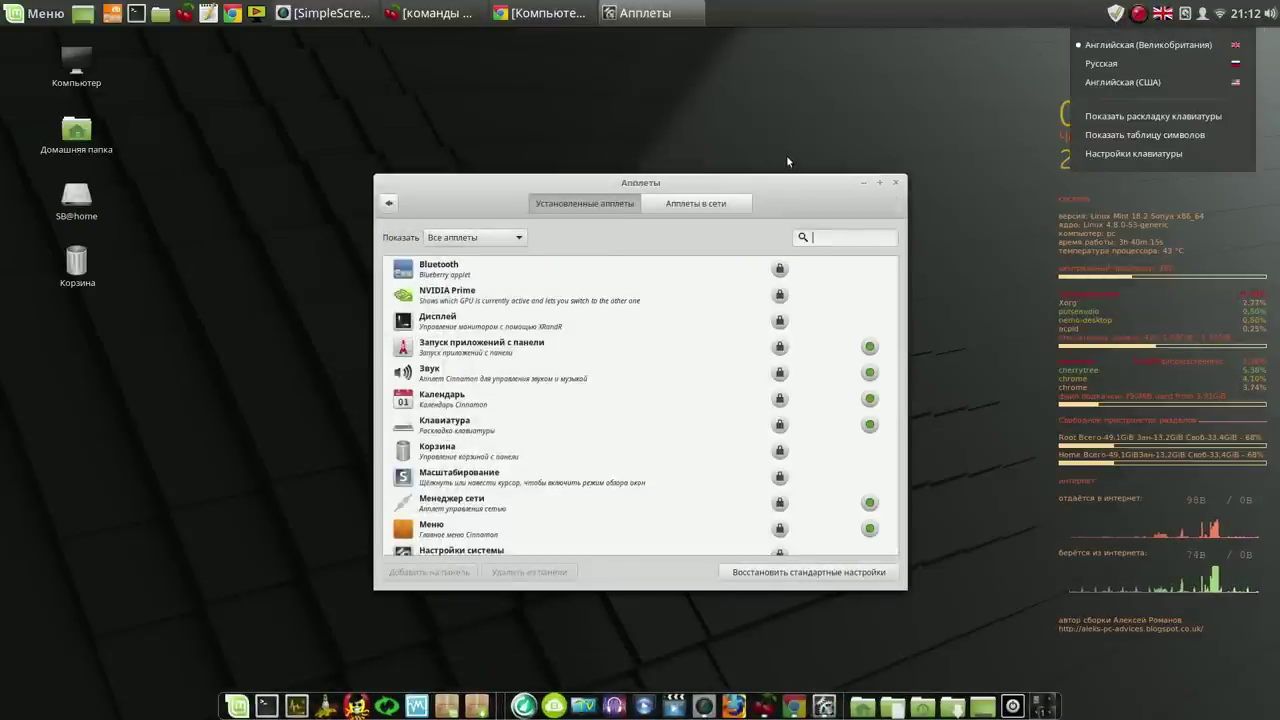
Install the Weather applet from the online applets list
left_click(716, 209)
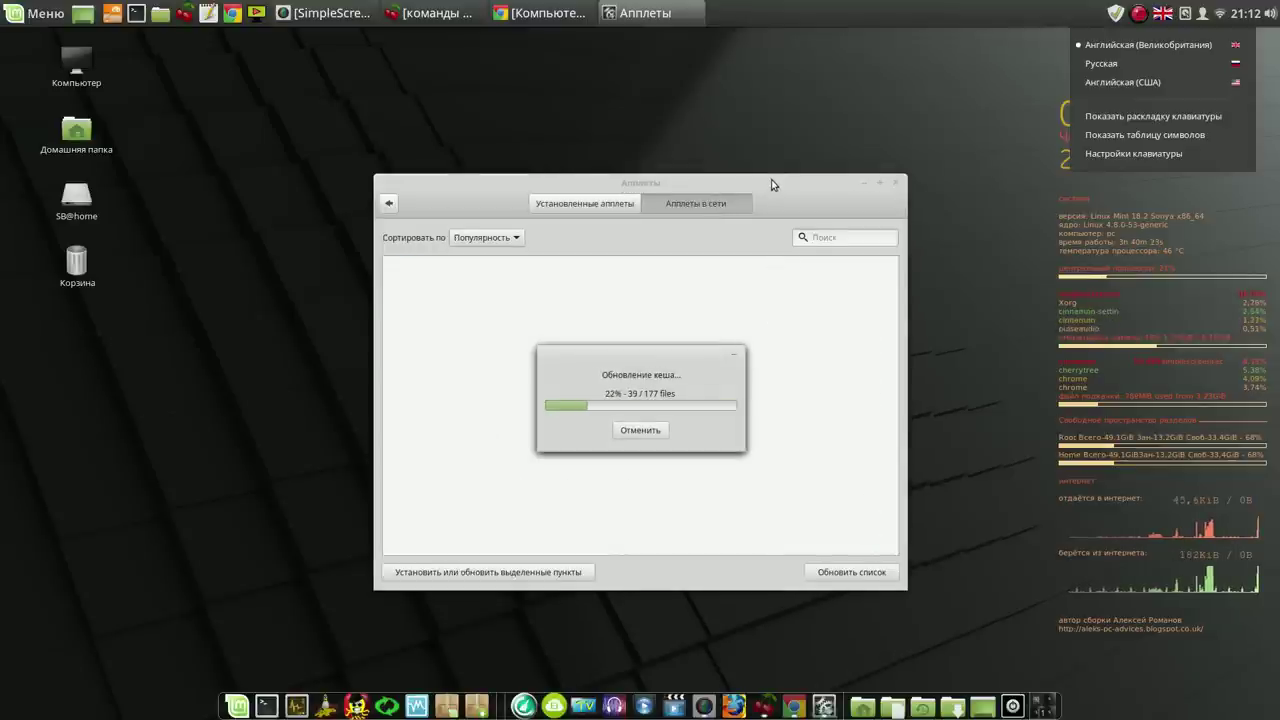
left_click_drag(749, 181, 566, 89)
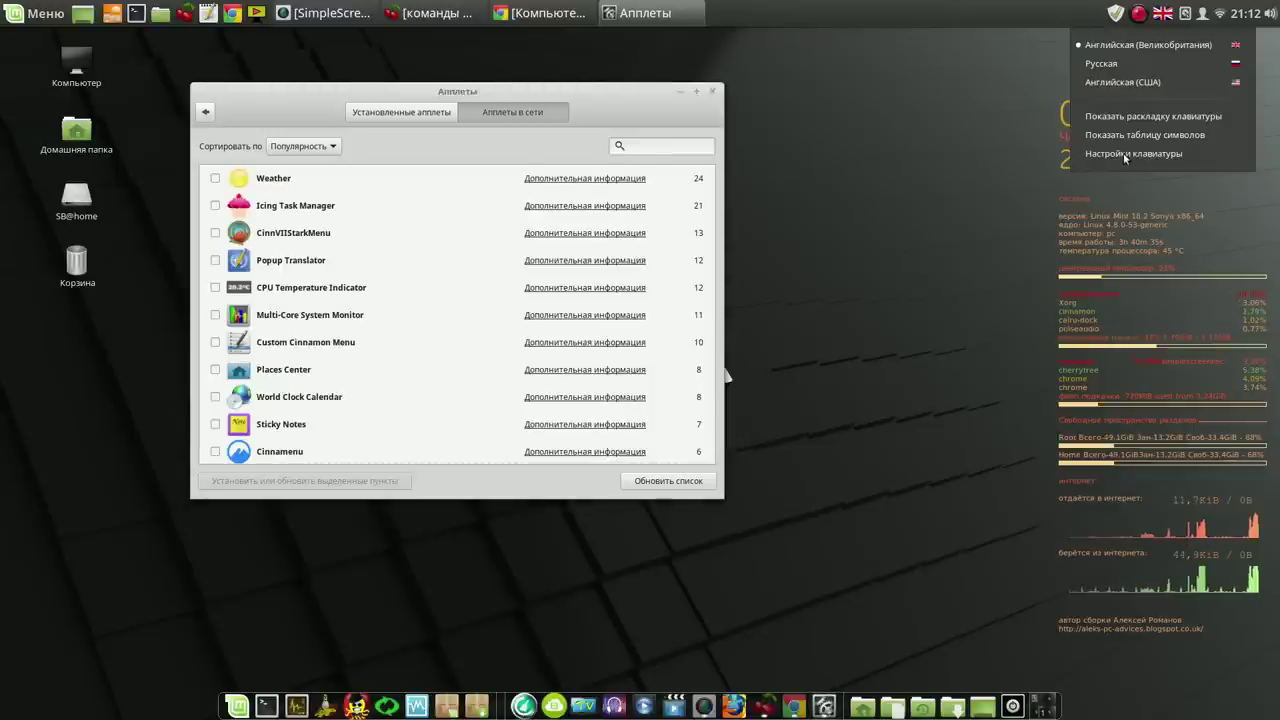
left_click(215, 179)
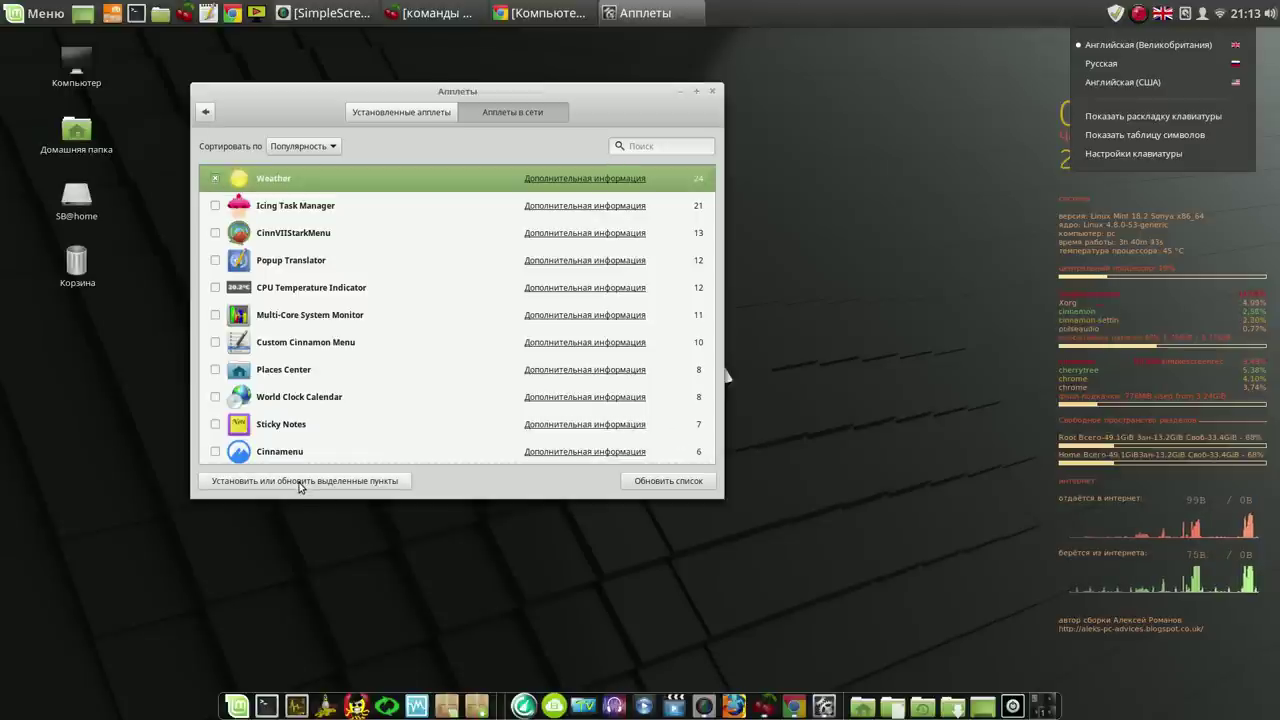
left_click(652, 482)
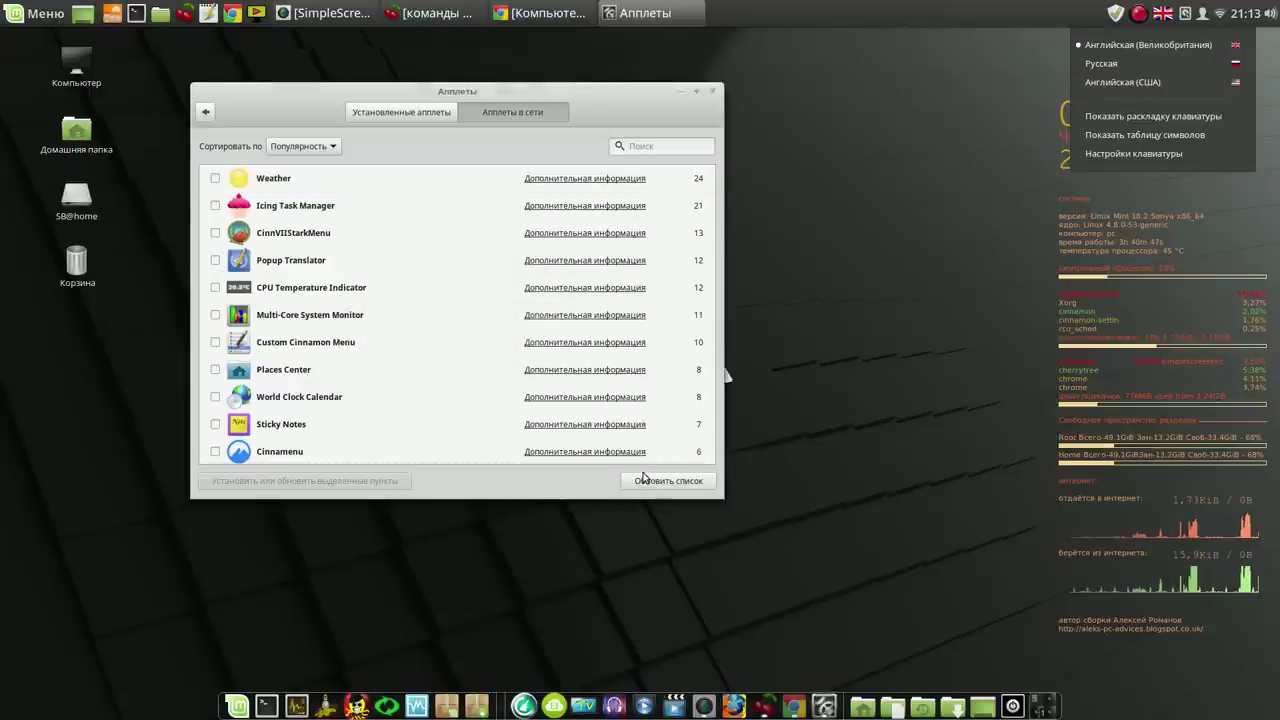
left_click(215, 179)
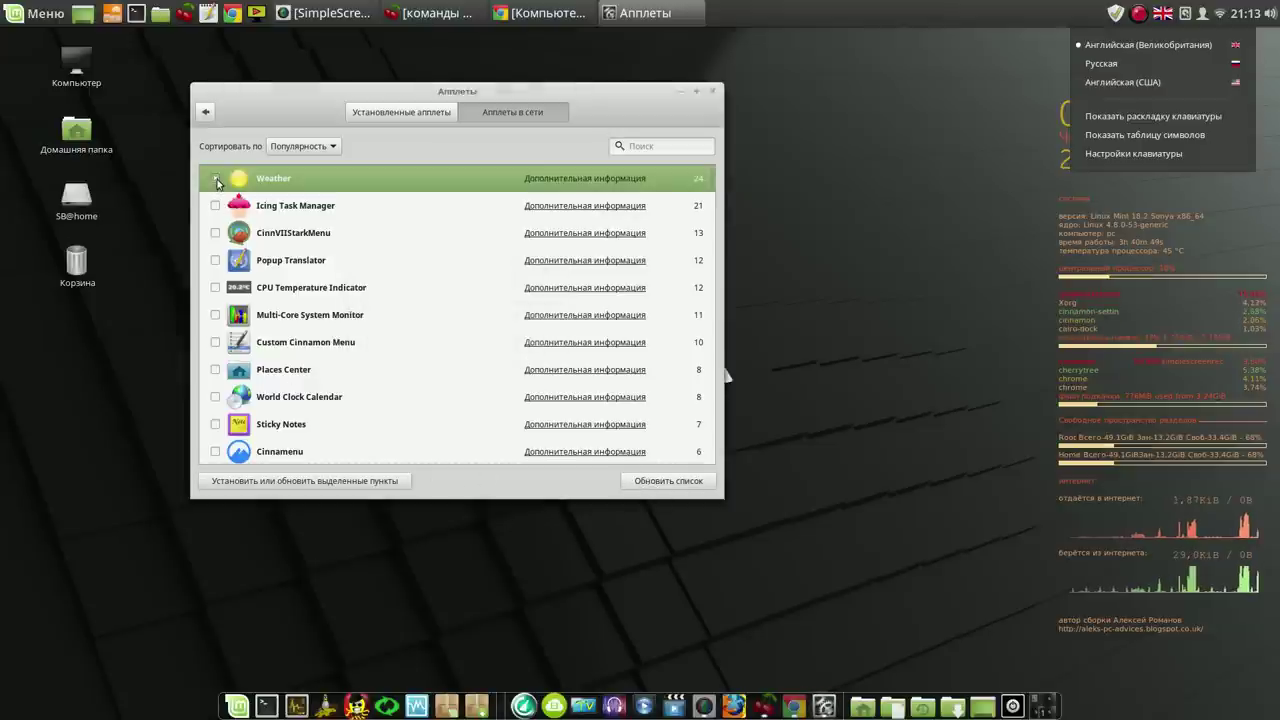
left_click(334, 484)
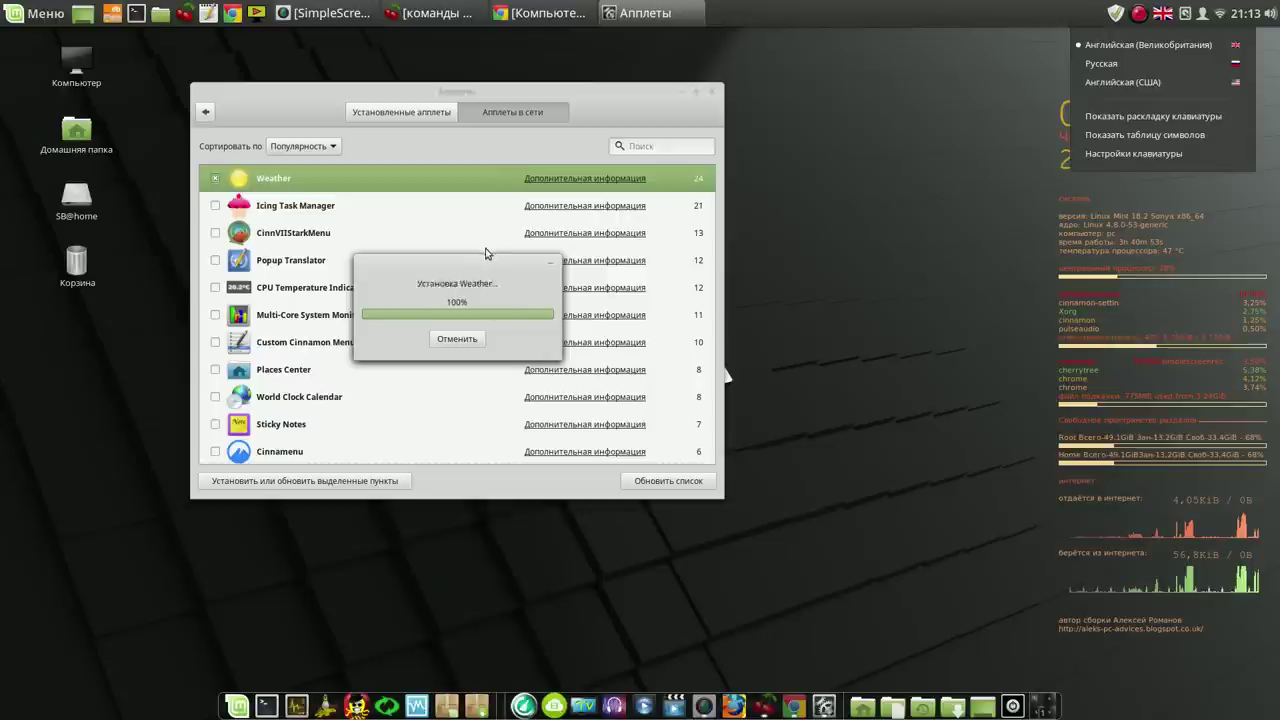
Search 'of', install the power-off applet, and return to the installed applets list
left_click(651, 147)
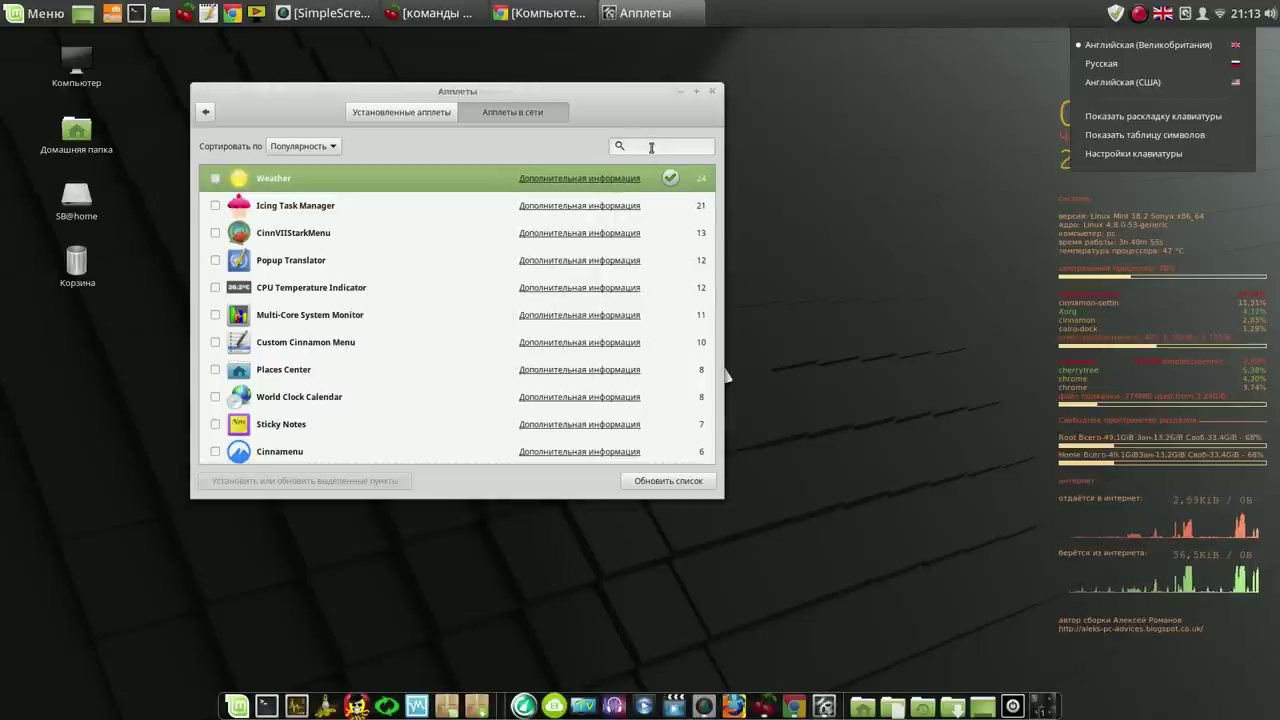
type("of")
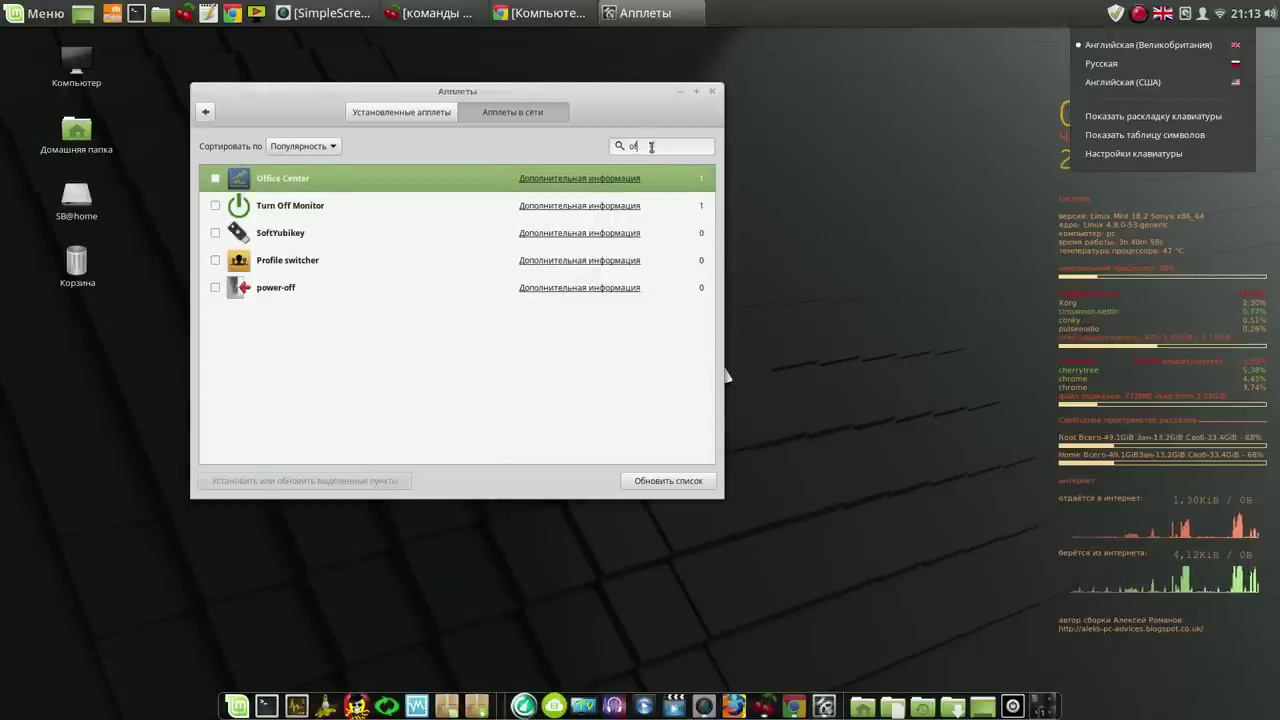
left_click(215, 288)
left_click(328, 482)
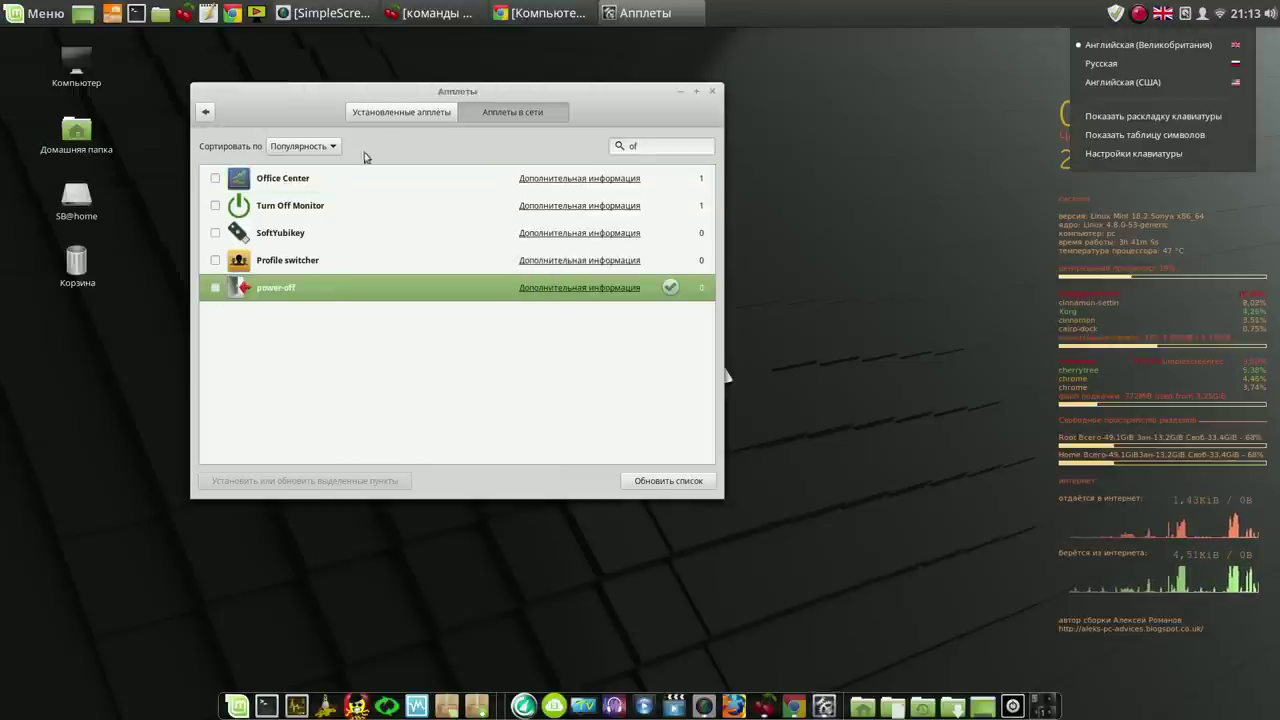
left_click(390, 113)
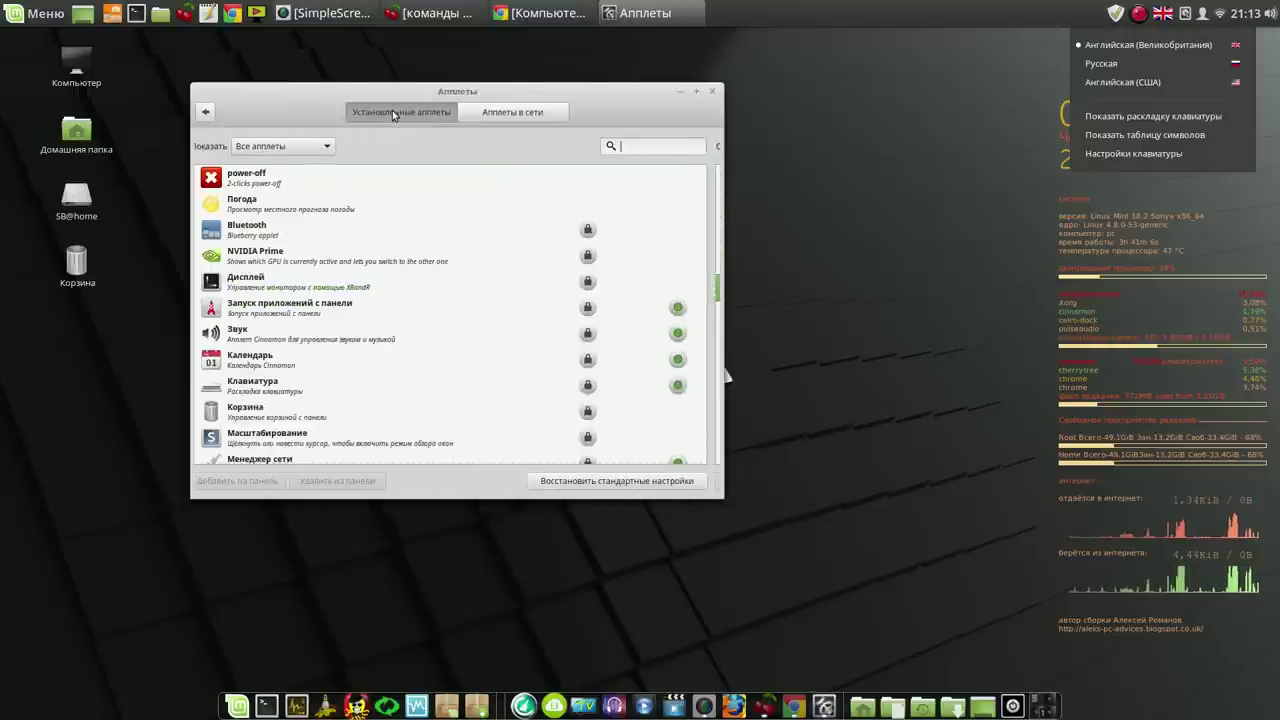
Add the Погода and power-off applets to the panel, then open the weather applet's configuration
left_click(307, 213)
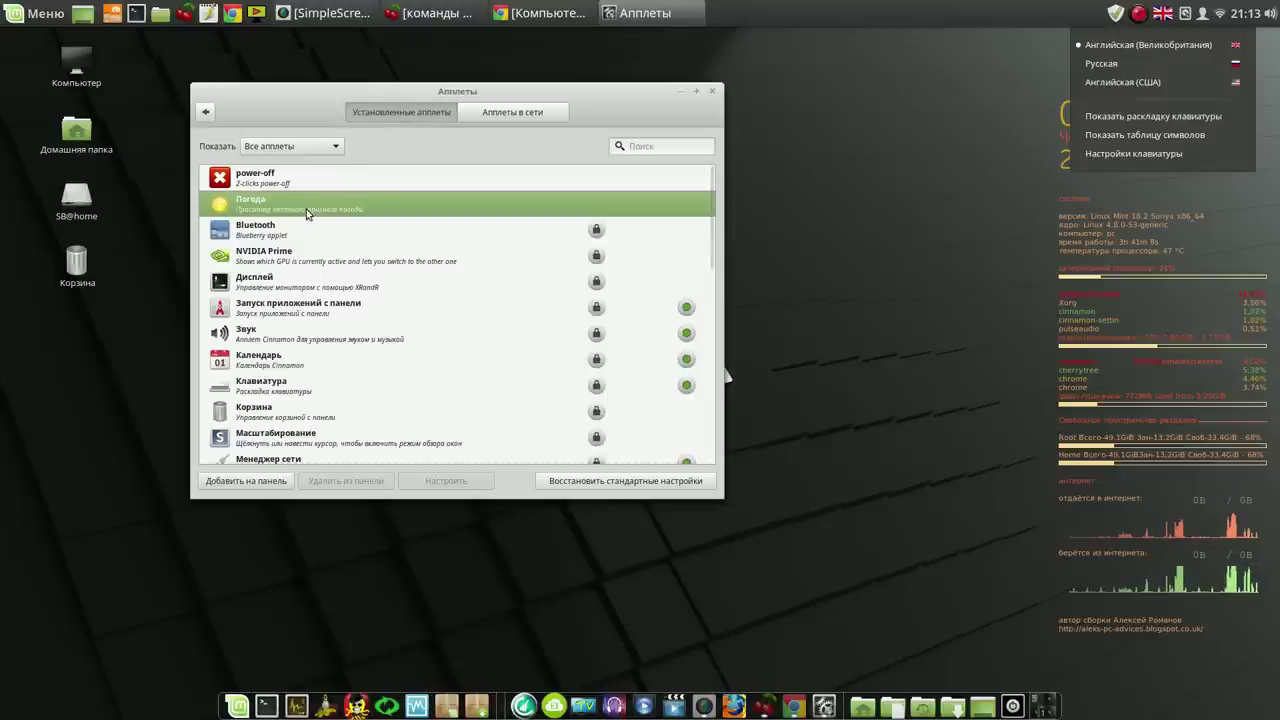
left_click(256, 484)
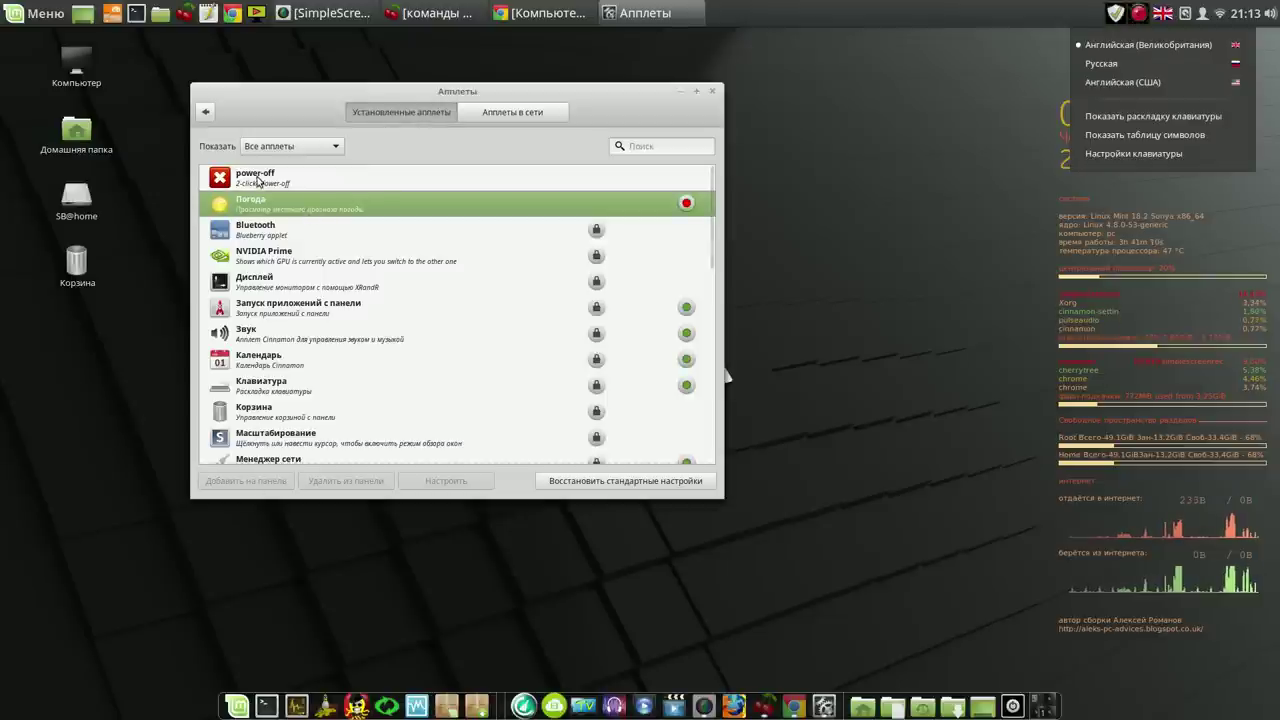
left_click(258, 180)
left_click(265, 482)
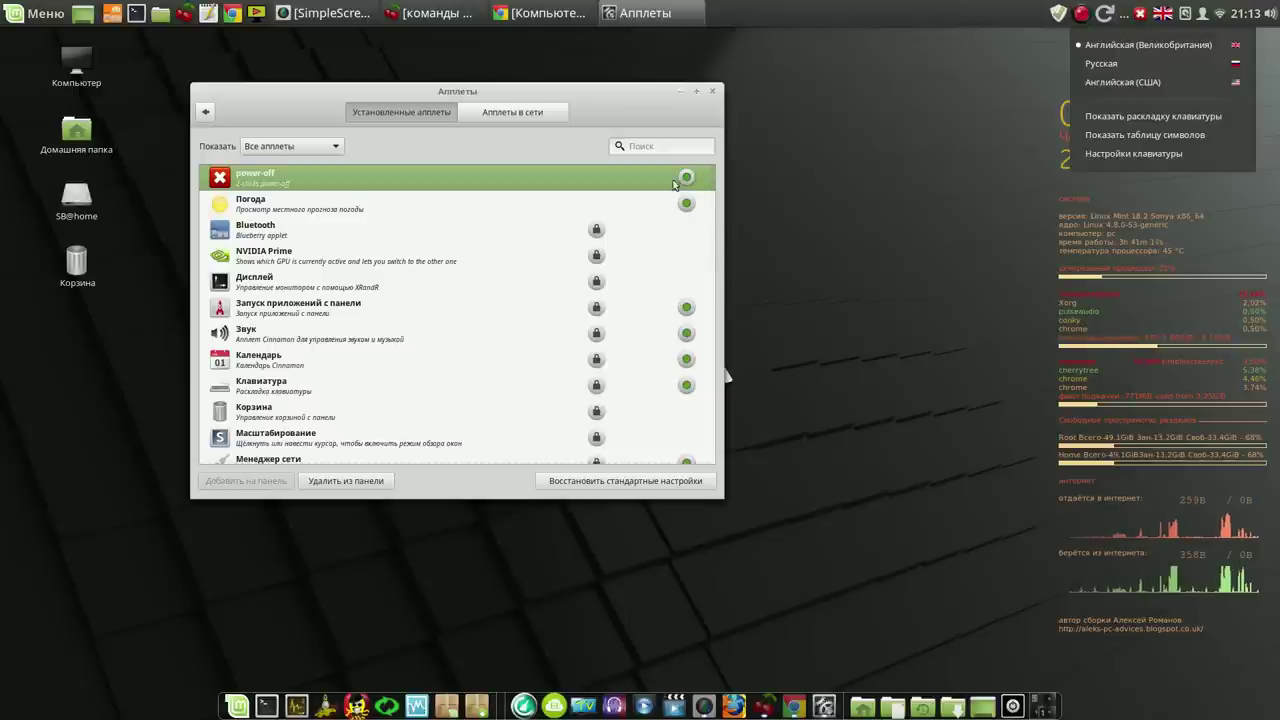
left_click(712, 91)
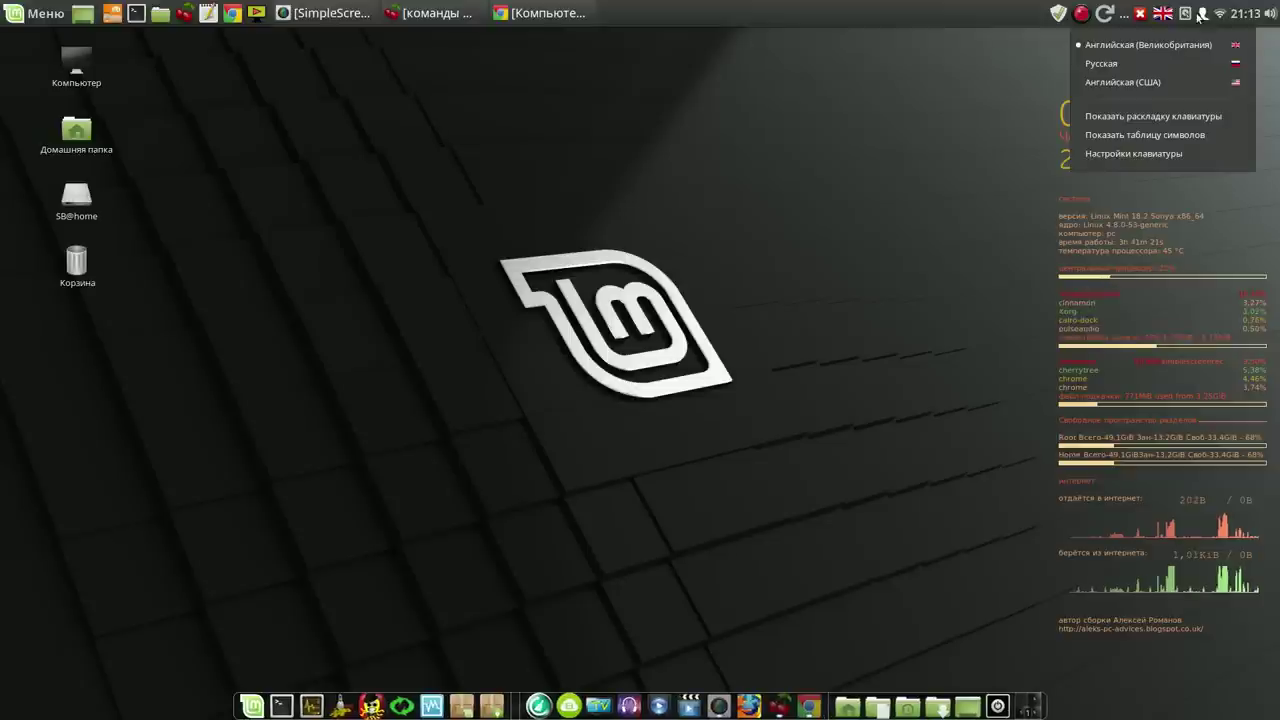
right_click(1111, 15)
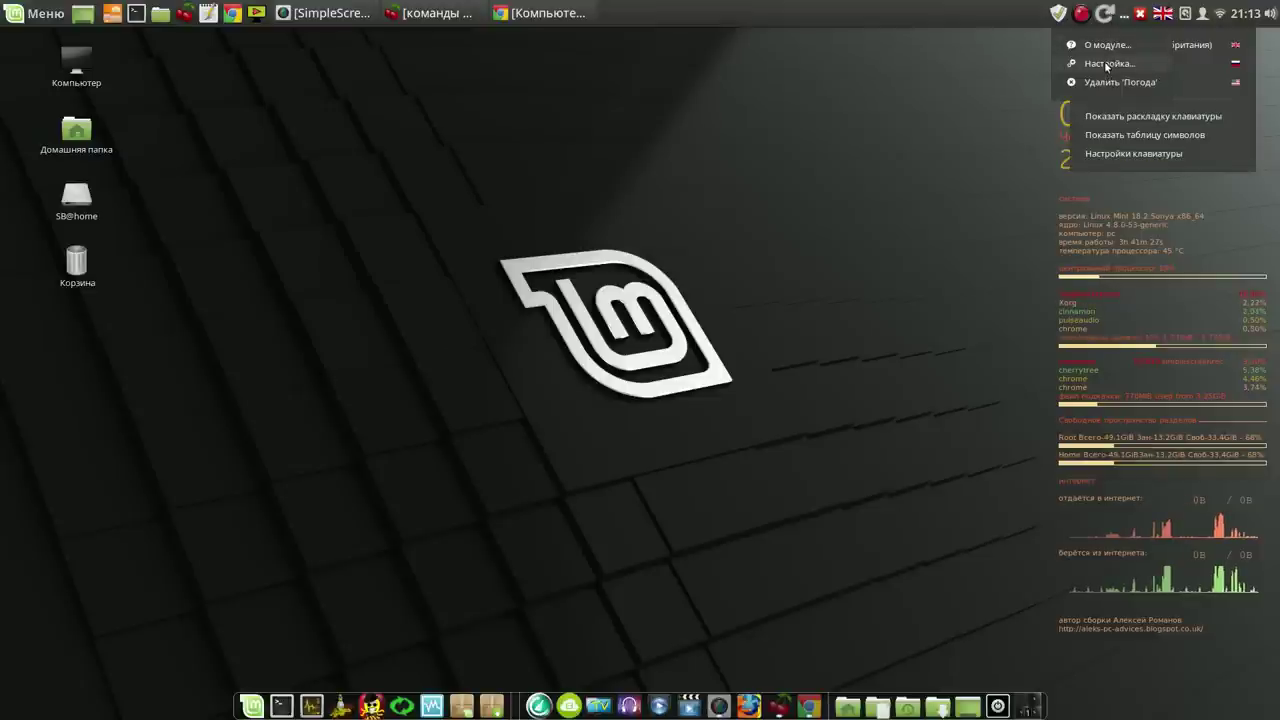
left_click(1104, 61)
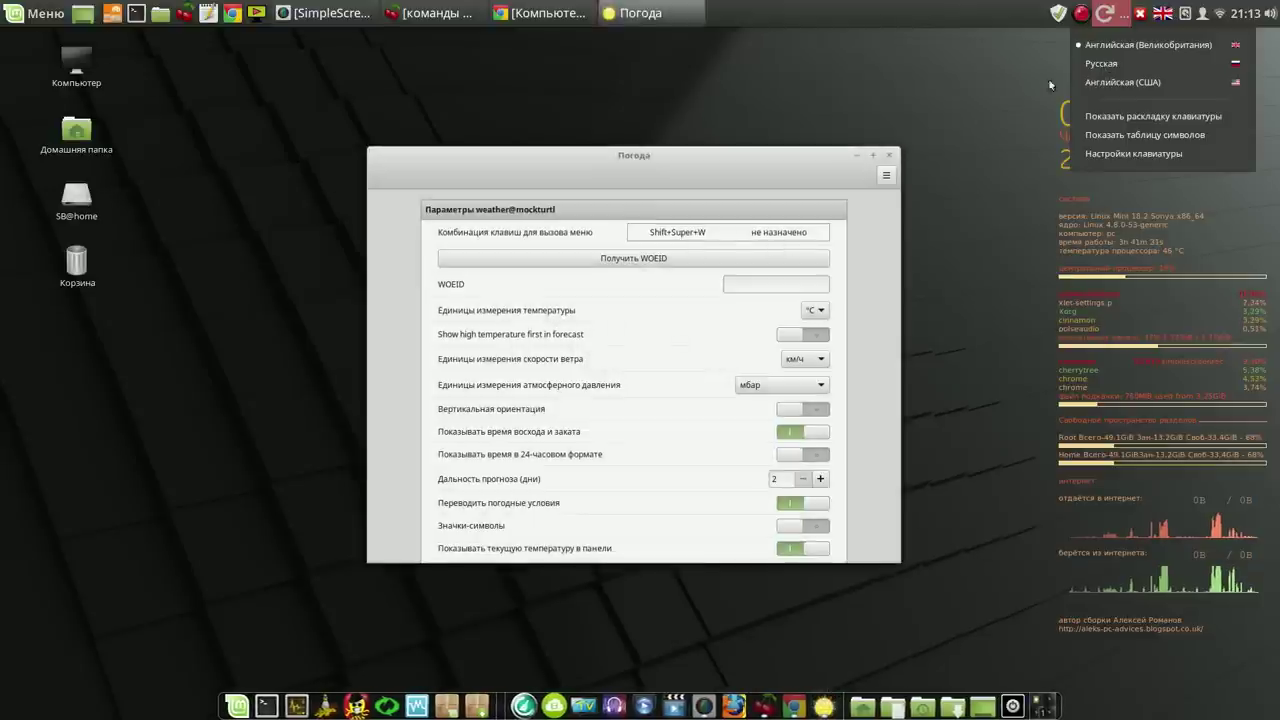
Look up 'moscow' on the woeid.rosselliot.co.nz WOEID lookup site
left_click(633, 258)
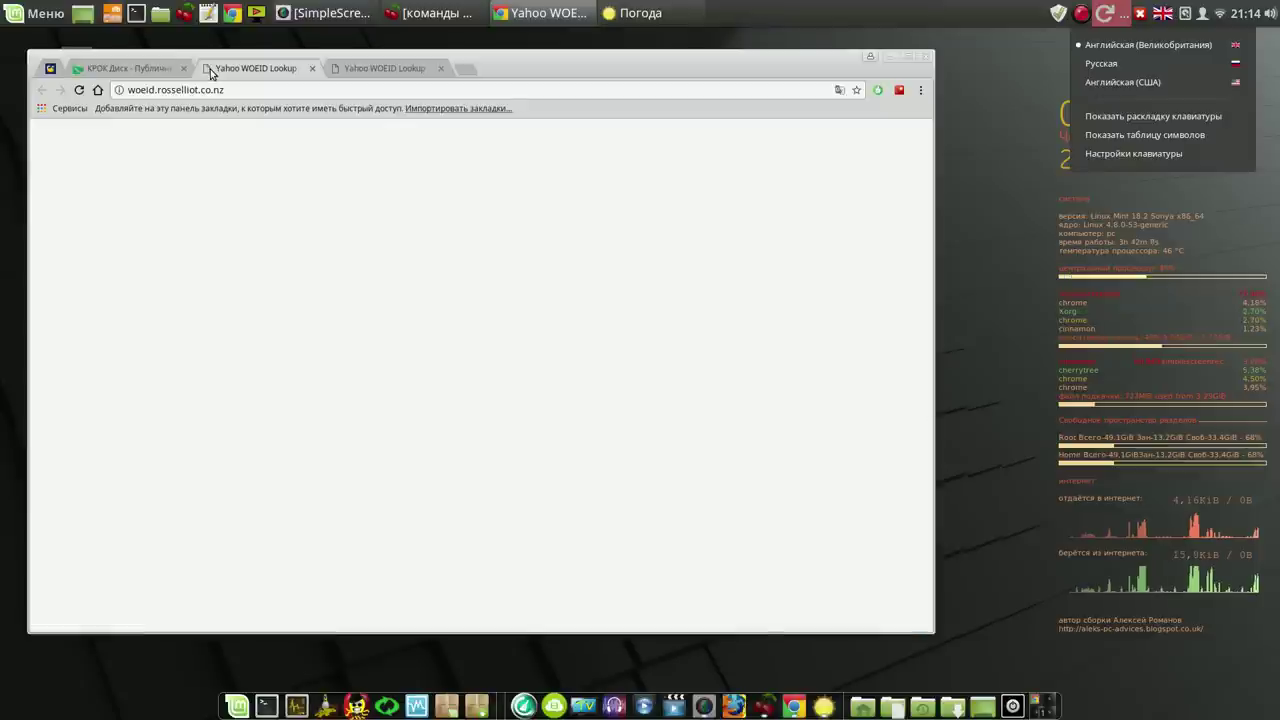
scroll(443, 437, "down", 3)
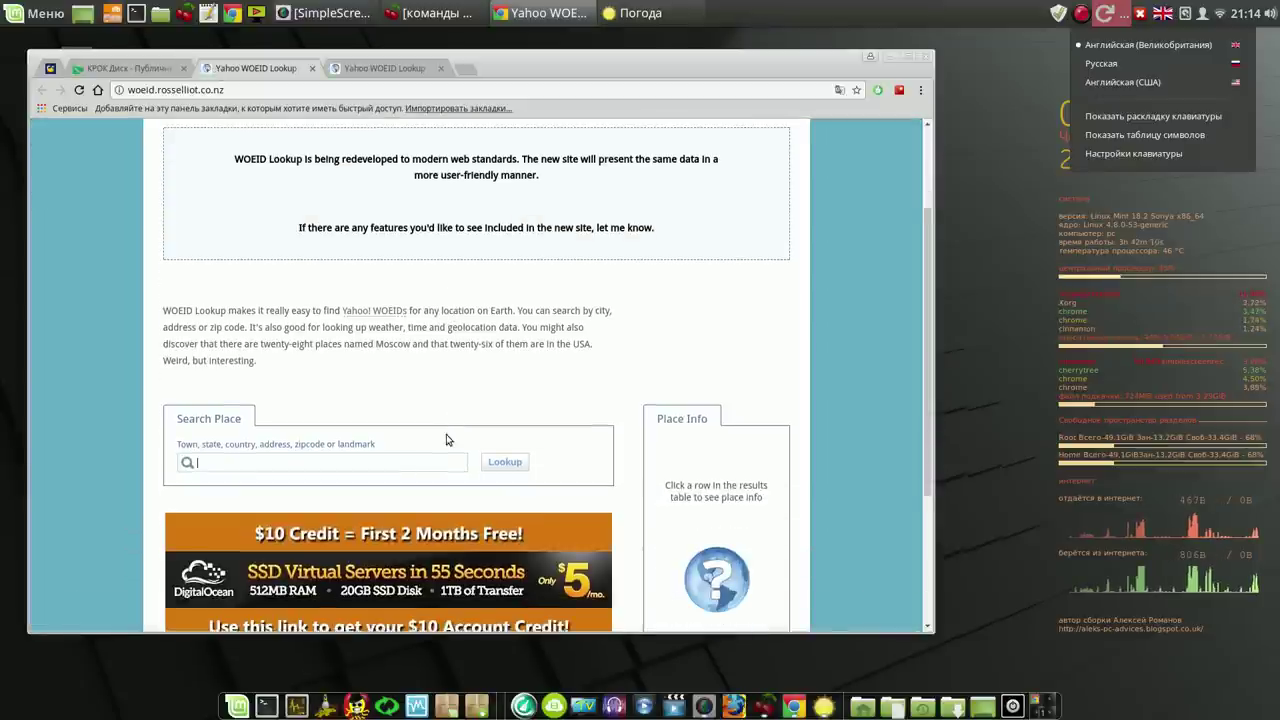
left_click(401, 467)
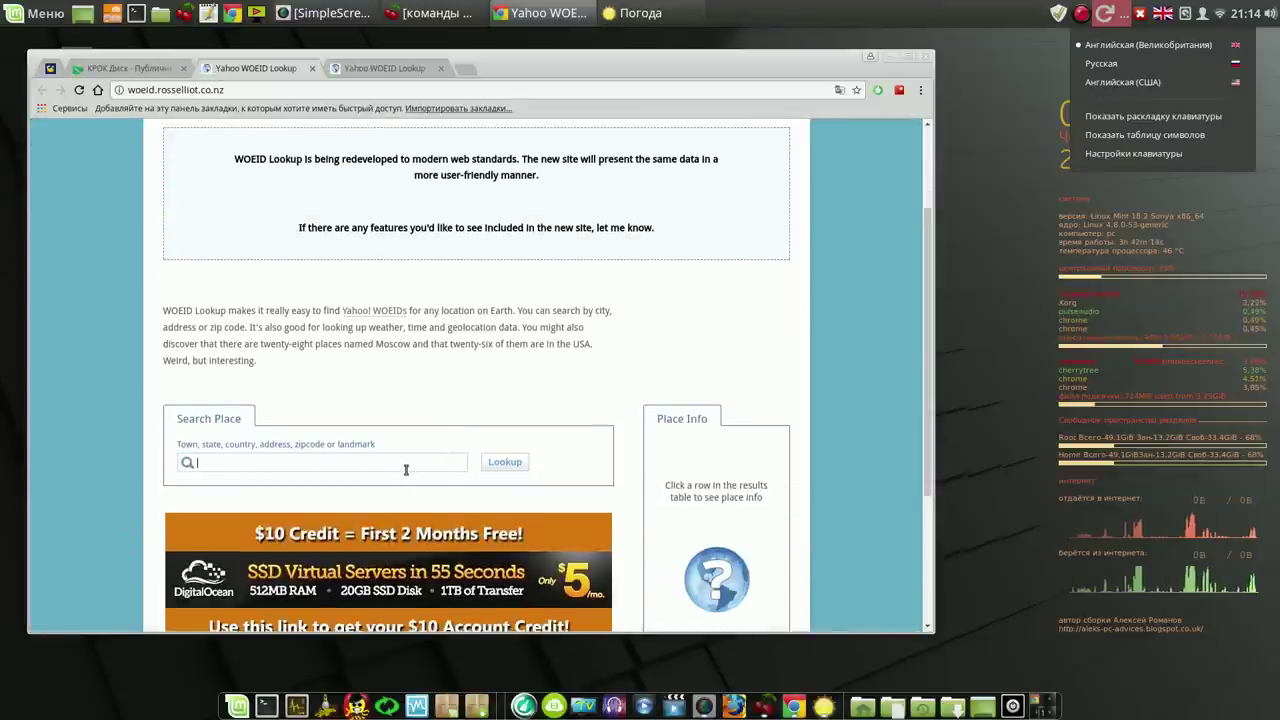
type("mos")
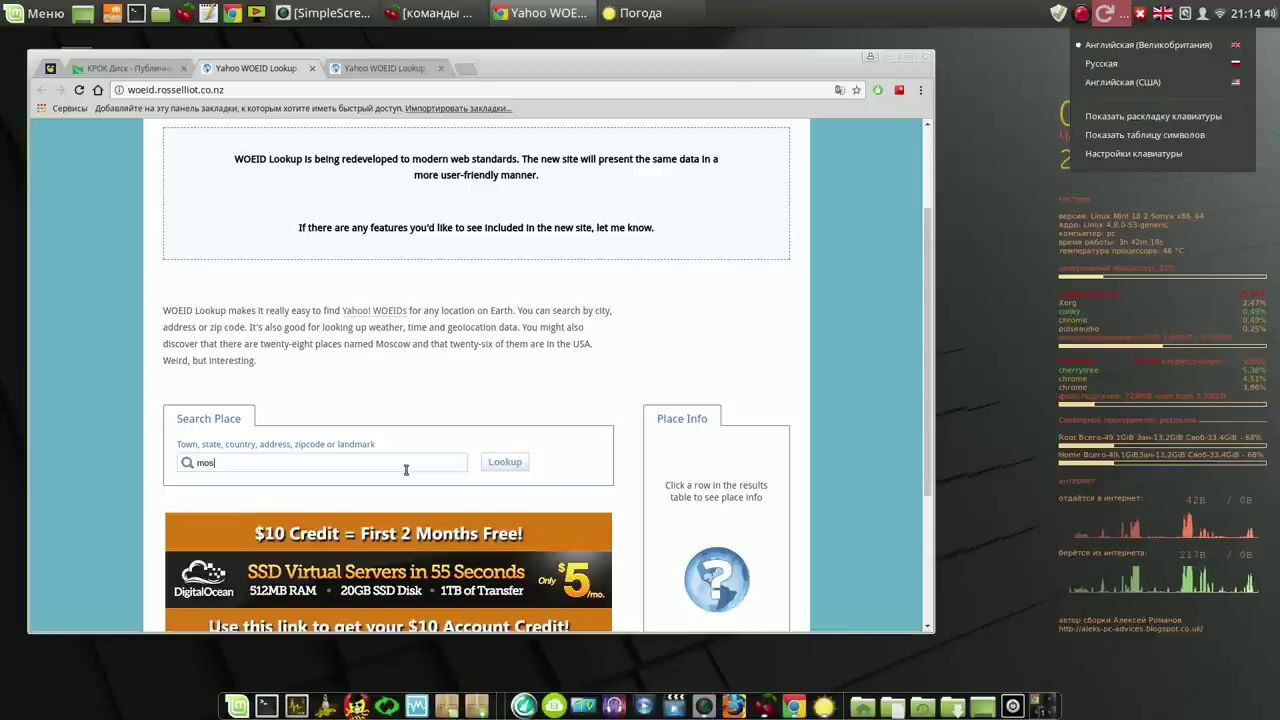
type("cow")
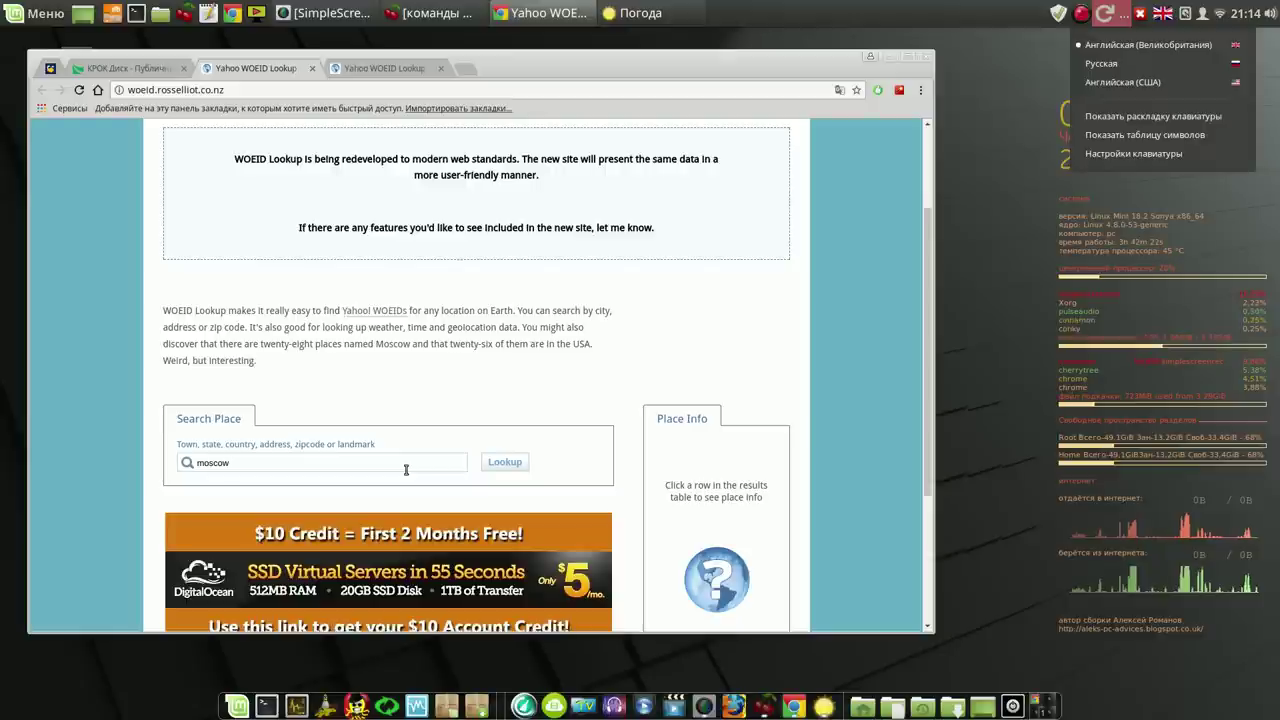
left_click(516, 464)
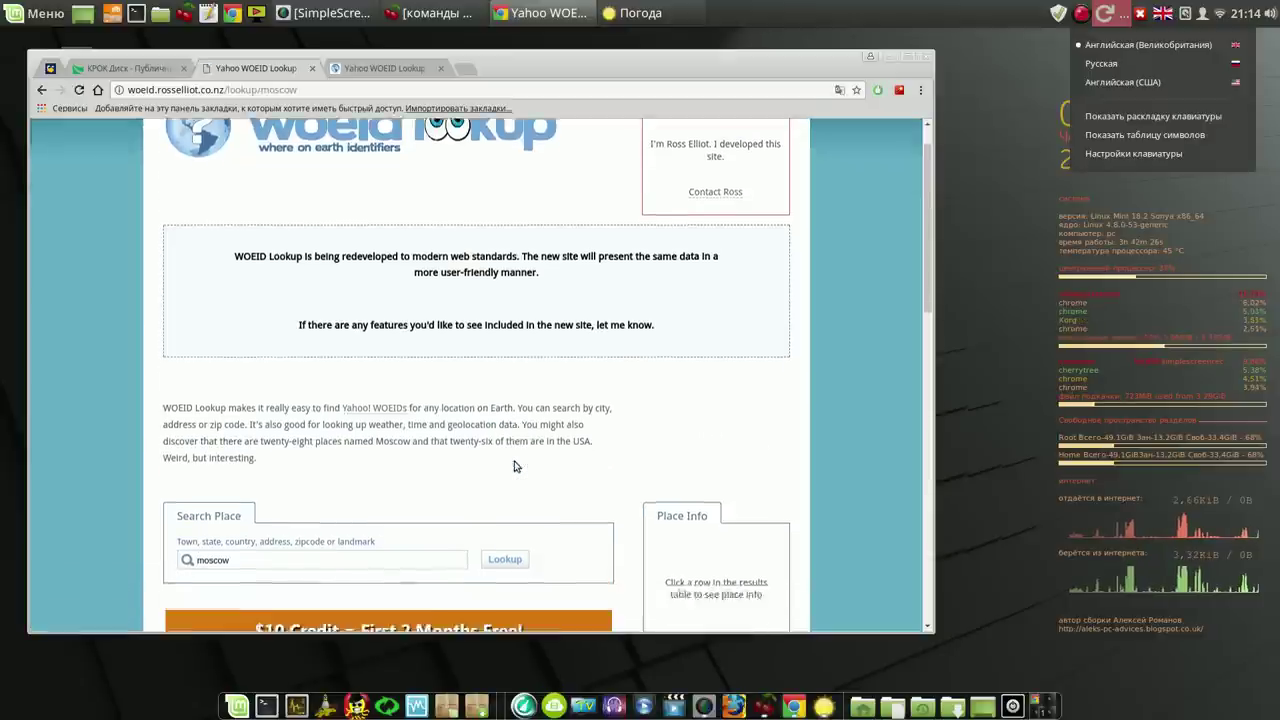
Copy the Moskva Raion WOEID 2122265 and minimize Chrome
scroll(516, 466, "down", 5)
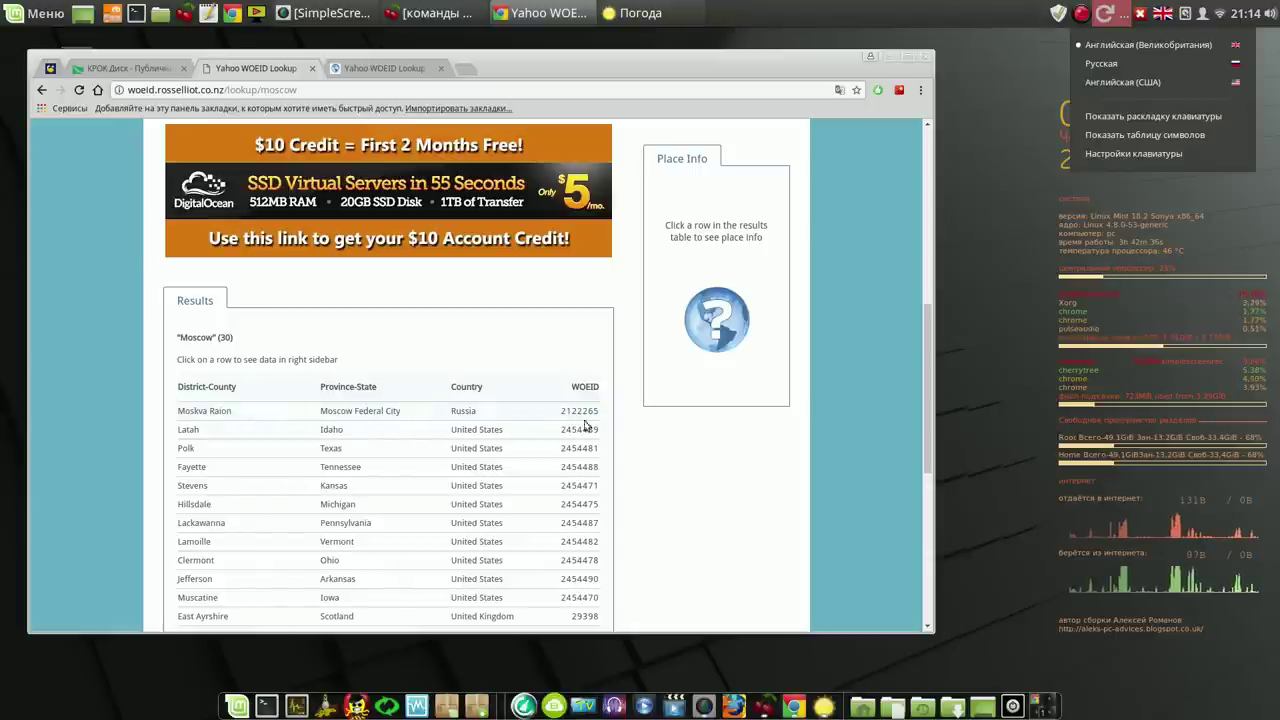
left_click_drag(563, 416, 593, 420)
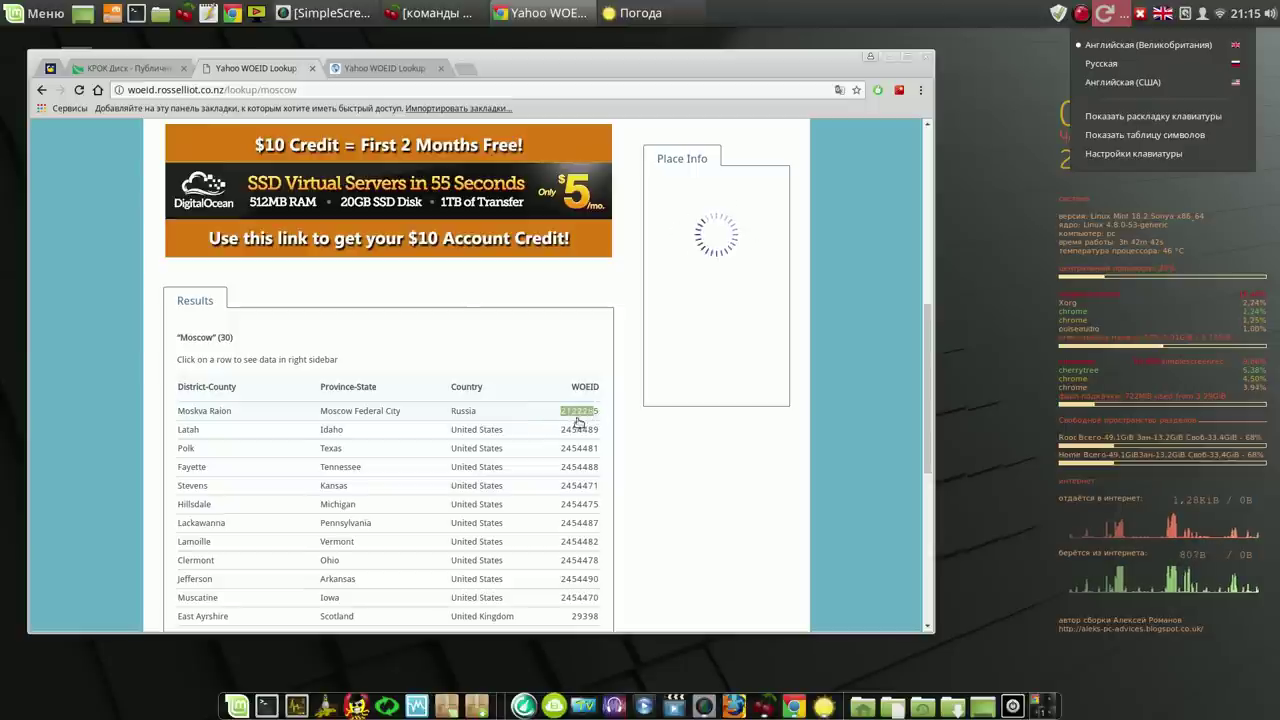
left_click(549, 417)
double_click(584, 420)
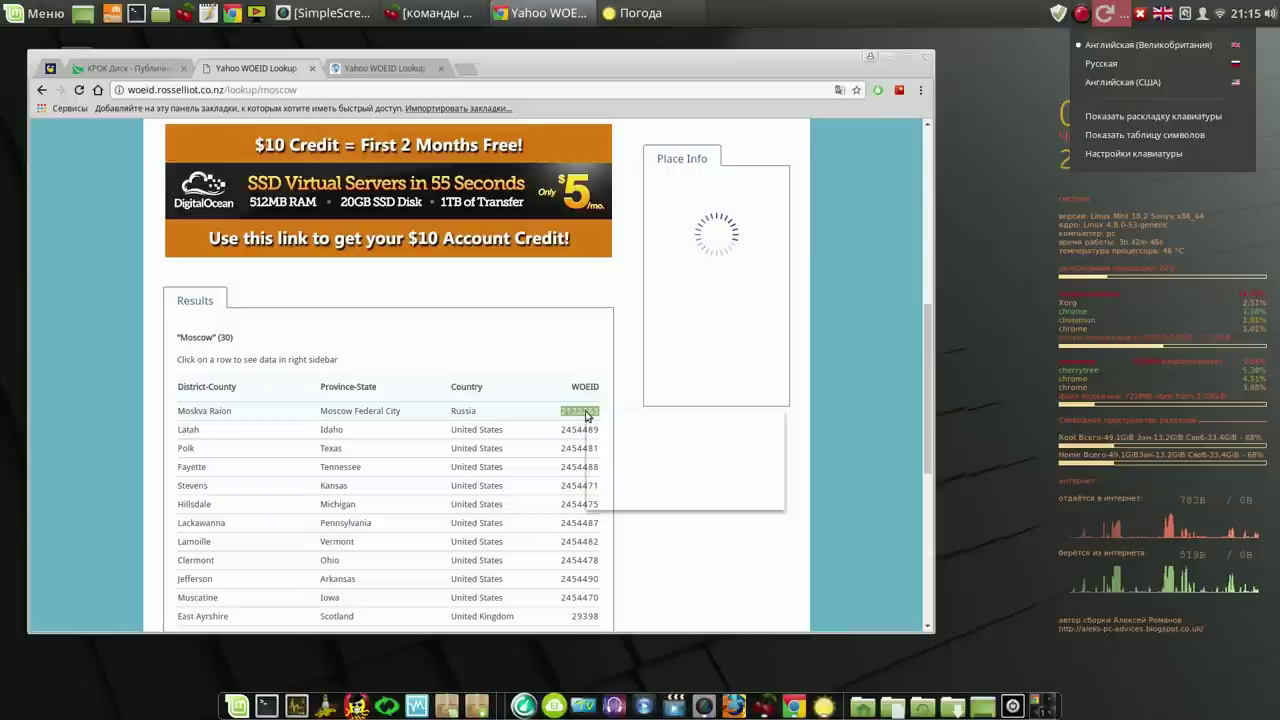
right_click(591, 420)
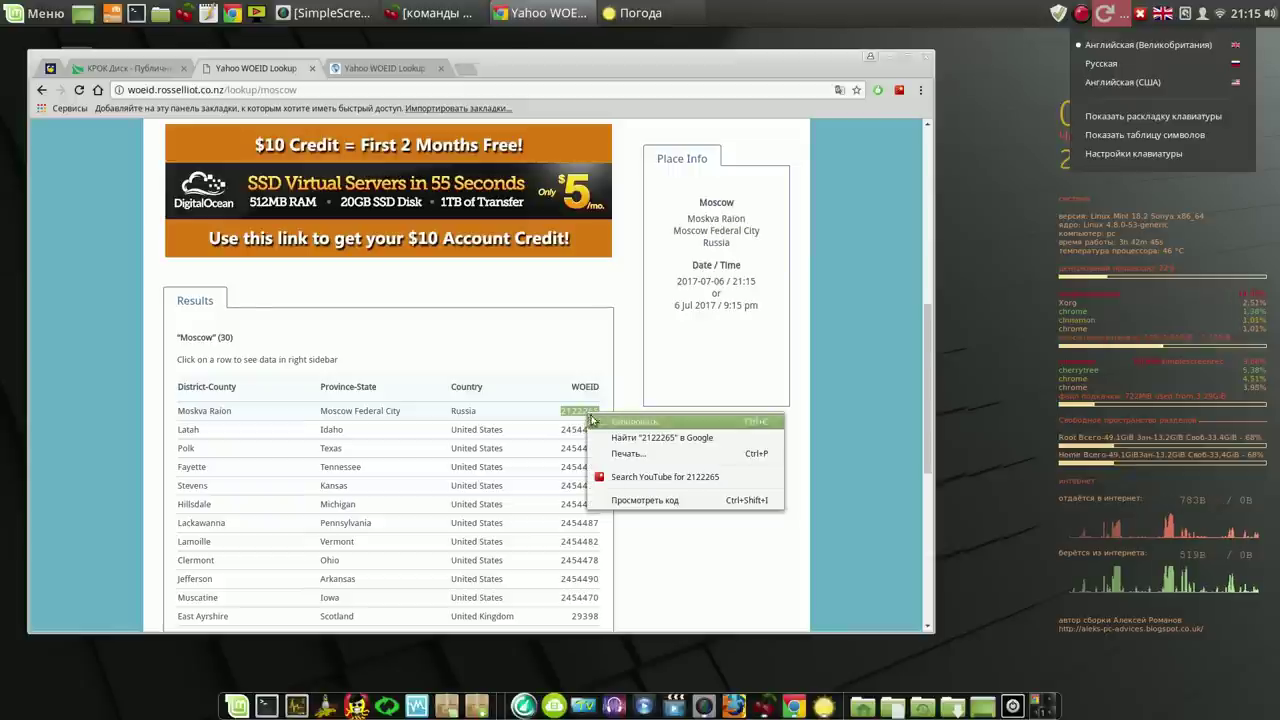
left_click(631, 422)
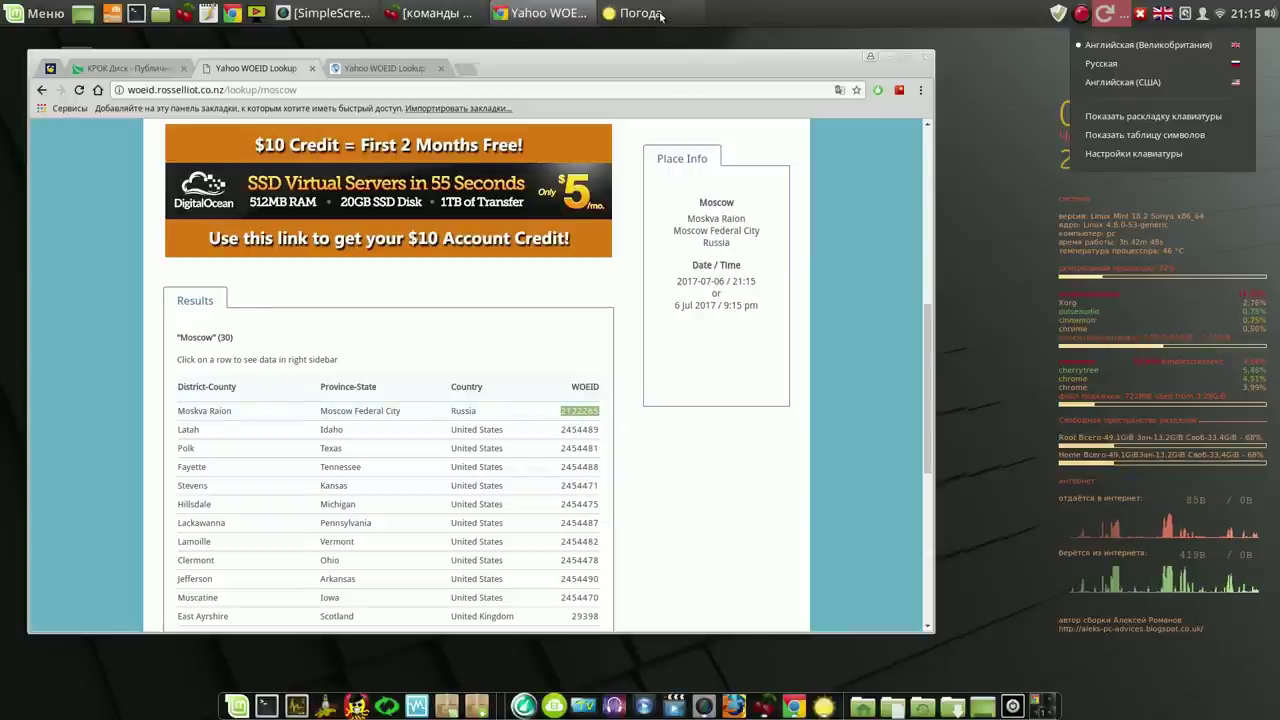
left_click(885, 57)
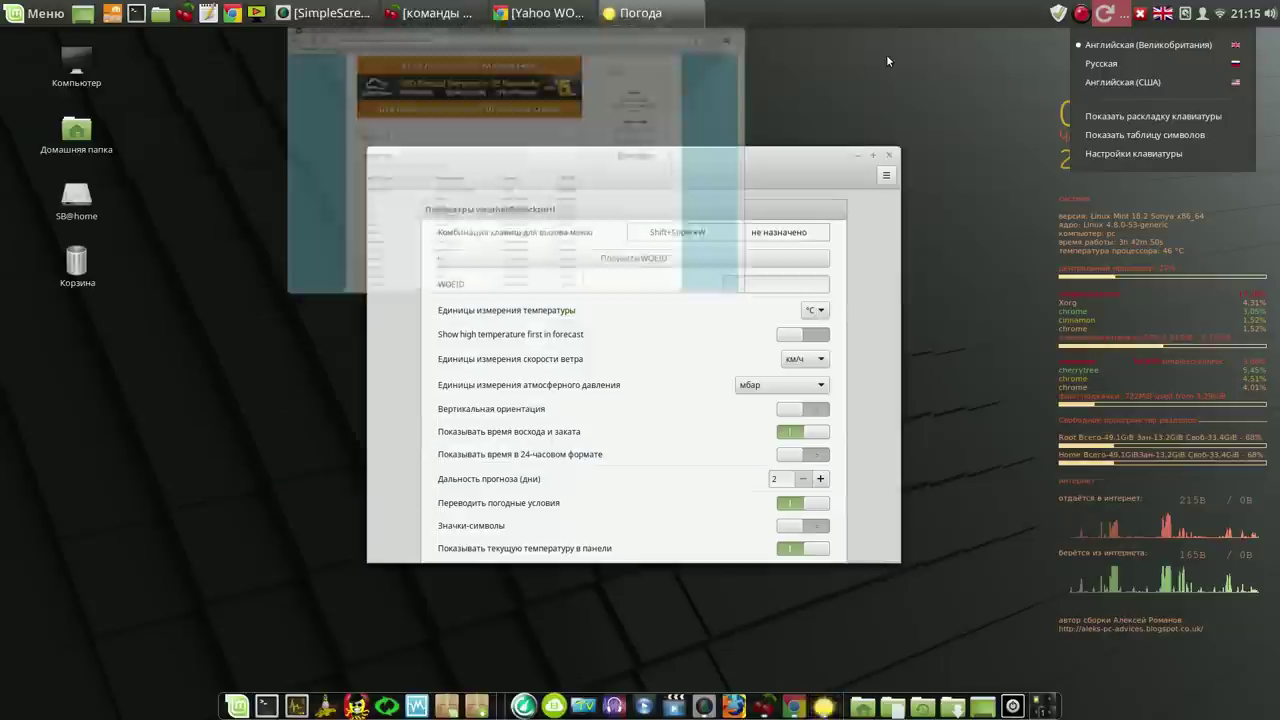
Paste WOEID 2122265 into the weather applet and set pressure units to мм рт. ст
right_click(748, 284)
left_click(762, 331)
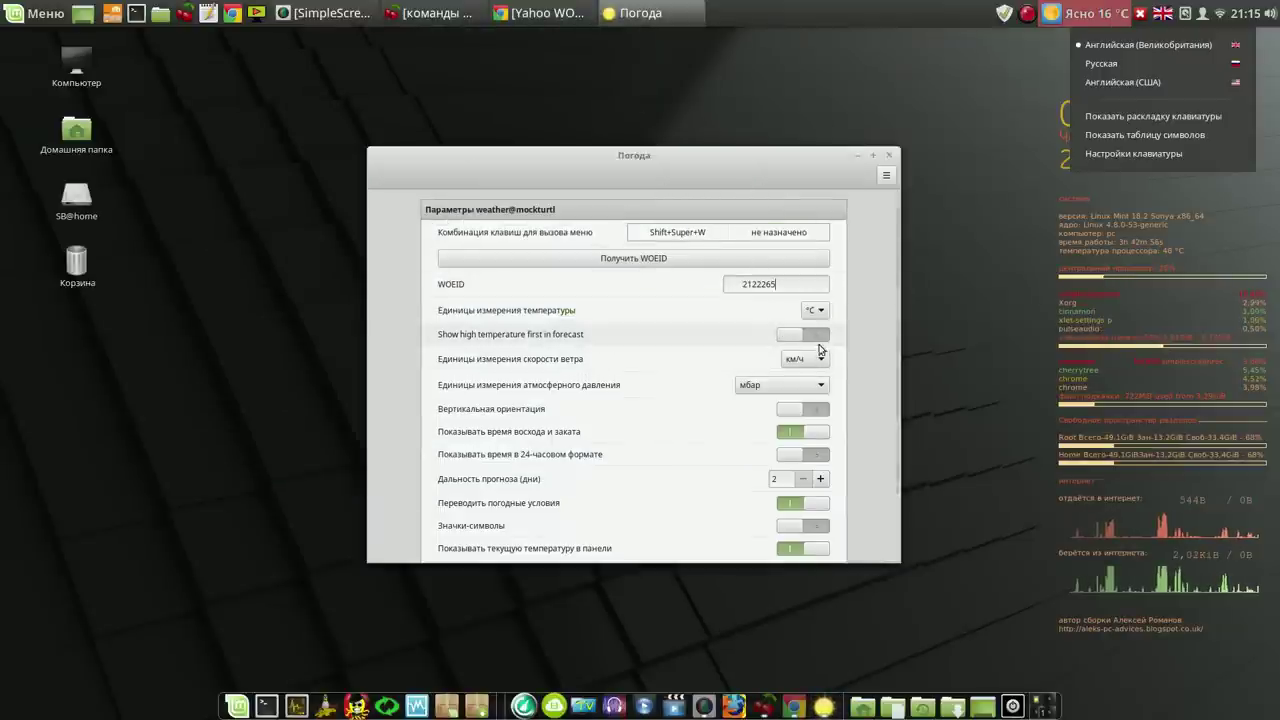
left_click(821, 388)
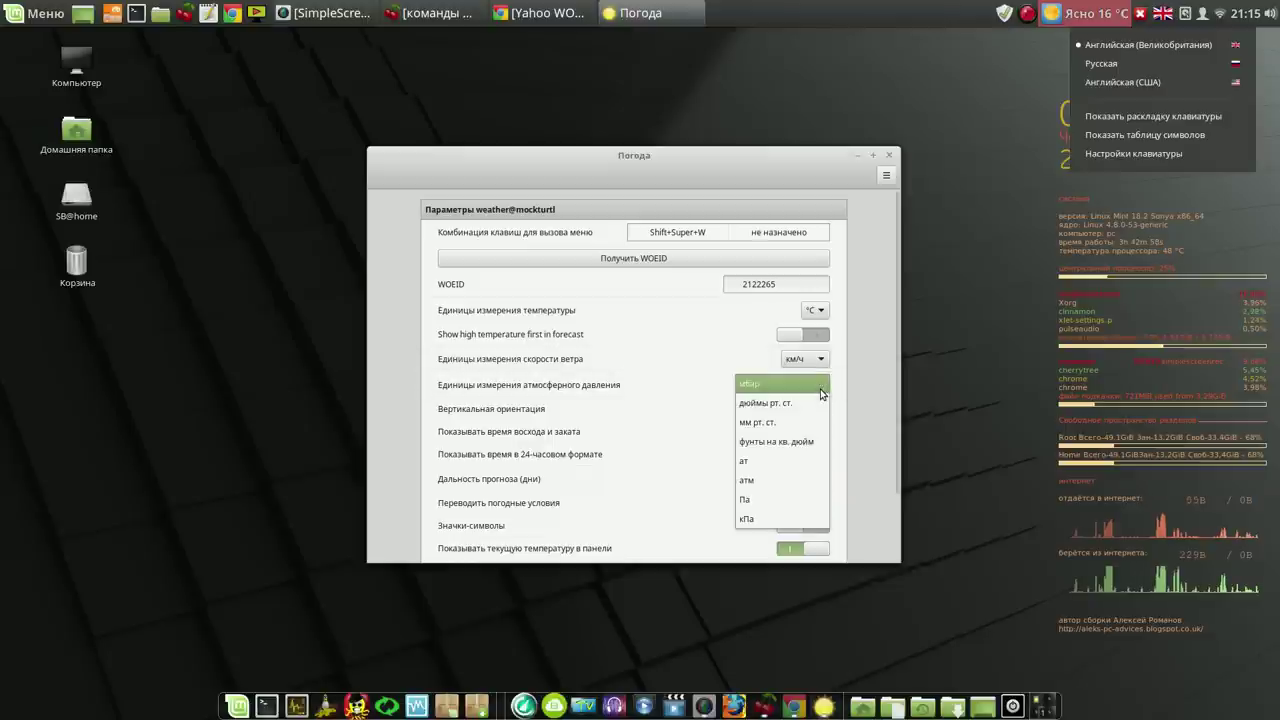
left_click(794, 422)
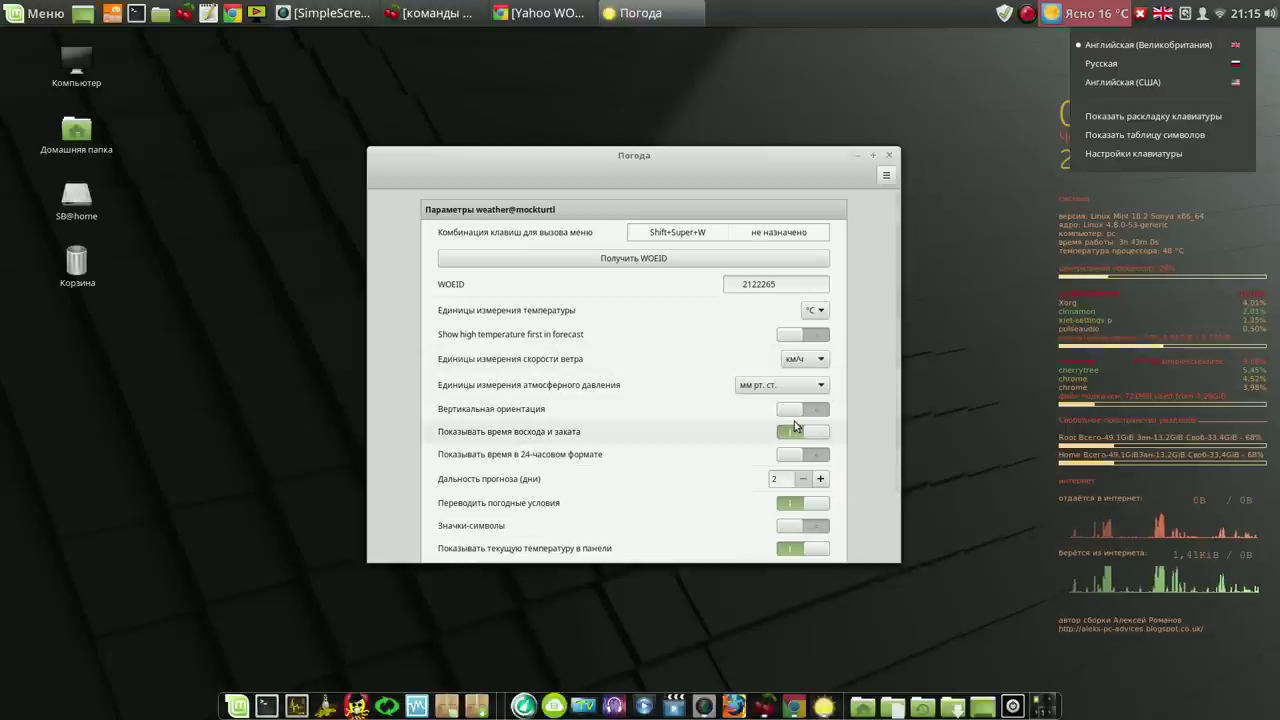
Set a 5-day forecast, hide the conditions text on the panel, and close the settings
scroll(795, 425, "down", 2)
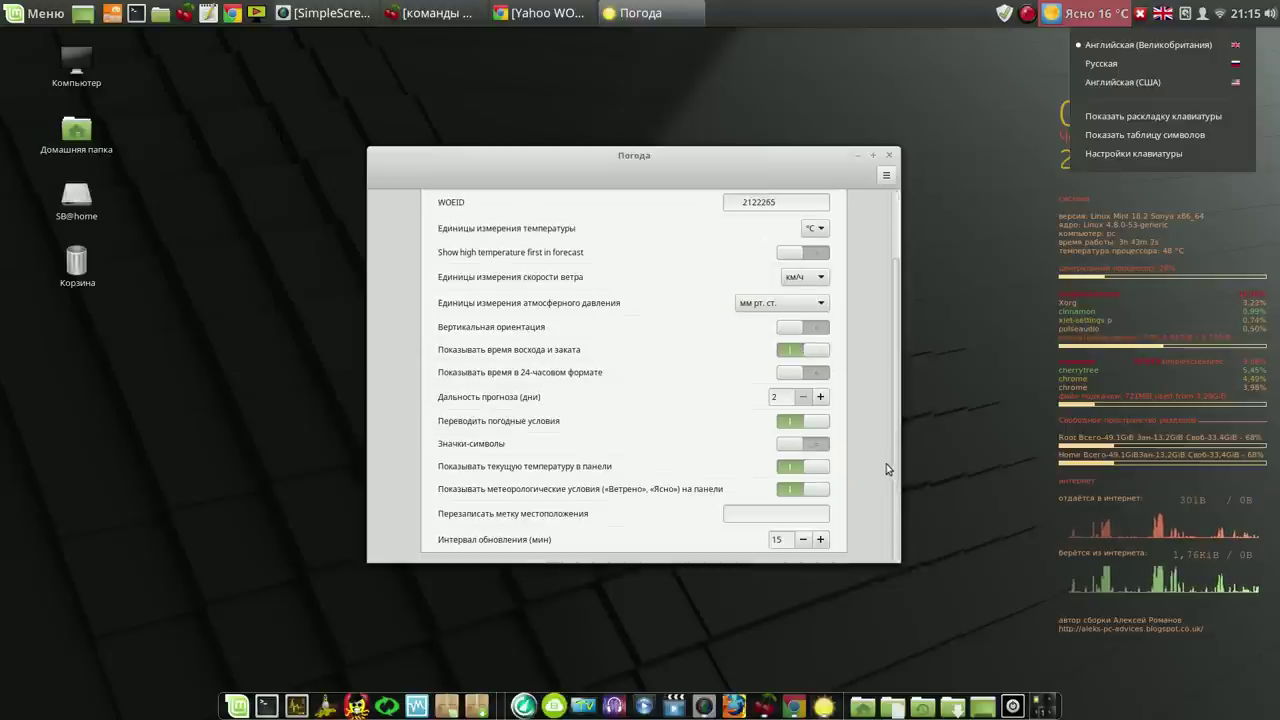
left_click(820, 397)
left_click(820, 397)
left_click(820, 397)
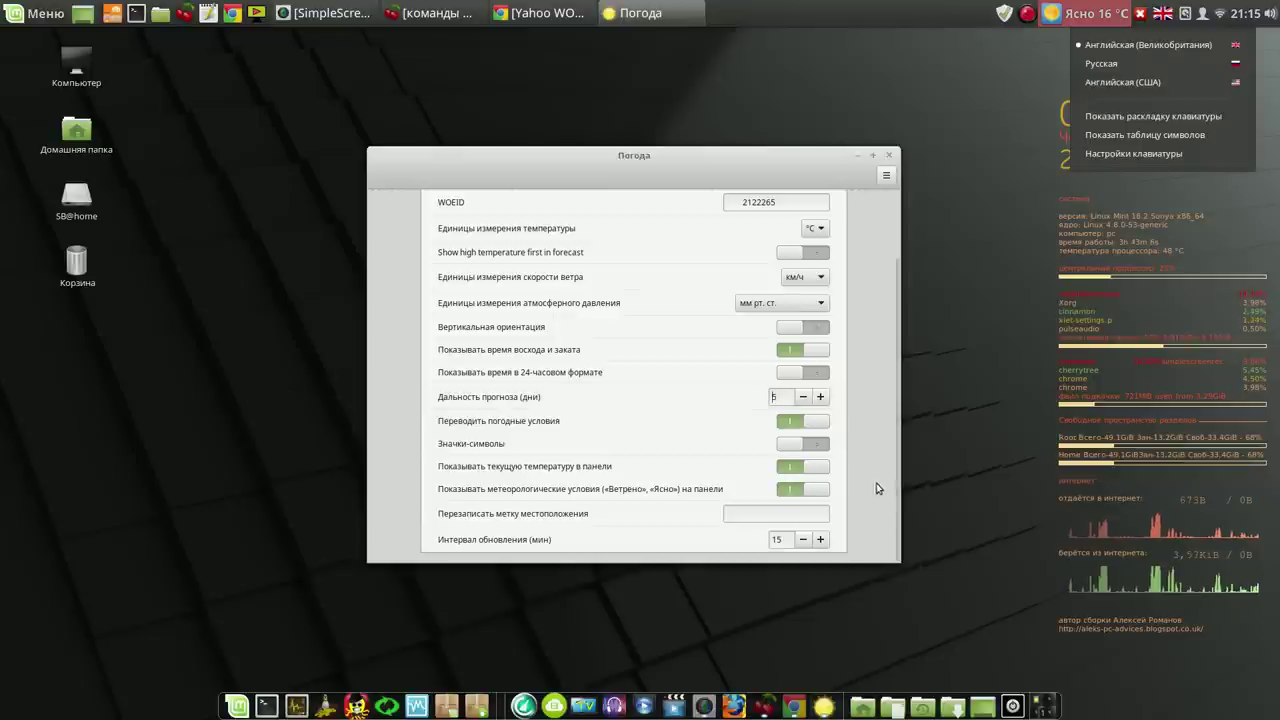
left_click(797, 492)
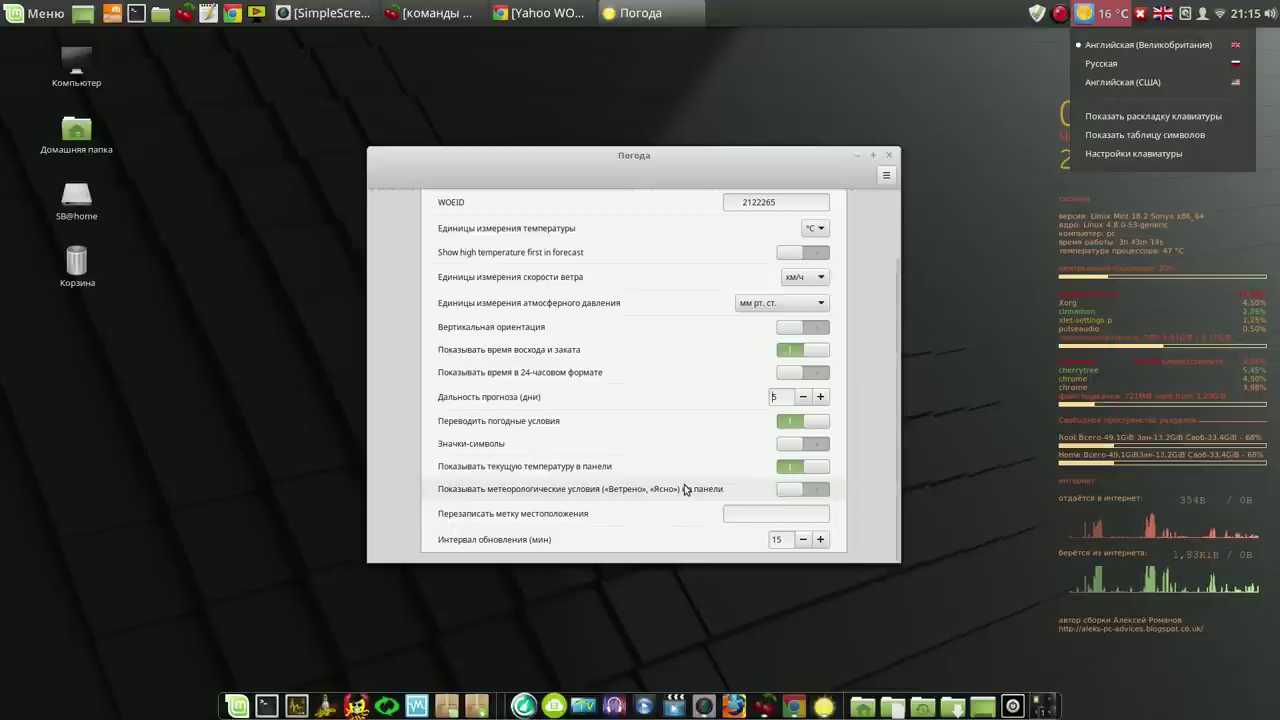
left_click(891, 157)
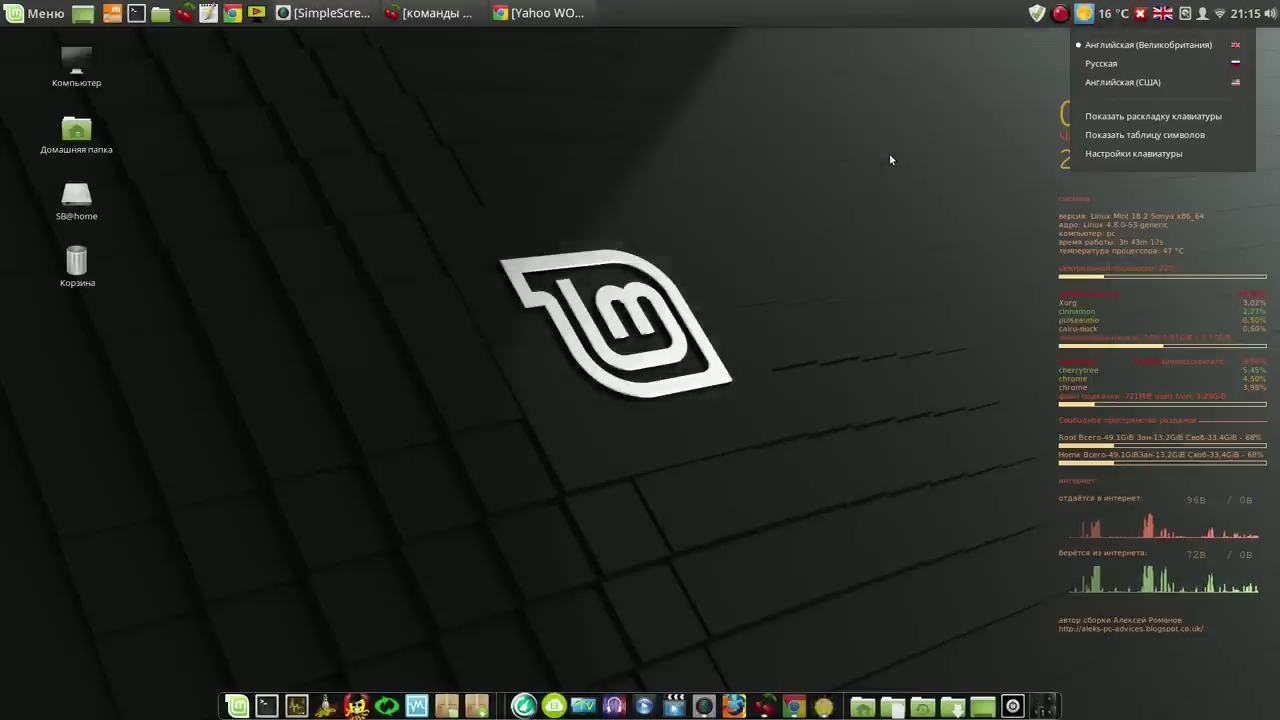
left_click(1088, 14)
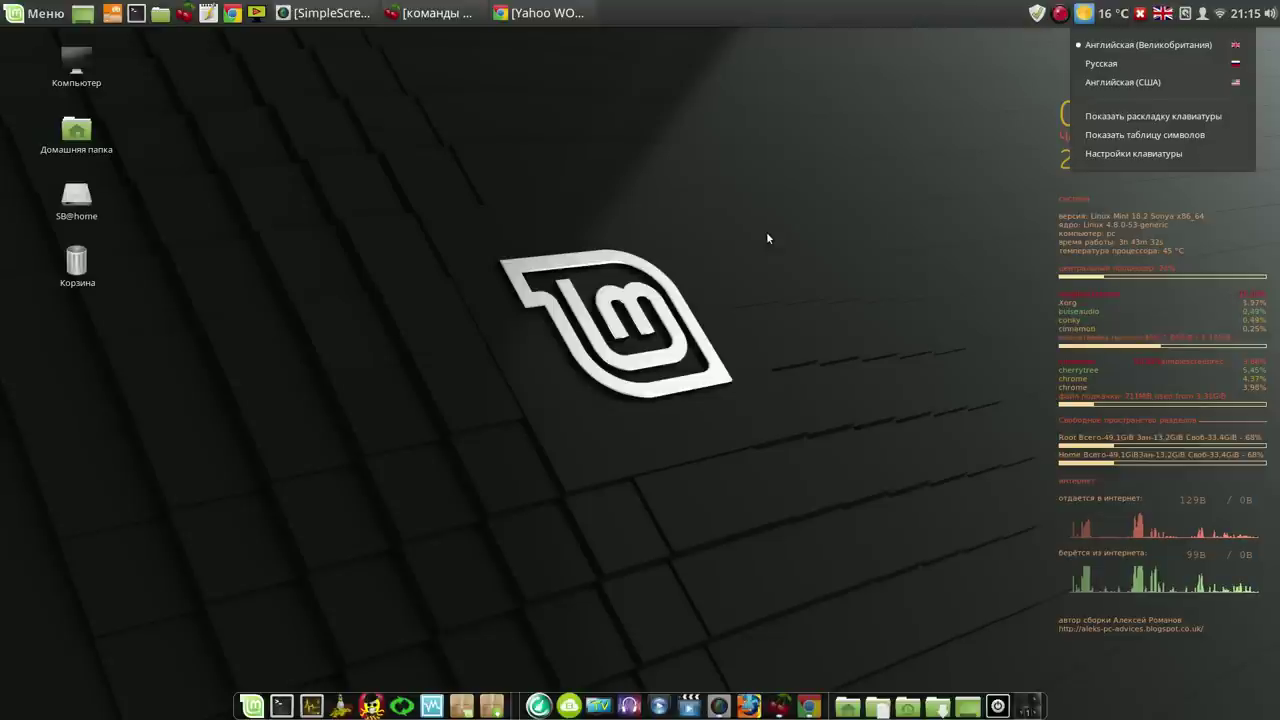
right_click(1060, 13)
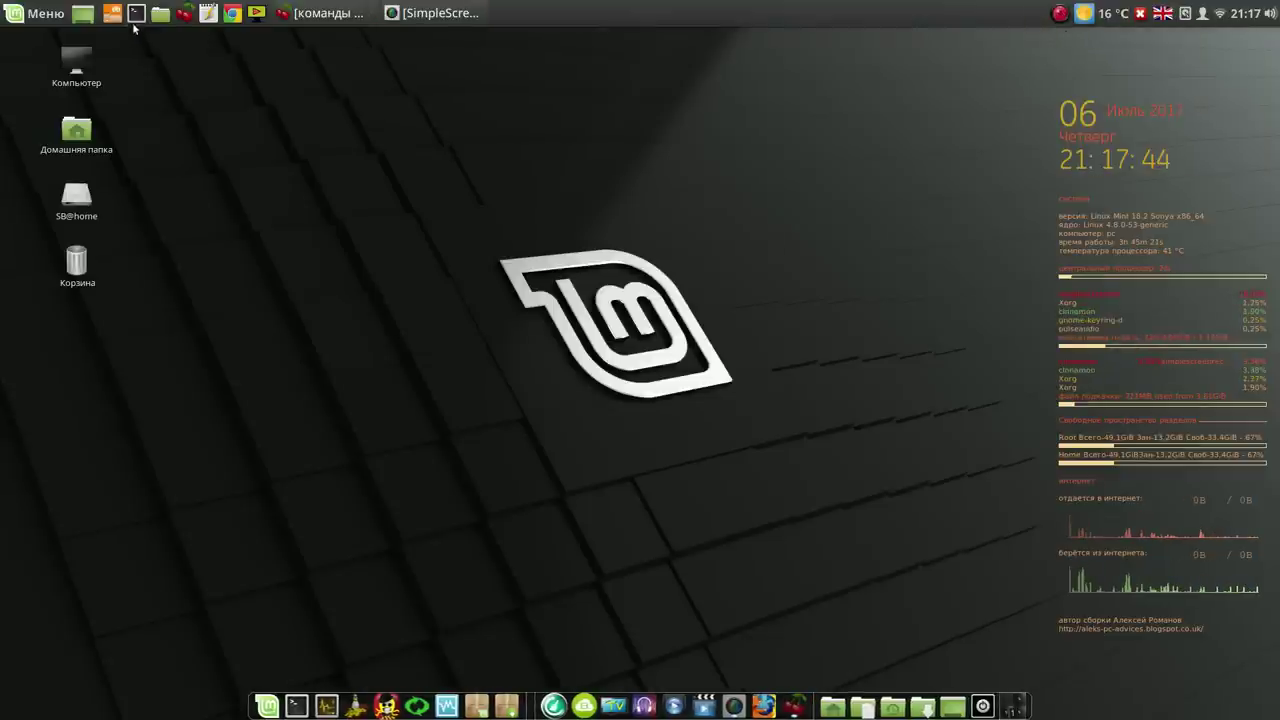
Check CherryTree's Установка Uget note, minimize it, and launch the Software Manager
left_click(45, 15)
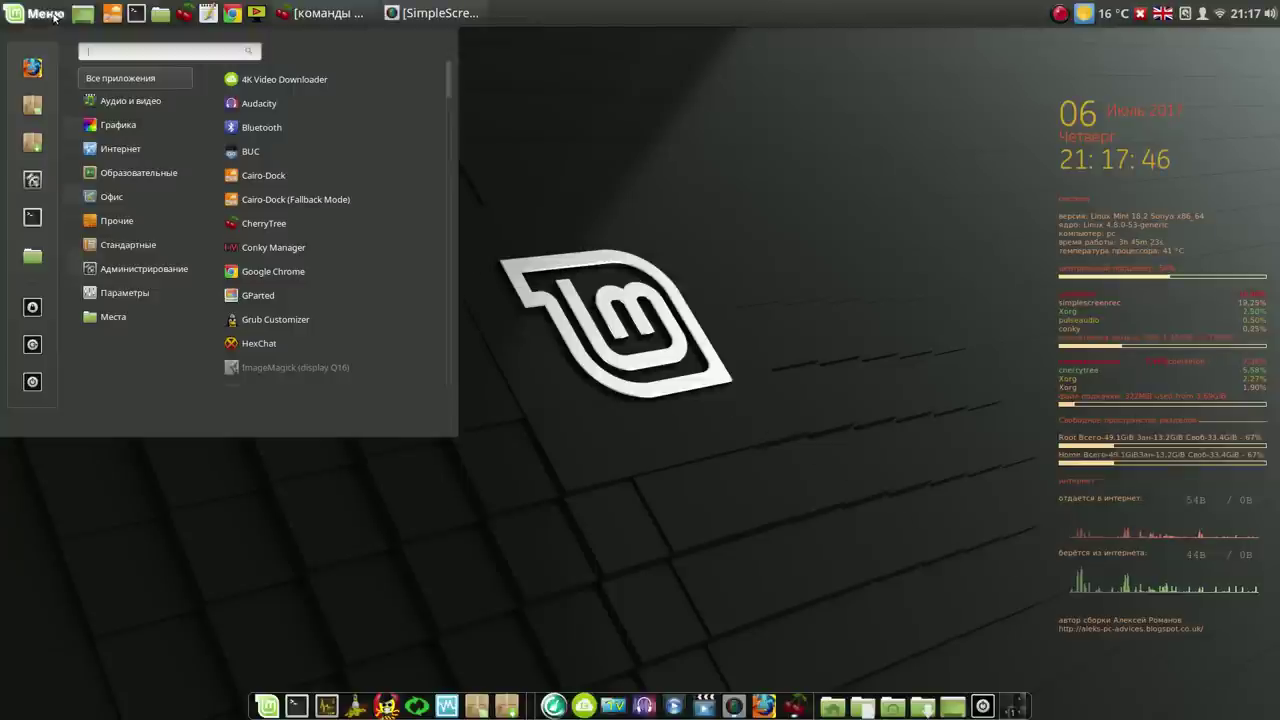
mouse_move(163, 159)
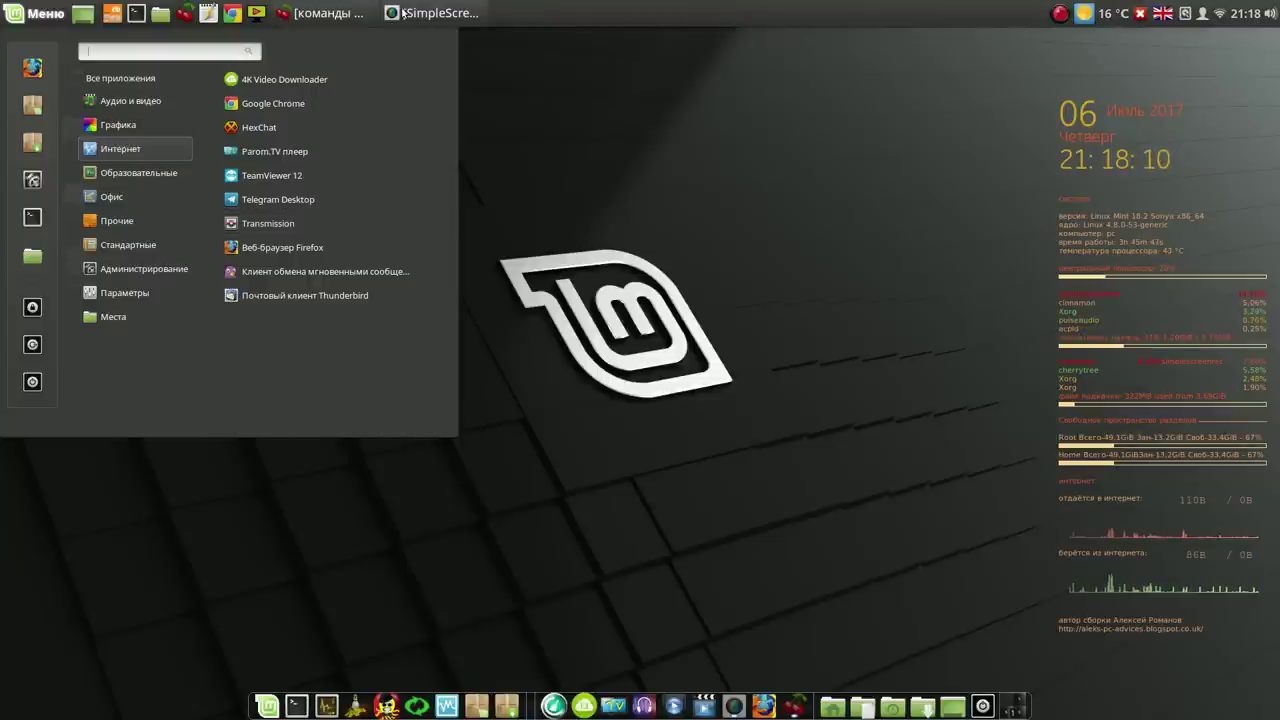
left_click(310, 16)
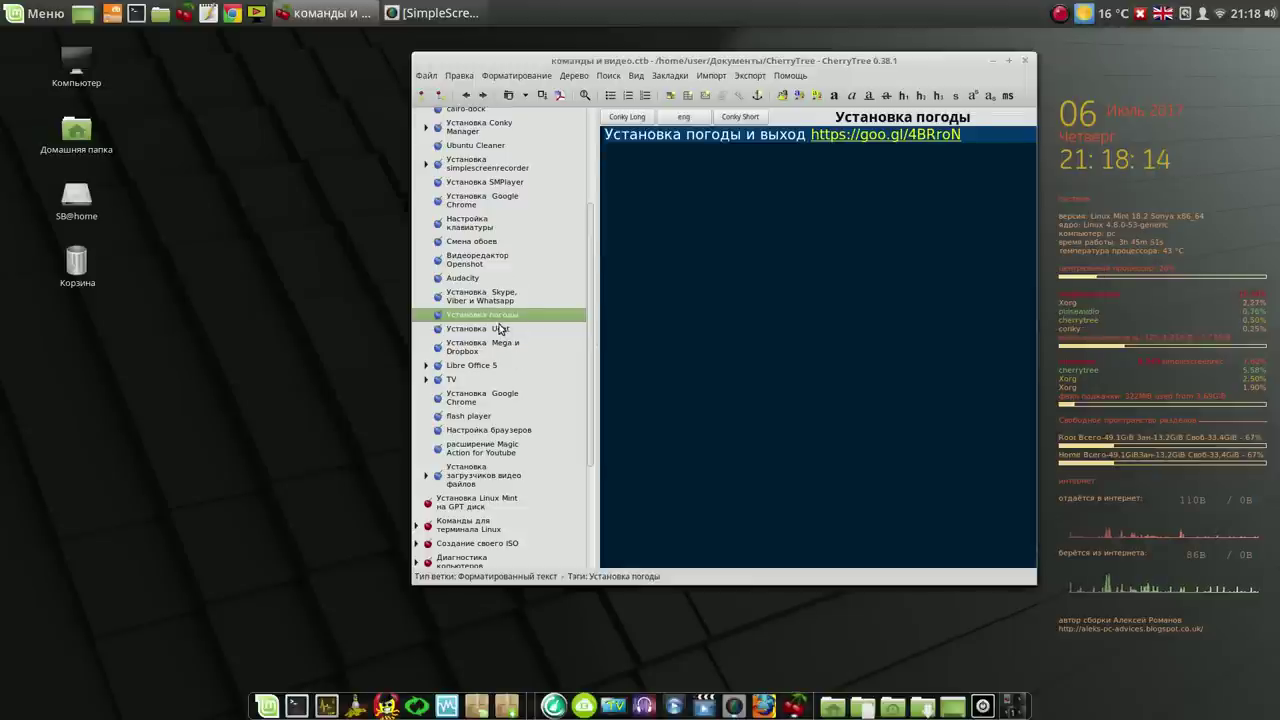
left_click(500, 329)
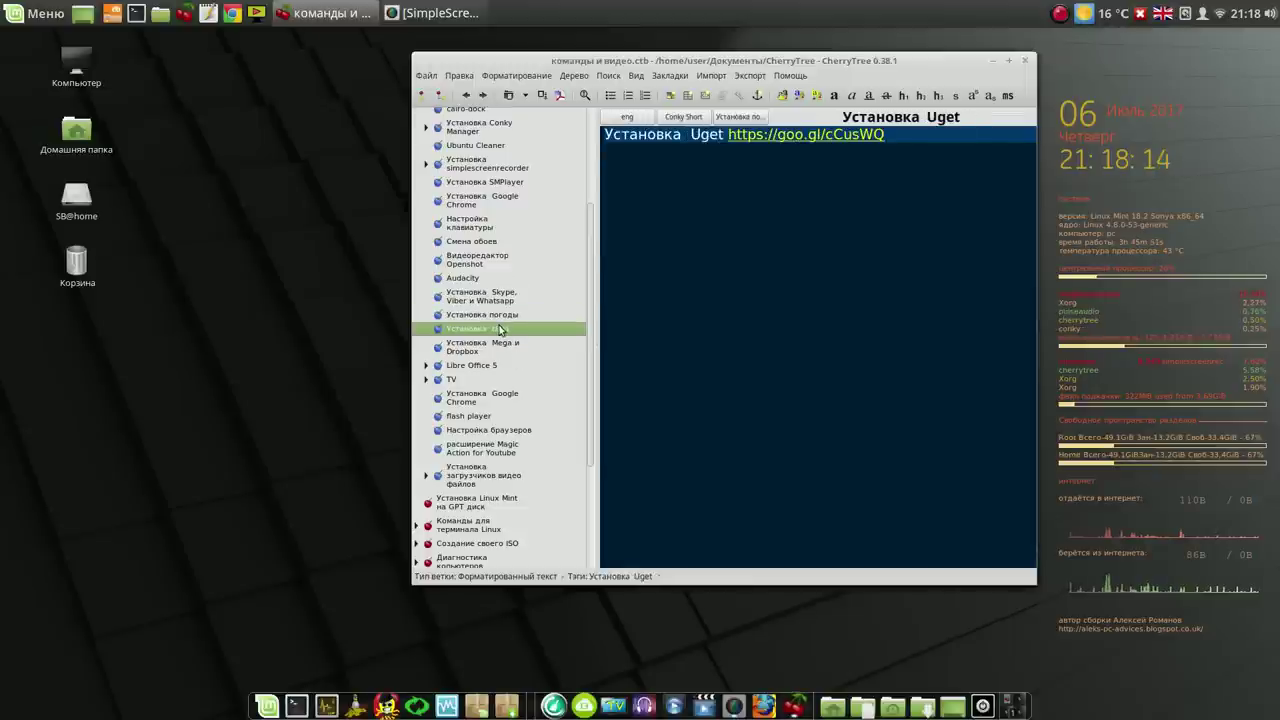
left_click(992, 60)
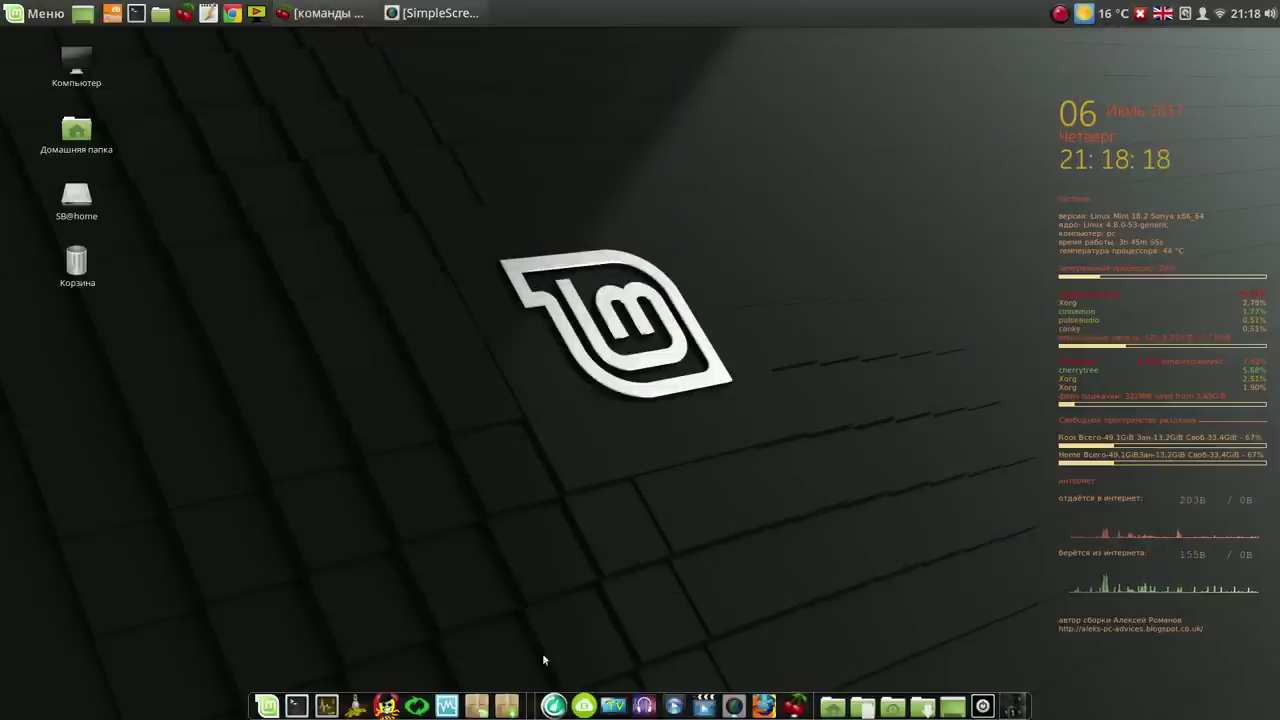
left_click(474, 703)
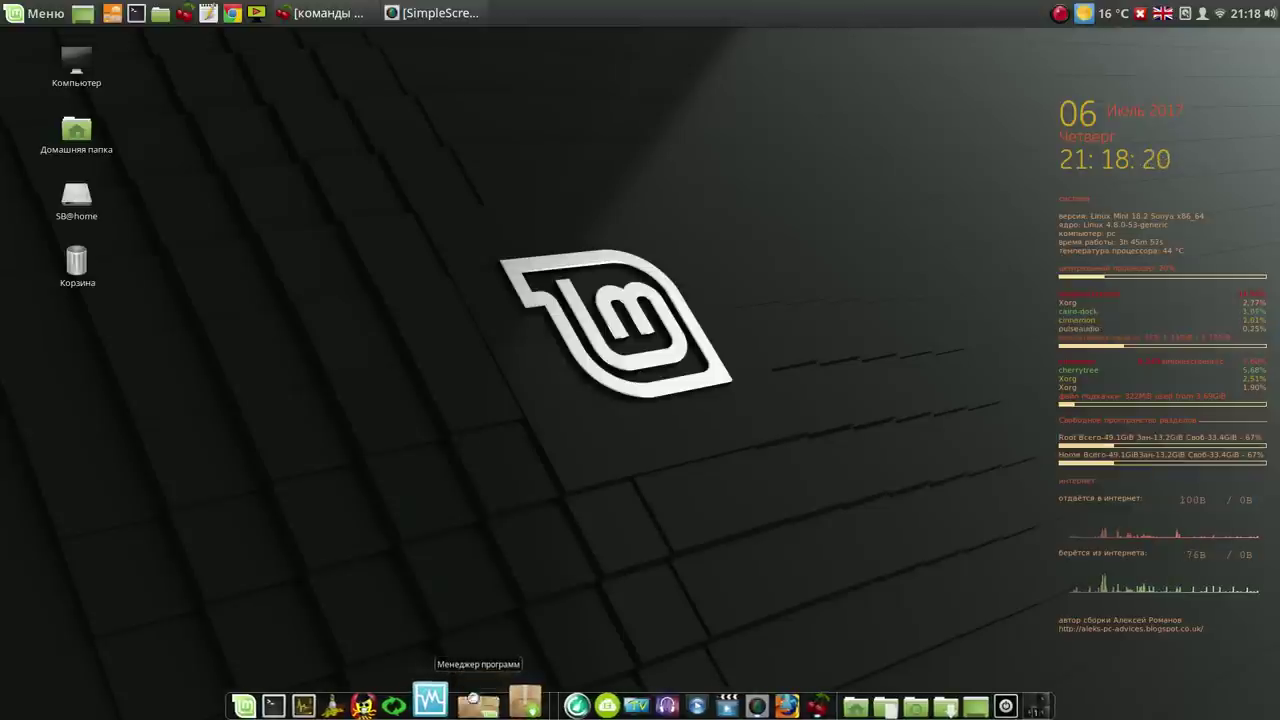
Enter the admin password, search Software Manager for 'uget', and select the Uget result
type("1")
left_click(720, 436)
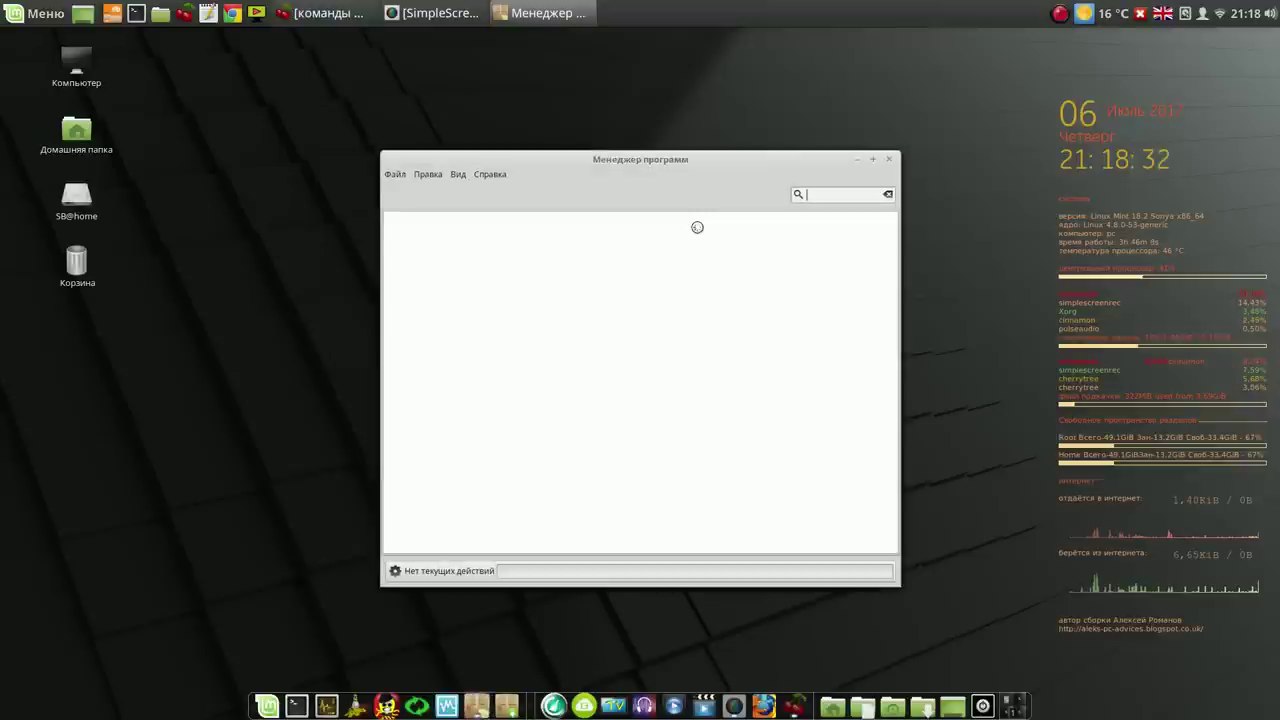
left_click(829, 196)
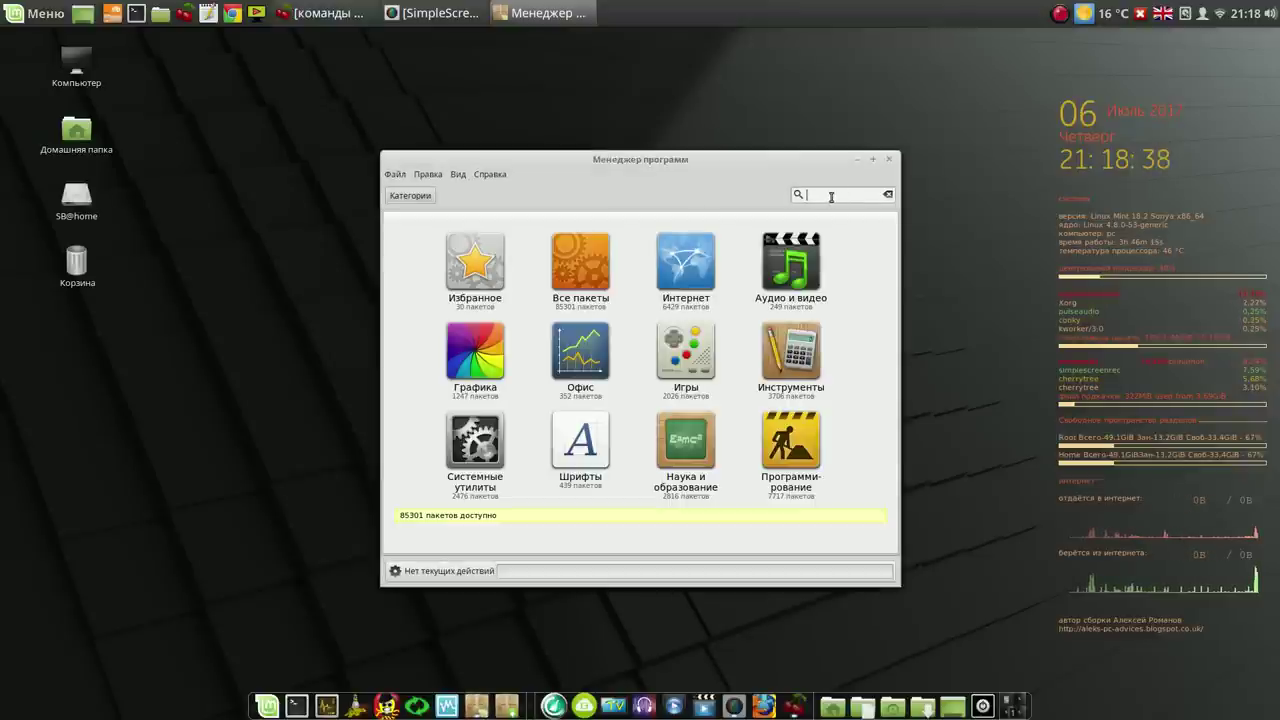
type("uge")
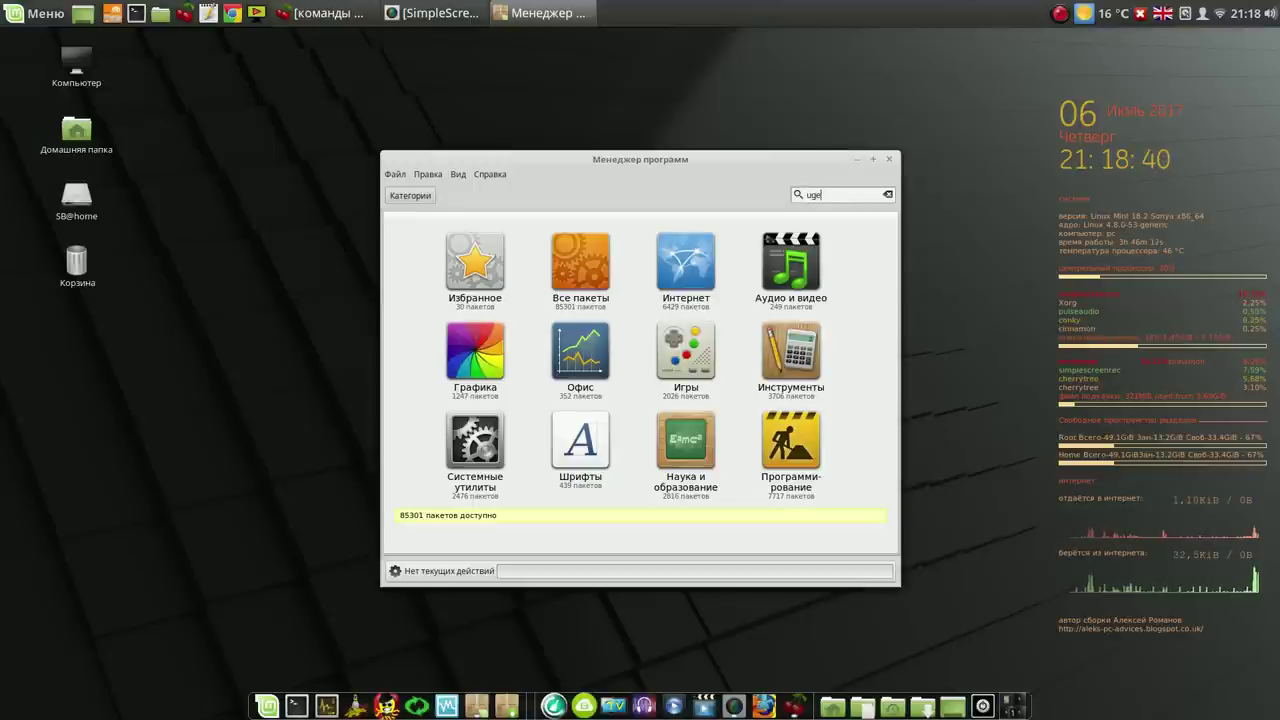
type("t")
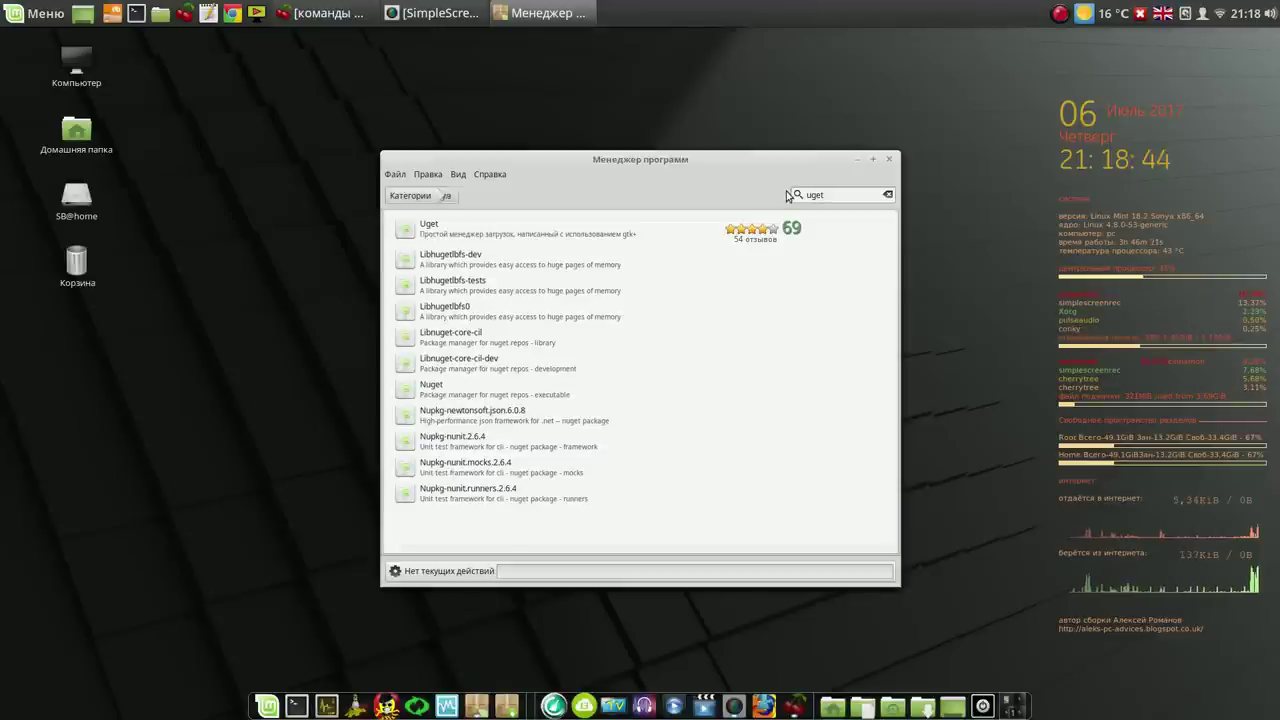
left_click(621, 230)
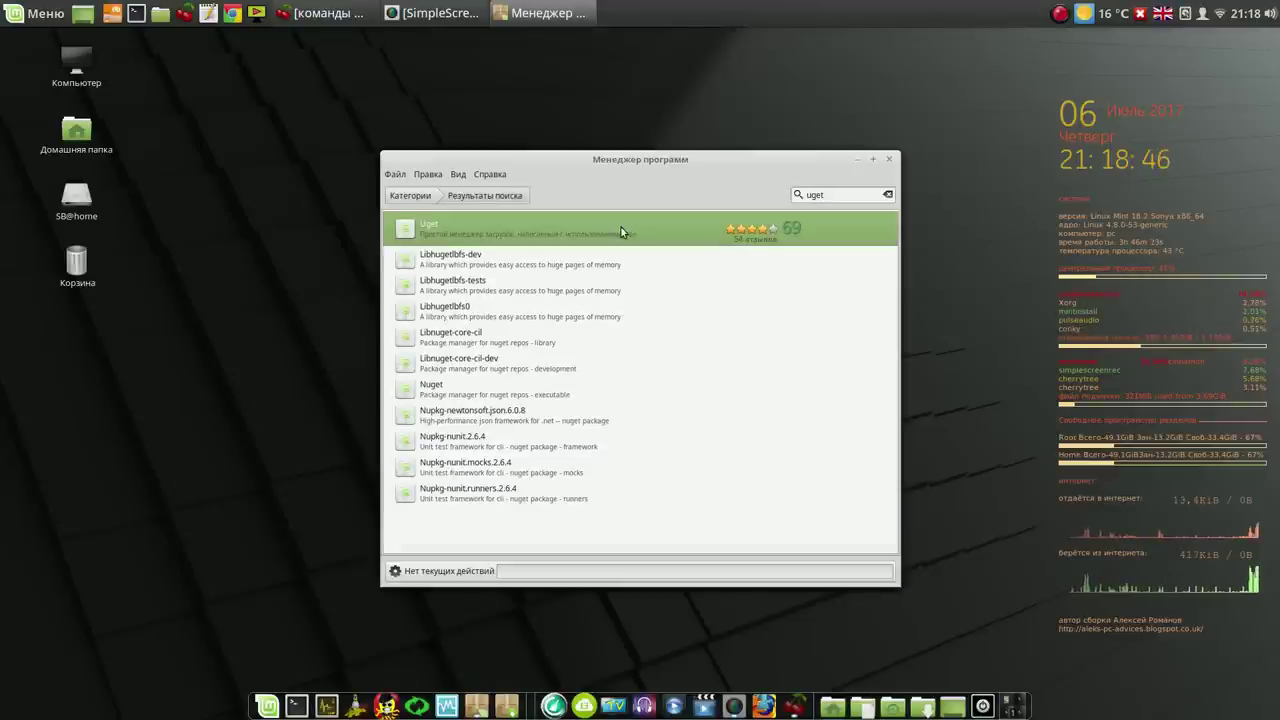
Open Uget from the search results and install it with Установить
double_click(621, 227)
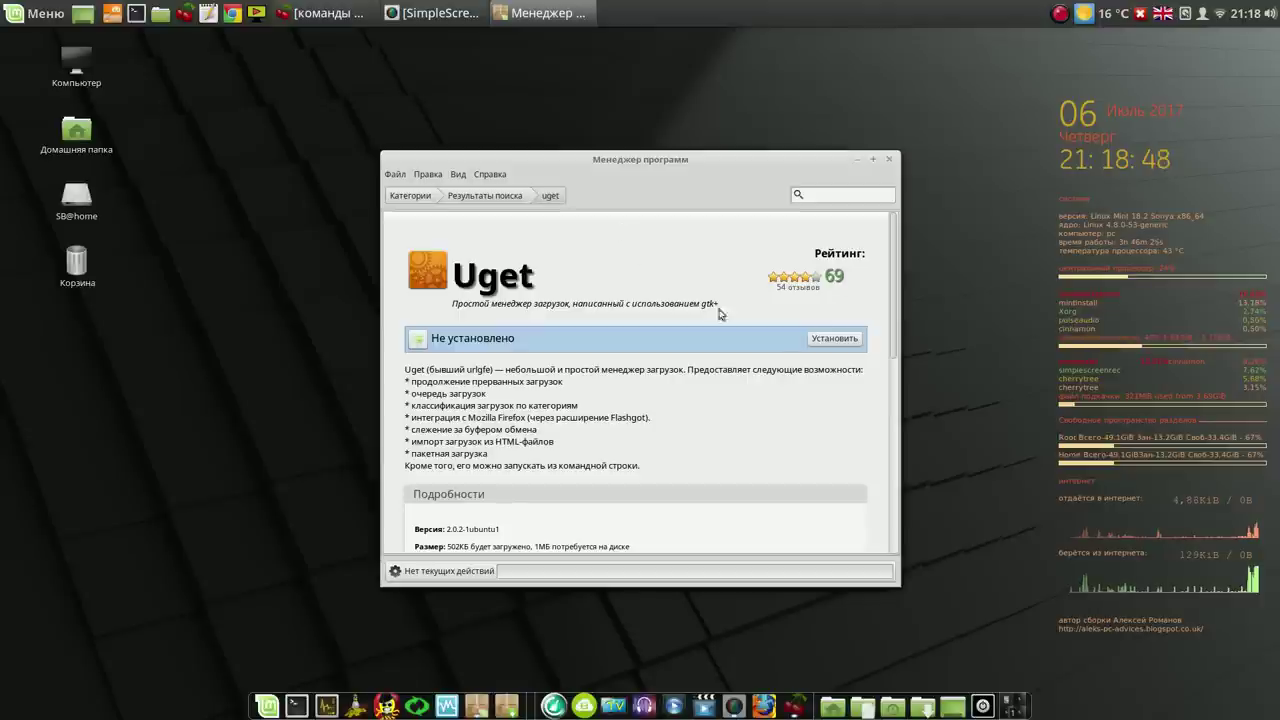
left_click(850, 343)
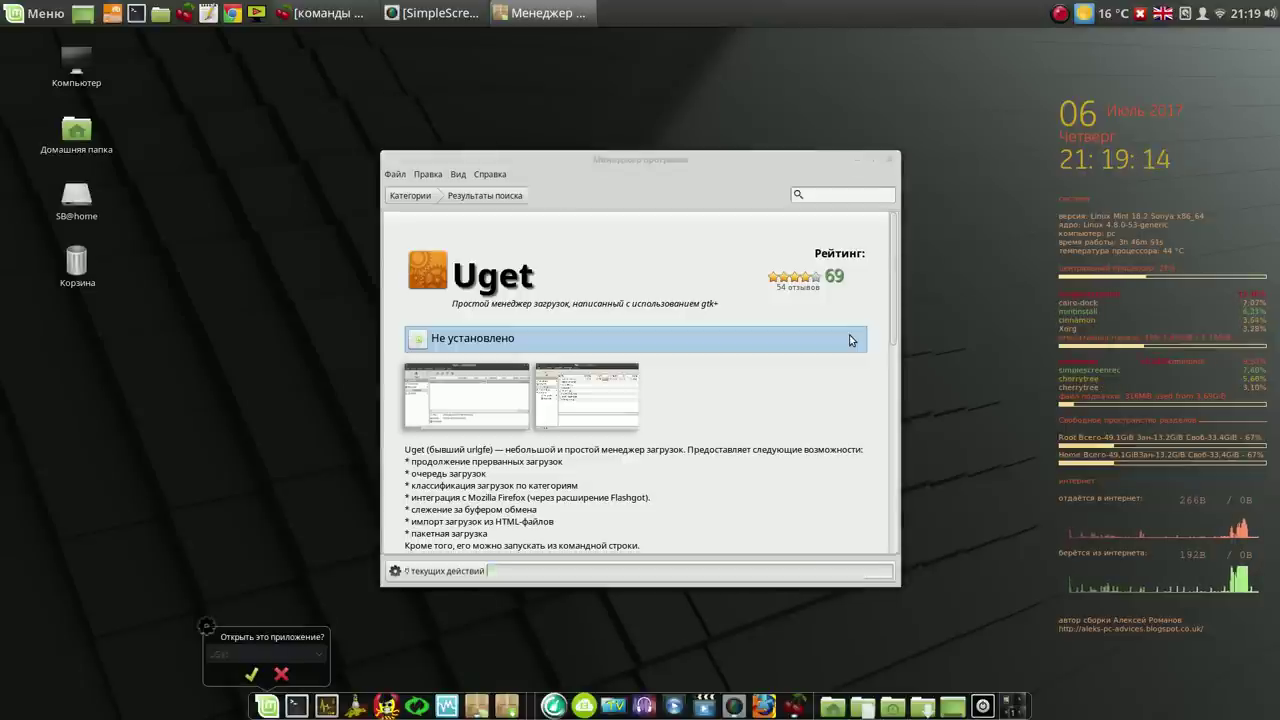
Launch the newly installed uGet and look through its menus
left_click(251, 678)
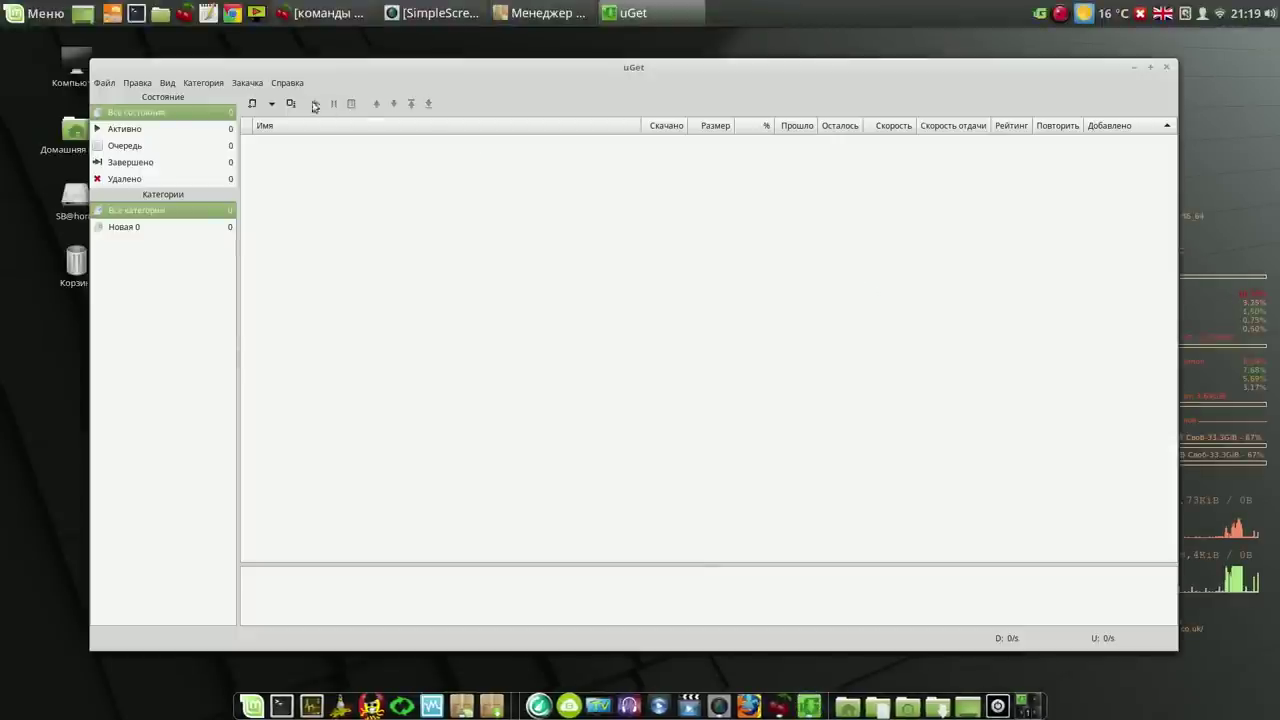
left_click(249, 95)
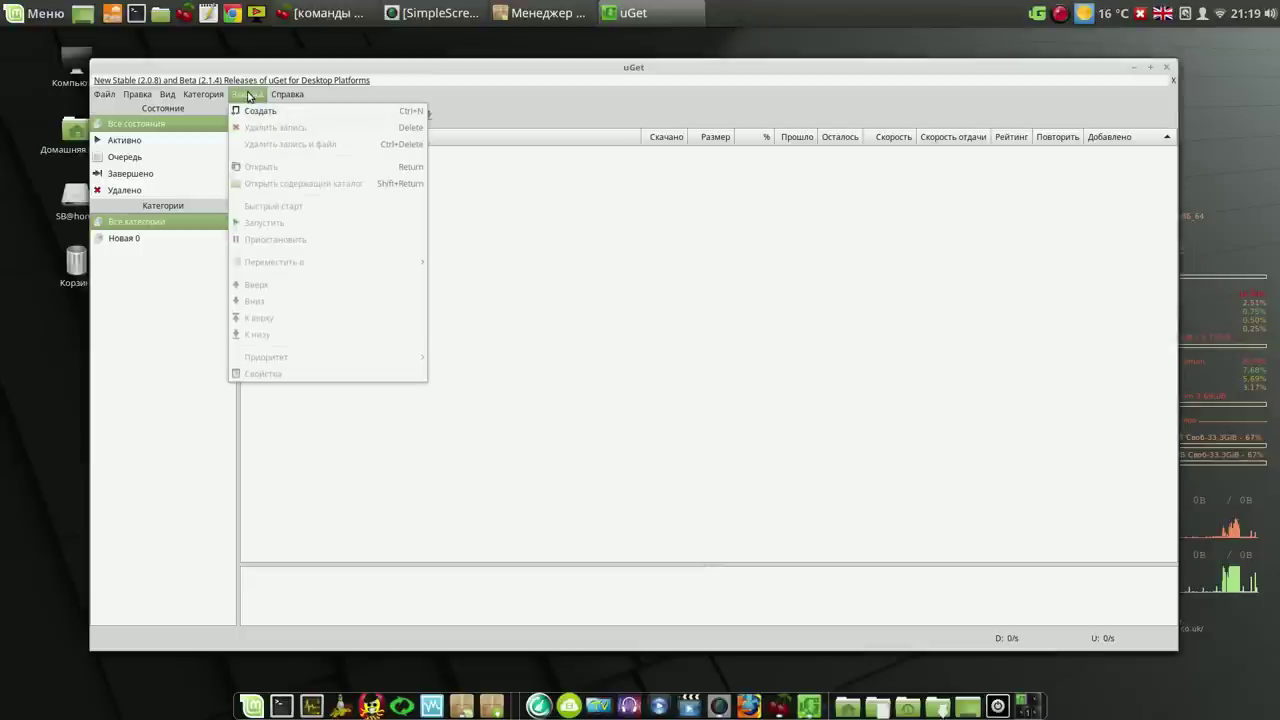
mouse_move(168, 96)
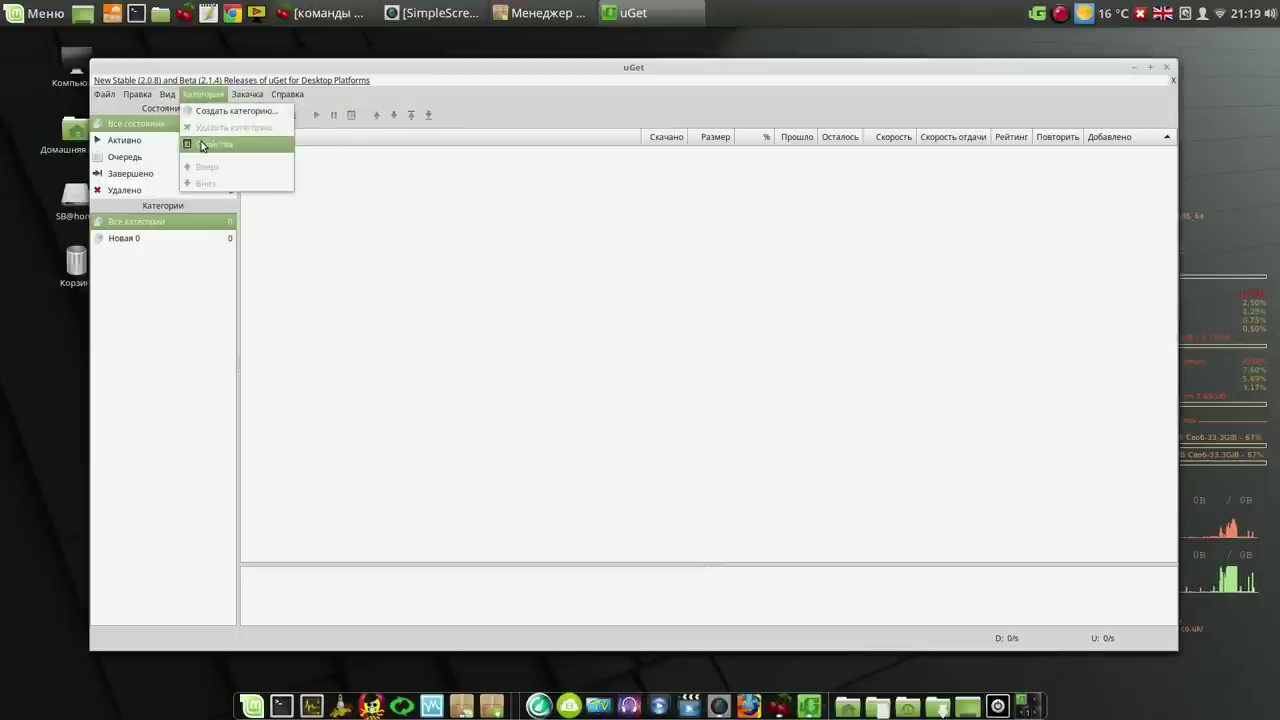
mouse_move(99, 100)
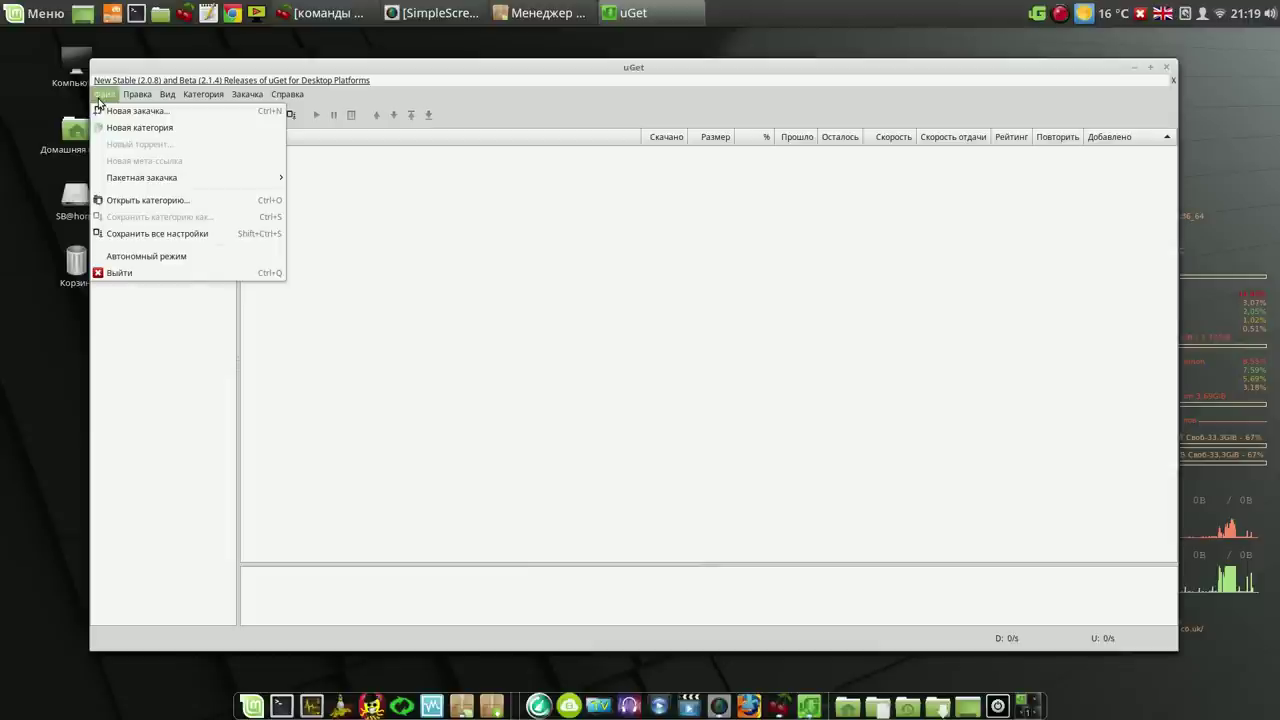
left_click(1085, 123)
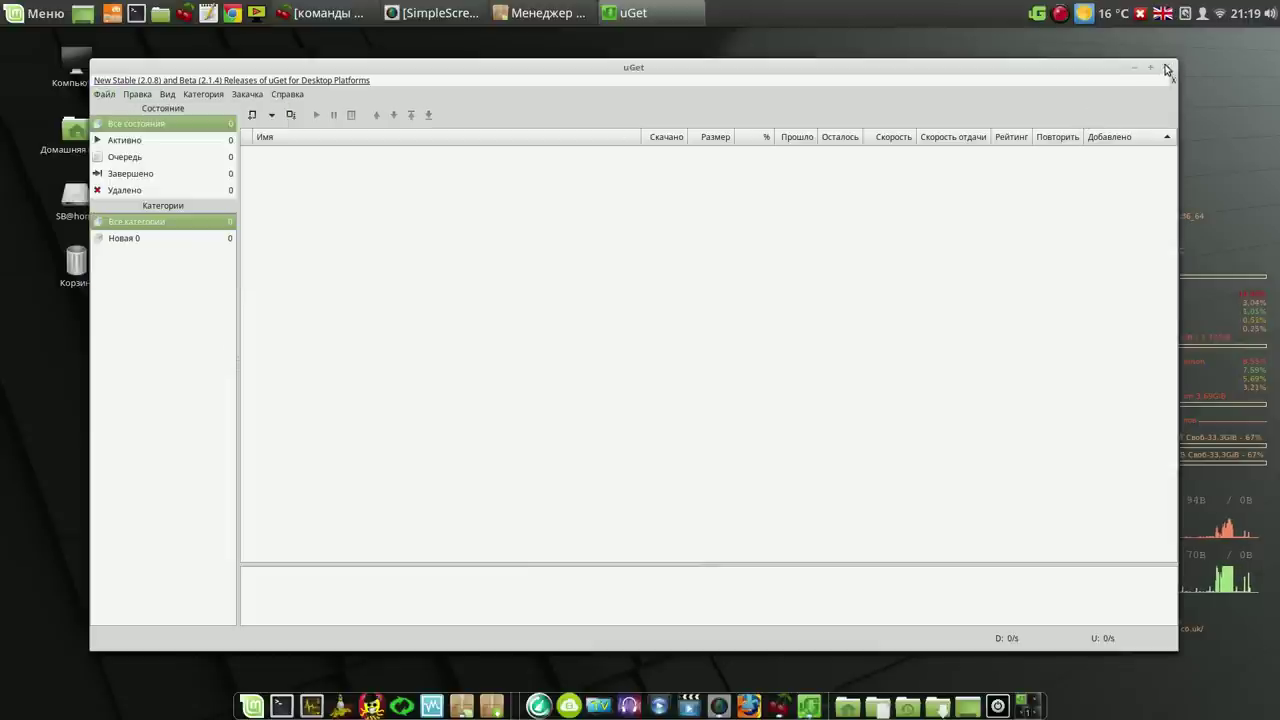
Quit uGet from its tray icon with Выйти > Да, then close Software Manager
left_click(1165, 66)
right_click(1037, 14)
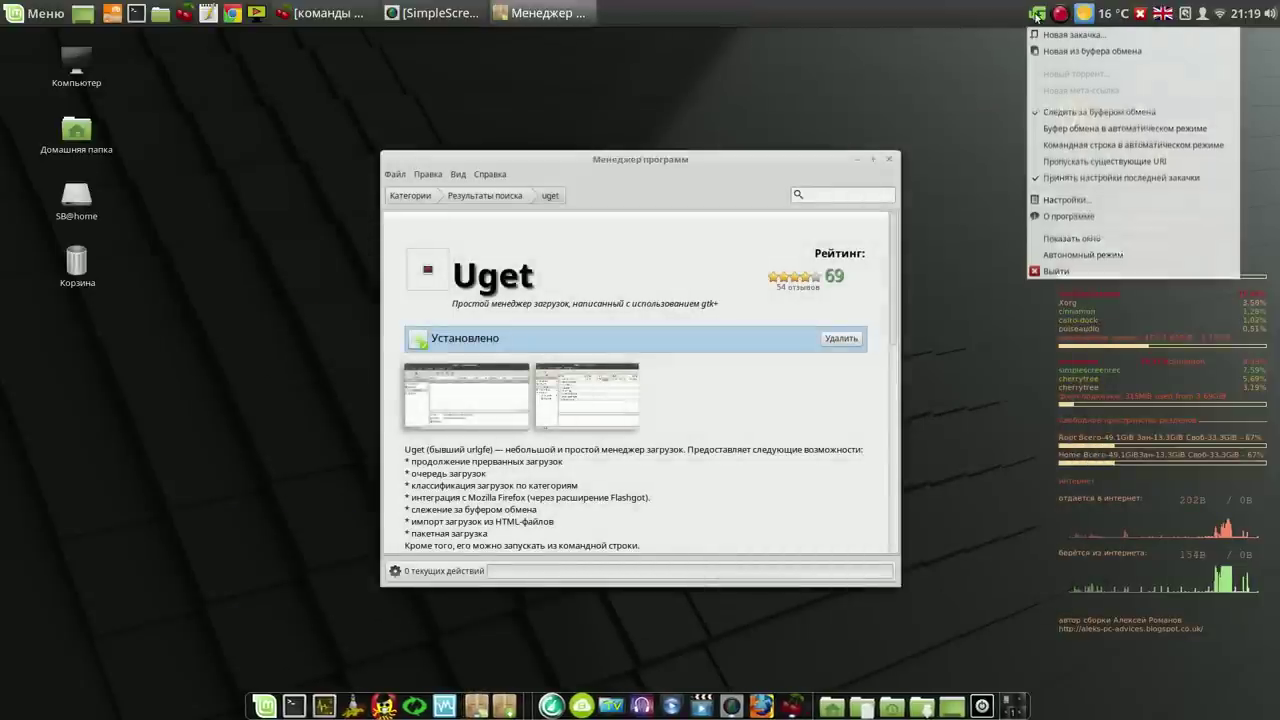
left_click(1044, 276)
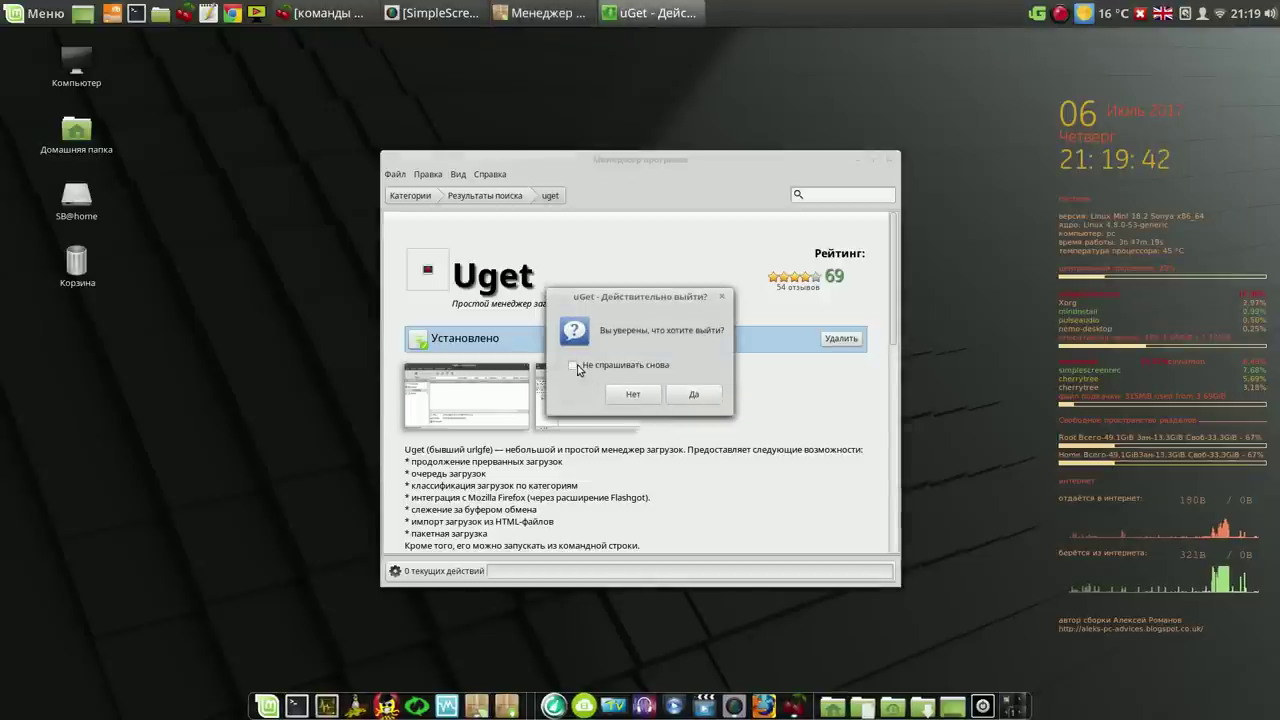
left_click(703, 397)
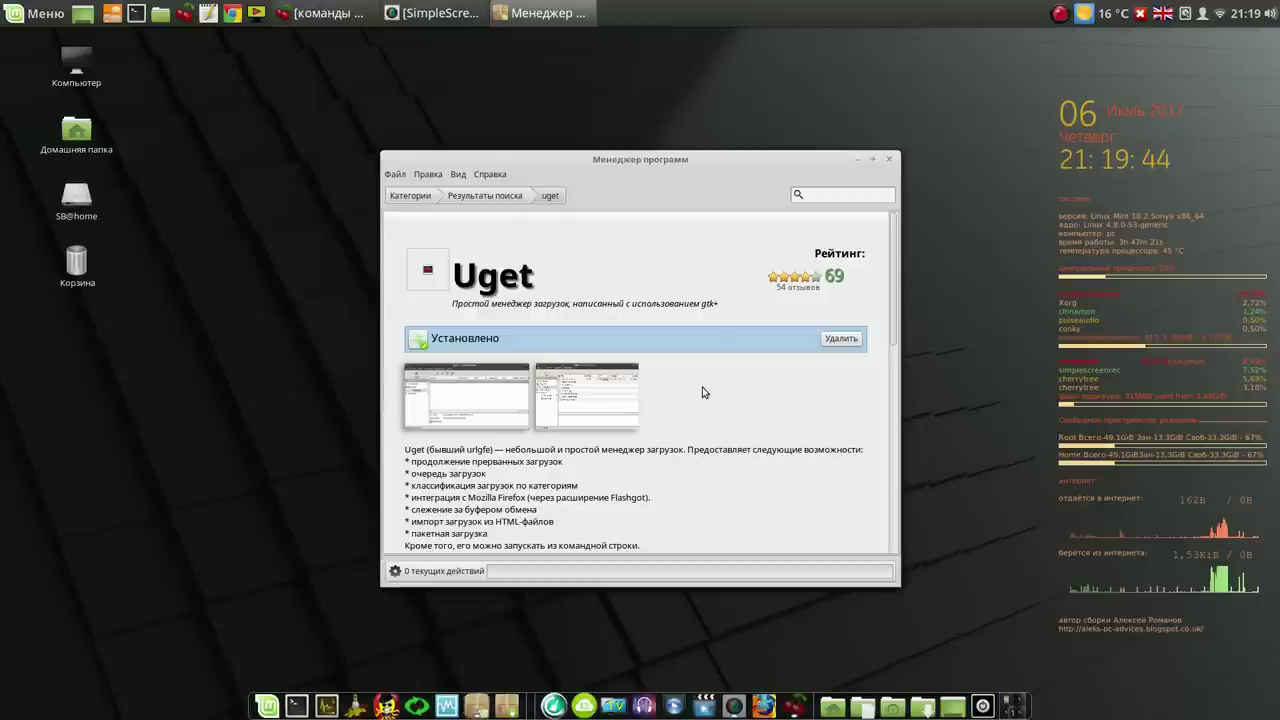
left_click(889, 160)
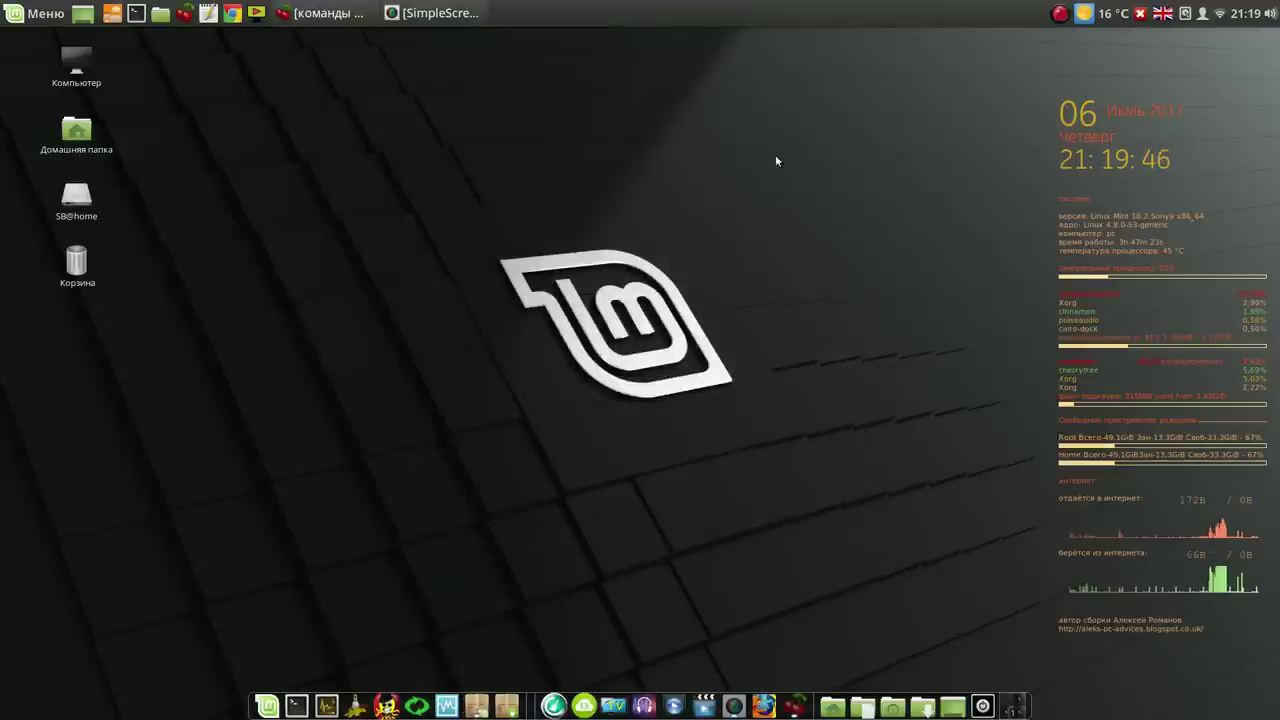
Confirm uGet is listed under Интернет in the Menu, then launch Google Chrome
left_click(45, 17)
mouse_move(121, 146)
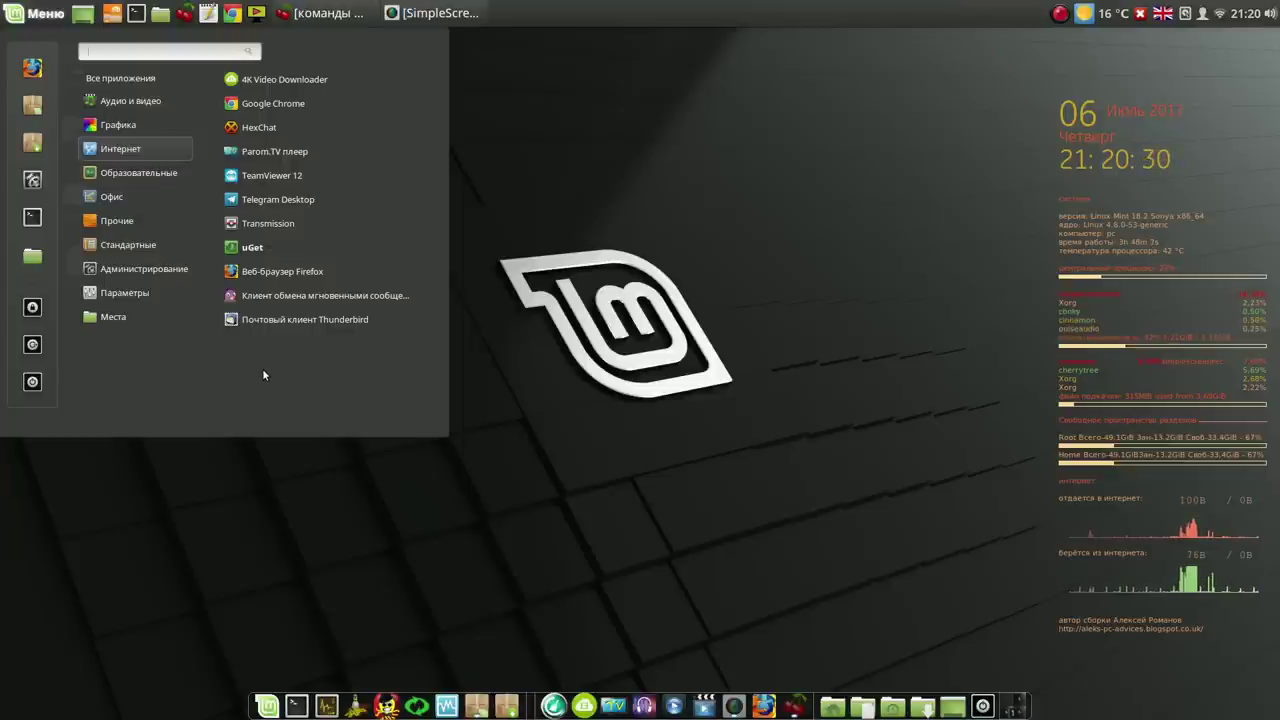
left_click(636, 14)
left_click(234, 18)
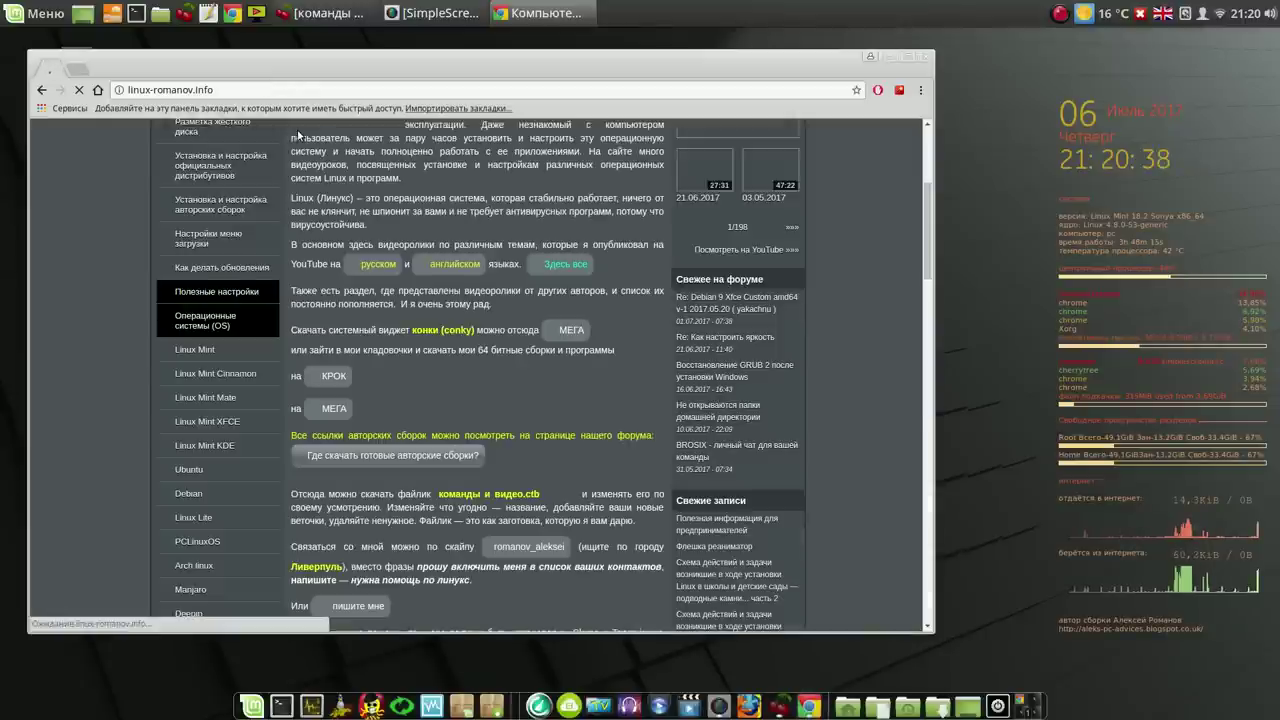
Search Google for 'mega.nz' from the Google home page
left_click(97, 90)
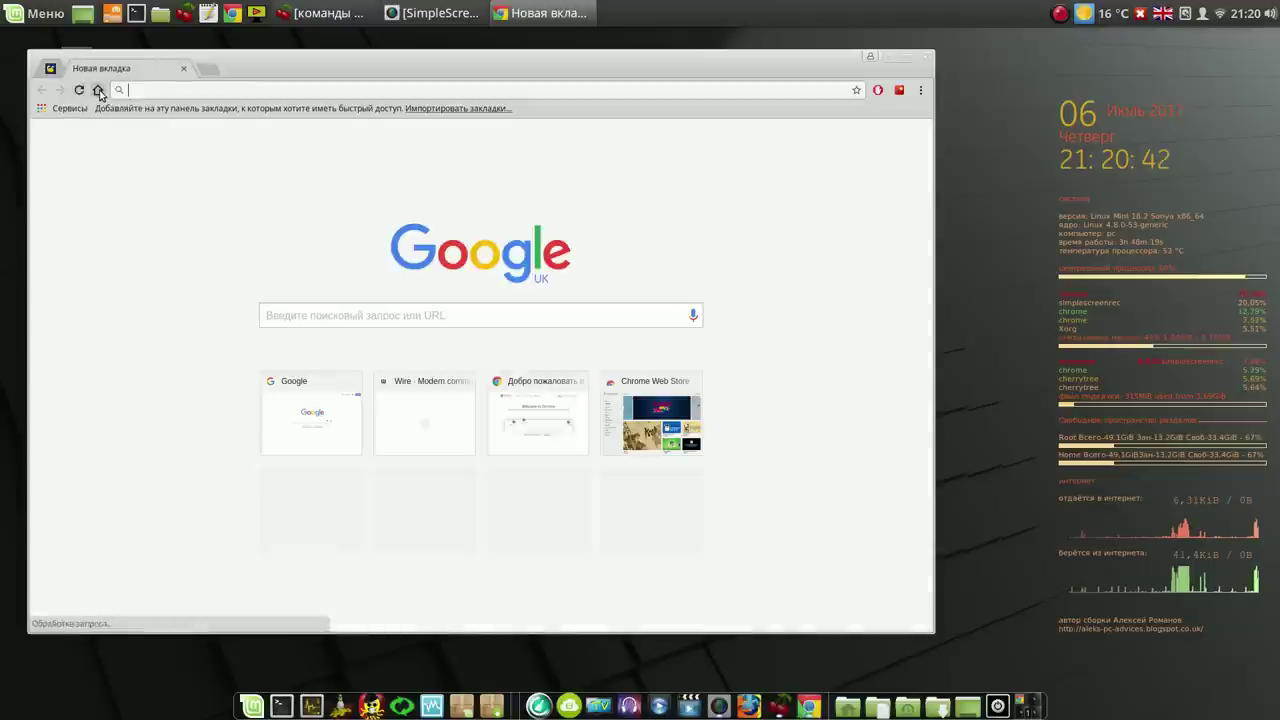
left_click(97, 90)
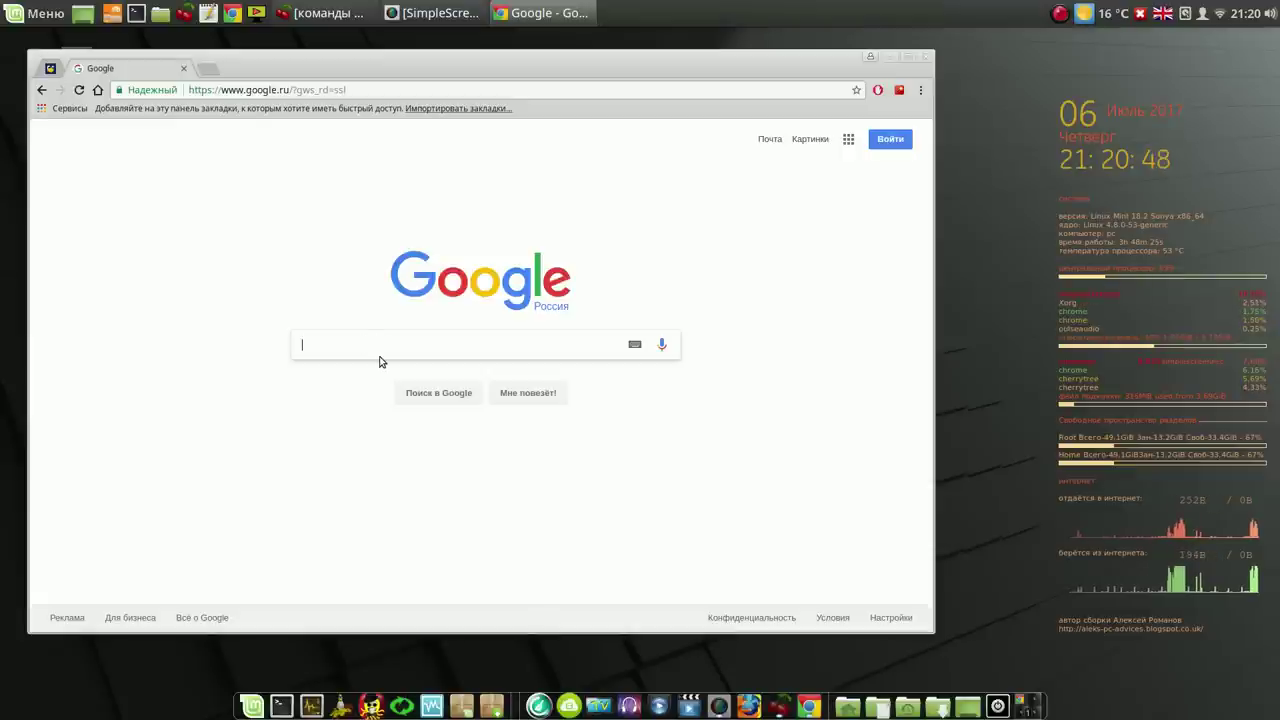
type("me")
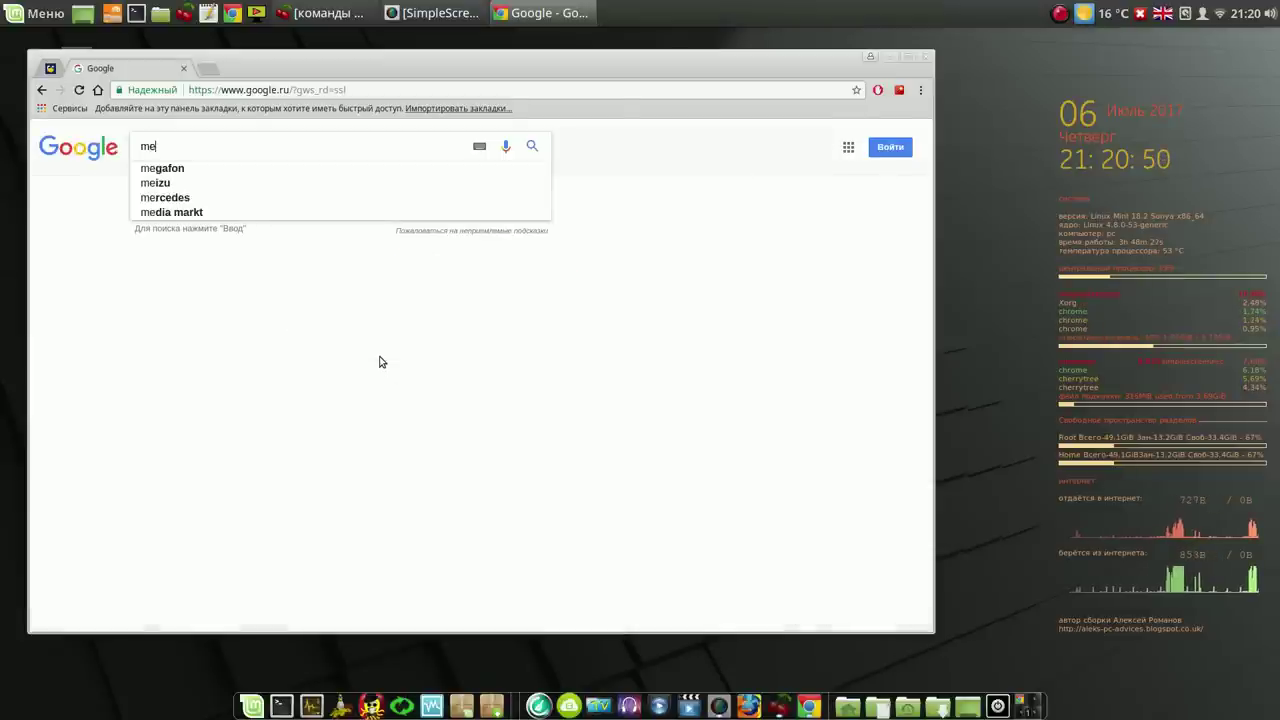
type("ga")
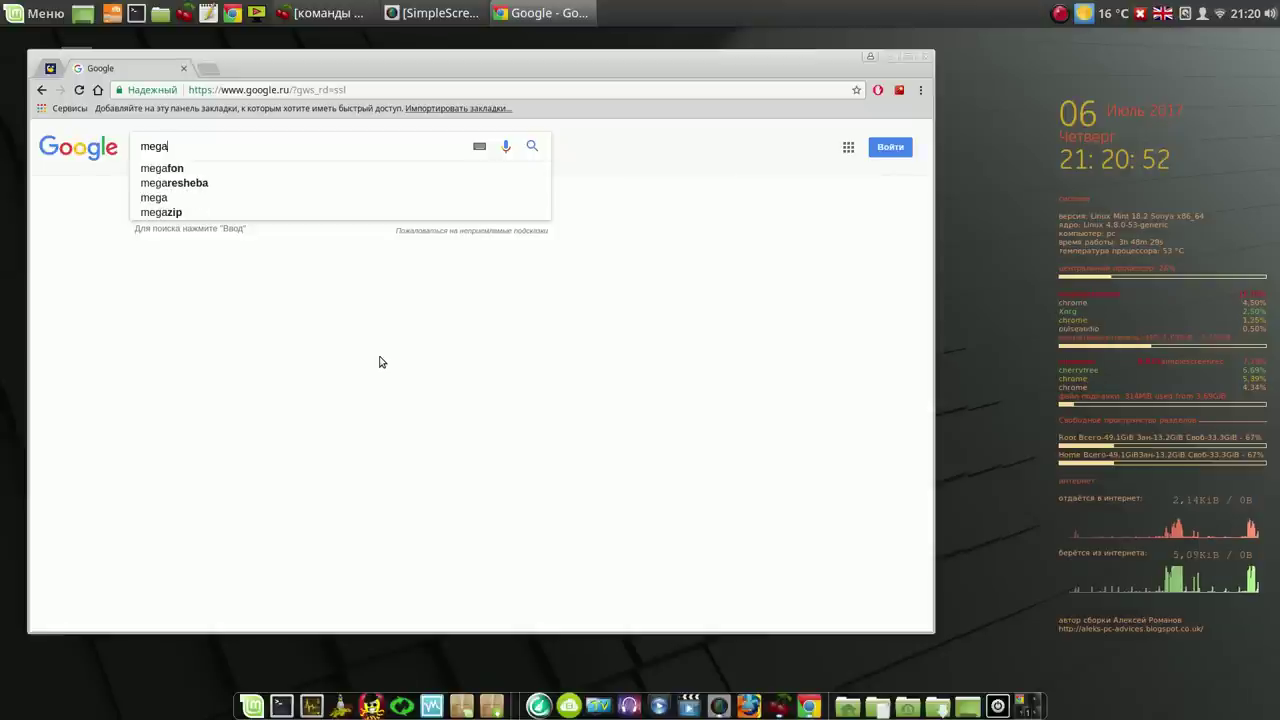
type(".")
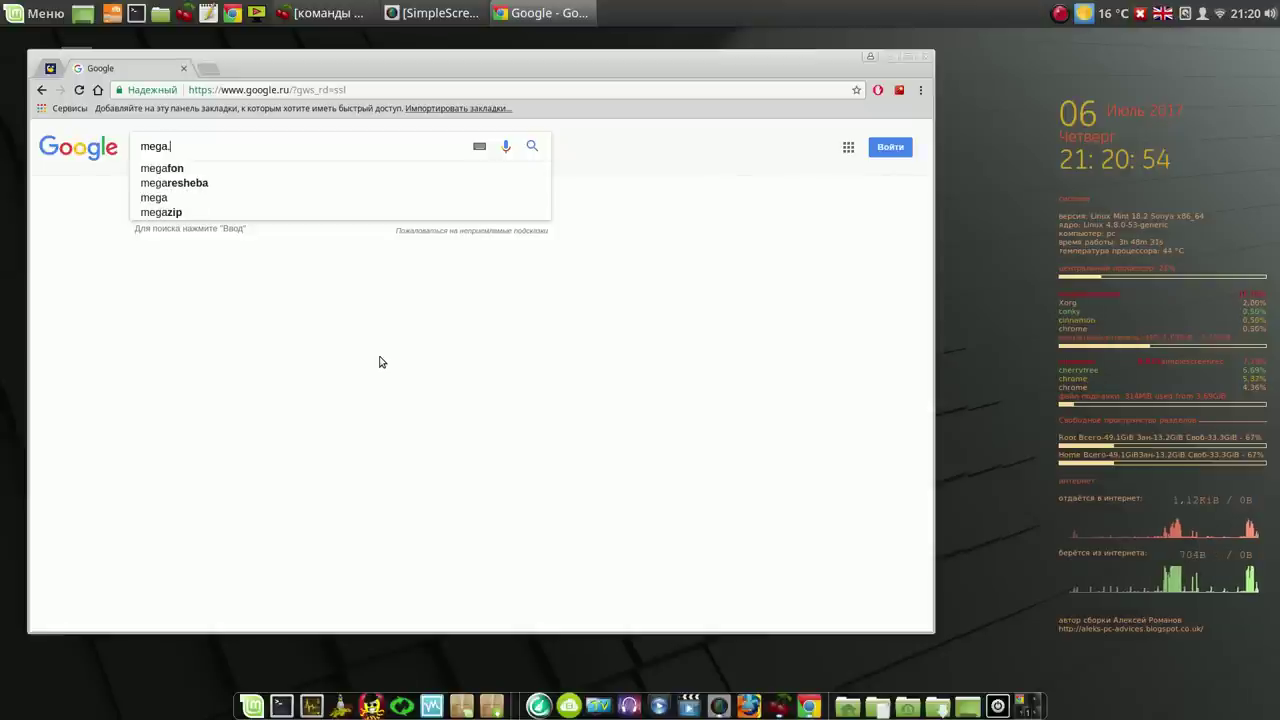
type("nz")
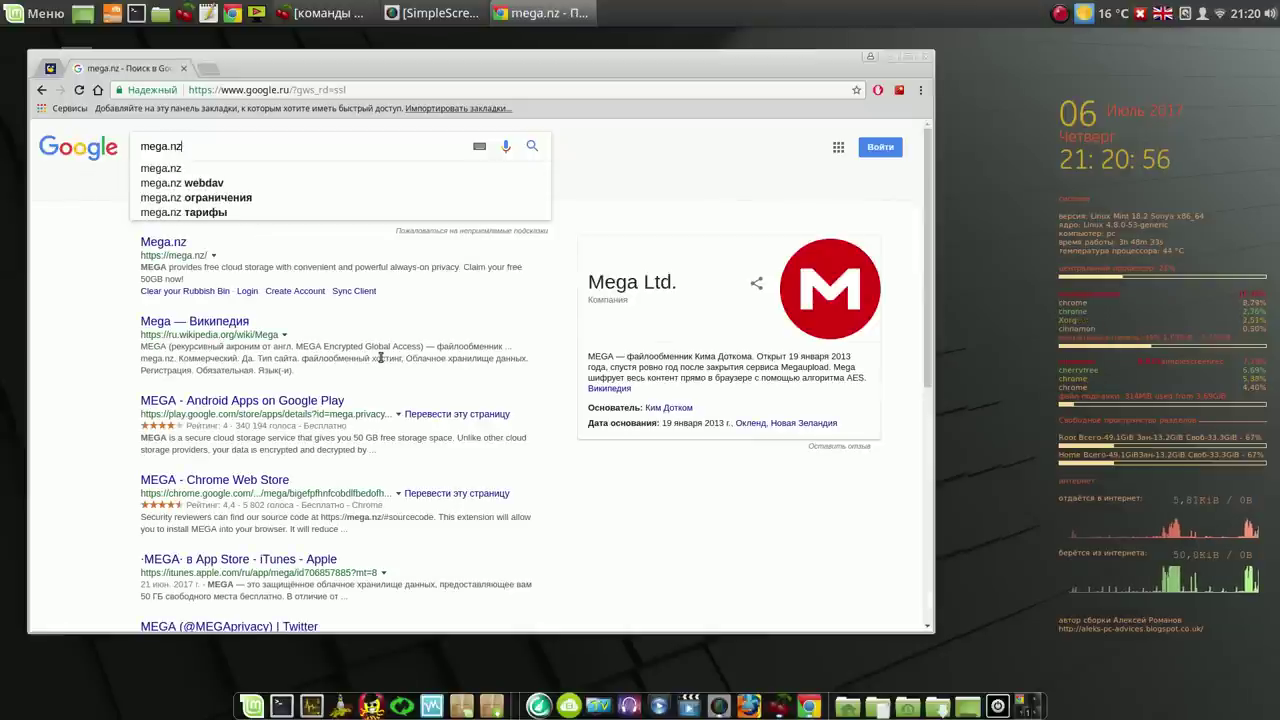
key("Return")
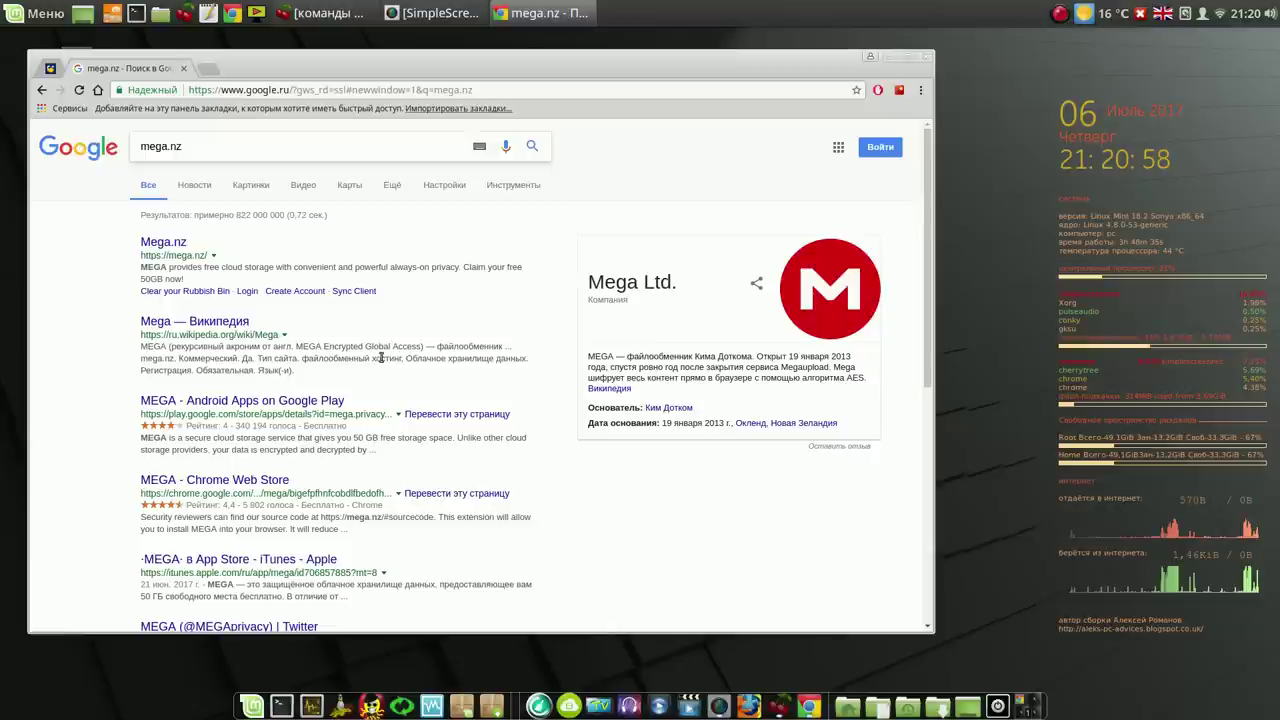
Go to the mega.nz site's Приложения > Приложение синхронизации (MEGAsync) page
left_click(173, 247)
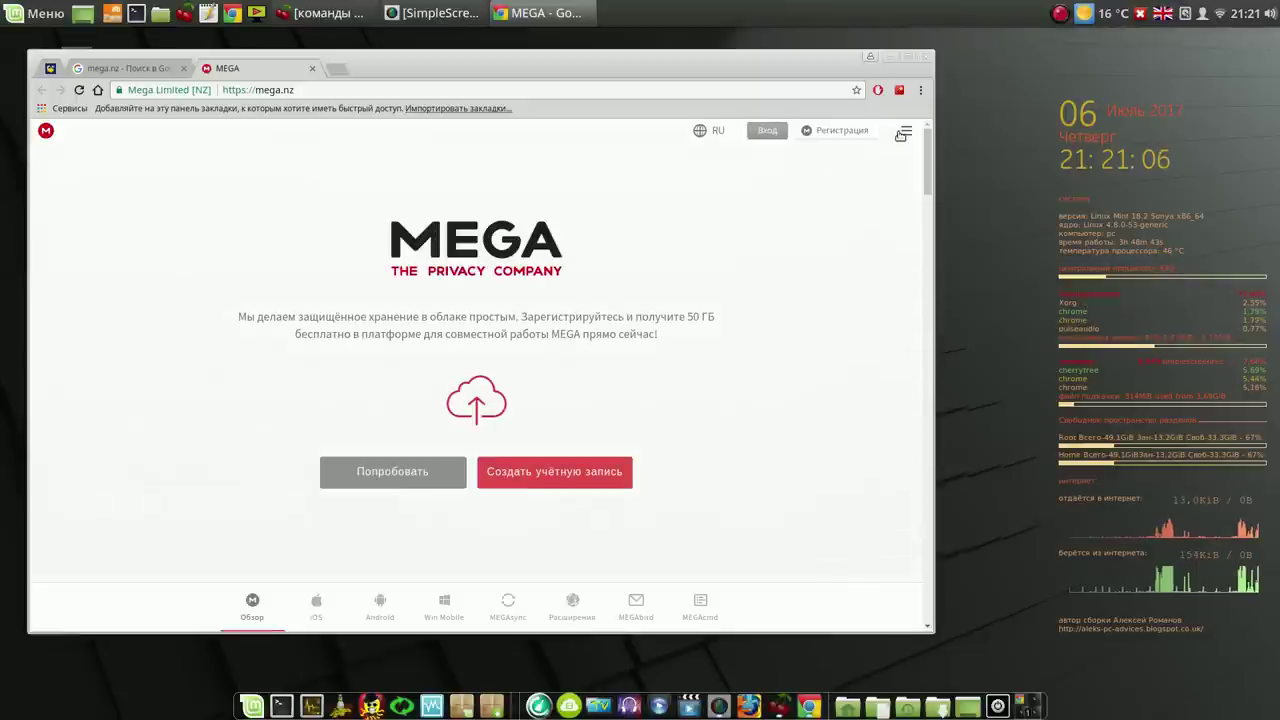
left_click(904, 134)
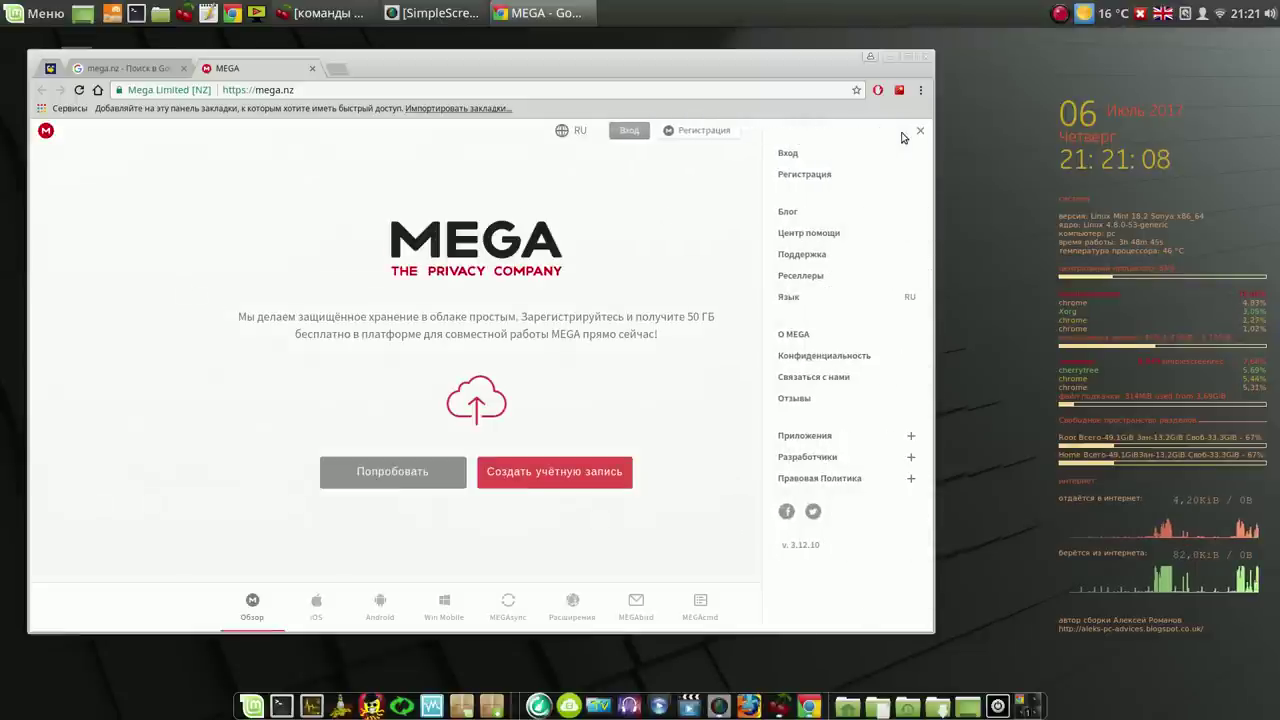
left_click(818, 437)
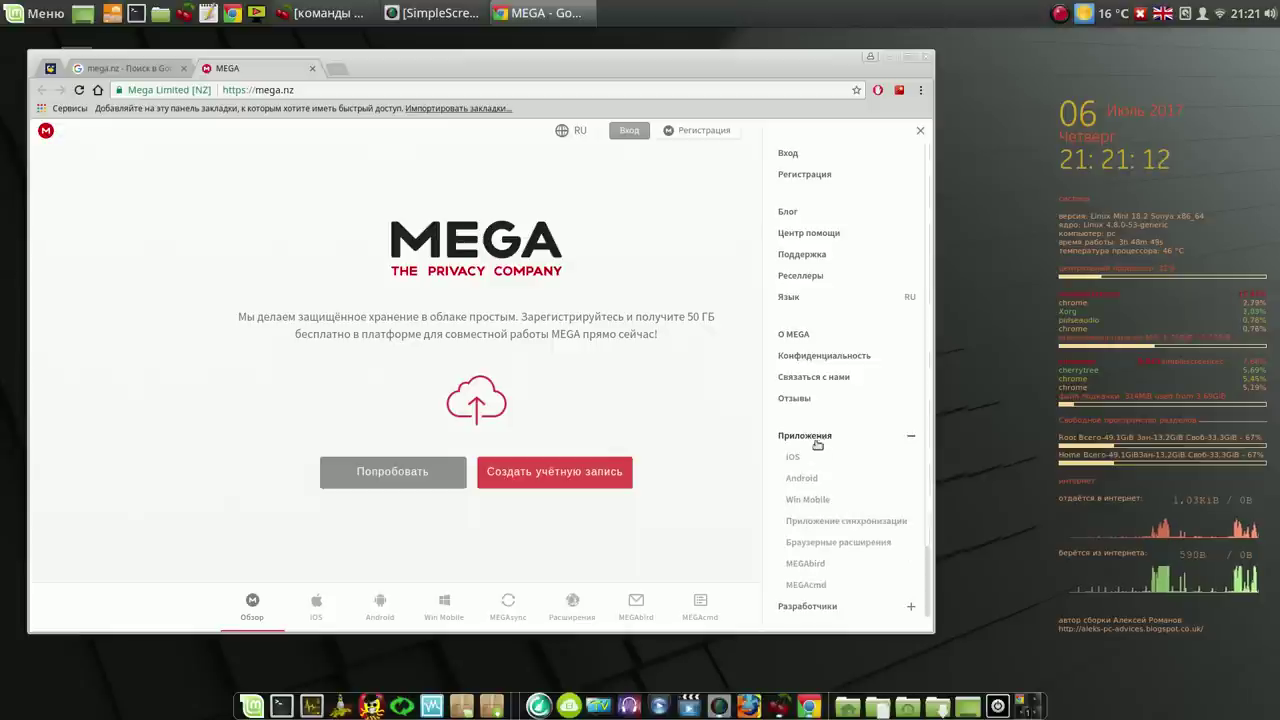
left_click(820, 521)
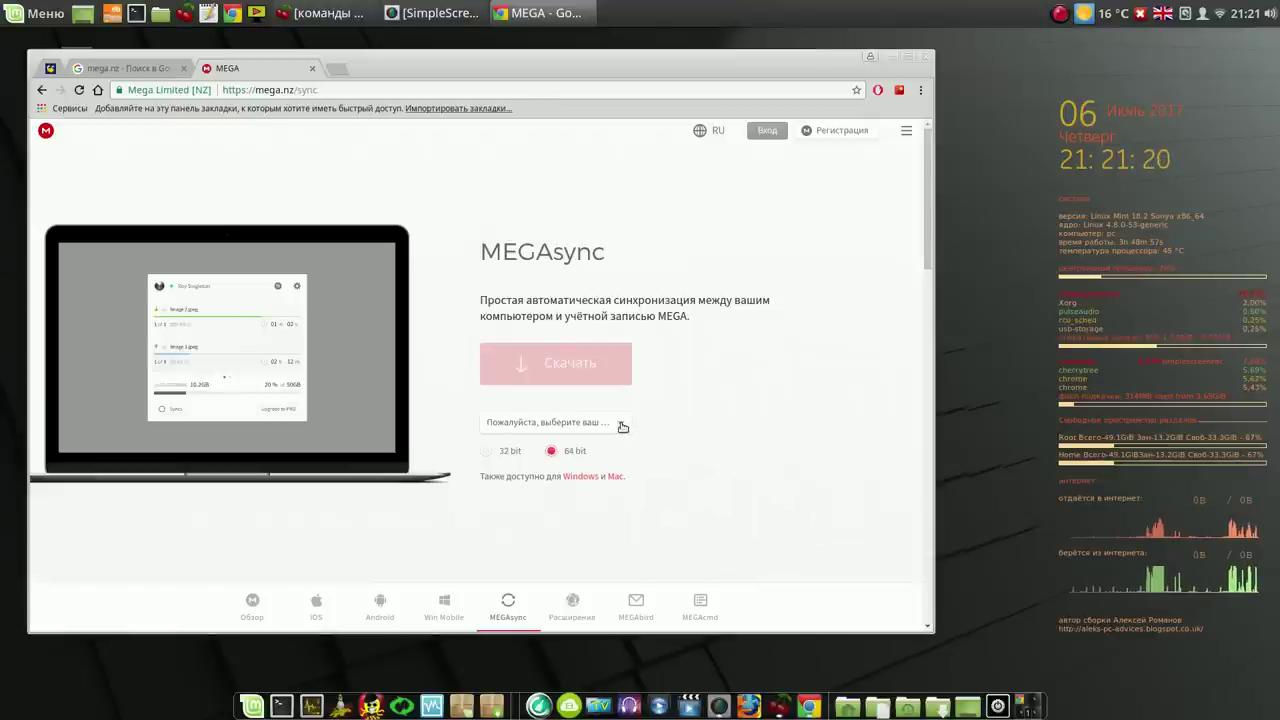
Download the Mint 18 MEGAsync .deb, keep it, and return to the search results
left_click(622, 426)
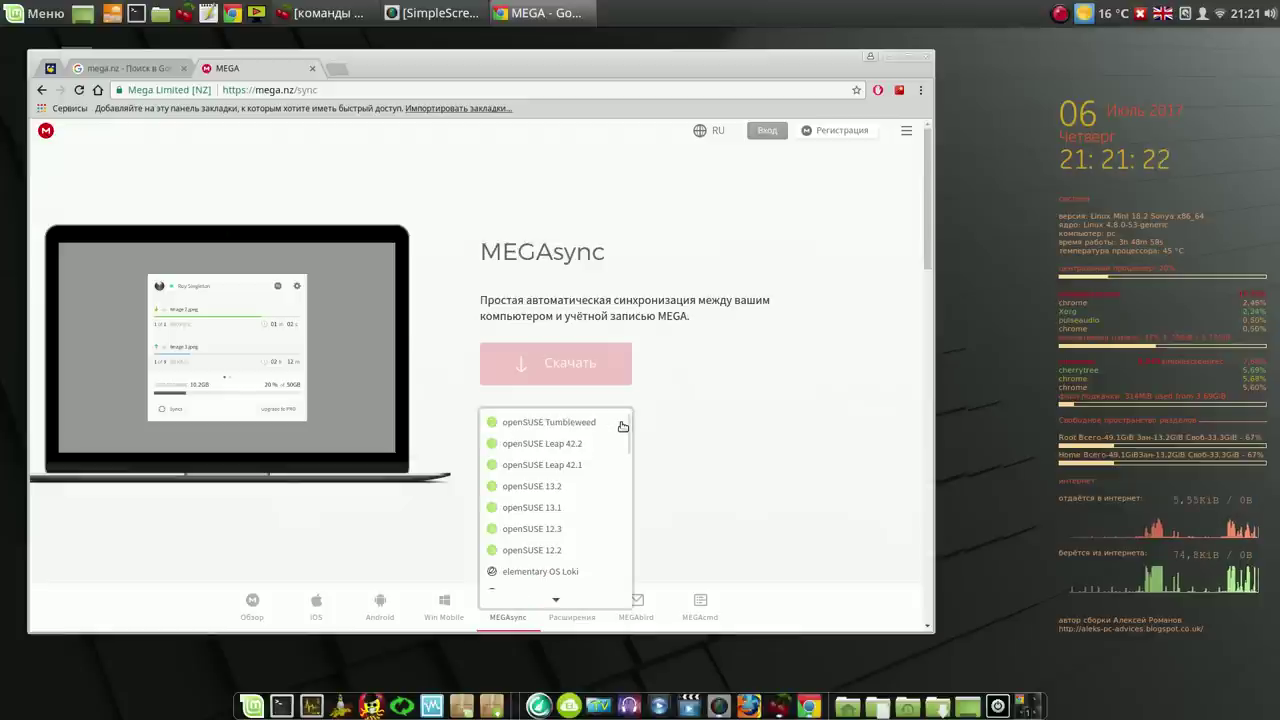
scroll(601, 502, "down", 3)
scroll(598, 499, "down", 3)
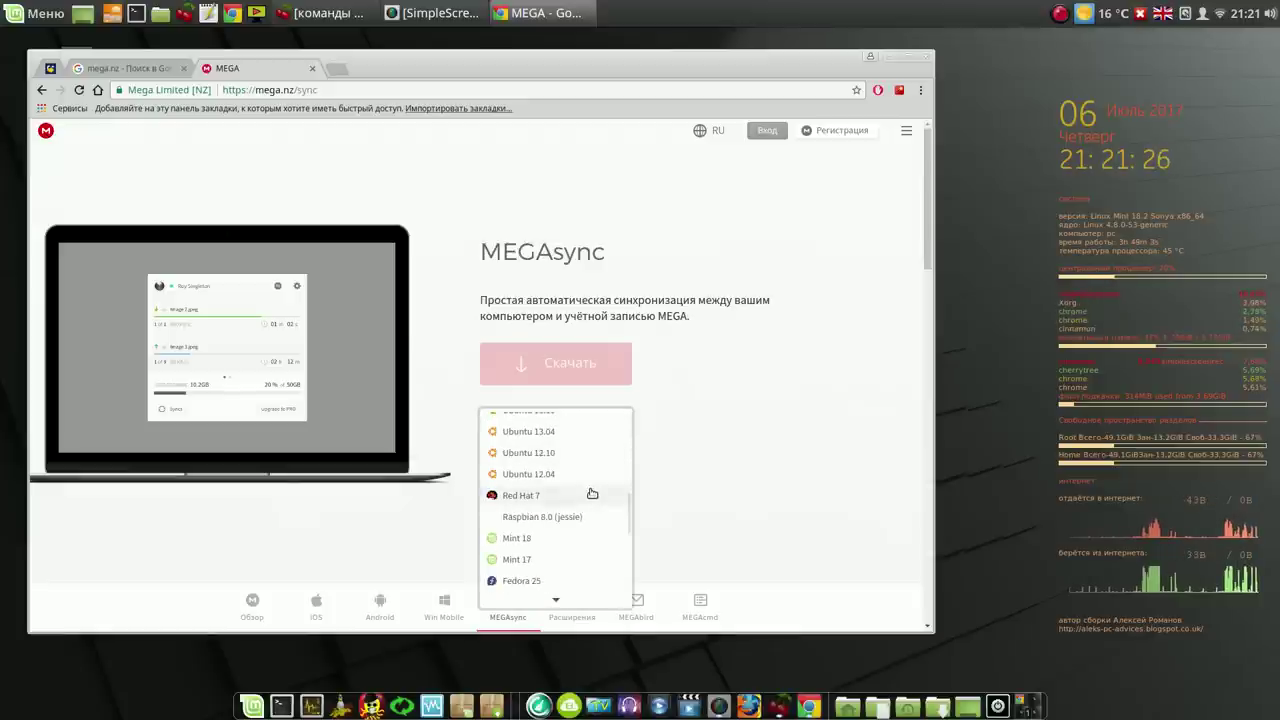
left_click(517, 539)
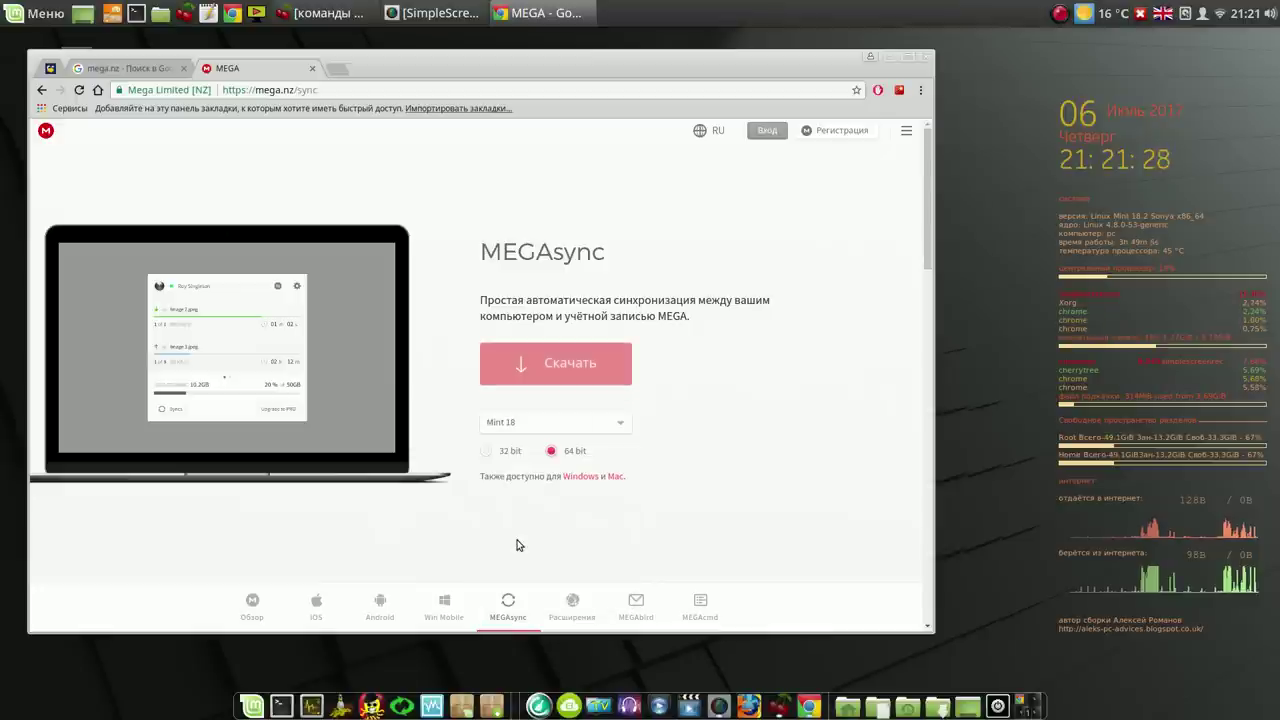
left_click(573, 368)
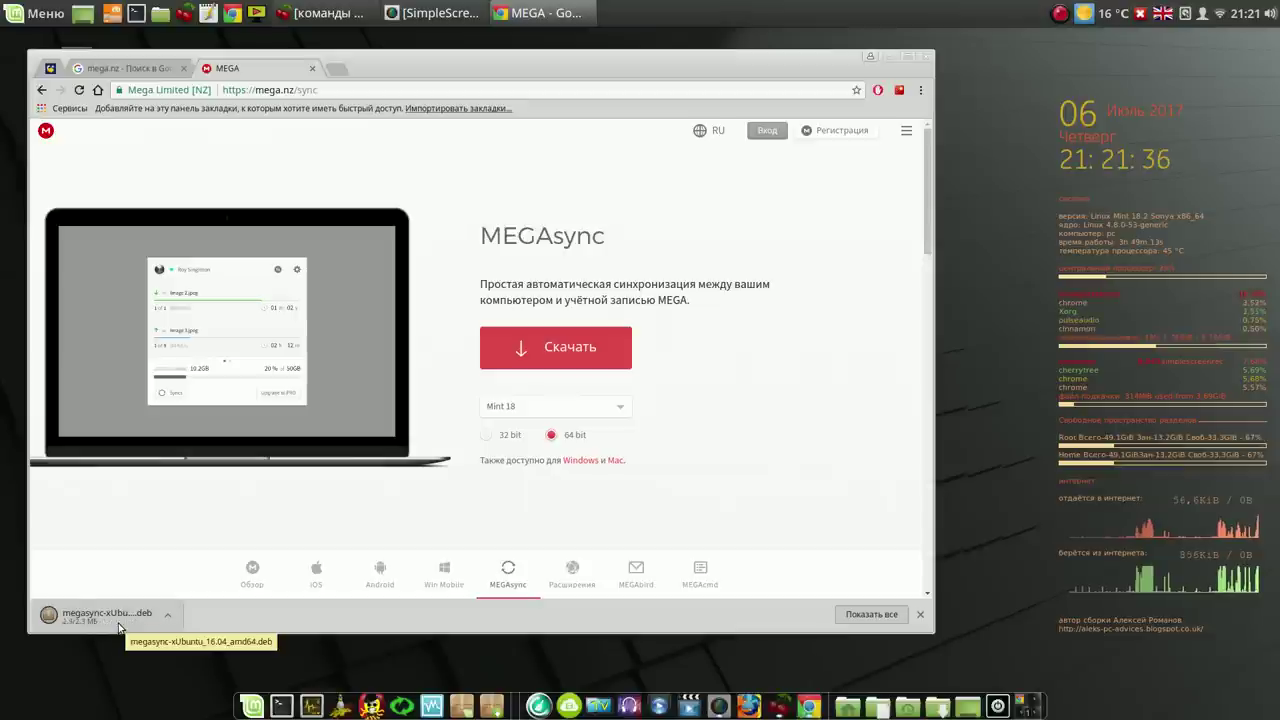
left_click(310, 616)
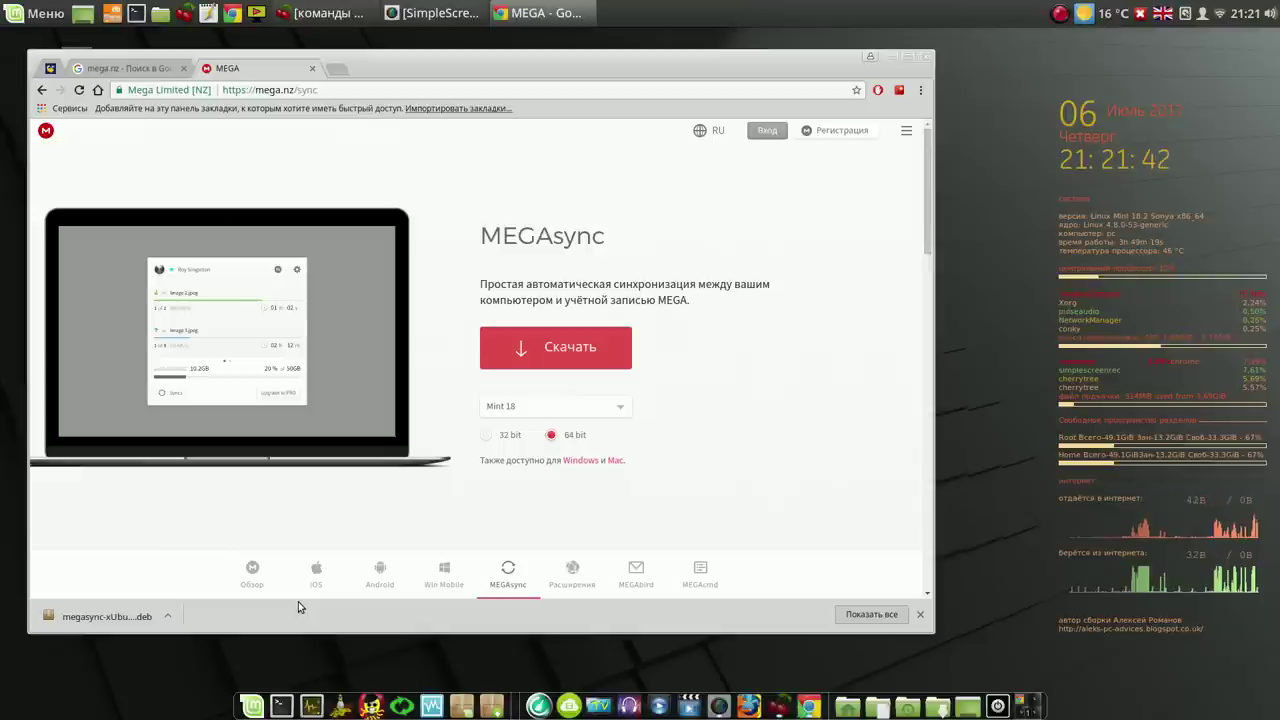
left_click(125, 68)
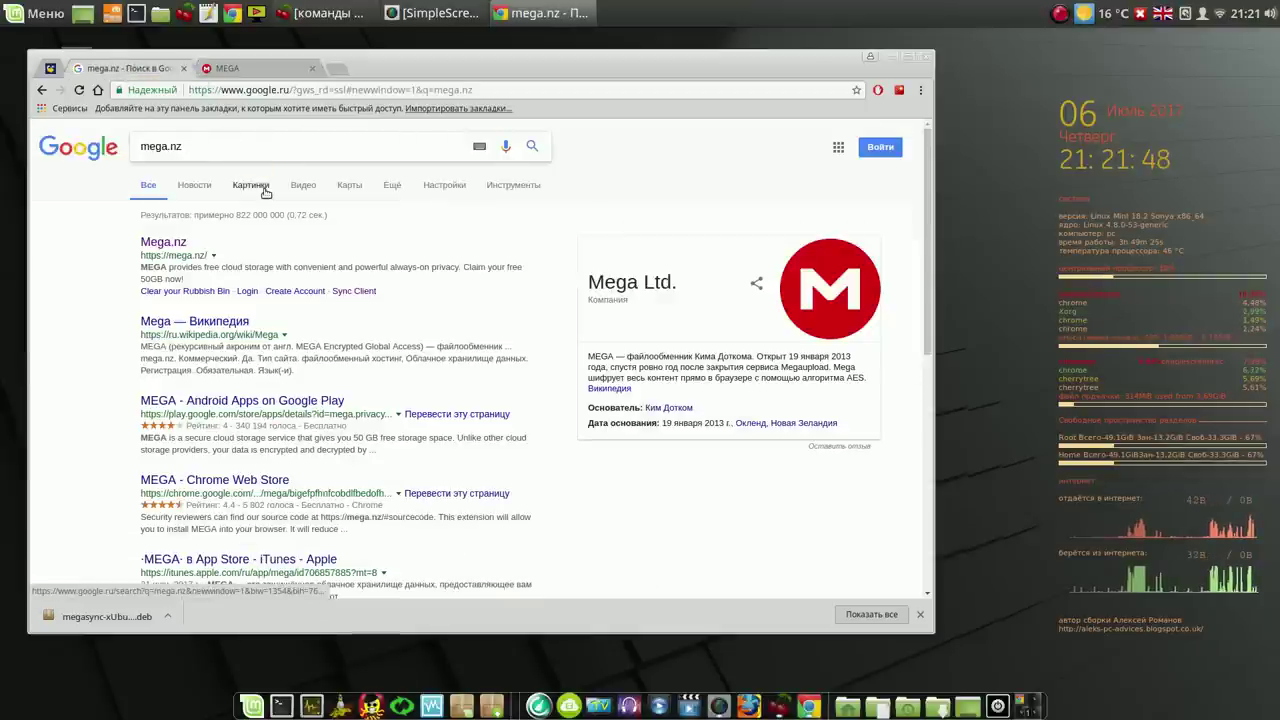
Replace the query with 'dropbox.com' and search Google for it
key("BackSpace")
key("BackSpace")
key("BackSpace")
key("BackSpace")
key("BackSpace")
key("BackSpace")
key("BackSpace")
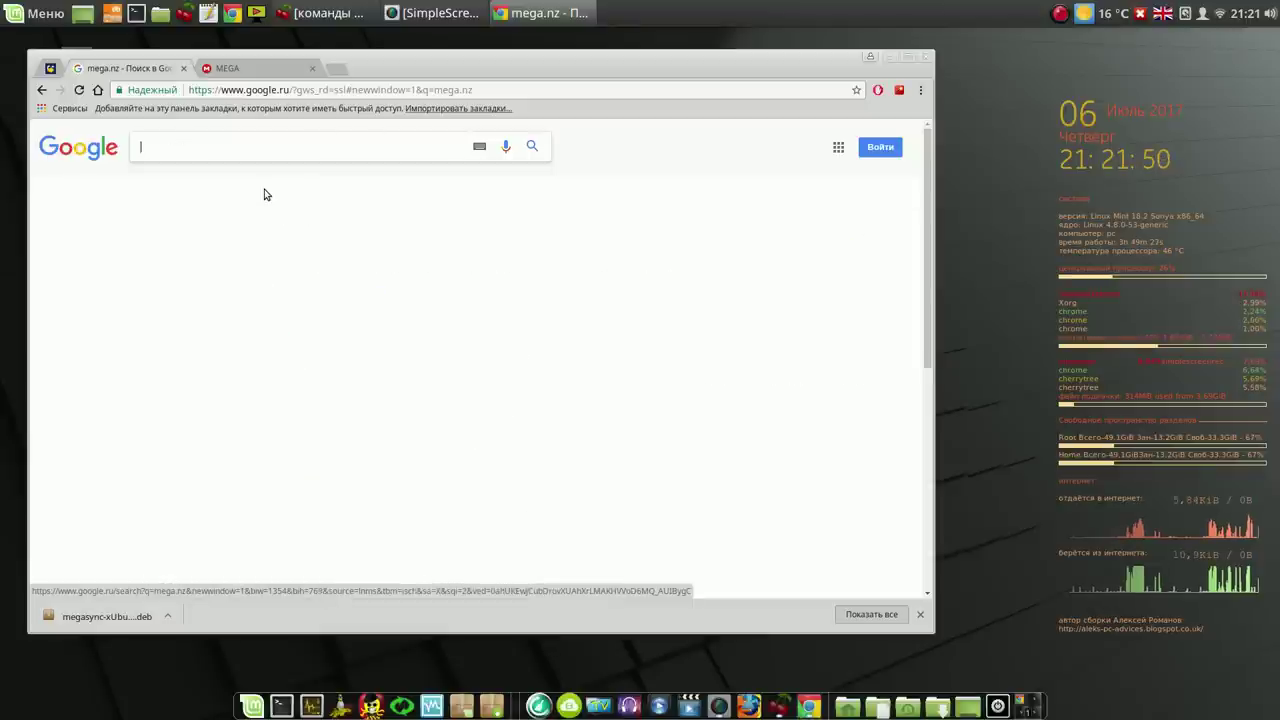
type("dro")
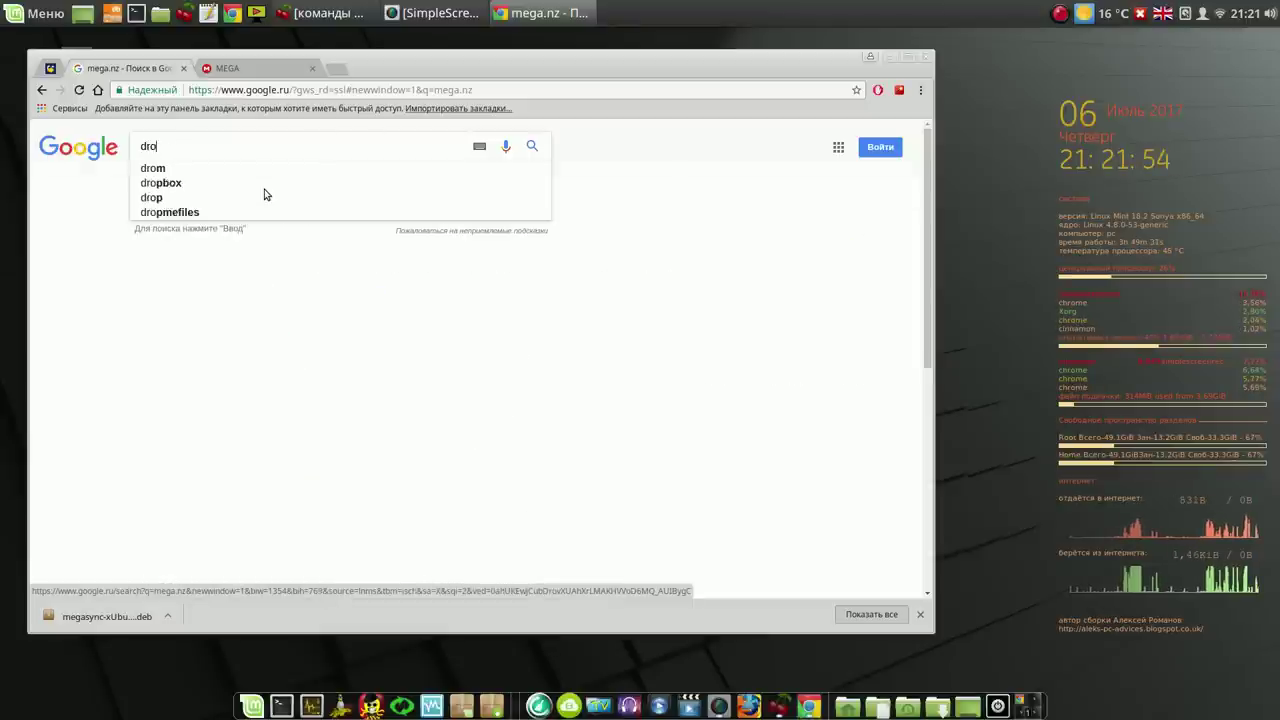
type("pbox")
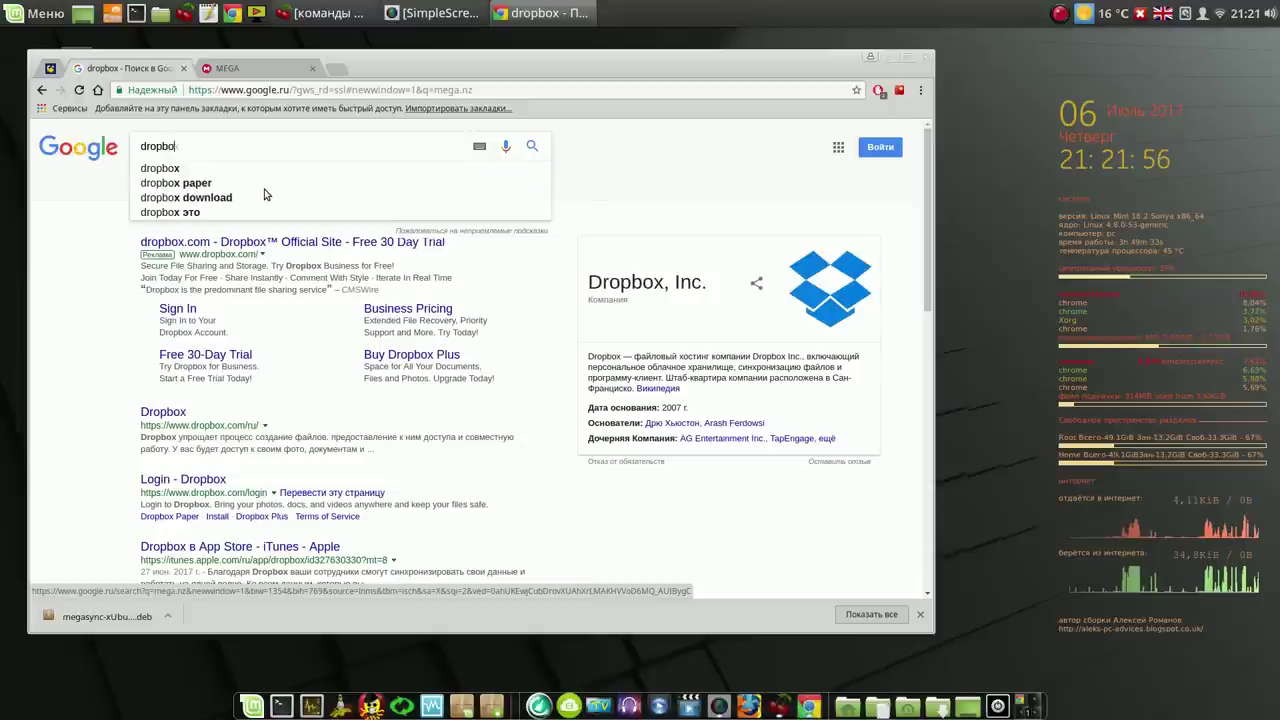
type(".com")
key("Return")
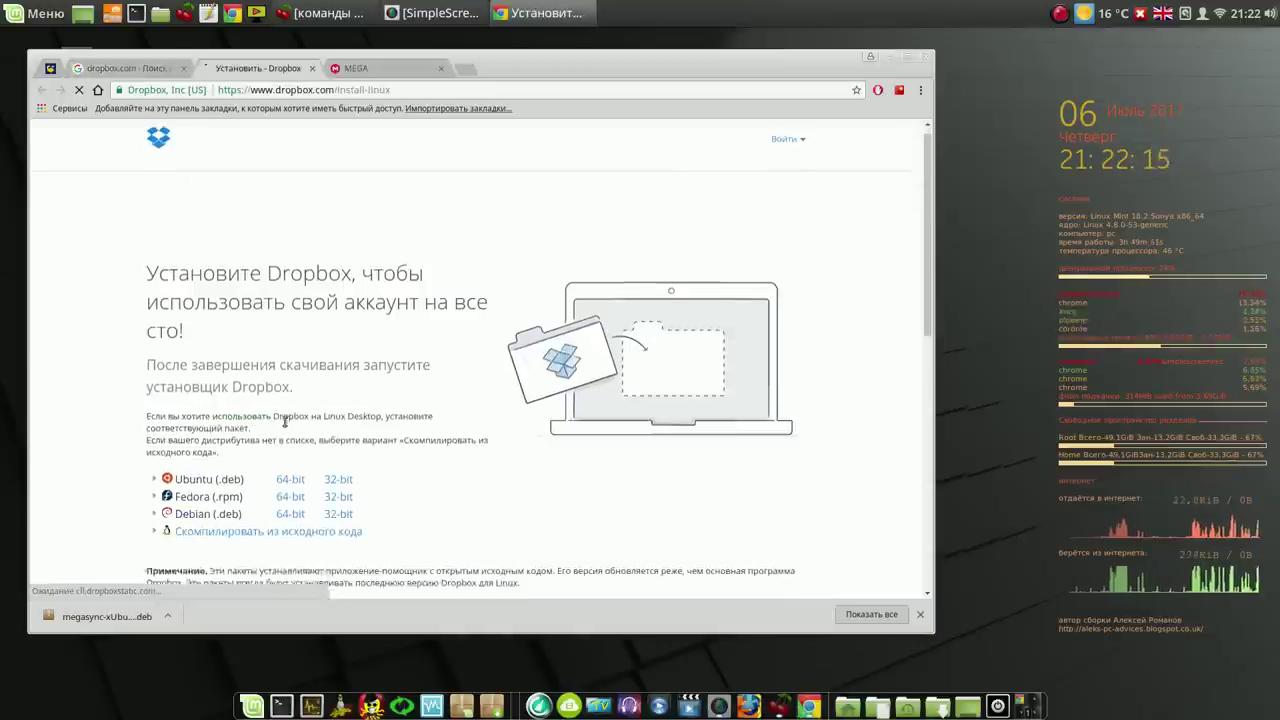
scroll(290, 400, "down", 2)
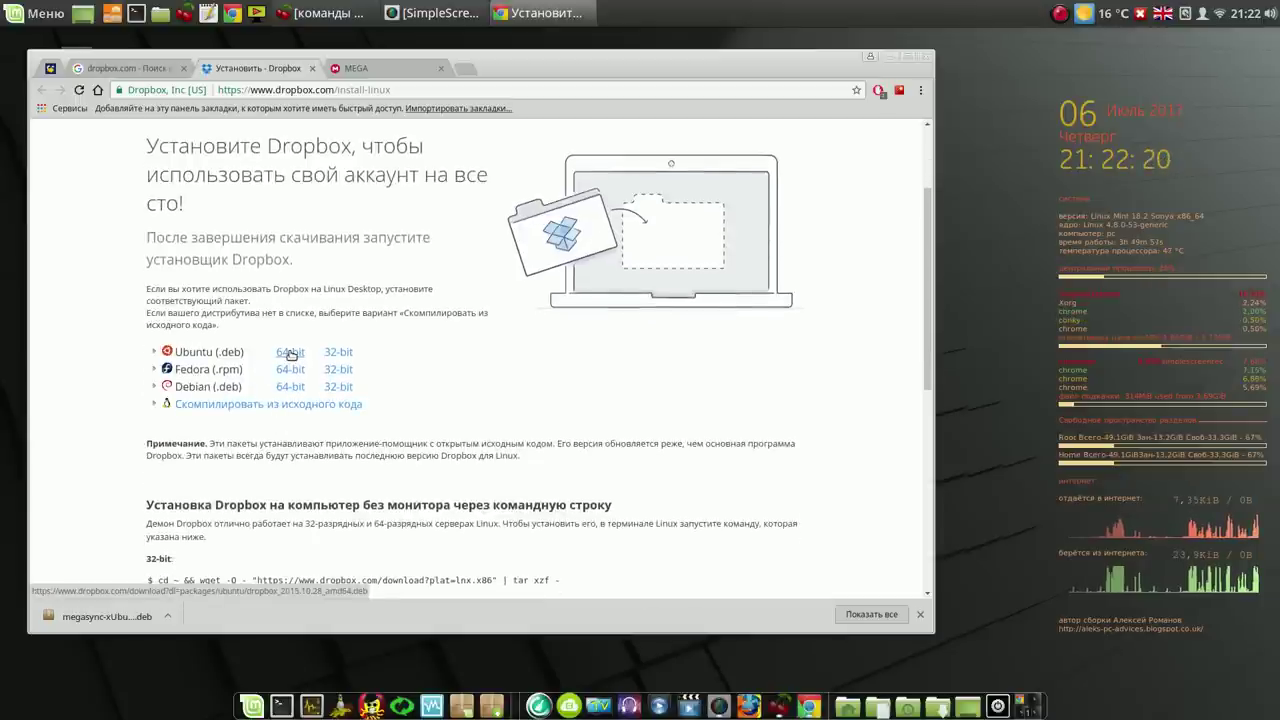
Download the 64-bit Ubuntu Dropbox .deb and keep it despite the warning
left_click(290, 354)
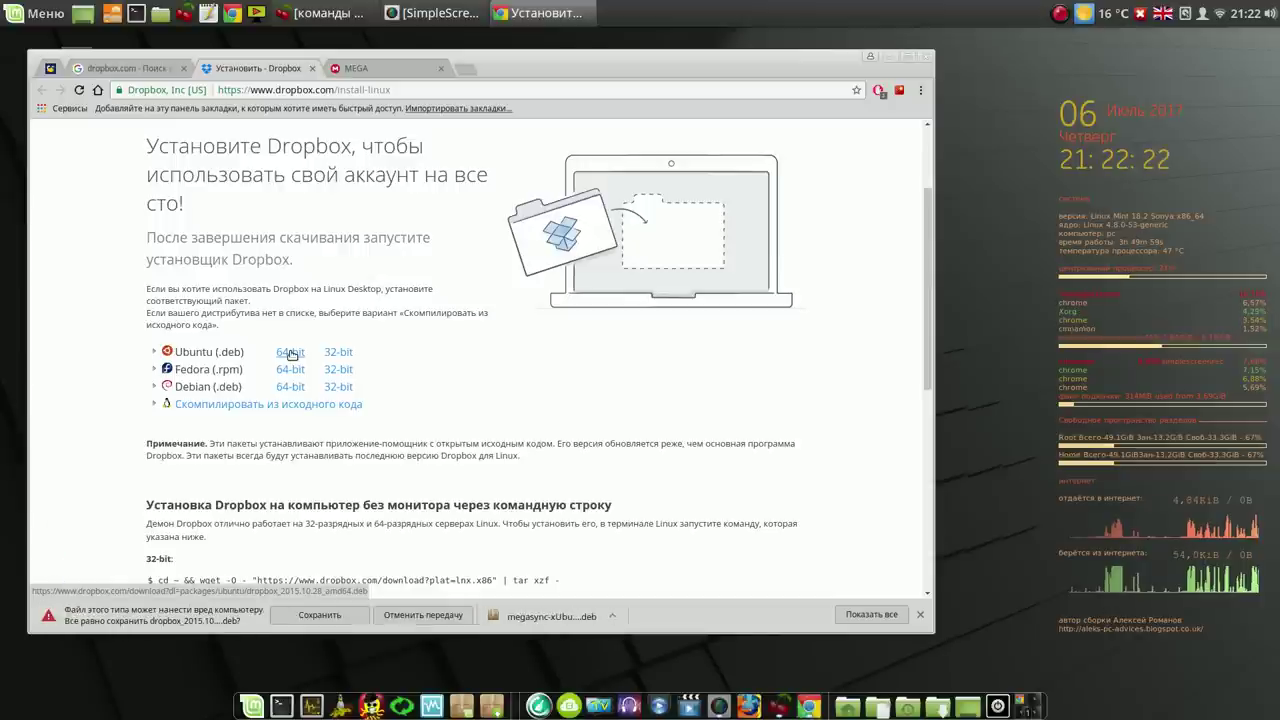
left_click(328, 617)
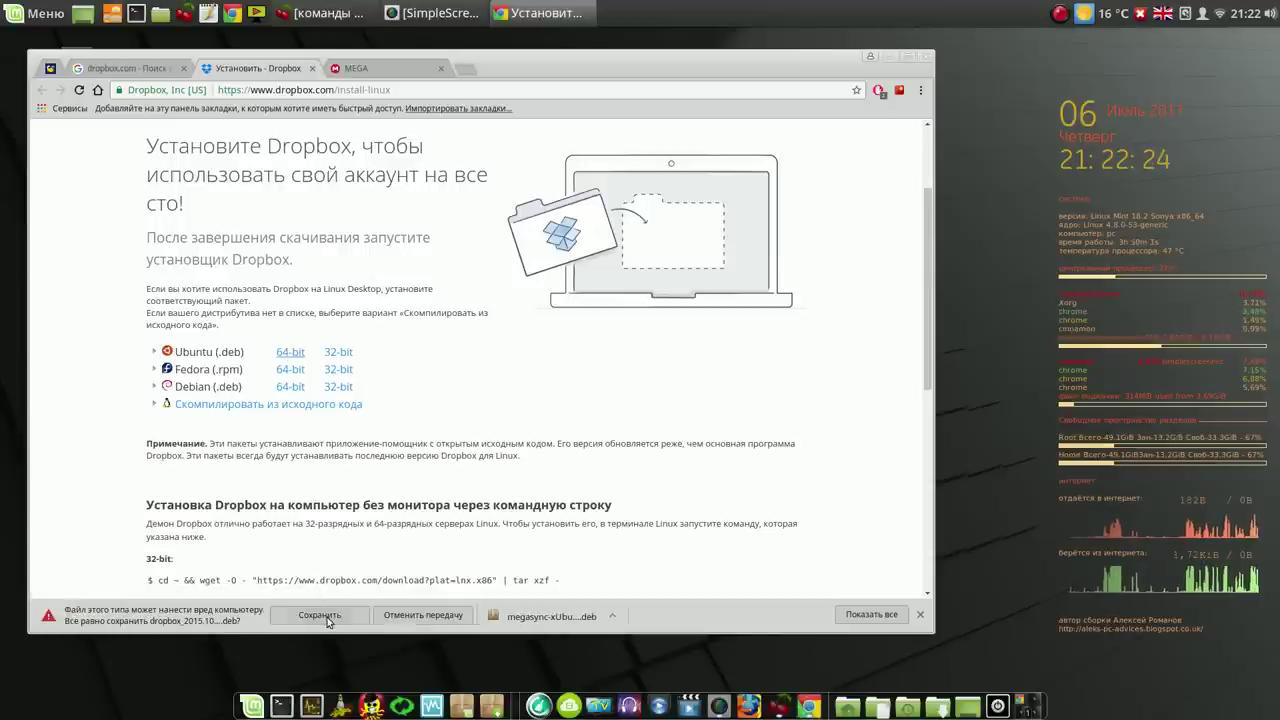
left_click(871, 614)
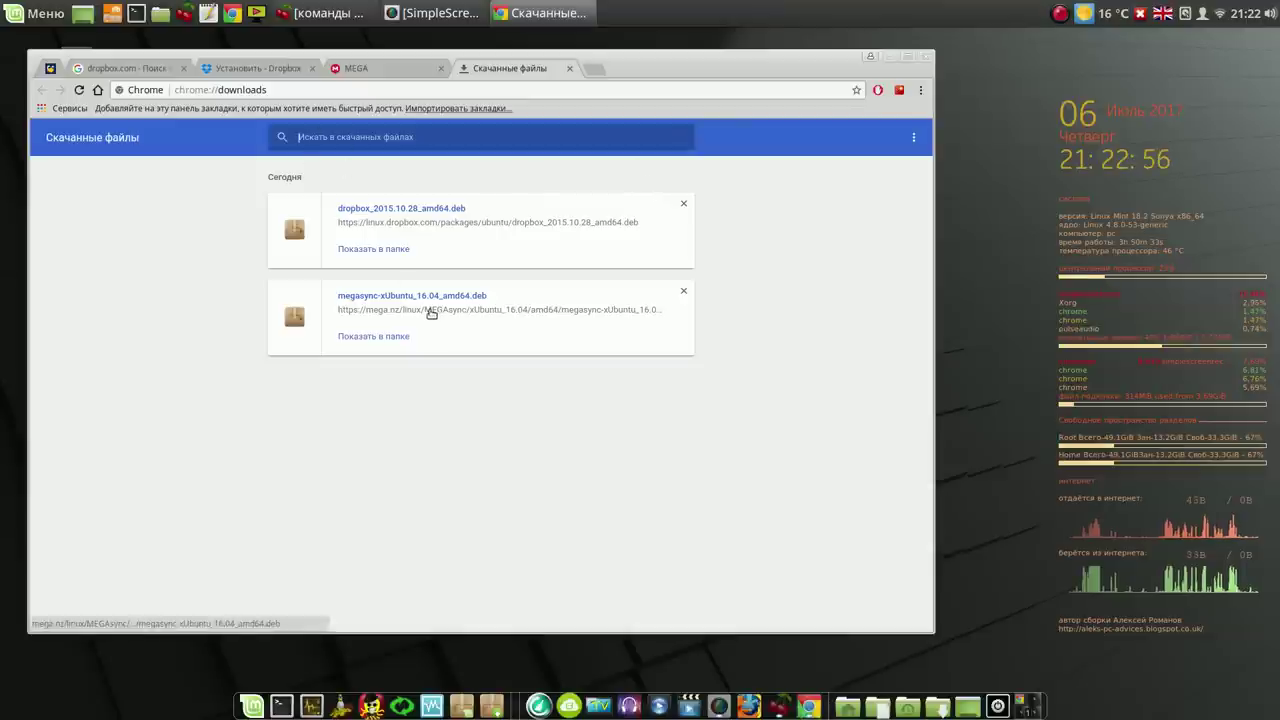
Clear all entries from Chrome's downloads list with Удалить все
left_click(391, 75)
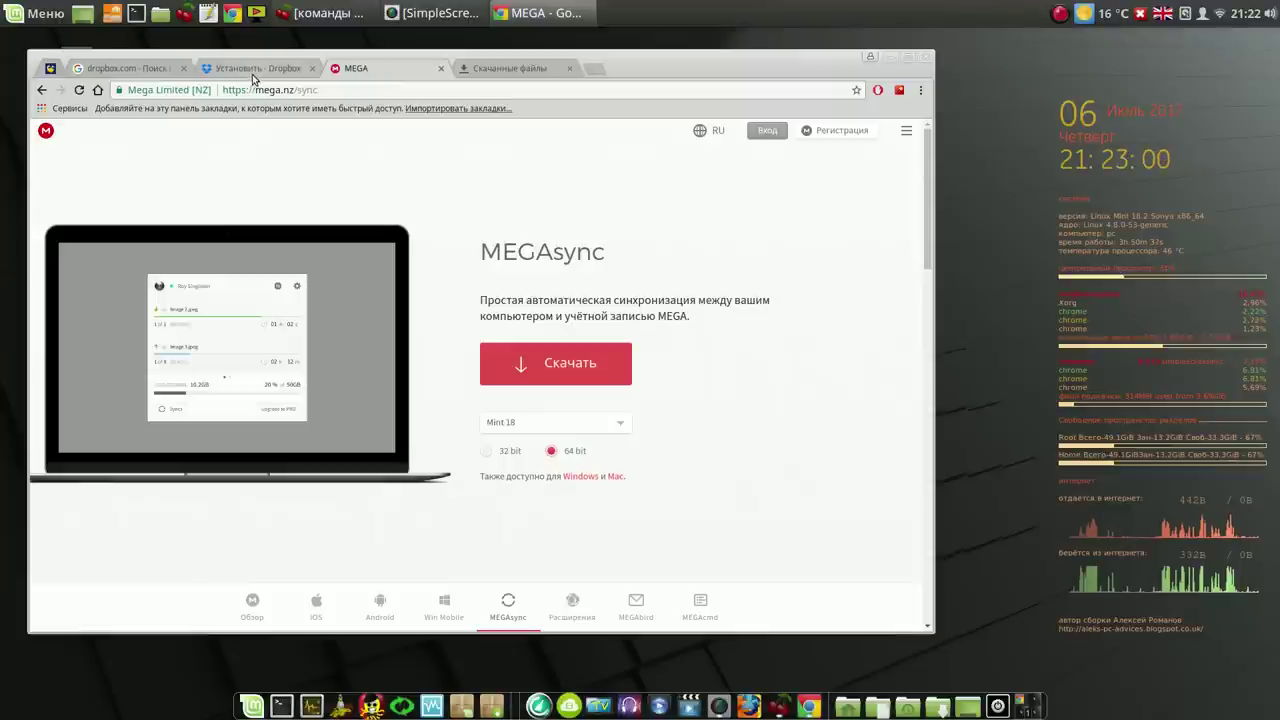
left_click(252, 74)
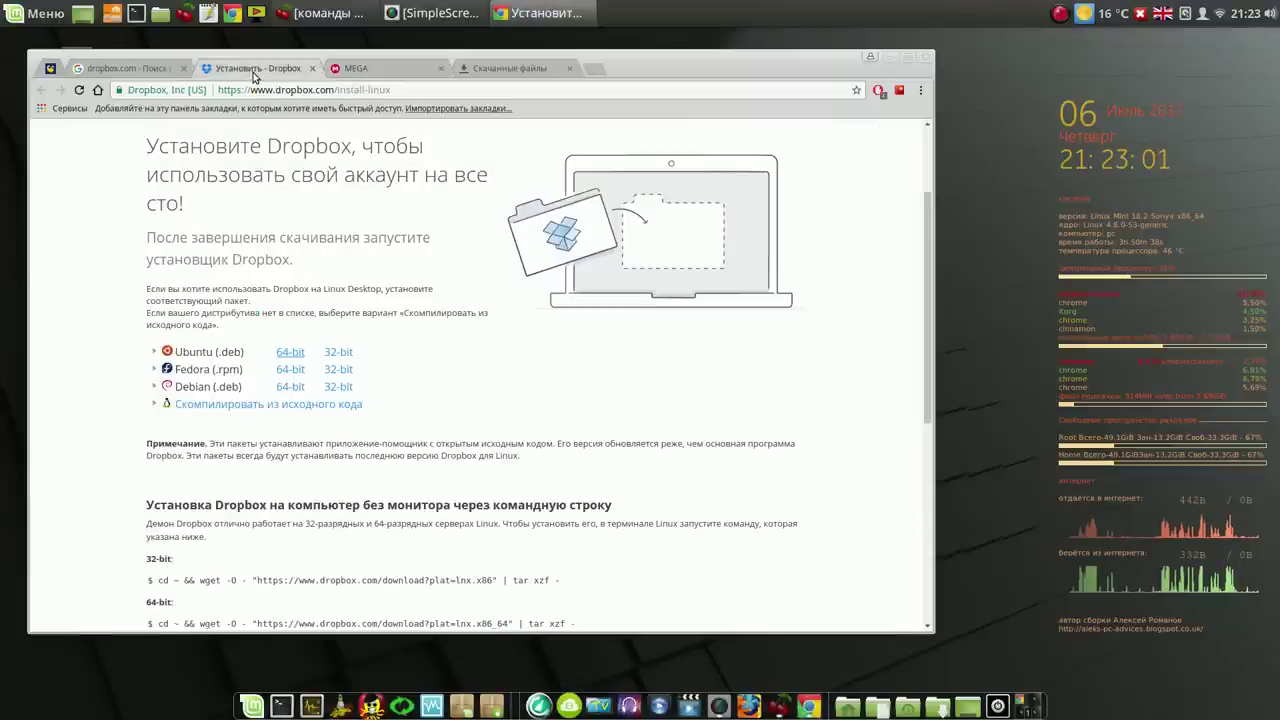
left_click(545, 74)
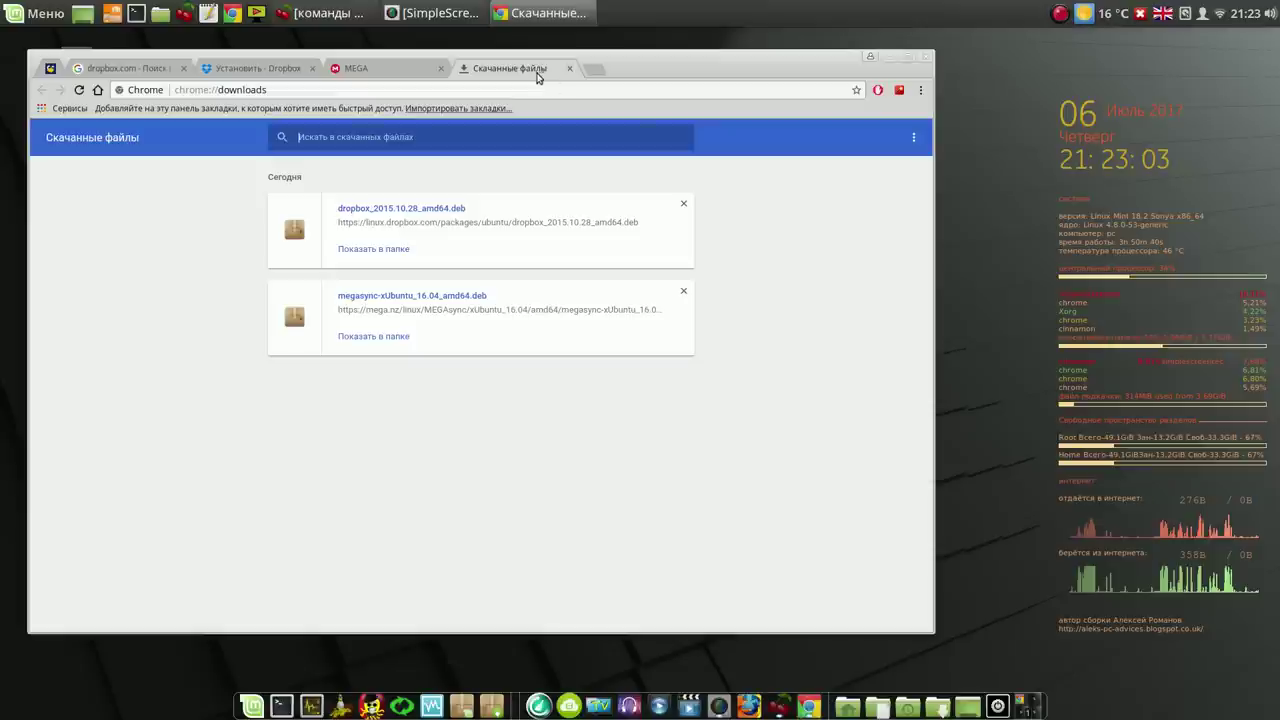
left_click(913, 141)
left_click(806, 147)
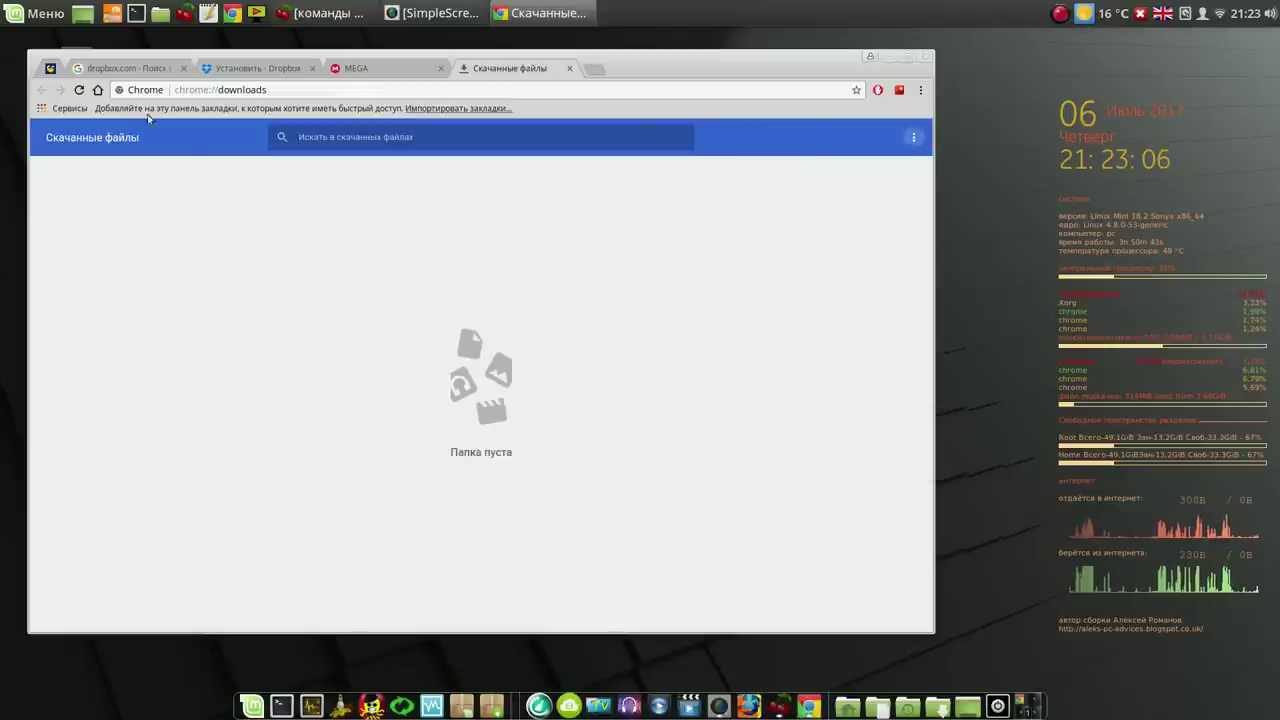
Keep only the dropbox.com search results tab and bring CherryTree forward
left_click(85, 70)
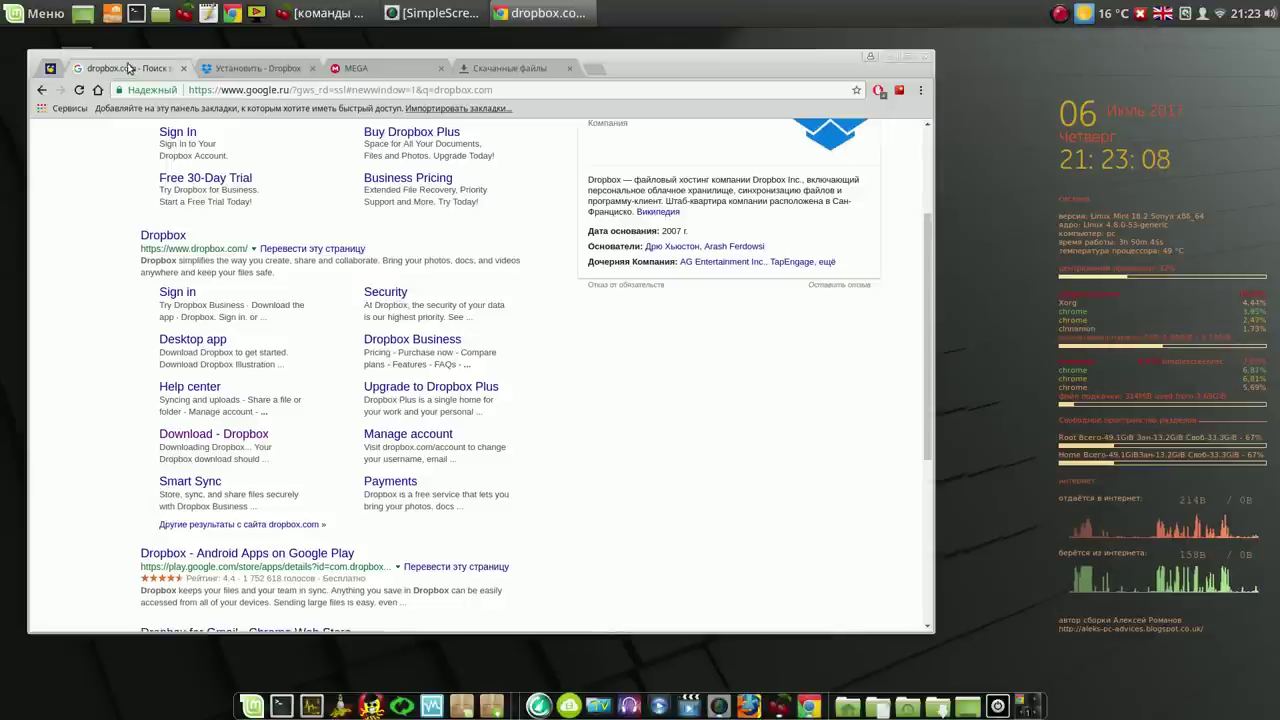
right_click(128, 68)
left_click(213, 203)
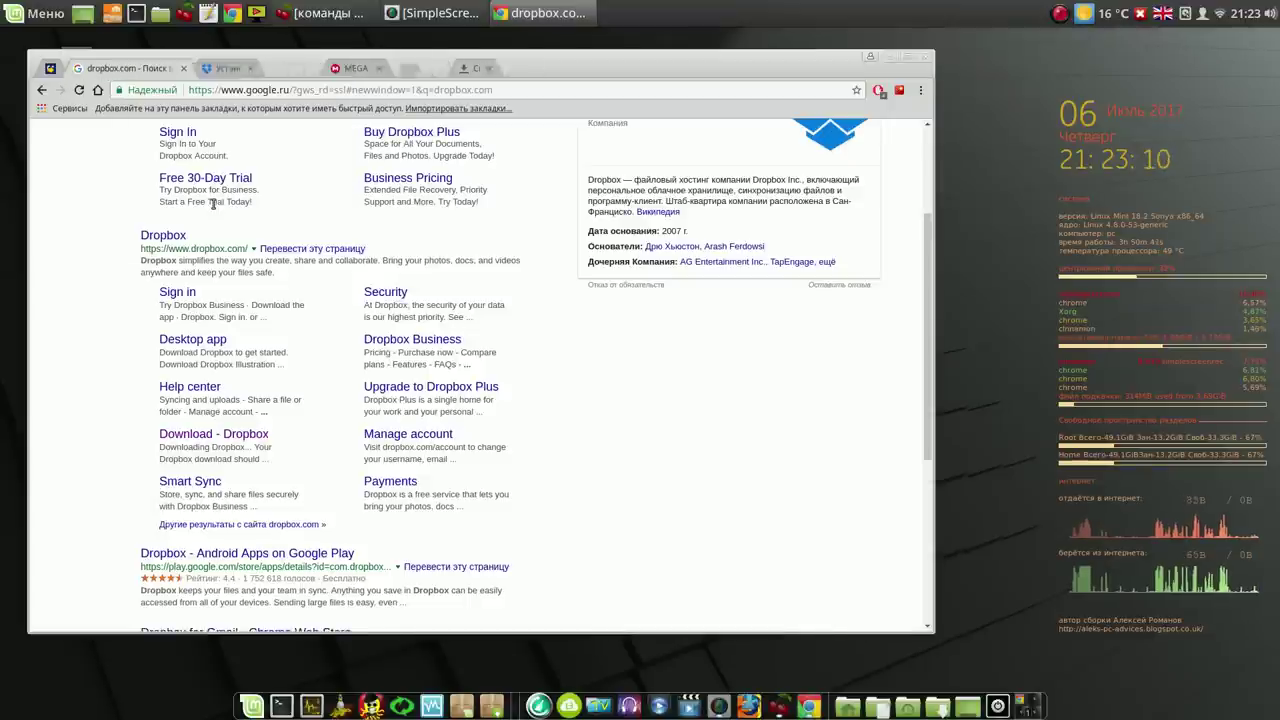
left_click(336, 20)
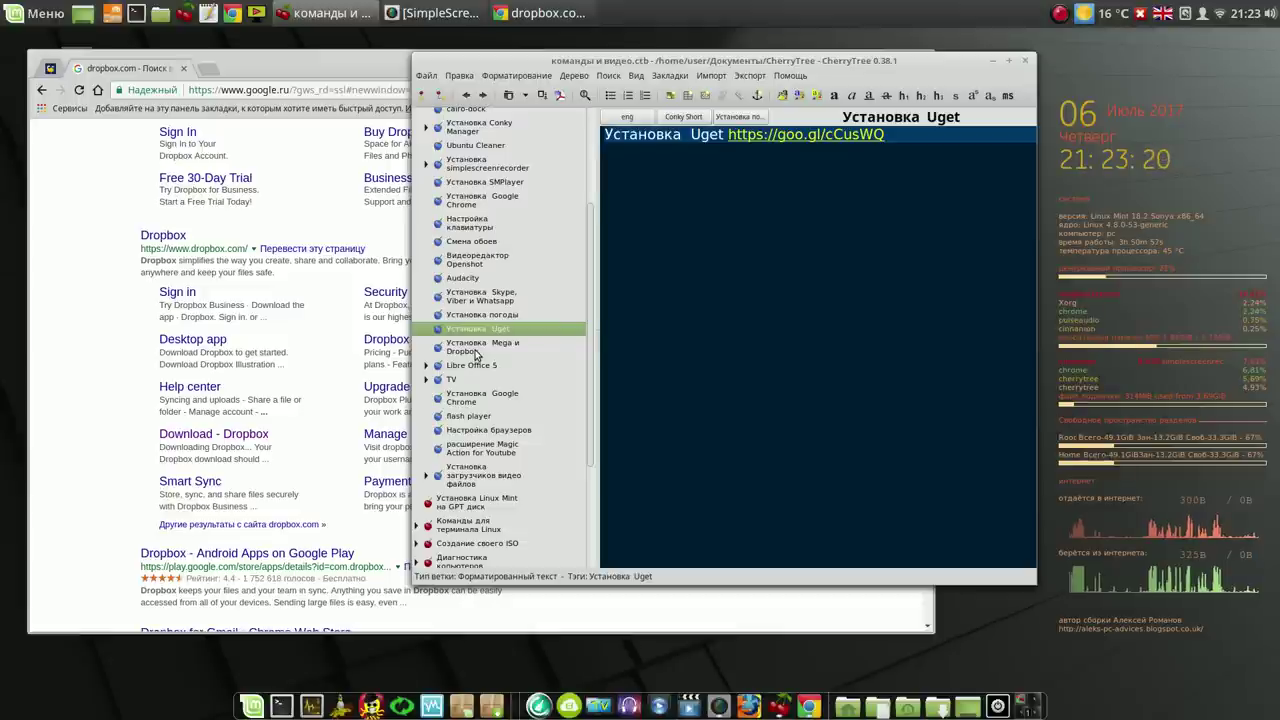
scroll(541, 392, "down", 2)
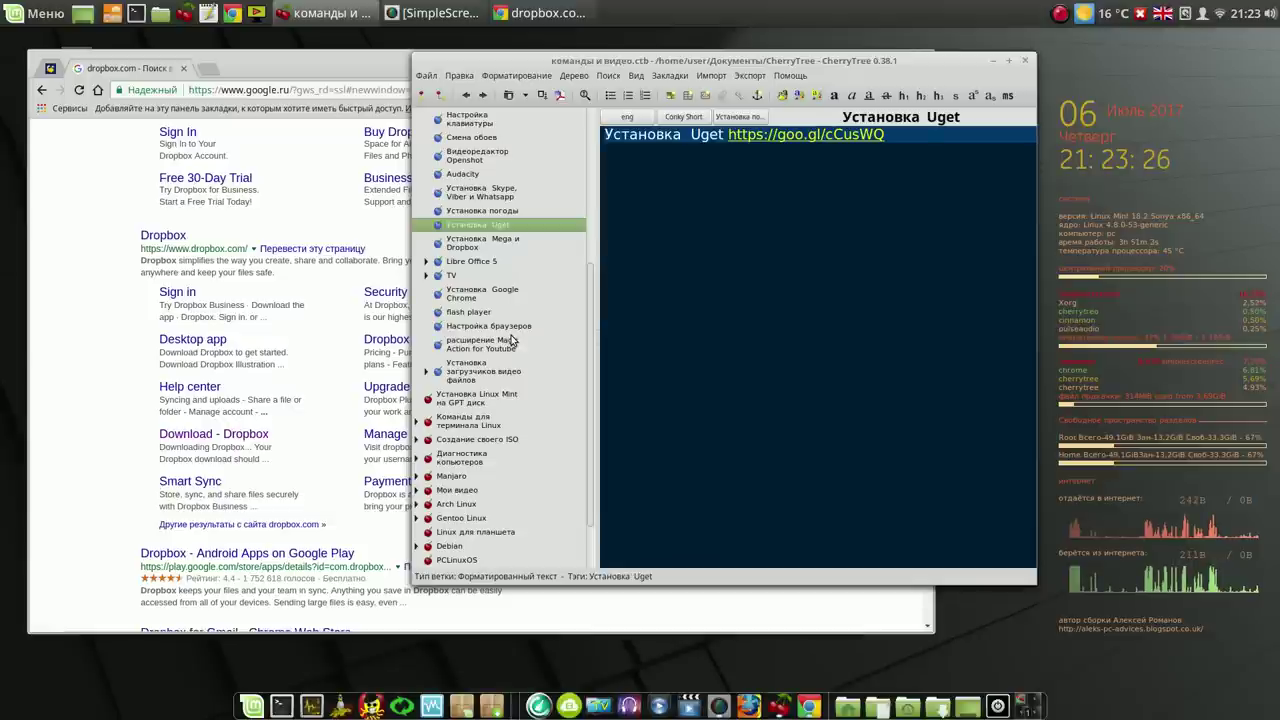
scroll(484, 385, "up", 4)
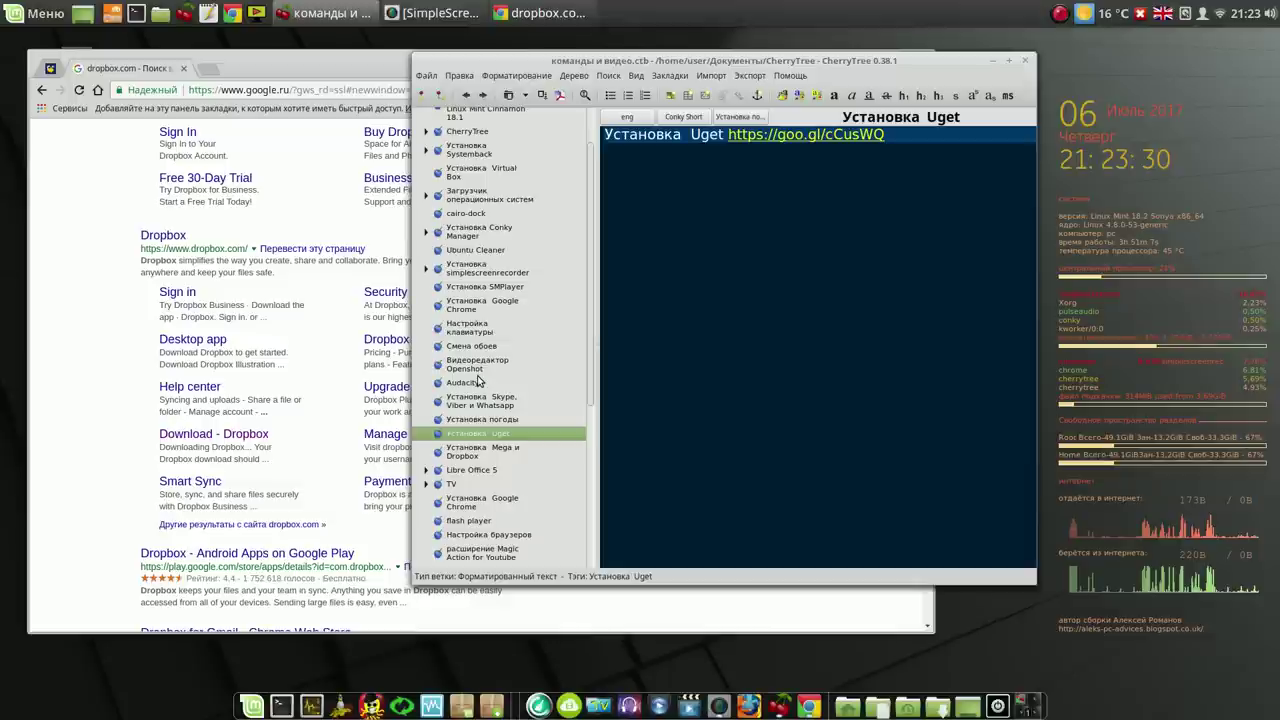
scroll(477, 380, "up", 1)
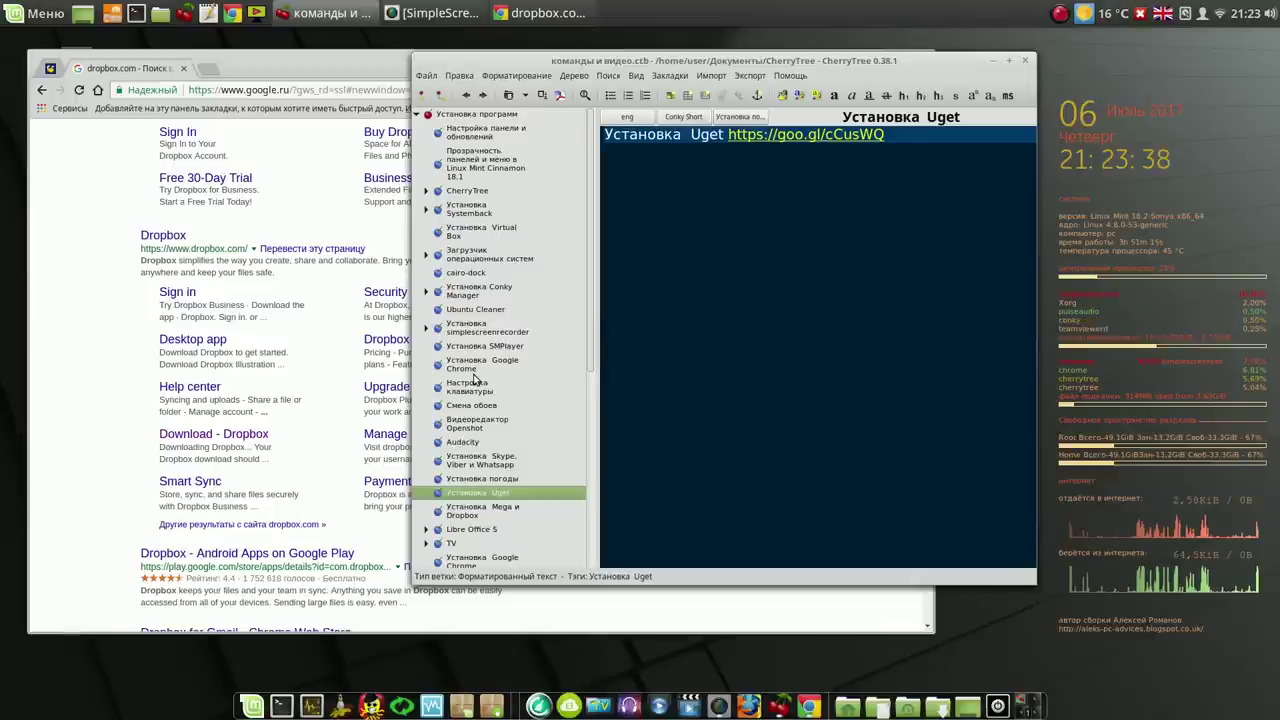
left_click(774, 236)
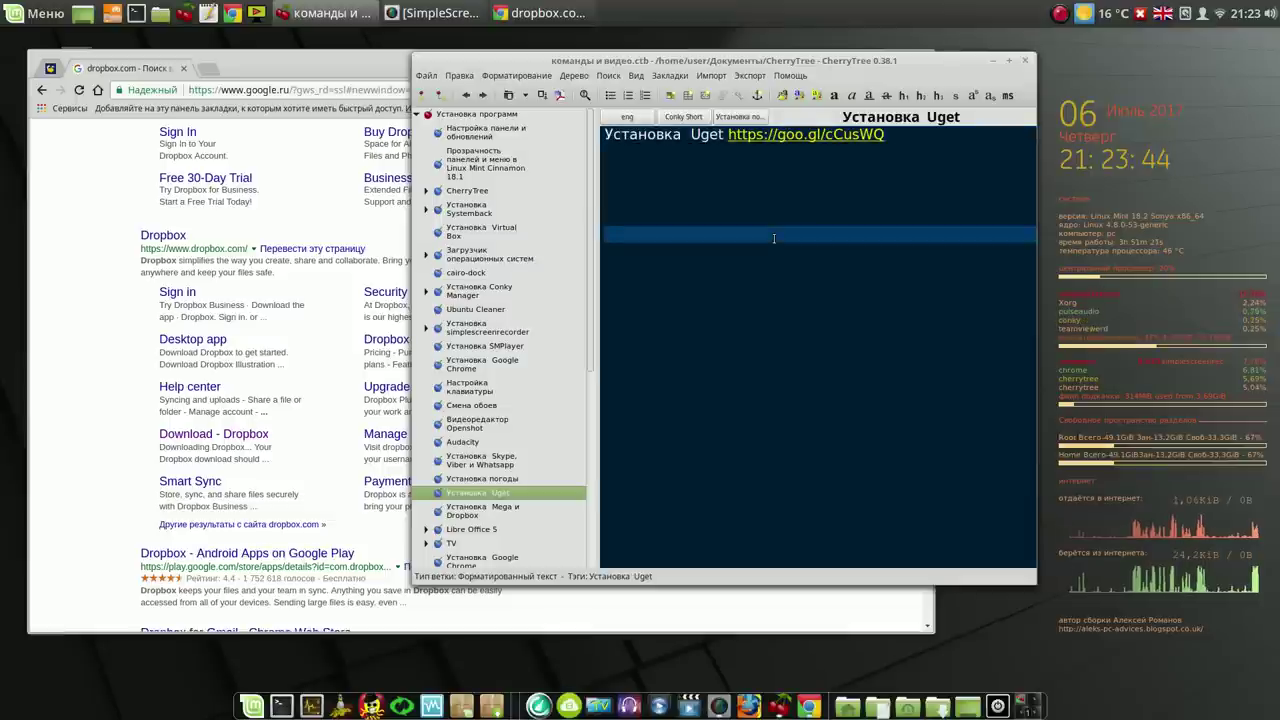
left_click(1024, 63)
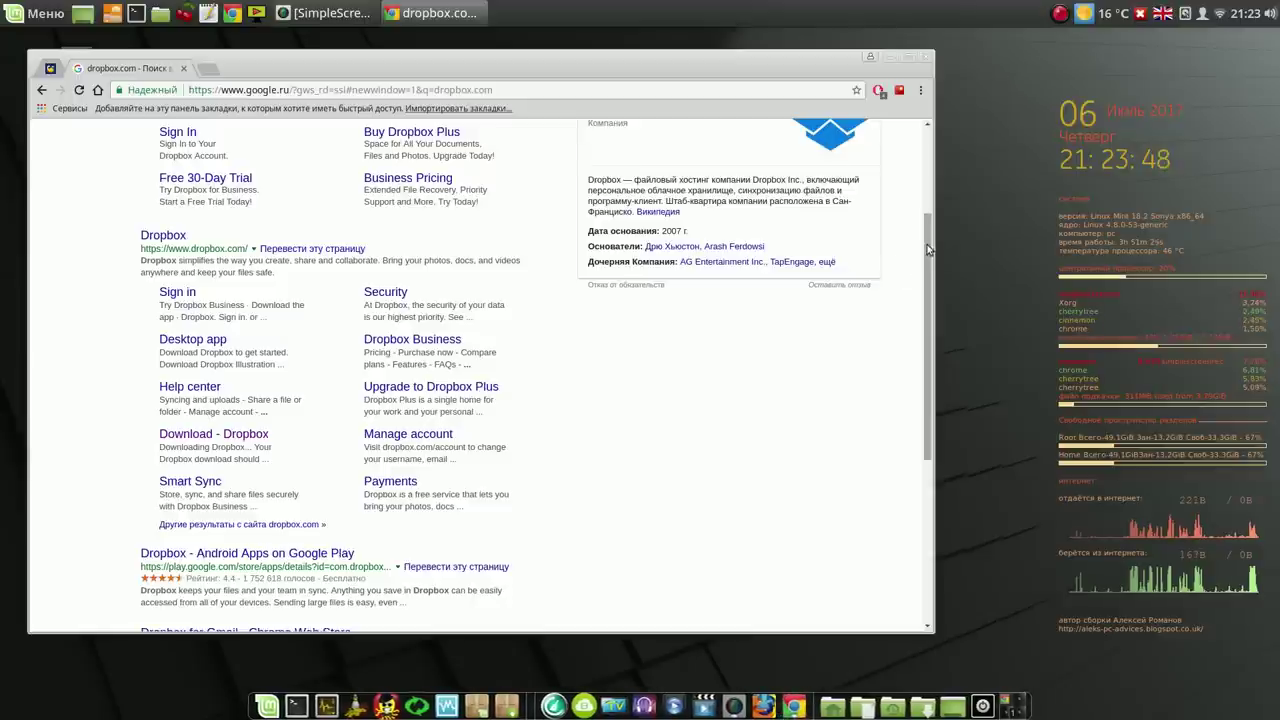
From the site's home page, open Операционные системы > Linux Mint > Linux Mint Cinnamon
scroll(928, 248, "up", 4)
left_click(100, 91)
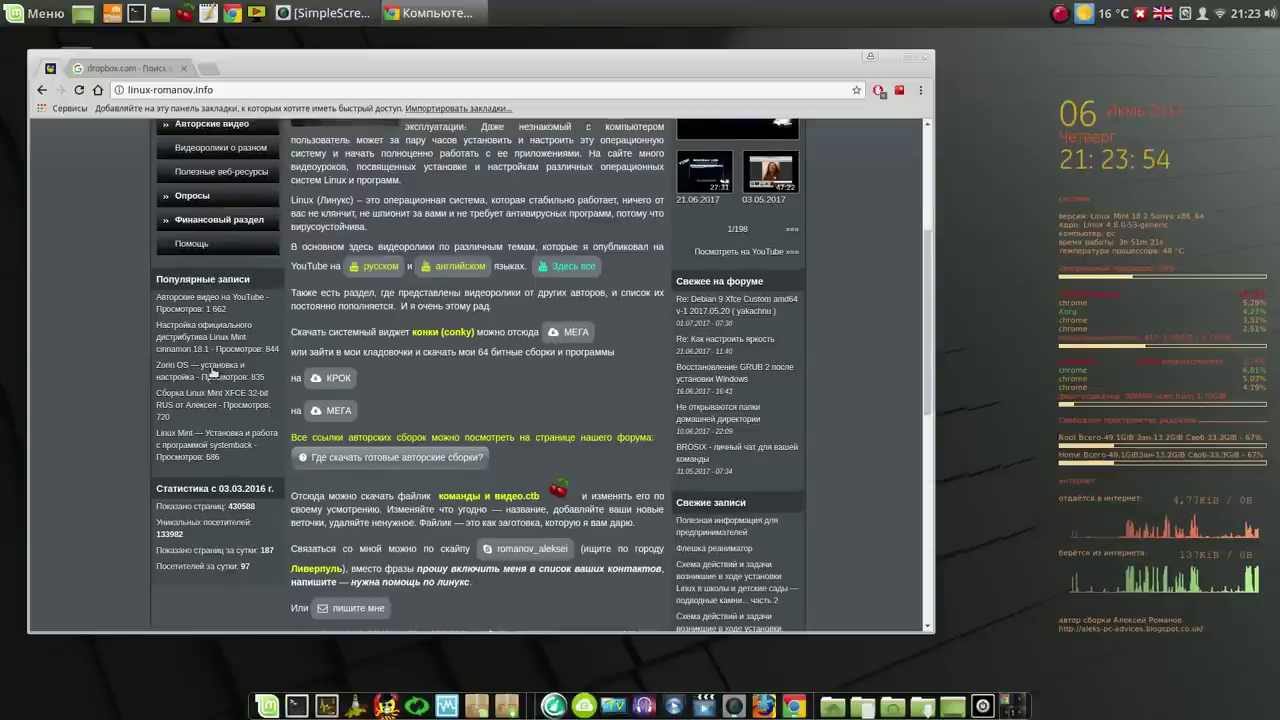
scroll(213, 372, "up", 5)
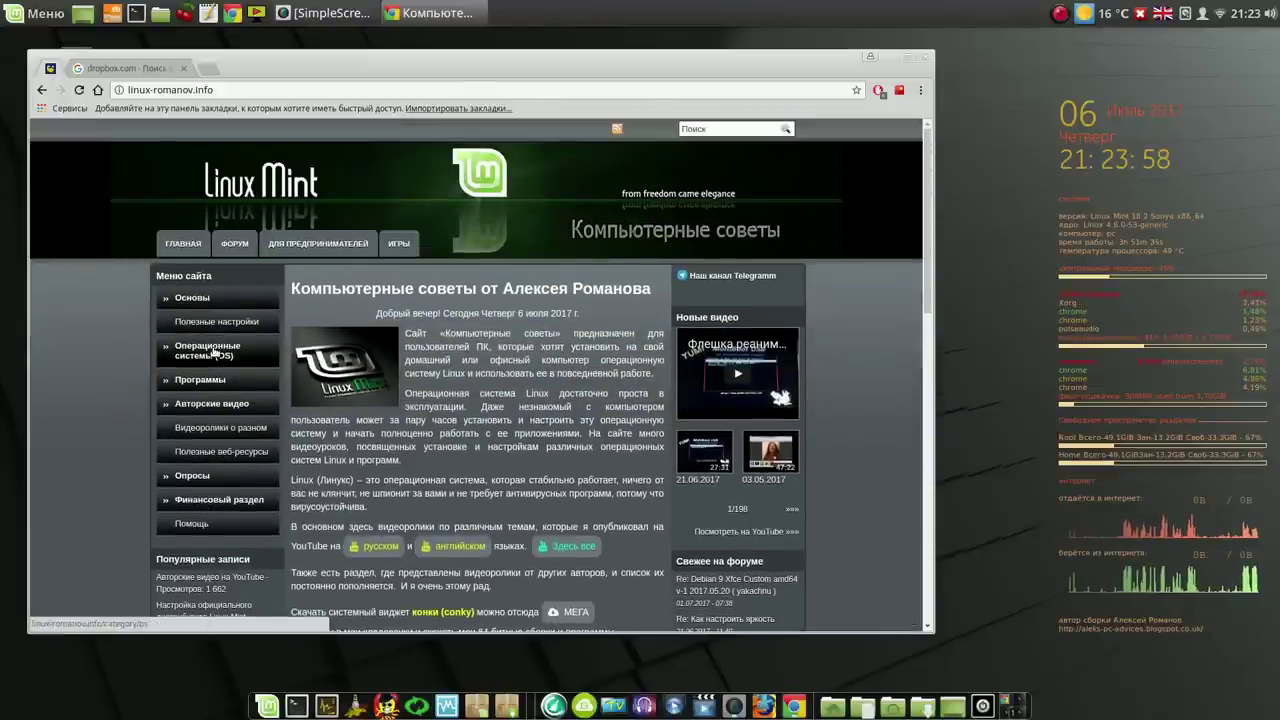
left_click(213, 352)
left_click(196, 381)
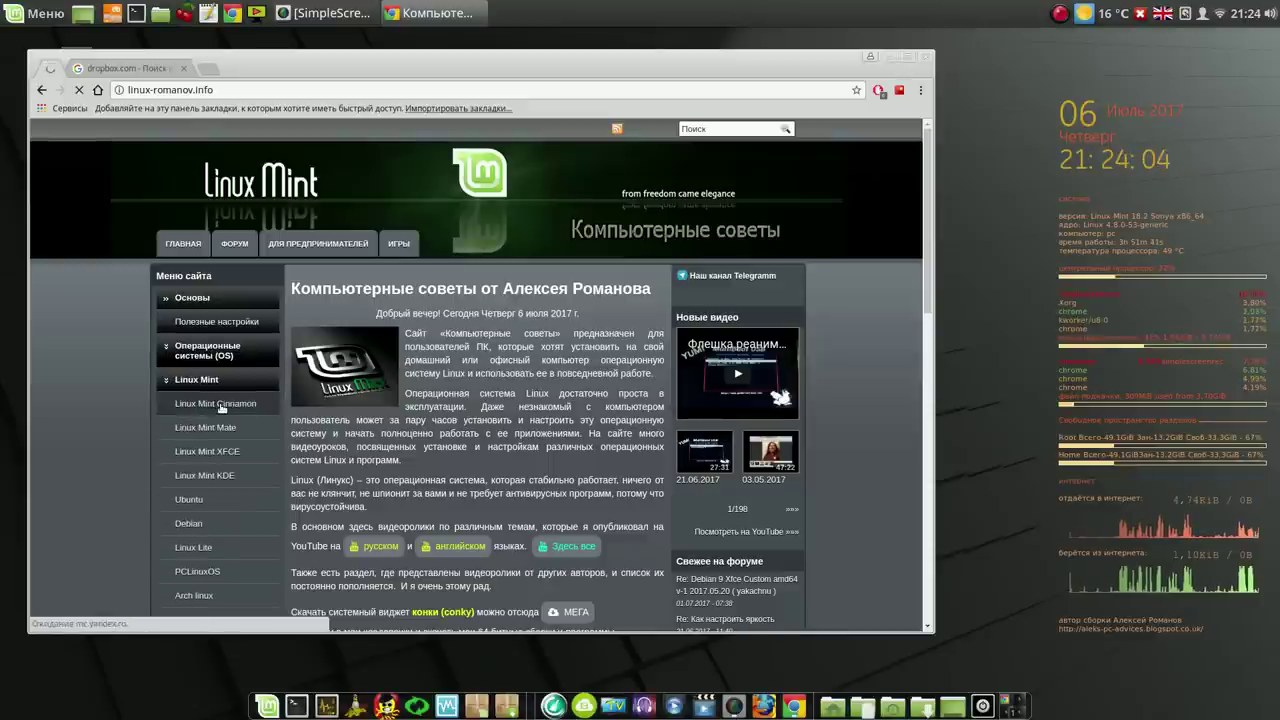
left_click(221, 404)
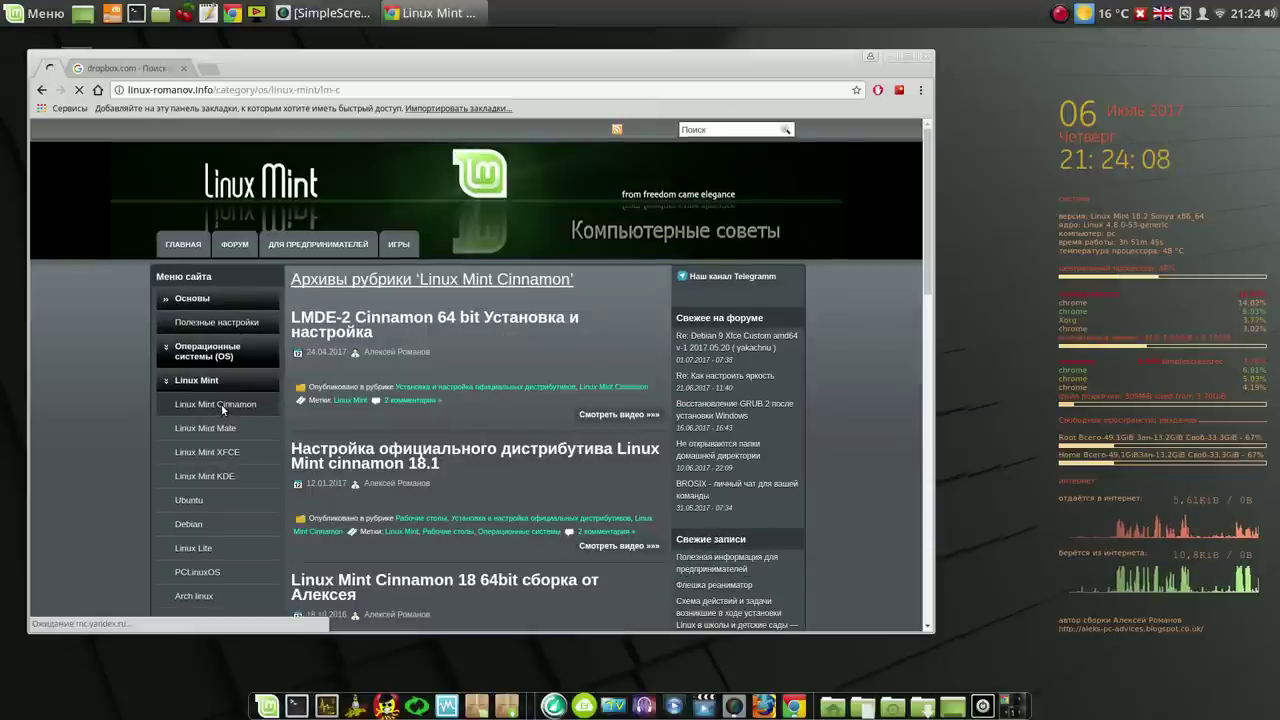
Open the Linux Mint cinnamon 18.1 setup article and its video on YouTube
scroll(510, 460, "down", 1)
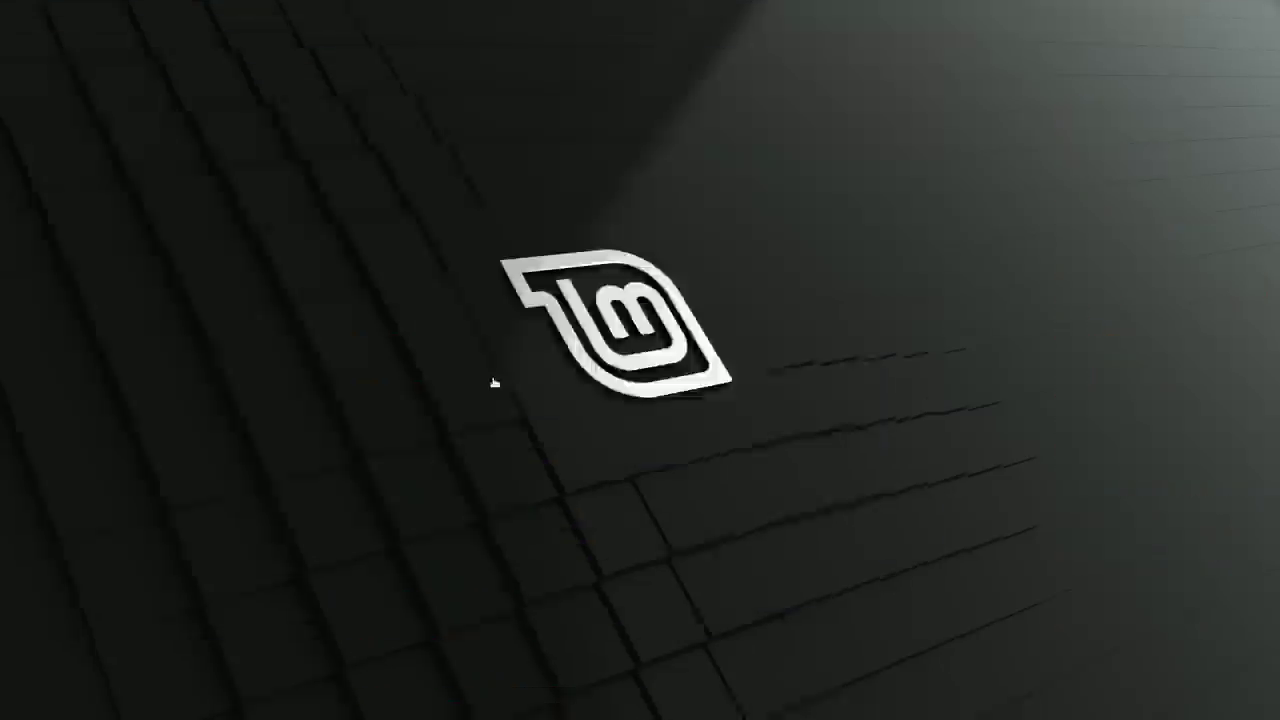
left_click(494, 385)
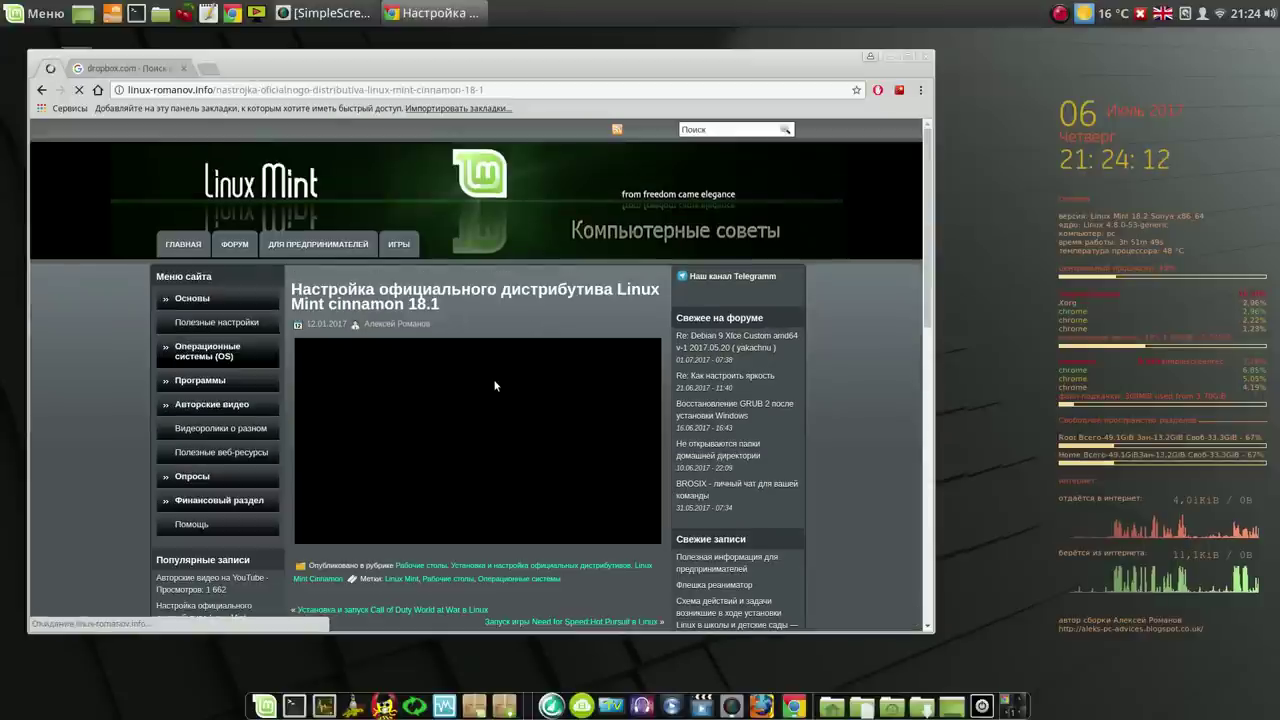
left_click(498, 358)
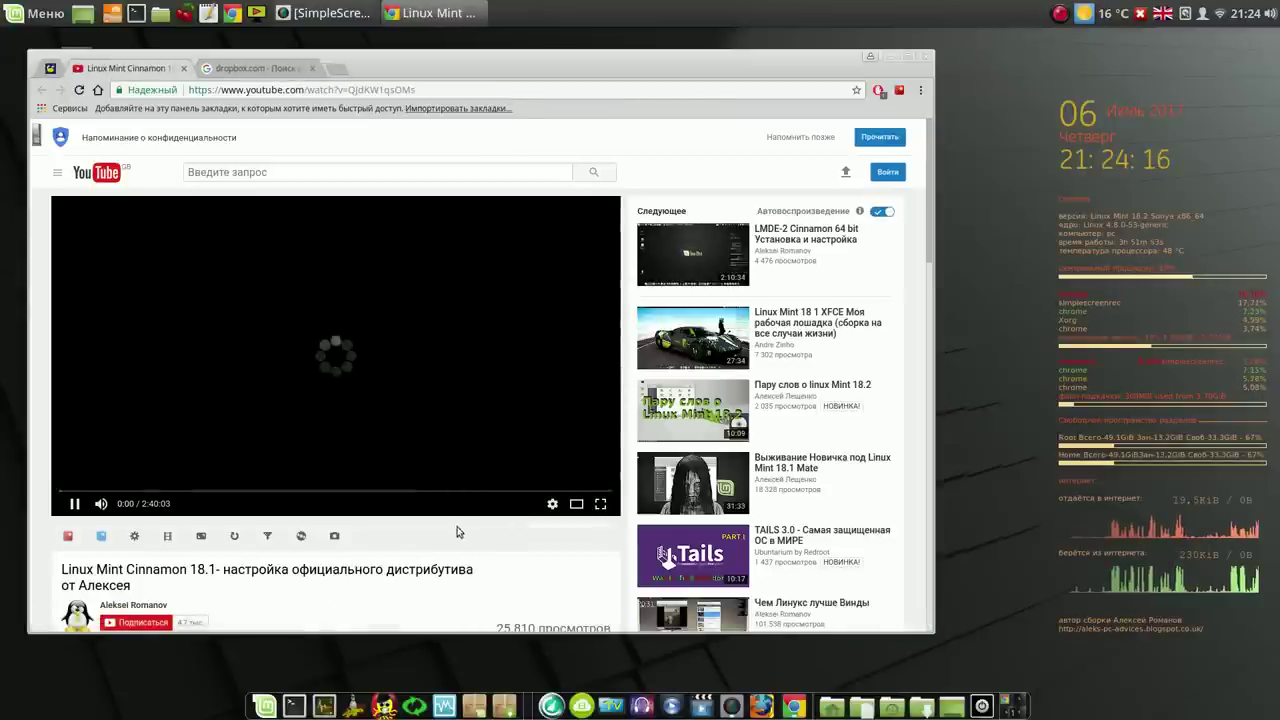
Pause the video, expand the description with ЕЩЁ, then return to the author's article
scroll(457, 532, "down", 5)
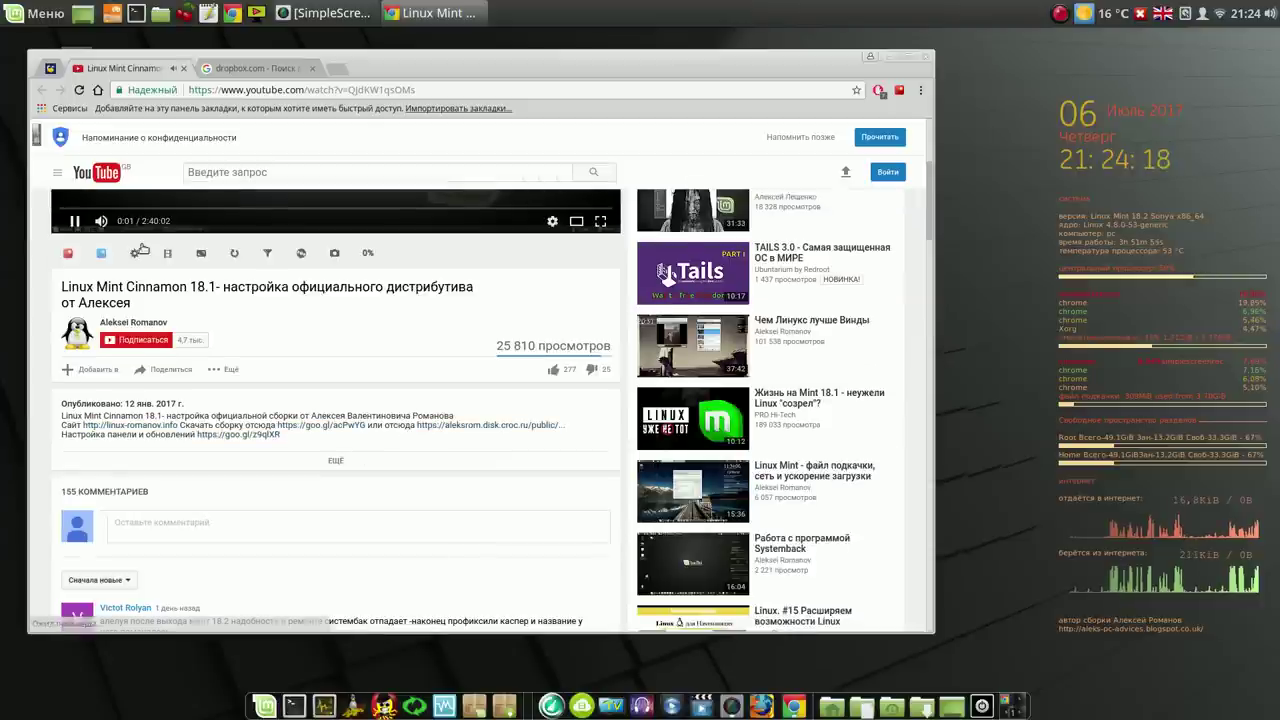
left_click(74, 221)
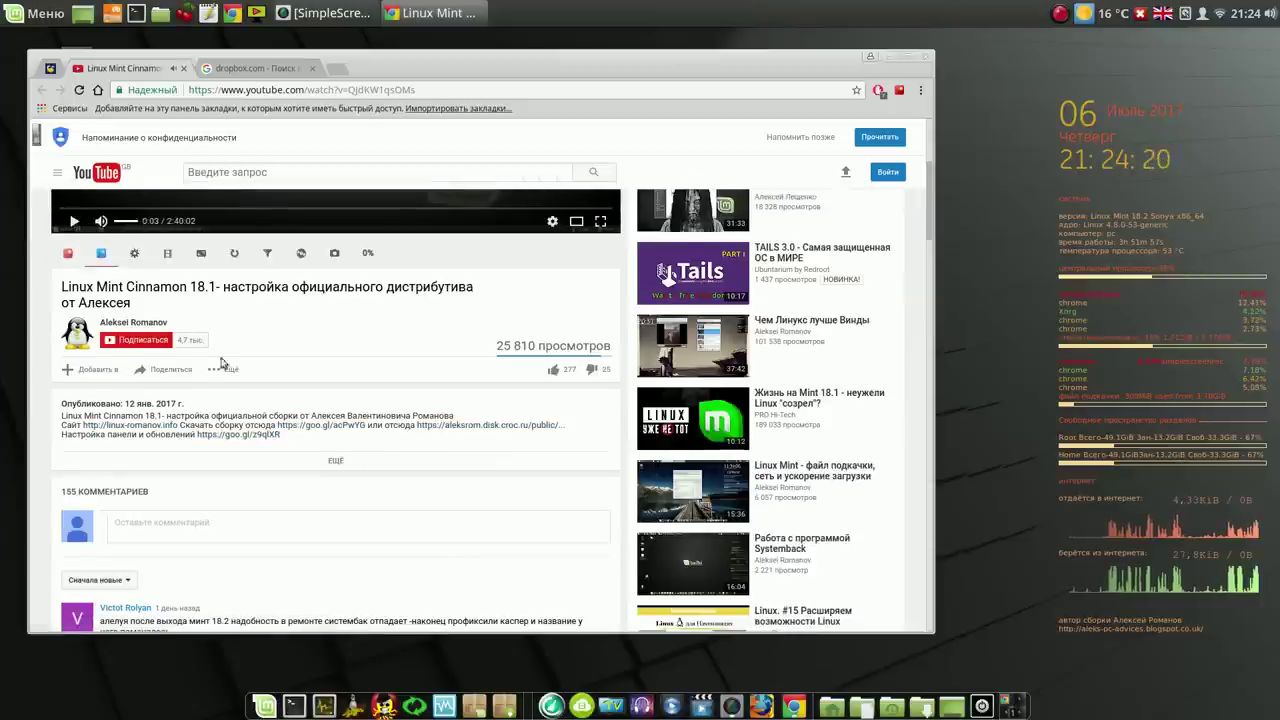
left_click(334, 463)
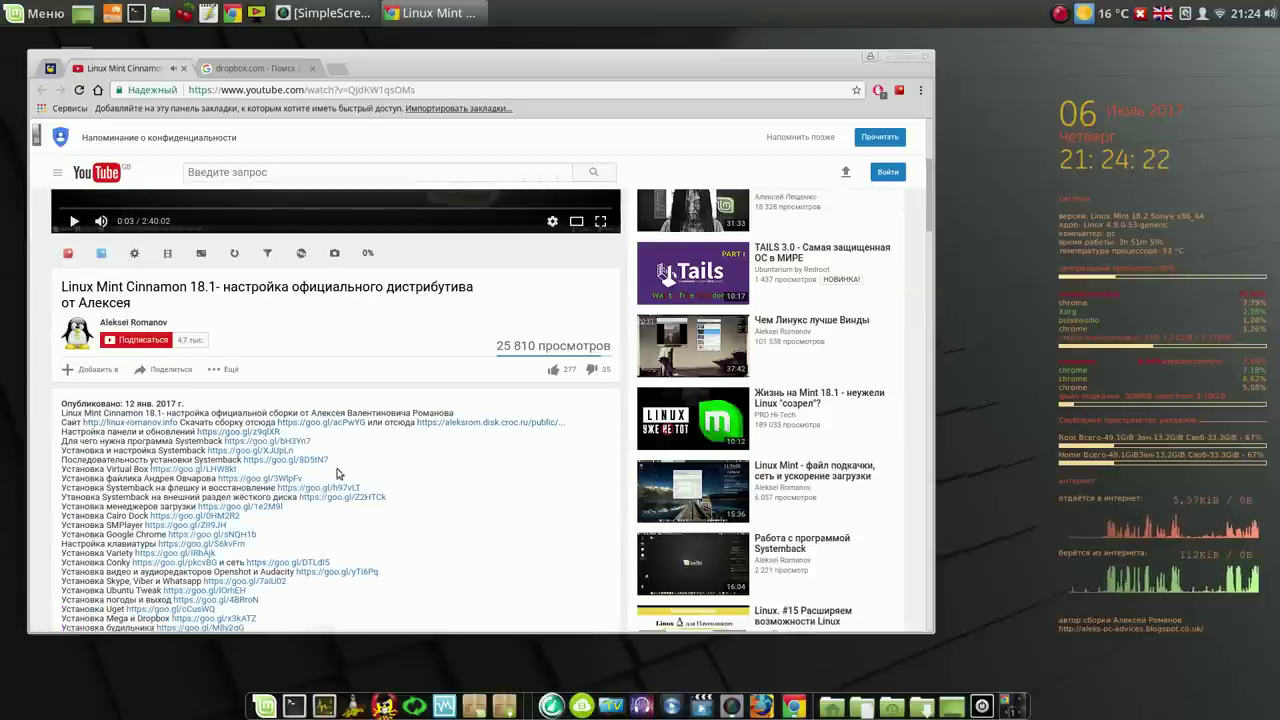
scroll(411, 500, "down", 3)
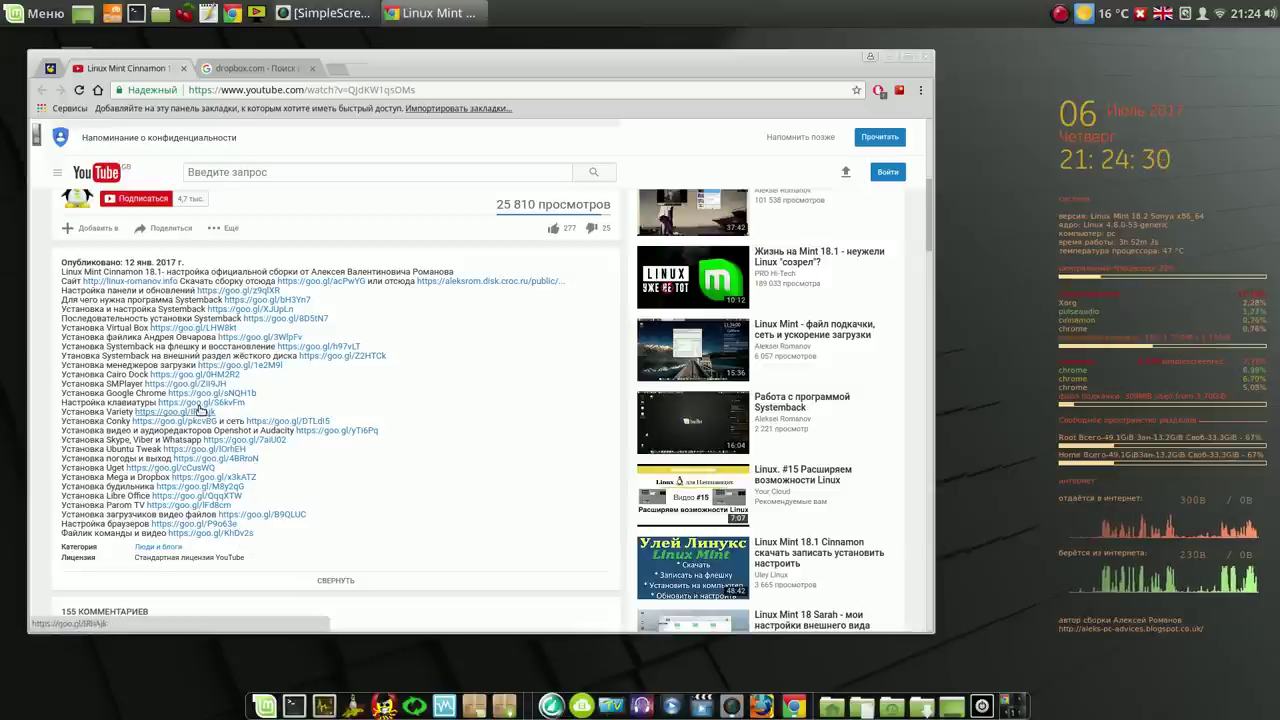
scroll(389, 503, "up", 7)
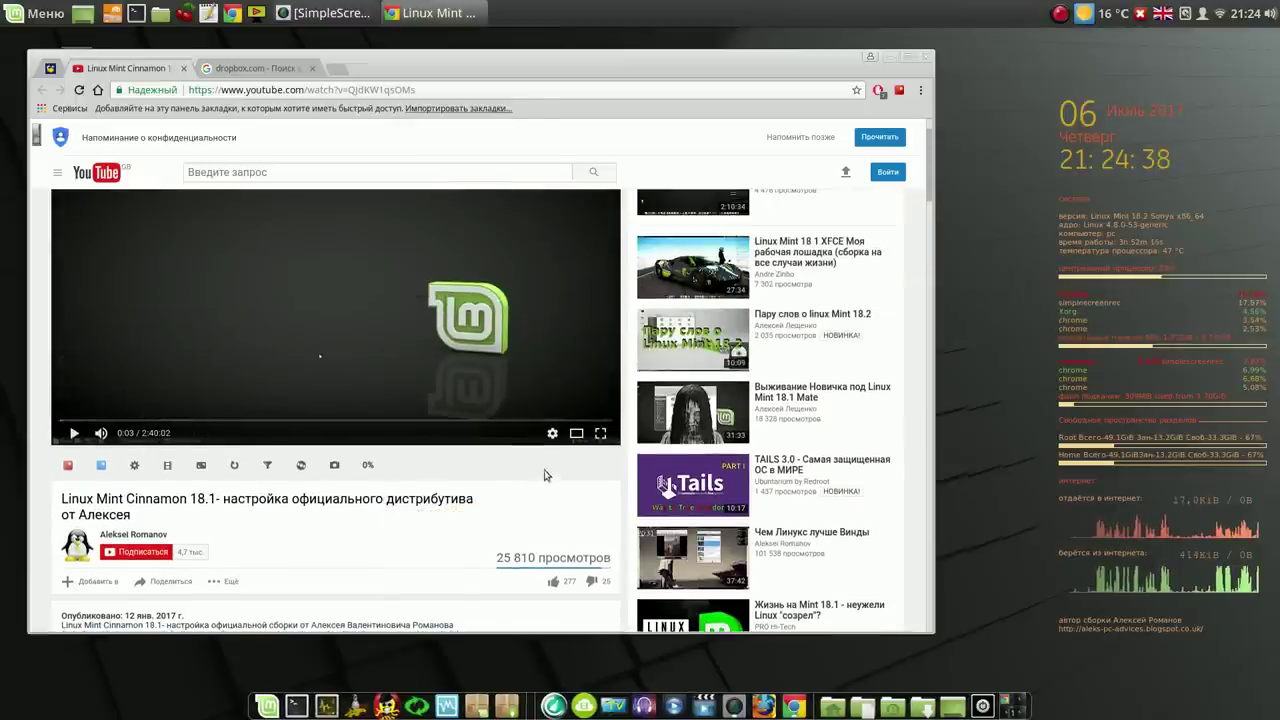
scroll(474, 541, "down", 2)
scroll(474, 560, "down", 5)
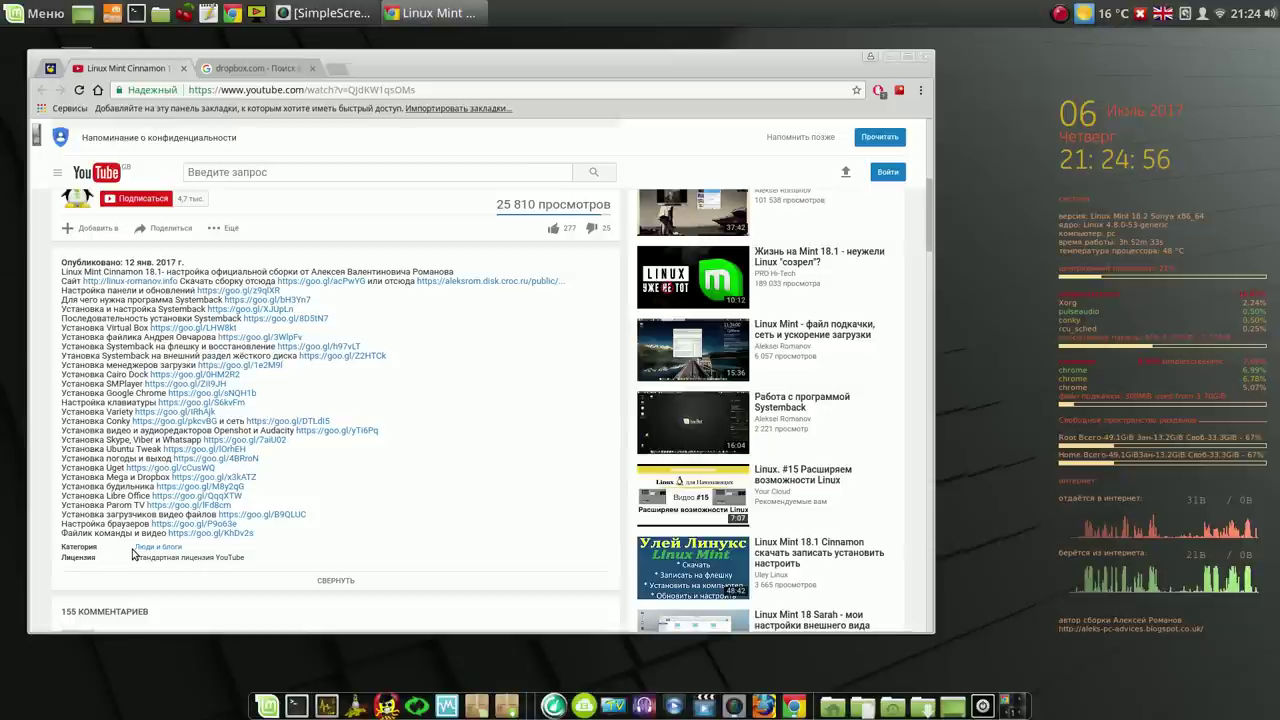
left_click(56, 72)
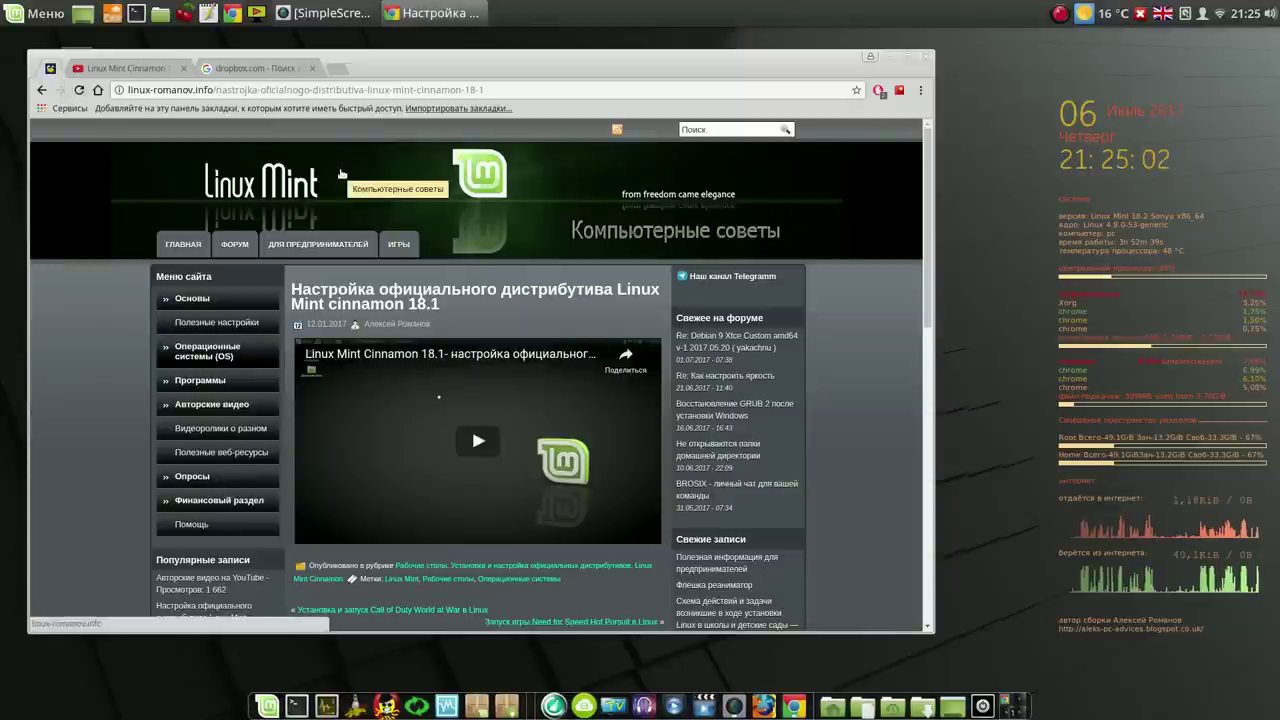
Follow the home page's команды и видео.ctb link to MEGA
left_click(181, 246)
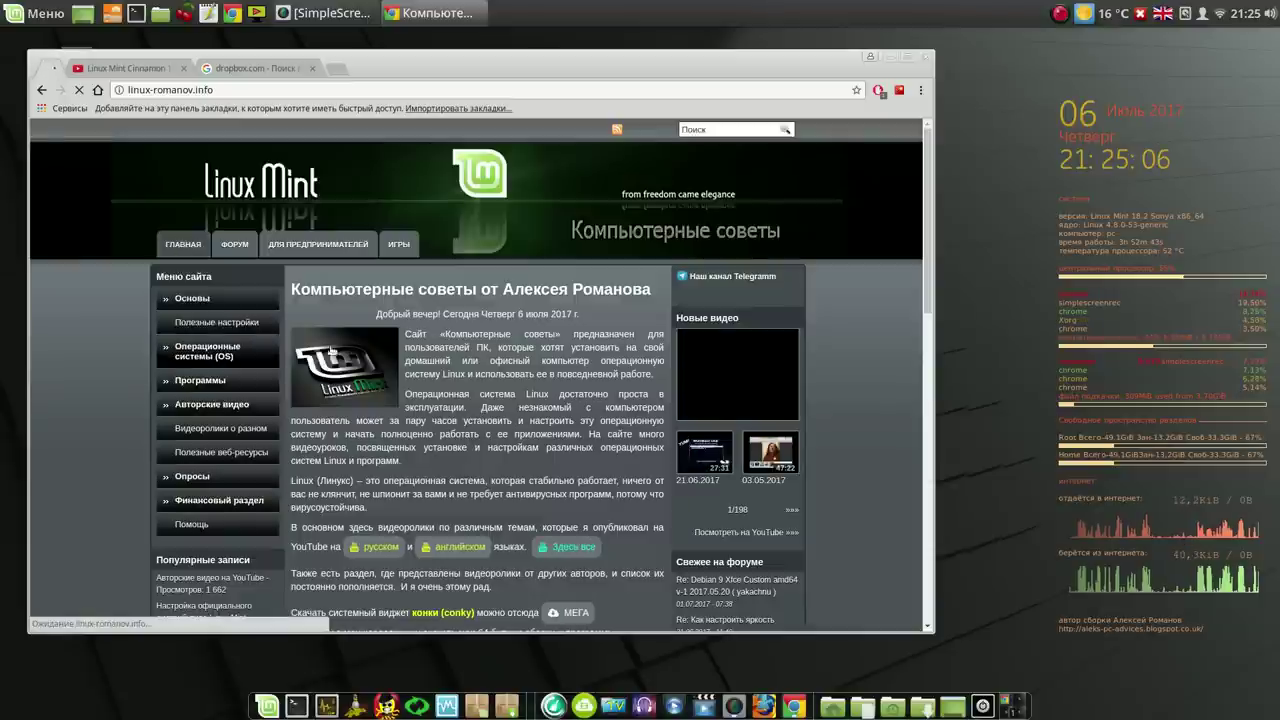
scroll(497, 437, "down", 3)
scroll(497, 437, "down", 3)
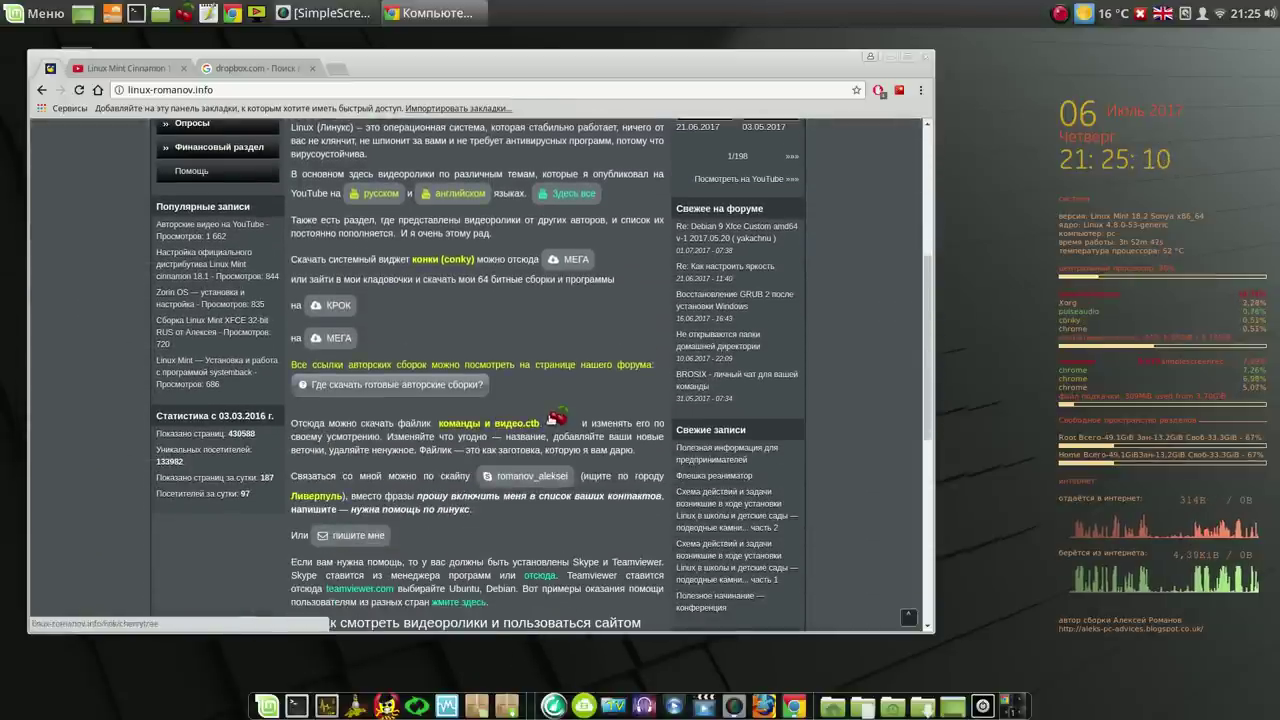
left_click(558, 416)
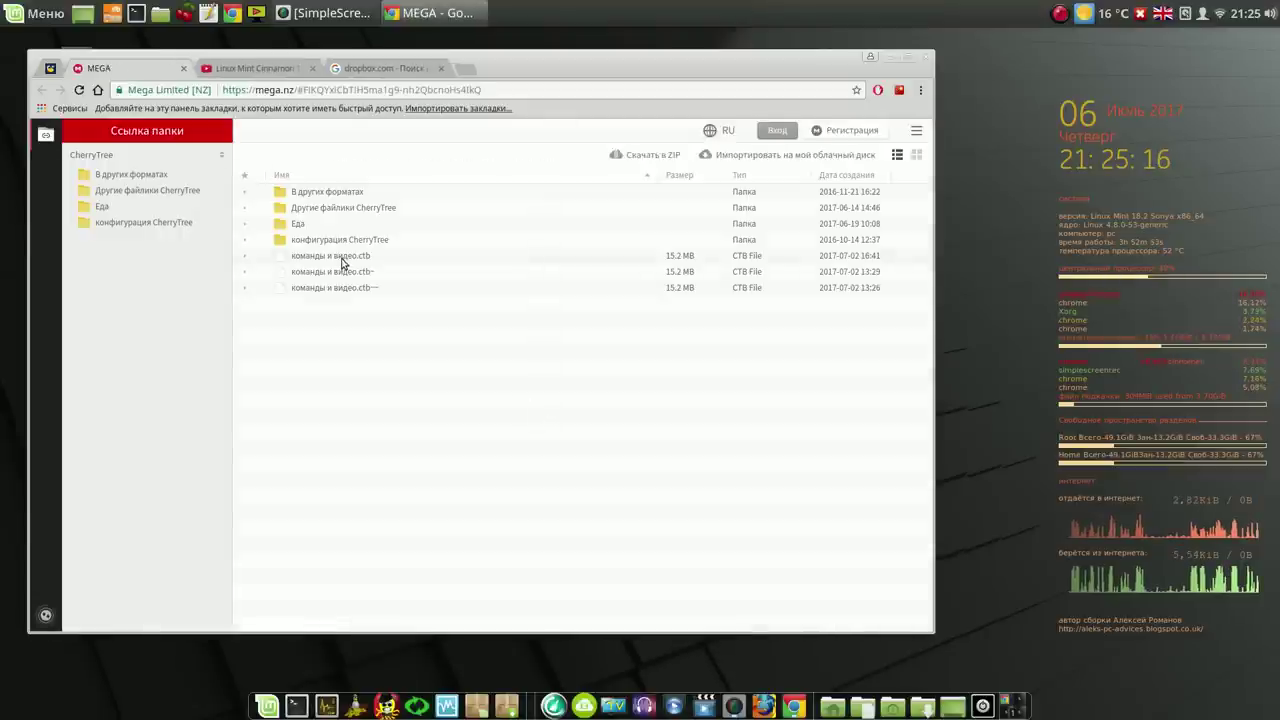
Download команды и видео.ctb via Скачать > Обычная загрузка, then close Chrome
left_click(345, 260)
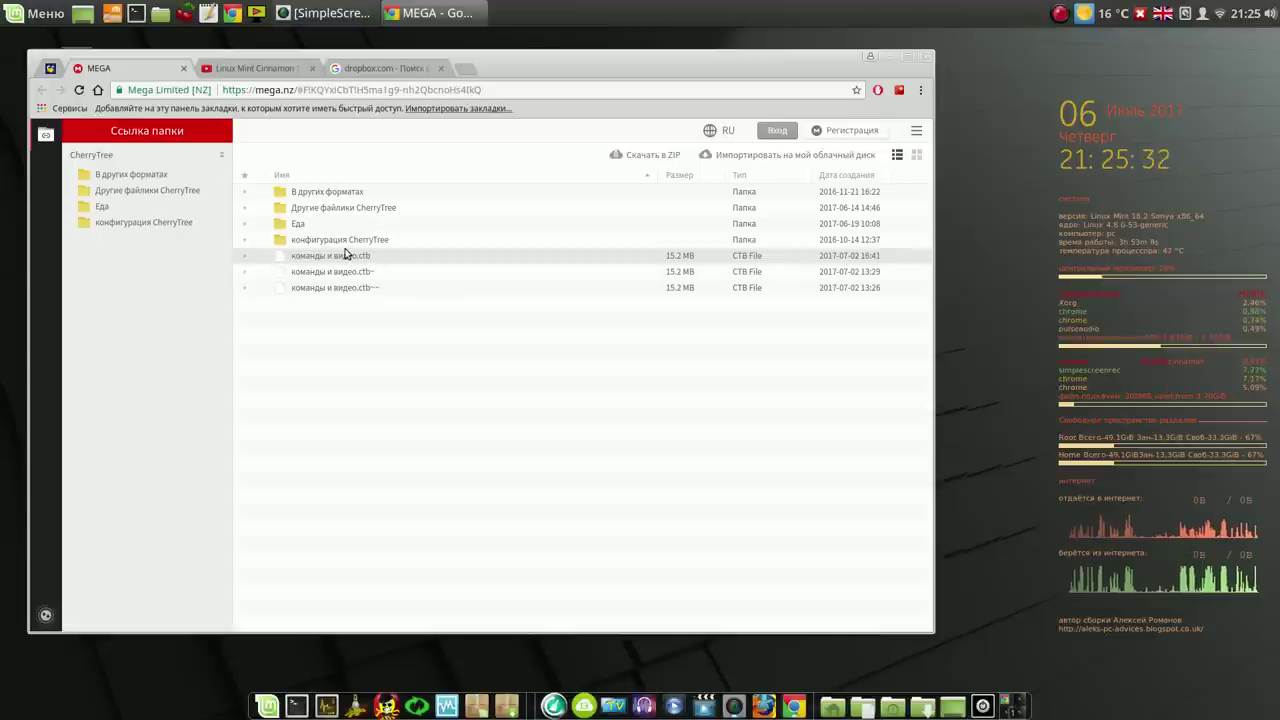
right_click(345, 256)
mouse_move(400, 297)
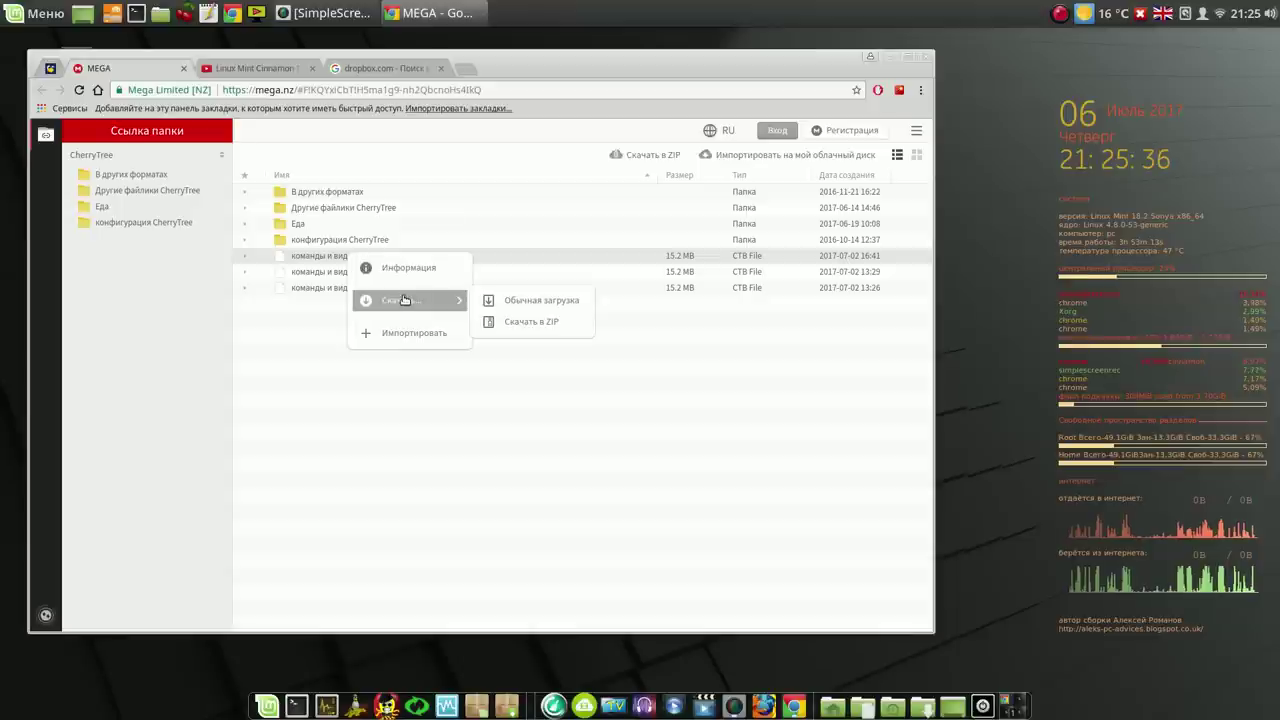
left_click(511, 310)
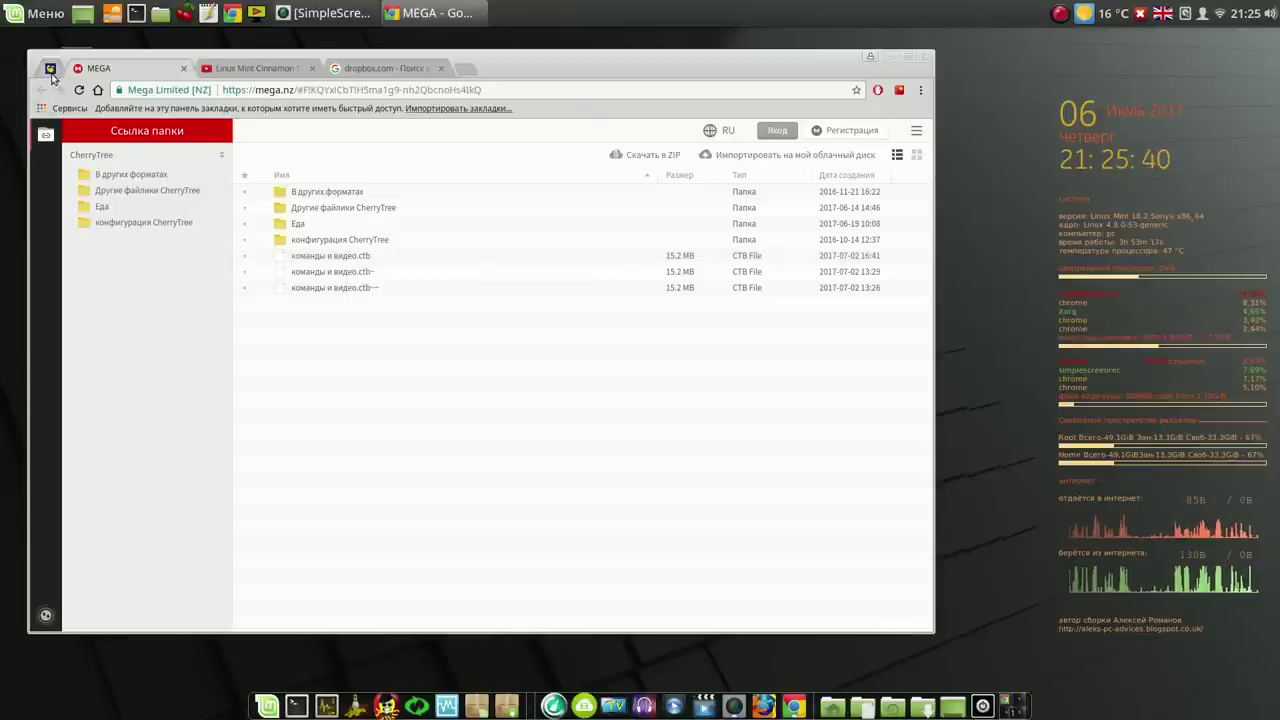
left_click(50, 70)
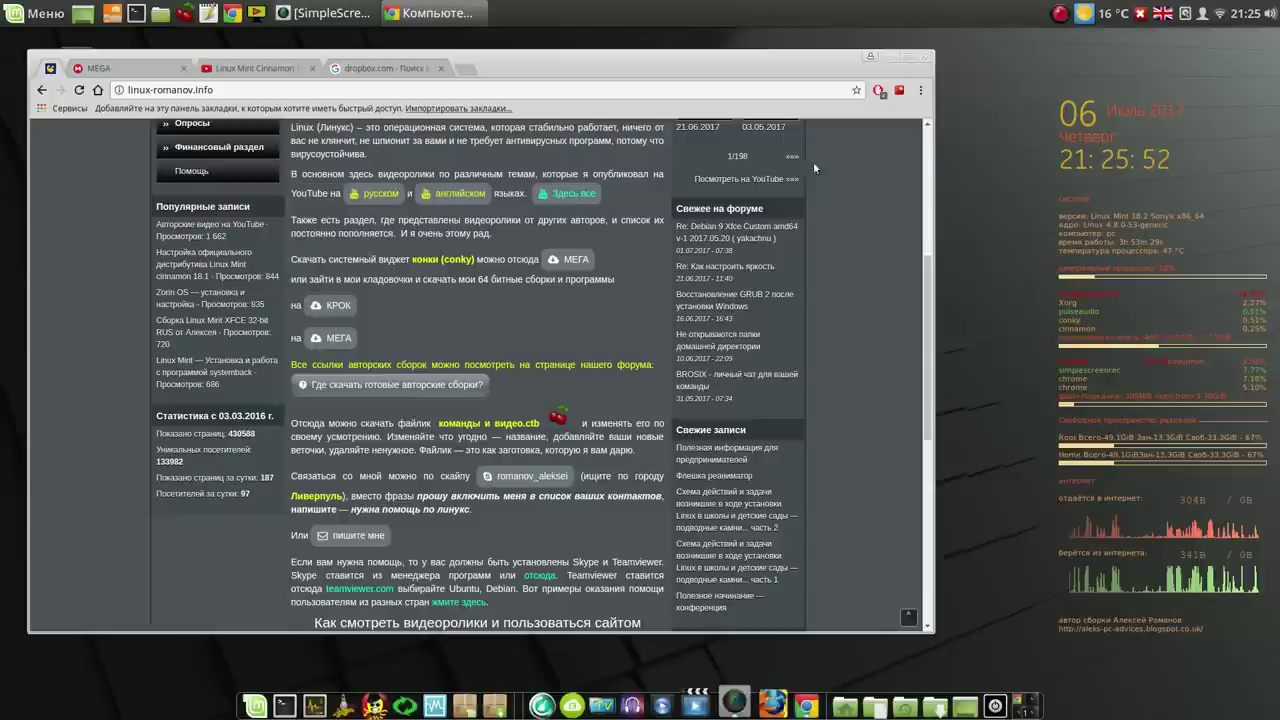
left_click(925, 58)
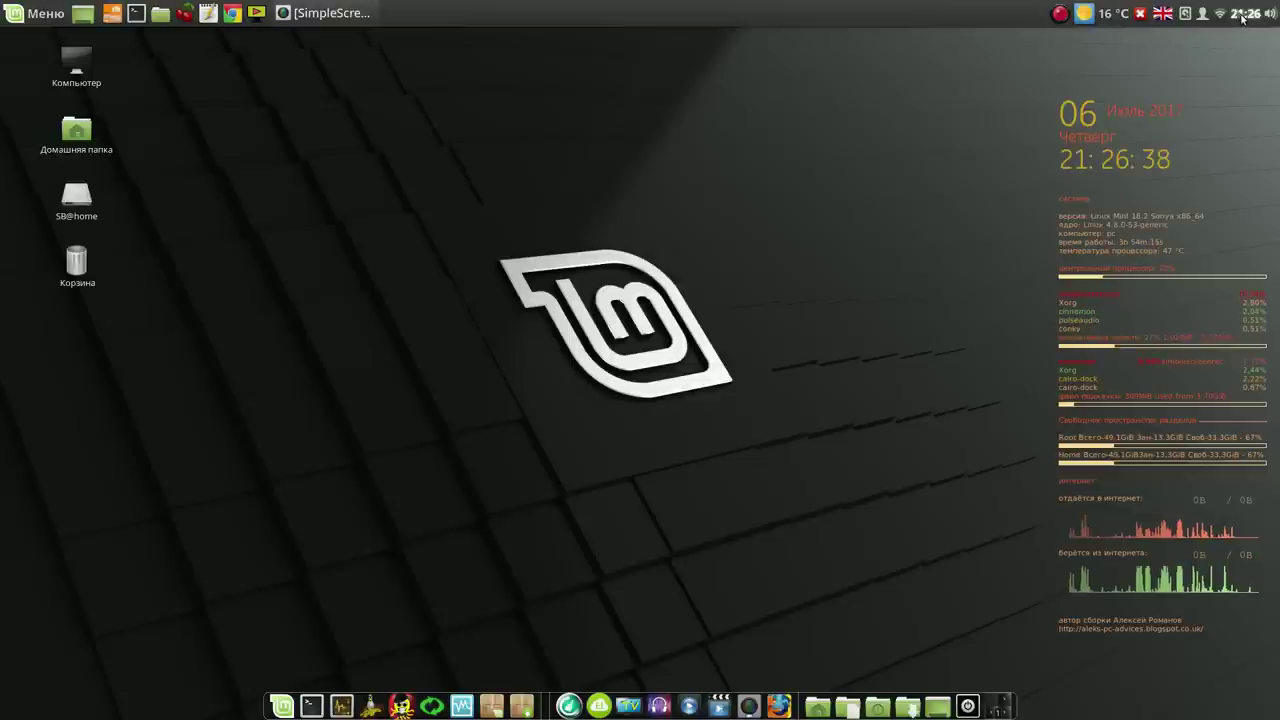
Check the date on the panel clock and open the red power-off tray applet's menu
mouse_move(1242, 16)
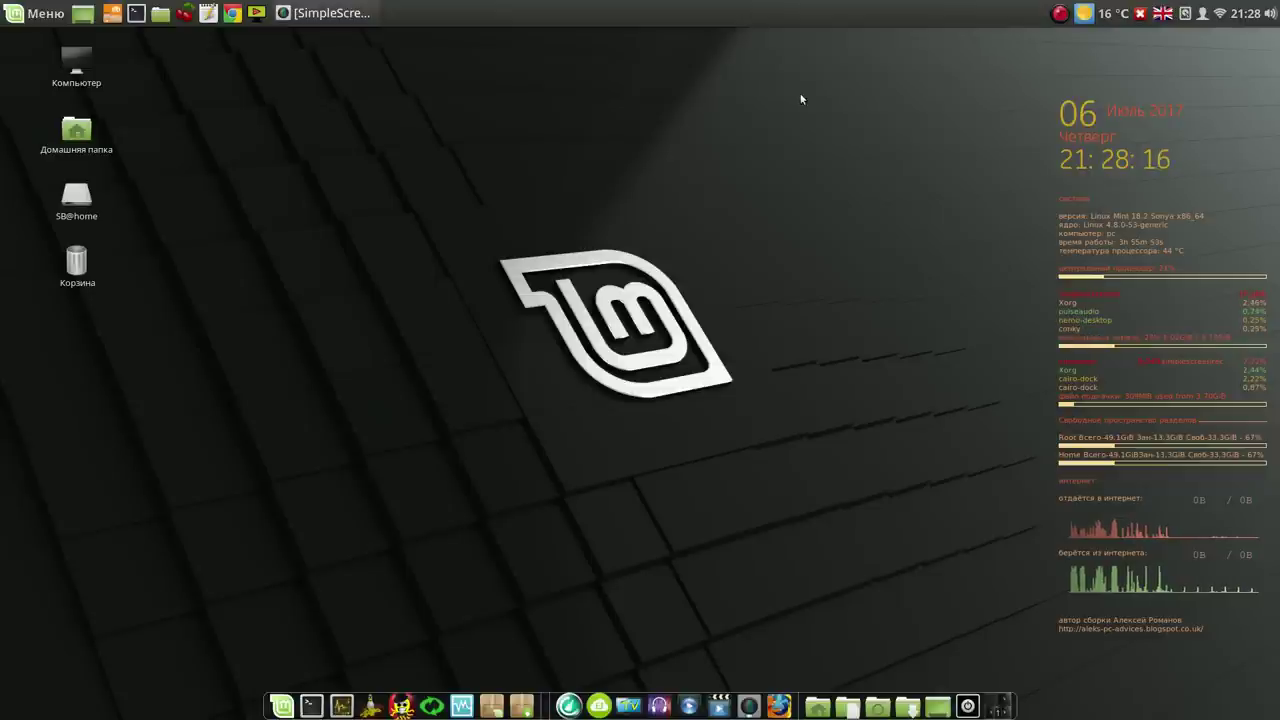
left_click(1058, 14)
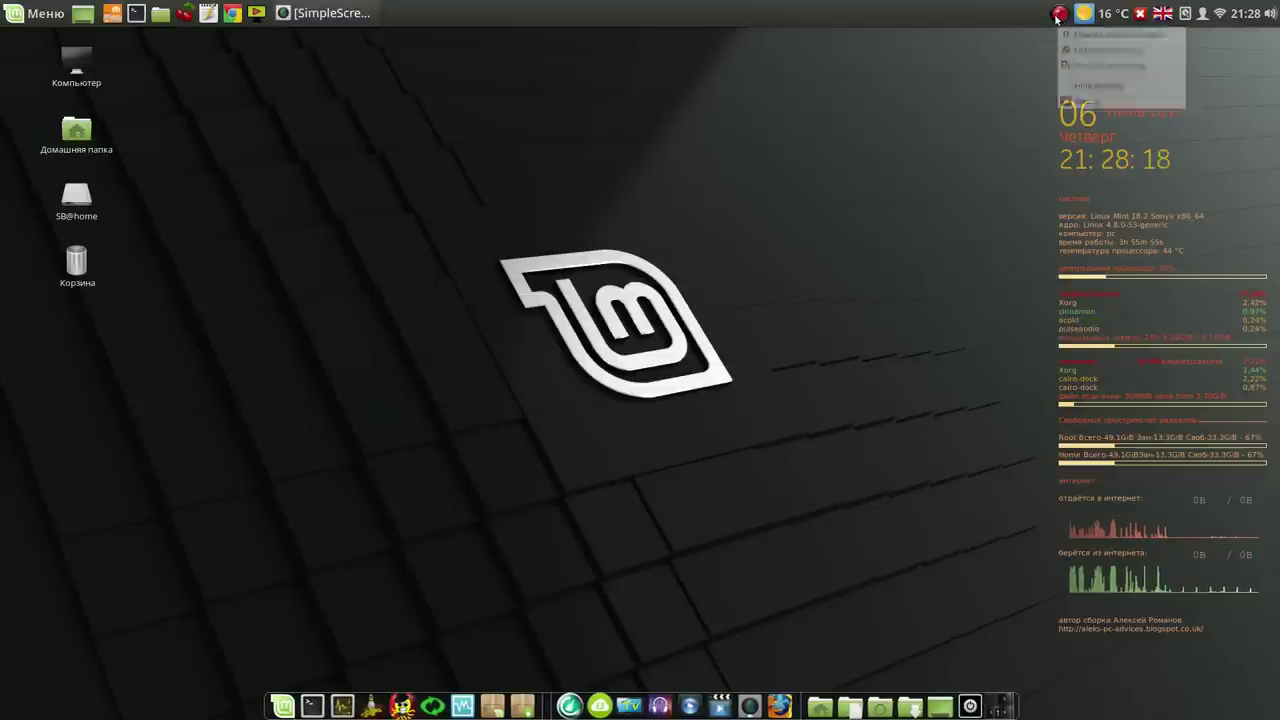